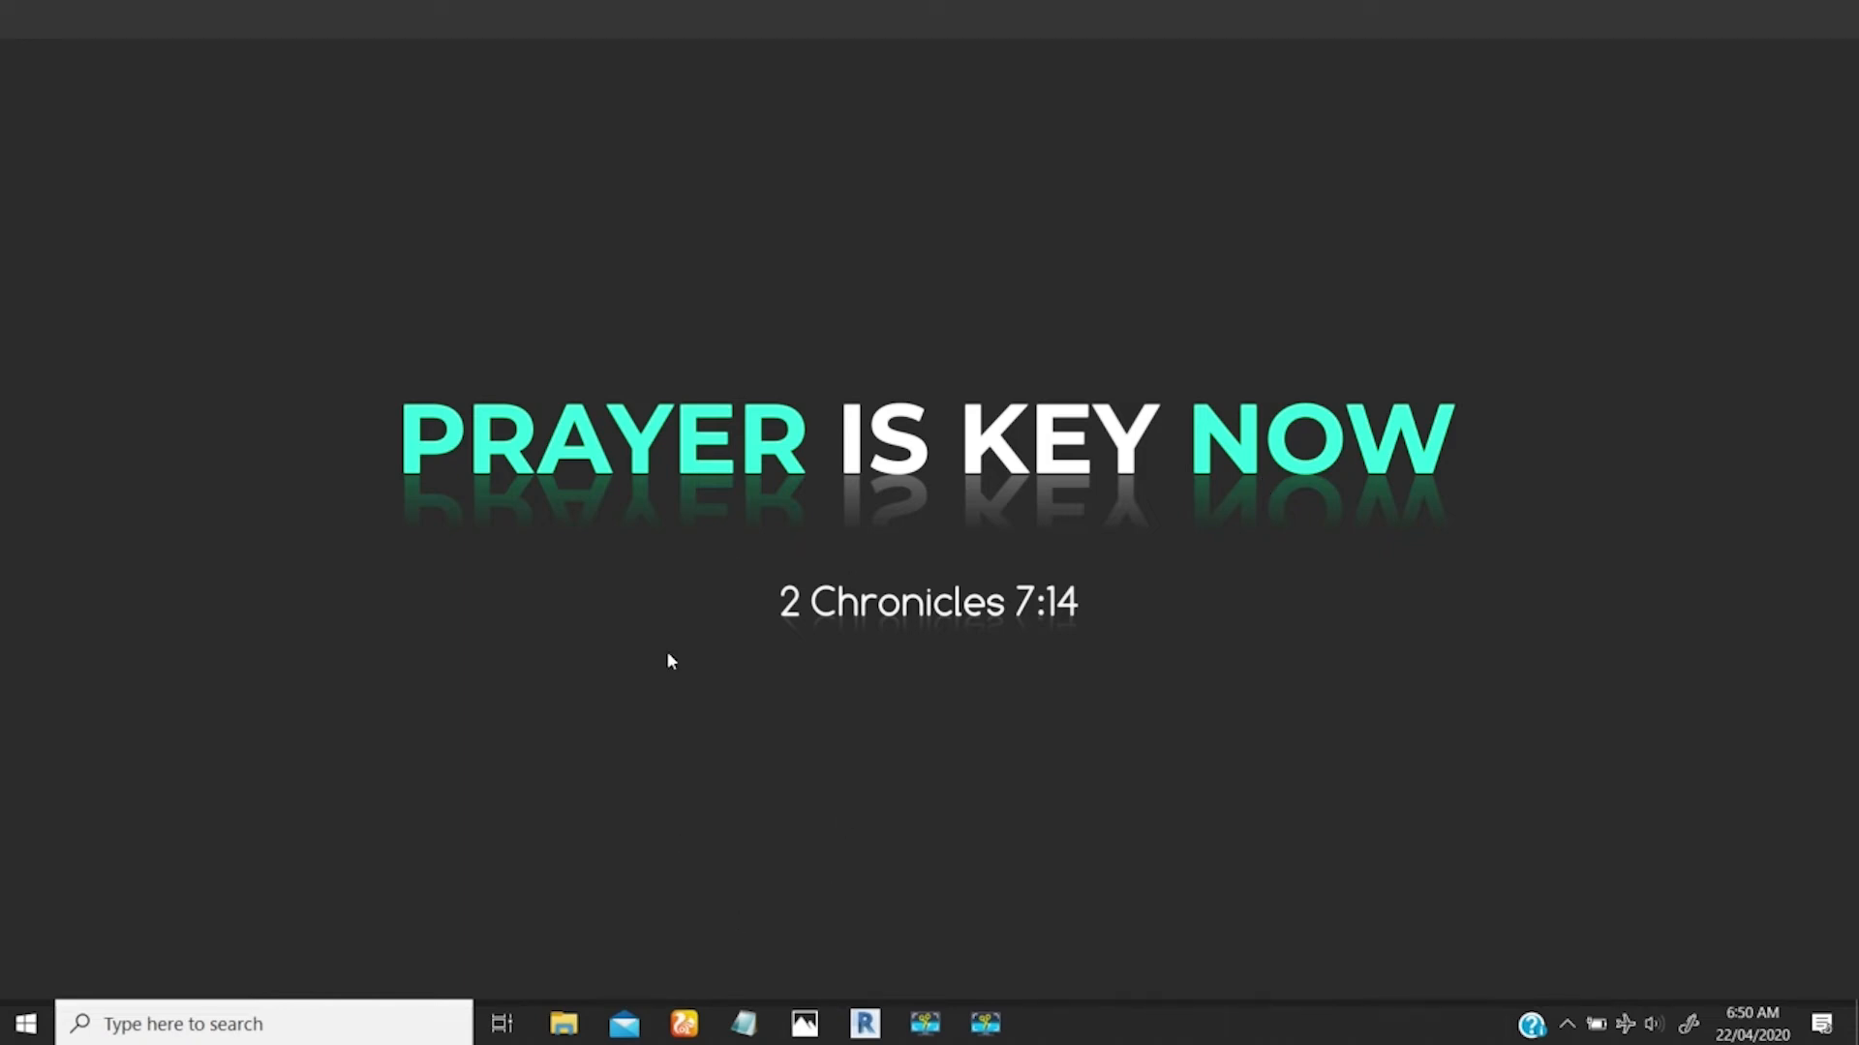
Step: Examine the reference photo Floating stairs.png, and close it from view
click(805, 1022)
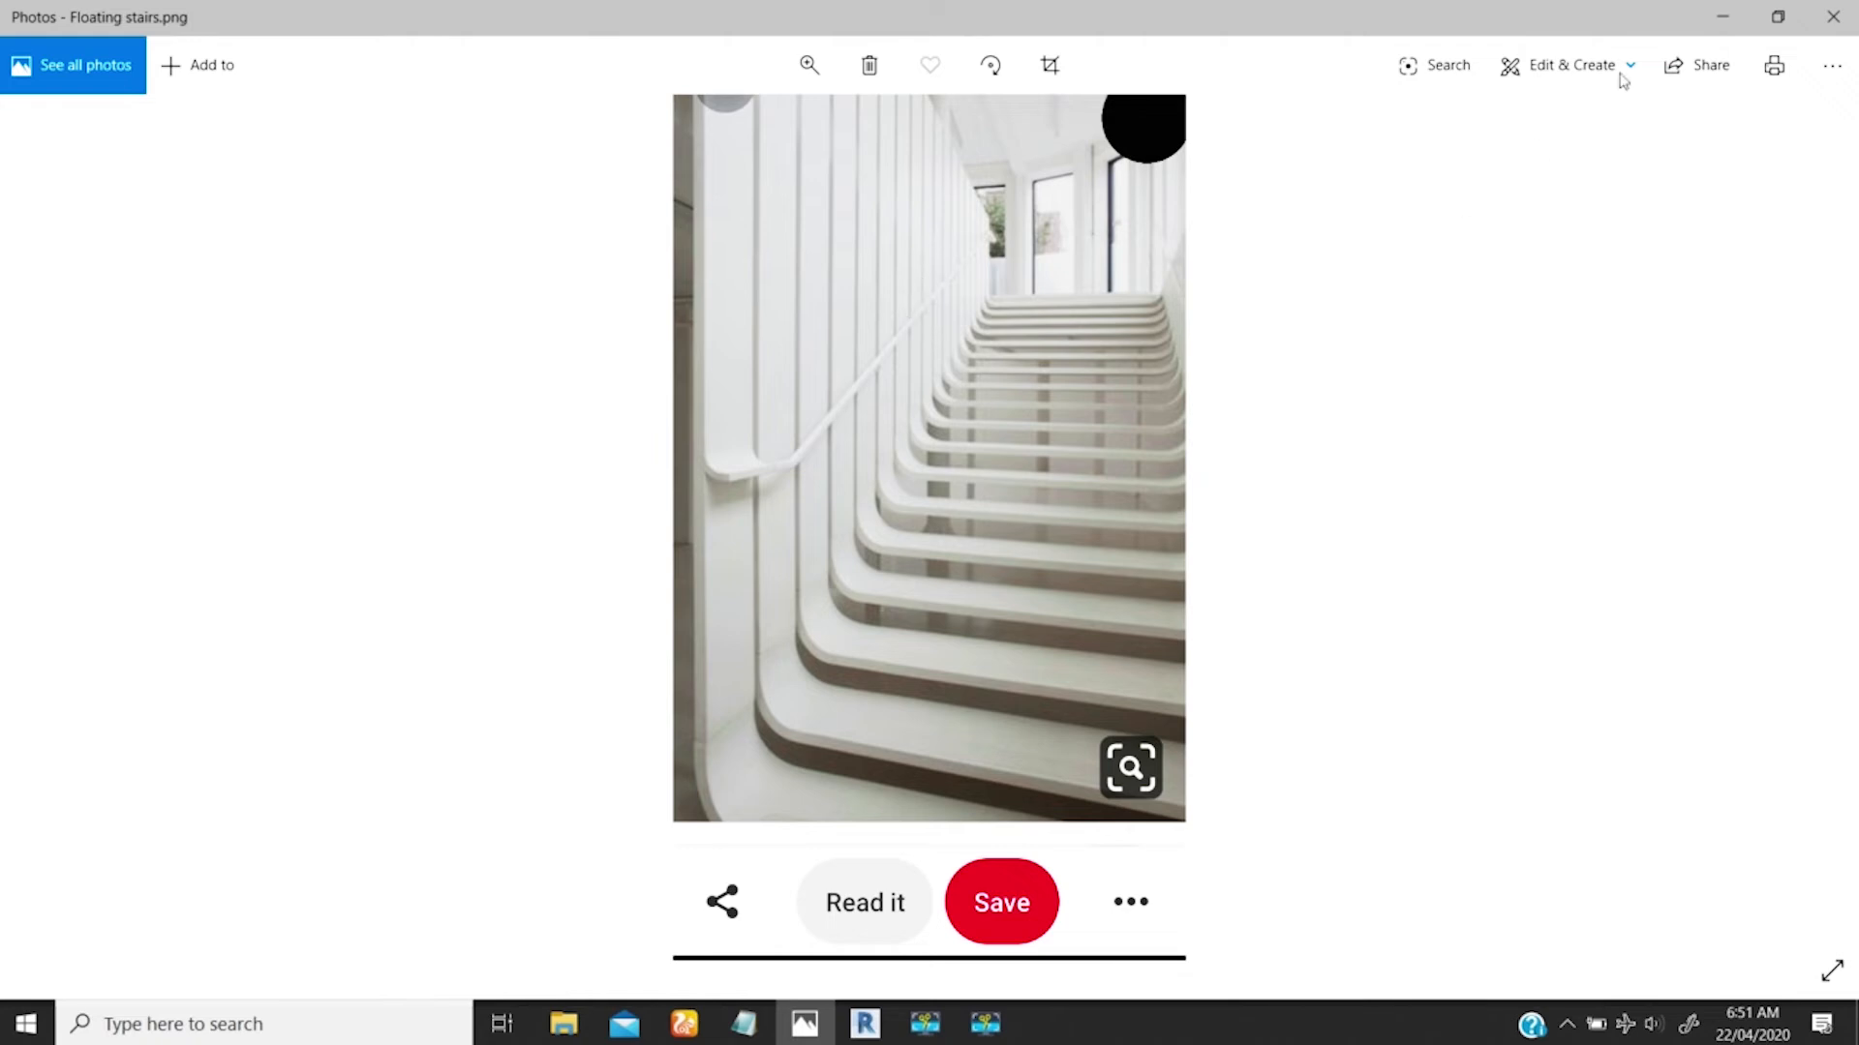
click(1722, 17)
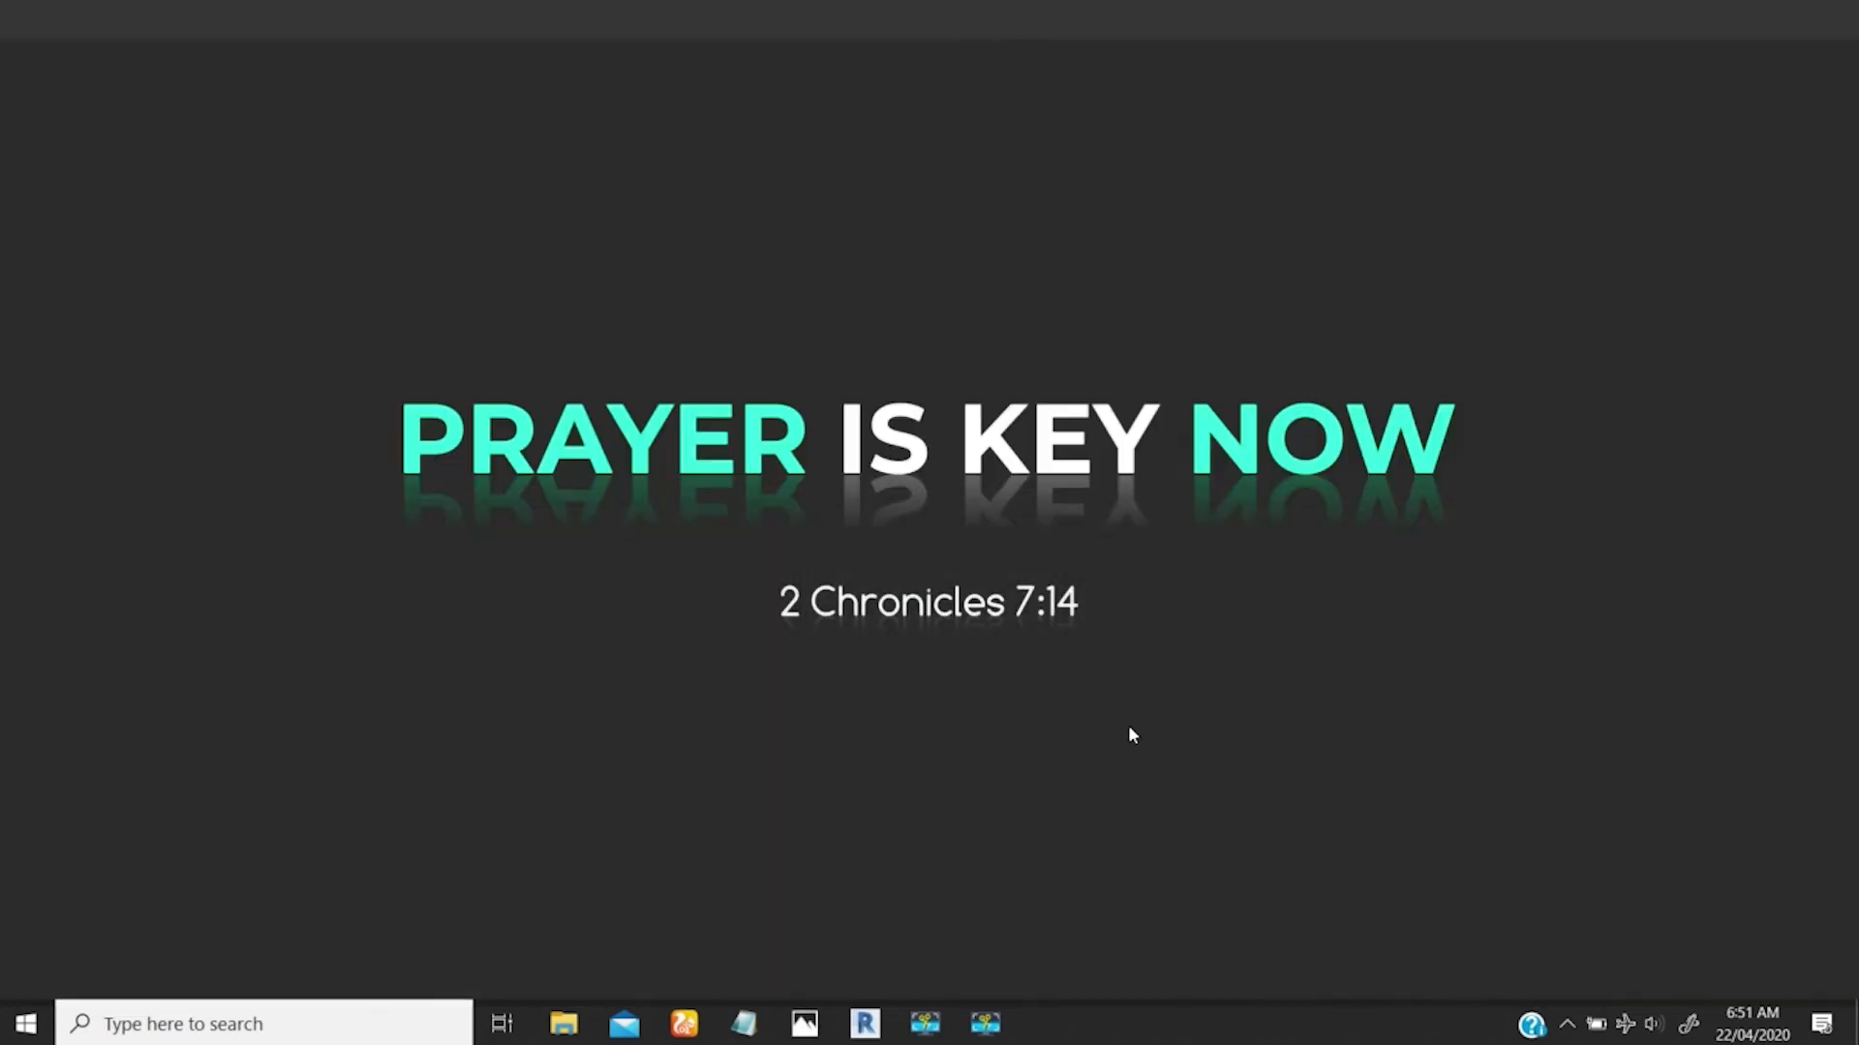
Step: Switch to Revit and set the elevation of Level 2 to 3000 in the East elevation
click(864, 1023)
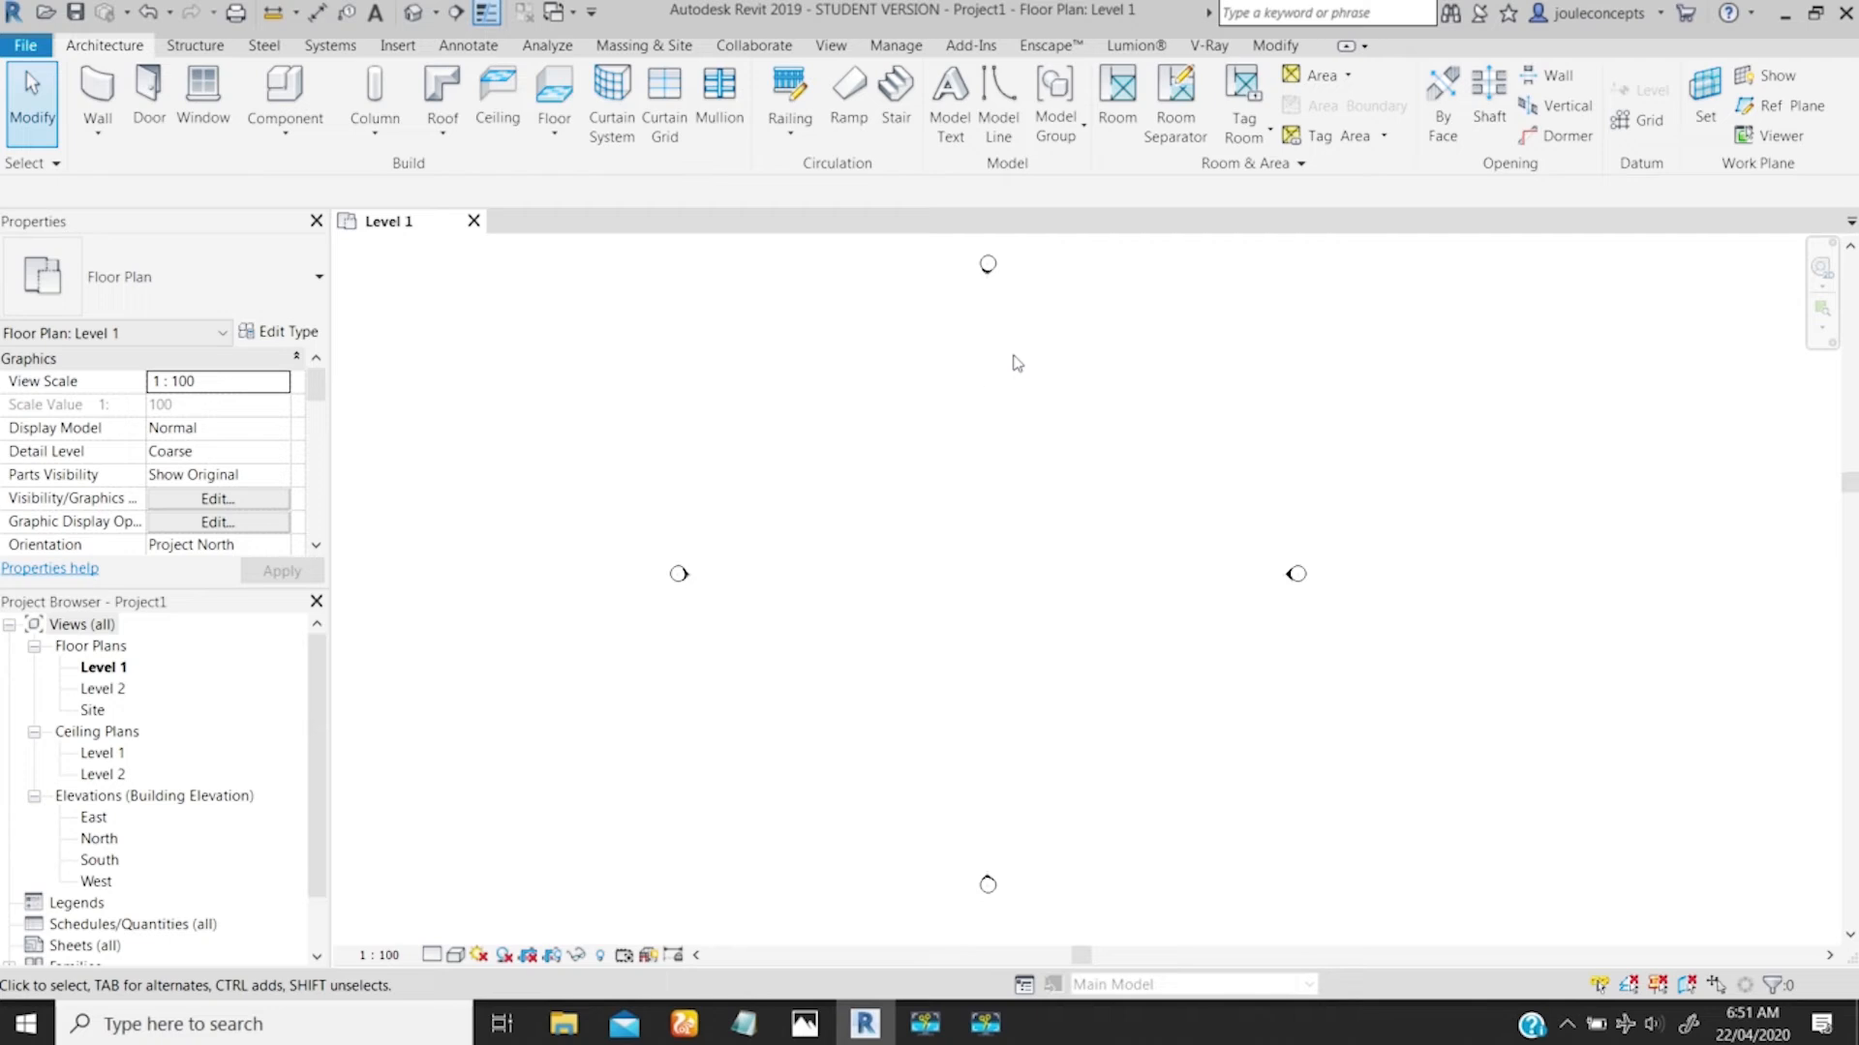
double_click(95, 817)
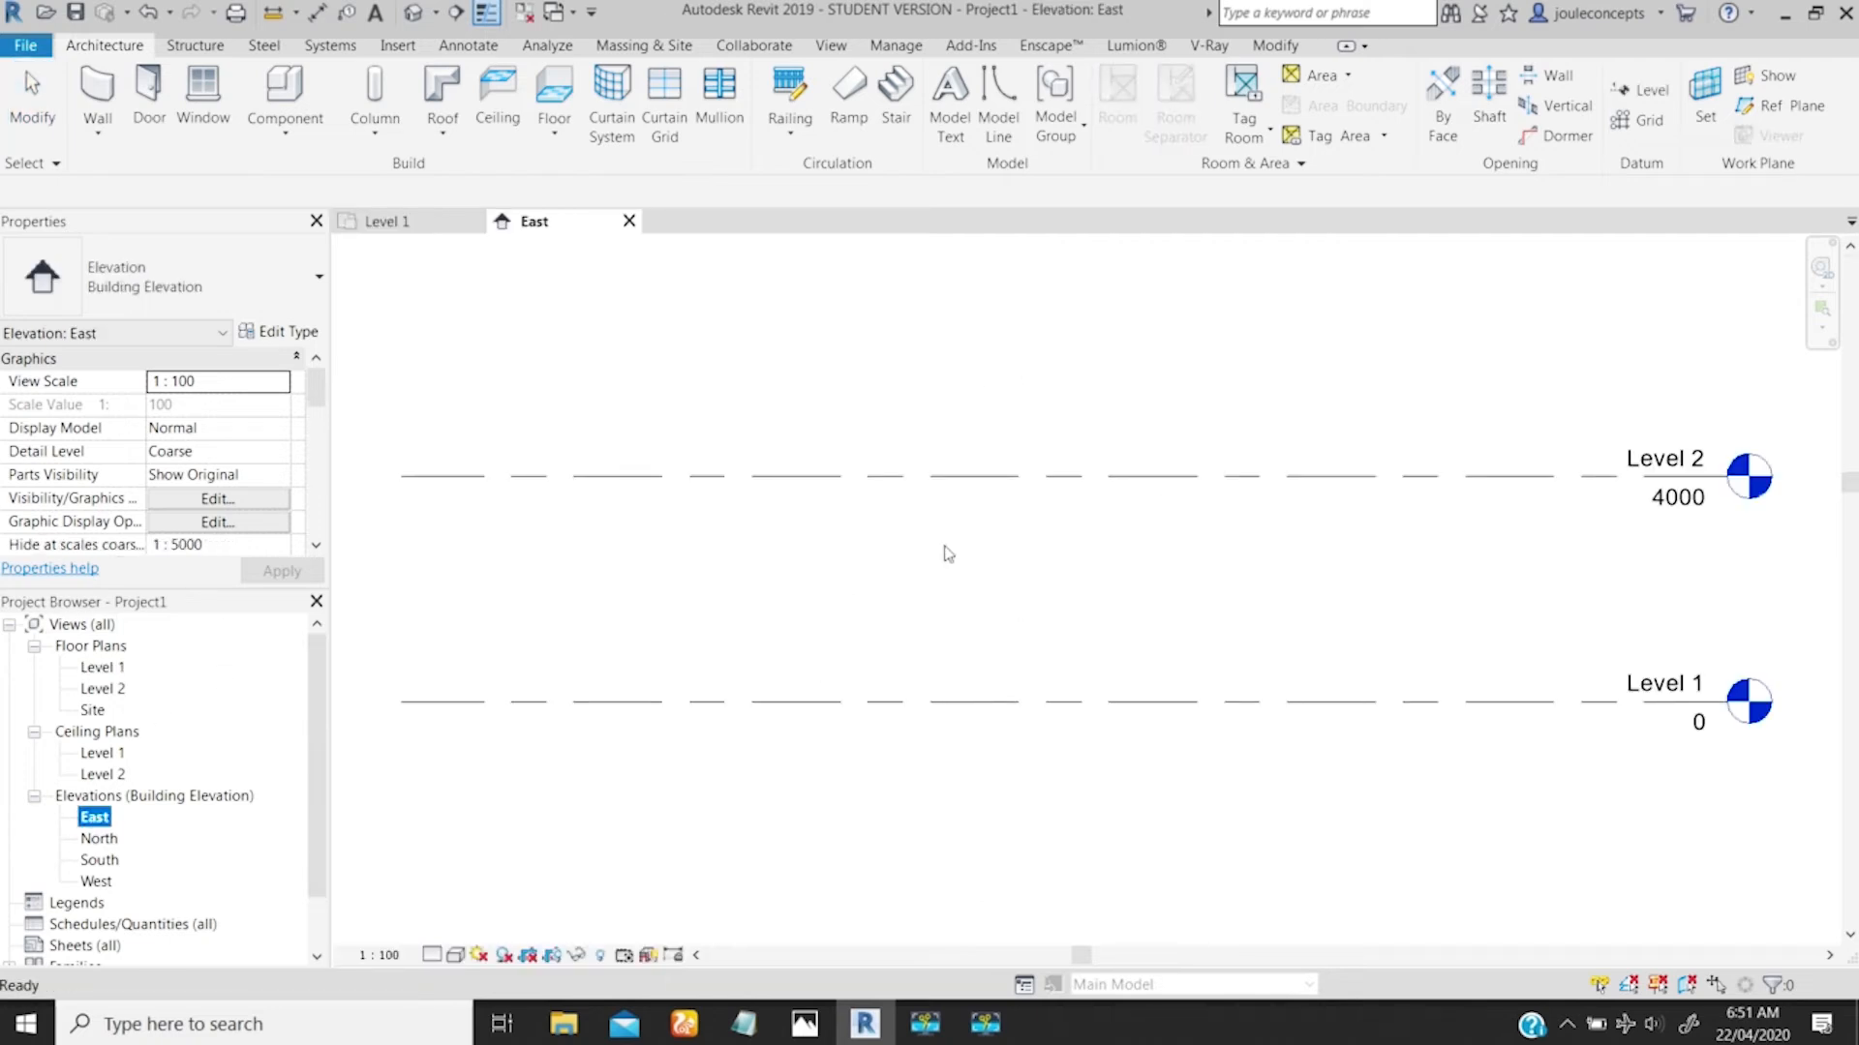
click(1522, 517)
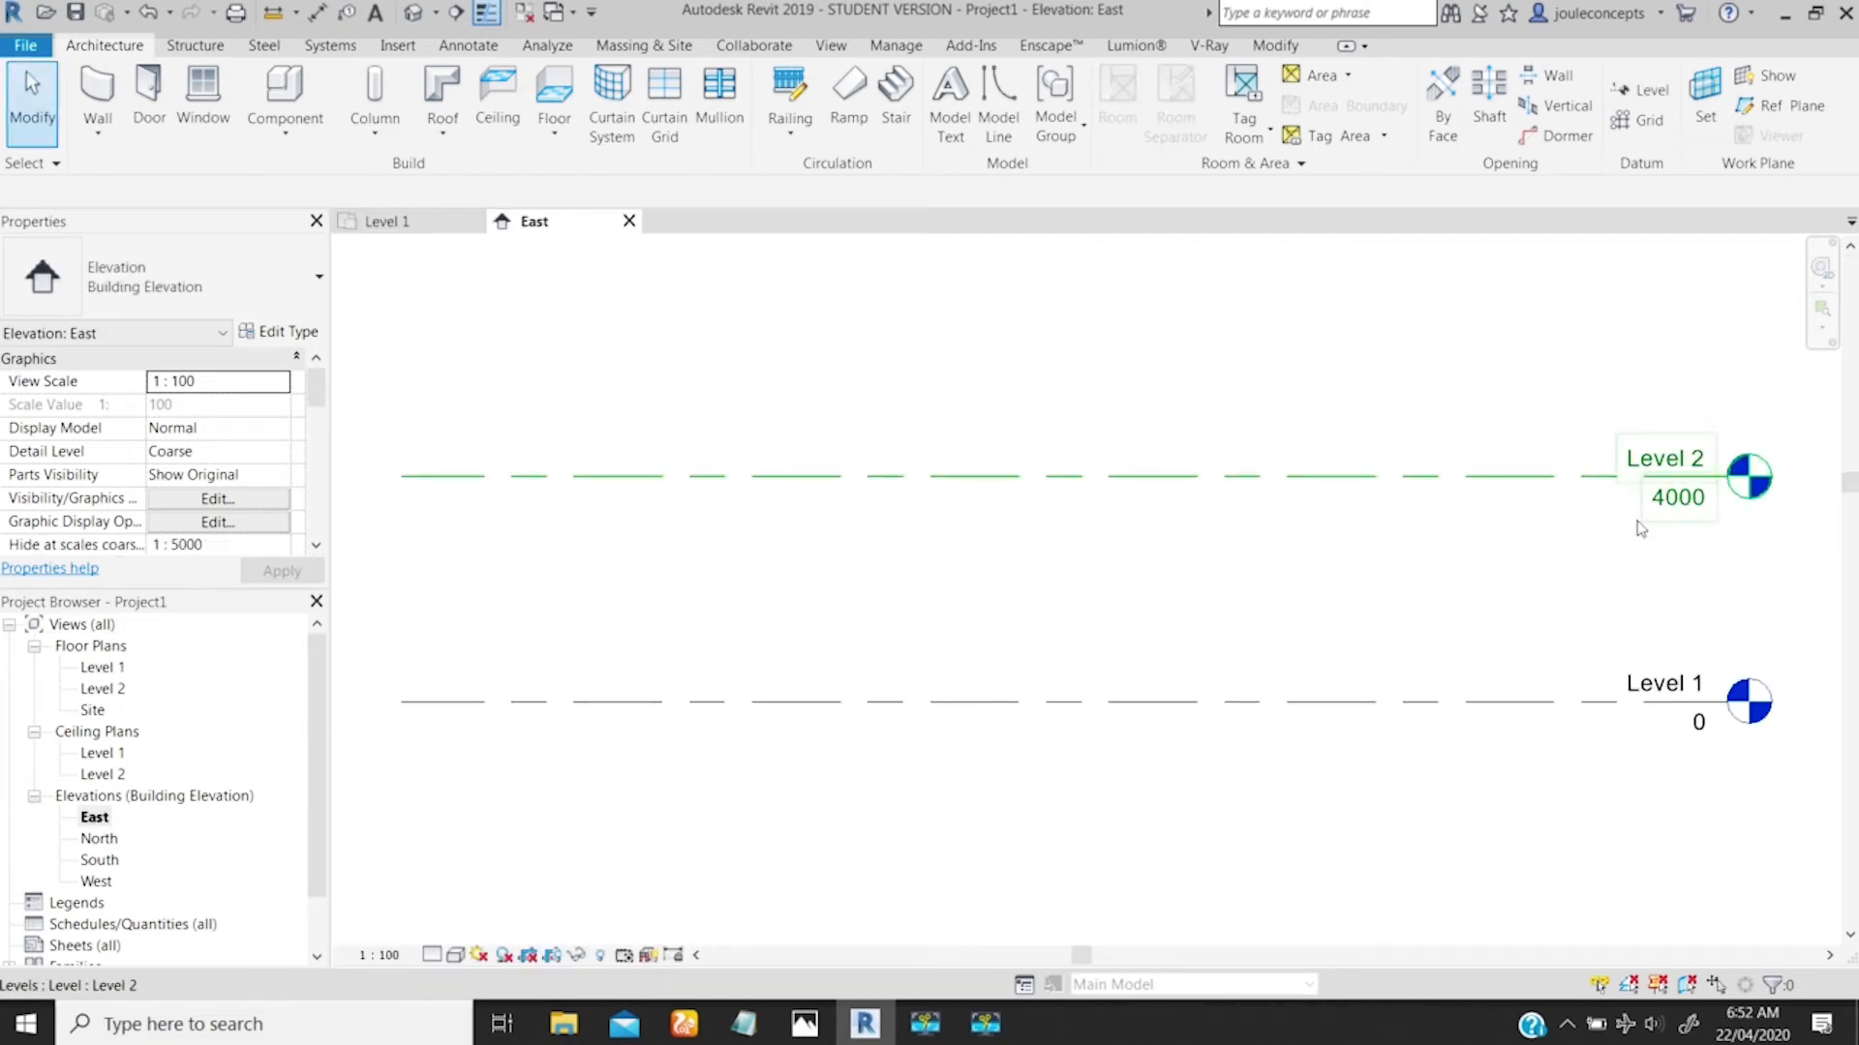
click(1661, 478)
click(1667, 501)
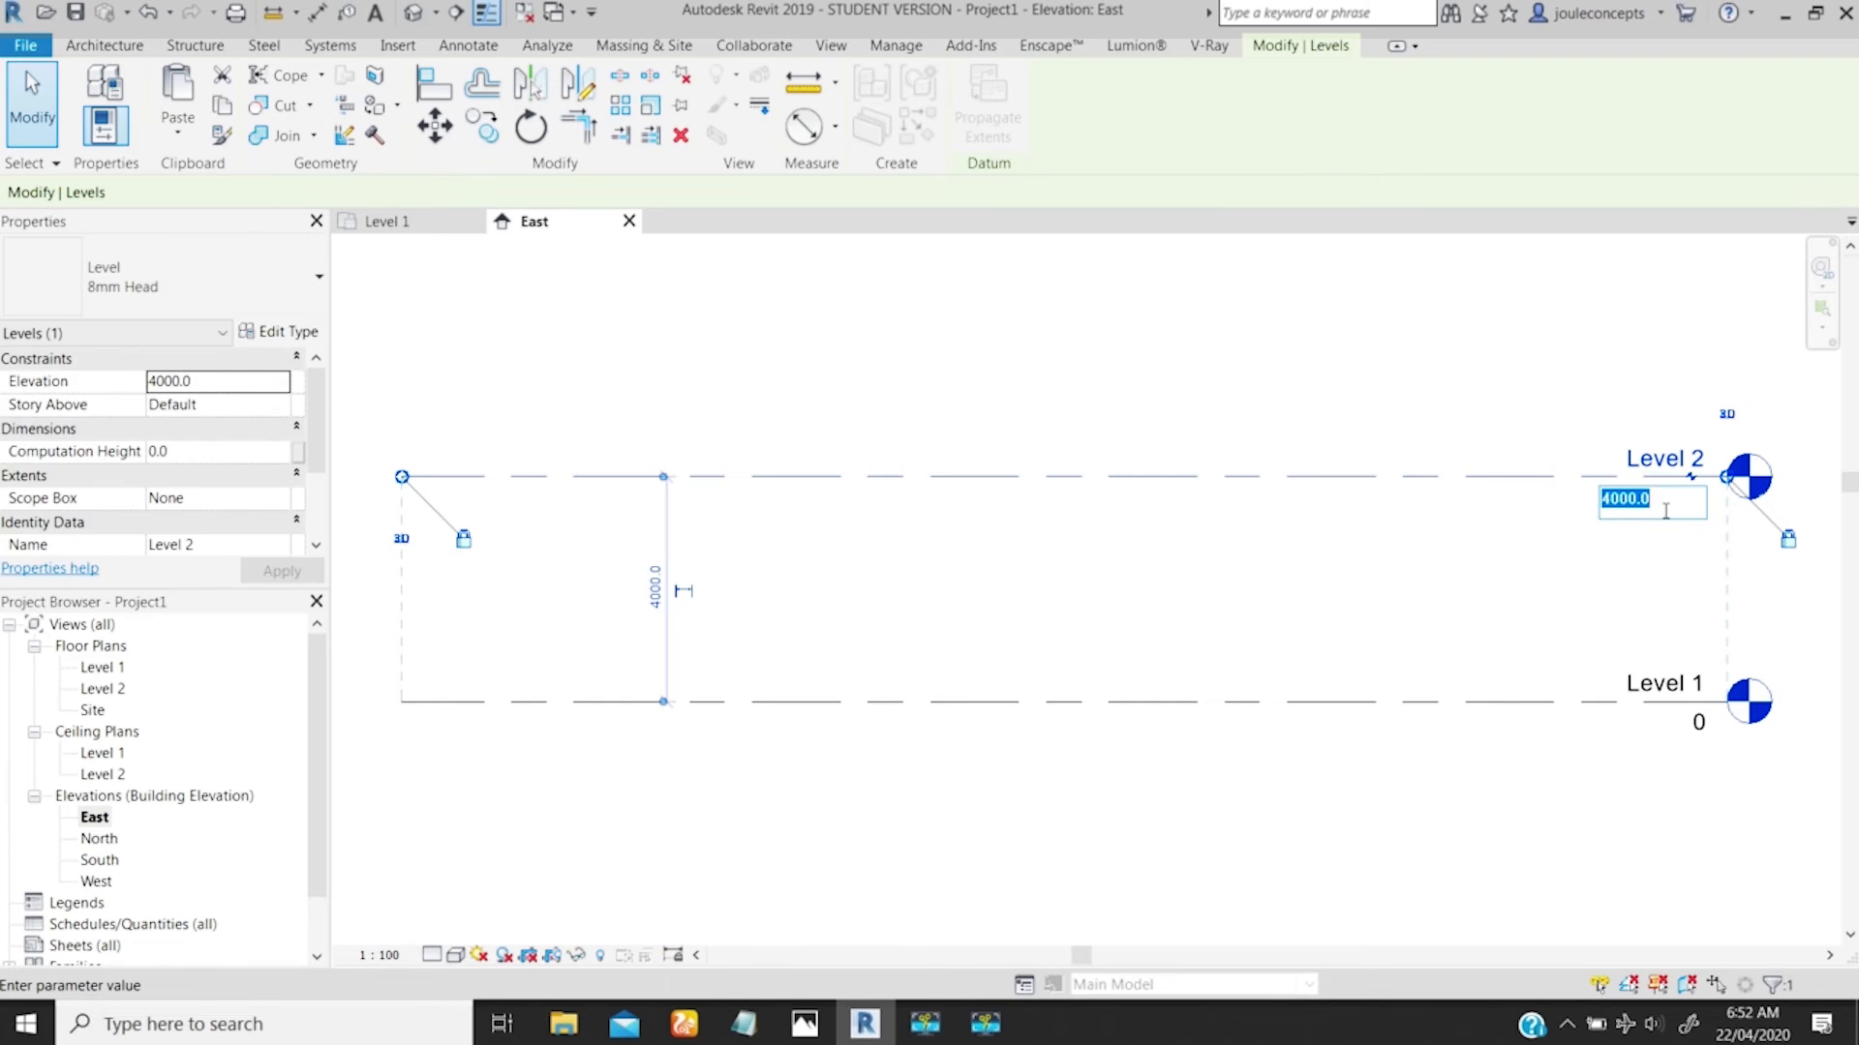
text(3000)
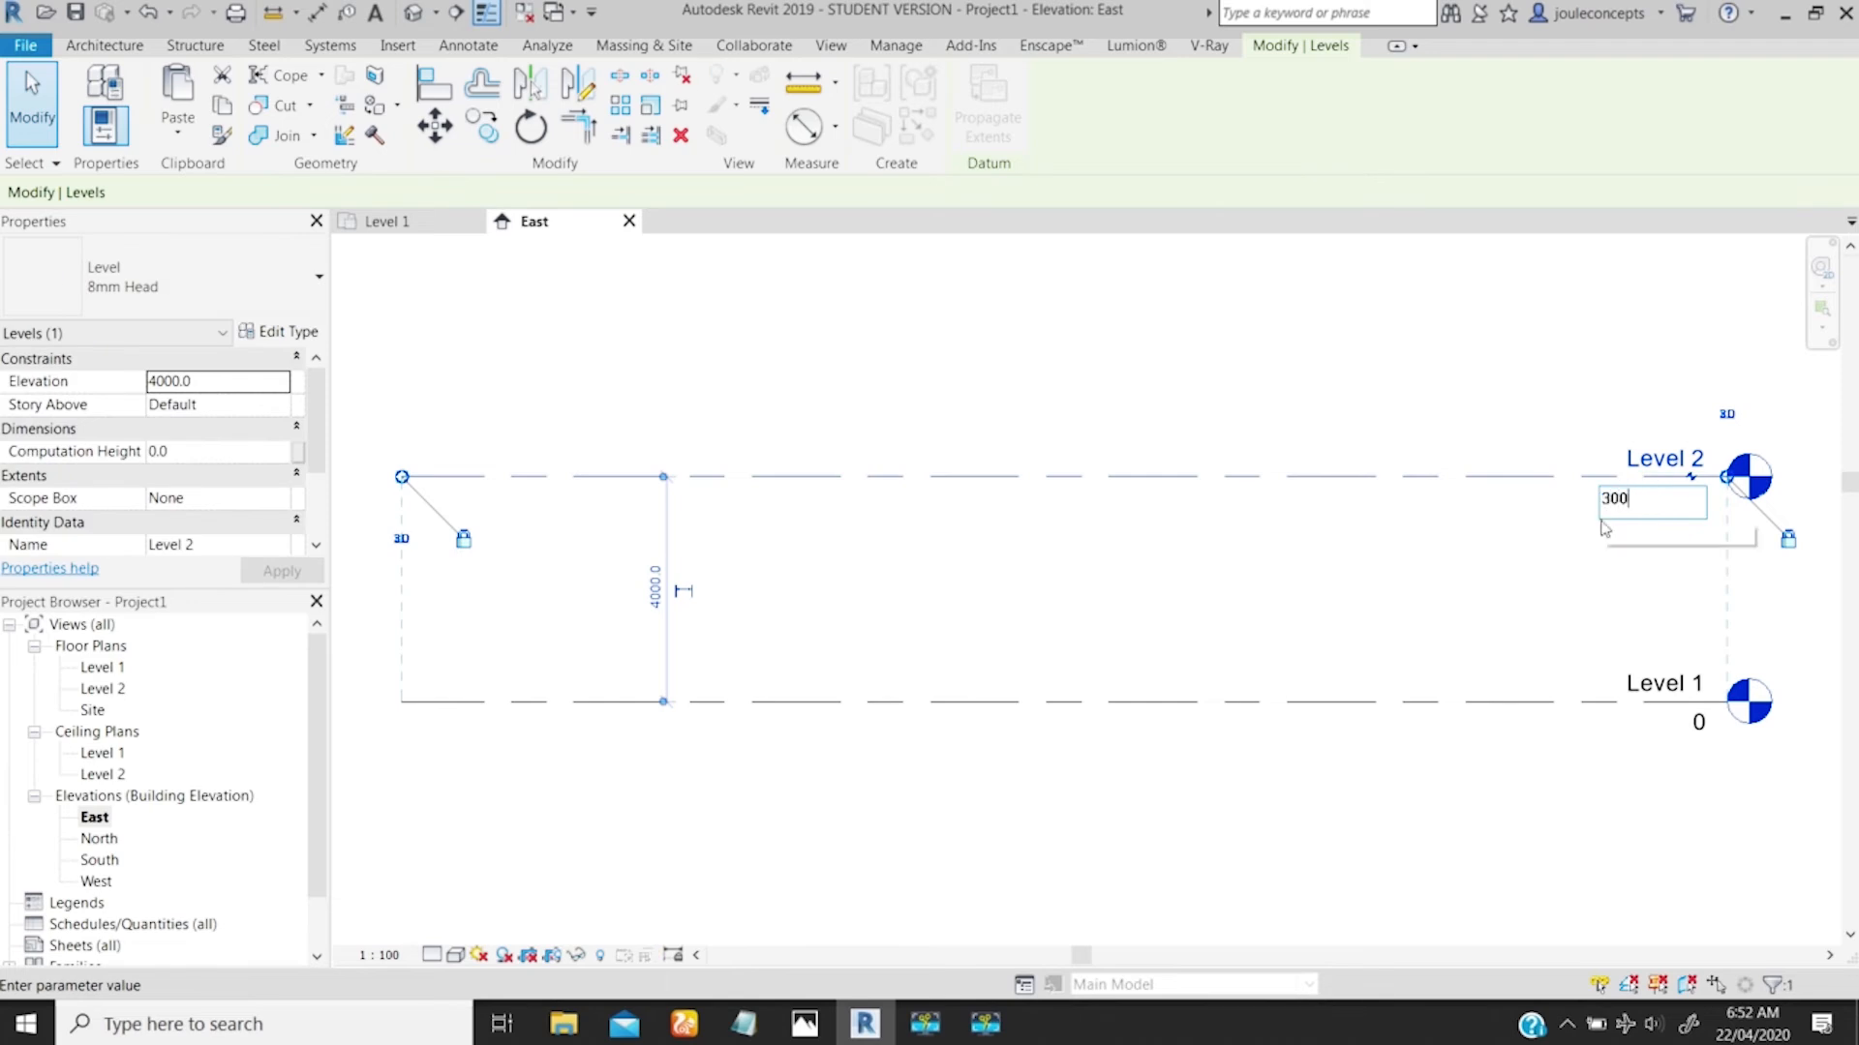
key(Return)
click(1057, 443)
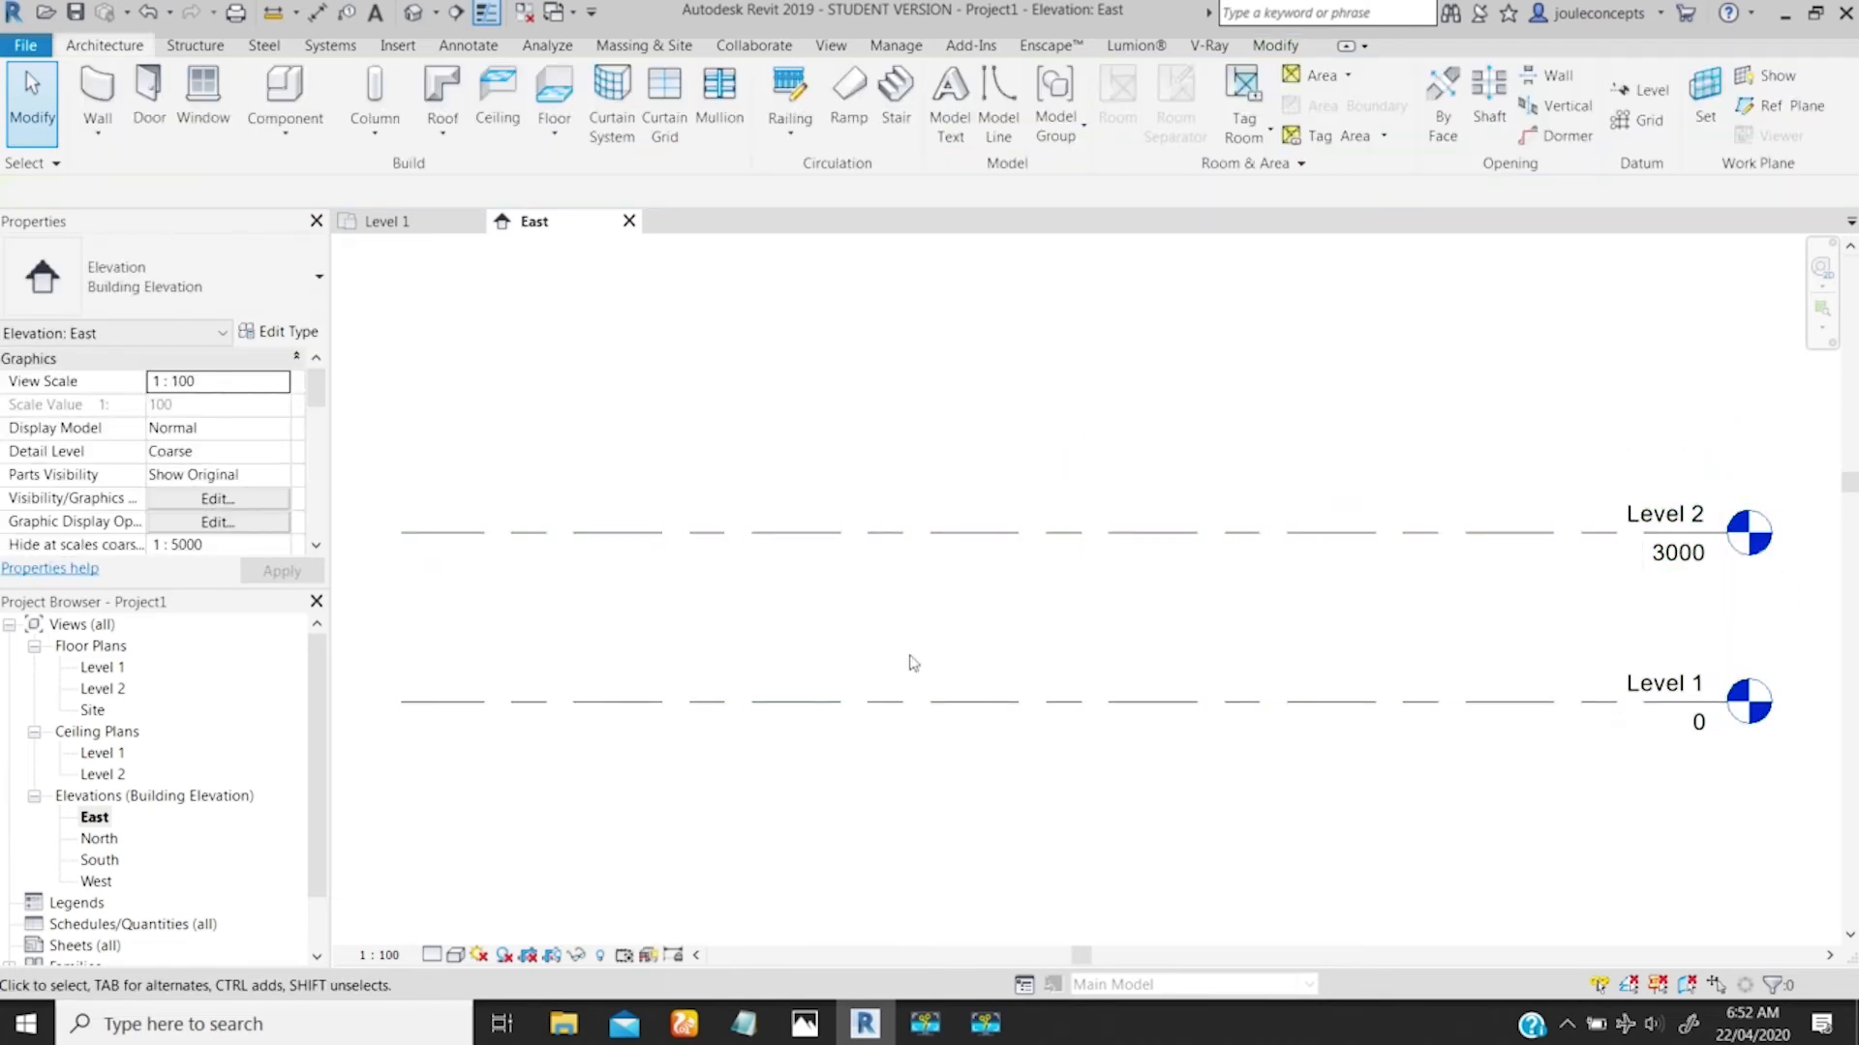
Step: Draw a straight 16-riser stair run, 1000 mm wide, from Level 1 to Level 2 in the Level 1 floor plan
double_click(97, 668)
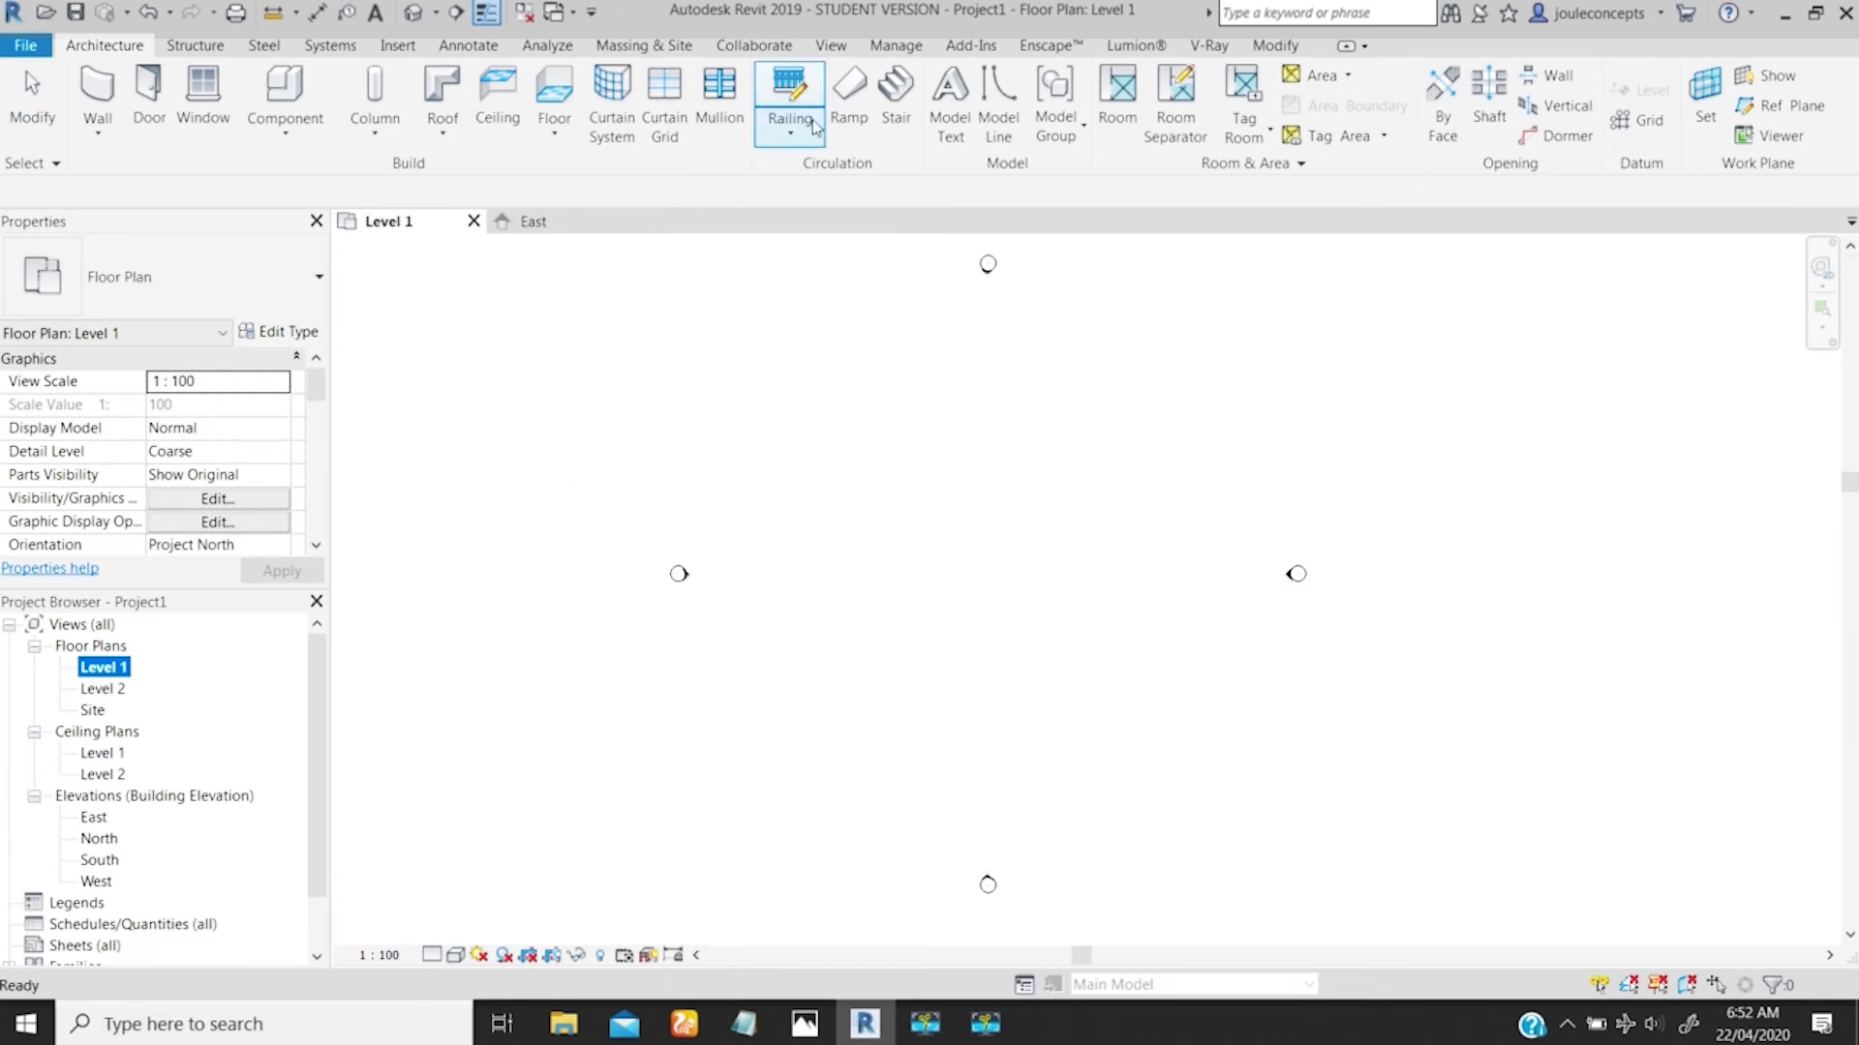
click(897, 97)
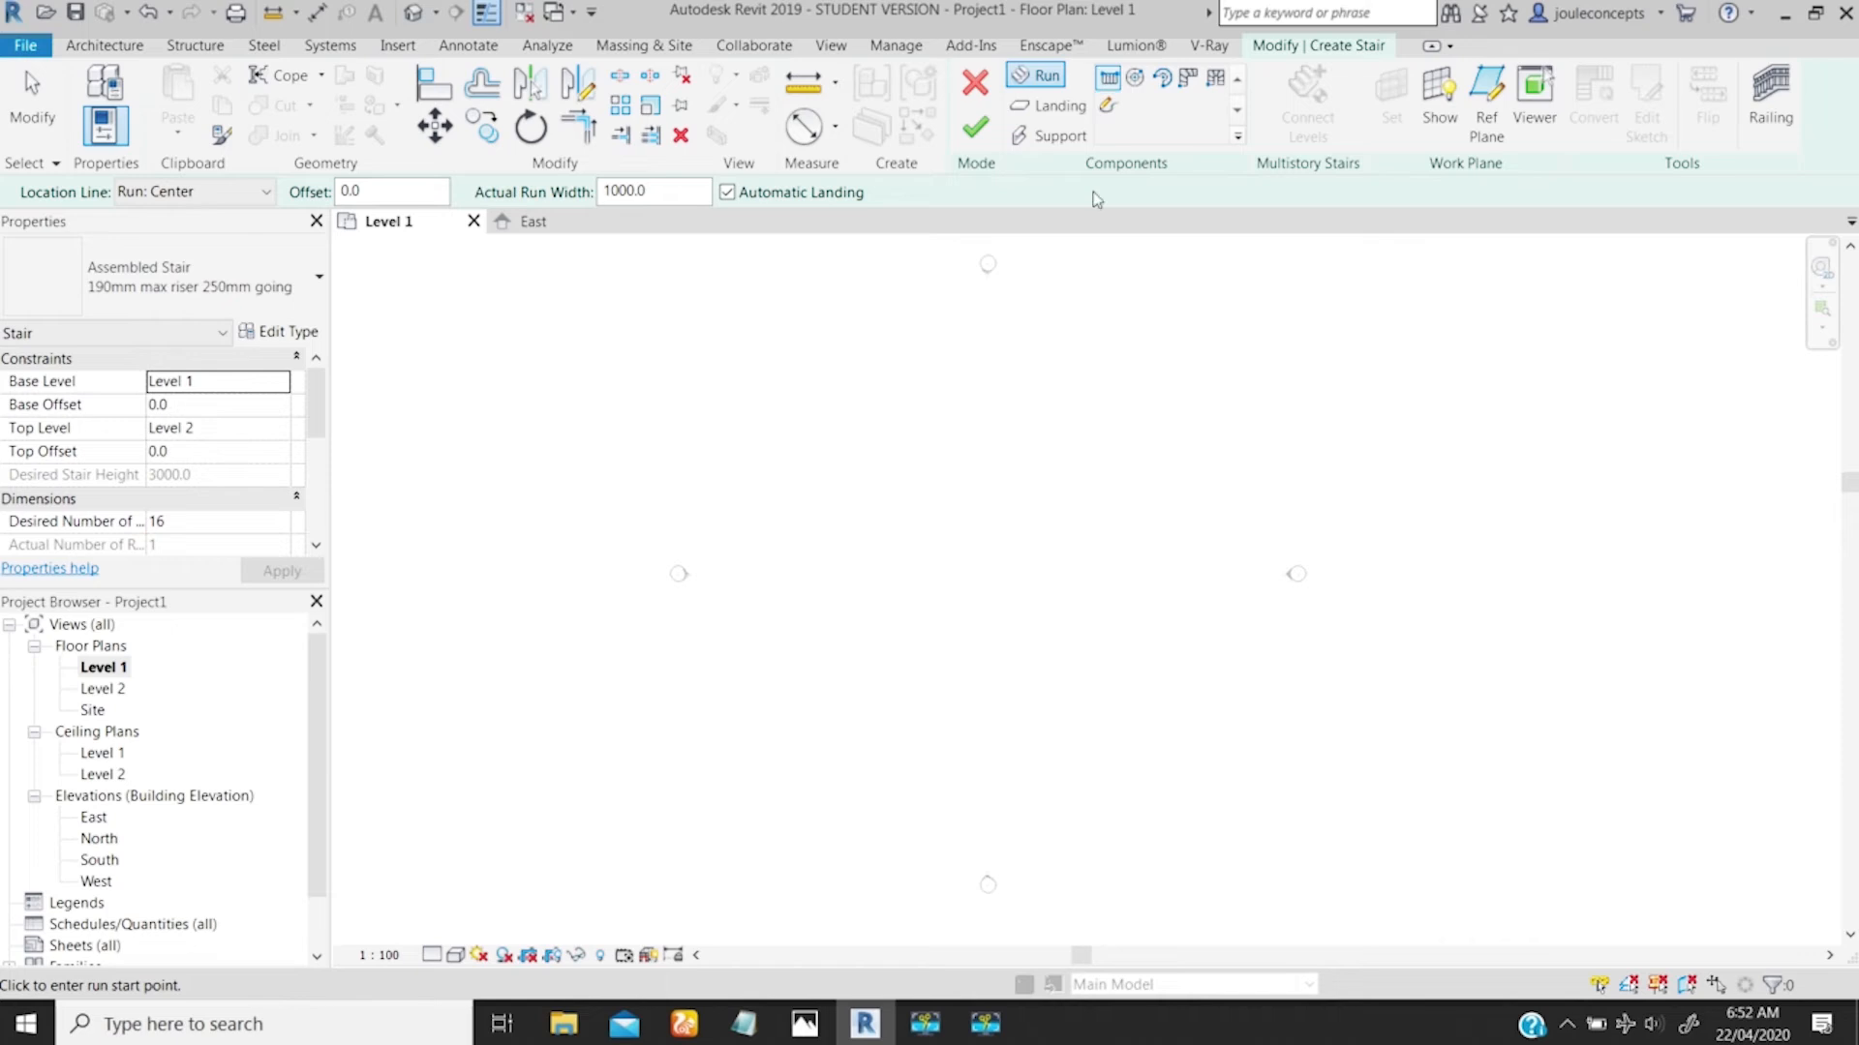
click(969, 695)
click(965, 607)
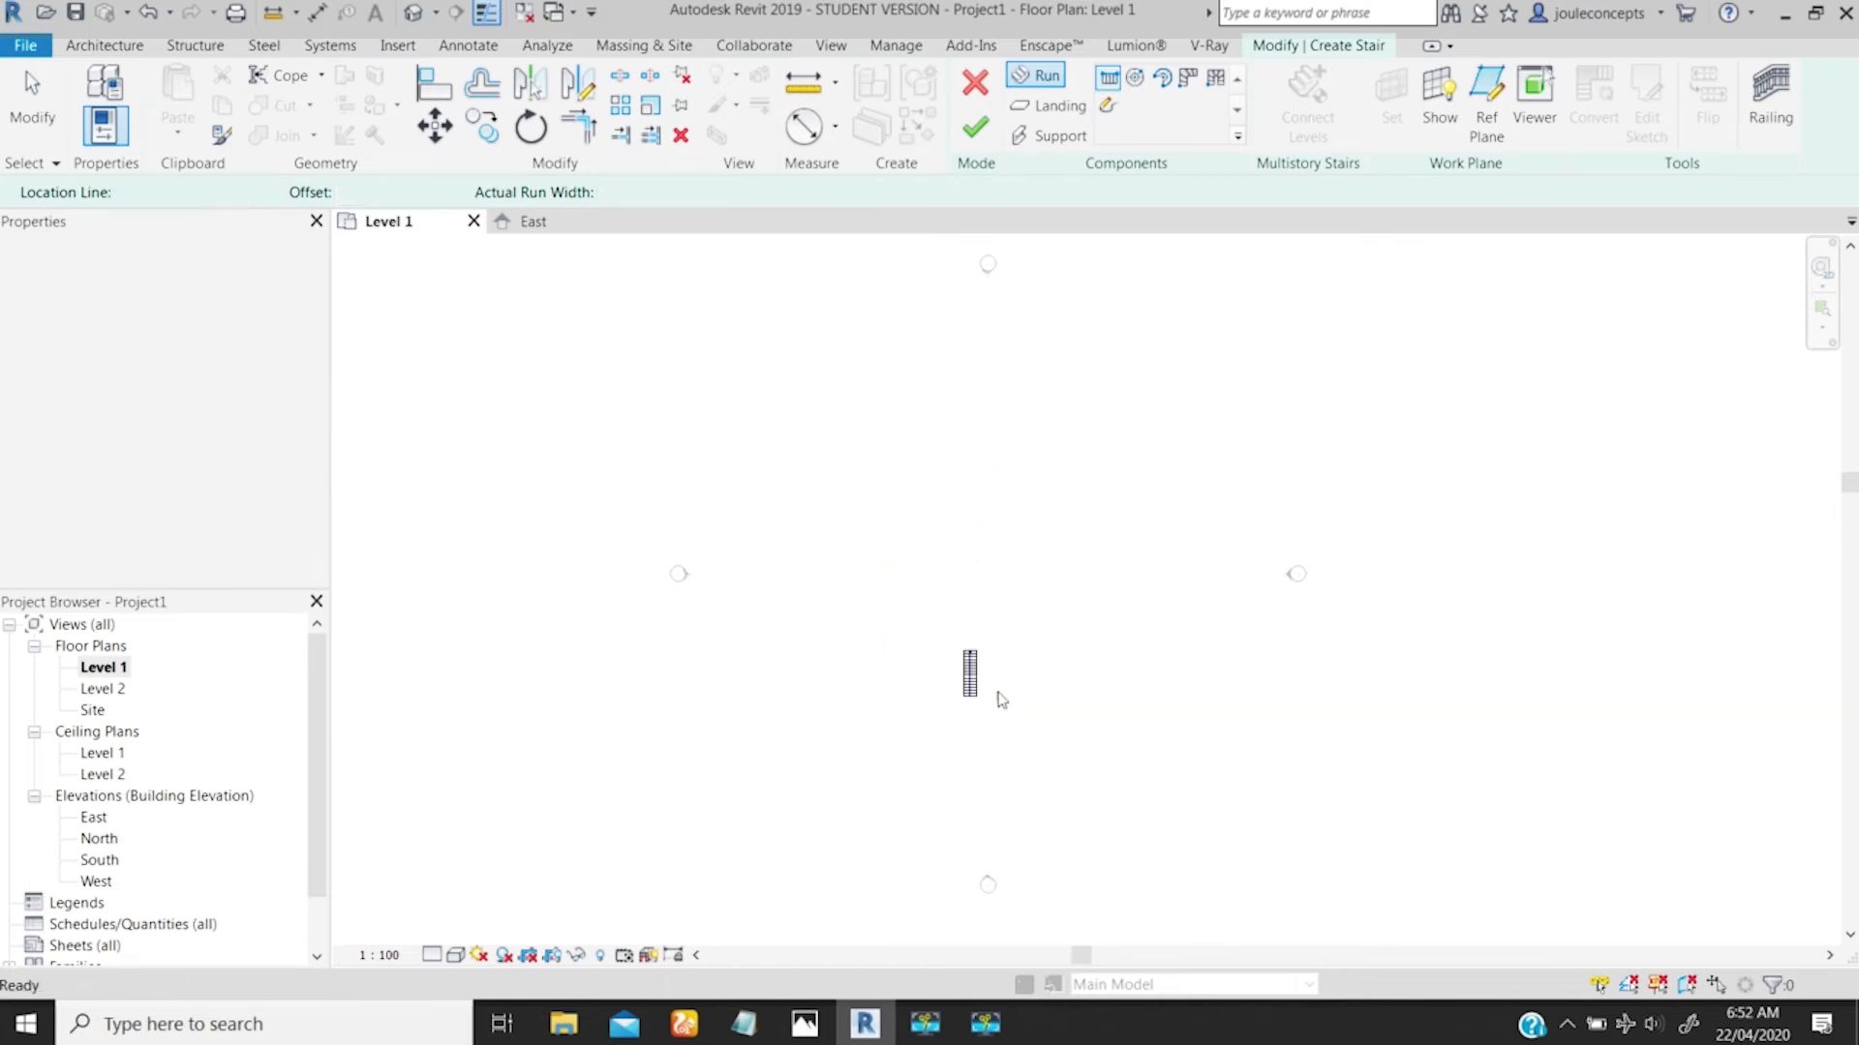
key(Escape)
Step: Finish the stair with the single straight run
middle_drag(962, 610, 903, 518)
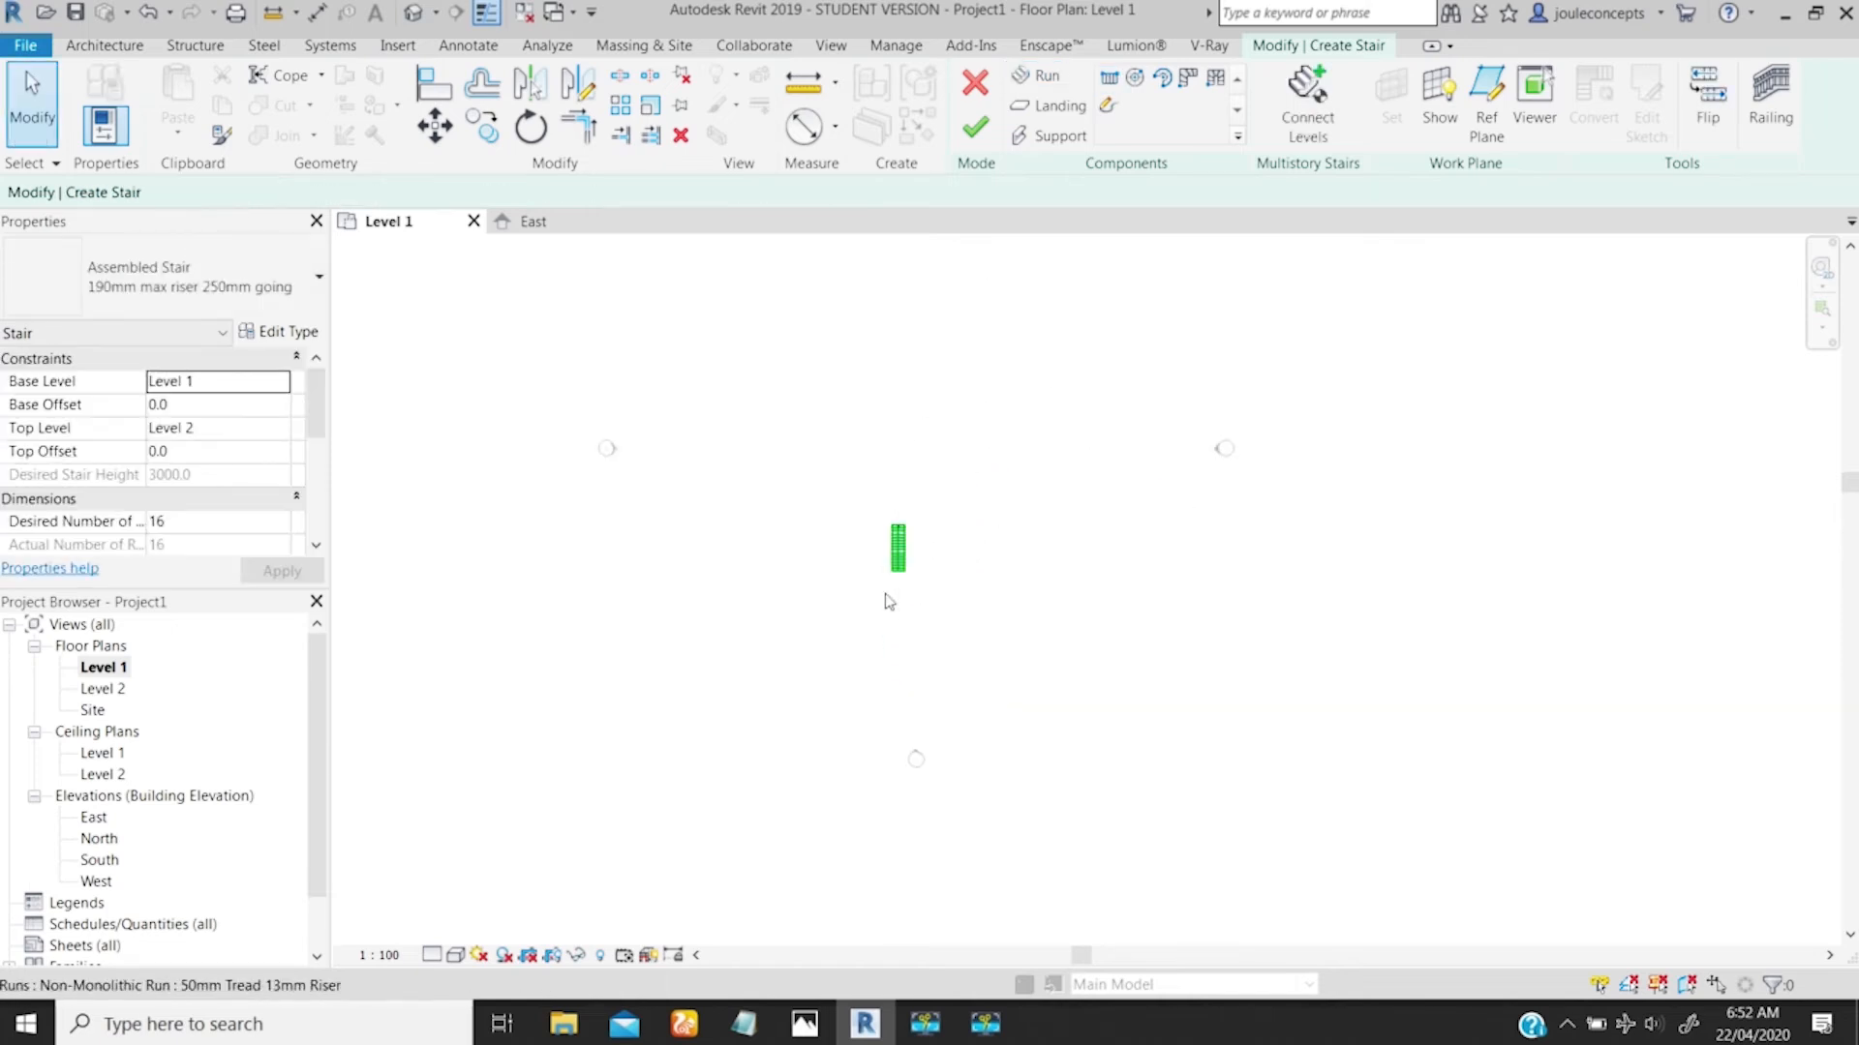
ctrl+middle_drag(895, 589, 808, 920)
middle_drag(746, 556, 918, 663)
mouse_move(930, 514)
middle_down()
mouse_move(964, 579)
mouse_move(909, 751)
middle_up()
click(492, 316)
mouse_move(891, 575)
middle_down()
mouse_move(871, 506)
mouse_move(791, 832)
middle_up()
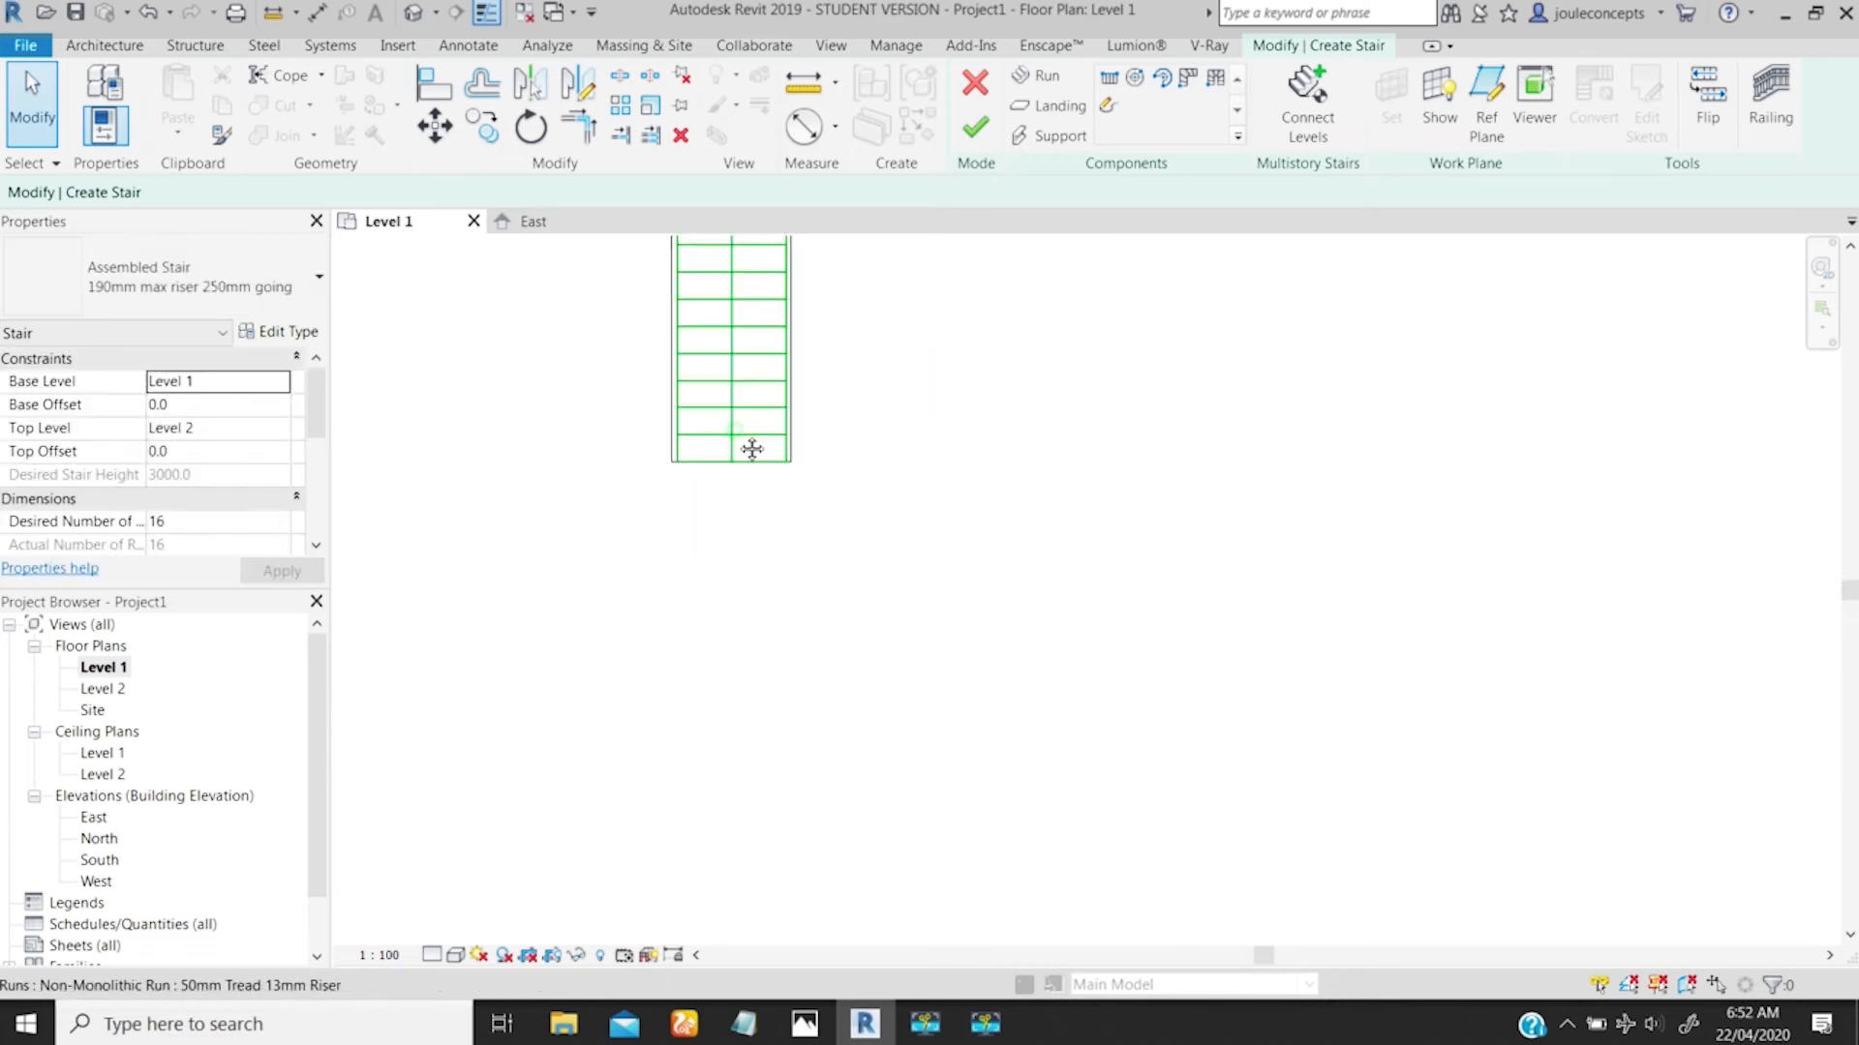
middle_drag(751, 448, 937, 755)
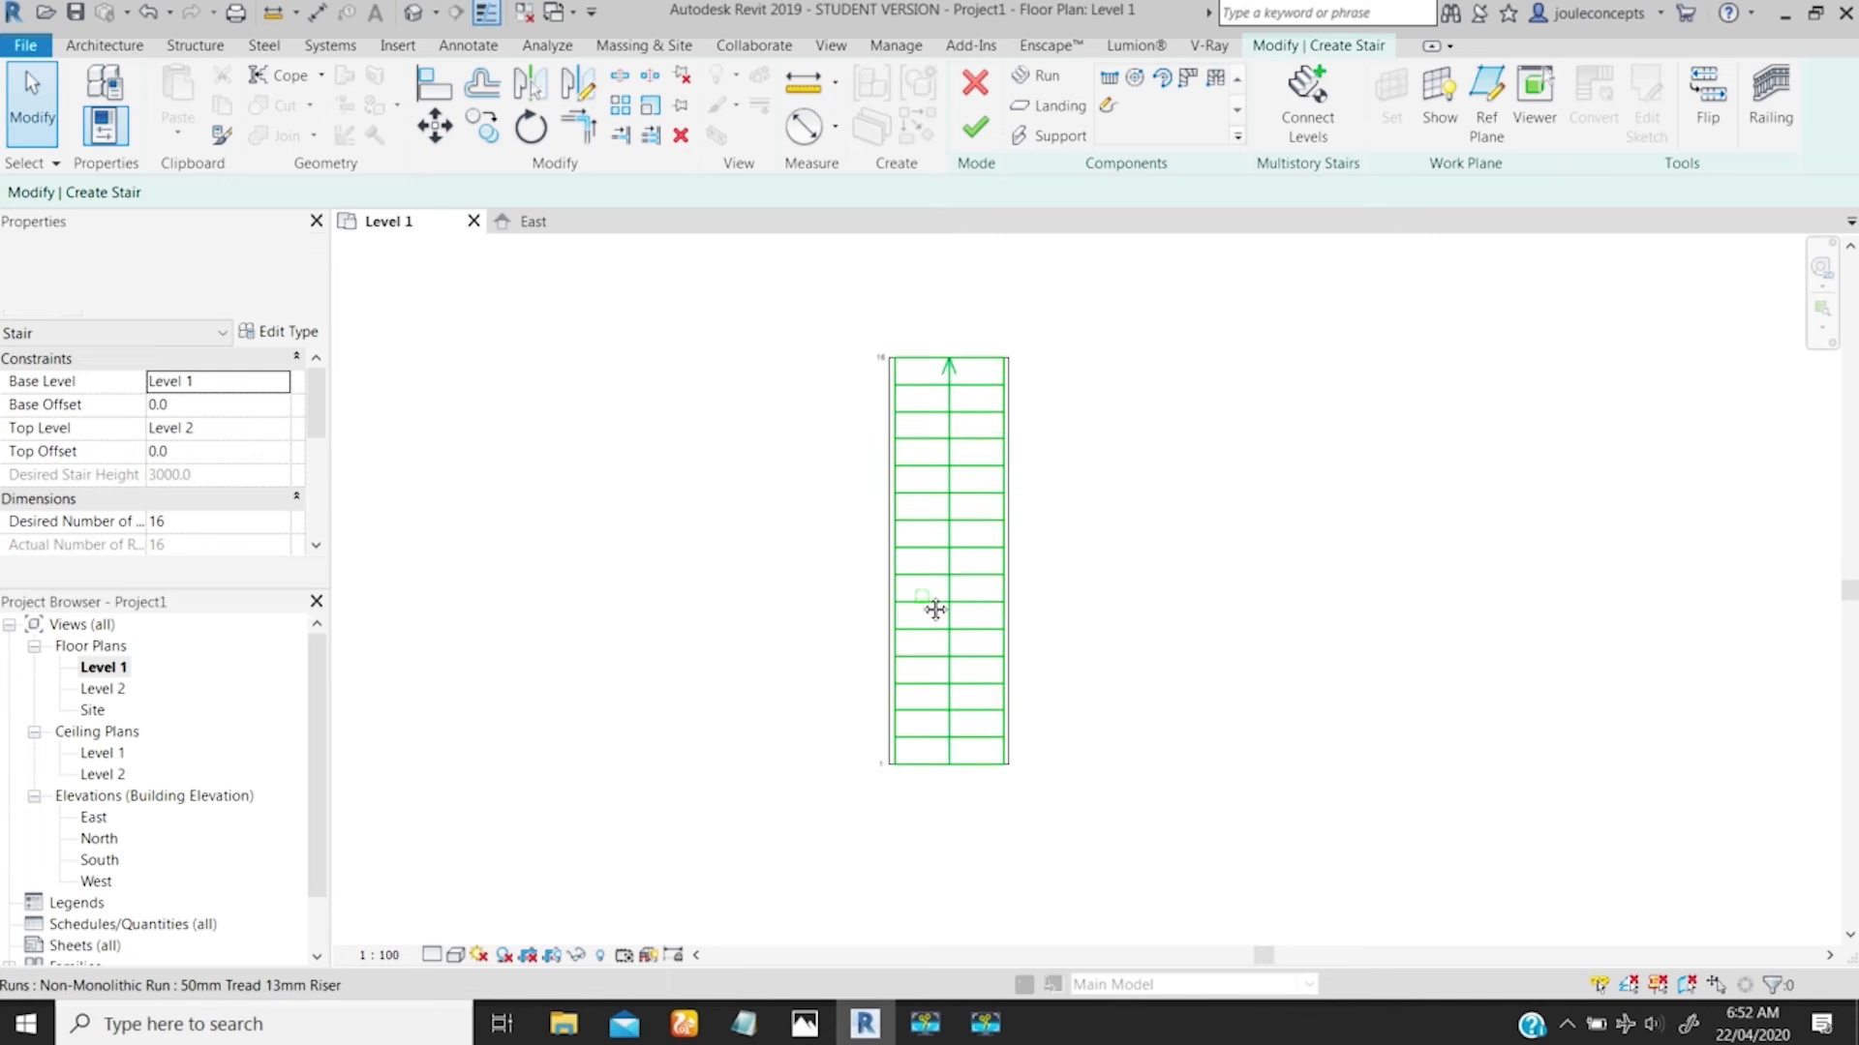
ctrl+middle_drag(933, 610, 939, 479)
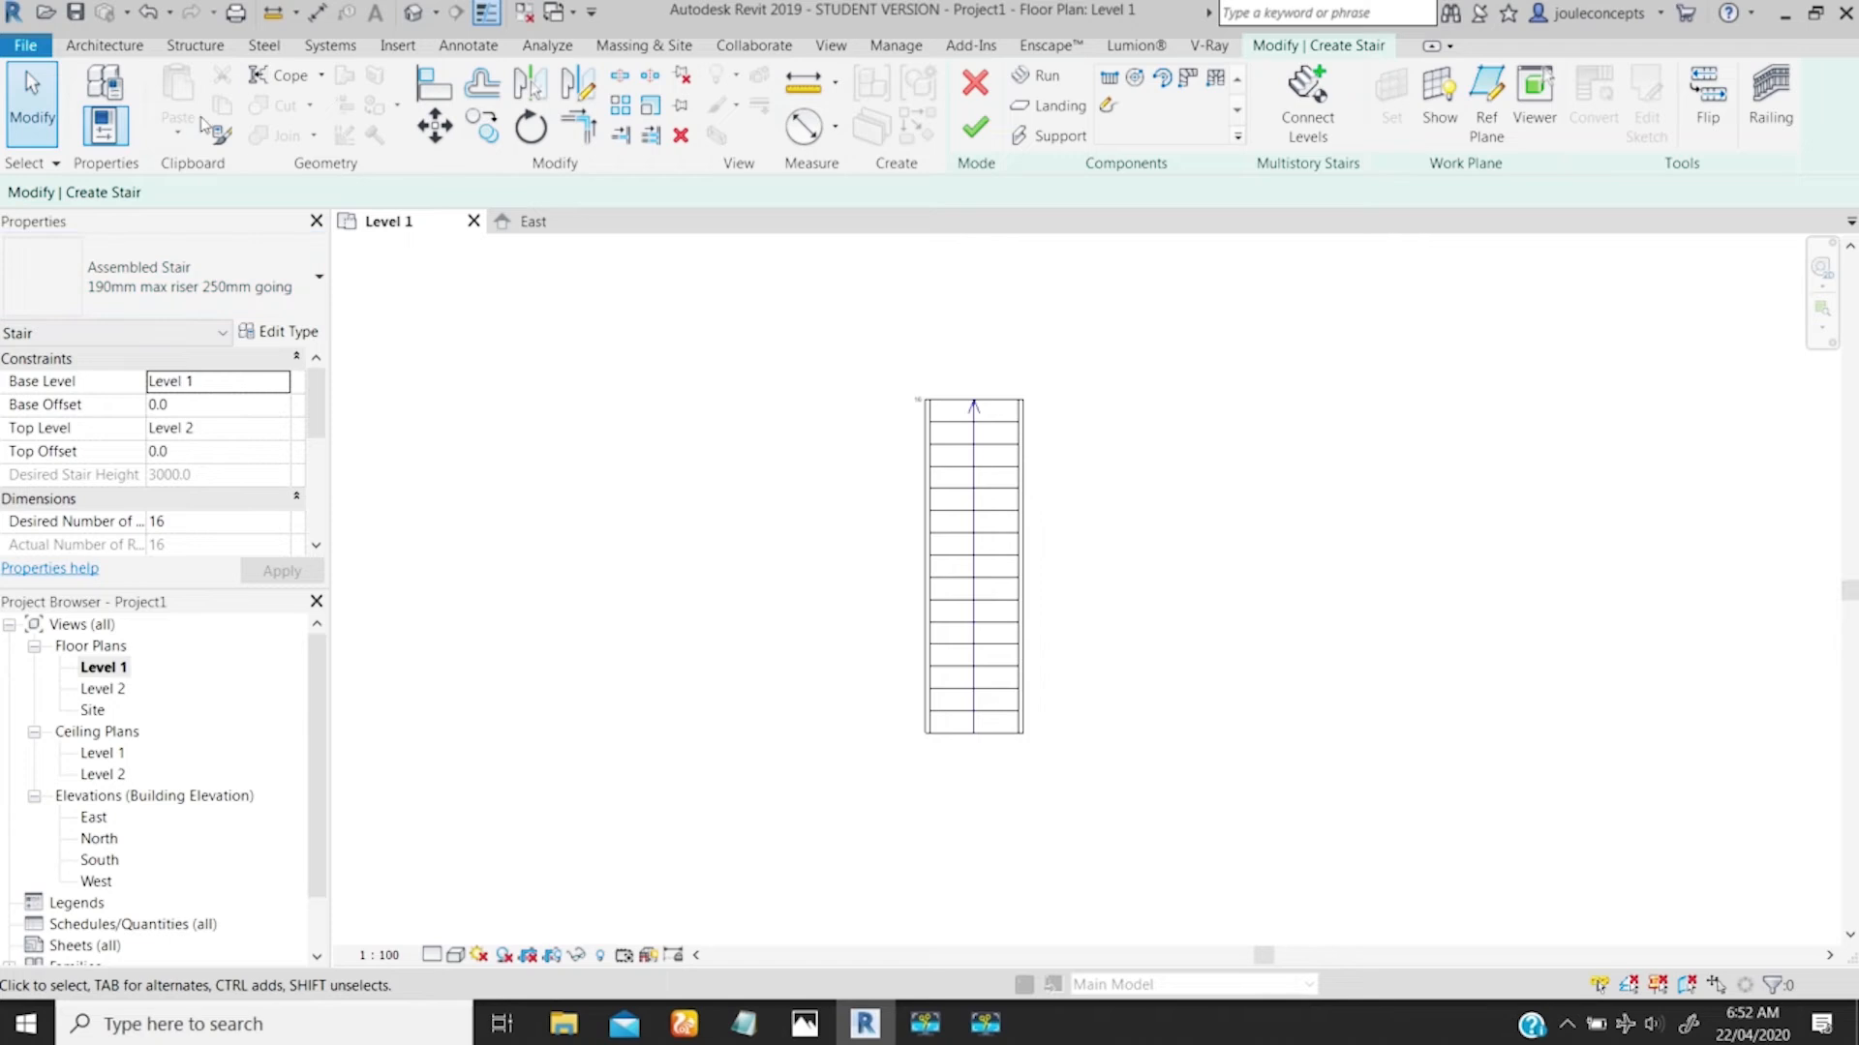
click(112, 48)
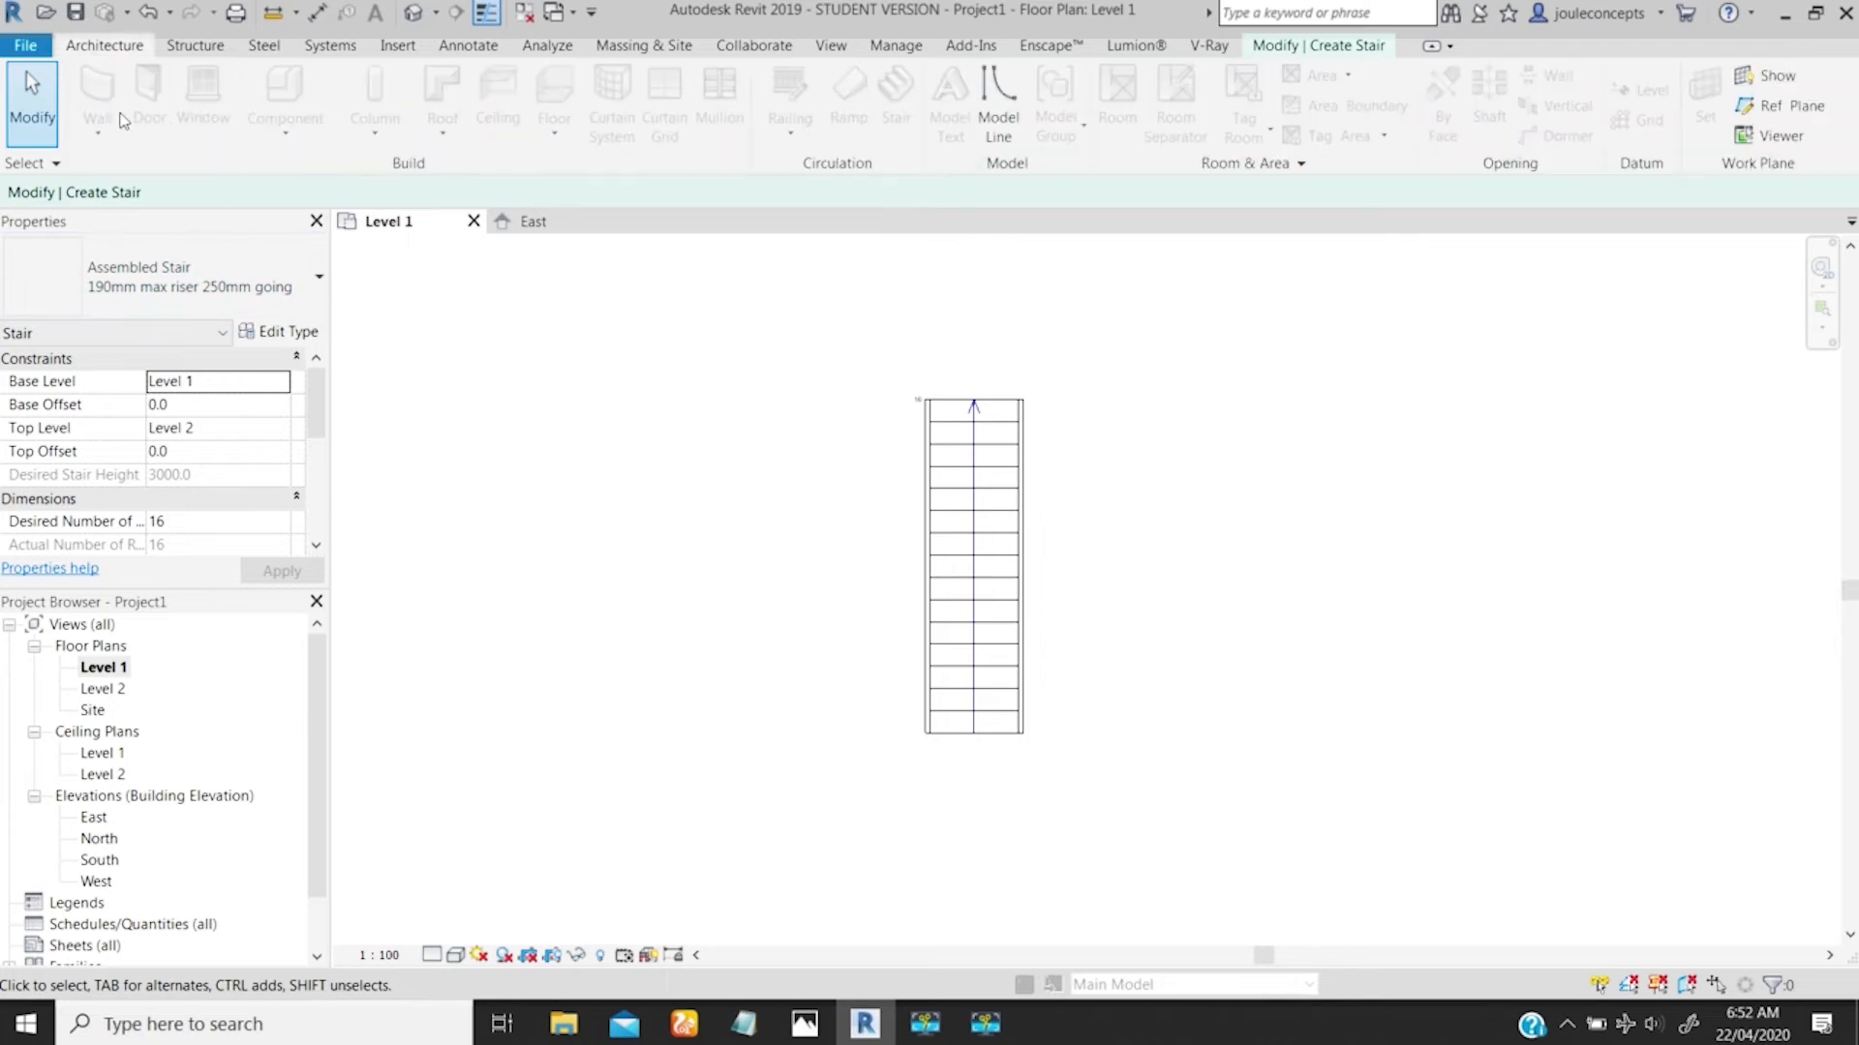
click(1308, 41)
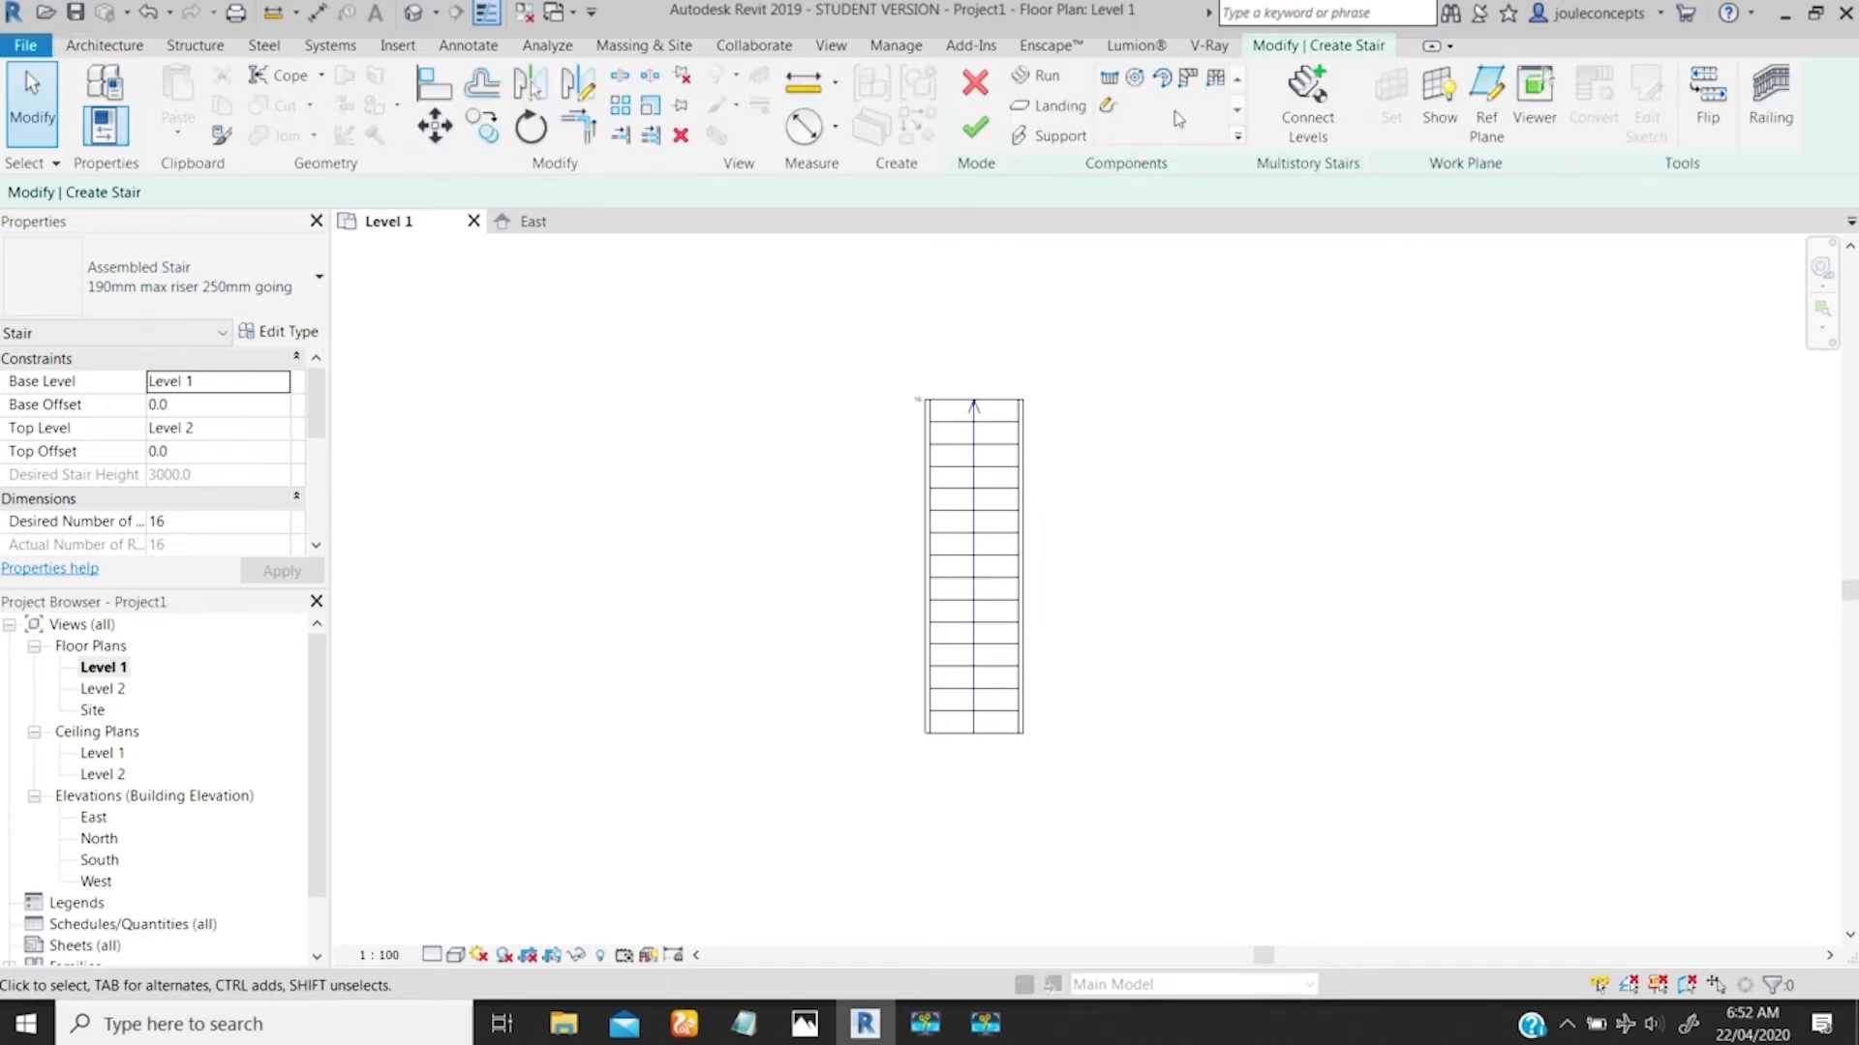
click(975, 126)
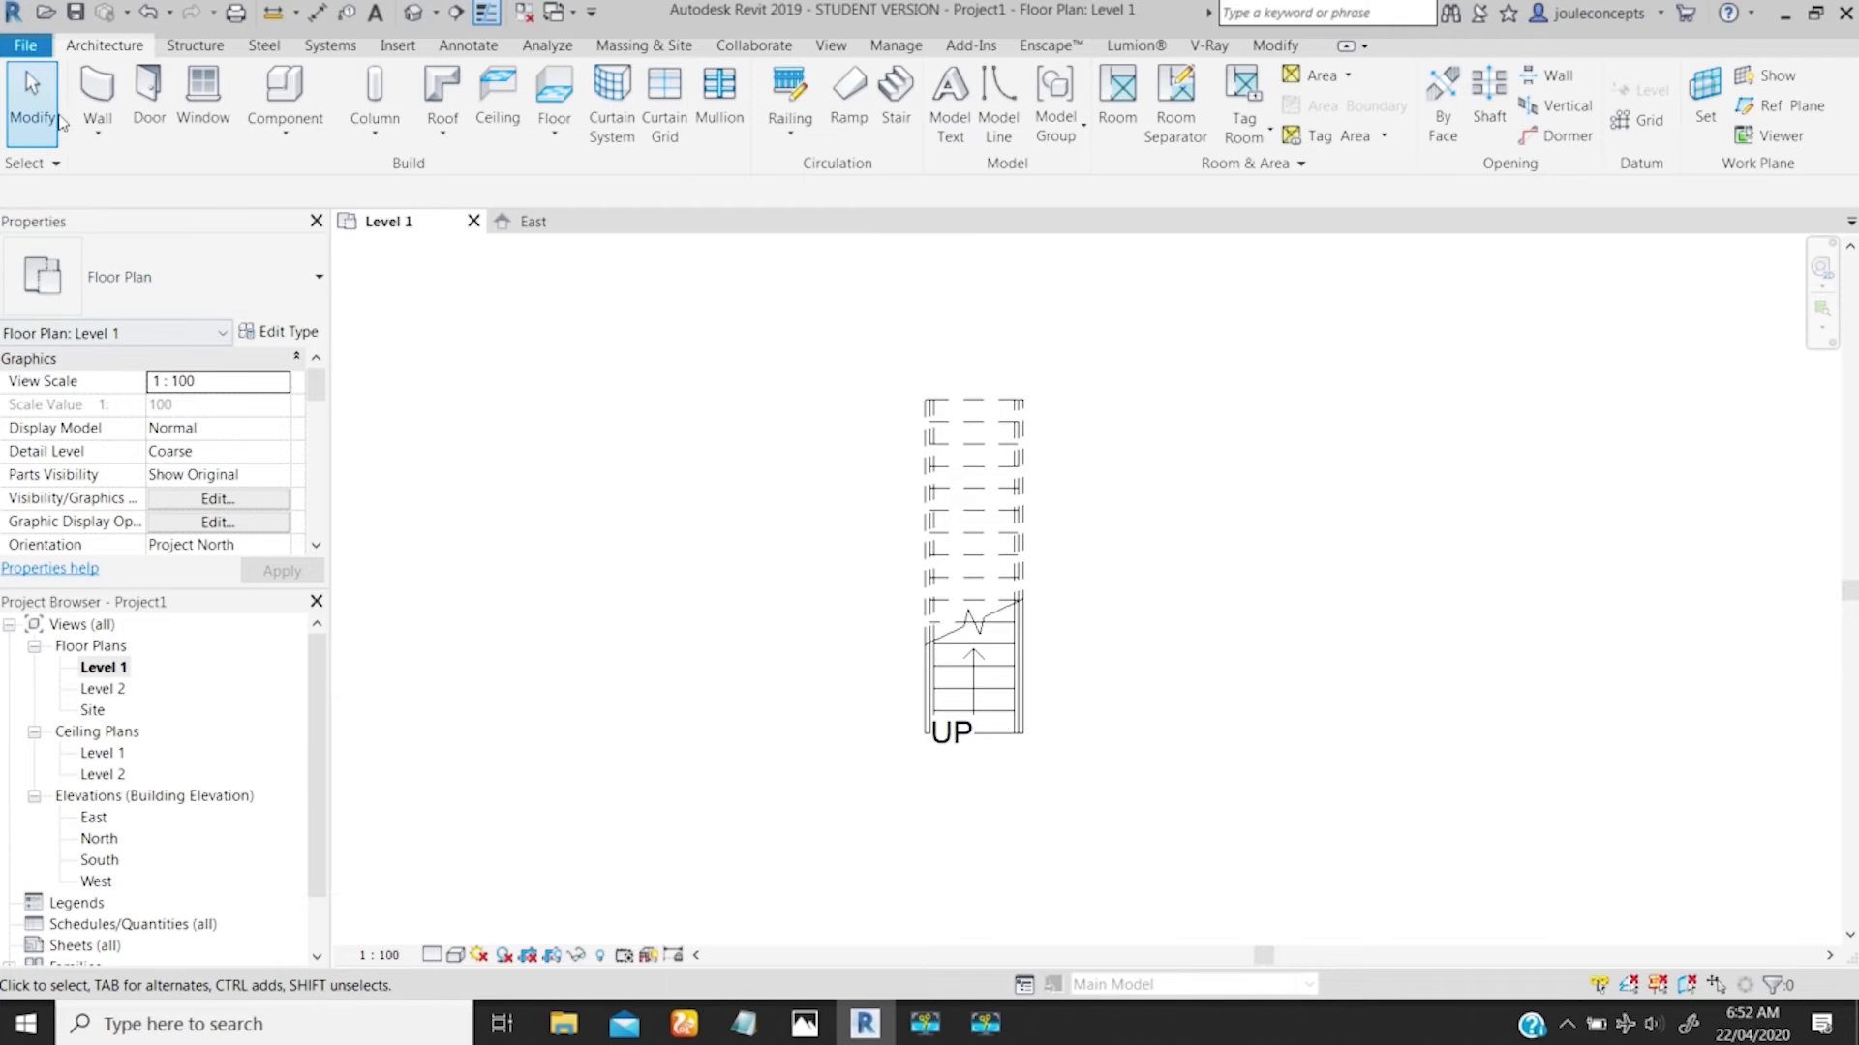
Step: Edit the stair to delete the stringer supports on both sides of the run, and finish the edit
click(921, 693)
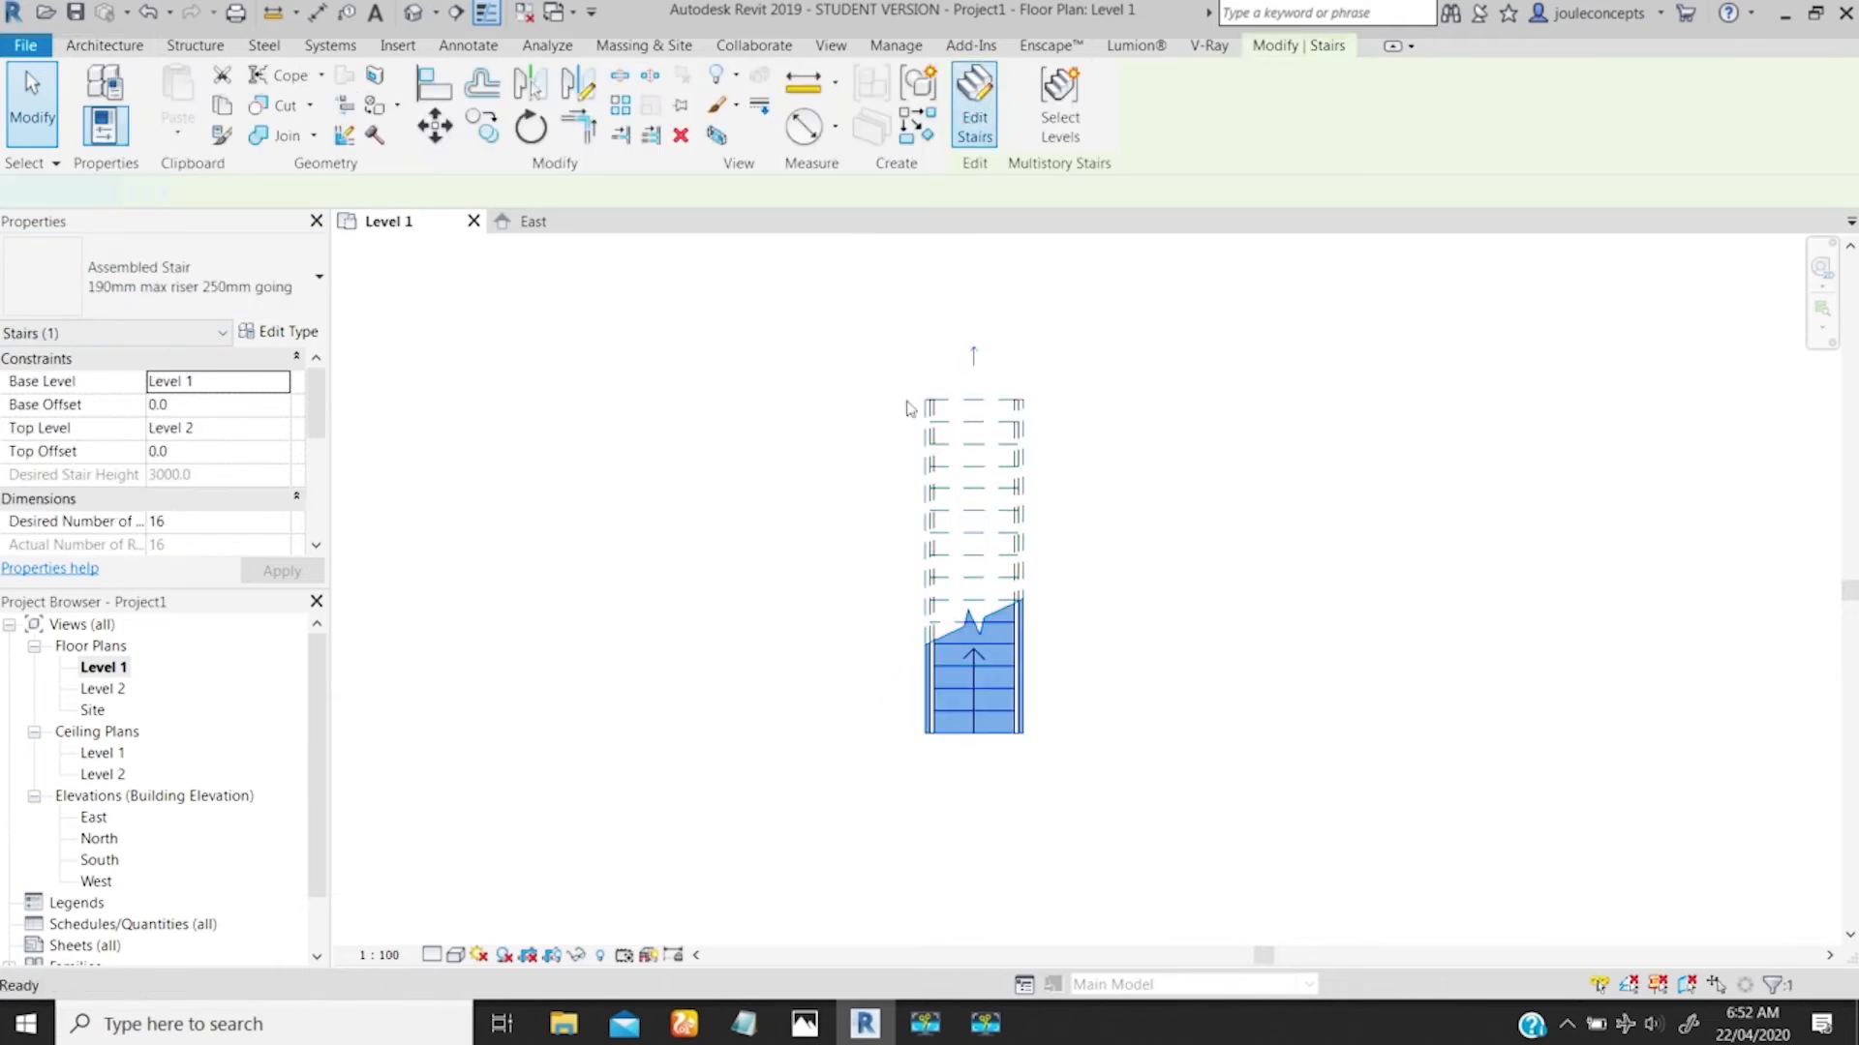
double_click(921, 686)
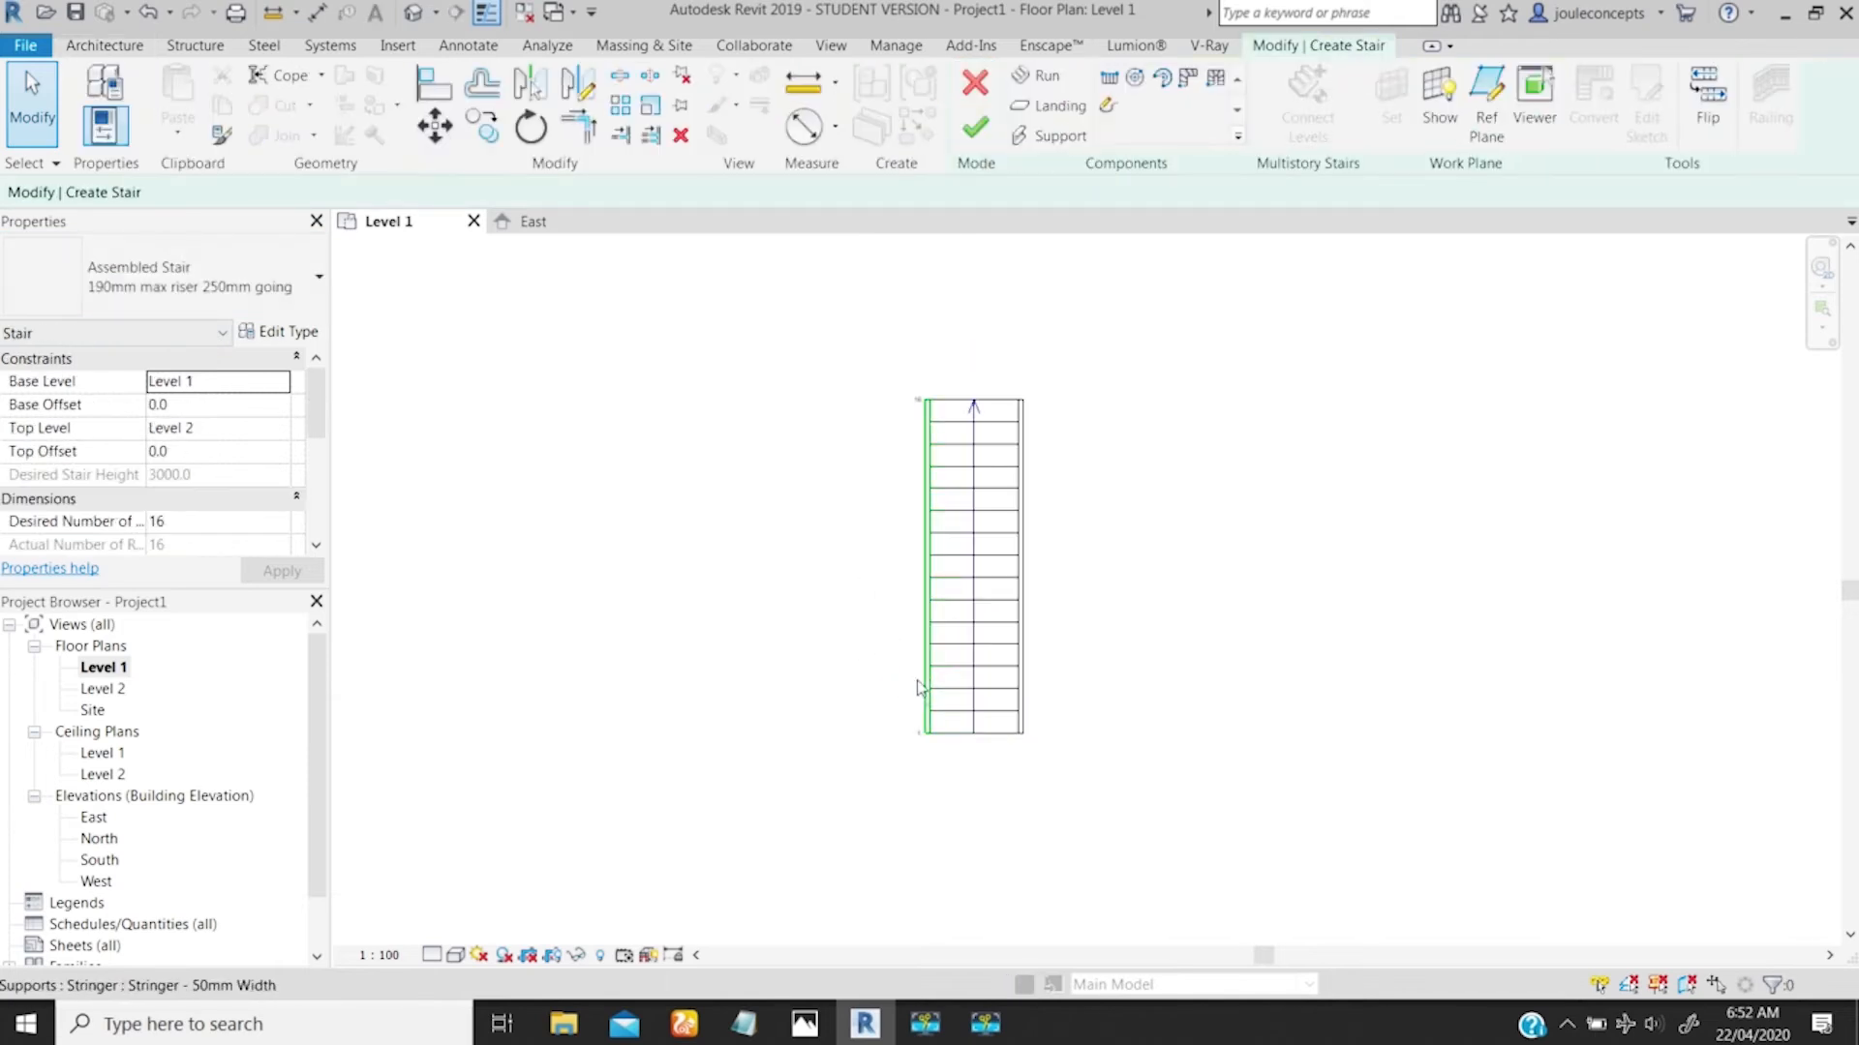
click(919, 688)
click(1104, 649)
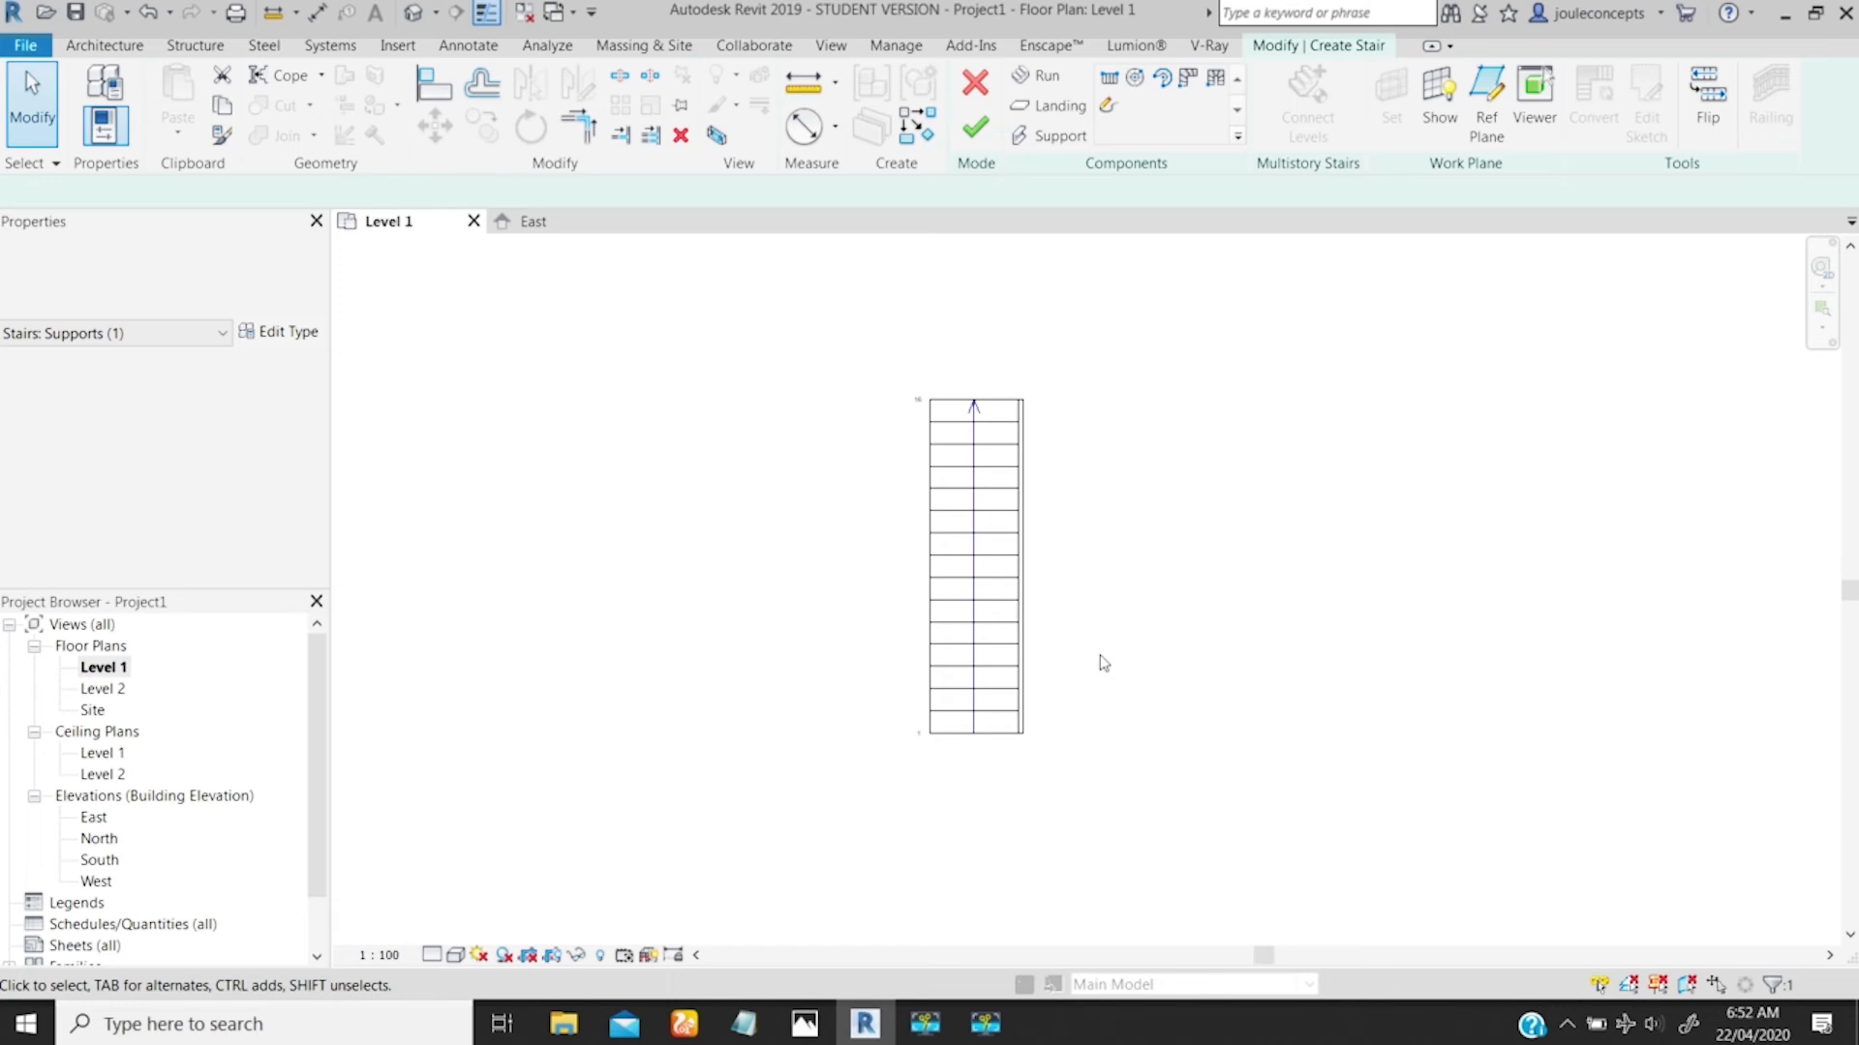
click(1032, 666)
click(1100, 490)
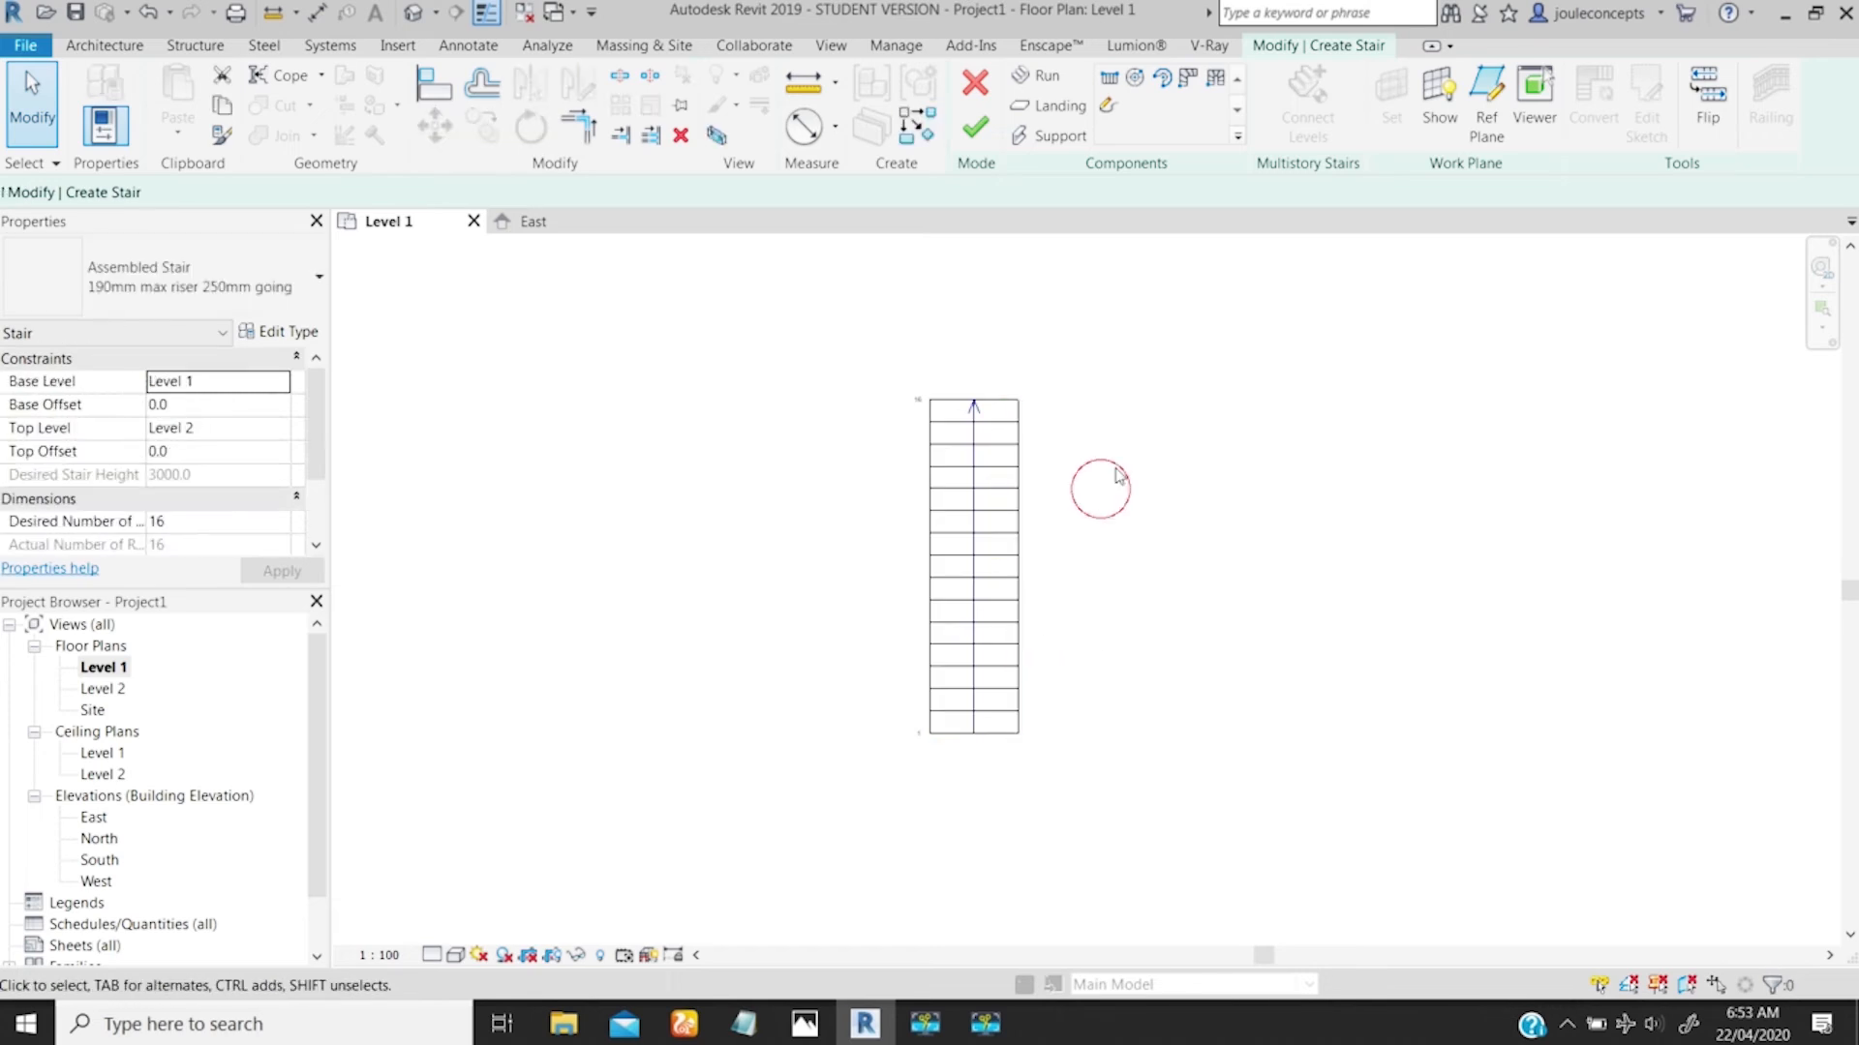
click(991, 133)
Step: Draw a straight Generic - 200mm wall about 4800 mm long, parallel to the stair on its left side
middle_drag(1058, 523, 984, 490)
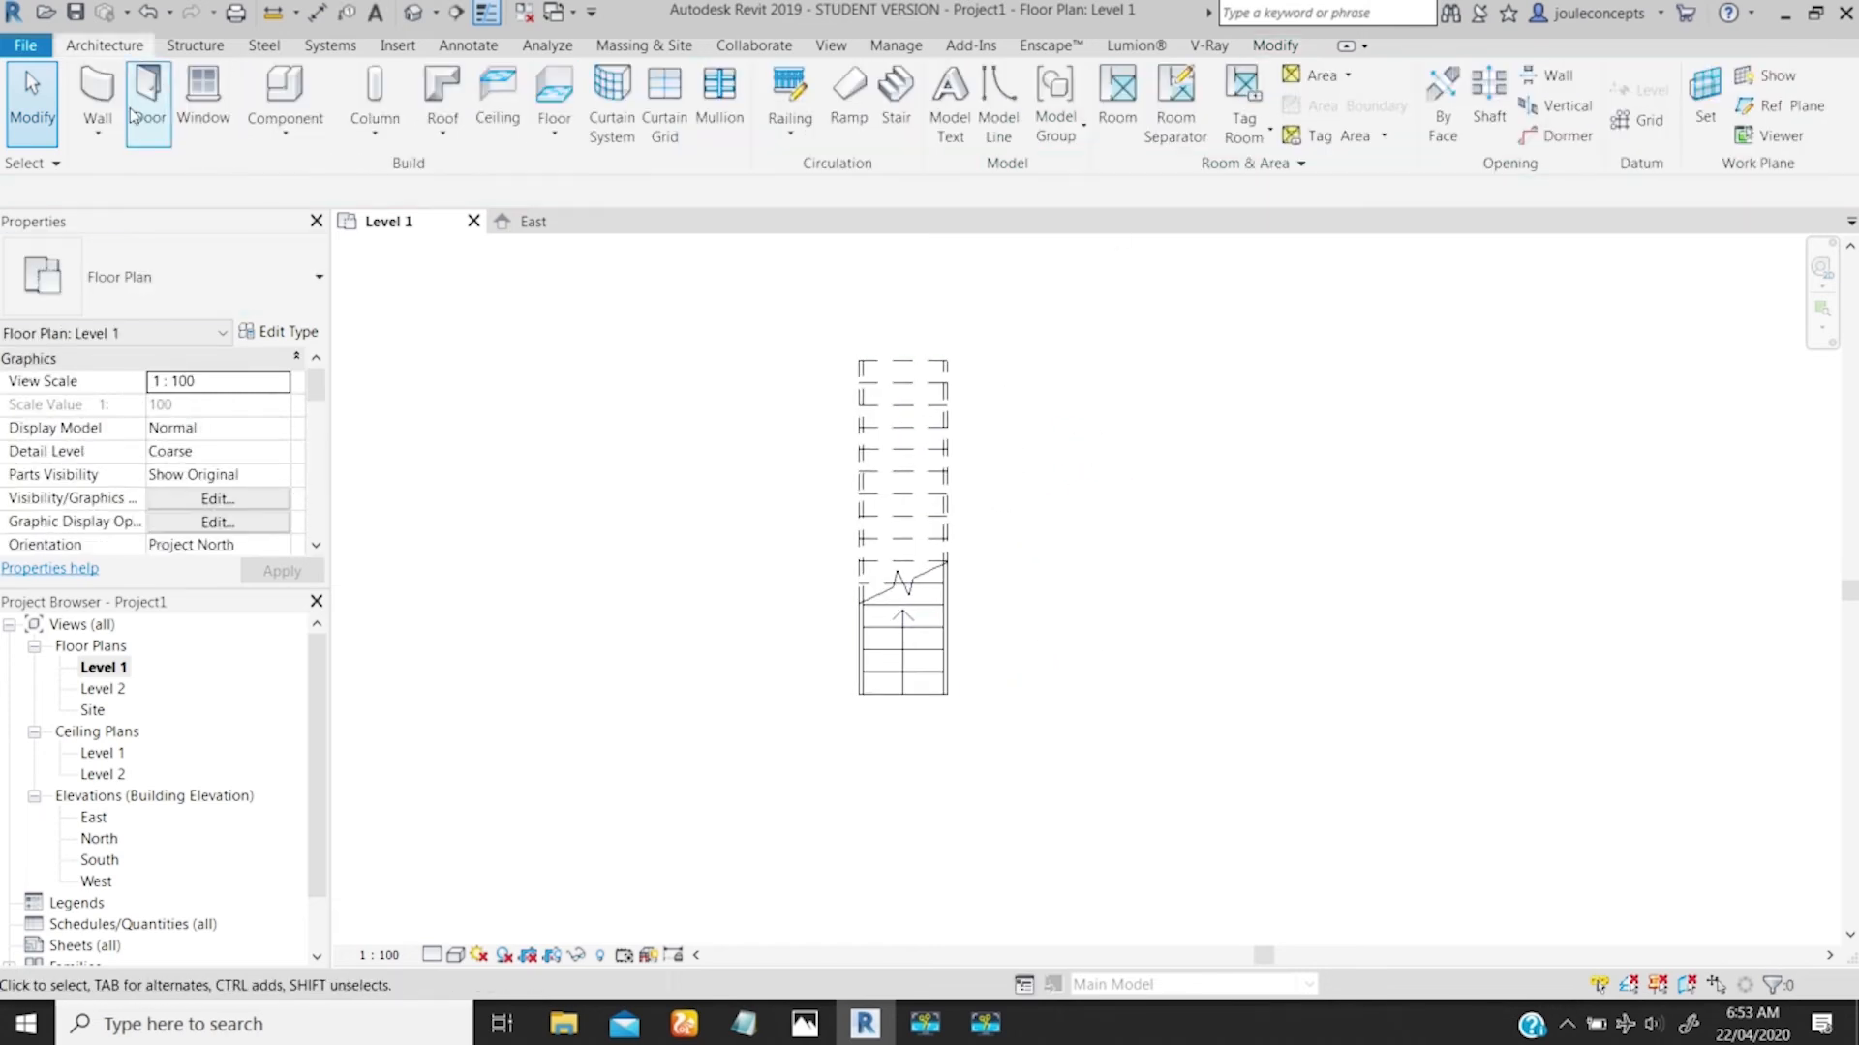
click(784, 707)
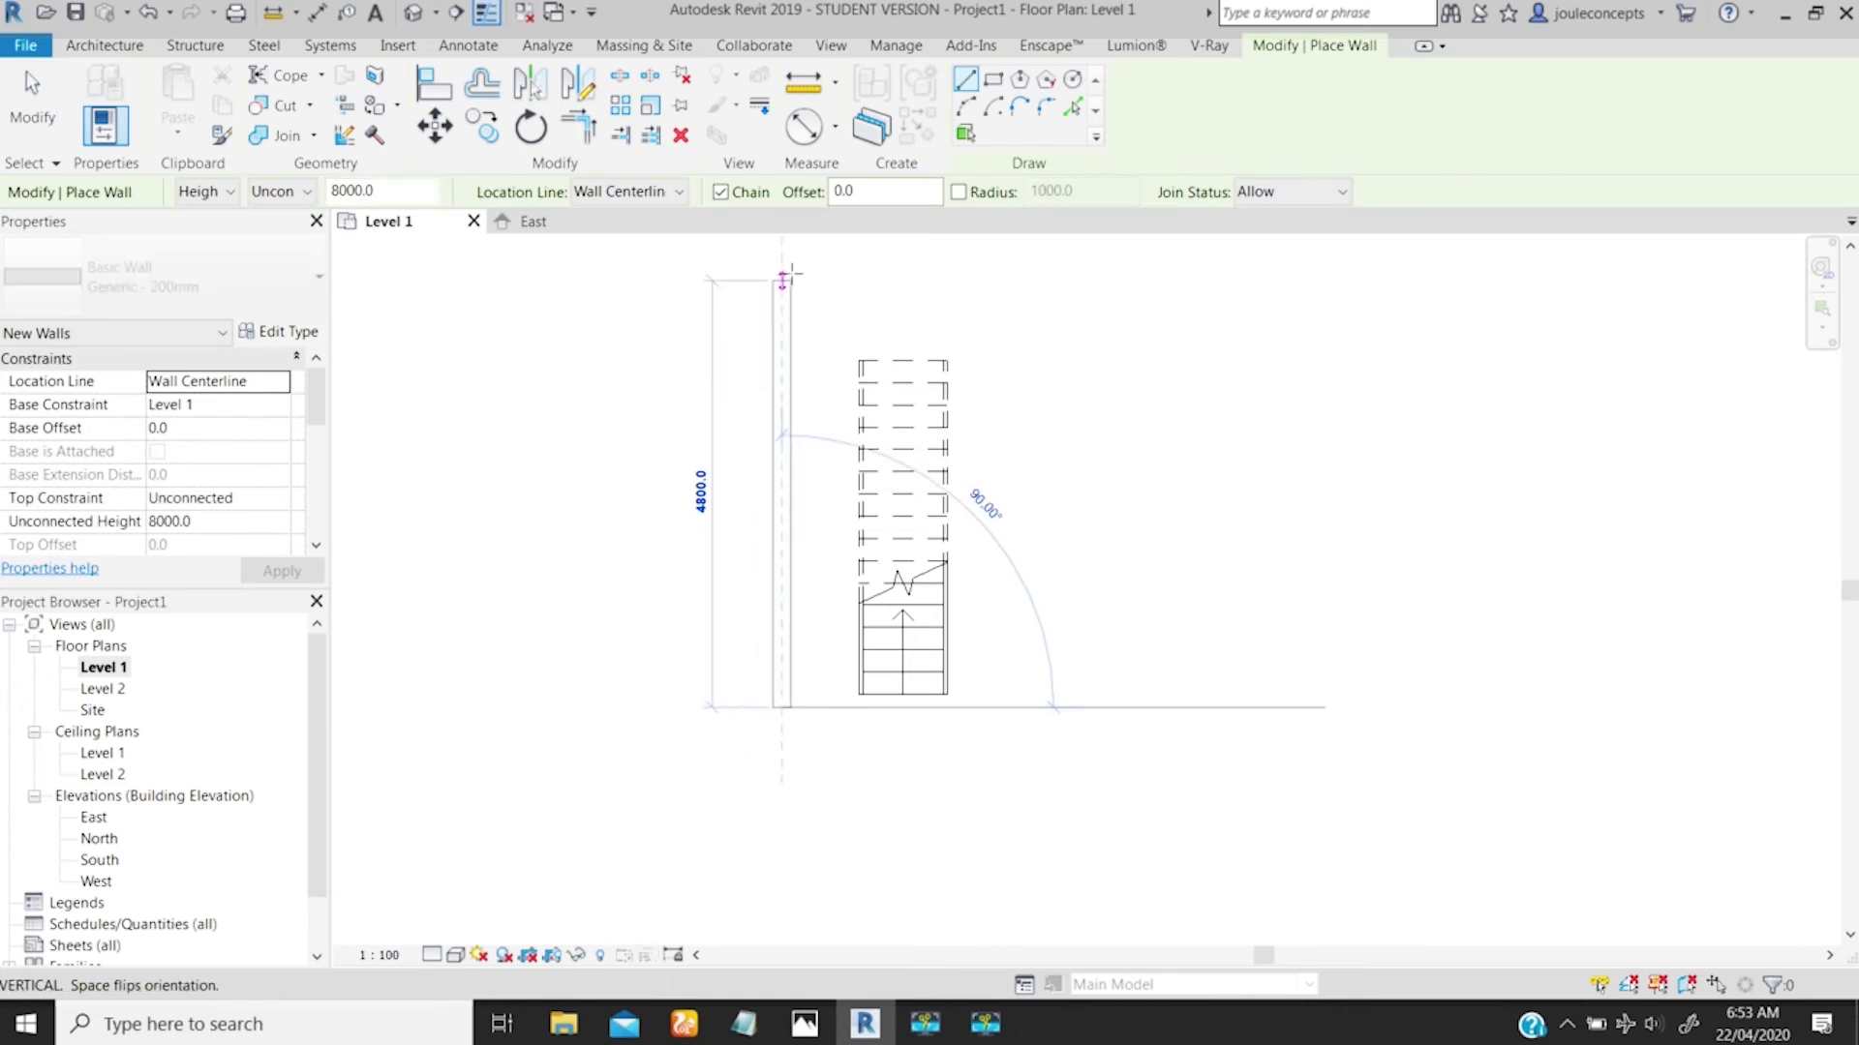
click(783, 274)
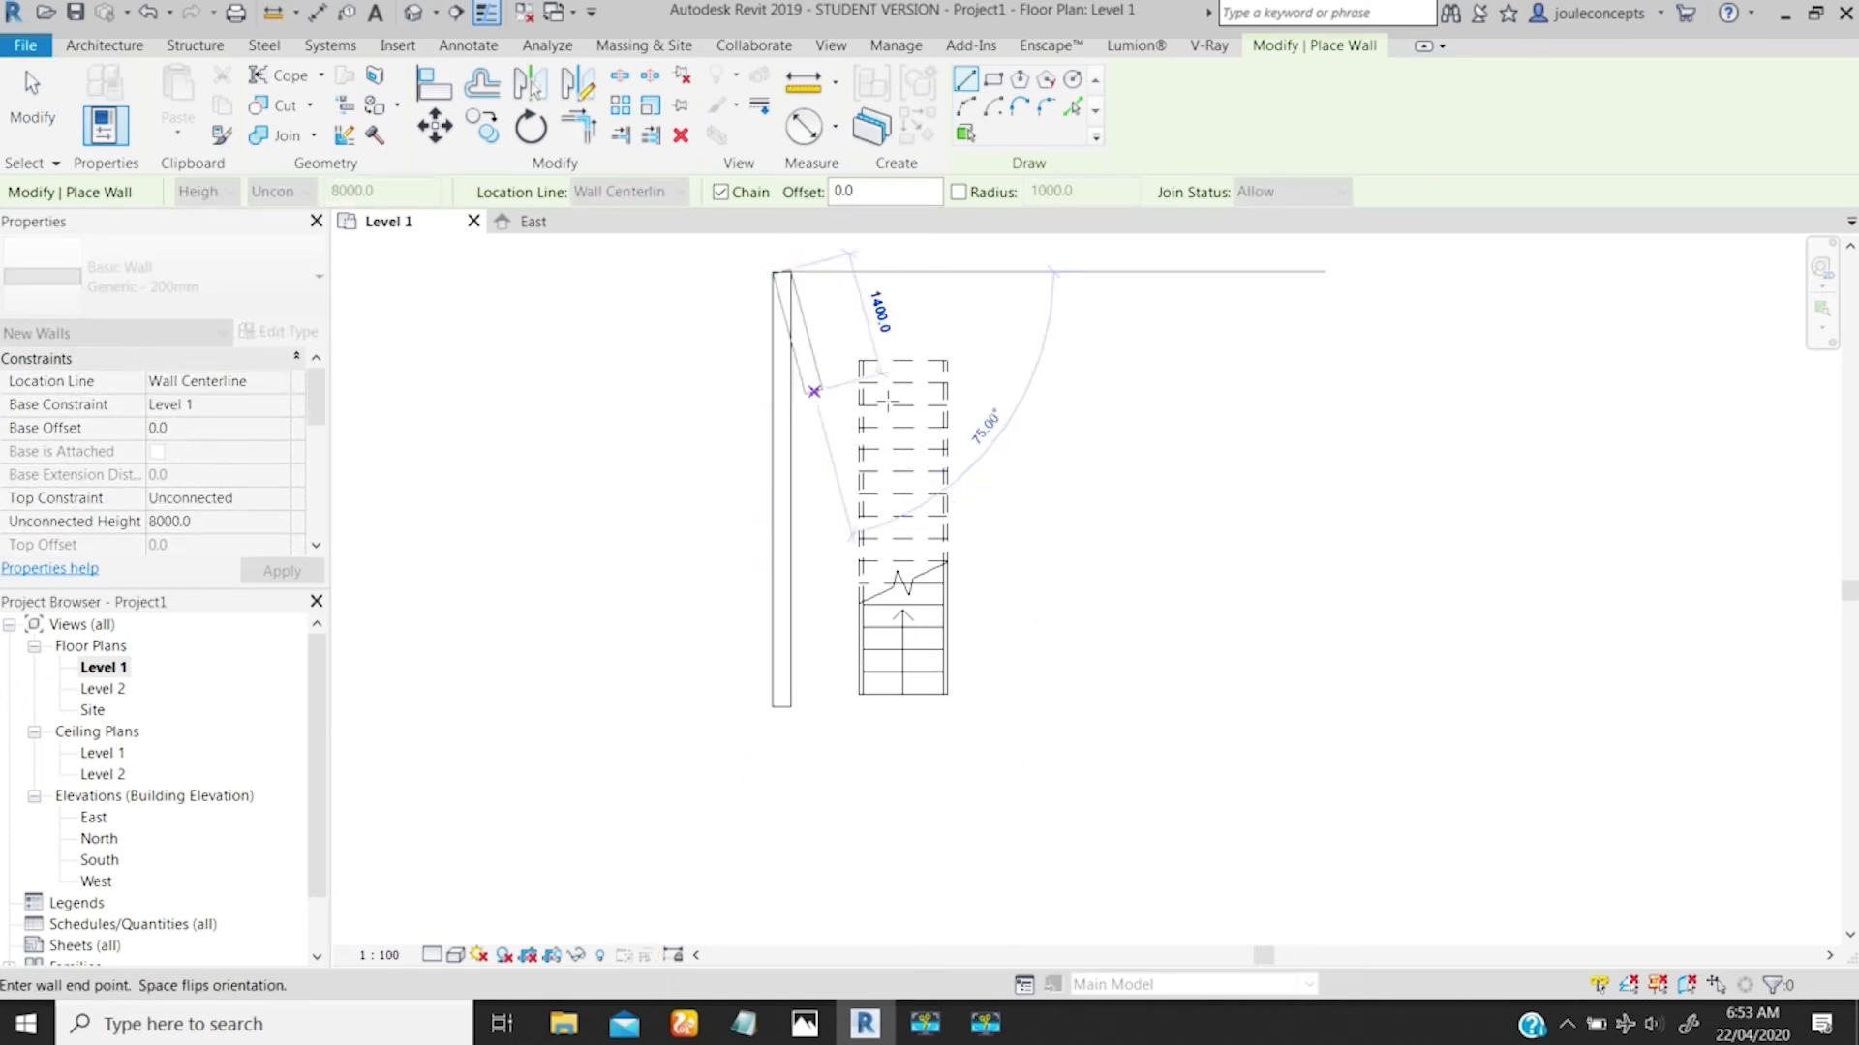
key(Escape)
key(Escape)
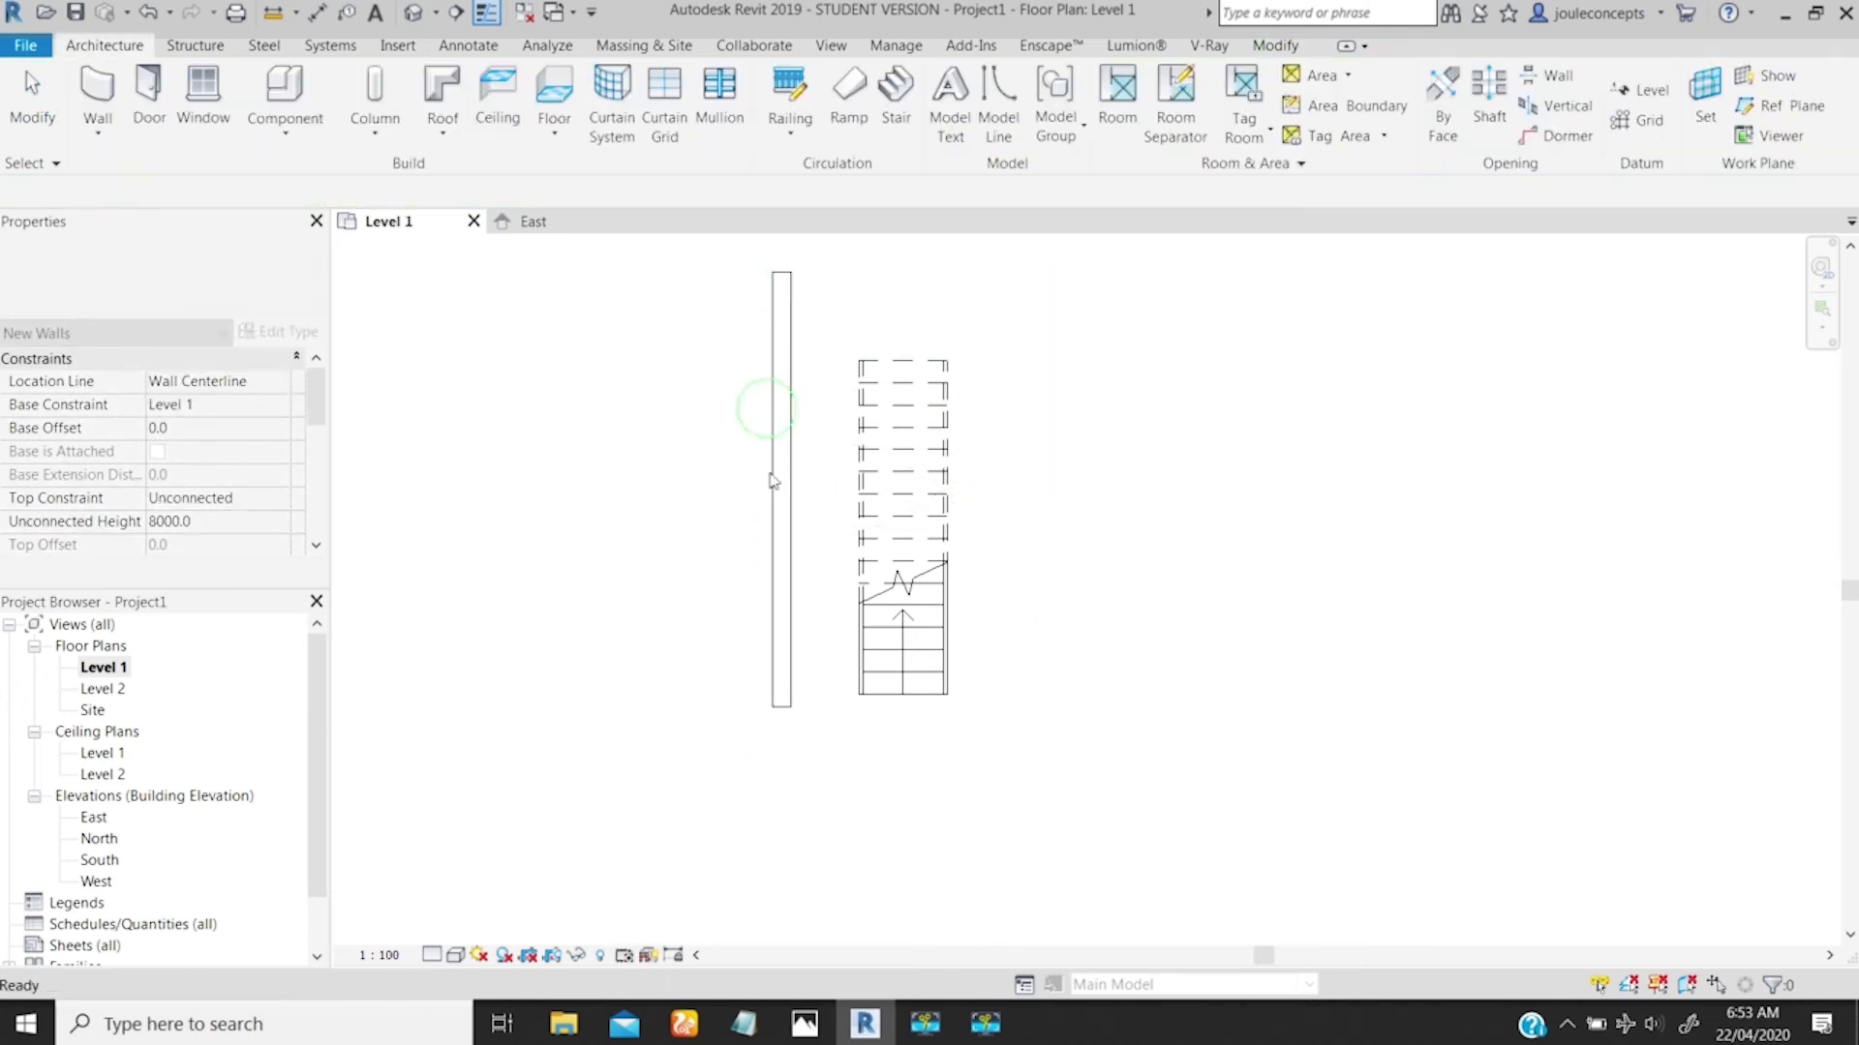
Step: Align the wall's inner face with the left edge of the stair
middle_drag(764, 433, 732, 466)
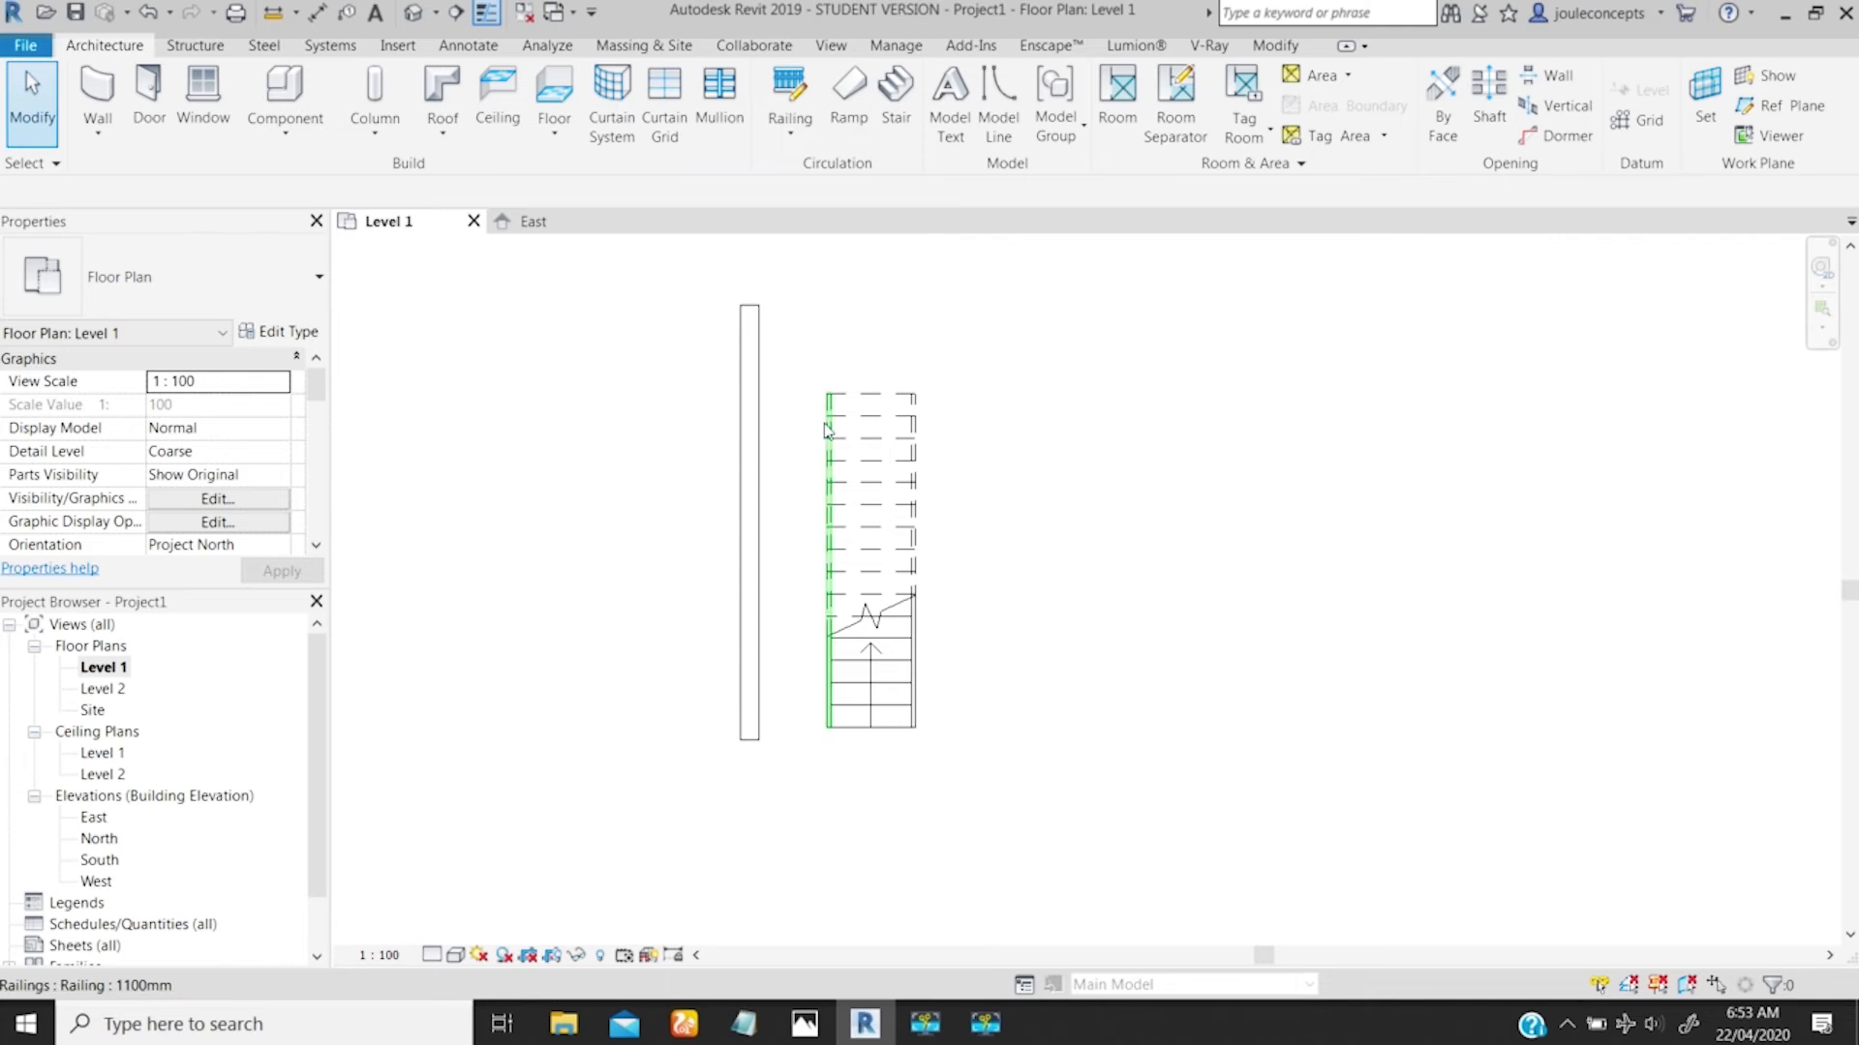
key(a)
key(l)
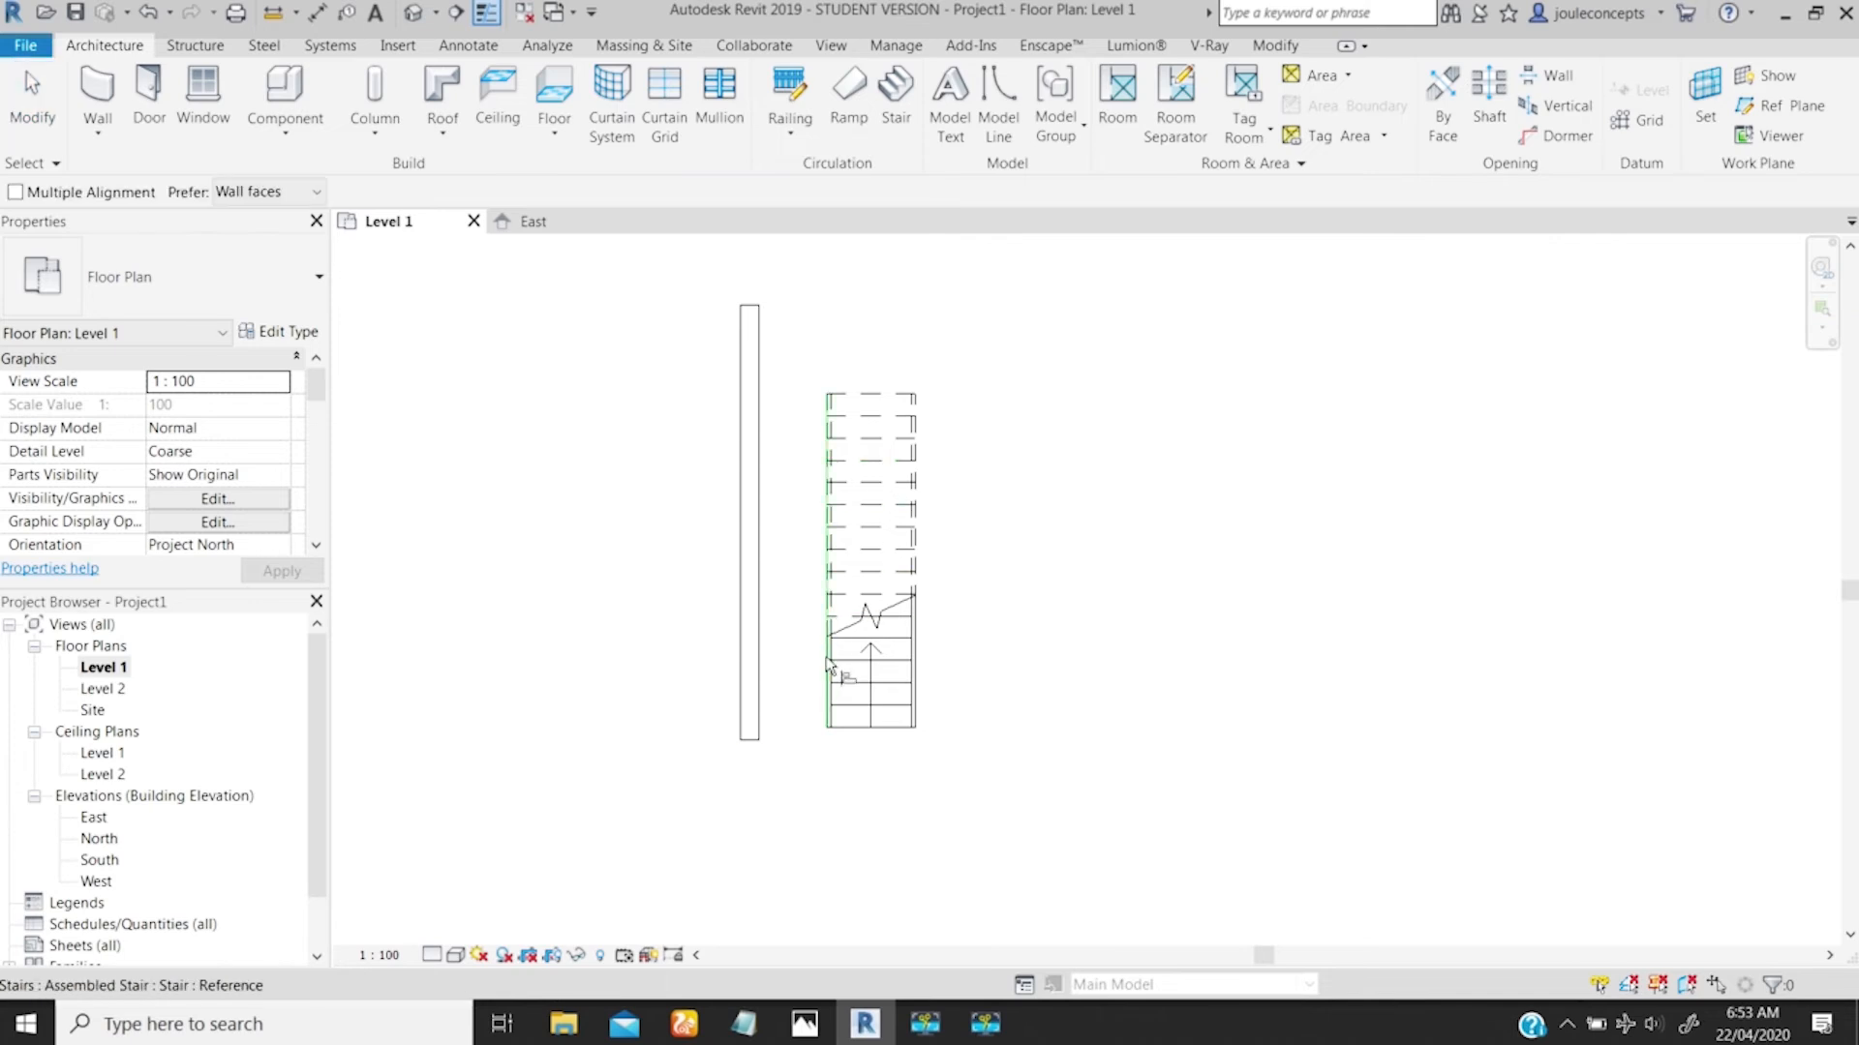
click(828, 666)
click(757, 685)
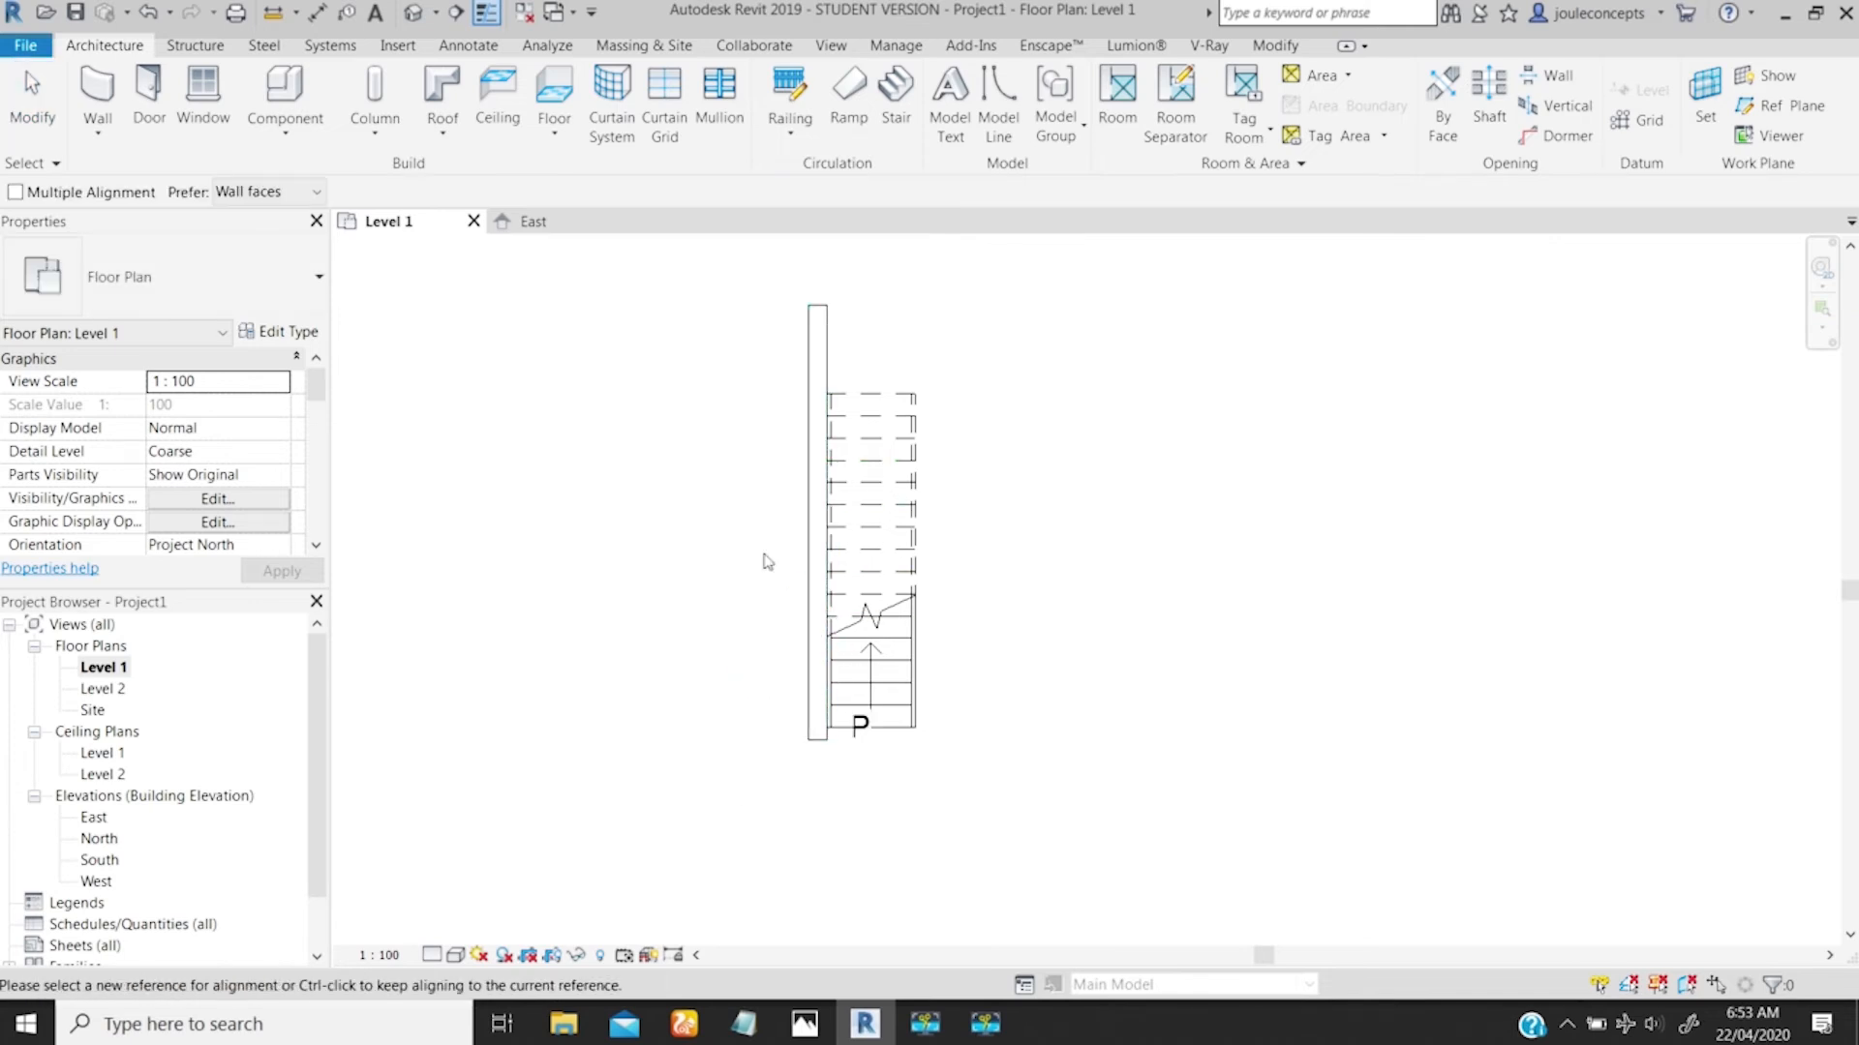
key(Escape)
key(Escape)
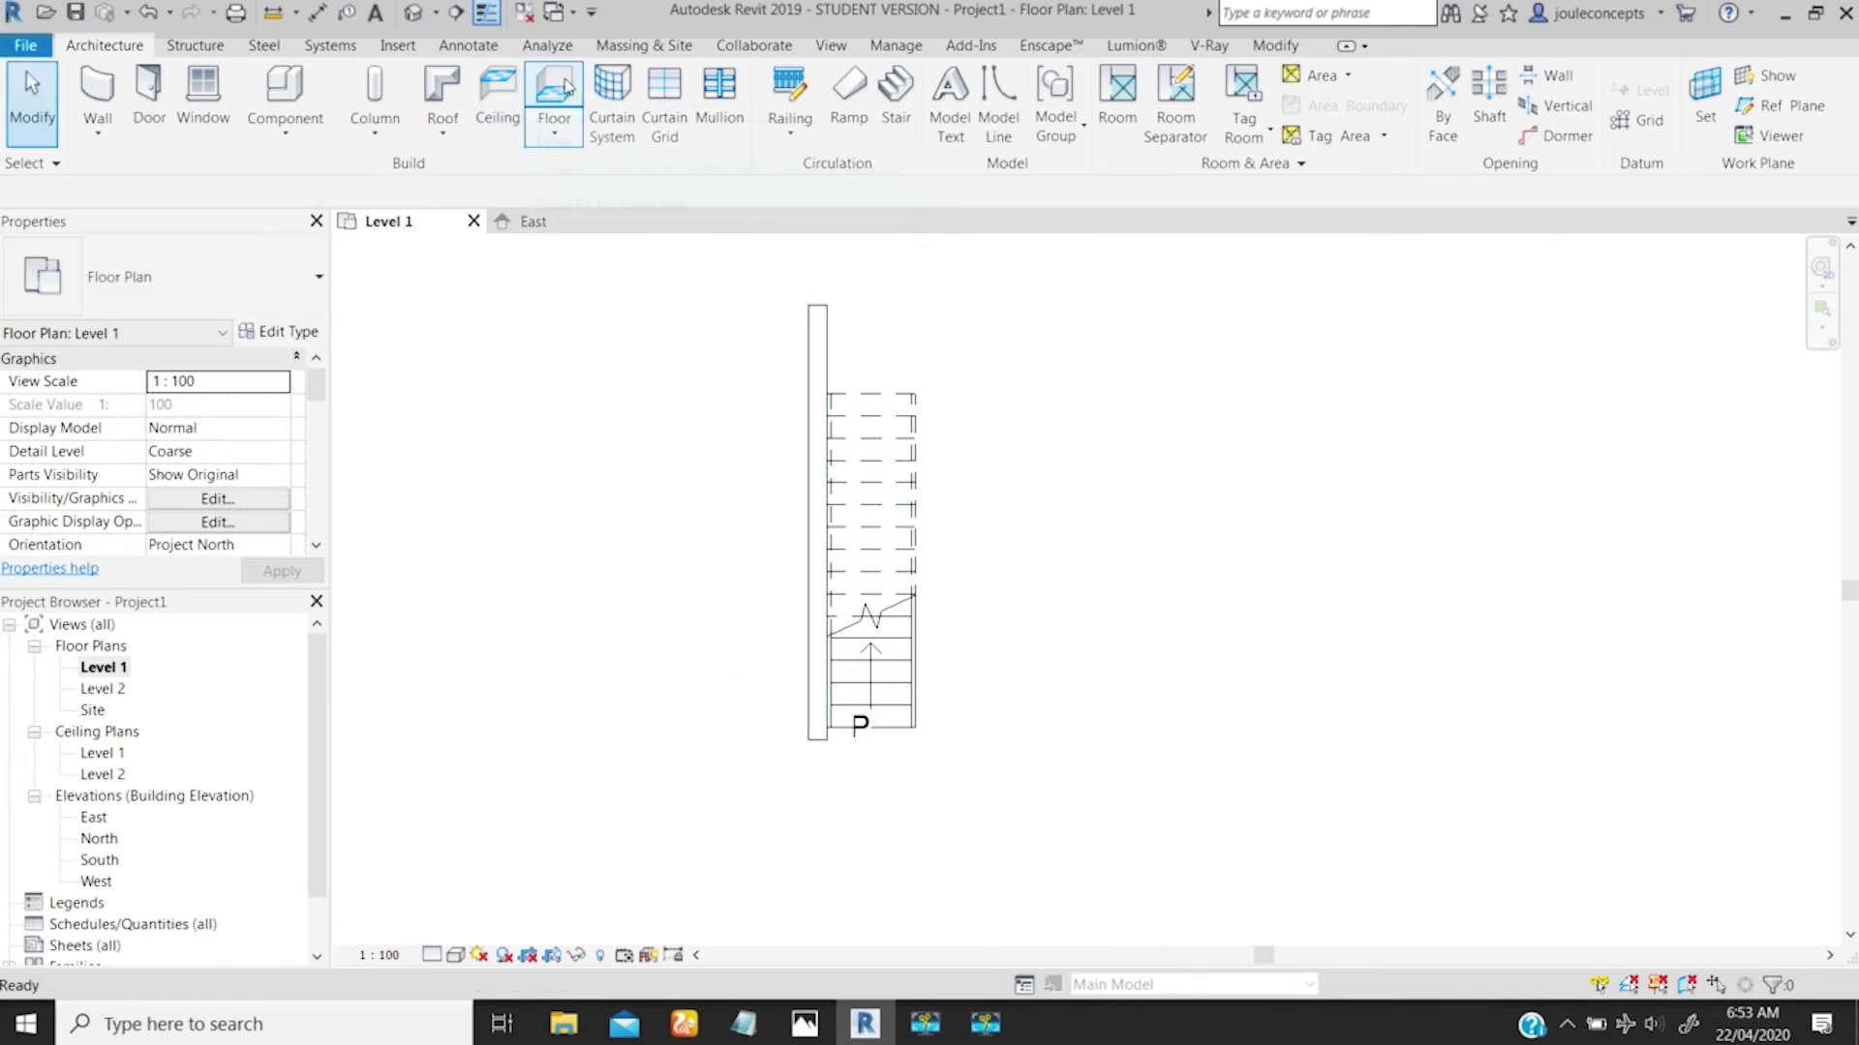
Step: Create a rectangular Generic 150mm floor about 3800 by 1900 mm, starting at the stair's bottom-left corner on Level 1
click(566, 88)
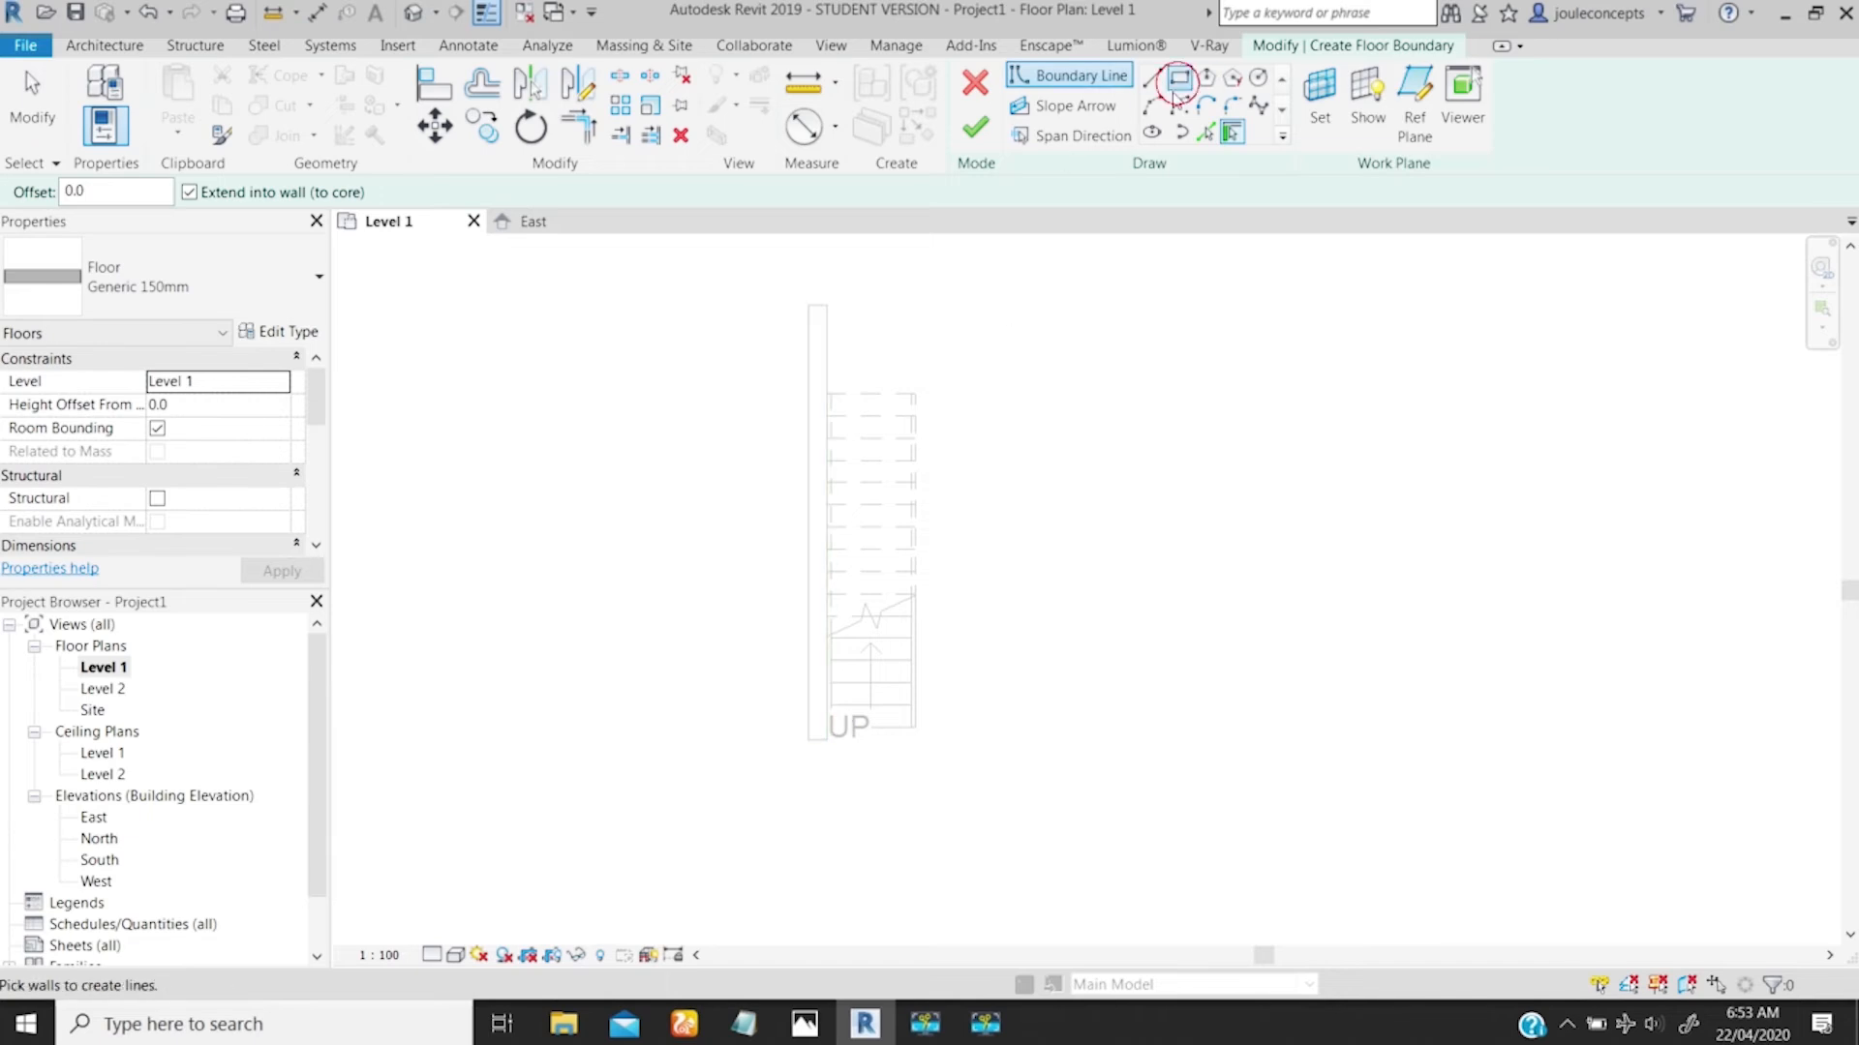
click(1179, 80)
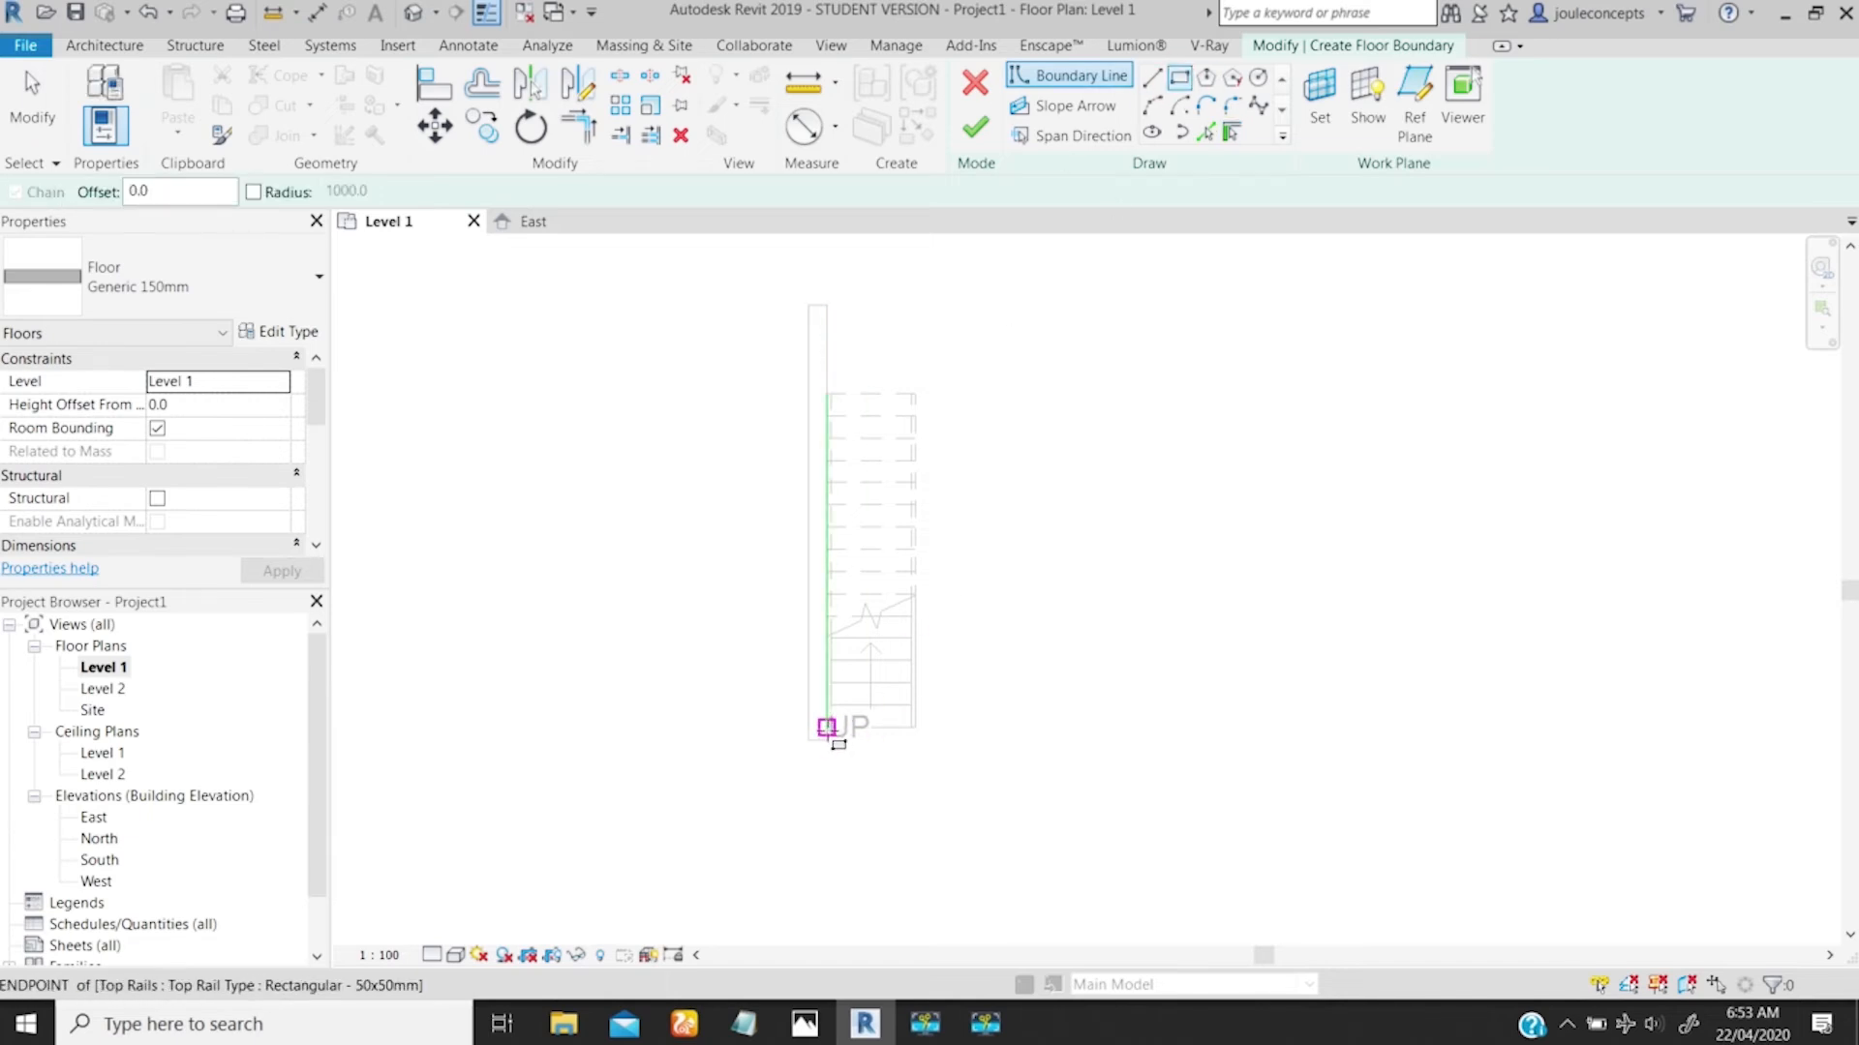
click(825, 728)
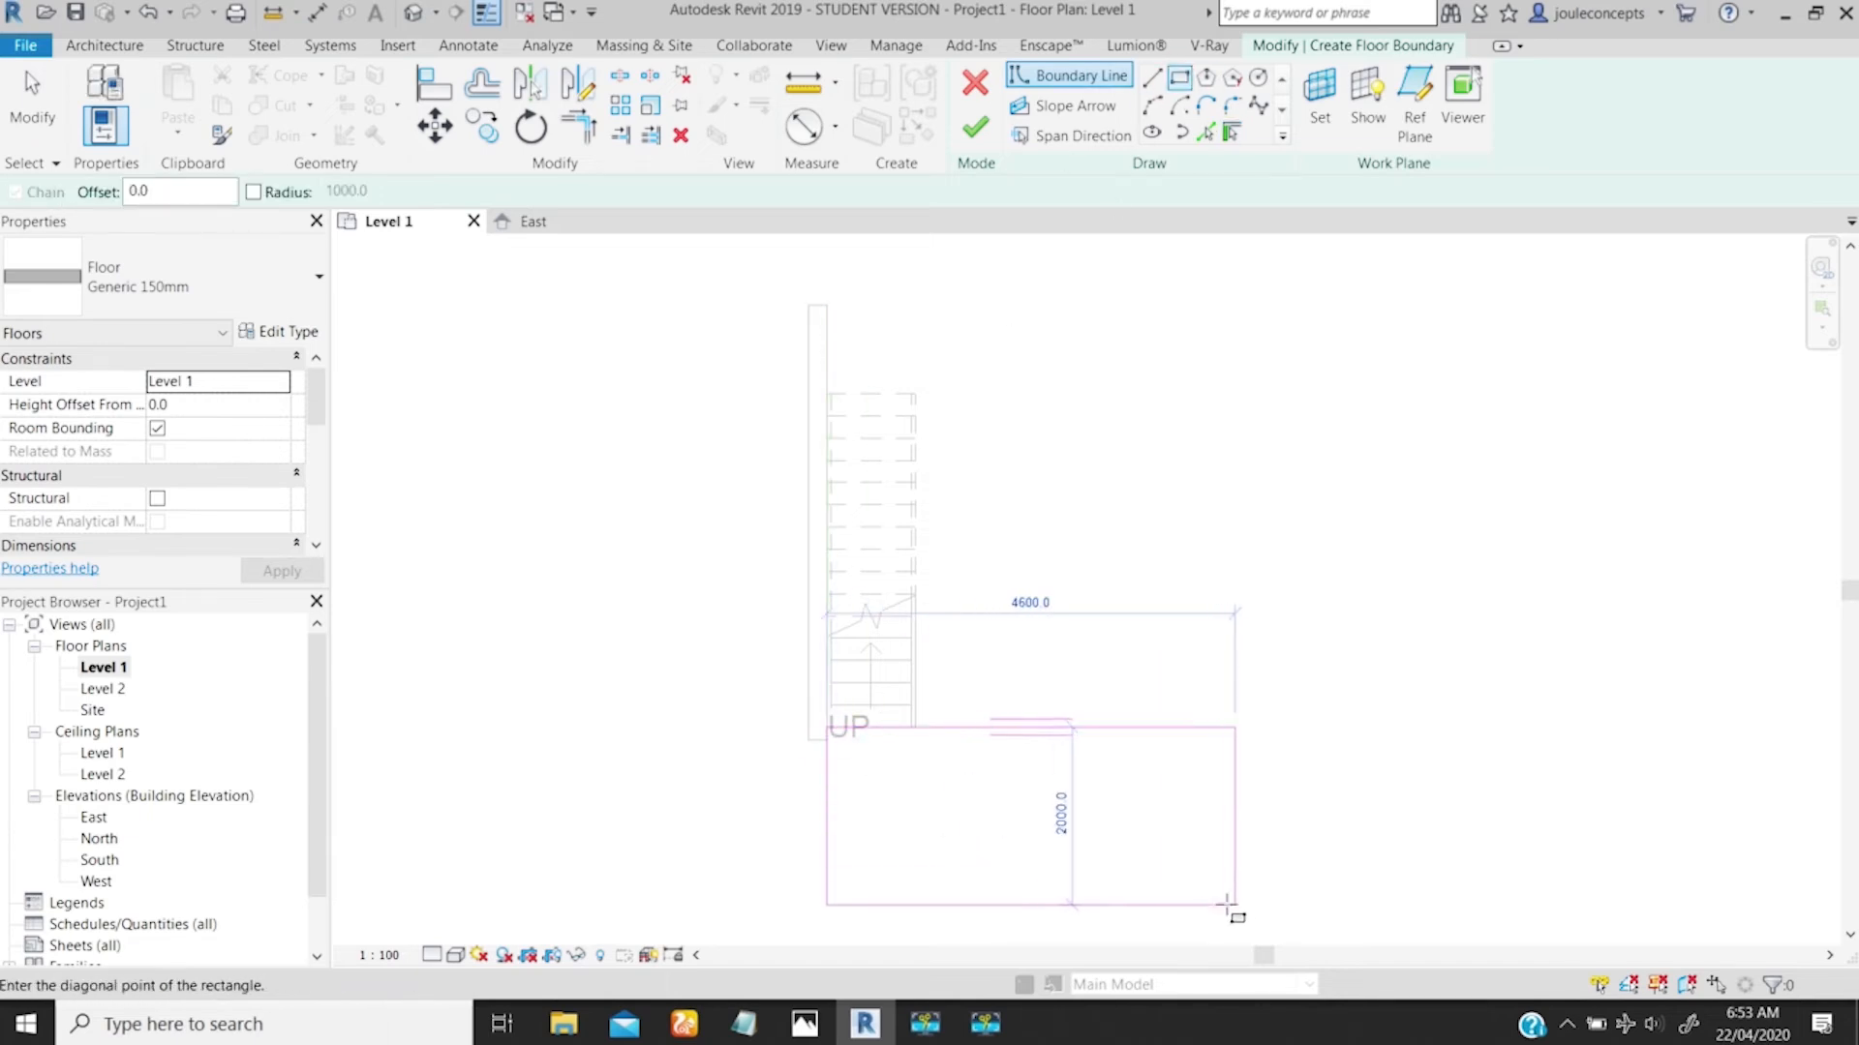
click(1164, 895)
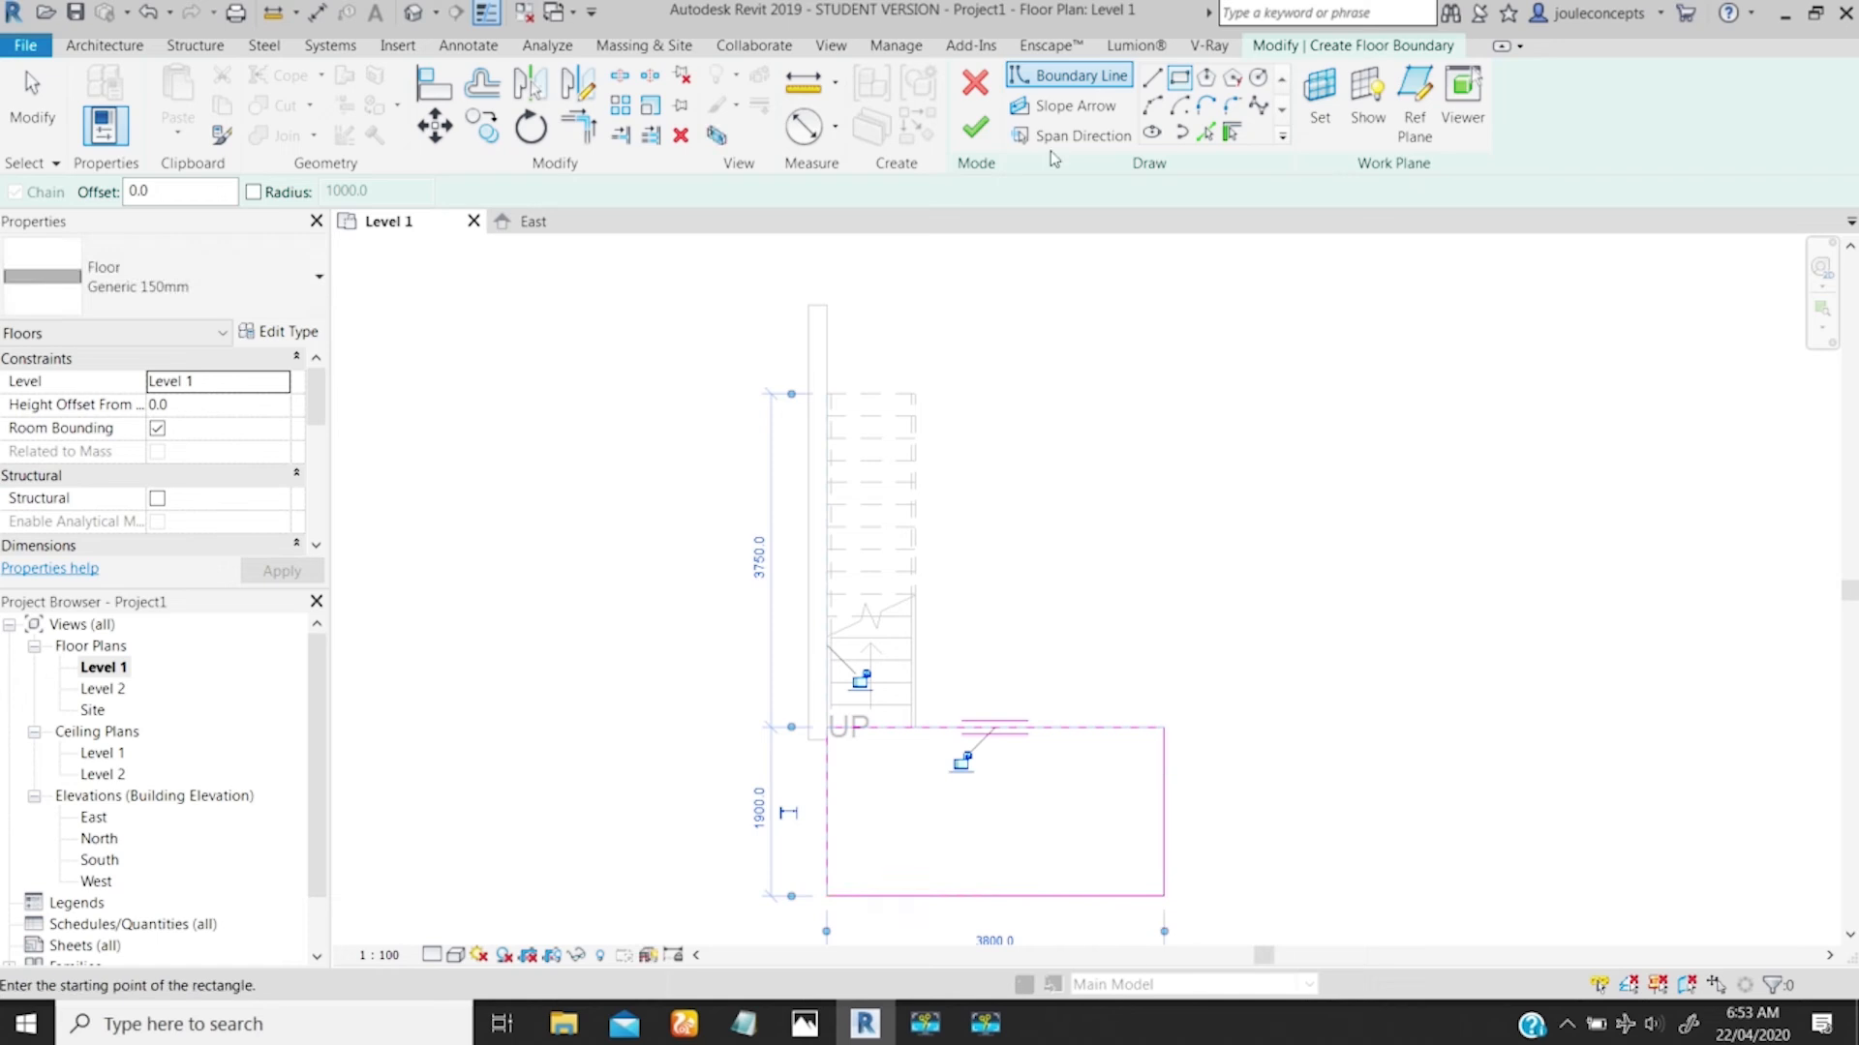
click(974, 127)
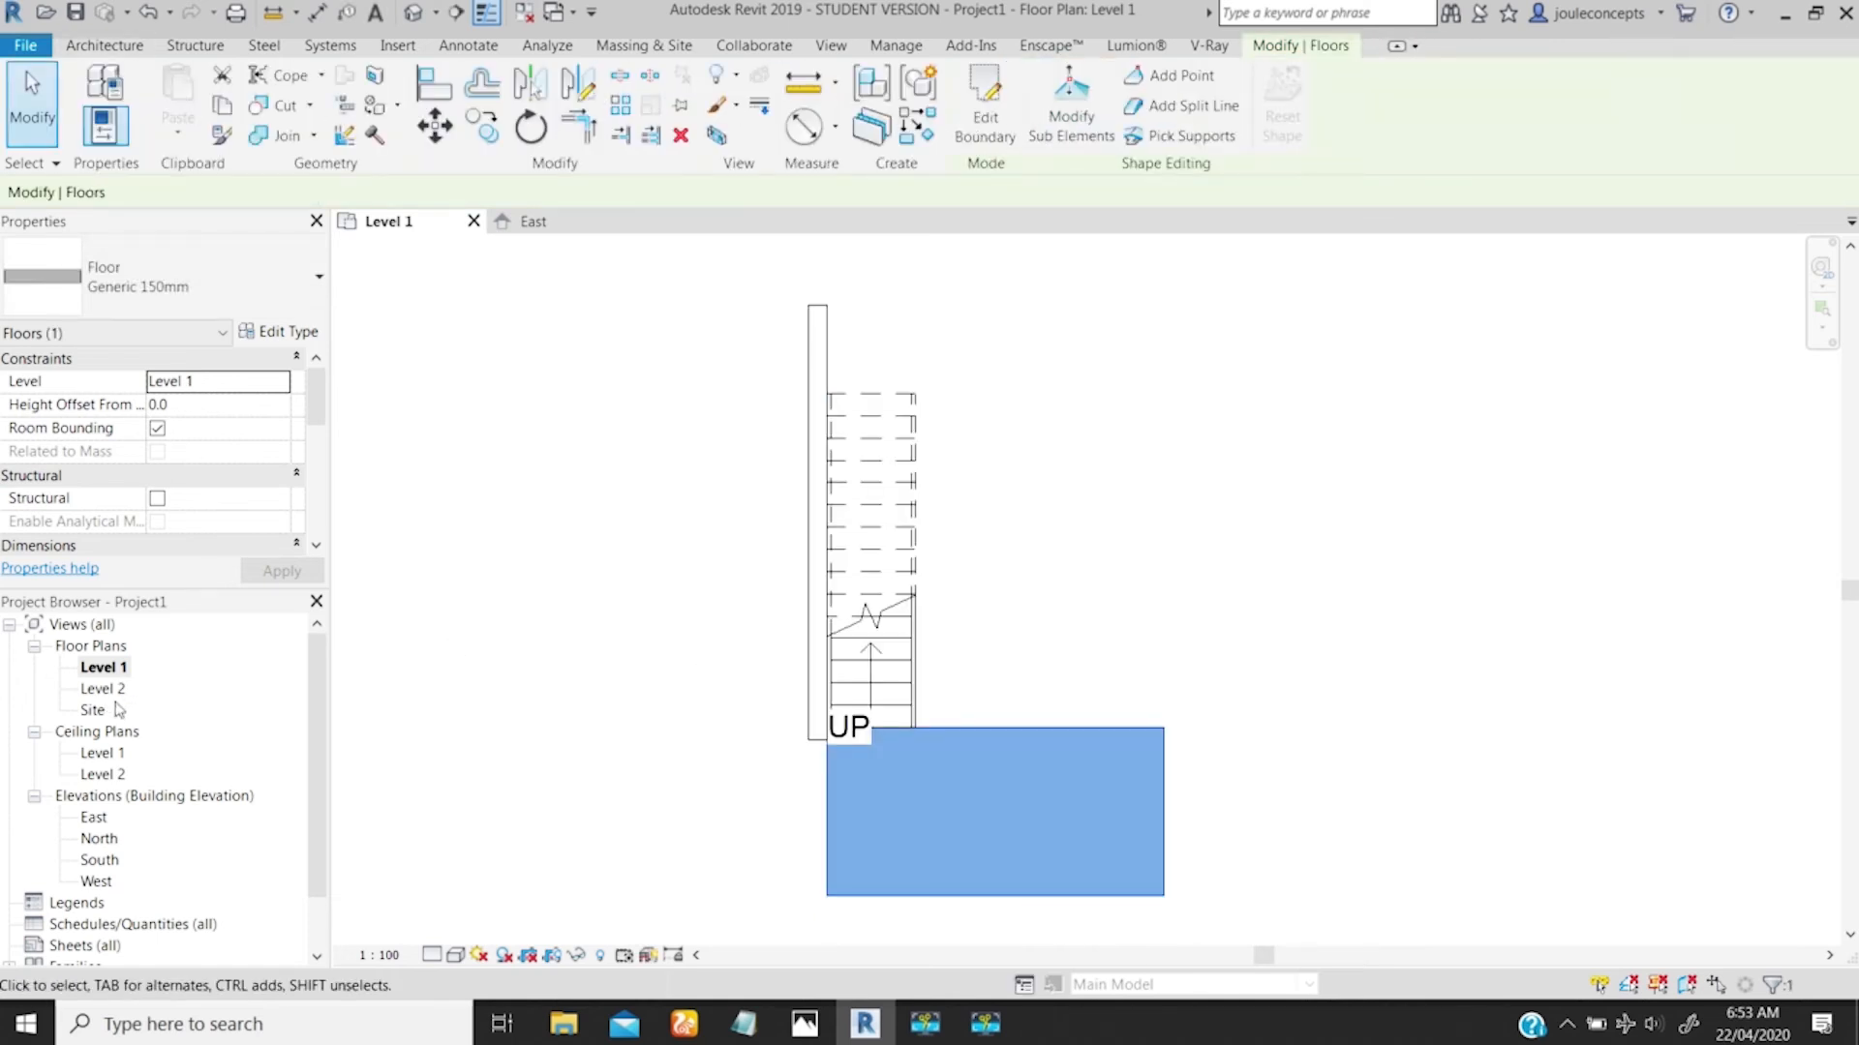
Step: Sketch a rectangular Generic 150mm floor boundary about 3600 by 1600 mm, starting at the upper-left corner of the stair's top end
middle_drag(815, 398, 777, 434)
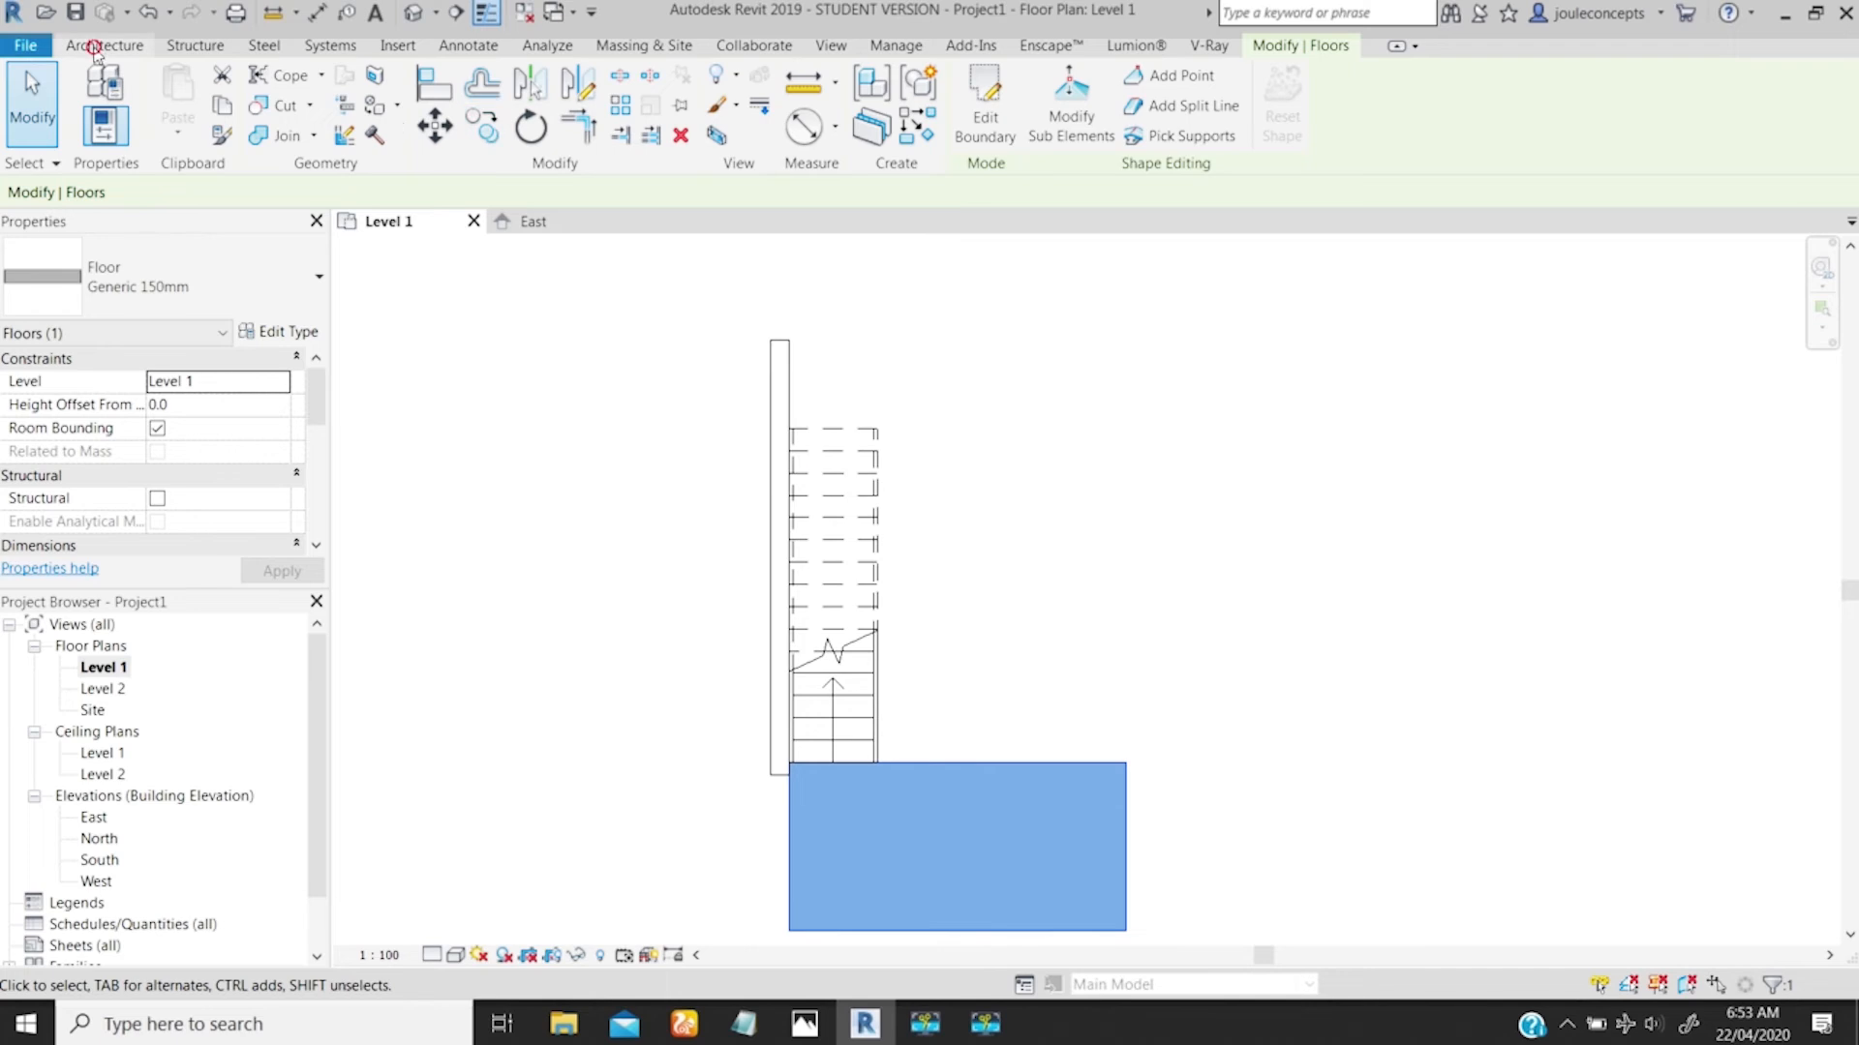
click(96, 46)
click(553, 97)
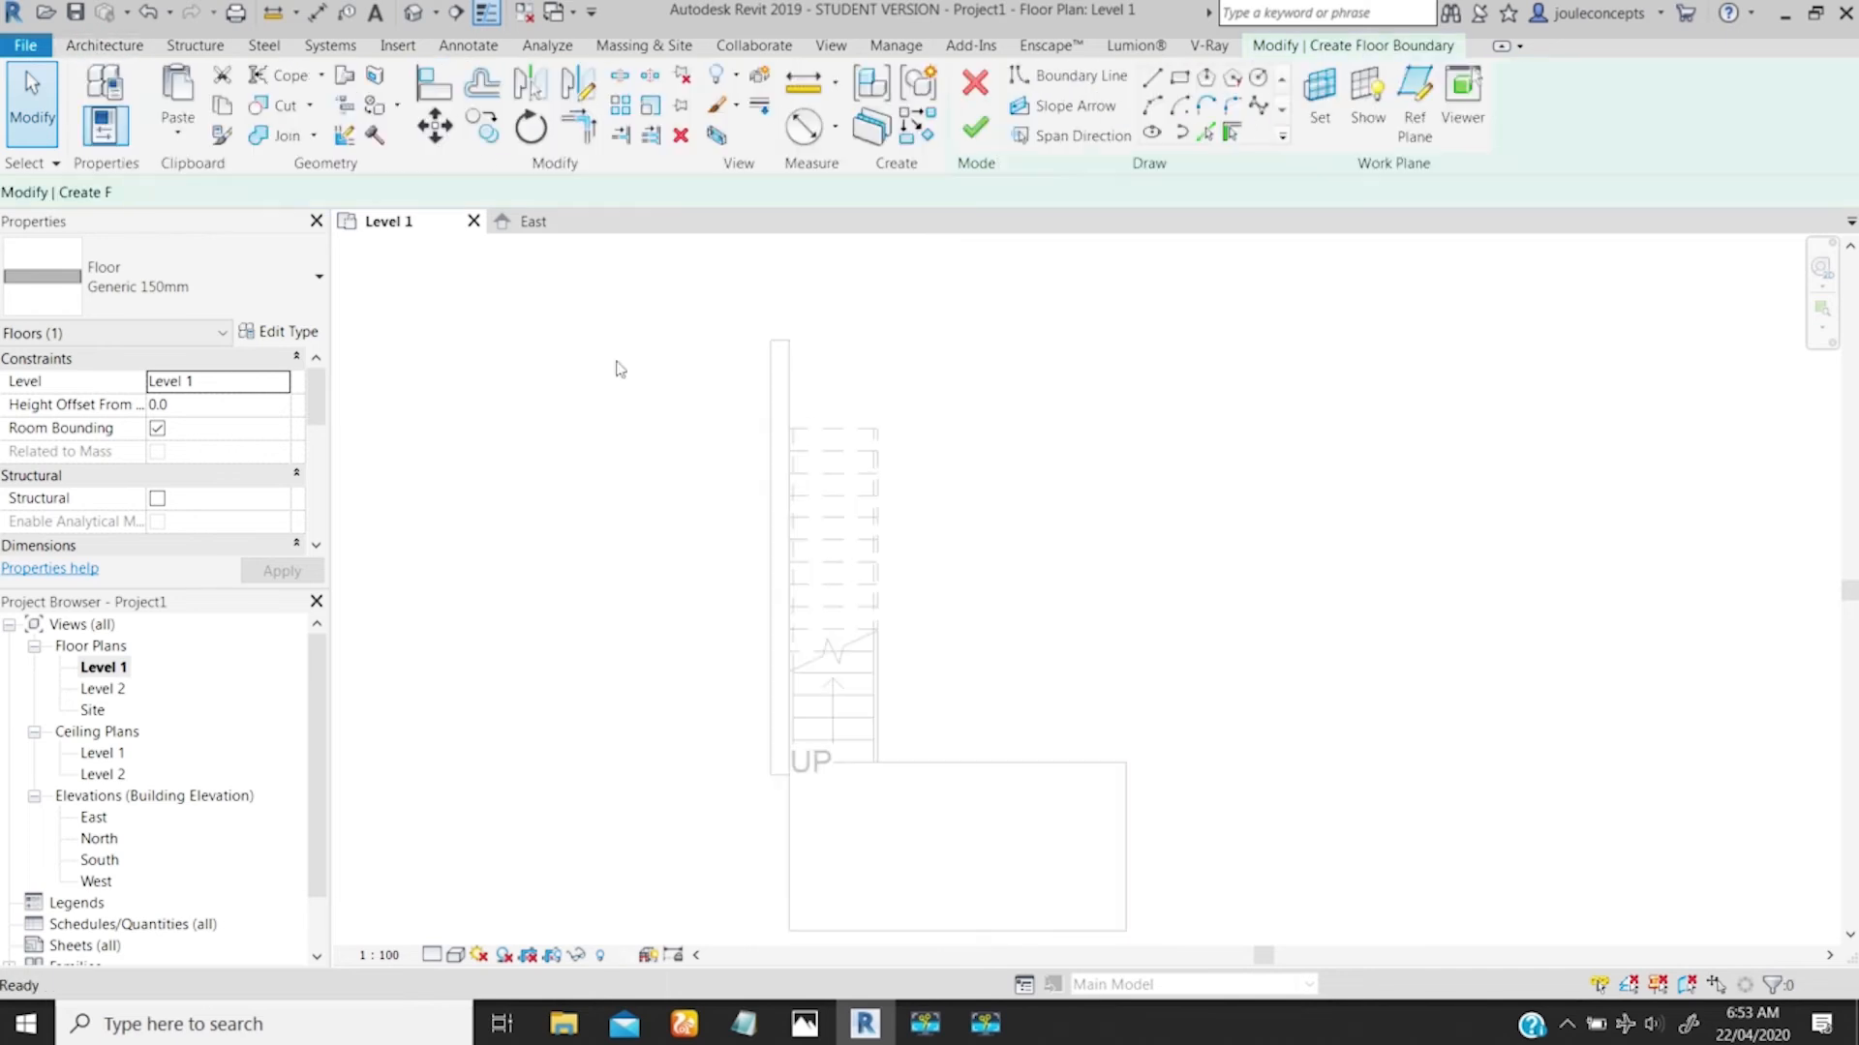
click(1179, 79)
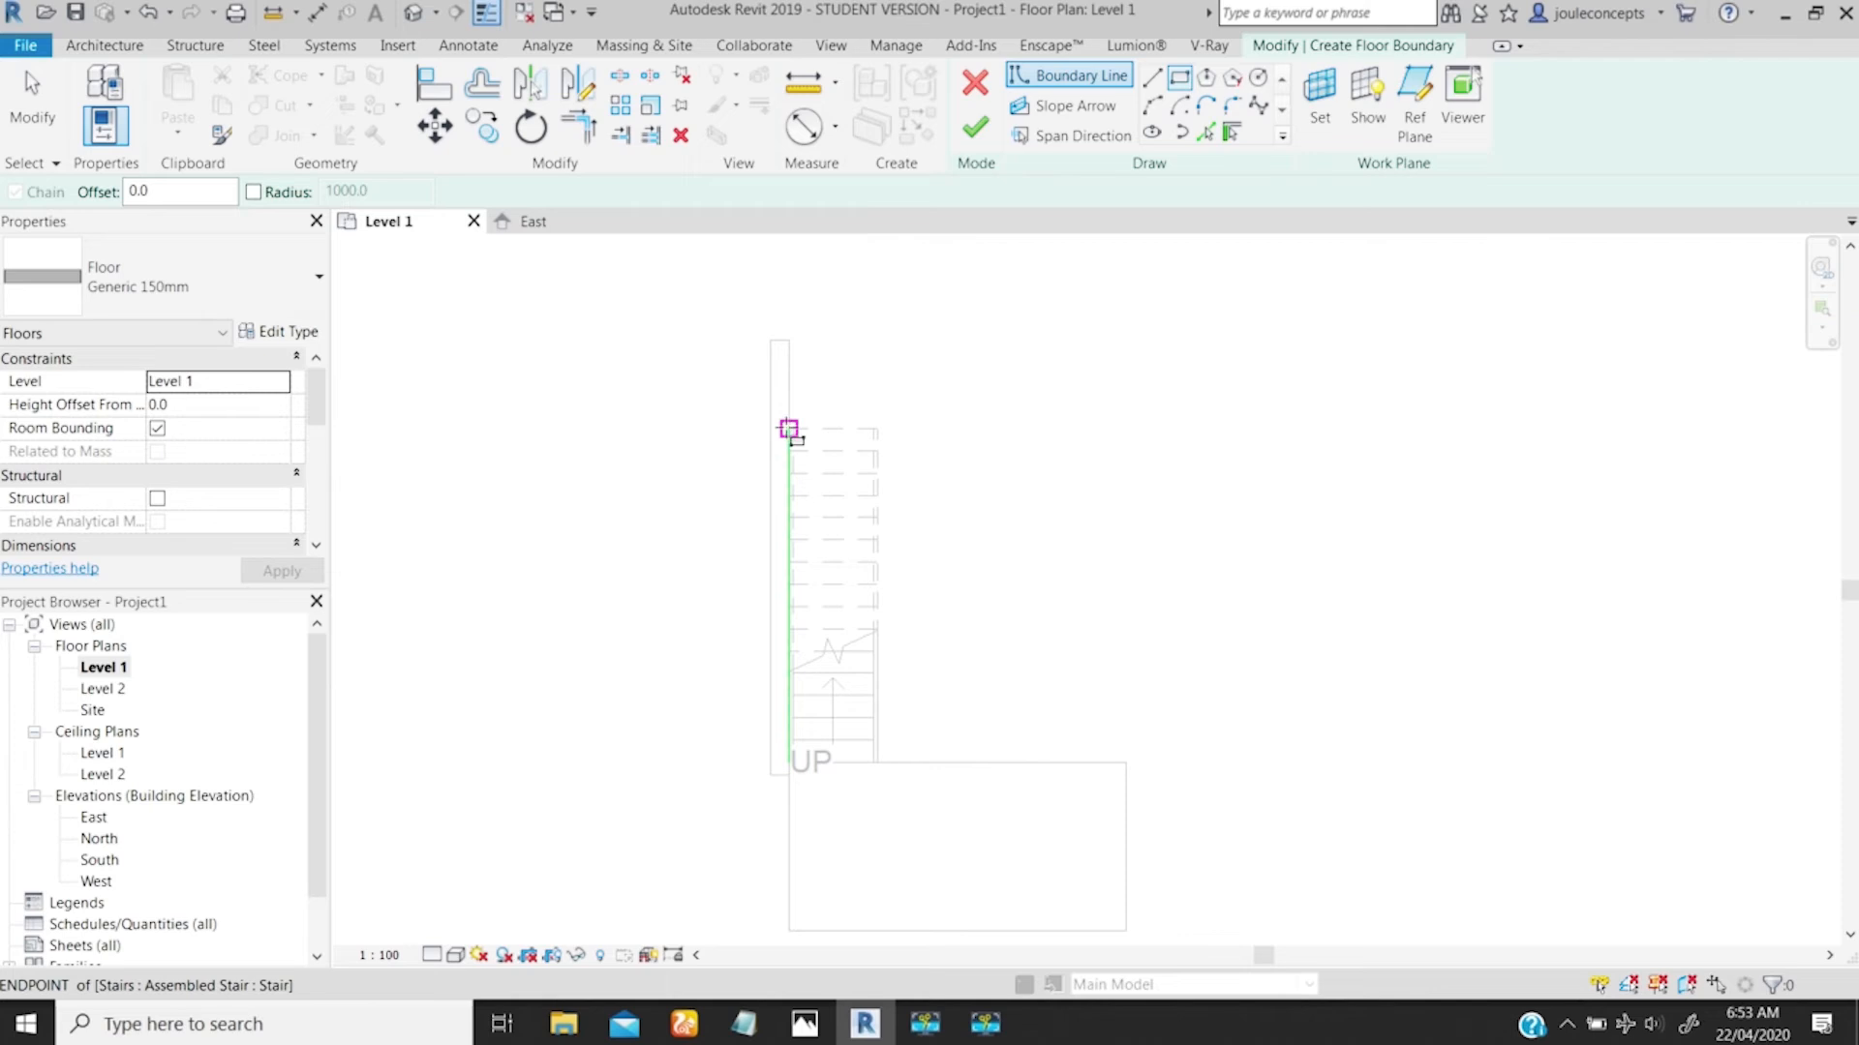
click(789, 429)
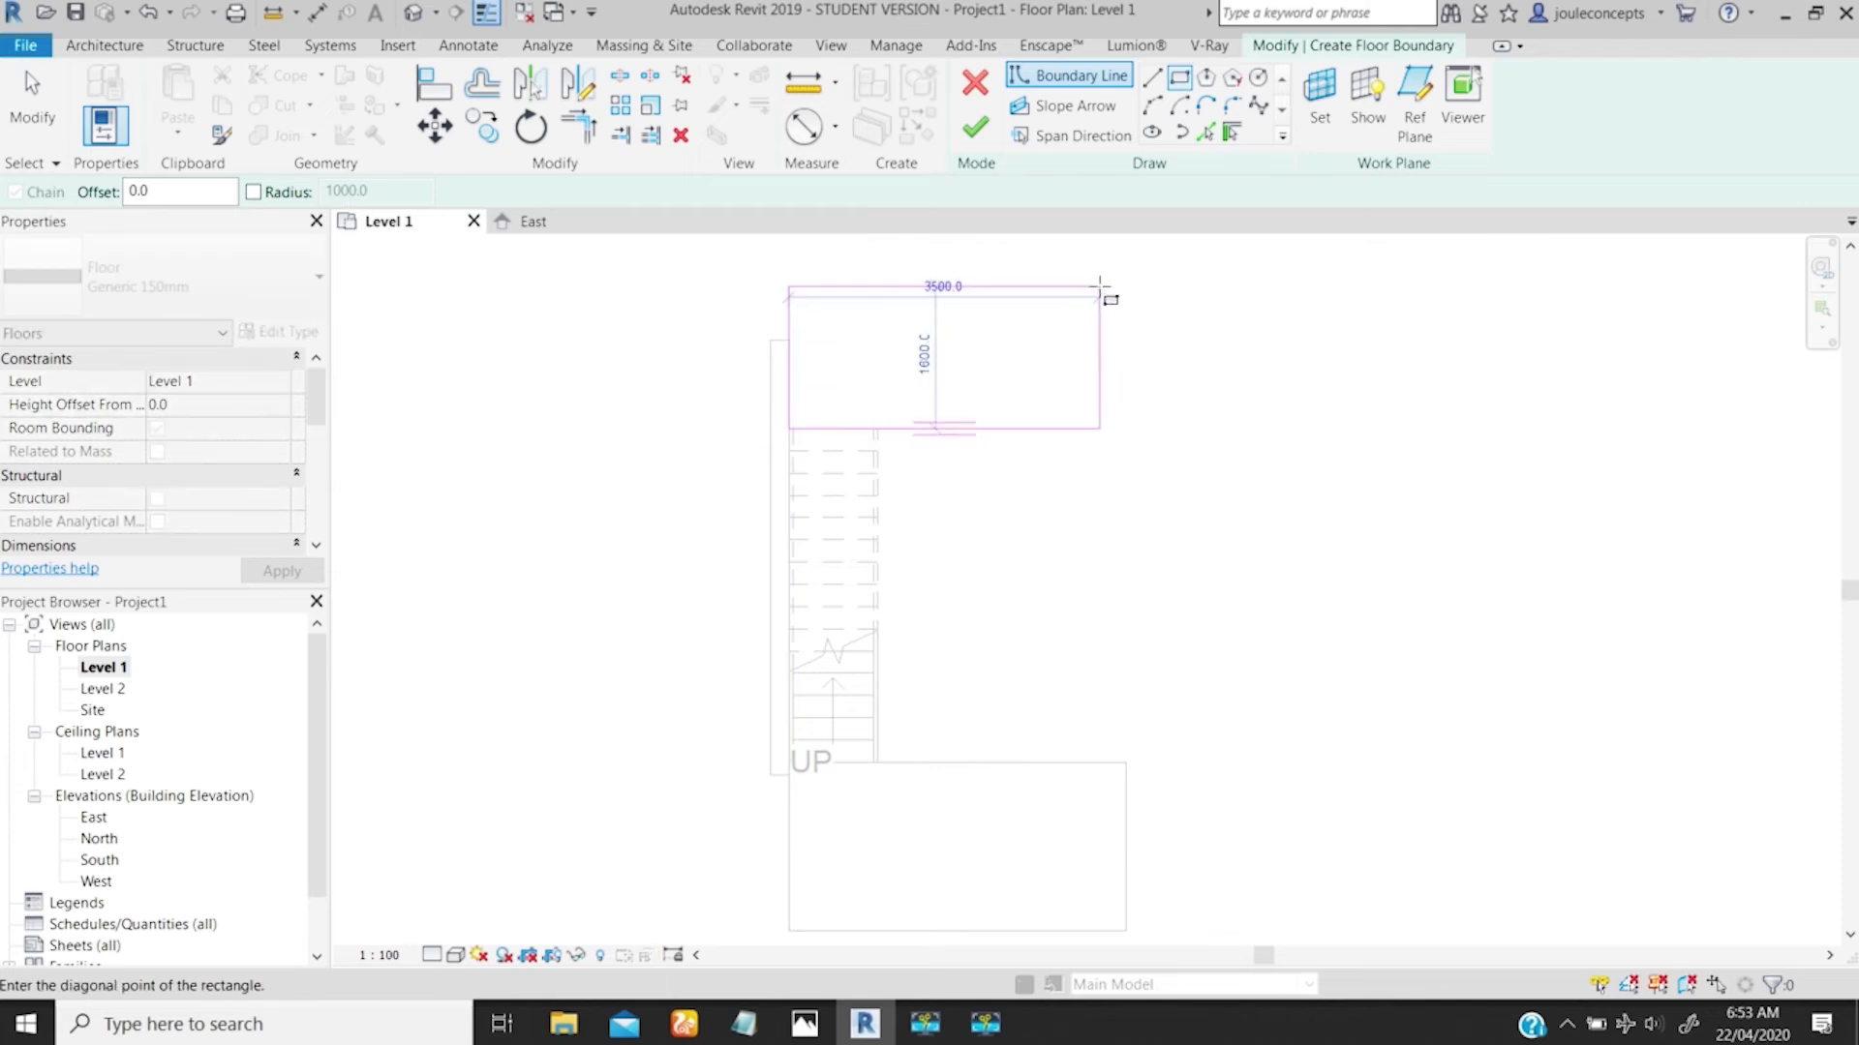
click(1108, 286)
key(Escape)
key(Escape)
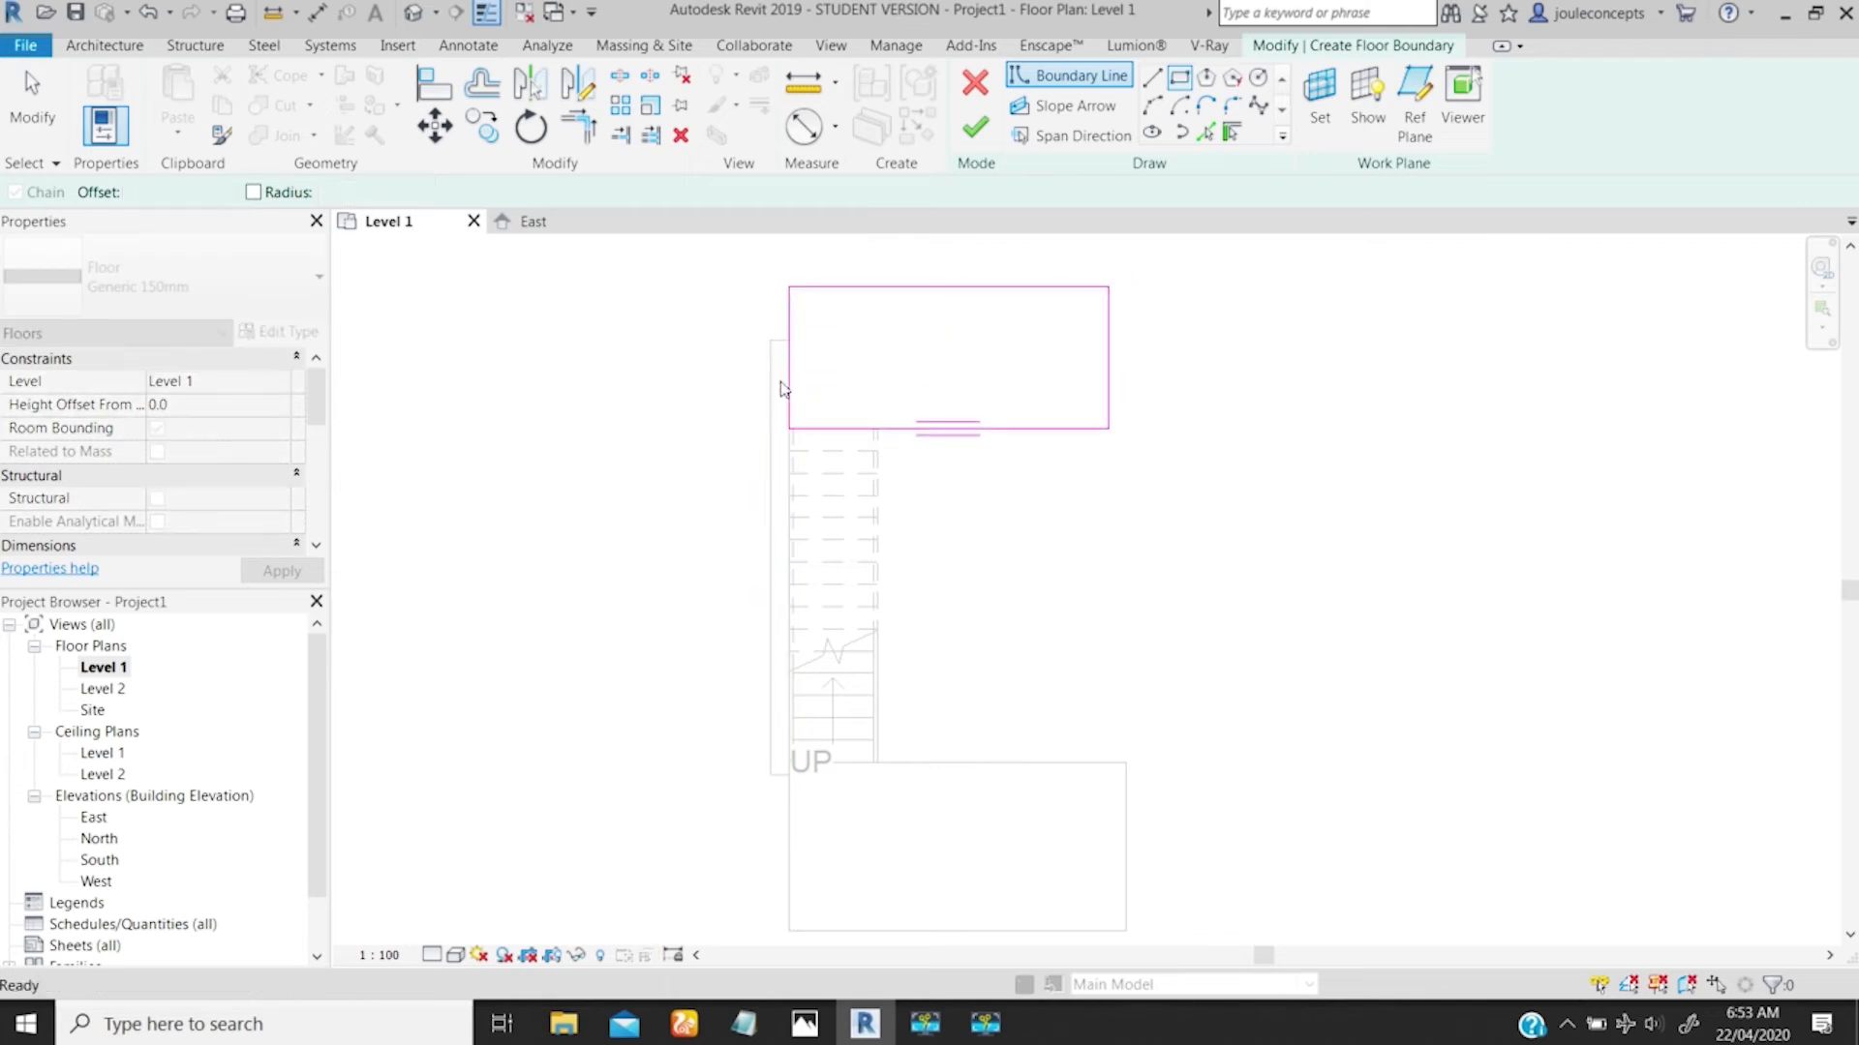
Step: Stretch the new floor sketch by moving its left boundary line outward past the outer face of the wall
click(788, 381)
drag(788, 381, 674, 415)
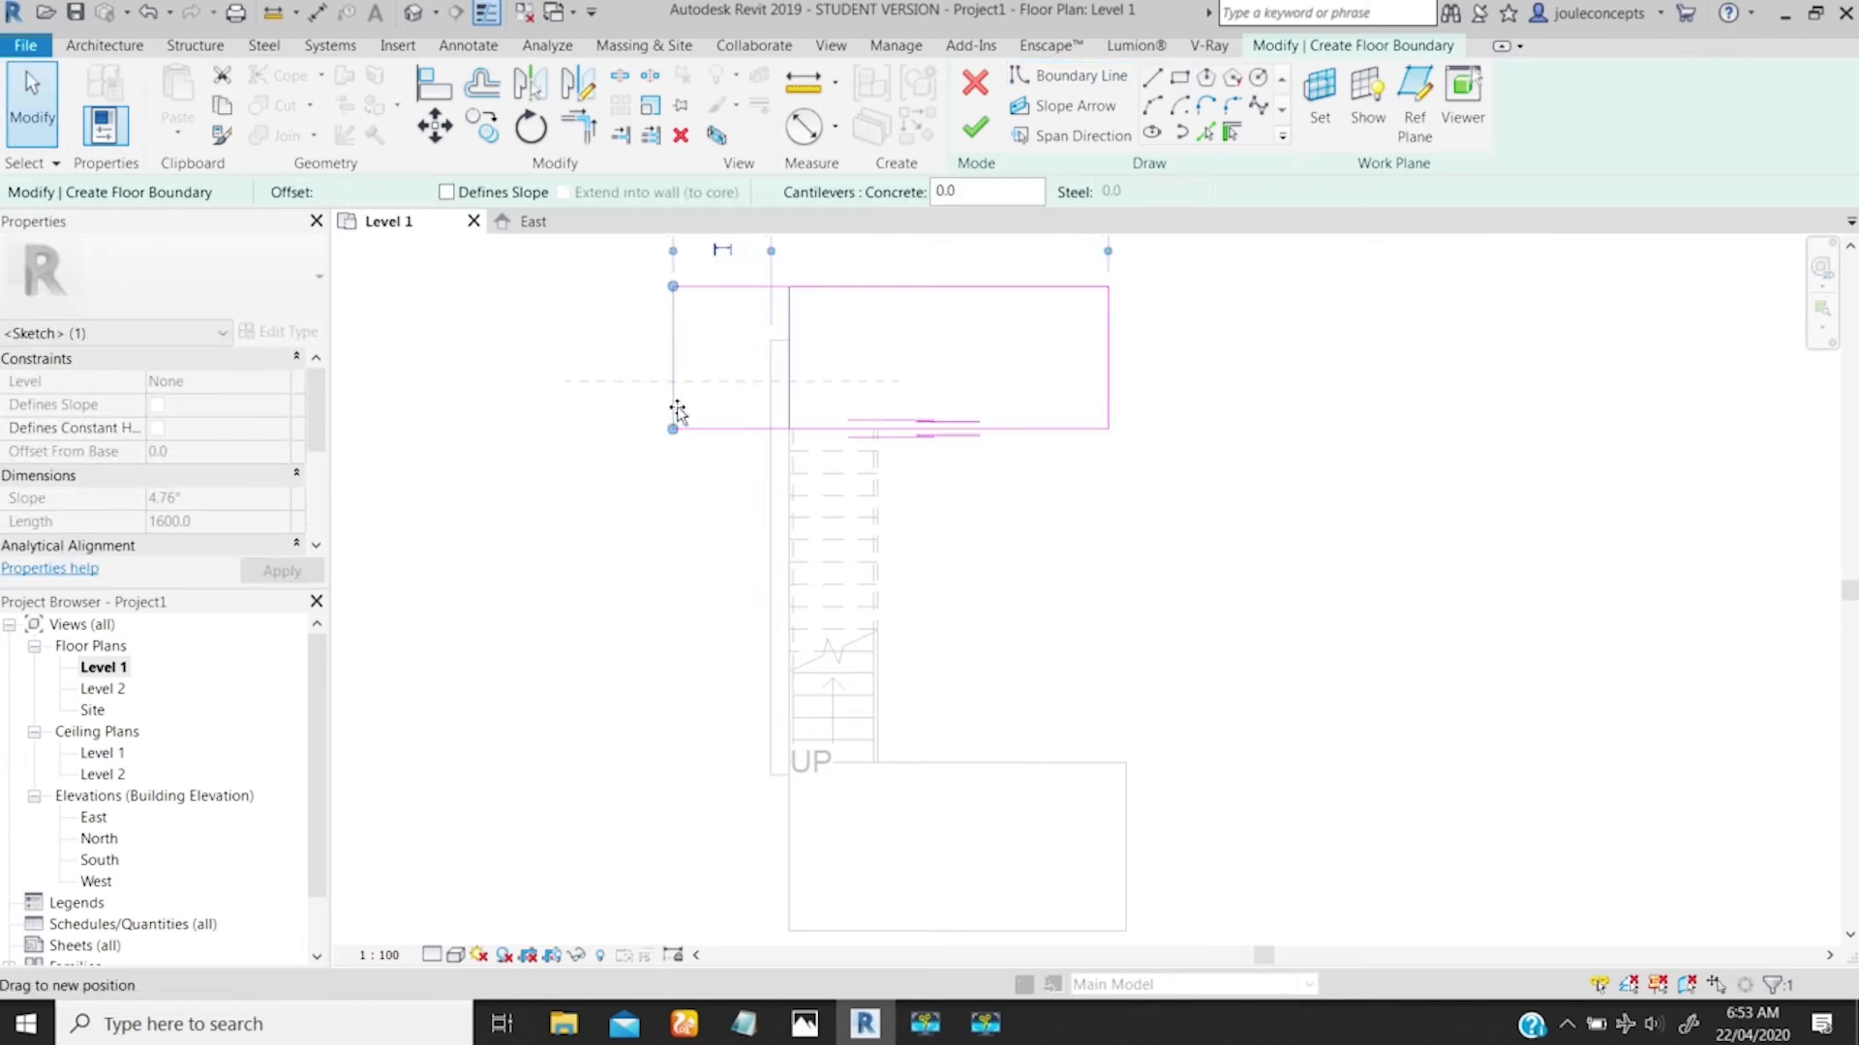
click(797, 340)
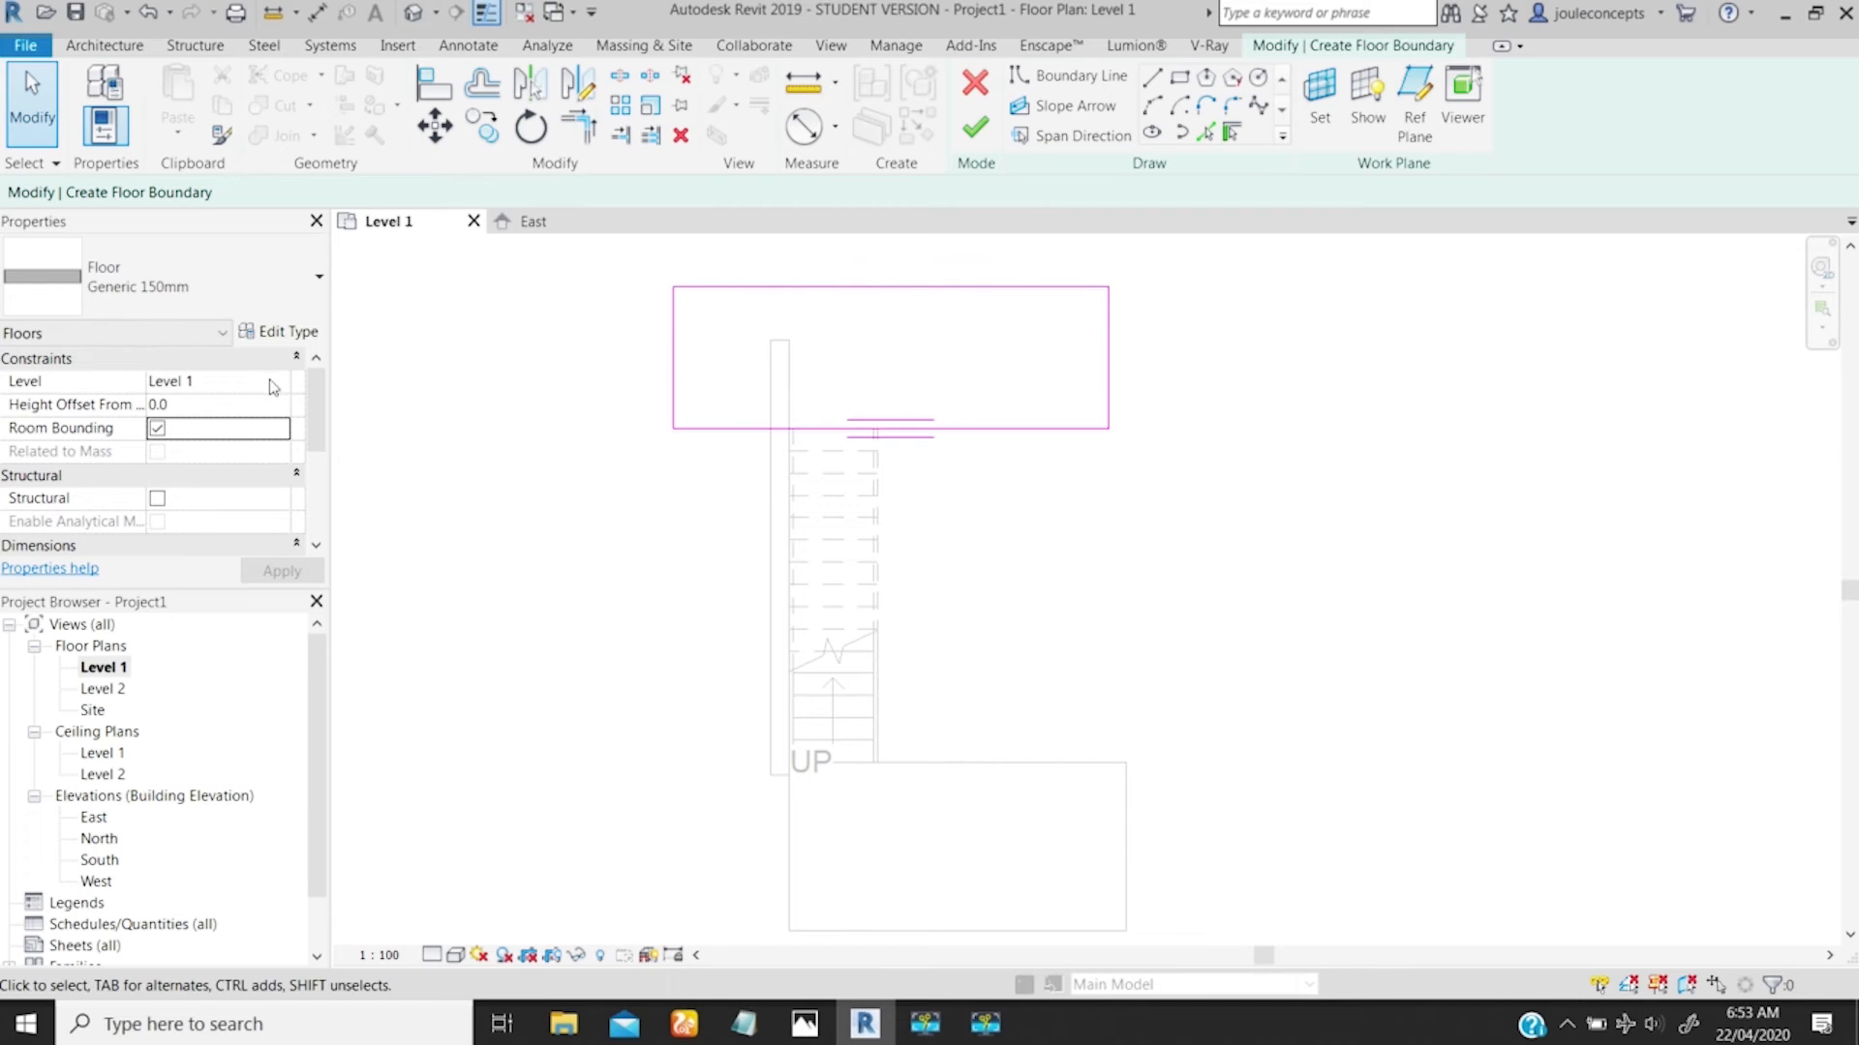
Step: Set the new floor's level to Level 2 and finish the floor sketch
click(280, 380)
click(280, 380)
click(194, 399)
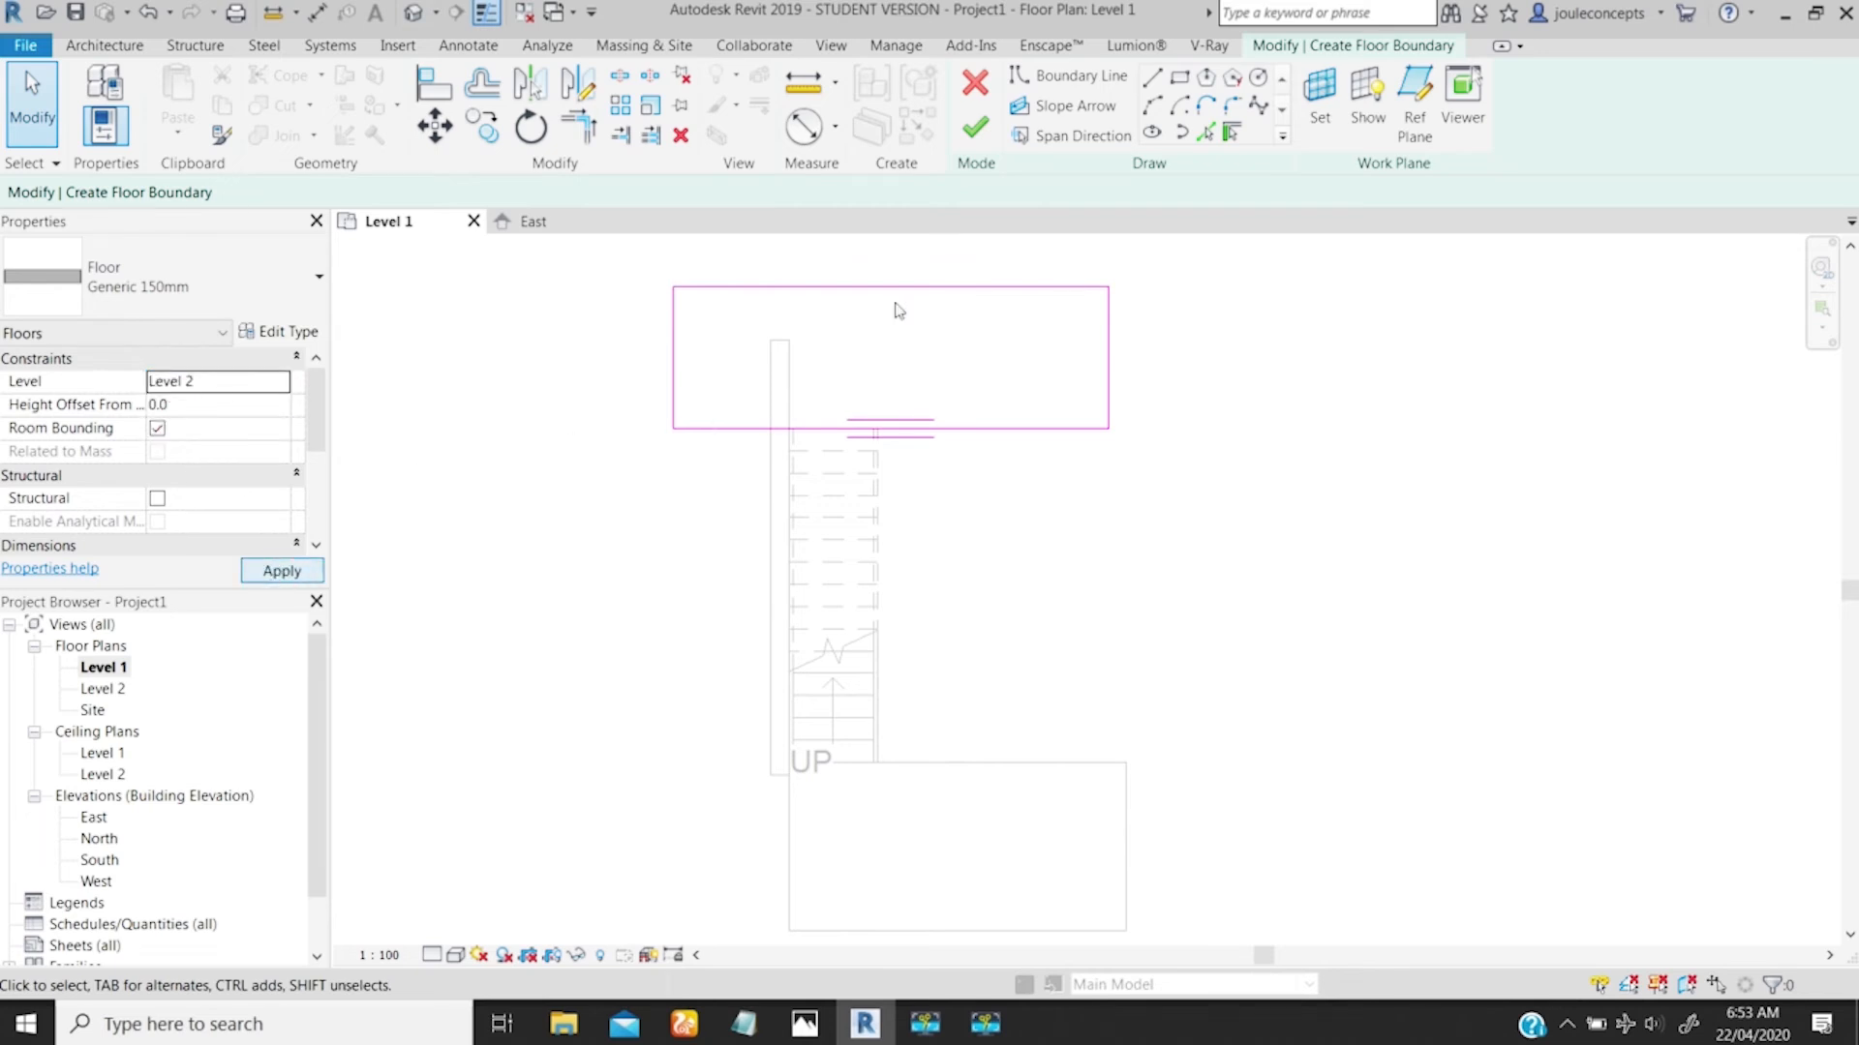
click(972, 128)
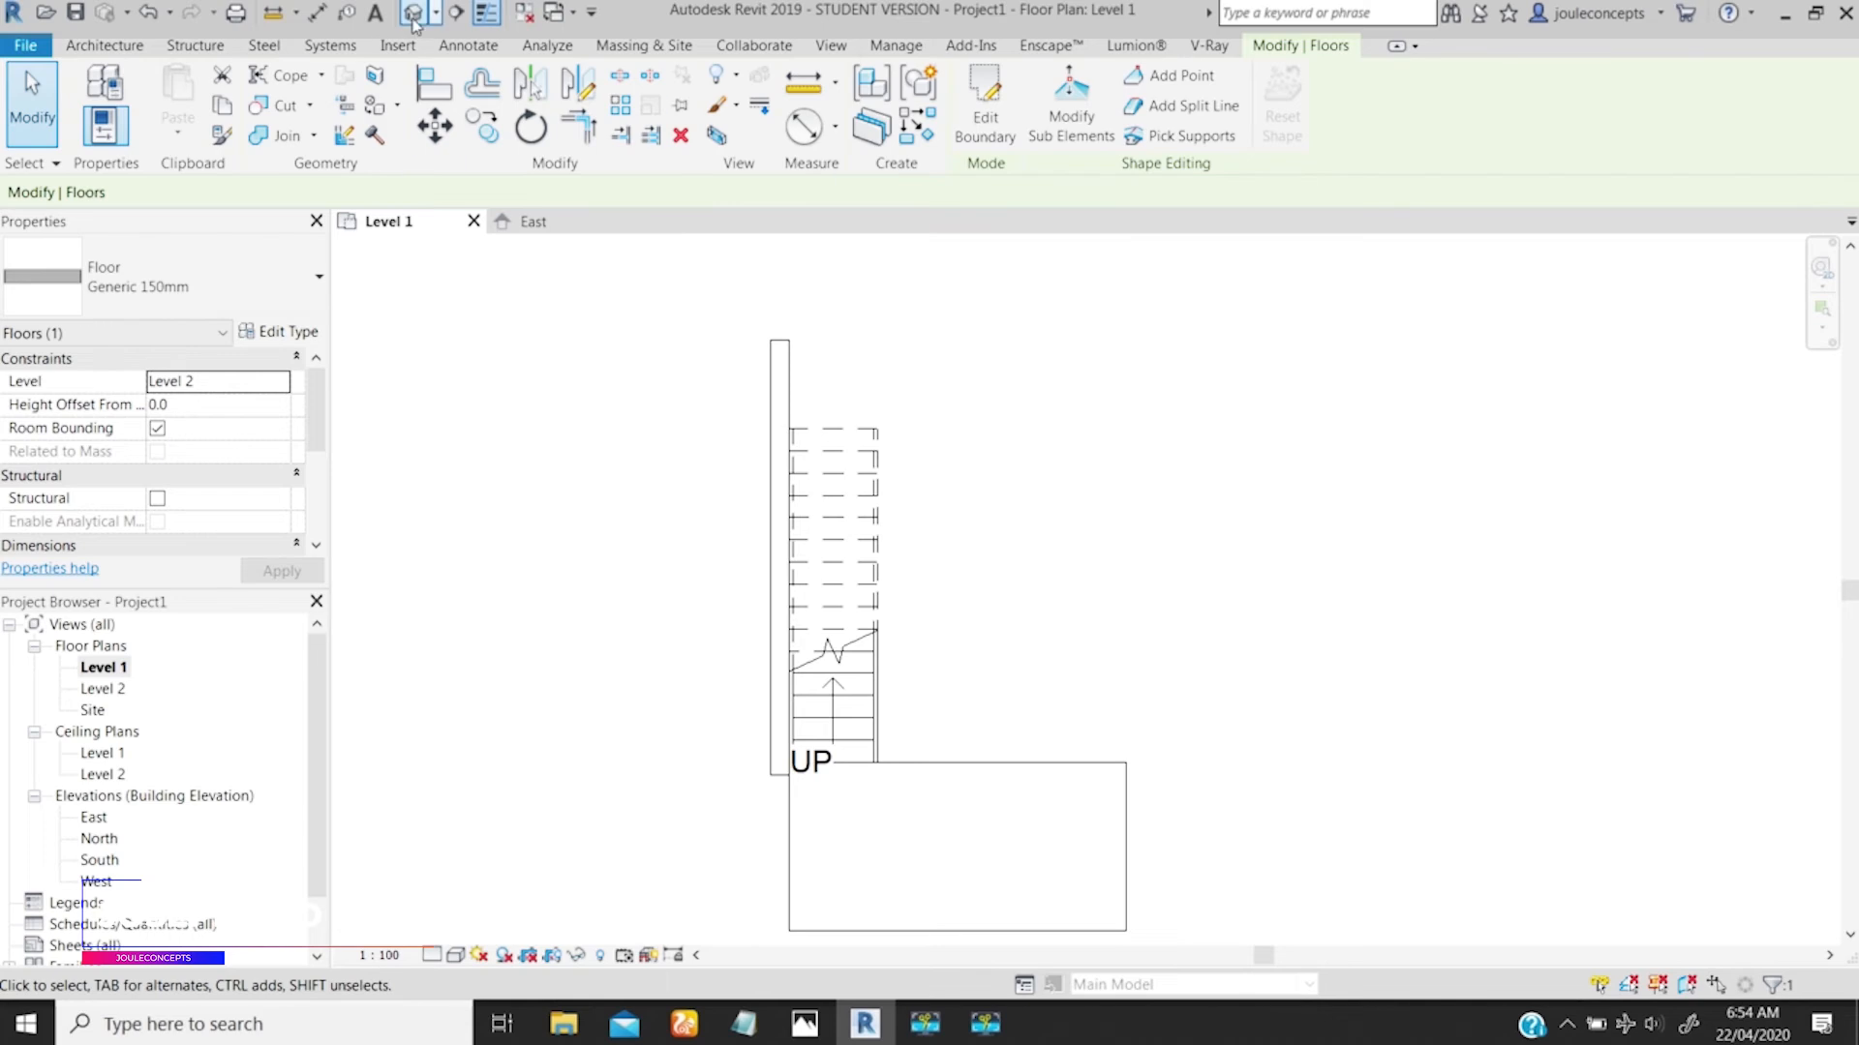
Step: Open the 3D view and set the side wall's top constraint to Up to level: Level 2
click(413, 12)
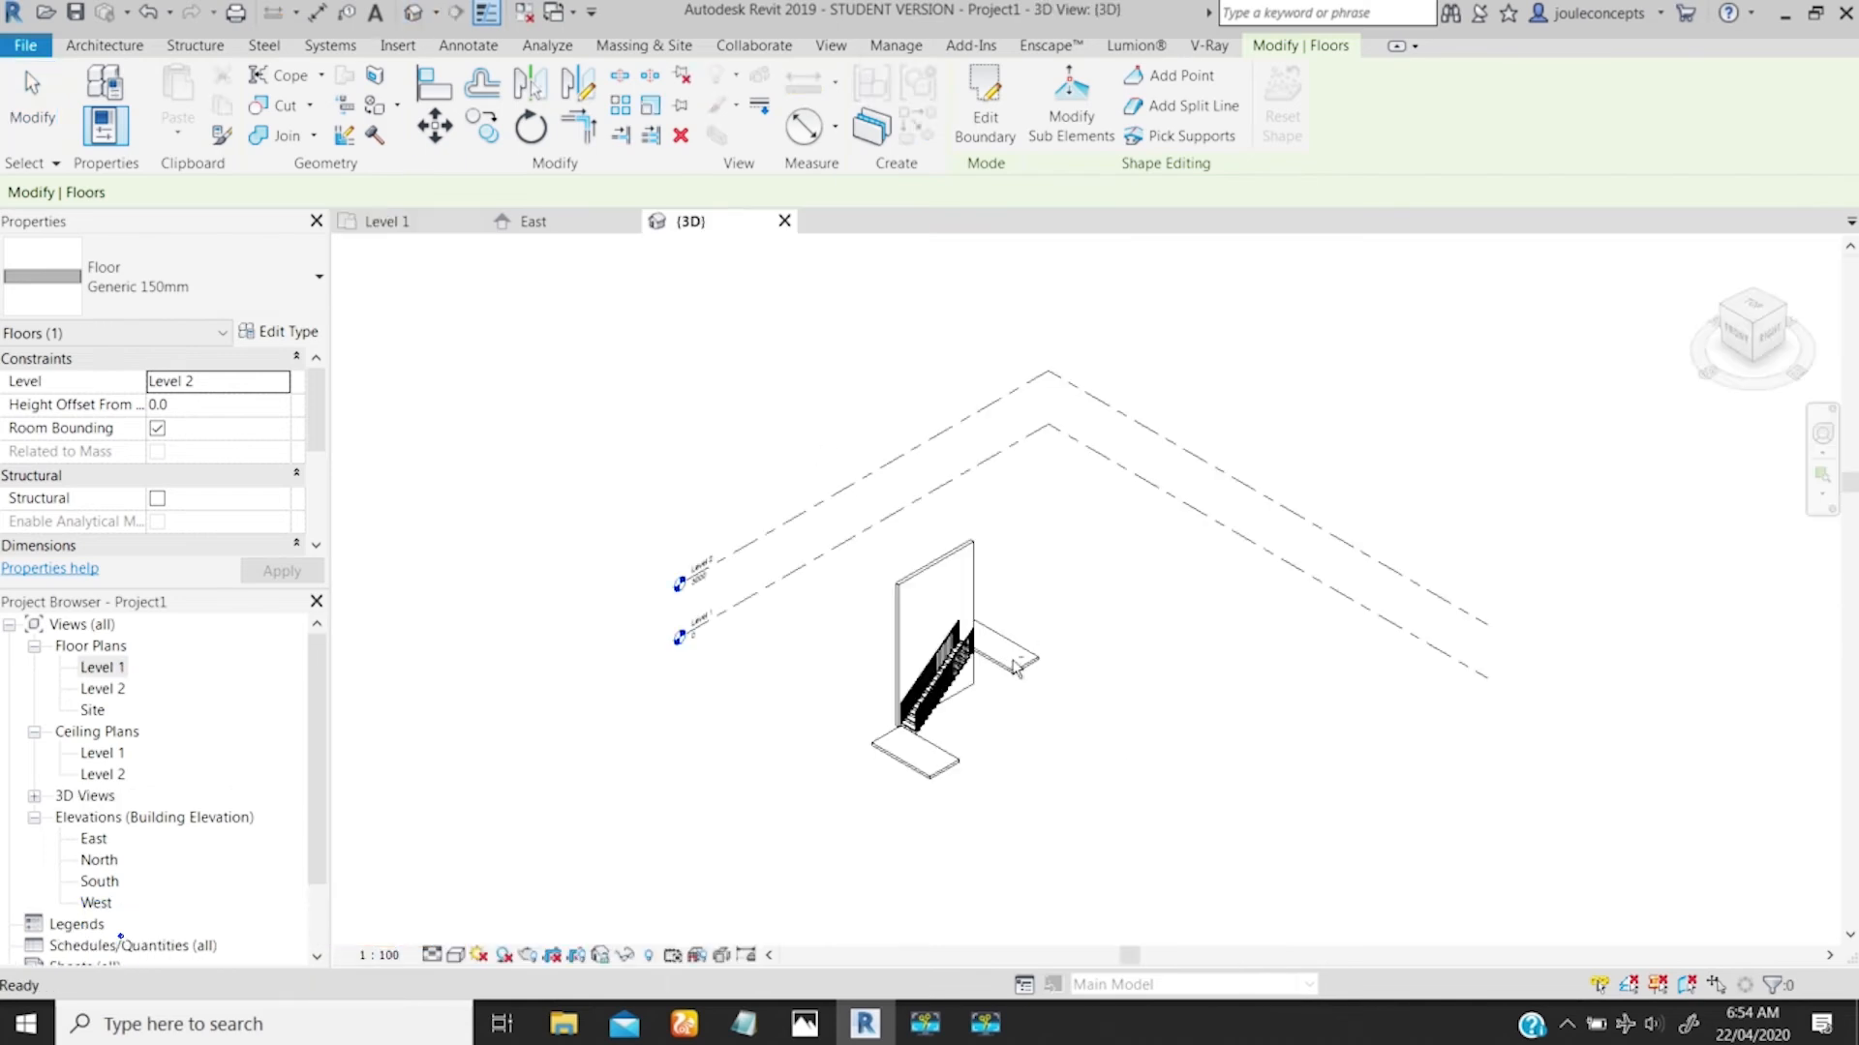
key(Escape)
shift+middle_drag(944, 581, 780, 771)
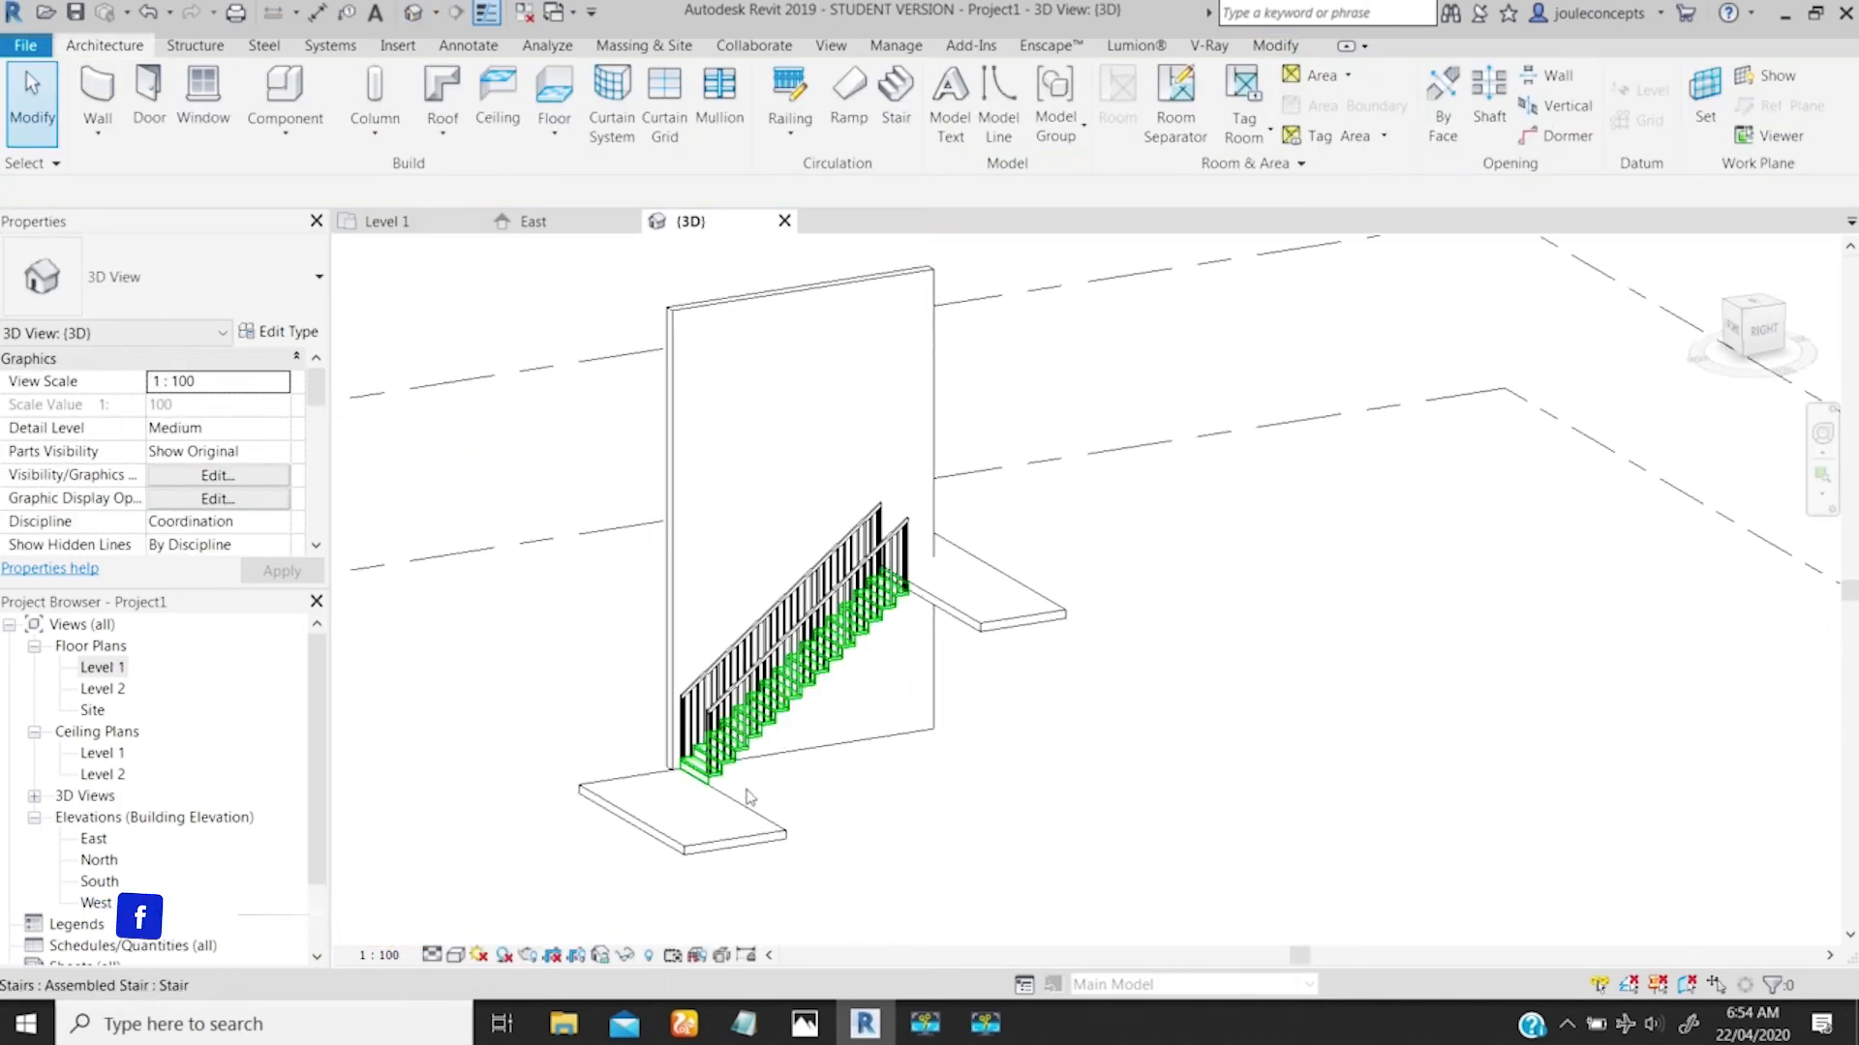
shift+middle_drag(851, 651, 945, 646)
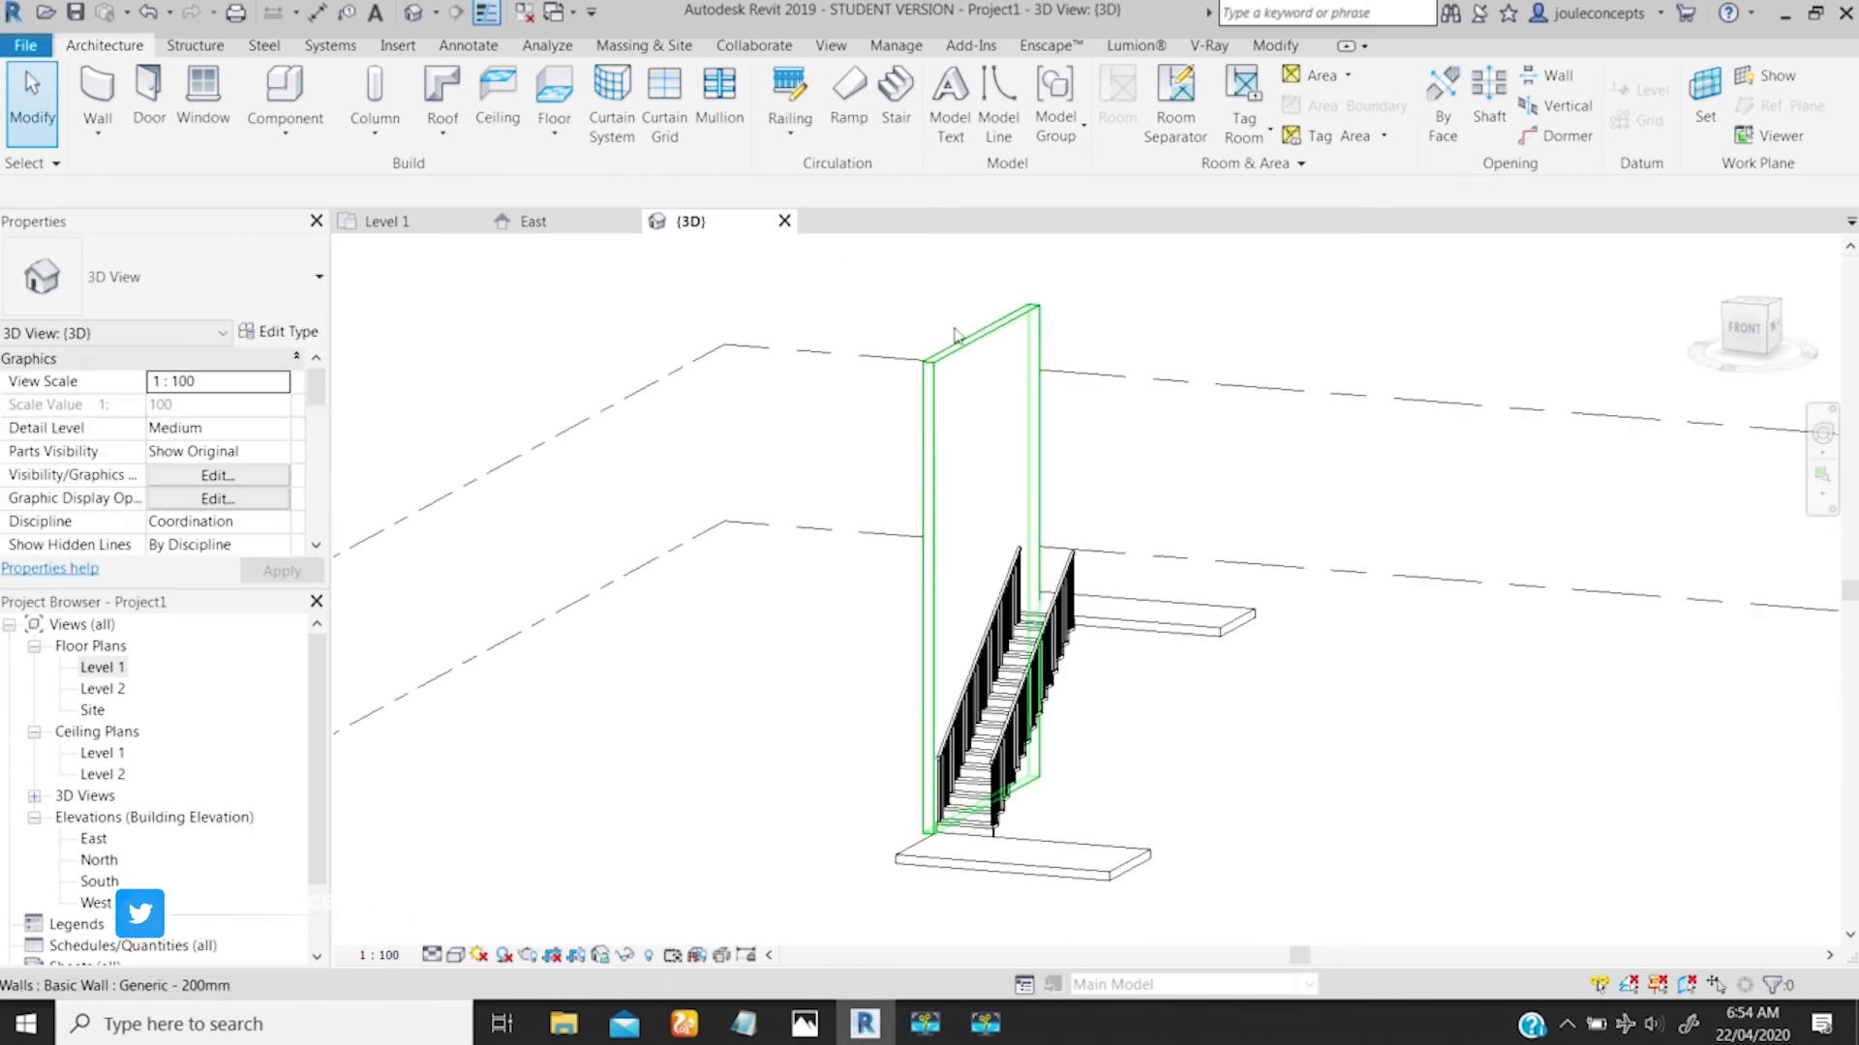
click(950, 376)
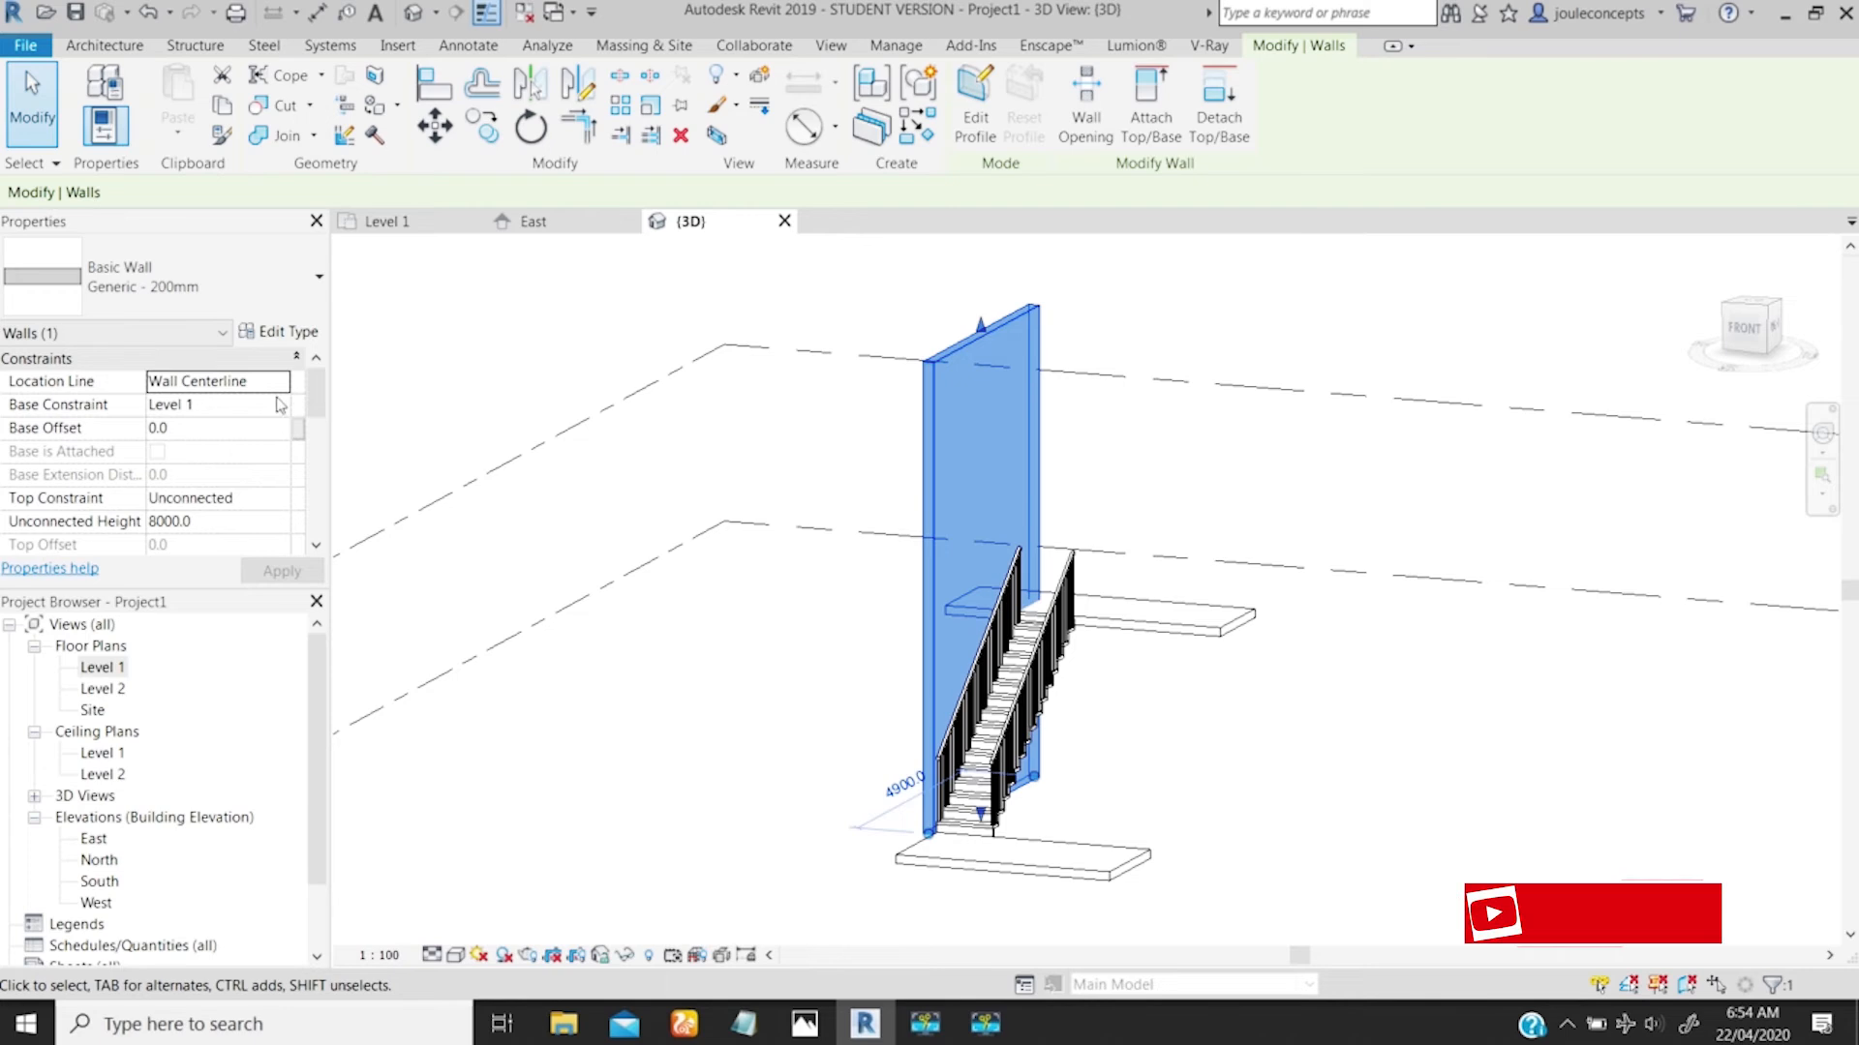
click(281, 499)
click(280, 498)
click(242, 564)
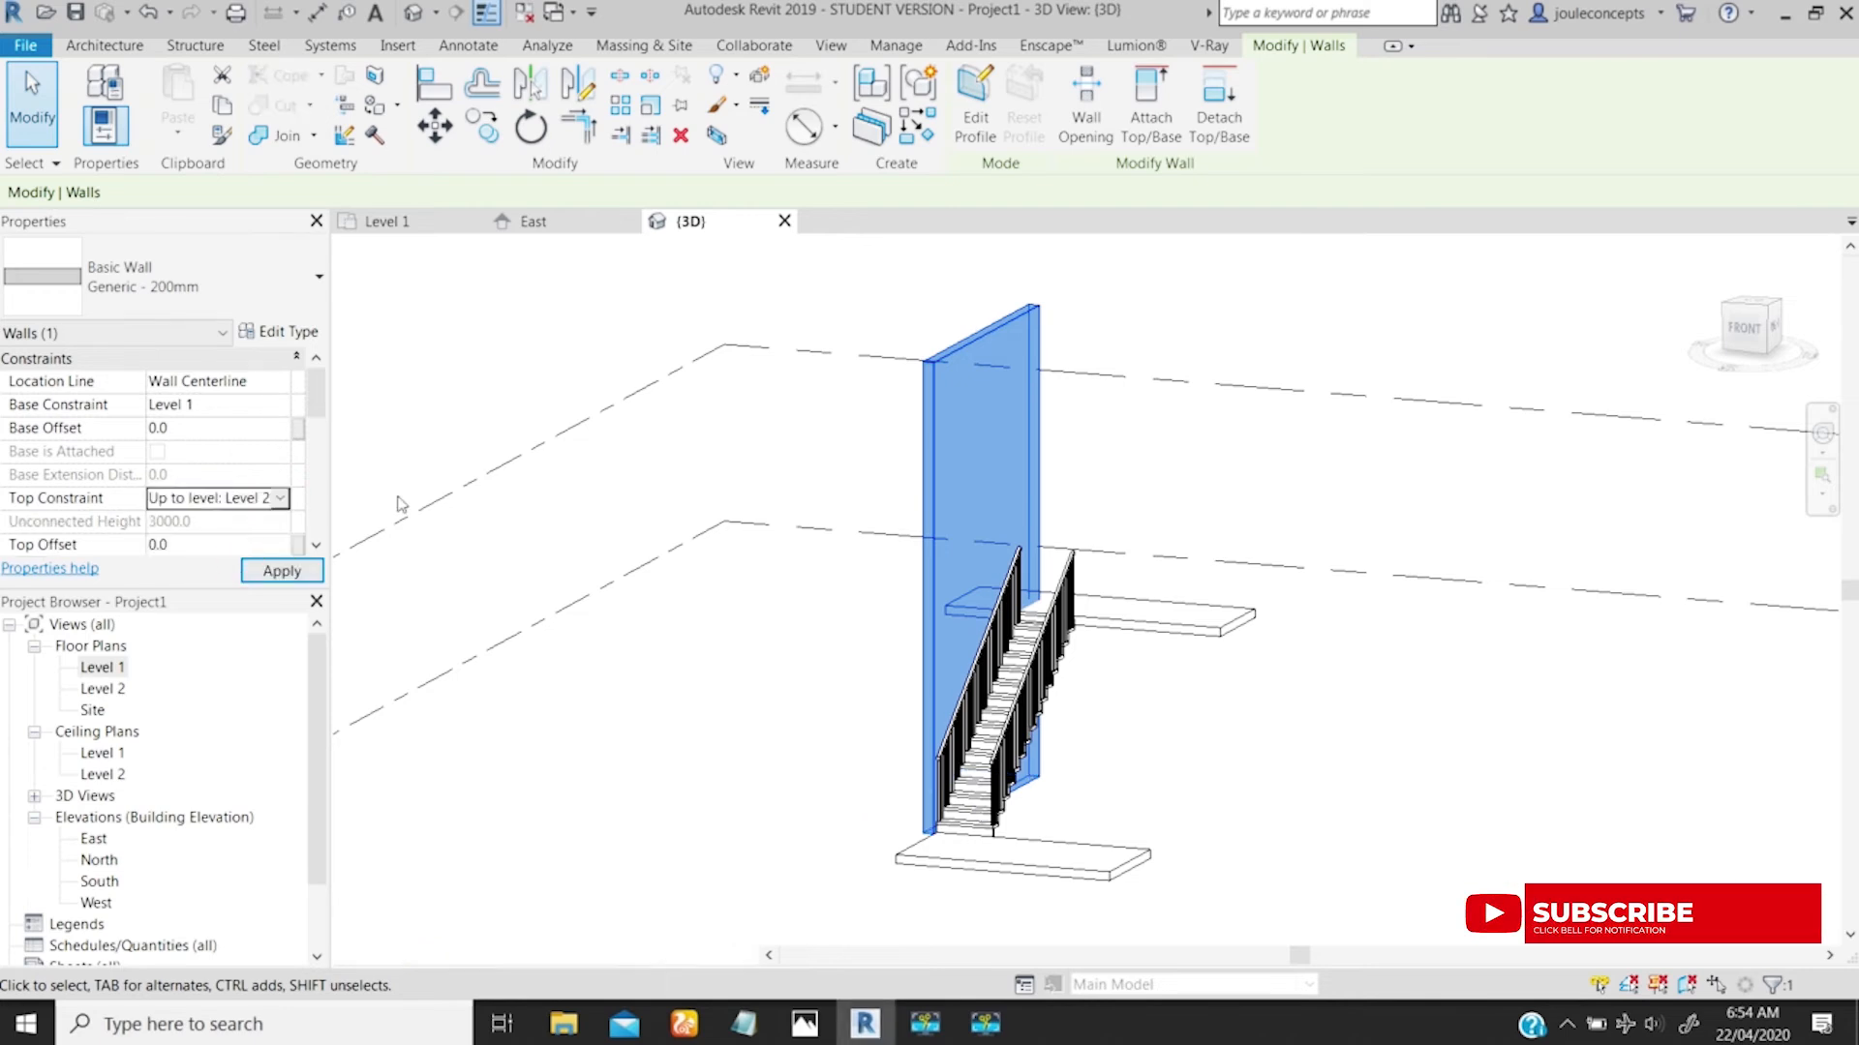
click(1243, 486)
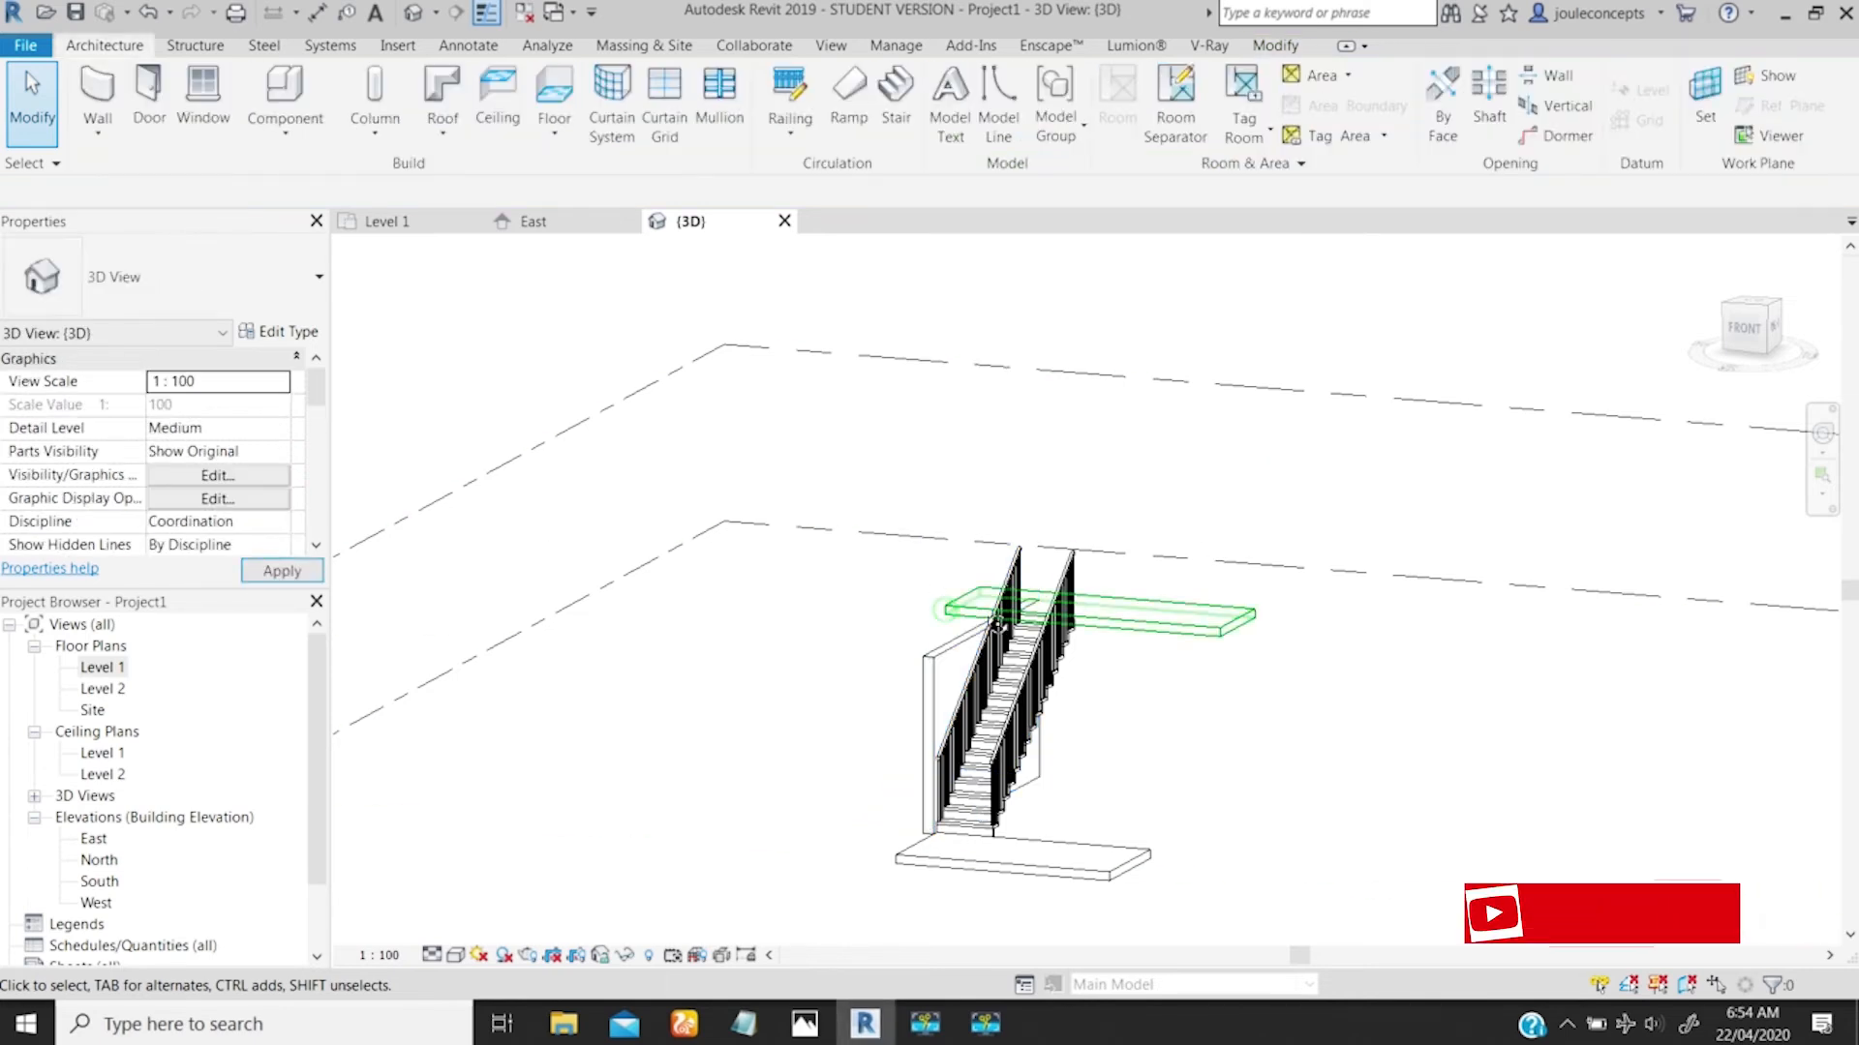
Step: Start an in-place component in the Generic Models category and name it after the floating stair
shift+middle_drag(958, 622, 927, 563)
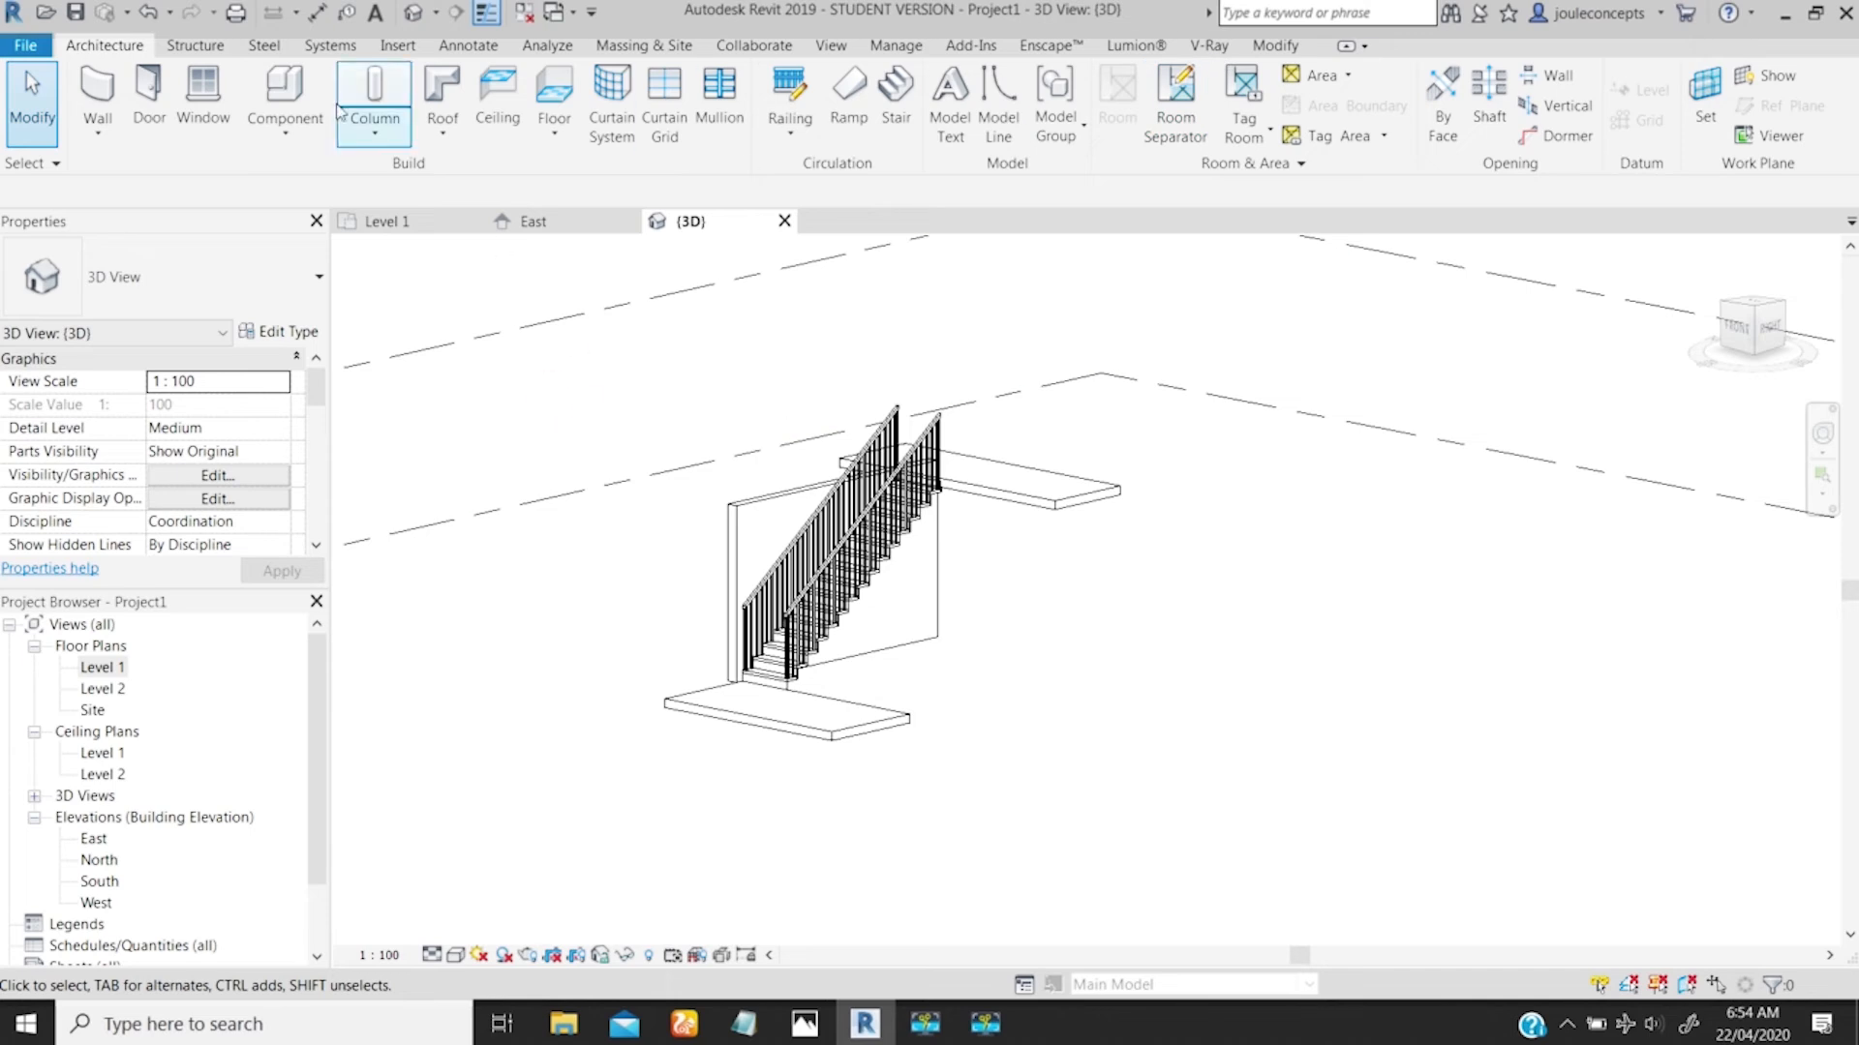
click(284, 126)
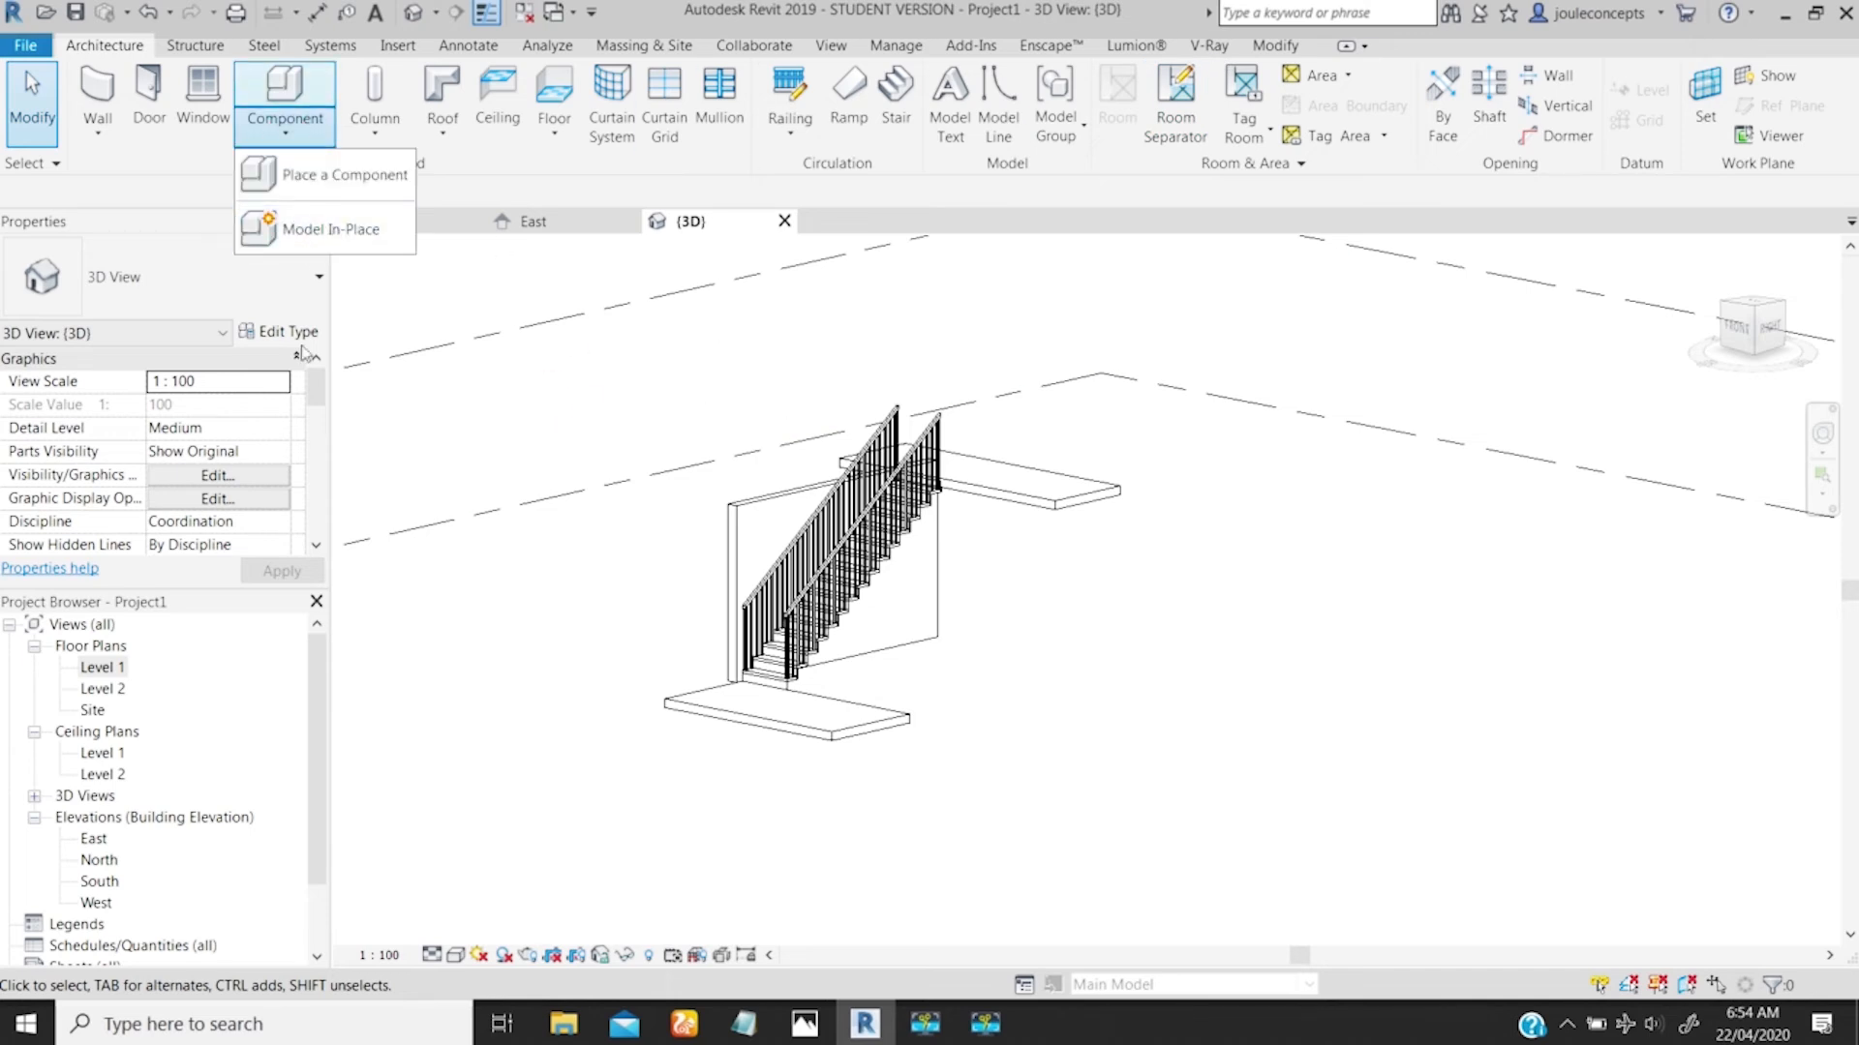
click(280, 231)
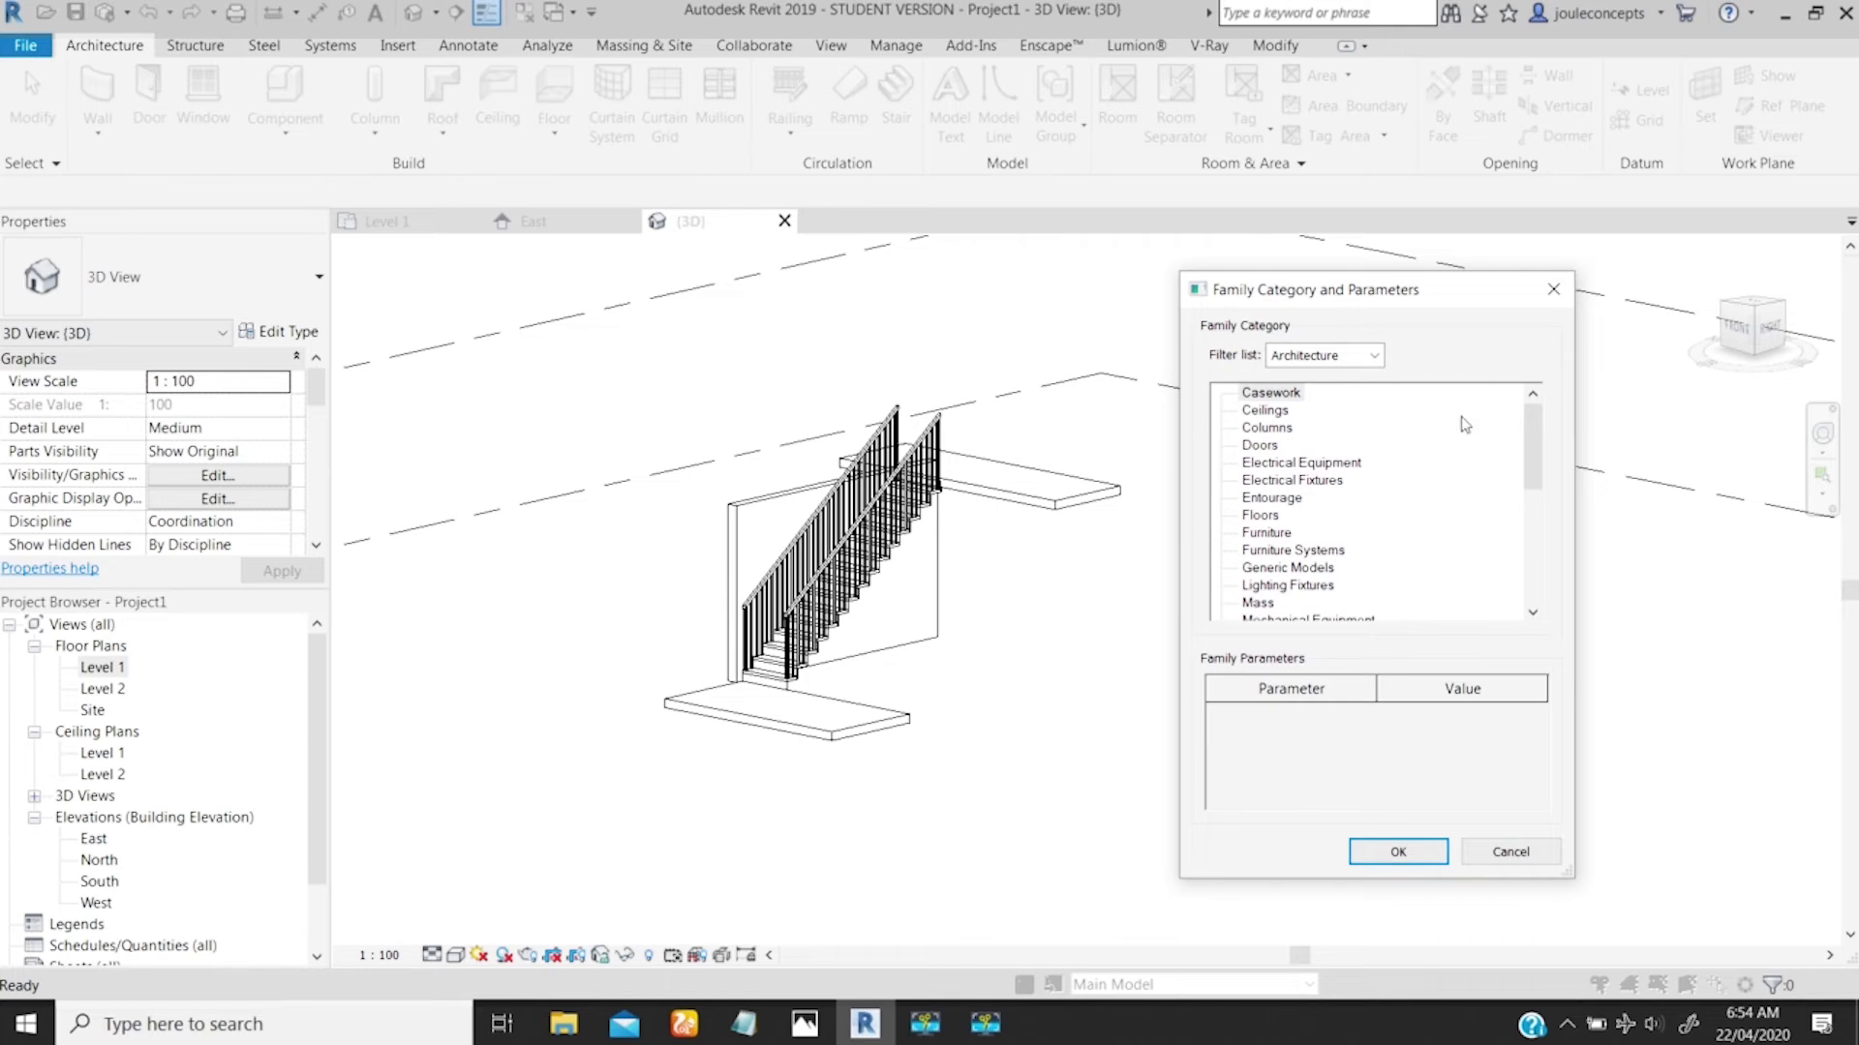
drag(1527, 438, 1522, 492)
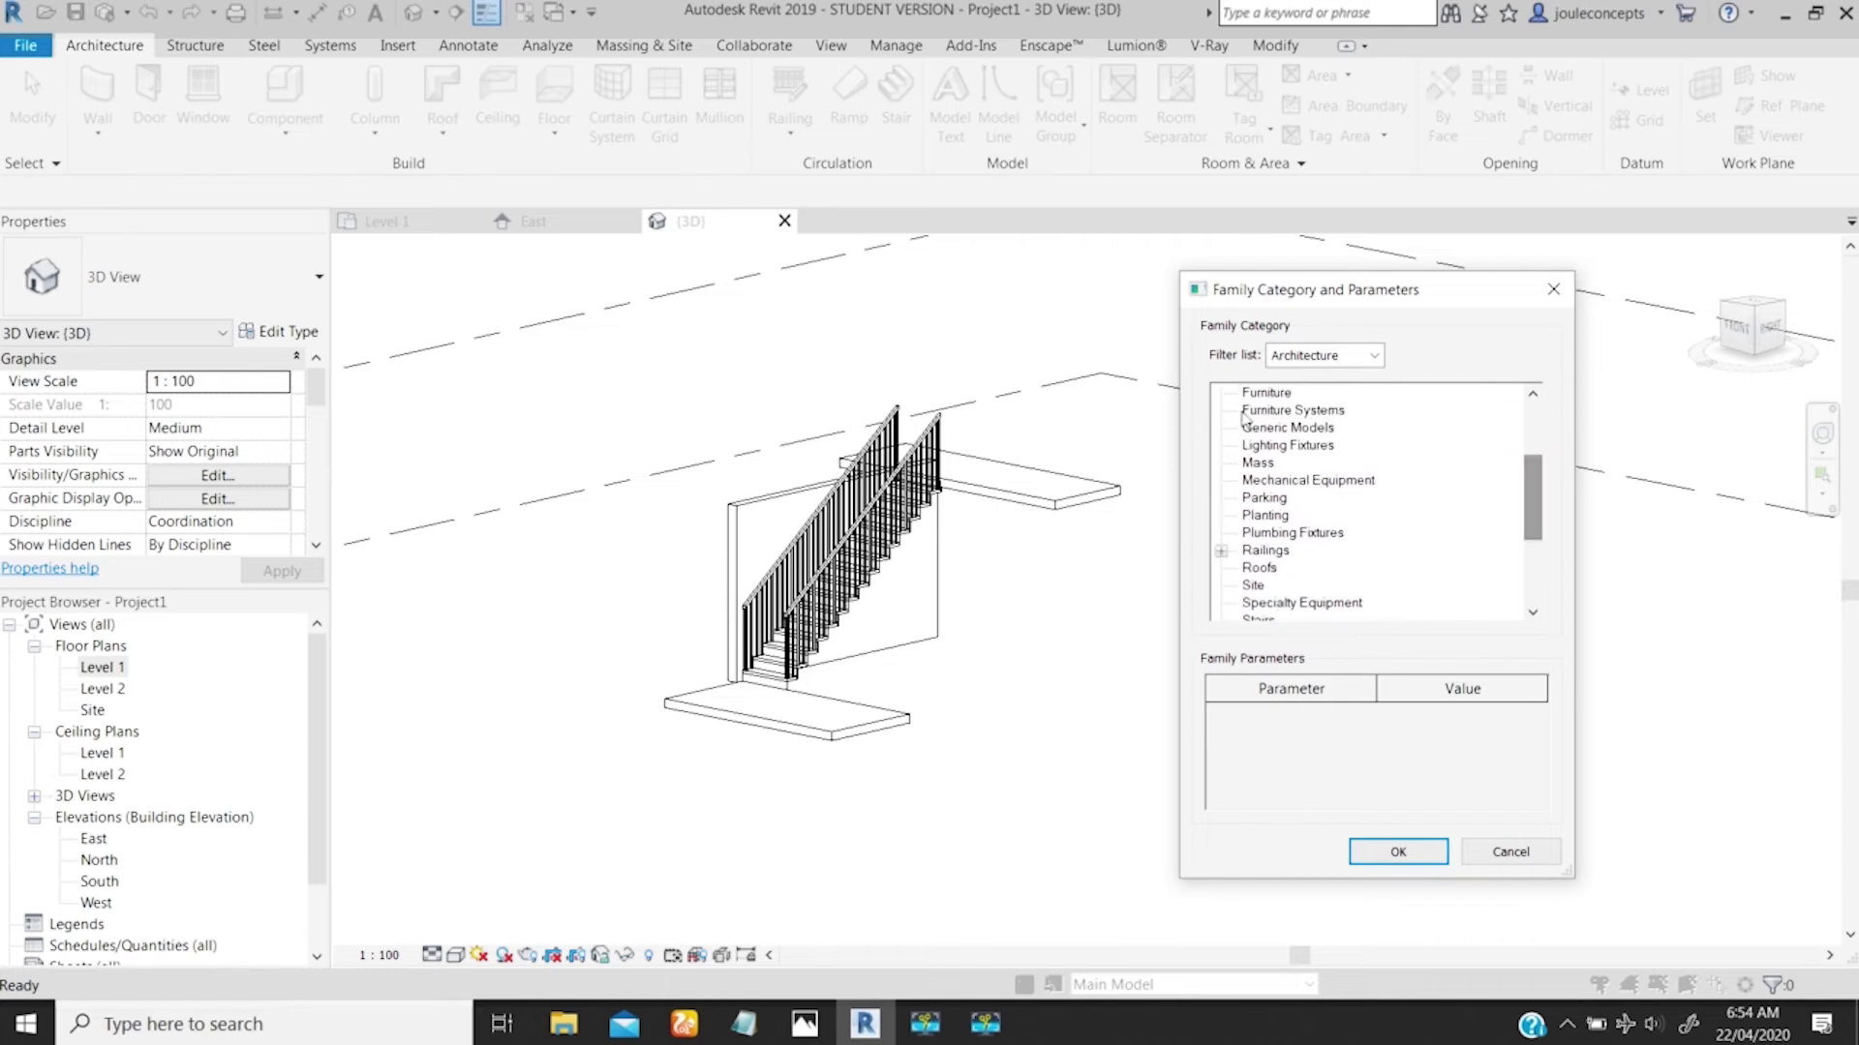
click(1395, 853)
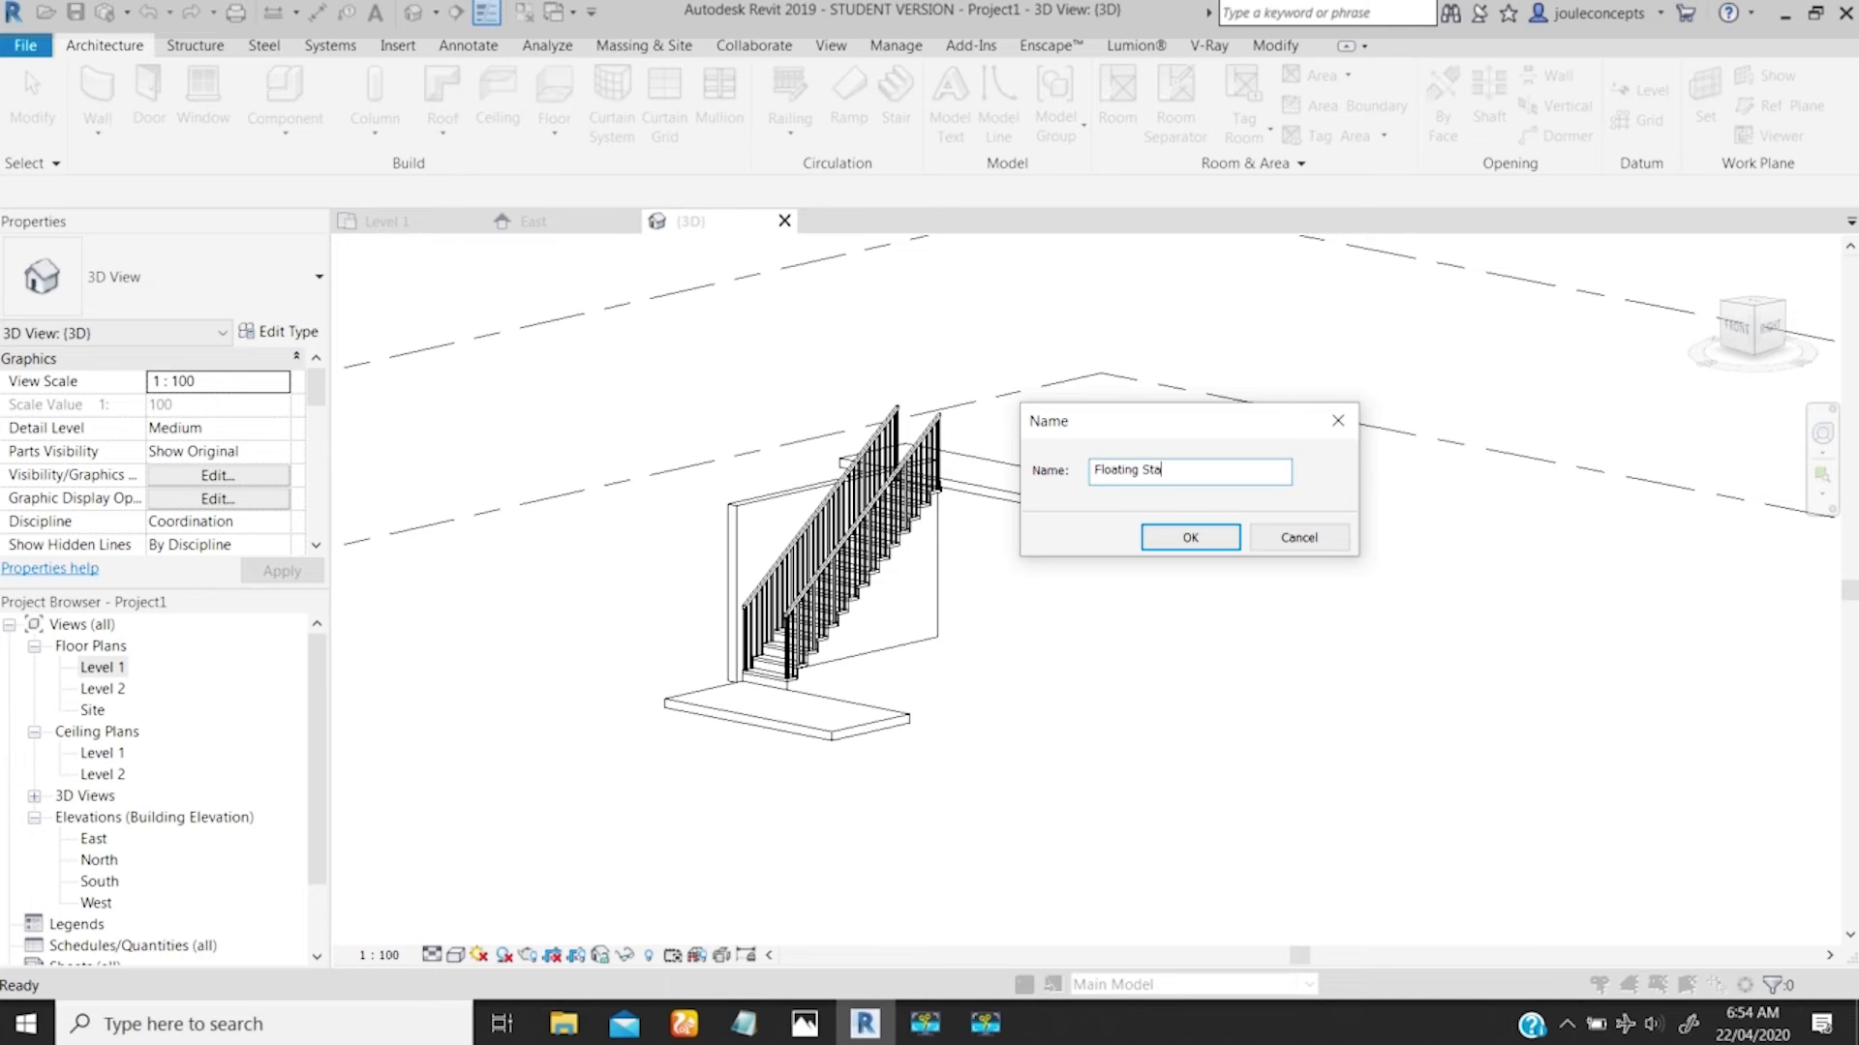
click(1191, 547)
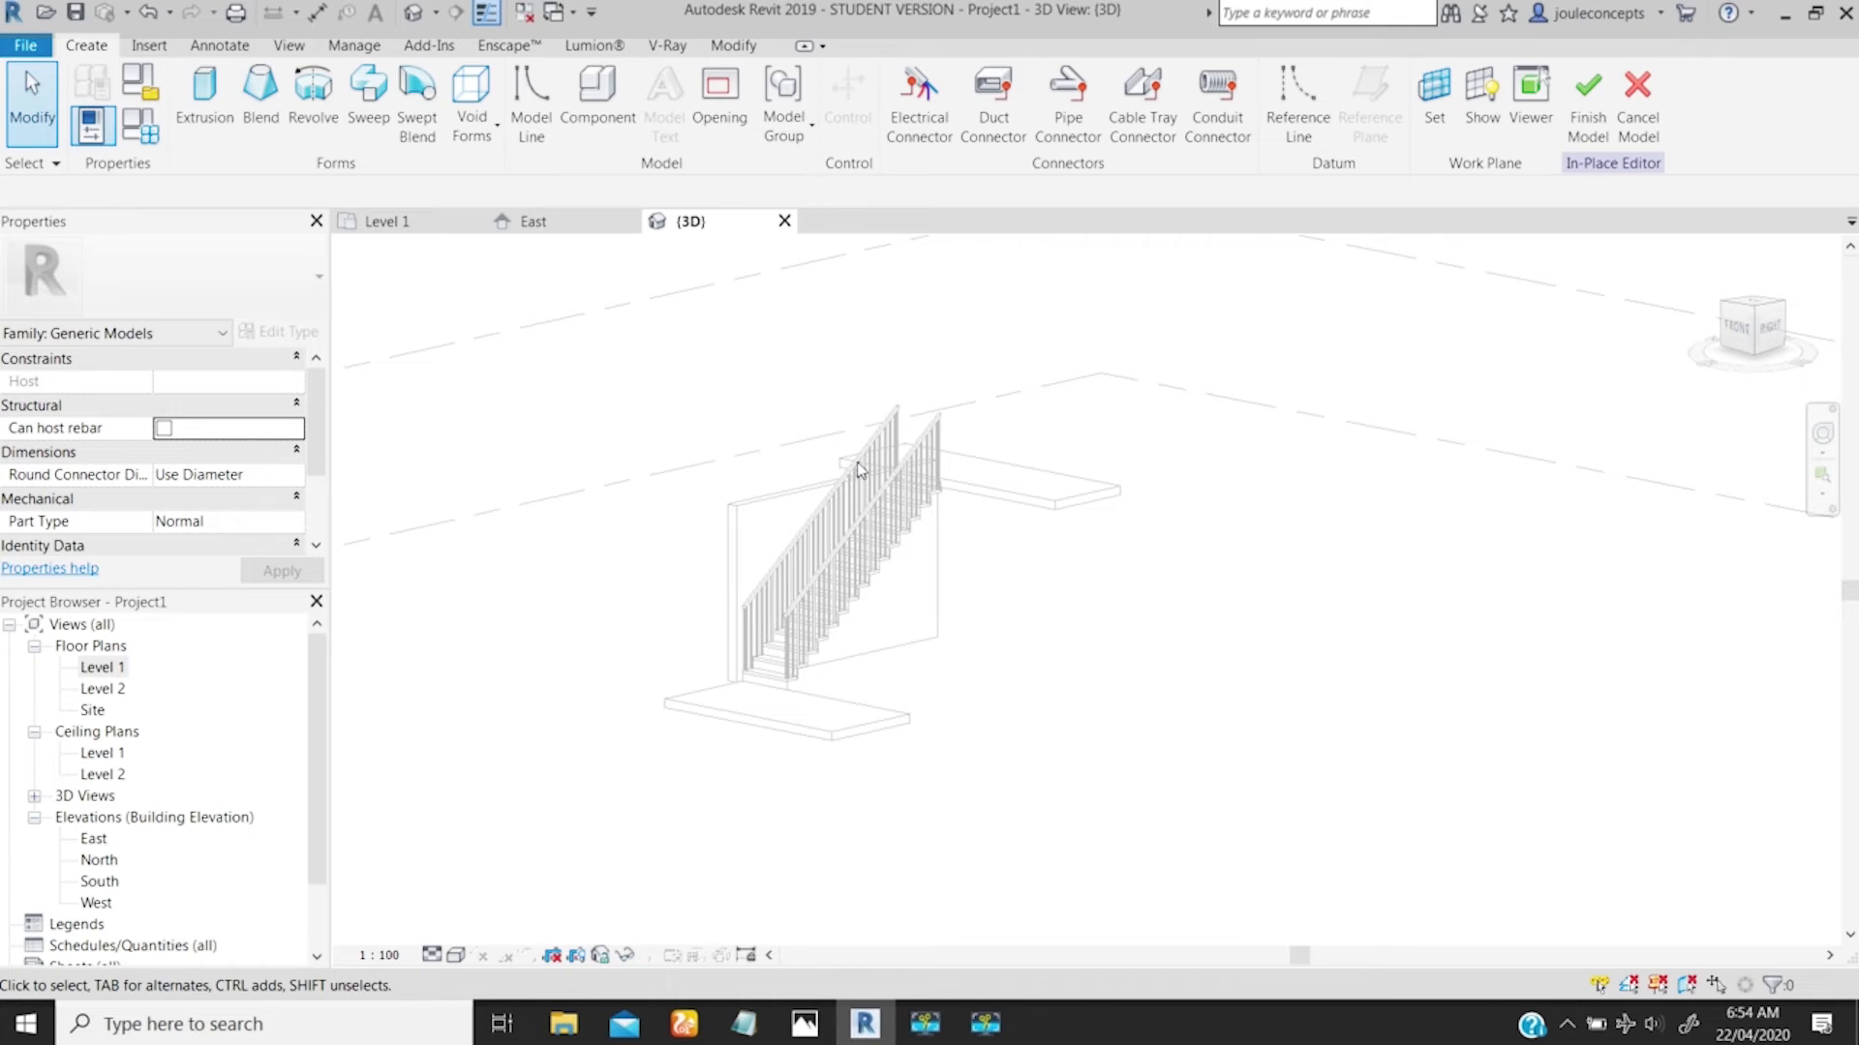
Step: Examine the lowest steps of the stair from the front and side in the 3D view
middle_drag(859, 472, 963, 595)
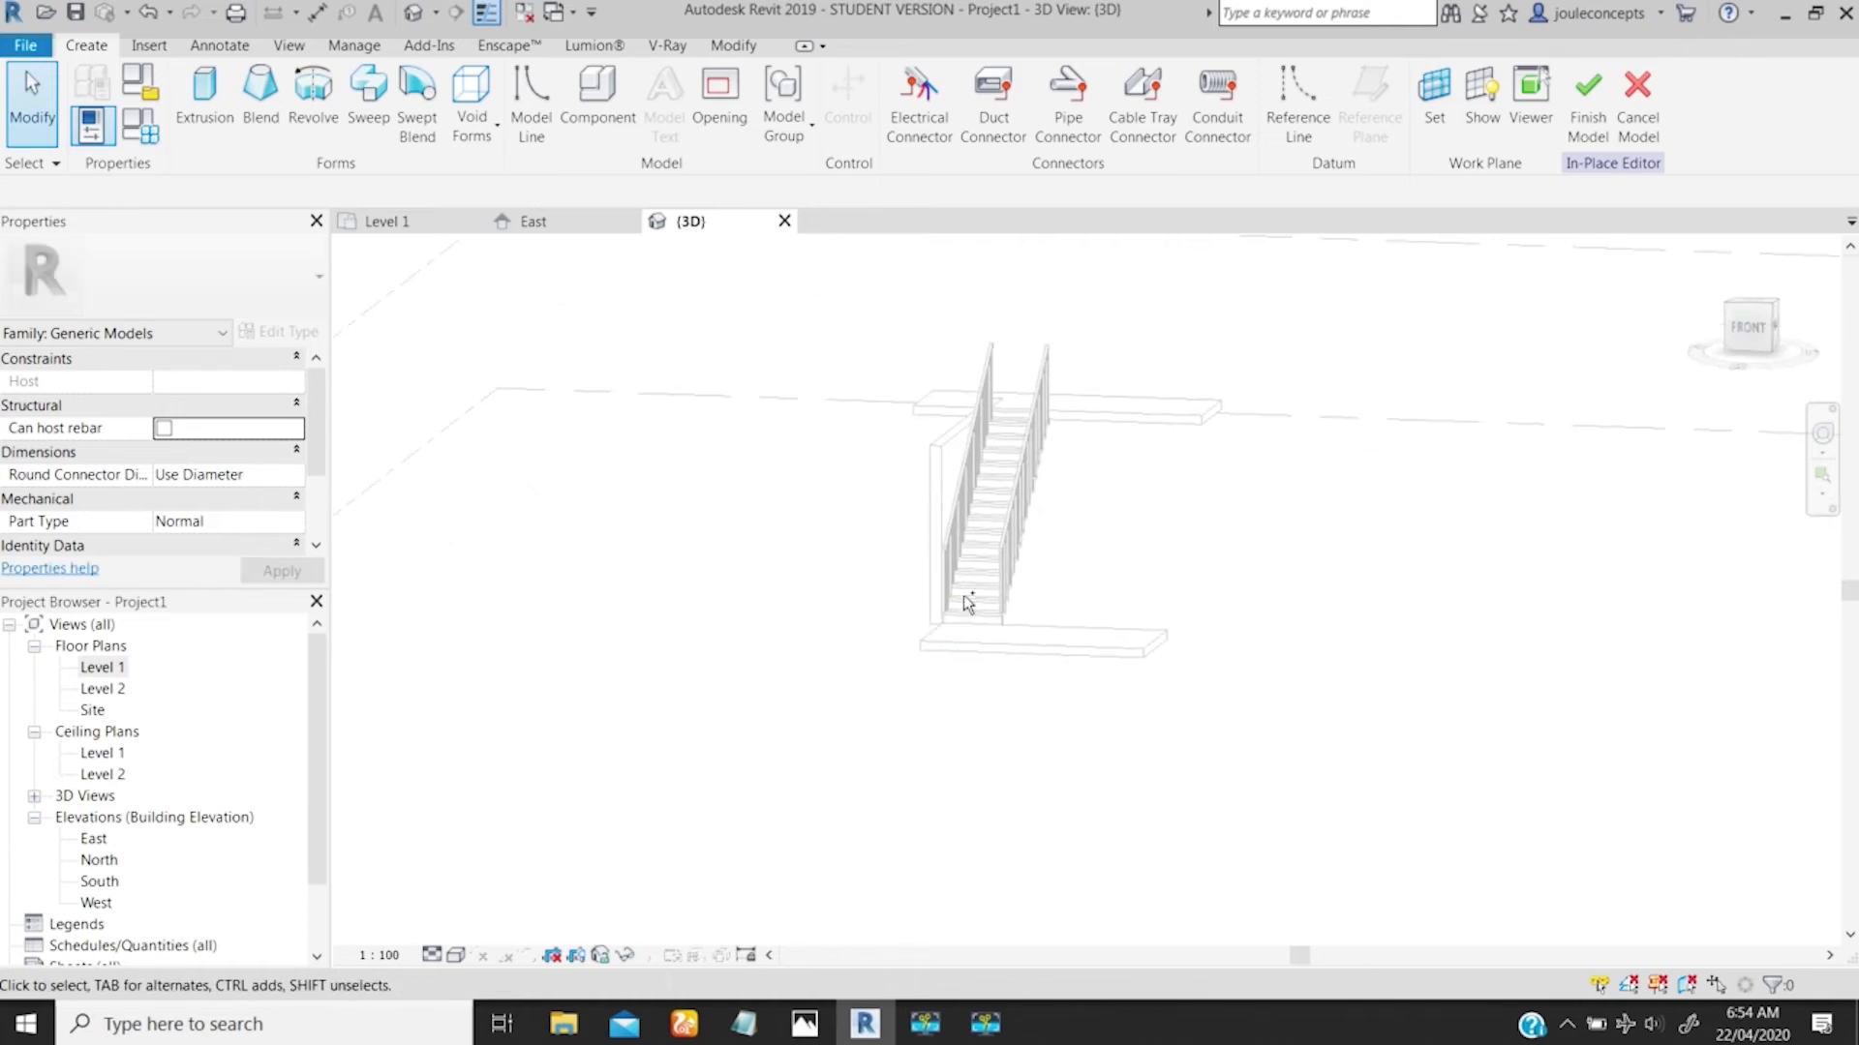
right_click(861, 721)
key(Escape)
scroll(937, 662, up, 4)
middle_drag(941, 692, 771, 840)
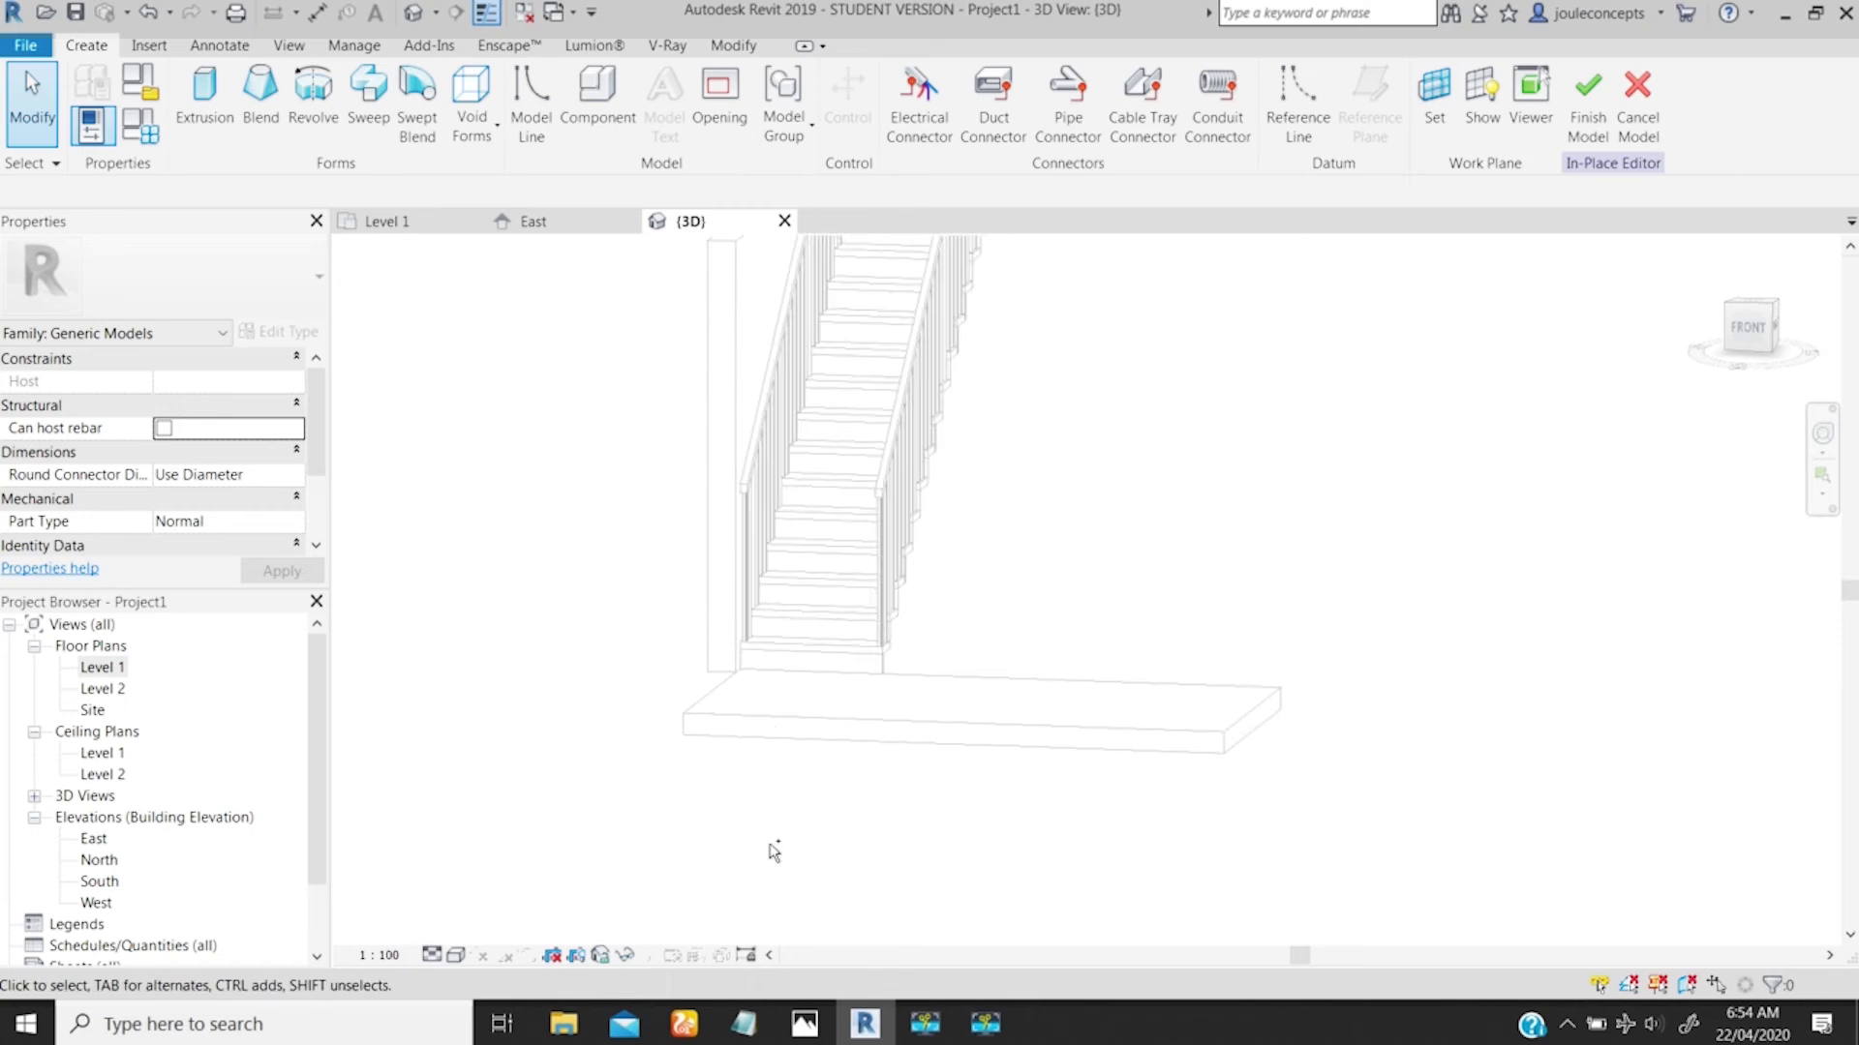
middle_drag(786, 684, 938, 635)
scroll(908, 669, up, 1)
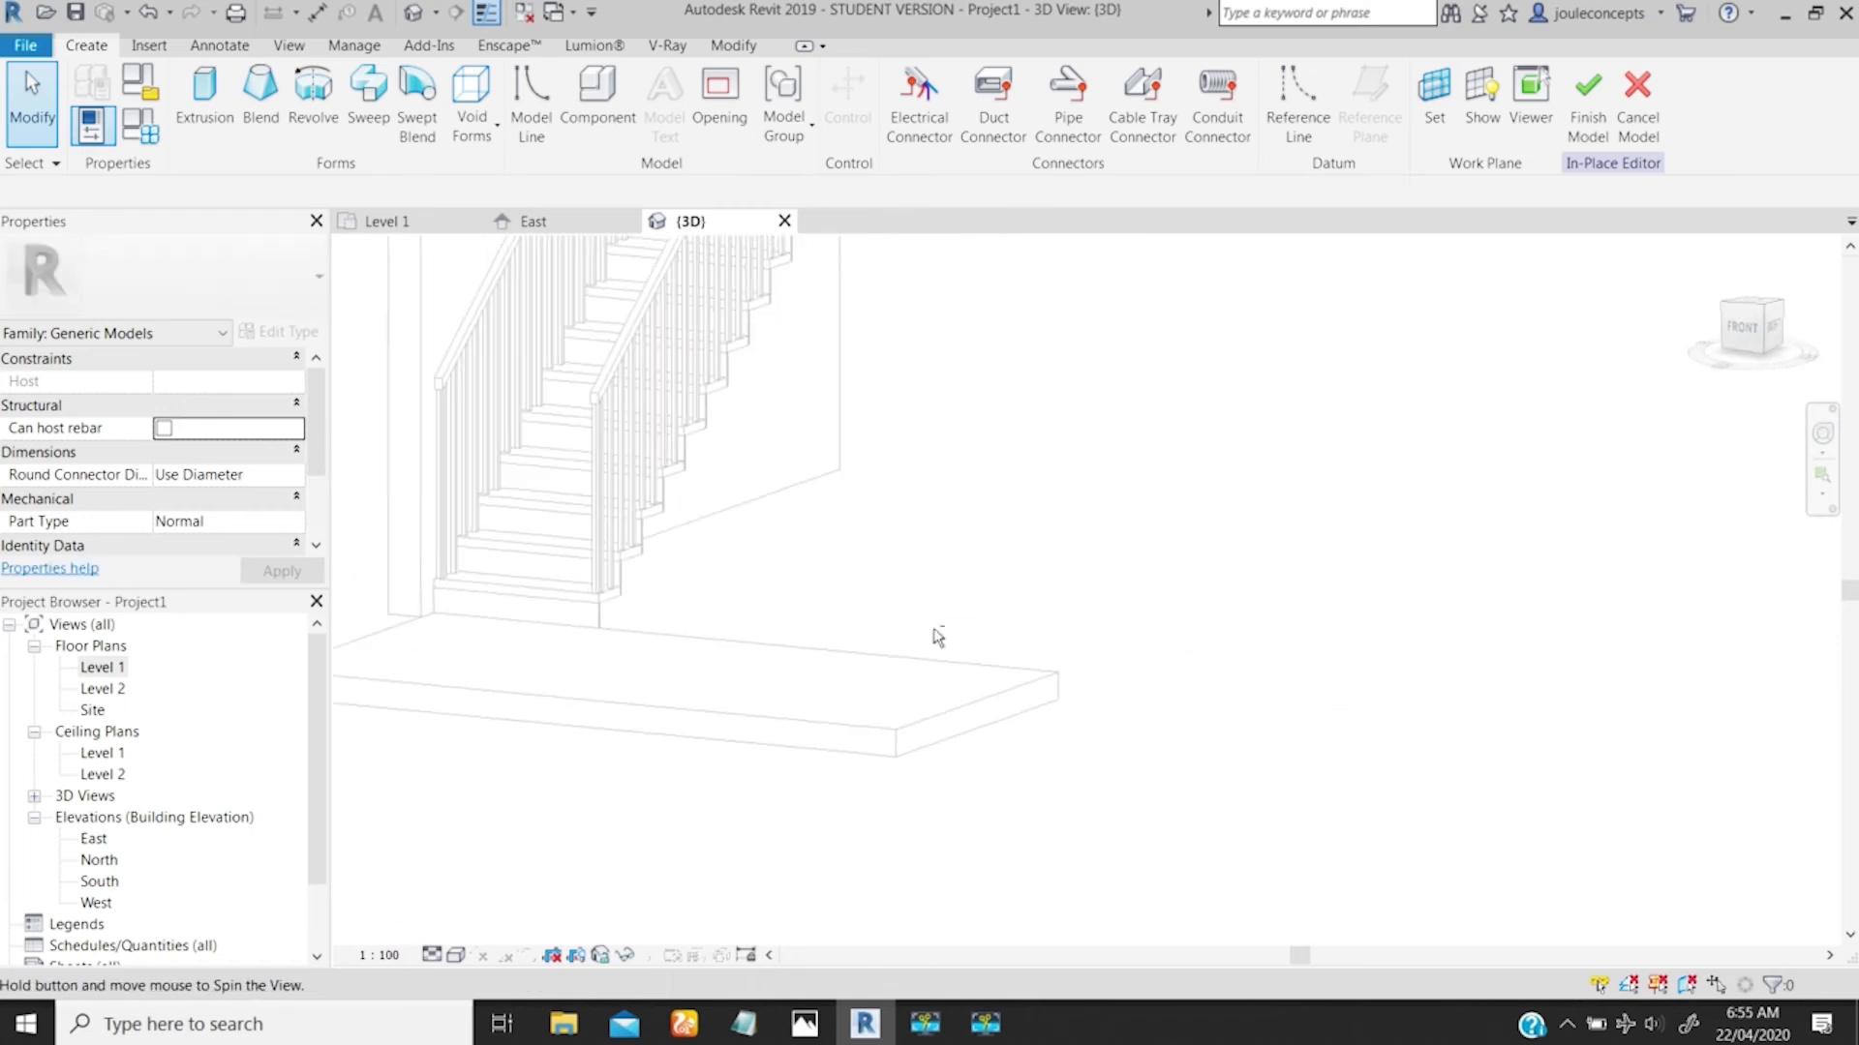
shift+middle_drag(613, 595, 591, 619)
middle_drag(475, 595, 460, 499)
middle_drag(477, 491, 946, 636)
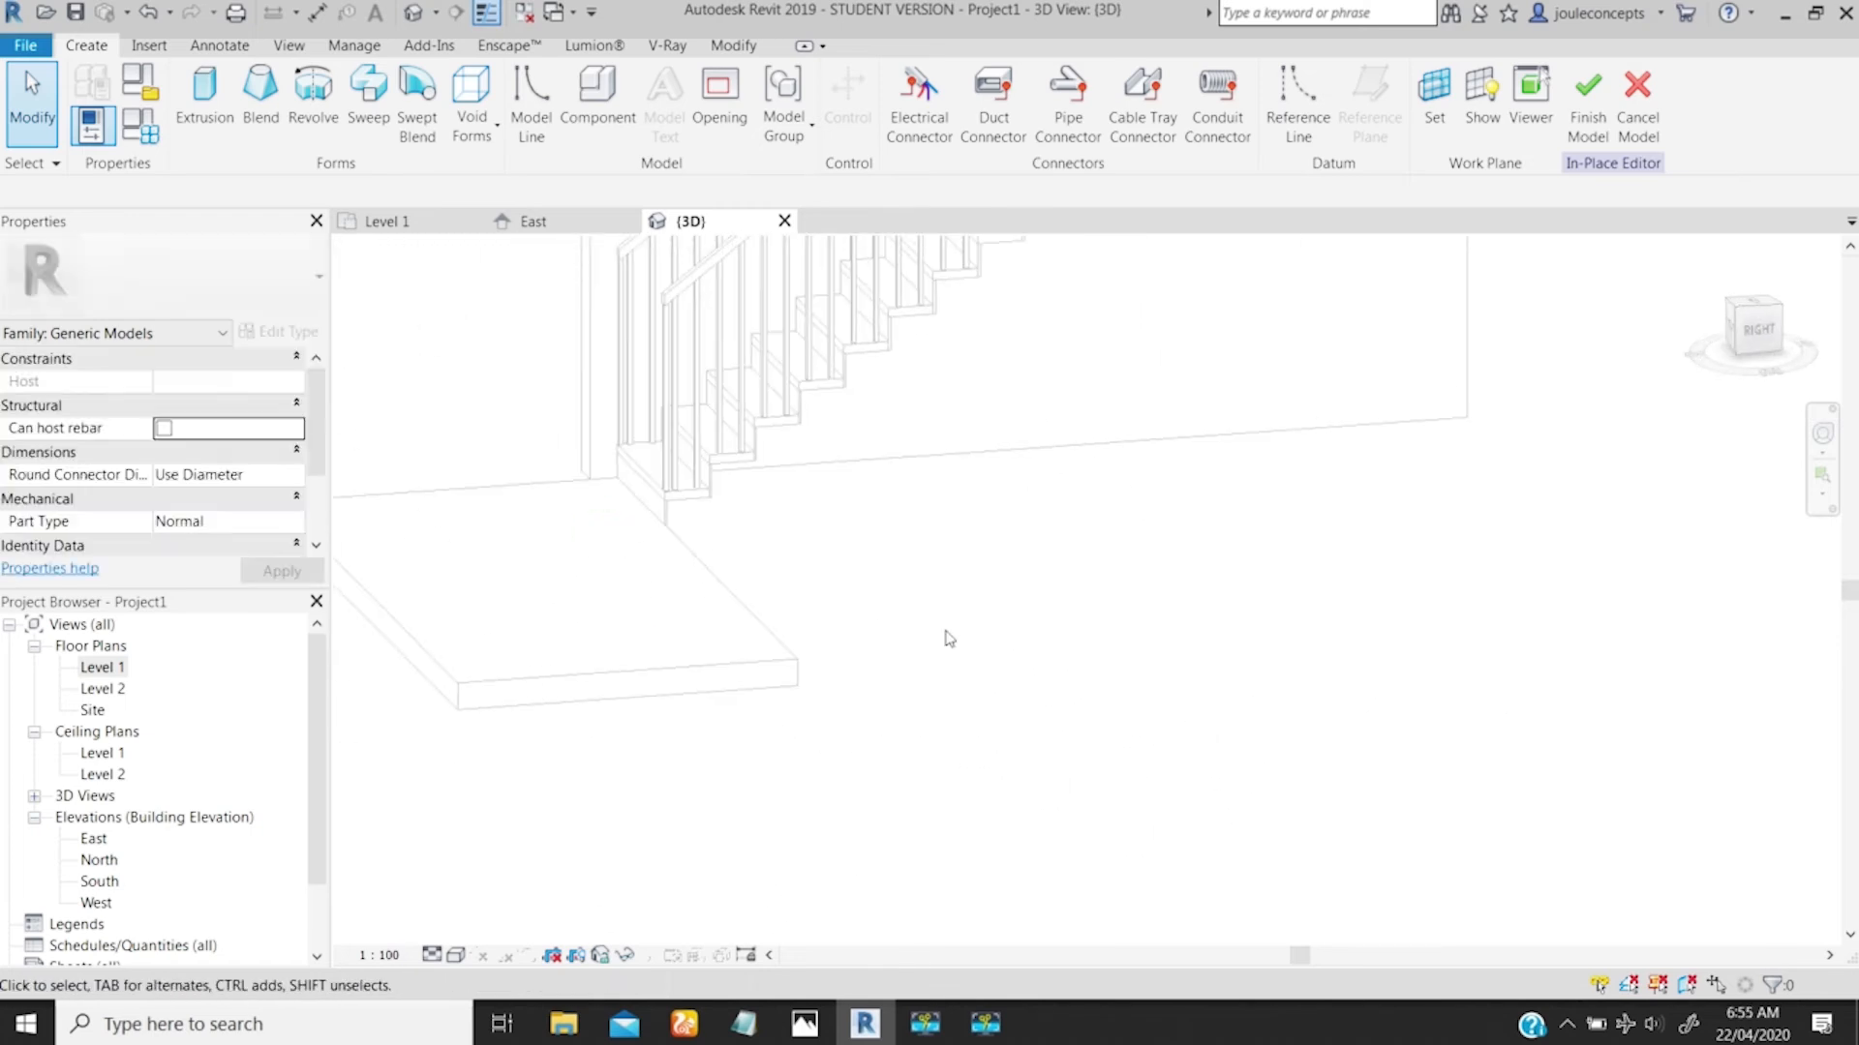
middle_drag(711, 503, 768, 452)
mouse_move(768, 452)
middle_down()
mouse_move(857, 678)
mouse_move(872, 577)
mouse_move(871, 738)
mouse_move(899, 734)
mouse_move(845, 770)
middle_up()
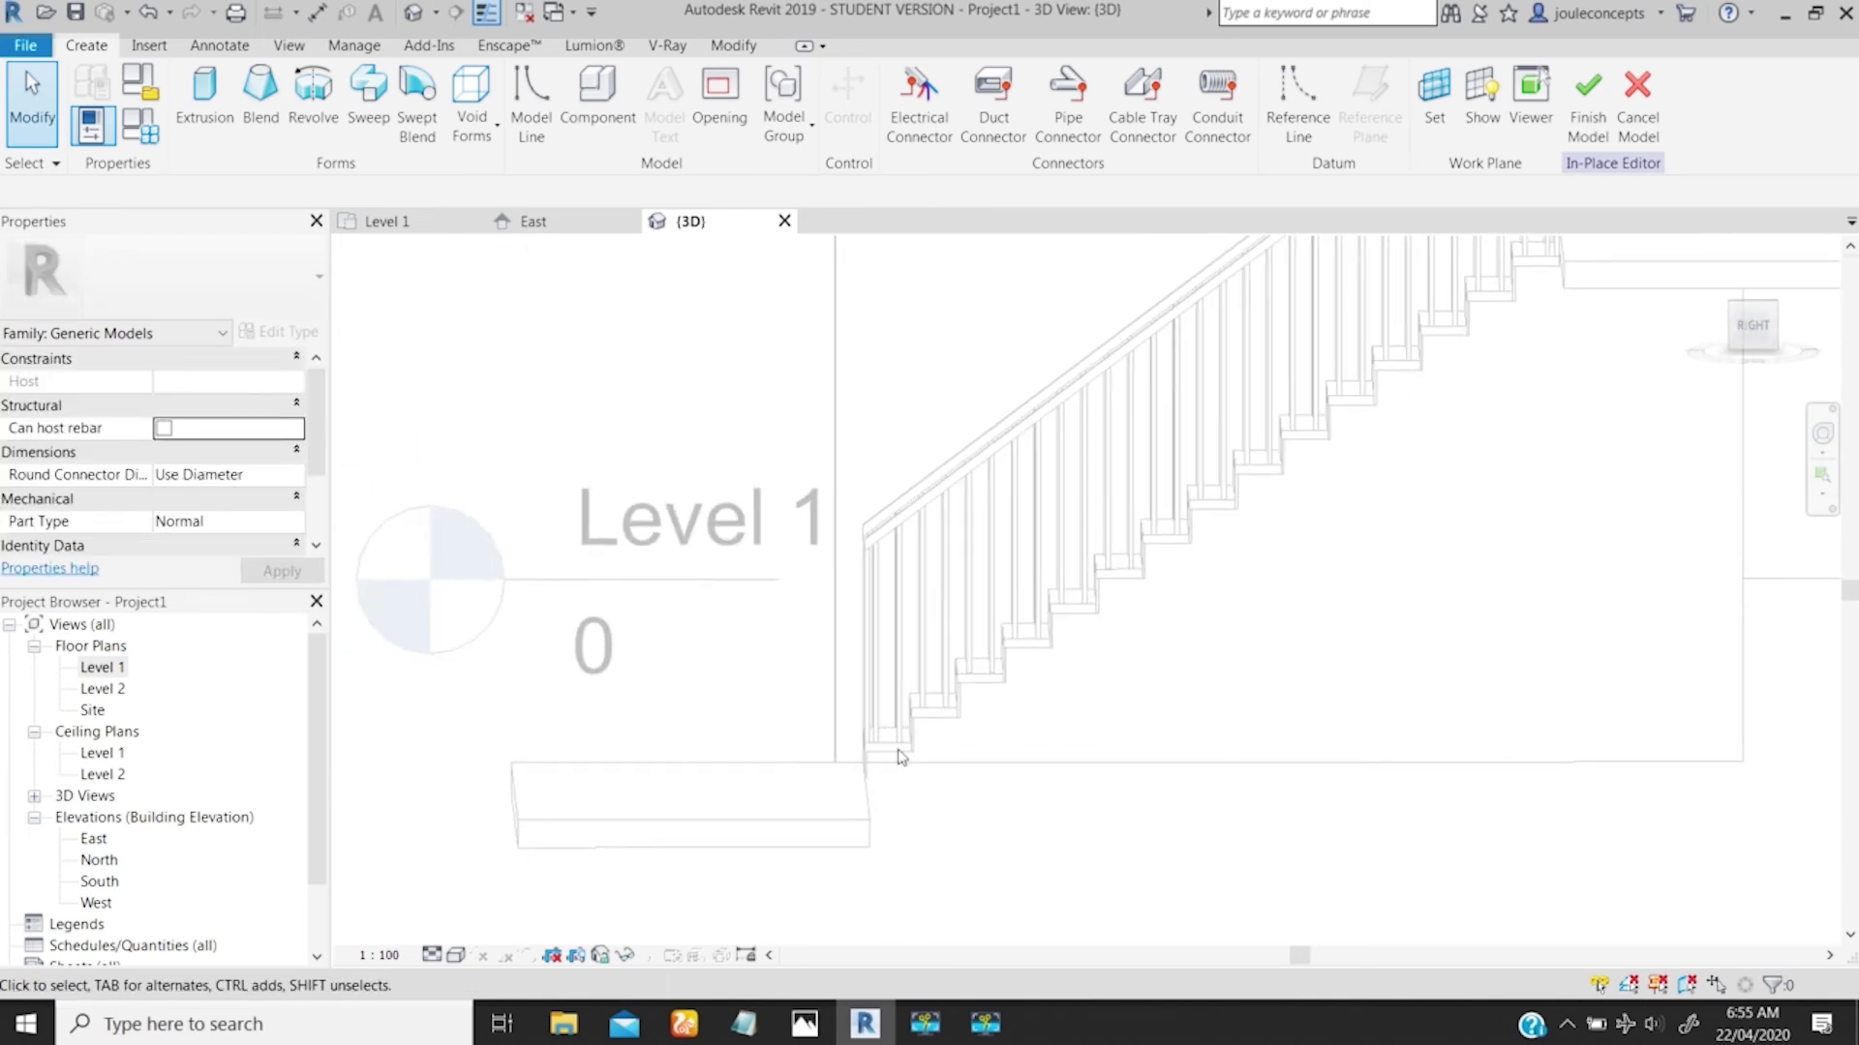
mouse_move(889, 760)
shift+middle_down()
mouse_move(909, 747)
mouse_move(887, 751)
shift+middle_up()
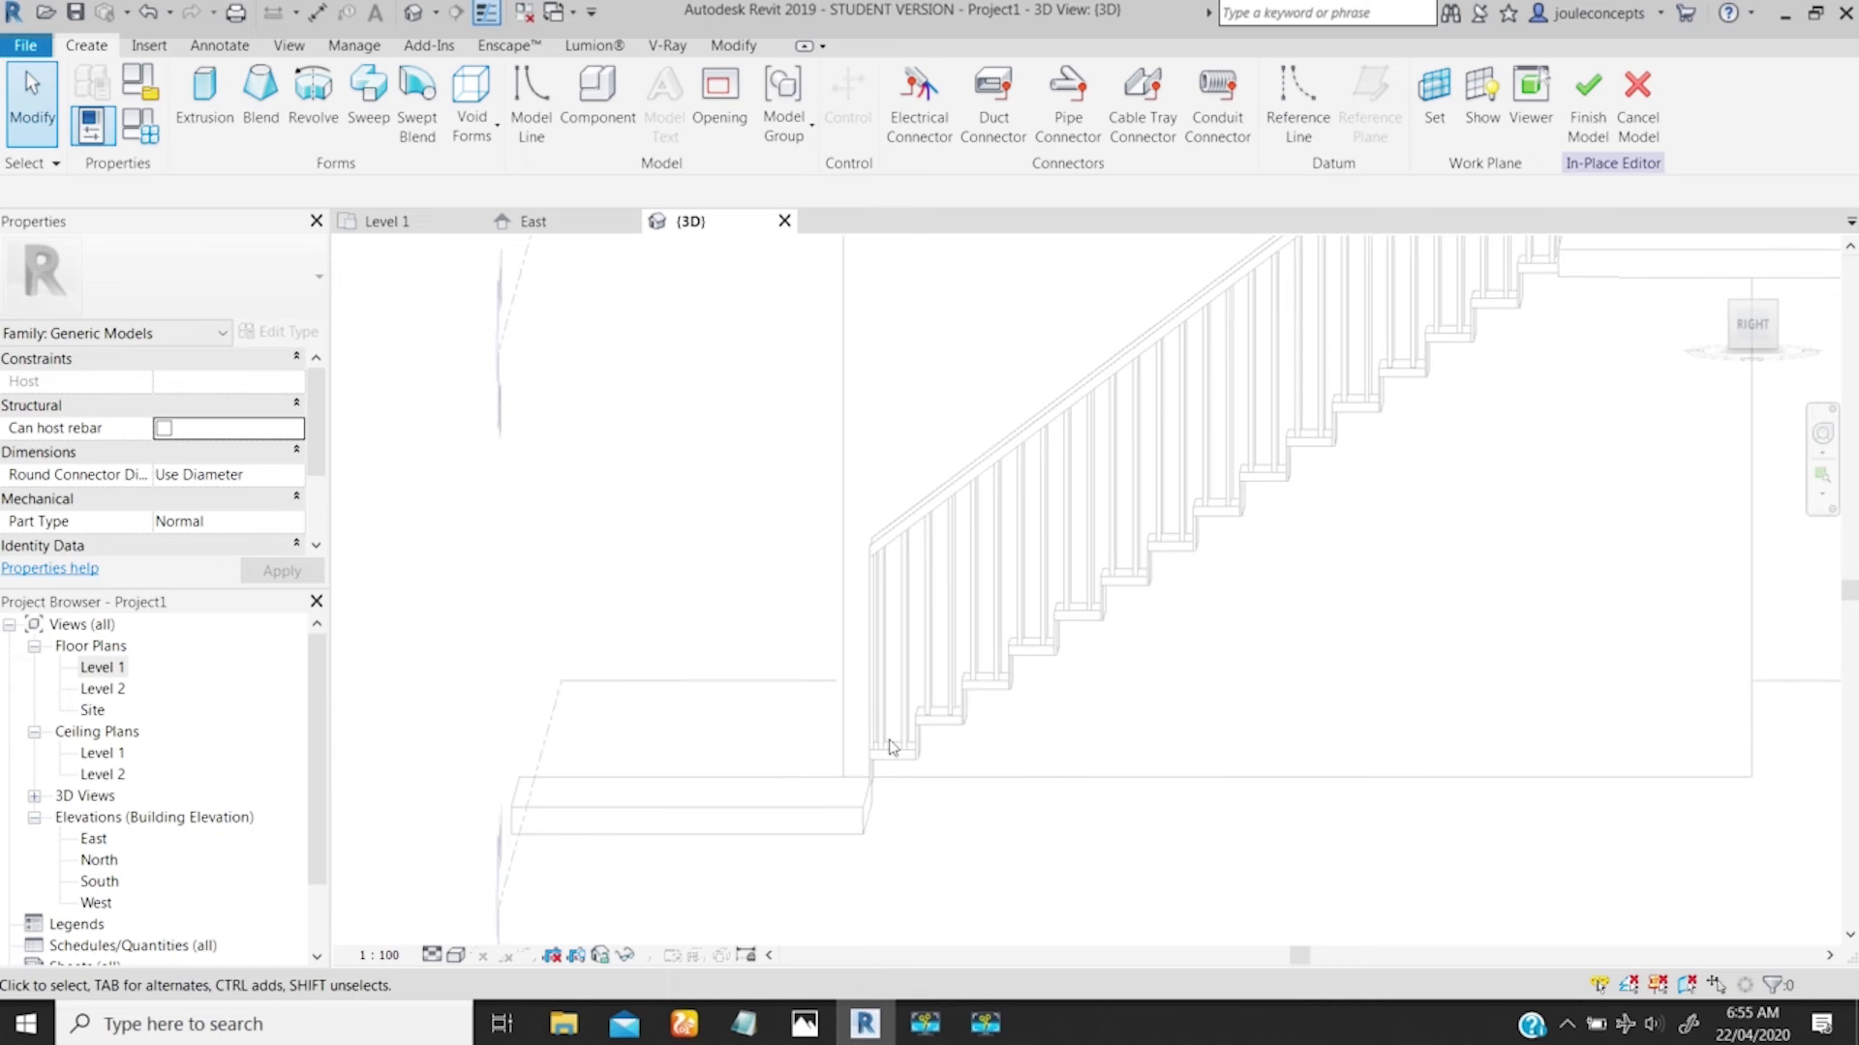
right_click(886, 796)
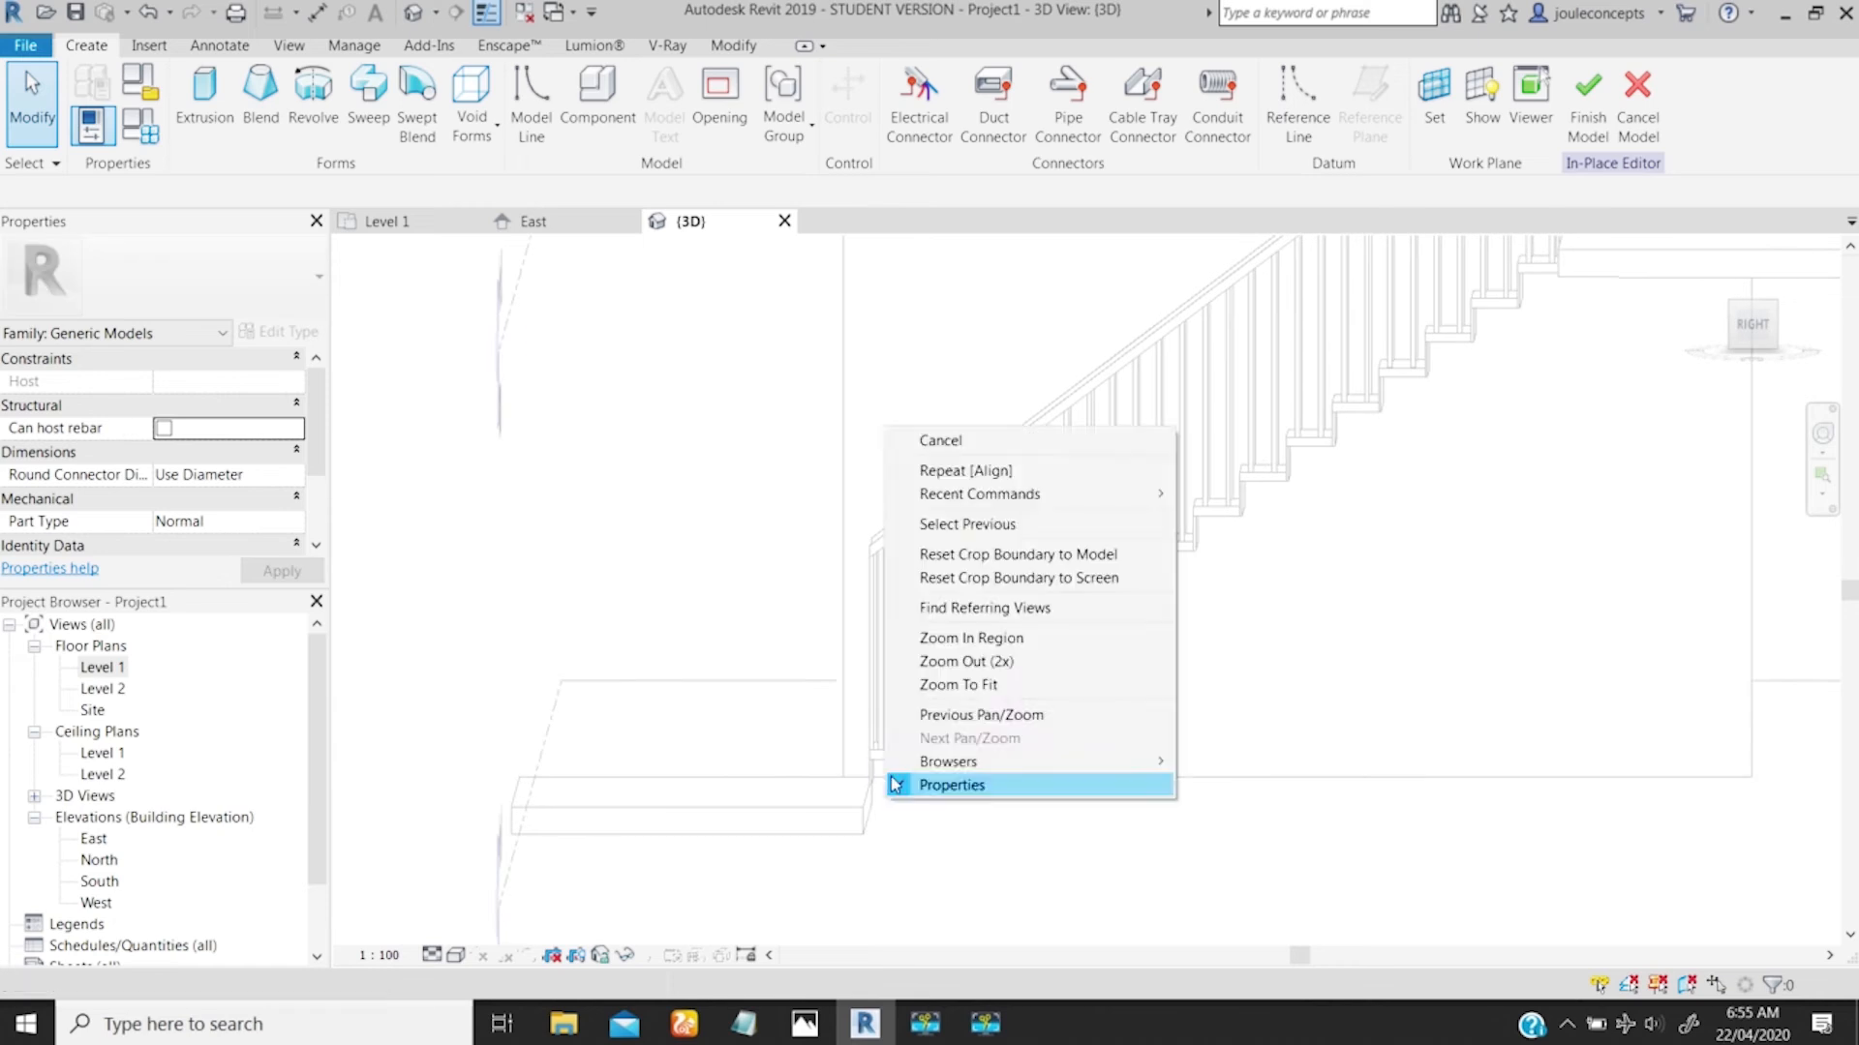
click(803, 745)
ctrl+middle_drag(902, 751, 790, 1013)
middle_drag(818, 738, 898, 466)
ctrl+middle_drag(808, 658, 775, 823)
middle_drag(683, 650, 921, 633)
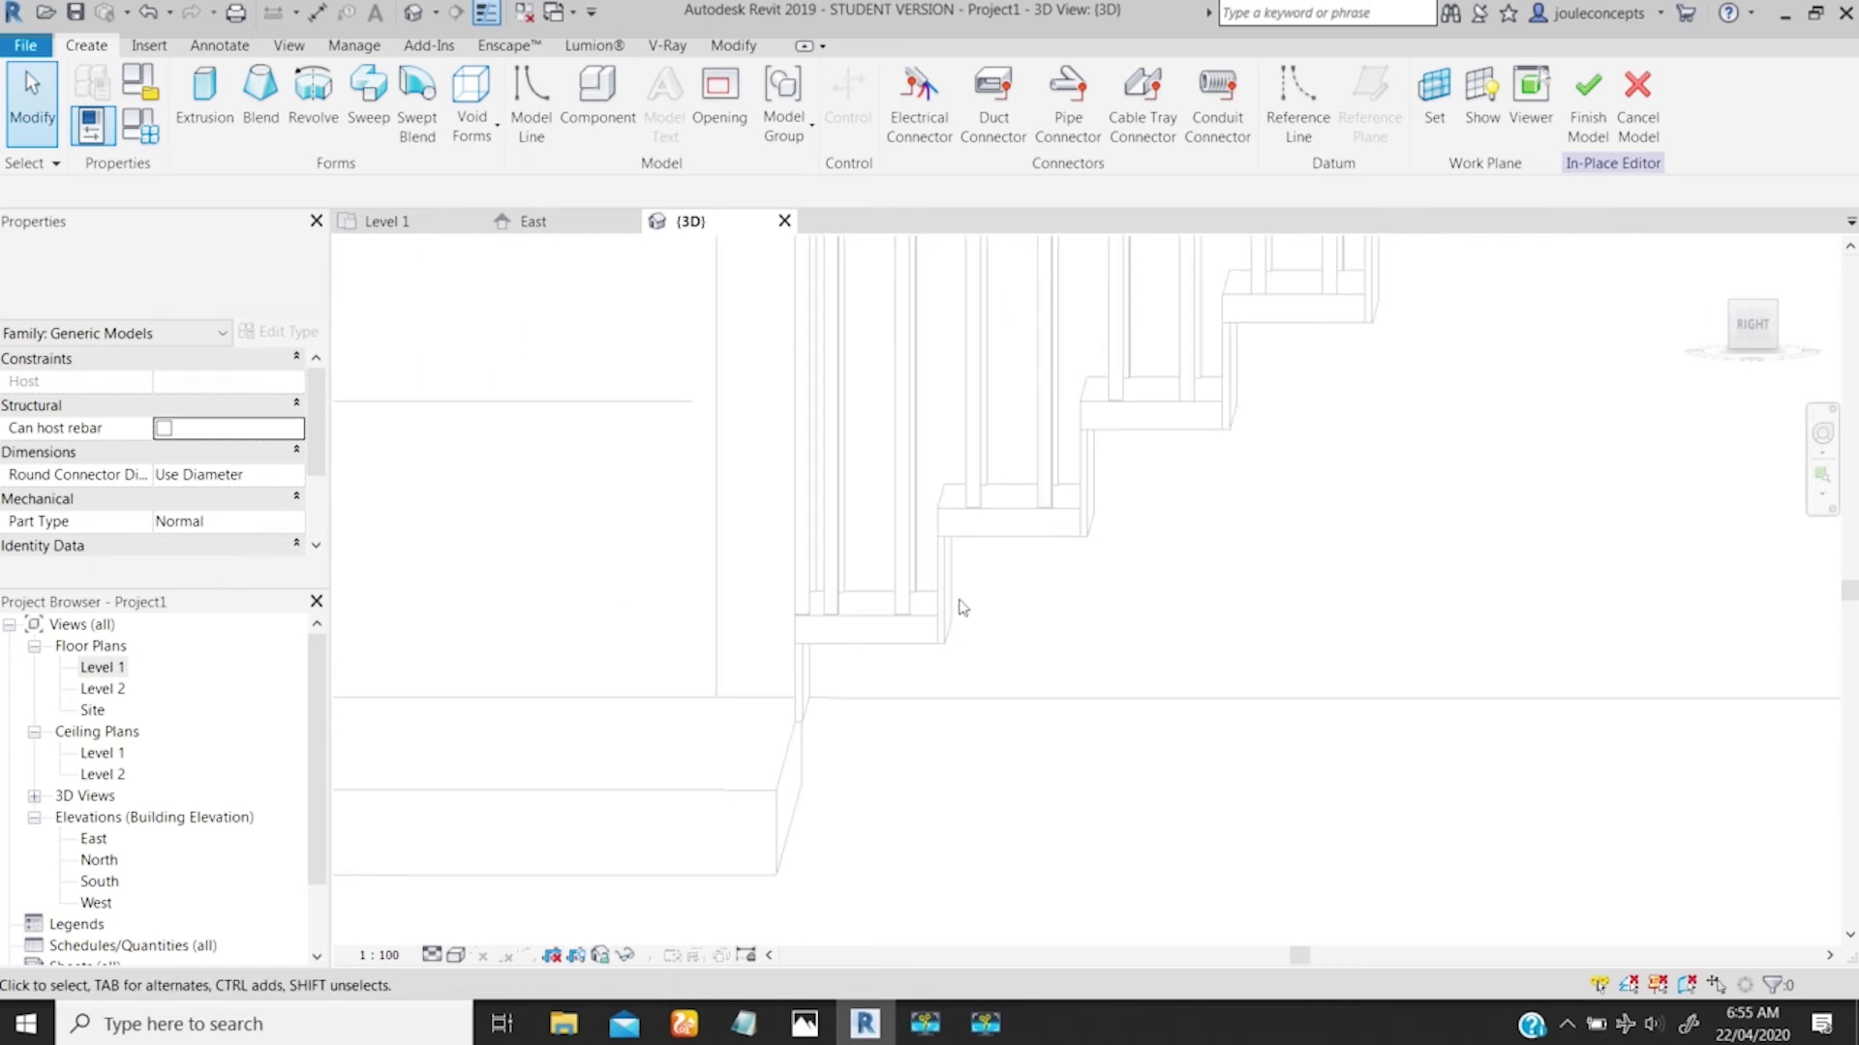
Step: Orient the 3D view to the Right side and examine the stair's stepped profile
click(1748, 331)
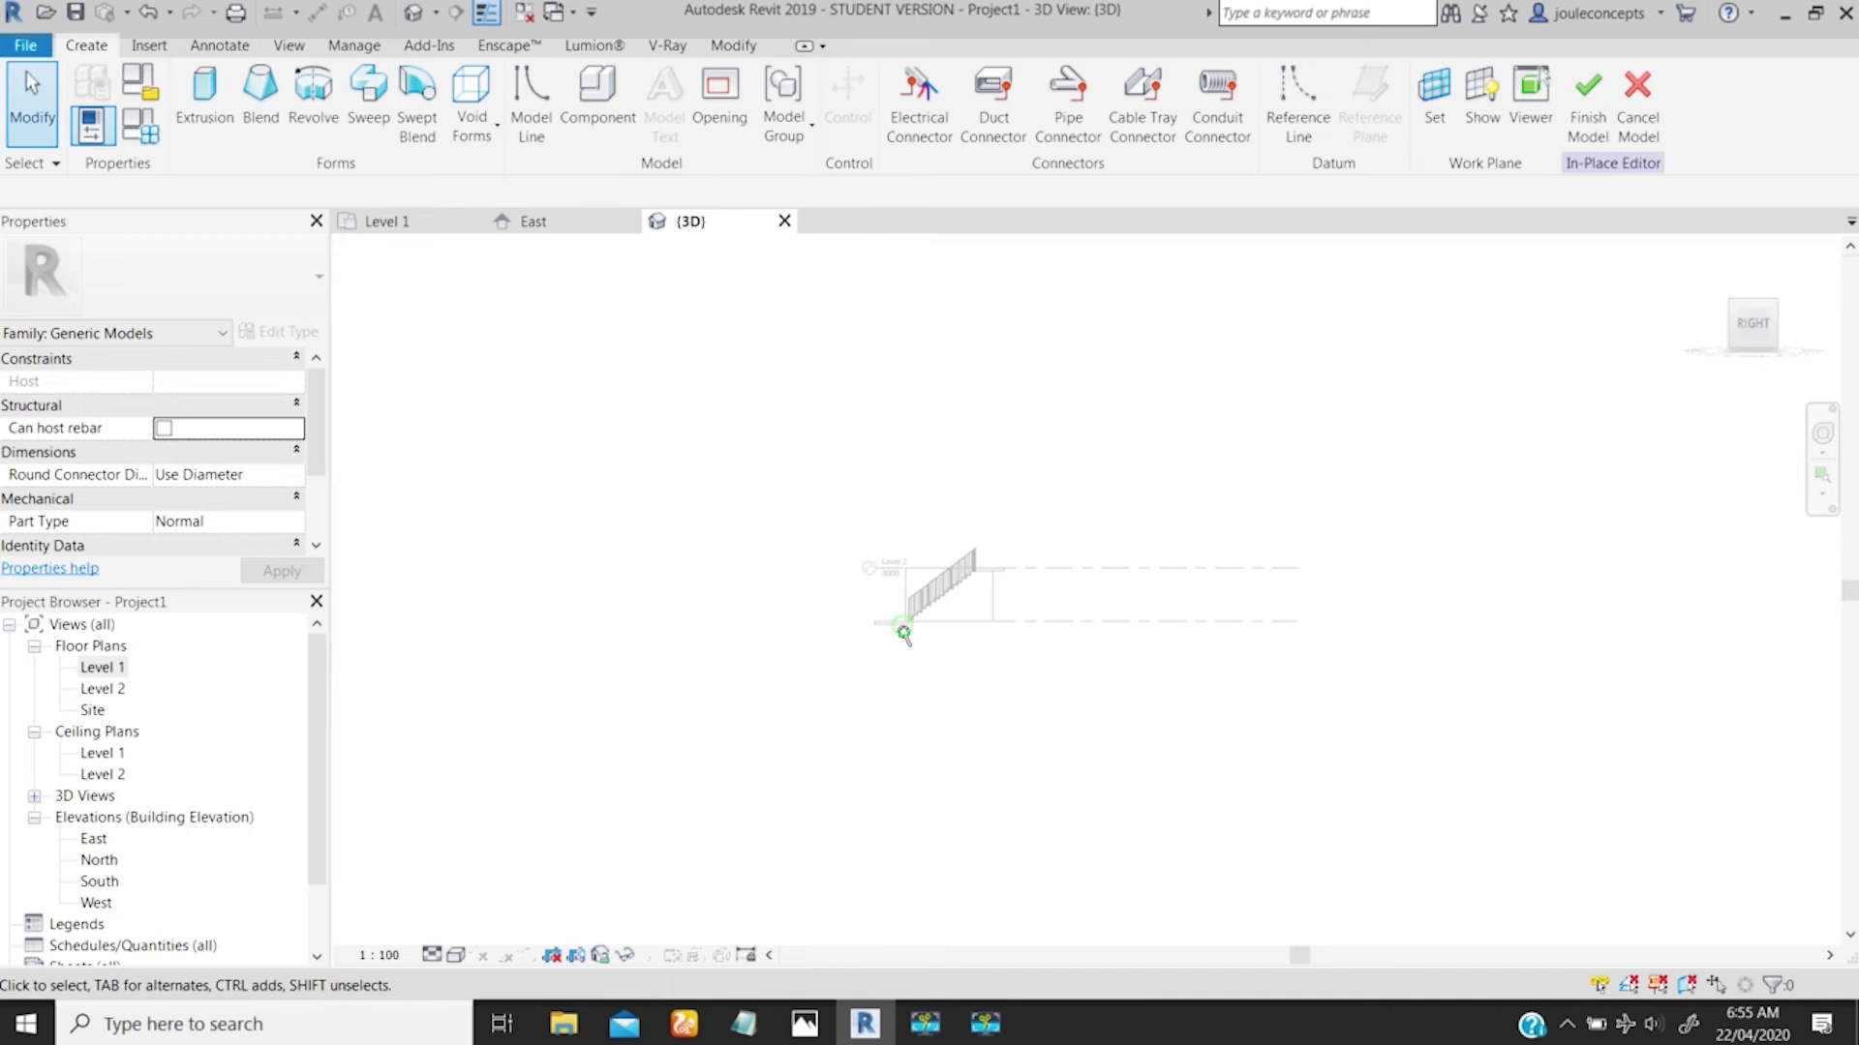
ctrl+middle_drag(903, 633, 794, 891)
ctrl+middle_drag(733, 648, 581, 954)
middle_drag(615, 682, 1067, 631)
ctrl+middle_drag(898, 616, 786, 819)
middle_drag(734, 628, 920, 602)
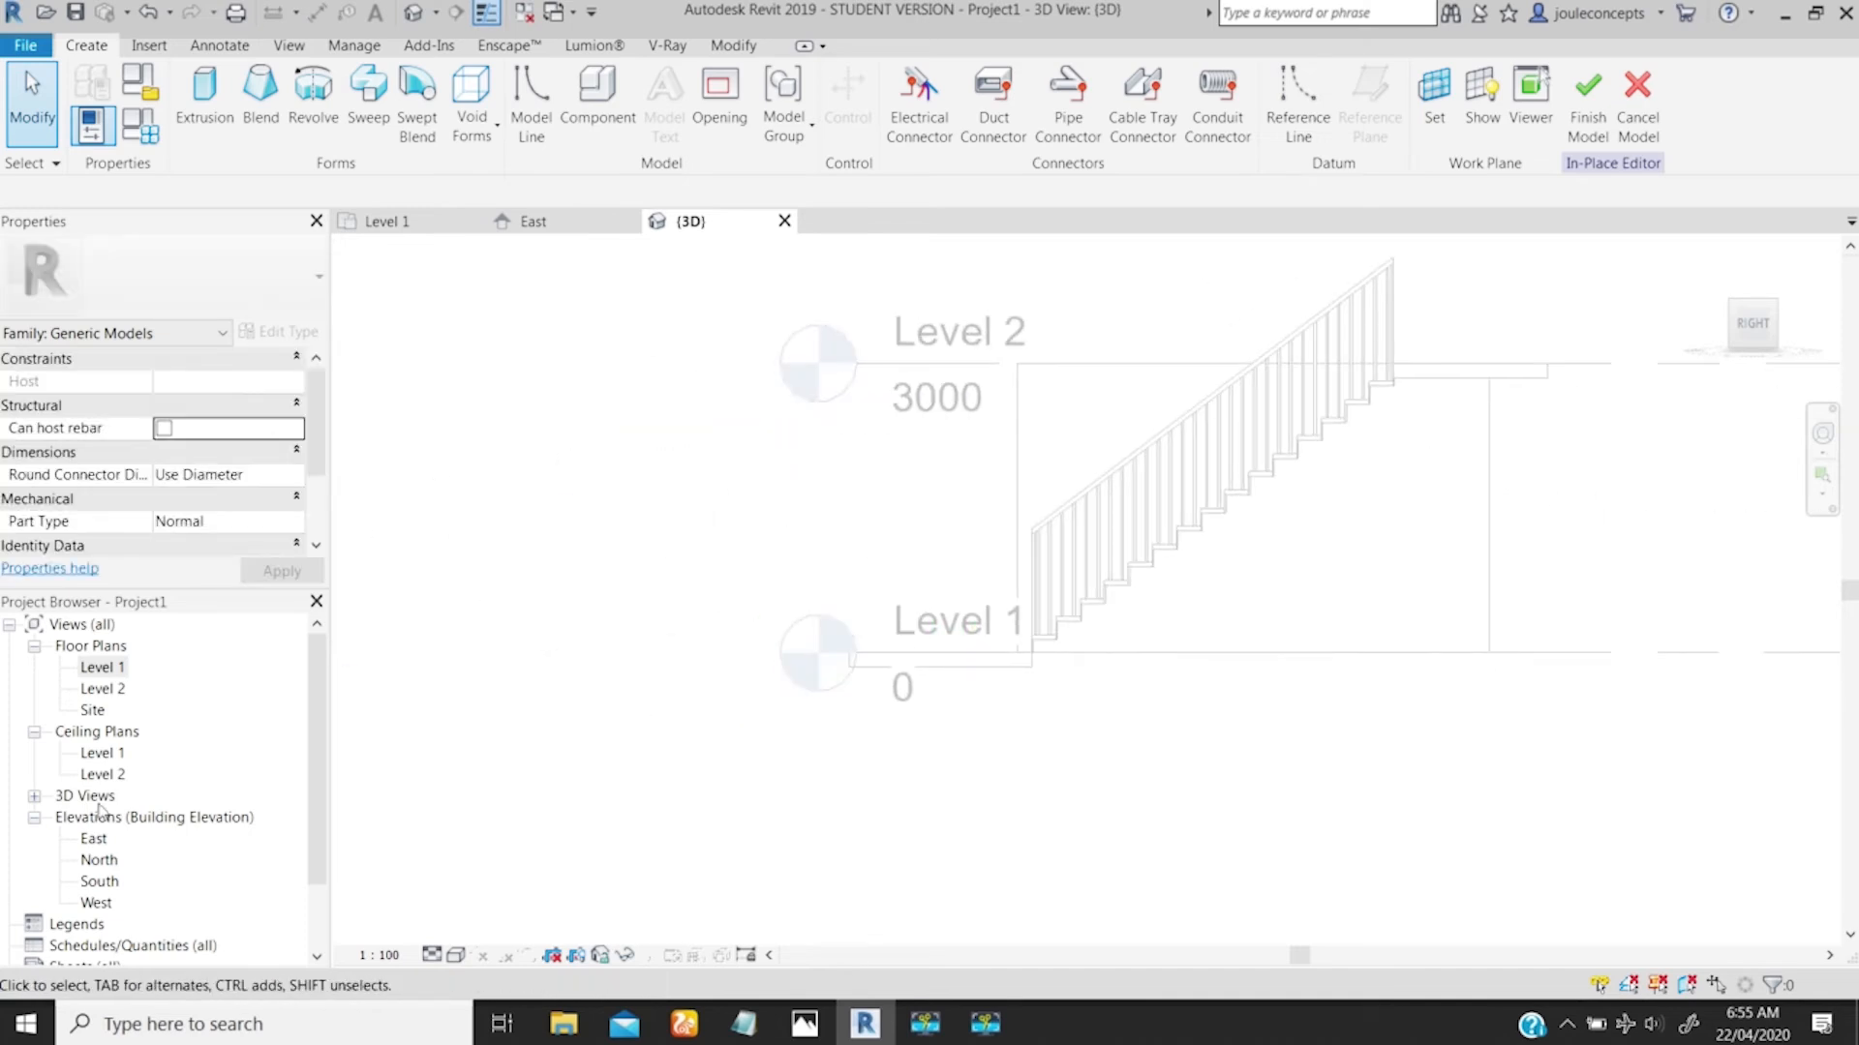
Step: Open the East elevation and frame the stair's lowest steps beside the Level 1 floor
double_click(93, 840)
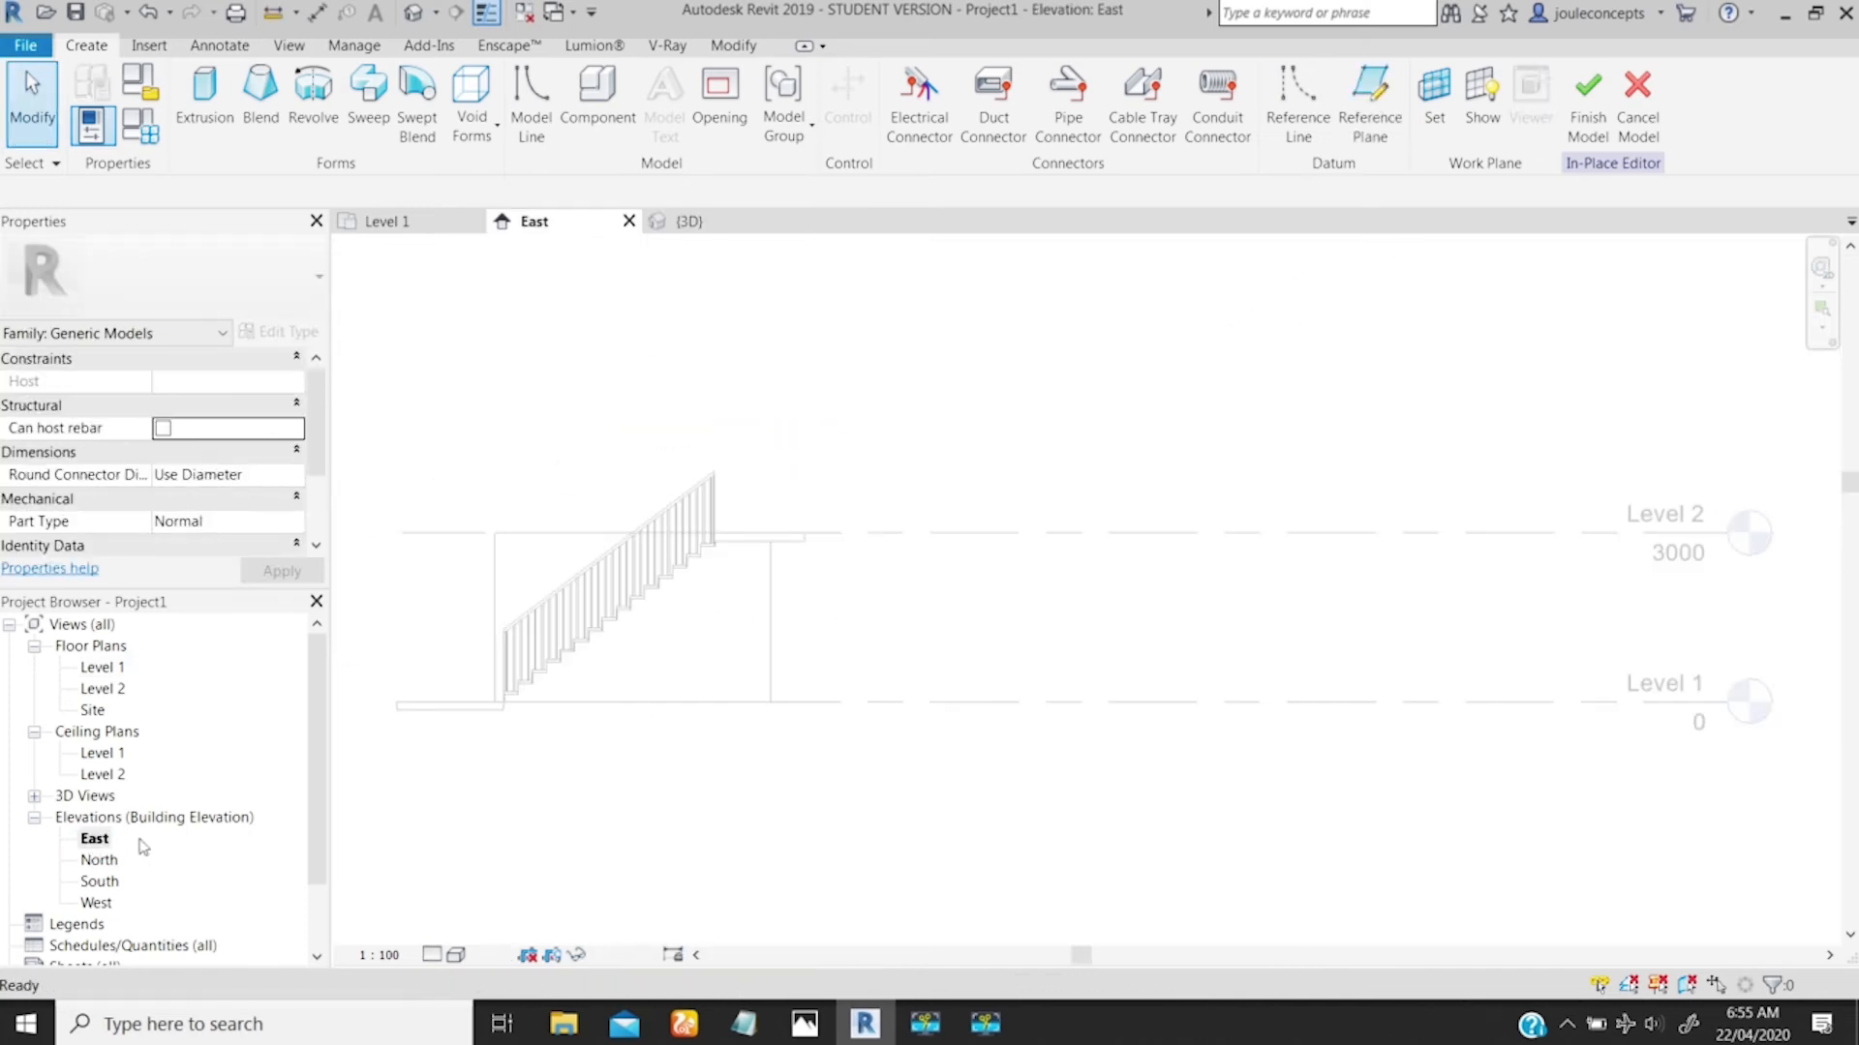
click(93, 840)
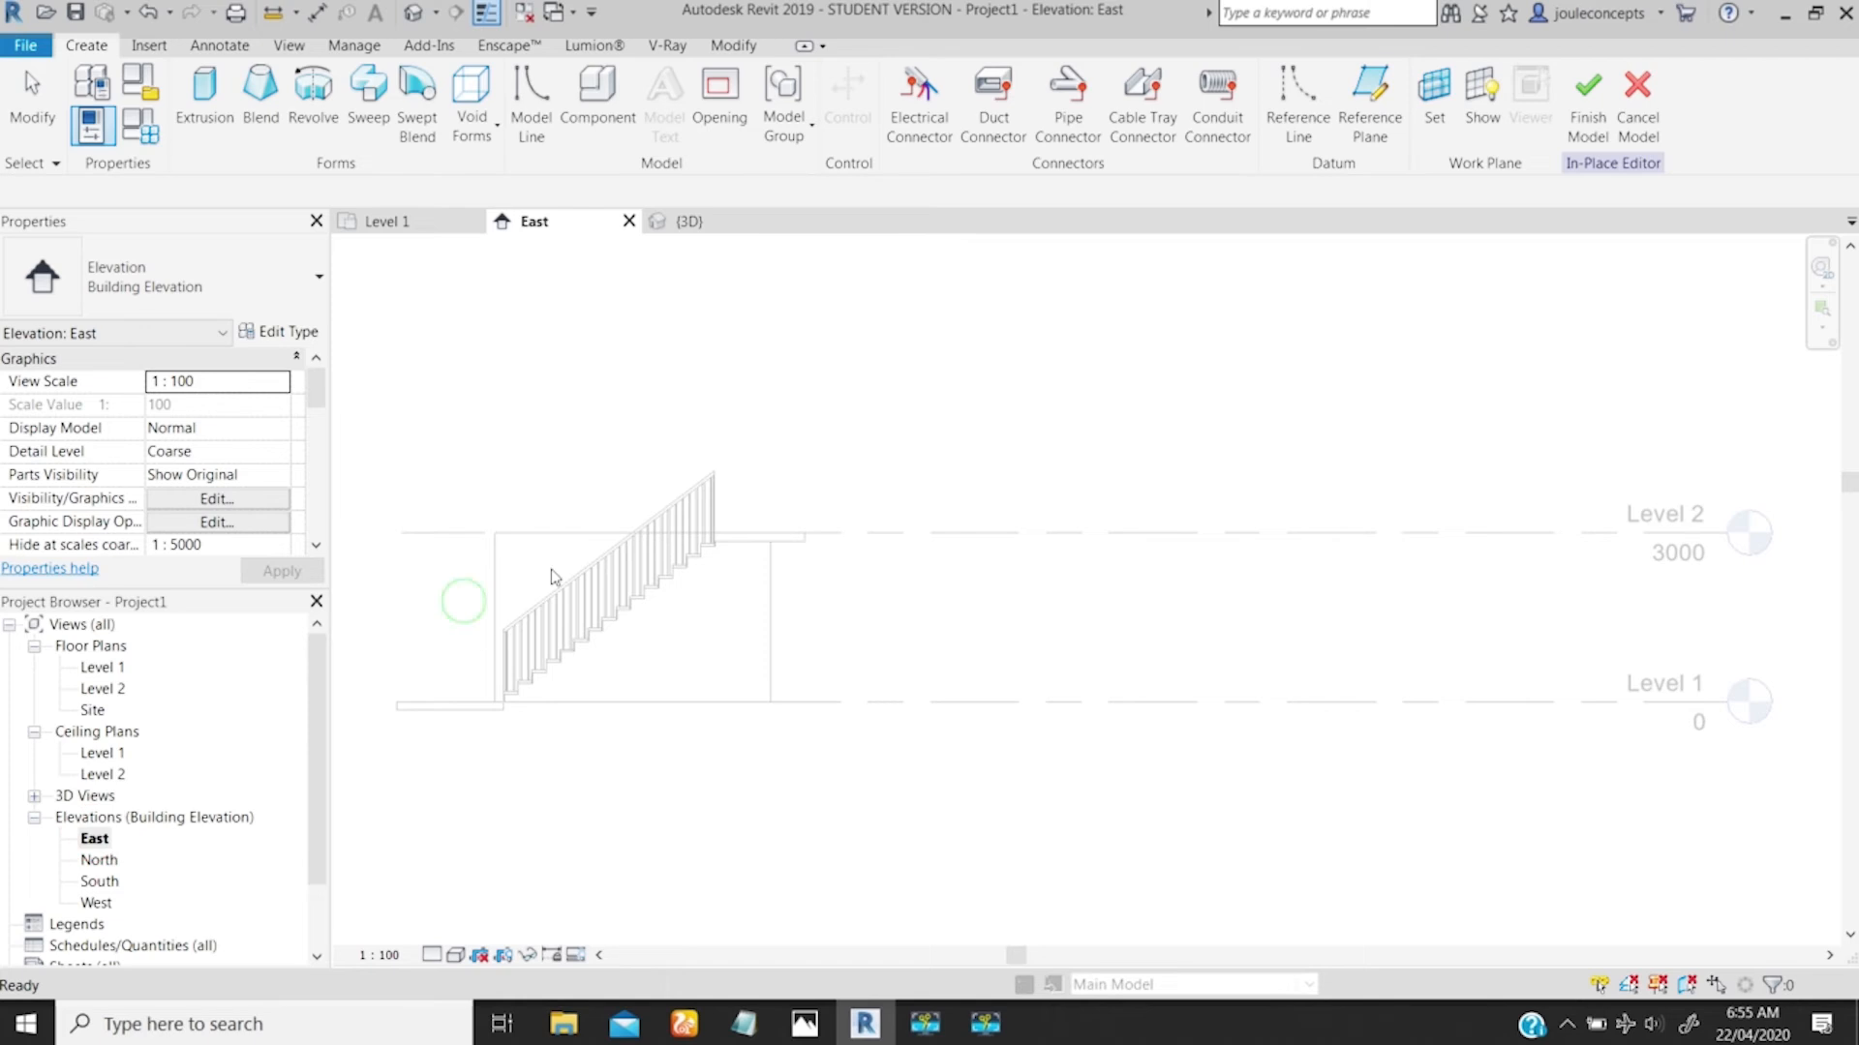
middle_drag(597, 652, 1058, 544)
ctrl+middle_drag(837, 571, 800, 944)
ctrl+middle_drag(816, 517, 808, 577)
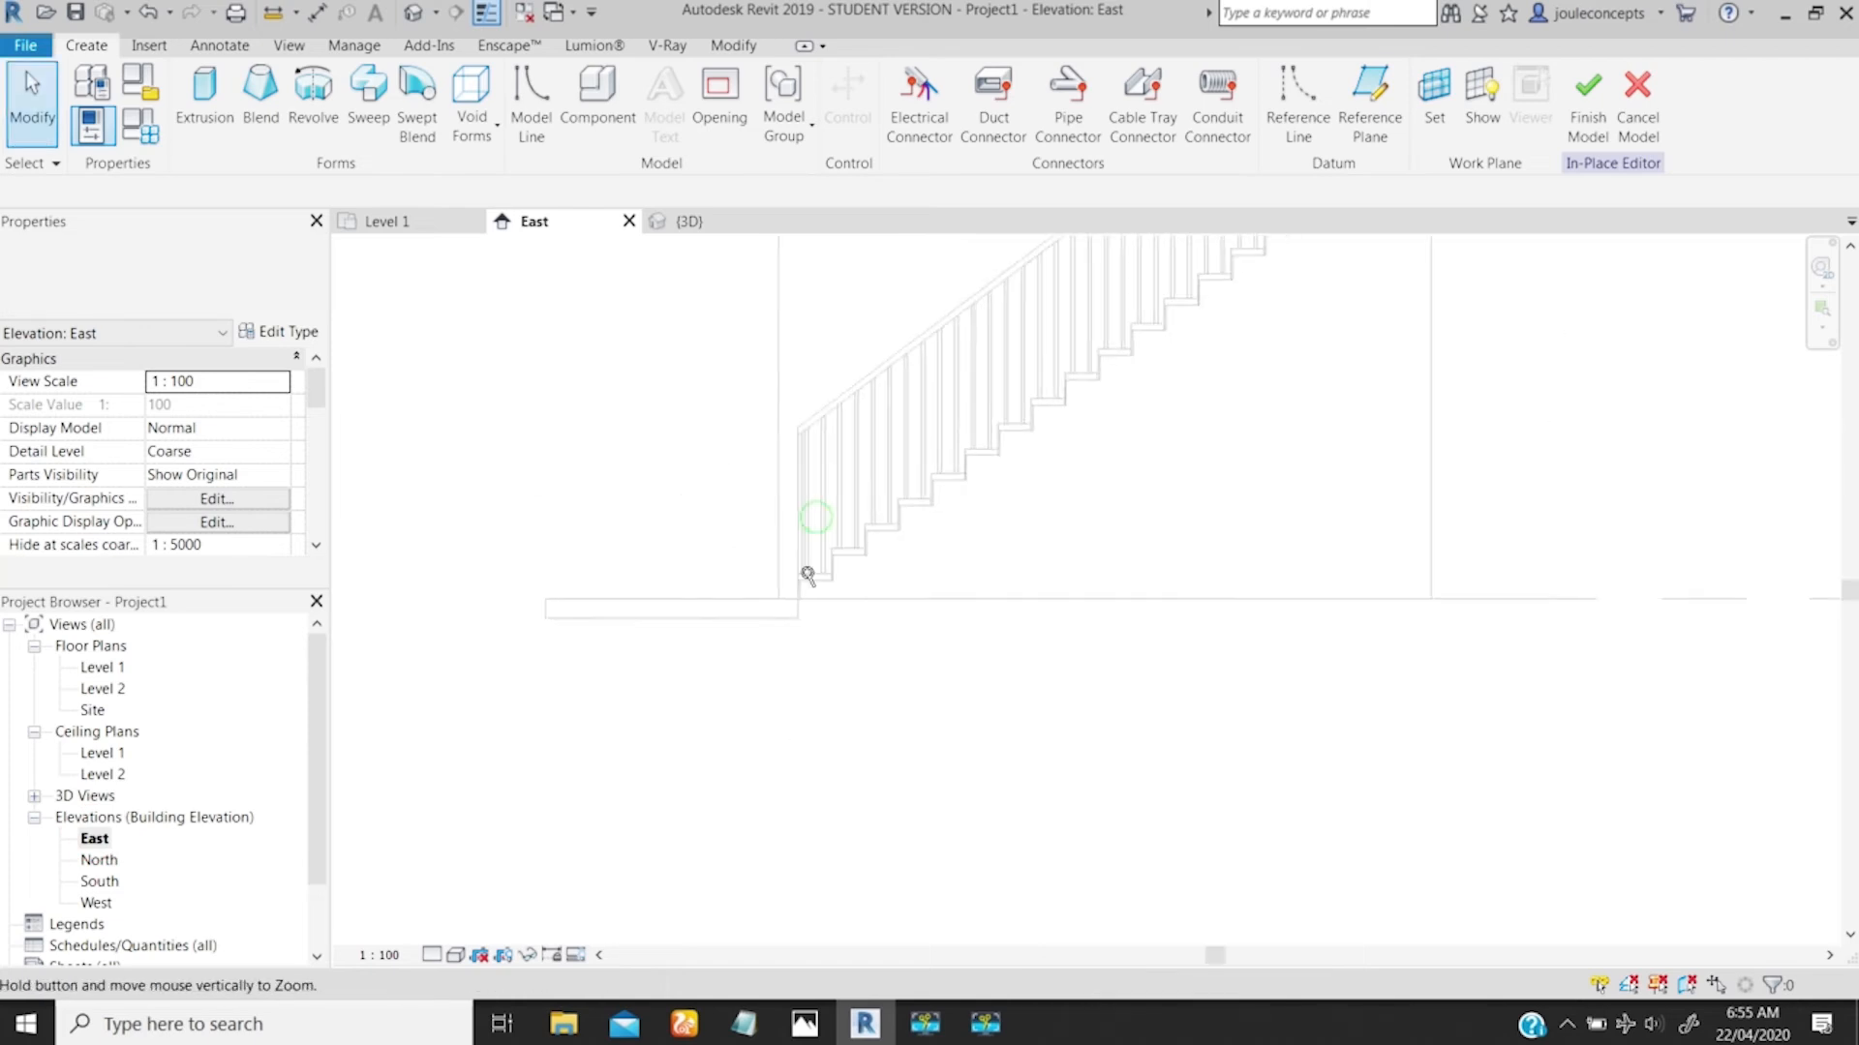
scroll(808, 577, up, 6)
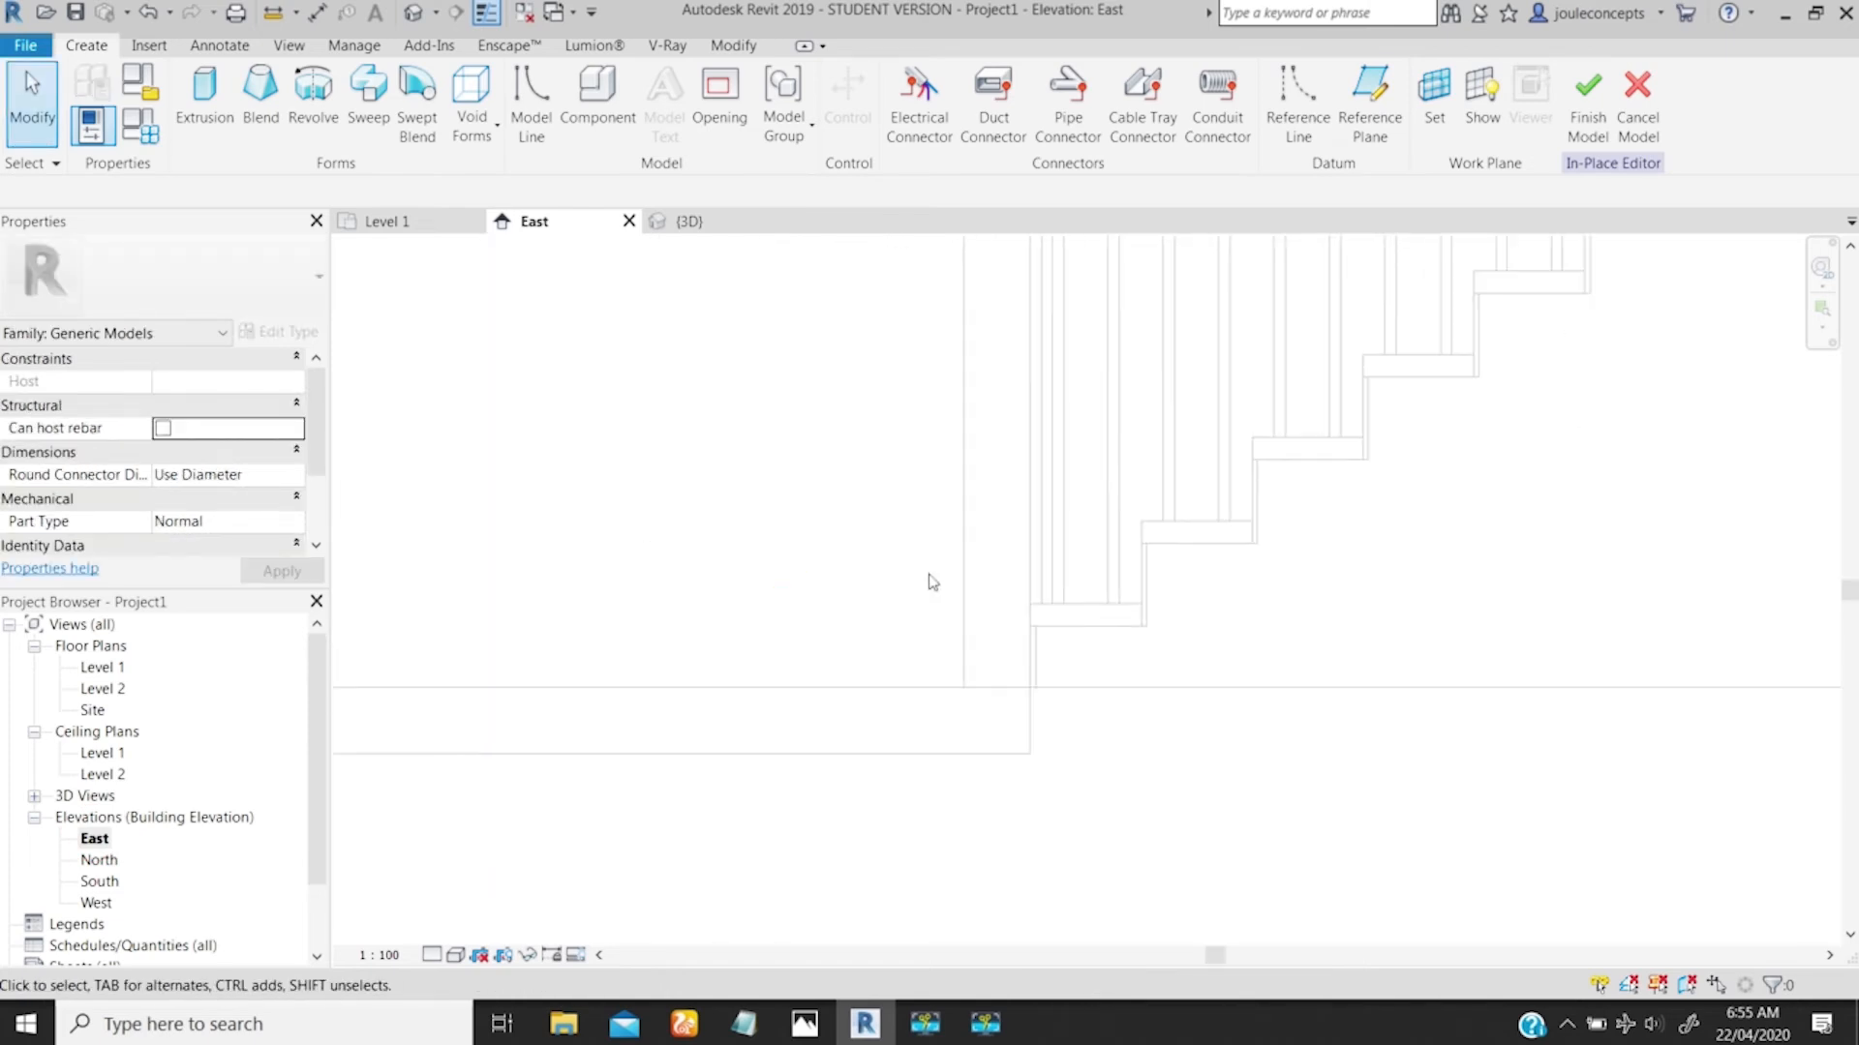
Step: Check the lowest tread's thickness with an aligned dimension in the East elevation, without placing it
key(d)
key(i)
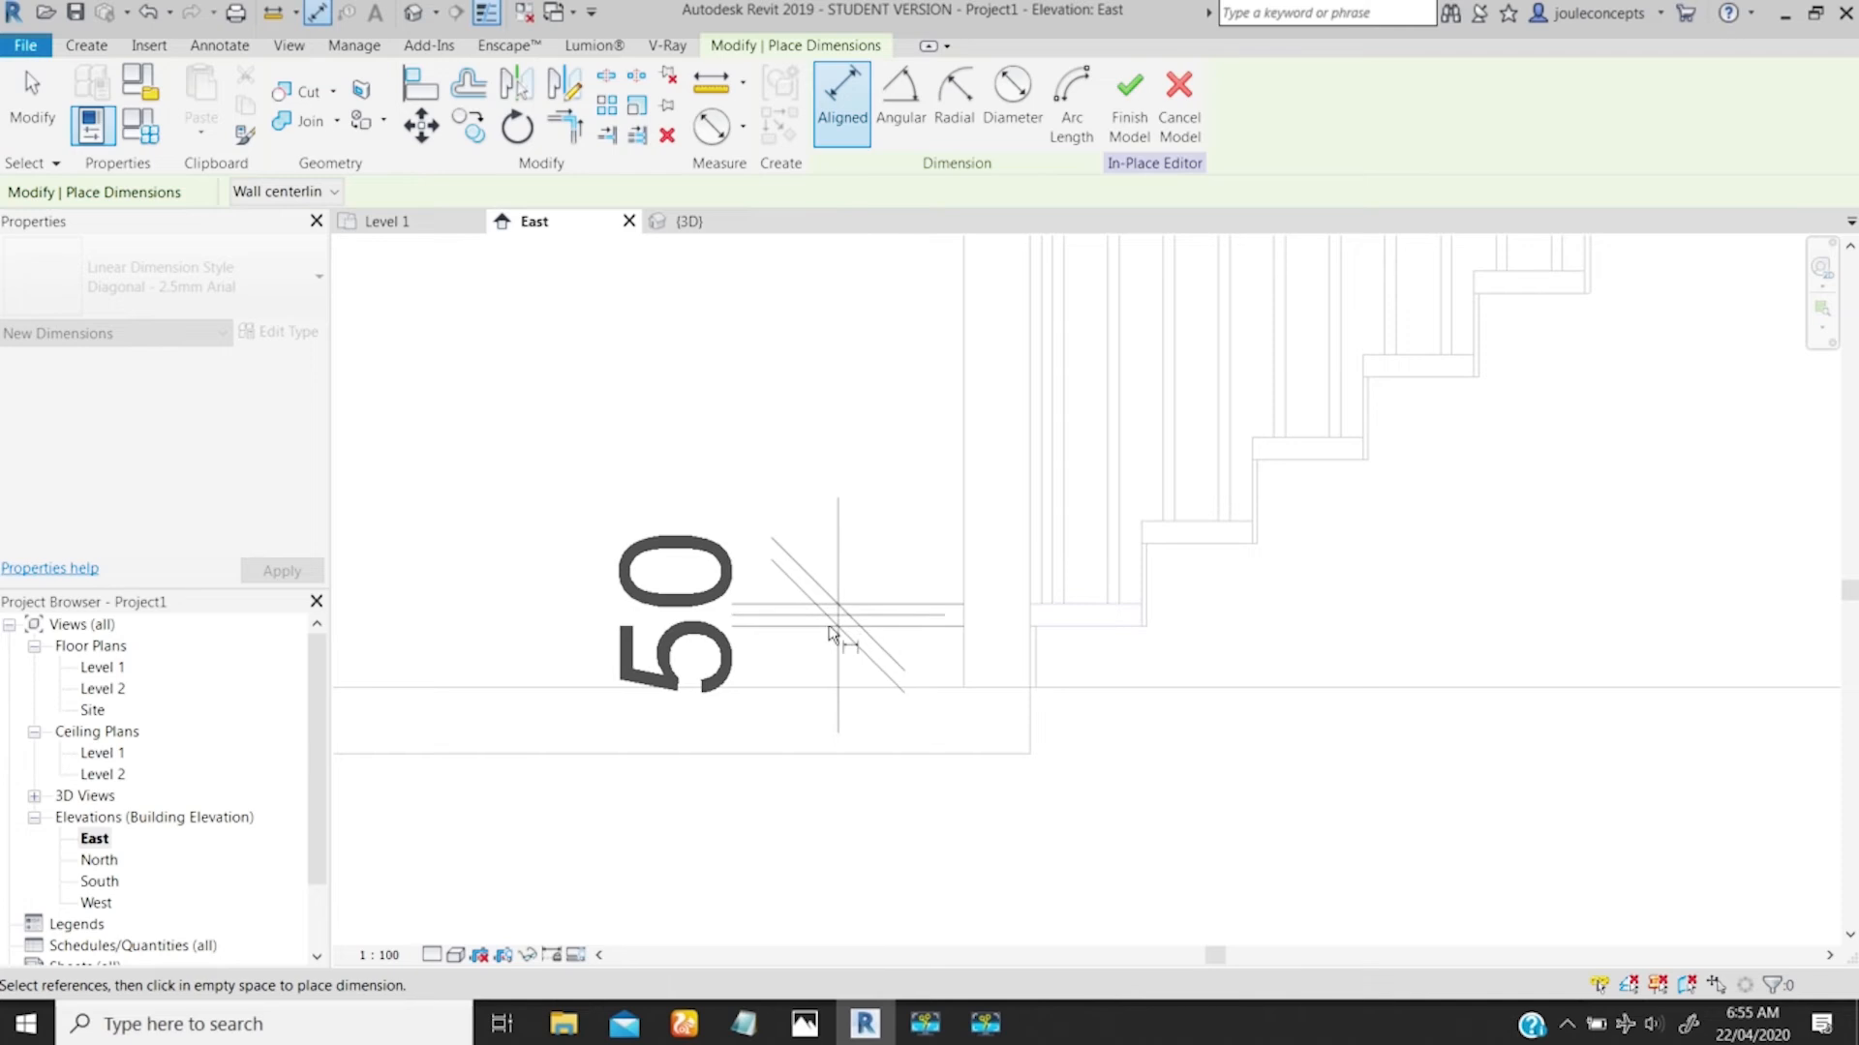
key(Escape)
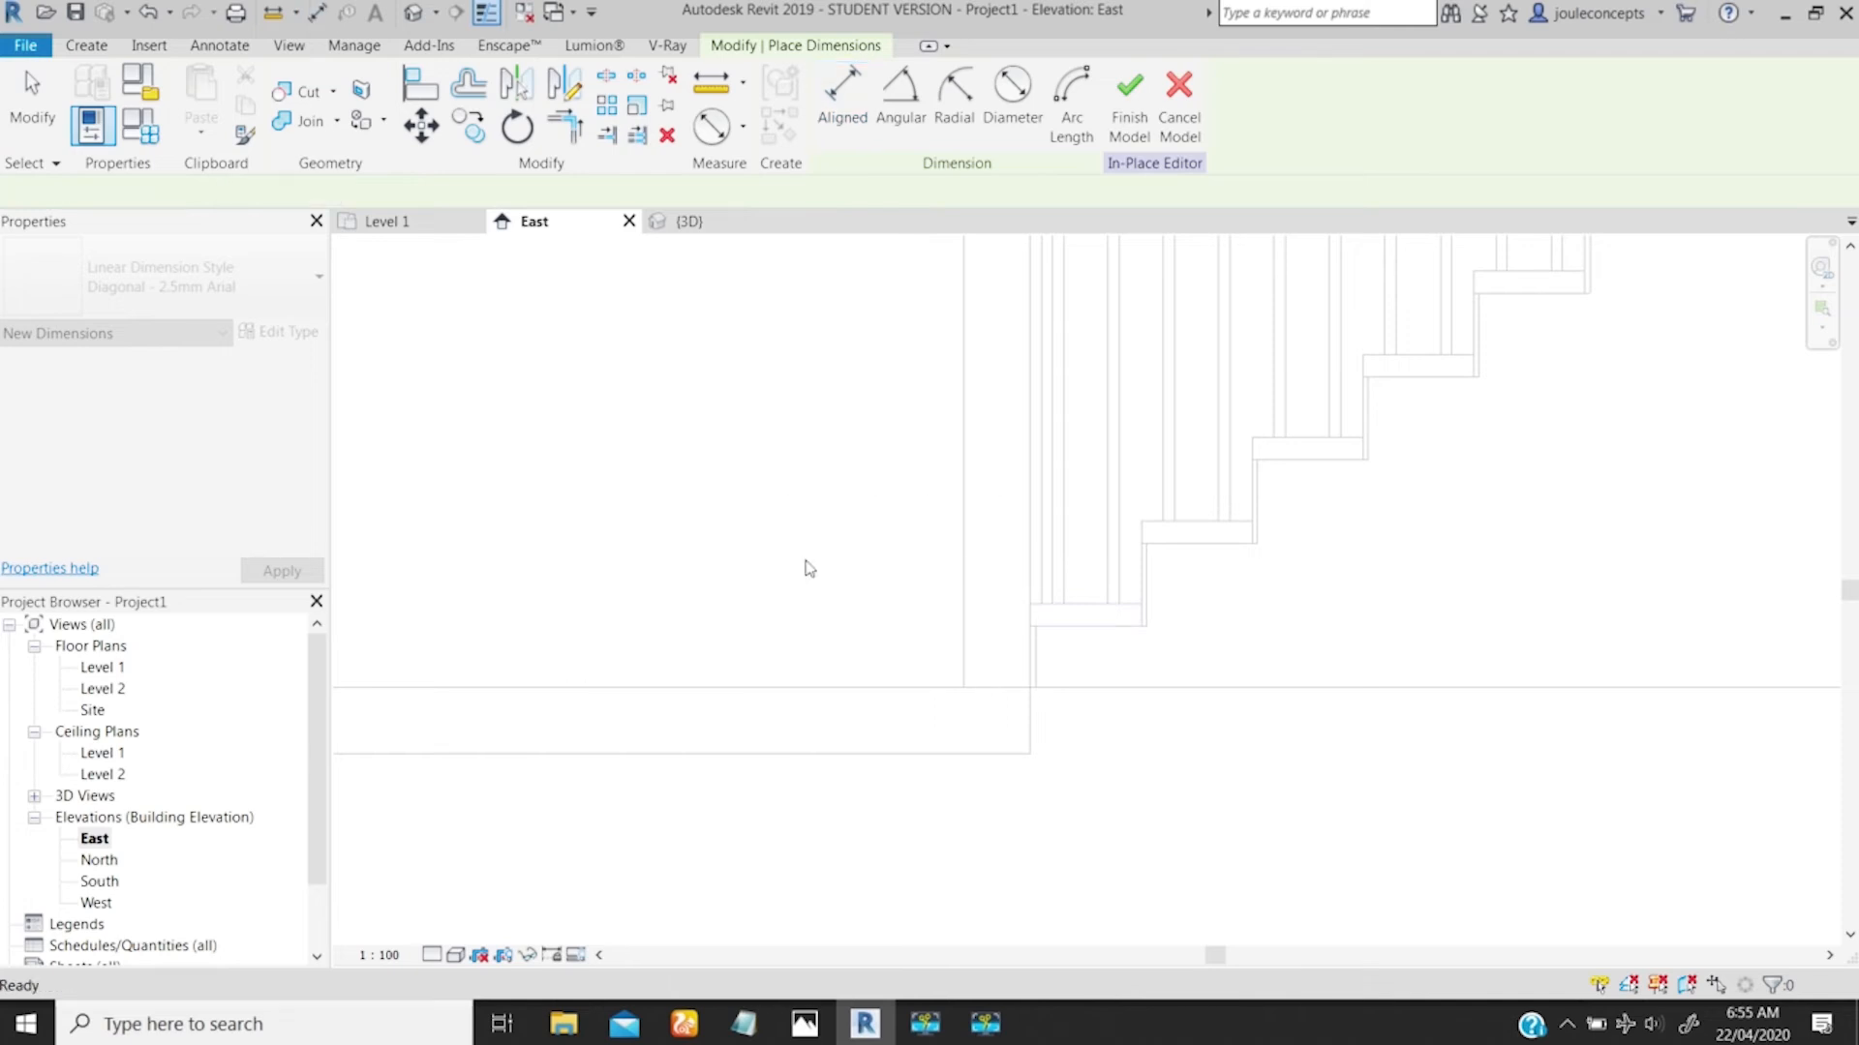
key(Escape)
scroll(810, 562, down, 3)
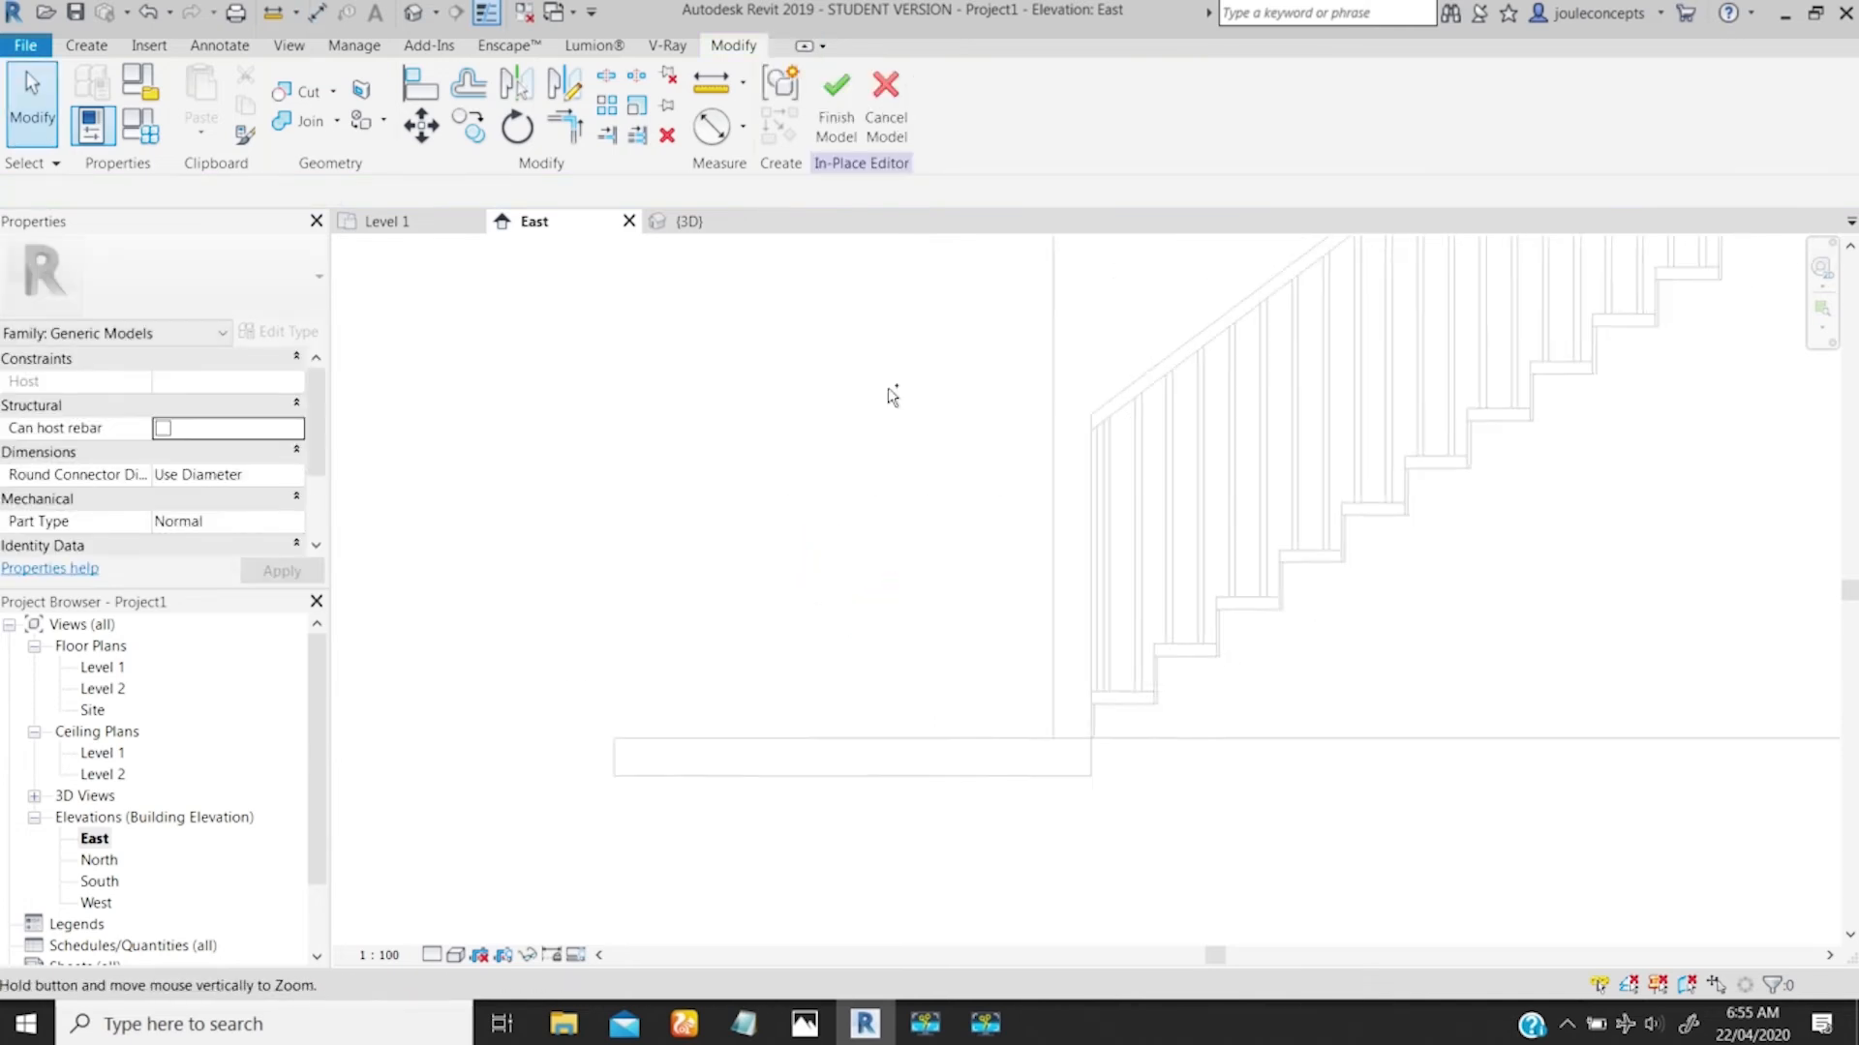
scroll(934, 576, down, 2)
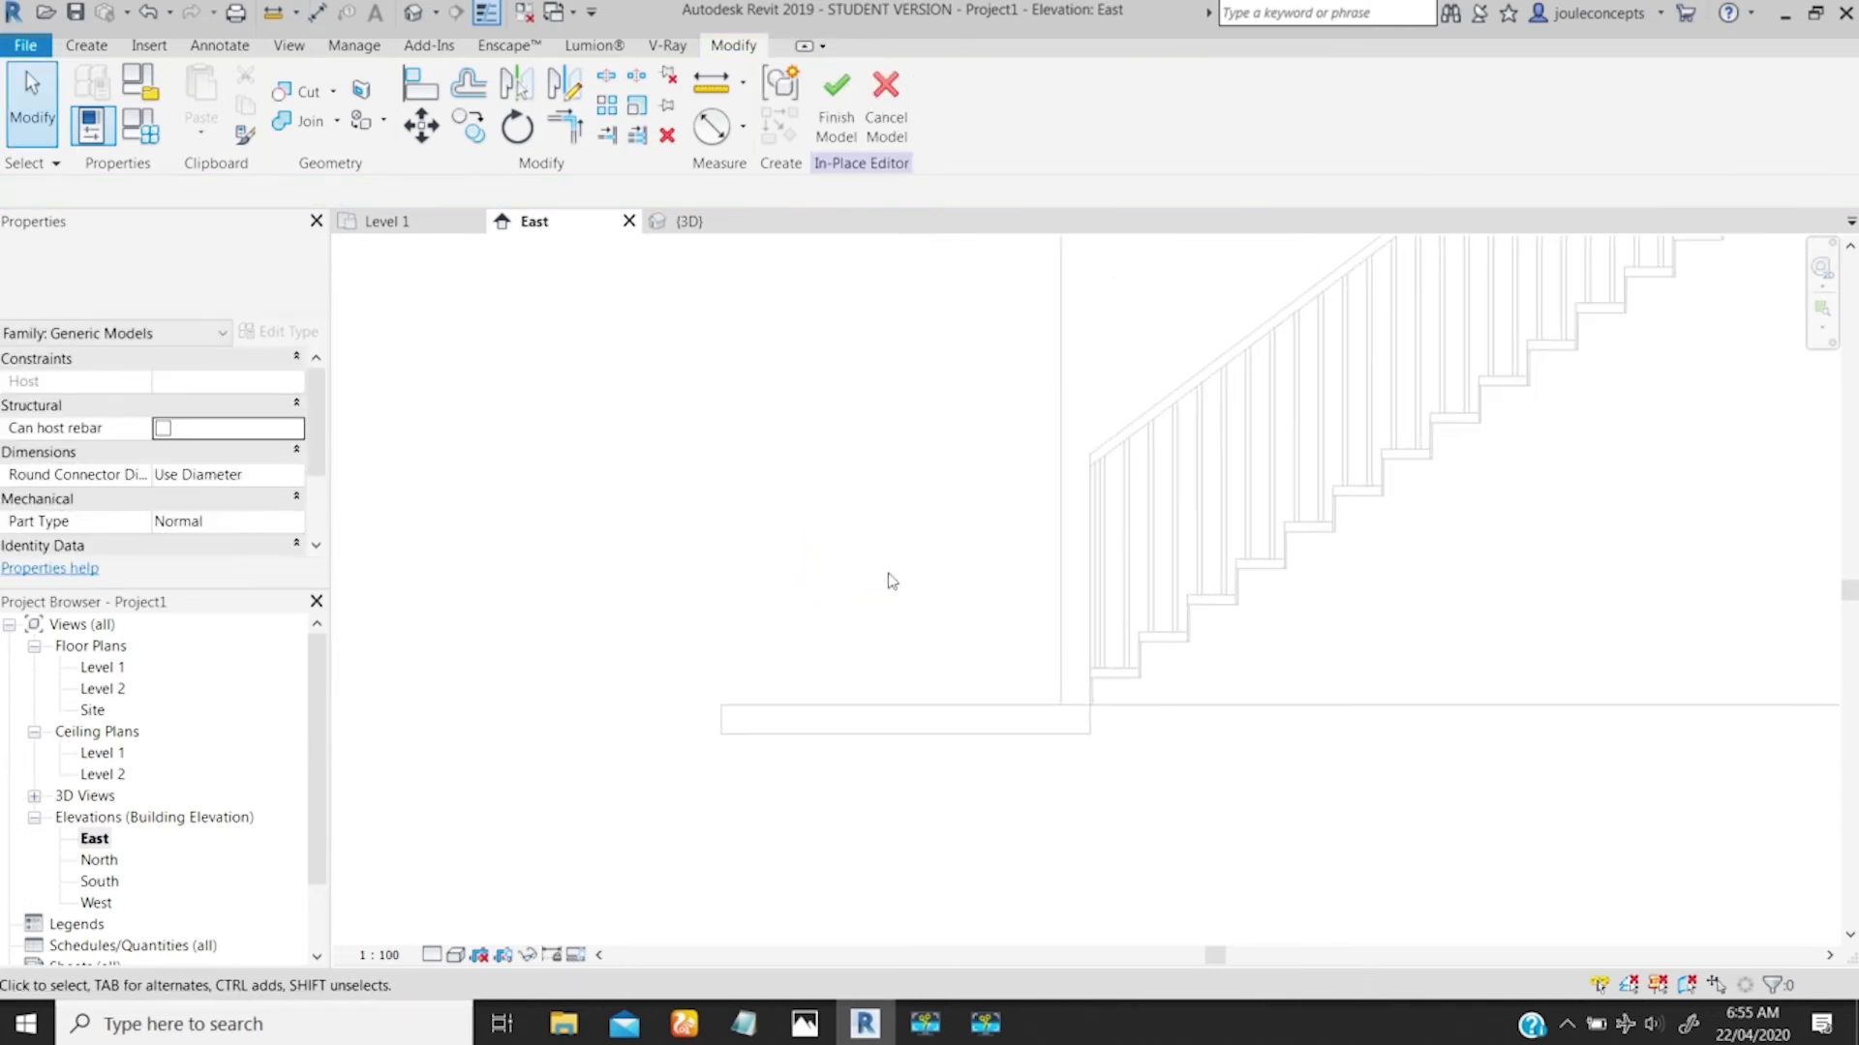
Step: In the 3D view, set the work plane to the front face of the lowest tread and briefly display it to check it
click(689, 221)
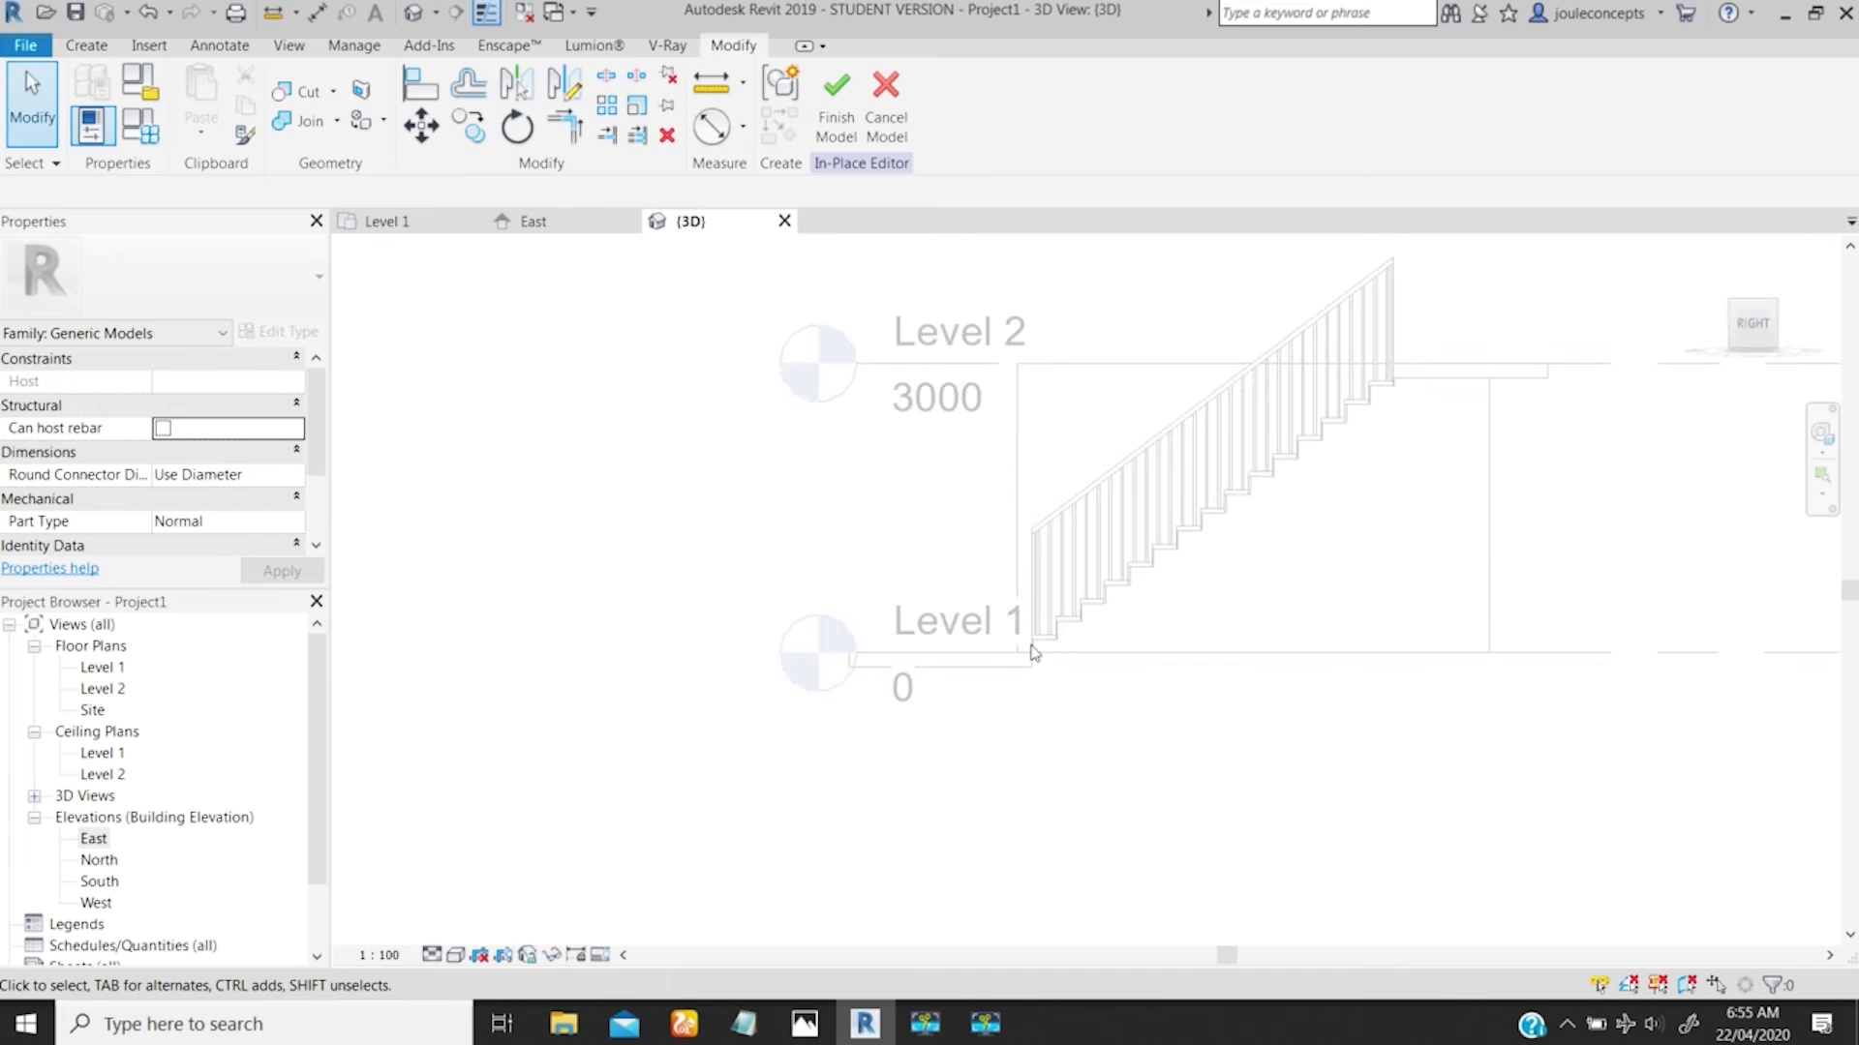
shift+middle_drag(1042, 672, 917, 660)
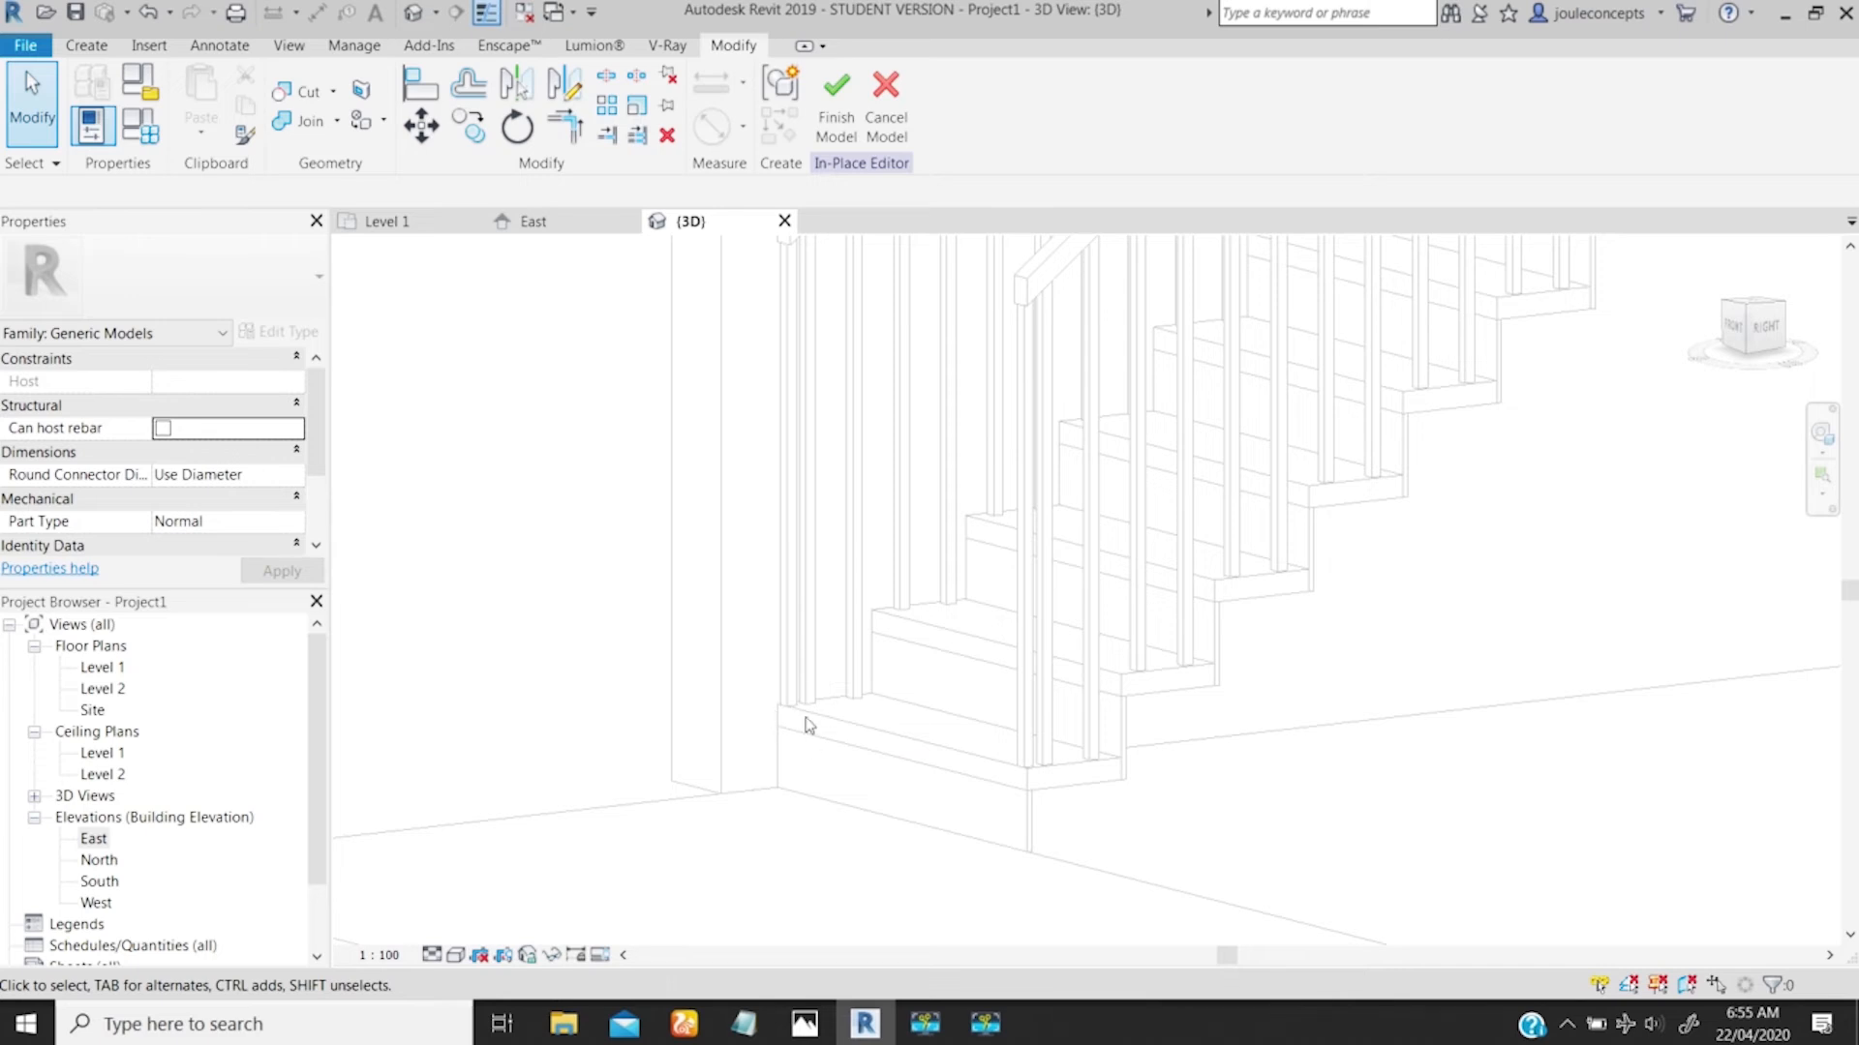
shift+middle_drag(954, 806, 892, 566)
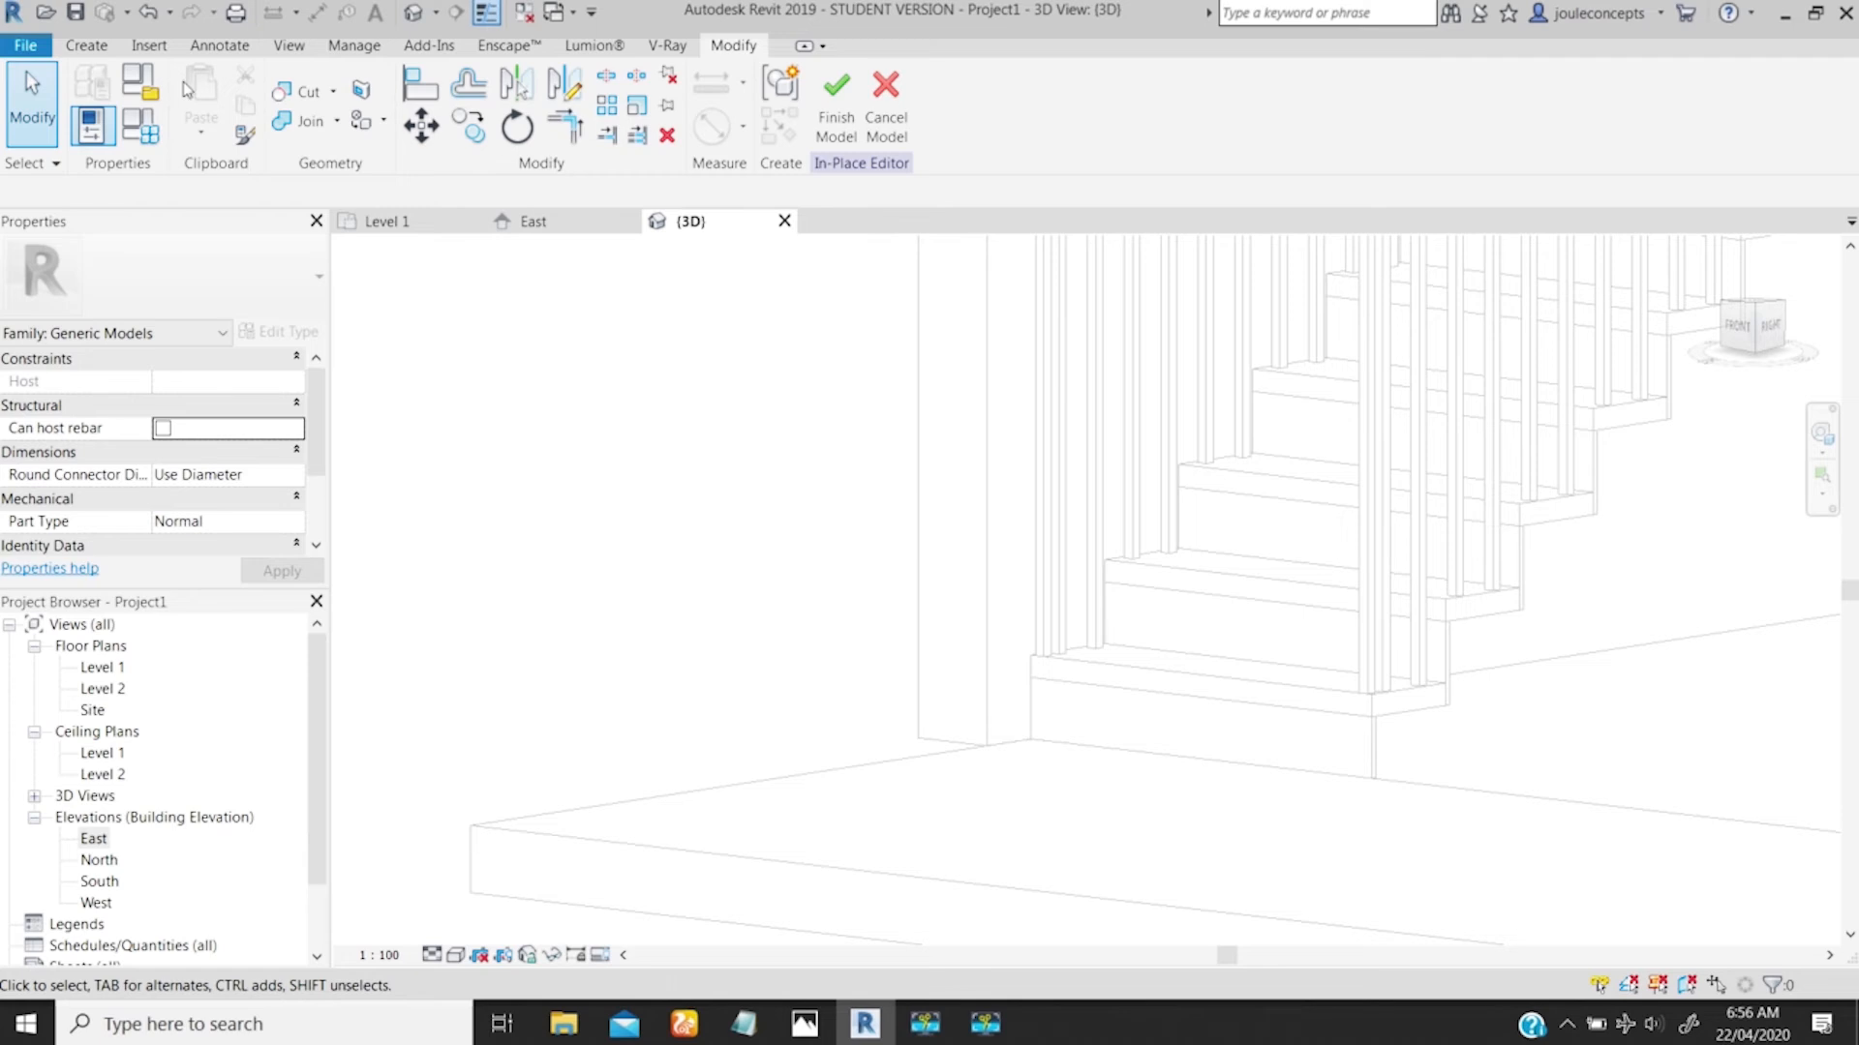
click(86, 46)
click(1424, 118)
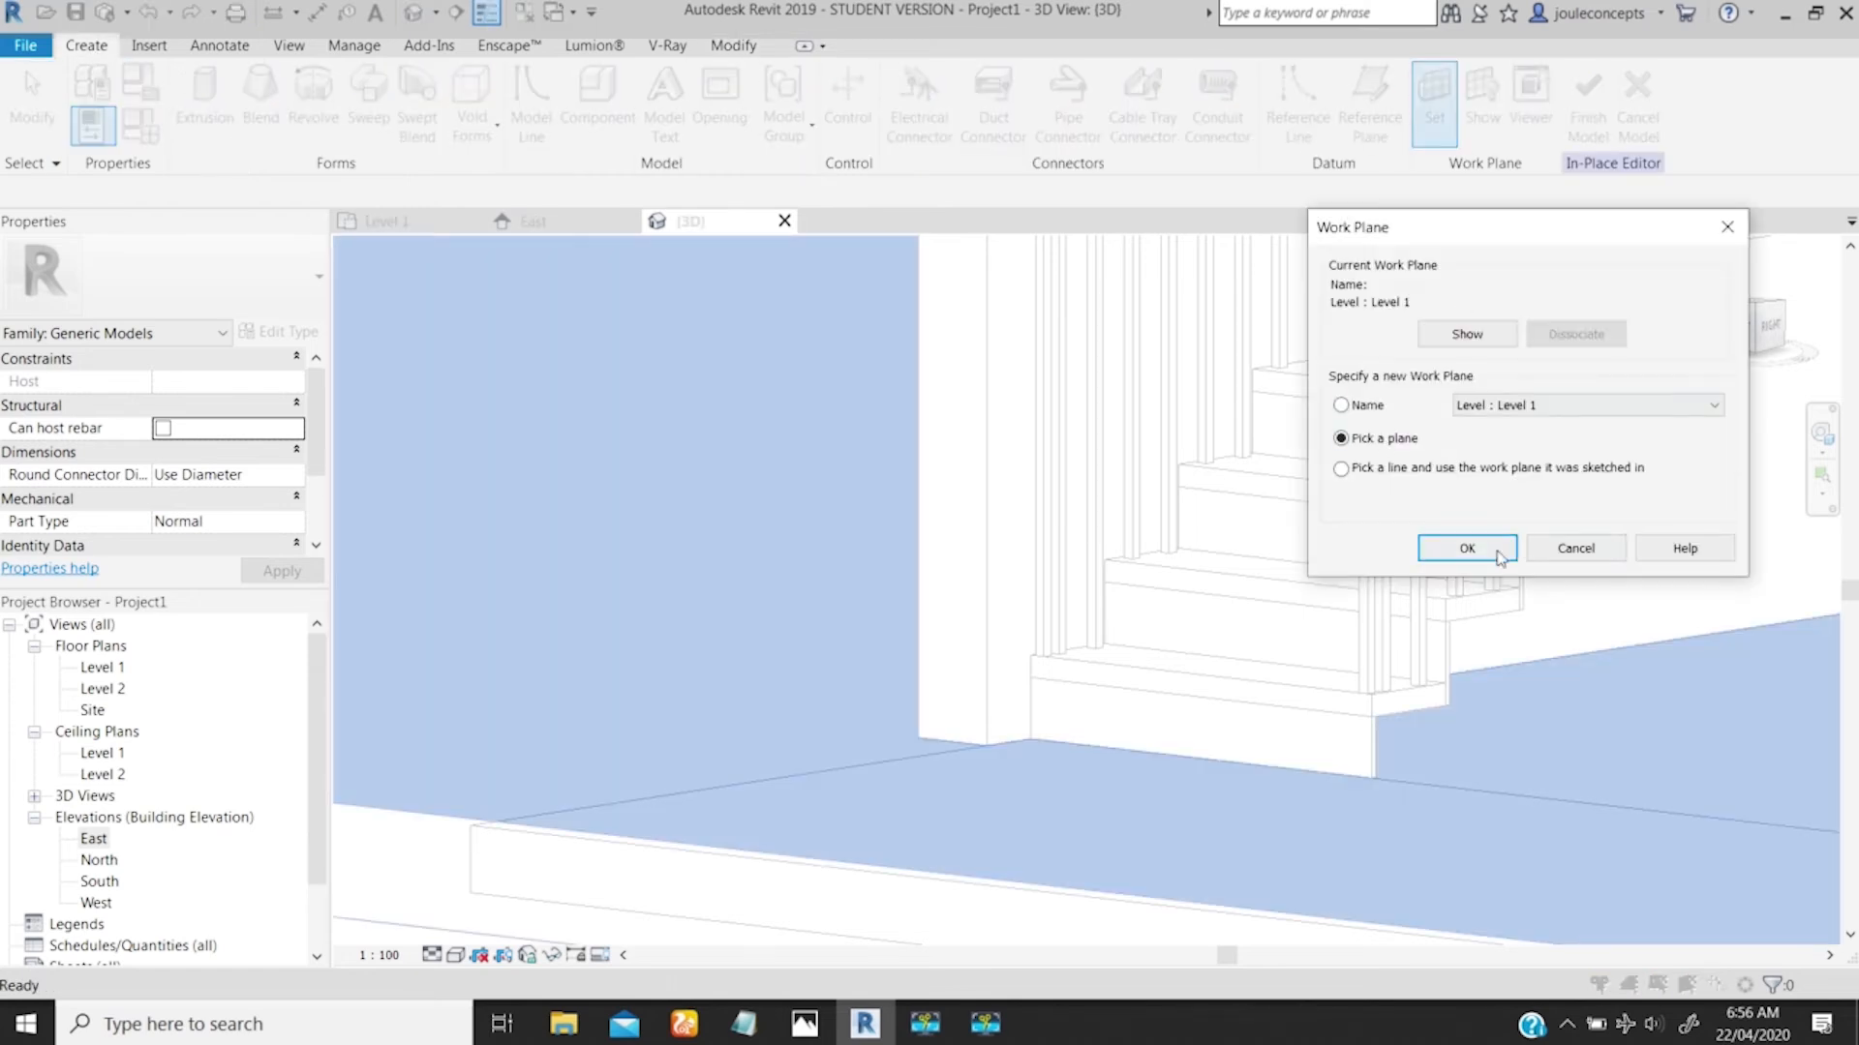
click(1496, 554)
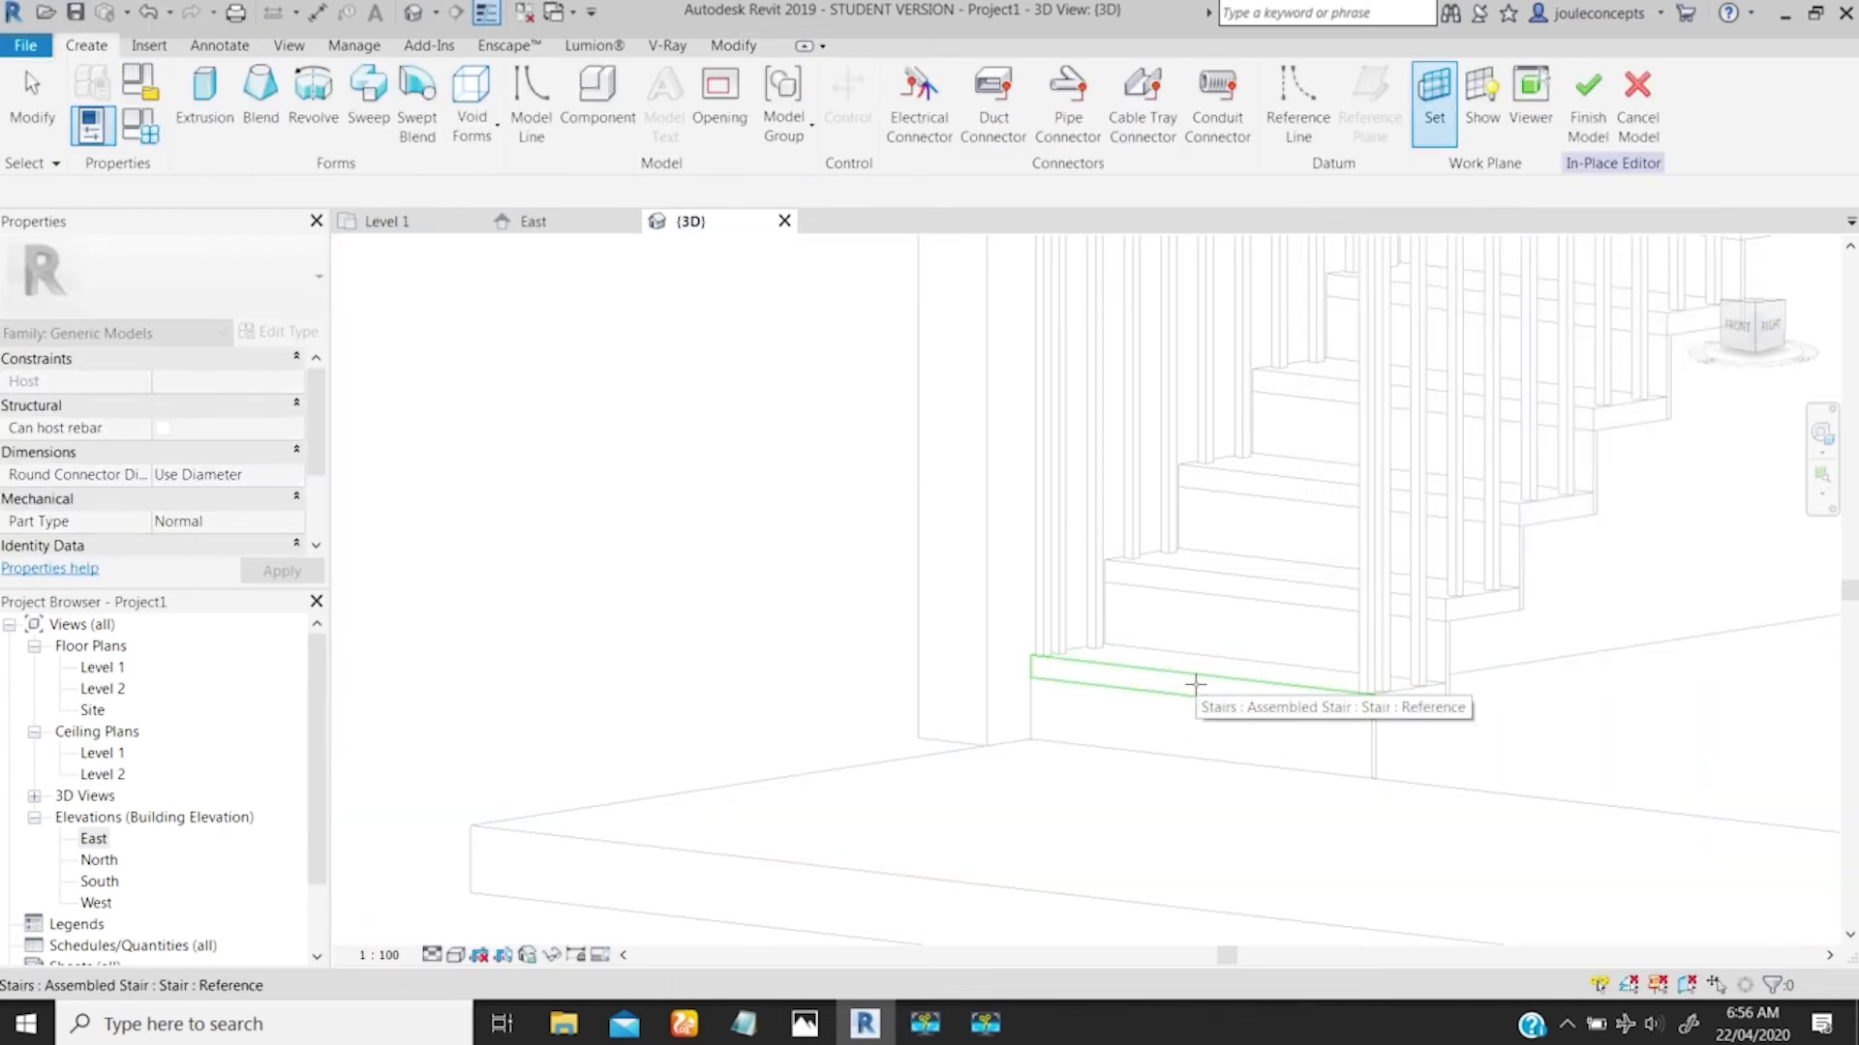
click(1187, 684)
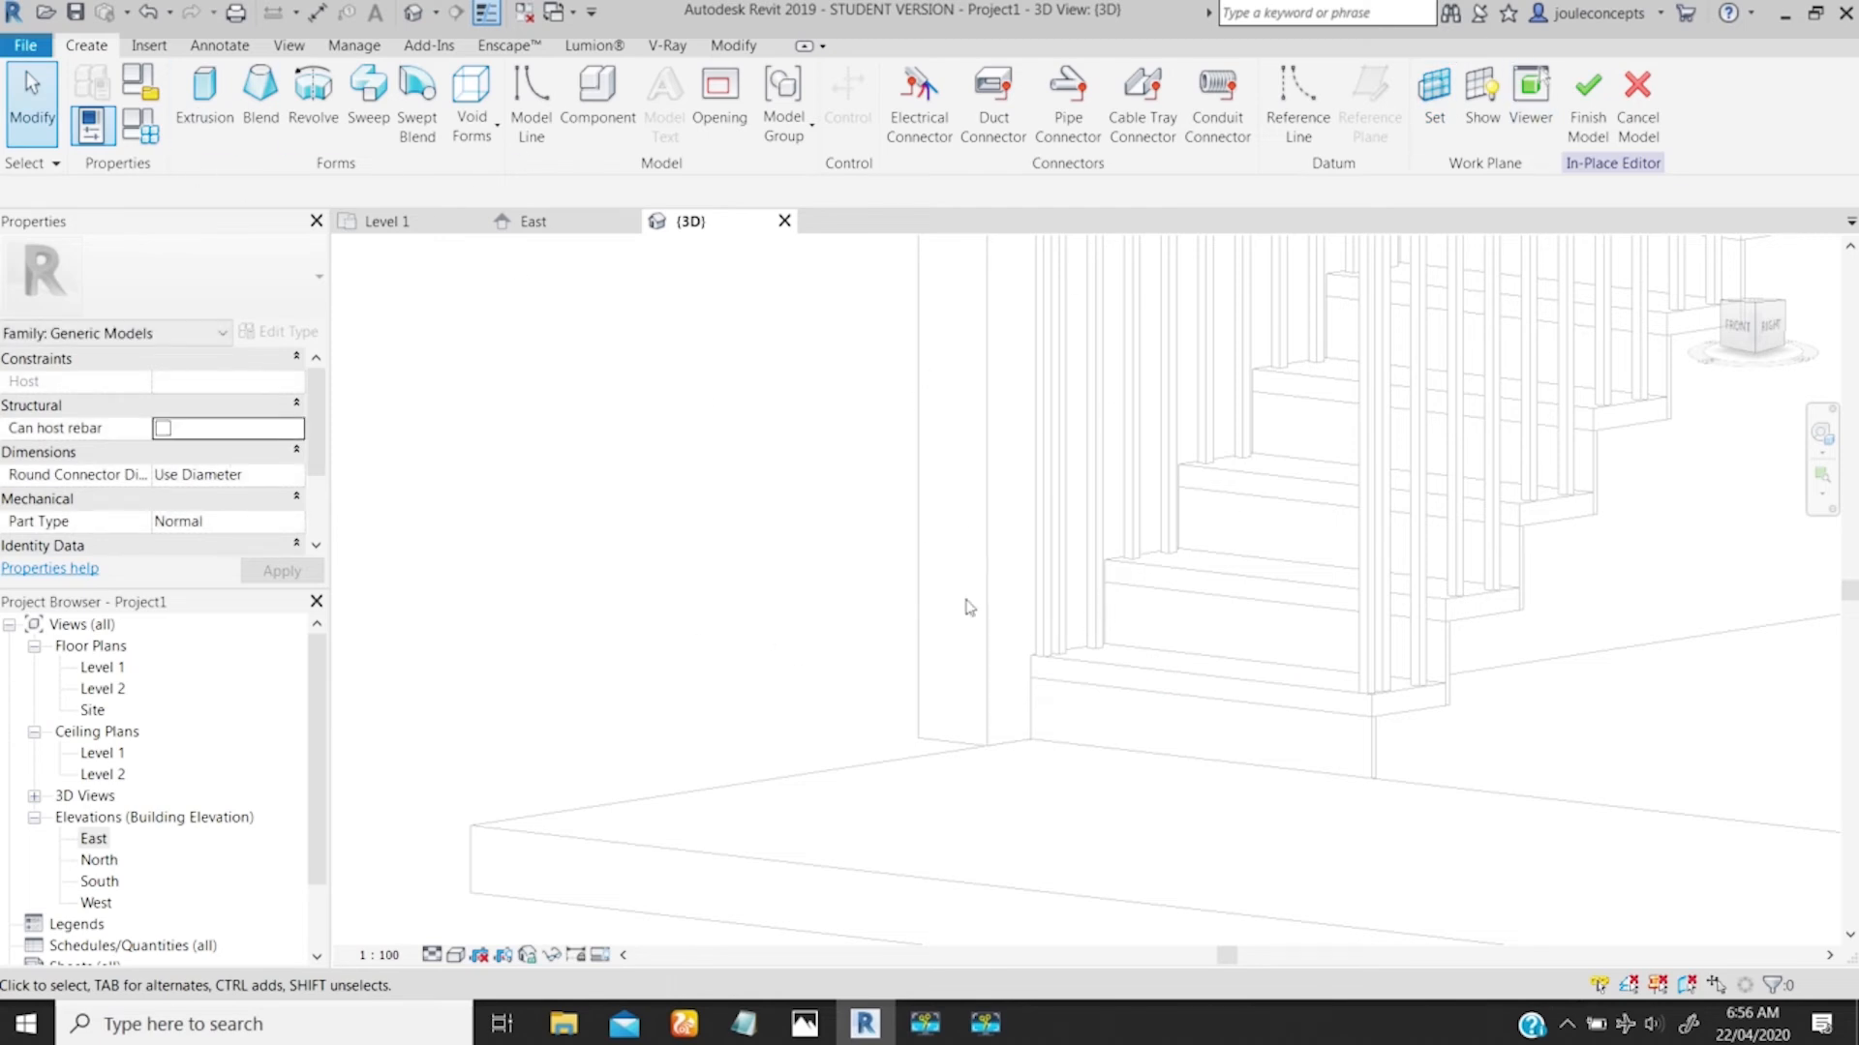
click(1482, 90)
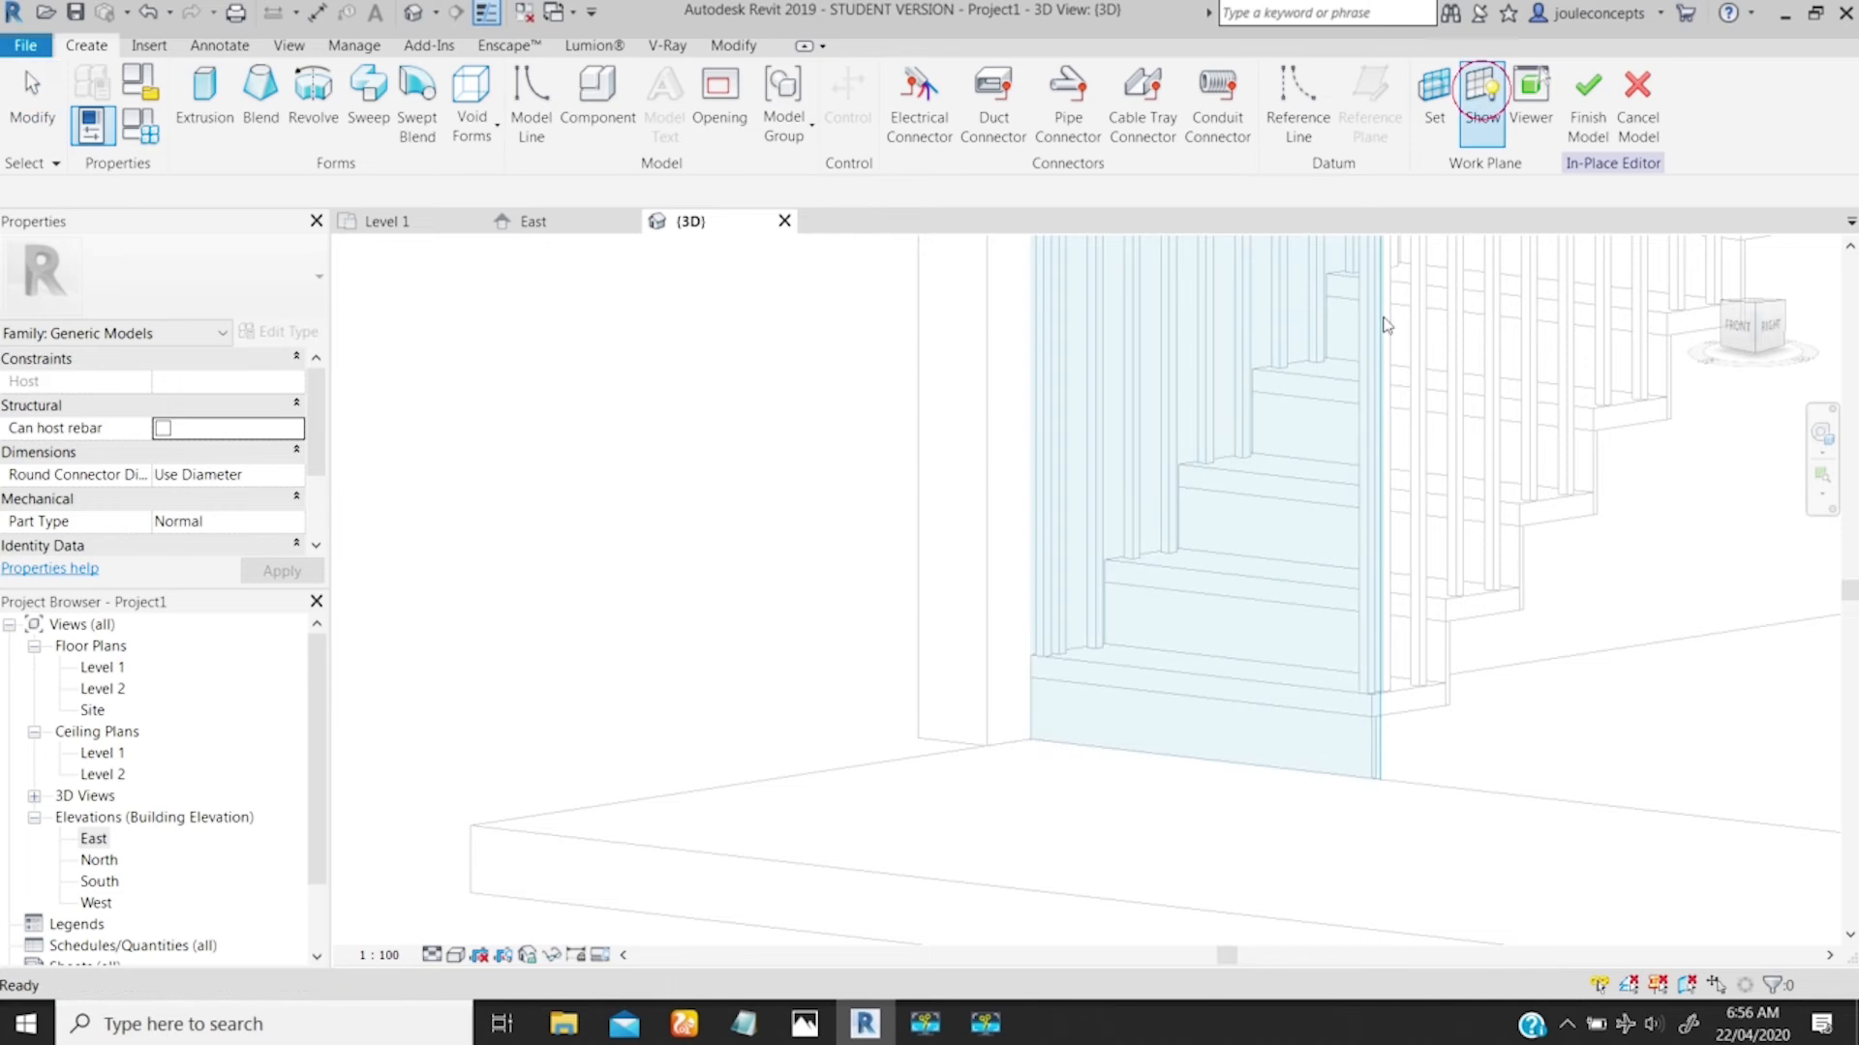
click(1482, 90)
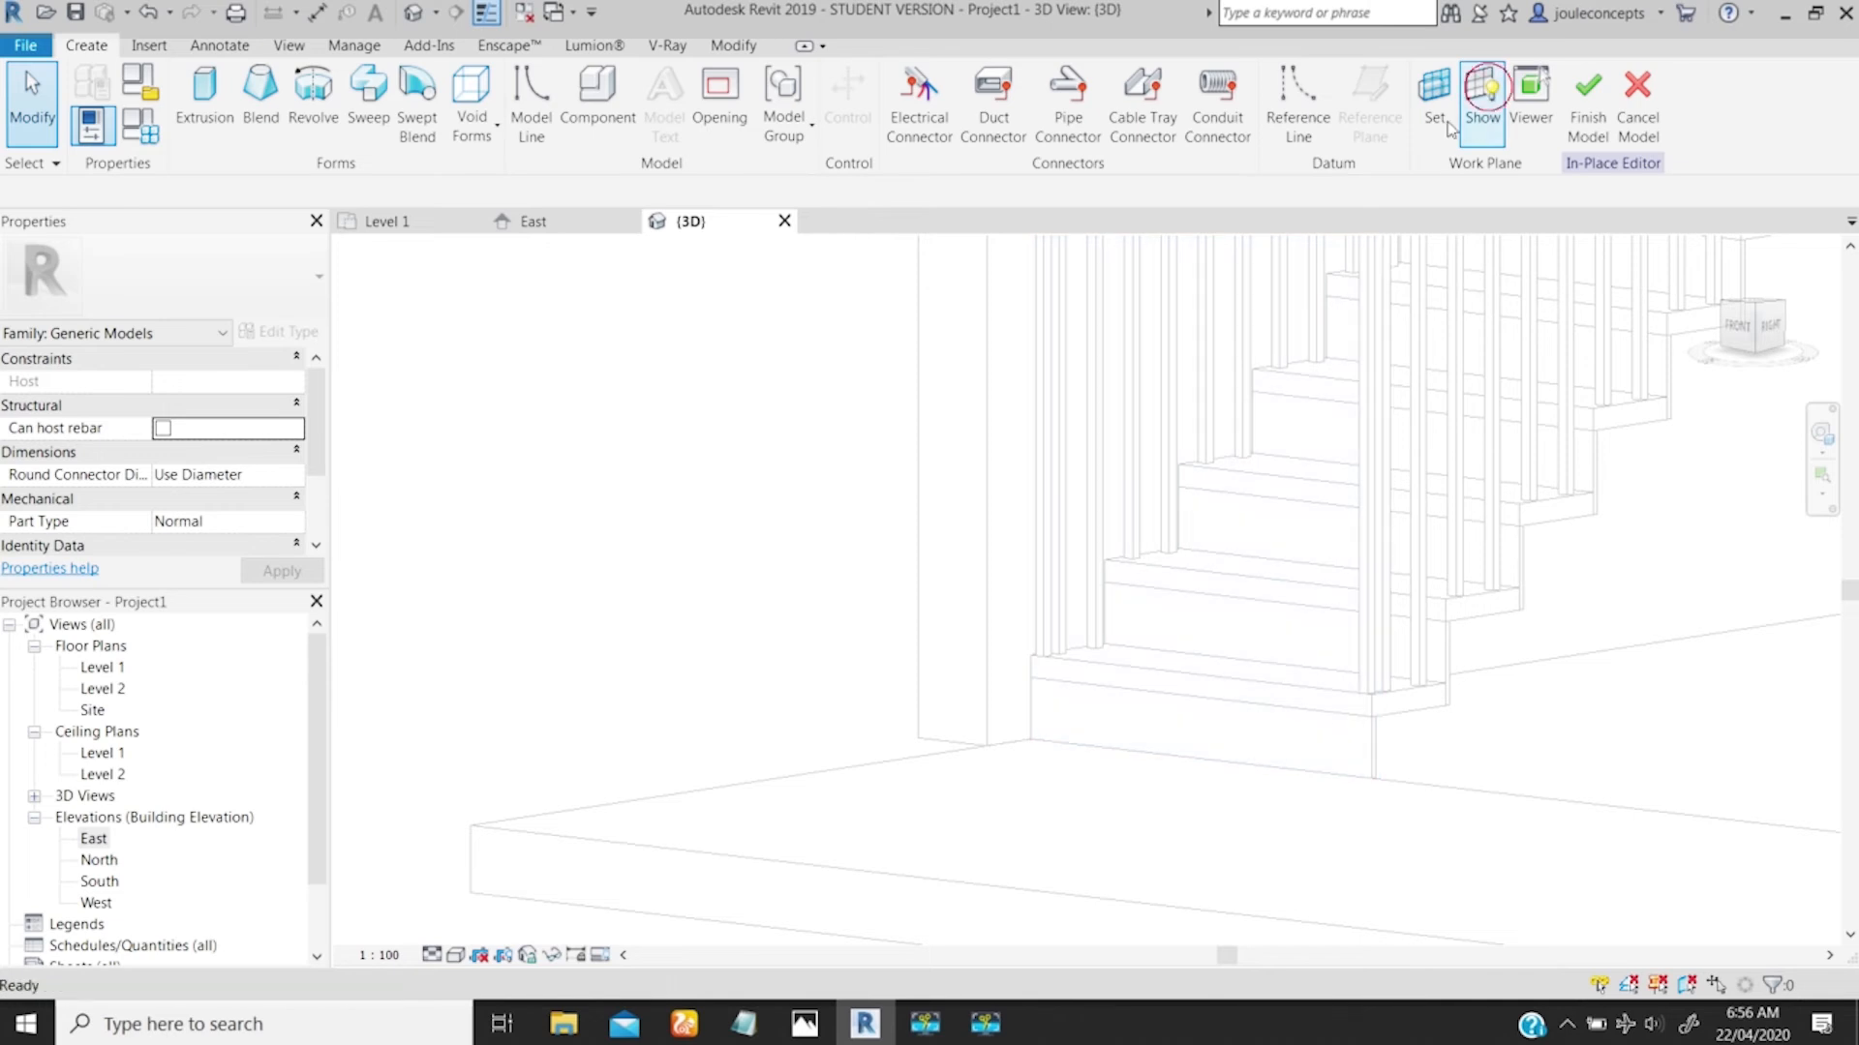
Step: Start an extrusion sketch in the Front orientation and pick the upper and lower edges of the lowest tread as profile lines
click(199, 92)
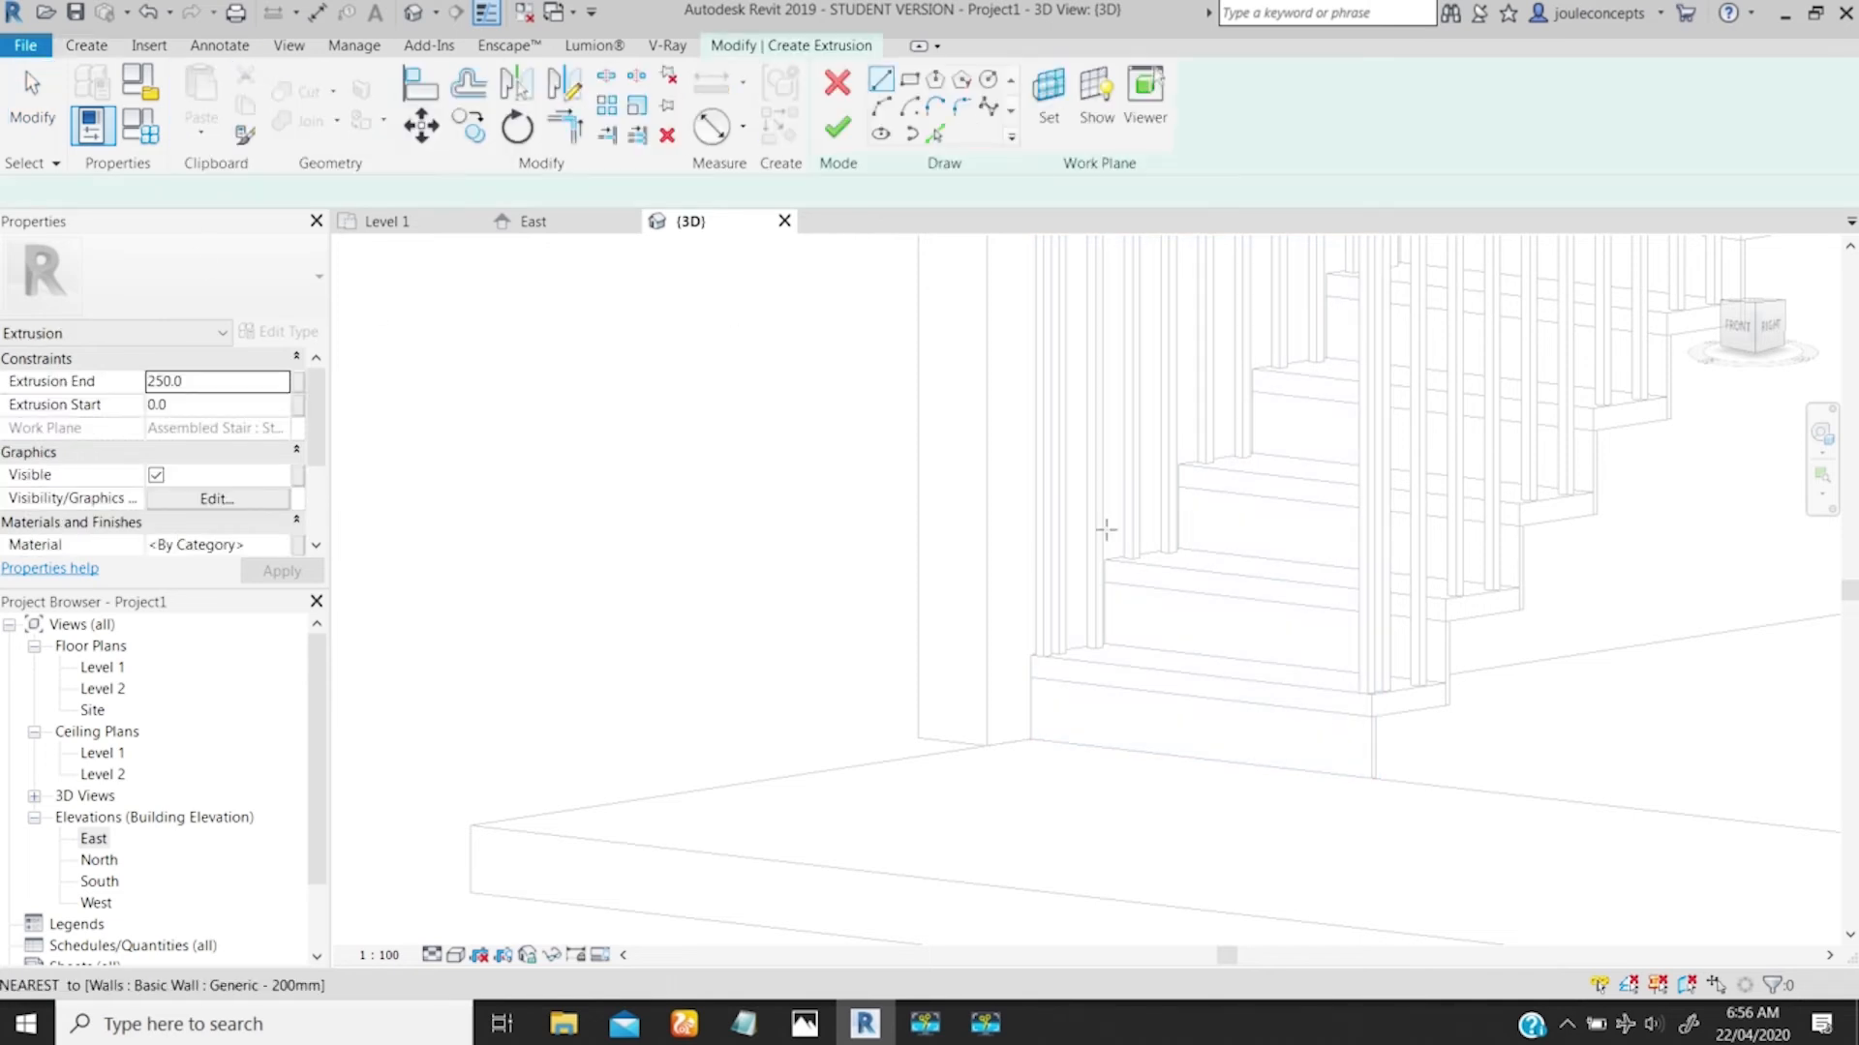
middle_drag(1174, 581, 1051, 553)
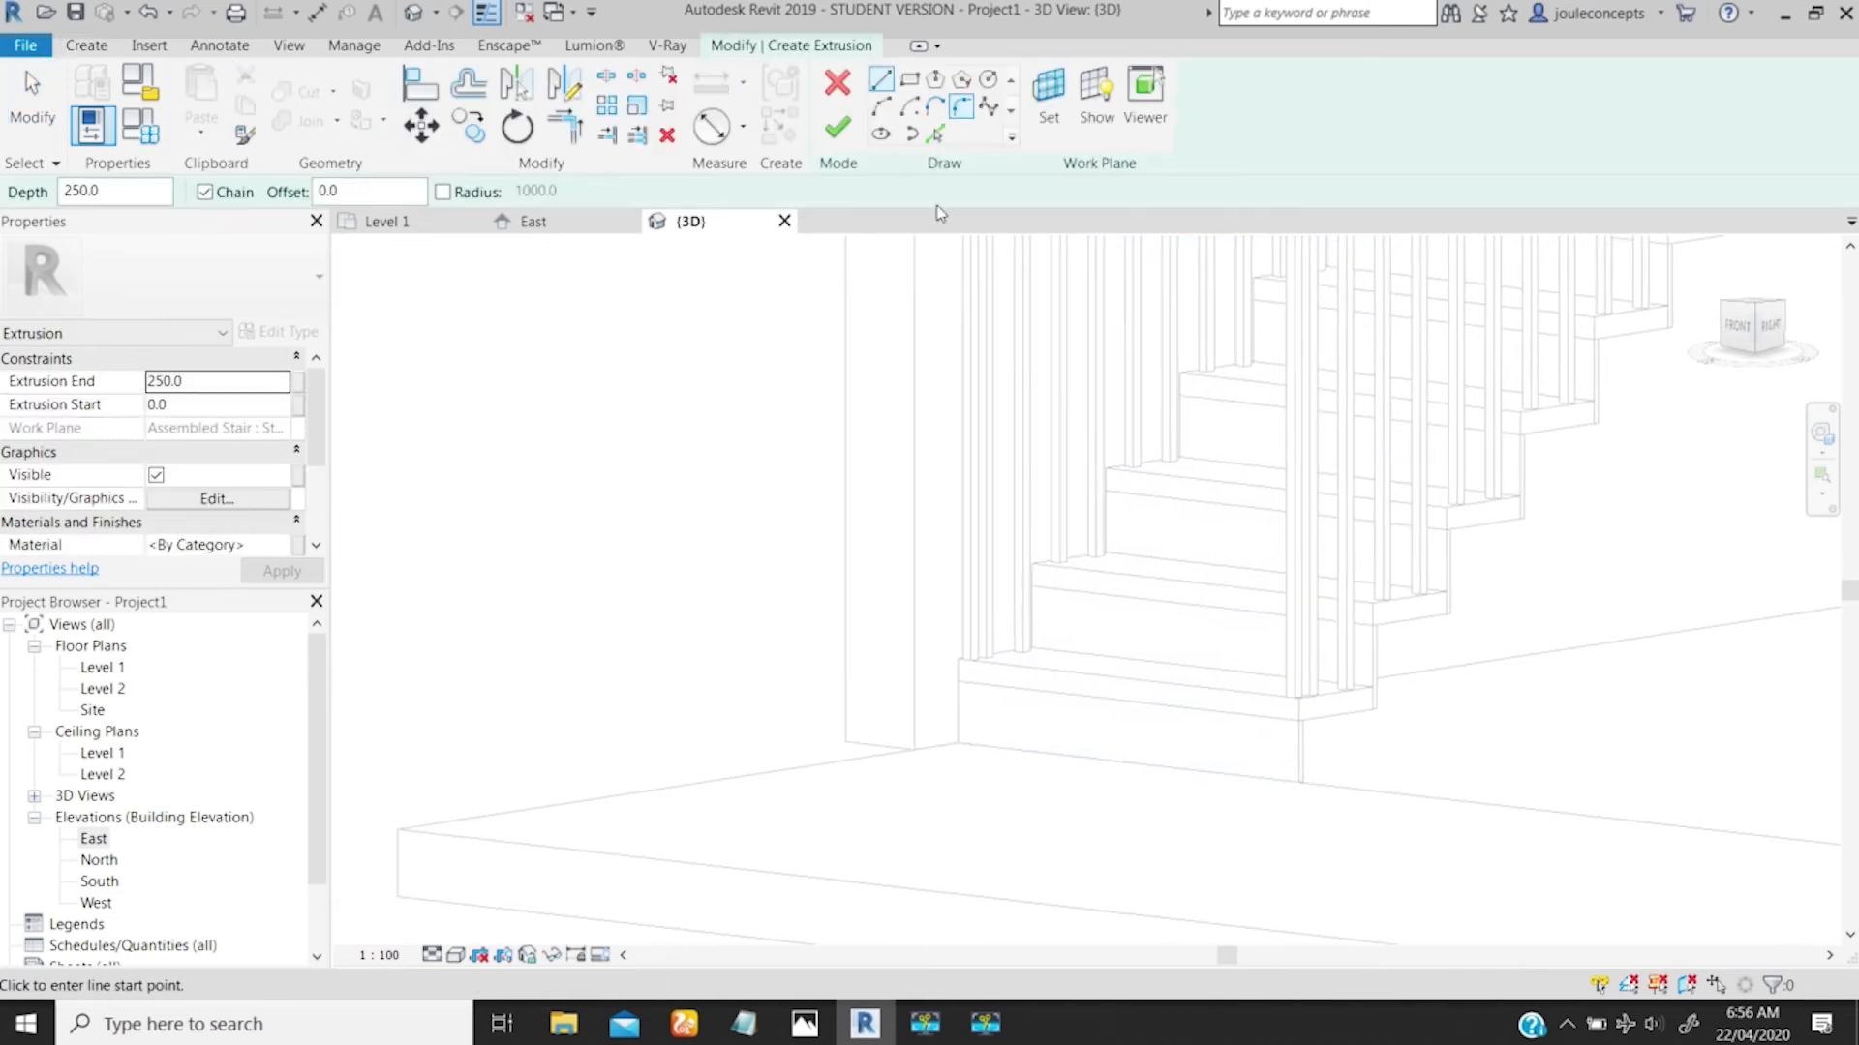
shift+middle_drag(1136, 682, 1138, 642)
shift+middle_drag(969, 543, 1062, 575)
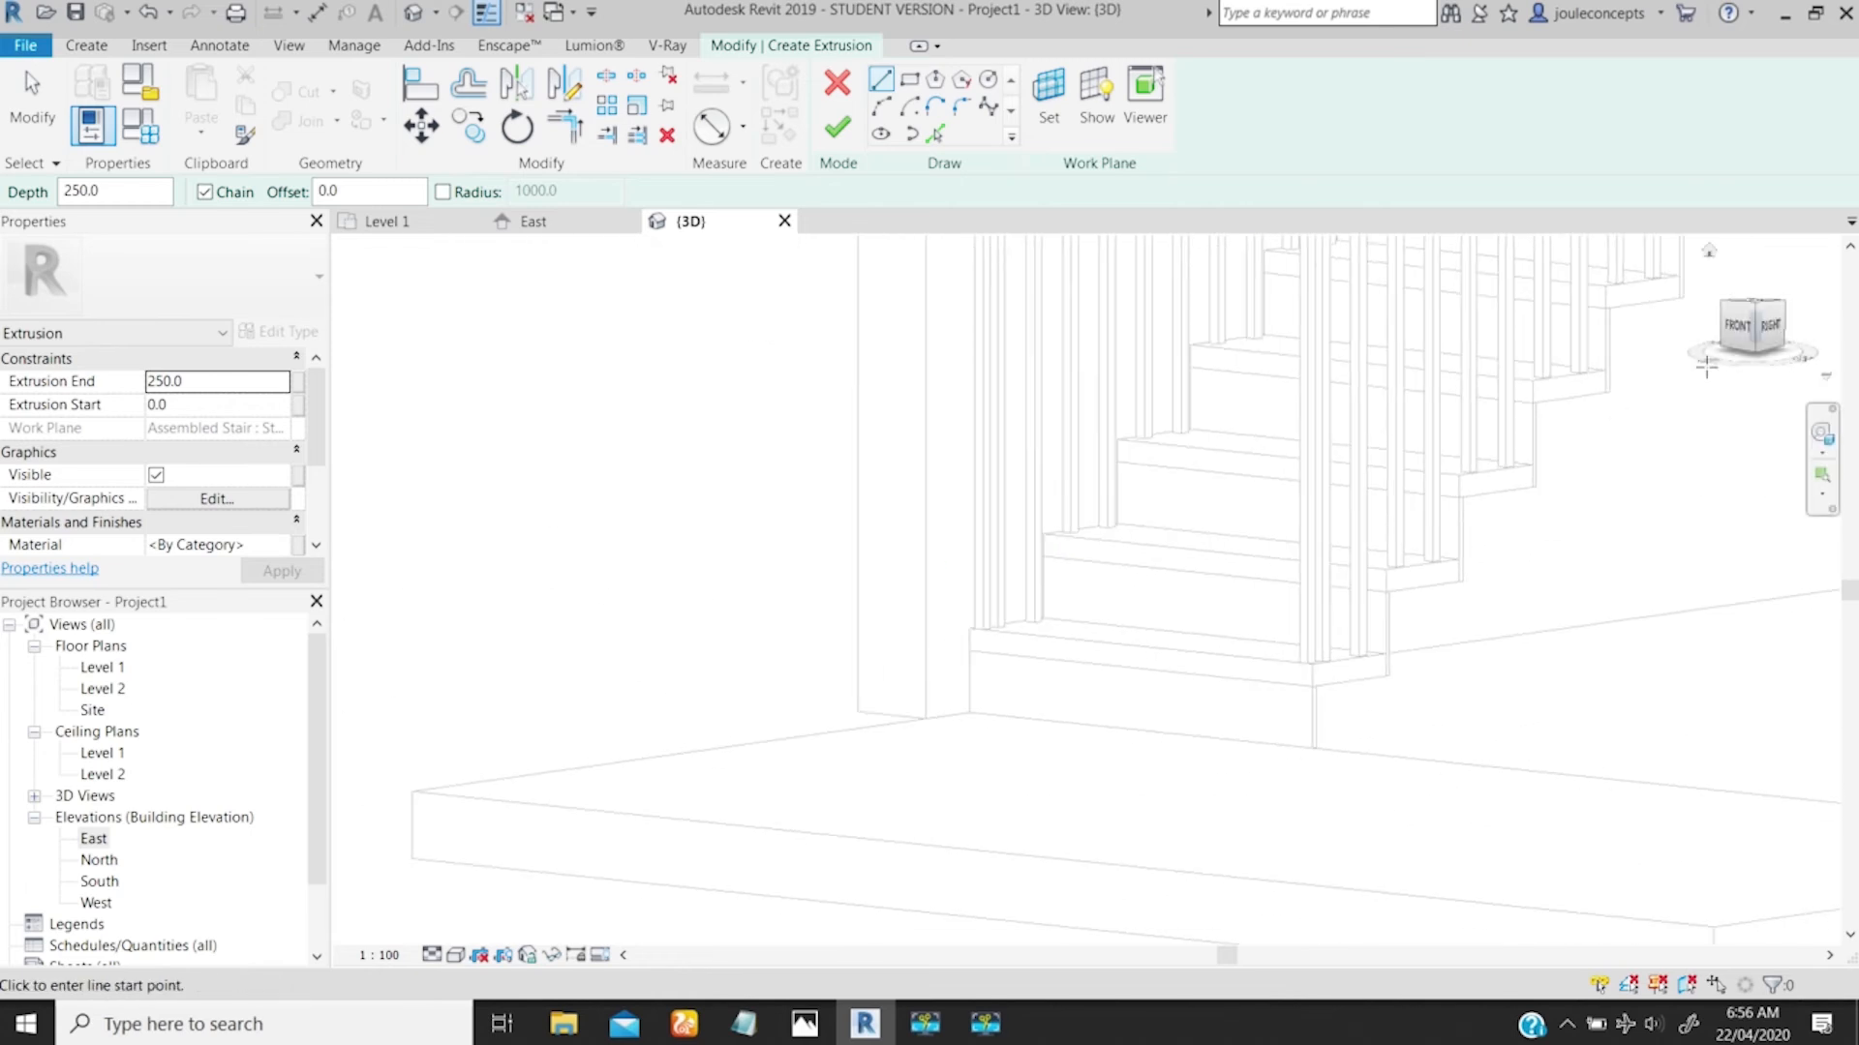
click(1737, 325)
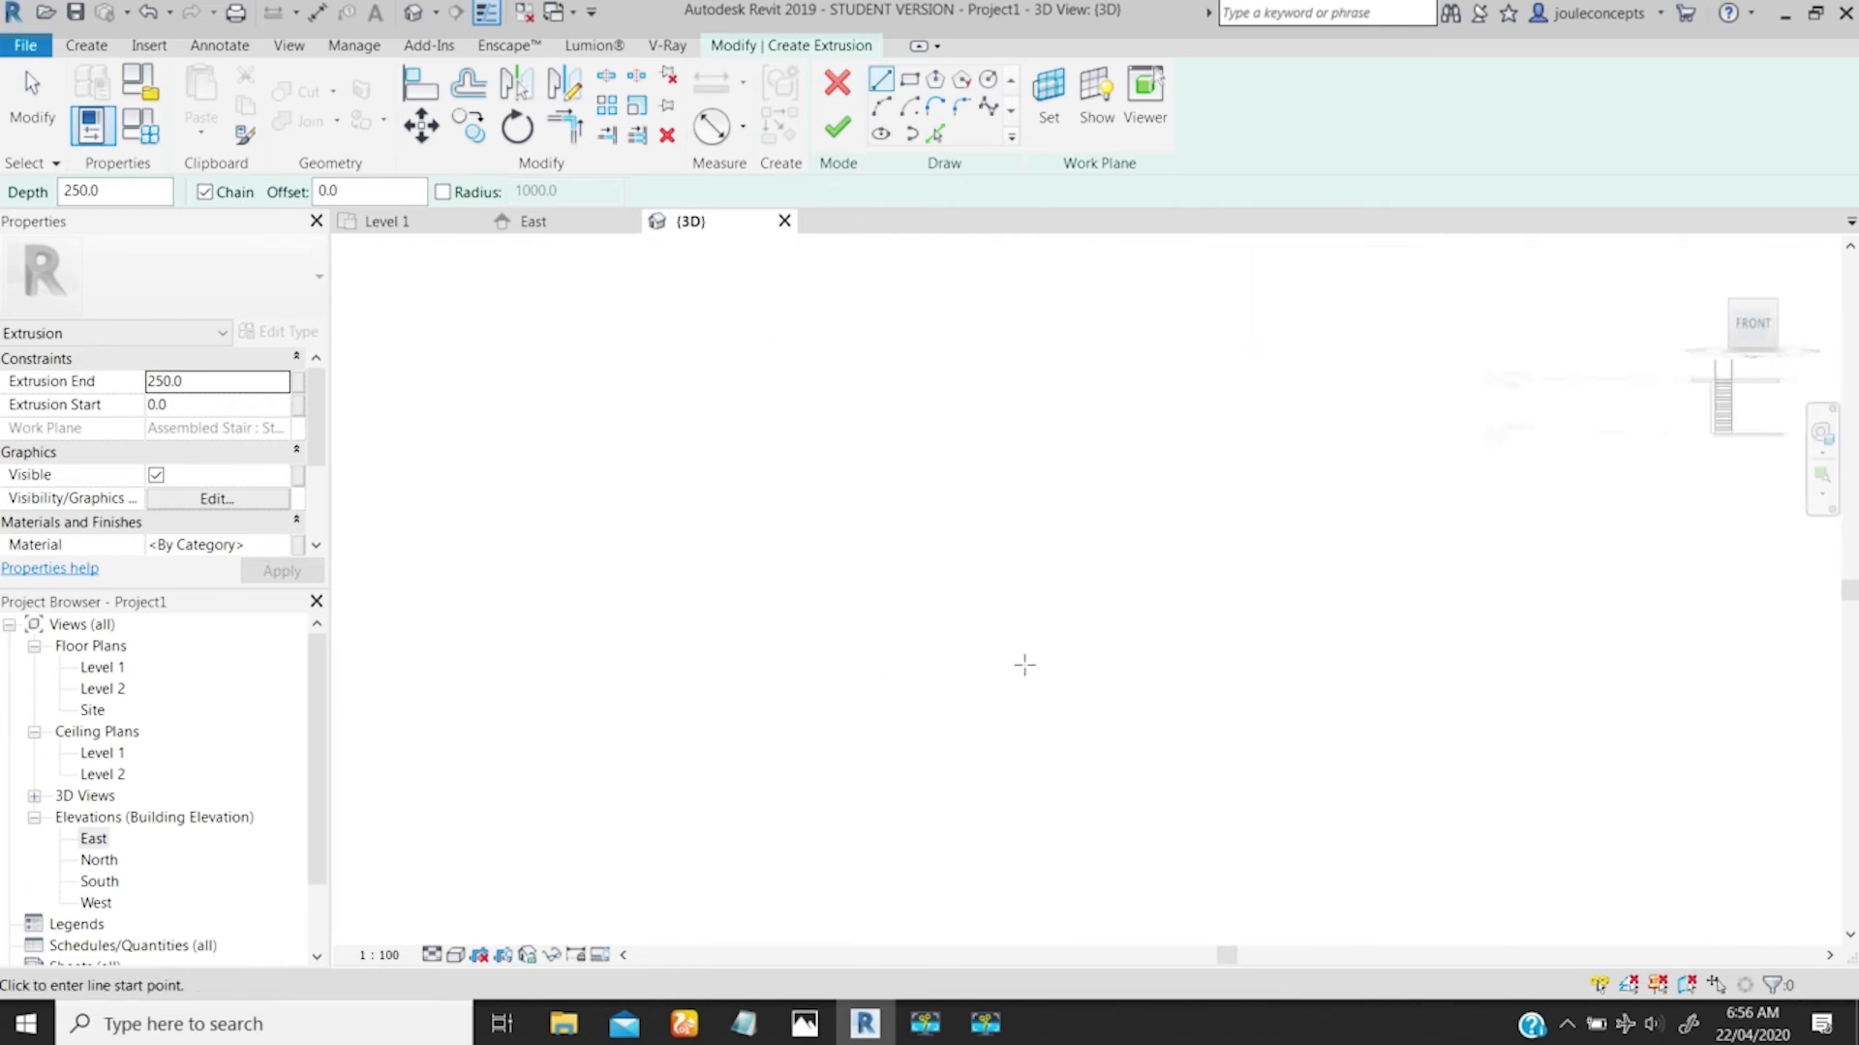
ctrl+middle_drag(1042, 688, 980, 540)
scroll(980, 539, up, 5)
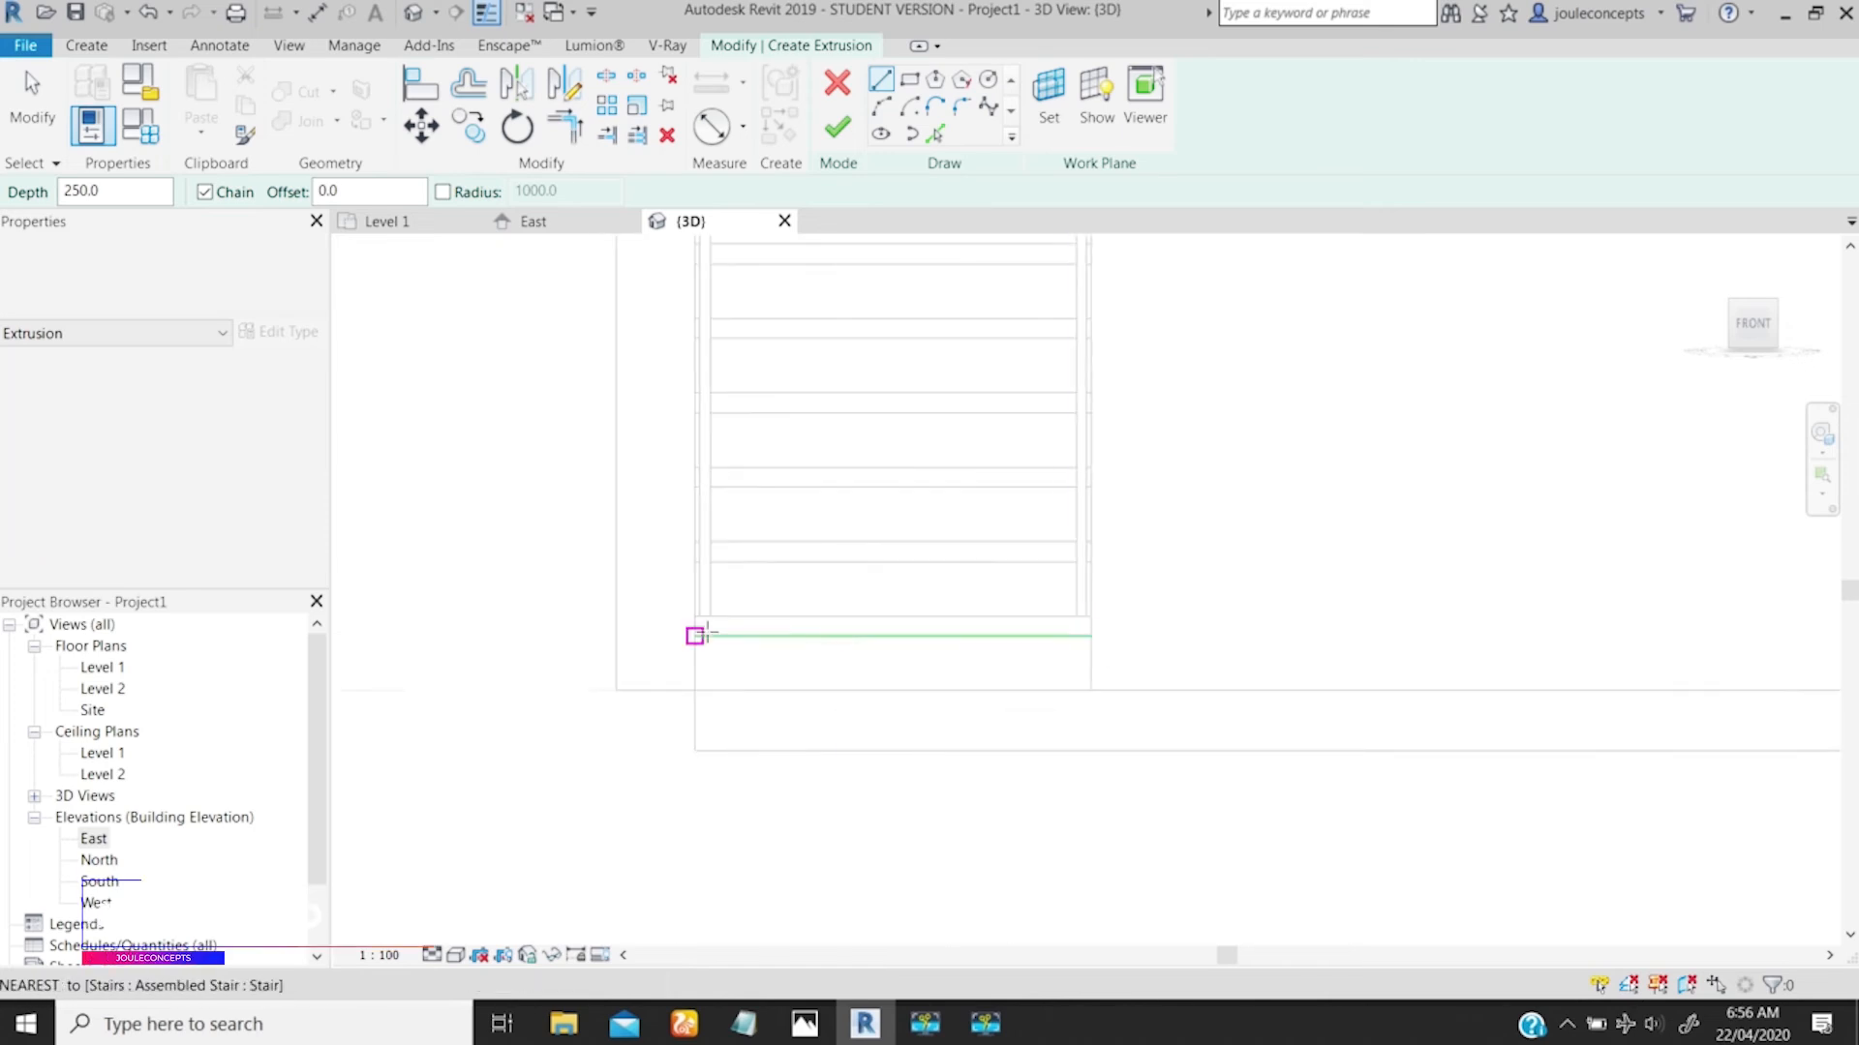
ctrl+middle_drag(744, 671, 746, 652)
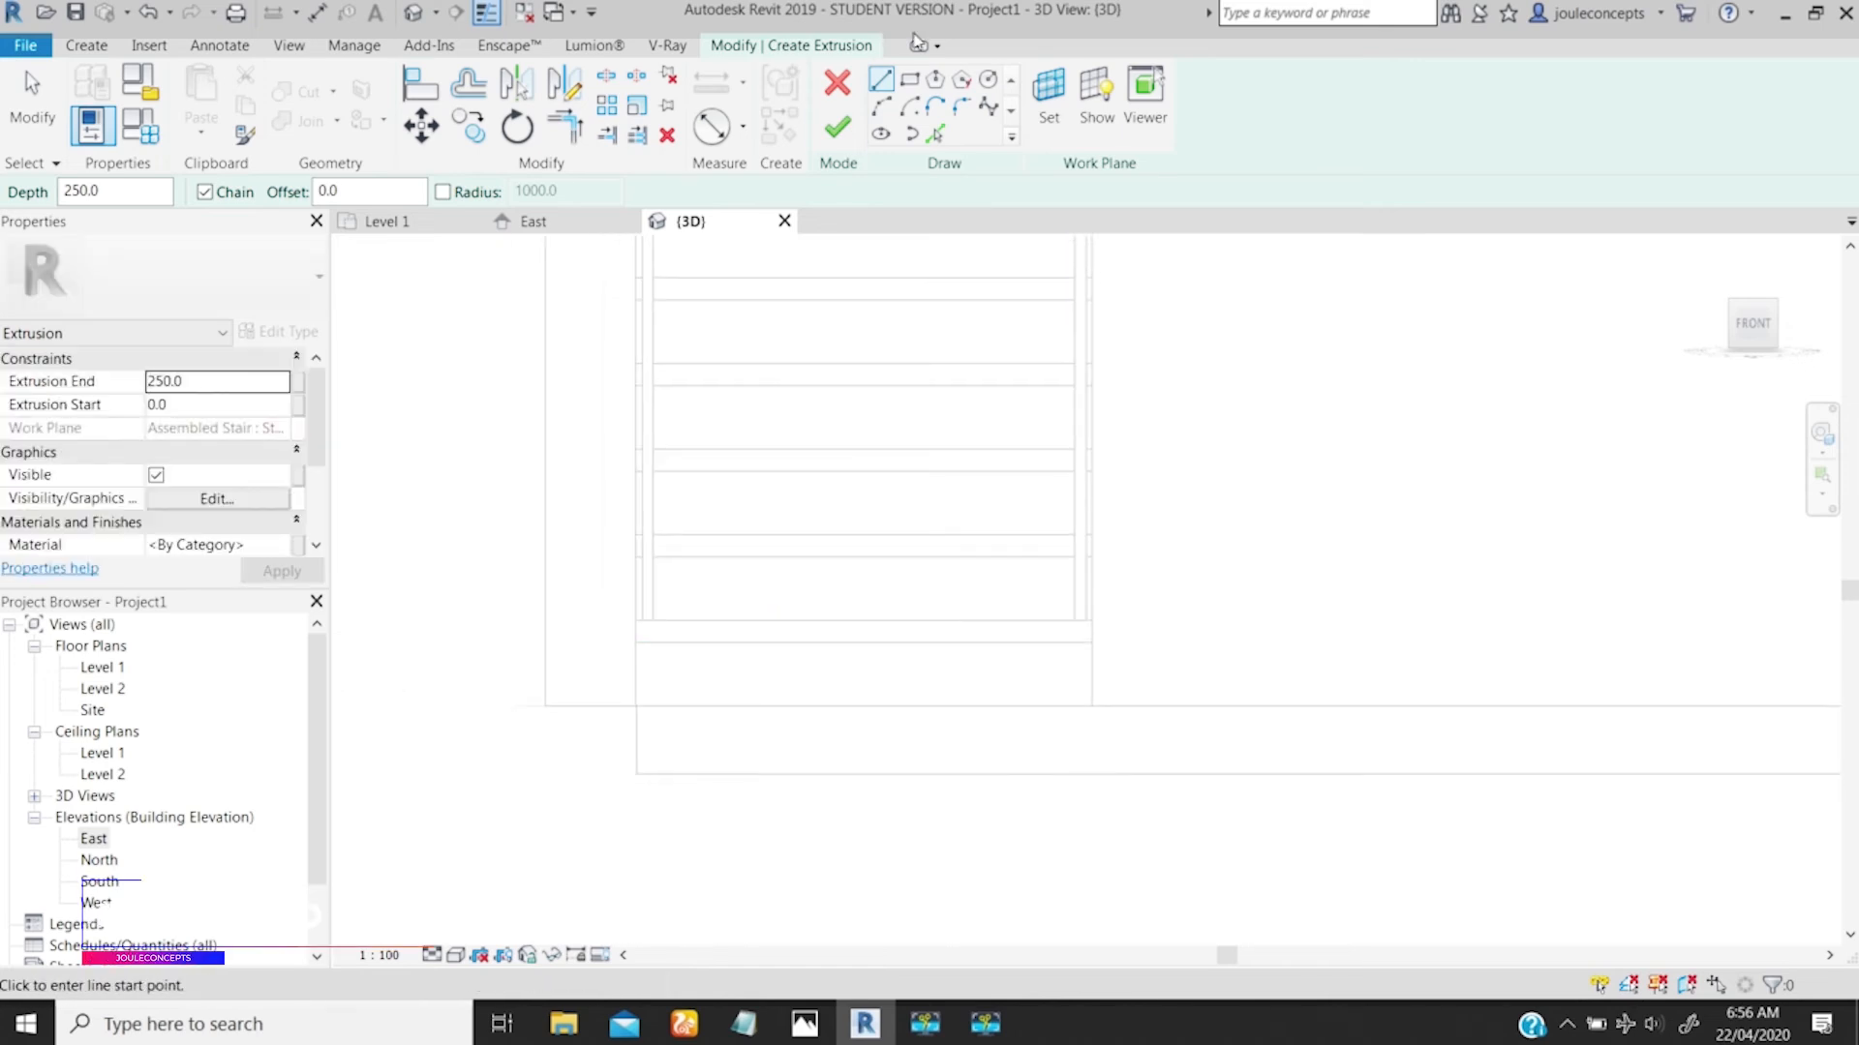
click(935, 137)
click(780, 641)
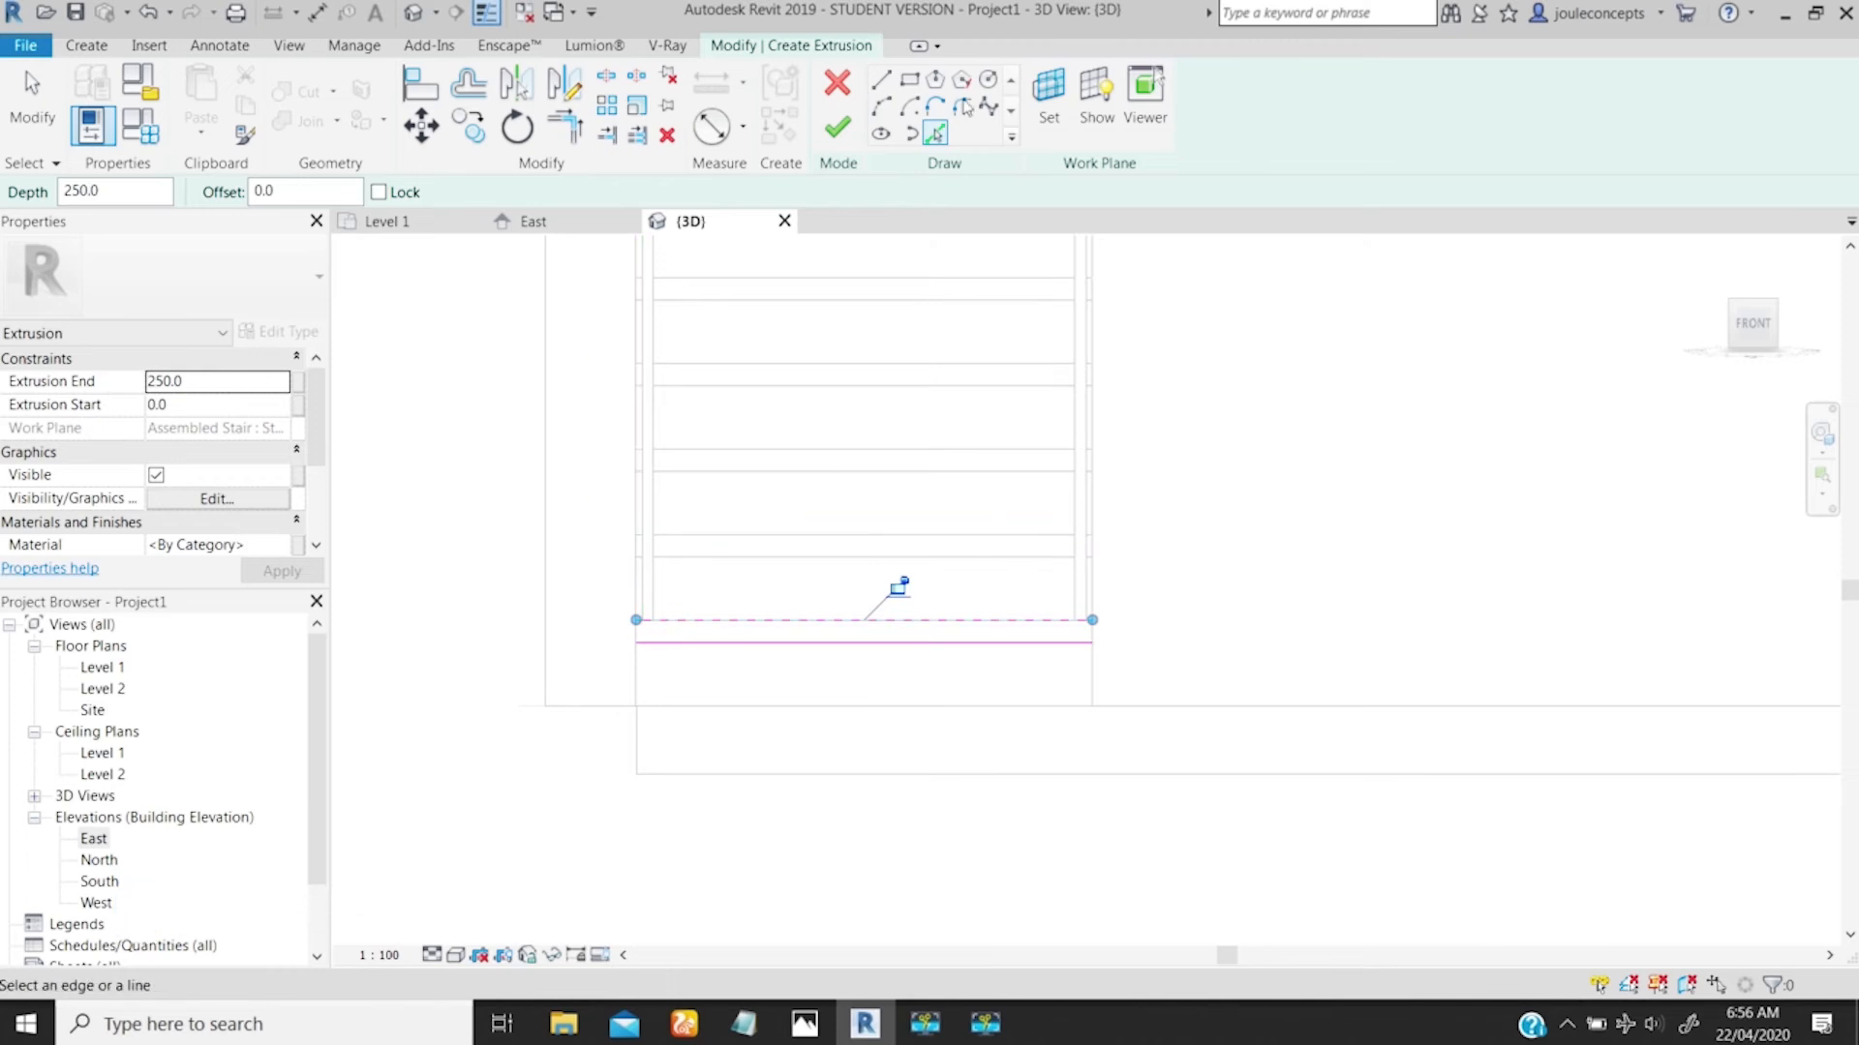
Step: Draw a vertical profile line 3300 mm up from the lower corner of the lowest tread on the wall side
click(882, 80)
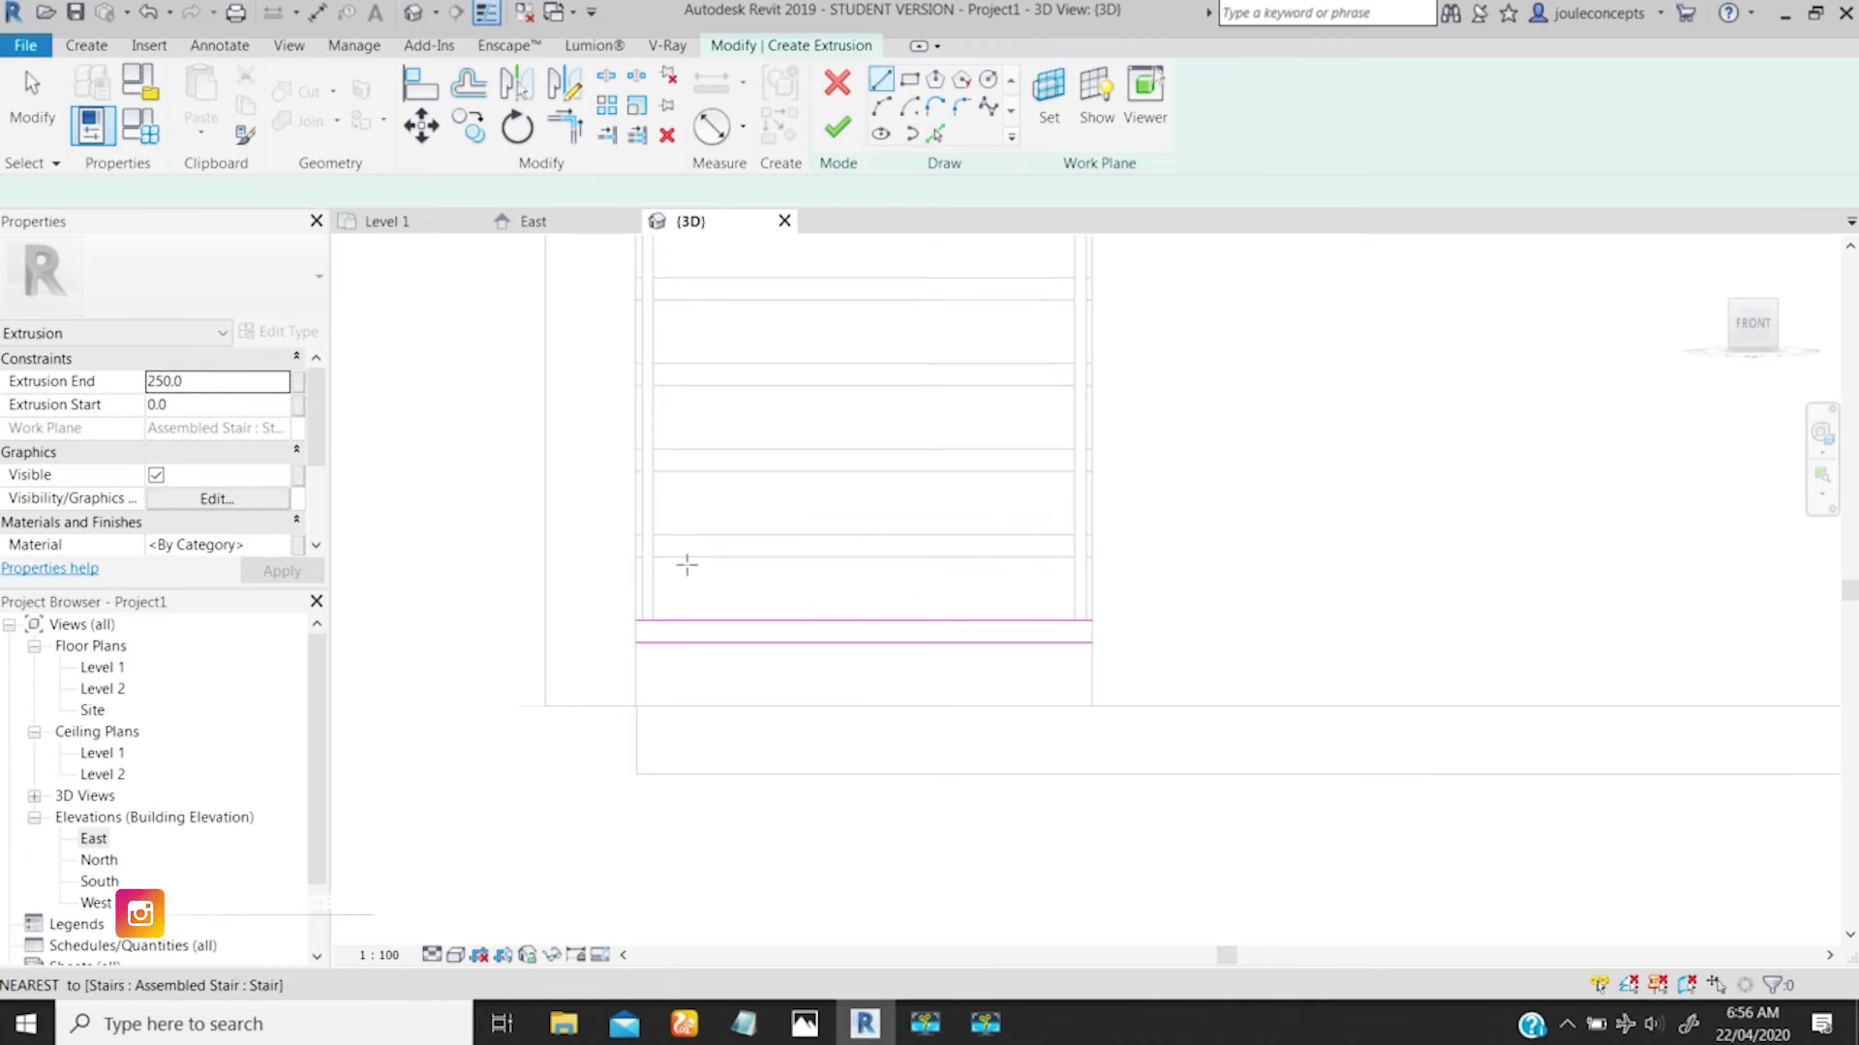
click(636, 642)
mouse_move(636, 402)
middle_down()
mouse_move(648, 724)
mouse_move(613, 643)
mouse_move(651, 385)
mouse_move(701, 242)
middle_up()
middle_drag(795, 393, 726, 568)
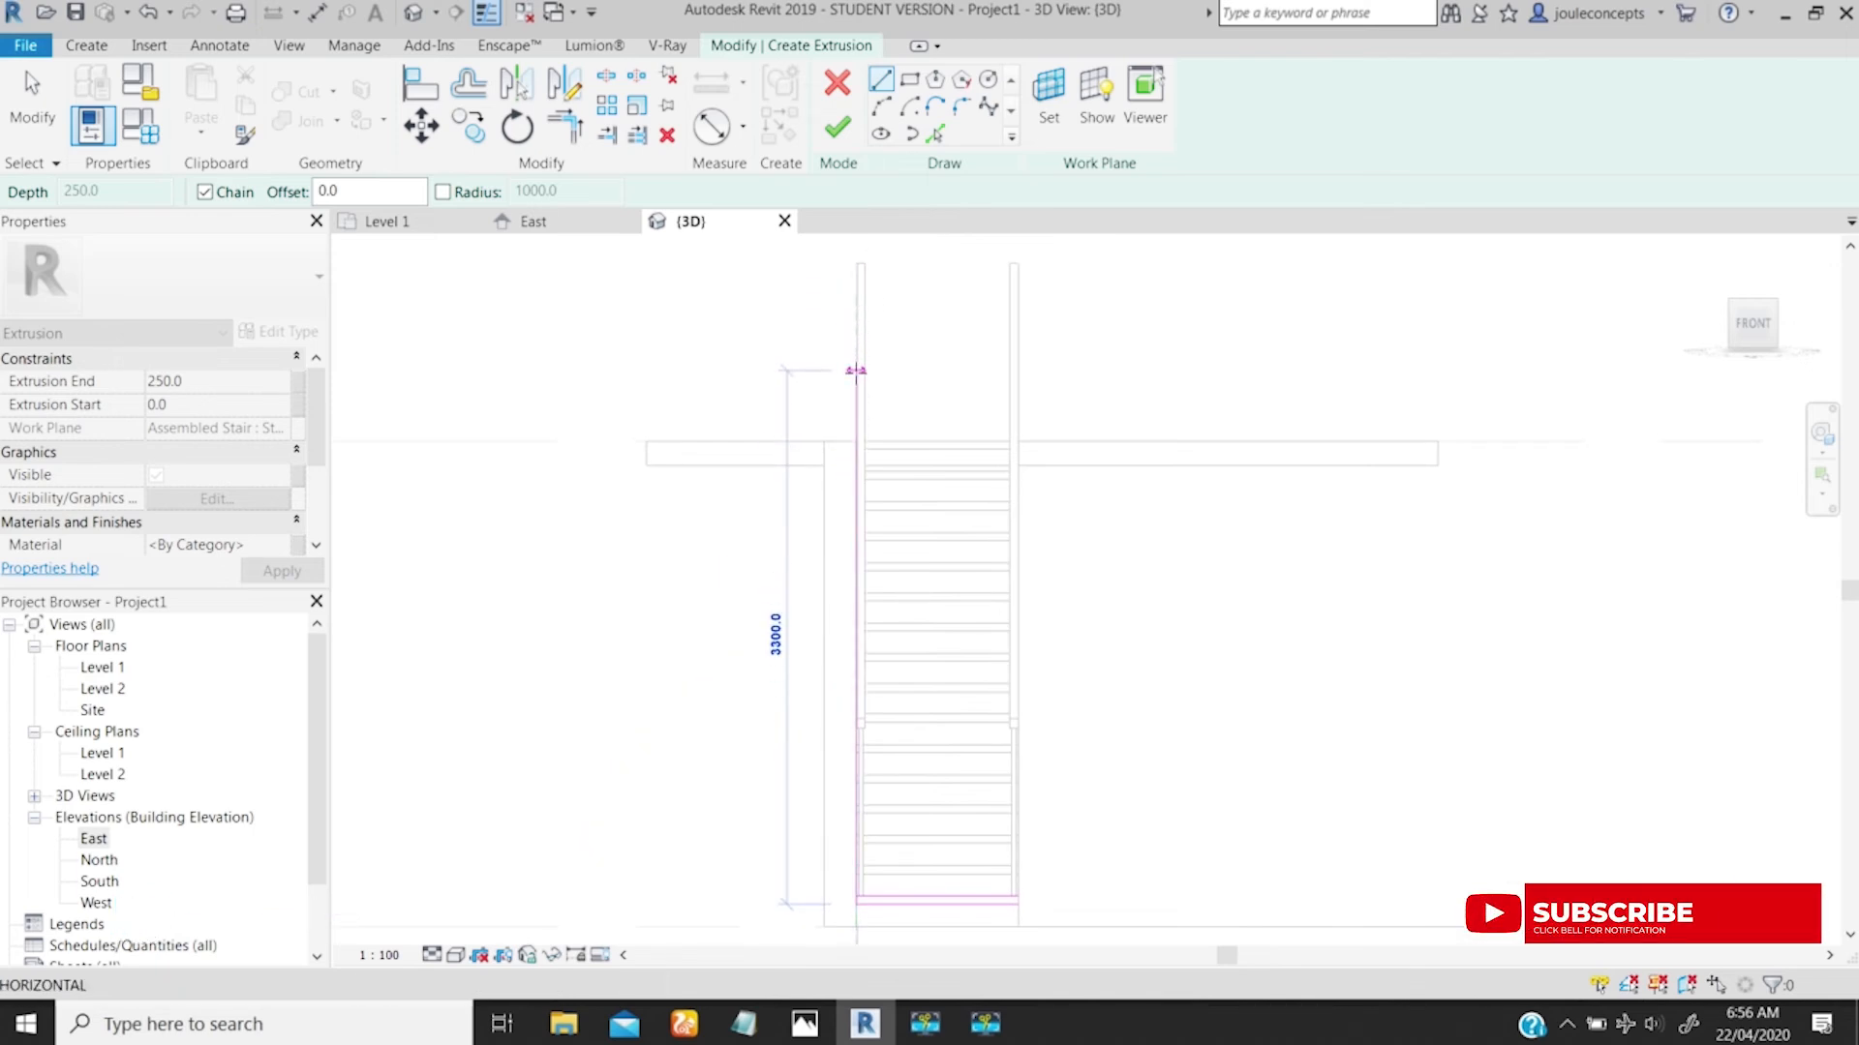
click(856, 370)
key(Escape)
key(Escape)
Step: Offset a copy of the vertical profile line 50 mm towards the inside of the stair
middle_drag(842, 506, 814, 257)
ctrl+middle_drag(811, 552, 778, 789)
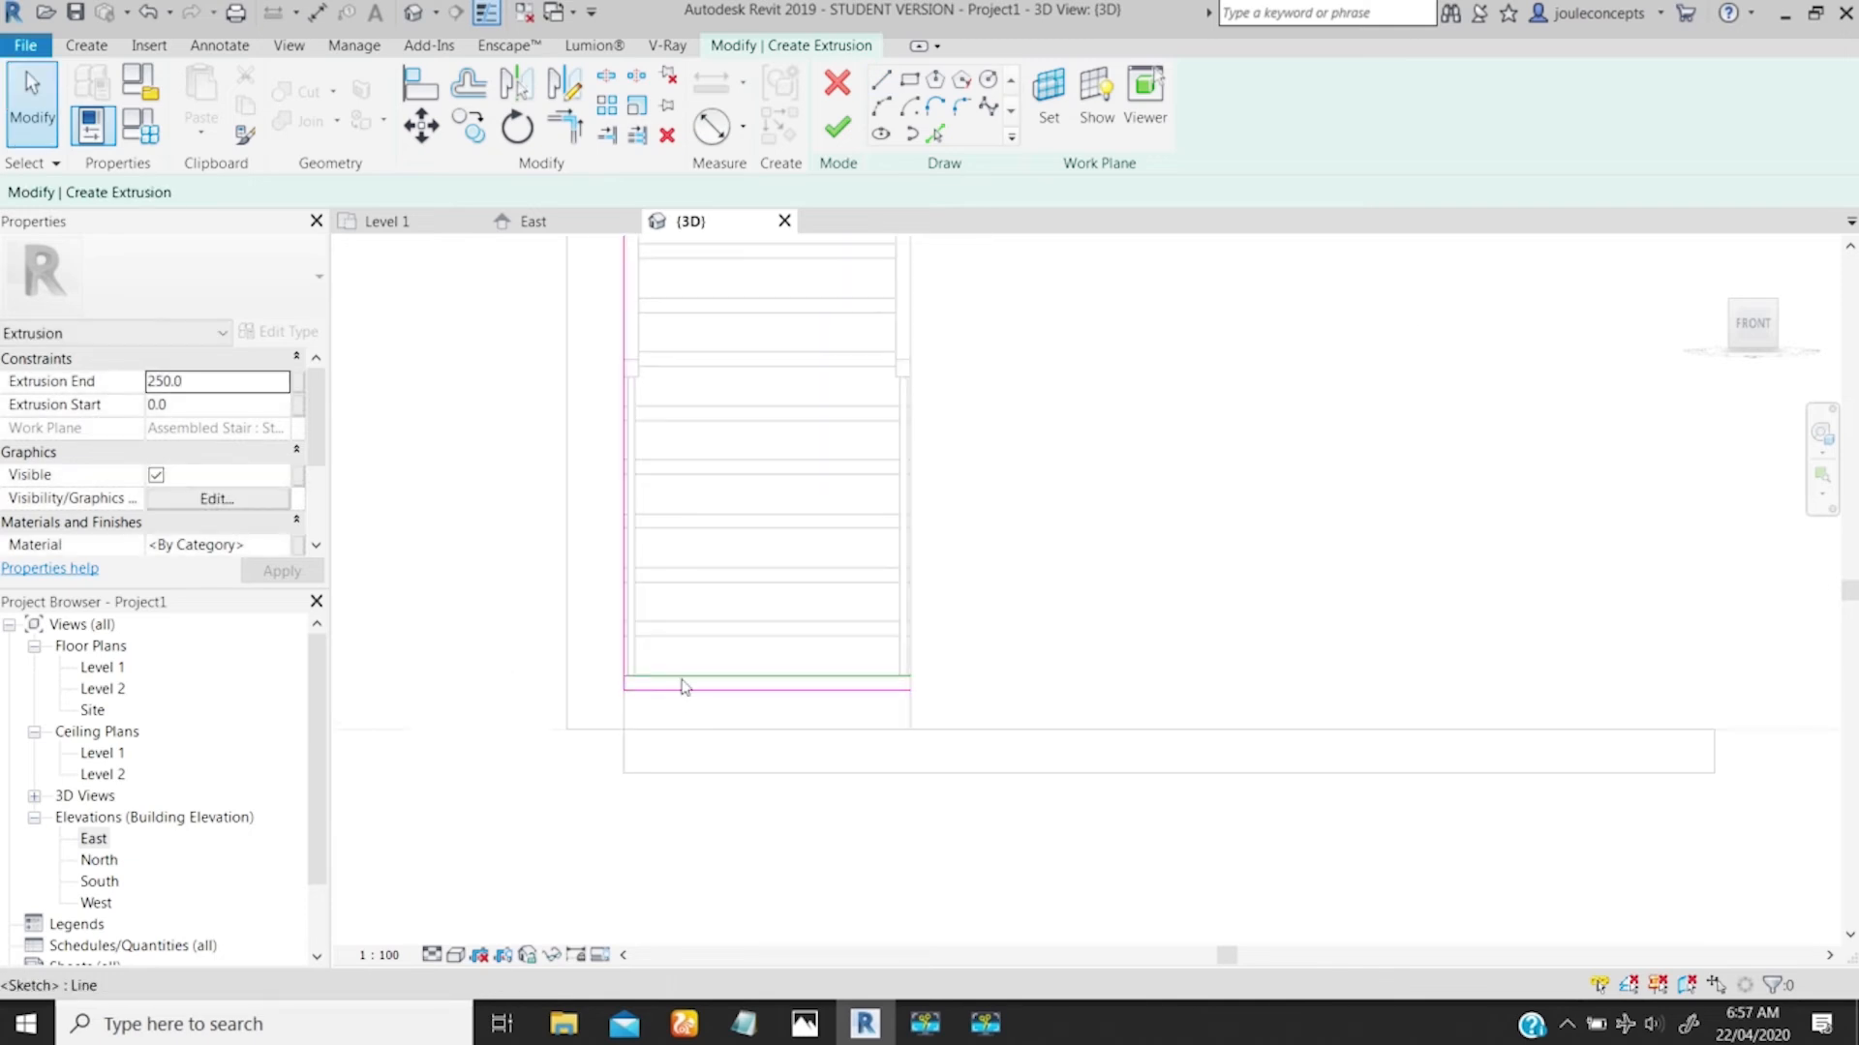
middle_drag(628, 620, 735, 645)
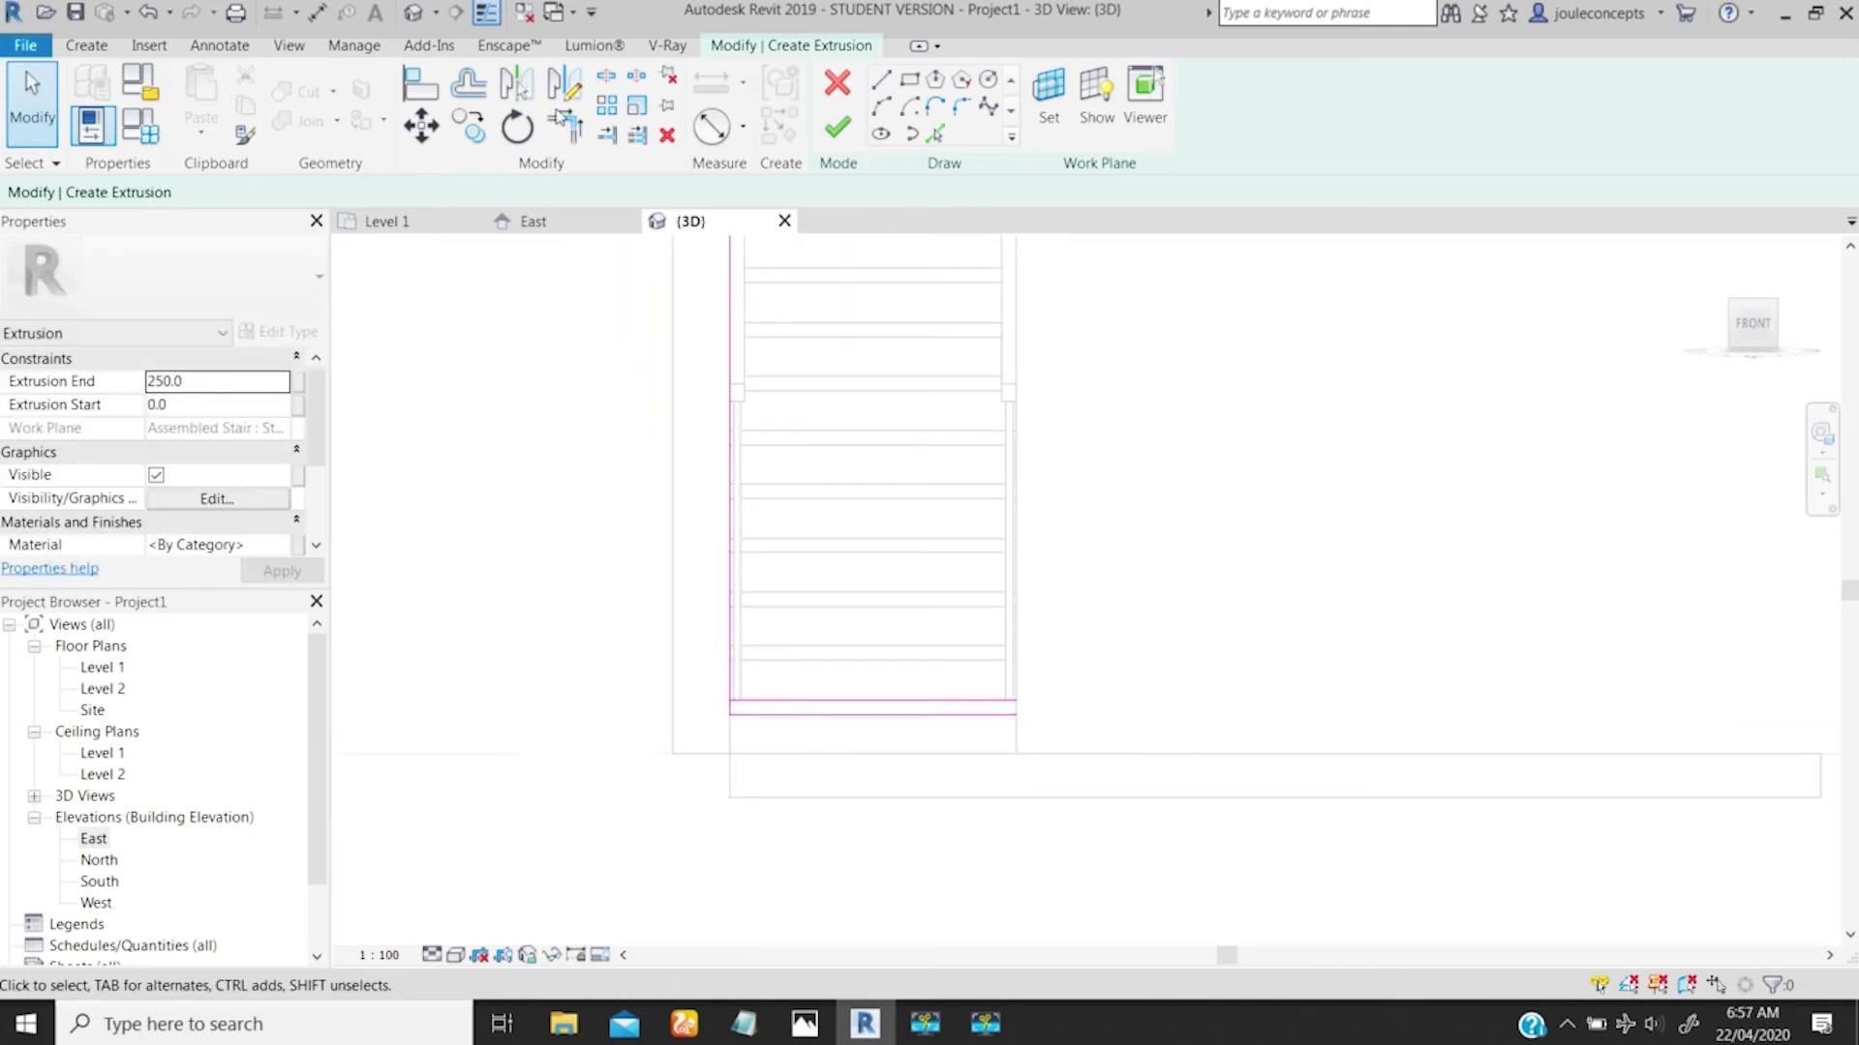
click(469, 90)
double_click(484, 190)
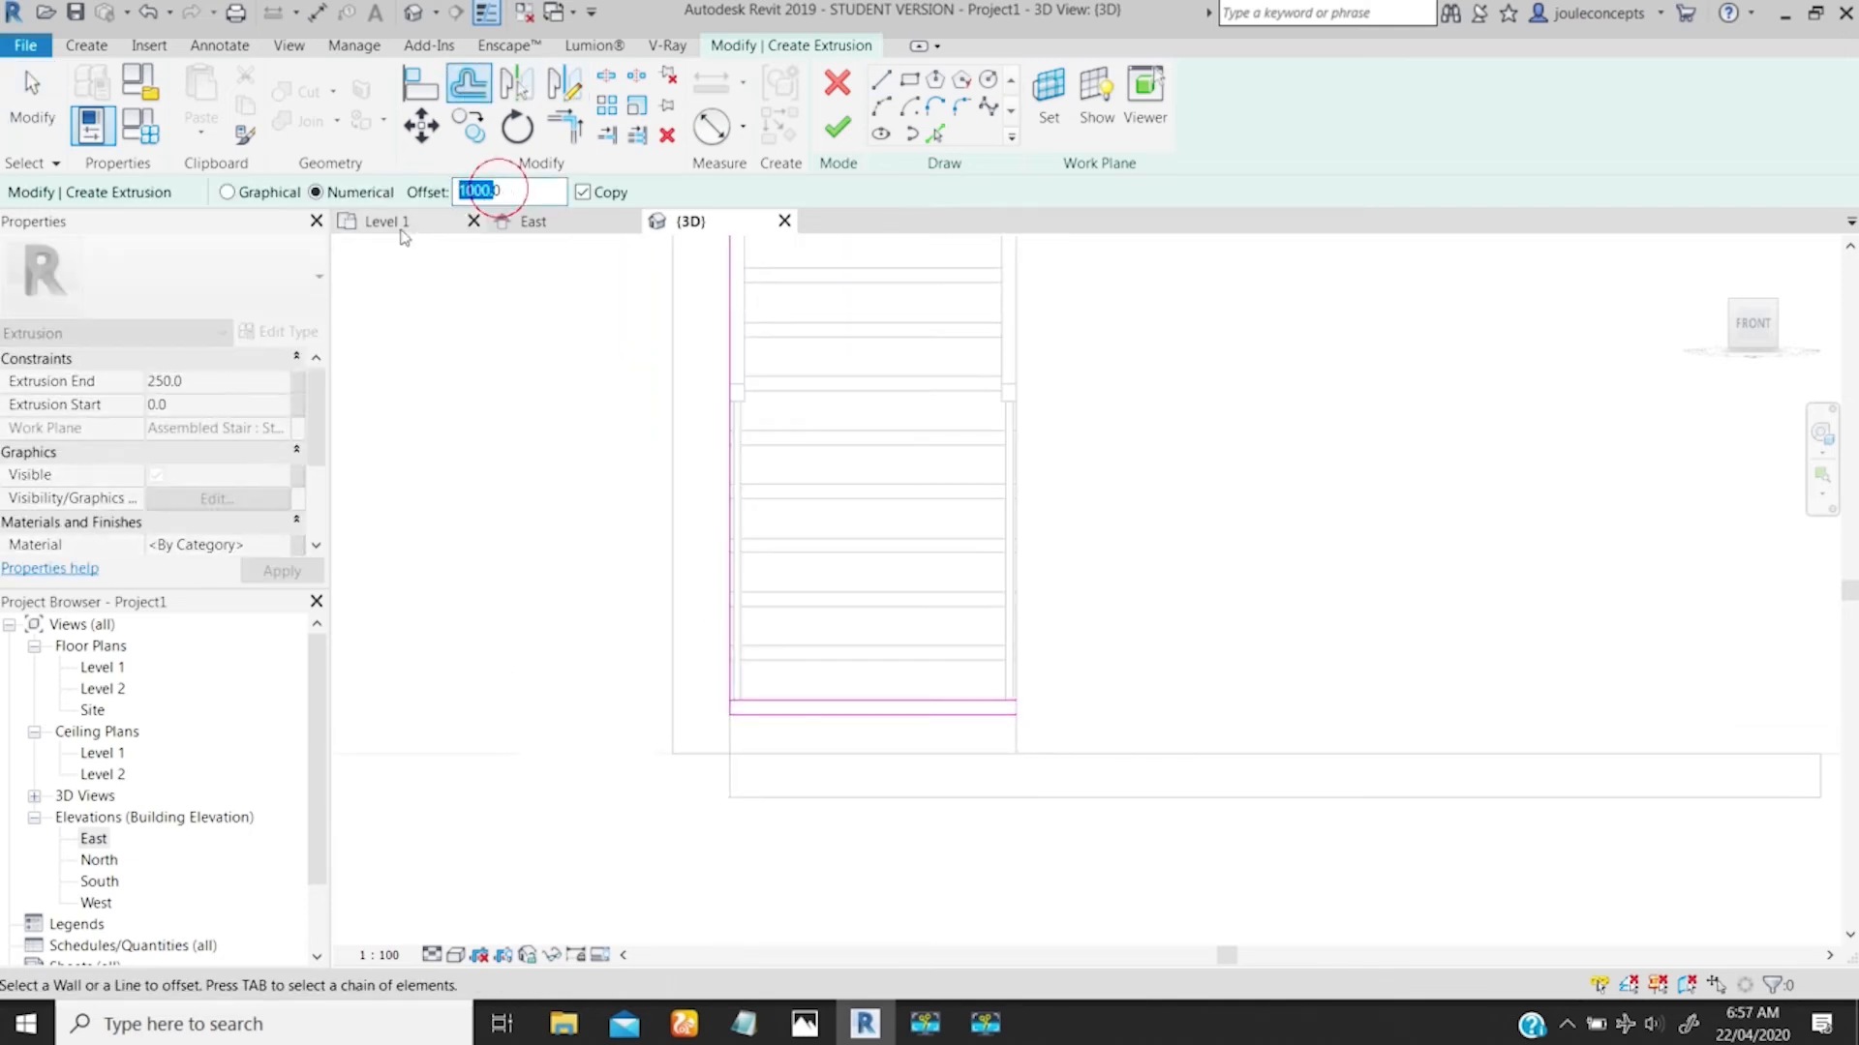
text(50)
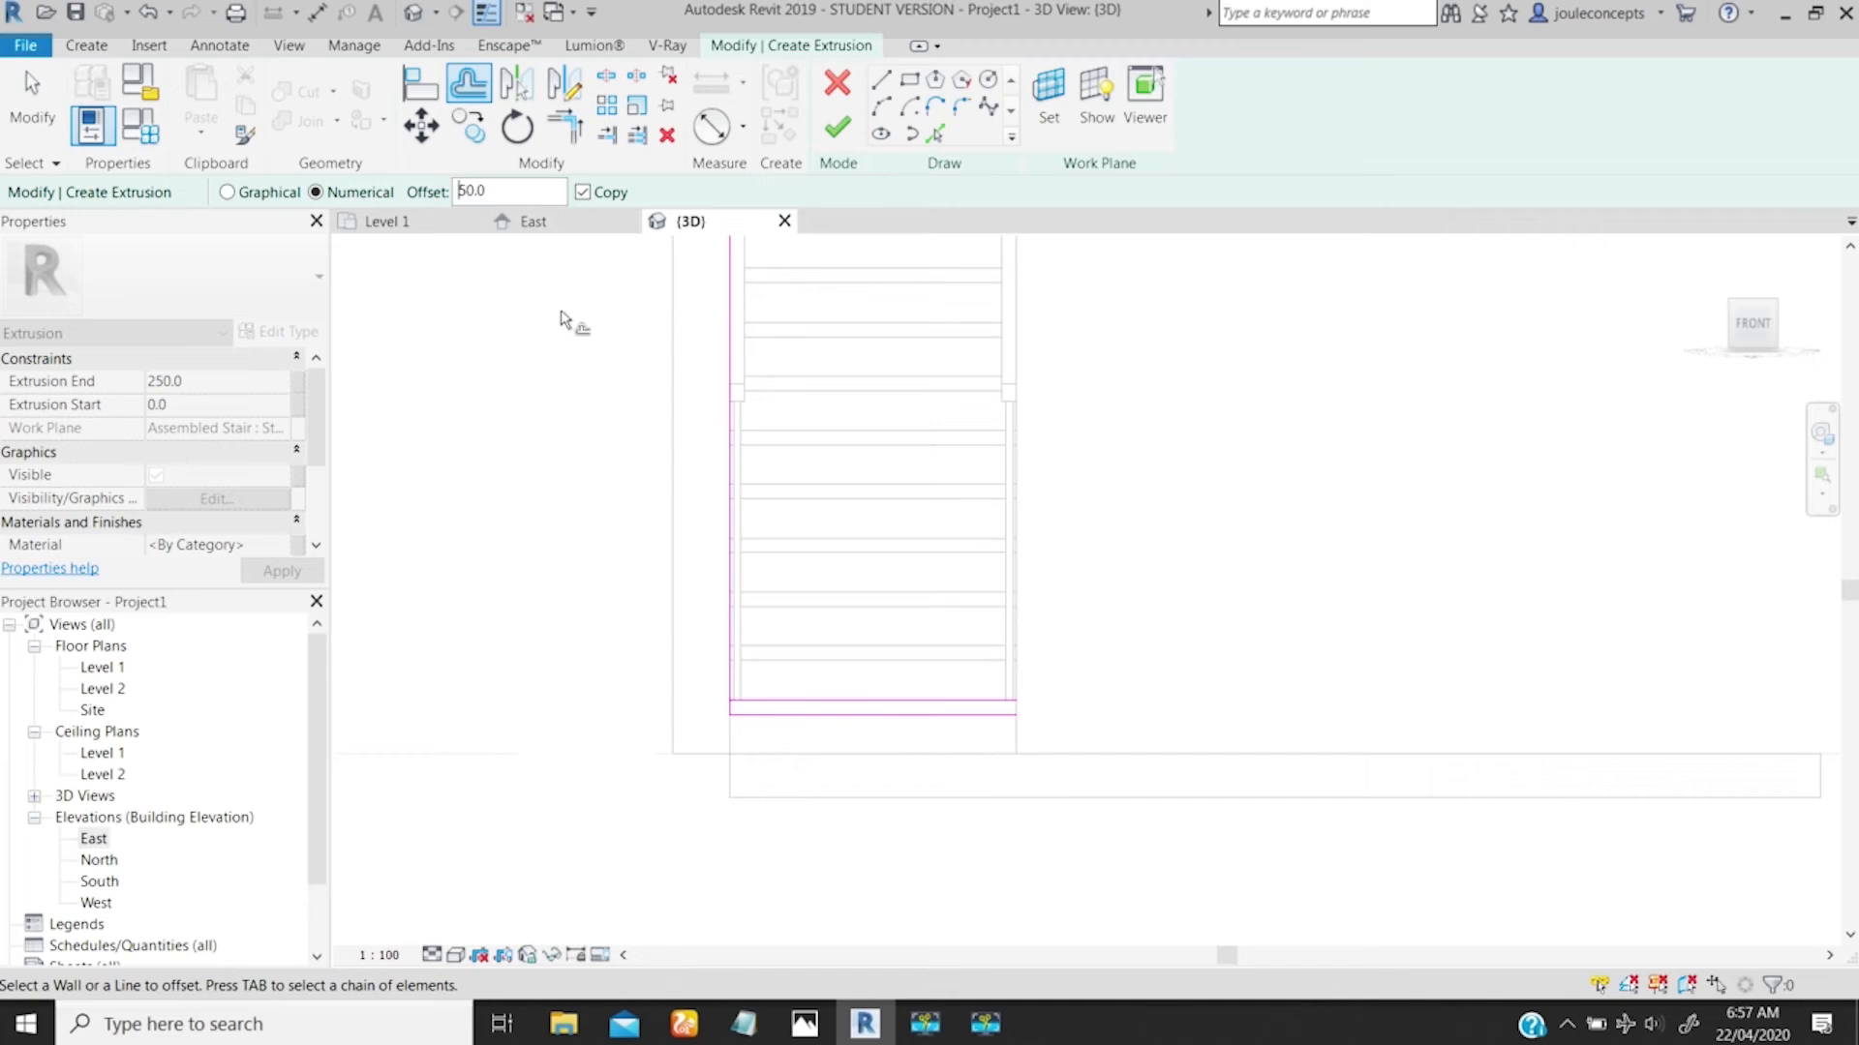
click(731, 430)
ctrl+middle_drag(758, 715, 727, 840)
middle_drag(726, 747, 840, 782)
ctrl+middle_drag(655, 767, 625, 832)
mouse_move(601, 747)
middle_down()
mouse_move(652, 743)
mouse_move(630, 726)
mouse_move(617, 468)
mouse_move(652, 584)
mouse_move(659, 519)
mouse_move(654, 581)
mouse_move(600, 643)
middle_up()
ctrl+middle_drag(738, 597, 759, 441)
middle_drag(816, 504, 760, 548)
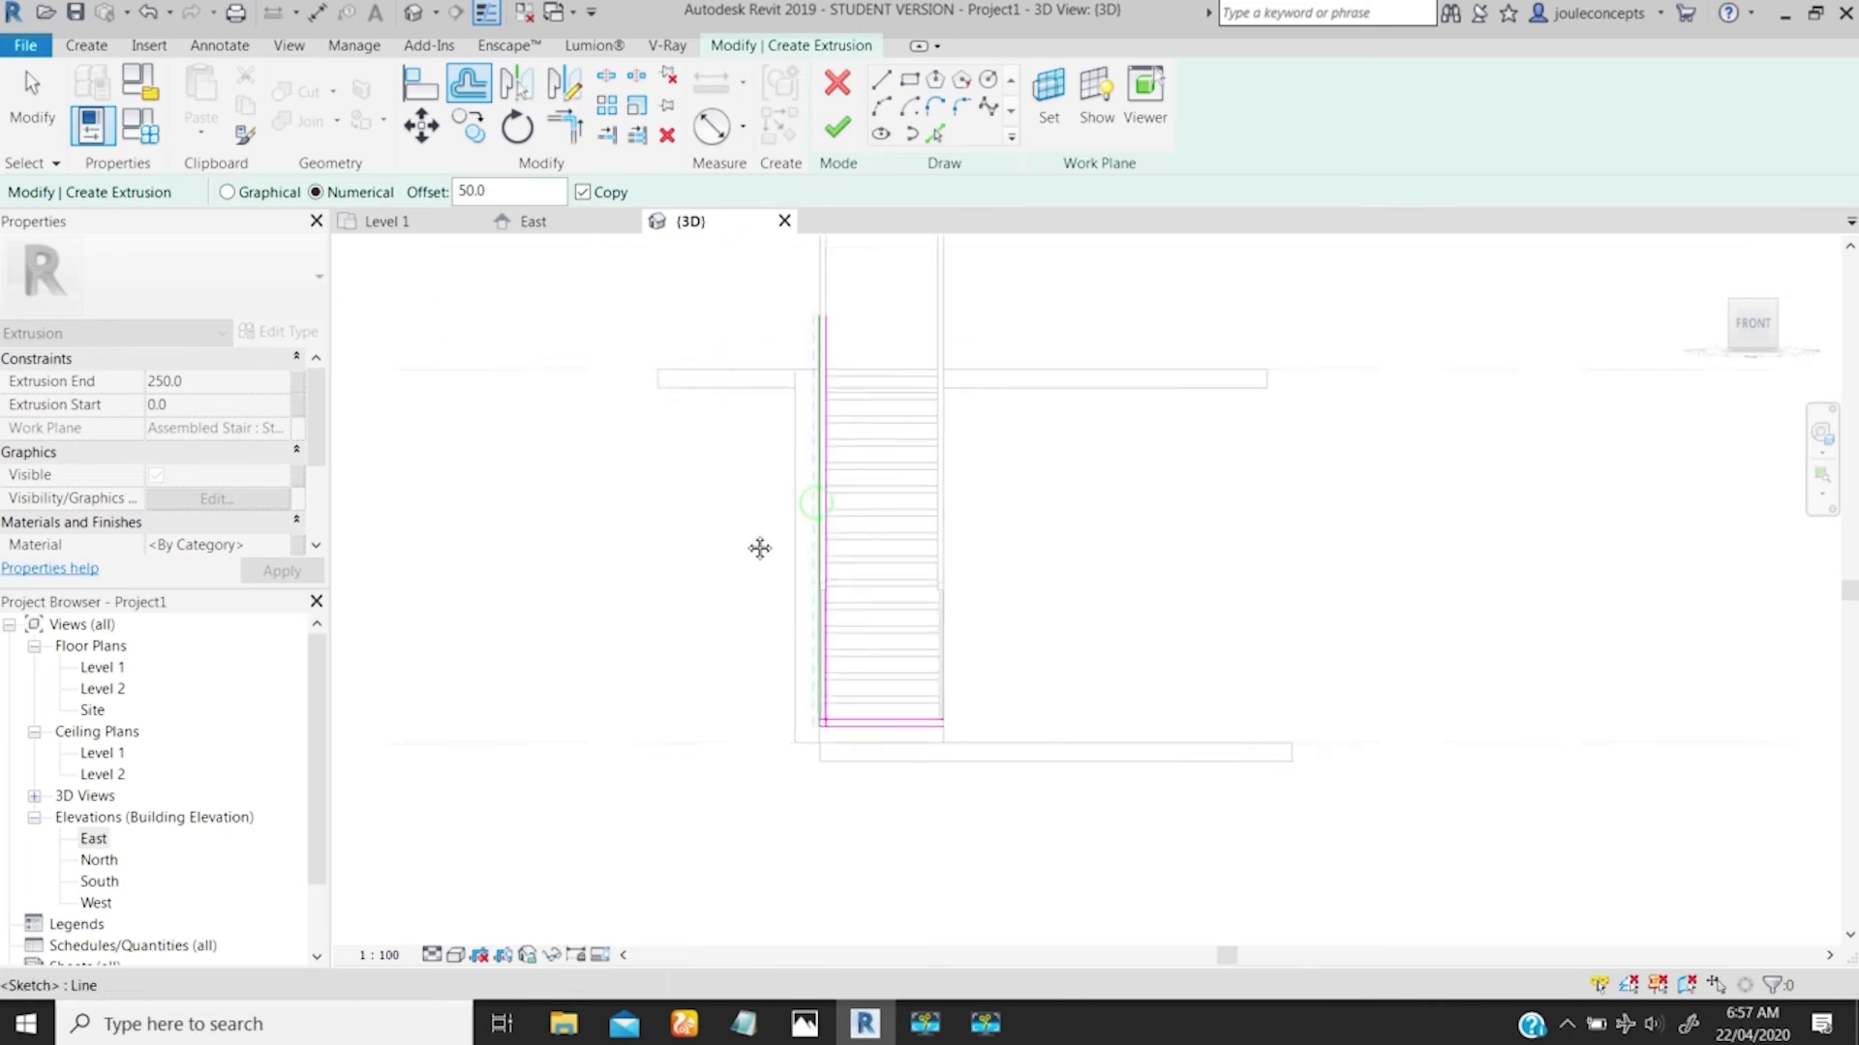
key(Escape)
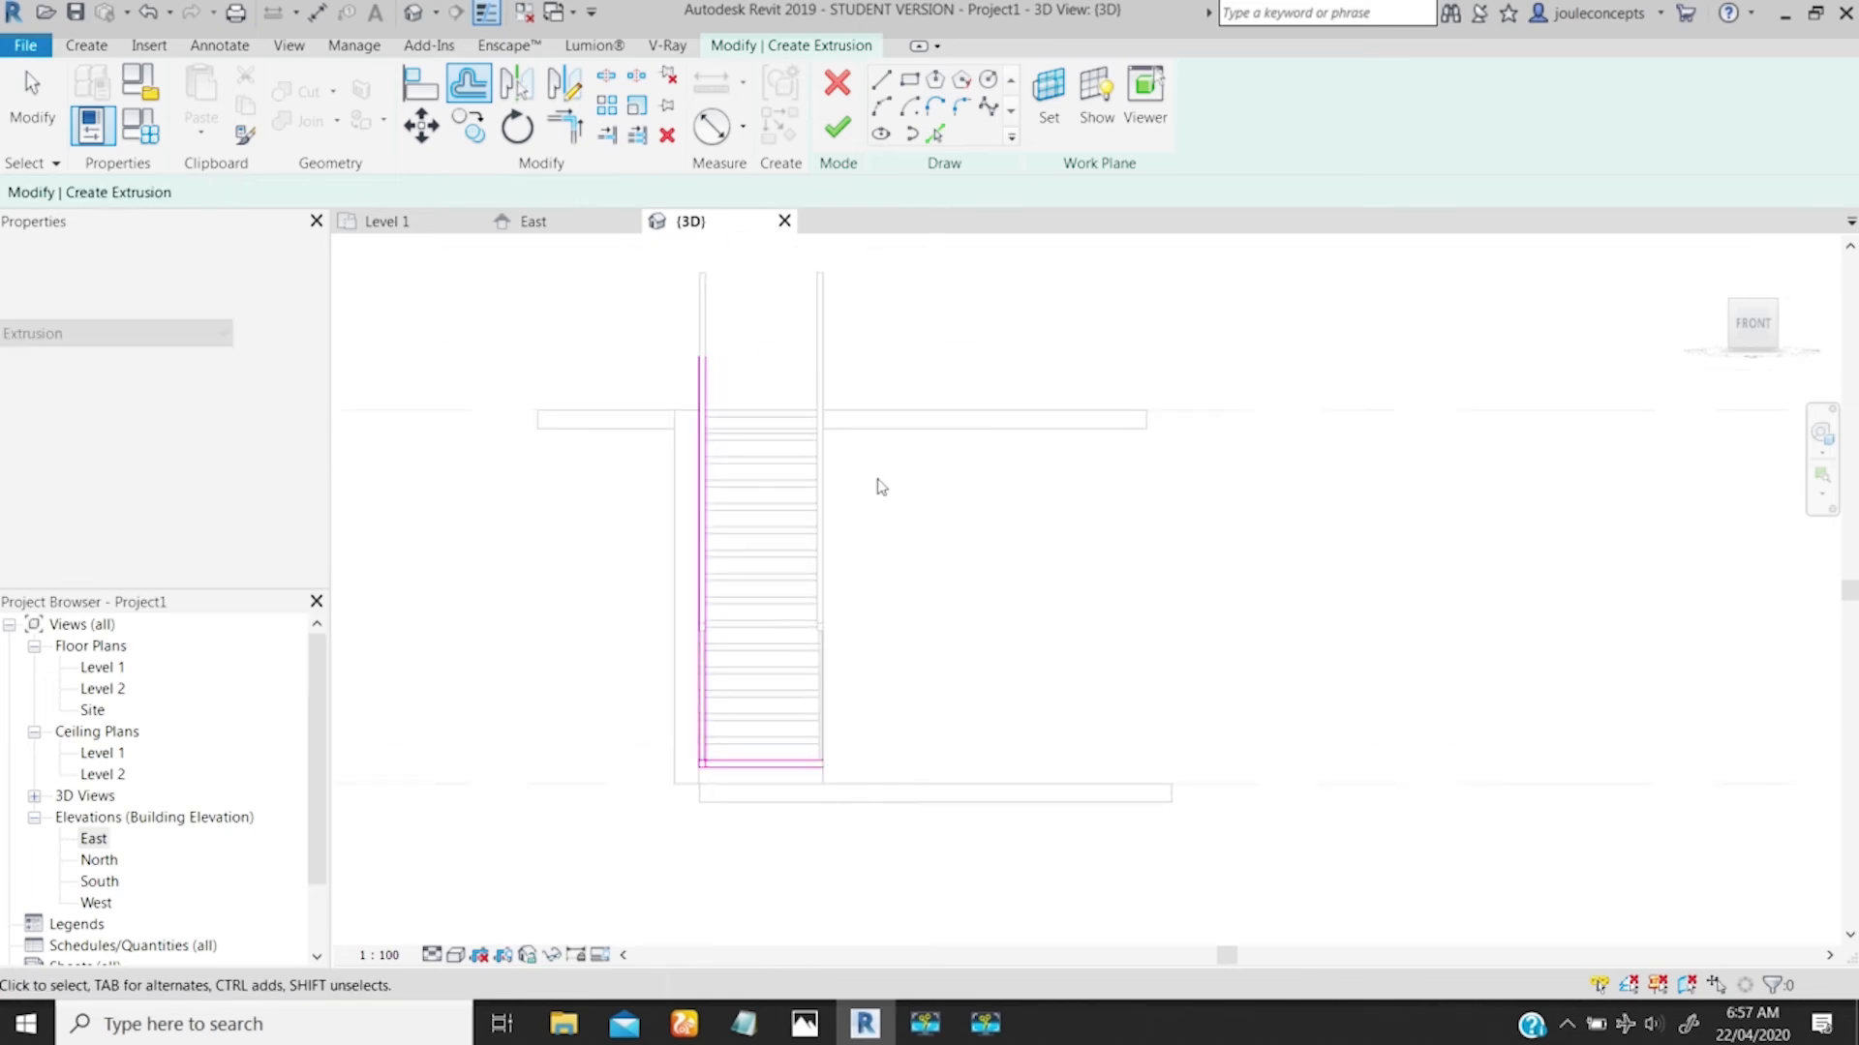
key(Escape)
Step: Extend both horizontal tread lines past the stair's open side to a length of 1300 mm
scroll(789, 831, up, 3)
middle_drag(710, 823, 704, 705)
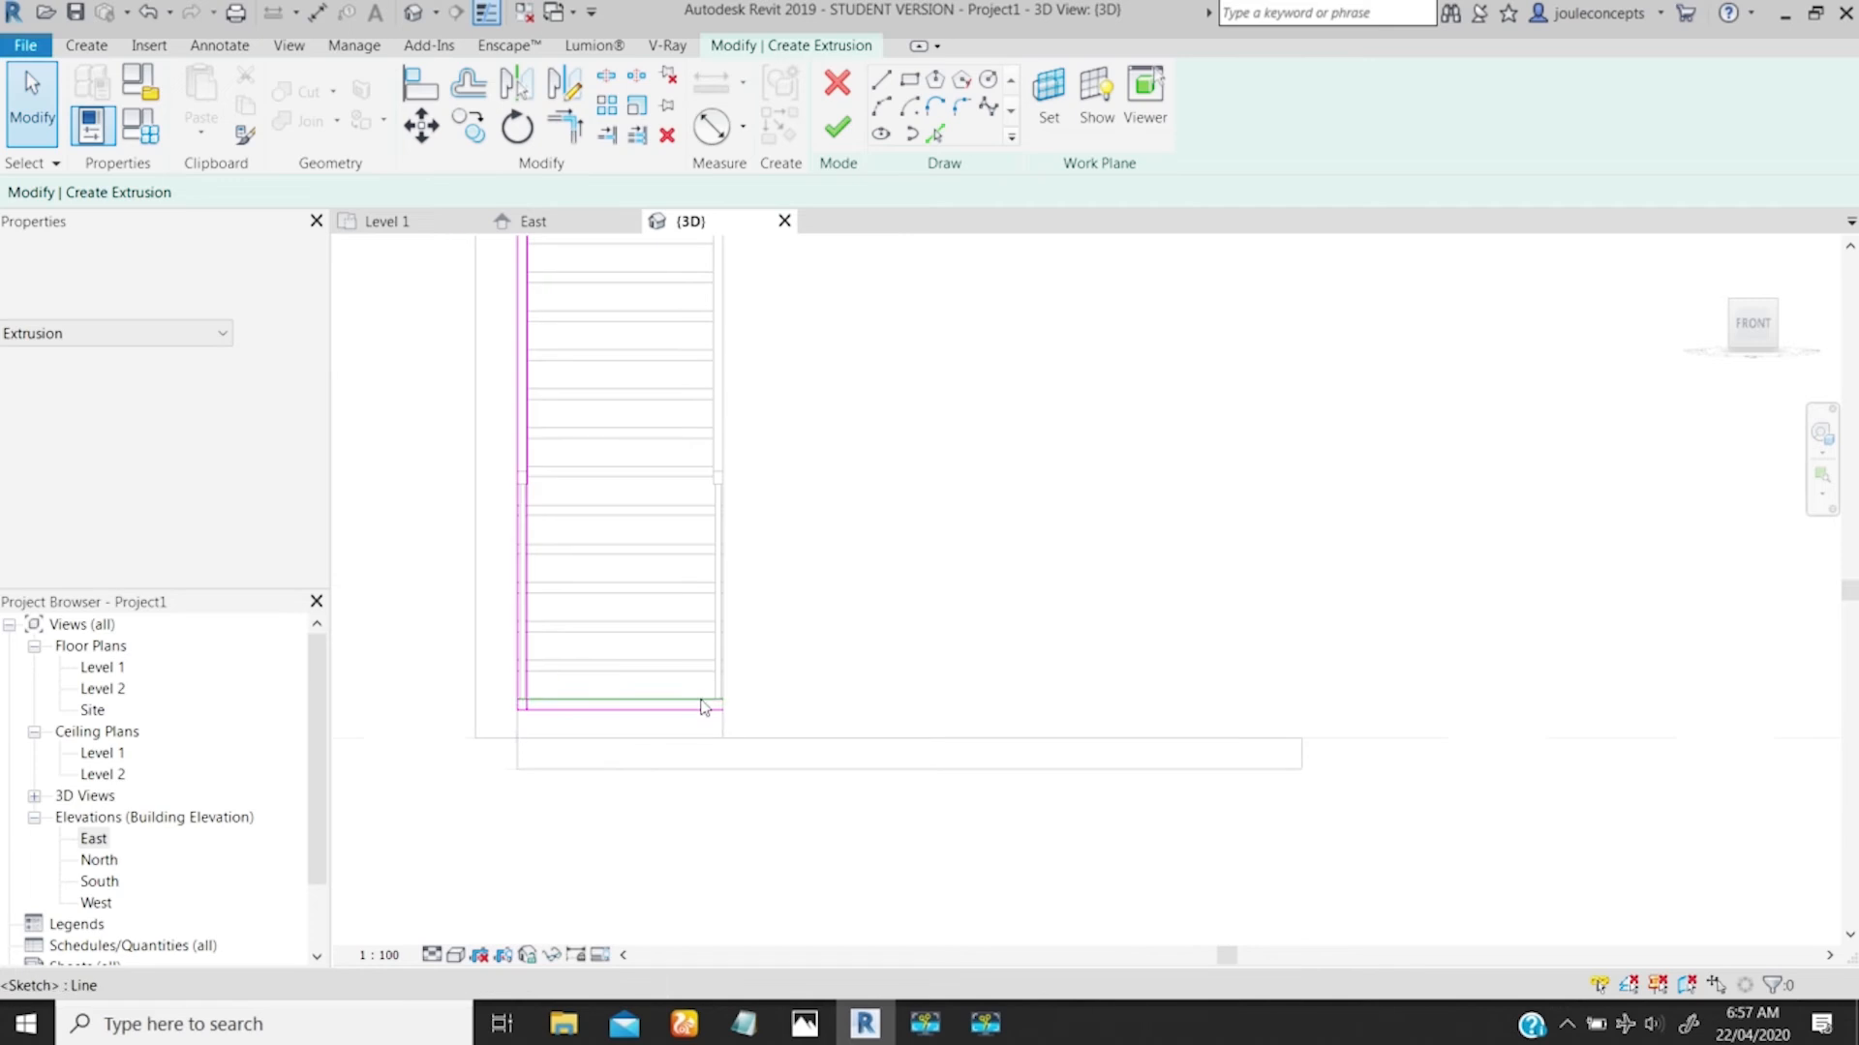
click(719, 706)
mouse_move(725, 708)
mouse_down()
mouse_move(779, 713)
mouse_move(761, 723)
mouse_up()
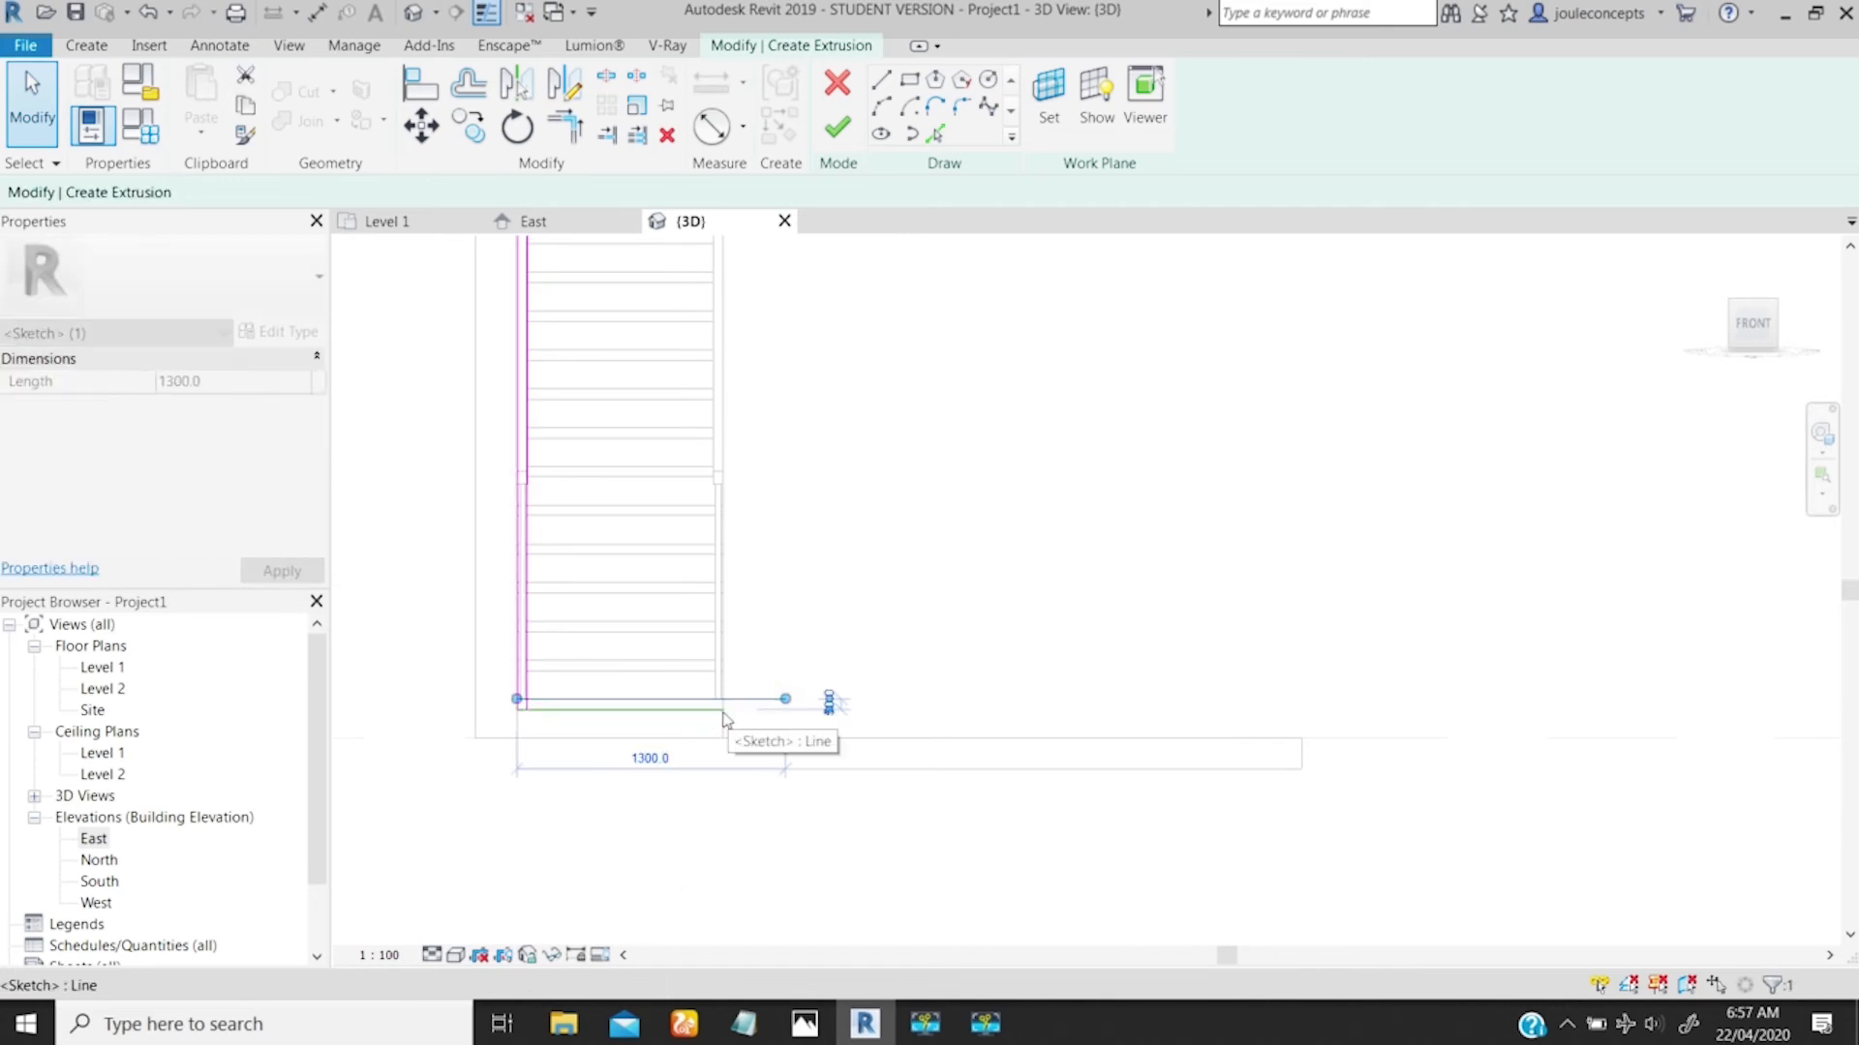
click(801, 630)
click(704, 710)
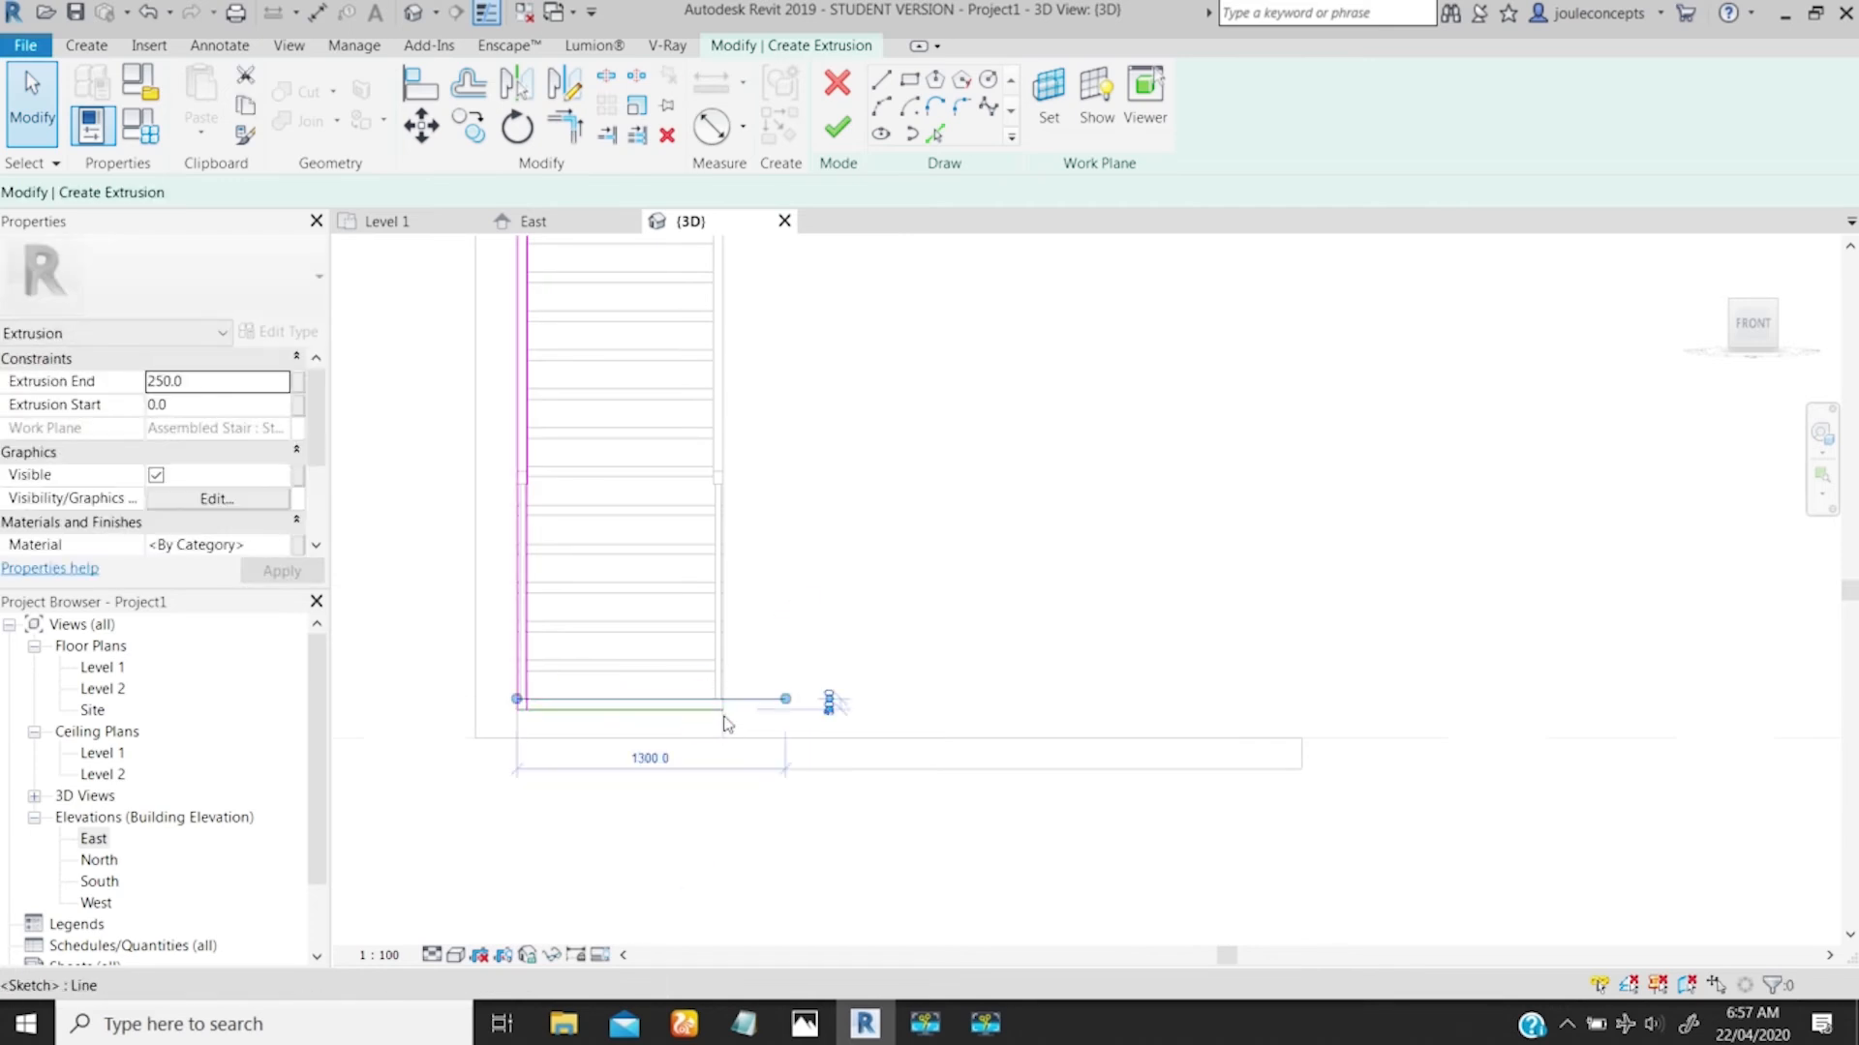
drag(721, 711, 784, 709)
ctrl+middle_drag(724, 692, 775, 474)
middle_drag(816, 544, 686, 643)
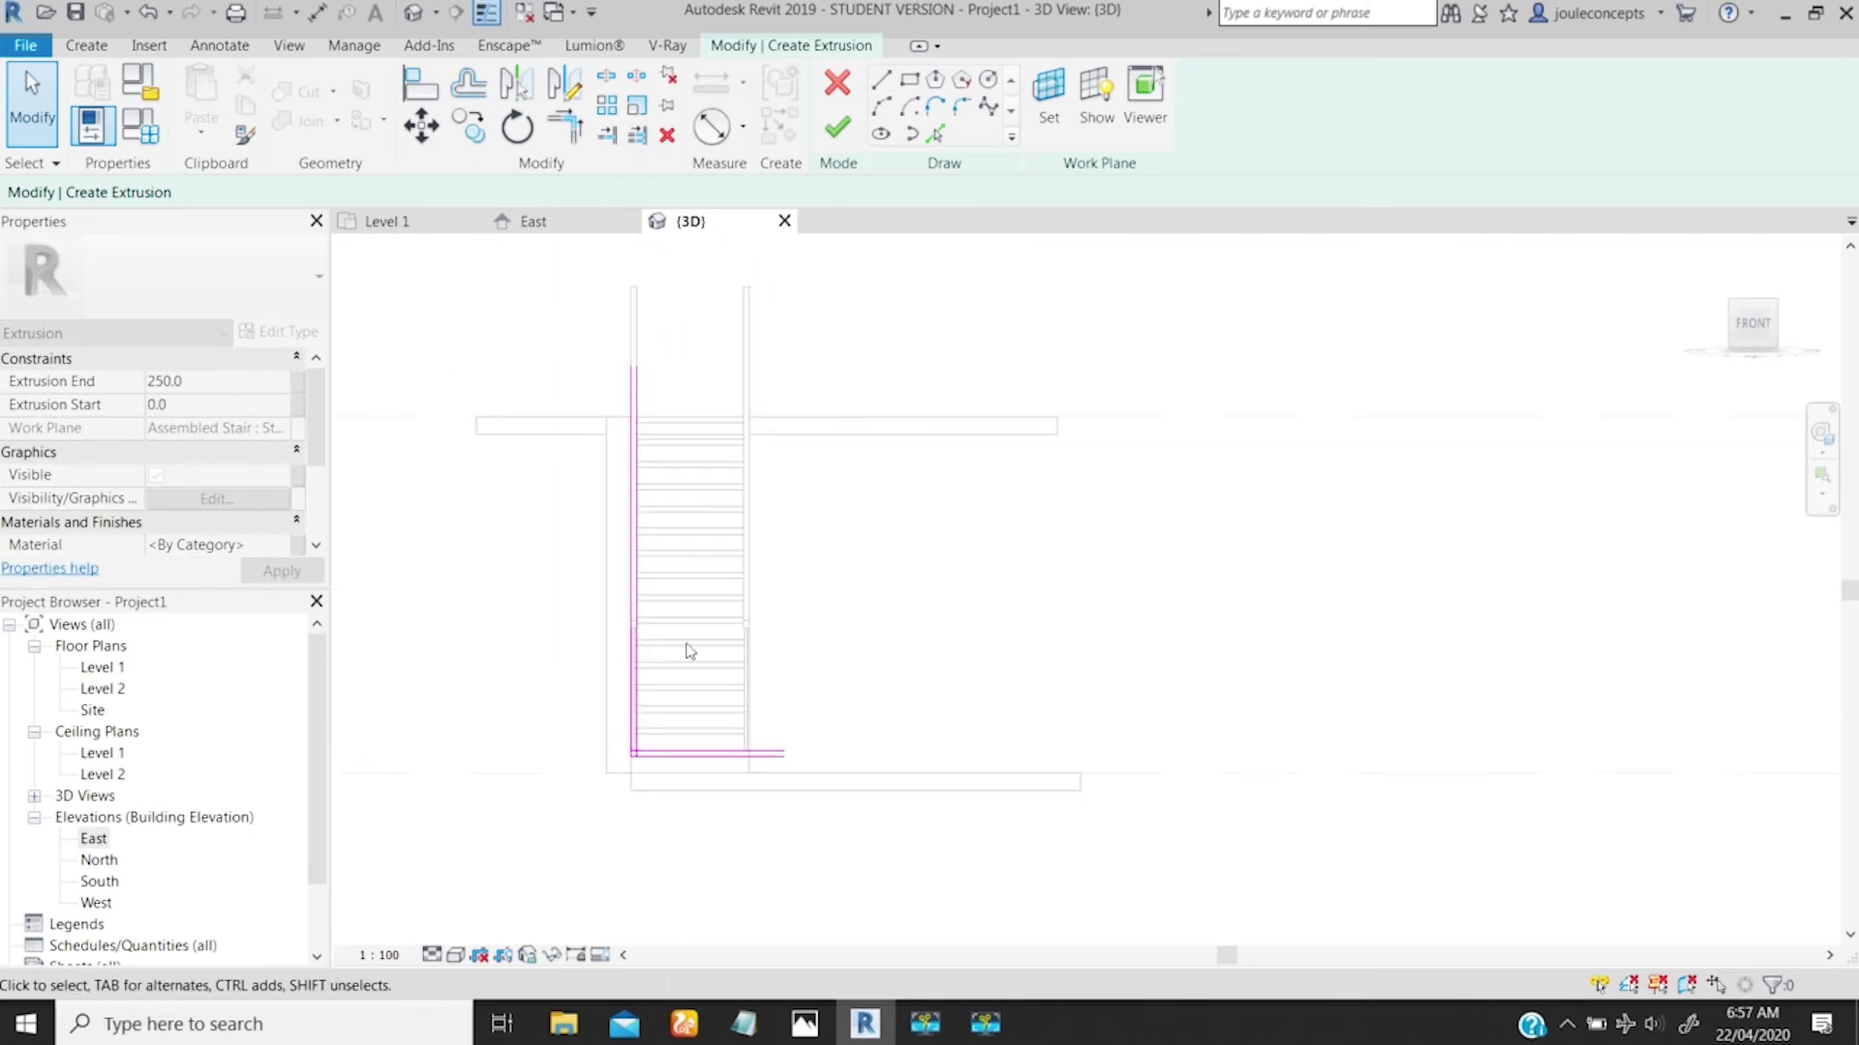
Step: Check the reference photo and copy the inner vertical profile line from its lower end to the open-side end of the lower tread line
click(805, 1023)
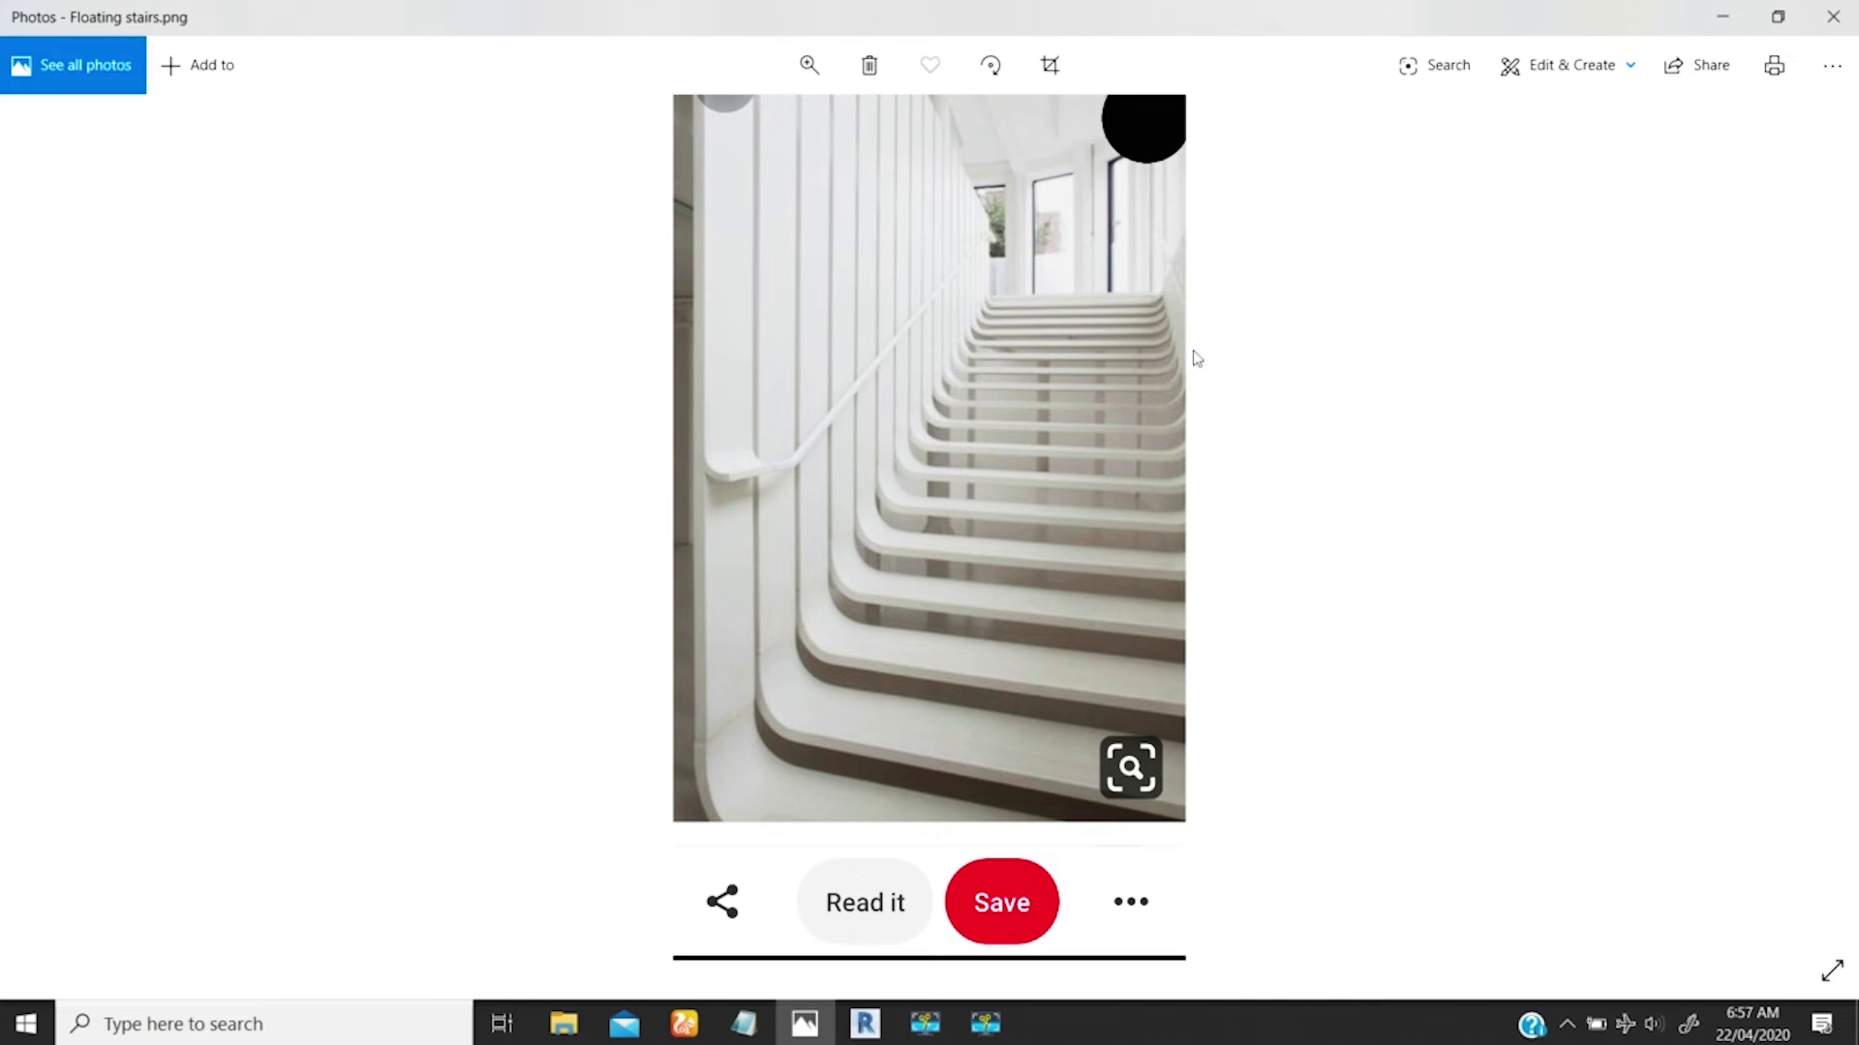
click(1722, 15)
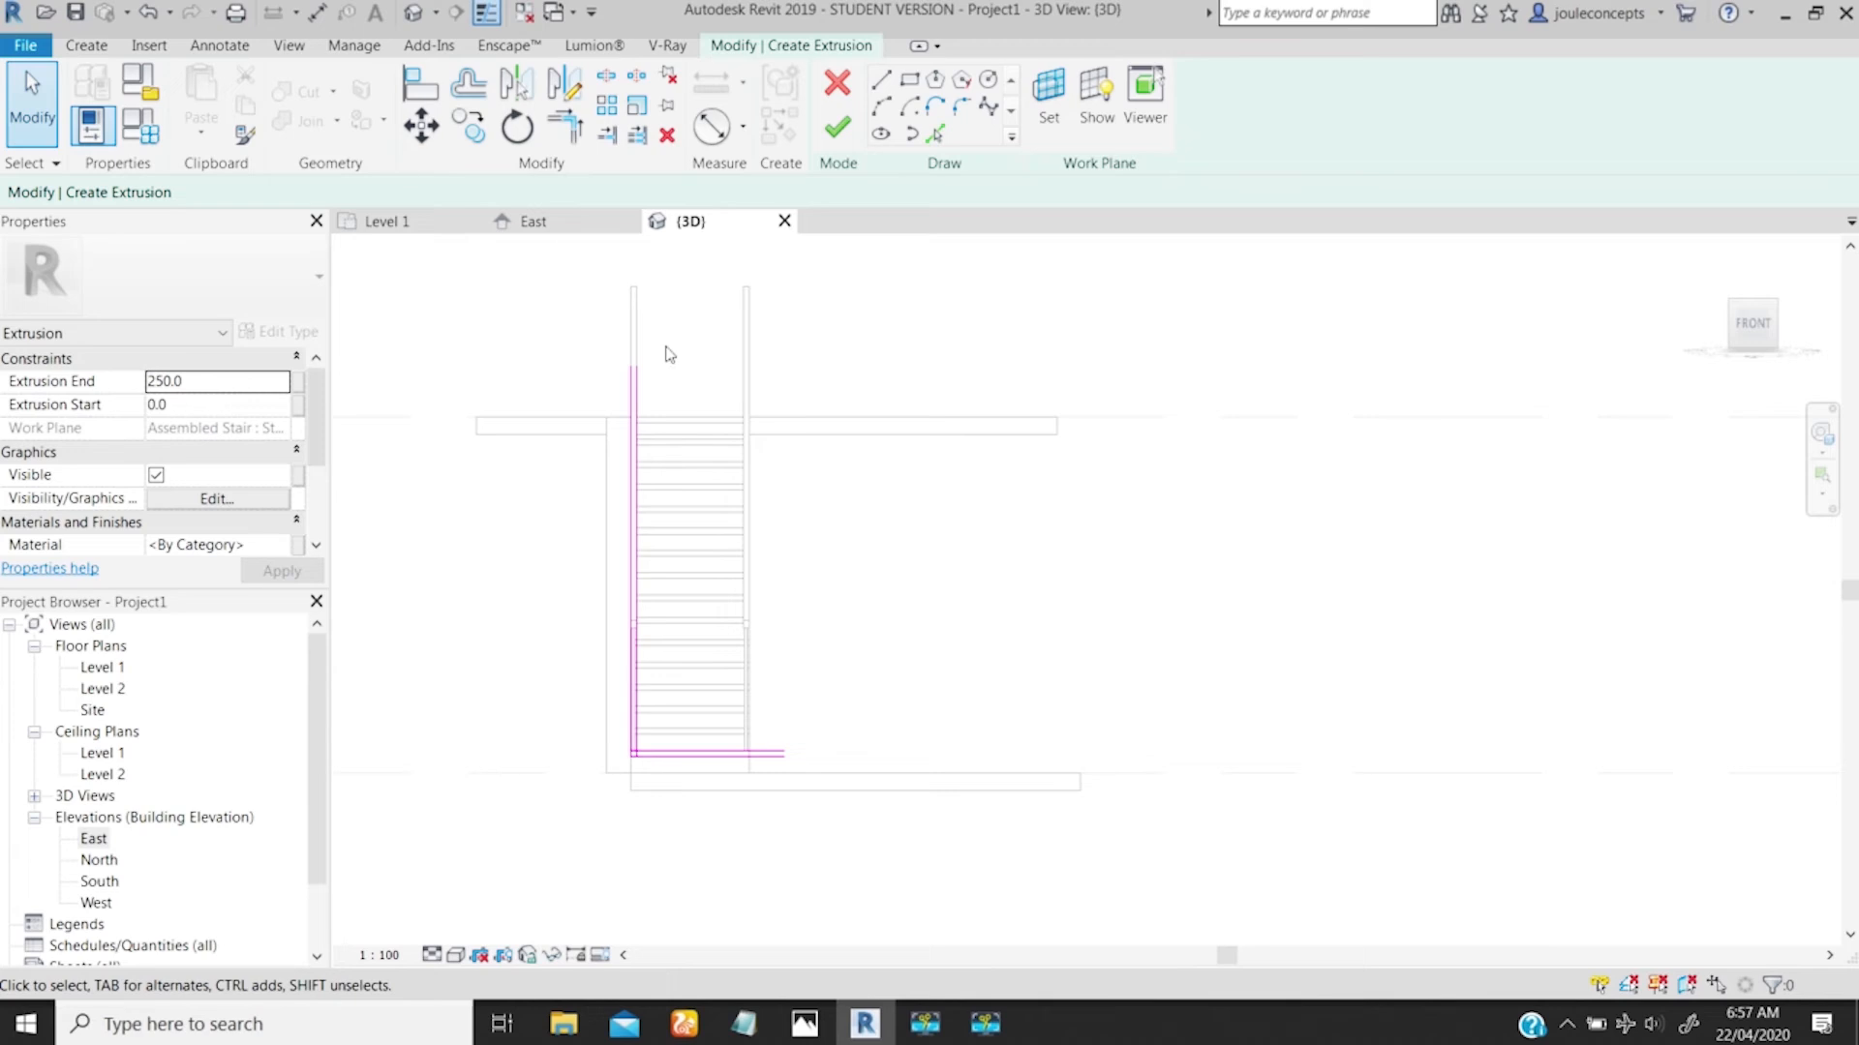
click(640, 496)
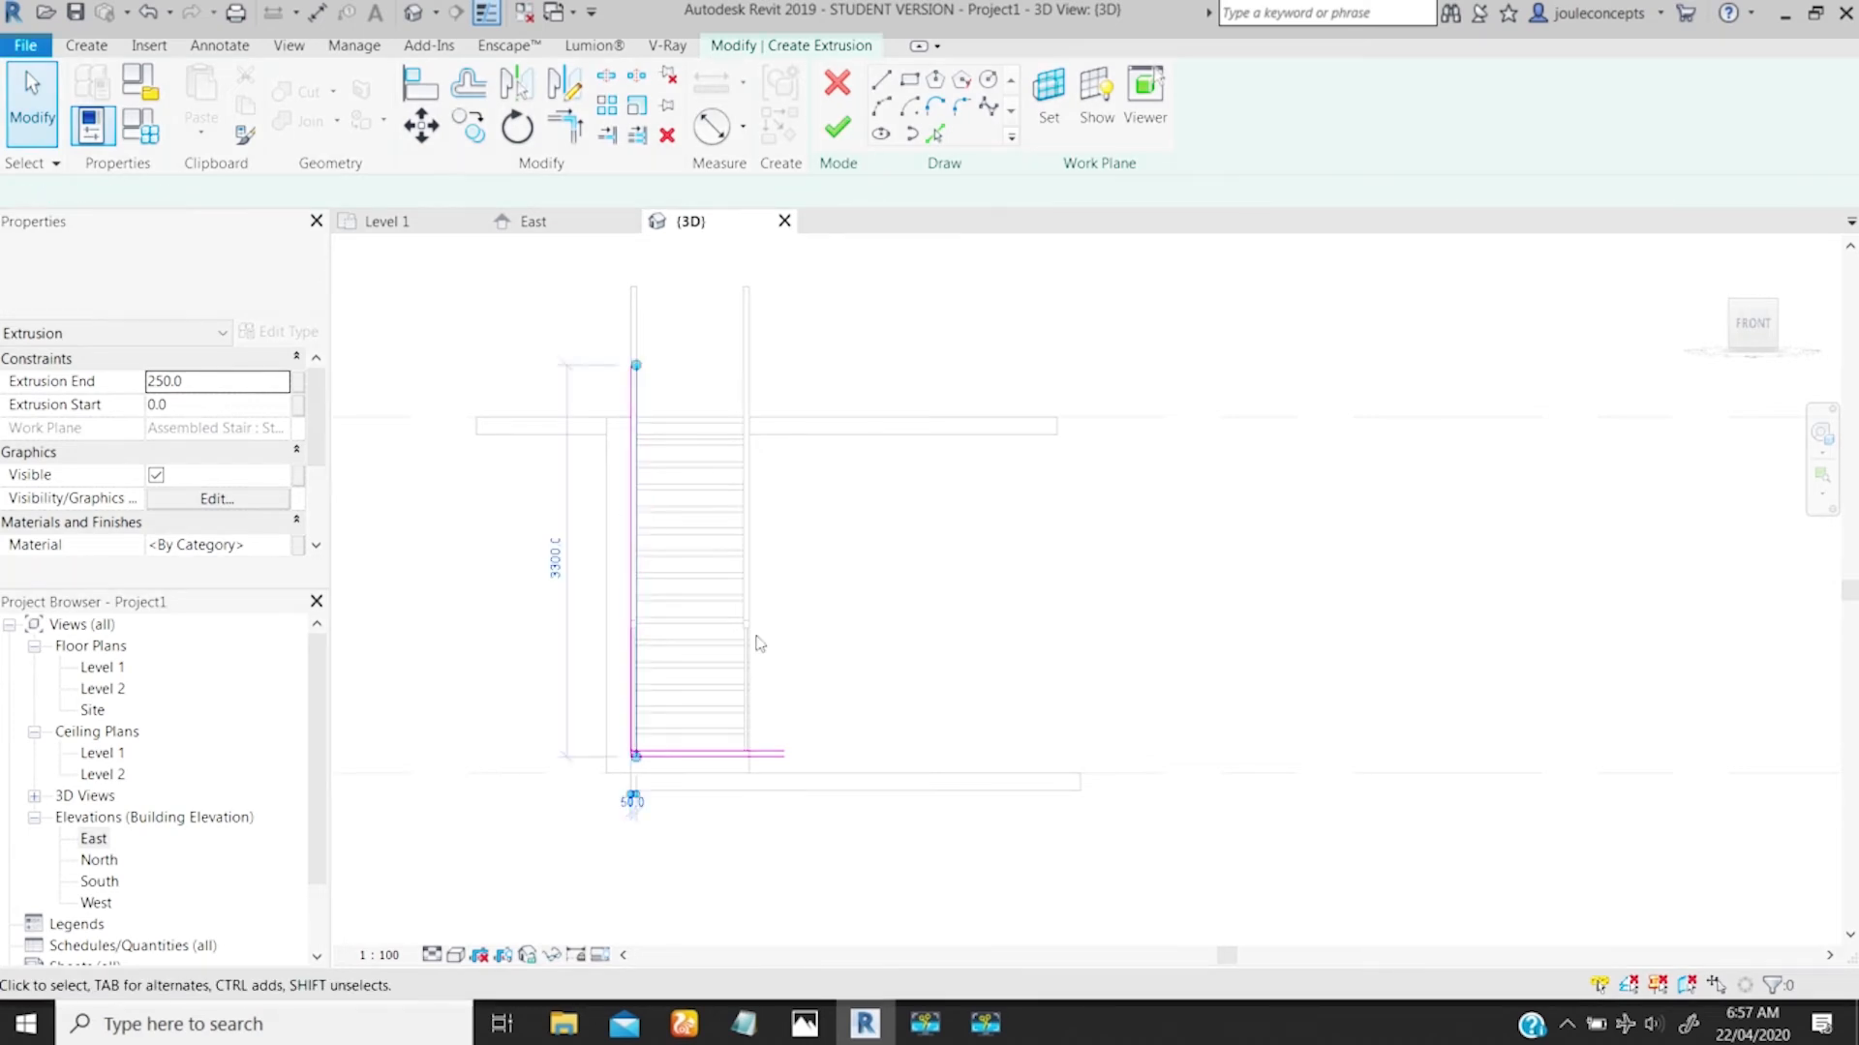
key(c)
key(o)
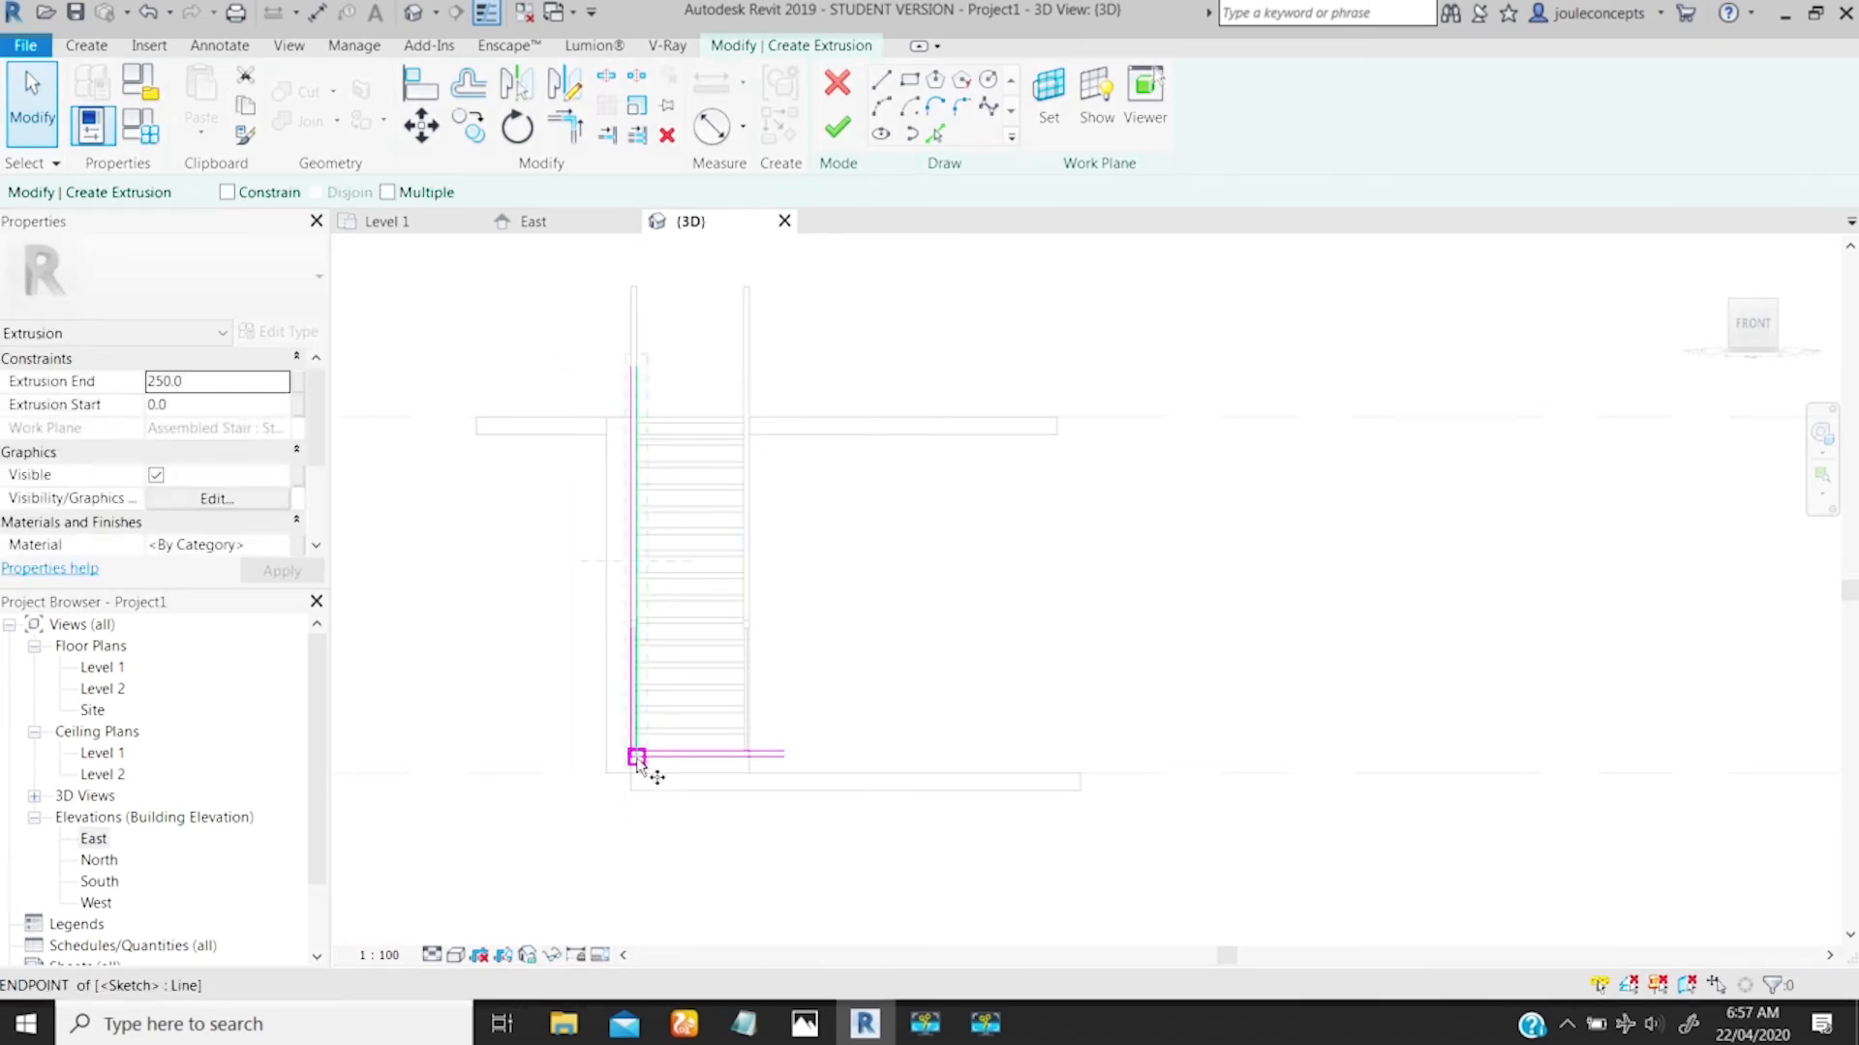
ctrl+middle_drag(639, 757, 736, 618)
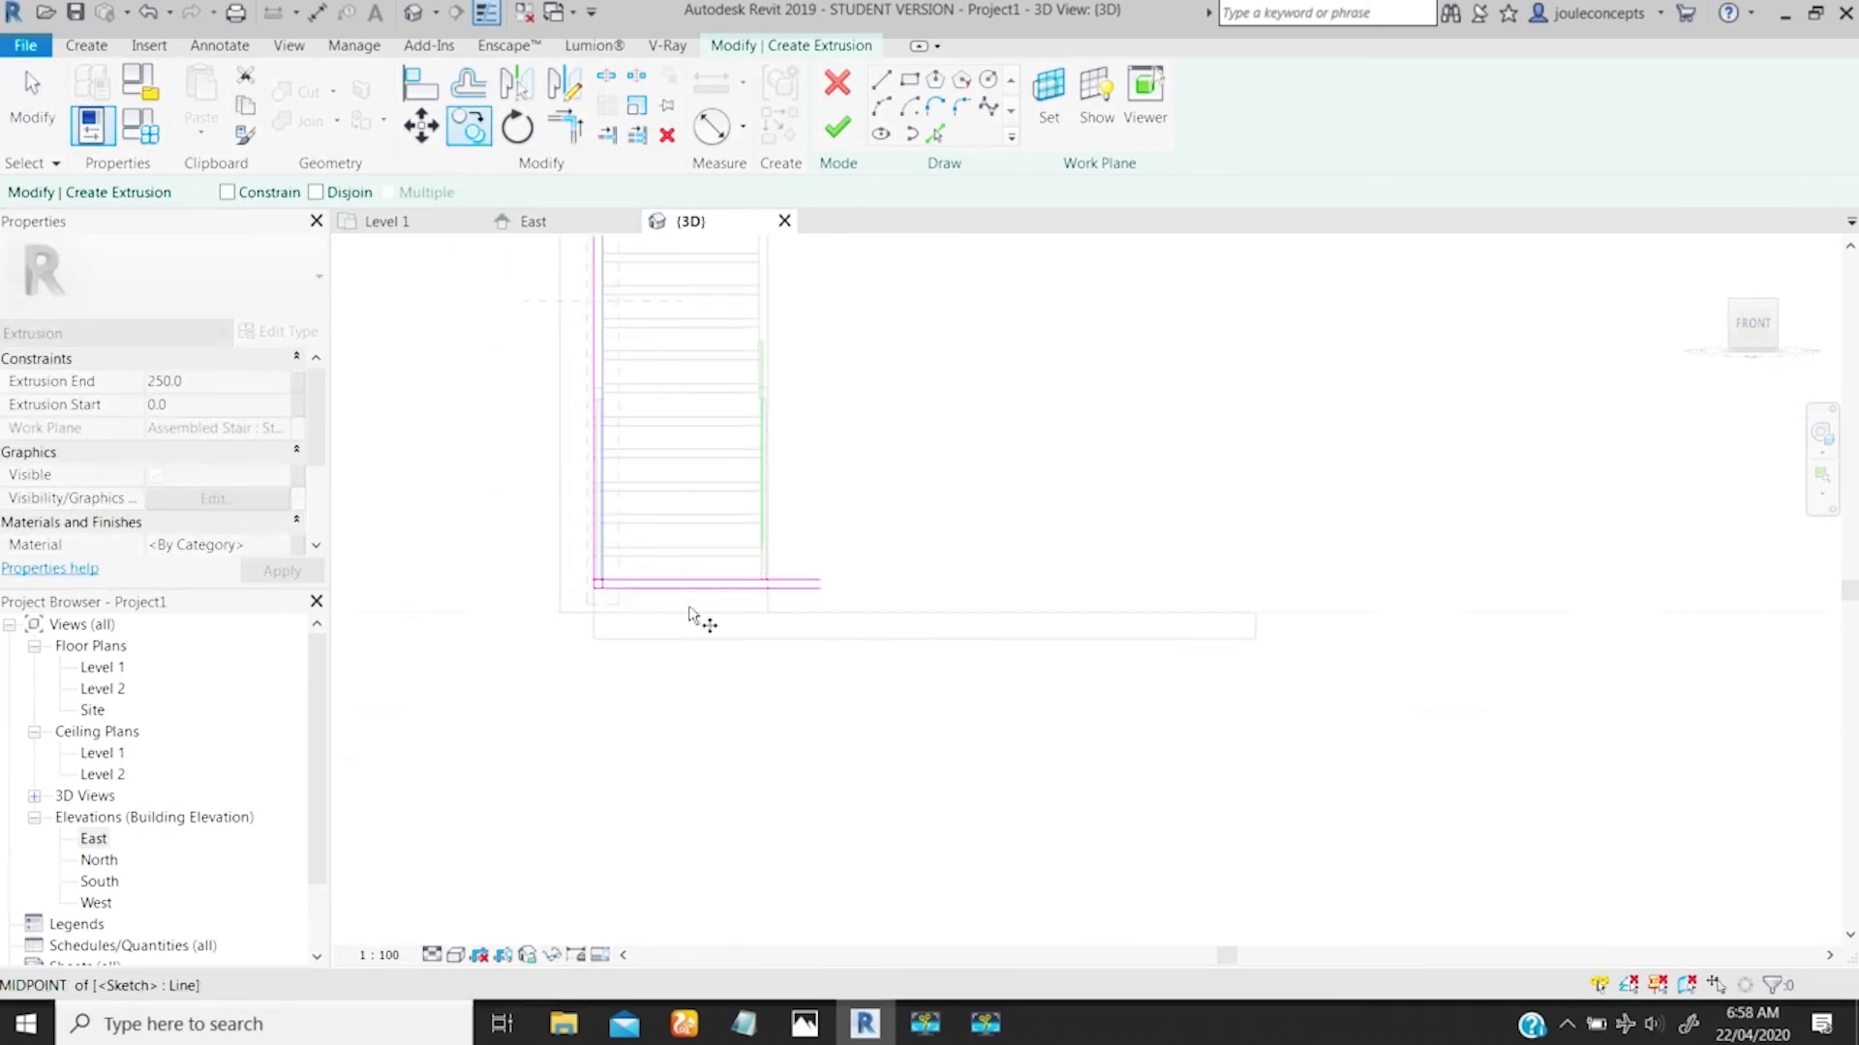
ctrl+middle_drag(649, 668, 561, 805)
middle_drag(601, 632, 994, 701)
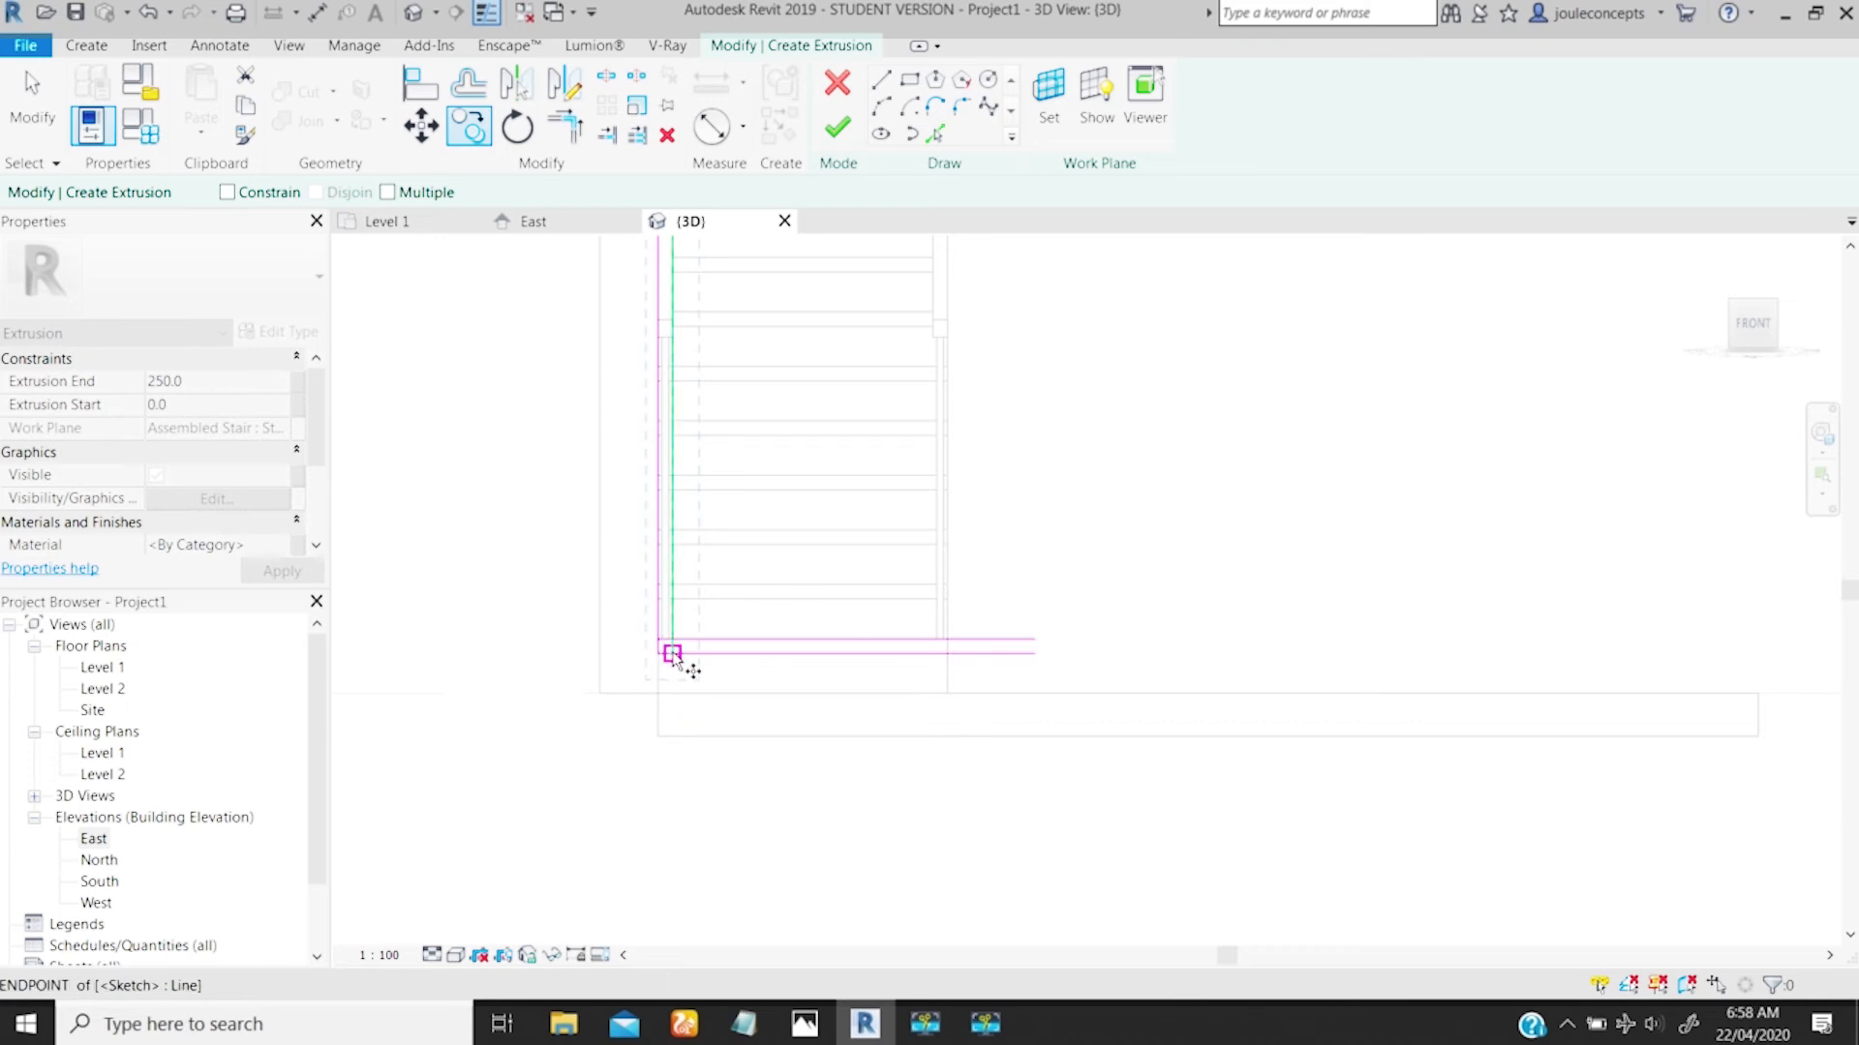
click(672, 654)
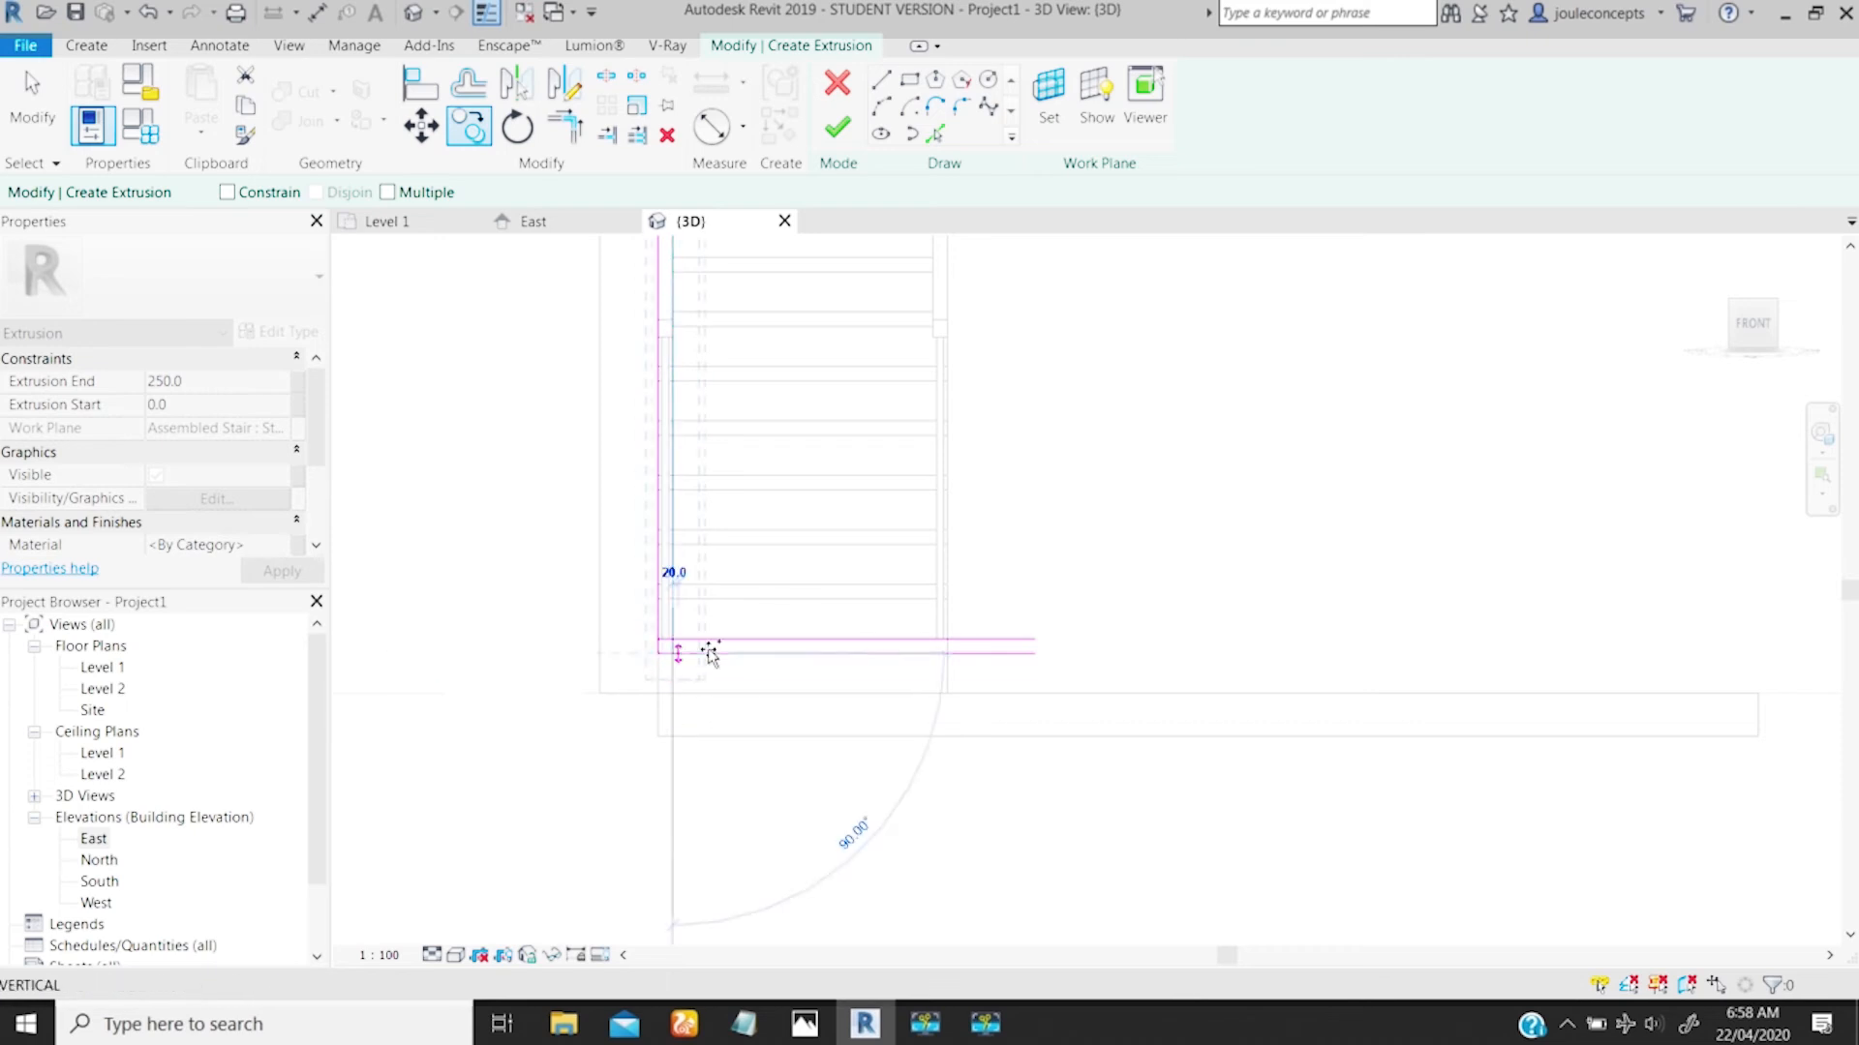
click(1035, 655)
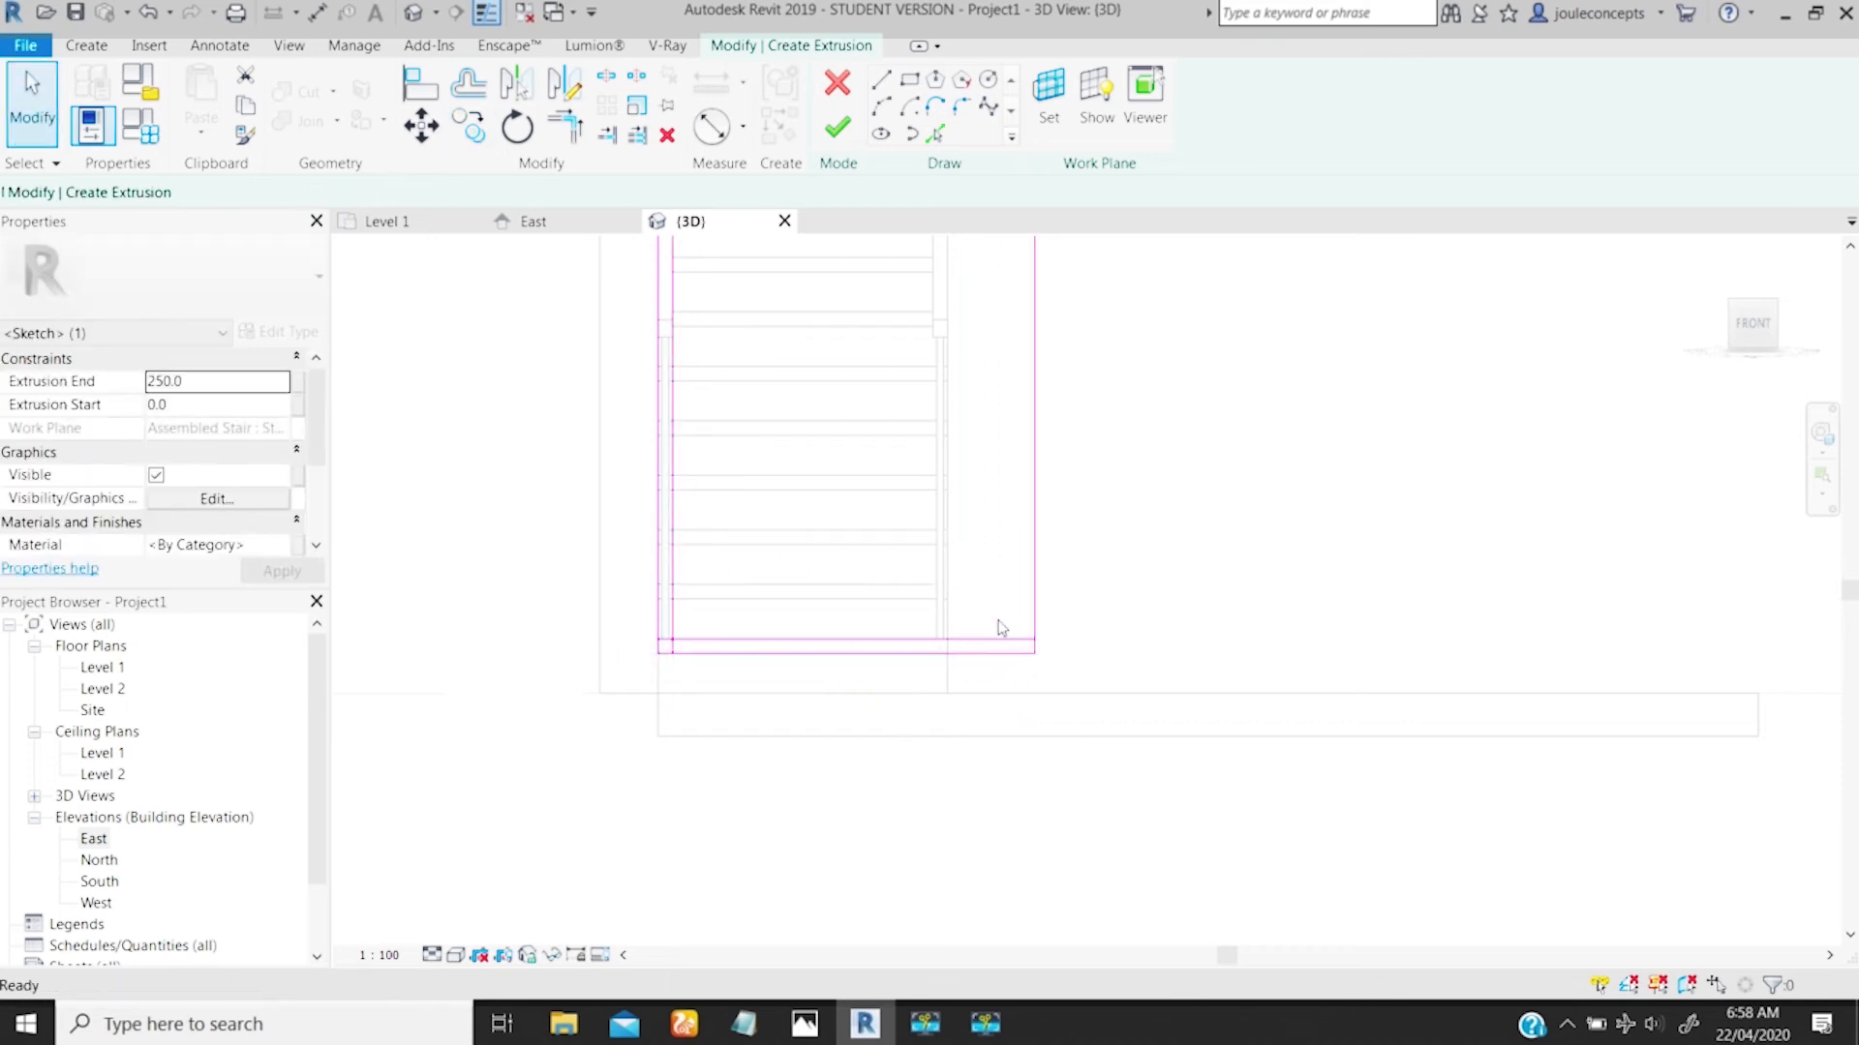
Step: Offset a copy of the open-side vertical line 50 mm towards the inside of the stair
click(471, 87)
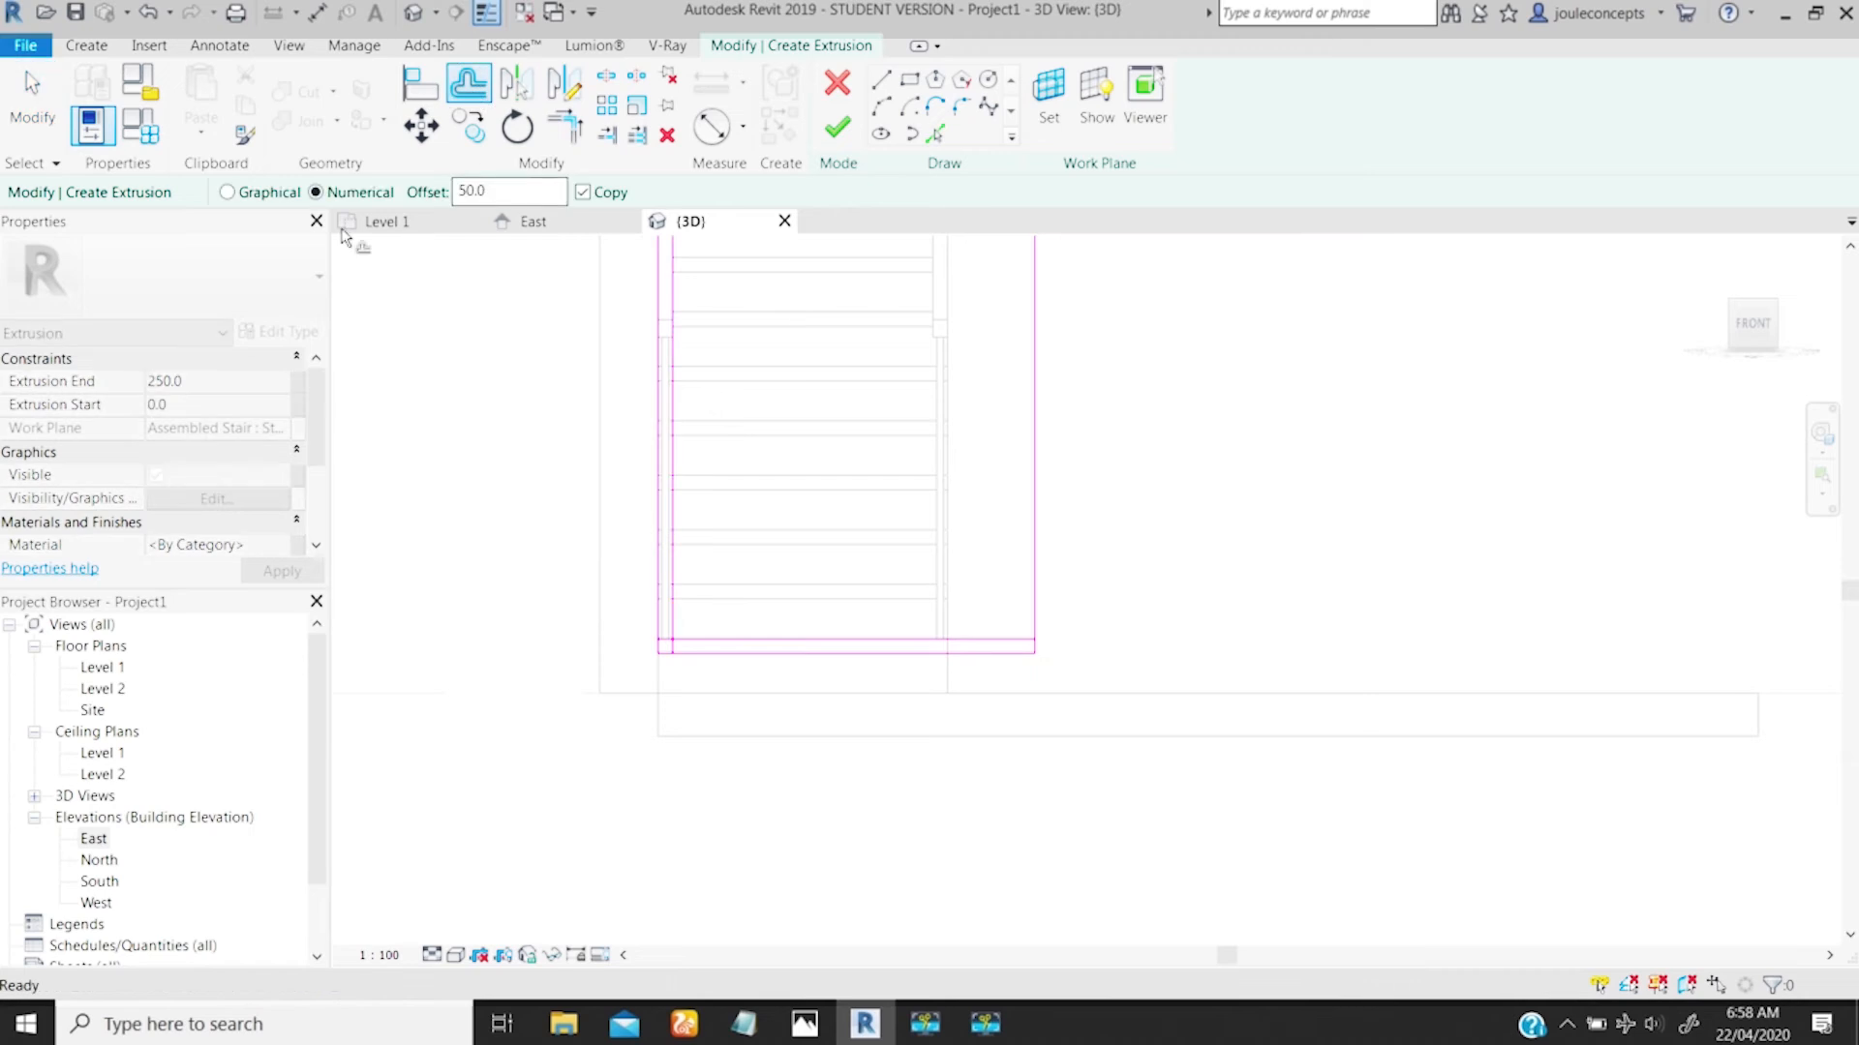
click(1033, 438)
middle_drag(924, 496, 936, 721)
ctrl+middle_drag(918, 617, 914, 397)
scroll(1012, 577, down, 1)
middle_drag(941, 644, 826, 552)
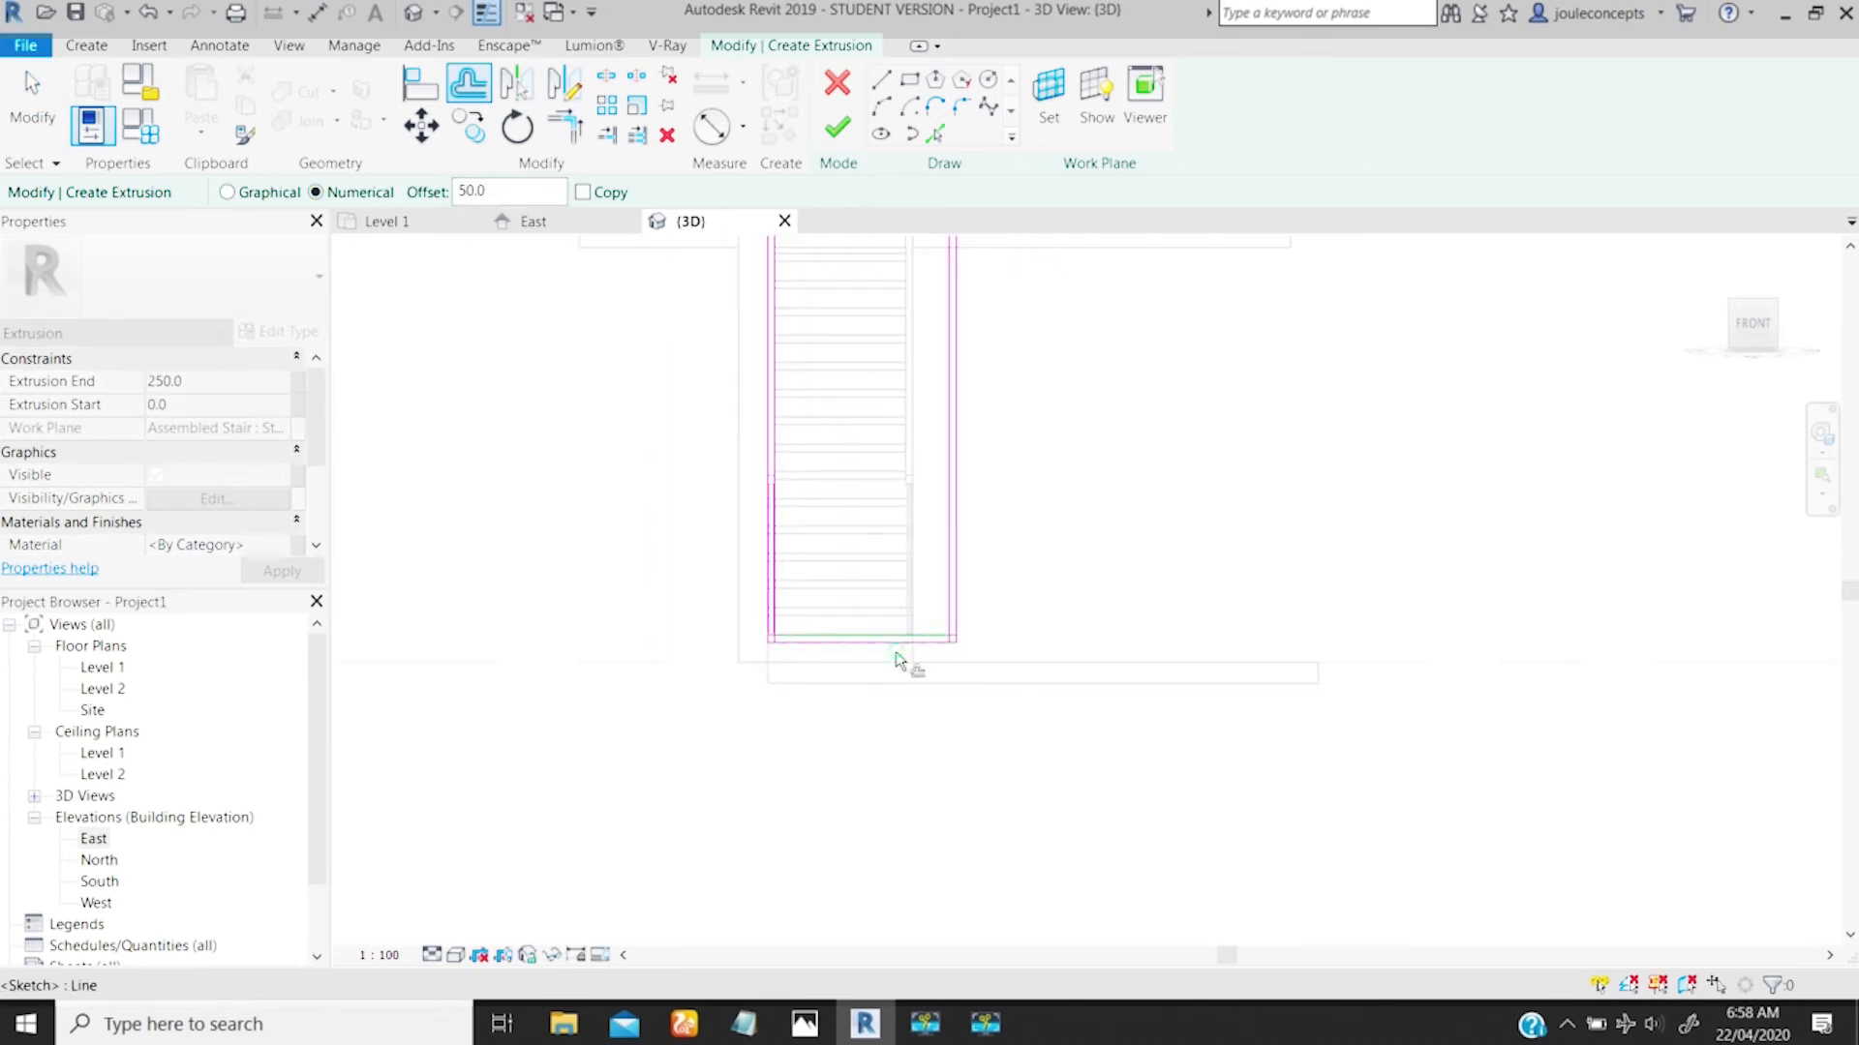
Step: Trim the upper tread line and the two inner vertical lines to clean corners at both lower ends of the profile
scroll(891, 659, up, 3)
middle_drag(672, 698, 1045, 629)
scroll(886, 647, up, 2)
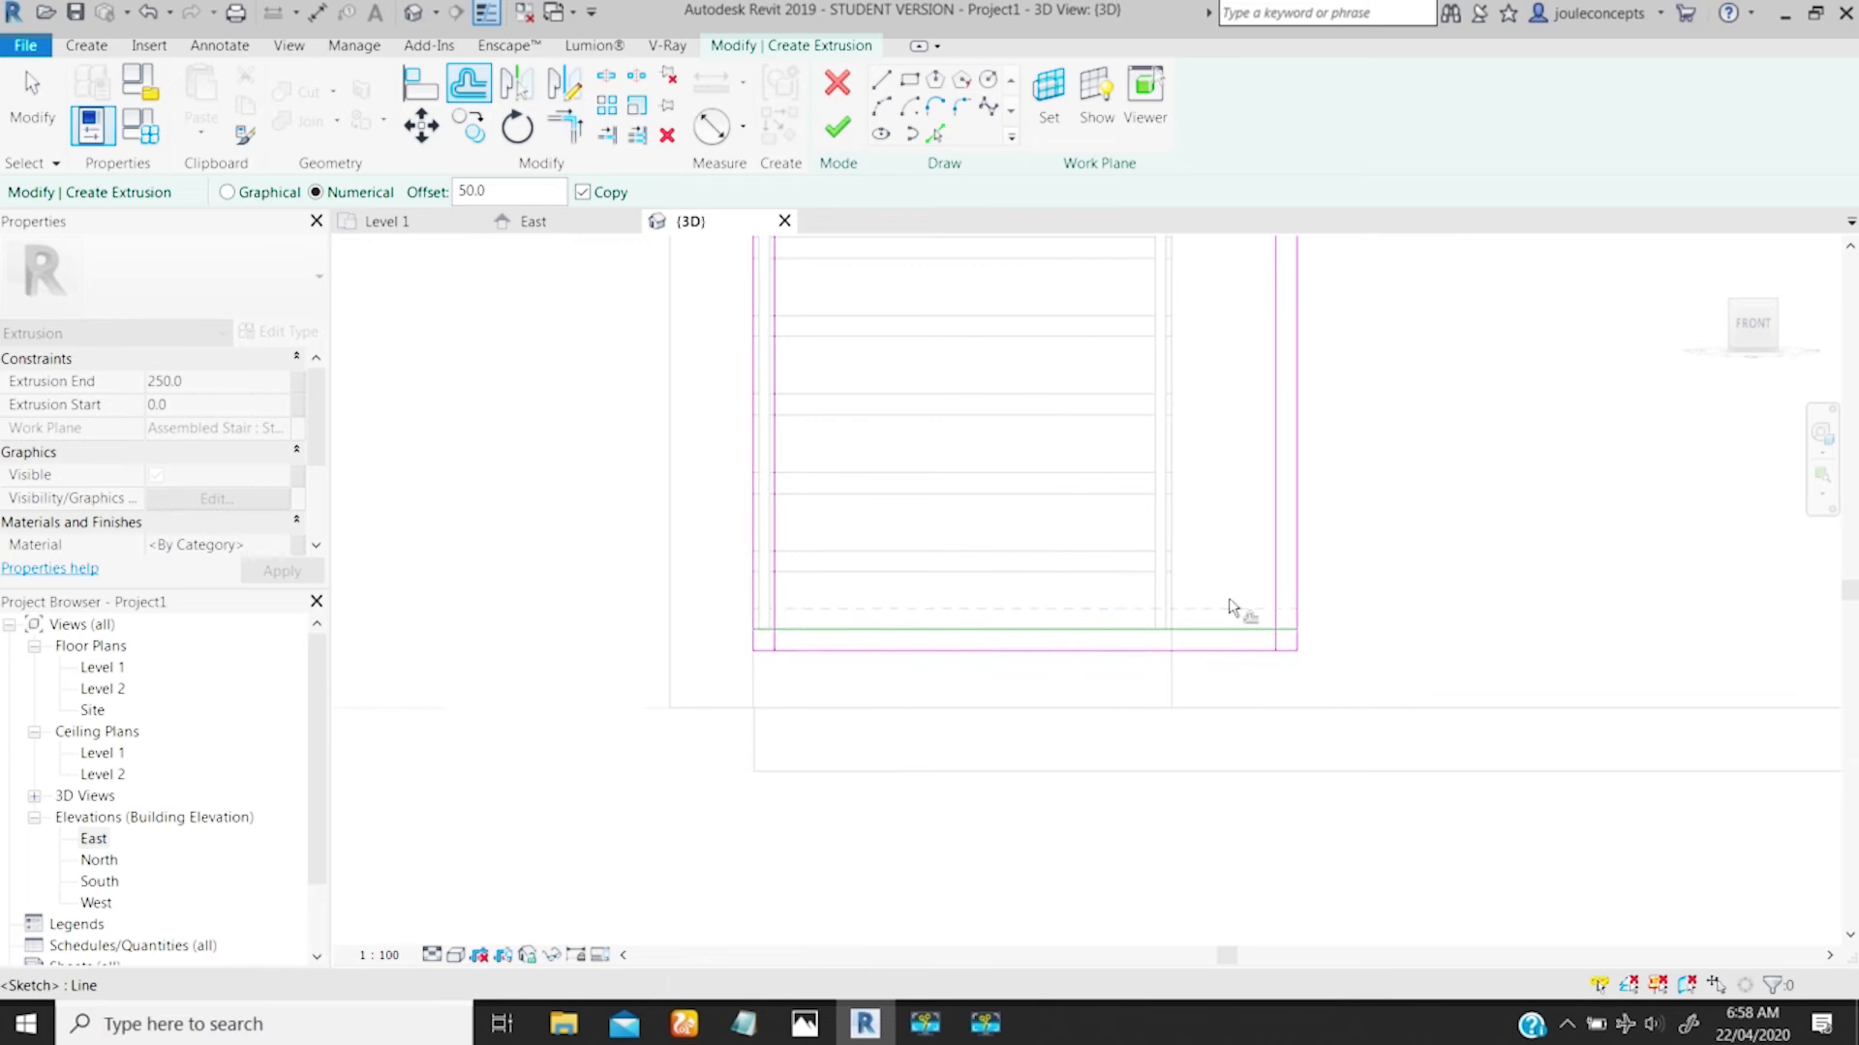
scroll(1274, 650, up, 2)
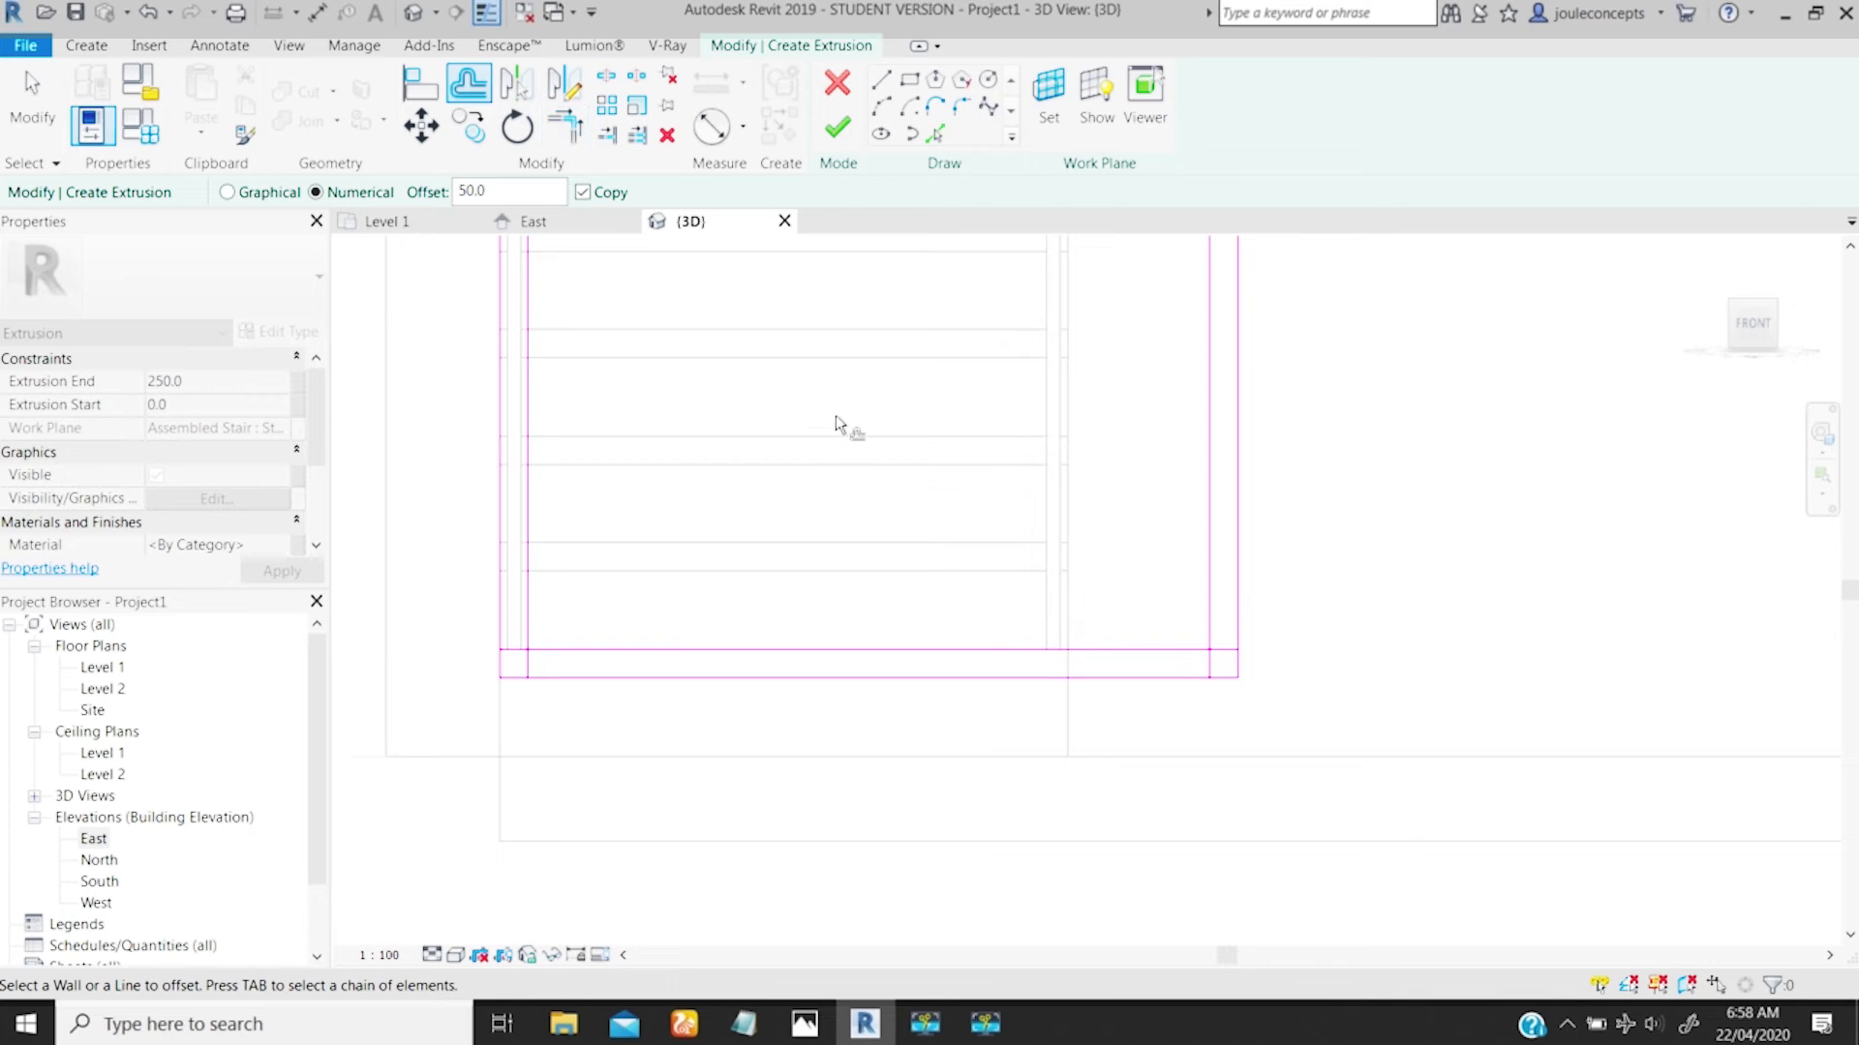
key(Escape)
key(t)
key(r)
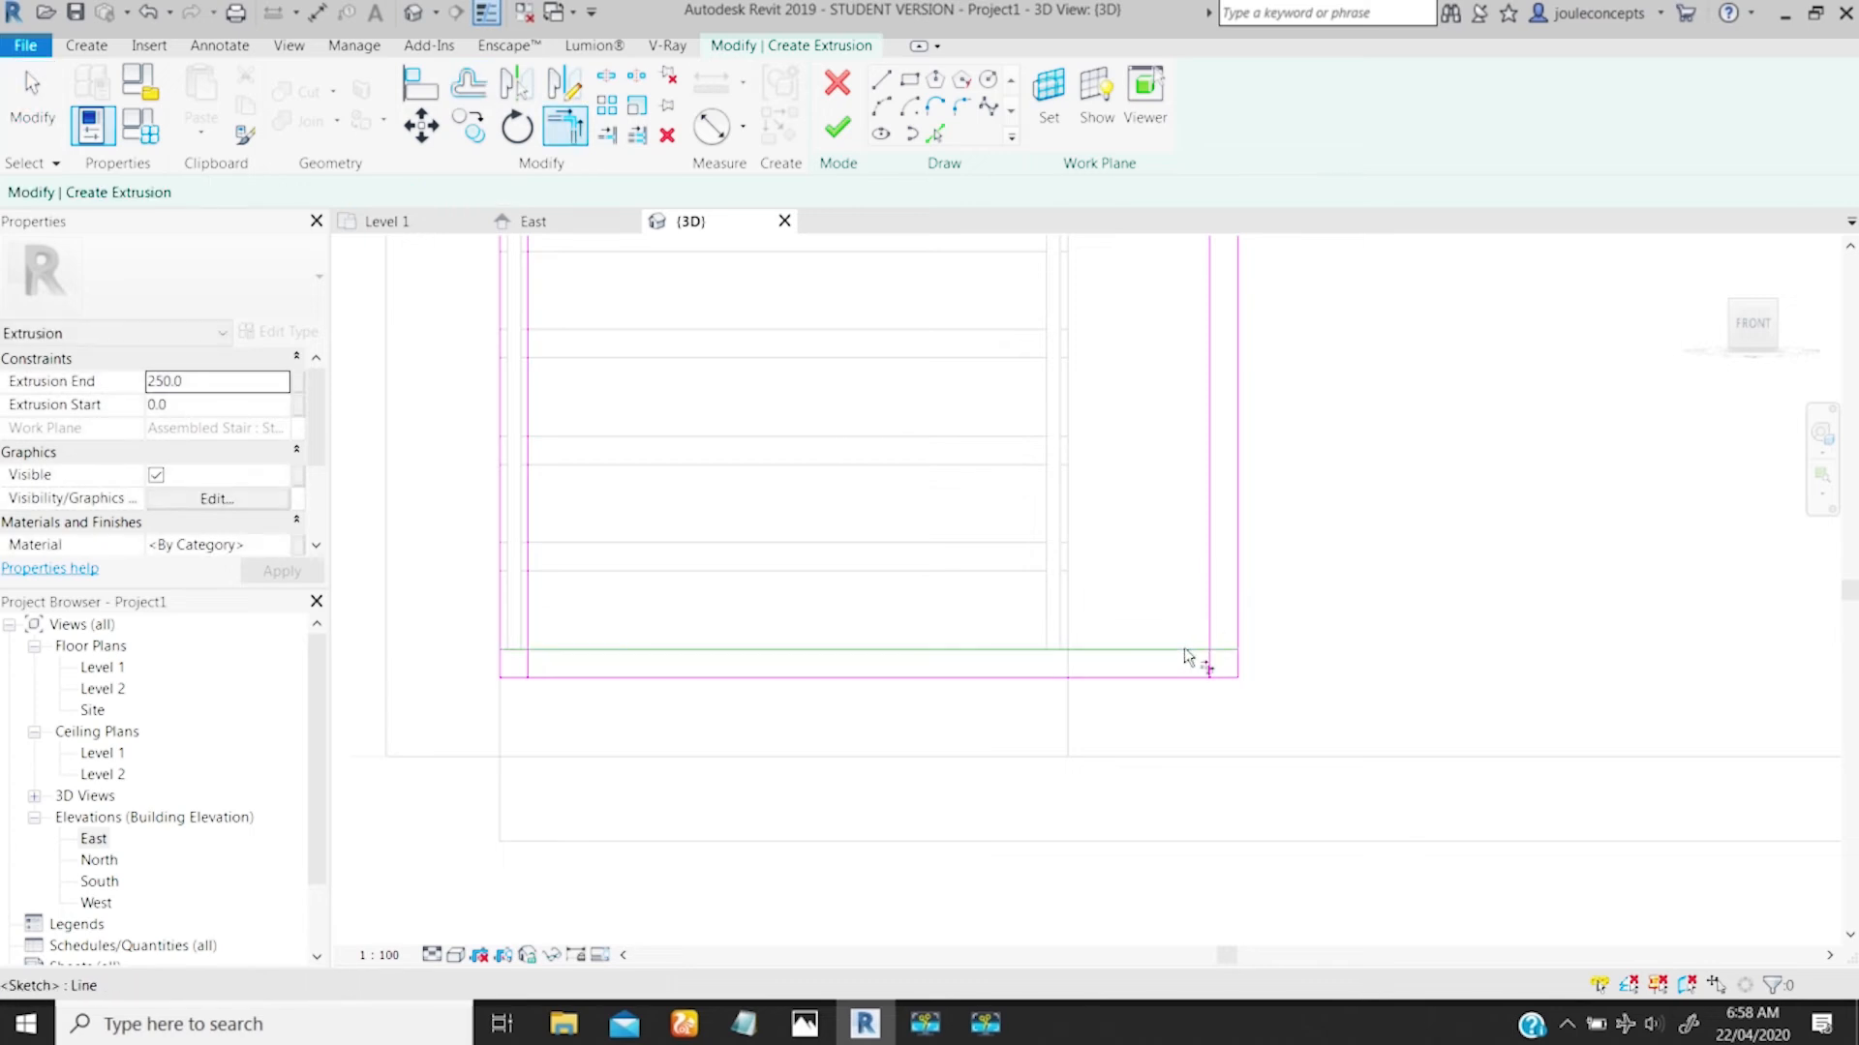
click(1185, 650)
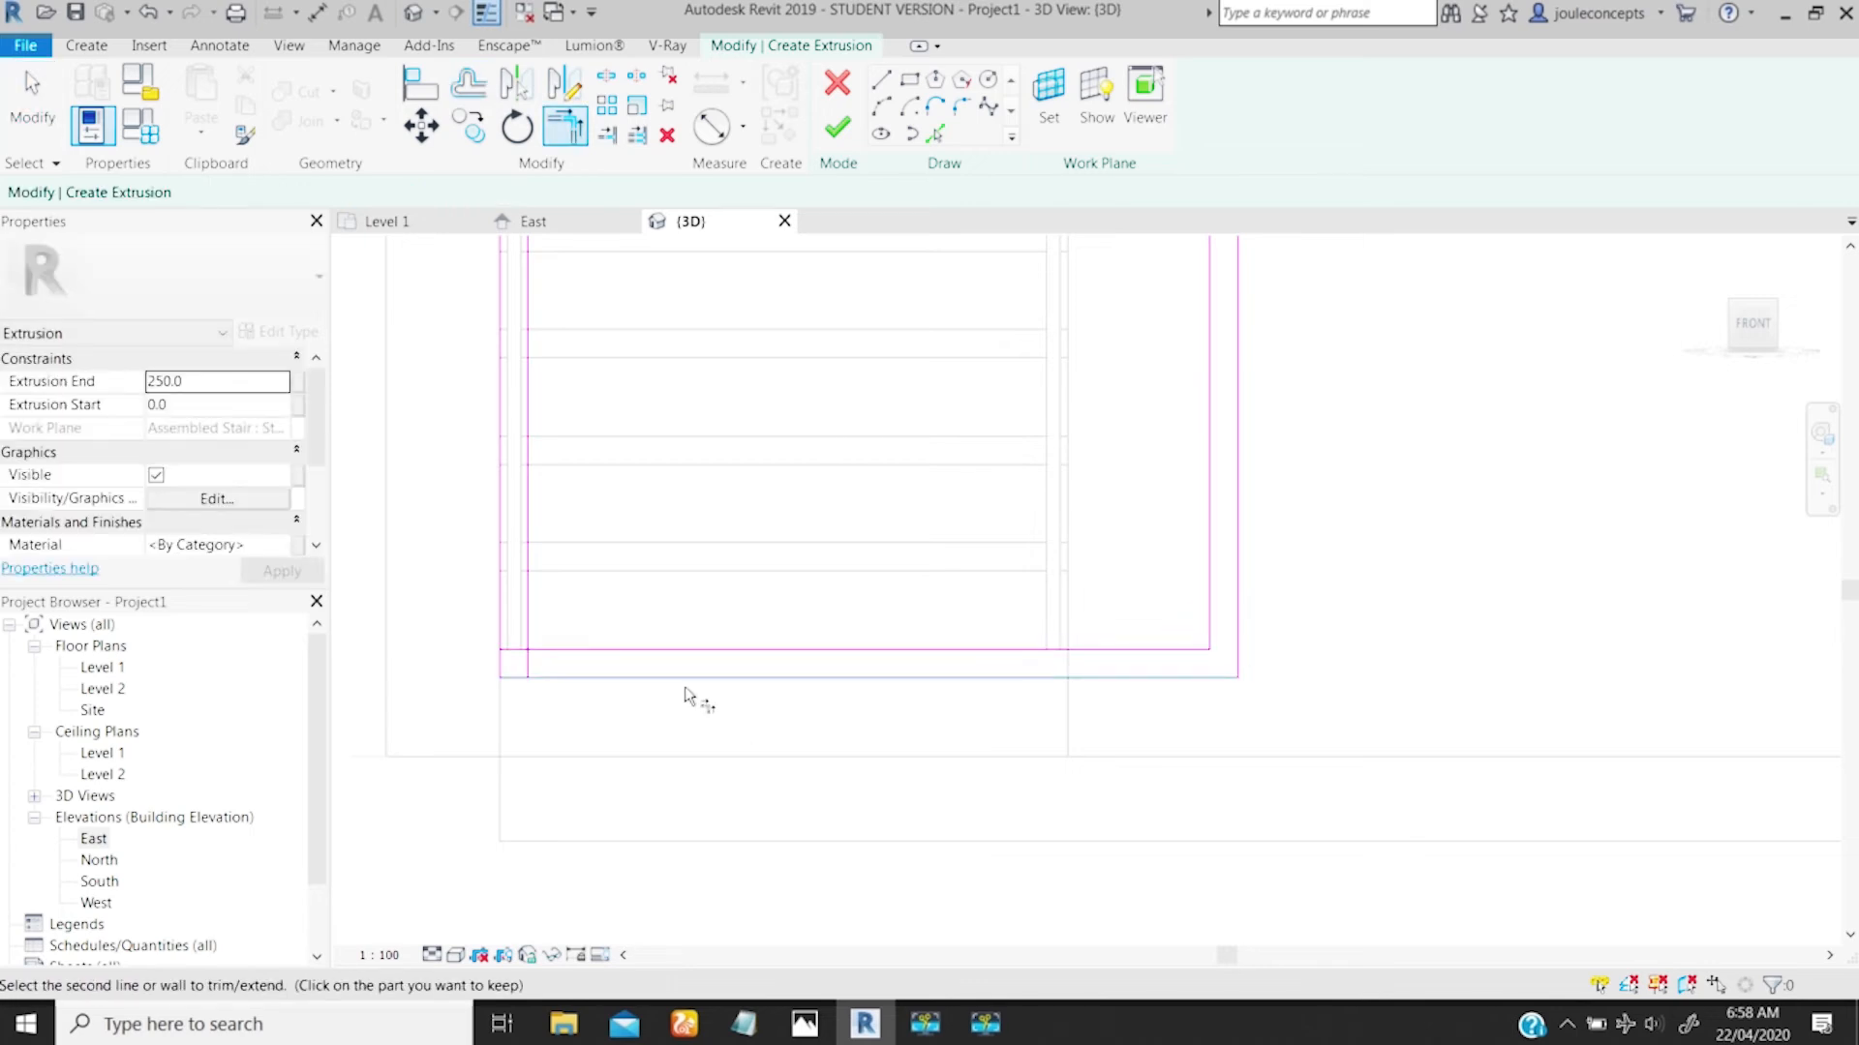
click(522, 631)
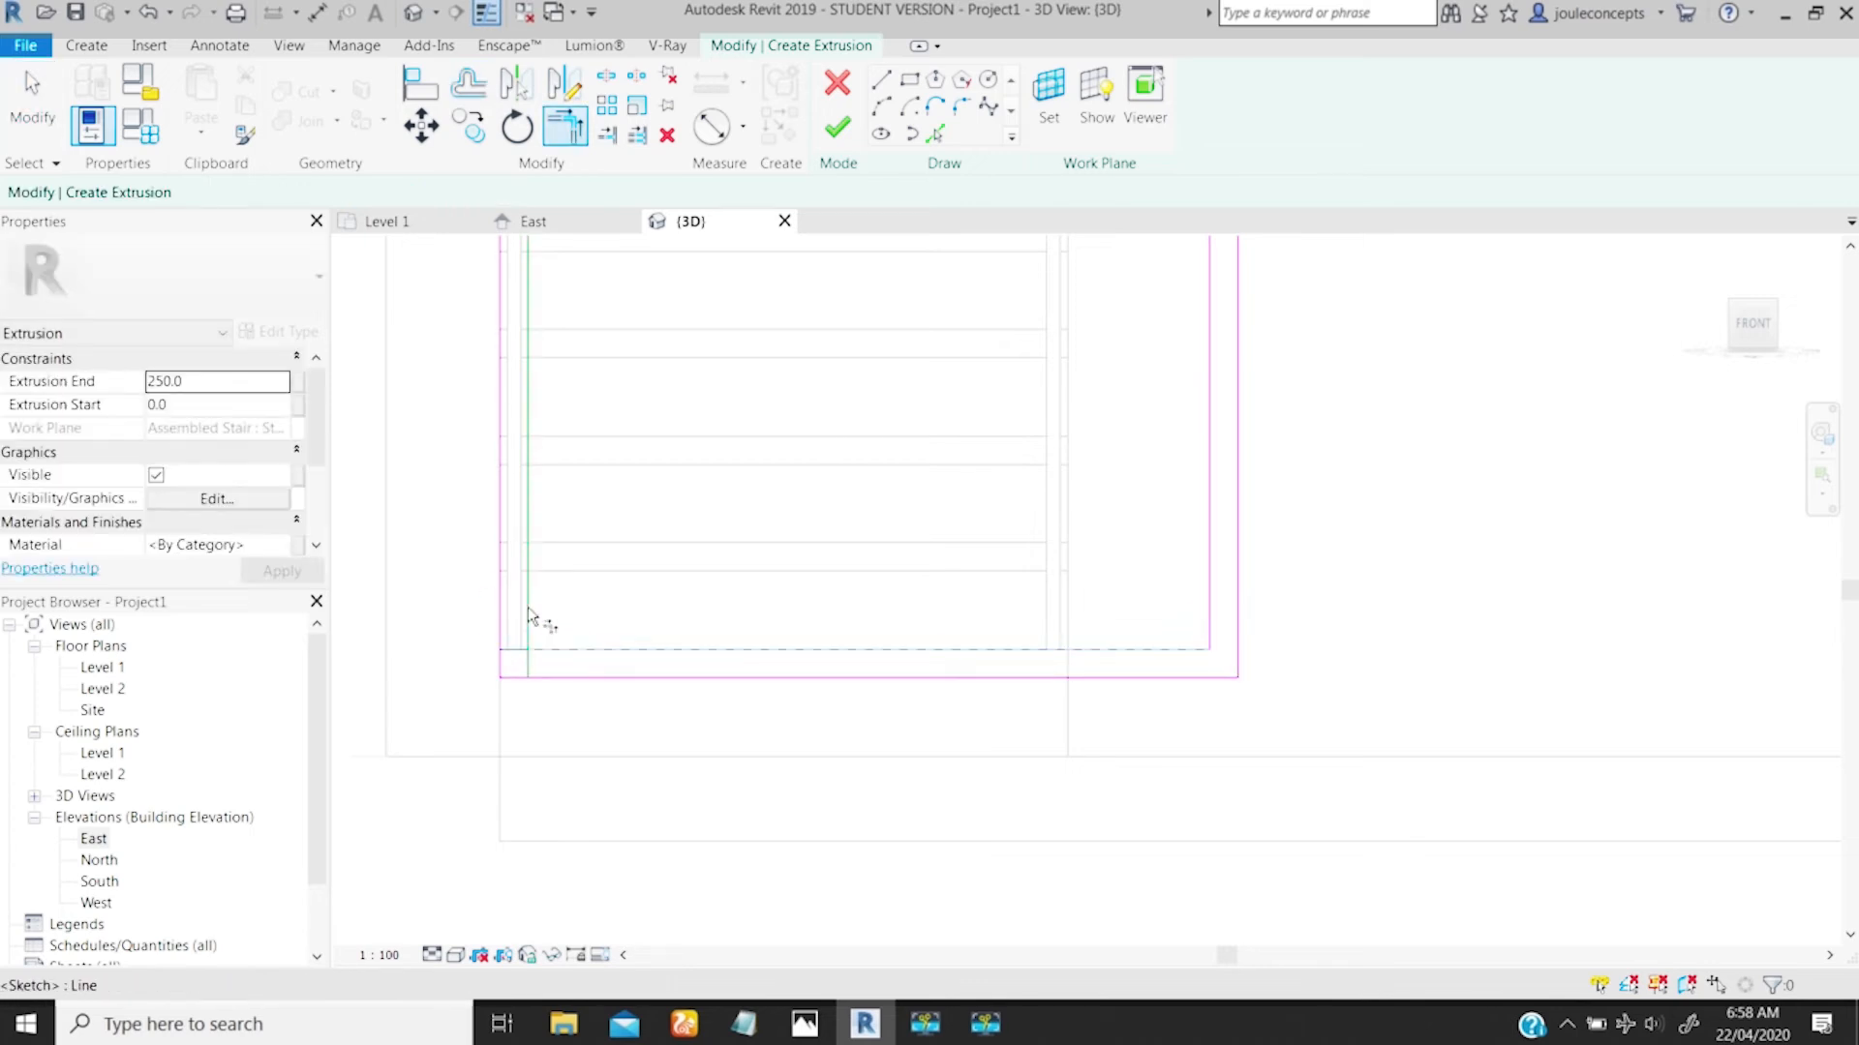
key(Escape)
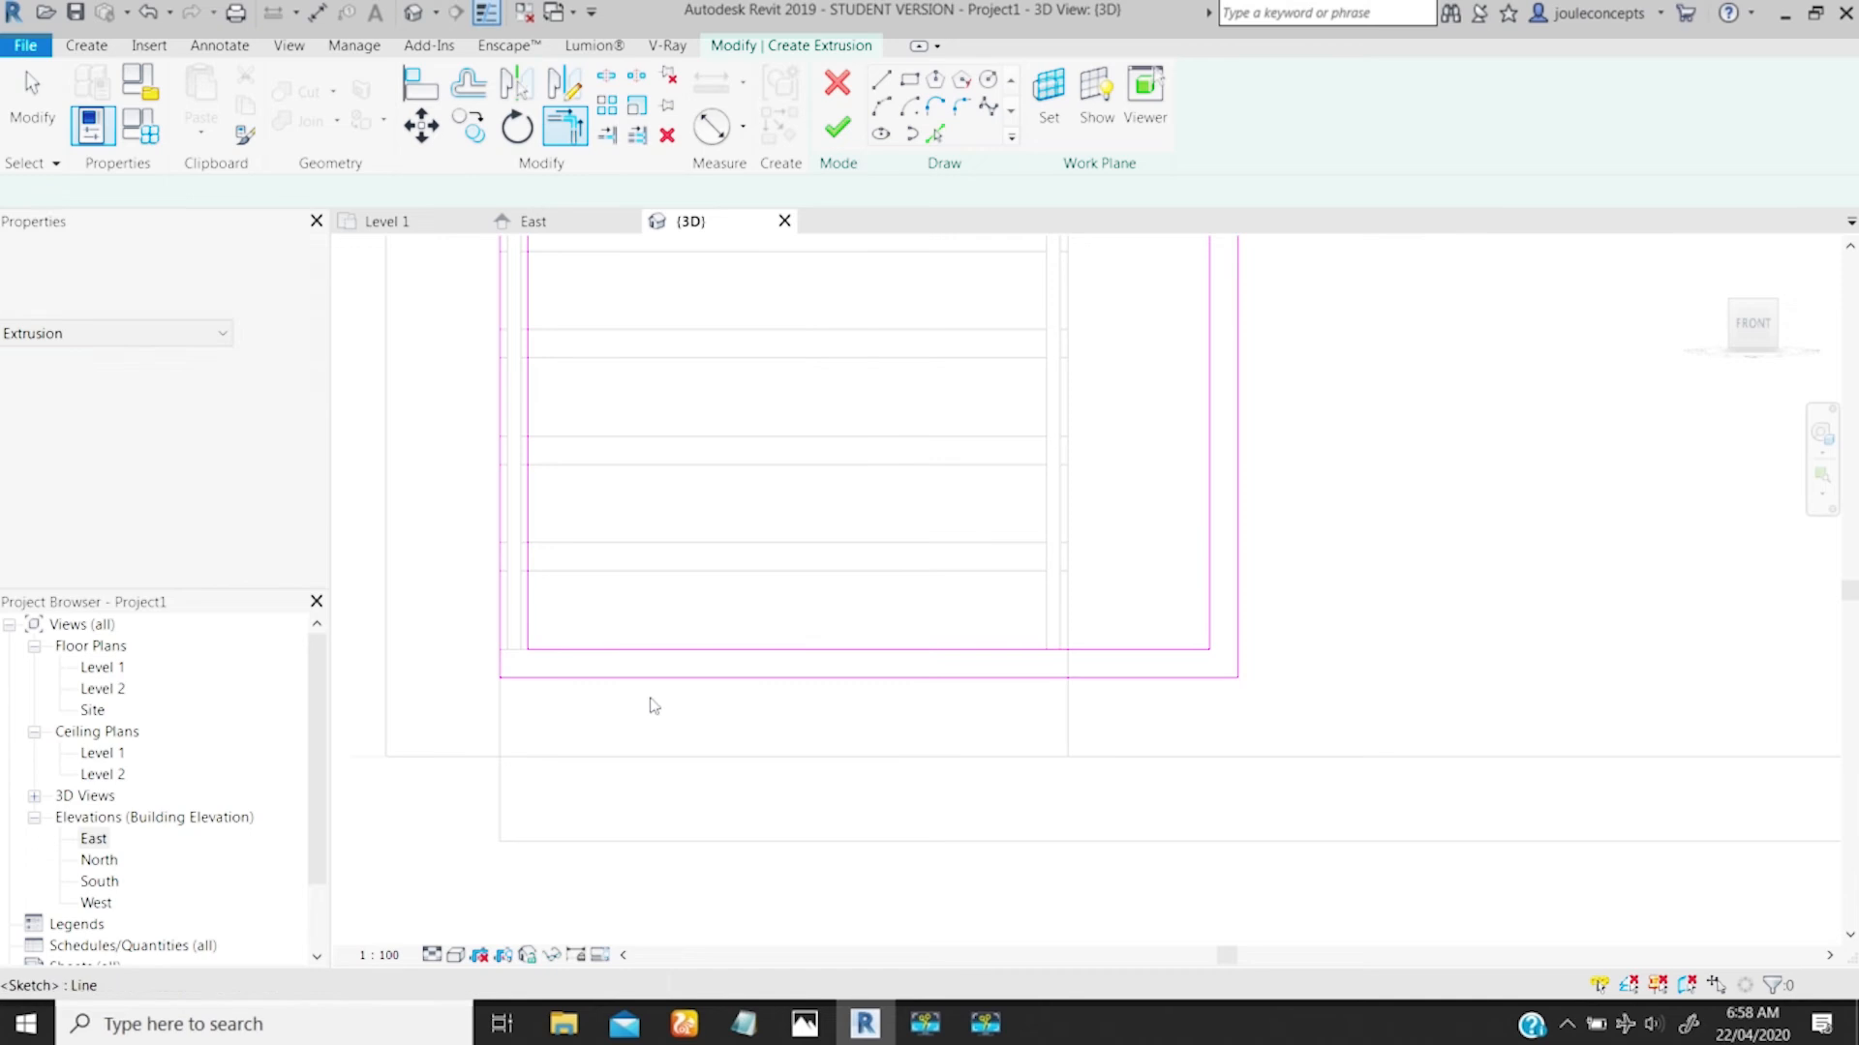
Step: Close the upper ends of both vertical line pairs with short horizontal lines
ctrl+middle_drag(657, 711, 647, 300)
middle_drag(735, 598, 643, 826)
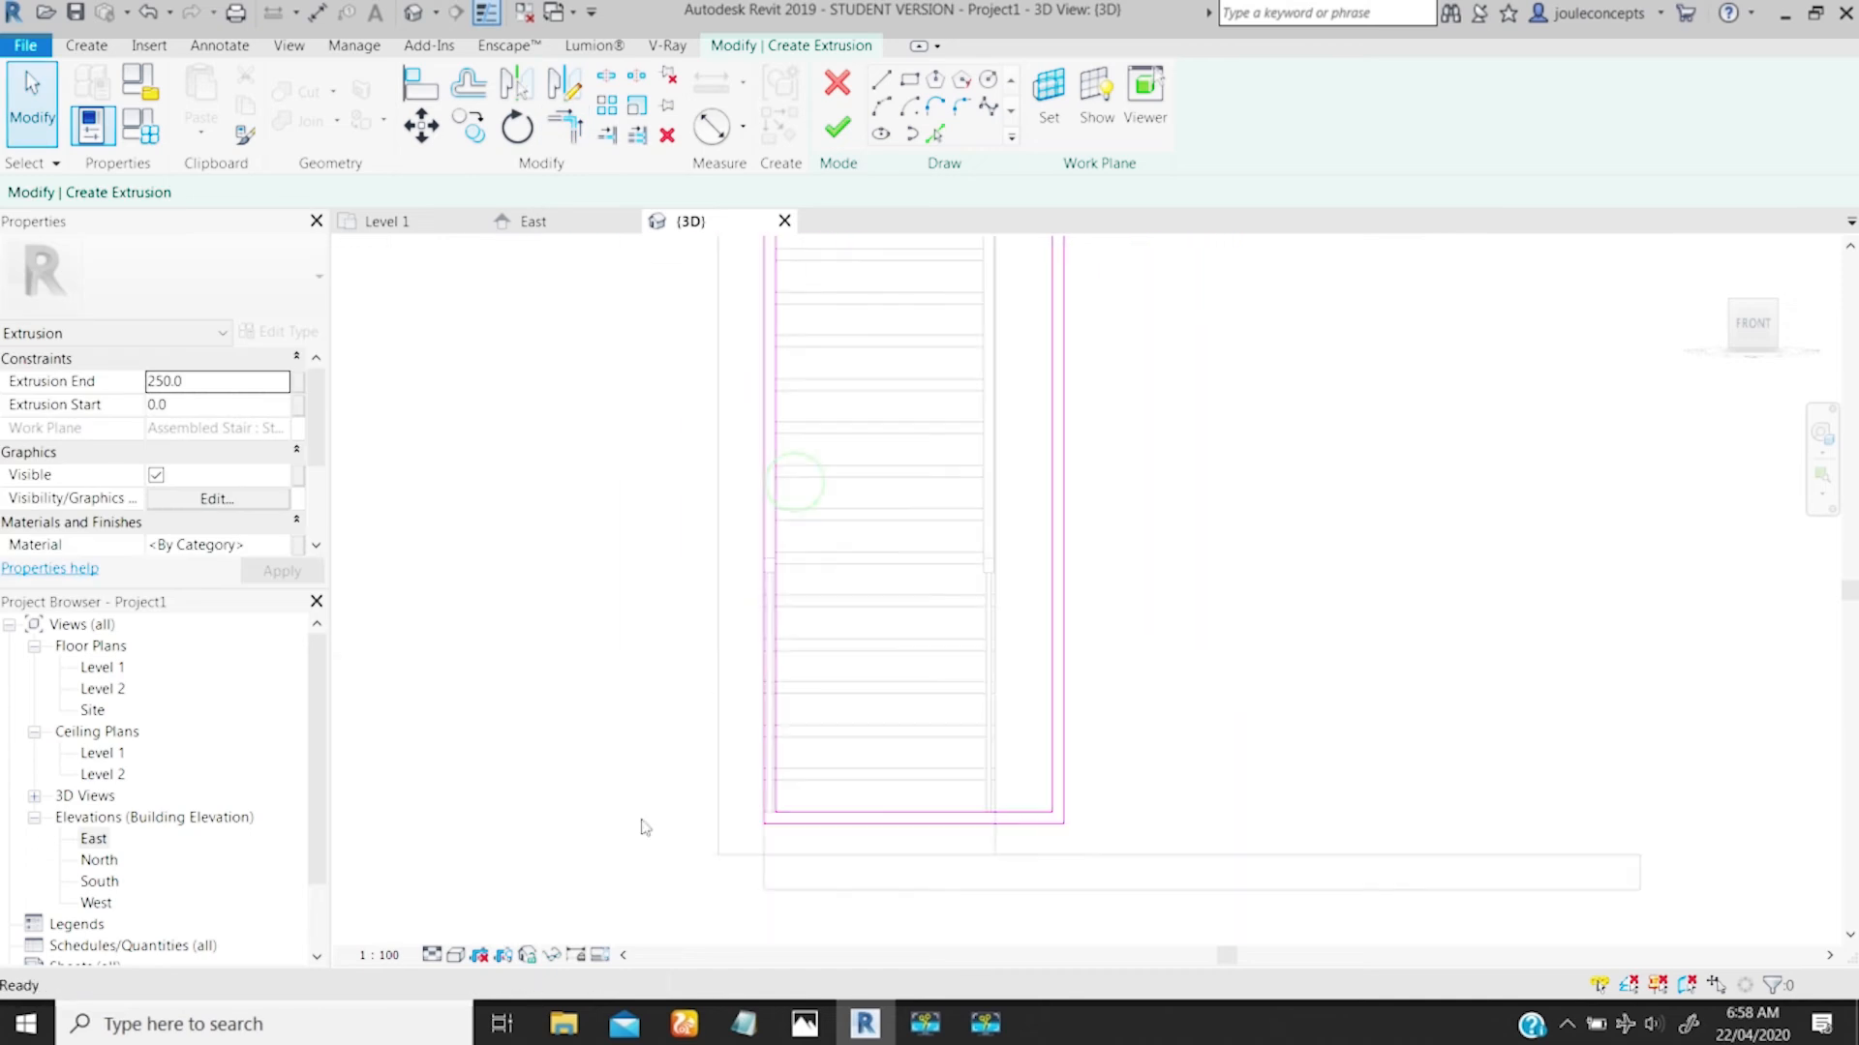
ctrl+middle_drag(807, 484, 821, 246)
middle_drag(887, 570, 817, 728)
ctrl+middle_drag(925, 451, 812, 752)
middle_drag(880, 529, 865, 692)
ctrl+middle_drag(835, 430, 822, 548)
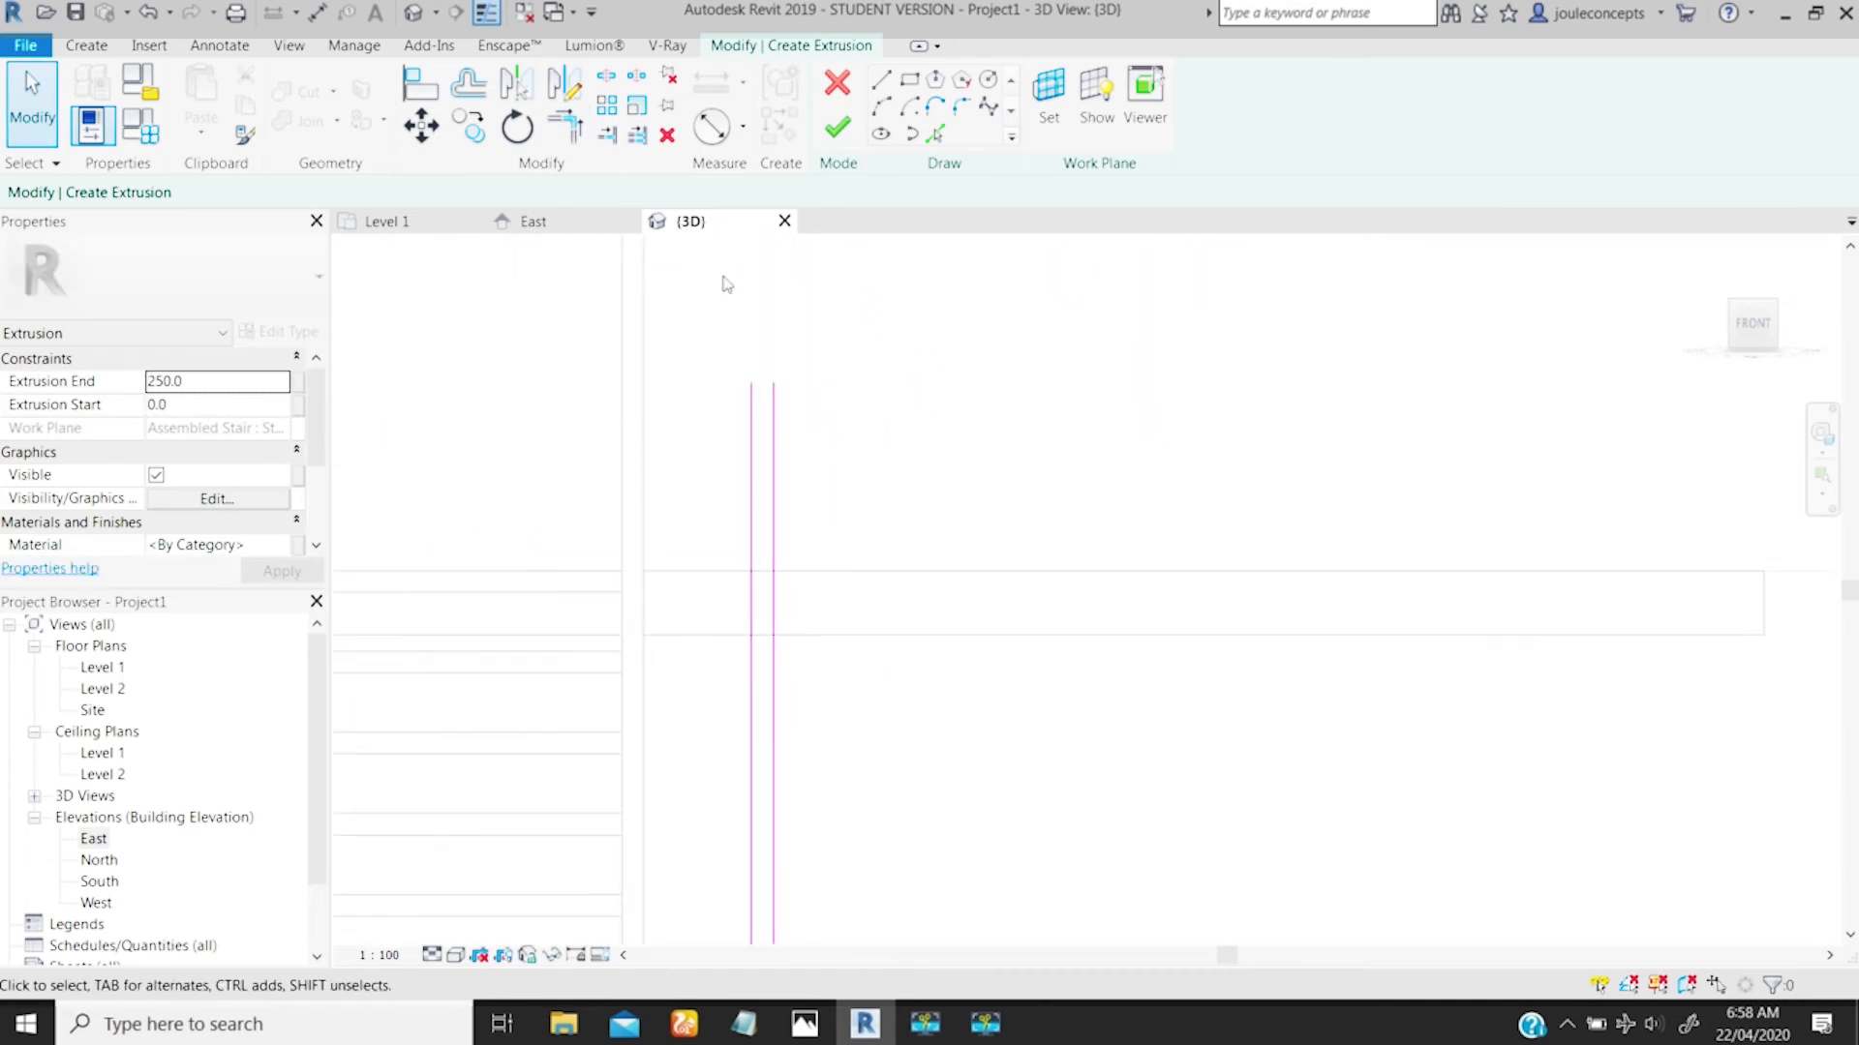
click(881, 79)
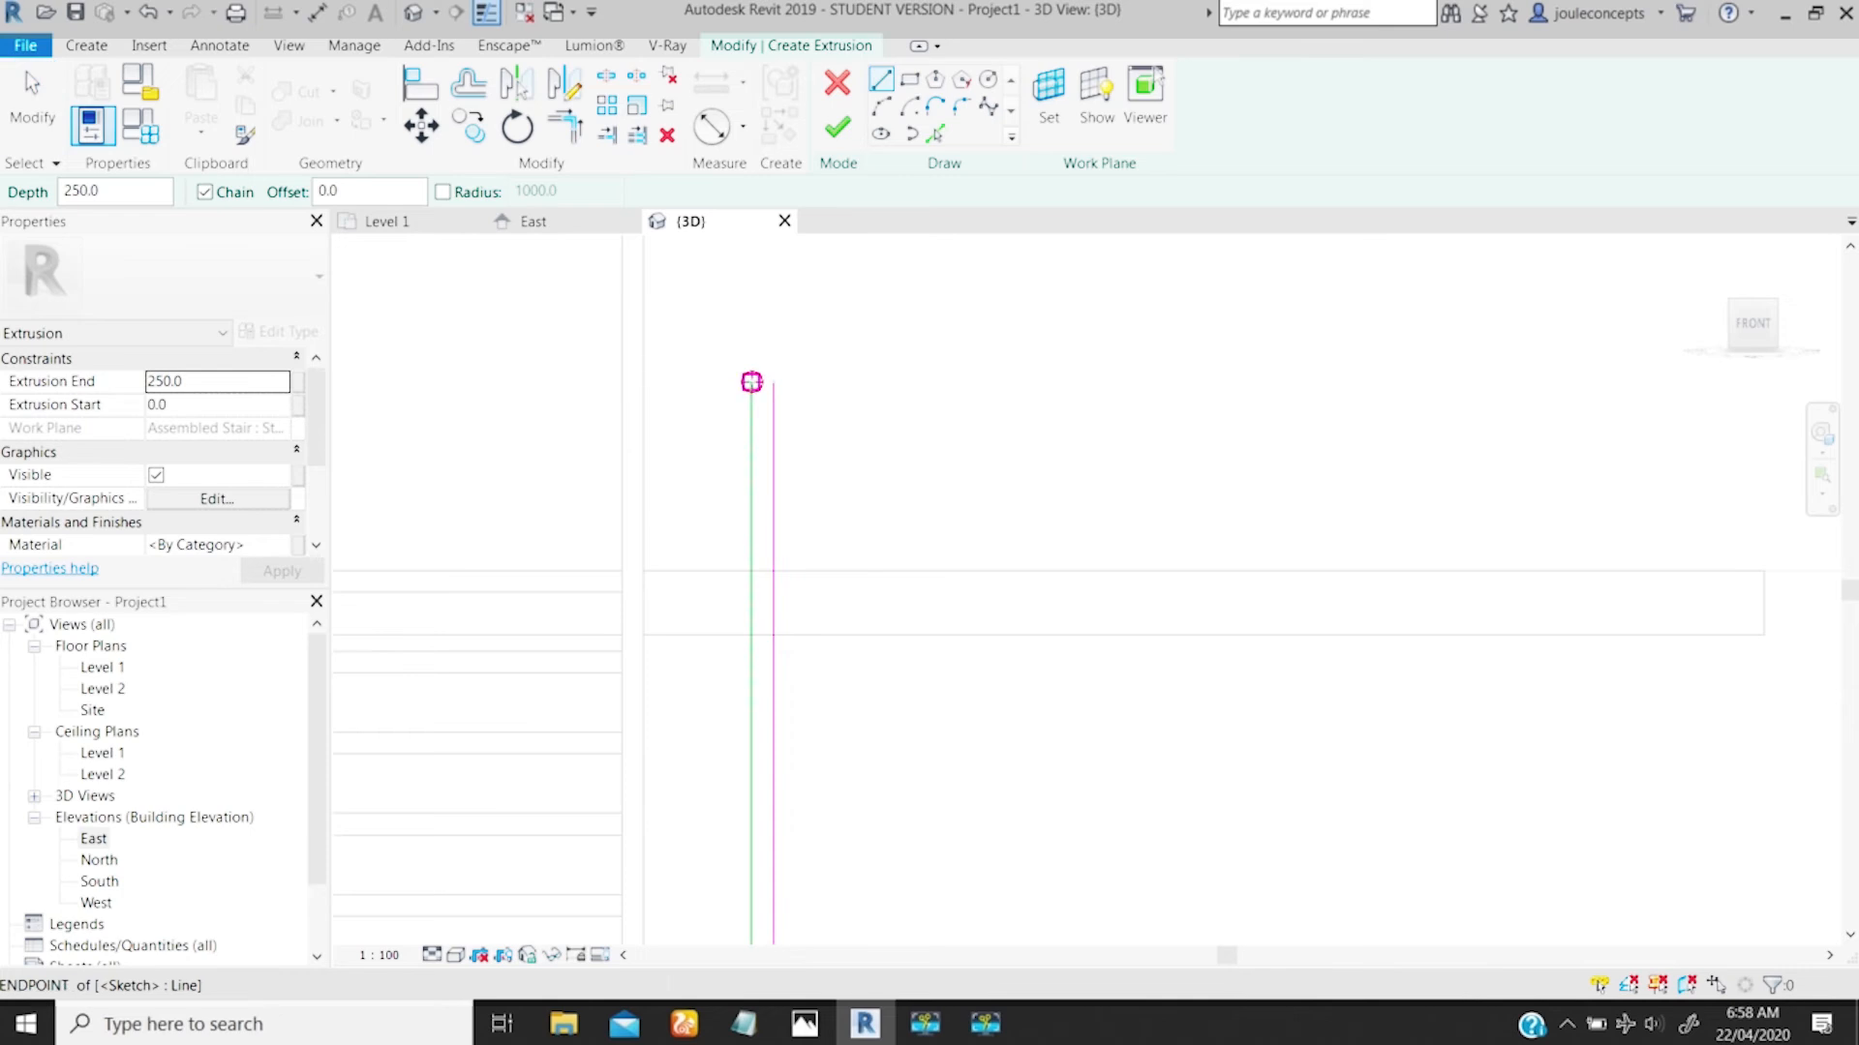
click(773, 383)
mouse_move(445, 404)
middle_down()
mouse_move(821, 411)
mouse_move(981, 445)
middle_up()
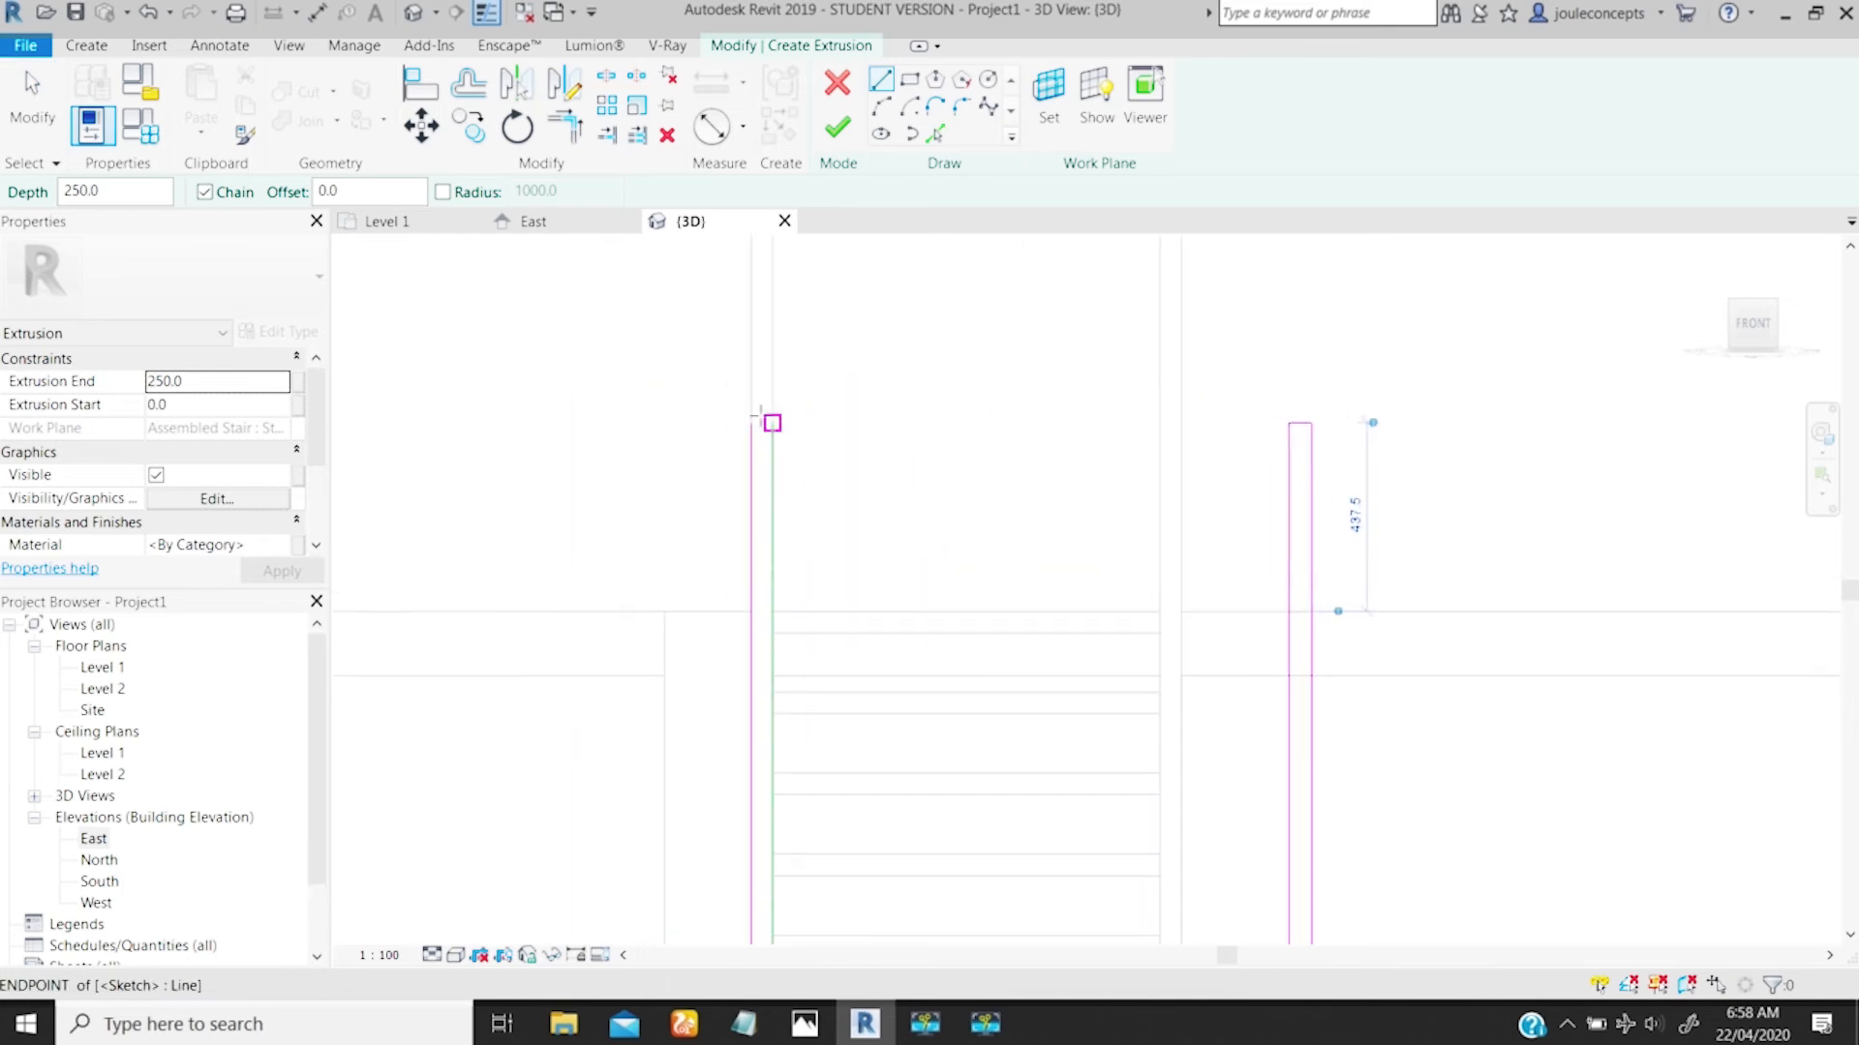
click(773, 423)
click(751, 423)
Step: Check the reference photo's rounded bends and fillet the profile's inner wall-side corner with a 100 mm radius arc
middle_drag(831, 468, 766, 286)
mouse_move(794, 598)
middle_down()
mouse_move(800, 535)
mouse_move(713, 601)
mouse_move(668, 373)
mouse_move(602, 281)
middle_up()
scroll(617, 605, up, 3)
middle_drag(515, 574, 959, 602)
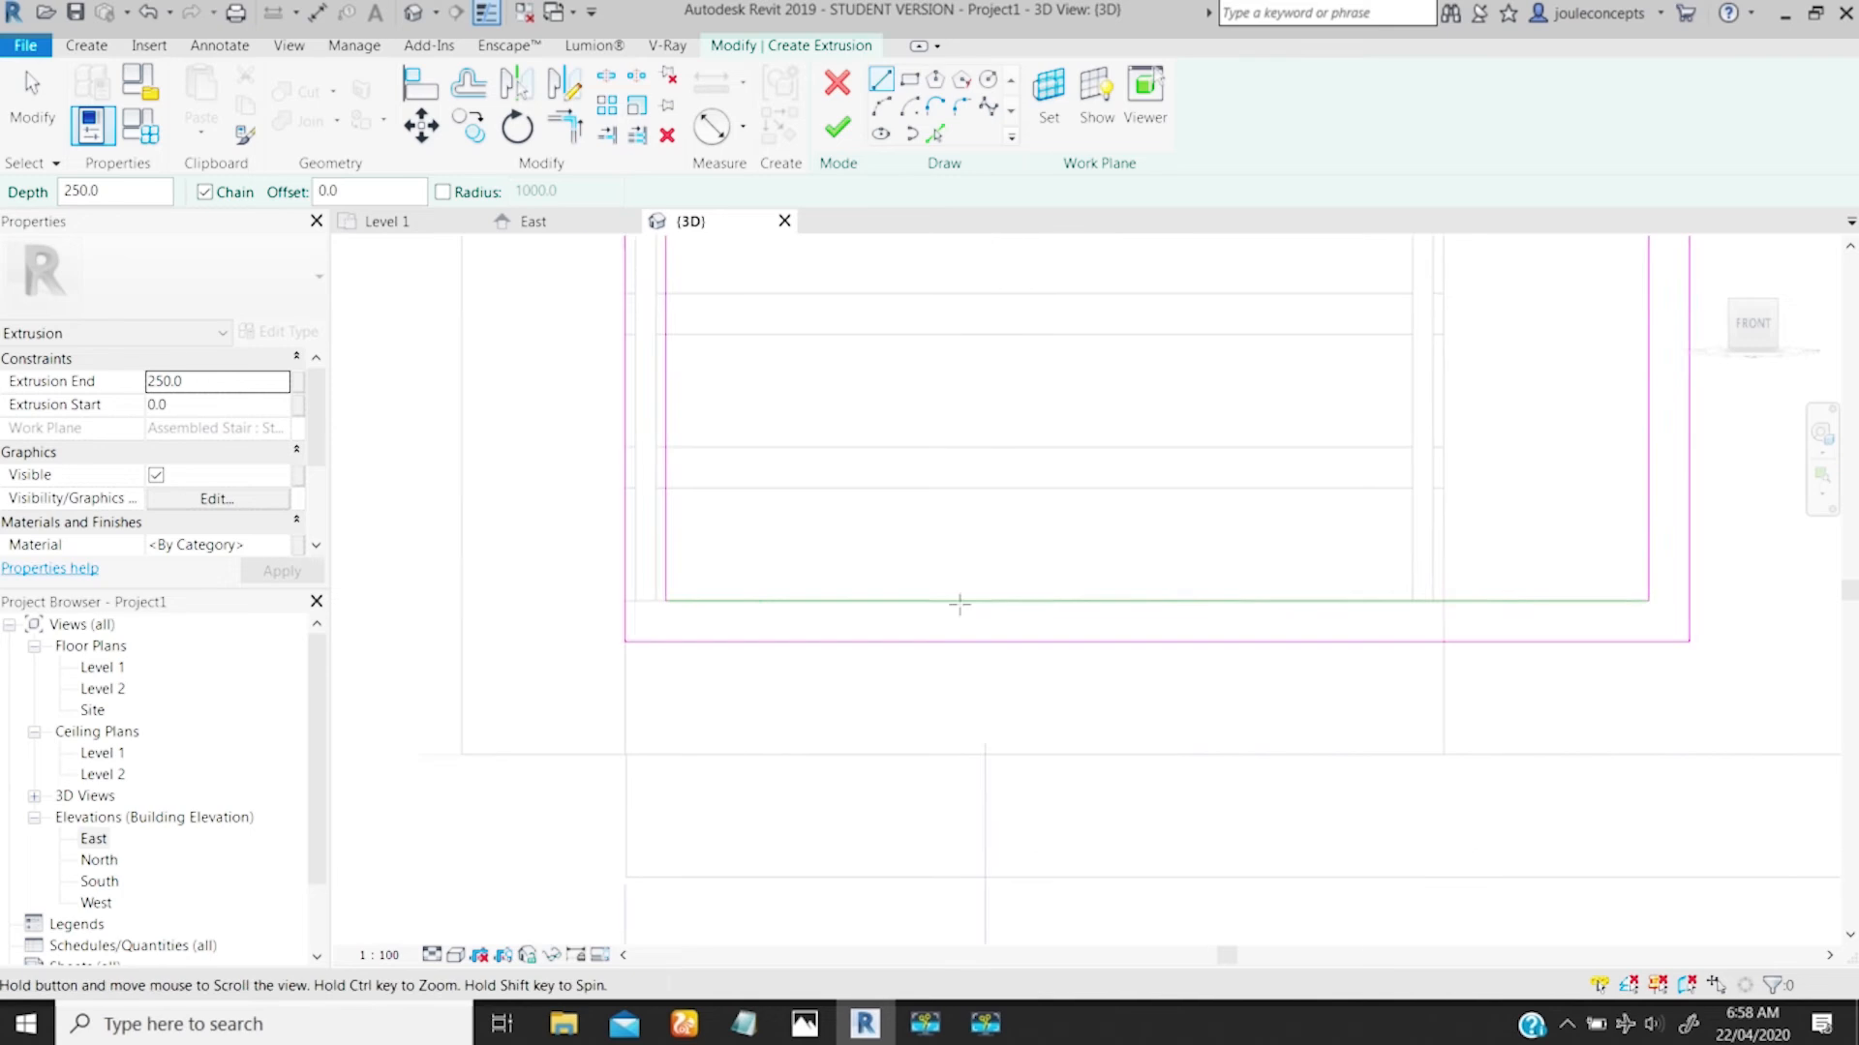
click(805, 1023)
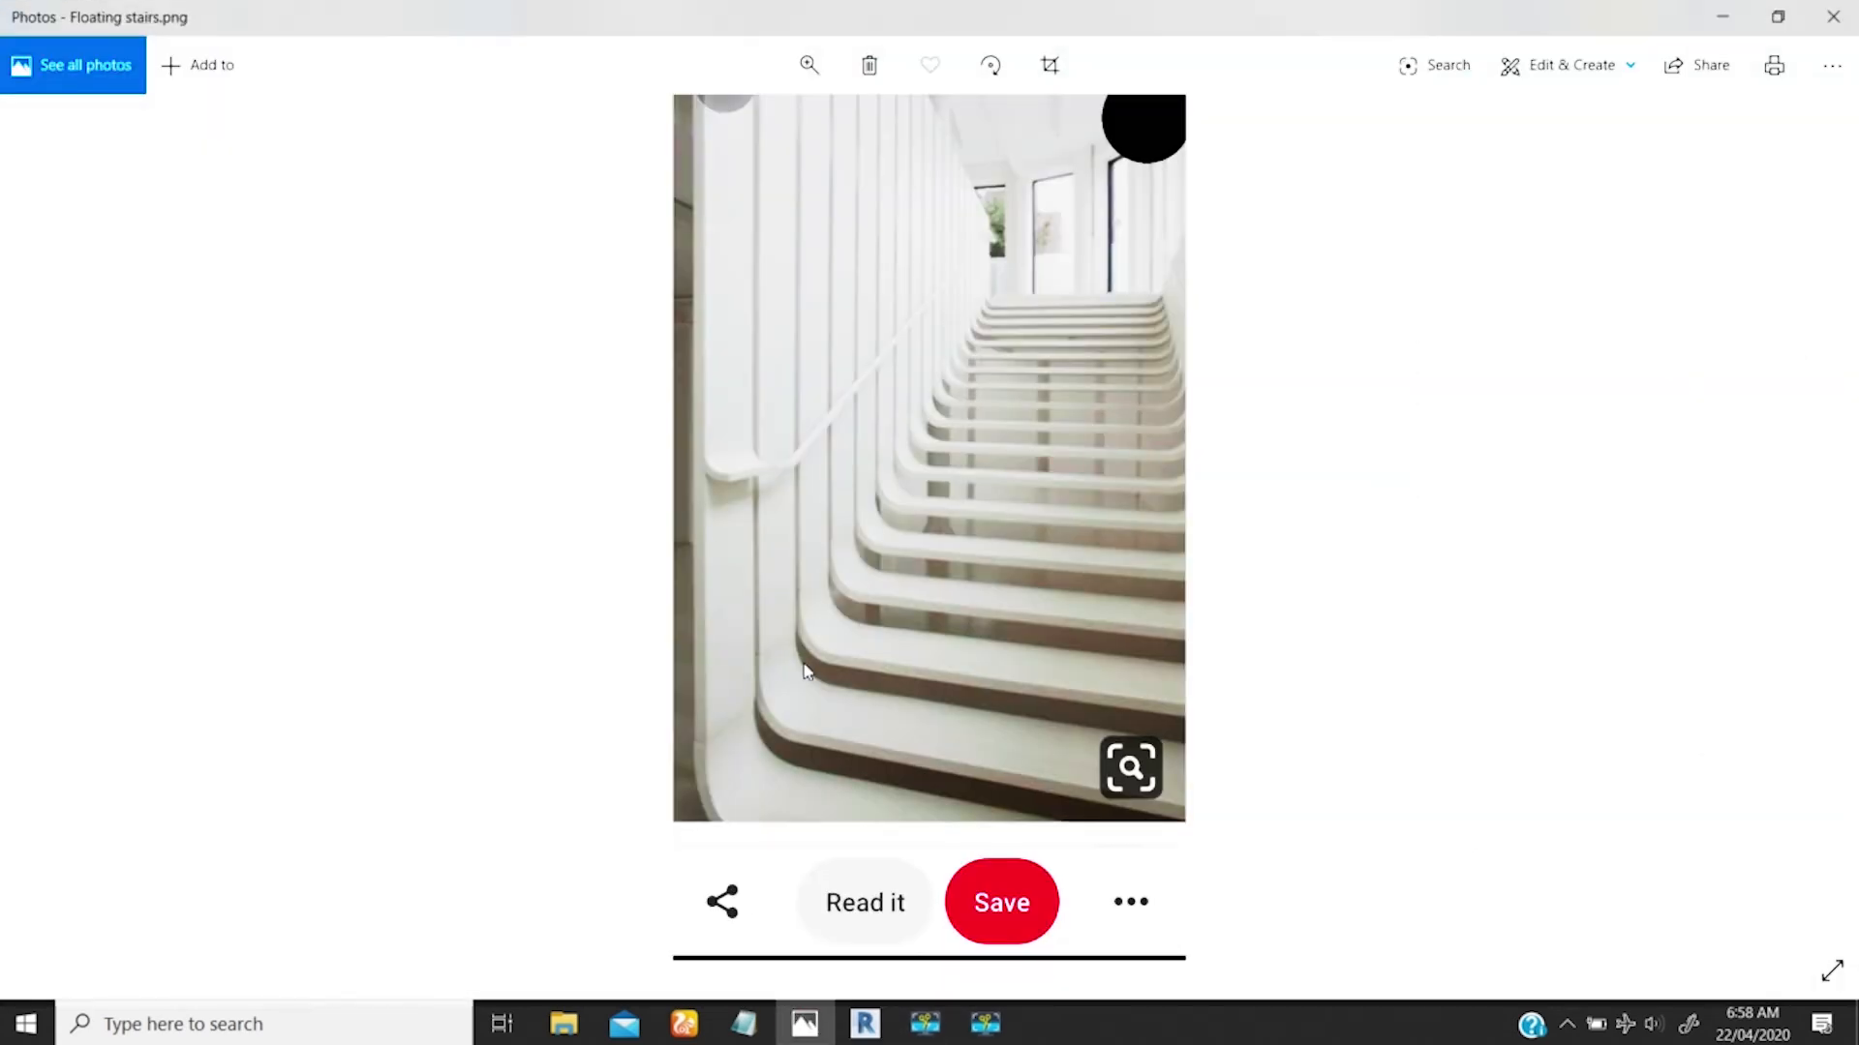
click(1724, 16)
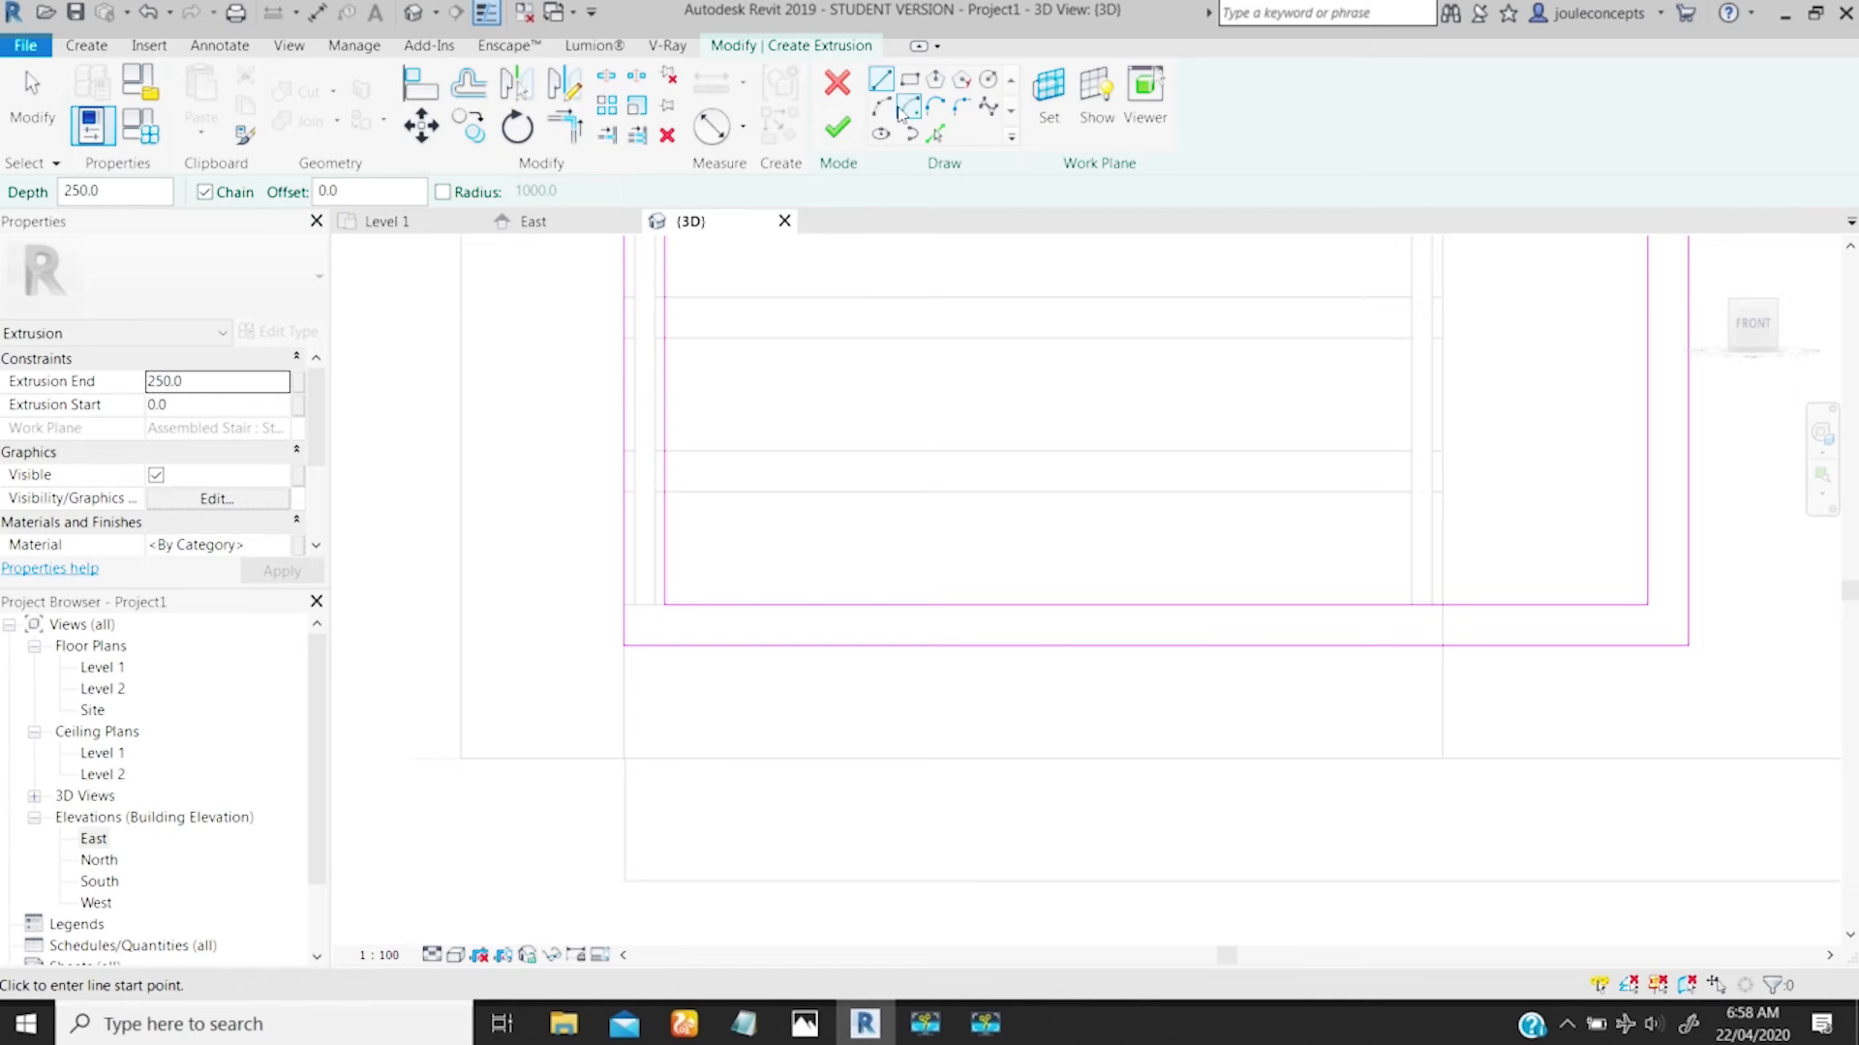
click(963, 108)
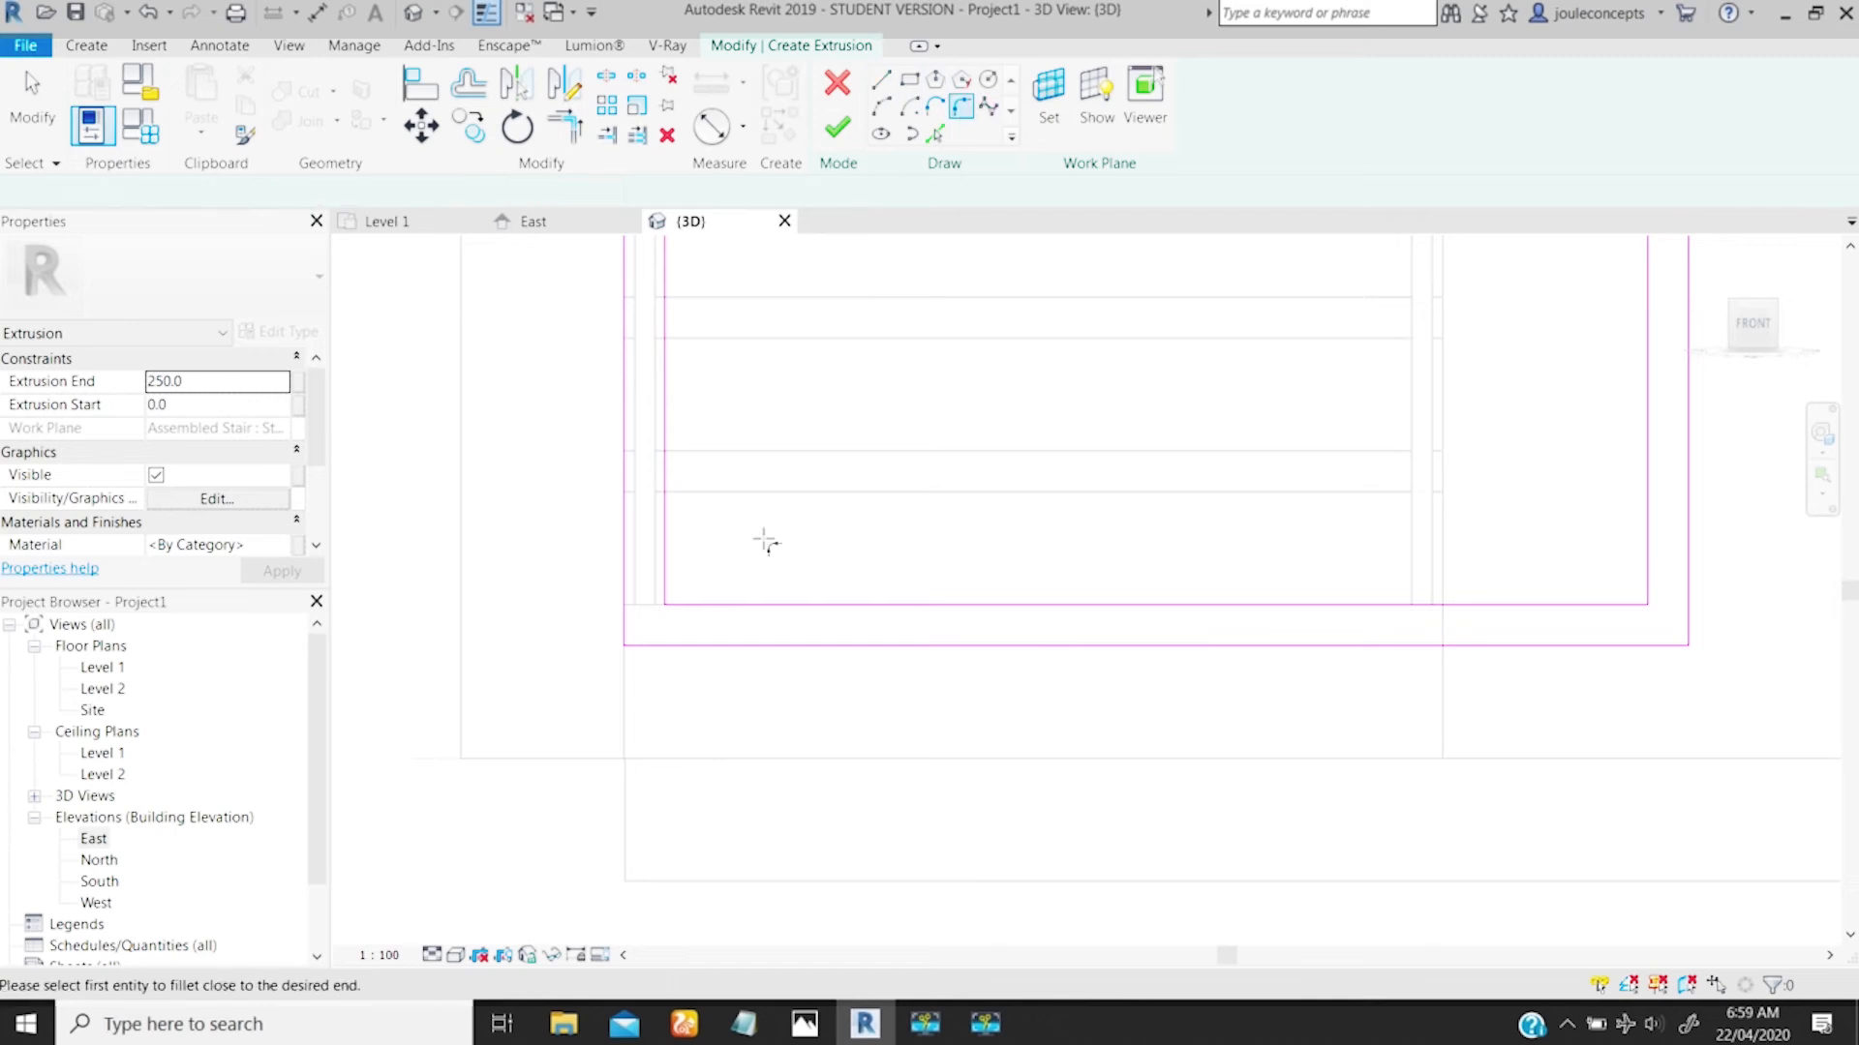
click(672, 592)
click(681, 604)
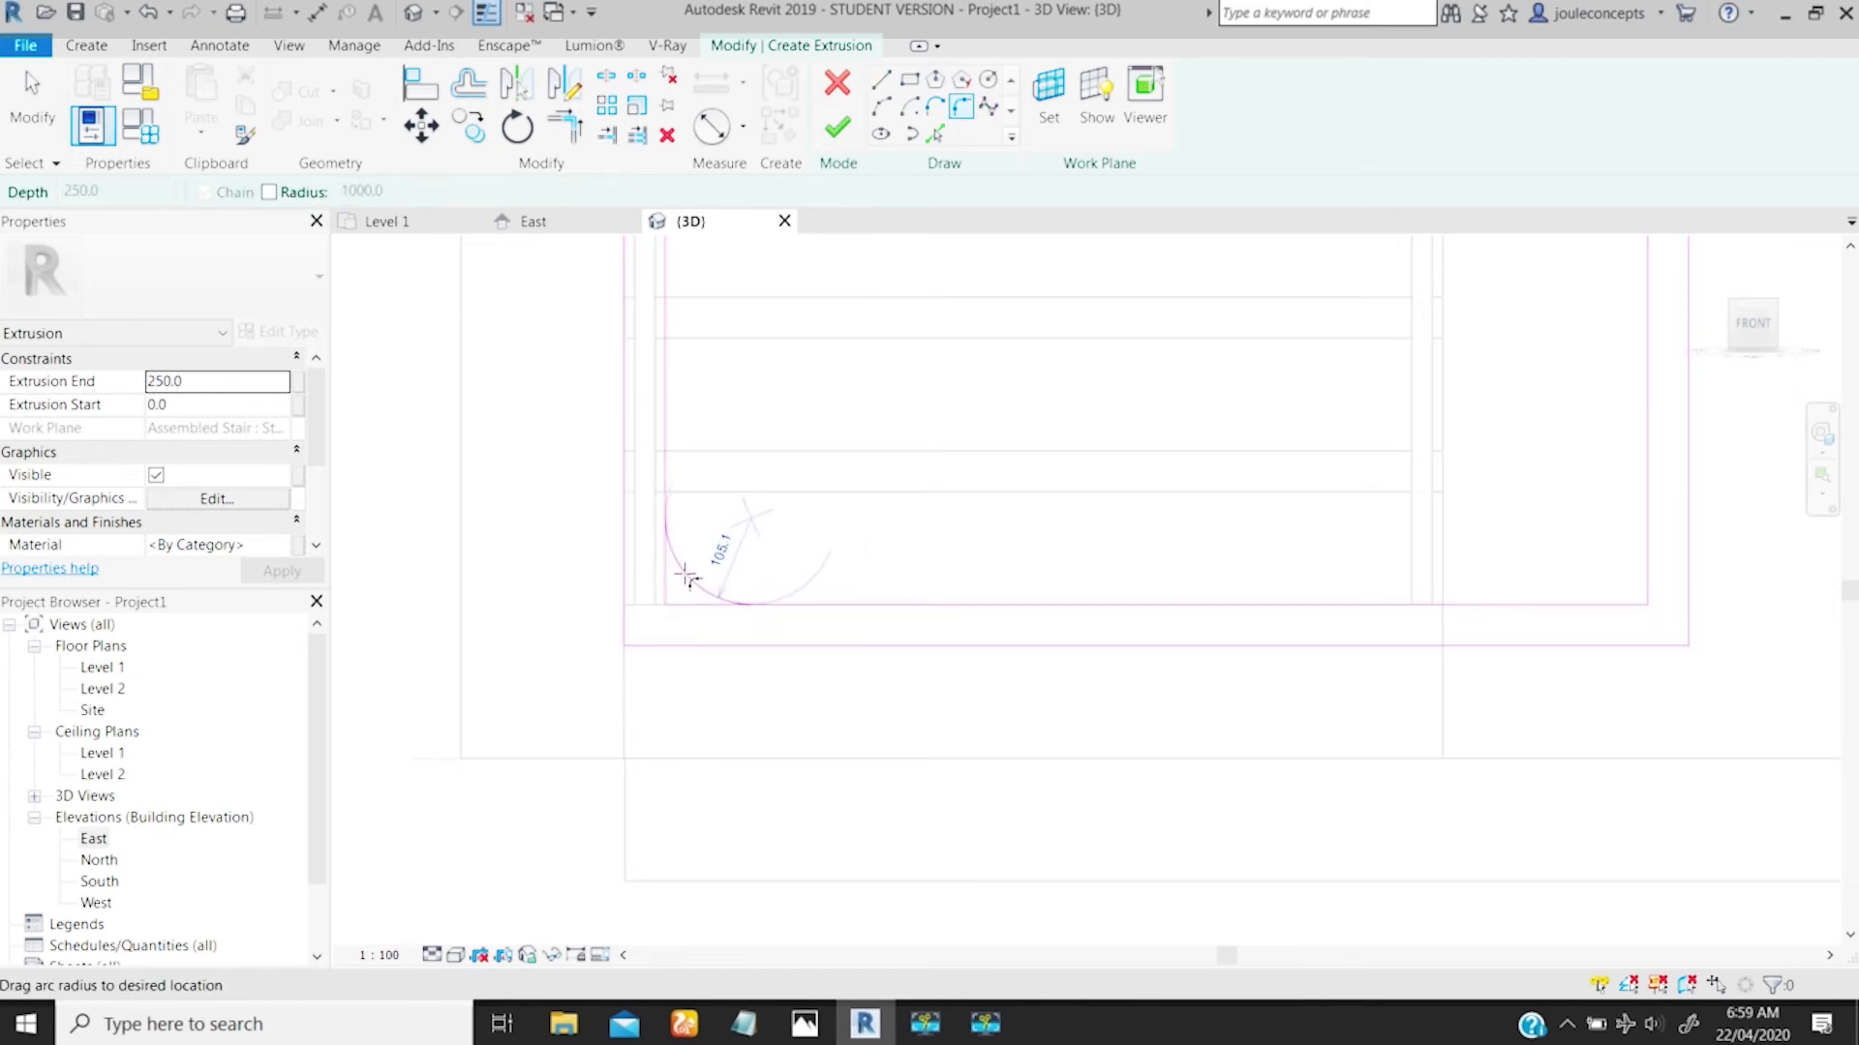
click(689, 571)
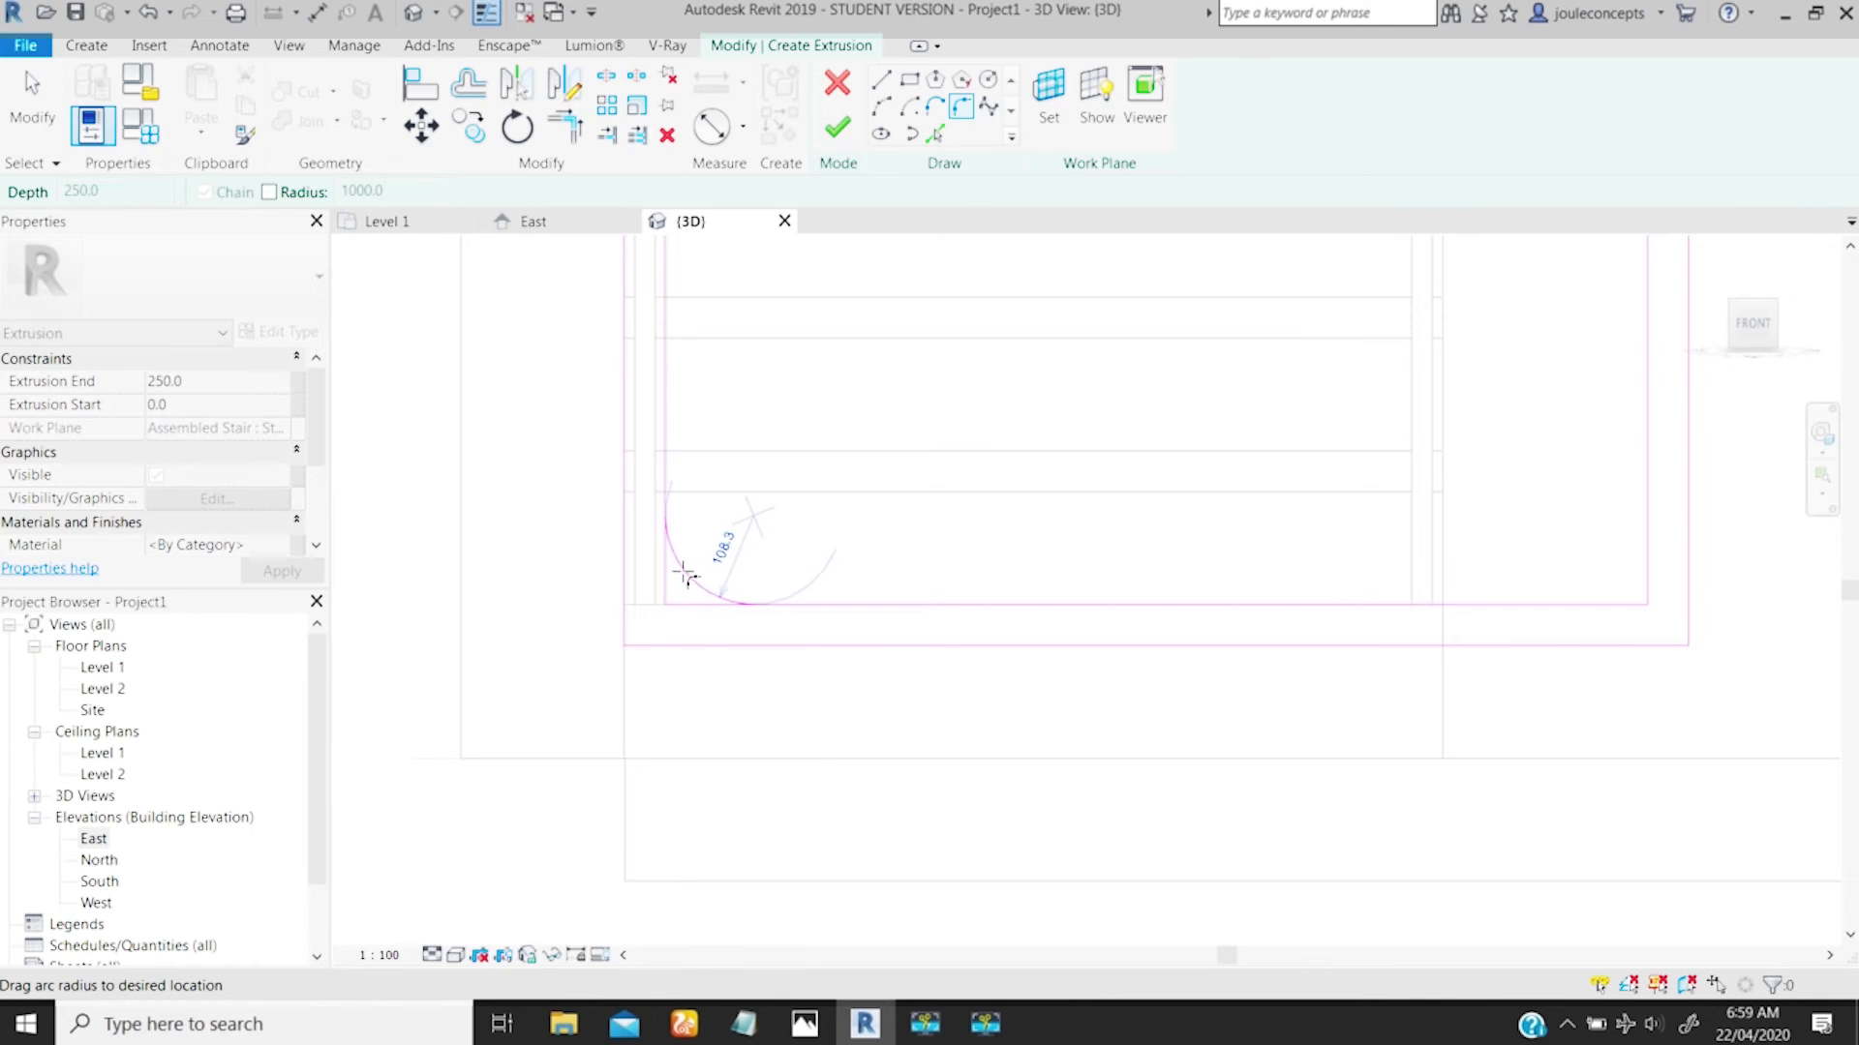
click(705, 525)
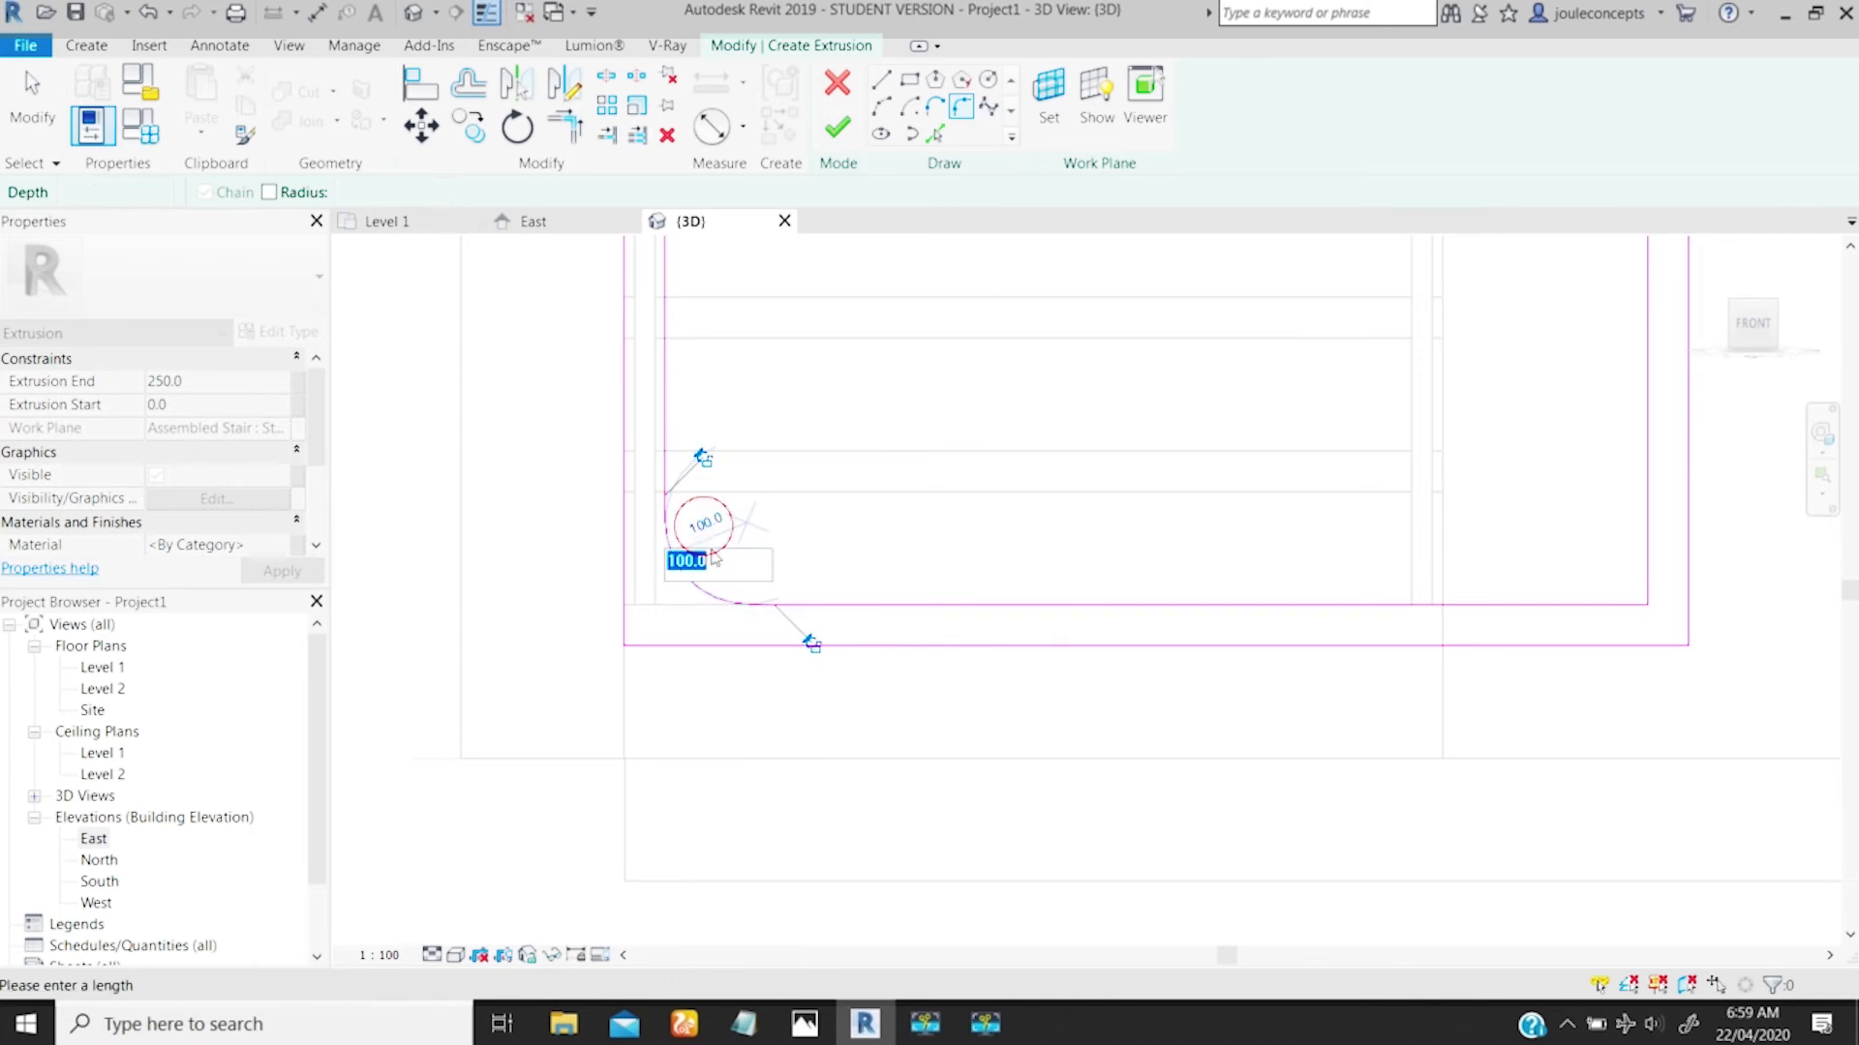
key(Return)
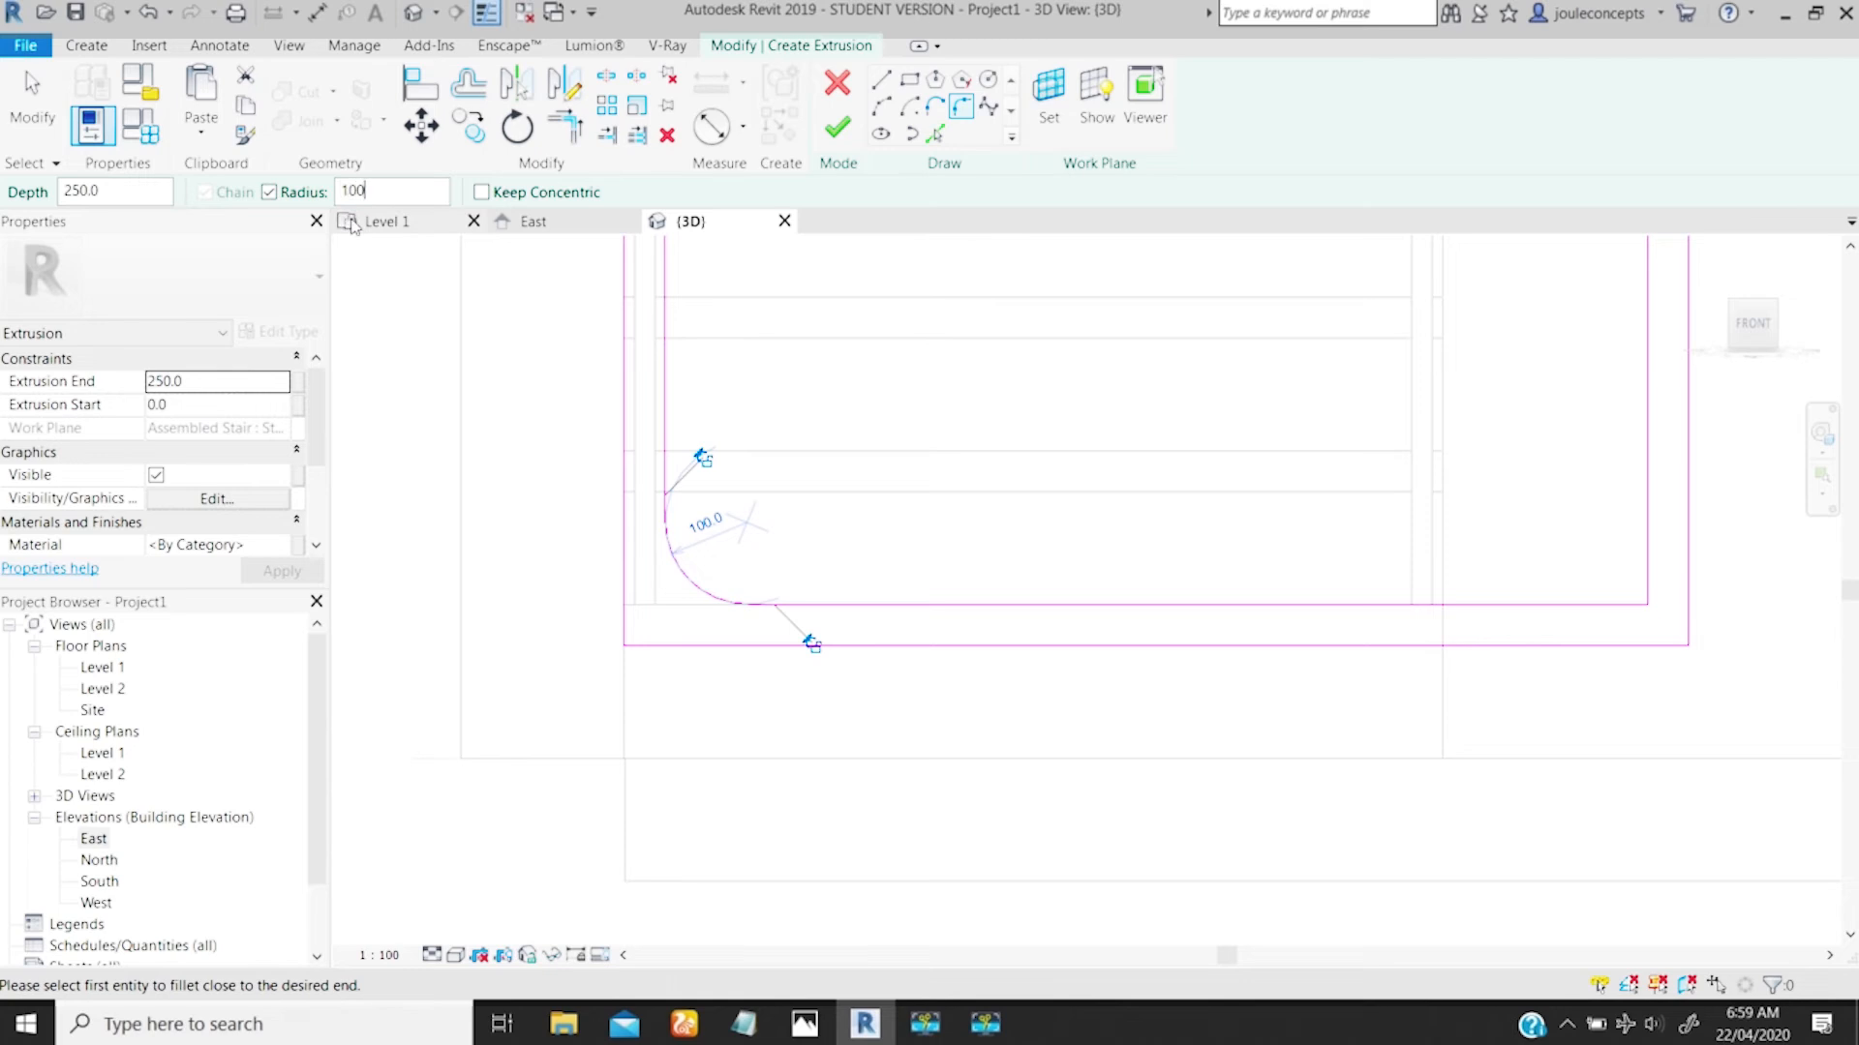
Step: Fillet the outer wall-side corner and both open-side corners of the profile with a fixed 100 mm radius
click(663, 647)
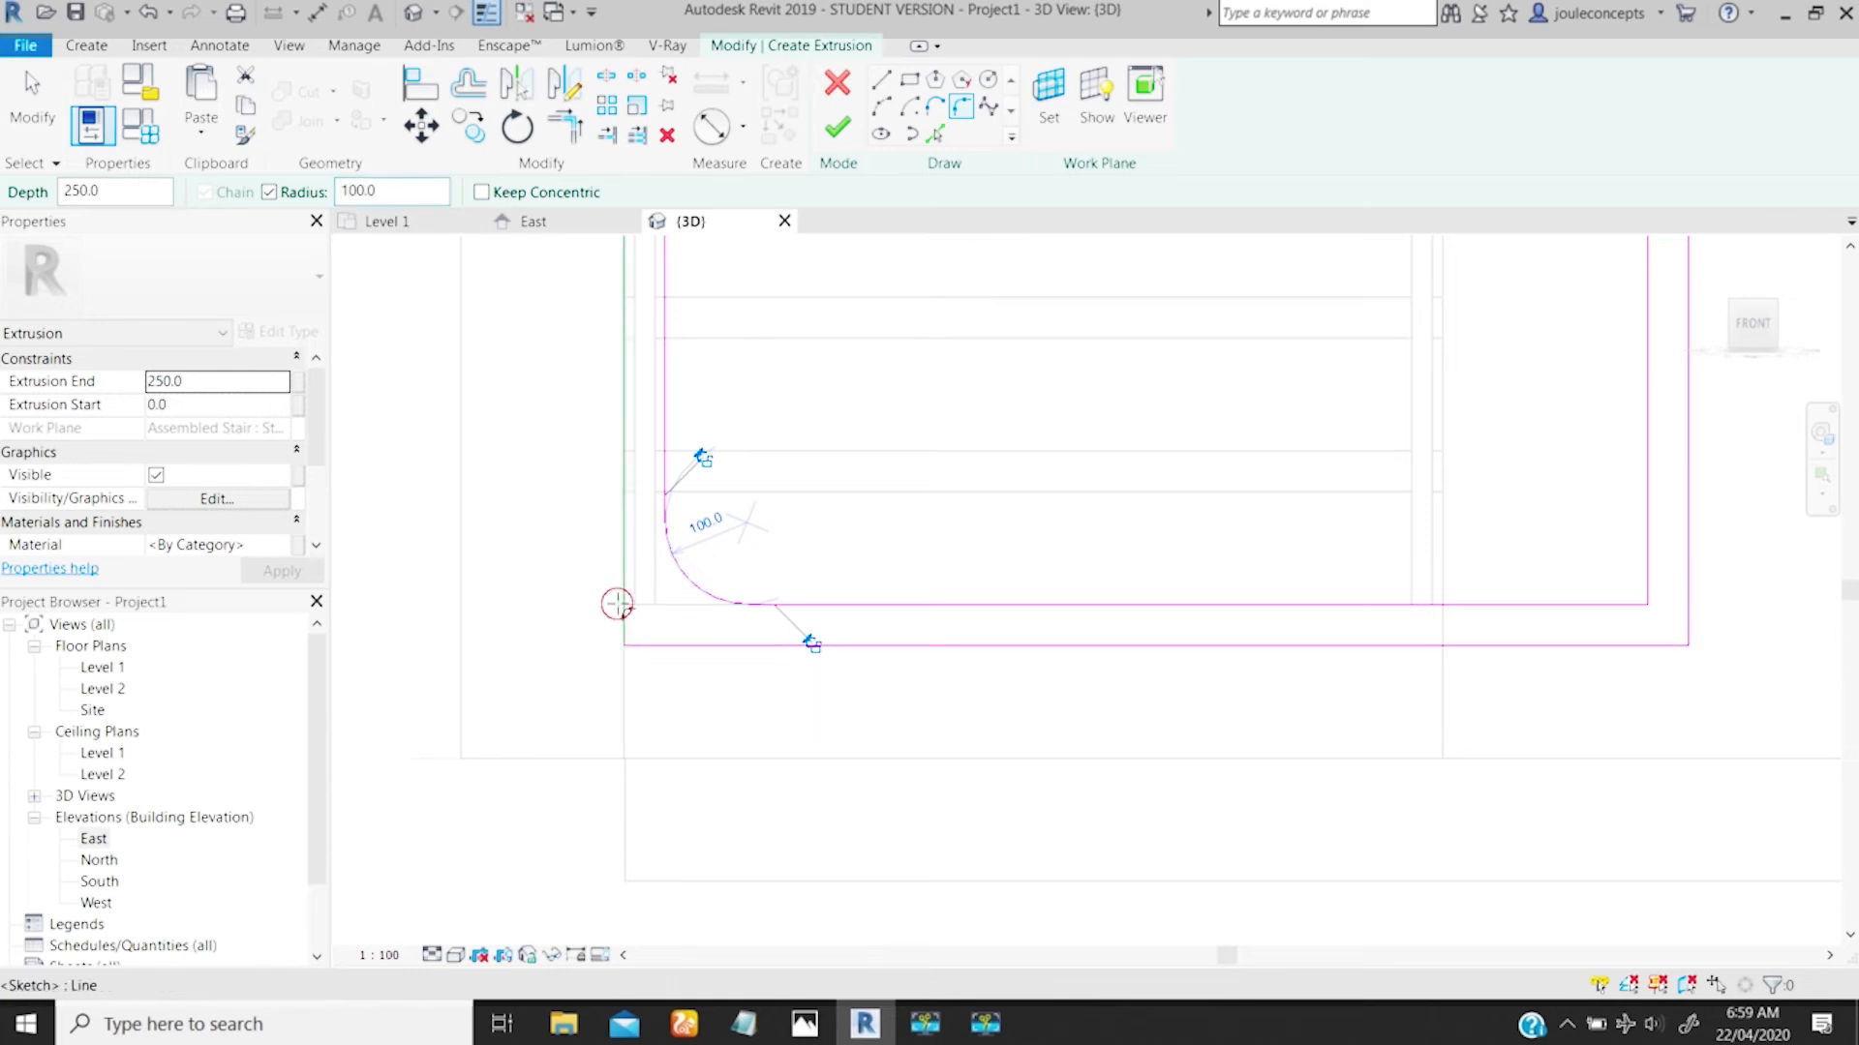
click(623, 606)
click(1612, 605)
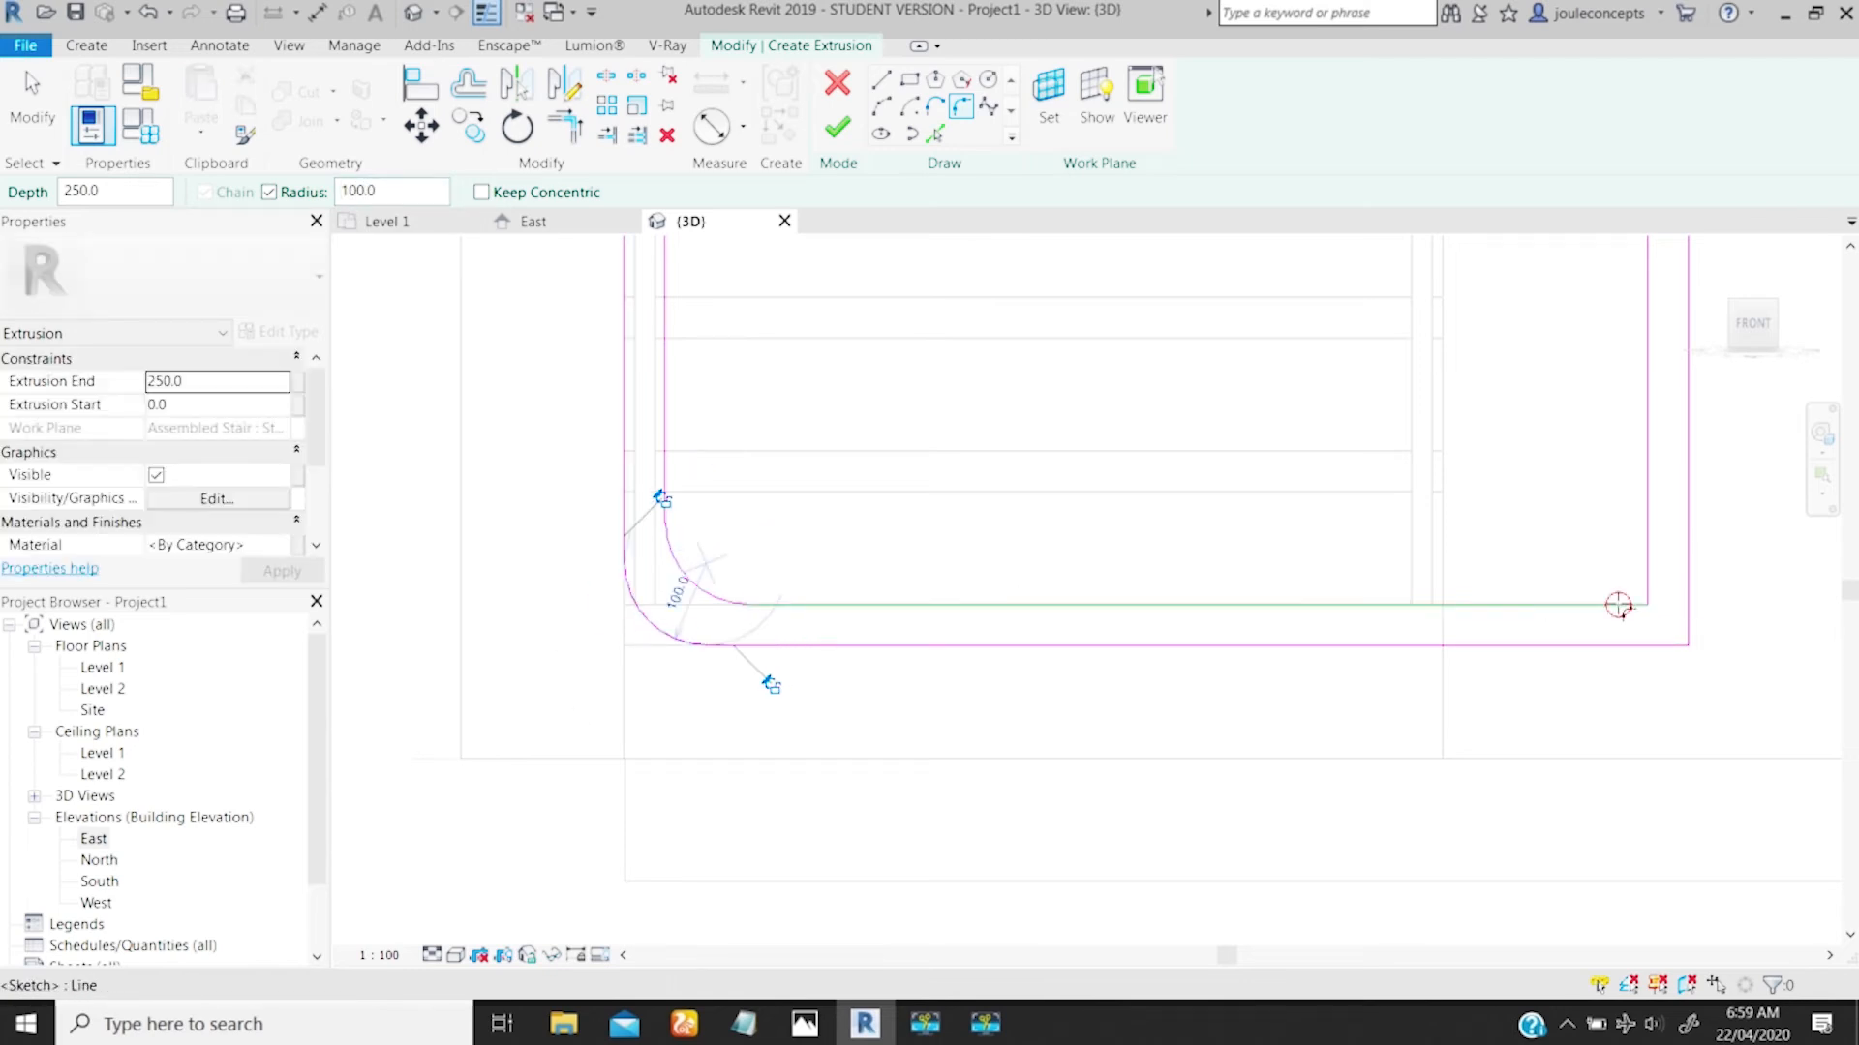
click(1647, 579)
click(1607, 646)
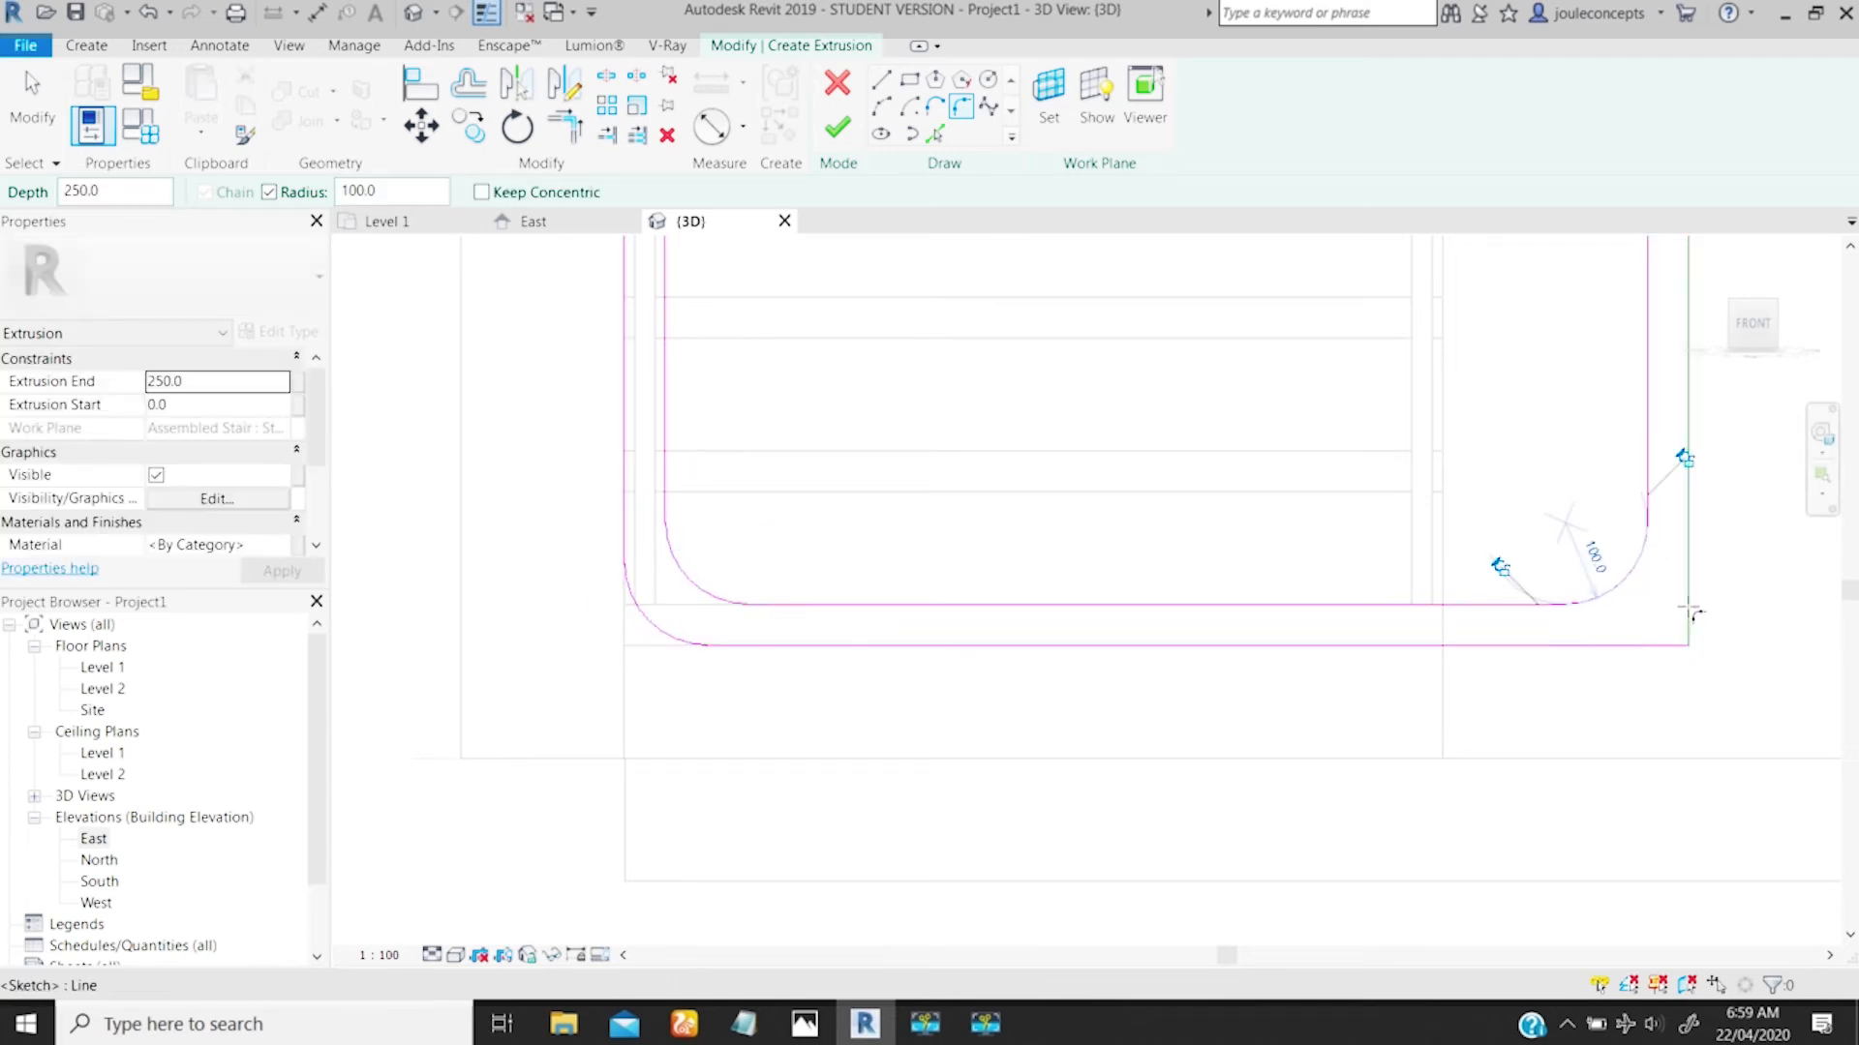
click(1688, 605)
Step: Set the radius of the outer fillet arc at the profile's open-side corner to 120 mm
middle_drag(1435, 645, 1392, 765)
middle_drag(1416, 589, 1138, 527)
ctrl+middle_drag(1302, 489, 1455, 526)
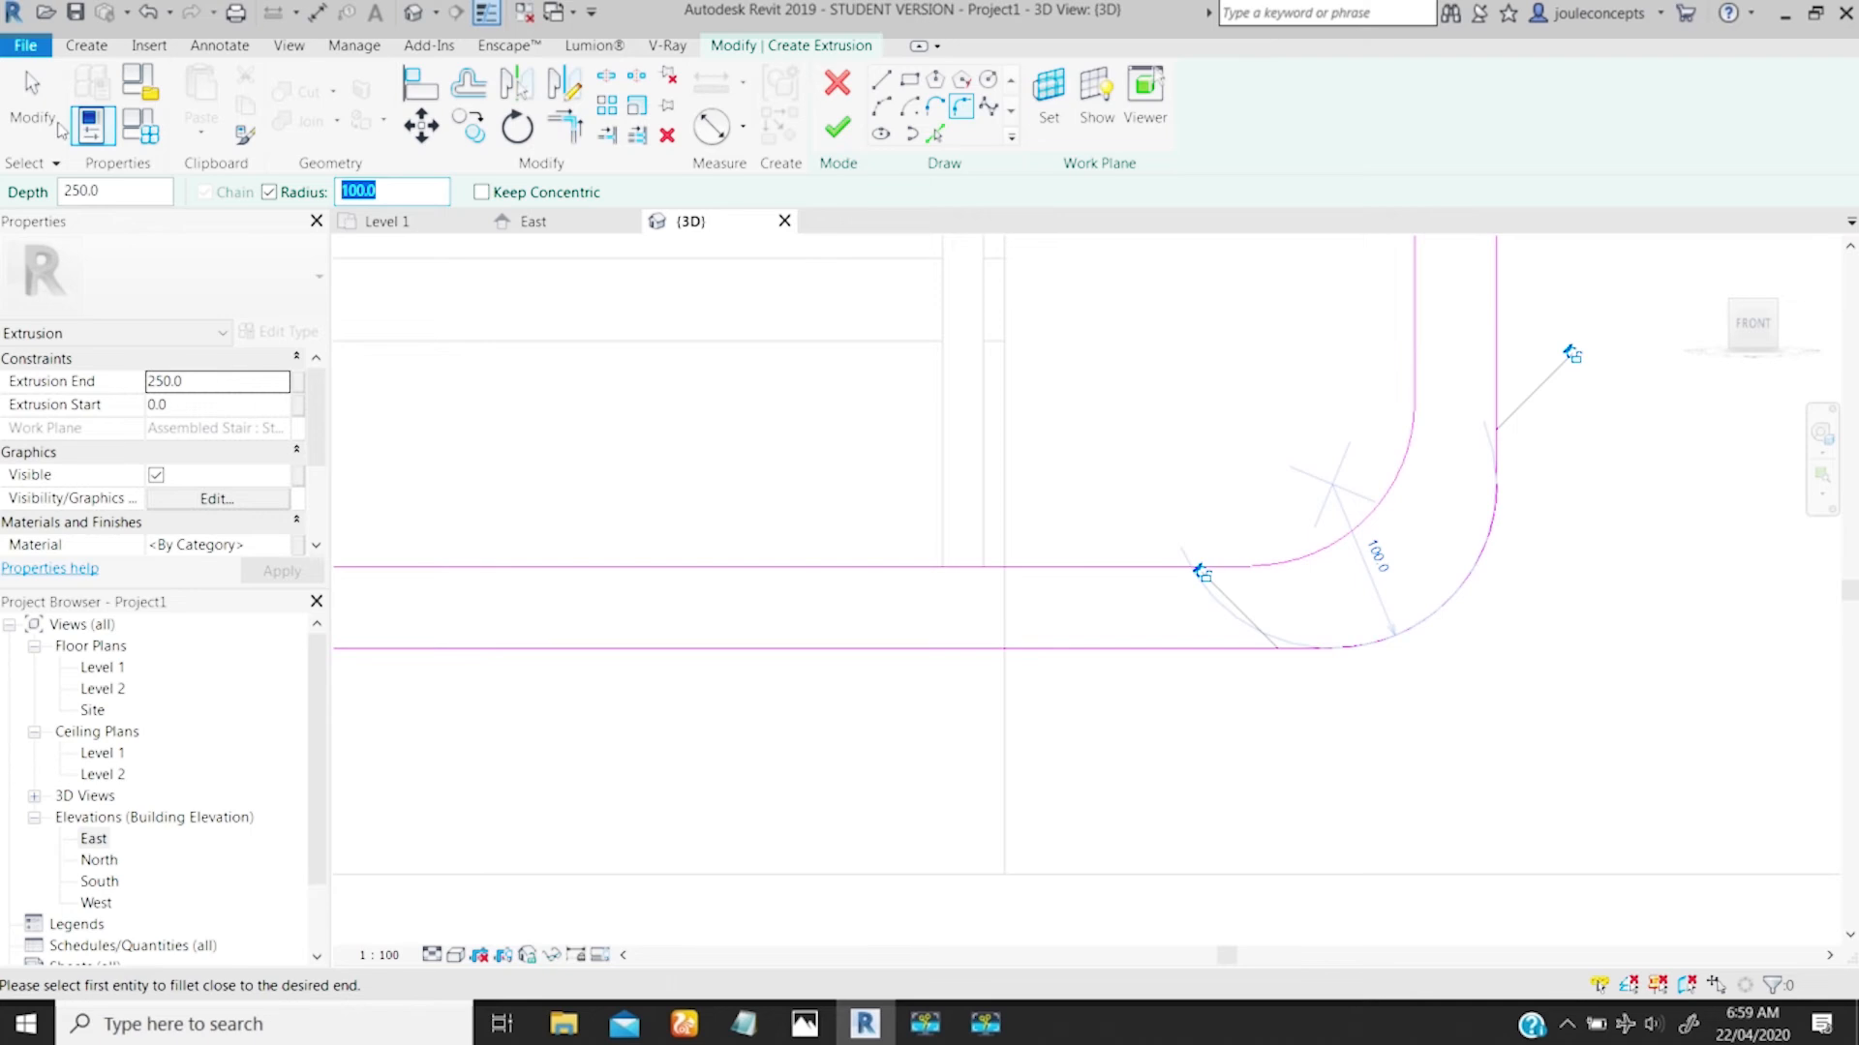
click(31, 112)
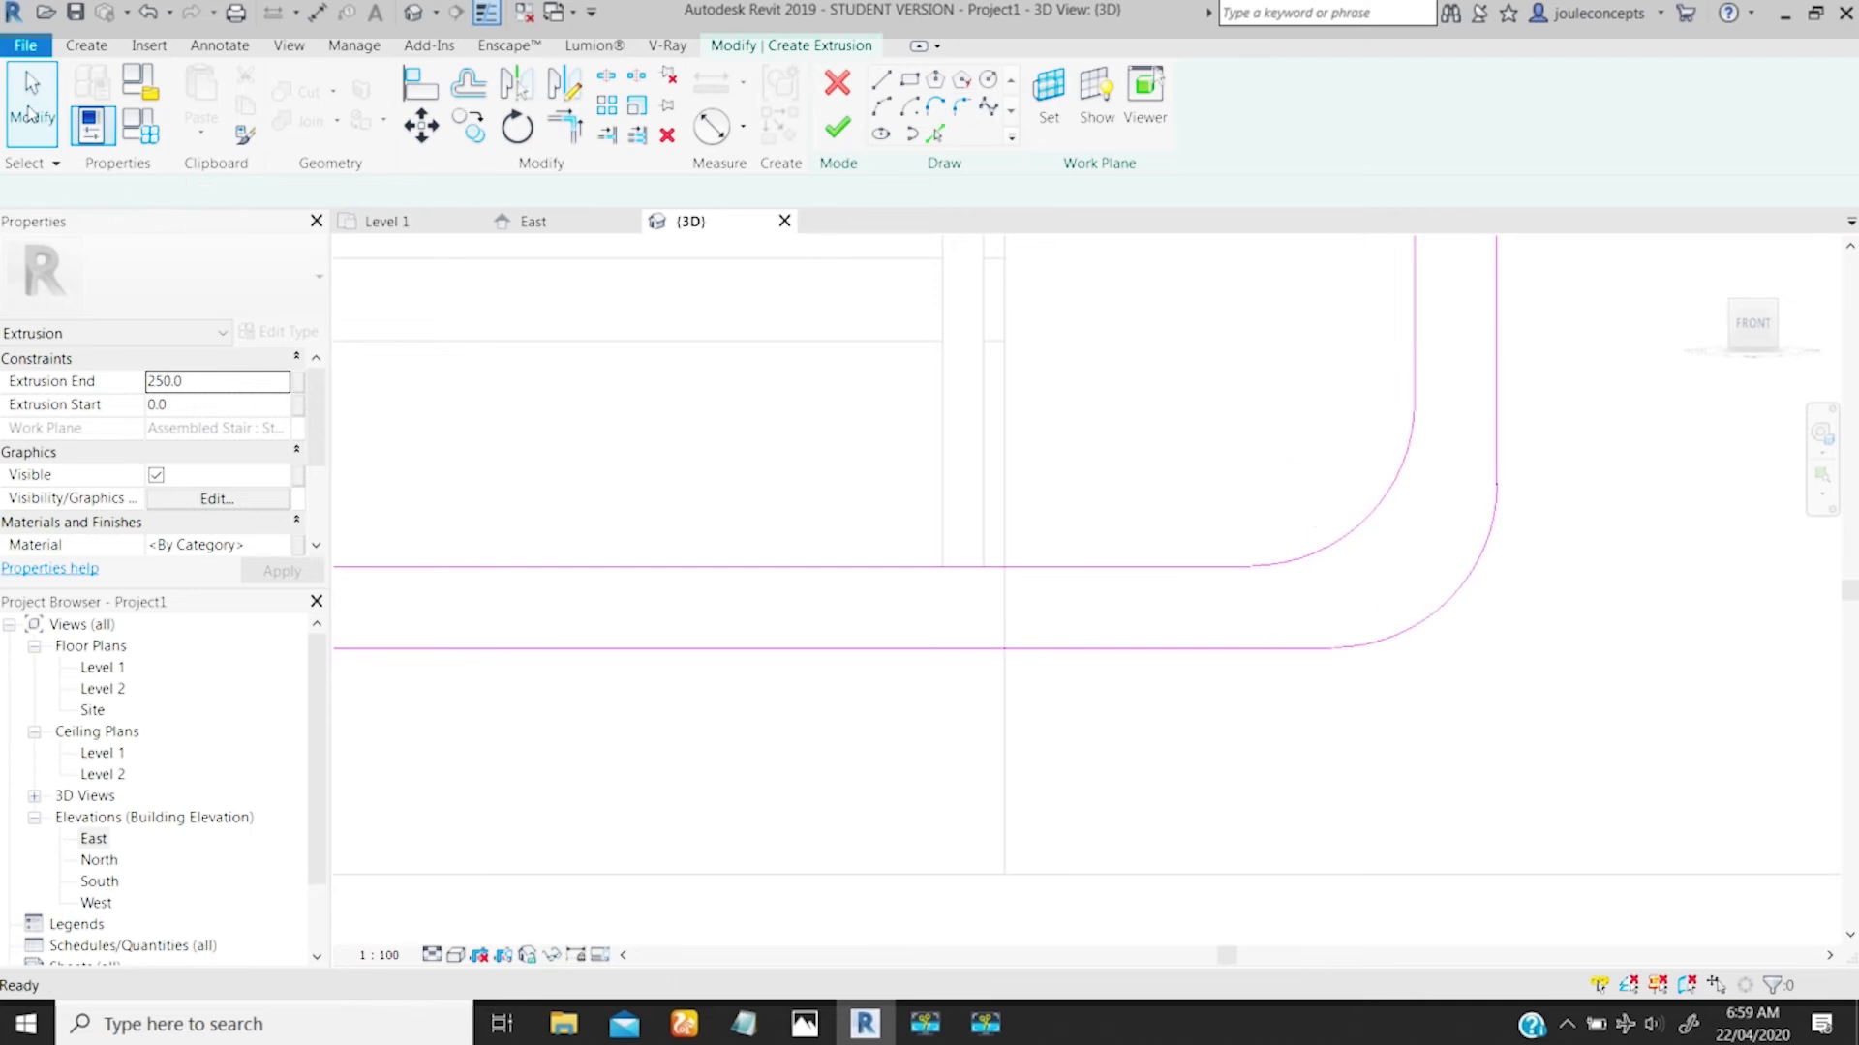
click(1449, 602)
click(1437, 563)
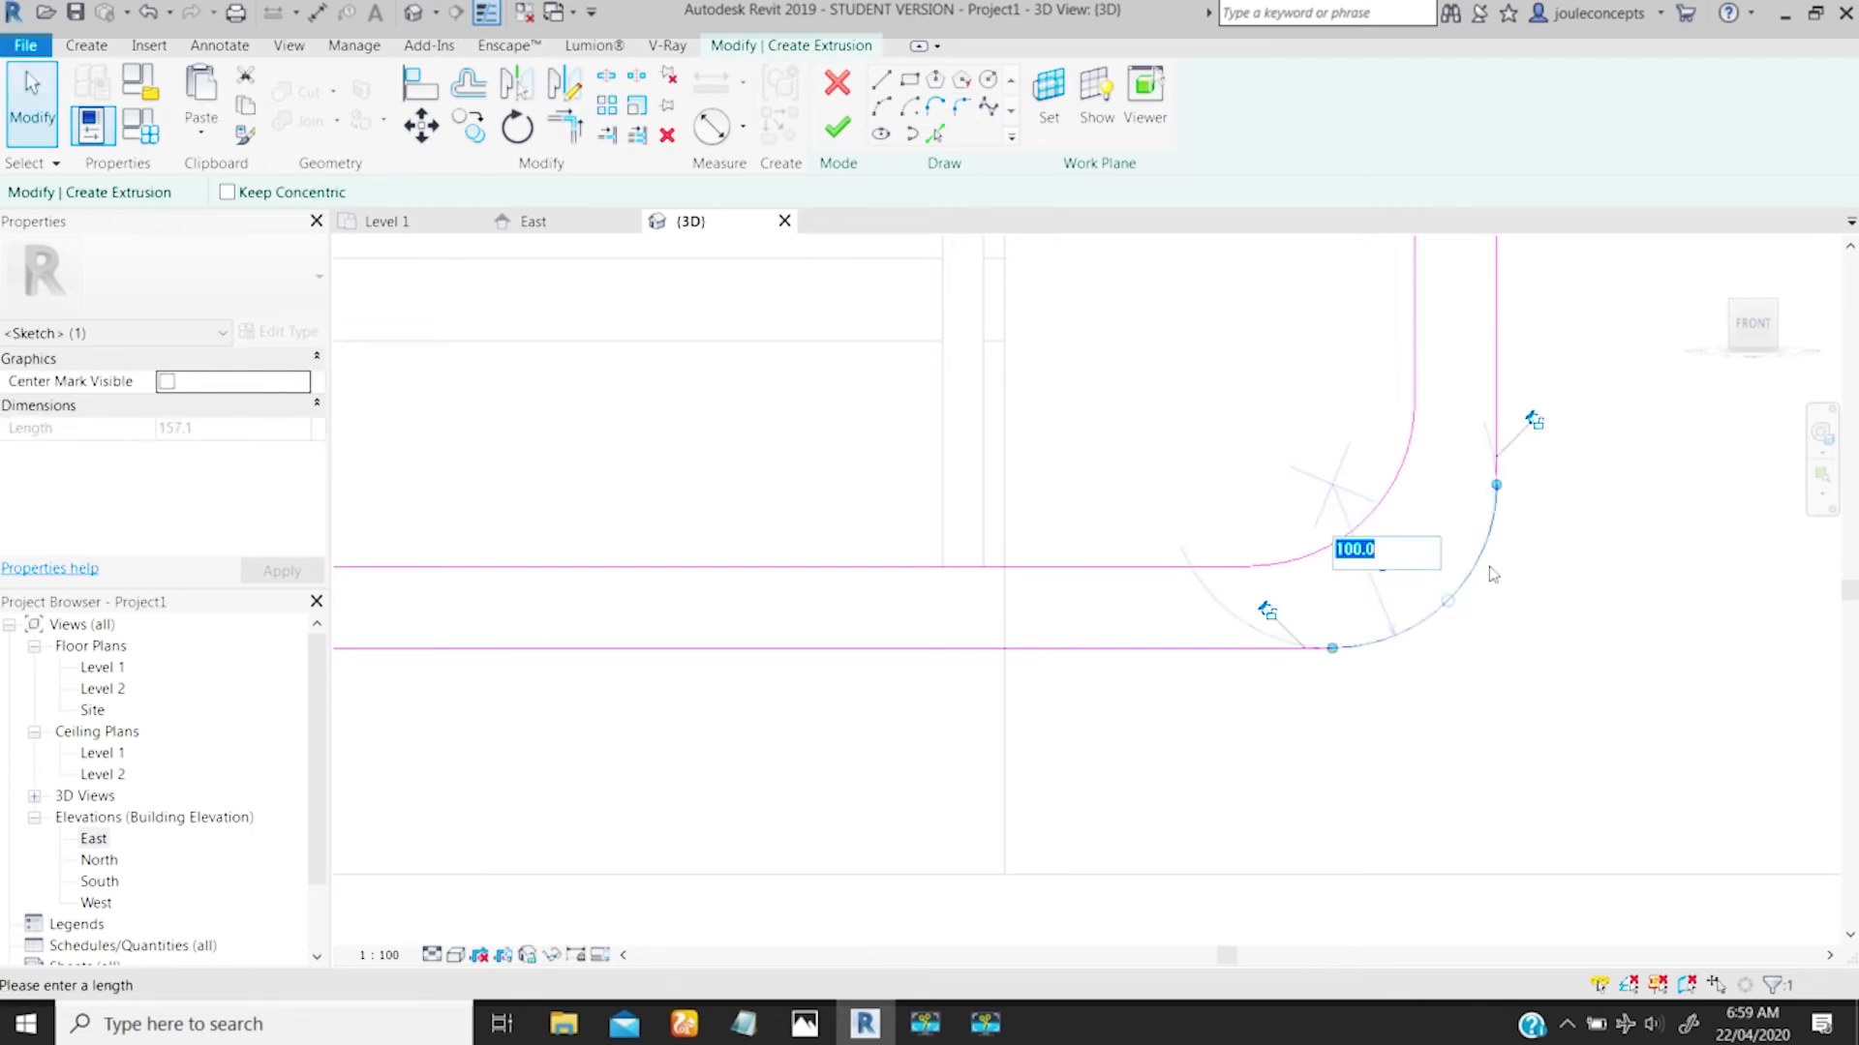
text(120)
key(Return)
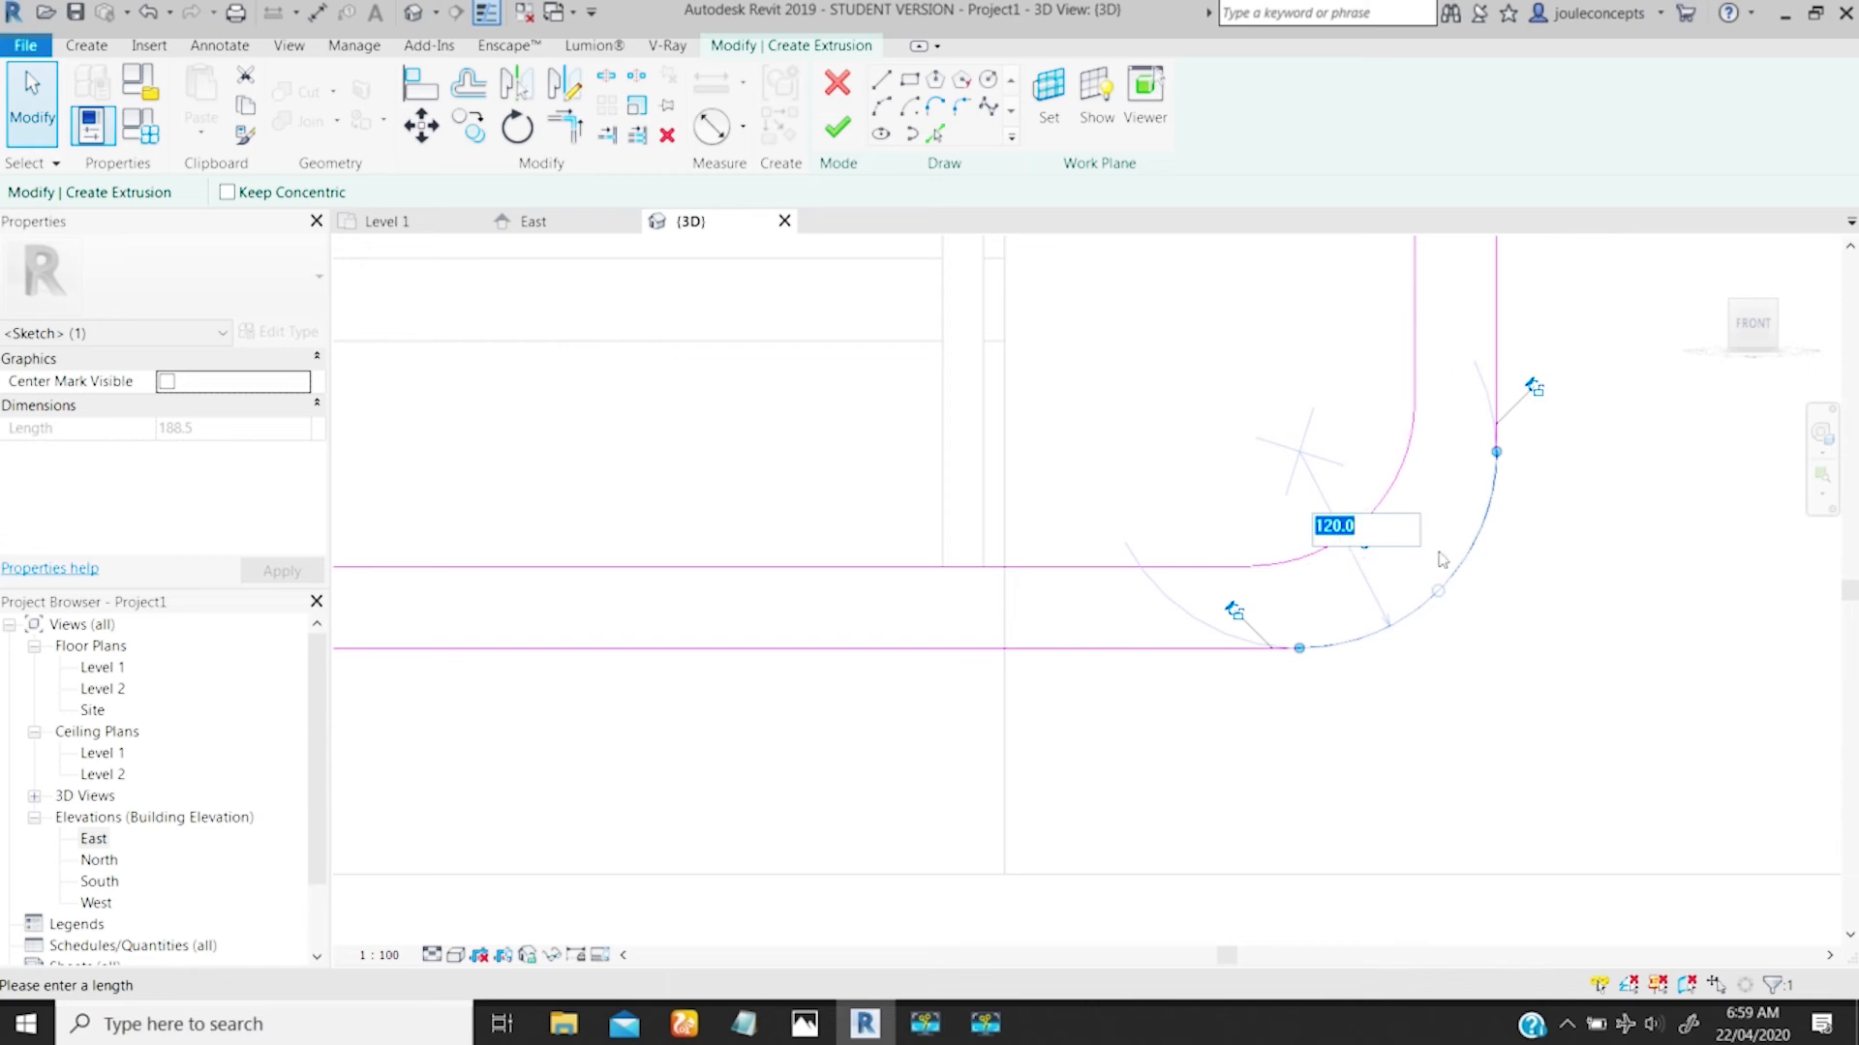
Step: Set the radius of the outer fillet arc at the profile's open-side corner to 150 mm
text(0)
key(Return)
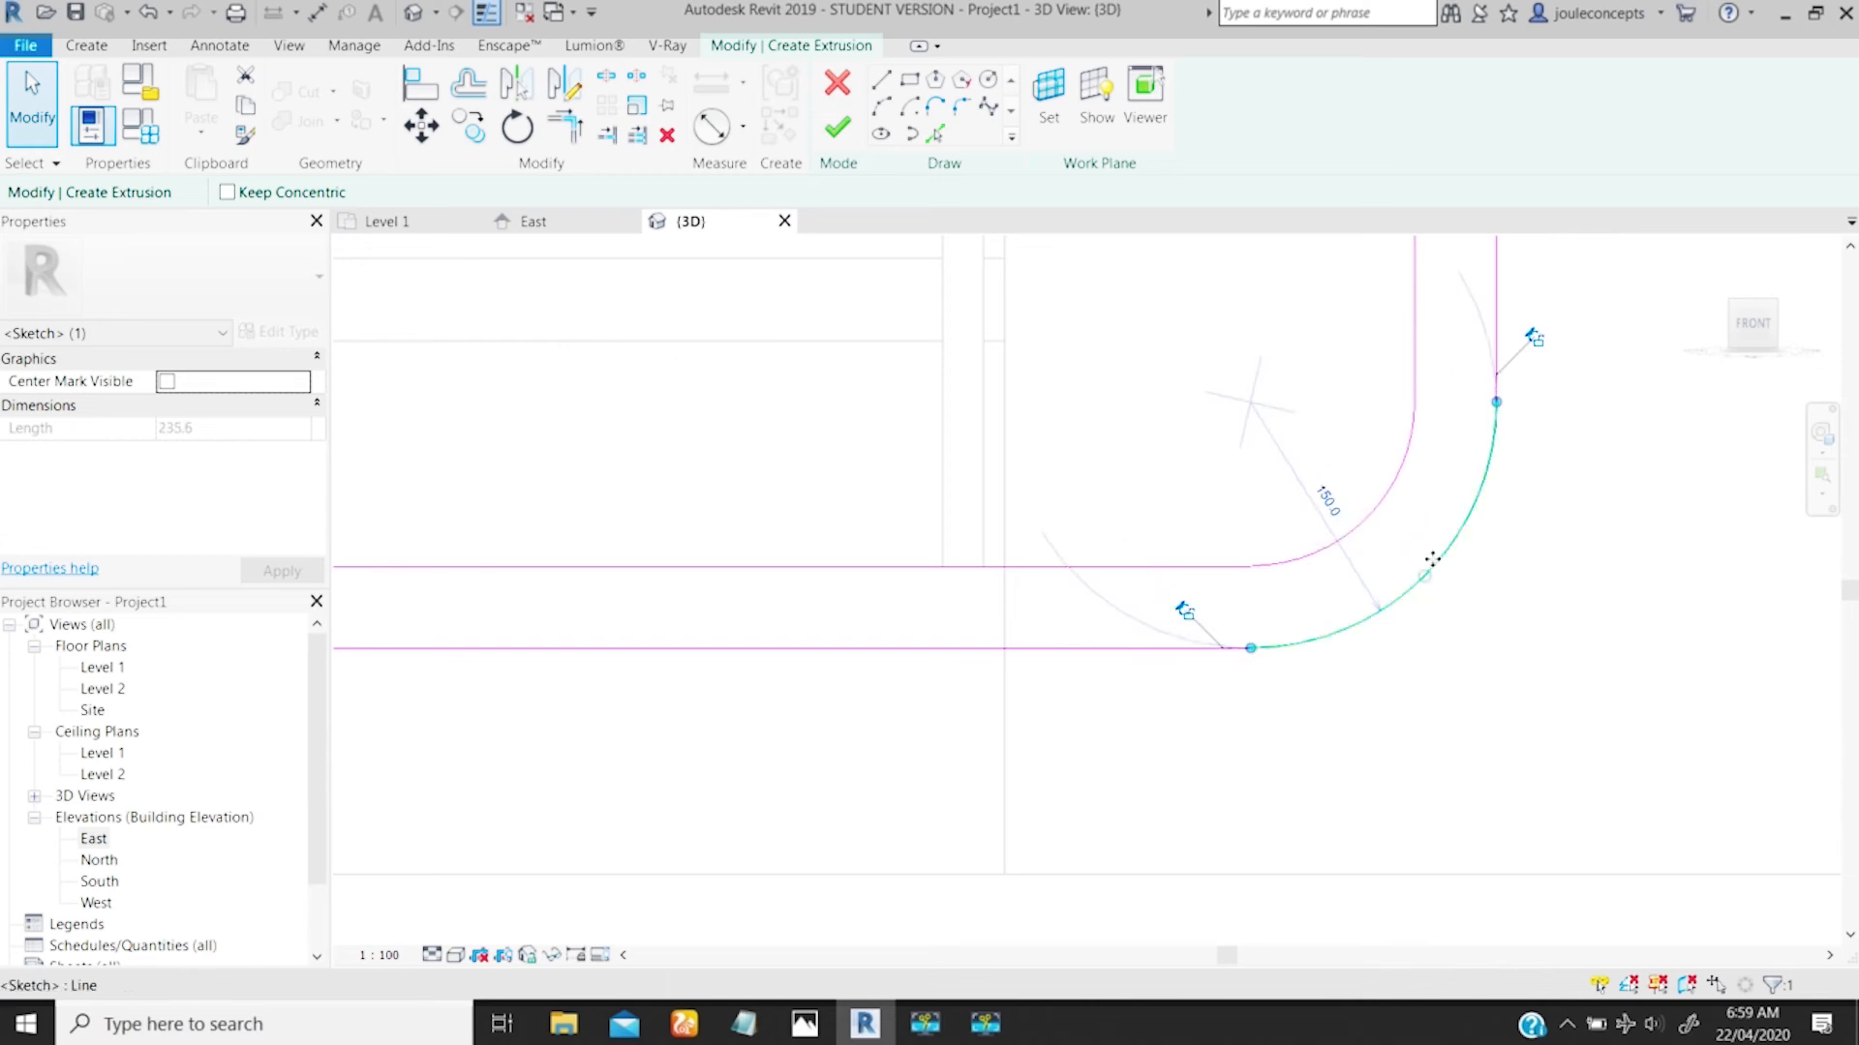
click(1510, 652)
scroll(1321, 609, down, 2)
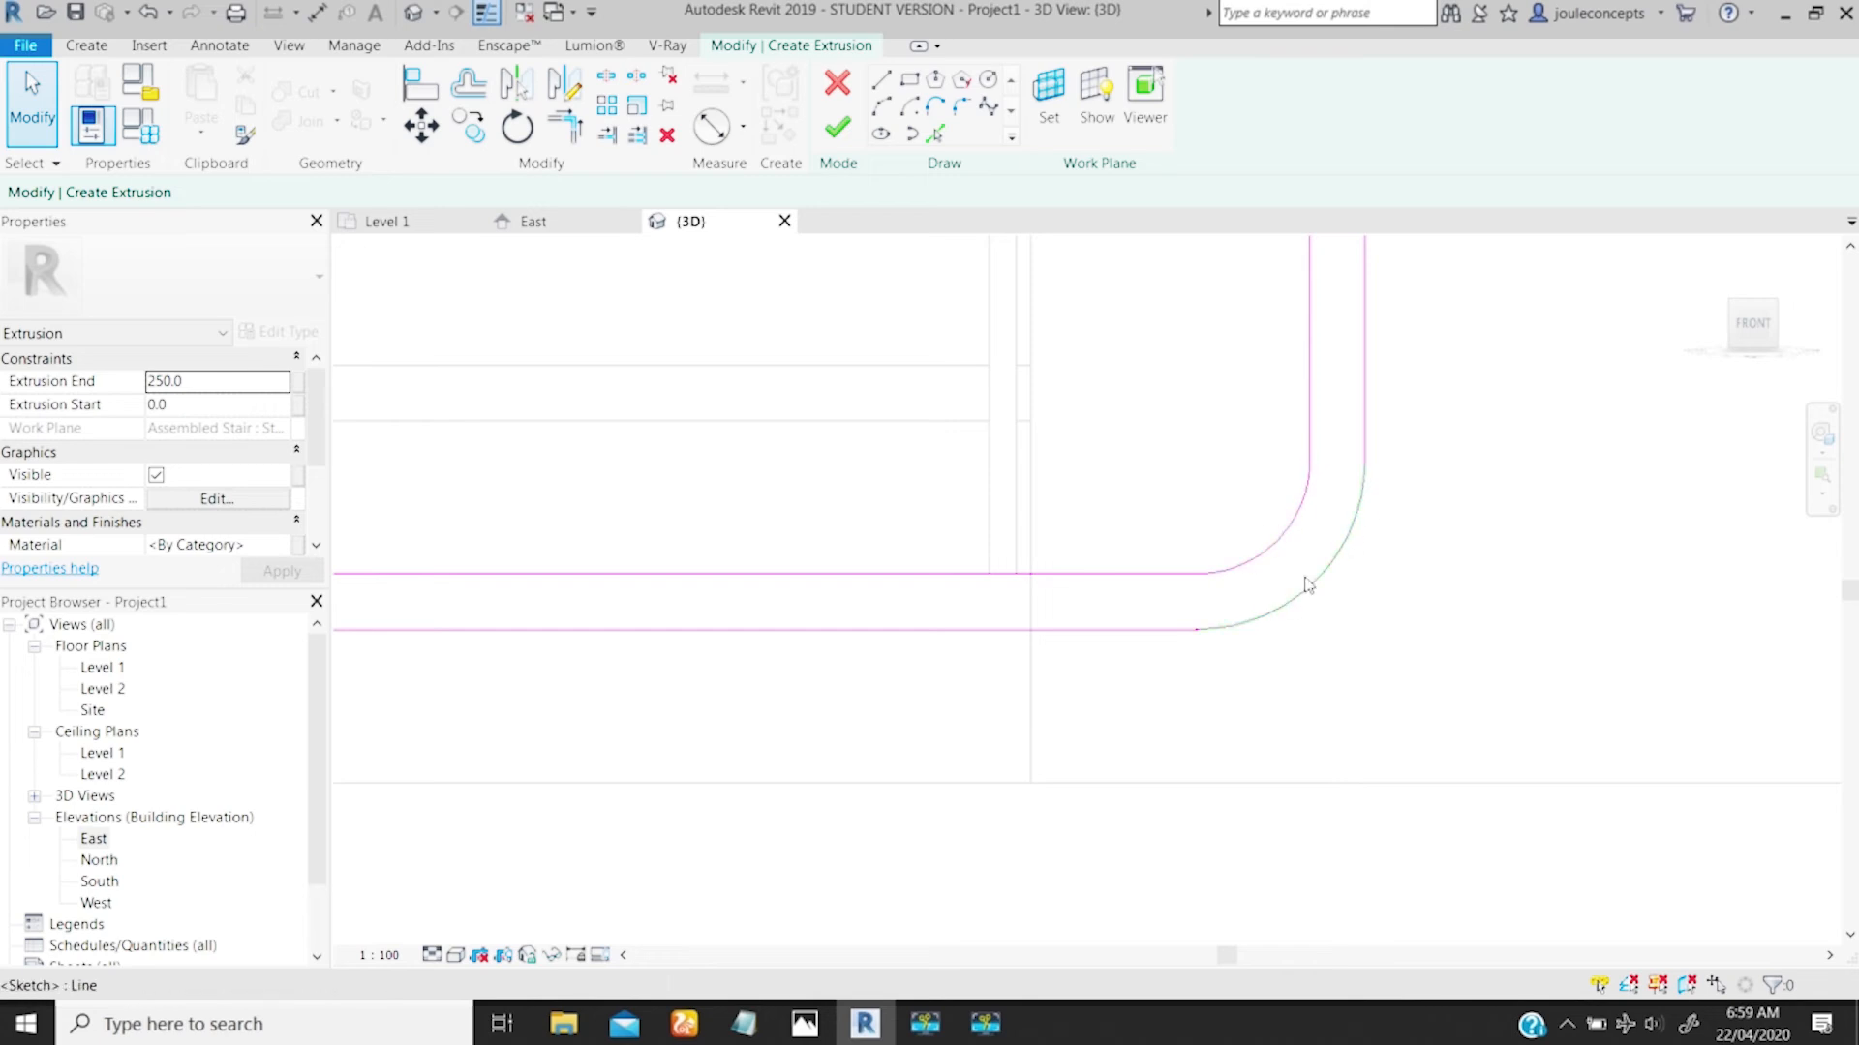
Step: Set the radius of the outer fillet arc at the profile's wall-side corner to 150 mm
mouse_move(822, 552)
middle_down()
mouse_move(1278, 577)
mouse_move(1229, 503)
middle_up()
click(789, 555)
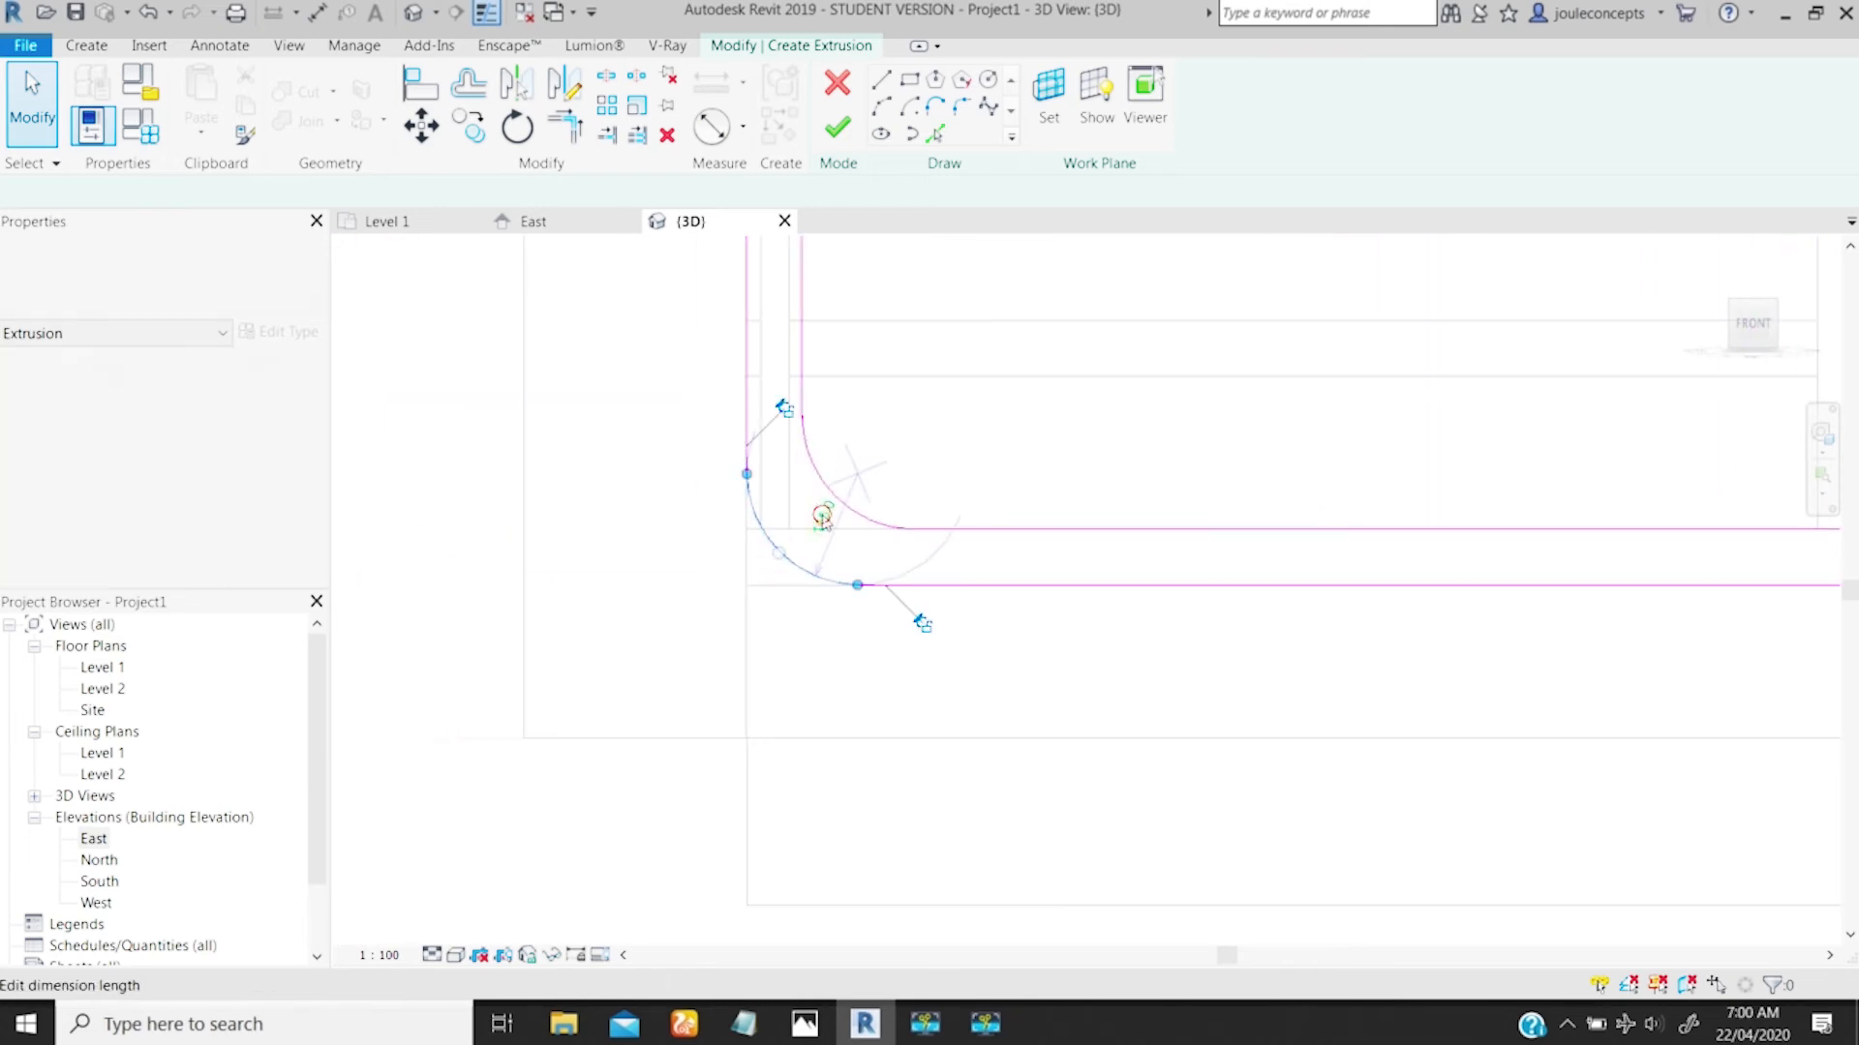
click(826, 517)
text(150)
key(Return)
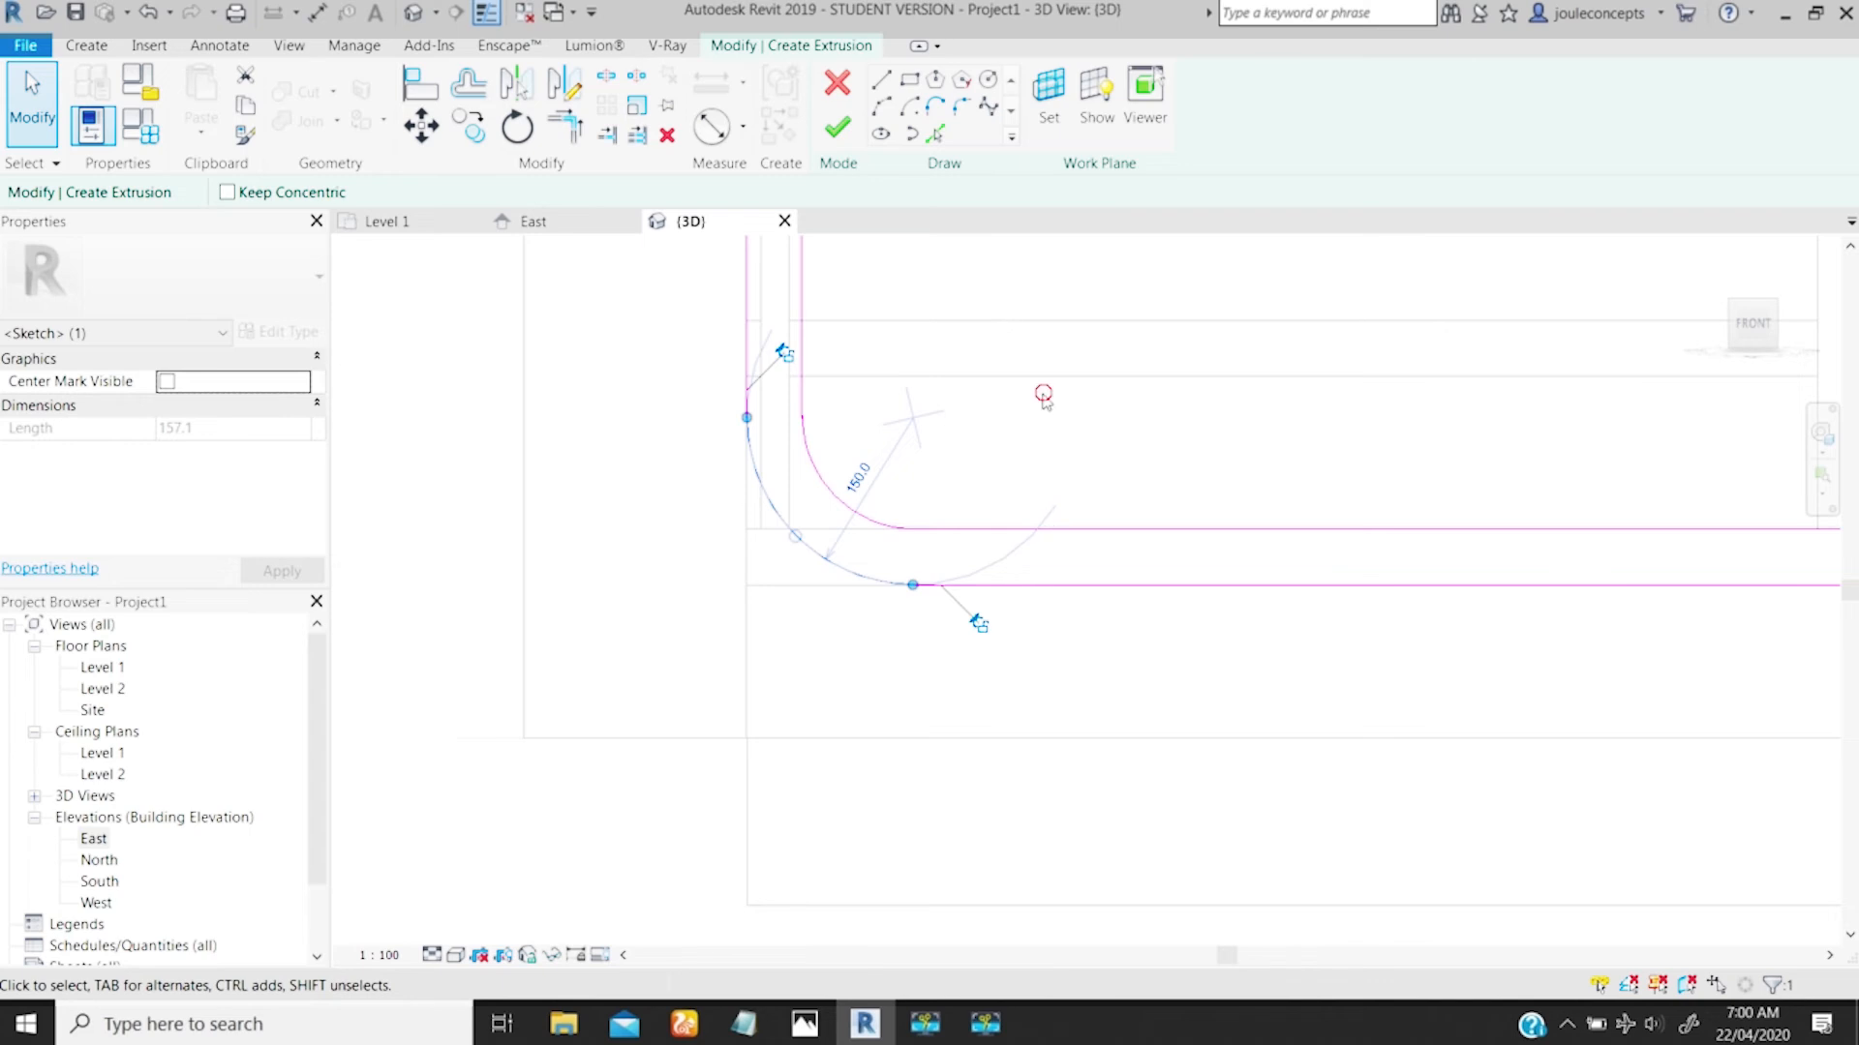
click(1043, 393)
Step: Finish the U-shaped profile sketch to create the in-place extrusion
ctrl+middle_drag(725, 496, 723, 424)
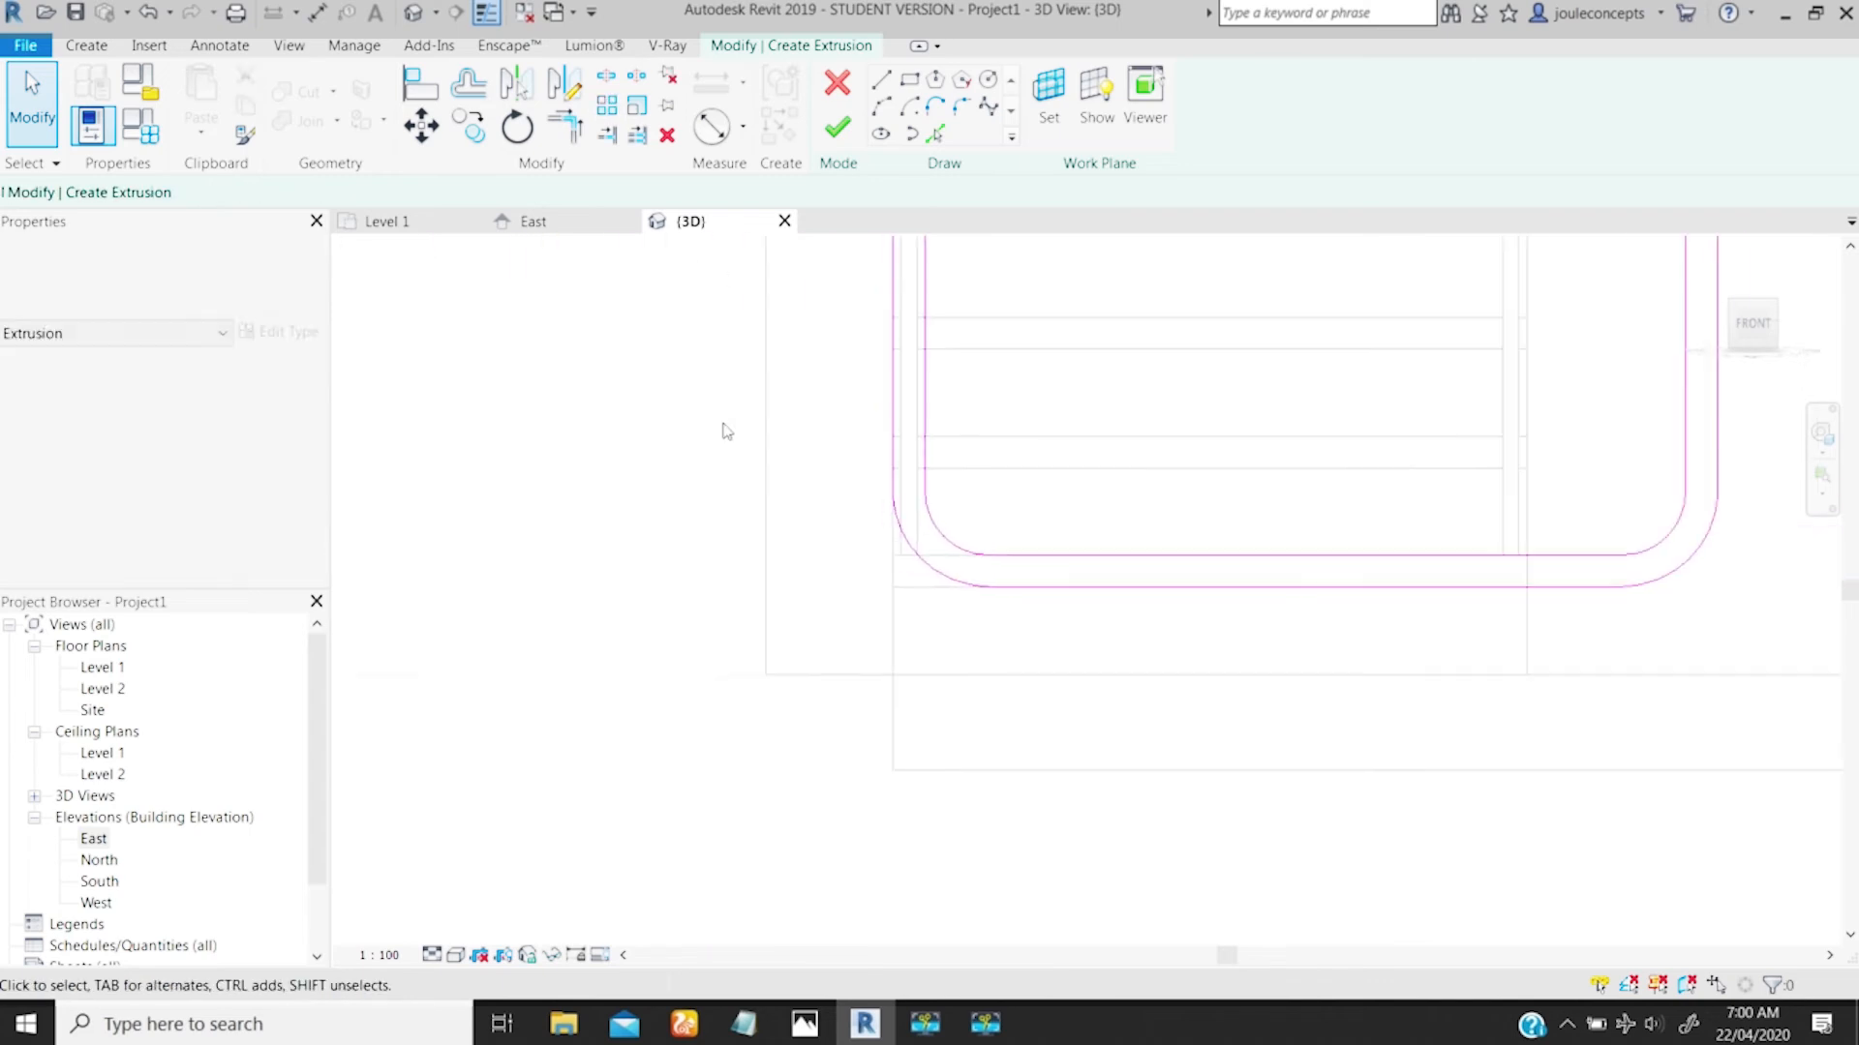
ctrl+middle_drag(748, 655, 863, 330)
middle_drag(929, 492, 823, 266)
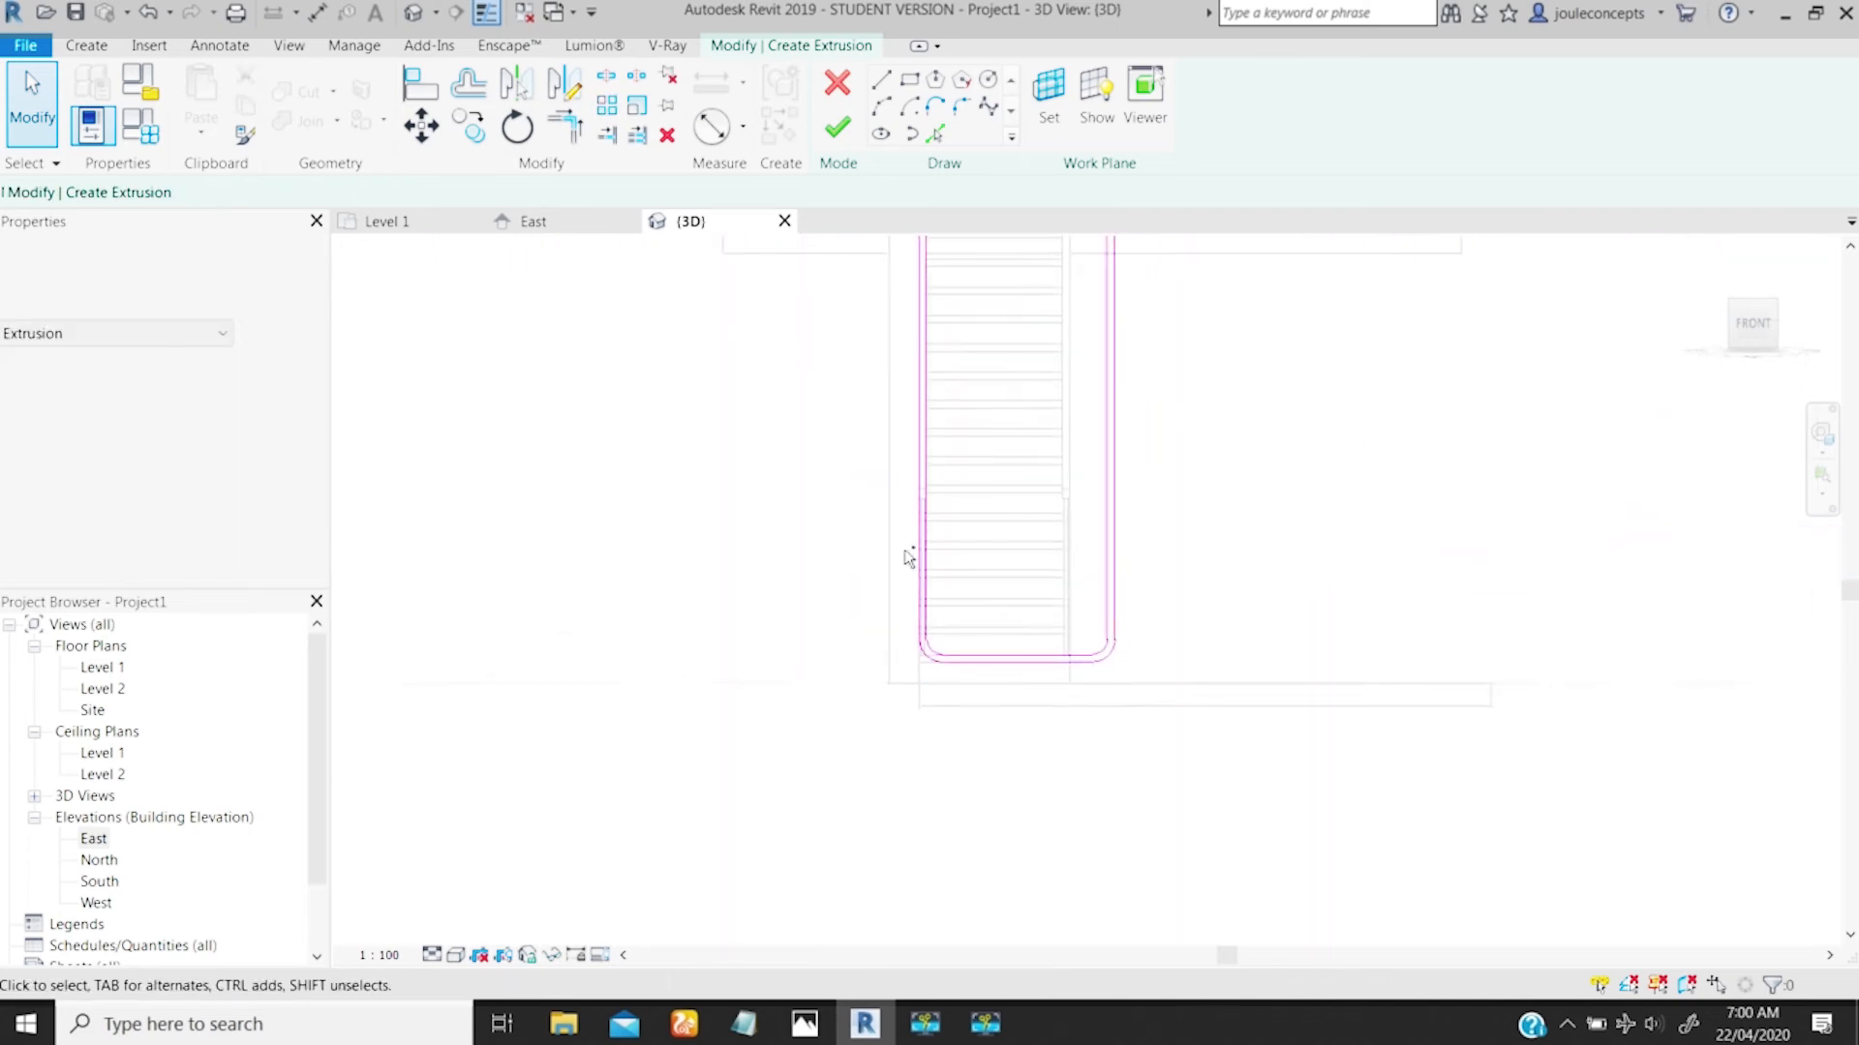
ctrl+middle_drag(909, 558, 888, 524)
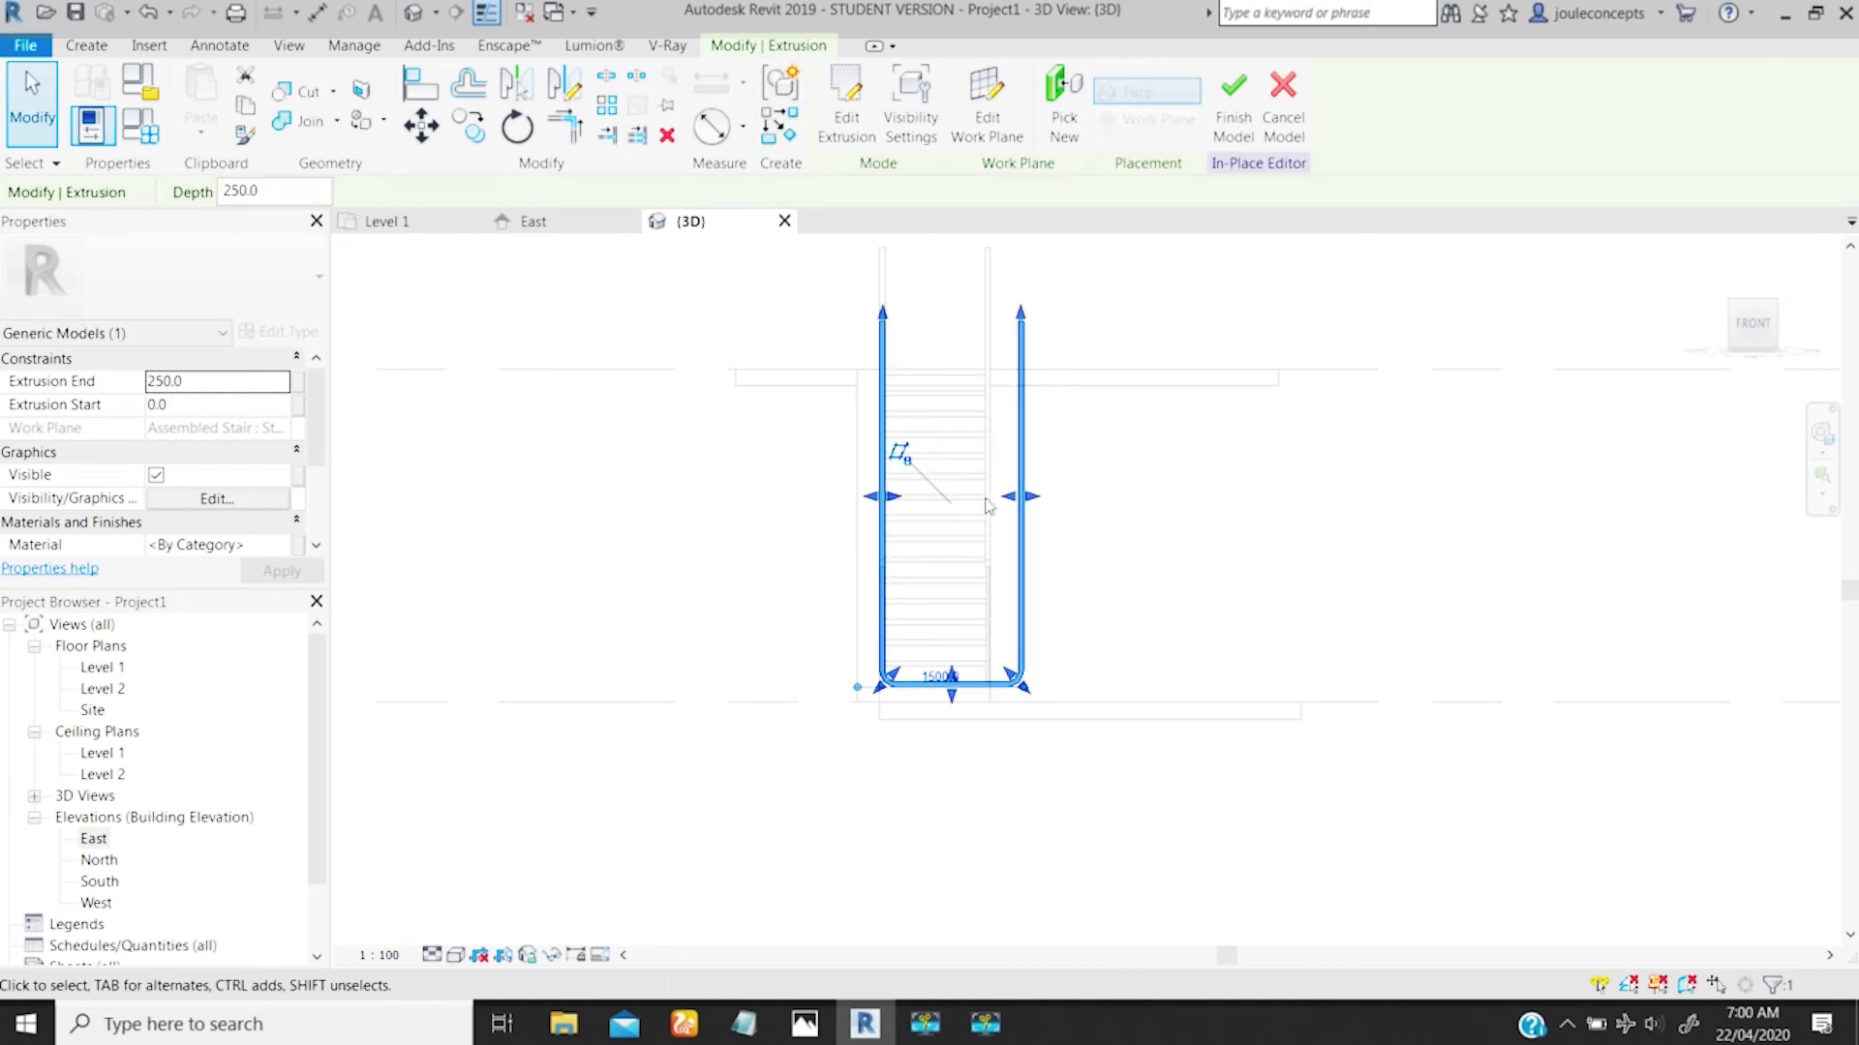
Step: Examine the U-shaped extrusion's rounded corners, depth and position against the first stair tread from an angled 3D view
shift+middle_drag(932, 484, 763, 706)
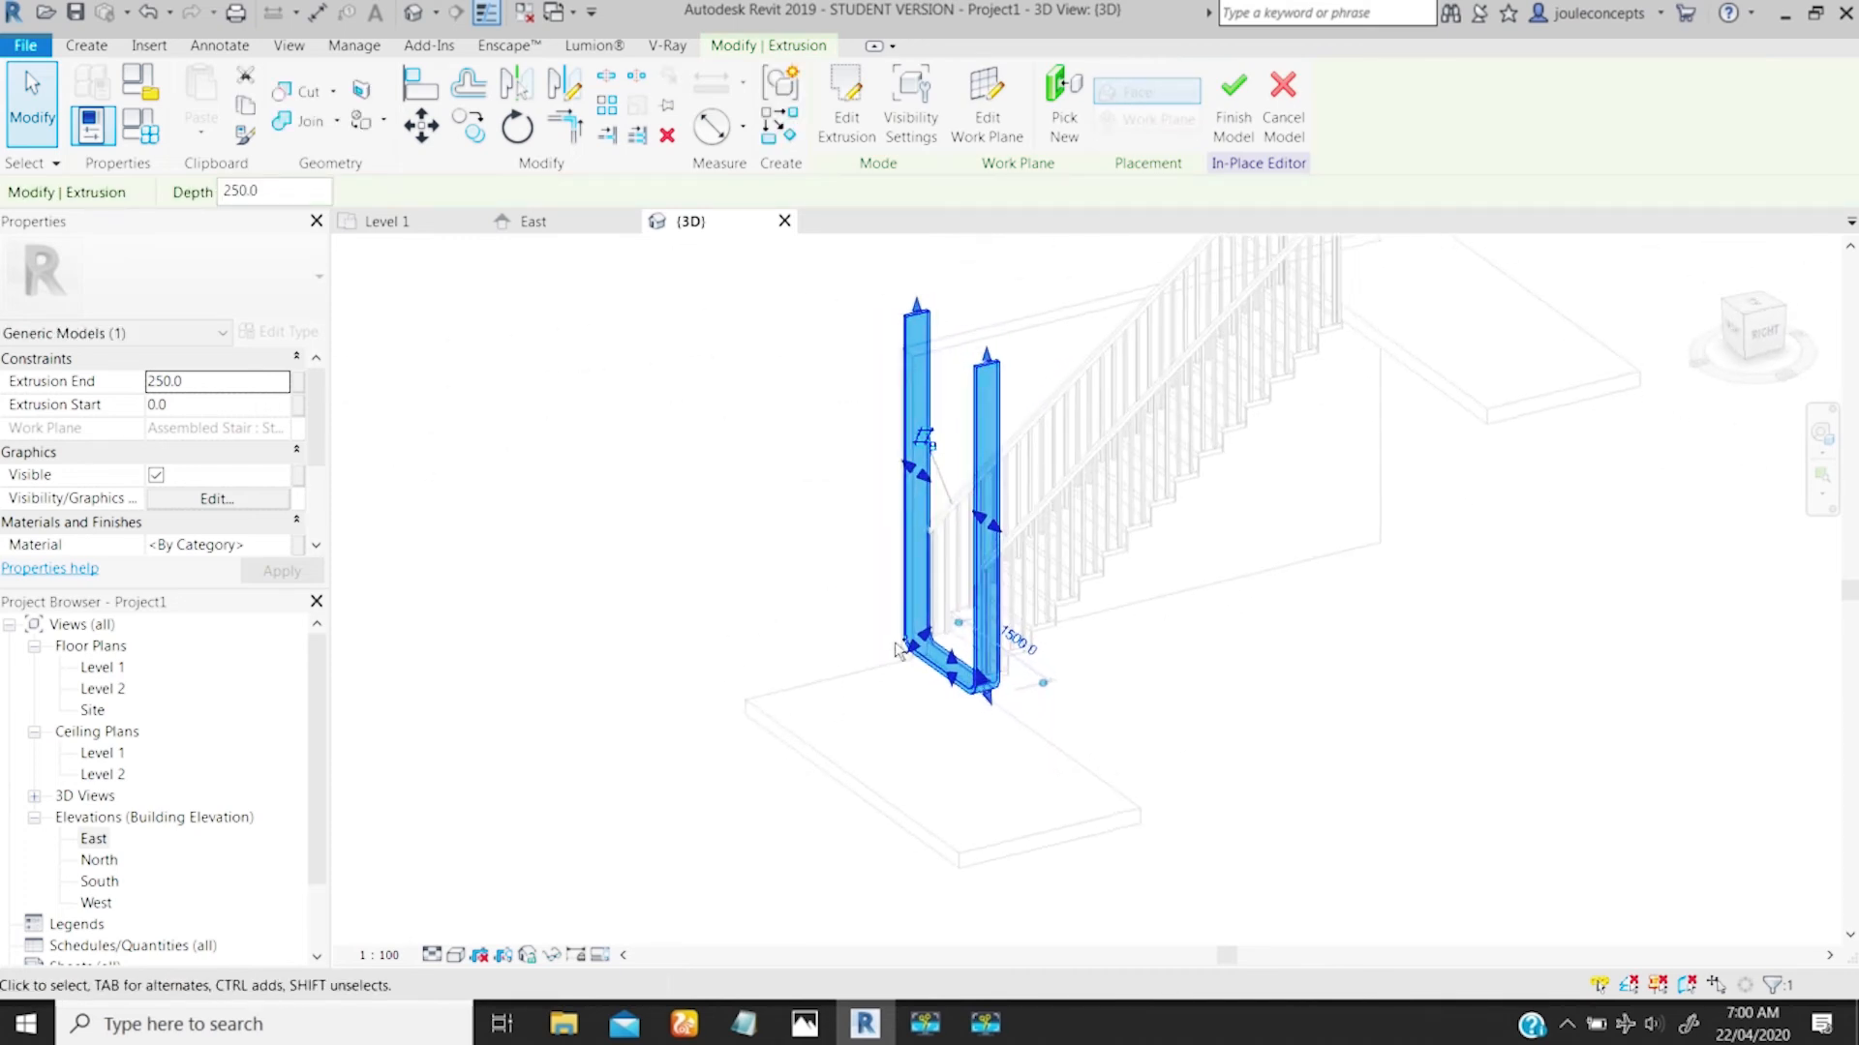
scroll(875, 781, up, 5)
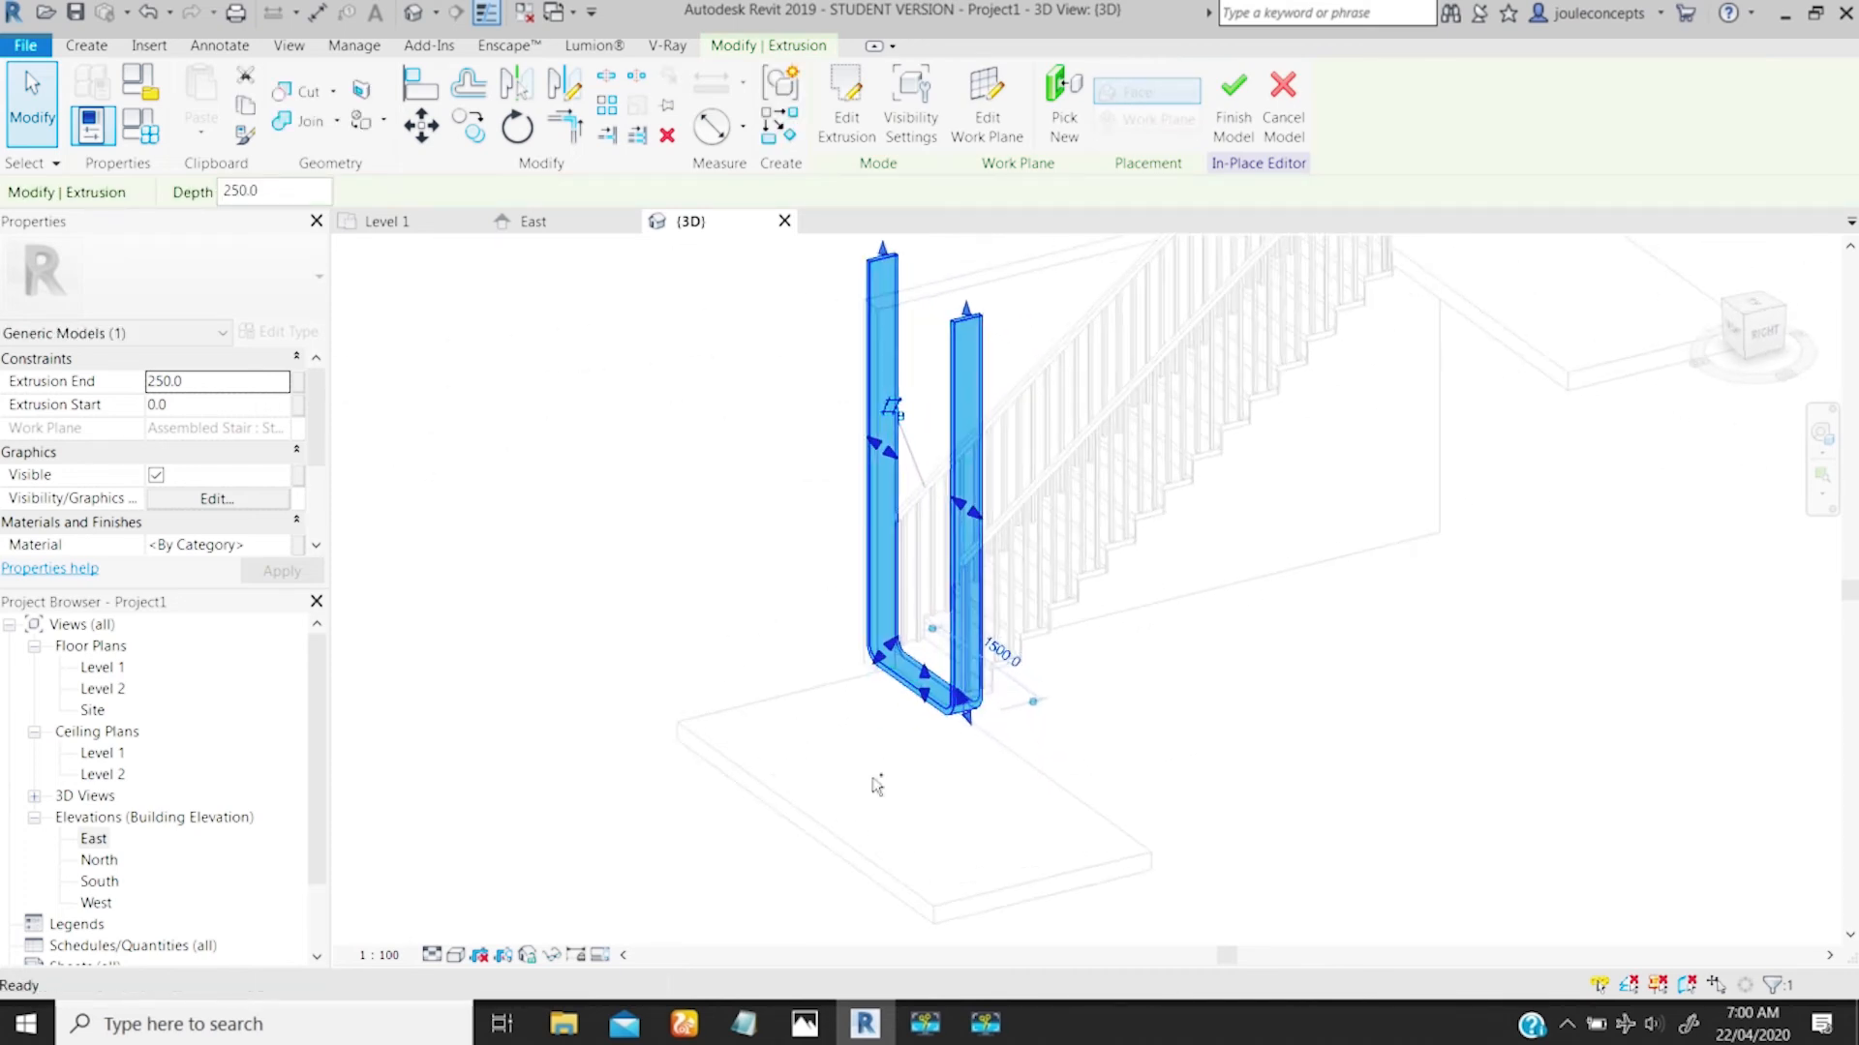
click(1120, 772)
scroll(746, 790, up, 2)
scroll(746, 790, up, 2)
middle_drag(747, 790, 742, 698)
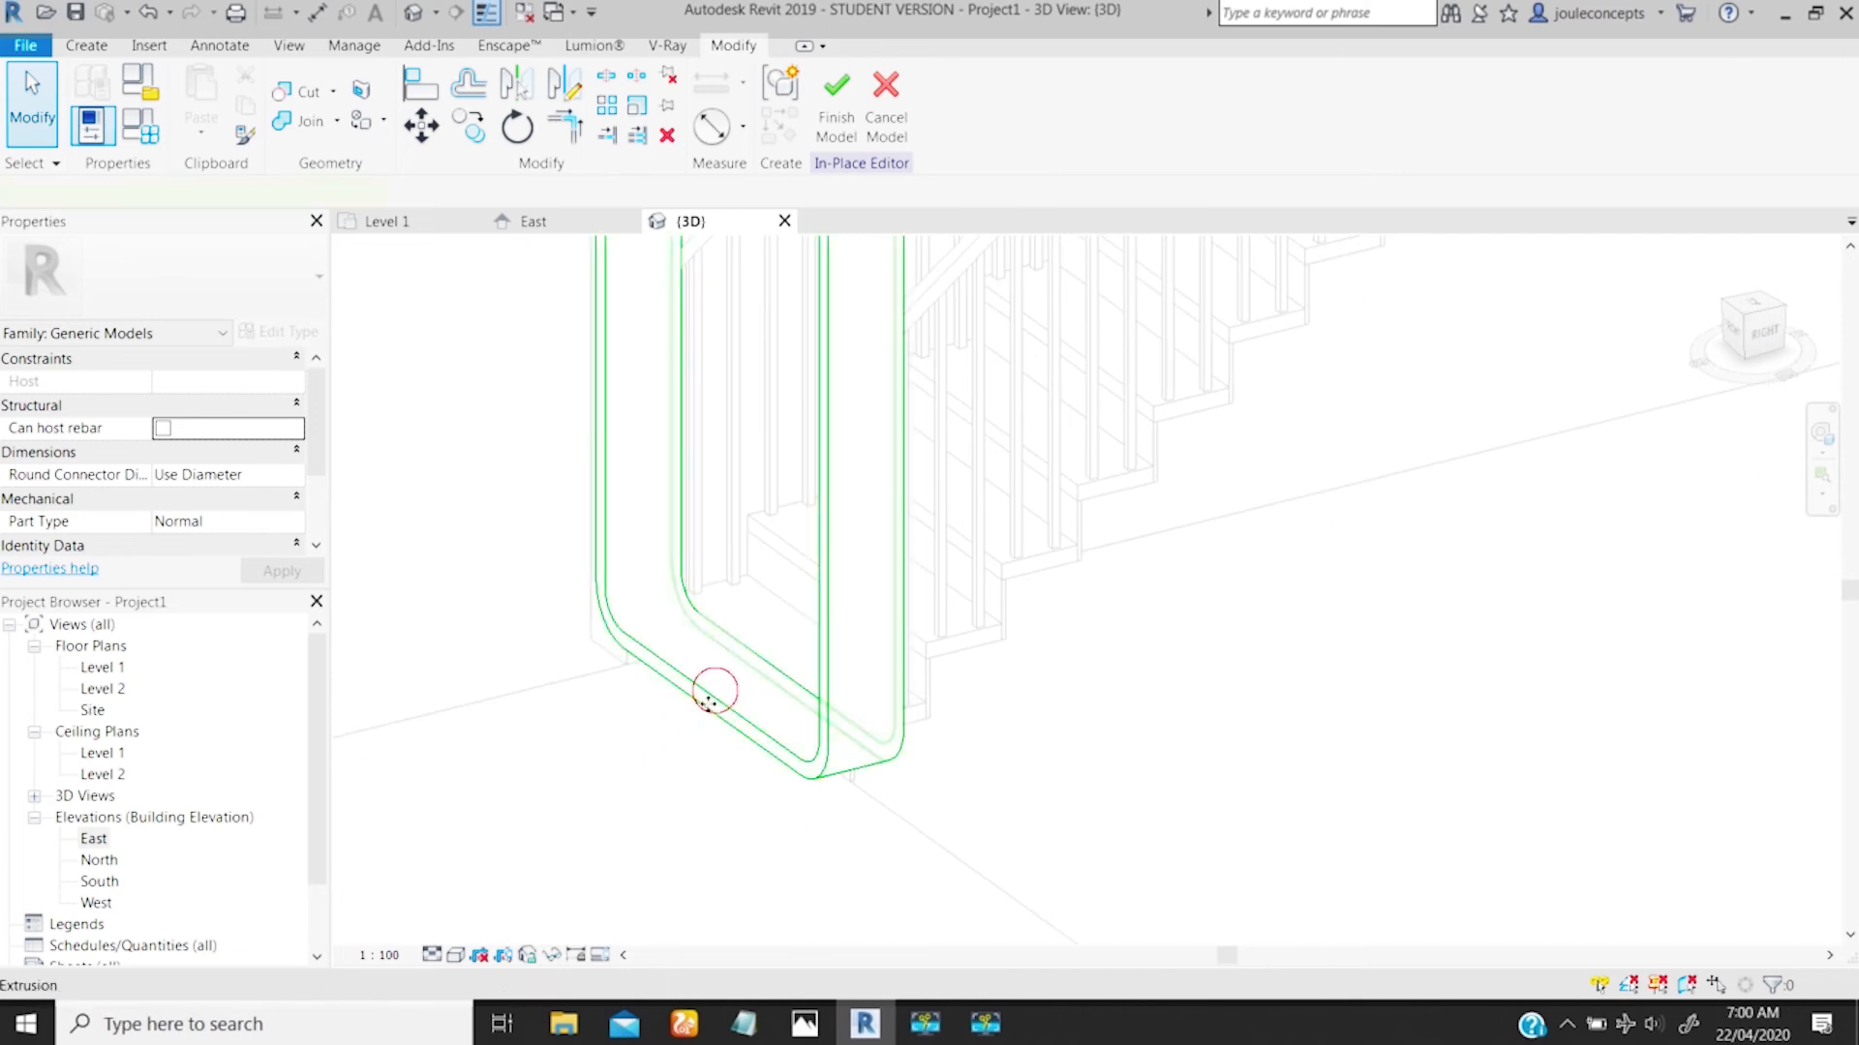
click(715, 690)
ctrl+middle_drag(714, 690, 658, 834)
click(1049, 732)
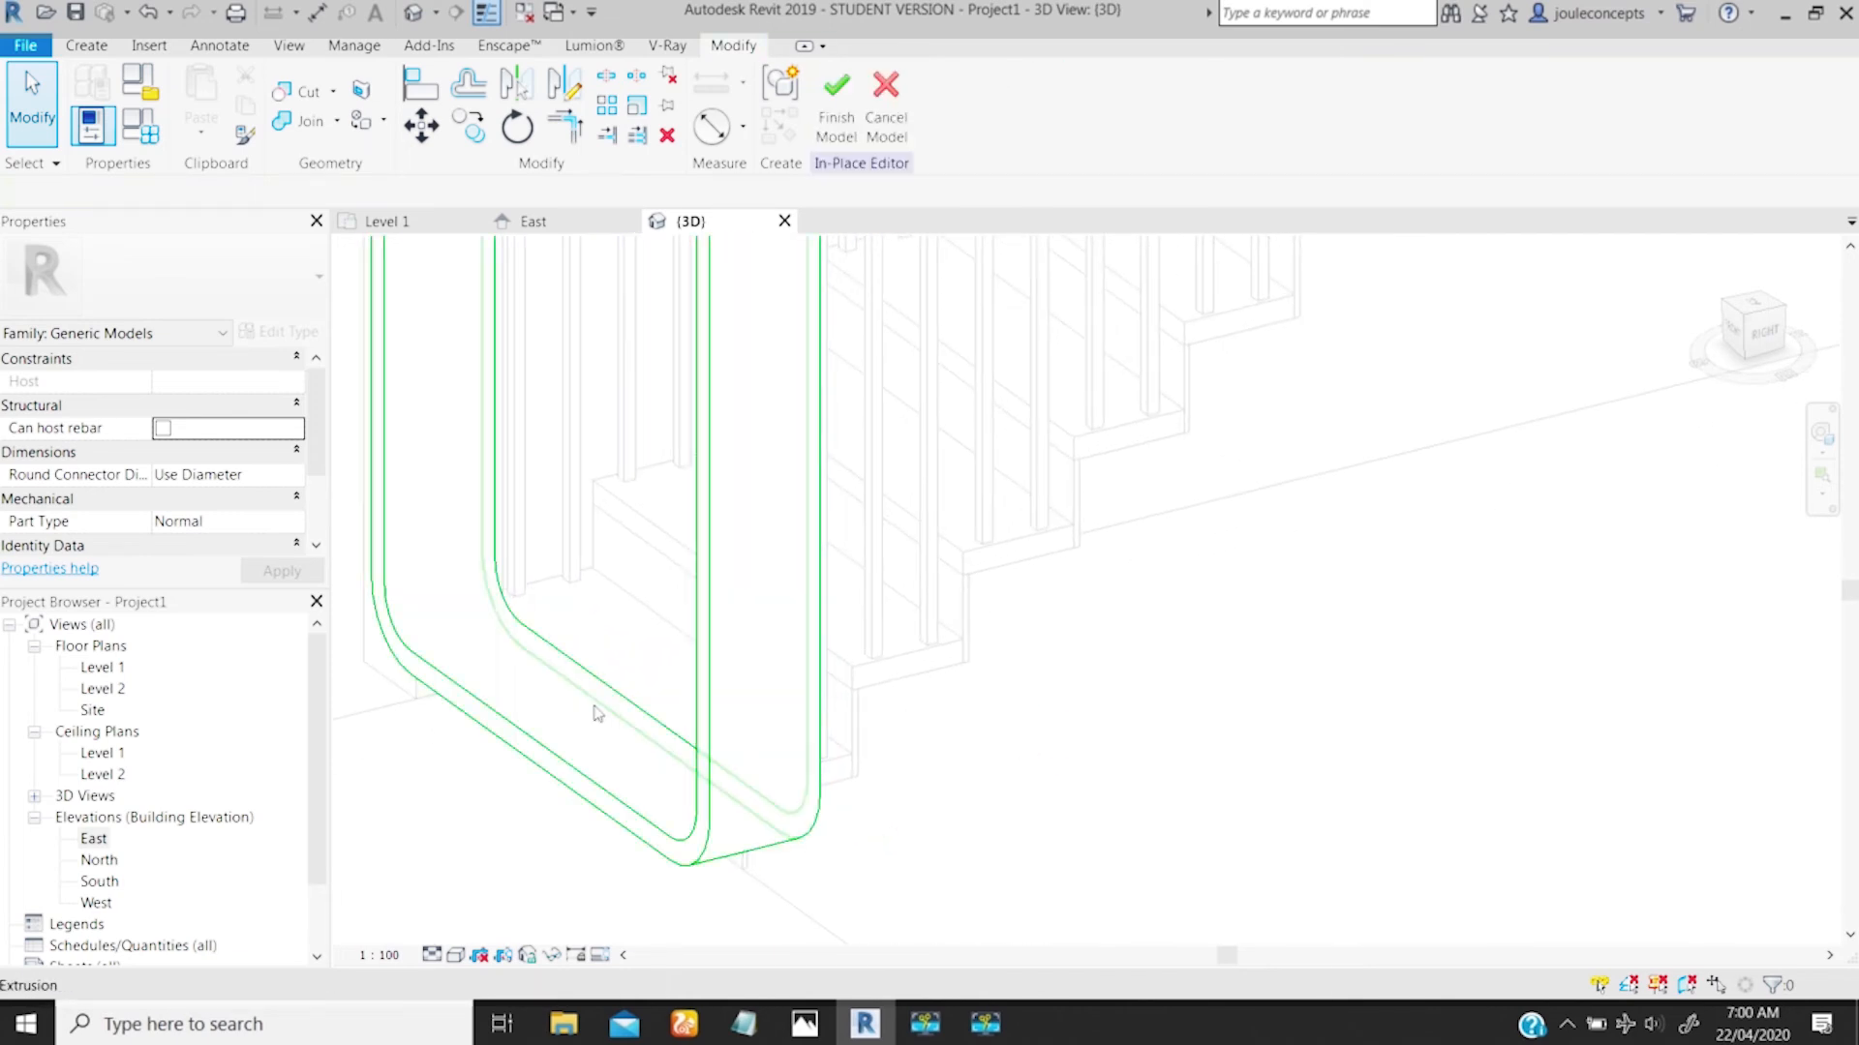
click(527, 726)
ctrl+middle_drag(542, 711, 838, 390)
middle_drag(839, 390, 670, 743)
middle_drag(735, 633, 683, 455)
click(598, 485)
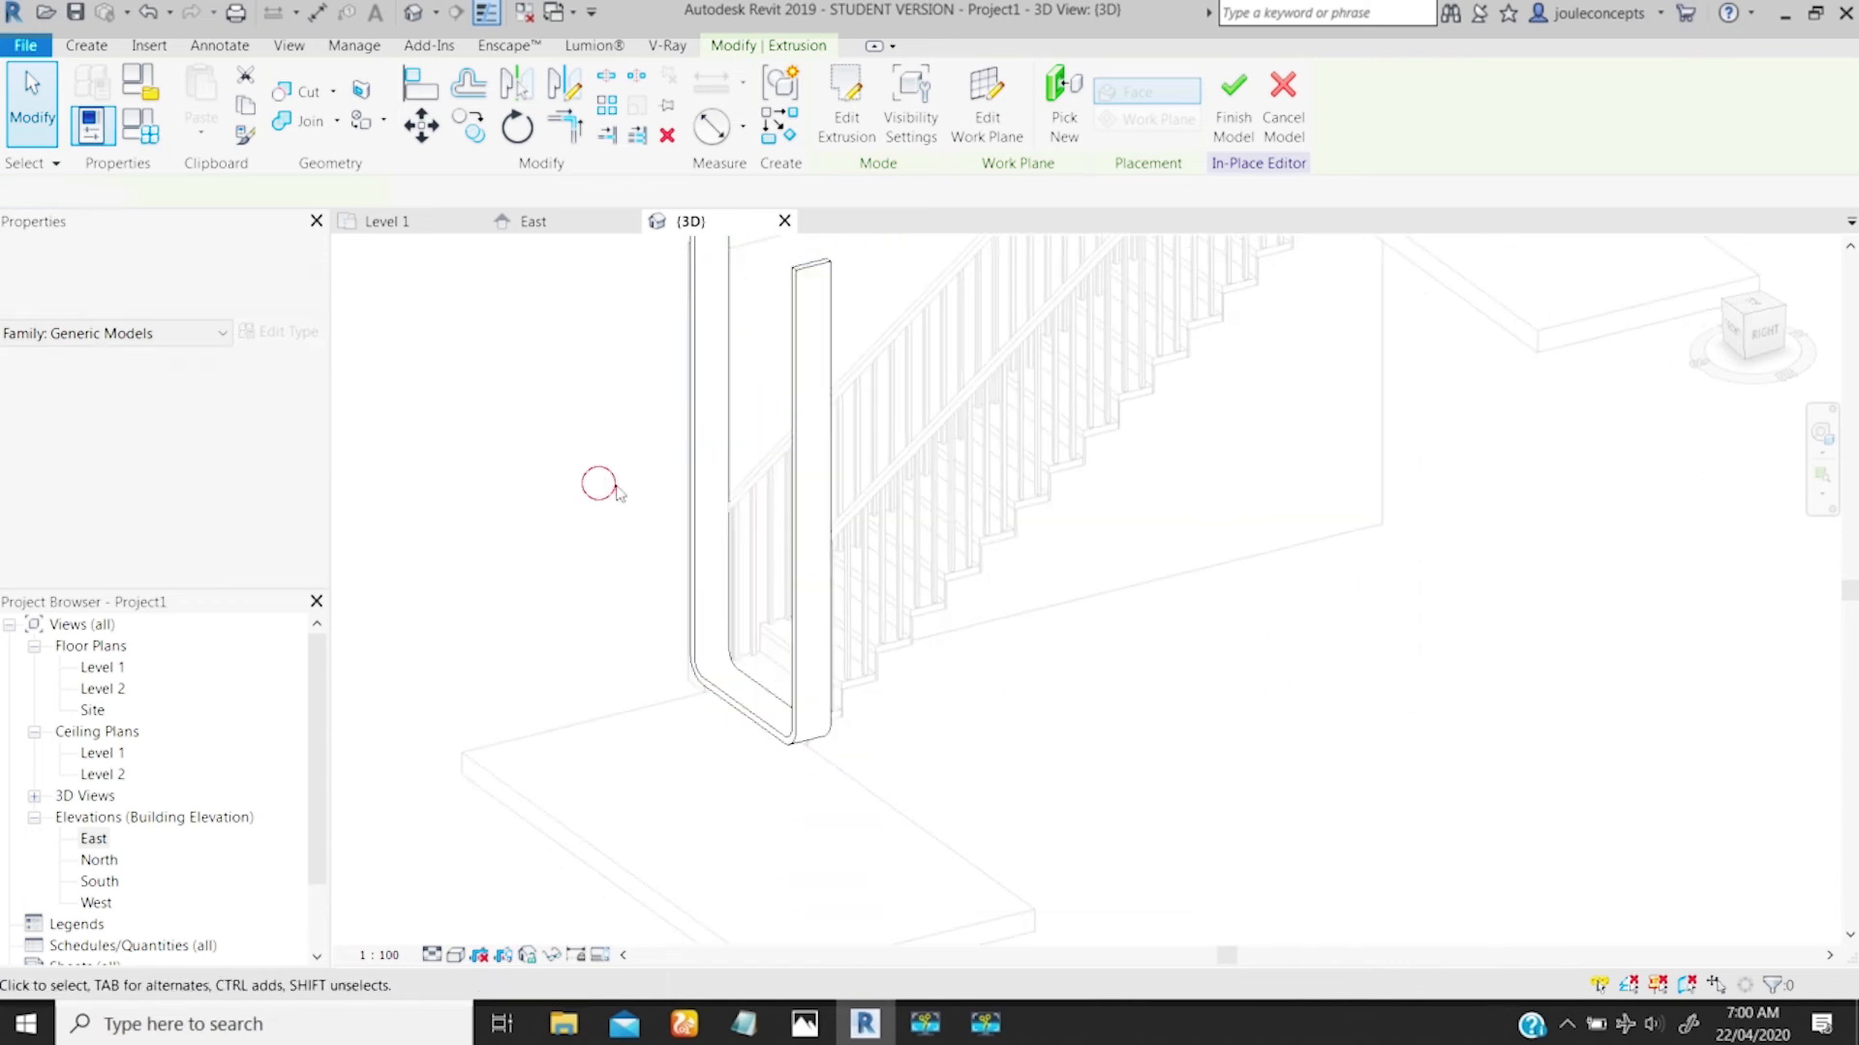
click(691, 493)
click(594, 485)
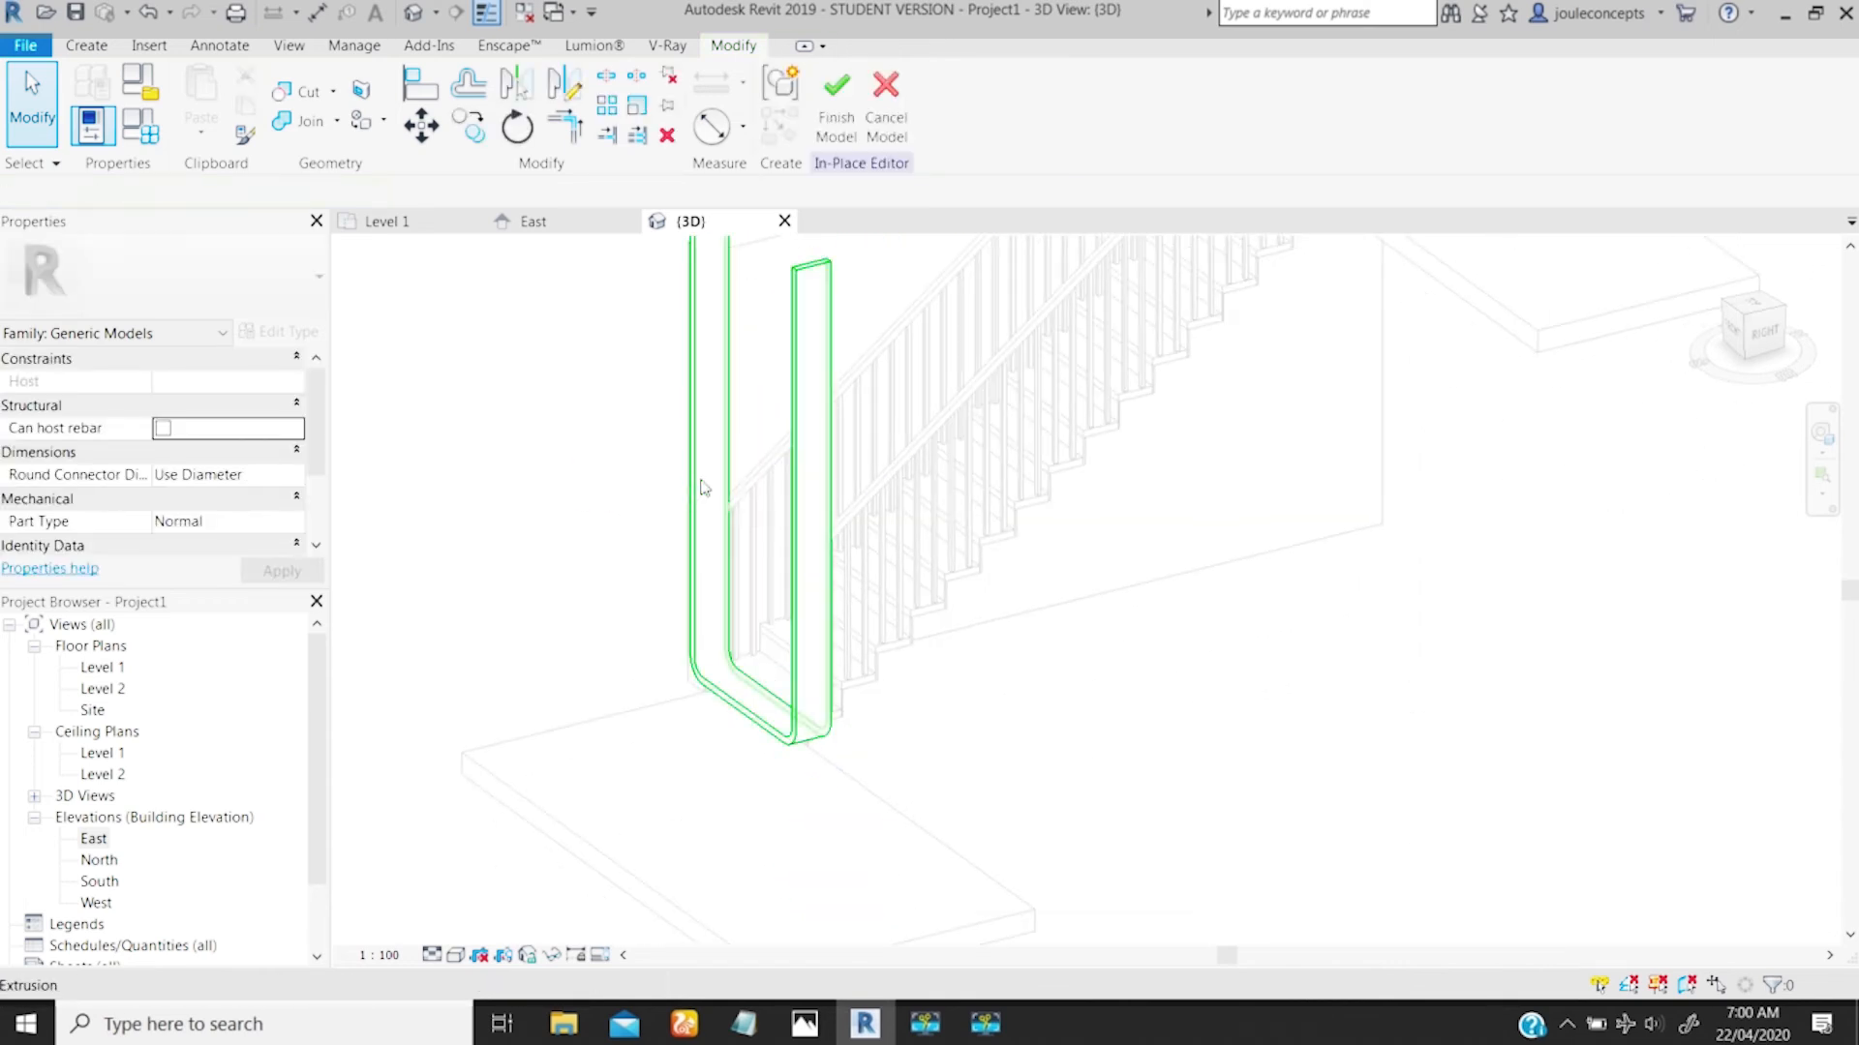
Step: Set the U-shaped extrusion's start to -250 mm and its end to 0
click(691, 606)
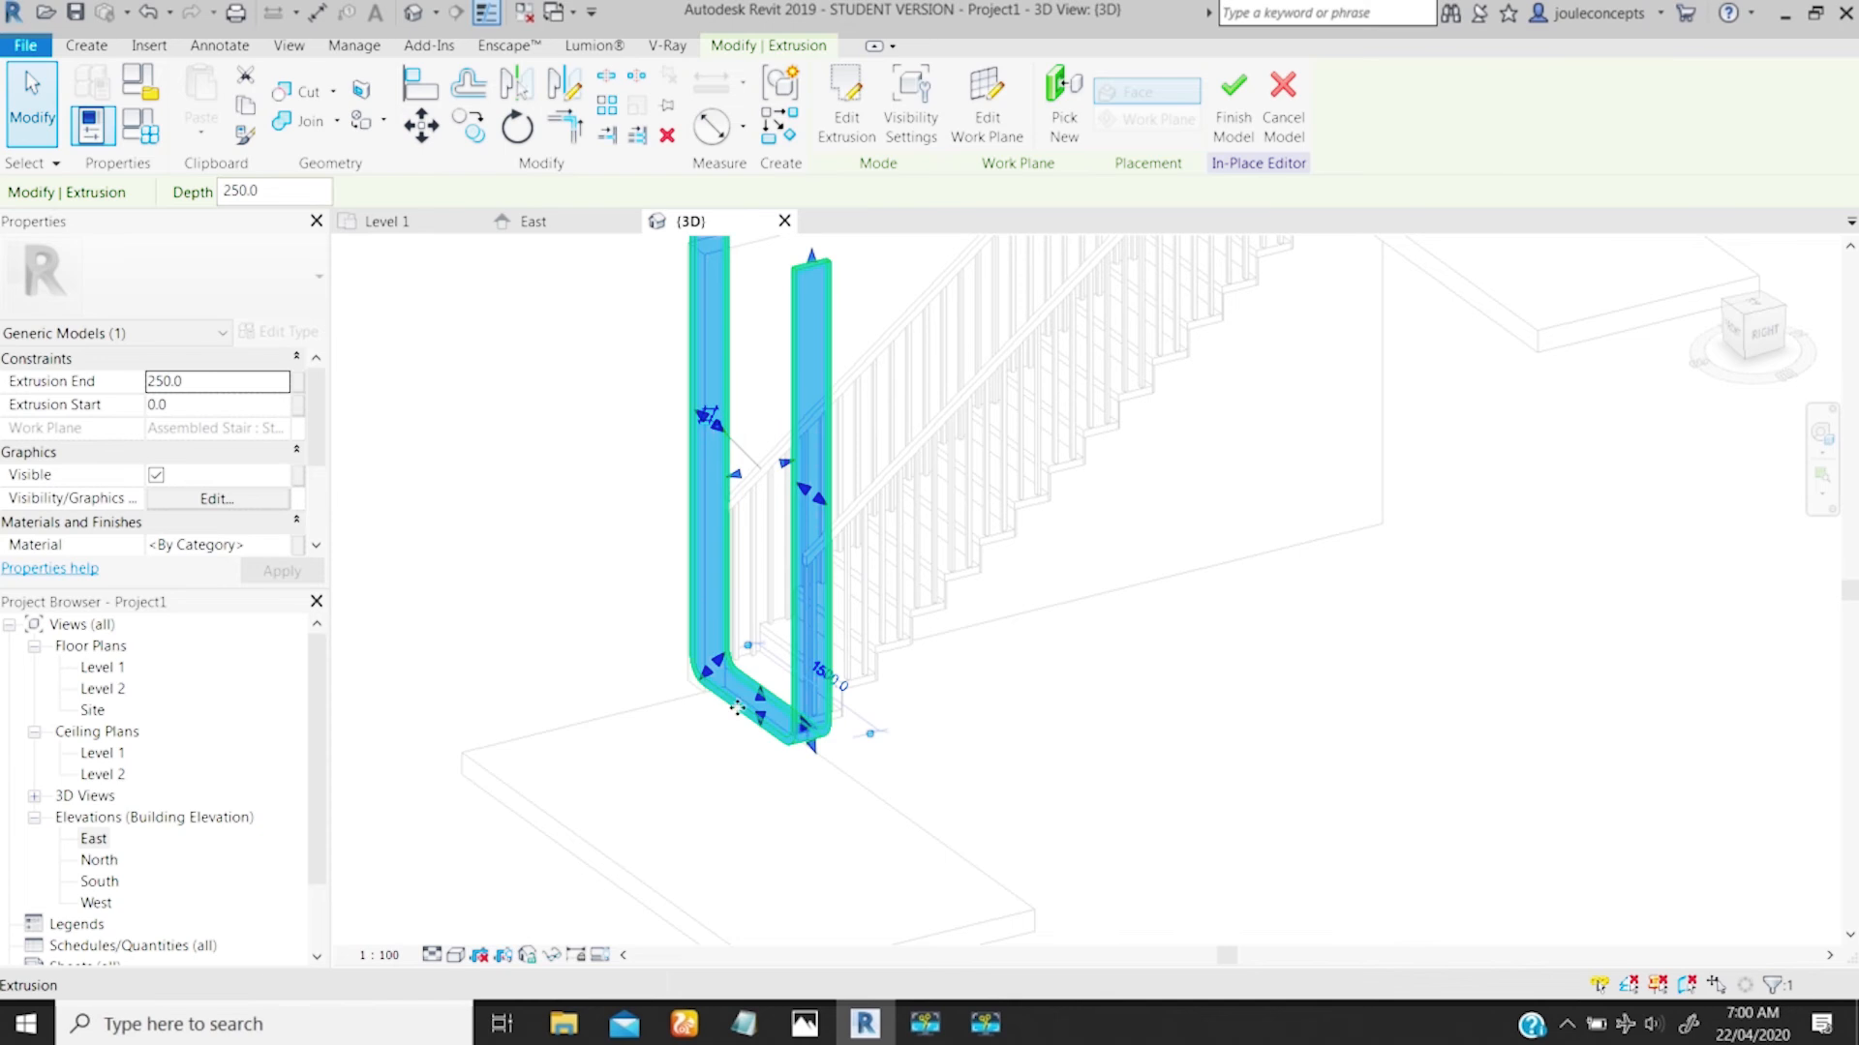
ctrl+middle_drag(737, 708, 891, 677)
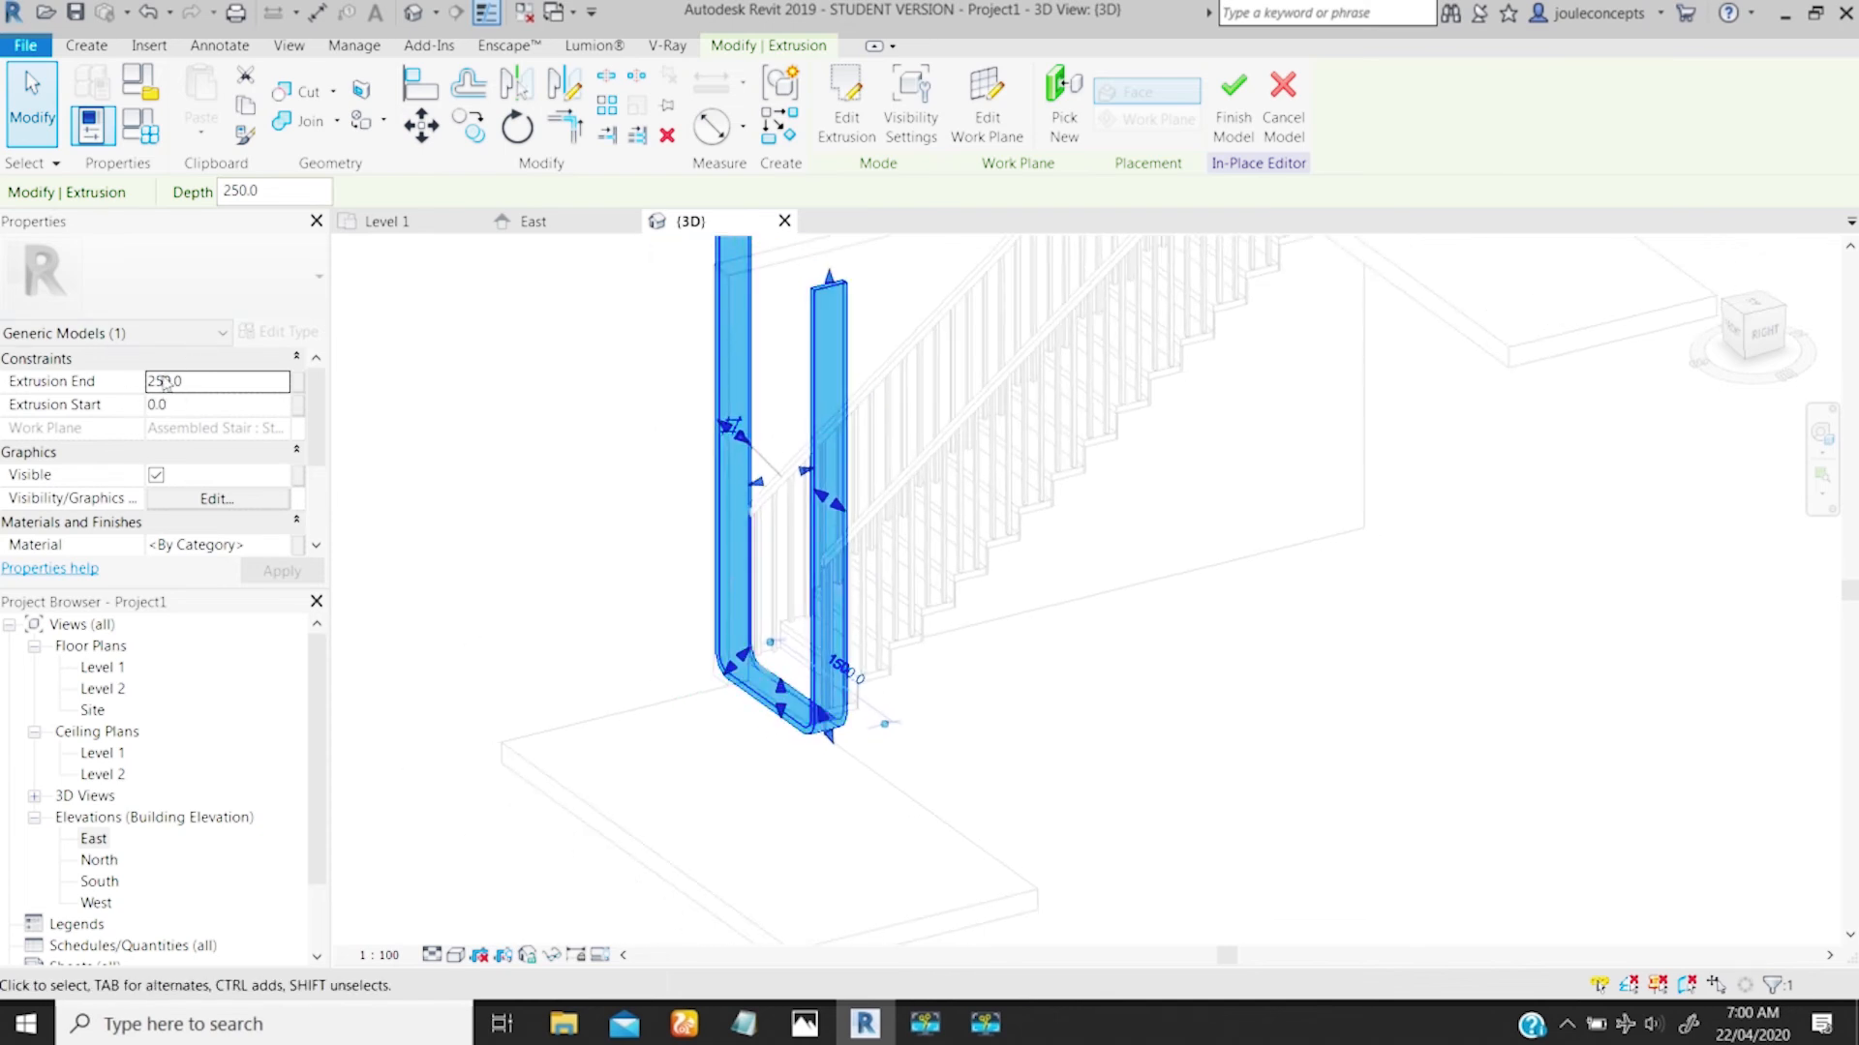
click(202, 380)
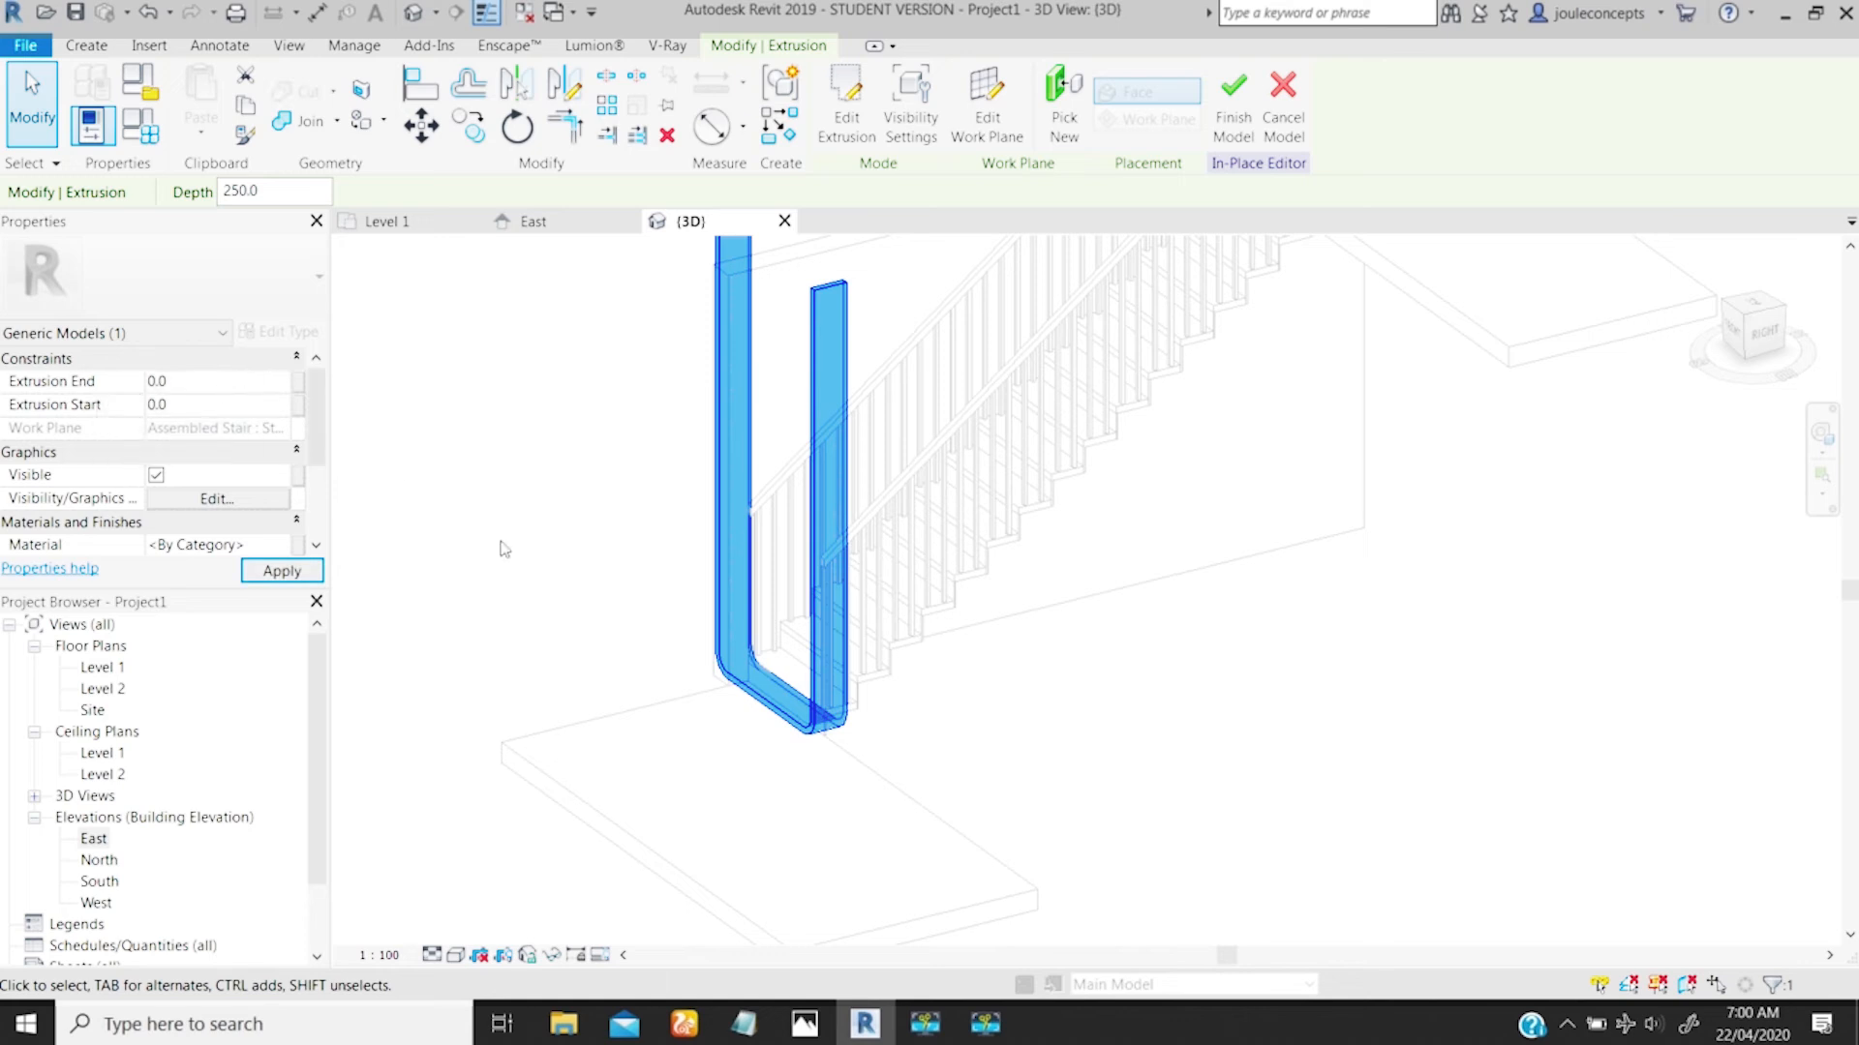
click(1123, 591)
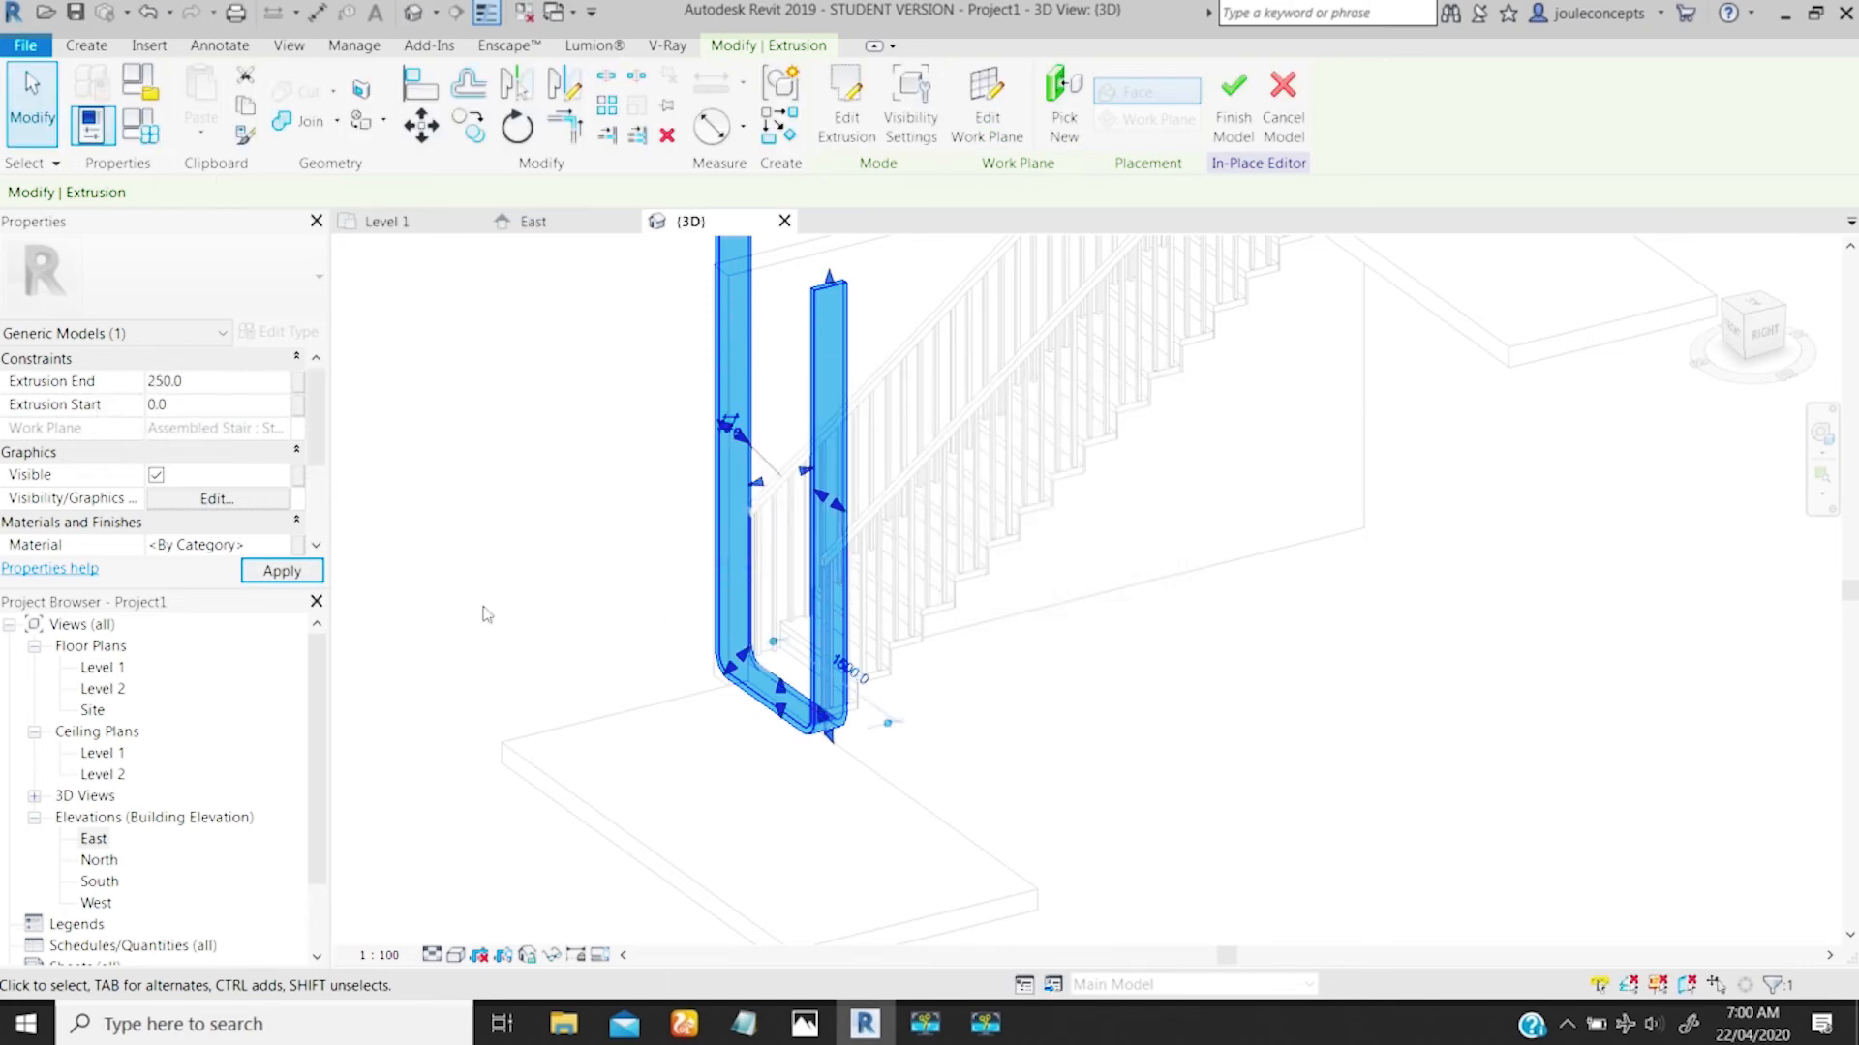
click(195, 405)
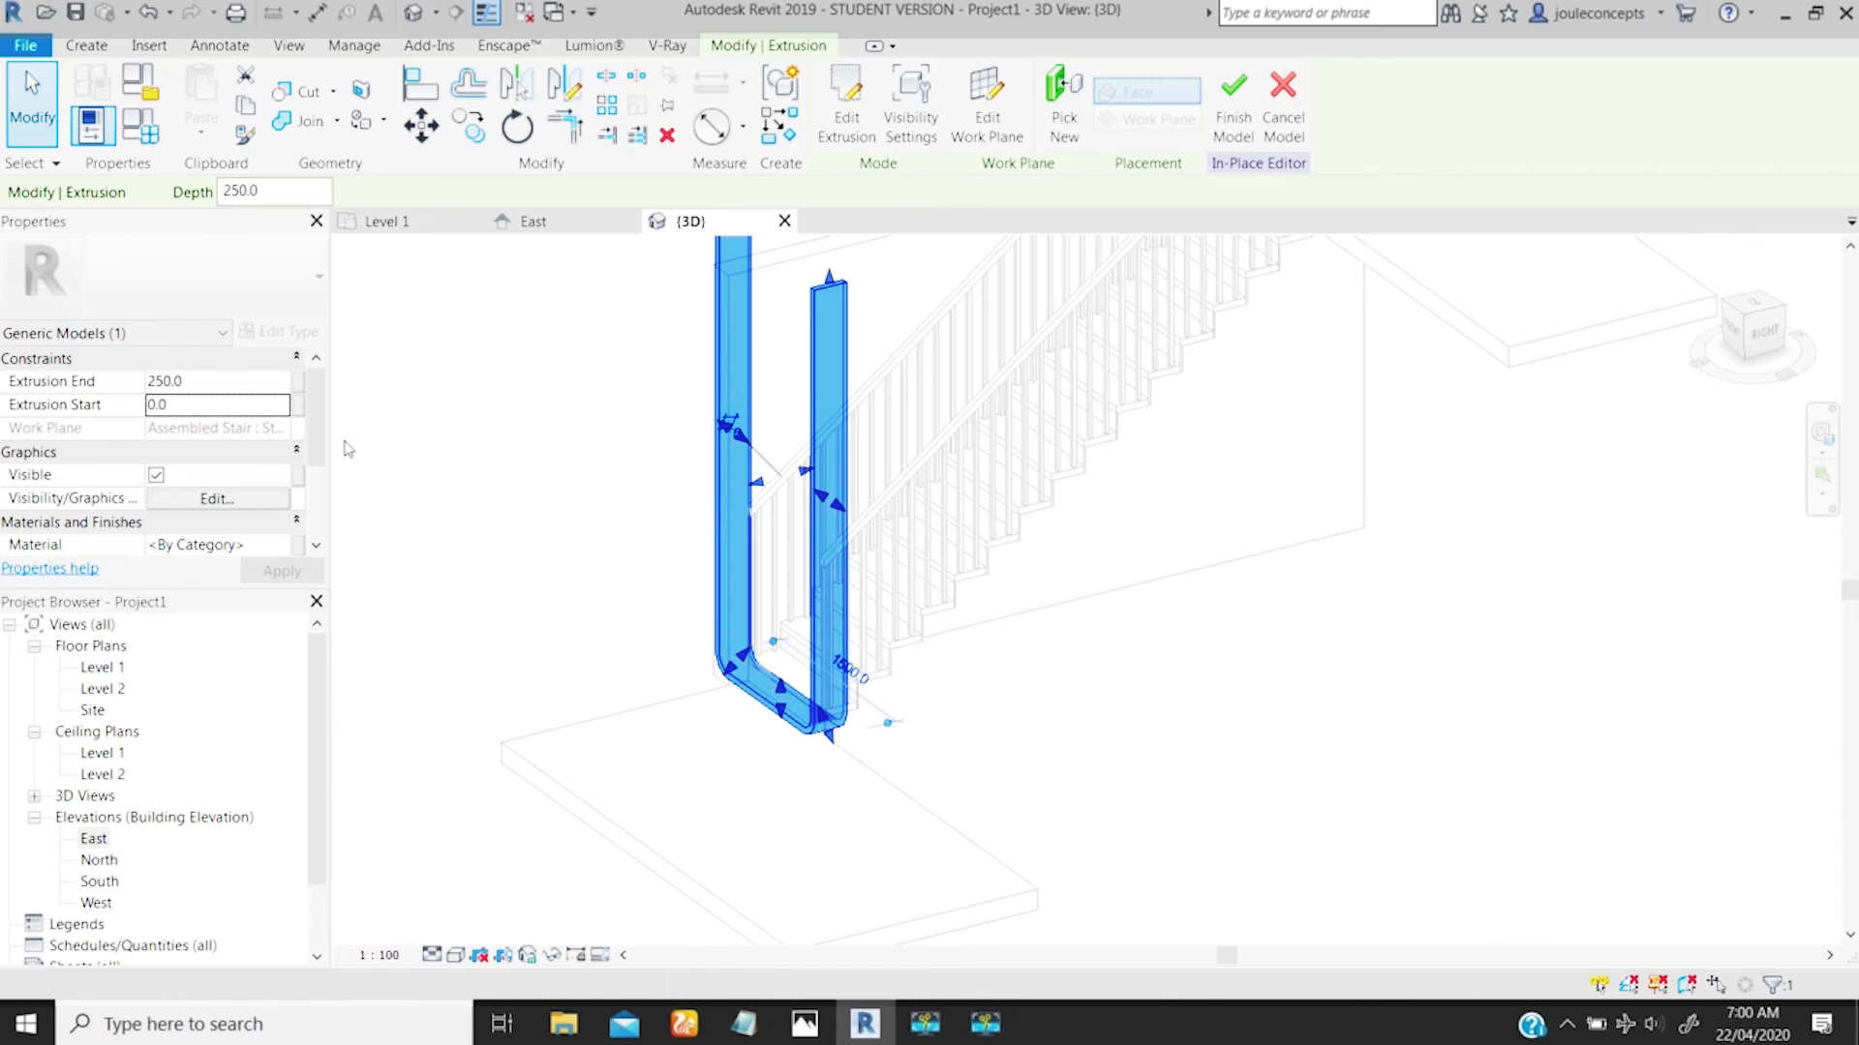
click(147, 405)
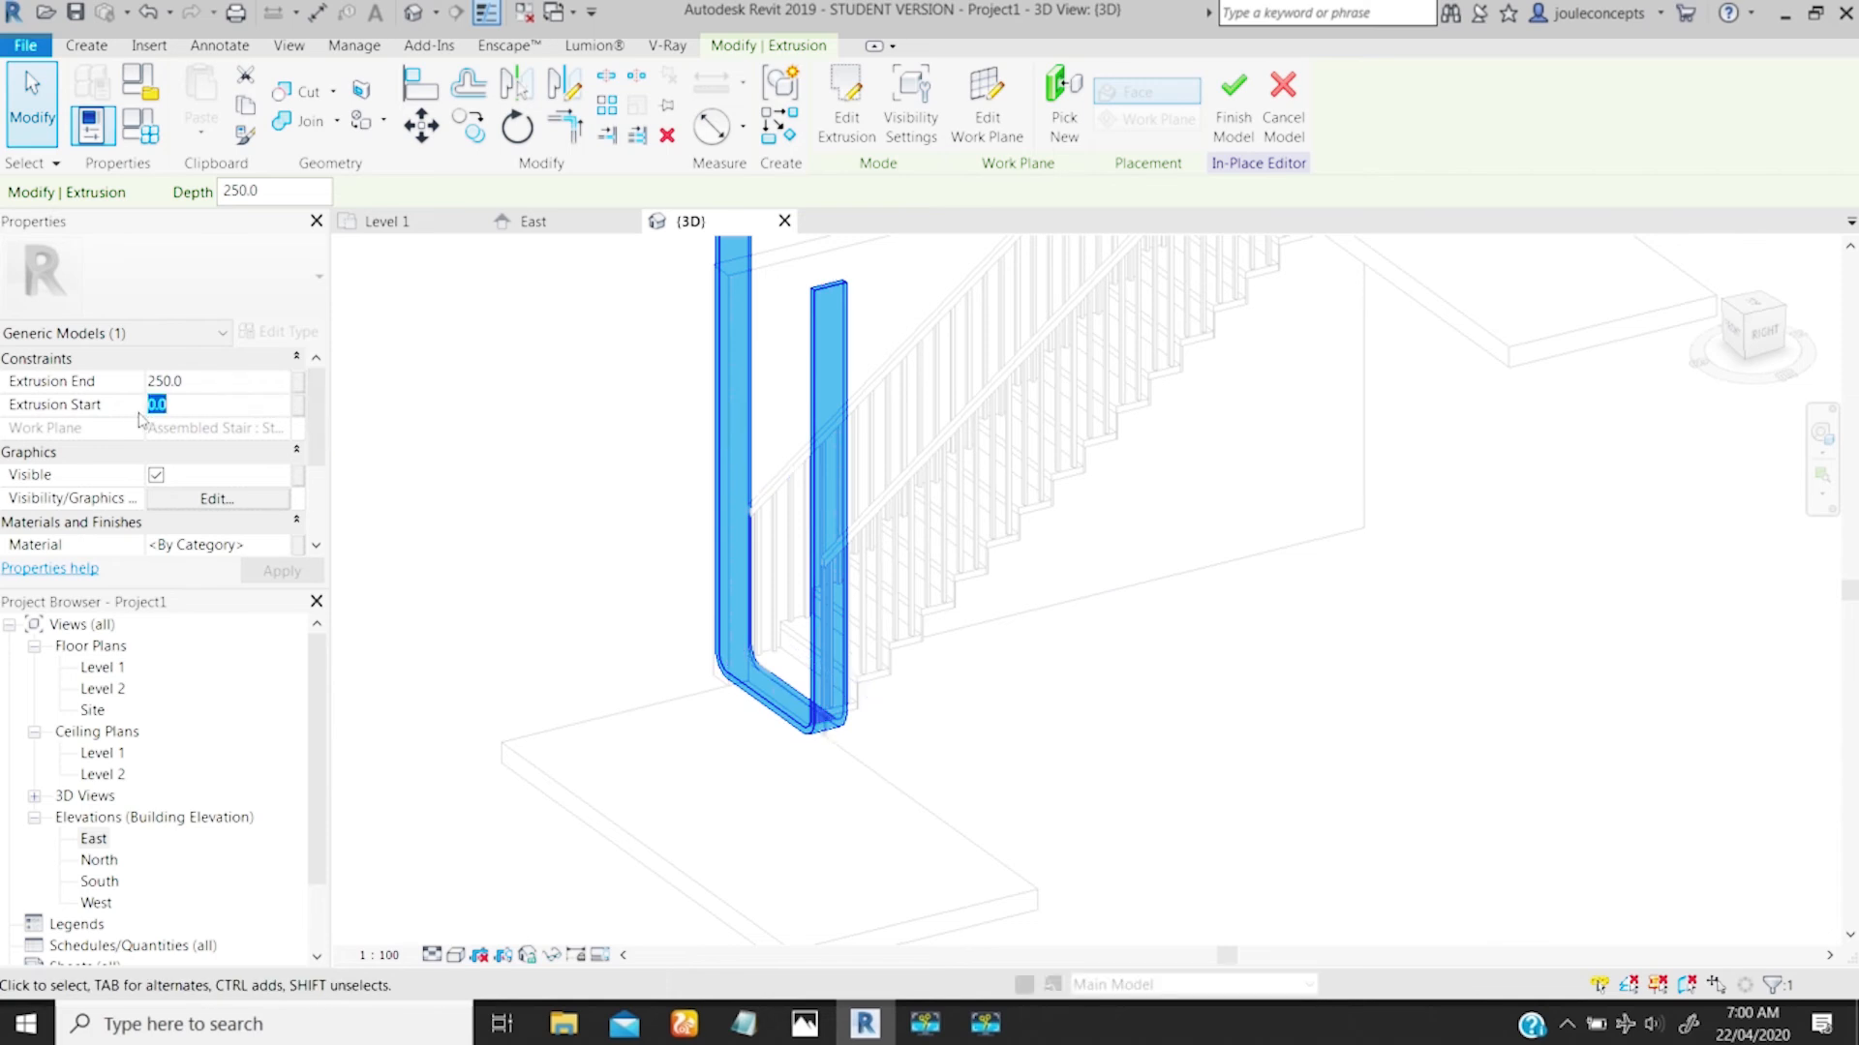
text(-250)
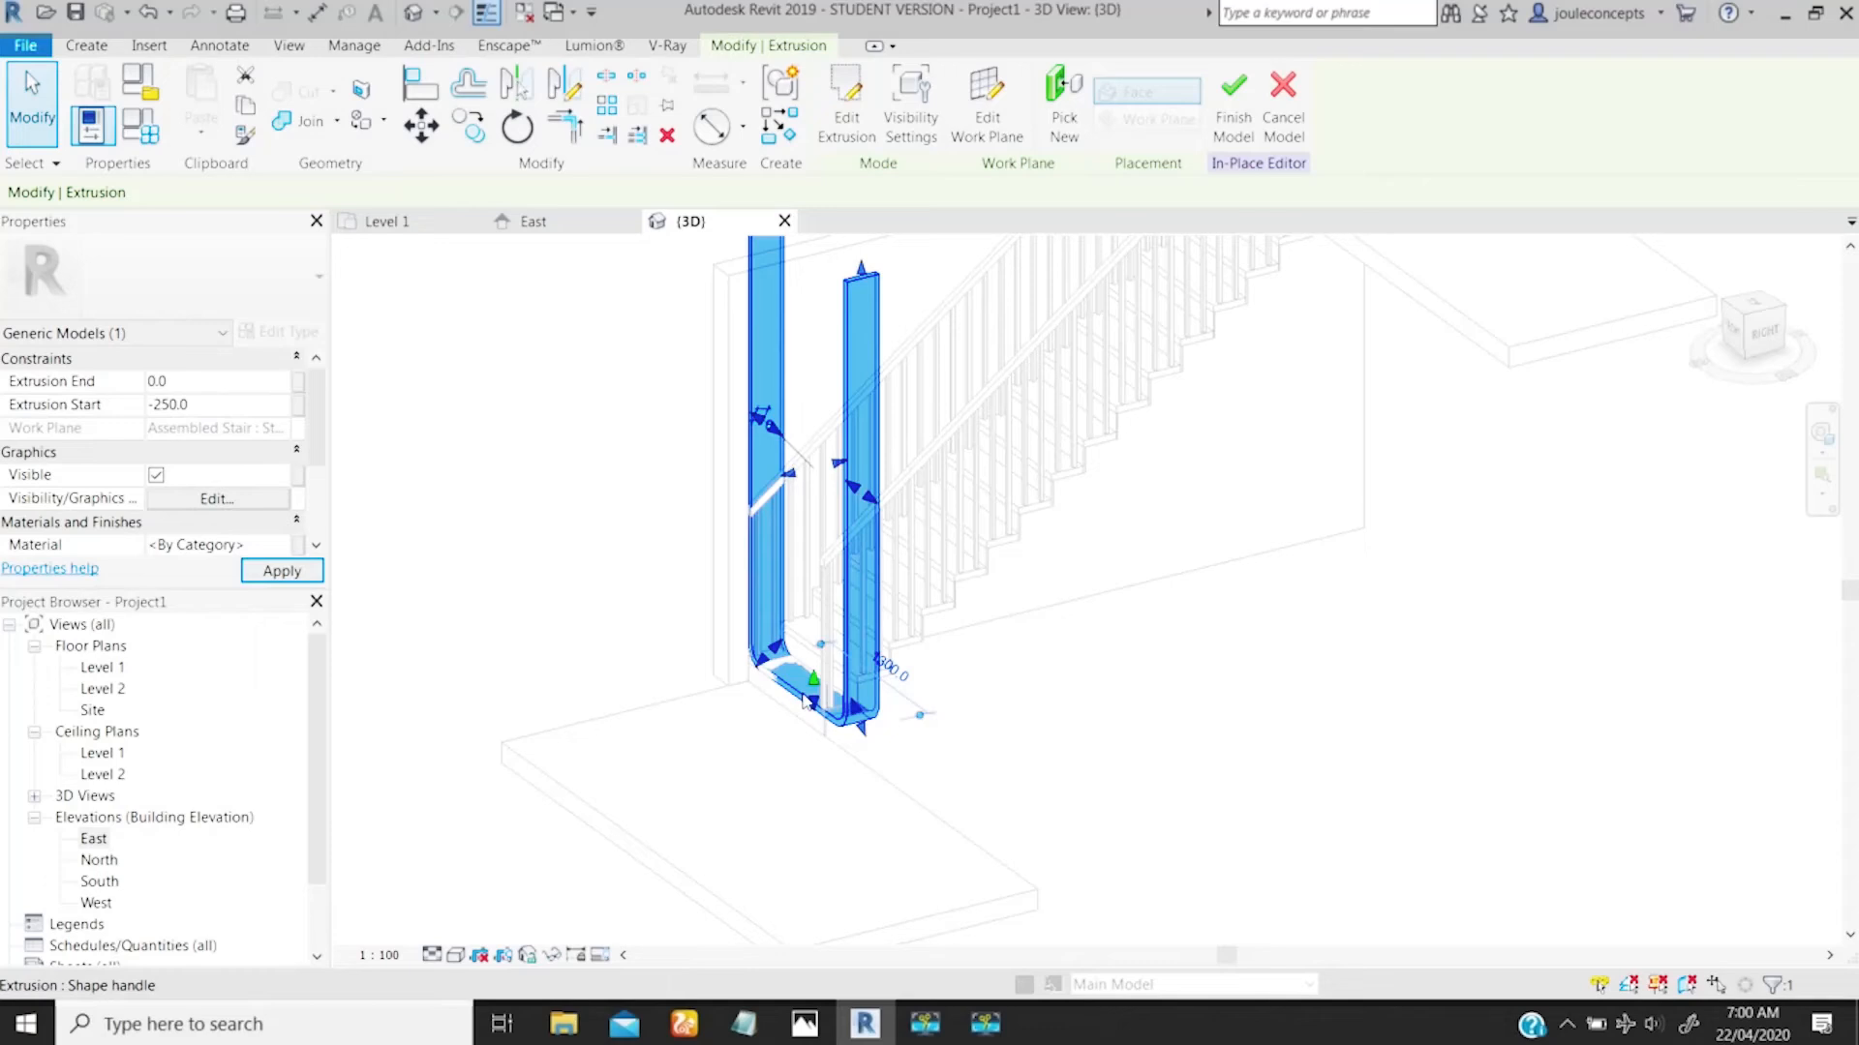
Step: Open the East elevation at the extrusion's base and change its visual style to Wireframe
scroll(775, 813, up, 2)
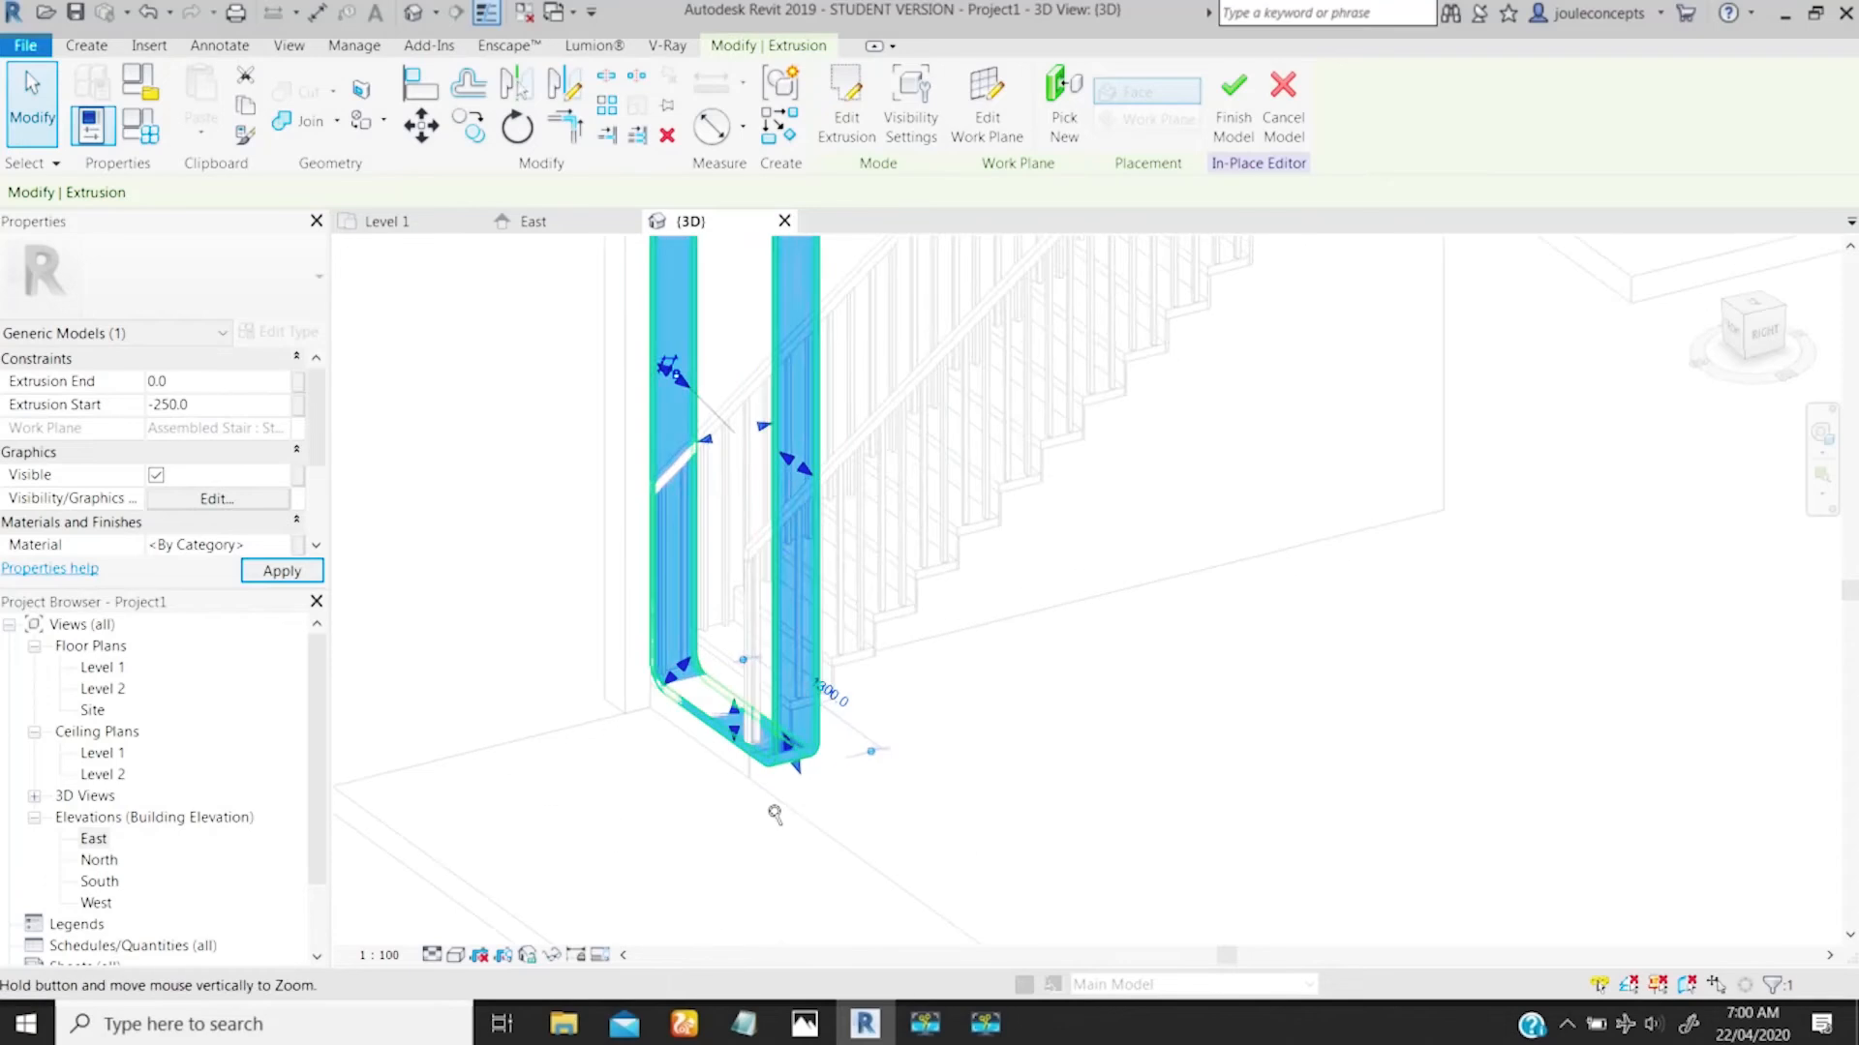
ctrl+middle_drag(774, 813, 769, 862)
middle_drag(664, 752, 905, 601)
ctrl+middle_drag(688, 697, 668, 826)
middle_drag(574, 621, 987, 462)
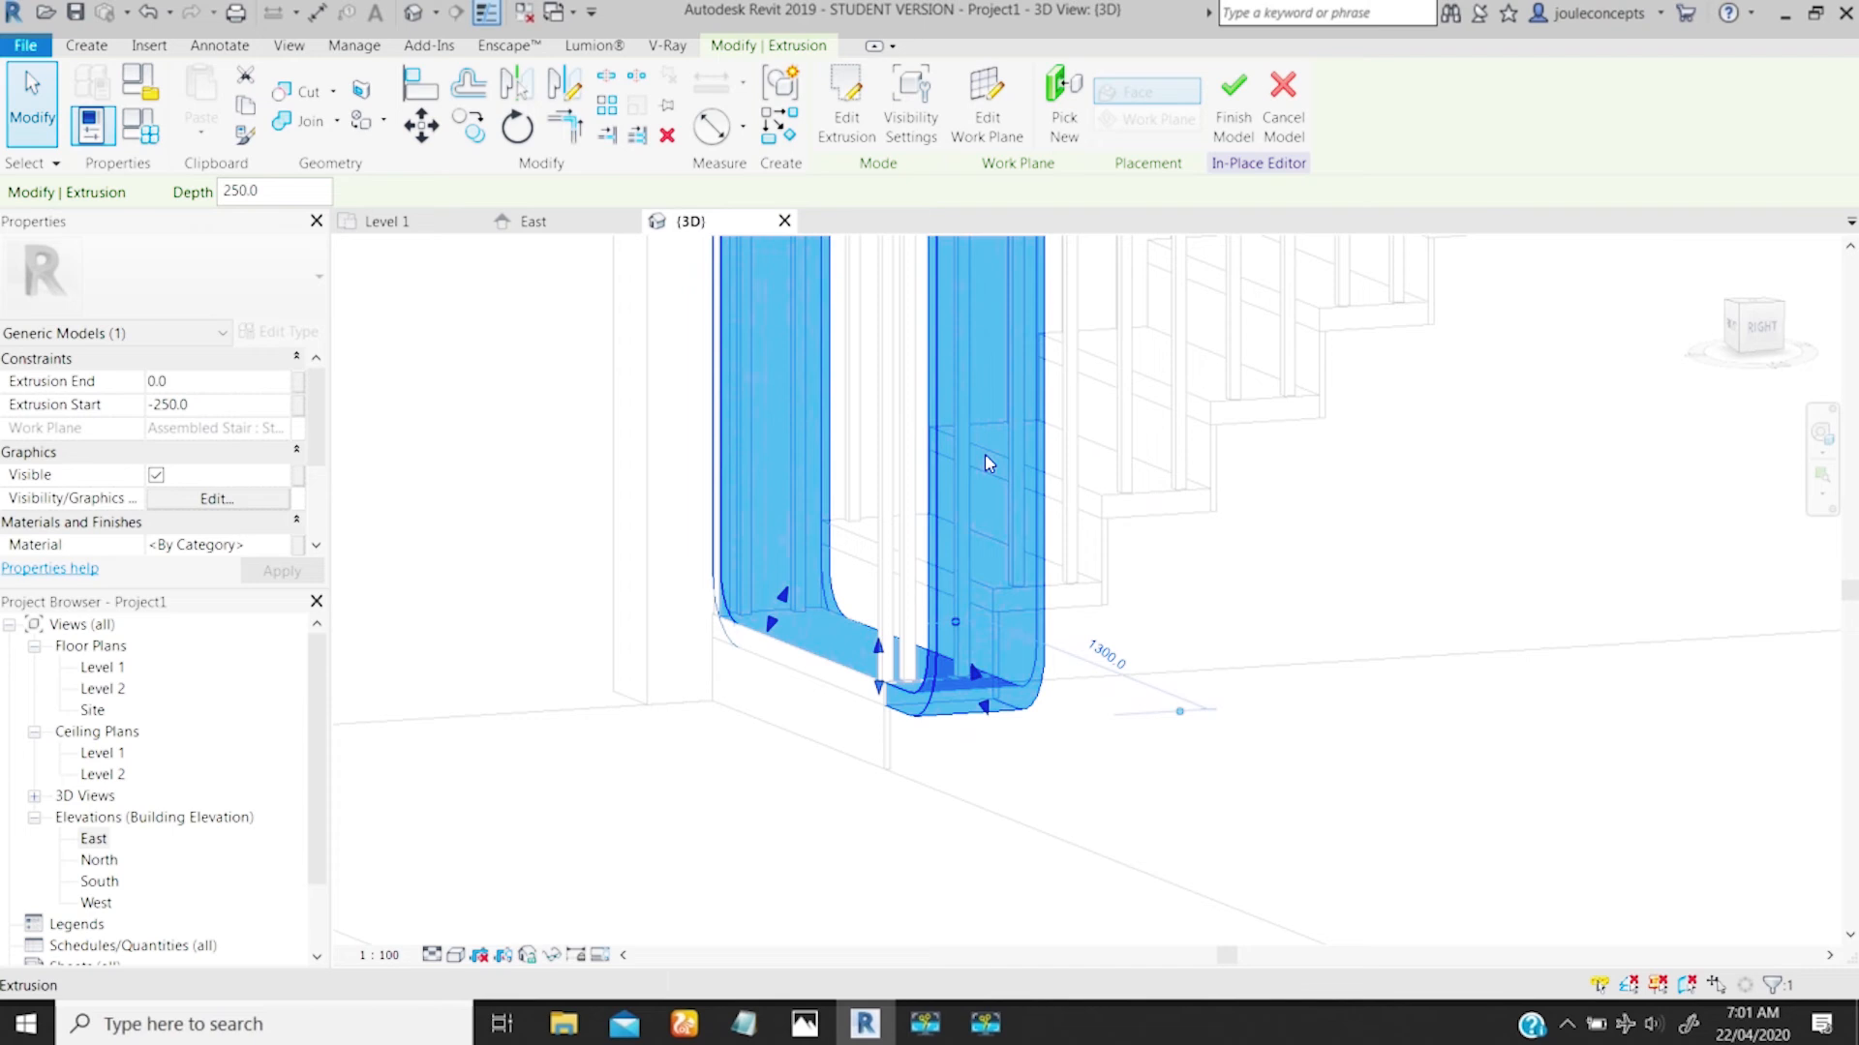
click(570, 228)
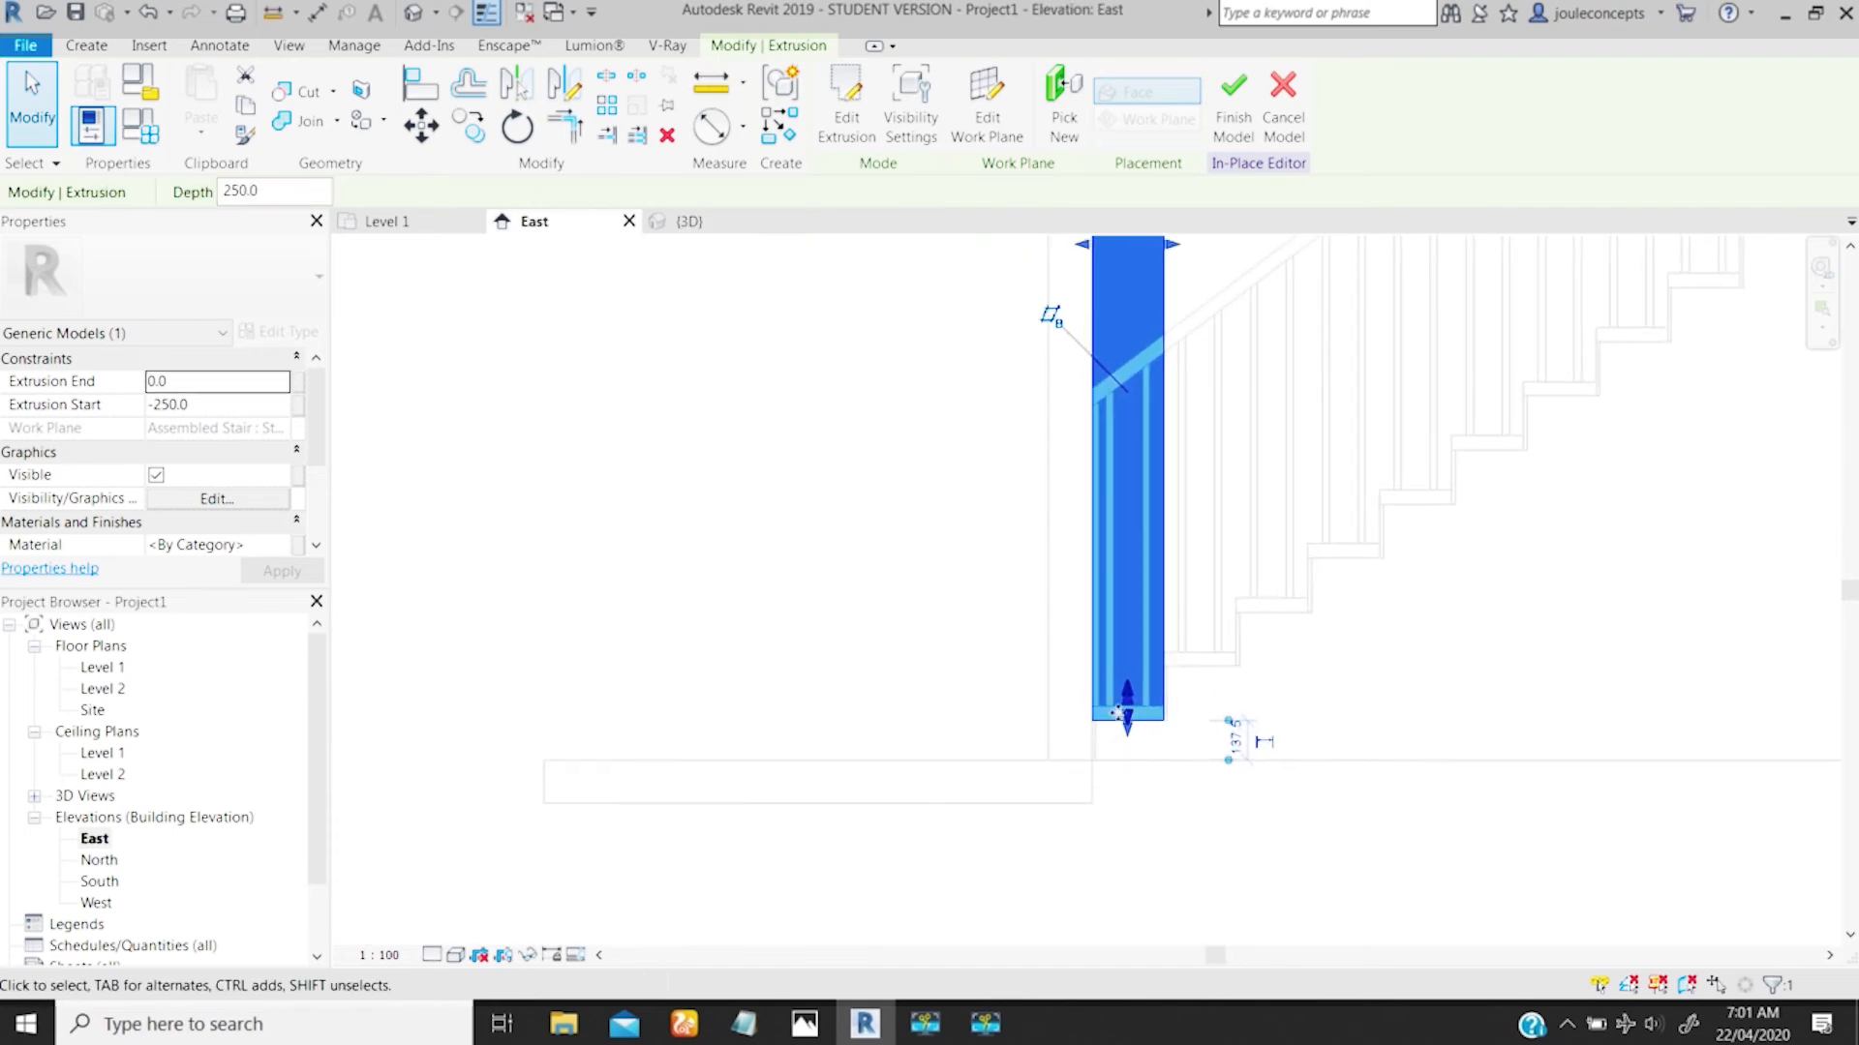
scroll(1118, 714, up, 6)
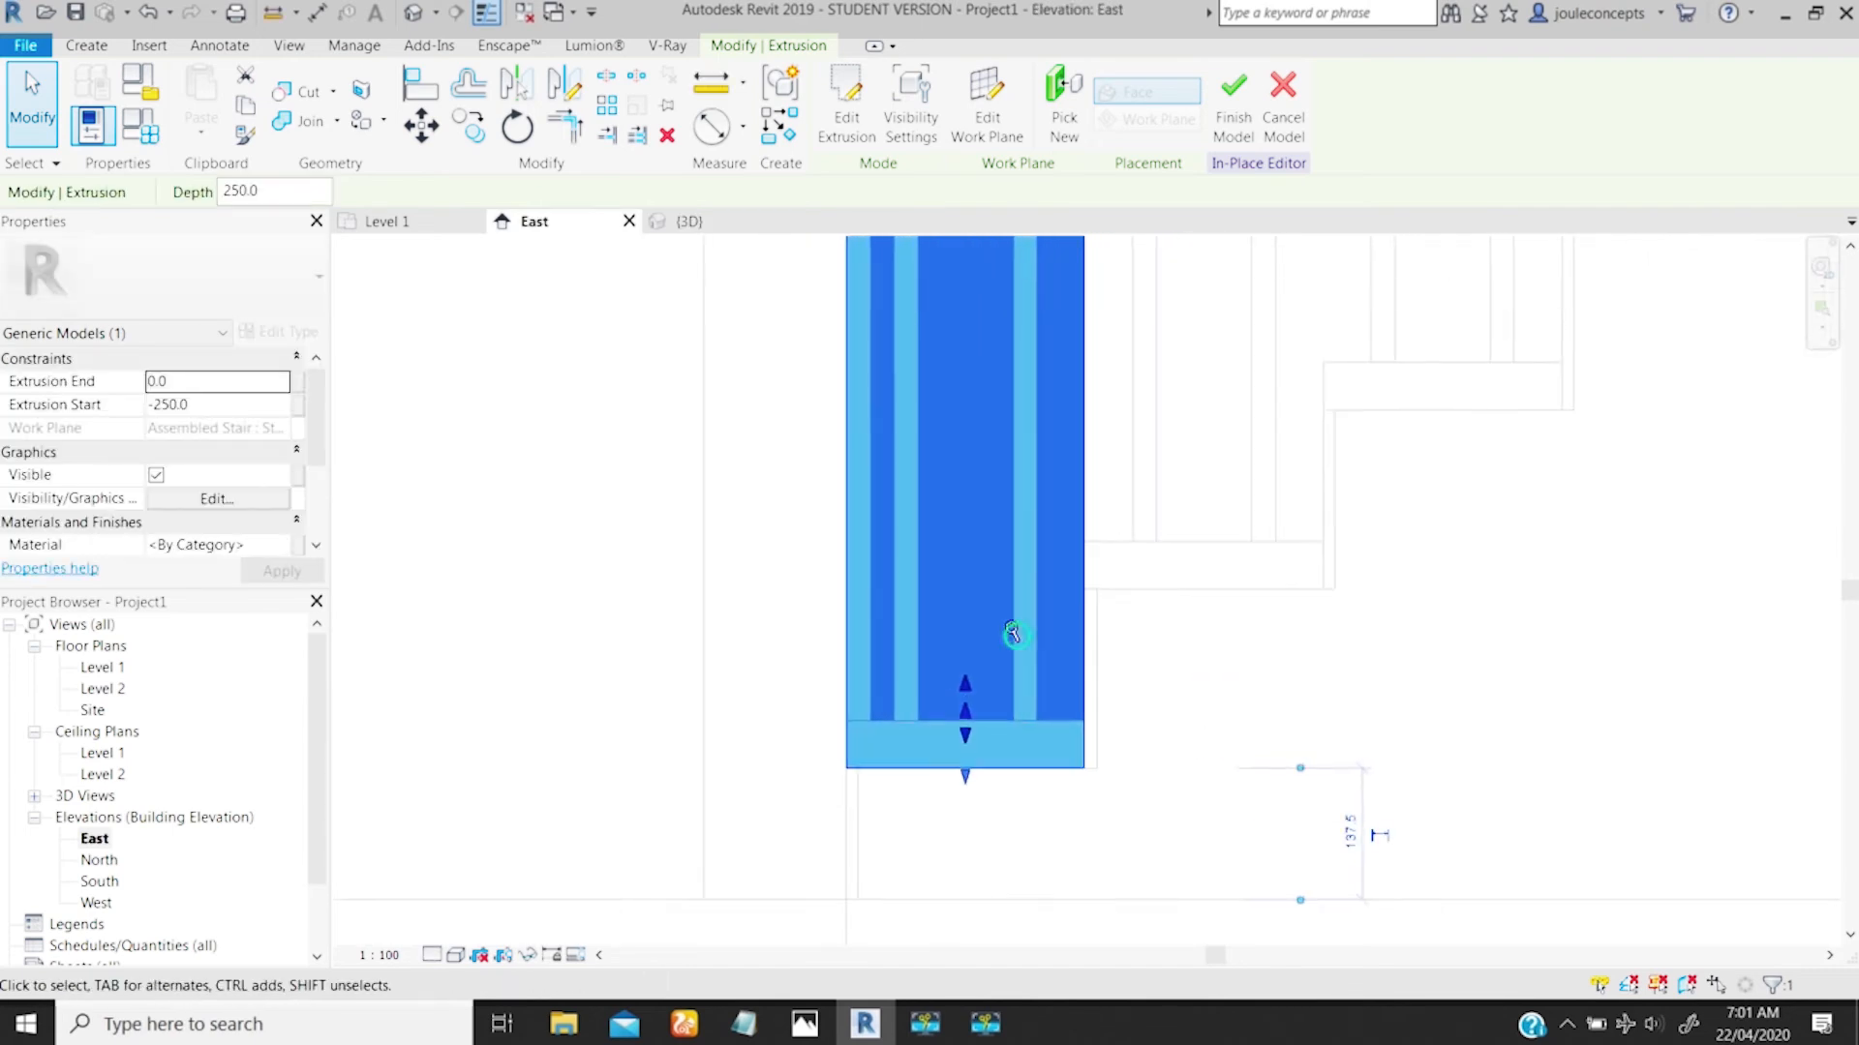
scroll(1011, 634, up, 2)
click(457, 957)
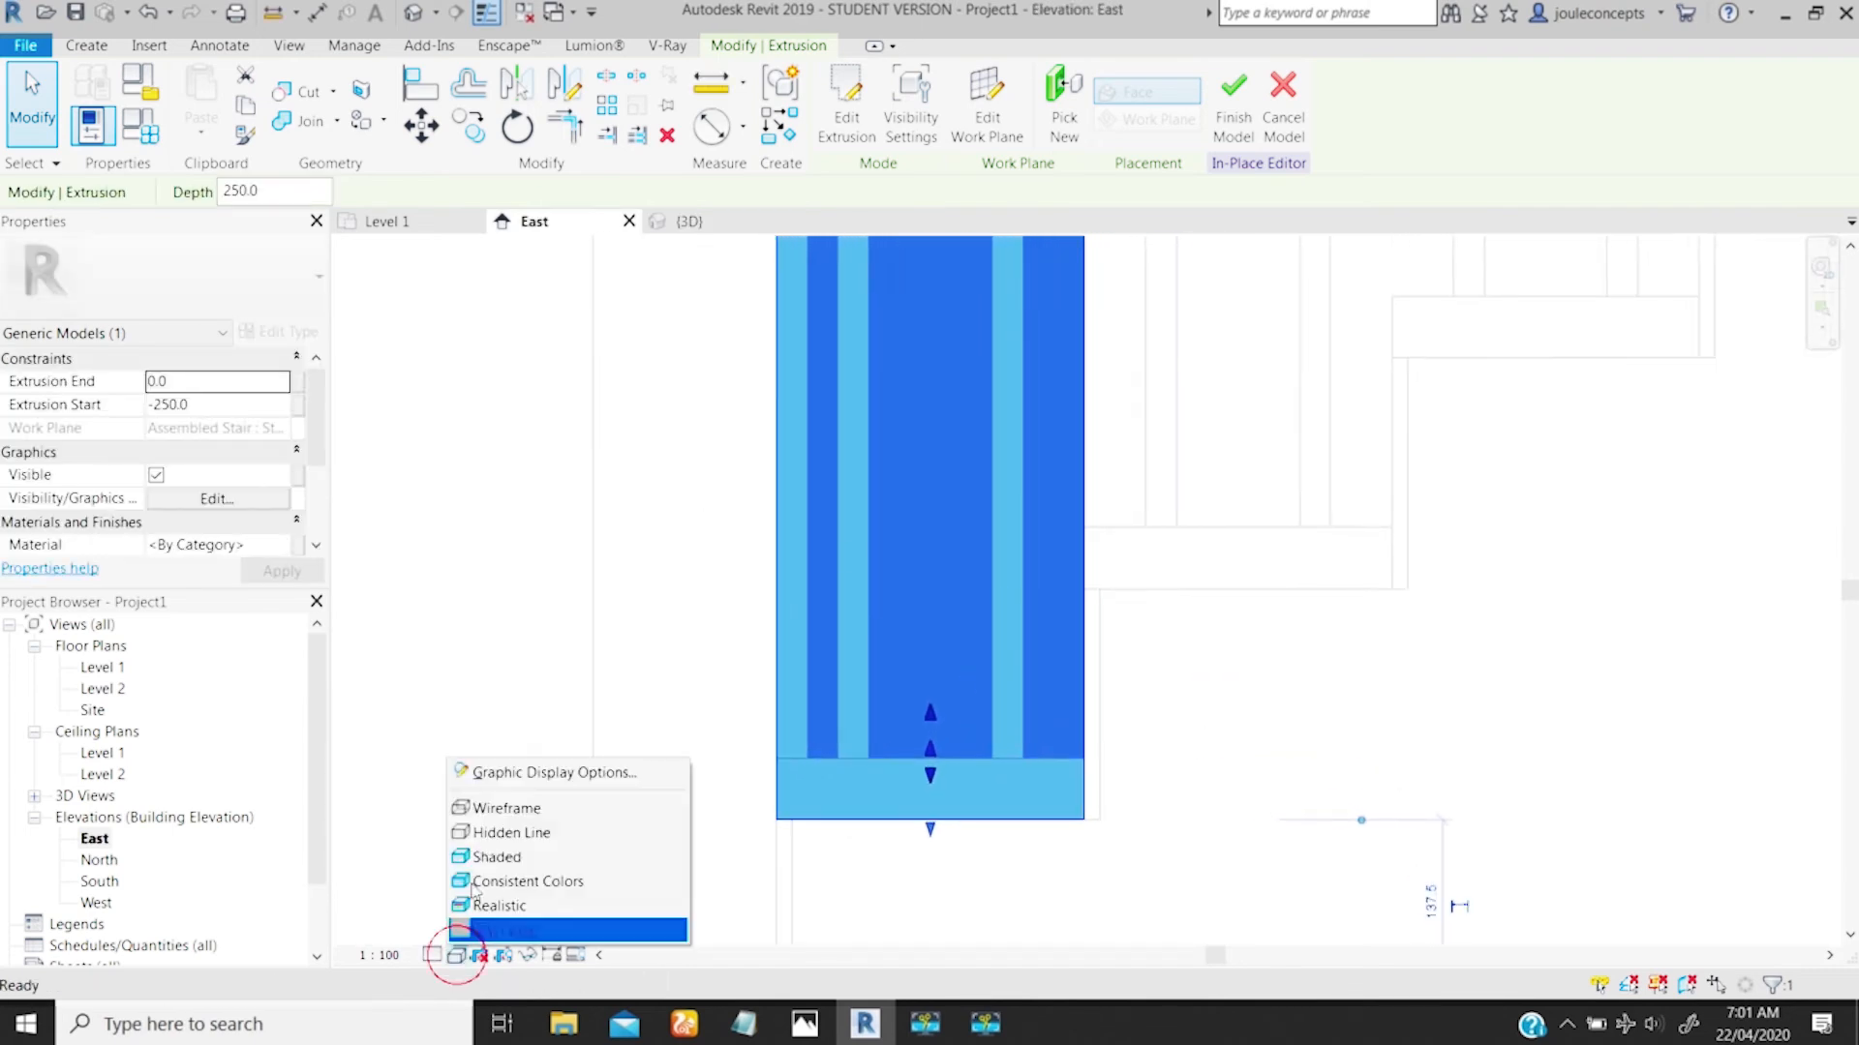
click(484, 828)
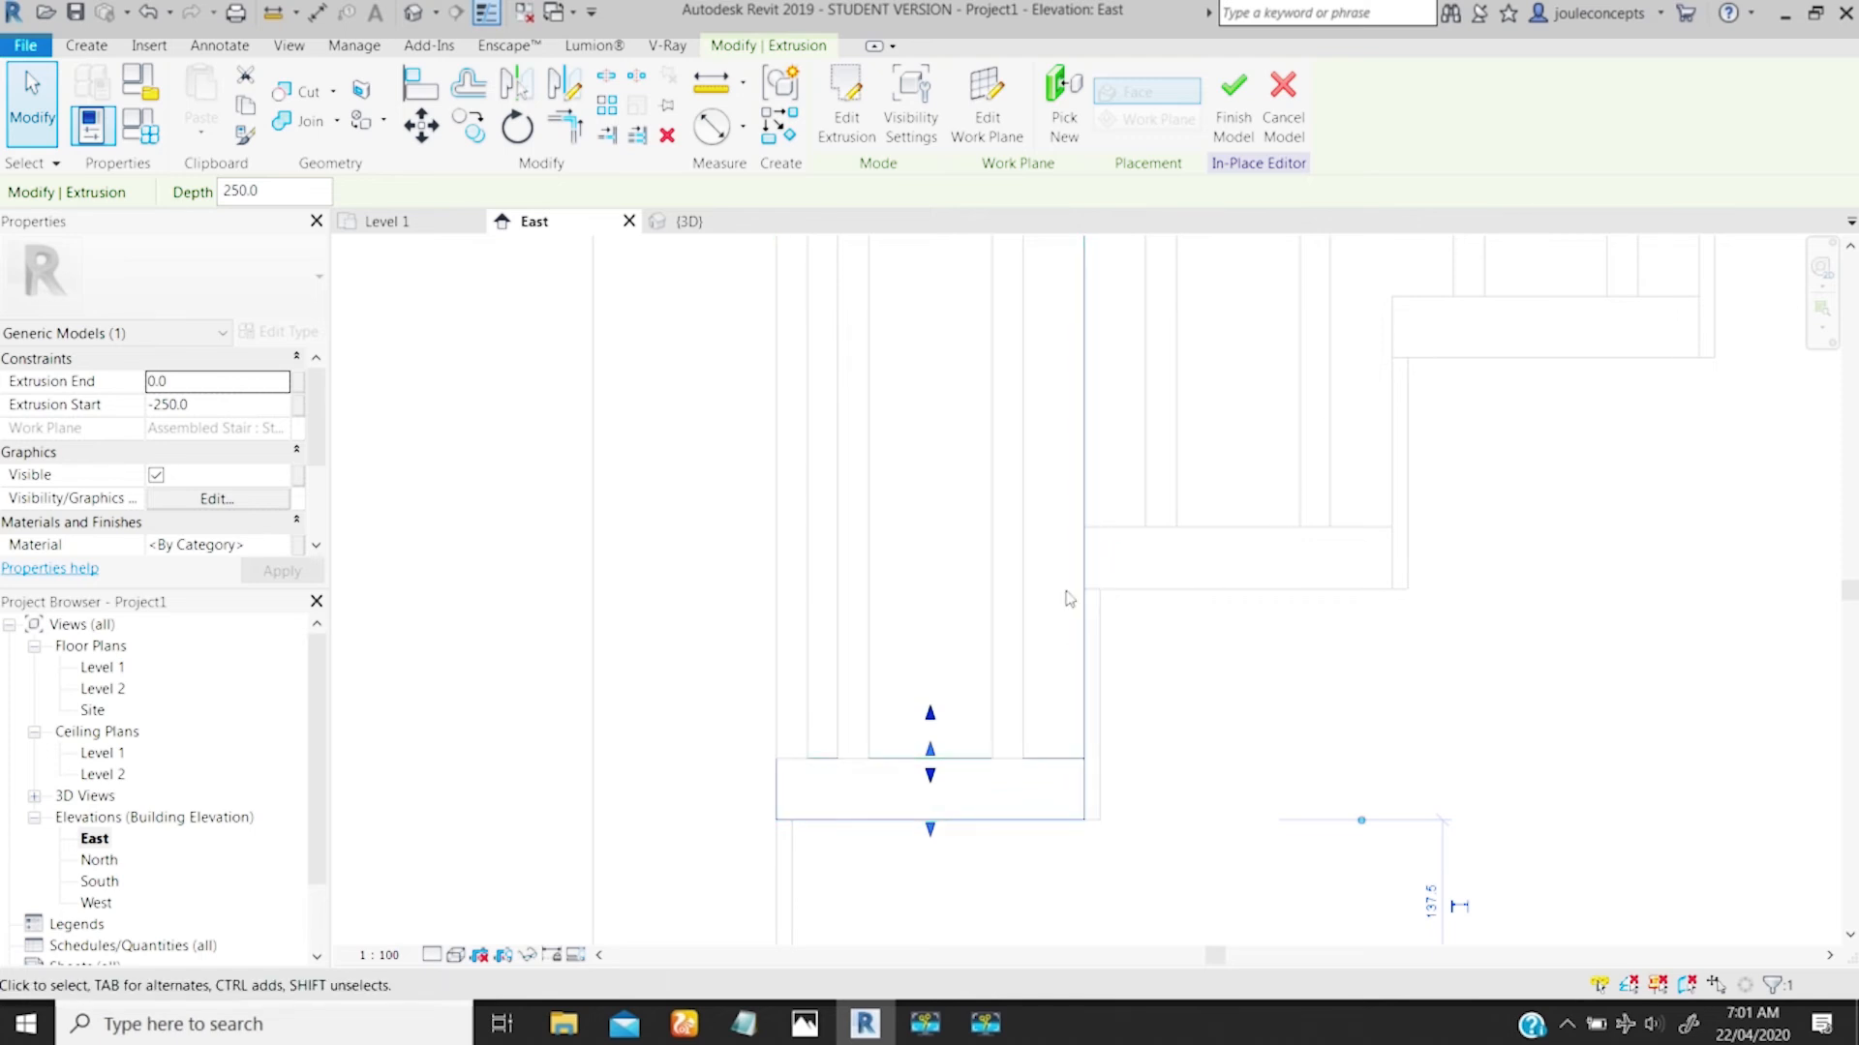
Step: Check the extrusion's height and alignment against the stair and its railing in the East elevation and the 3D view
scroll(1063, 593, down, 1)
scroll(1024, 498, down, 5)
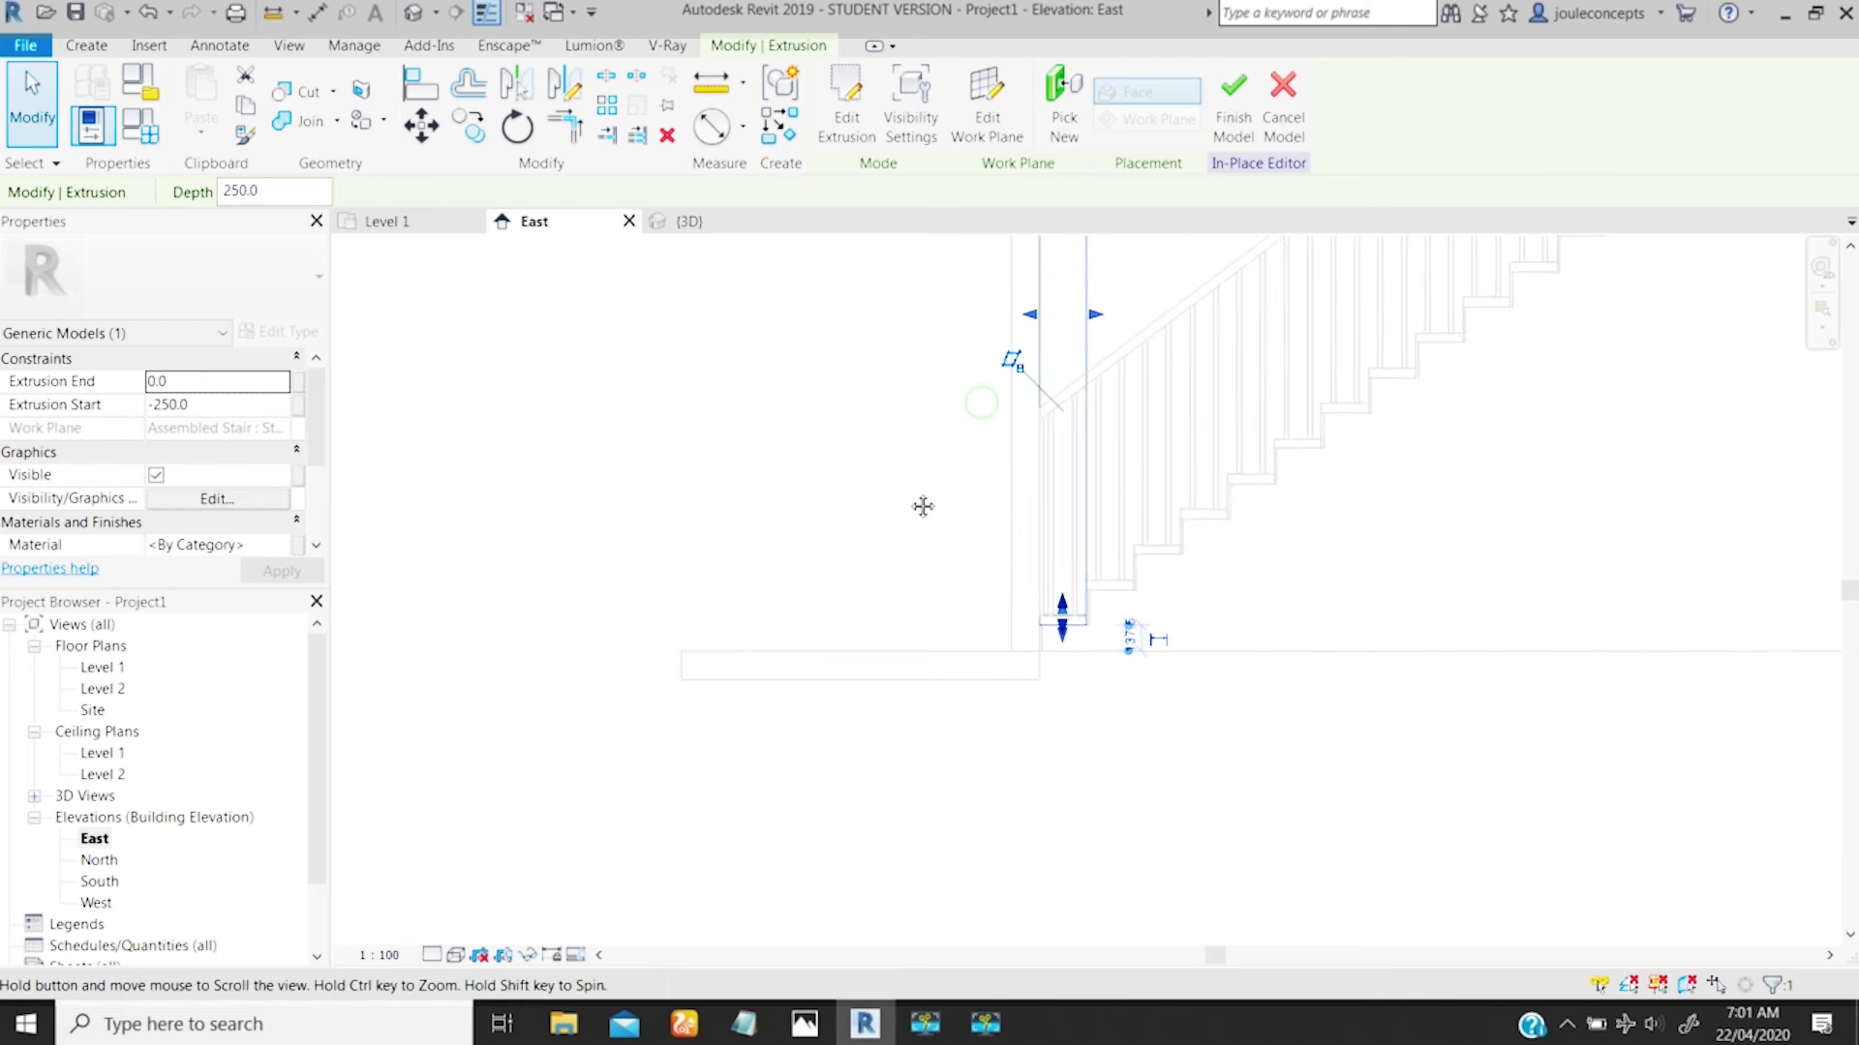
scroll(842, 498, down, 2)
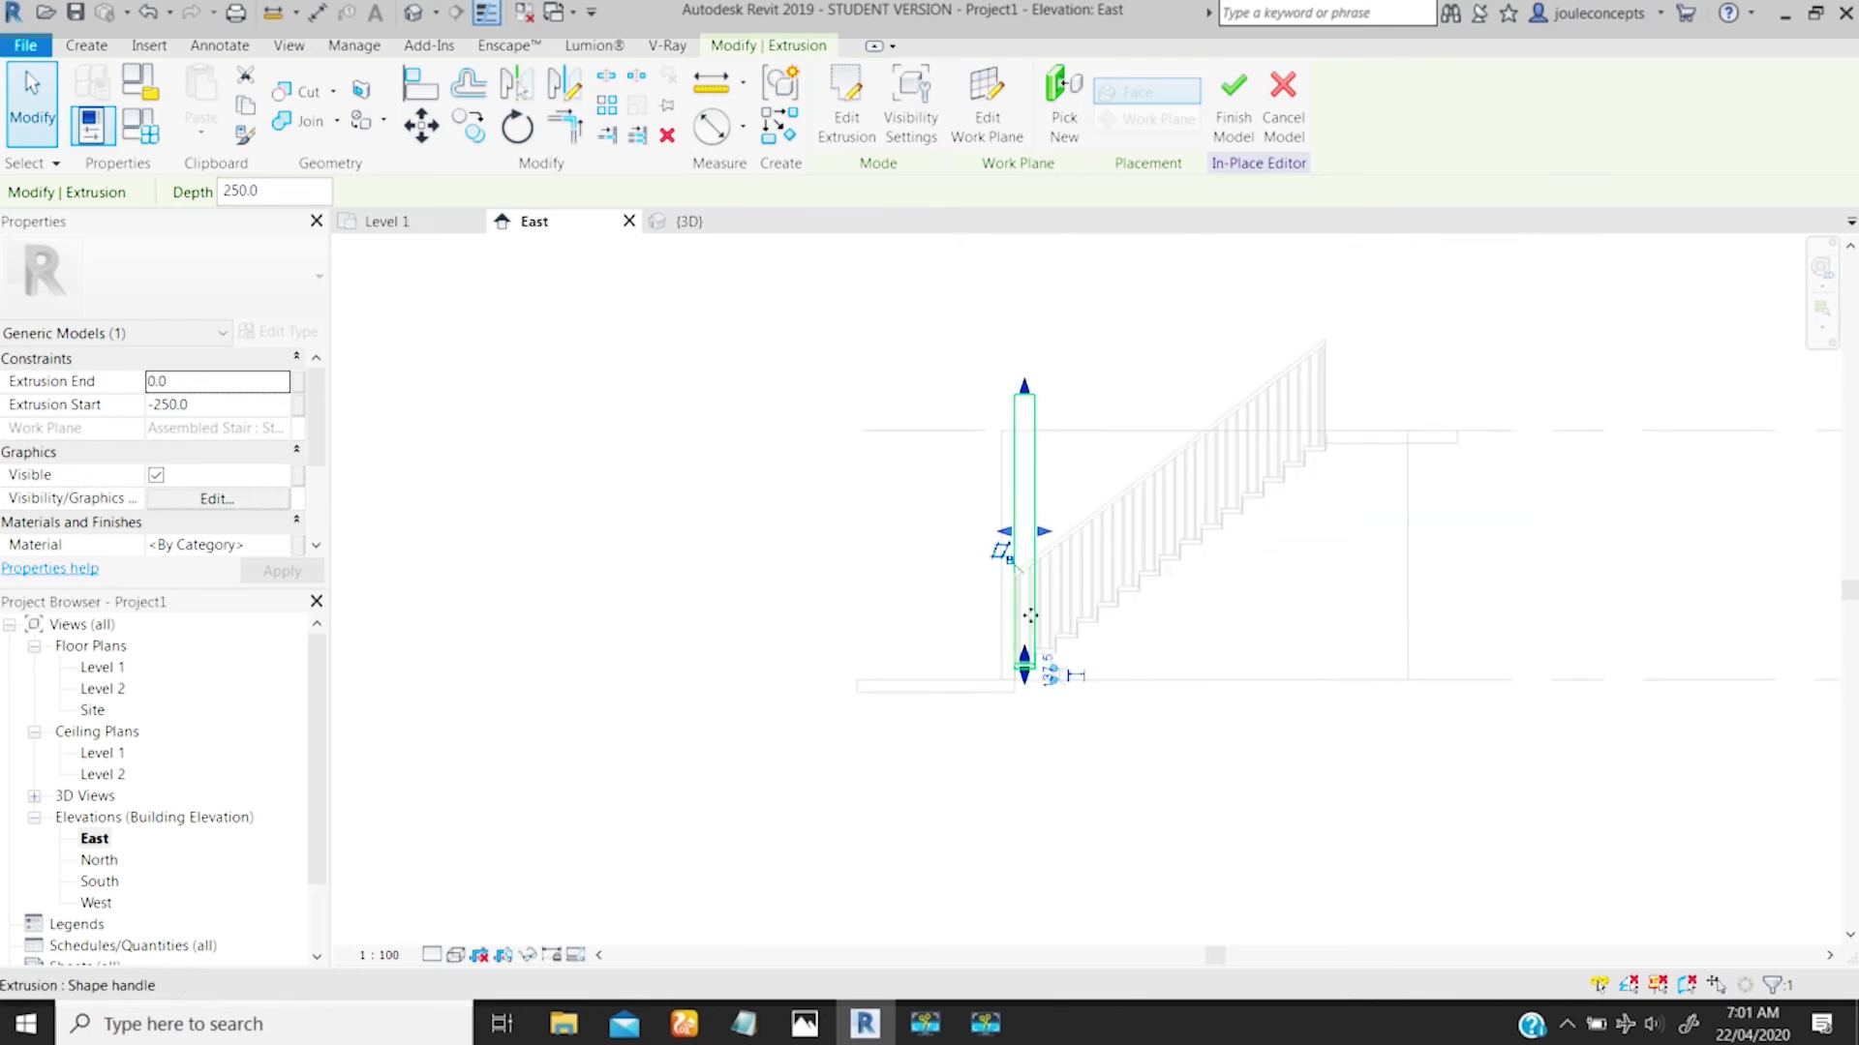
scroll(1018, 639, down, 2)
scroll(1019, 639, up, 5)
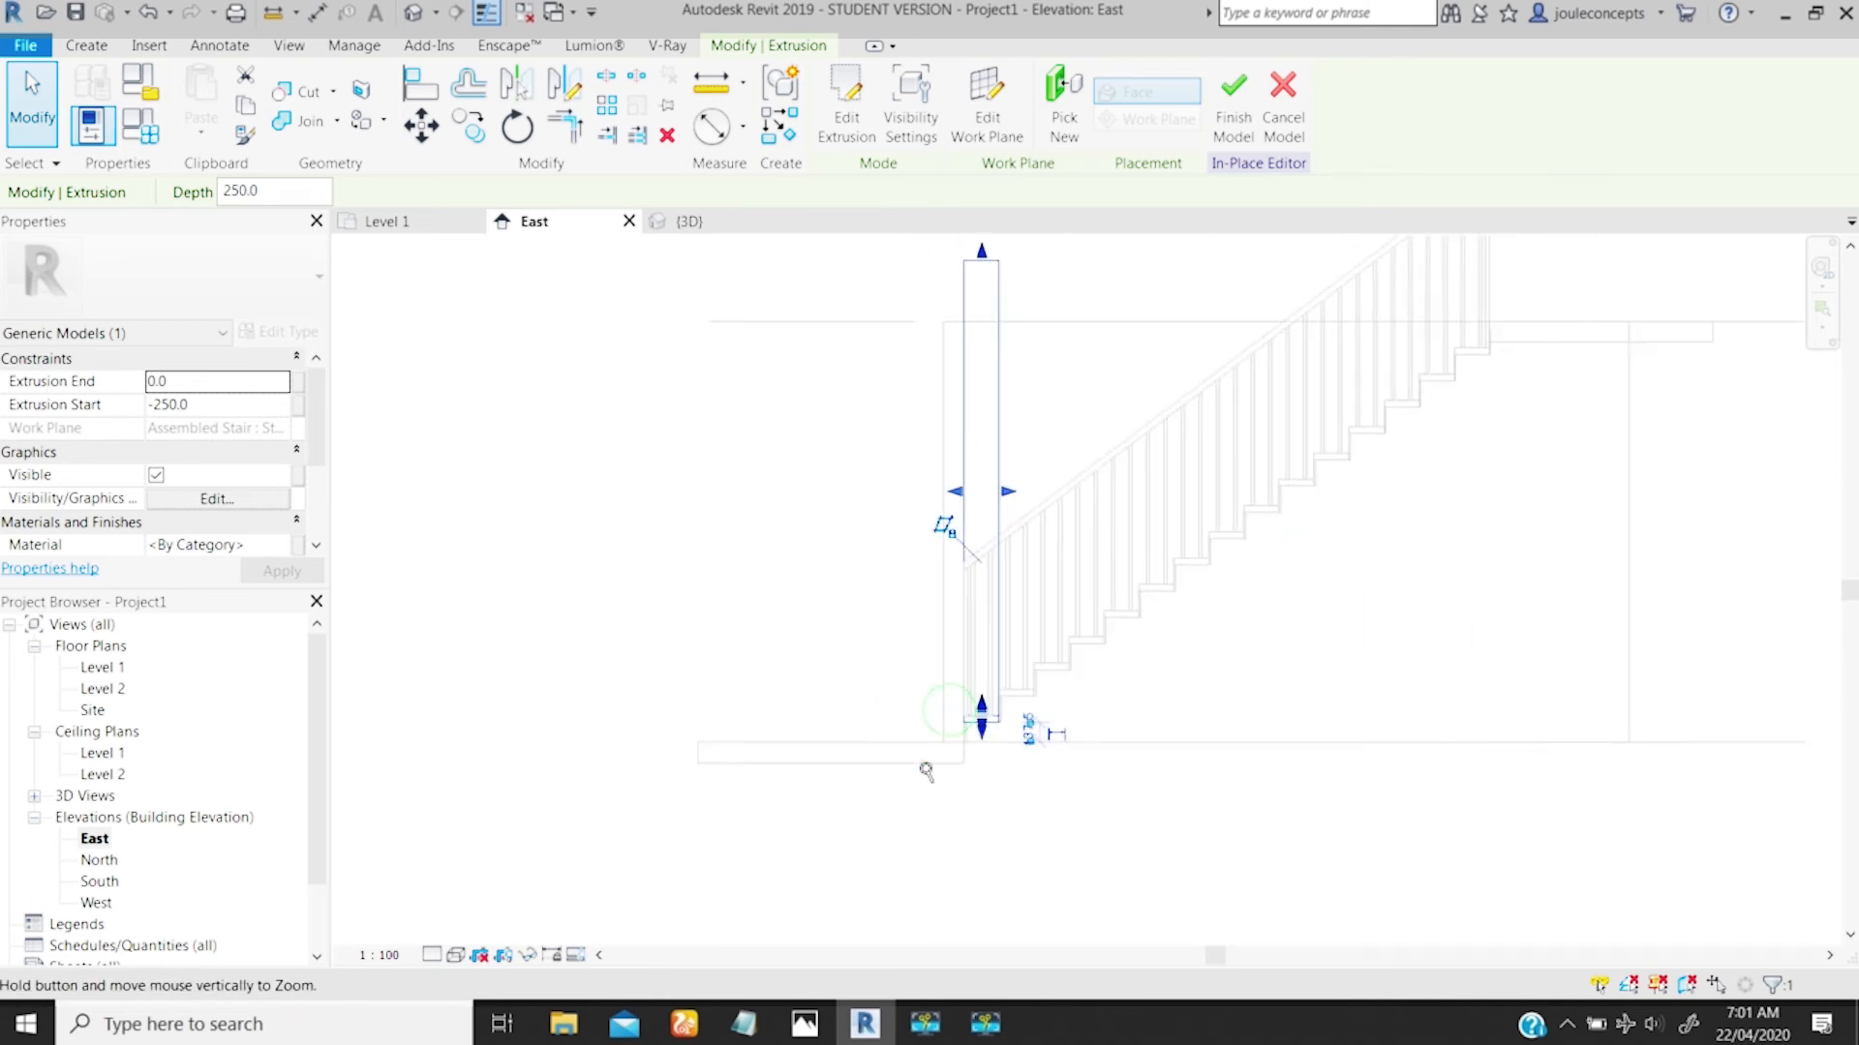
click(969, 721)
scroll(978, 581, down, 3)
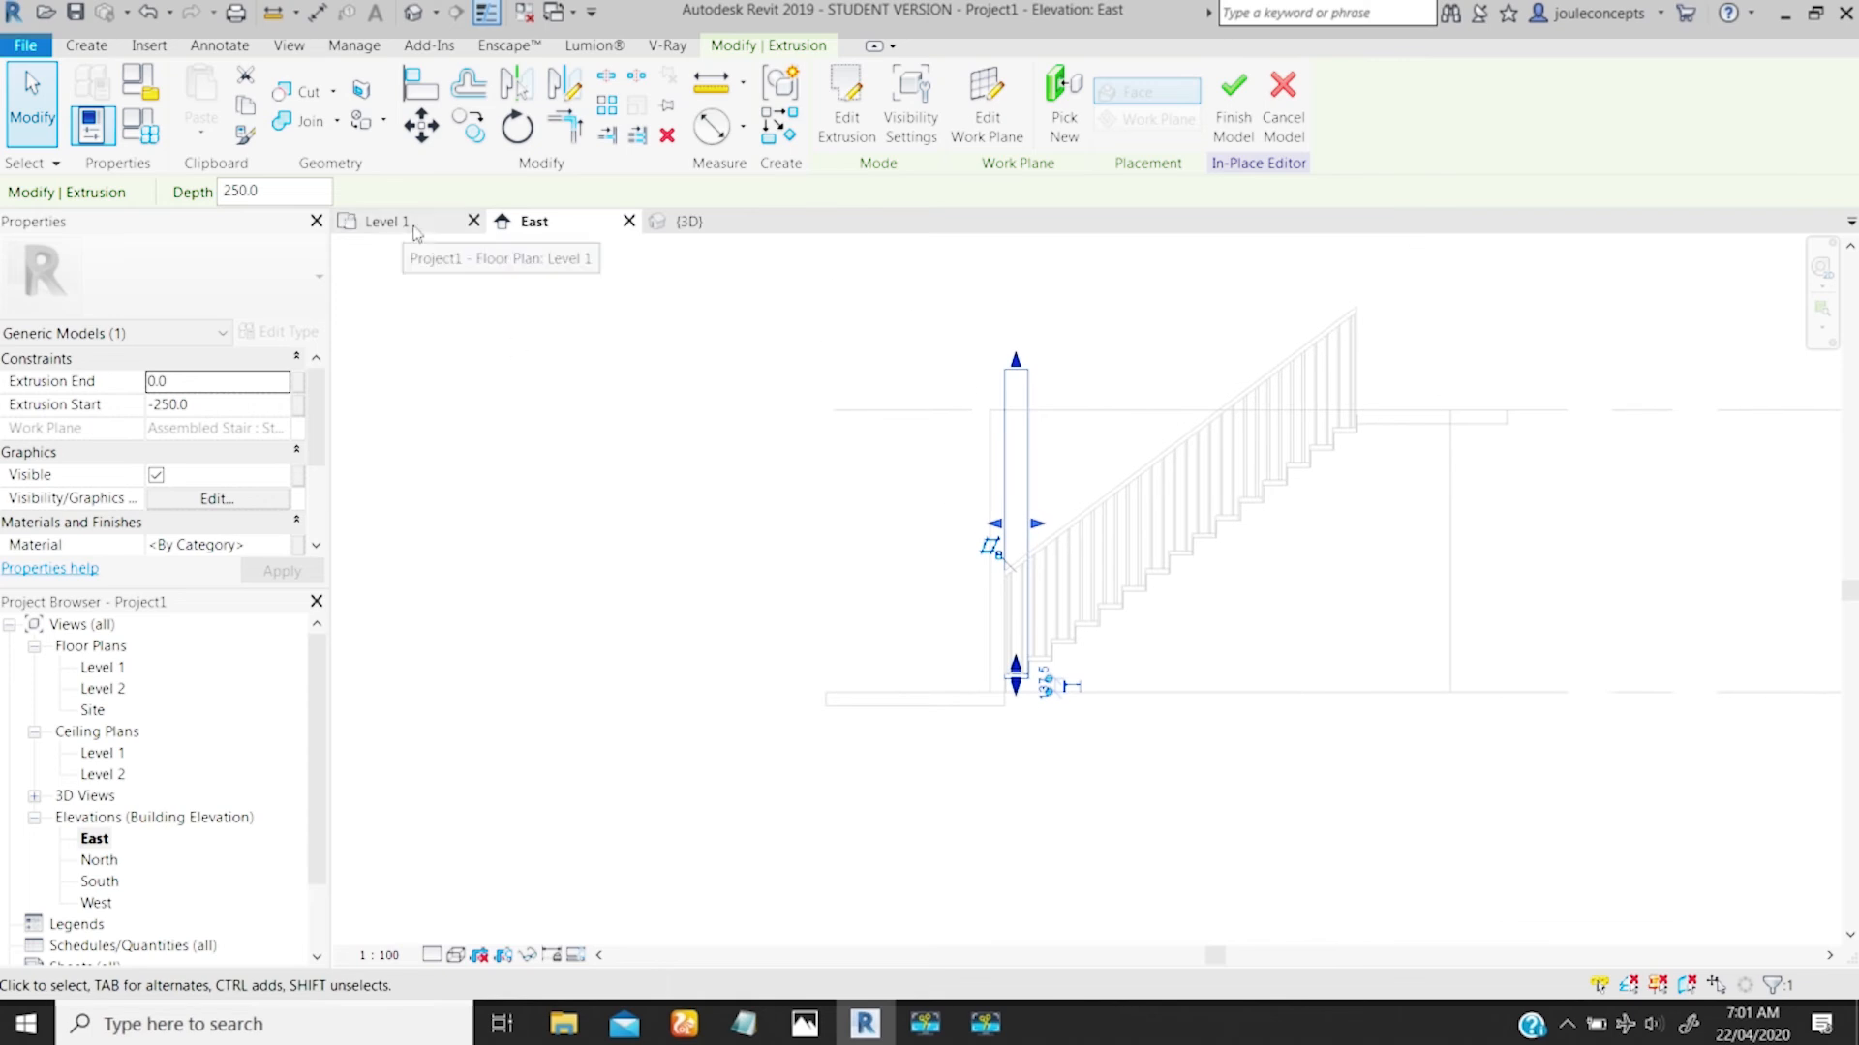
click(682, 221)
scroll(845, 467, down, 3)
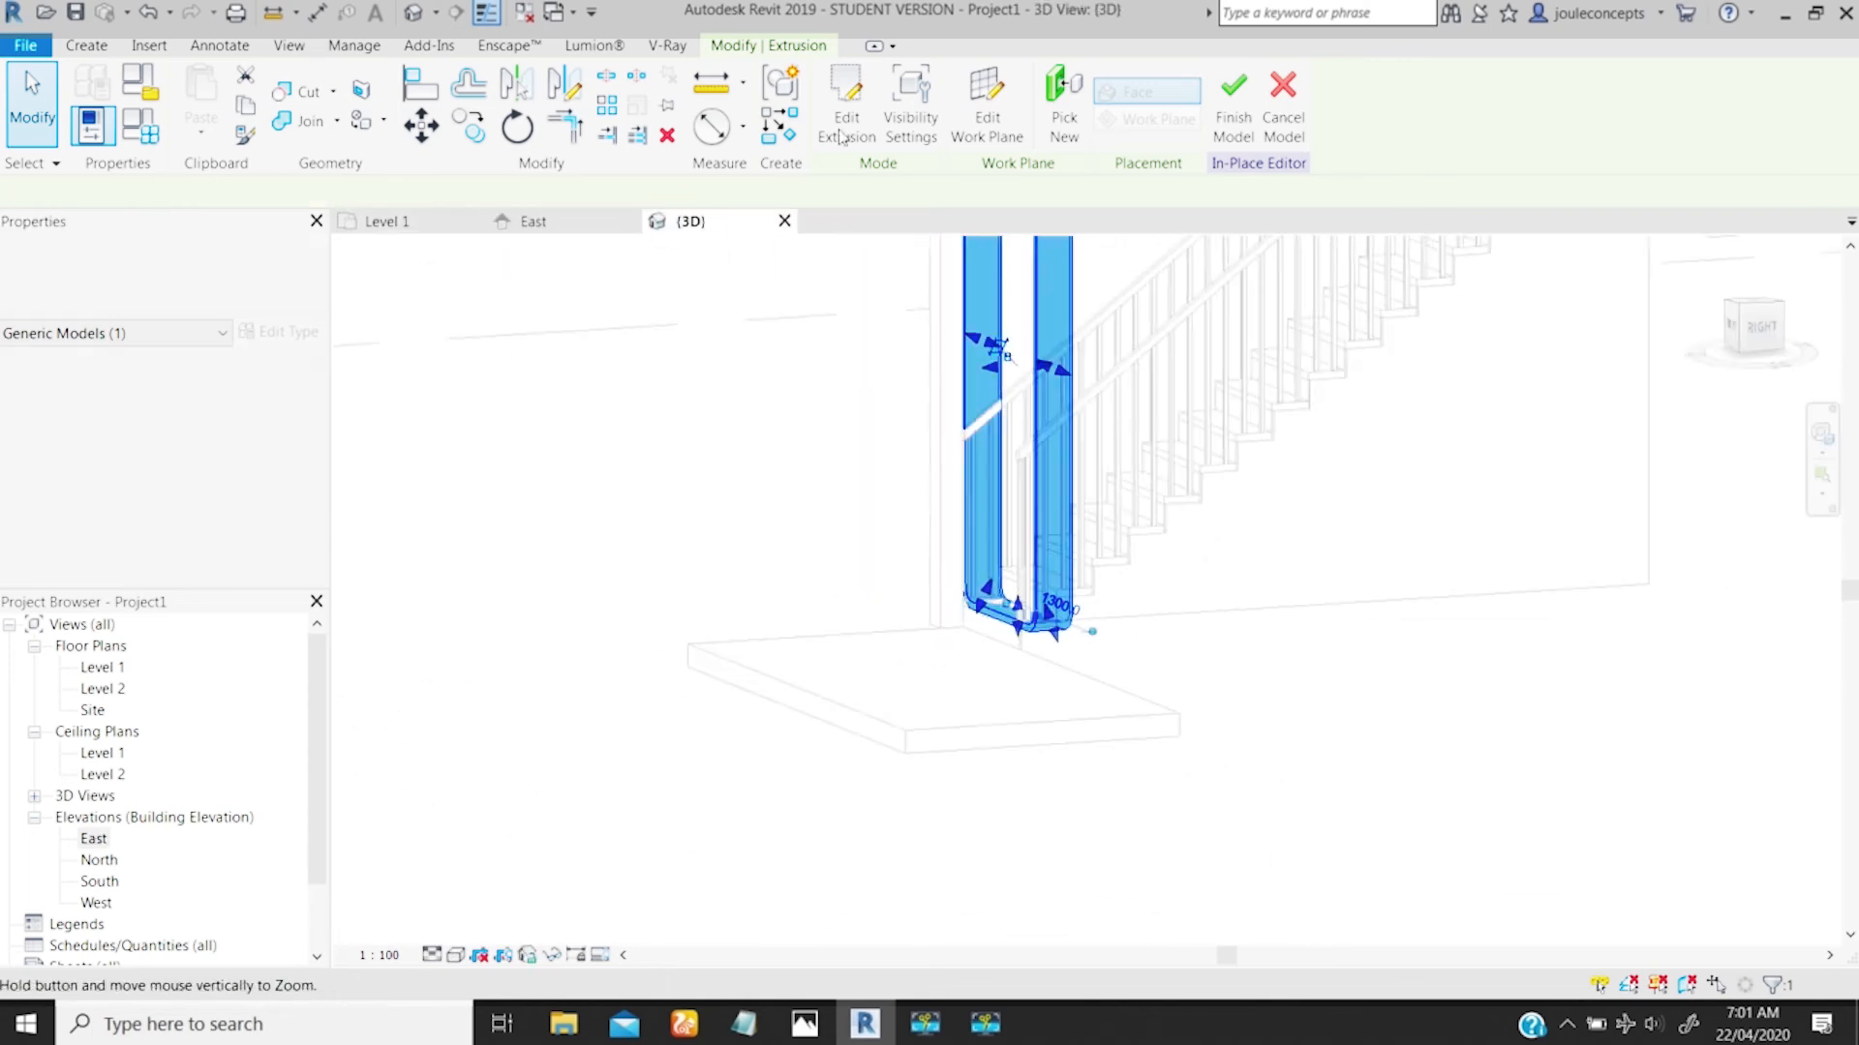
shift+middle_drag(845, 467, 1090, 376)
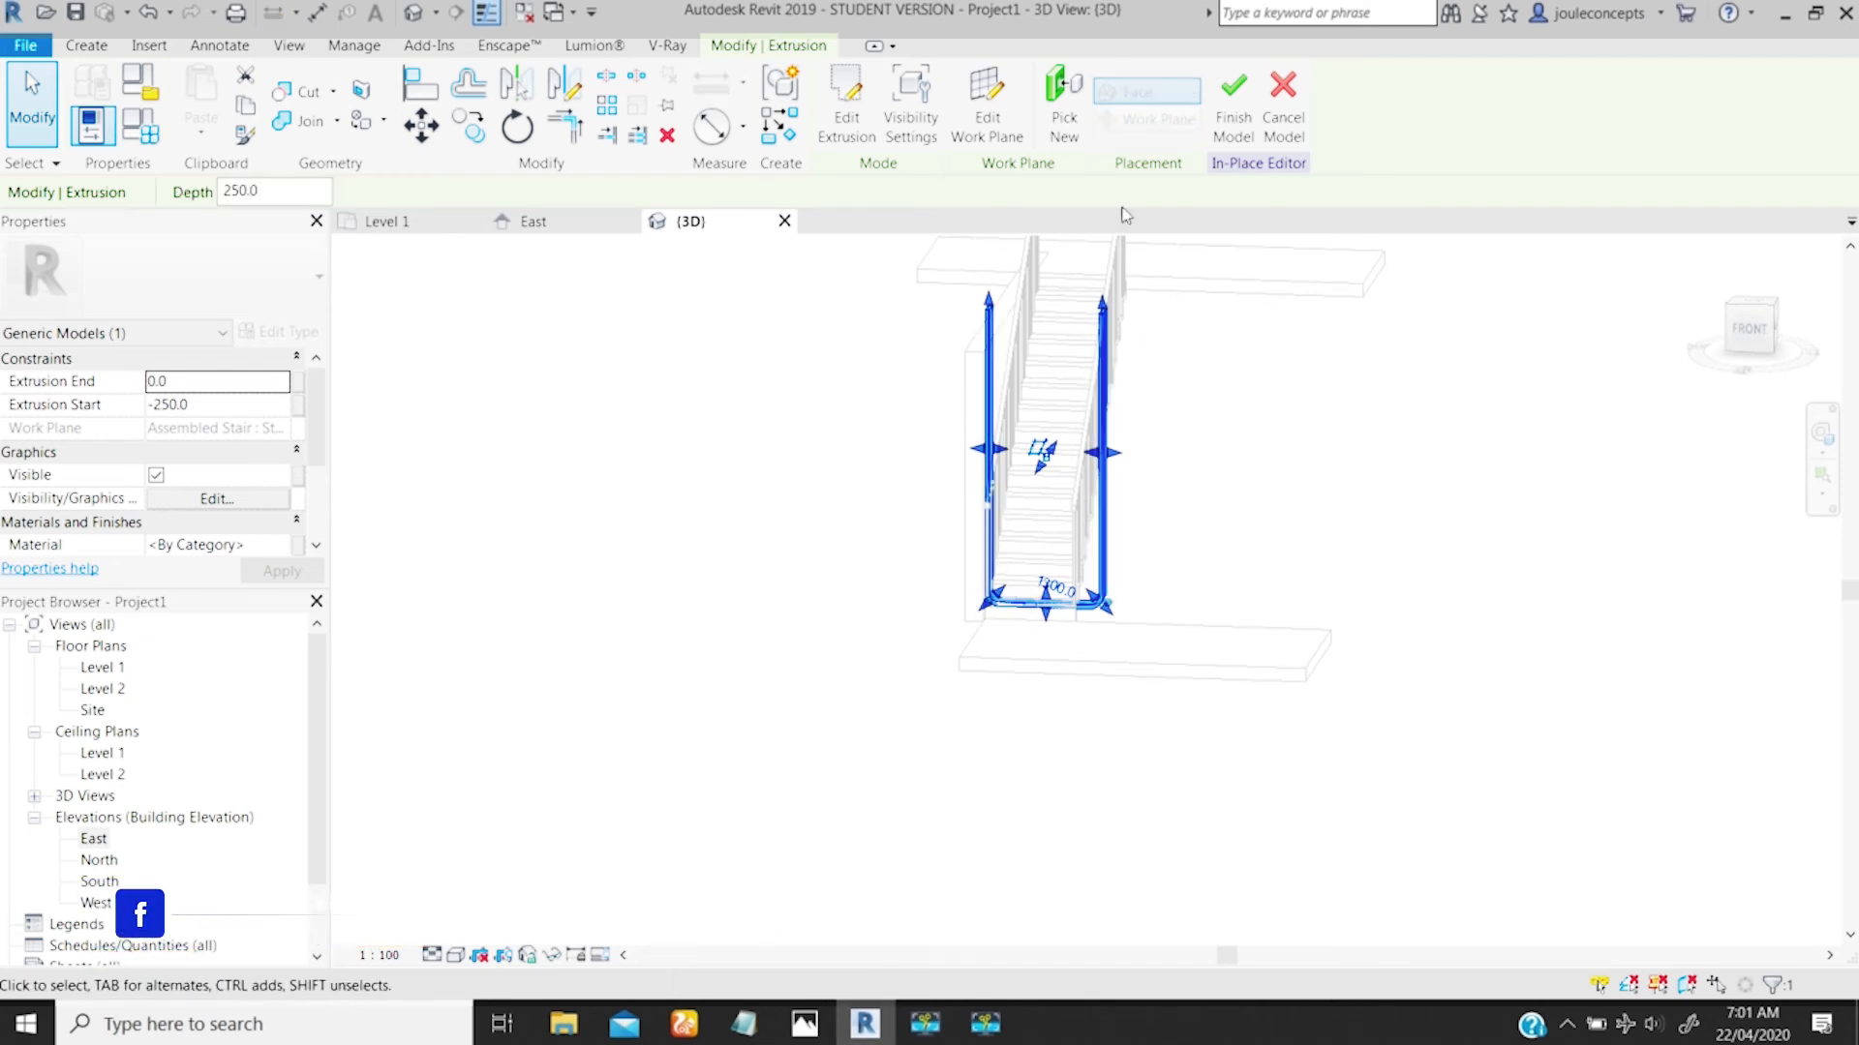
Step: Reopen the U-shaped extrusion's sketch for editing and orient the 3D view to the front
click(1203, 455)
mouse_move(1104, 489)
shift+middle_down()
mouse_move(1060, 469)
mouse_move(1130, 473)
shift+middle_up()
click(1100, 395)
click(846, 111)
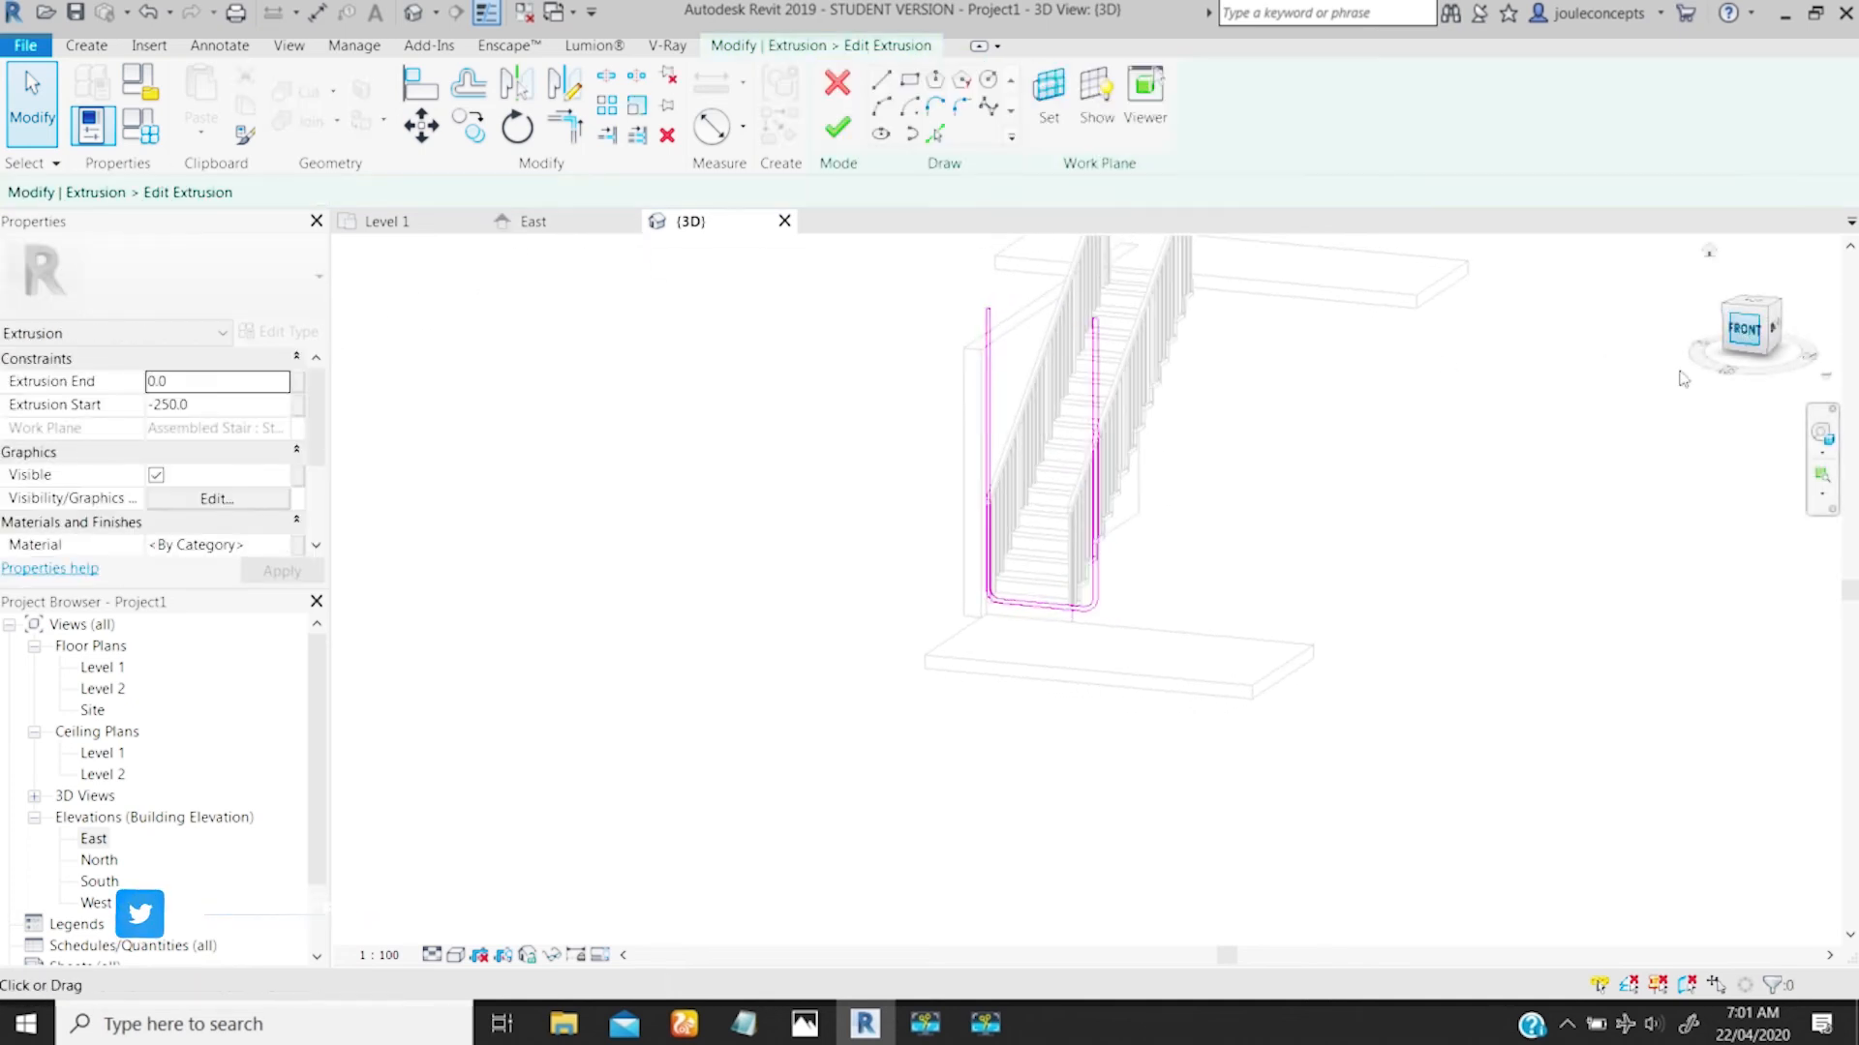
click(1745, 328)
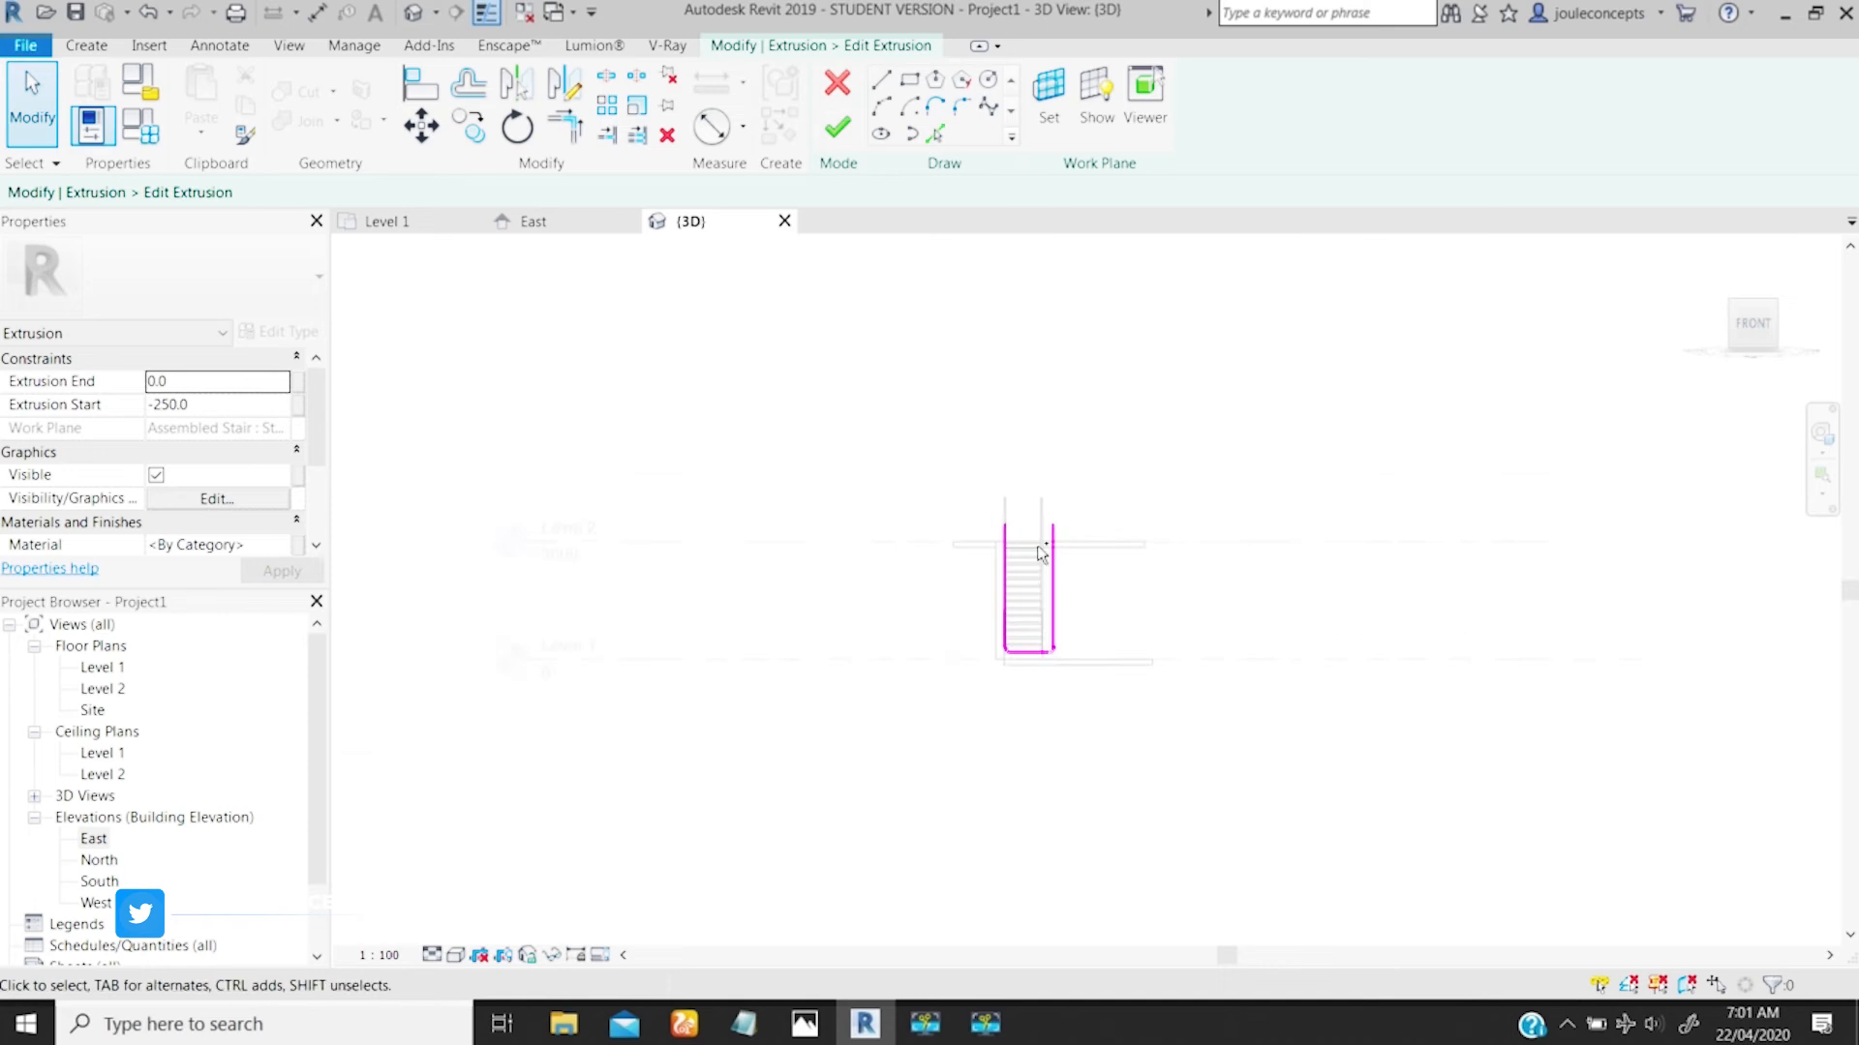
scroll(1041, 554, up, 5)
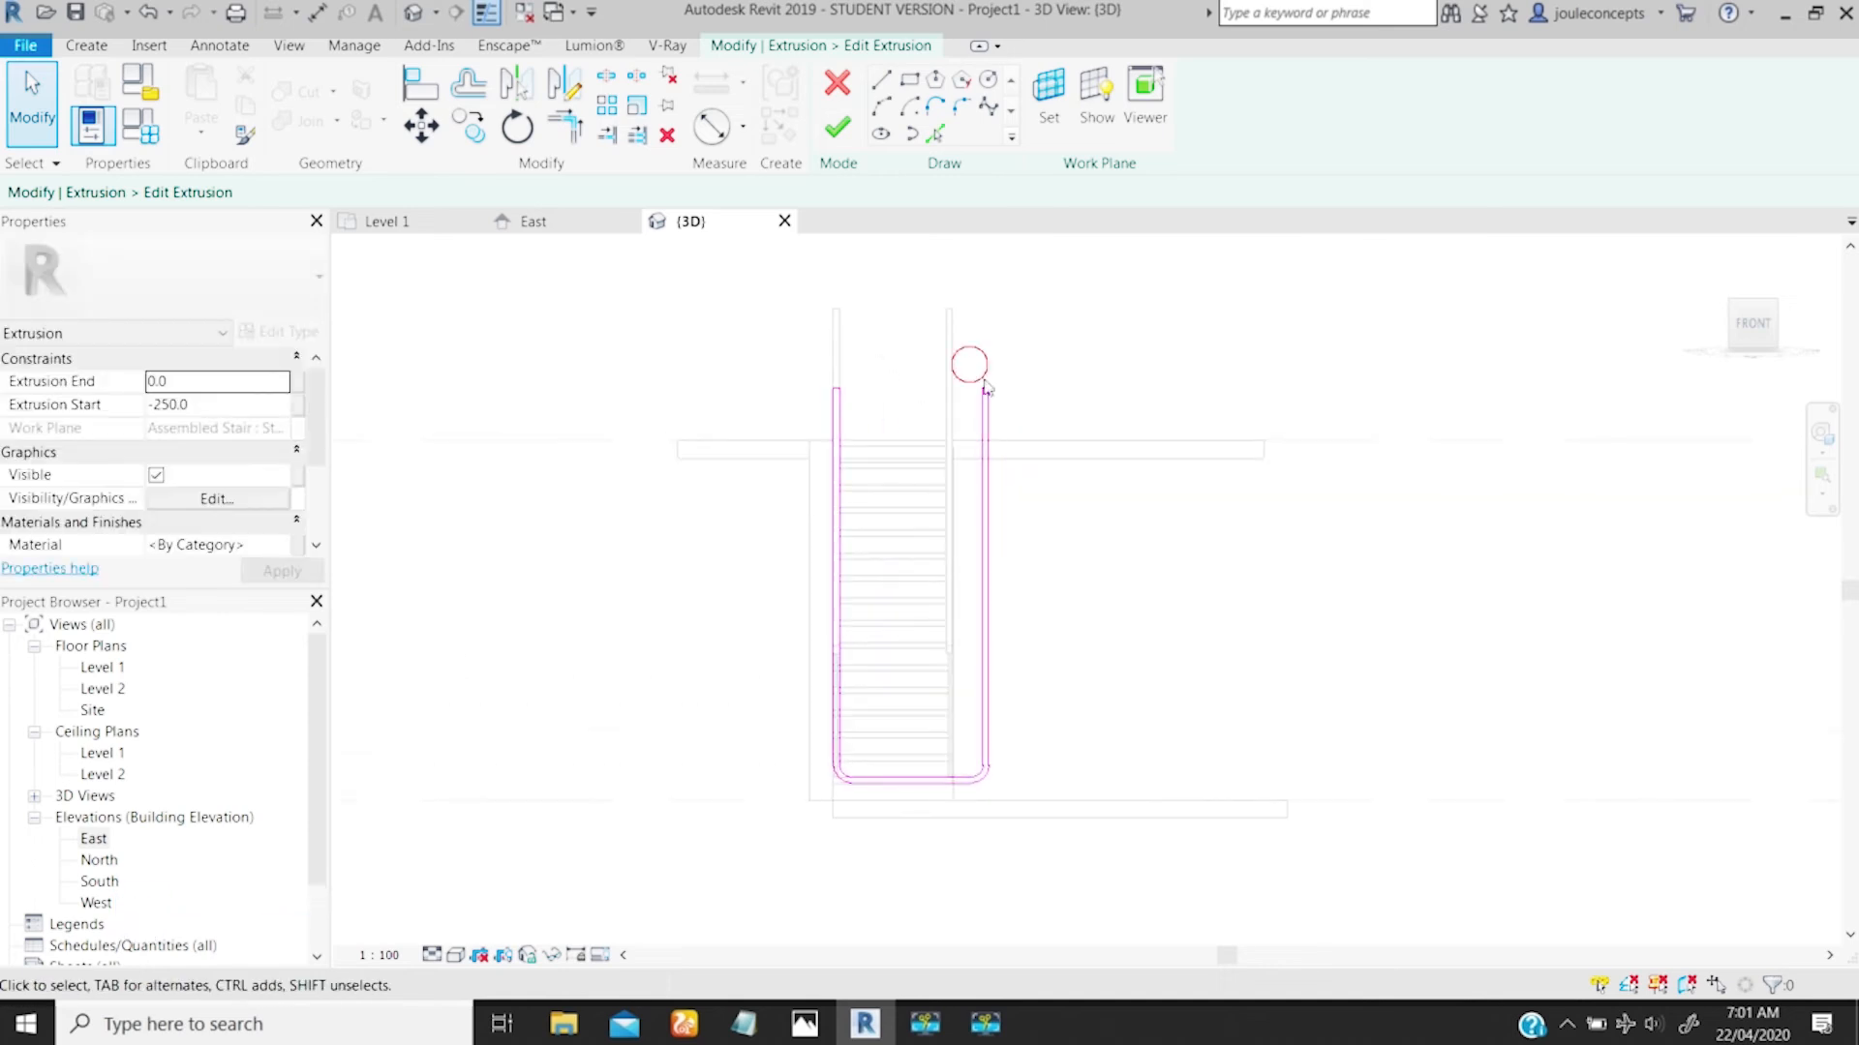
Step: Try to stretch the short line capping the right leg outward to a length of 500 mm
click(985, 385)
scroll(944, 513, up, 1)
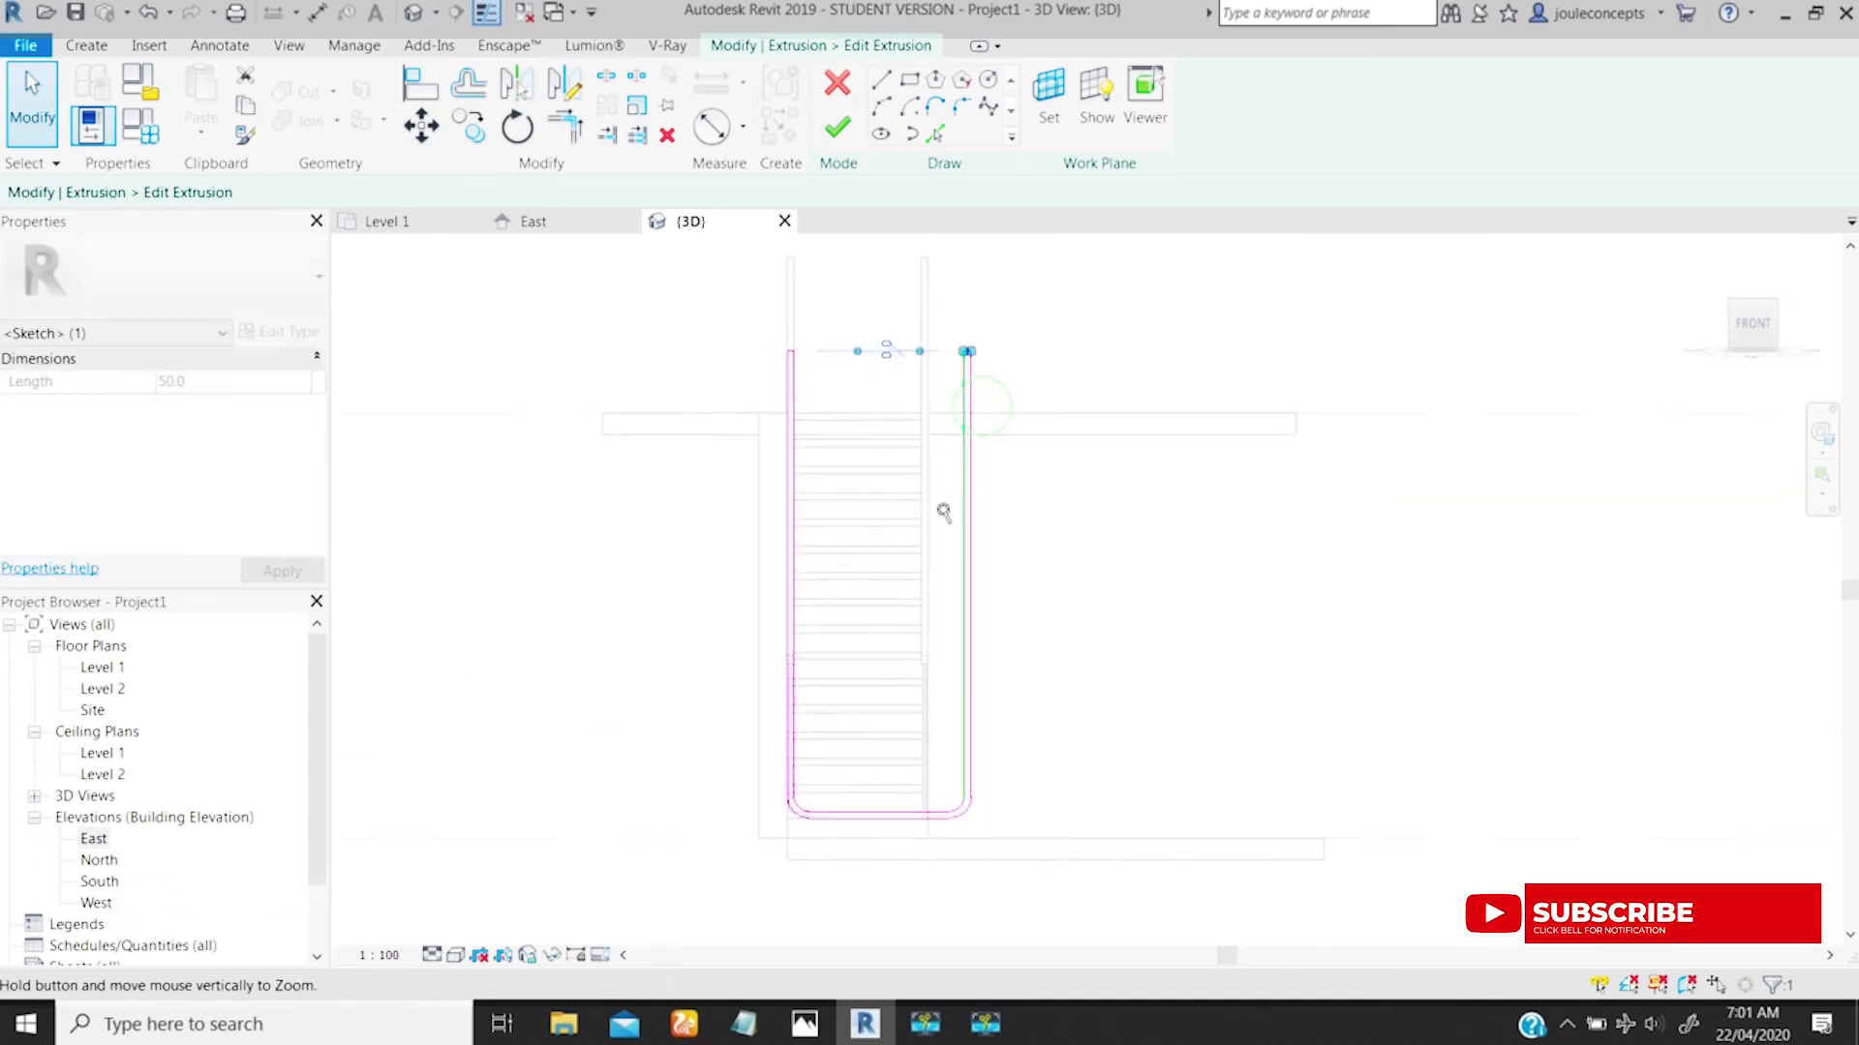
scroll(944, 513, up, 2)
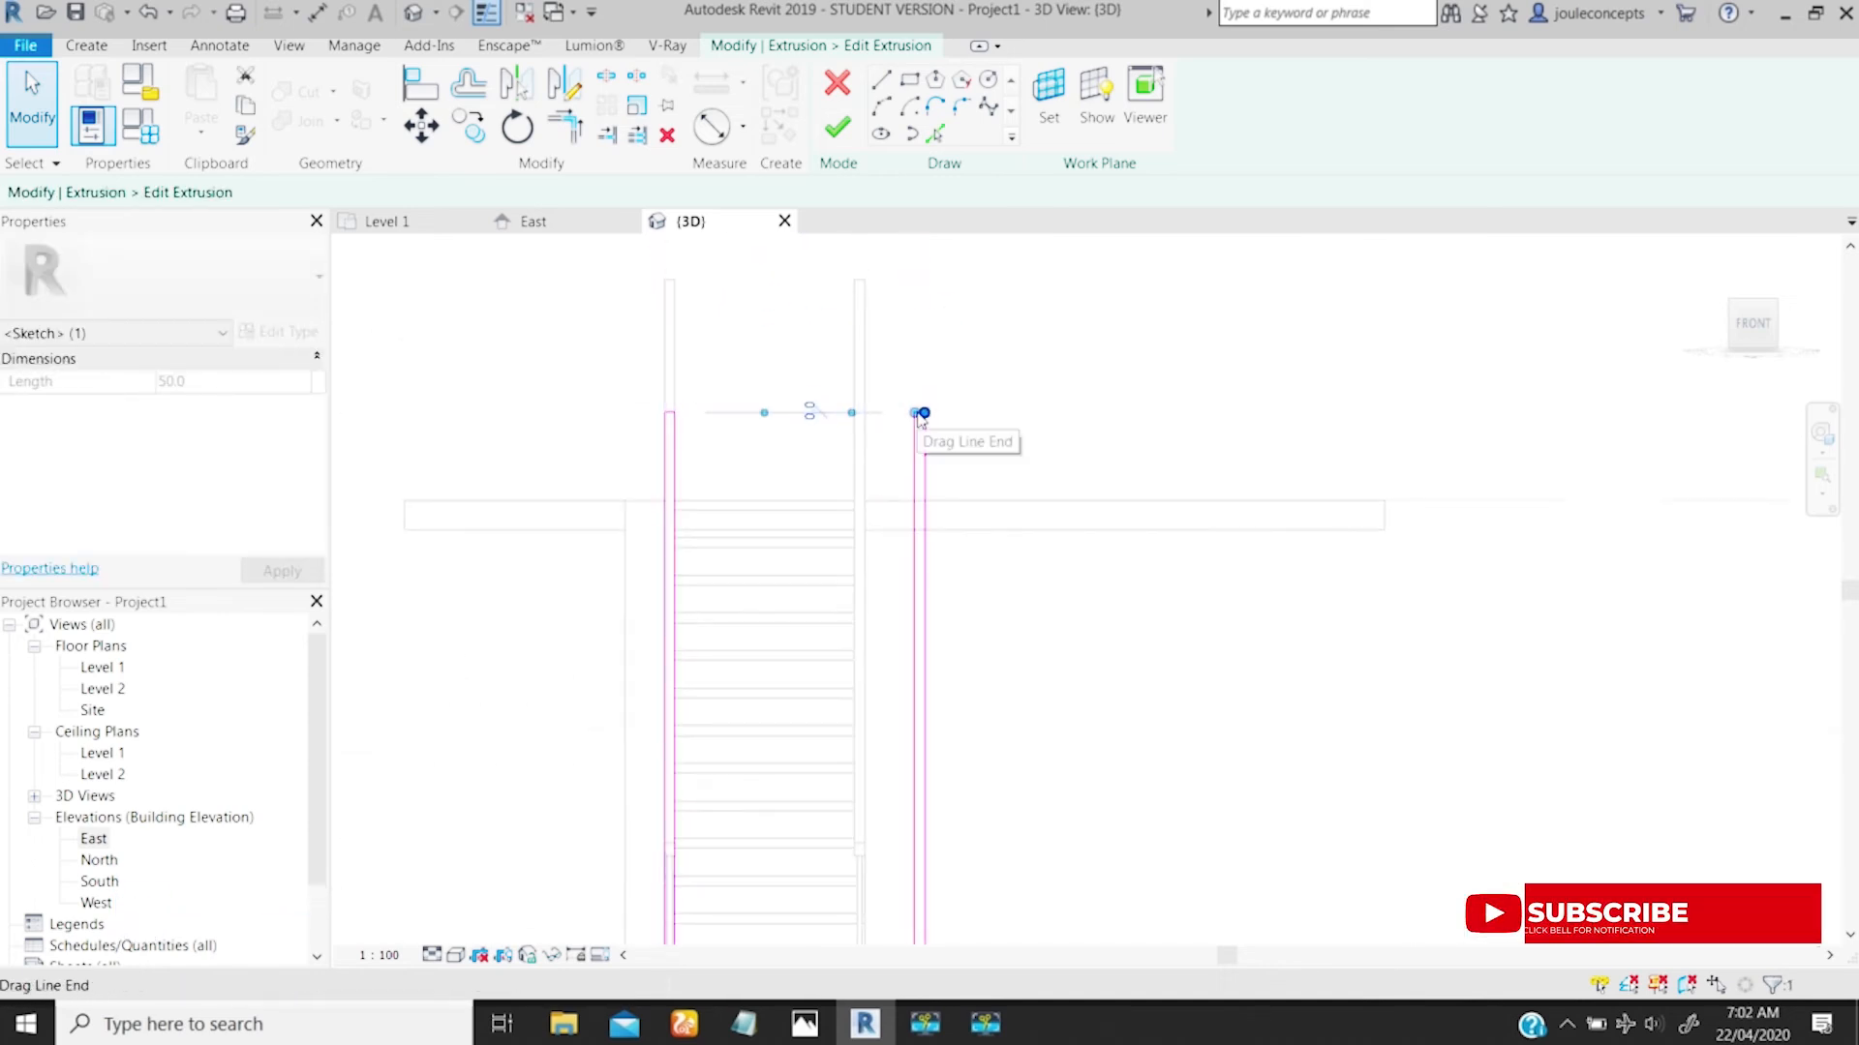
drag(919, 414, 1013, 415)
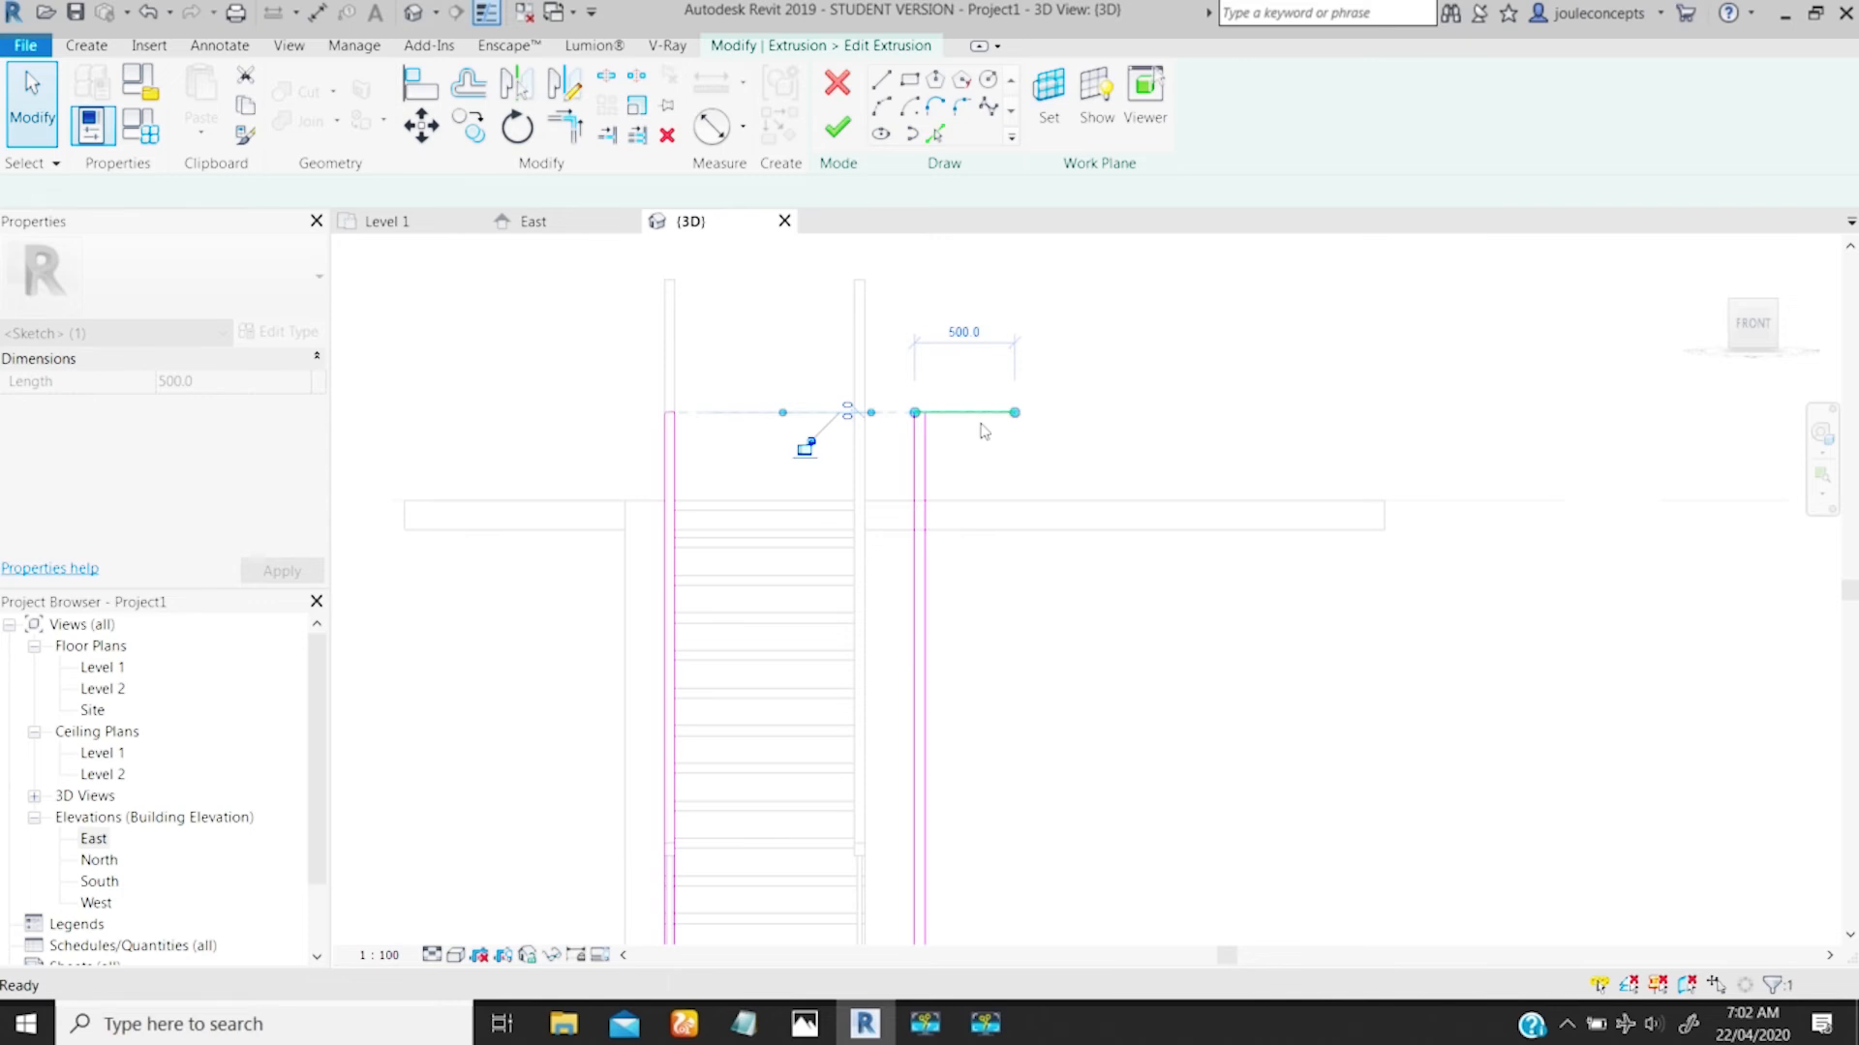
key(ctrl+z)
Step: Try to move the right leg's short capping line horizontally outward by about 460 mm
mouse_move(893, 413)
ctrl+middle_down()
mouse_move(833, 654)
mouse_move(833, 530)
ctrl+middle_up()
middle_drag(833, 530, 929, 716)
drag(767, 350, 934, 481)
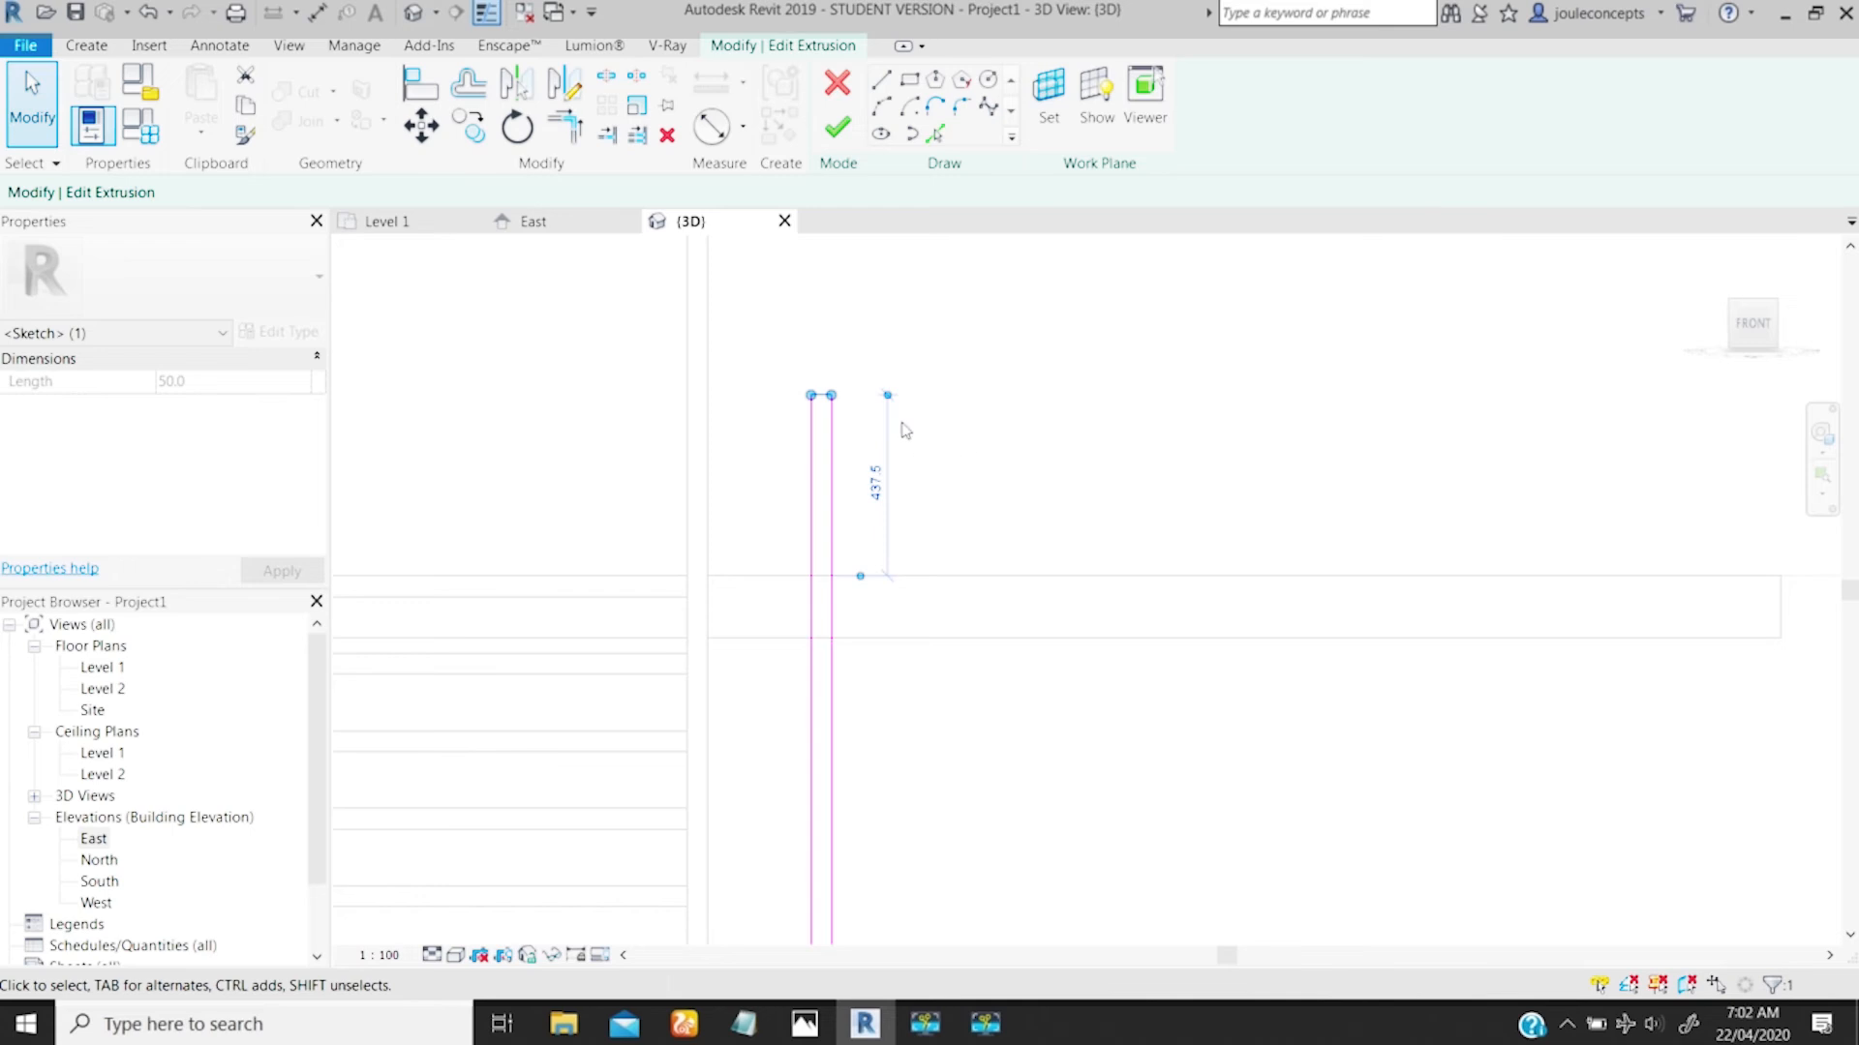
ctrl+middle_drag(787, 388, 813, 595)
middle_drag(858, 541, 908, 611)
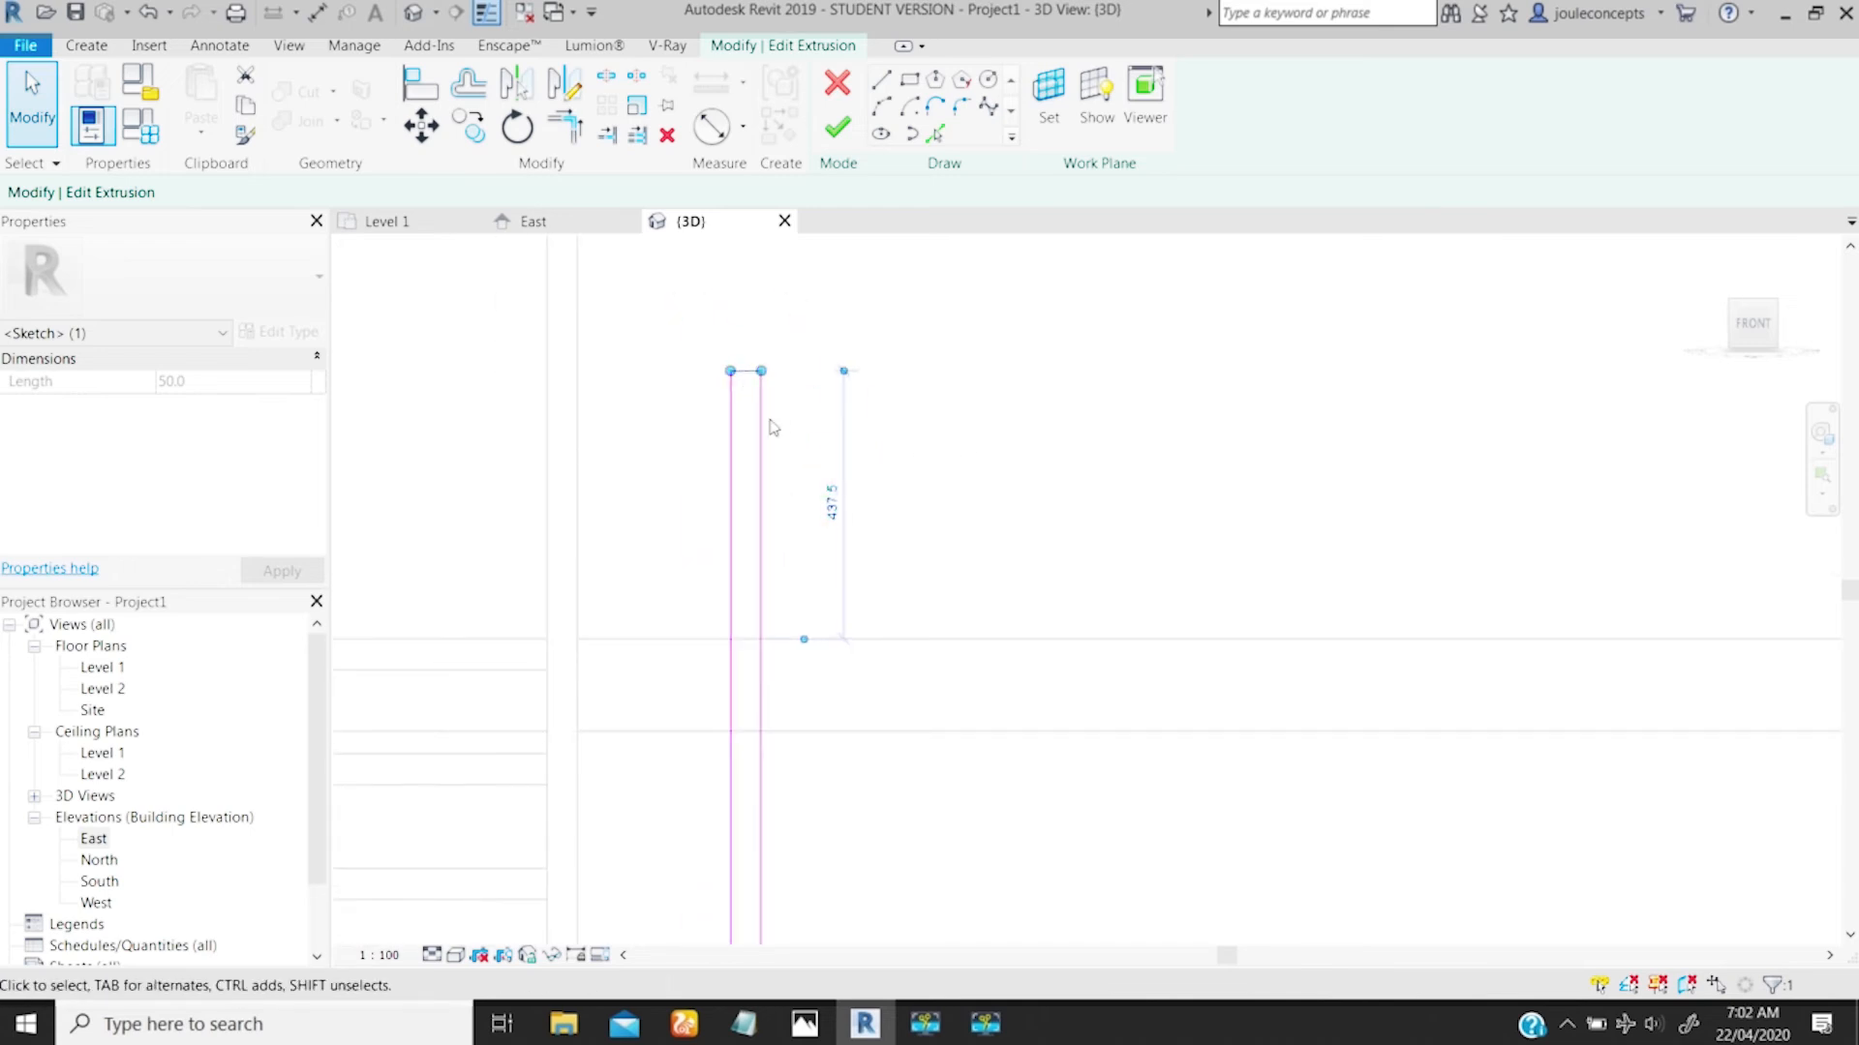
key(m)
key(v)
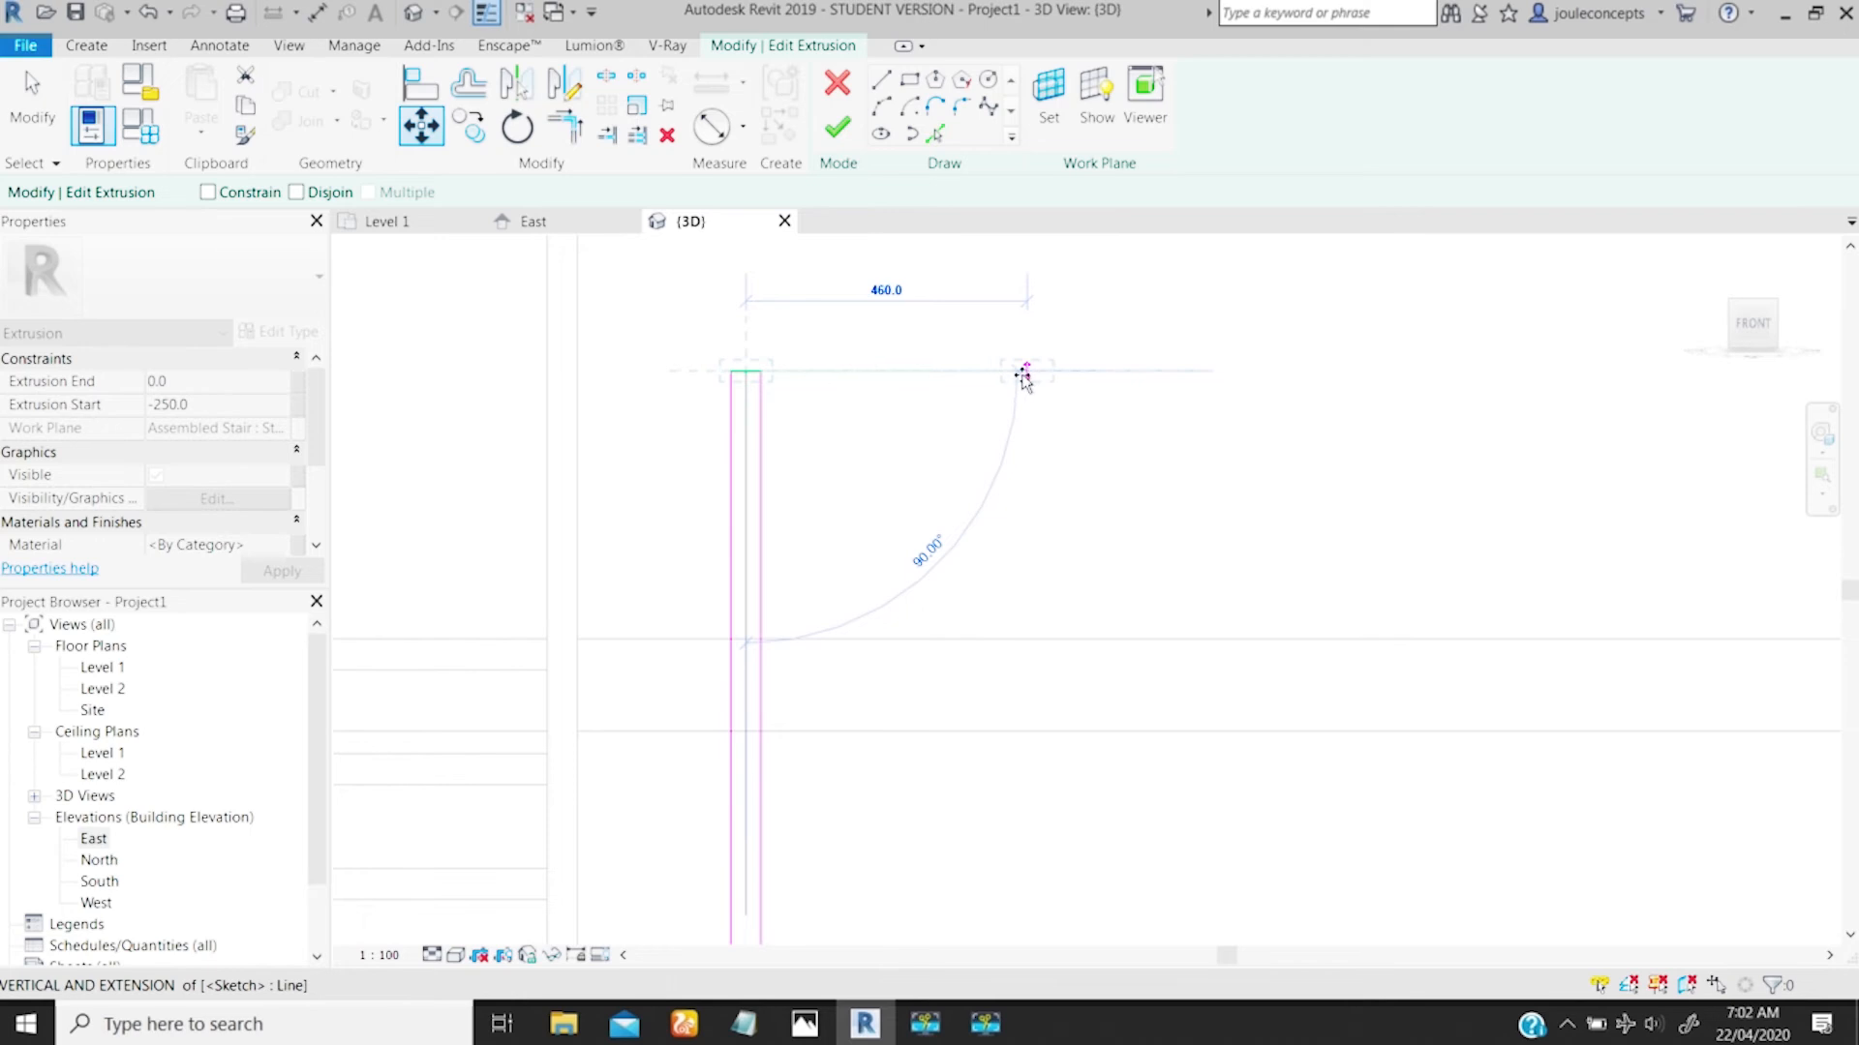
click(1023, 375)
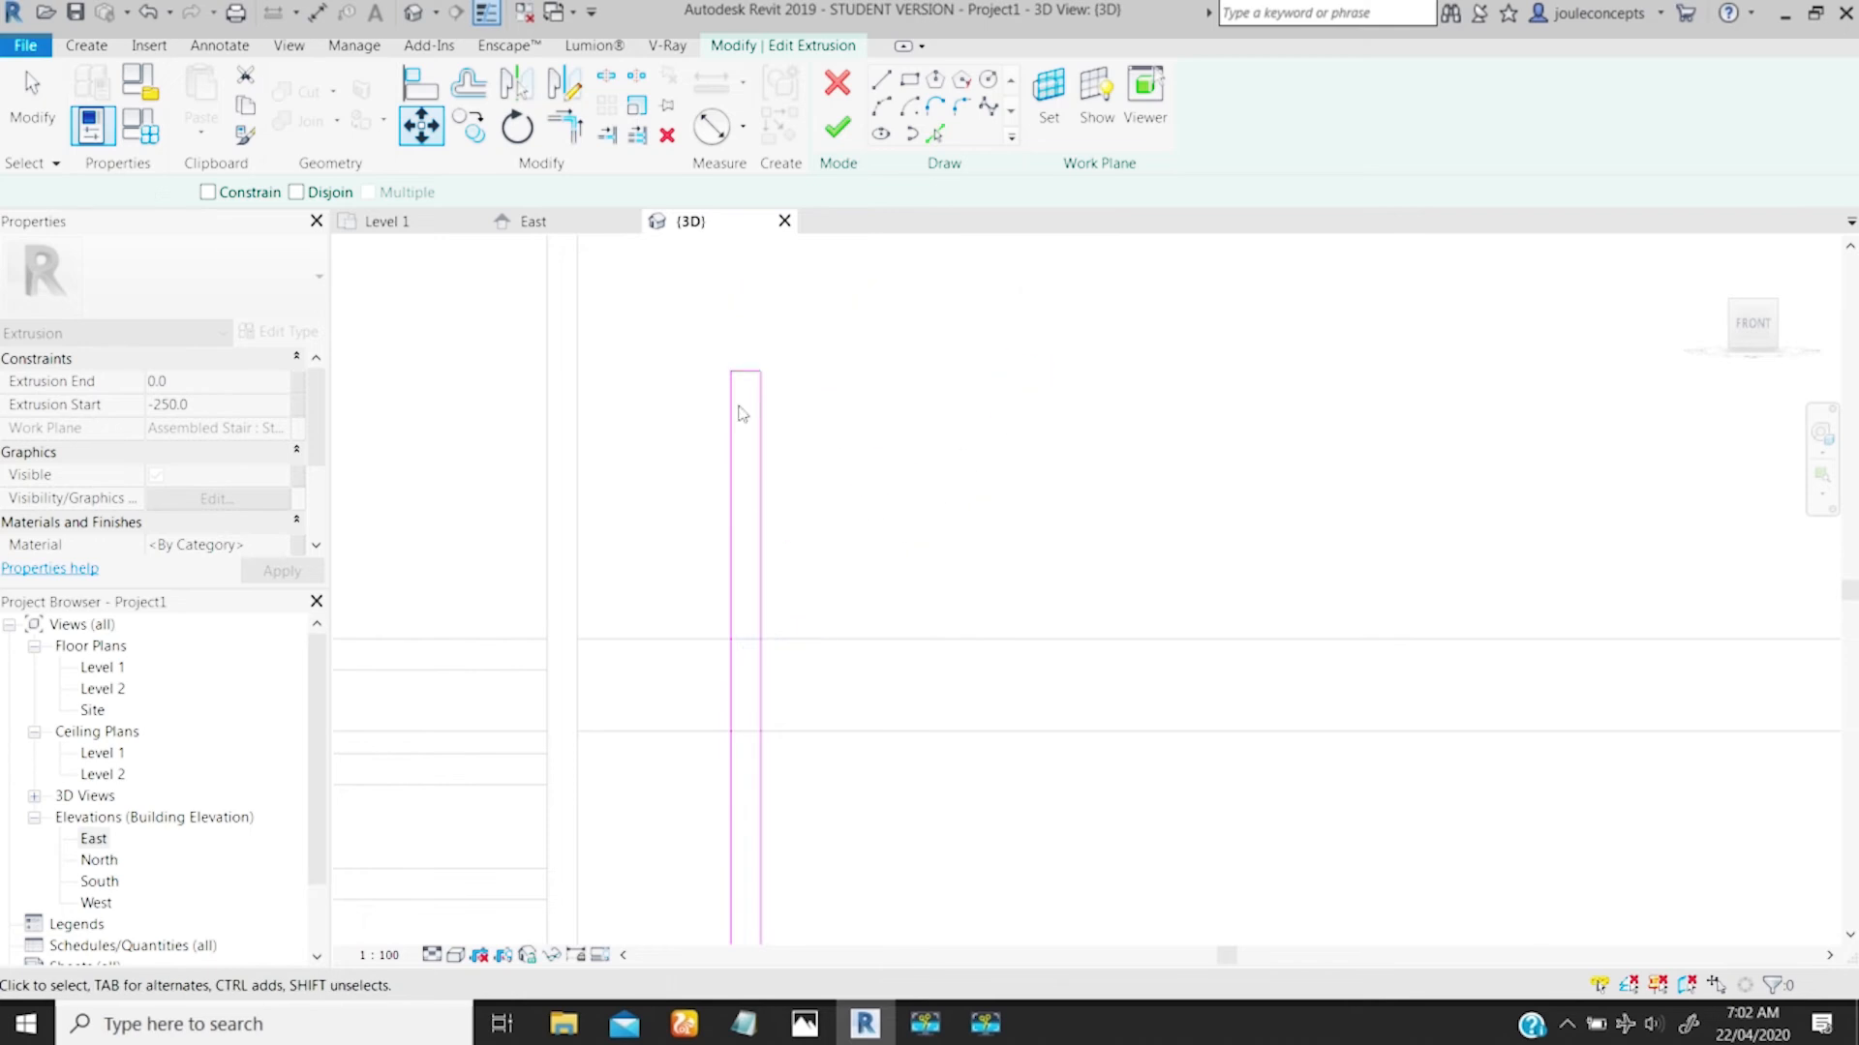
Step: Delete the short line capping the top of the right leg in the U-shaped sketch
scroll(755, 385, down, 3)
middle_drag(901, 501, 763, 332)
scroll(742, 390, down, 1)
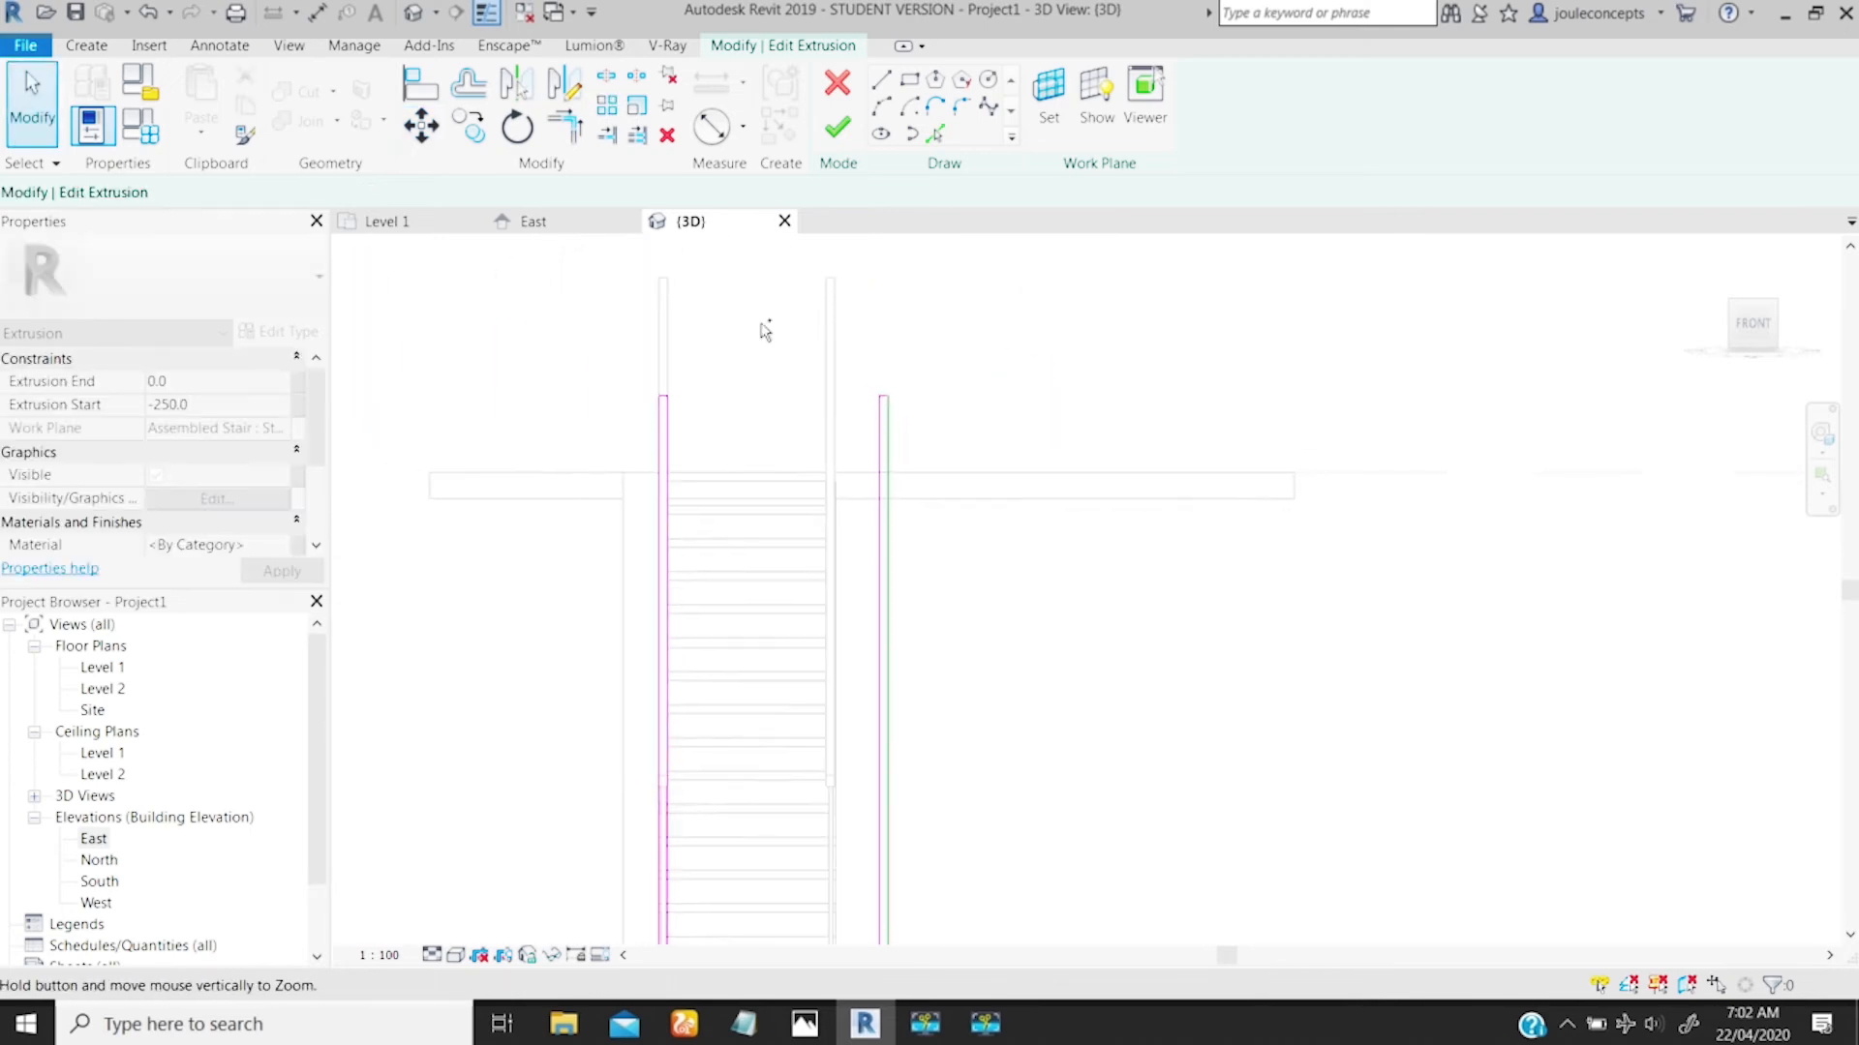
drag(862, 383, 915, 407)
key(Delete)
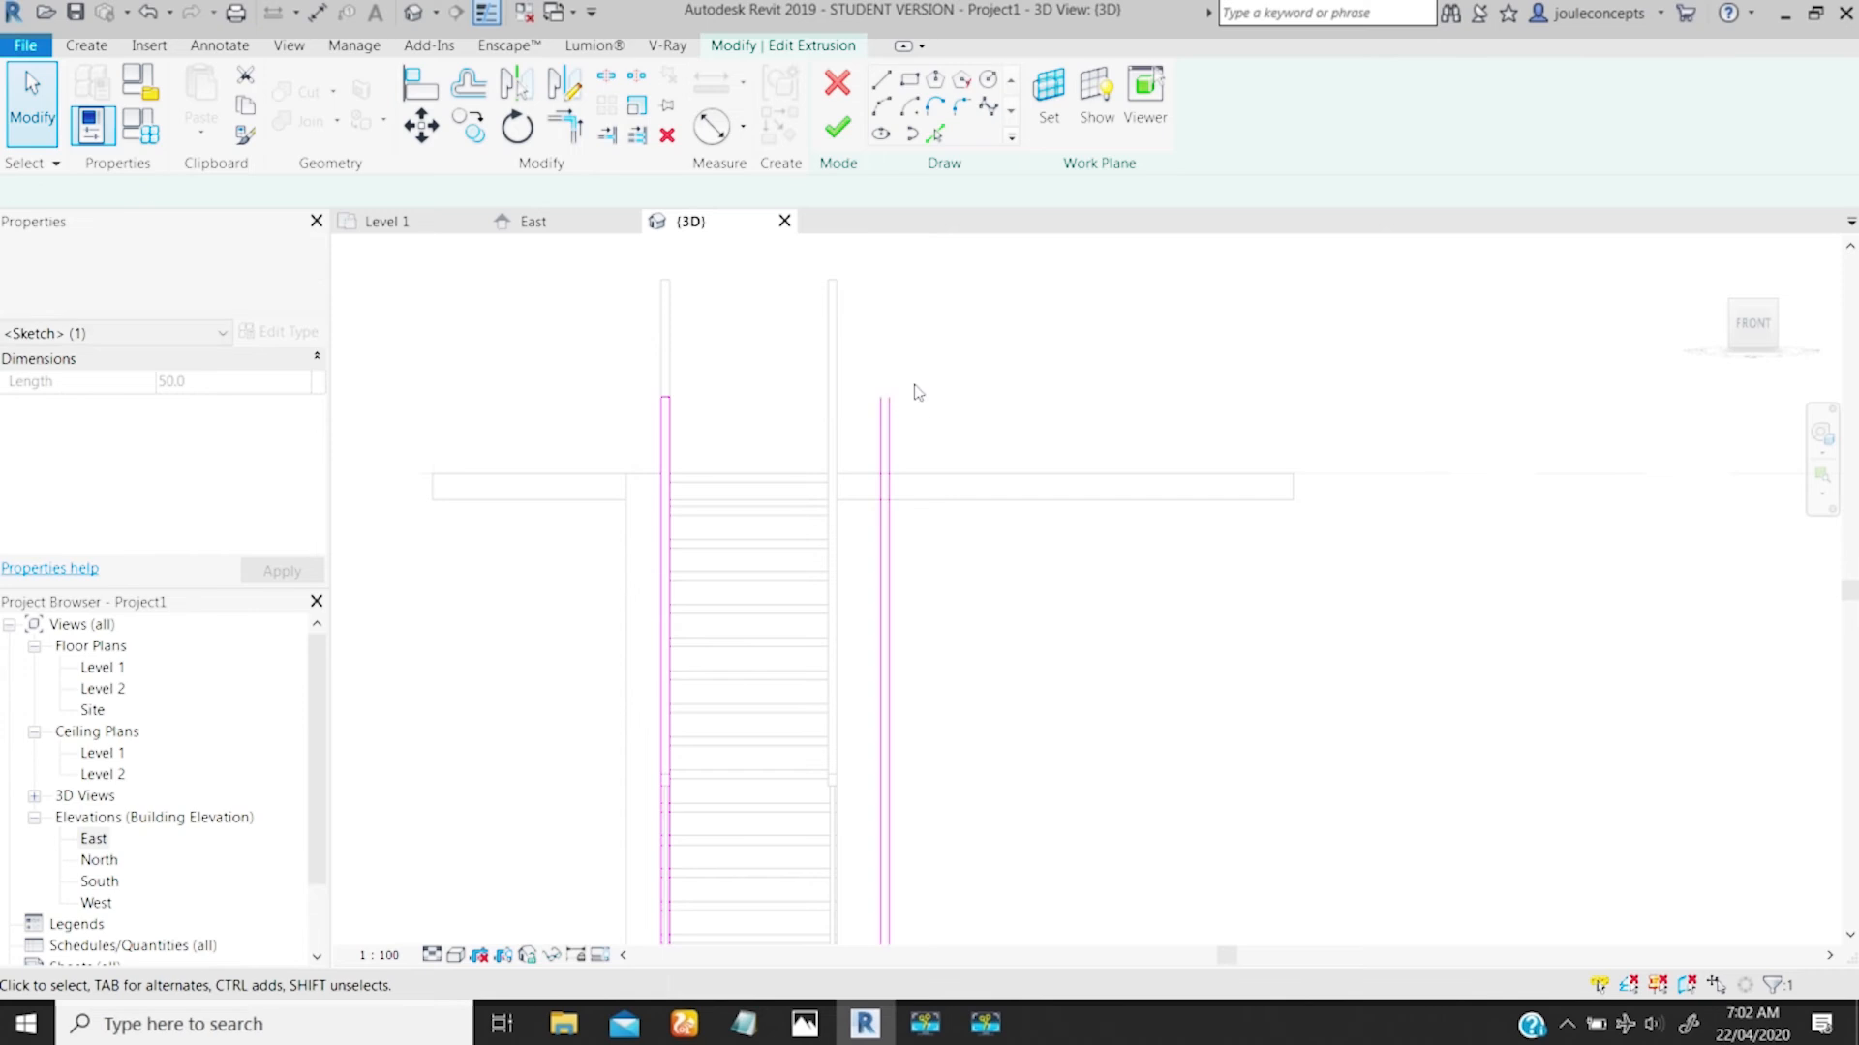
Step: Slant the right leg's outer line outward to 16° and shorten it to about 2700 mm
click(888, 398)
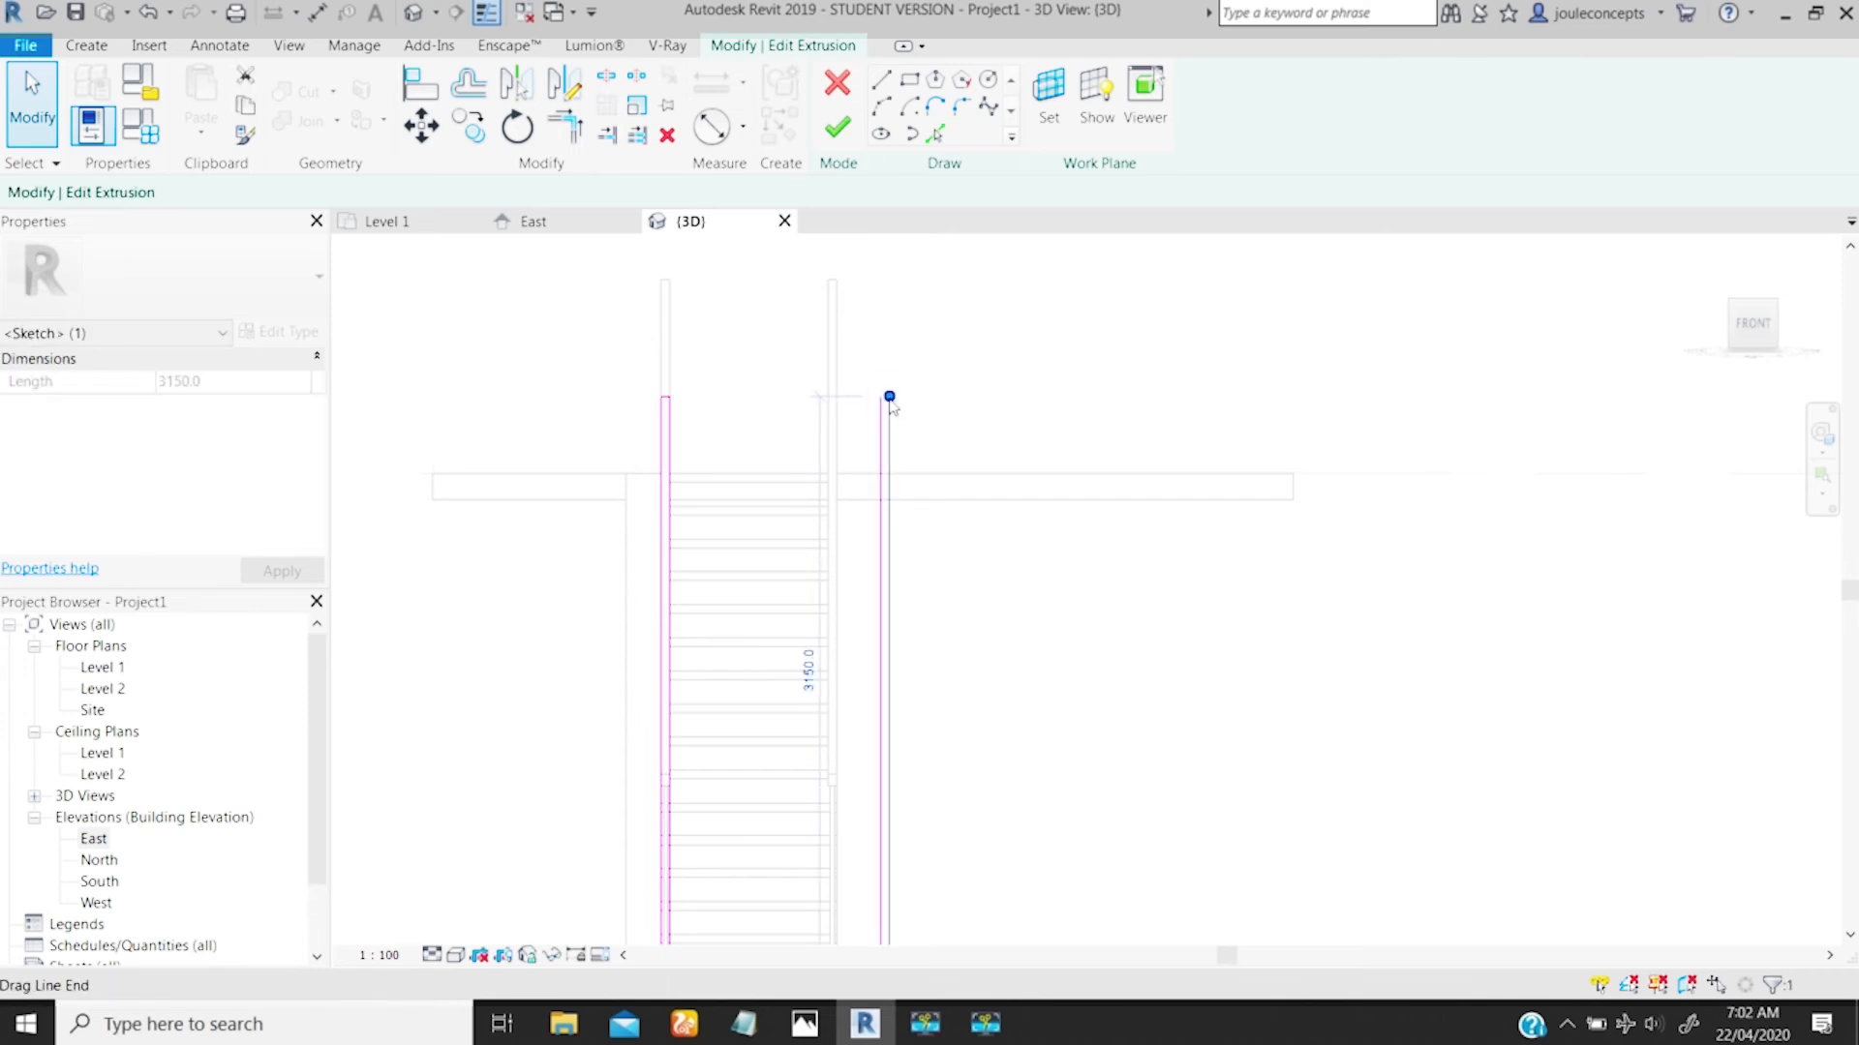
drag(889, 397, 1042, 407)
mouse_move(1003, 532)
middle_down()
mouse_move(913, 332)
mouse_move(885, 446)
middle_up()
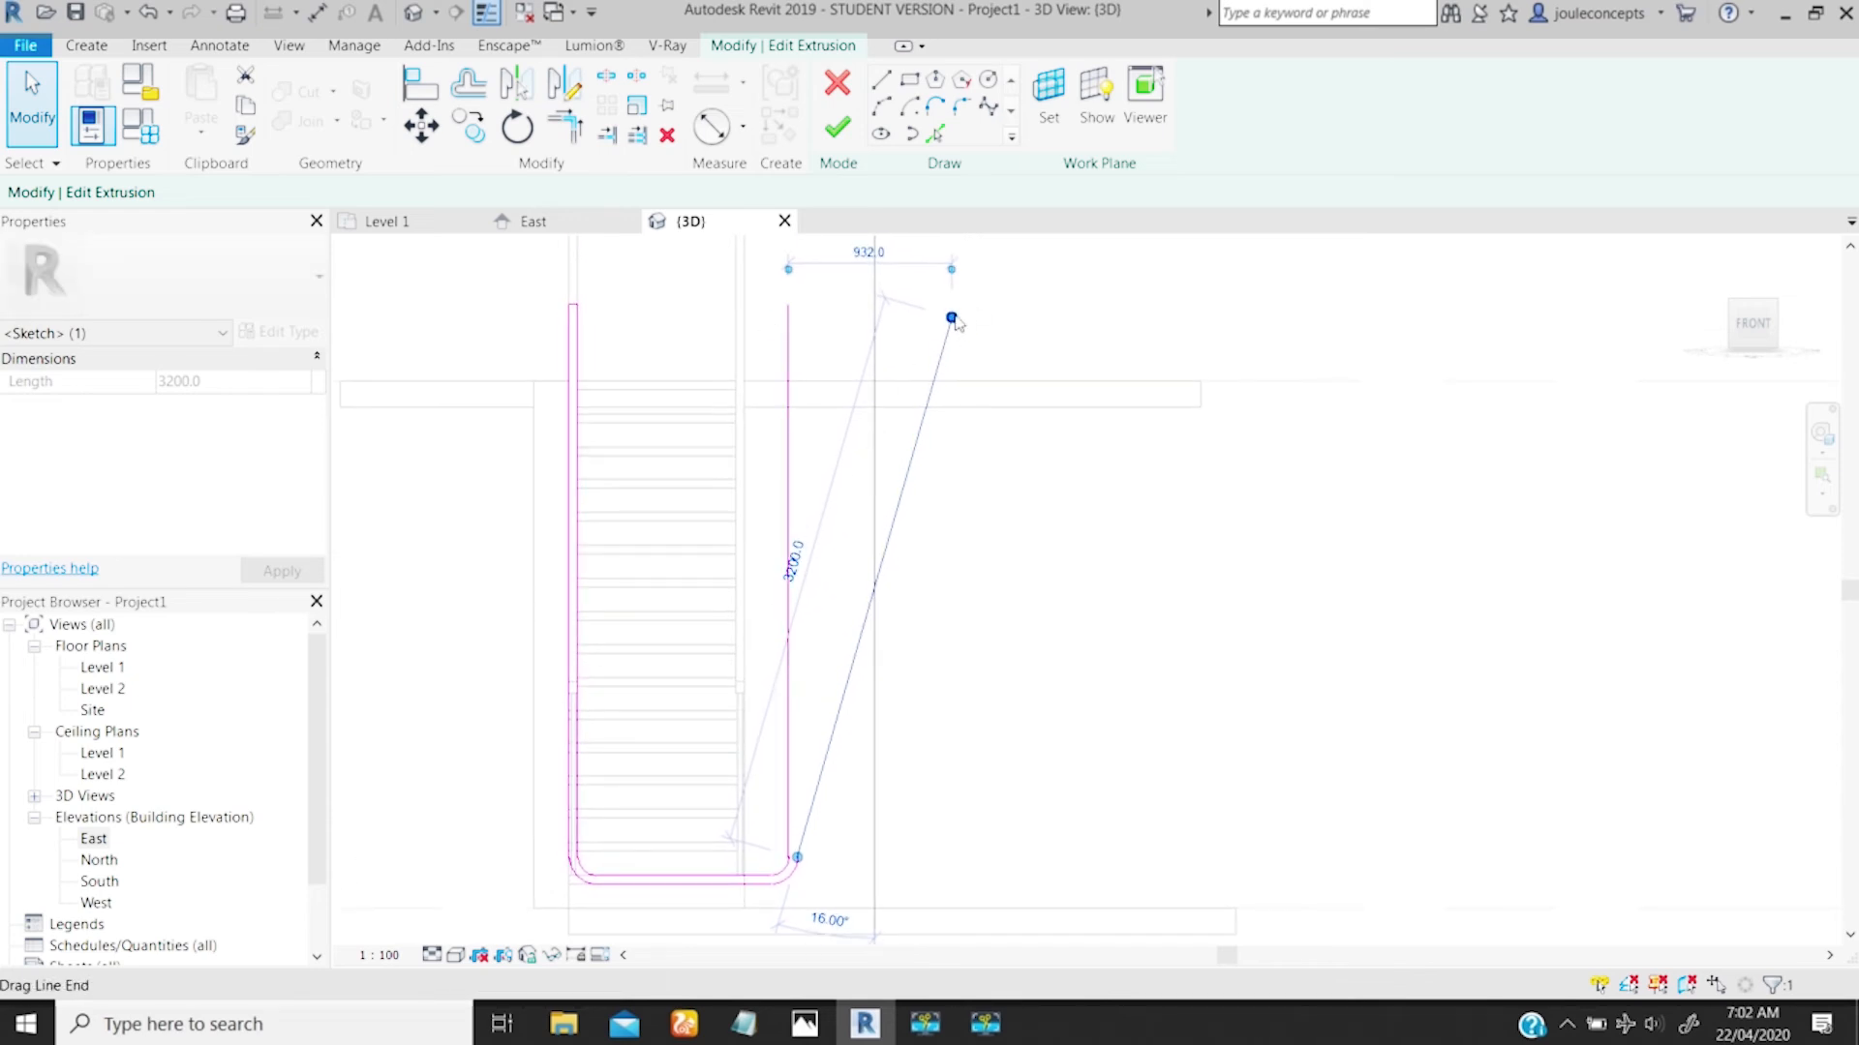
drag(951, 320, 926, 403)
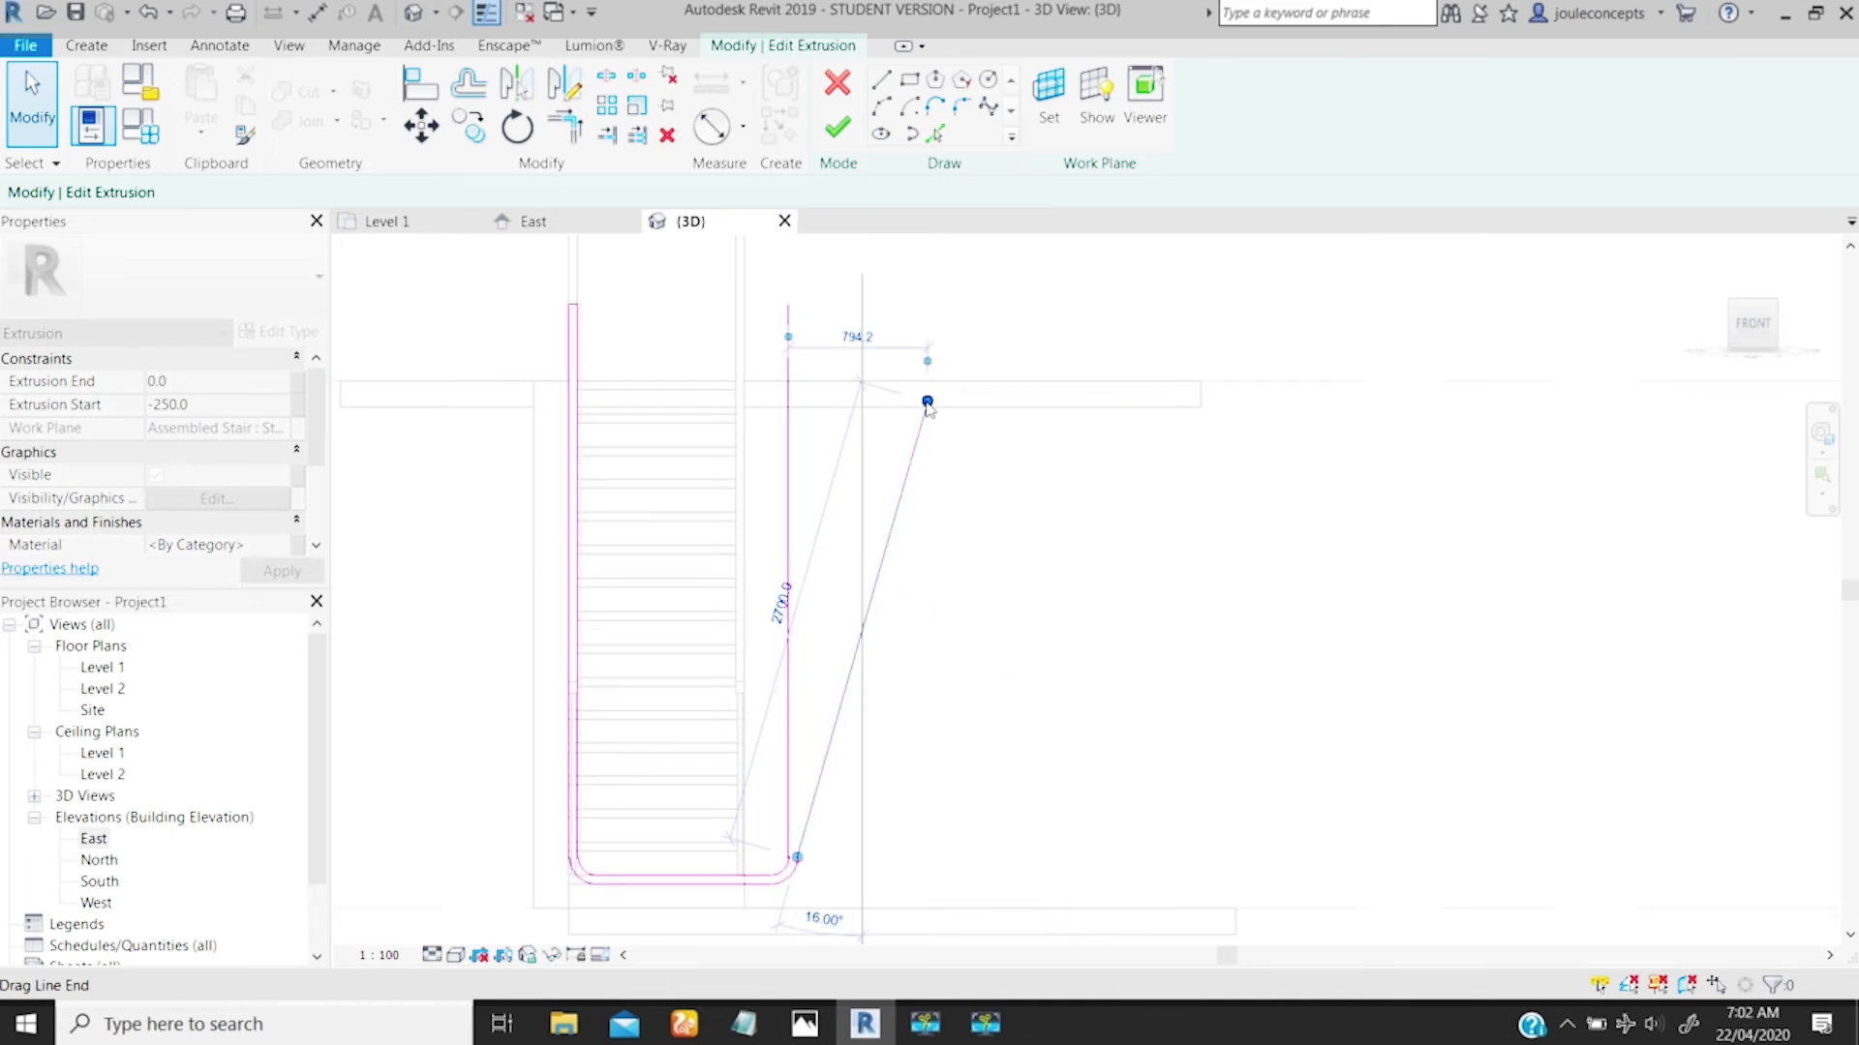
Step: Slant the right leg's inner line alongside the outer one, ending it on the upper slab's top edge, about 2822 mm long
scroll(826, 548, up, 3)
middle_drag(848, 463, 781, 668)
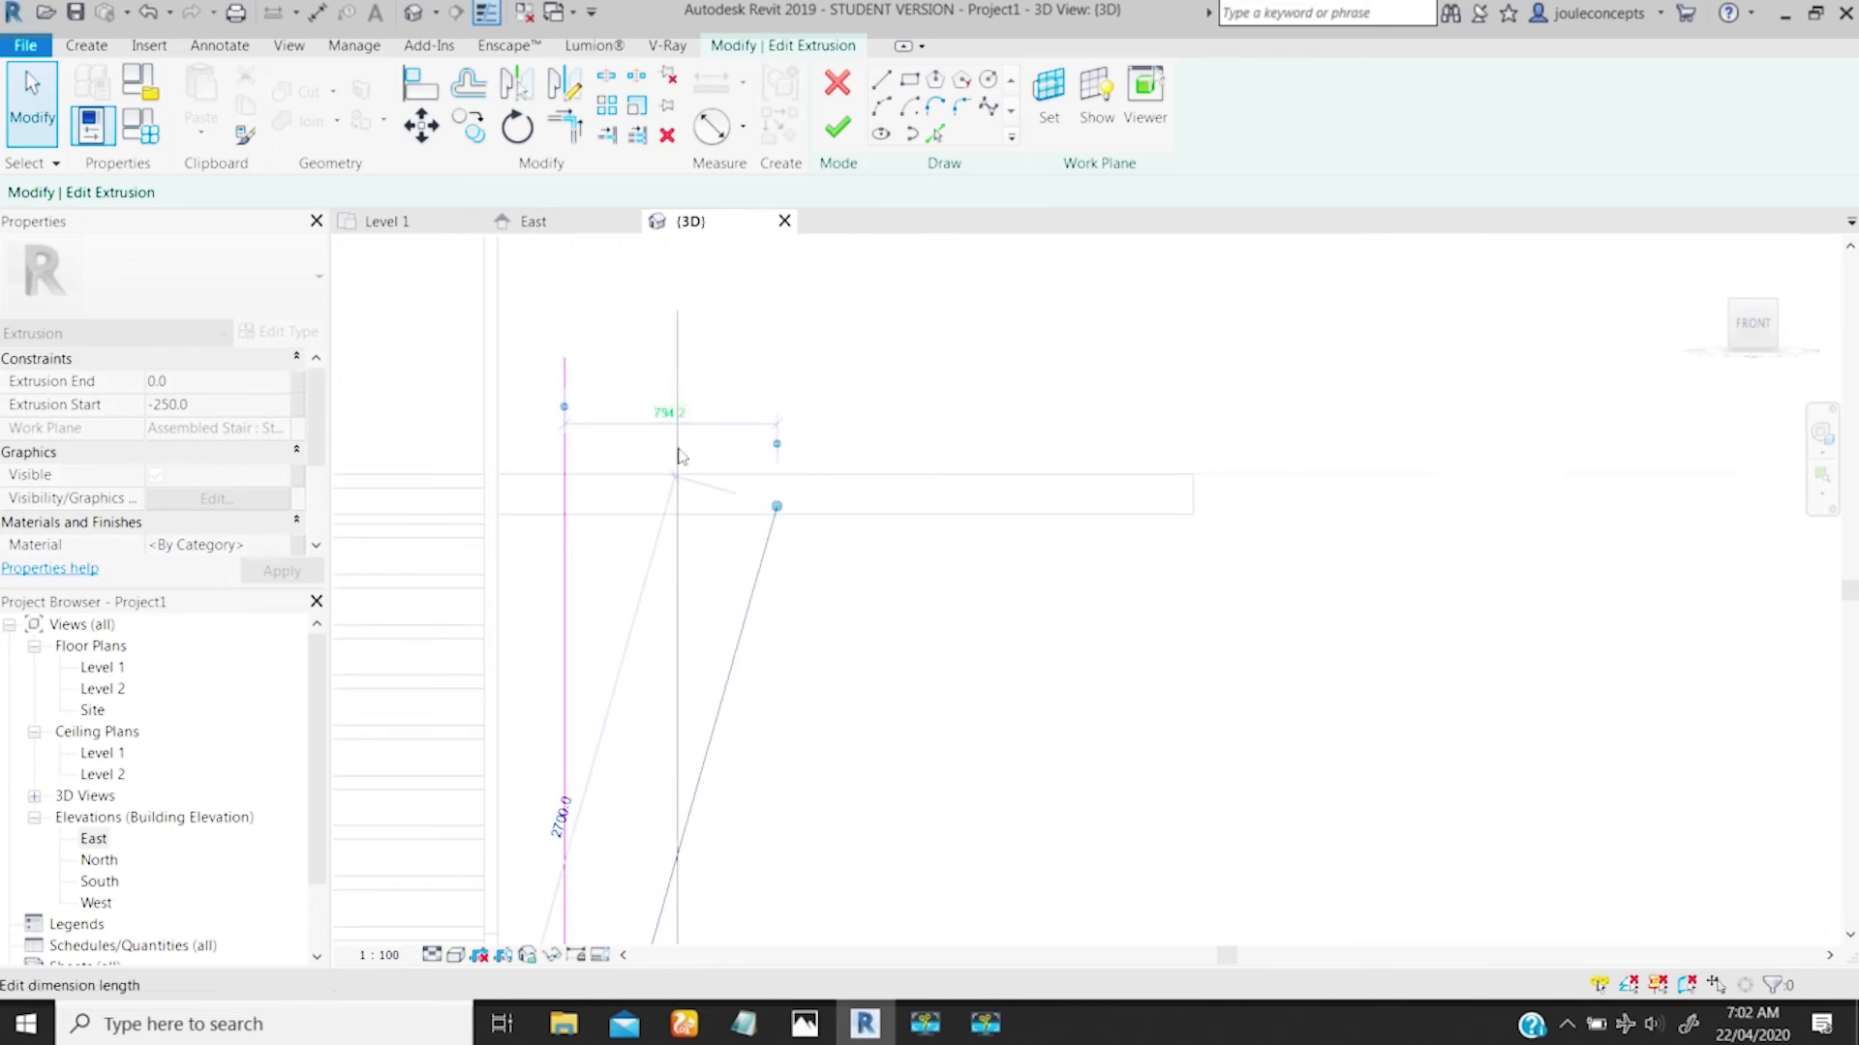
middle_drag(677, 455, 896, 377)
click(783, 382)
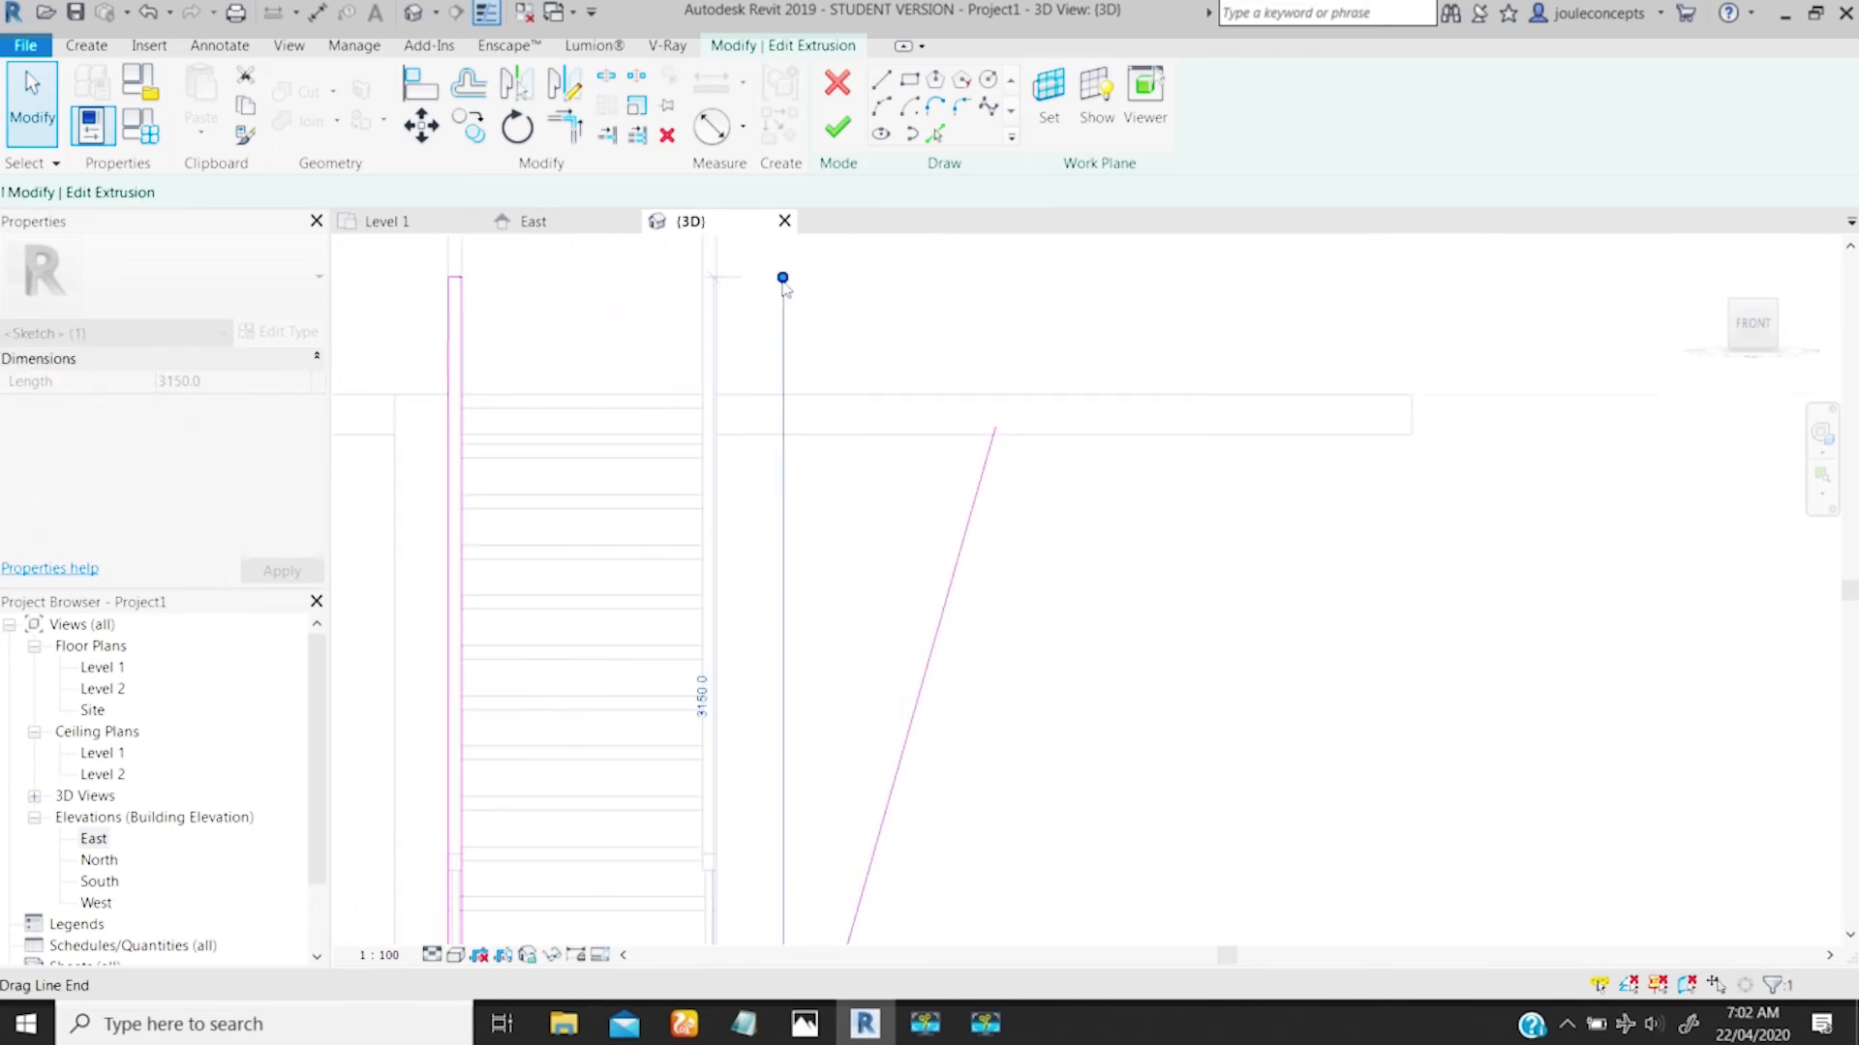
mouse_move(783, 282)
mouse_down()
mouse_move(1004, 353)
mouse_move(991, 394)
mouse_up()
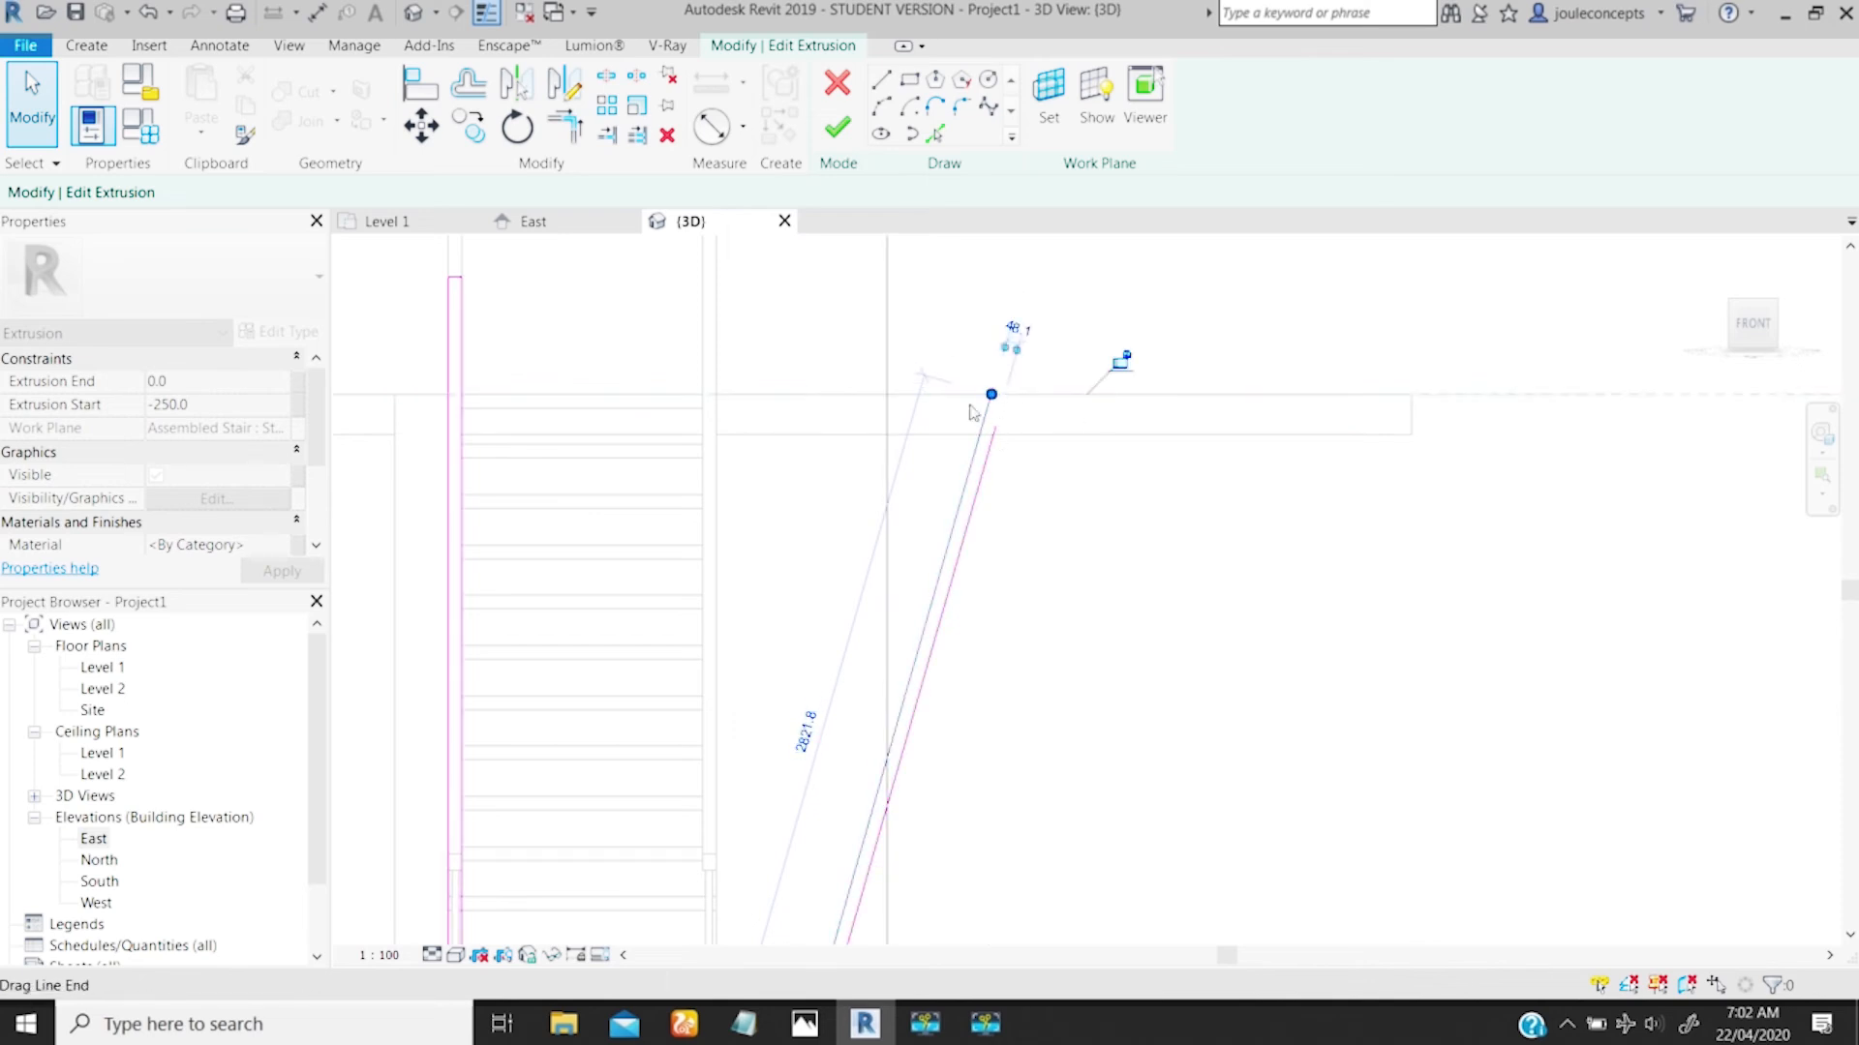
key(Escape)
Step: Draw a horizontal line about 540 mm long outward along the upper slab's top edge from the inner slanted line's upper end
click(880, 78)
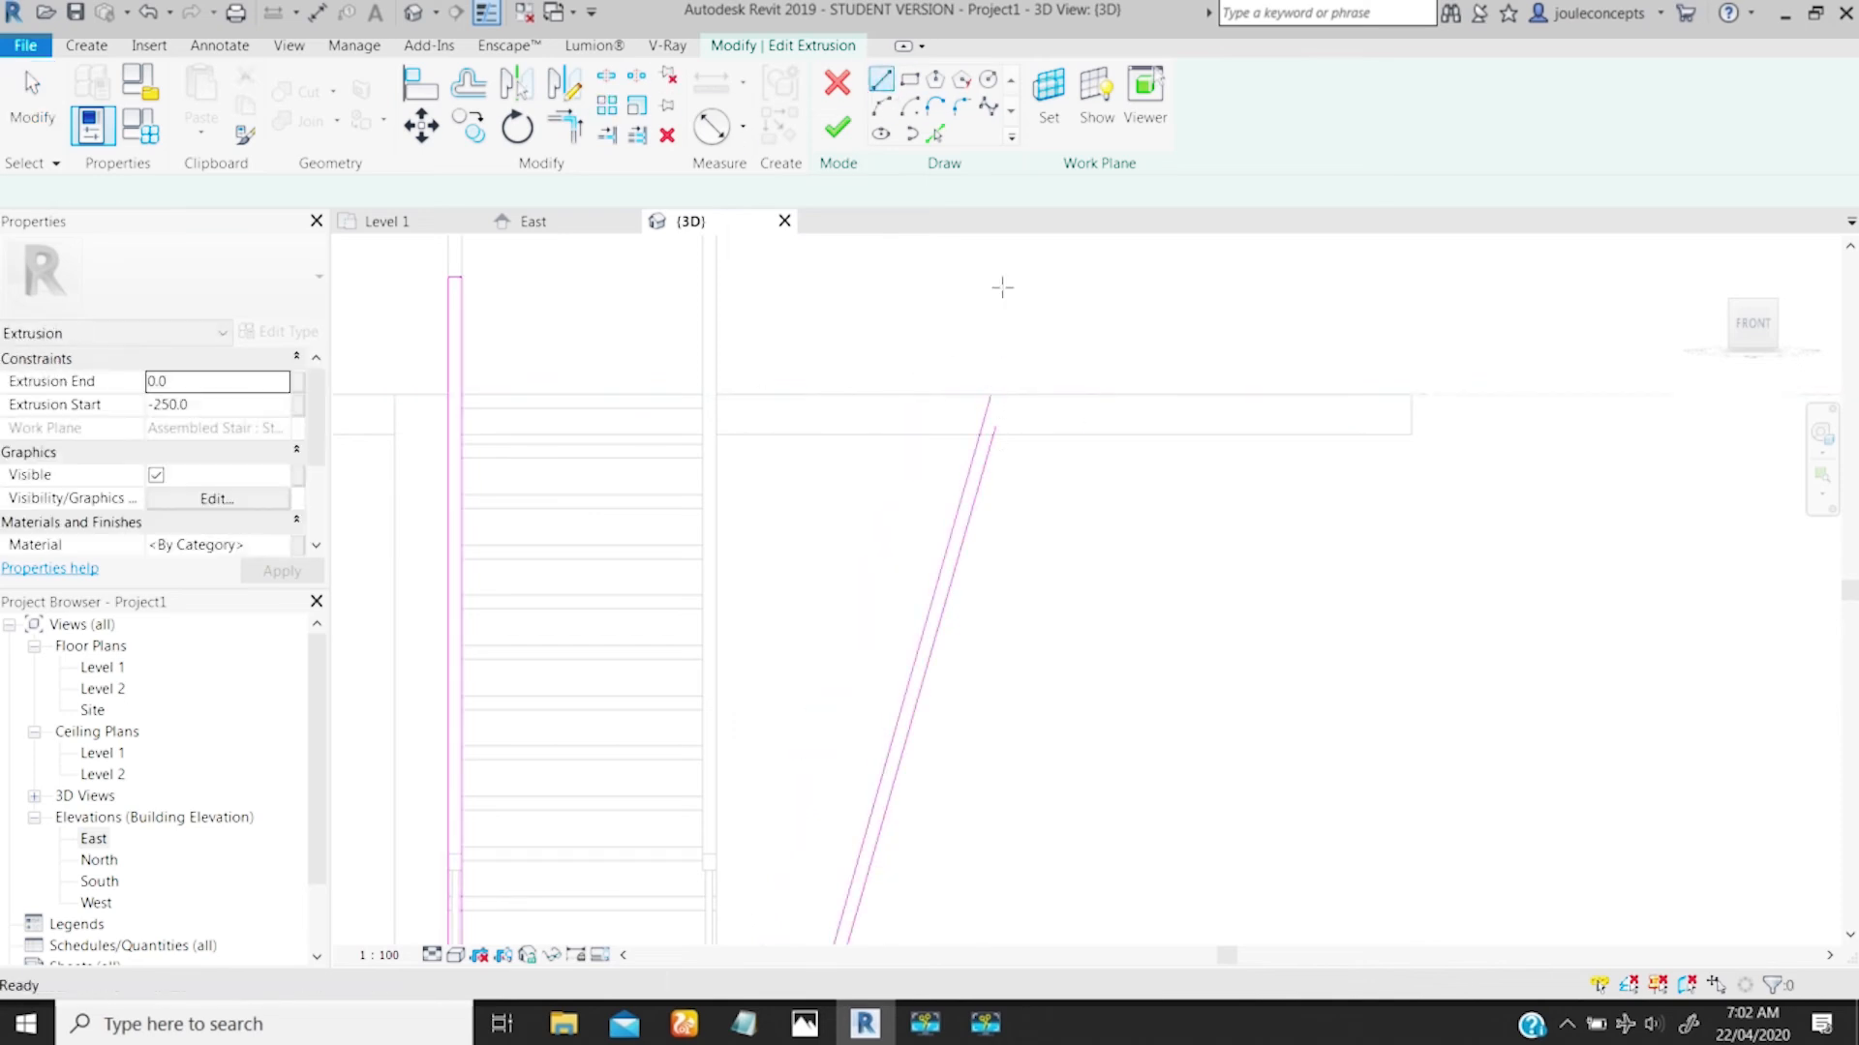
click(990, 395)
click(1130, 394)
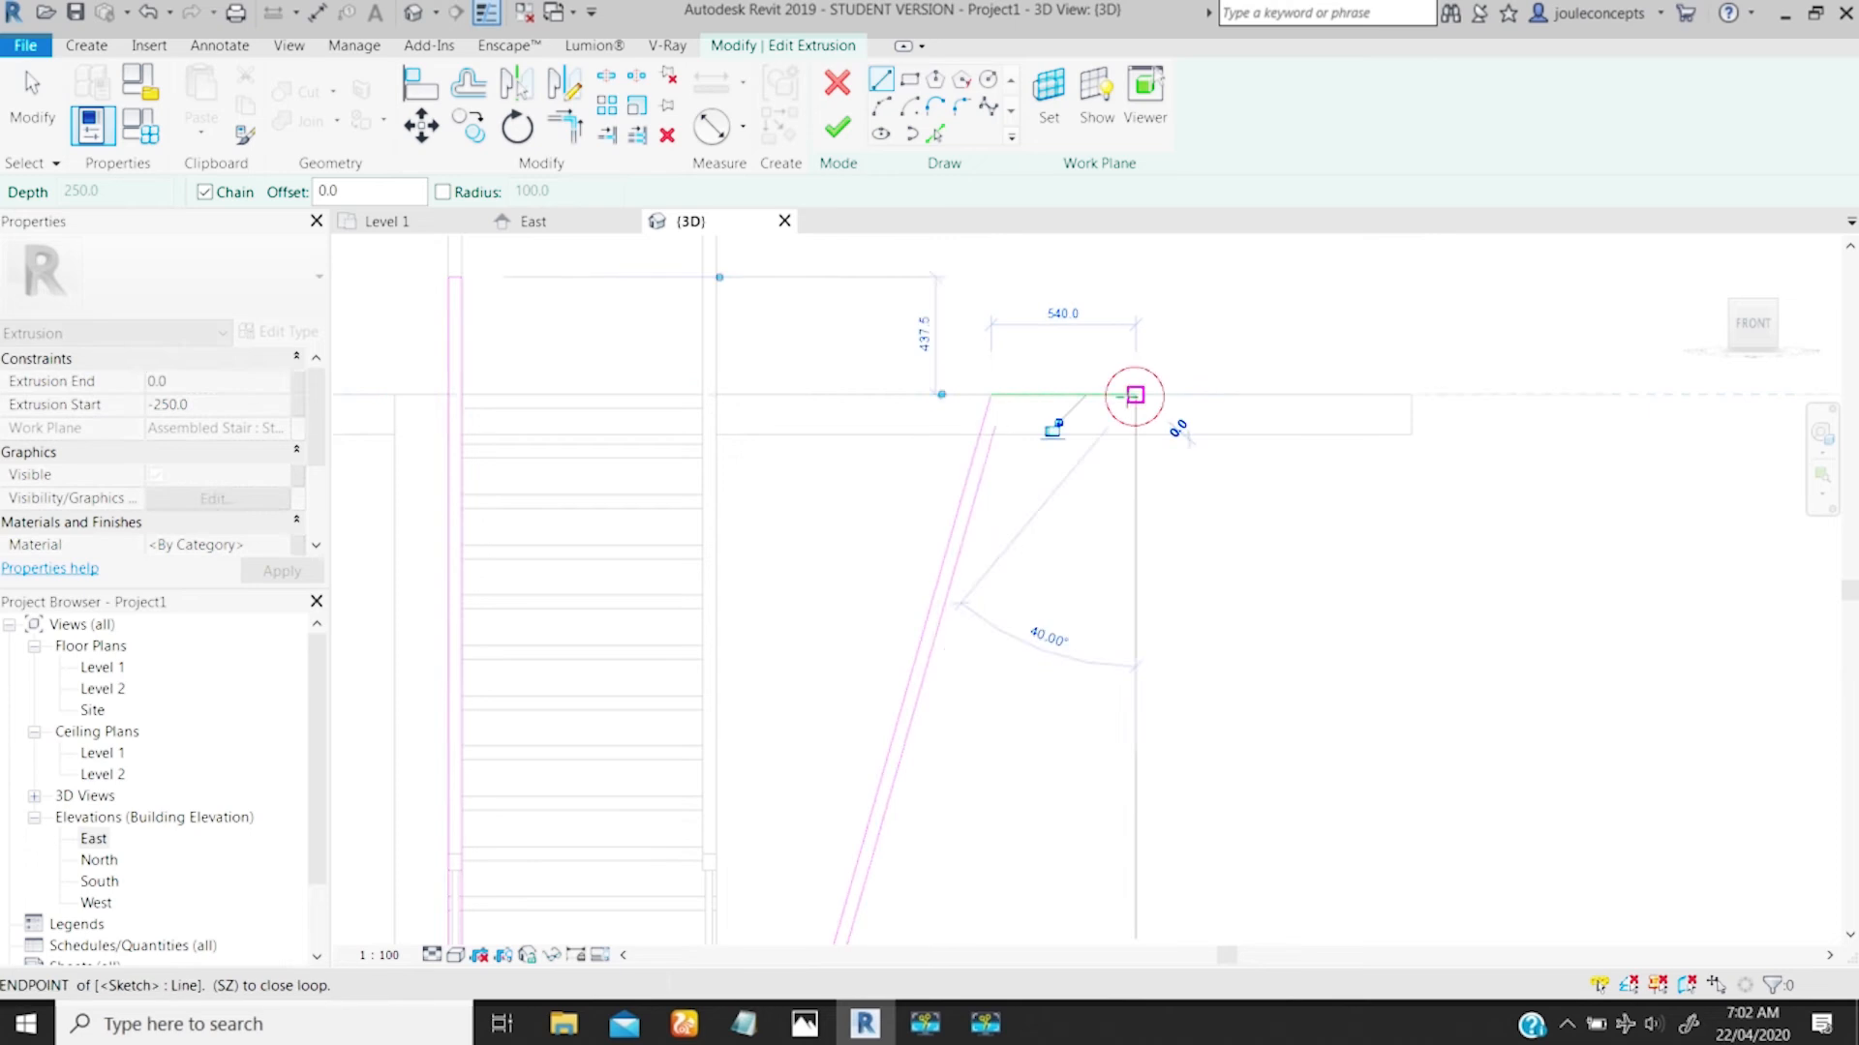
key(Escape)
key(Escape)
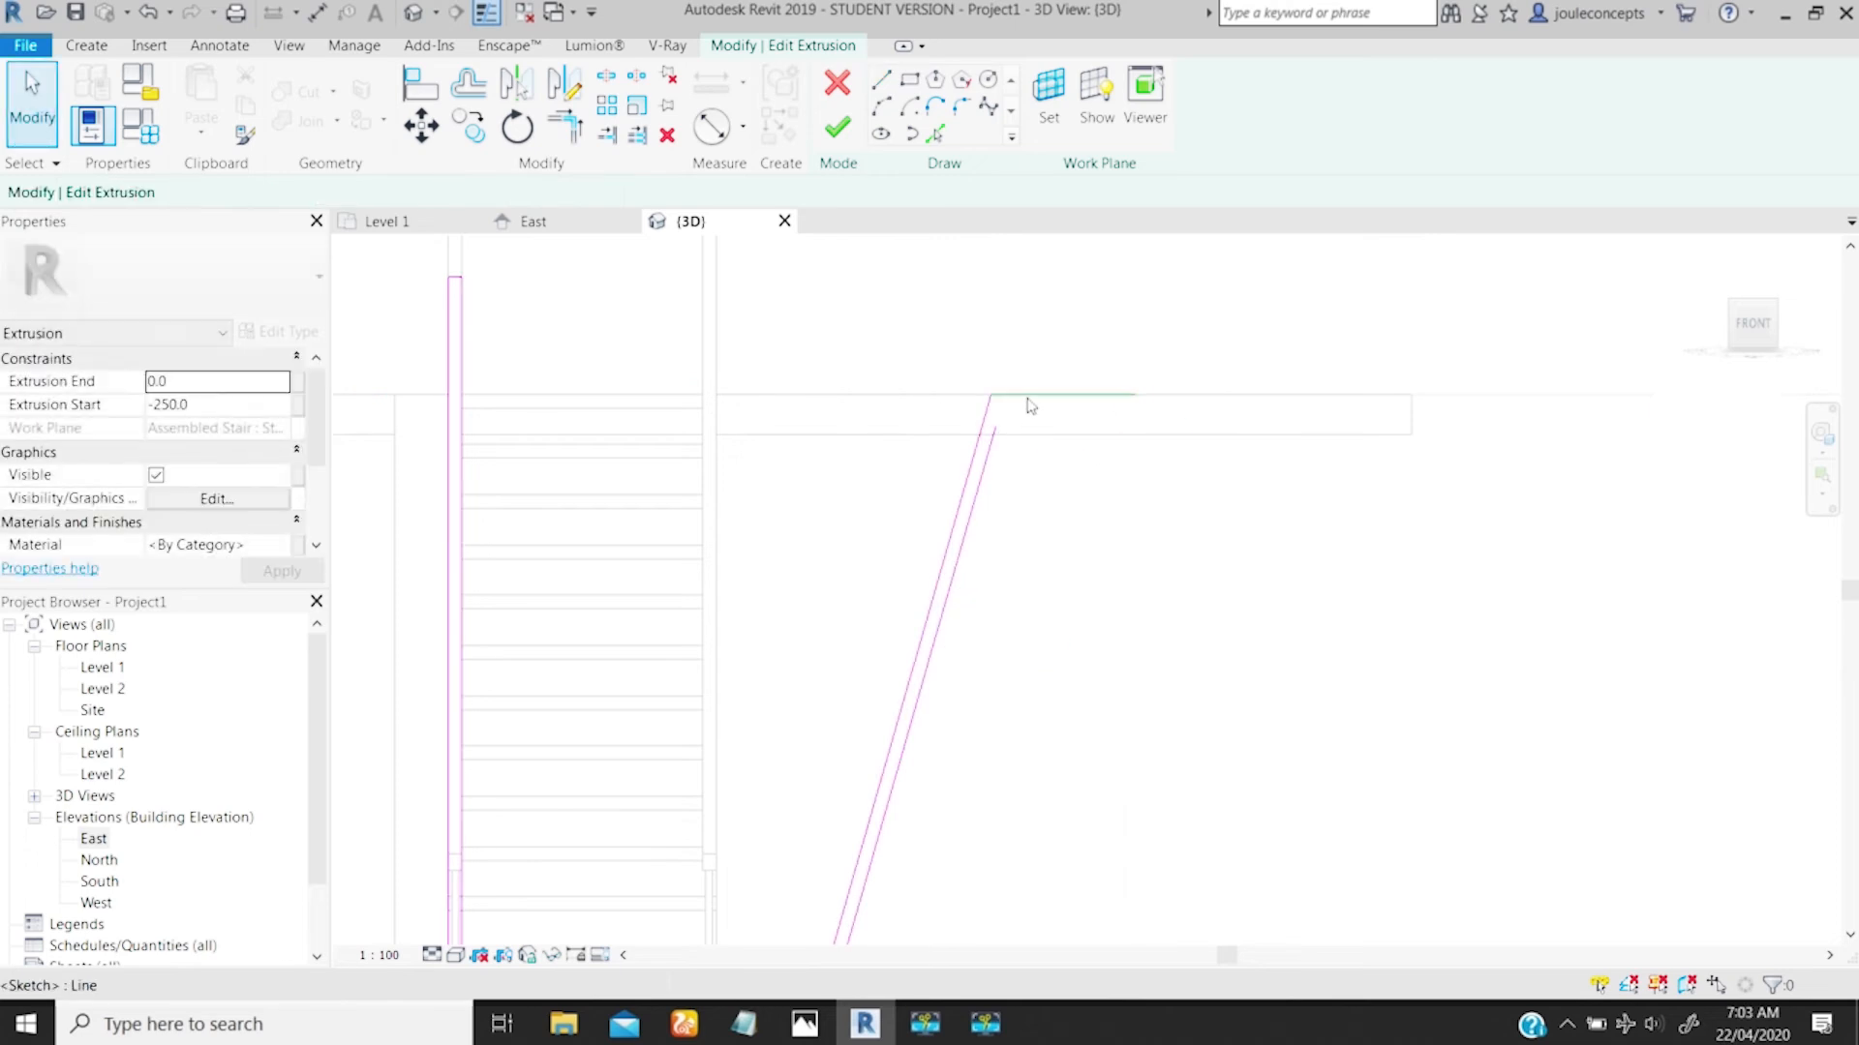
Step: Offset a copy of the new horizontal line 50 mm downward
click(468, 86)
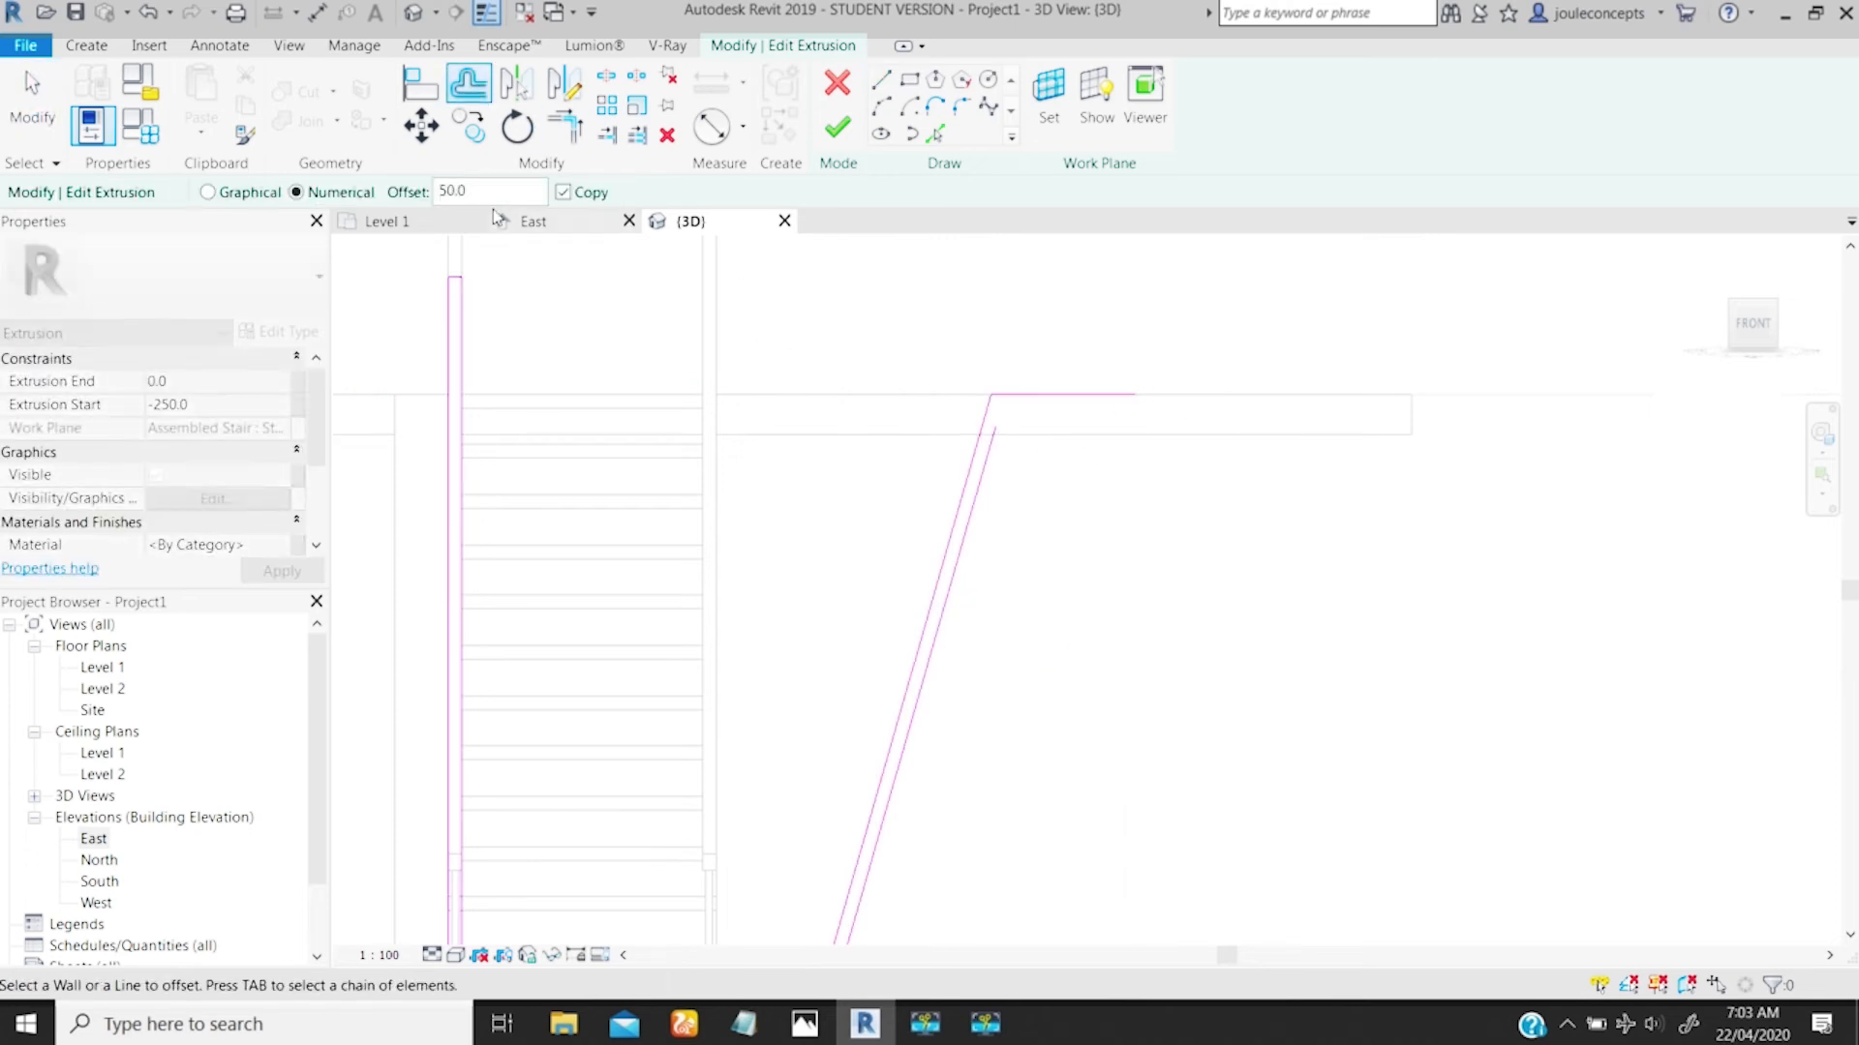
click(1043, 405)
key(Escape)
key(Escape)
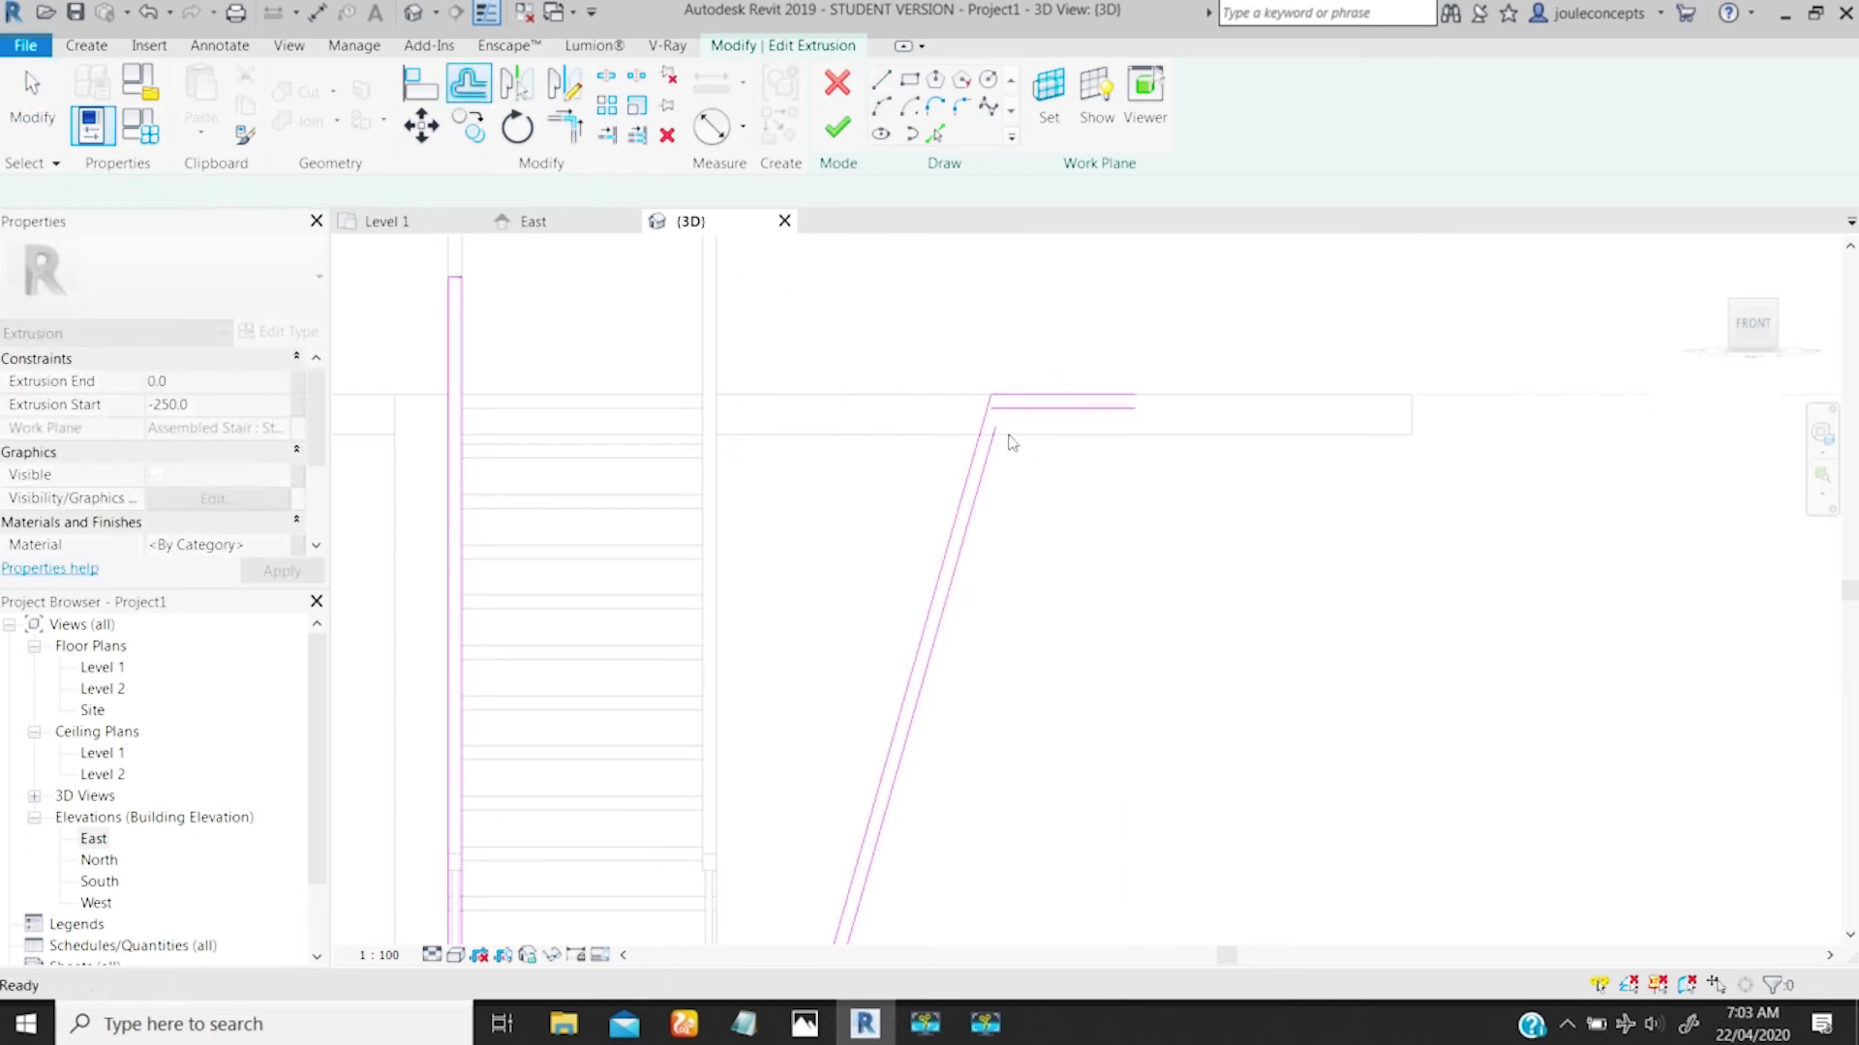
Step: Try to trim the inner slanted line to a corner with the lower horizontal line
key(t)
key(r)
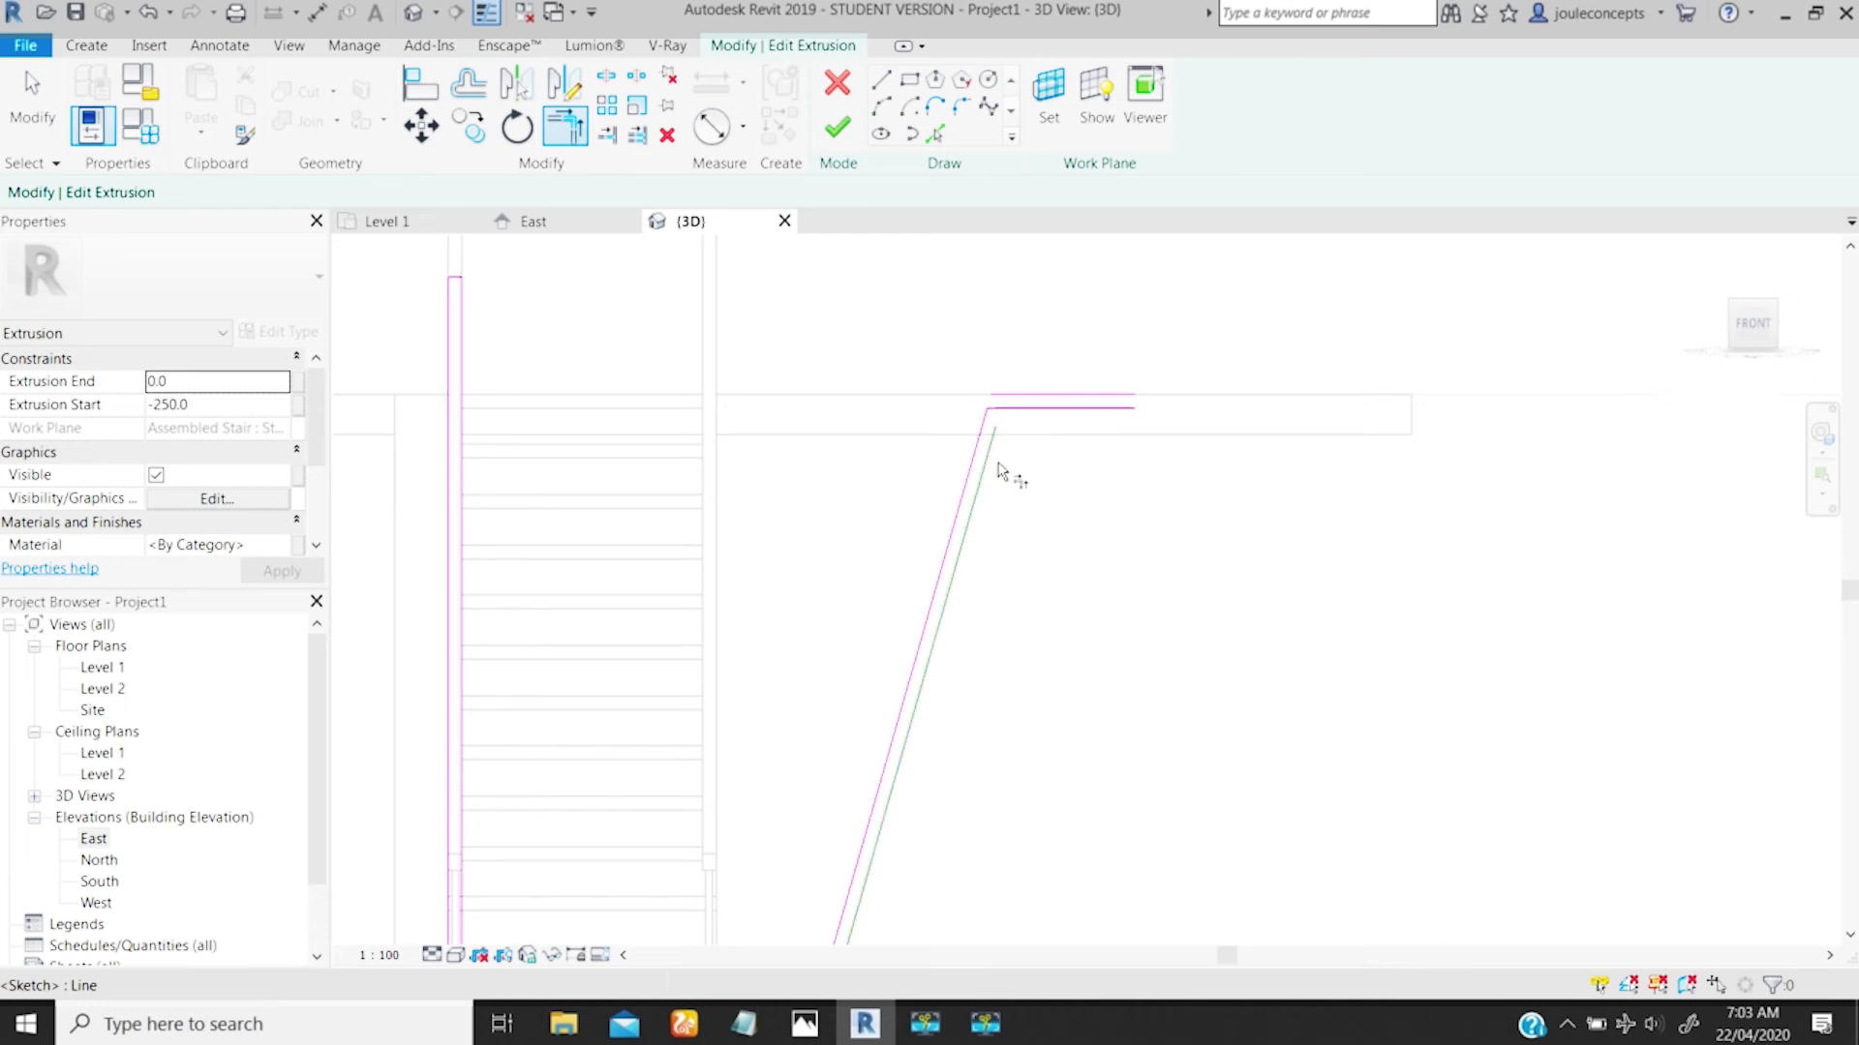
key(t)
key(r)
key(Escape)
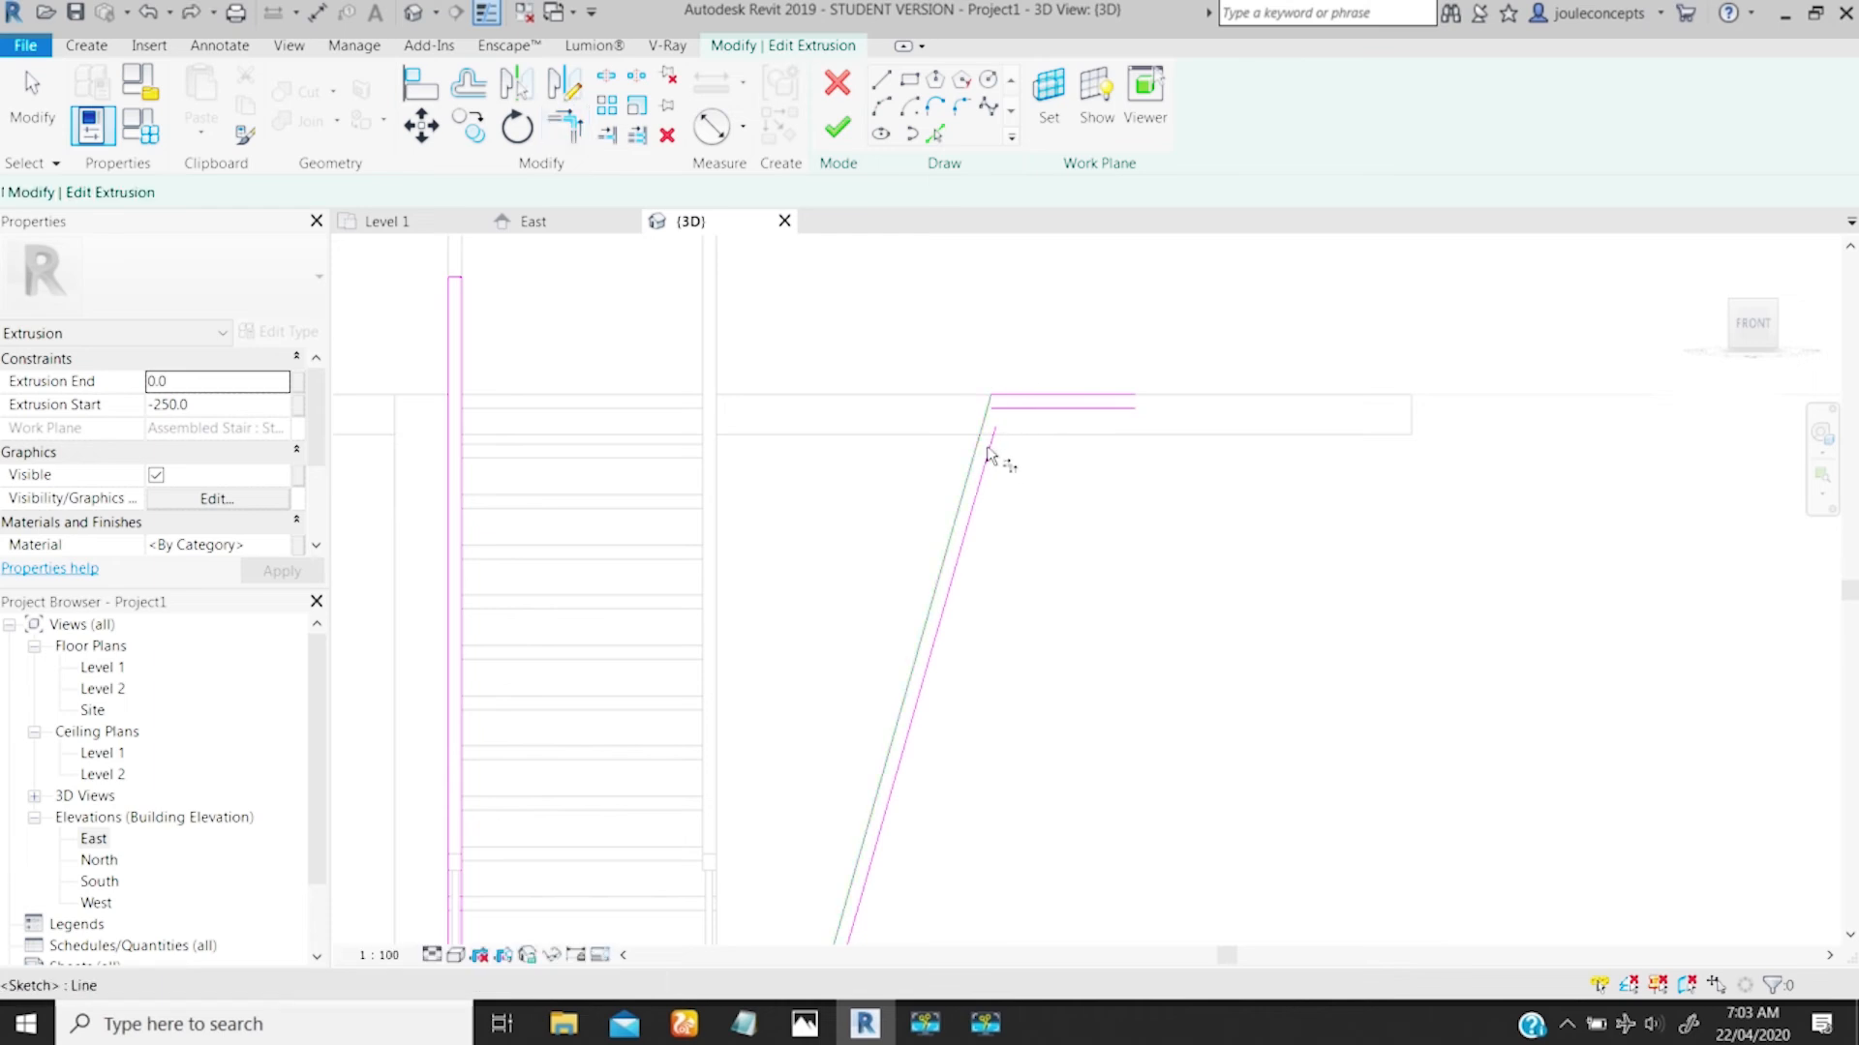
Step: Join the outer slanted line and the lower horizontal line into a corner with Trim/Extend
key(t)
key(r)
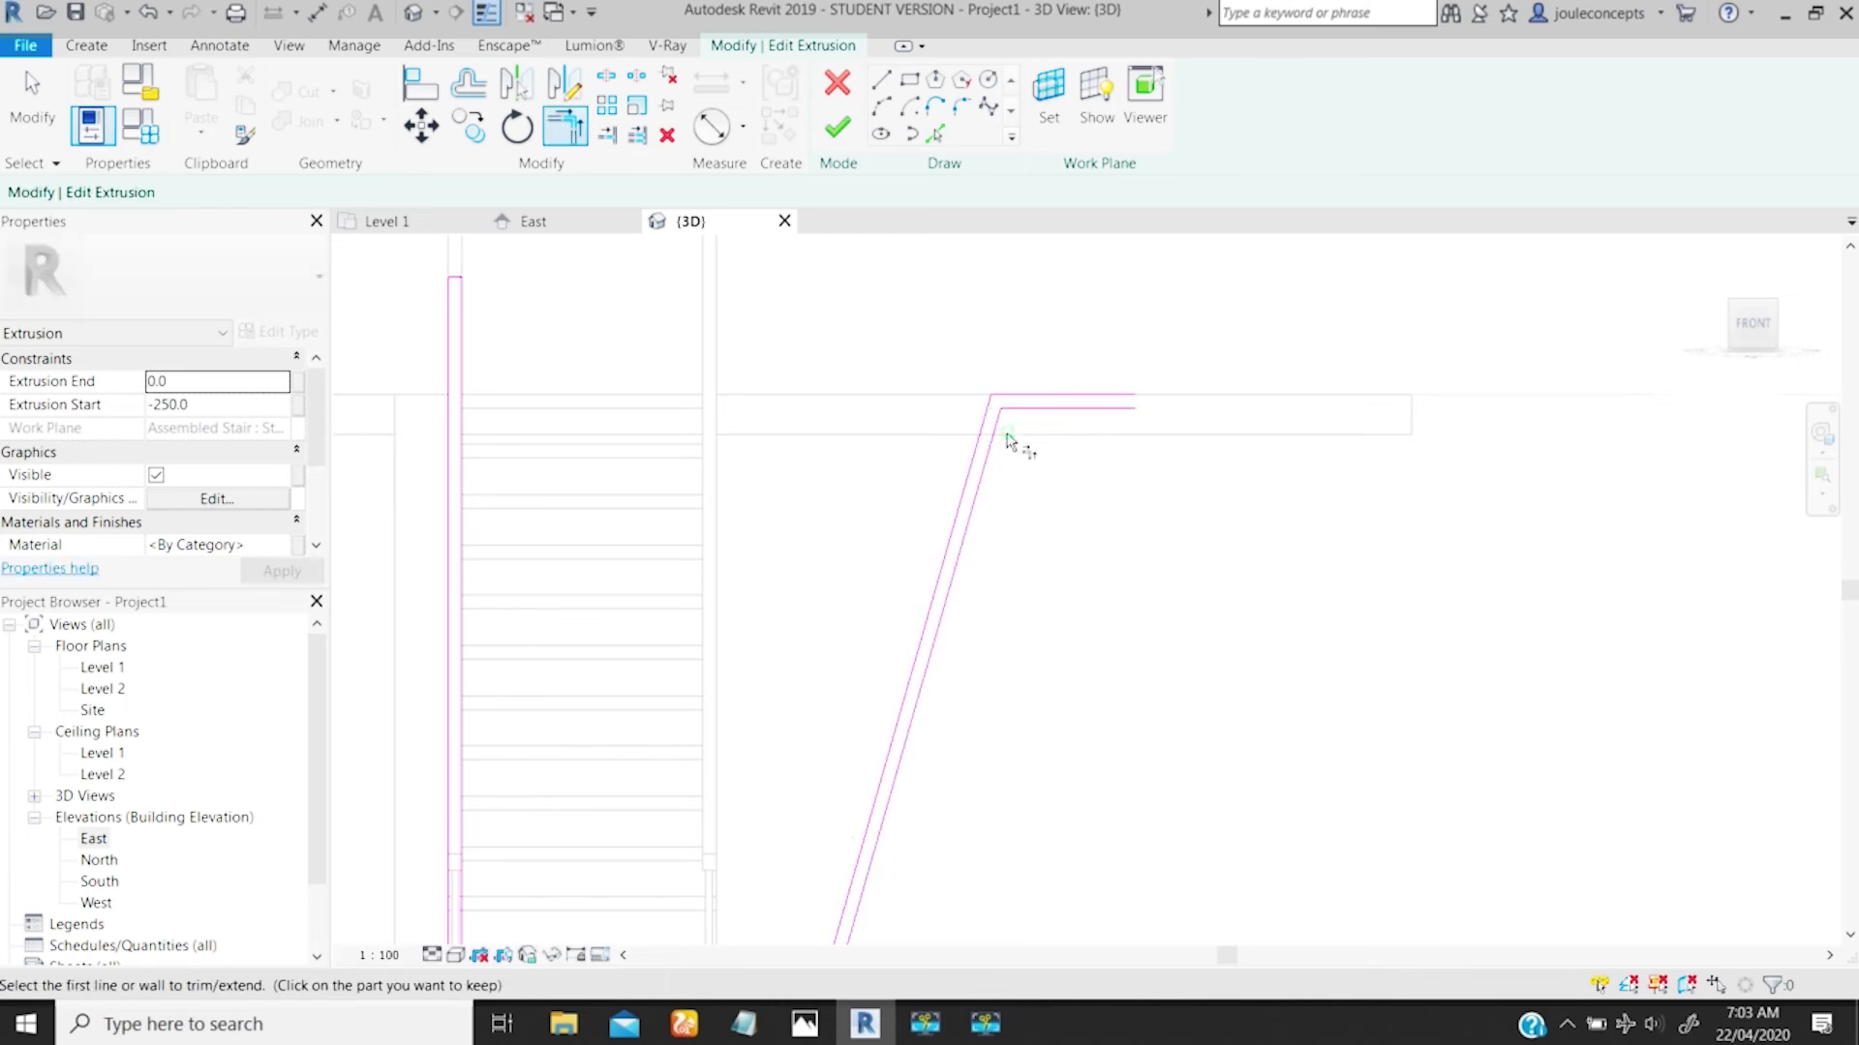
scroll(1007, 447, up, 2)
middle_drag(946, 275, 1095, 511)
scroll(1022, 499, up, 1)
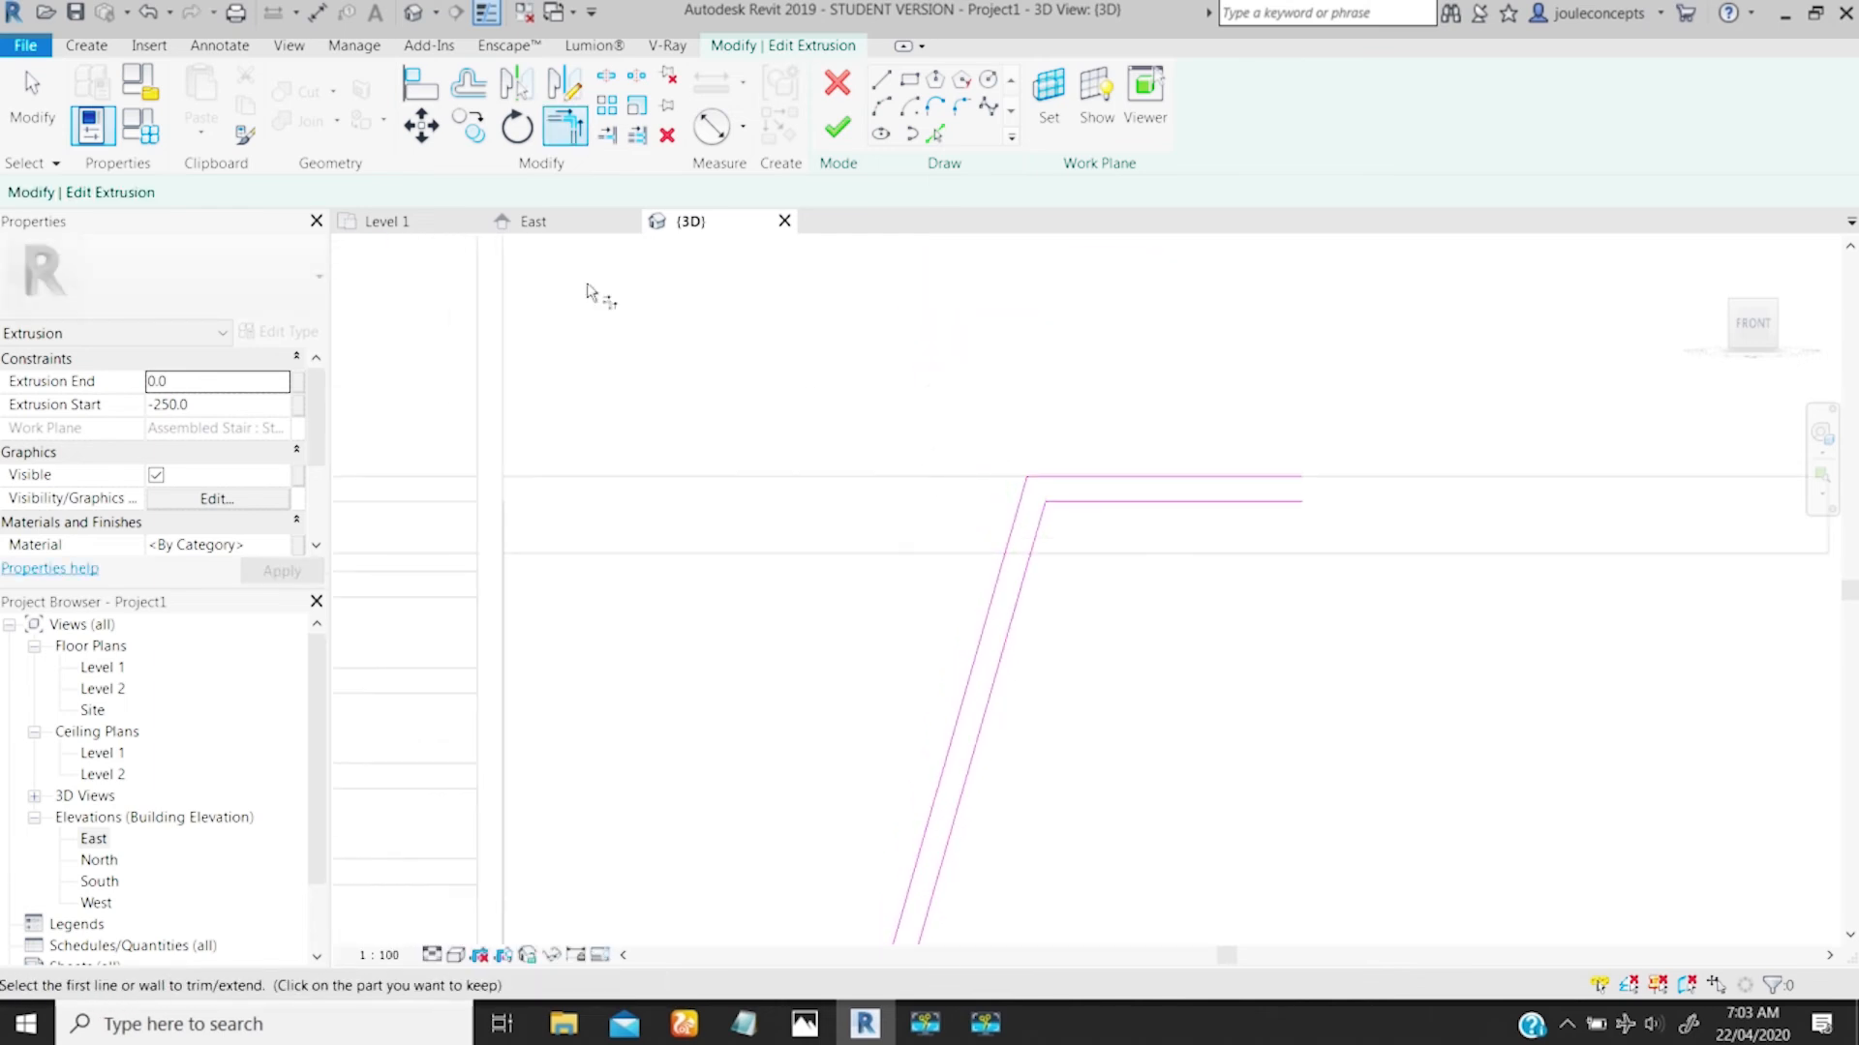
key(Escape)
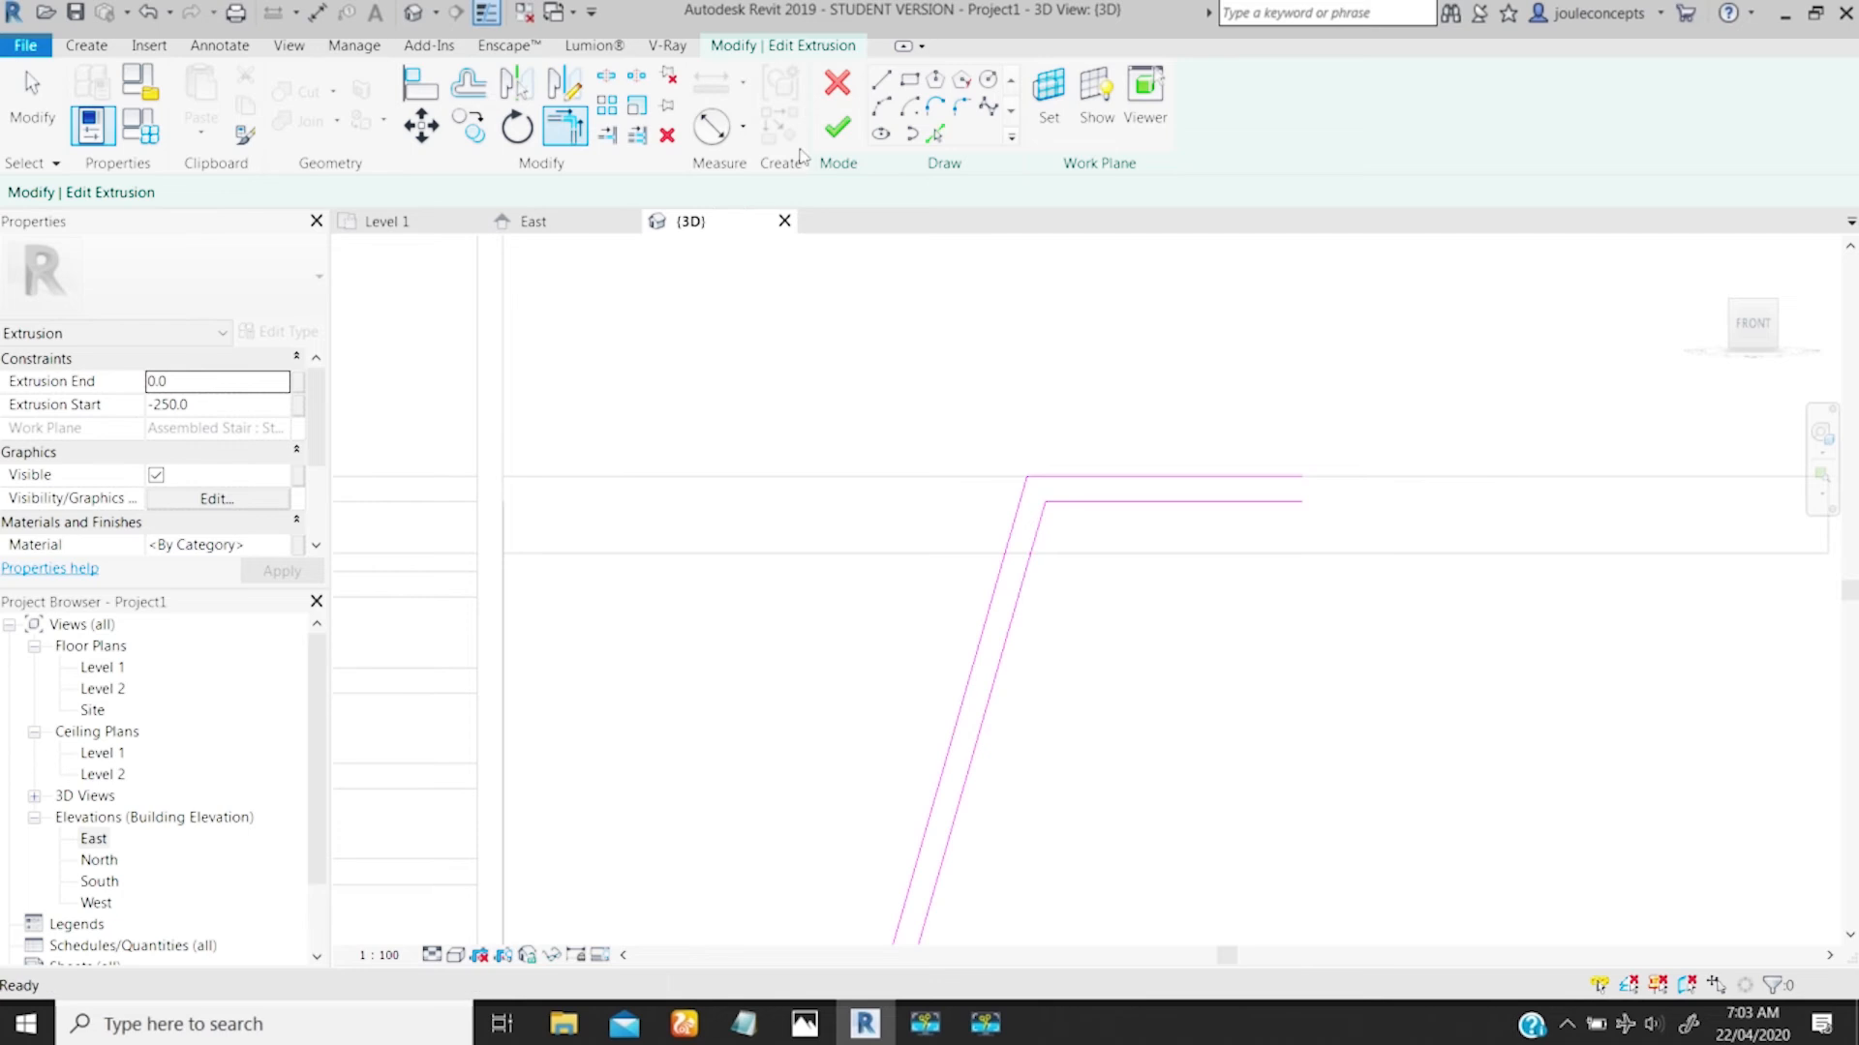
Step: Fillet the corner between the outer slanted line and the lower horizontal line with a 100 mm radius
click(961, 104)
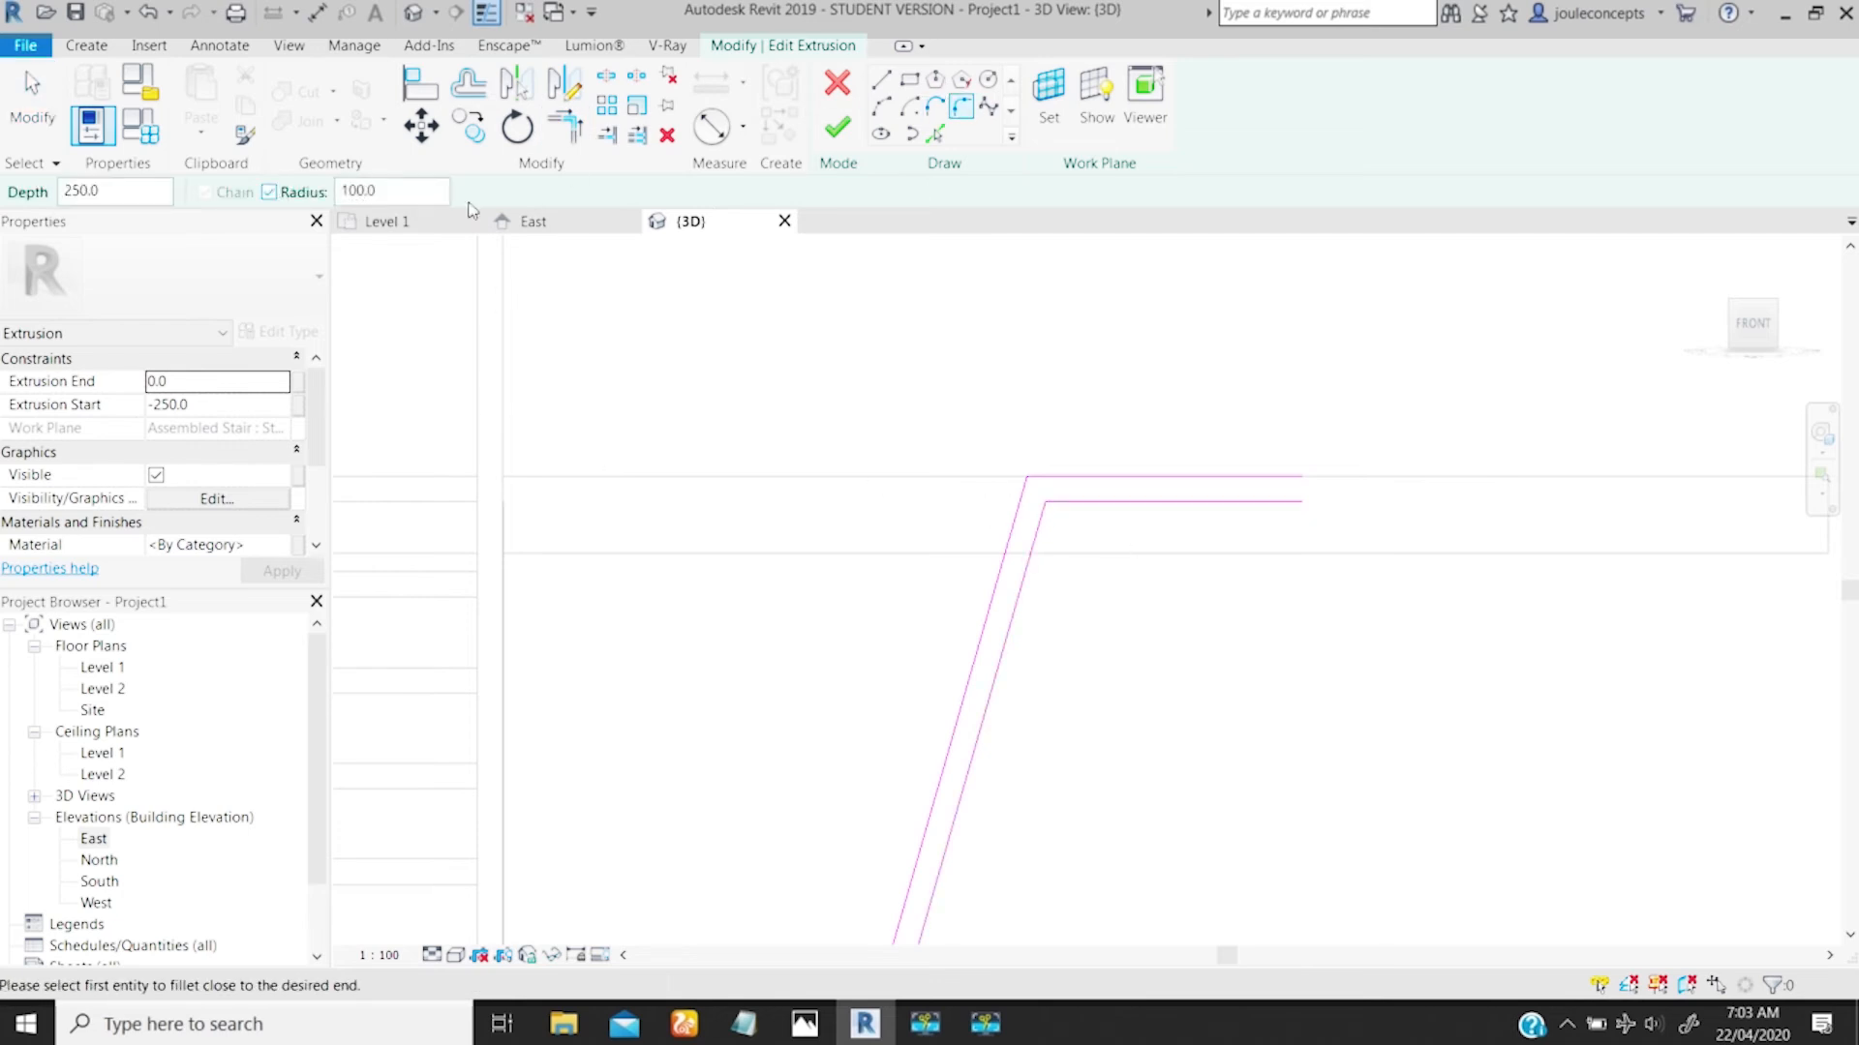
click(1038, 539)
click(1086, 503)
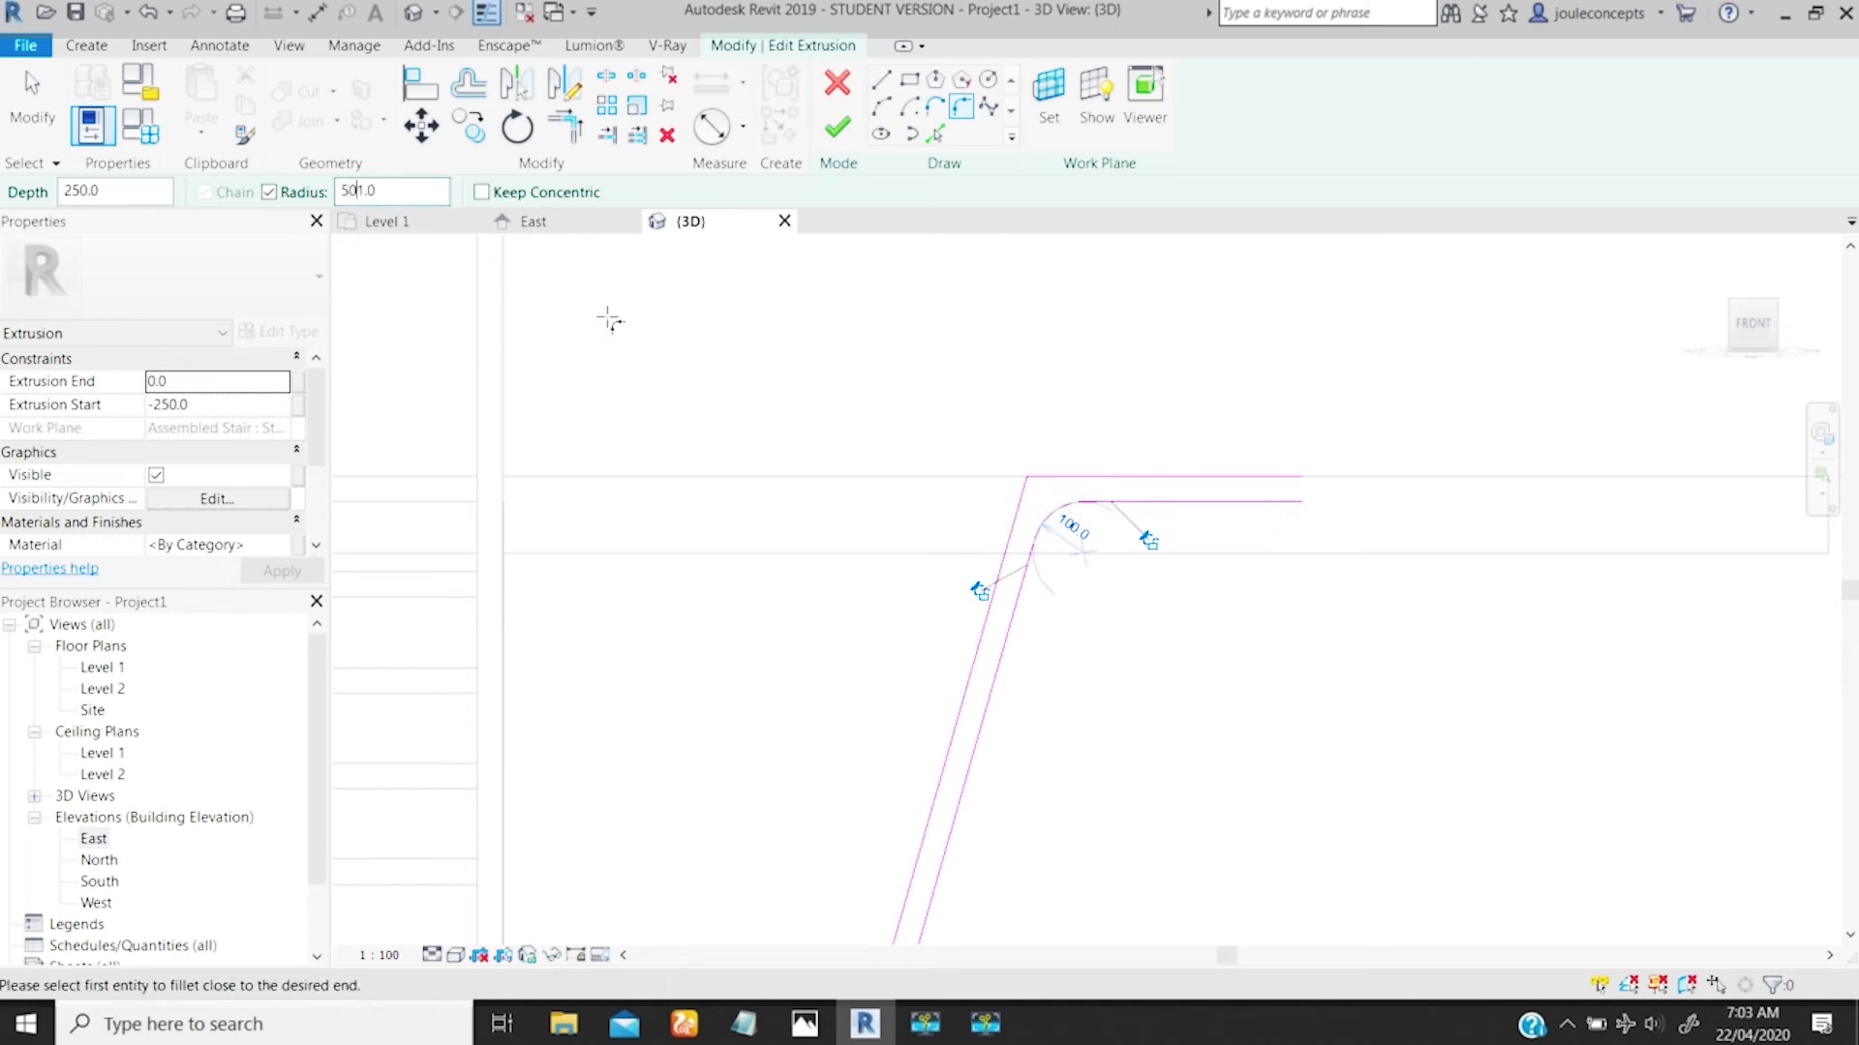
Step: Try a 501 mm radius fillet between the inner slanted line and the upper horizontal line
click(1013, 503)
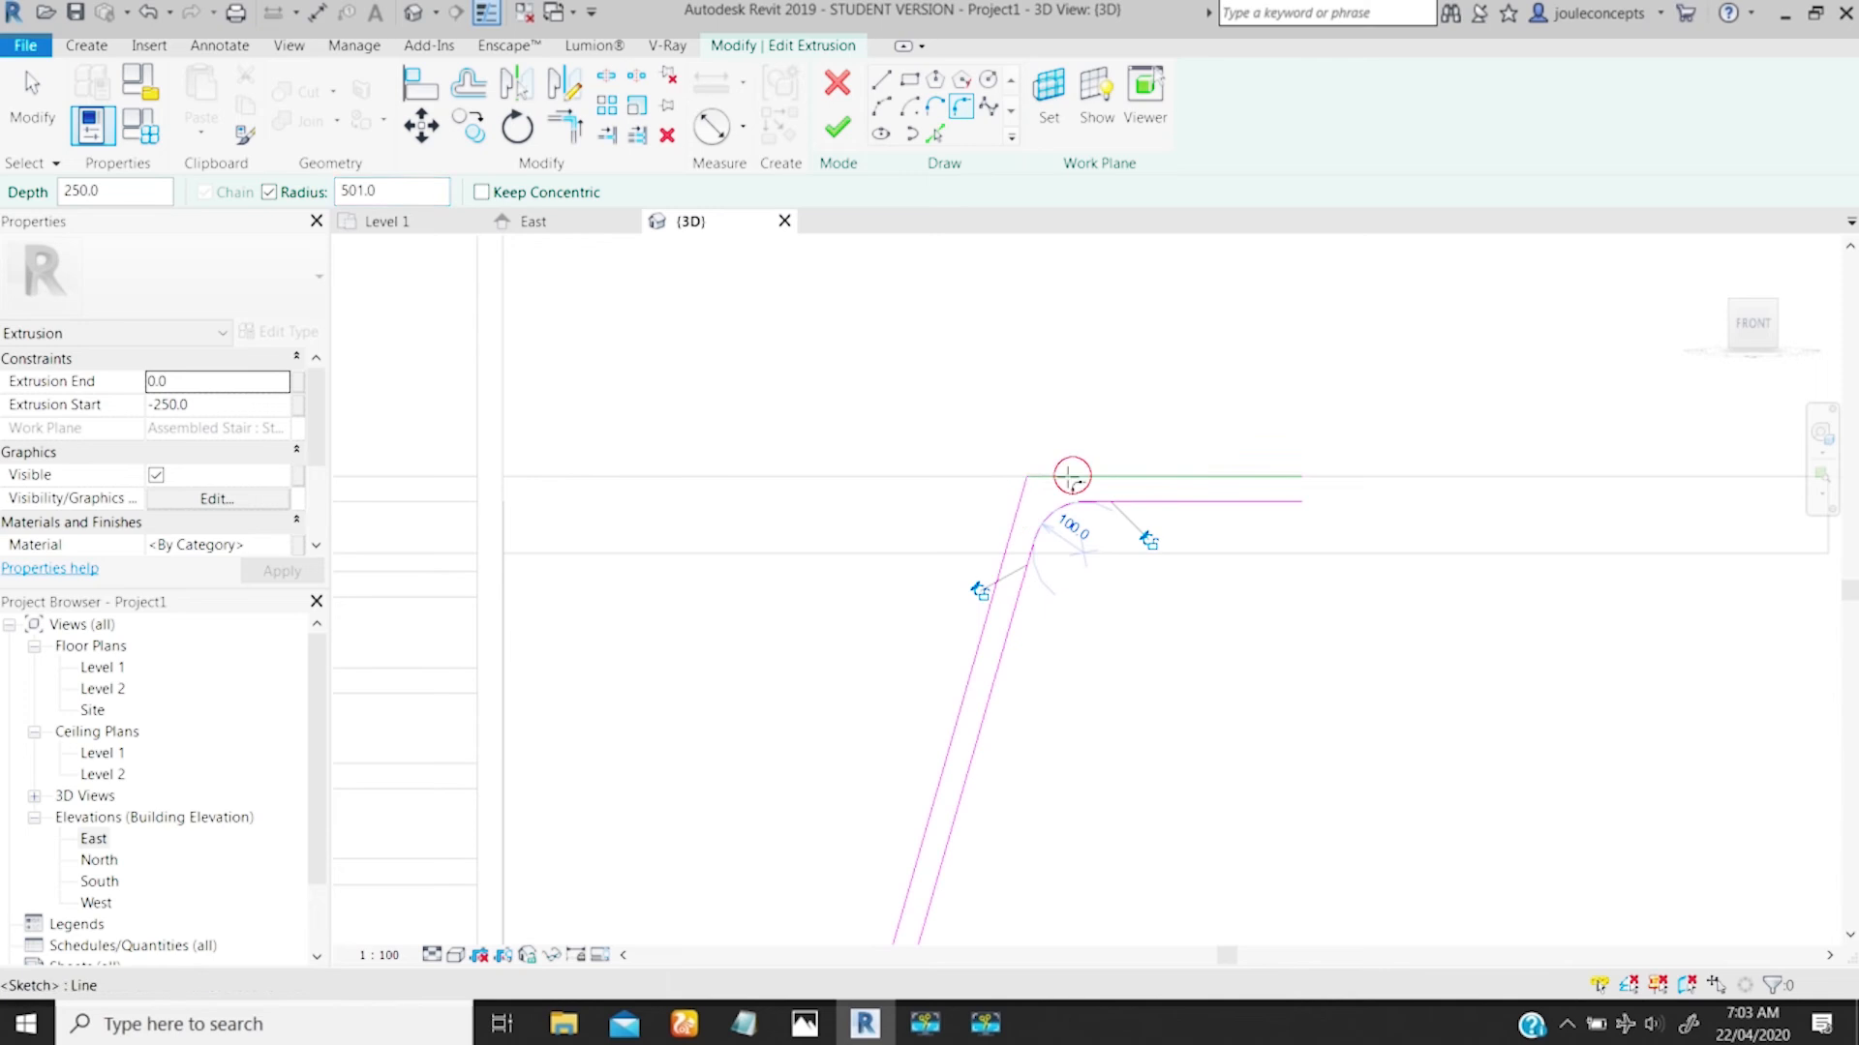
click(1070, 476)
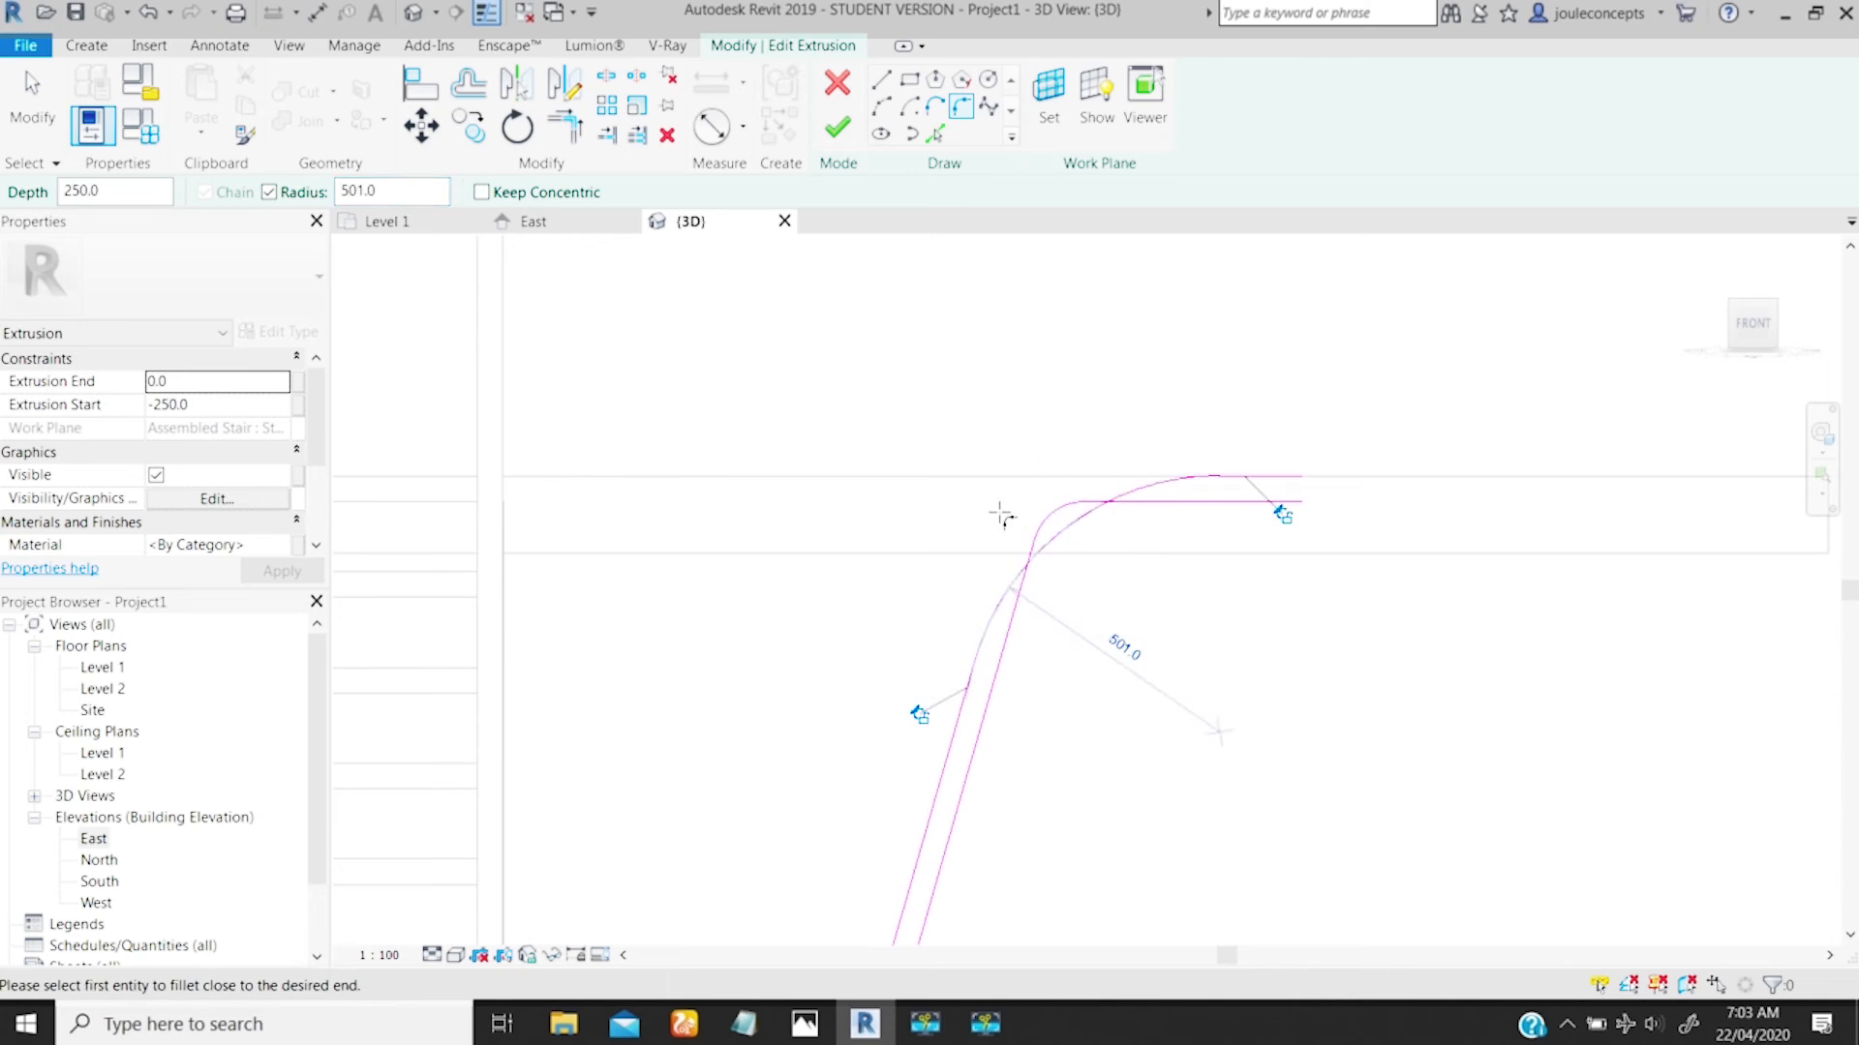
key(ctrl+z)
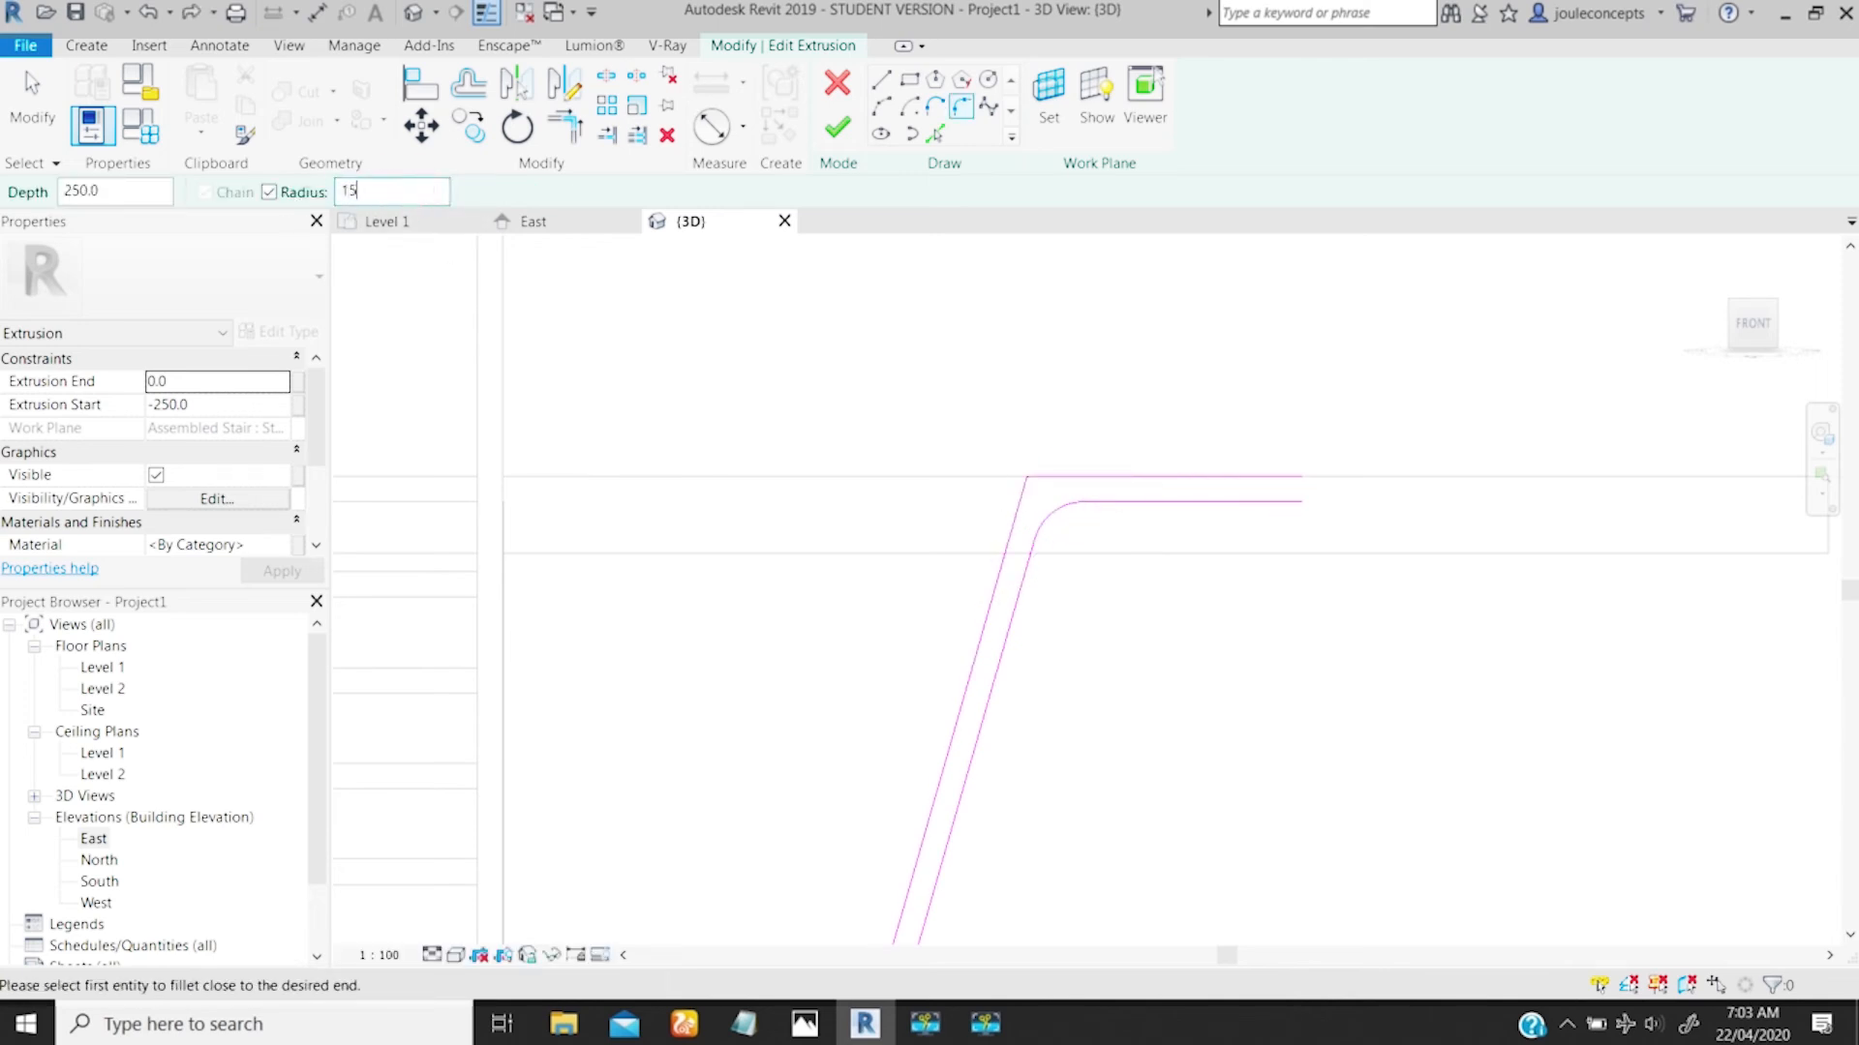
Step: Fillet the corner between the inner slanted line and the upper horizontal line with a 150 mm radius
click(1026, 513)
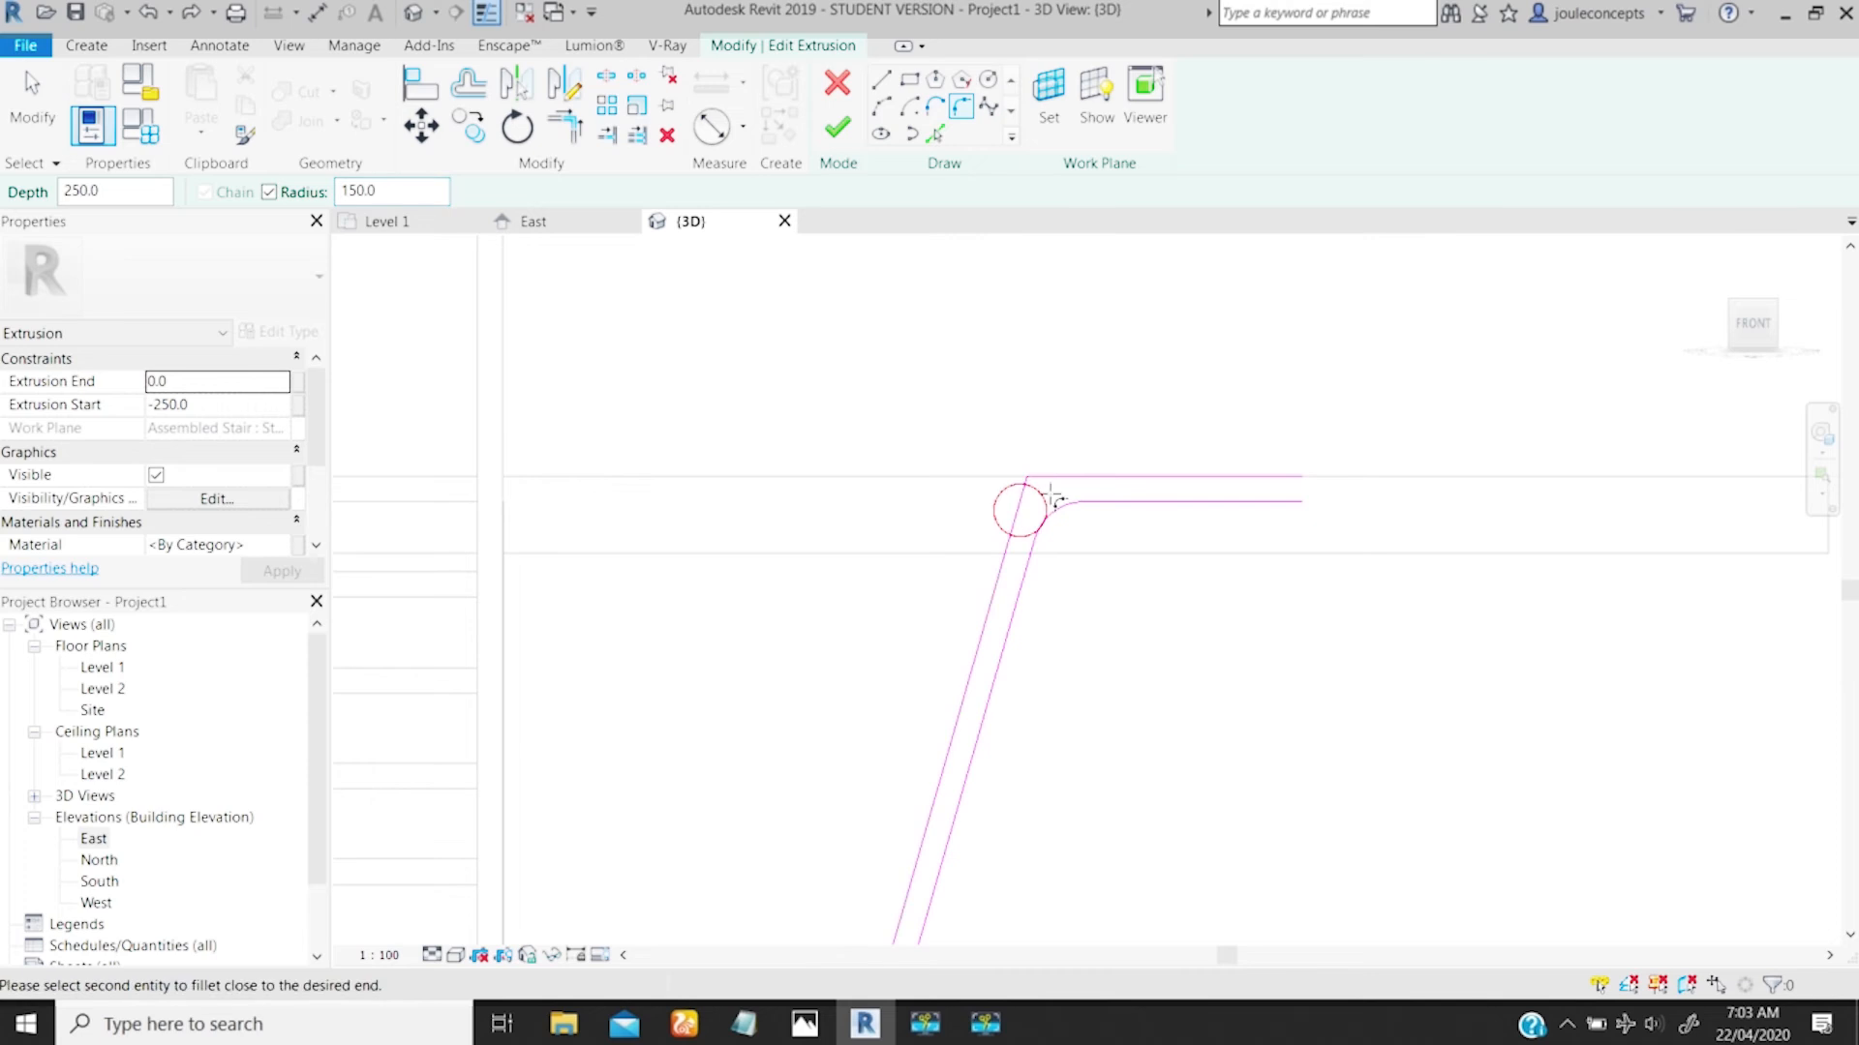
click(1074, 487)
ctrl+middle_drag(1009, 571, 1064, 509)
Step: Close the open end of the two horizontal lines with a short vertical line
click(882, 80)
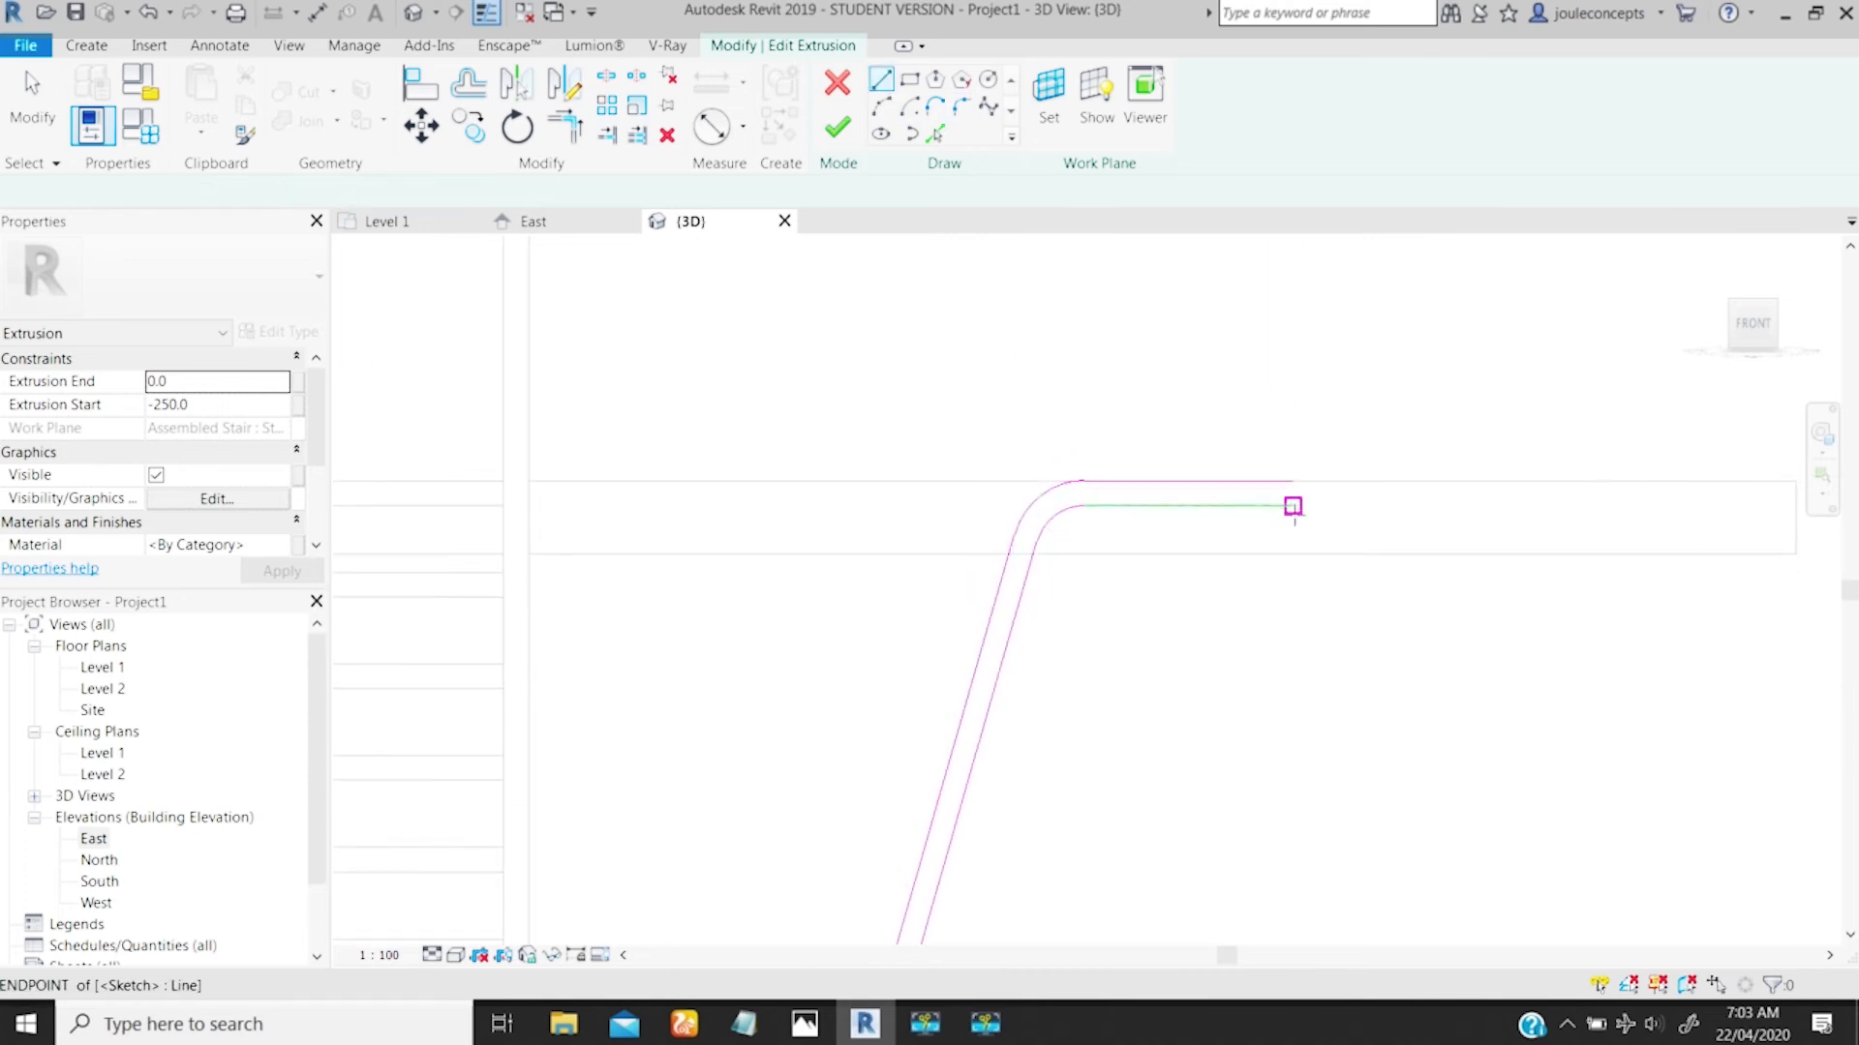
click(1292, 505)
click(1292, 481)
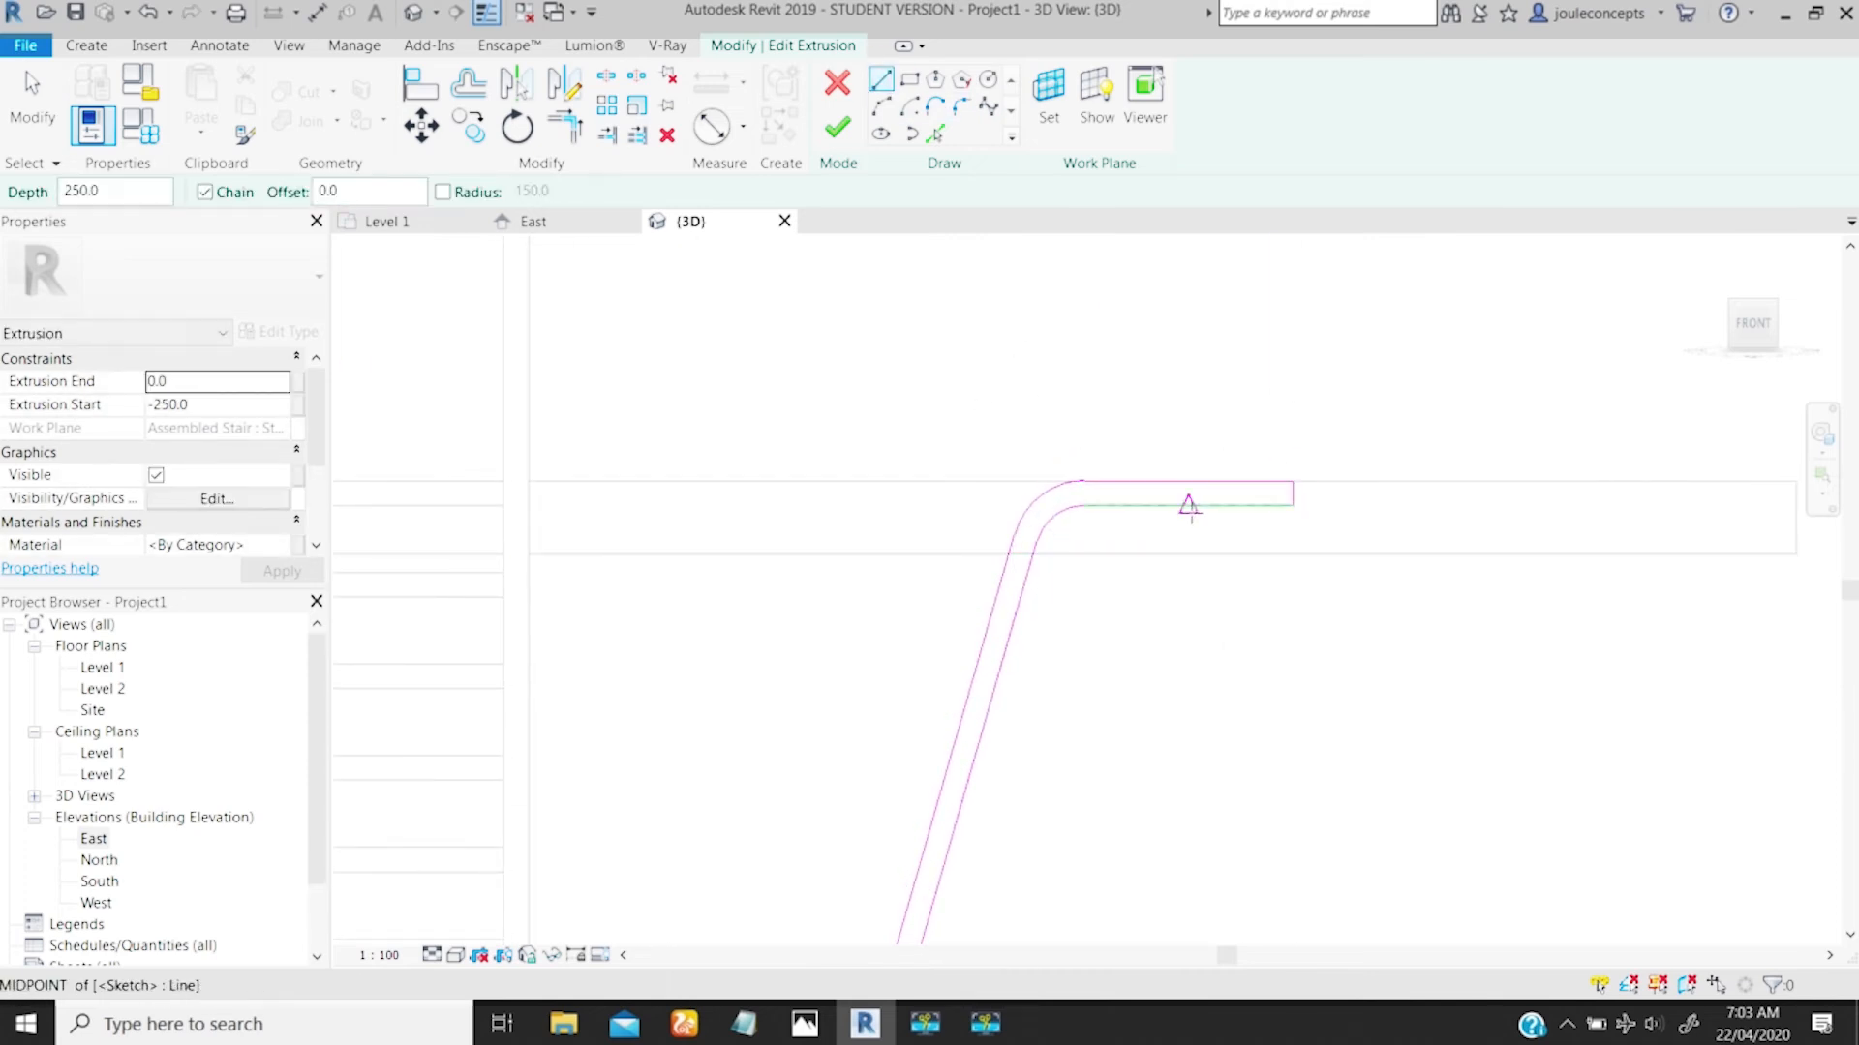
key(Escape)
key(Escape)
Step: Finish editing the extrusion's sketch and inspect the reshaped form beside the stair in 3D
click(837, 126)
ctrl+middle_drag(1045, 407, 1042, 242)
ctrl+middle_drag(982, 605, 993, 370)
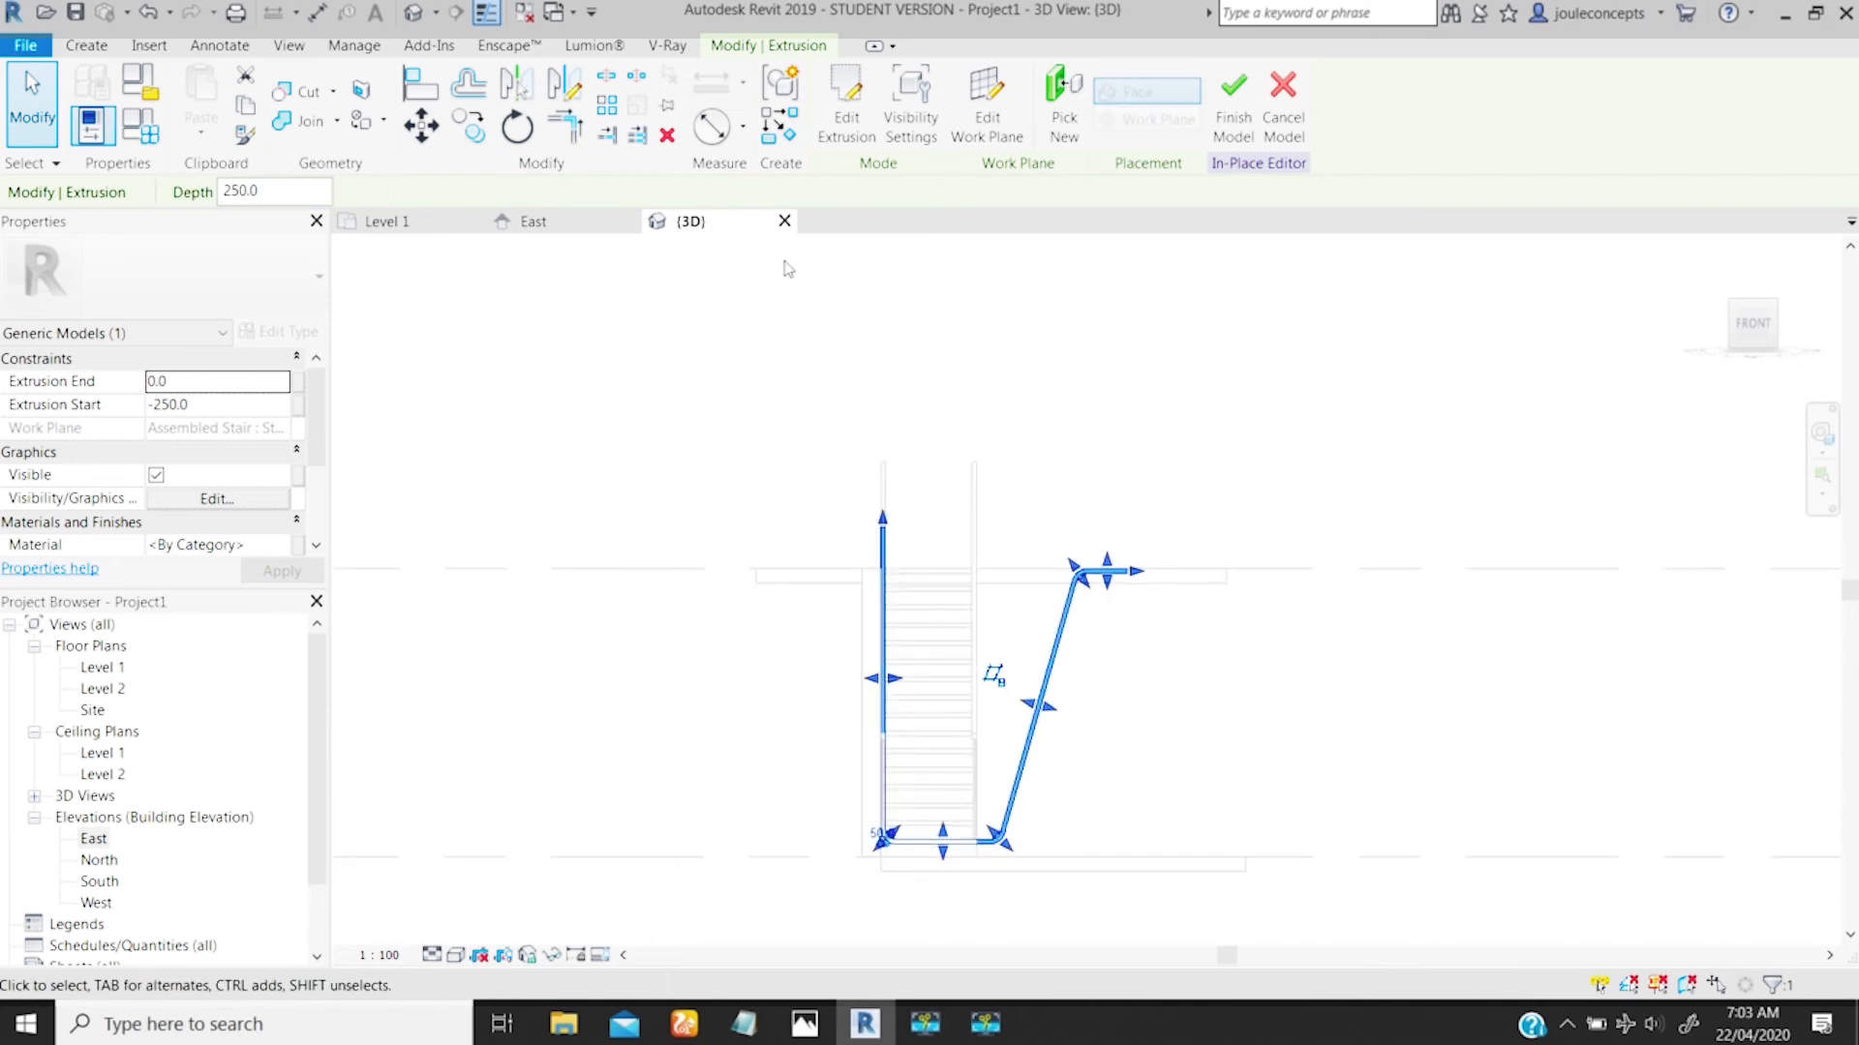
shift+middle_drag(1006, 515, 1053, 766)
key(Escape)
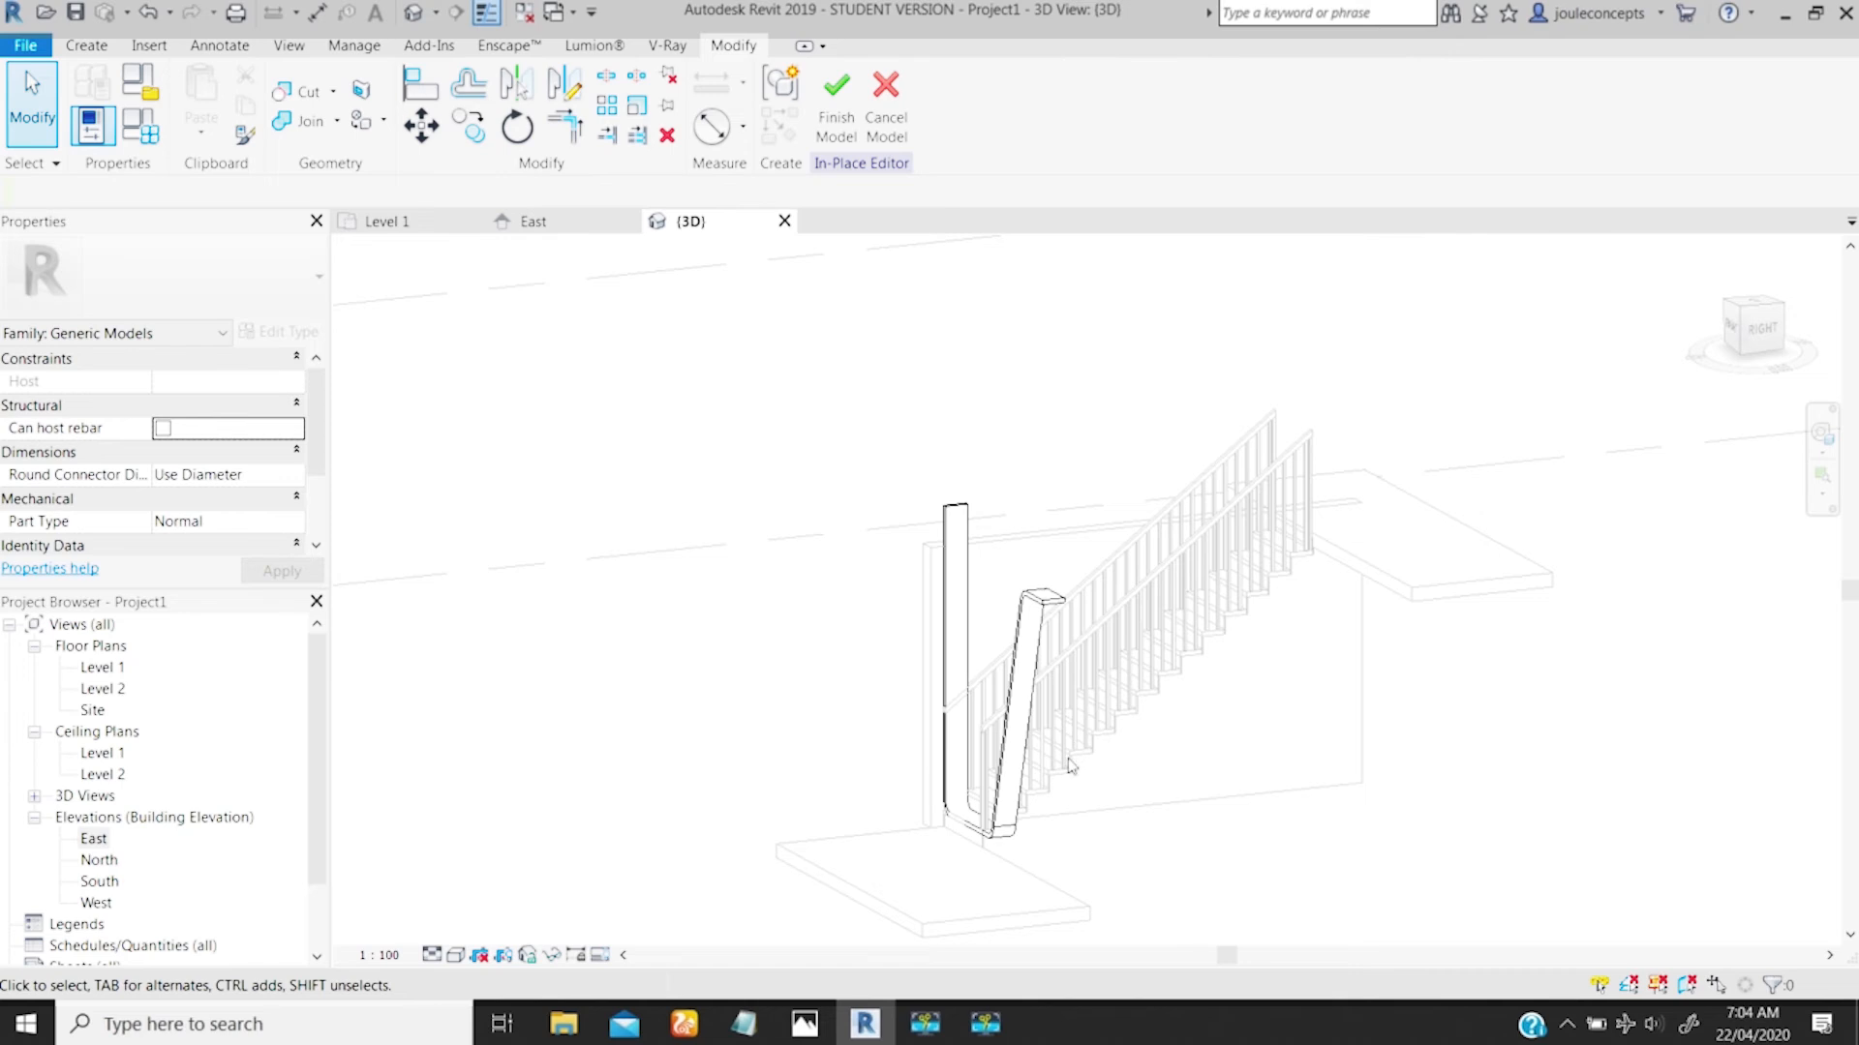
Step: In the East elevation, copy the extrusion vertically from the first tread's lower corner to the underside of the next tread
mouse_move(1022, 748)
shift+middle_down()
mouse_move(1233, 652)
mouse_move(1104, 741)
mouse_move(1152, 779)
shift+middle_up()
mouse_move(984, 780)
shift+middle_down()
mouse_move(1113, 789)
mouse_move(947, 936)
mouse_move(946, 685)
mouse_move(880, 767)
shift+middle_up()
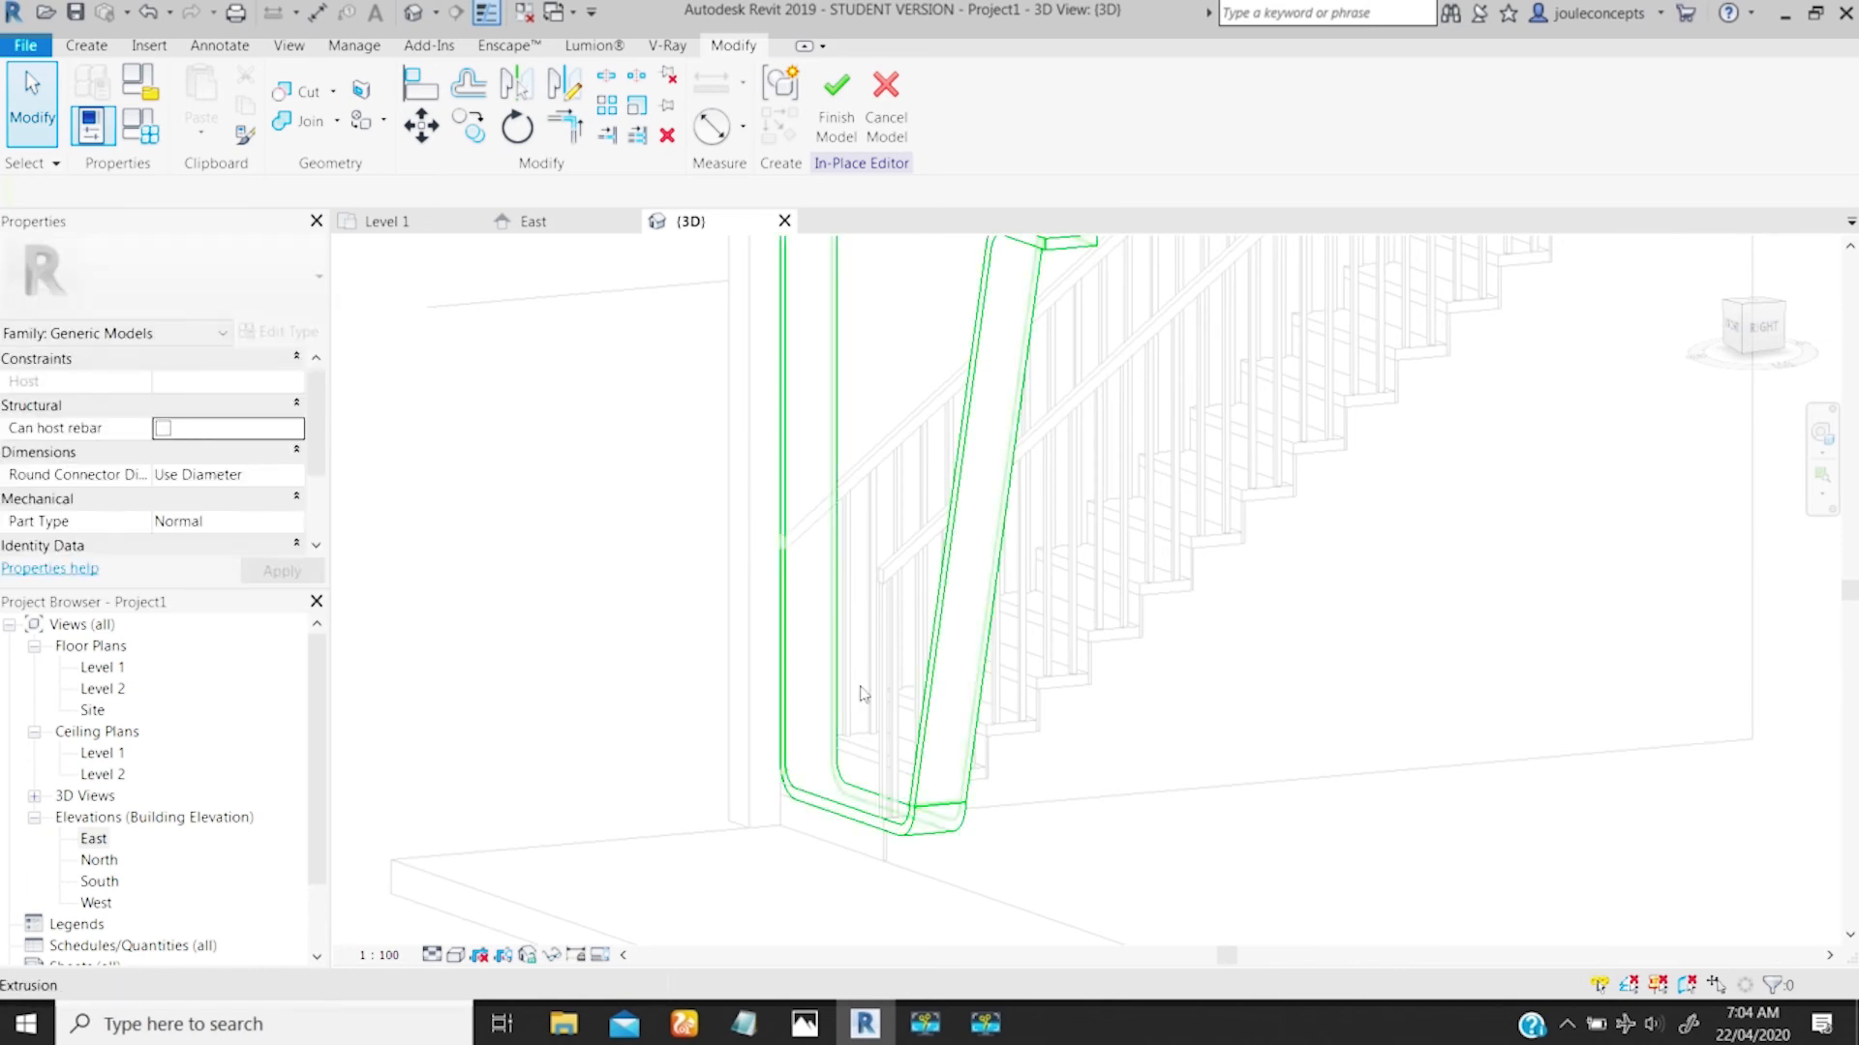
click(535, 222)
click(1016, 450)
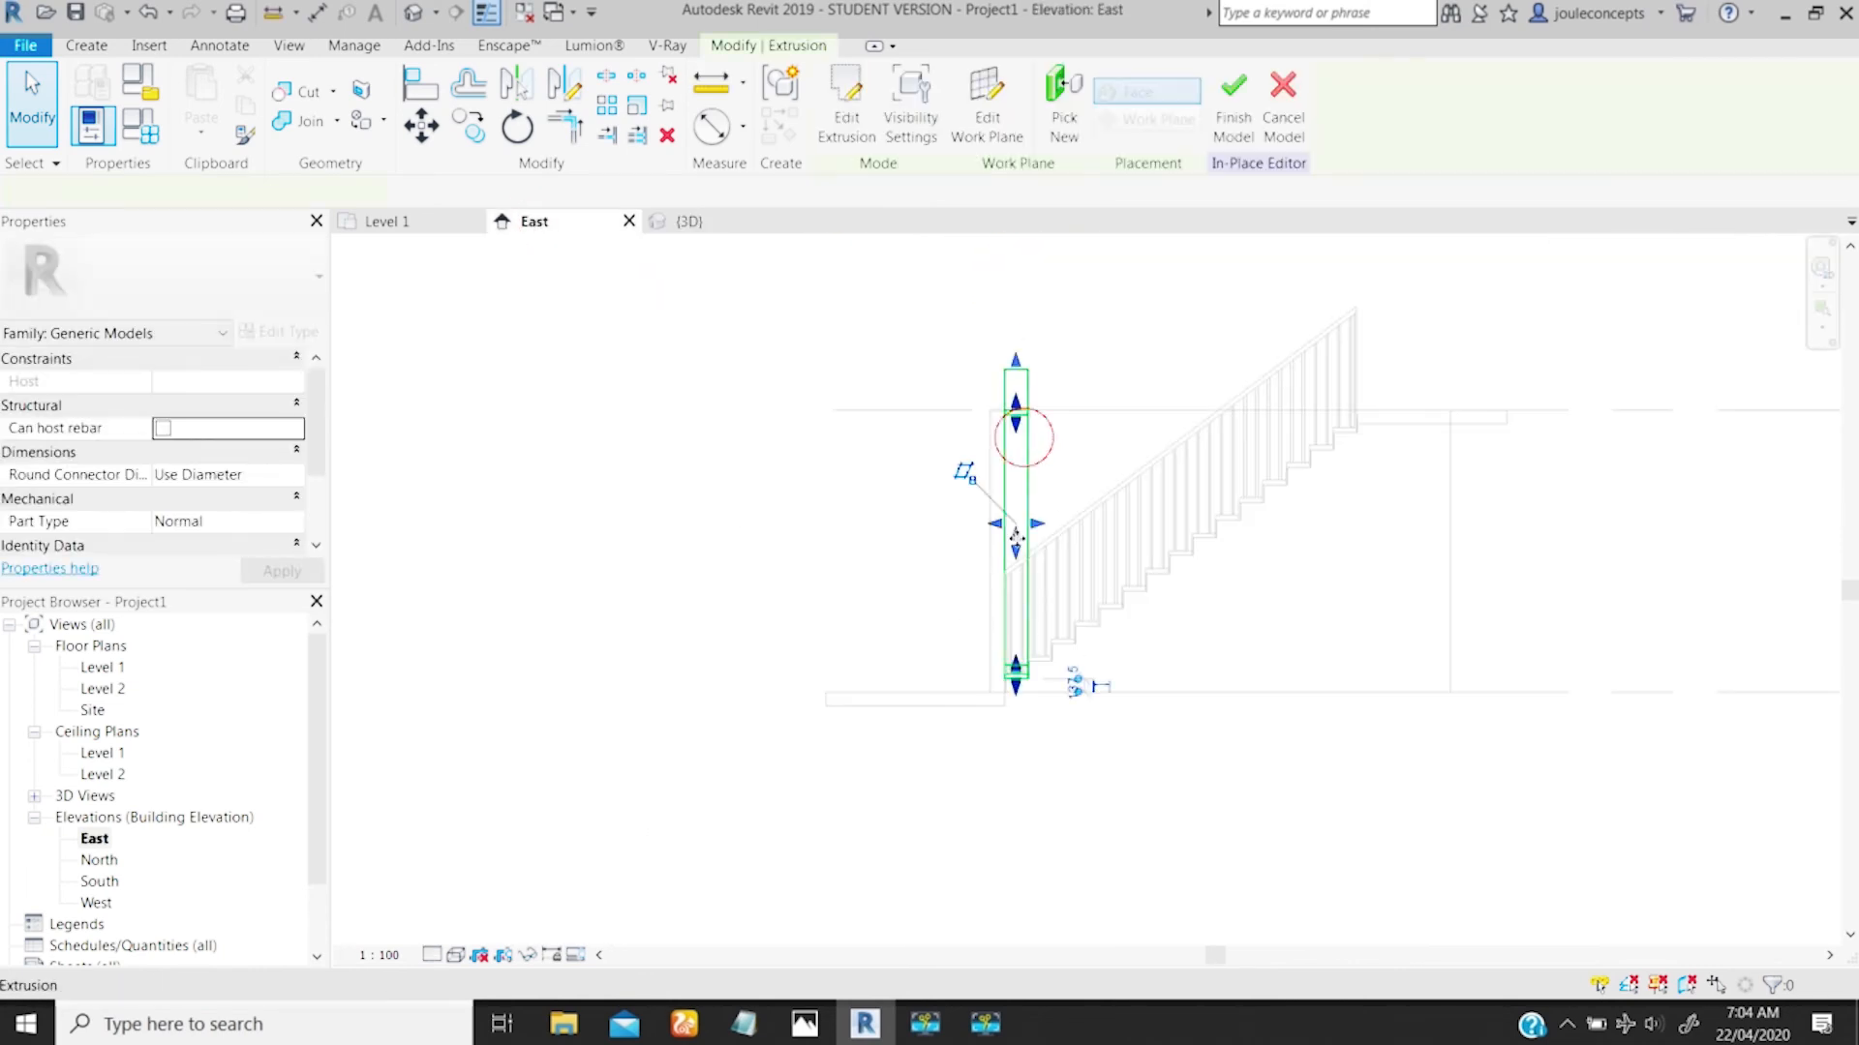
scroll(923, 796, up, 3)
ctrl+middle_drag(932, 736, 1029, 865)
ctrl+middle_drag(980, 712, 980, 619)
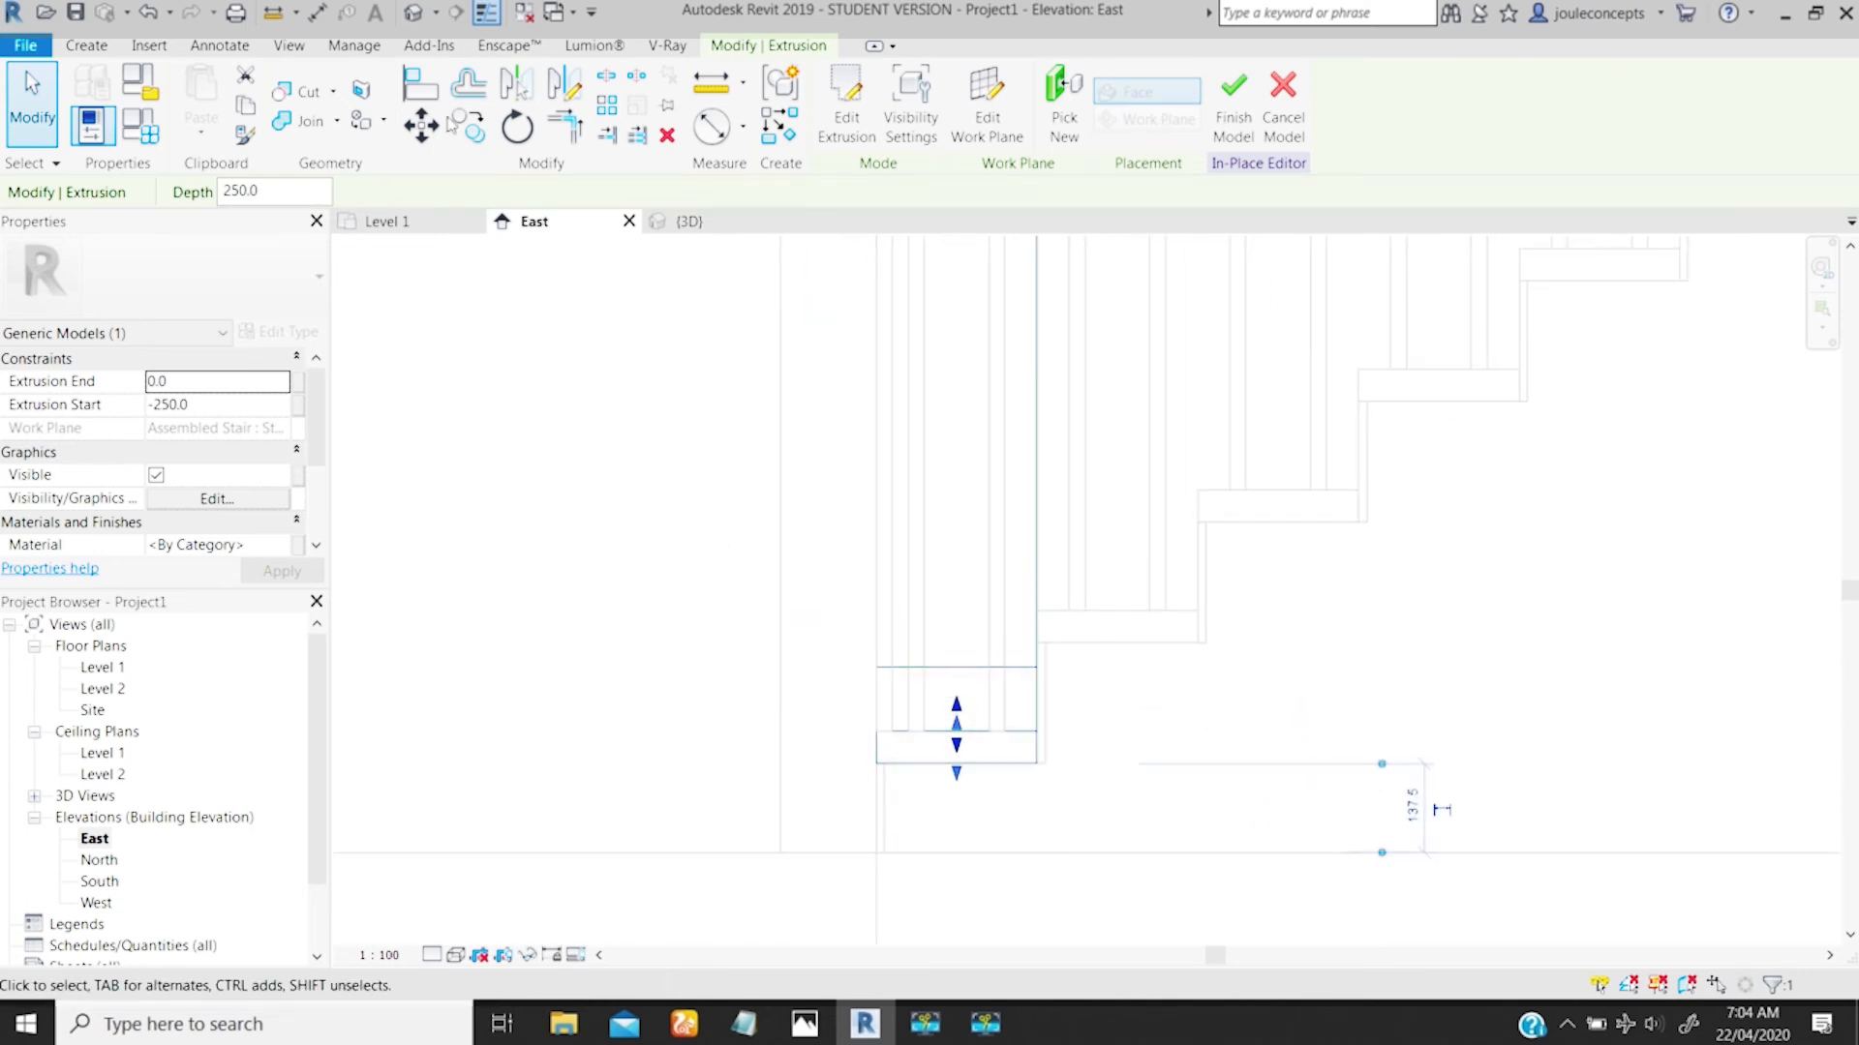
click(472, 134)
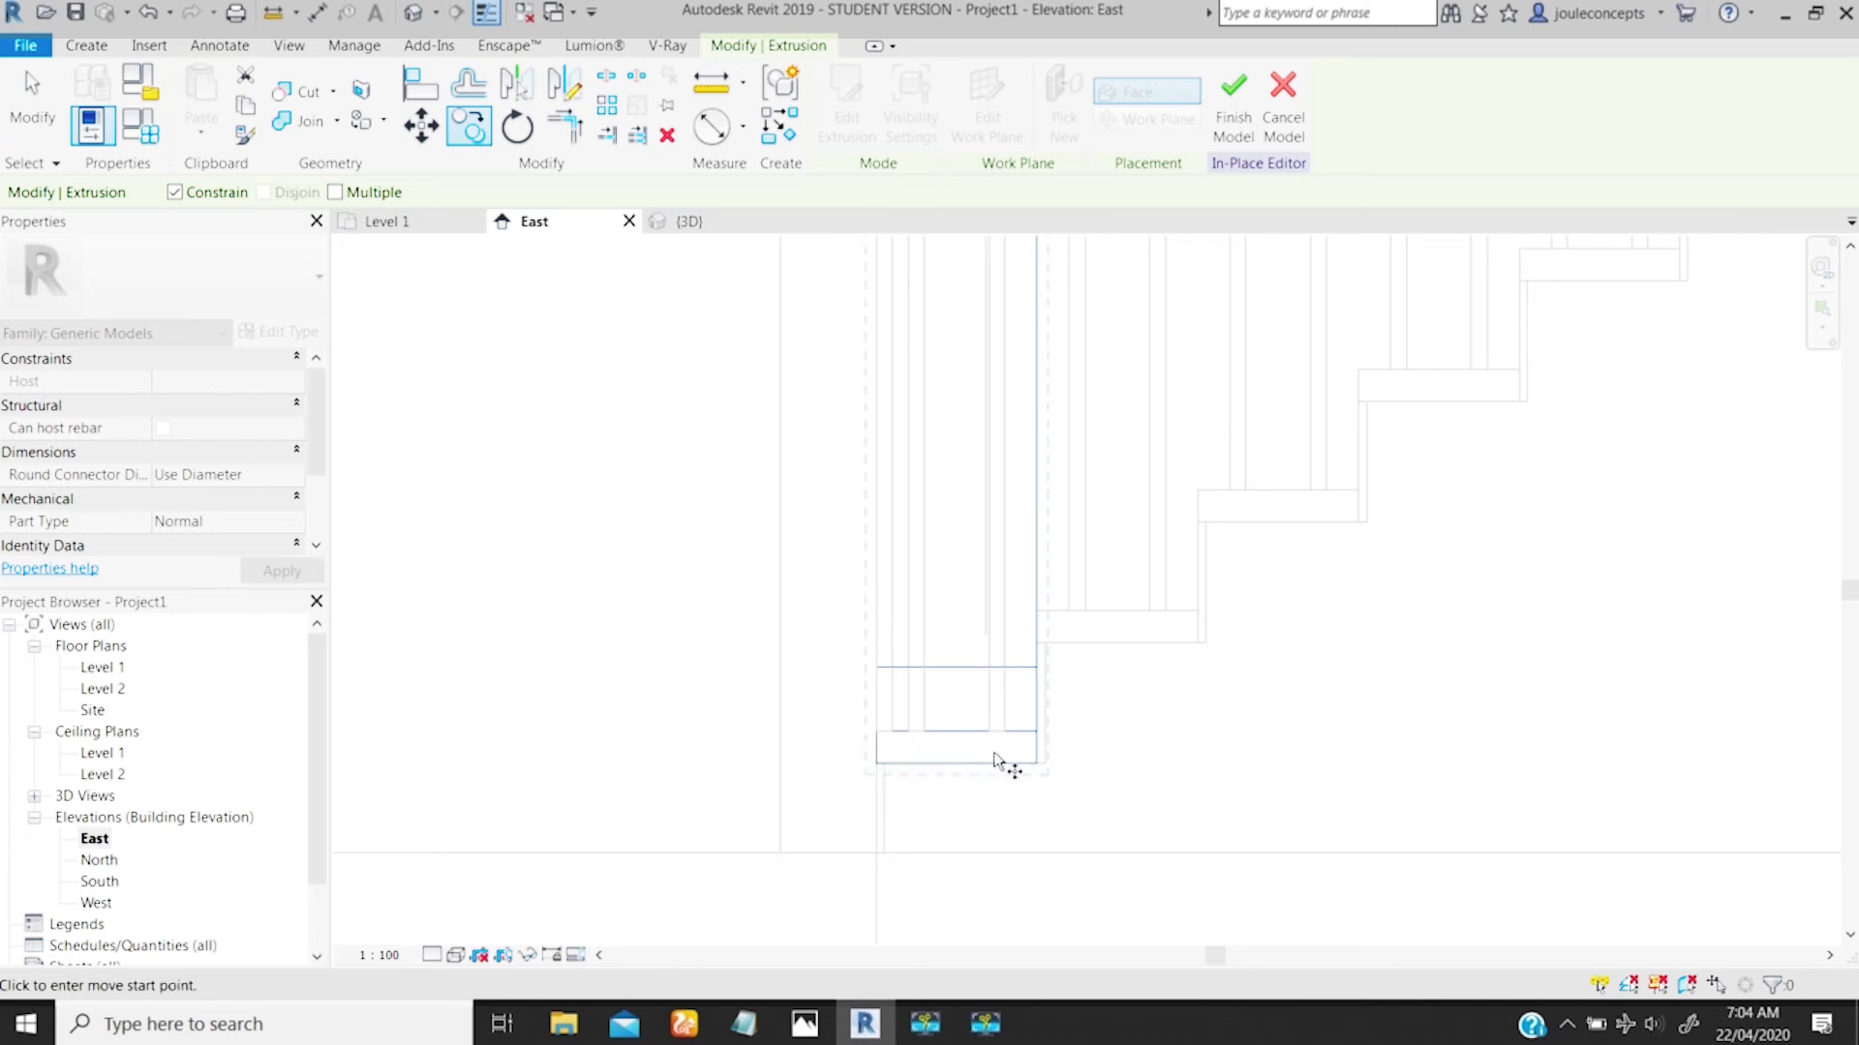
click(877, 764)
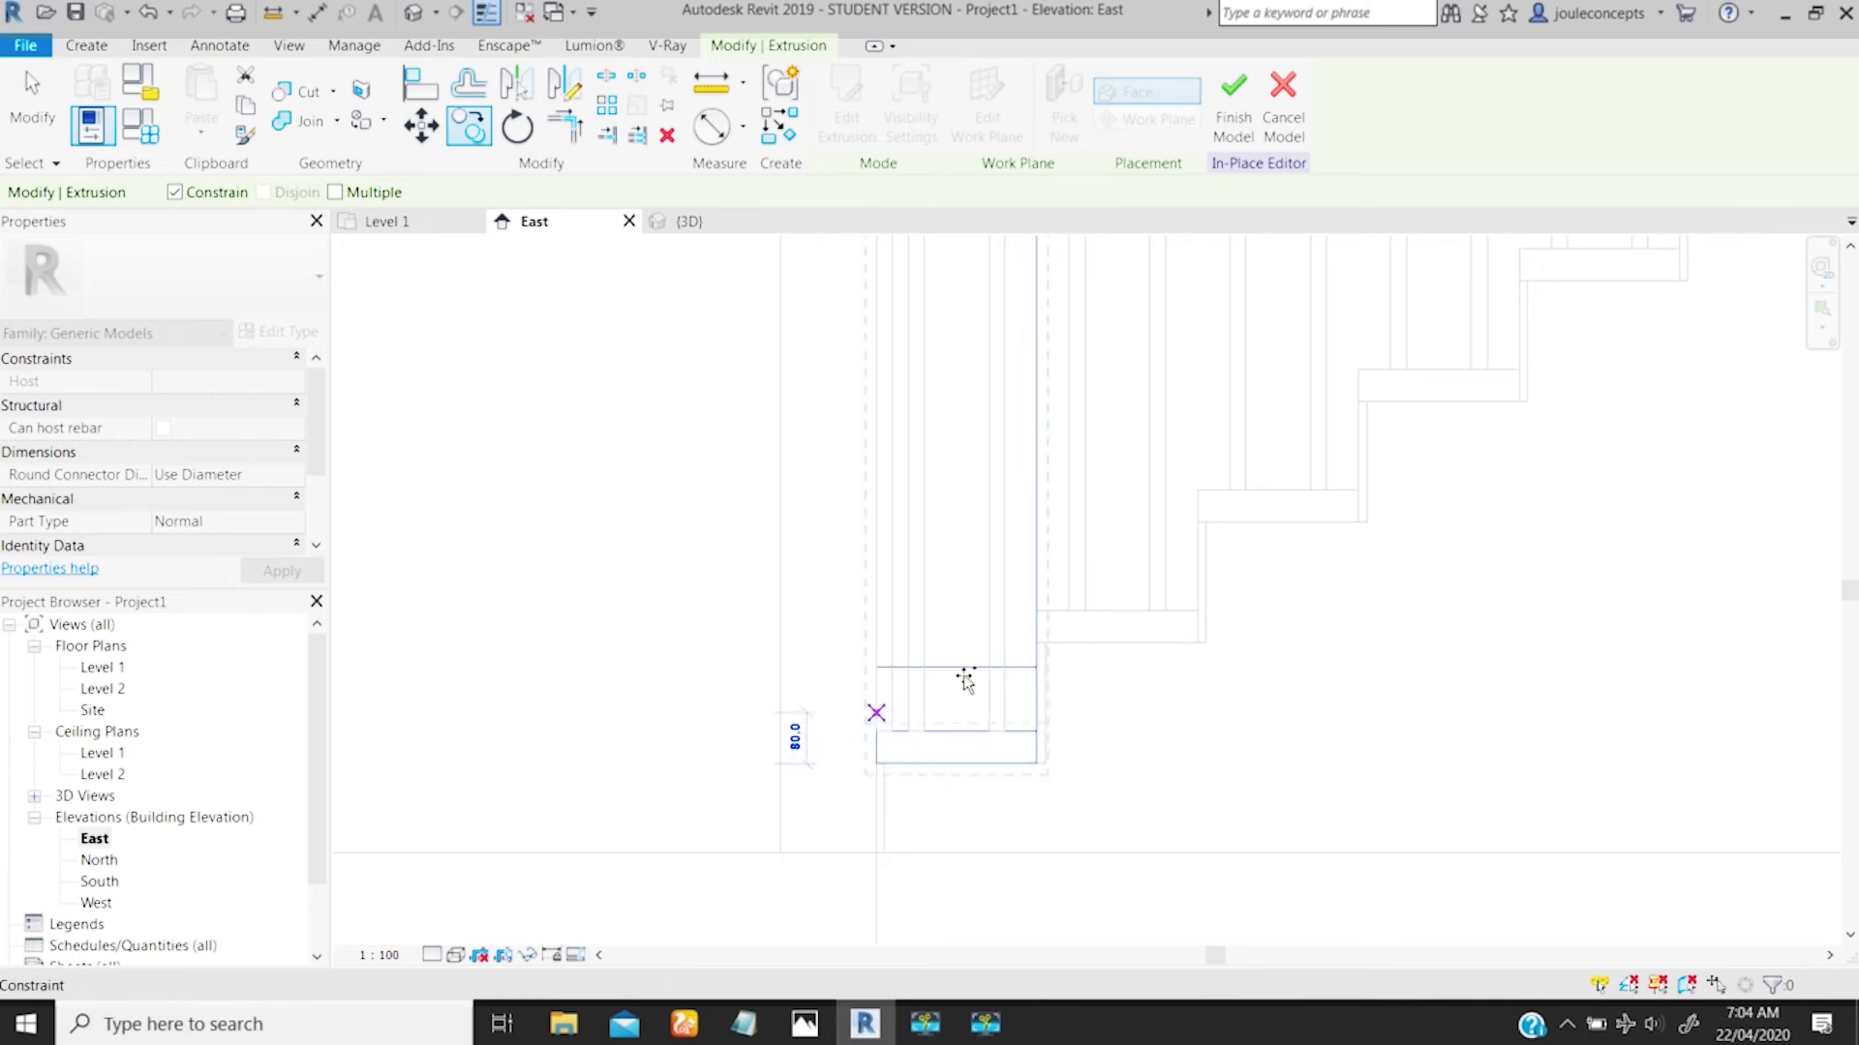
click(1029, 644)
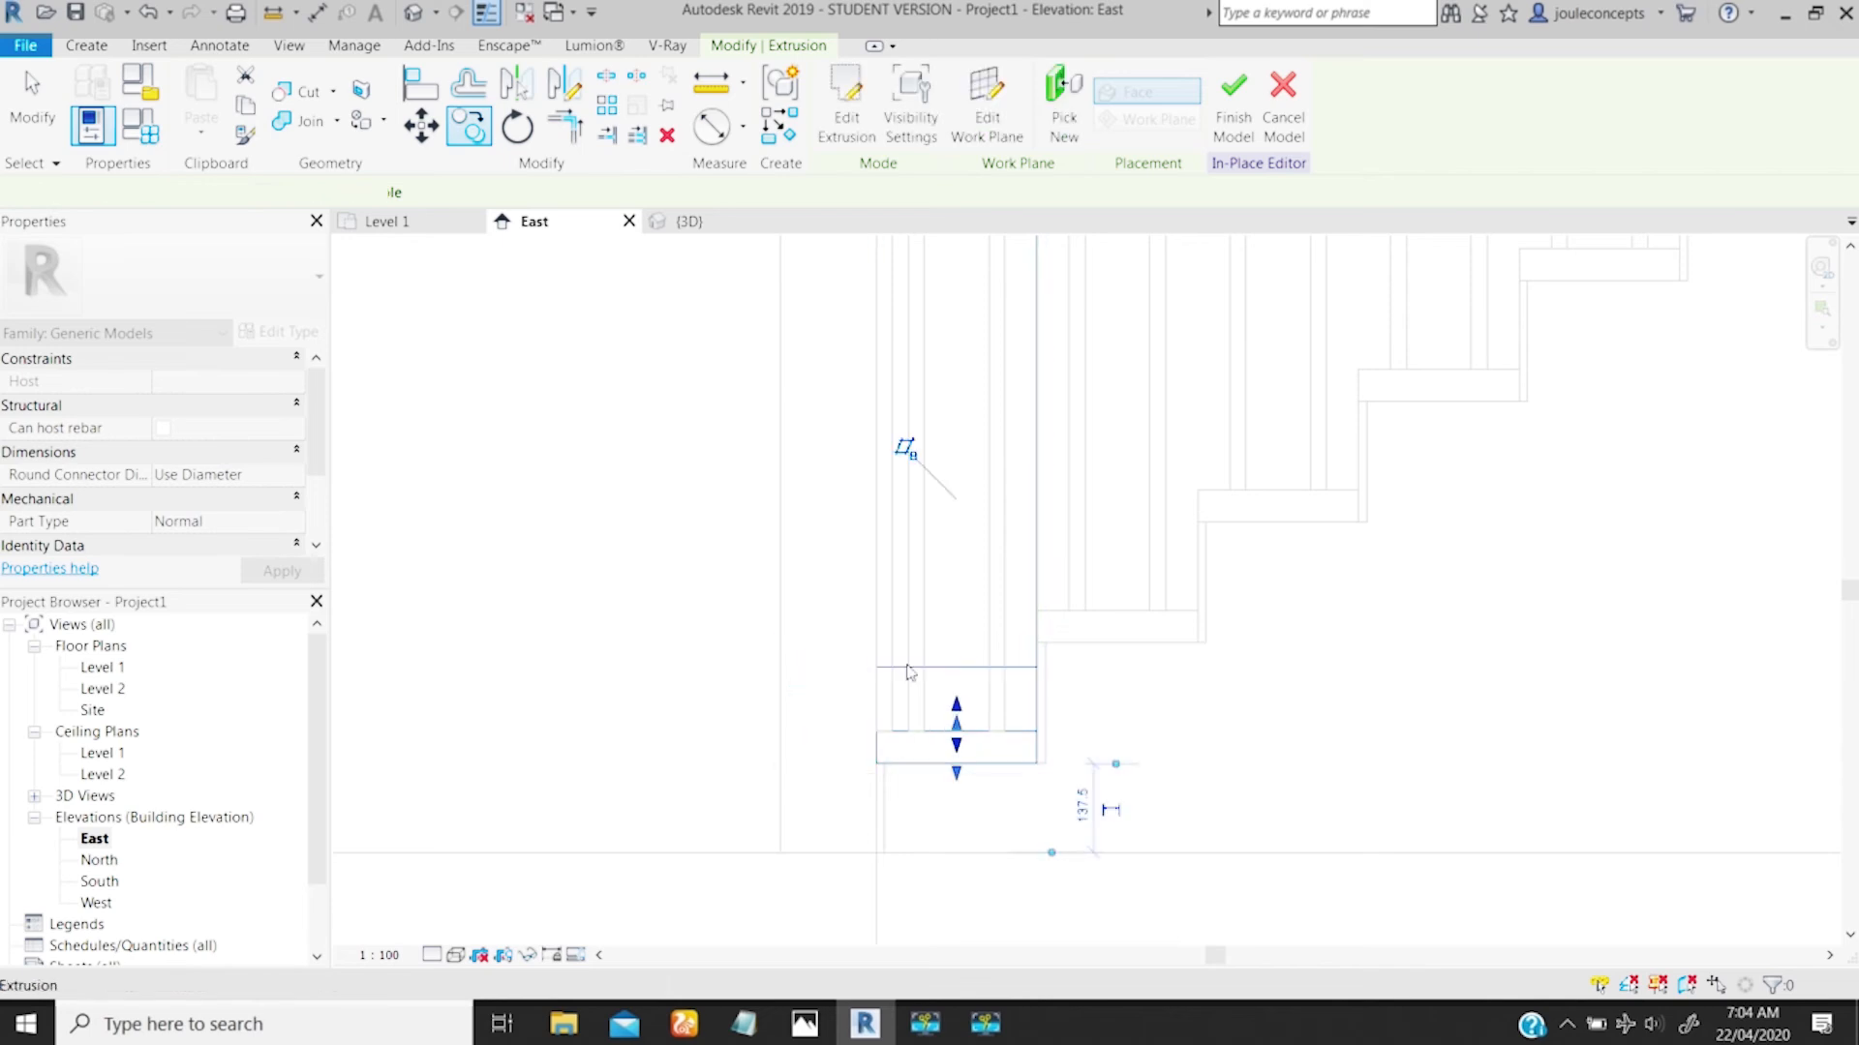
click(473, 132)
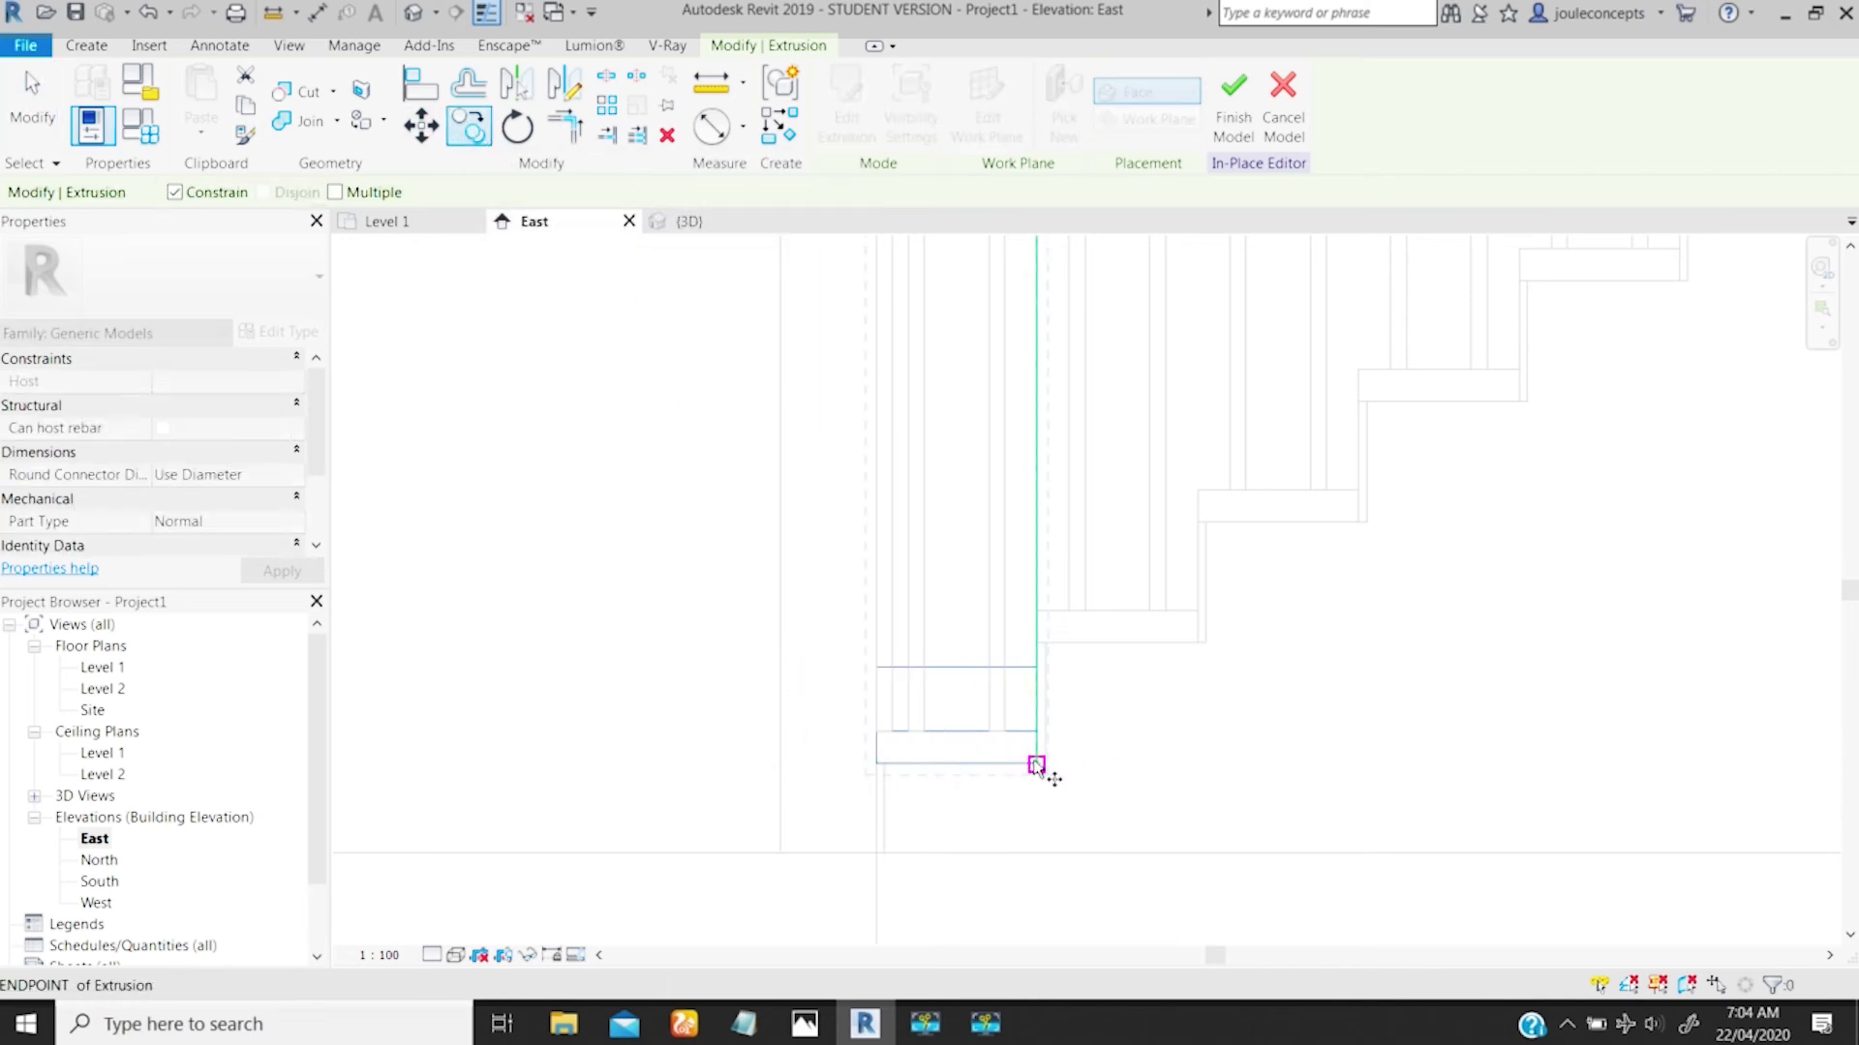
click(1198, 642)
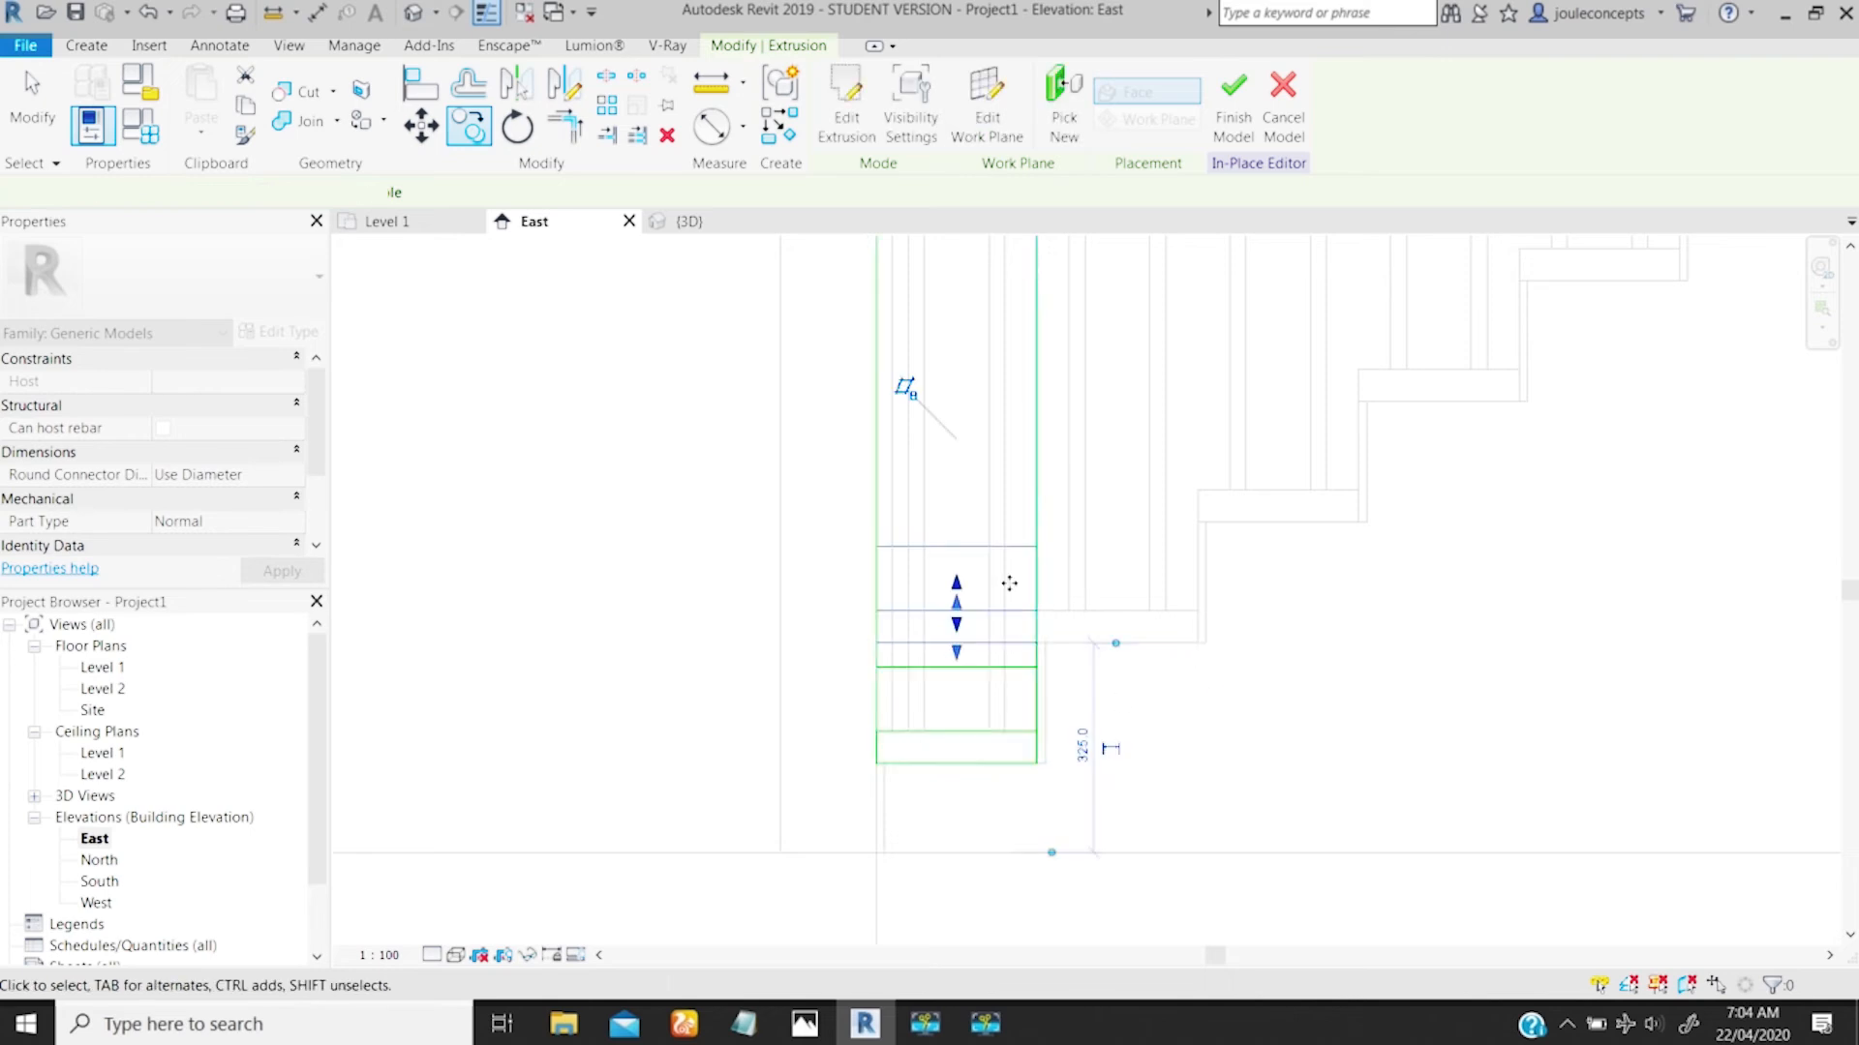
Step: Examine the copied extrusion around the lowest steps in the 3D view and set the visual style to Wireframe
click(1010, 612)
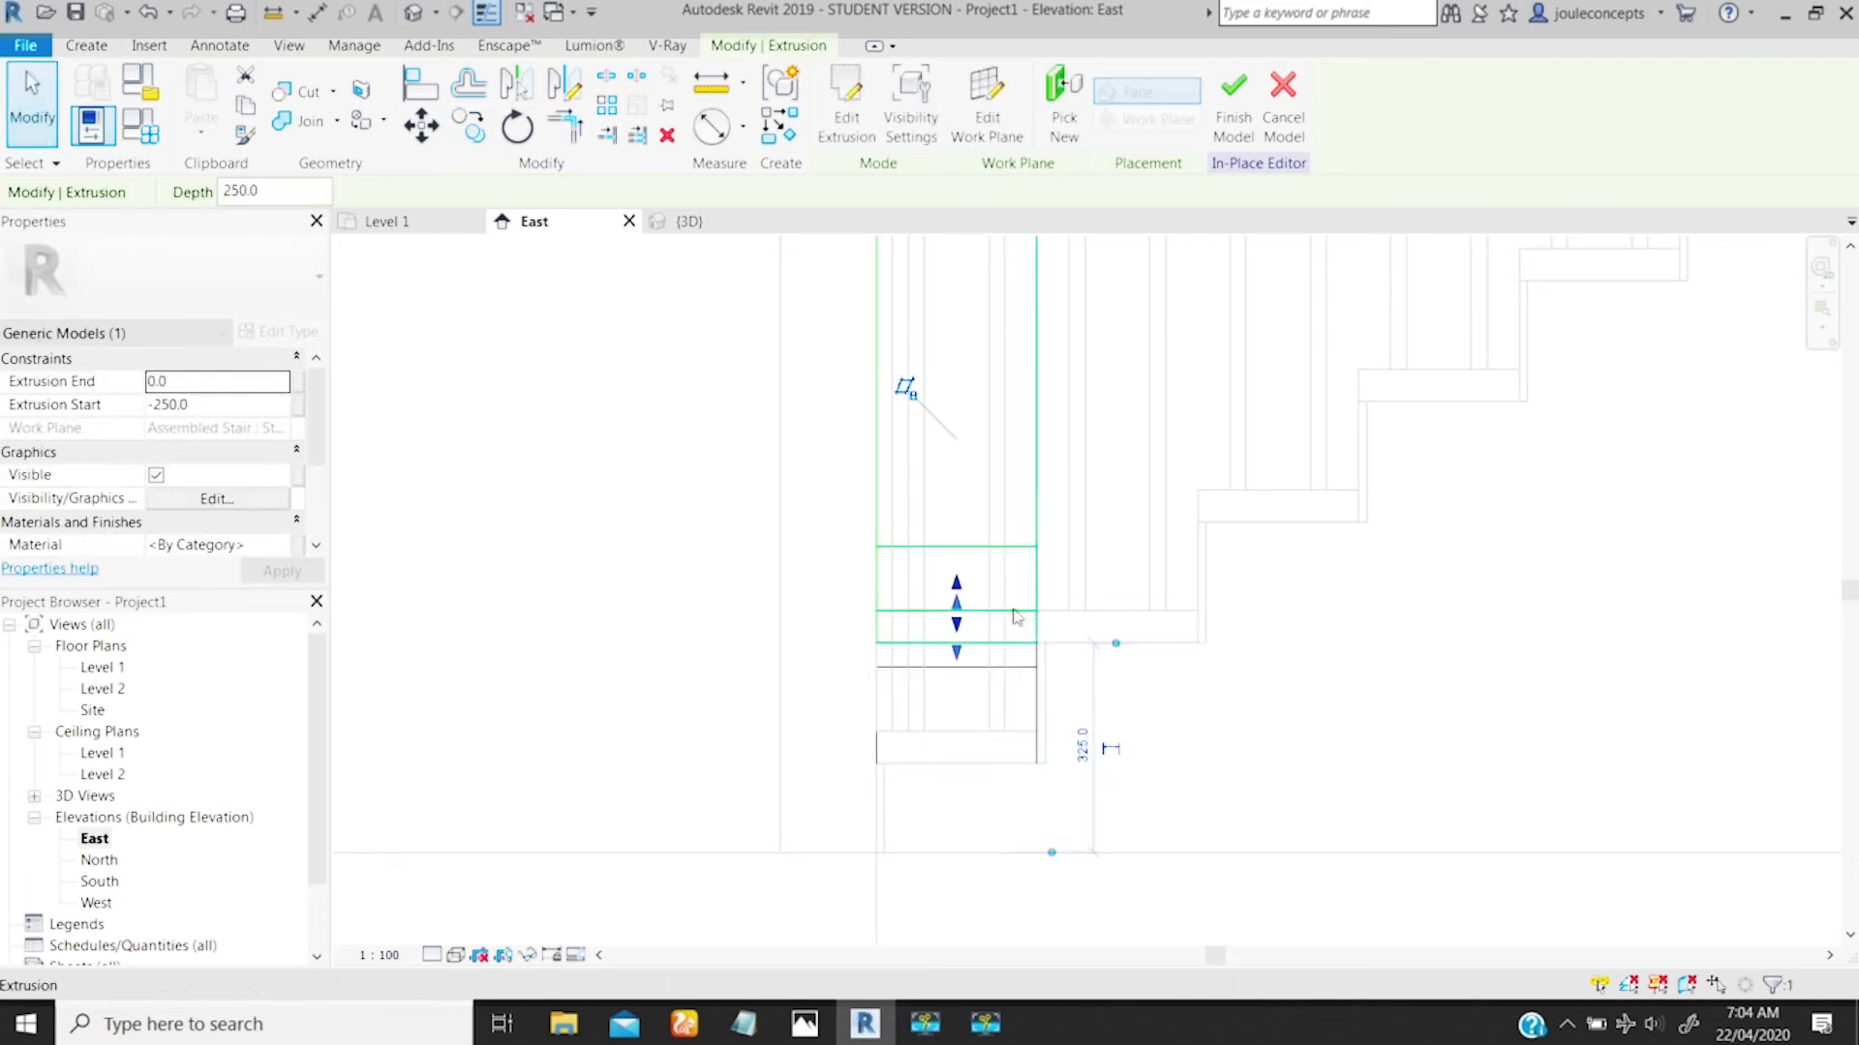
click(689, 222)
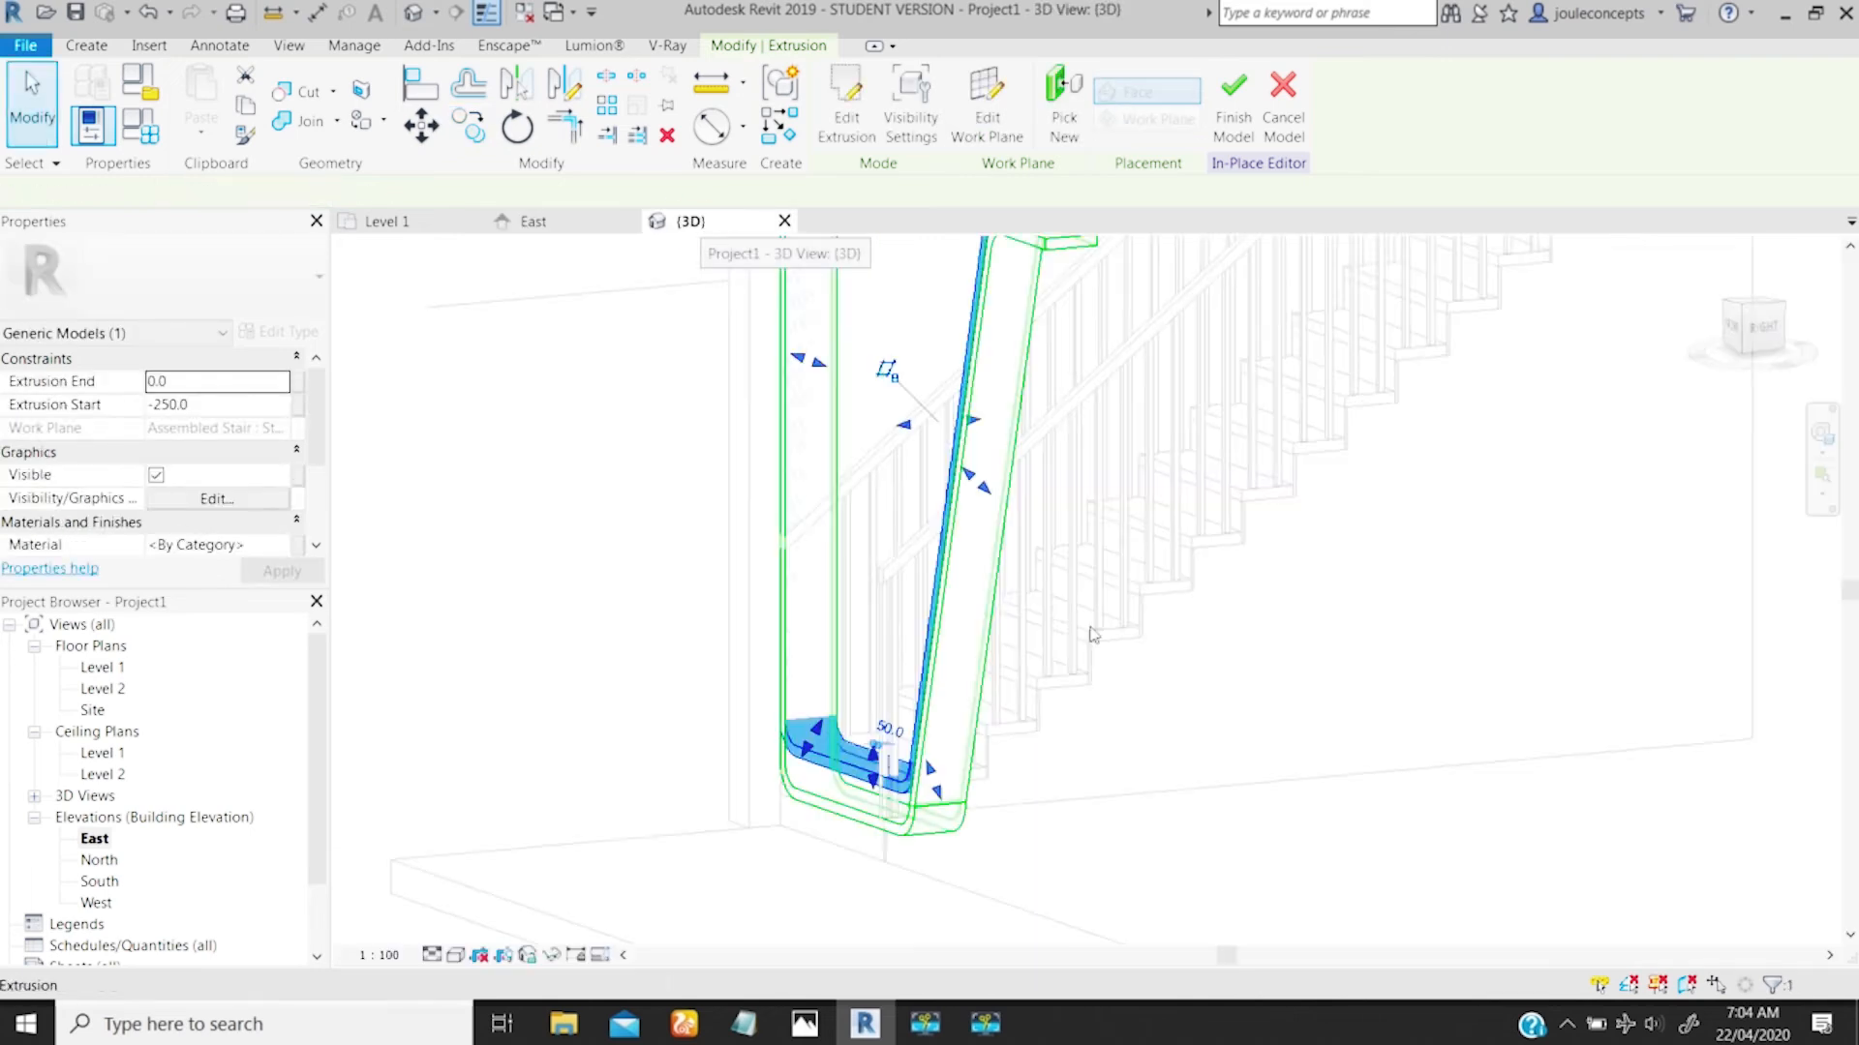
shift+middle_drag(1082, 641, 1196, 741)
ctrl+middle_drag(862, 726, 673, 783)
middle_drag(673, 782, 1123, 561)
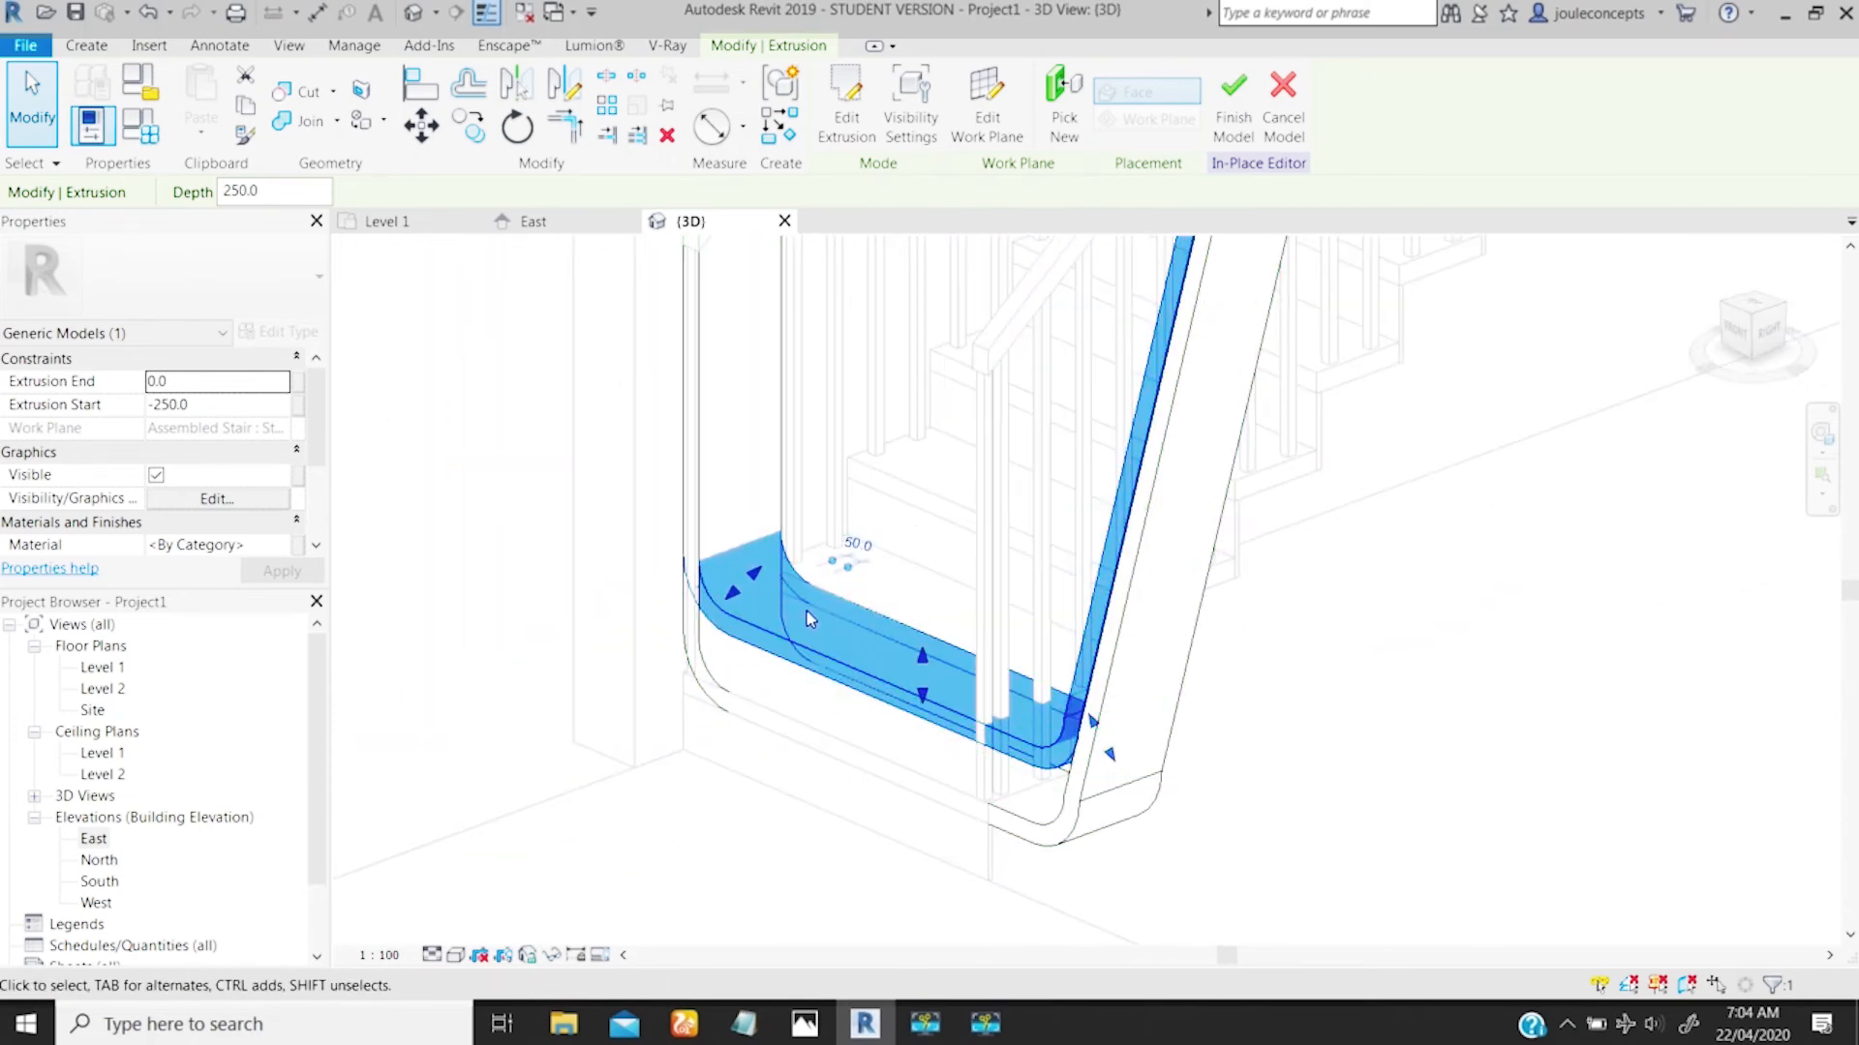
ctrl+middle_drag(814, 644, 760, 582)
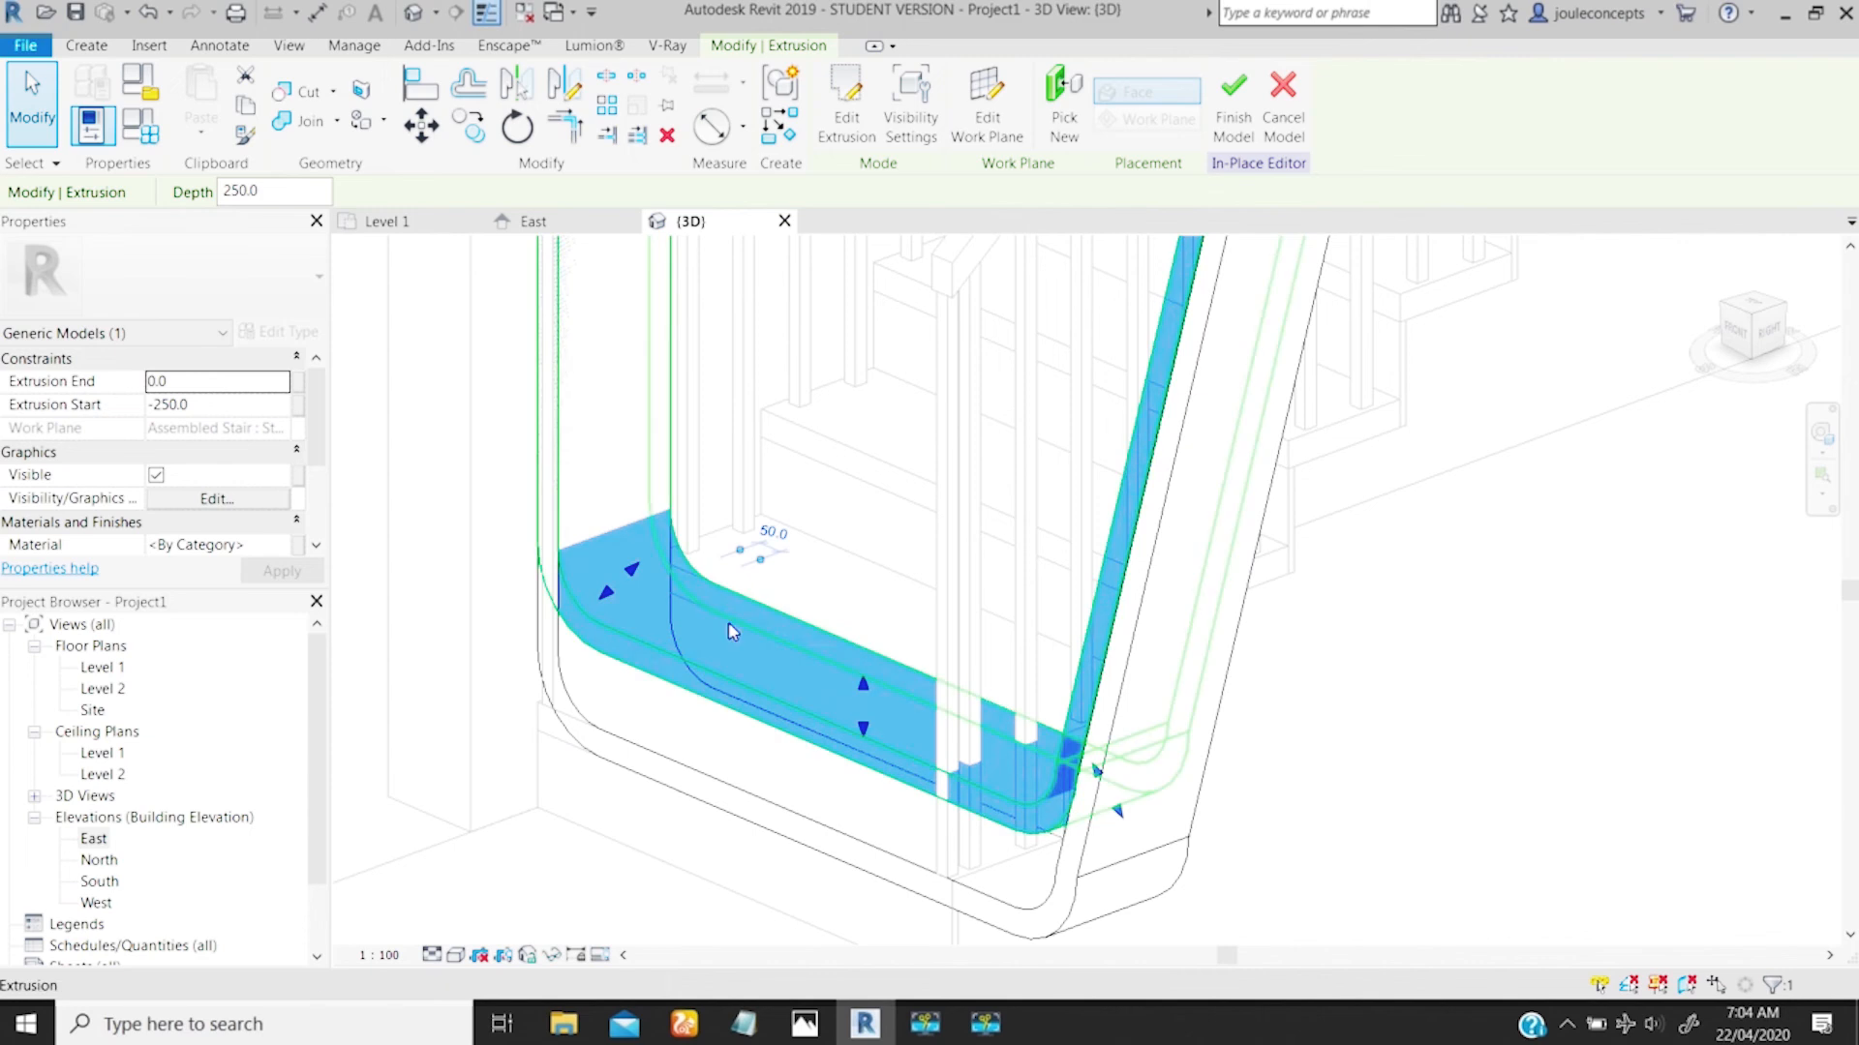
click(455, 955)
click(492, 804)
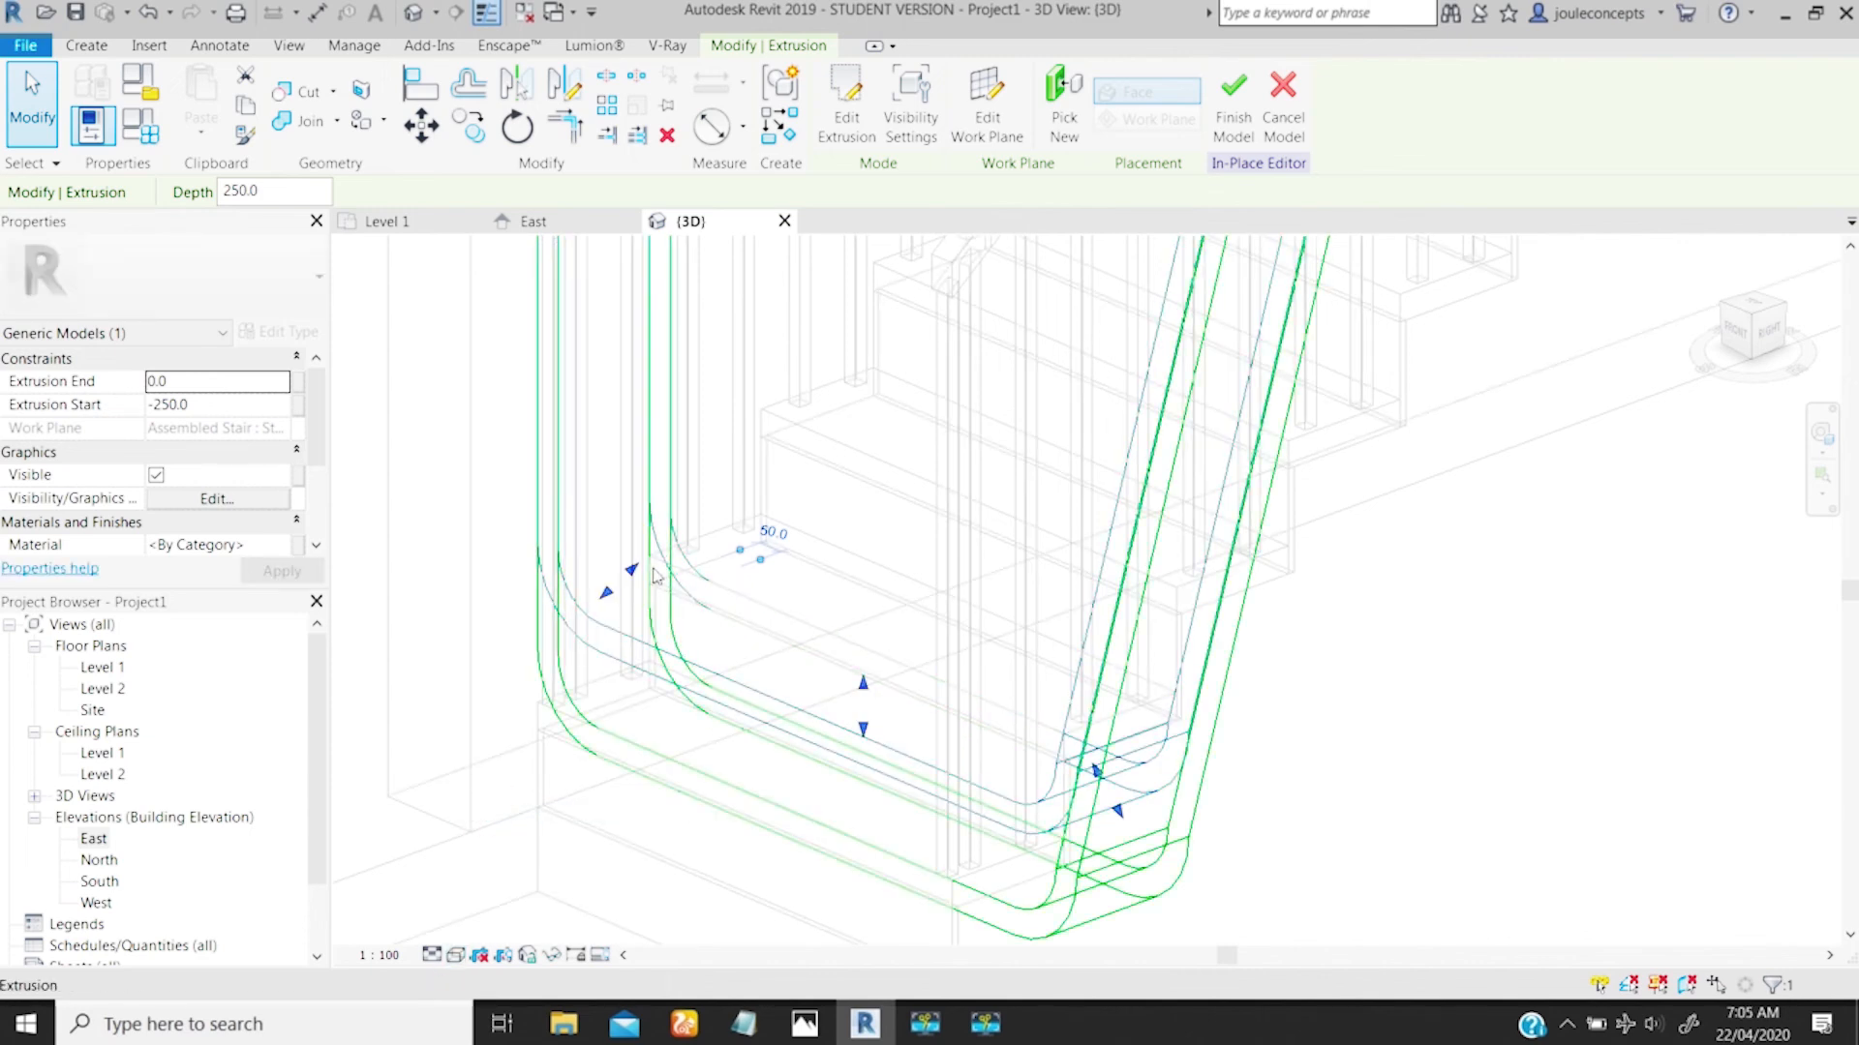
Step: Change the copied extrusion's work plane by picking the vertical front face of the next step
ctrl+middle_drag(656, 574, 1152, 579)
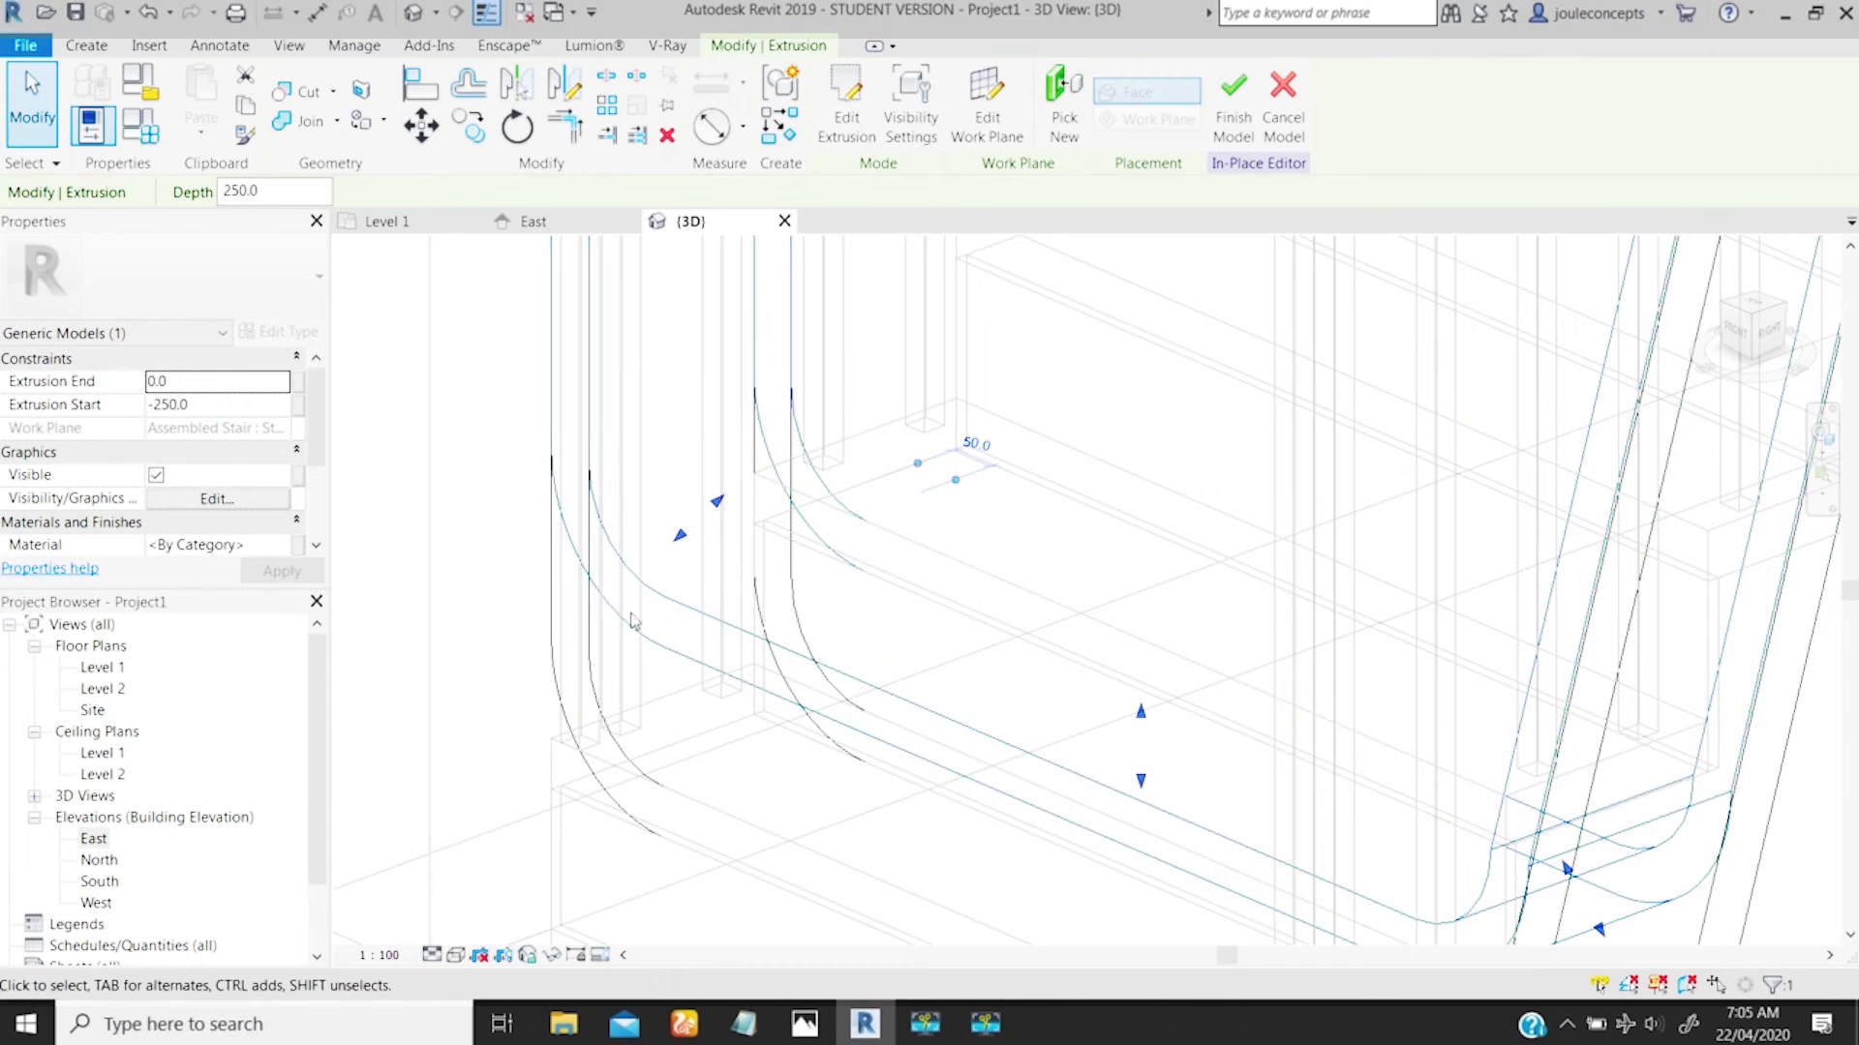
click(487, 518)
click(632, 570)
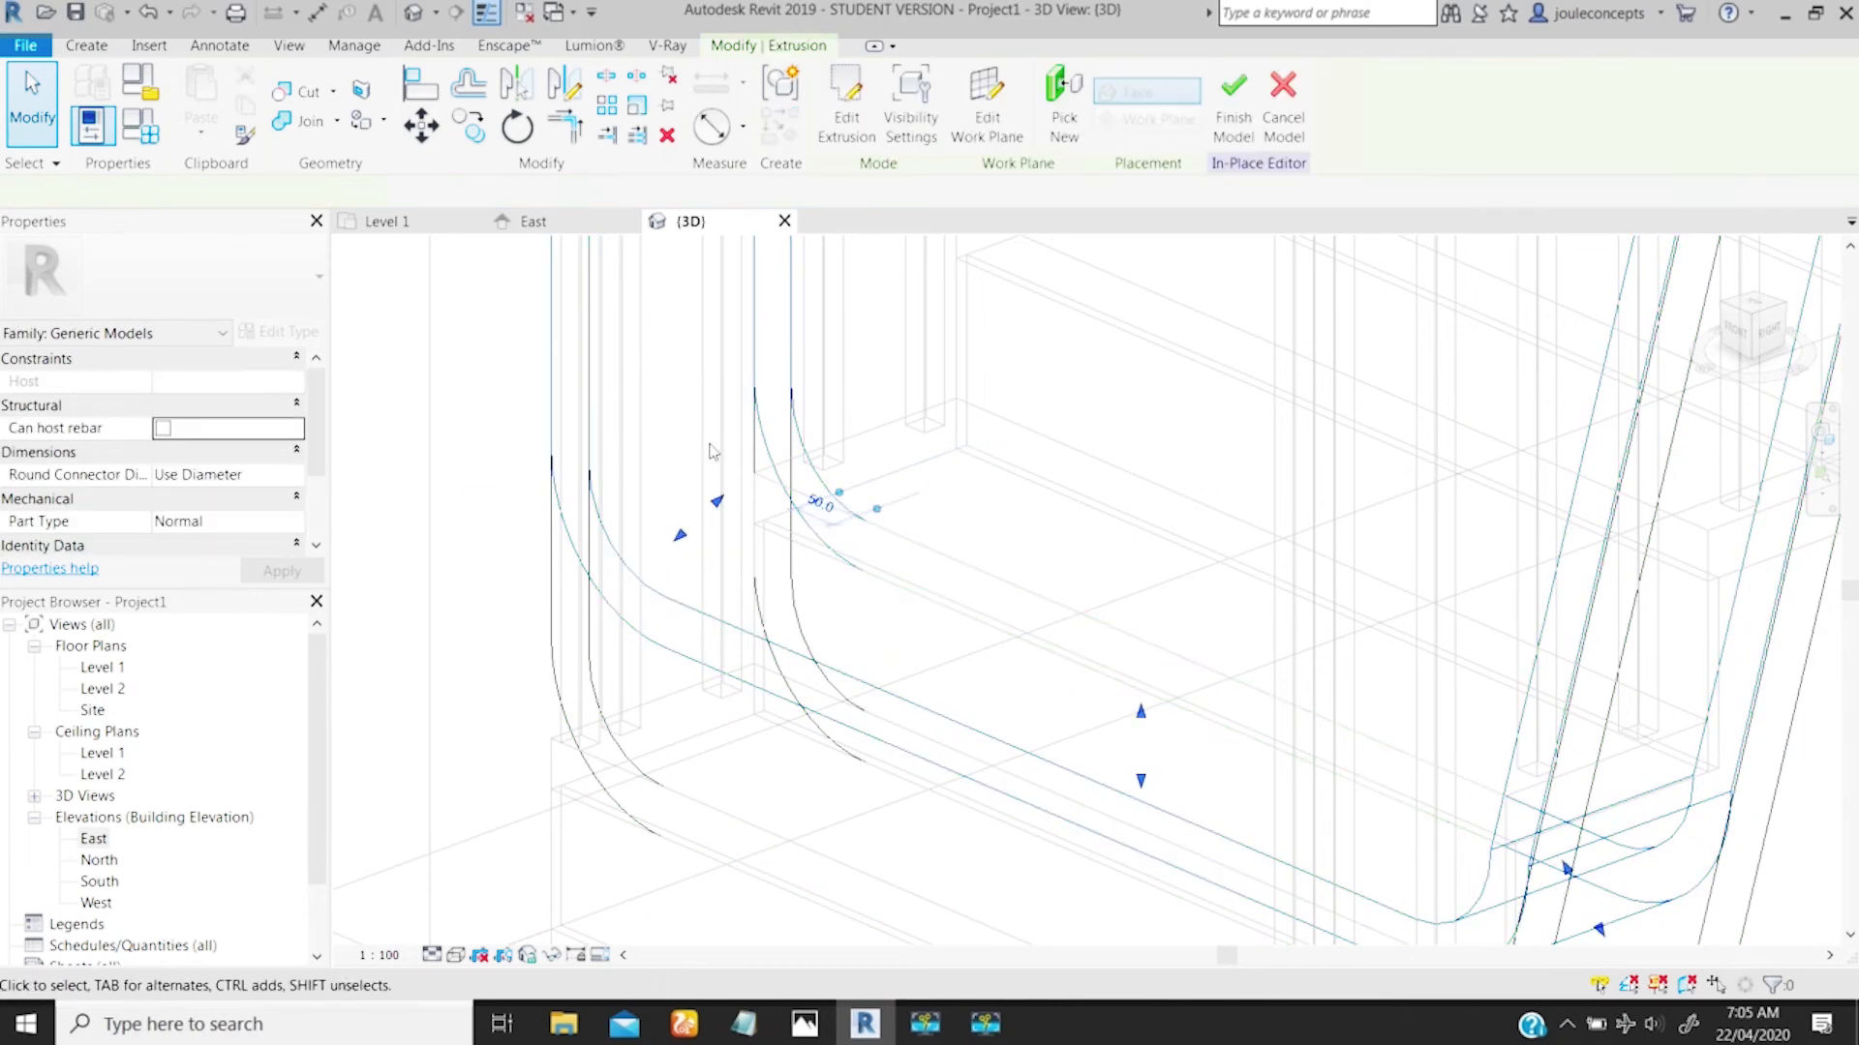
click(982, 117)
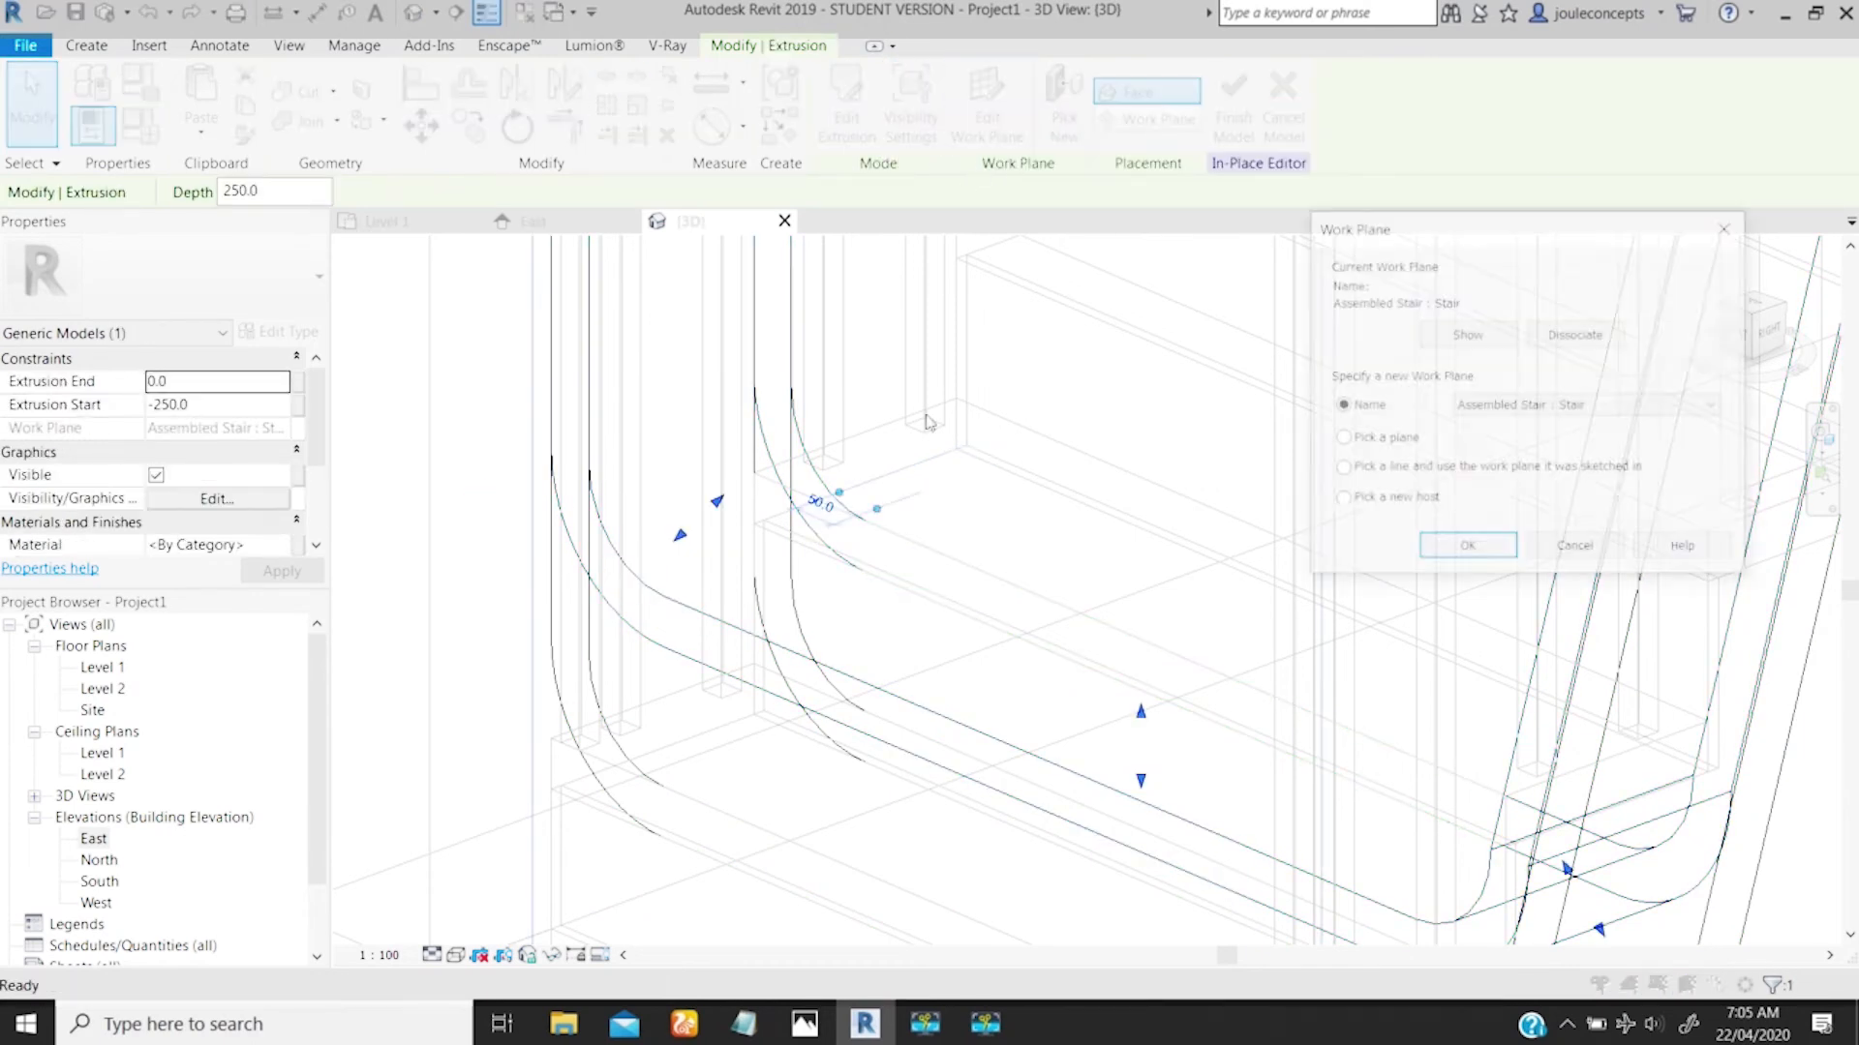
click(1471, 551)
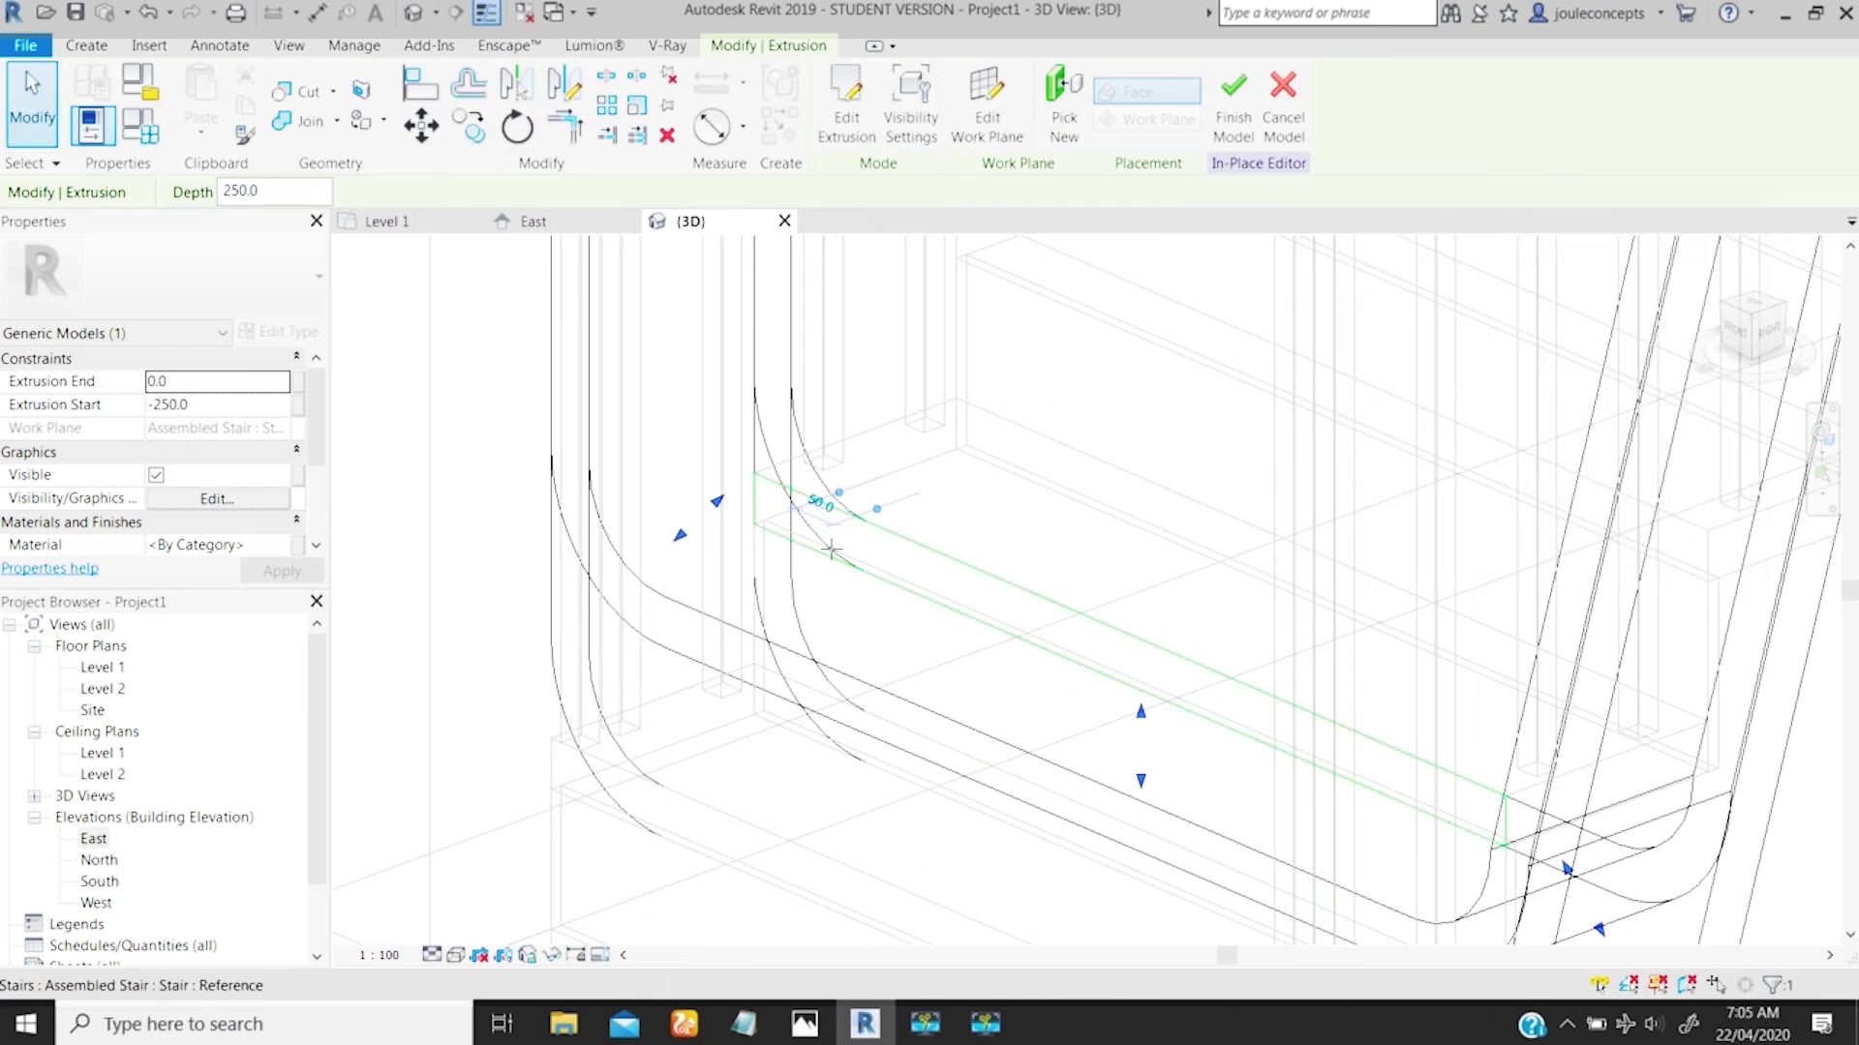
click(774, 487)
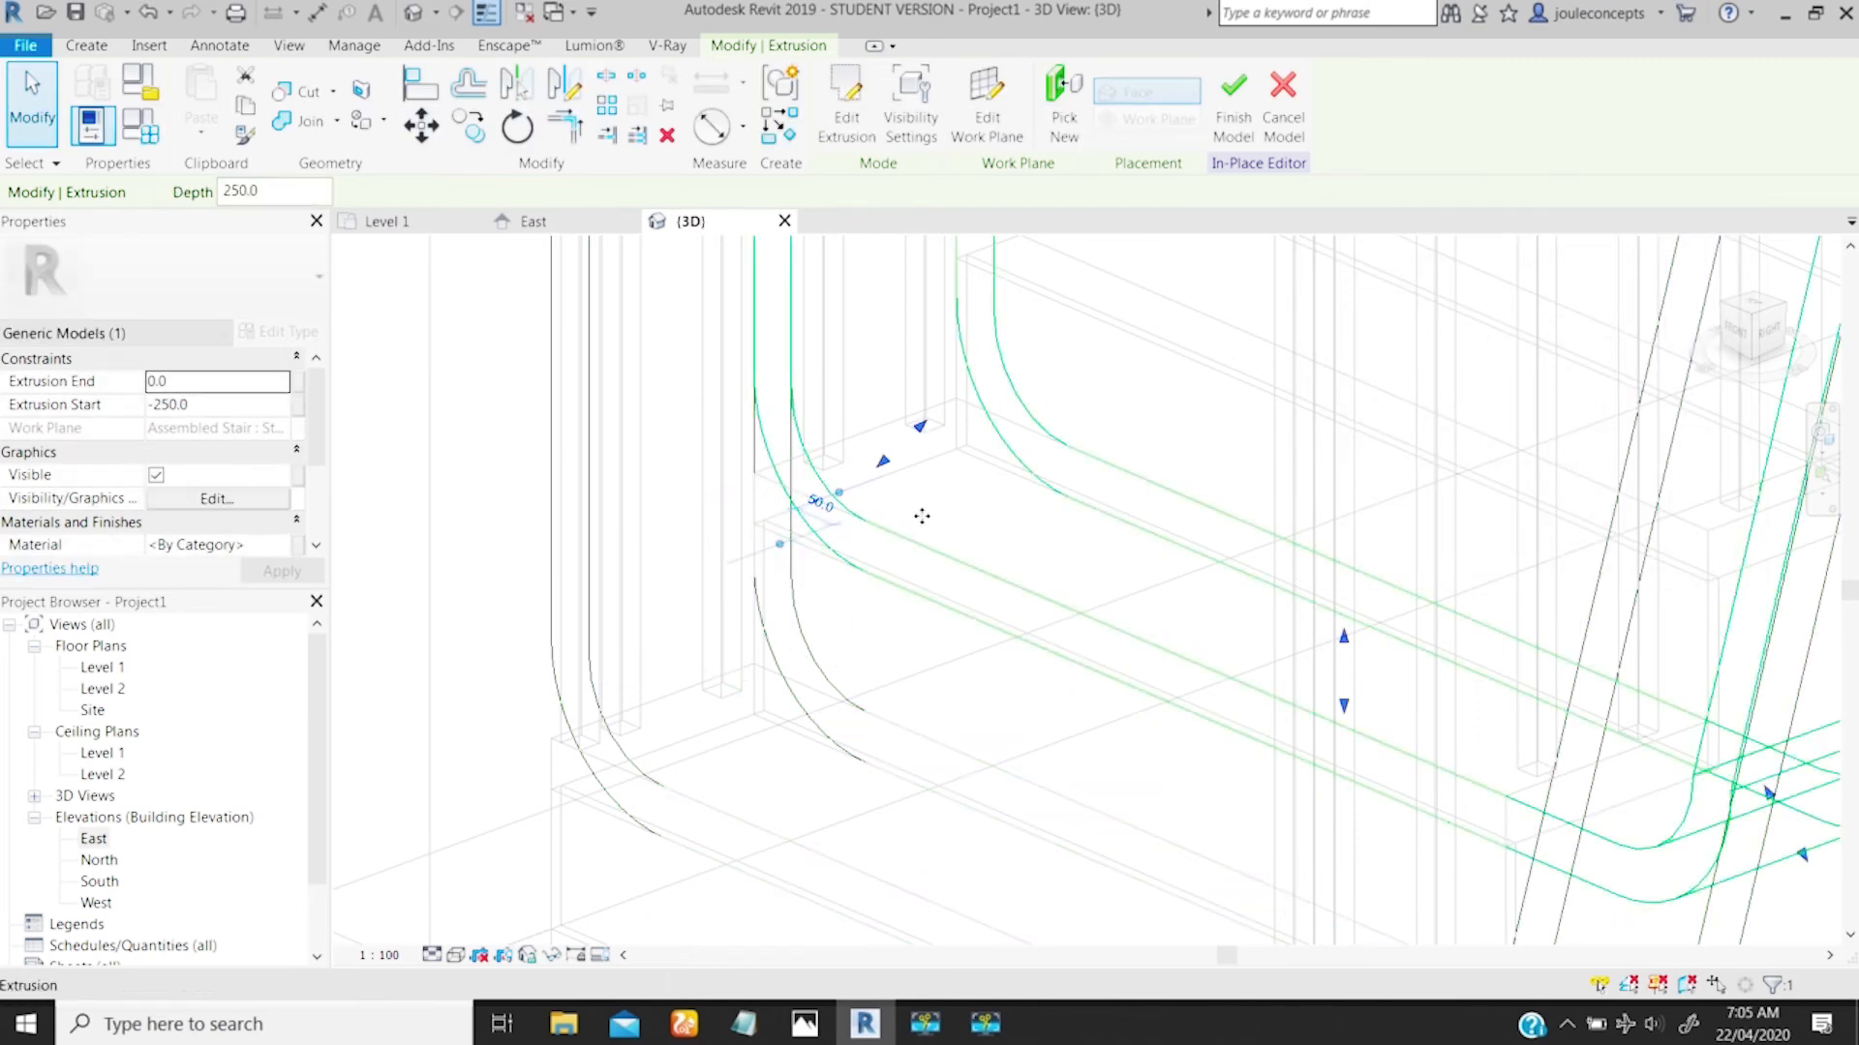
Step: Set the visual style to Hidden Line and turn the 3D view to face the stair from the front
click(456, 955)
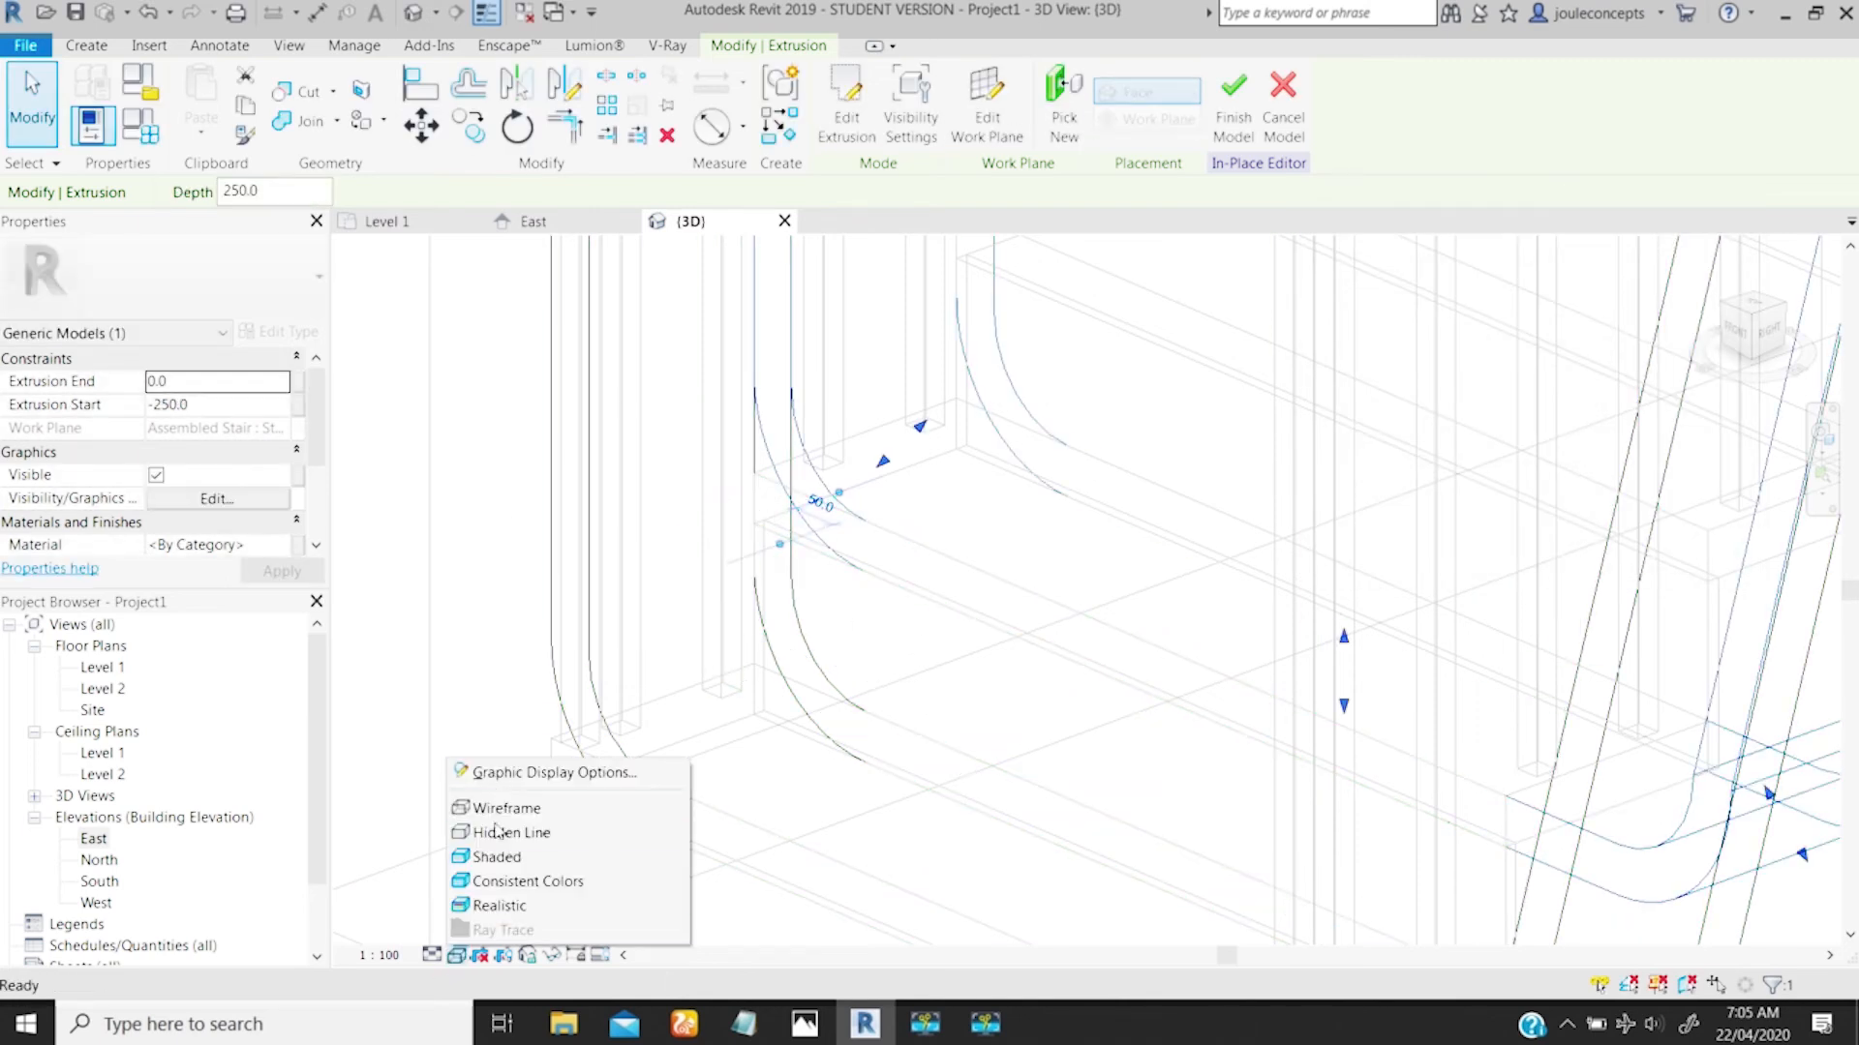
click(498, 832)
shift+middle_drag(499, 827, 1171, 504)
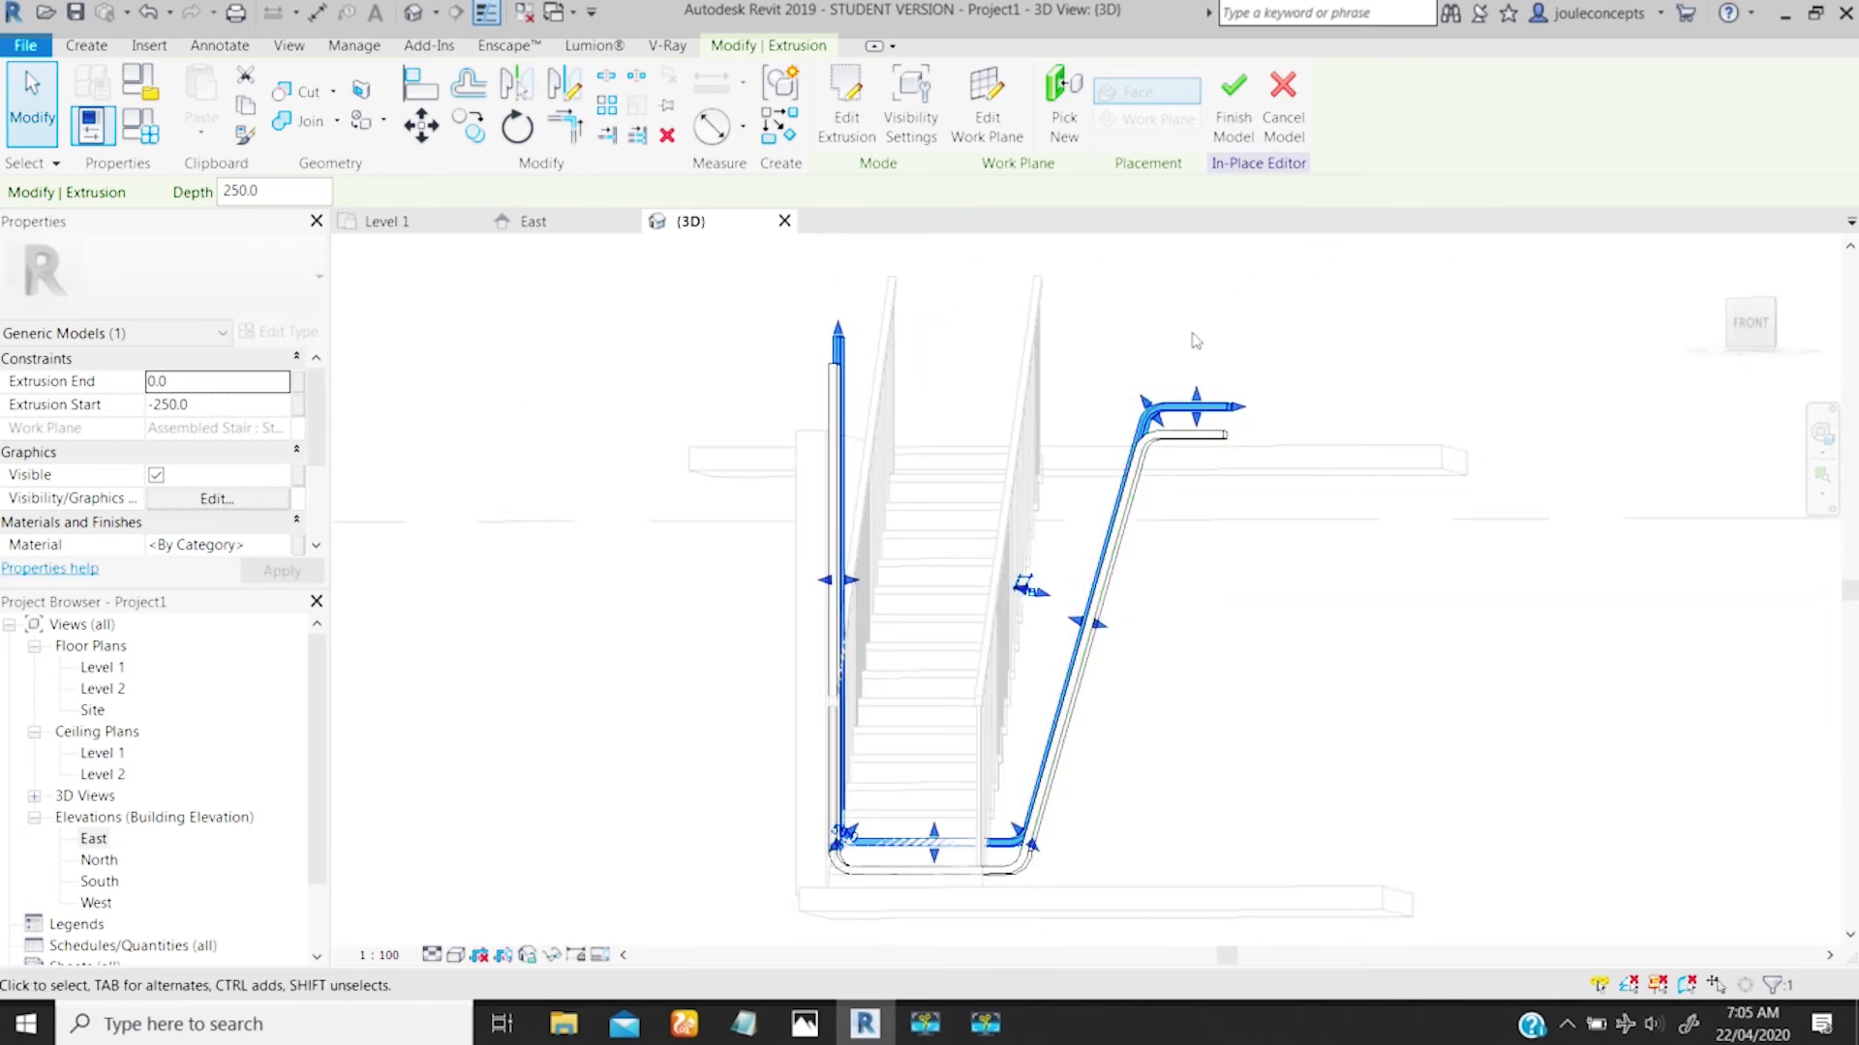
shift+middle_drag(1084, 561, 1100, 563)
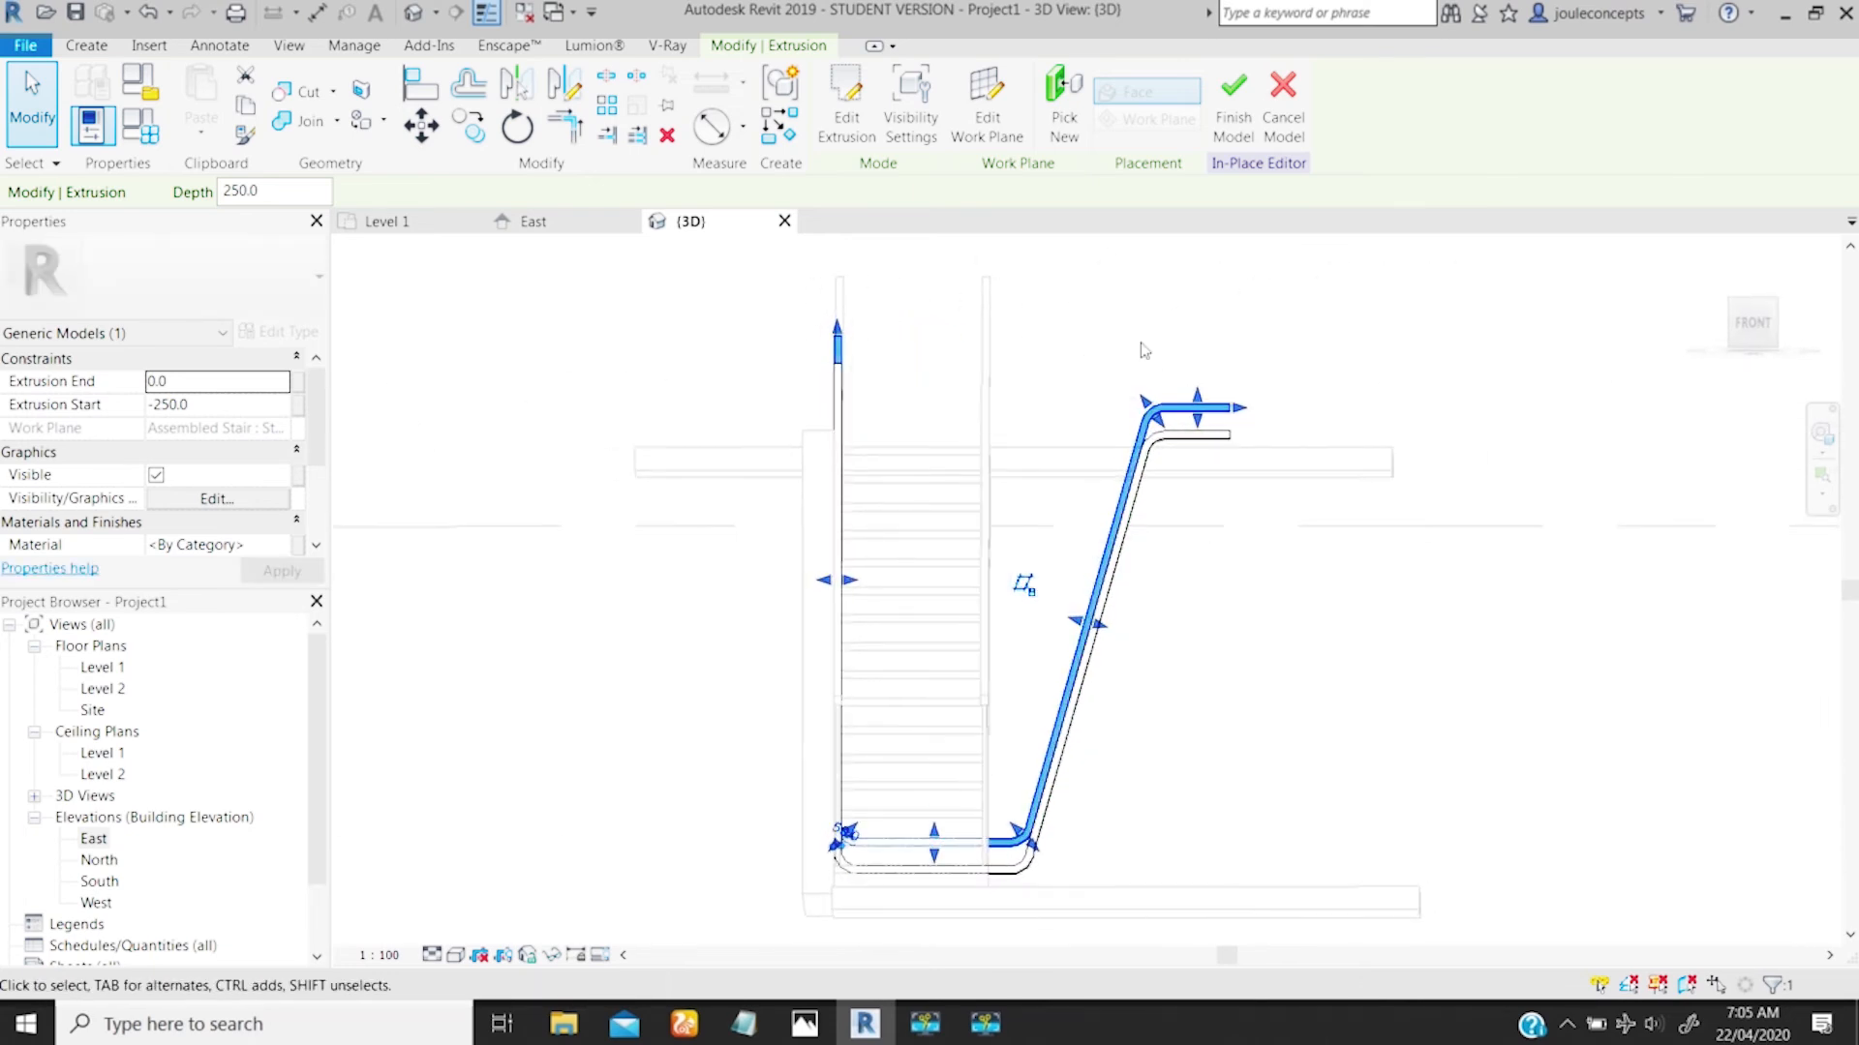
Step: Edit the copied extrusion's sketch, moving its upper horizontal end and rounded corner down to match the original extrusion, unjoining the elements
click(860, 129)
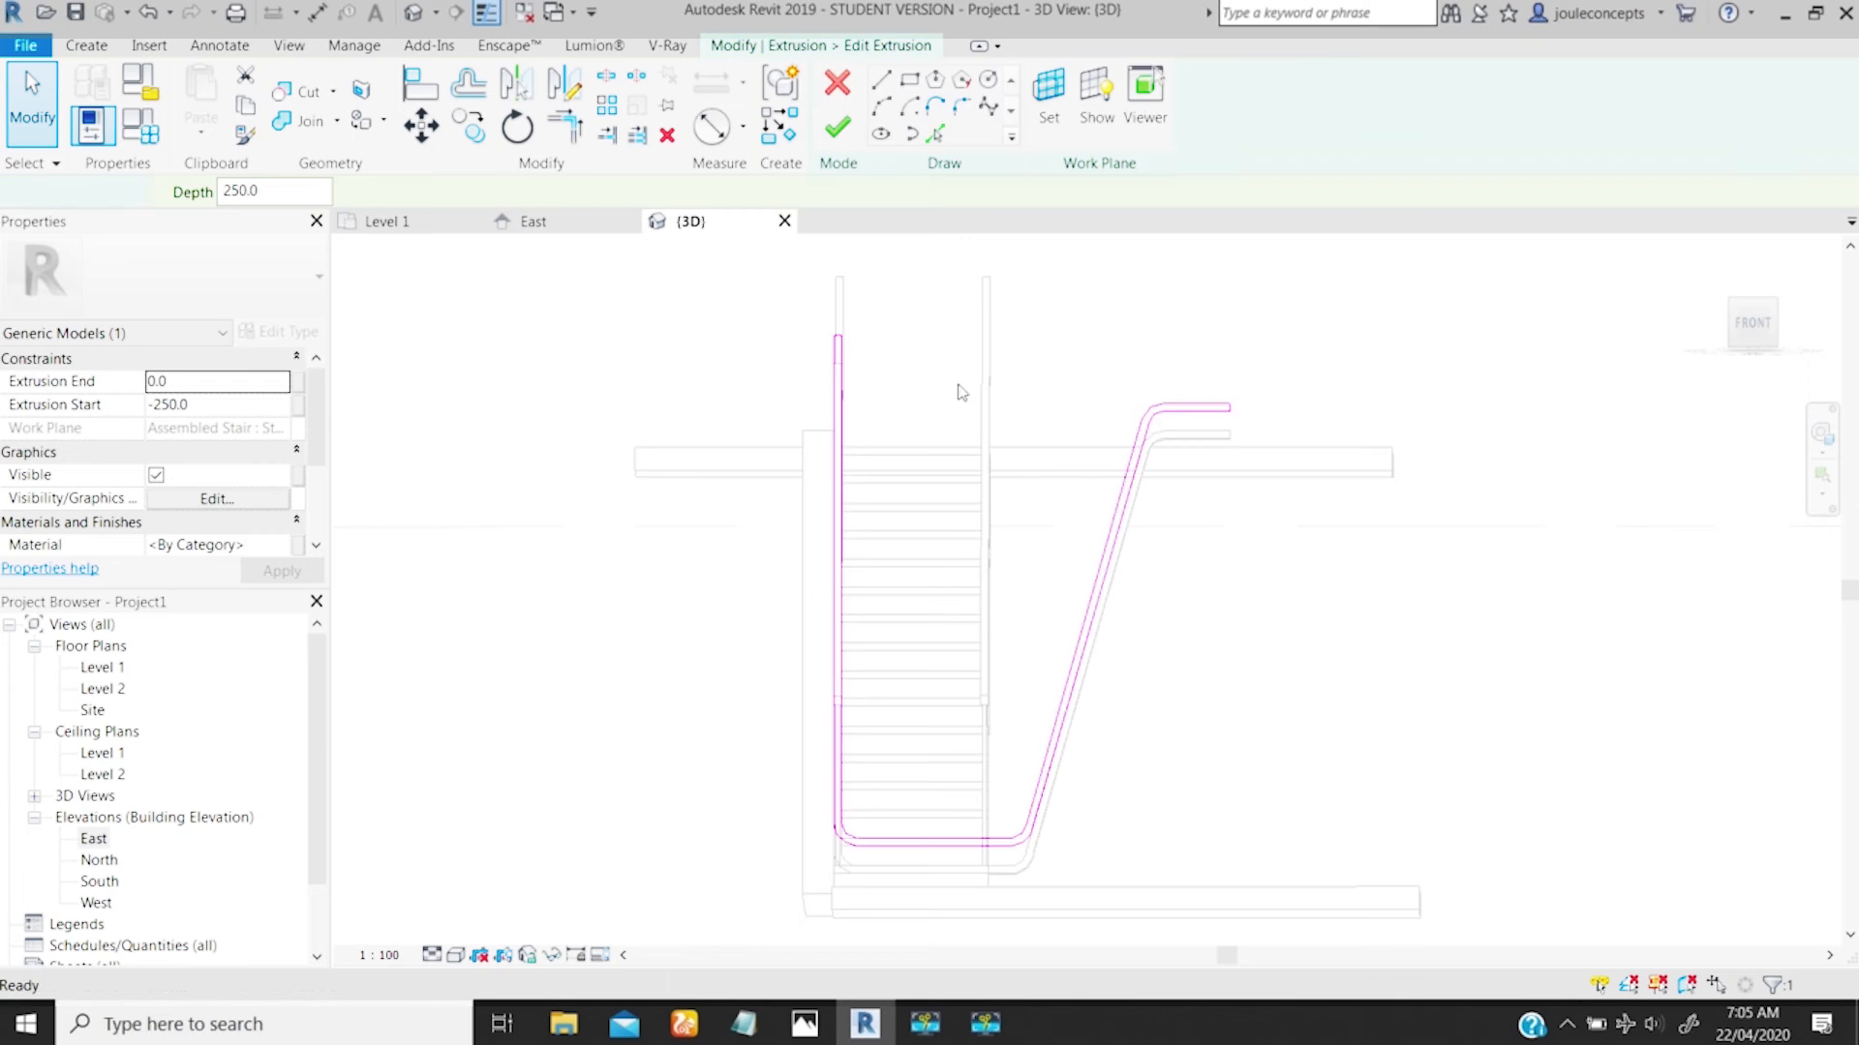
scroll(1128, 635, down, 11)
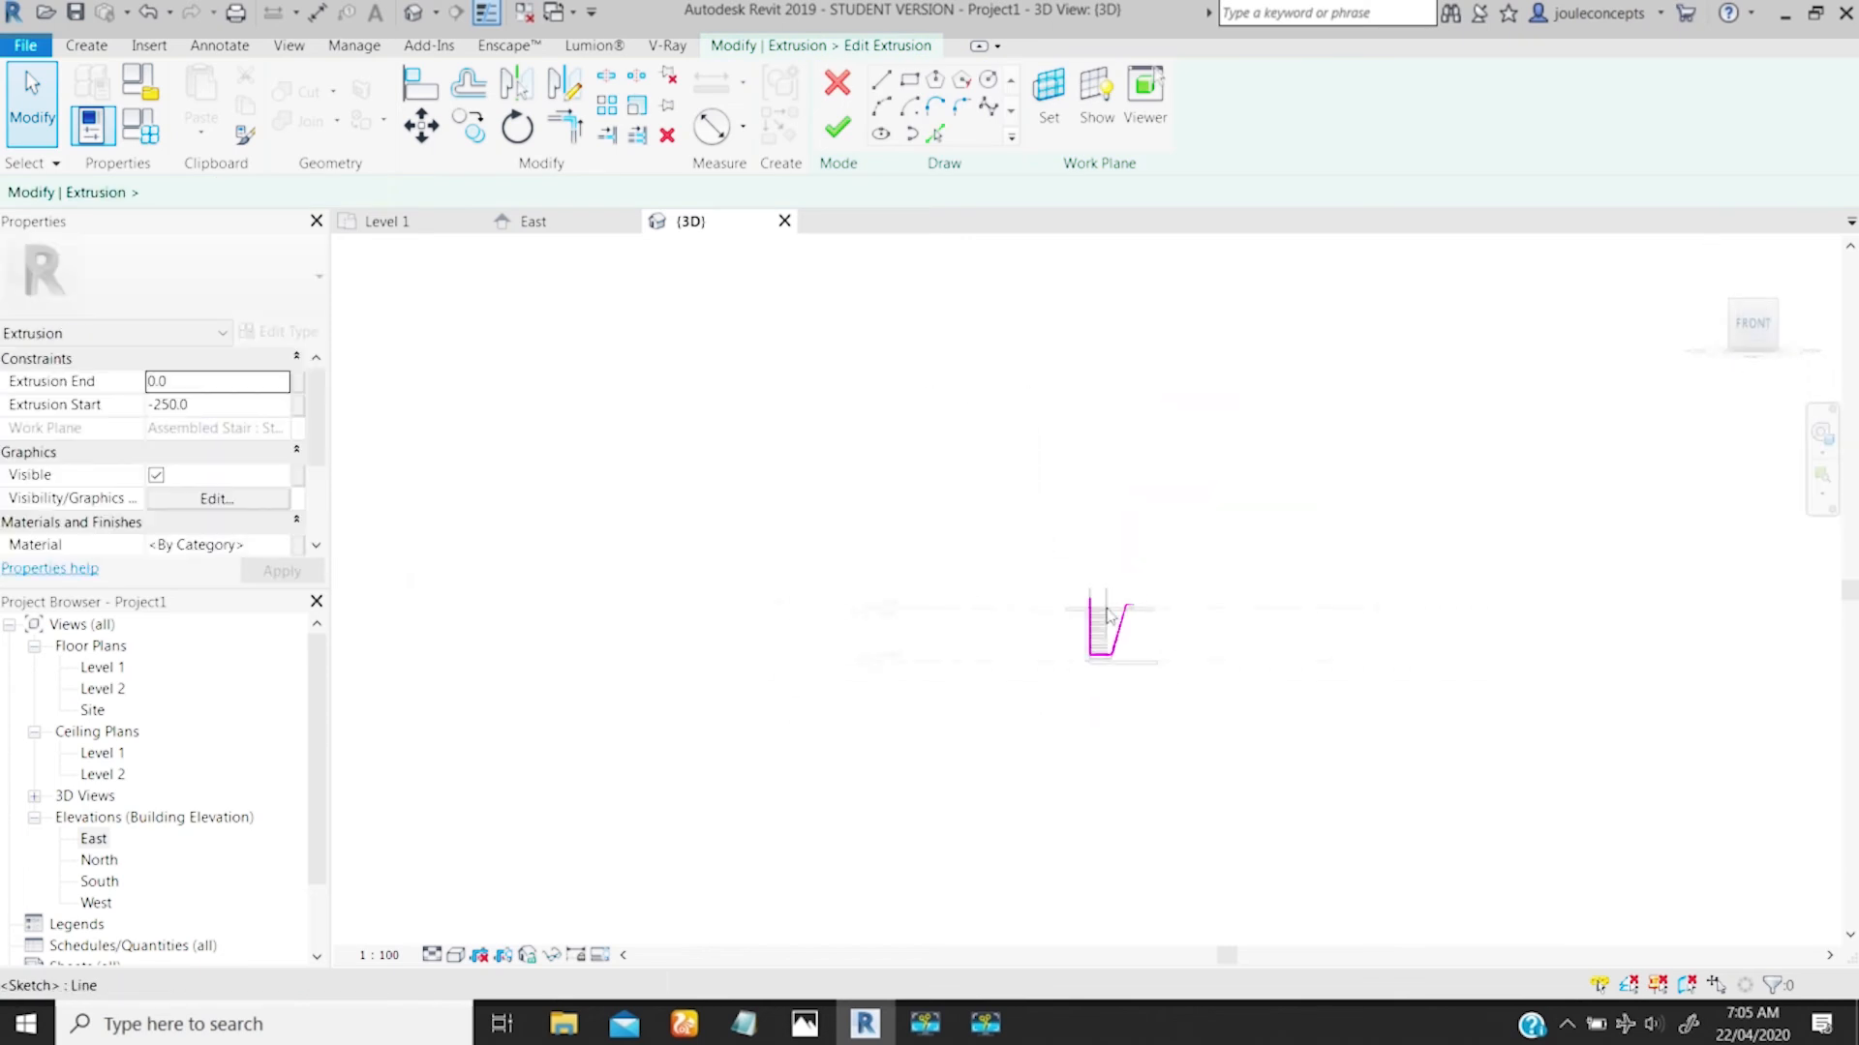
middle_drag(1162, 688, 972, 939)
scroll(1071, 593, up, 6)
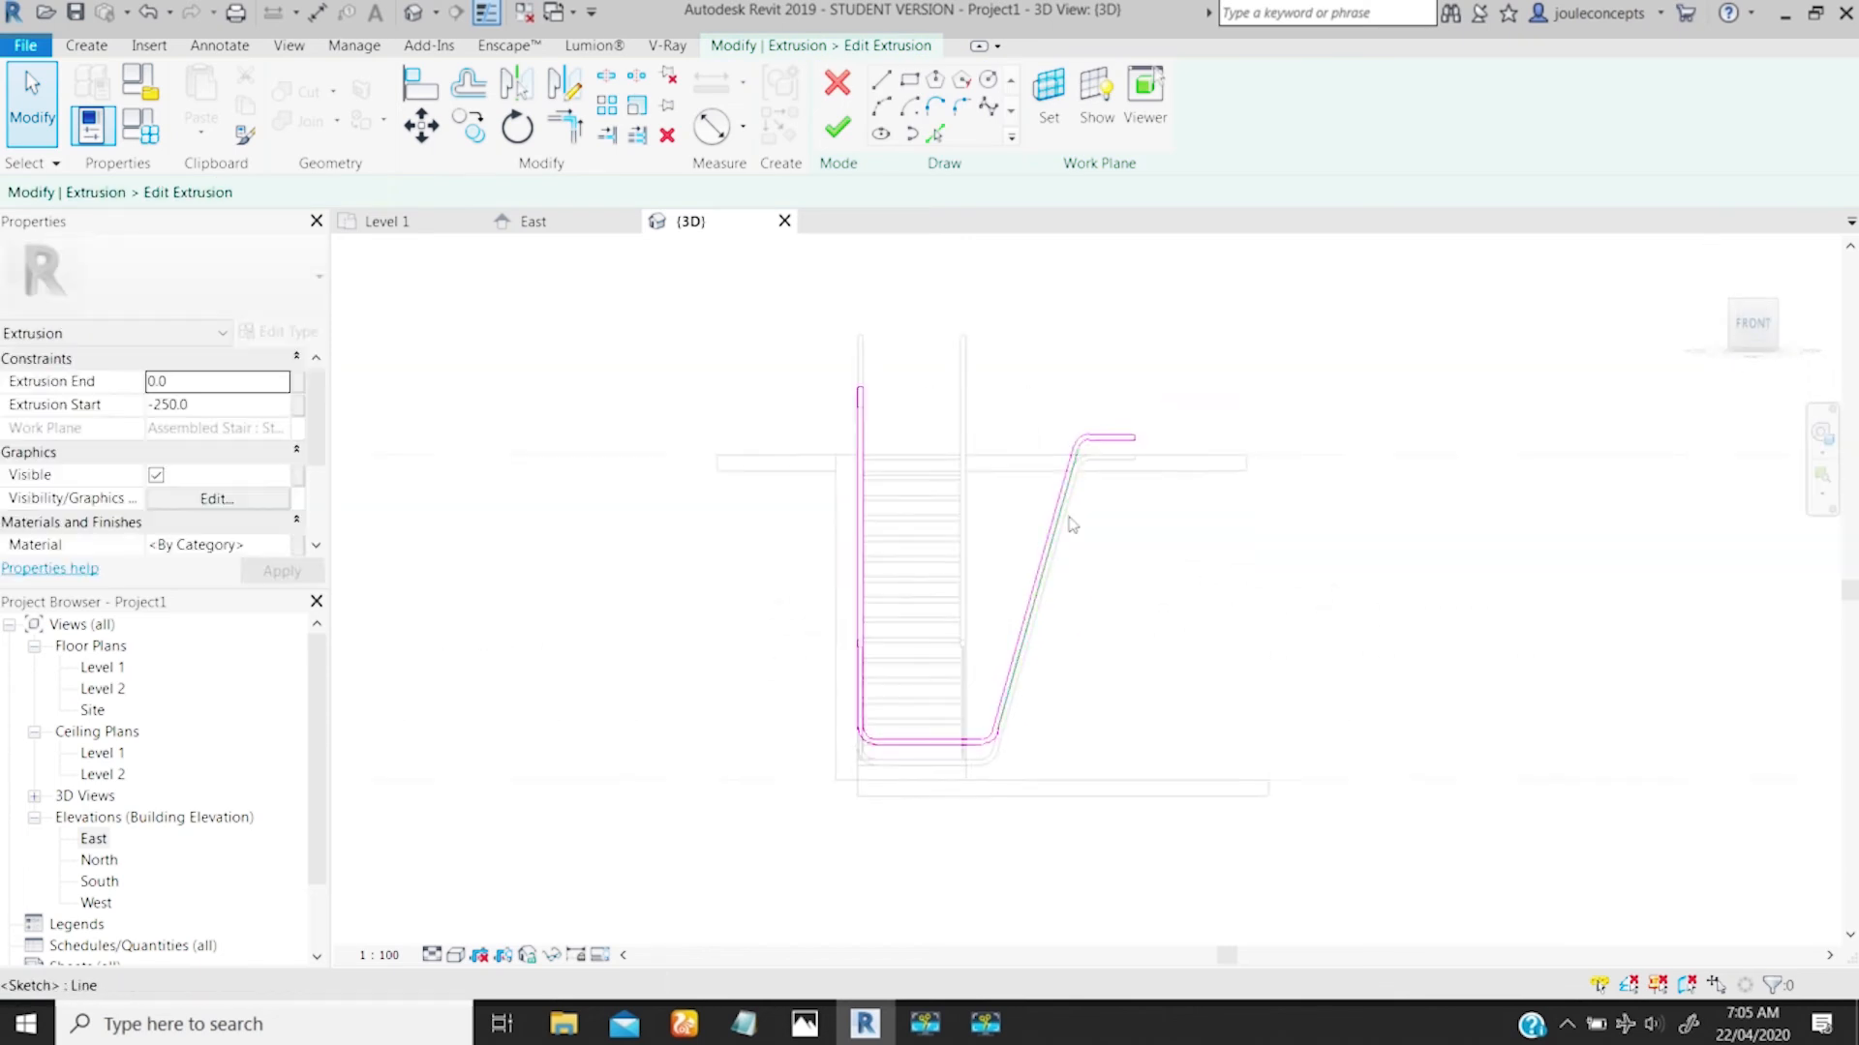
middle_drag(1048, 667, 1007, 721)
scroll(979, 606, up, 2)
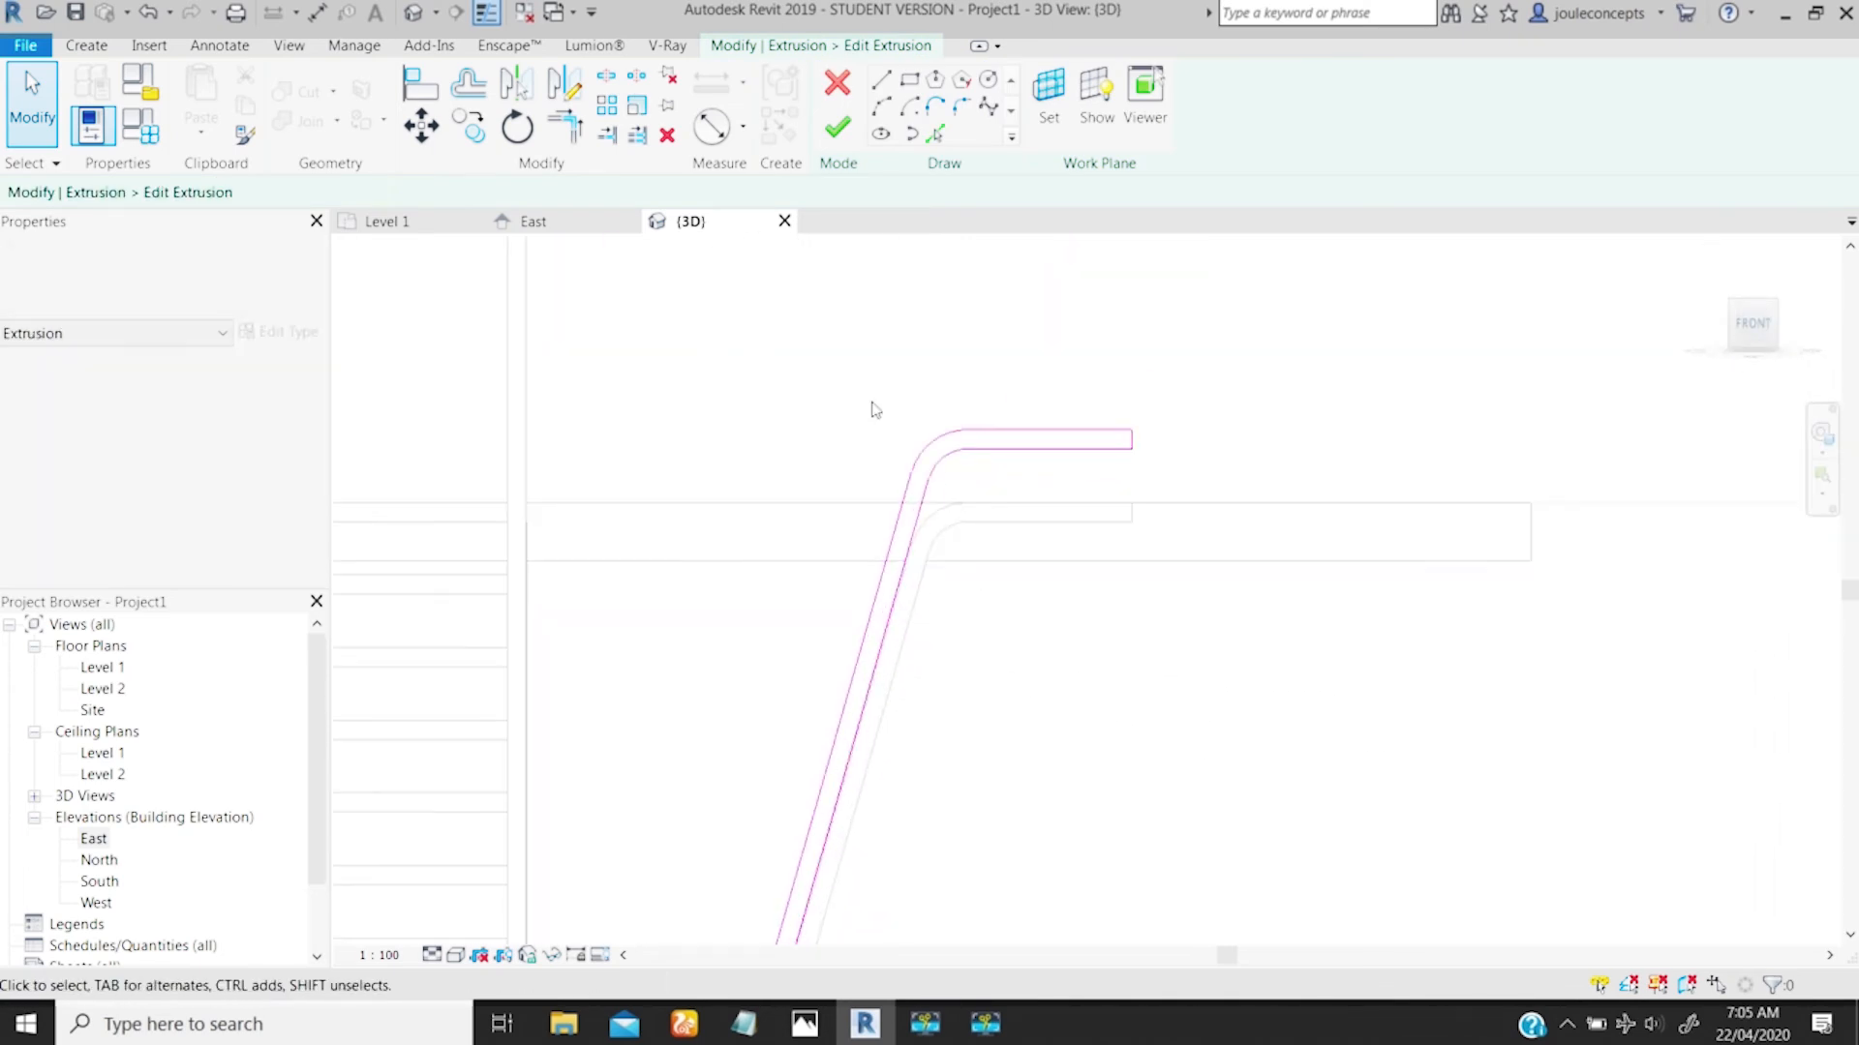
drag(875, 378, 1082, 495)
drag(1209, 531, 1208, 530)
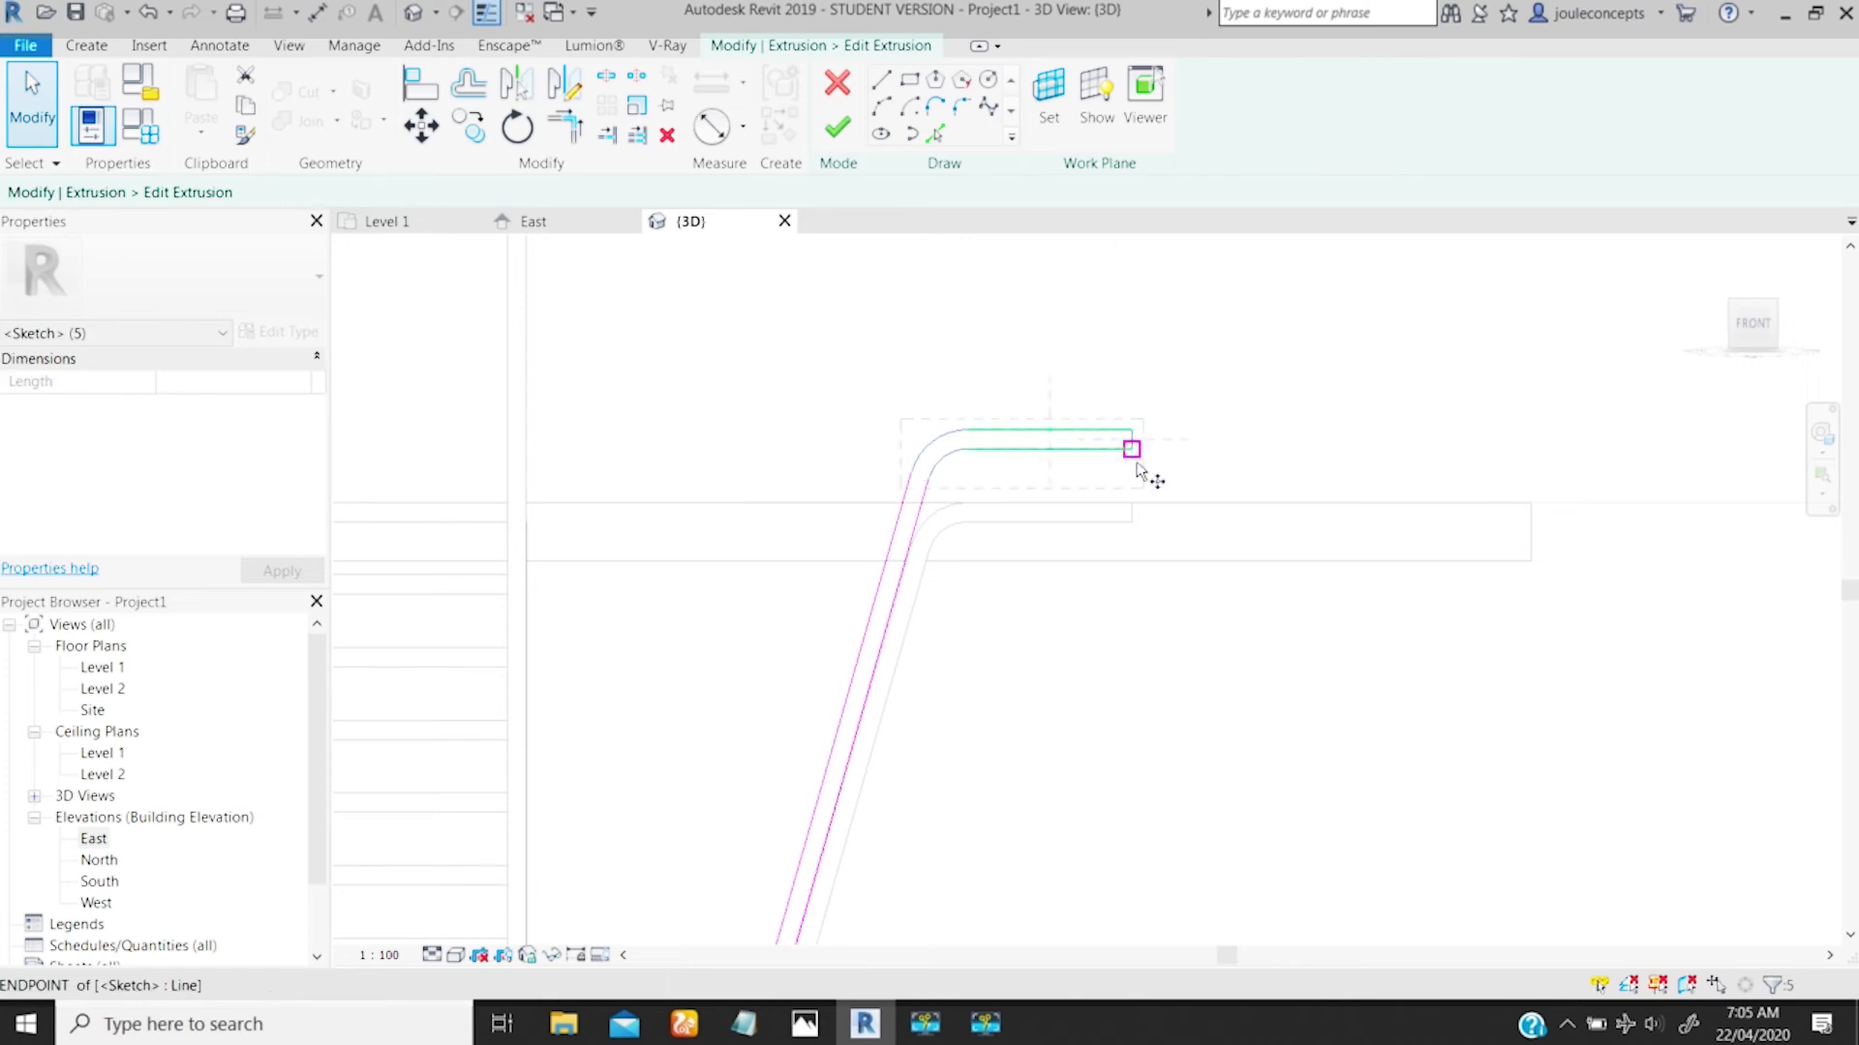
key(m)
key(v)
click(1131, 442)
click(1130, 523)
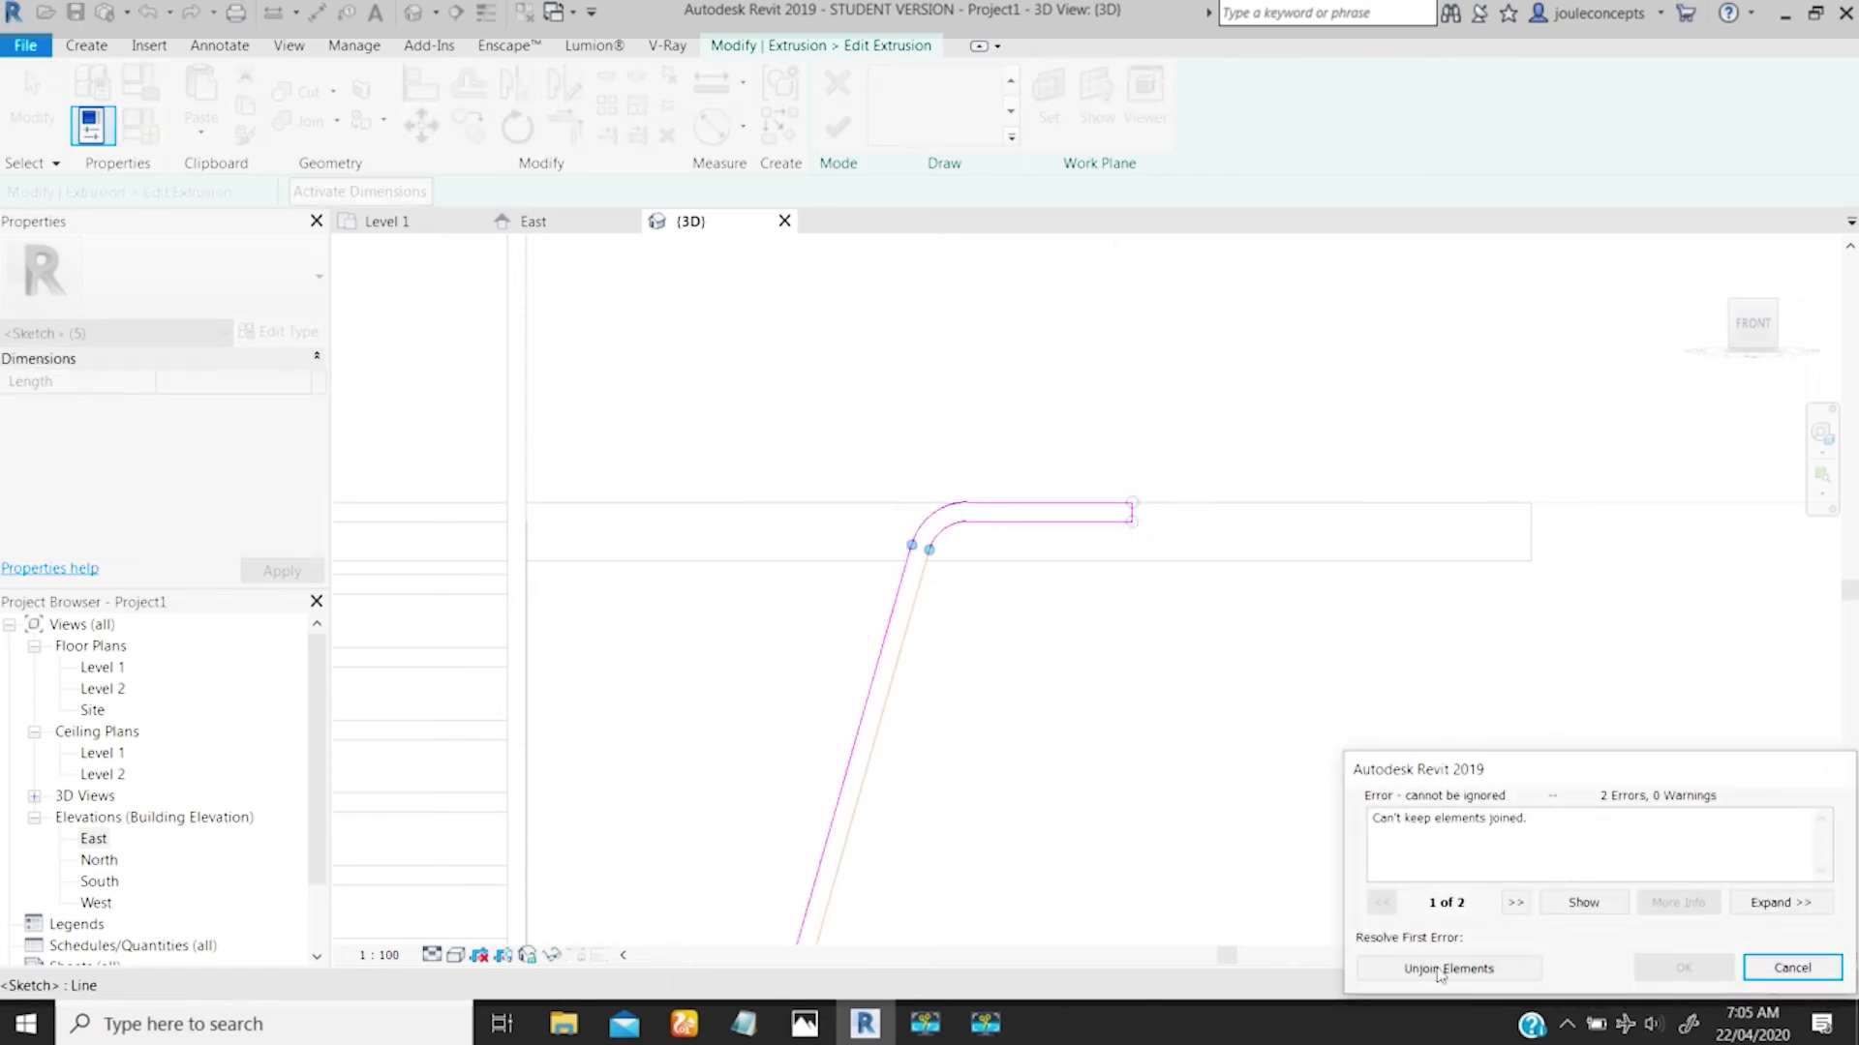
click(1434, 969)
Step: Move the short top line of the sketch's vertical leg down to the original extrusion's top edge
scroll(968, 569, down, 3)
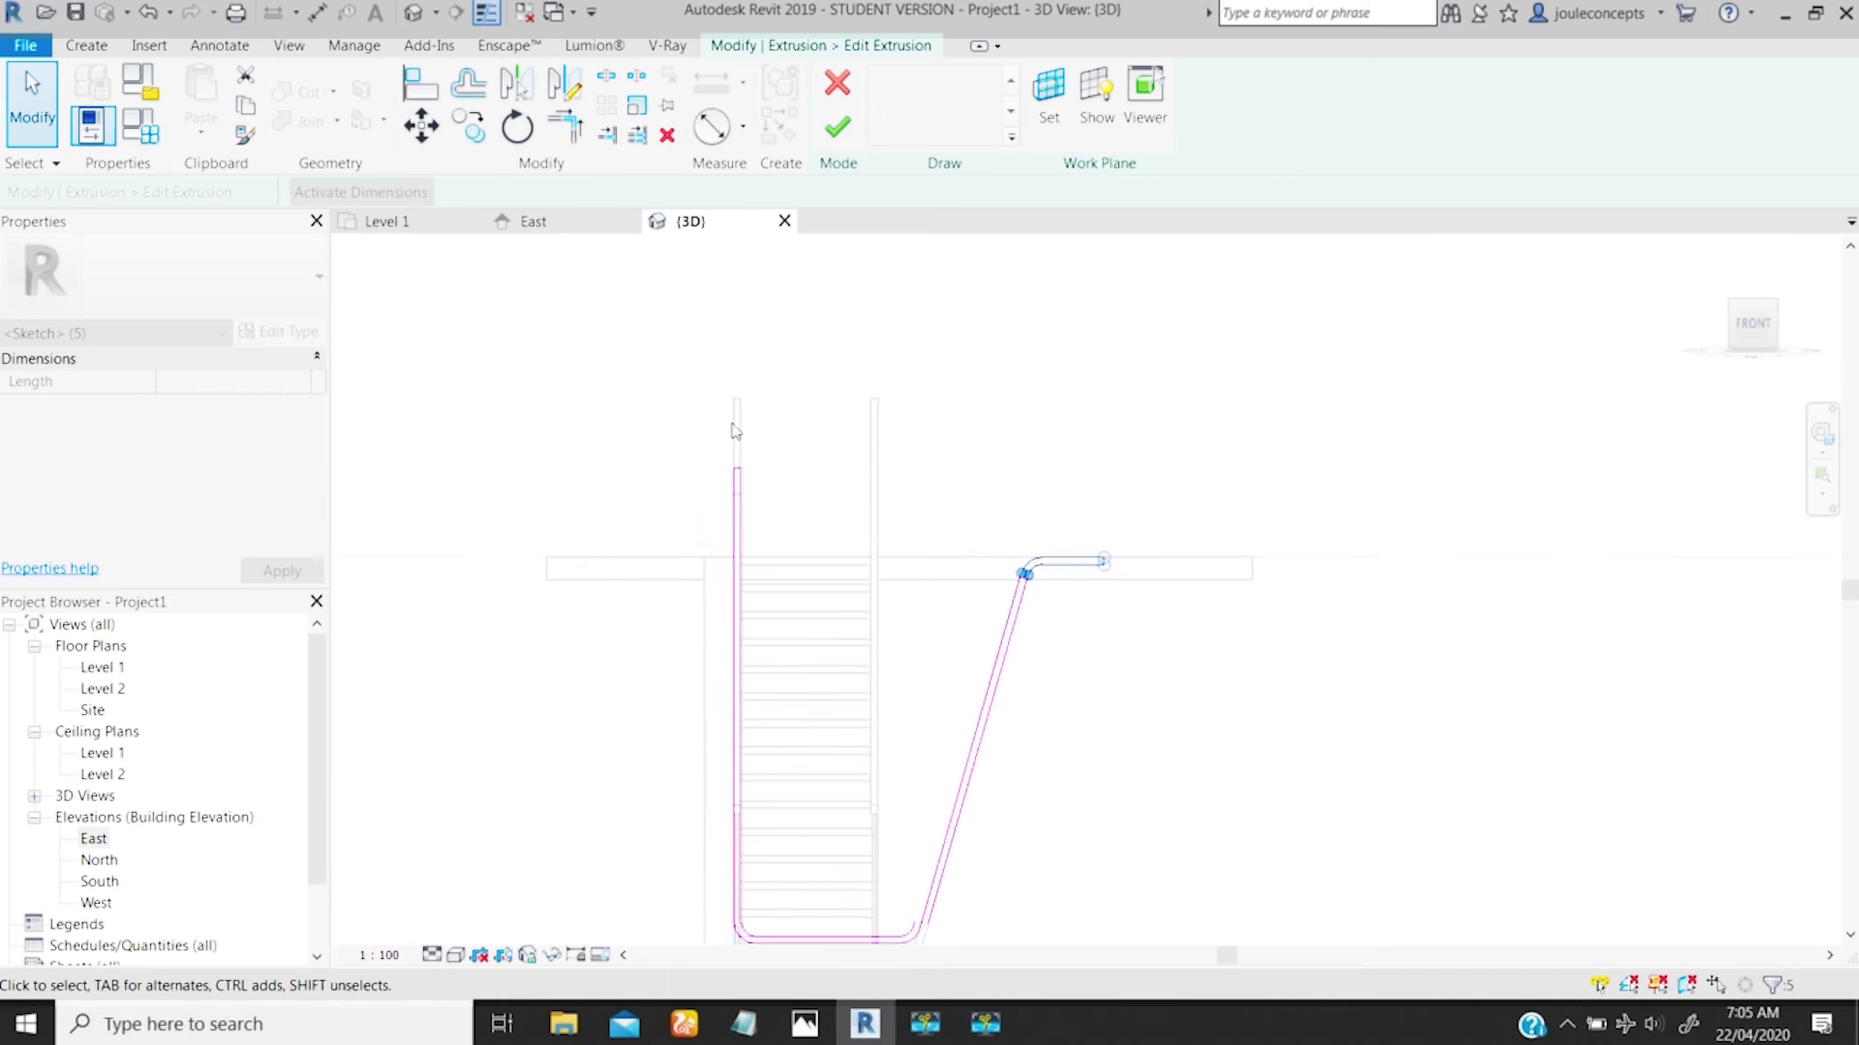
scroll(729, 519, up, 2)
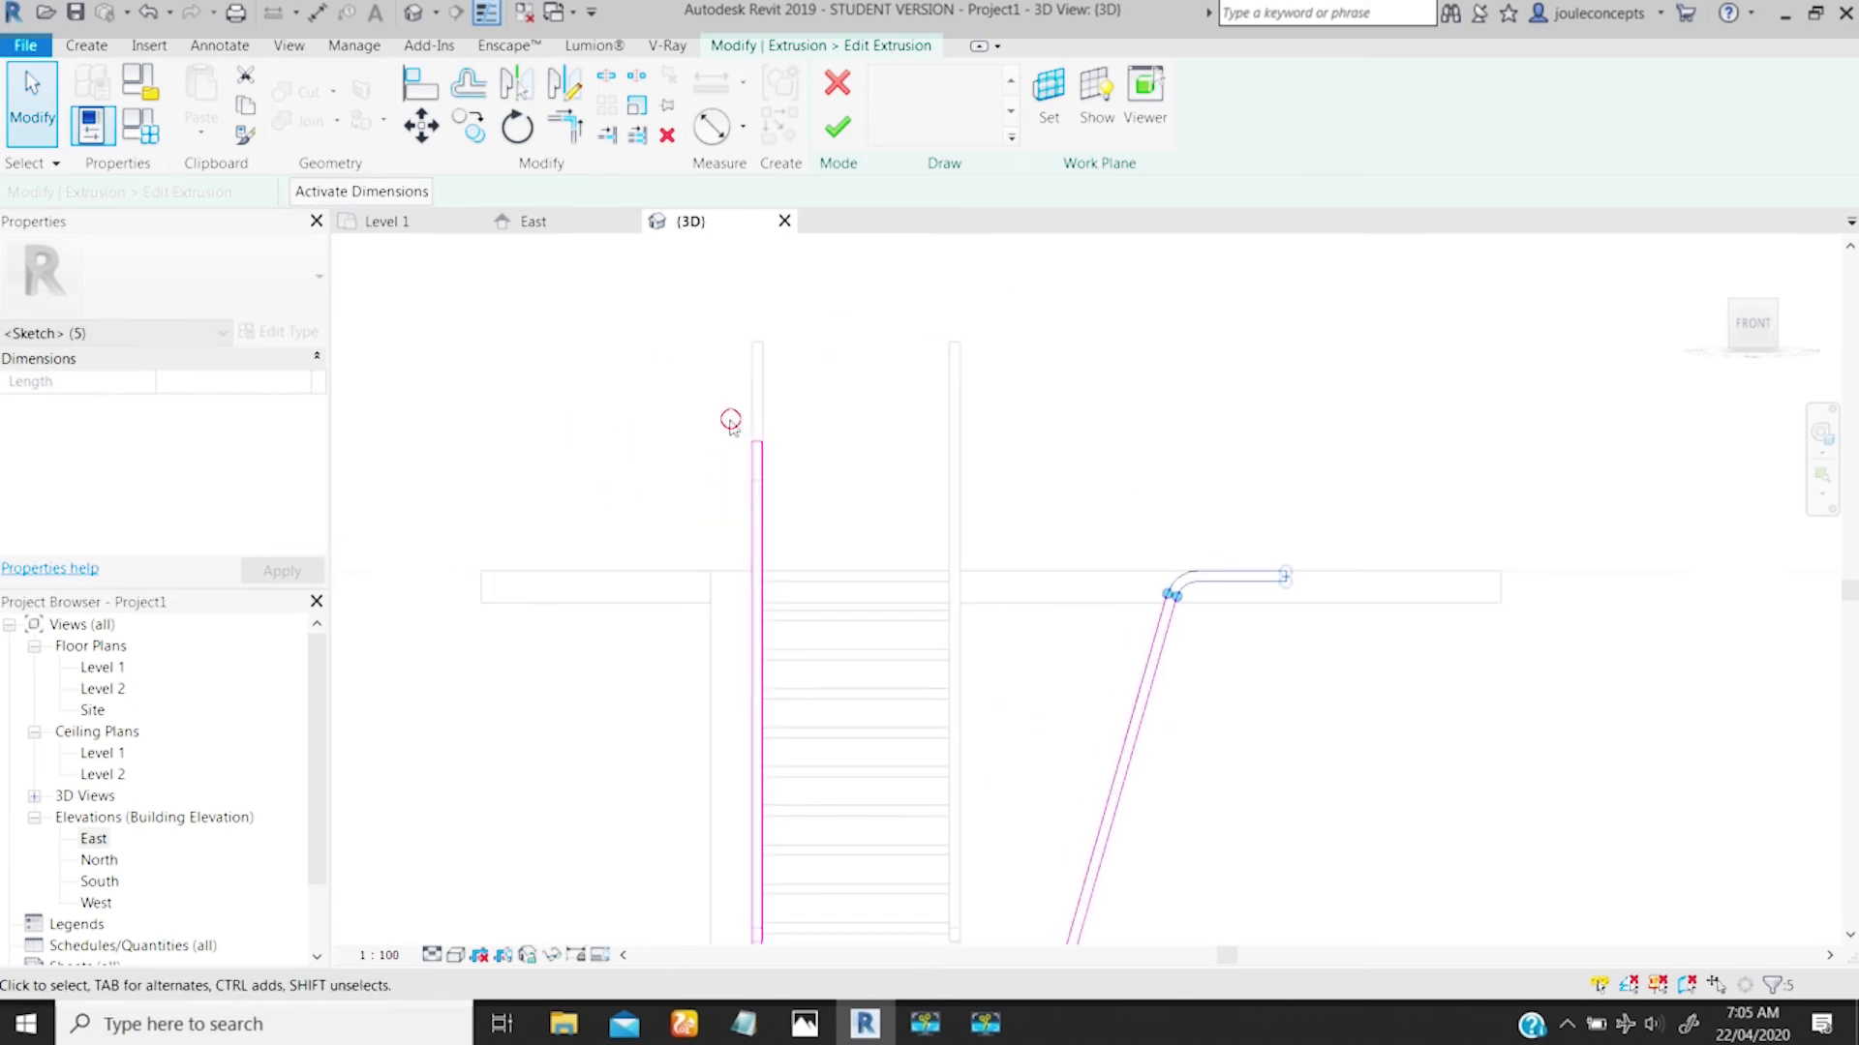
drag(730, 421, 787, 451)
scroll(710, 556, up, 2)
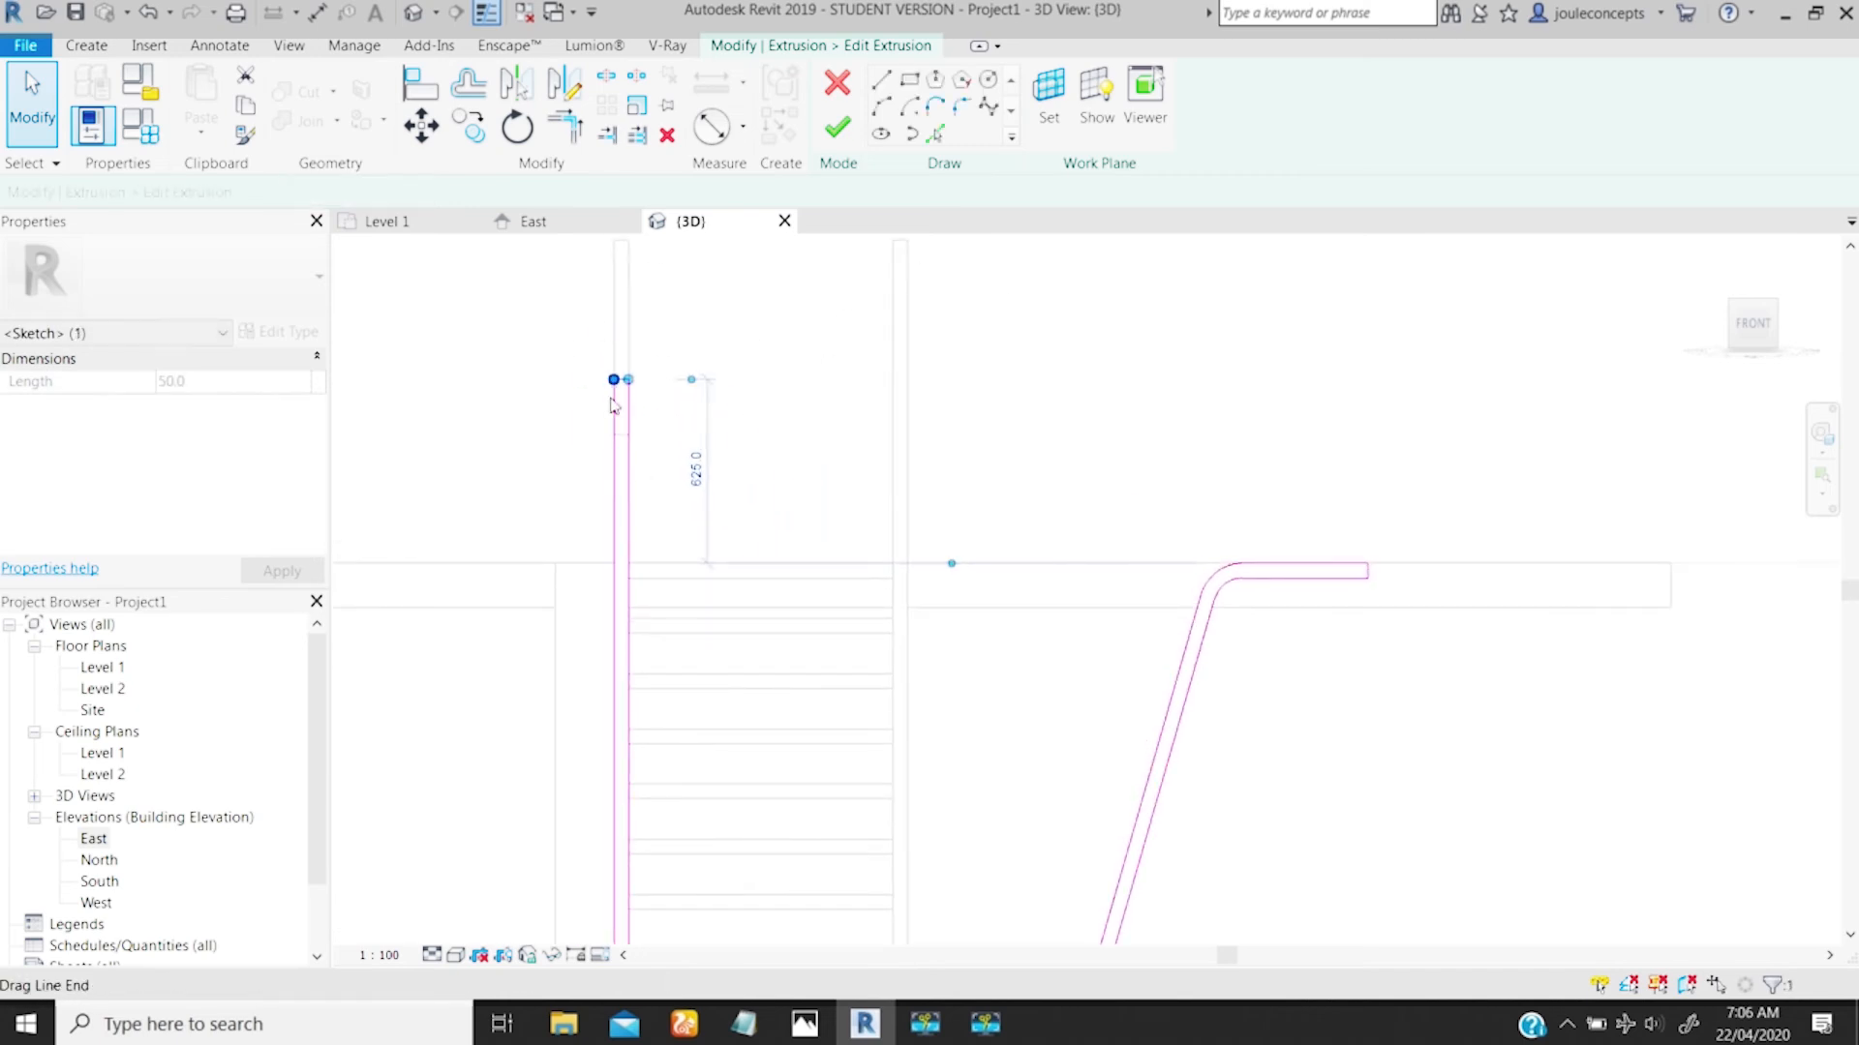
key(v)
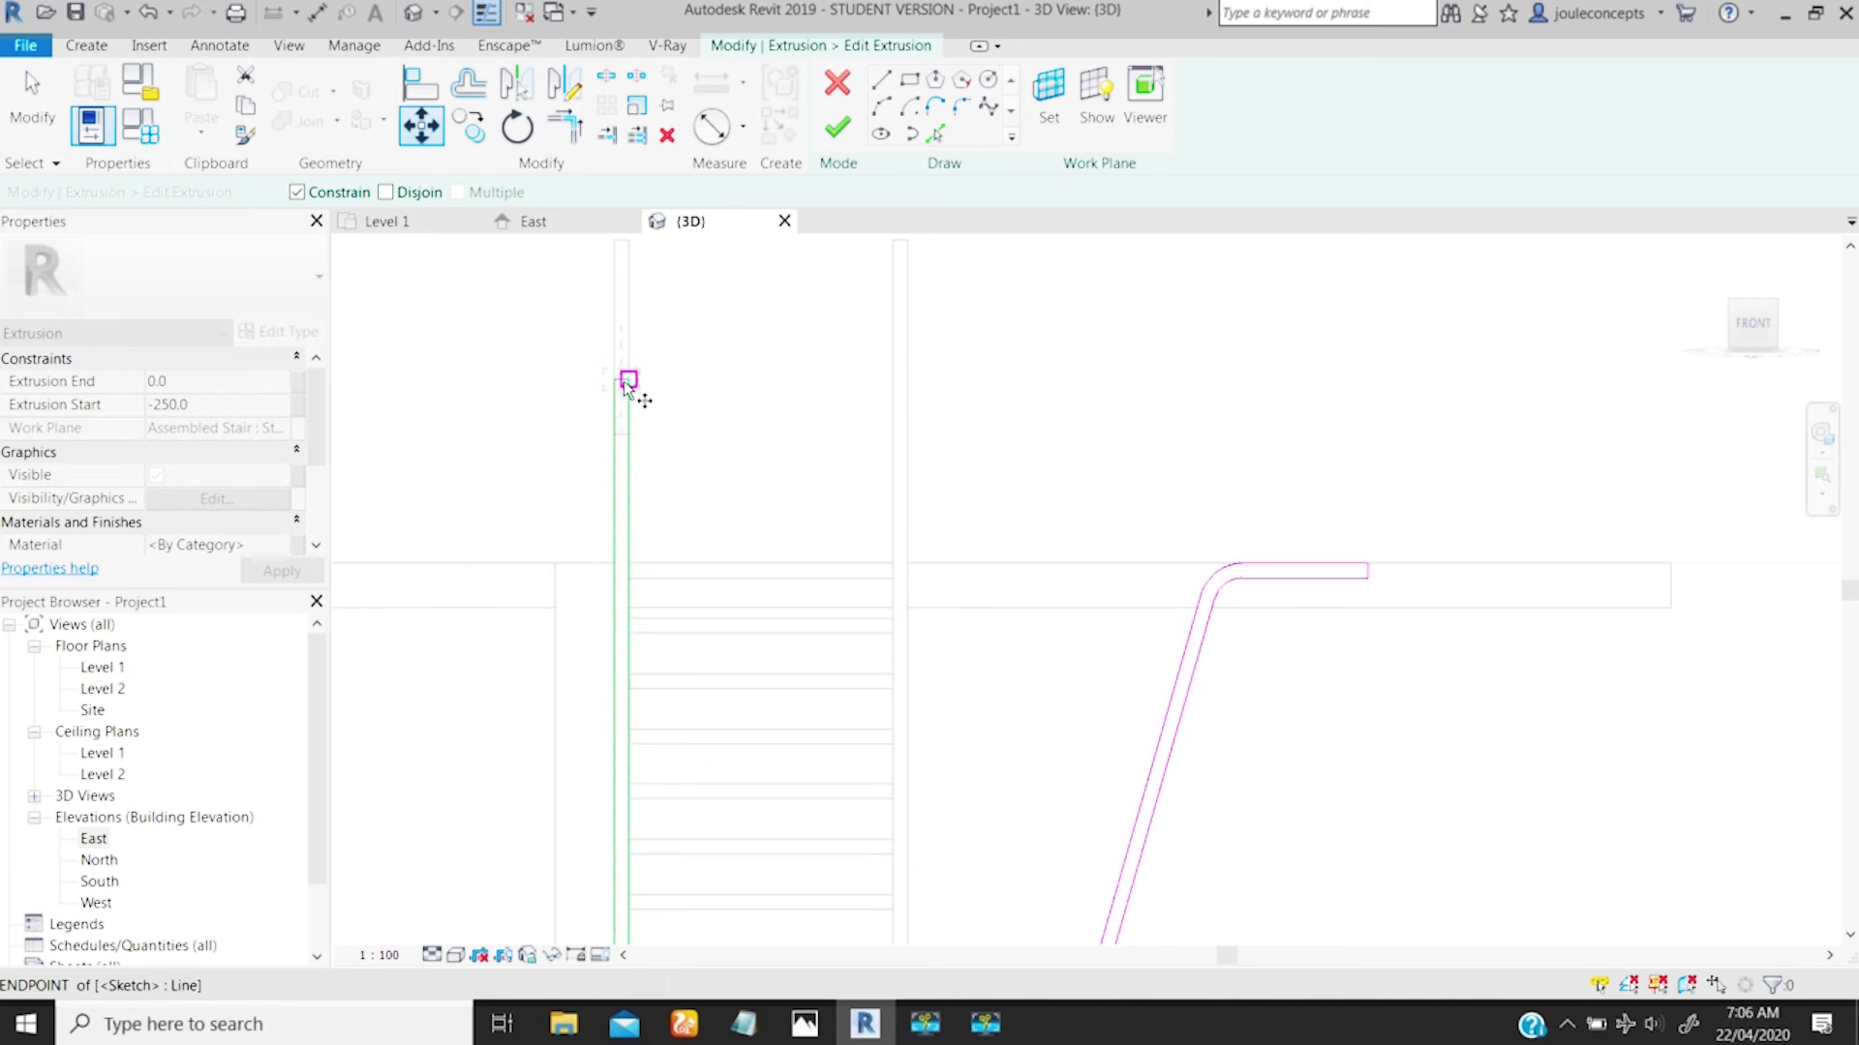
click(629, 436)
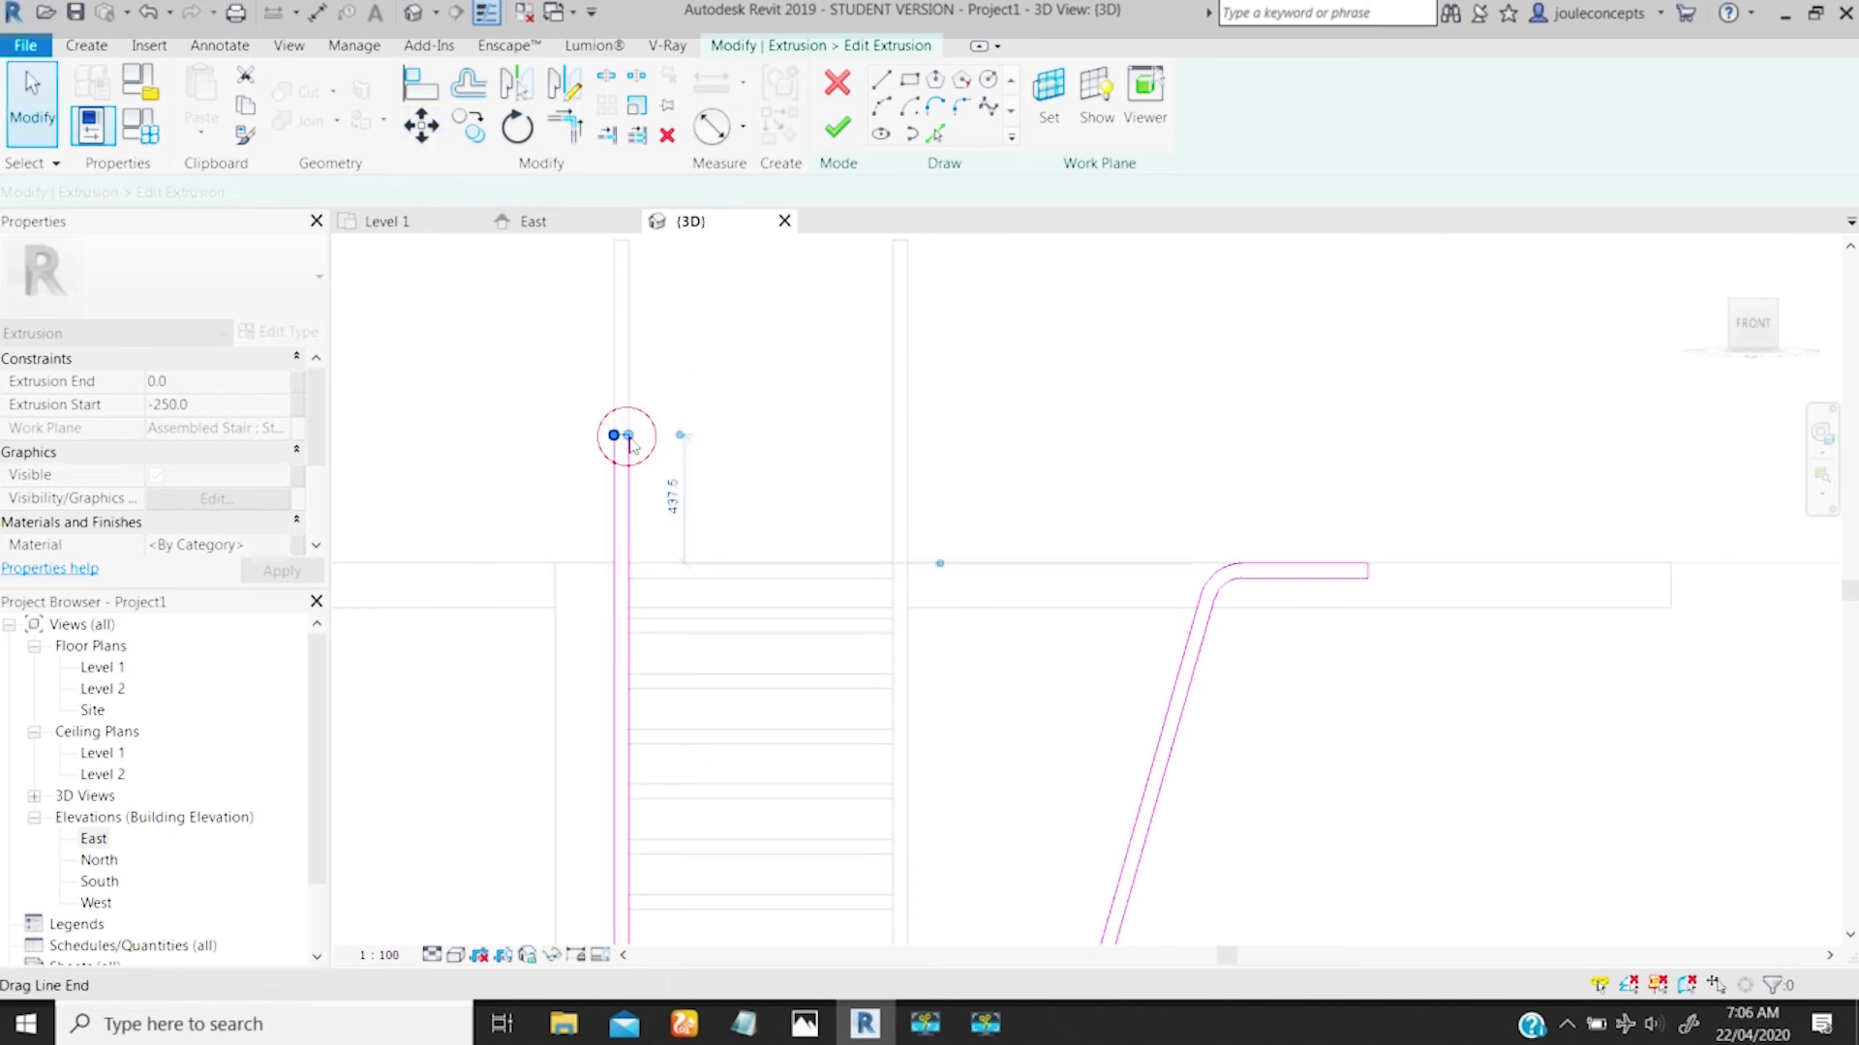
Step: Try to finish the extrusion's sketch, continue sketching, and examine the lower corner beside the slanted leg
click(838, 128)
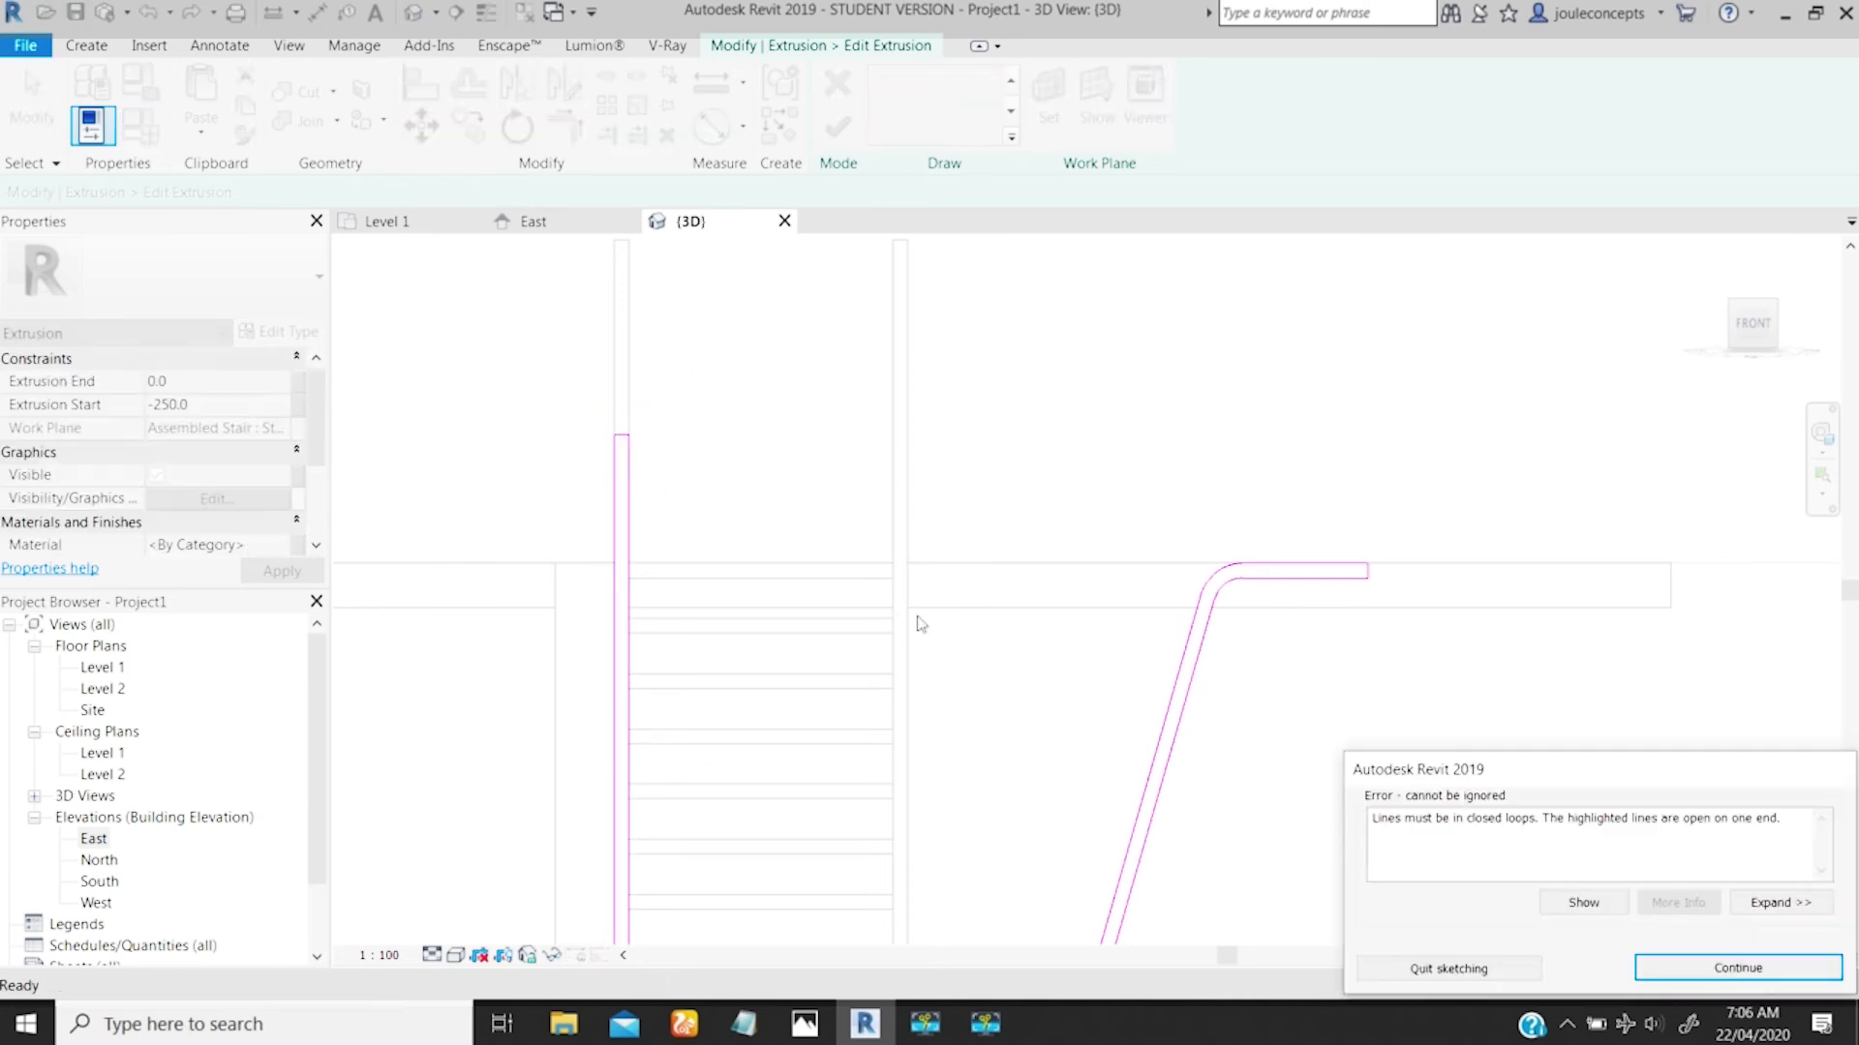
click(1686, 968)
scroll(712, 538, down, 5)
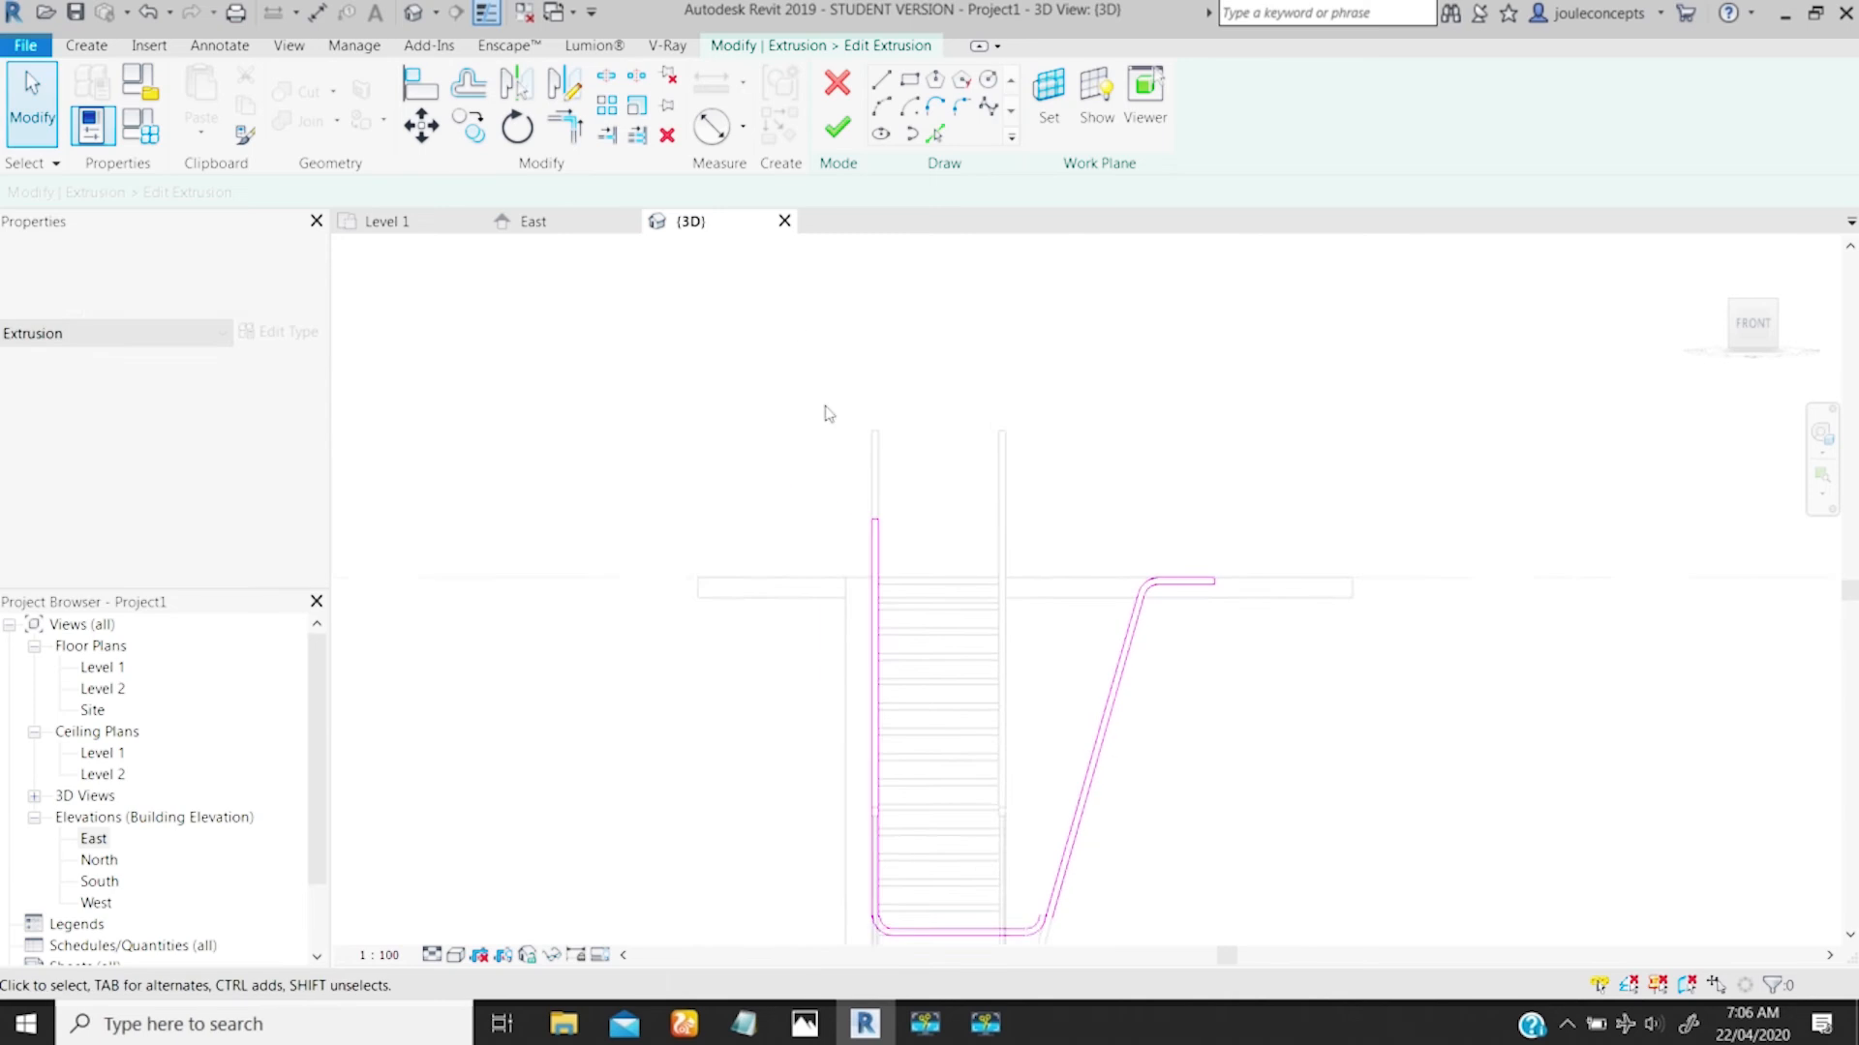
scroll(983, 800, up, 4)
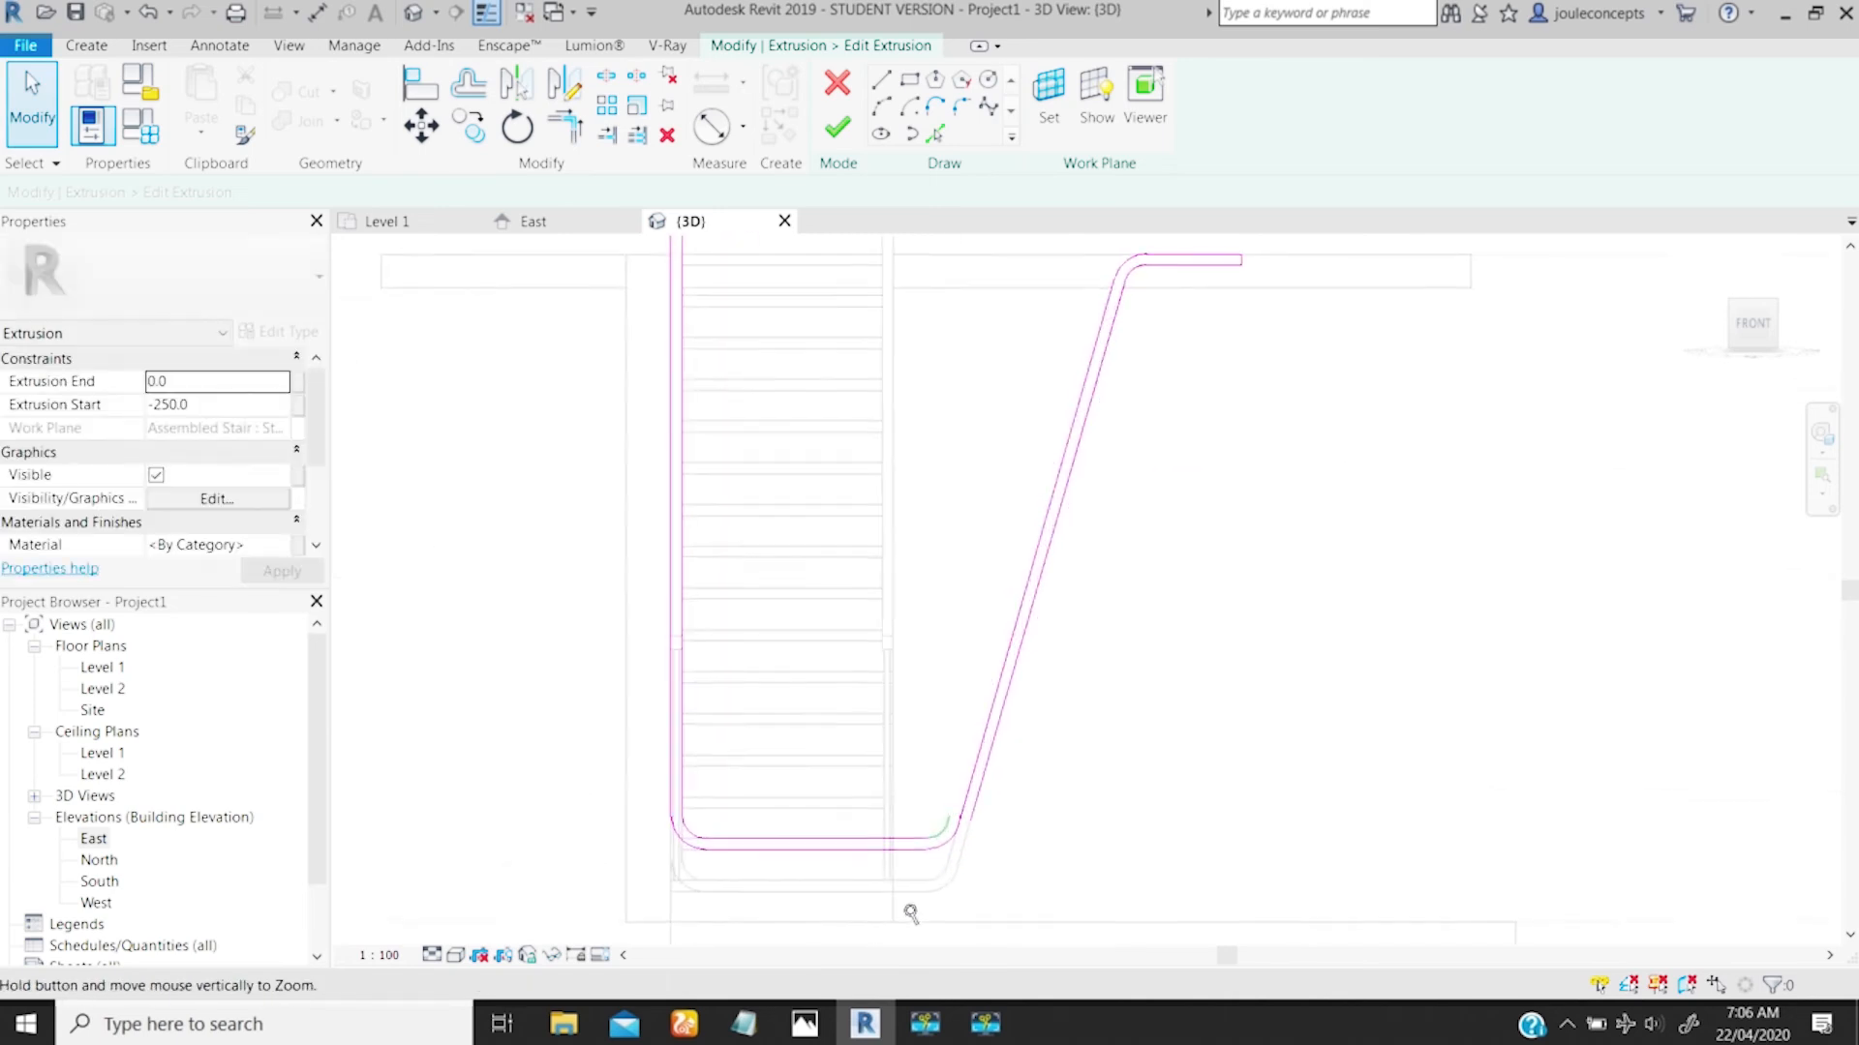
Step: Delete both arcs at the sketch's lower corner beside the slanted leg and trim the inner and outer line pairs to sharp corners
scroll(866, 736, up, 3)
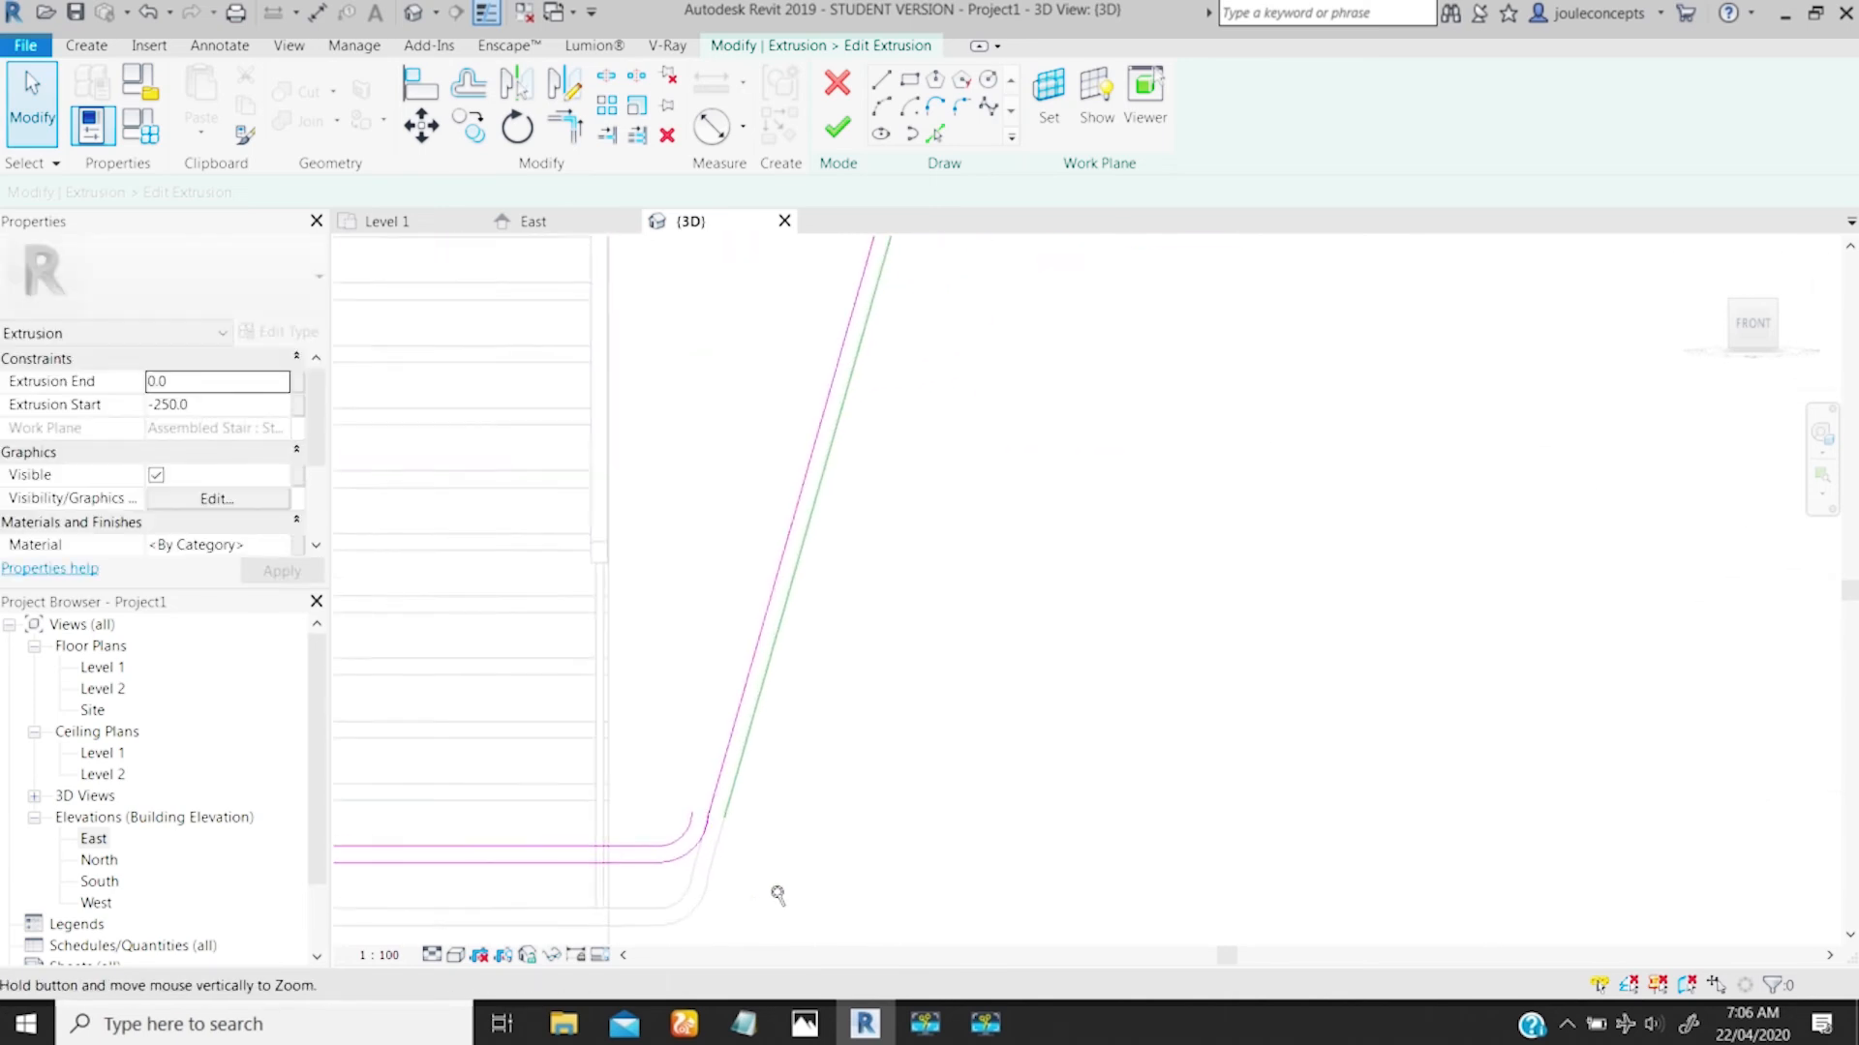
scroll(929, 572, down, 4)
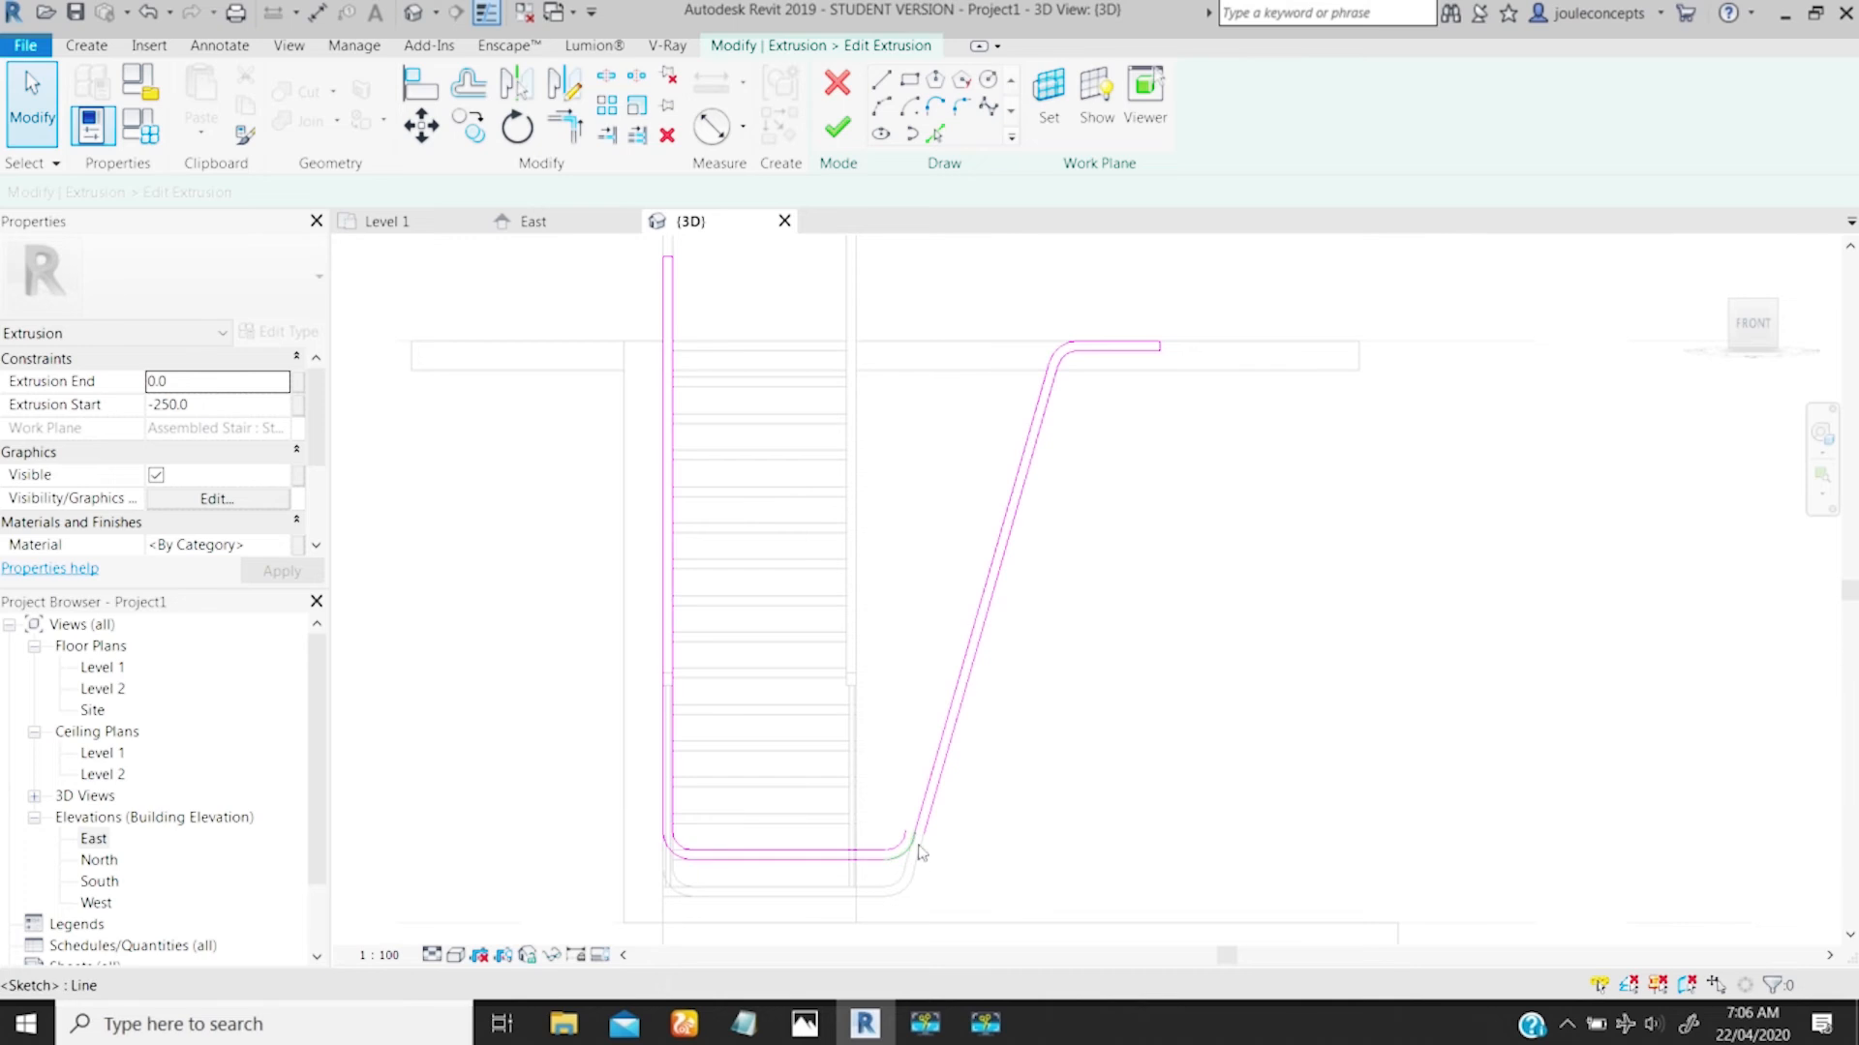
scroll(906, 865, up, 4)
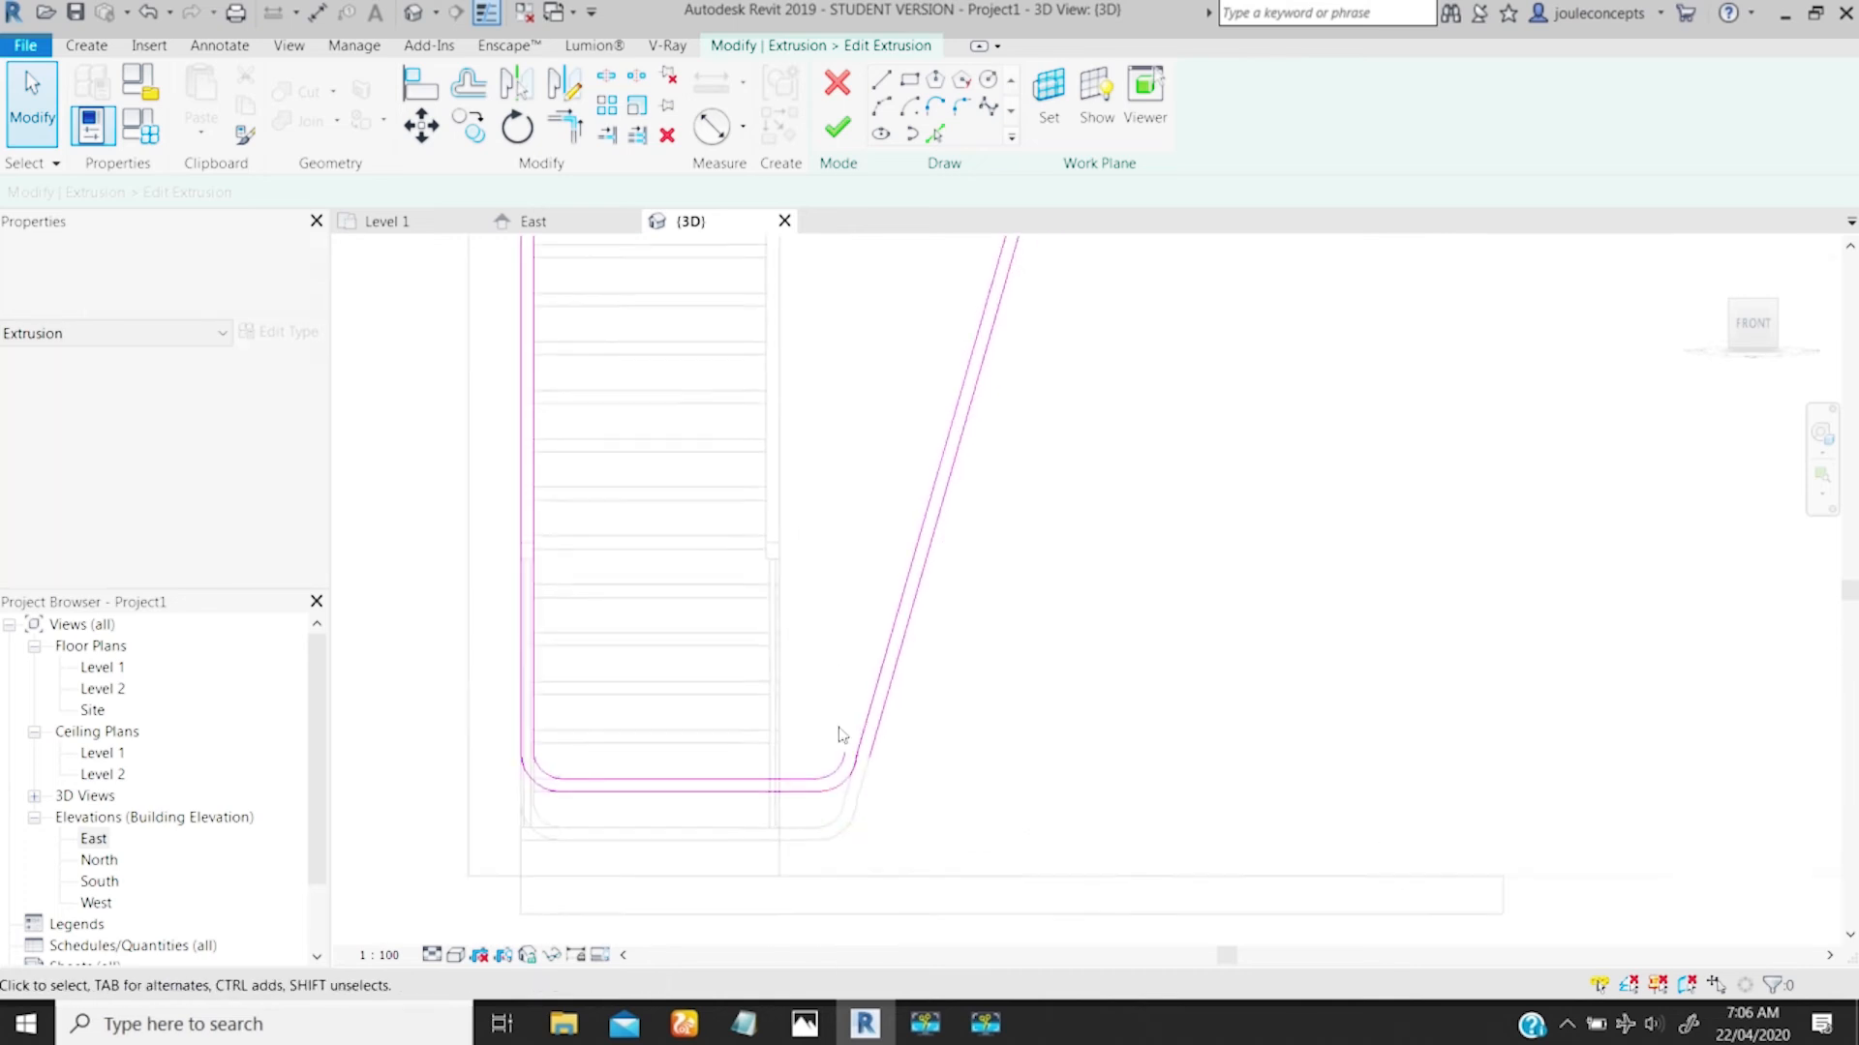
middle_drag(788, 850, 811, 655)
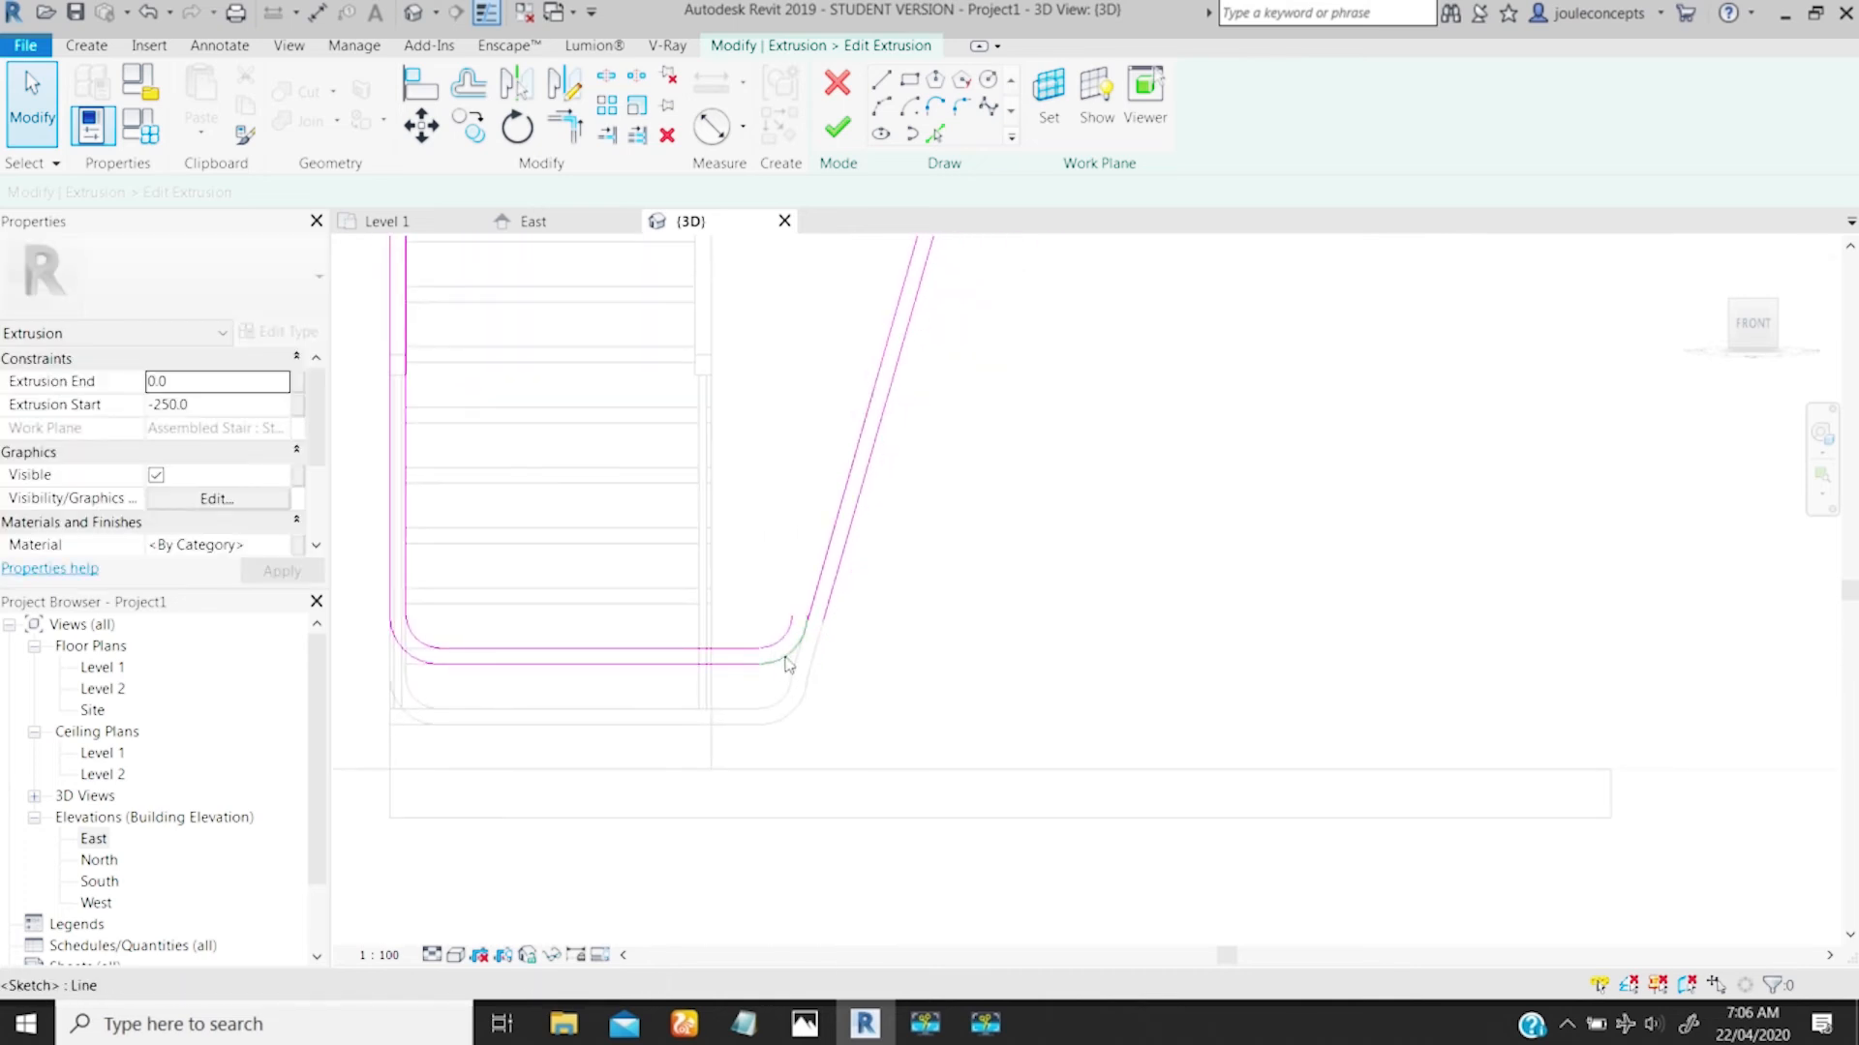
click(788, 657)
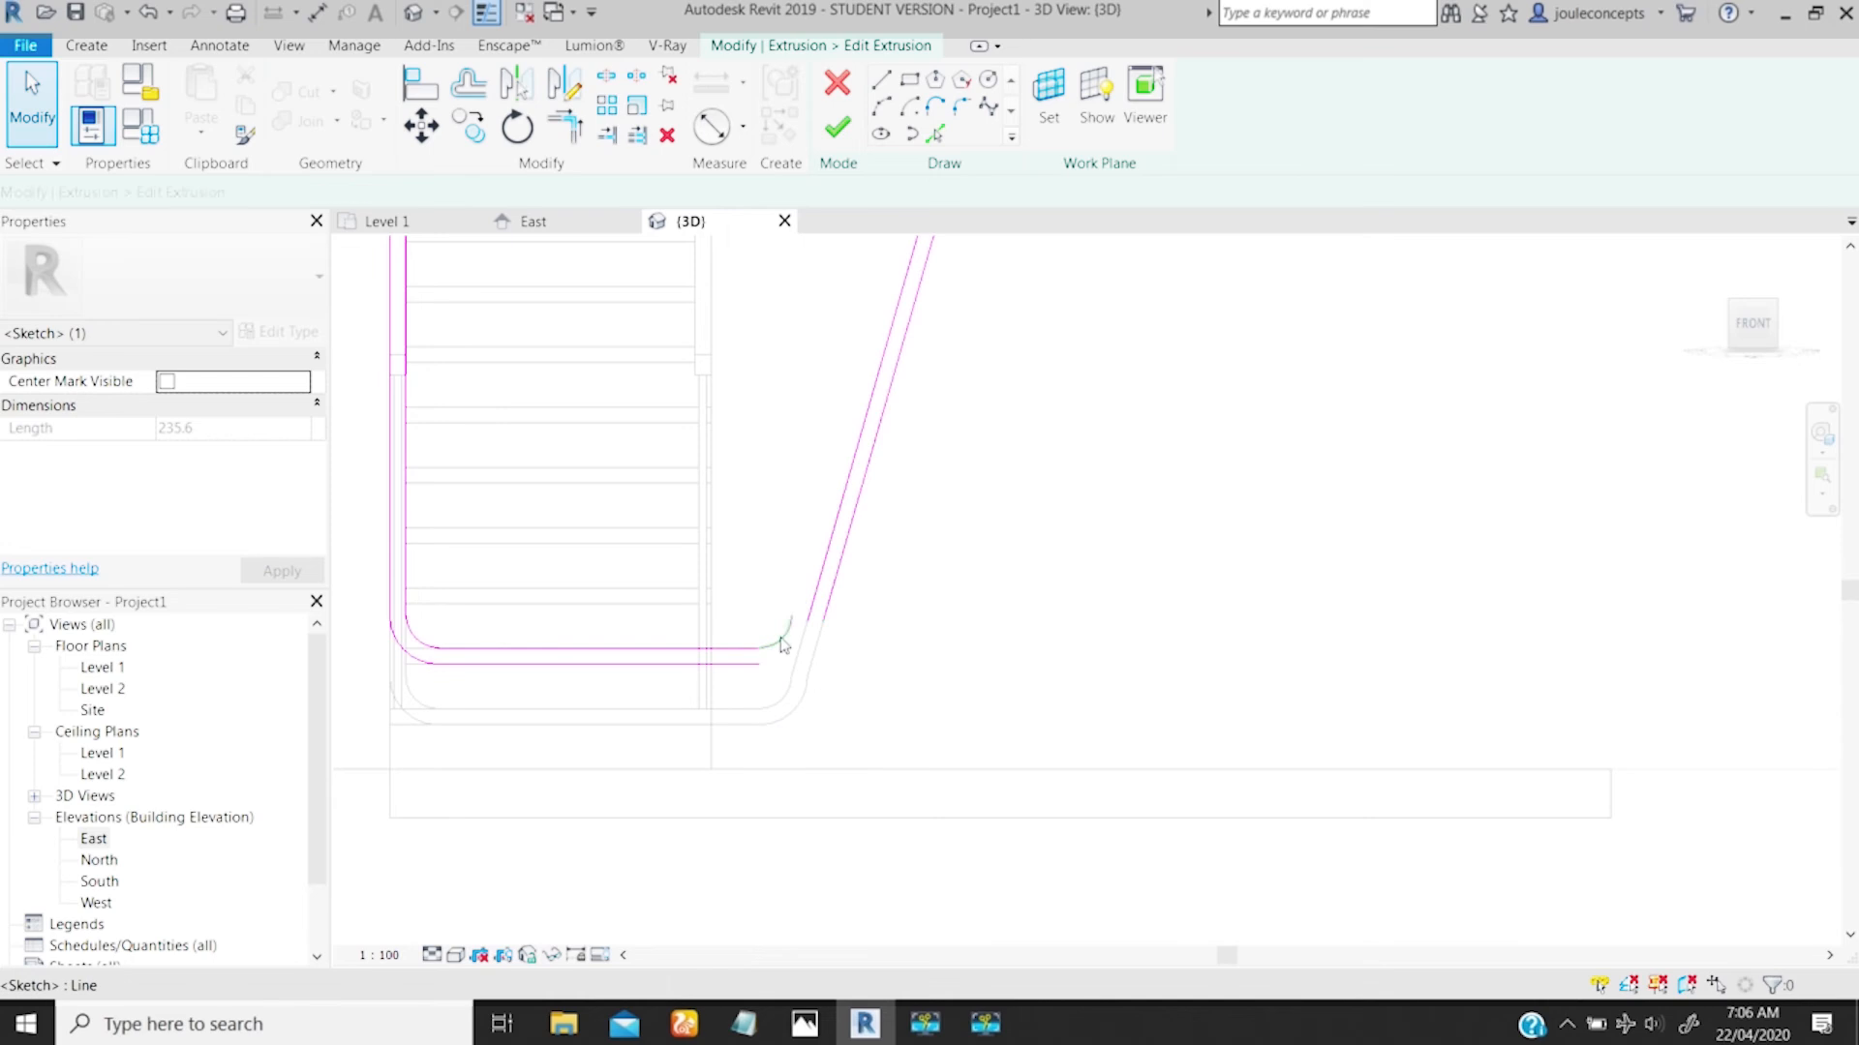
key(Delete)
key(t)
key(r)
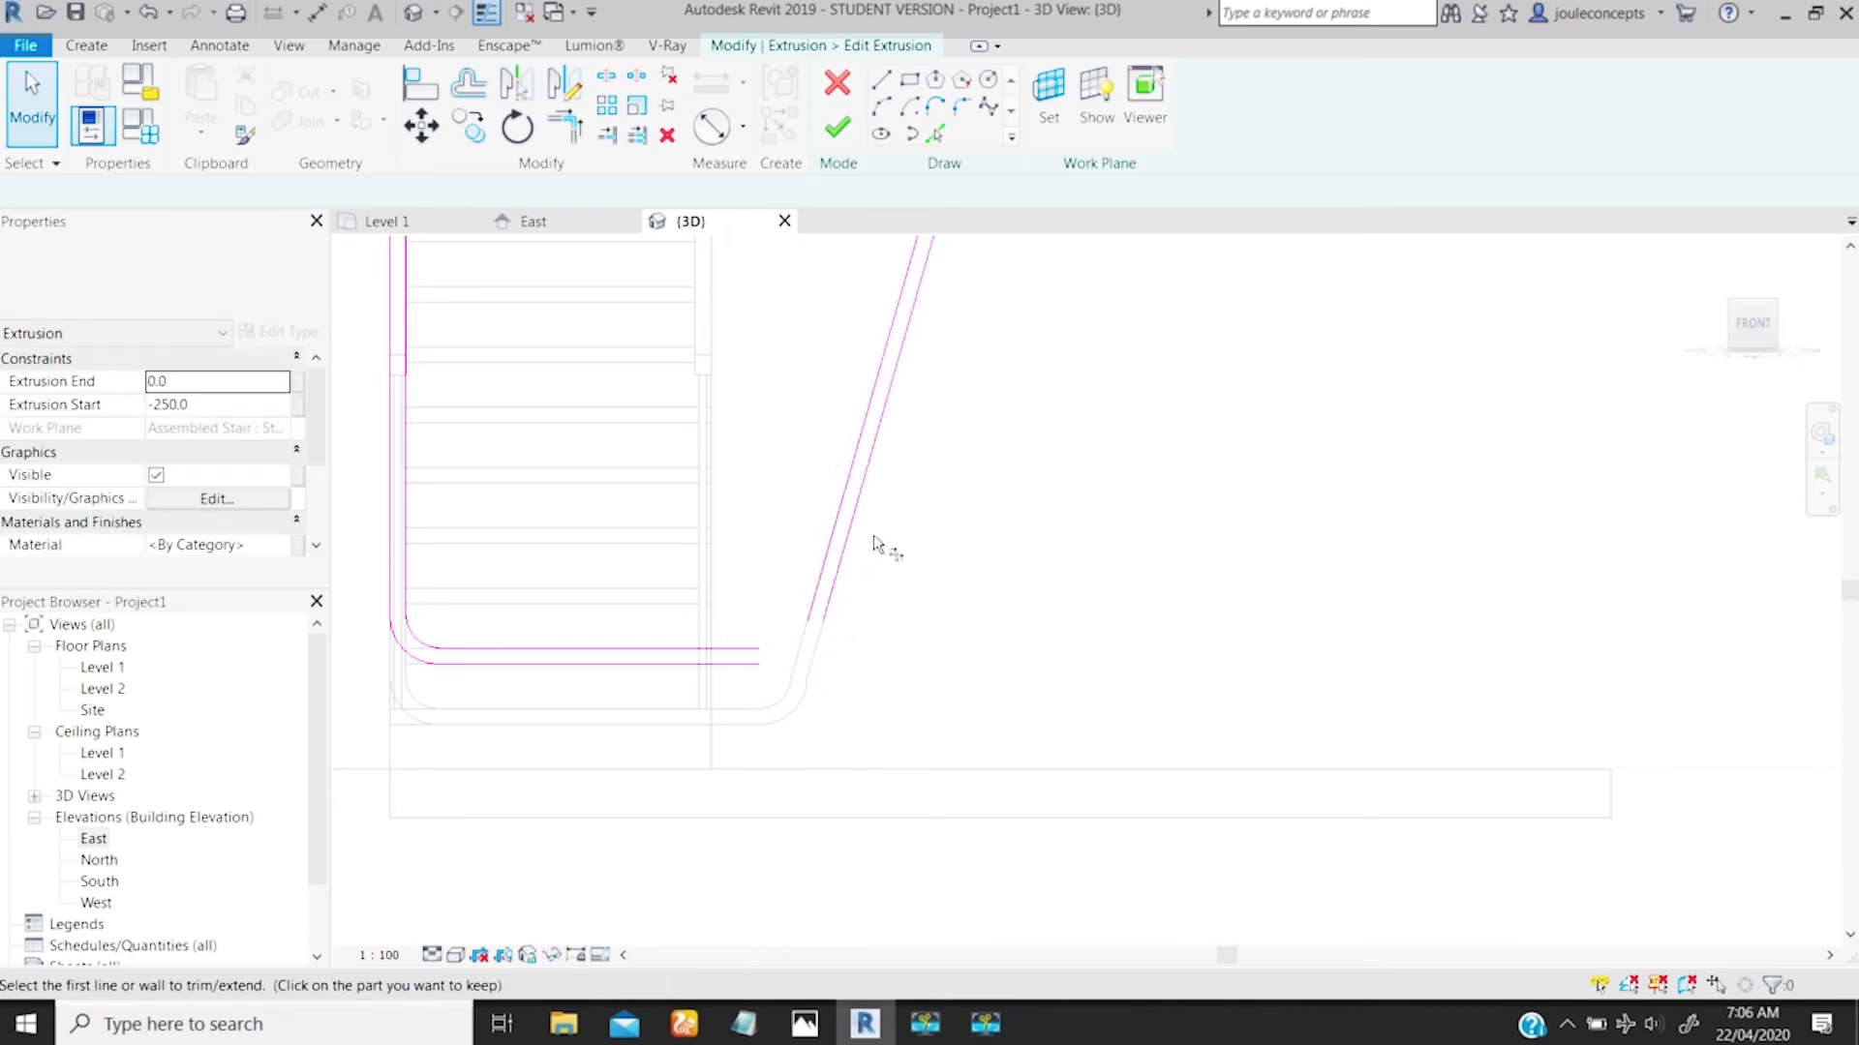
click(838, 598)
click(751, 666)
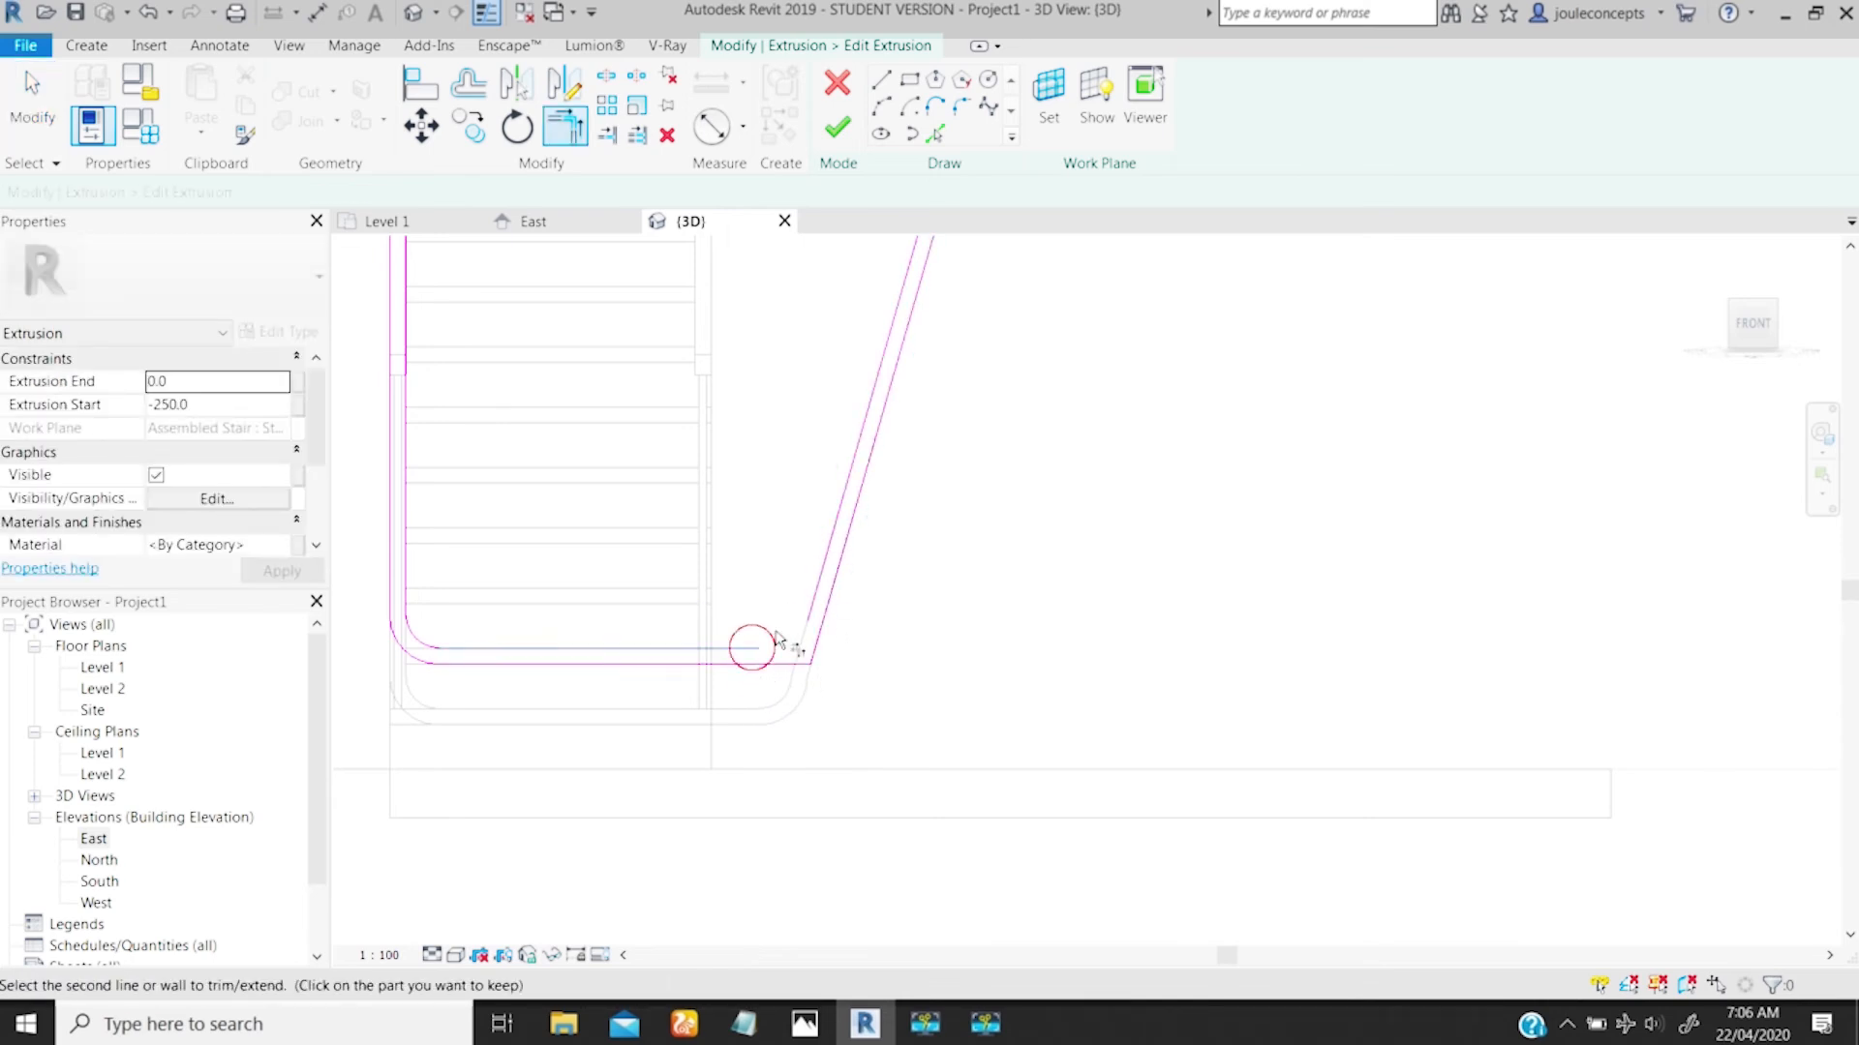
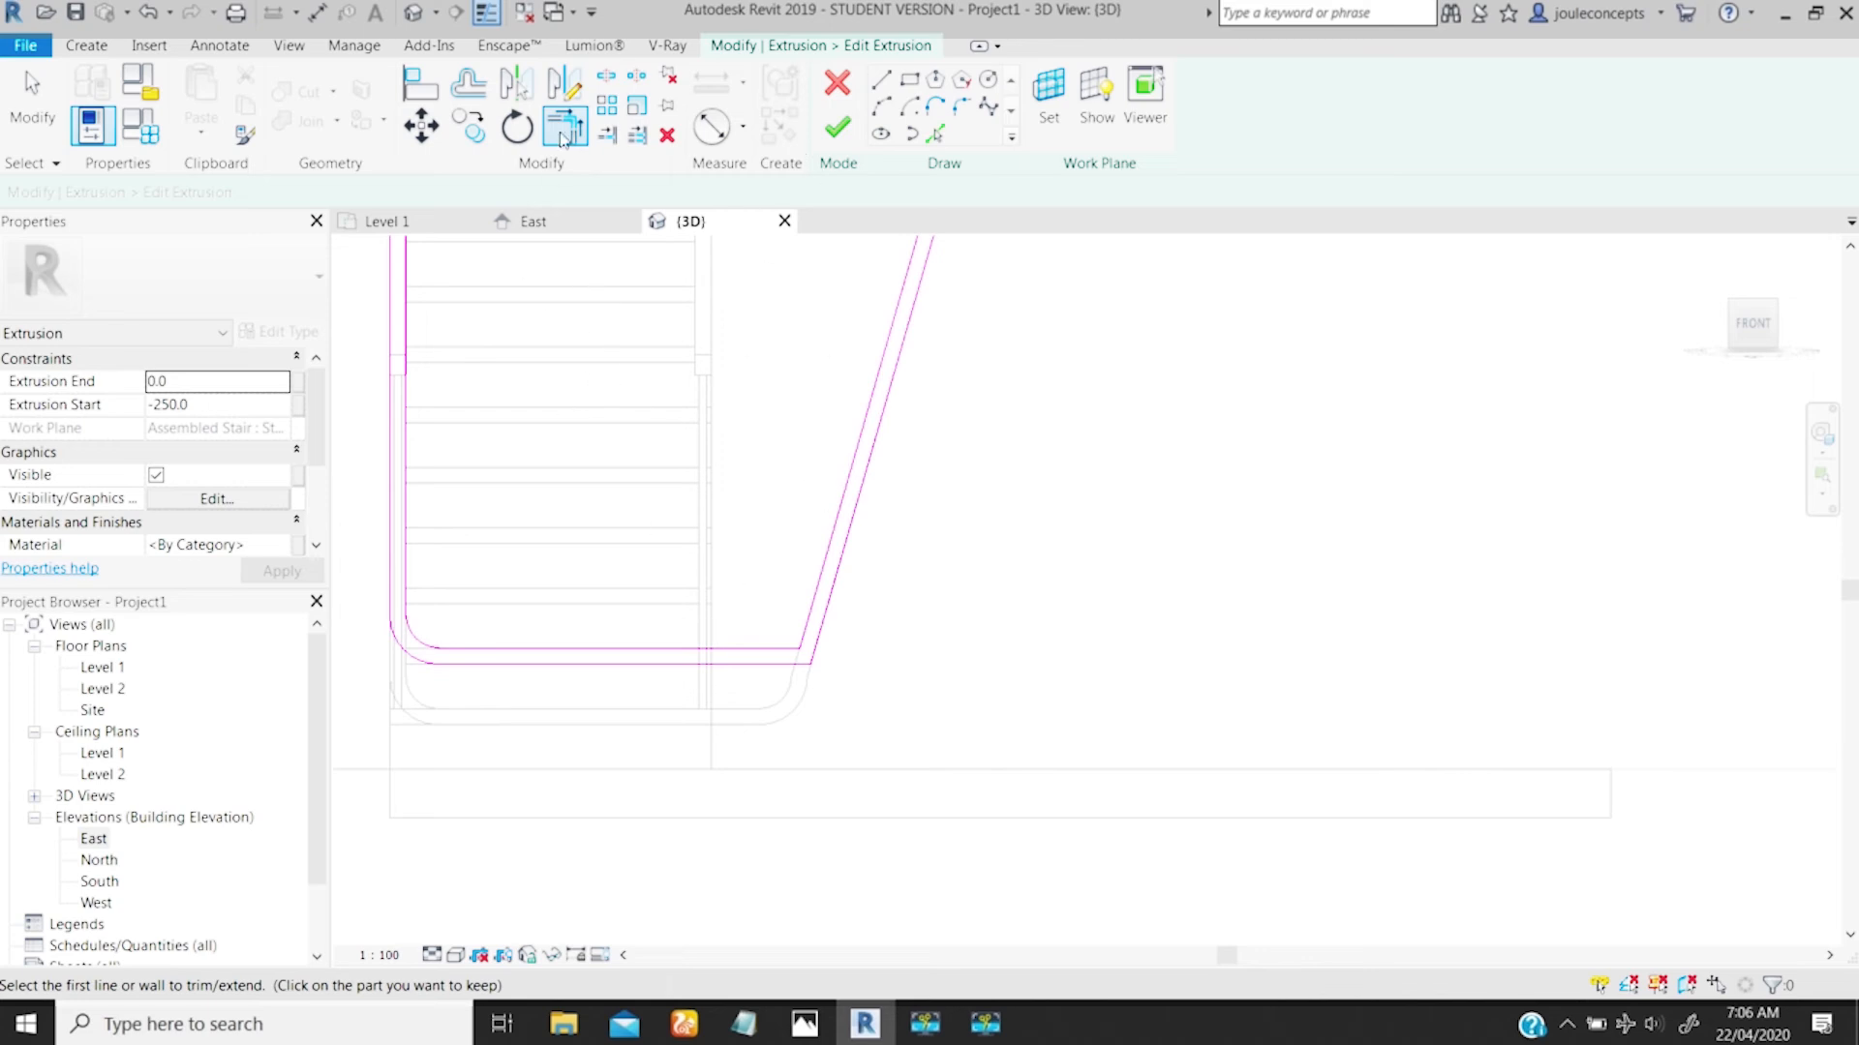
key(Escape)
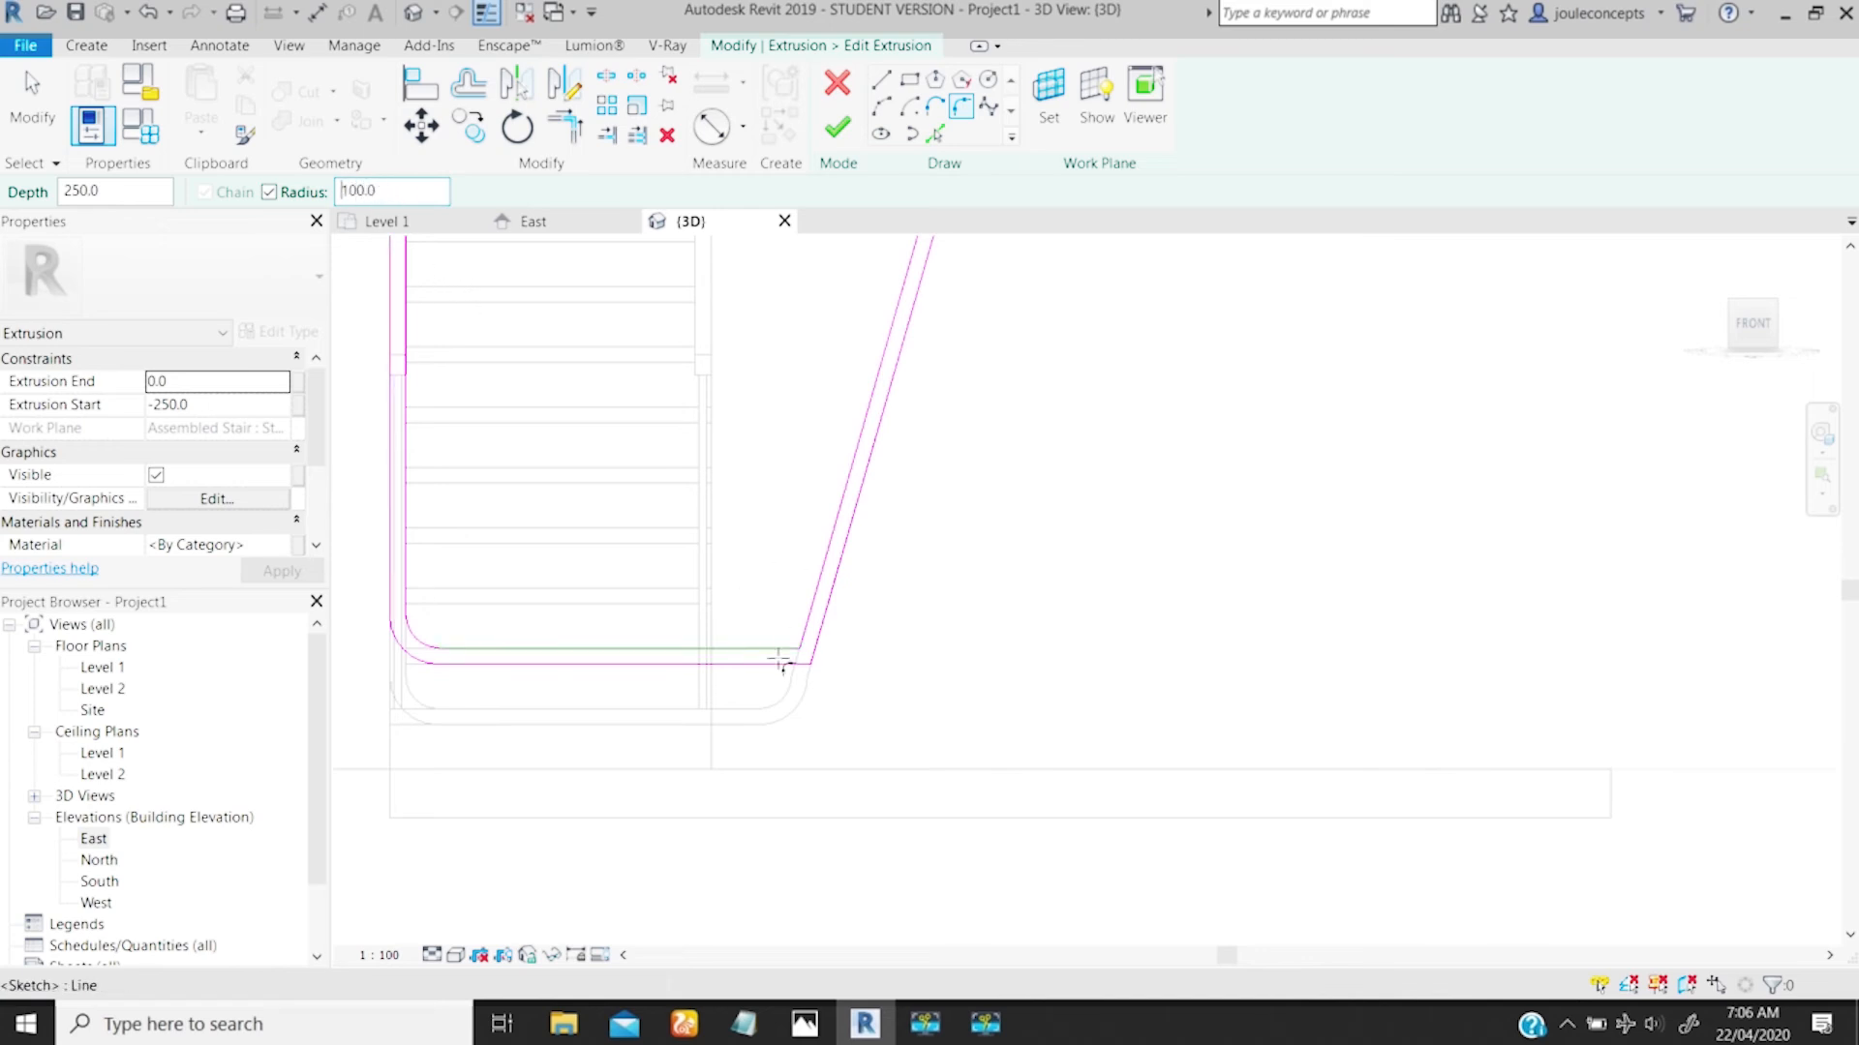
Step: Fillet the lower corner beside the slanted leg with radius 100 on the outer lines and 150 on the inner lines
click(819, 644)
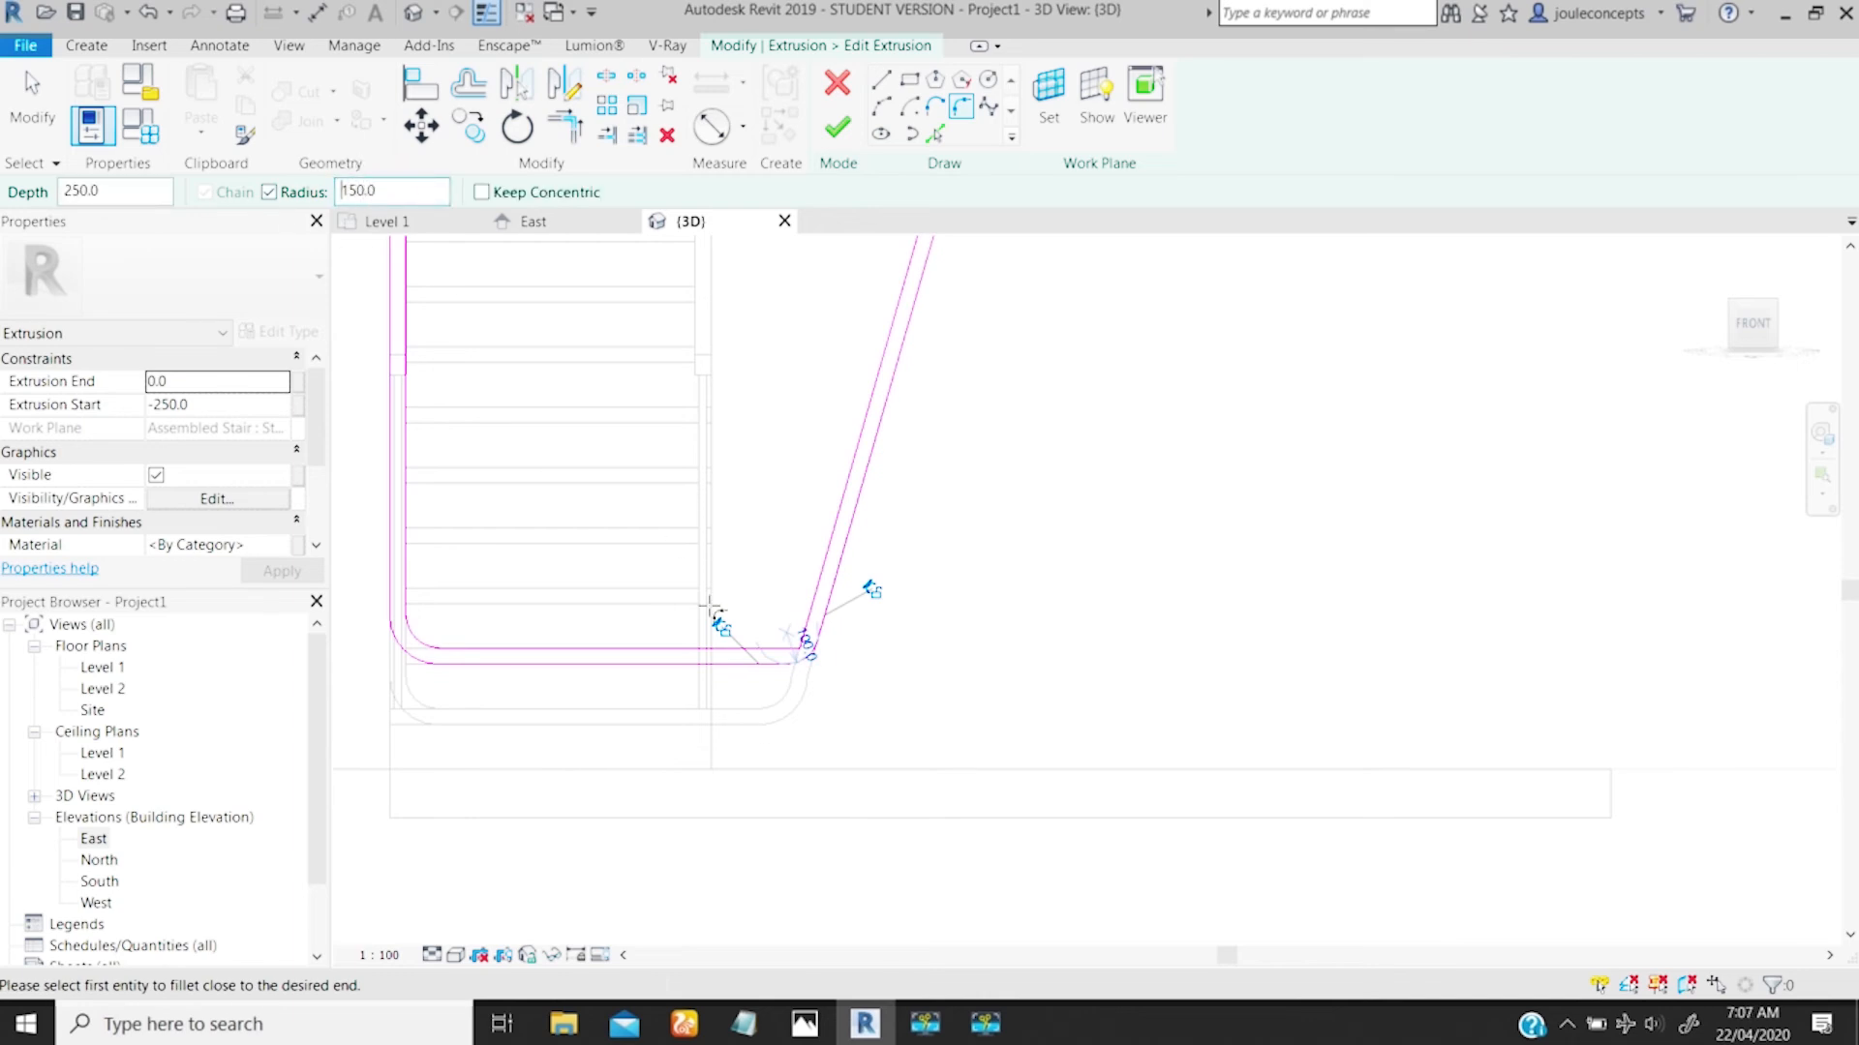
click(809, 607)
ctrl+middle_drag(765, 699, 678, 968)
middle_drag(675, 684, 883, 599)
mouse_move(741, 556)
ctrl+middle_down()
mouse_move(646, 677)
mouse_move(850, 610)
mouse_move(844, 586)
ctrl+middle_up()
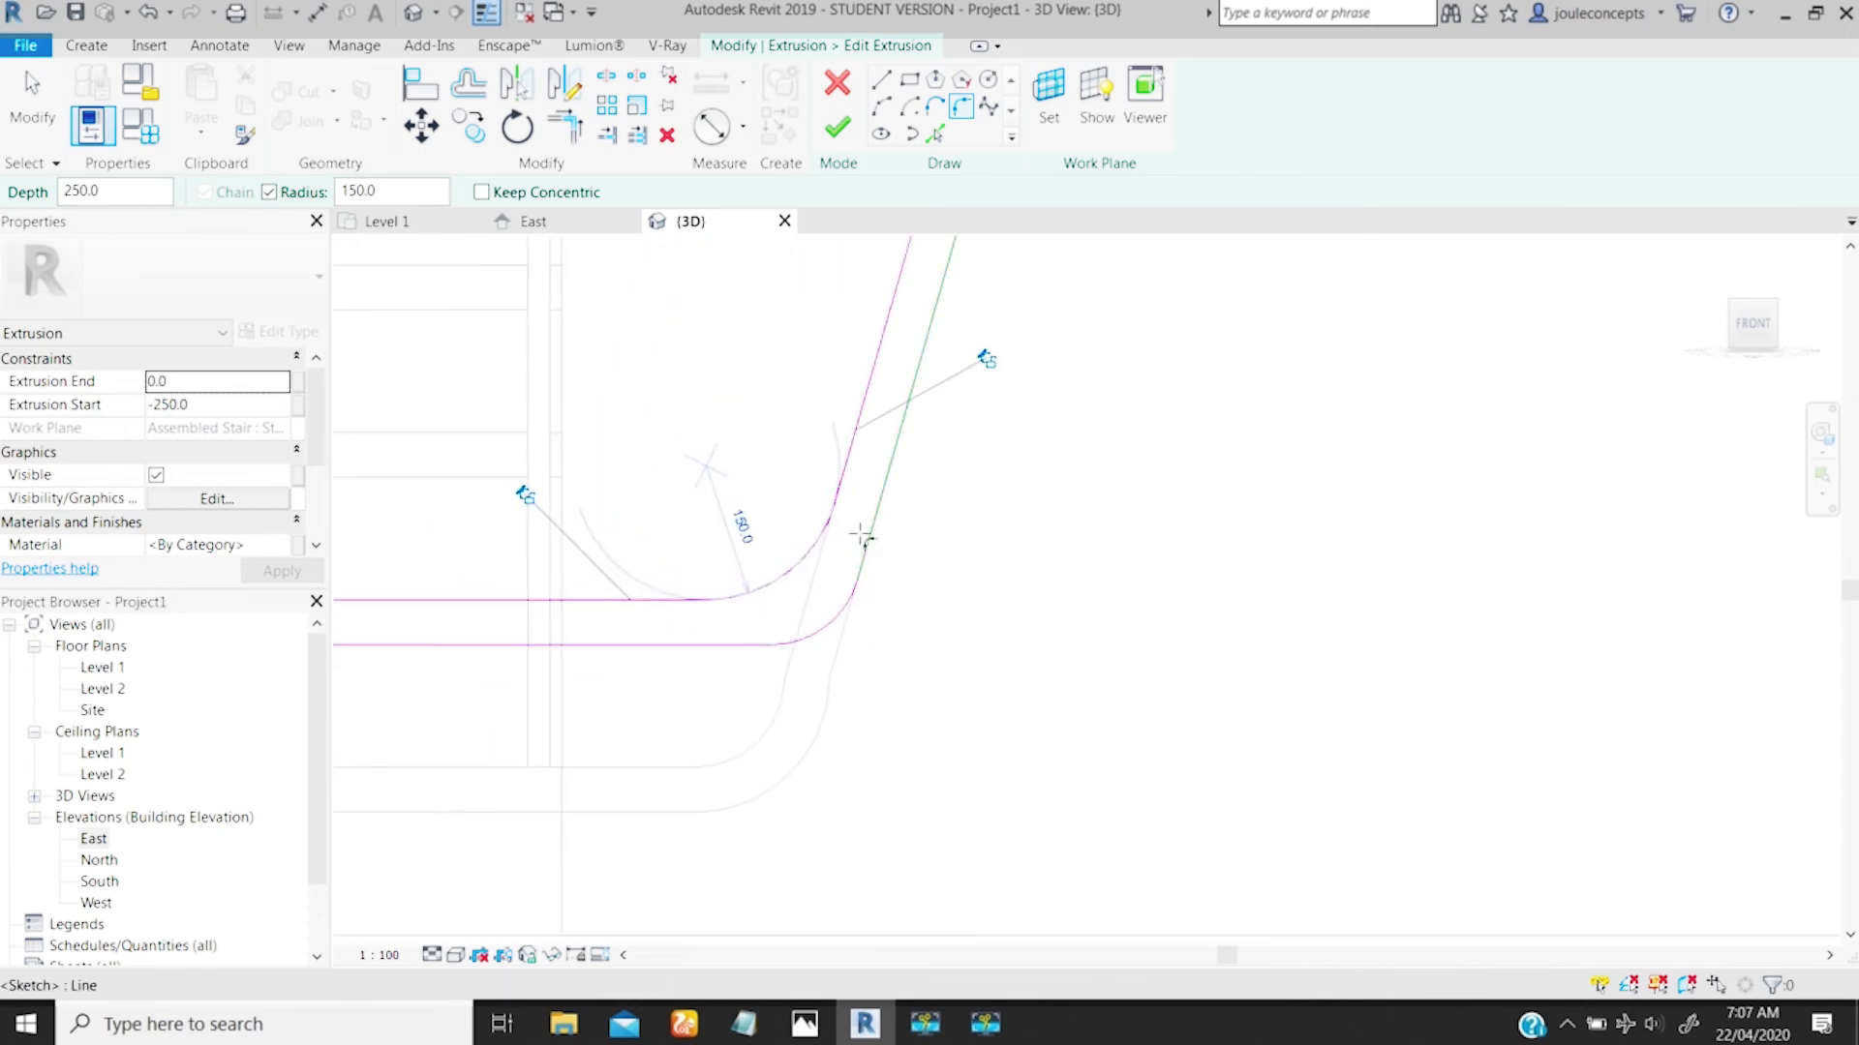
key(Escape)
key(Escape)
Step: Try a radius of 200 on the inner fillet arc beside the slanted leg, and set it to 100
click(825, 628)
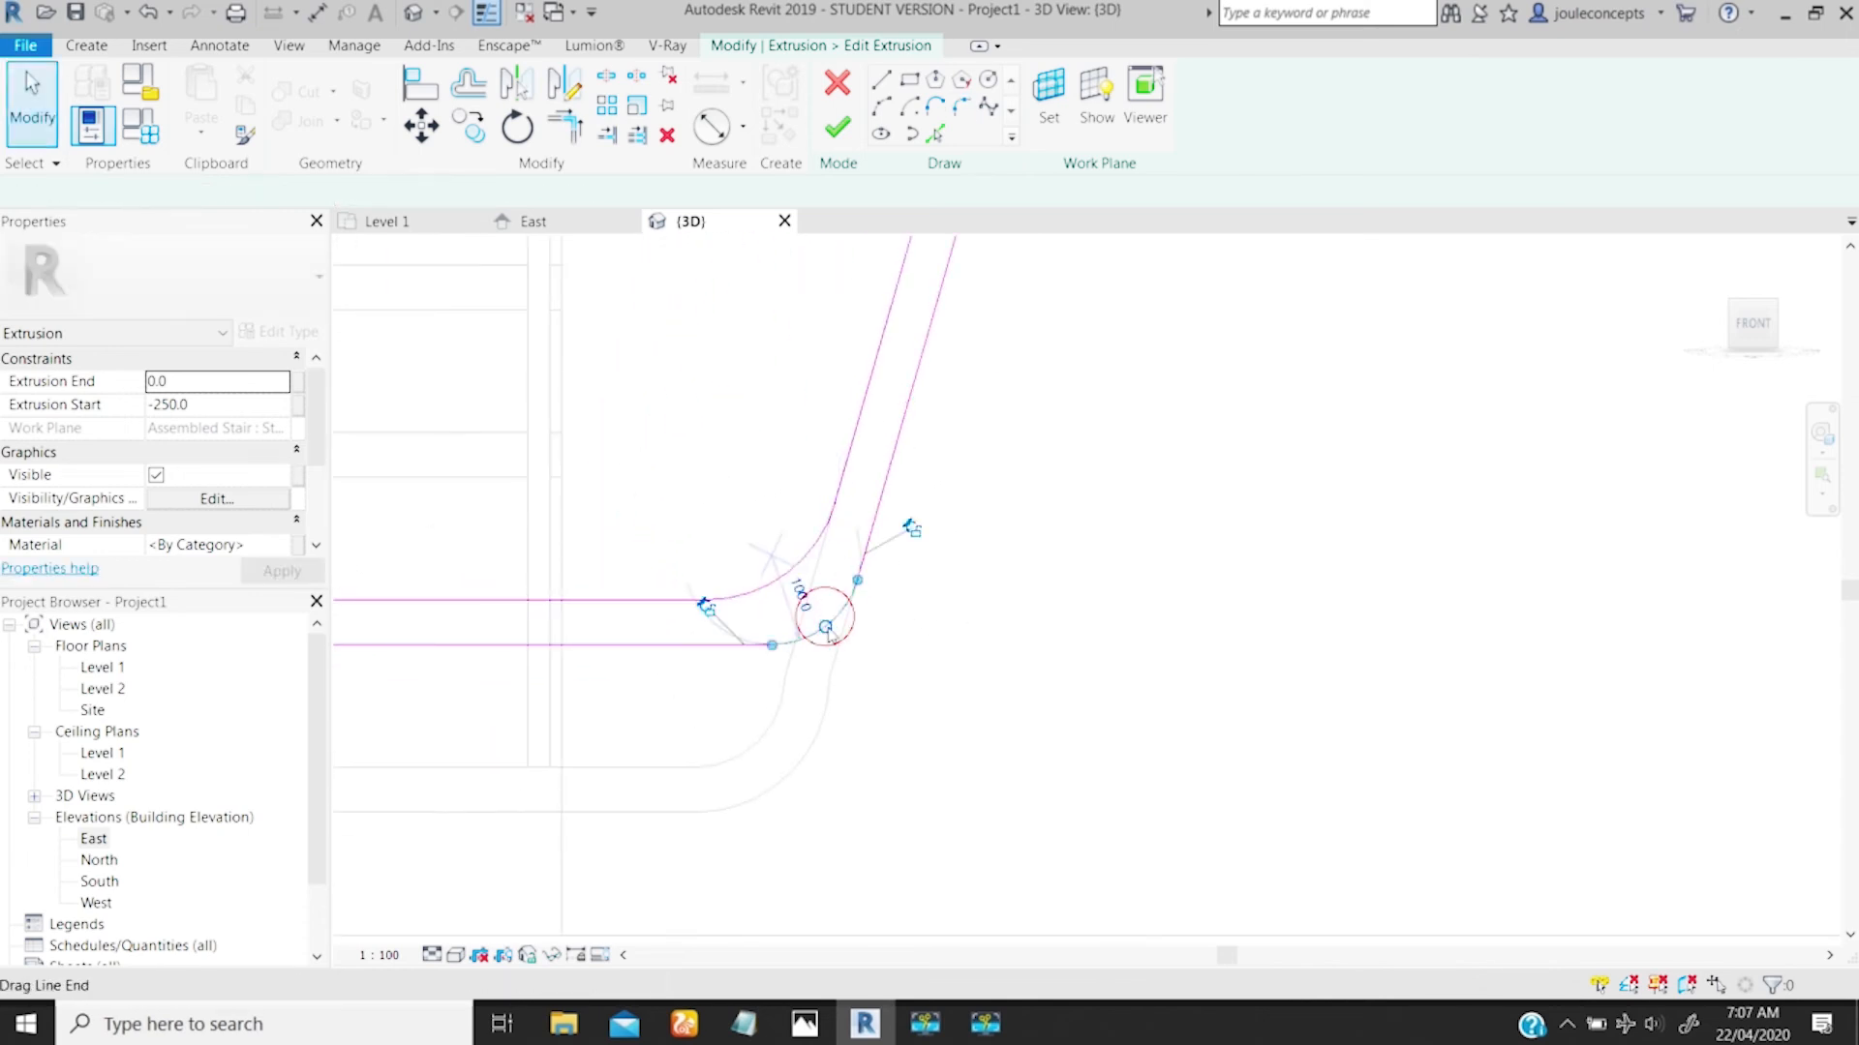
click(763, 491)
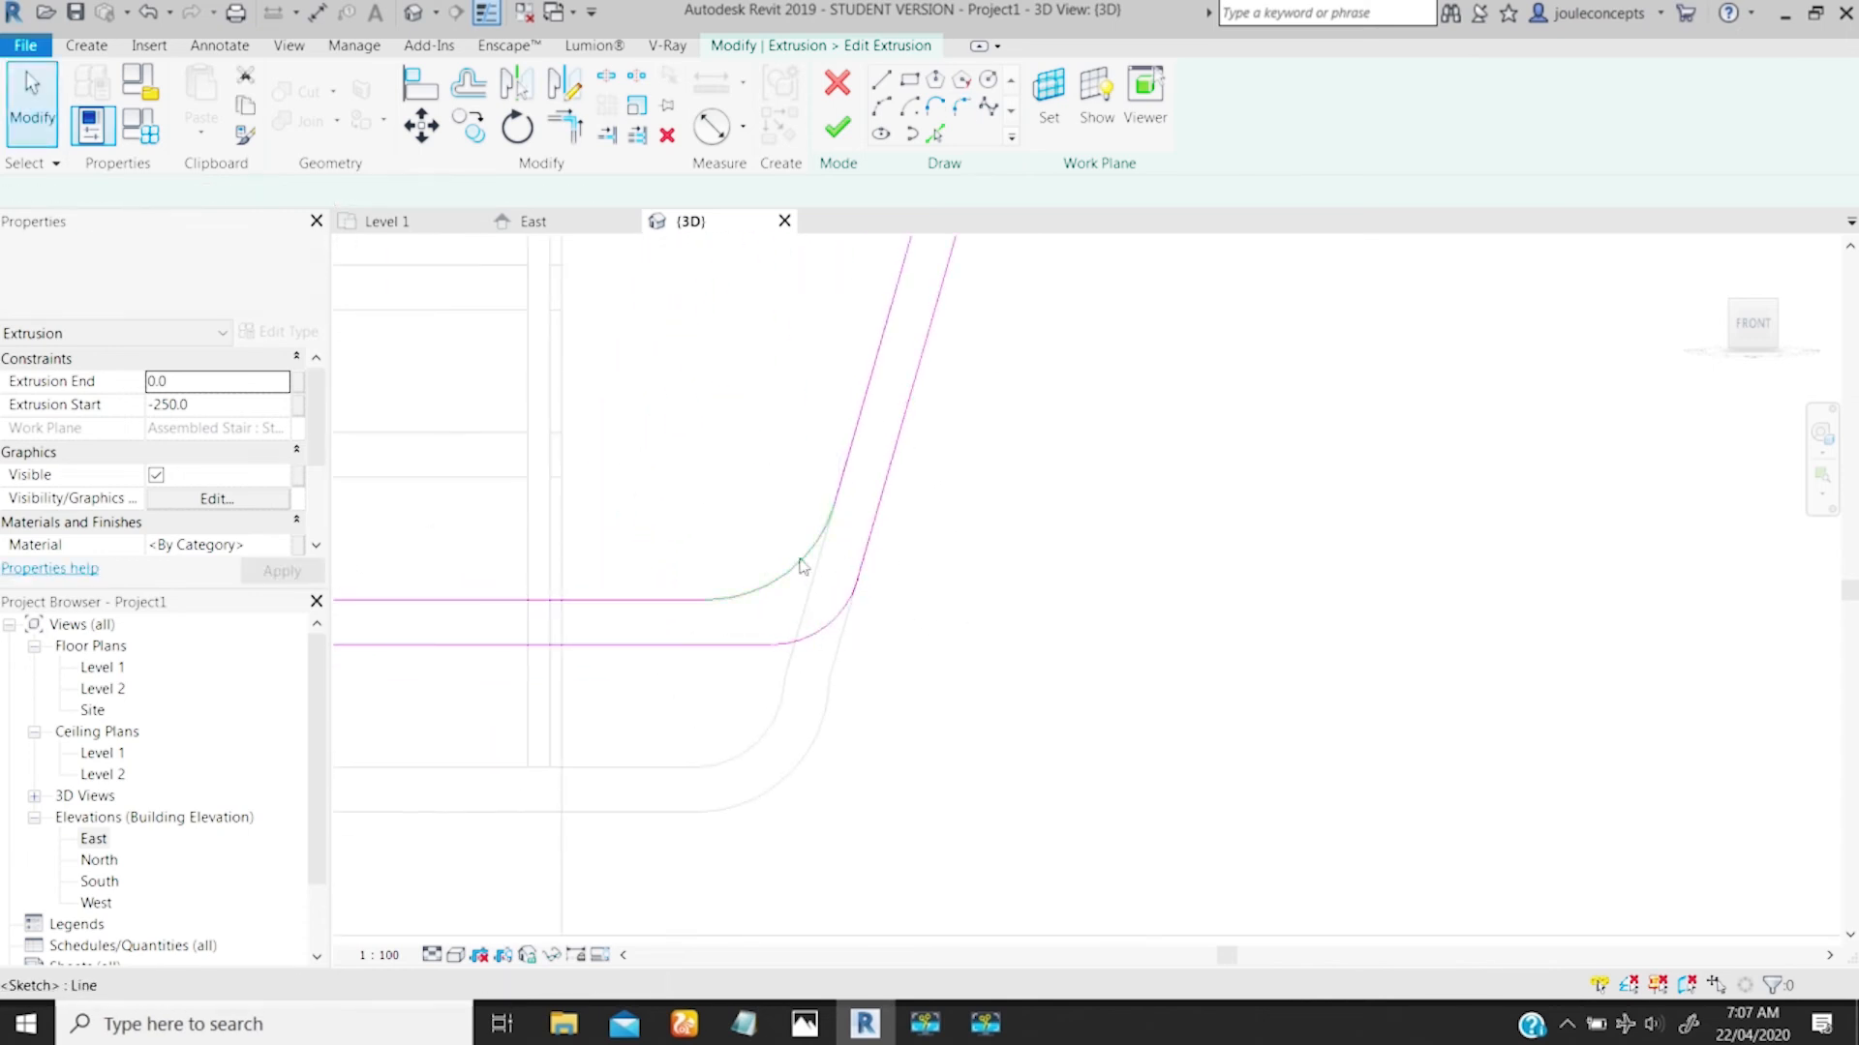
click(819, 639)
ctrl+middle_drag(816, 617, 699, 701)
middle_drag(678, 575, 793, 555)
click(645, 572)
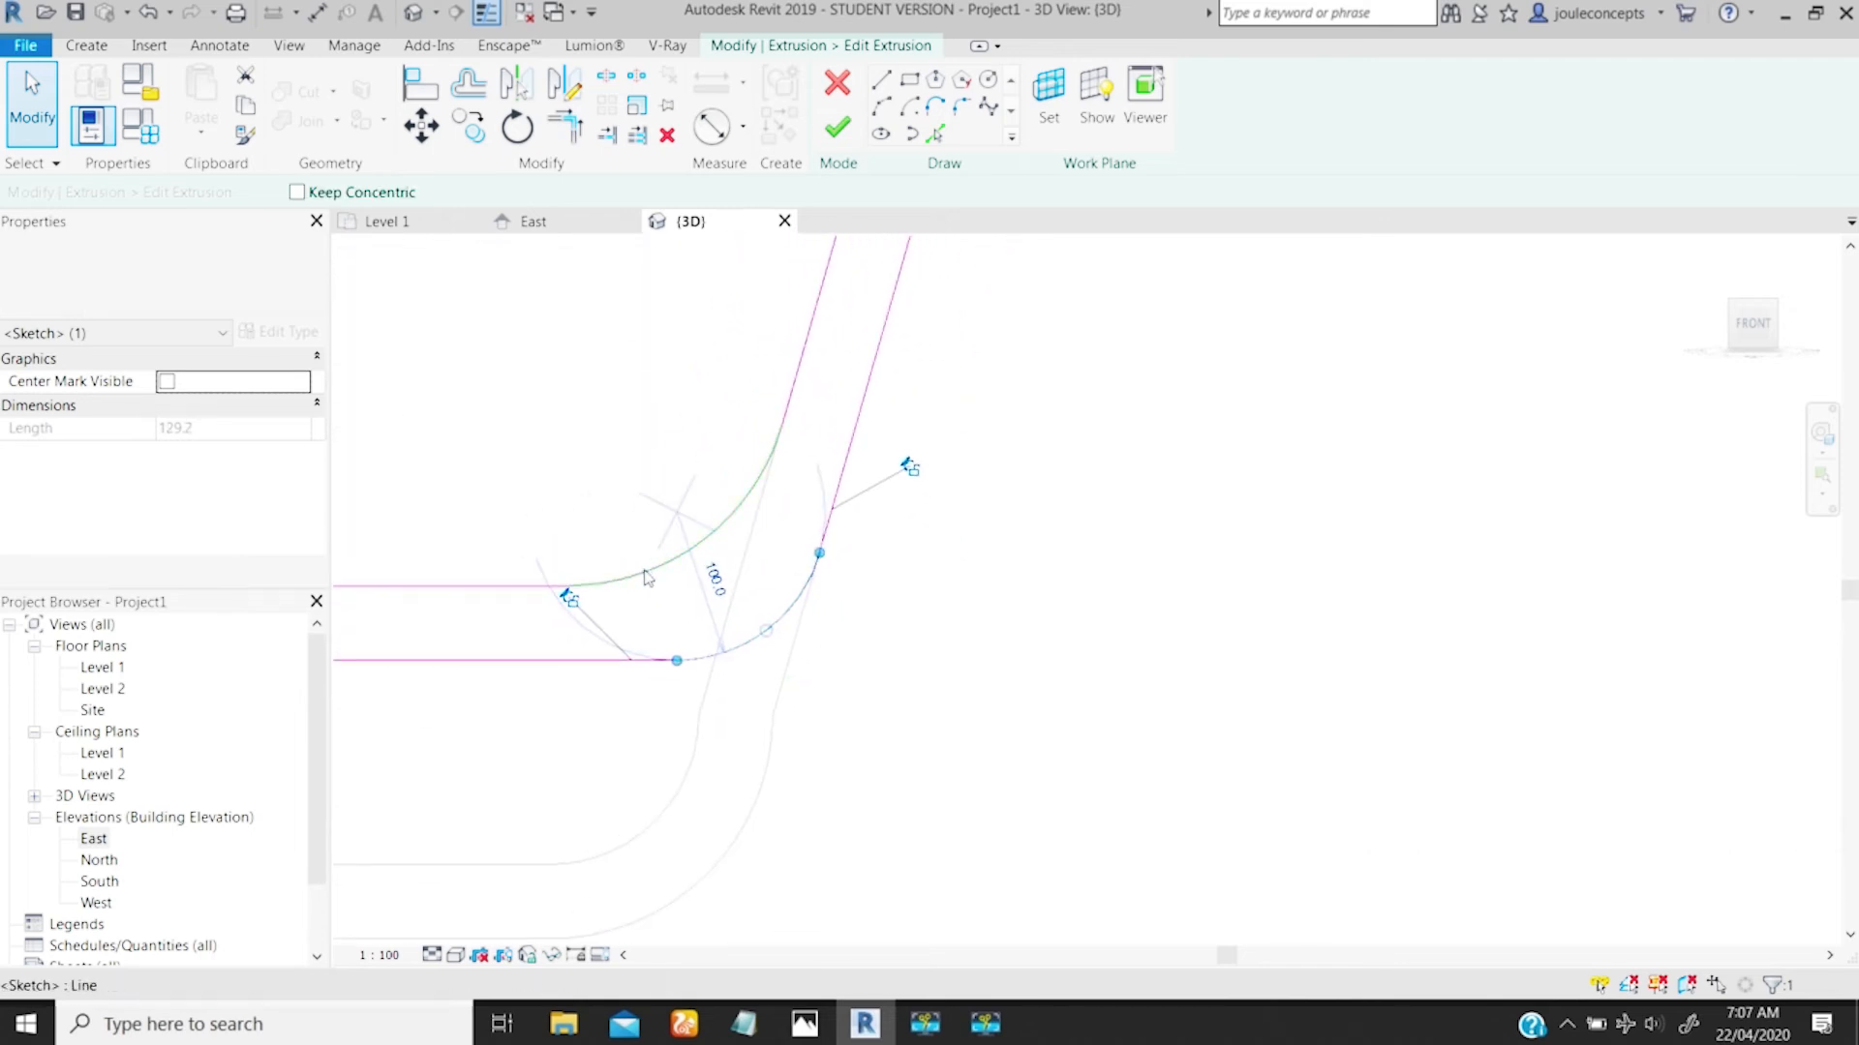
click(624, 464)
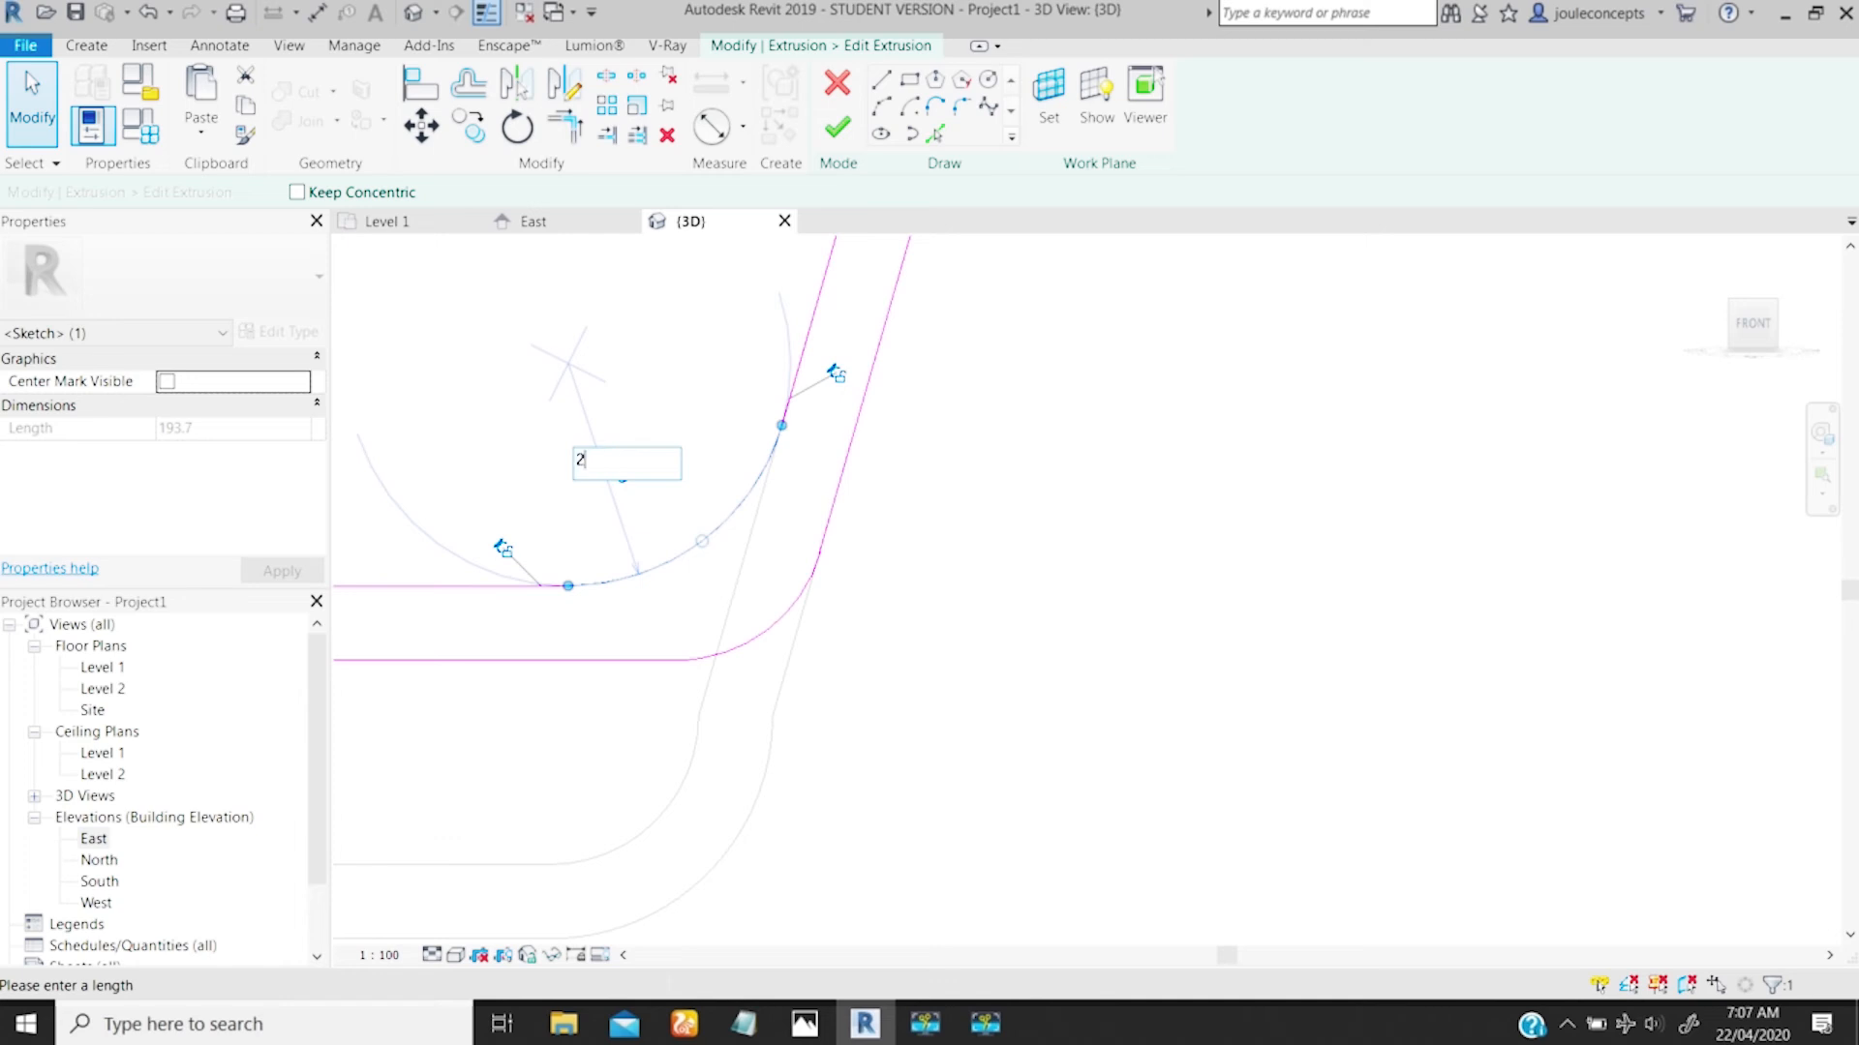
key(Return)
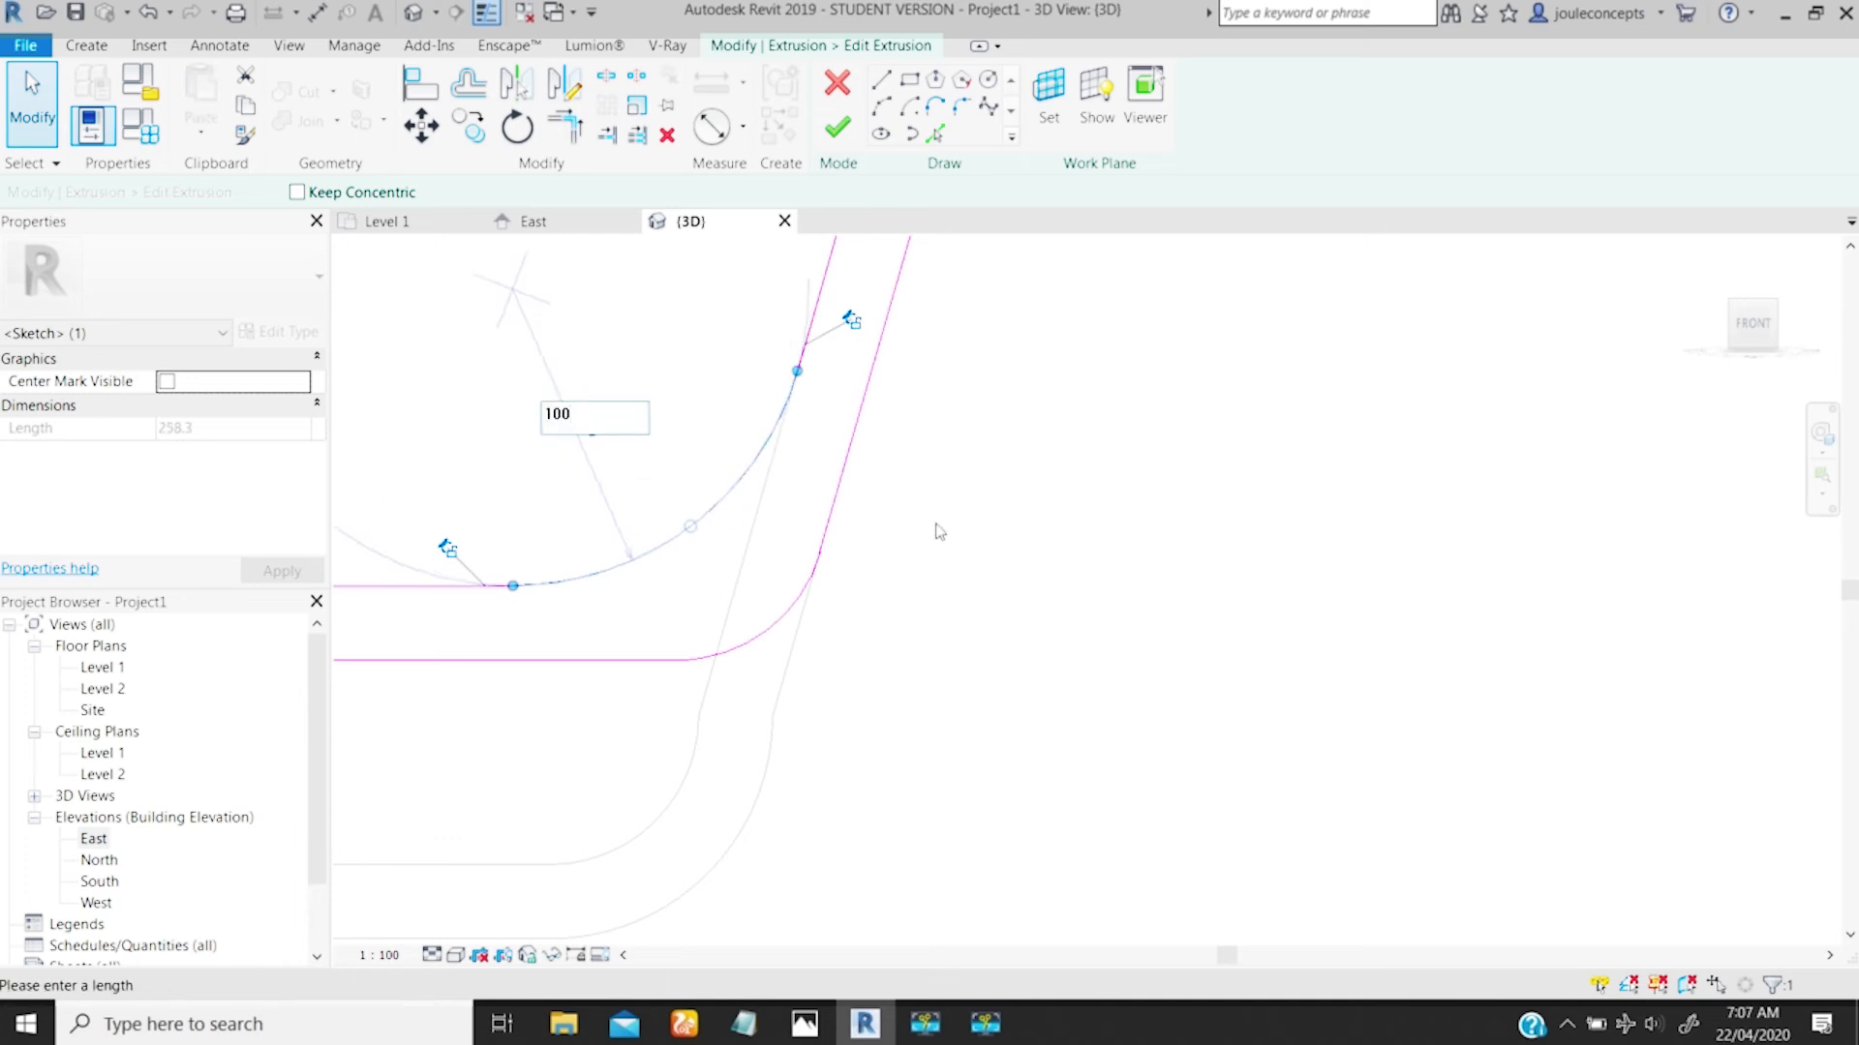
key(Return)
Step: Finish the extrusion's sketch and orbit the 3D view to check its fit against the stair
middle_drag(957, 554, 931, 262)
click(881, 585)
ctrl+middle_drag(859, 620, 944, 242)
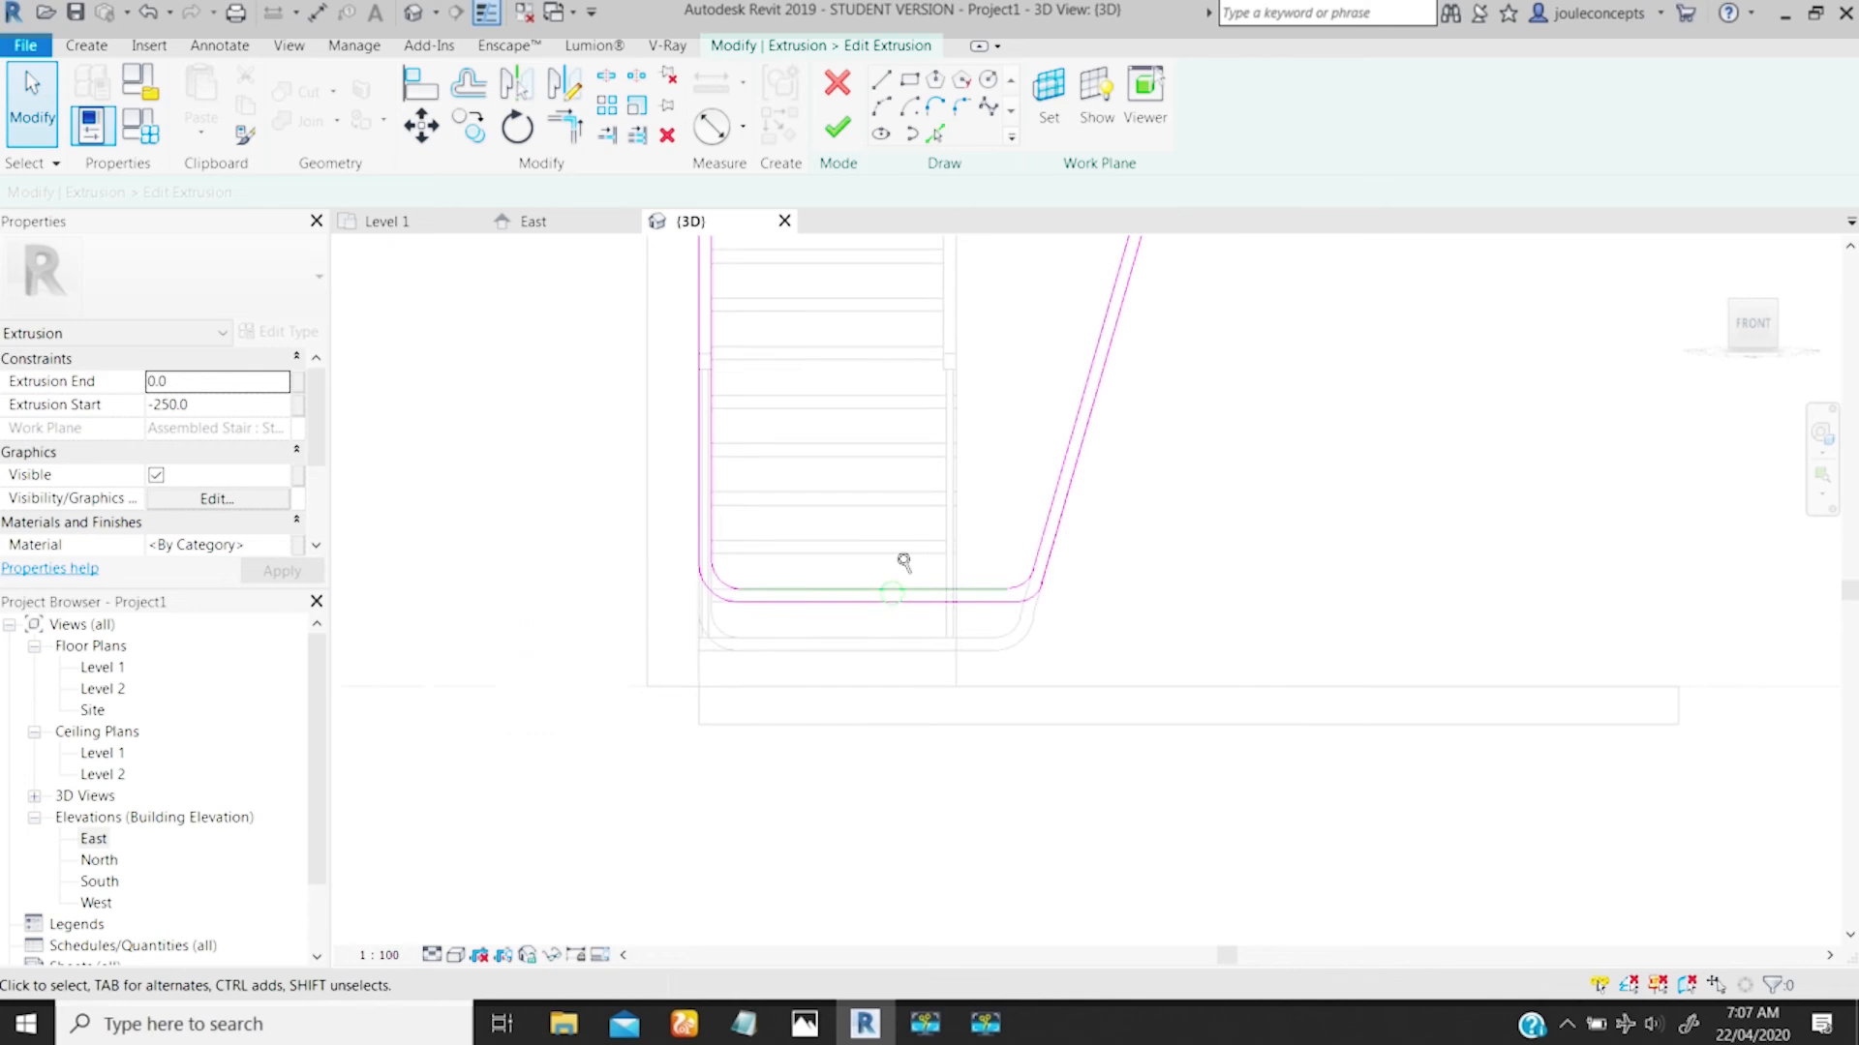
ctrl+middle_drag(896, 573, 920, 436)
mouse_move(876, 611)
middle_down()
mouse_move(810, 684)
mouse_move(933, 444)
mouse_move(821, 482)
middle_up()
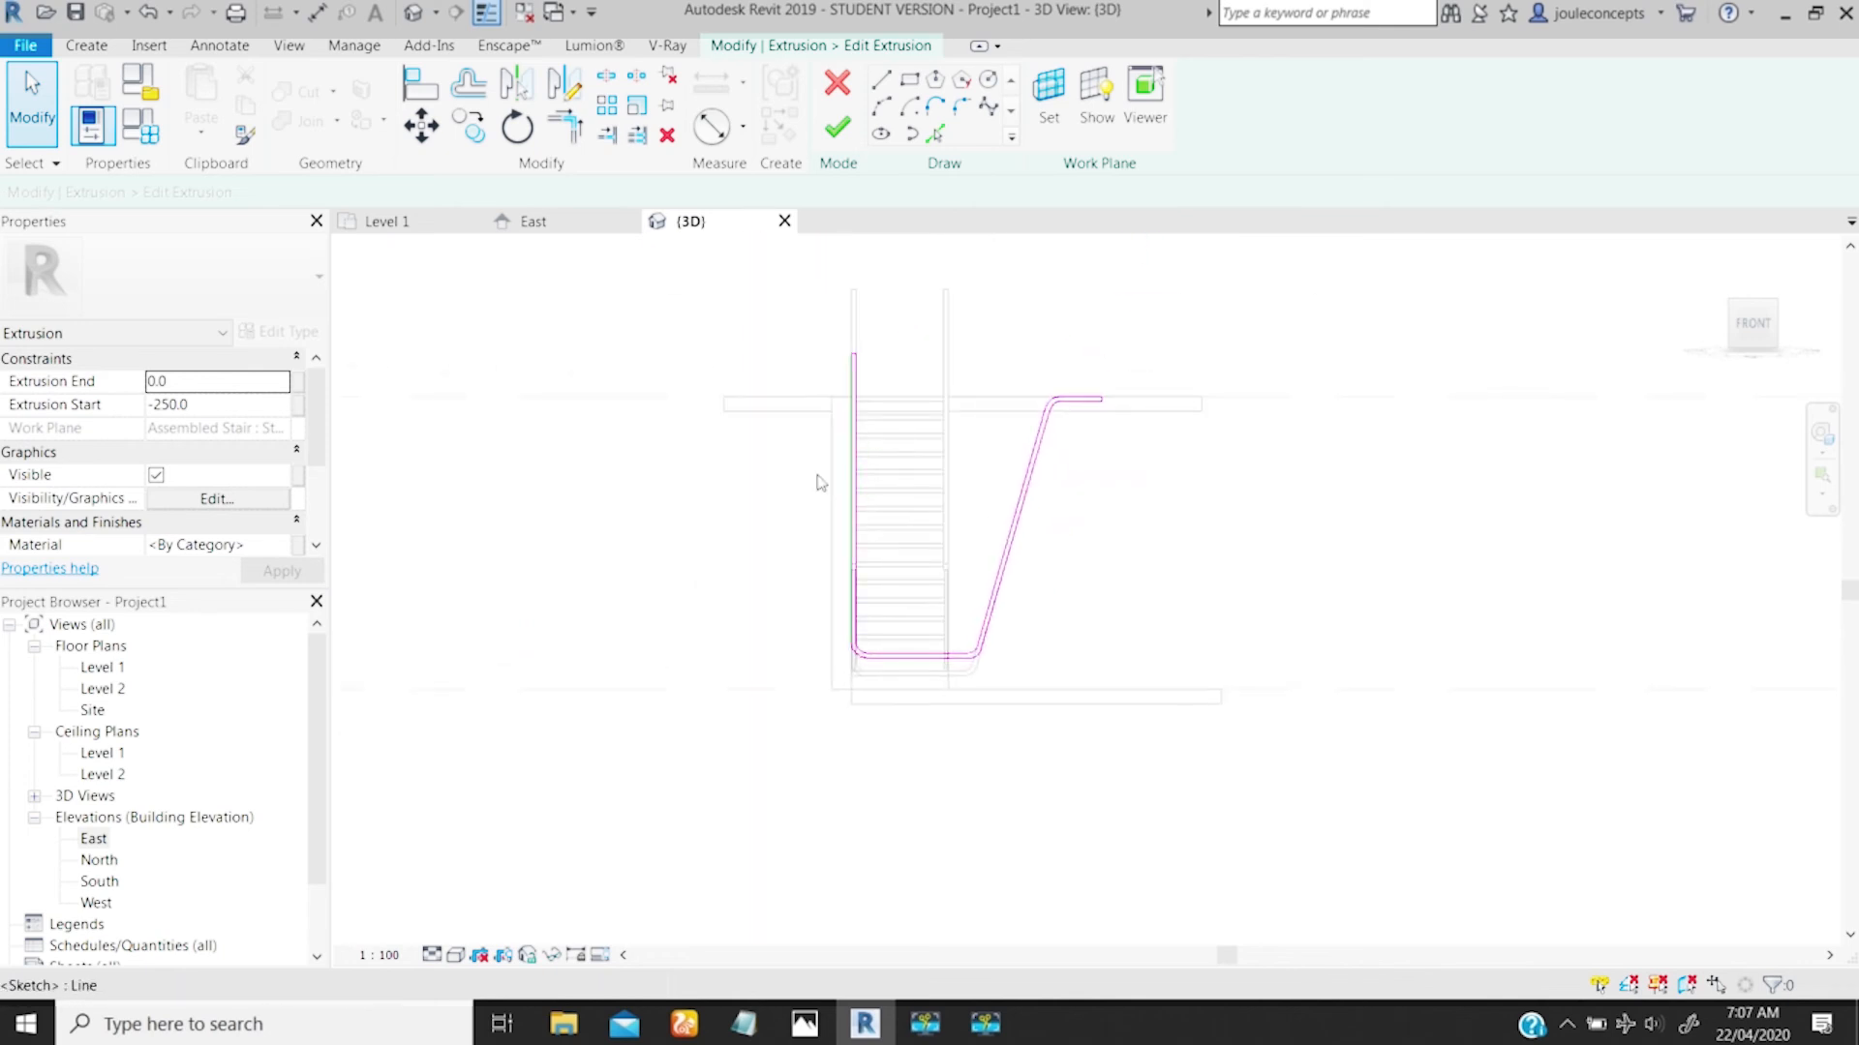
click(836, 132)
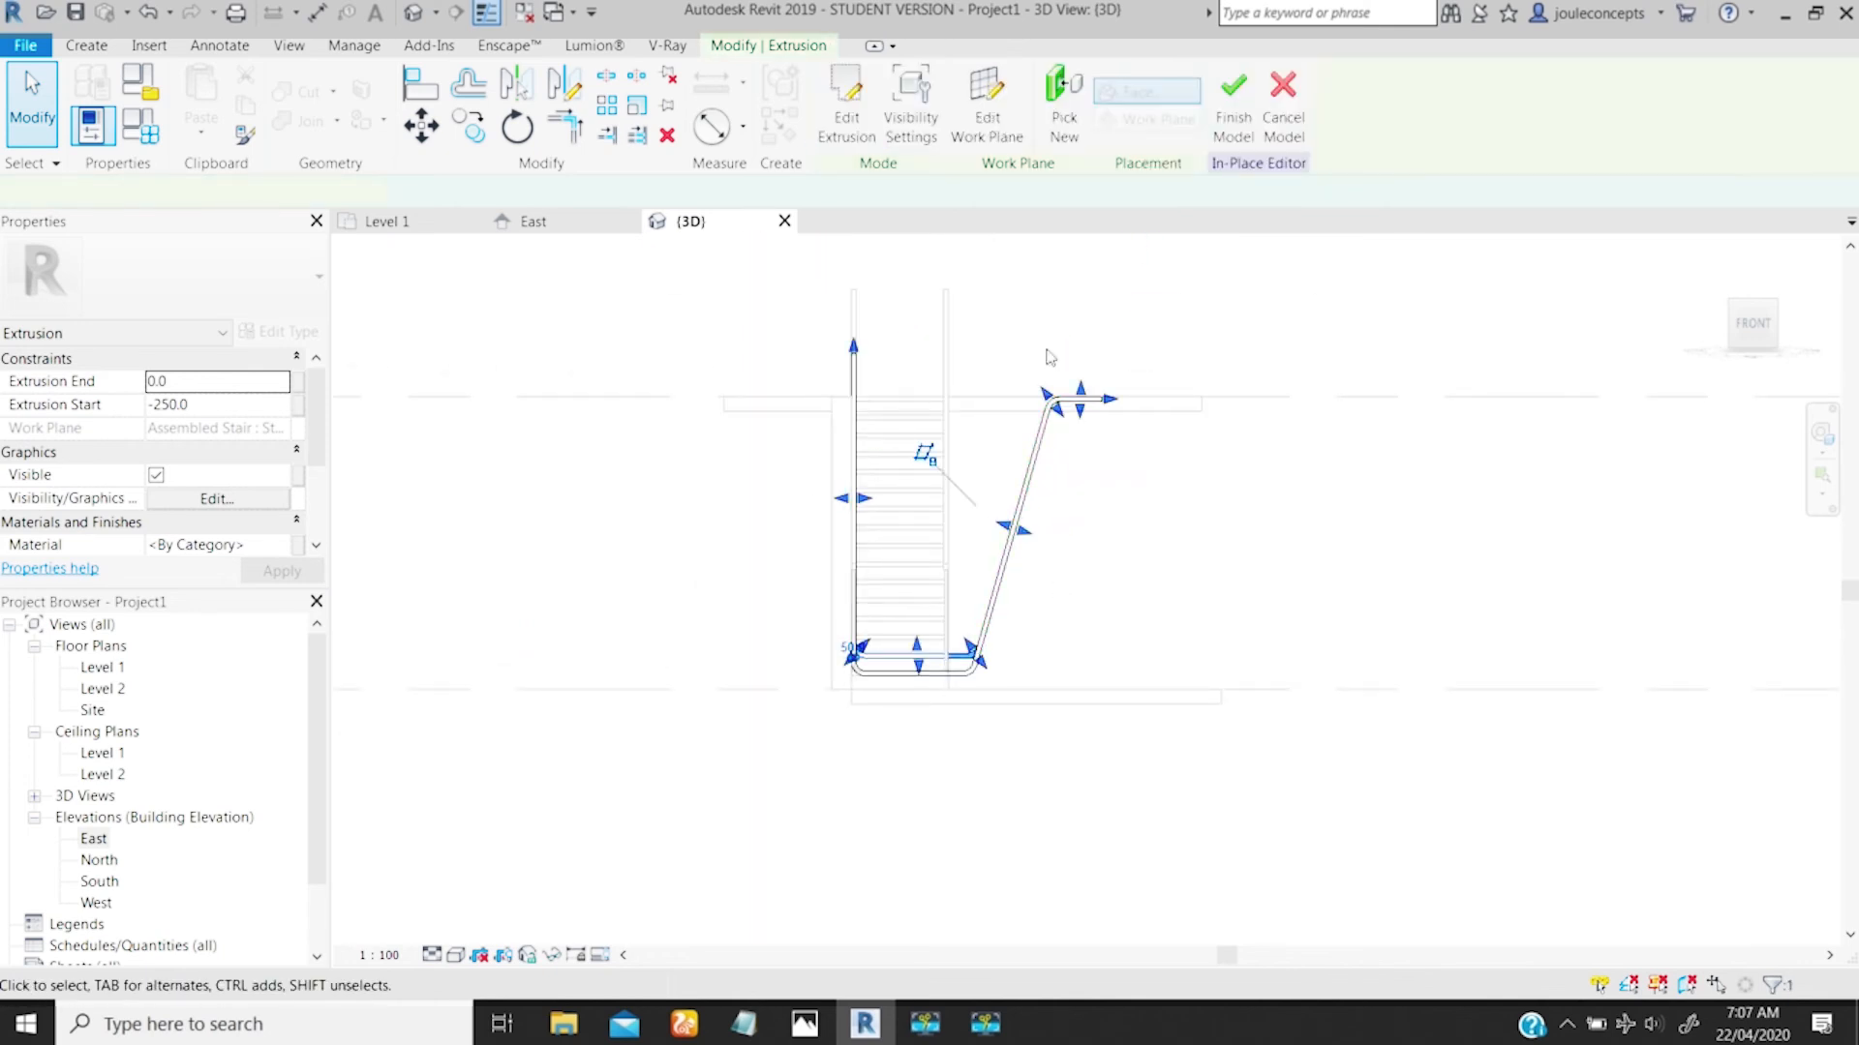
shift+middle_drag(918, 544, 671, 641)
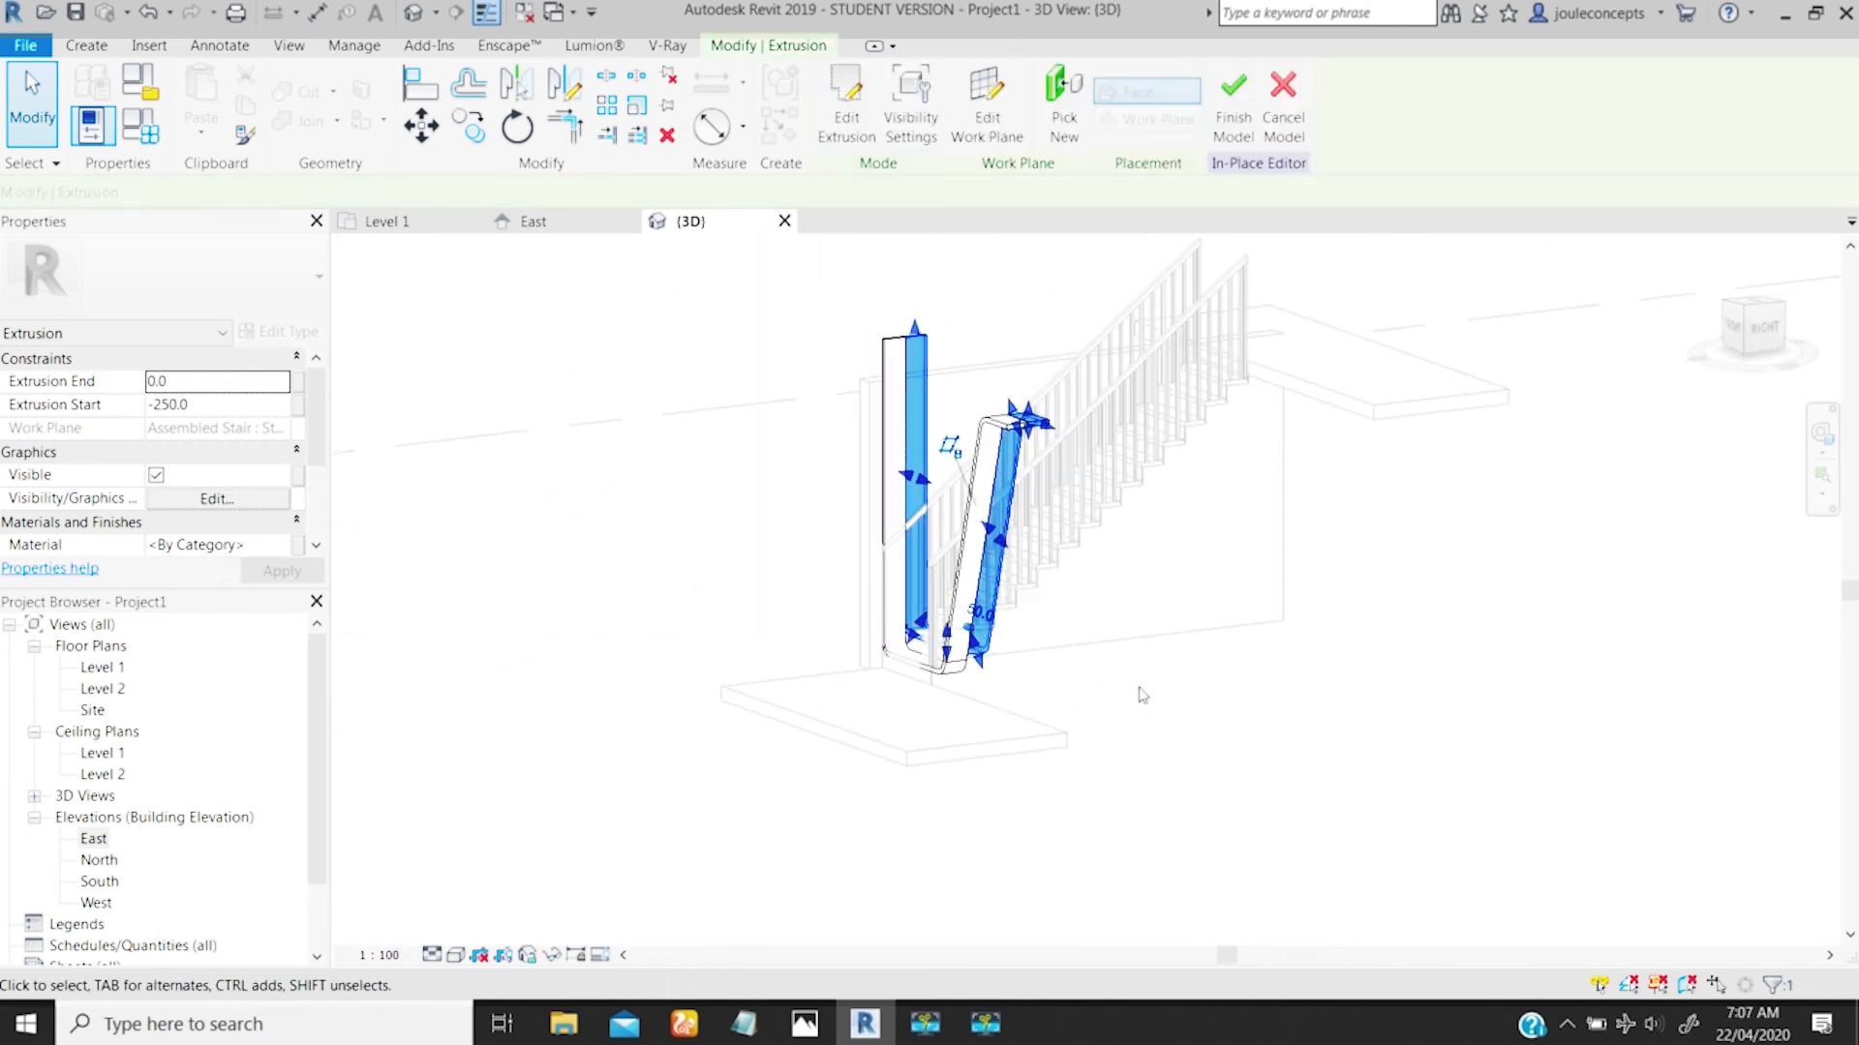
click(1142, 693)
shift+middle_drag(1033, 619, 566, 240)
Step: In the East elevation, copy the second step's extrusion from its lower corner up to the next step's lower corner, with Constrain on
click(847, 731)
click(556, 222)
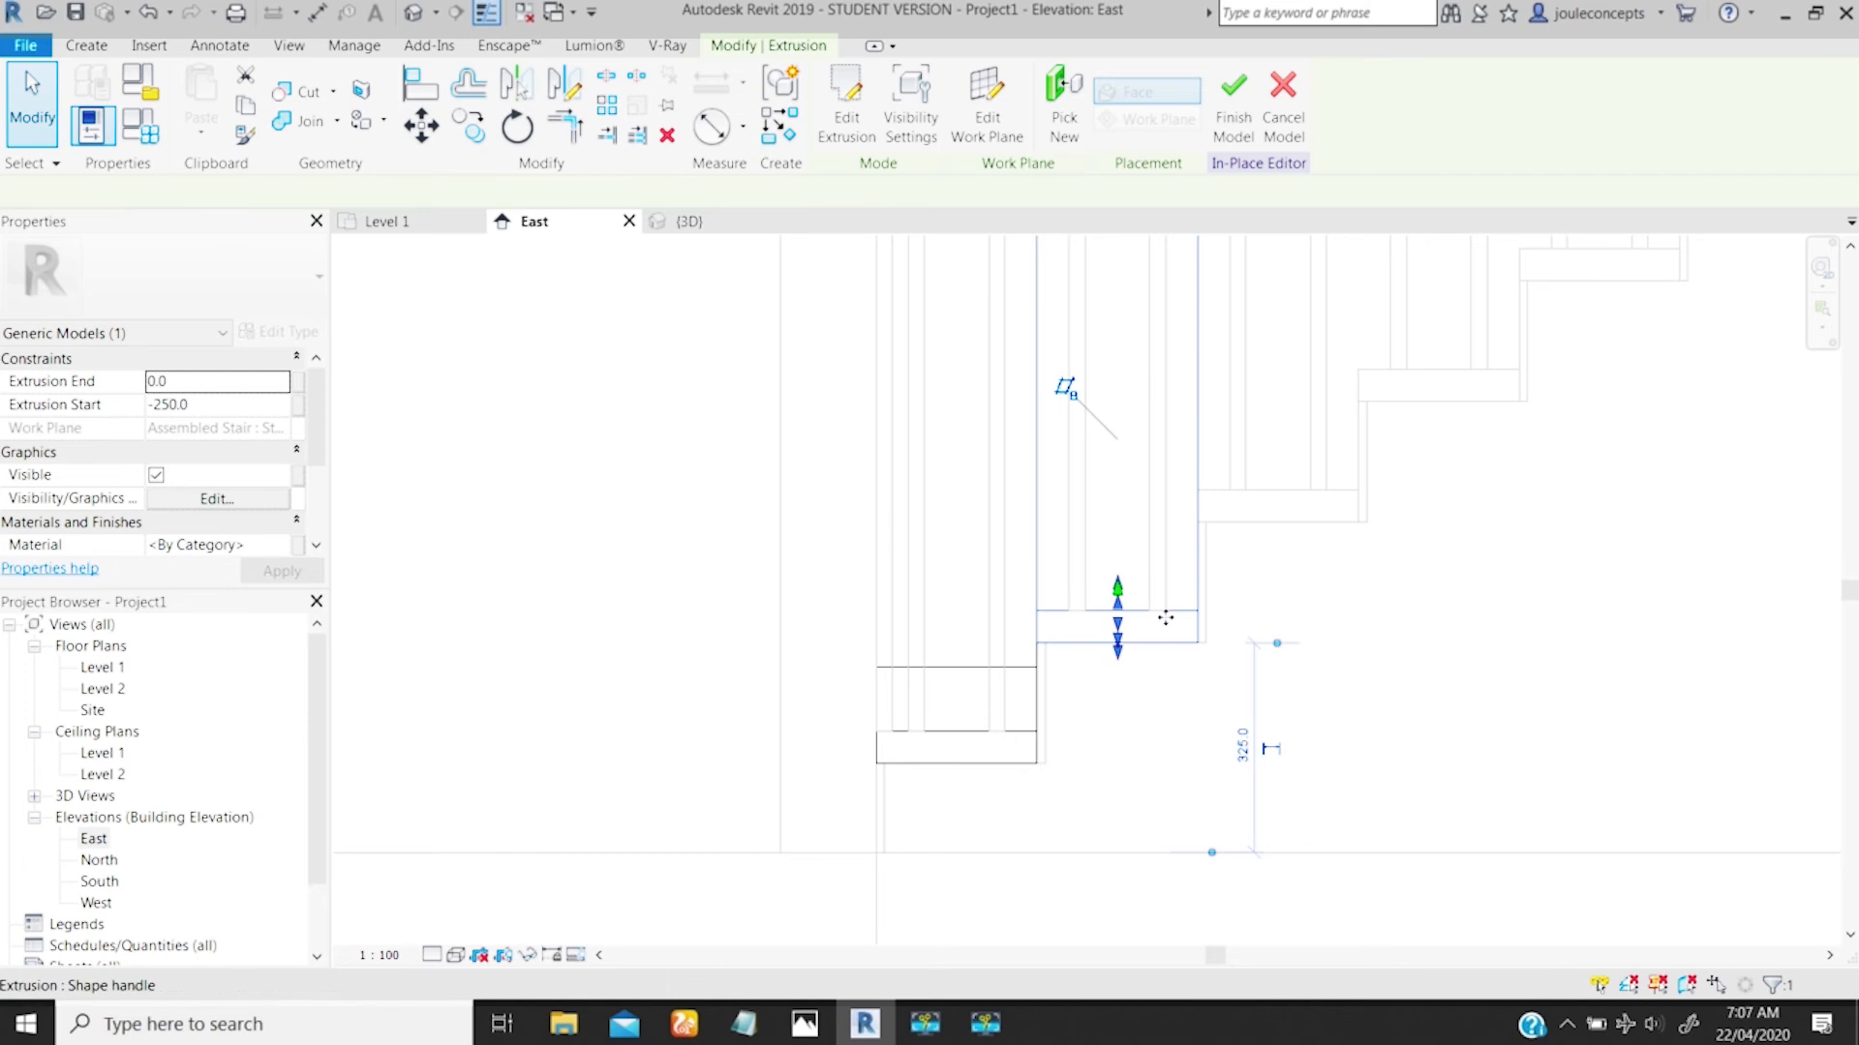
key(c)
key(o)
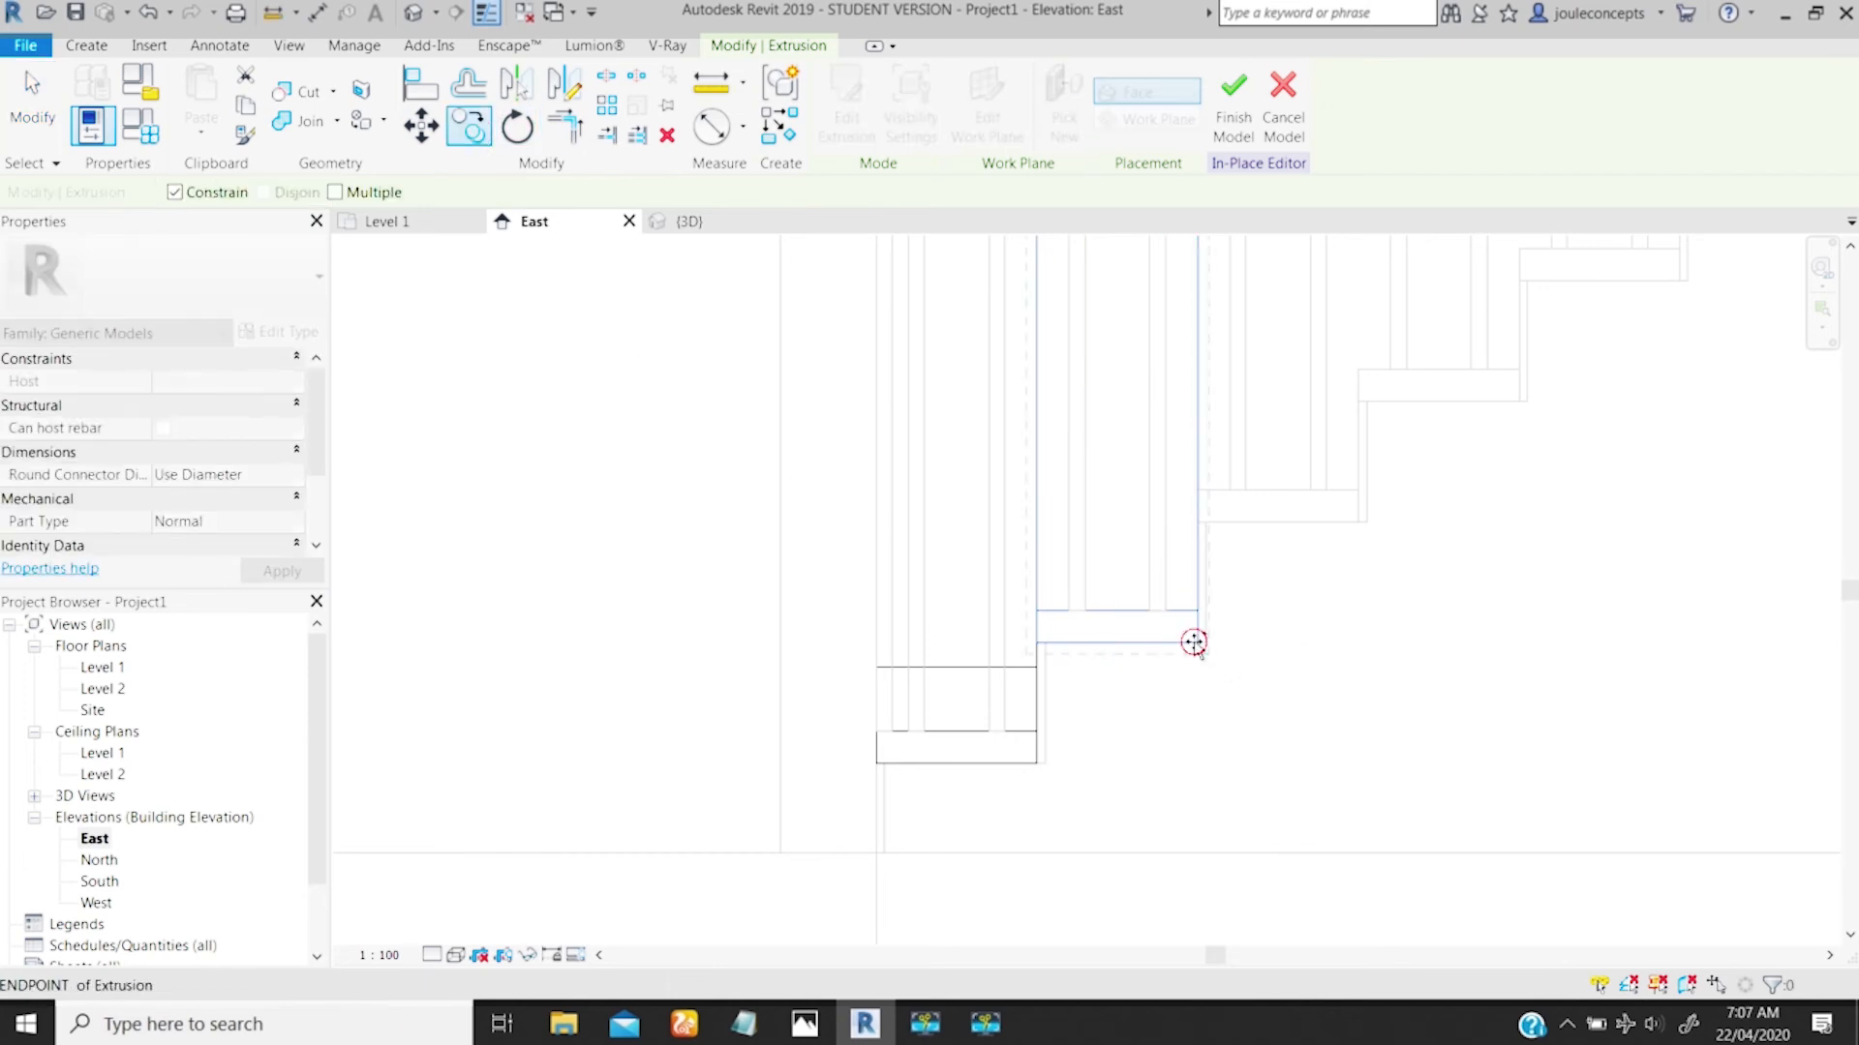
click(1358, 523)
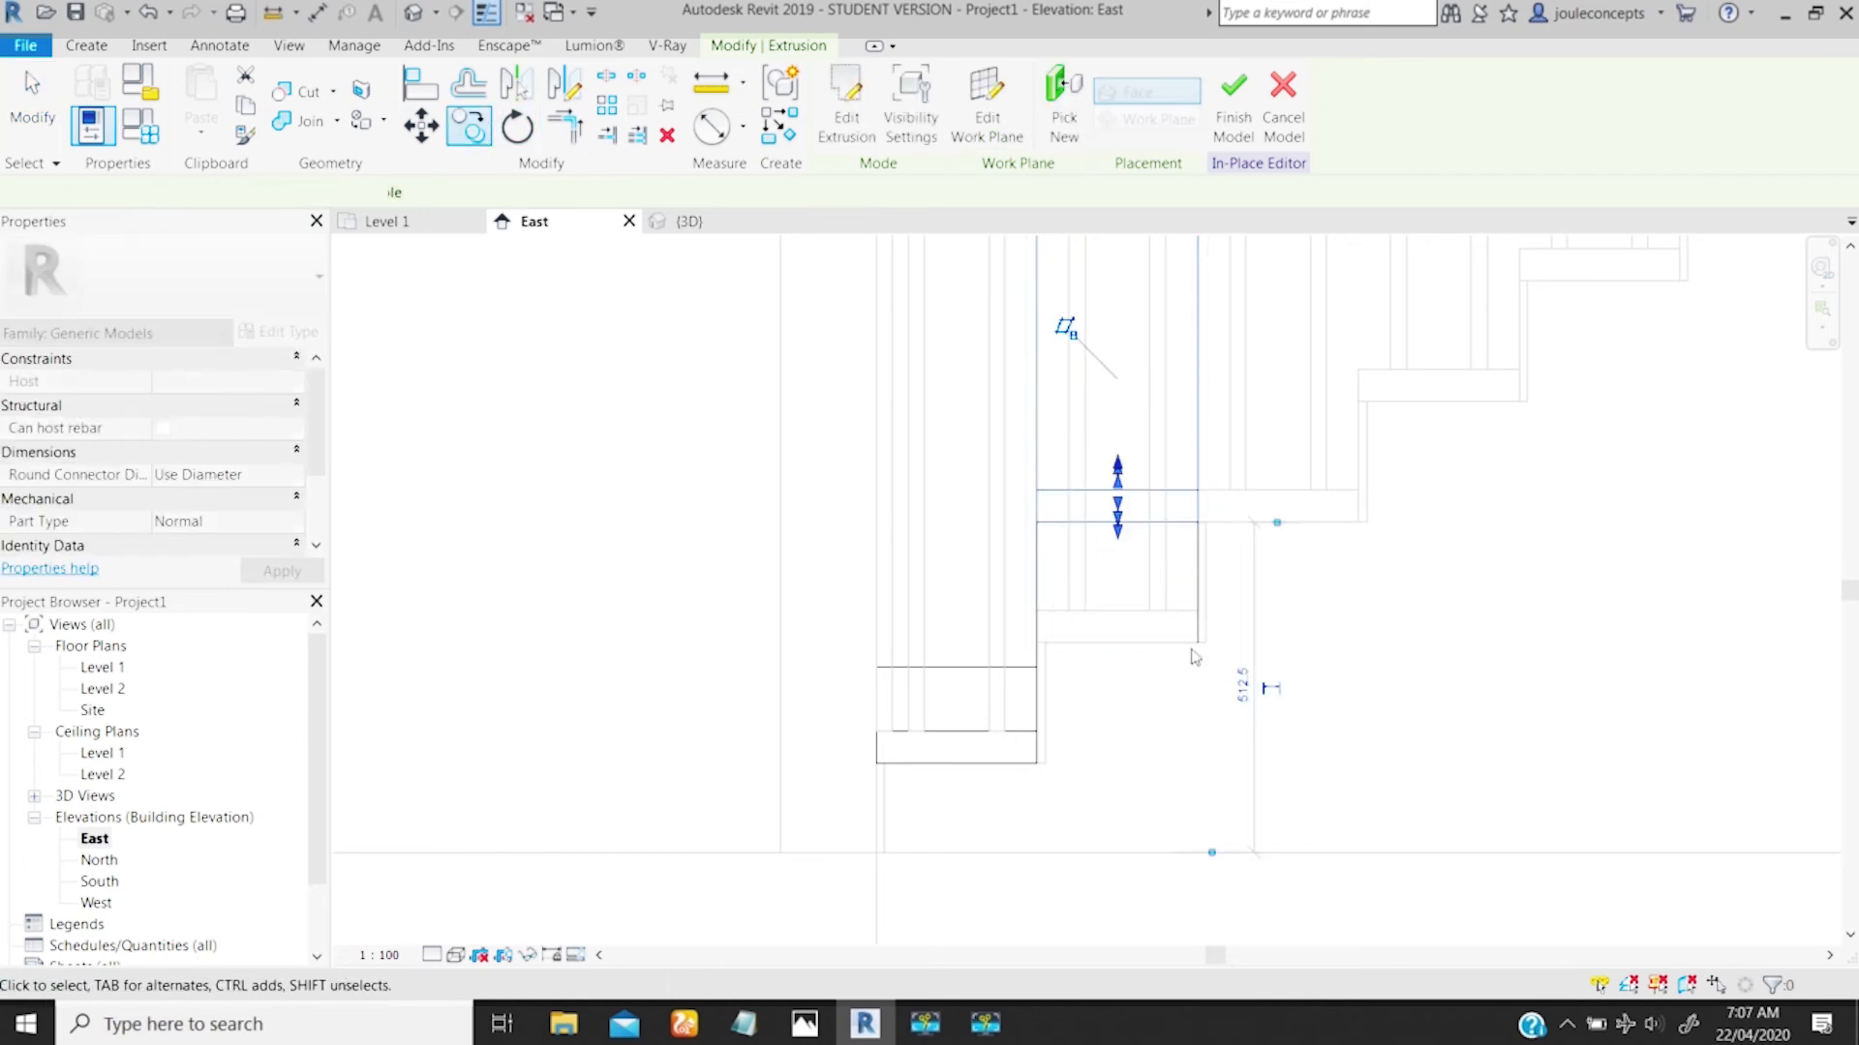
middle_drag(1036, 628, 1199, 668)
Step: In the 3D view, switch to Wireframe and pick the next step's vertical stair plane as the new copy's work plane
click(690, 221)
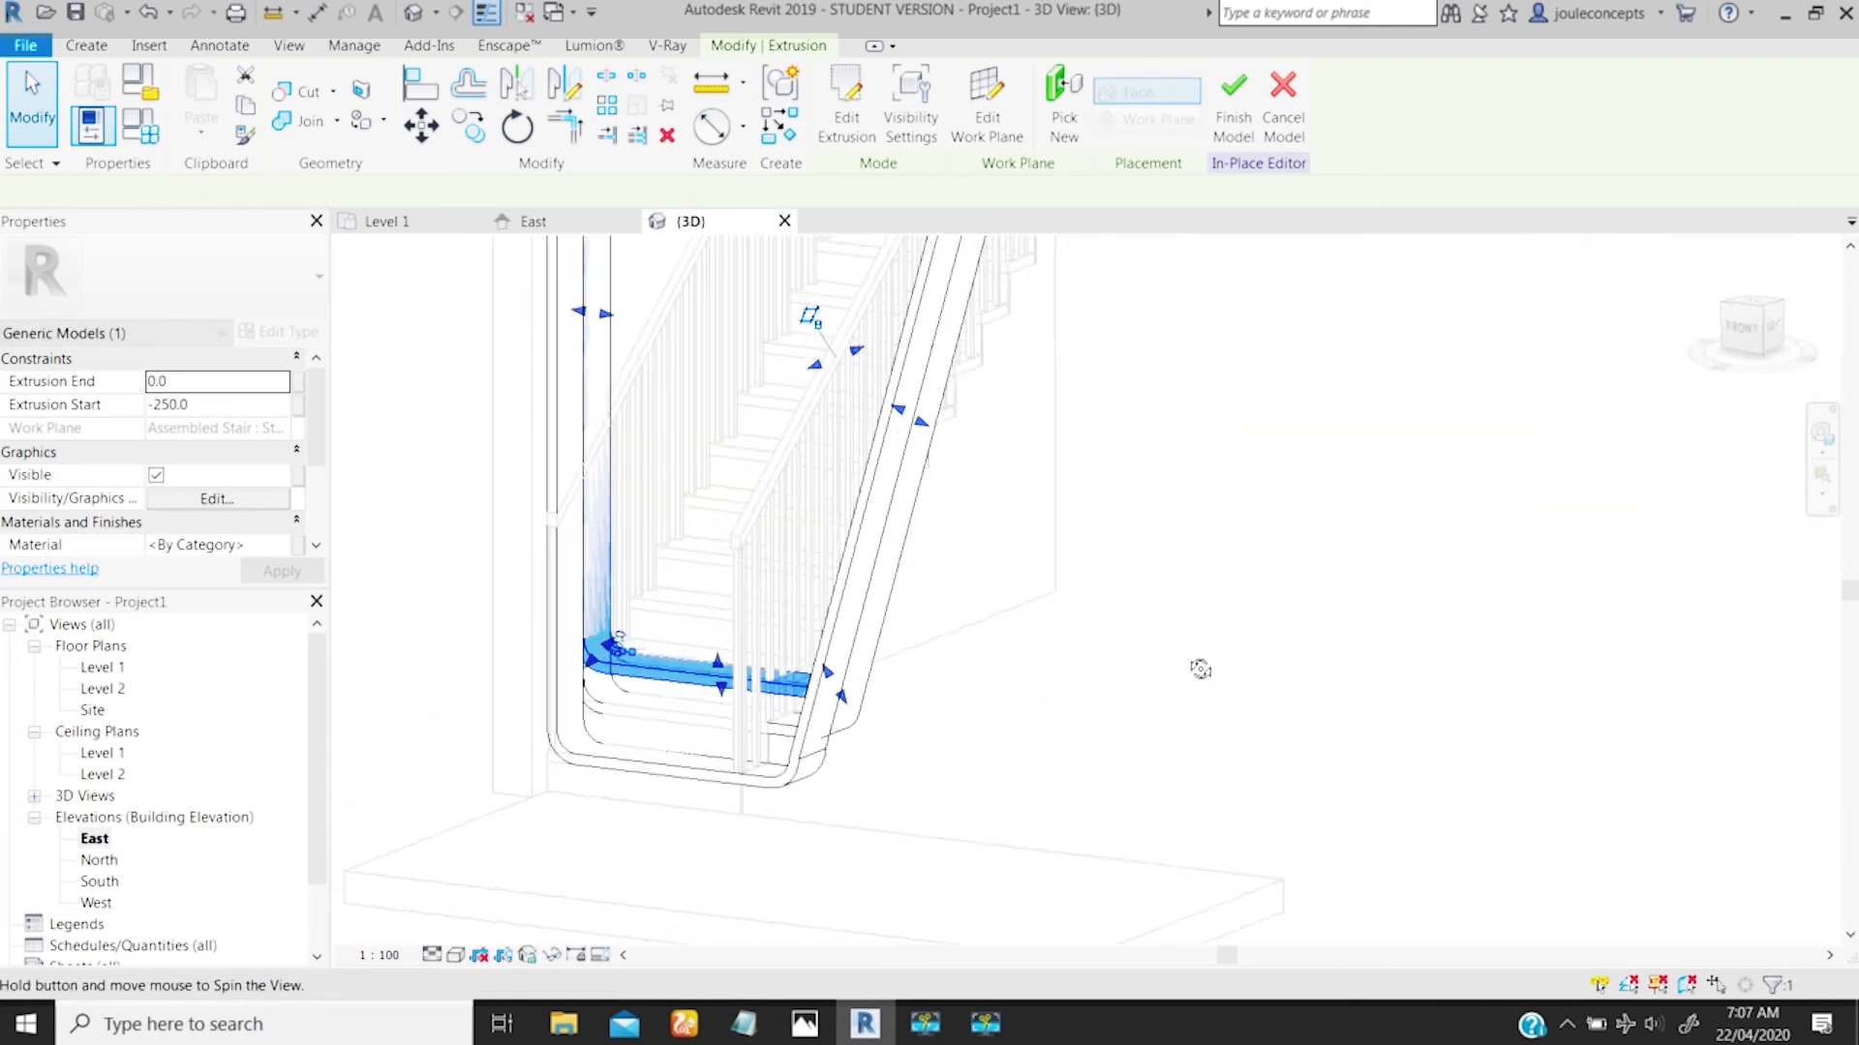
scroll(881, 662, up, 3)
middle_drag(879, 662, 1230, 593)
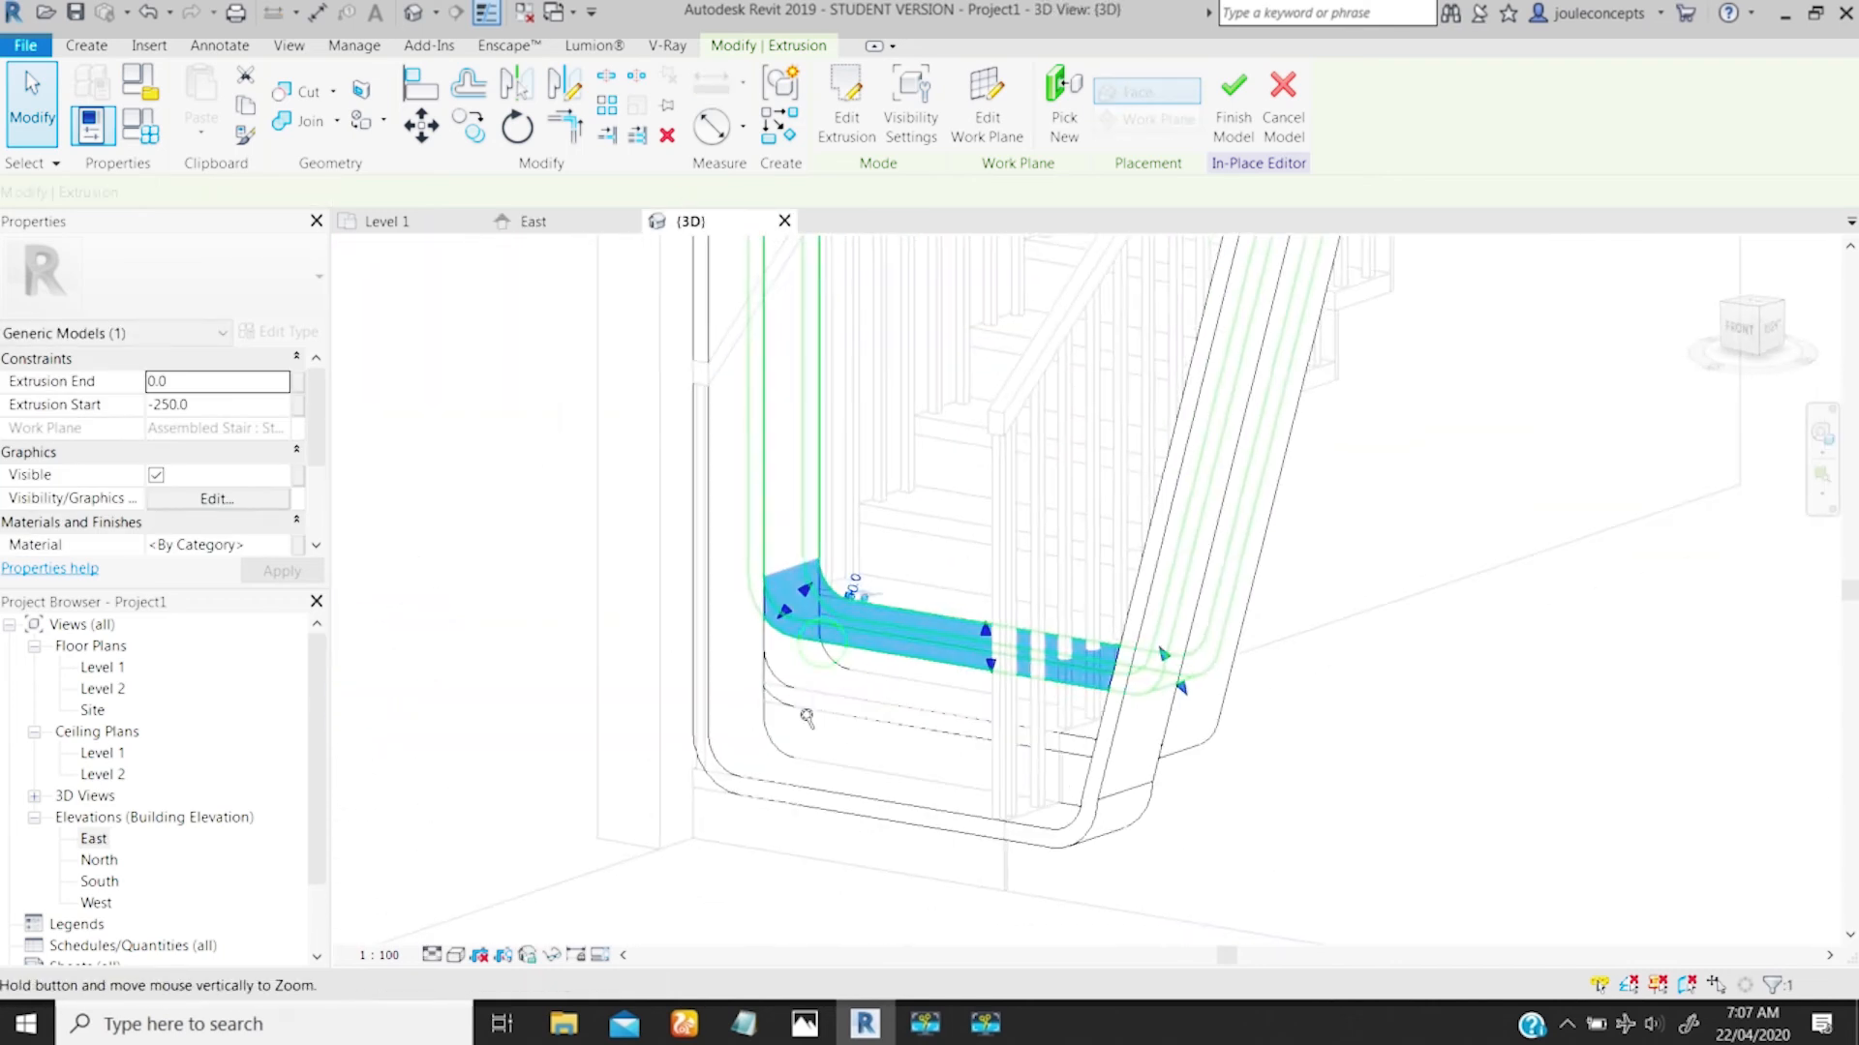
click(455, 956)
click(477, 807)
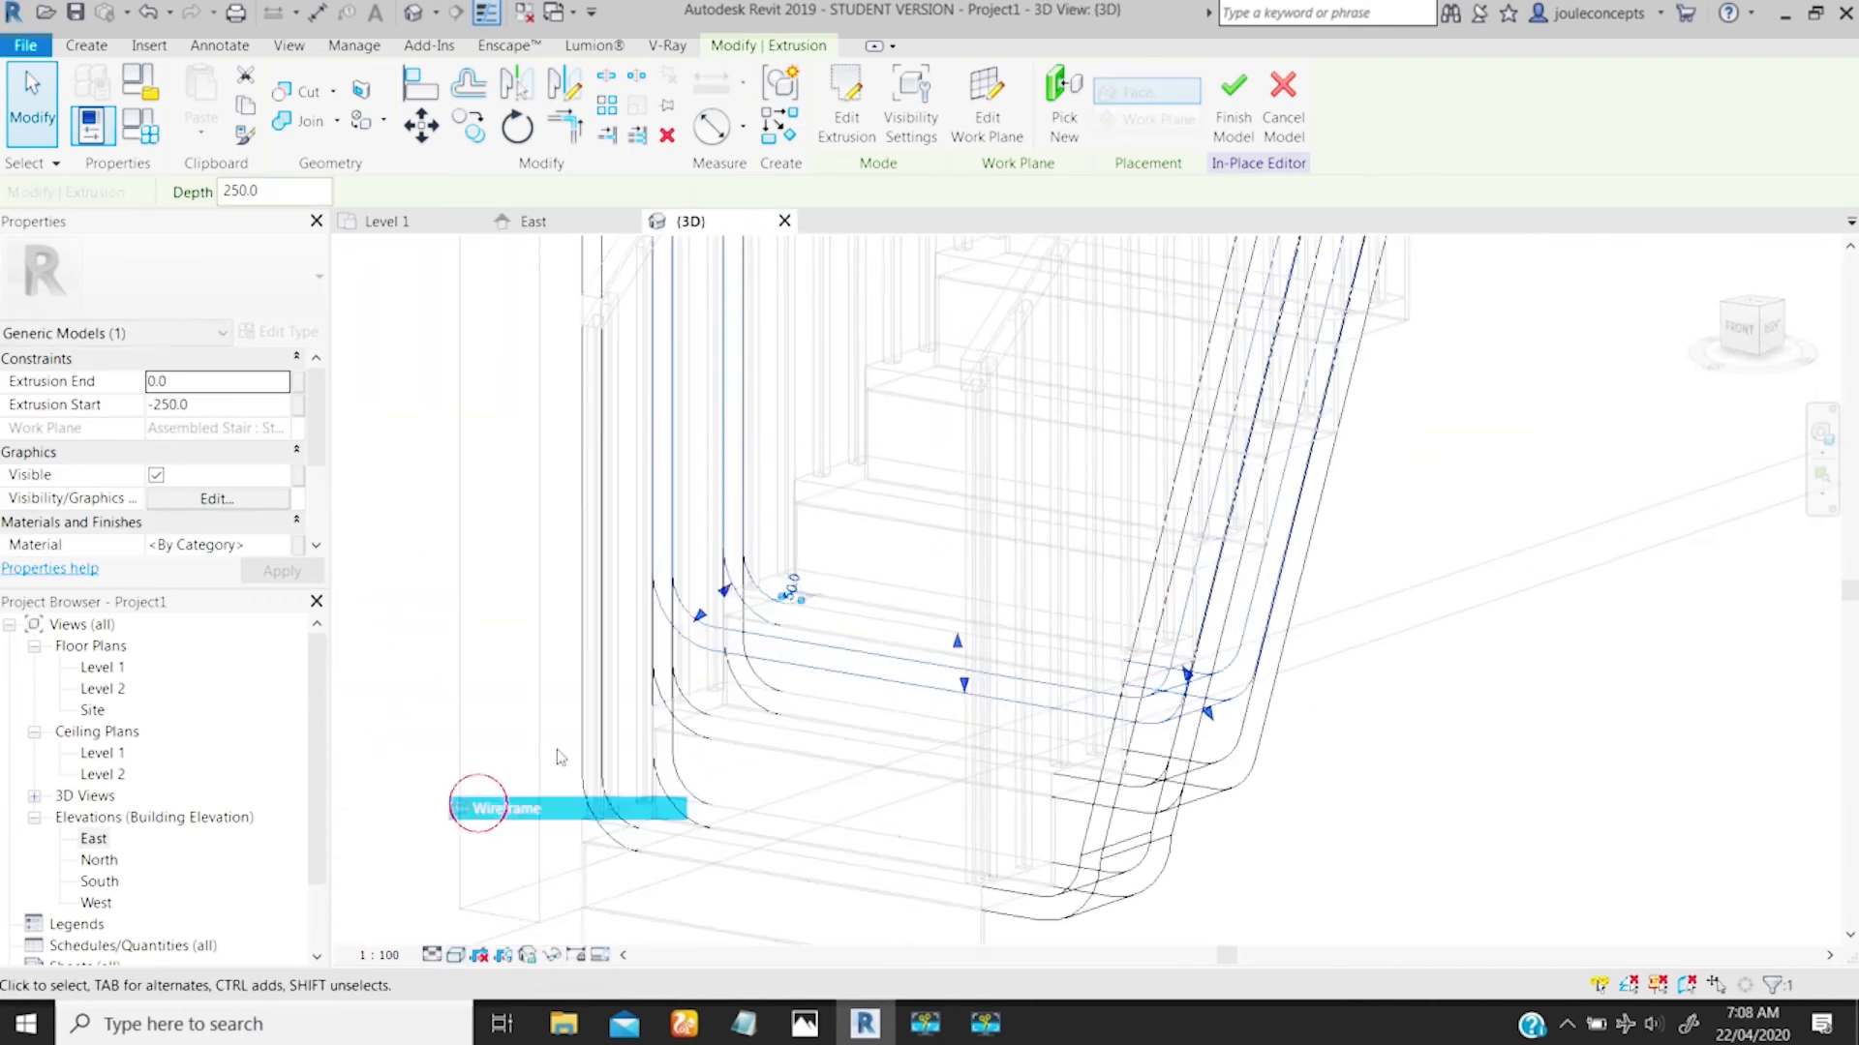
ctrl+middle_drag(610, 744, 714, 736)
scroll(818, 694, up, 2)
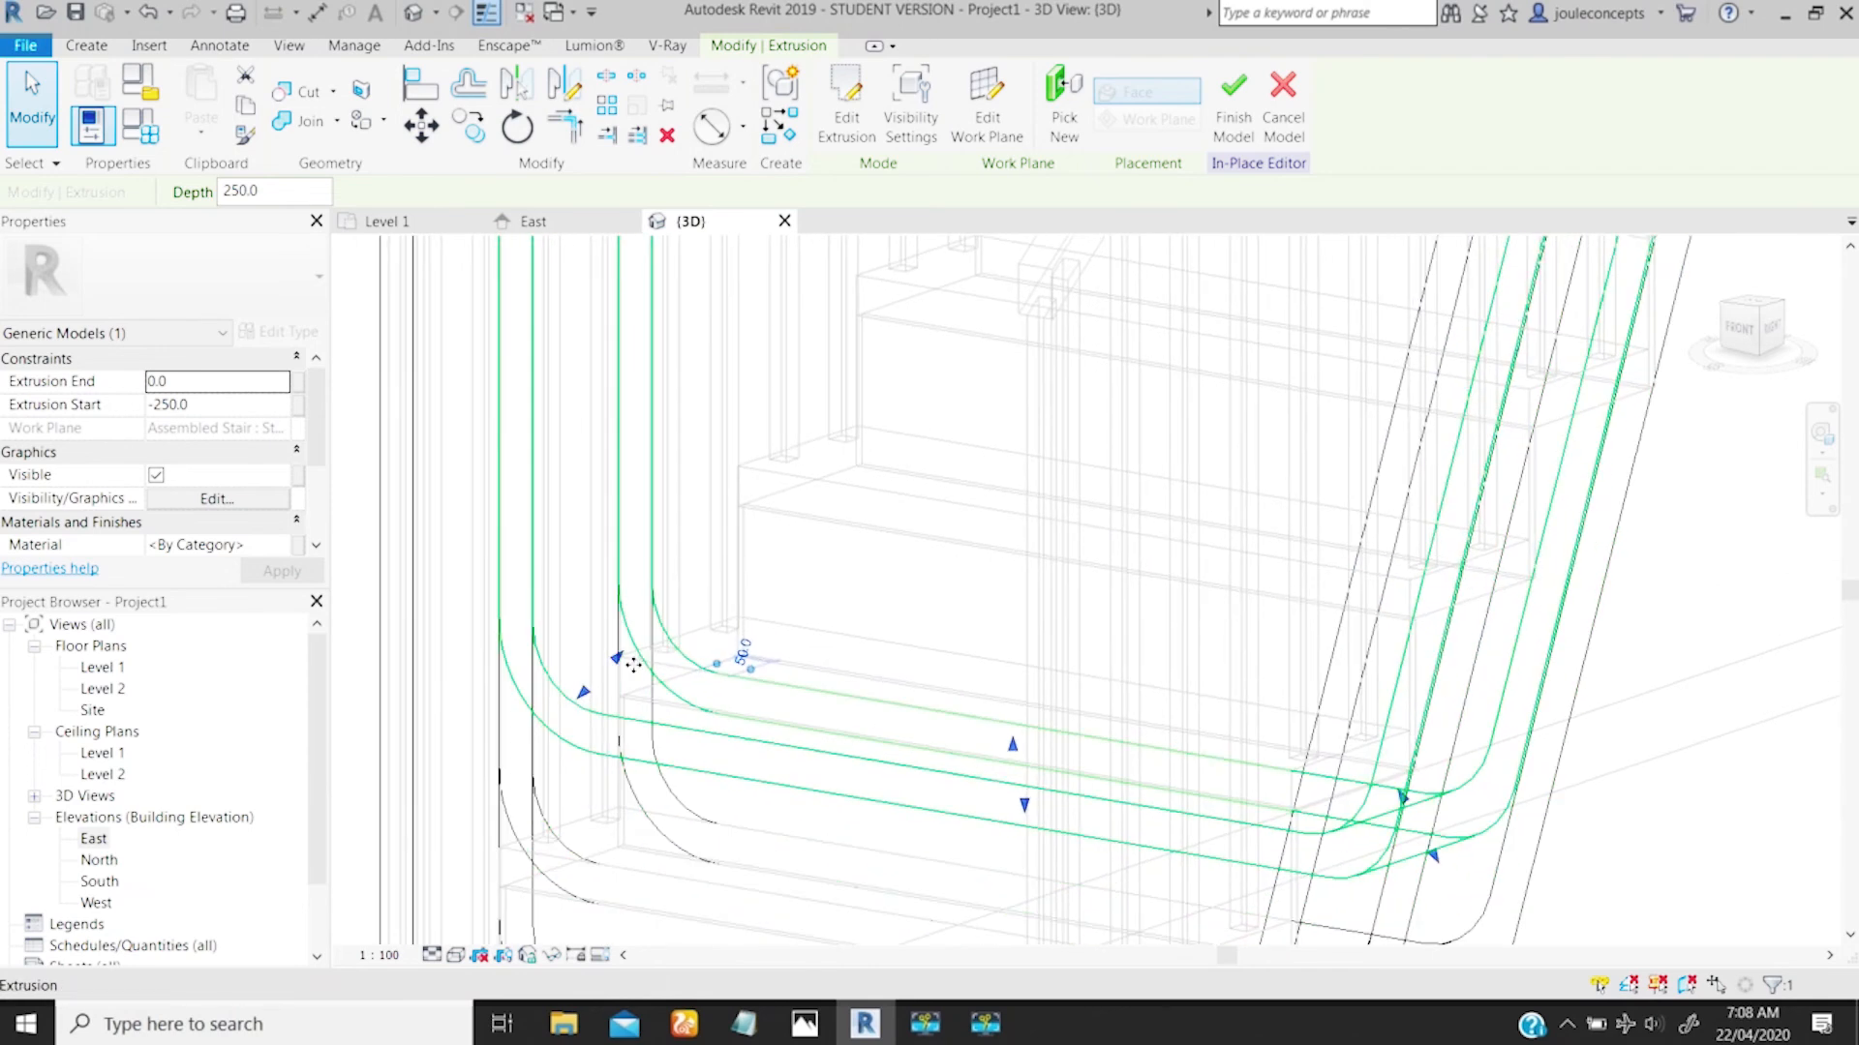
click(991, 118)
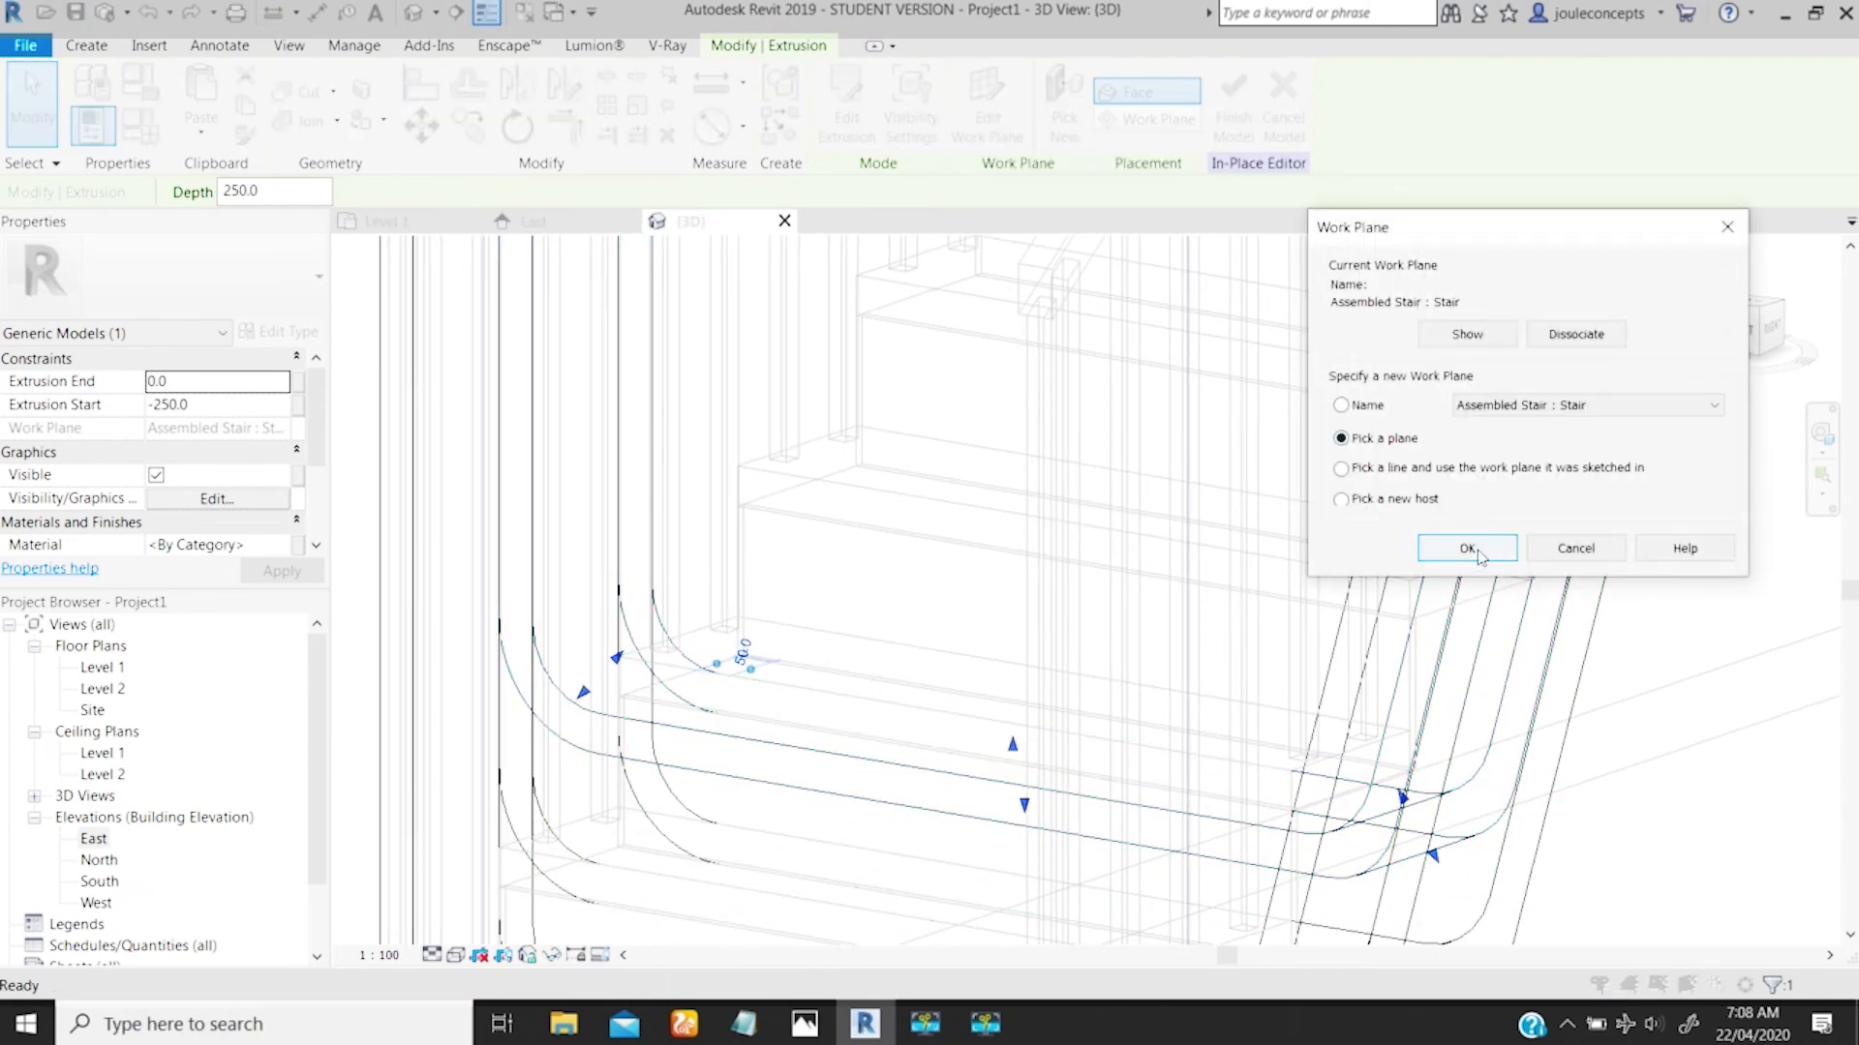
click(1468, 549)
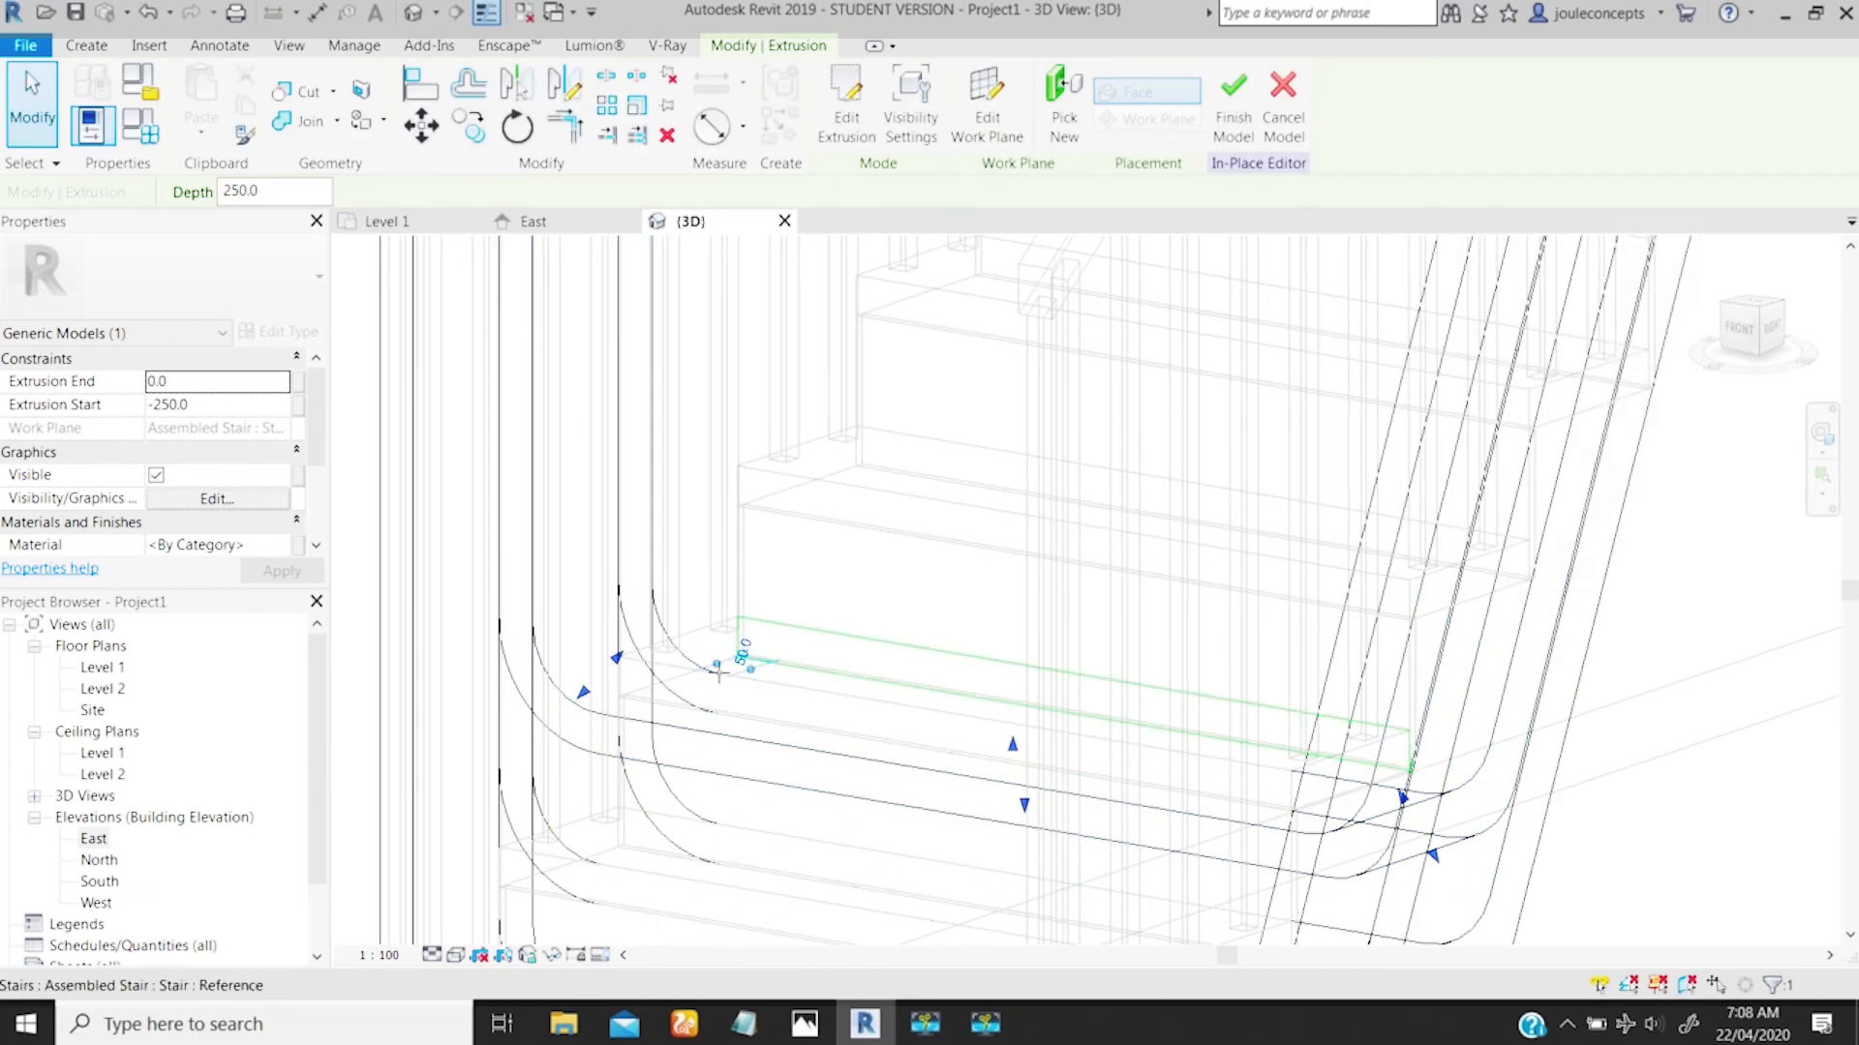
click(631, 664)
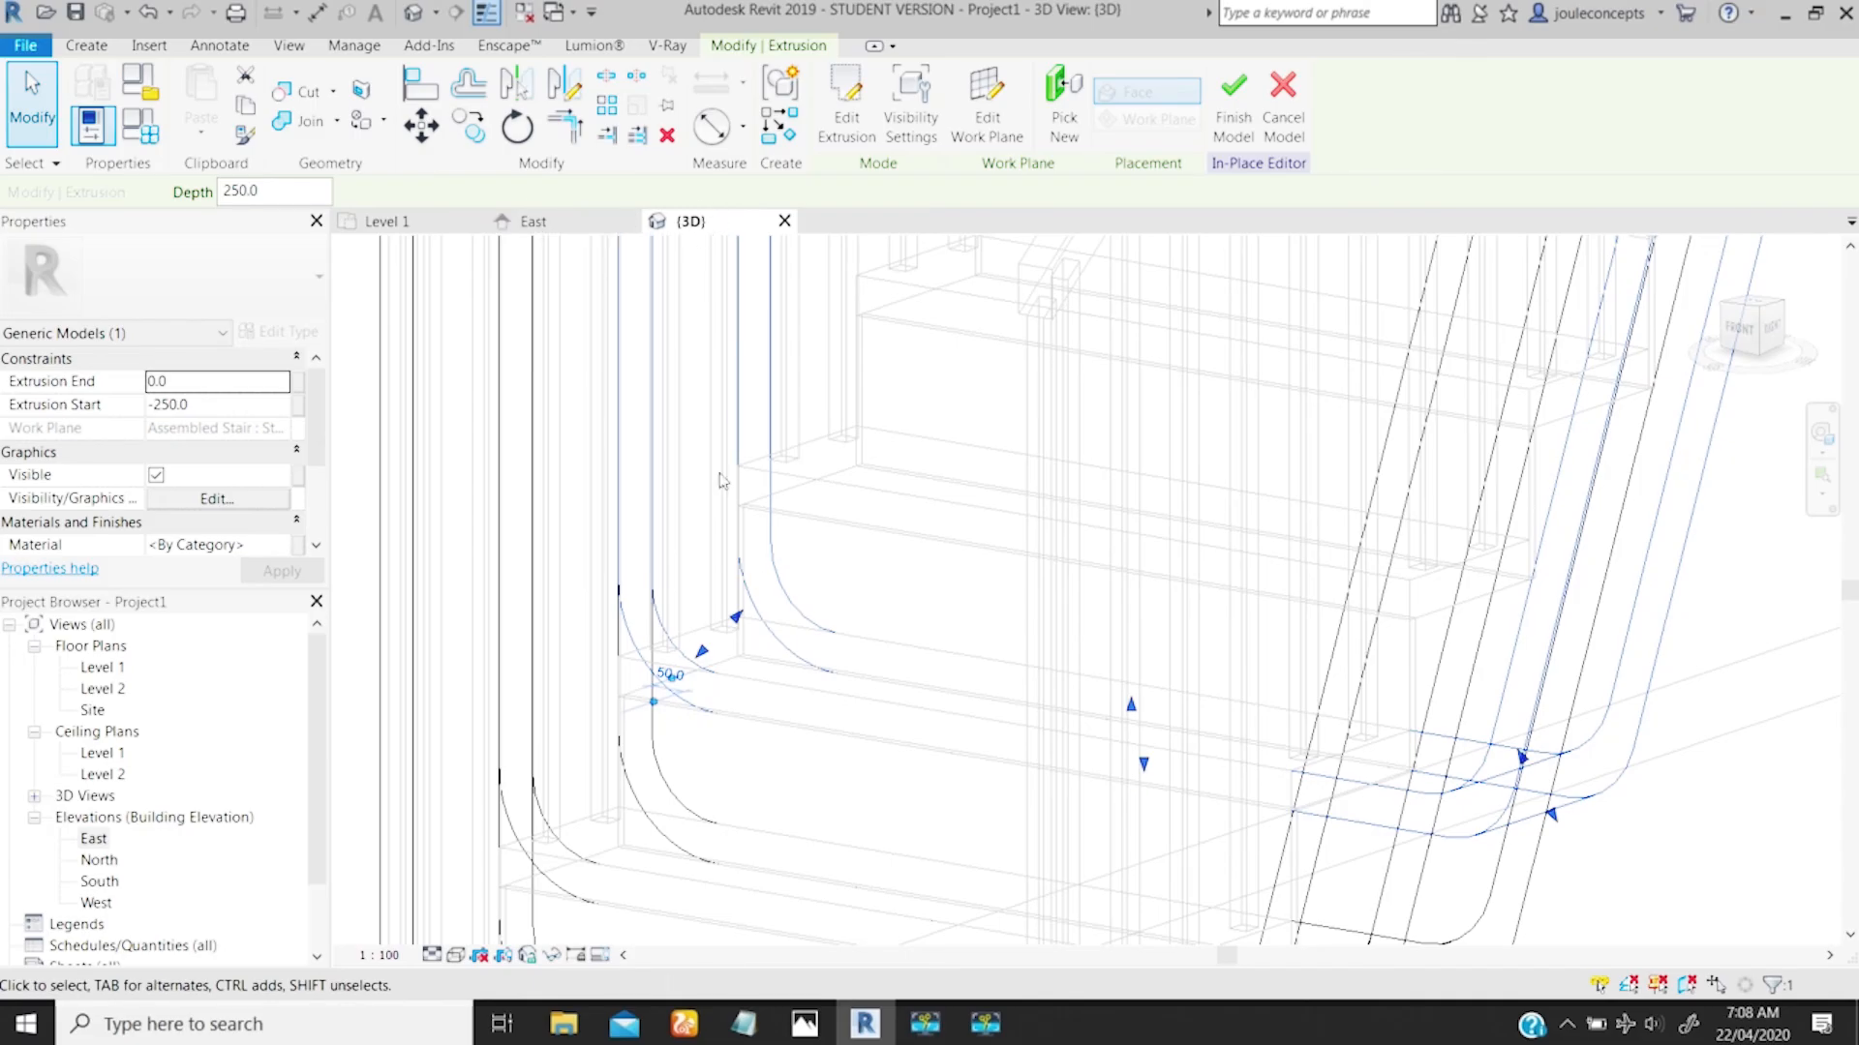
Step: Return the 3D view to the Hidden Line style and face the third extrusion squarely from the front
shift+middle_drag(815, 499, 691, 832)
scroll(874, 484, down, 4)
click(478, 956)
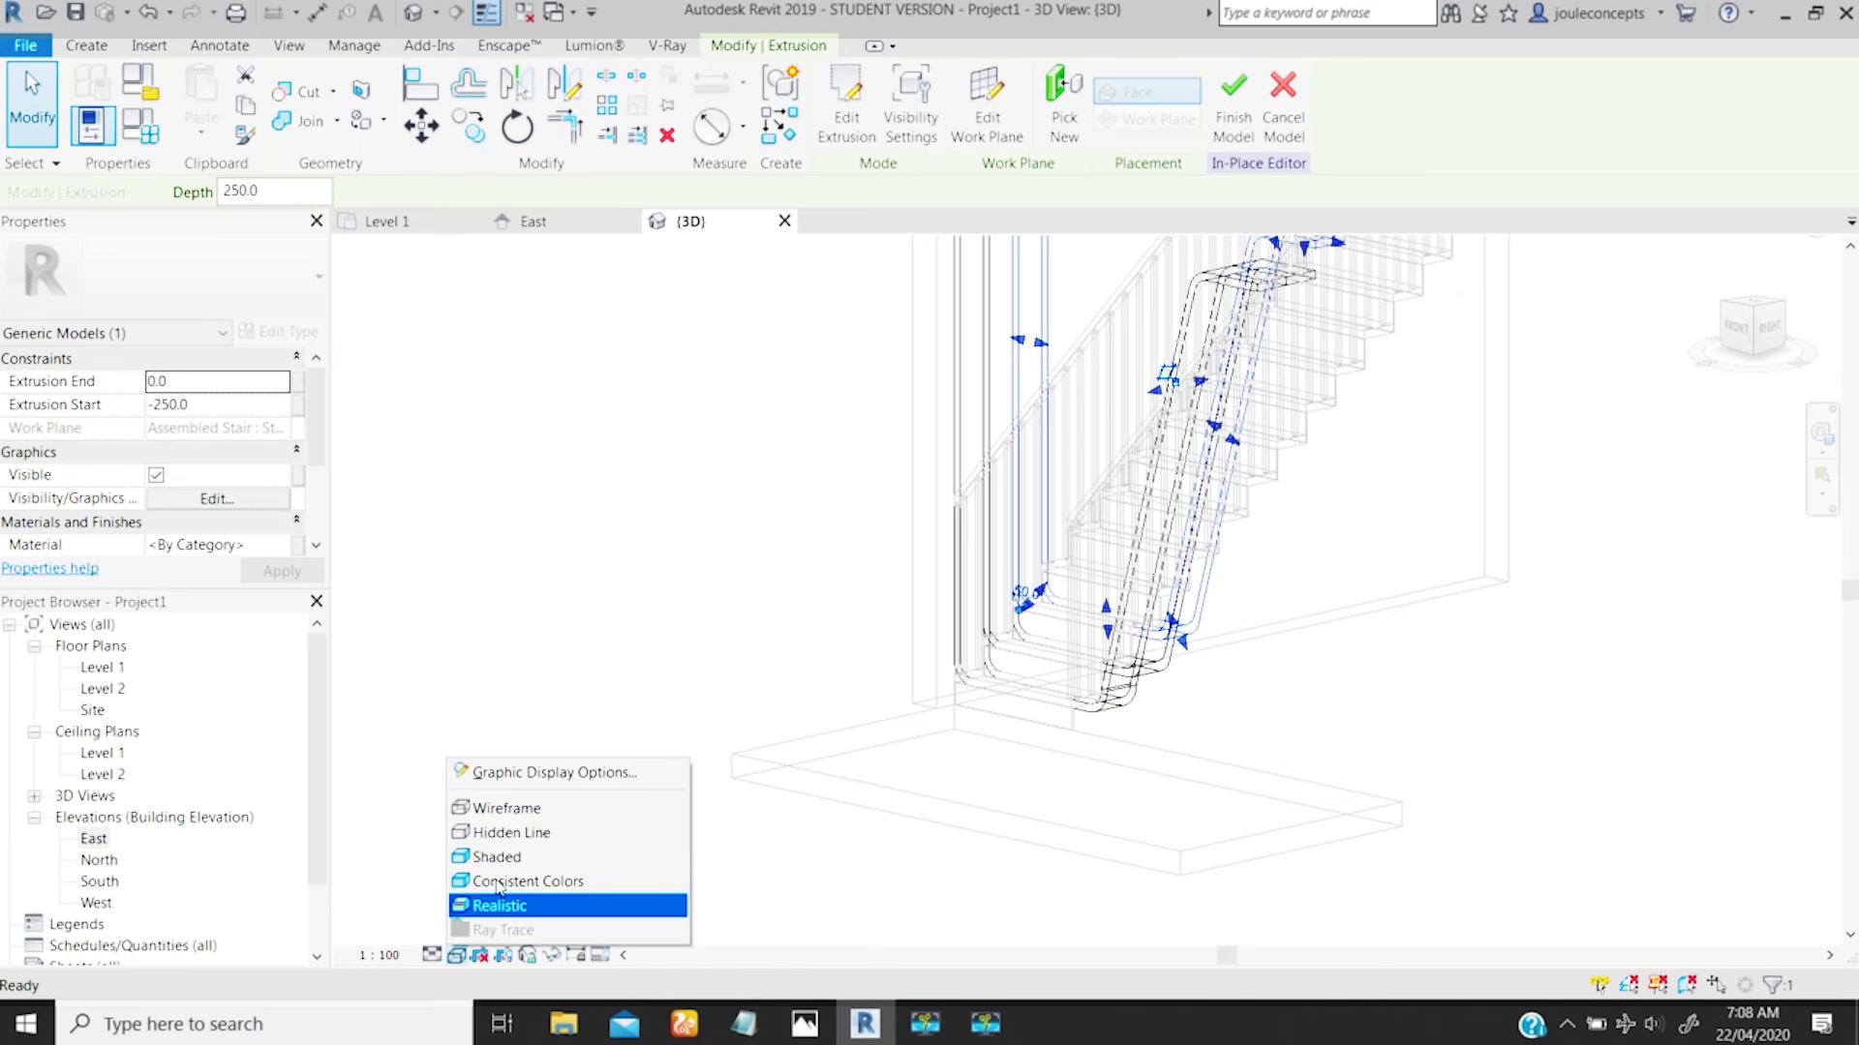
click(523, 833)
shift+middle_drag(1049, 534, 1032, 447)
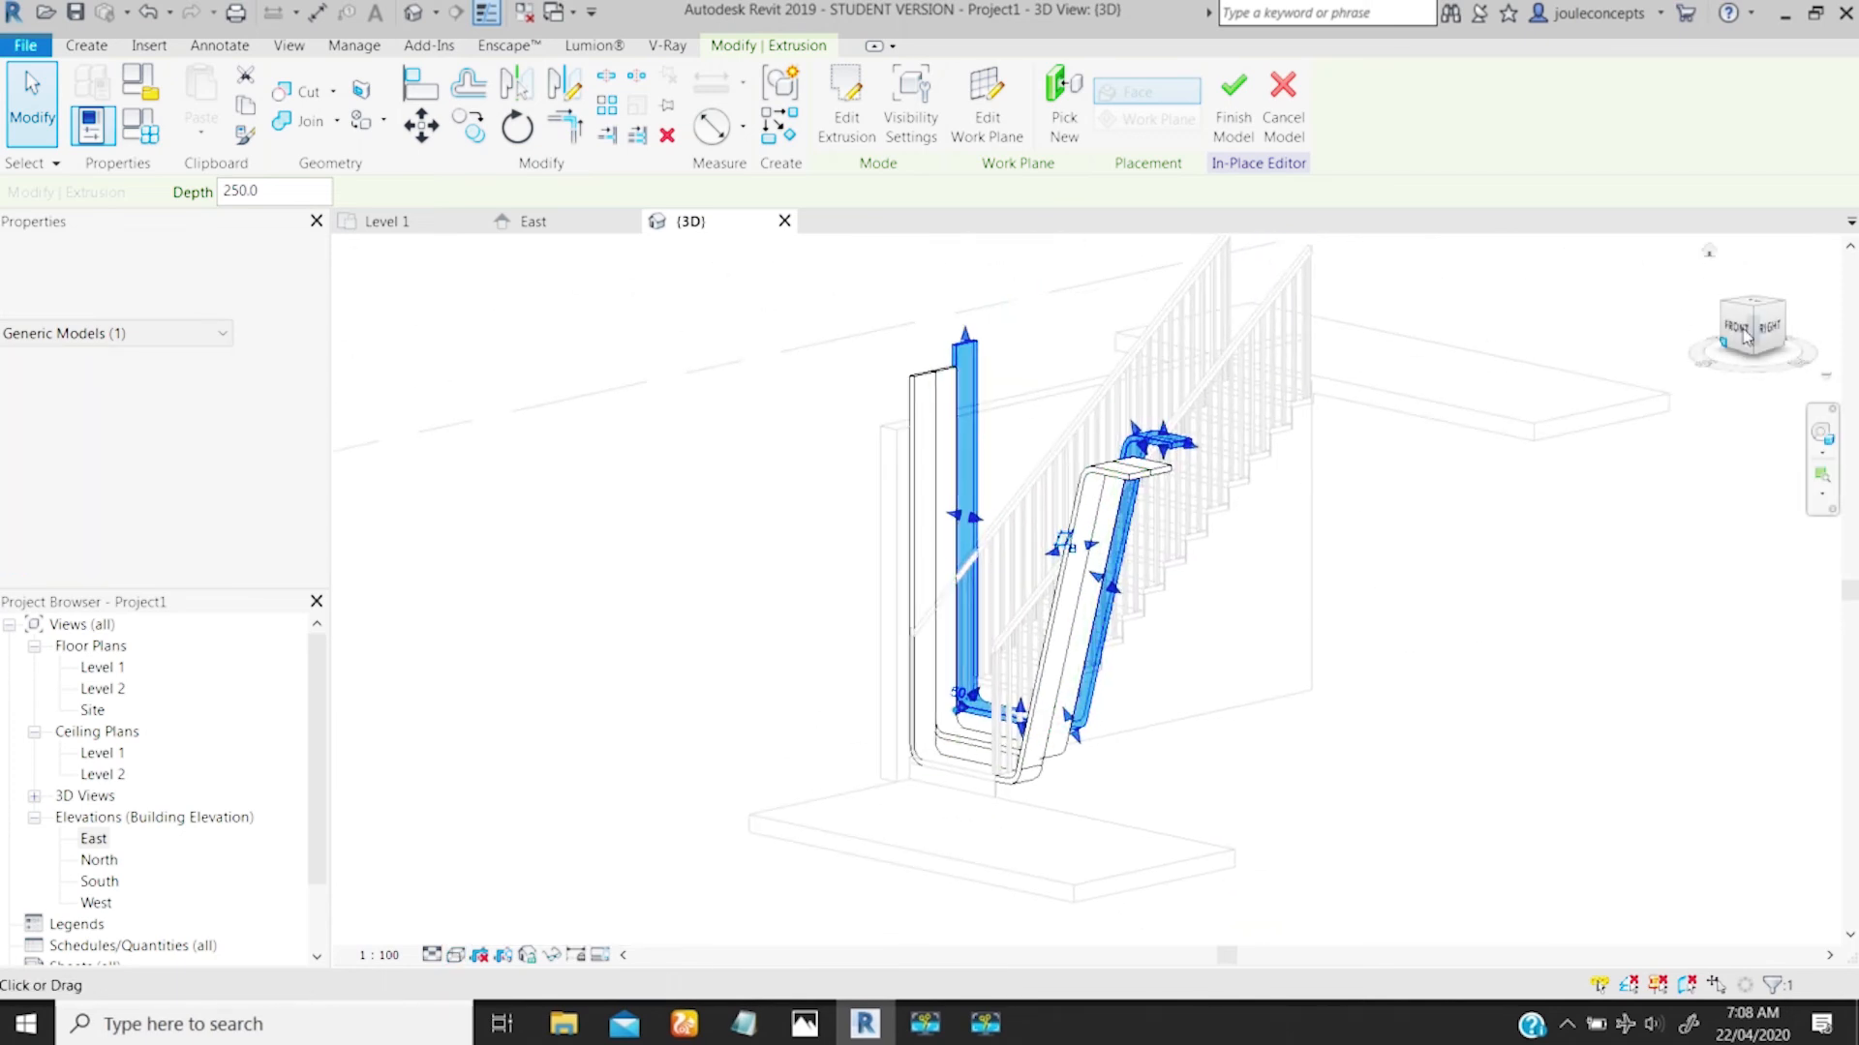
shift+middle_drag(1232, 519, 1427, 486)
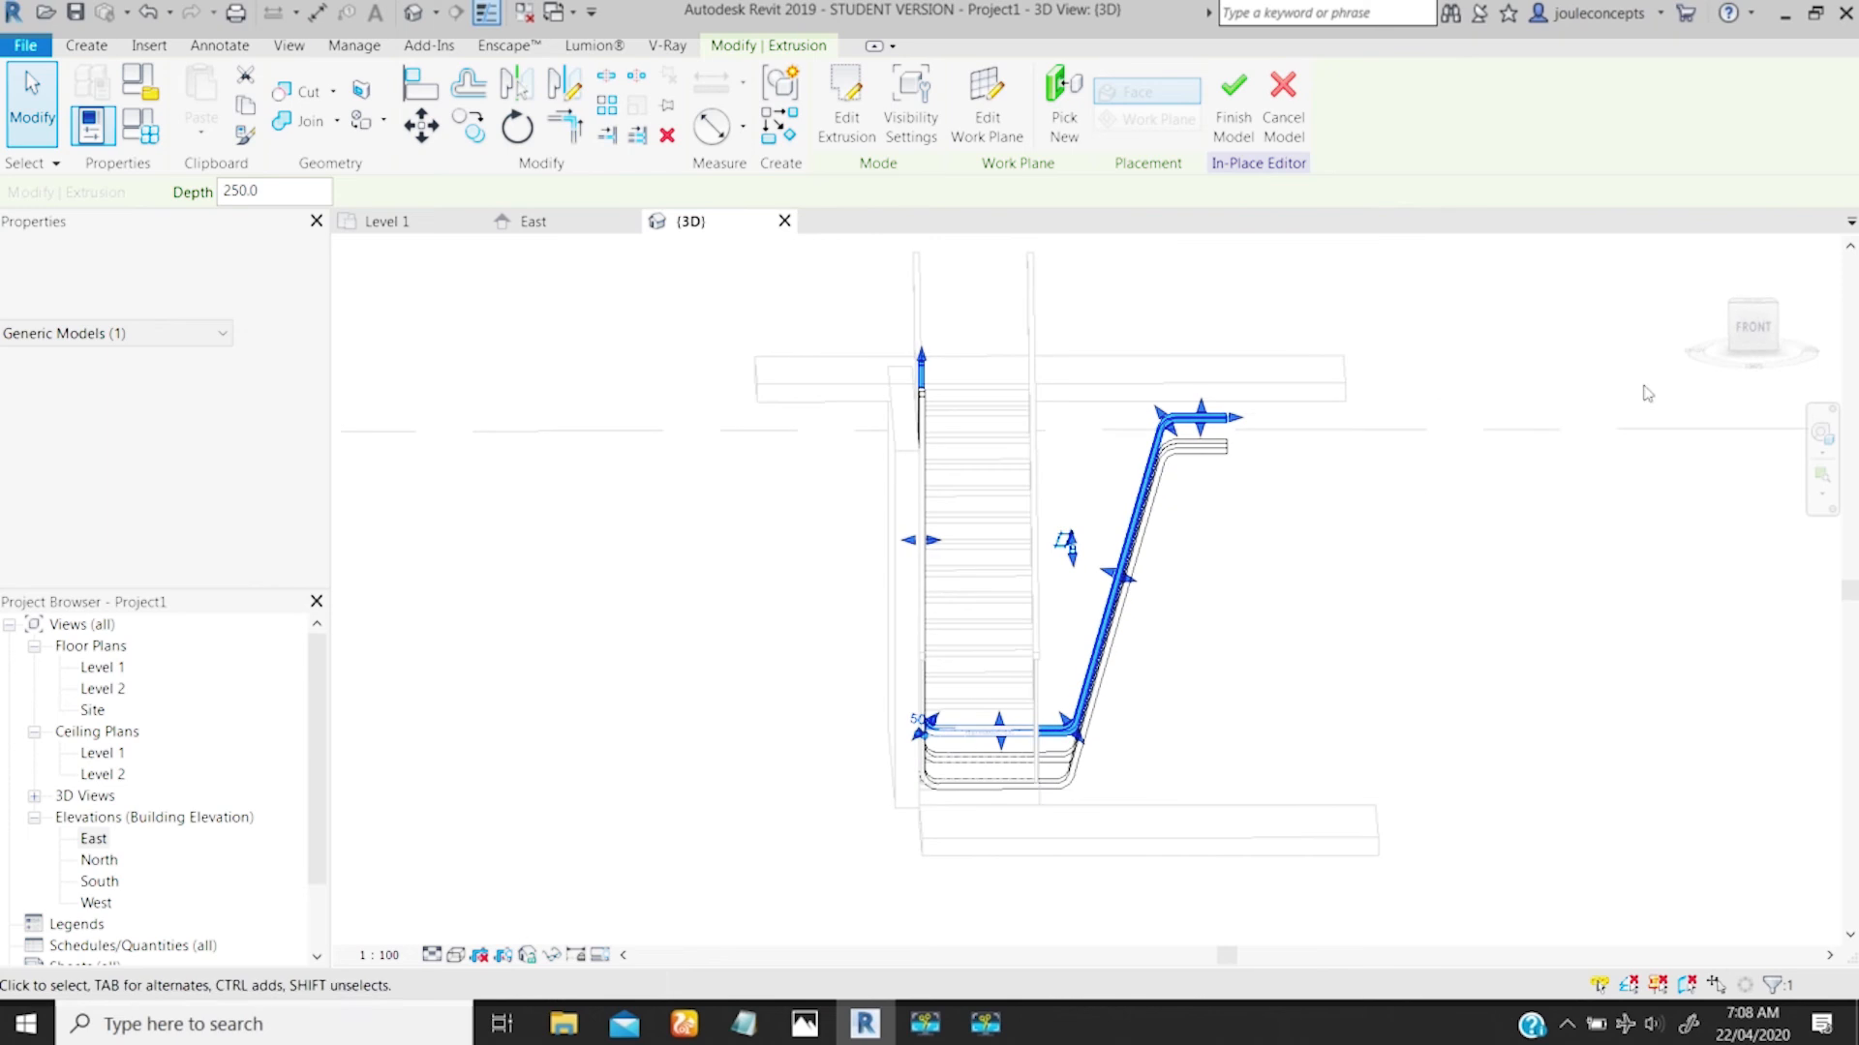
click(1755, 328)
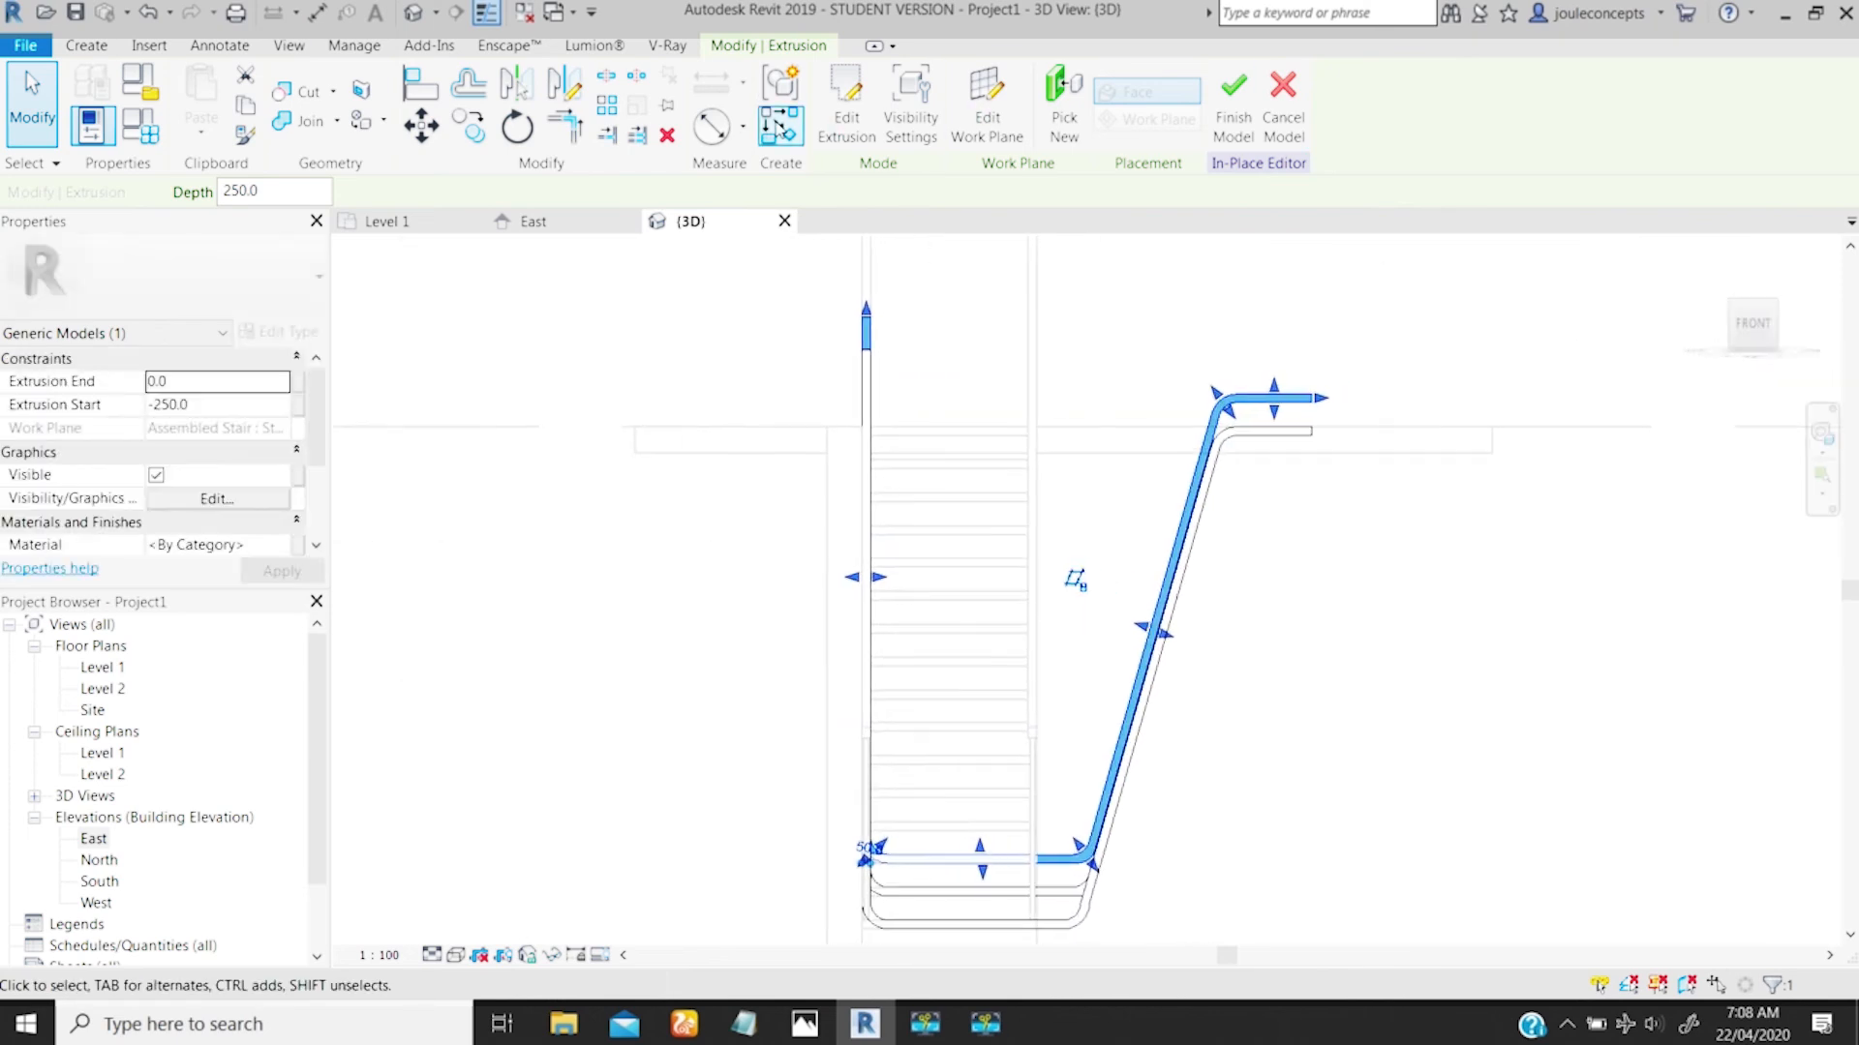
Step: In the third extrusion's sketch, move the slanted leg's rounded upper end down so its top meets the Level 2 slab surface
click(840, 122)
mouse_move(1123, 542)
ctrl+middle_down()
mouse_move(1132, 527)
mouse_move(1114, 579)
ctrl+middle_up()
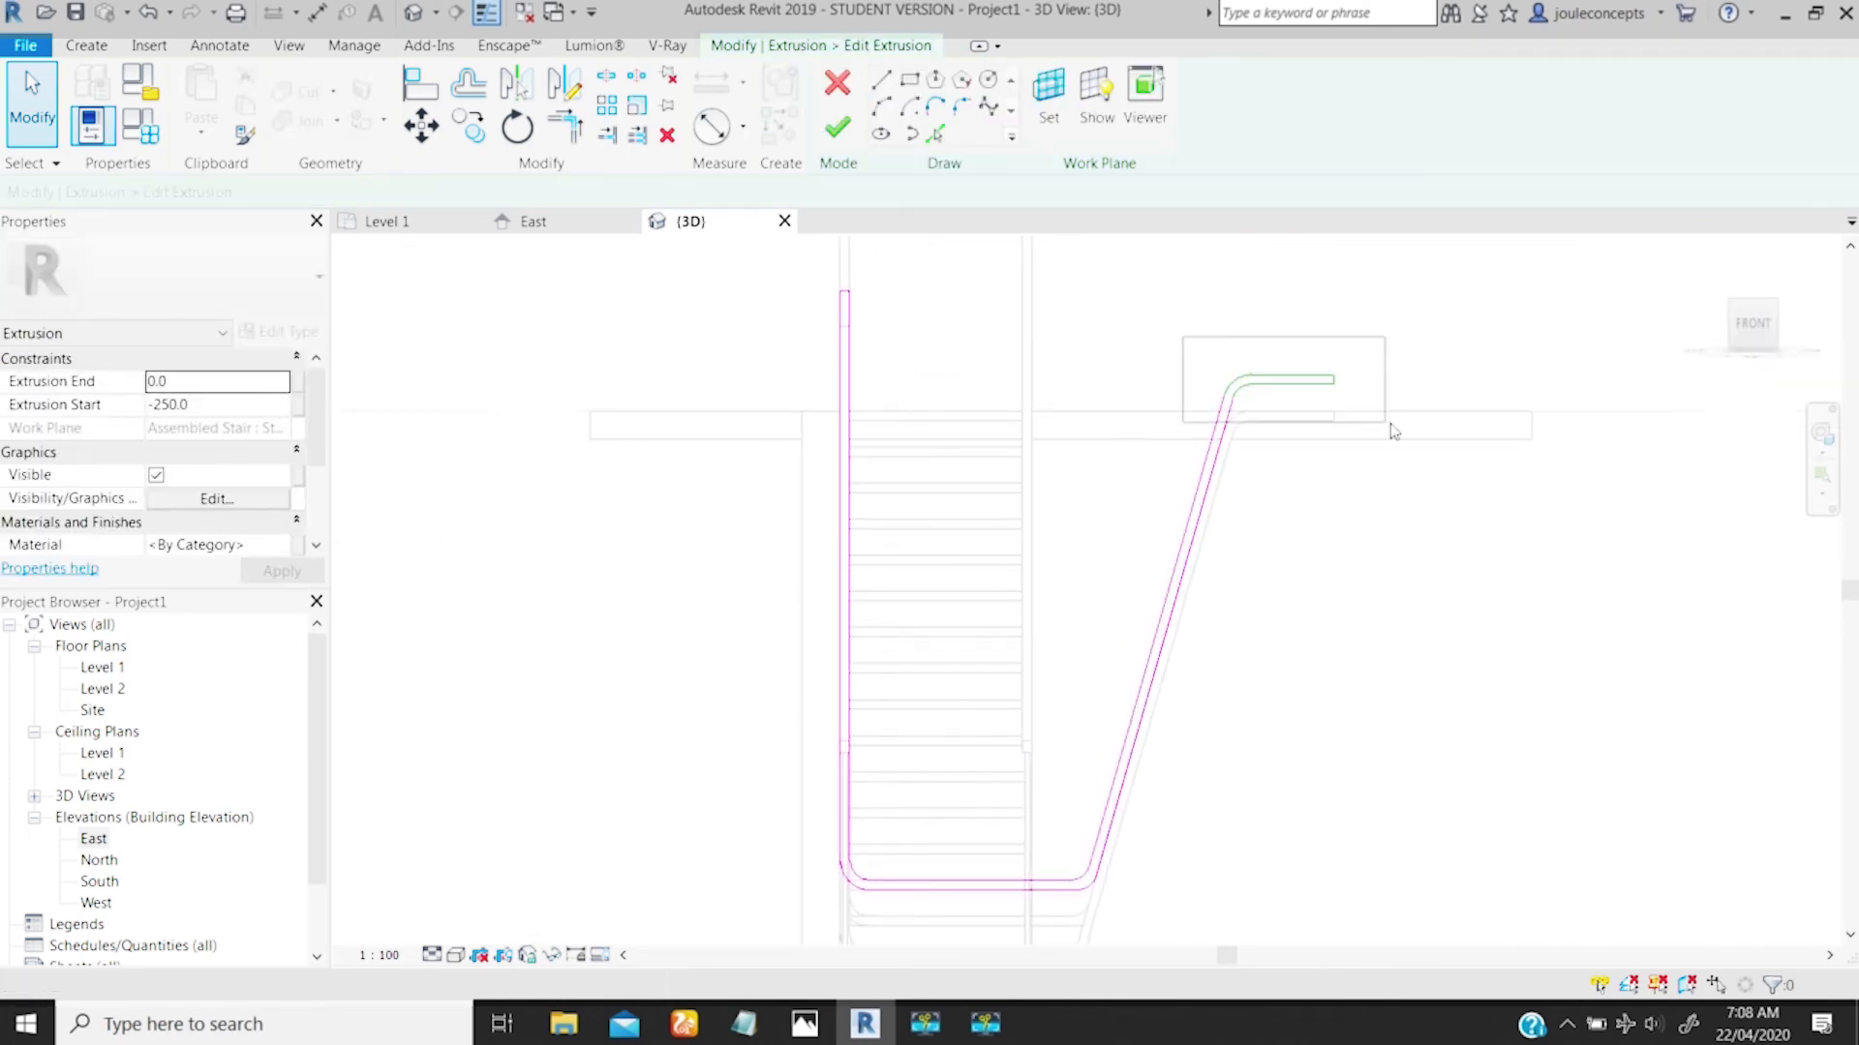
click(1365, 427)
ctrl+middle_drag(1313, 430, 1290, 418)
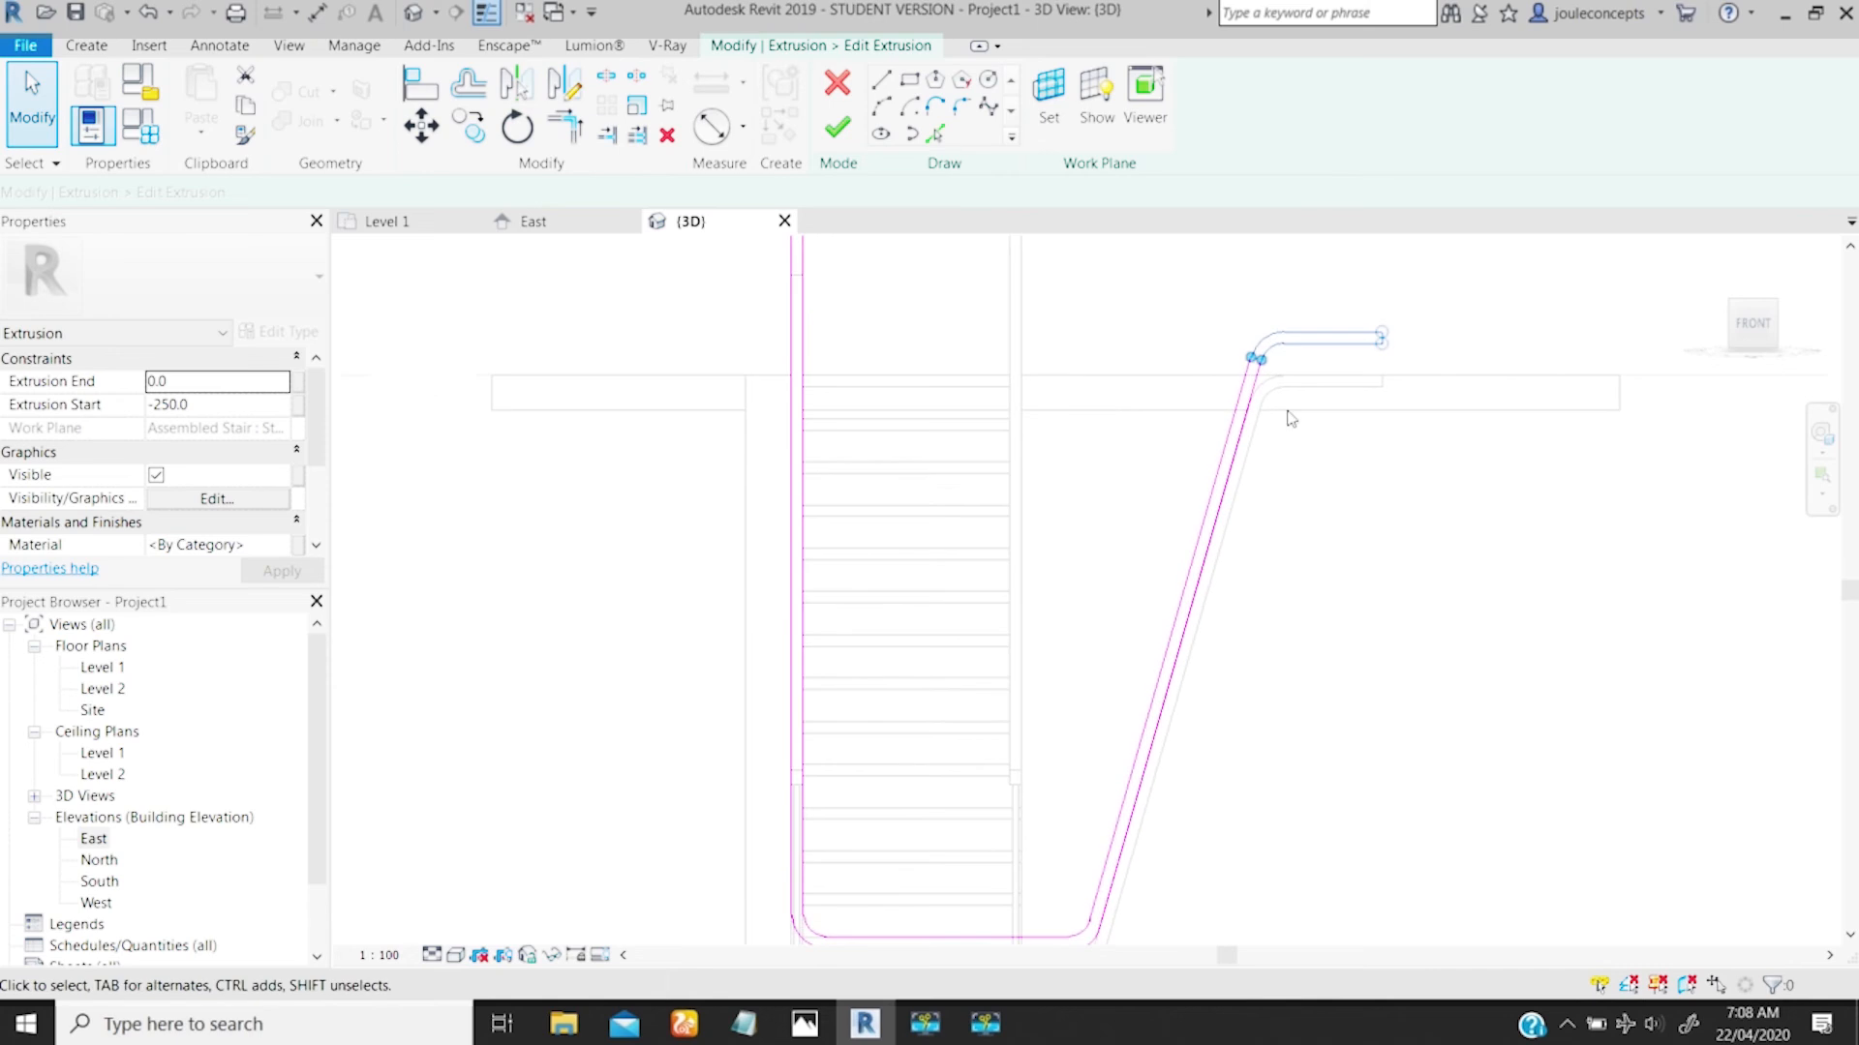
key(m)
key(v)
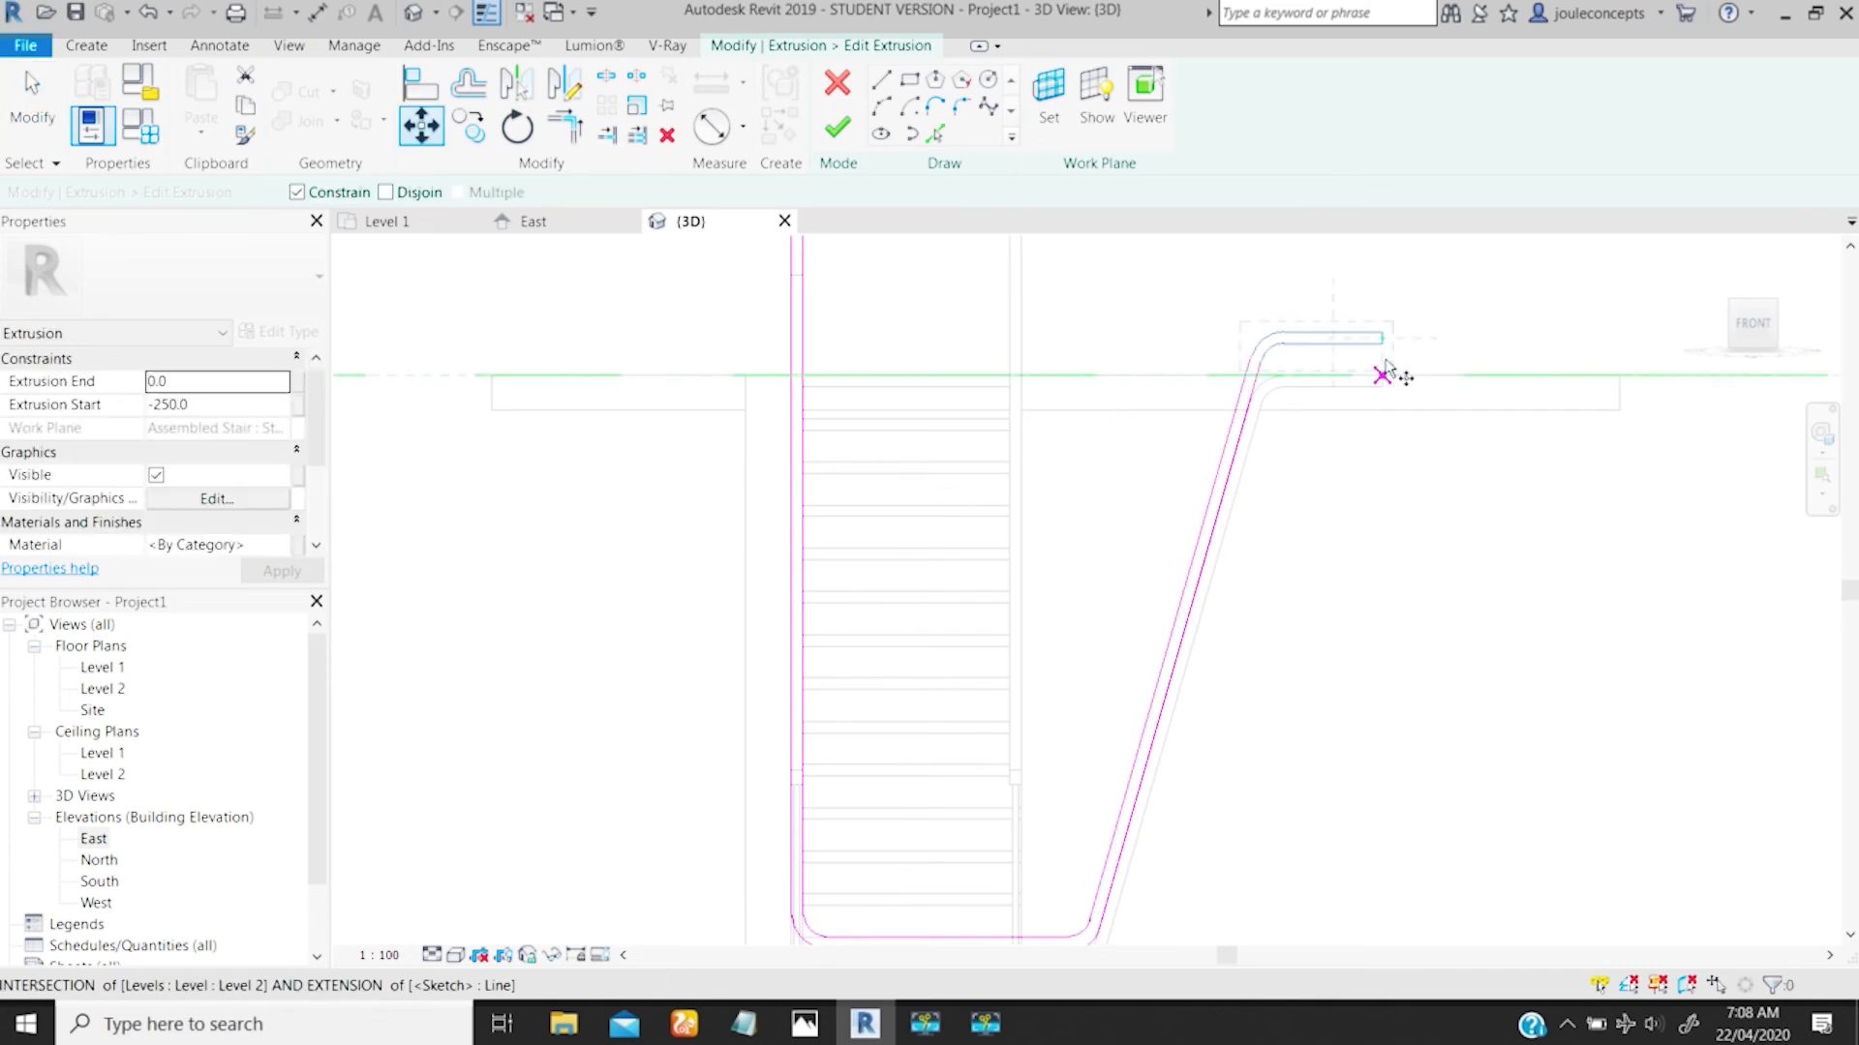
click(1381, 388)
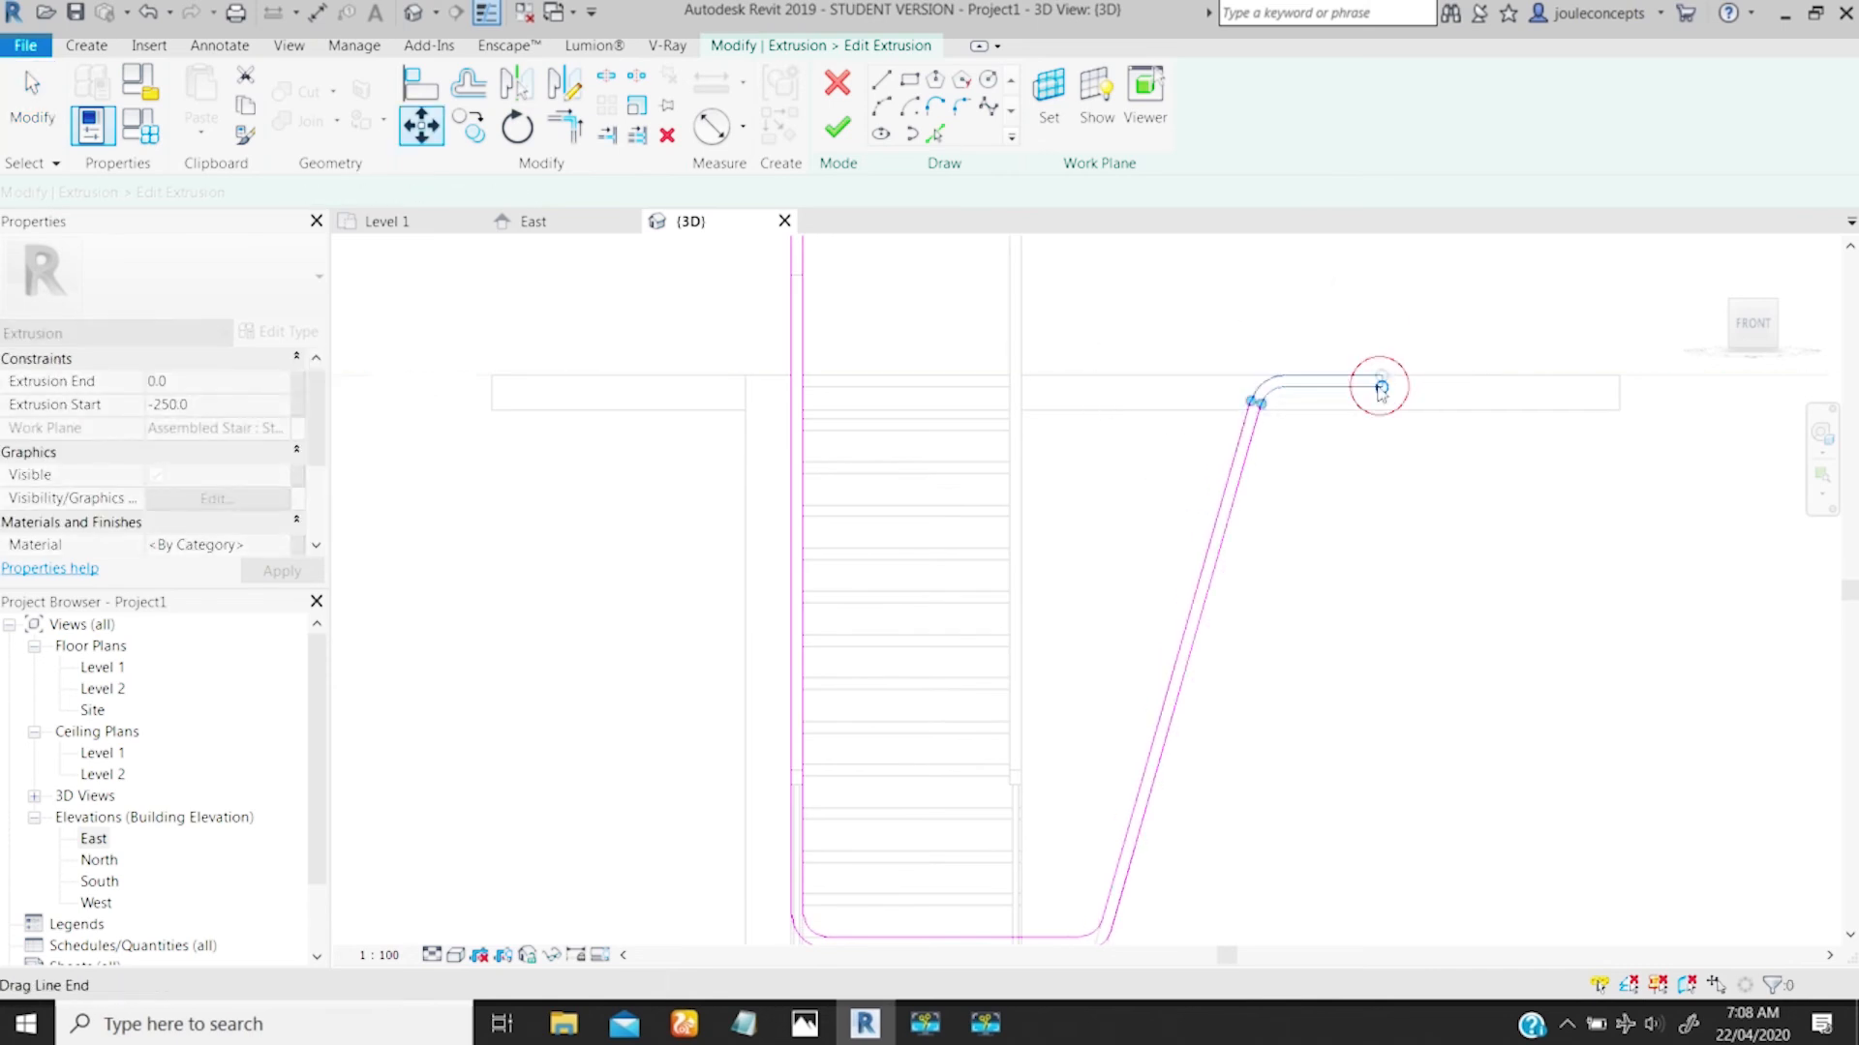
Step: Move the vertical leg's top line down to the previous extrusion's top, and finish the sketch
mouse_move(1163, 627)
middle_down()
mouse_move(1208, 394)
mouse_move(1162, 739)
middle_up()
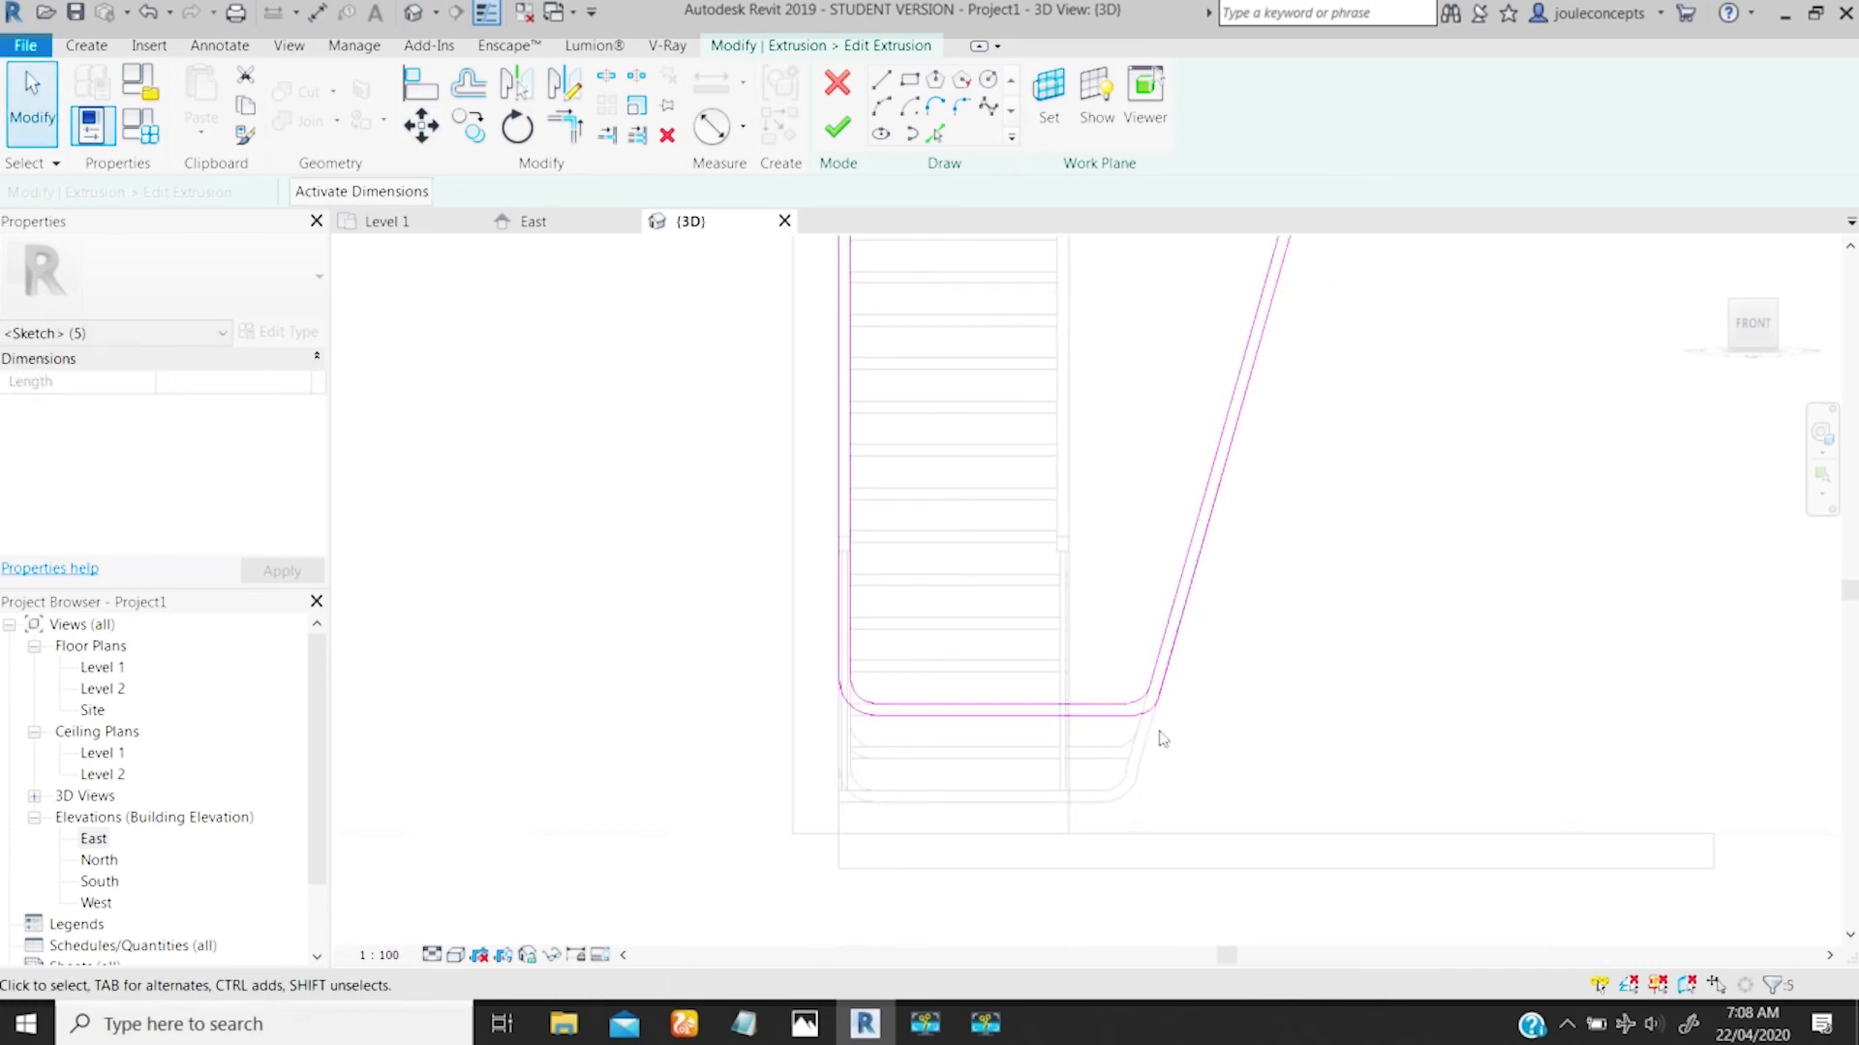
click(1170, 691)
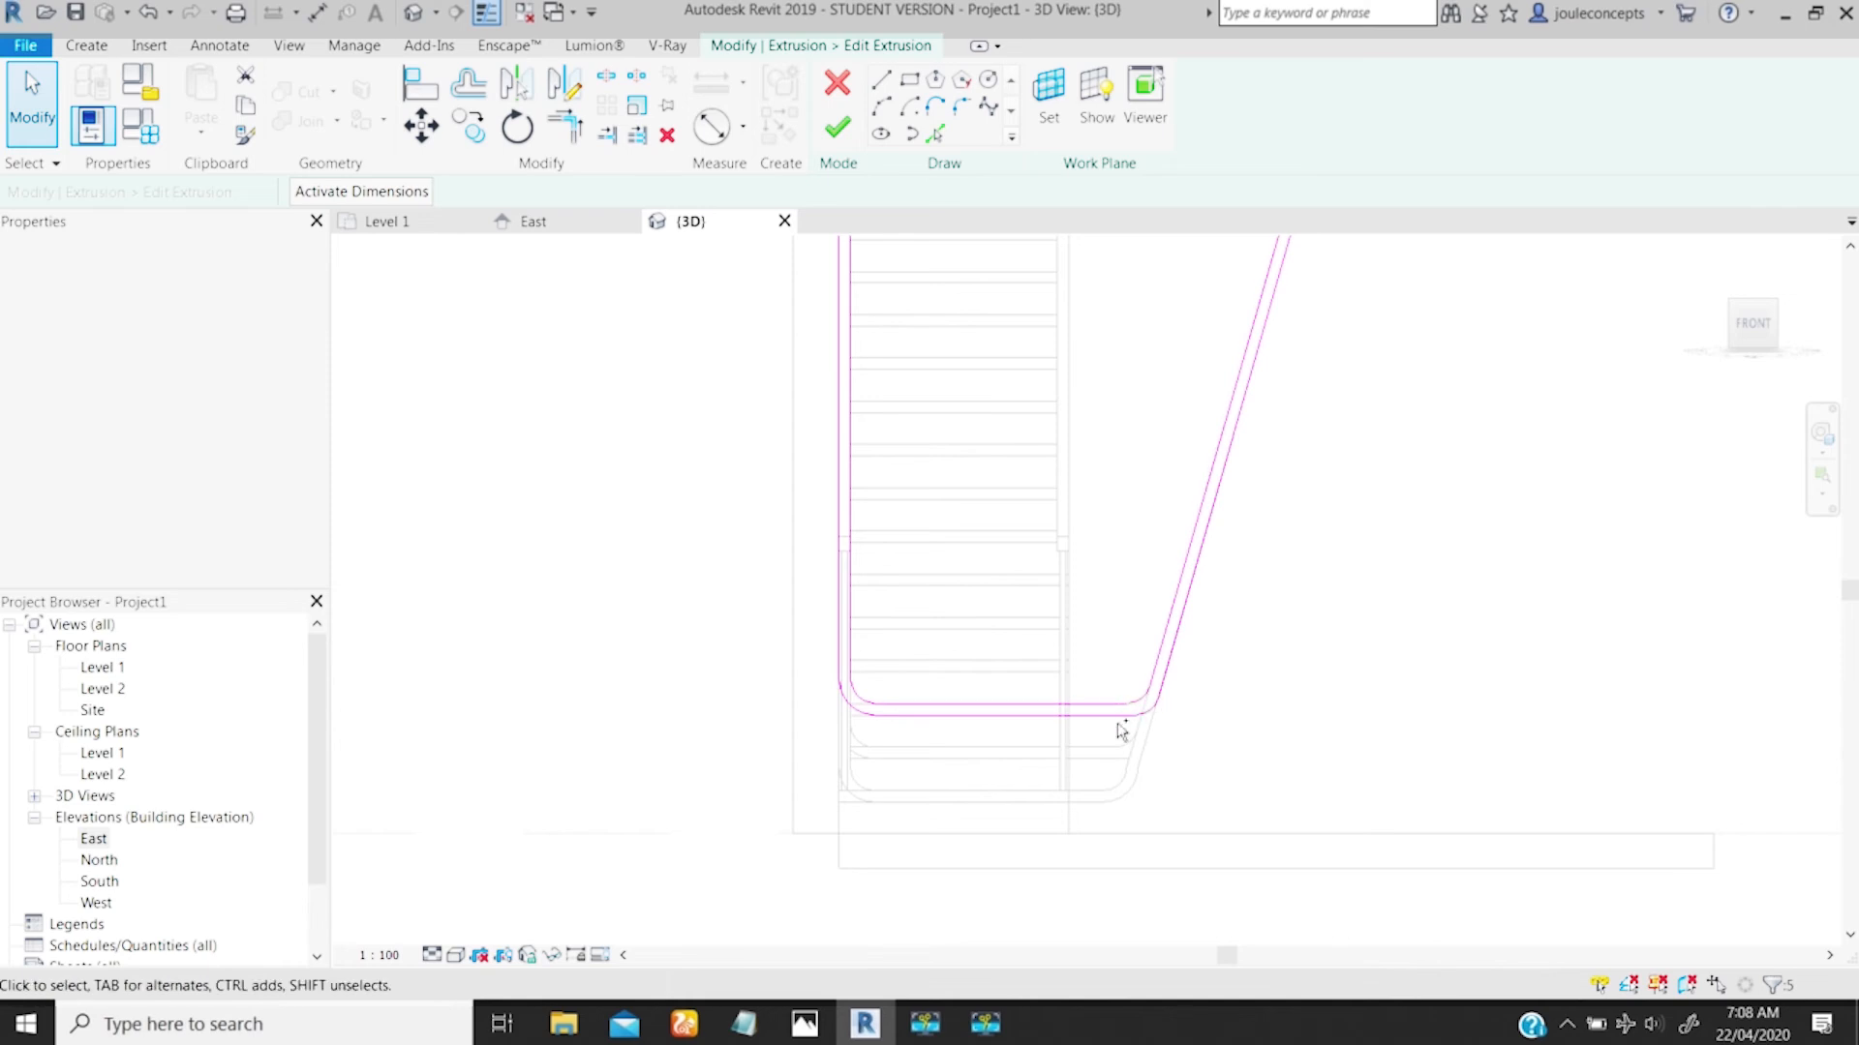
scroll(1121, 731, down, 4)
middle_drag(1150, 660, 1163, 769)
scroll(936, 362, up, 1)
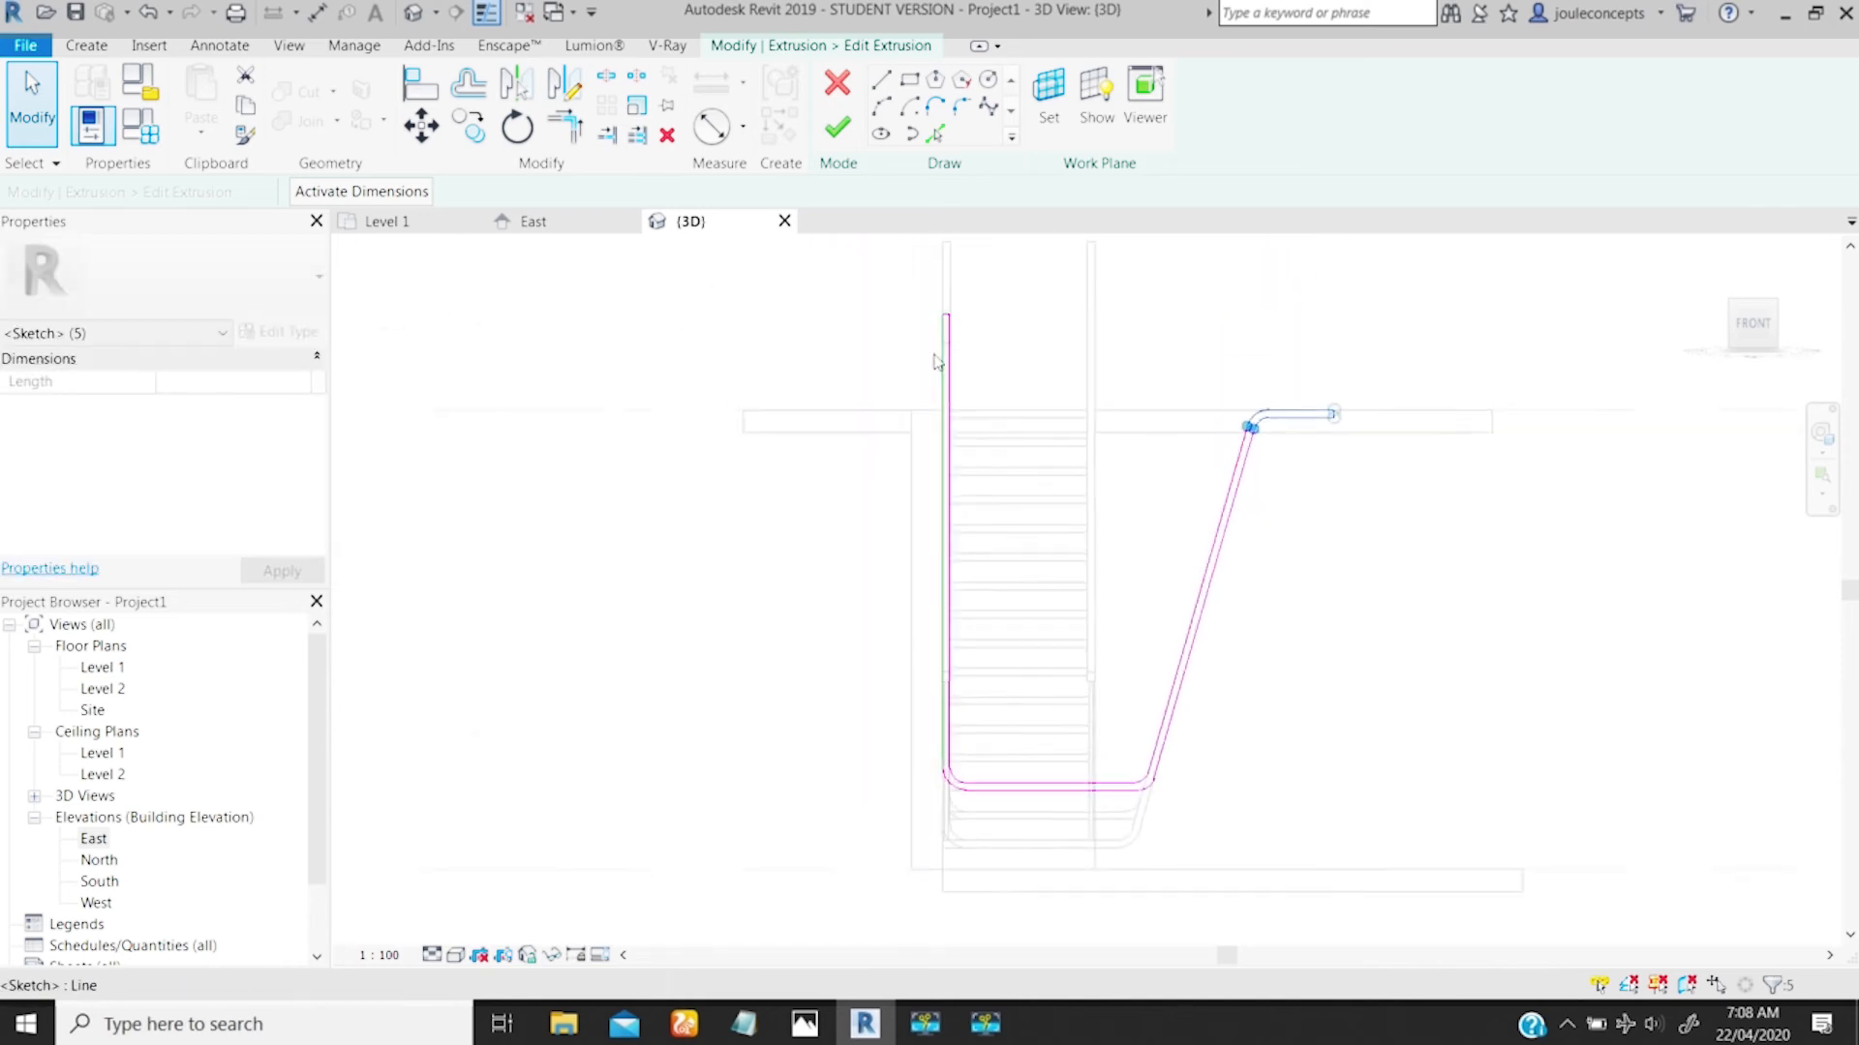
ctrl+middle_drag(934, 358, 927, 341)
middle_drag(926, 341, 899, 600)
middle_drag(913, 426, 1030, 679)
key(m)
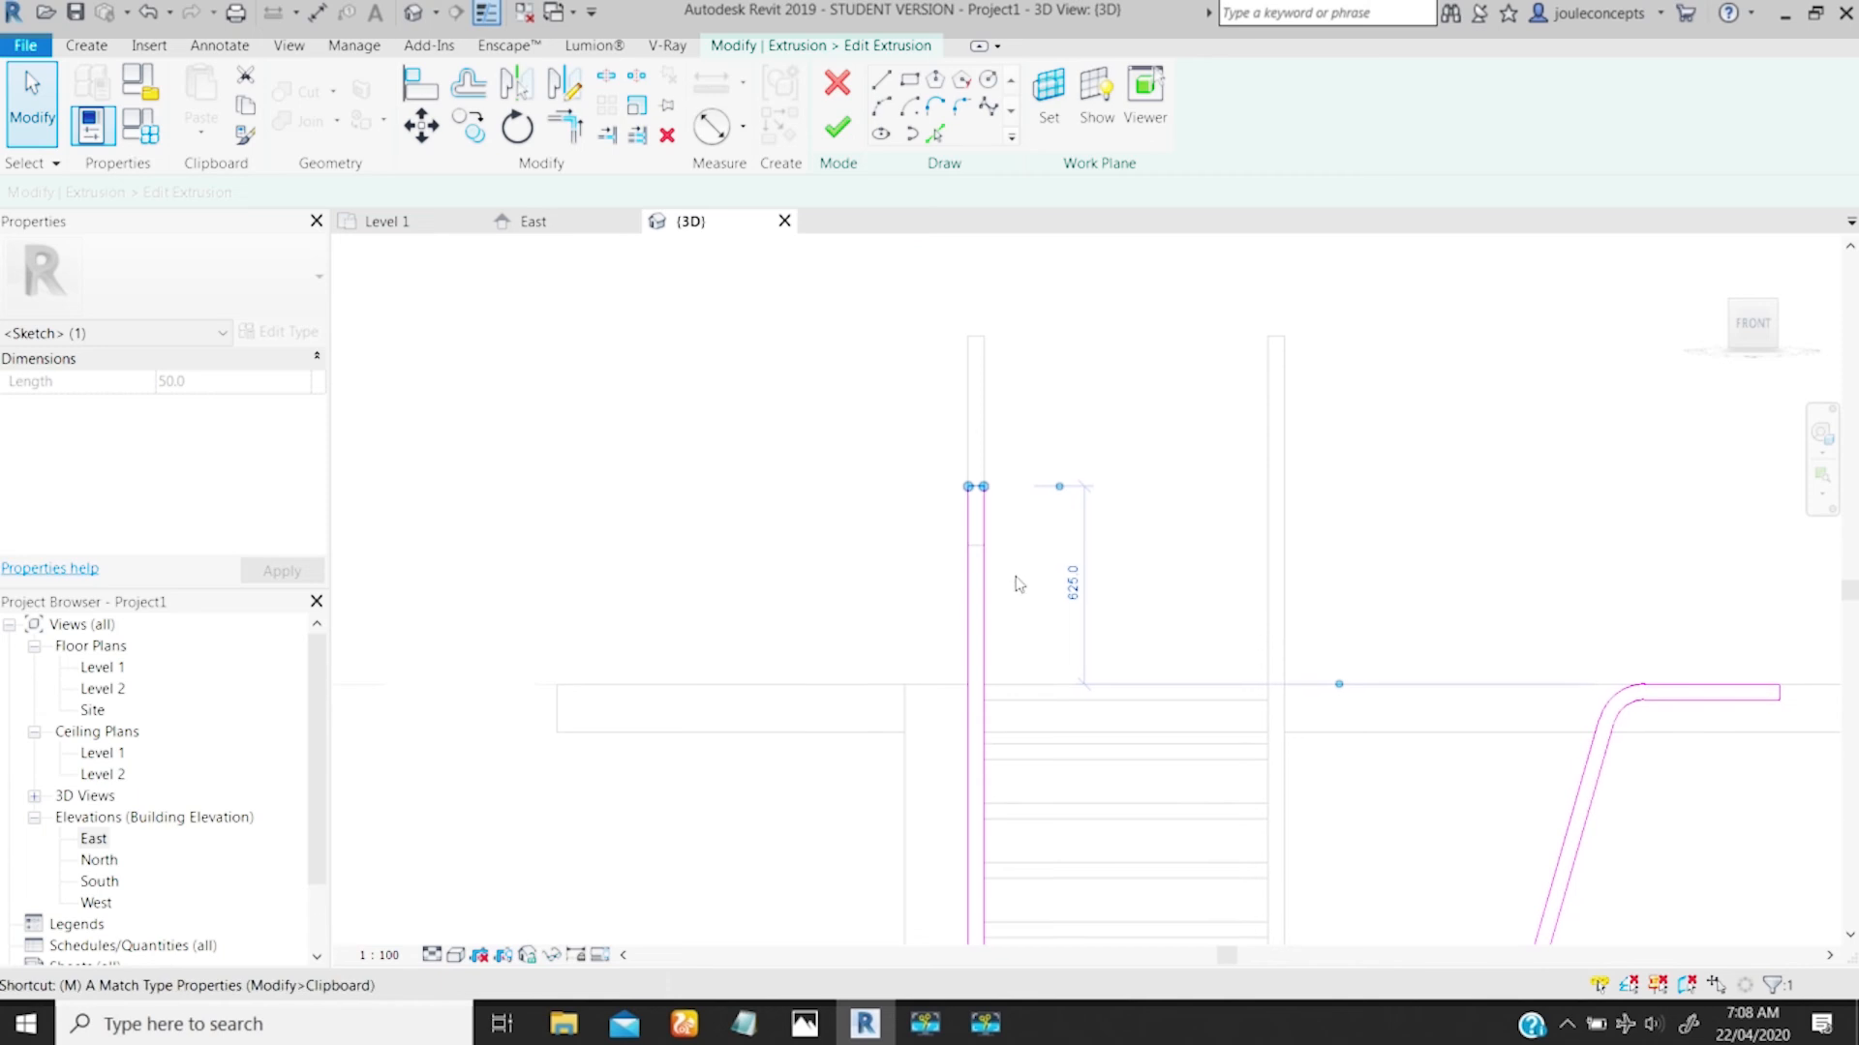
key(v)
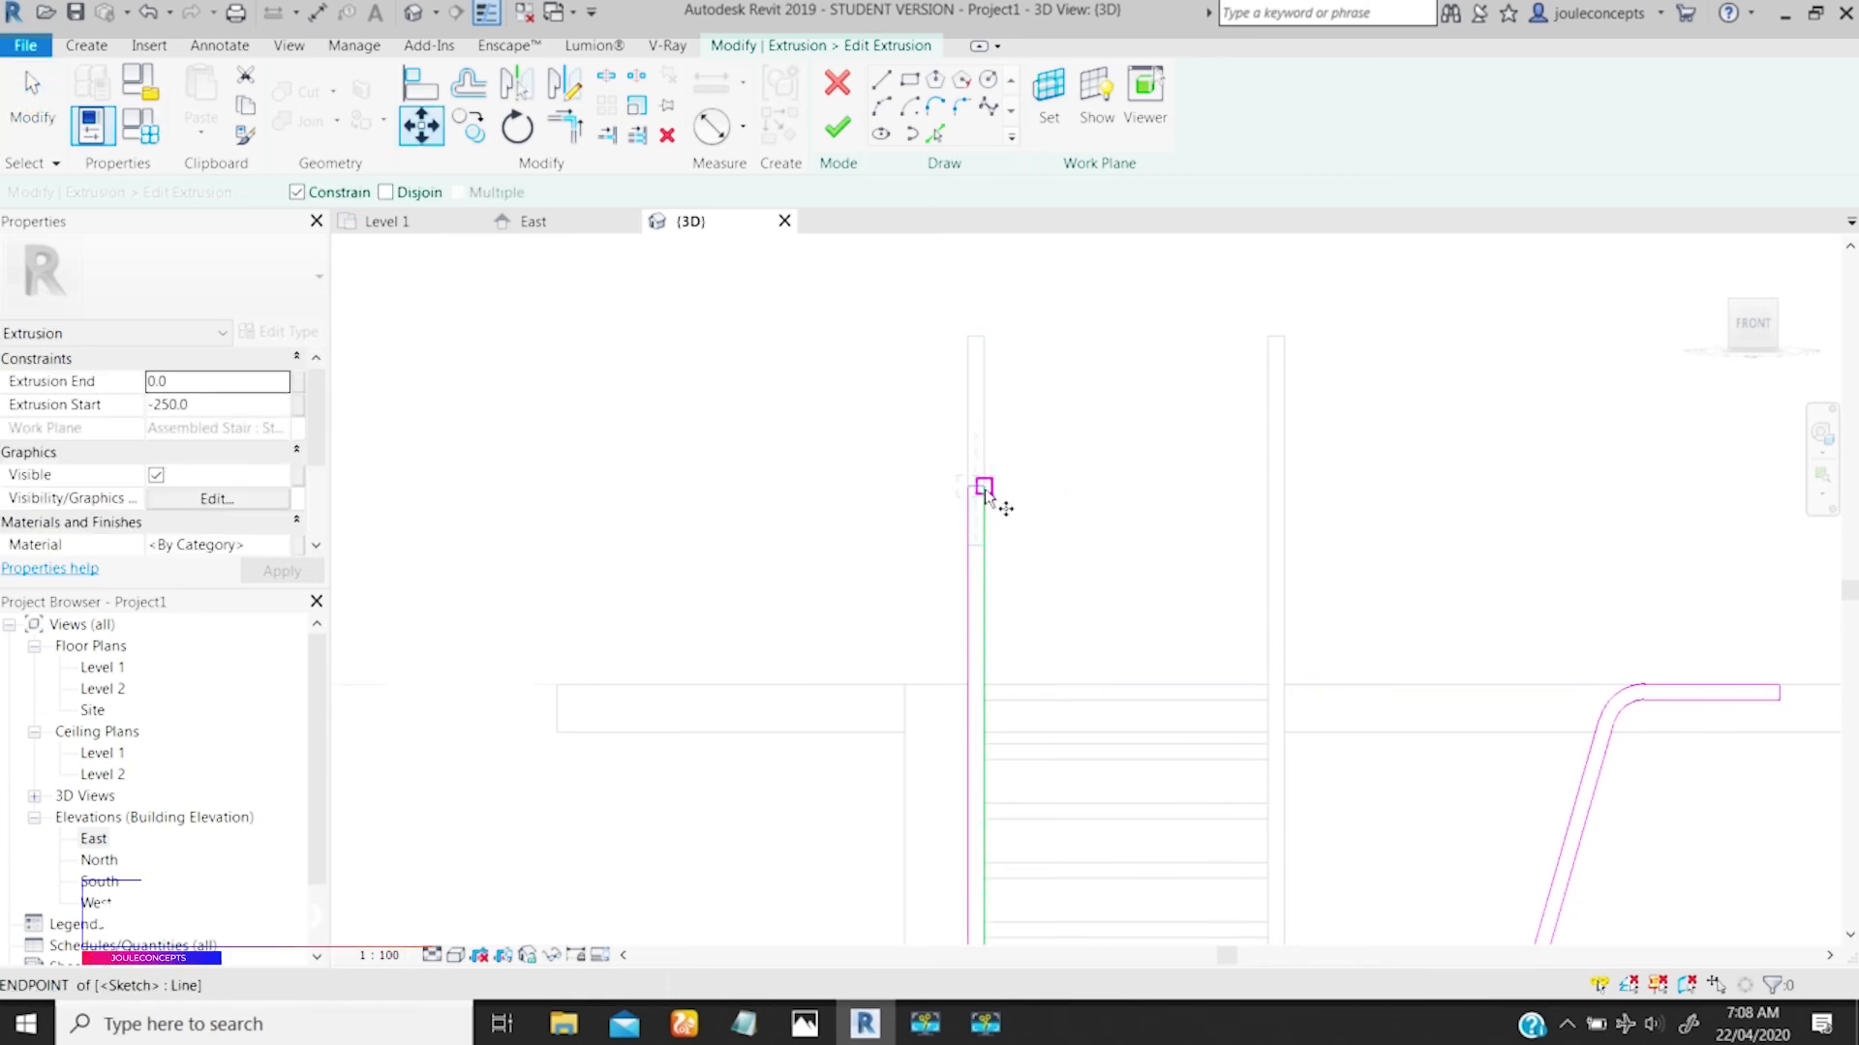
click(981, 494)
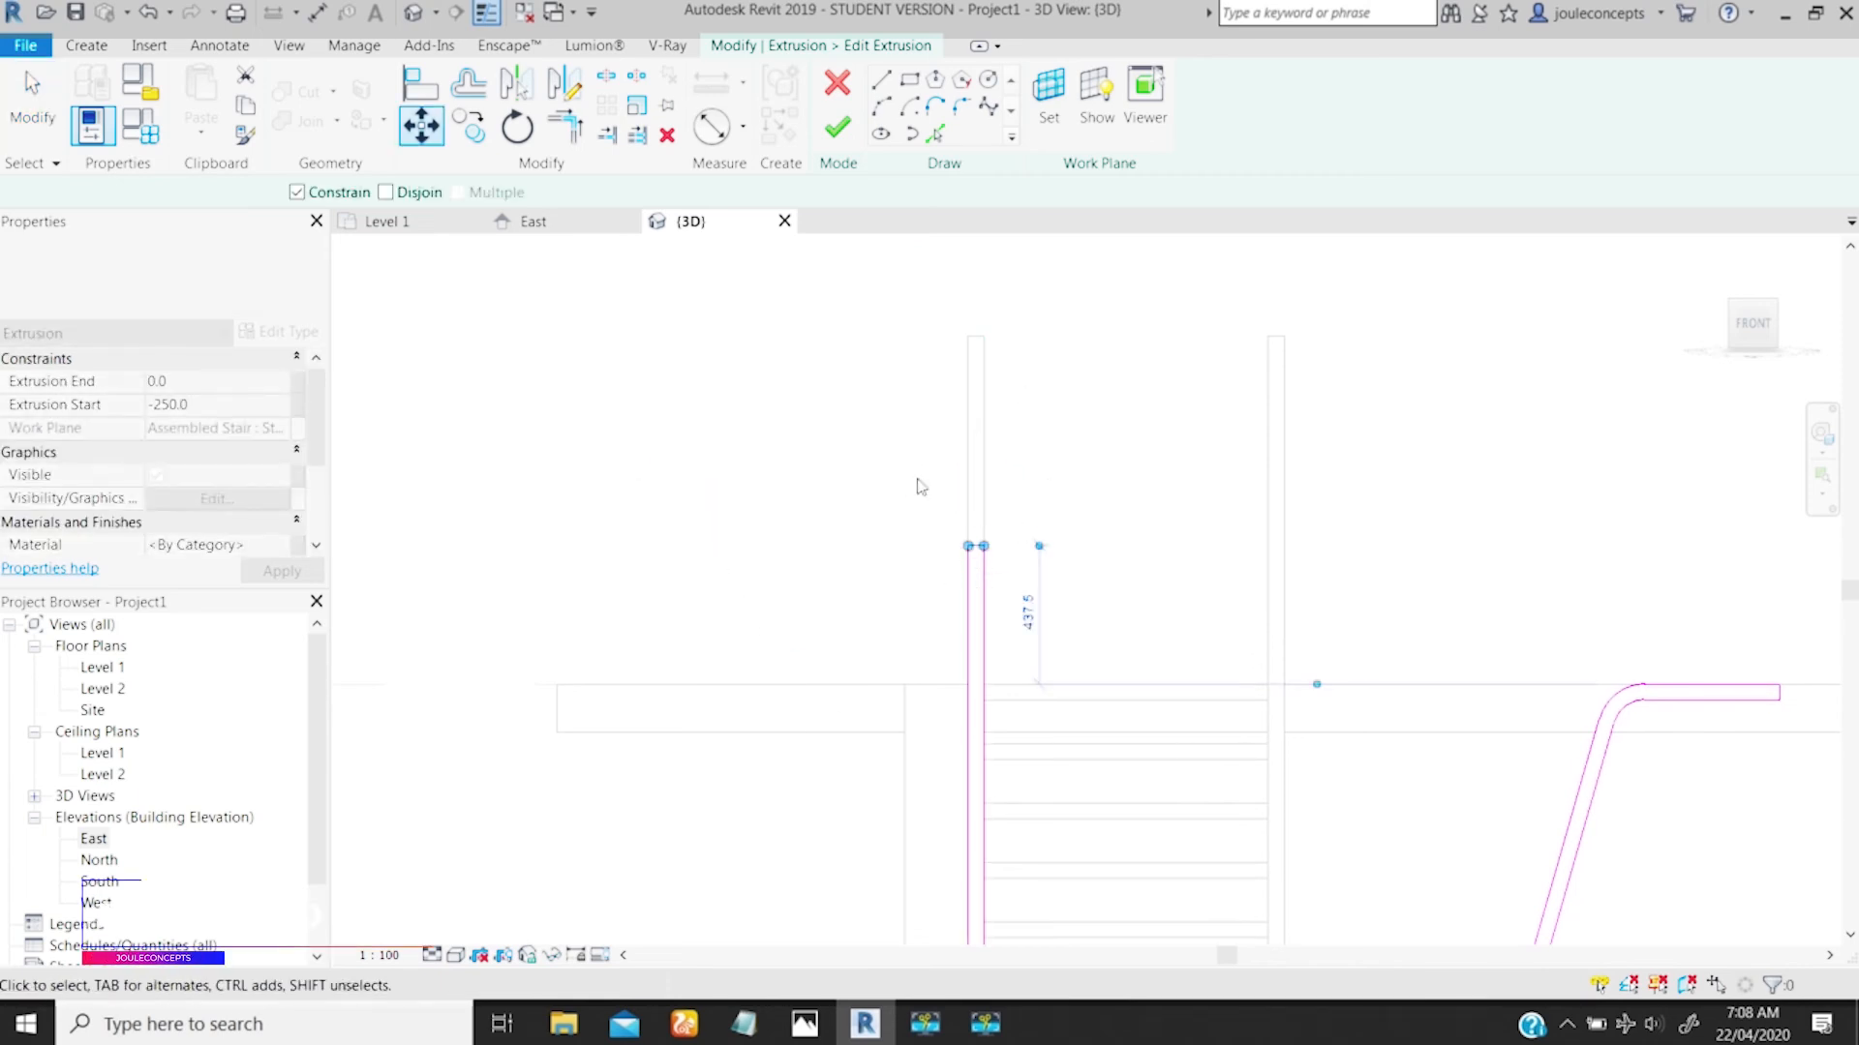
click(837, 130)
Step: Examine the edited extrusion against the stair in the 3D view, and view the next copy squarely from the front
ctrl+middle_drag(1014, 708, 1002, 419)
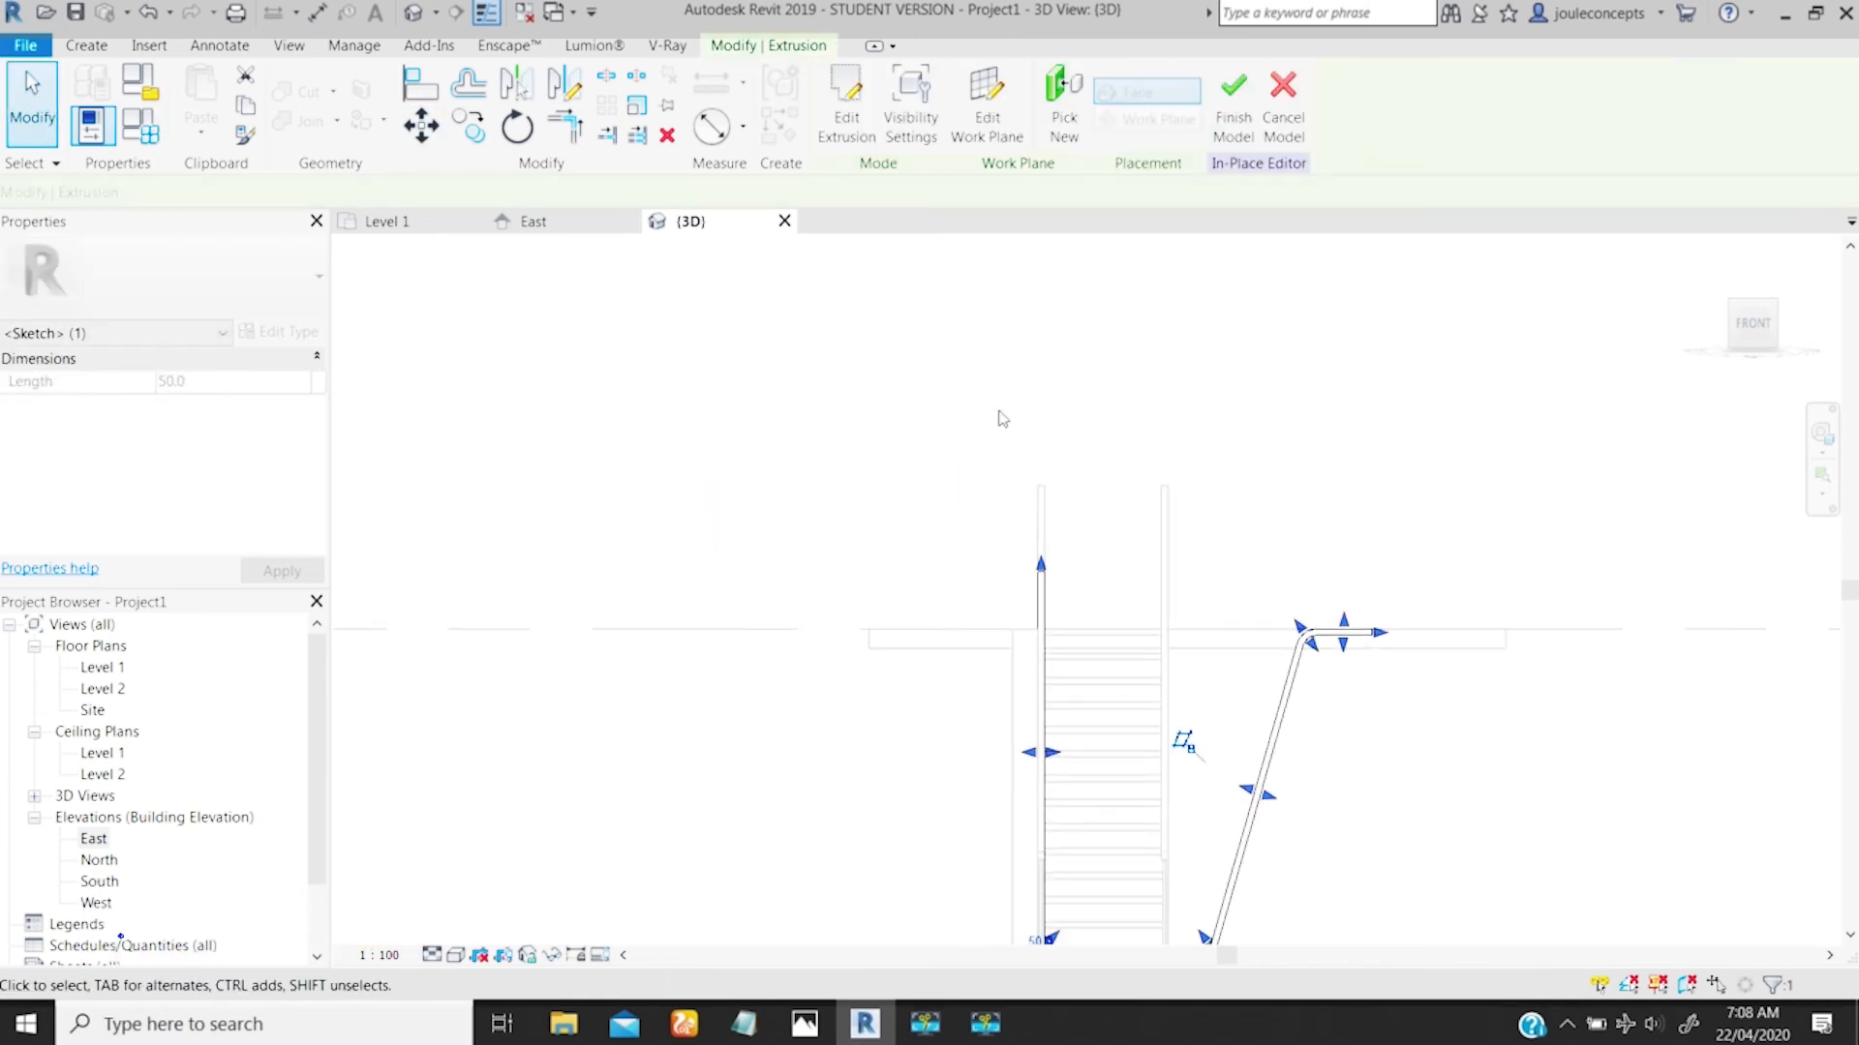
scroll(1083, 510, down, 3)
shift+middle_drag(1166, 591, 904, 663)
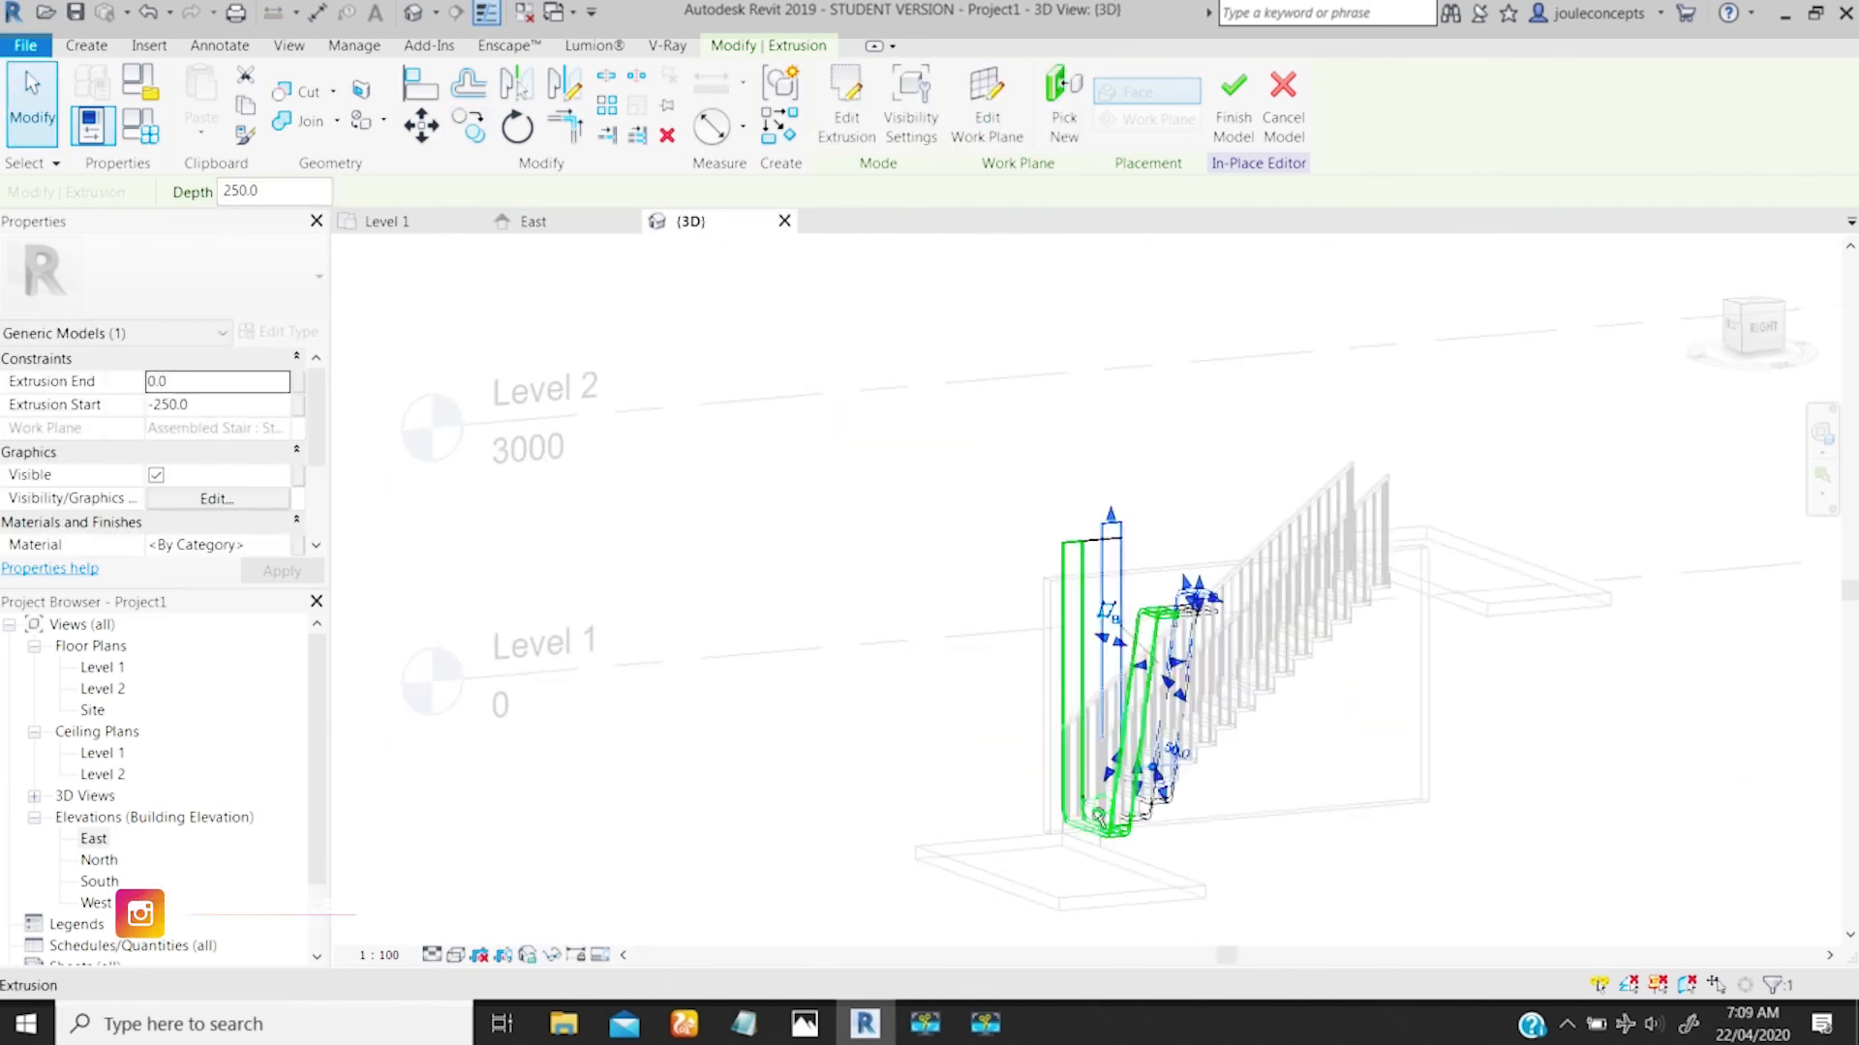
scroll(1161, 678, up, 5)
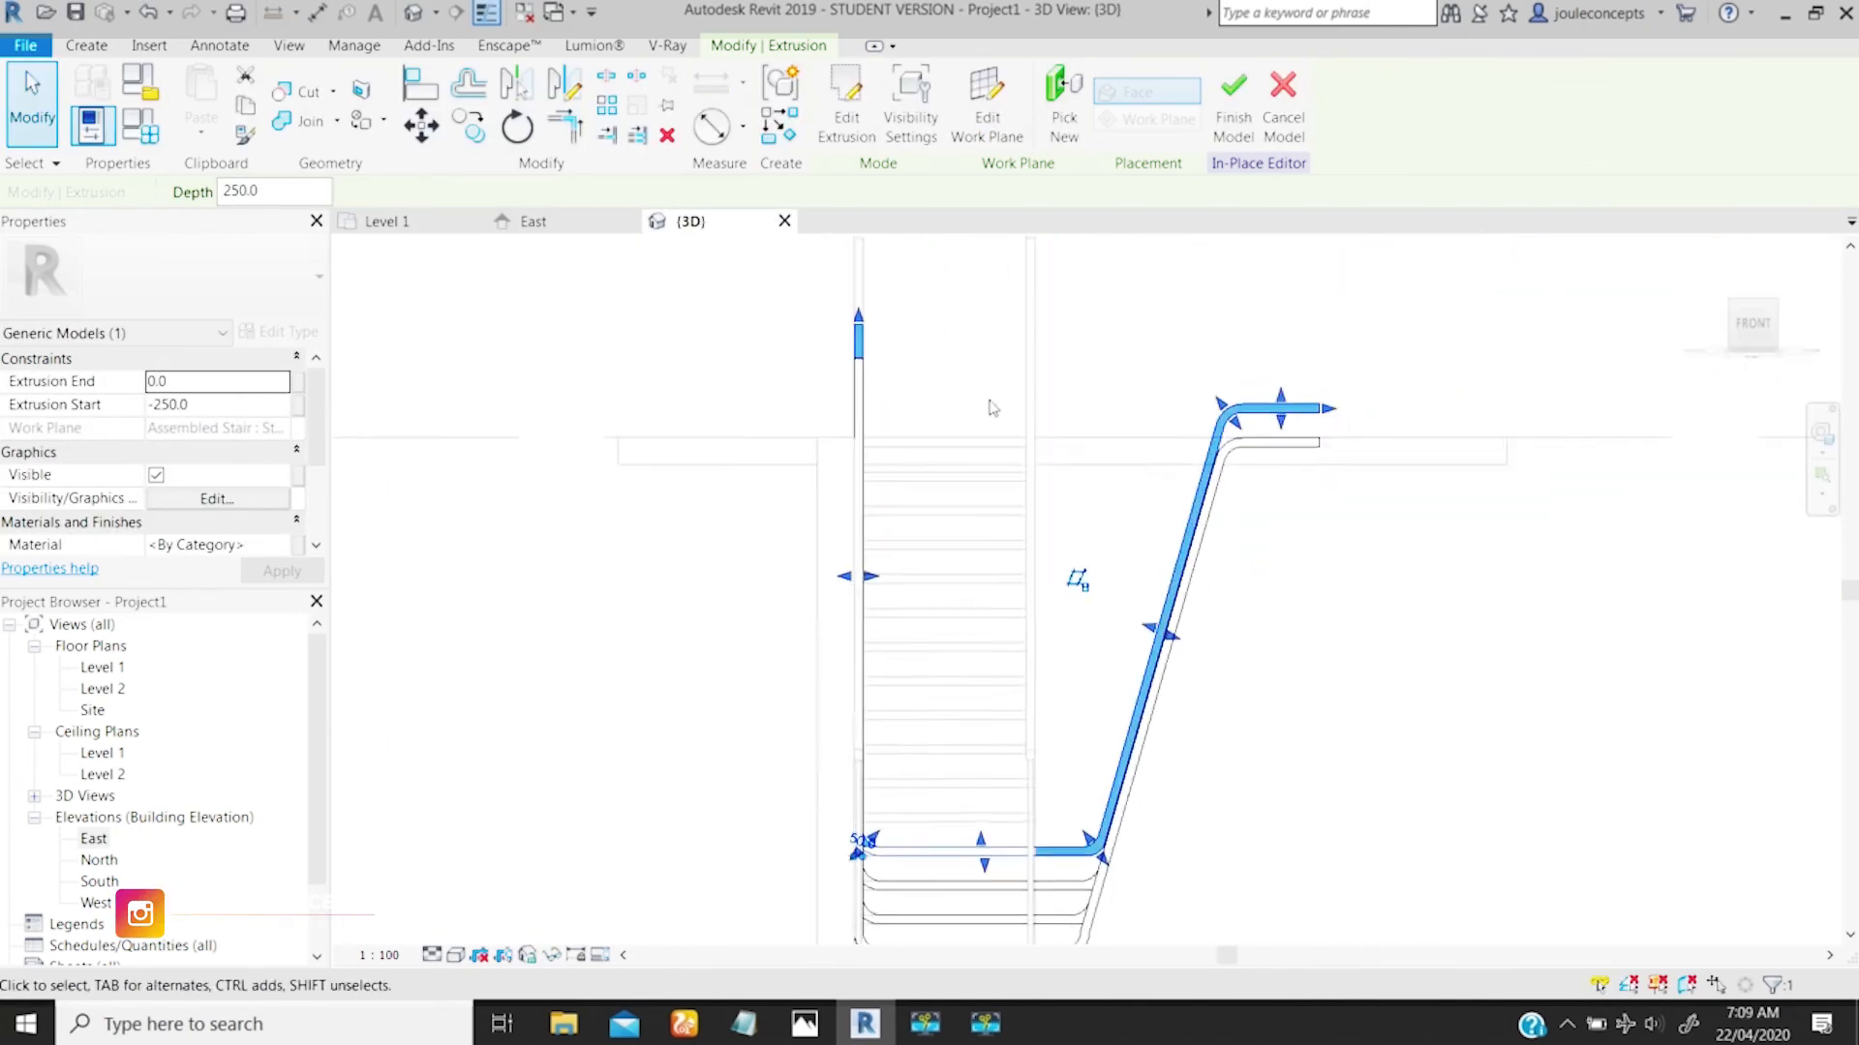
double_click(987, 403)
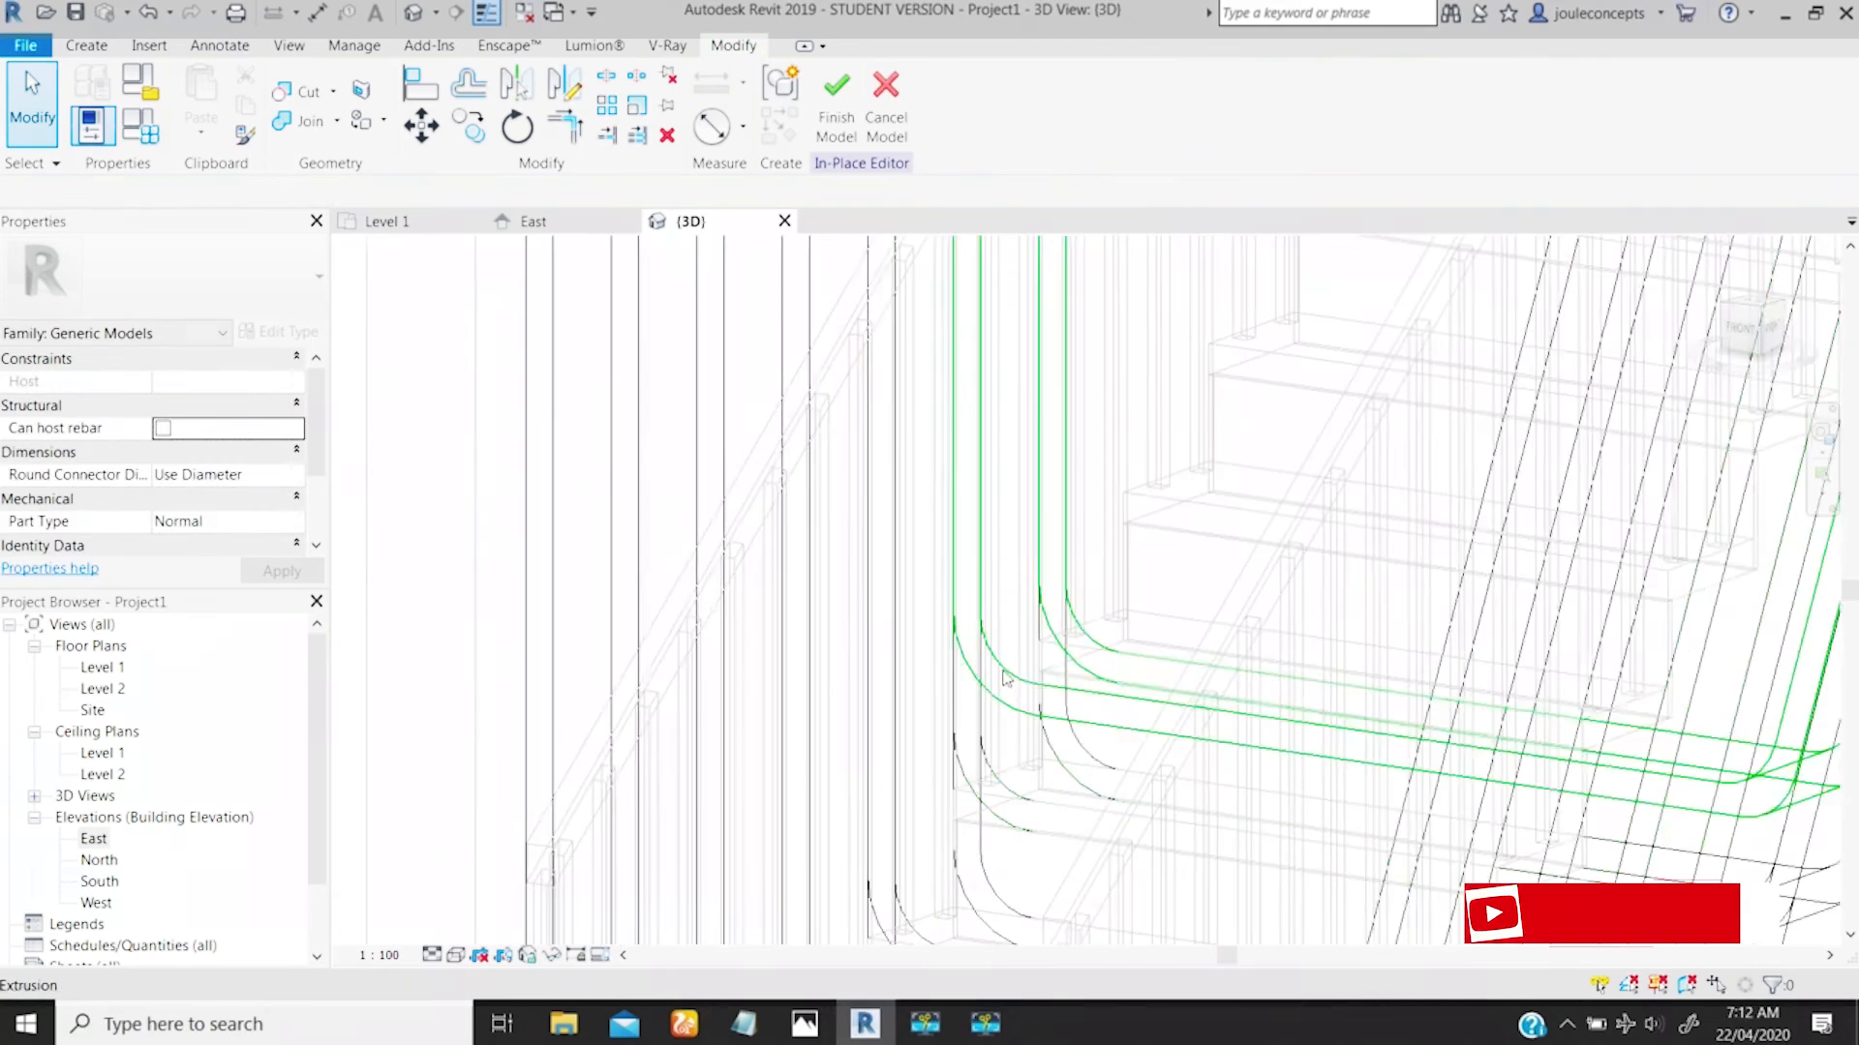
Step: Select the next extrusion copy and start assigning its new work plane with the Pick a plane option
click(1007, 678)
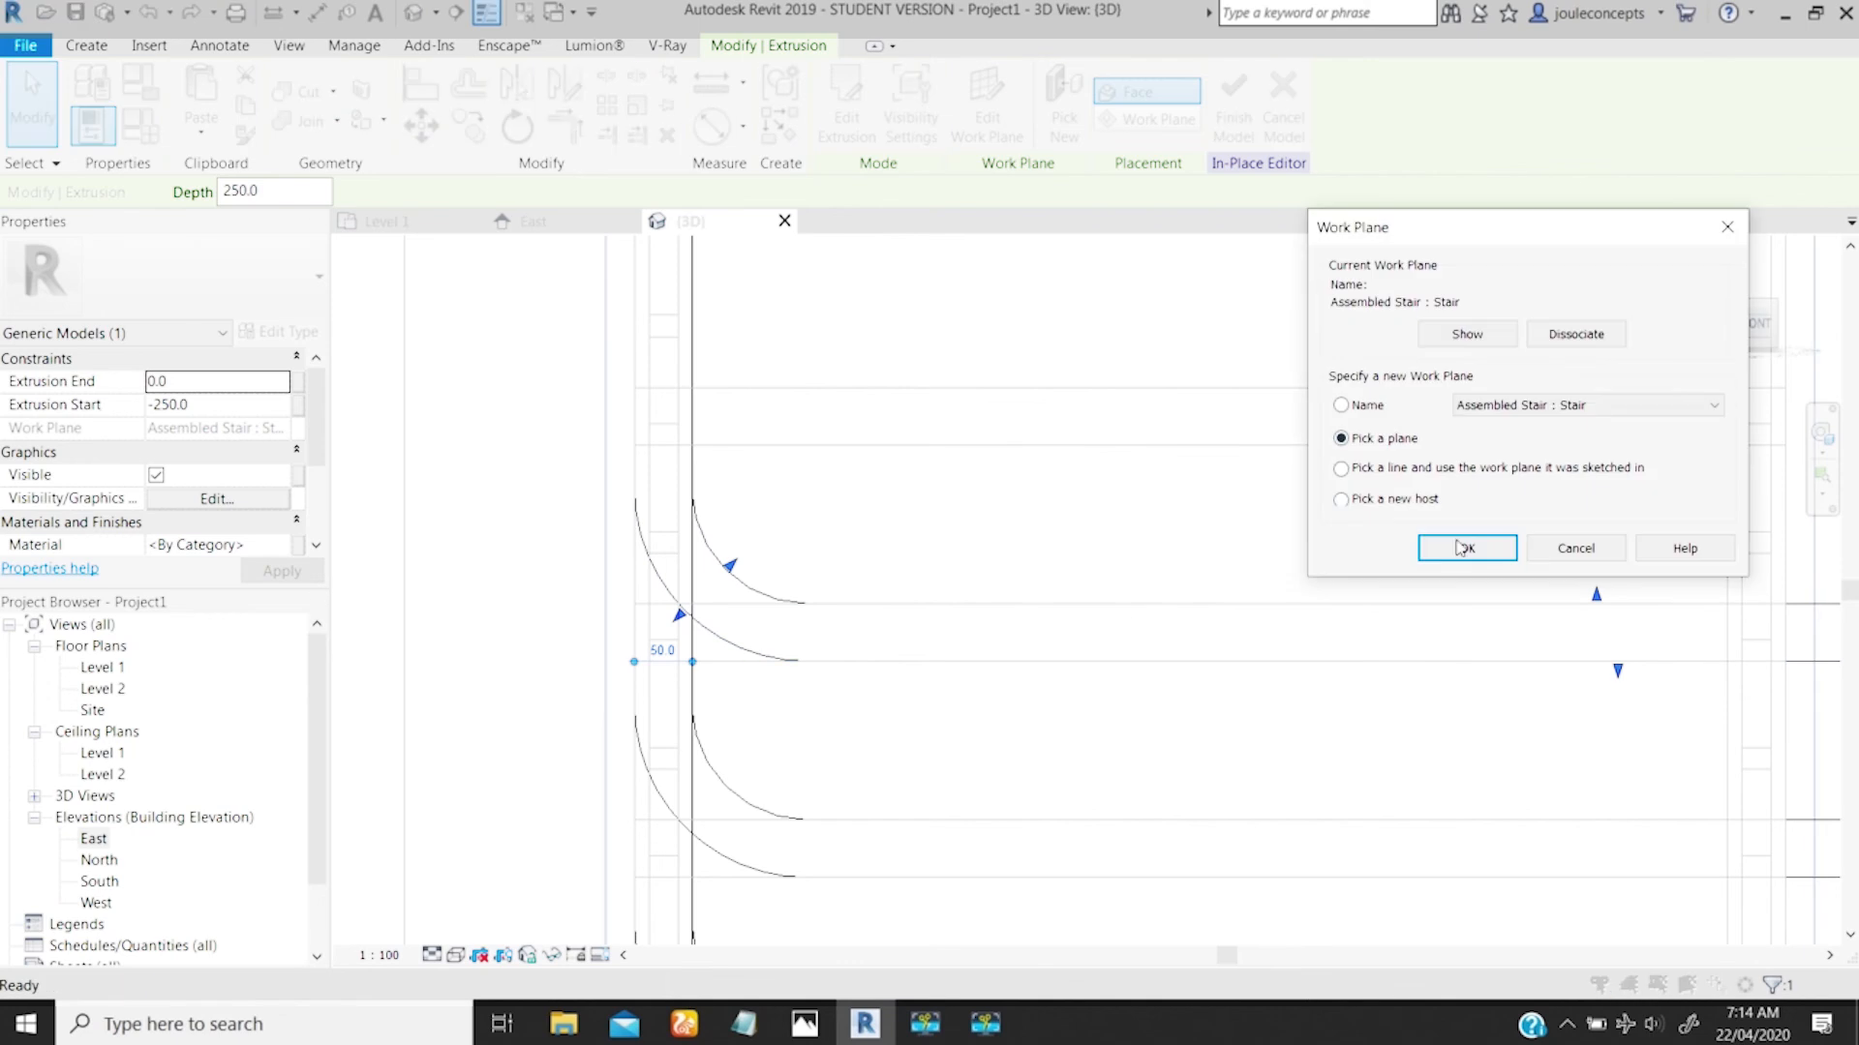
click(1464, 548)
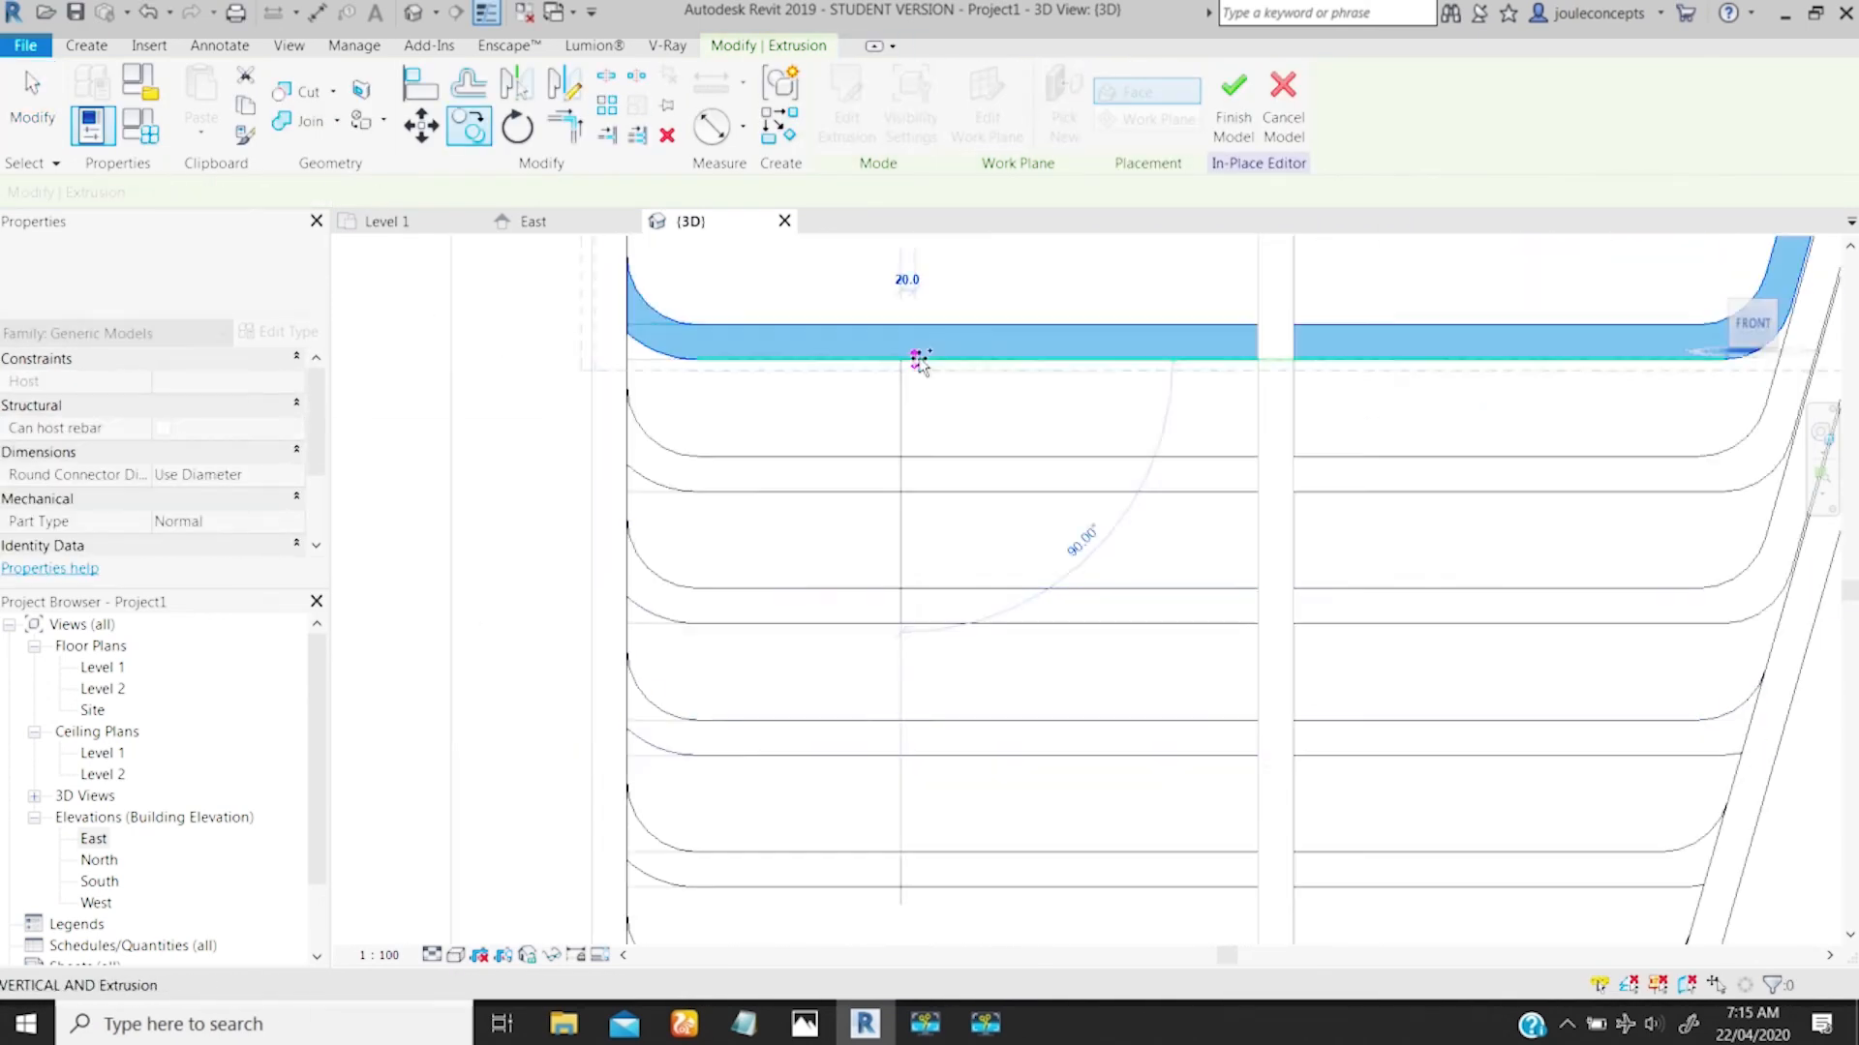
Step: Try to copy the selected extrusion vertically by one step in the front view
click(917, 359)
scroll(875, 552, down, 5)
key(ctrl+z)
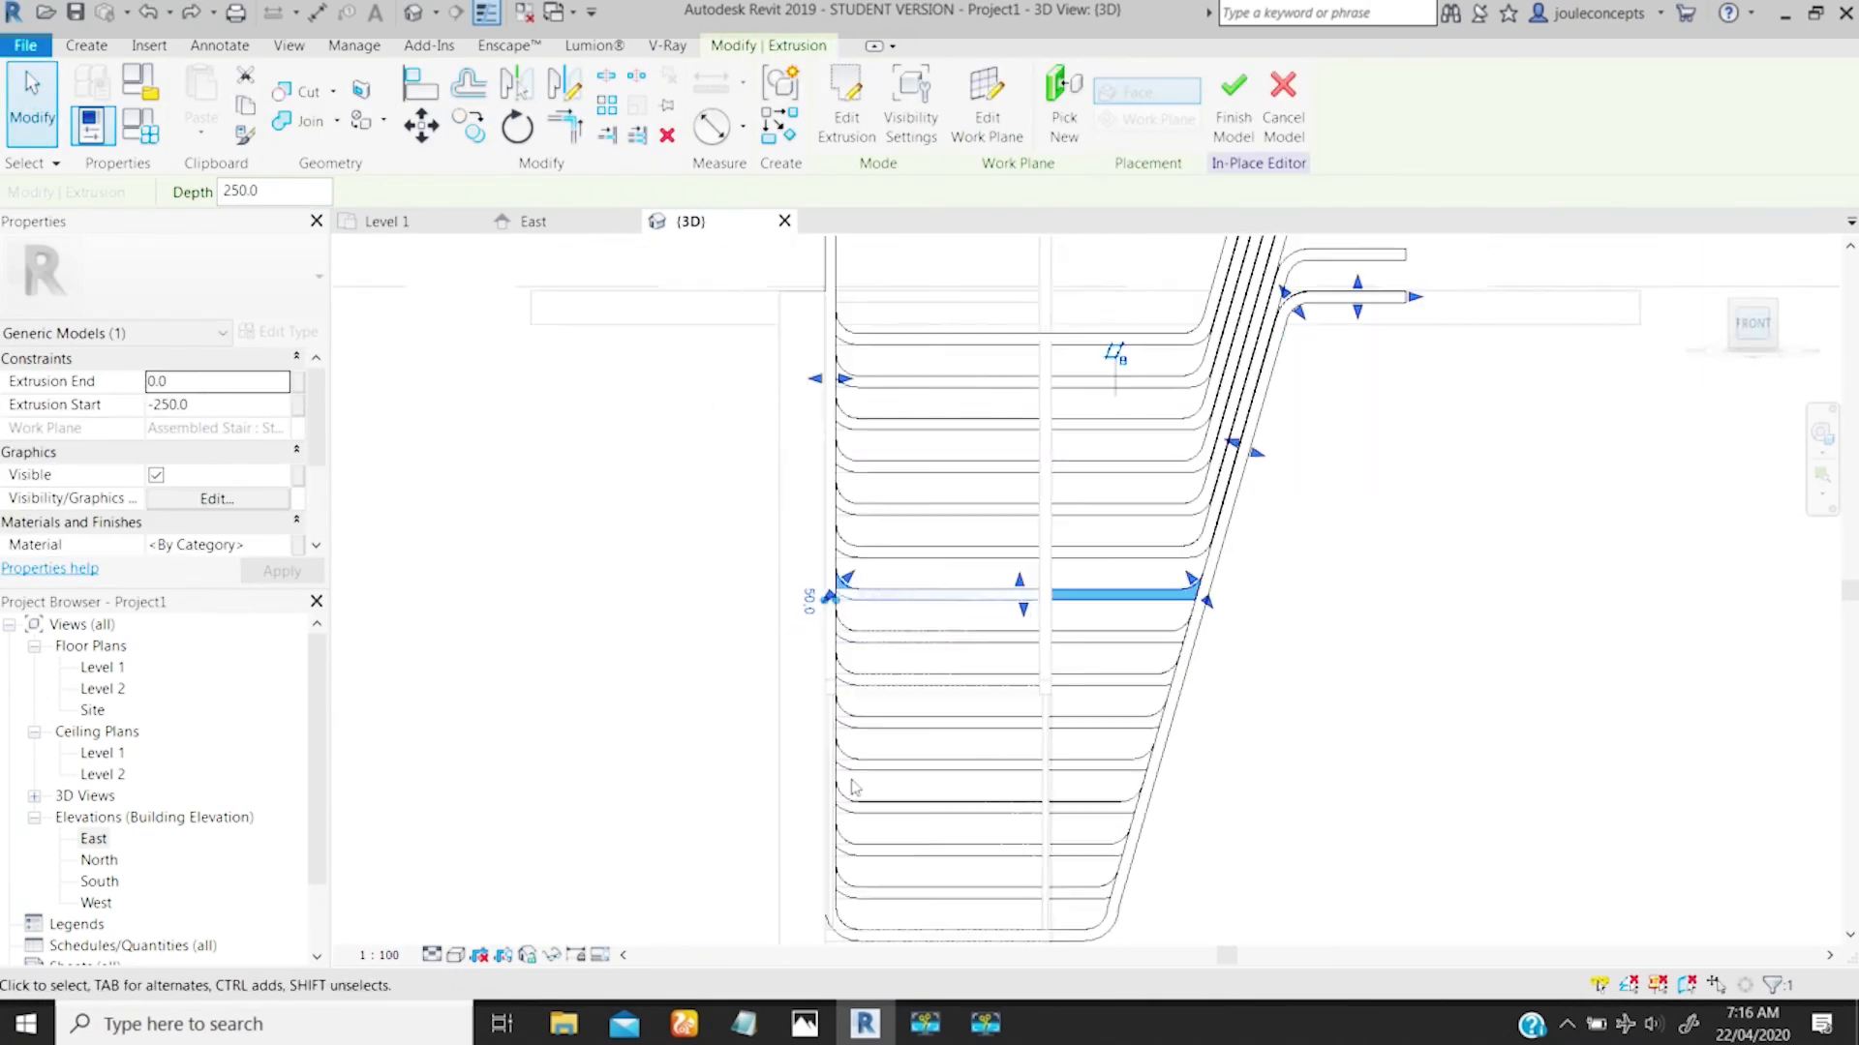
Step: Reassign the work planes of the copied extrusions with the Pick a plane option, using the matching stair planes
click(987, 107)
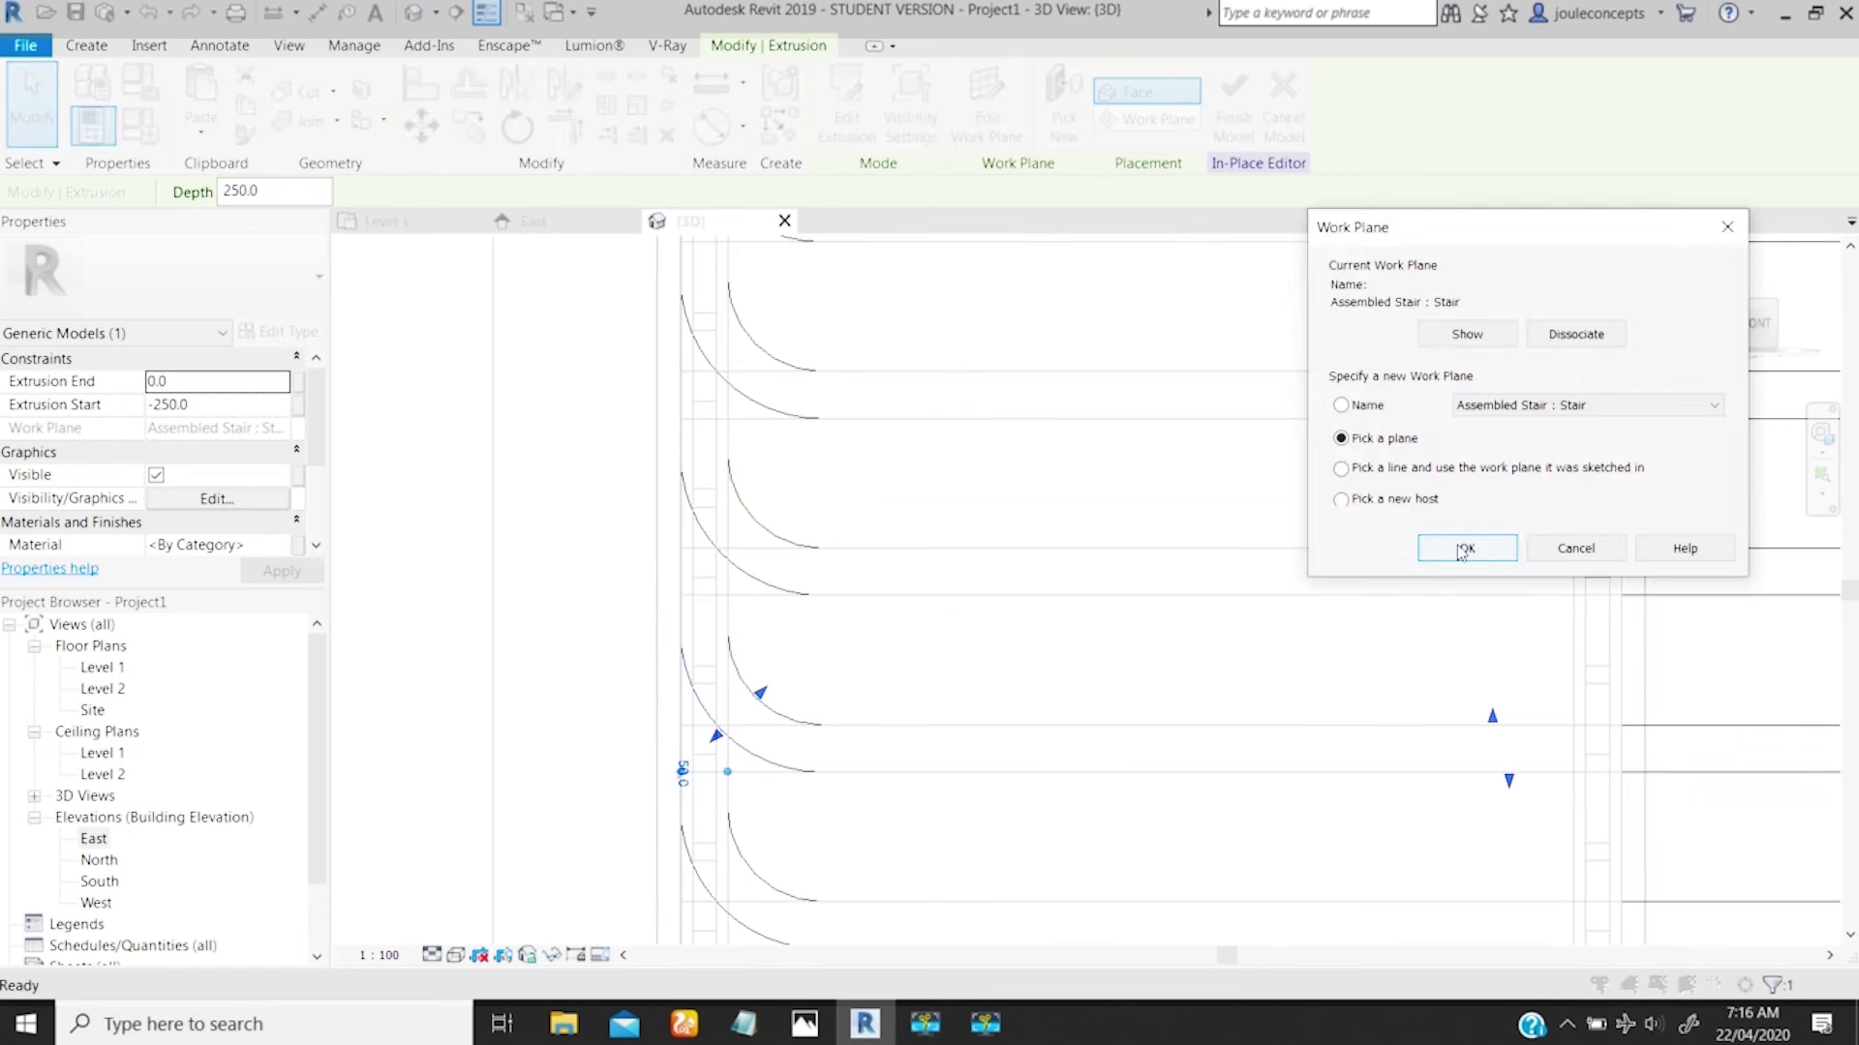
click(1464, 548)
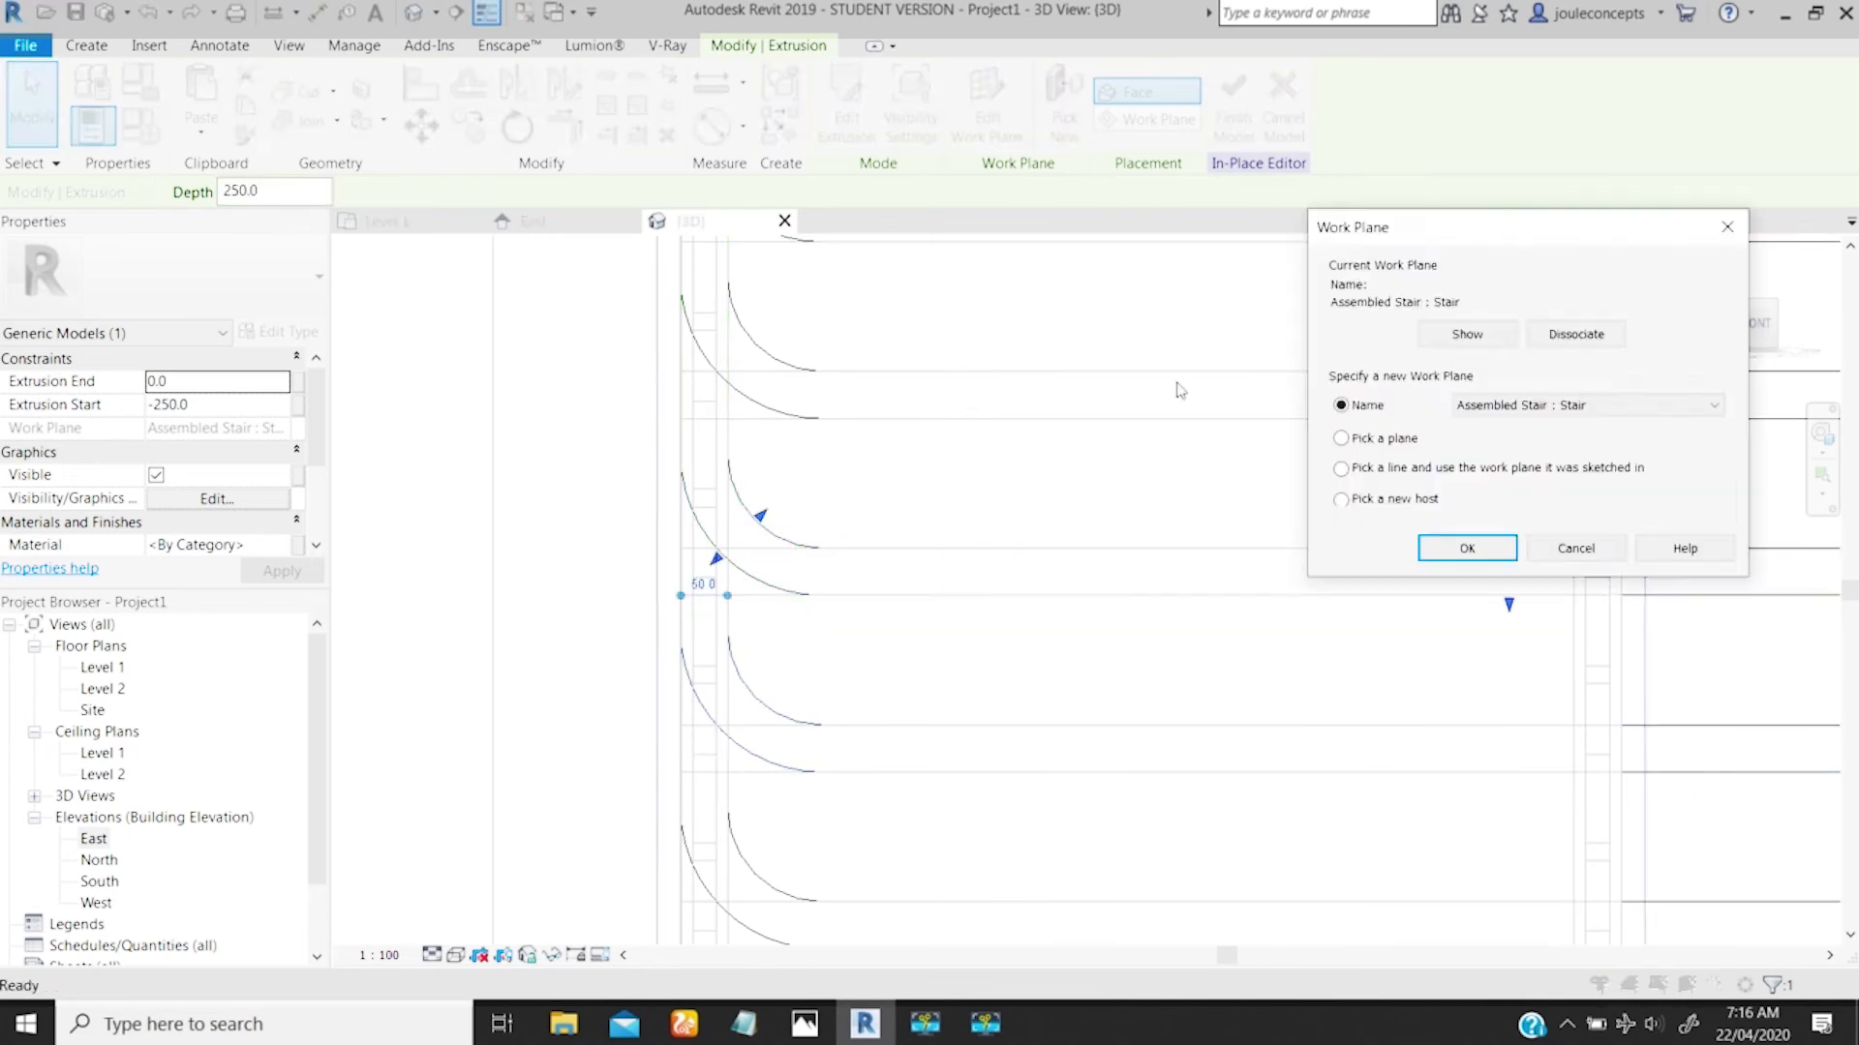
click(1464, 548)
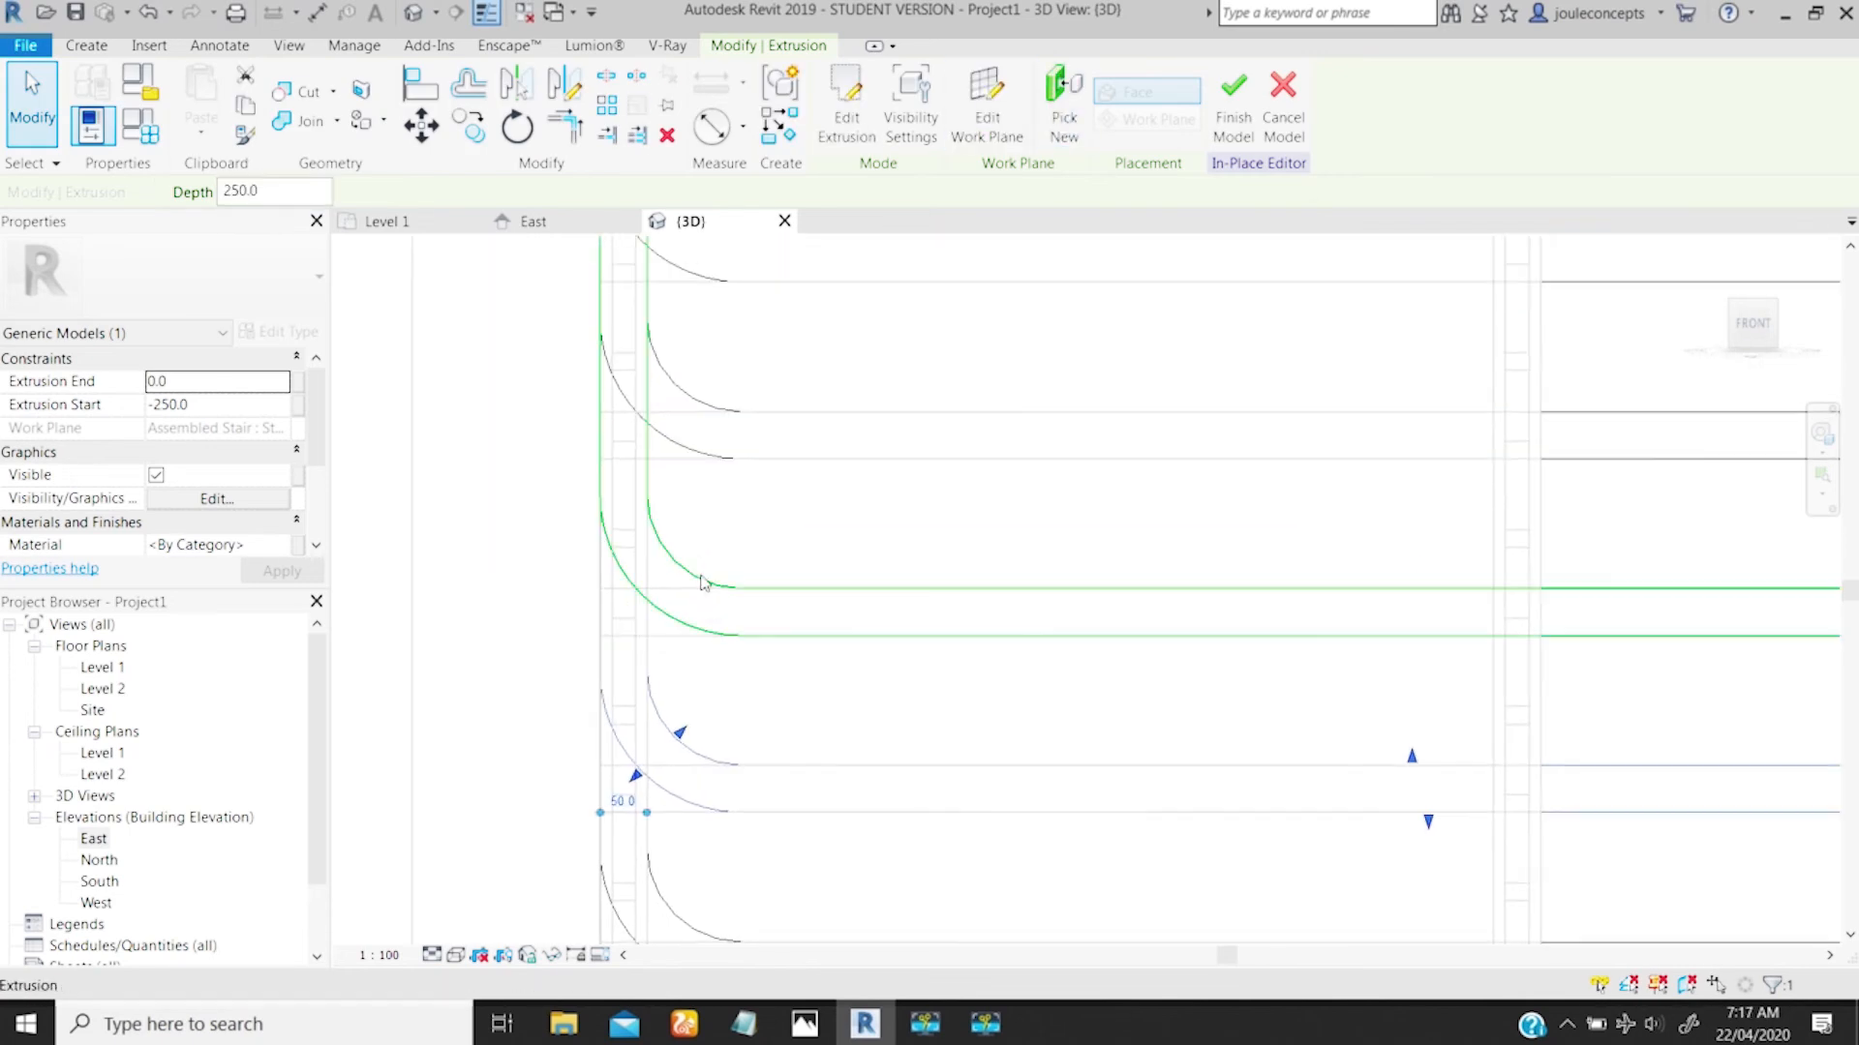
scroll(975, 592, up, 3)
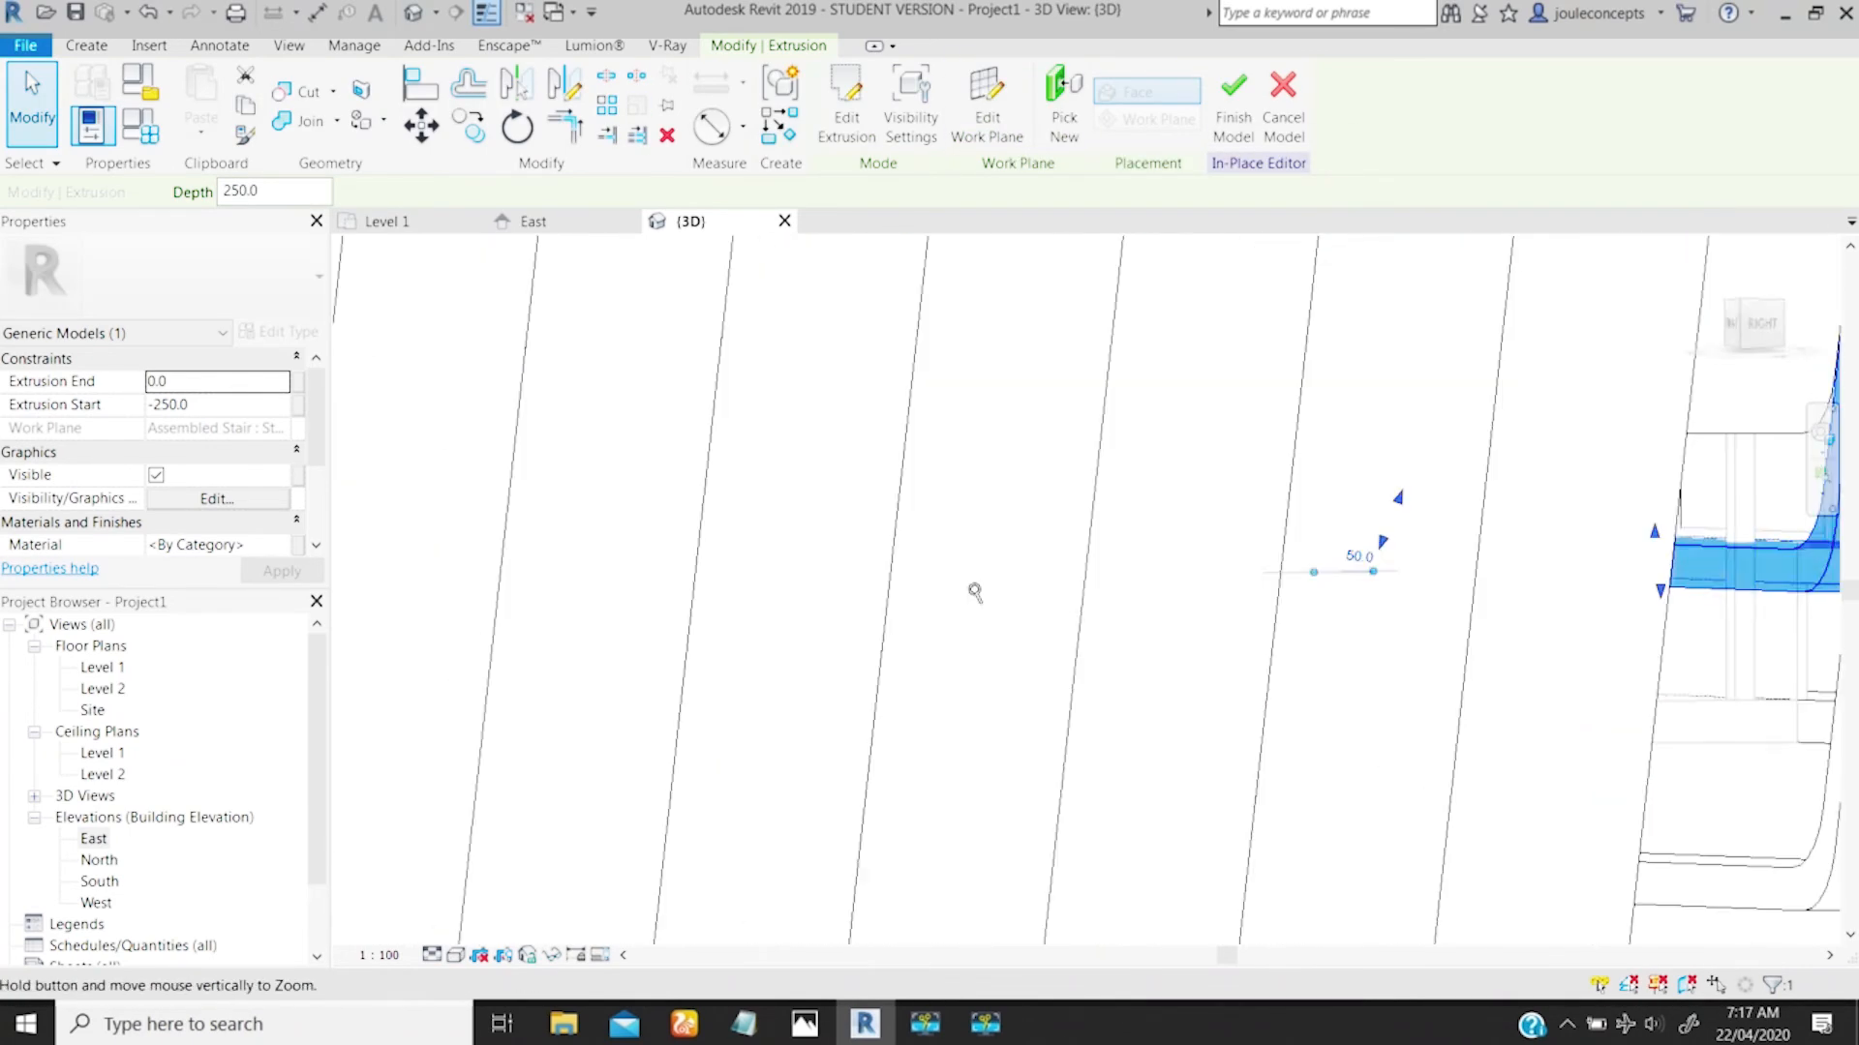
click(1234, 548)
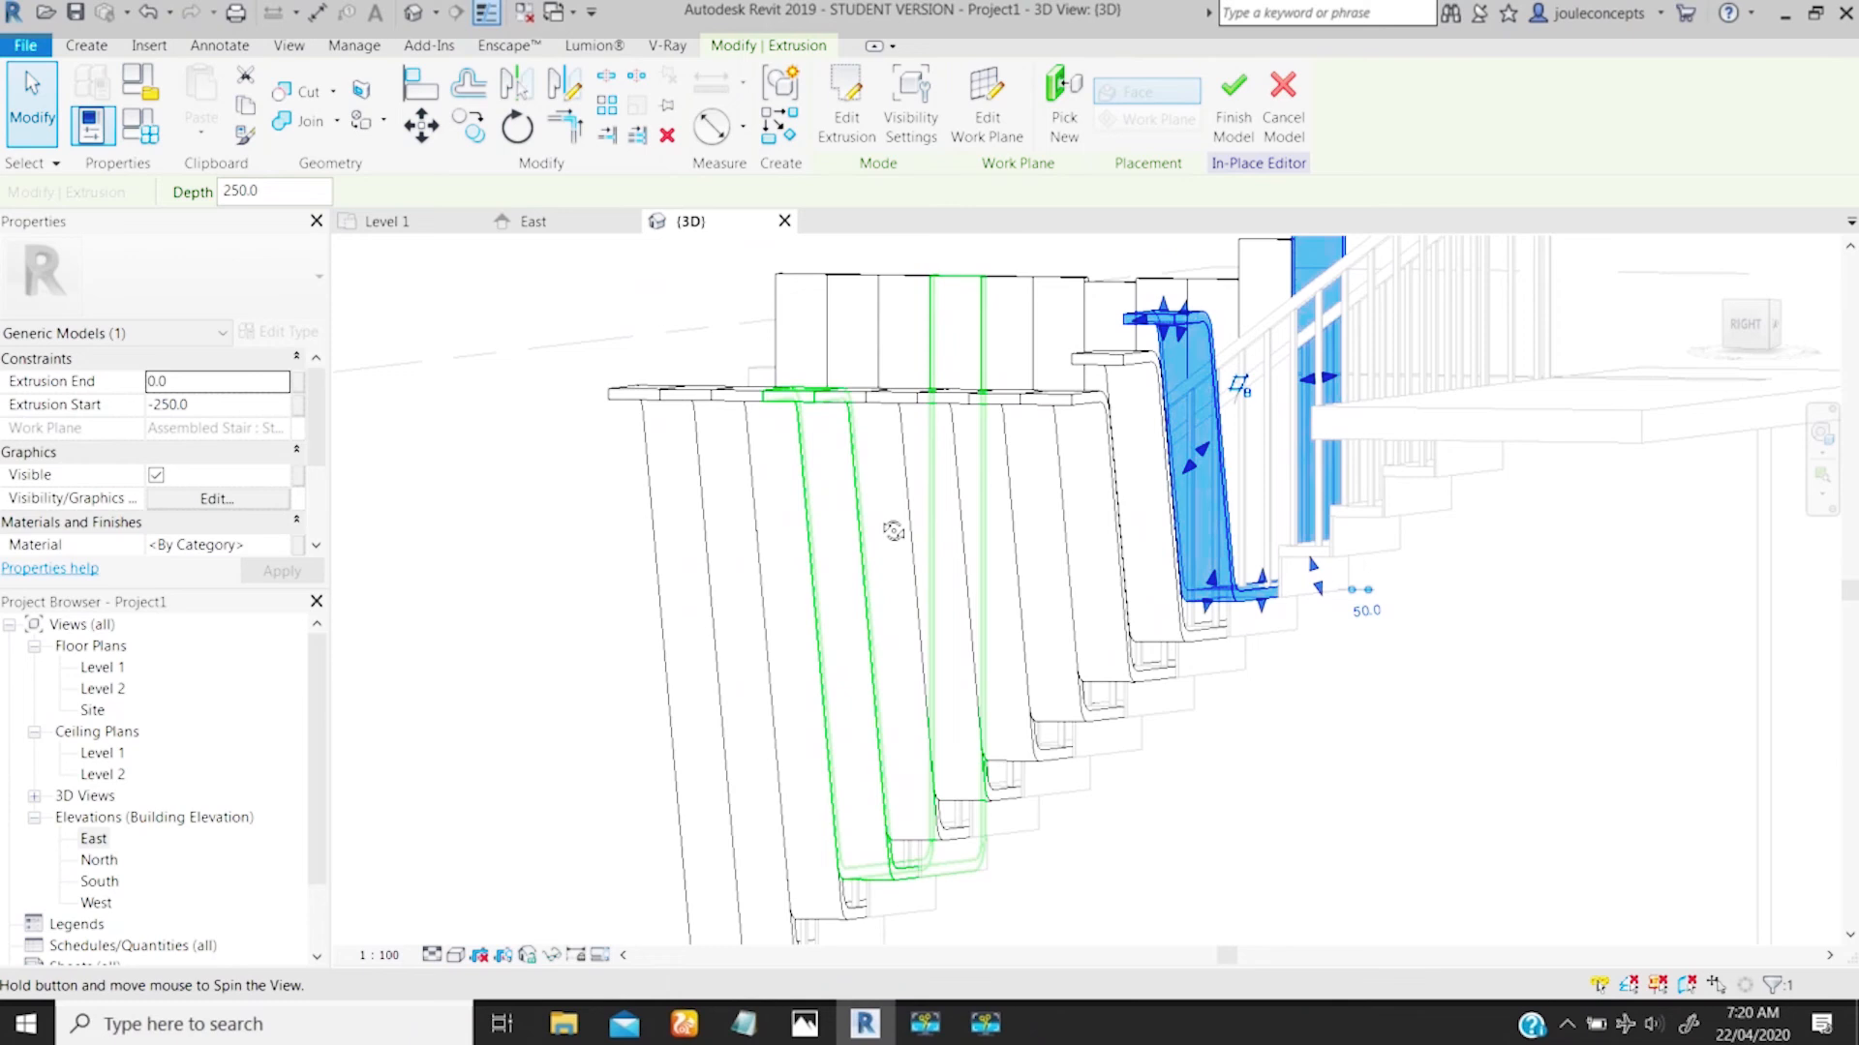
Step: In the front view, copy the selected extrusion vertically from its lower edge up to the next step
shift+middle_drag(894, 531, 1055, 527)
click(1753, 325)
scroll(822, 514, up, 4)
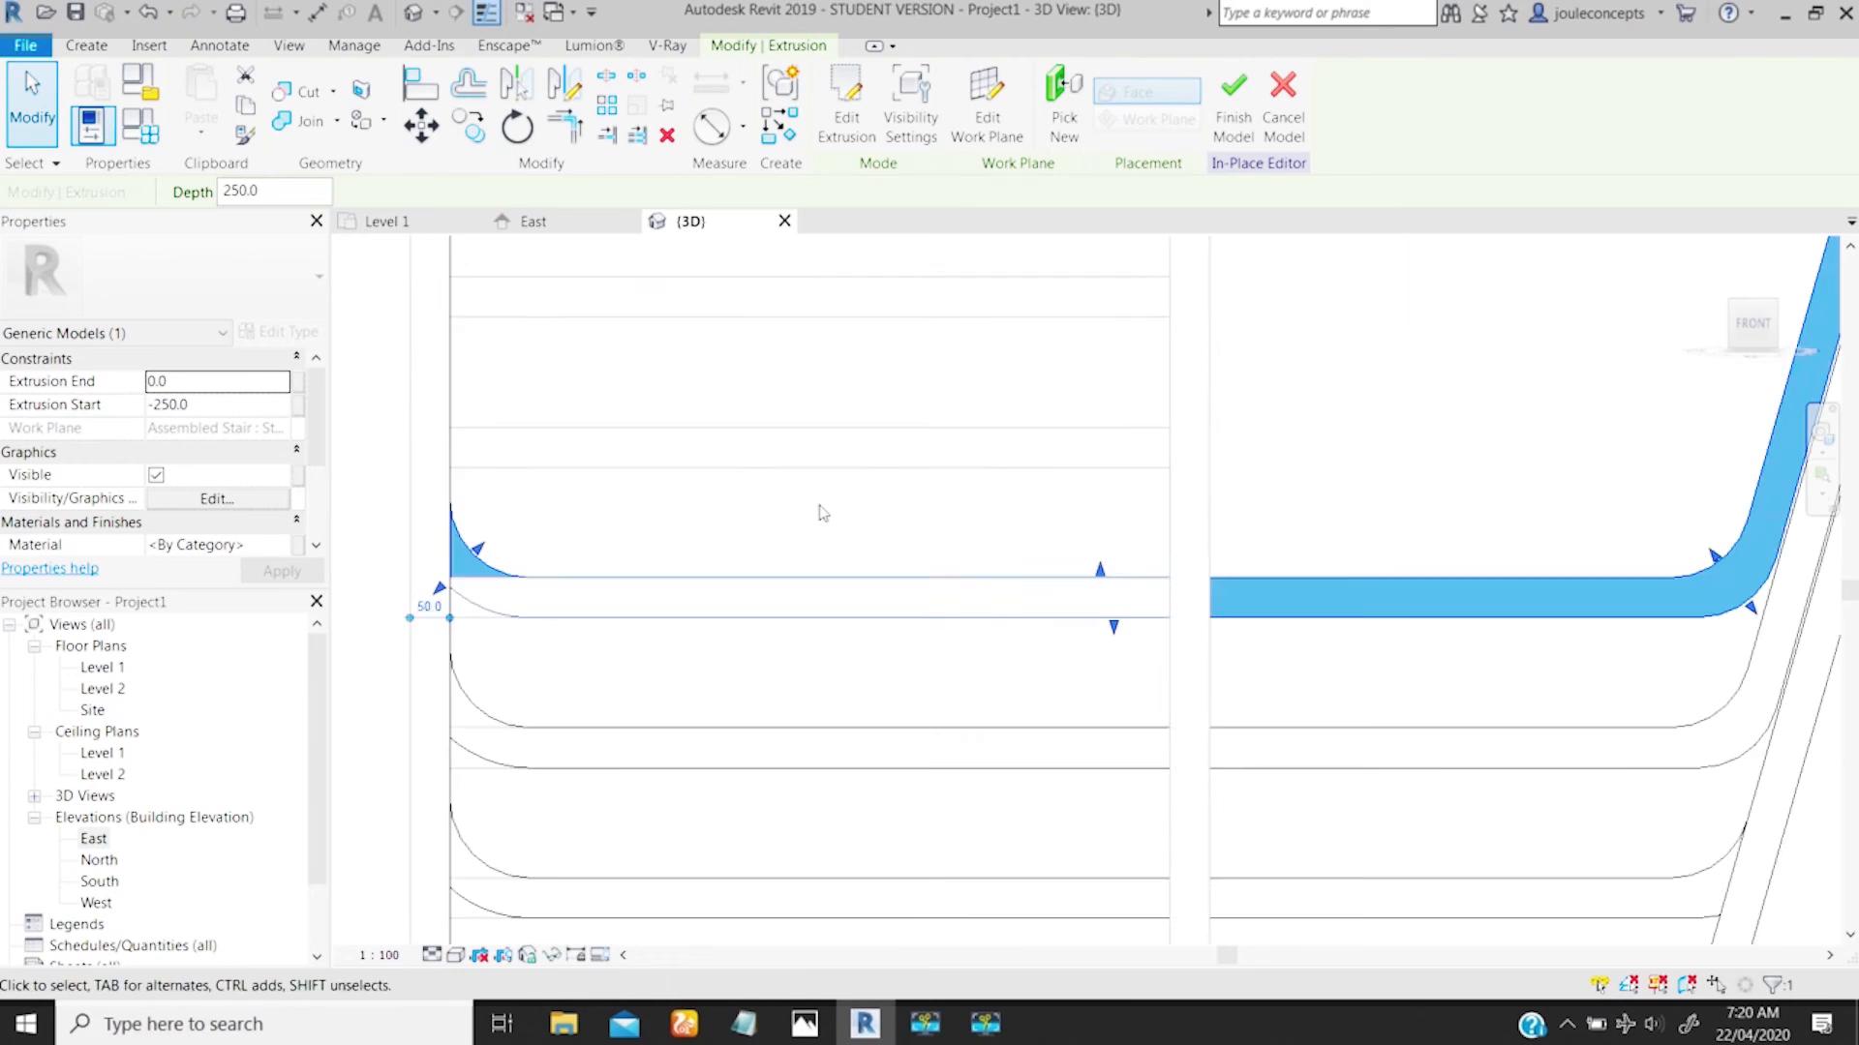
click(469, 126)
middle_drag(822, 514, 823, 622)
click(775, 726)
scroll(1106, 601, down, 2)
click(976, 585)
Step: Select the next extrusion copy, switch the 3D view to Wireframe and back to Hidden Line, and face the copy from the front
shift+middle_drag(1017, 542, 709, 568)
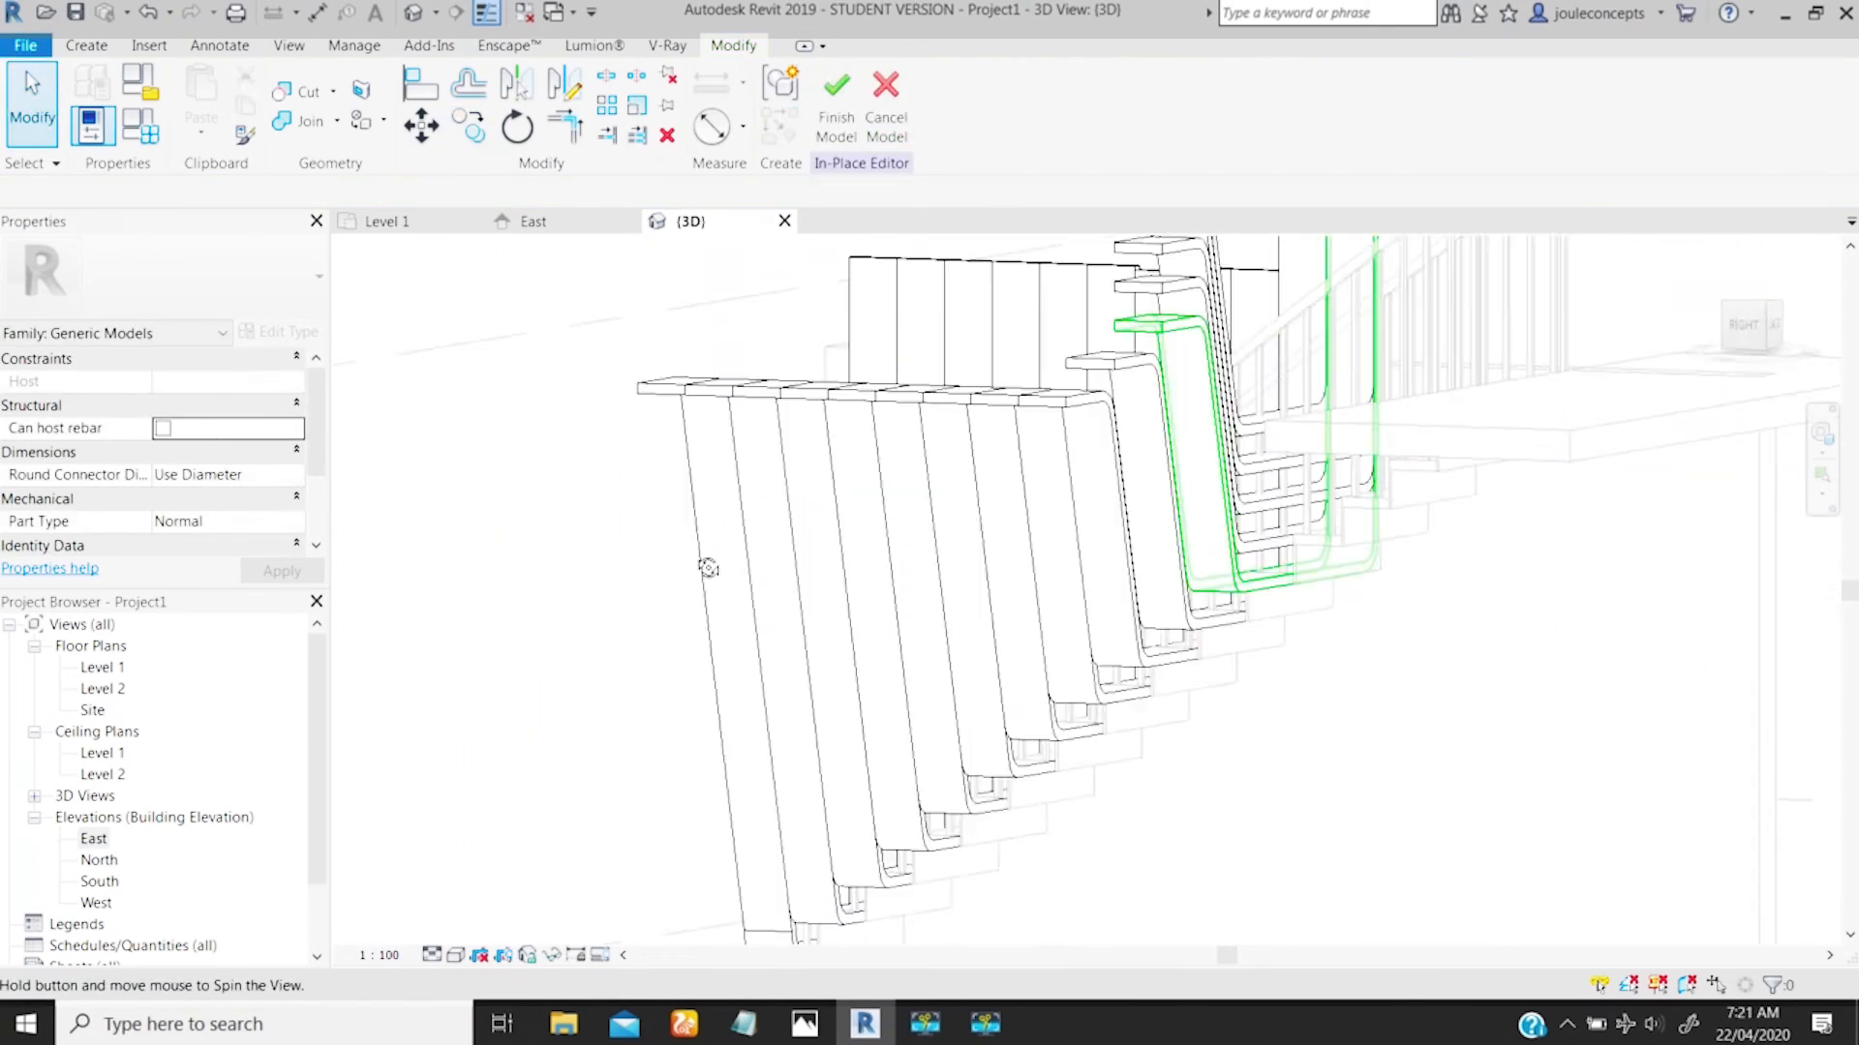
click(1203, 546)
scroll(1112, 697, up, 3)
click(456, 956)
click(509, 802)
click(456, 955)
click(508, 825)
click(1753, 324)
scroll(920, 823, up, 4)
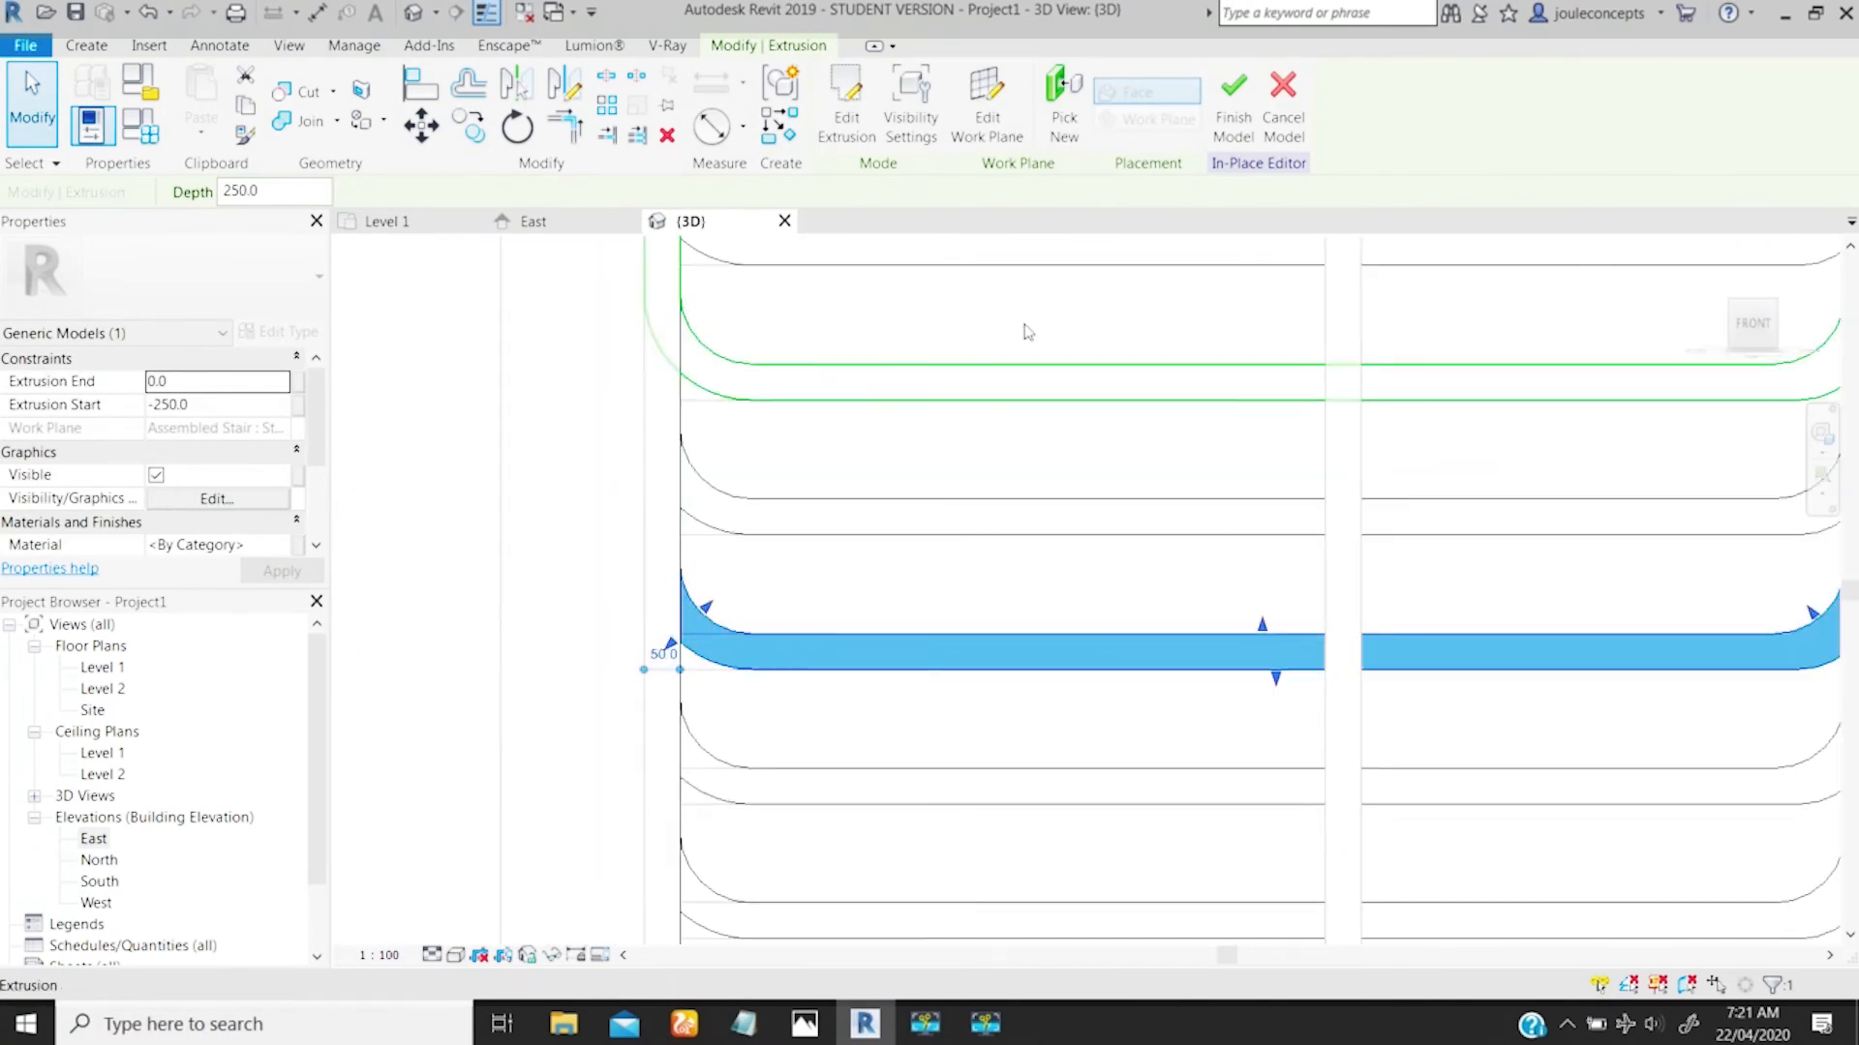
Step: Line up the upper extrusion copies squarely from the front and pick the one directly above the selected copy
shift+middle_drag(1029, 332, 1000, 568)
click(1753, 324)
middle_drag(925, 399, 879, 767)
click(968, 618)
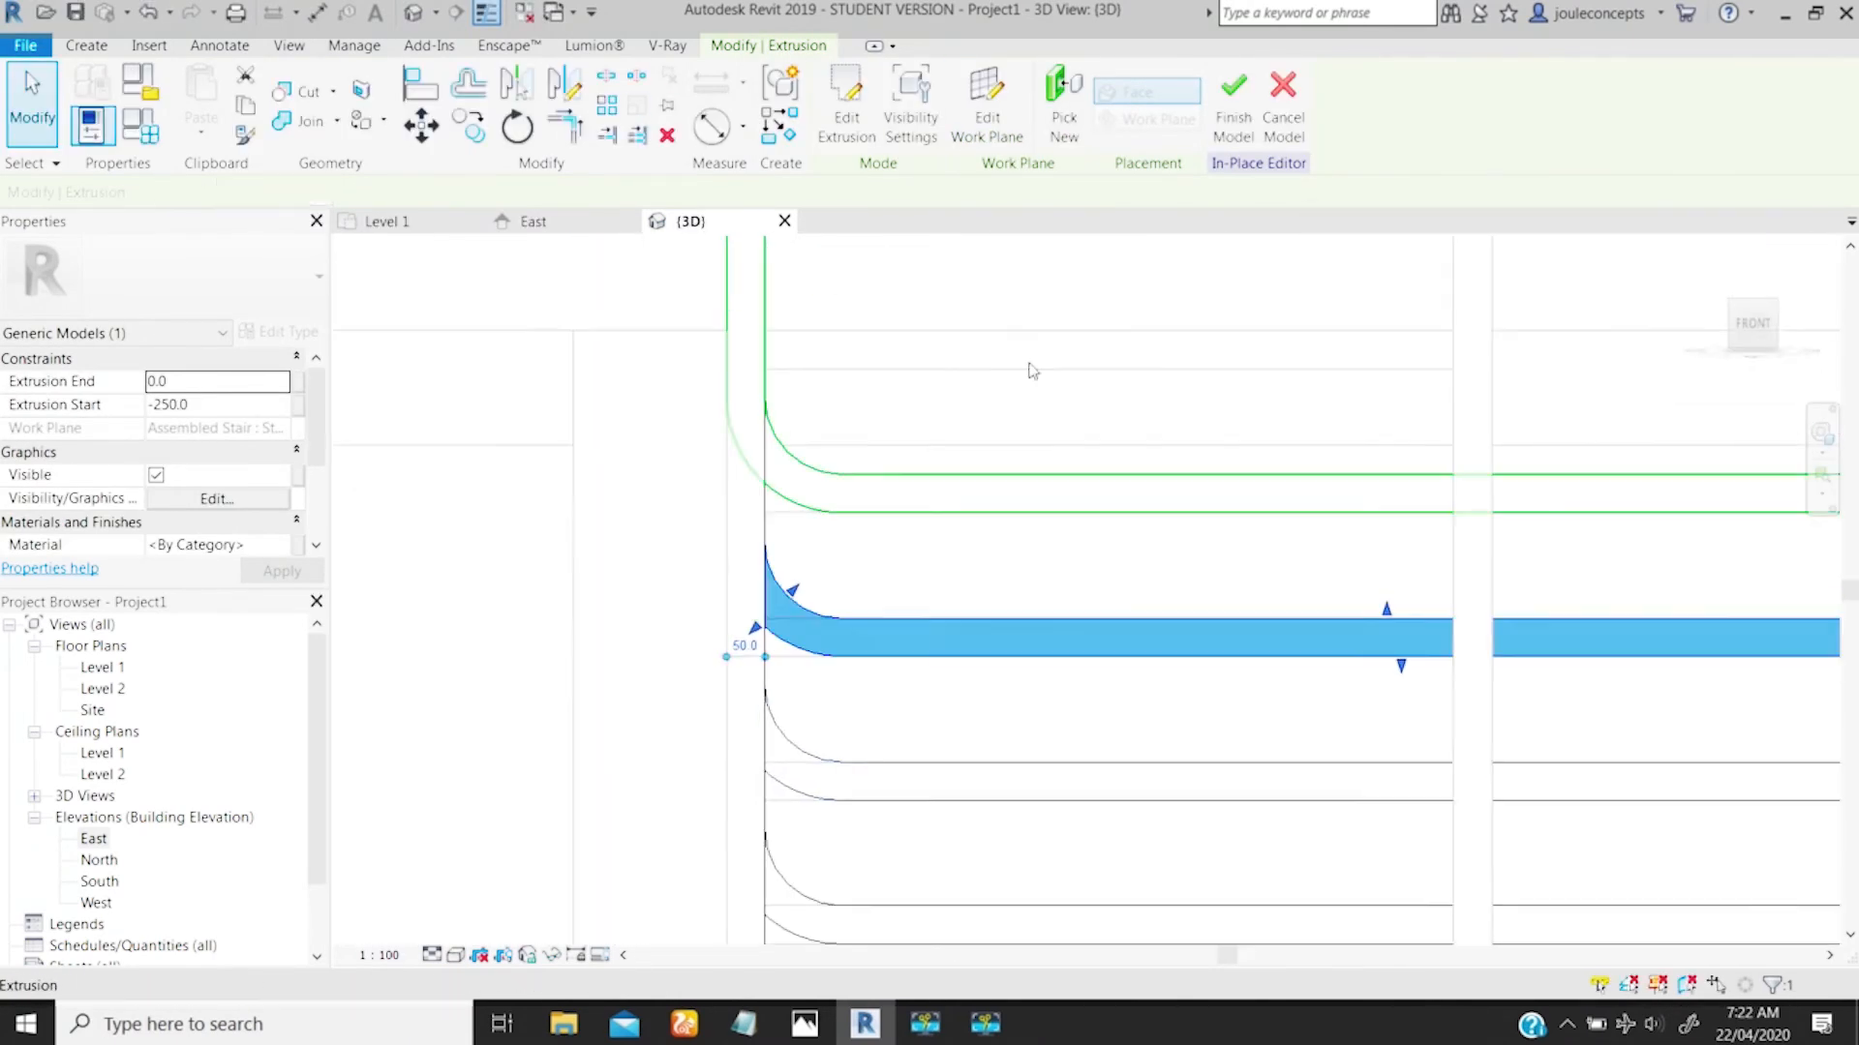
click(1028, 473)
Step: Orbit to the tops of the vertical legs and select the extrusion whose leg needs fitting for sketch editing
scroll(1092, 580, down, 4)
shift+middle_drag(1112, 526, 968, 595)
click(818, 523)
scroll(818, 523, up, 4)
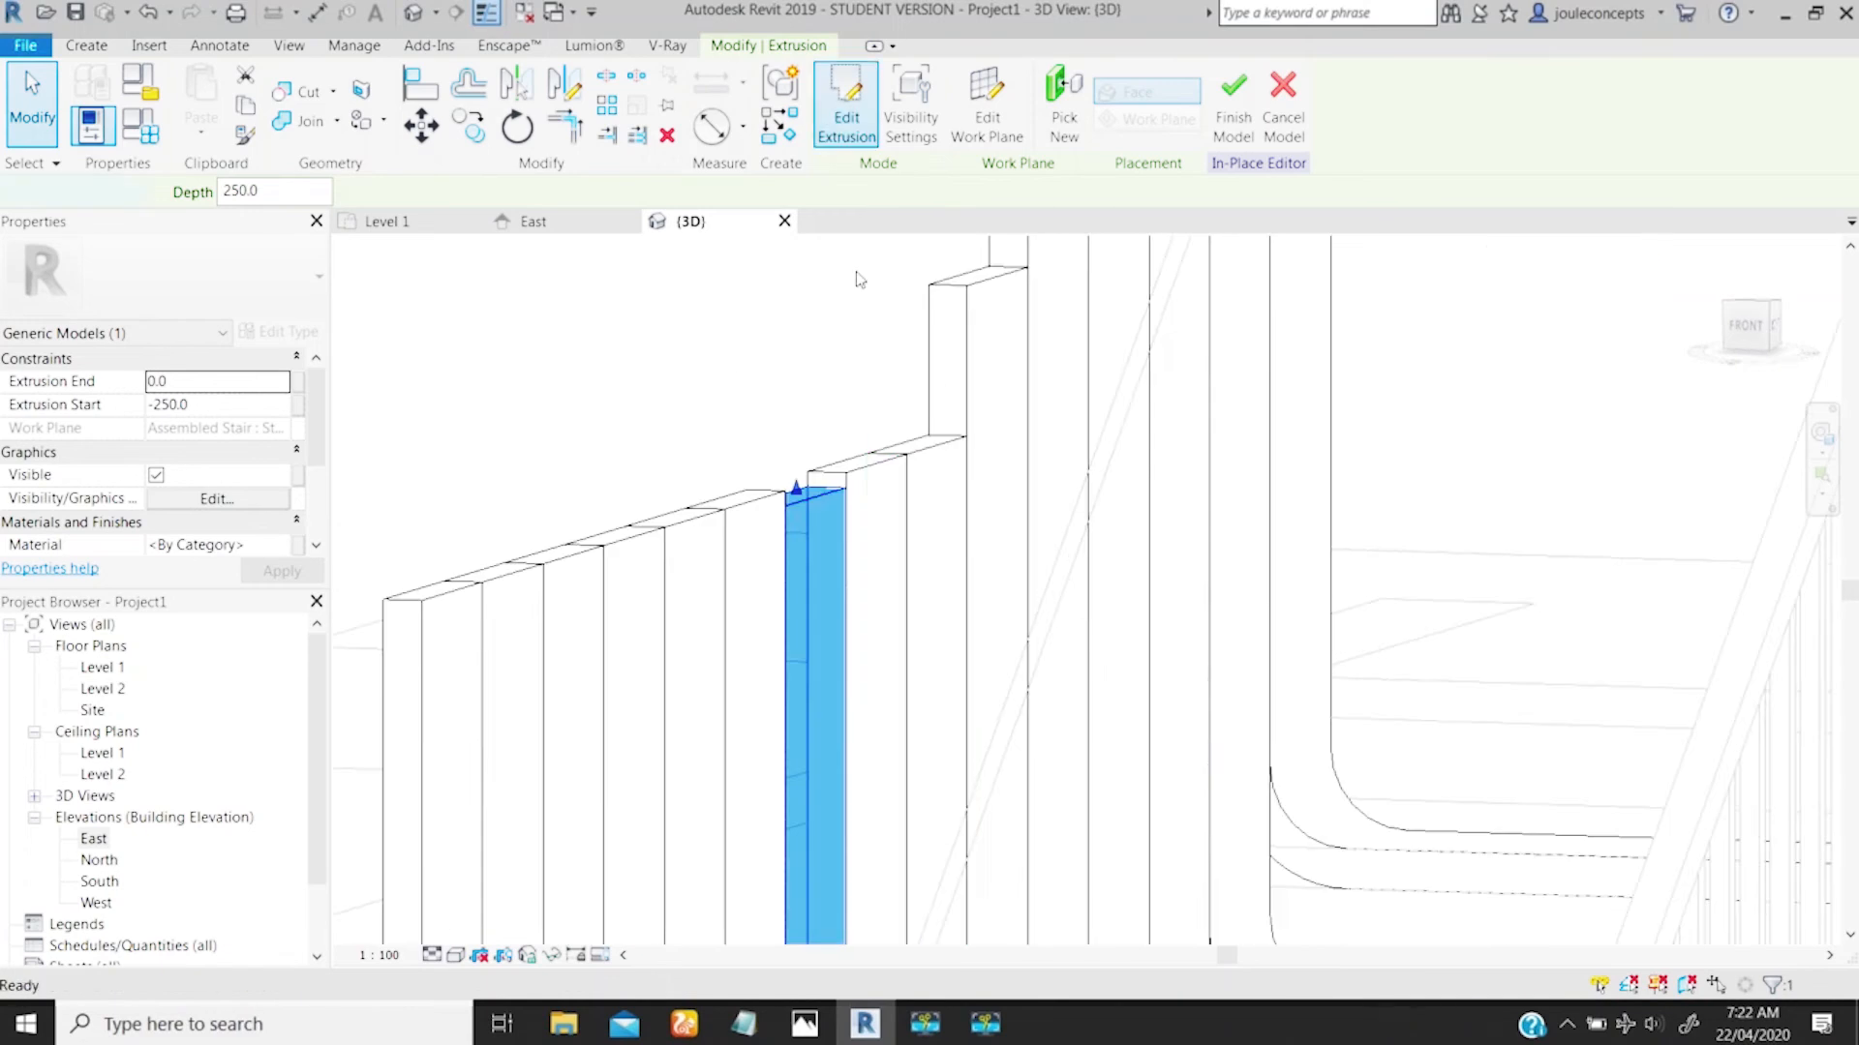
Step: Edit the selected rib's extrusion profile and align the top of its upright with the neighbouring ribs
click(846, 104)
click(420, 84)
click(515, 728)
click(835, 126)
Step: In the front view, edit two rib profiles and move their horizontal upper ends down to the floor slab level
click(1753, 324)
click(846, 103)
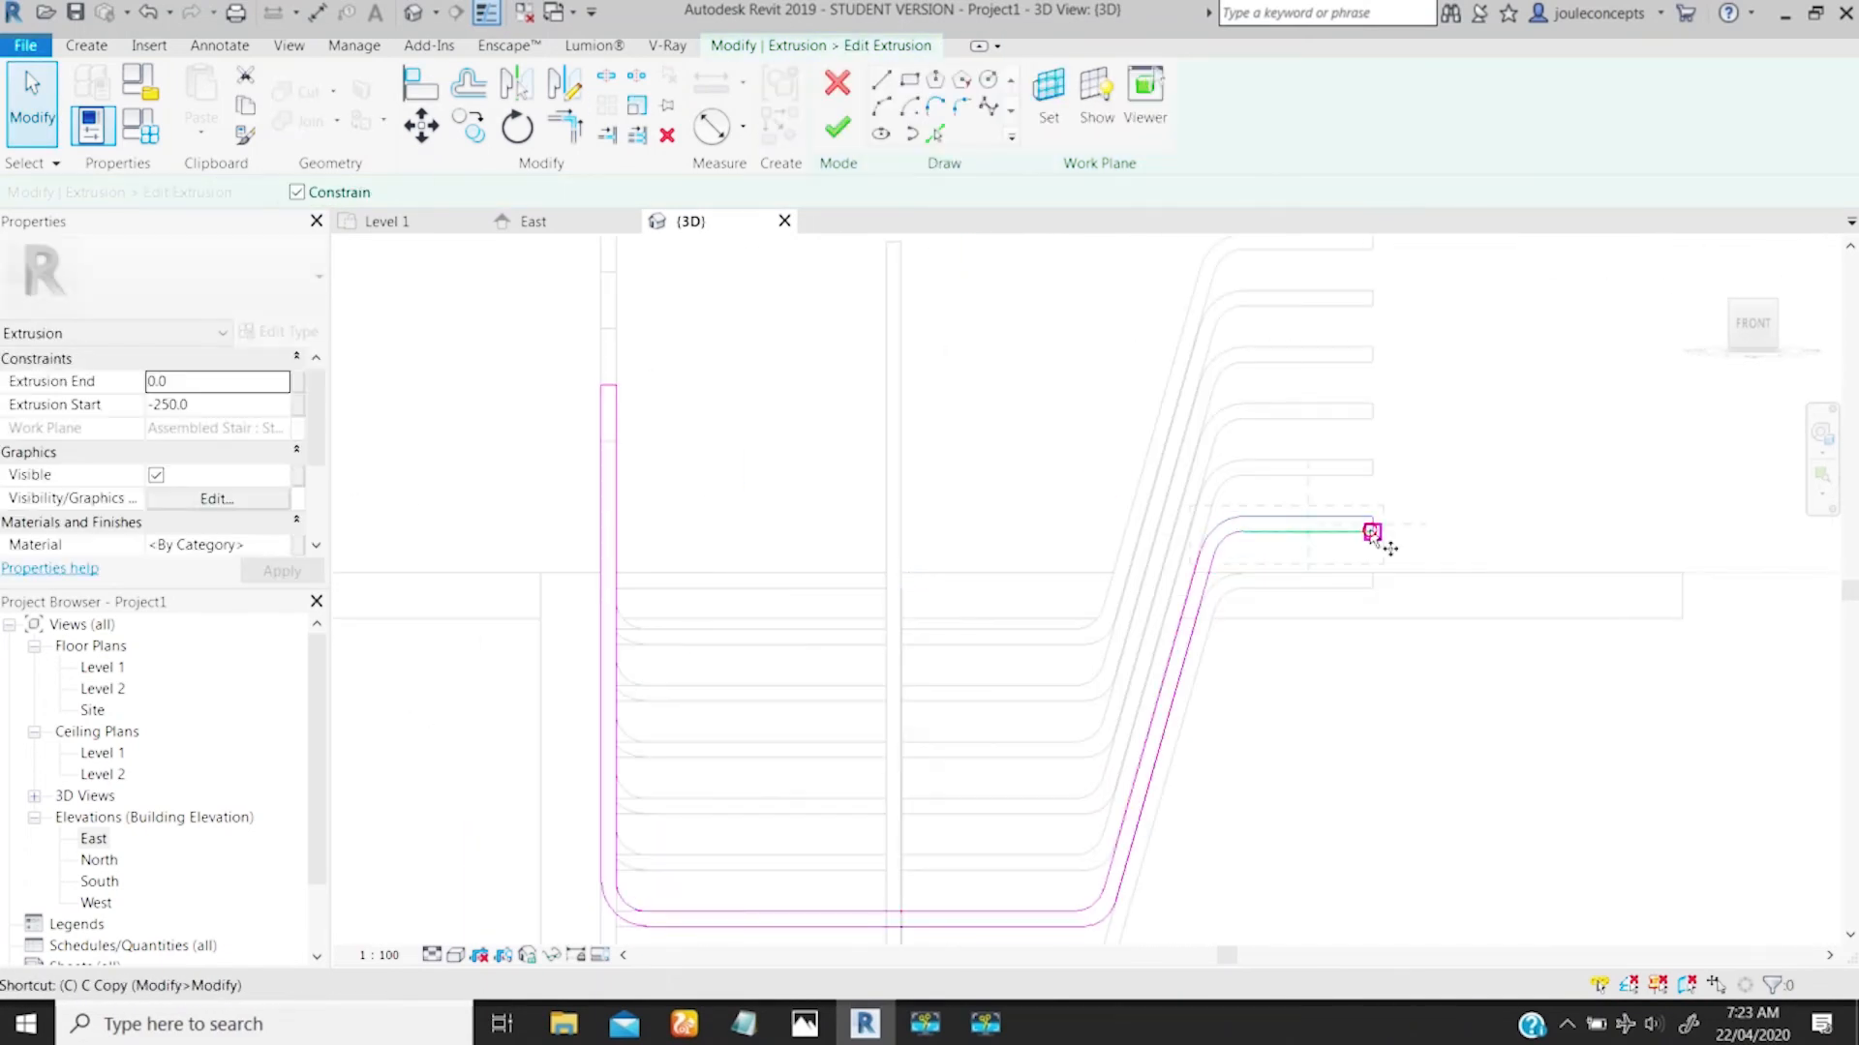
click(835, 126)
click(1309, 561)
click(846, 103)
click(421, 126)
click(834, 126)
Step: Edit the next rib extrusions so their horizontal ends and upright tops match the ribs already adjusted
click(1306, 503)
click(849, 120)
mouse_move(1128, 463)
mouse_down()
mouse_move(1382, 539)
mouse_move(1385, 556)
mouse_up()
click(834, 126)
click(846, 104)
click(528, 346)
click(834, 126)
Step: Edit another rib's profile, moving its horizontal end down to slab level and its upright's top down about 937.5 mm
click(846, 104)
drag(1085, 397, 1382, 474)
click(1291, 423)
click(1291, 706)
click(536, 291)
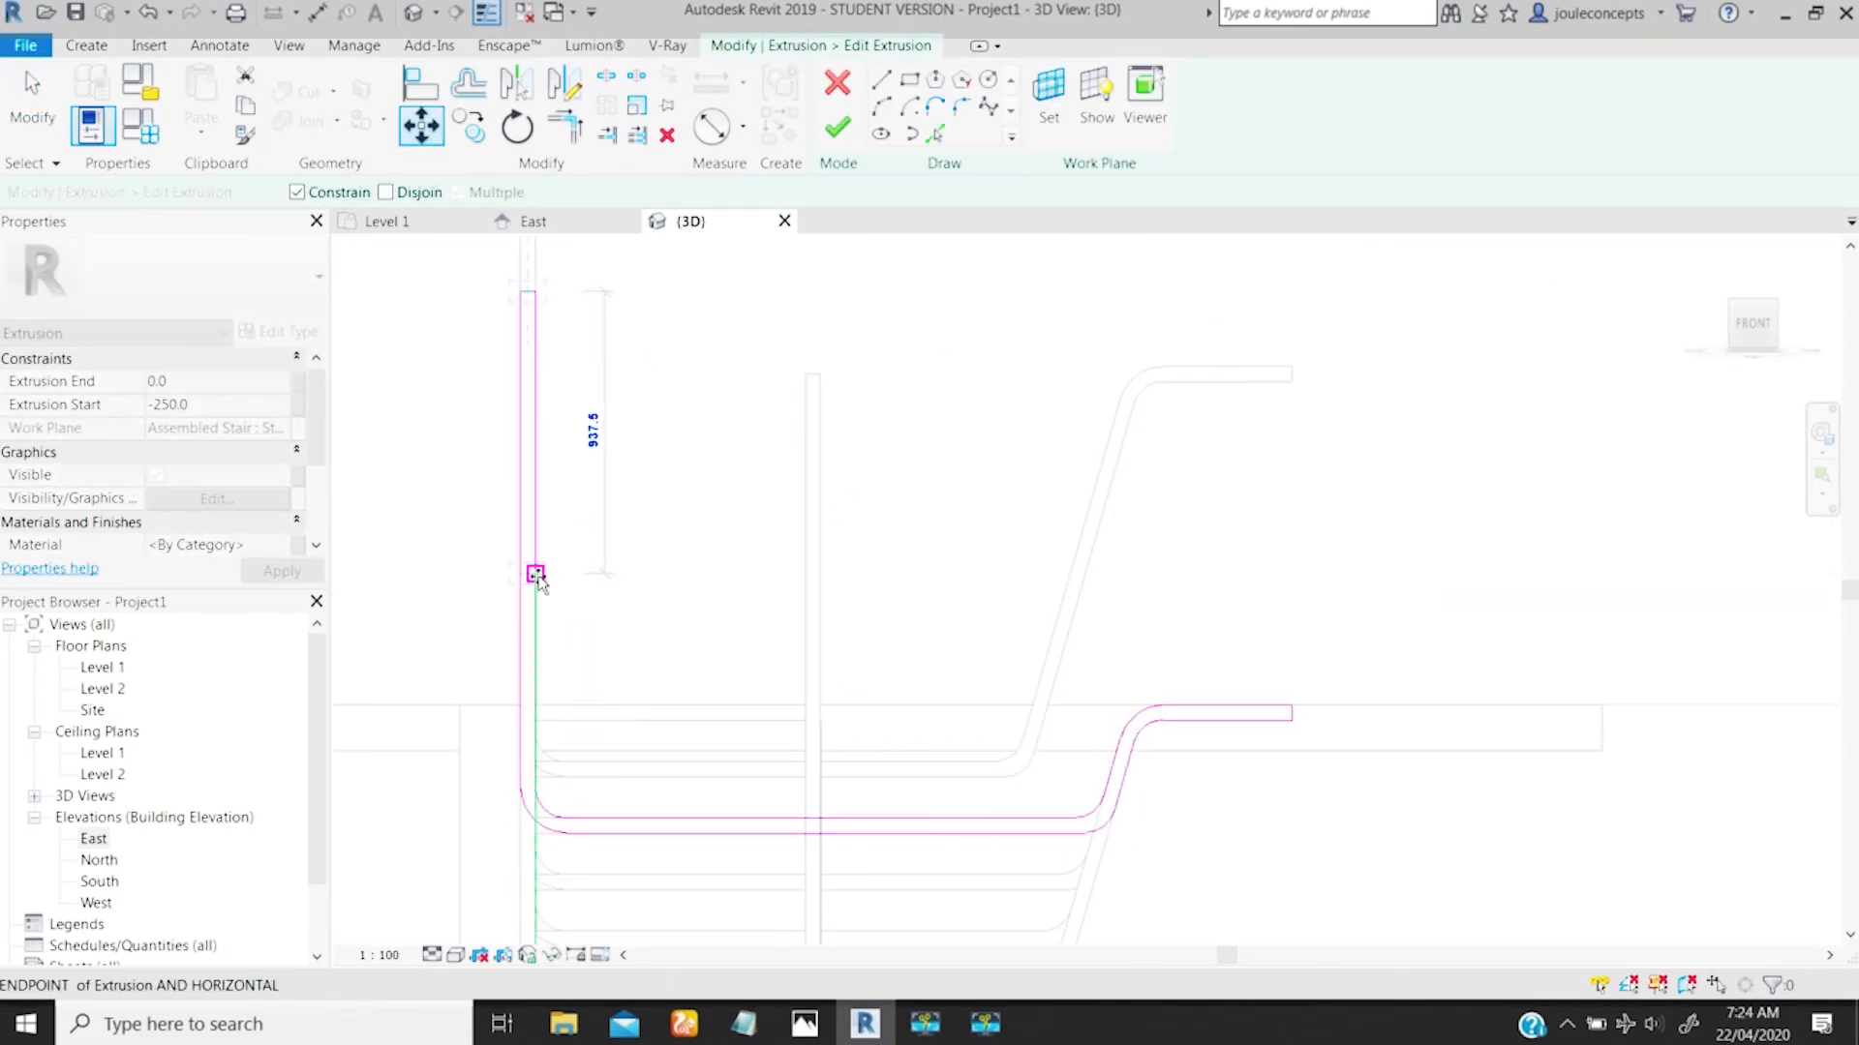
click(535, 577)
click(837, 127)
Step: Edit the remaining tall rib's profile and lower the top of its upright to match the others
click(846, 104)
mouse_move(497, 288)
mouse_down()
mouse_move(694, 332)
mouse_move(551, 645)
mouse_up()
click(837, 127)
click(560, 556)
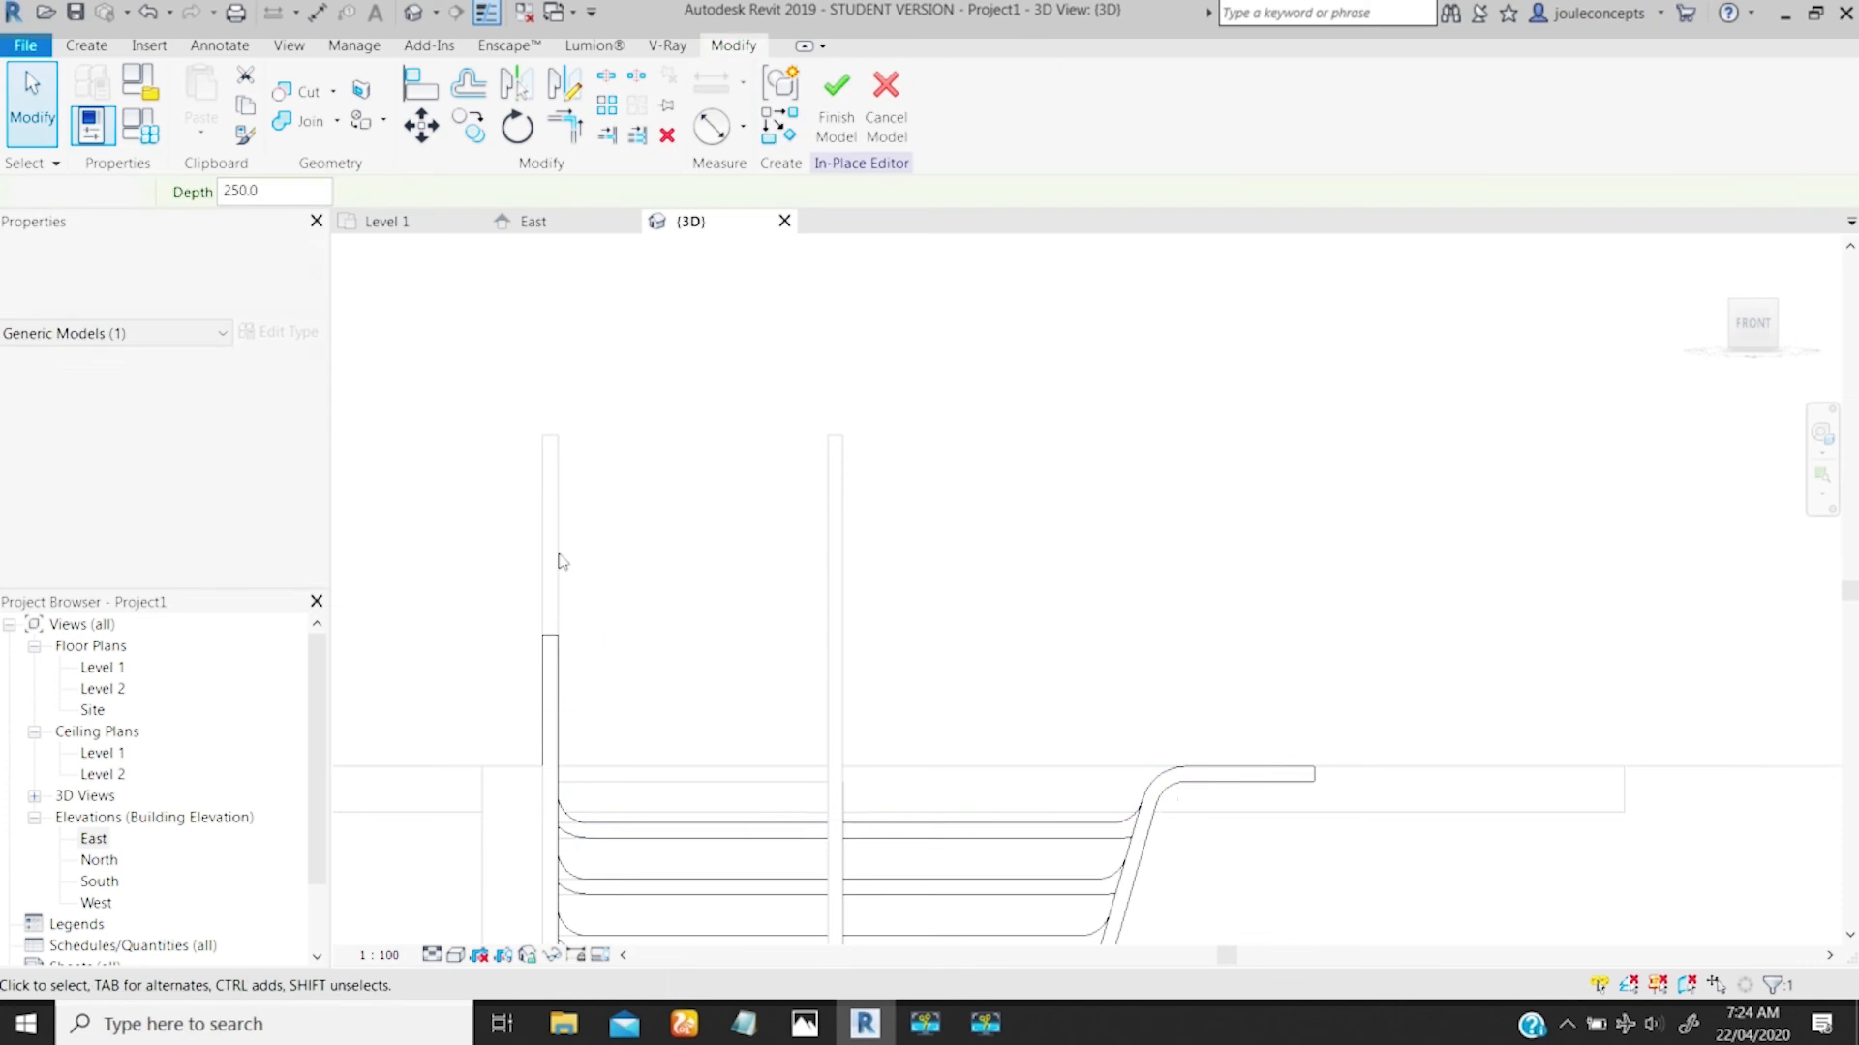
Step: Check the completed ribs in a 3D angle and finish the in-place floating stair model
scroll(560, 561, down, 4)
scroll(851, 675, down, 2)
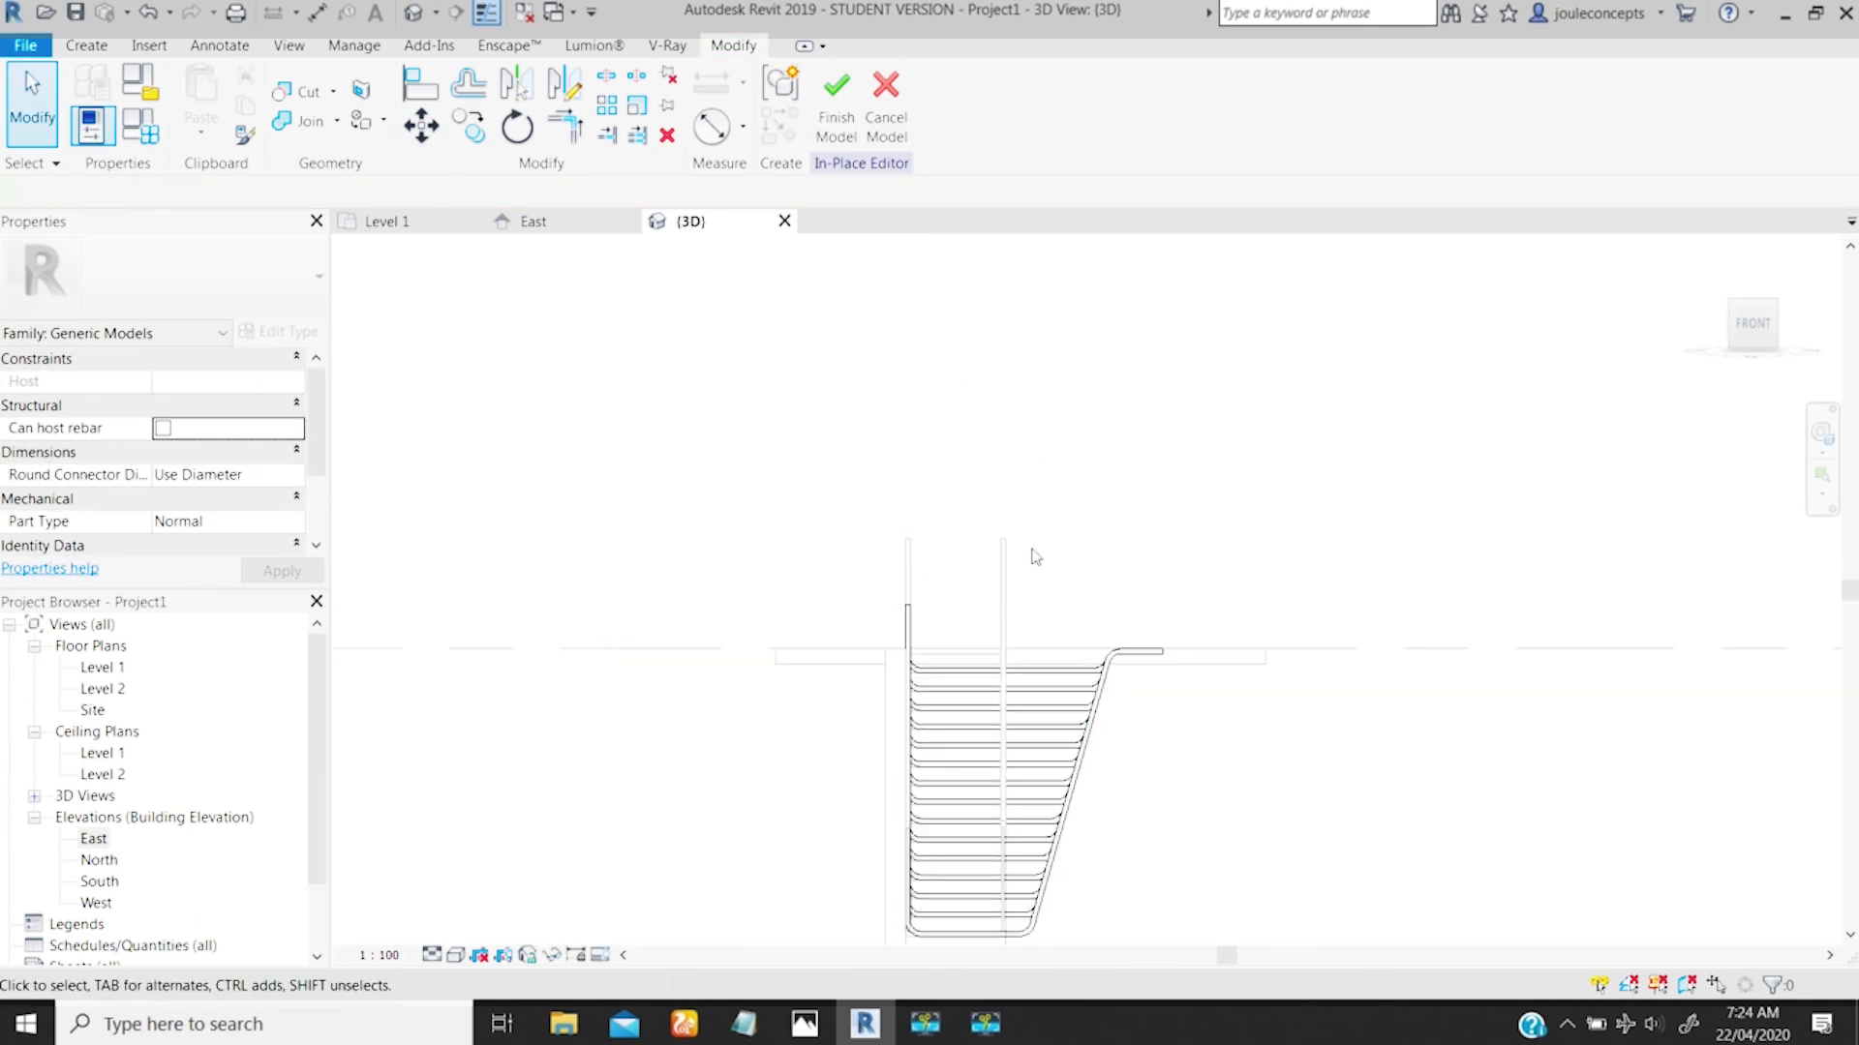
shift+middle_drag(1016, 581, 1113, 513)
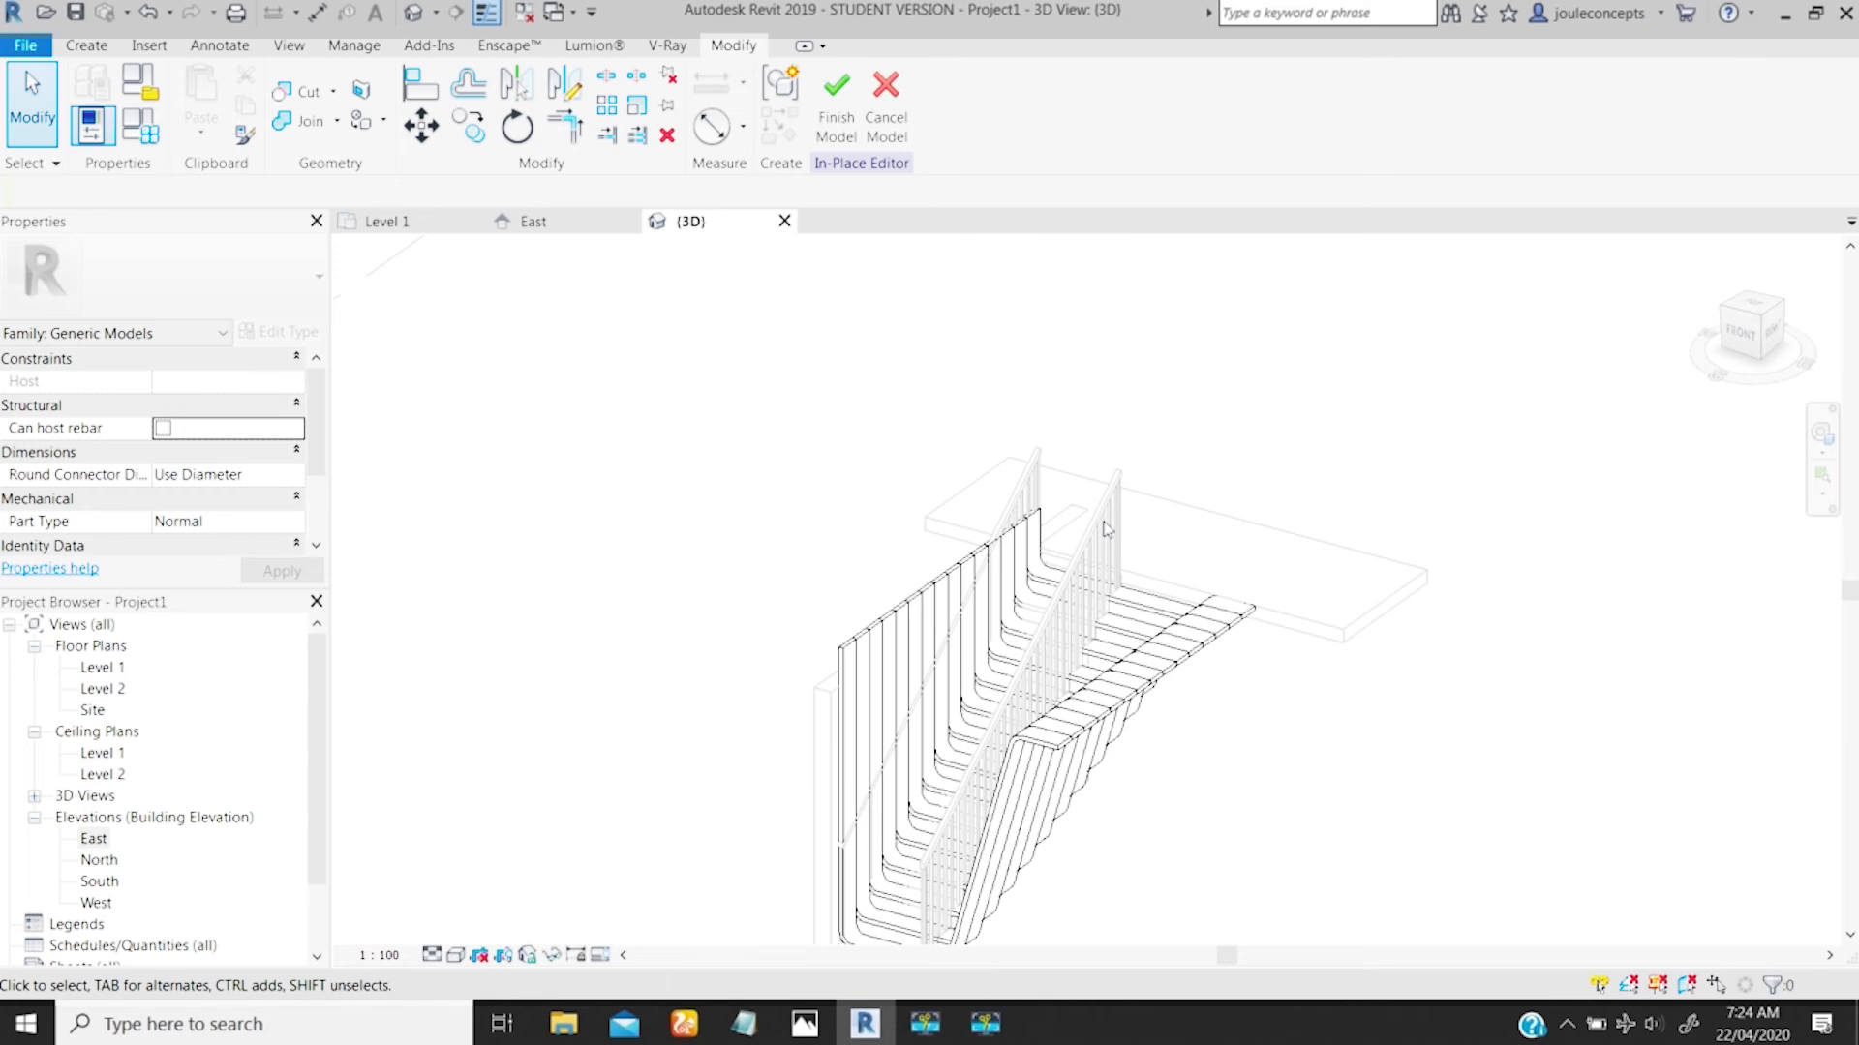
click(838, 128)
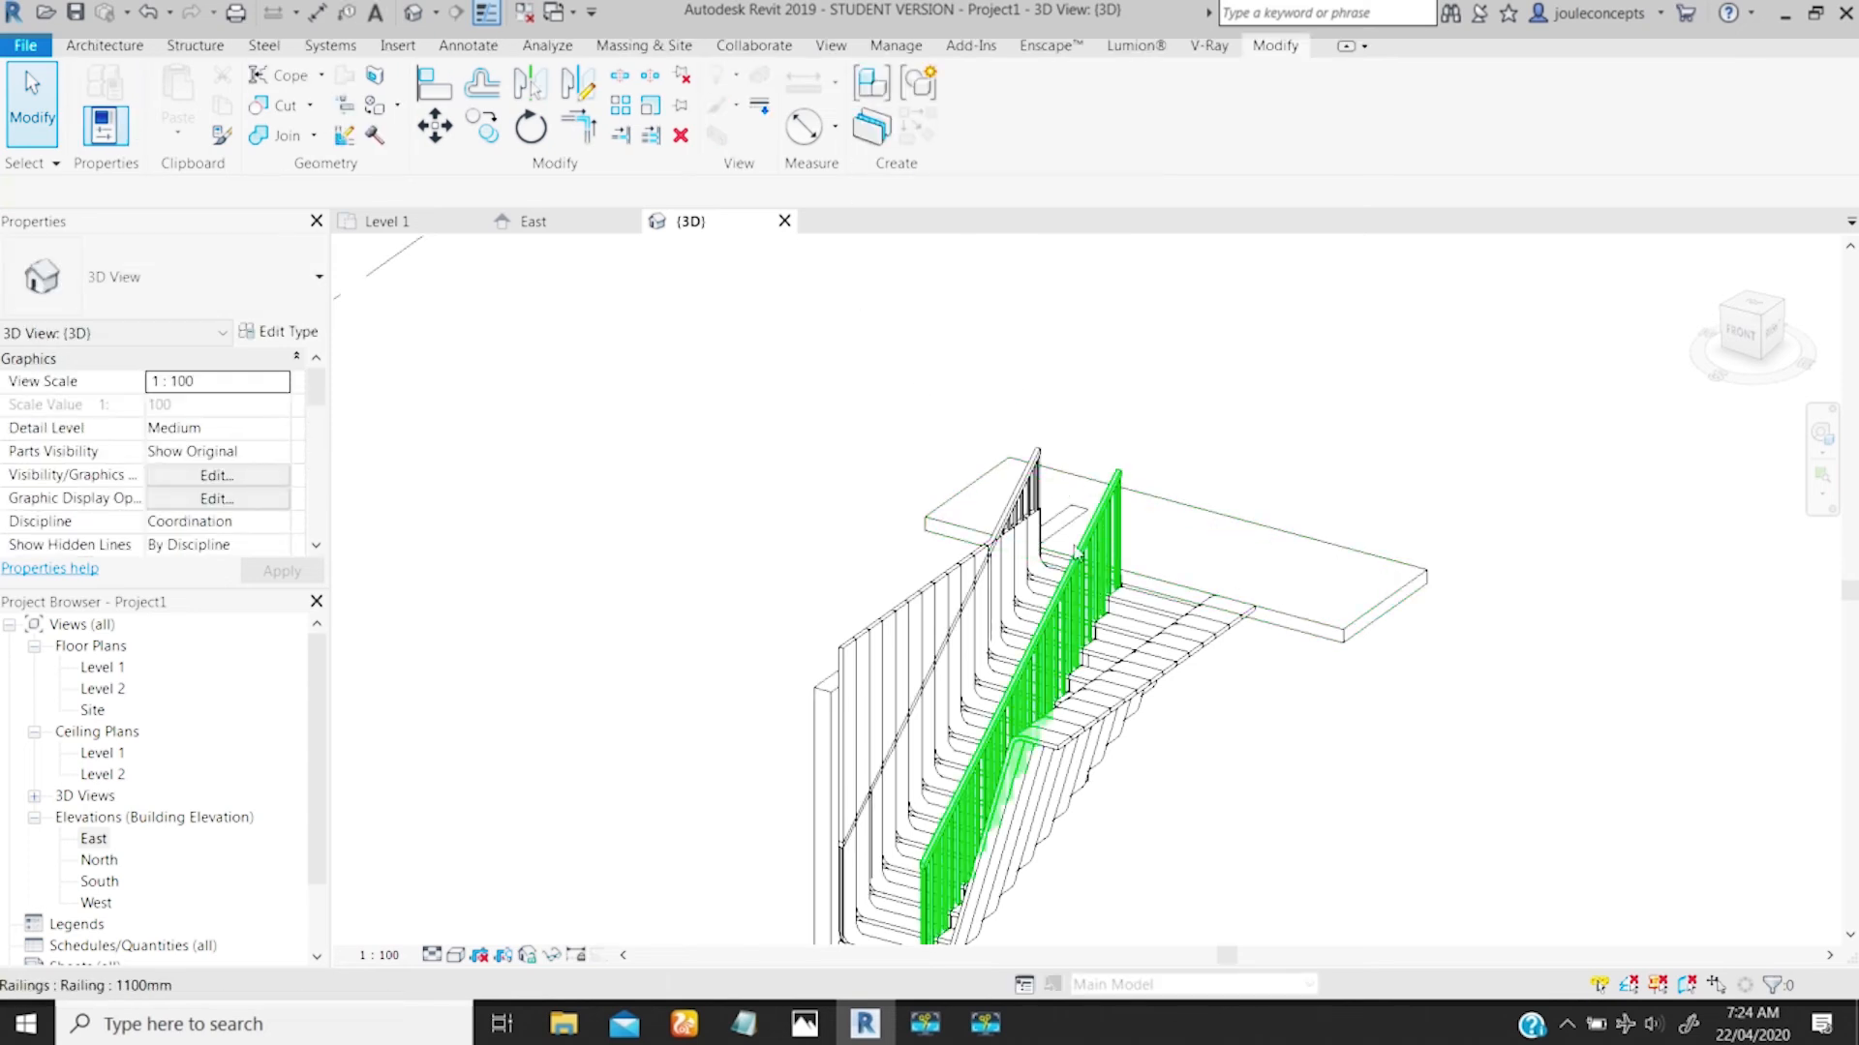
Step: Delete the original assembled stair together with its railings, keeping the floating stair ribs
middle_drag(968, 822, 1066, 529)
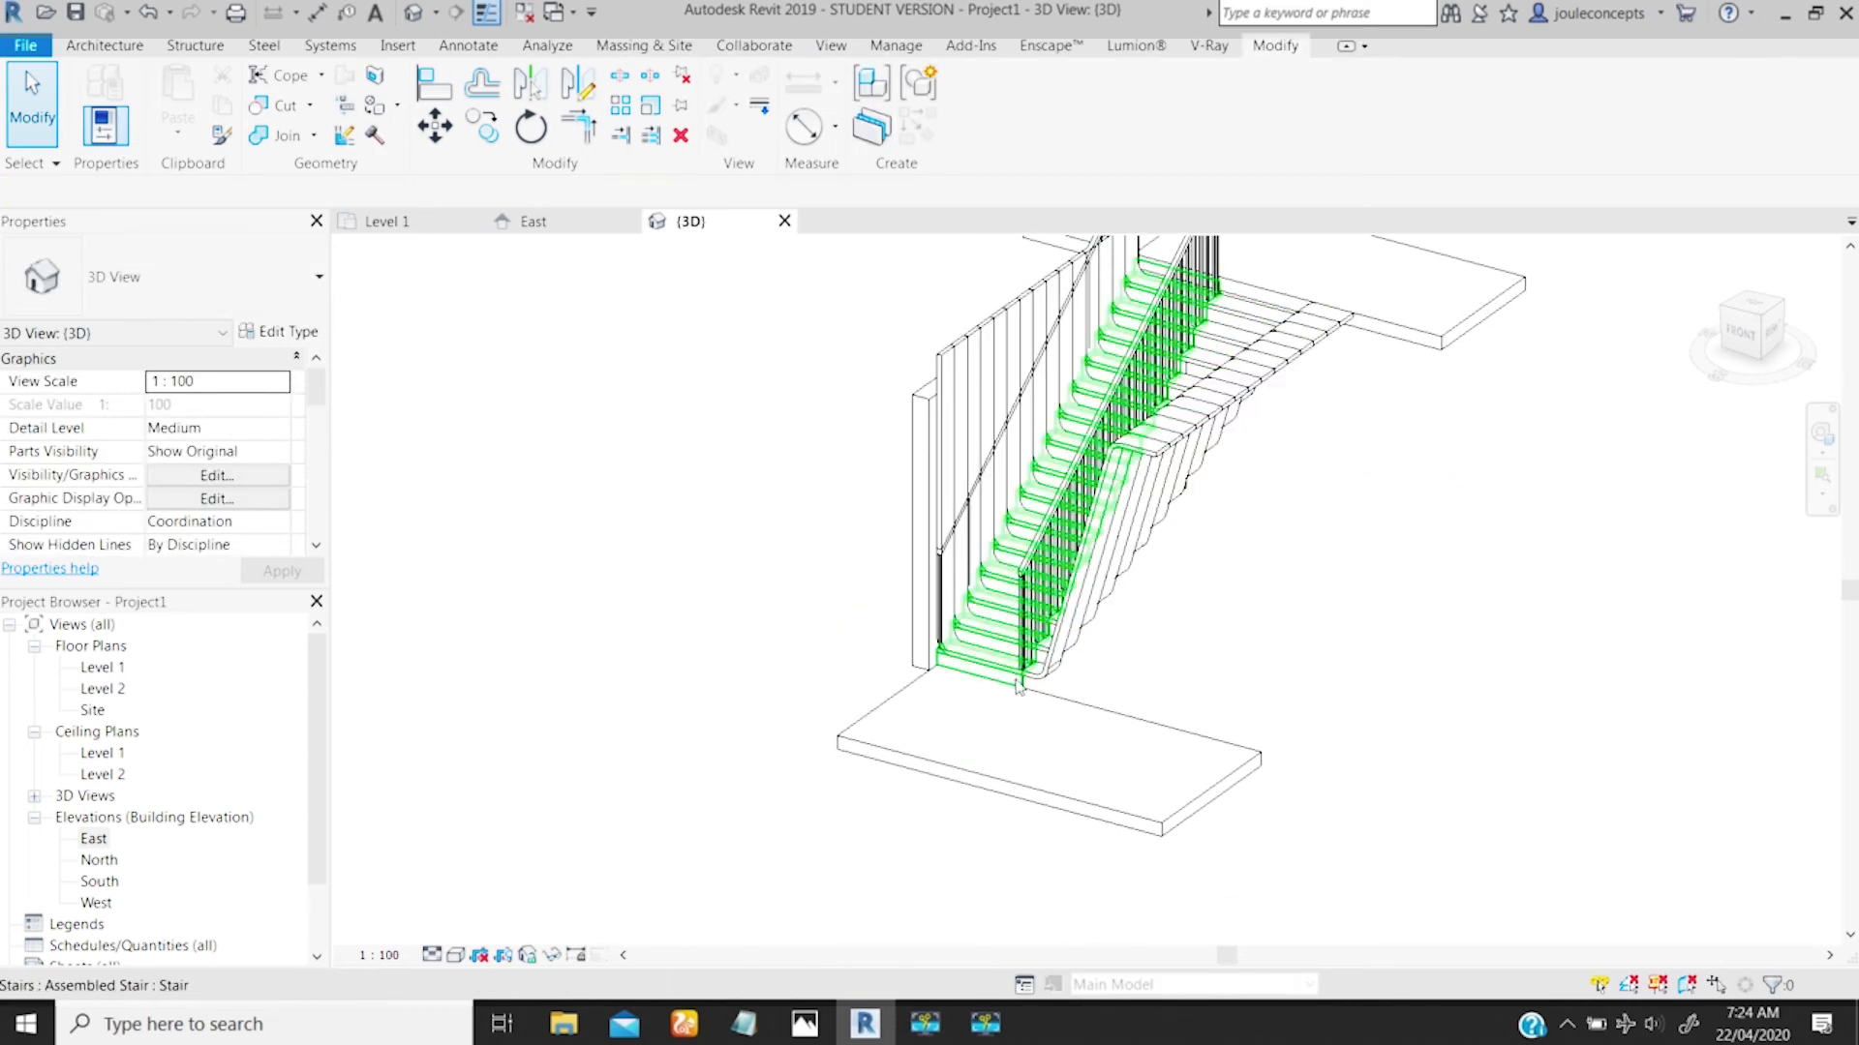
click(1019, 686)
key(Delete)
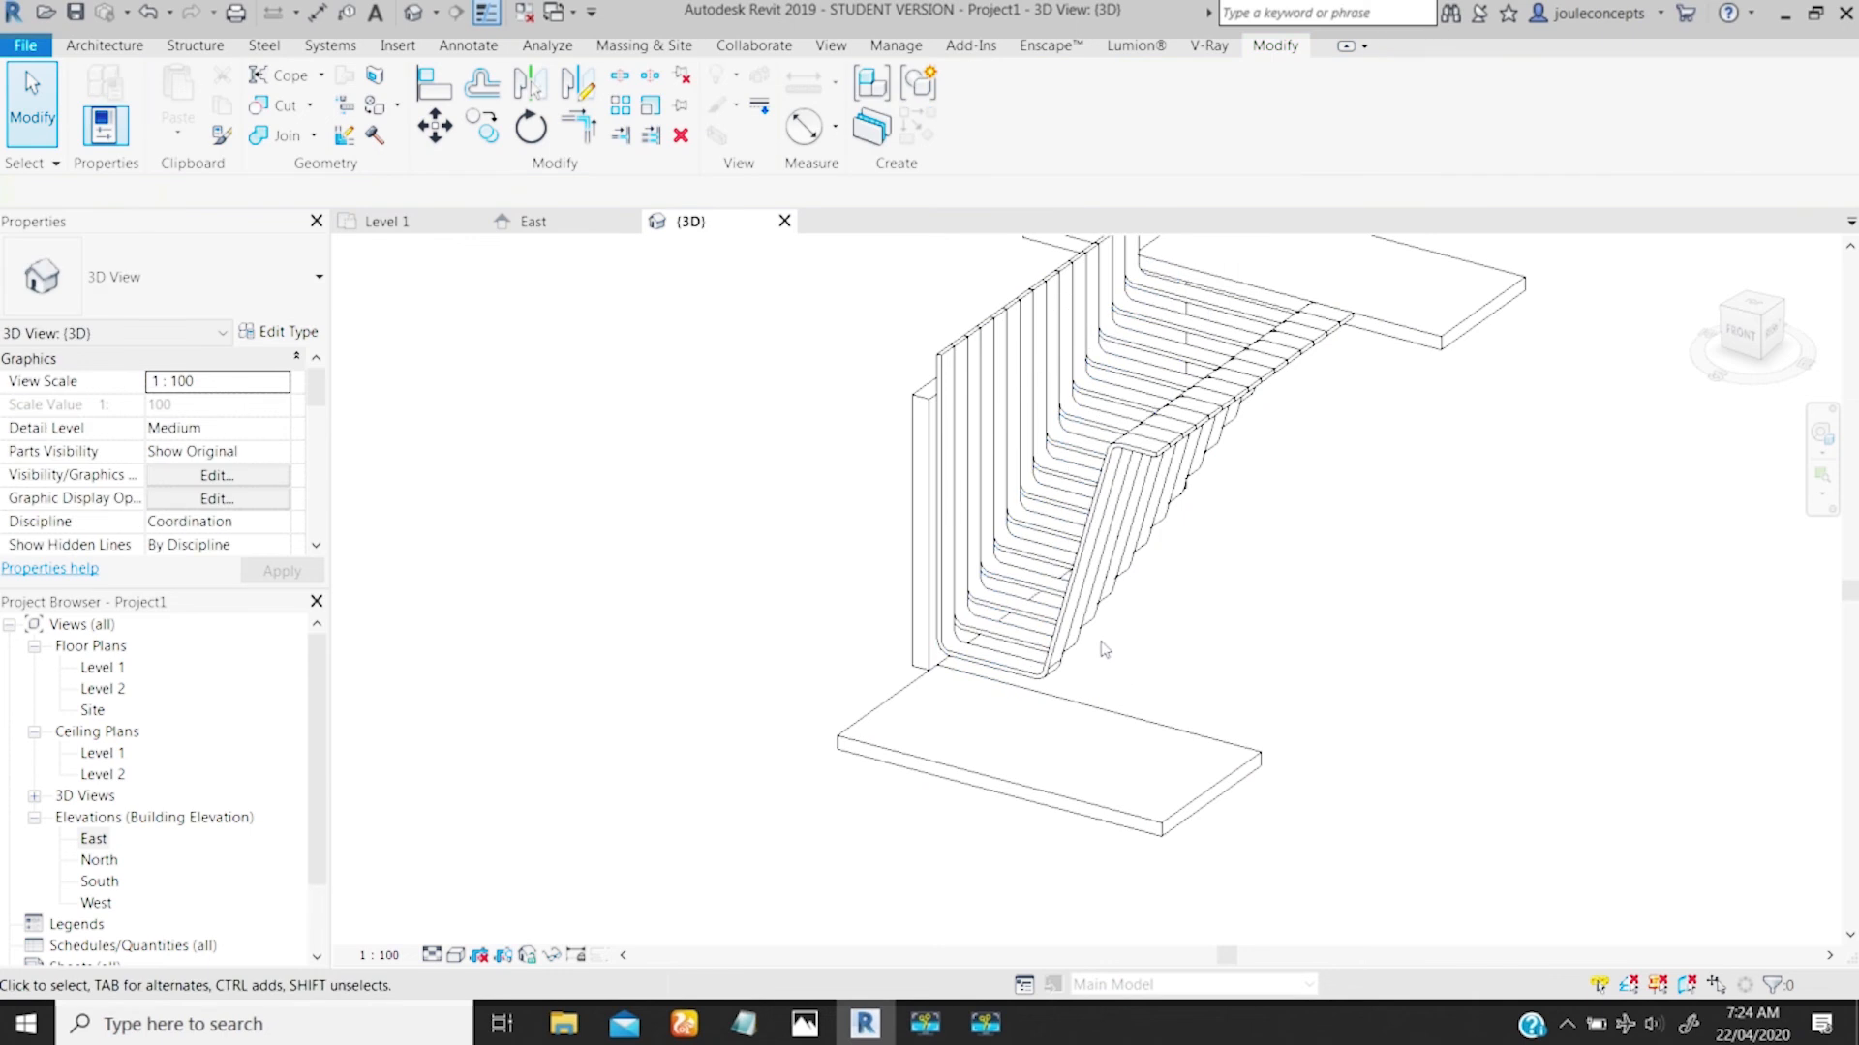
shift+middle_drag(1074, 615, 983, 542)
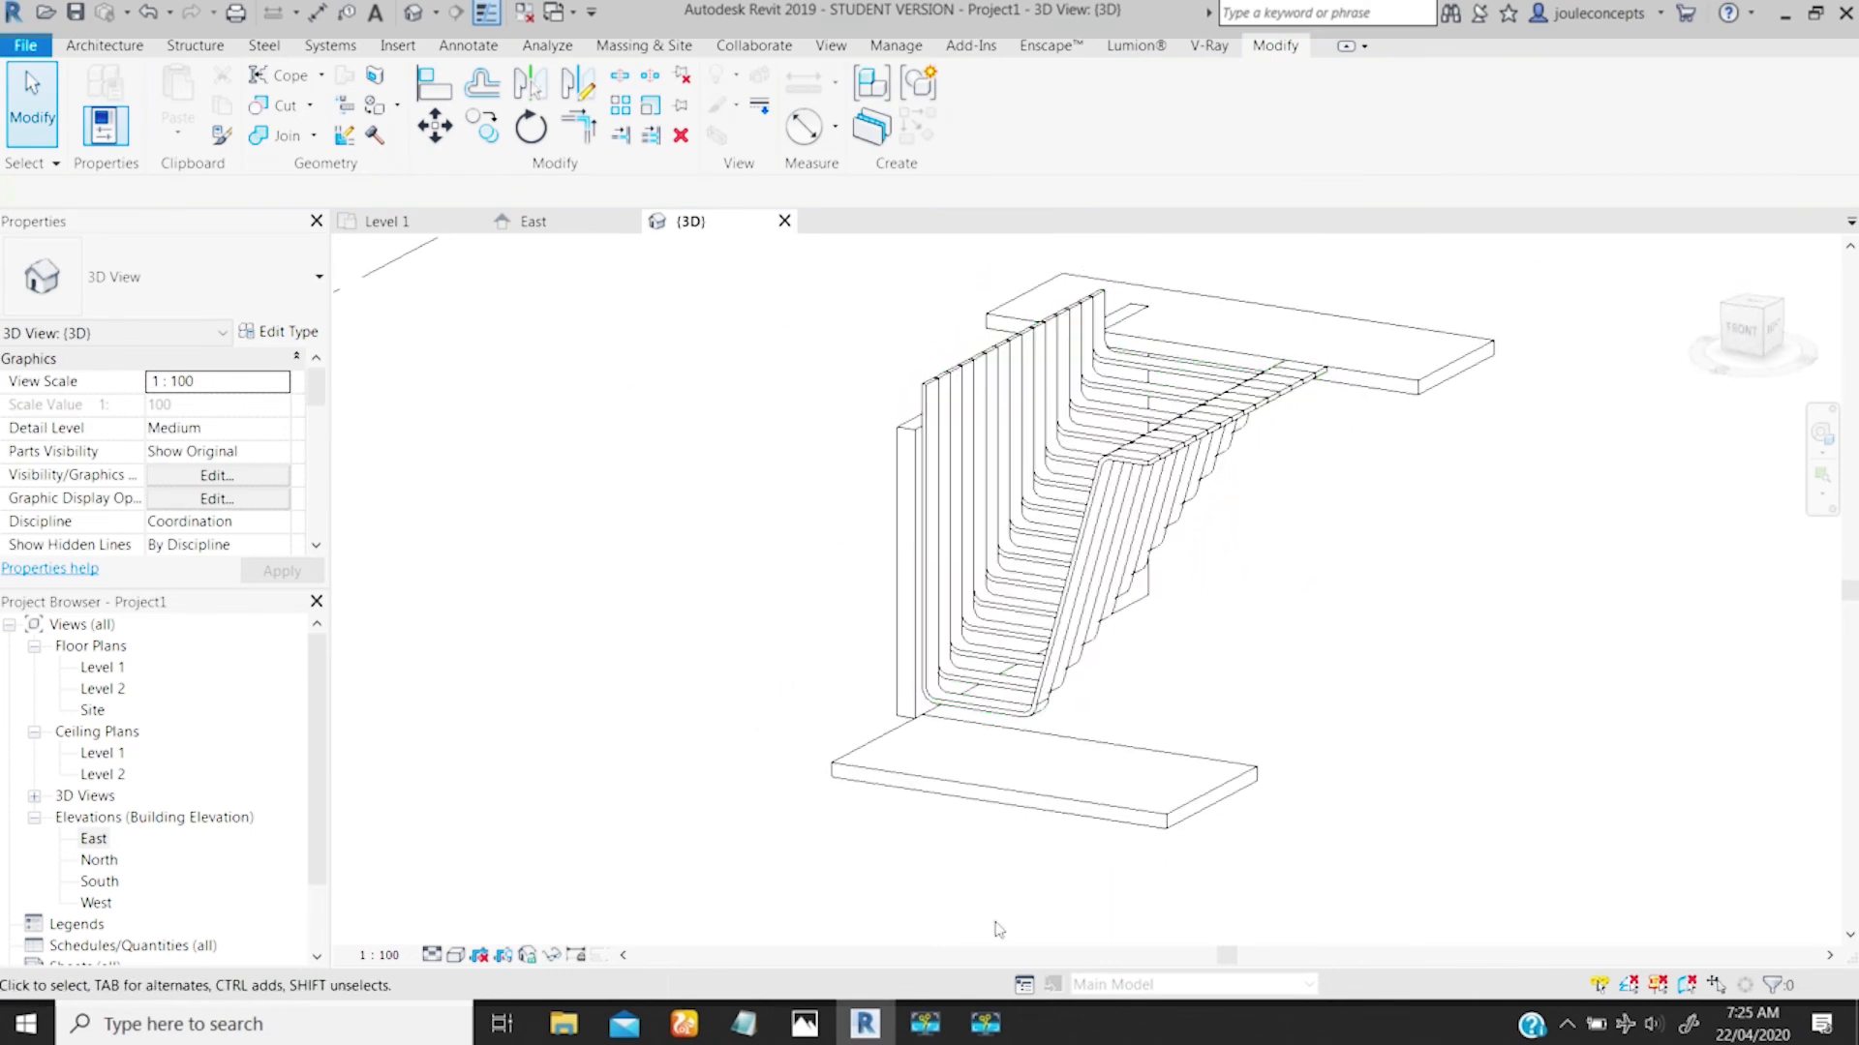
Step: Switch to Photos to examine the handrail in the Floating stairs.png reference image, and return to the Revit model
click(804, 1024)
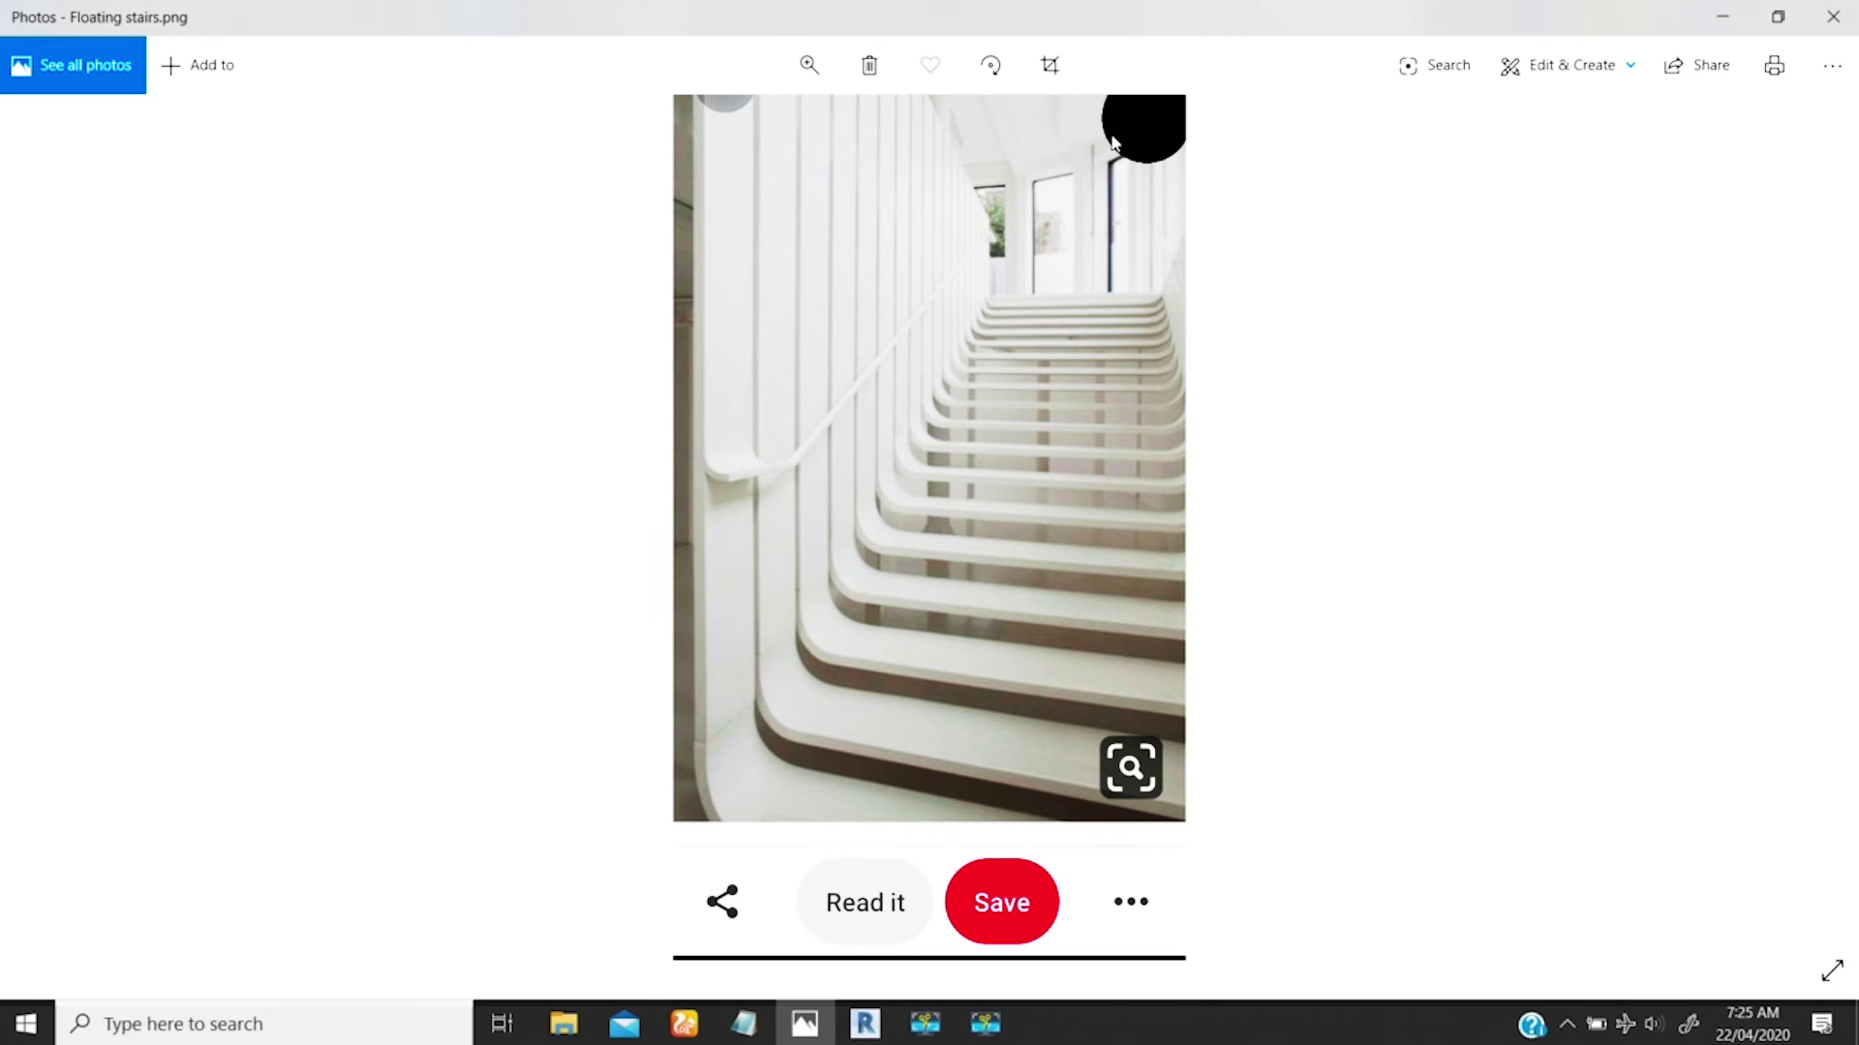
click(1721, 20)
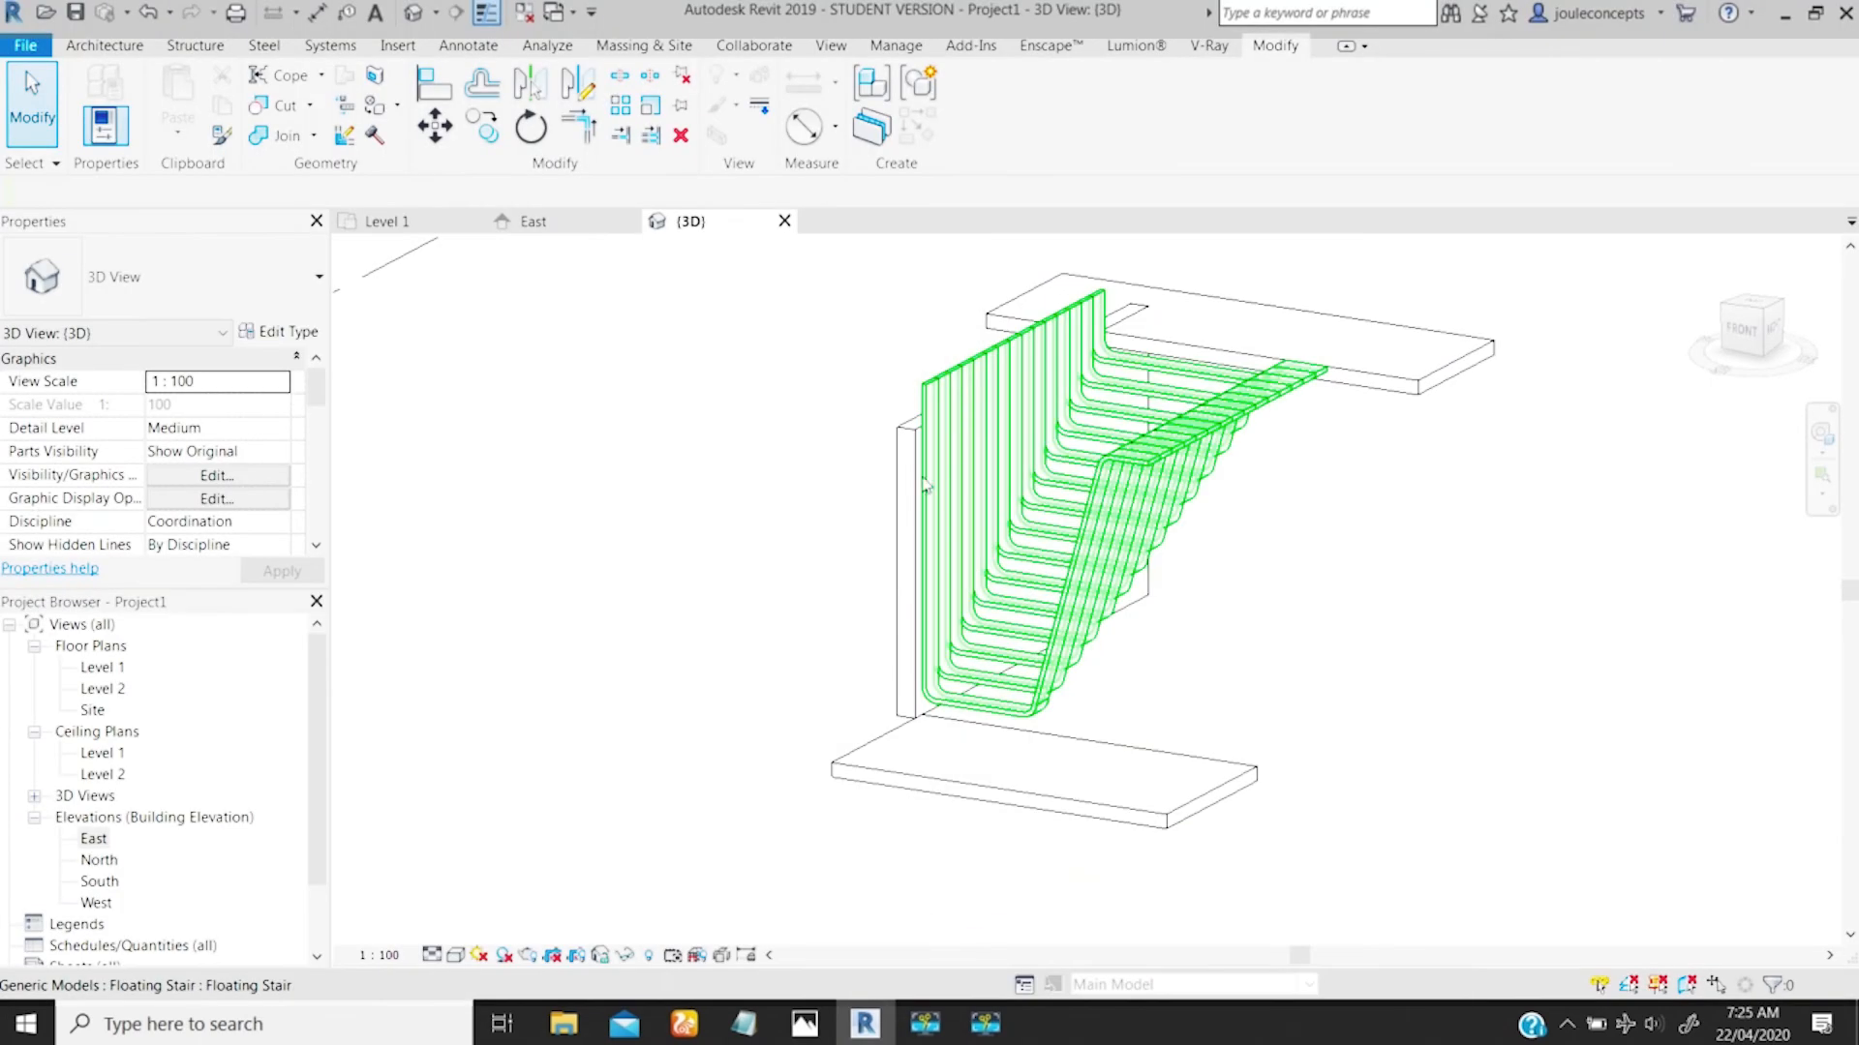
shift+middle_drag(925, 487, 927, 379)
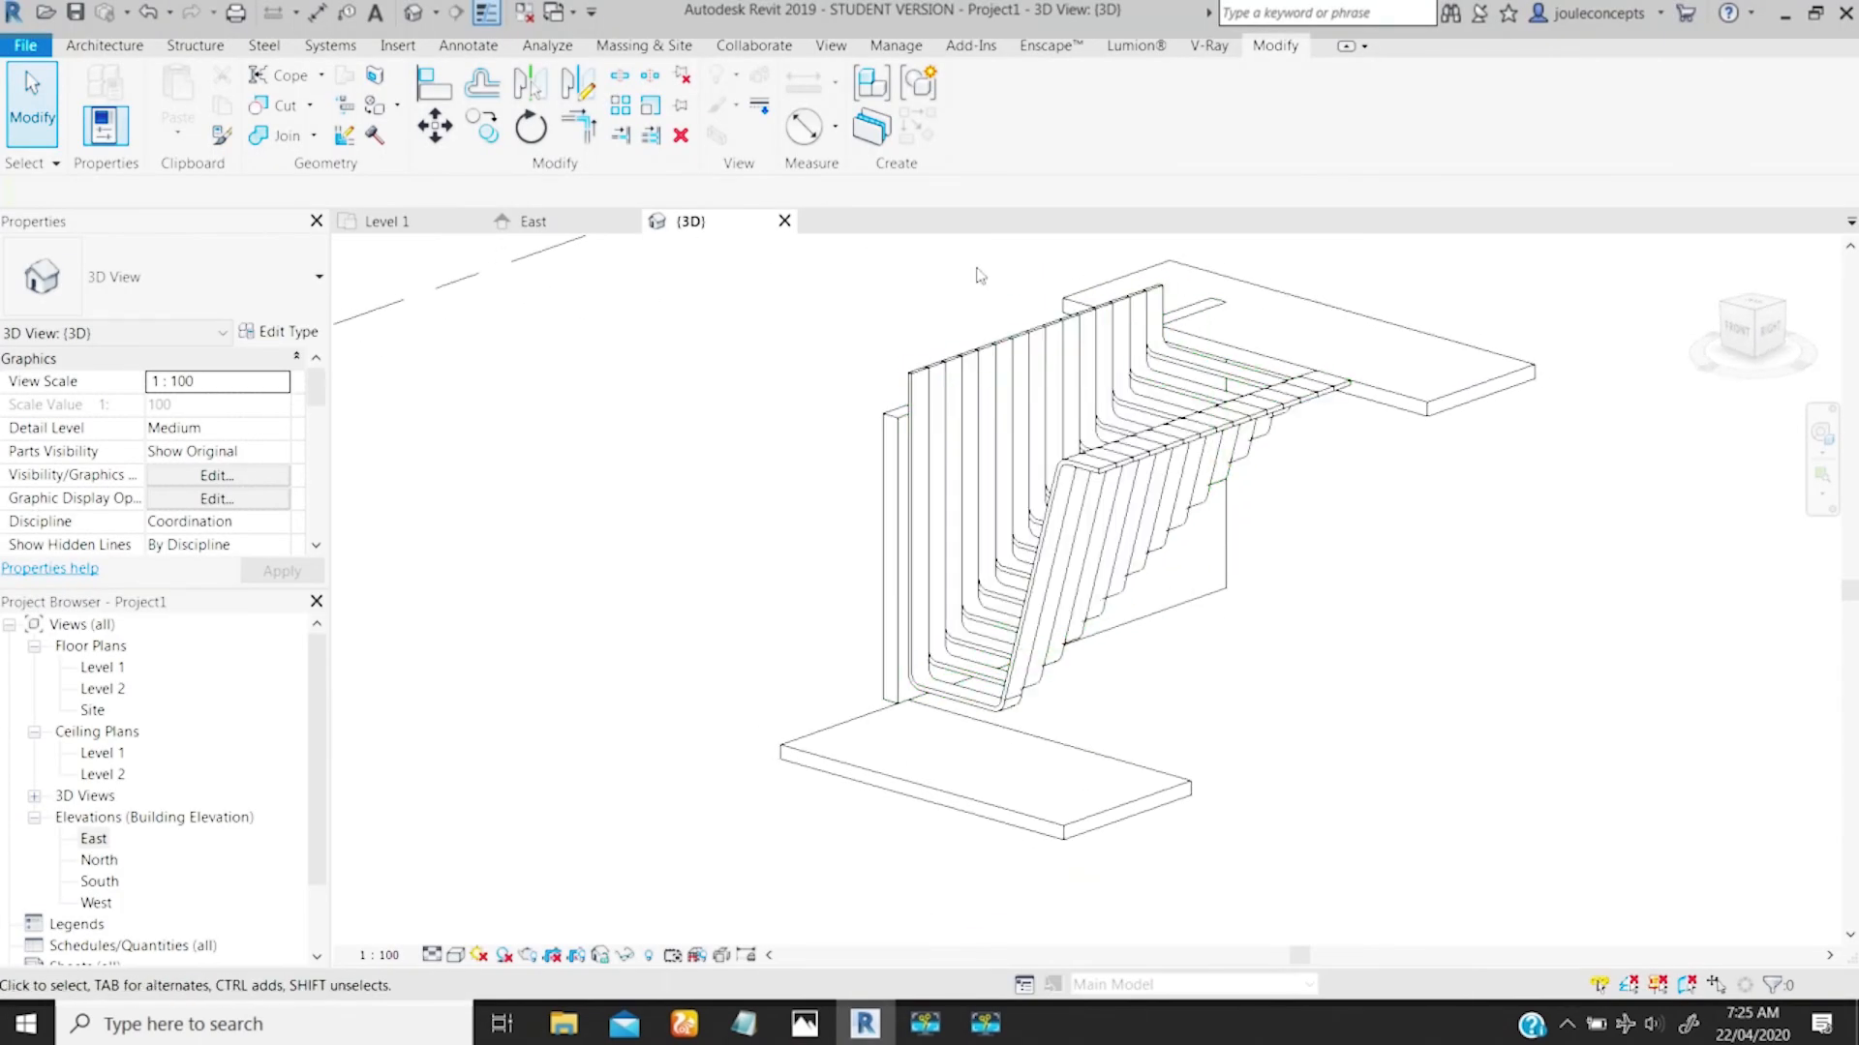
Step: Reopen the floating stair model for in-place editing
click(931, 374)
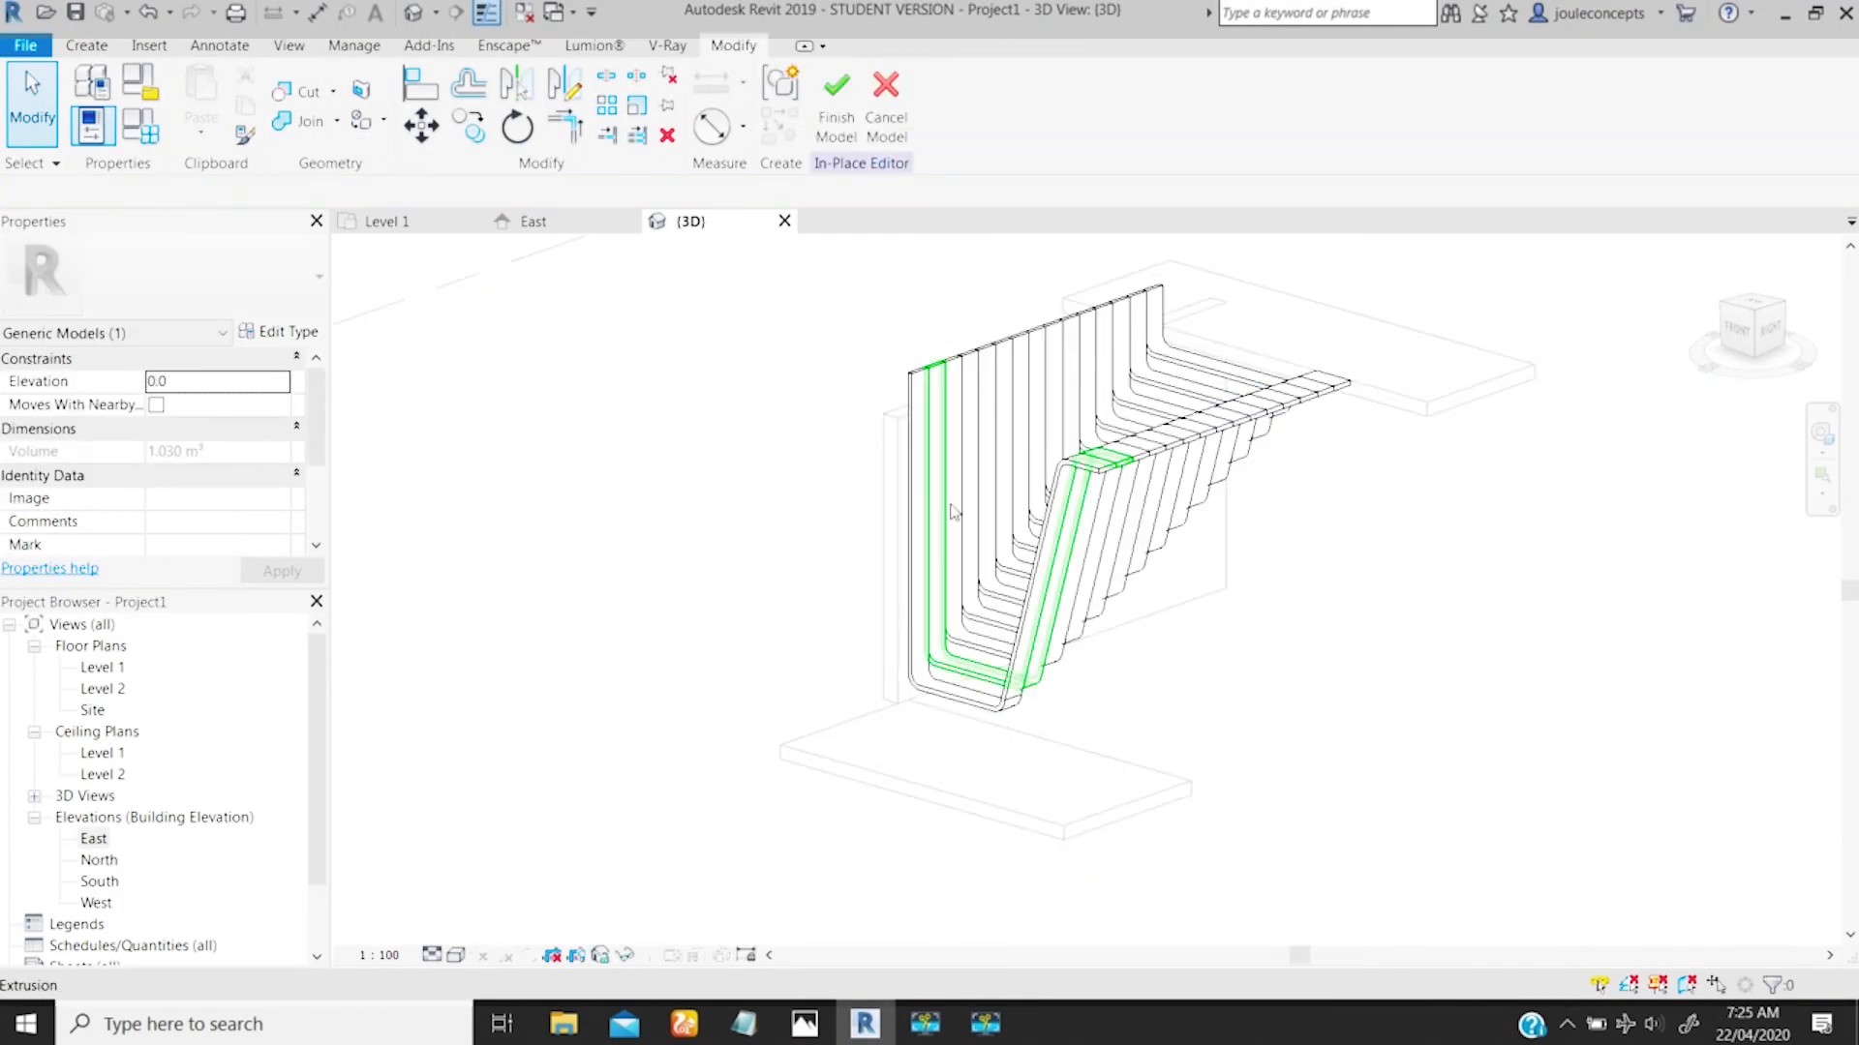
scroll(875, 655, up, 4)
scroll(942, 585, up, 2)
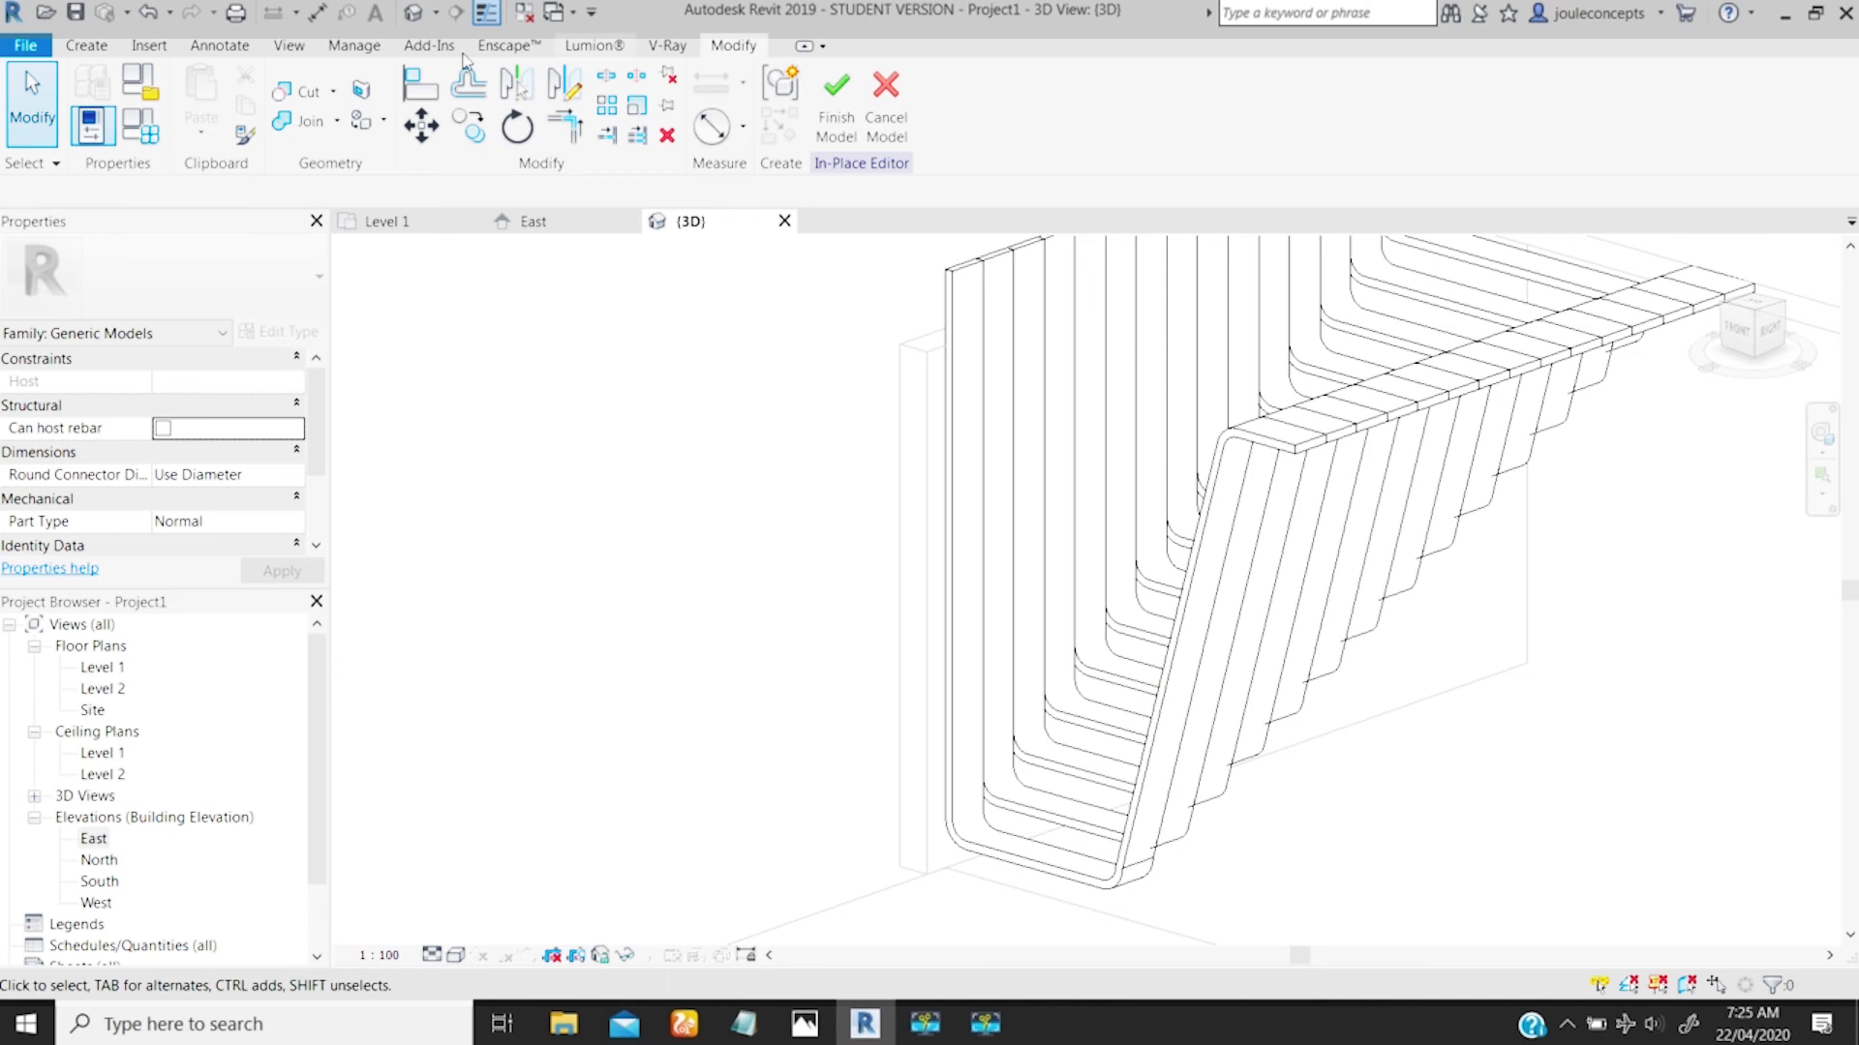
Step: Set a new work plane by picking the front face of the lowest rib
click(89, 45)
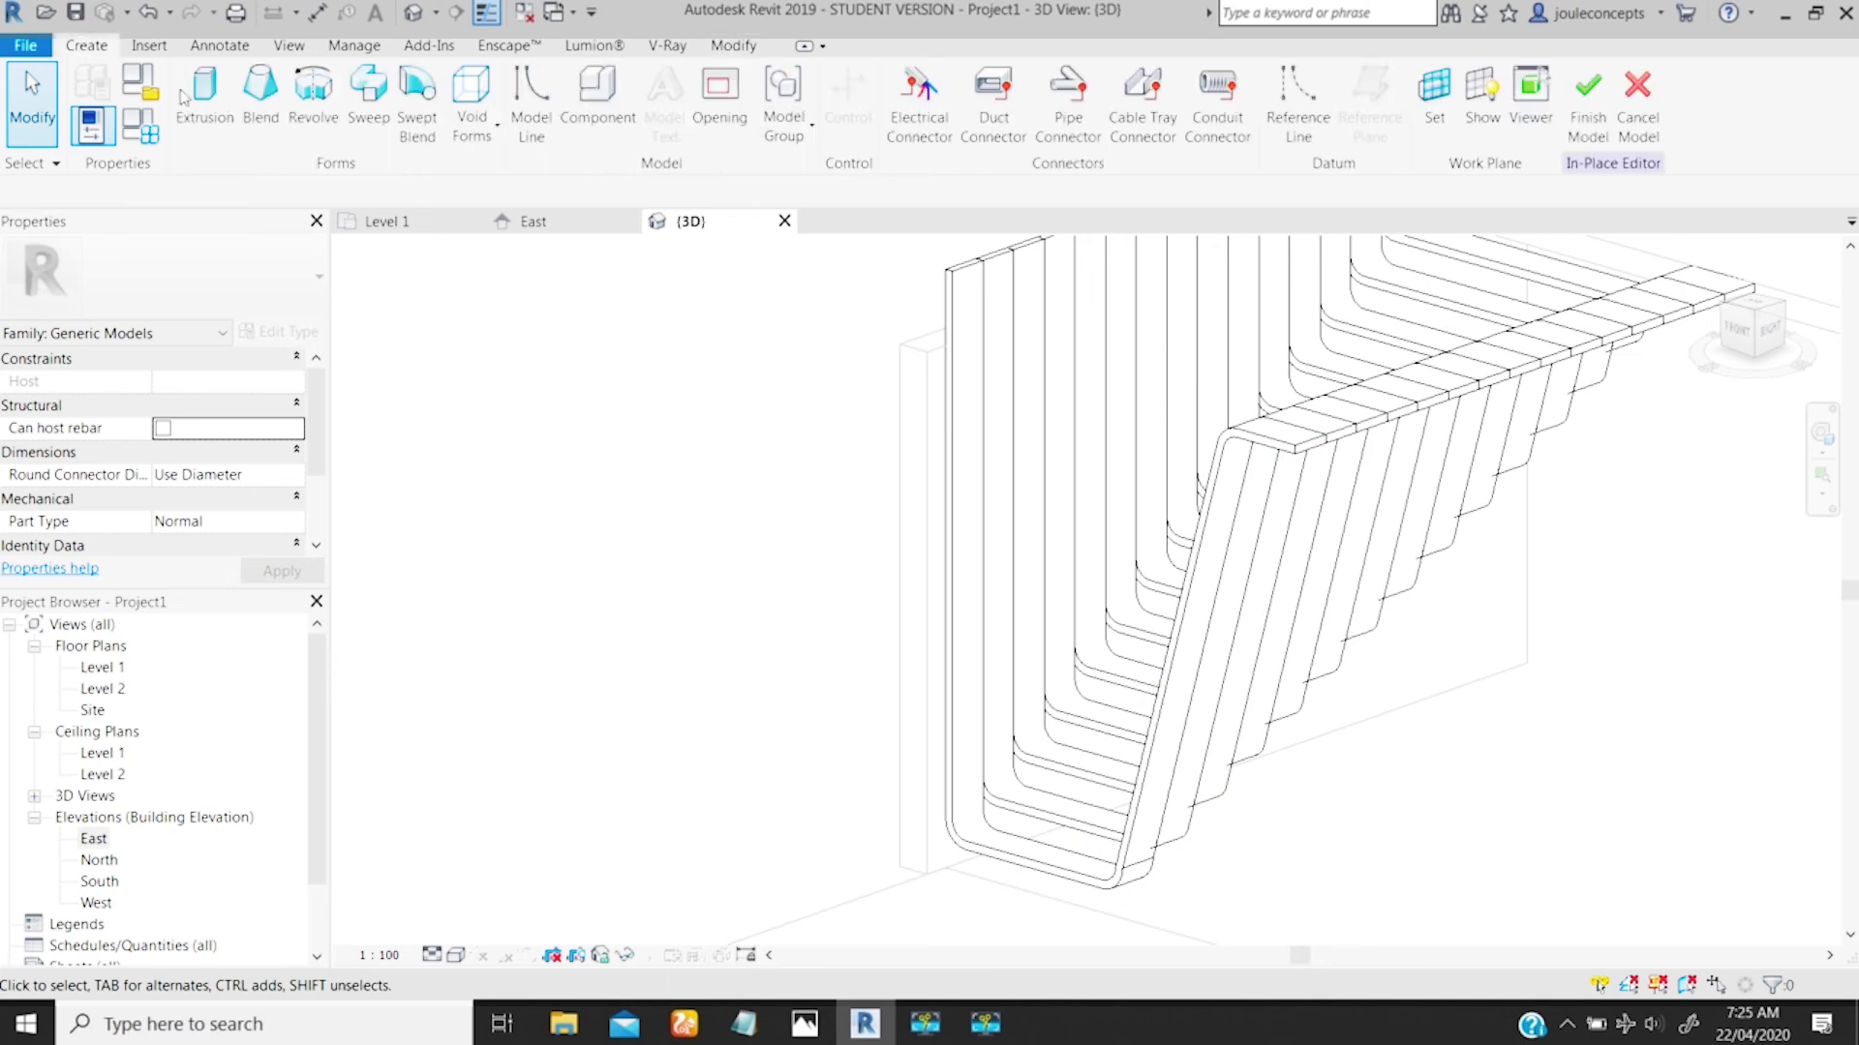
click(1436, 96)
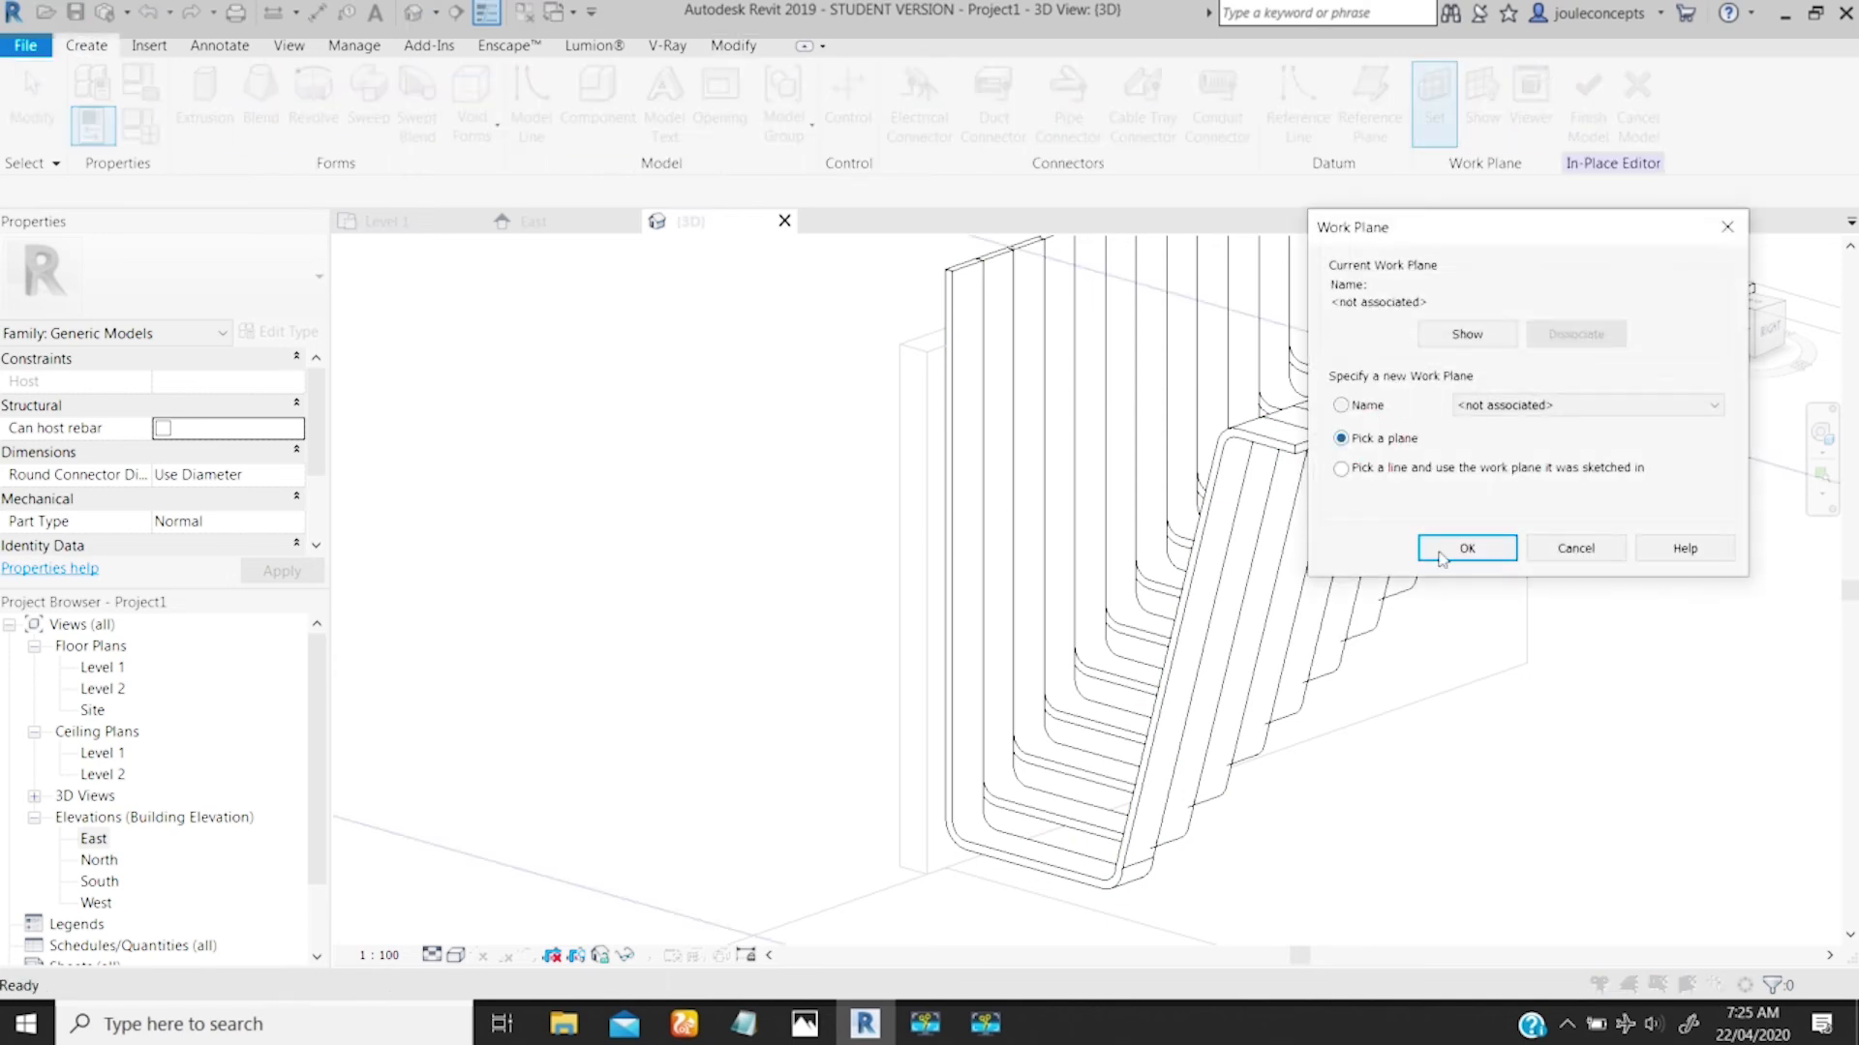
click(1466, 548)
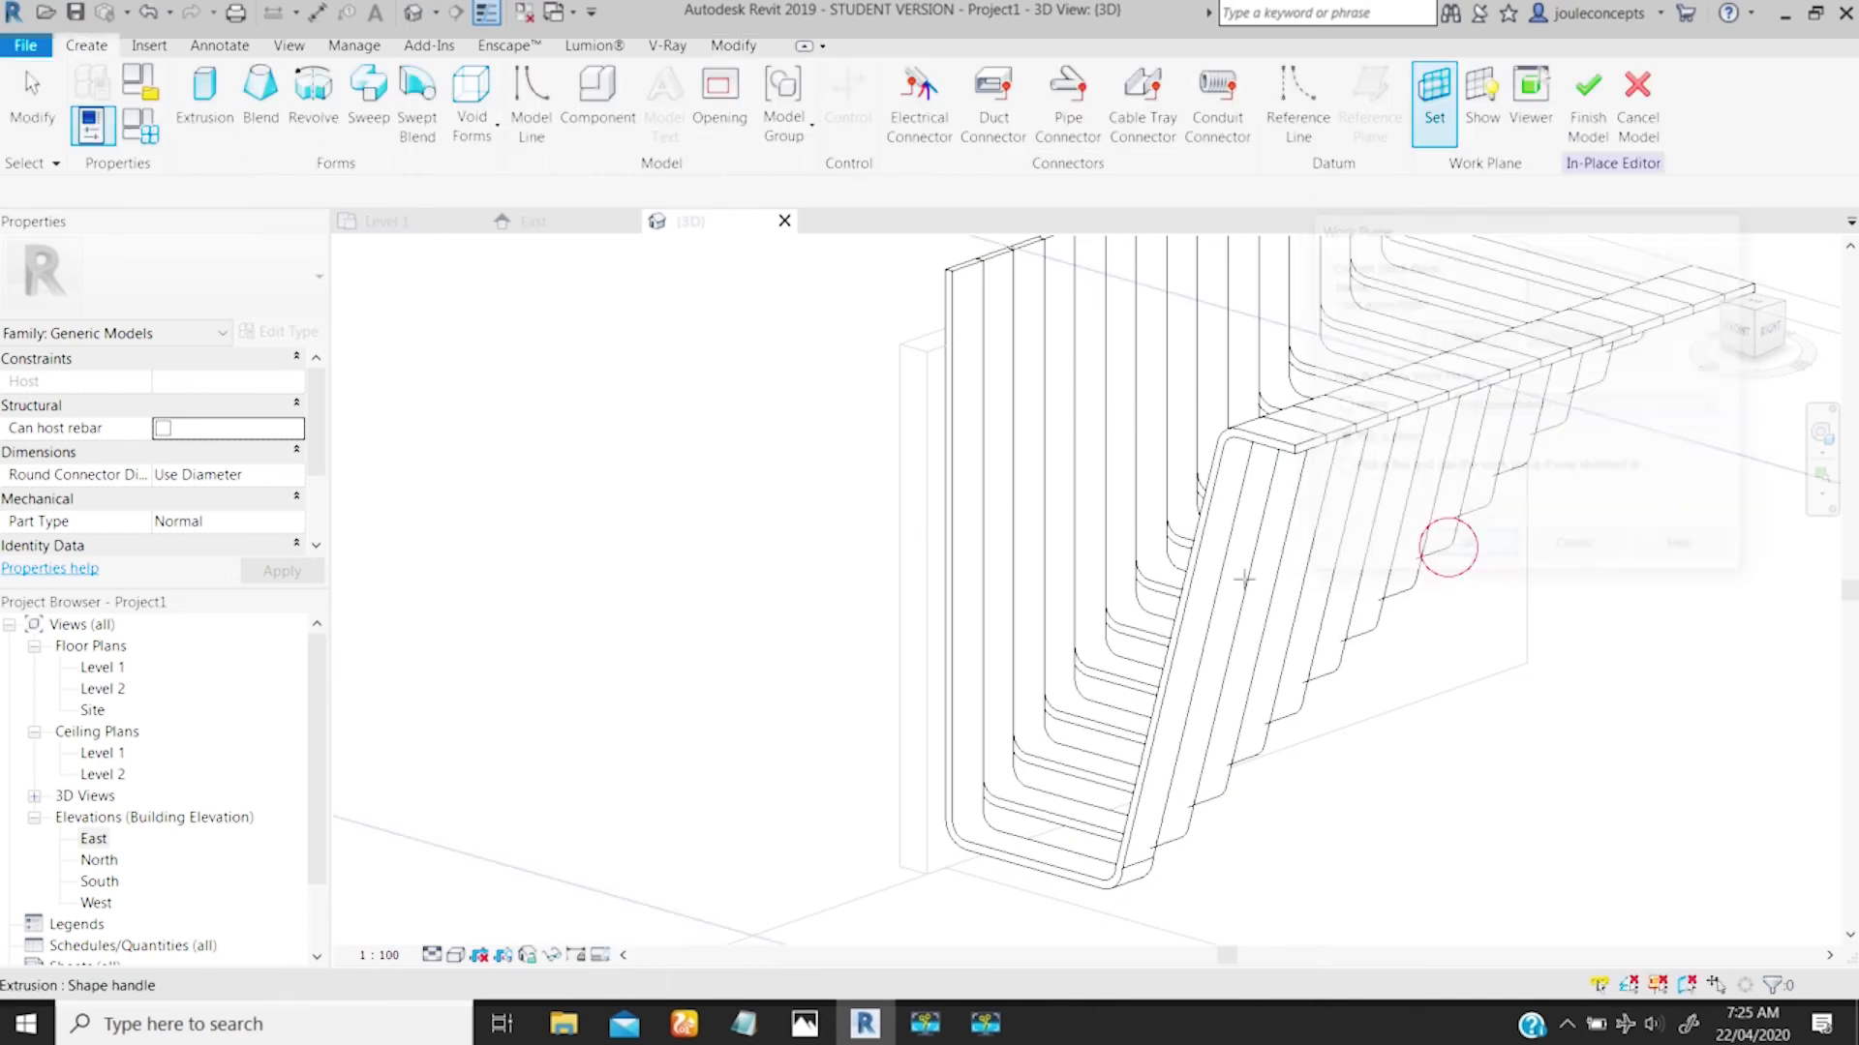
click(949, 595)
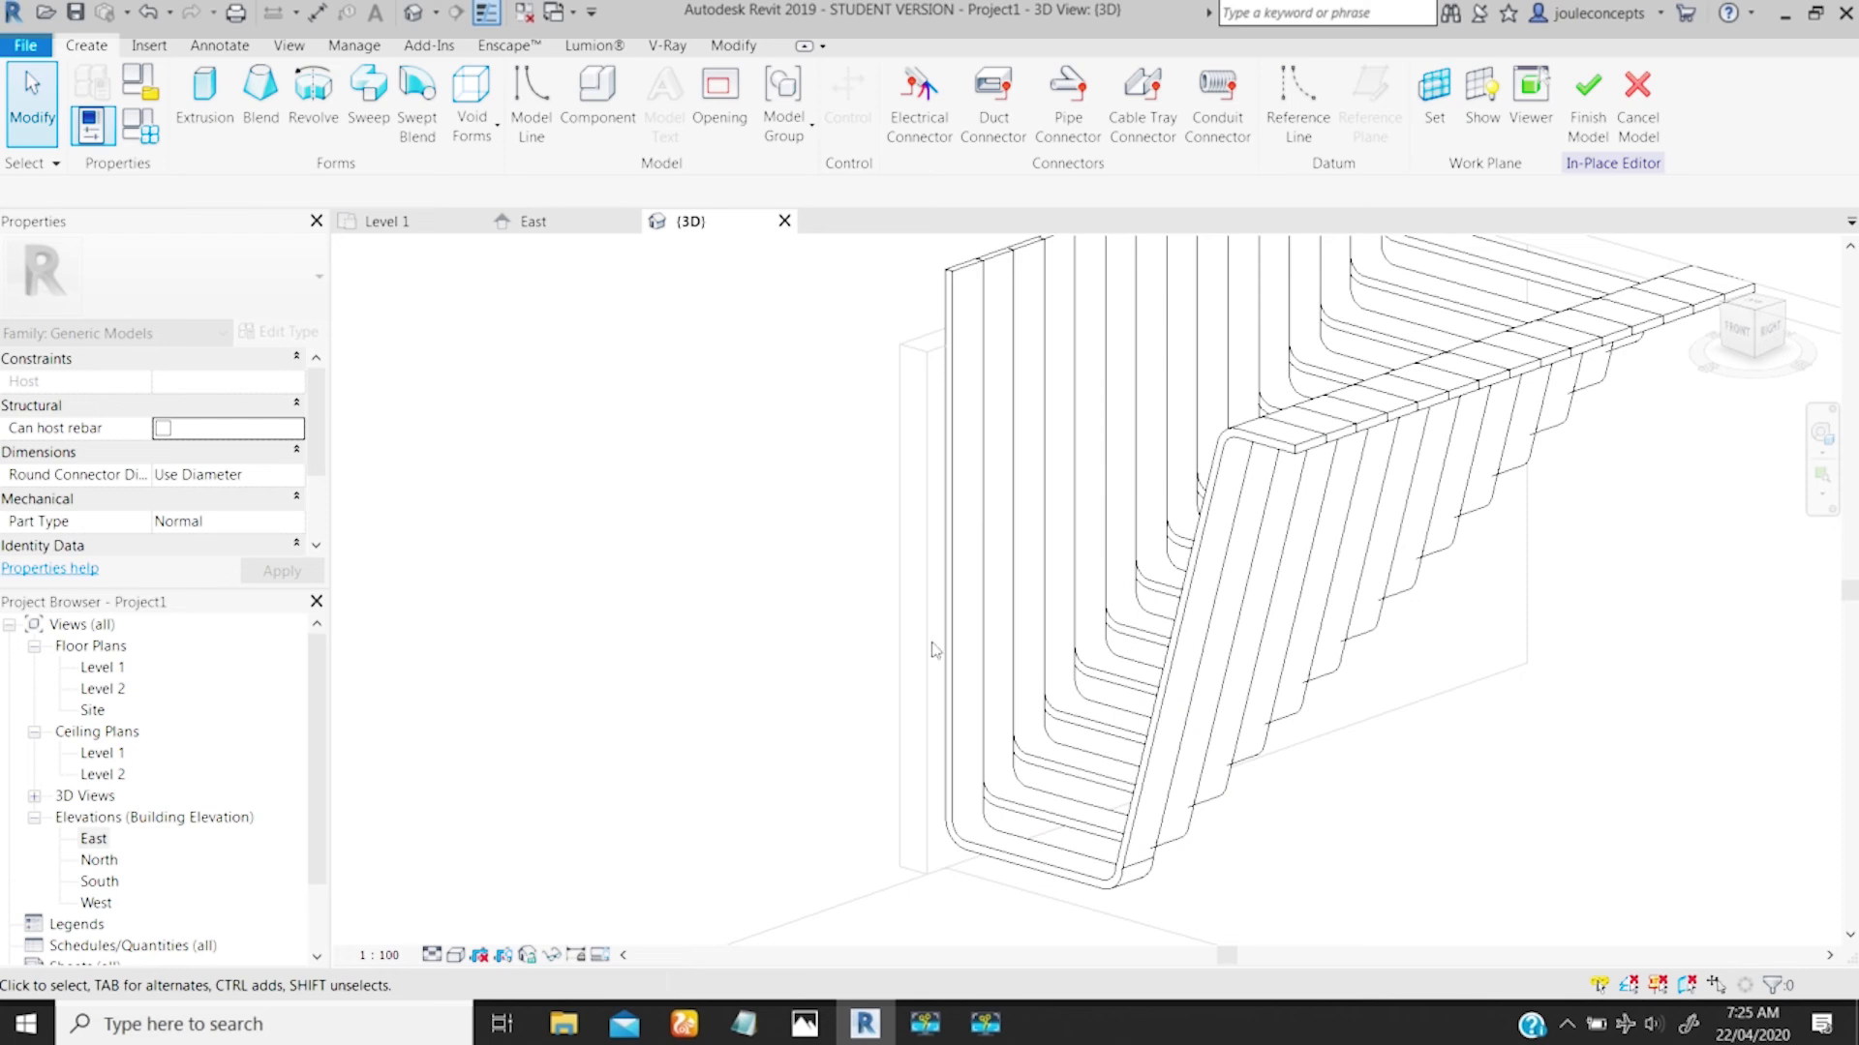
Step: Start a new extrusion in the front view and pick the inner vertical edge of the lowest rib's upright as a sketch line
shift+middle_drag(936, 639, 1008, 588)
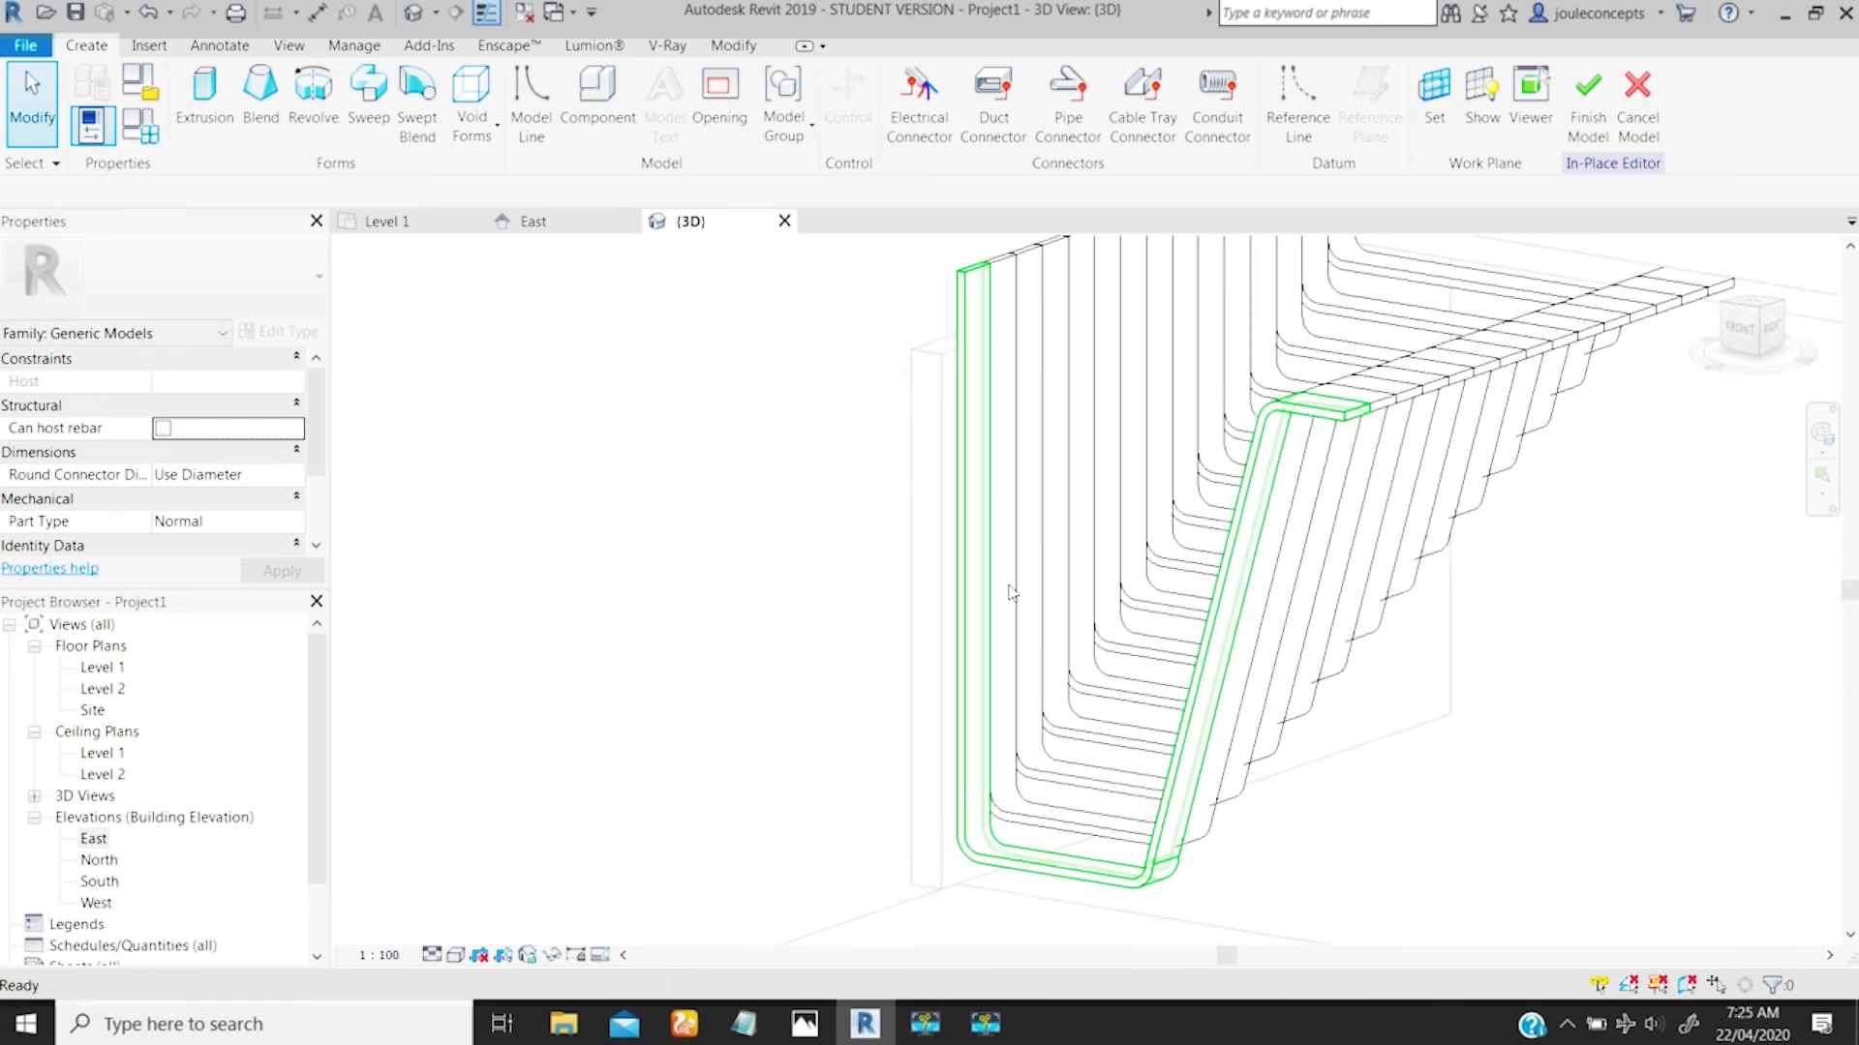
click(1740, 329)
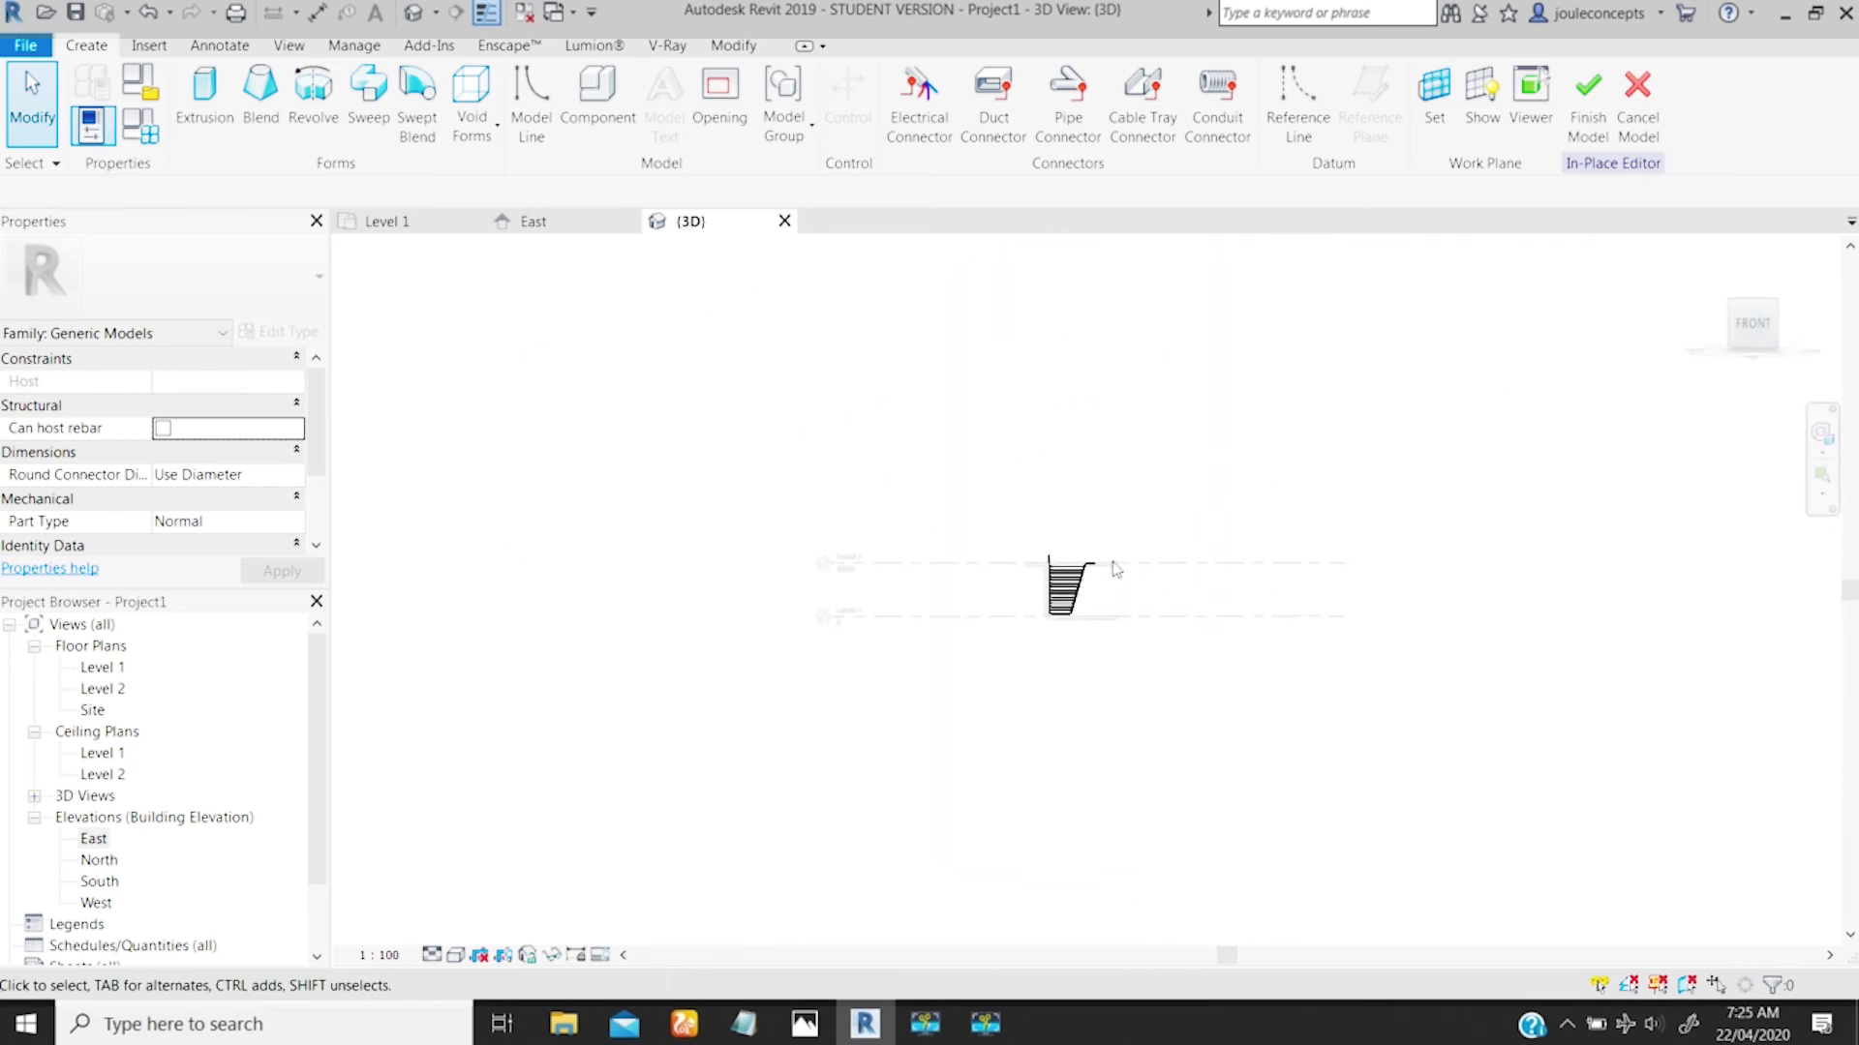
scroll(946, 771, up, 6)
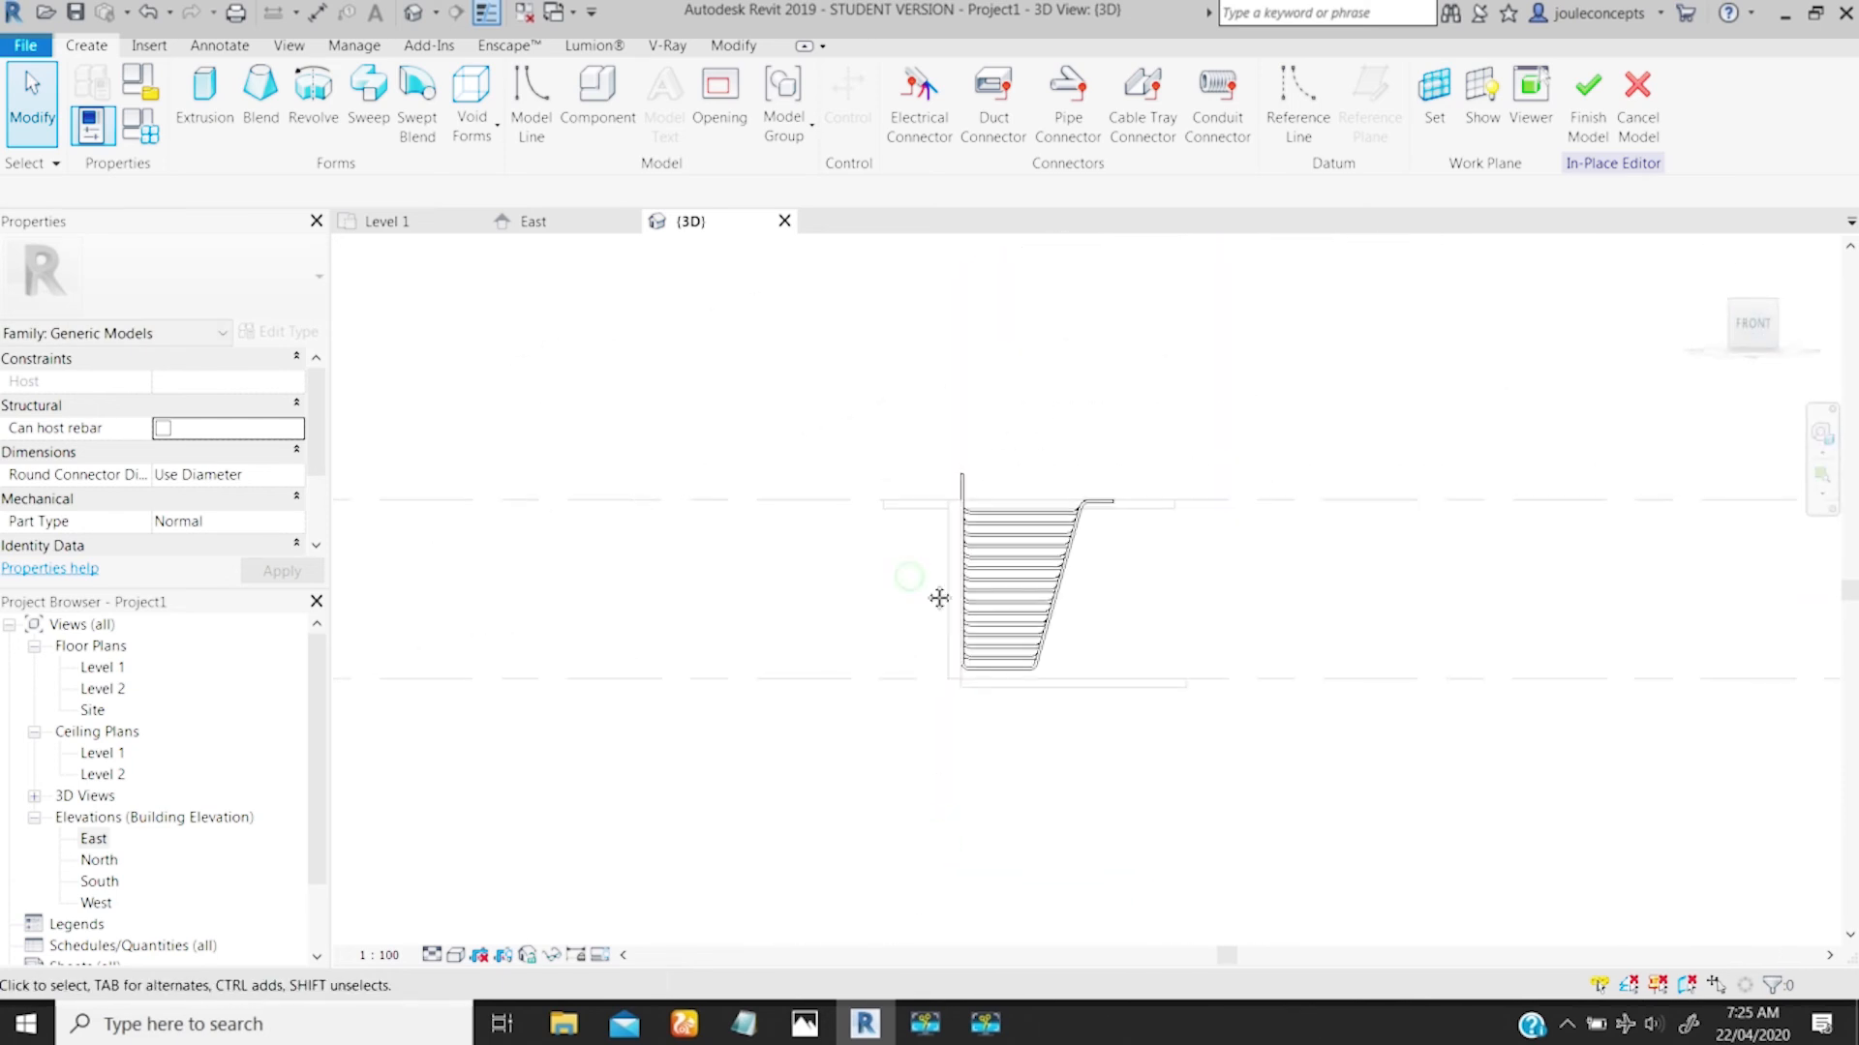
middle_drag(980, 716, 939, 552)
scroll(935, 544, up, 2)
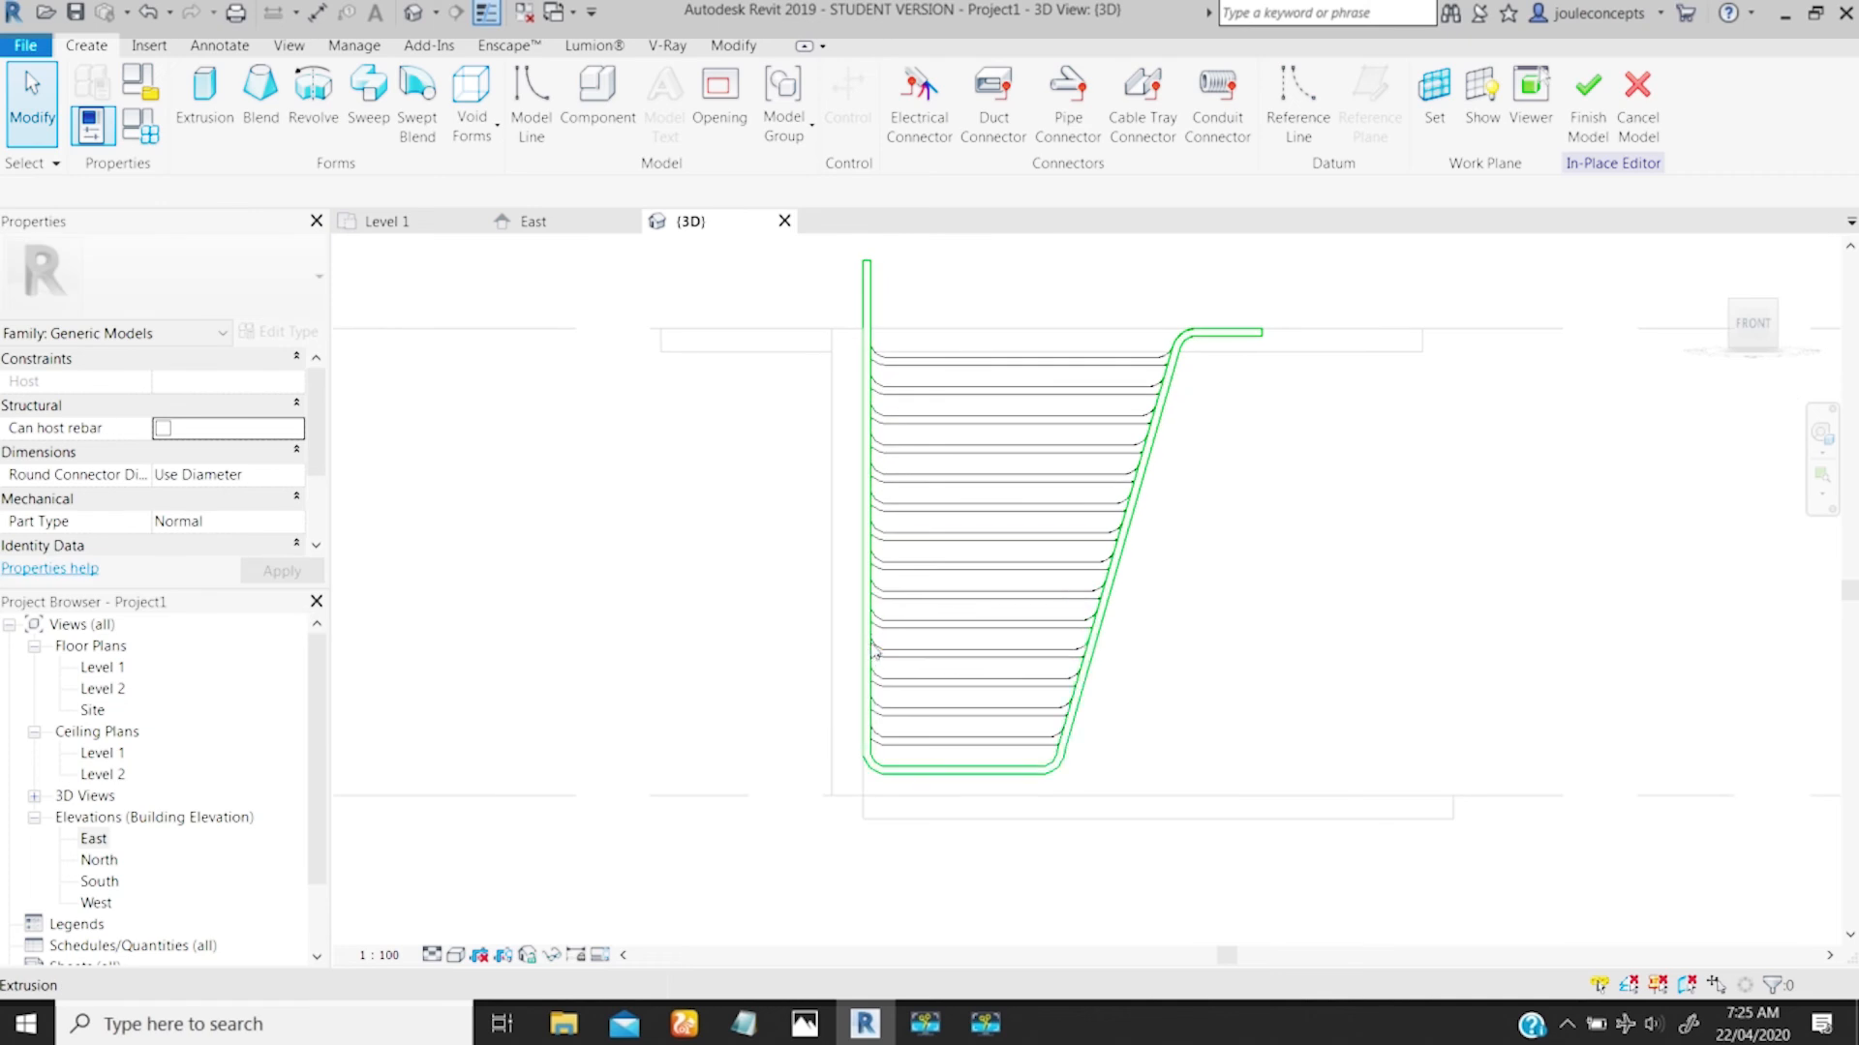
click(207, 97)
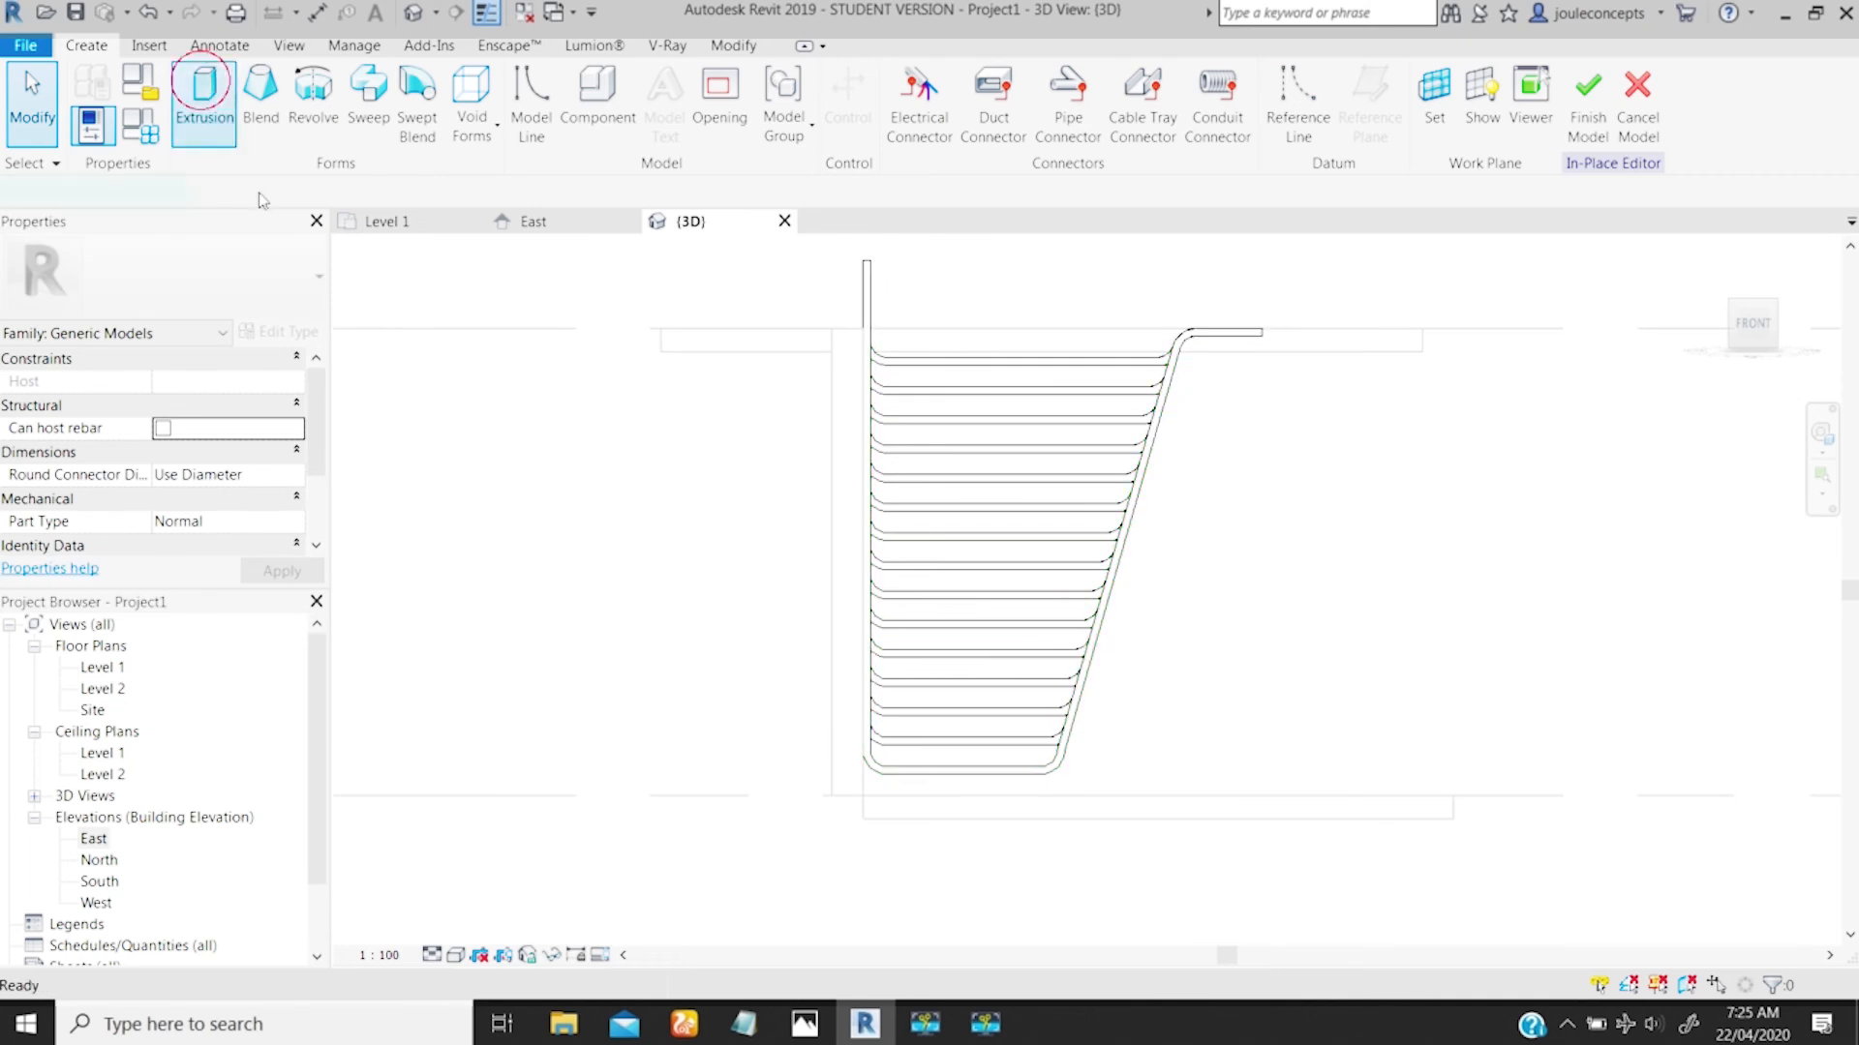
click(936, 133)
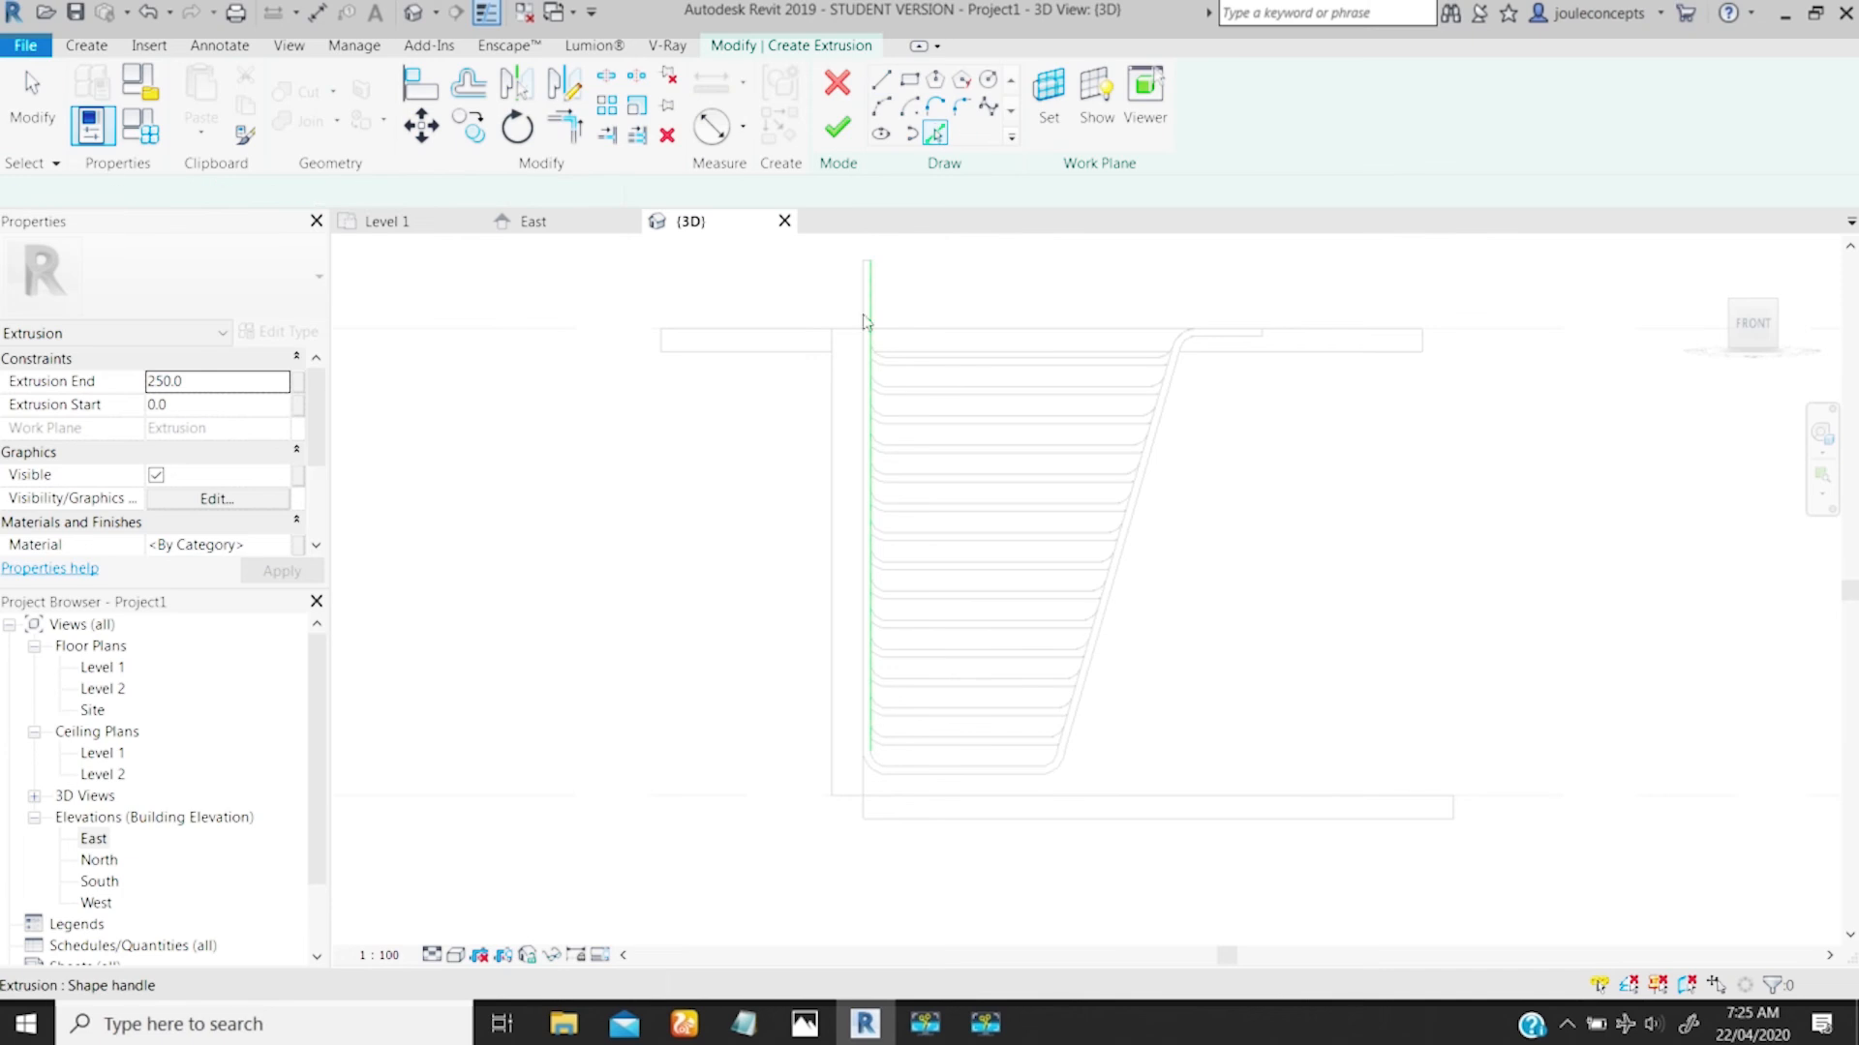
click(870, 358)
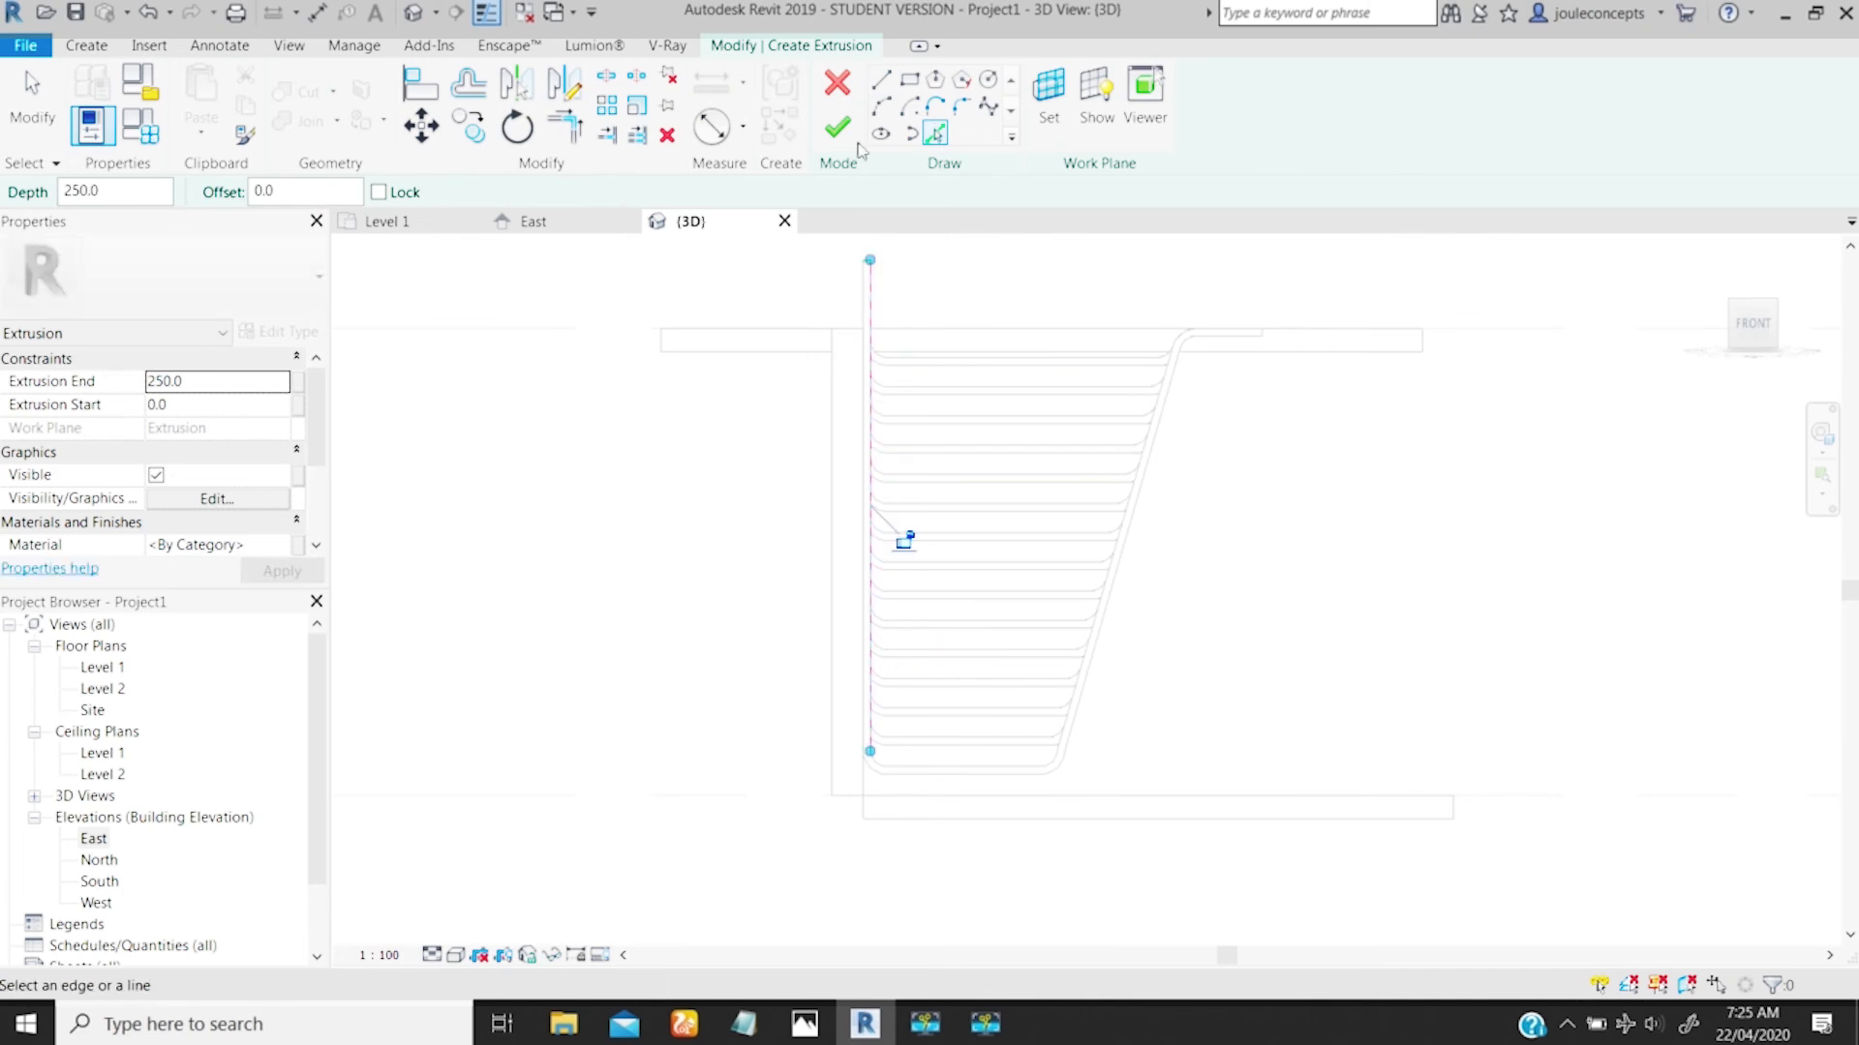
Step: Offset a copy of the vertical sketch line 30 mm toward the wall
click(483, 99)
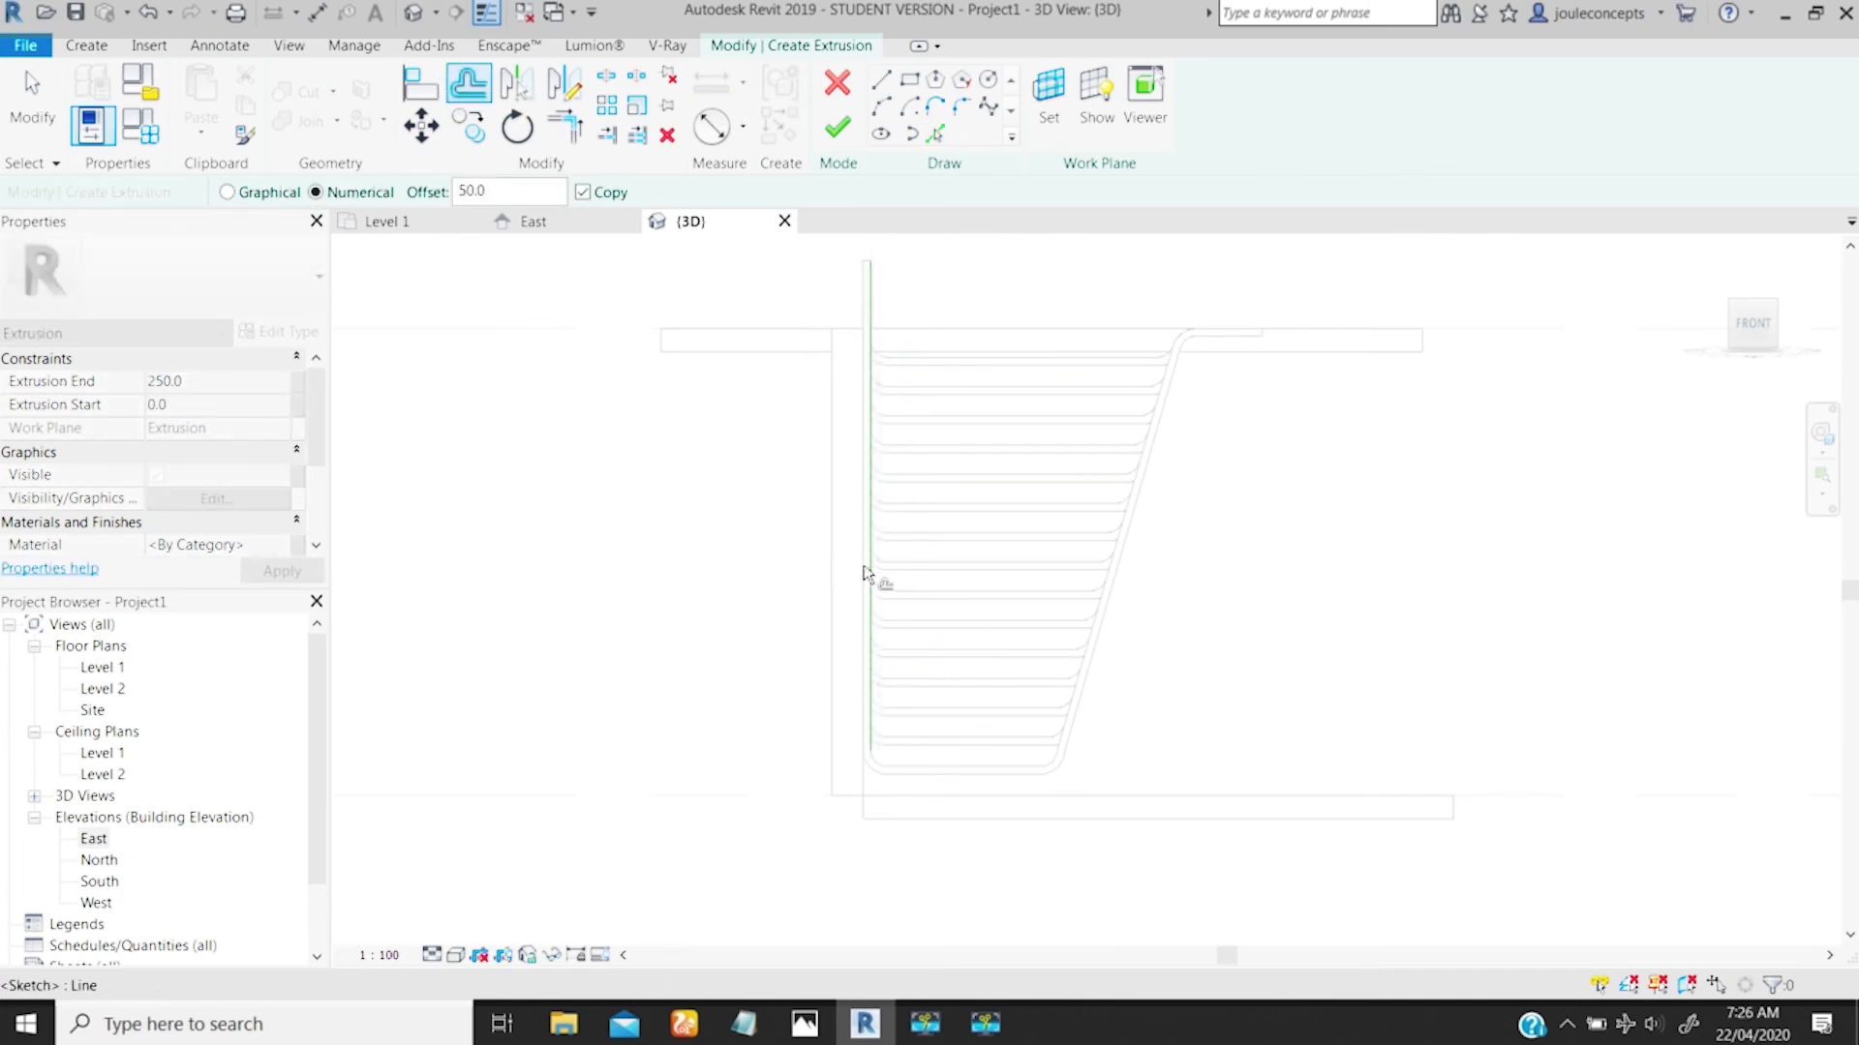
scroll(835, 639, up, 1)
scroll(834, 639, up, 2)
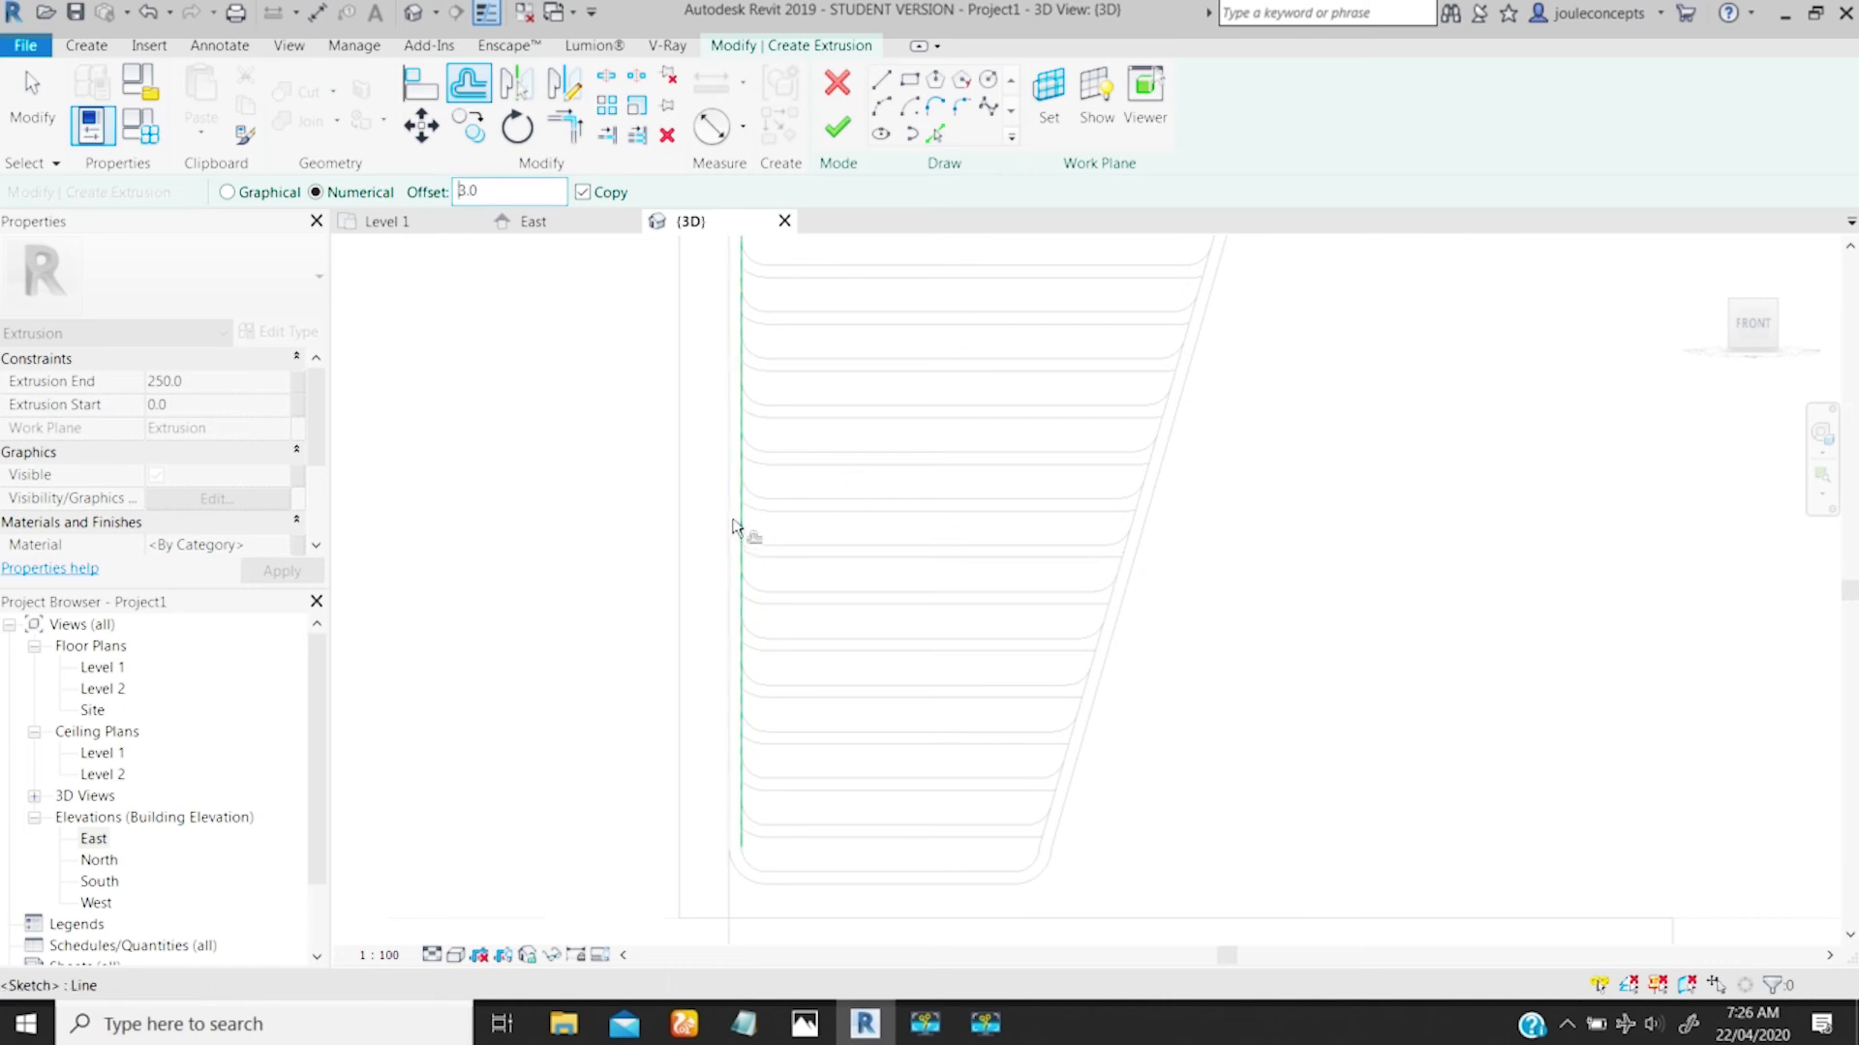
scroll(710, 693, up, 2)
mouse_move(711, 691)
middle_down()
mouse_move(937, 597)
mouse_move(1065, 648)
middle_up()
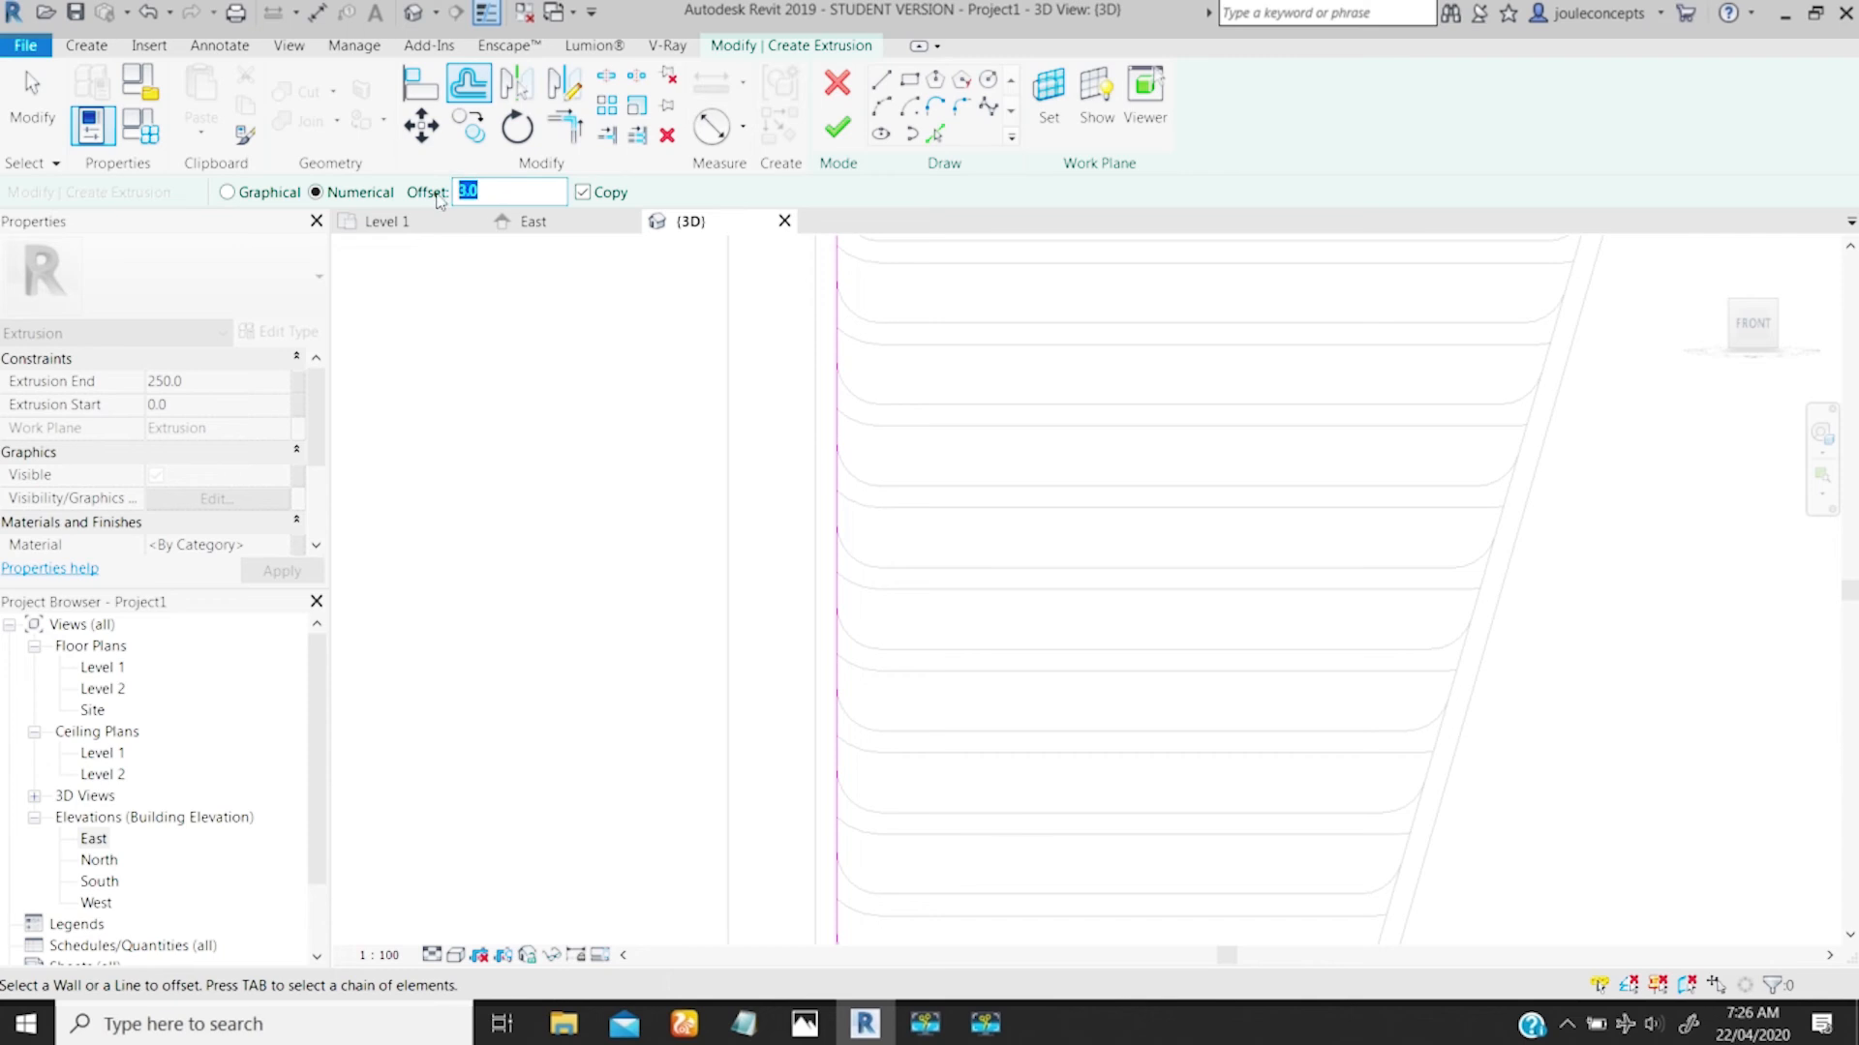
click(838, 513)
scroll(821, 485, down, 2)
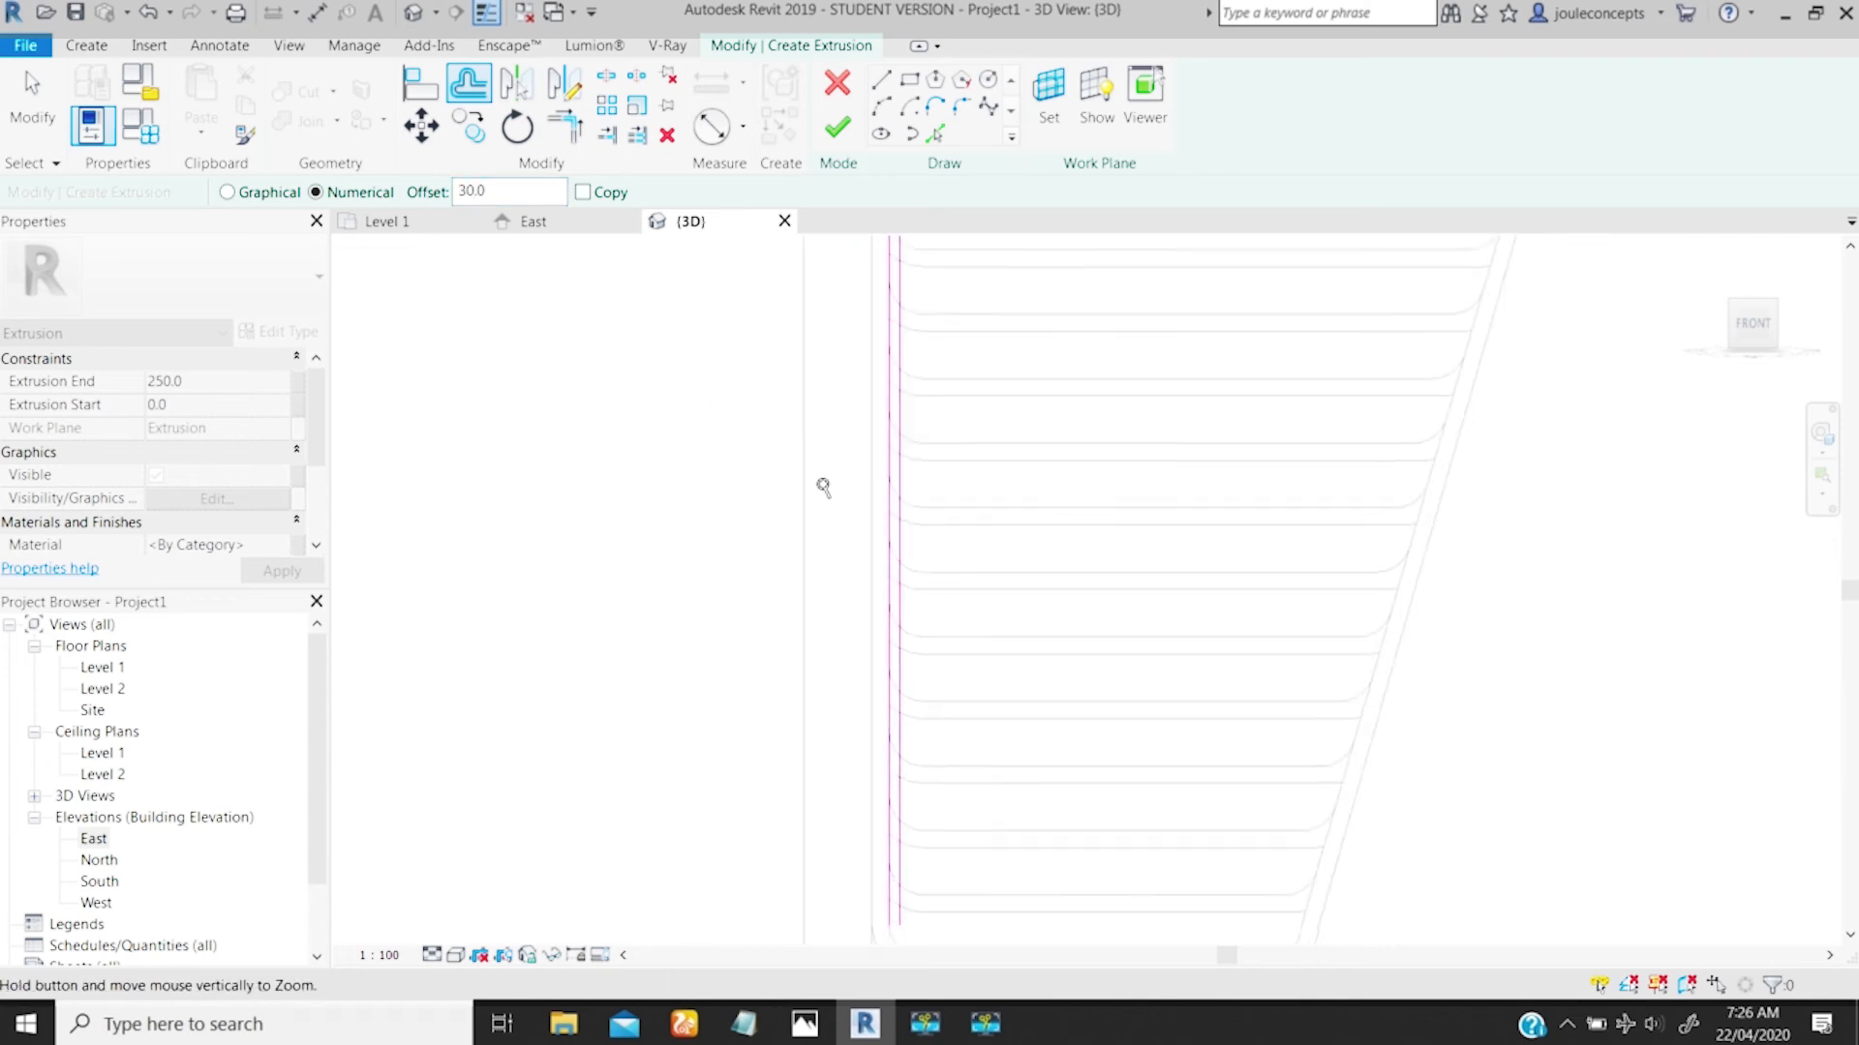
Step: Draw a 30 mm horizontal line joining the upper ends of the two vertical sketch lines
scroll(979, 369, down, 2)
middle_drag(968, 373, 891, 661)
click(881, 79)
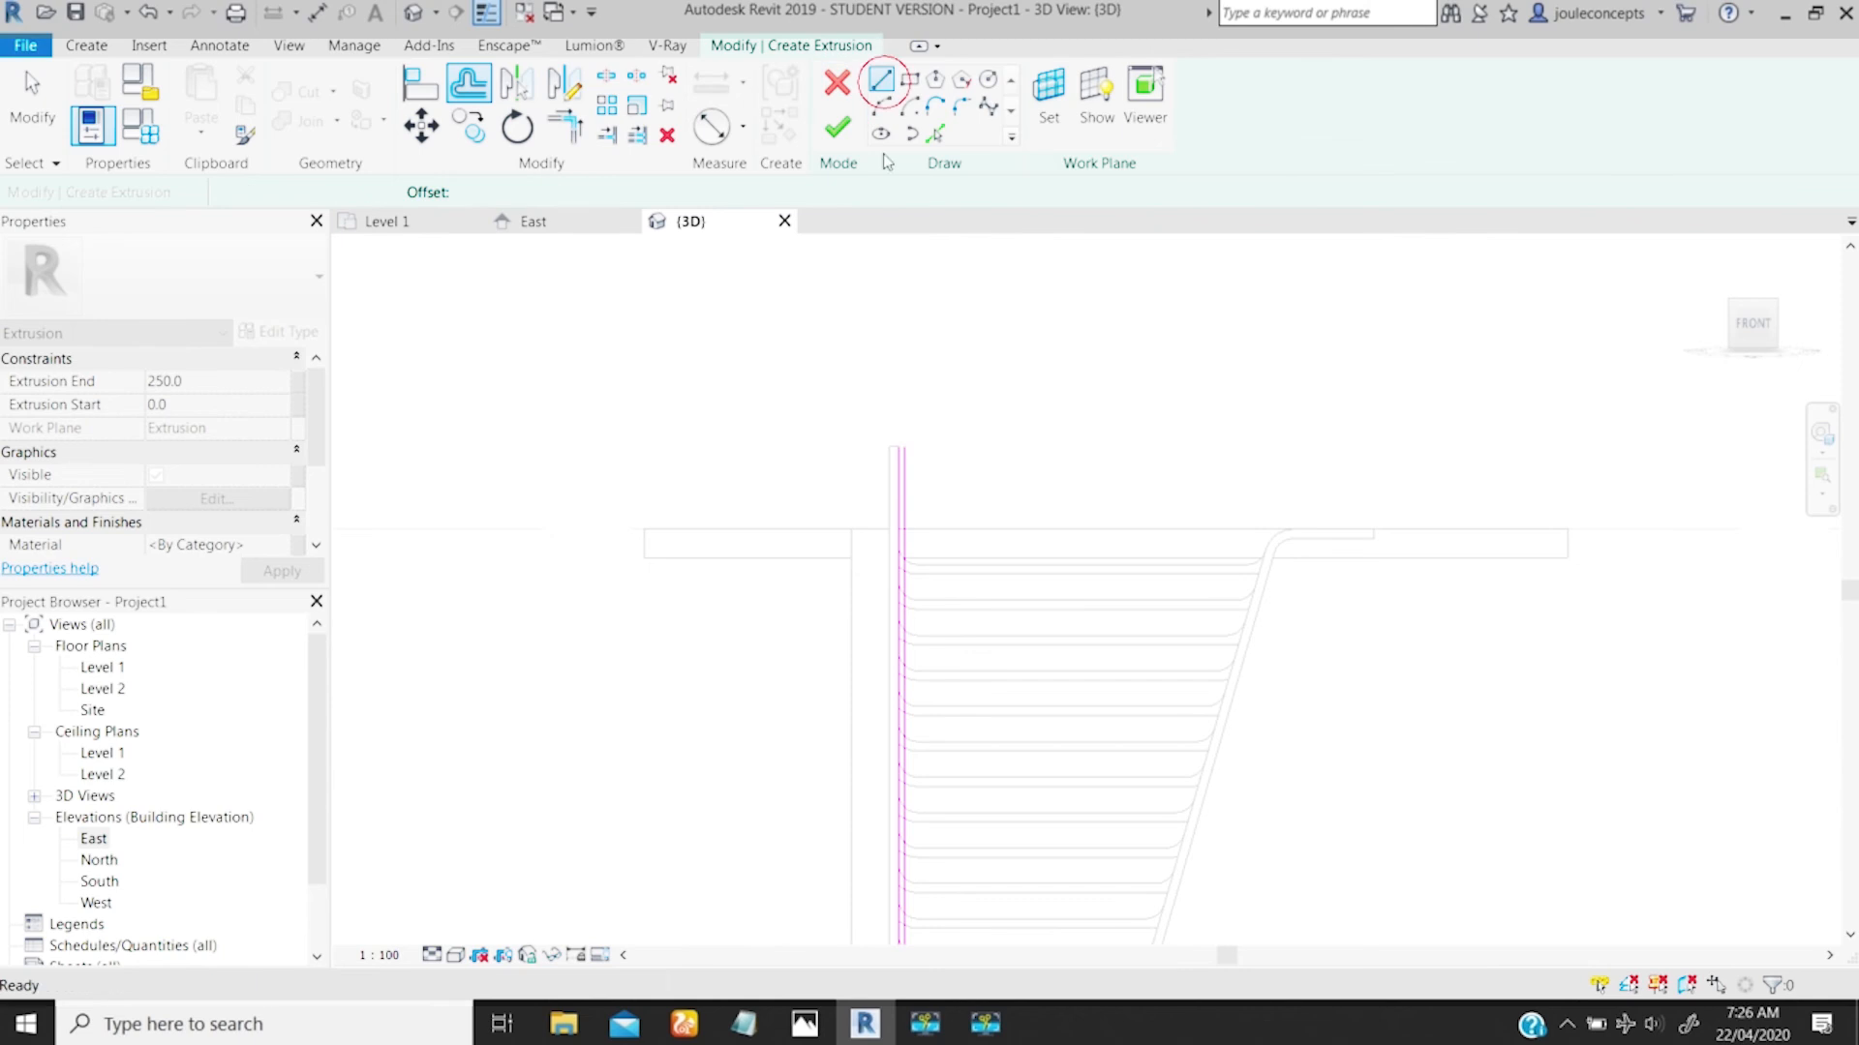
click(905, 446)
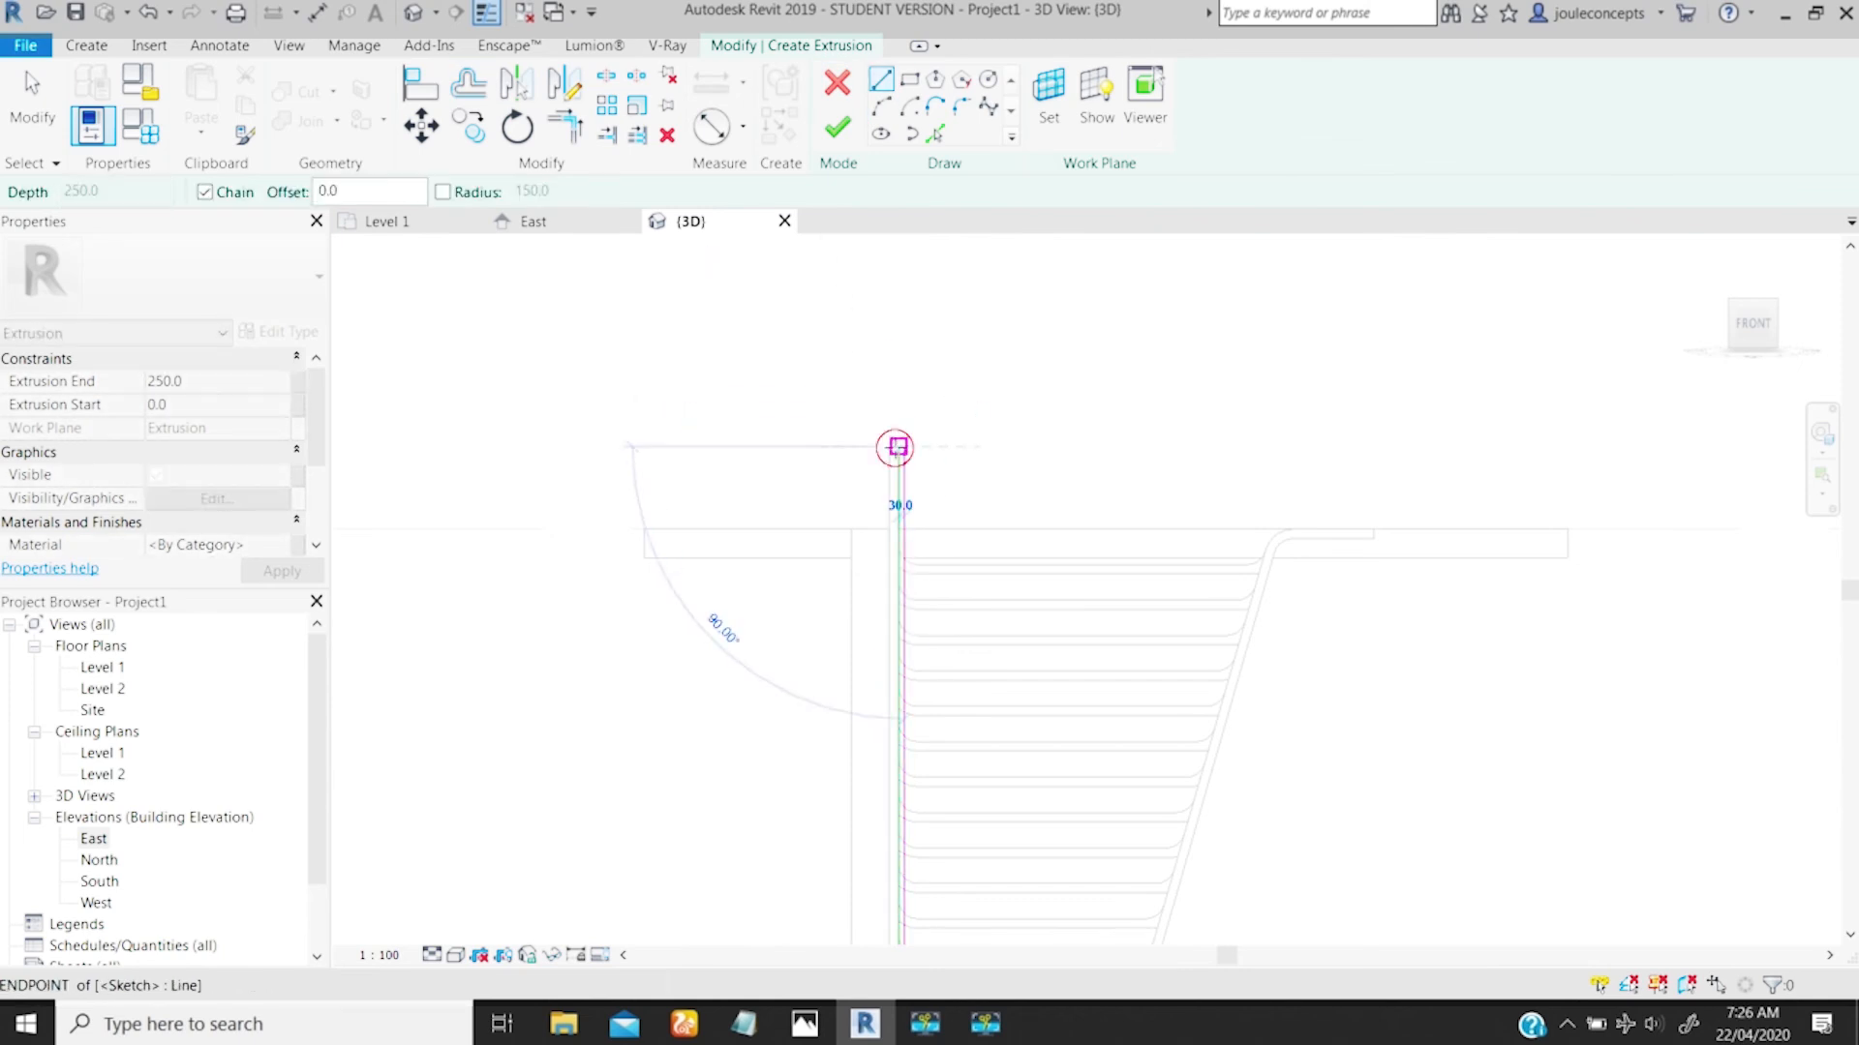
click(899, 446)
key(Escape)
Step: Pick the lower horizontal edge of the fifth rib from the bottom as an extrusion sketch line
middle_drag(892, 504, 842, 191)
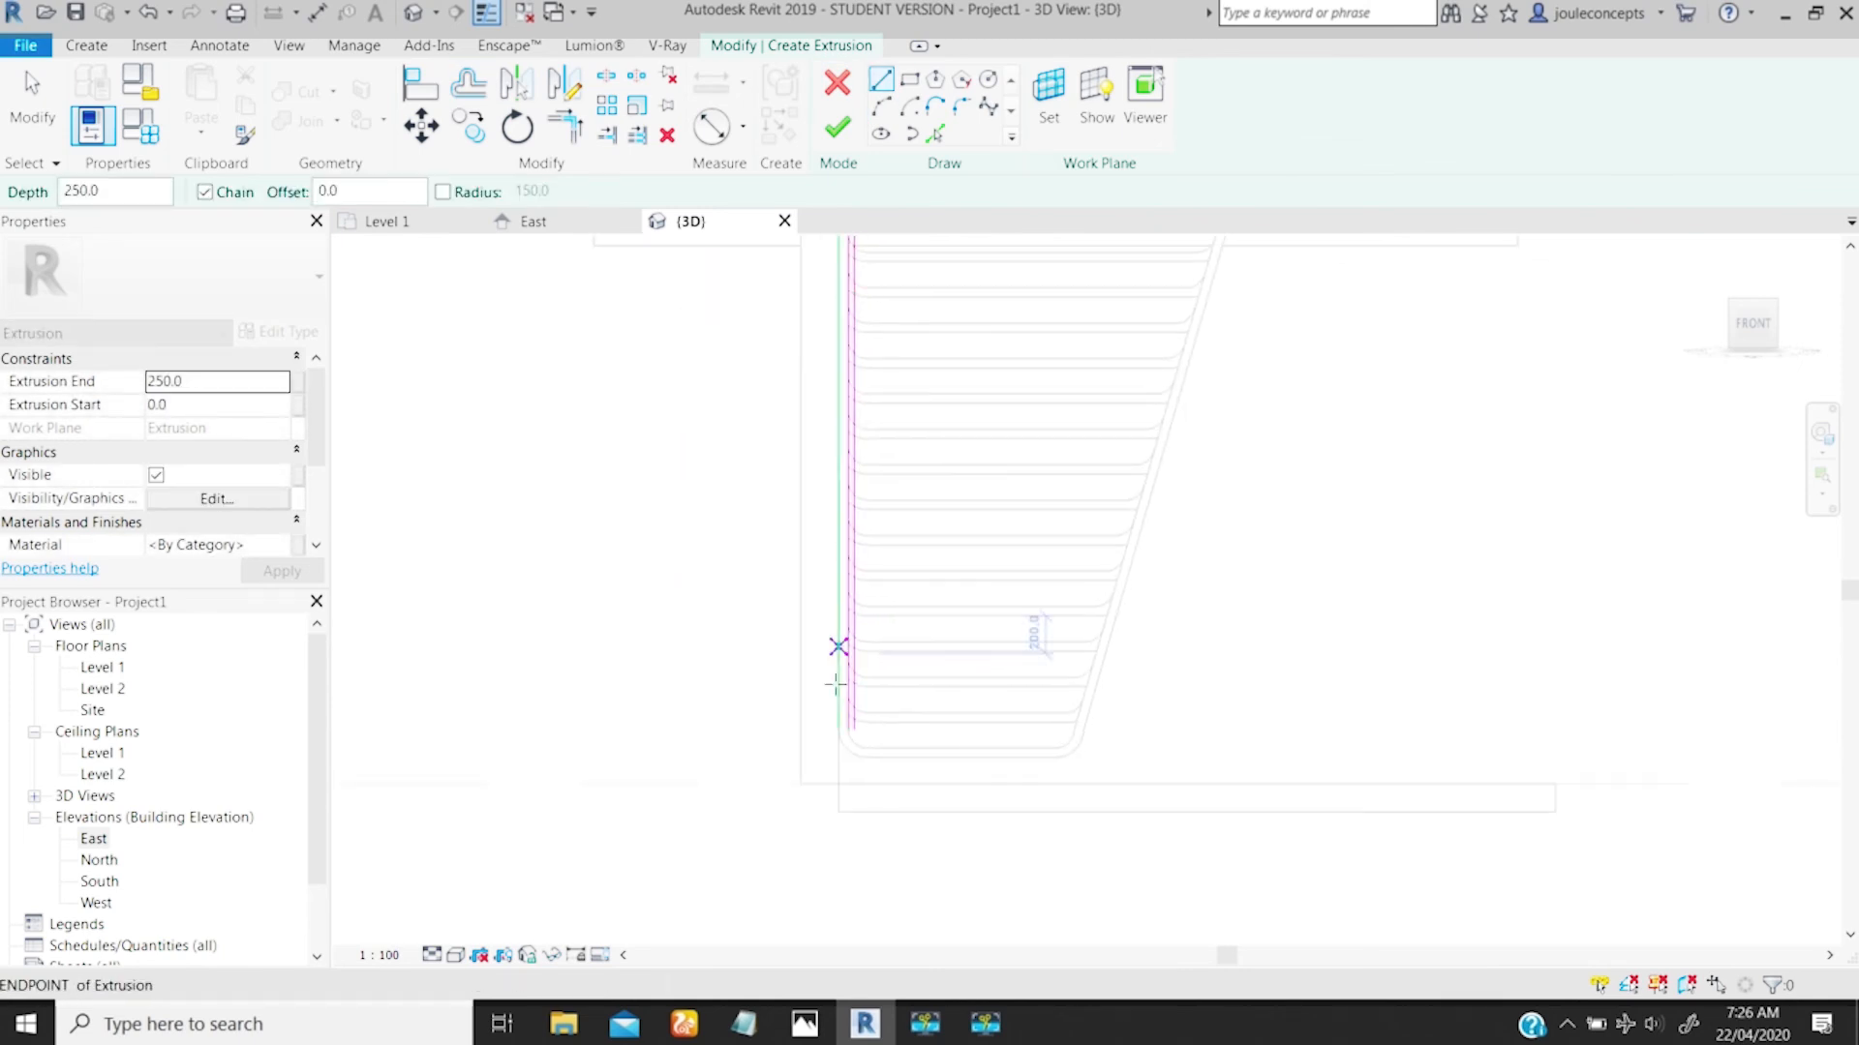
mouse_move(839, 584)
ctrl+middle_down()
mouse_move(855, 514)
mouse_move(861, 622)
mouse_move(780, 612)
mouse_move(707, 647)
ctrl+middle_up()
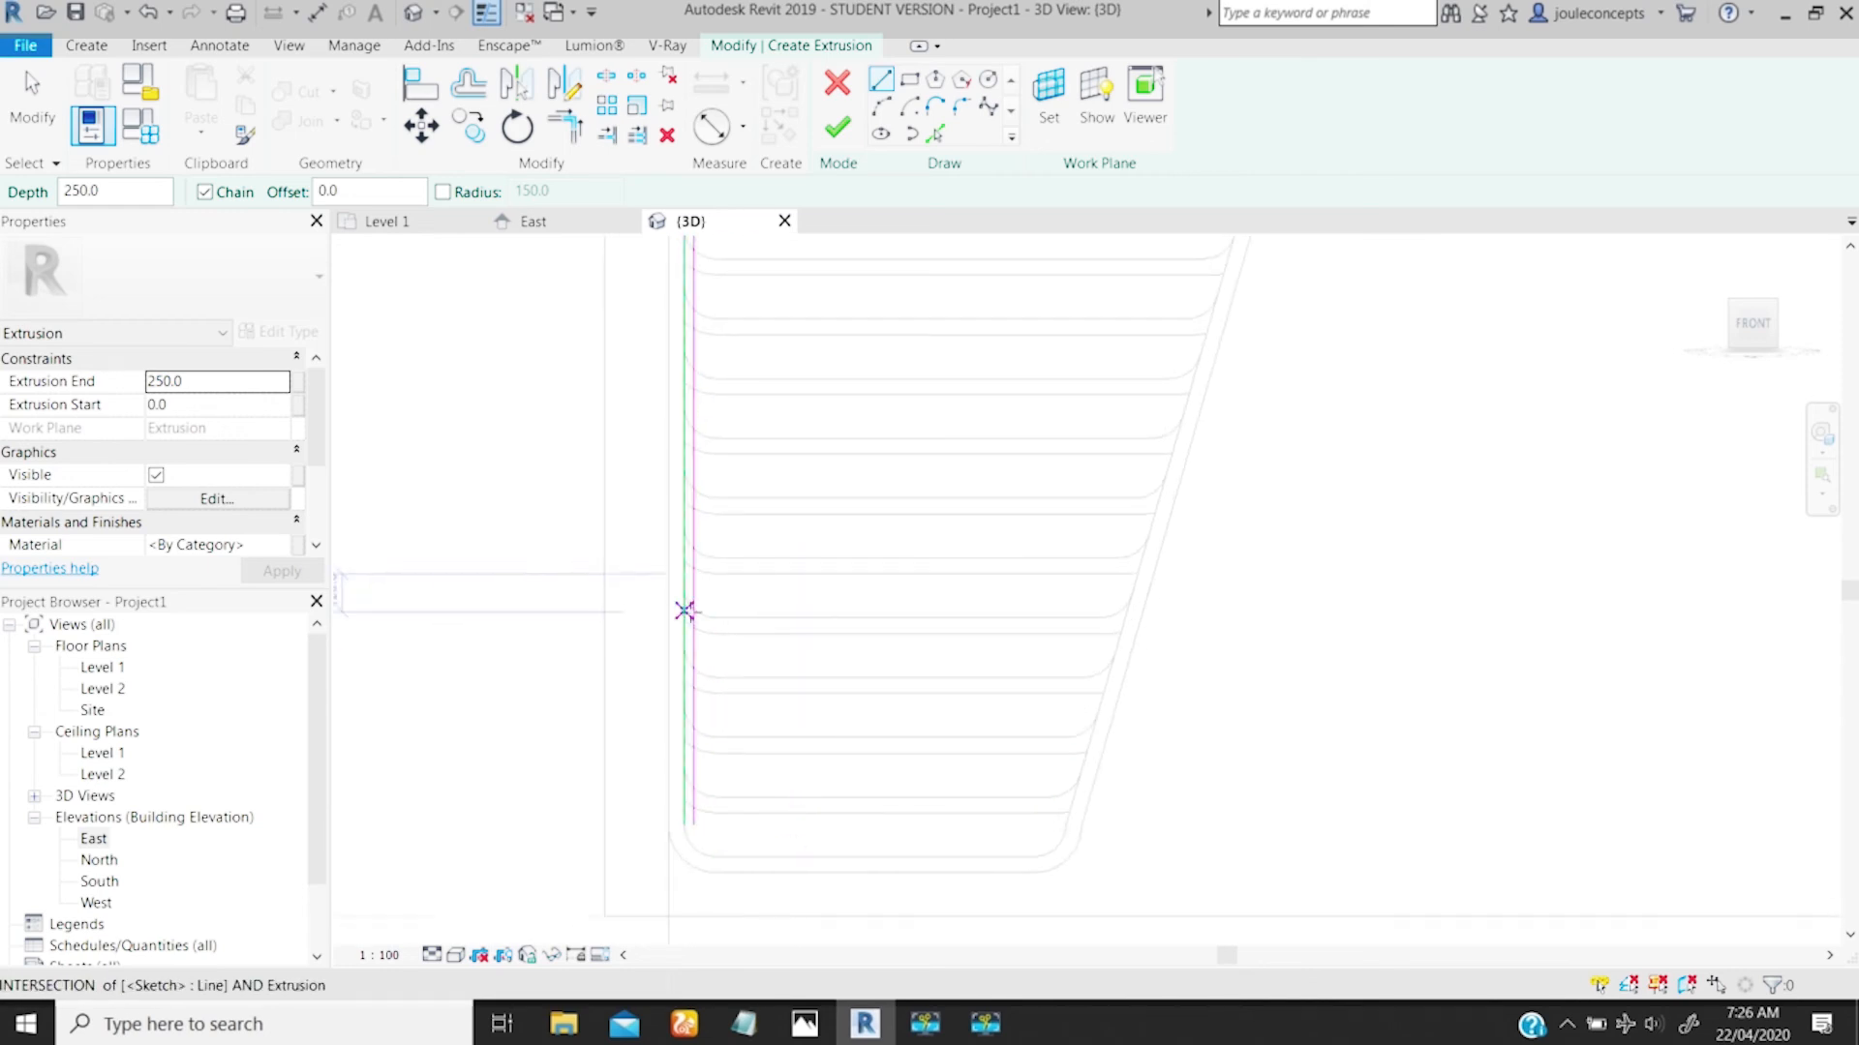
scroll(684, 610, up, 2)
middle_drag(628, 660, 727, 622)
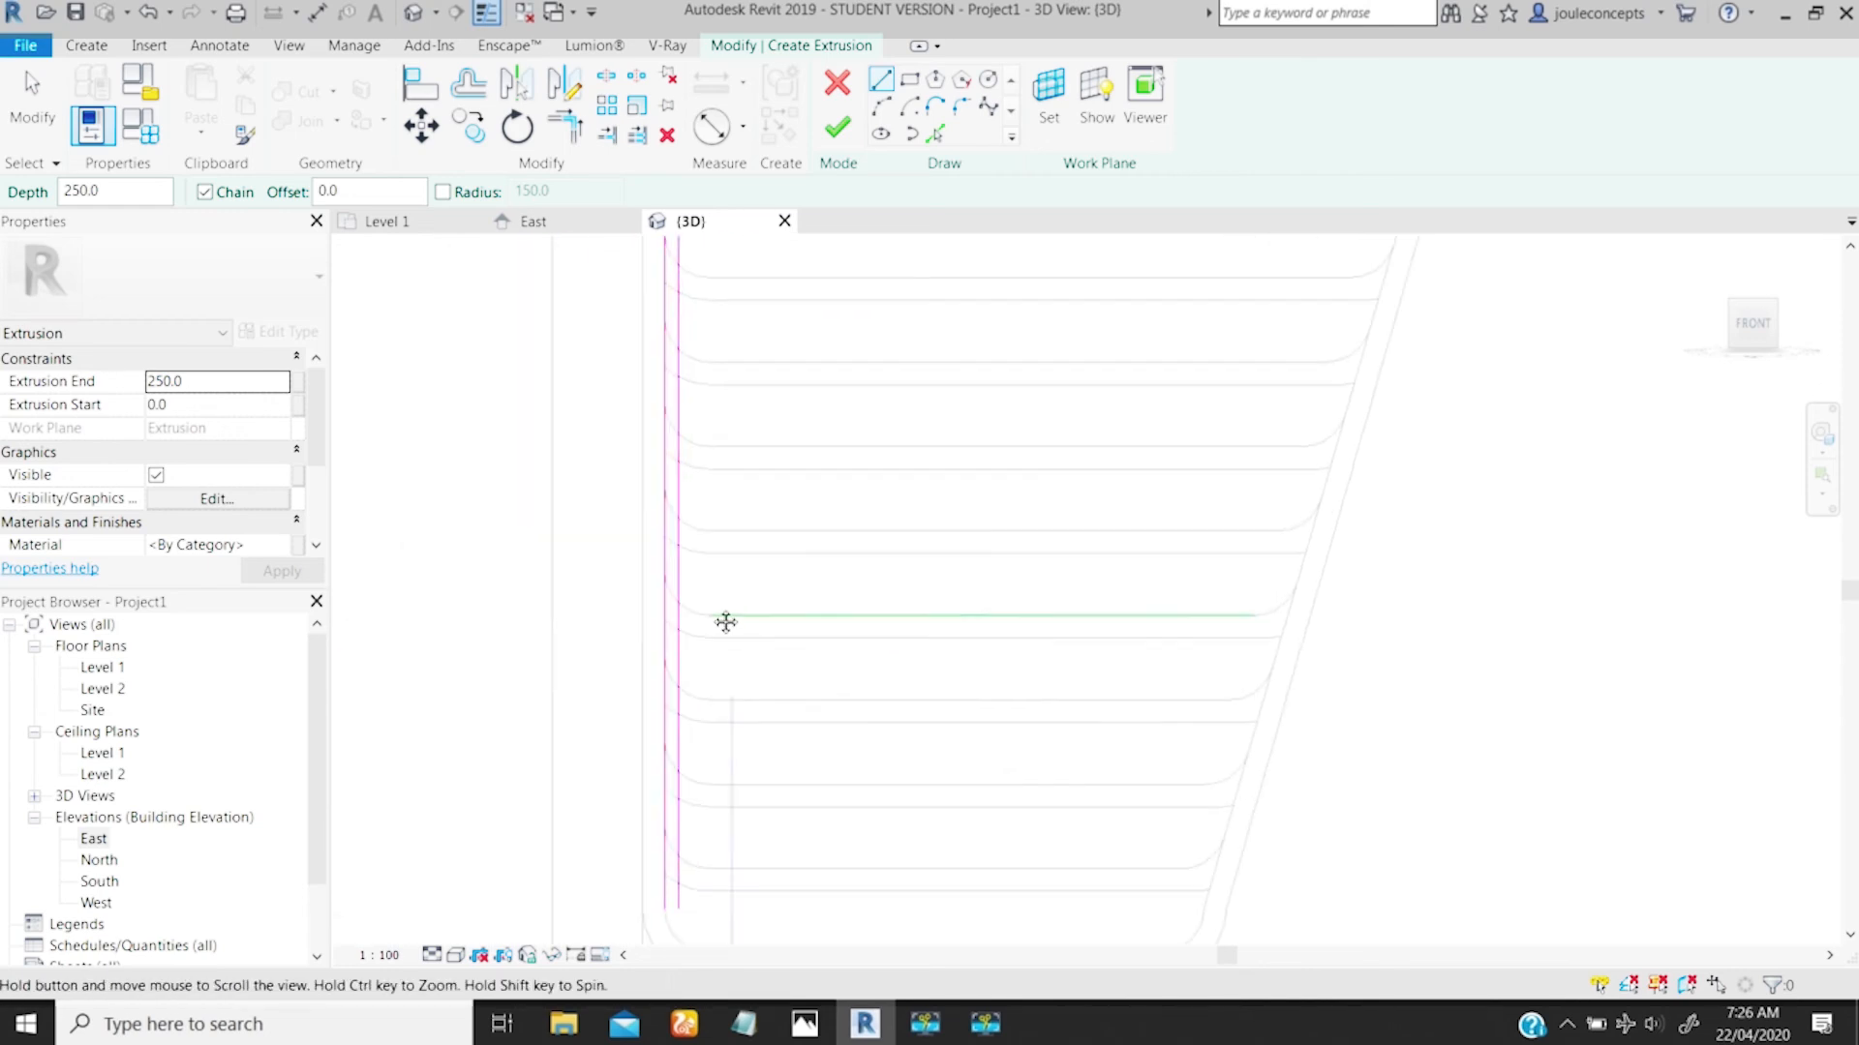
click(662, 537)
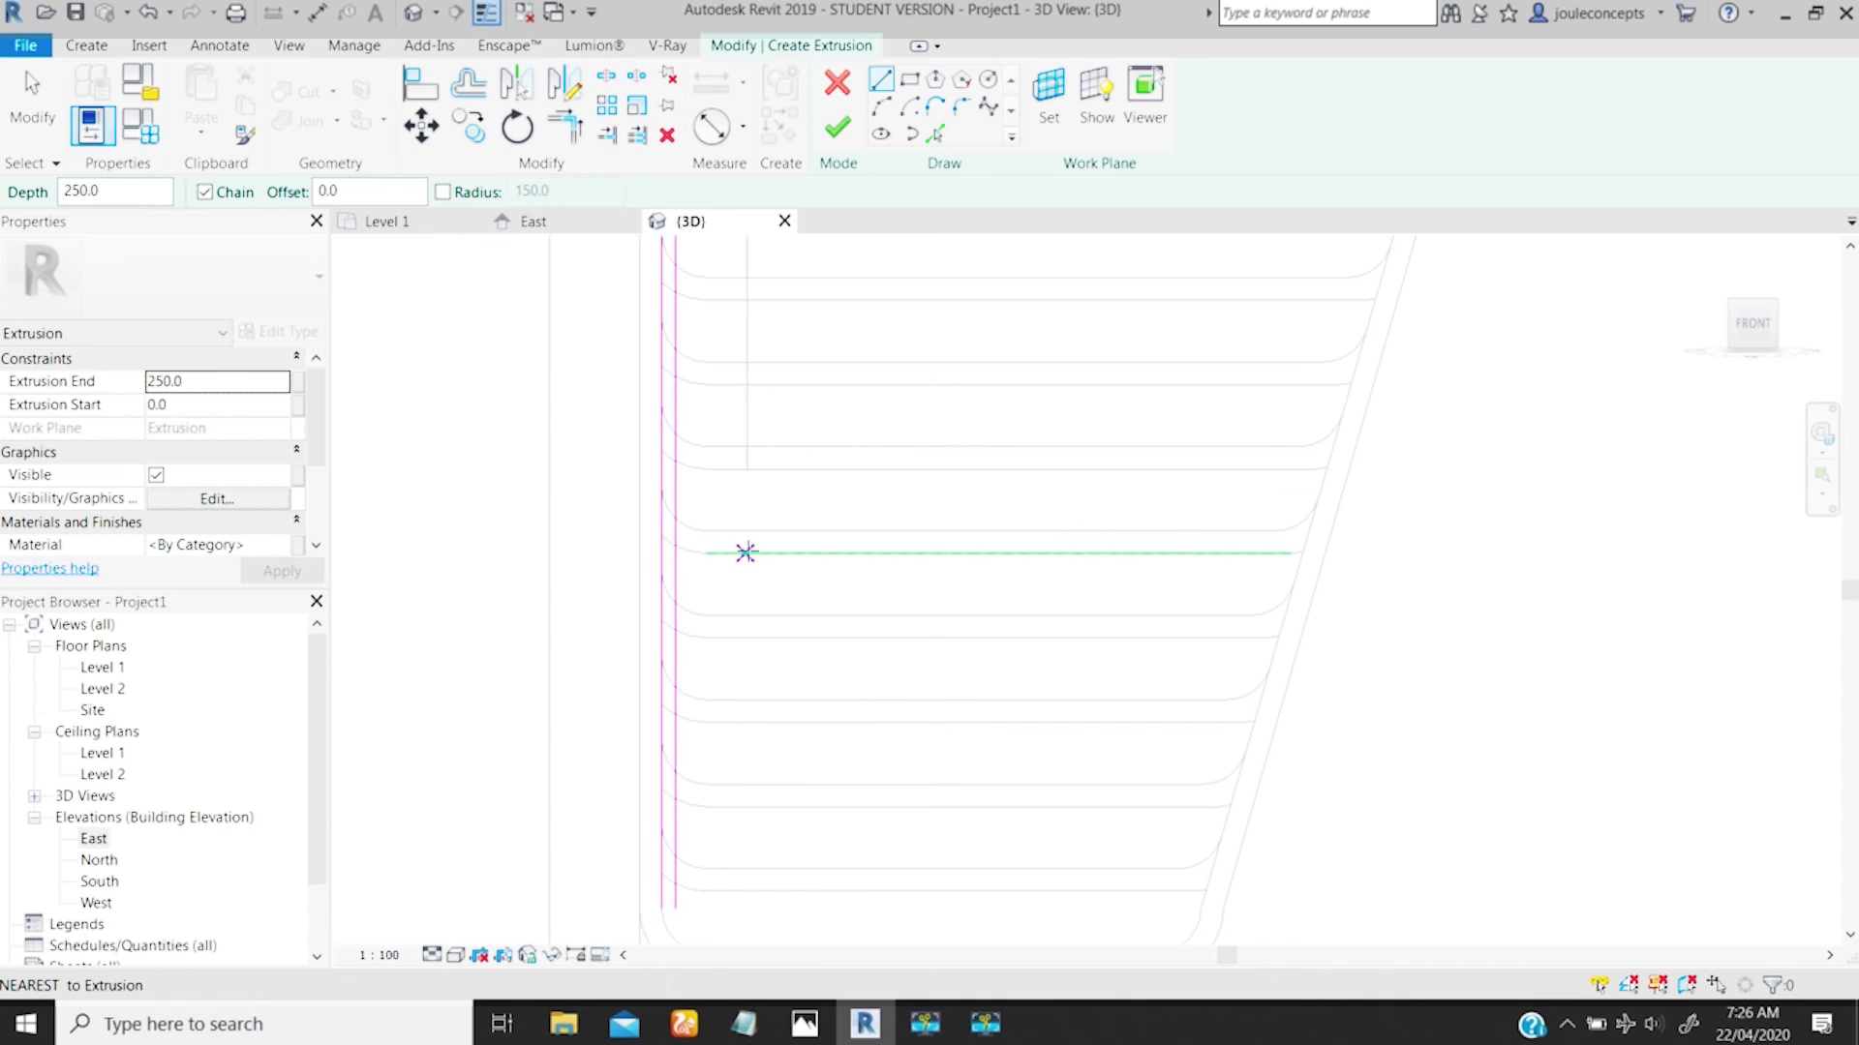
click(935, 133)
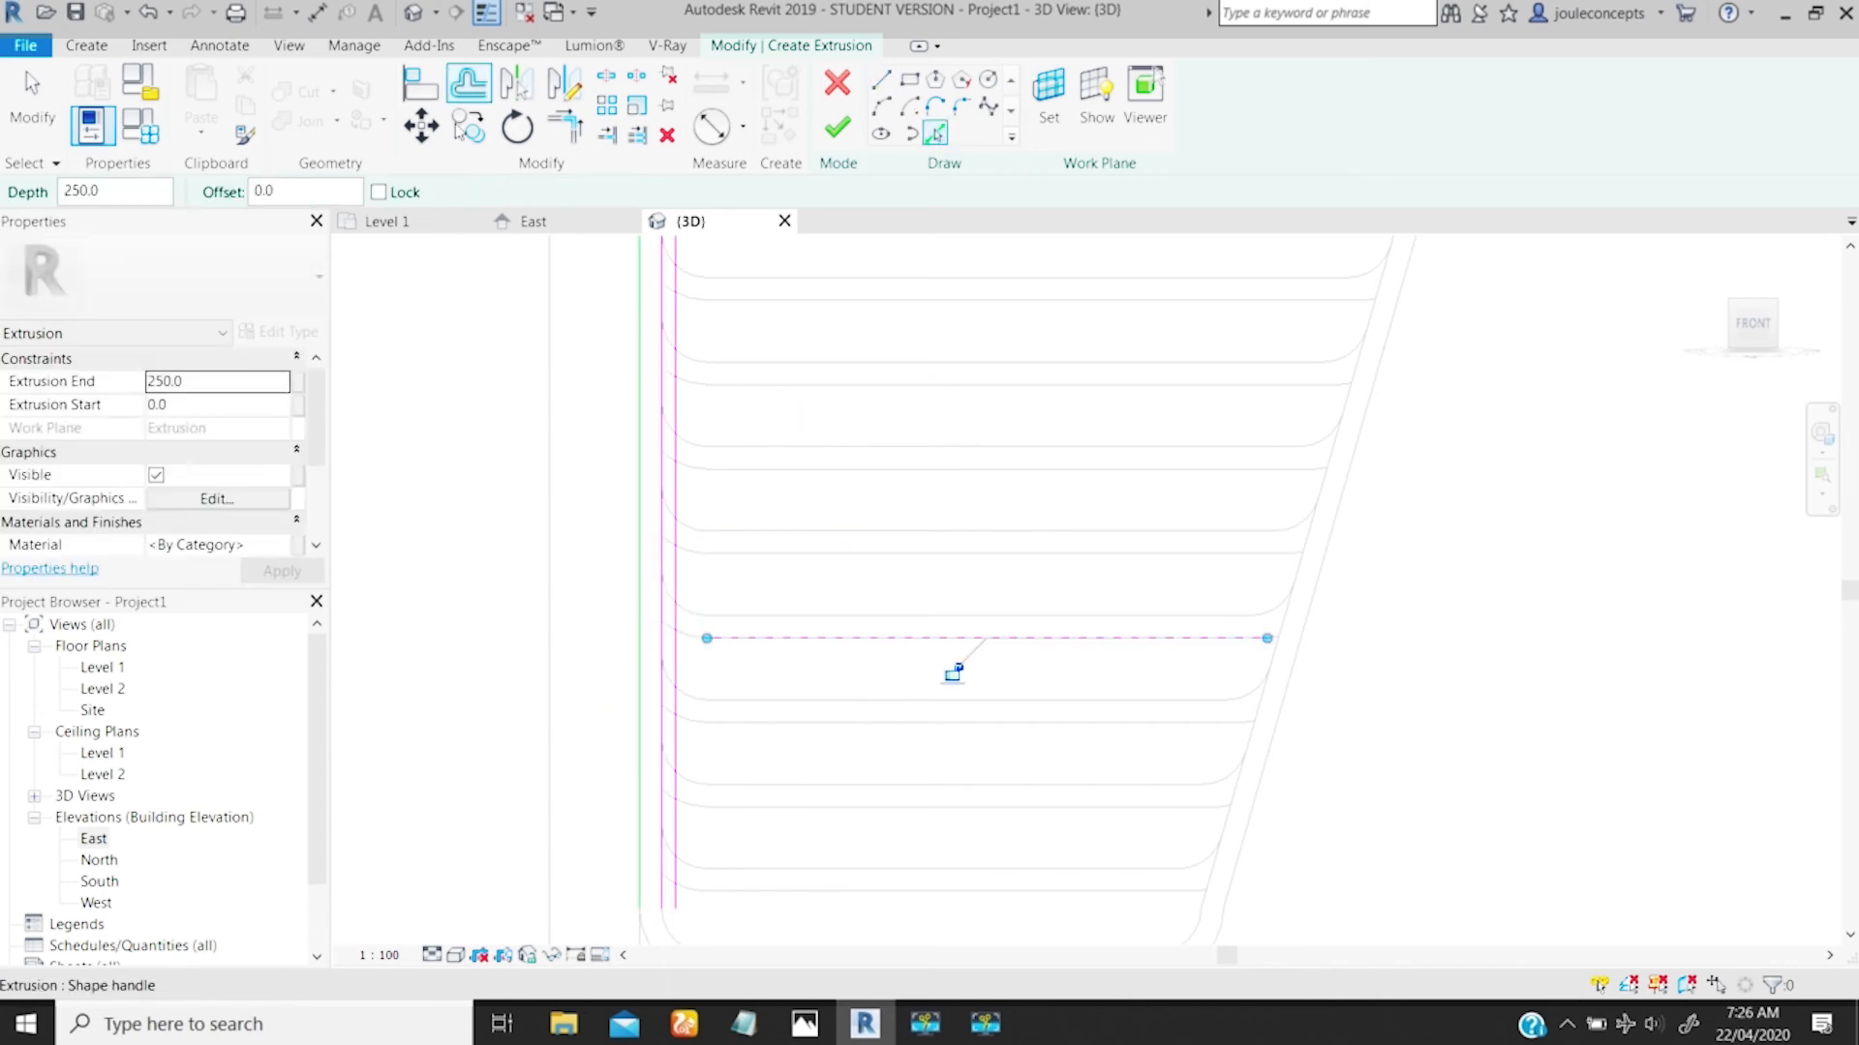
Step: Offset a copy of the horizontal sketch line 30 mm upward
click(471, 87)
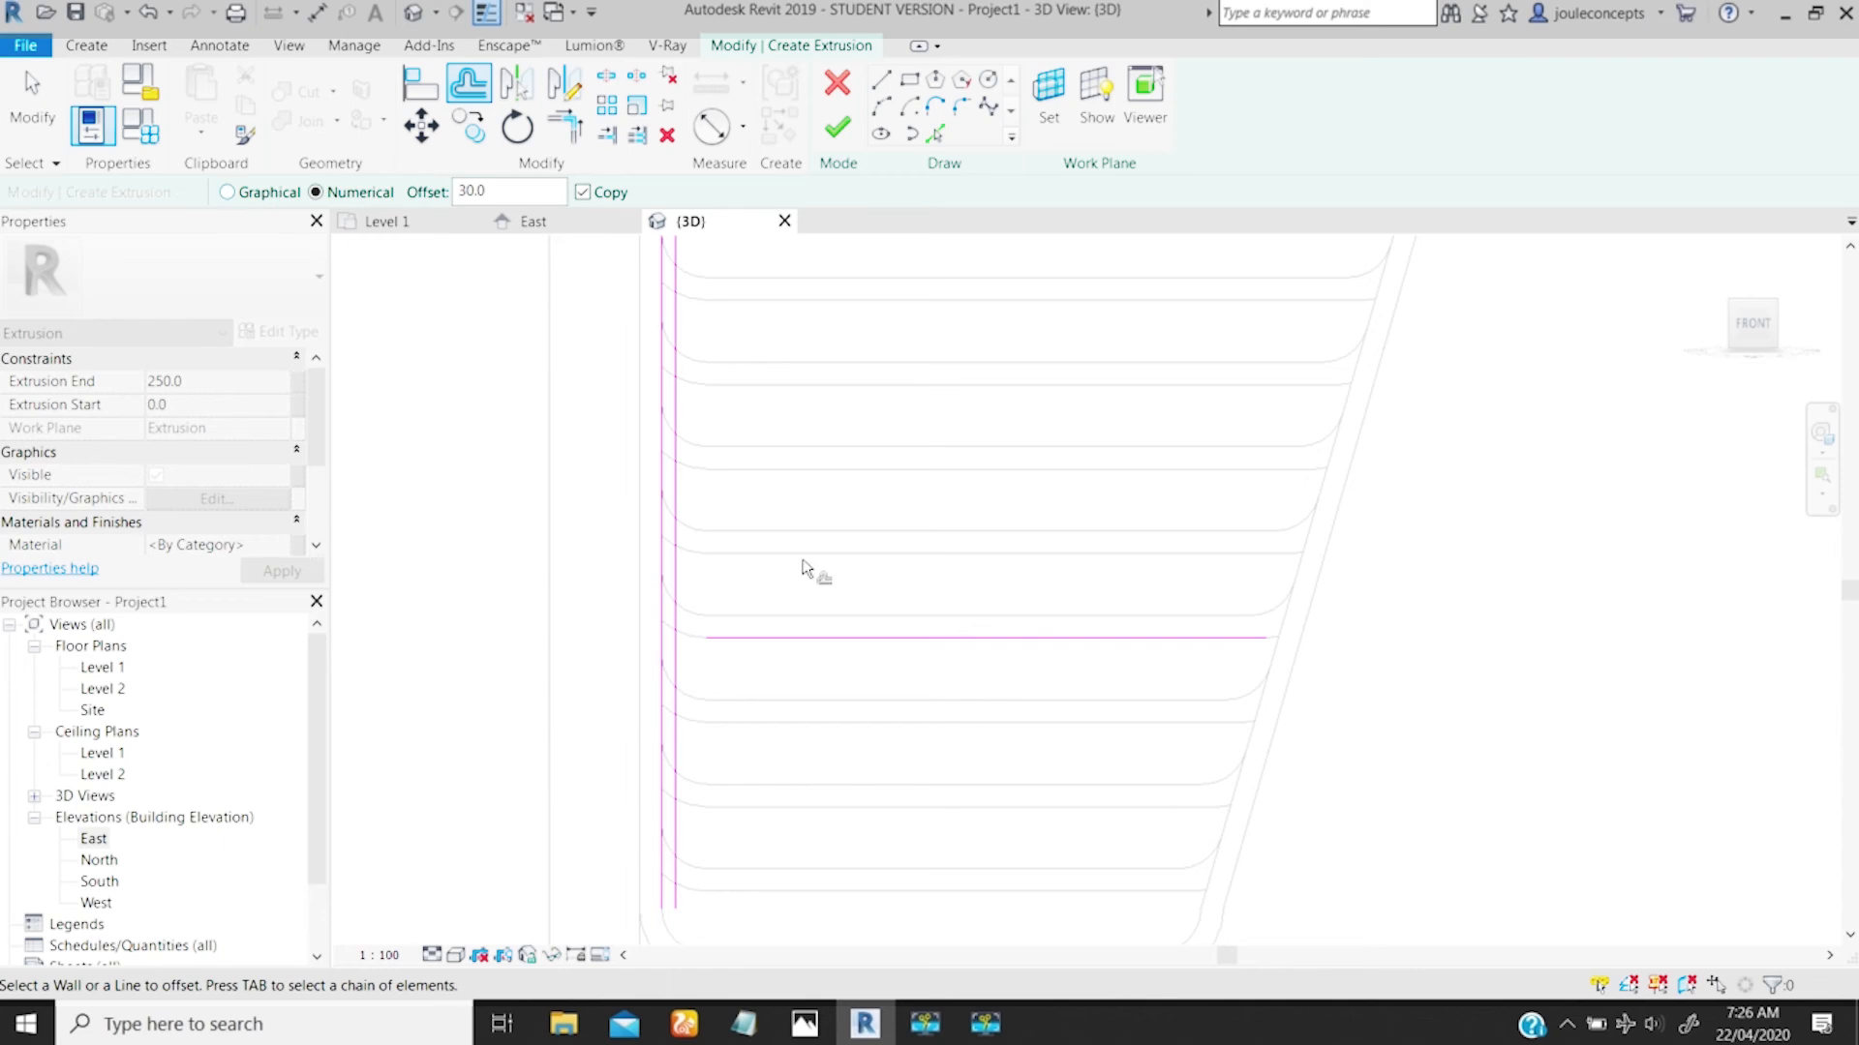
click(765, 635)
key(Escape)
key(Escape)
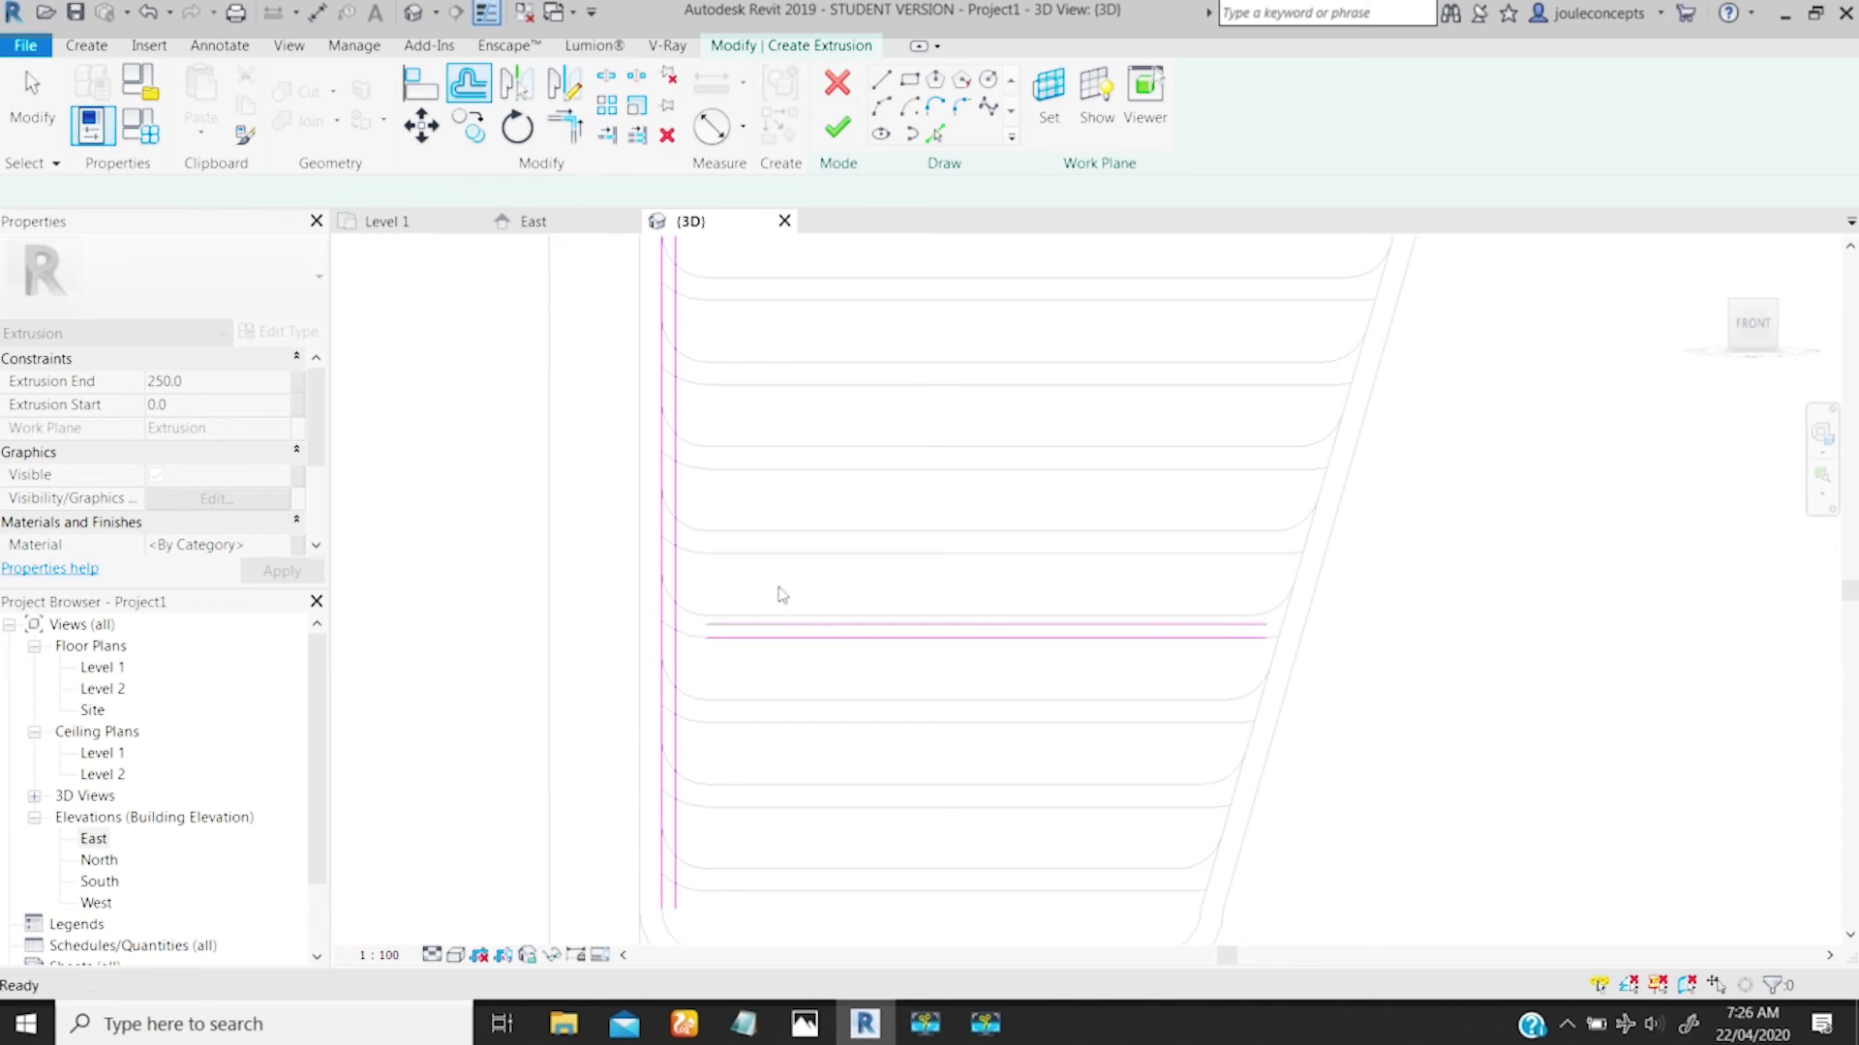
Step: Try to trim the horizontal sketch lines into corners with the vertical lines, and undo the trims
key(t)
key(r)
click(745, 637)
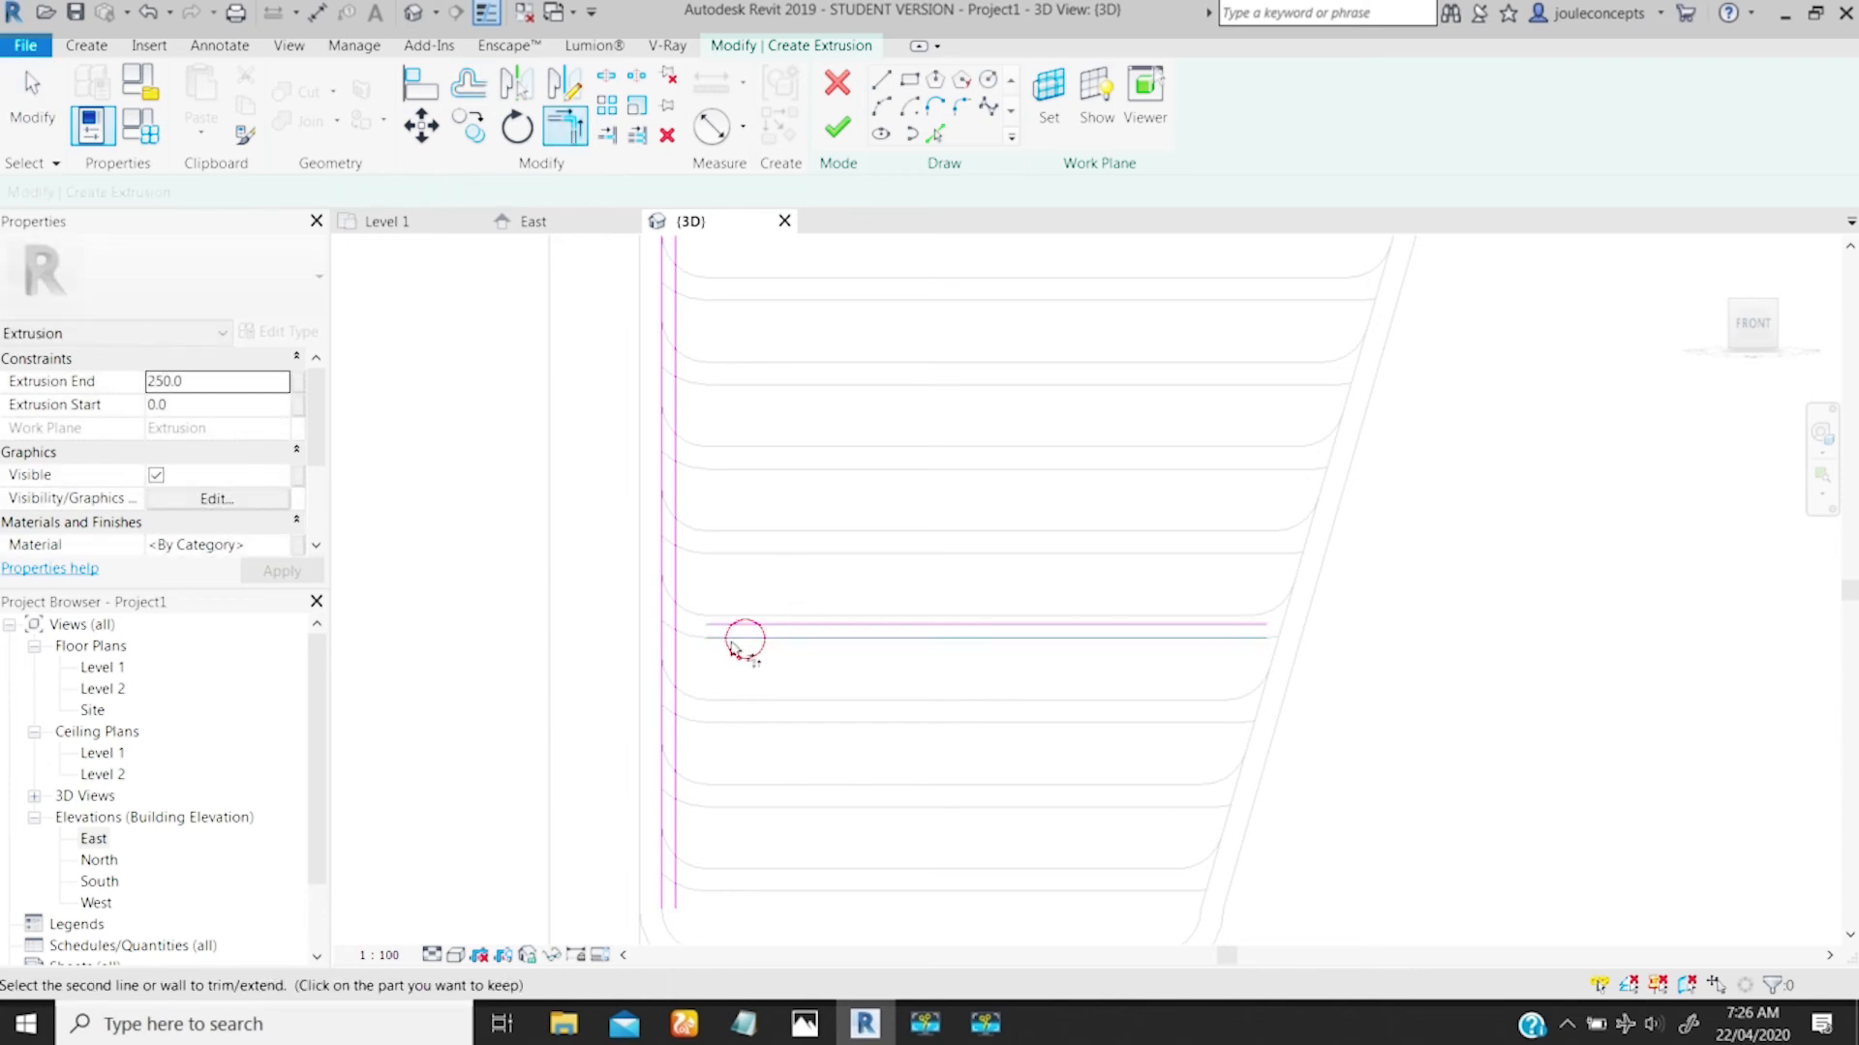
click(662, 648)
click(729, 625)
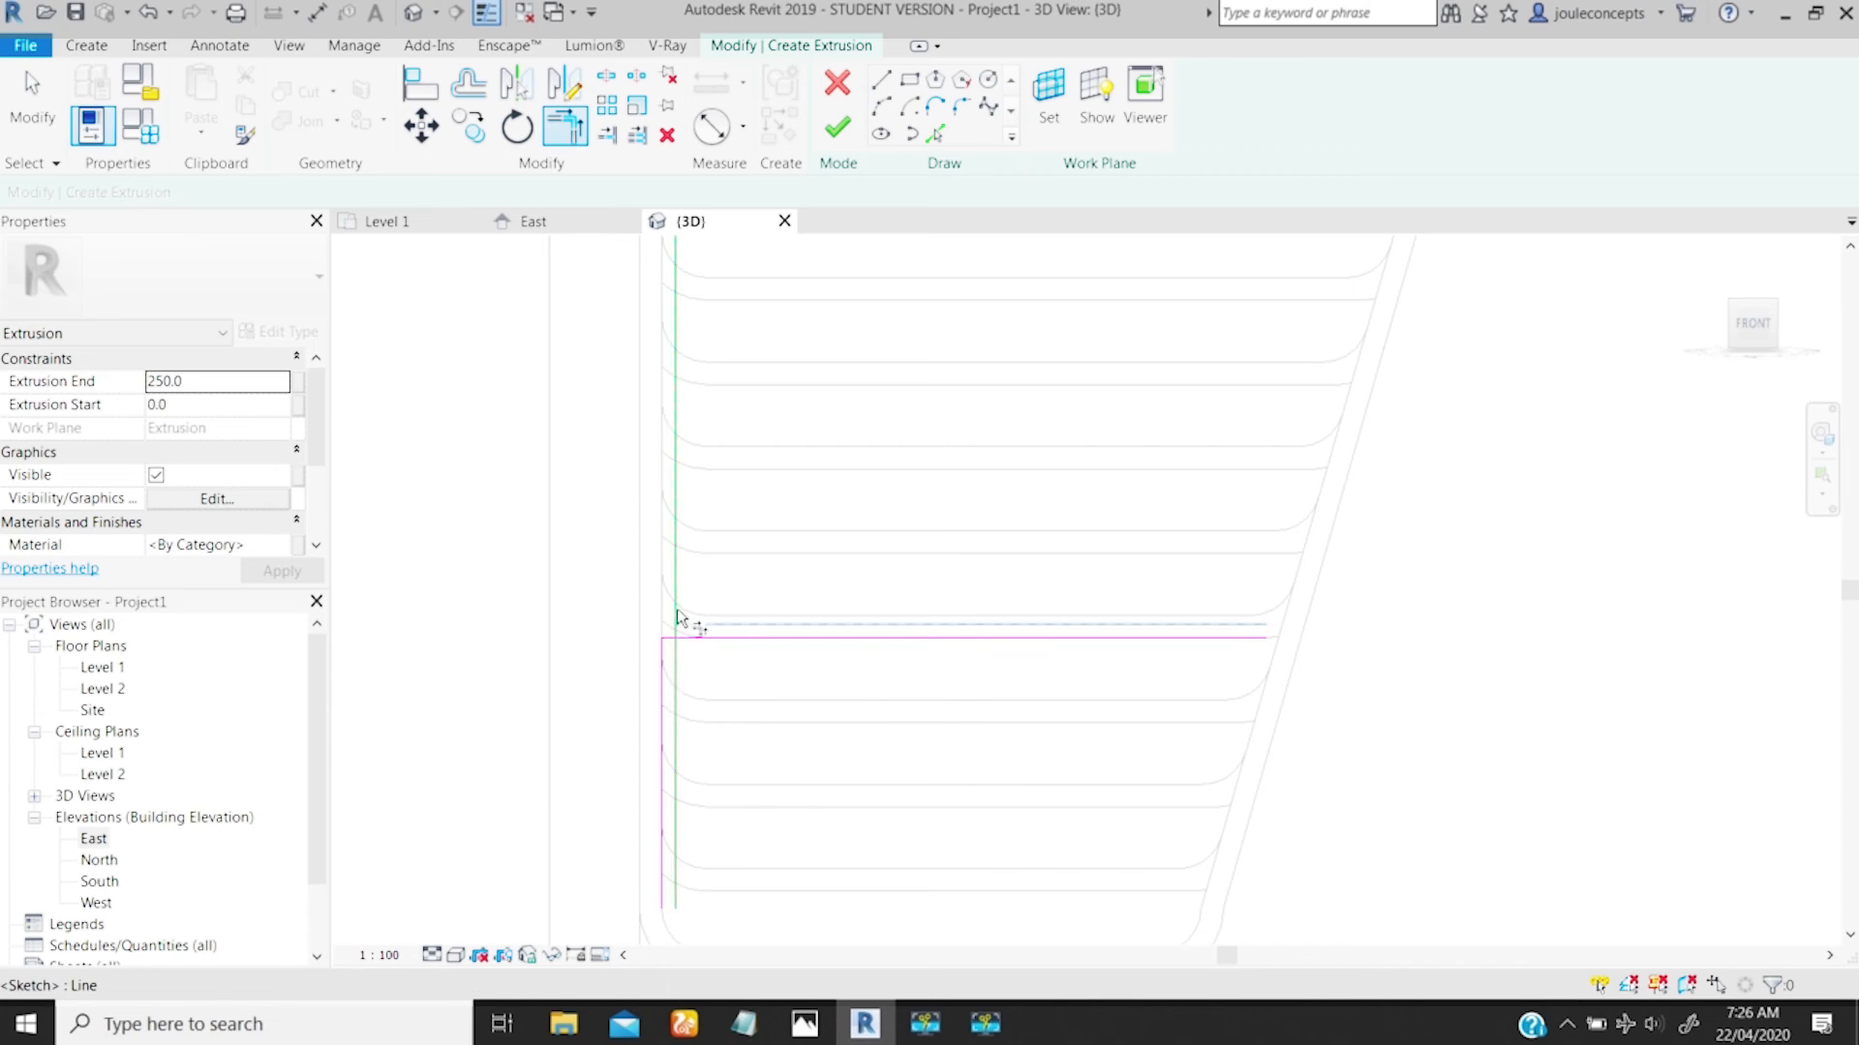
click(680, 614)
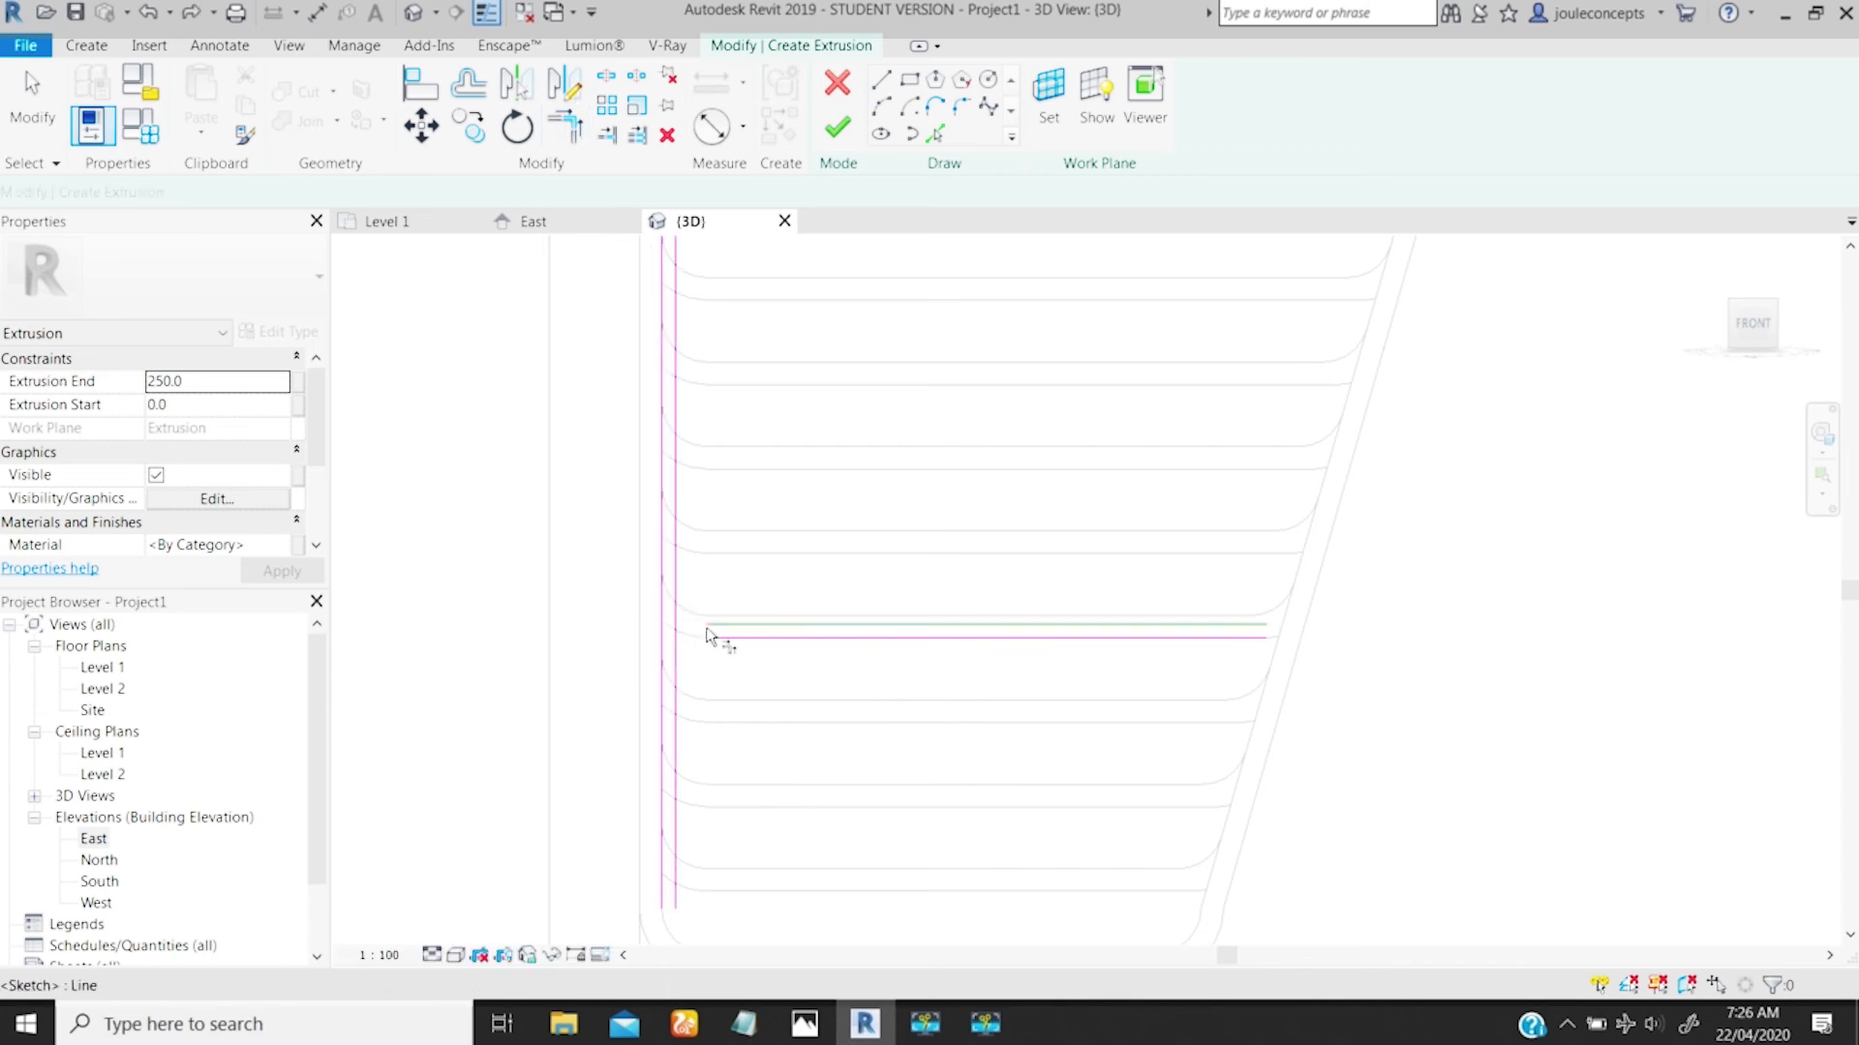
click(733, 635)
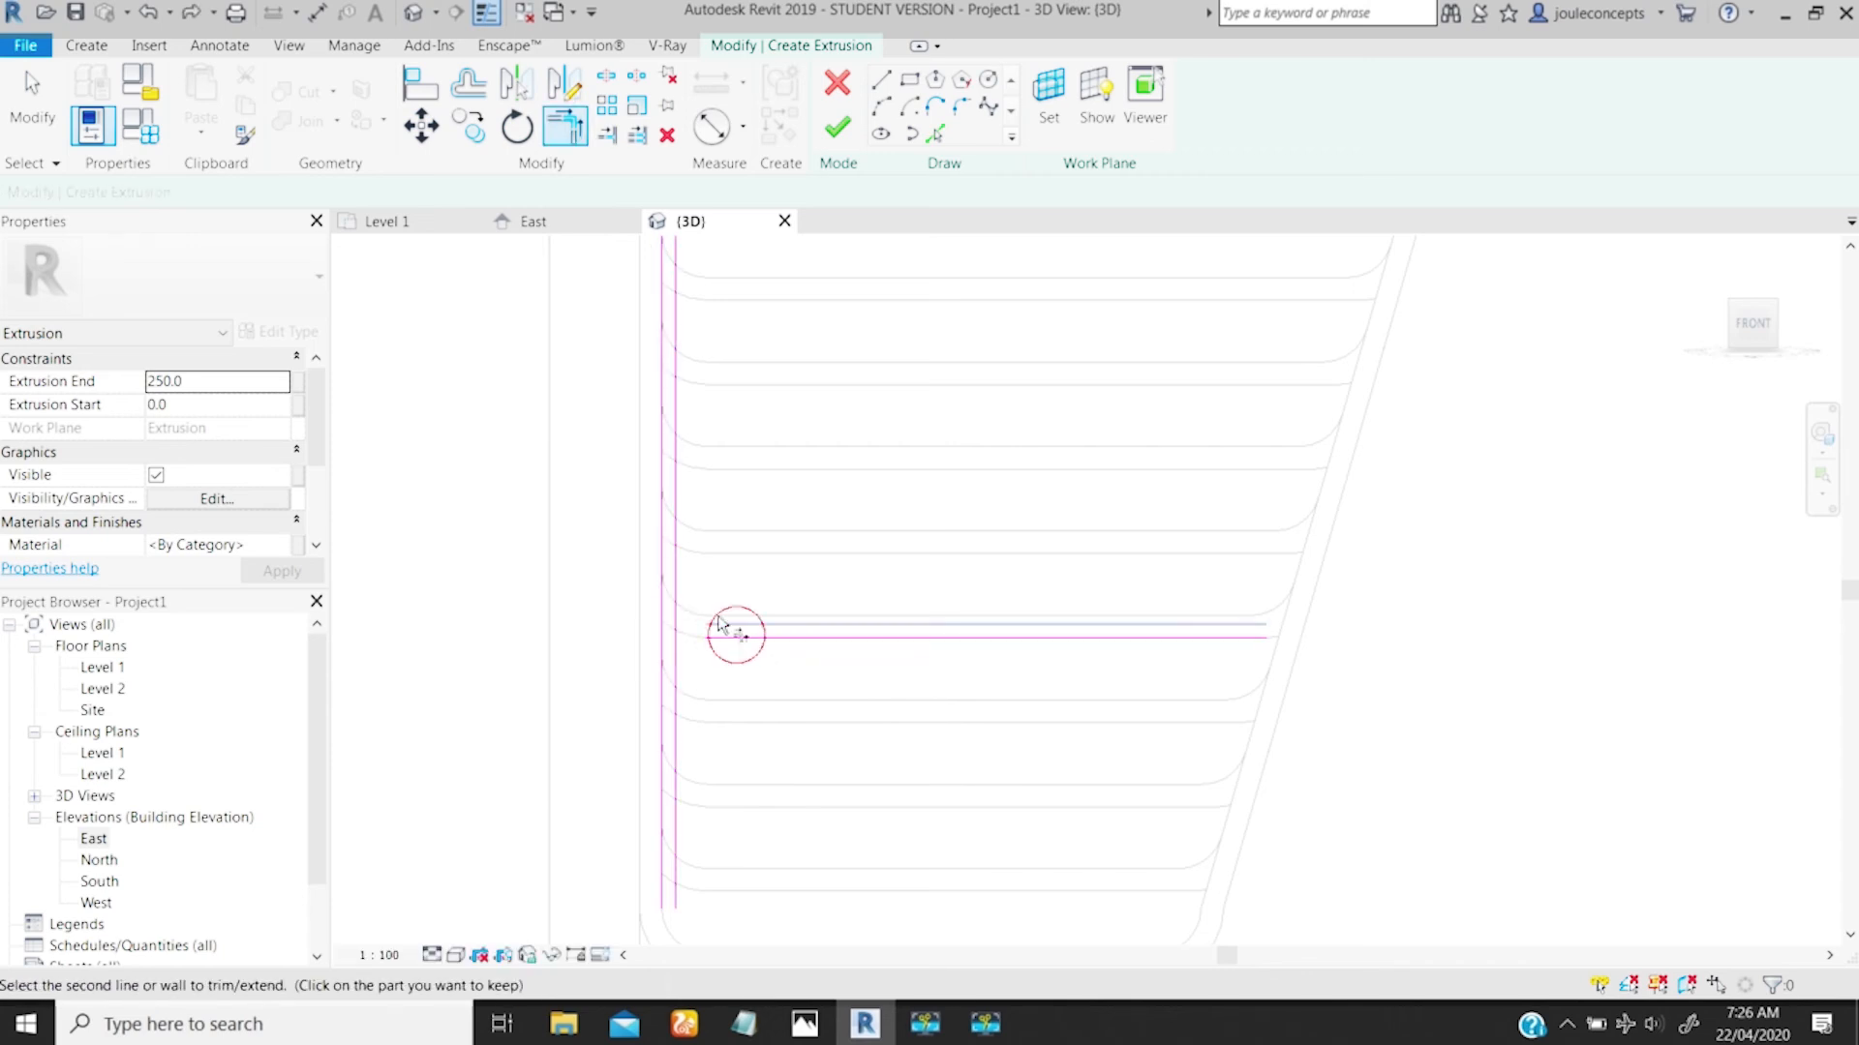
click(659, 559)
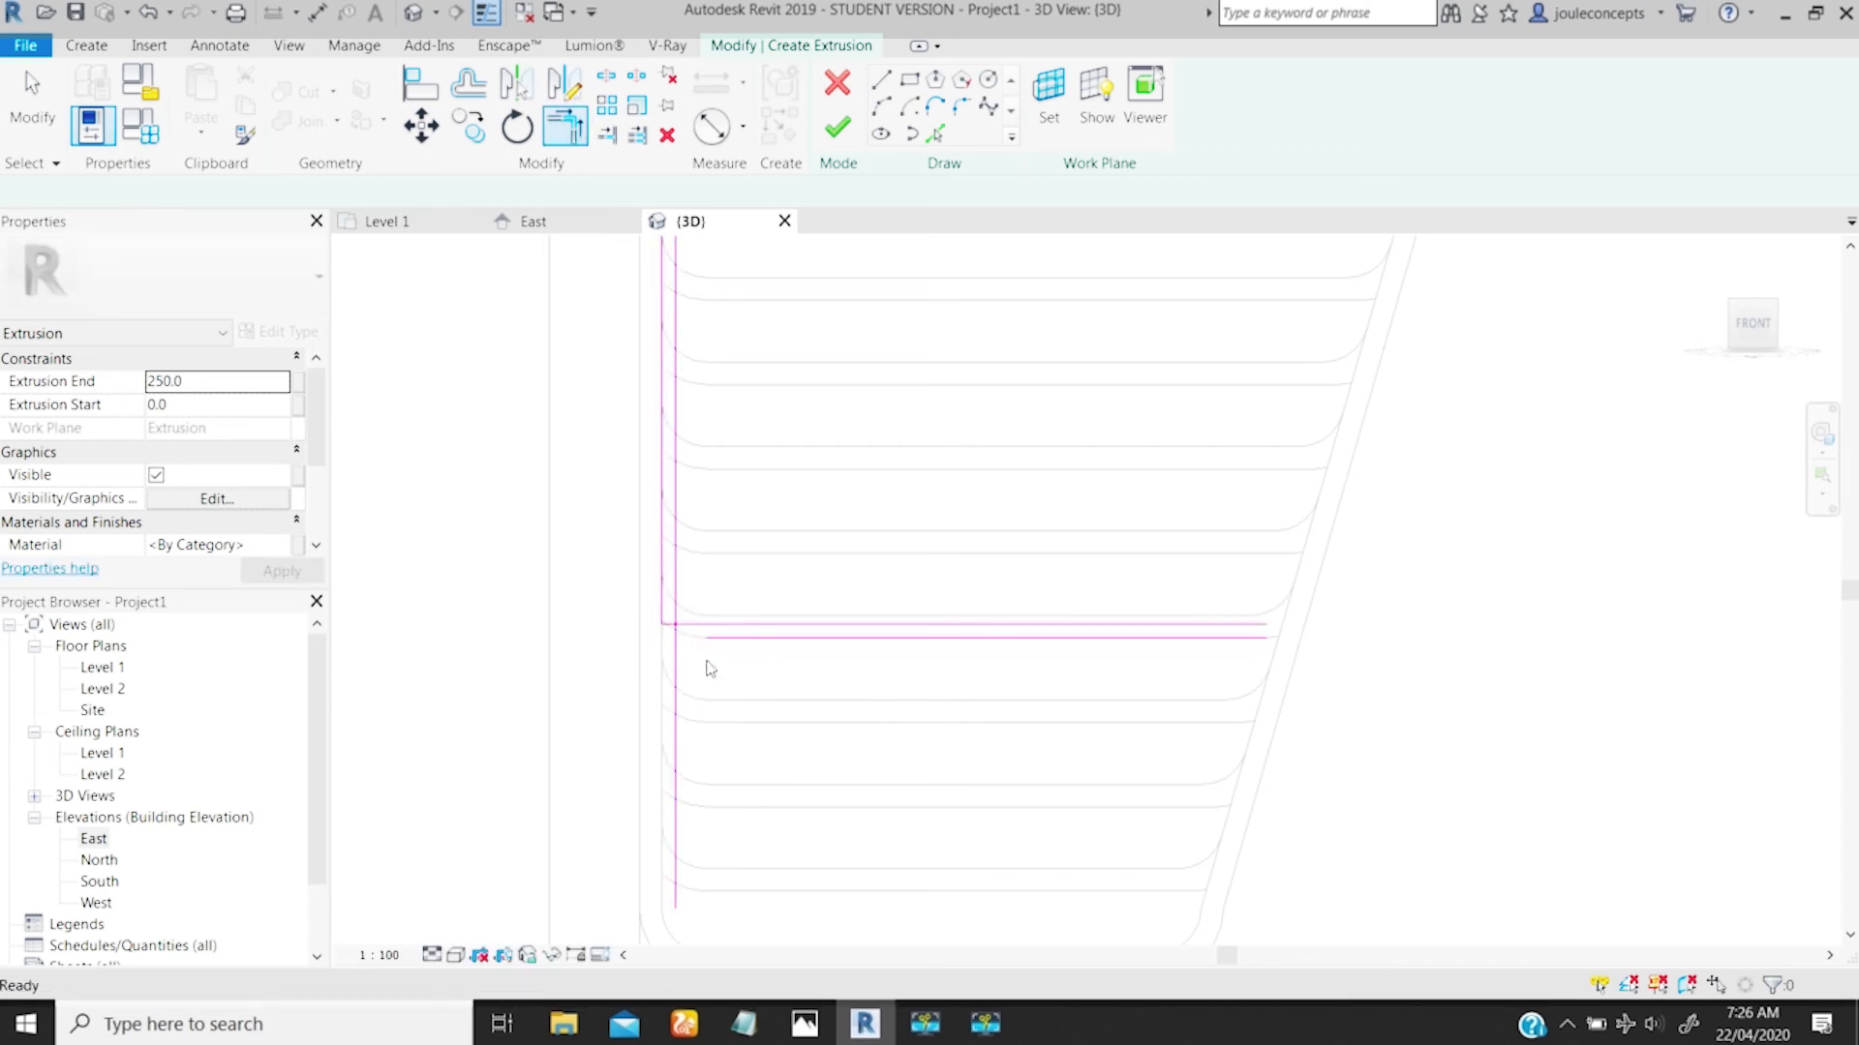
key(ctrl+z)
Step: Trim the lower horizontal line to the outer vertical and the upper one to the inner vertical, keeping the parts above as an L-shaped profile
mouse_move(636, 620)
ctrl+middle_down()
mouse_move(605, 786)
mouse_move(734, 672)
ctrl+middle_up()
key(t)
key(r)
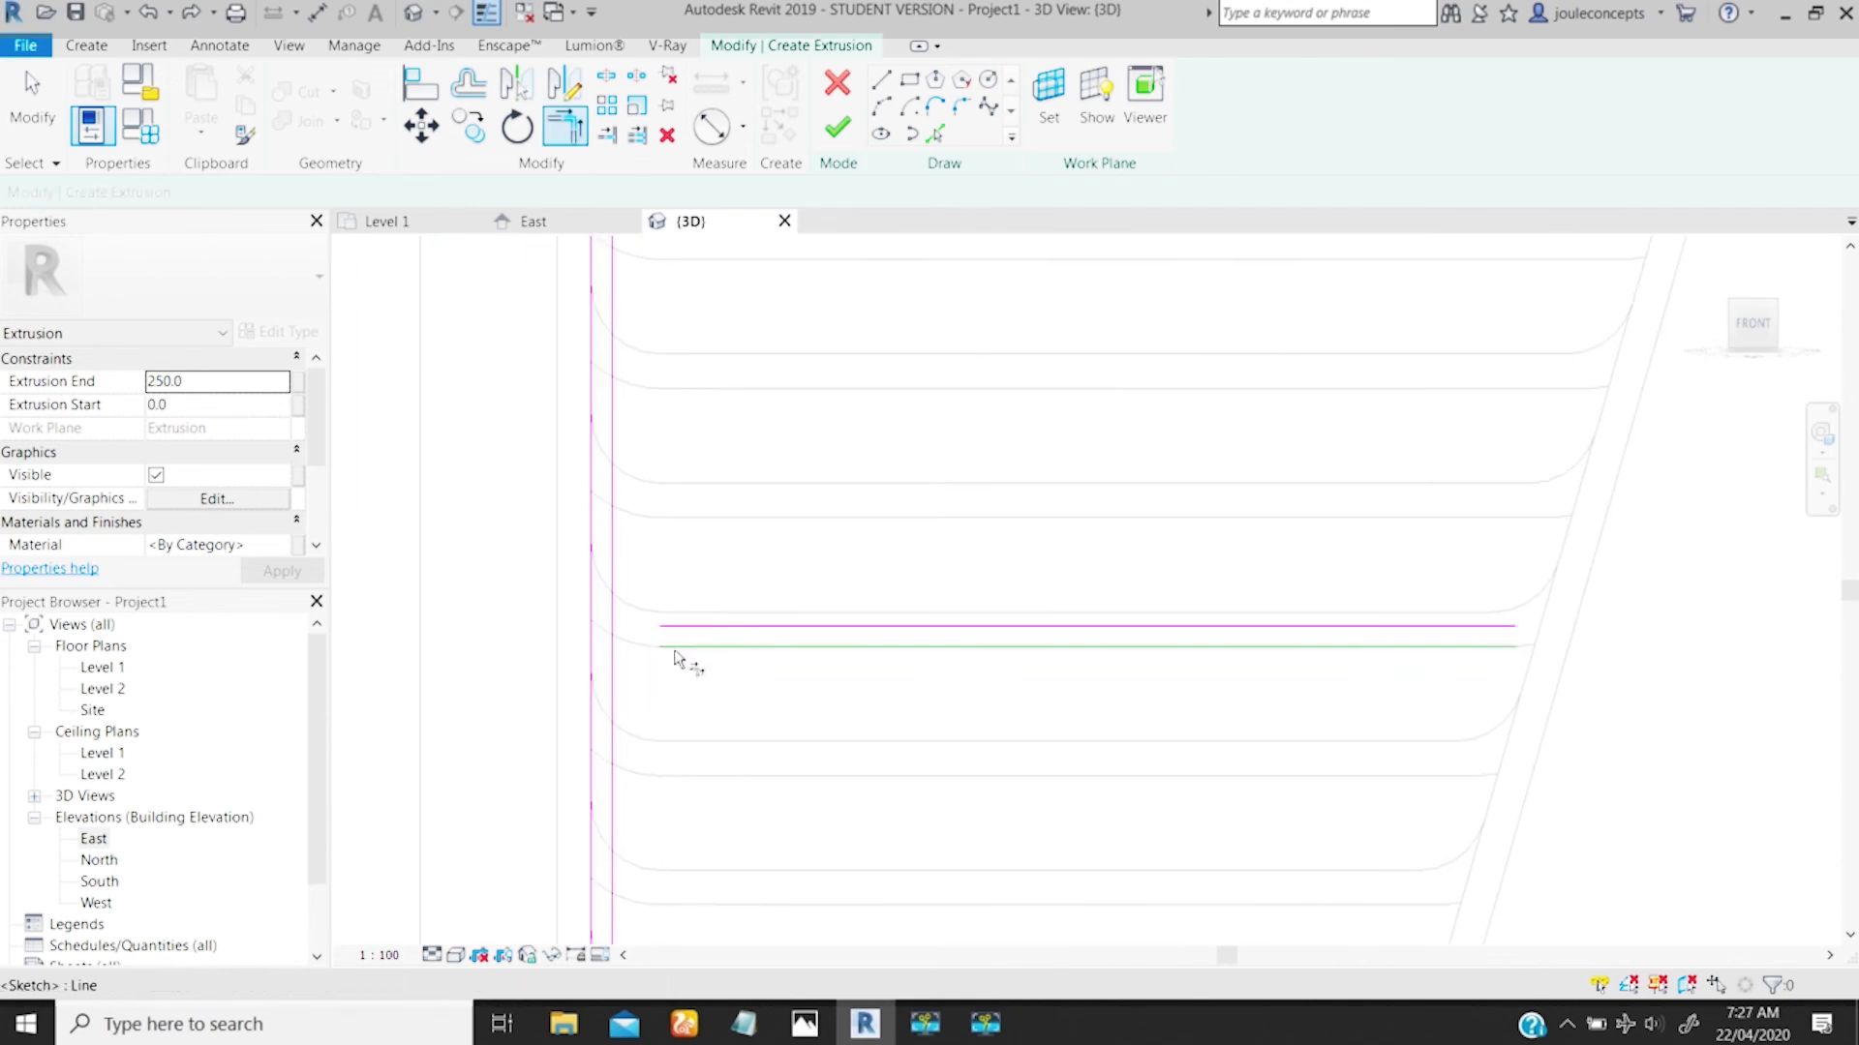
click(678, 654)
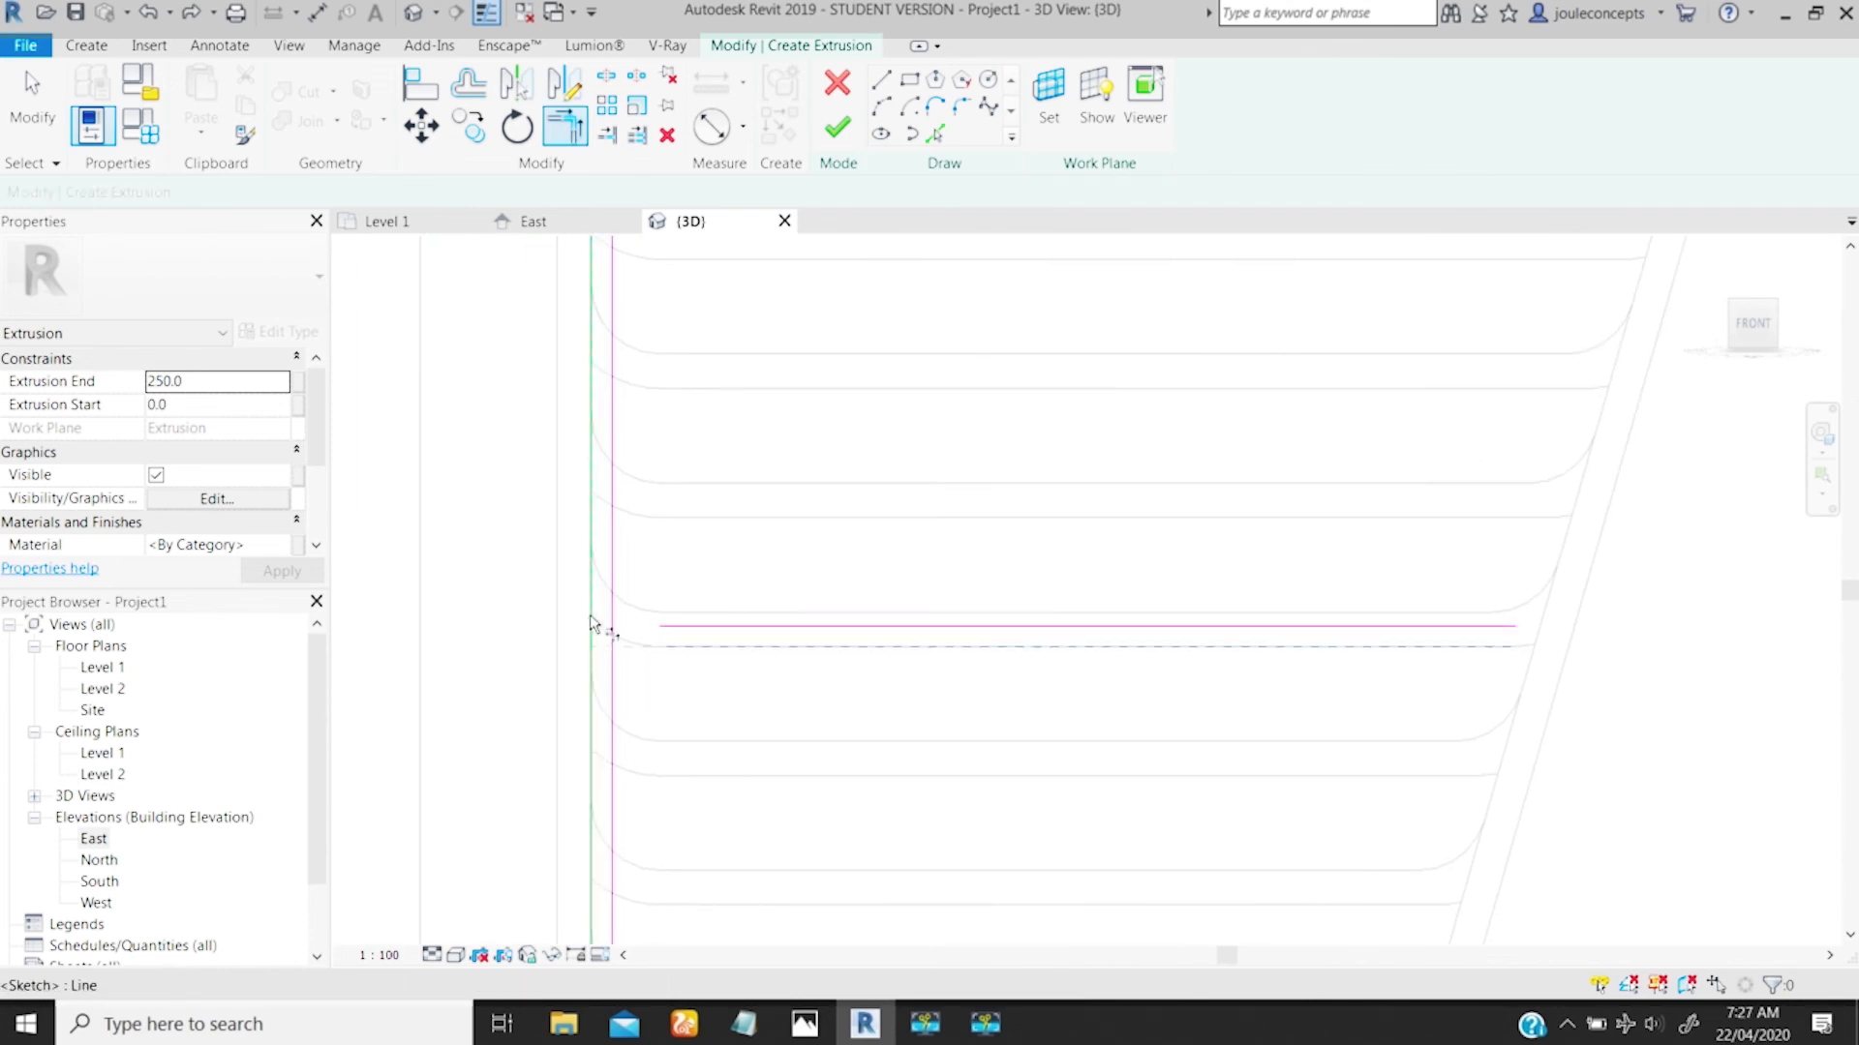
click(680, 626)
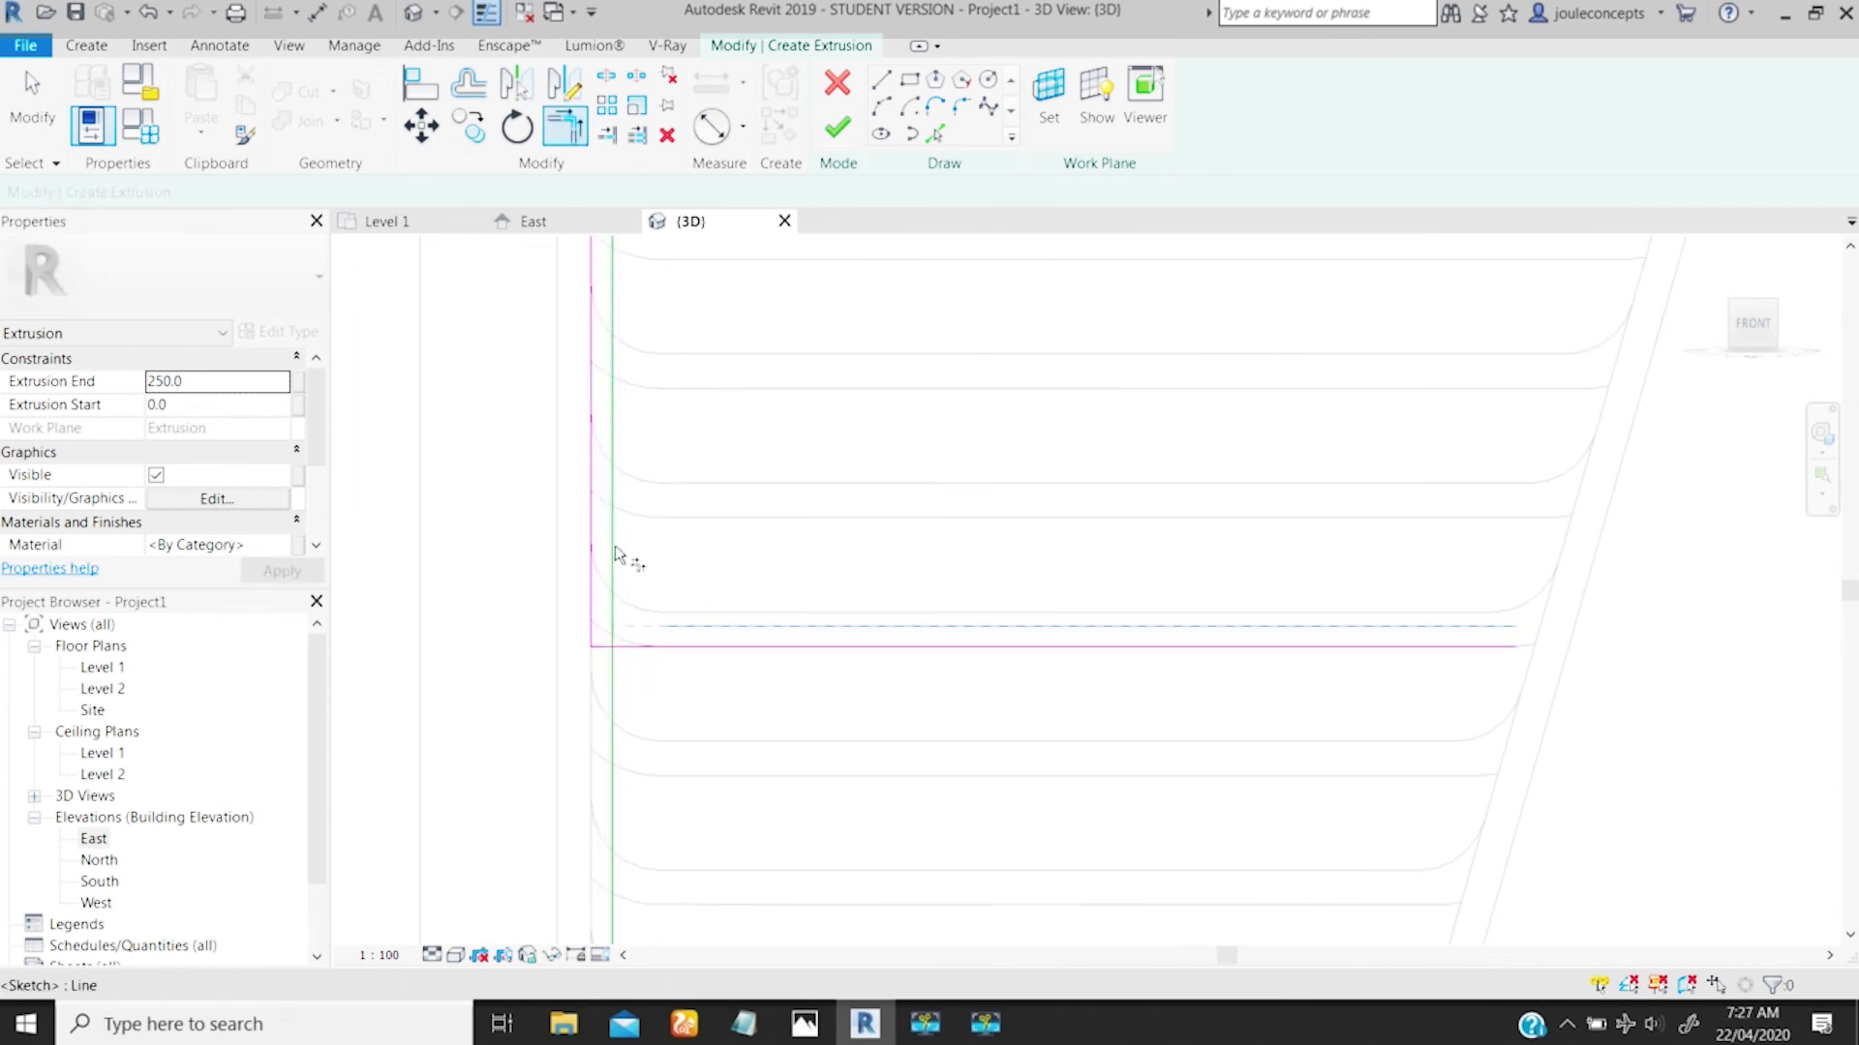
click(625, 585)
Step: Fillet the inner corner of the L-shaped profile with a 150 mm radius arc
ctrl+middle_drag(620, 608, 658, 816)
scroll(601, 683, up, 1)
mouse_move(601, 684)
middle_down()
mouse_move(556, 691)
mouse_move(701, 650)
middle_up()
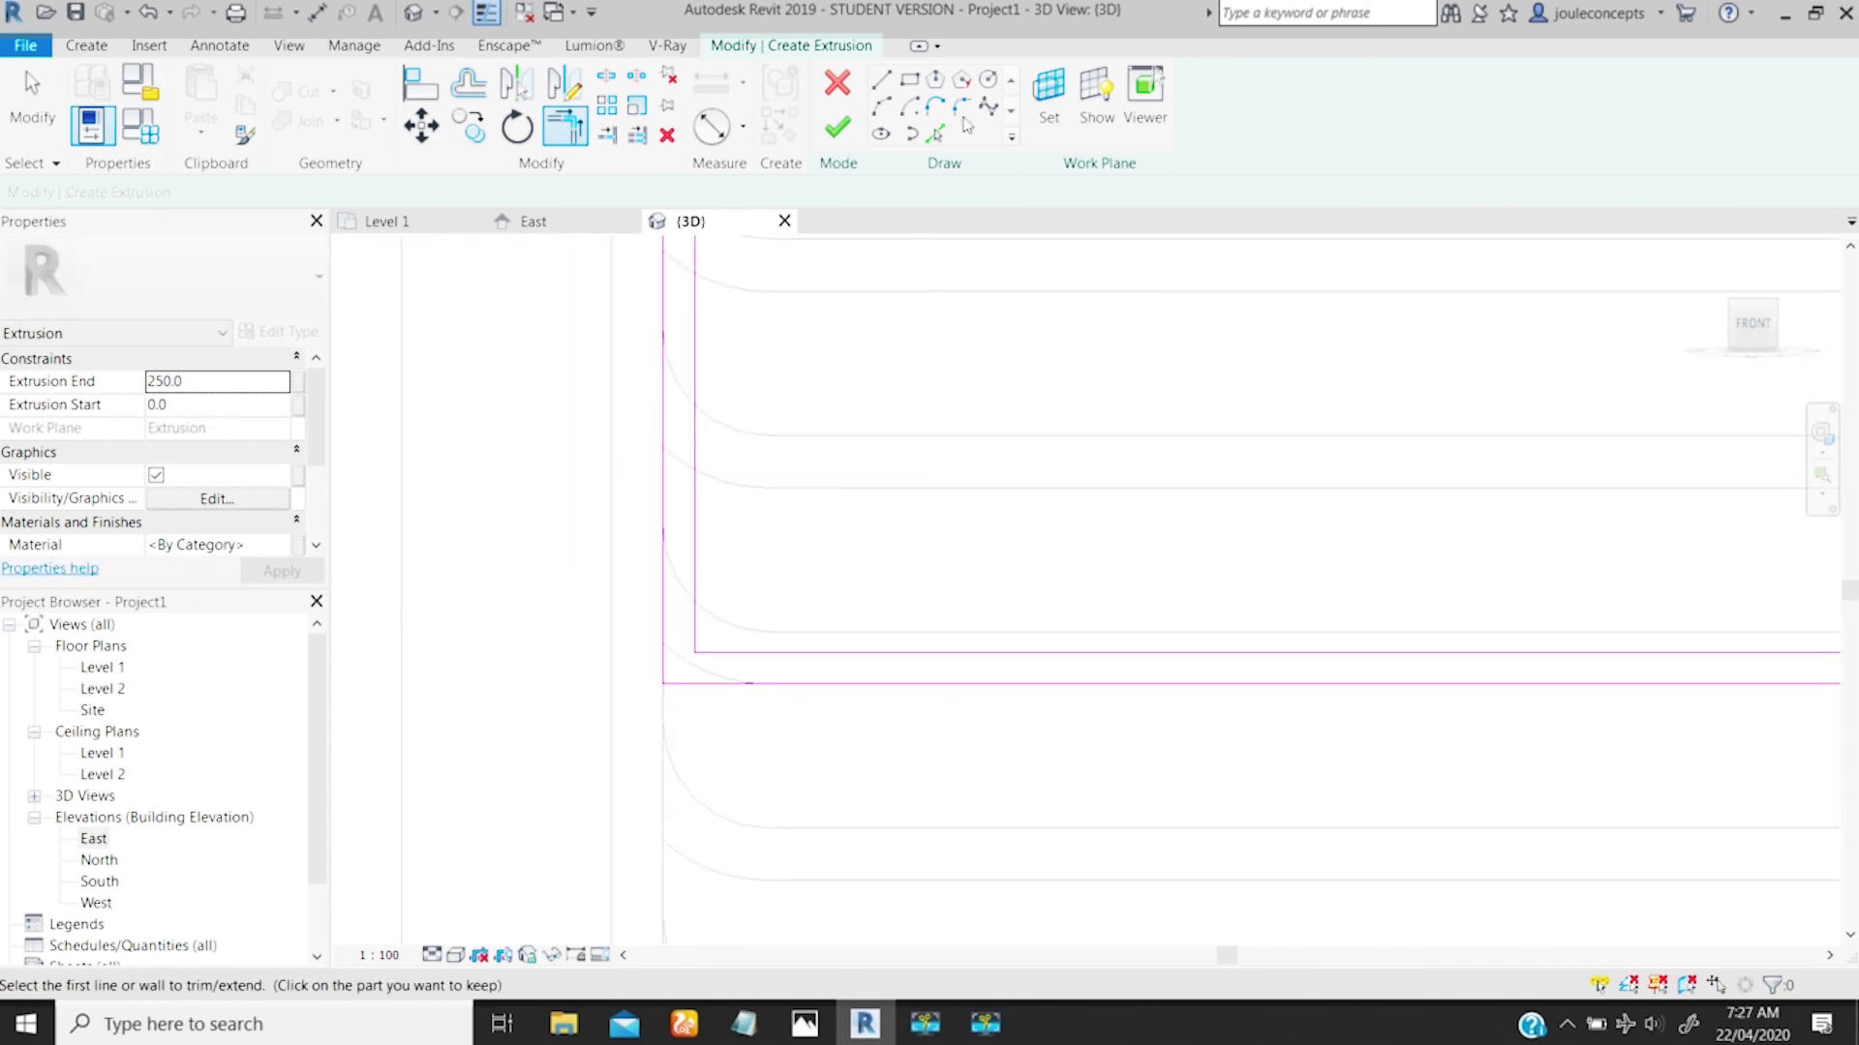
click(963, 112)
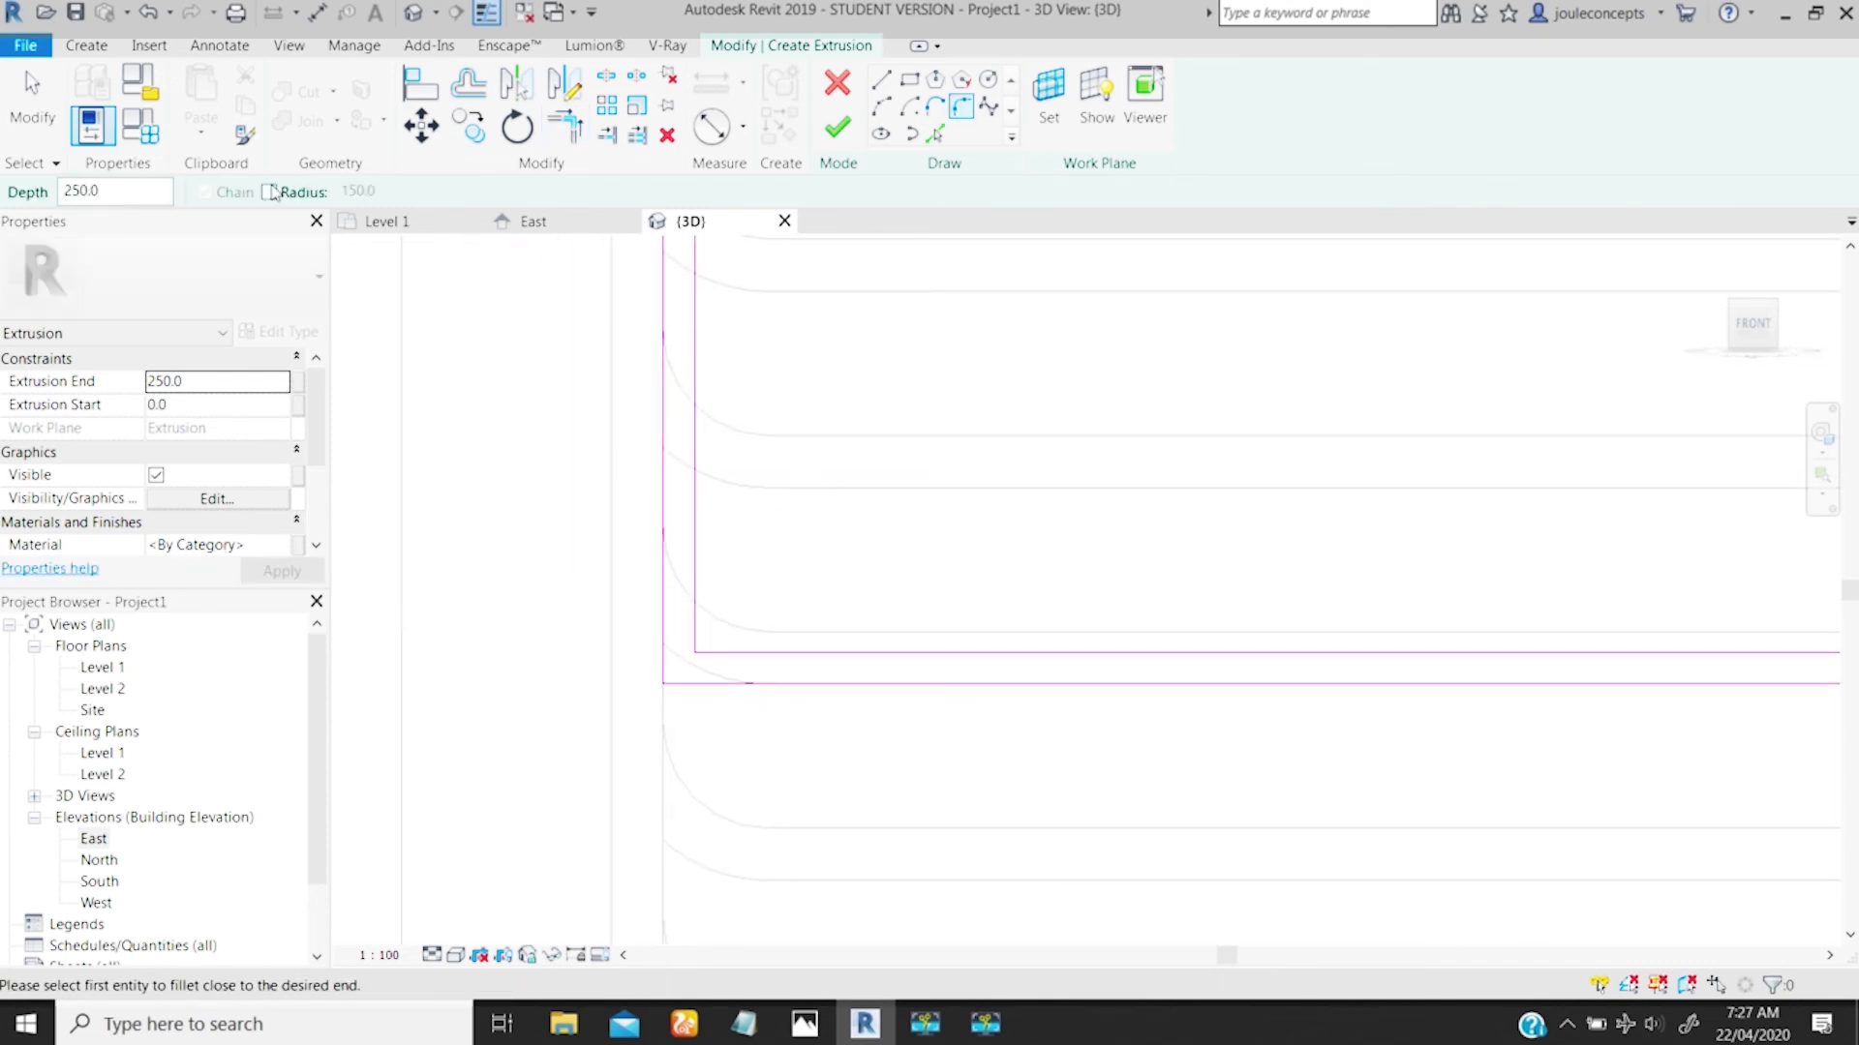
click(696, 629)
click(724, 652)
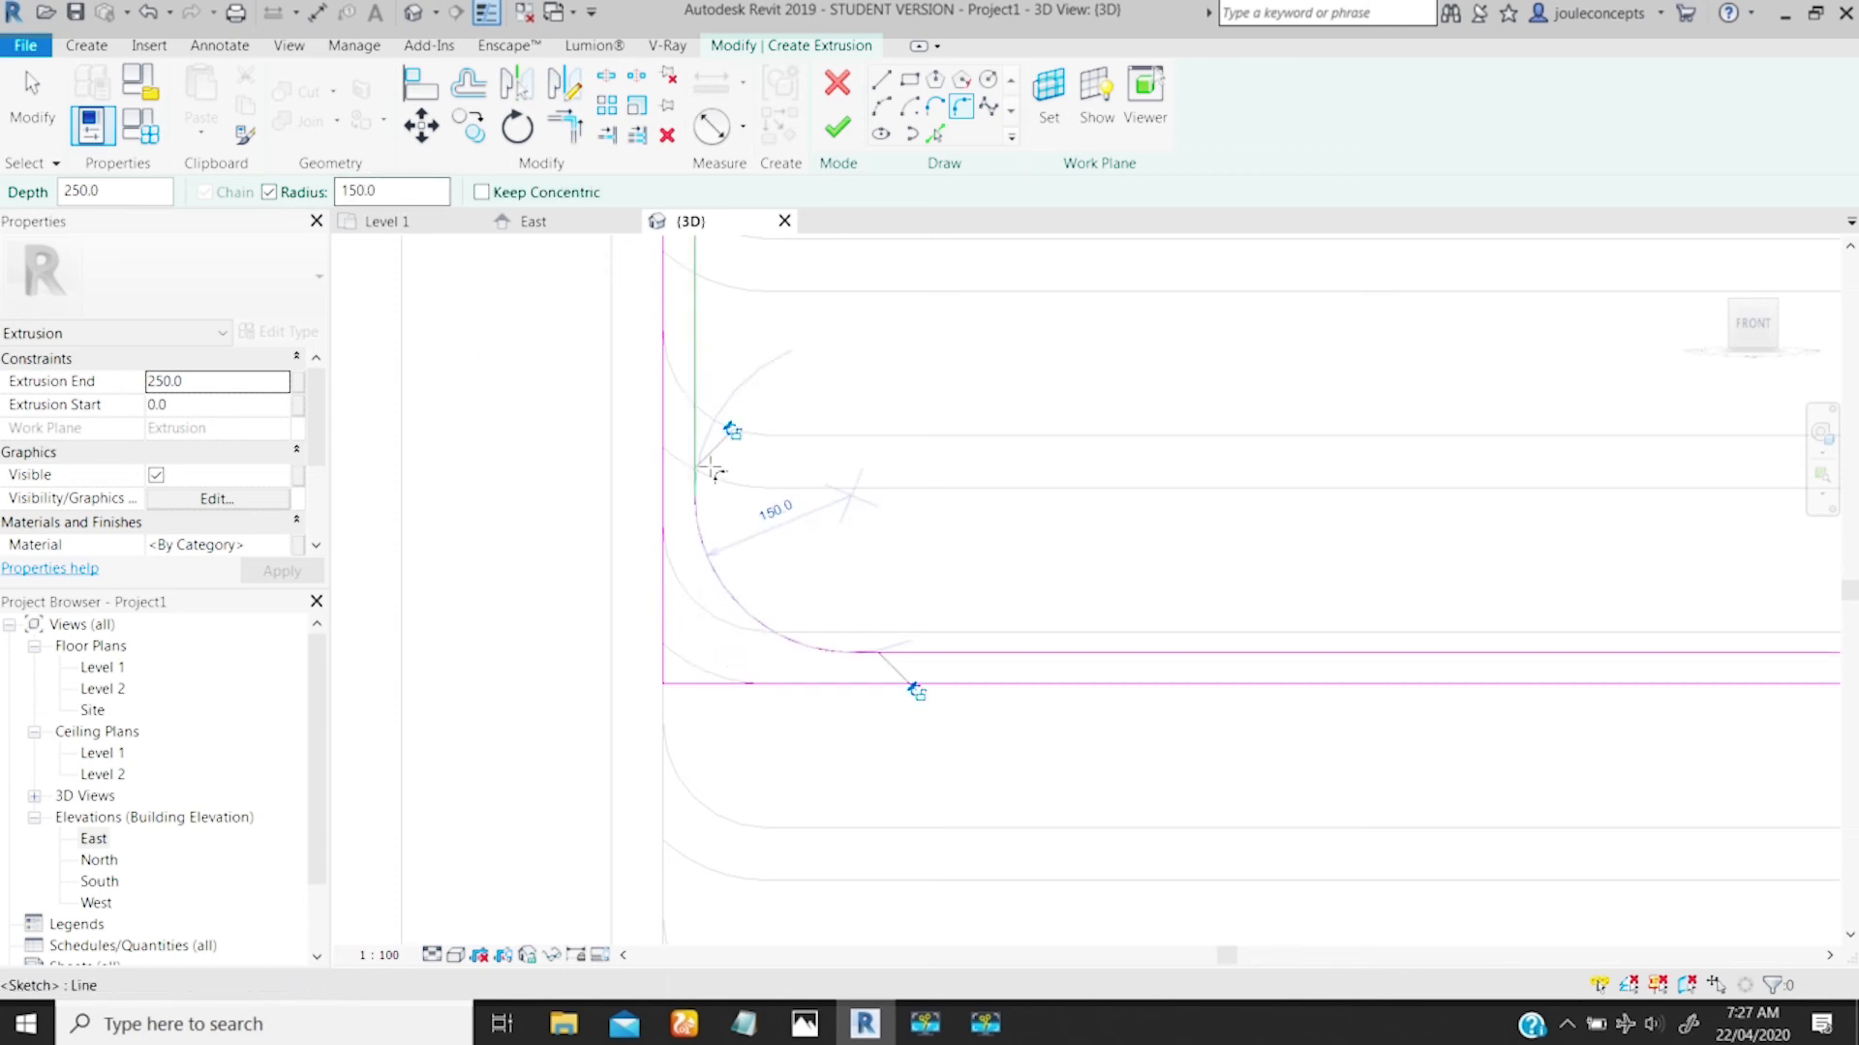
Step: Set the inner corner arc's radius to 50 mm
key(Escape)
key(Escape)
click(712, 569)
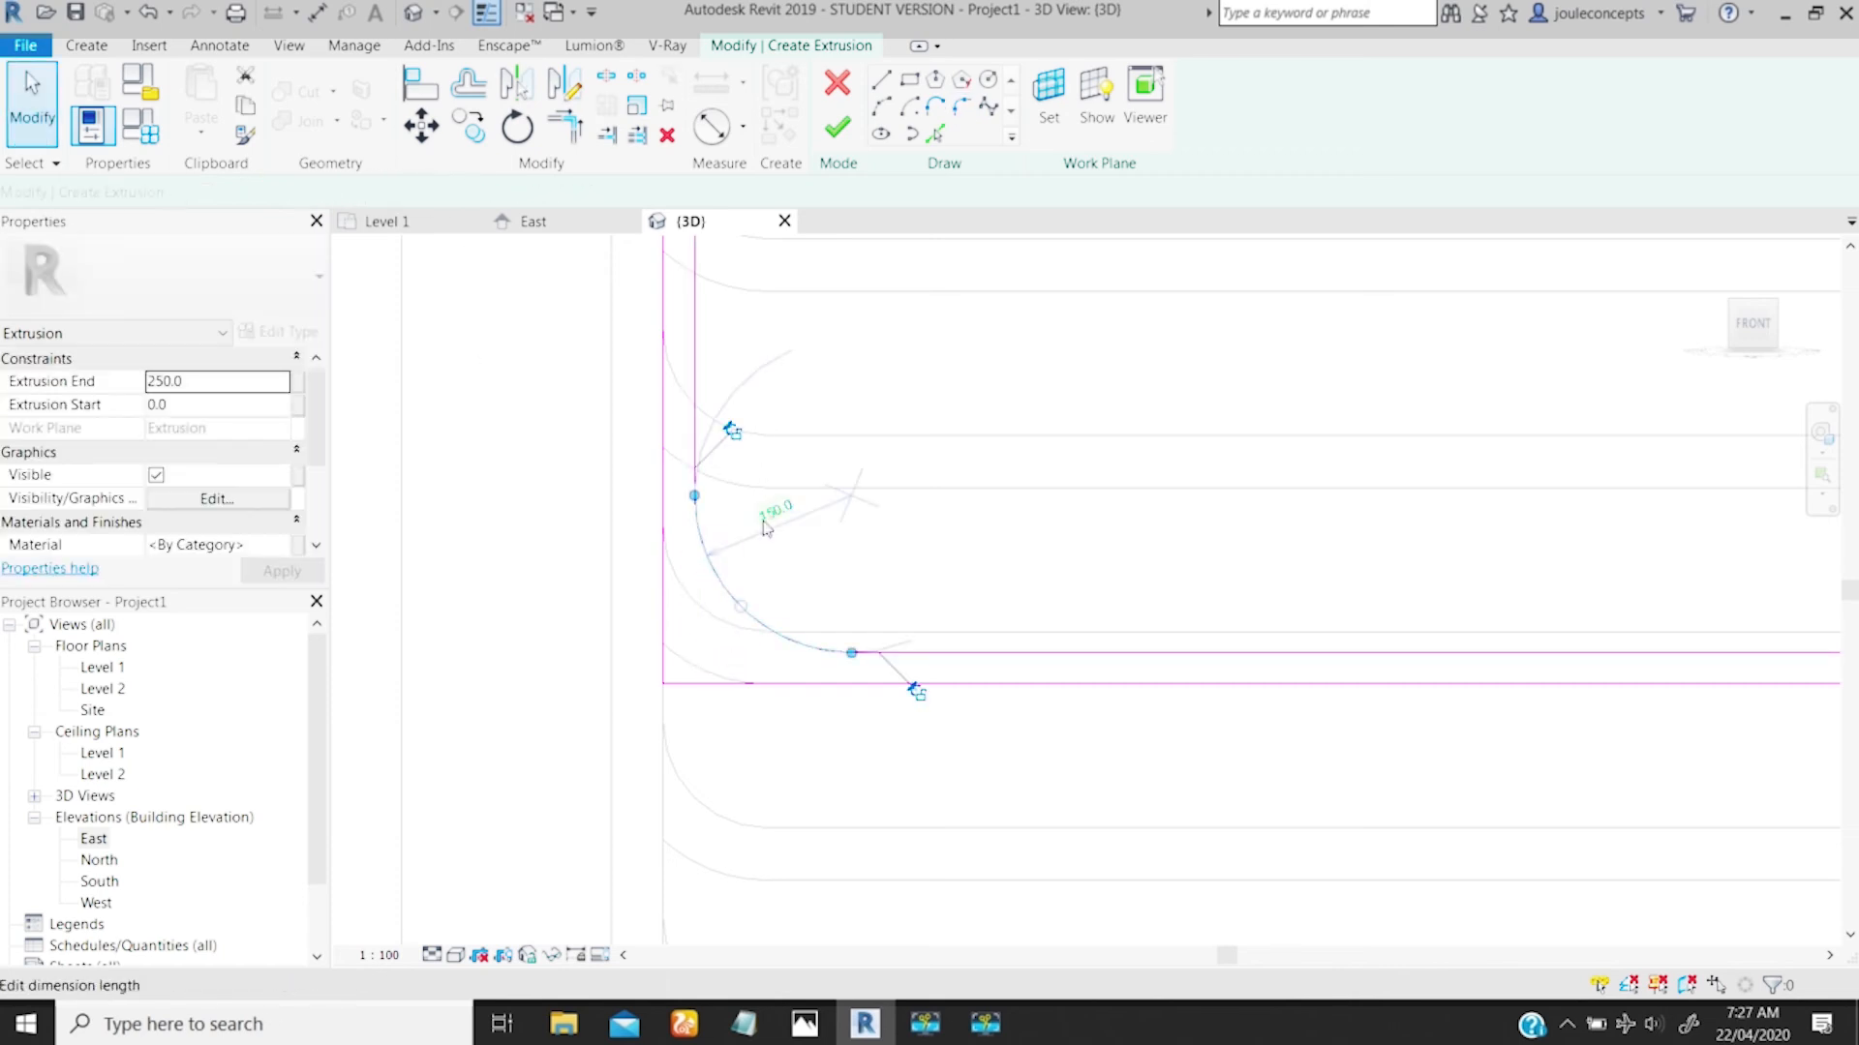
click(774, 511)
text(100)
key(Return)
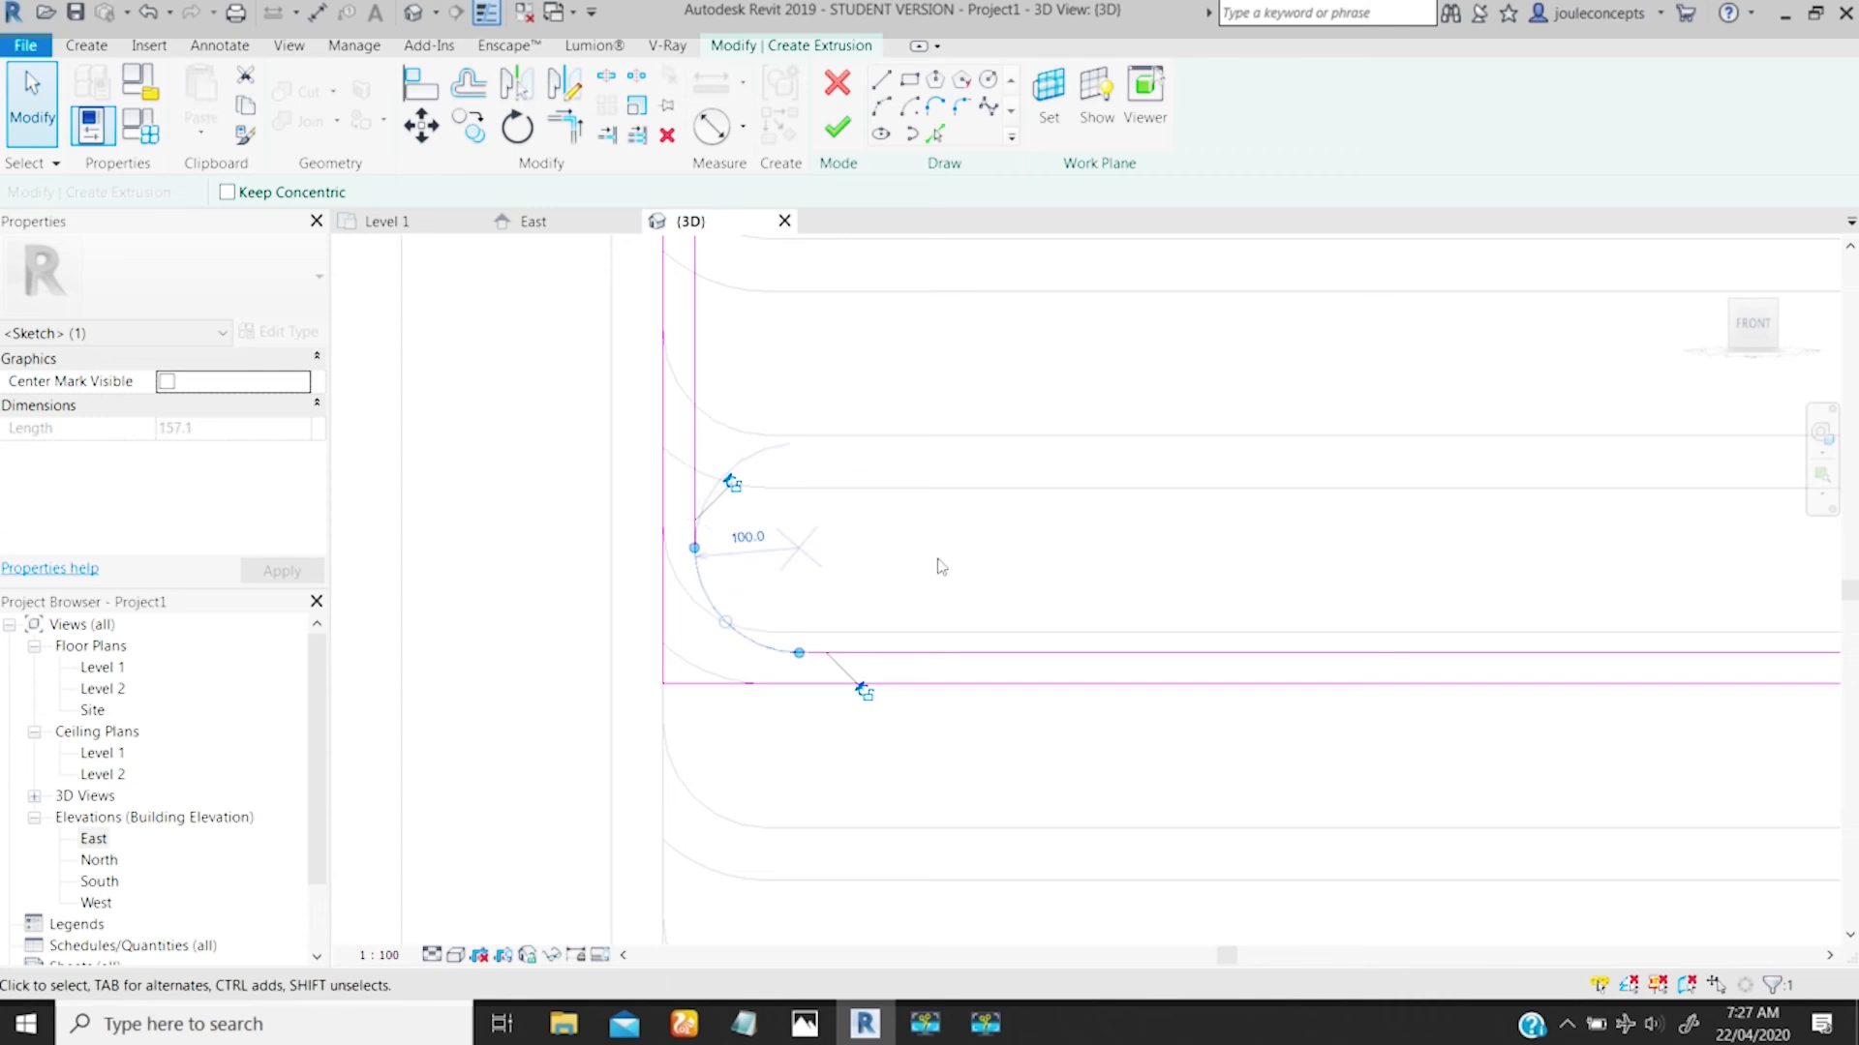
click(748, 535)
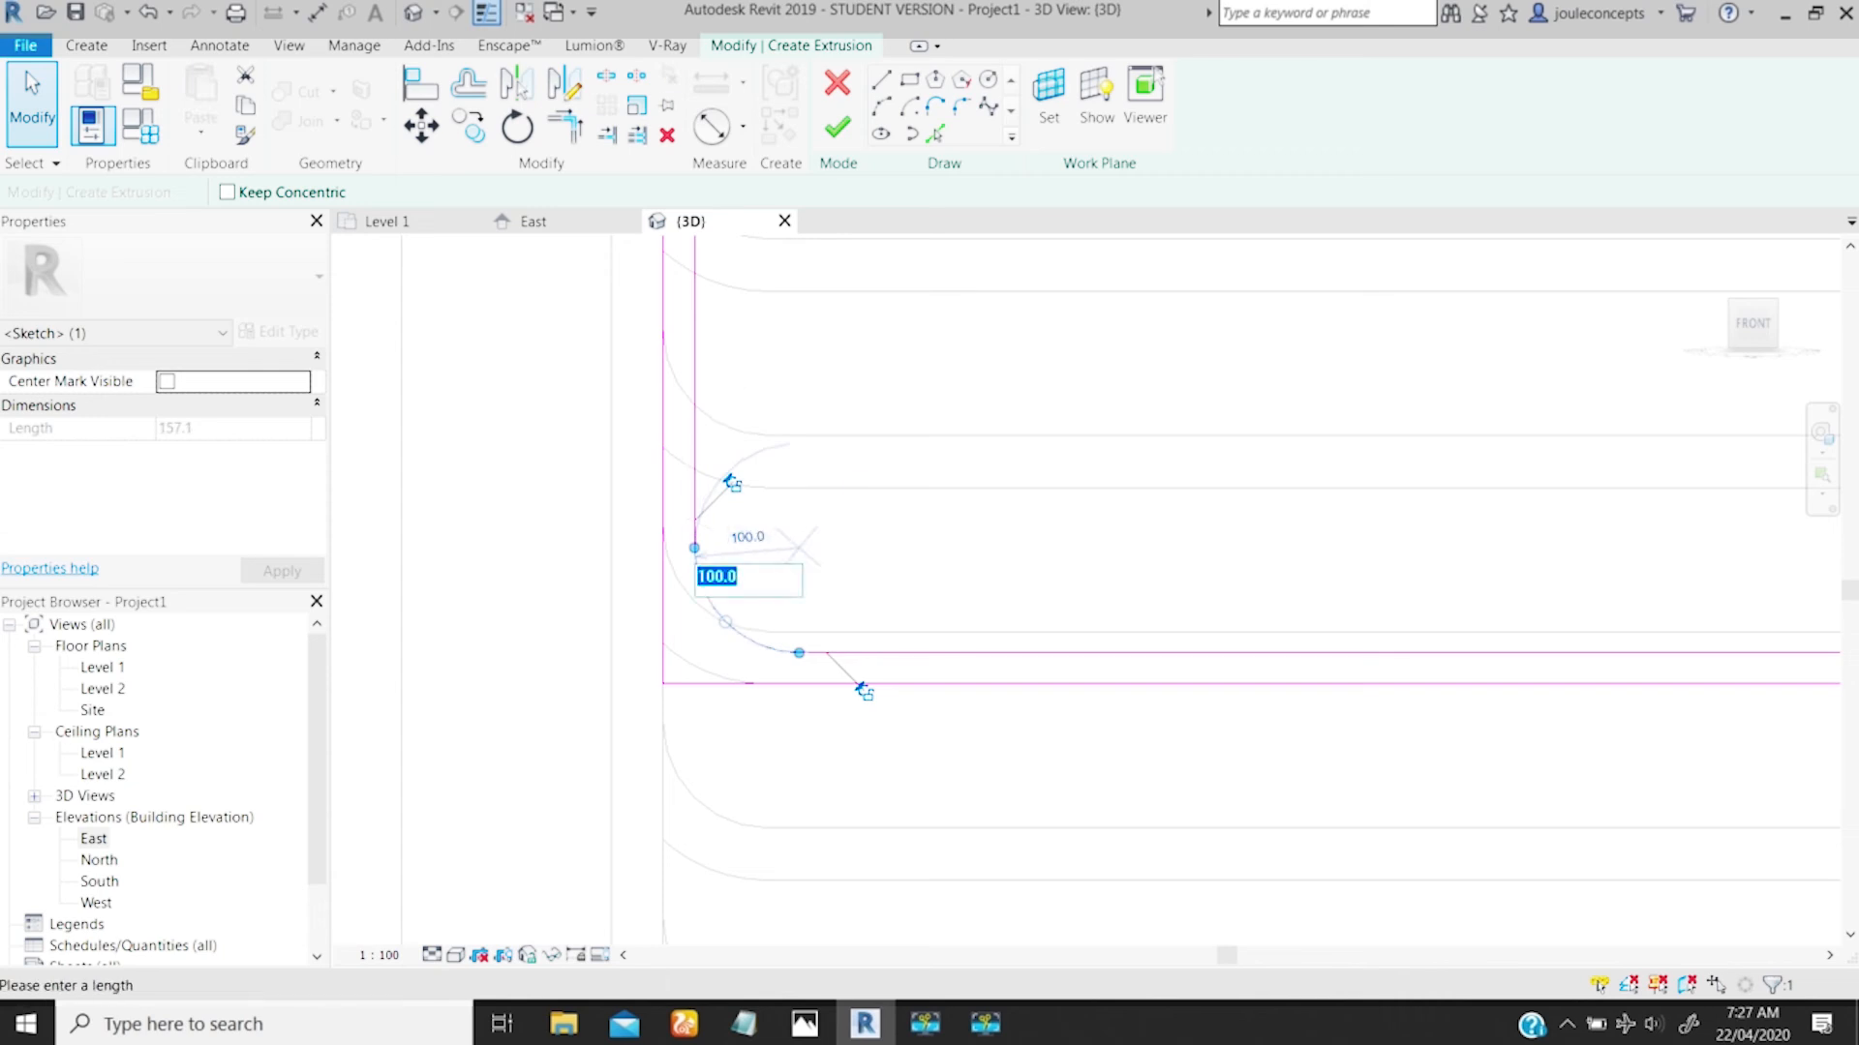
key(Return)
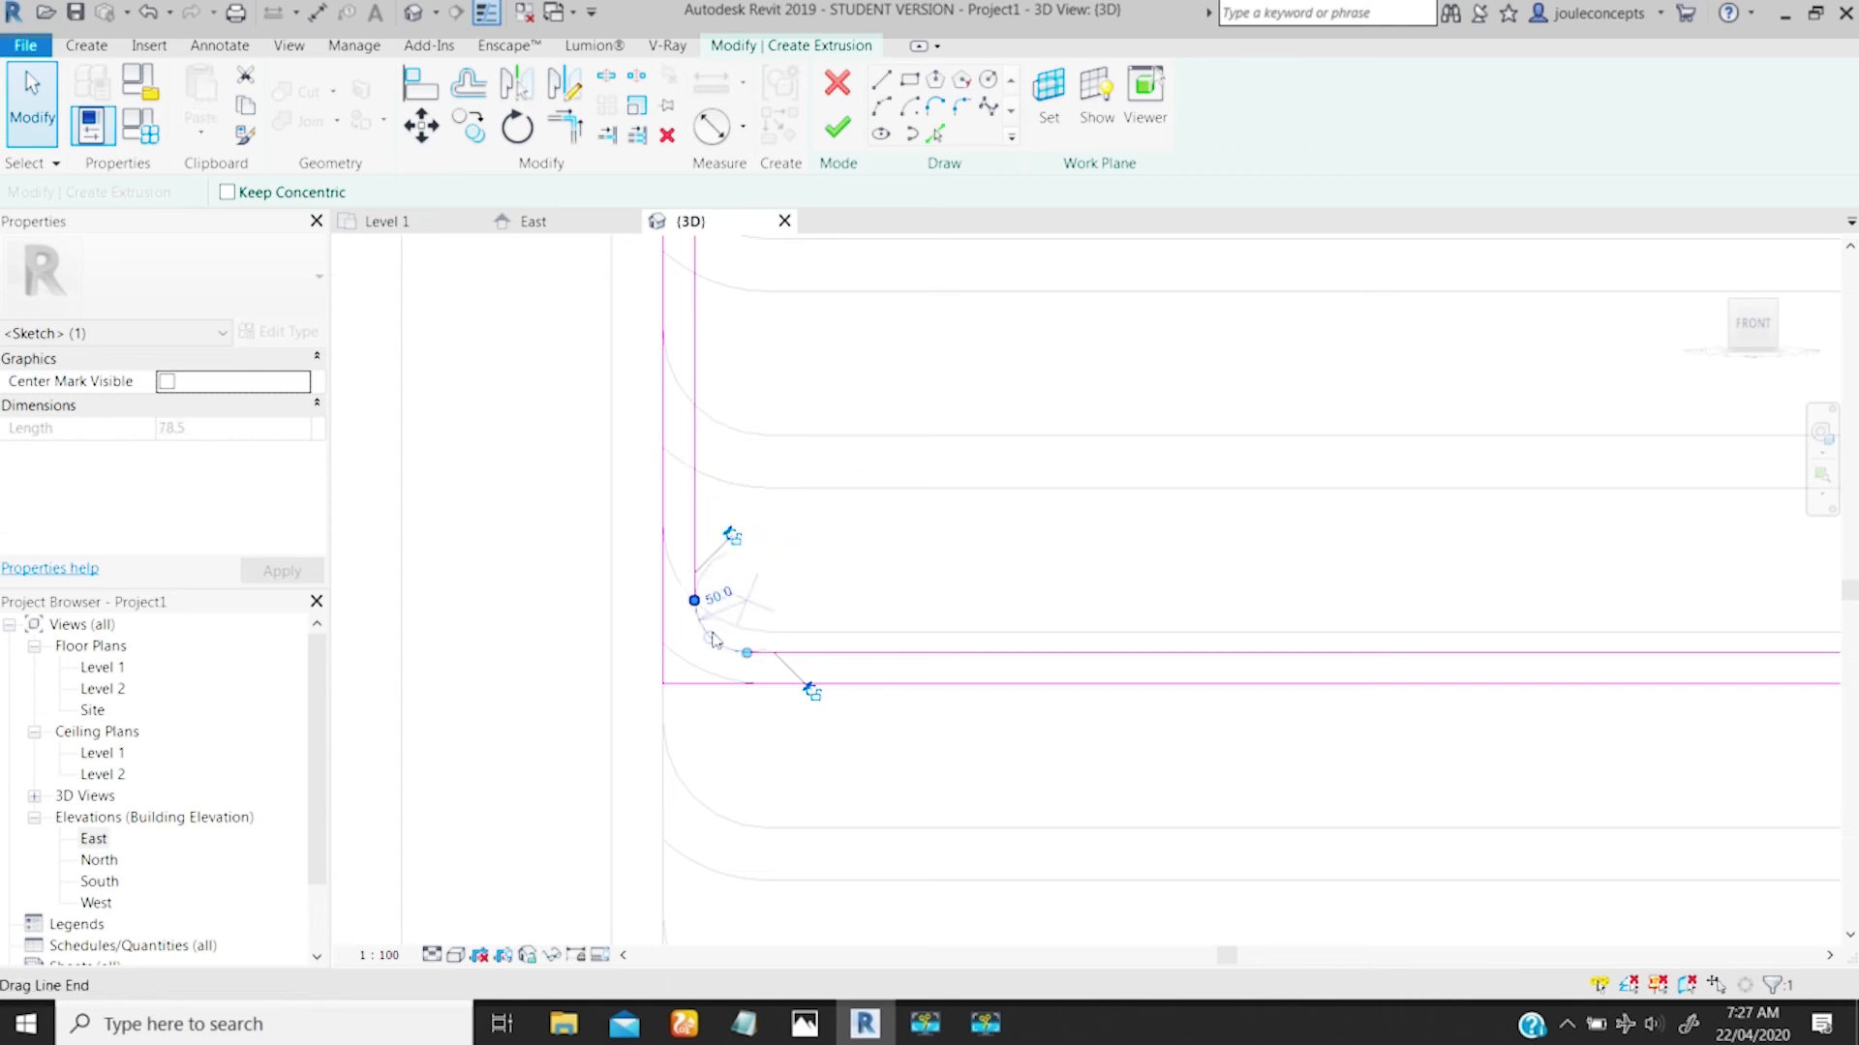
Step: Fillet the outer corner of the L-shaped profile with a 5 mm radius arc
click(961, 107)
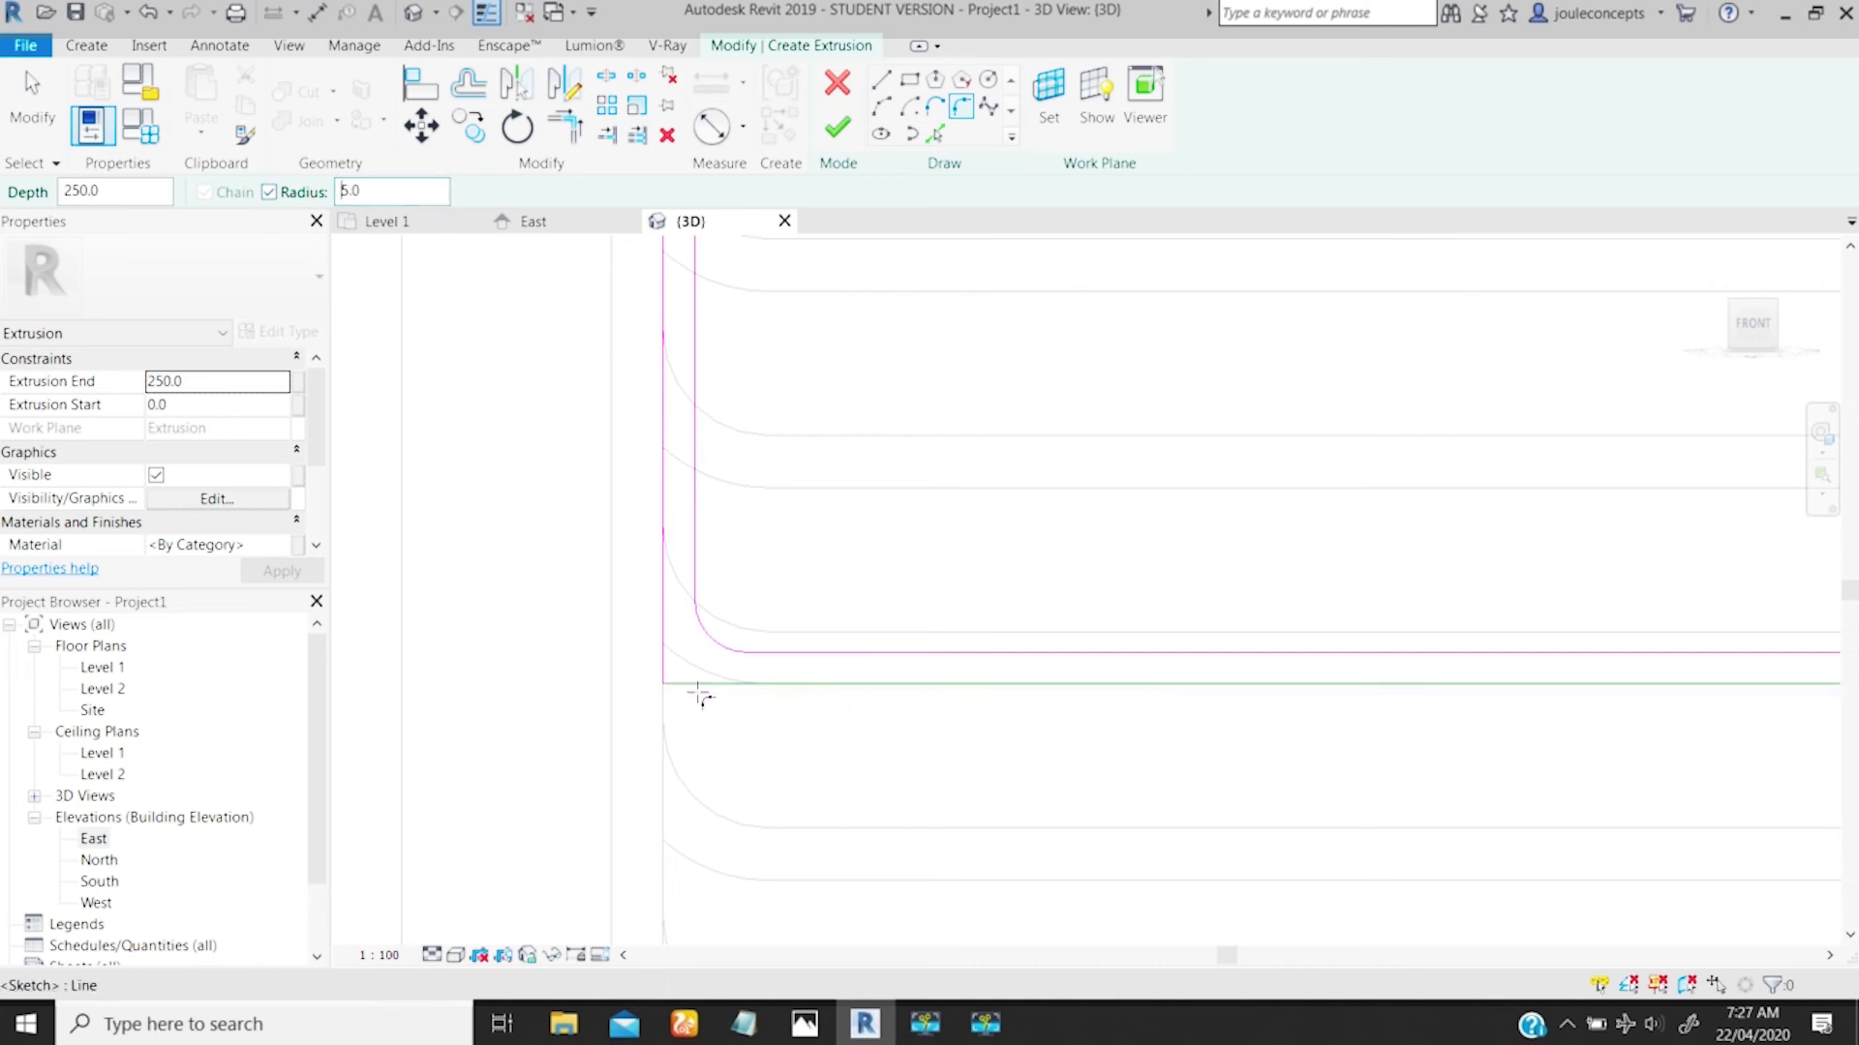
click(668, 645)
click(666, 684)
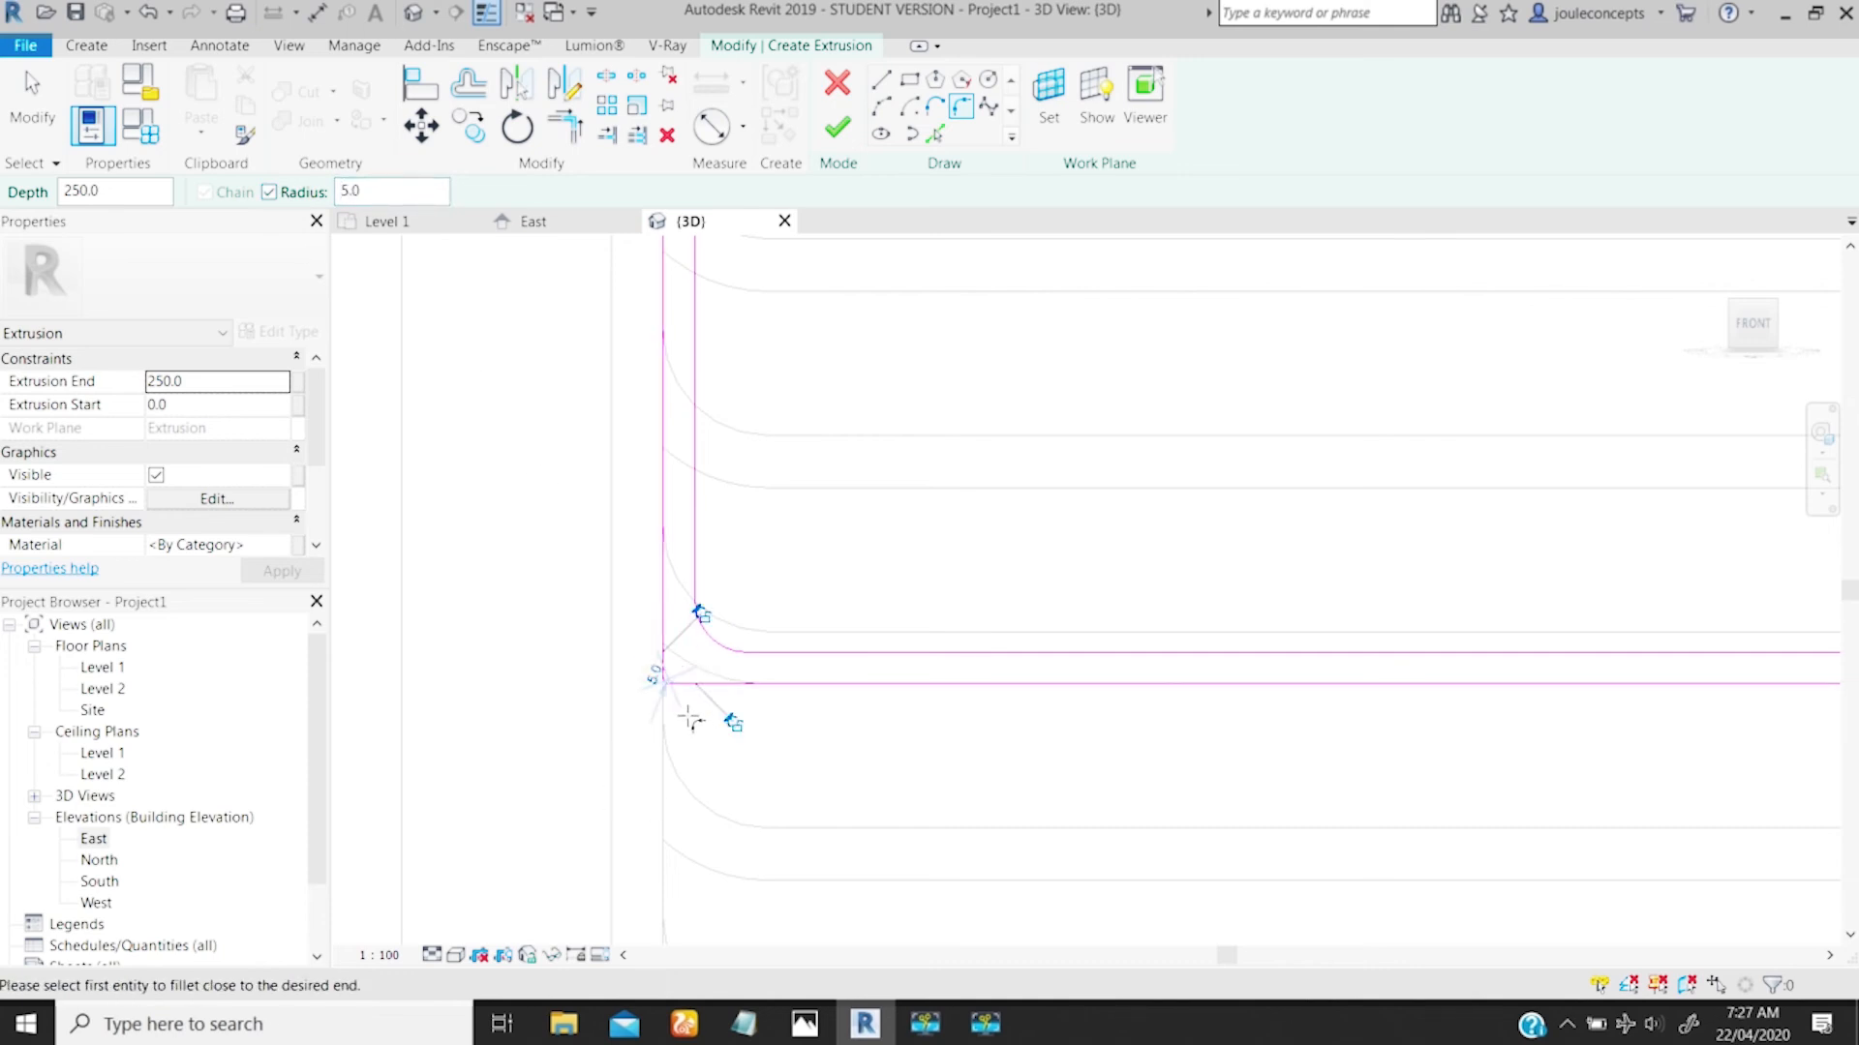
Step: Set the outer corner arc's radius to 50 mm
click(655, 679)
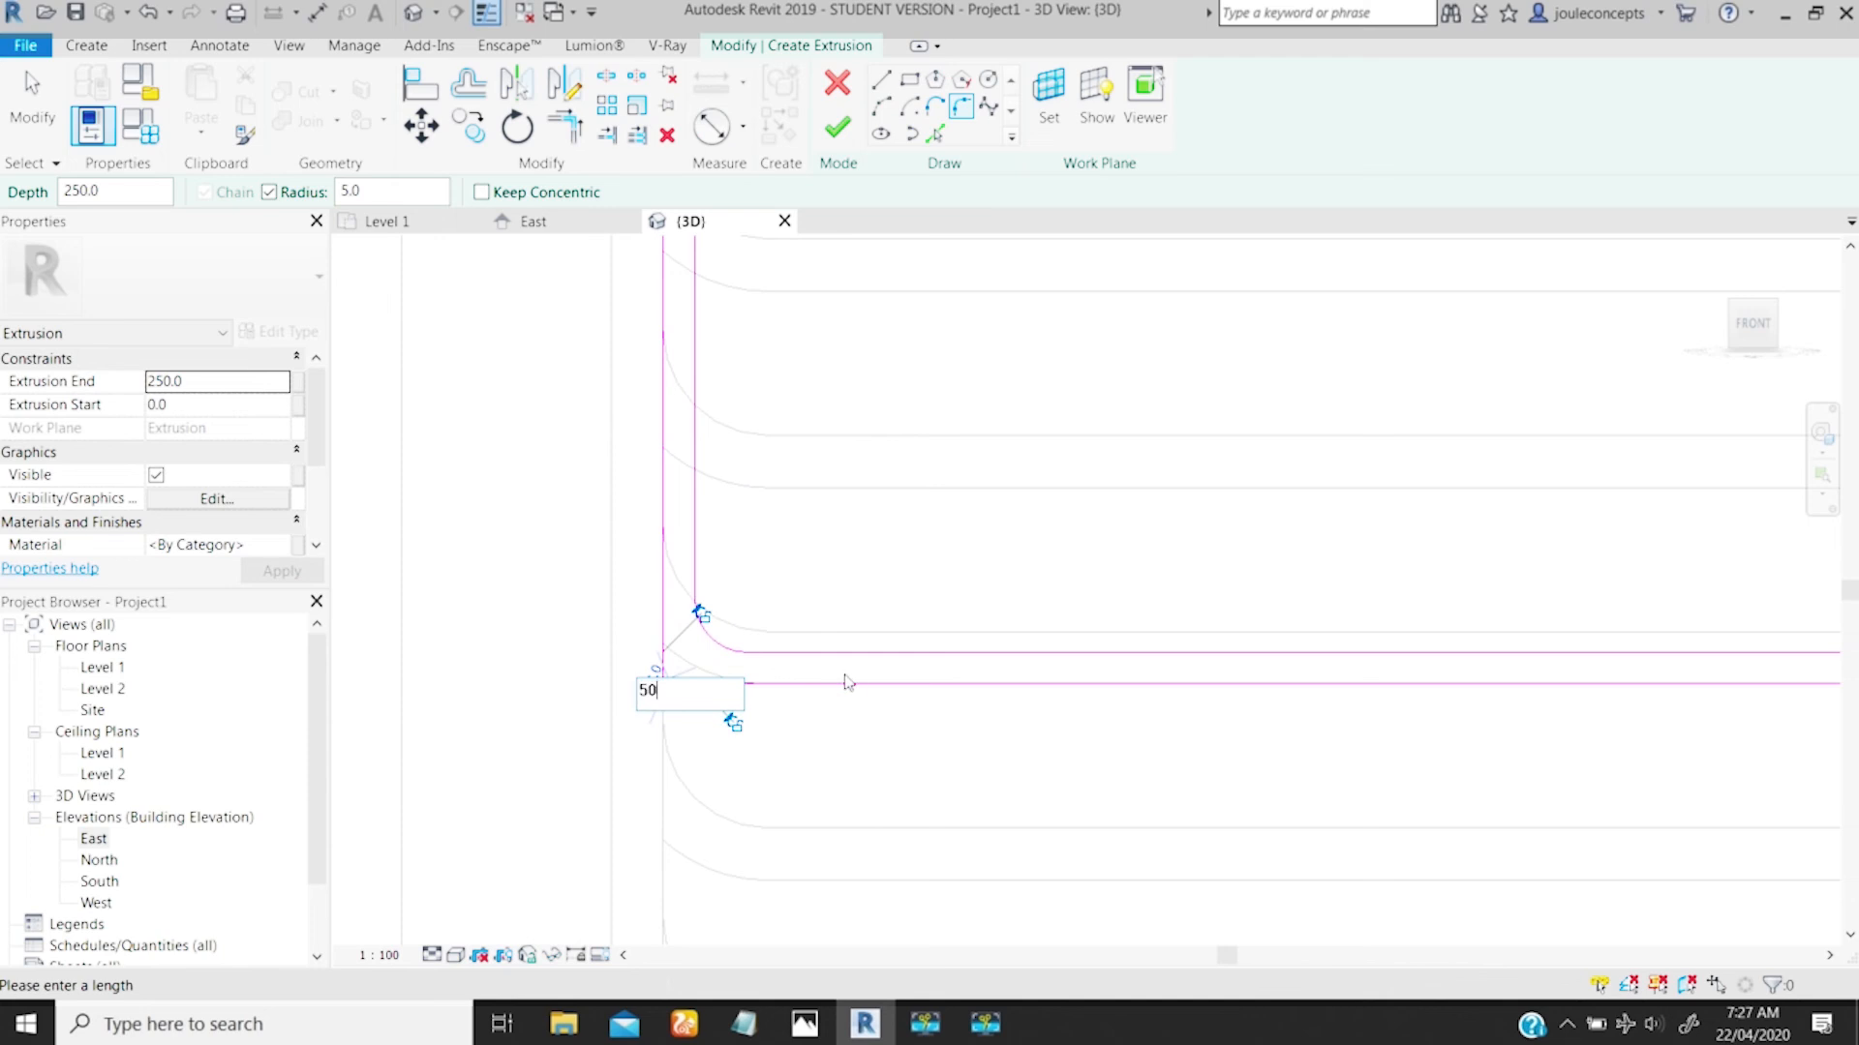
key(Return)
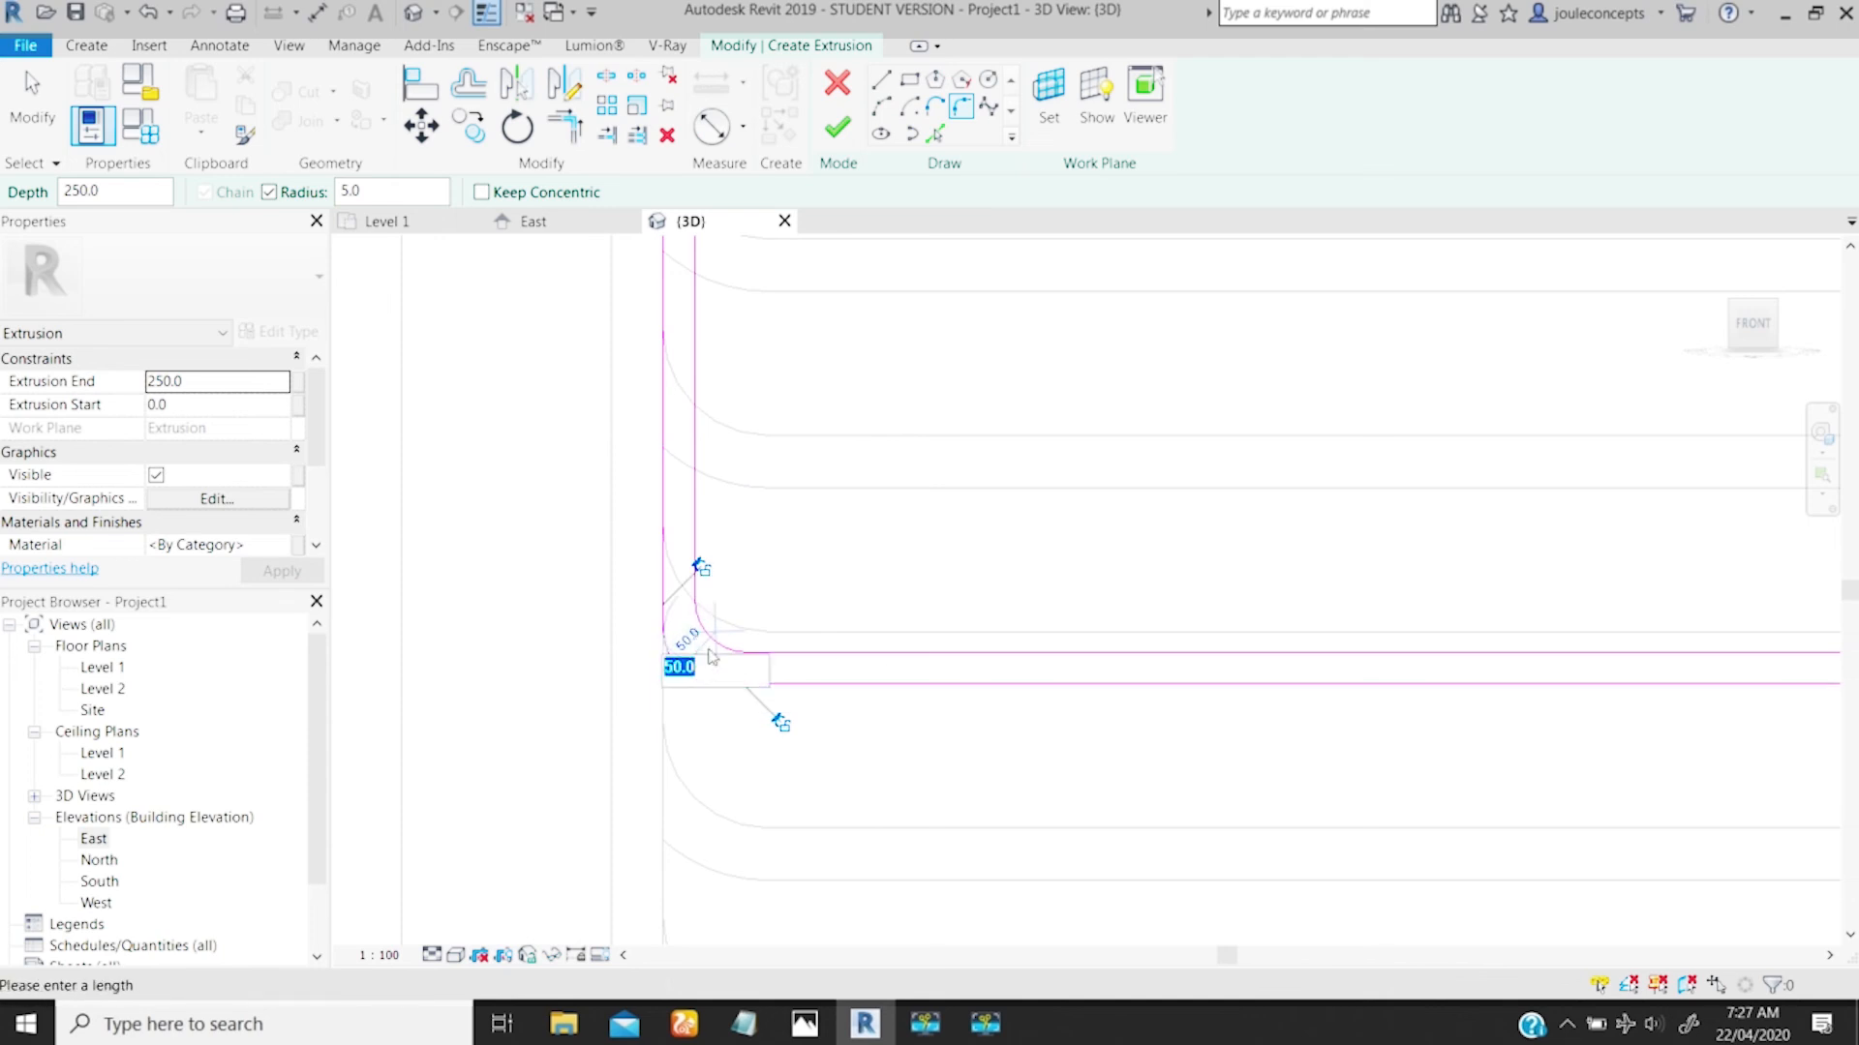
key(Return)
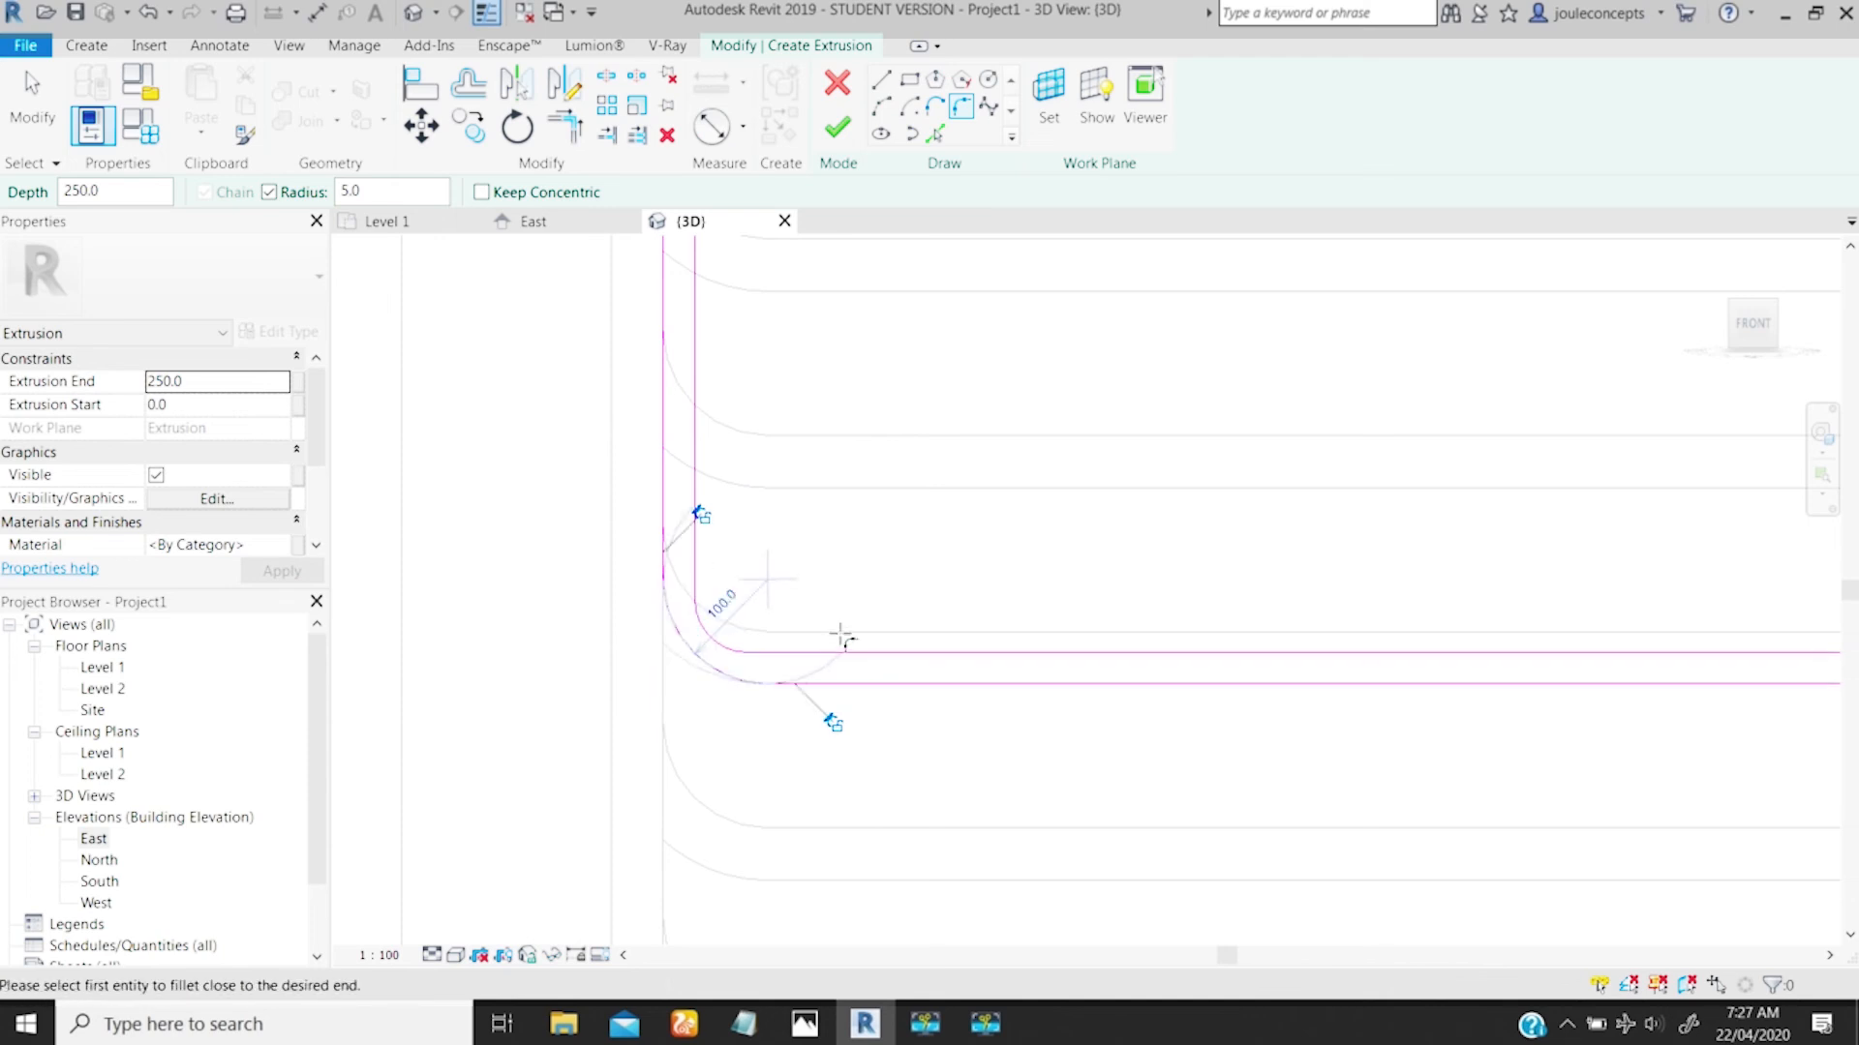
ctrl+middle_drag(703, 663, 793, 650)
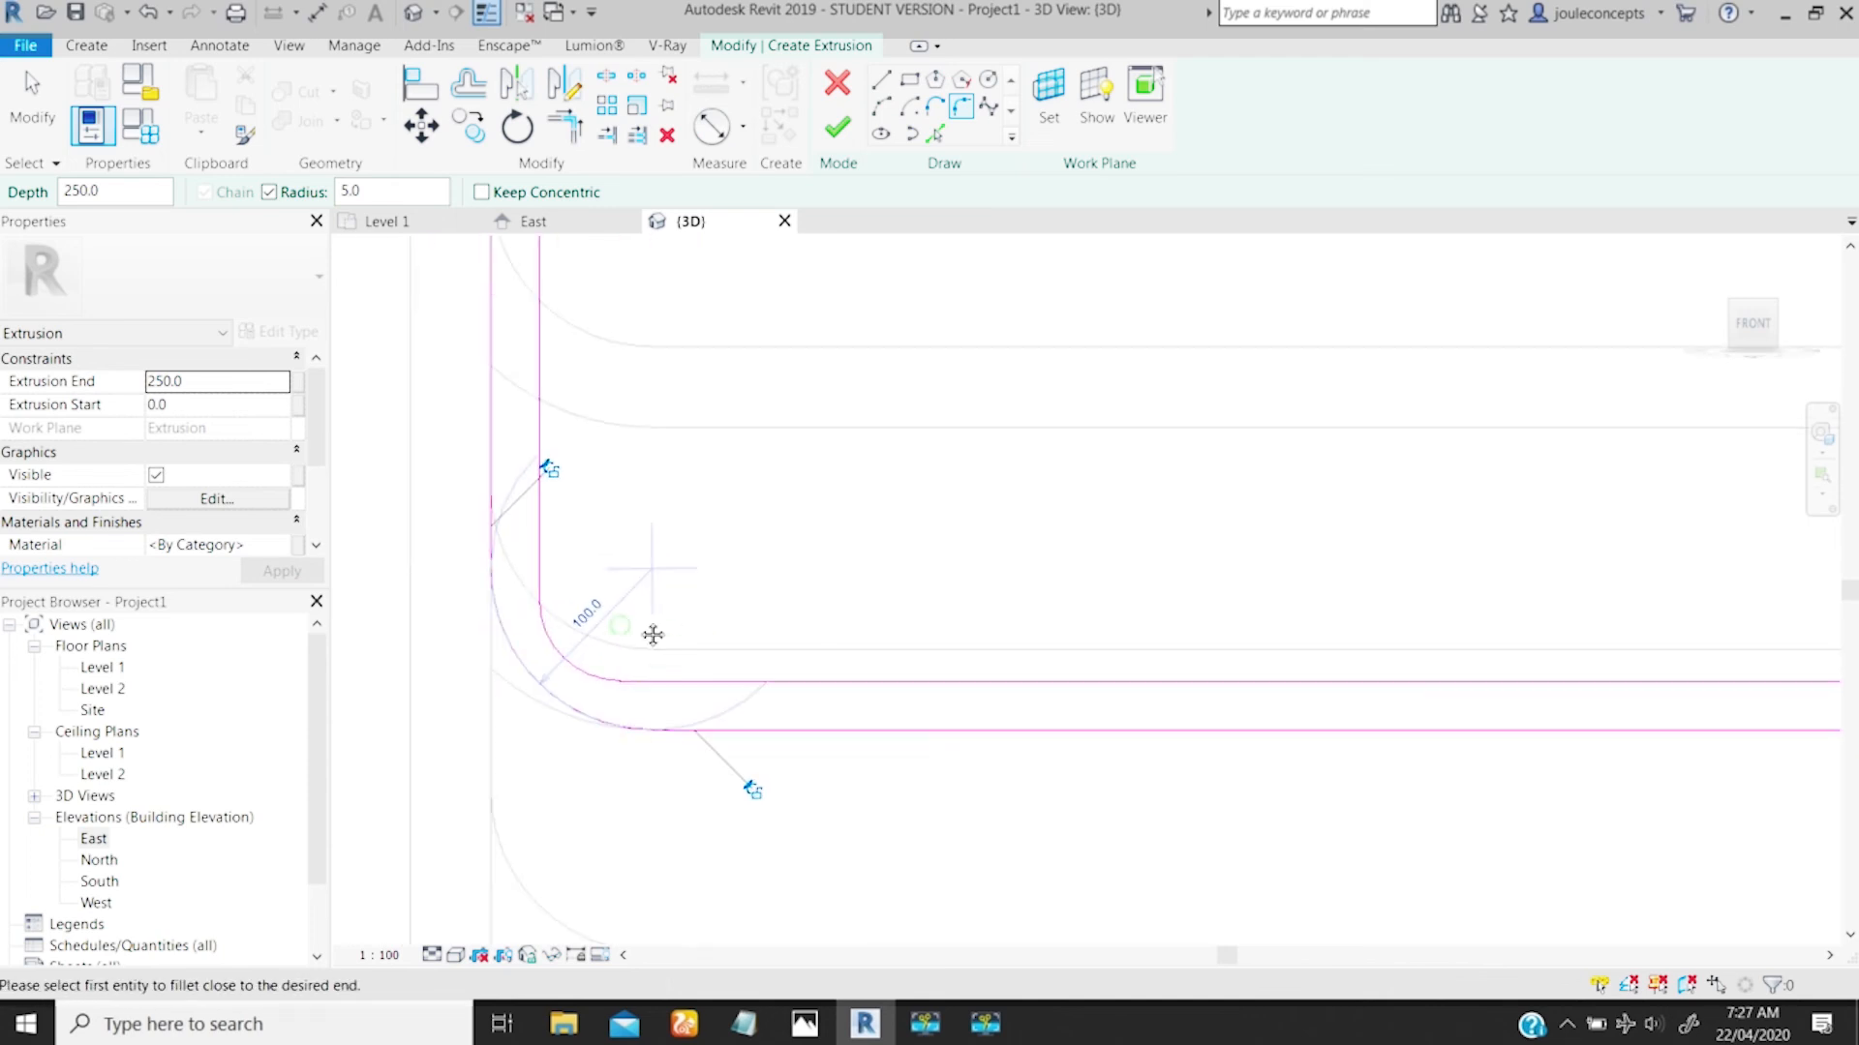
middle_drag(652, 635, 830, 556)
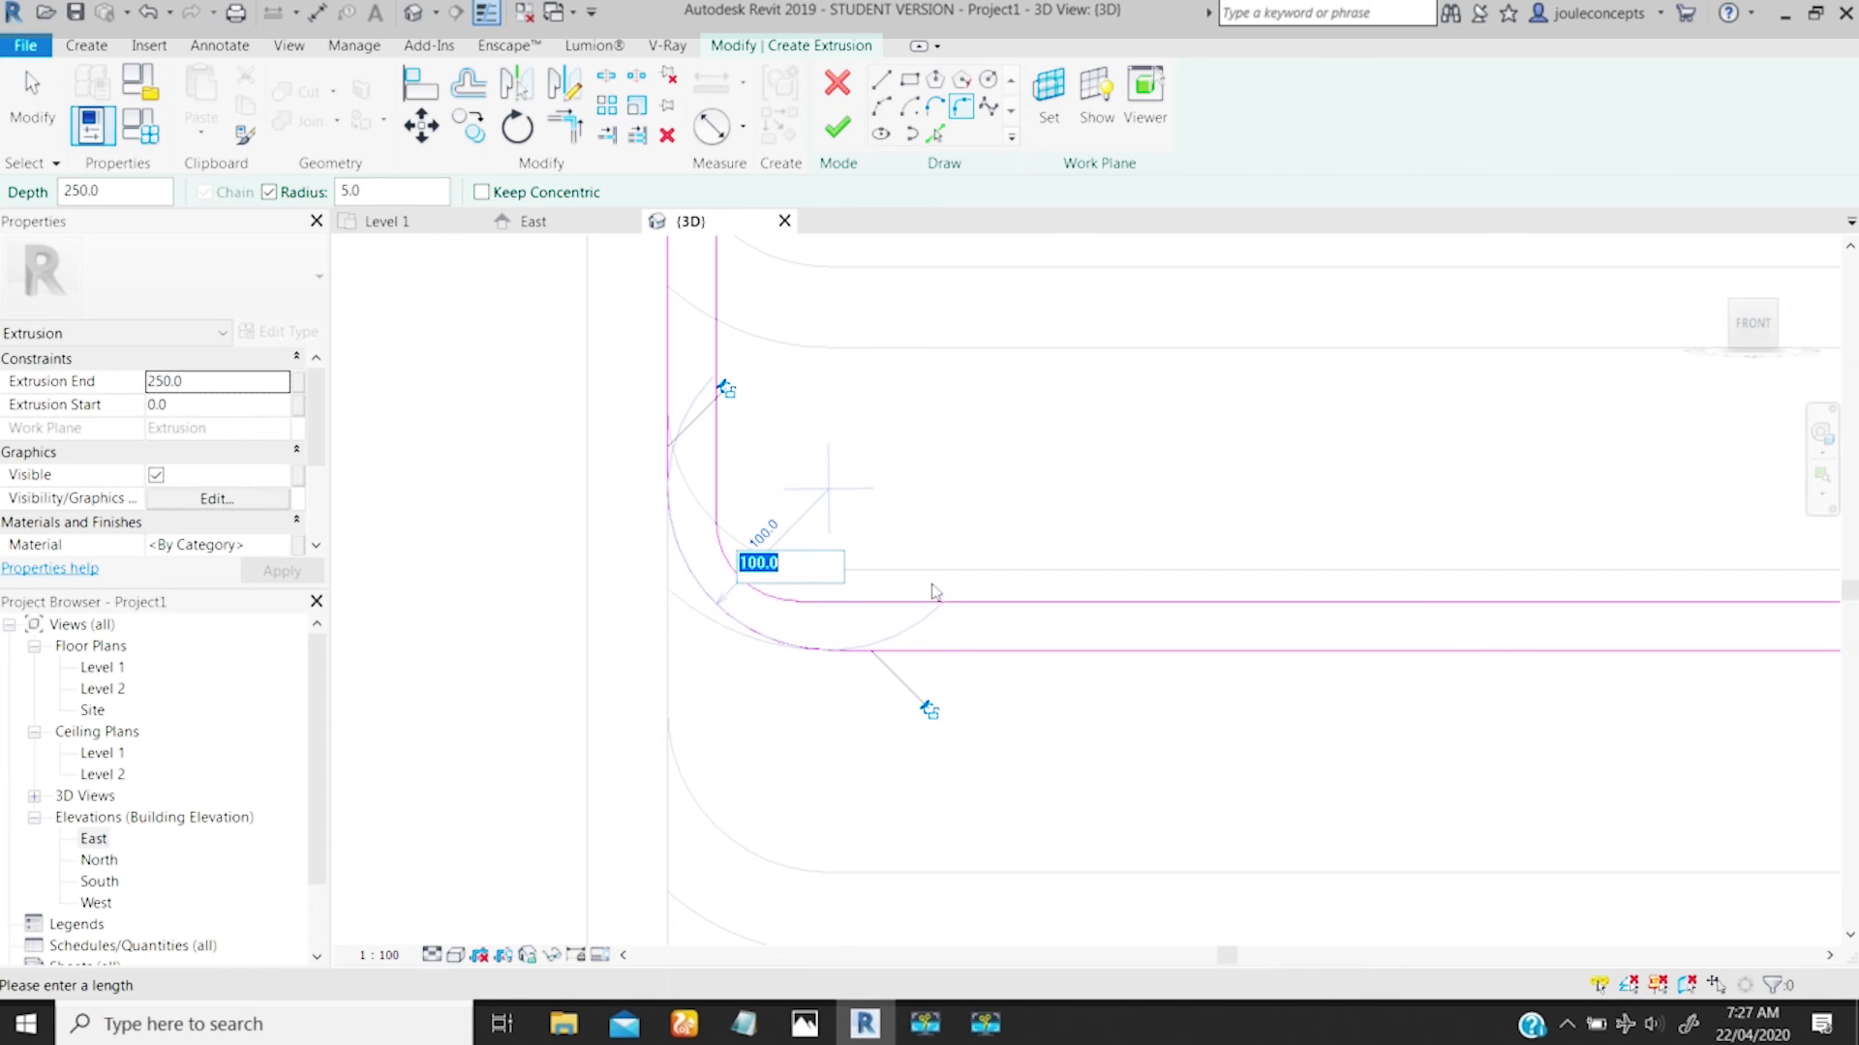
key(Return)
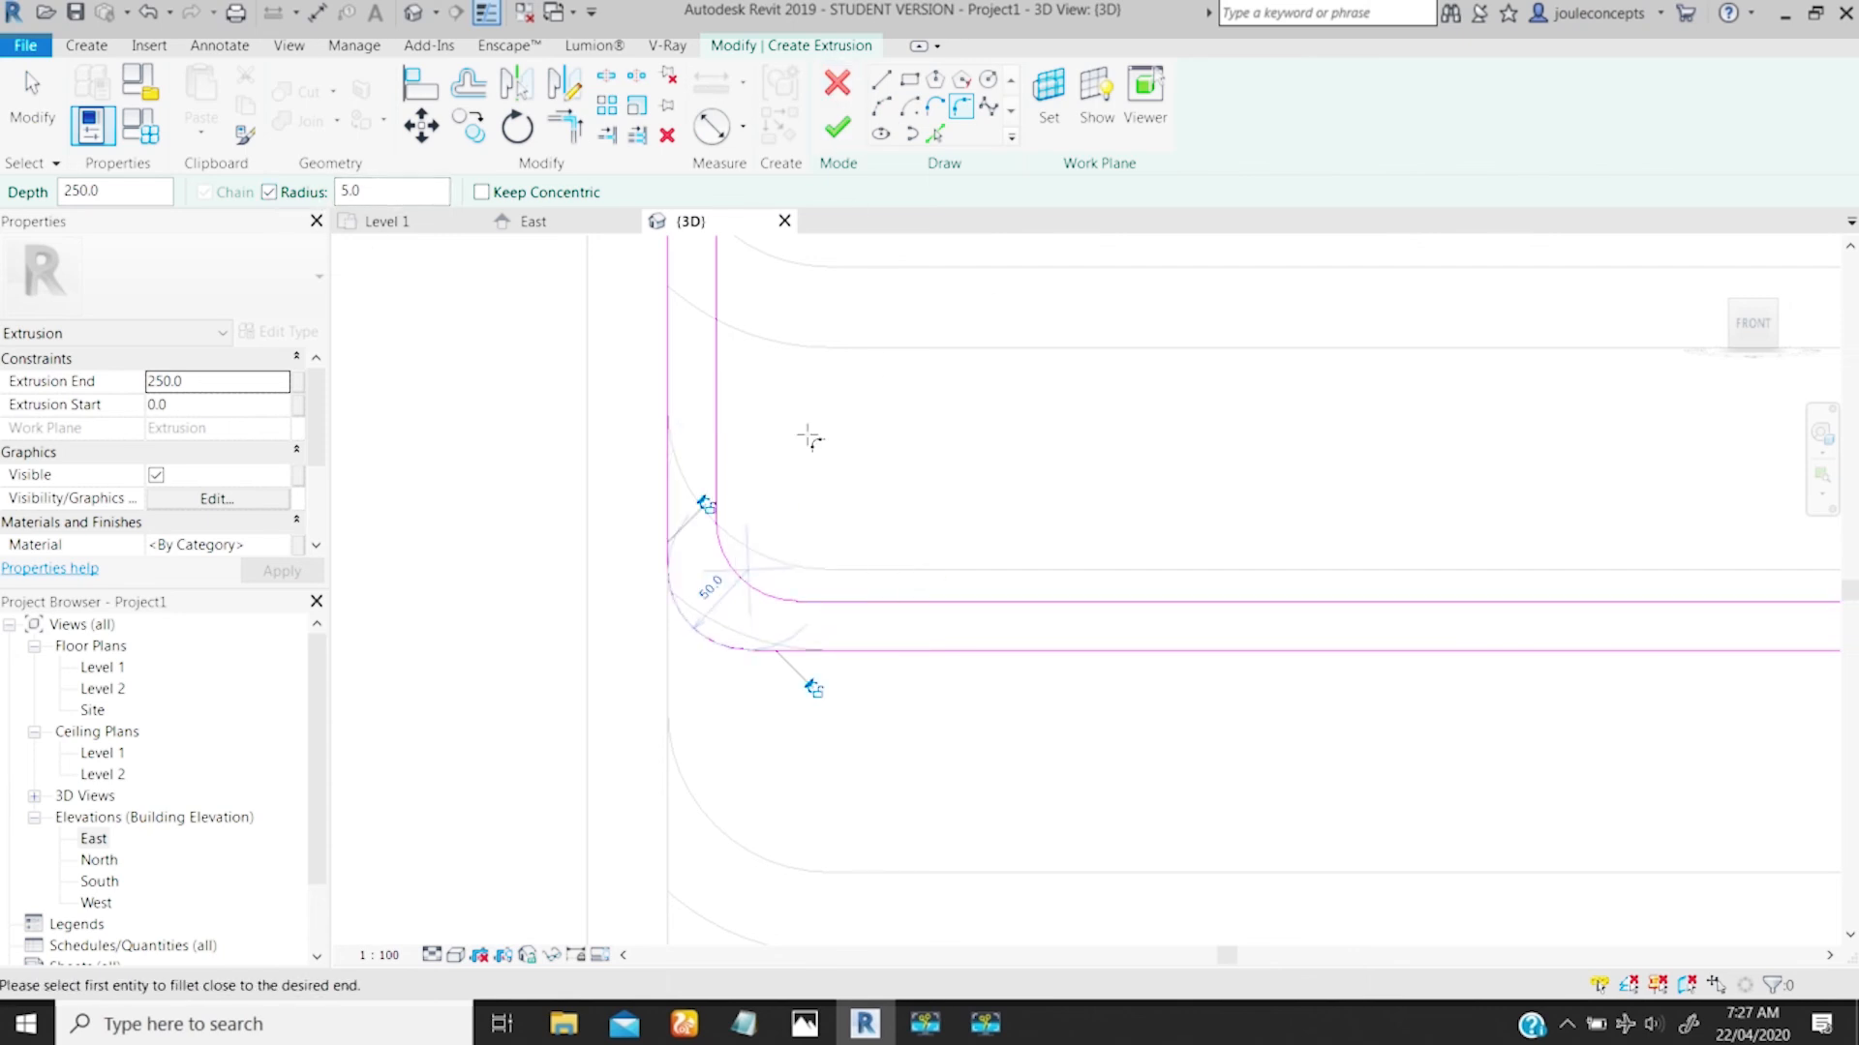
Step: Check the radii of both corner arcs and measure the spacing between the profile's two horizontal edges
click(37, 121)
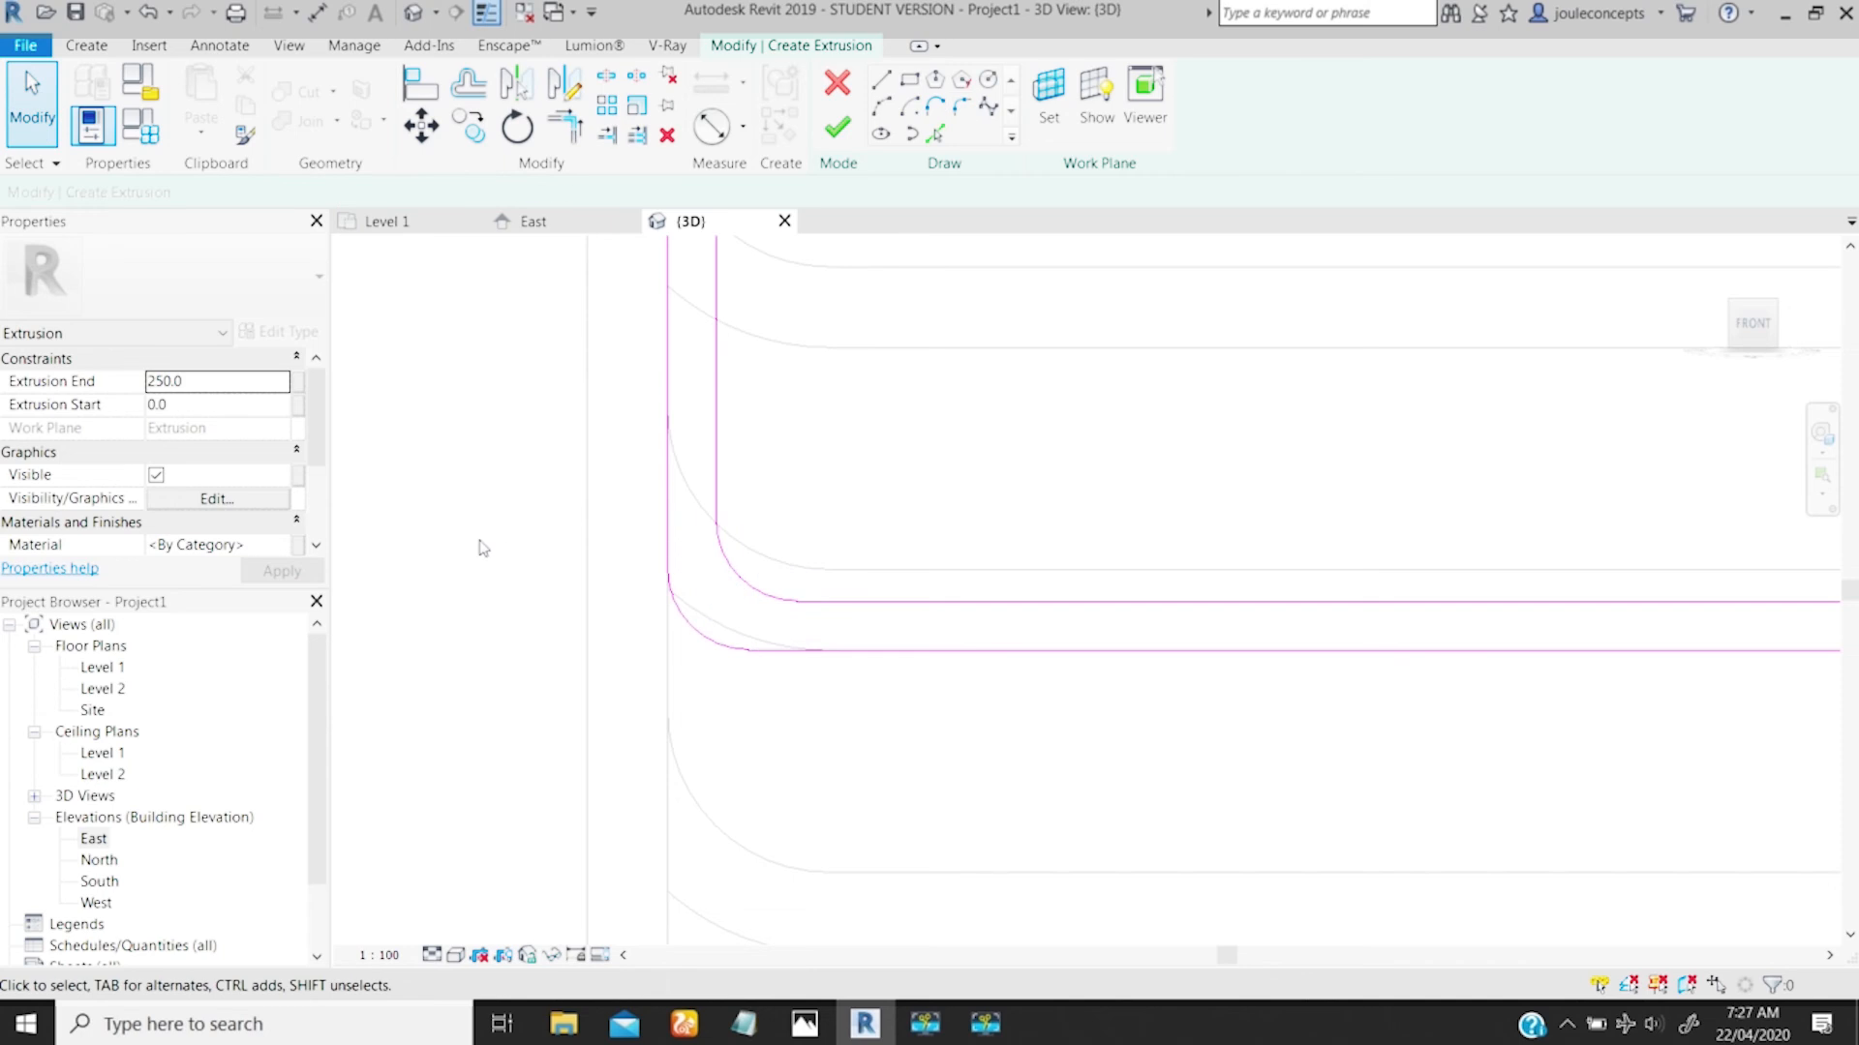
click(692, 629)
scroll(639, 629, up, 2)
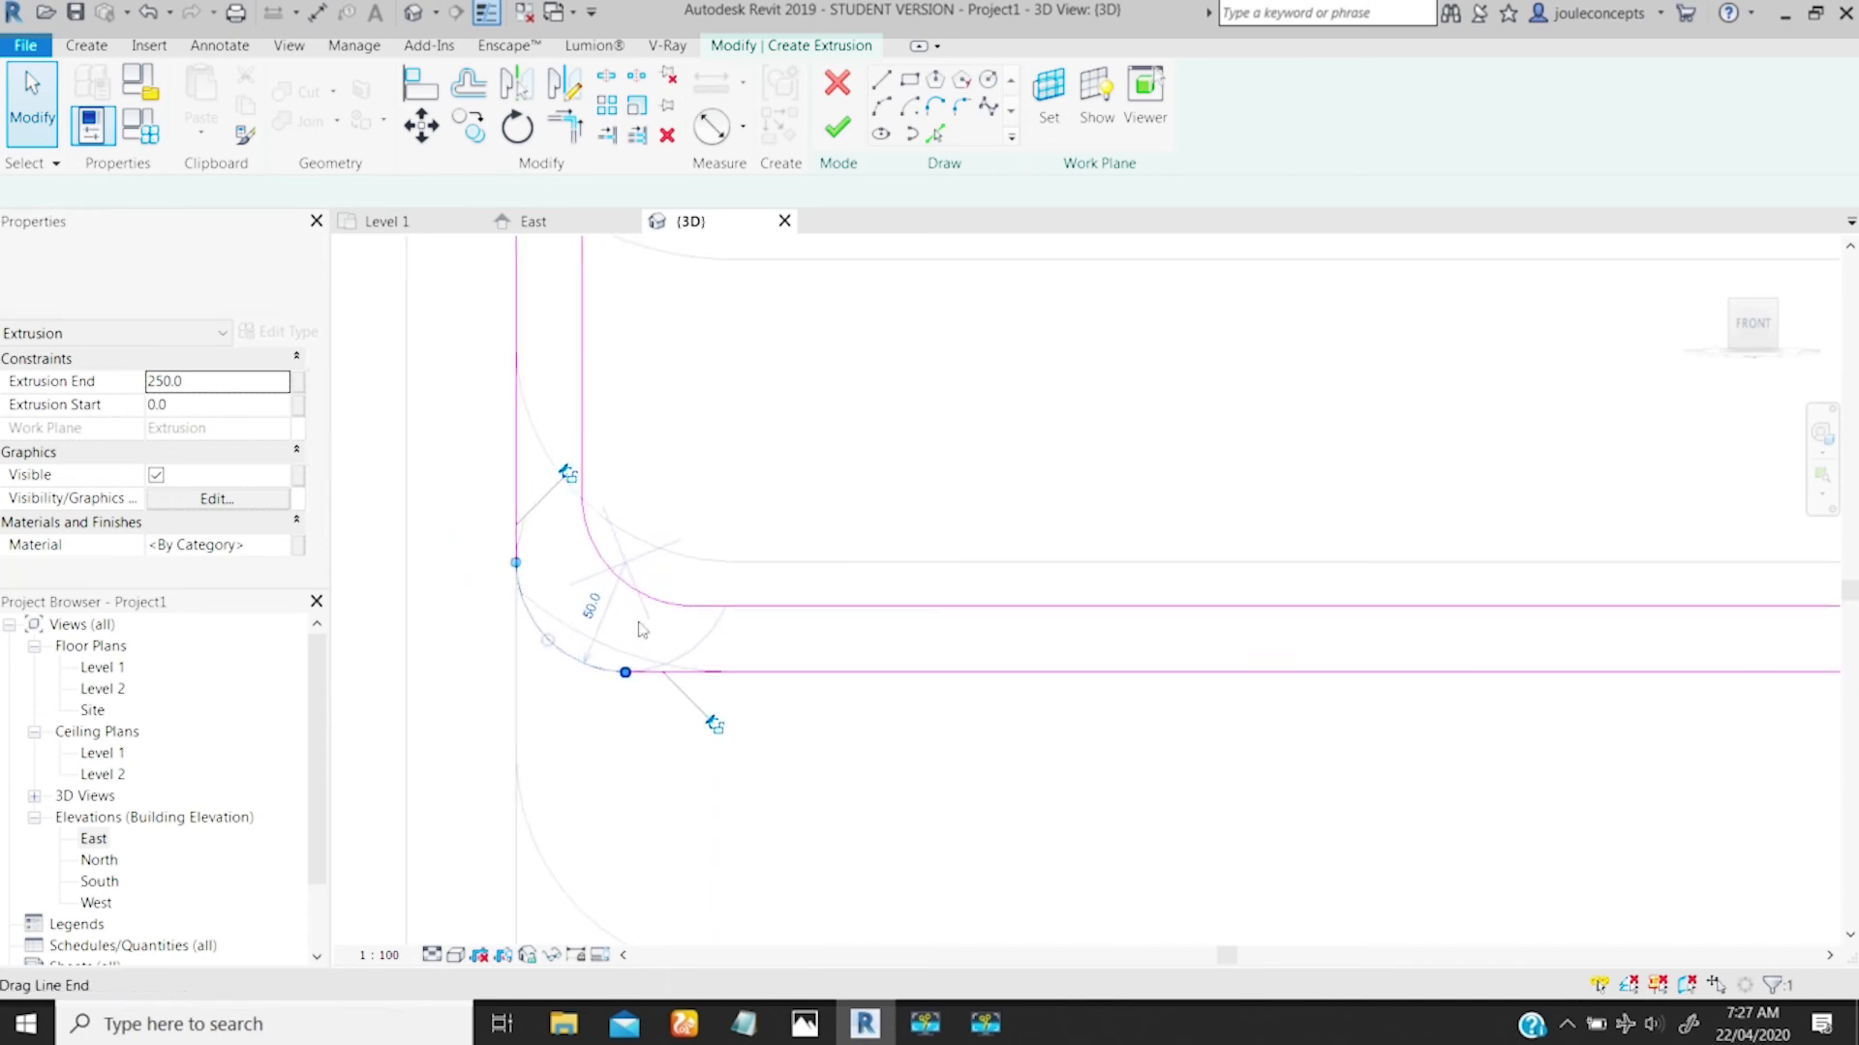
click(623, 573)
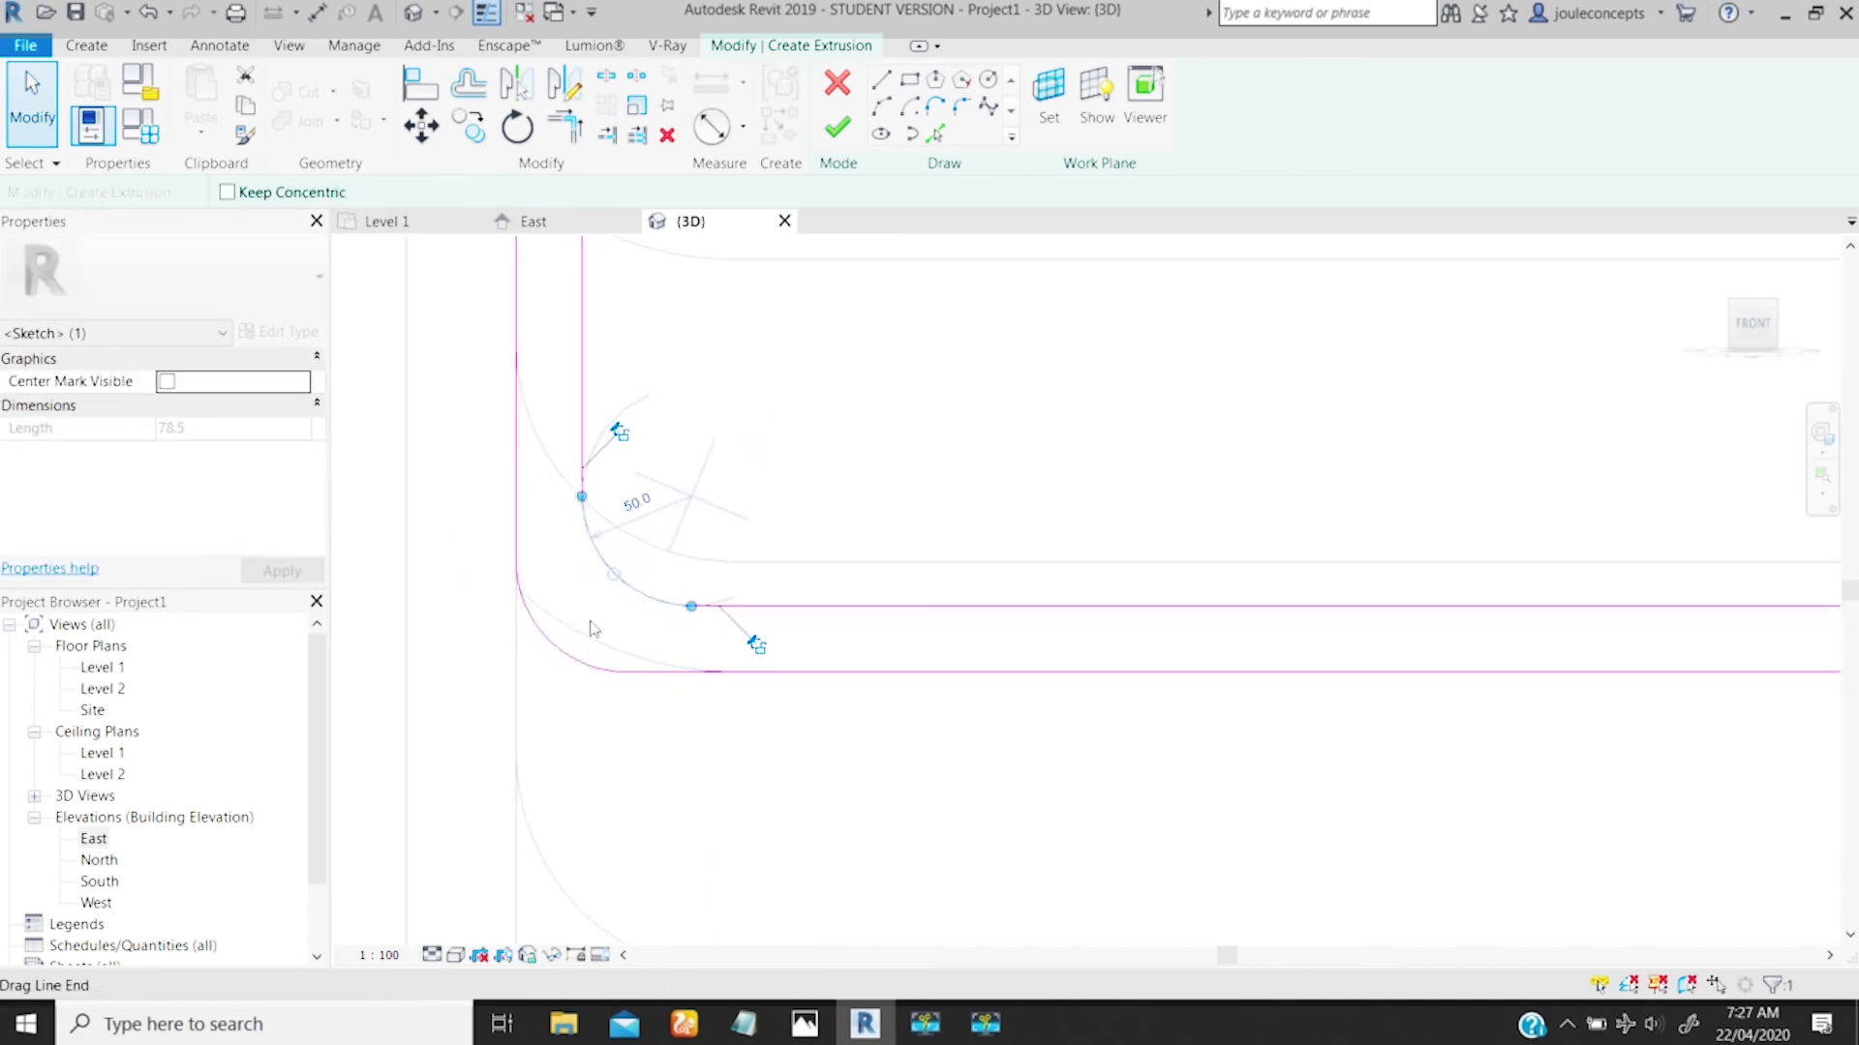
click(549, 641)
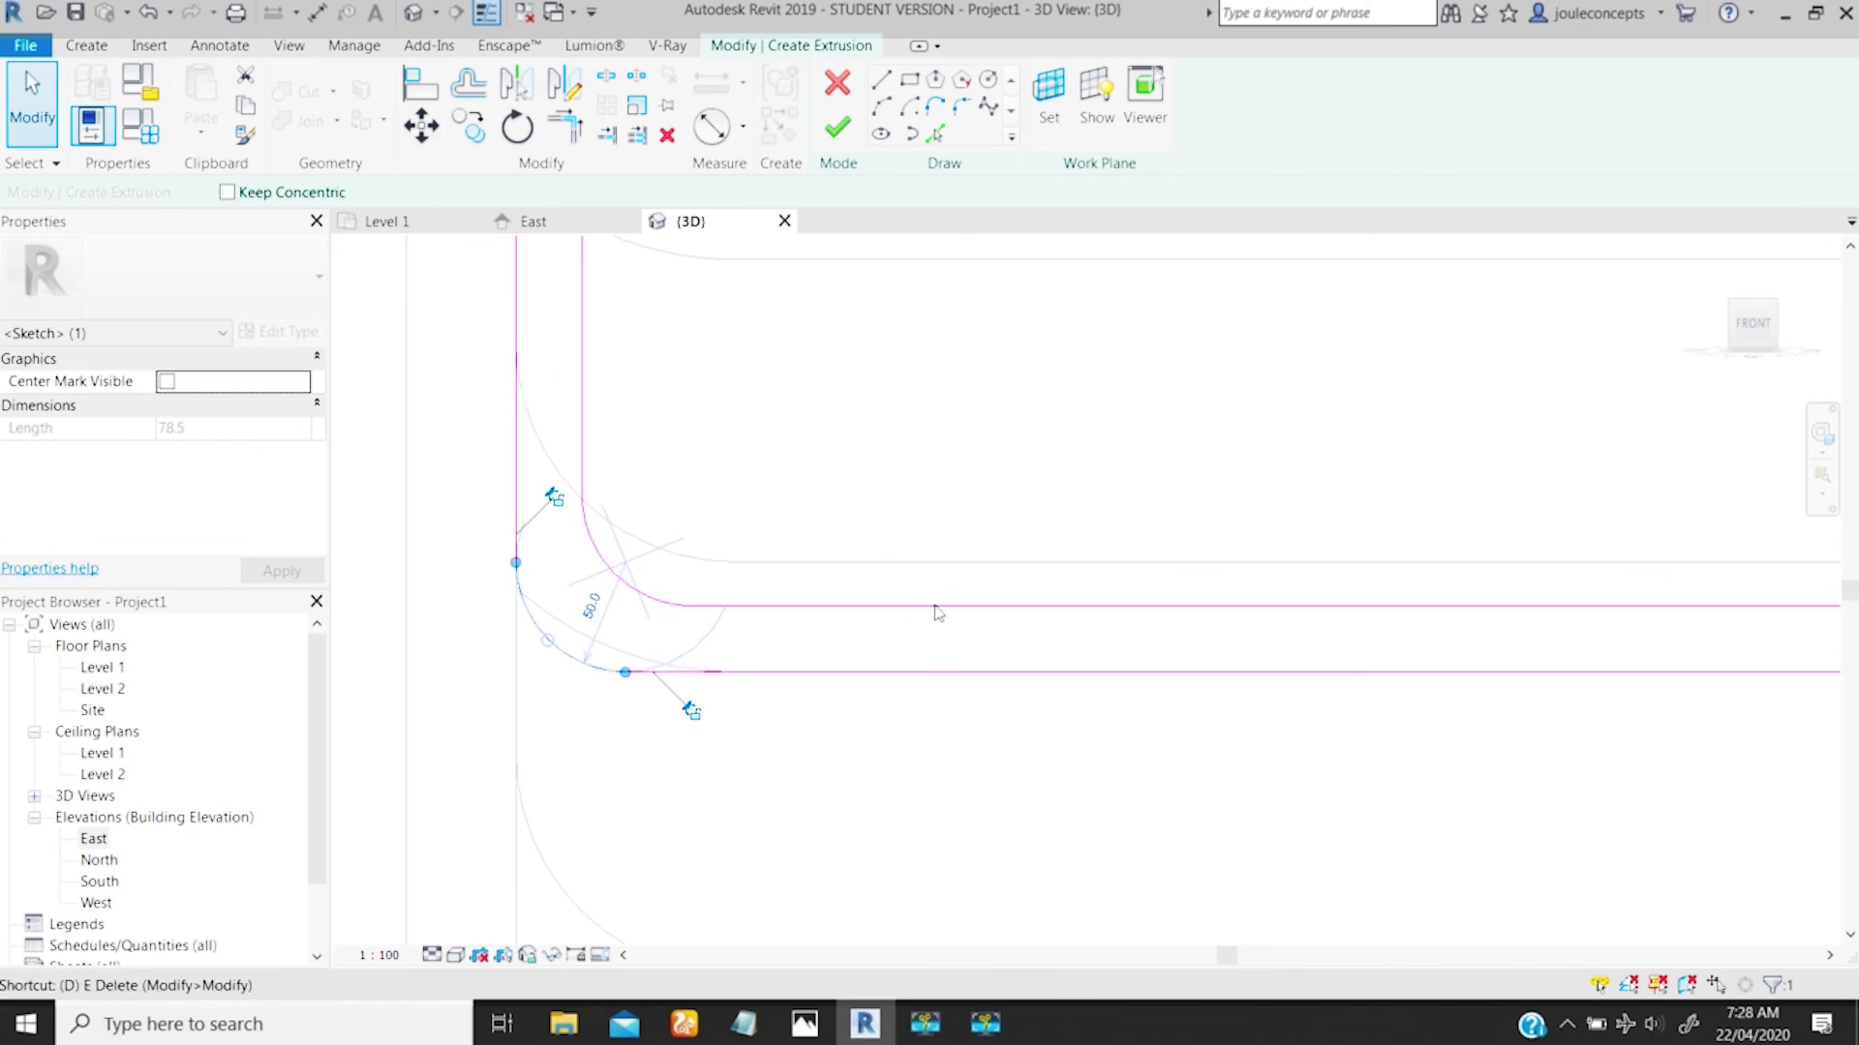
key(i)
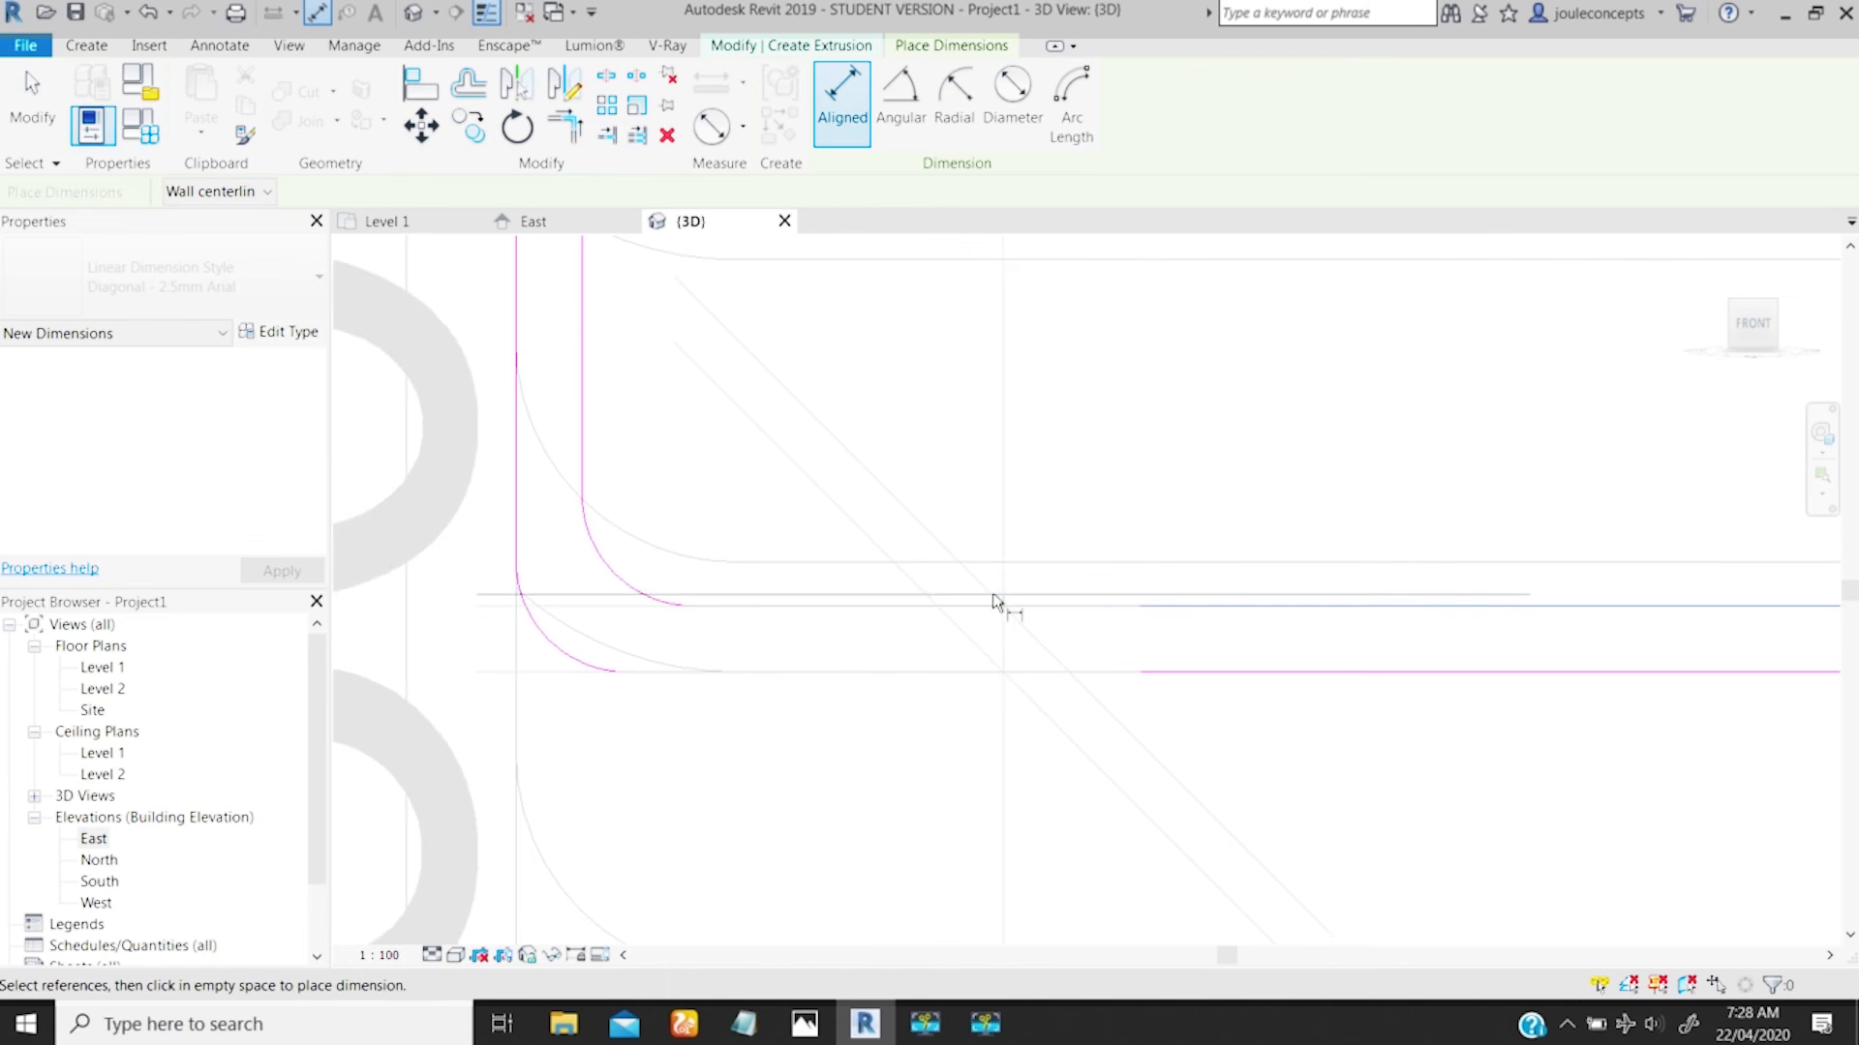
scroll(1423, 589, up, 5)
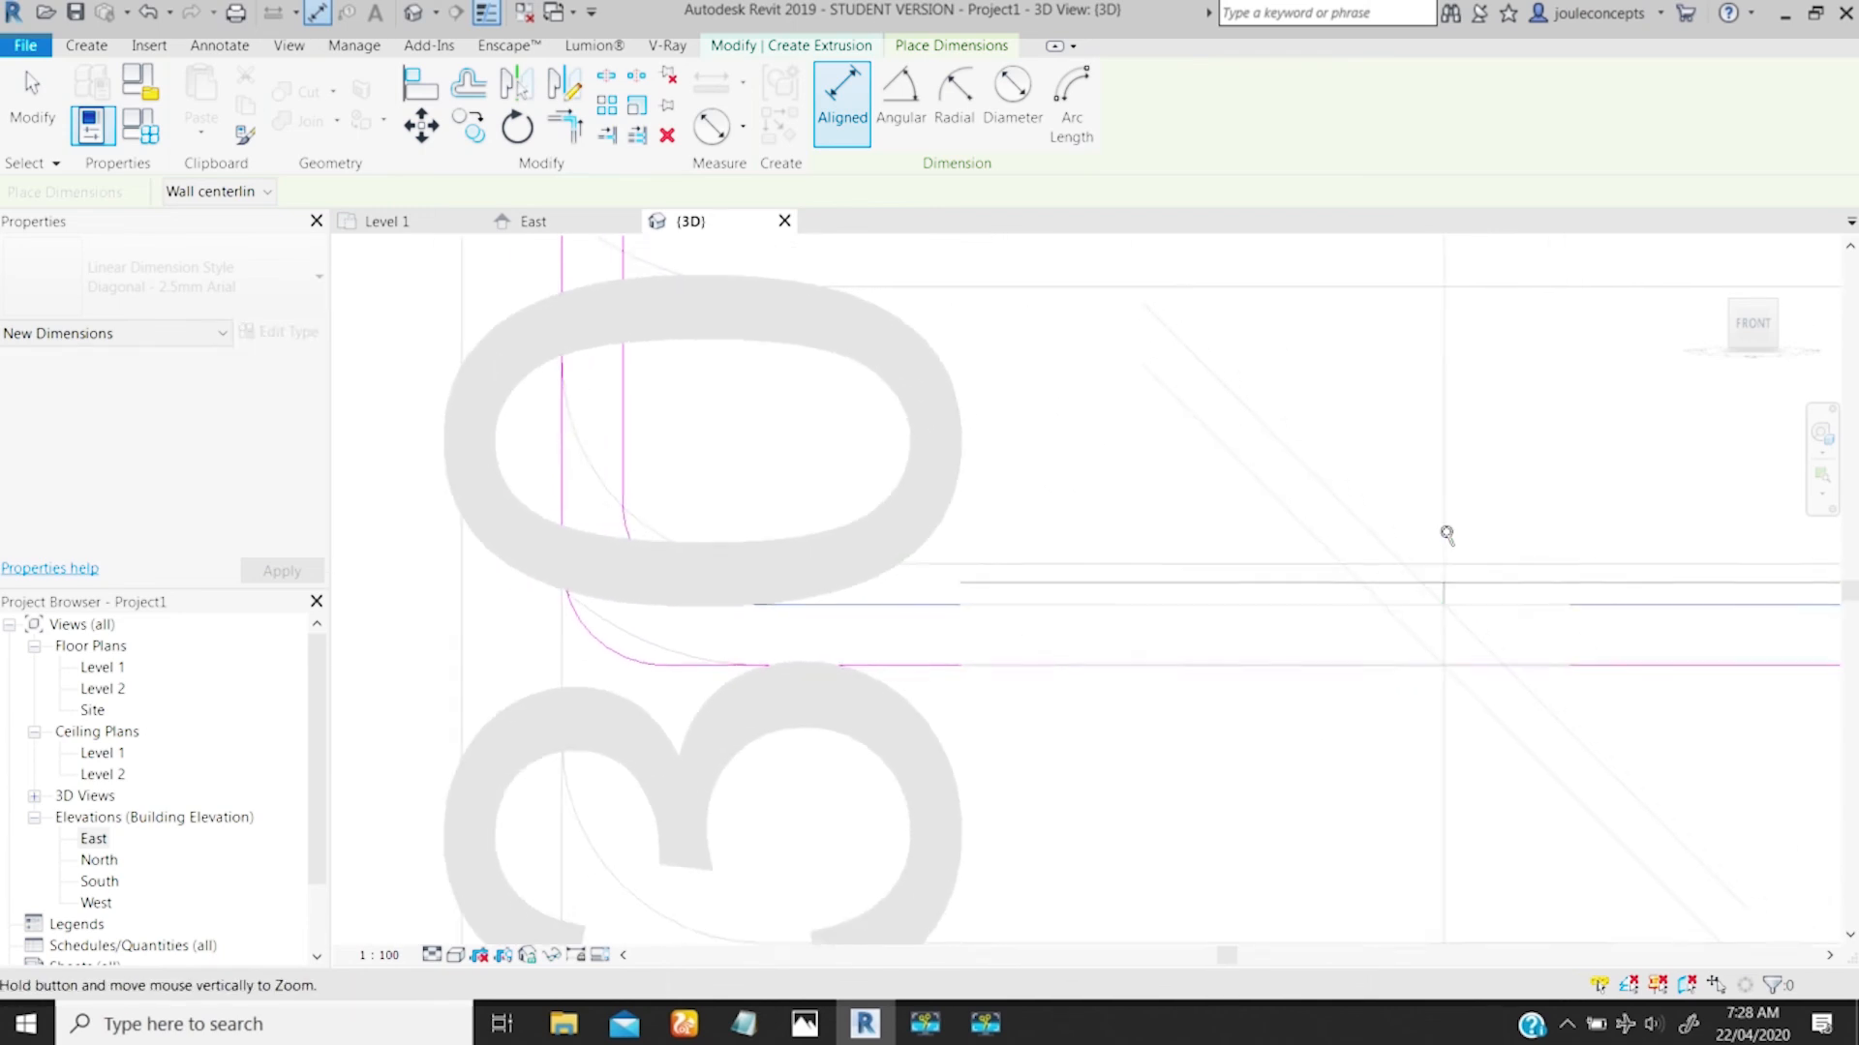
scroll(1446, 536, up, 2)
key(Escape)
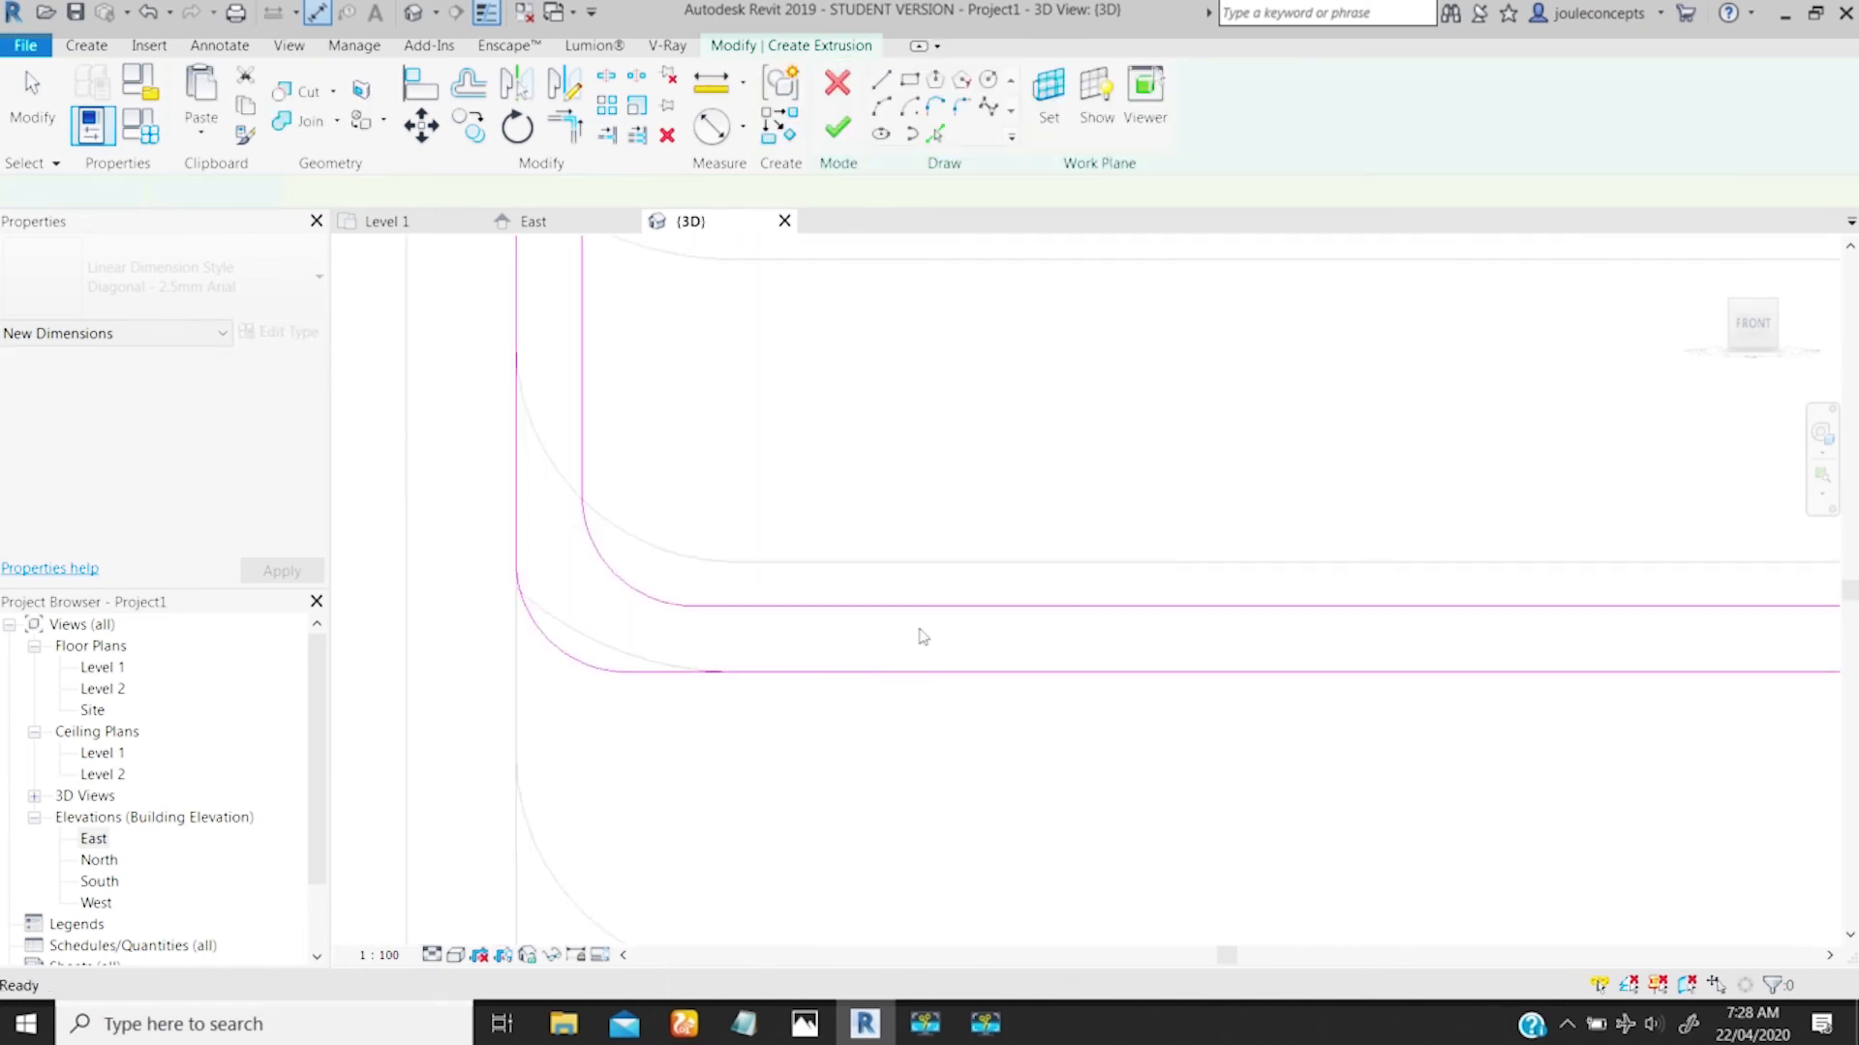
Step: Set the outer corner arc's radius to 70 mm
click(616, 573)
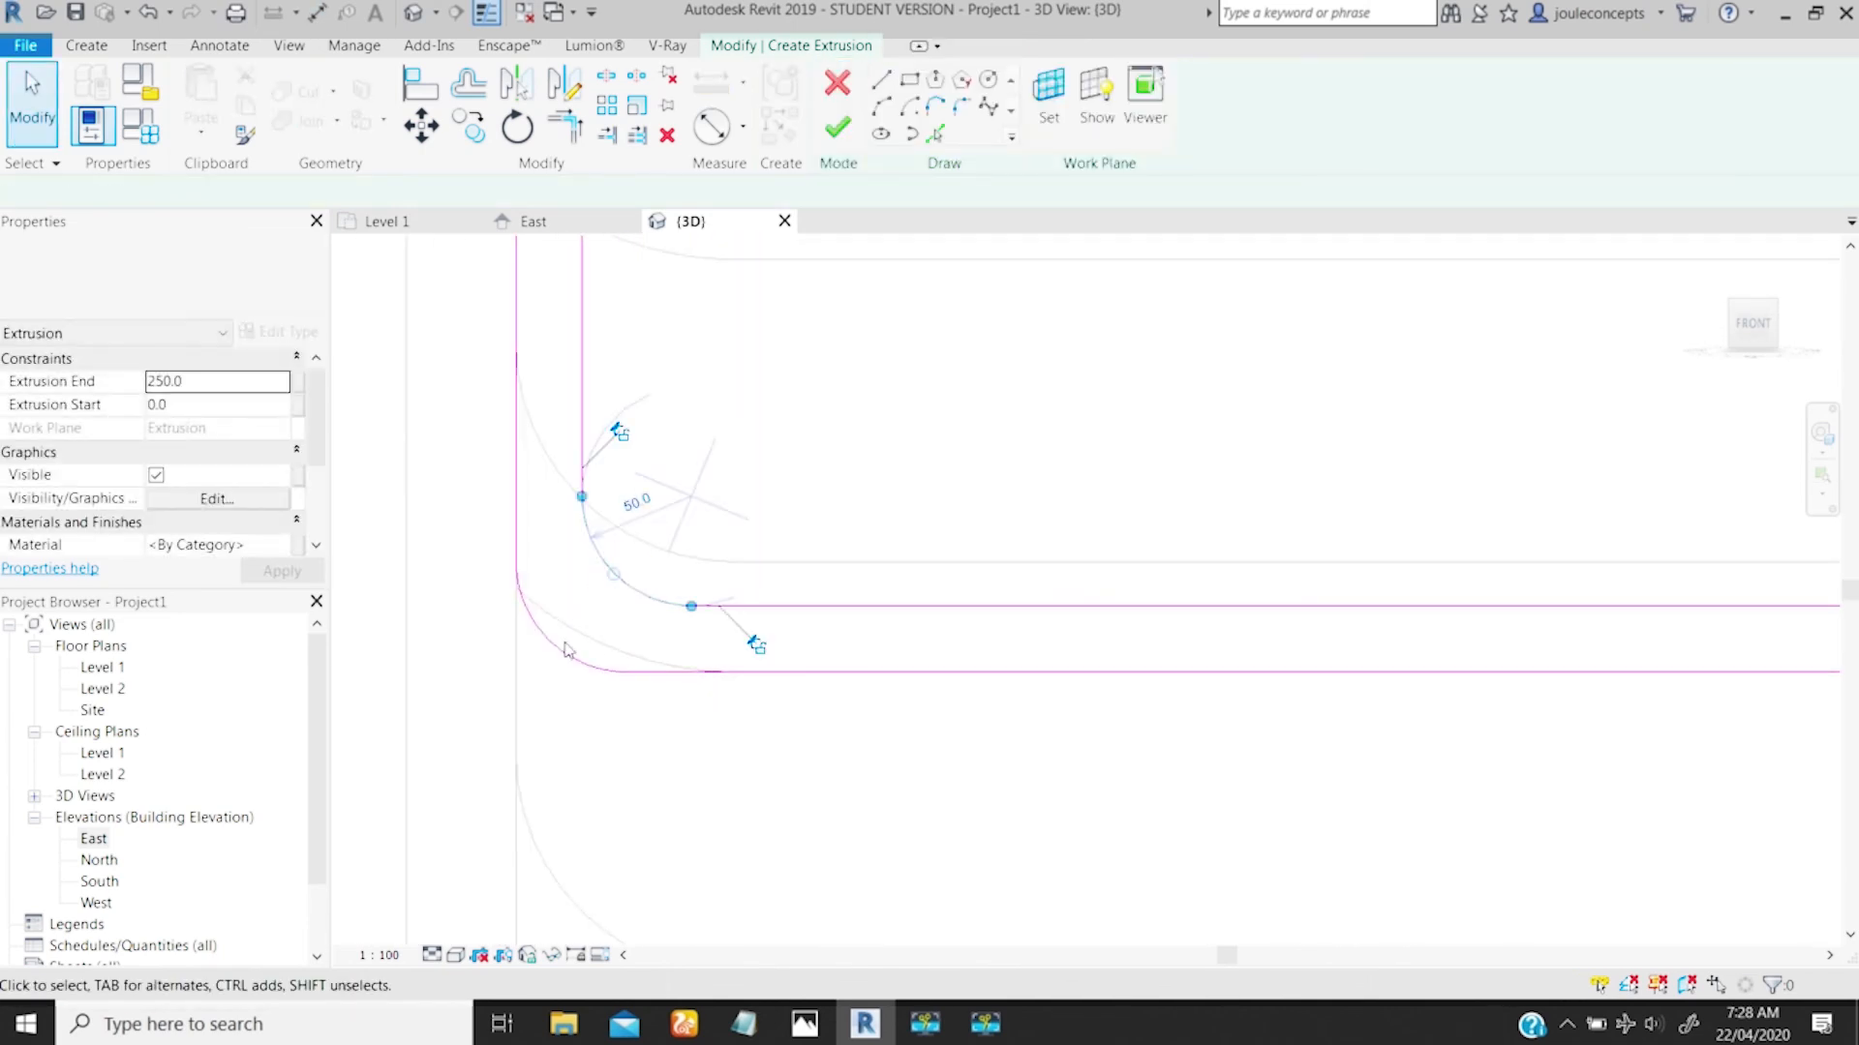
drag(613, 574, 565, 643)
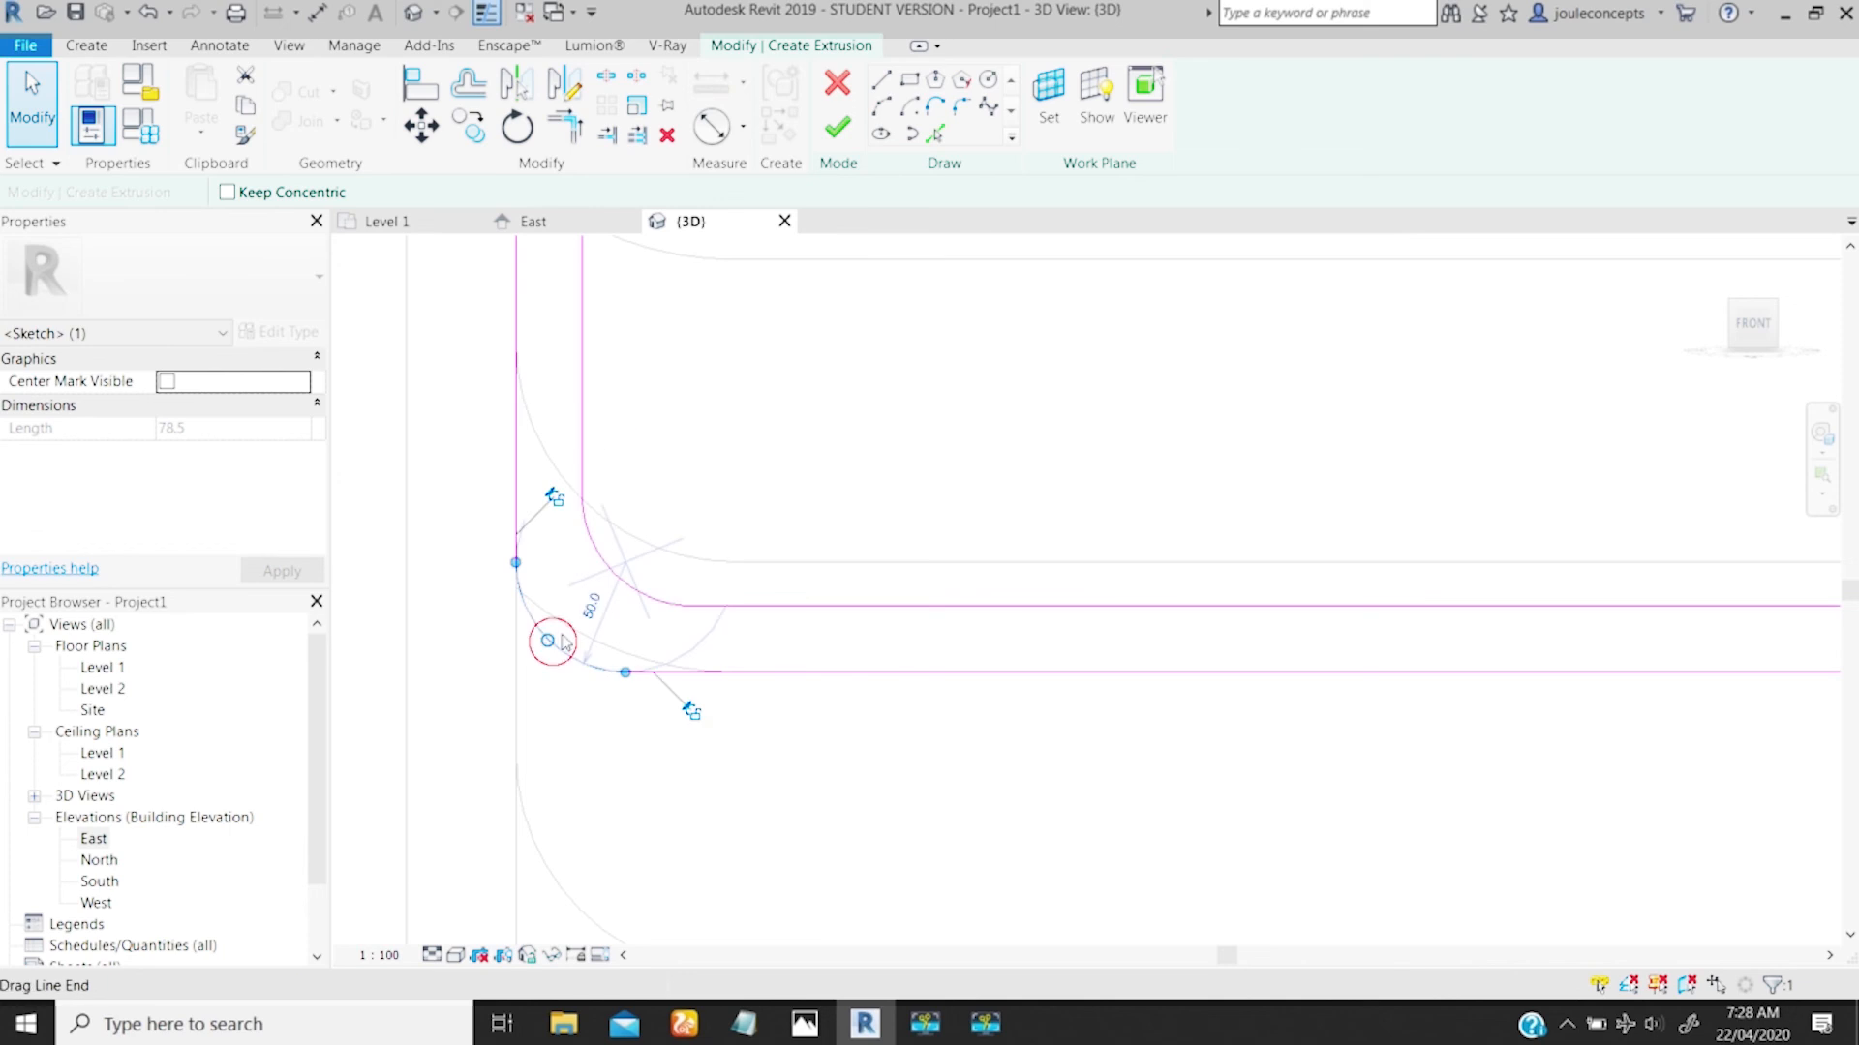
click(588, 620)
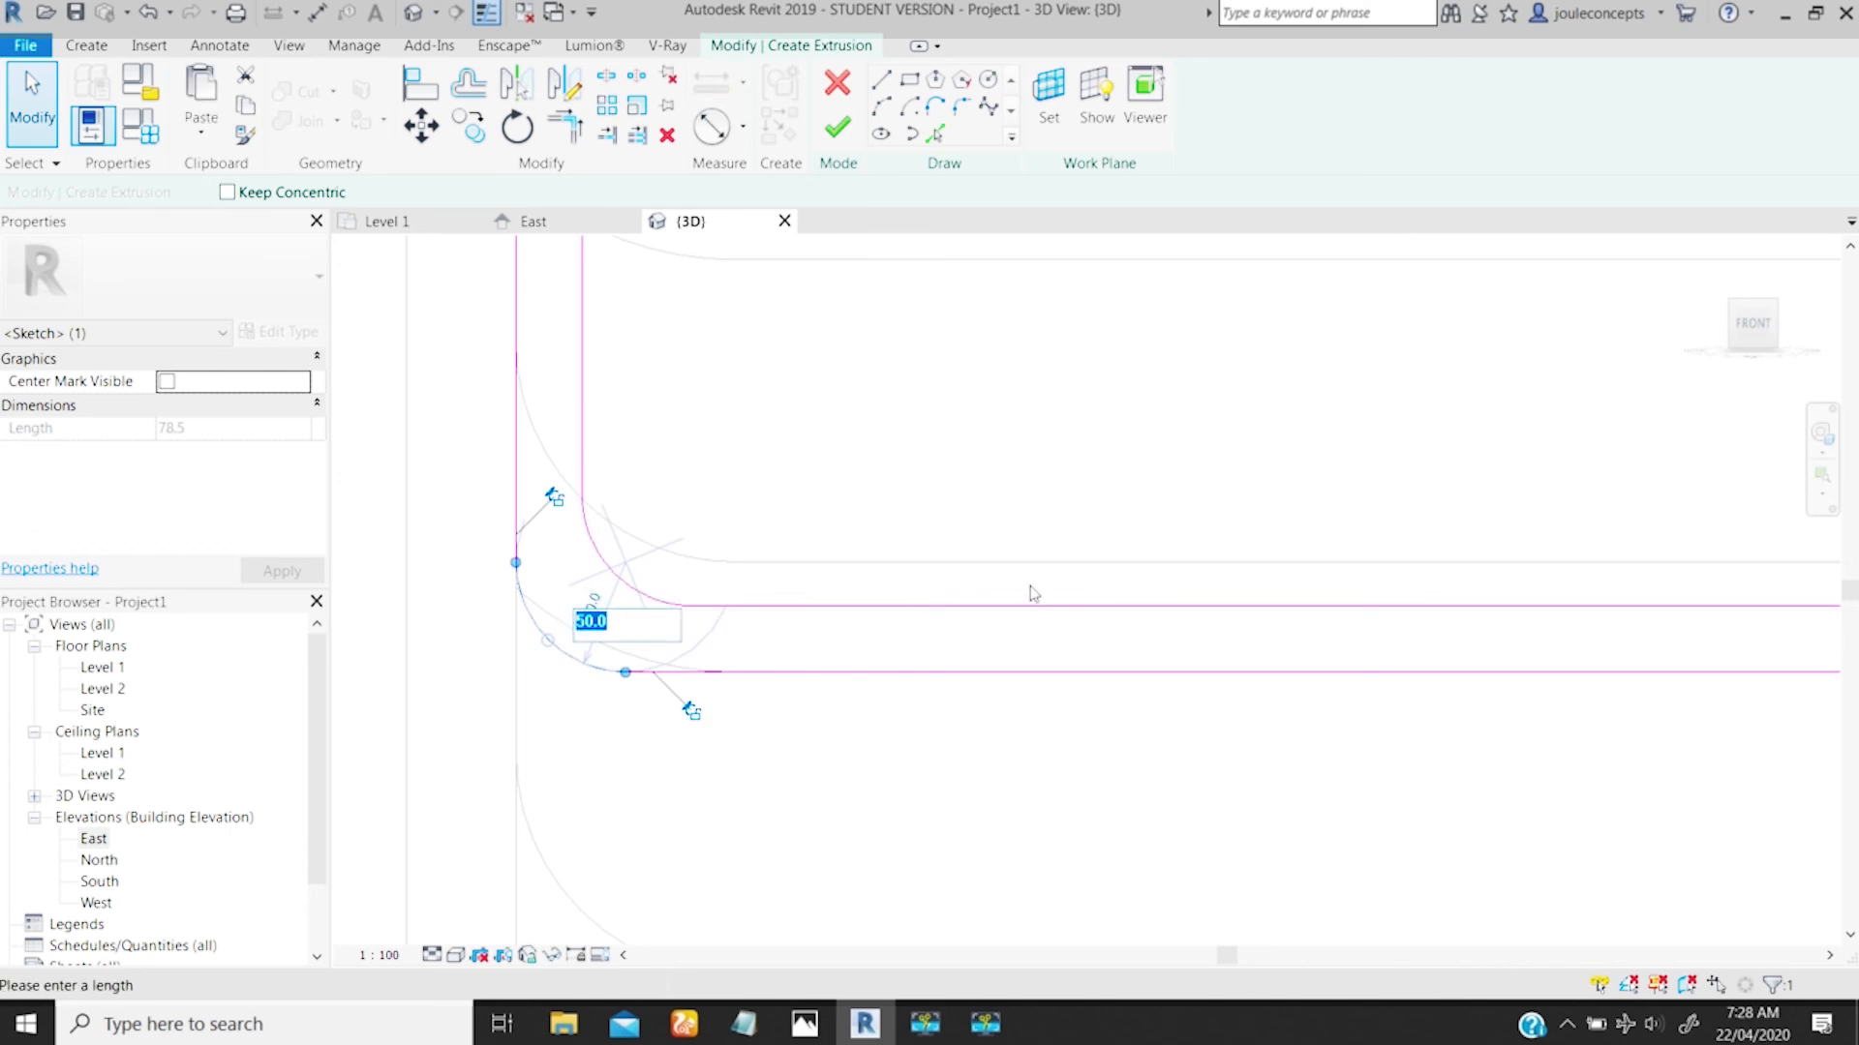
key(Return)
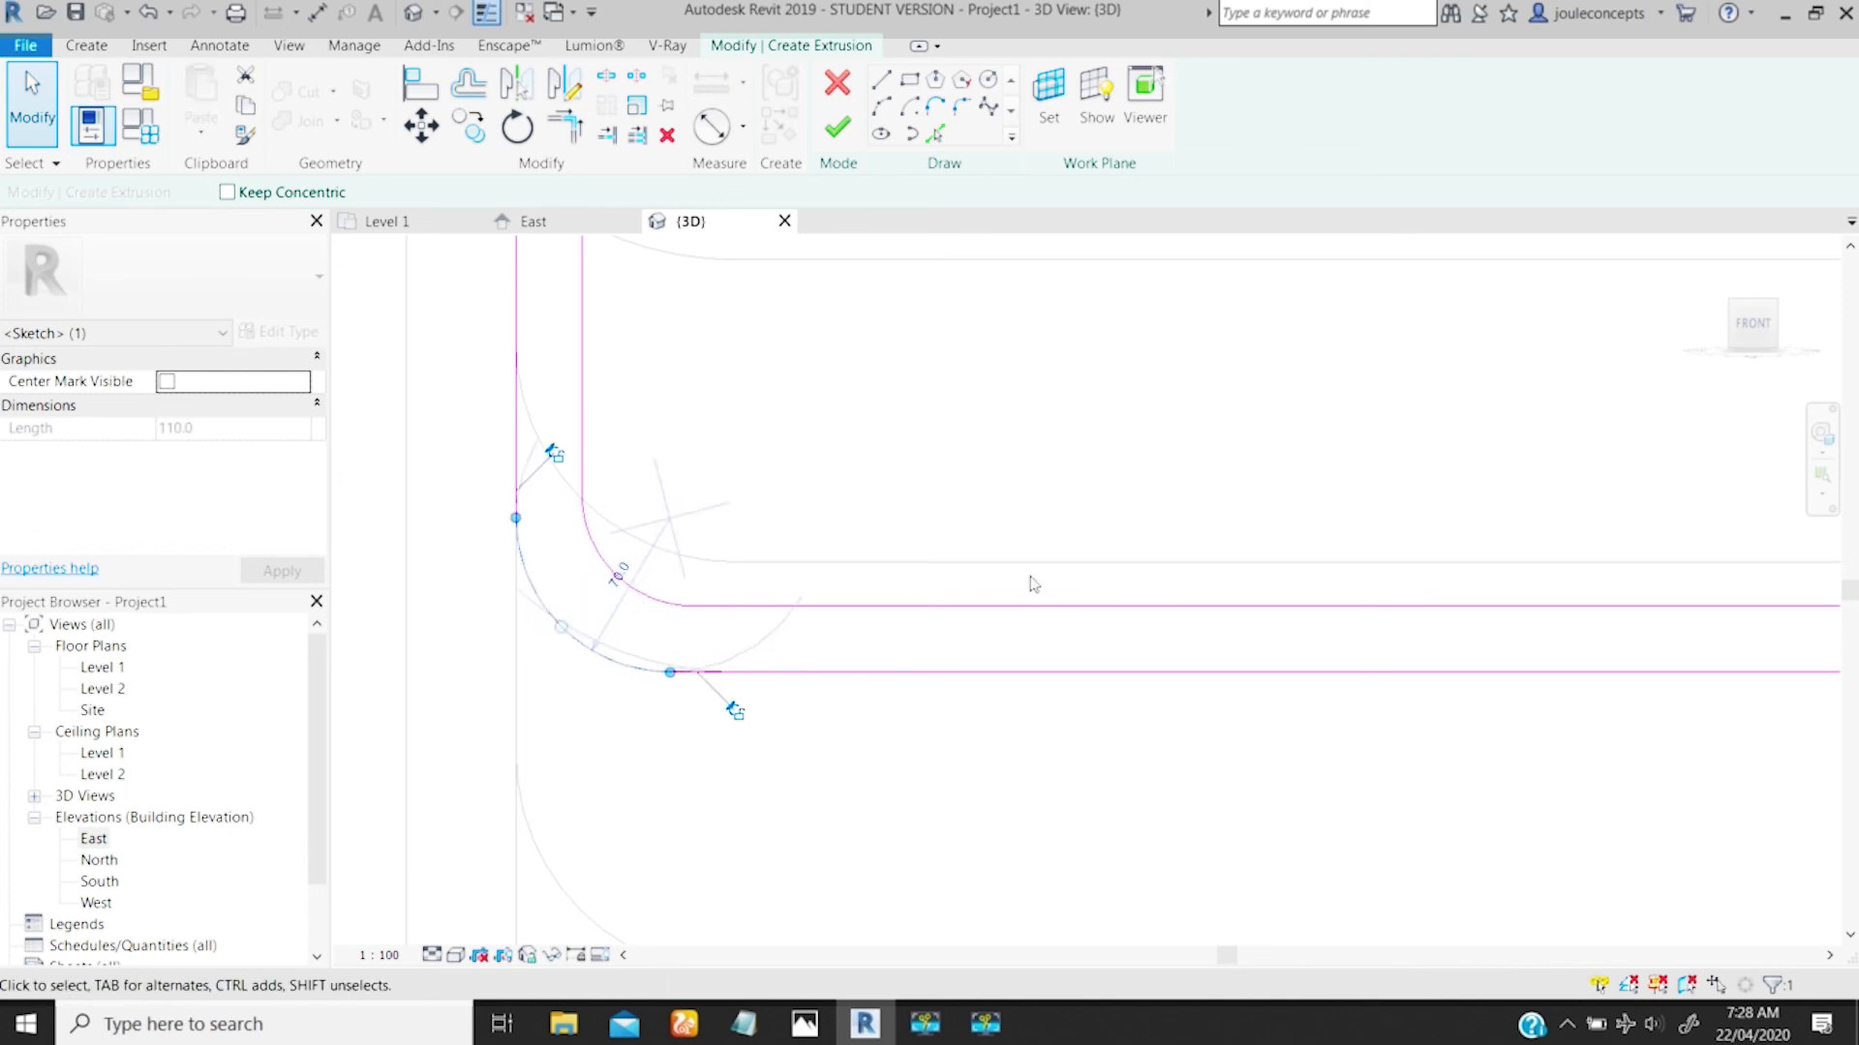
Step: Set the outer corner arc's radius to 80 mm
click(1005, 463)
mouse_move(599, 637)
ctrl+middle_down()
mouse_move(647, 522)
mouse_move(573, 640)
ctrl+middle_up()
click(549, 661)
click(579, 596)
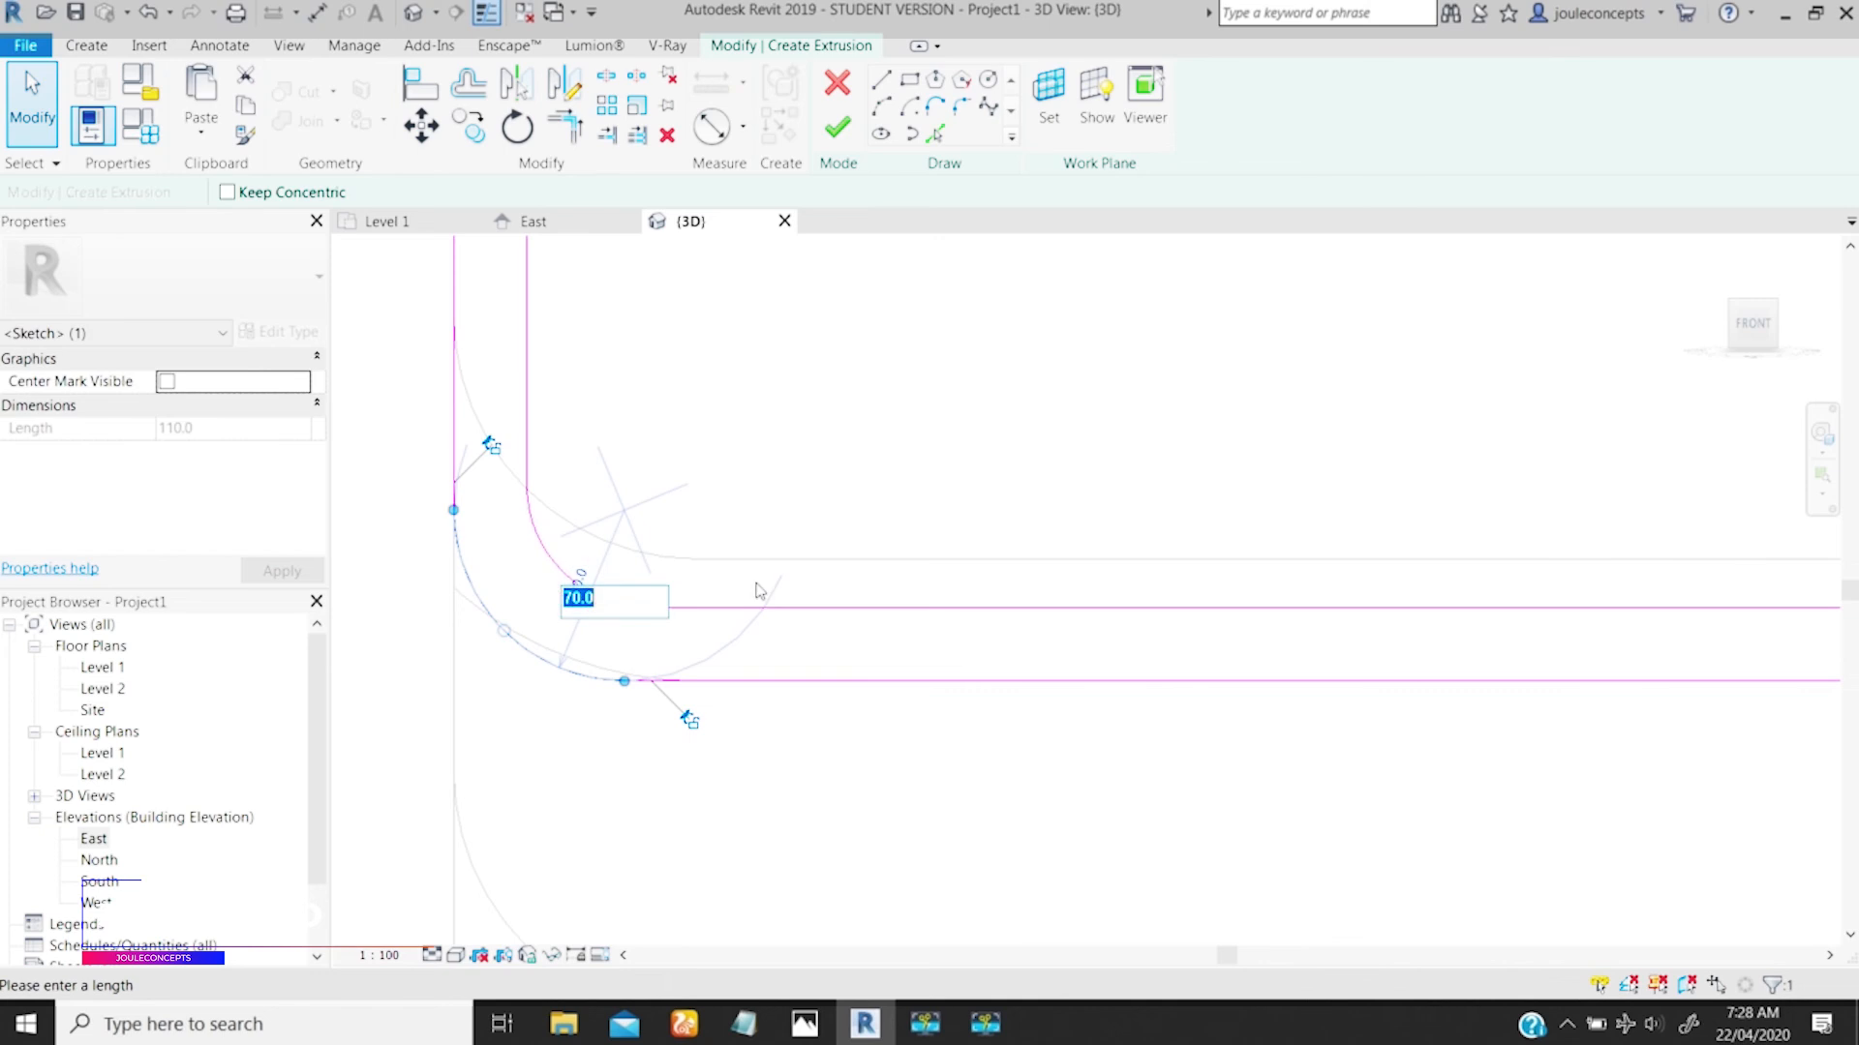
text(80)
key(Return)
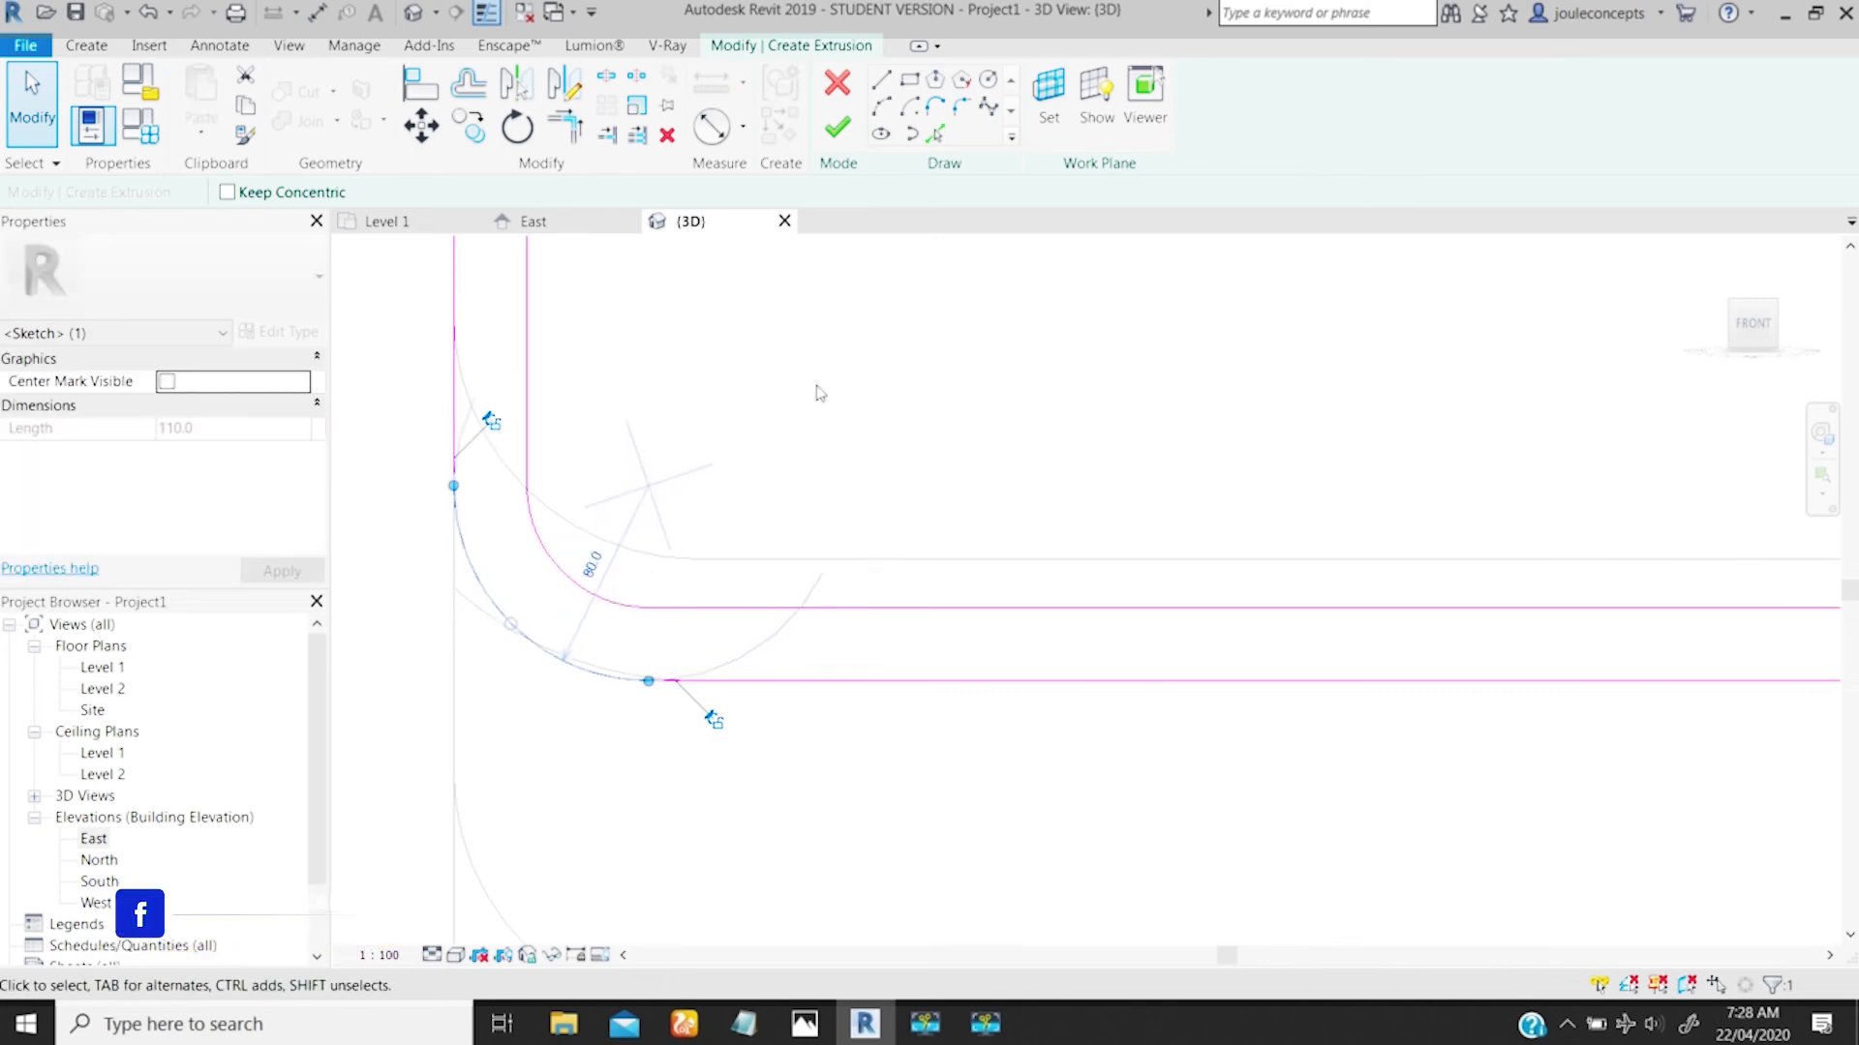
Step: Draw a 30 mm vertical line between the profile's two horizontal edges, a short distance beyond the rounded corner
click(821, 382)
mouse_move(565, 615)
ctrl+middle_down()
mouse_move(526, 683)
mouse_move(638, 513)
ctrl+middle_up()
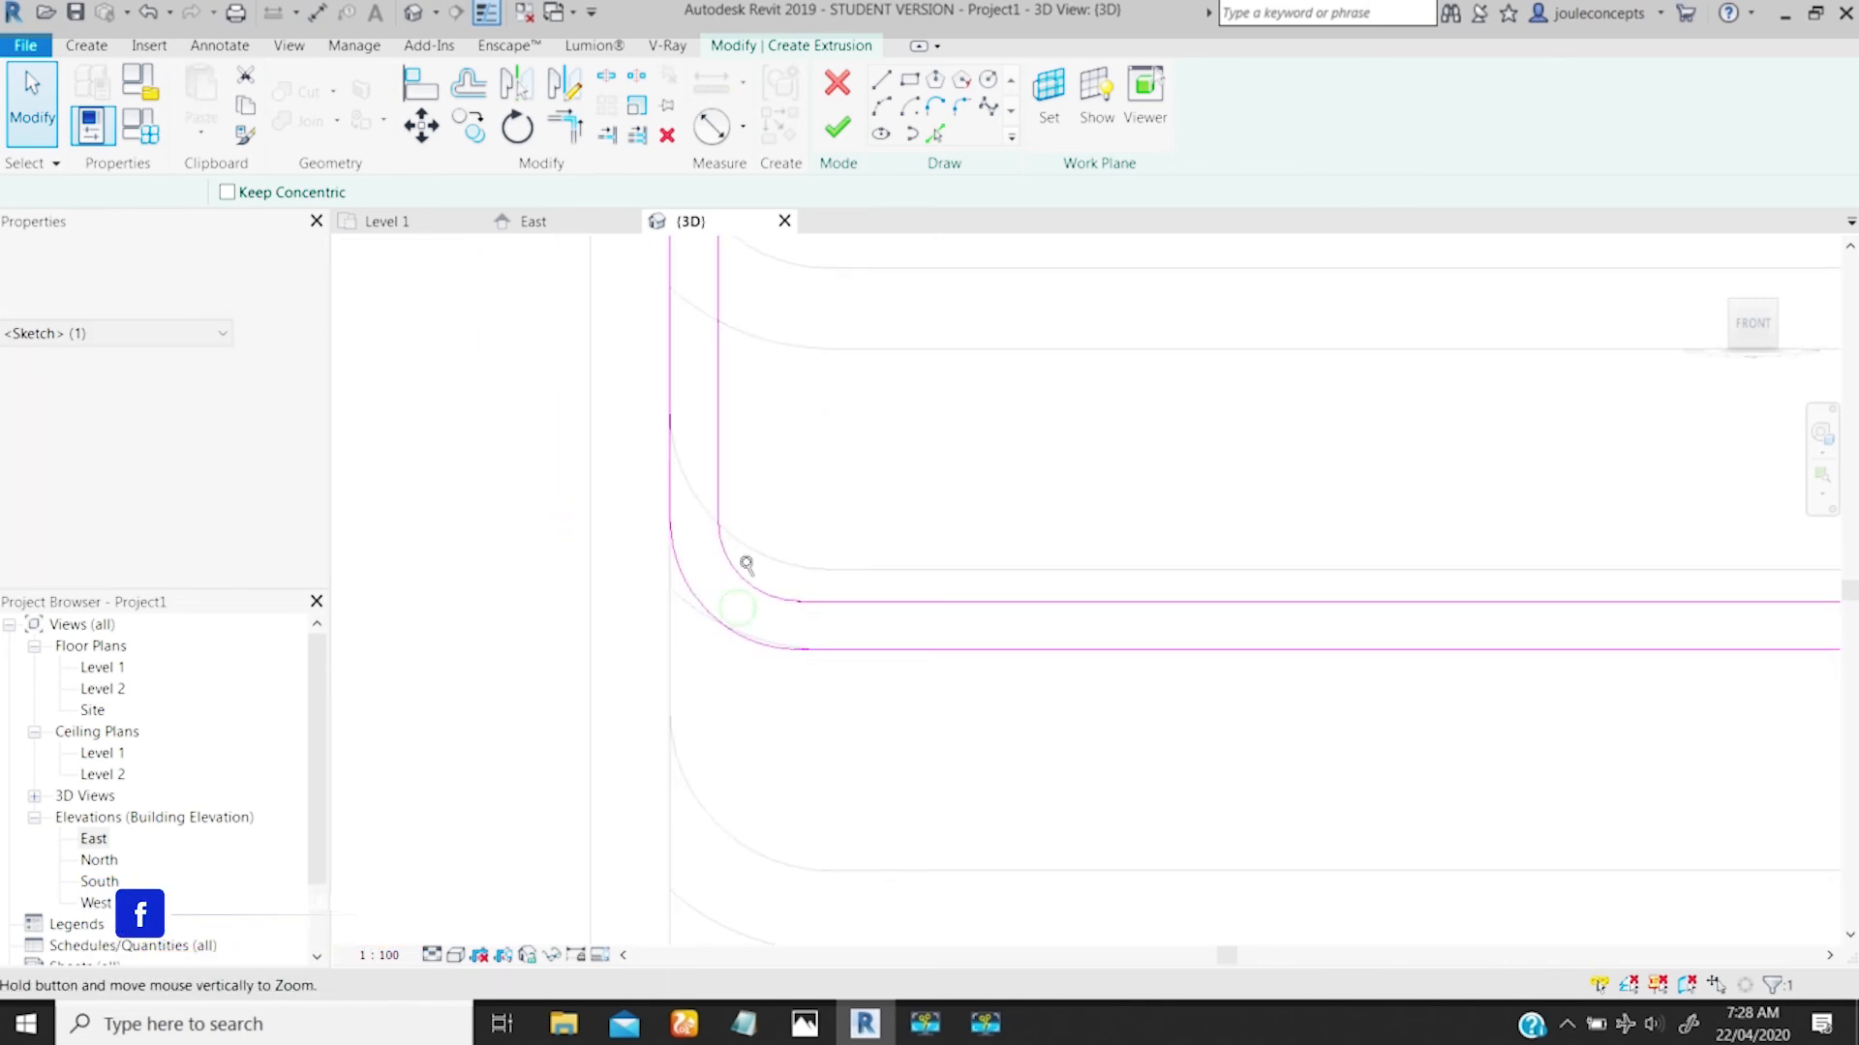
mouse_move(746, 565)
ctrl+middle_down()
mouse_move(769, 464)
mouse_move(684, 610)
ctrl+middle_up()
ctrl+middle_drag(880, 614, 899, 465)
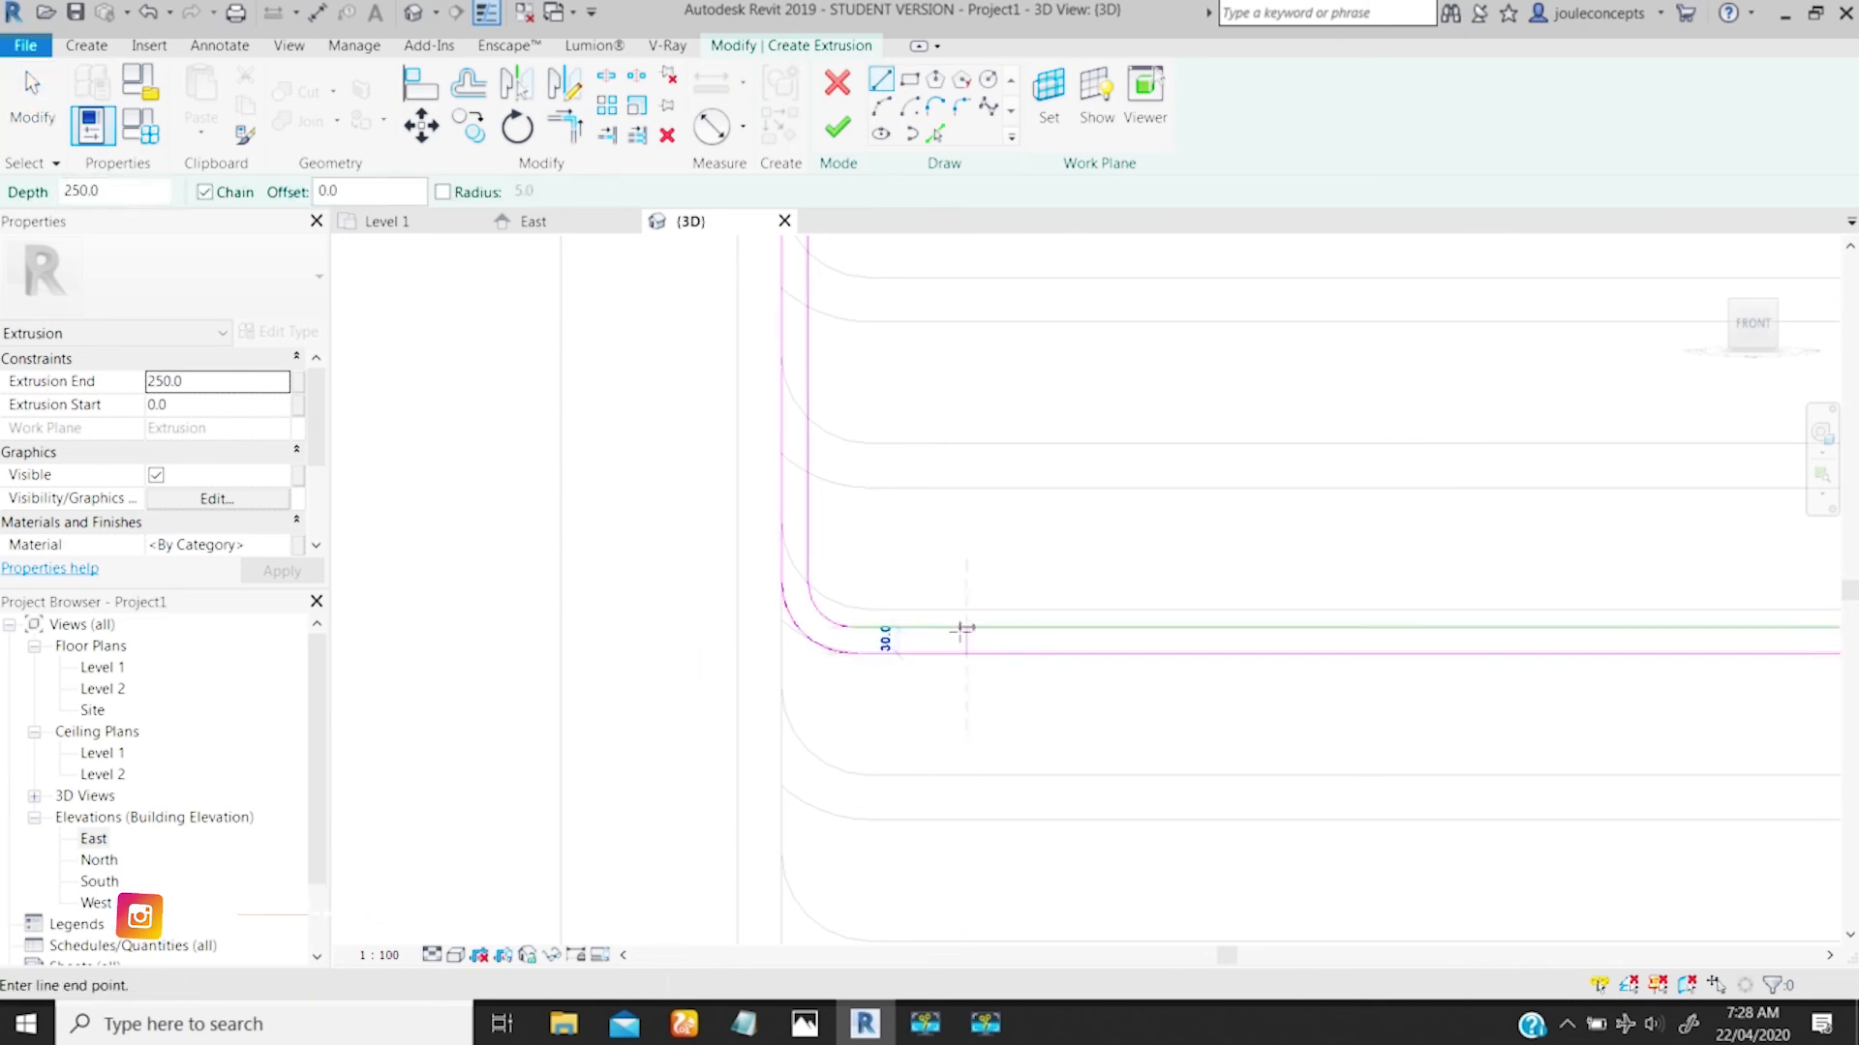
key(Escape)
key(Escape)
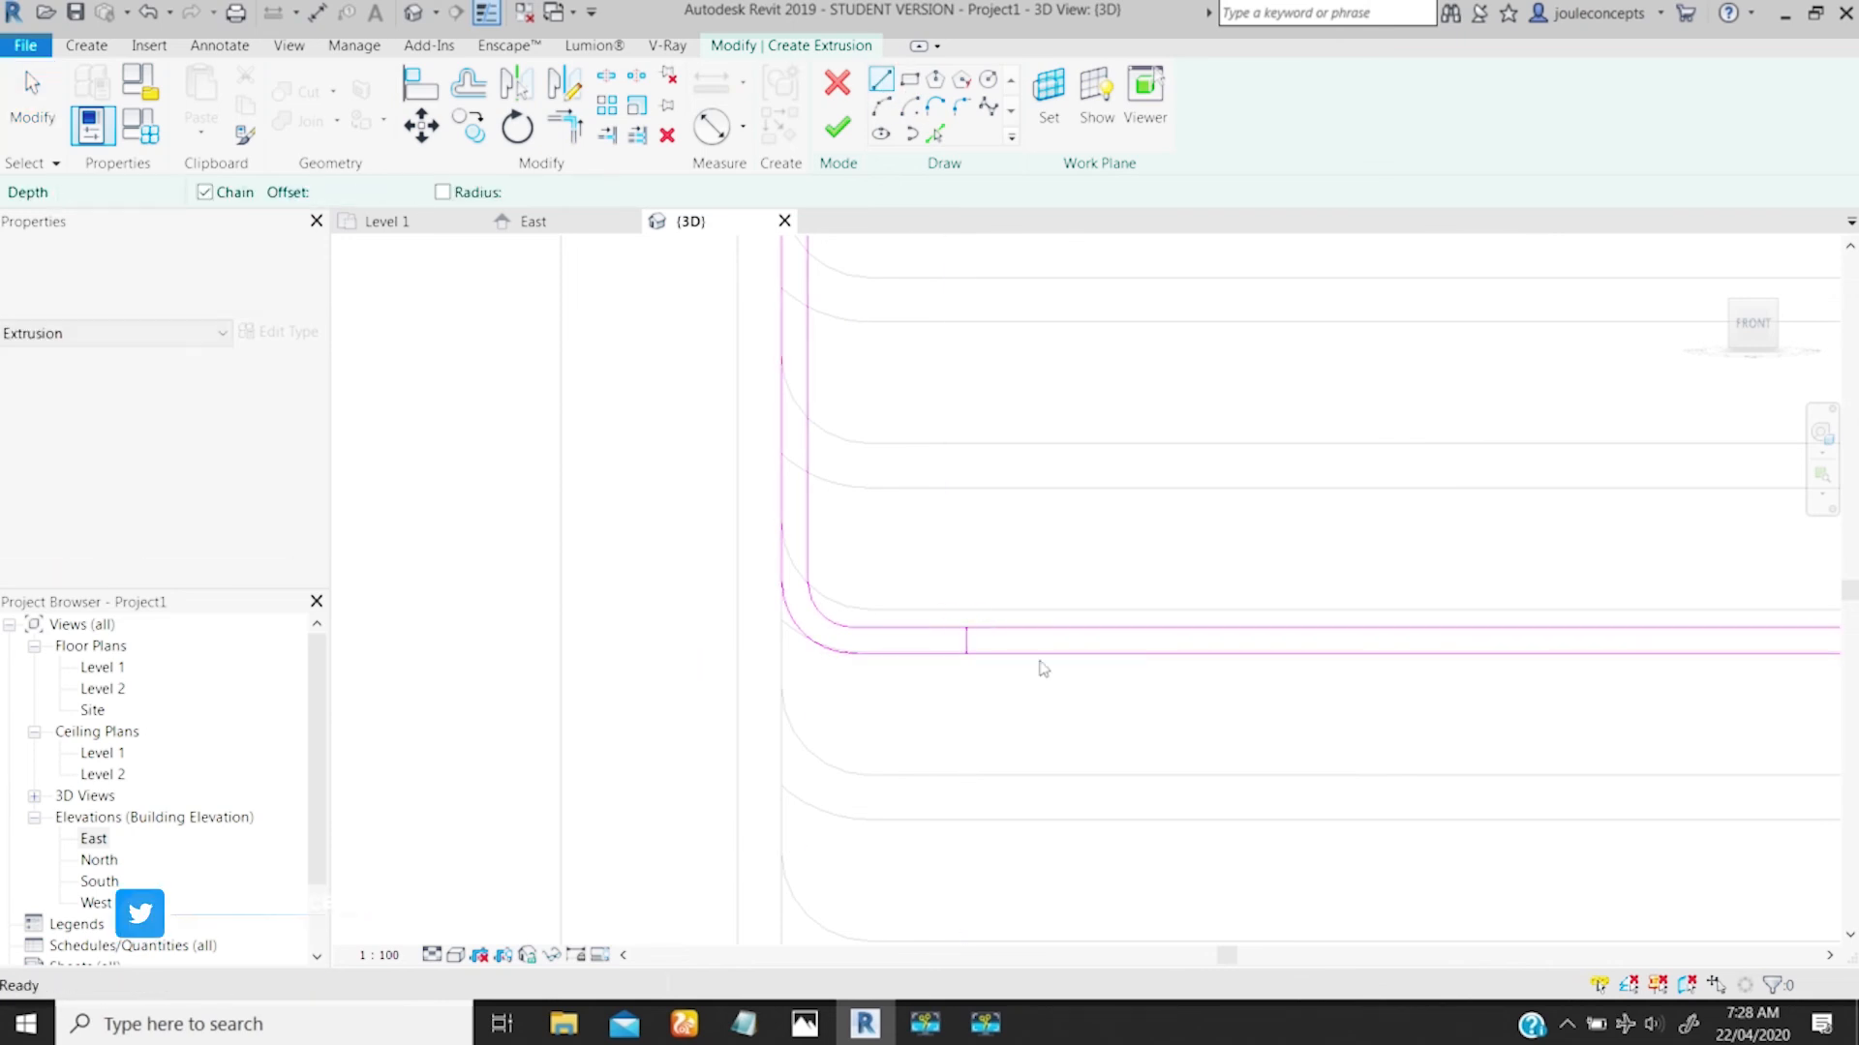
Step: Trim both horizontal edges to the short vertical line and finish the extrusion sketch
key(t)
key(r)
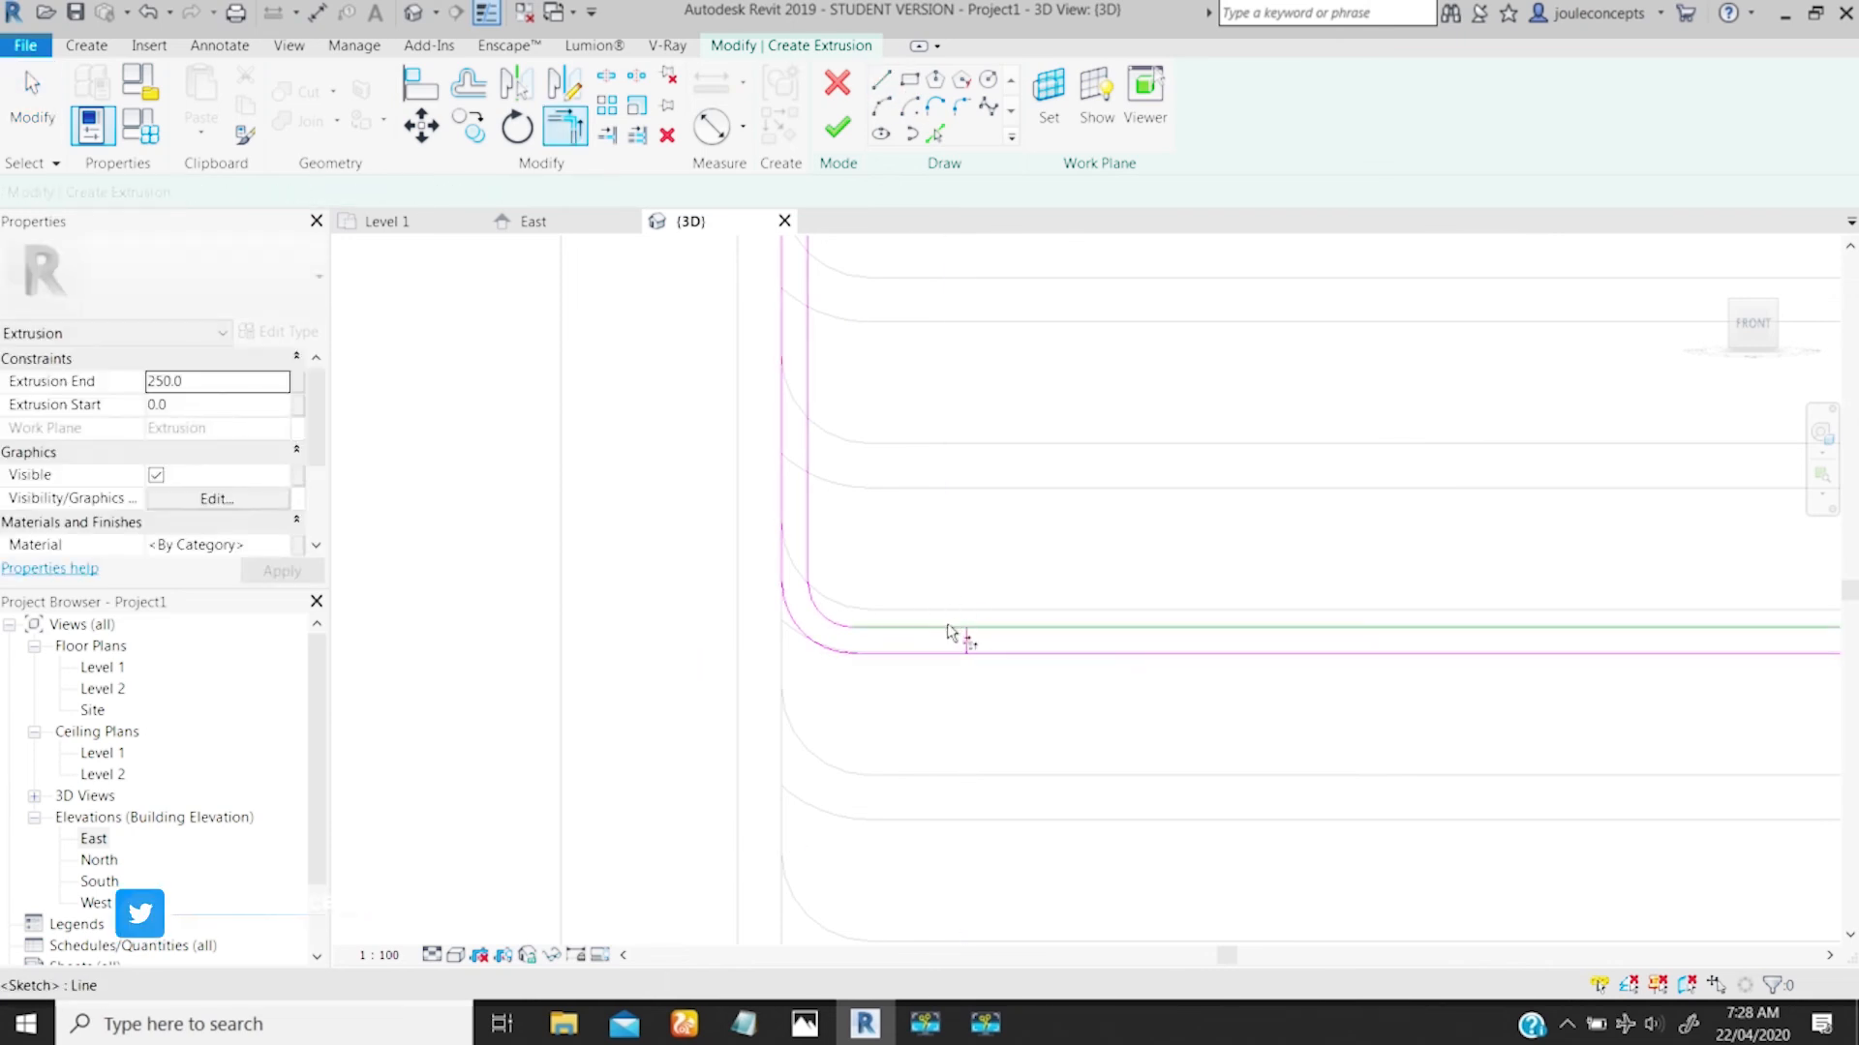
click(958, 629)
click(966, 640)
click(966, 644)
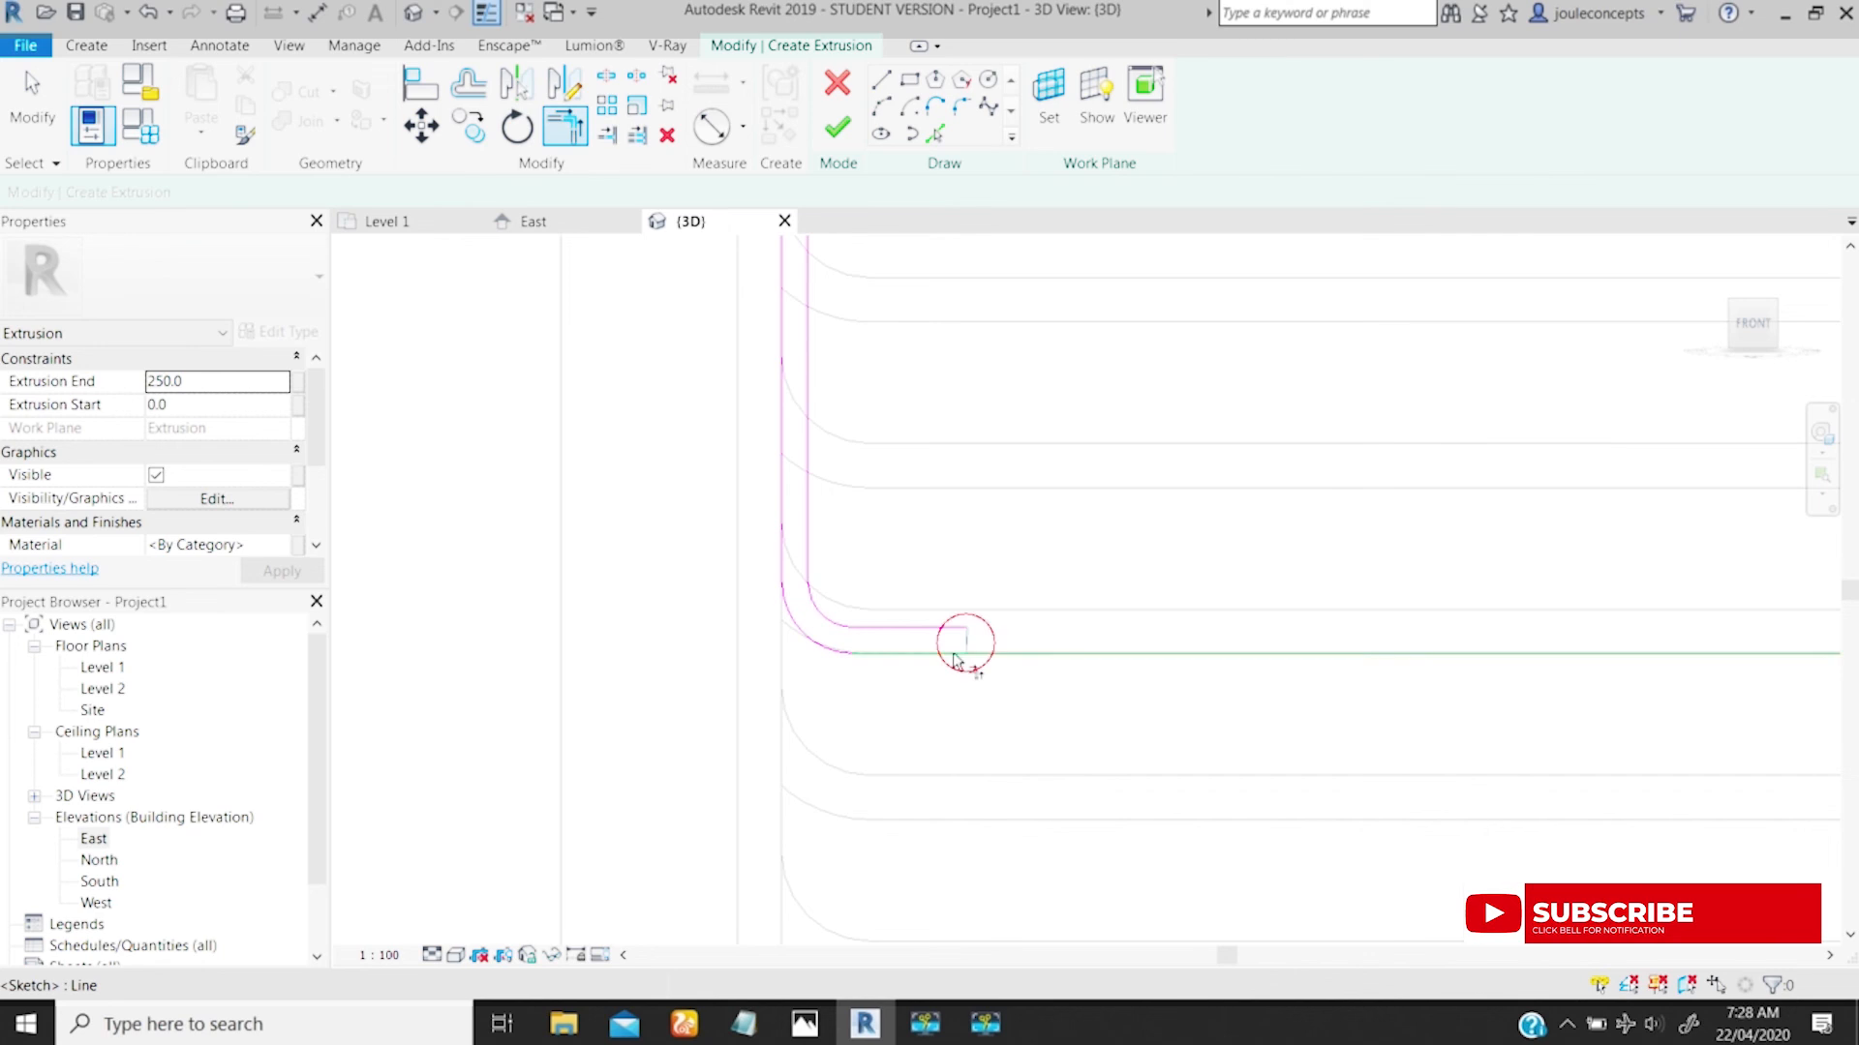
click(954, 654)
scroll(952, 675, down, 5)
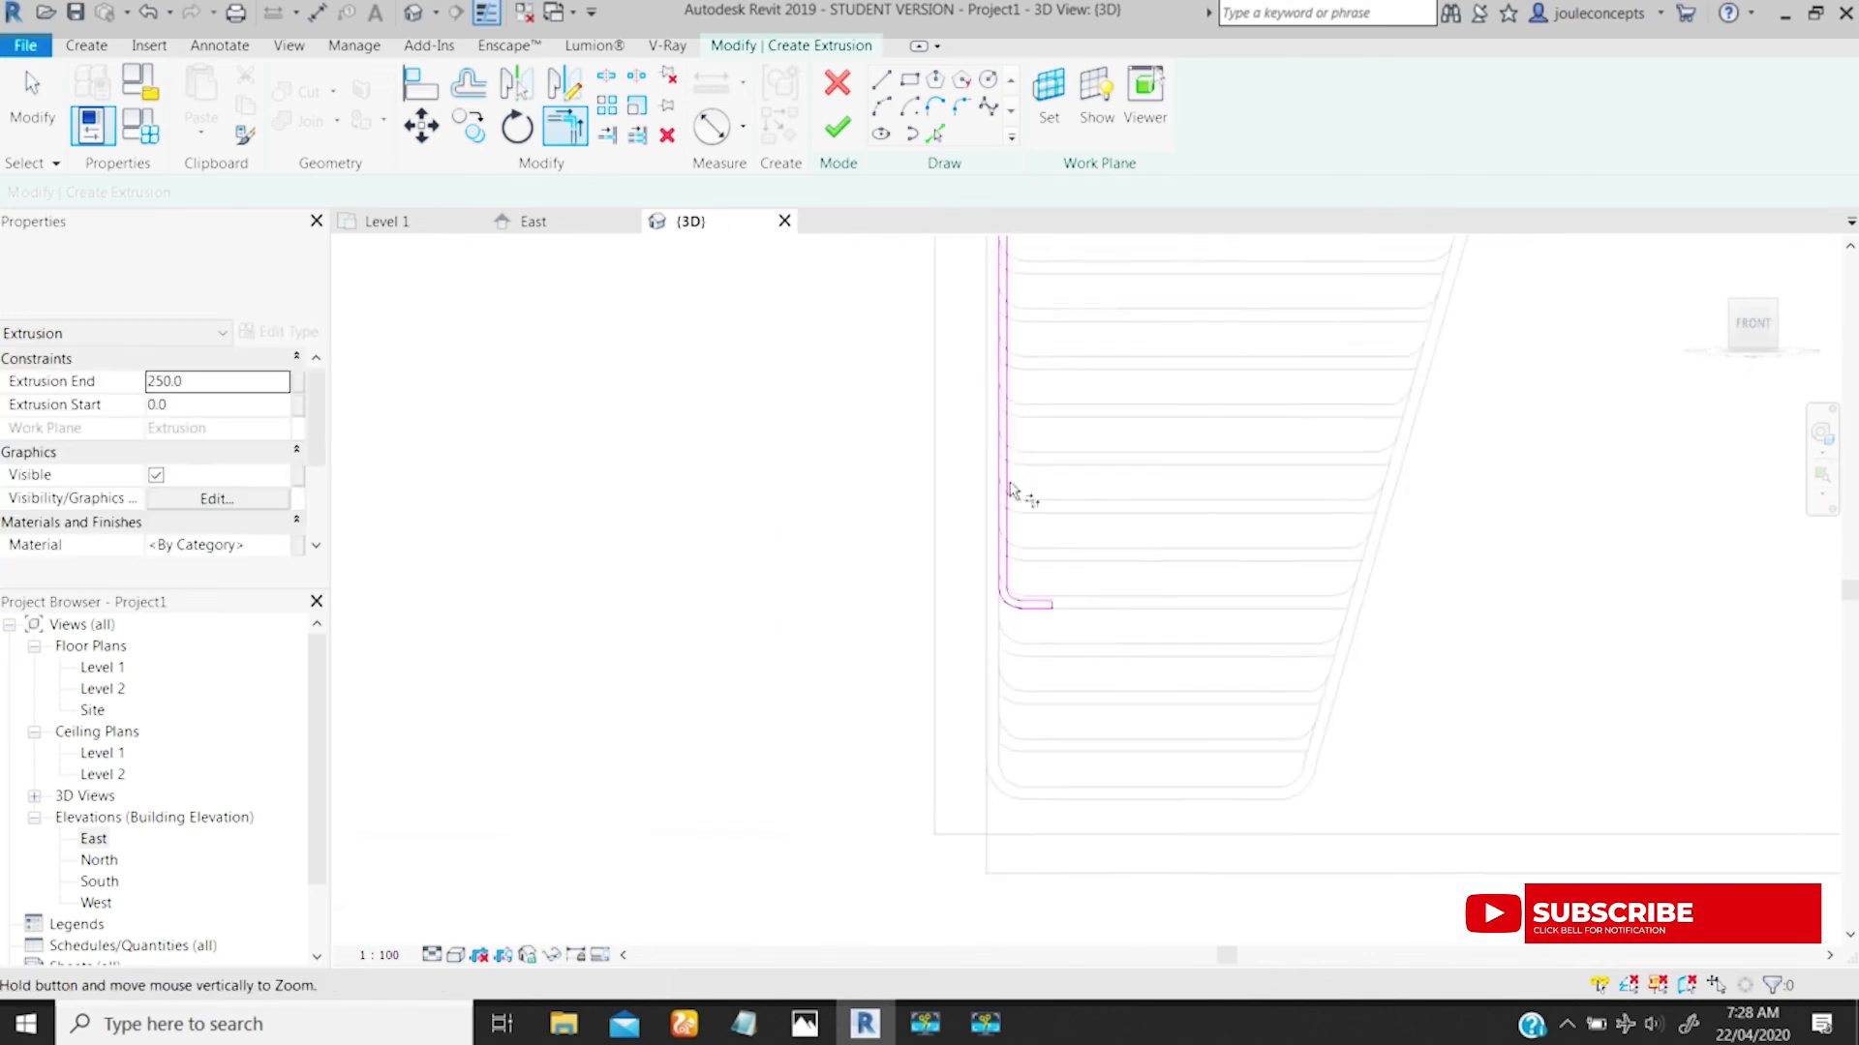
click(848, 145)
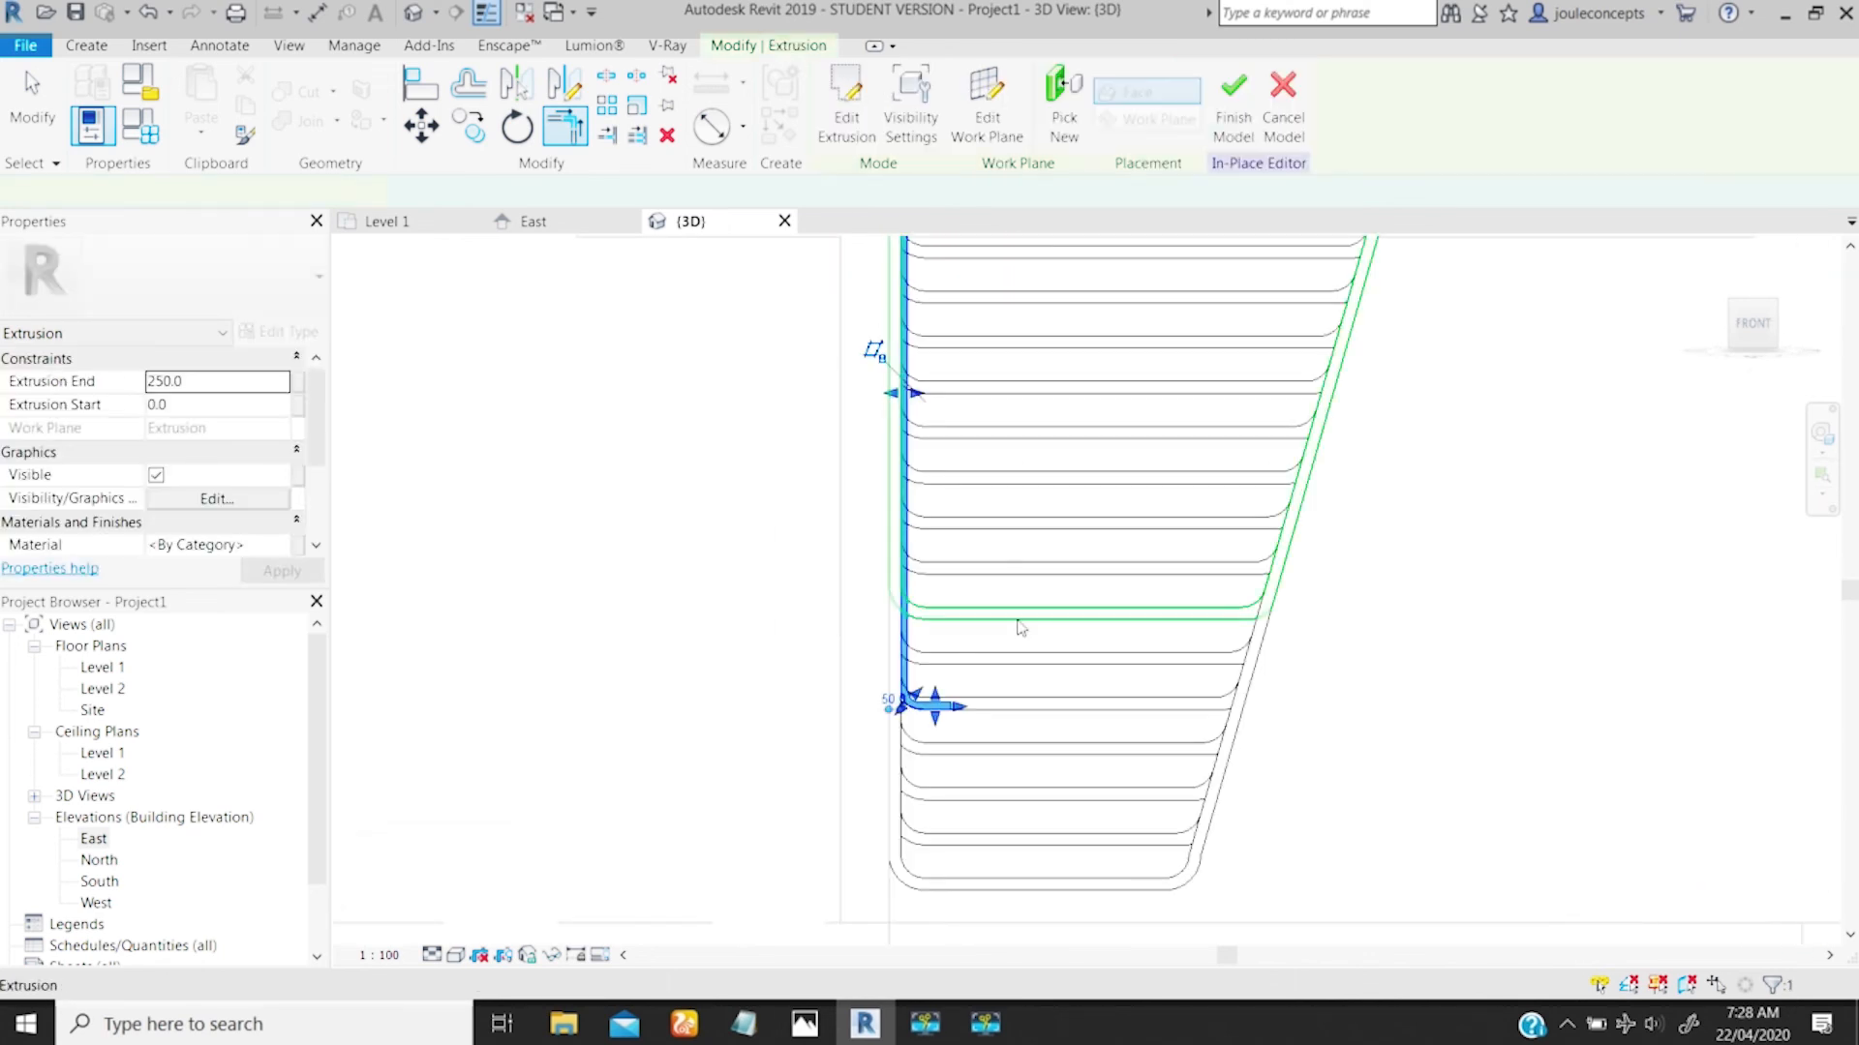
Step: Set the L-shaped extrusion's start to -250 and its end to 0
shift+middle_drag(975, 674, 949, 566)
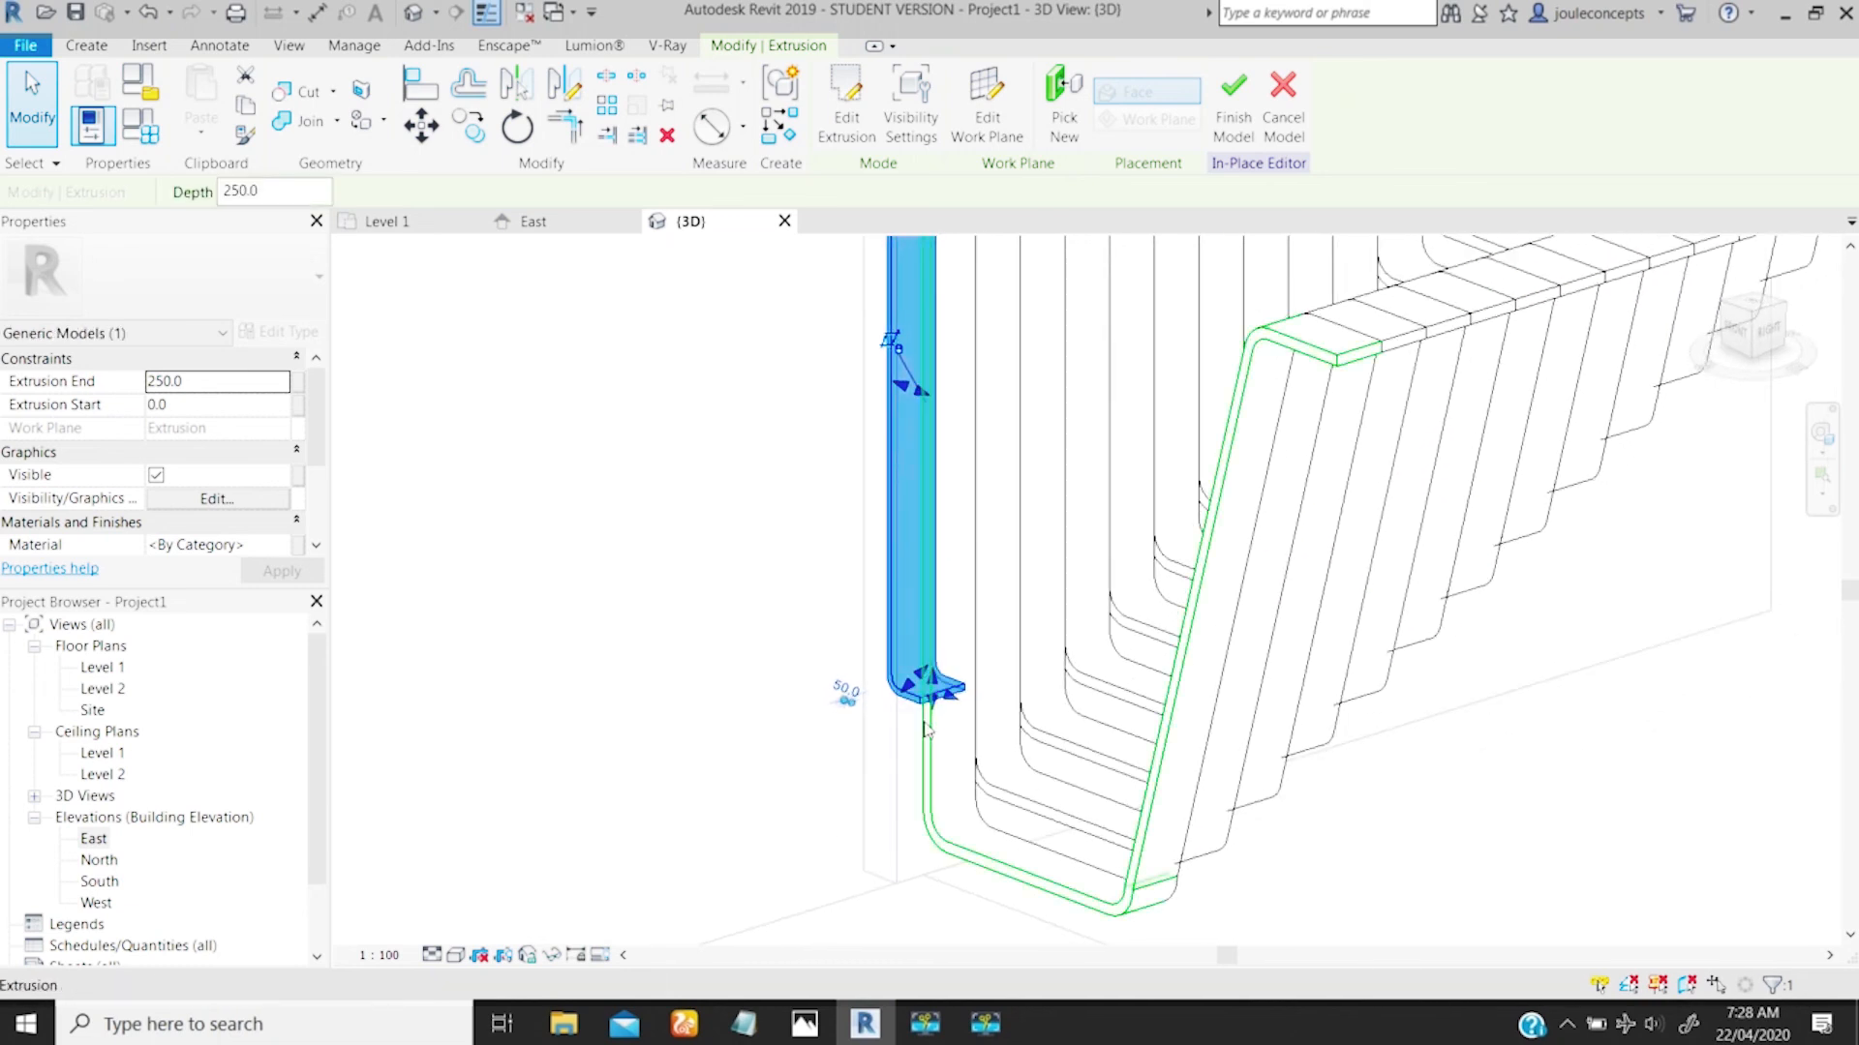
shift+middle_drag(1012, 623, 975, 564)
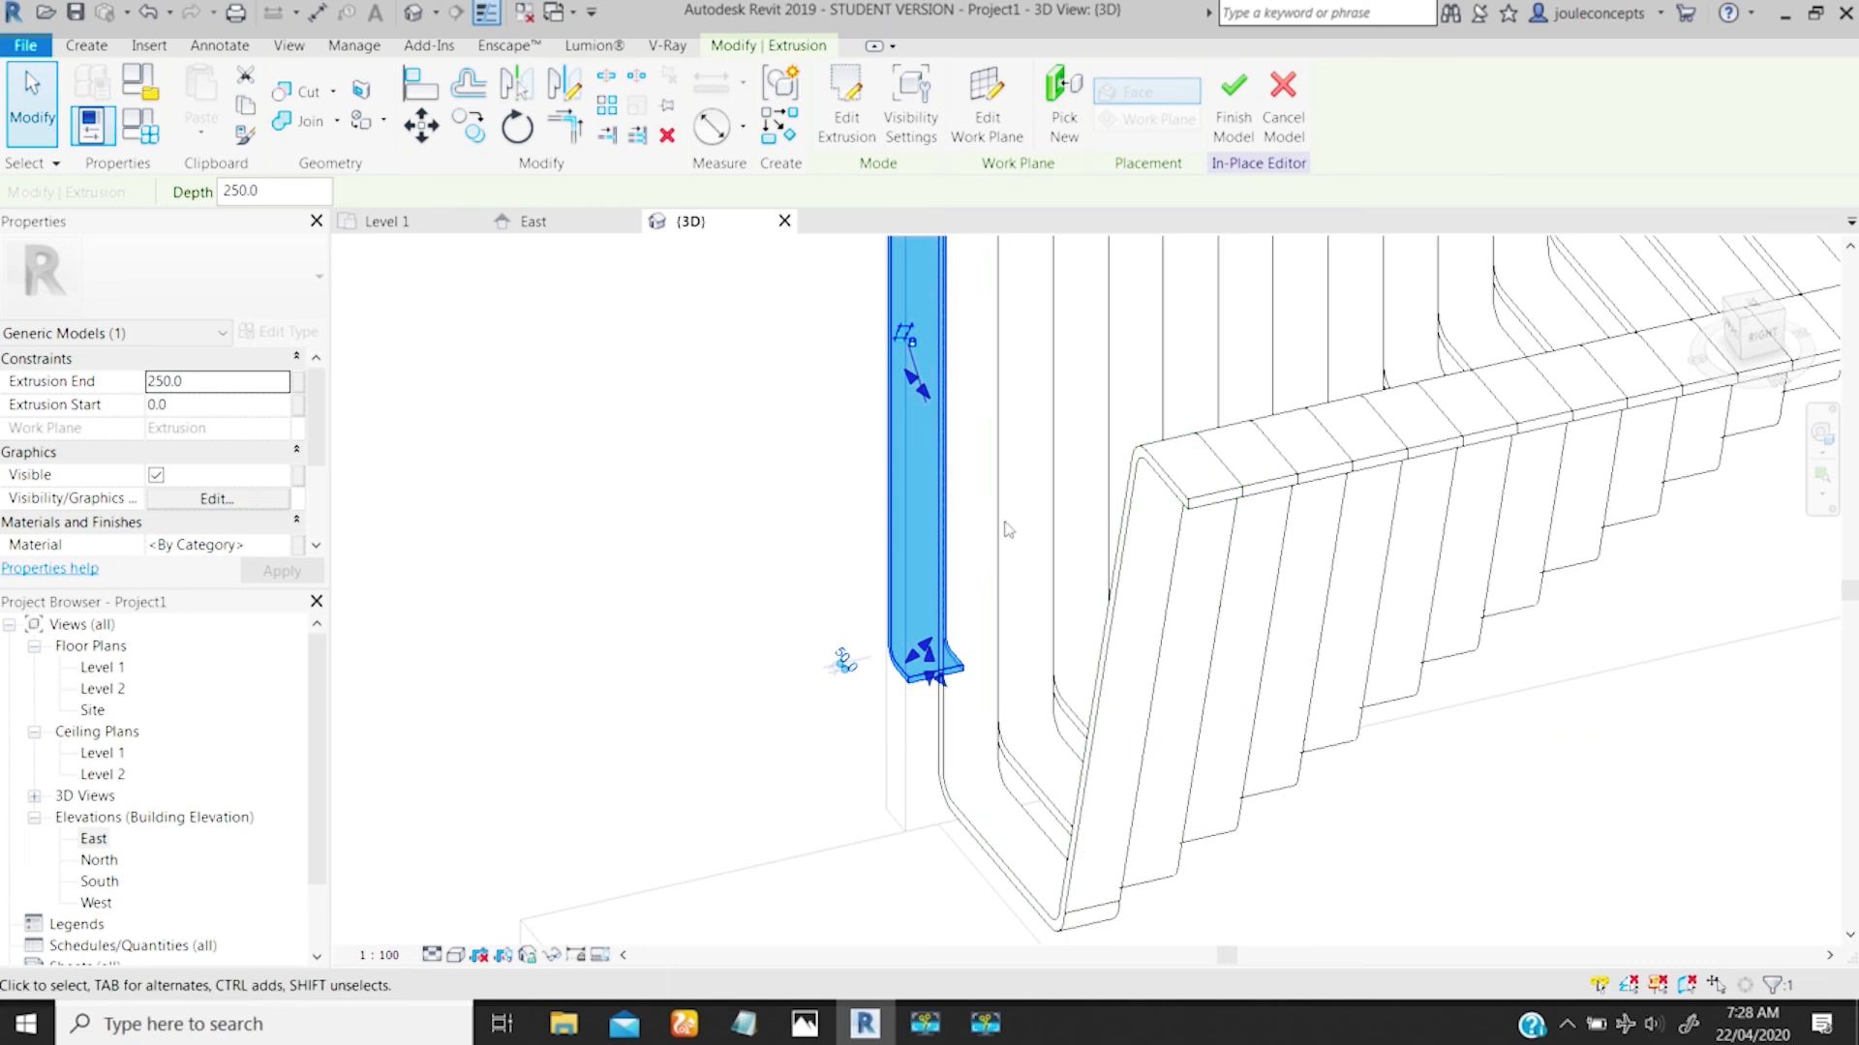
click(198, 405)
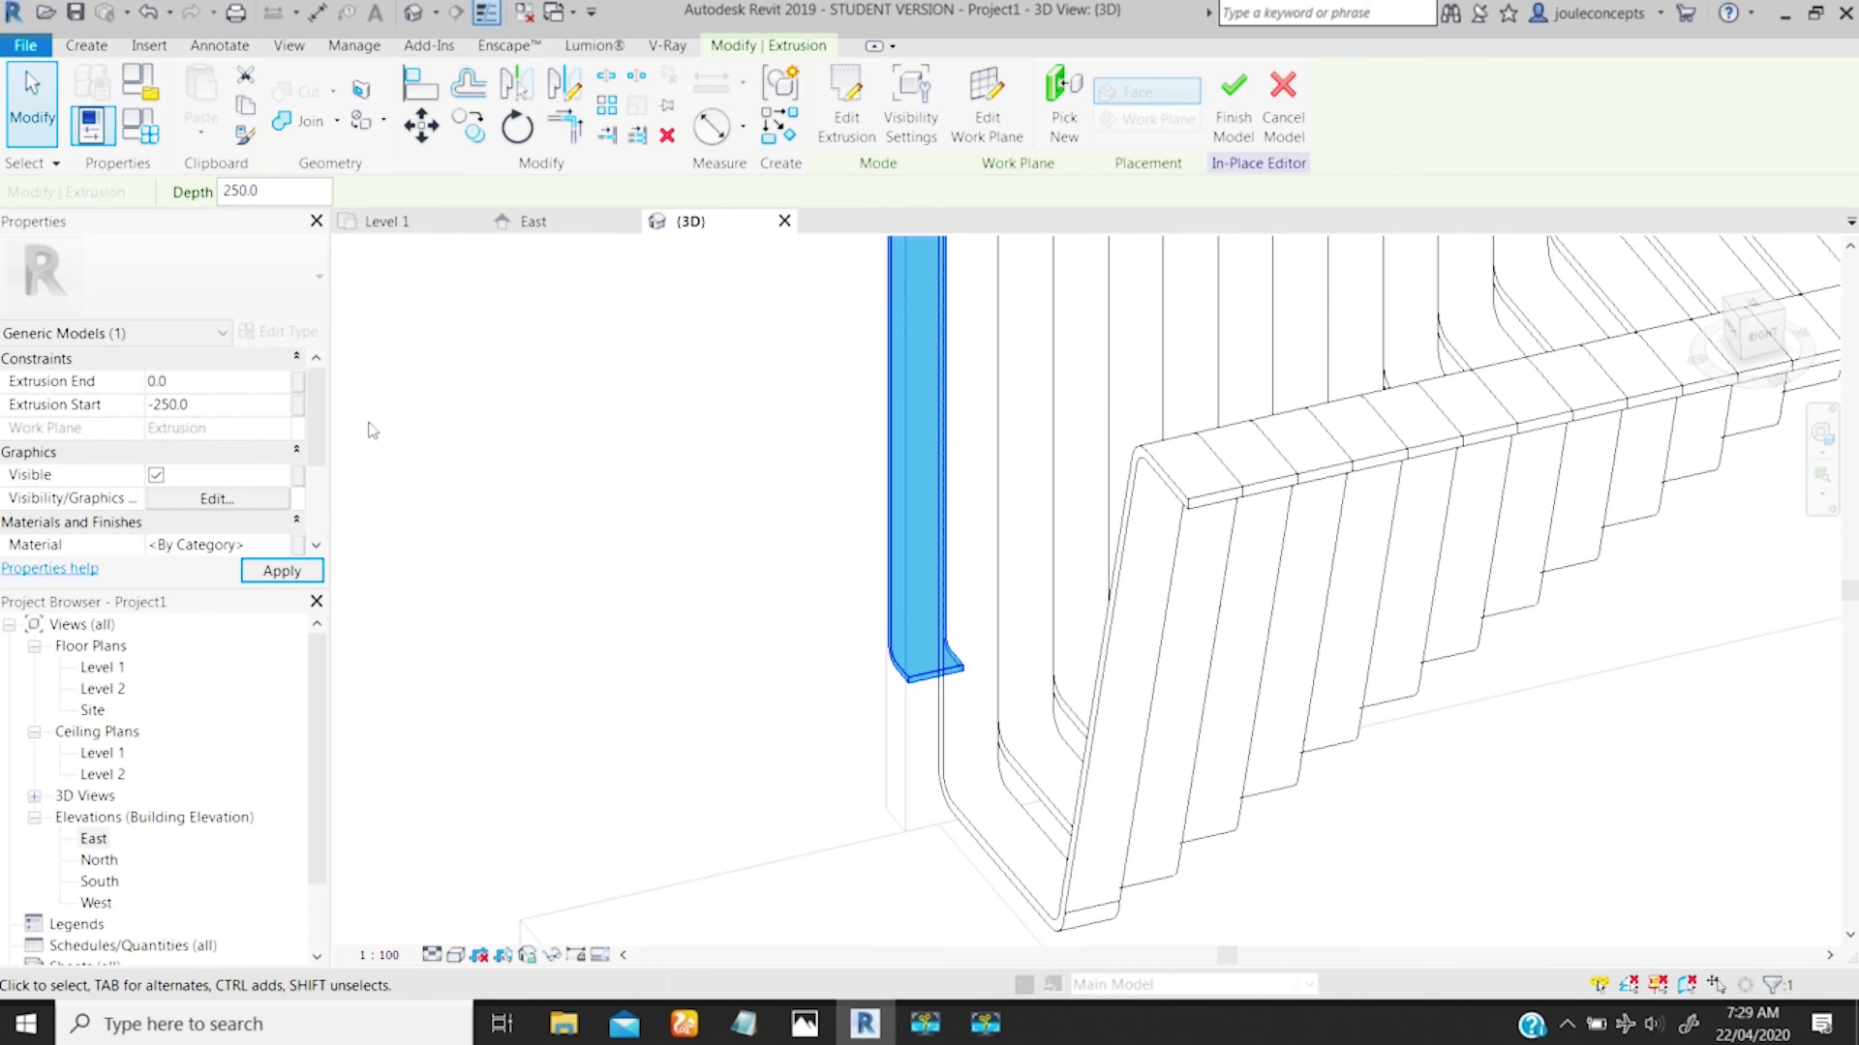
click(688, 516)
shift+middle_drag(780, 660, 1057, 290)
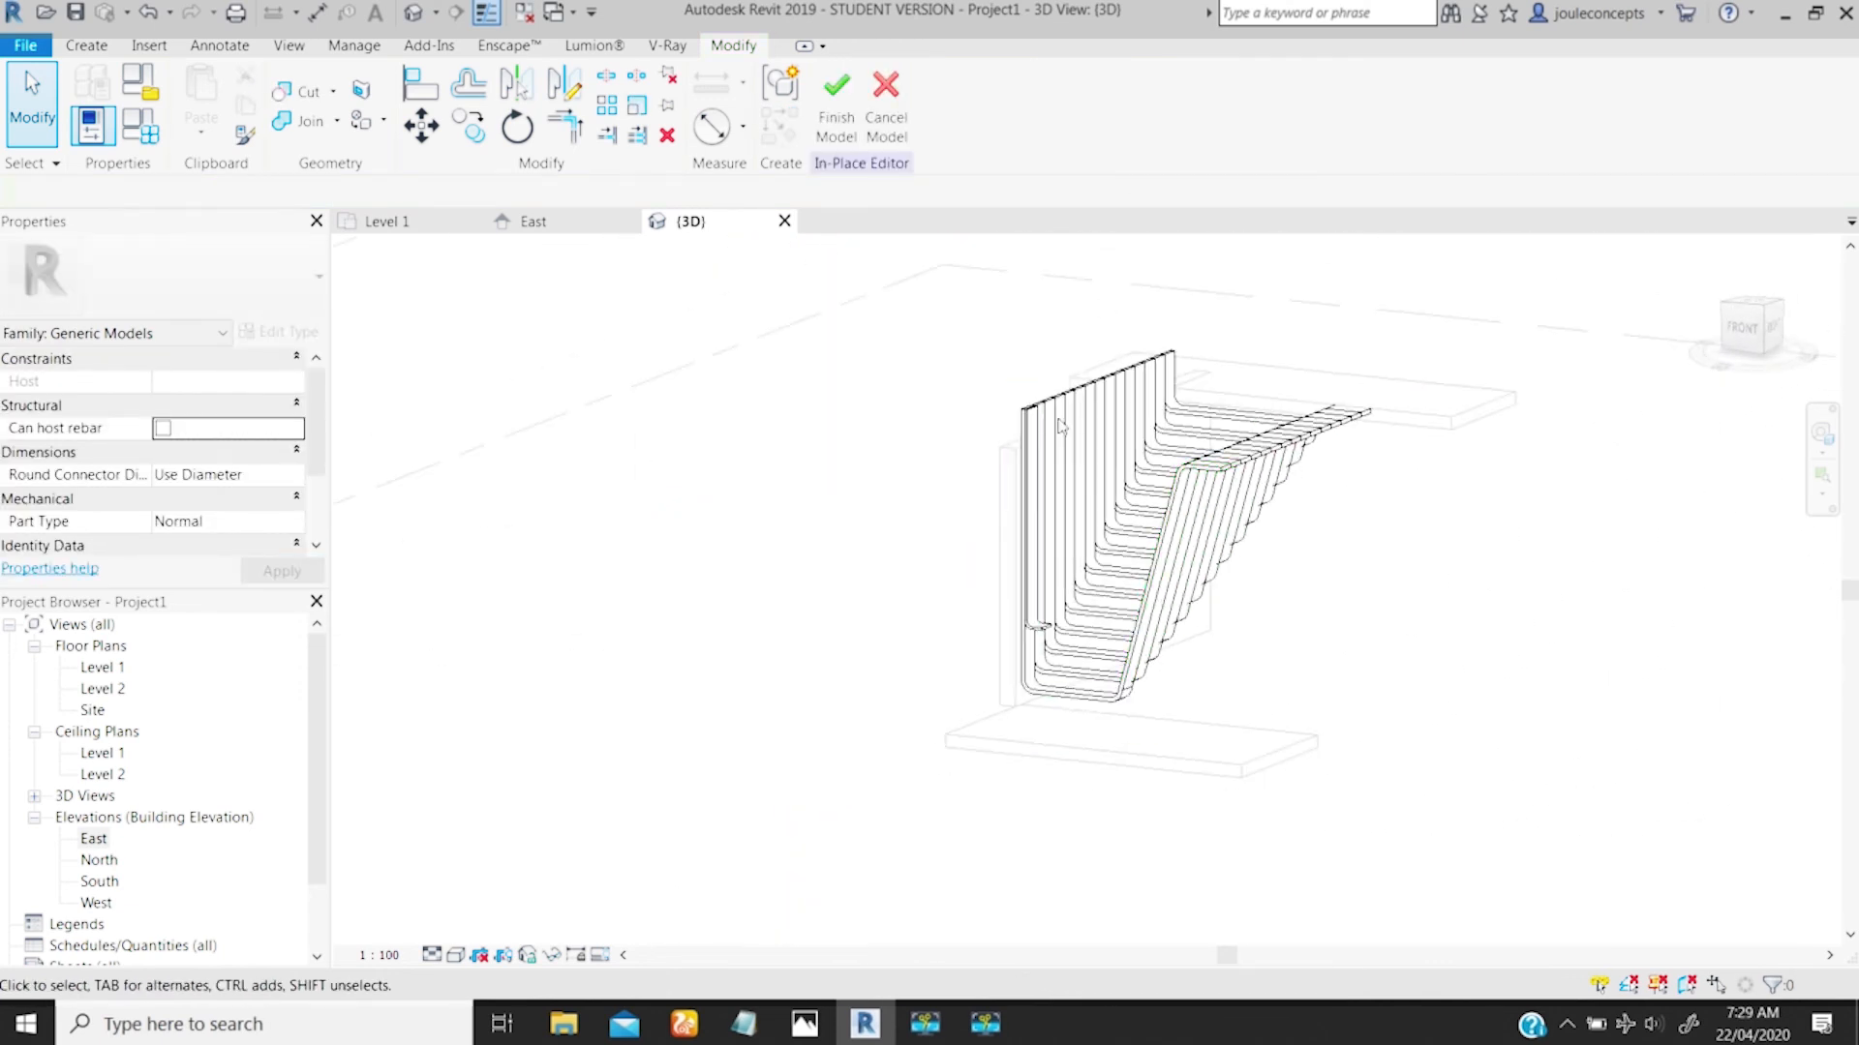
shift+middle_drag(1061, 426, 1094, 619)
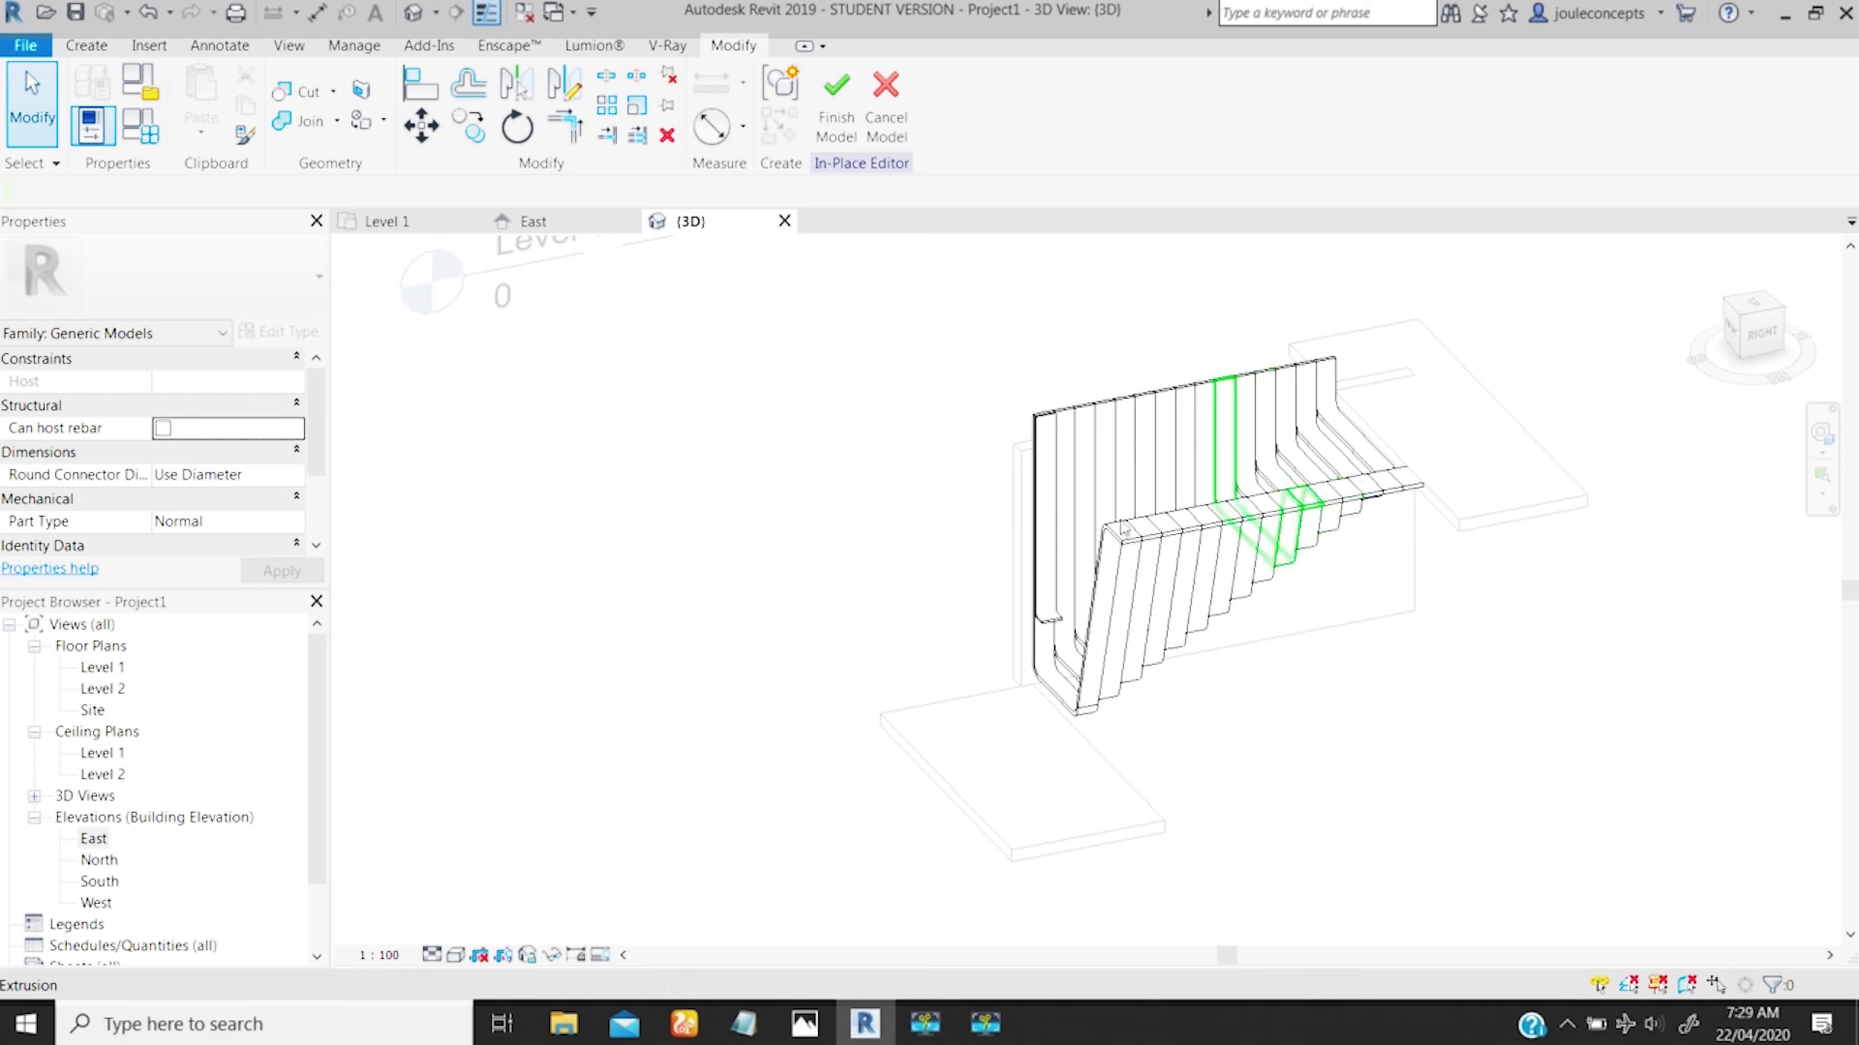
shift+middle_drag(1359, 461, 1288, 465)
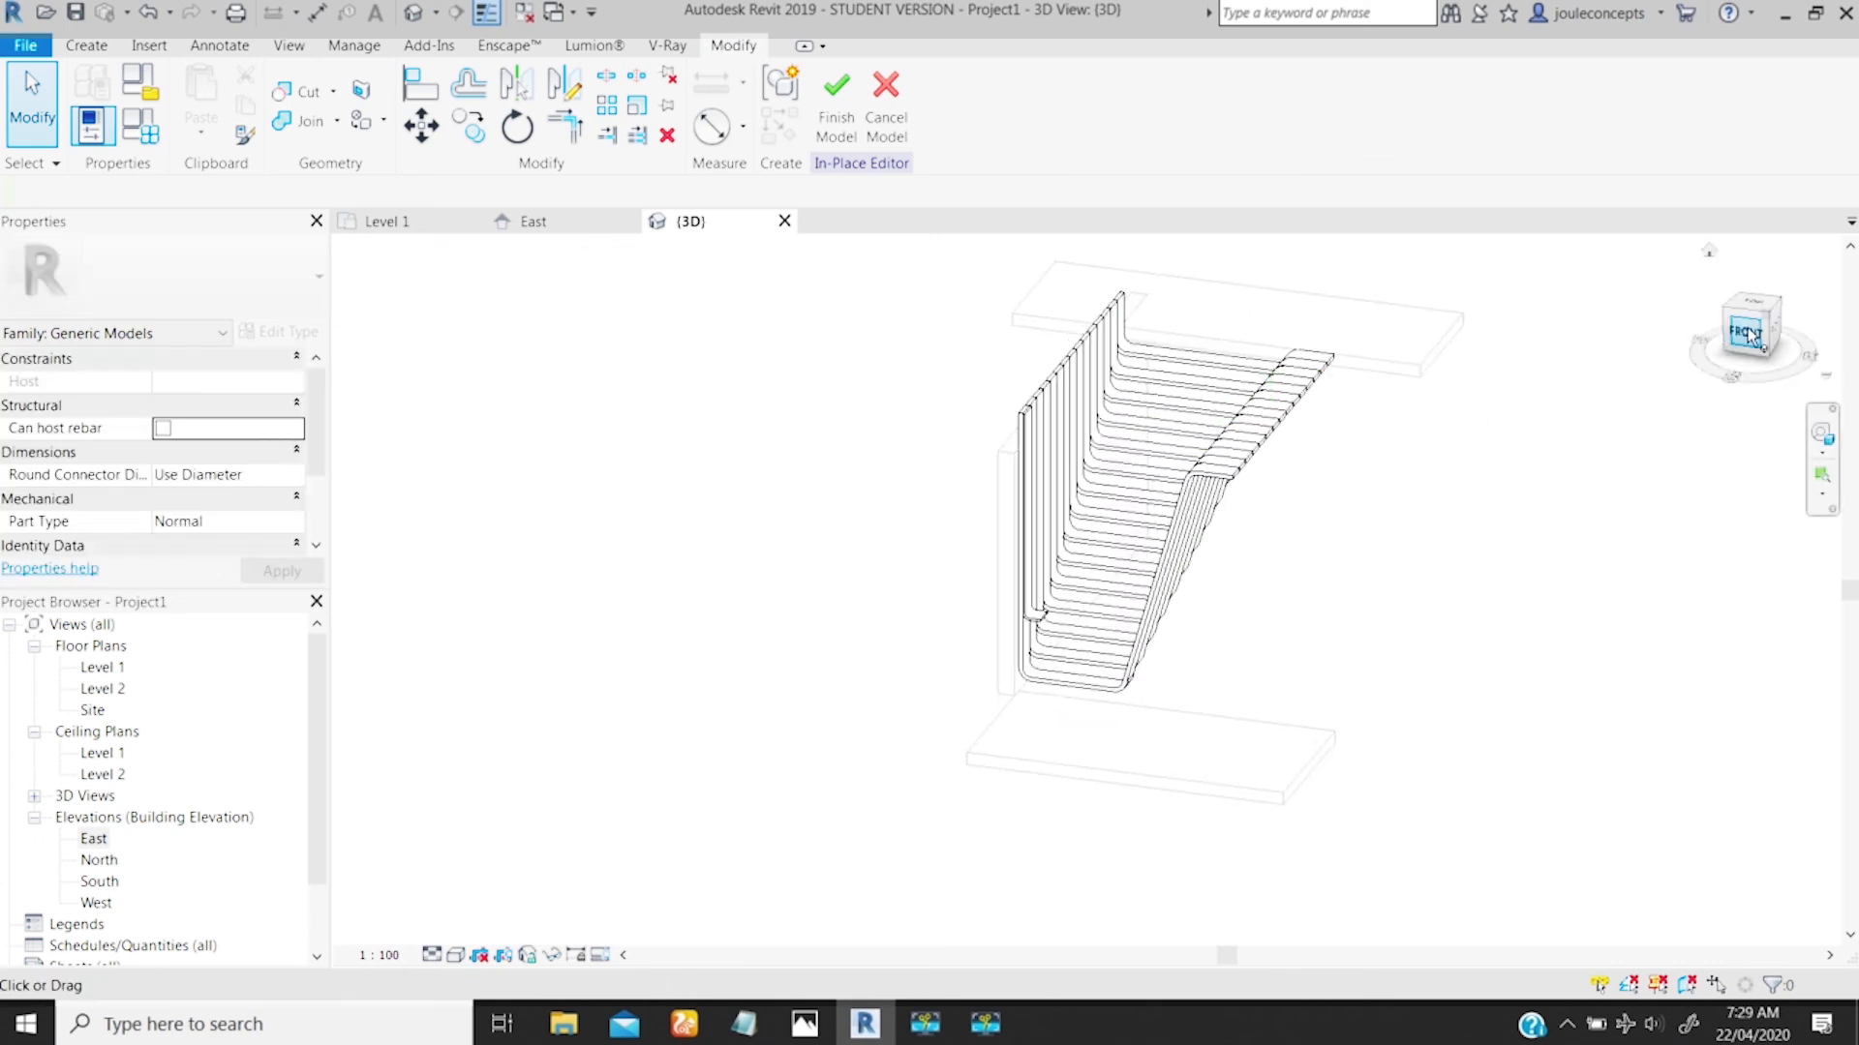
mouse_move(1280, 391)
shift+middle_down()
mouse_move(1000, 427)
mouse_move(1019, 408)
shift+middle_up()
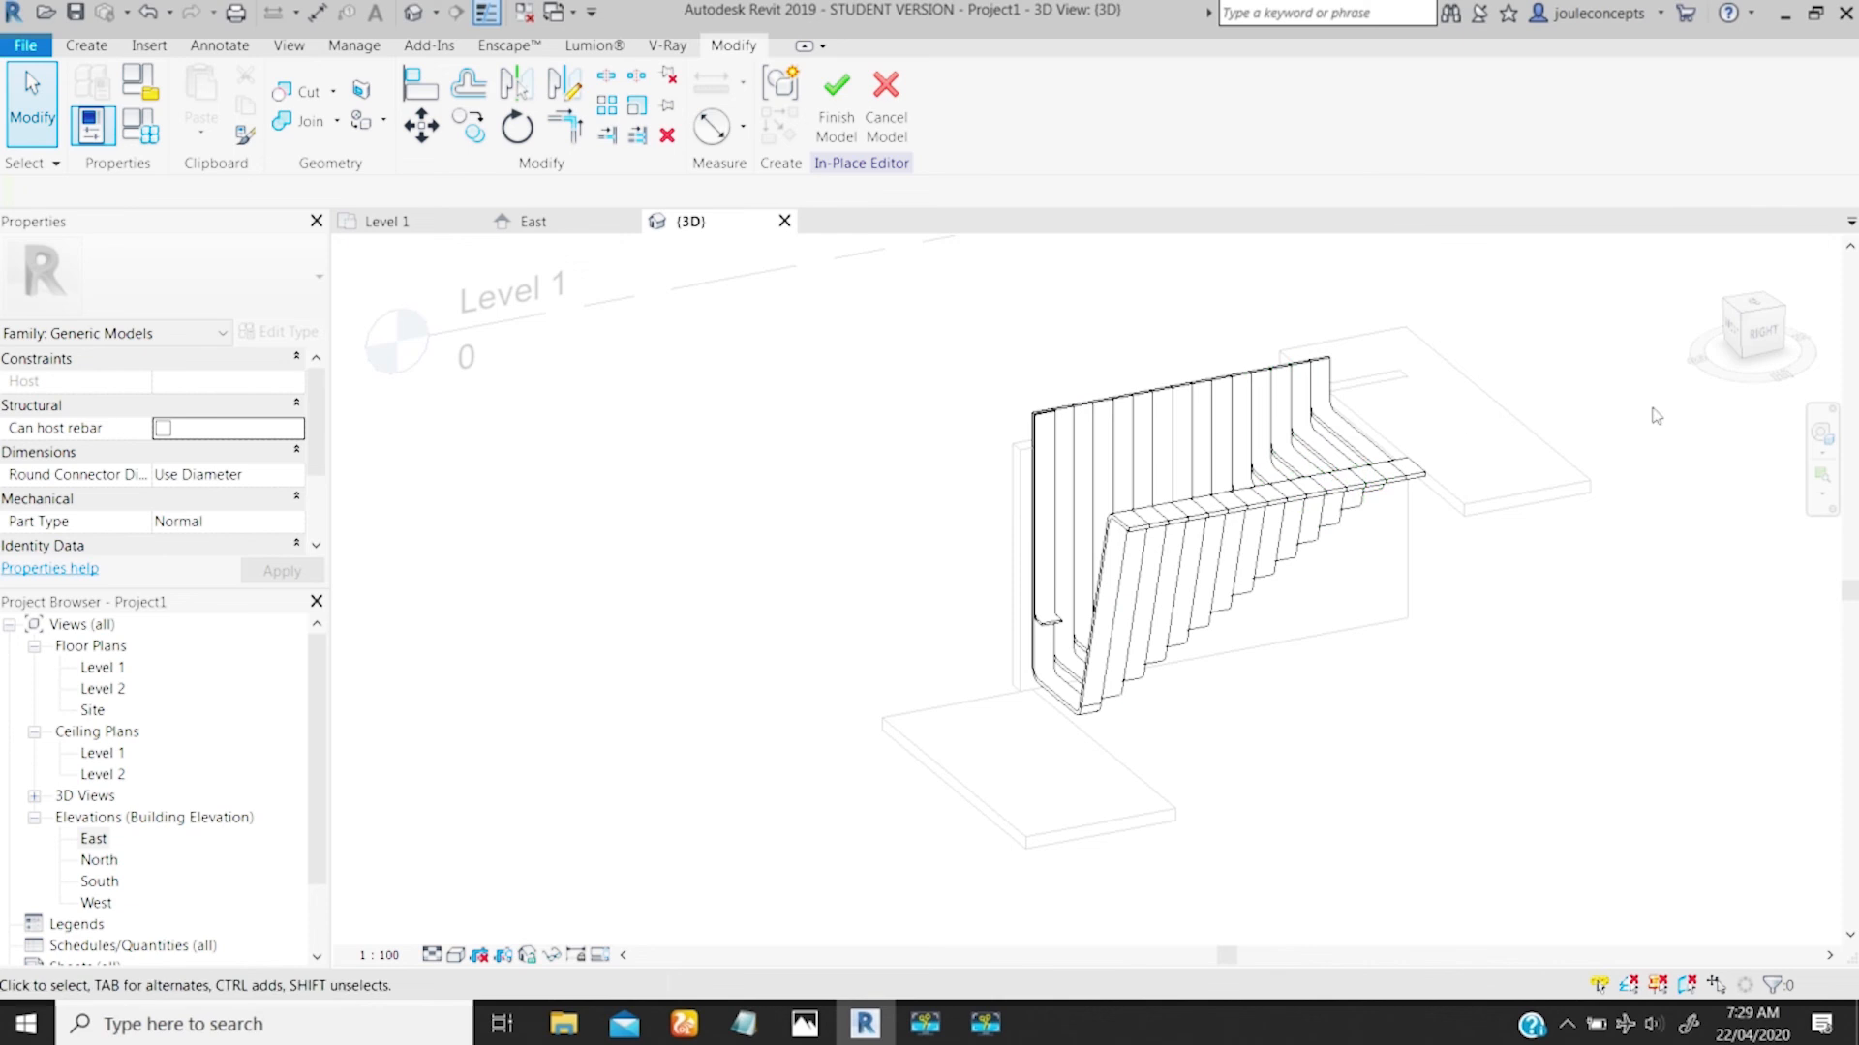
Step: Copy the L-shaped extrusion vertically upward in the front view, from the end of its short leg to the level of a higher rib
click(1741, 341)
click(1740, 333)
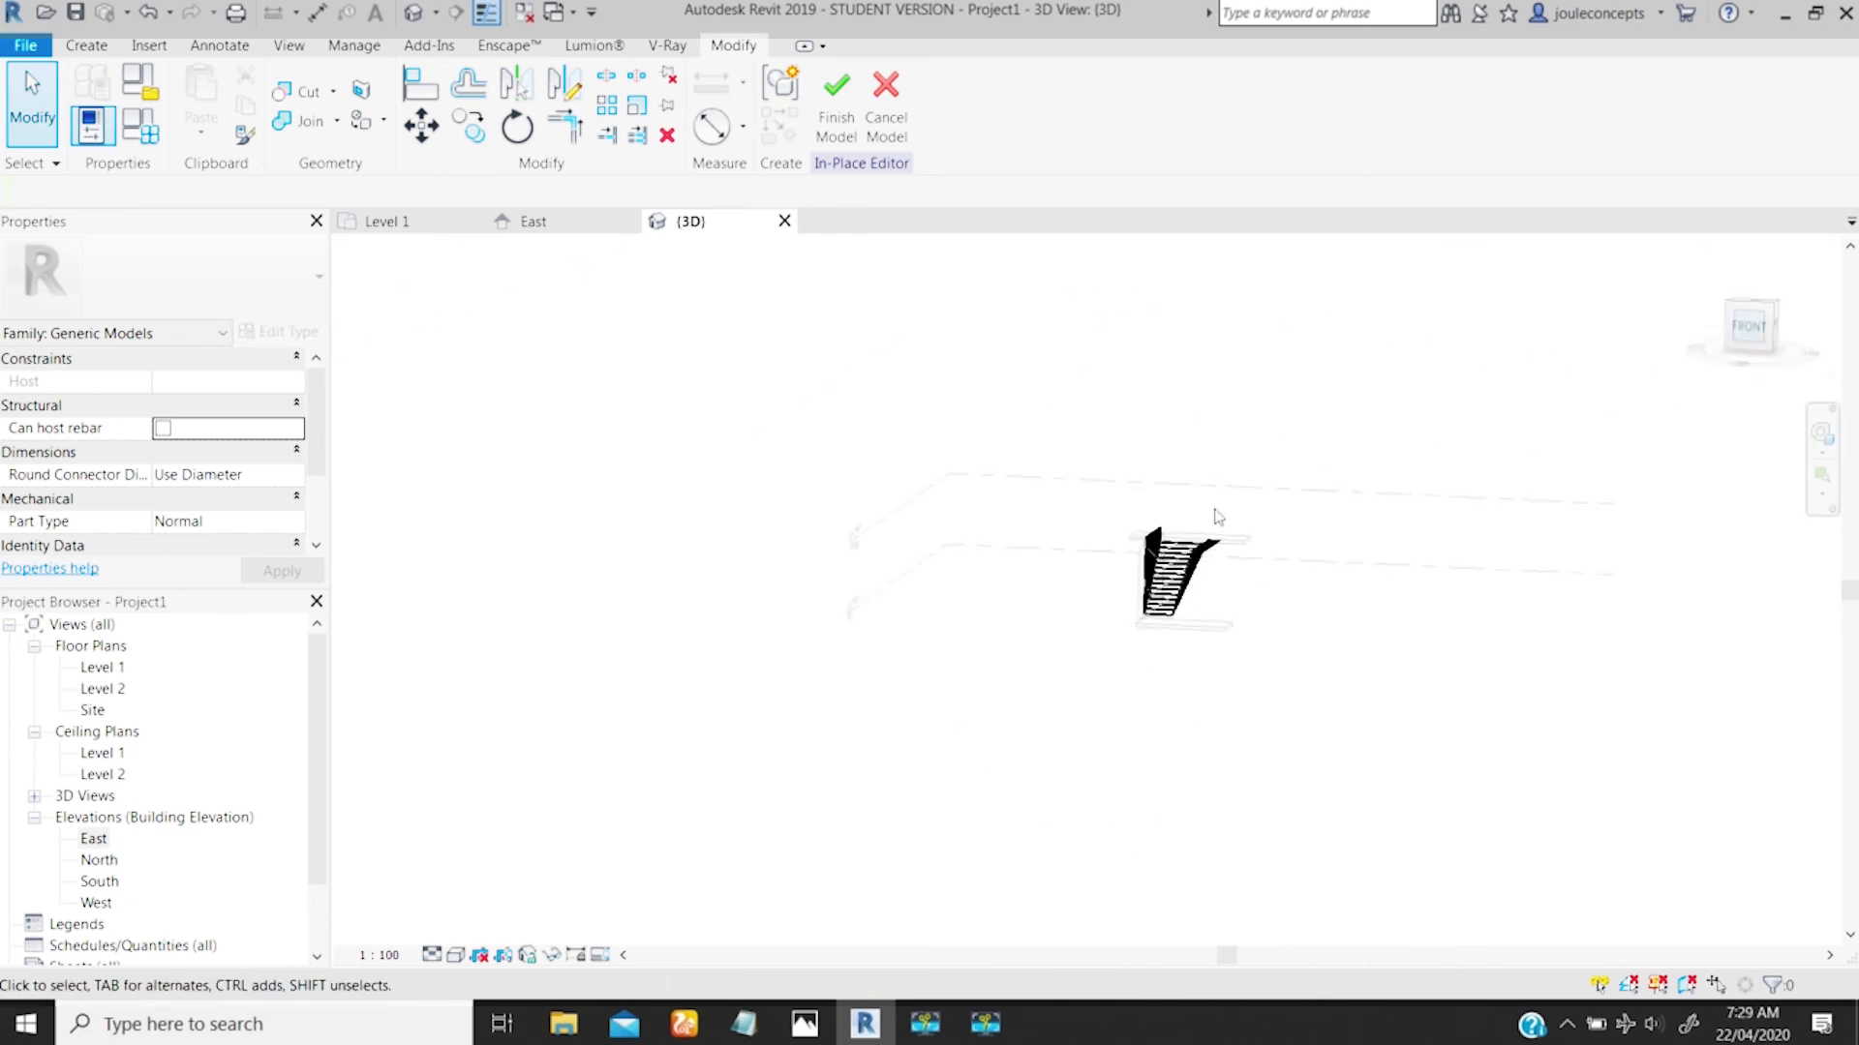
ctrl+middle_drag(1071, 643, 853, 626)
click(897, 652)
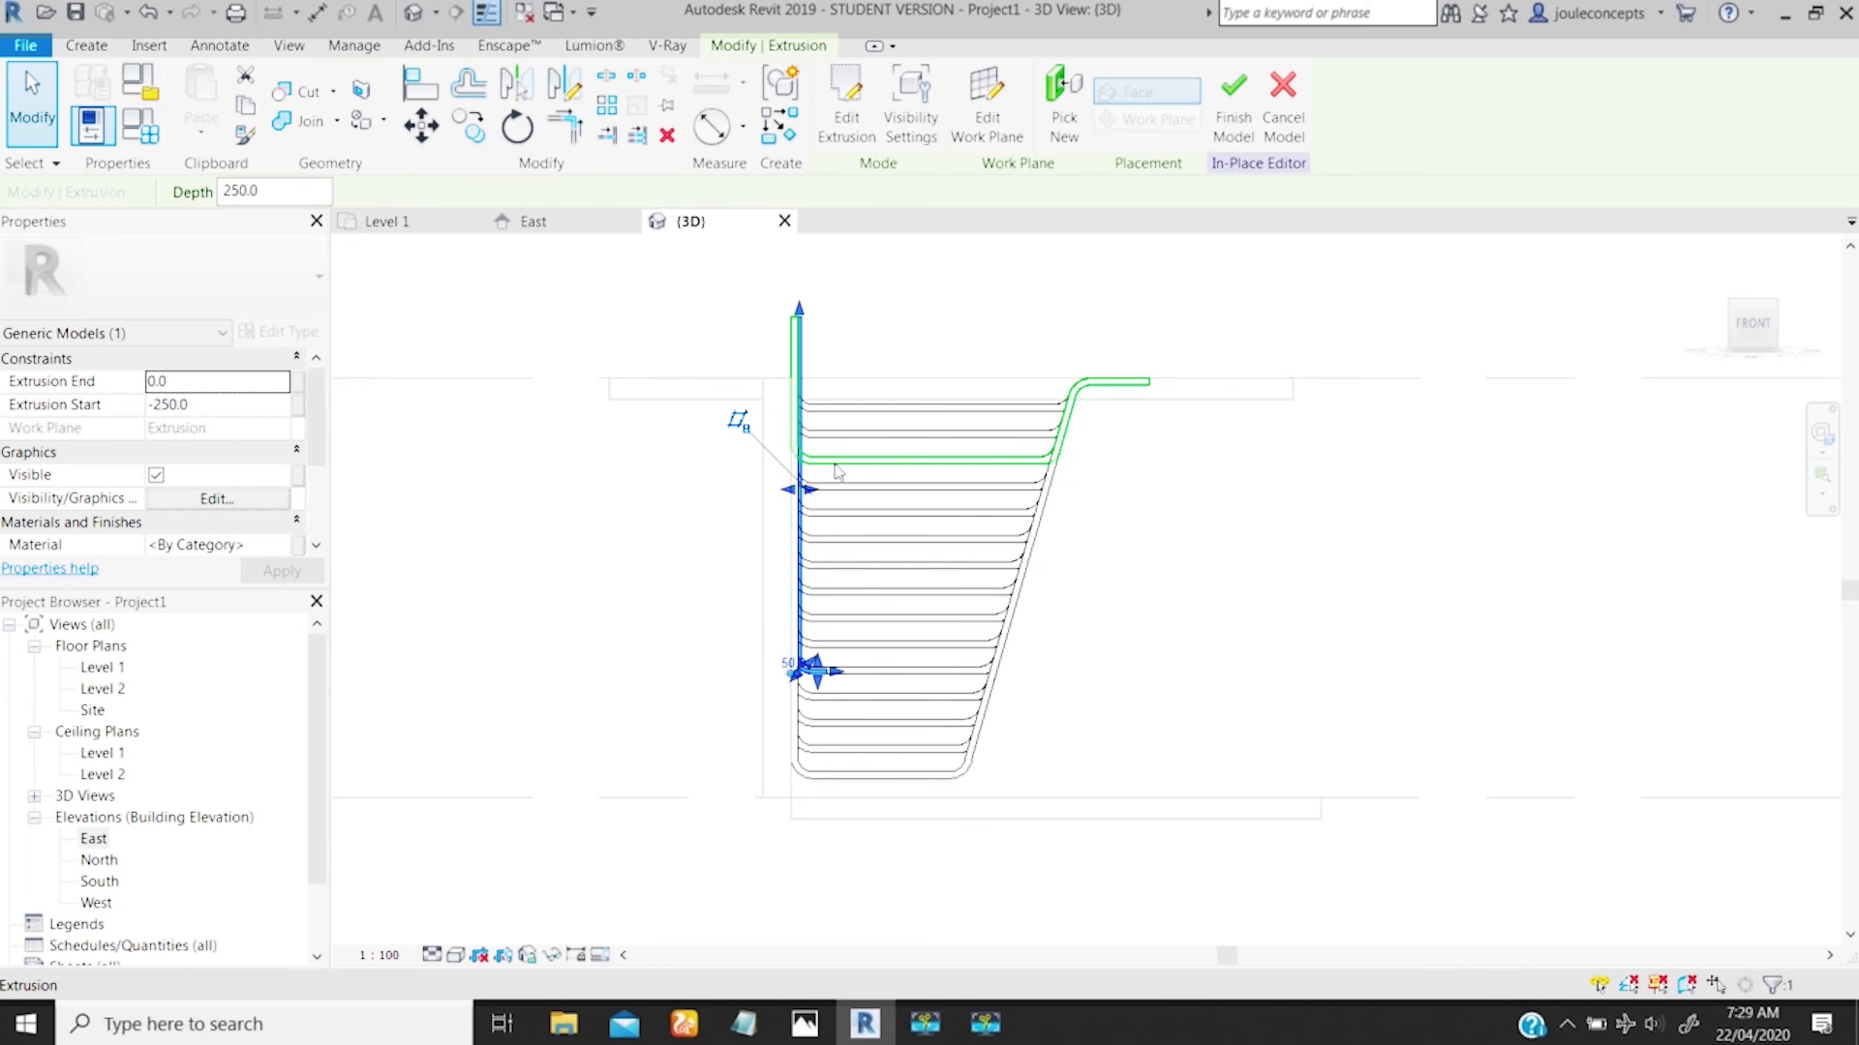
key(c)
key(o)
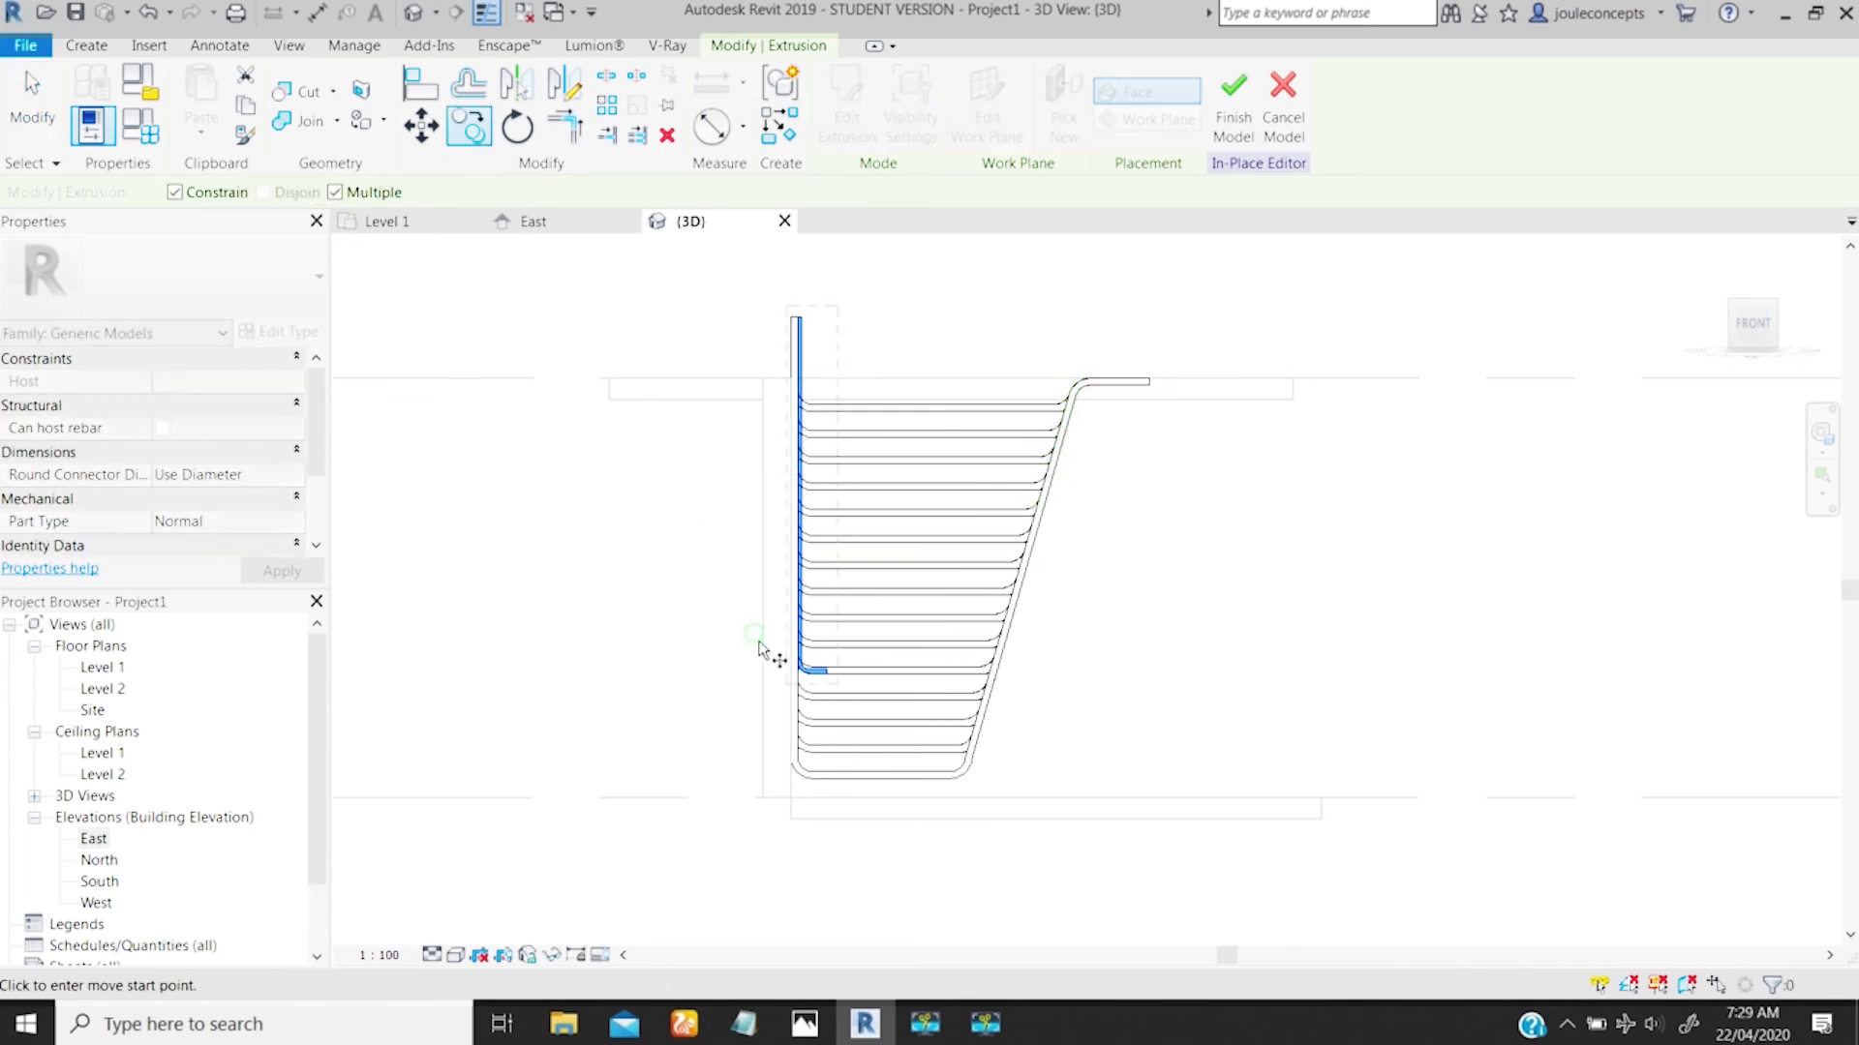
scroll(767, 658, up, 2)
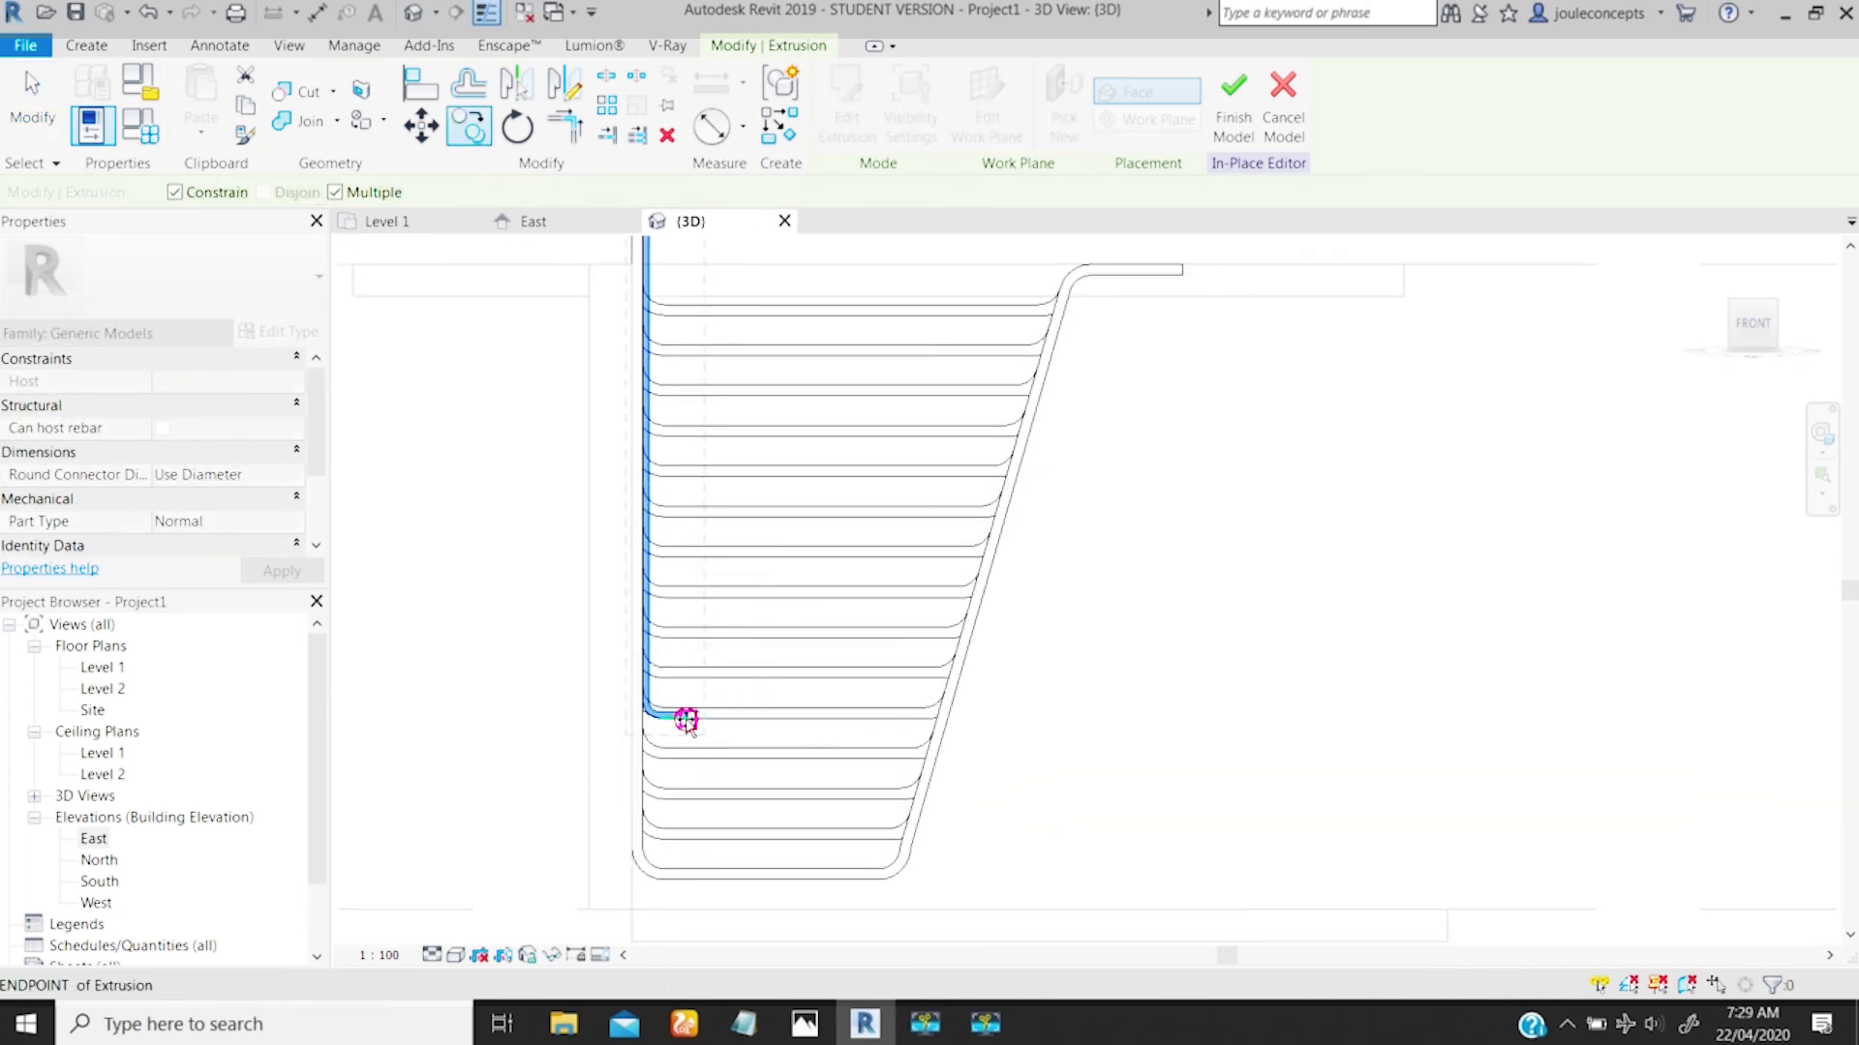
click(704, 396)
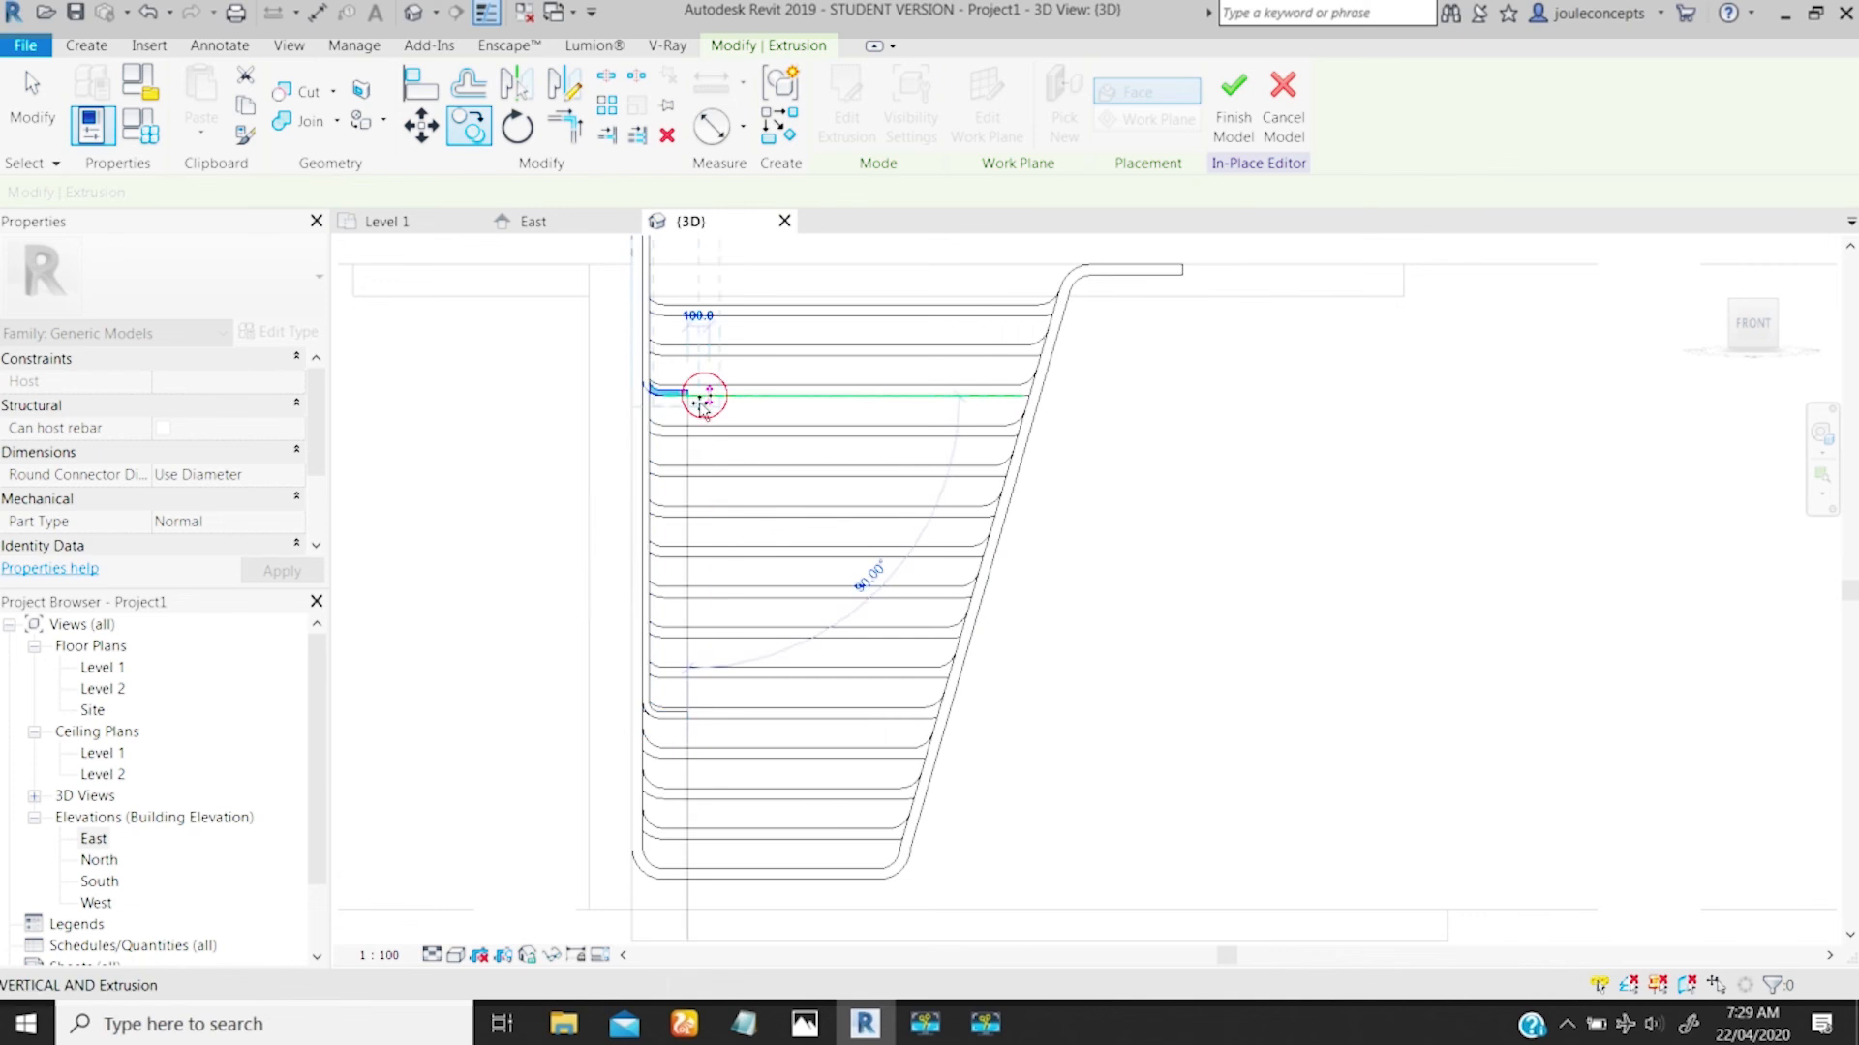
ctrl+middle_drag(704, 477, 748, 327)
middle_drag(914, 649, 947, 812)
shift+middle_drag(883, 645, 697, 643)
middle_drag(772, 552, 922, 524)
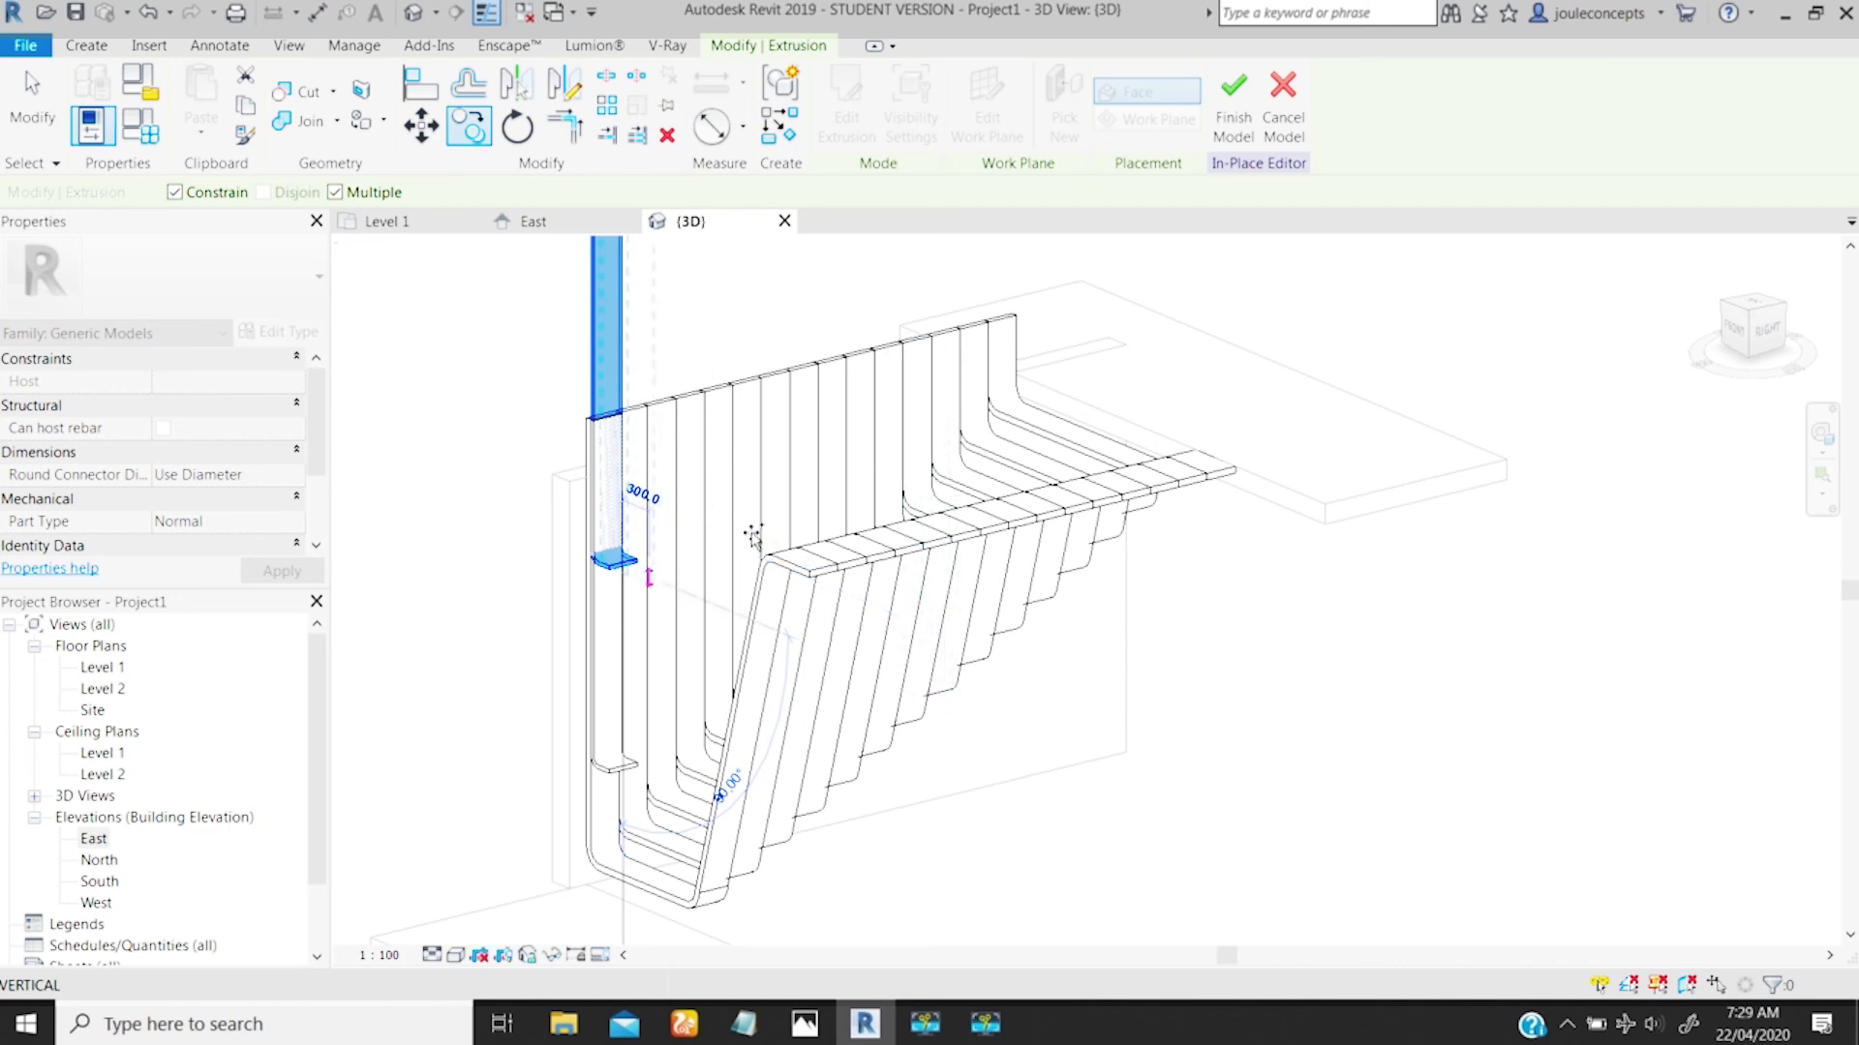
key(Escape)
key(Escape)
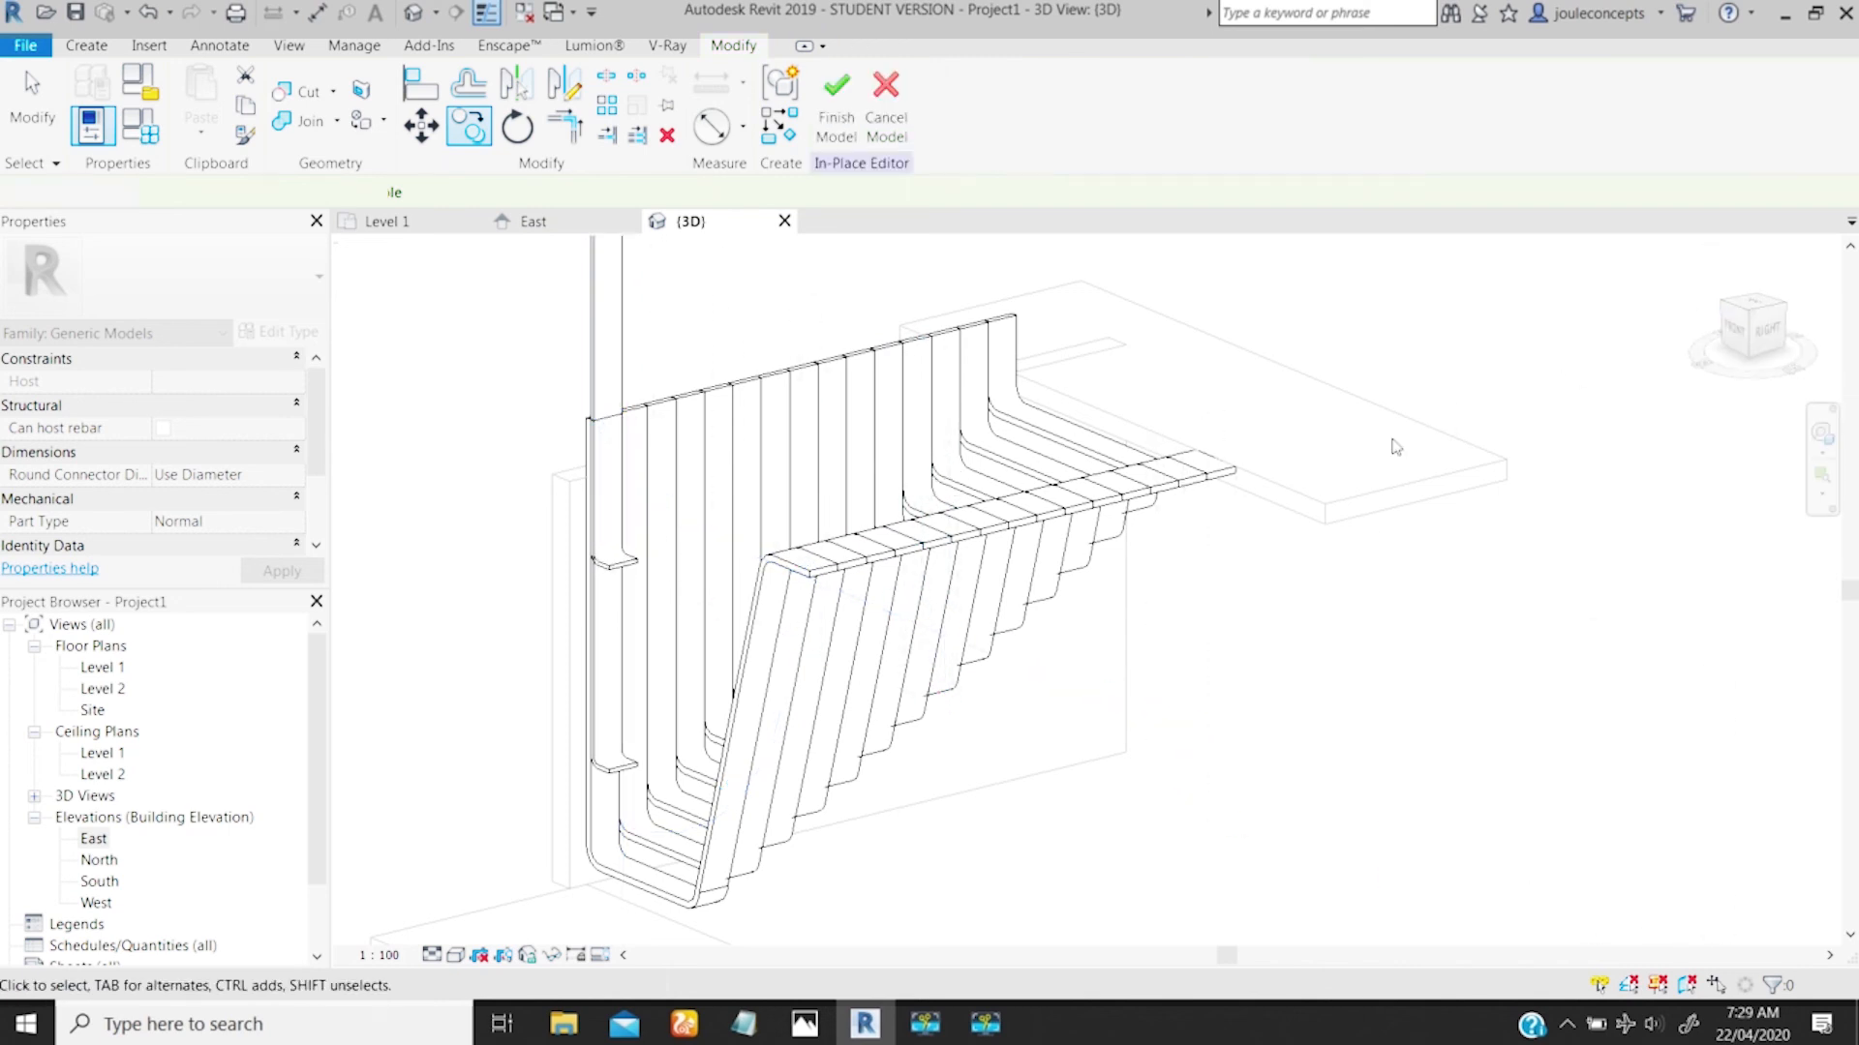
click(1738, 334)
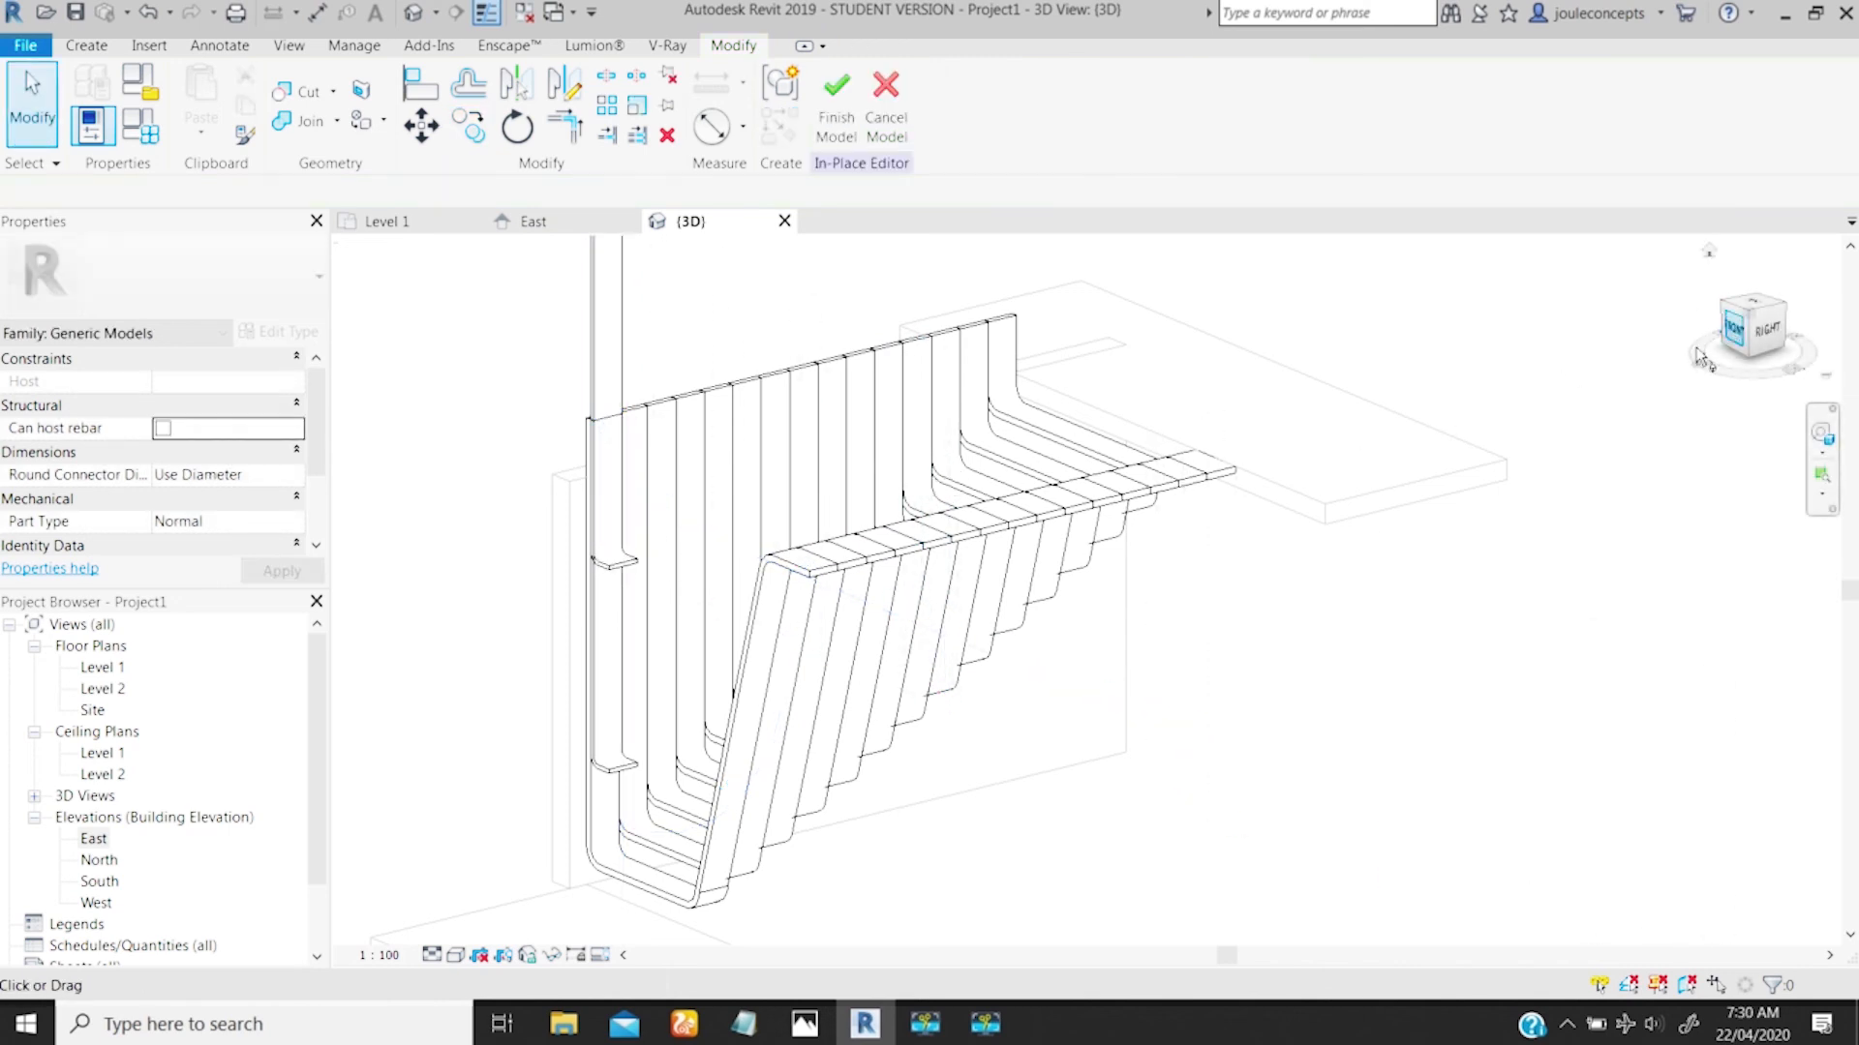
Step: Select the upper copy of the L-shaped extrusion in the front view
scroll(935, 634, up, 5)
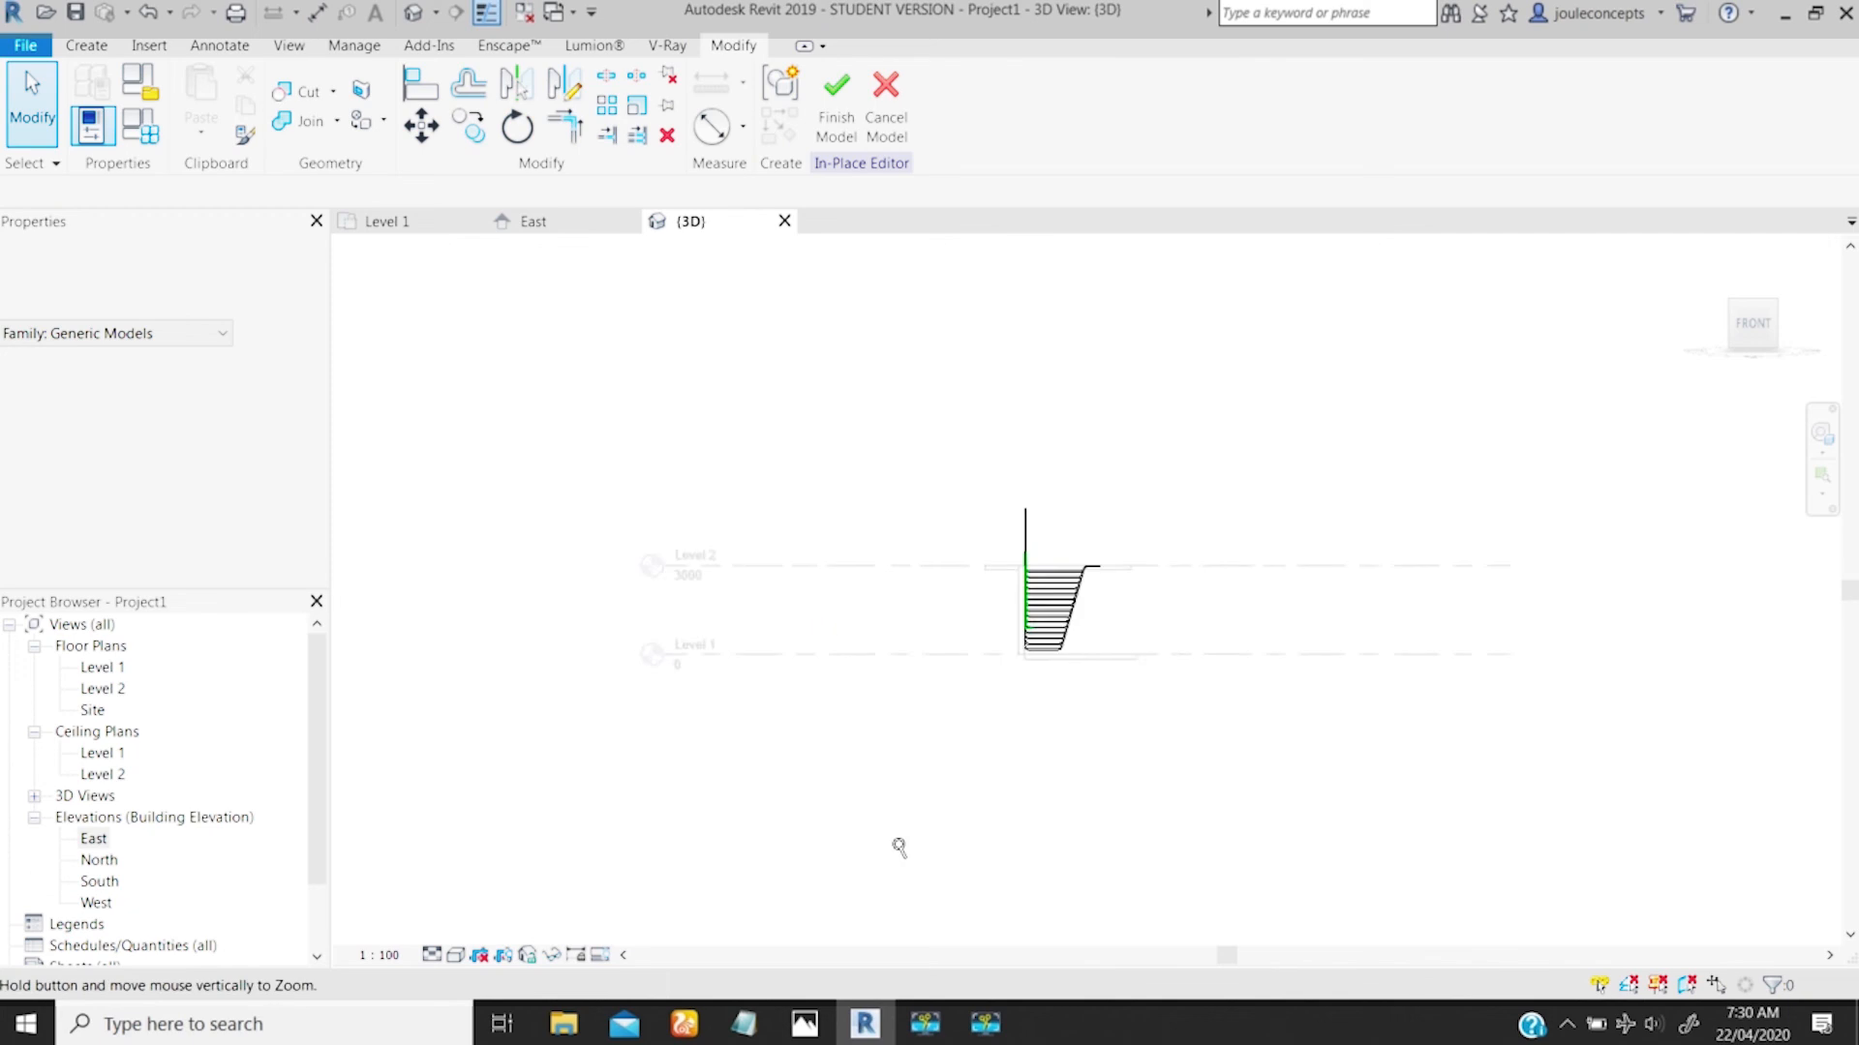
scroll(1084, 585, up, 6)
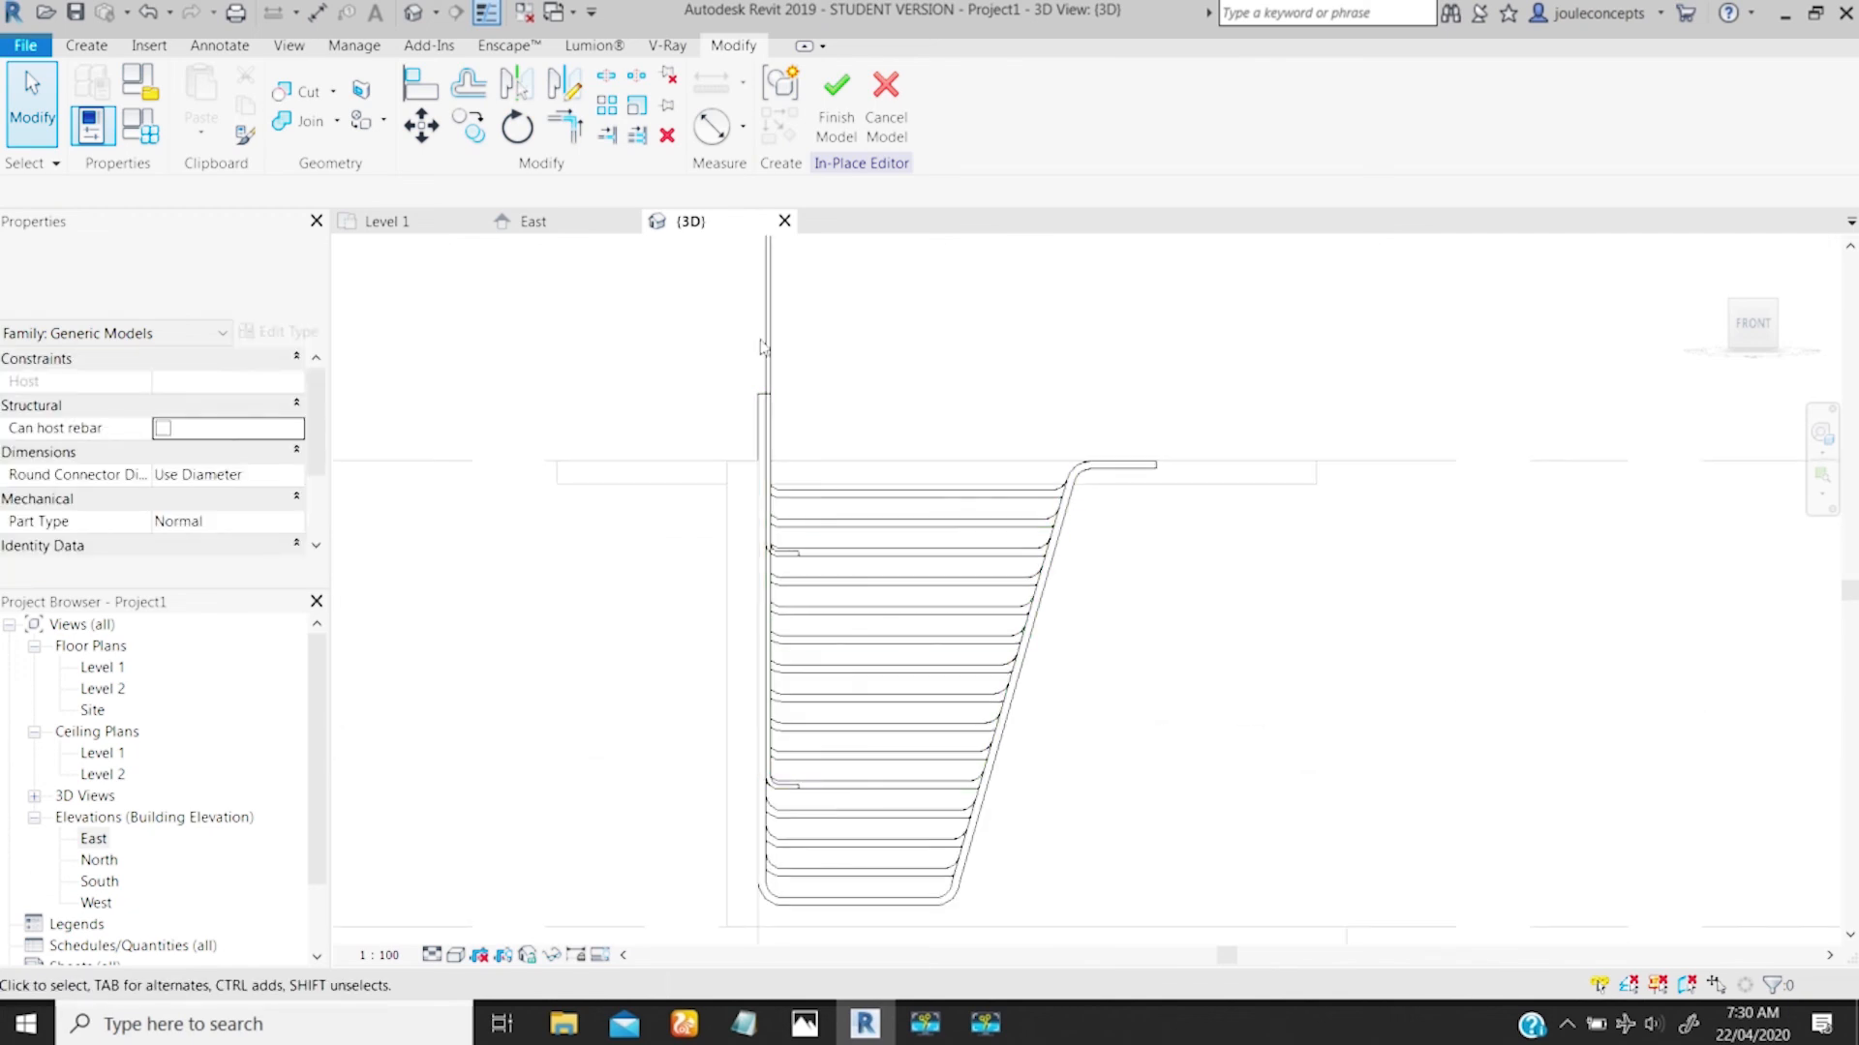
click(770, 321)
scroll(684, 648, up, 3)
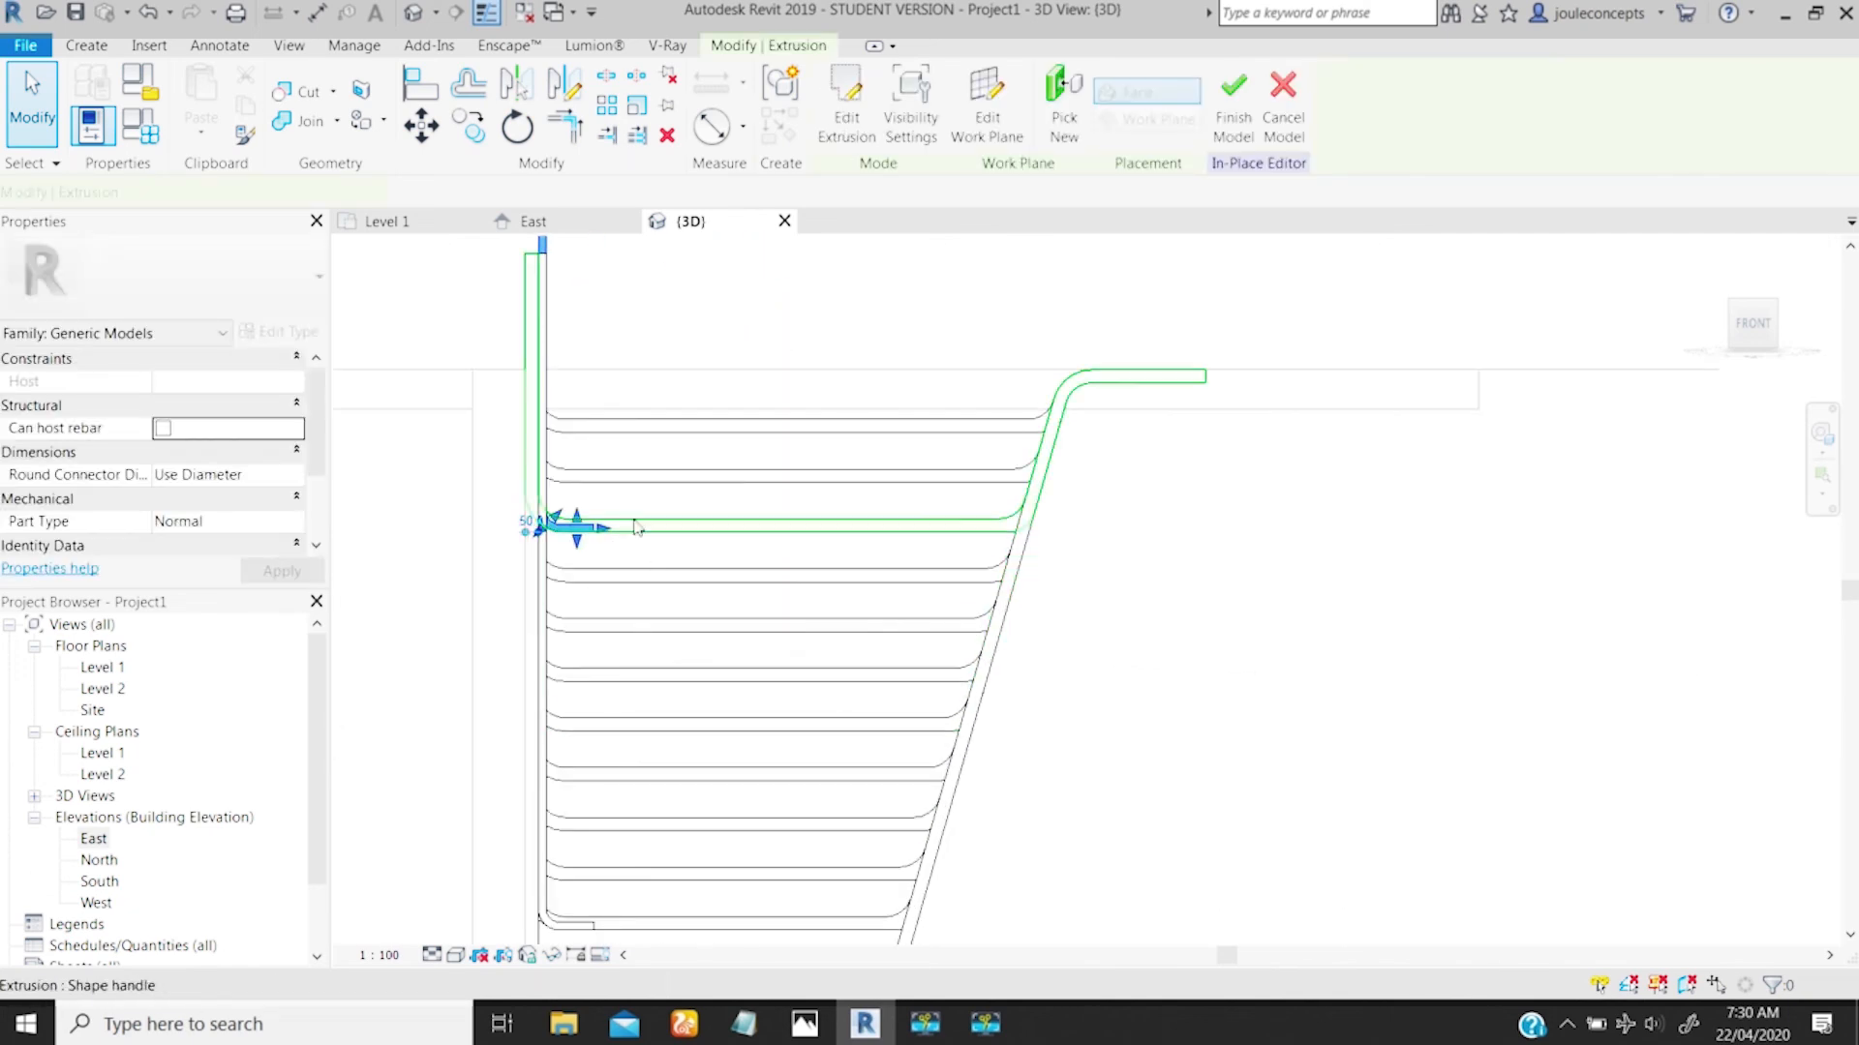
middle_drag(650, 508, 823, 521)
click(794, 528)
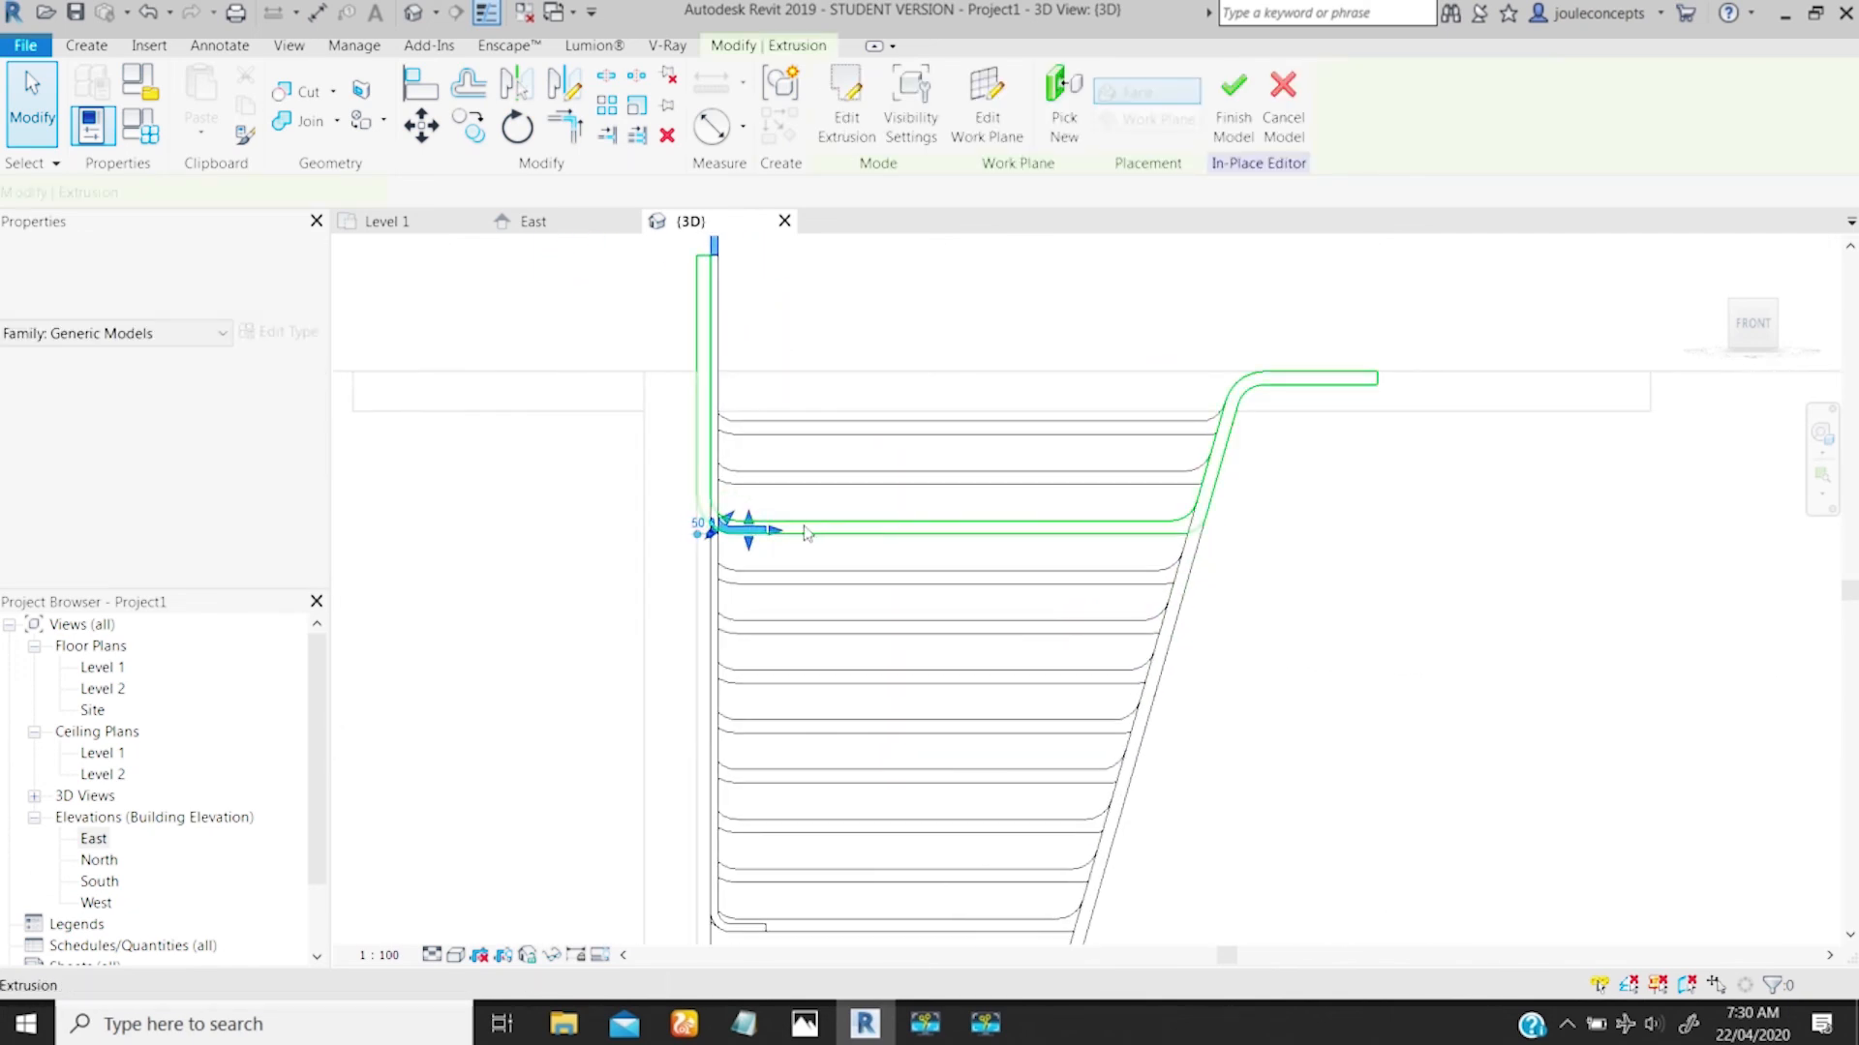
Step: Display the front view in Wireframe and open the selected extrusion's work plane settings
click(456, 955)
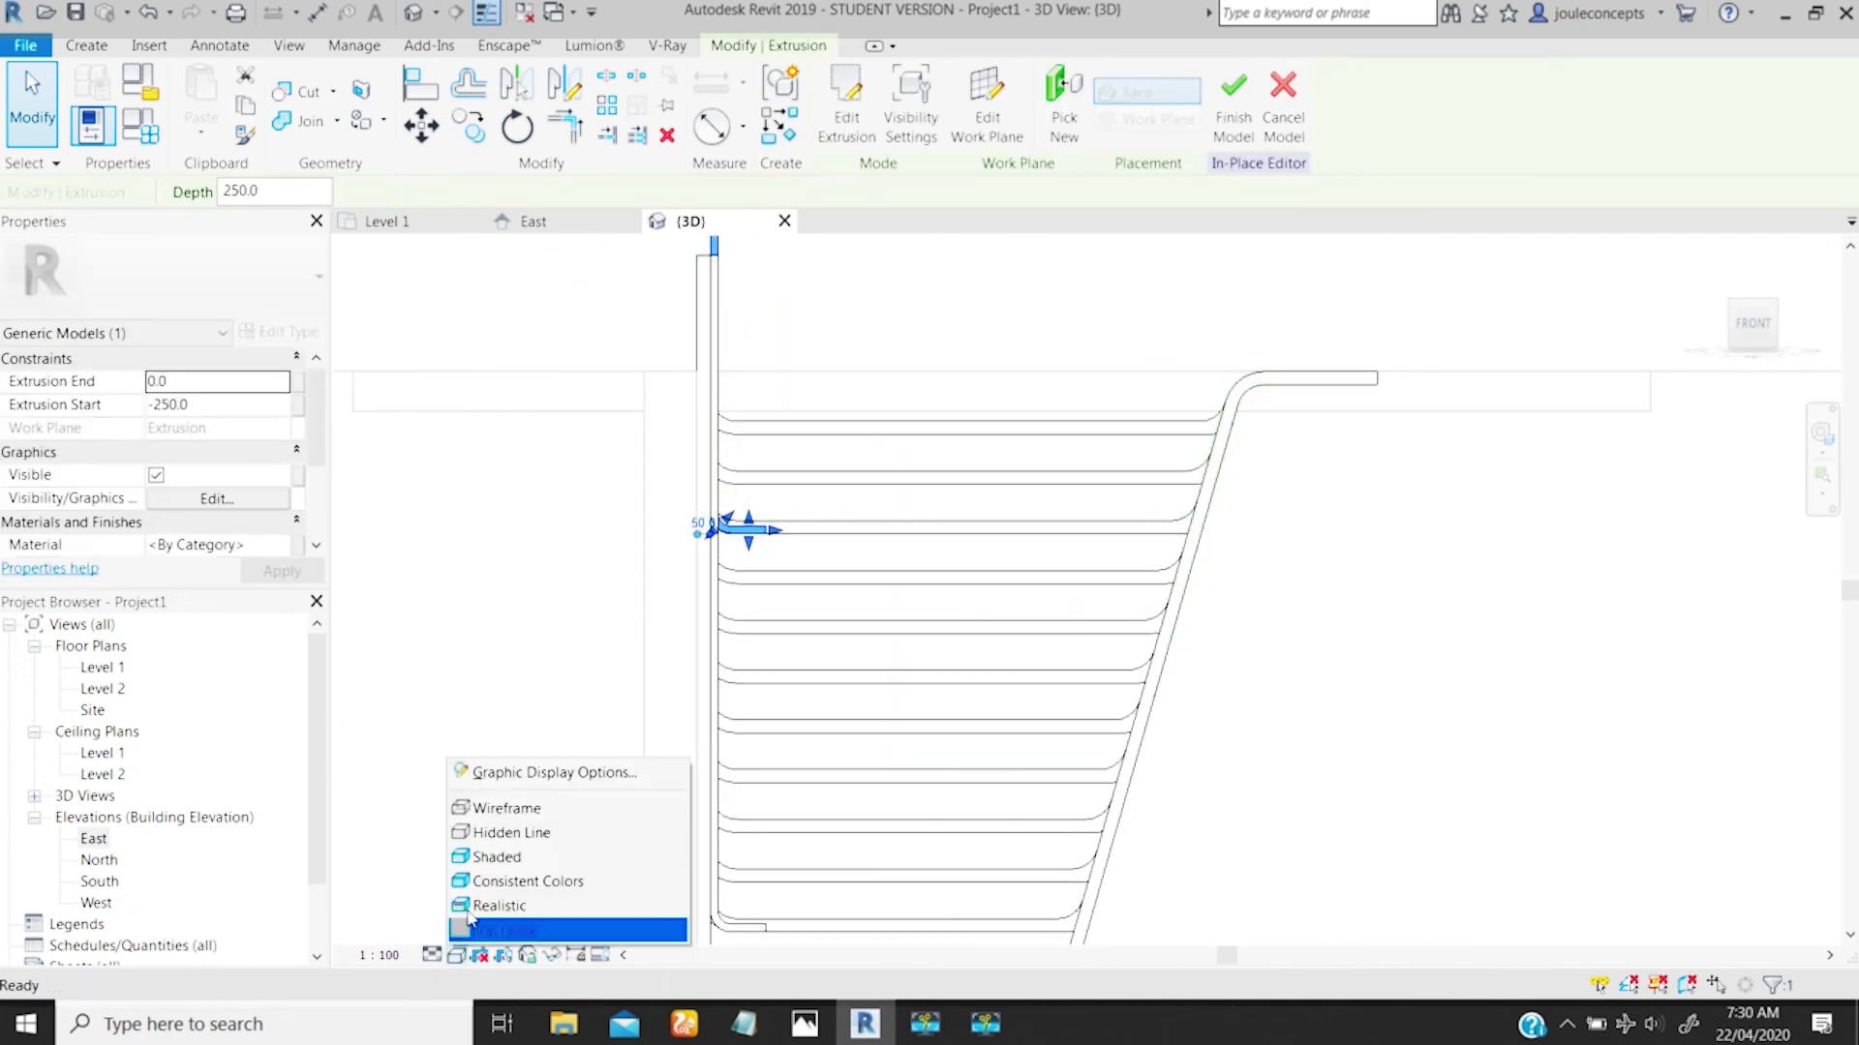
click(484, 808)
scroll(705, 572, up, 4)
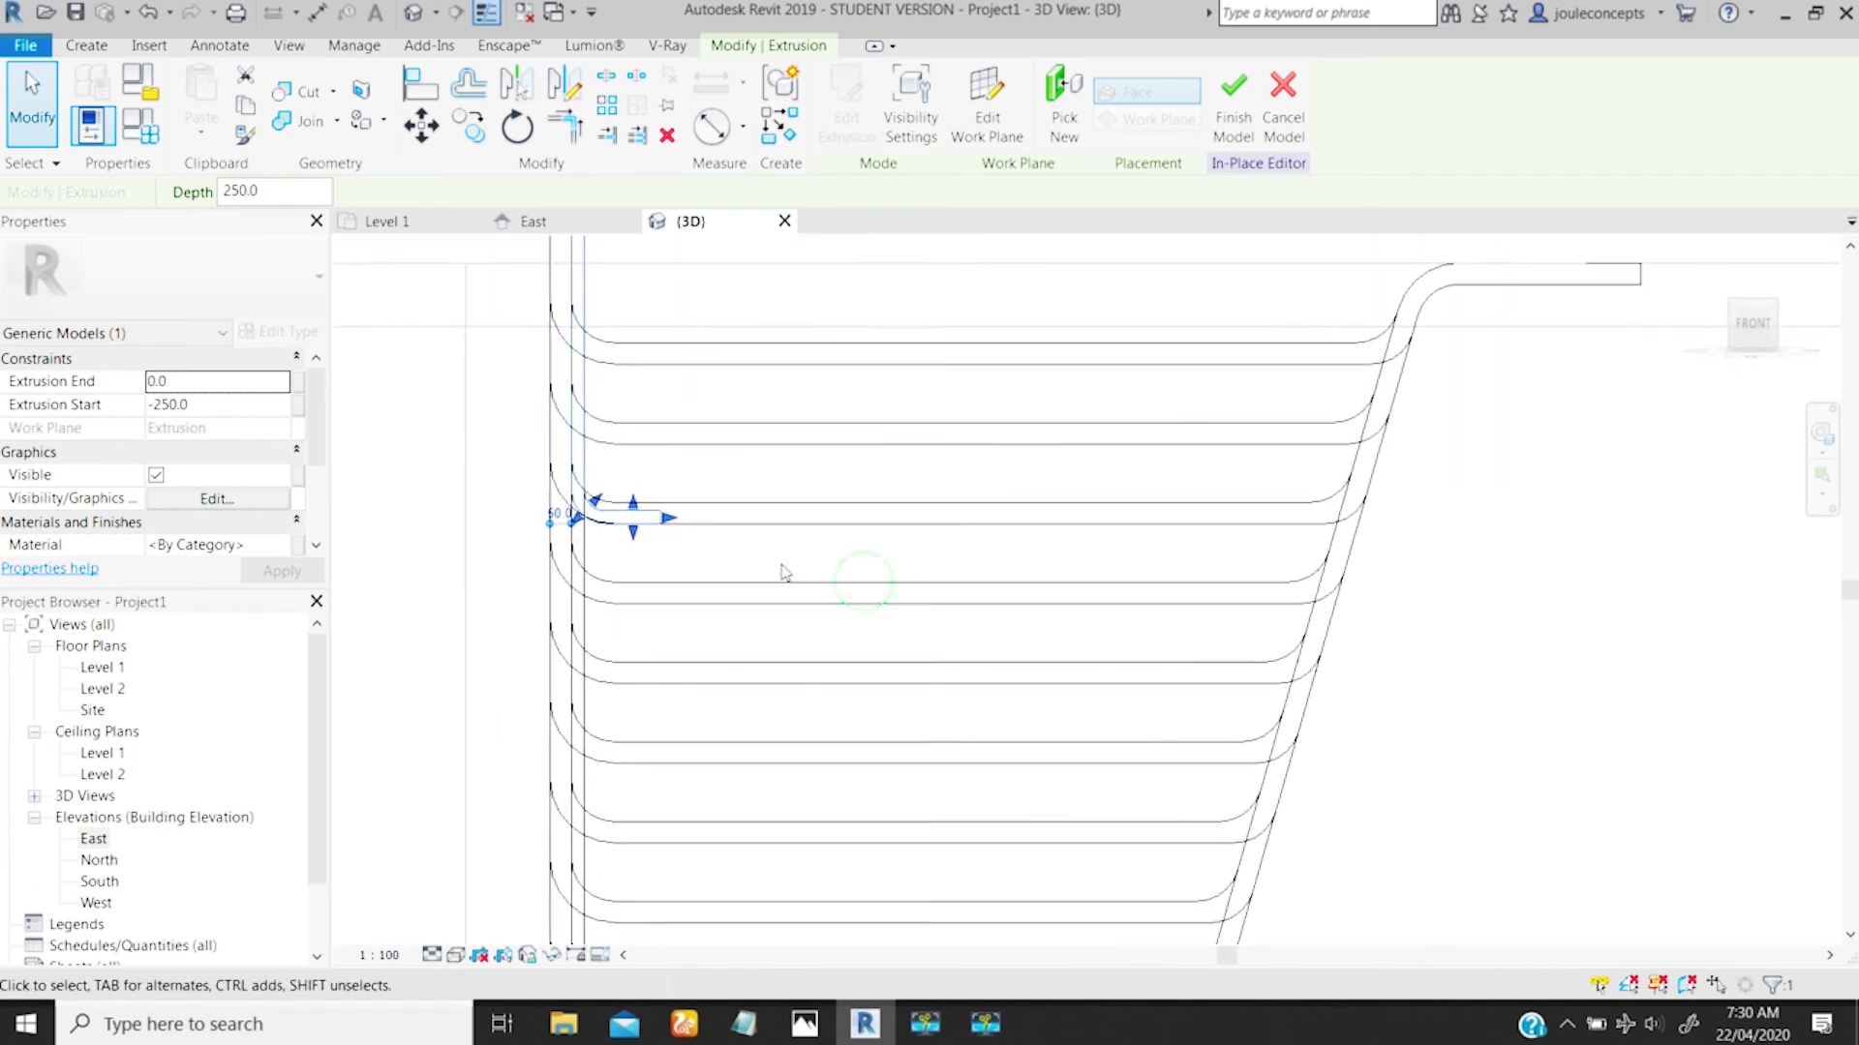
scroll(784, 572, up, 4)
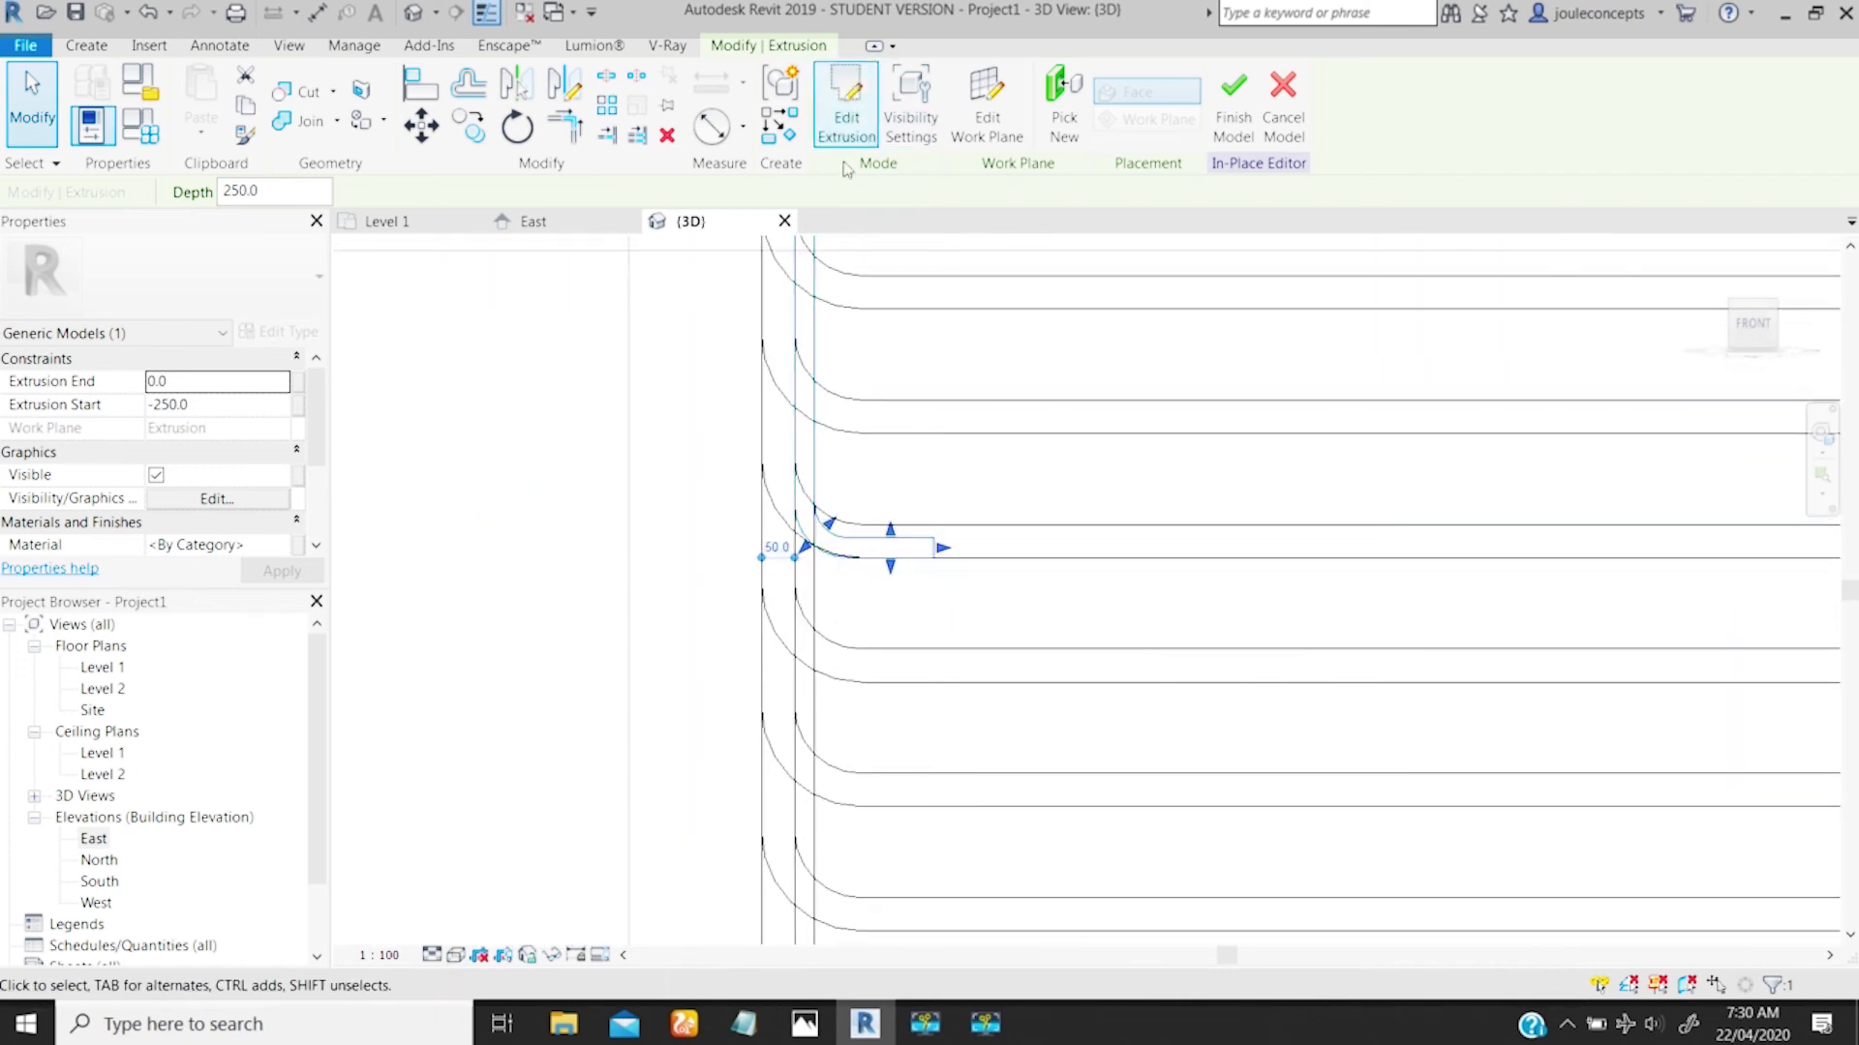
click(985, 117)
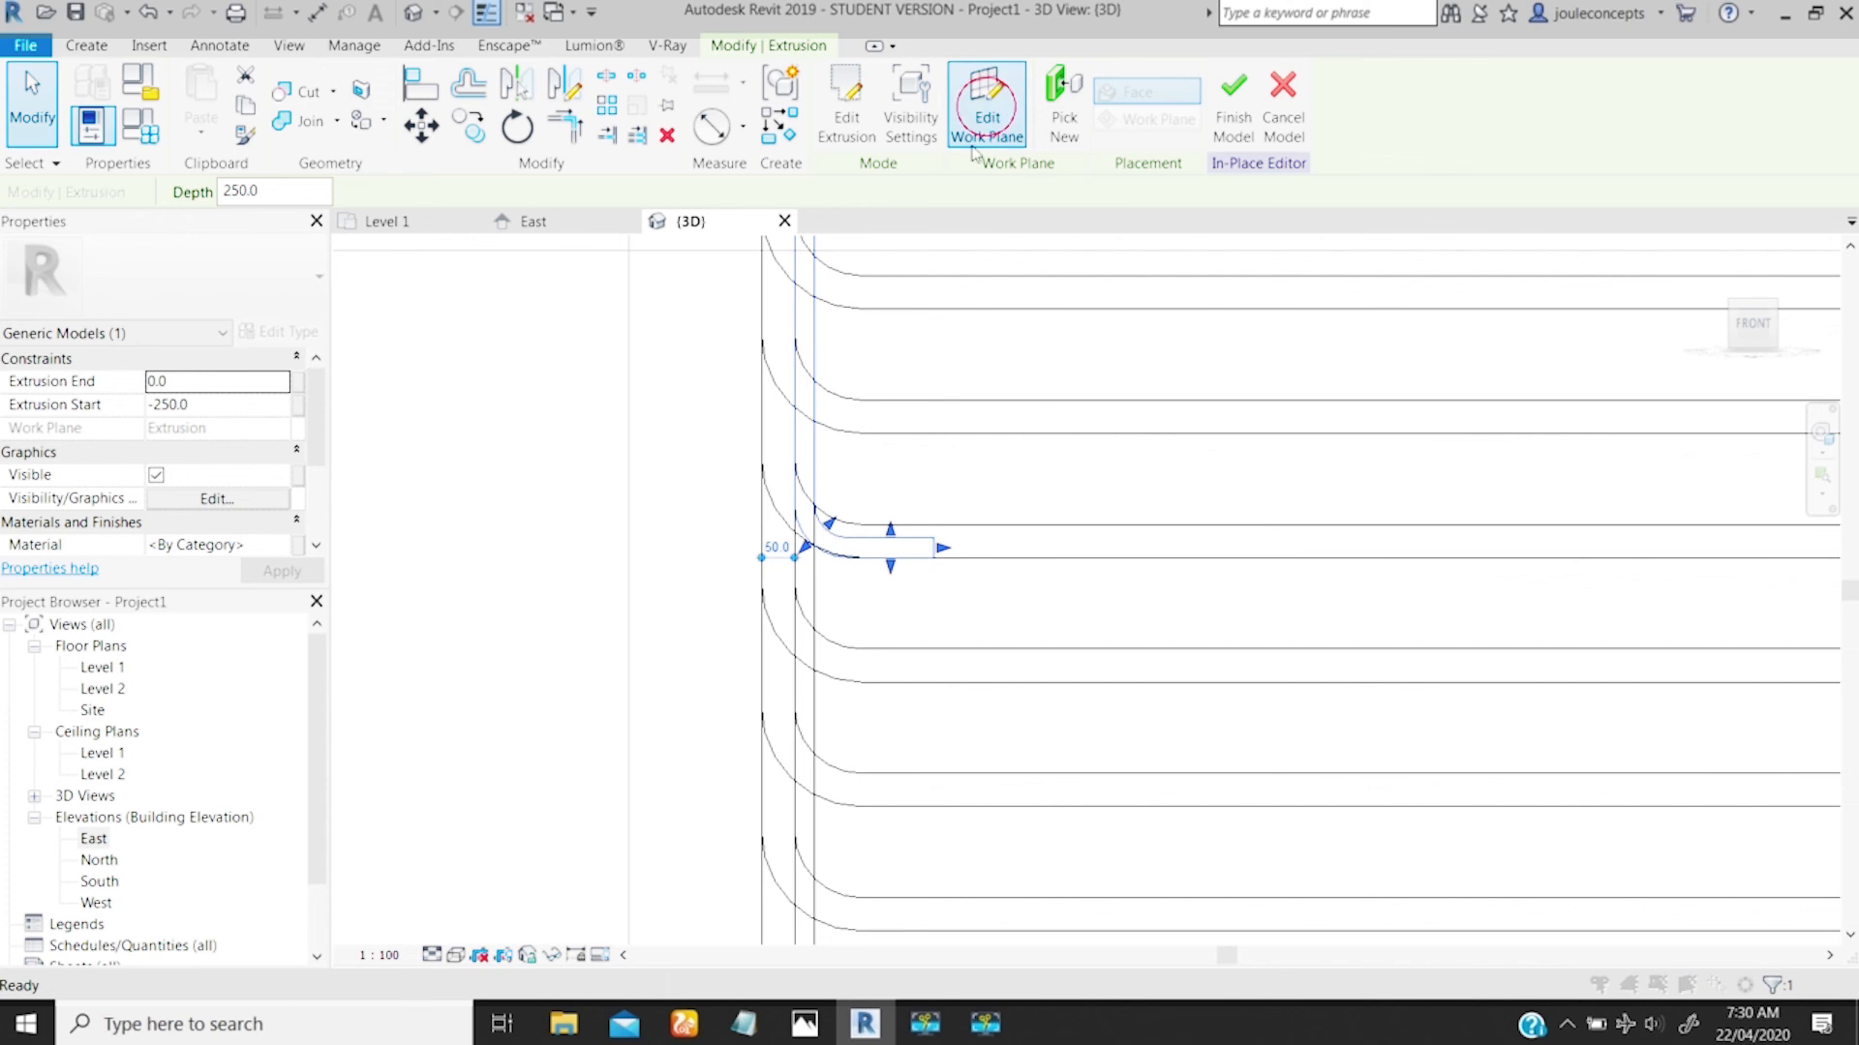
click(1423, 552)
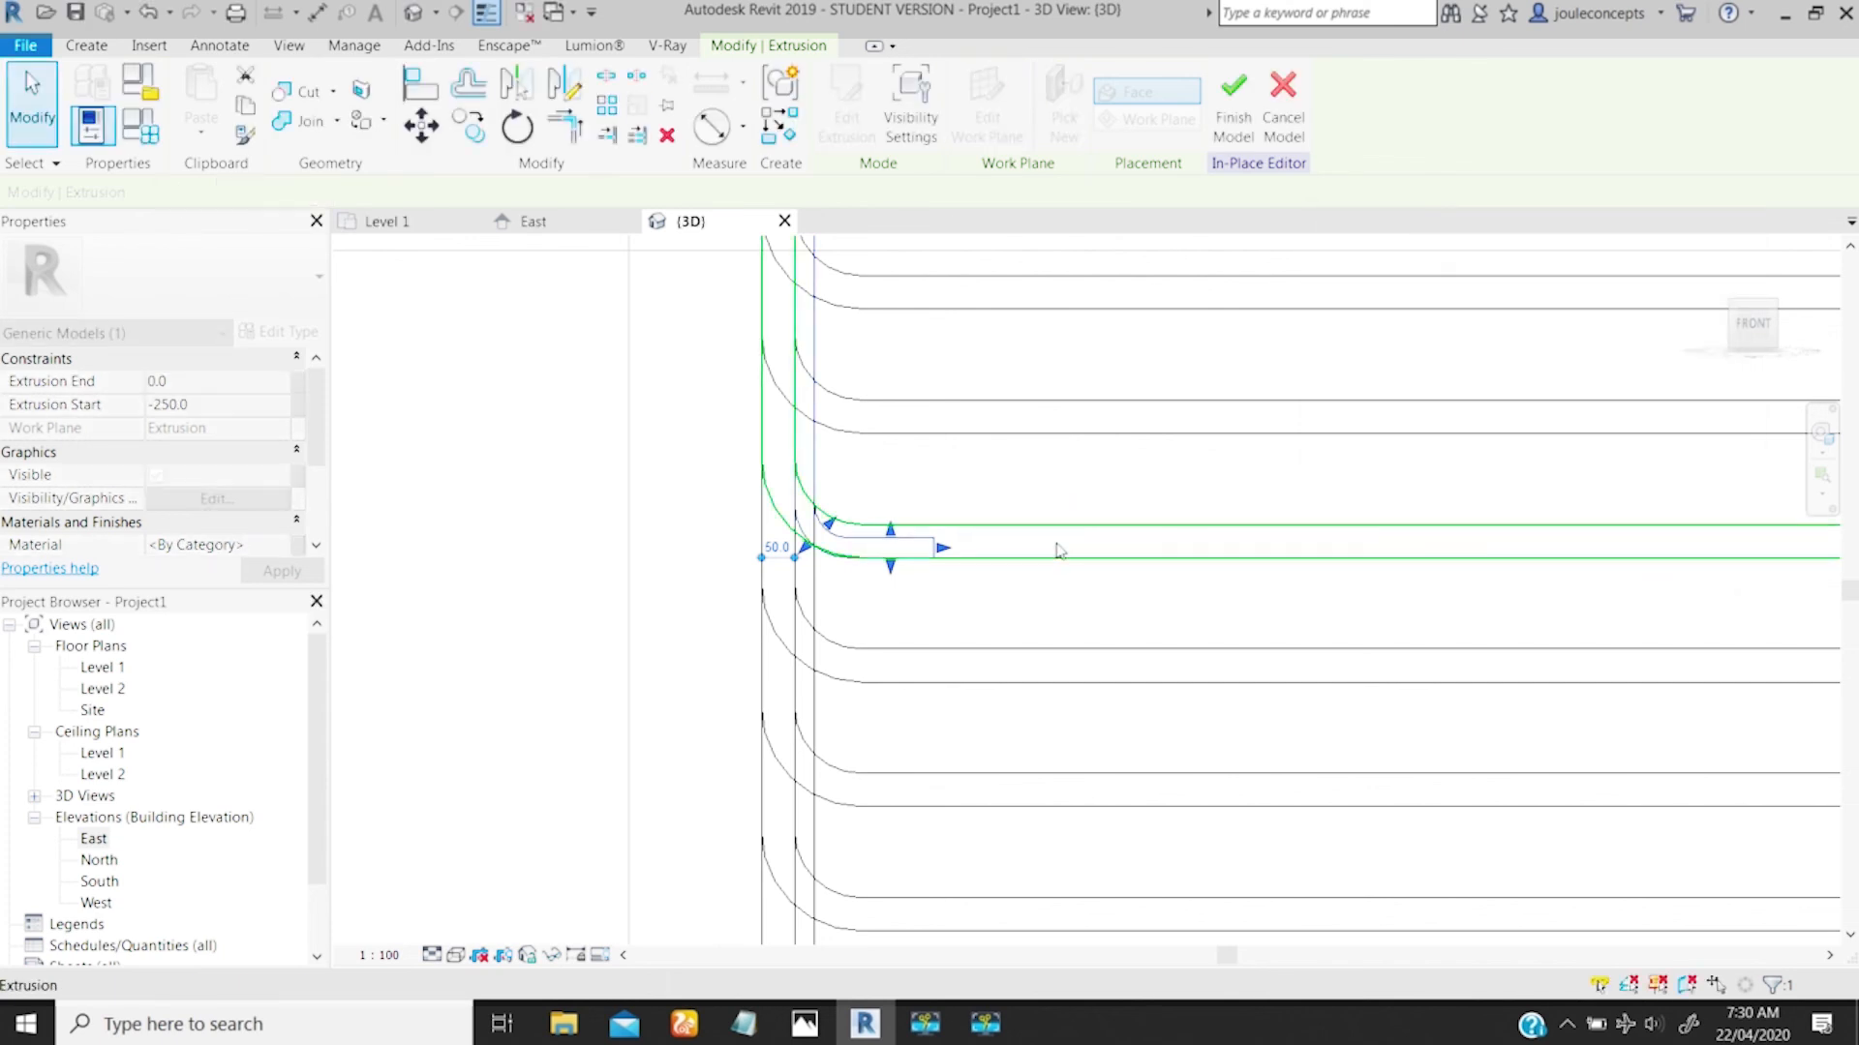
Step: Return the view's visual style to Hidden Line and view the selected extrusion in perspective with the ribs
scroll(916, 585, down, 5)
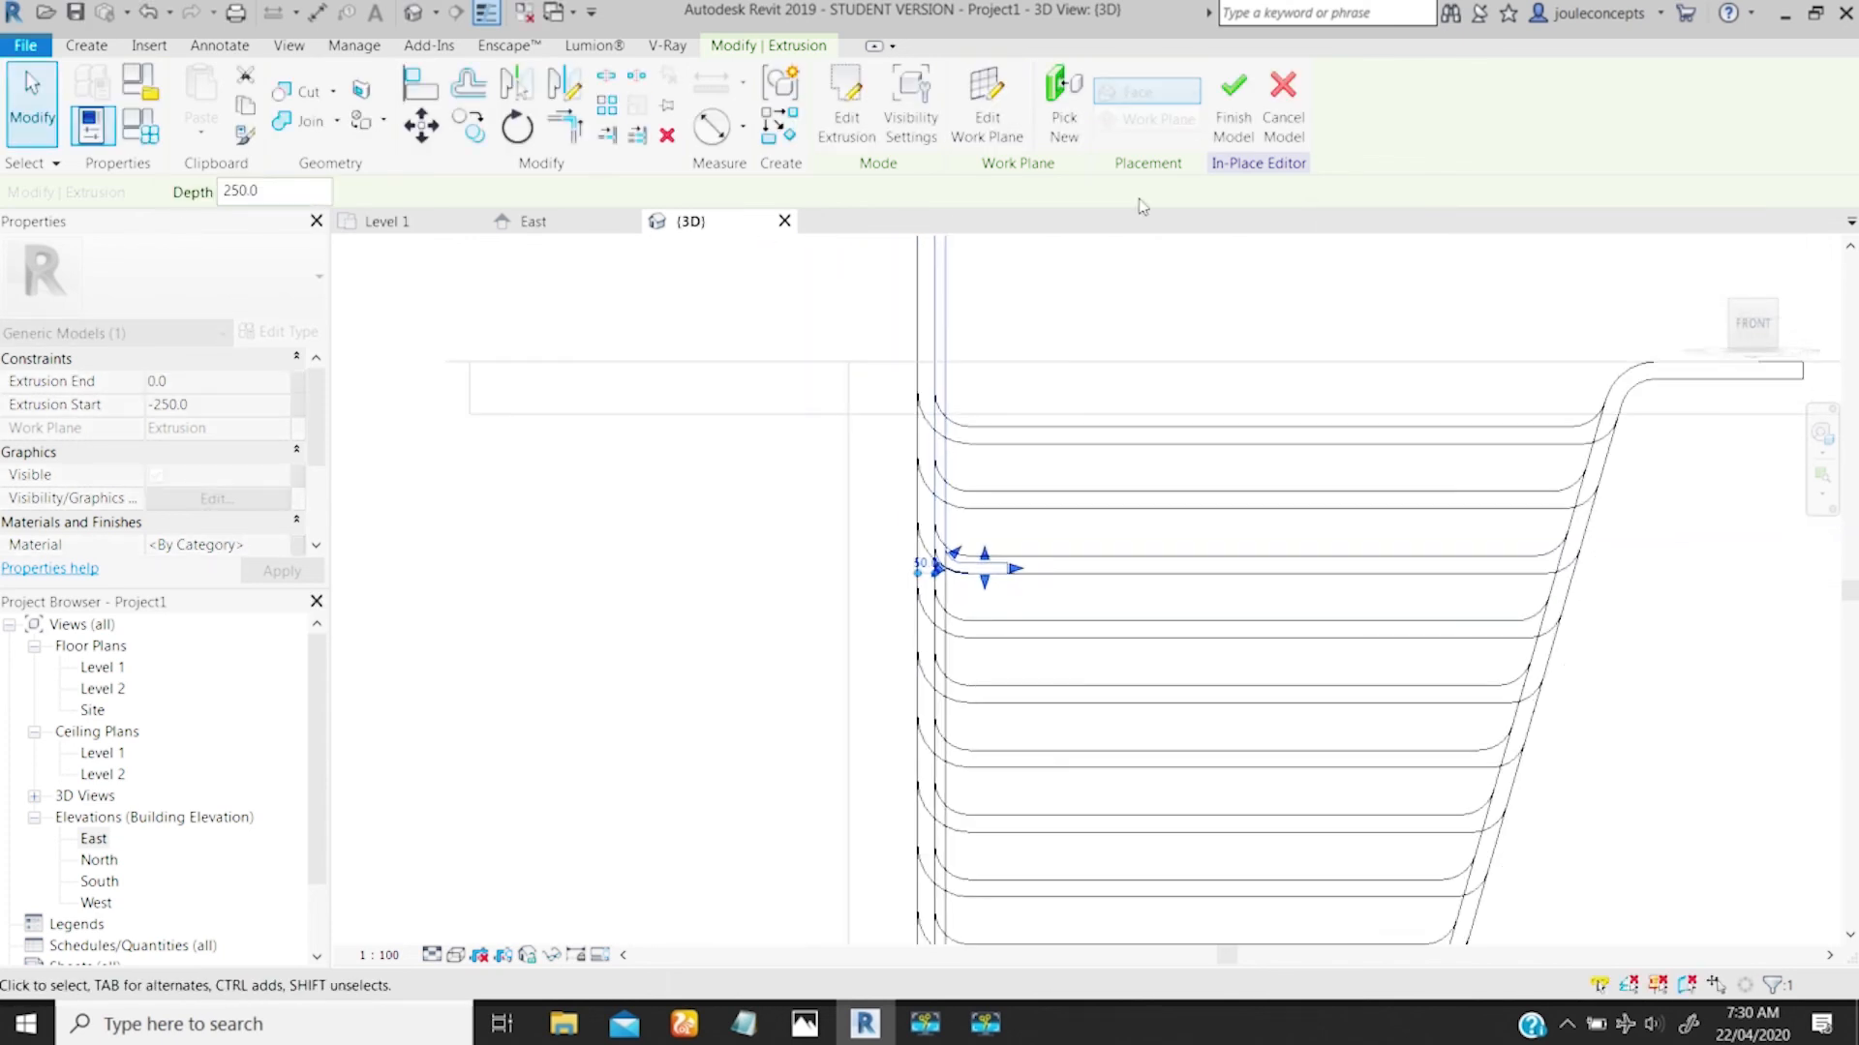
click(455, 954)
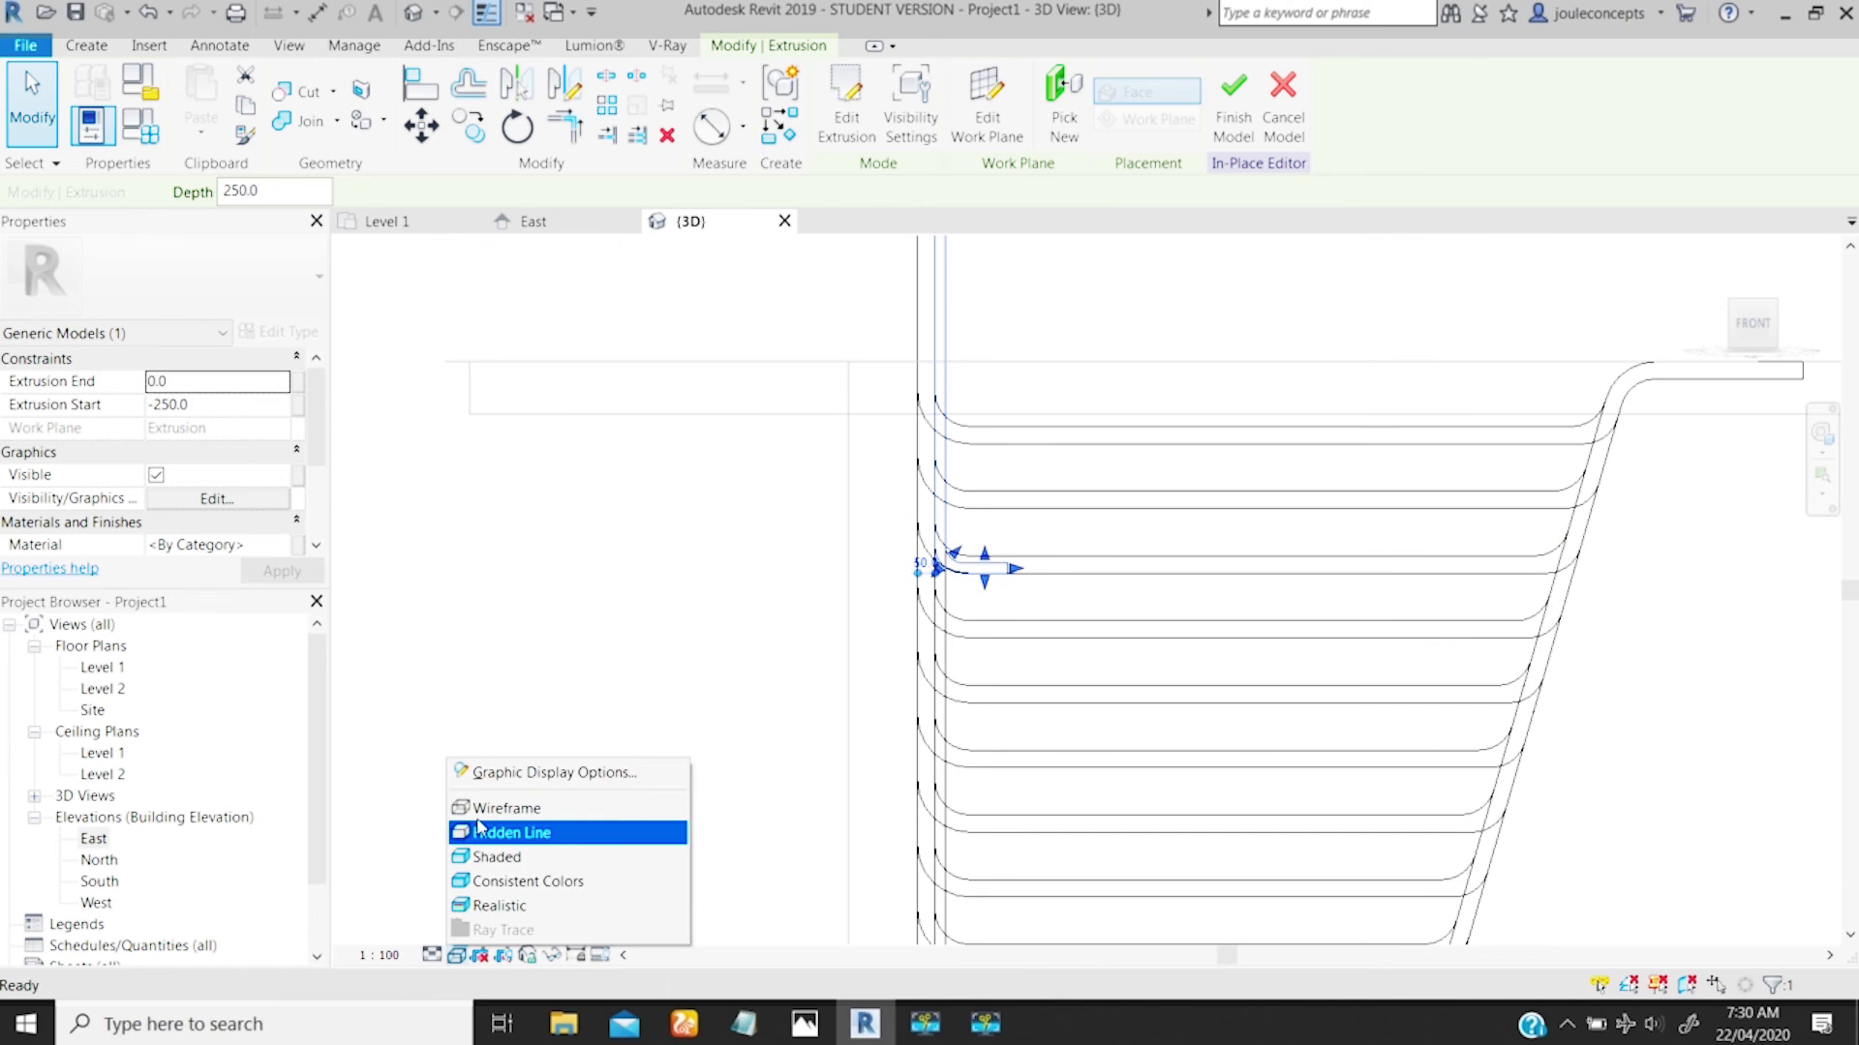
click(519, 801)
shift+middle_drag(958, 648, 1156, 346)
shift+middle_drag(1005, 582, 1069, 579)
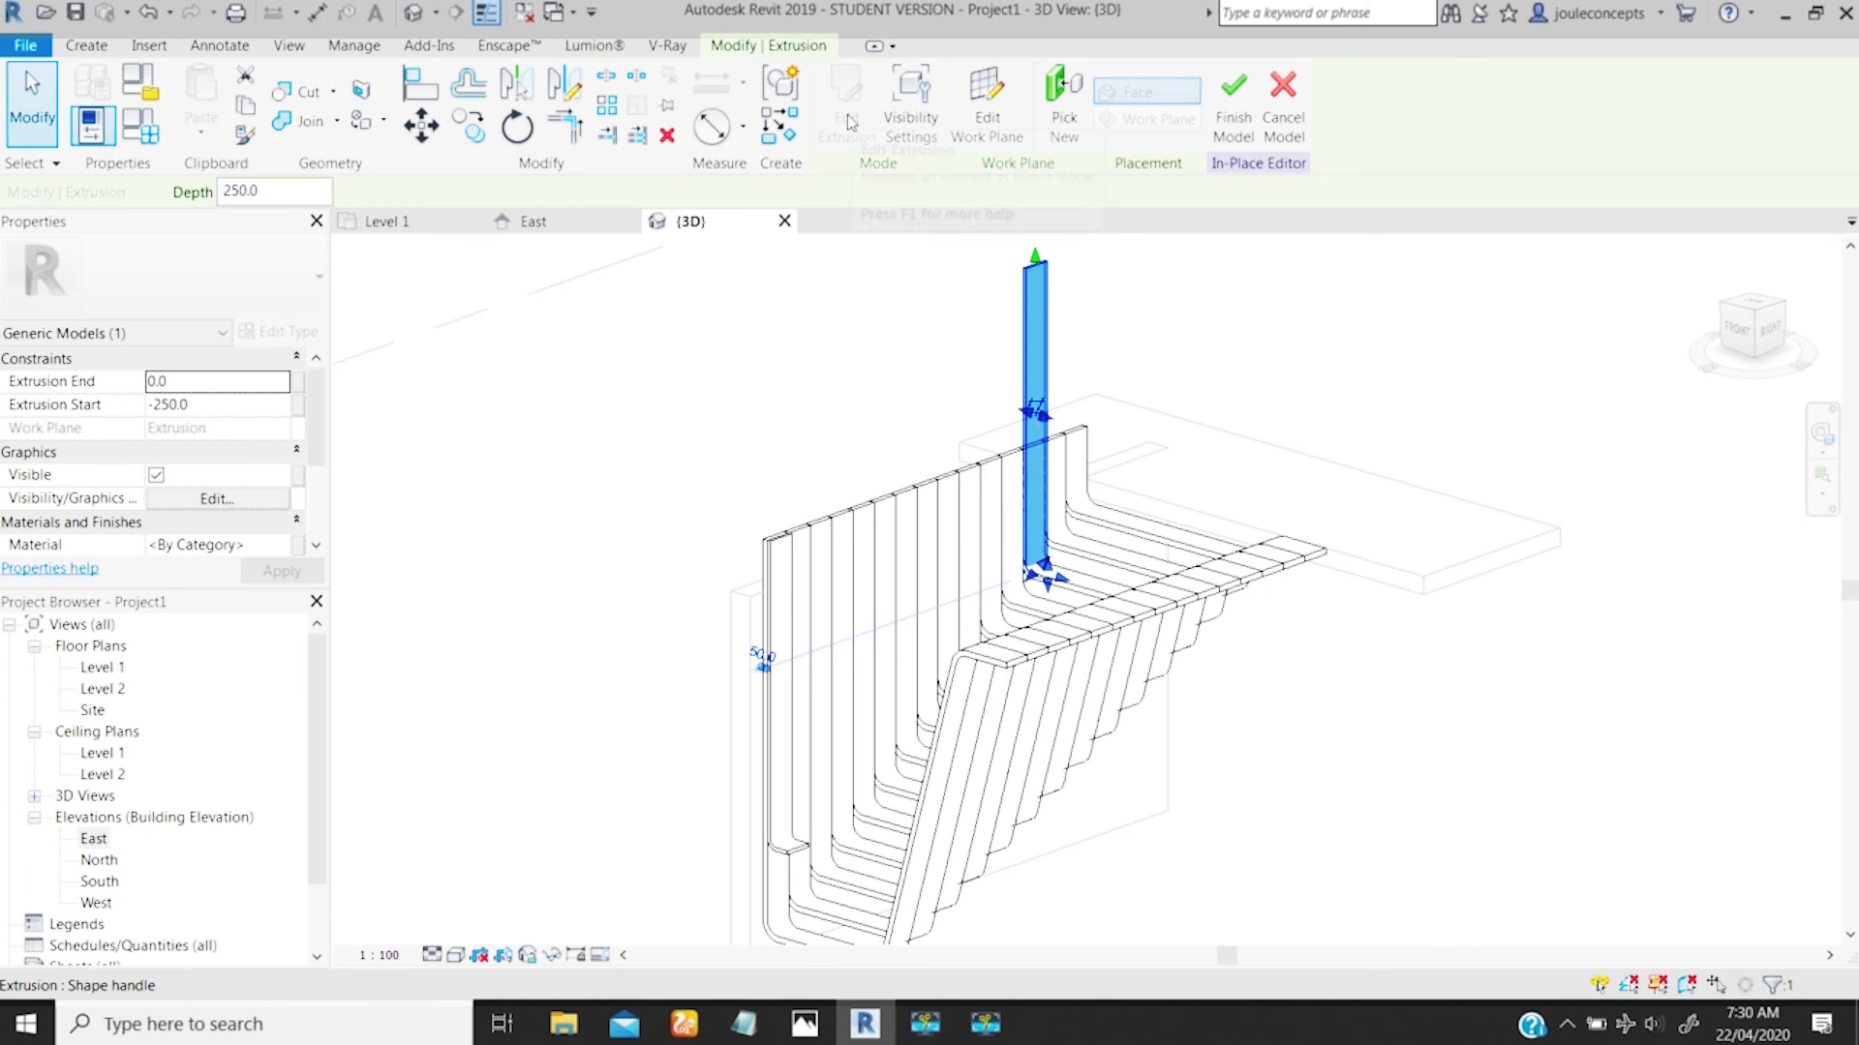
Step: Edit the upper L-shaped extrusion's sketch in the front view and move its top edge down 1500 mm to the top of the rib wall
click(1739, 332)
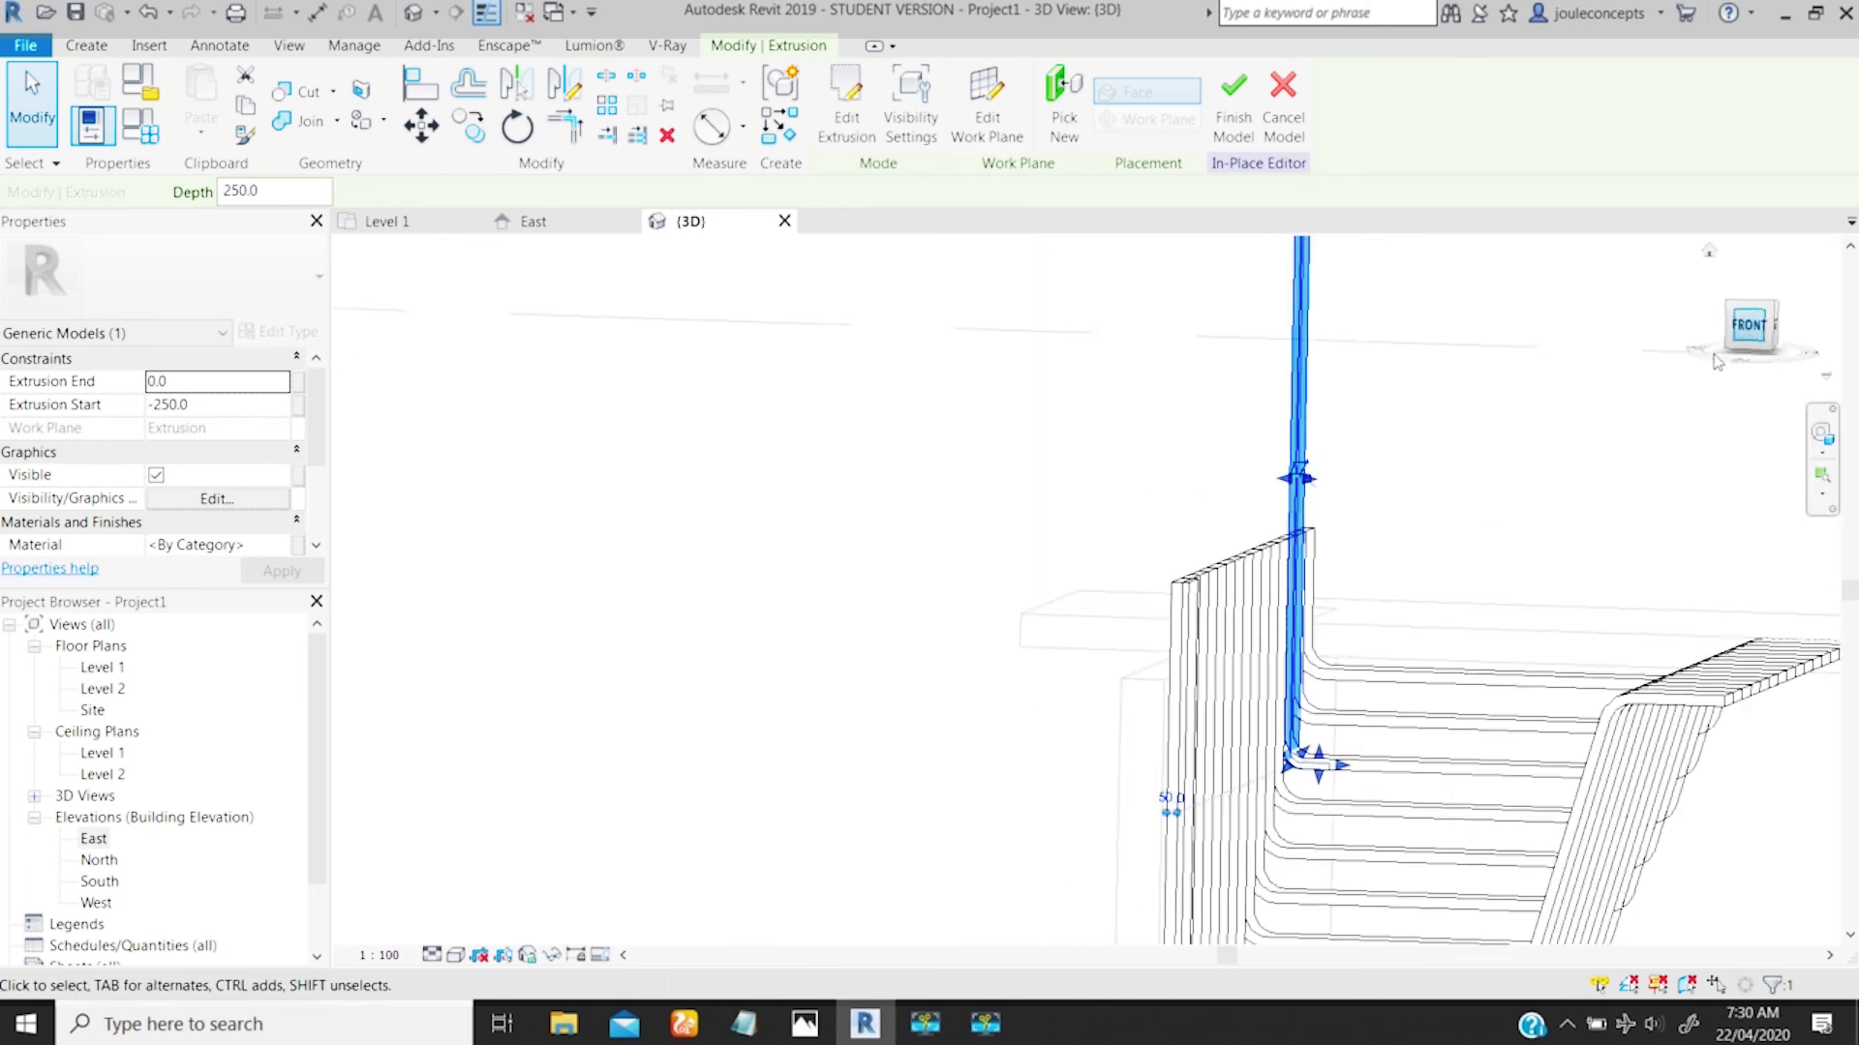
click(846, 107)
mouse_move(1049, 549)
middle_down()
mouse_move(1000, 473)
mouse_move(1000, 497)
middle_up()
mouse_move(954, 753)
ctrl+middle_down()
mouse_move(917, 828)
mouse_move(980, 580)
mouse_move(1079, 412)
mouse_move(1028, 555)
ctrl+middle_up()
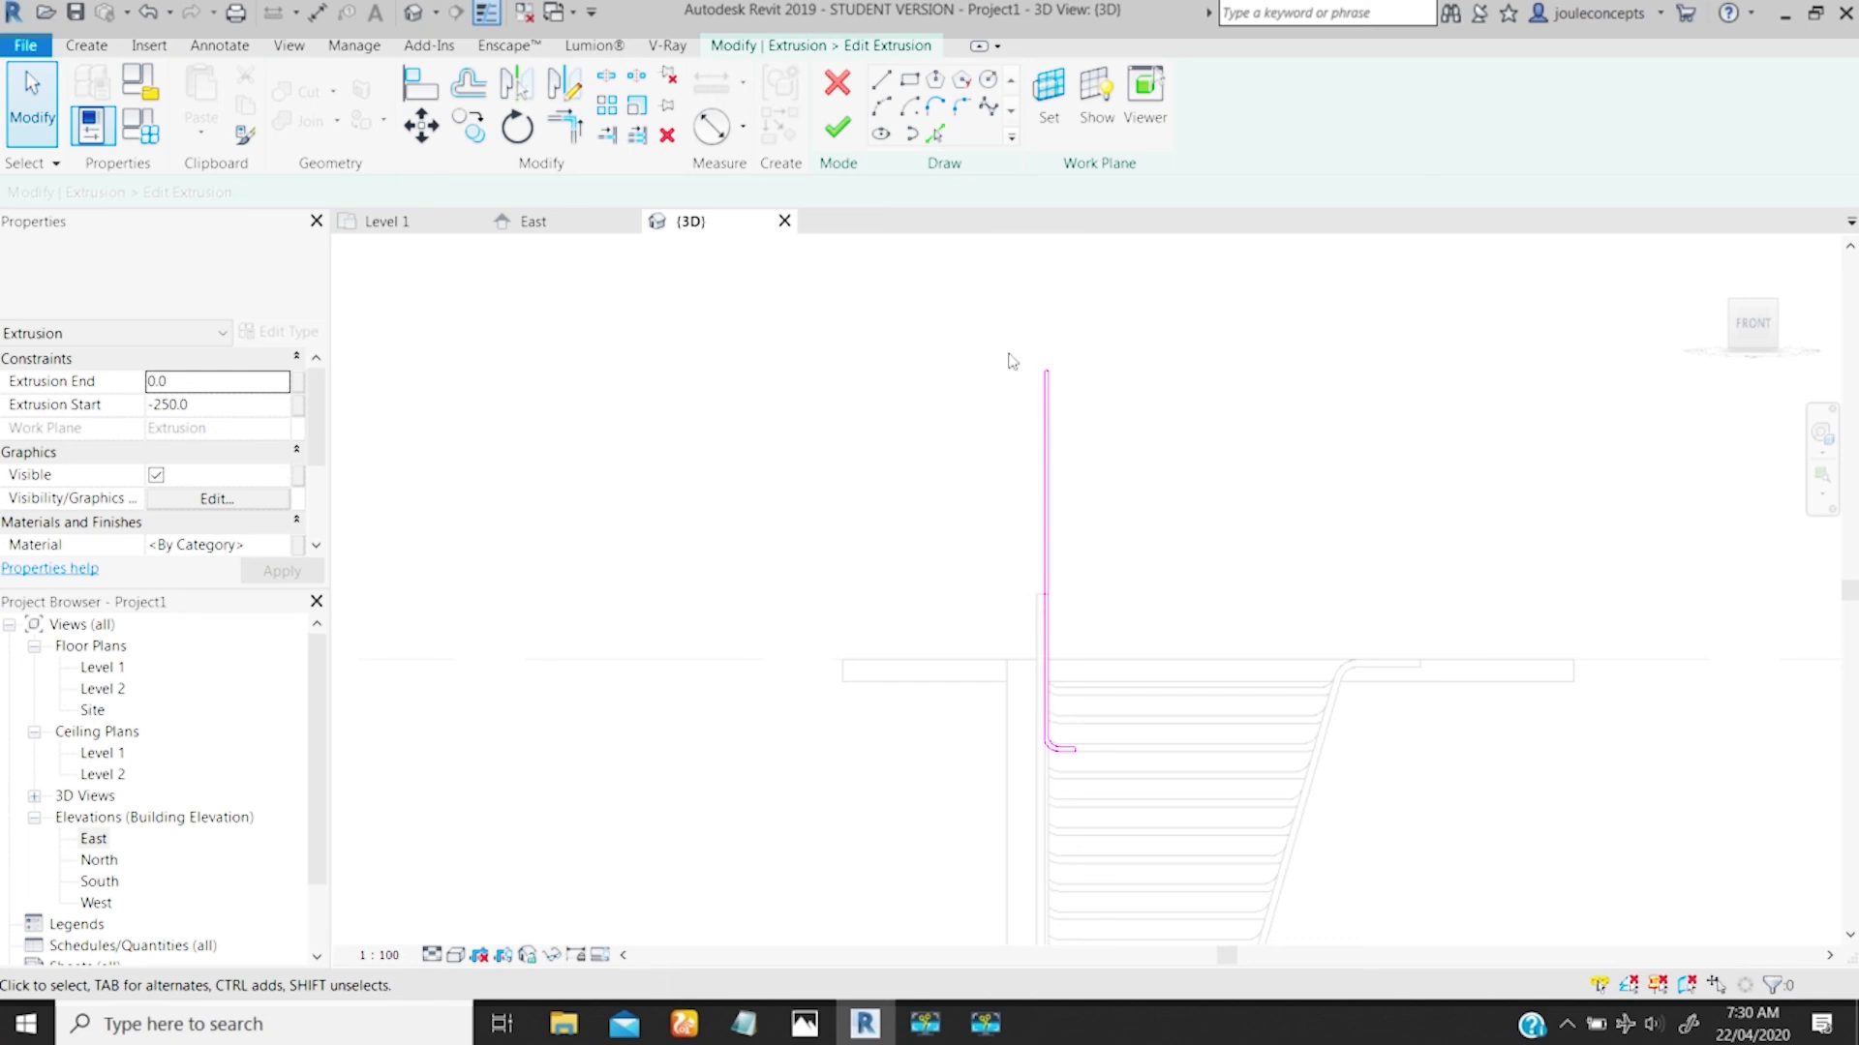
drag(1125, 419, 1101, 412)
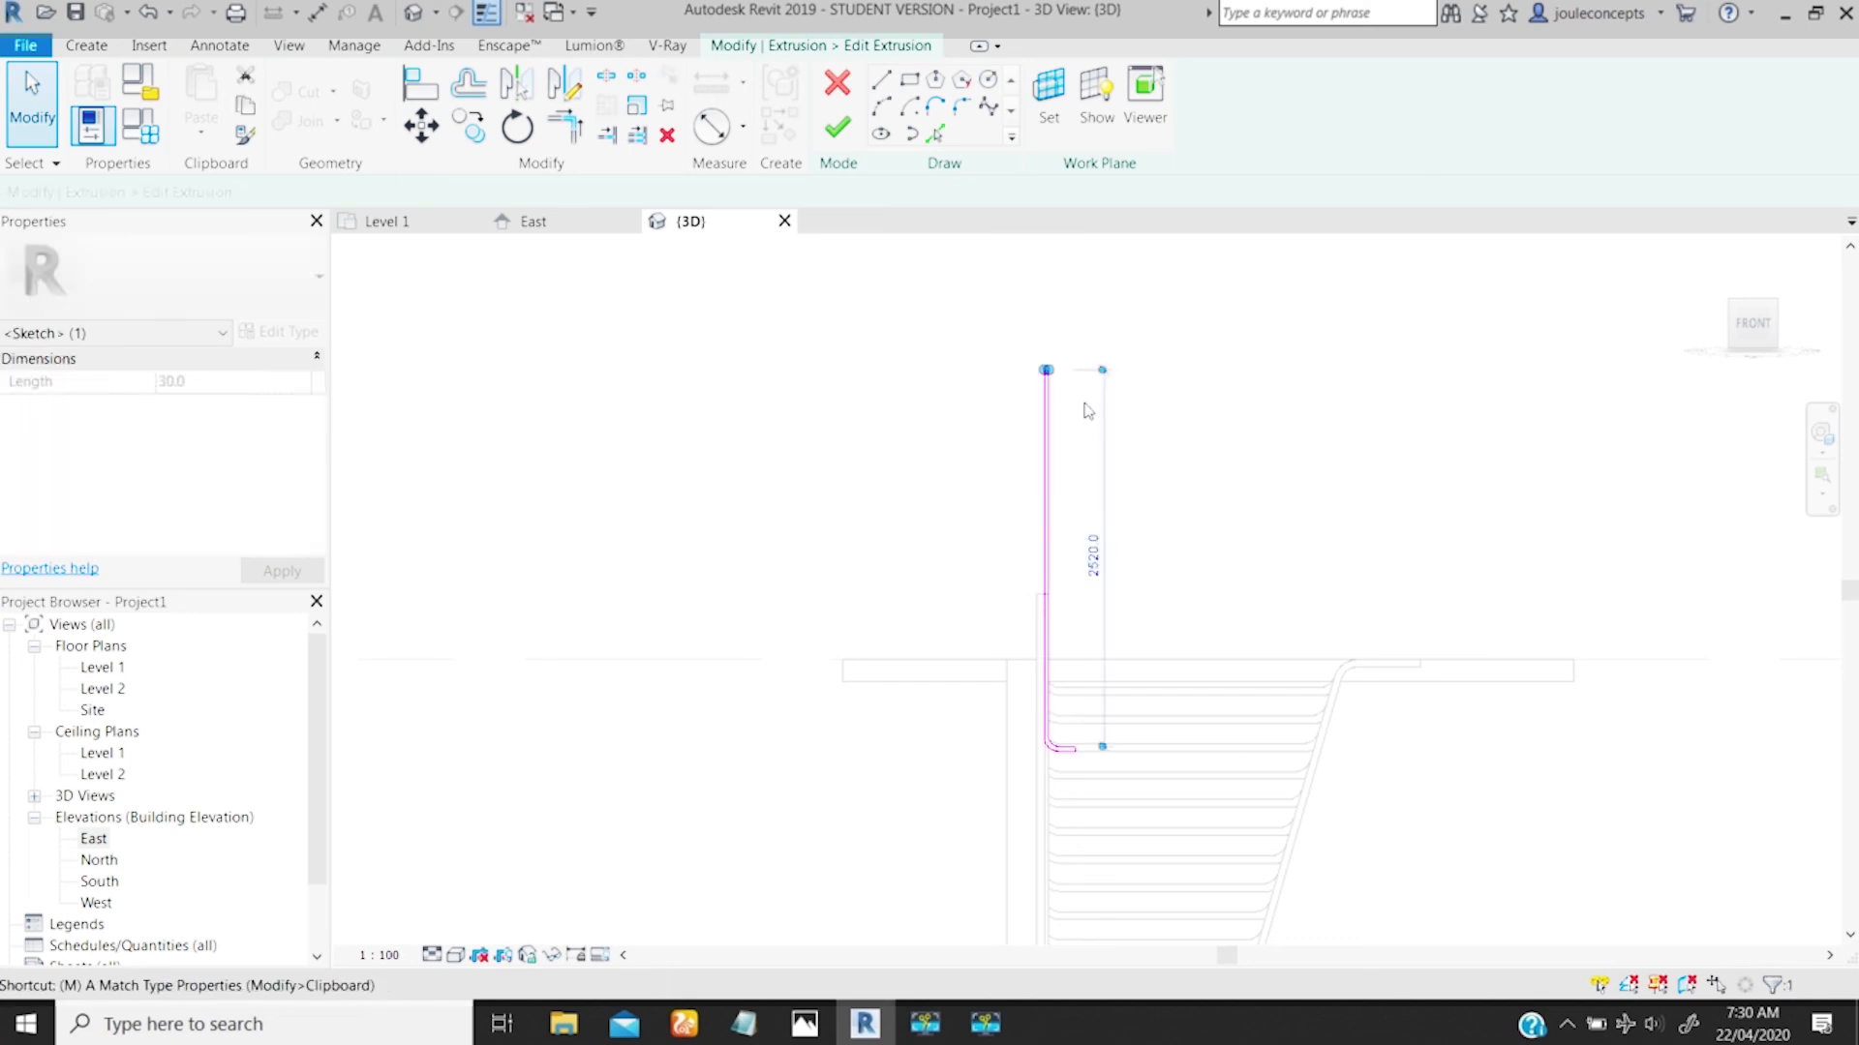
key(Delete)
mouse_move(1046, 414)
ctrl+middle_down()
mouse_move(1092, 294)
mouse_move(949, 684)
mouse_move(947, 748)
ctrl+middle_up()
middle_drag(1046, 577, 1027, 833)
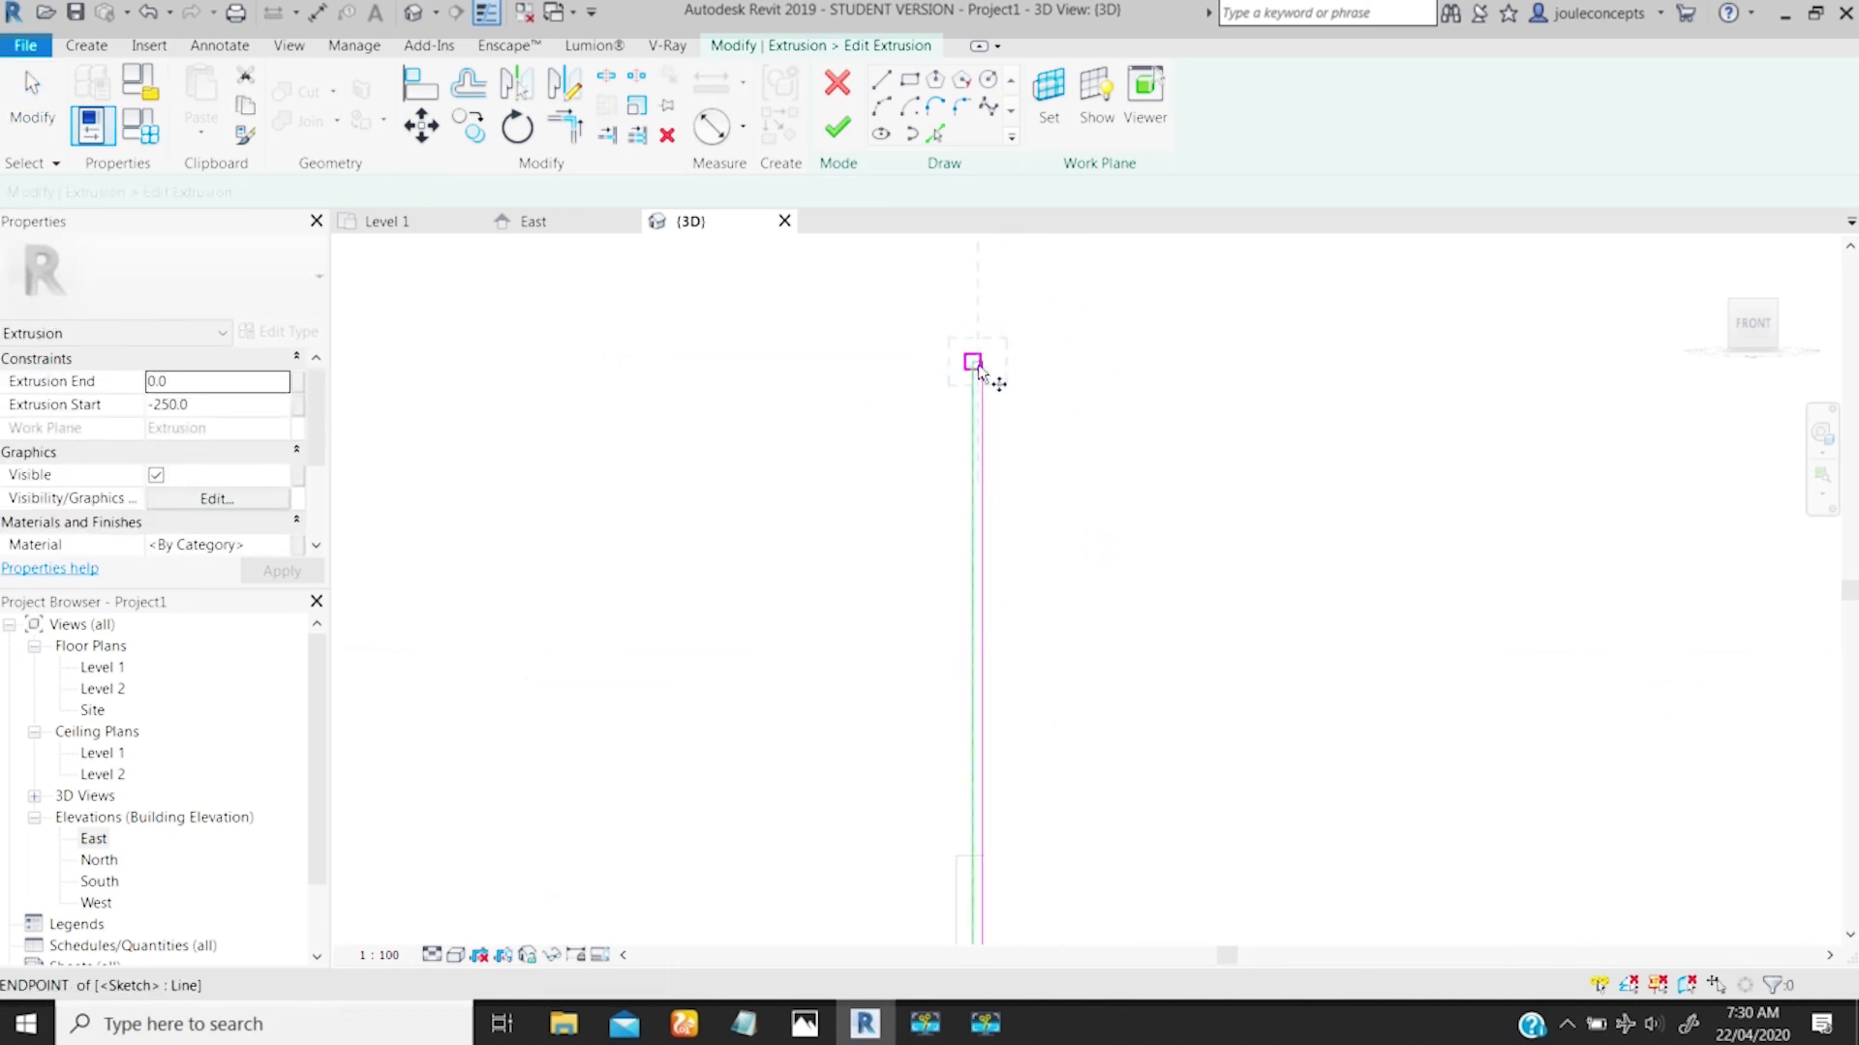
click(980, 364)
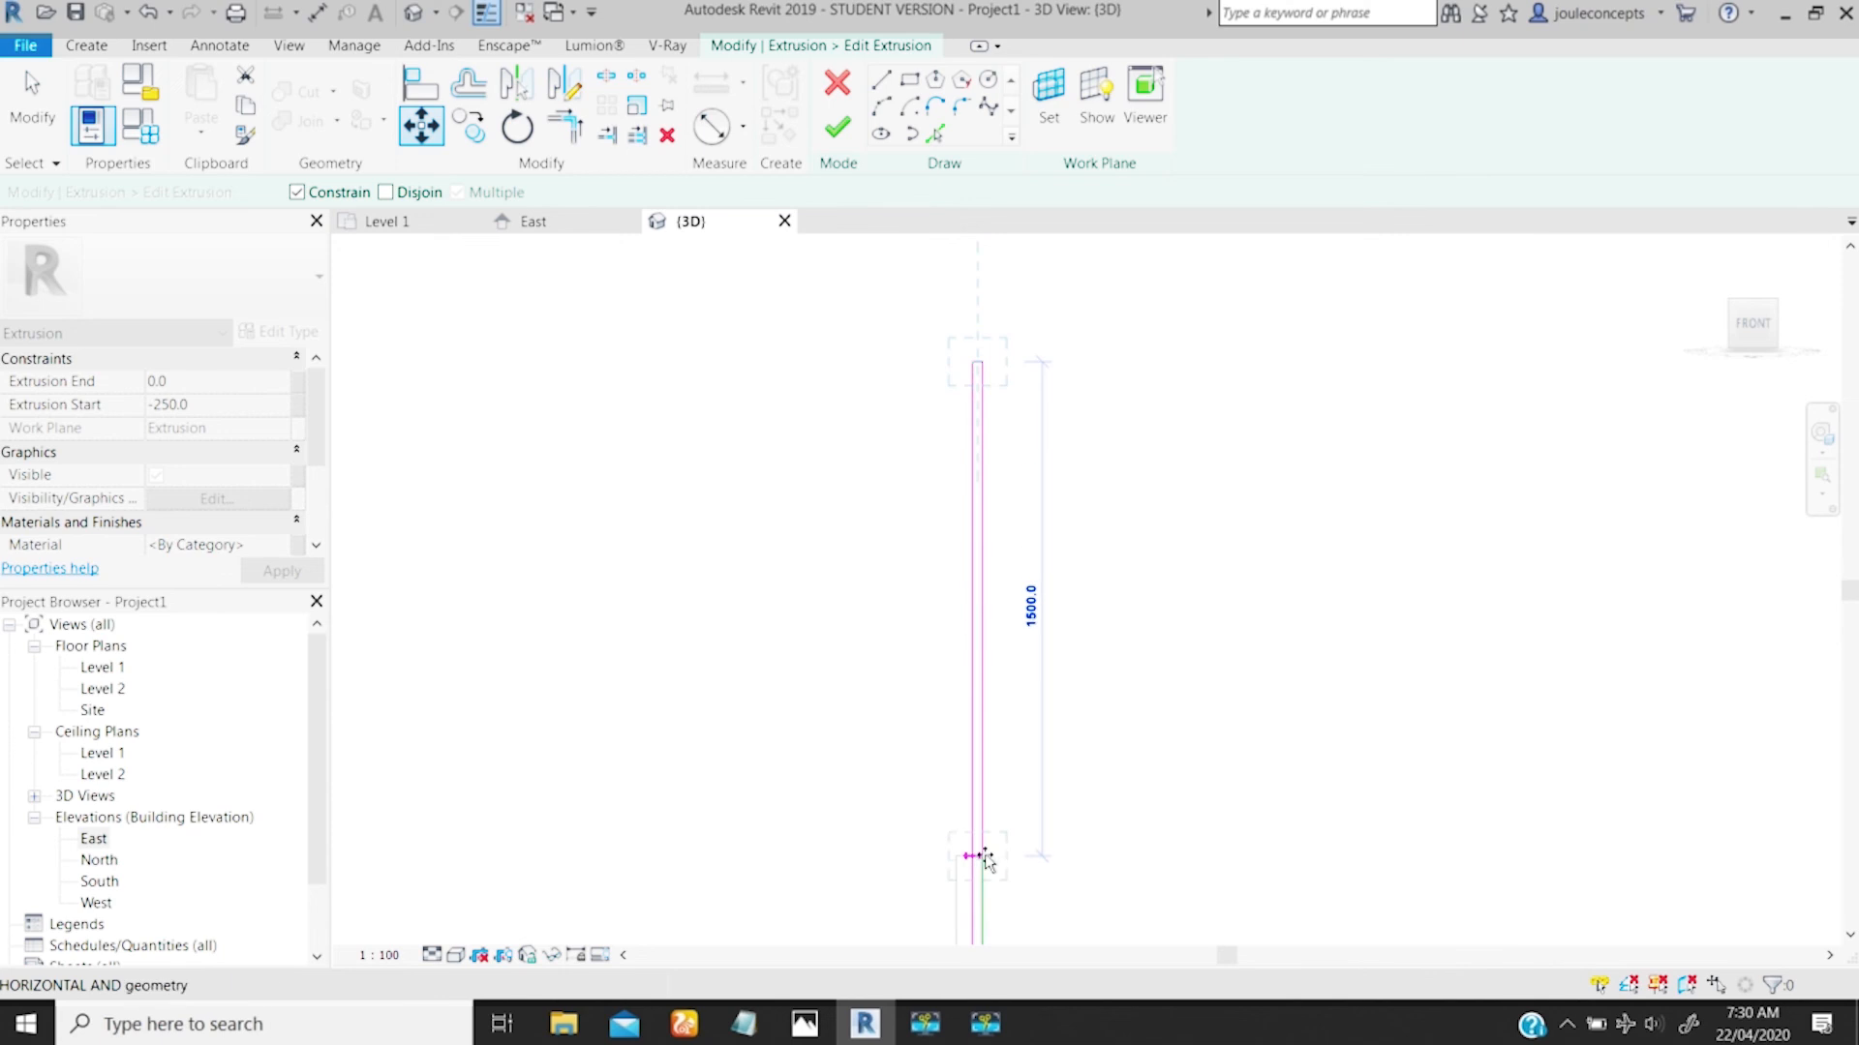
click(980, 860)
ctrl+middle_drag(990, 821, 990, 498)
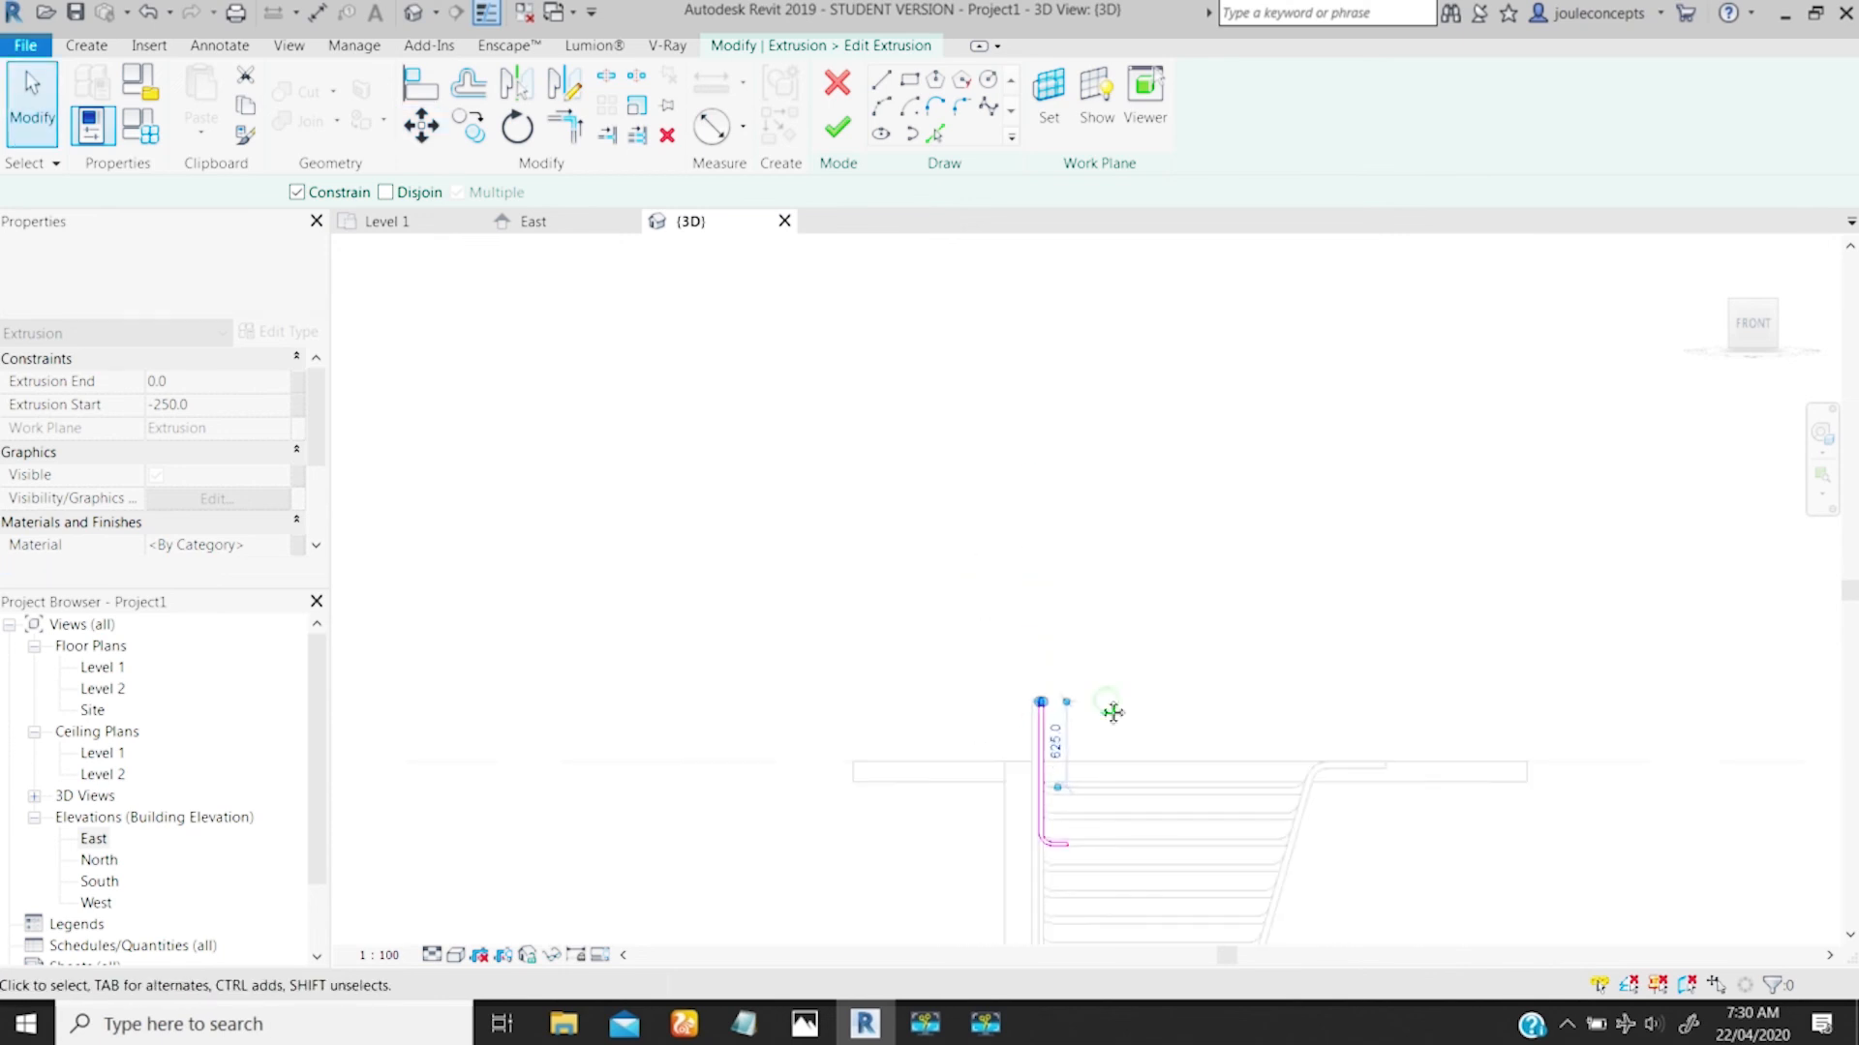
Step: Move the sketch's rounded corner and short leg vertically upward into the gap between two higher ribs and finish the extrusion sketch
middle_drag(1112, 713, 1105, 708)
ctrl+middle_drag(1032, 789, 958, 466)
ctrl+middle_drag(937, 646, 885, 968)
middle_drag(829, 695, 934, 741)
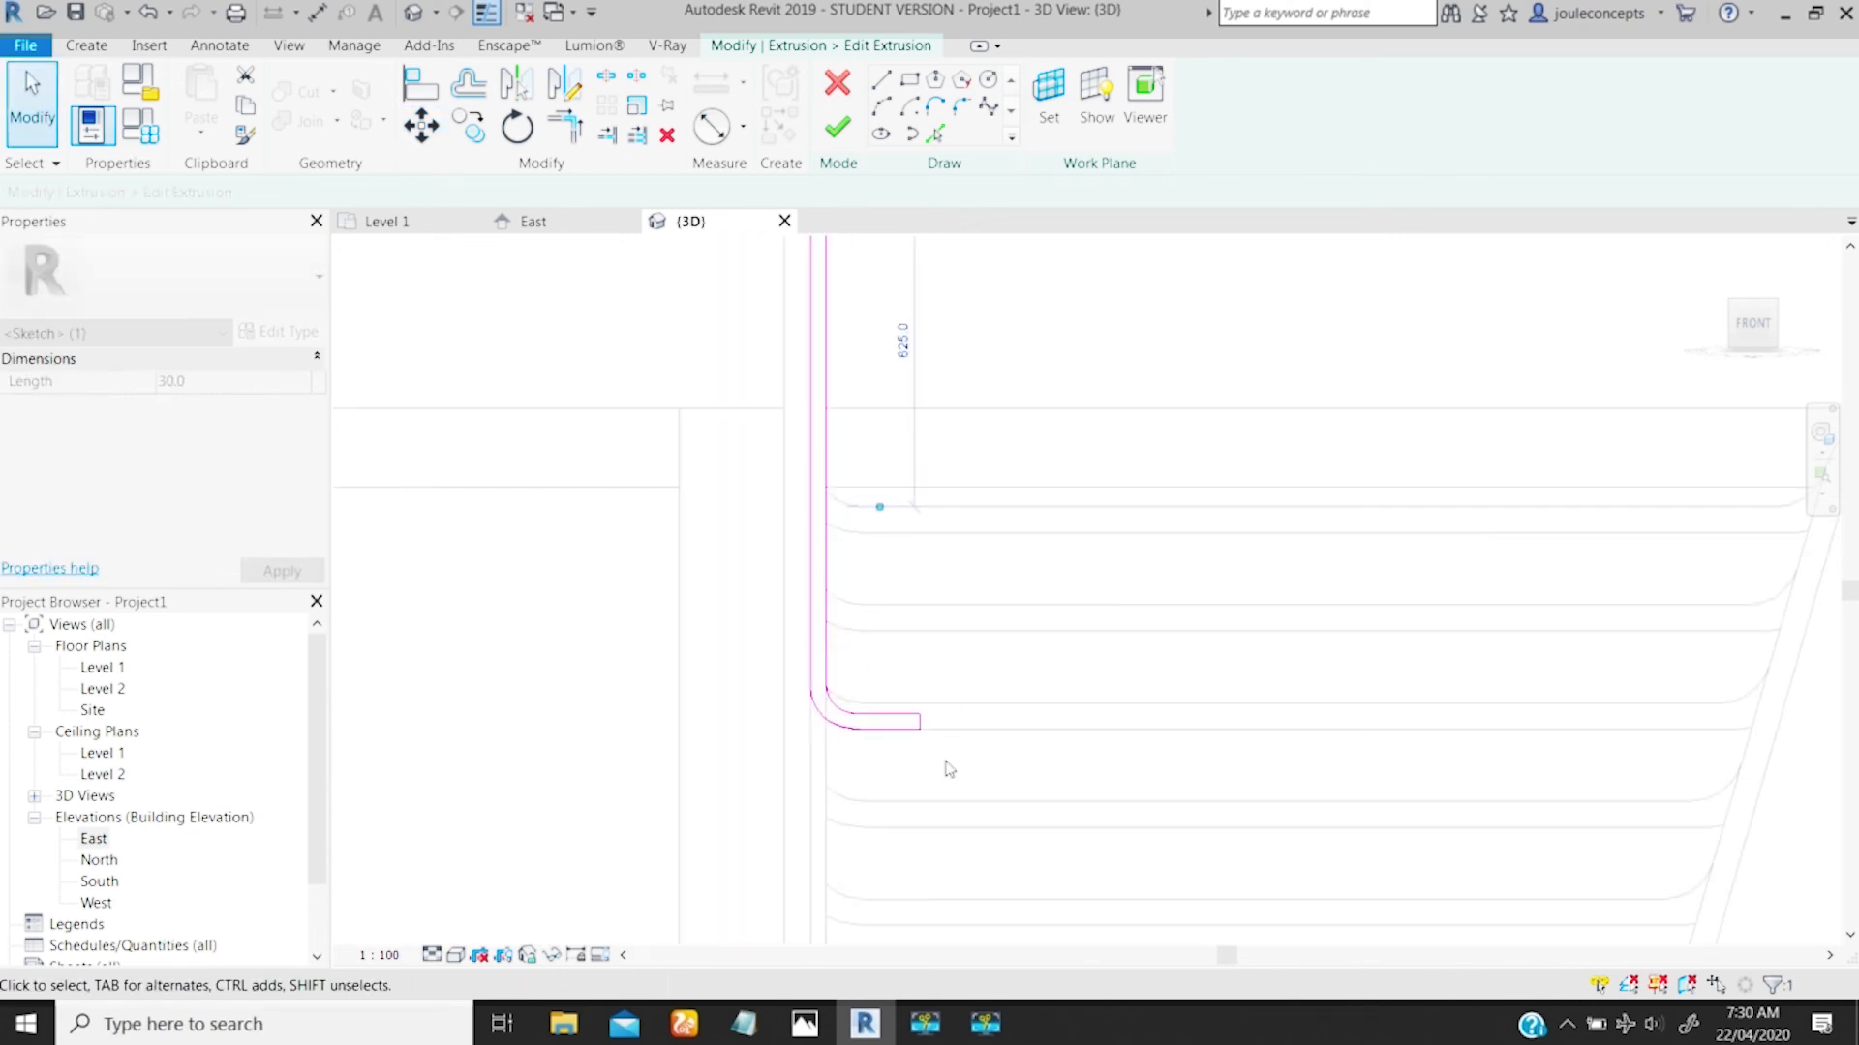
drag(913, 731, 1026, 786)
key(v)
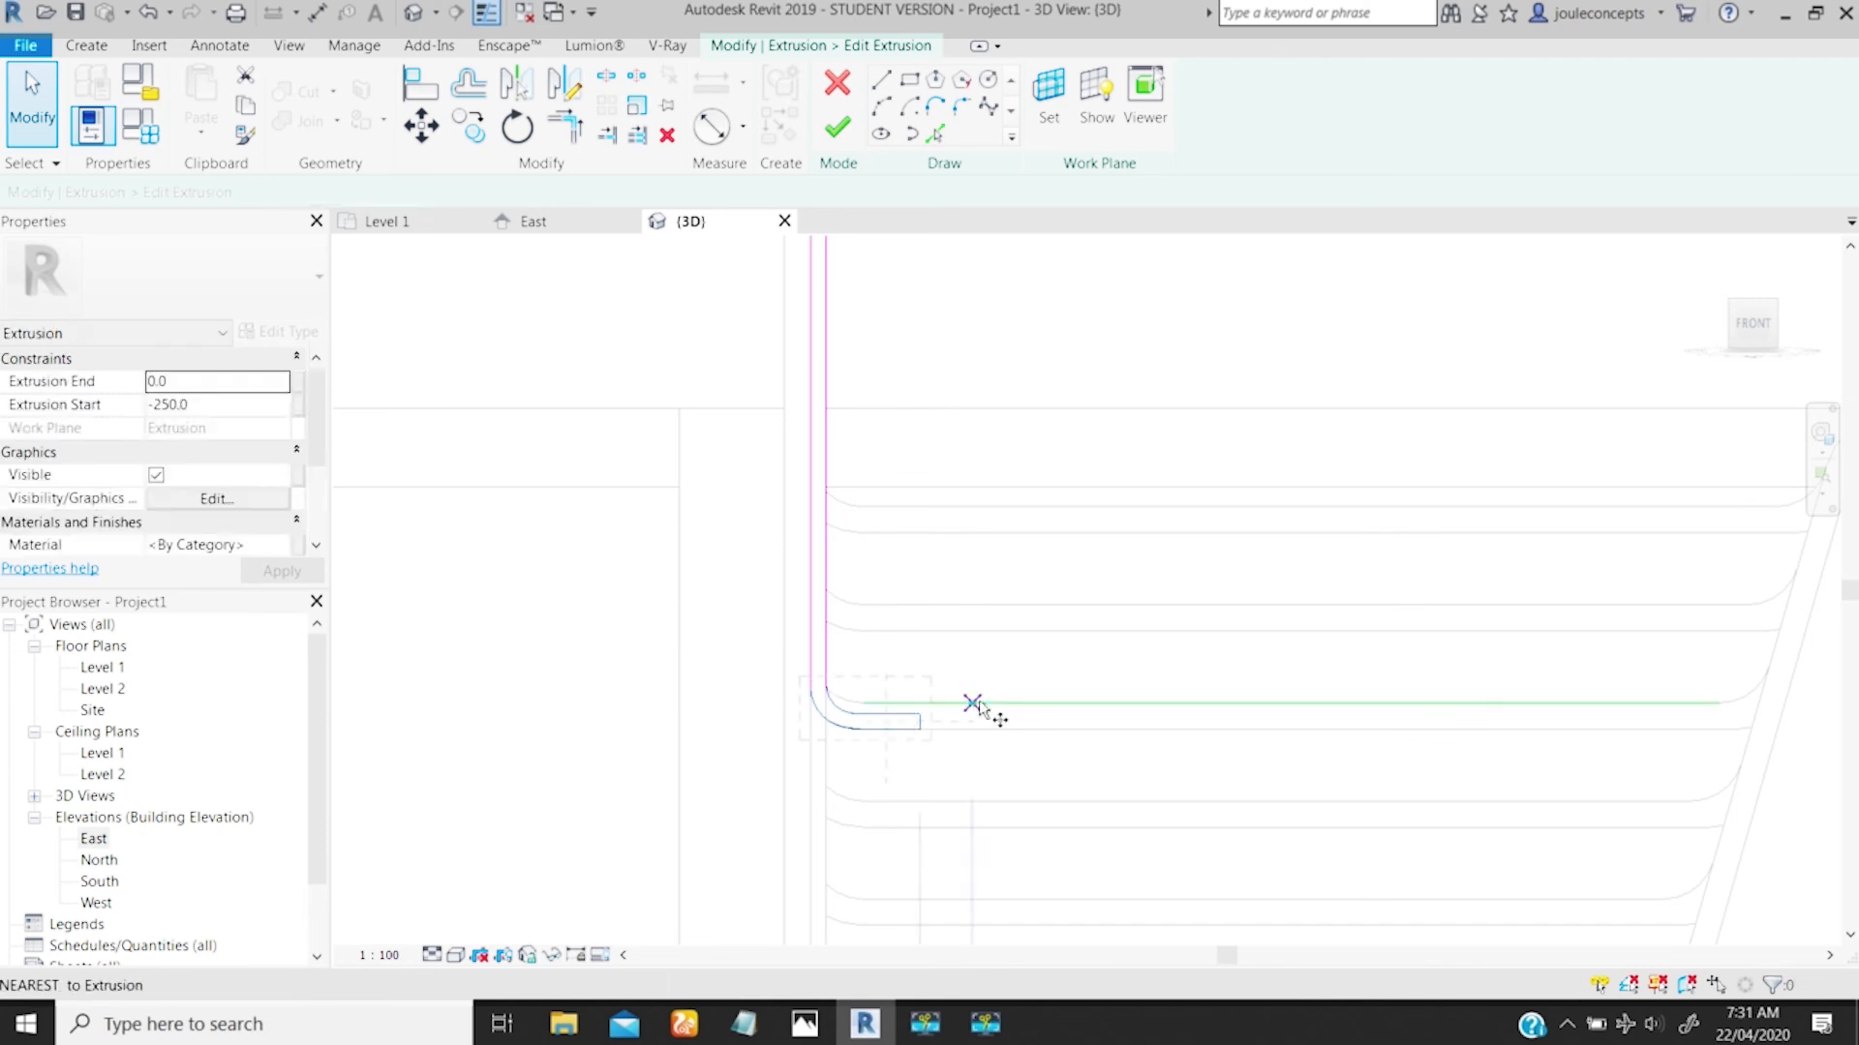
click(920, 713)
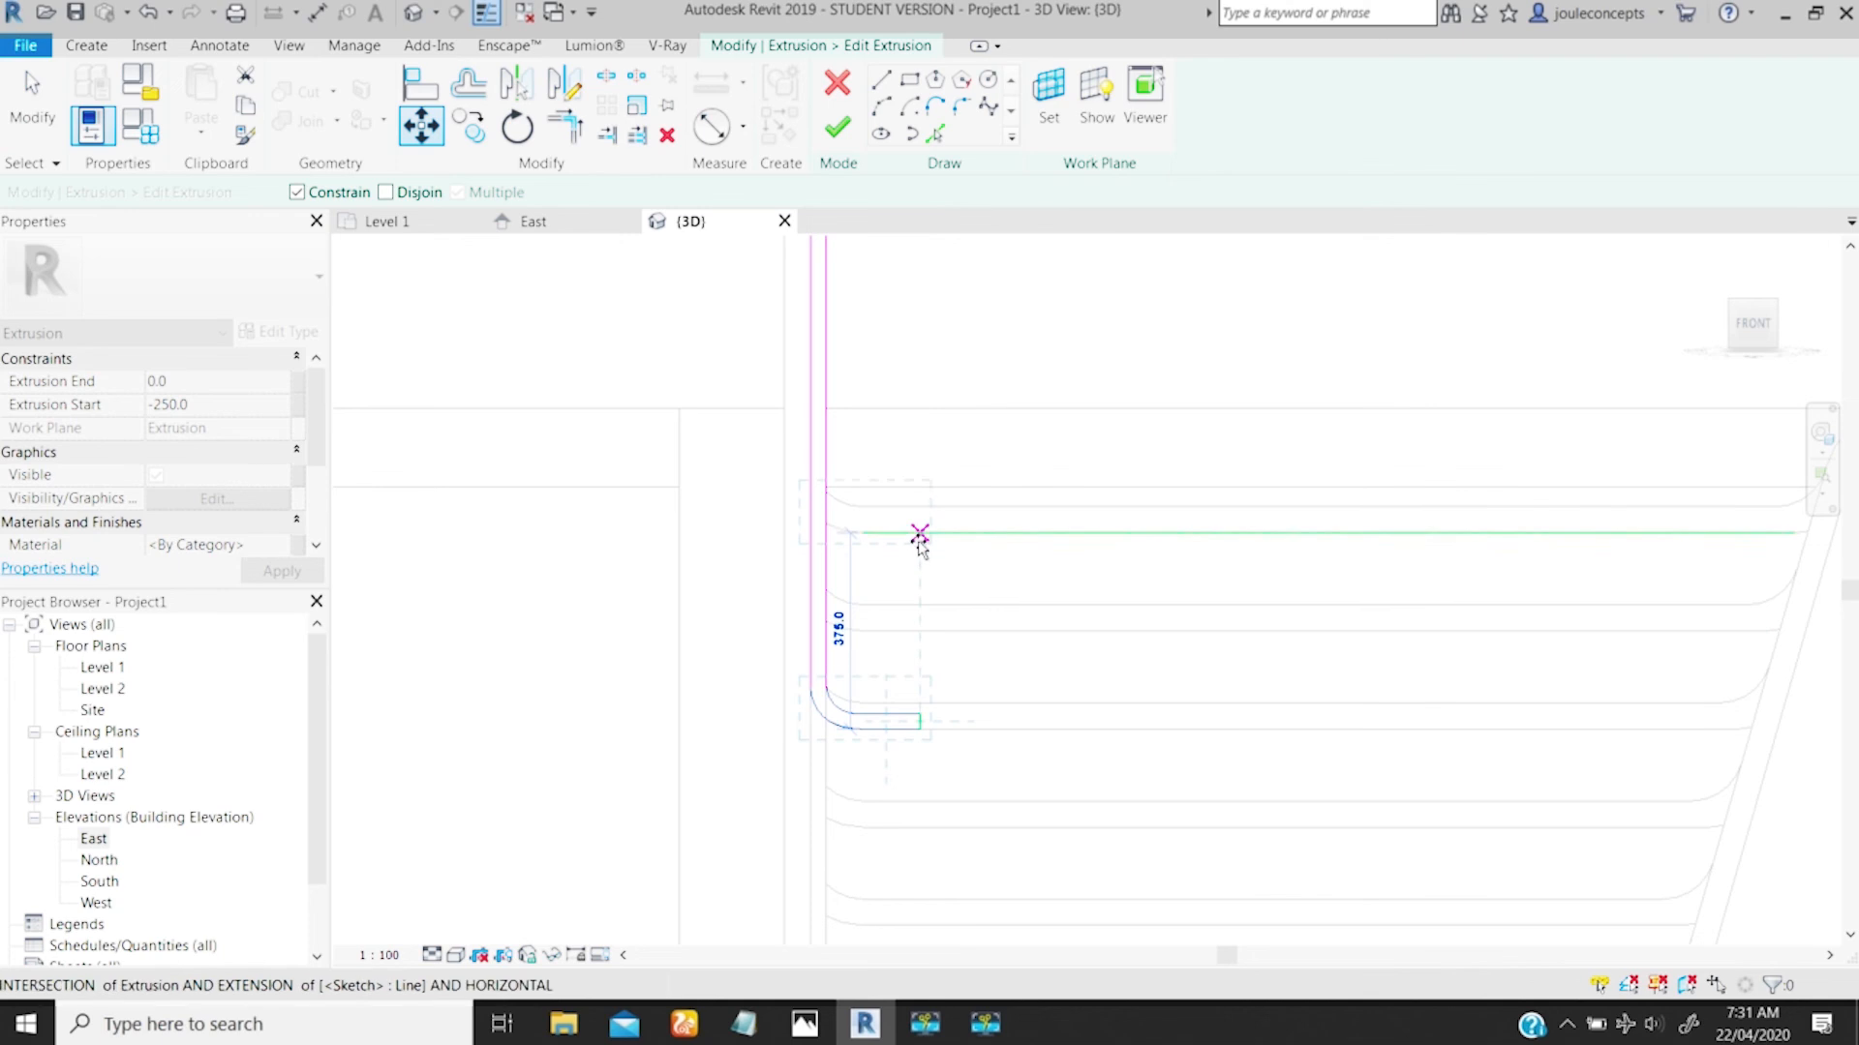
click(910, 584)
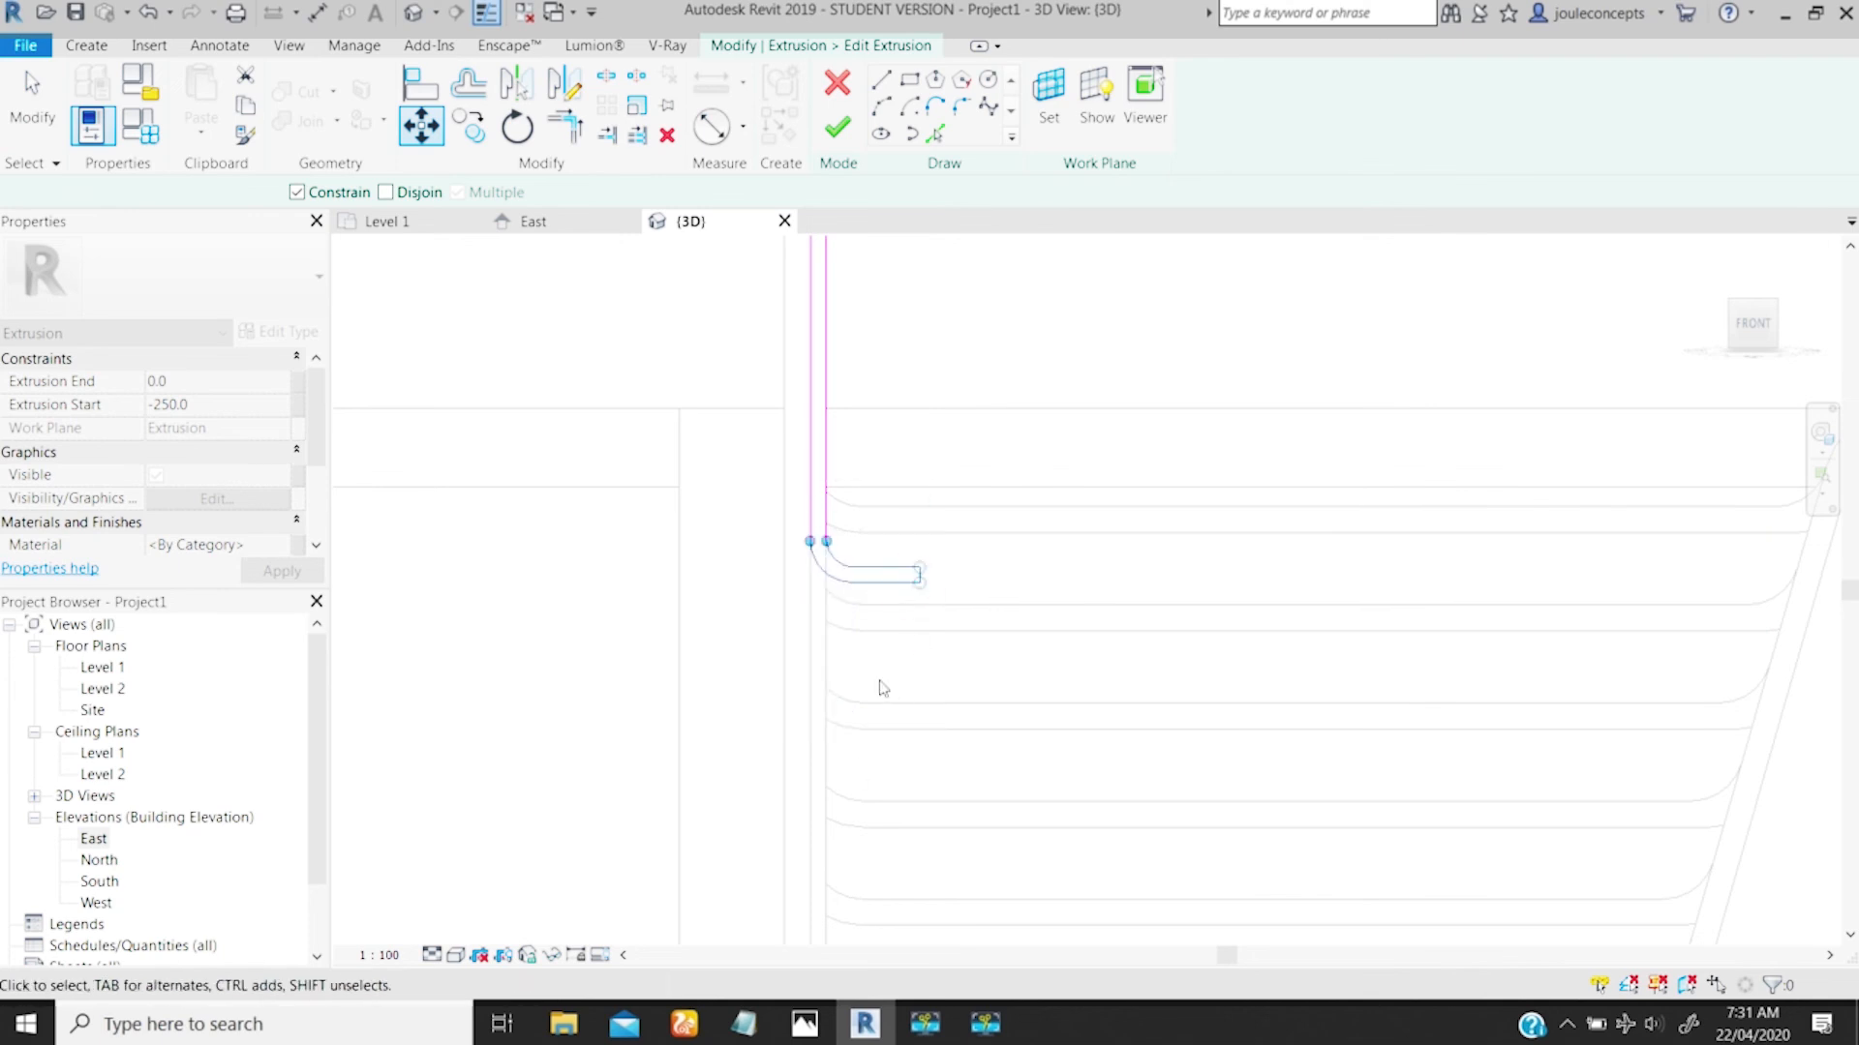
scroll(894, 580, down, 2)
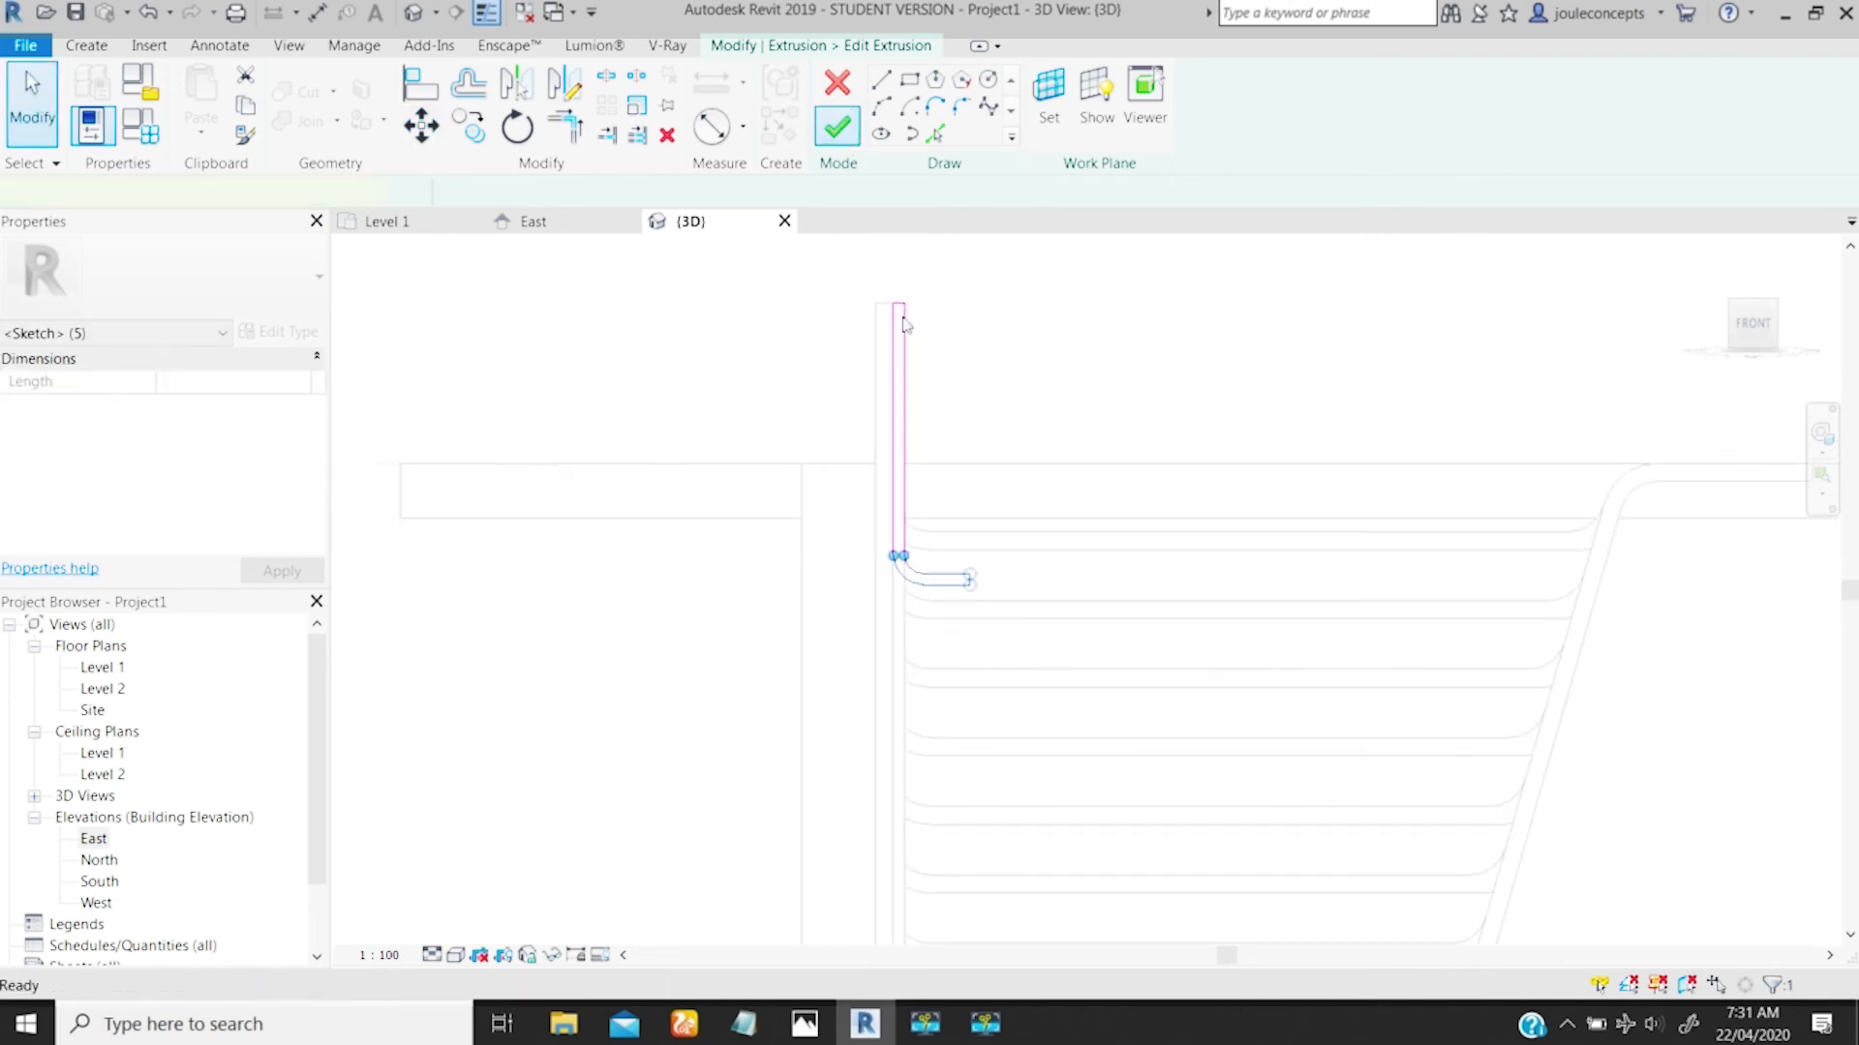
click(838, 127)
mouse_move(1036, 643)
shift+middle_down()
mouse_move(1120, 613)
mouse_move(892, 808)
shift+middle_up()
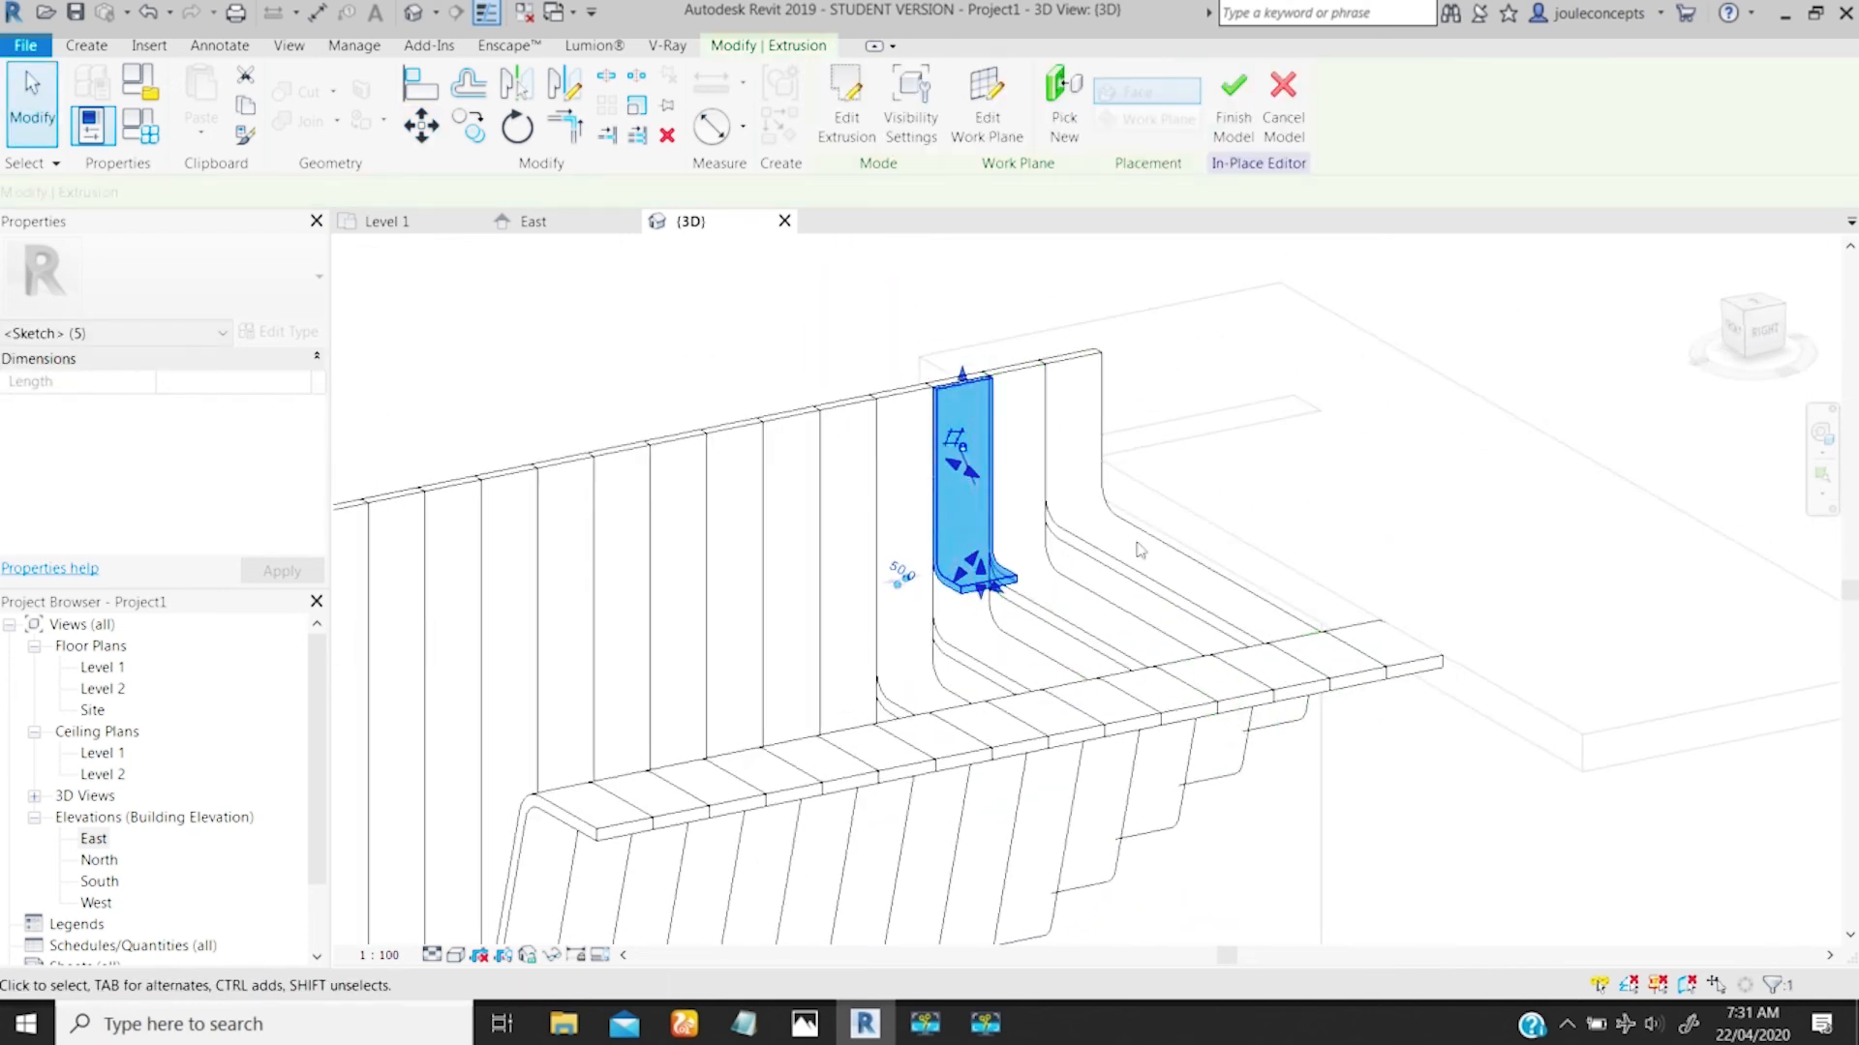
click(826, 300)
Step: Reopen the shortened extrusion's sketch, move its short leg and rounded corner down to the lower edge of the rib just below, and finish it
shift+middle_drag(1067, 500, 1016, 602)
click(1013, 582)
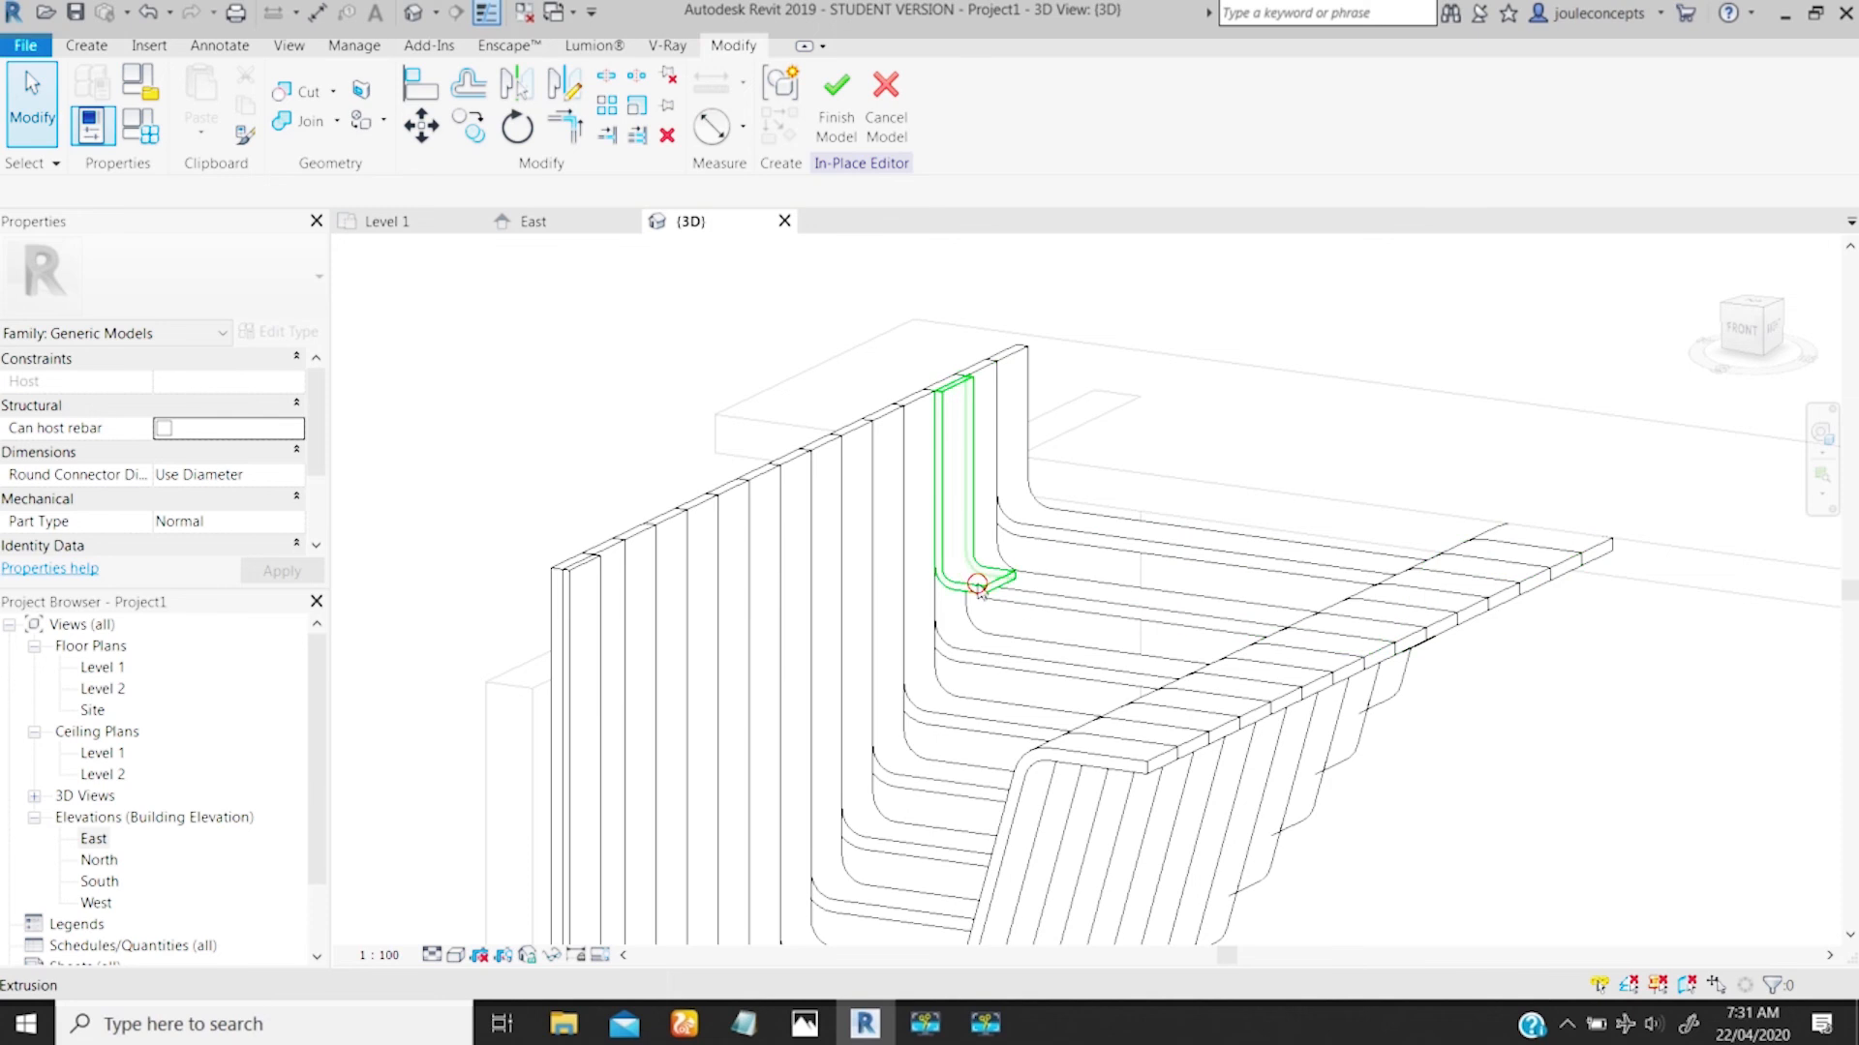
click(978, 586)
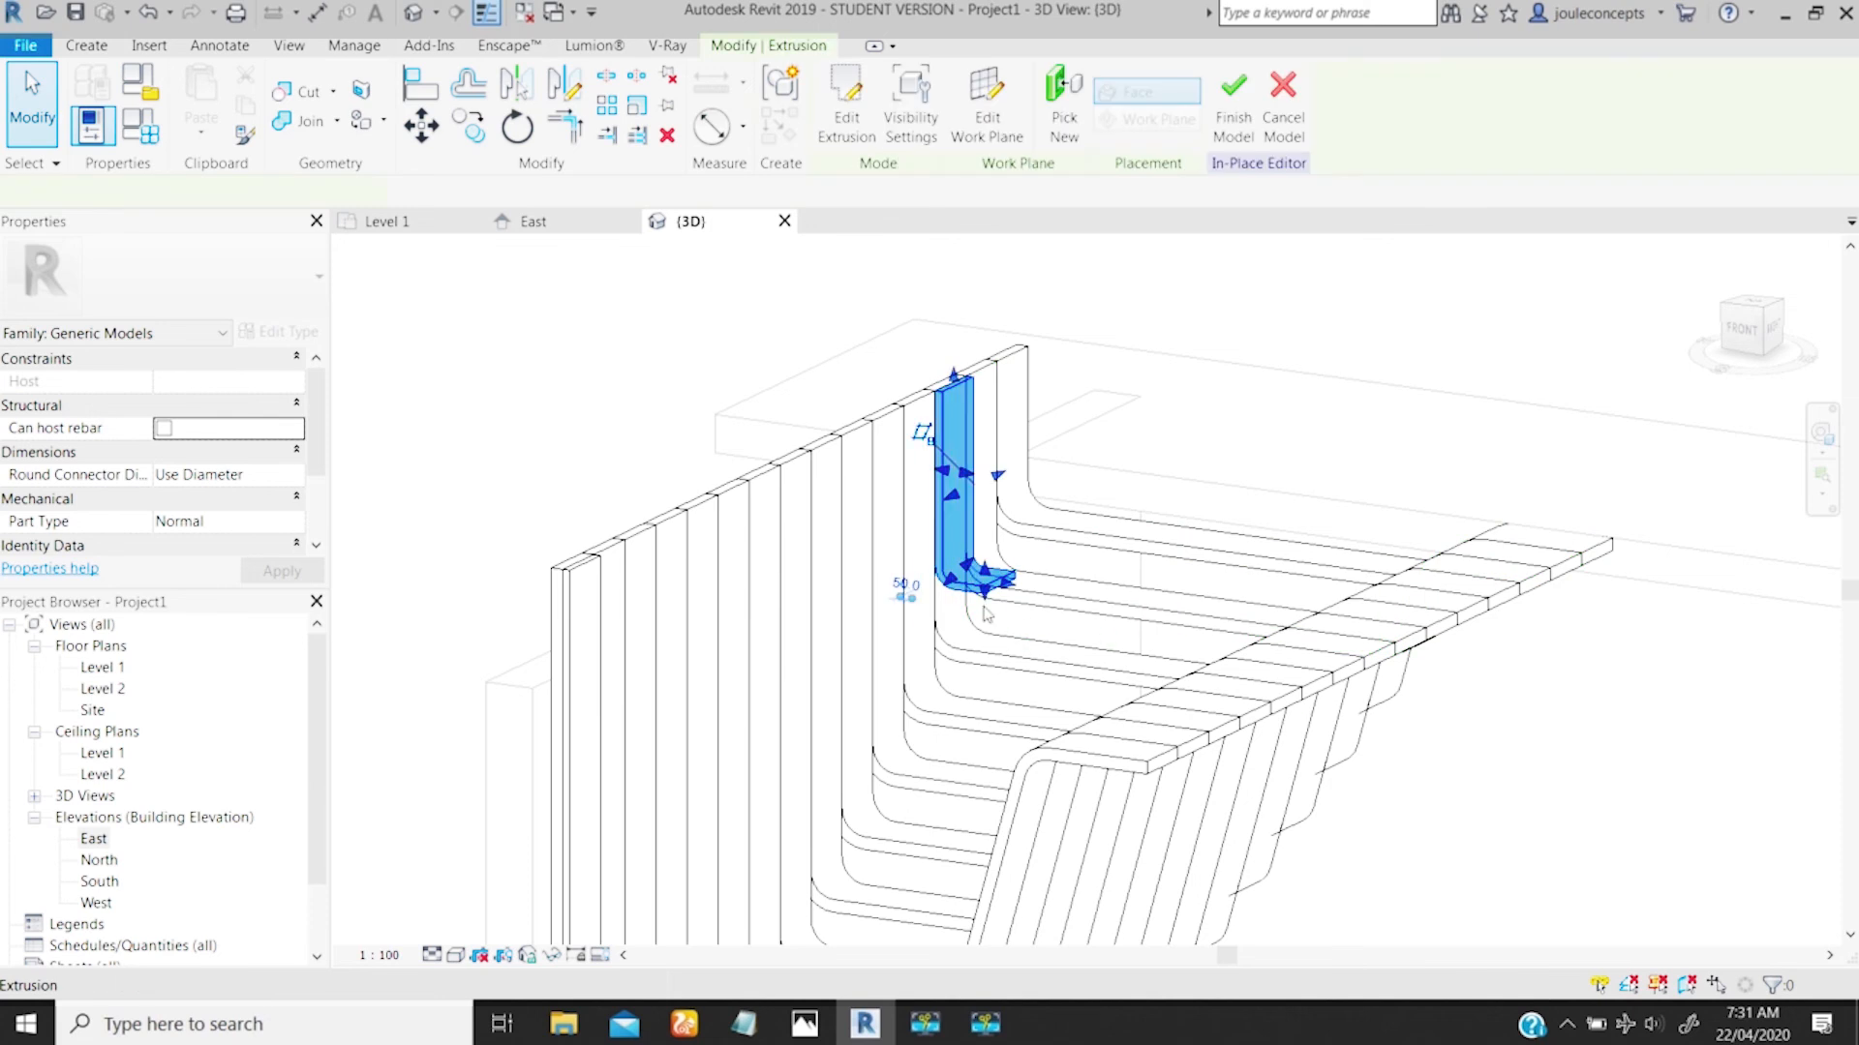
click(1736, 330)
middle_drag(950, 611, 808, 426)
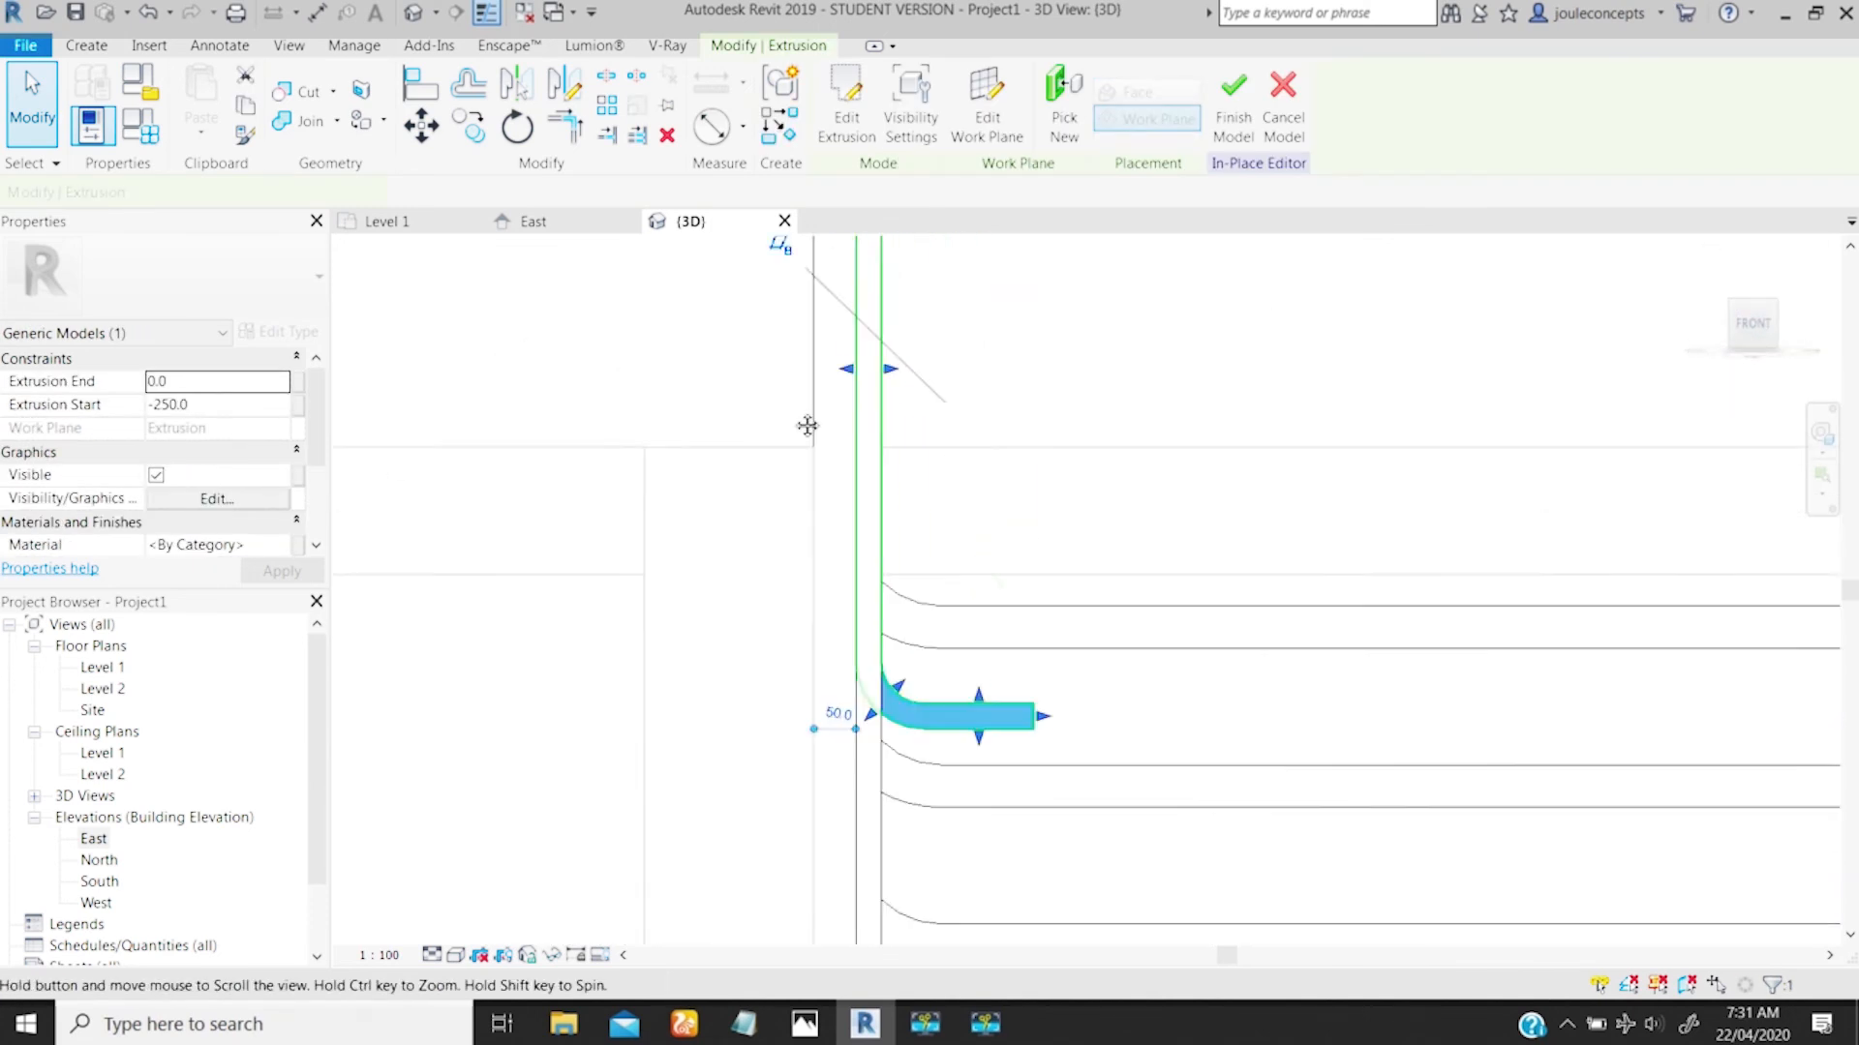
click(846, 108)
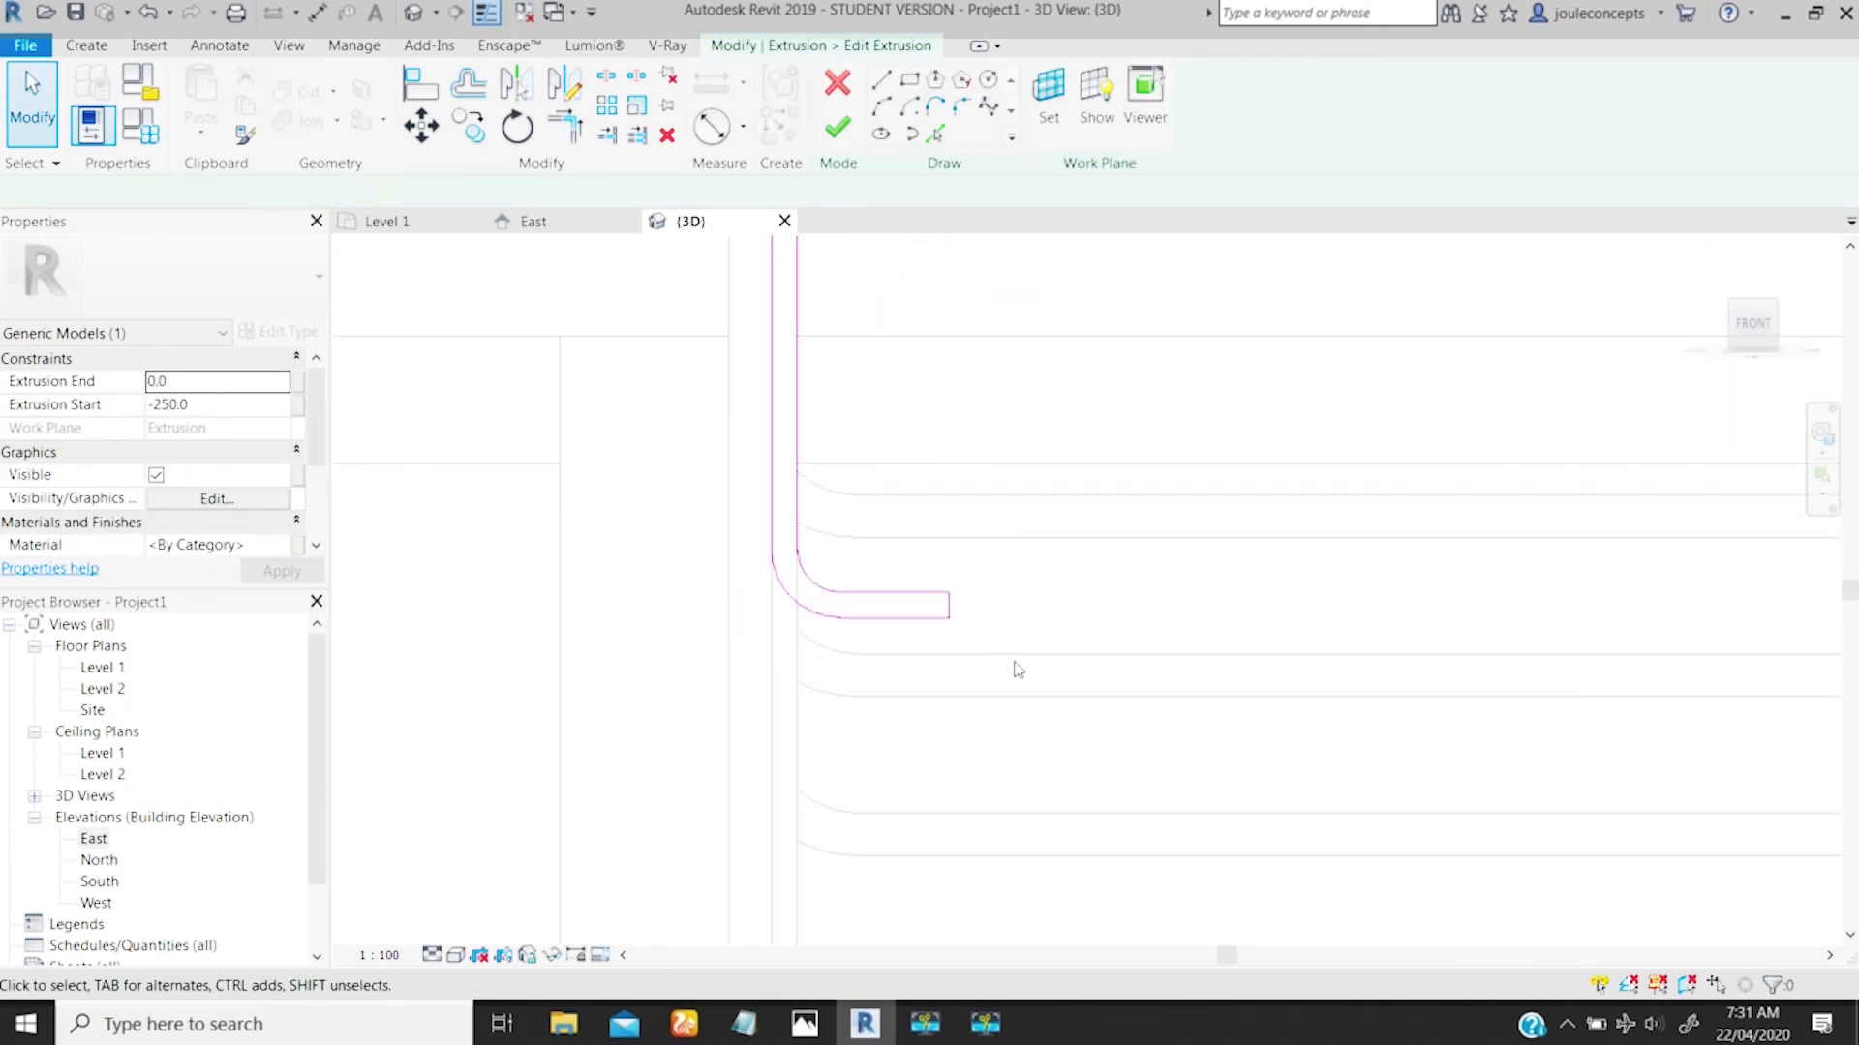
drag(643, 485, 987, 624)
click(949, 618)
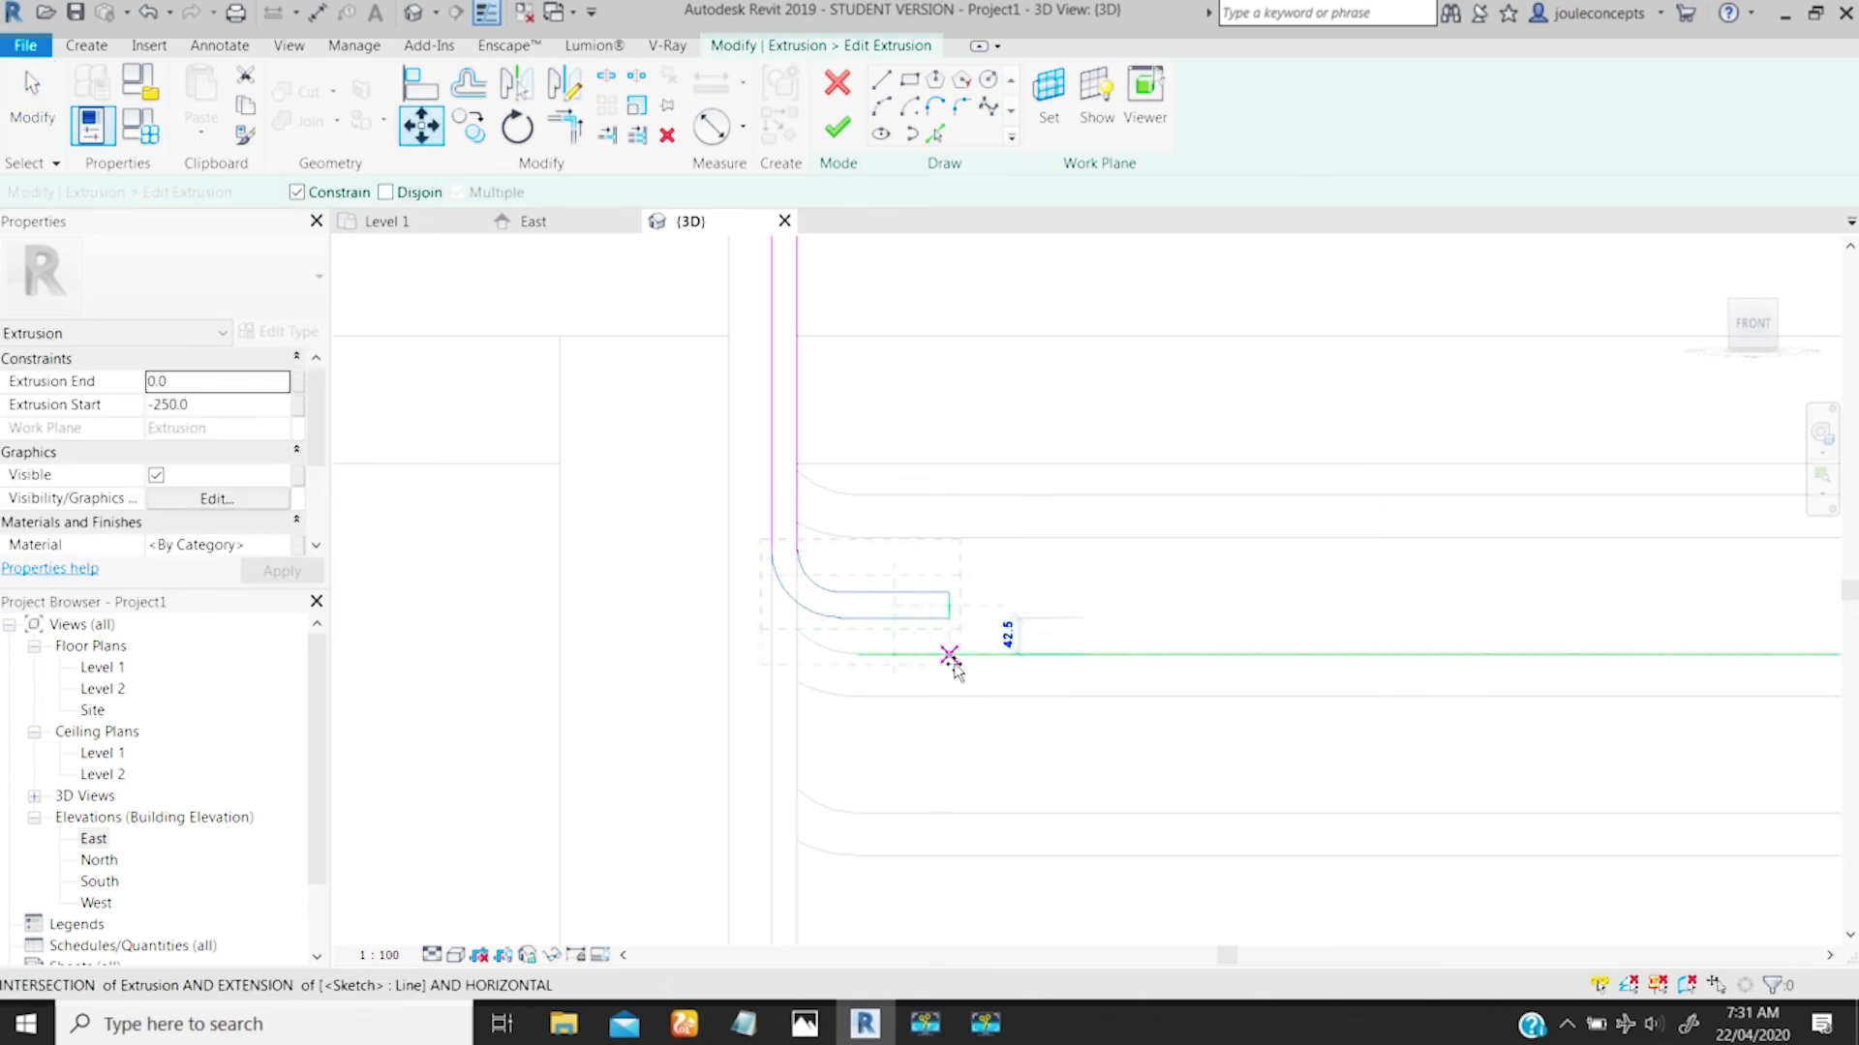
click(949, 696)
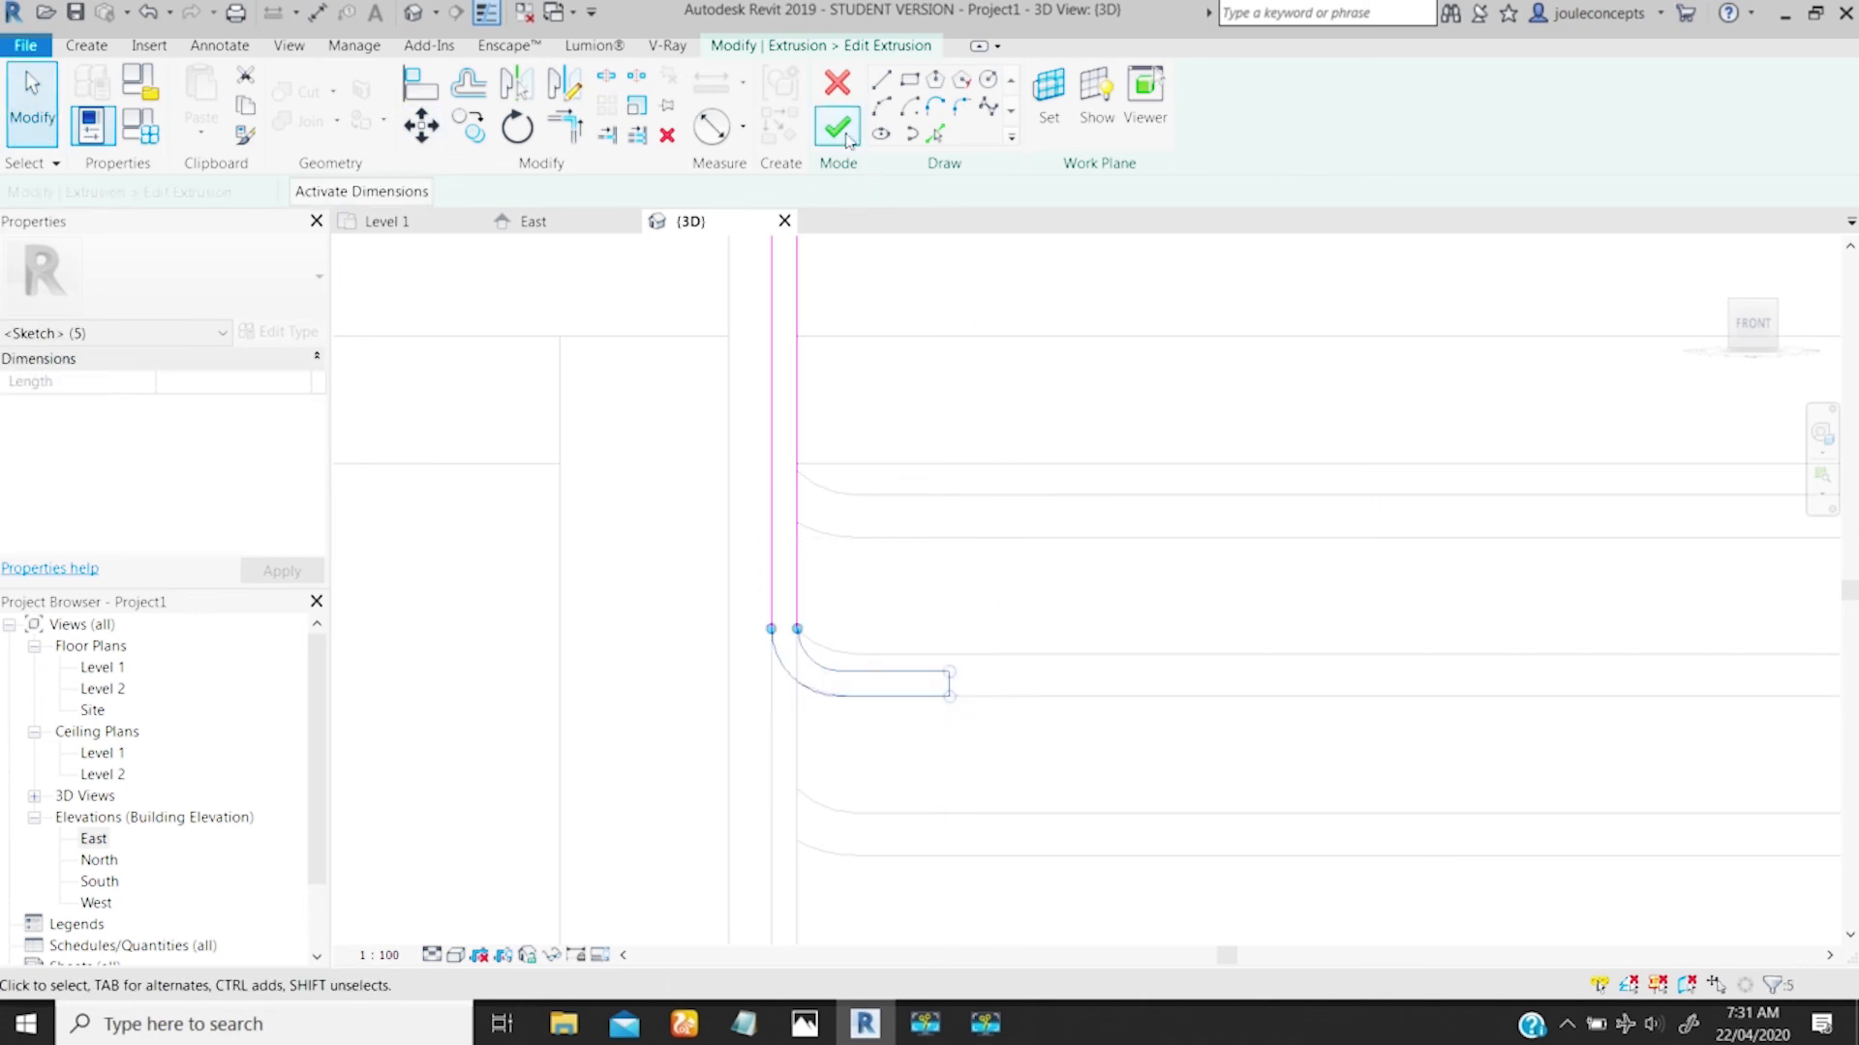
click(838, 127)
Step: Examine the shortened L-shaped extrusion's fit against the ribs and stair from several angles
shift+middle_drag(950, 642, 746, 814)
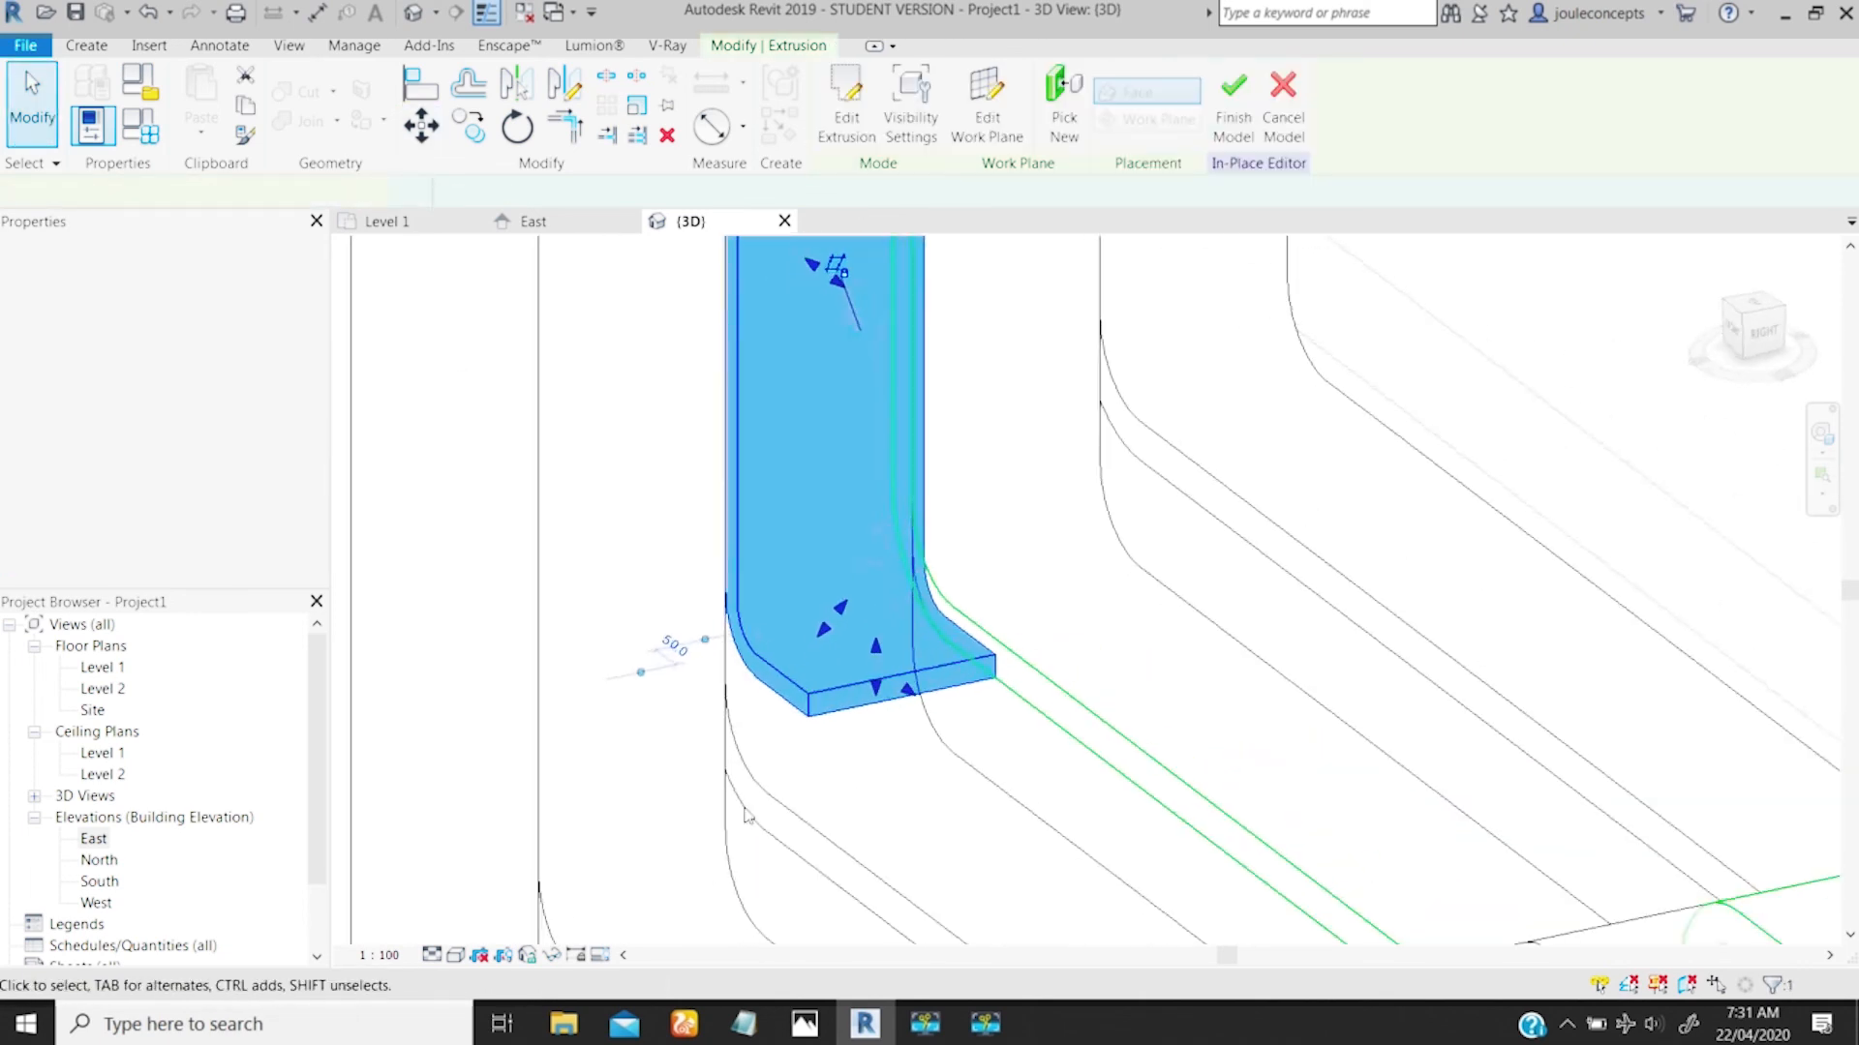
scroll(1001, 400, down, 5)
click(755, 305)
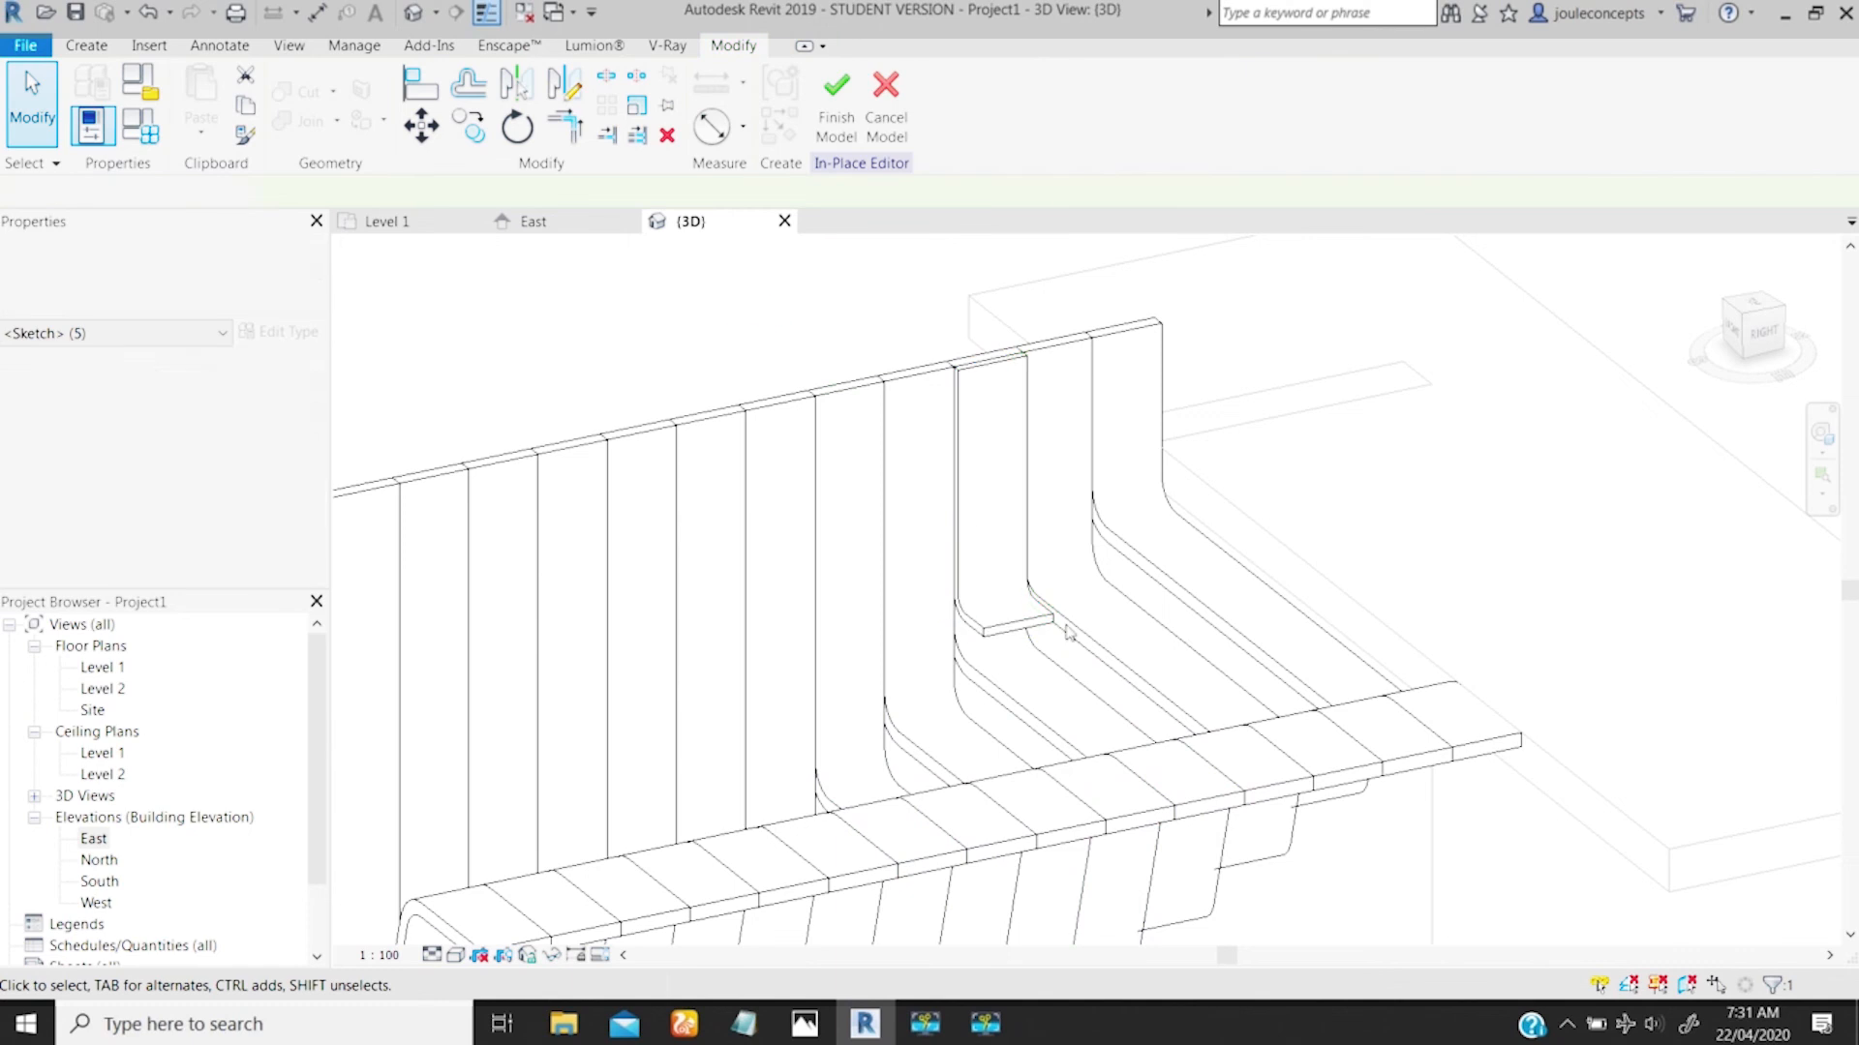
shift+middle_drag(1032, 639, 871, 648)
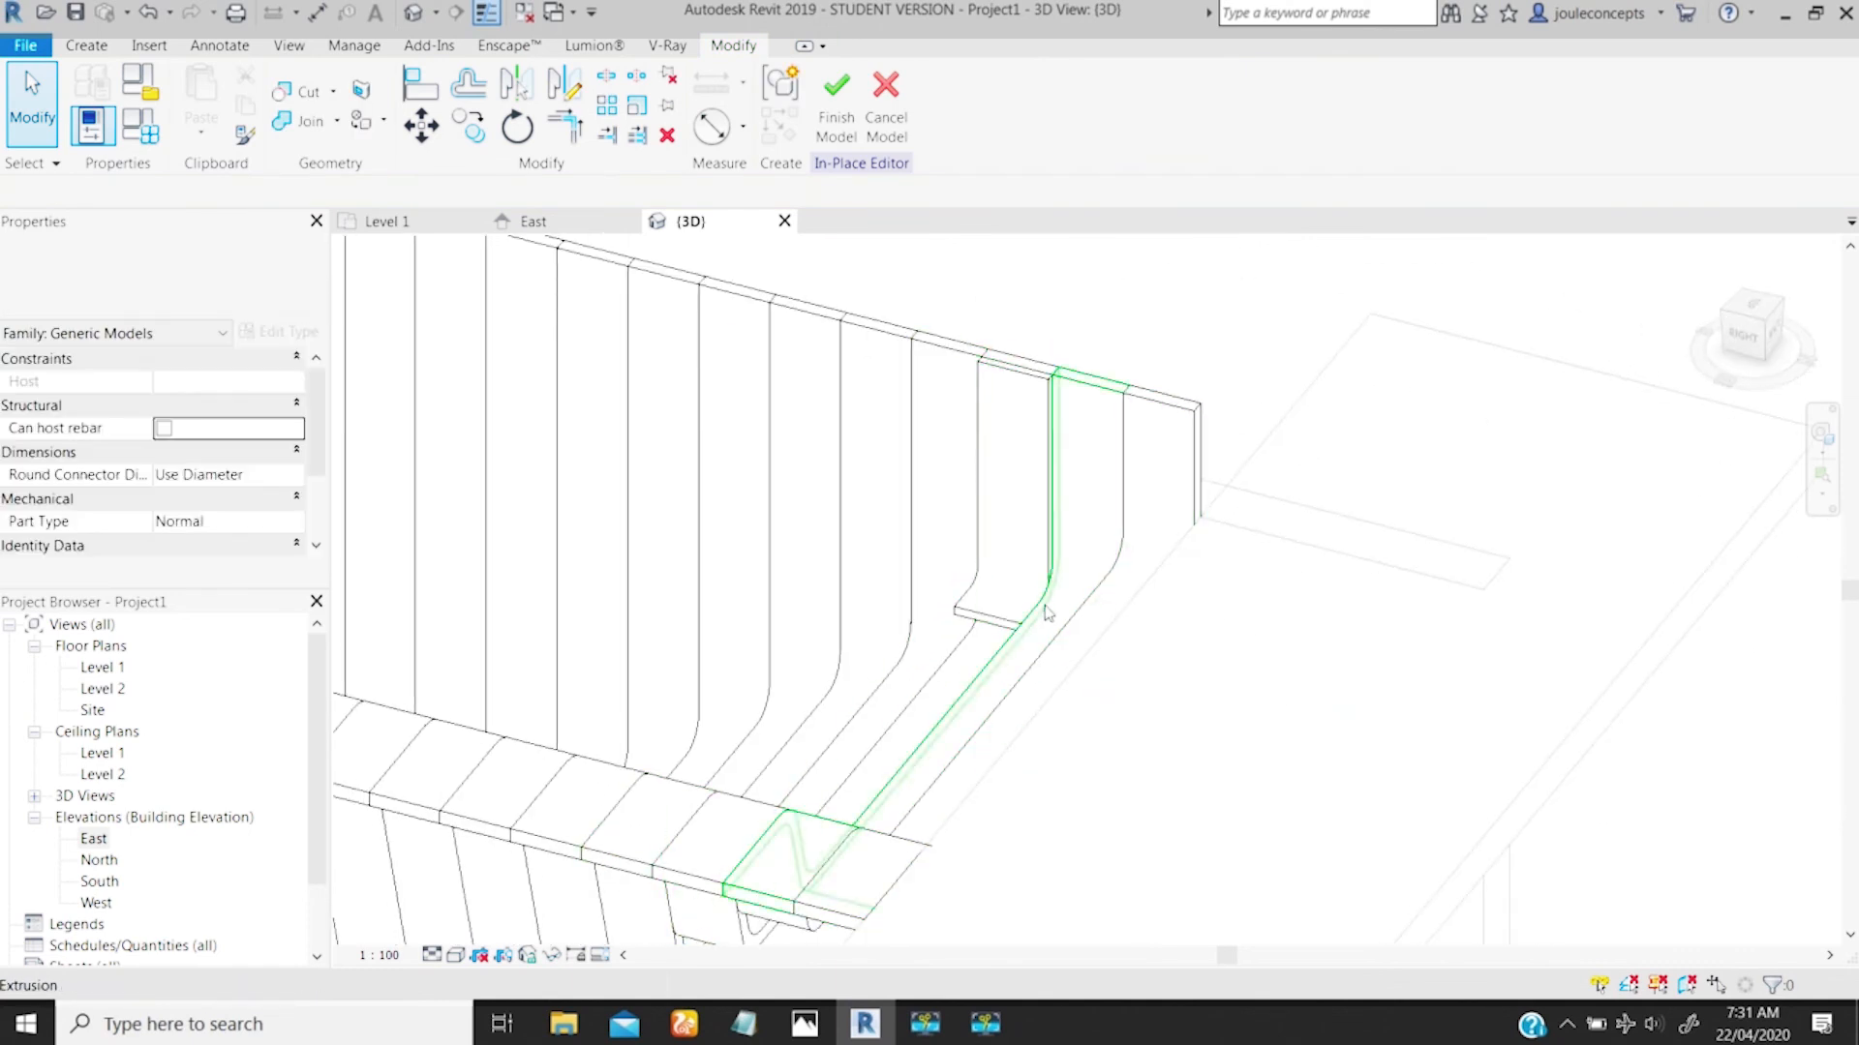
shift+middle_drag(1050, 620, 1138, 606)
scroll(1029, 697, down, 5)
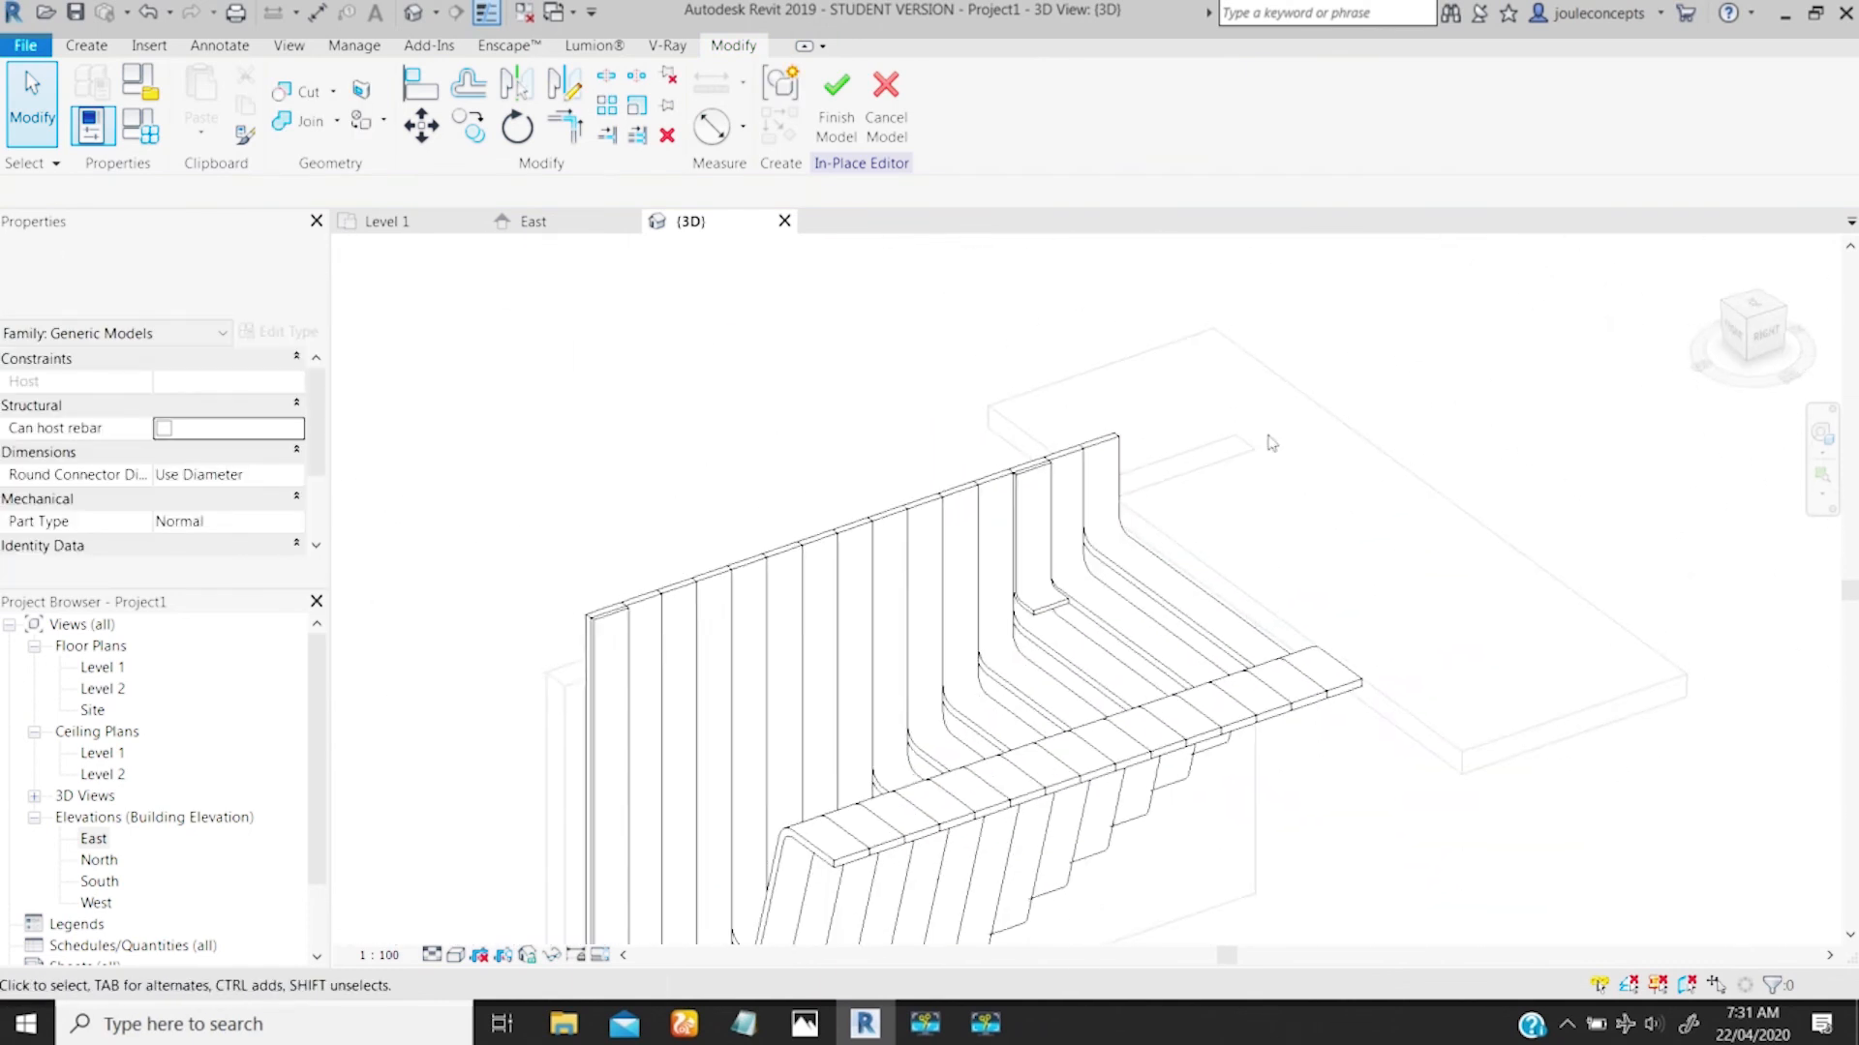
shift+middle_drag(1266, 427, 822, 975)
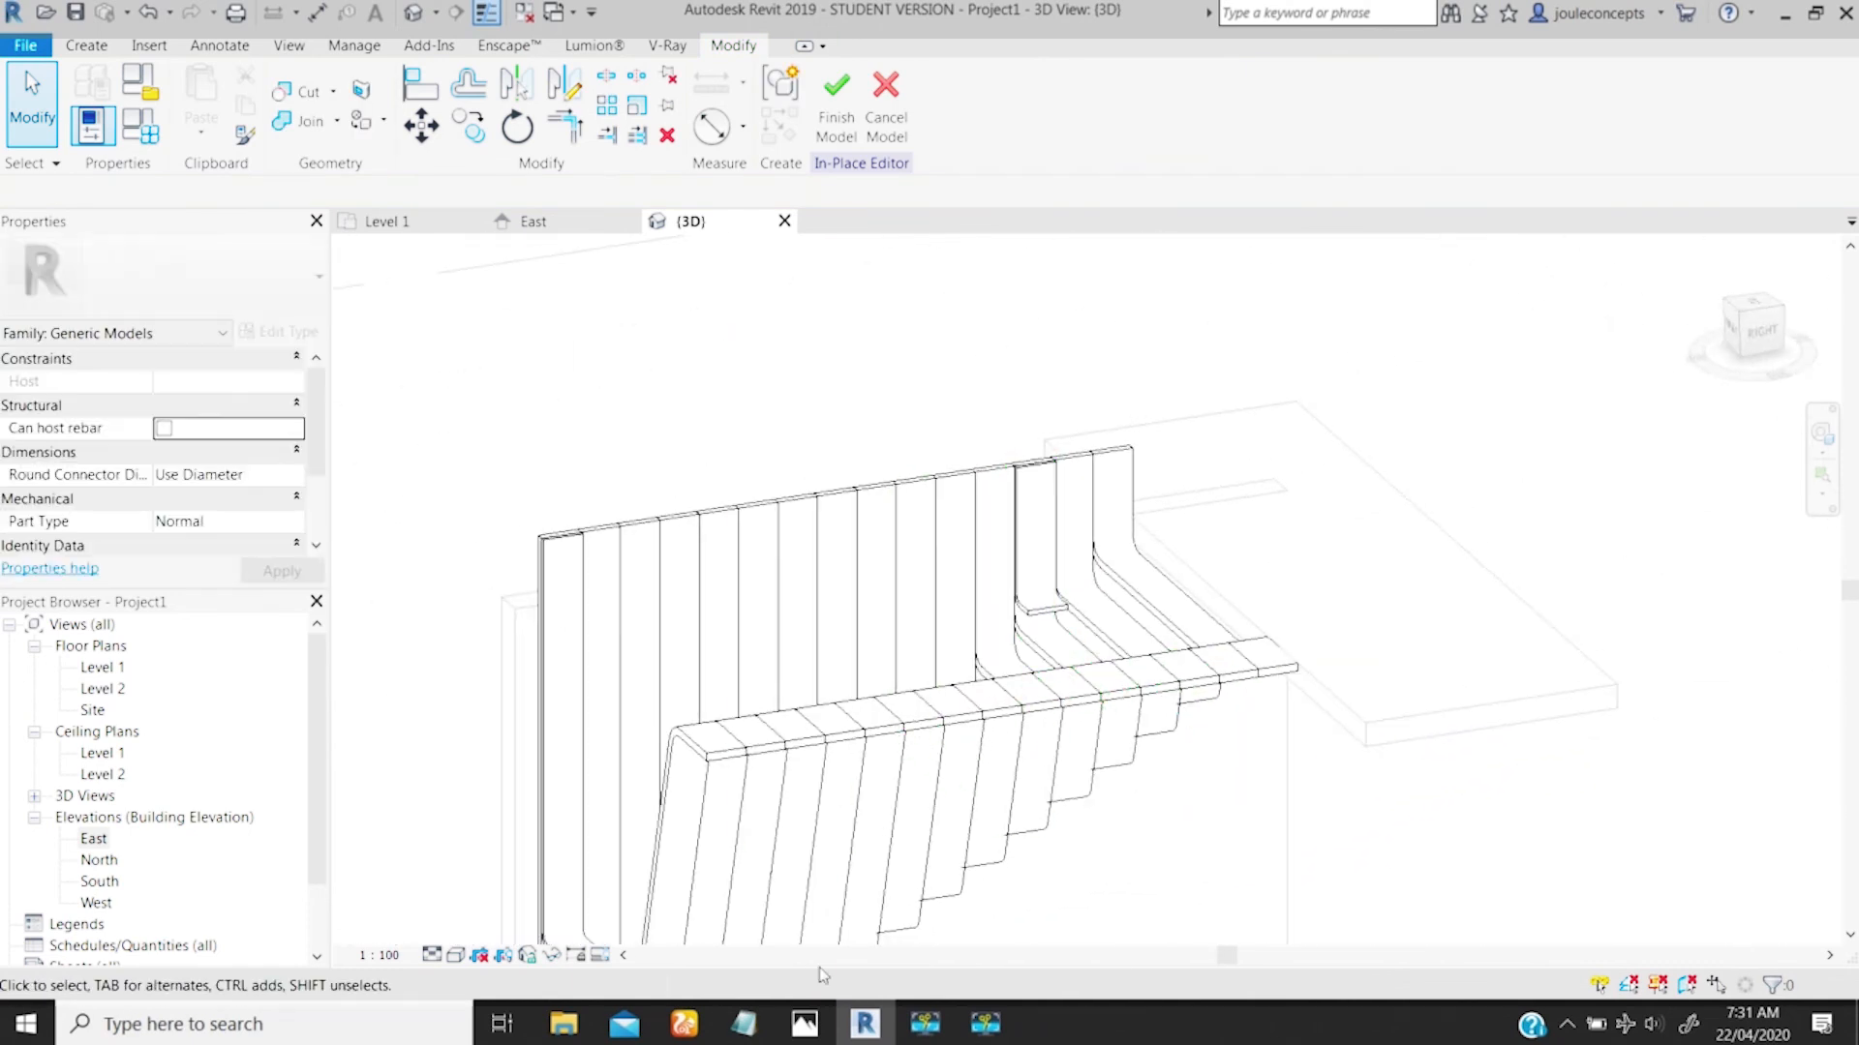
Step: Compare the lower L-shaped extrusion's short leg and rounded corner with the handrail in the Floating stairs reference photo
click(805, 1024)
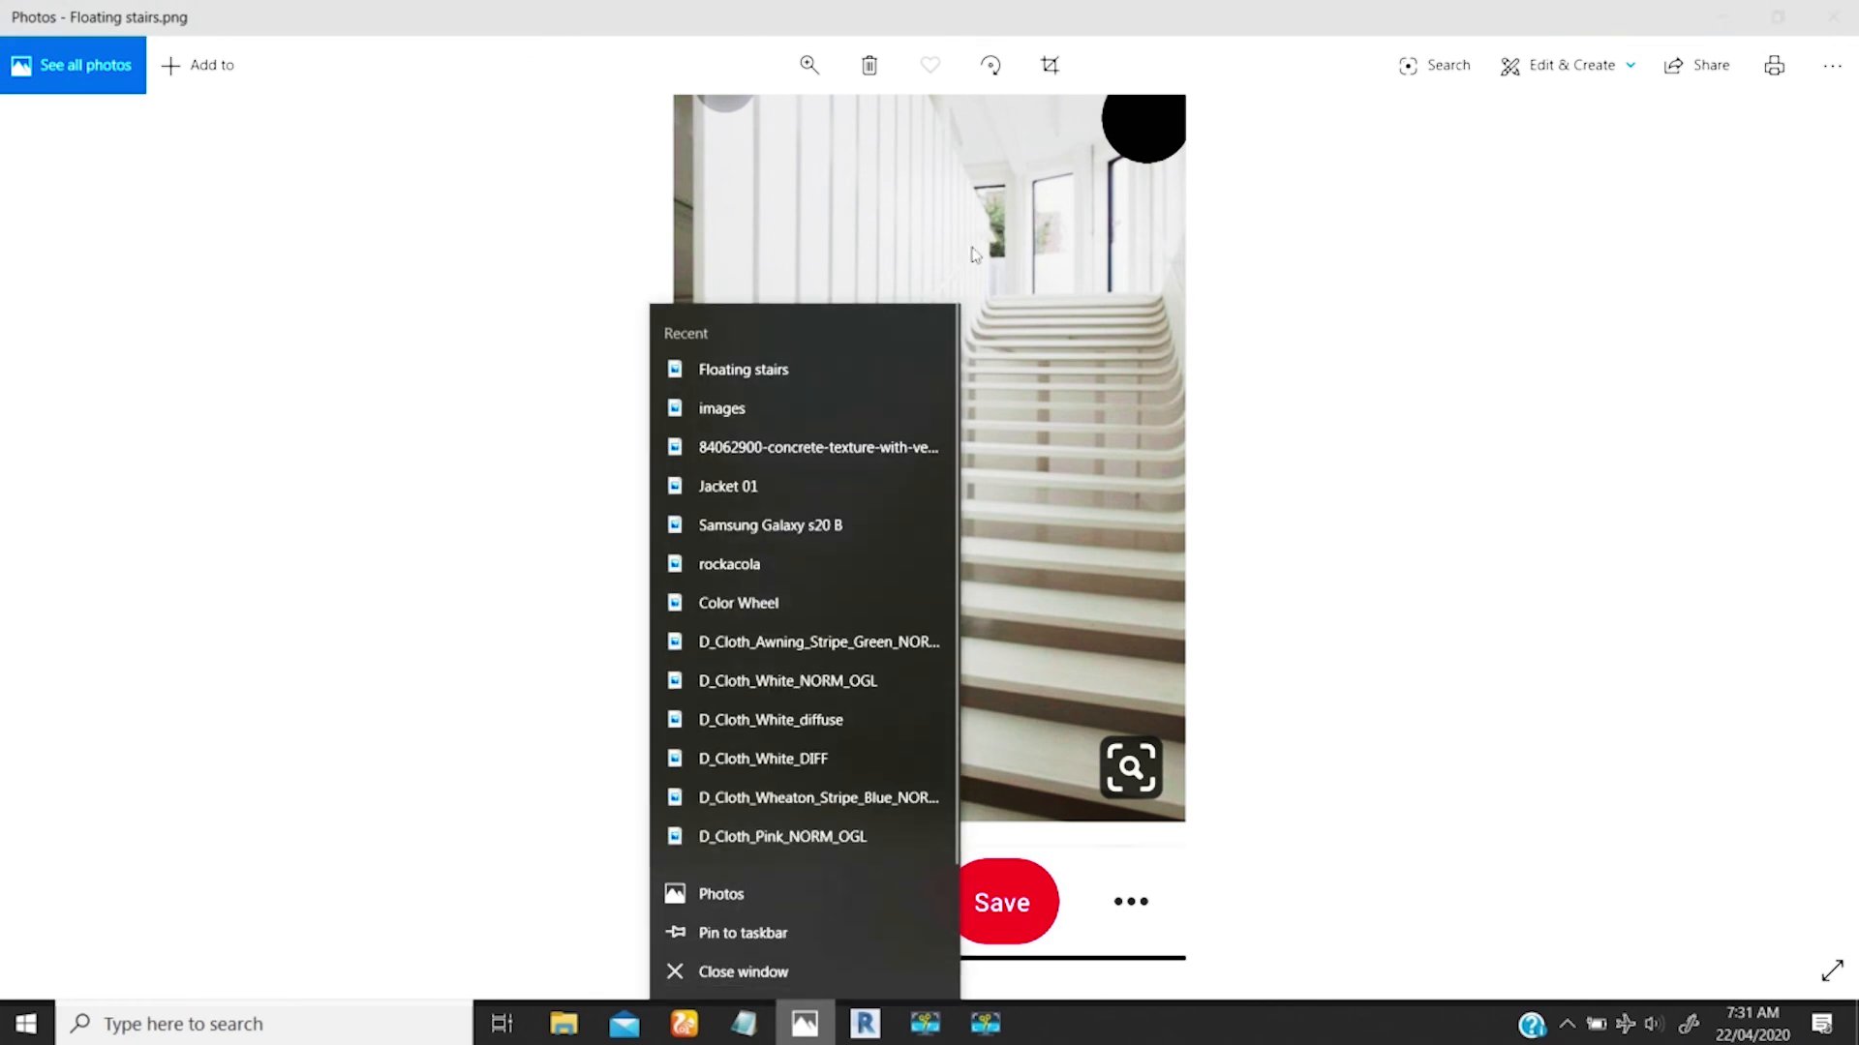
click(996, 281)
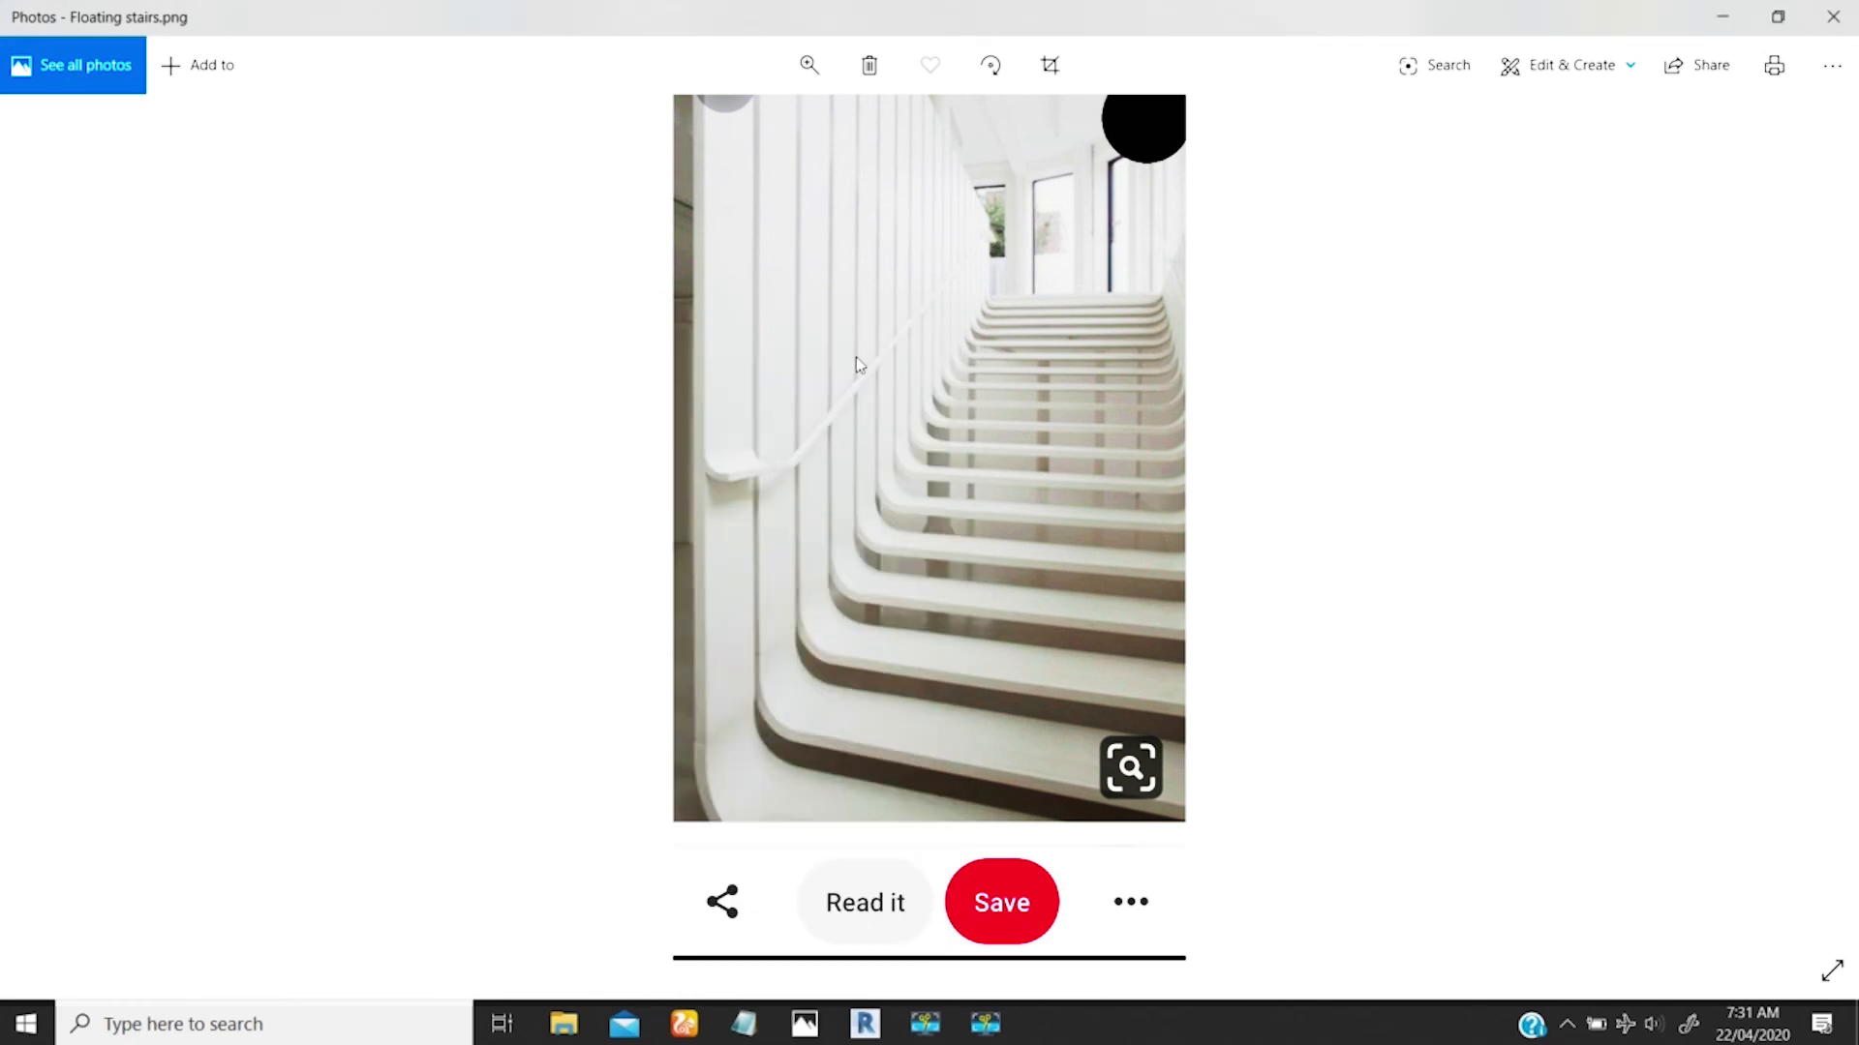
click(1708, 17)
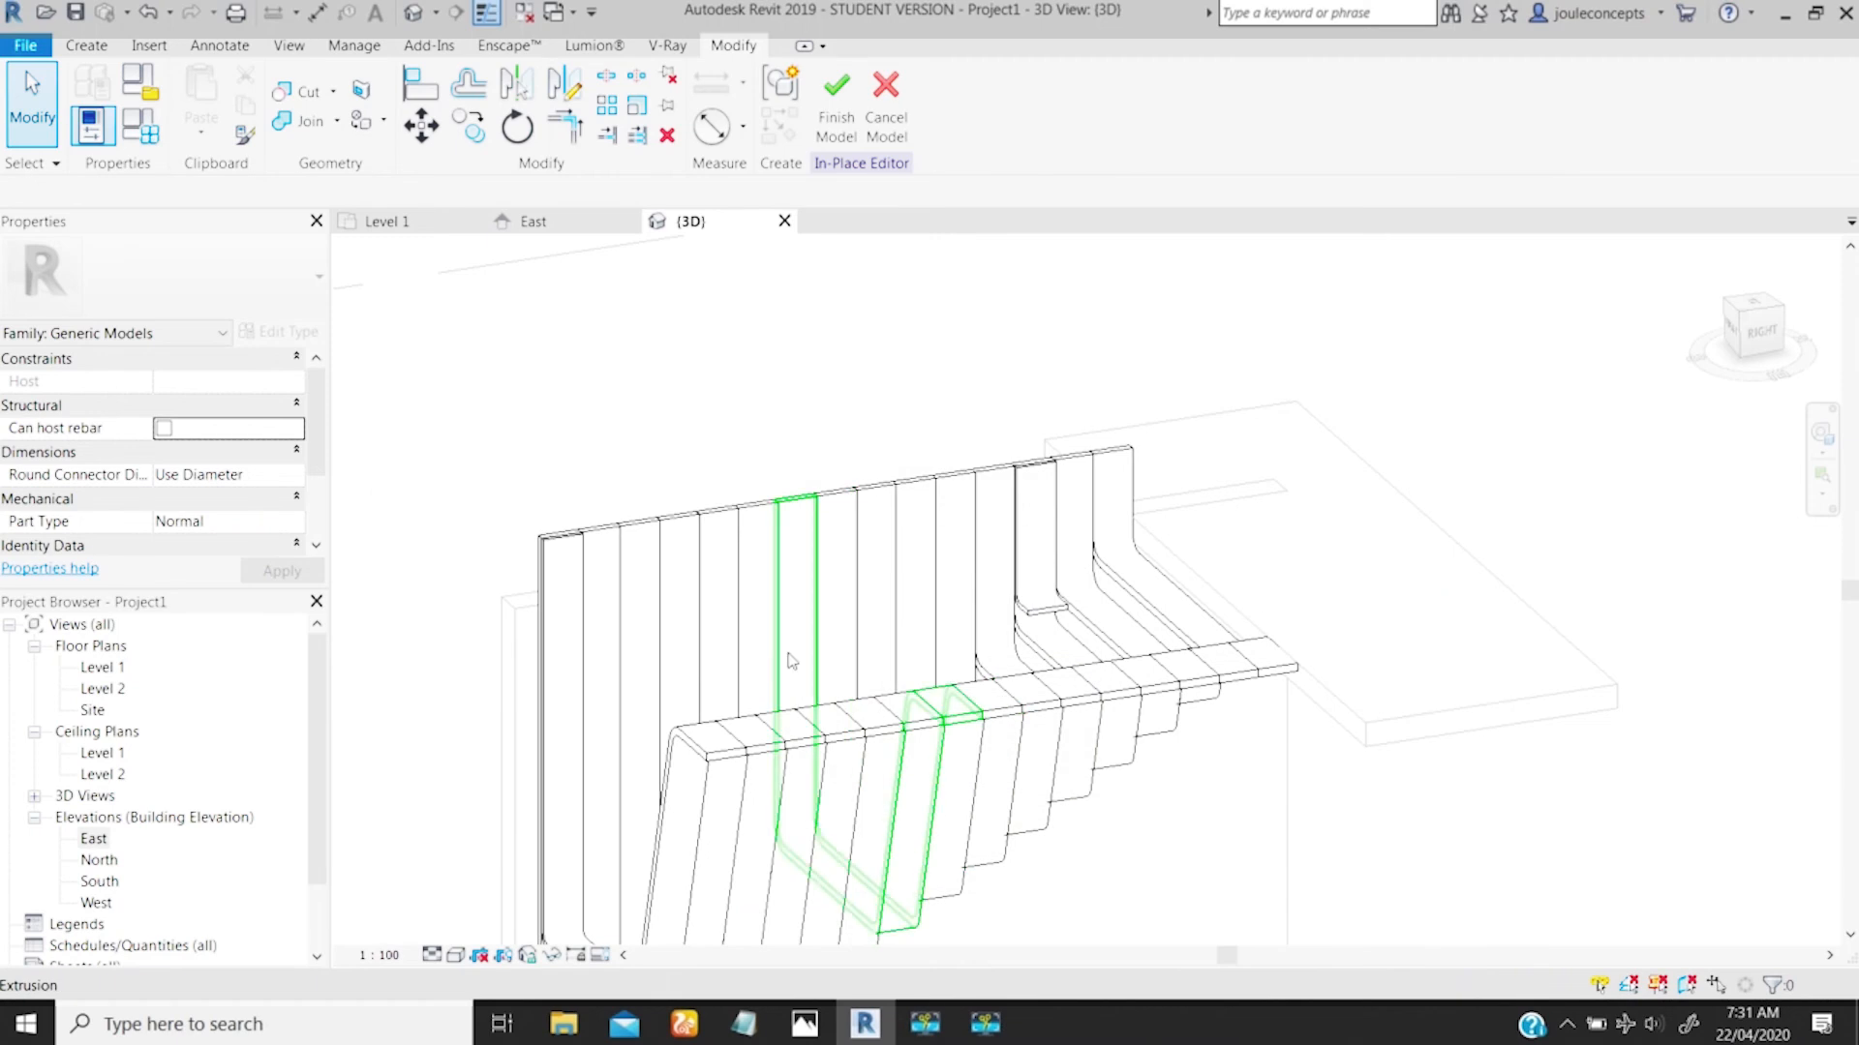
shift+middle_drag(816, 693, 867, 581)
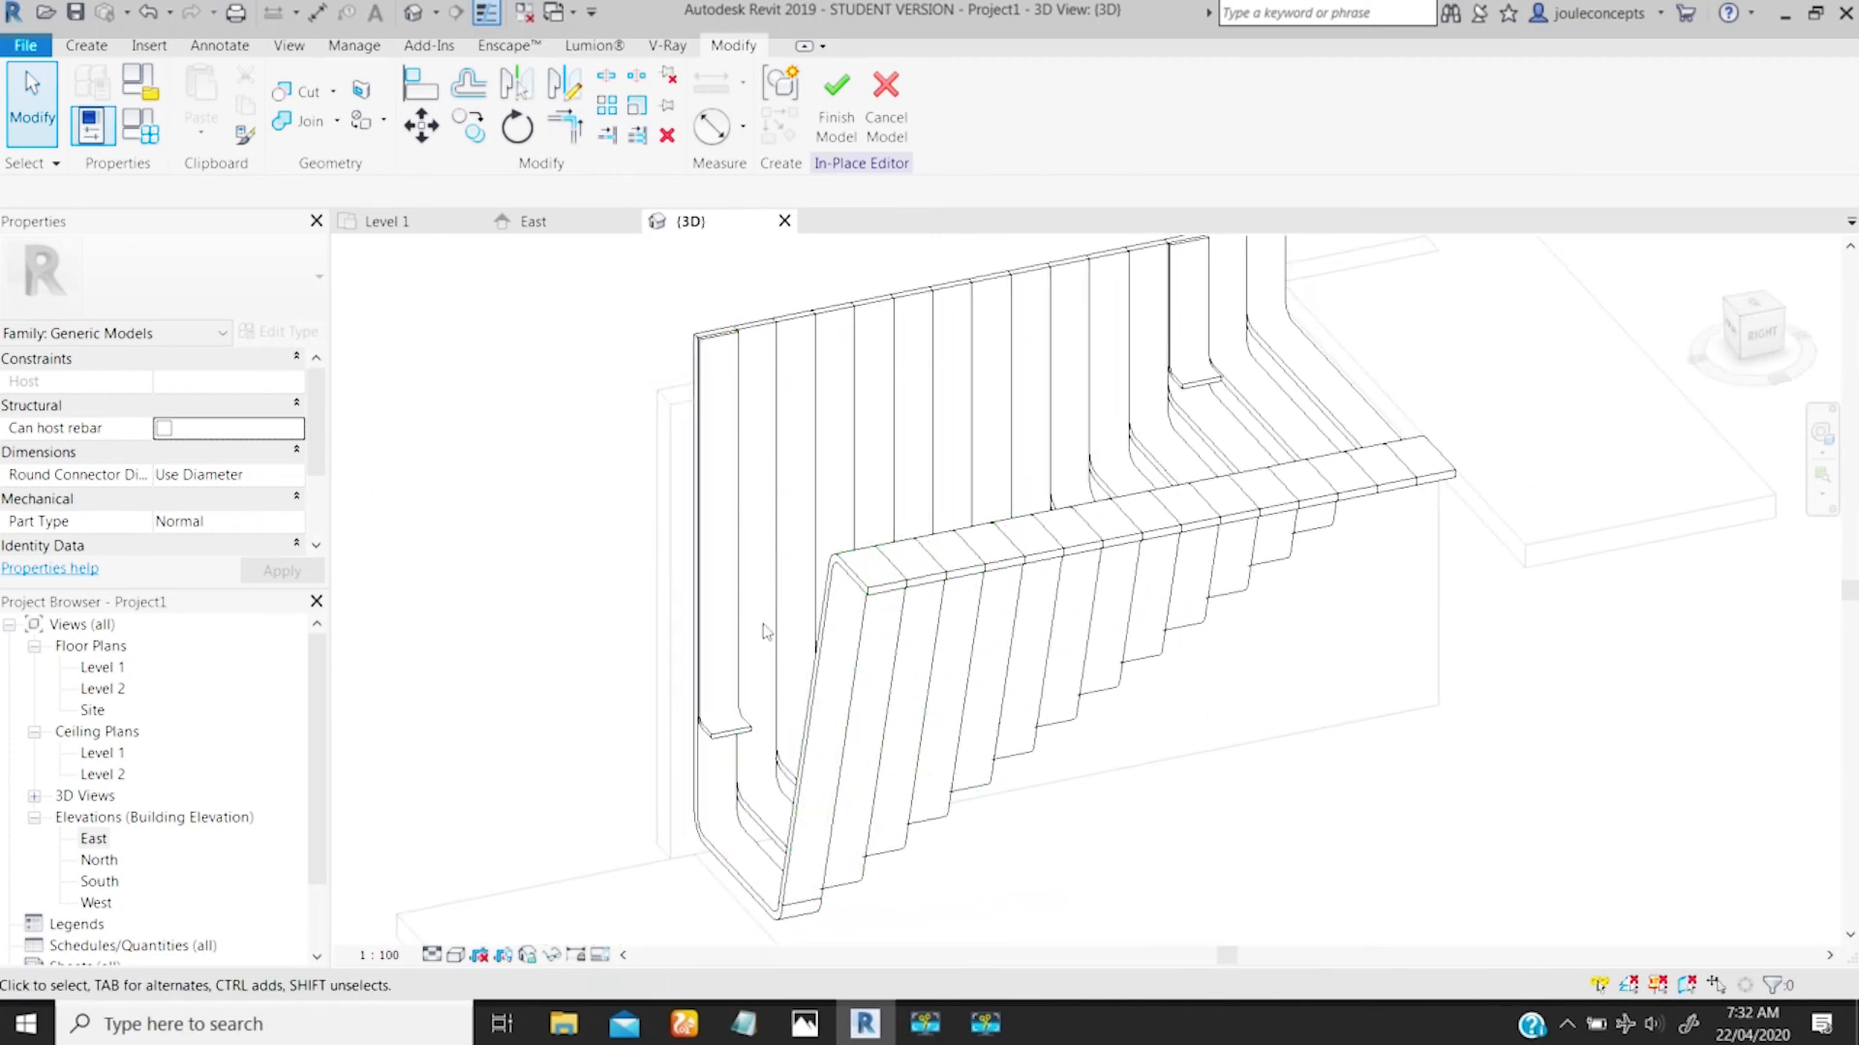
shift+middle_drag(748, 734, 757, 629)
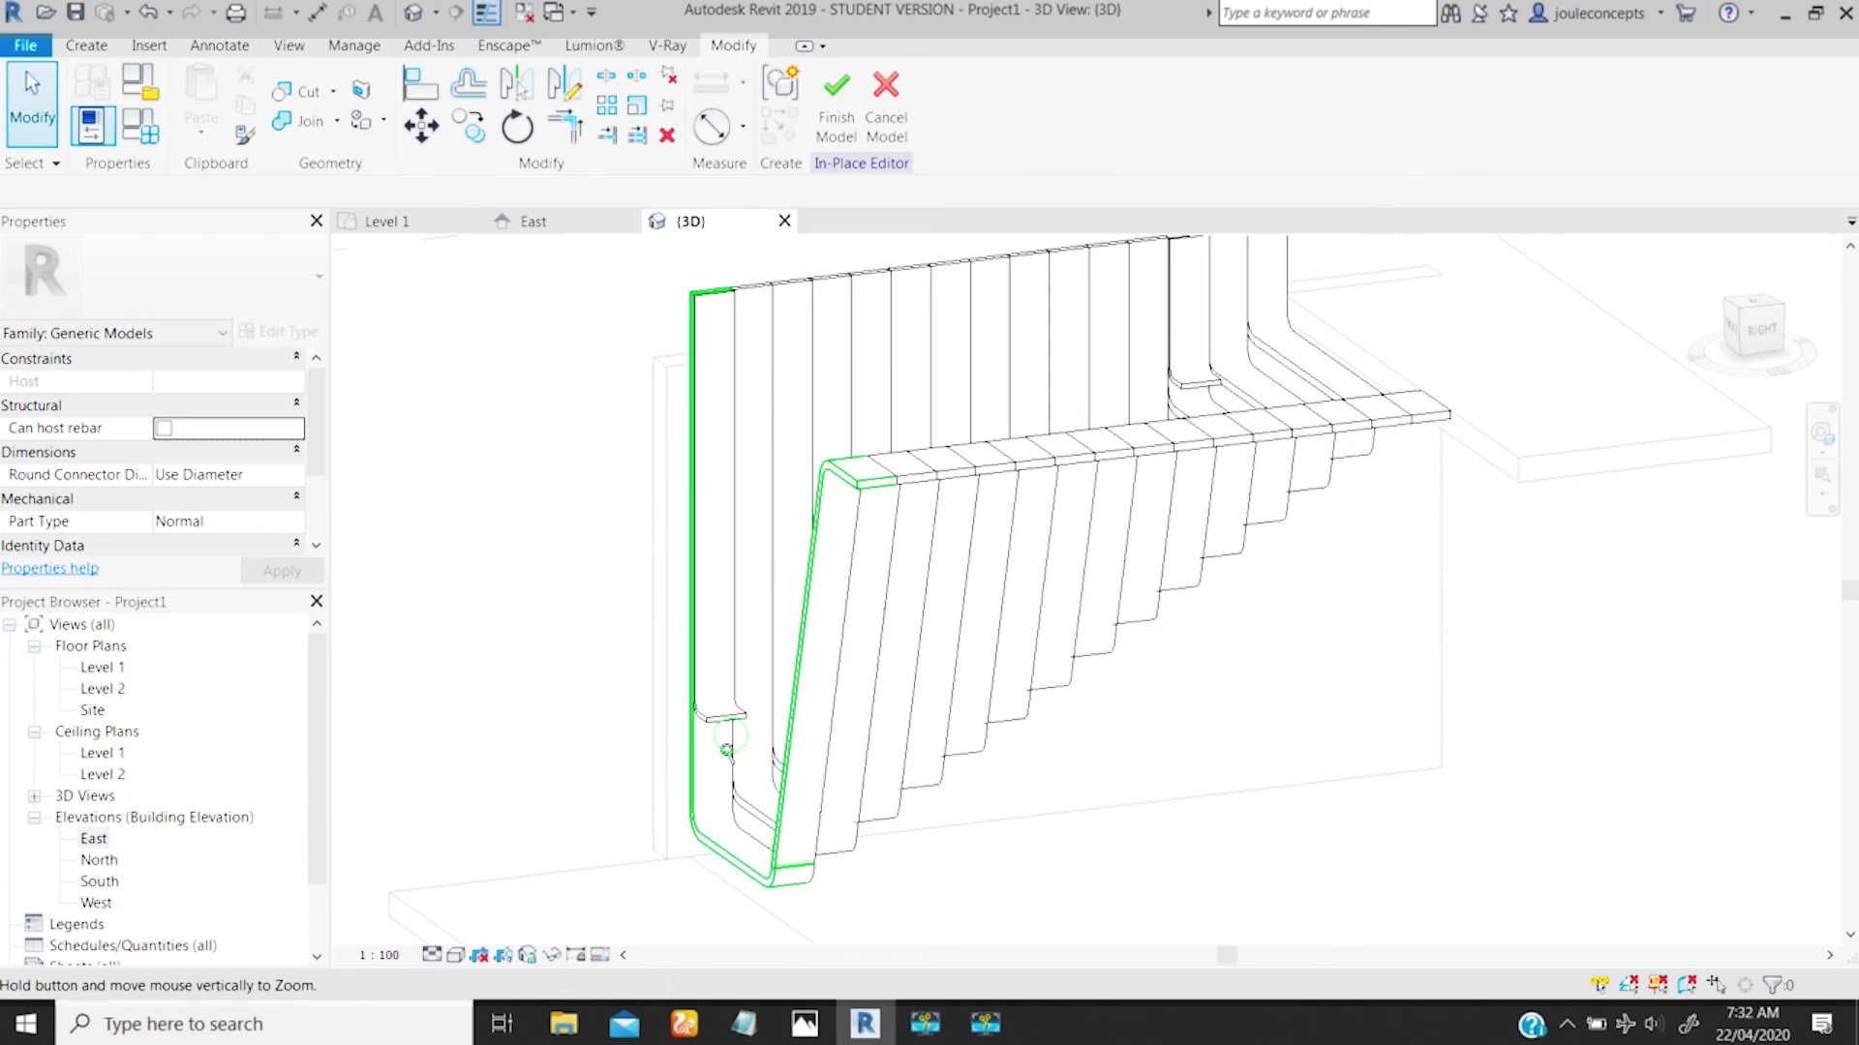
scroll(726, 751, up, 6)
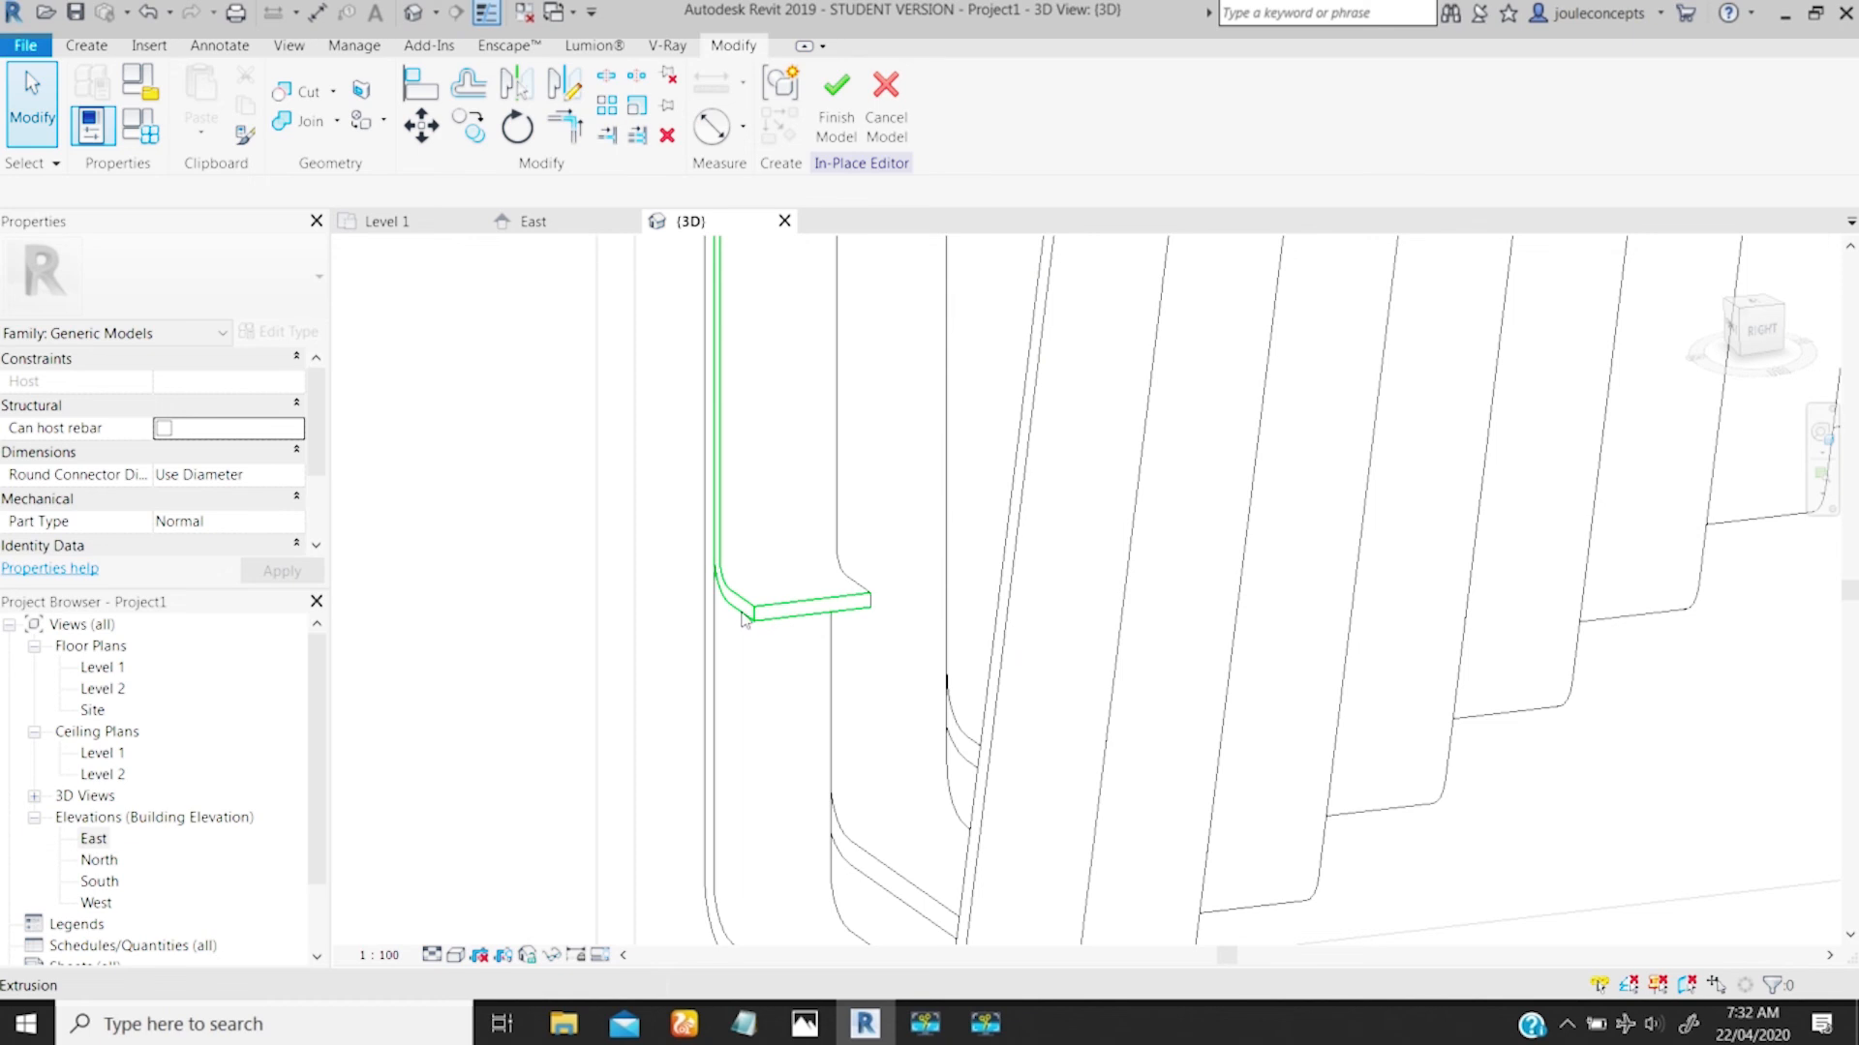
click(805, 1026)
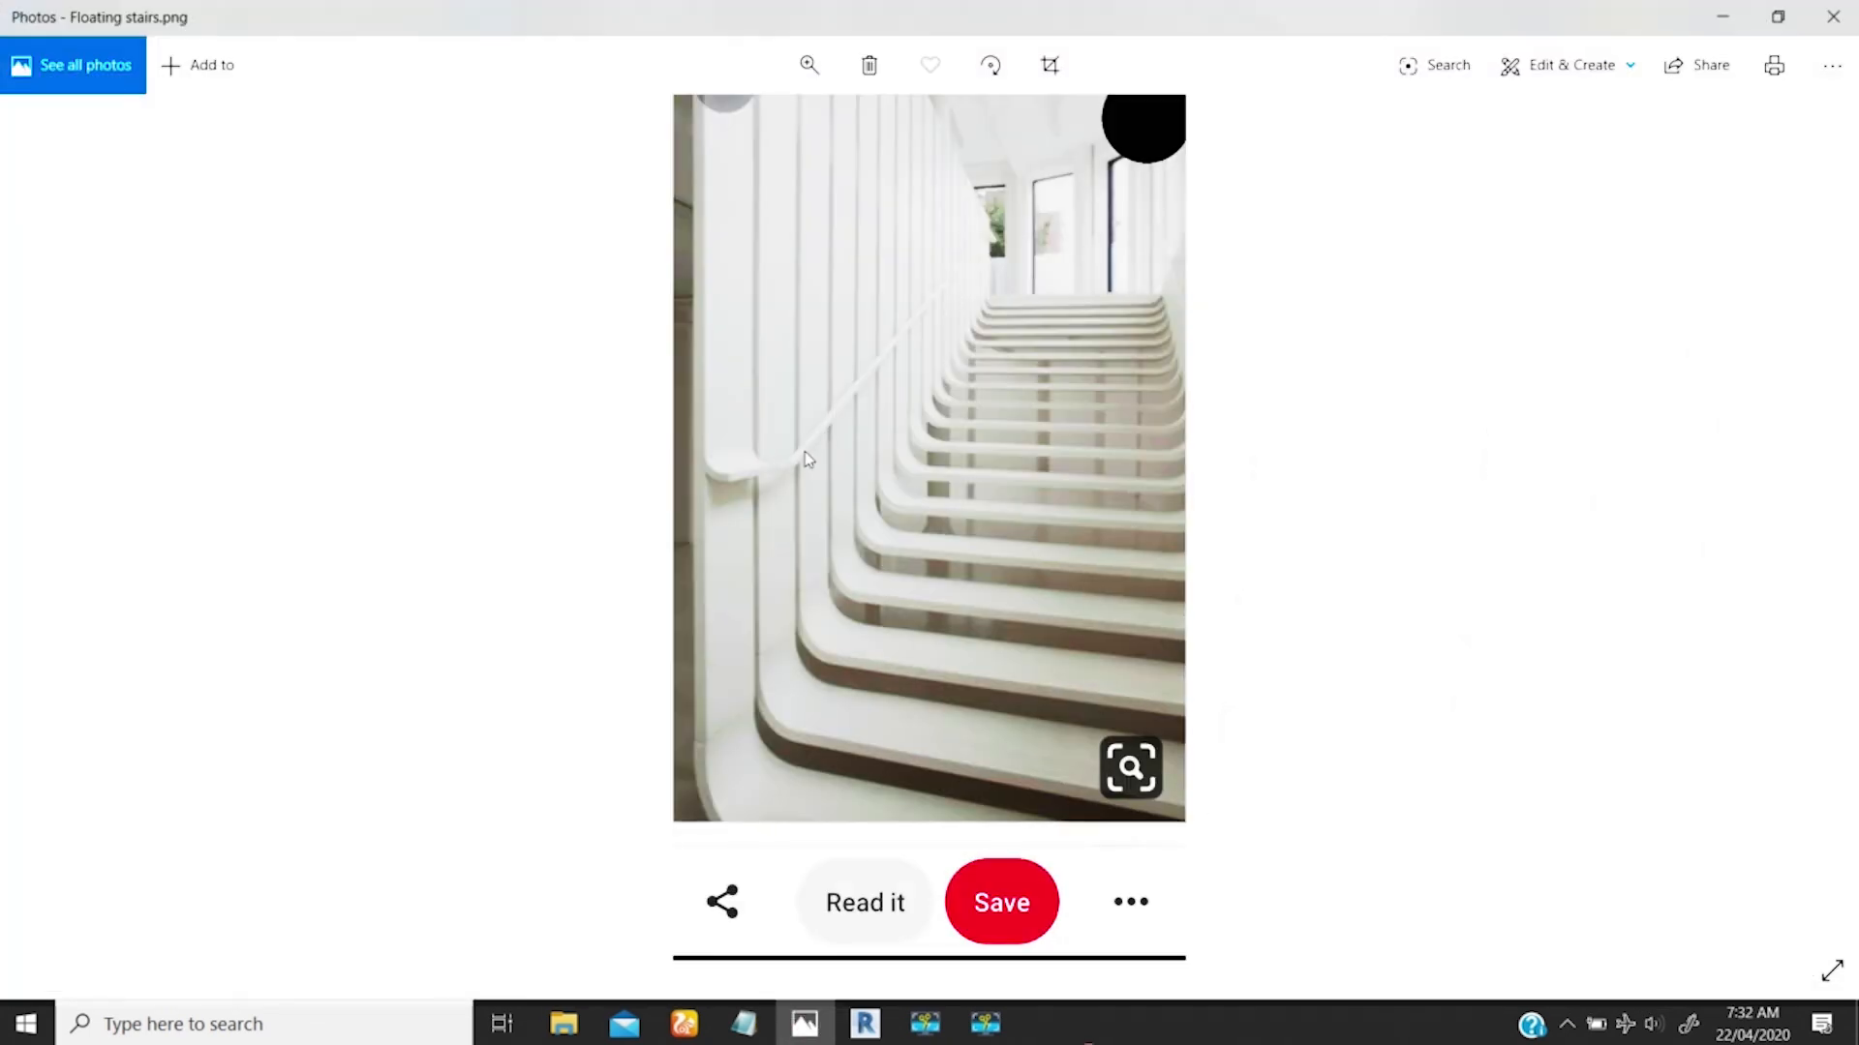
click(1722, 16)
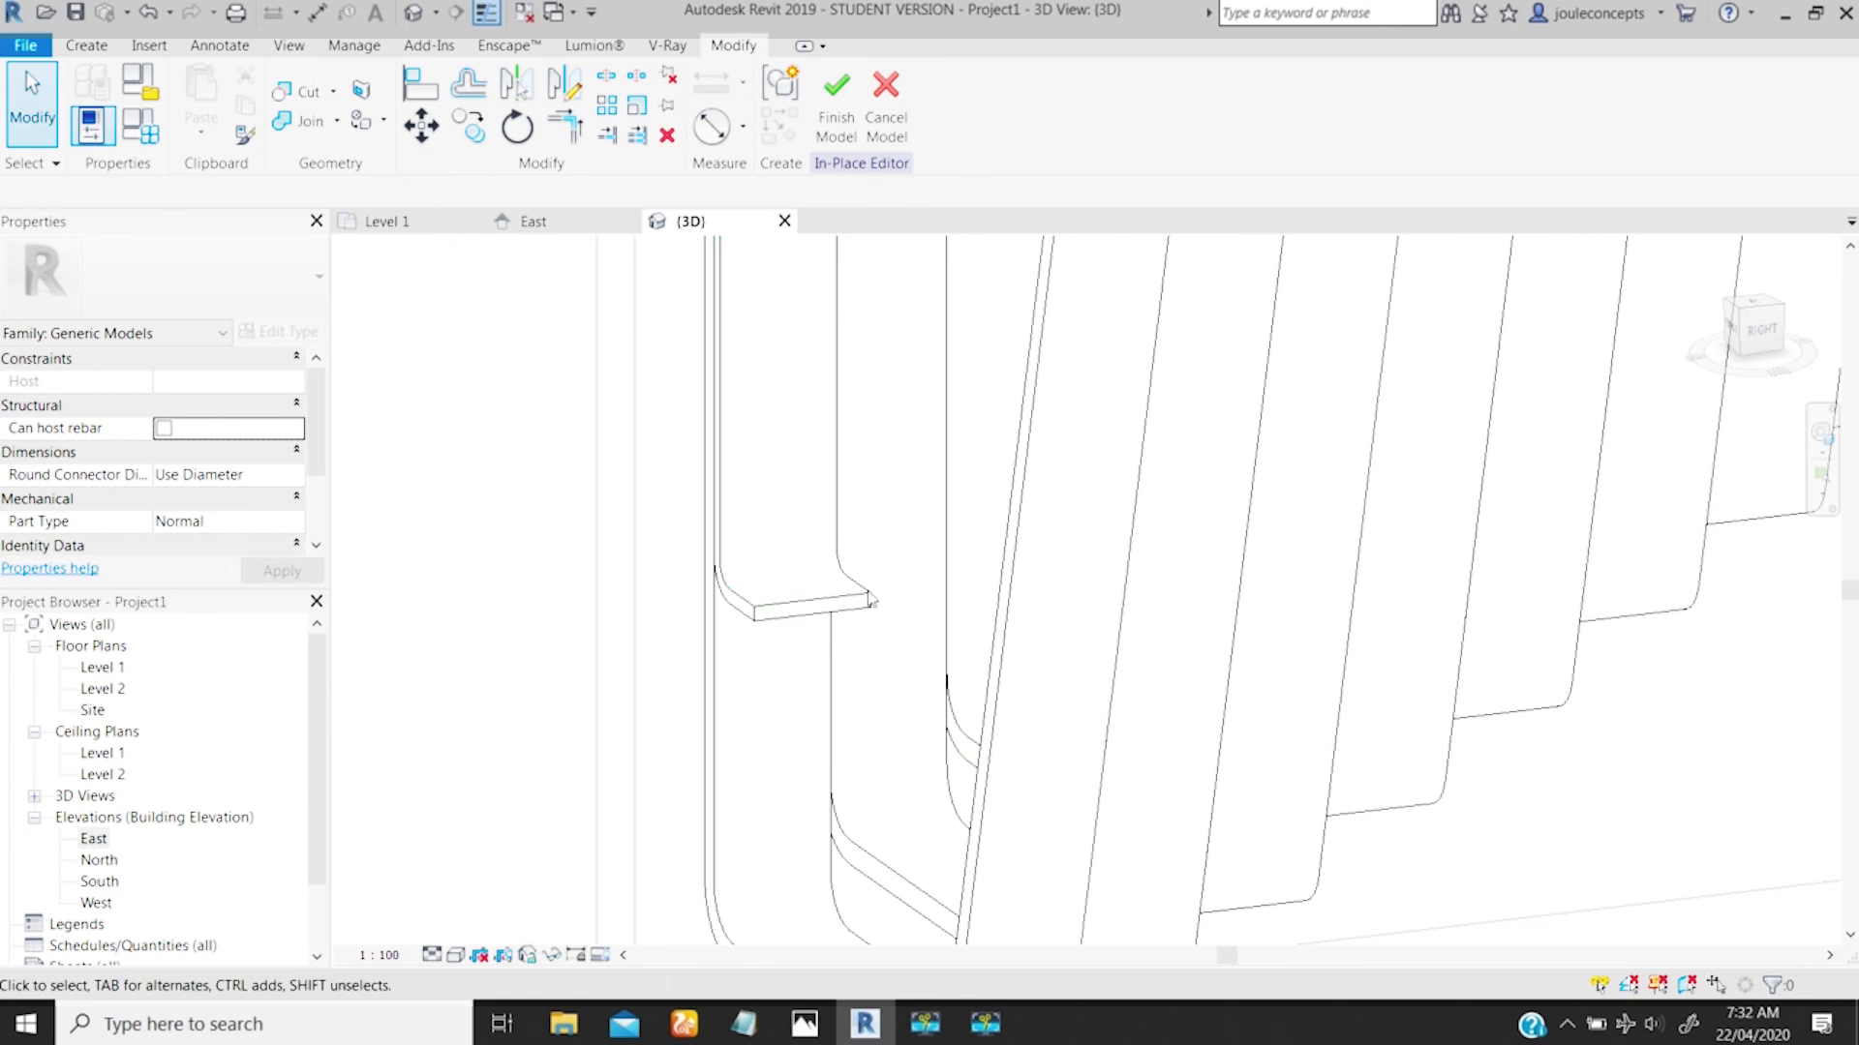
shift+middle_drag(849, 528, 881, 587)
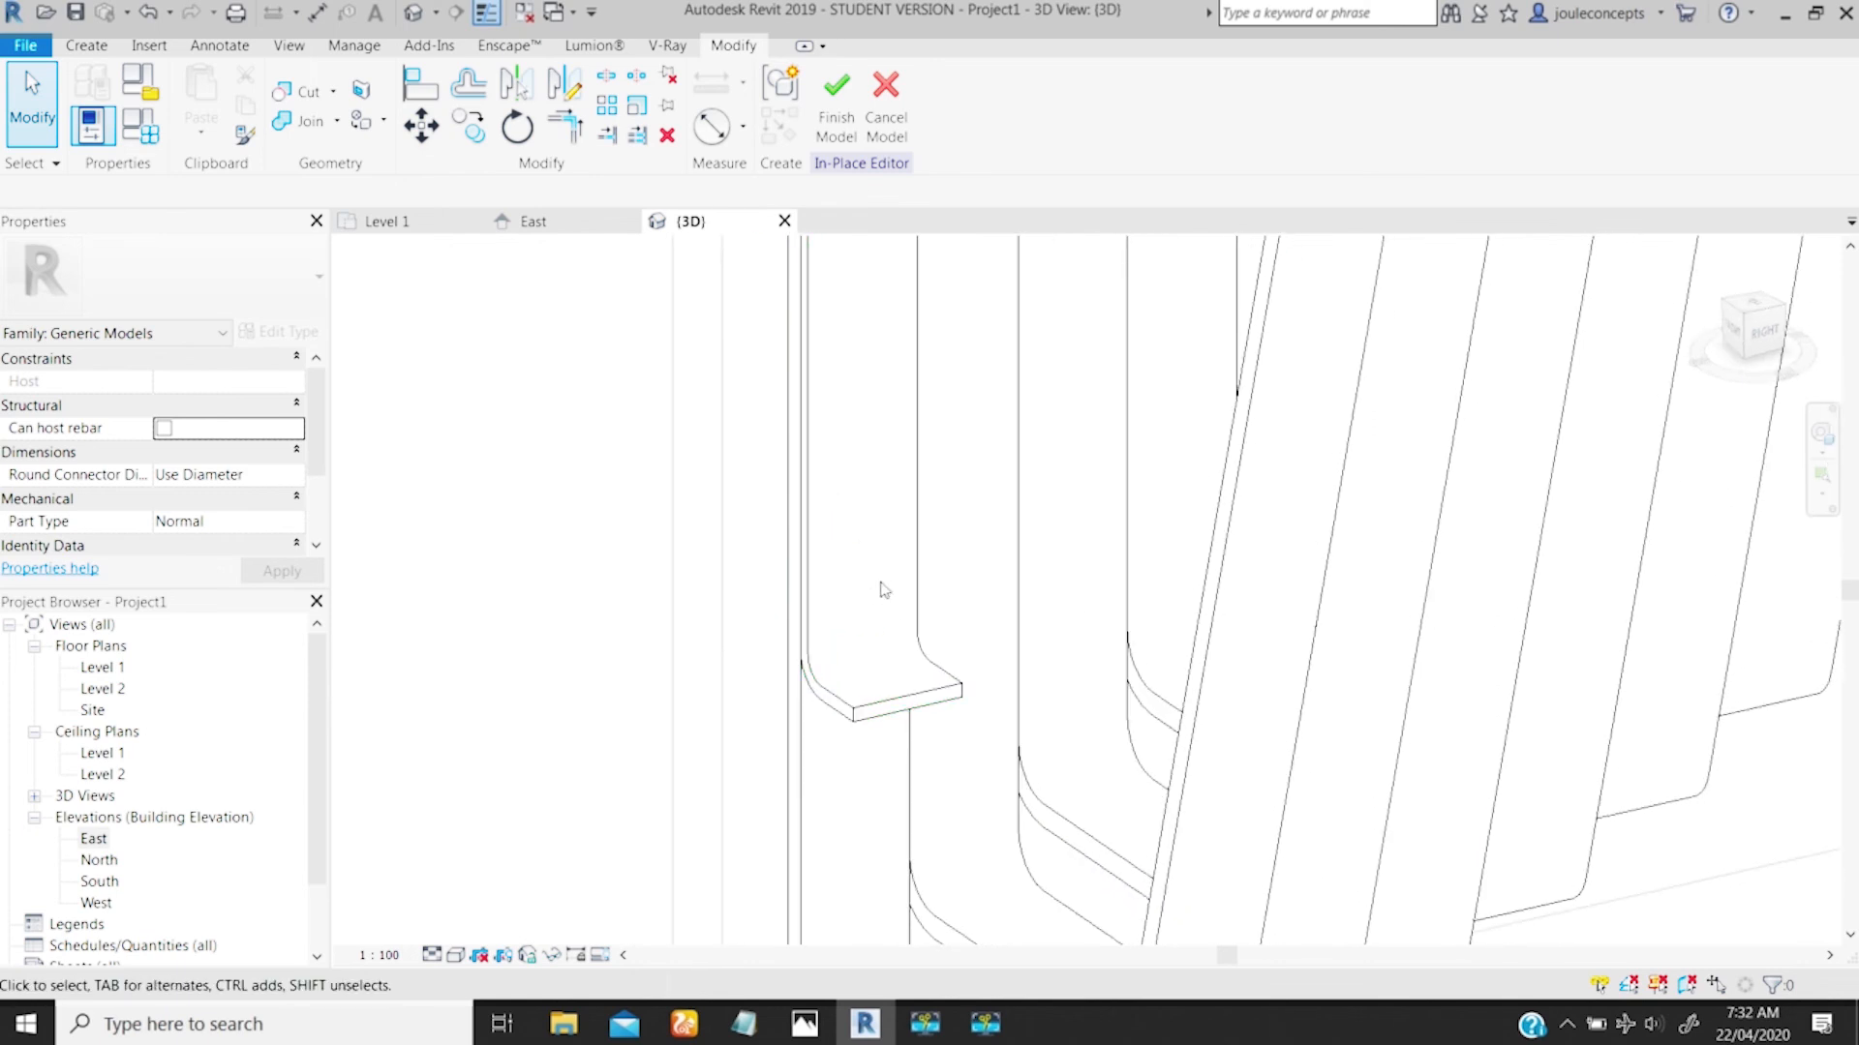
Step: Locate the lower L-shaped extrusion in the Level 1 floor plan and examine its position on the first rib
click(389, 225)
scroll(774, 918, up, 2)
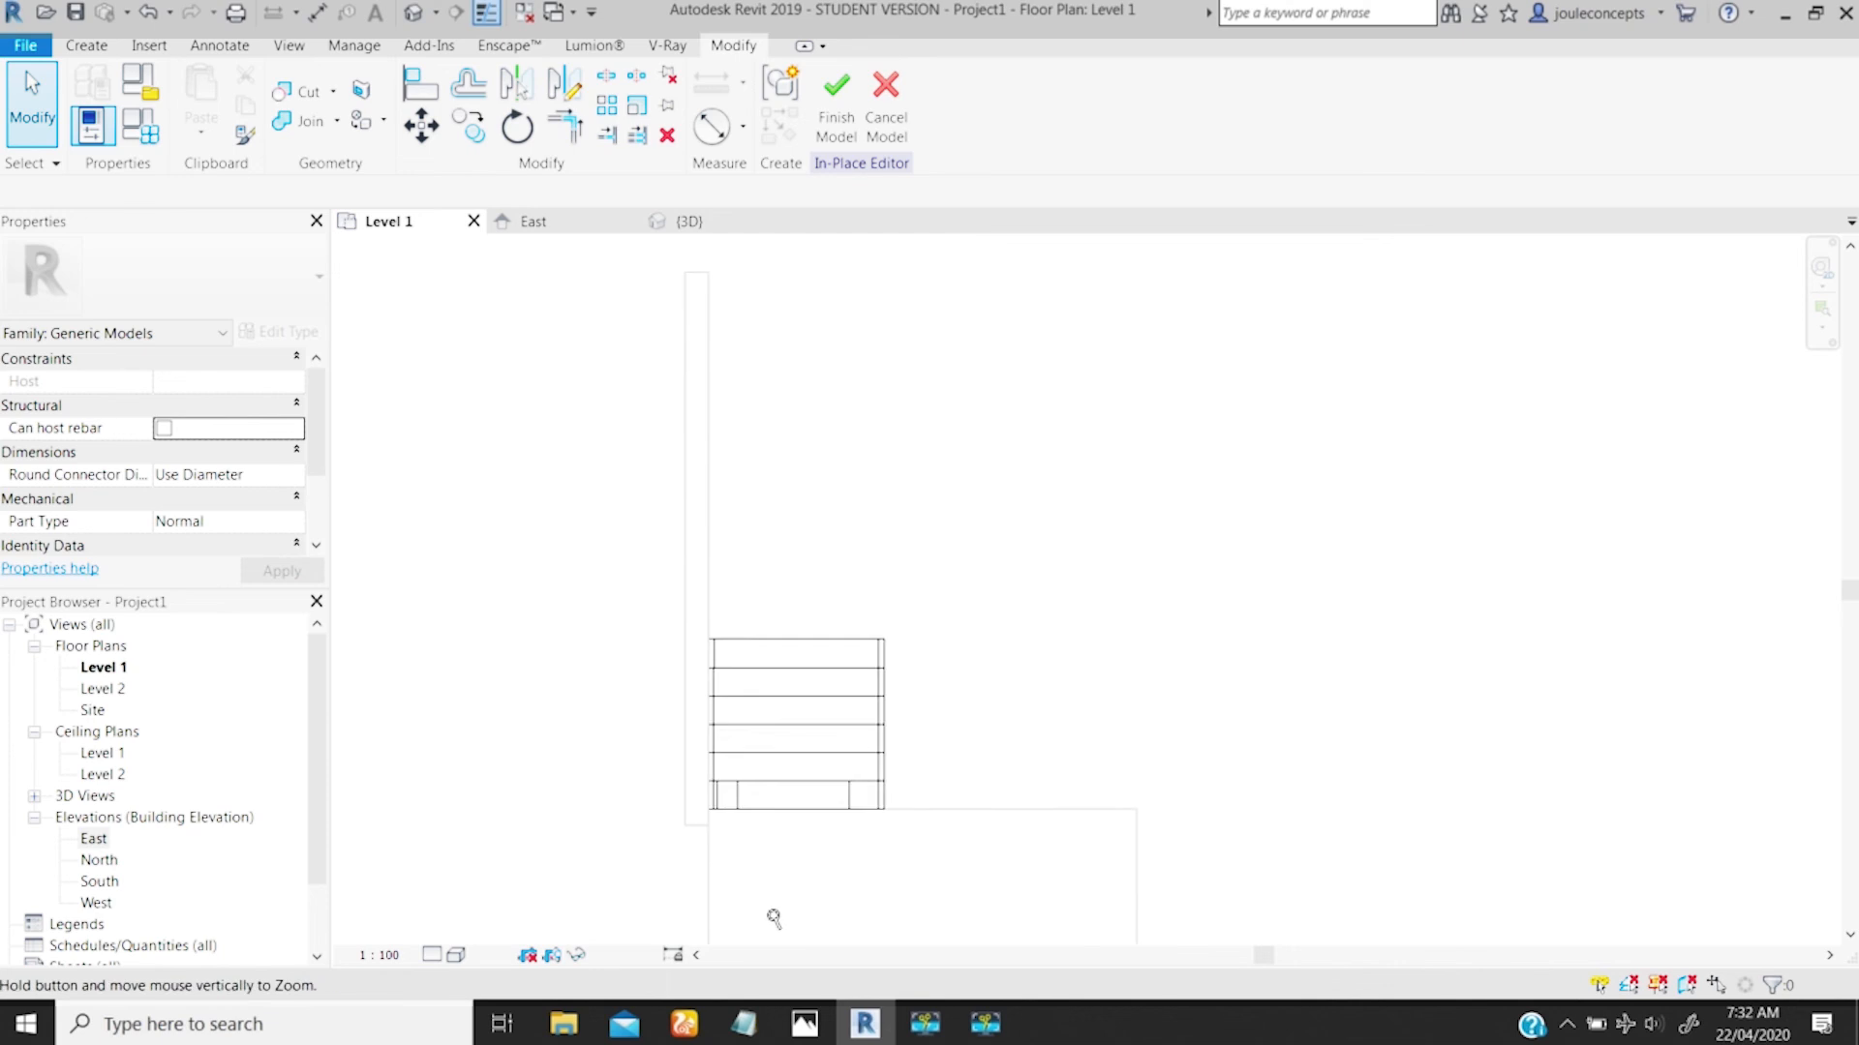
ctrl+middle_drag(774, 918, 769, 949)
middle_drag(761, 799, 910, 593)
ctrl+middle_drag(788, 693, 686, 910)
middle_drag(693, 699, 876, 604)
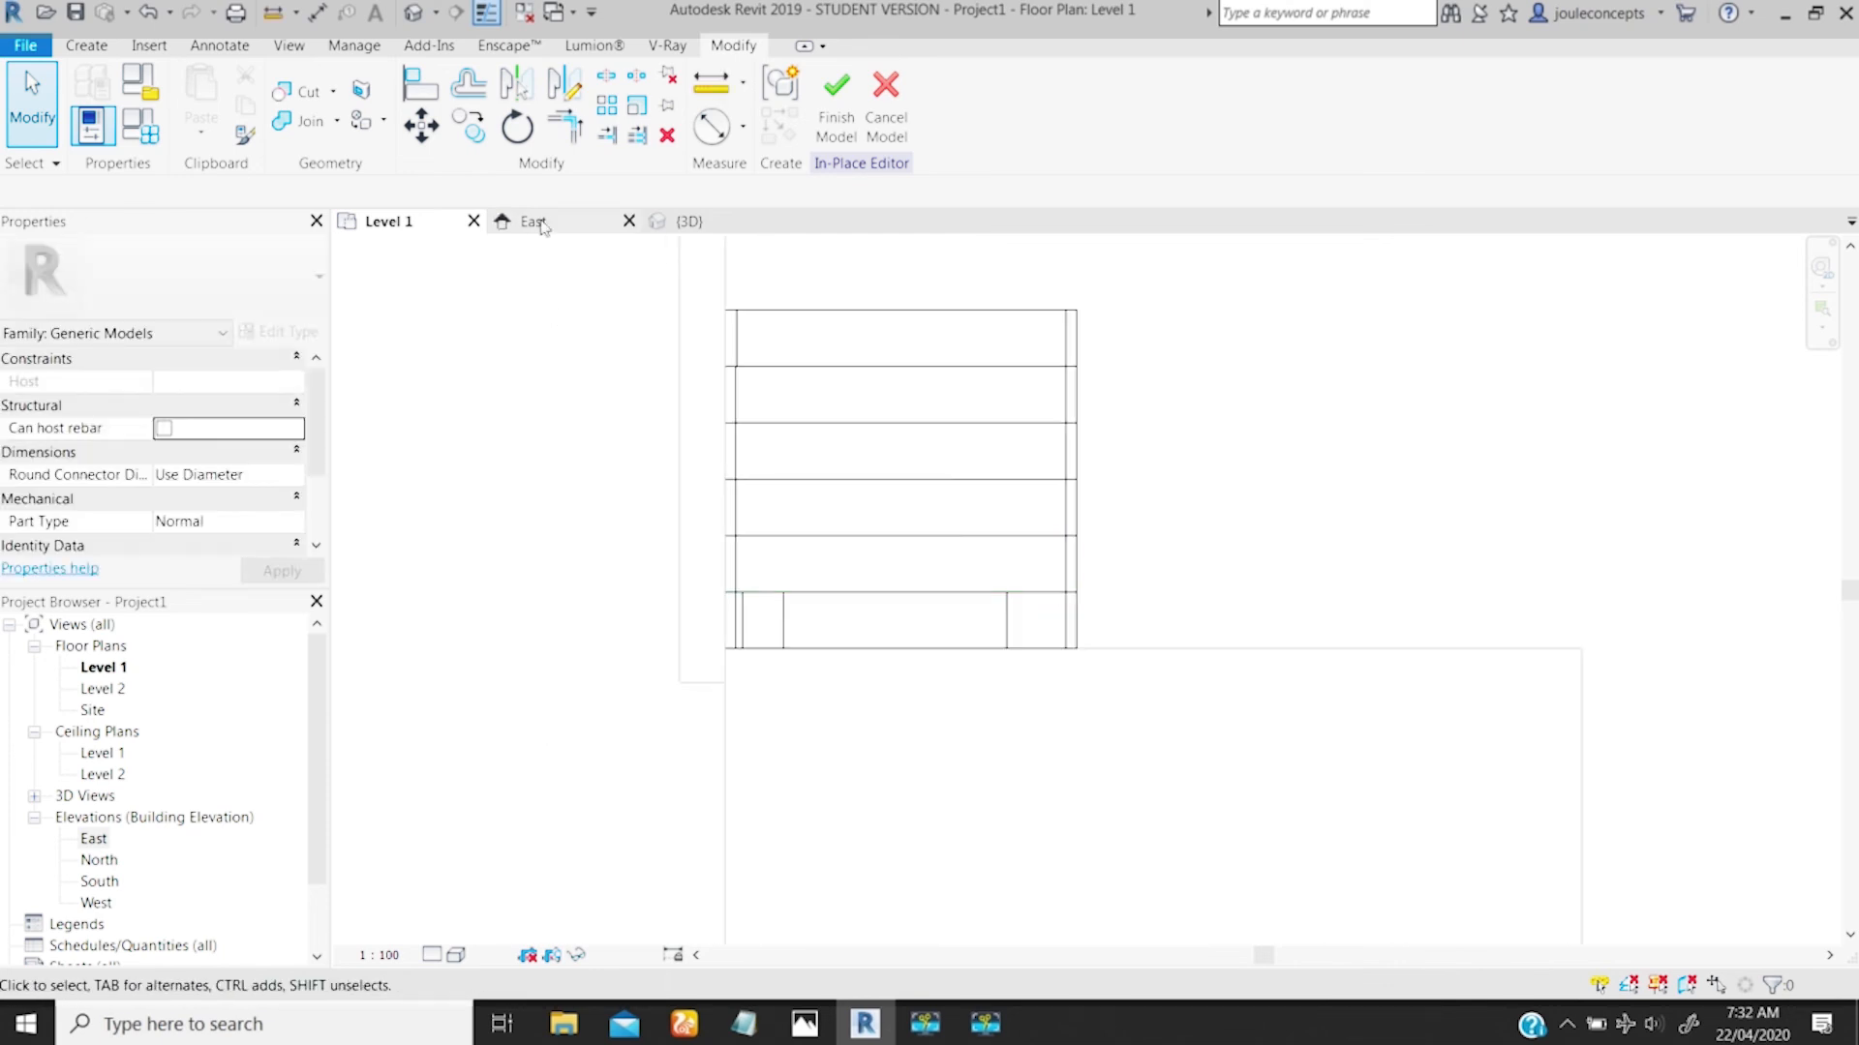
click(689, 221)
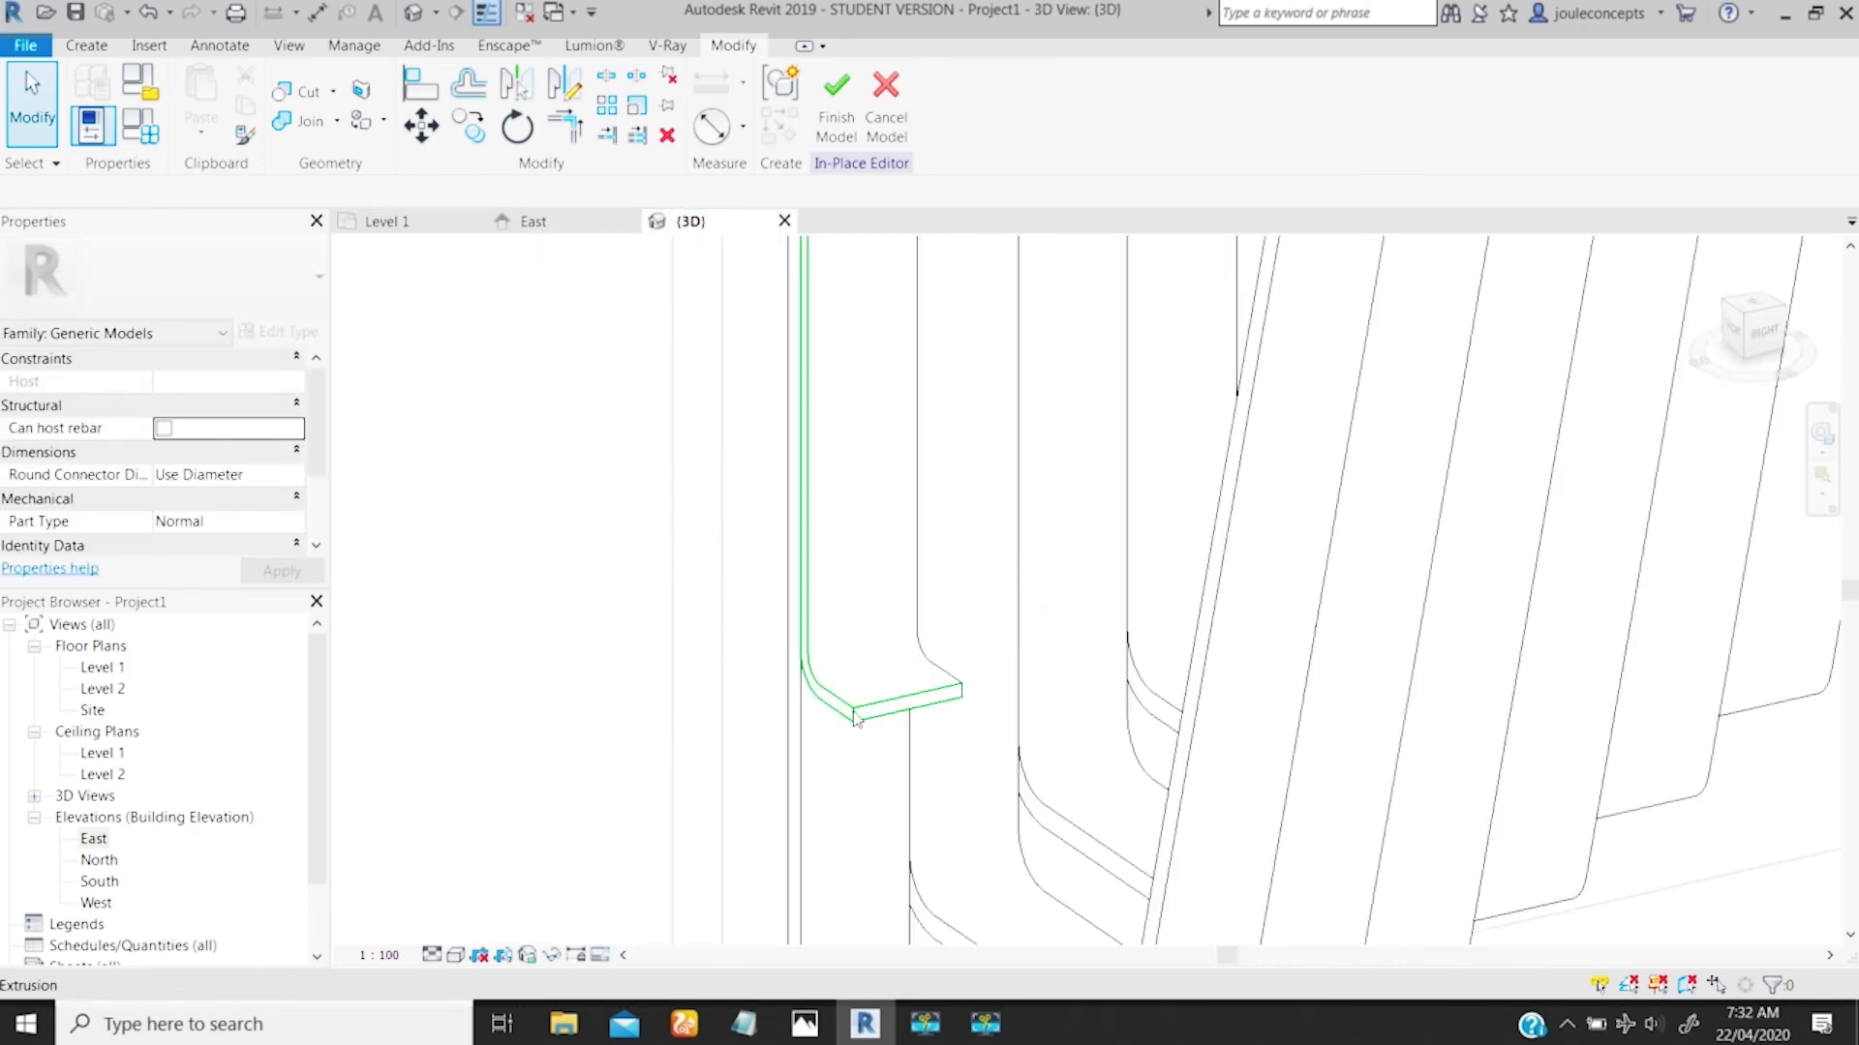
click(842, 629)
click(406, 221)
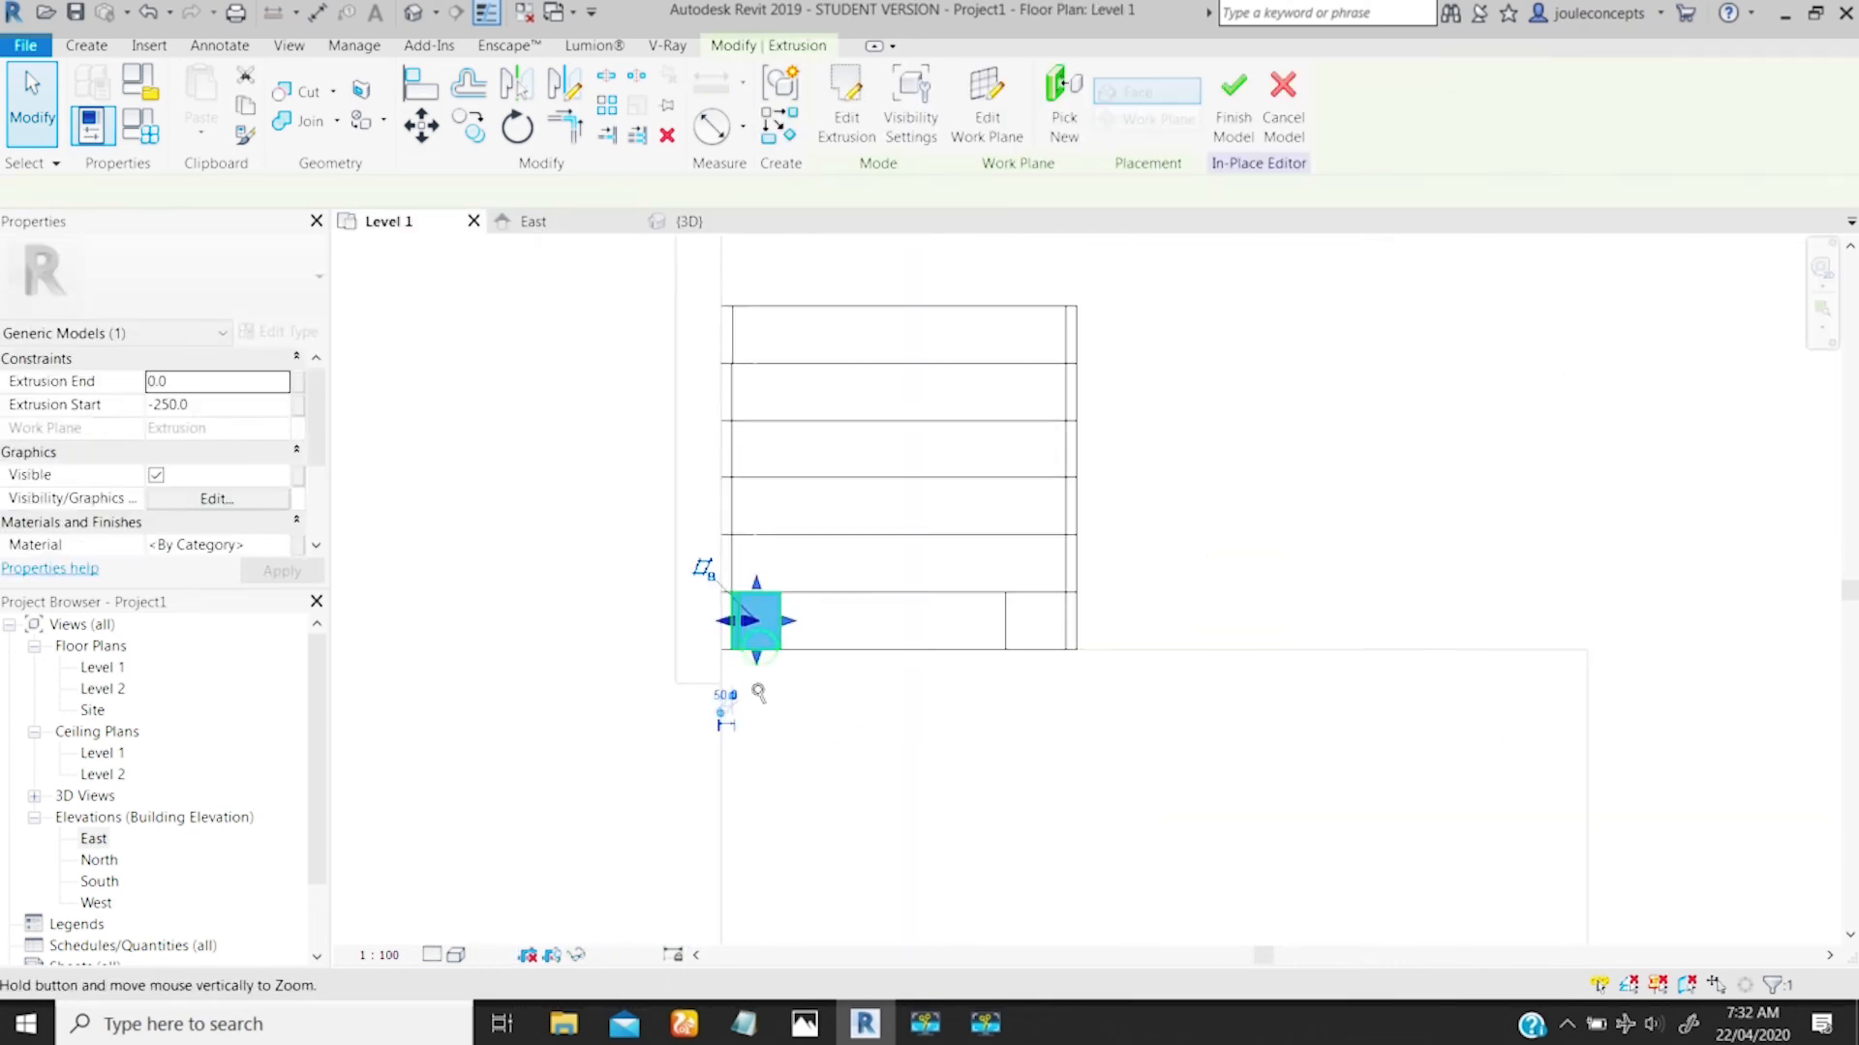
middle_drag(627, 697, 706, 775)
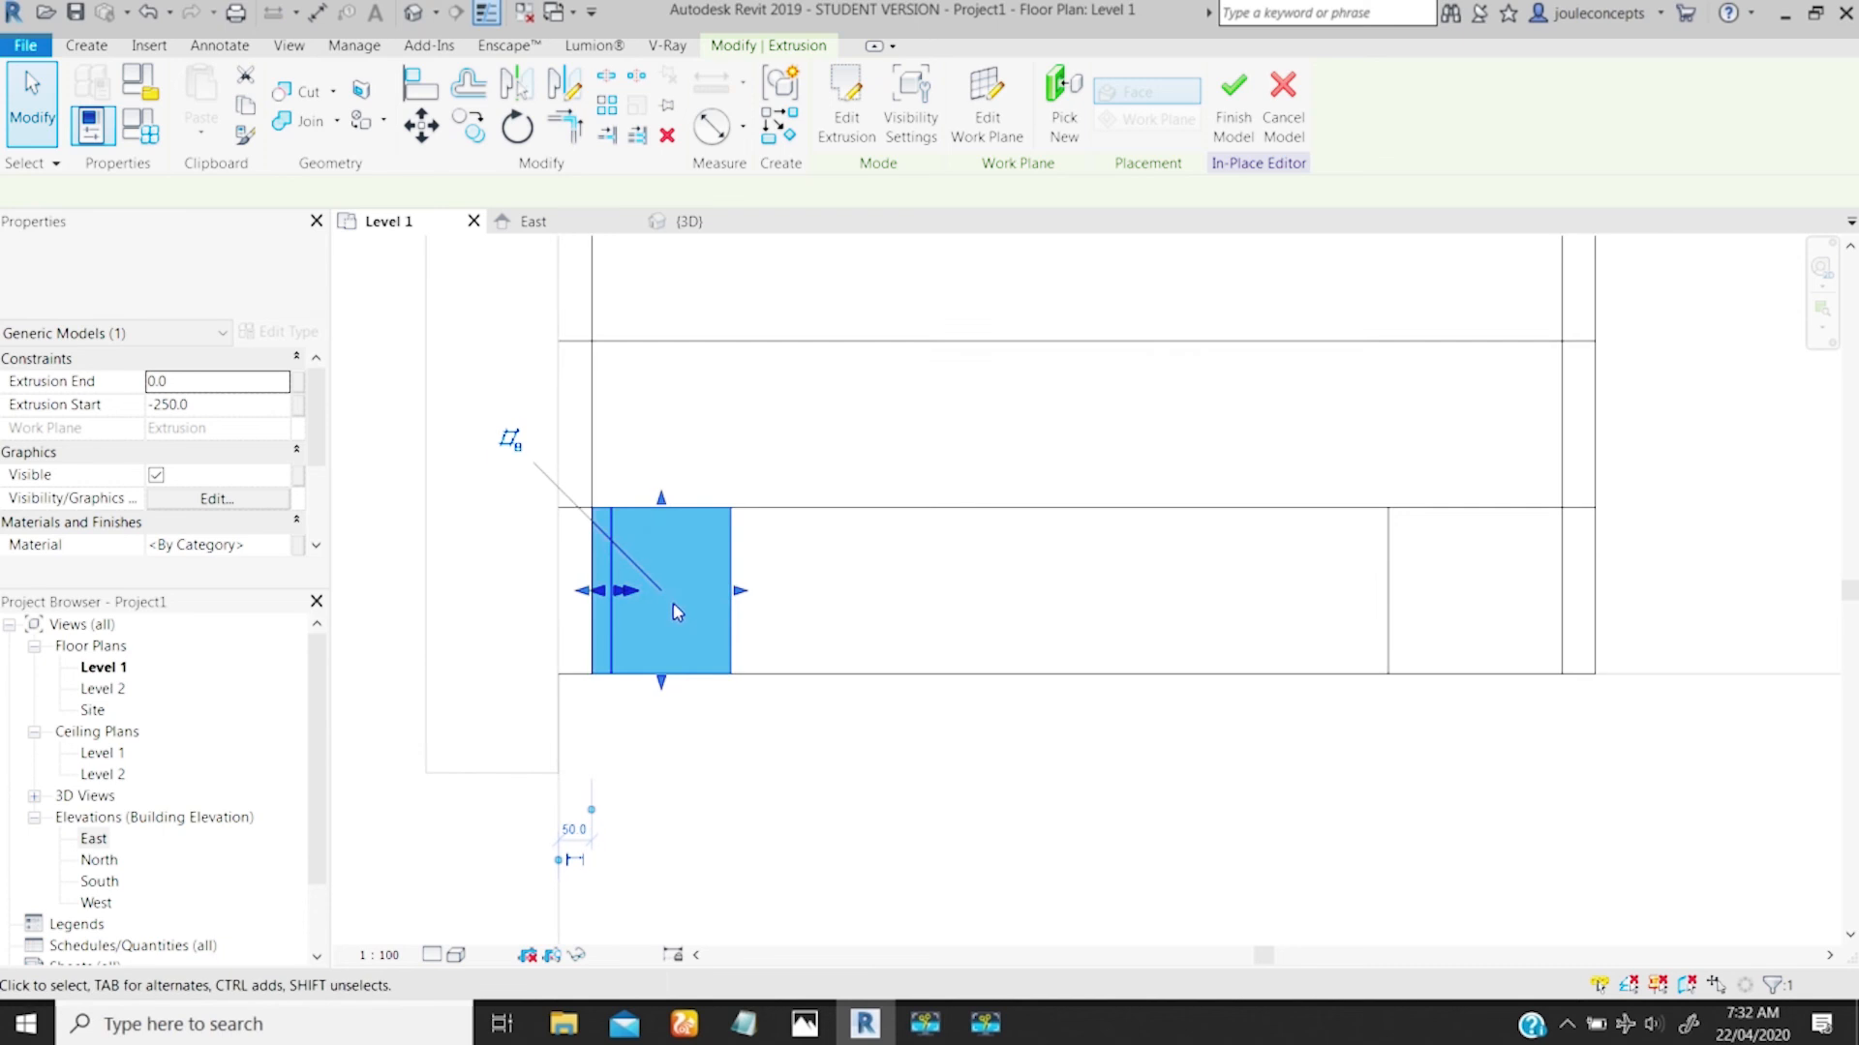
ctrl+middle_drag(676, 610, 668, 668)
middle_drag(724, 610, 1008, 664)
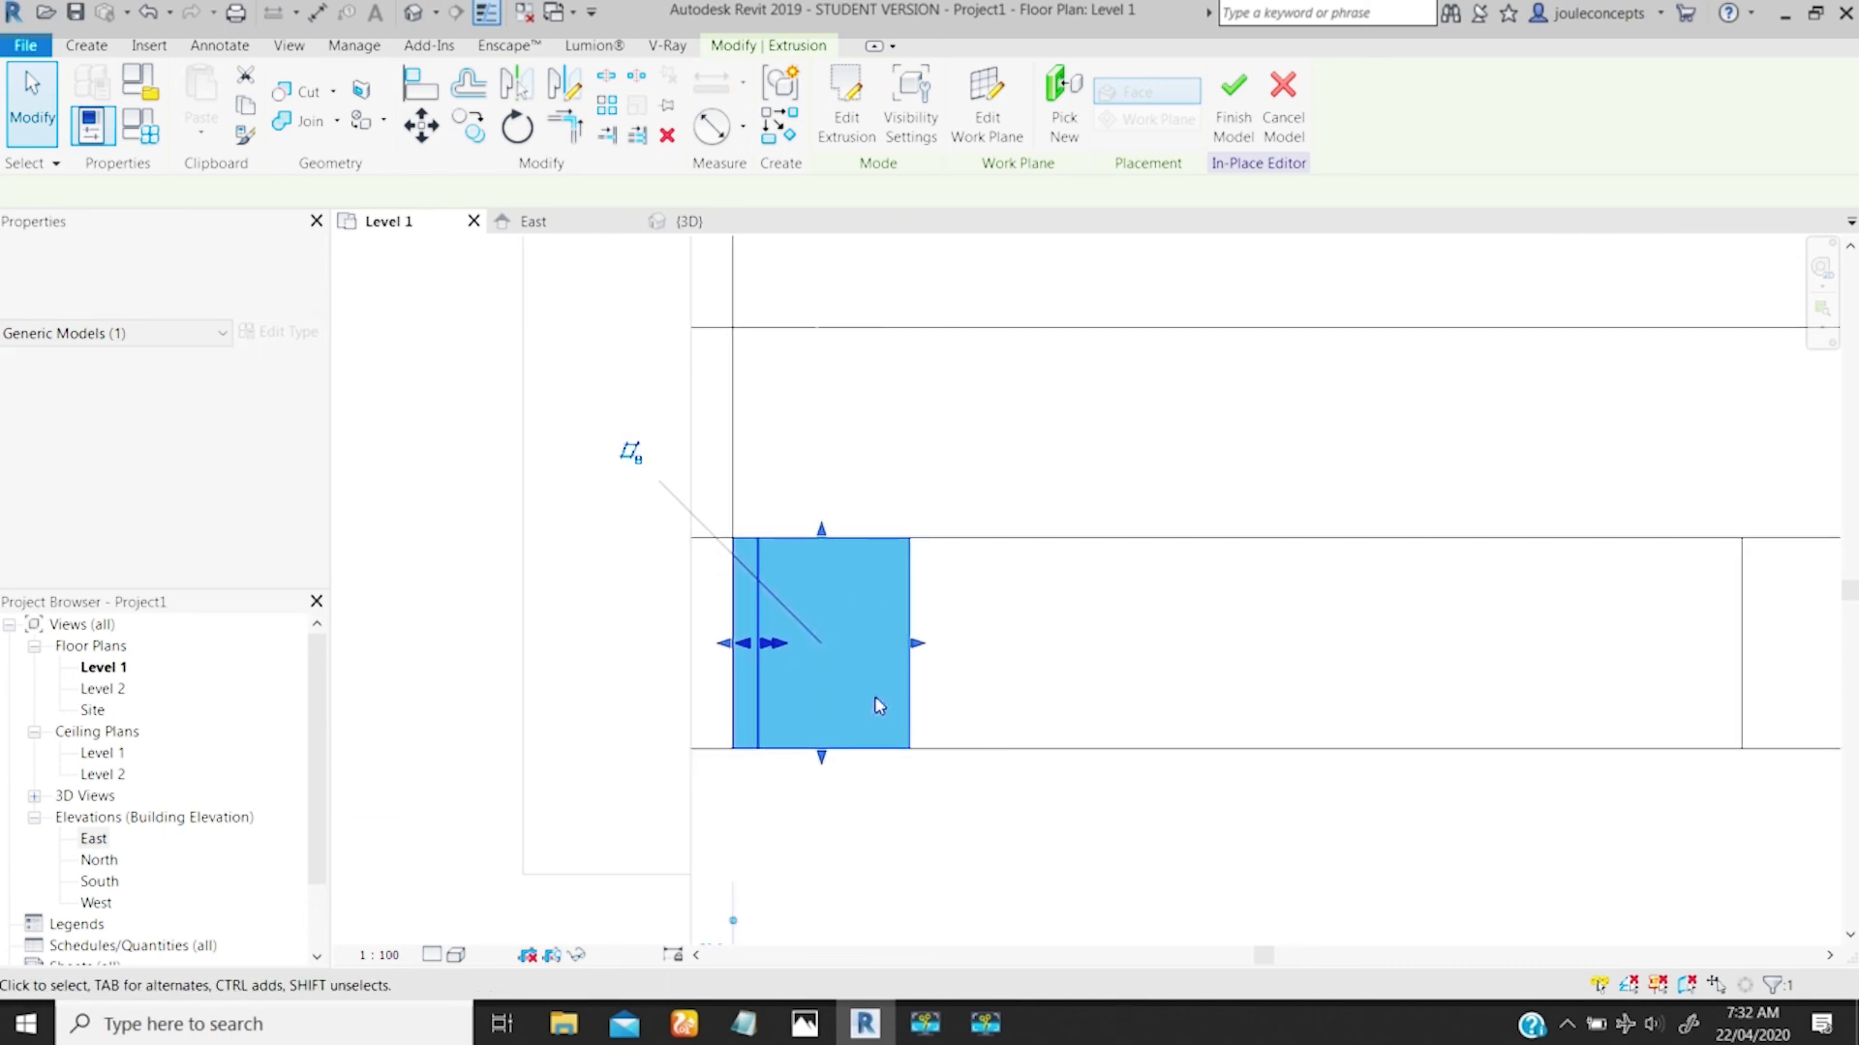
ctrl+middle_drag(888, 695, 922, 276)
middle_drag(963, 599, 925, 761)
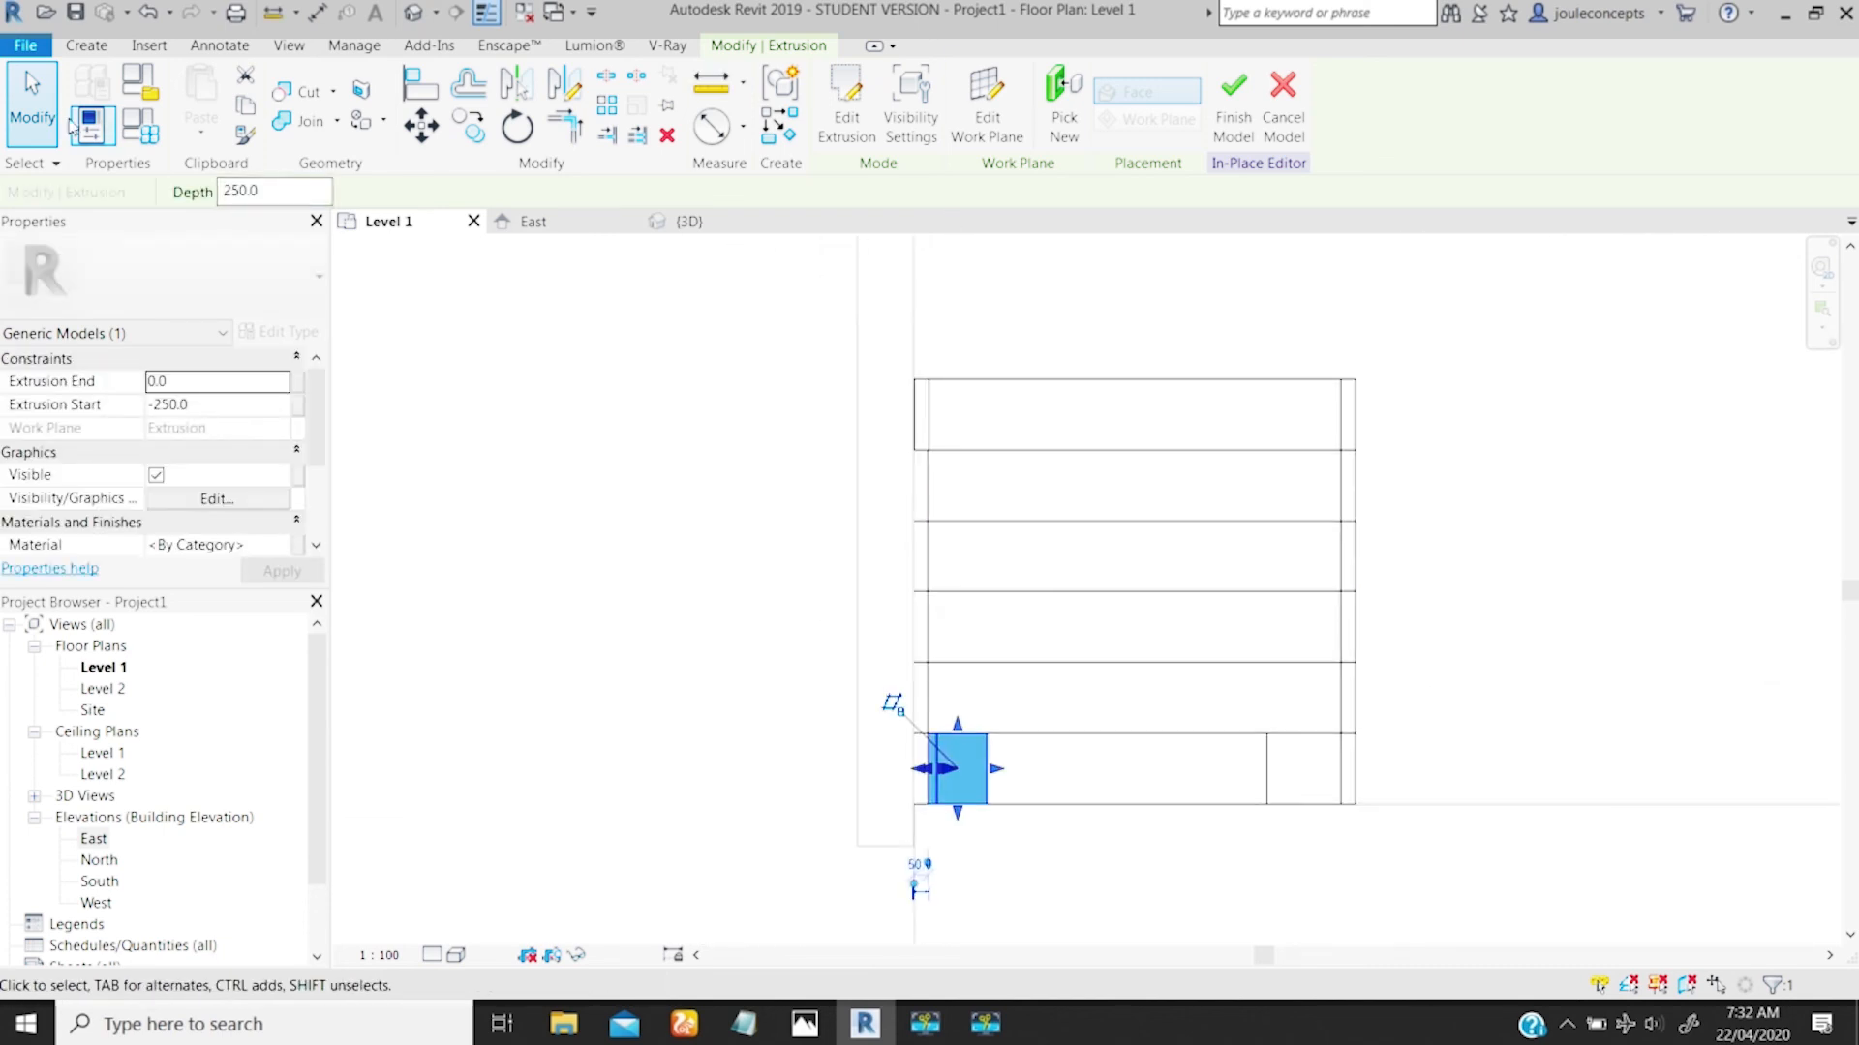
click(799, 701)
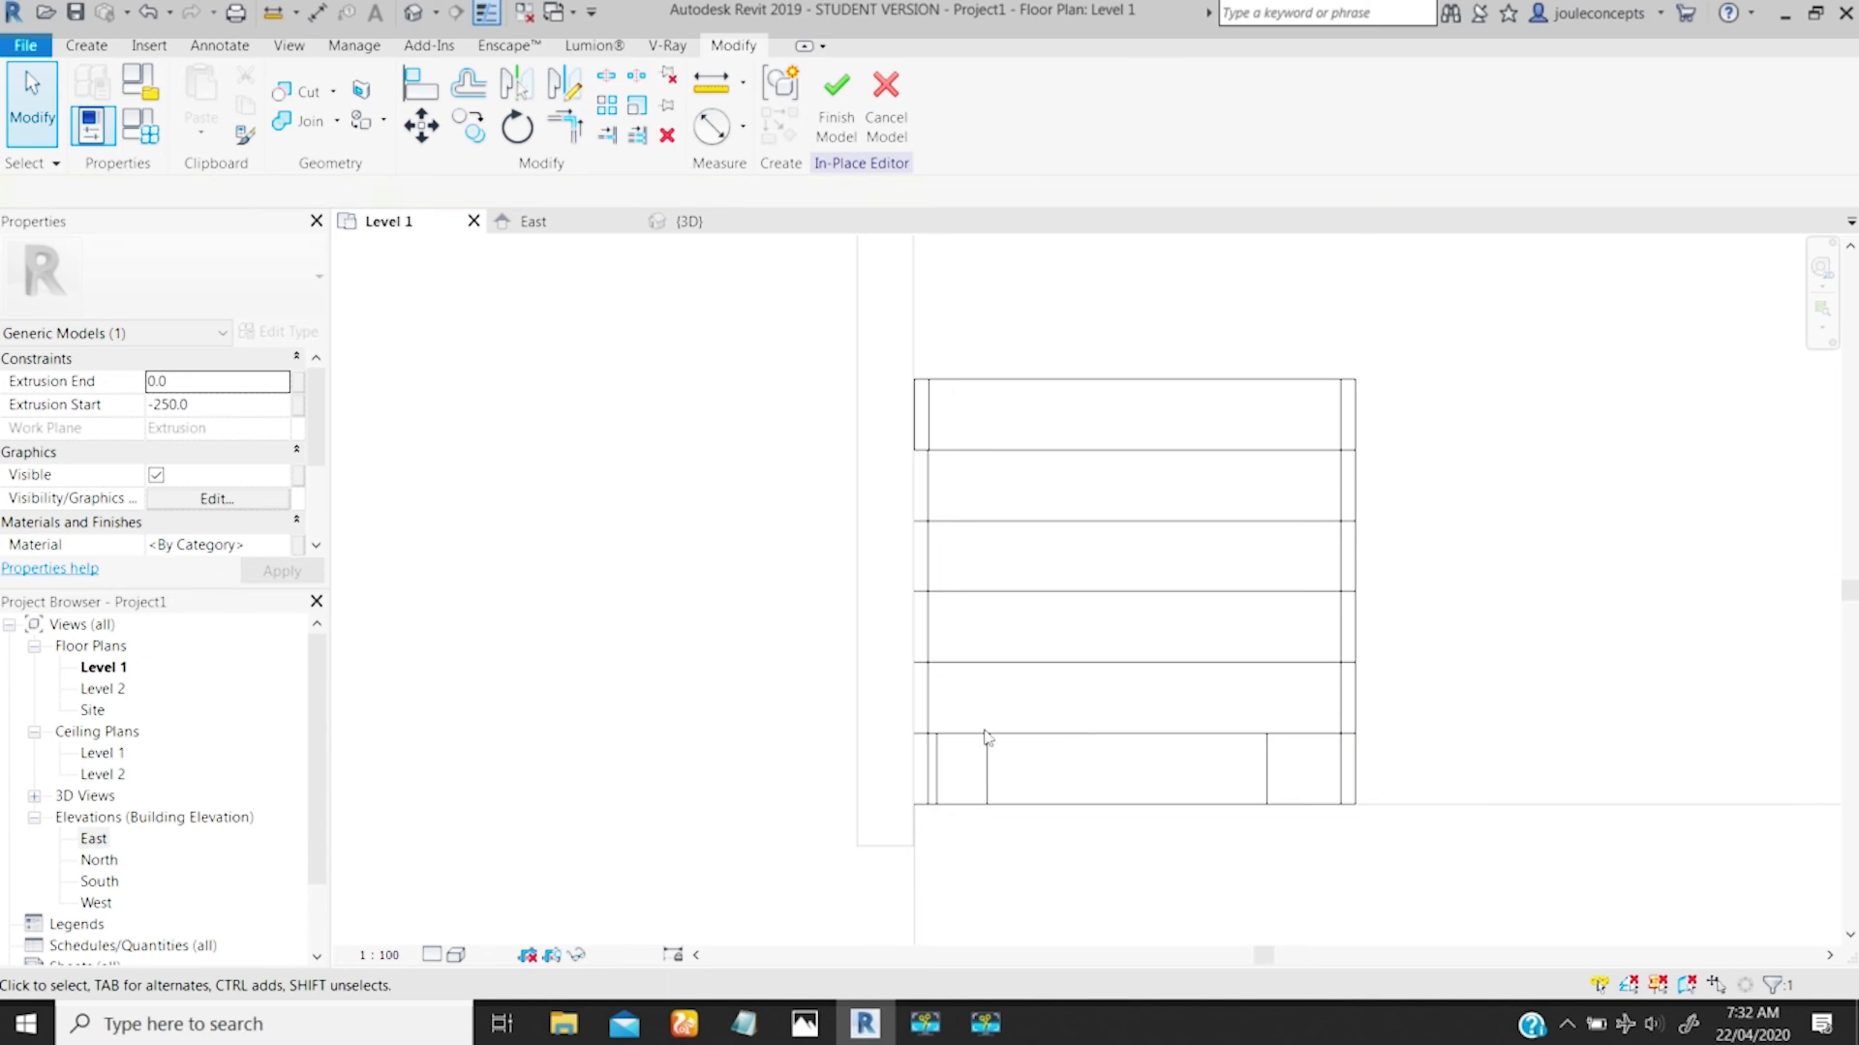
Step: Draw a vertical reference plane in the Level 1 plan through the lower L-shaped extrusion, running past both ends of the stair
click(86, 45)
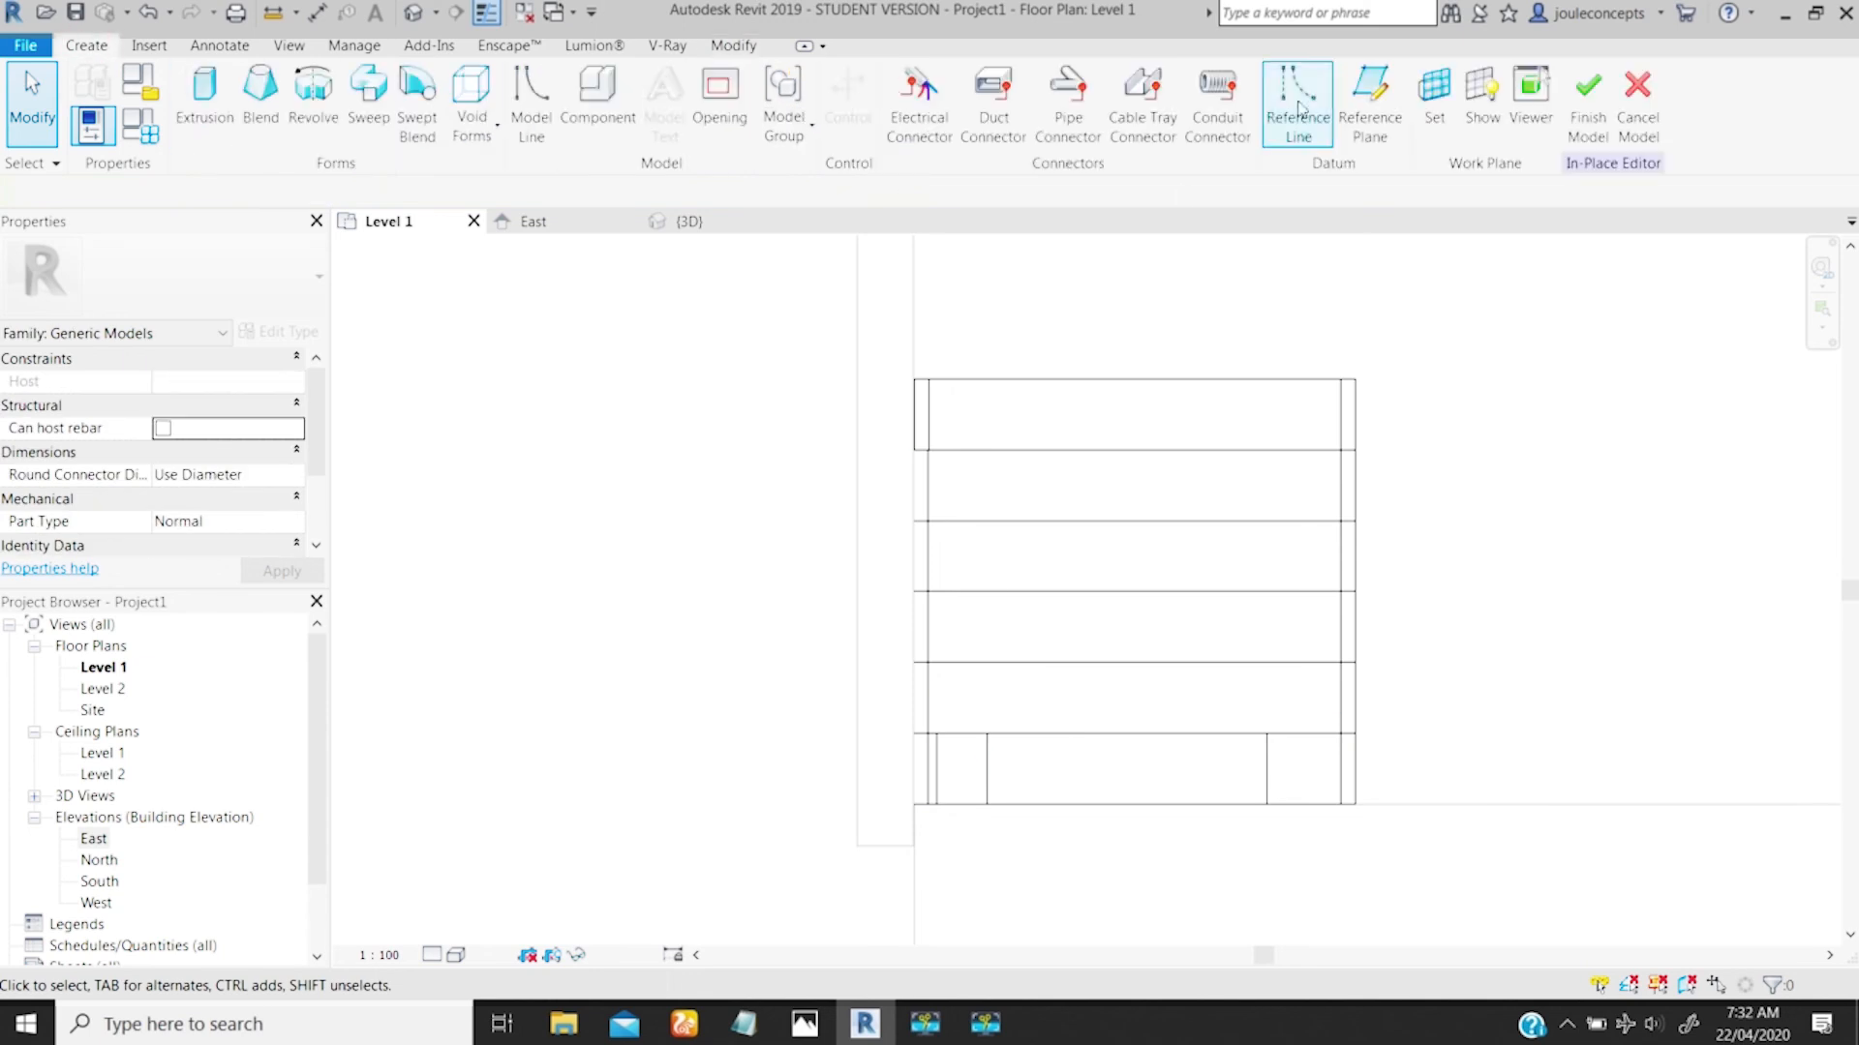
click(1358, 103)
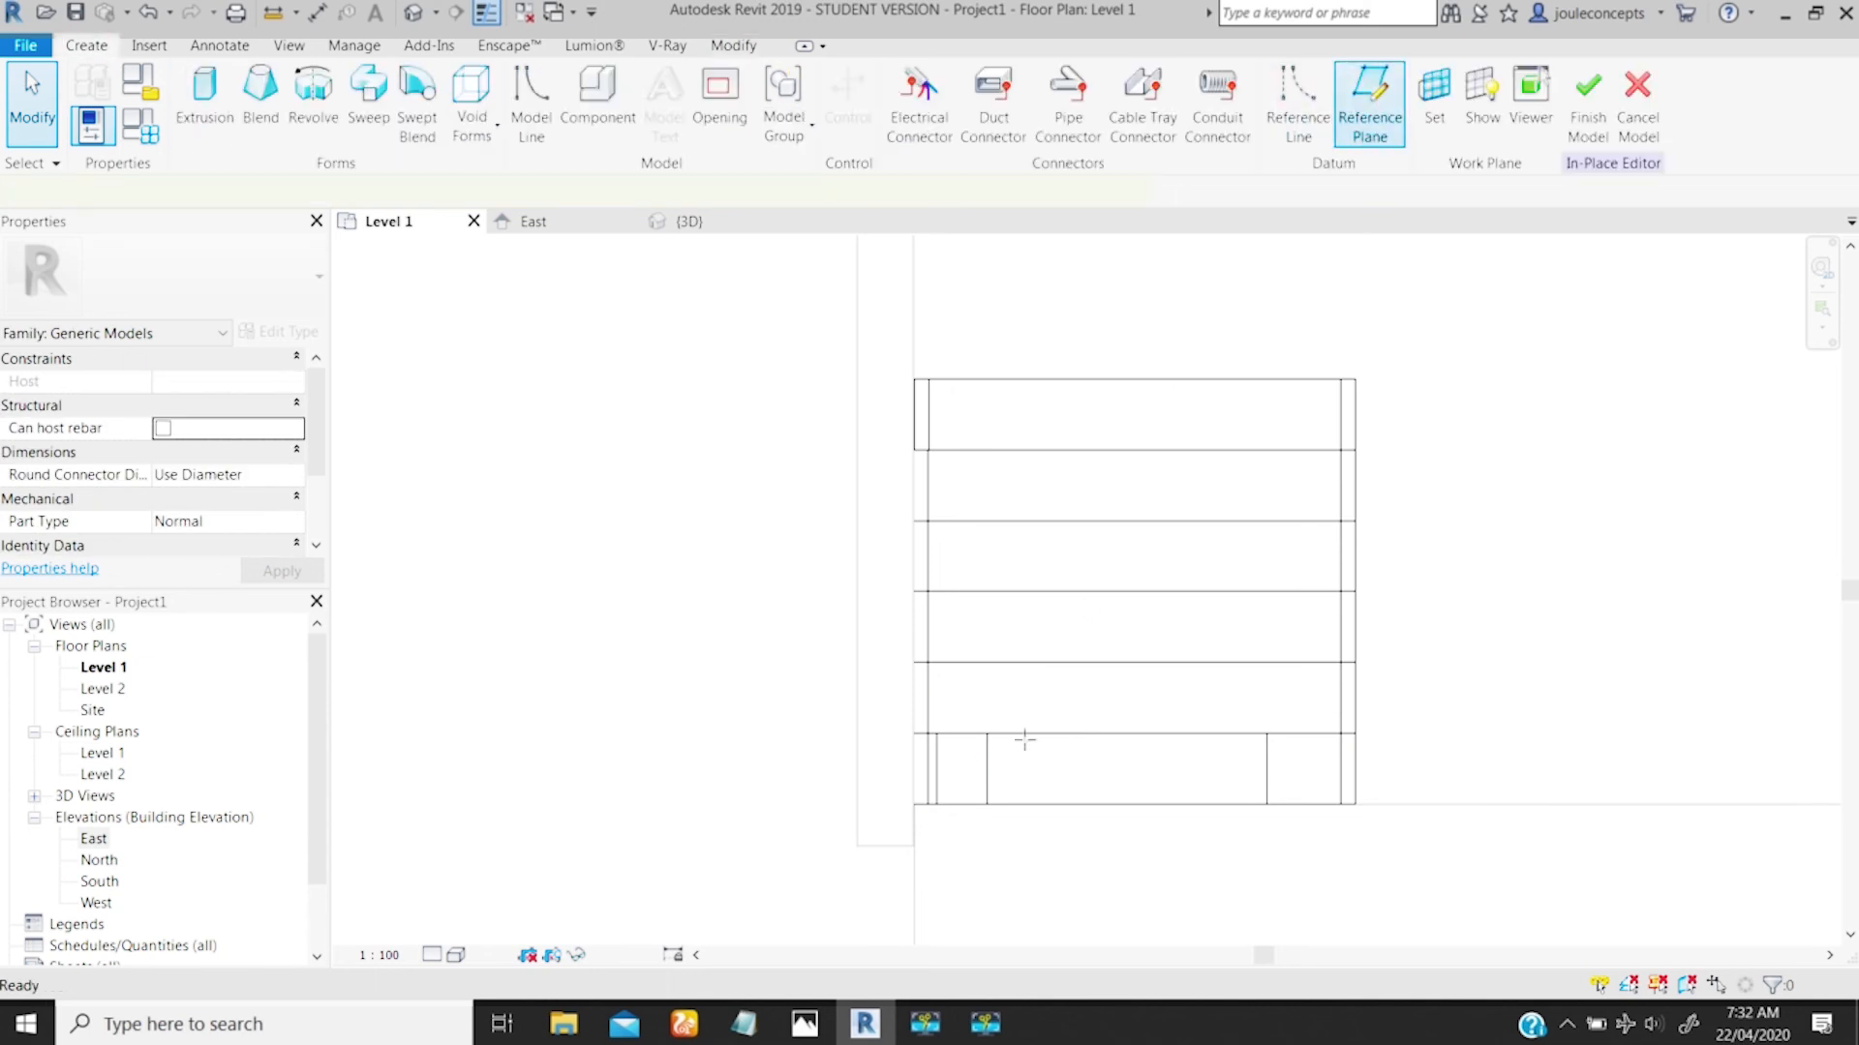
click(973, 833)
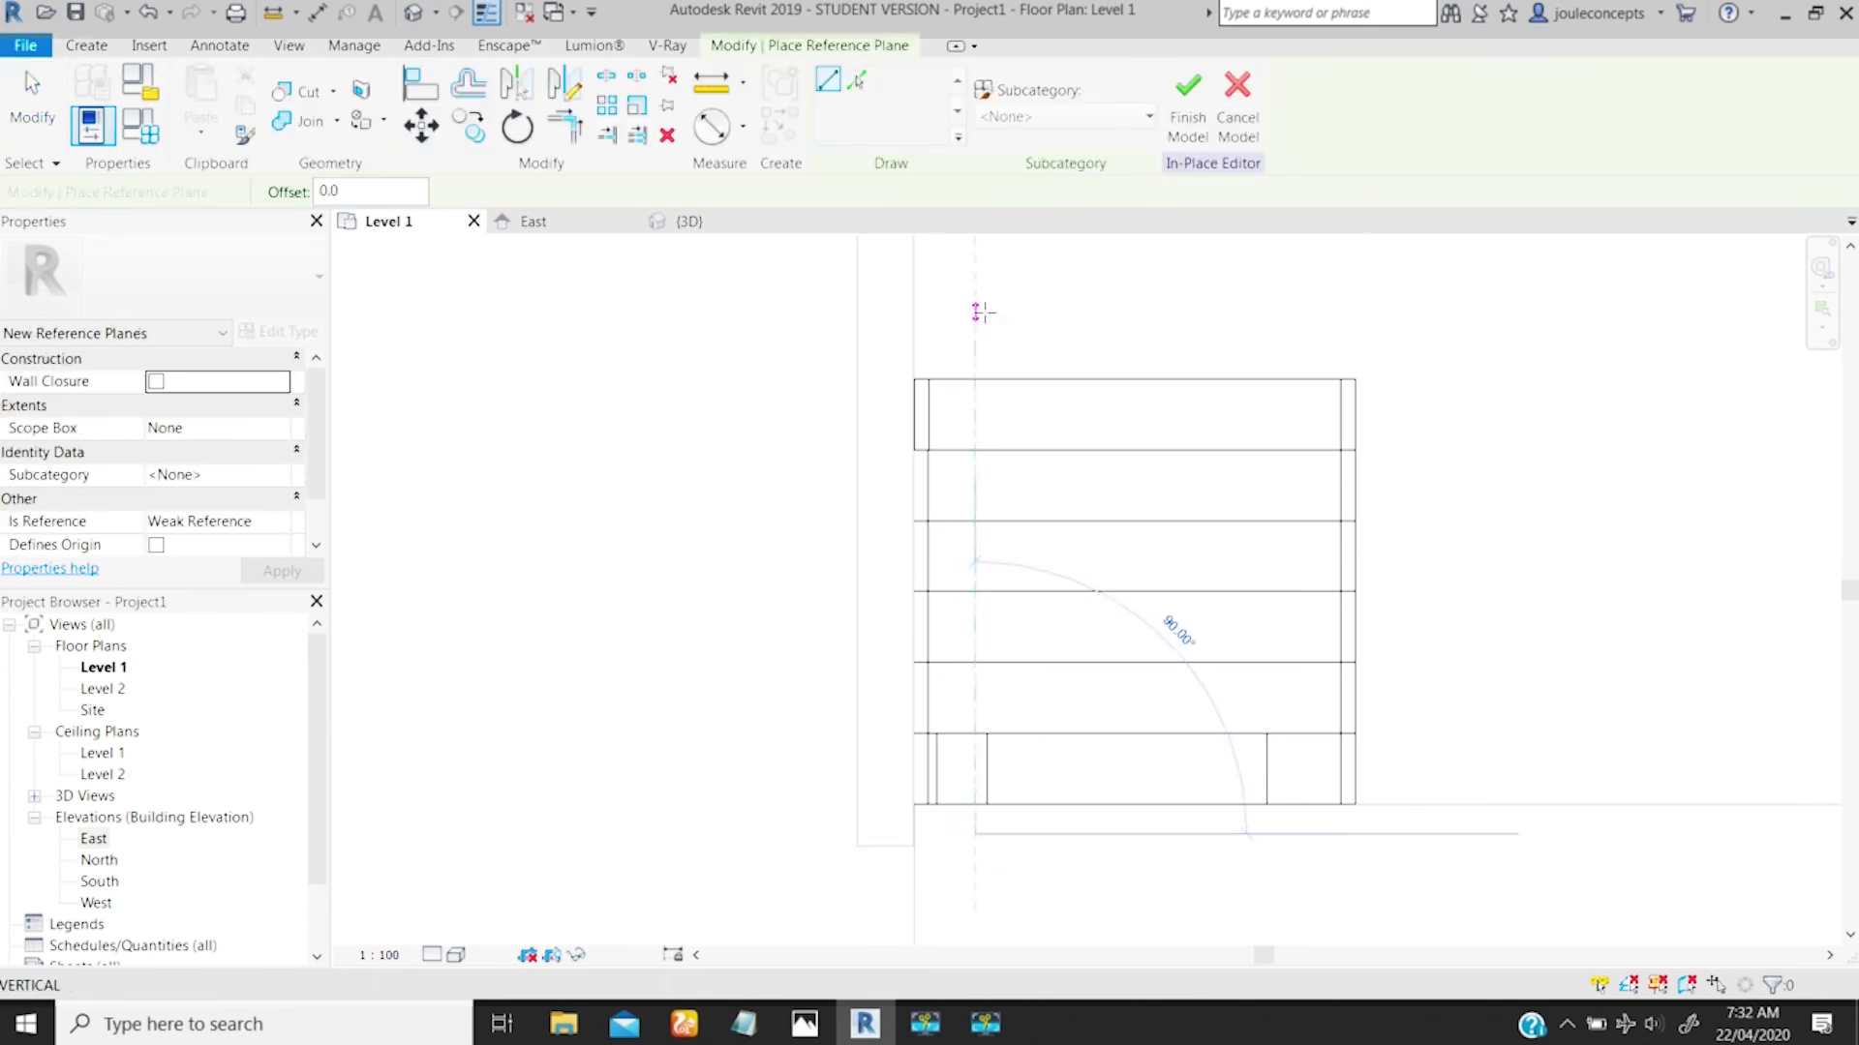
click(975, 311)
key(Escape)
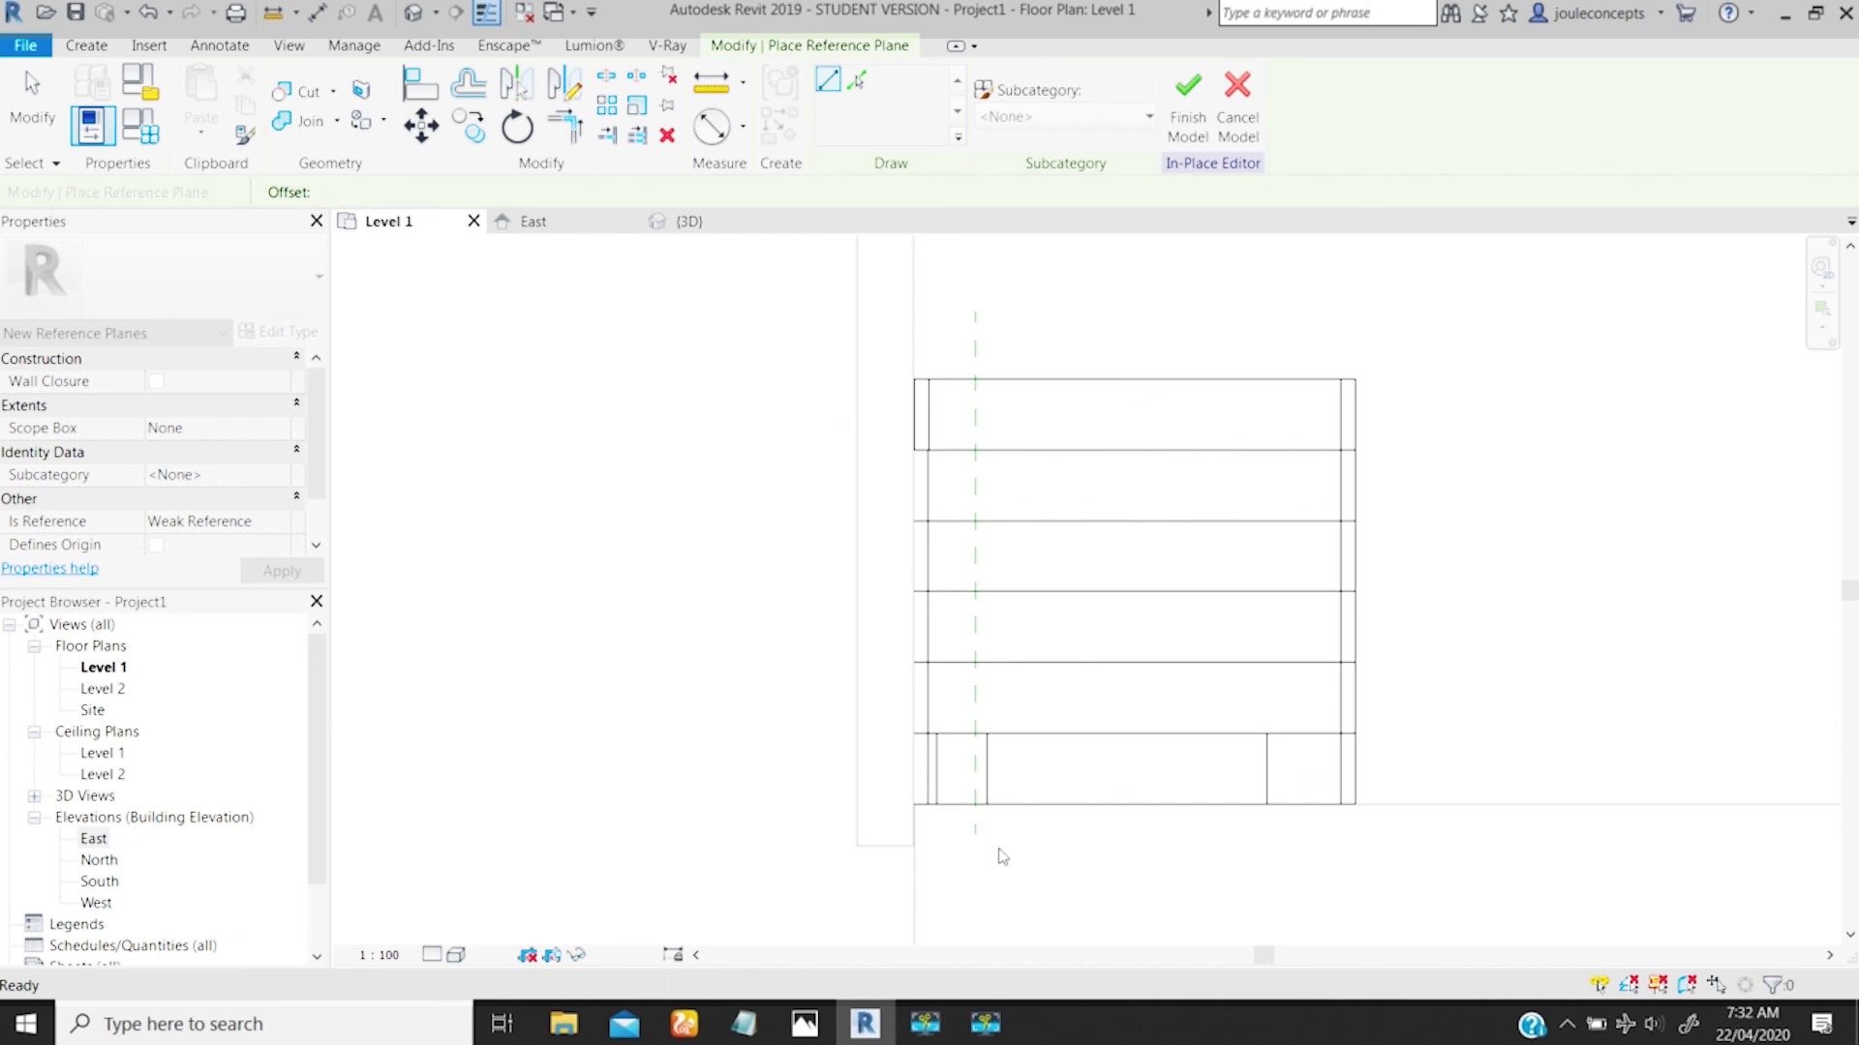
key(Escape)
Step: Name the new reference plane Handle
click(976, 339)
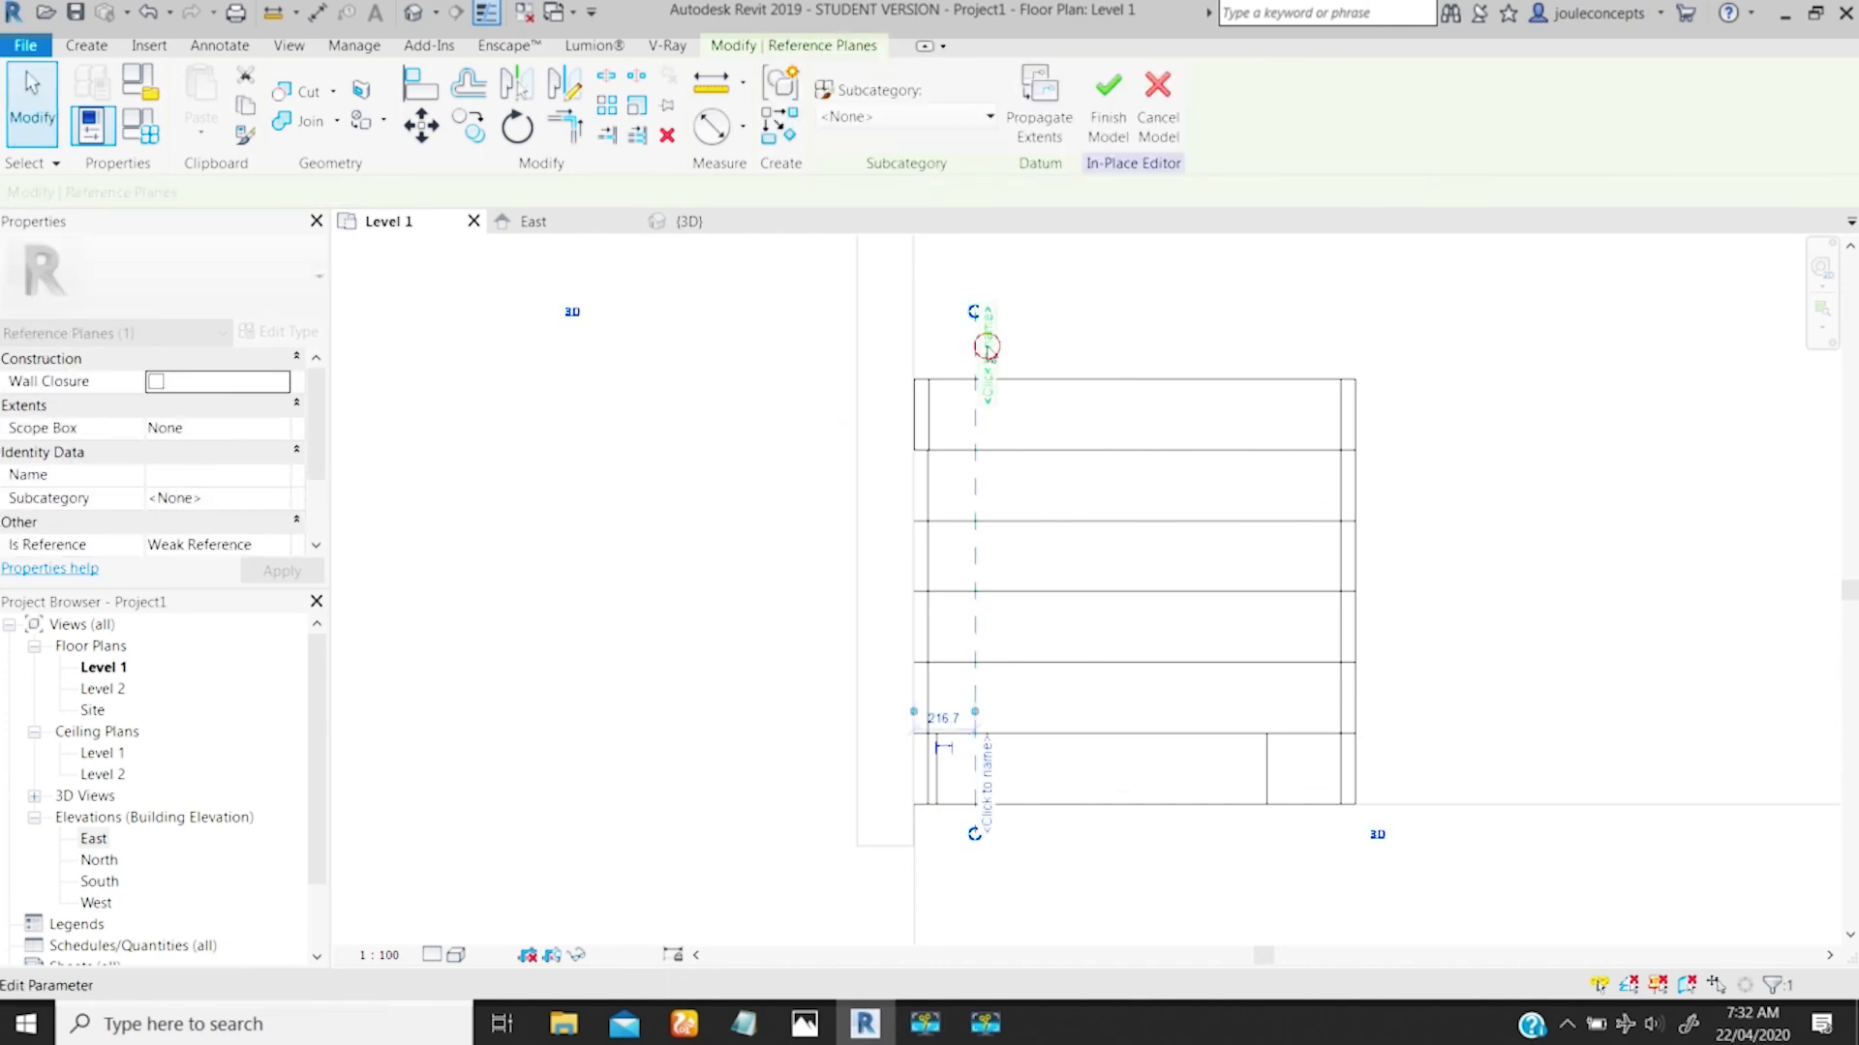
click(987, 348)
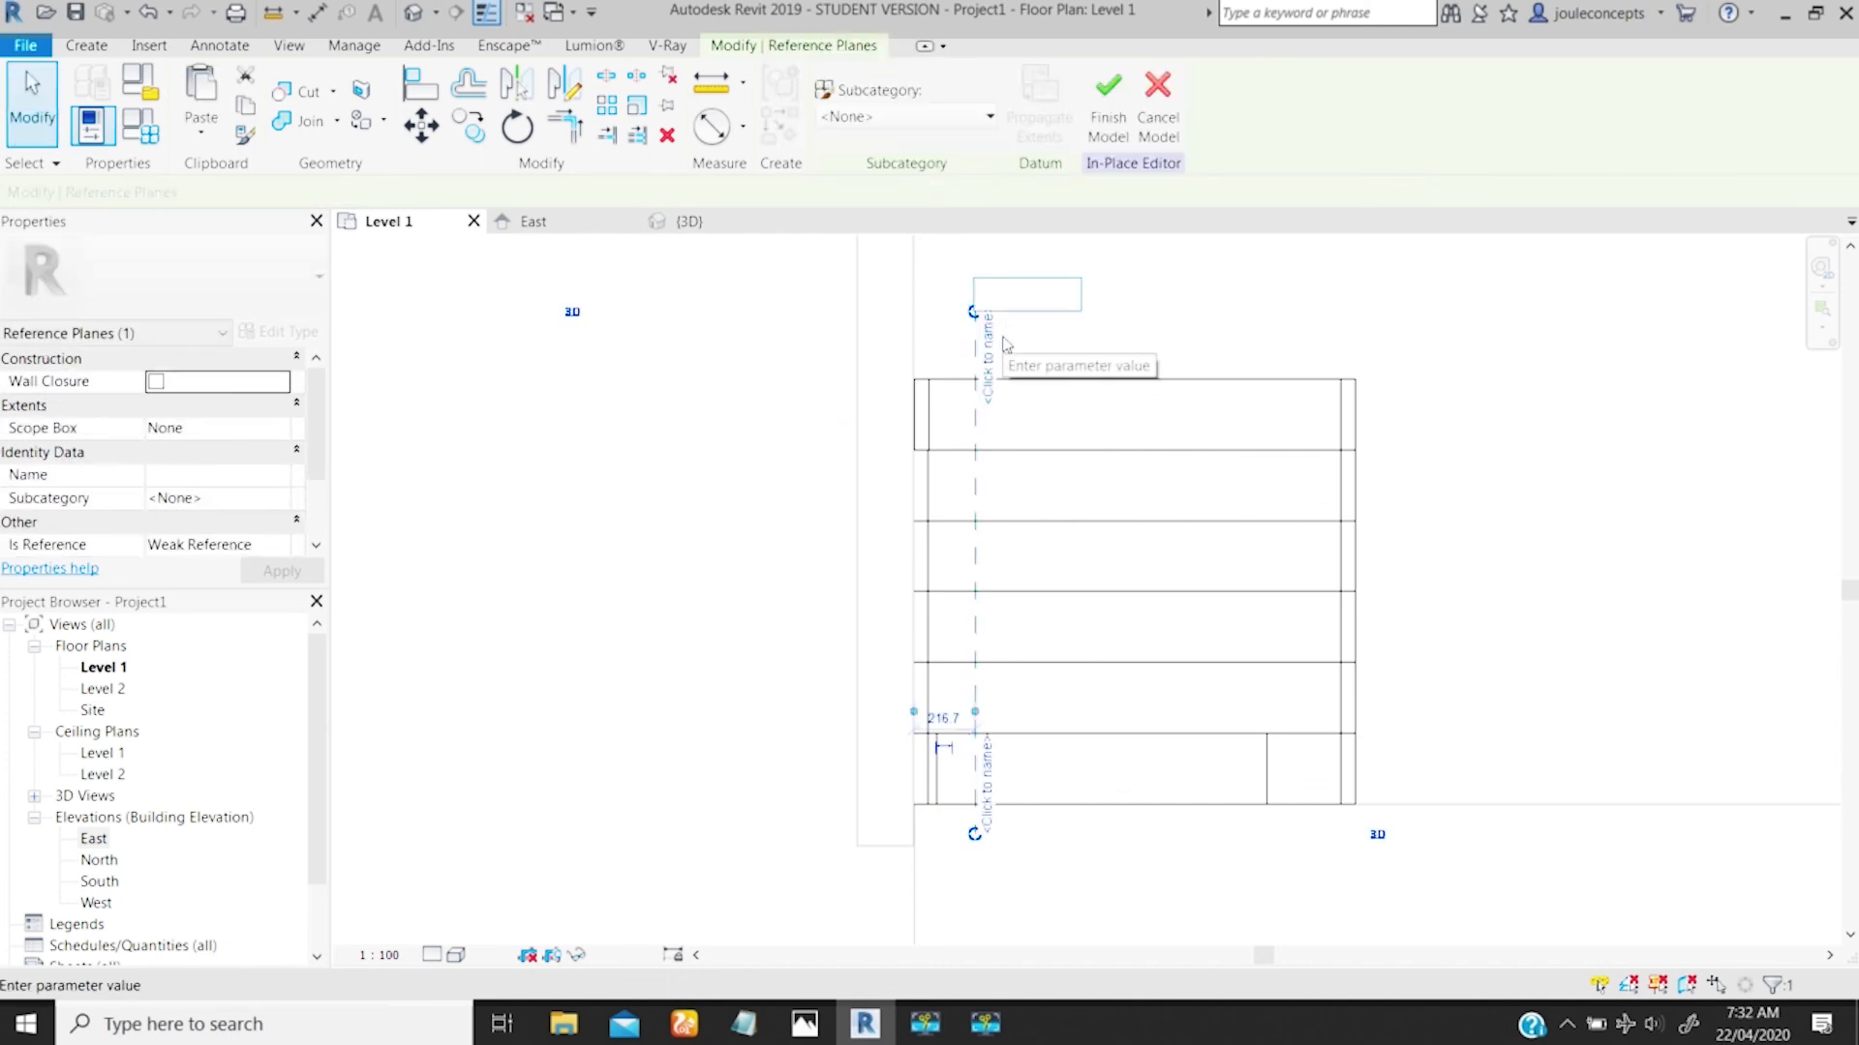
key(Return)
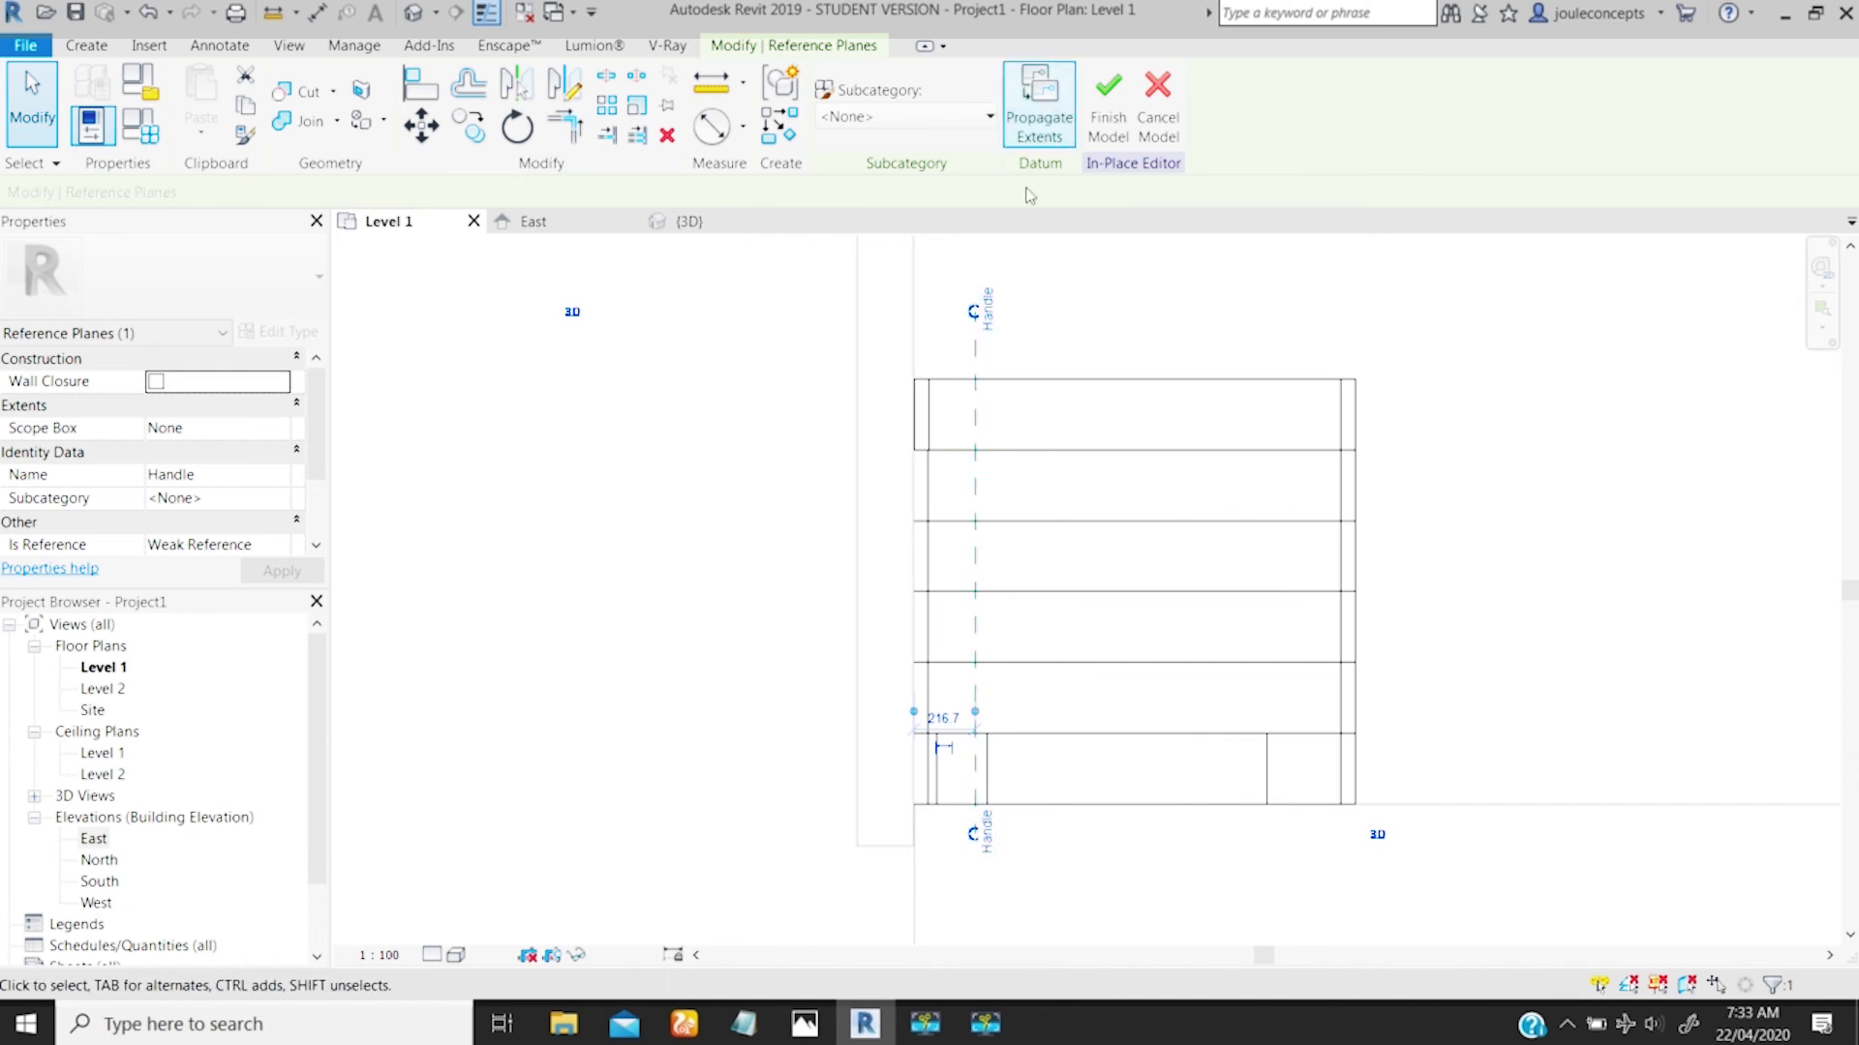
Step: Set the current work plane to Reference Plane : Handle in the 3D view
click(689, 220)
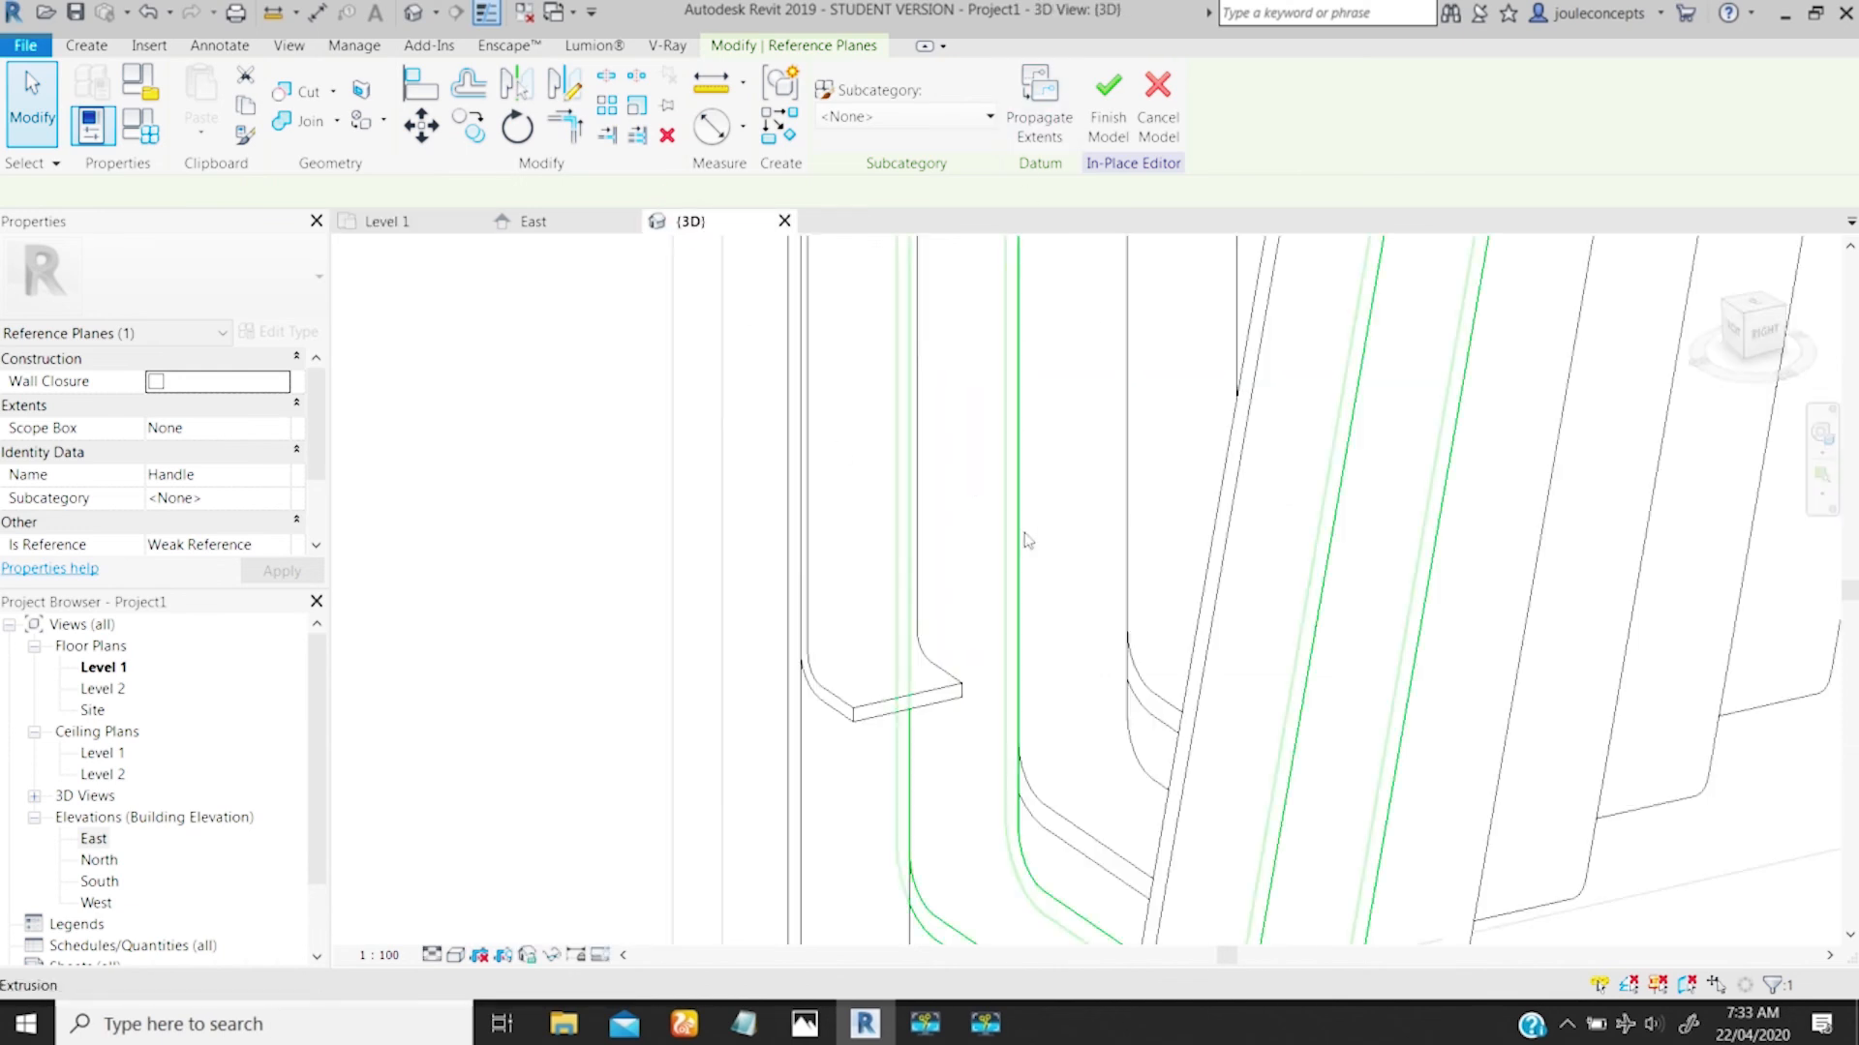
scroll(888, 753, up, 5)
ctrl+middle_drag(889, 753, 1055, 209)
middle_drag(1058, 531, 866, 499)
click(87, 46)
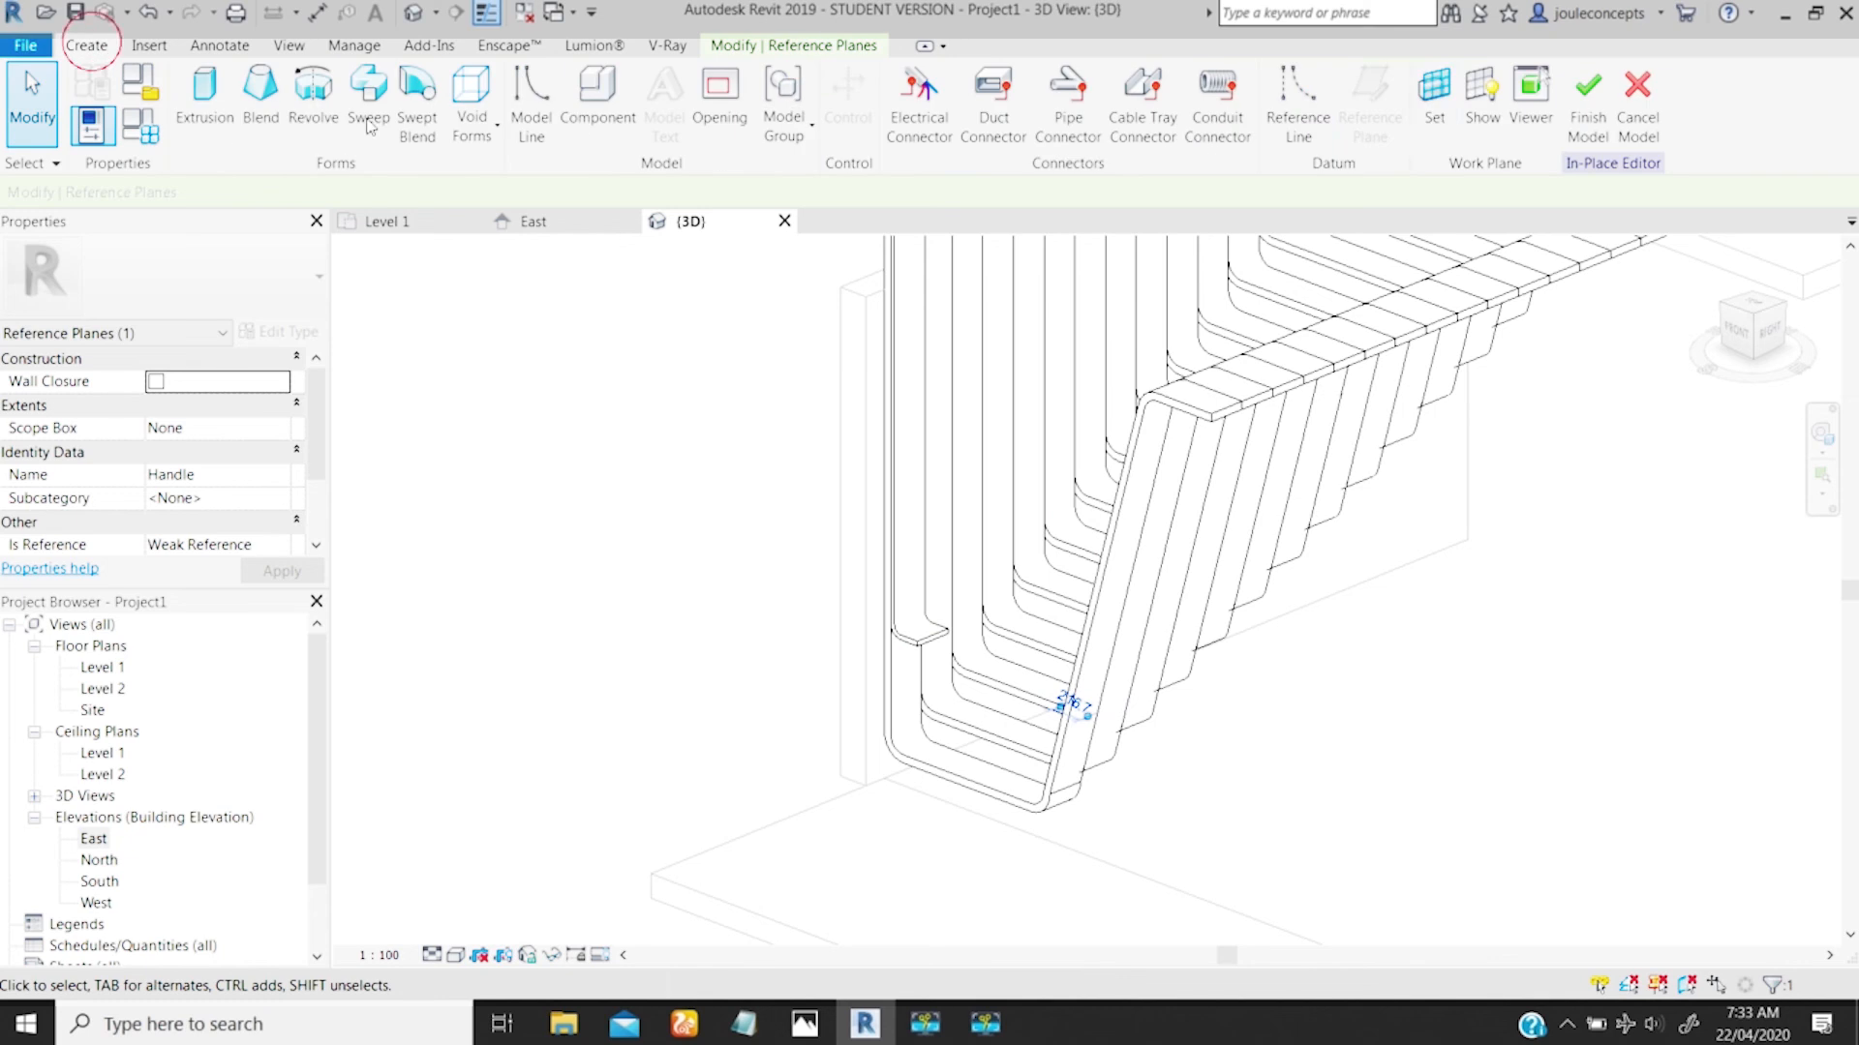
click(1434, 93)
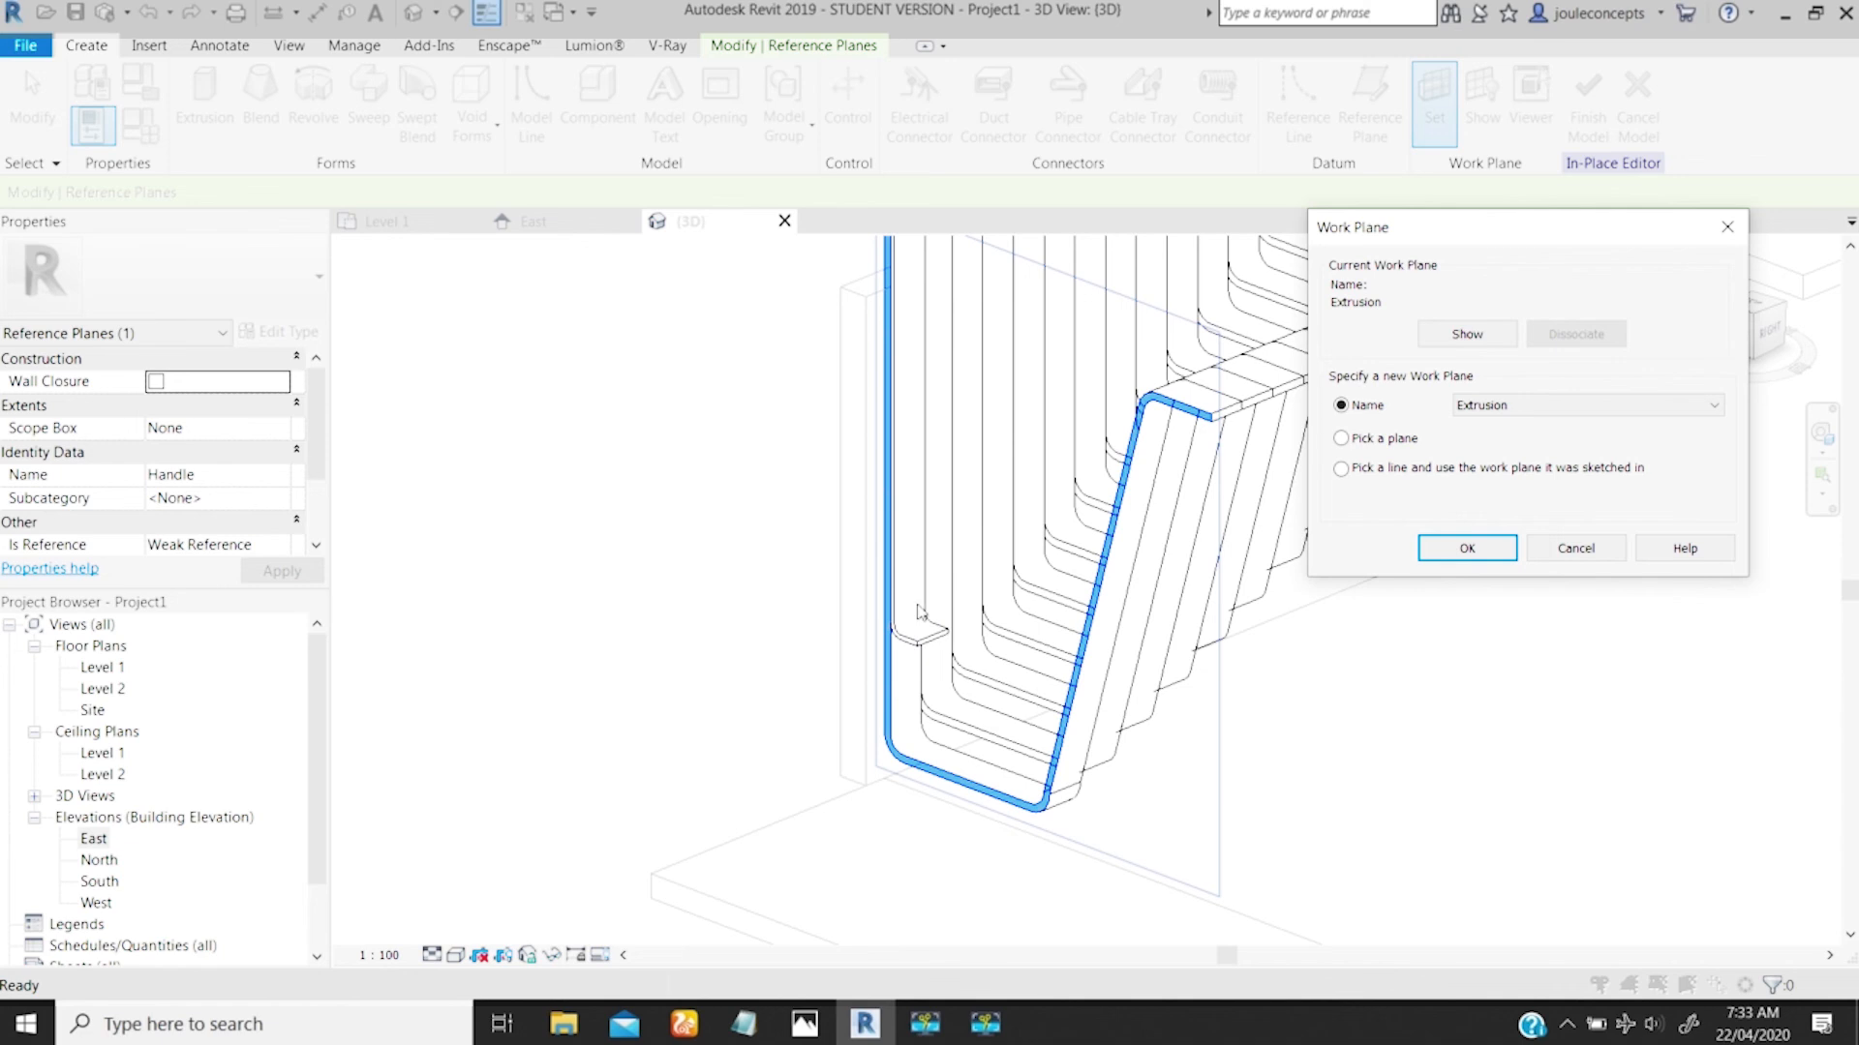
click(1516, 405)
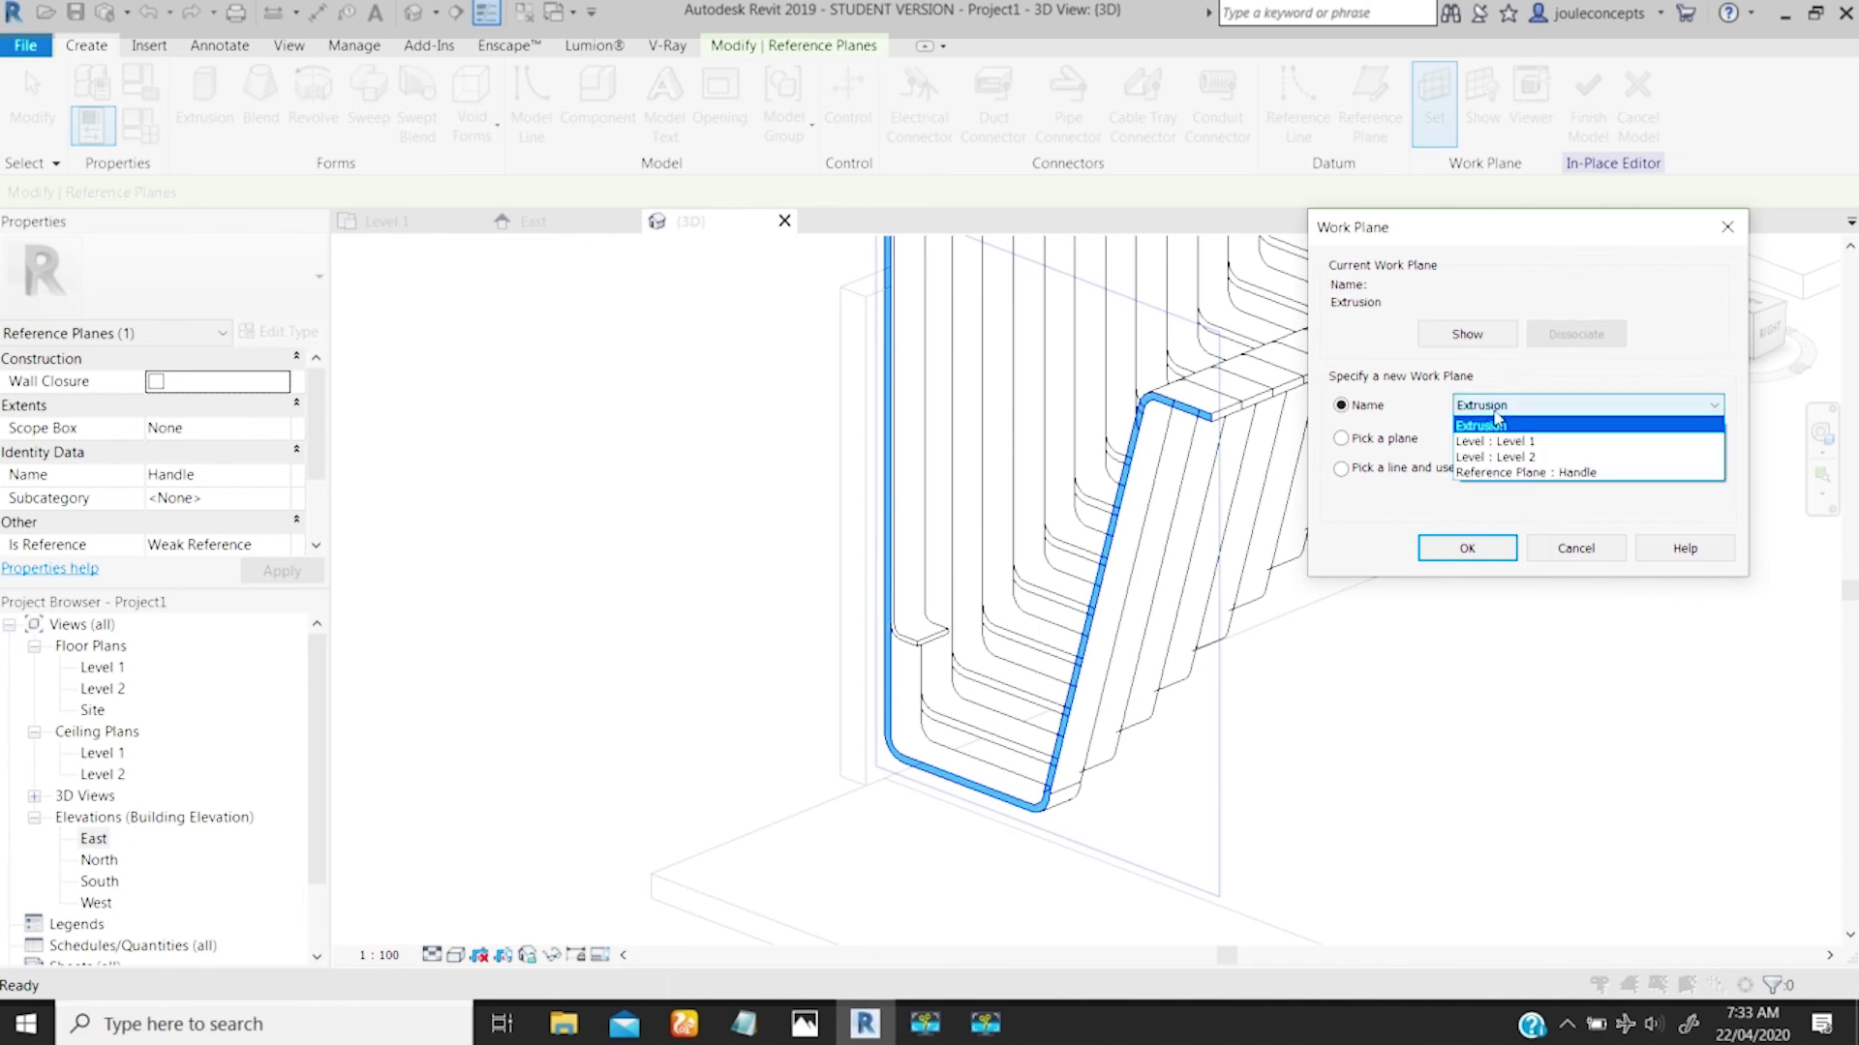
click(1538, 474)
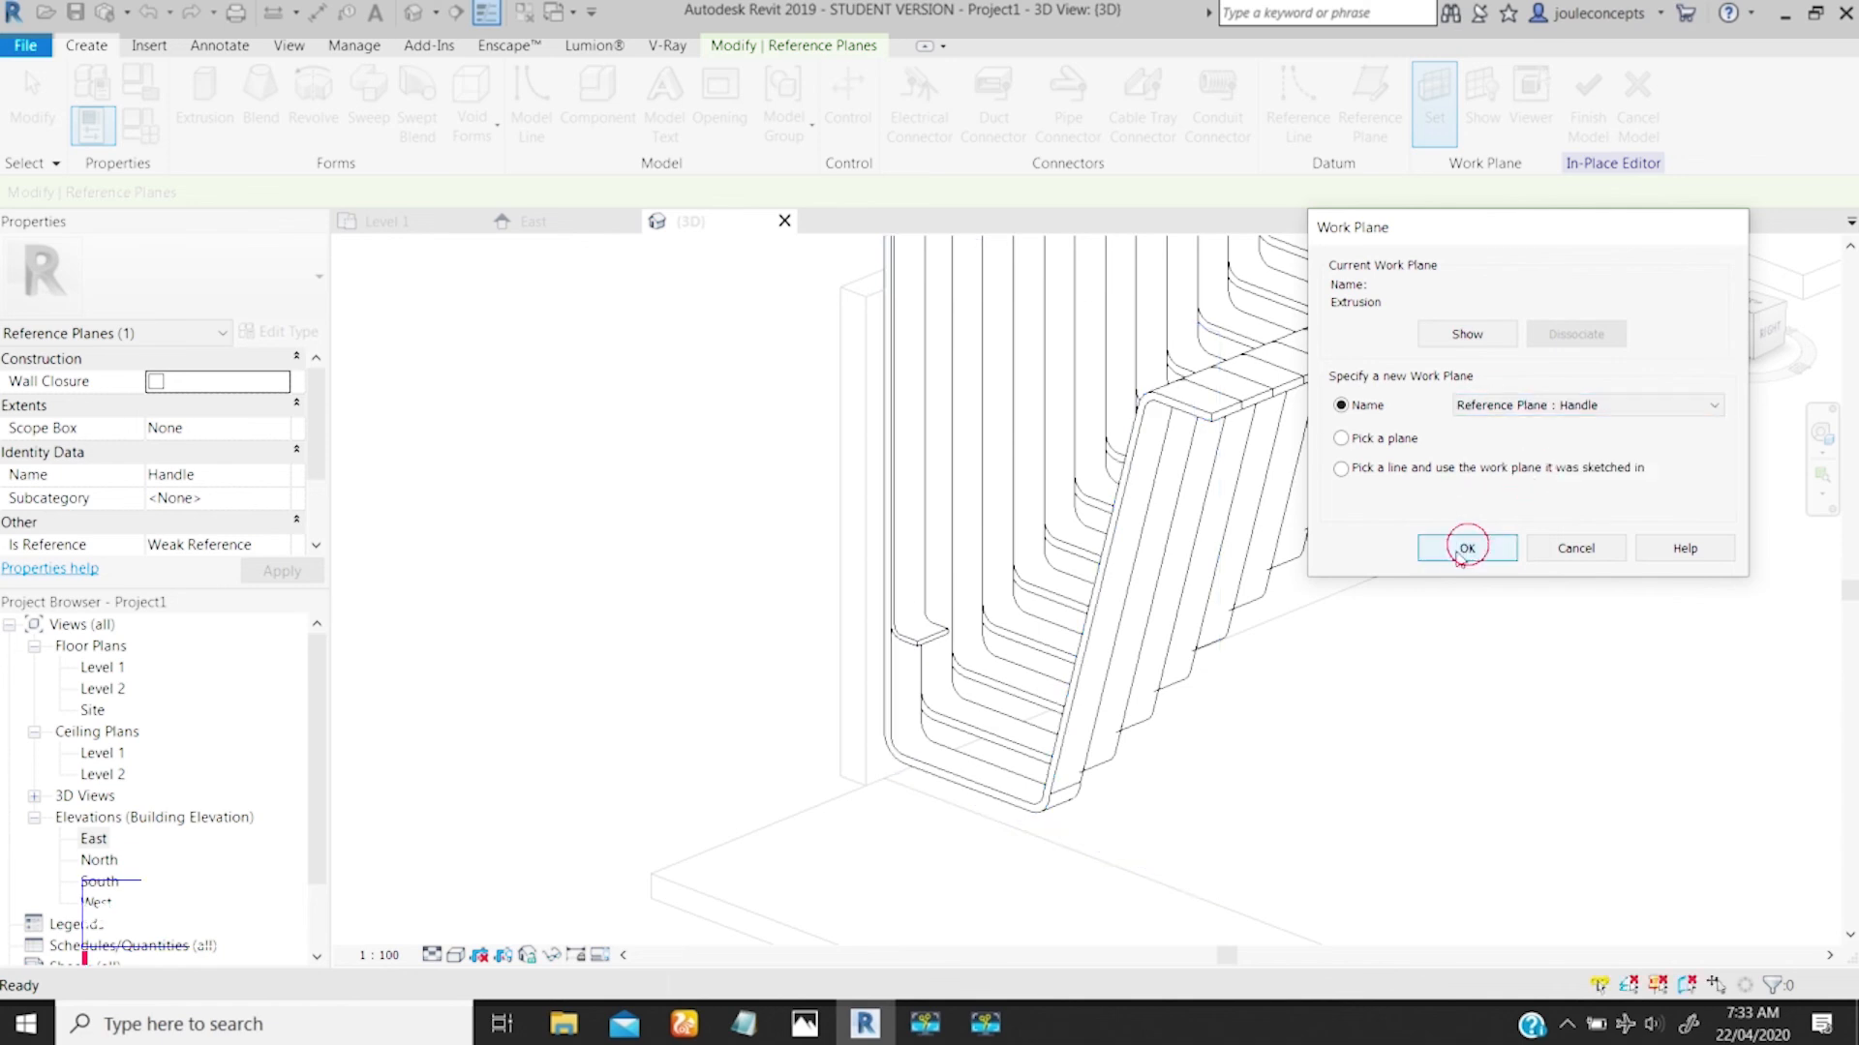
click(1464, 550)
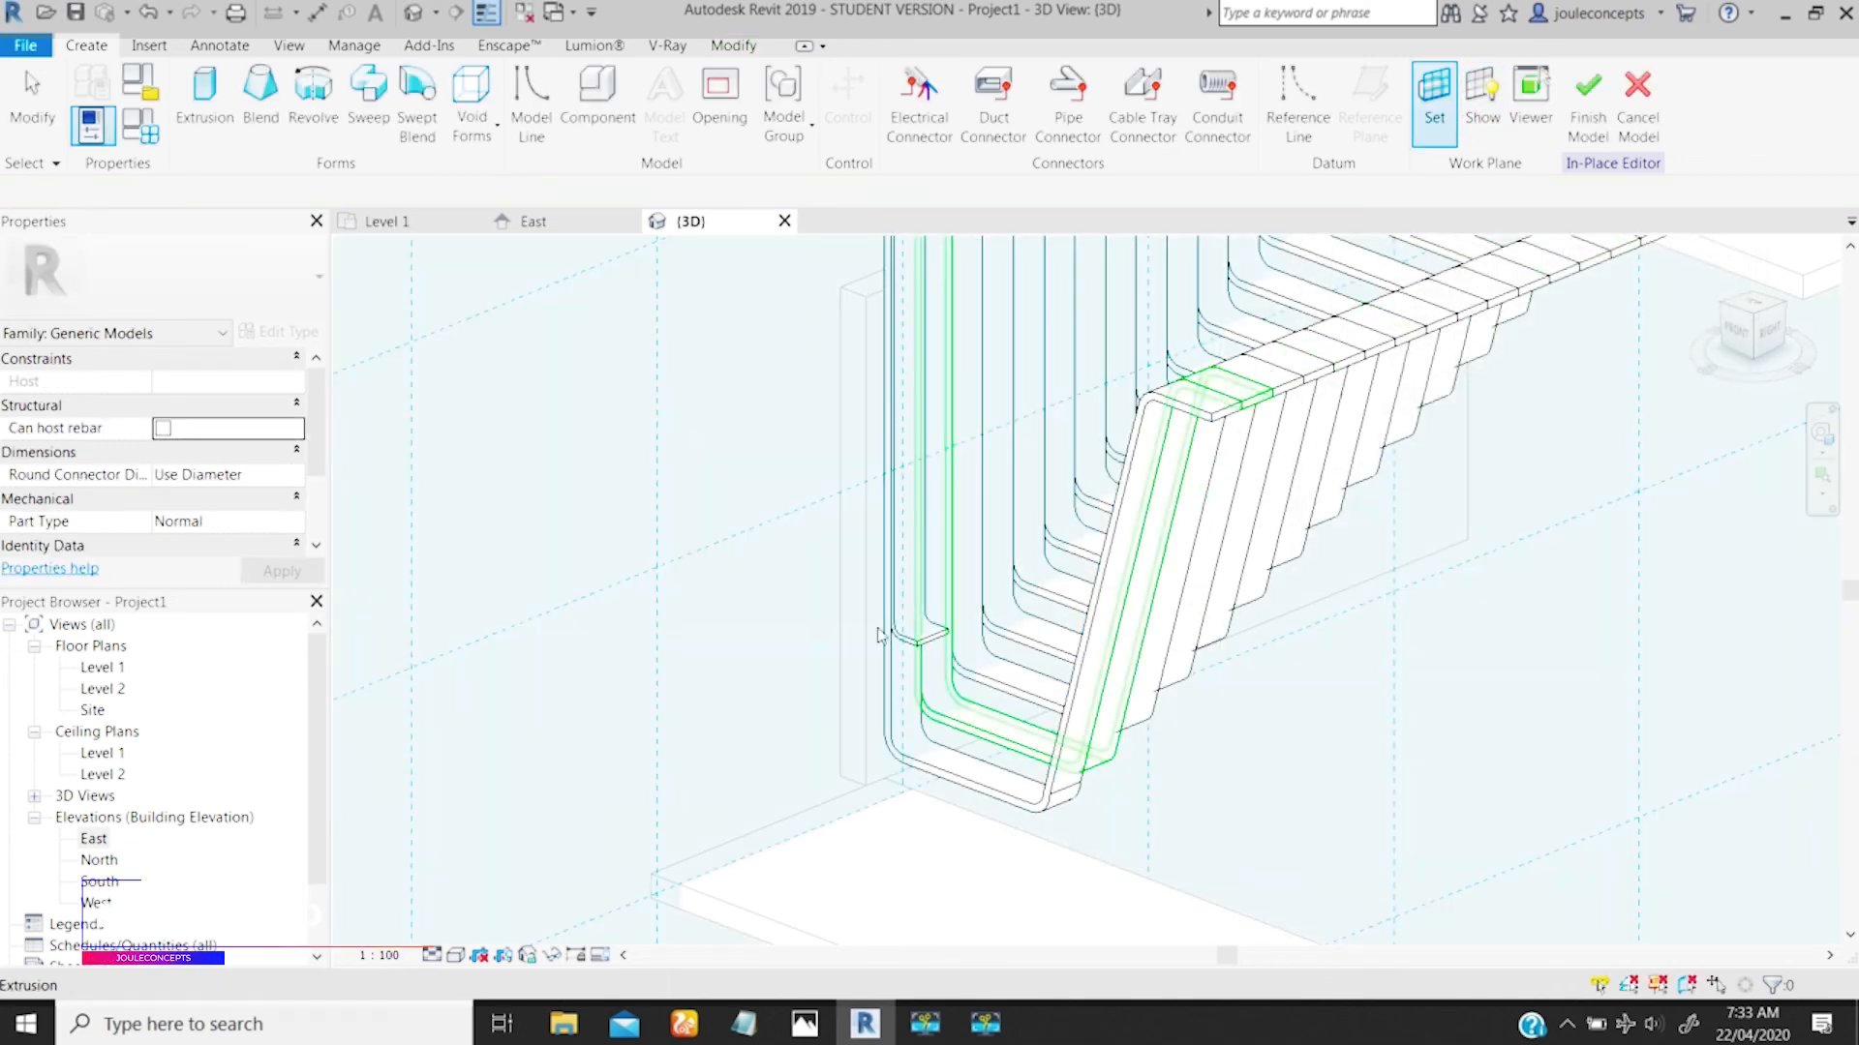
Step: Set the 3D view to the right side in wireframe style, framing the stair and both L-shaped extrusions
shift+middle_drag(879, 635, 1123, 616)
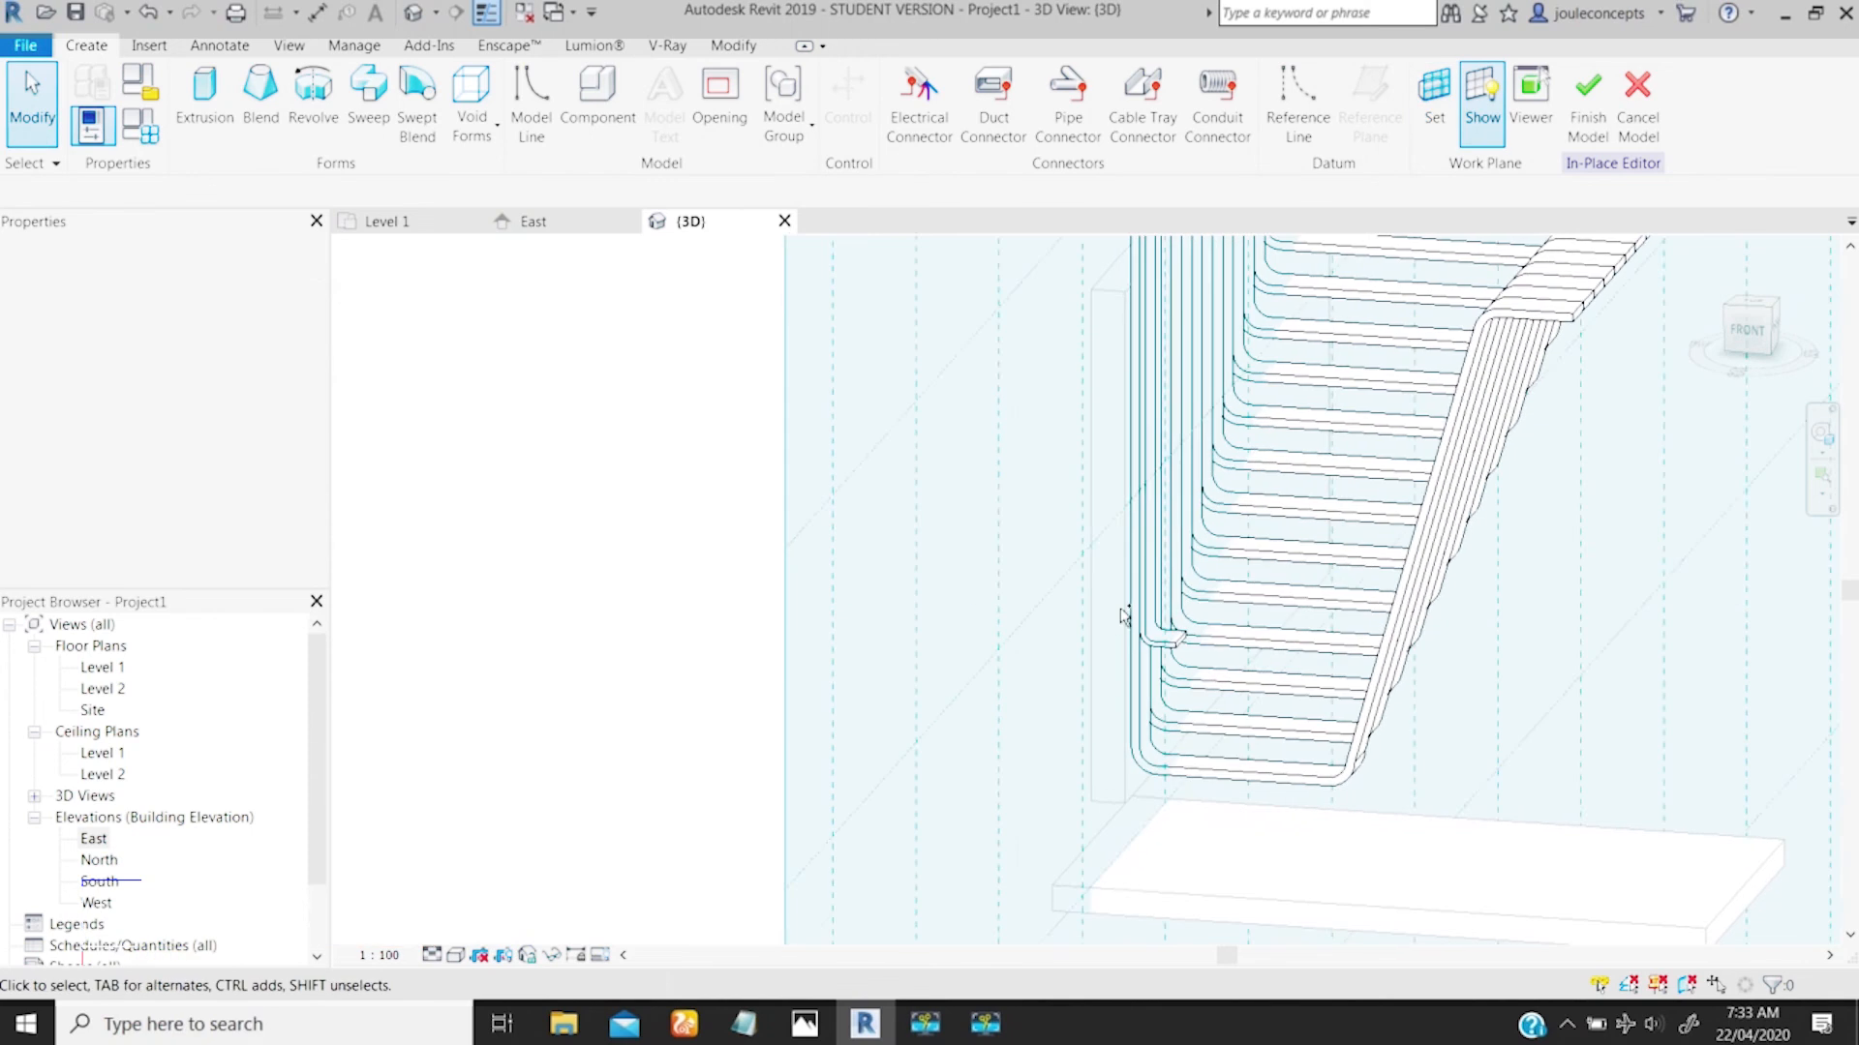
scroll(1123, 616, up, 5)
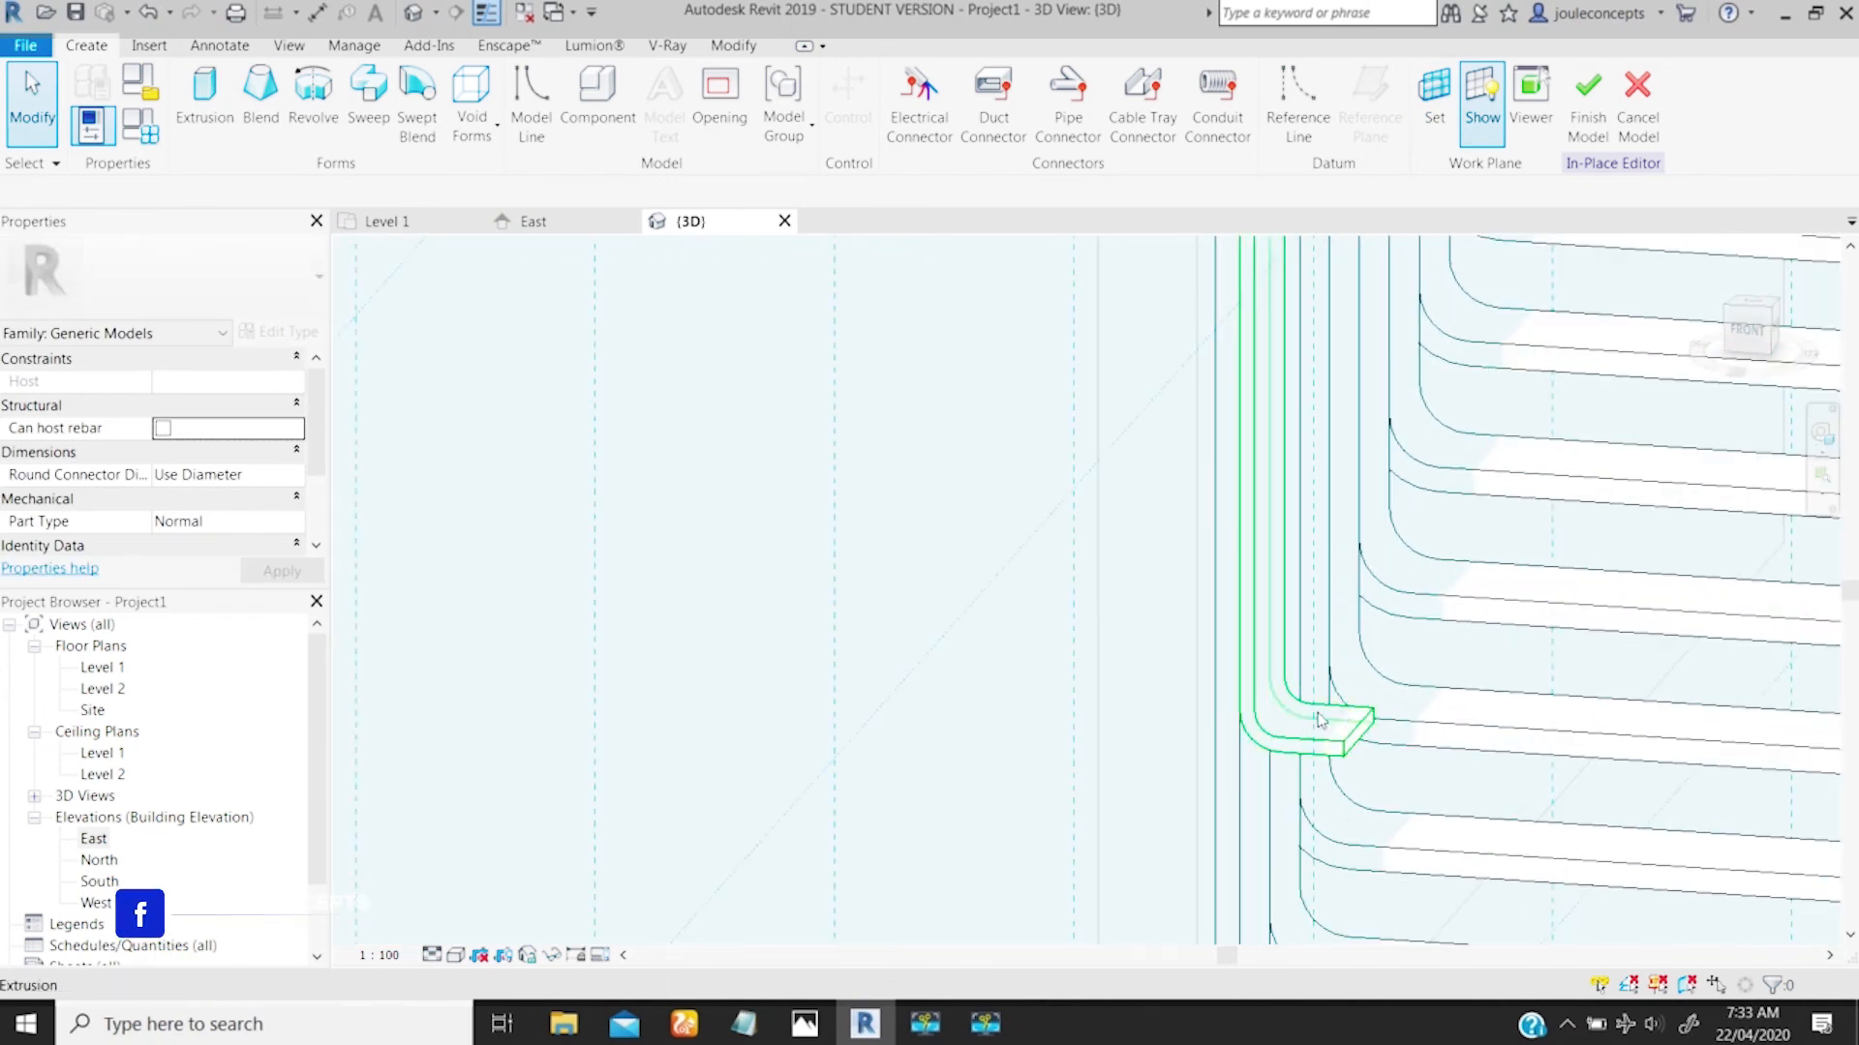
mouse_move(1319, 720)
shift+middle_down()
mouse_move(1319, 572)
mouse_move(1335, 623)
mouse_move(1253, 676)
mouse_move(986, 680)
mouse_move(1079, 602)
mouse_move(1022, 597)
shift+middle_up()
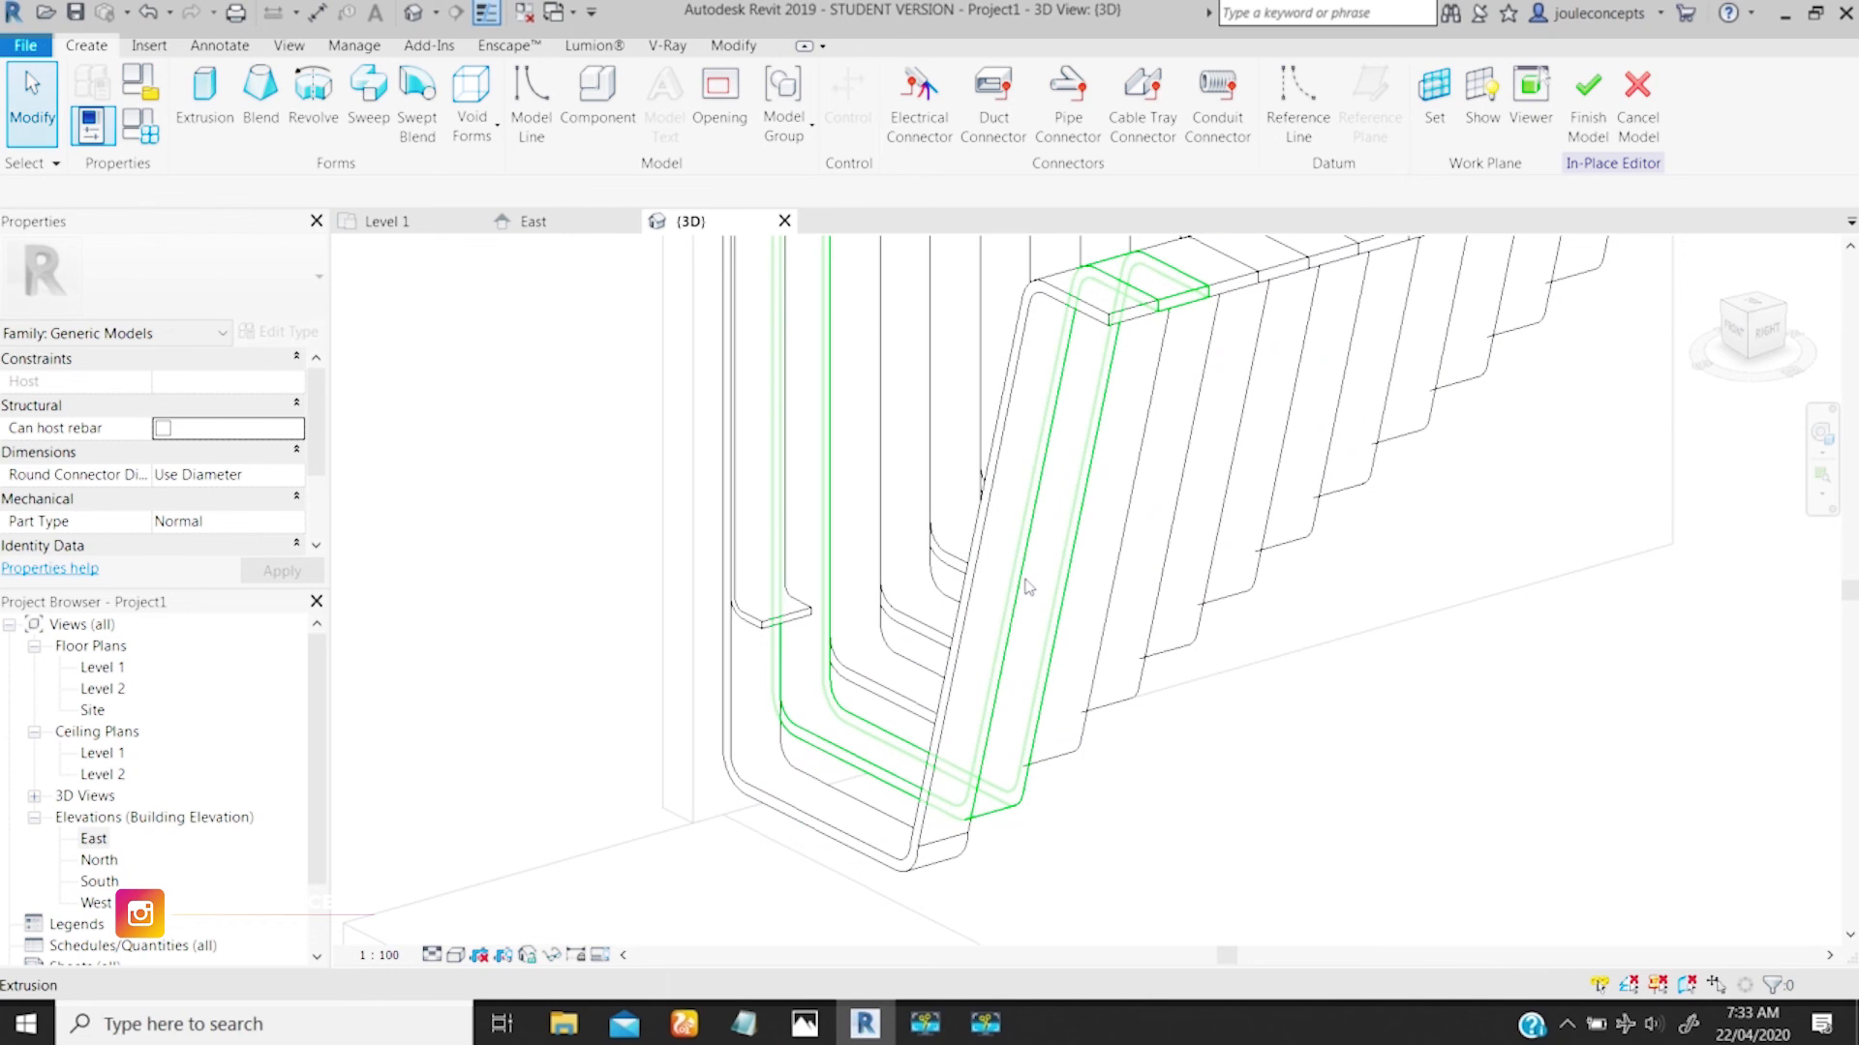
click(1766, 334)
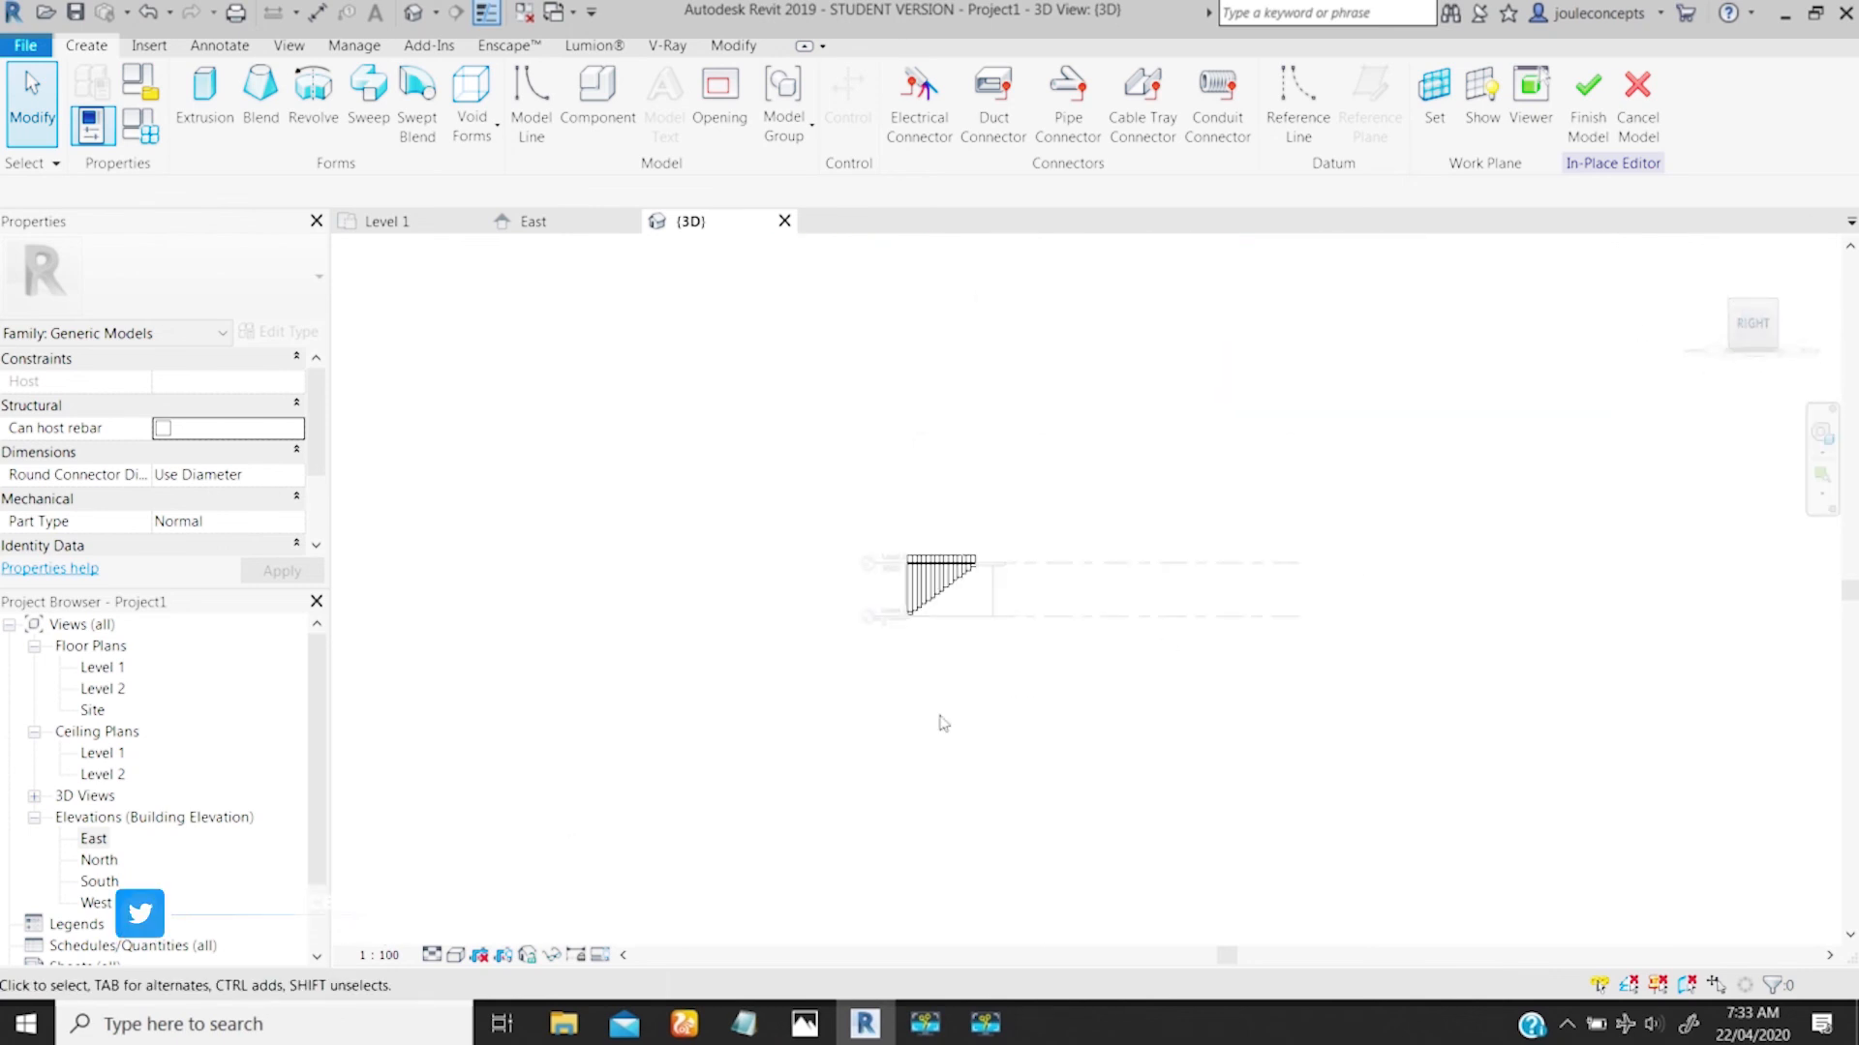
scroll(932, 664, up, 6)
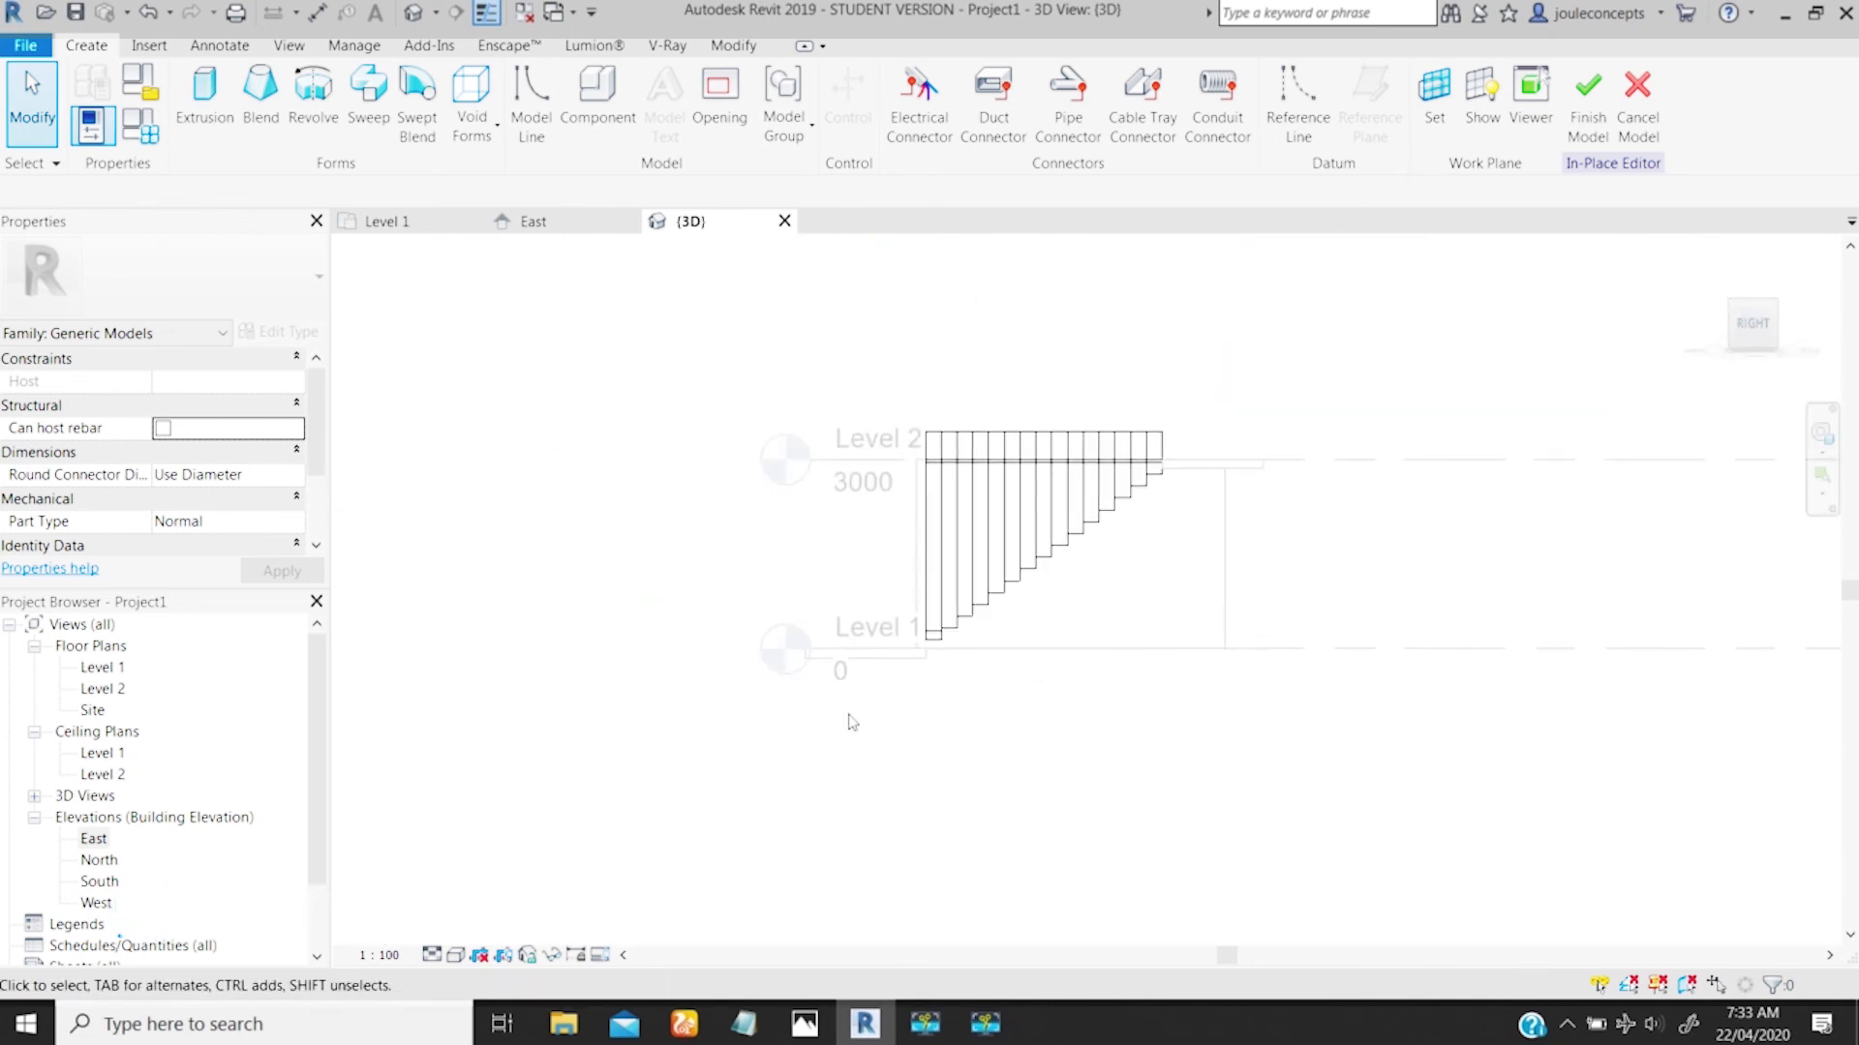
click(455, 957)
click(491, 809)
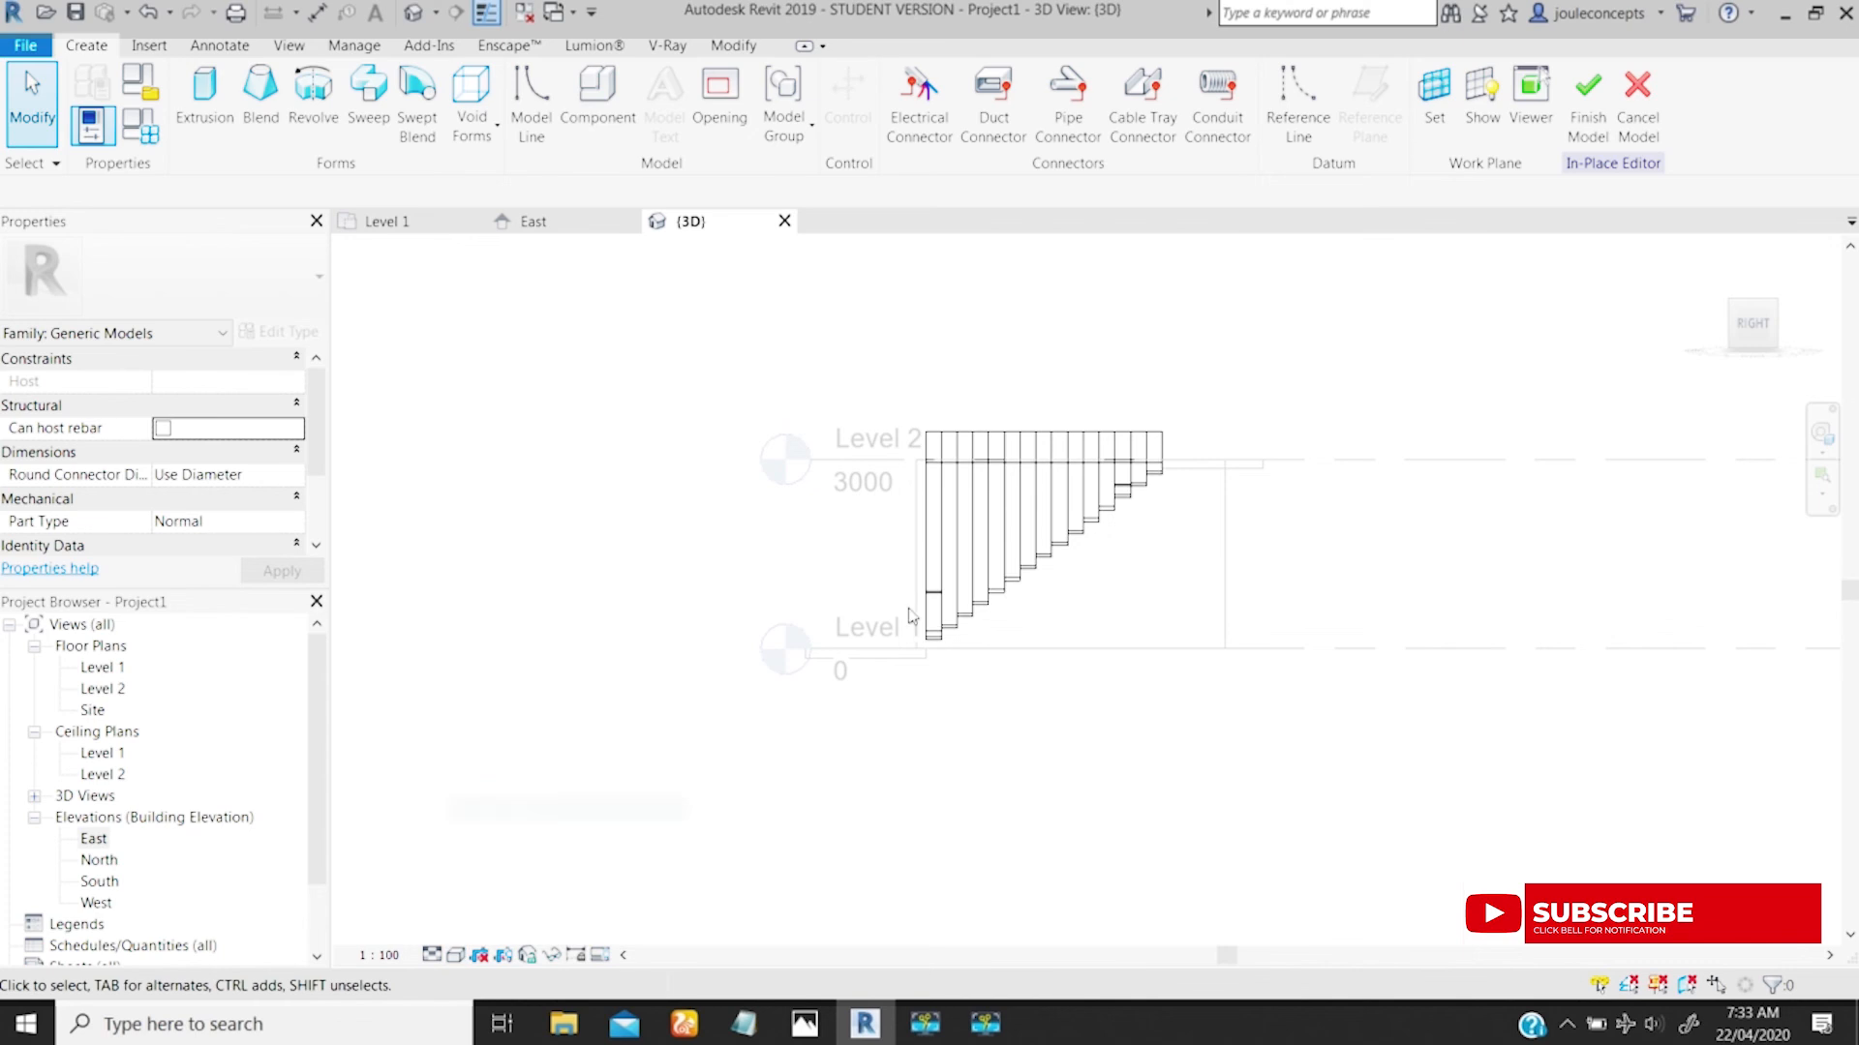
scroll(873, 714, up, 3)
scroll(876, 719, up, 1)
middle_drag(970, 541, 962, 658)
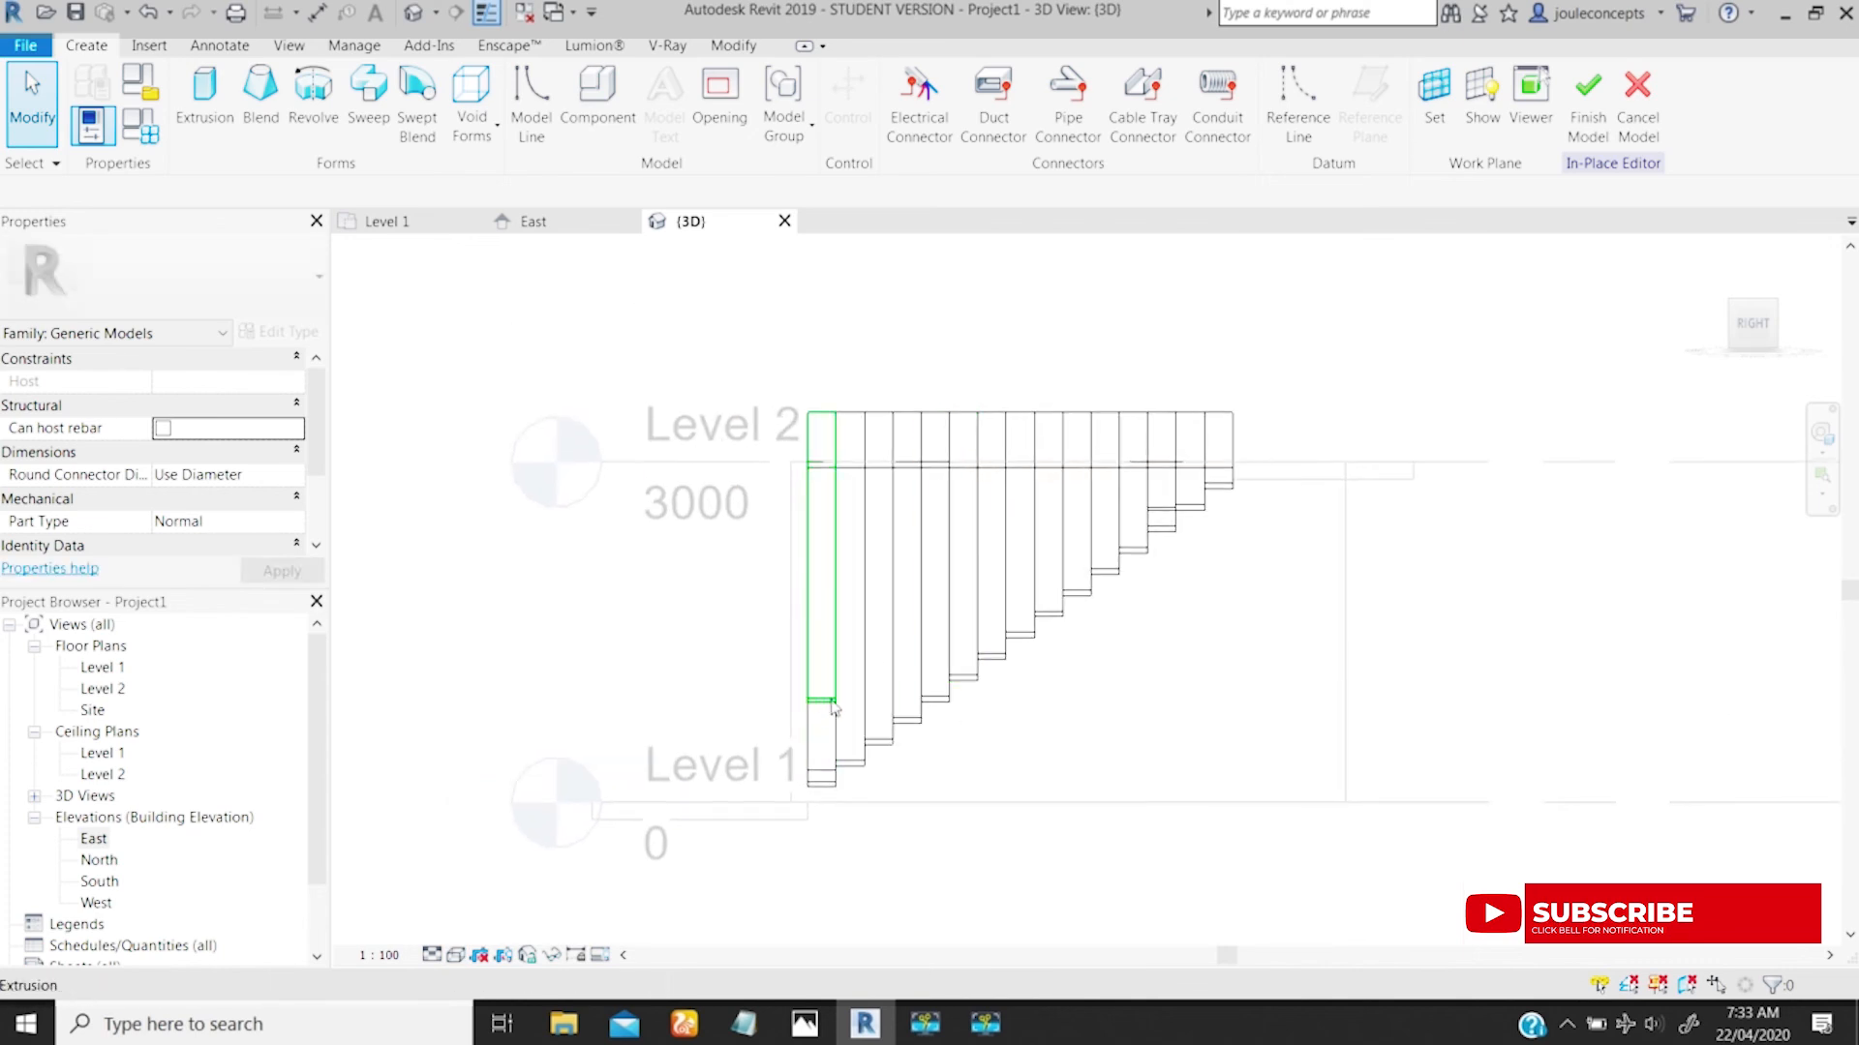
scroll(1028, 581, up, 3)
middle_drag(882, 706, 1038, 660)
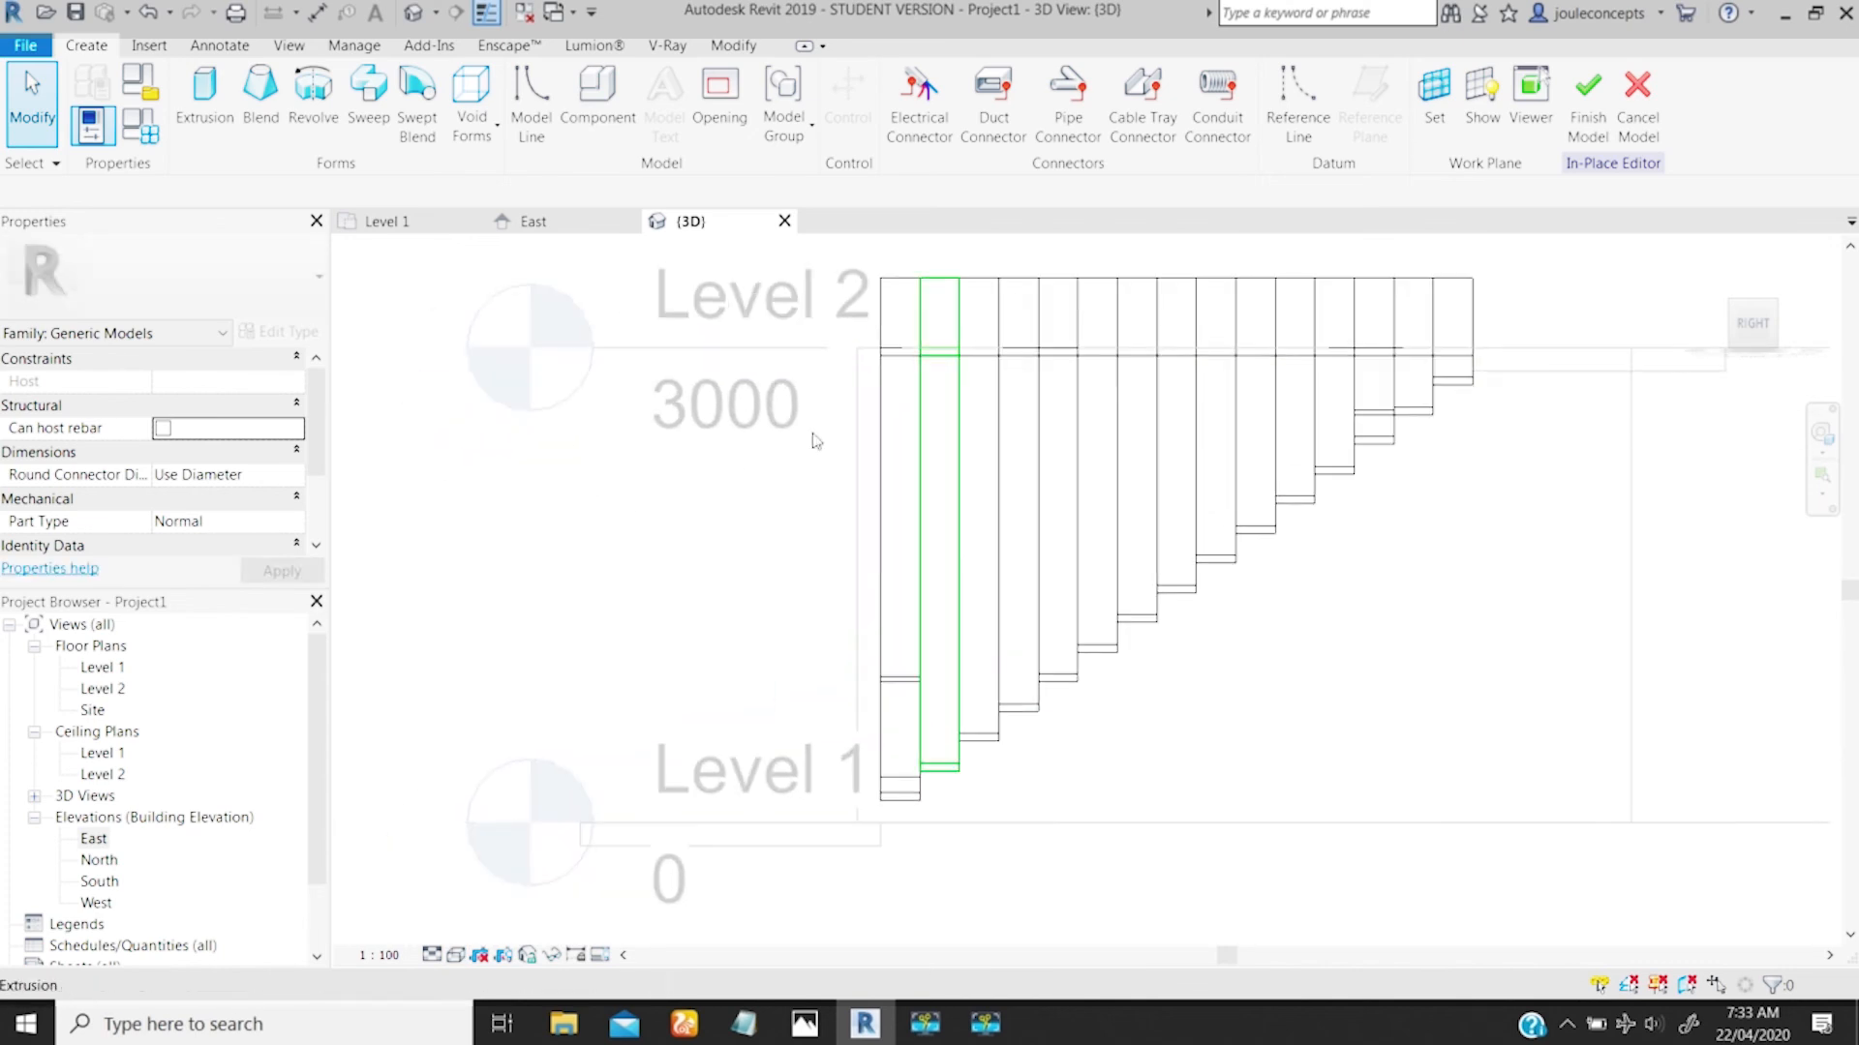
Step: Start a Sweep and sketch its path from the lower L-shaped extrusion's end: a short horizontal line, then a diagonal about 3240 mm long at 145°
click(369, 101)
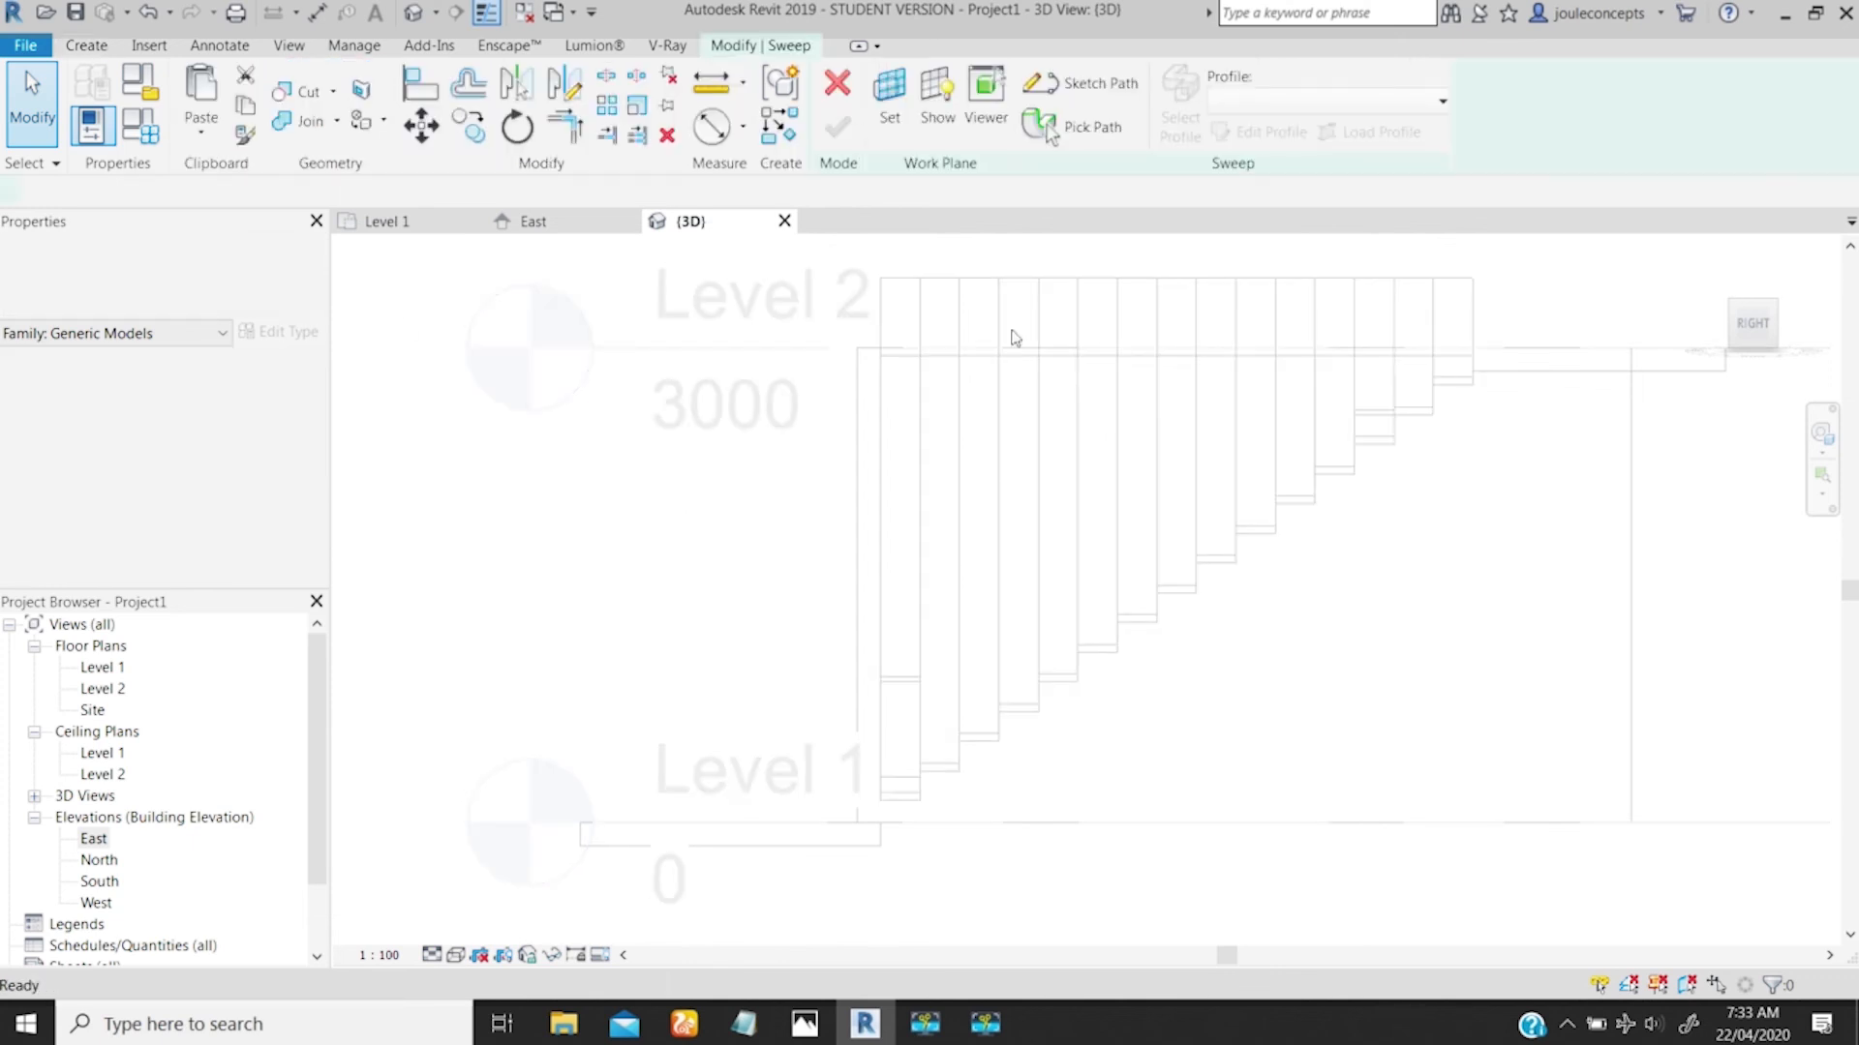
click(1074, 83)
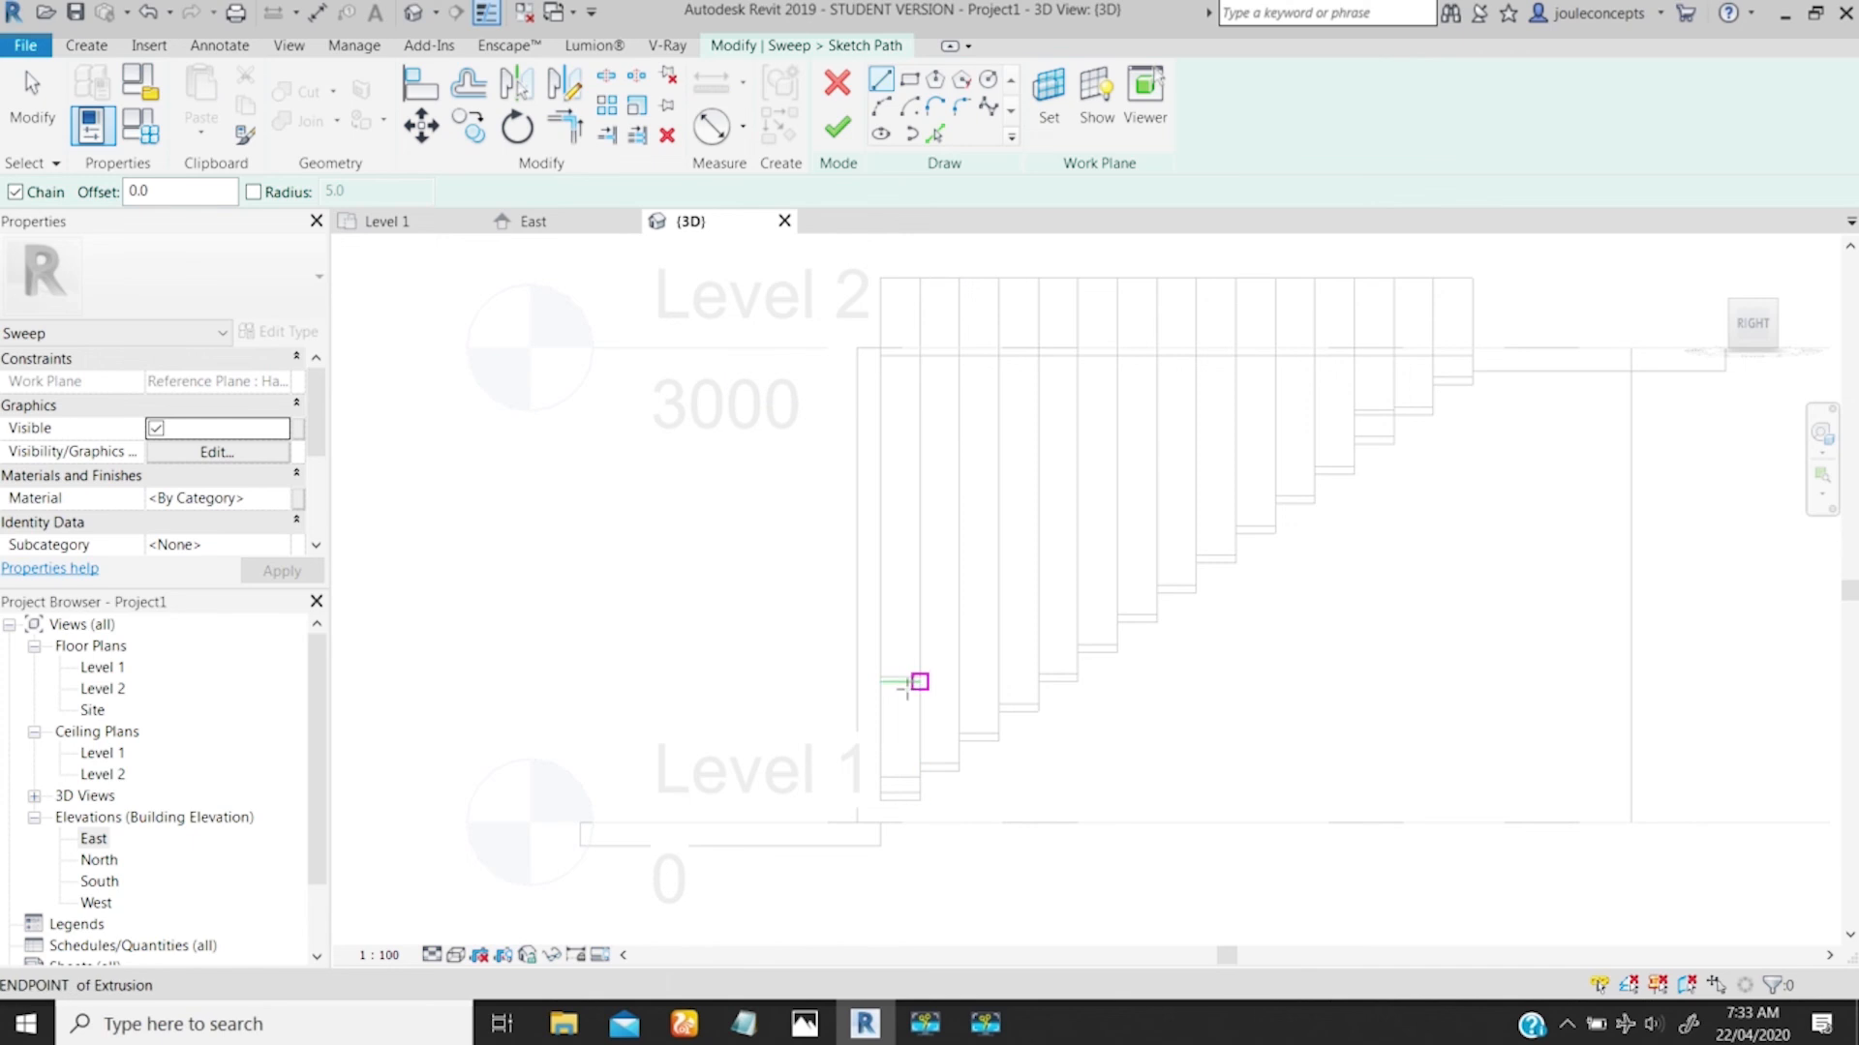
scroll(899, 675, up, 6)
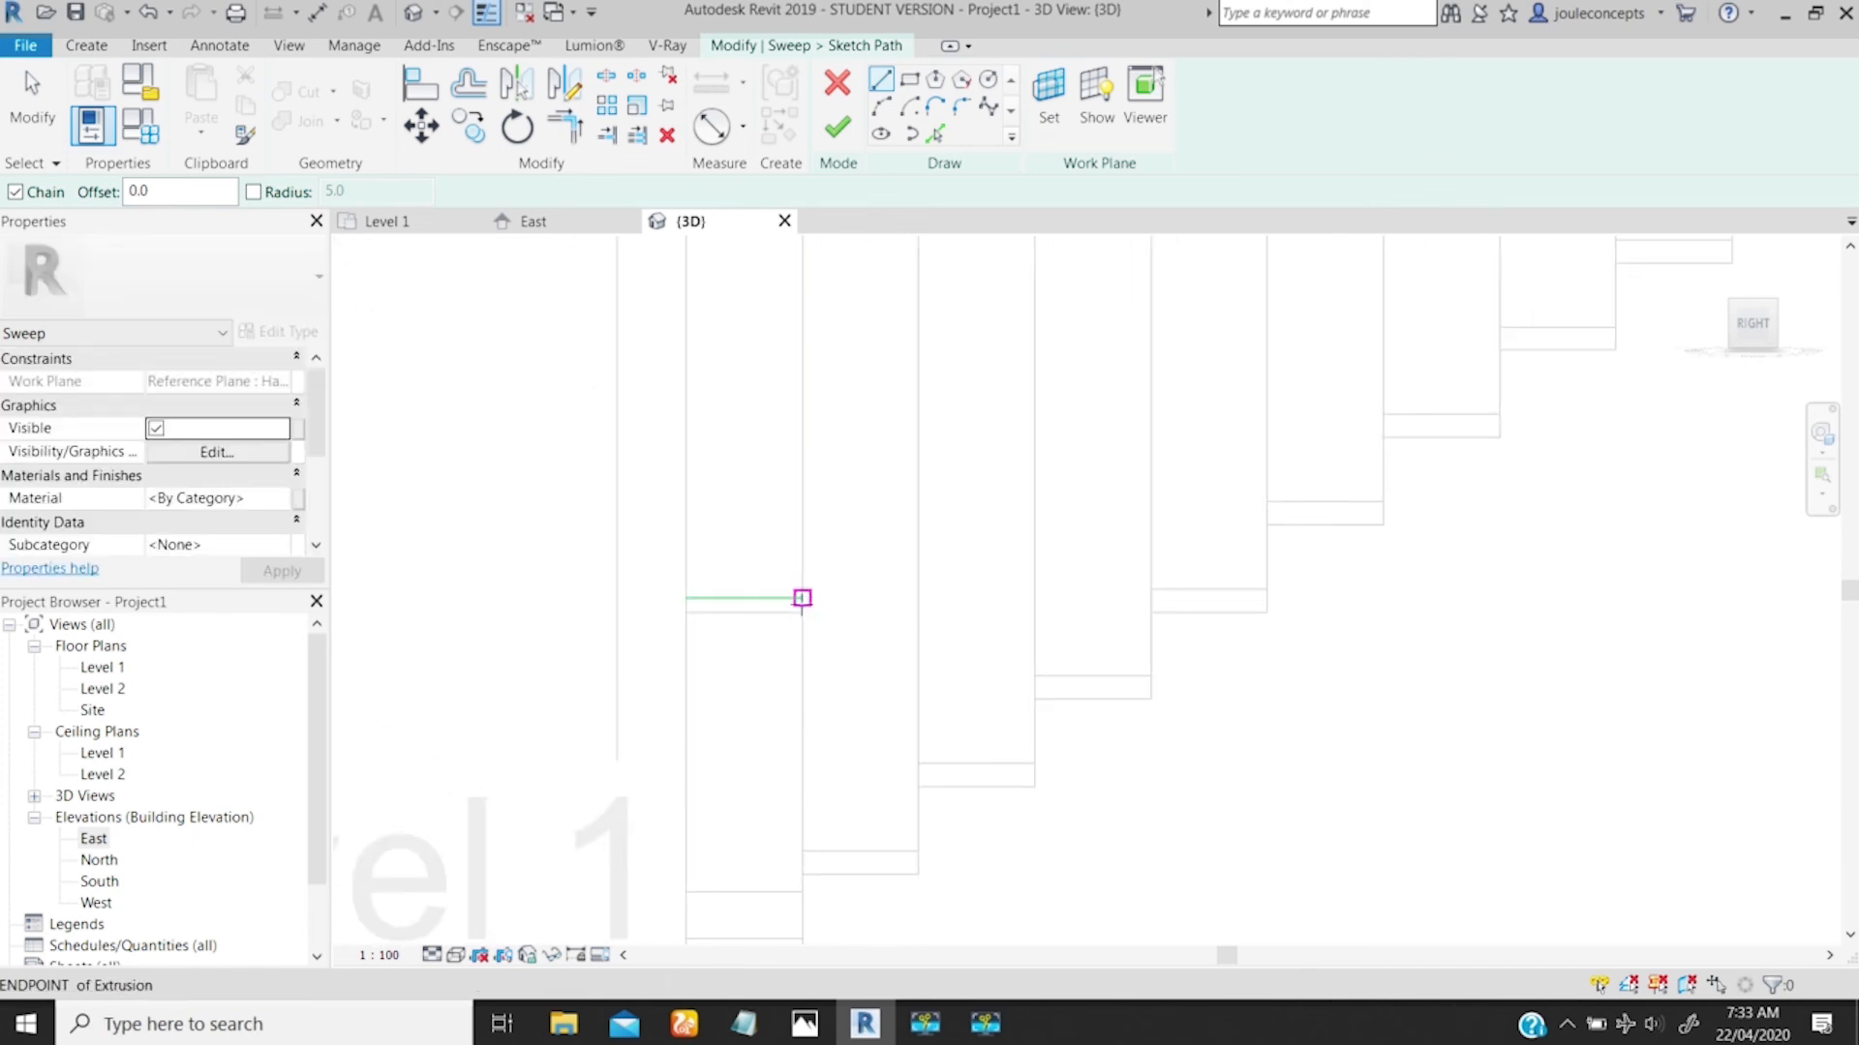
scroll(802, 598, up, 4)
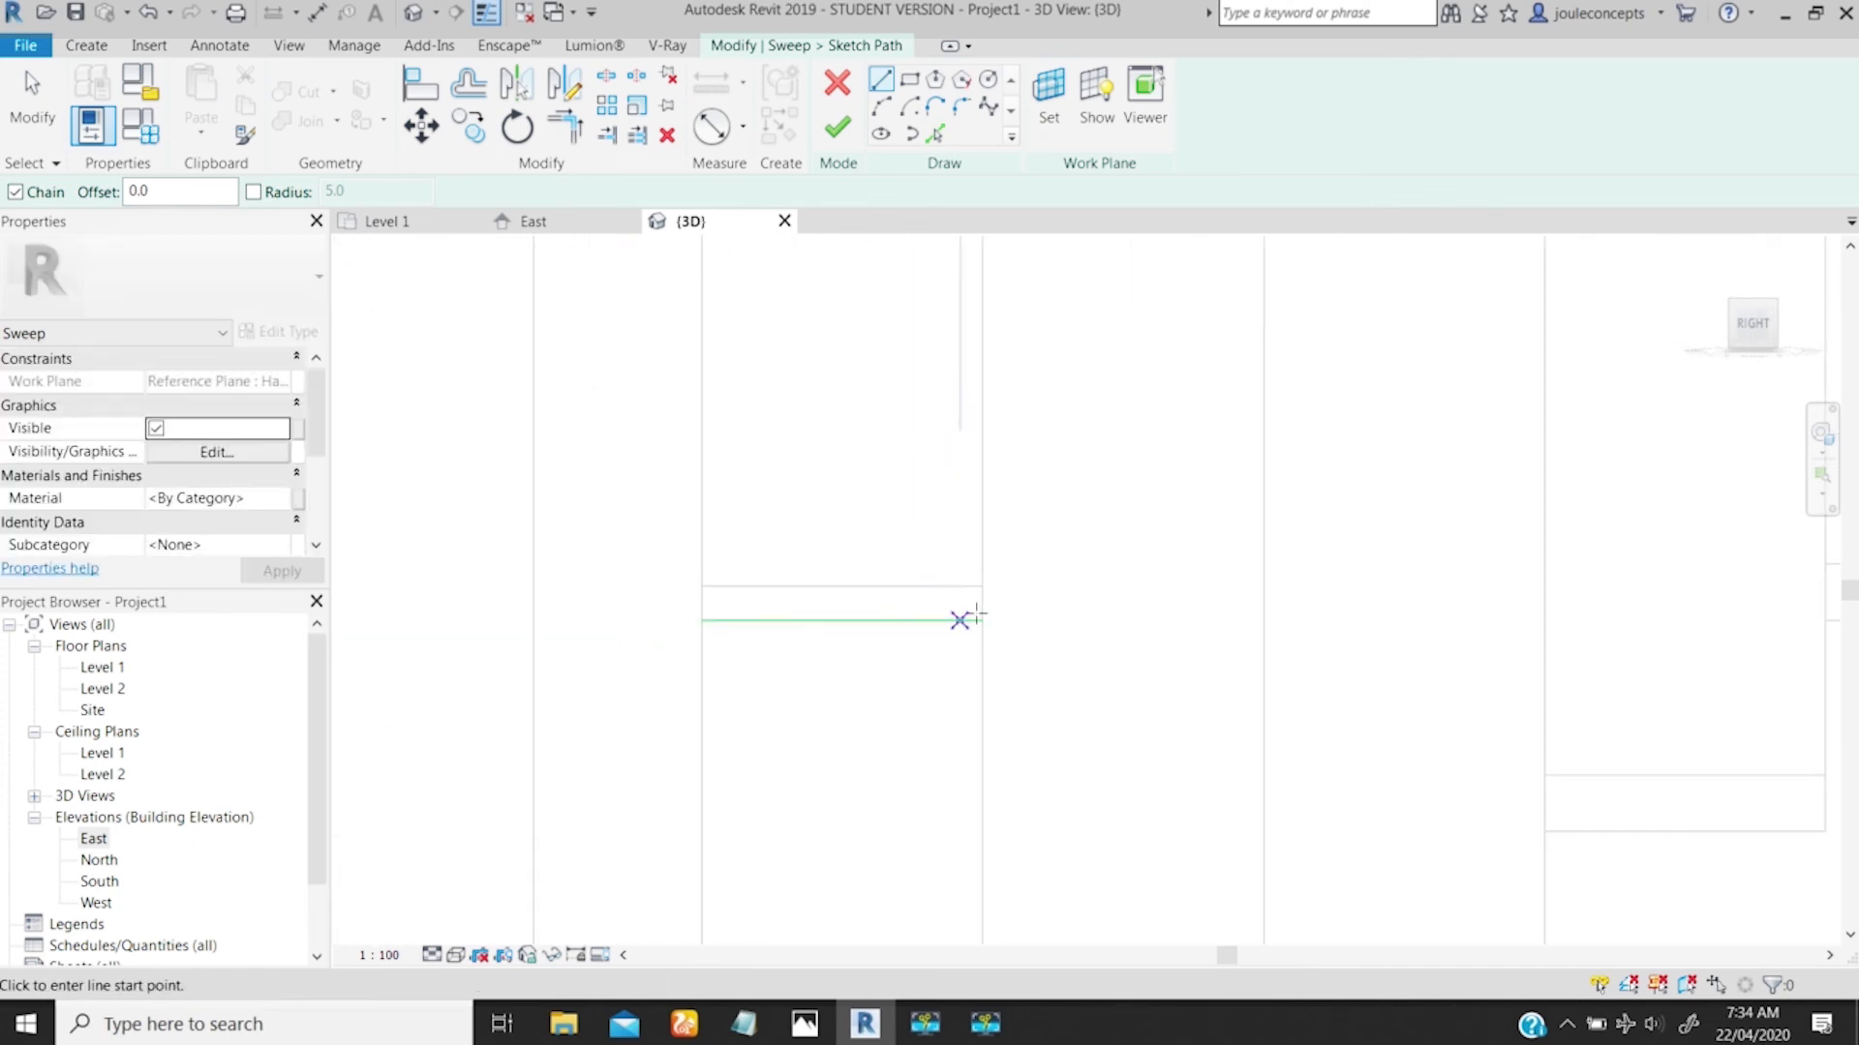
click(982, 604)
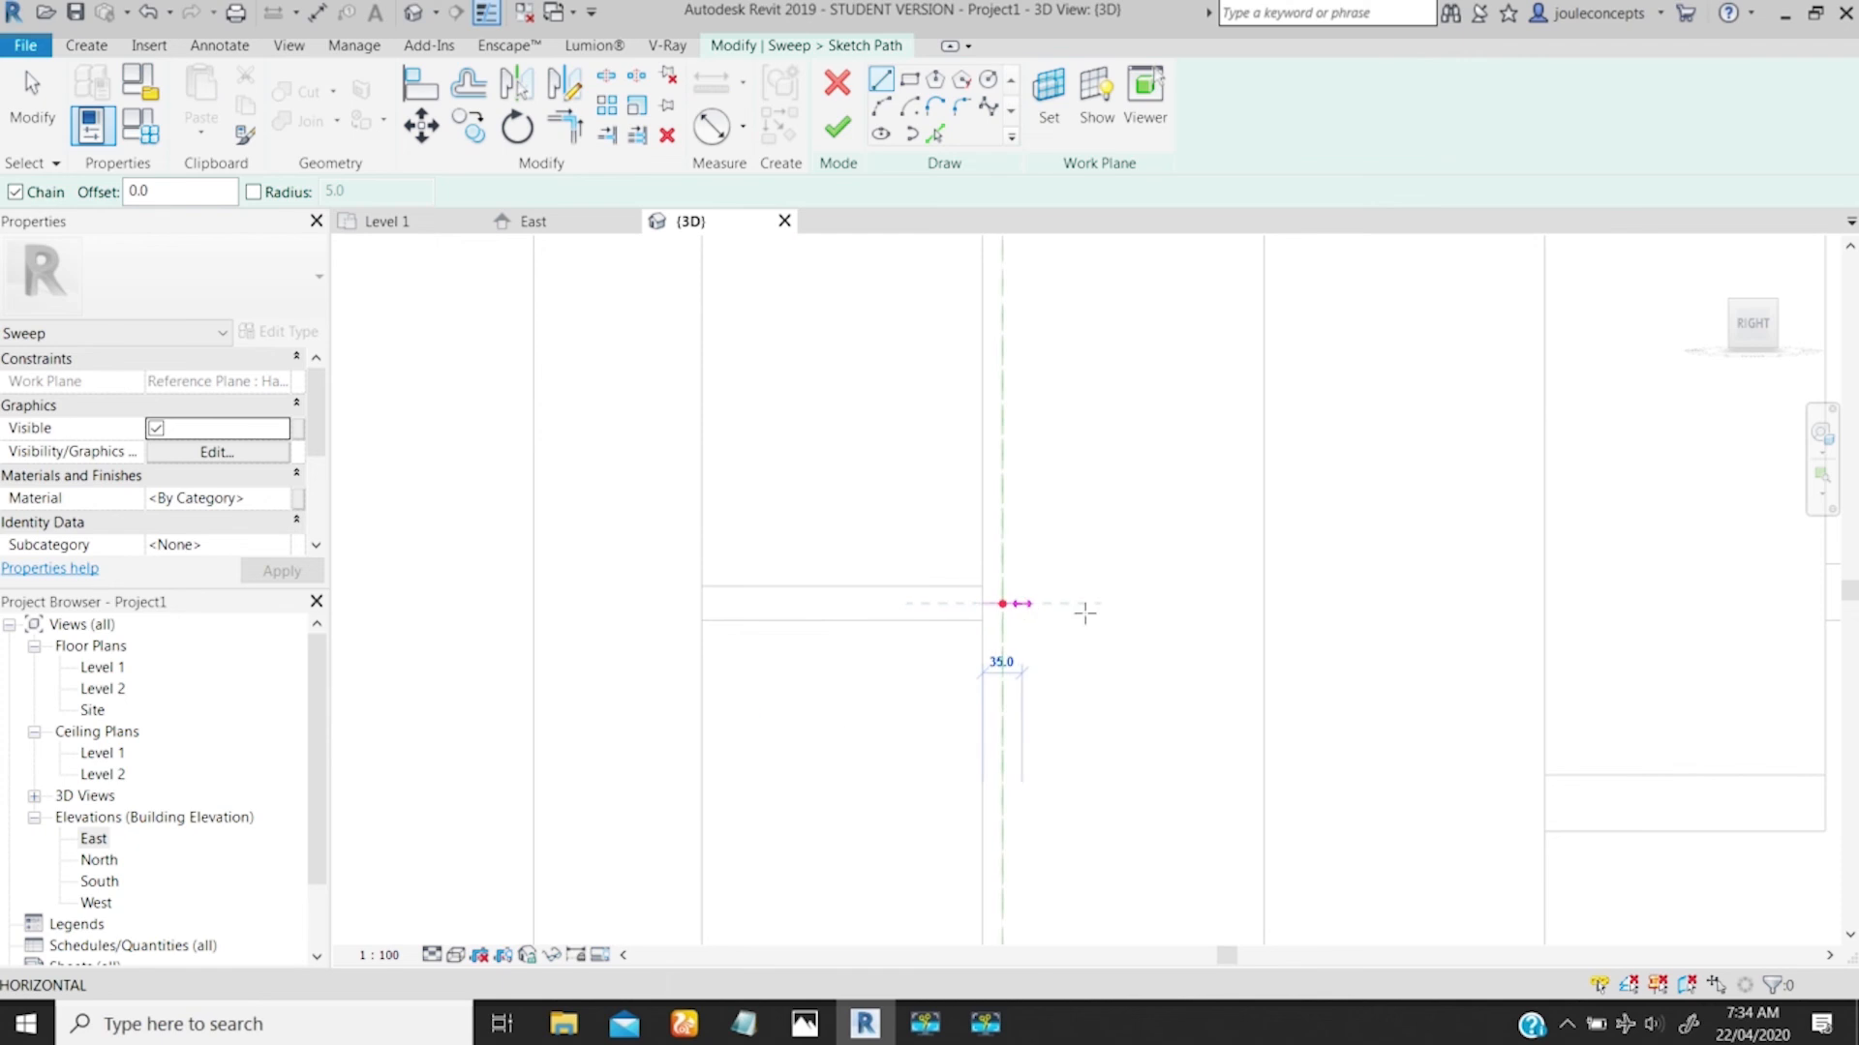
scroll(1172, 604, down, 5)
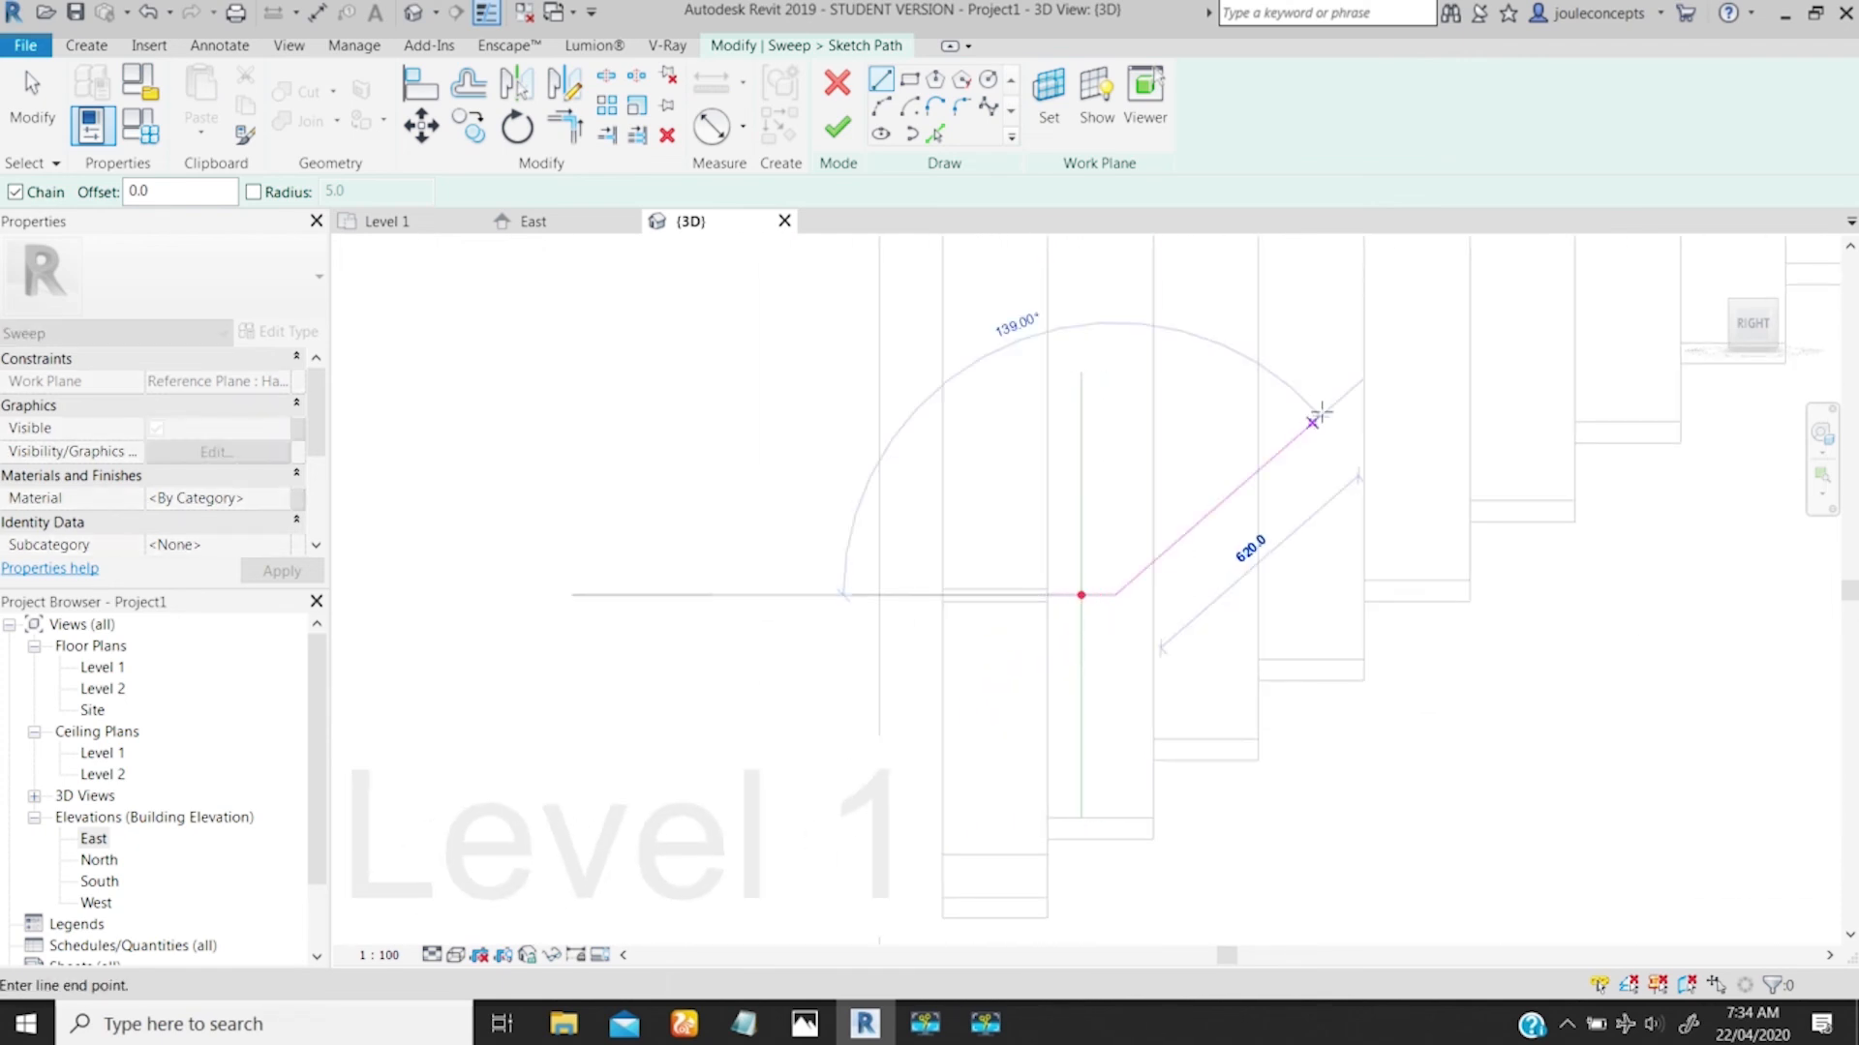
scroll(878, 655, down, 4)
scroll(1189, 354, down, 3)
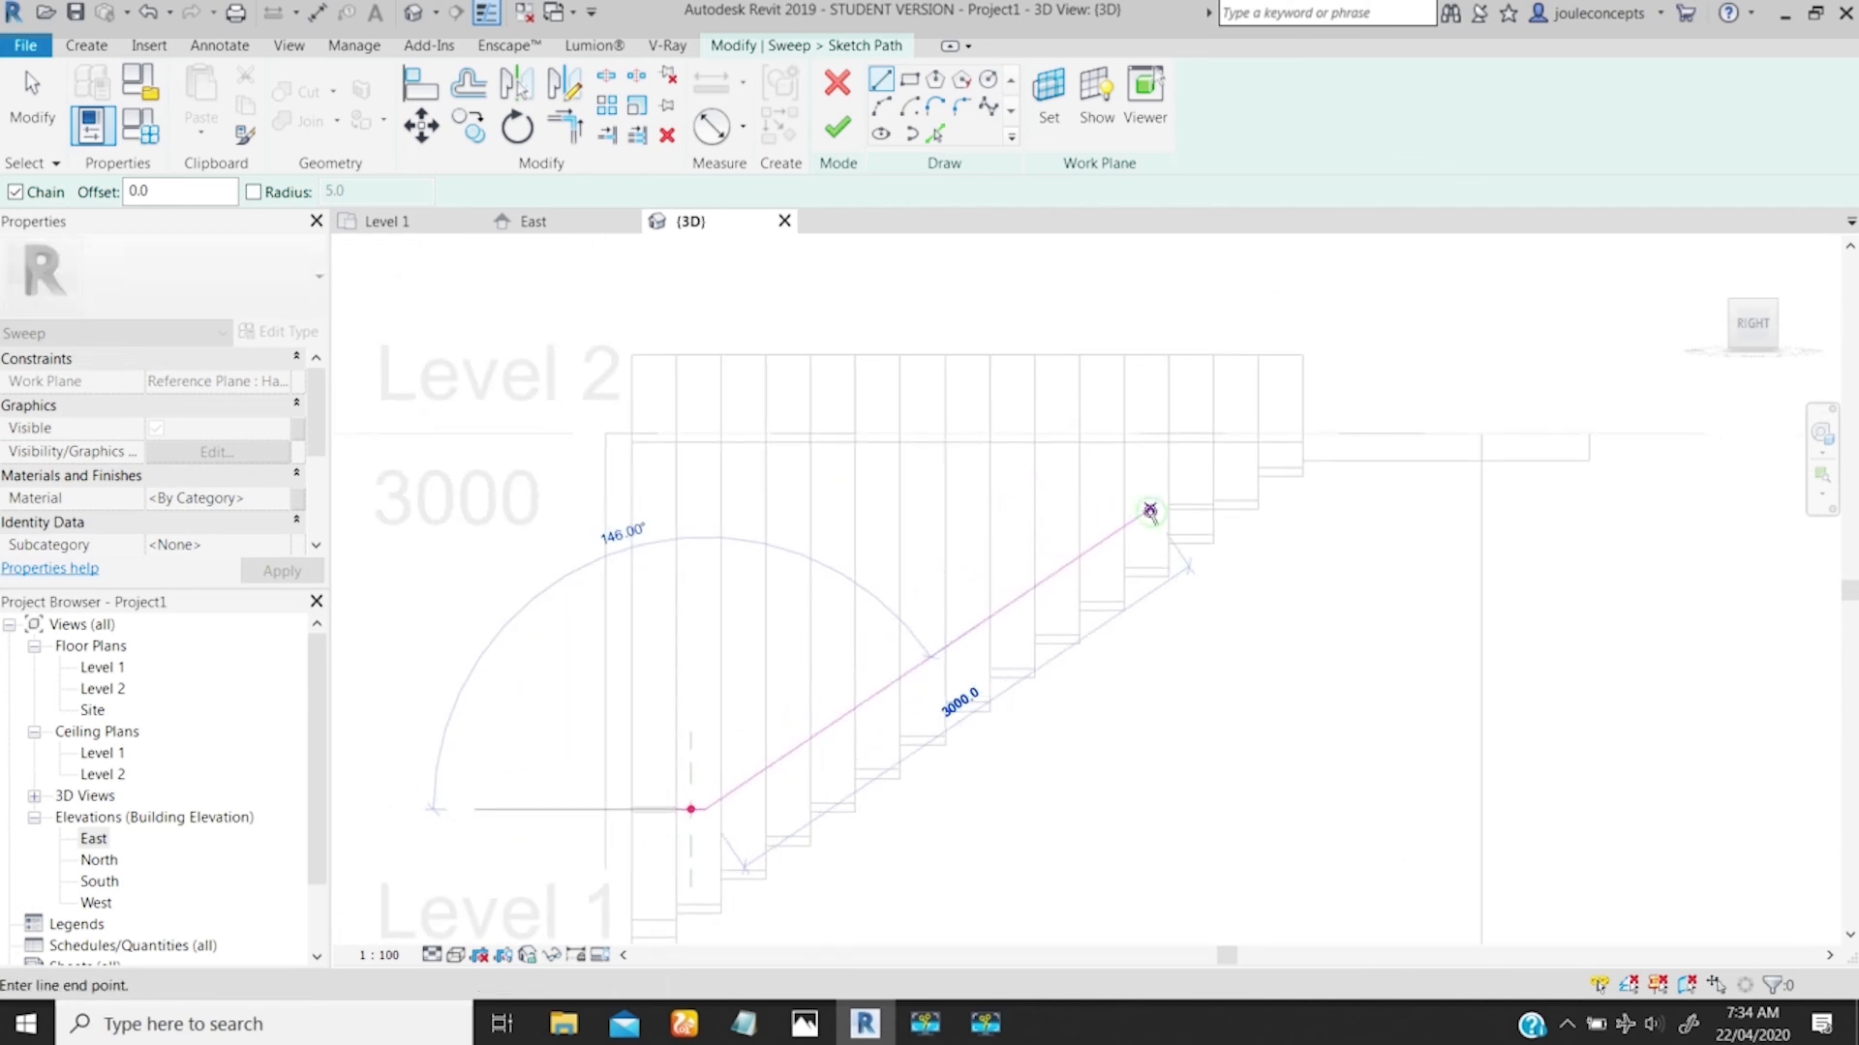
scroll(1148, 513, up, 3)
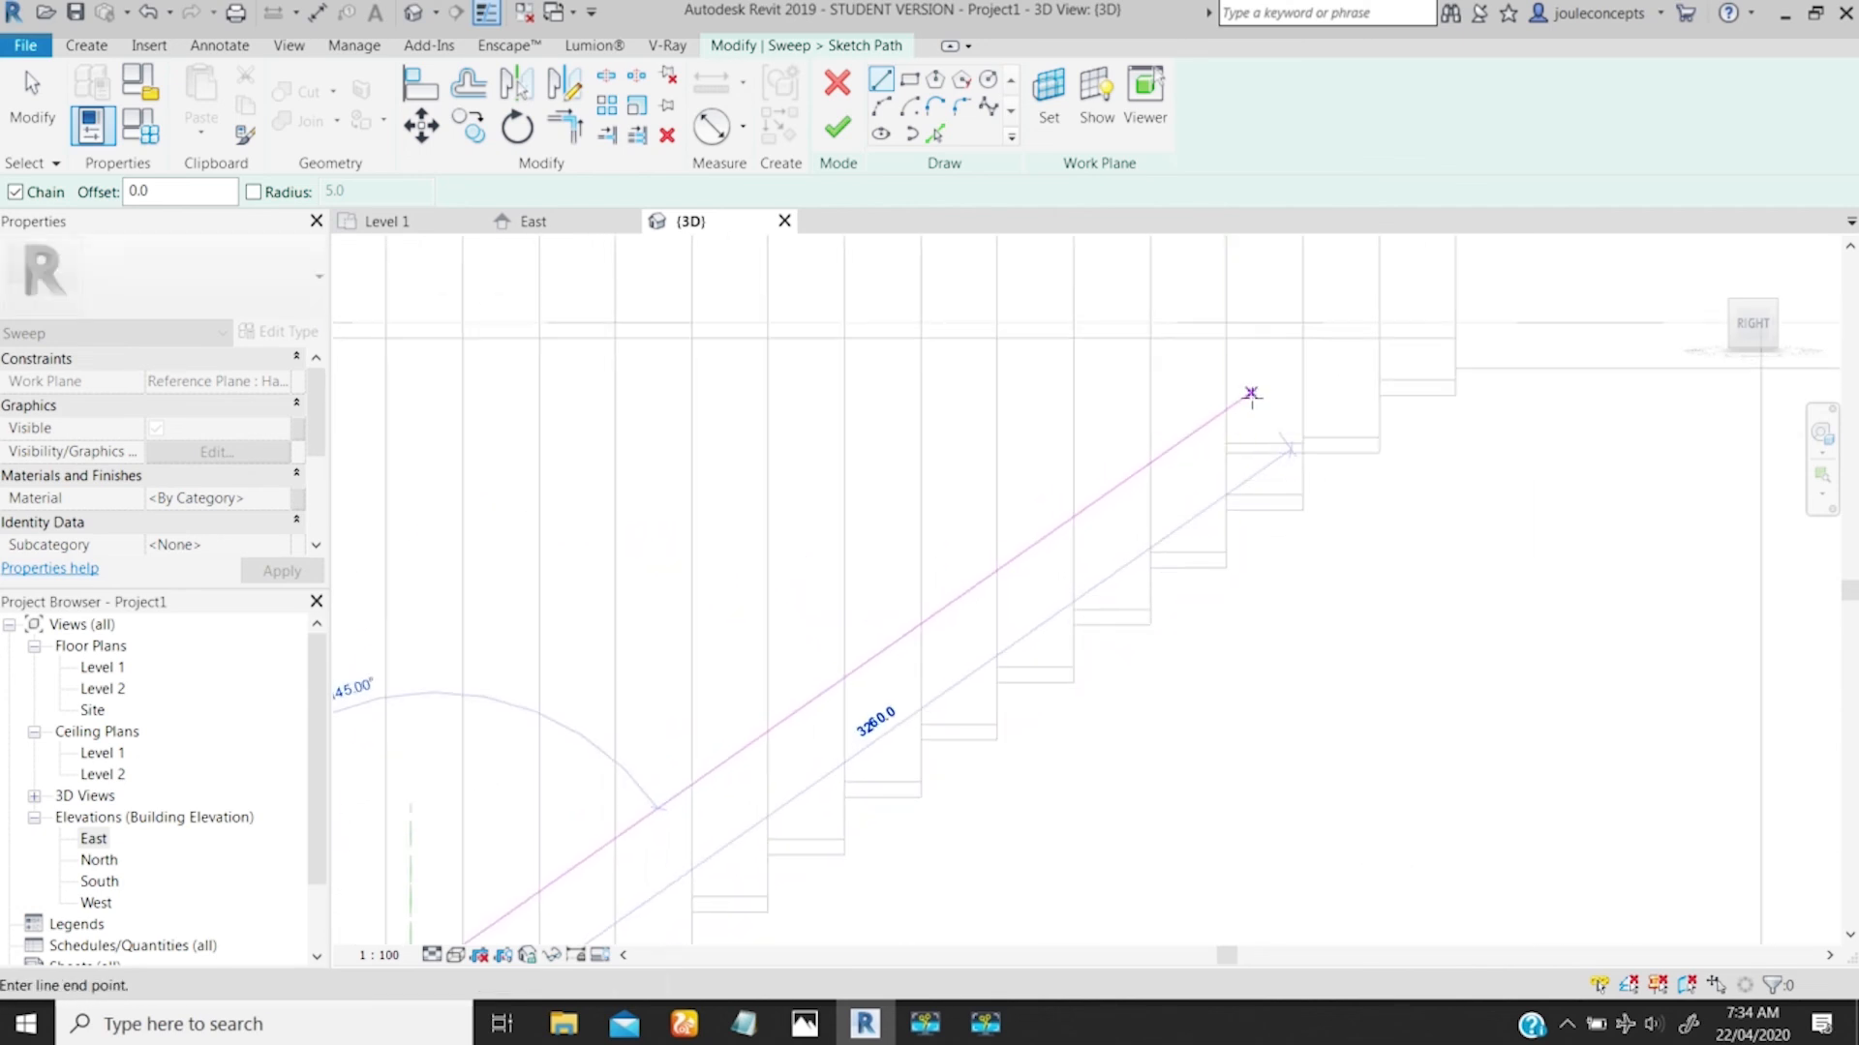
click(1248, 401)
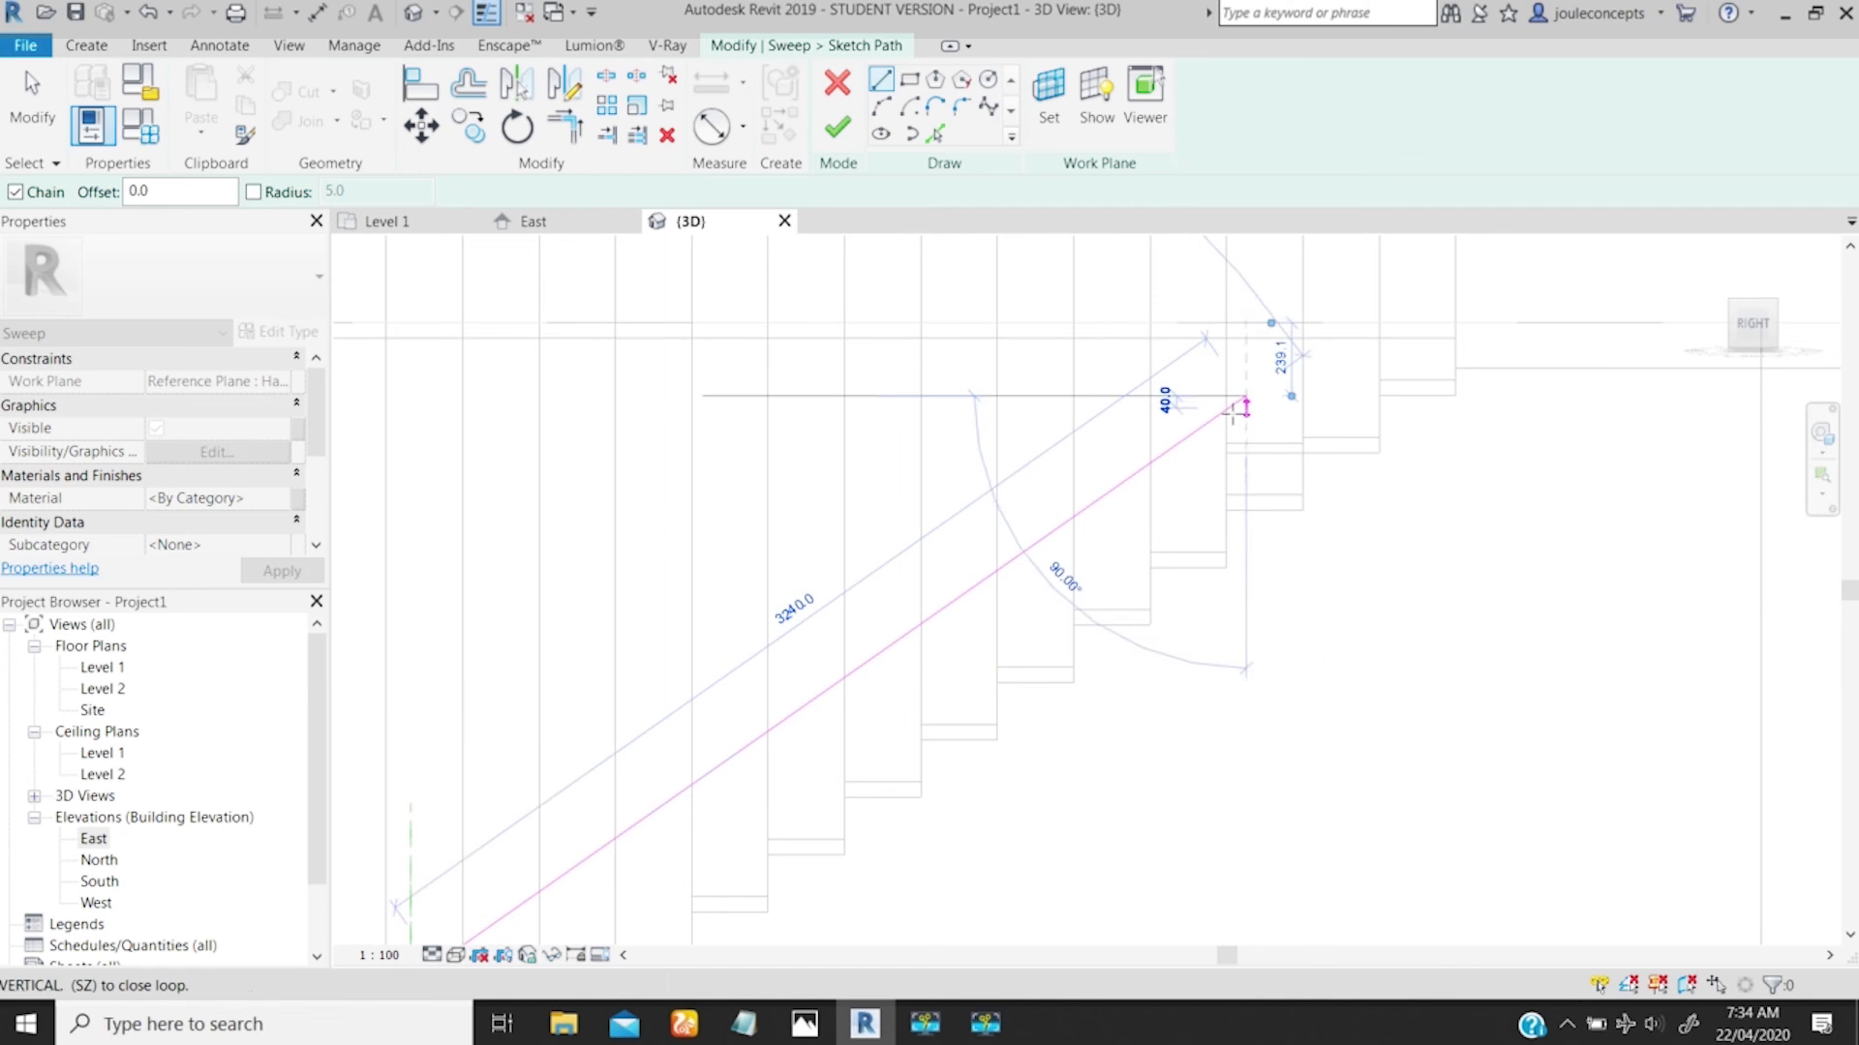
key(Escape)
key(Escape)
Step: Sketch a horizontal path line about 300 mm long from the upper L-shaped extrusion's end, crossing the diagonal line
scroll(1224, 479, up, 5)
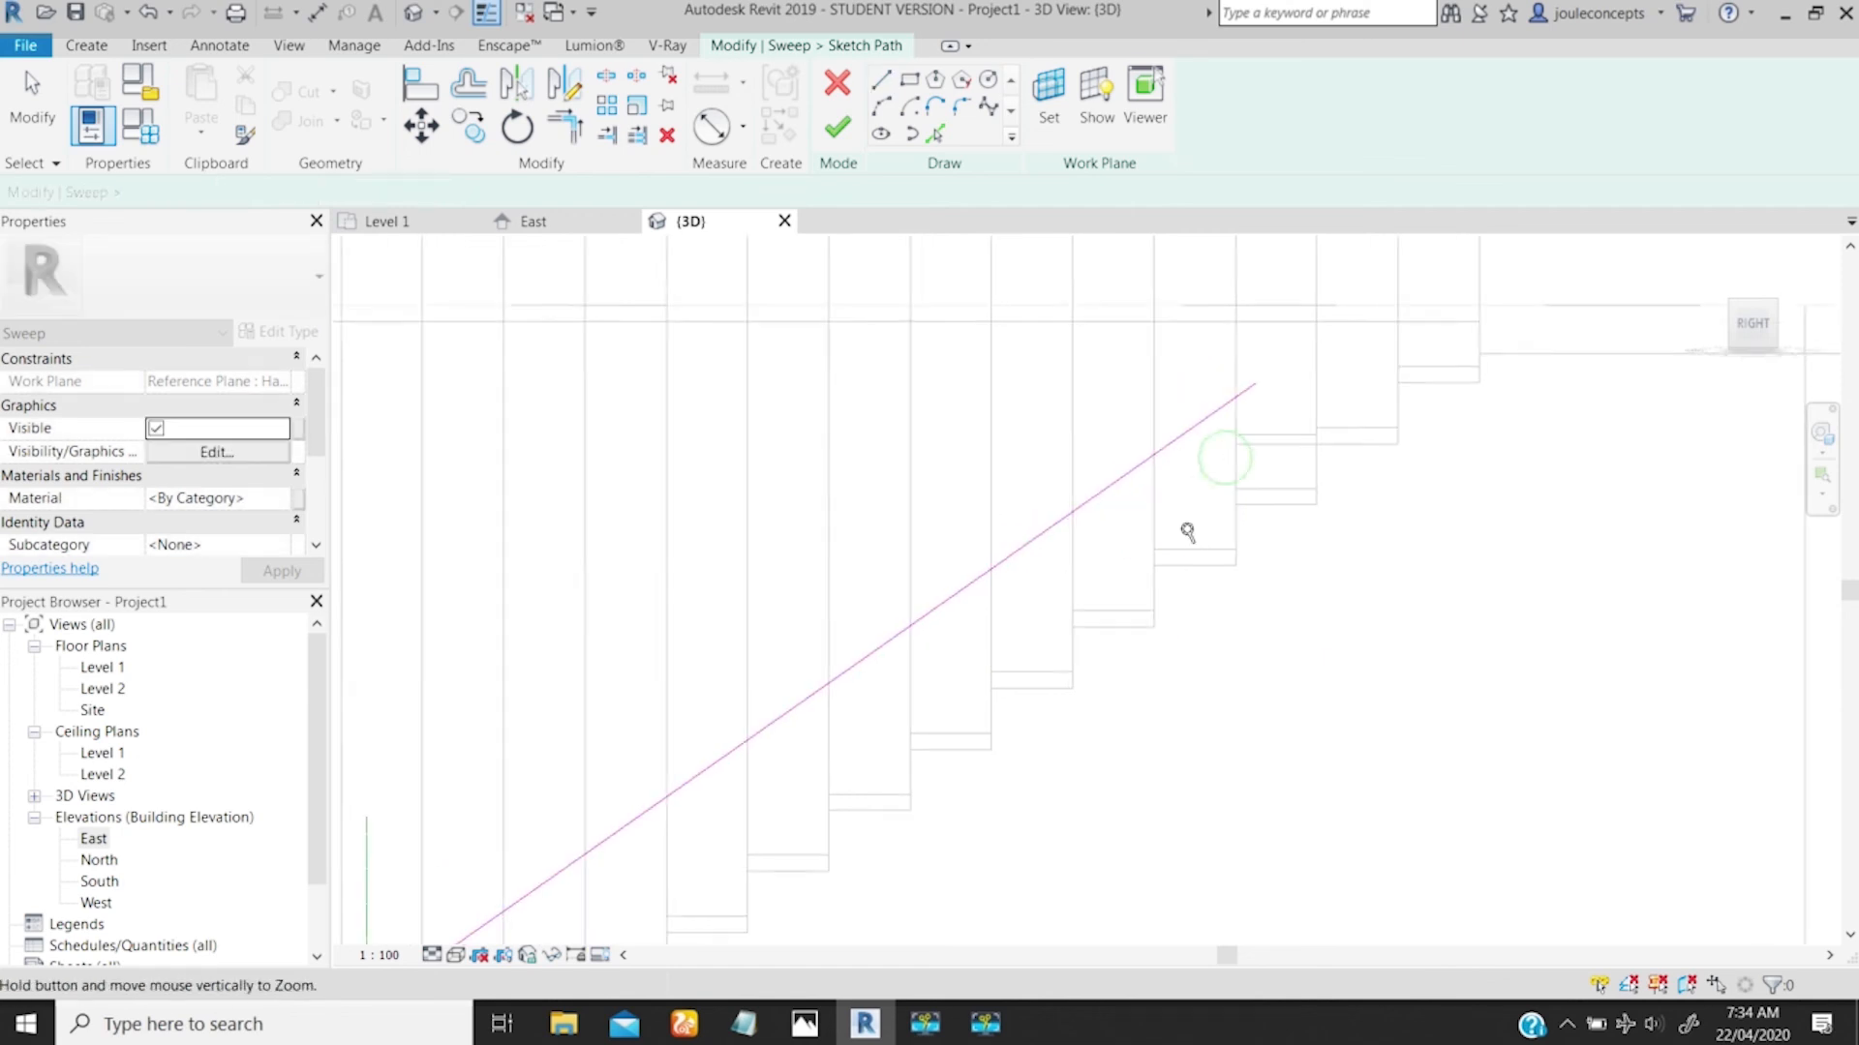
click(880, 80)
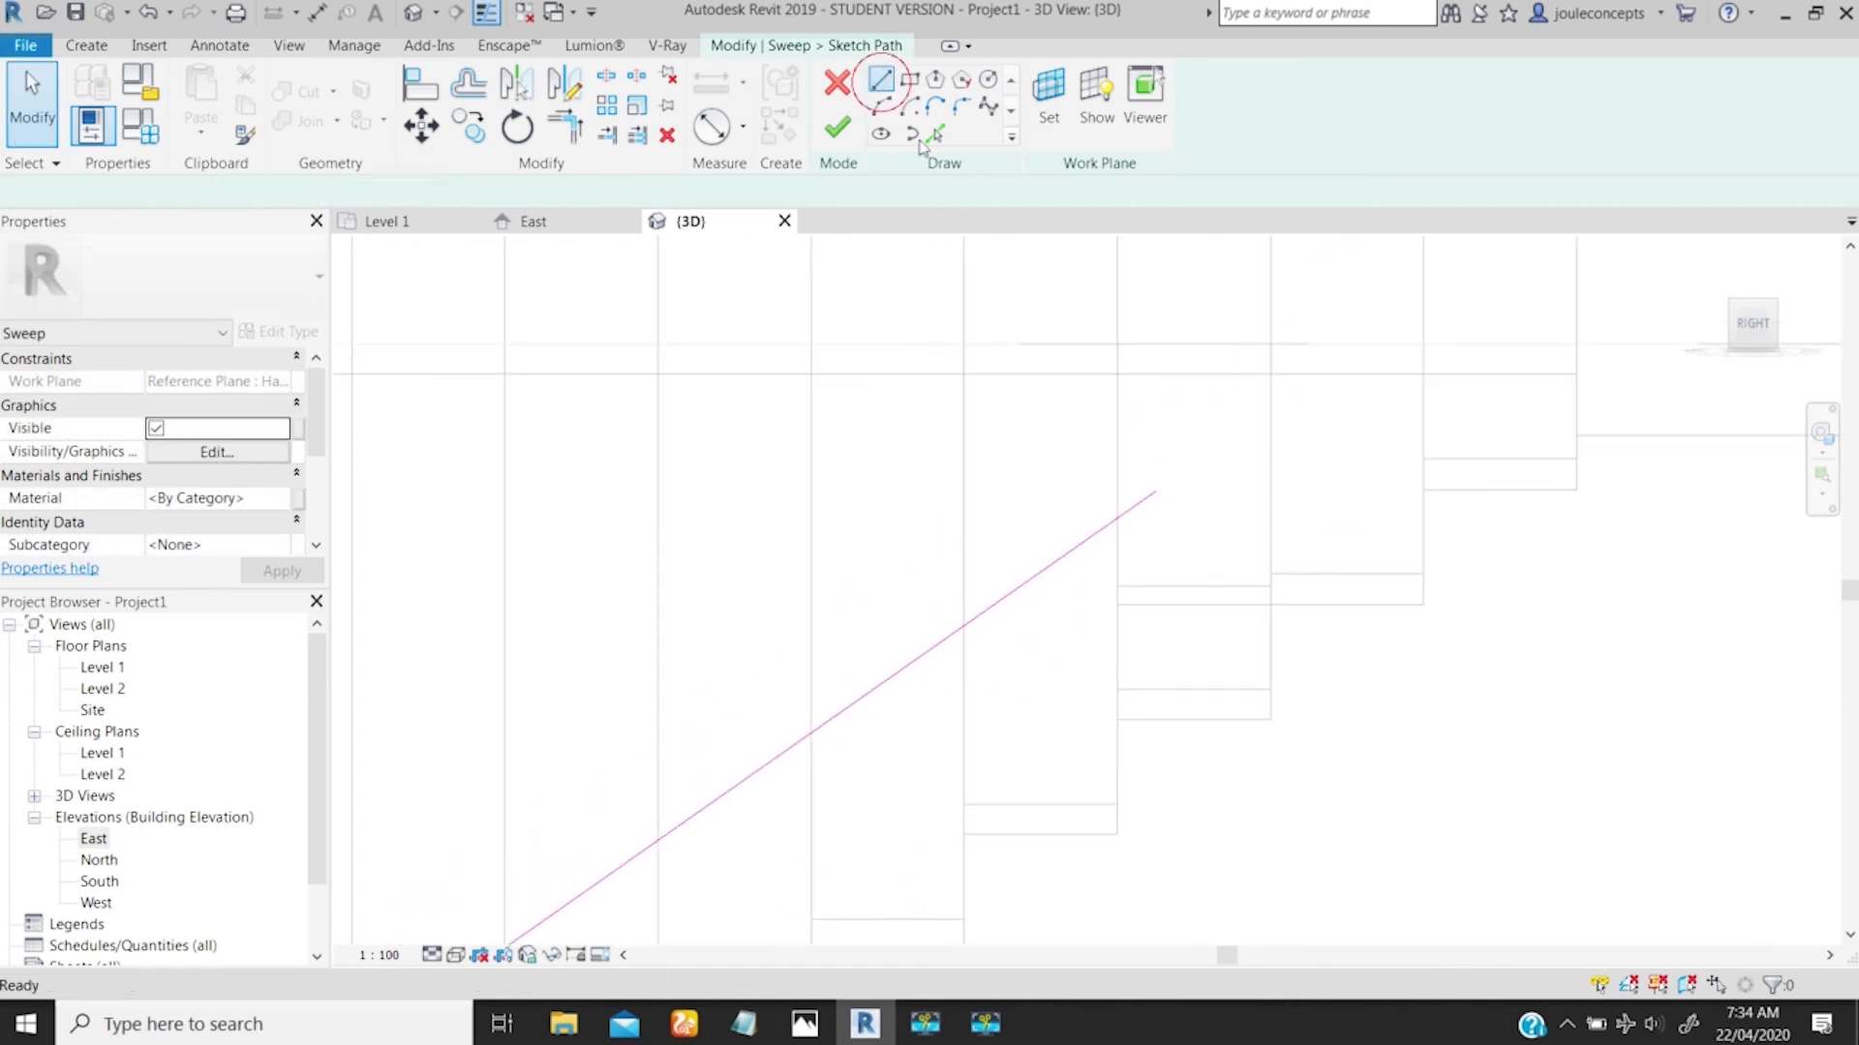
scroll(1033, 626, up, 3)
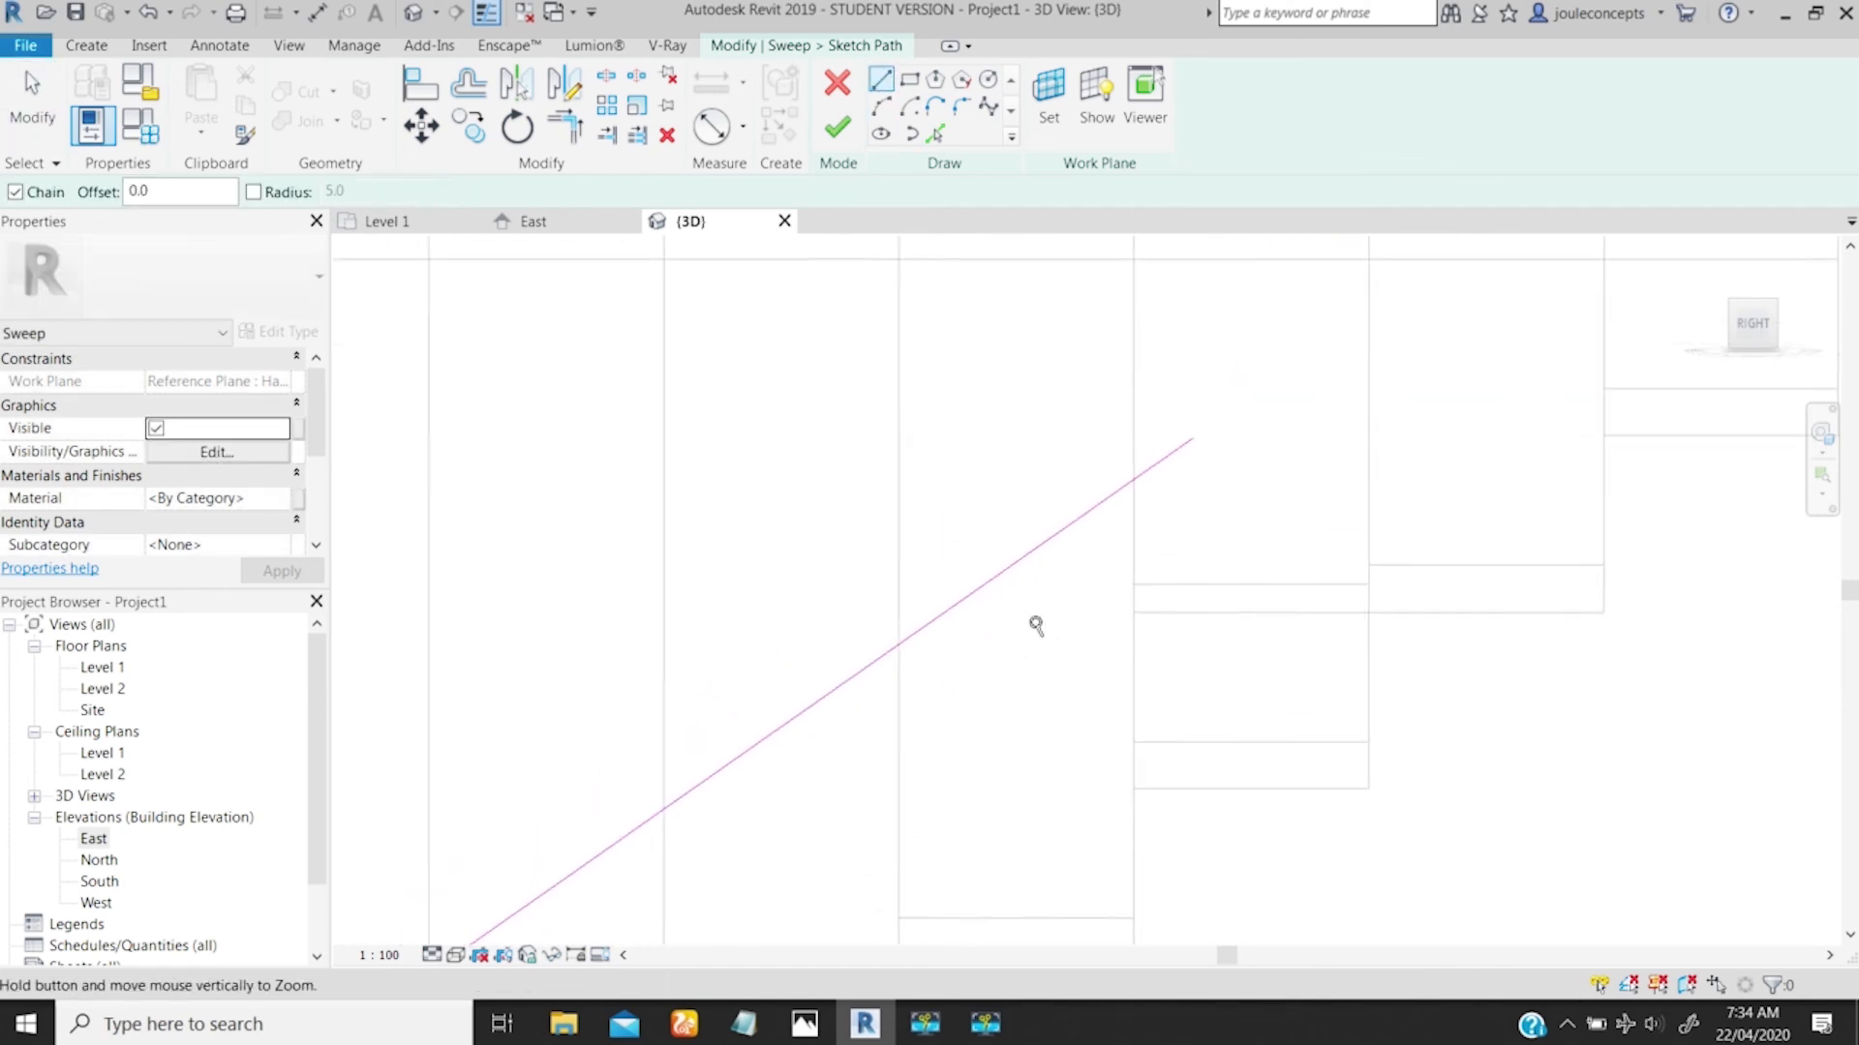
click(1143, 602)
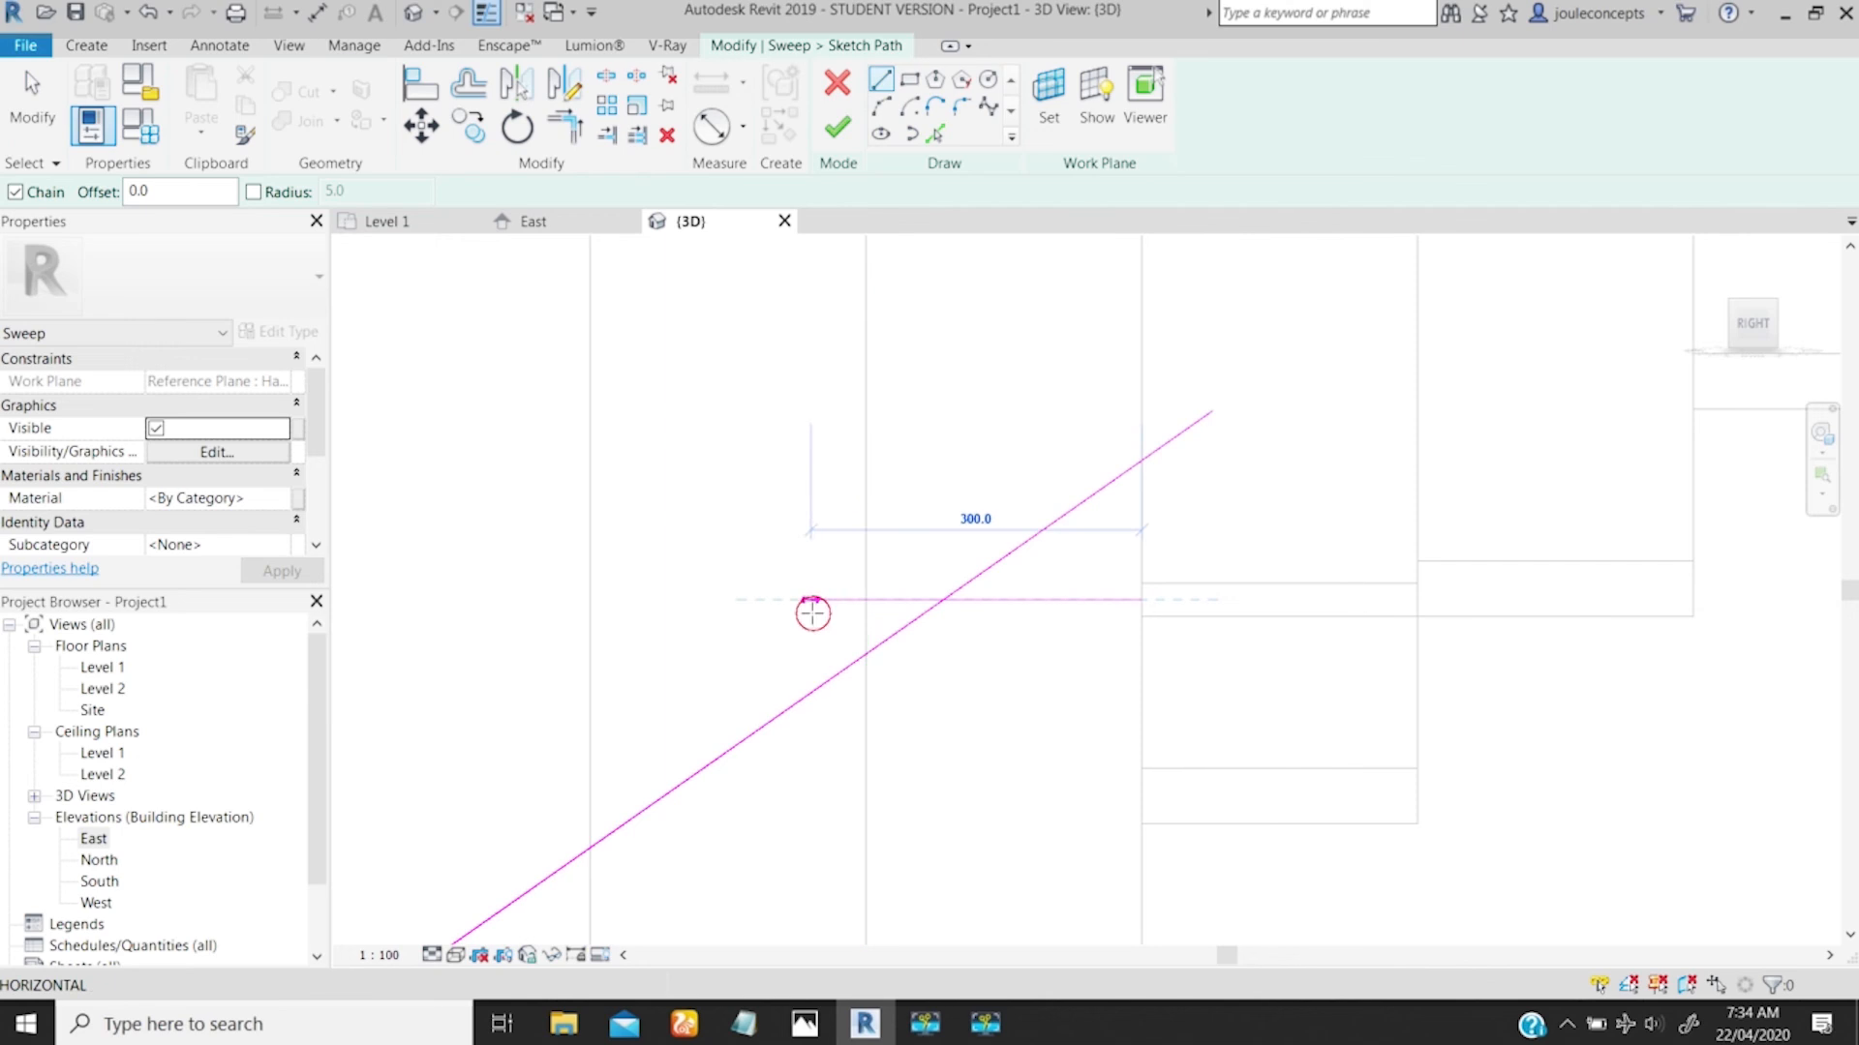
click(811, 602)
key(Escape)
key(Escape)
Step: Select the diagonal path line and calculate 180 - 45 in the Windows Calculator, then close the calculator
scroll(920, 673, down, 5)
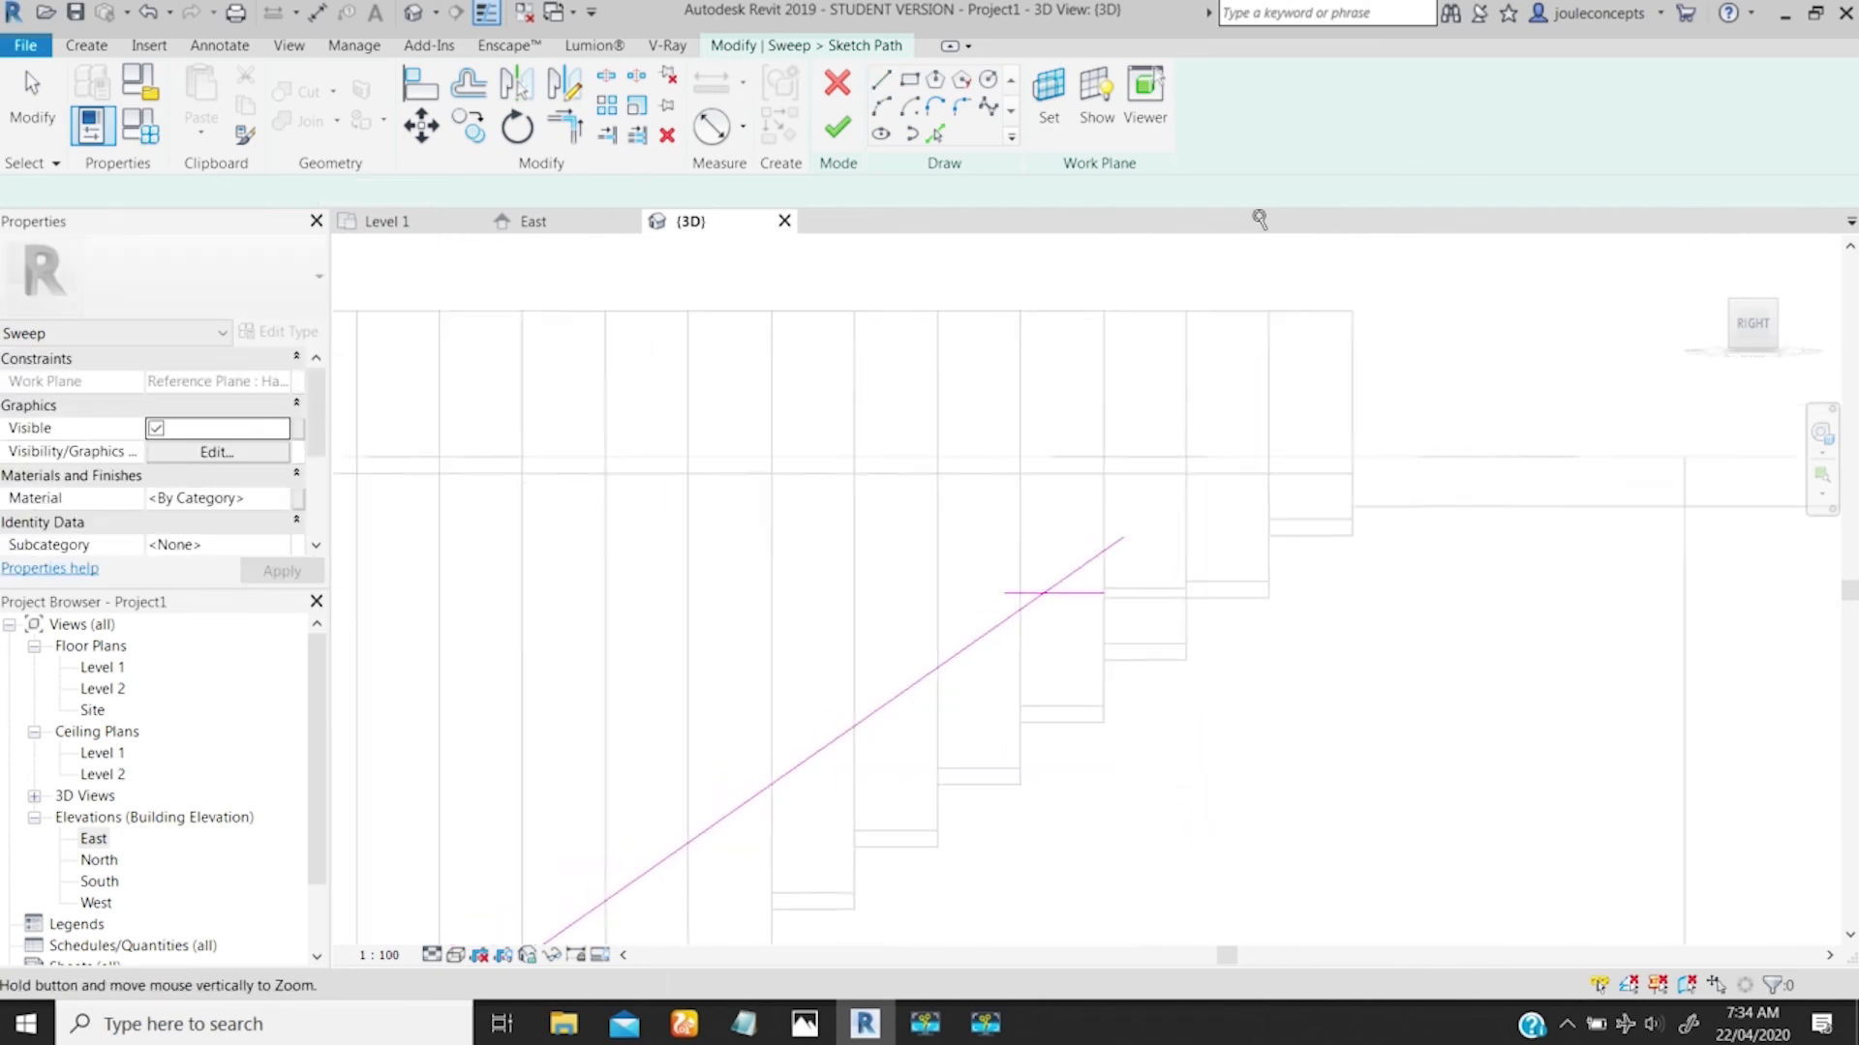
scroll(1062, 523, down, 5)
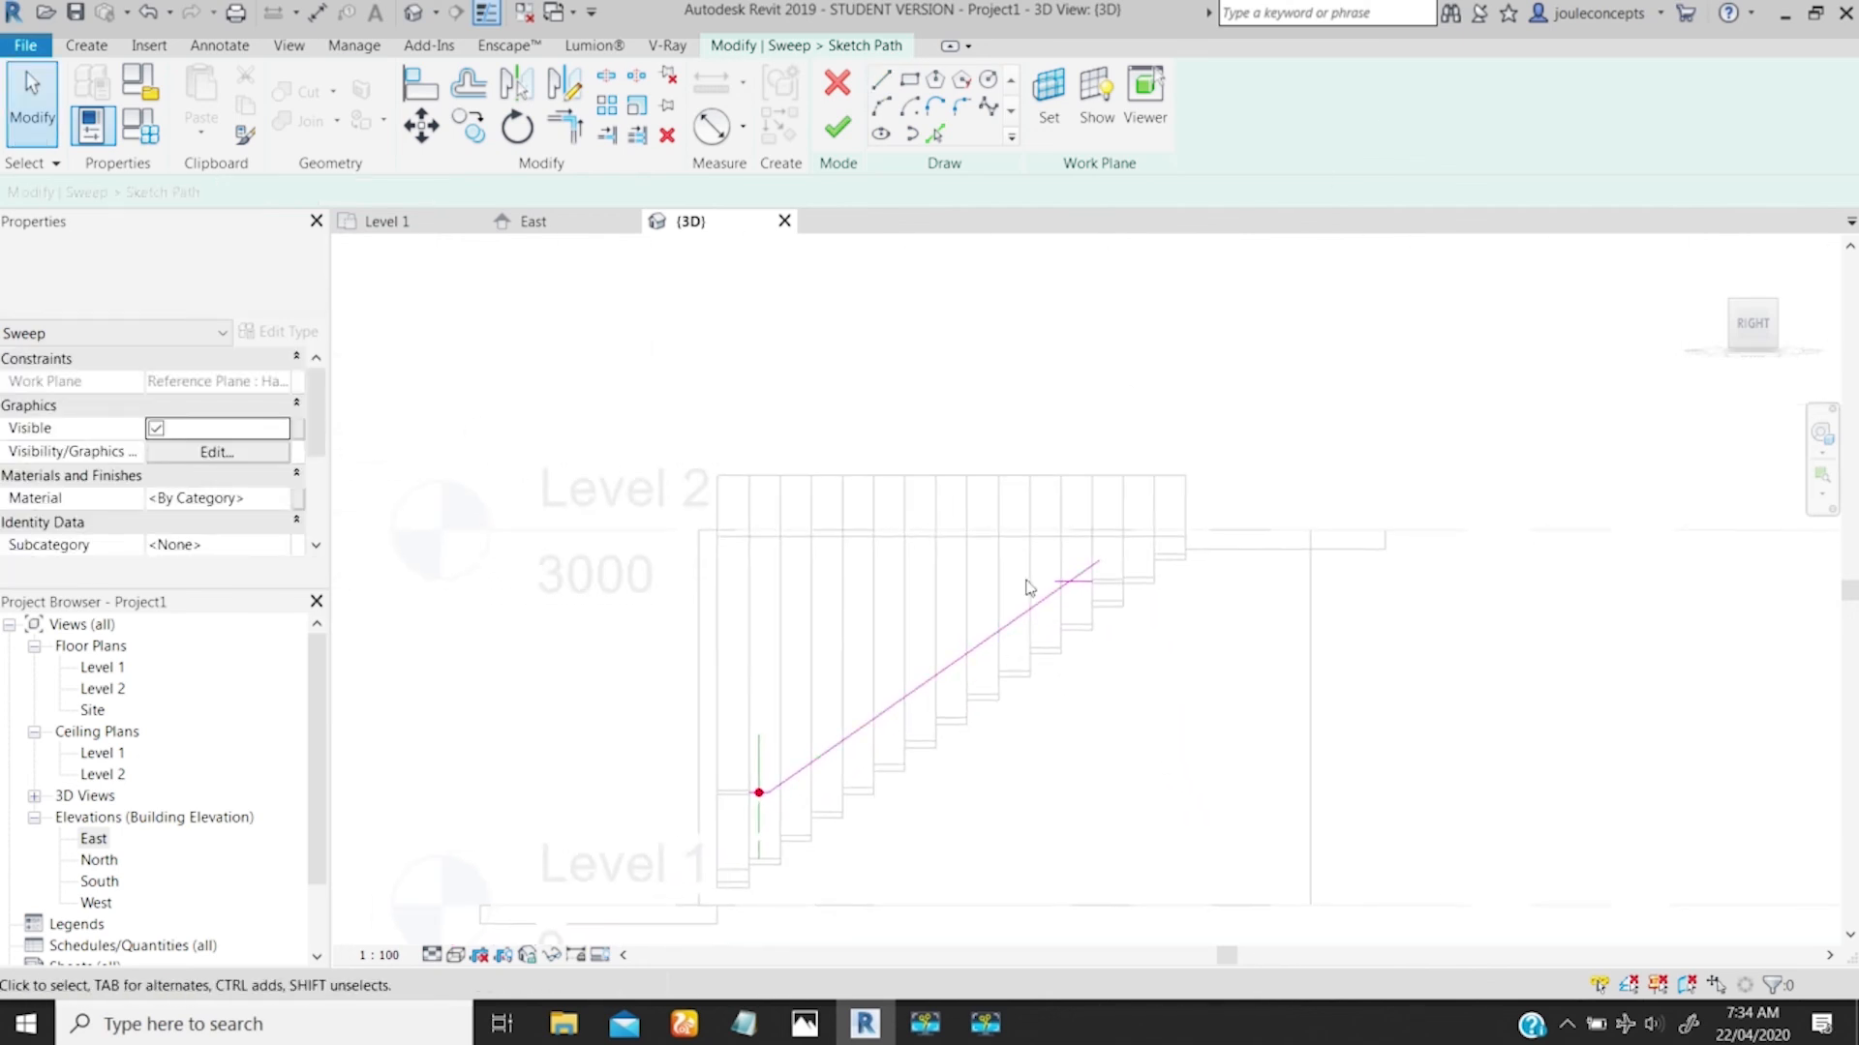
scroll(1024, 590, down, 1)
scroll(1018, 595, up, 1)
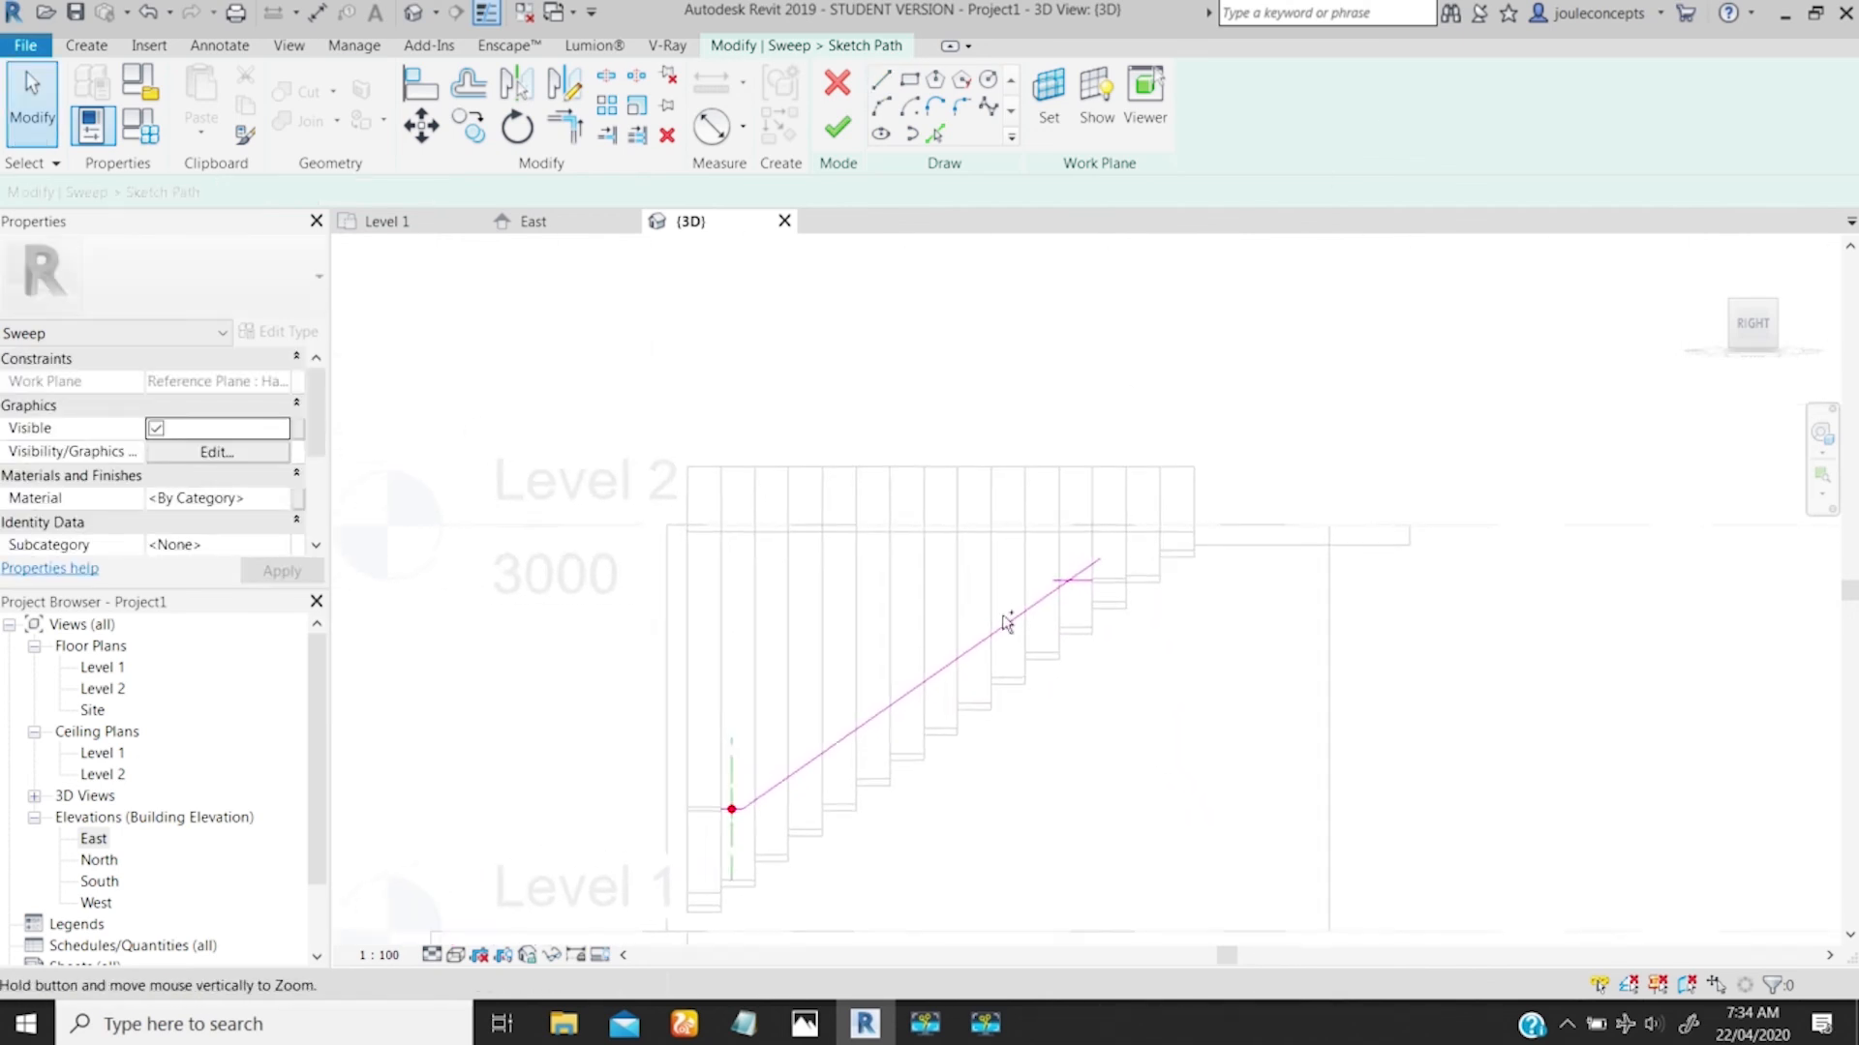
click(839, 744)
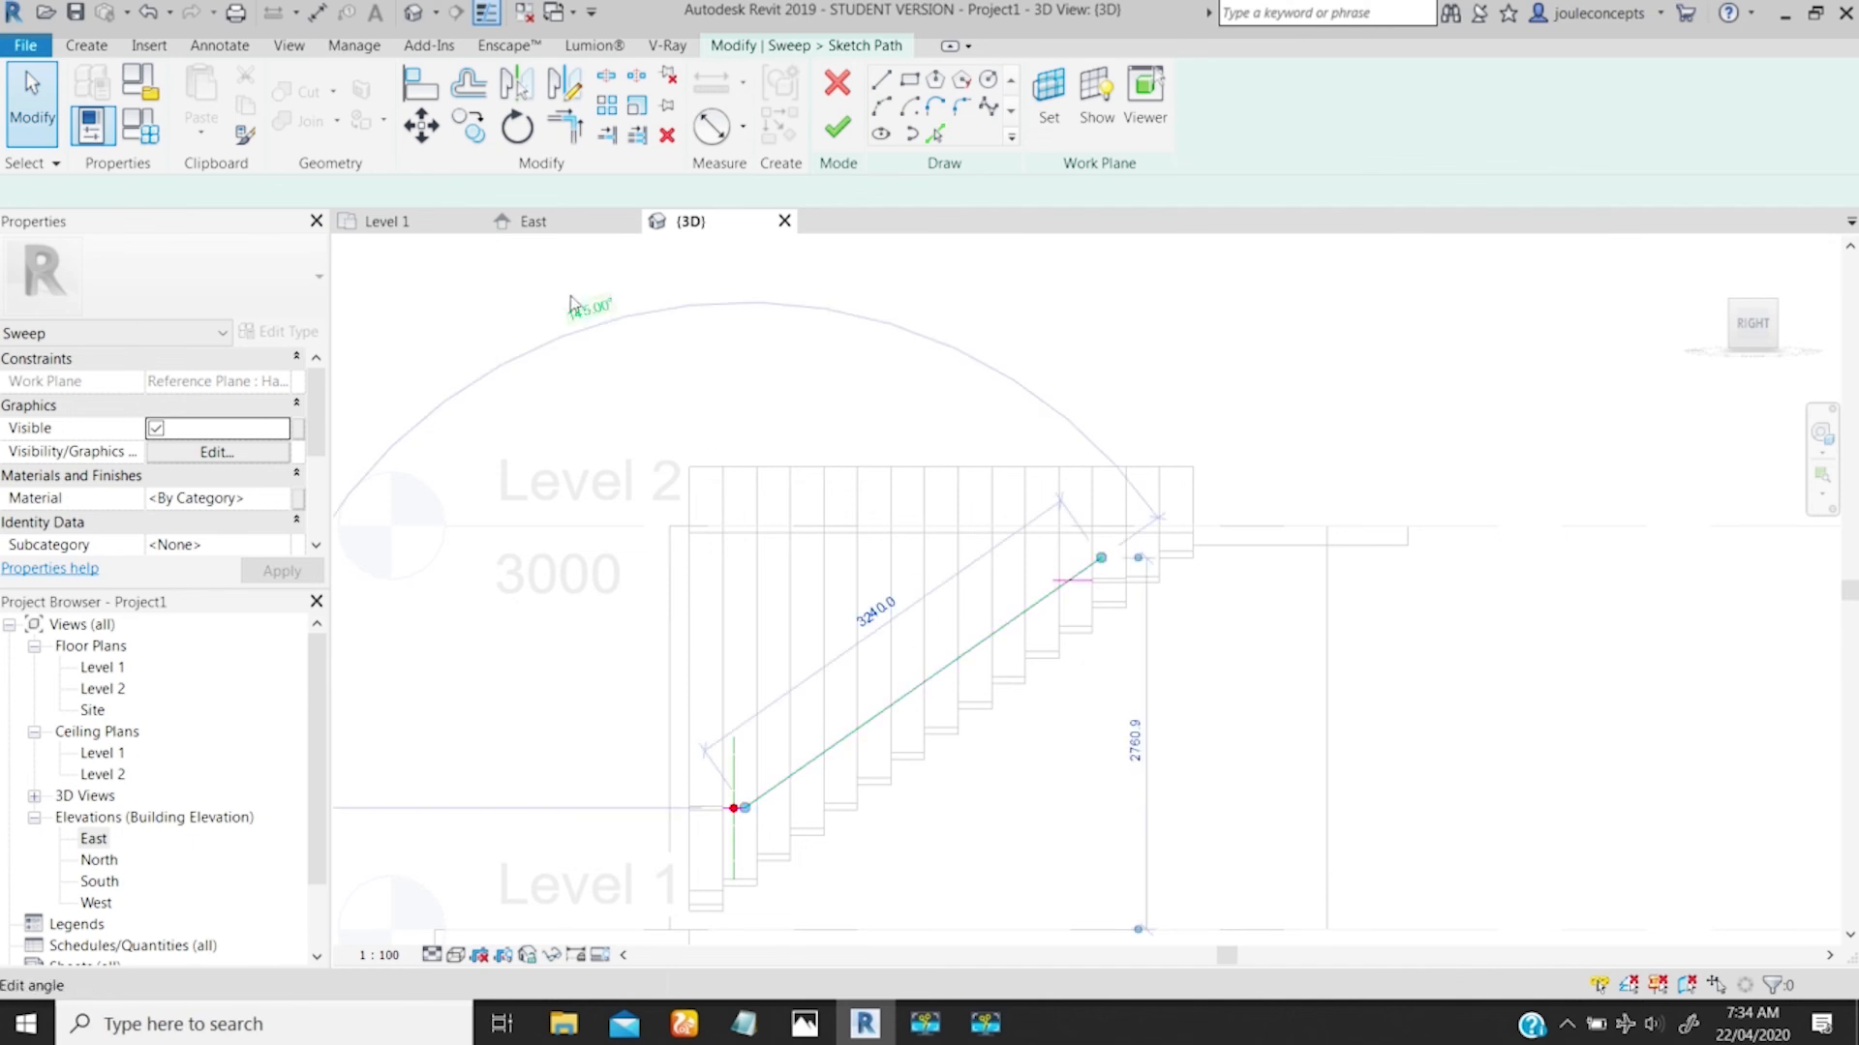
click(863, 727)
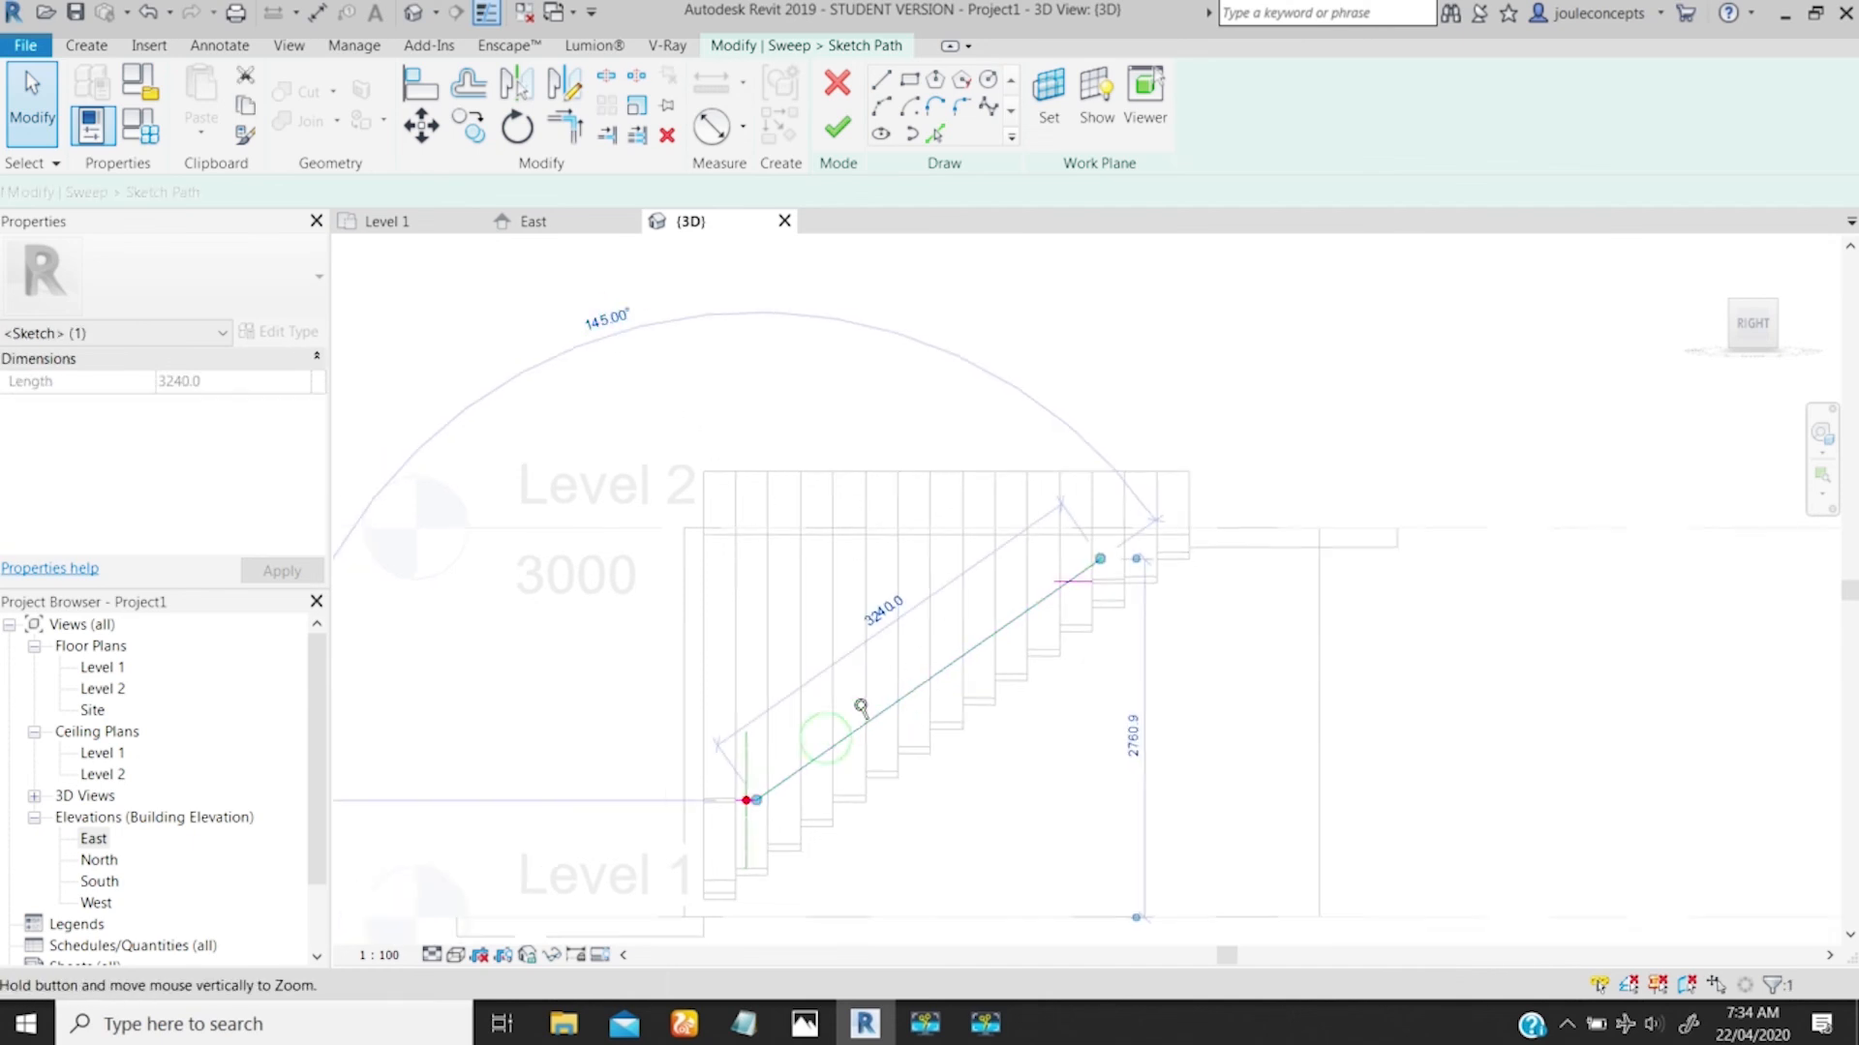
scroll(996, 542, down, 3)
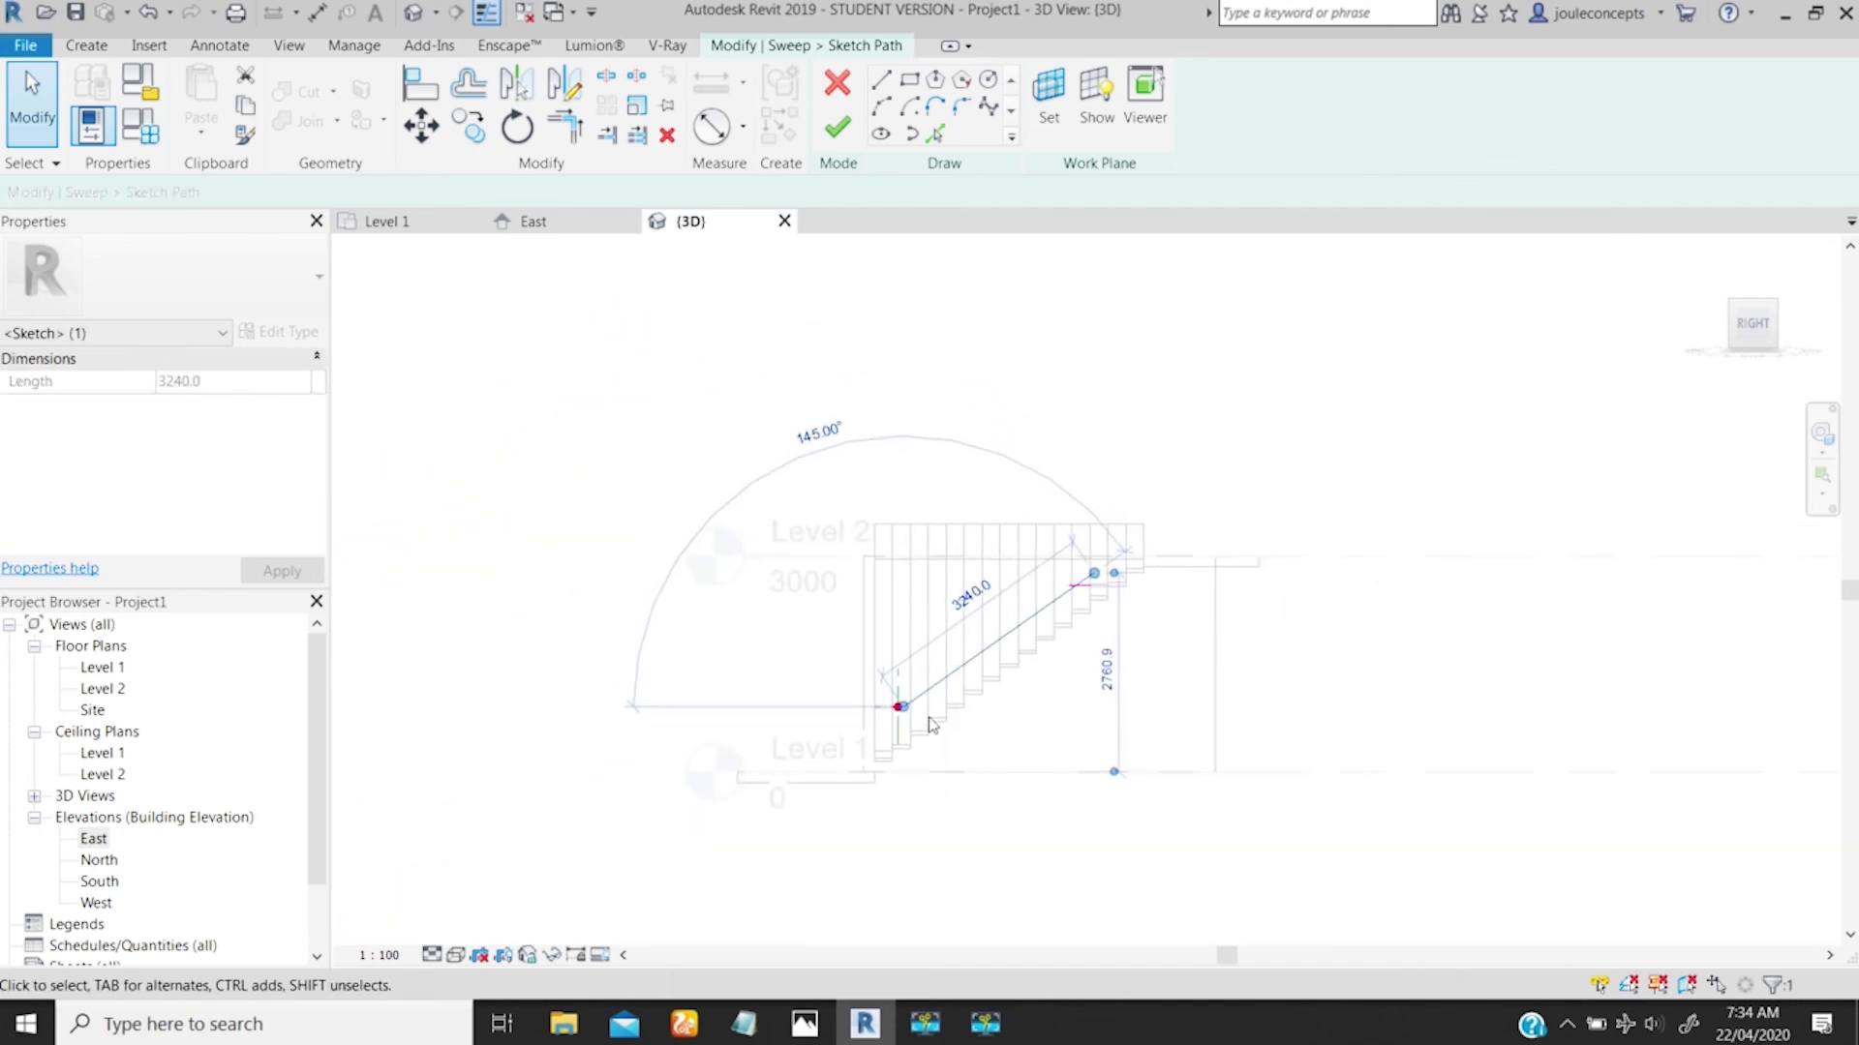
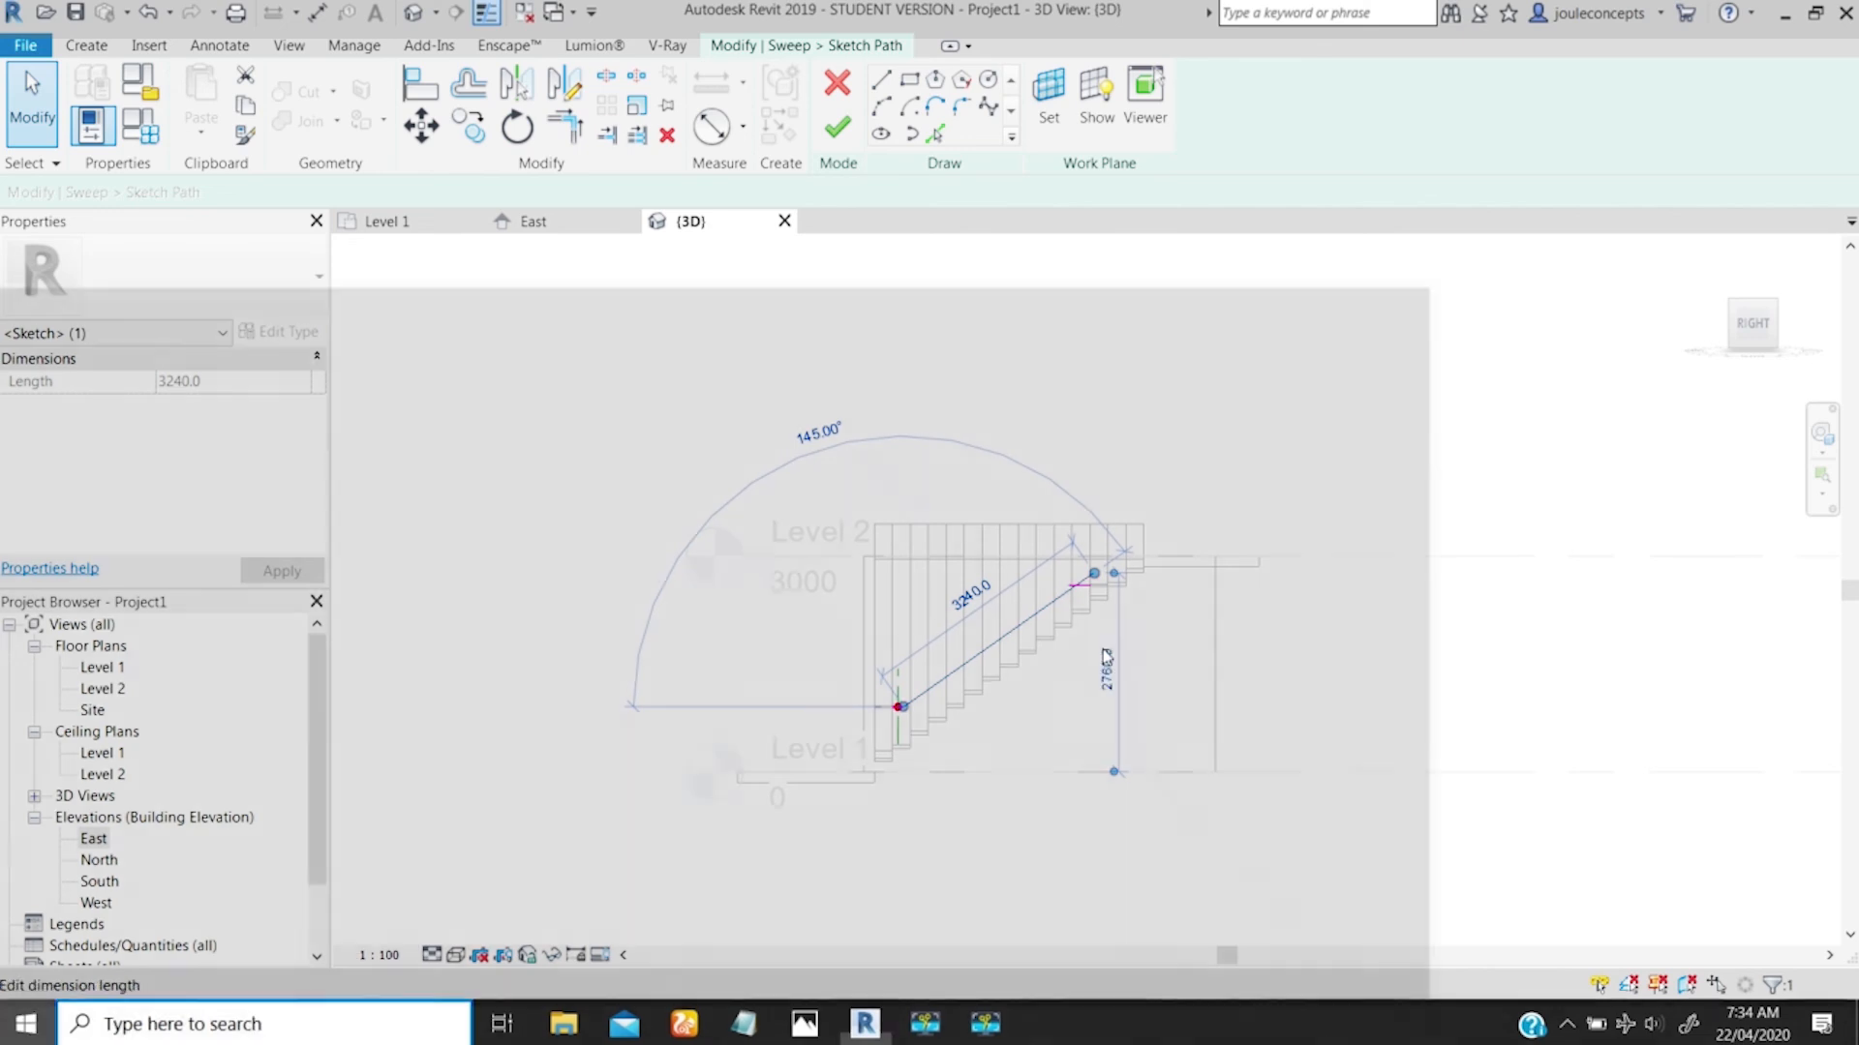
key(super)
text(cal)
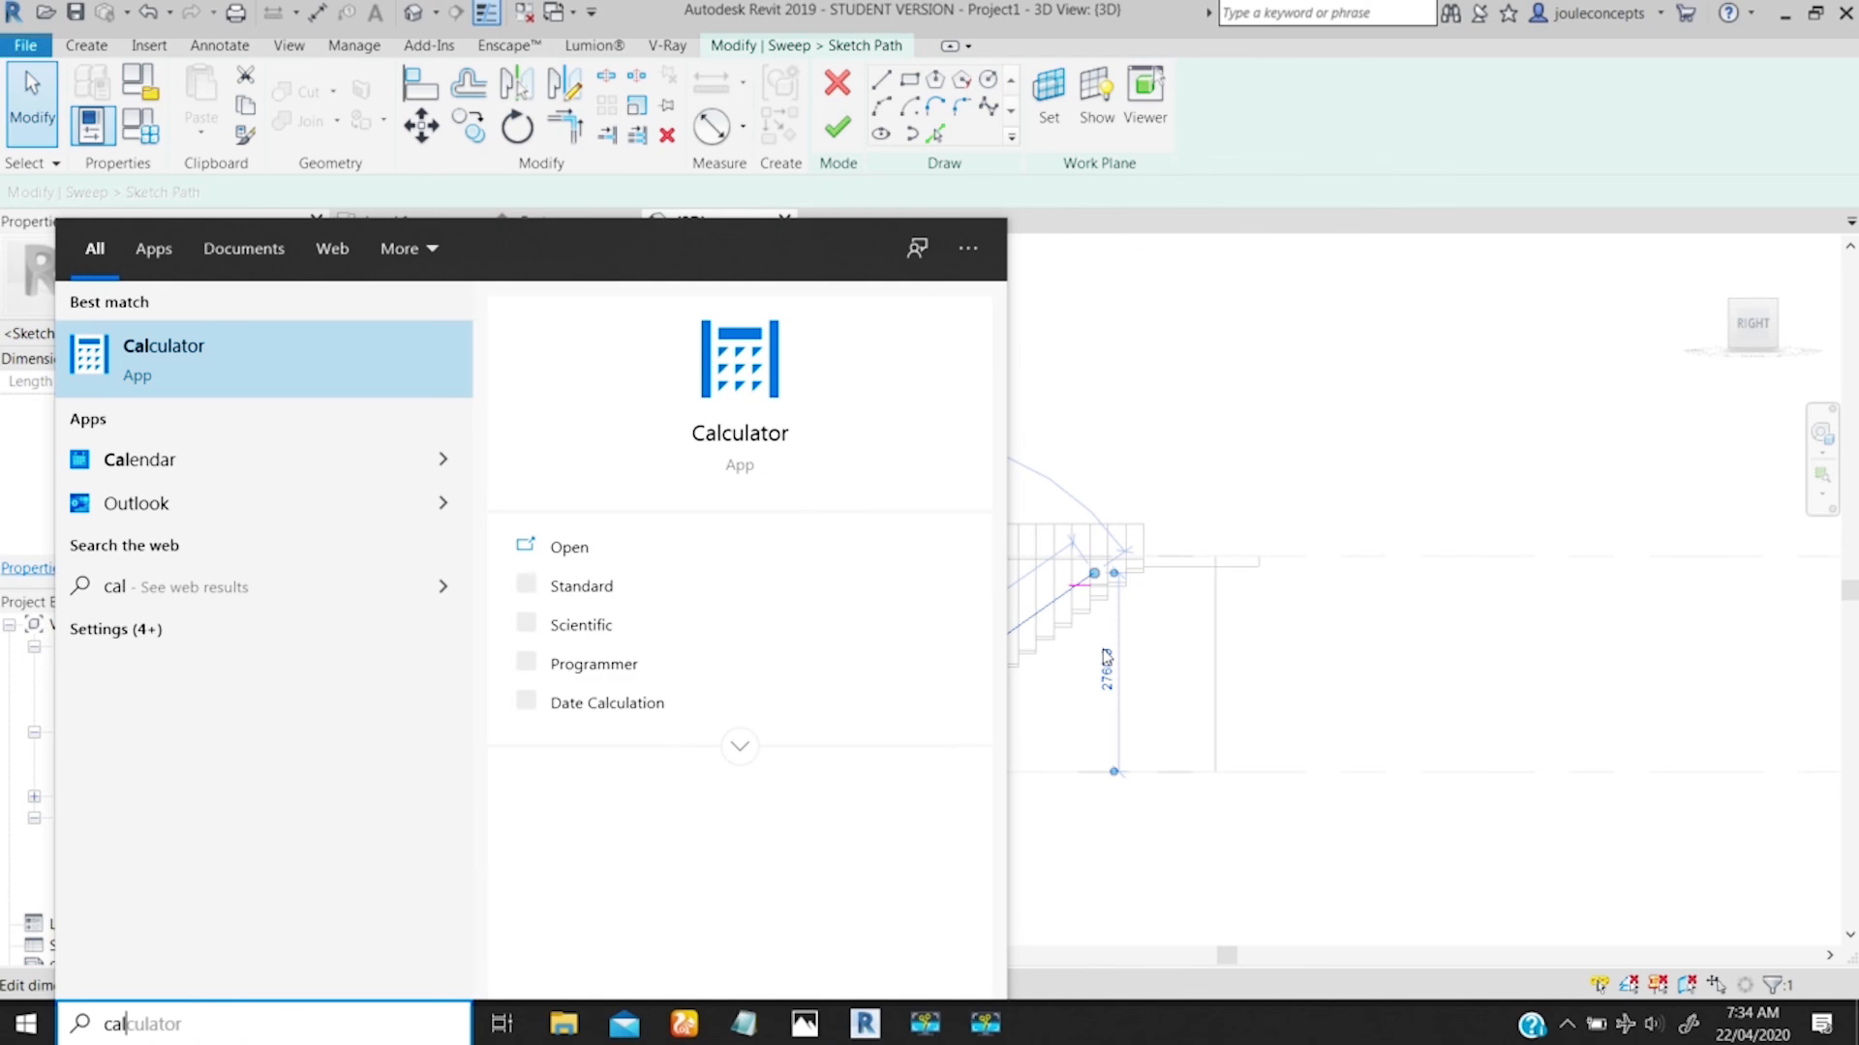
key(Return)
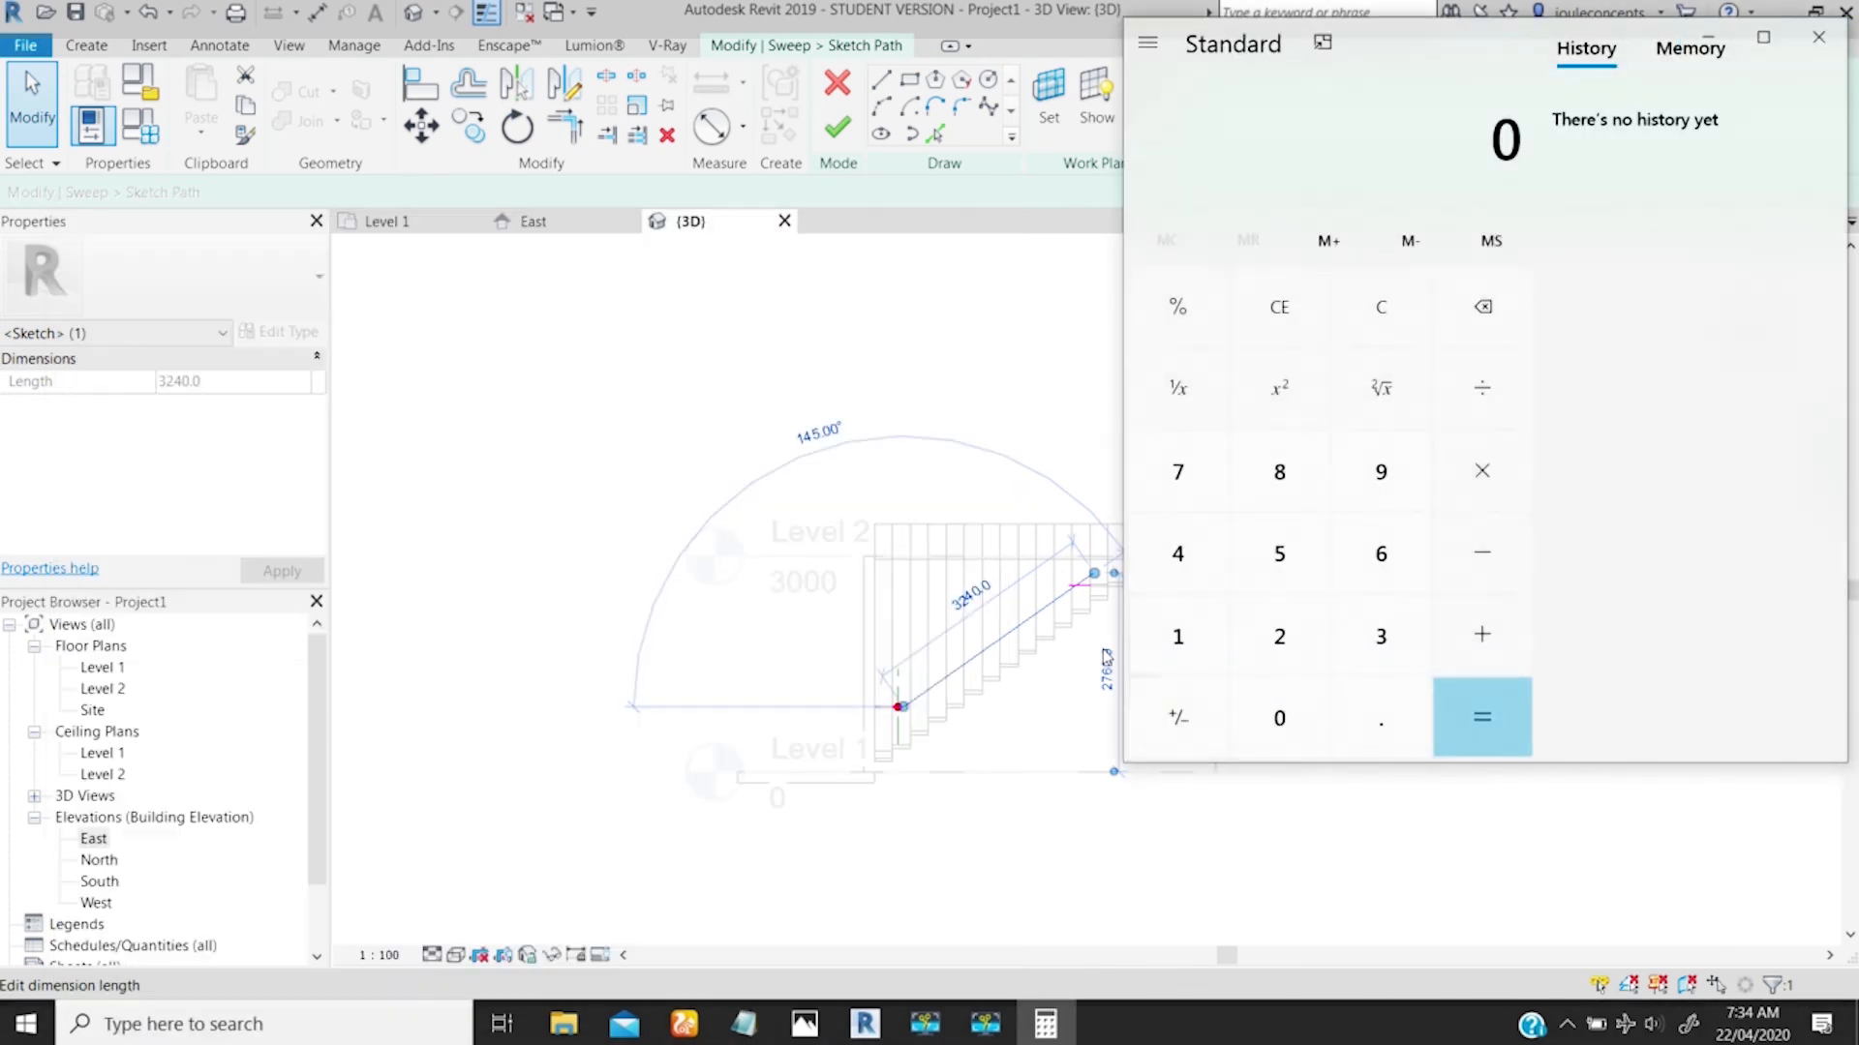
text(18)
key(minus)
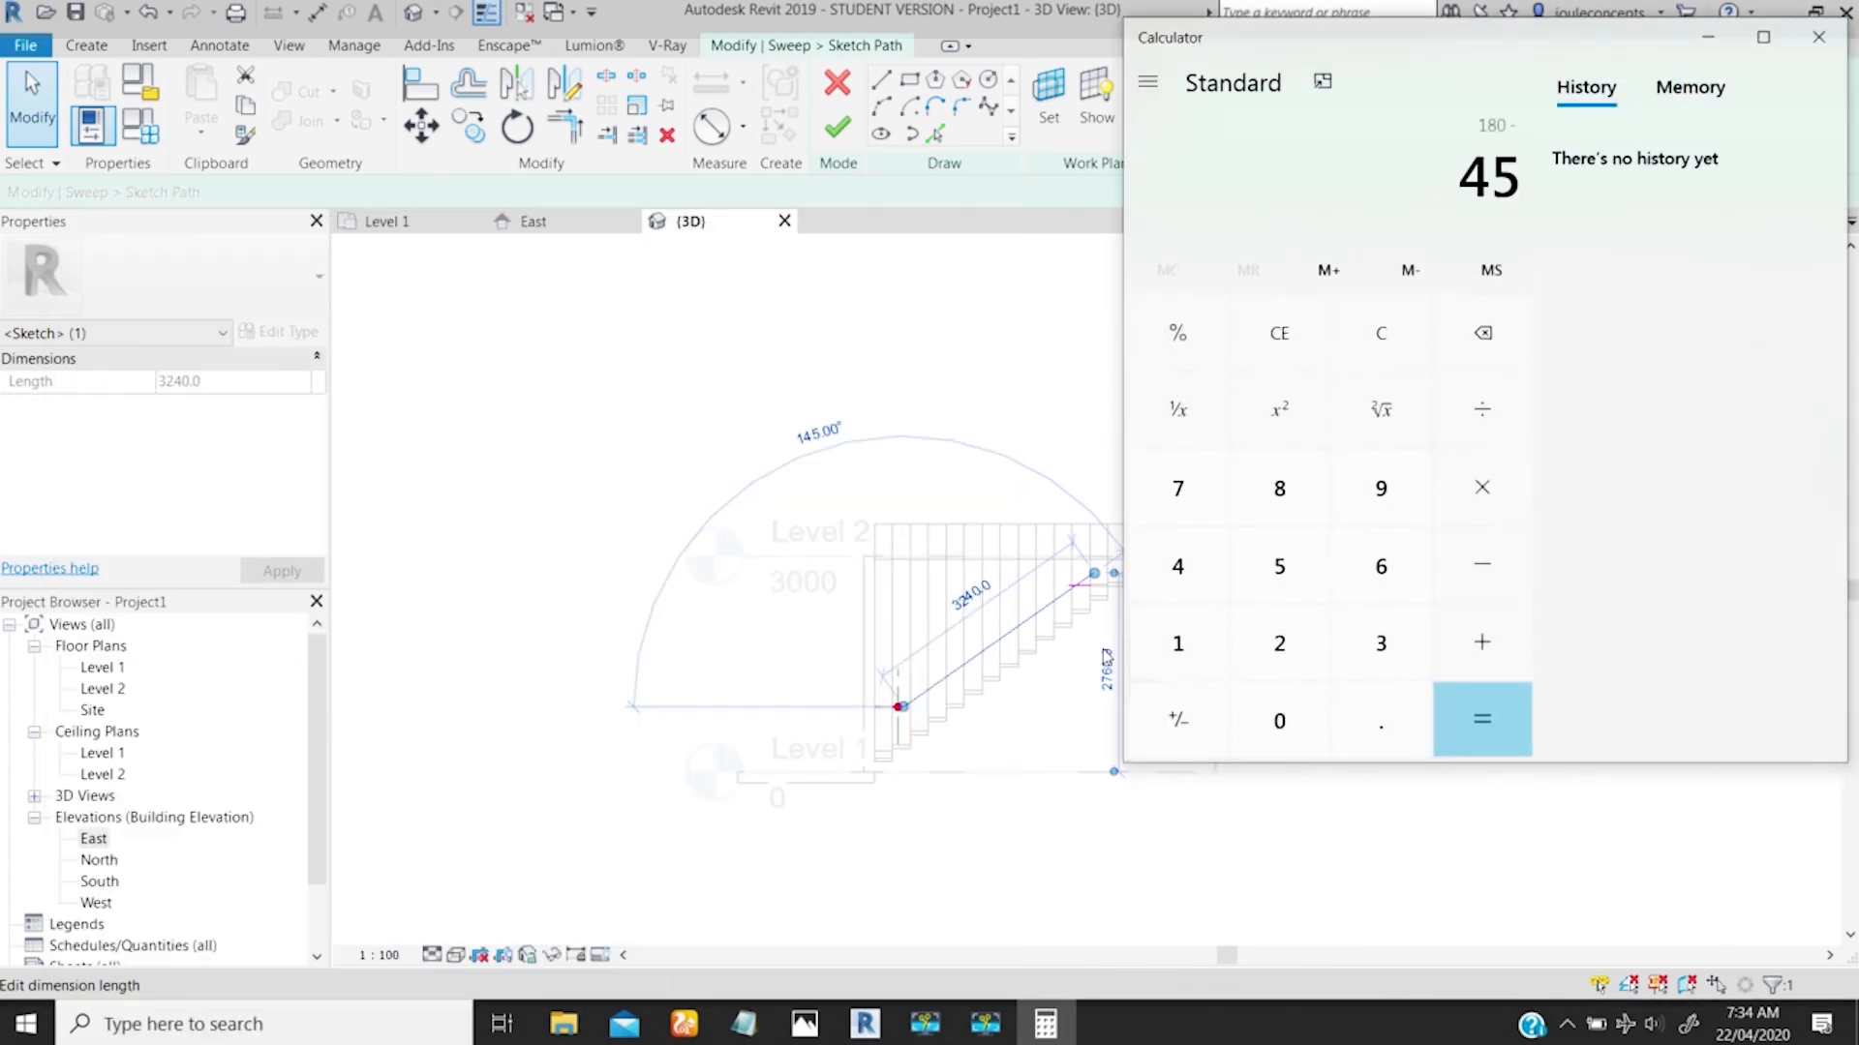
key(Return)
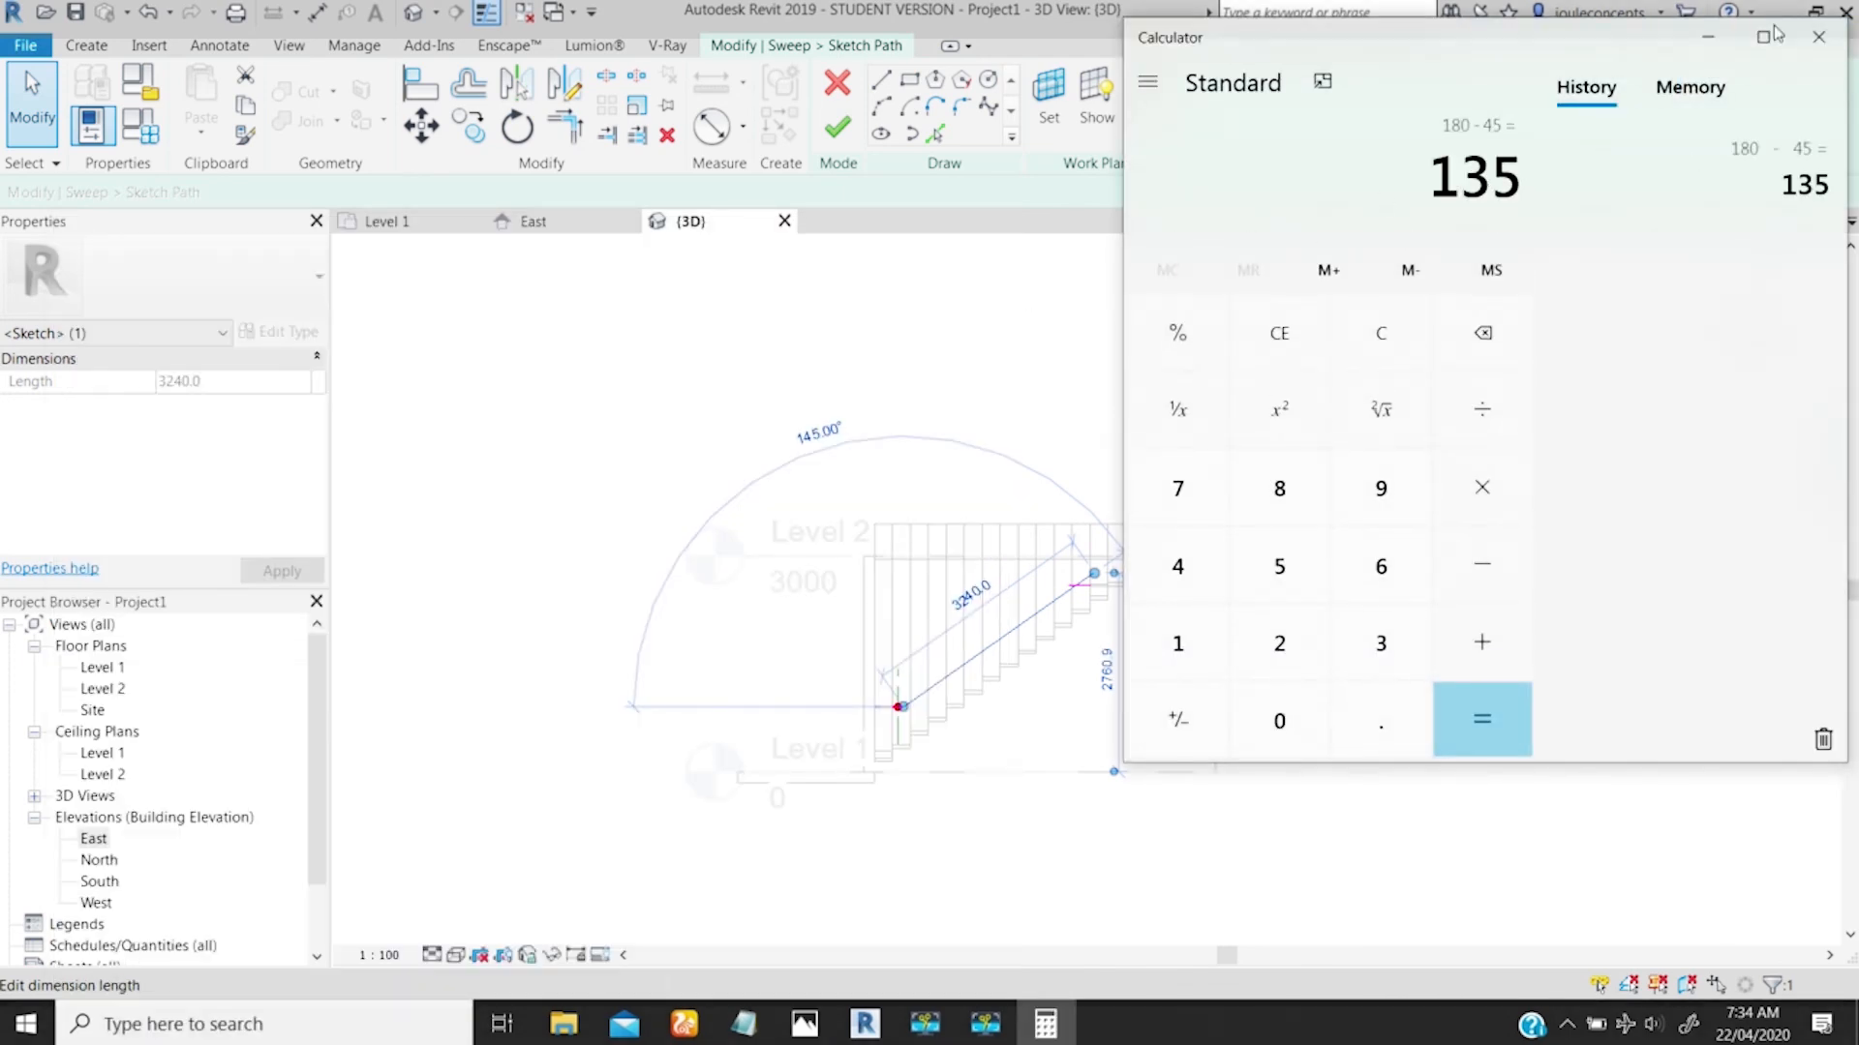
click(1816, 38)
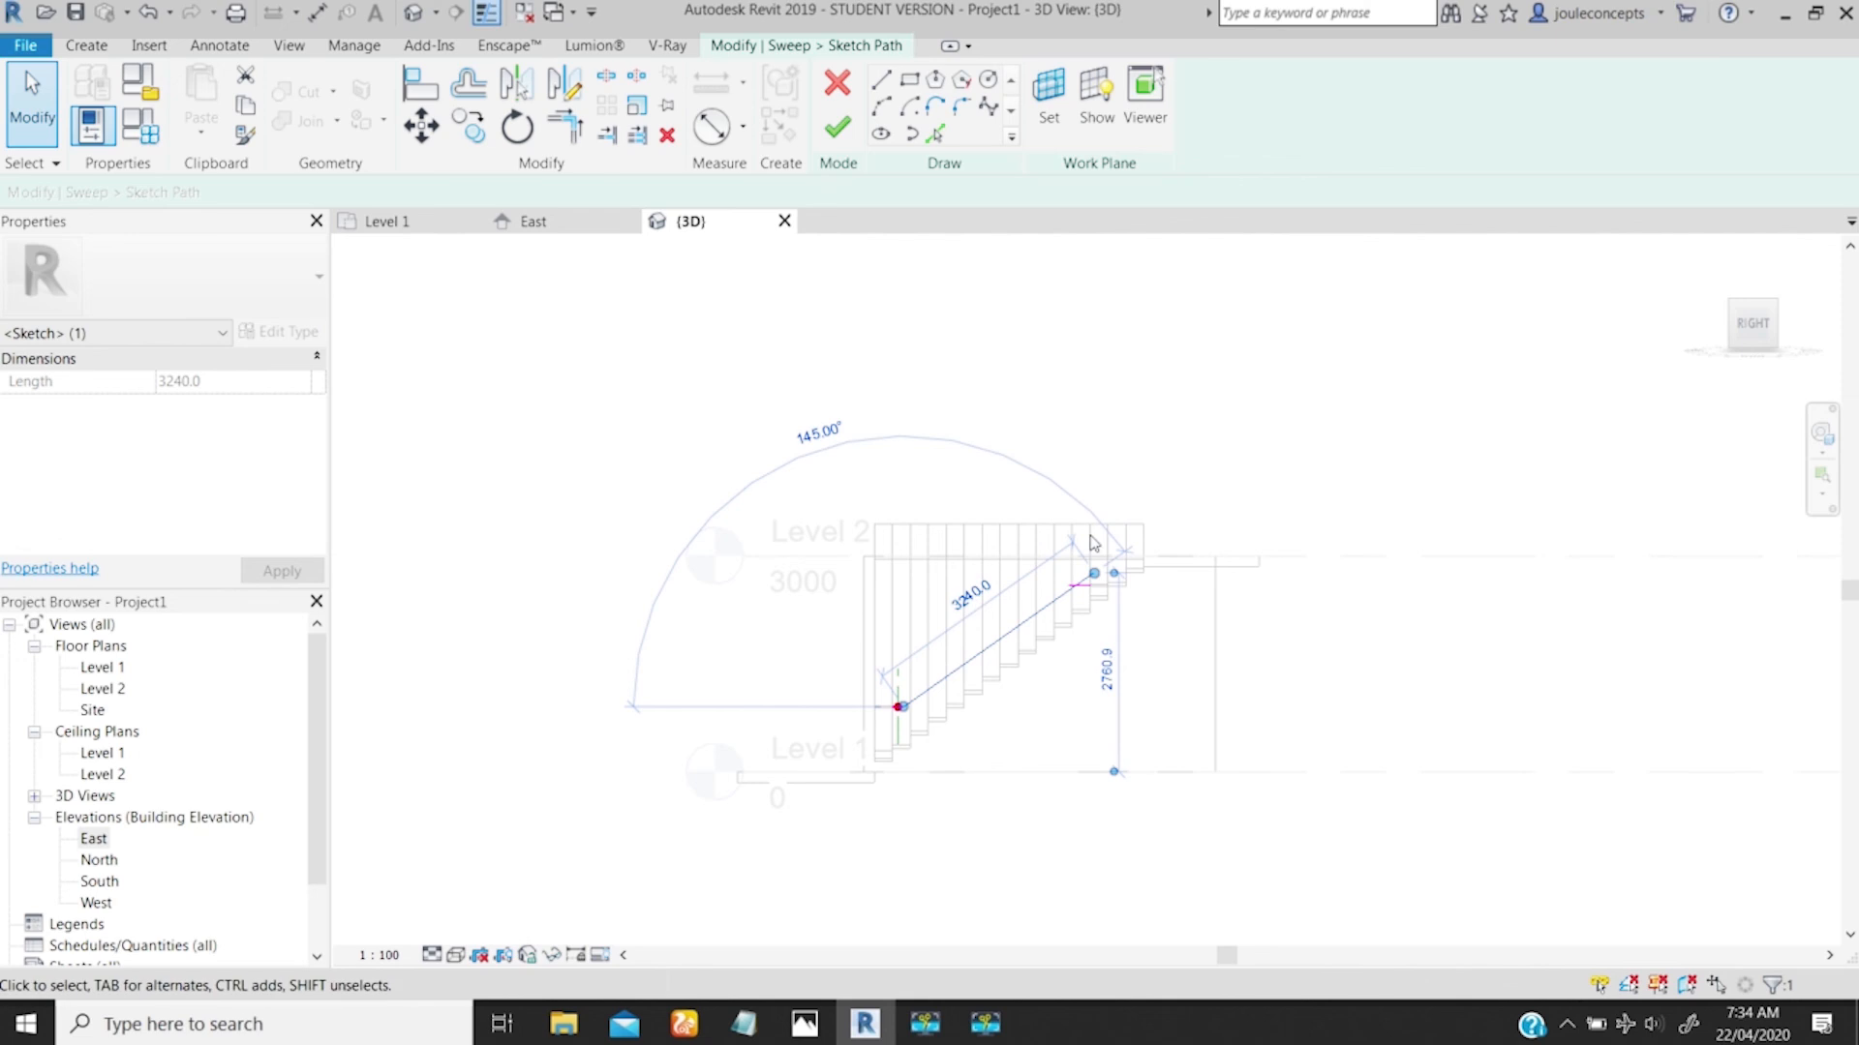
Step: Set the angle of the diagonal path line to 135°
click(813, 431)
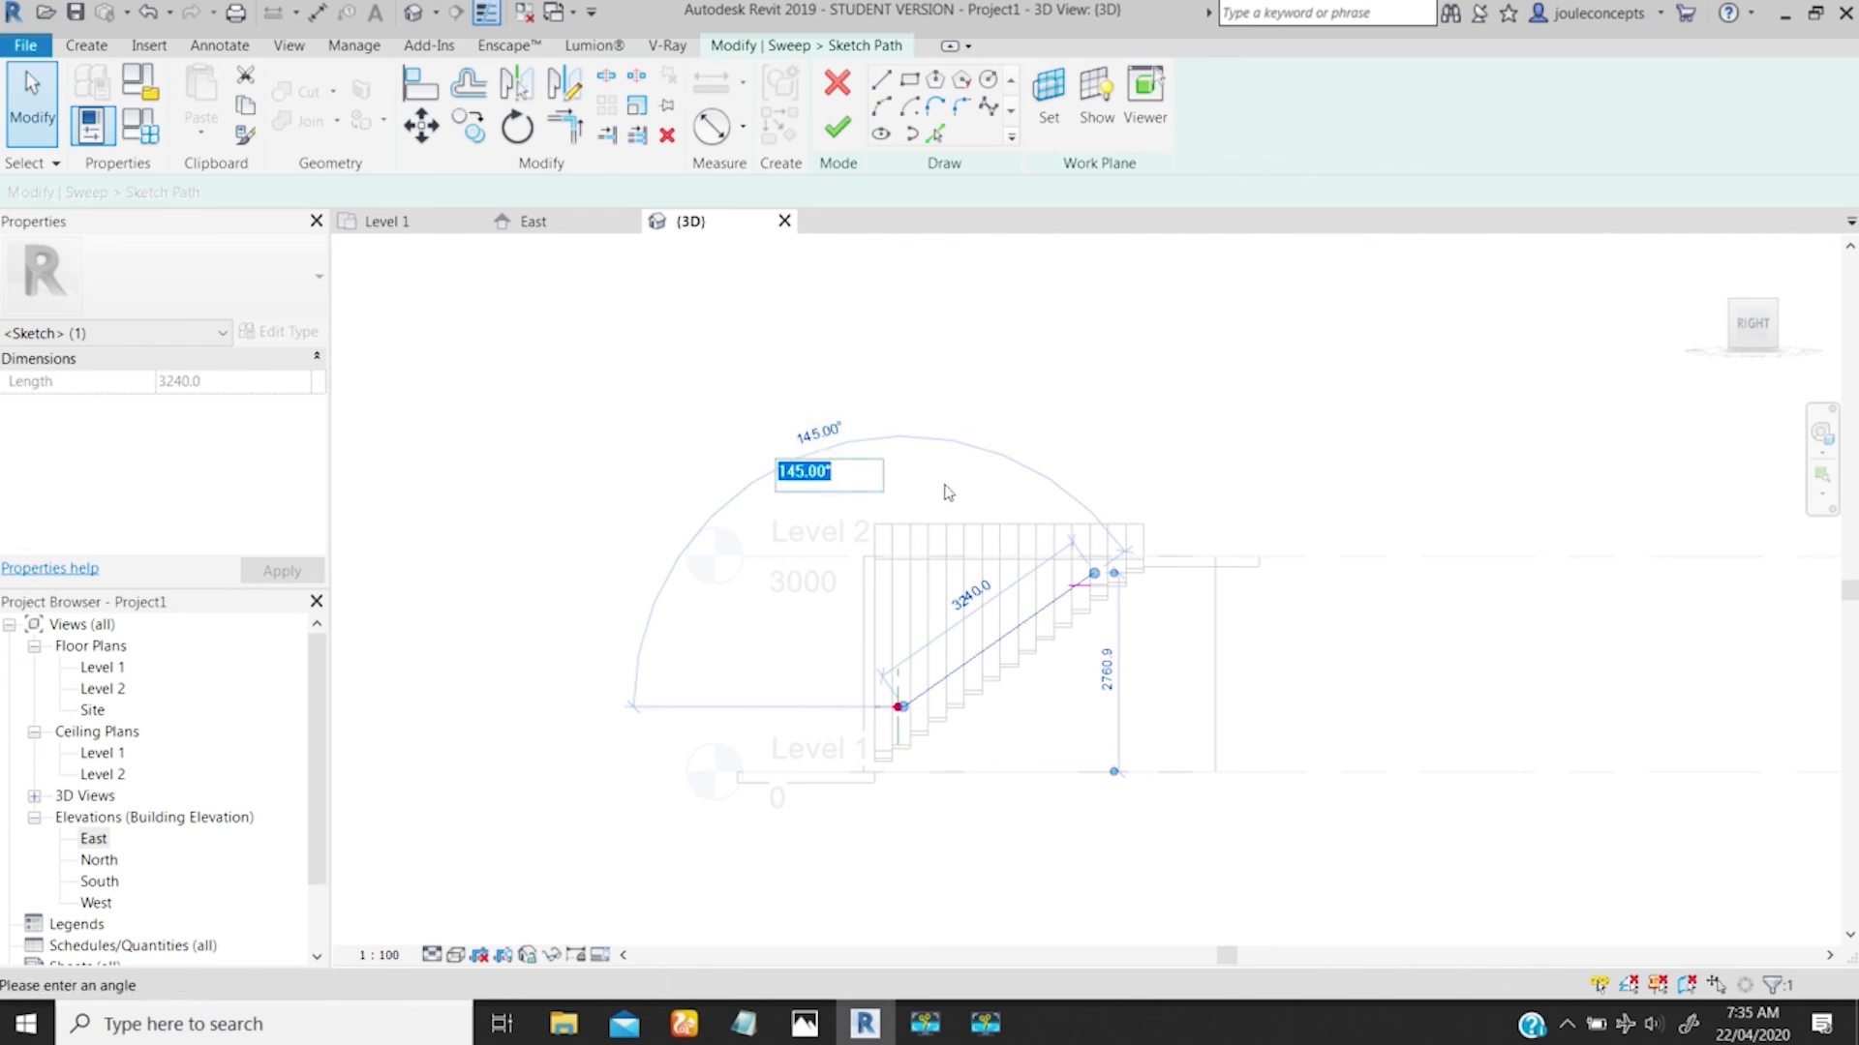
text(135)
key(Return)
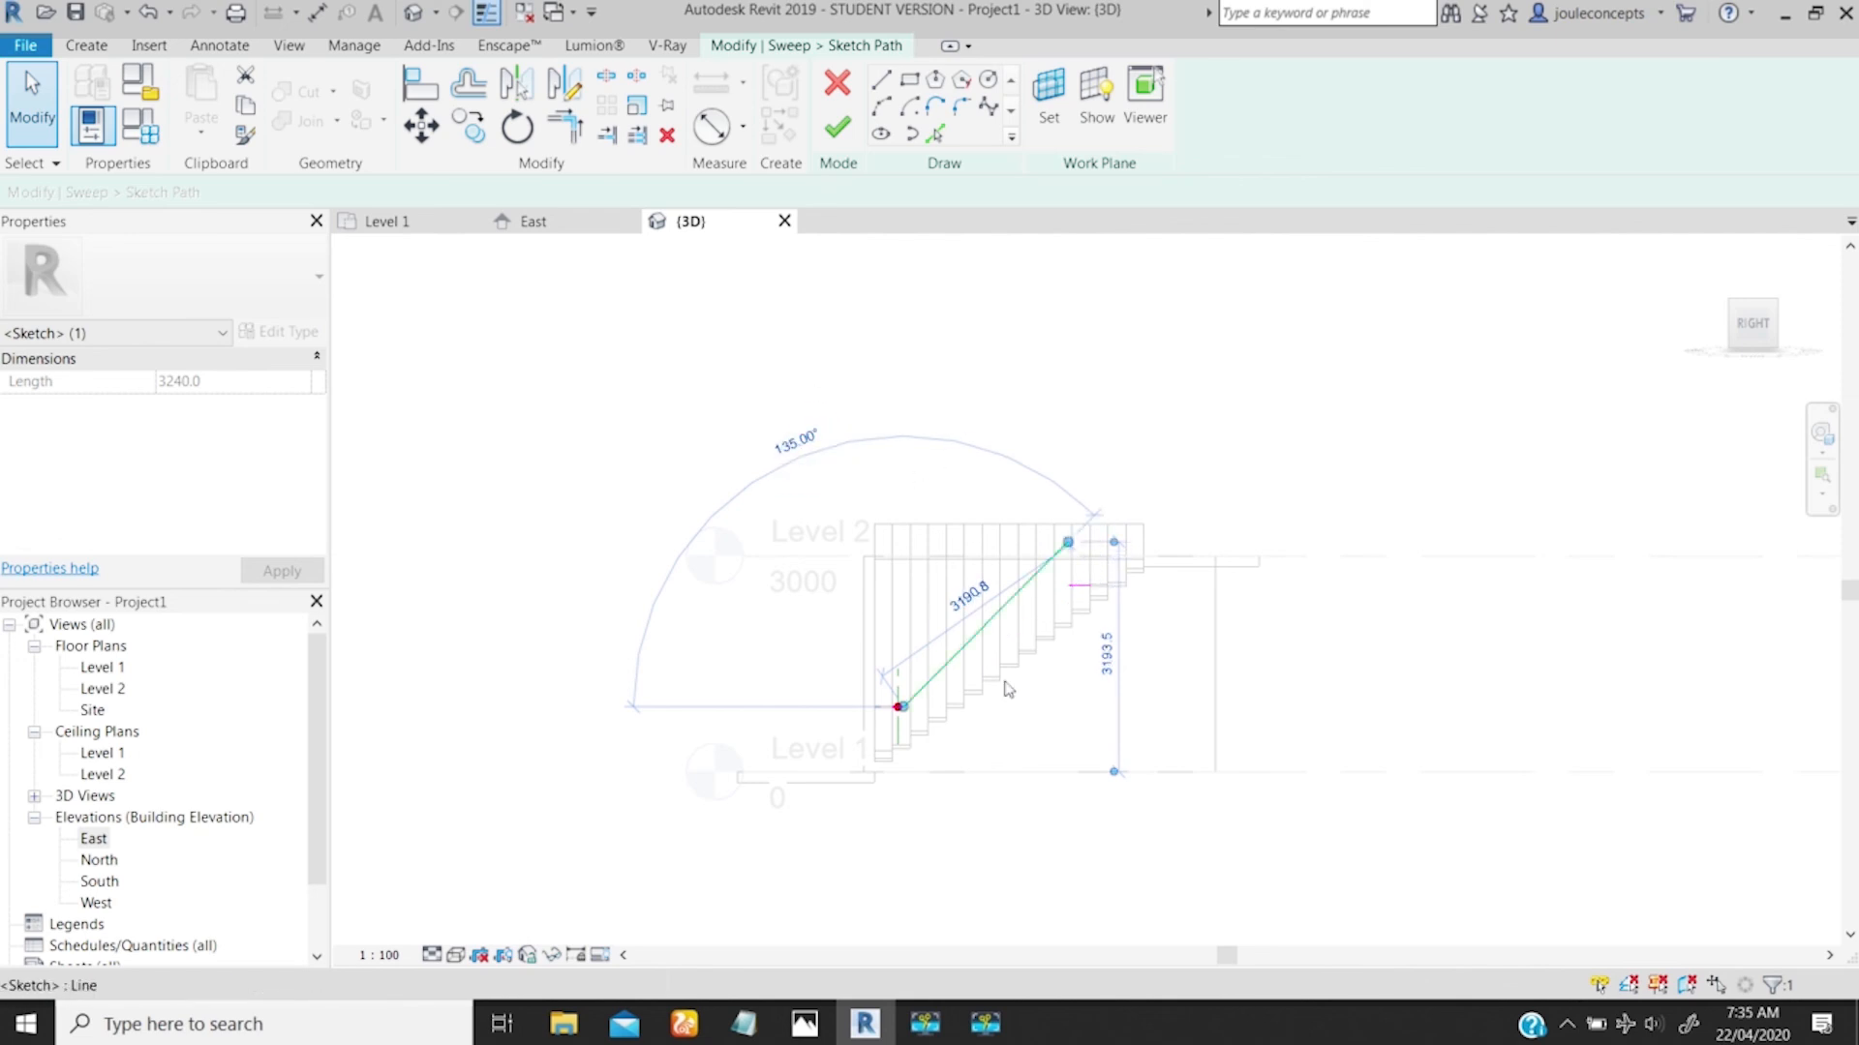
Step: Set the angle of the diagonal path line to 140°
scroll(842, 888, up, 2)
scroll(958, 554, up, 3)
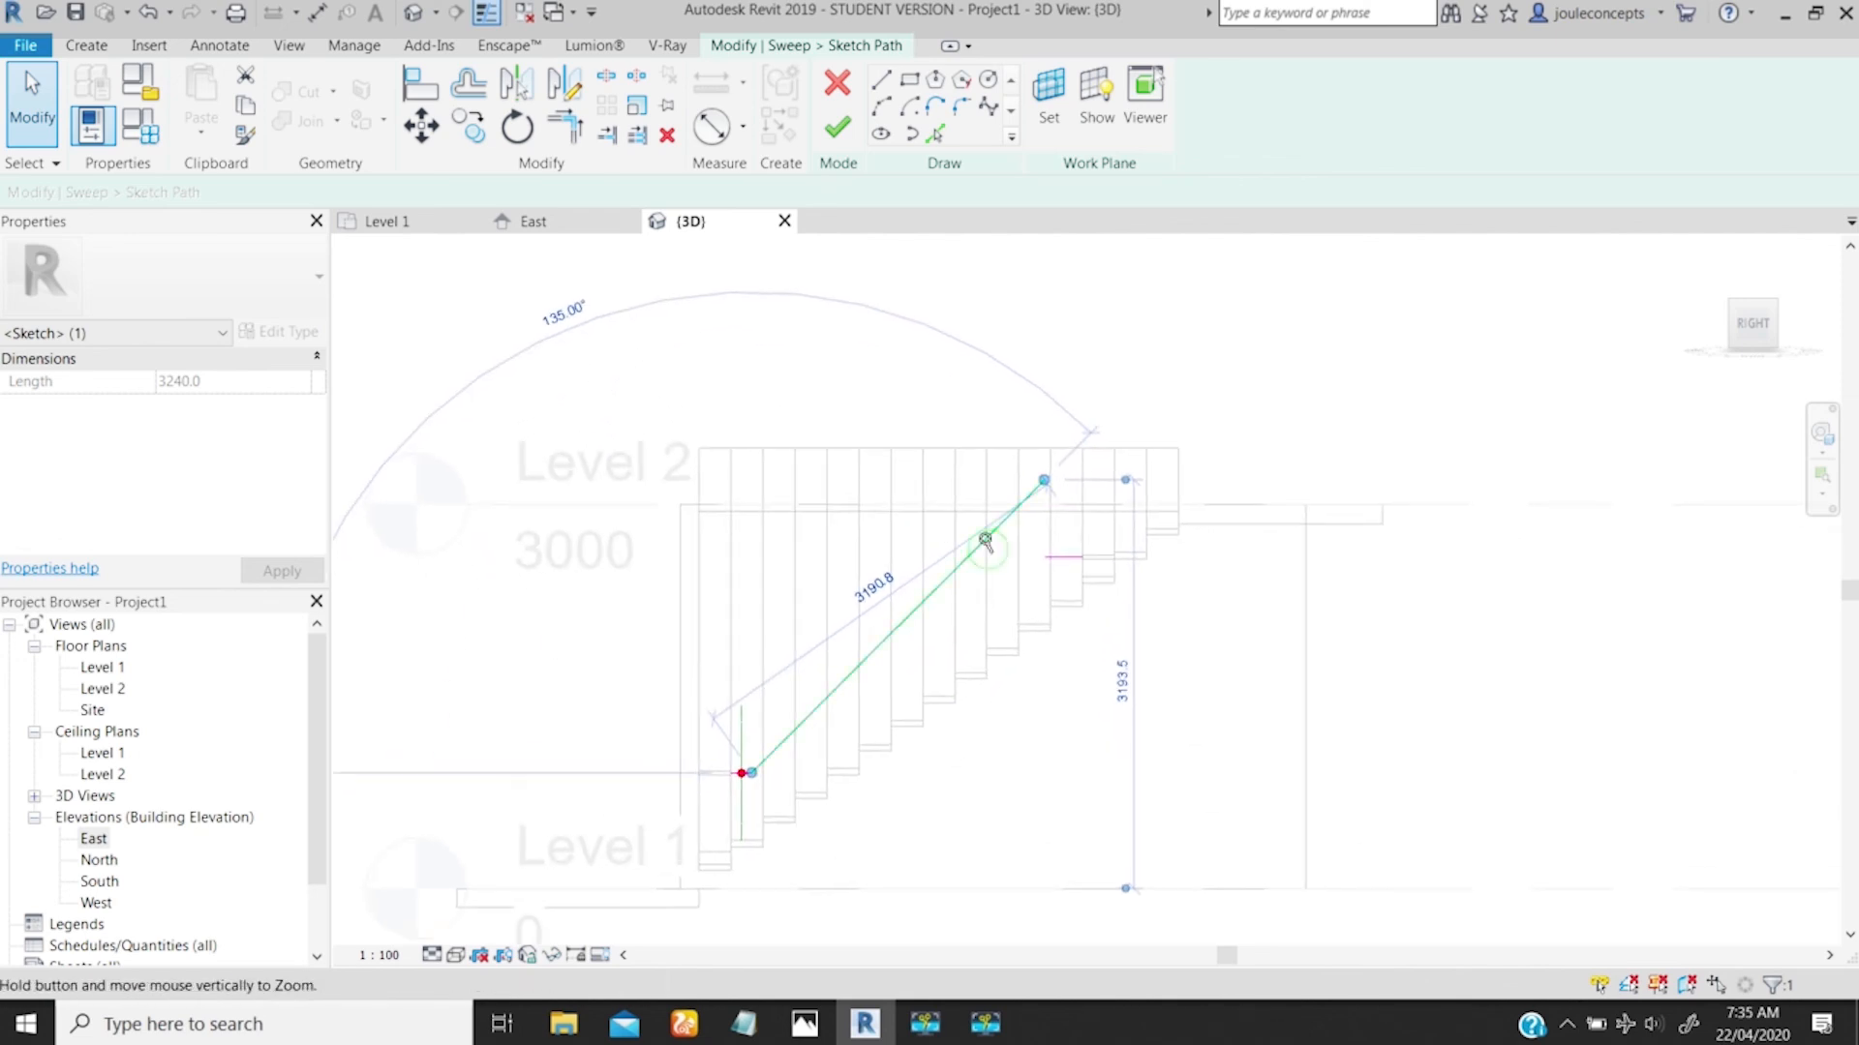
scroll(963, 555, down, 1)
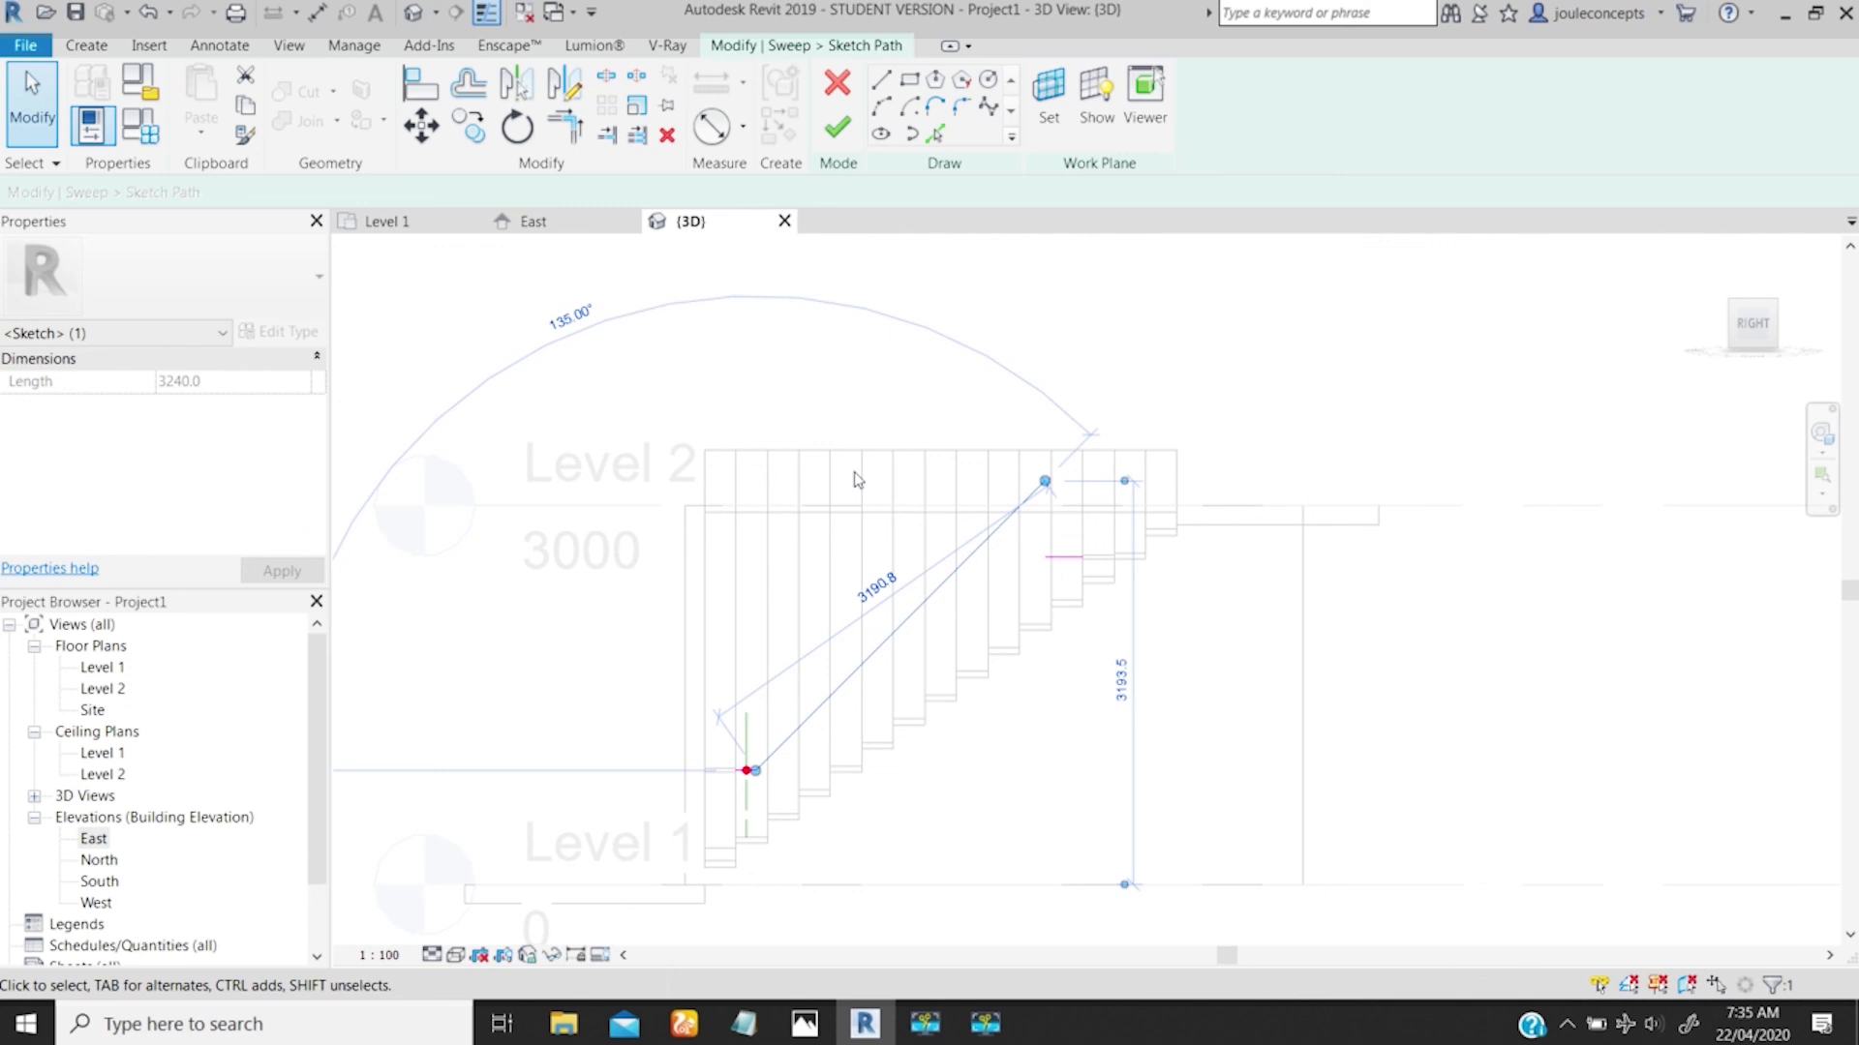
click(563, 319)
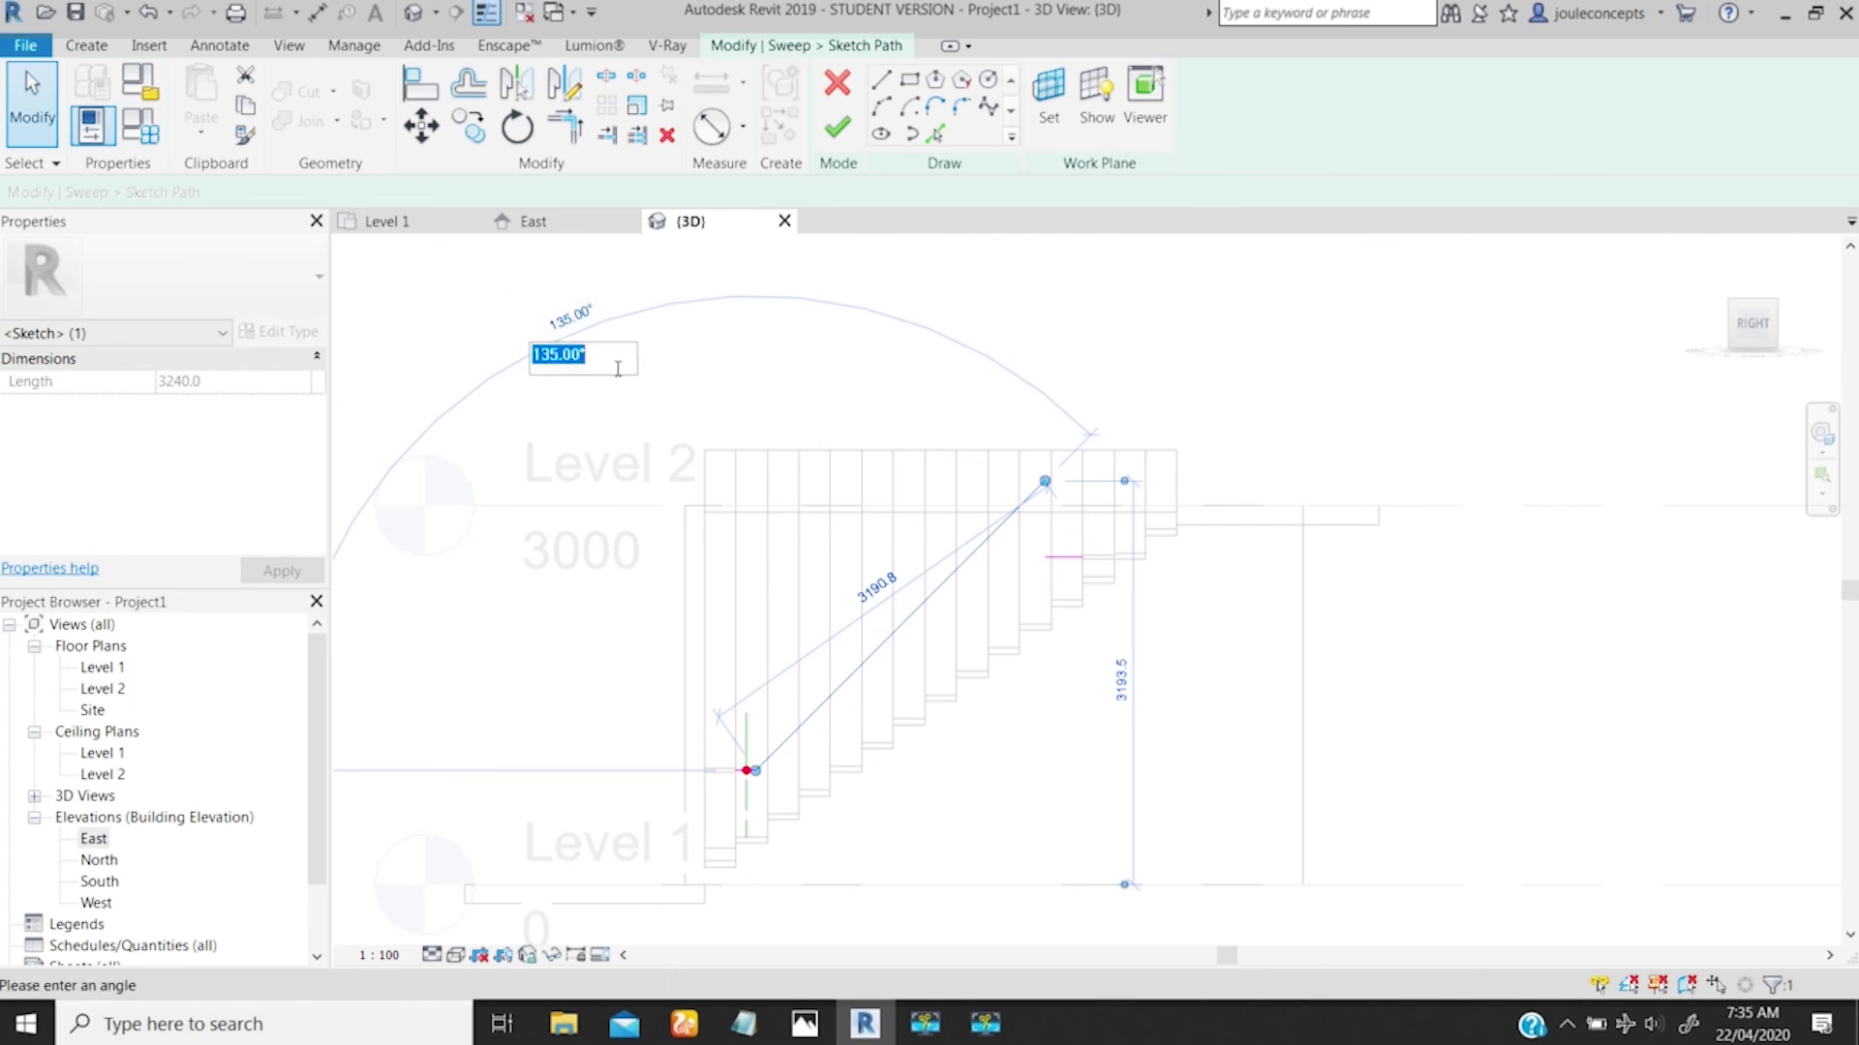
text(140)
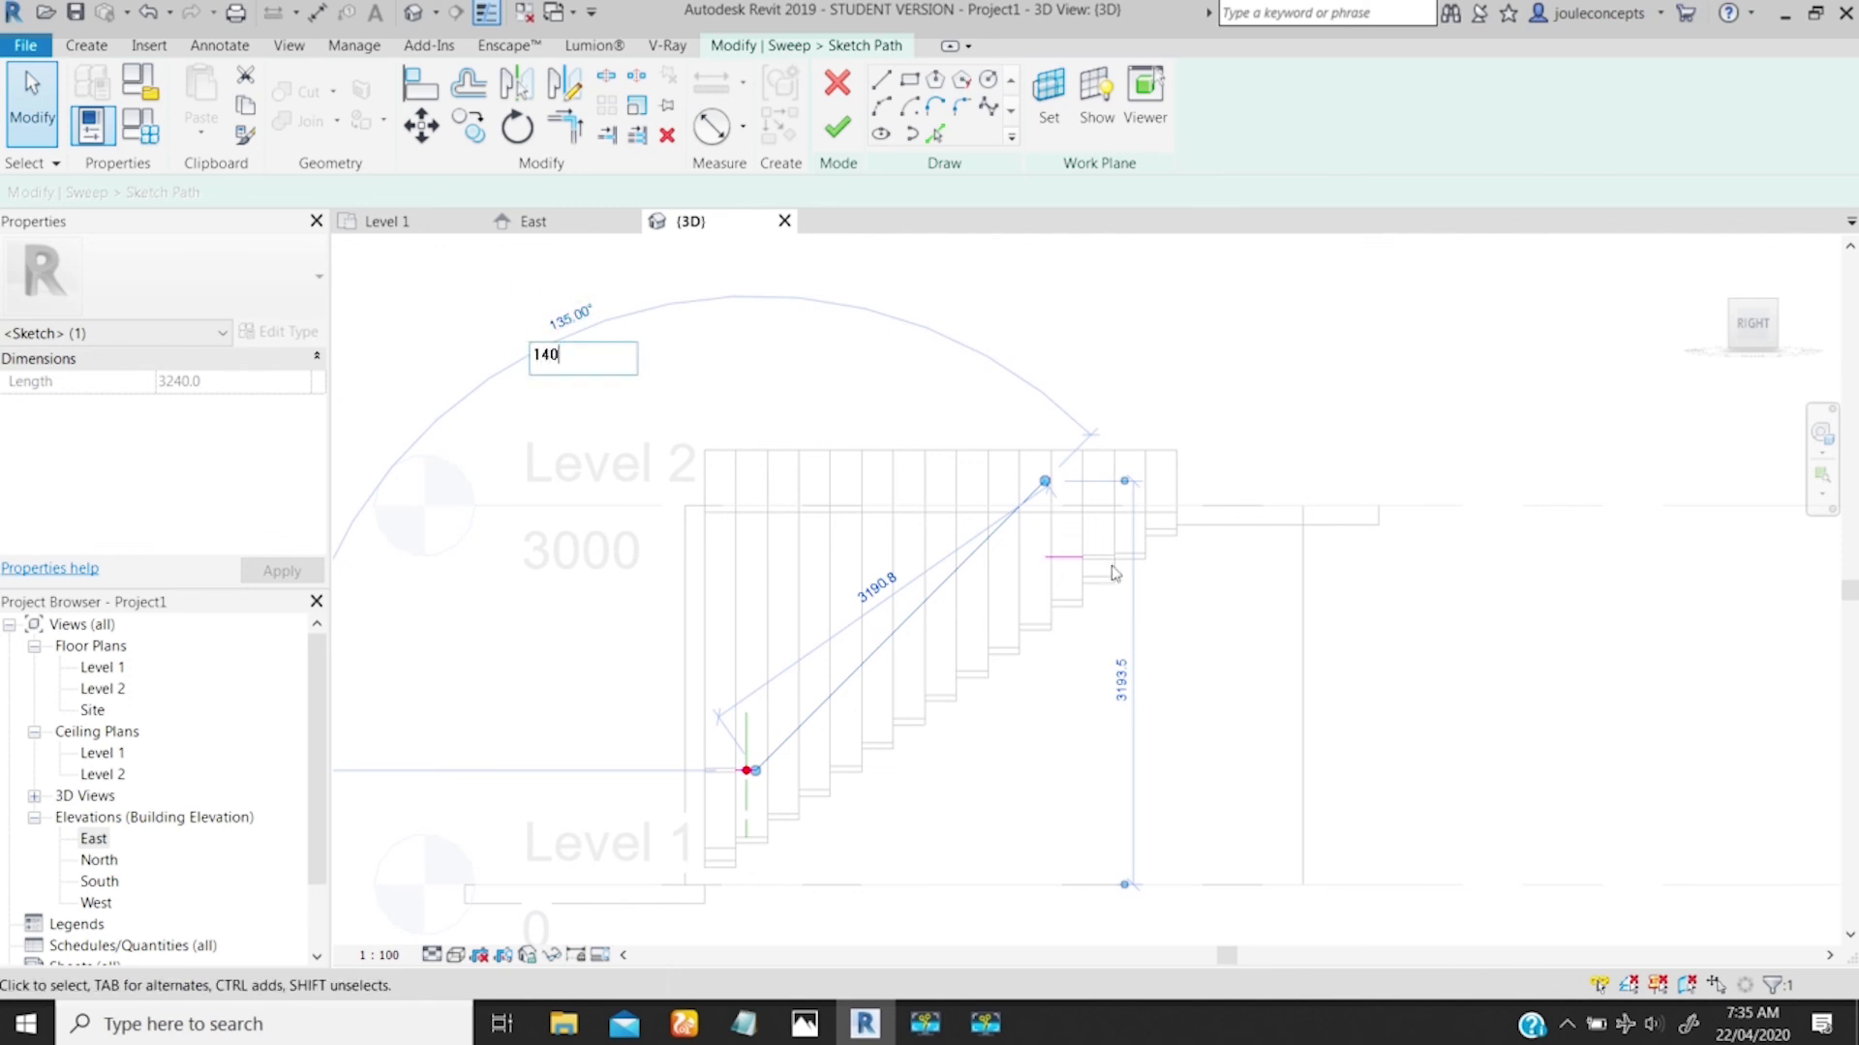
key(Return)
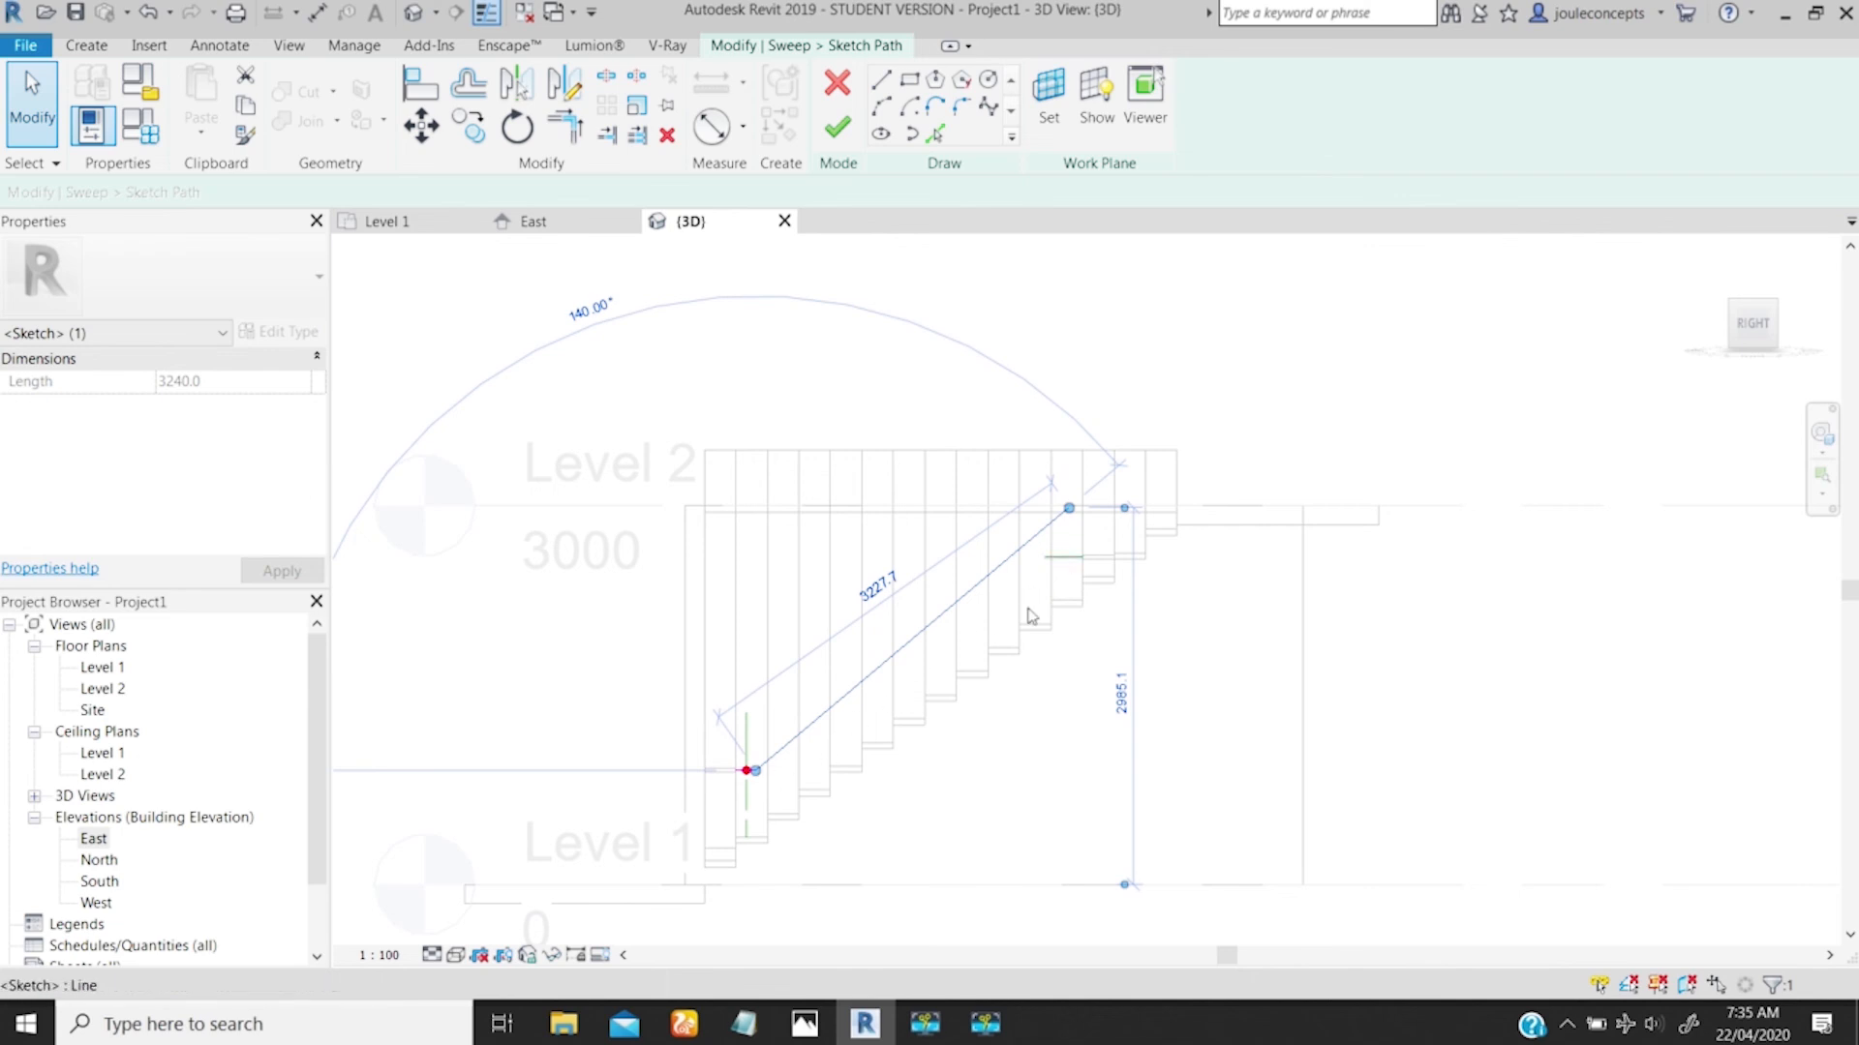
Step: Change the diagonal path line's angle to 145°
mouse_move(931, 677)
middle_down()
mouse_move(999, 554)
mouse_move(1341, 570)
mouse_move(996, 543)
mouse_move(1025, 576)
mouse_move(1065, 571)
middle_up()
click(1748, 328)
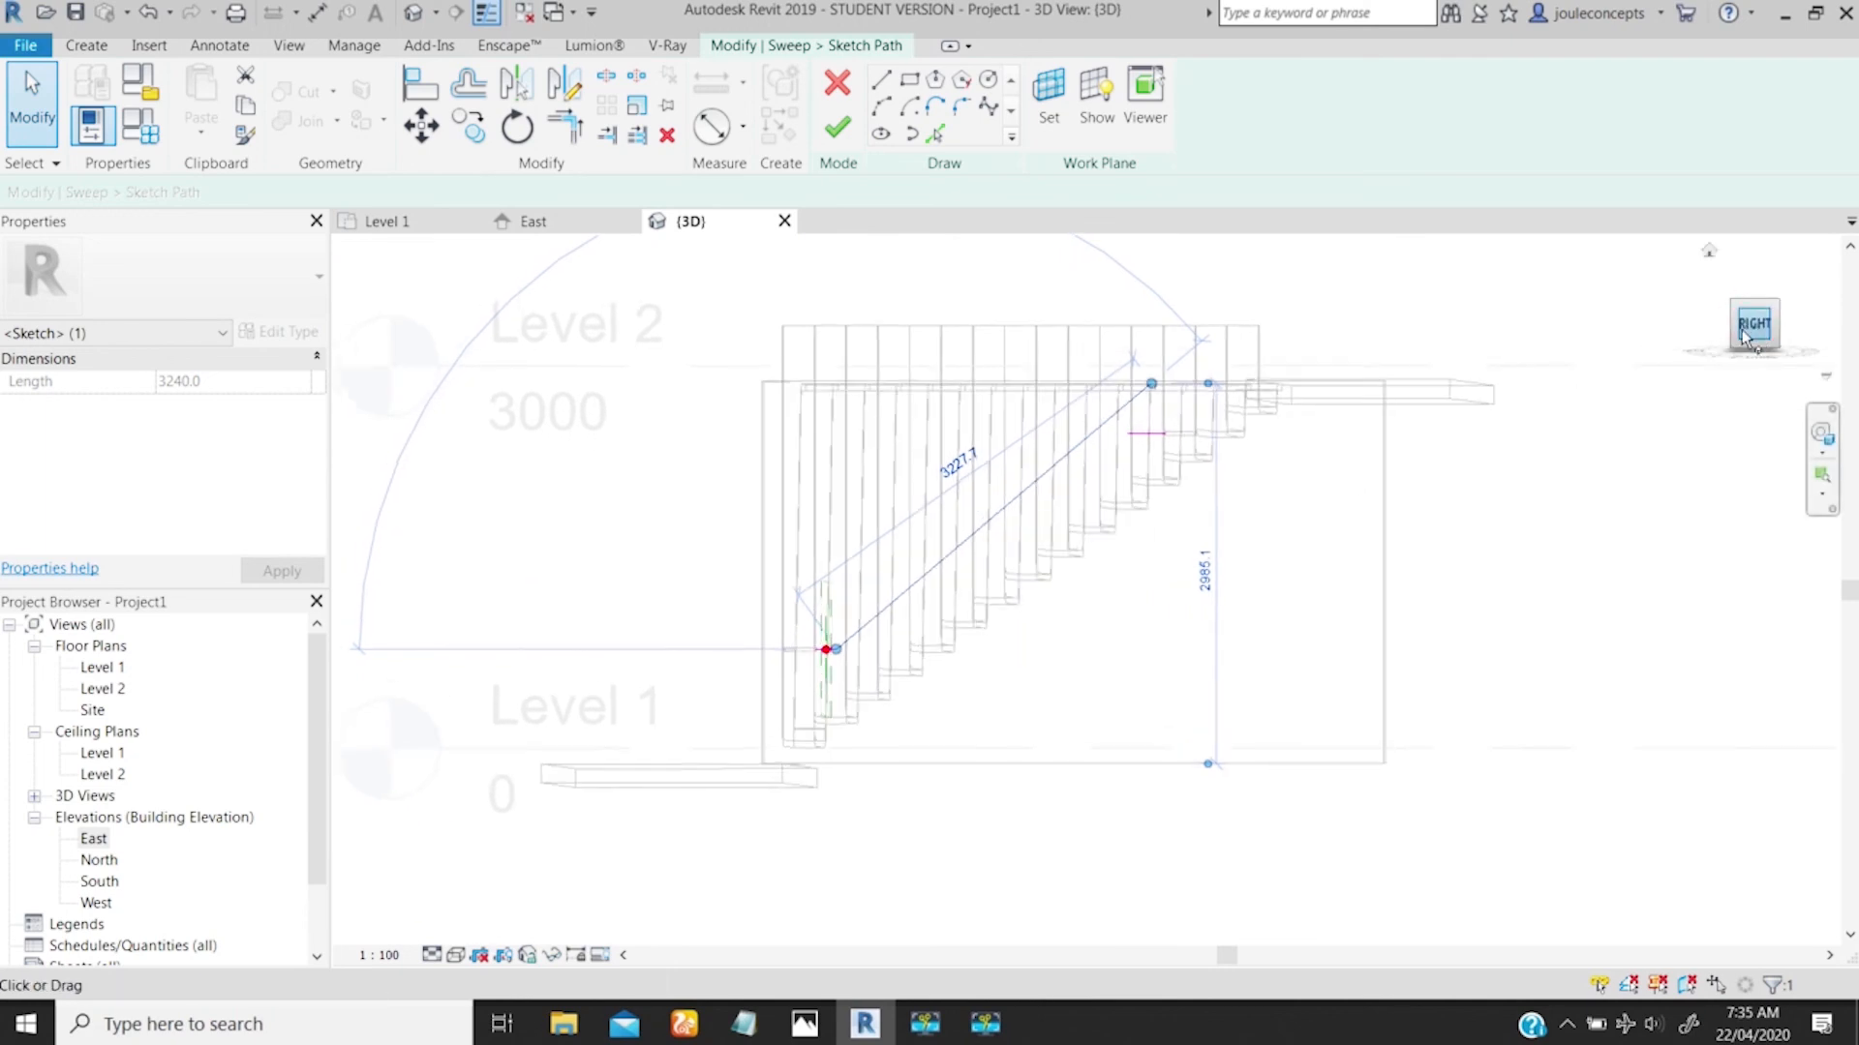
scroll(1269, 394, up, 3)
middle_drag(1269, 394, 354, 410)
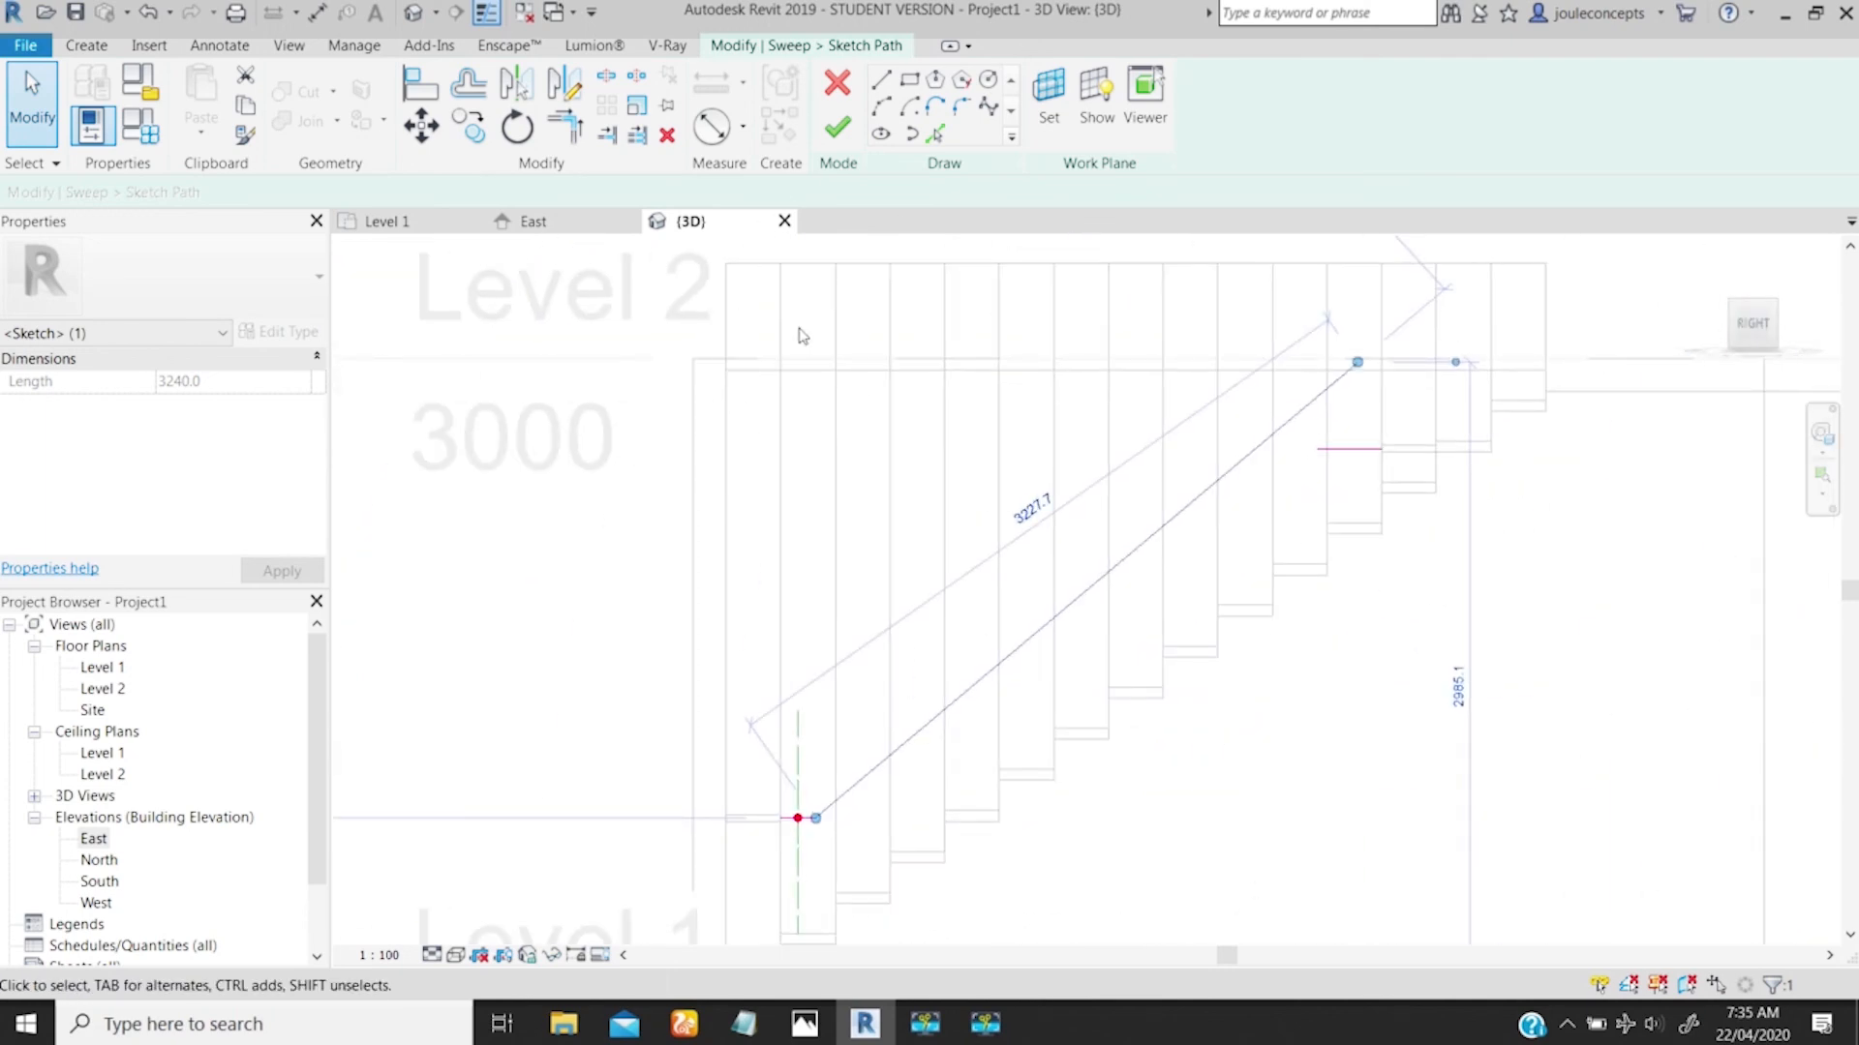
scroll(1050, 479, down, 4)
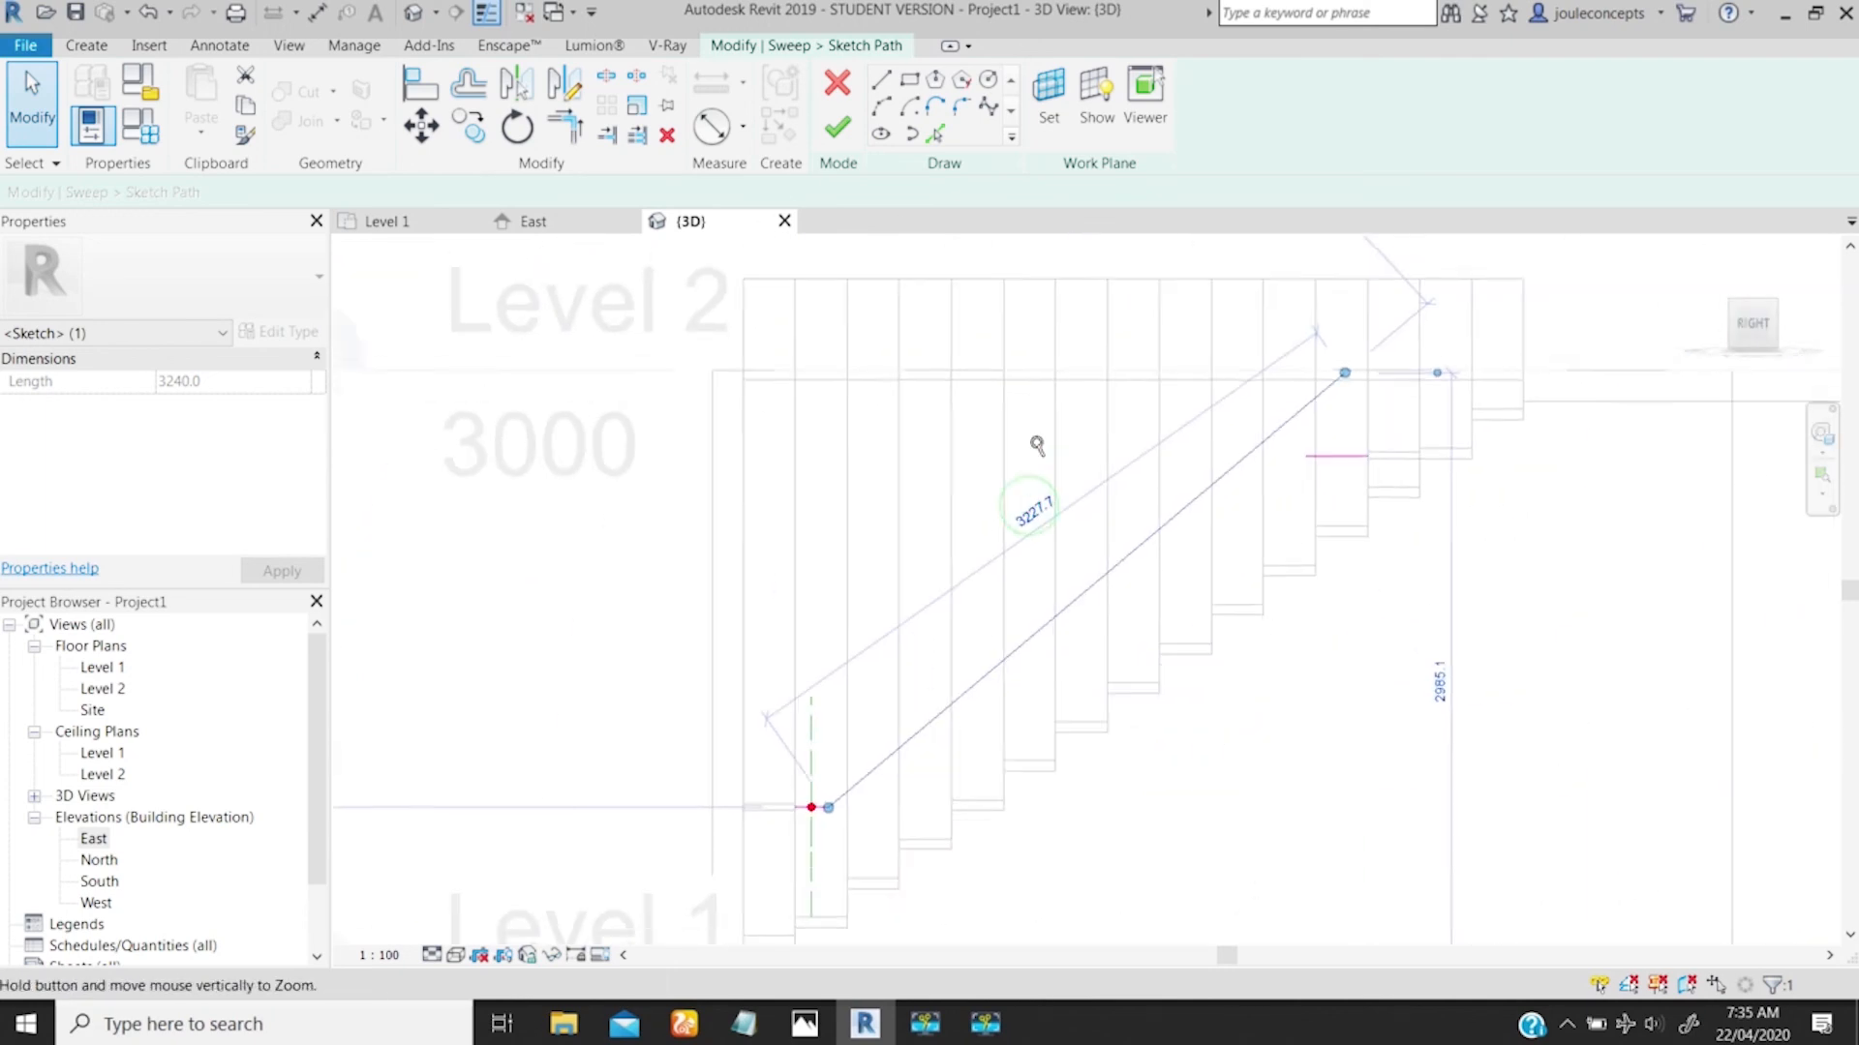
click(775, 274)
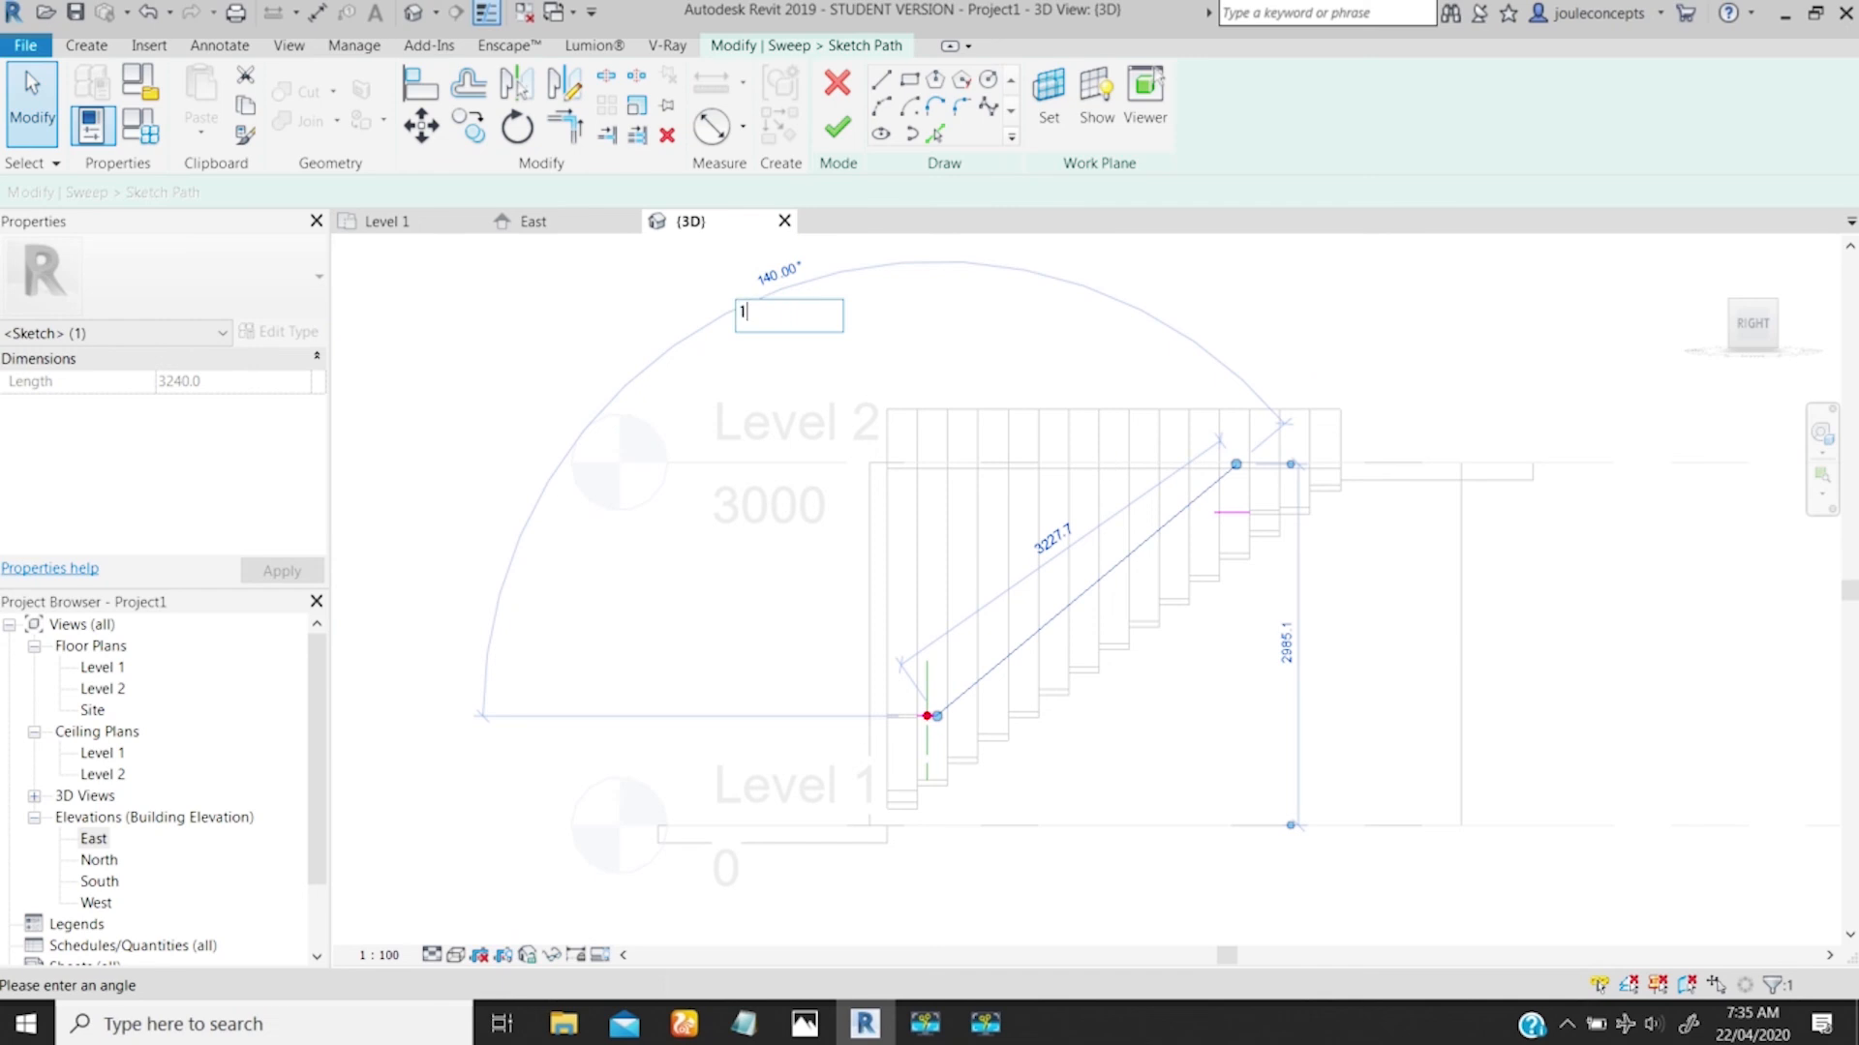
key(Return)
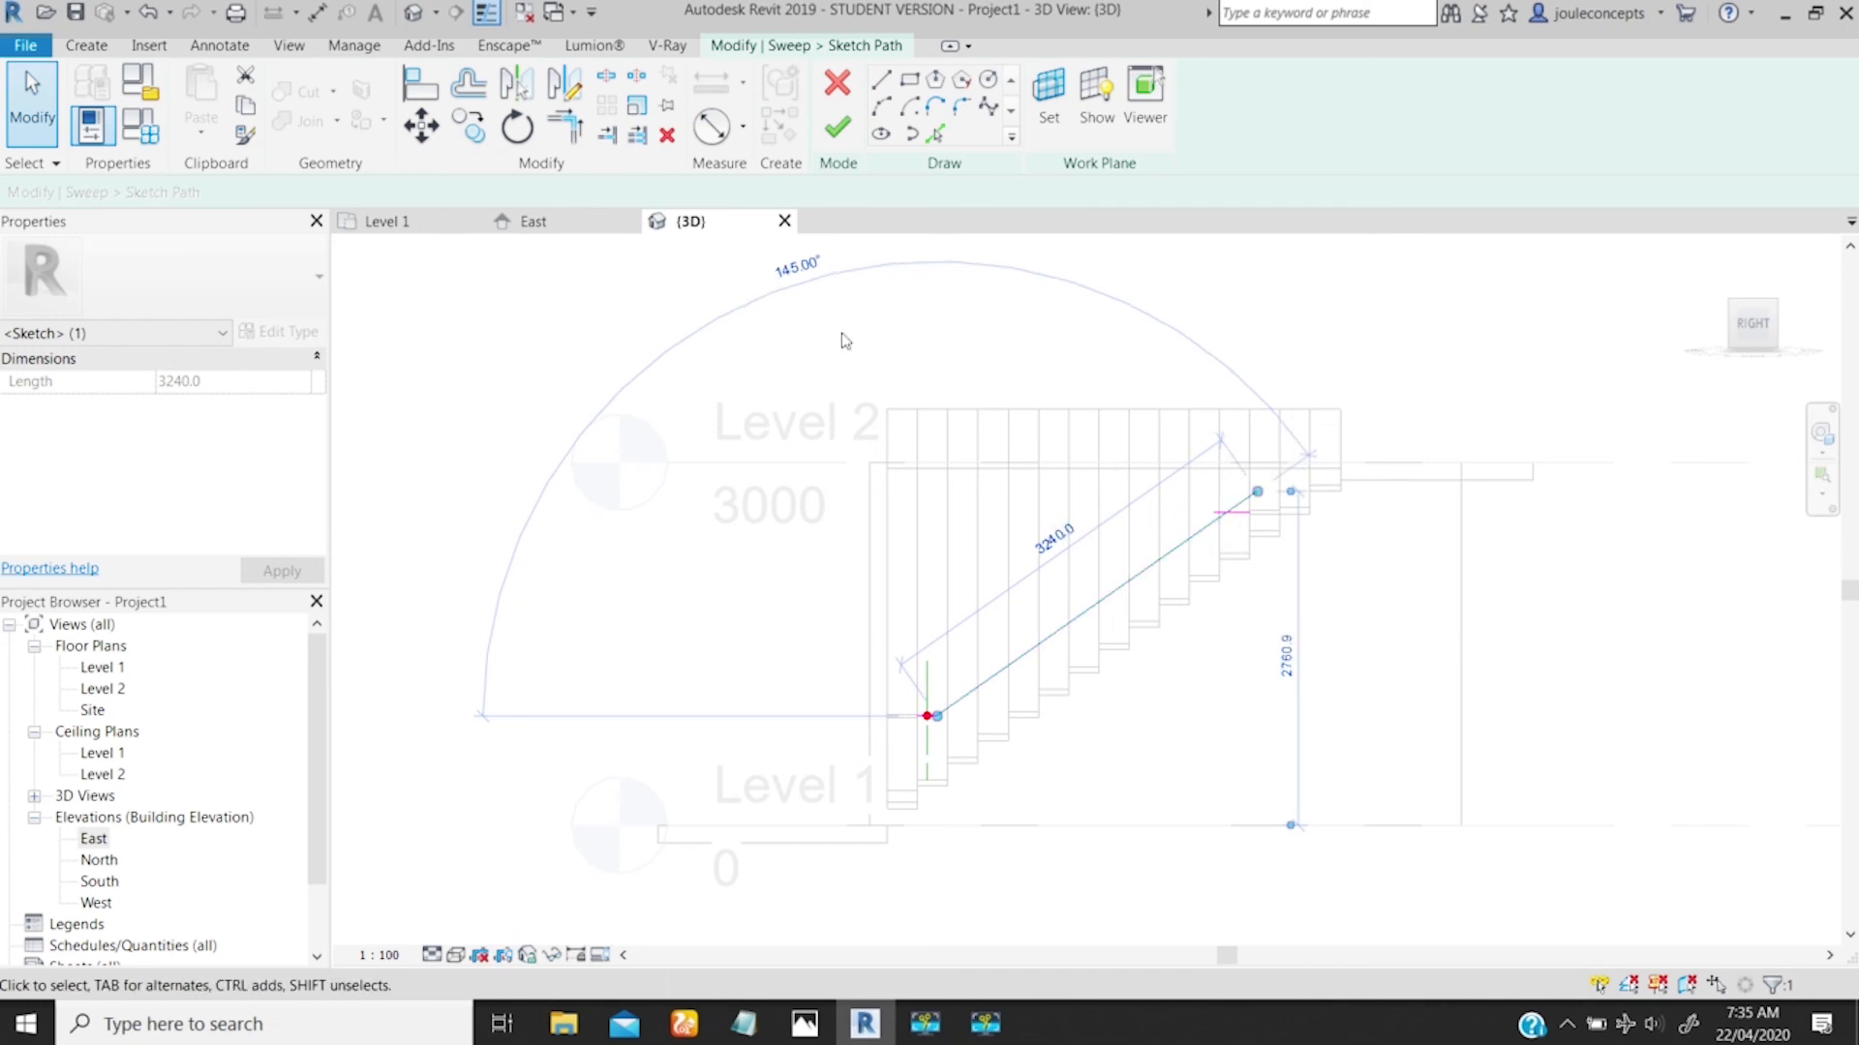
Step: Set the diagonal path line's angle to 142° and deselect the line
click(792, 268)
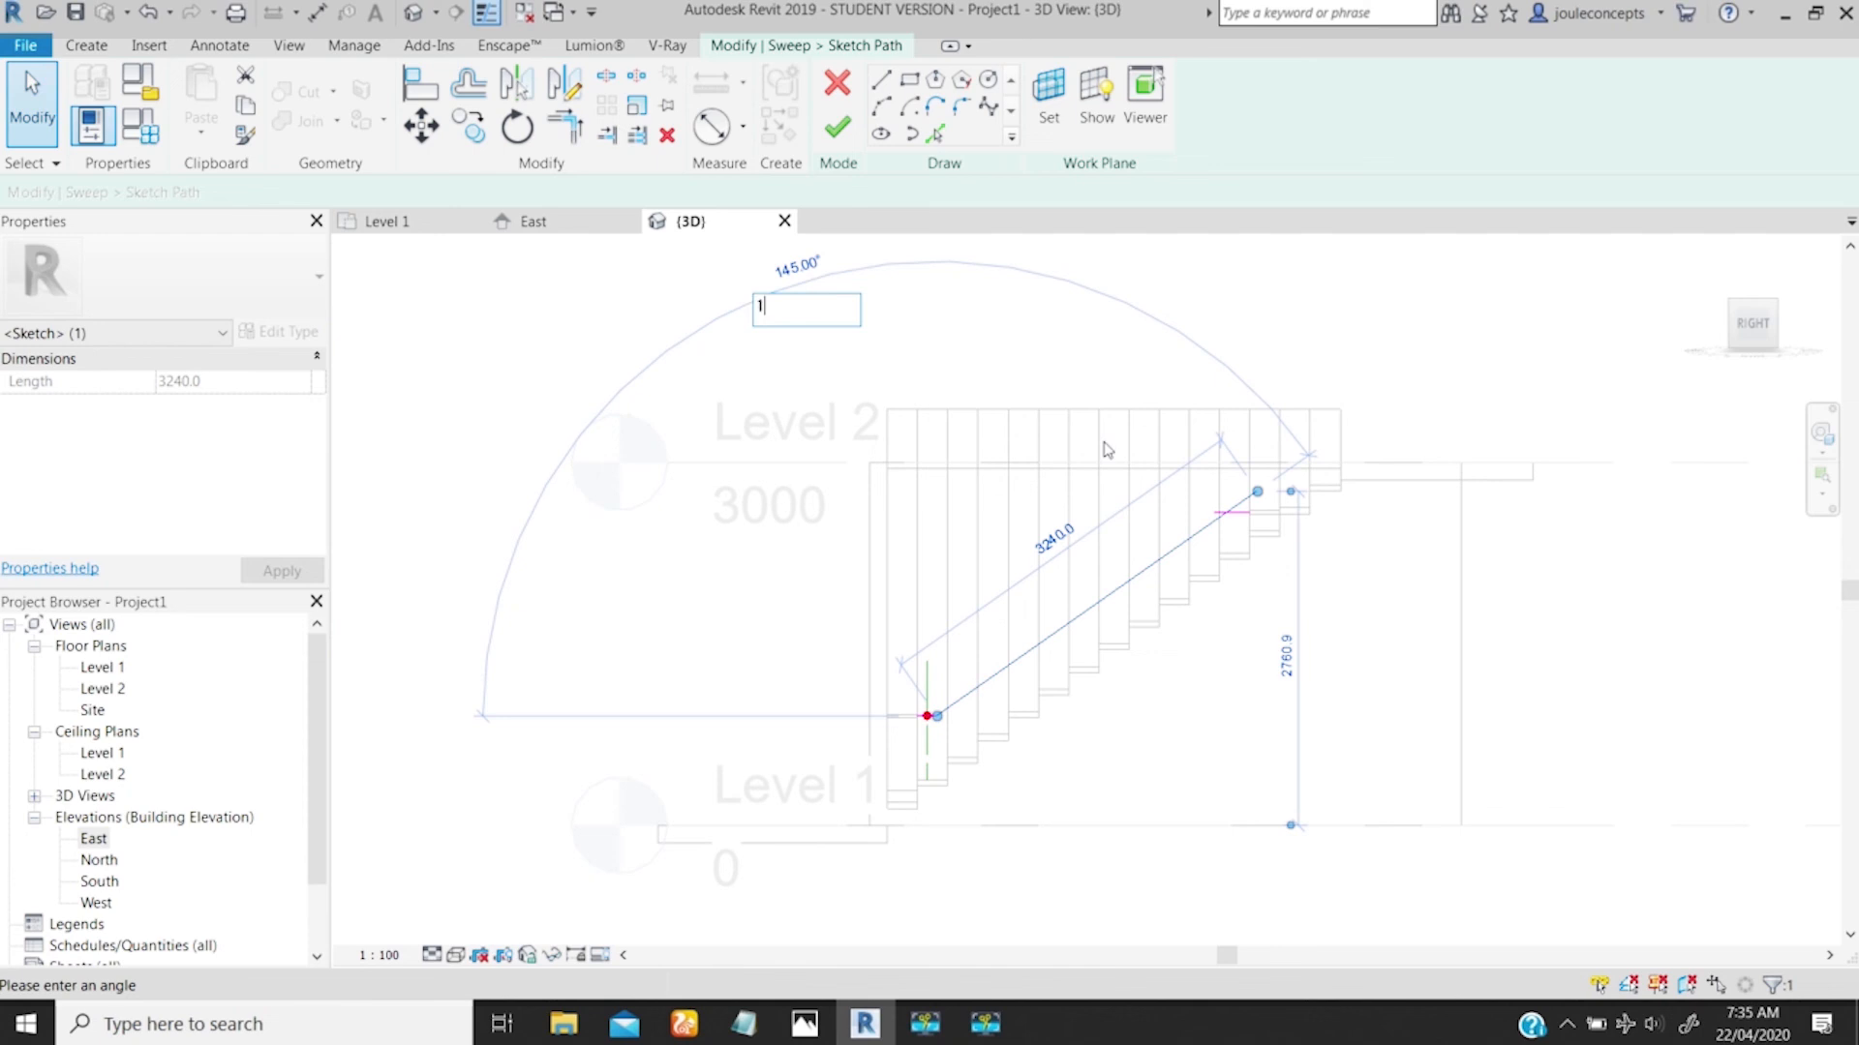
key(Return)
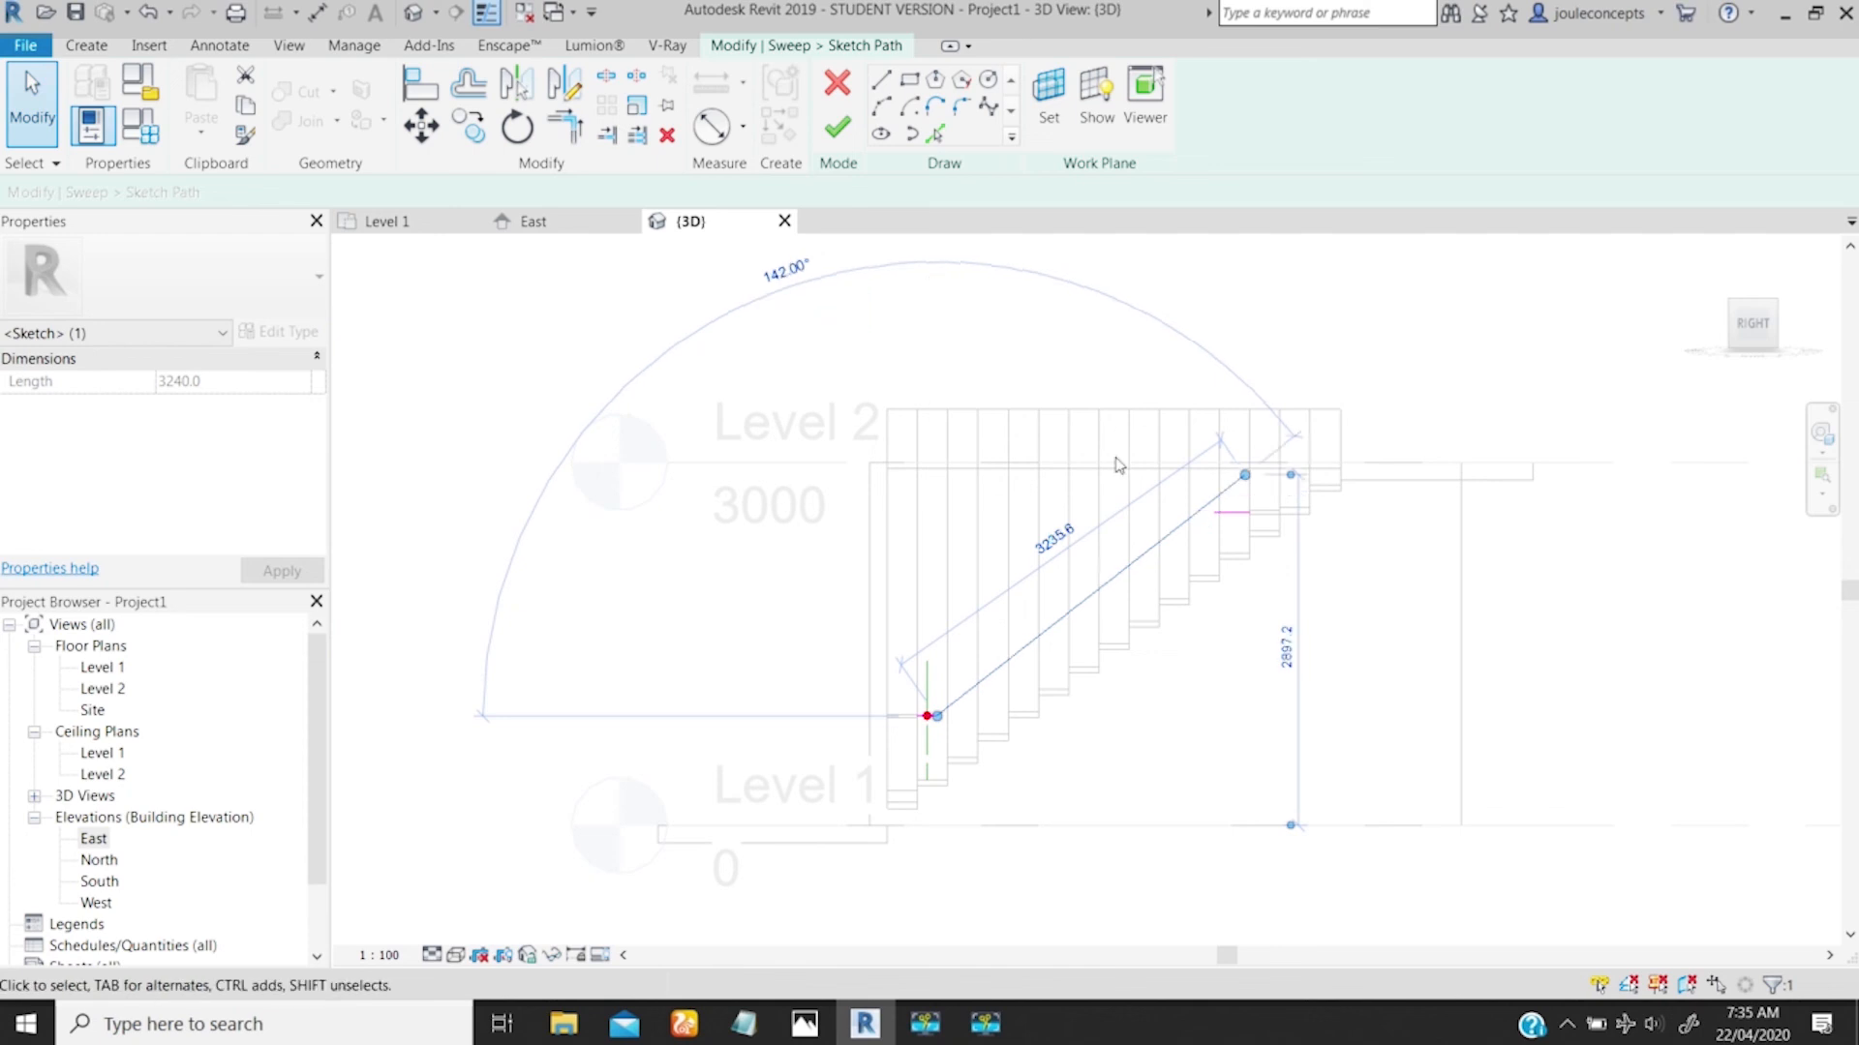
click(1216, 531)
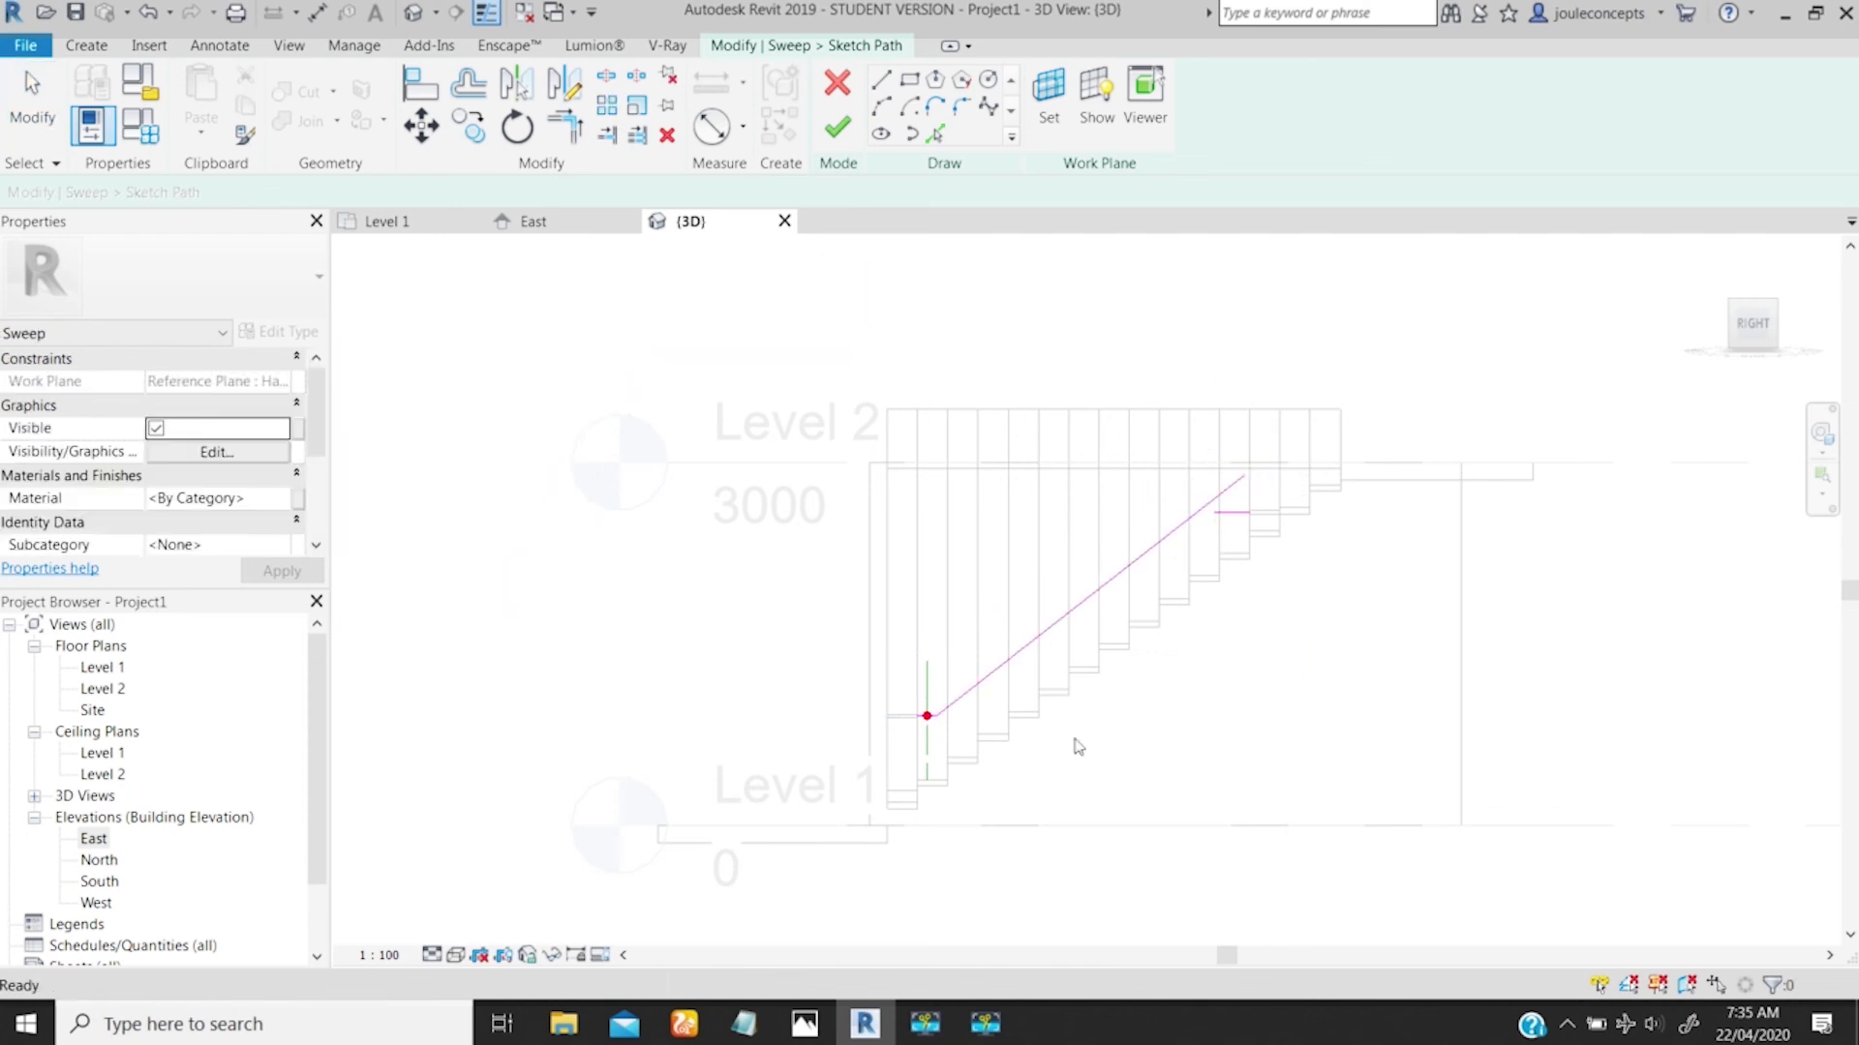
Step: Trim the diagonal path line and the upper horizontal line to a shared corner
scroll(1048, 726, up, 2)
scroll(1048, 726, up, 2)
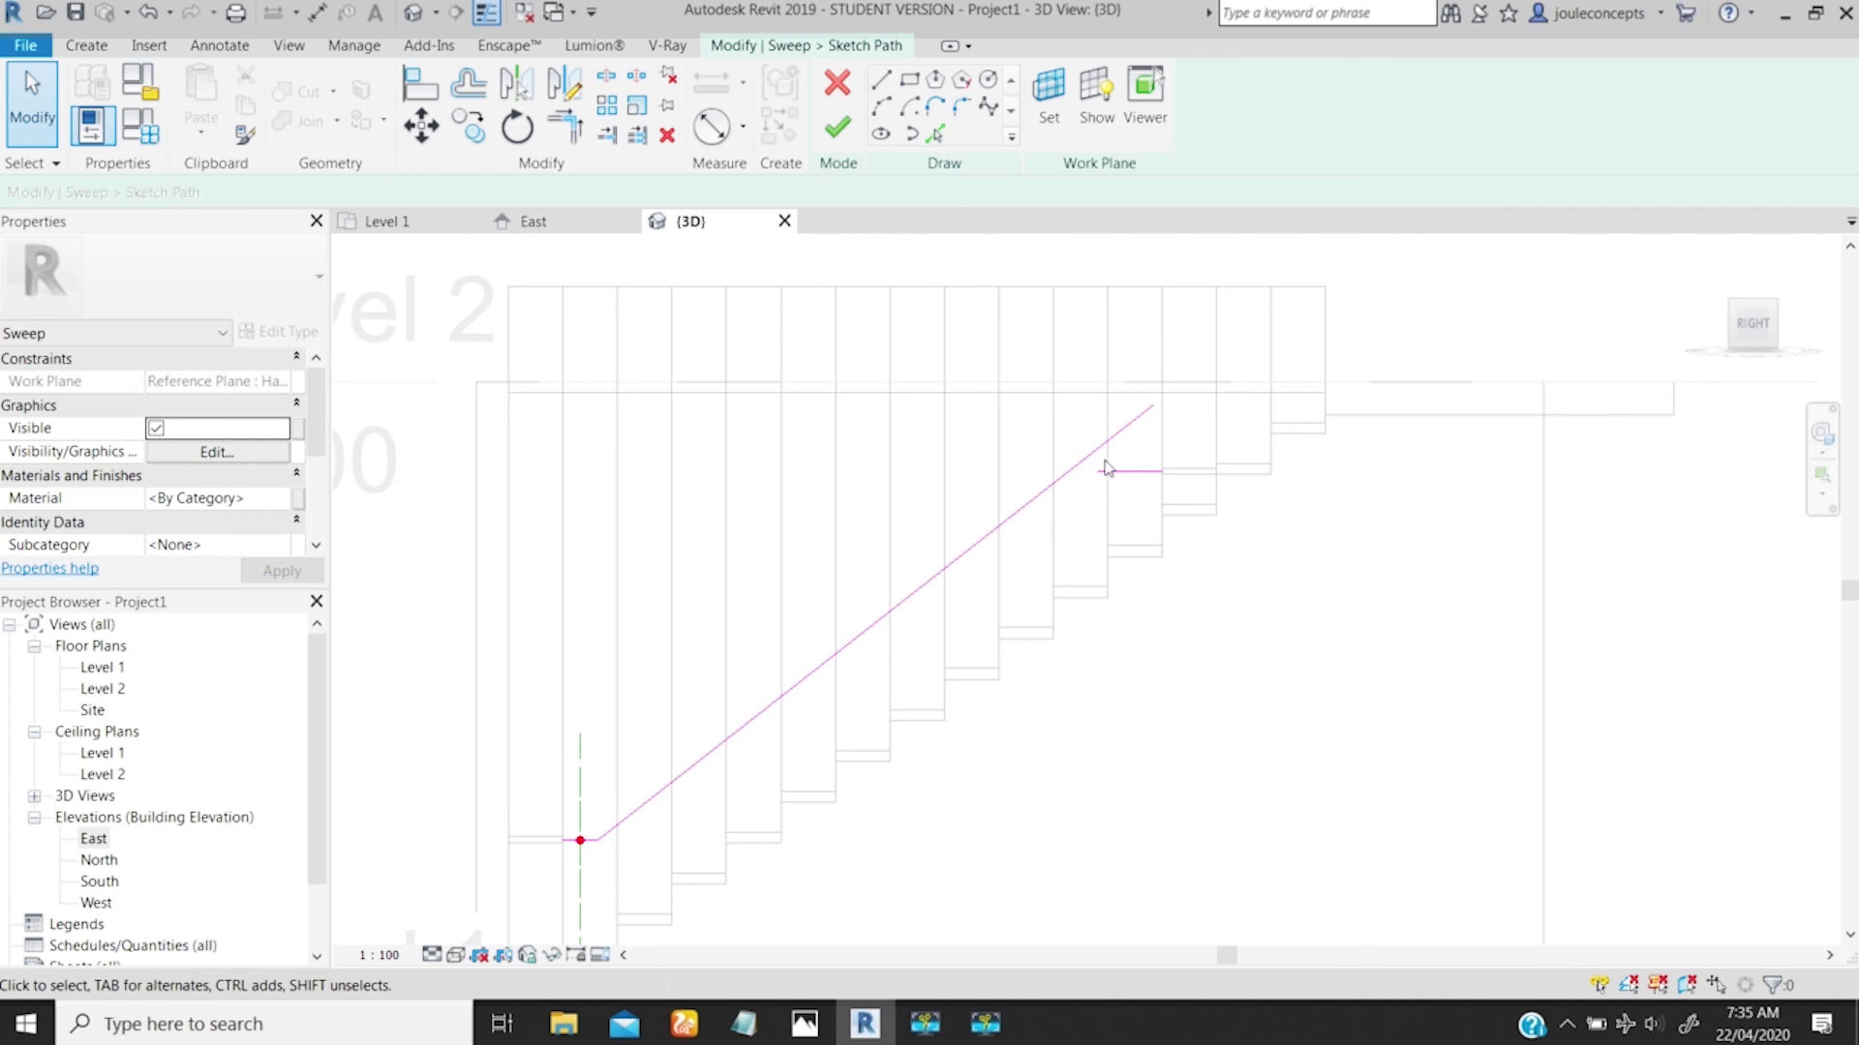
key(t)
key(r)
click(1128, 469)
click(1038, 495)
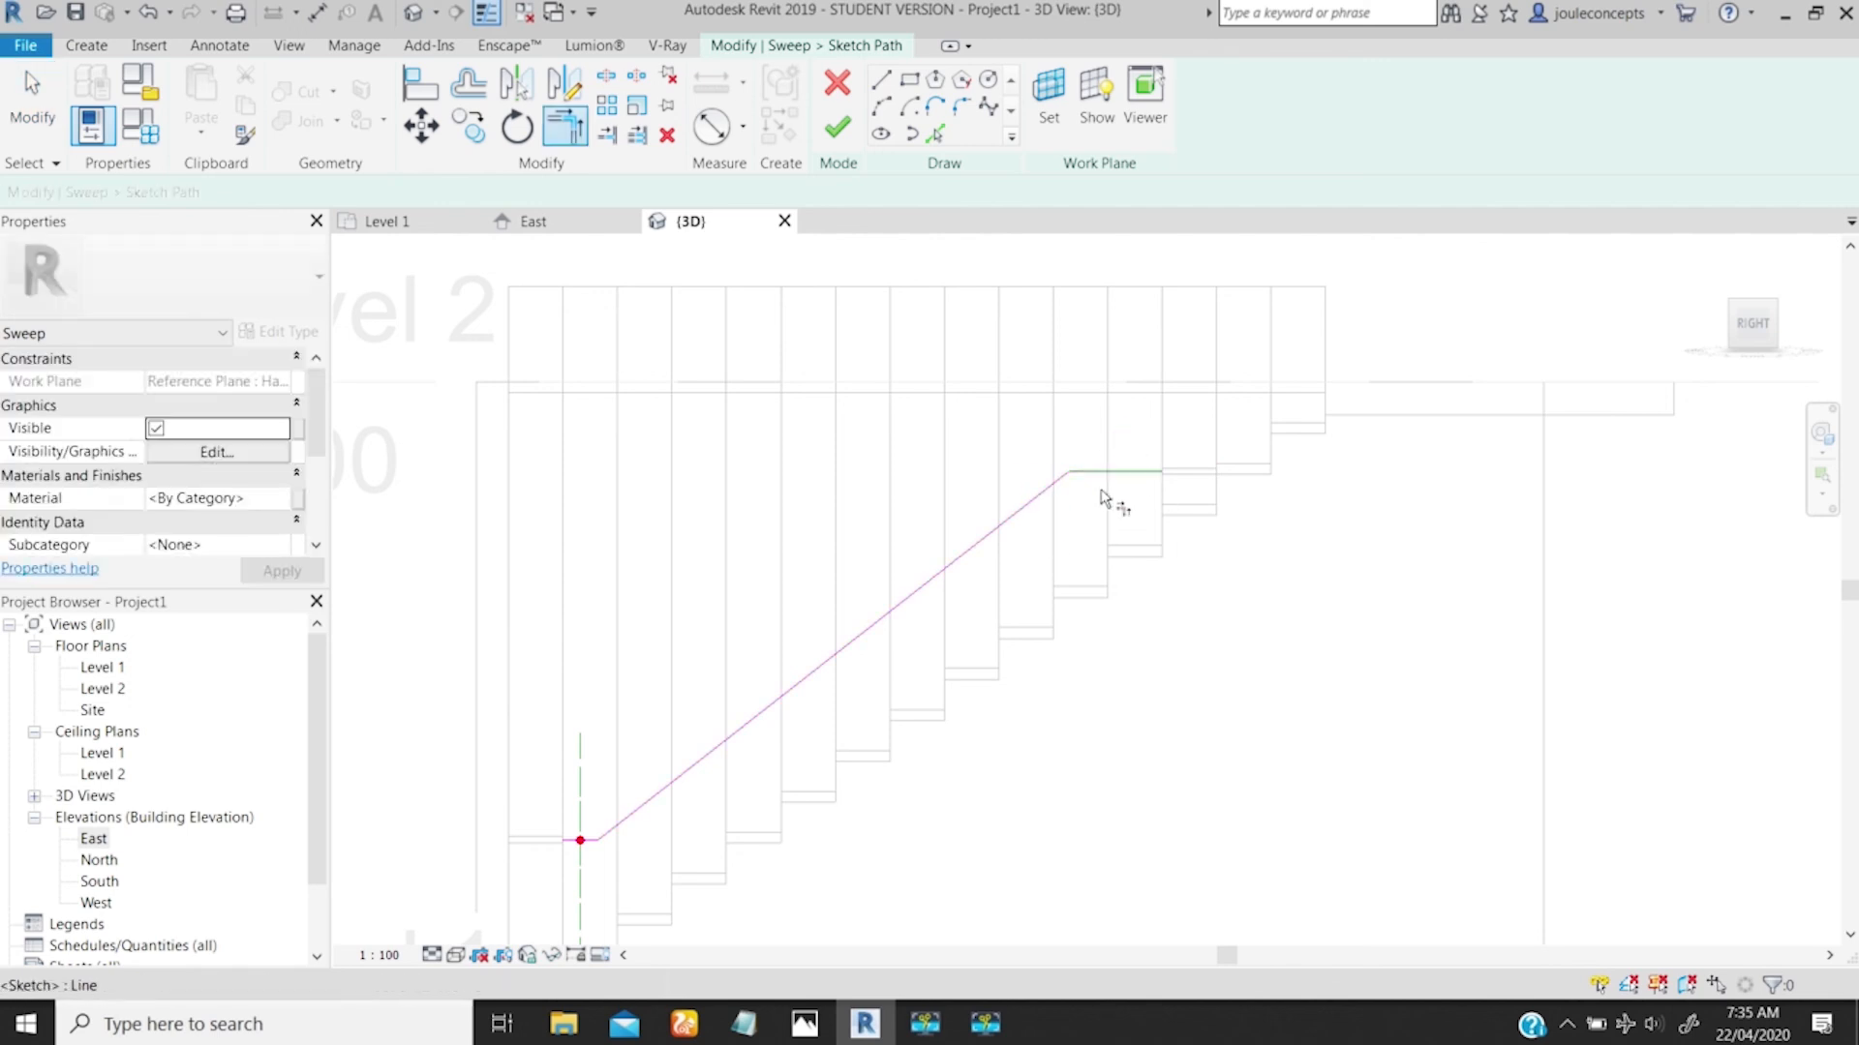
middle_drag(1104, 514, 1182, 487)
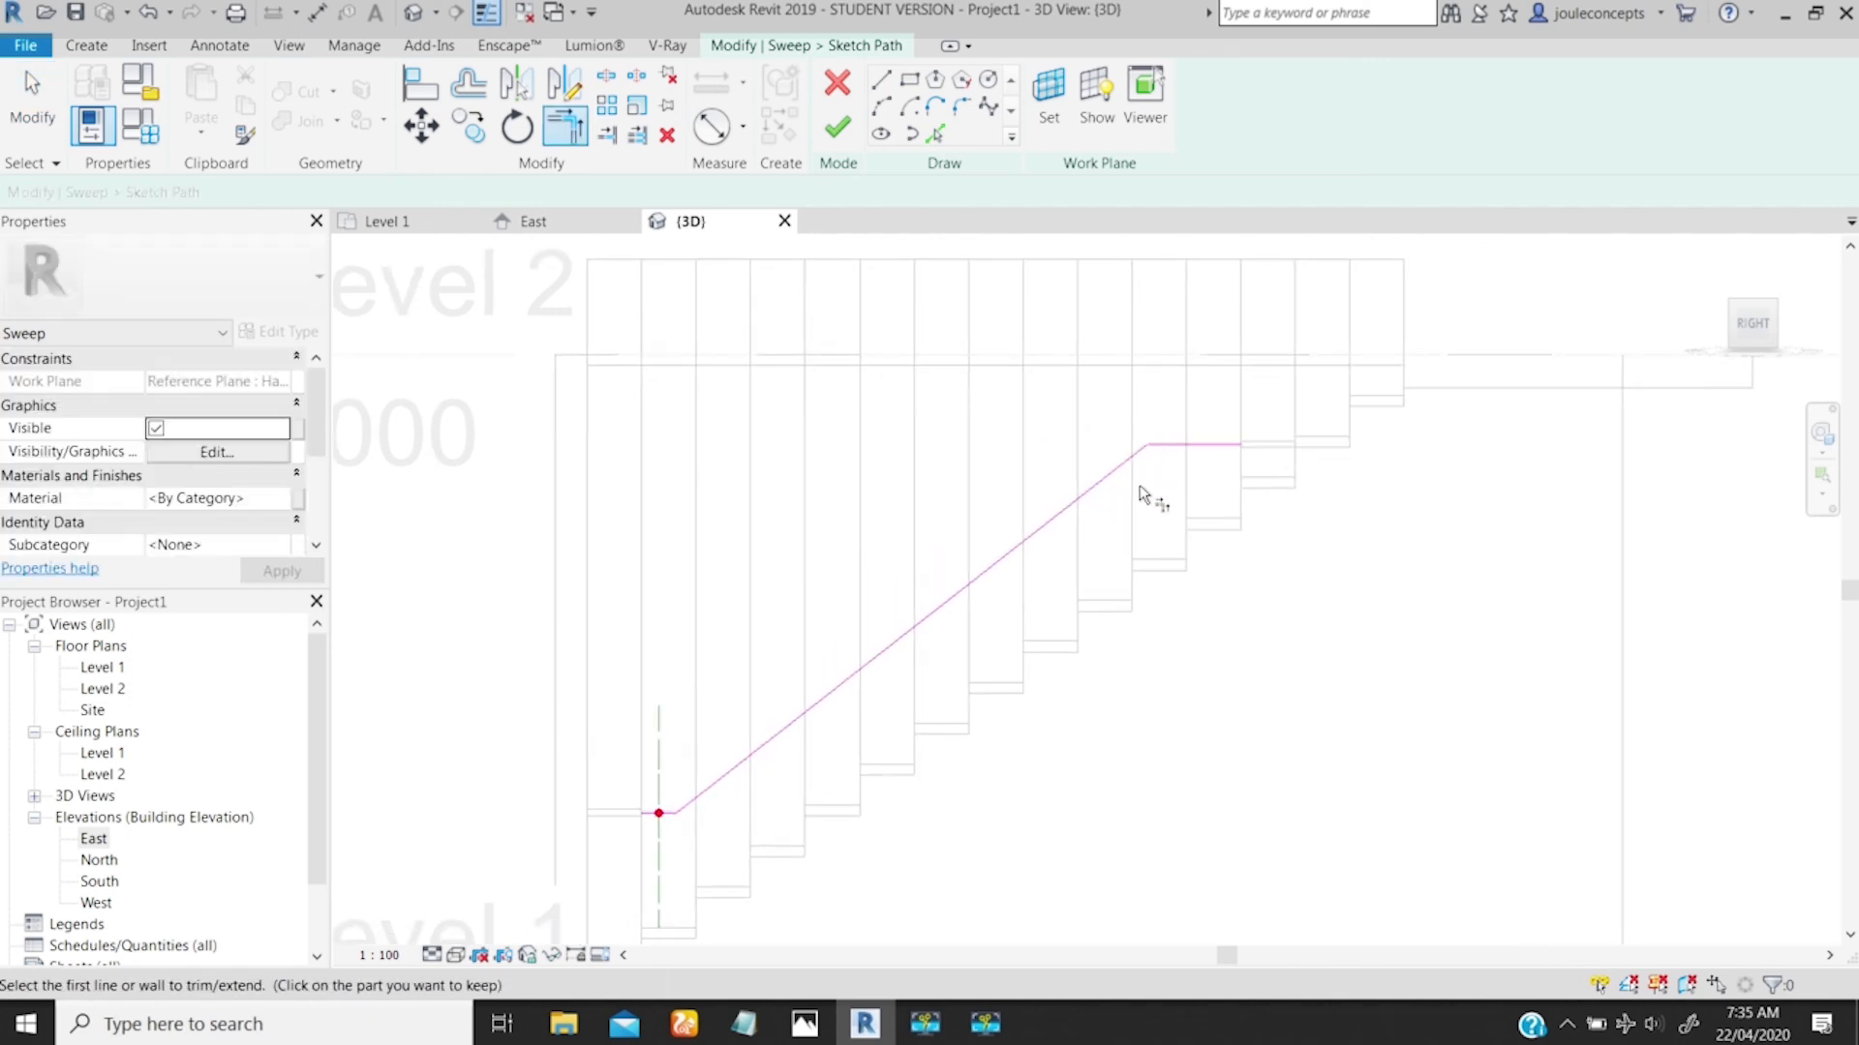
key(Escape)
Step: Try moving the upper end of the diagonal path line, and undo both the move and the corner trim
click(988, 569)
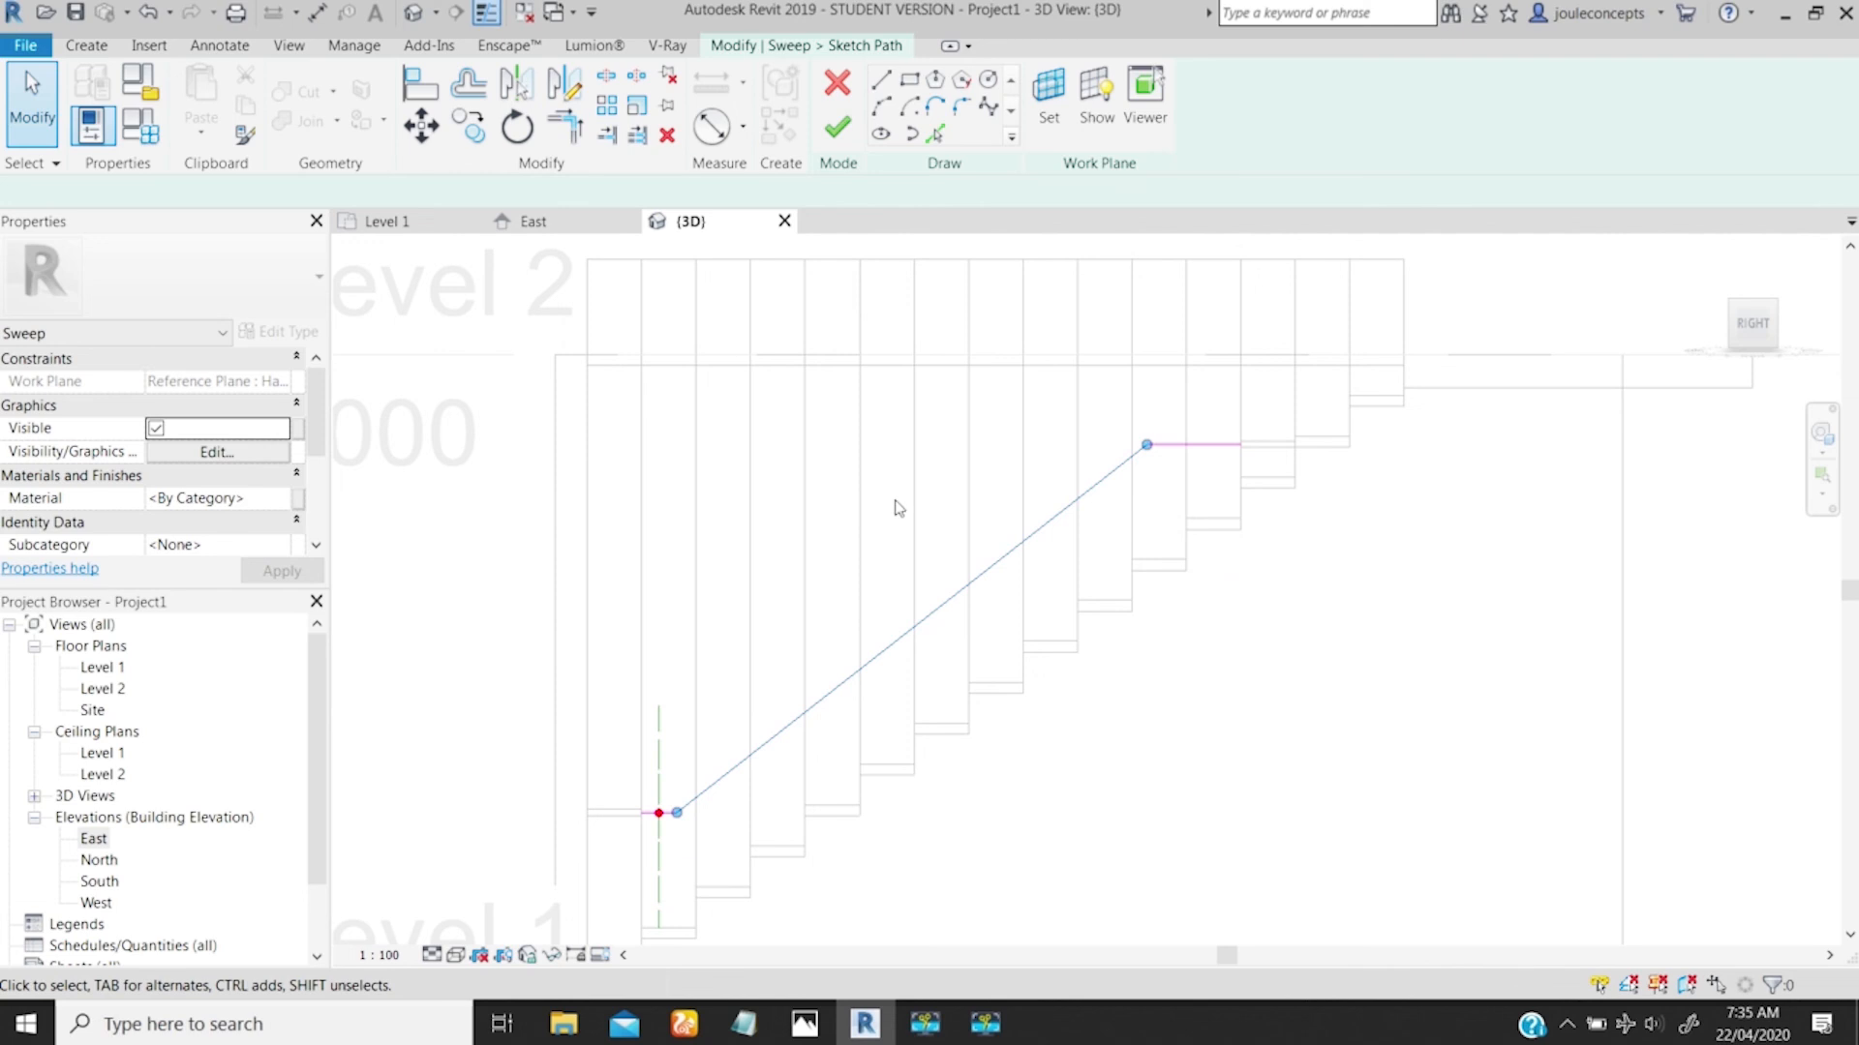
ctrl+middle_drag(1049, 511, 1078, 363)
drag(1128, 486, 1157, 466)
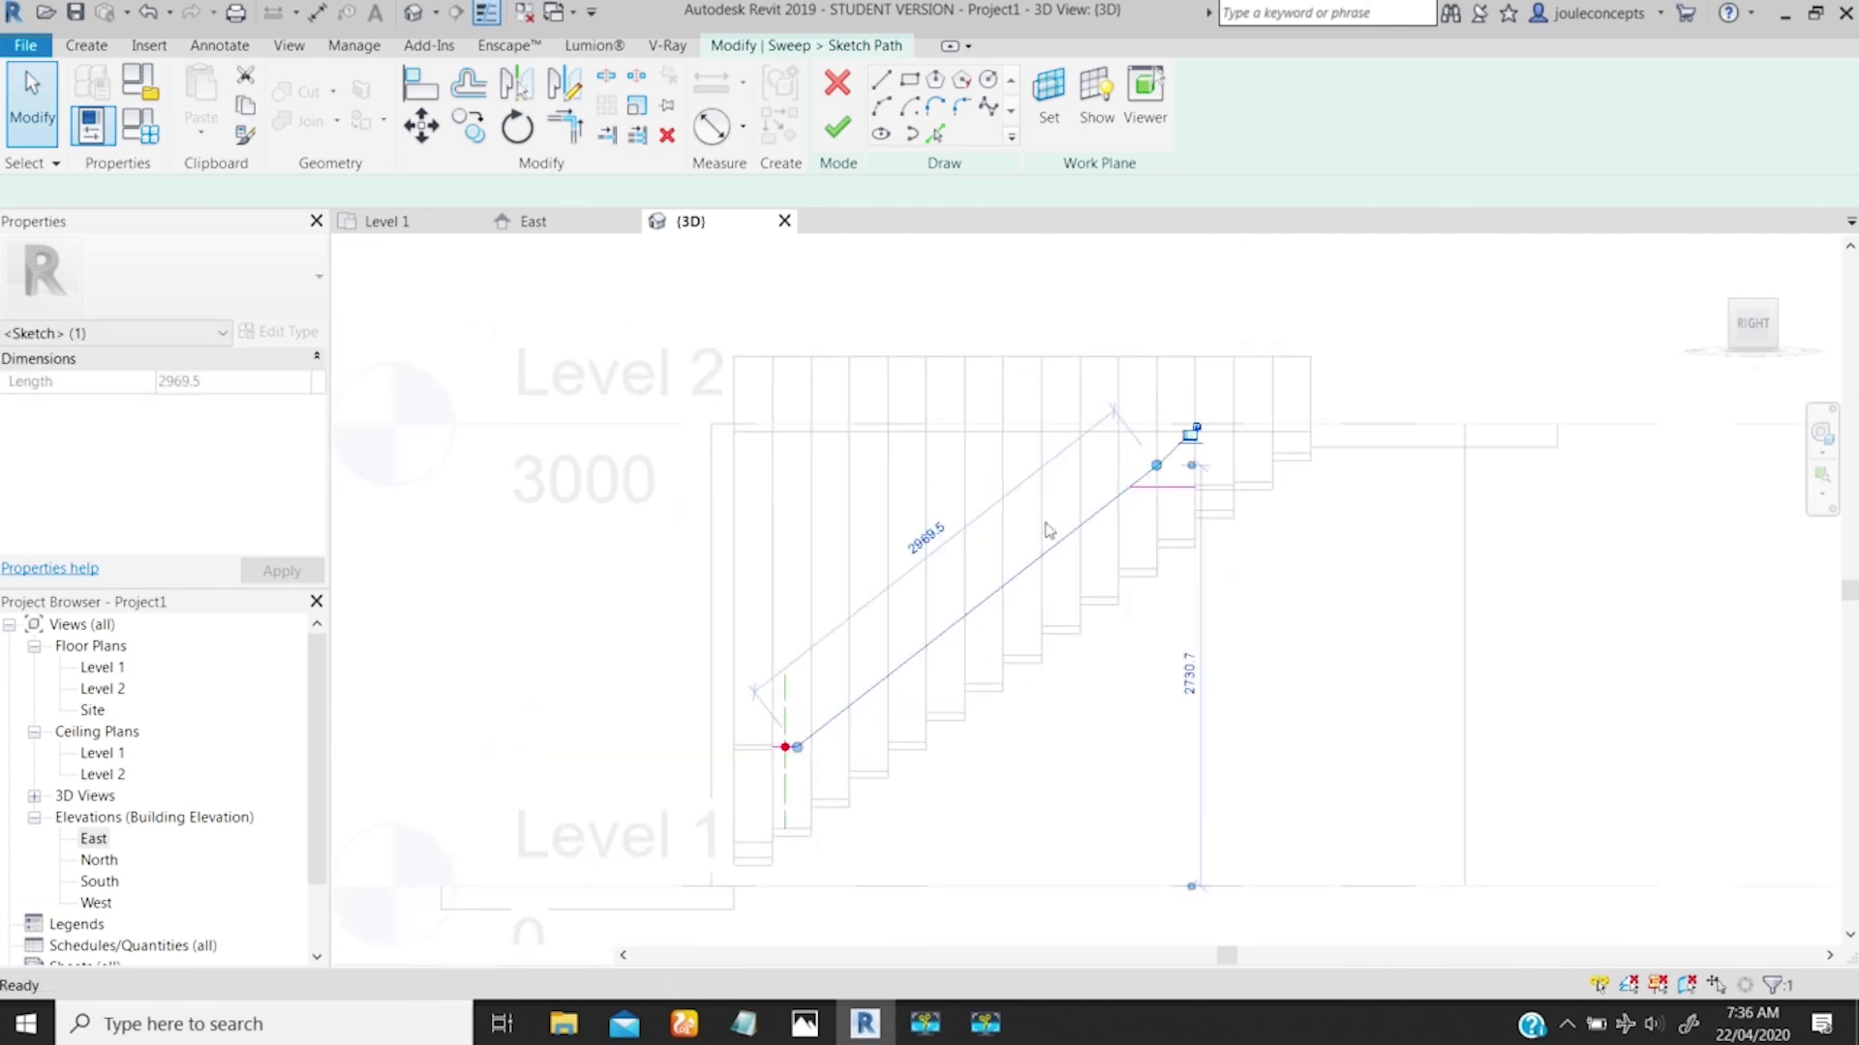
key(ctrl+z)
key(ctrl+z)
Step: Set the angle of the diagonal path line to 145°
click(1112, 436)
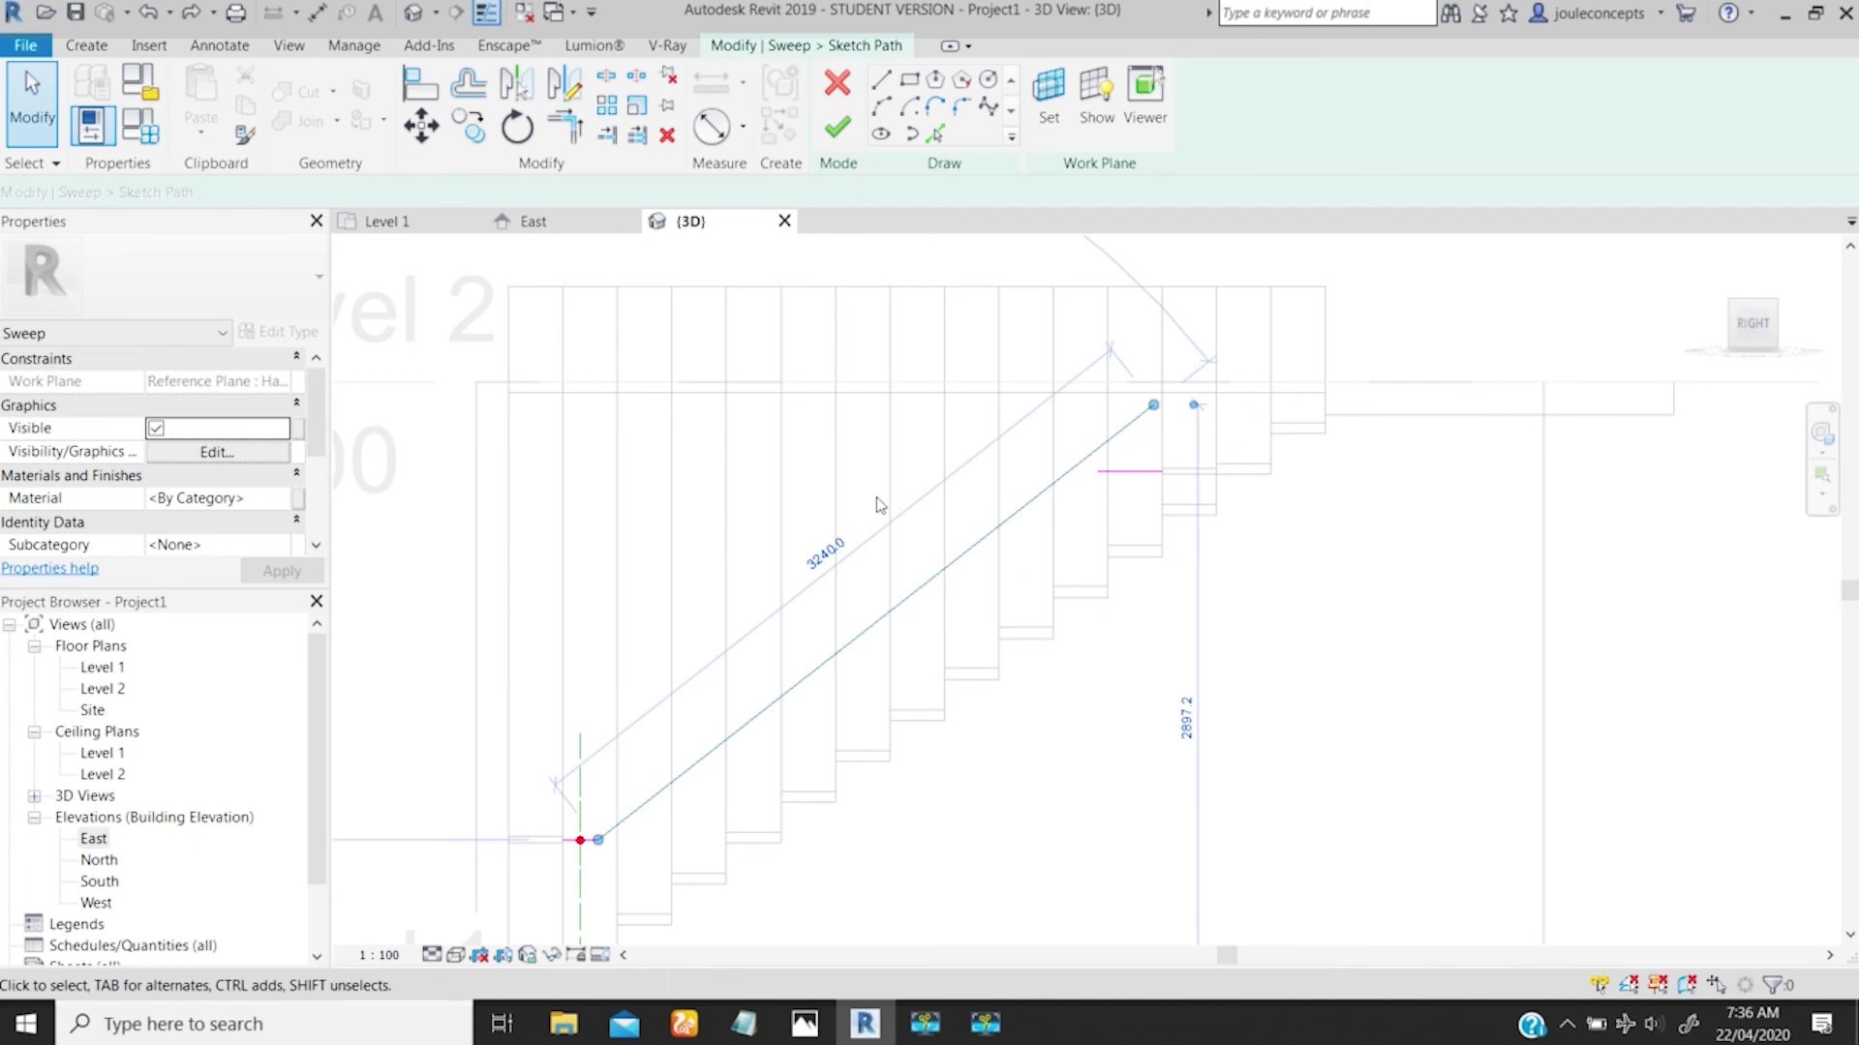
scroll(883, 528, down, 3)
click(667, 302)
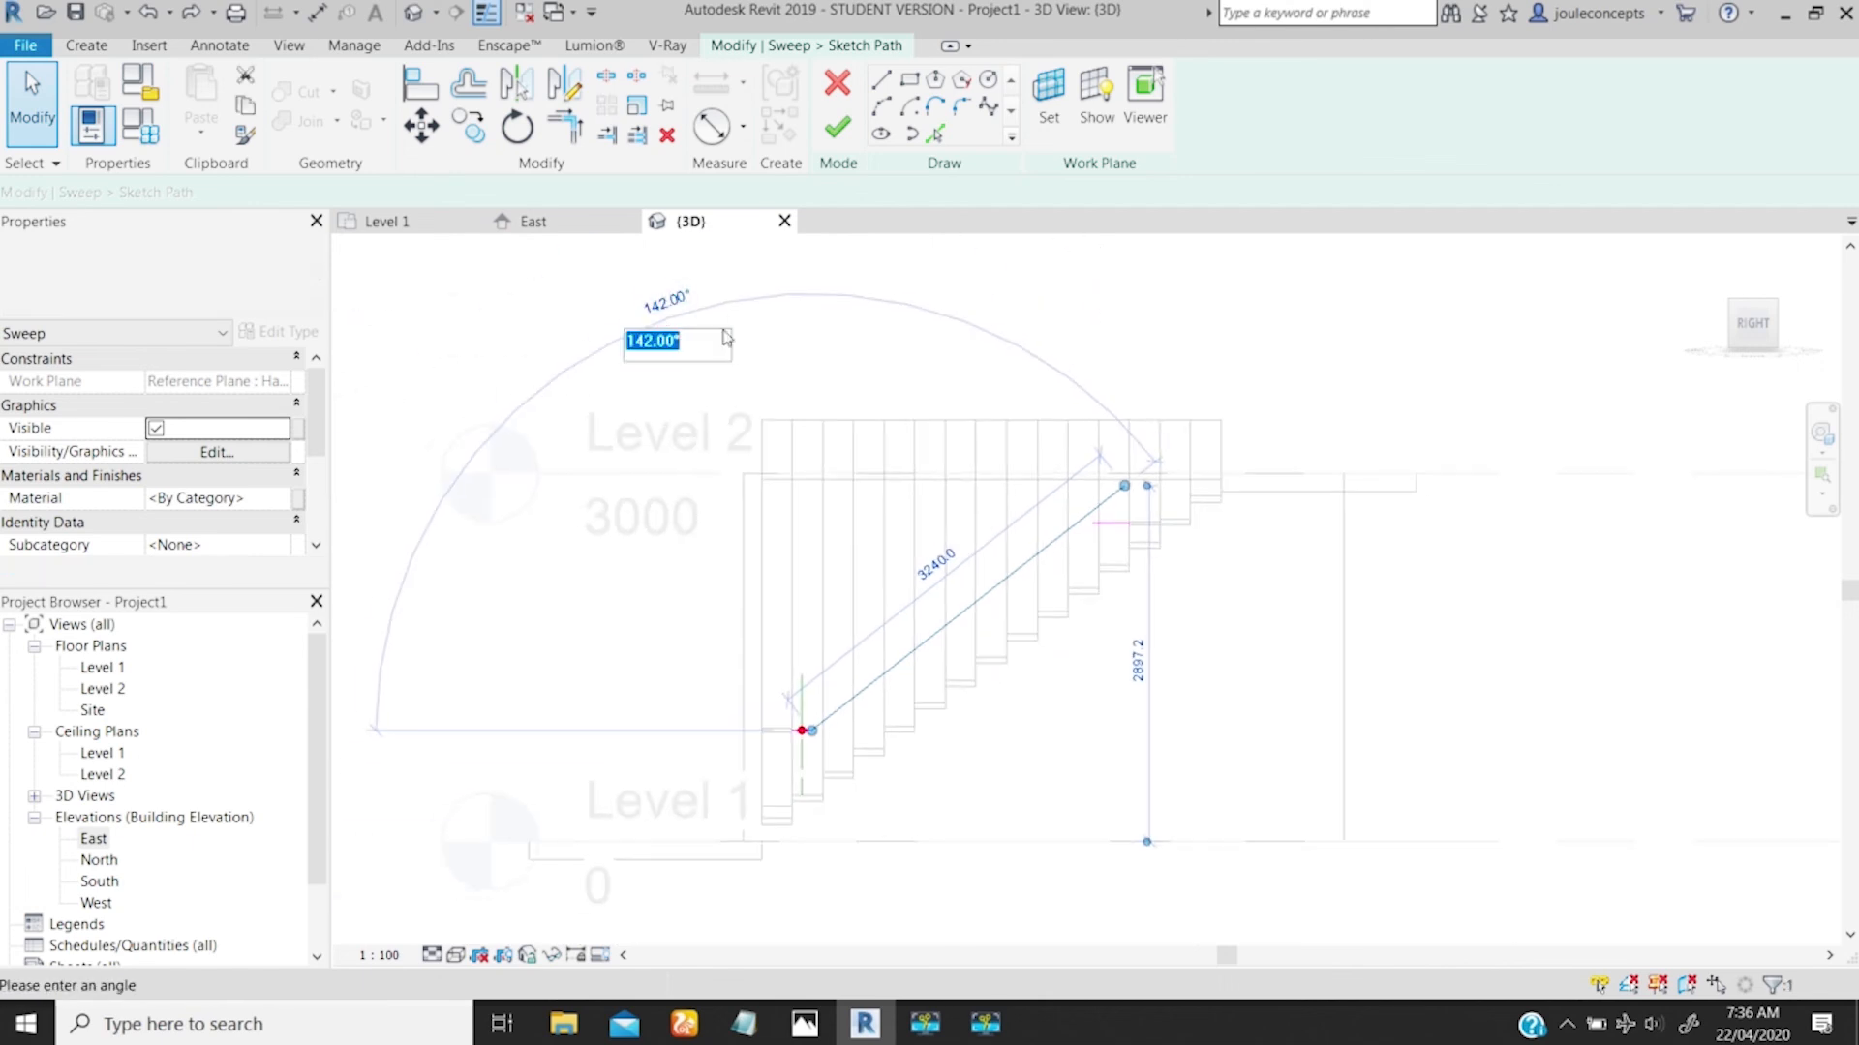
text(145)
key(Return)
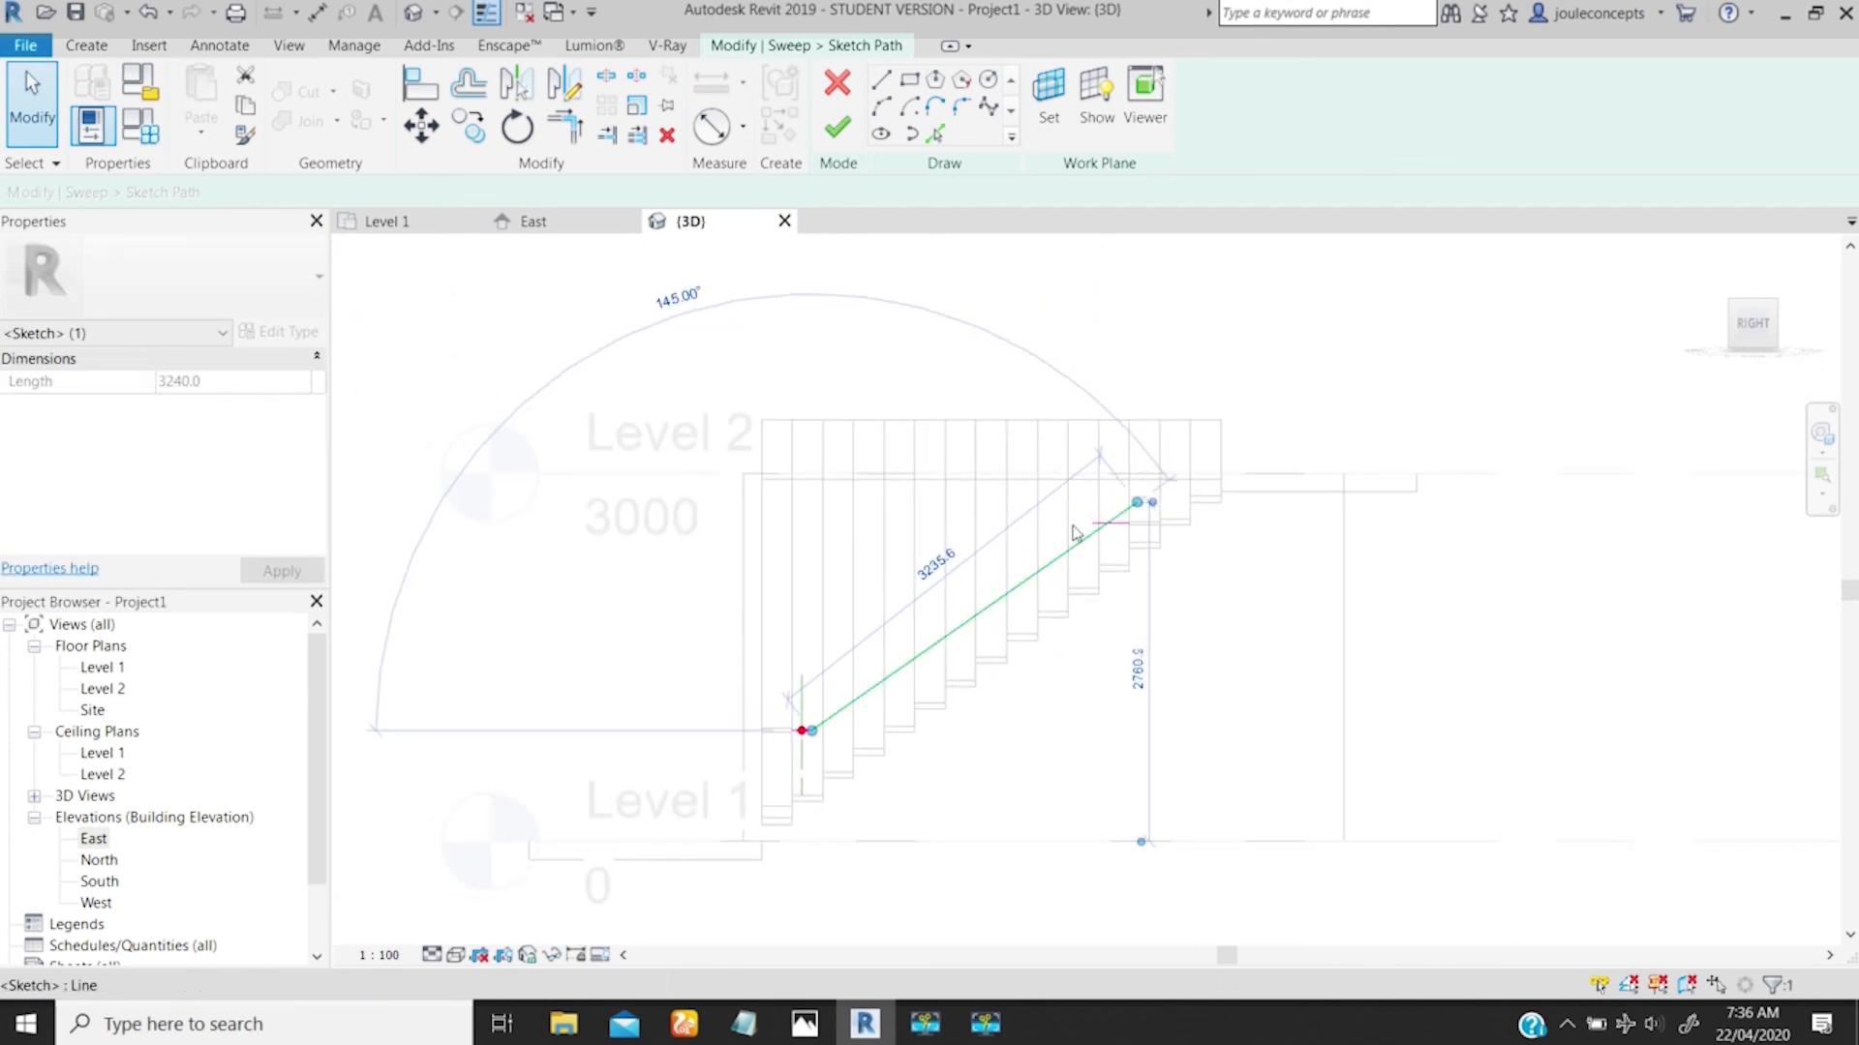
Step: Trim the diagonal path line against the upper horizontal line so that they meet in one corner
scroll(1014, 530, up, 2)
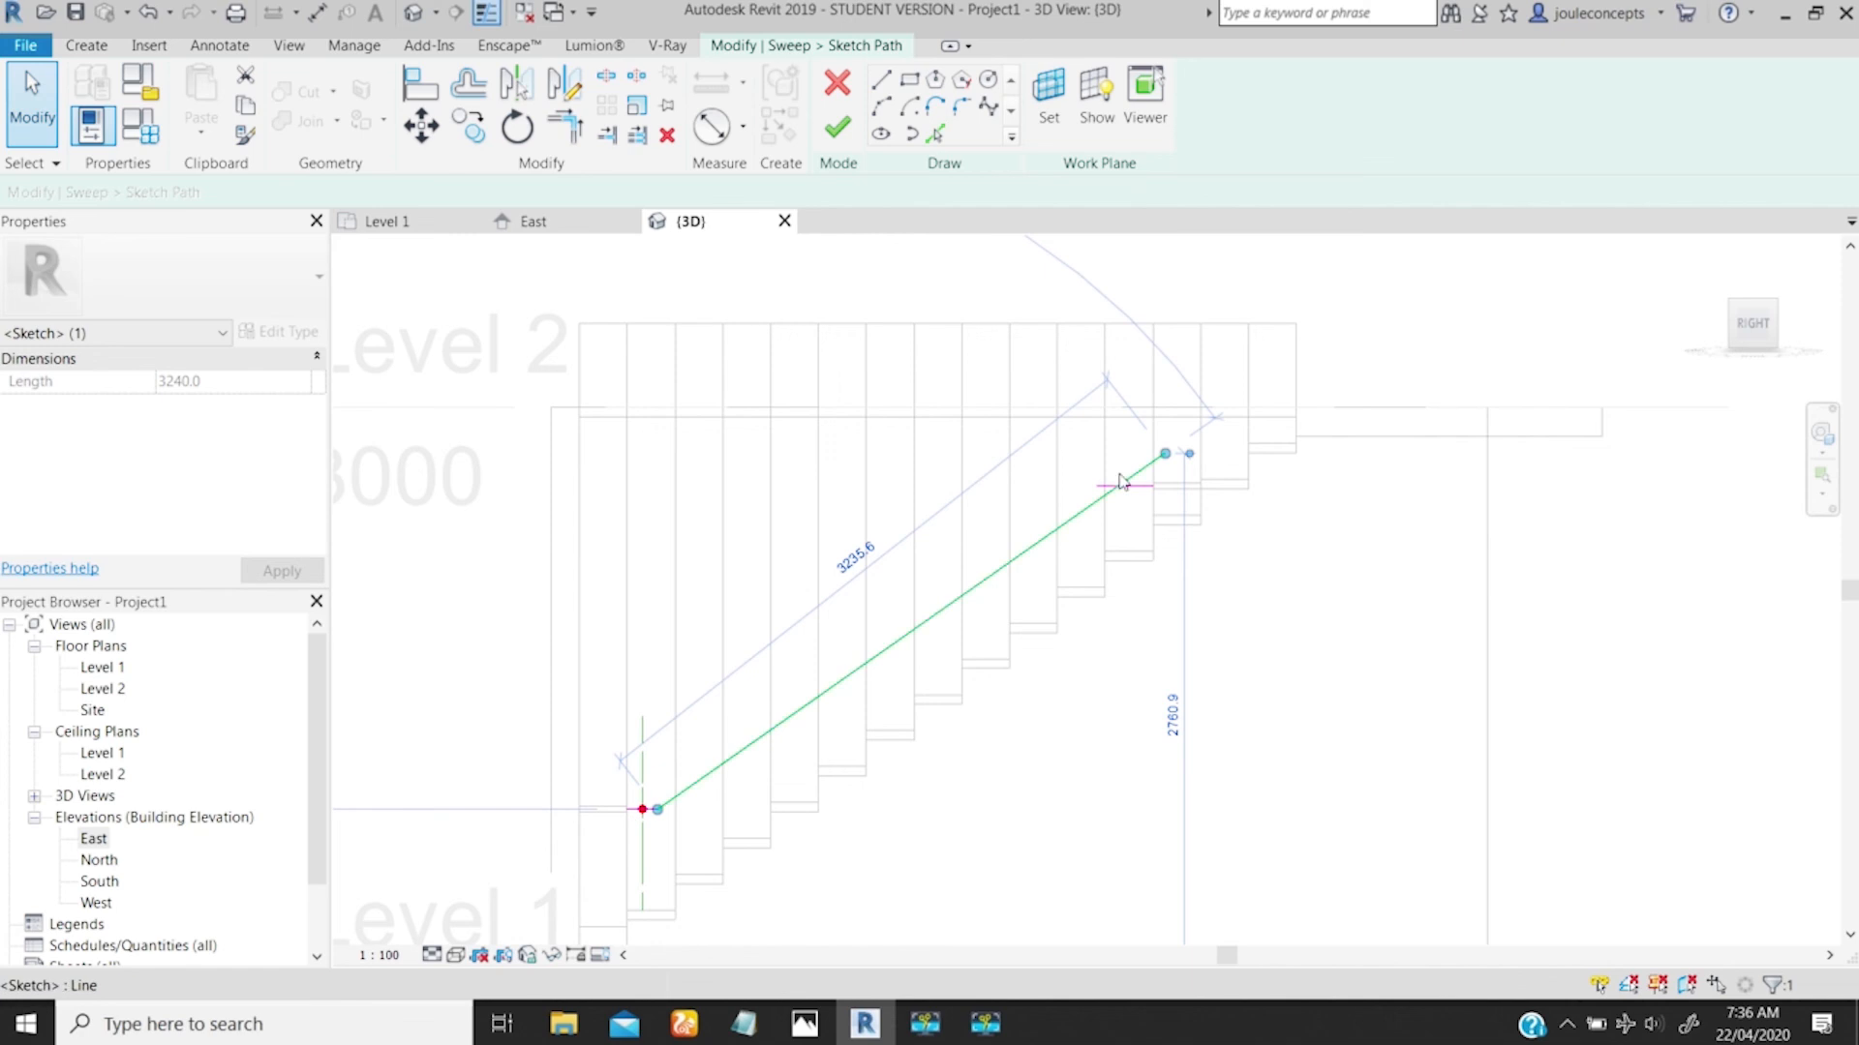
key(t)
key(r)
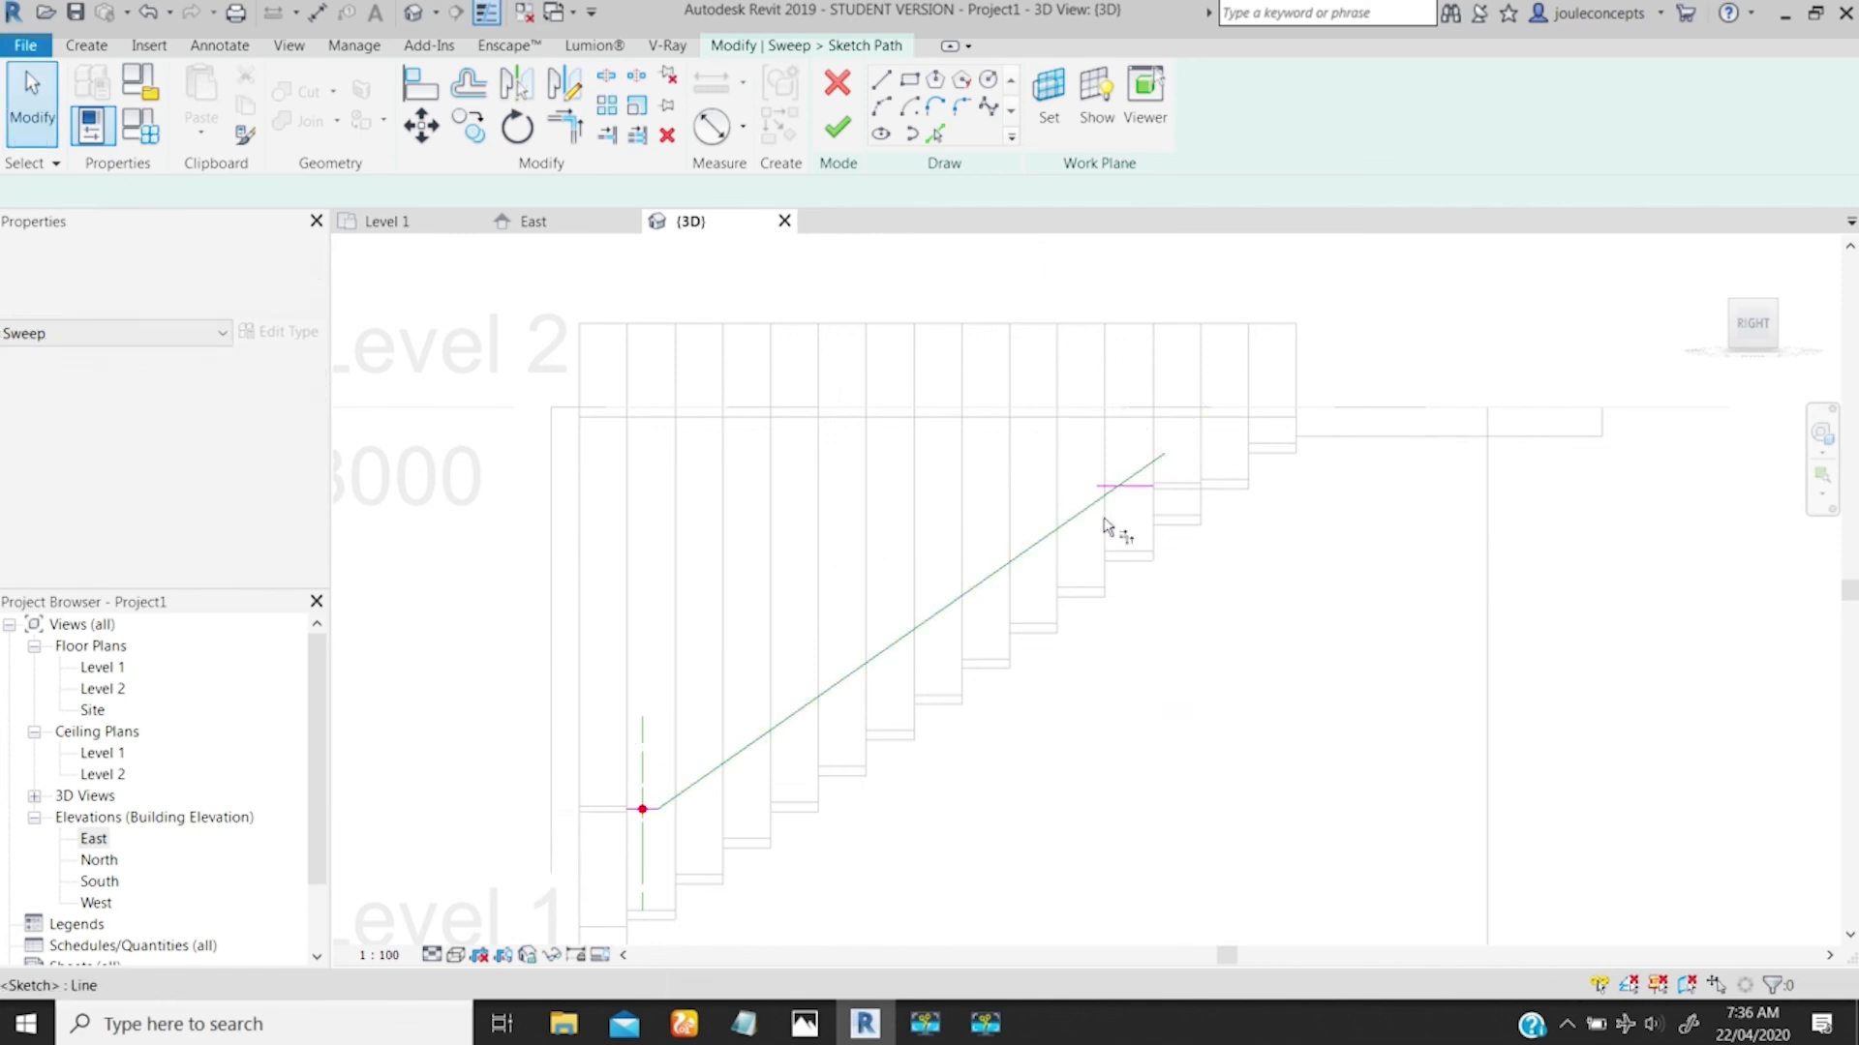
click(1078, 511)
click(1133, 488)
Step: Fillet the upper corner between the diagonal and horizontal path lines with a 75 mm radius
scroll(1079, 539, up, 3)
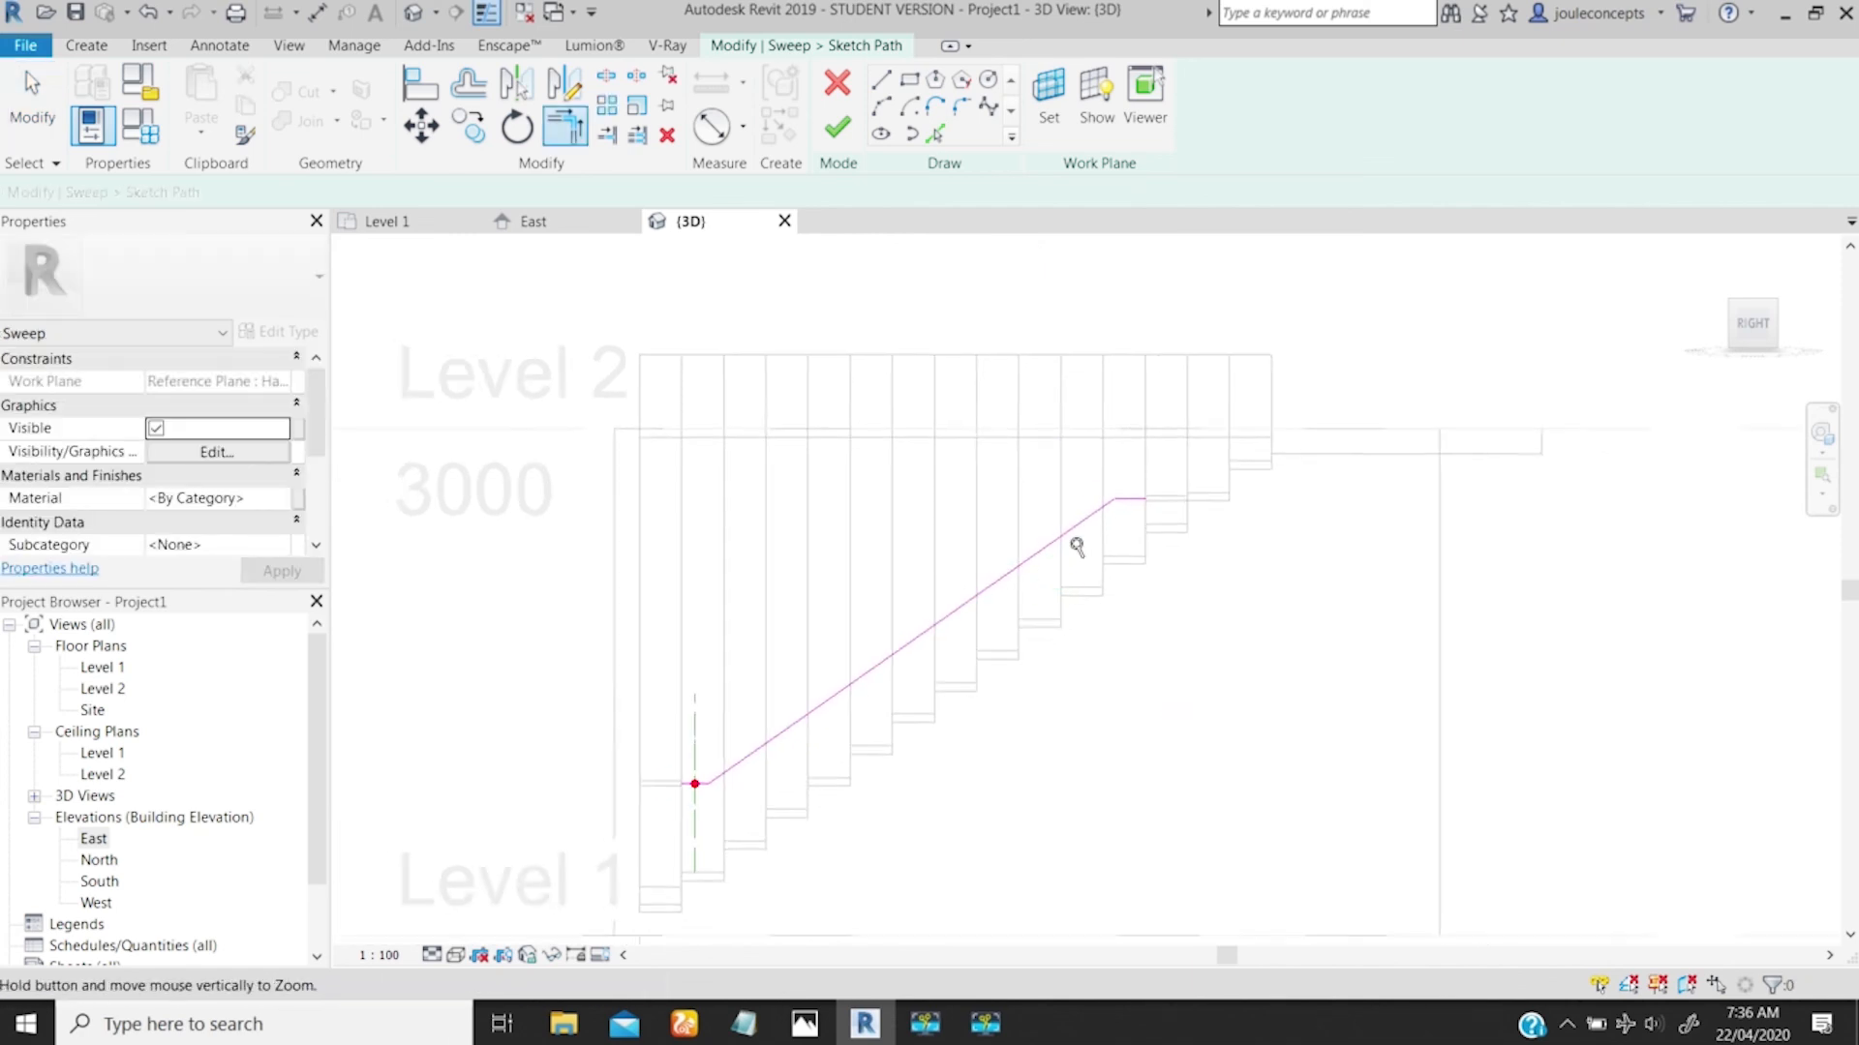
scroll(1091, 502, down, 3)
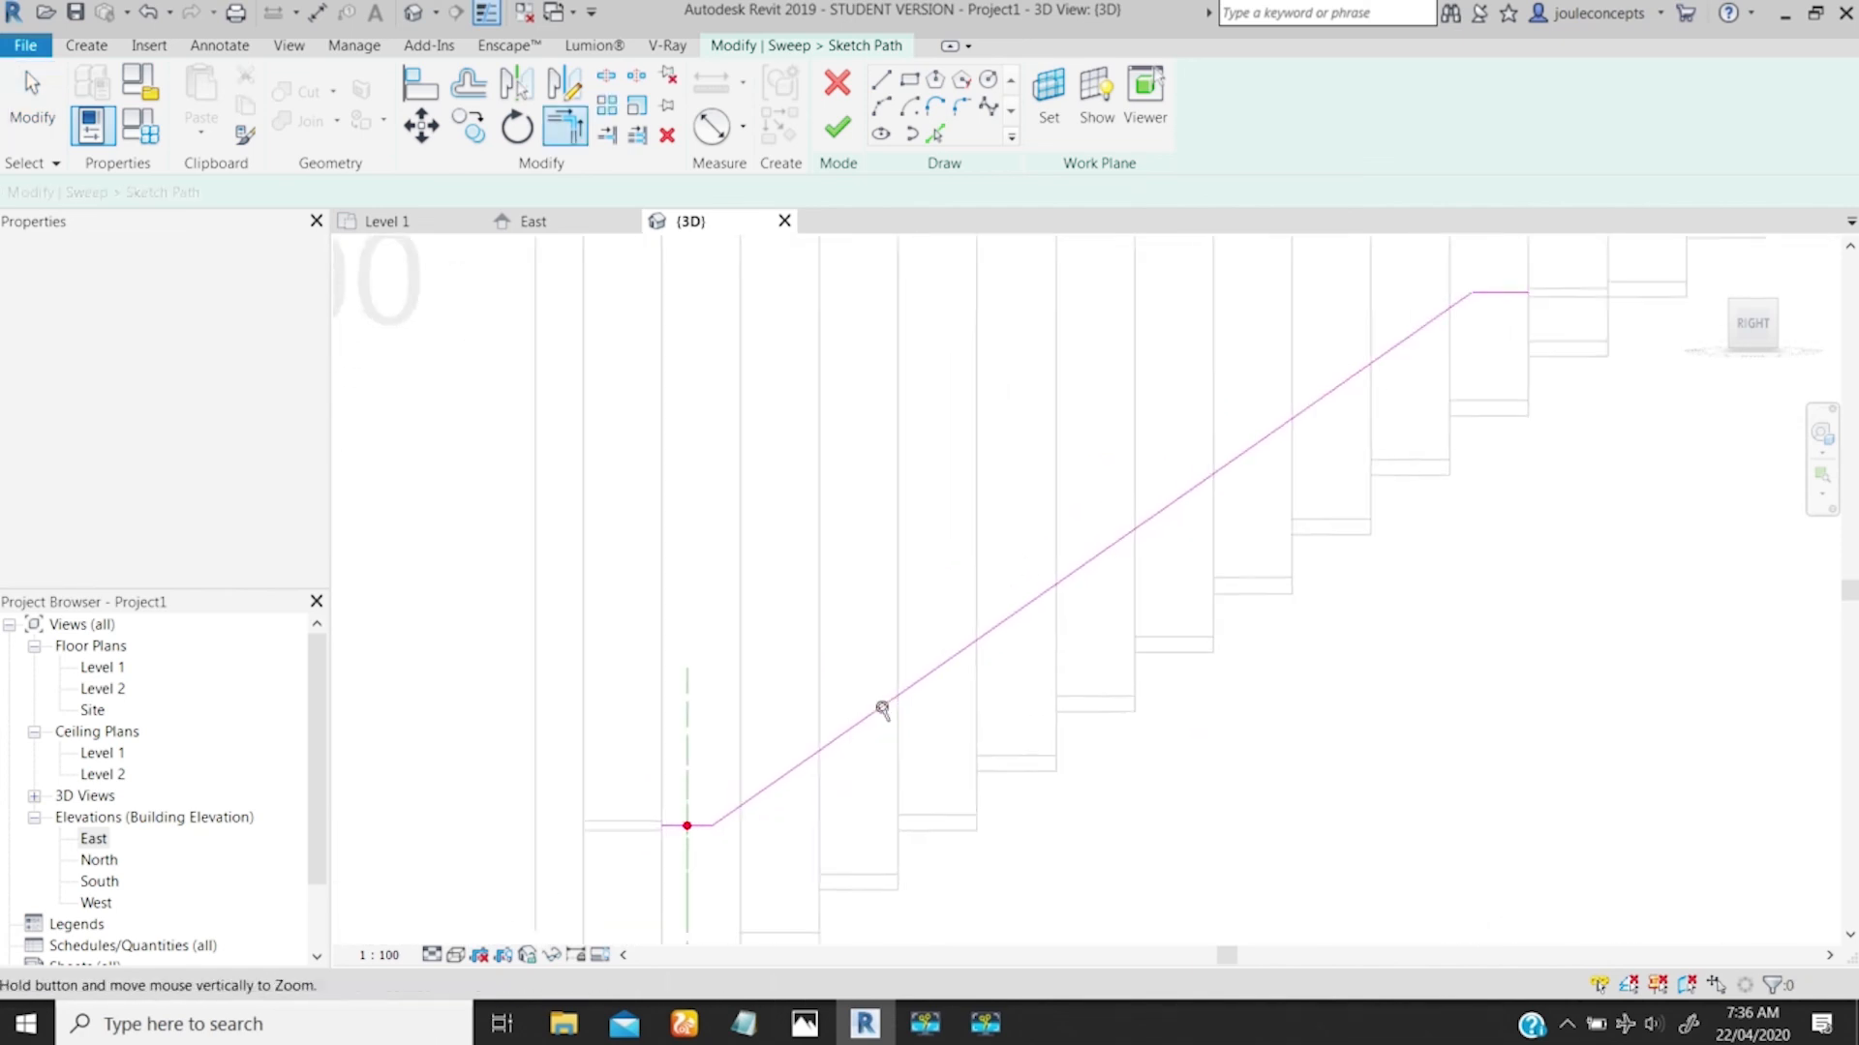
scroll(950, 643, down, 2)
scroll(1063, 531, up, 5)
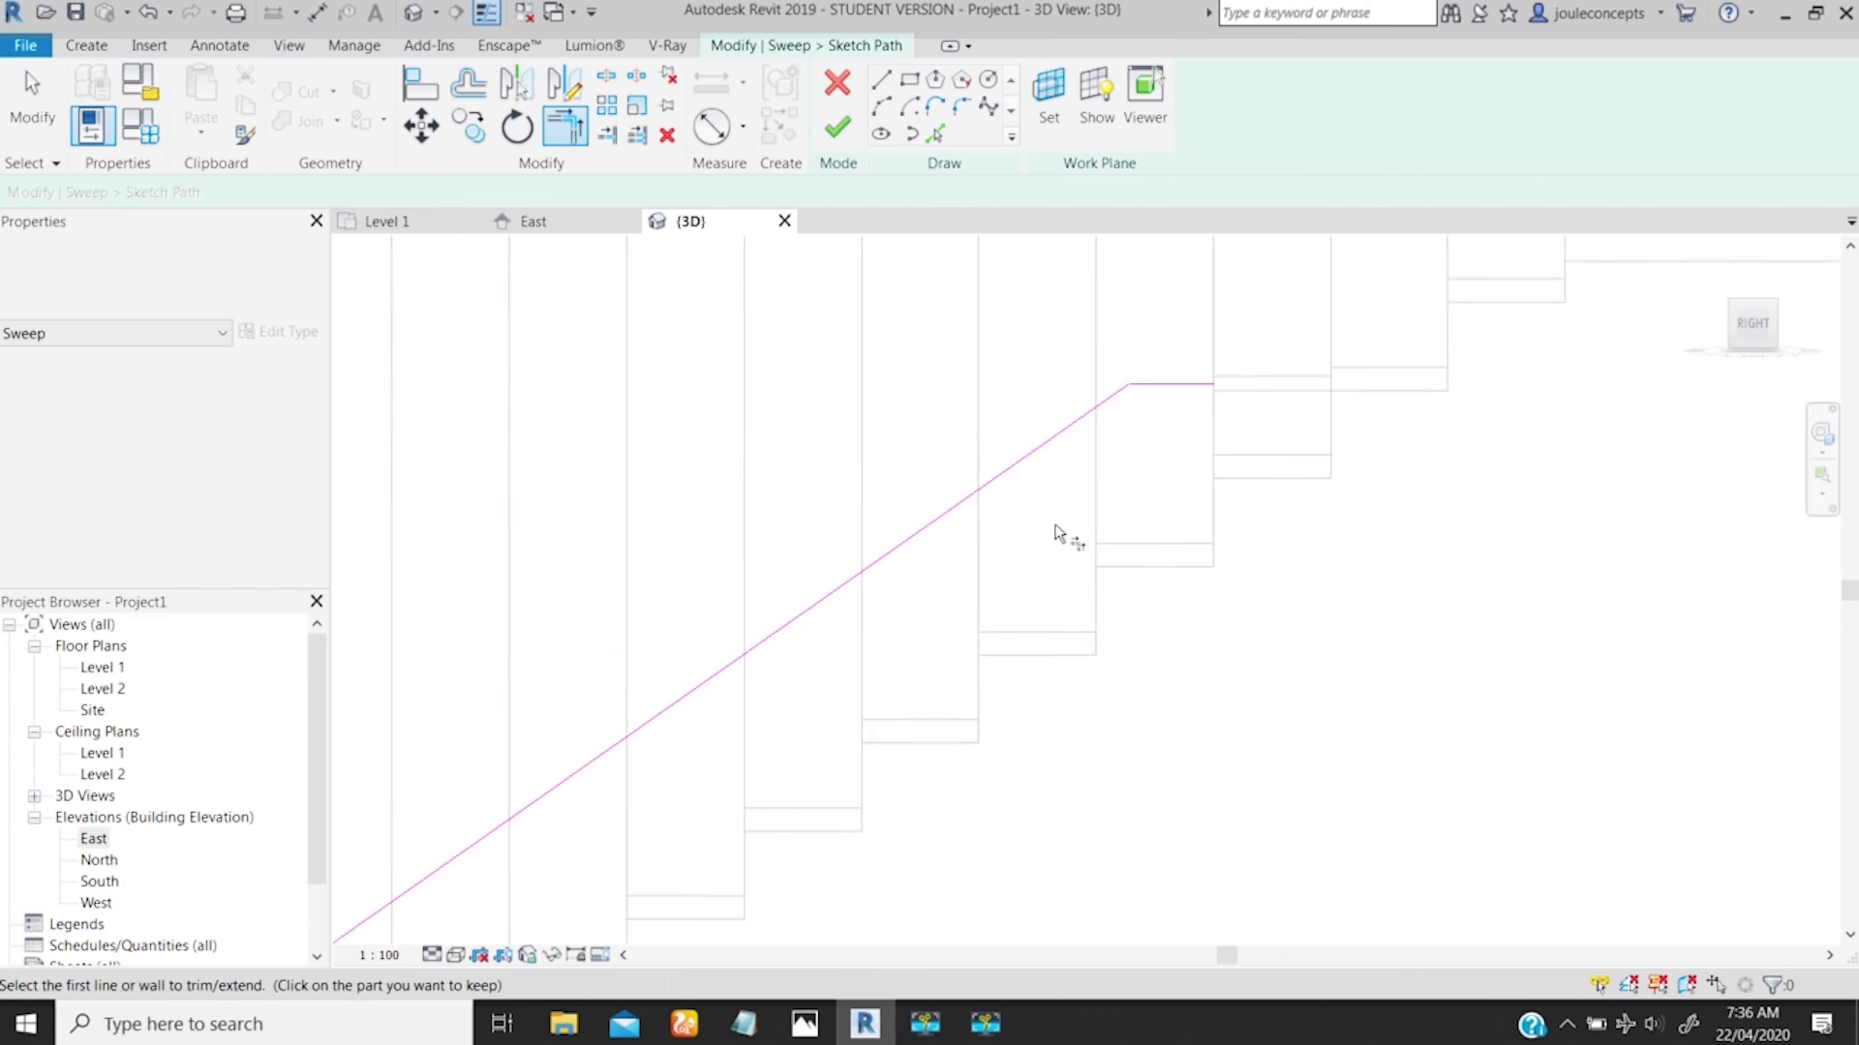
scroll(987, 586, up, 2)
scroll(901, 624, up, 2)
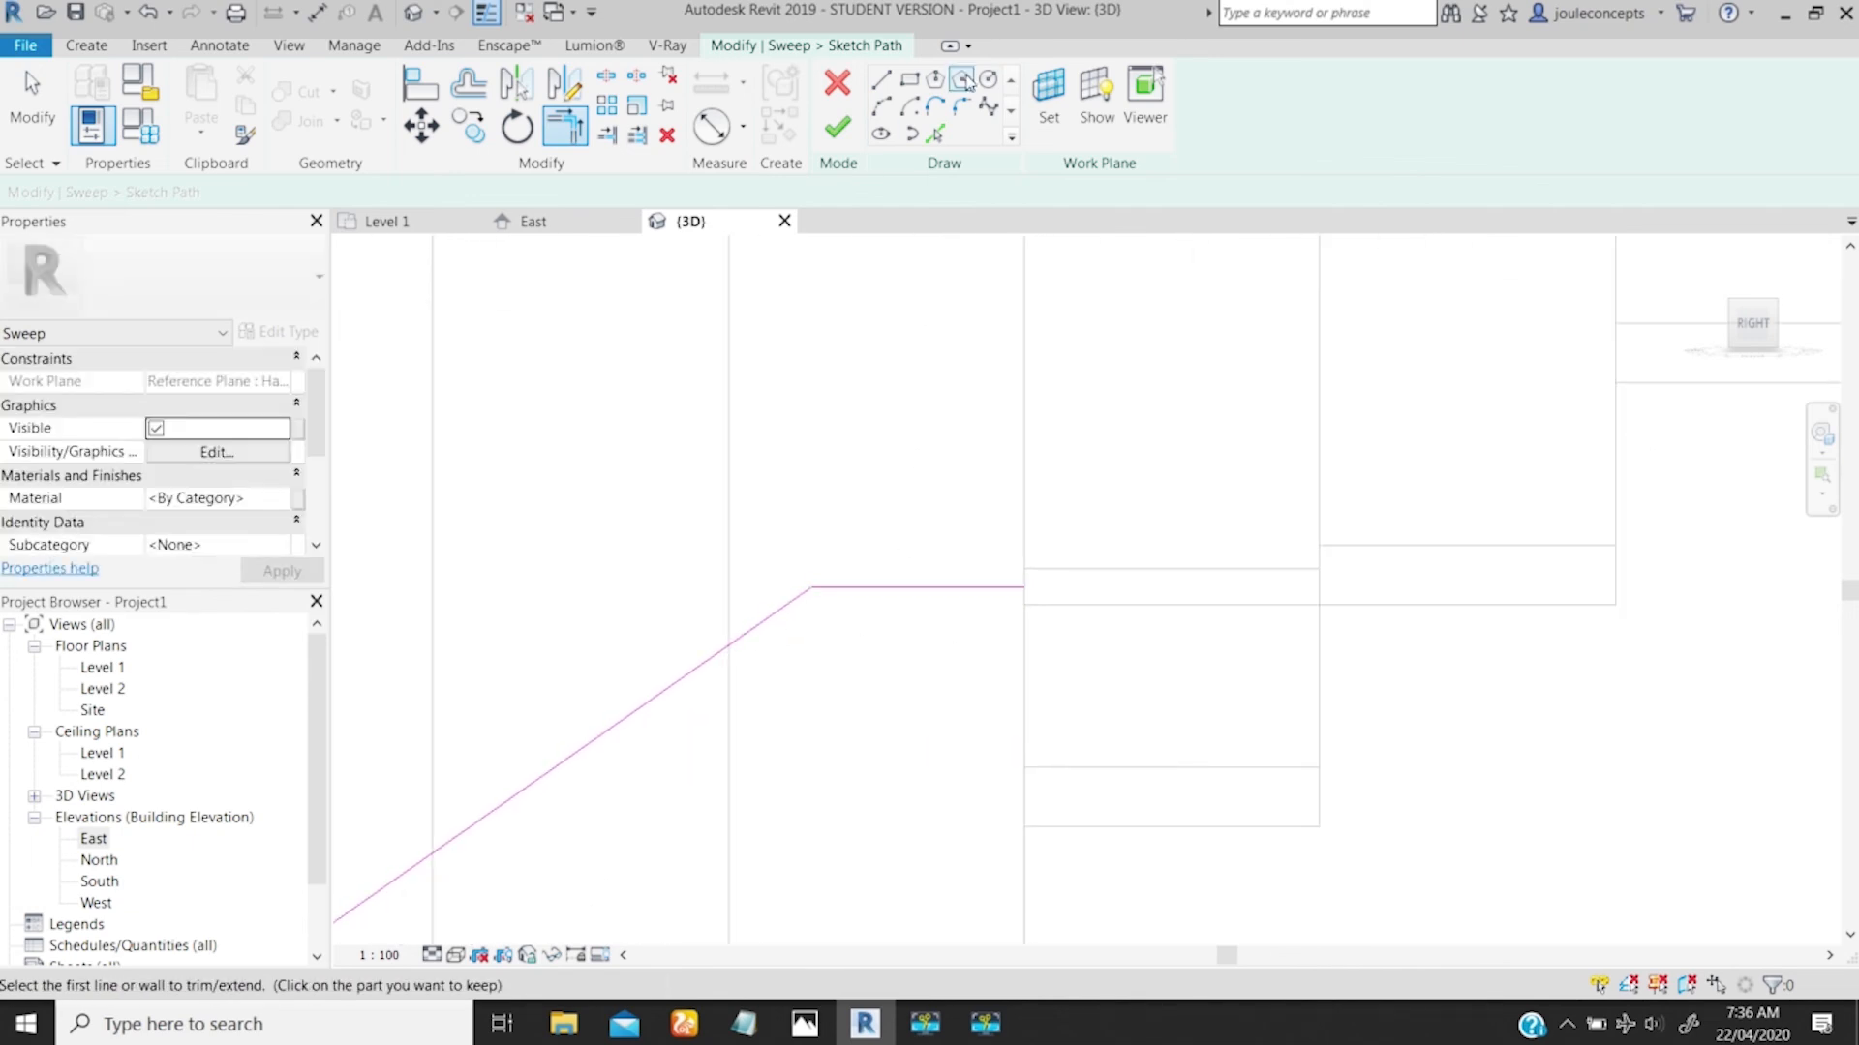
click(961, 107)
click(826, 586)
click(800, 596)
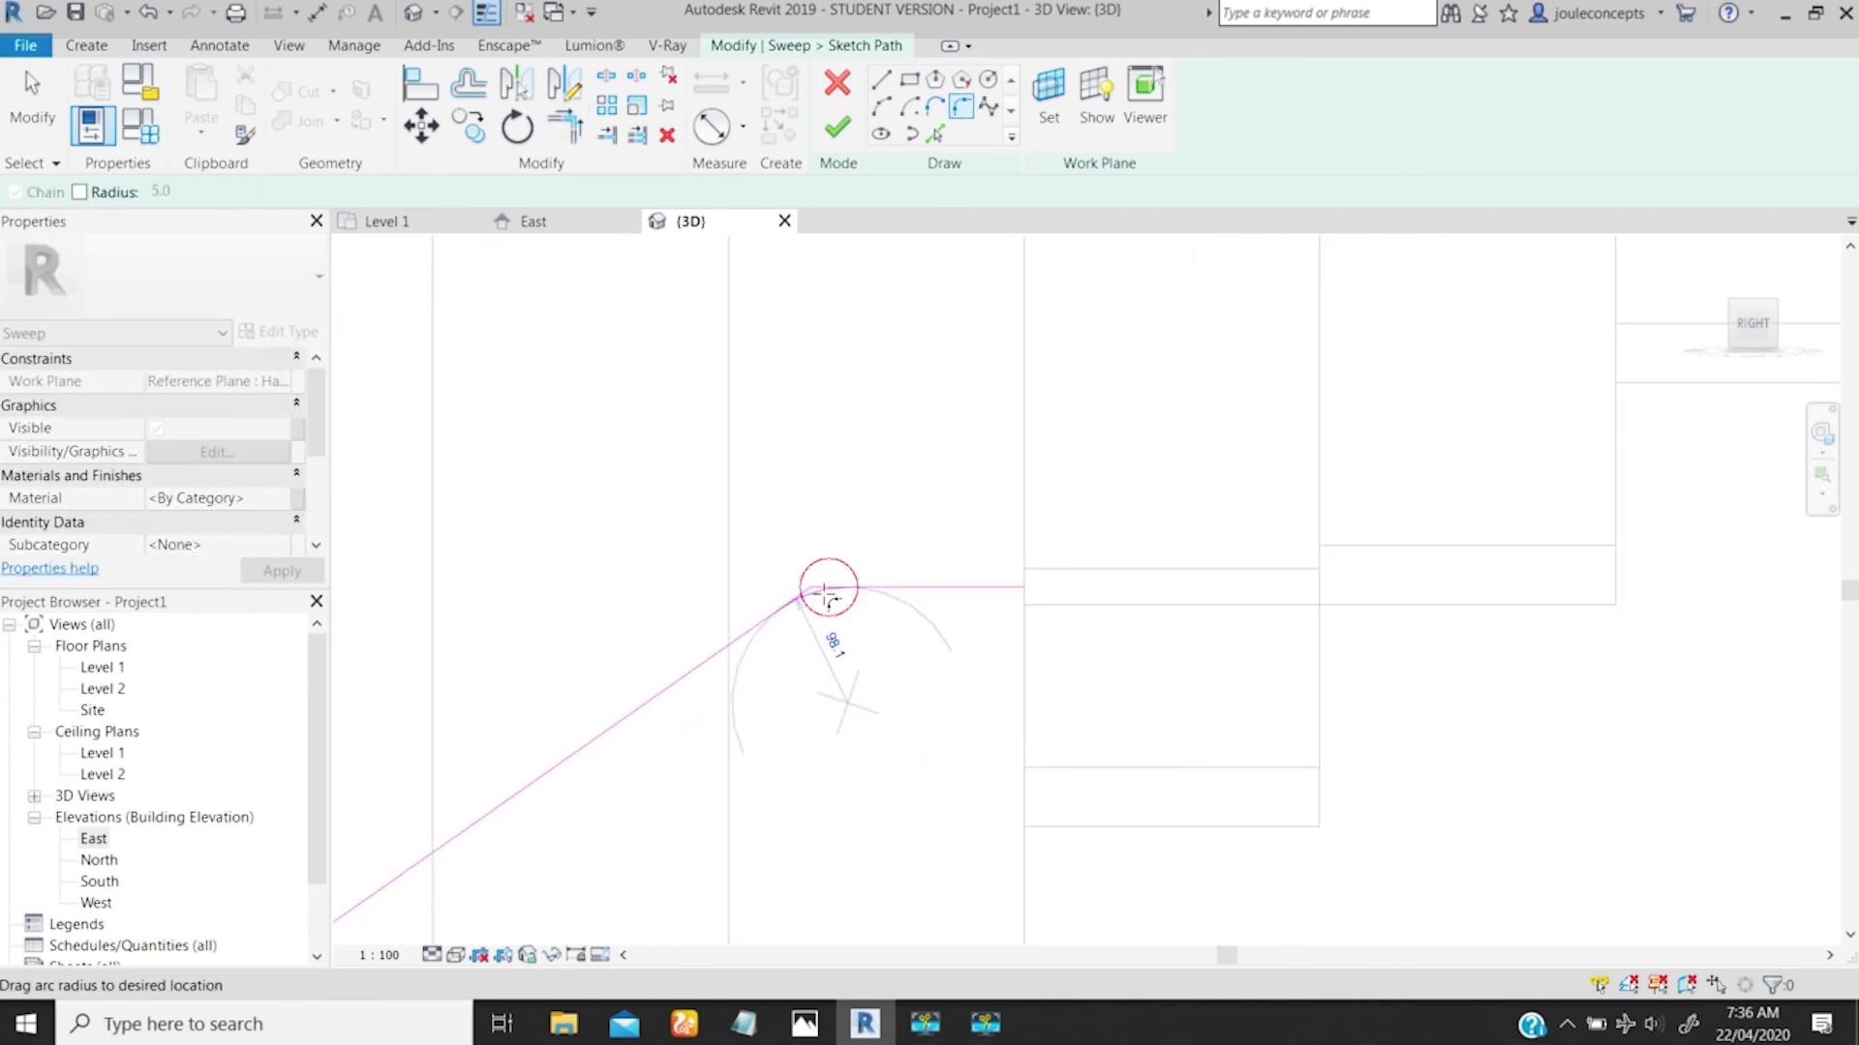
click(831, 619)
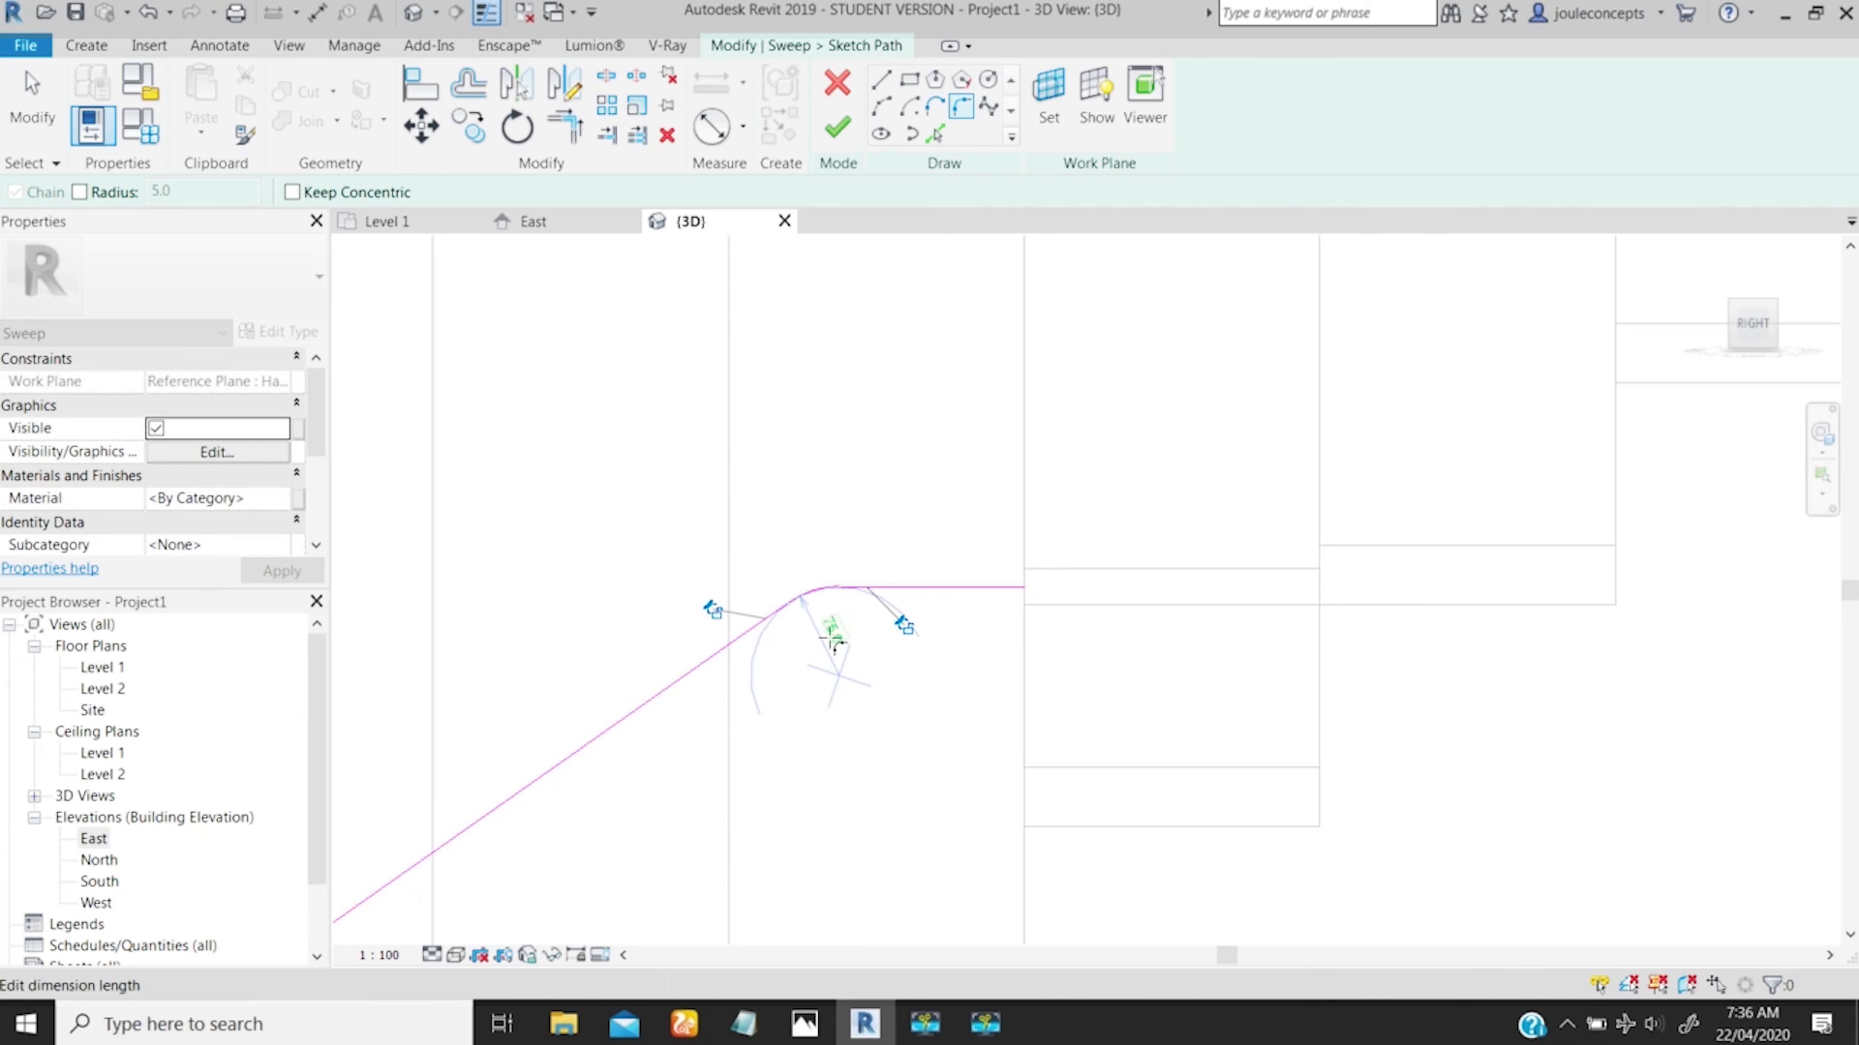
click(833, 634)
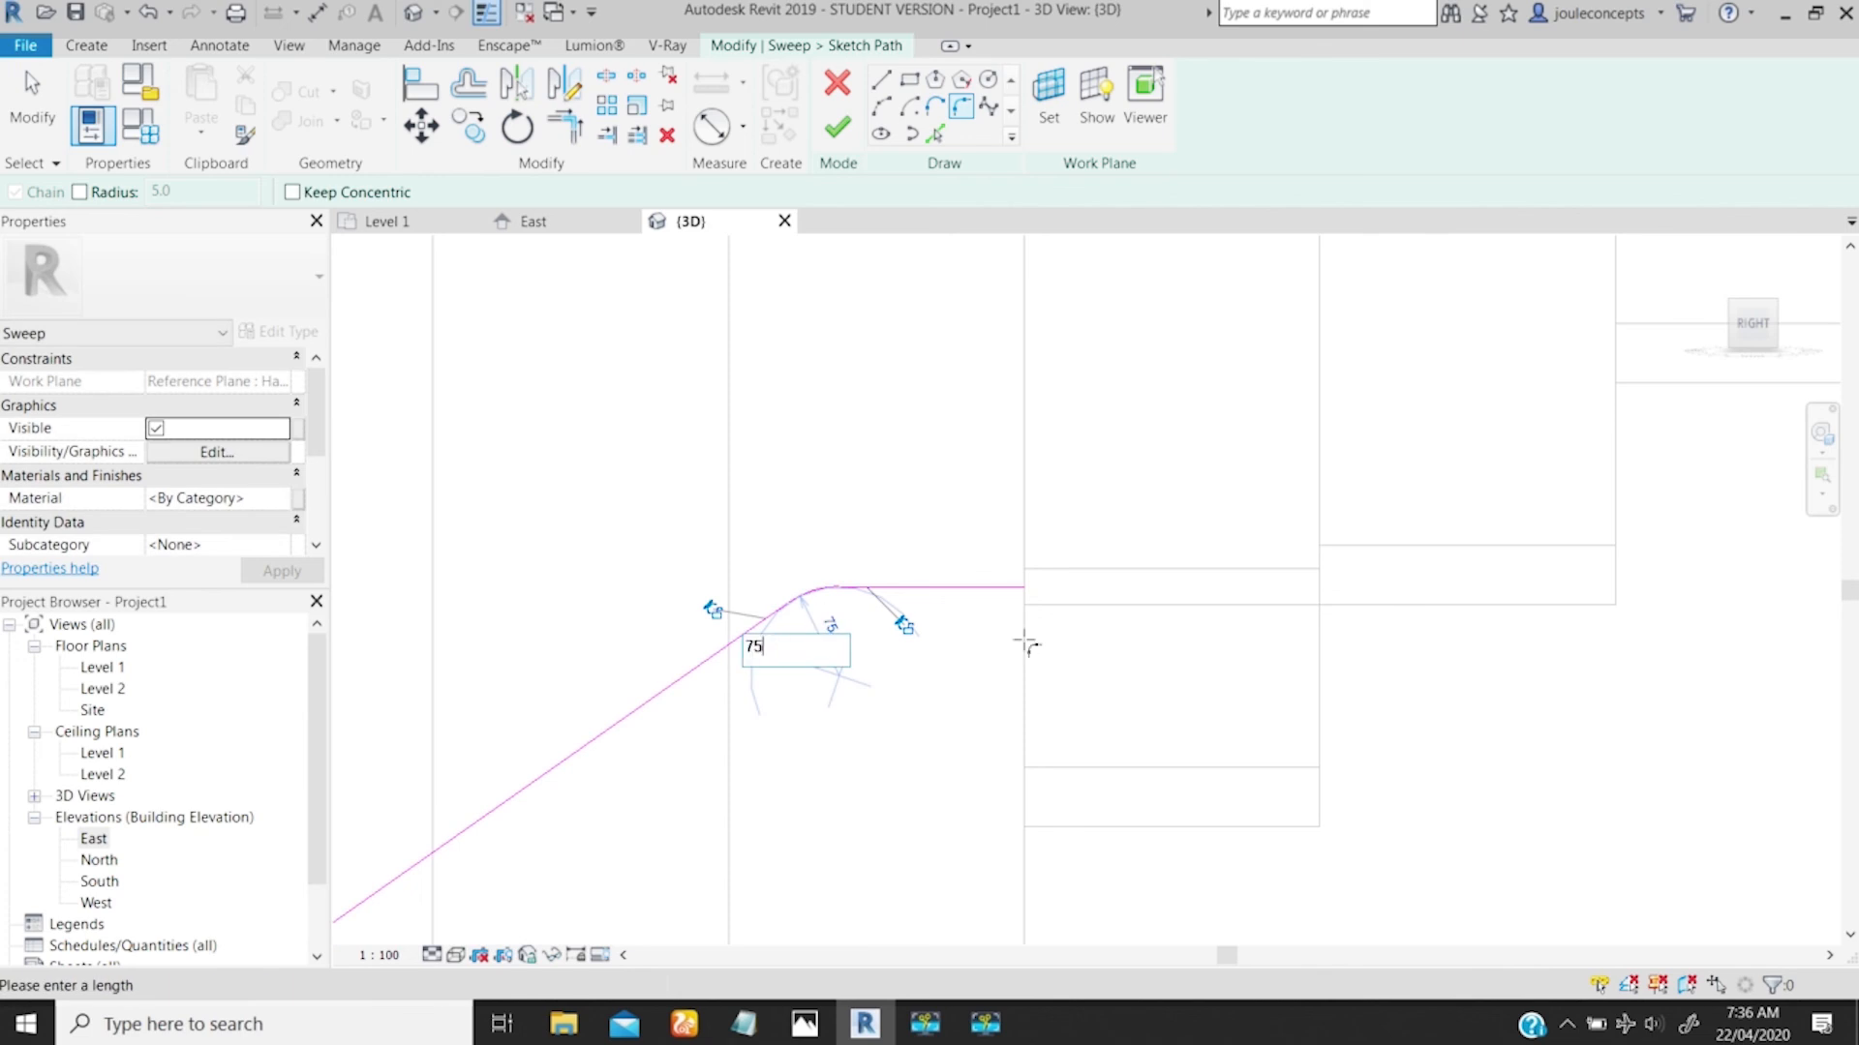
key(Return)
Step: Fillet the lower corner between the short horizontal line and the diagonal with a fixed 57 mm radius
scroll(859, 552, down, 5)
middle_drag(433, 876, 891, 639)
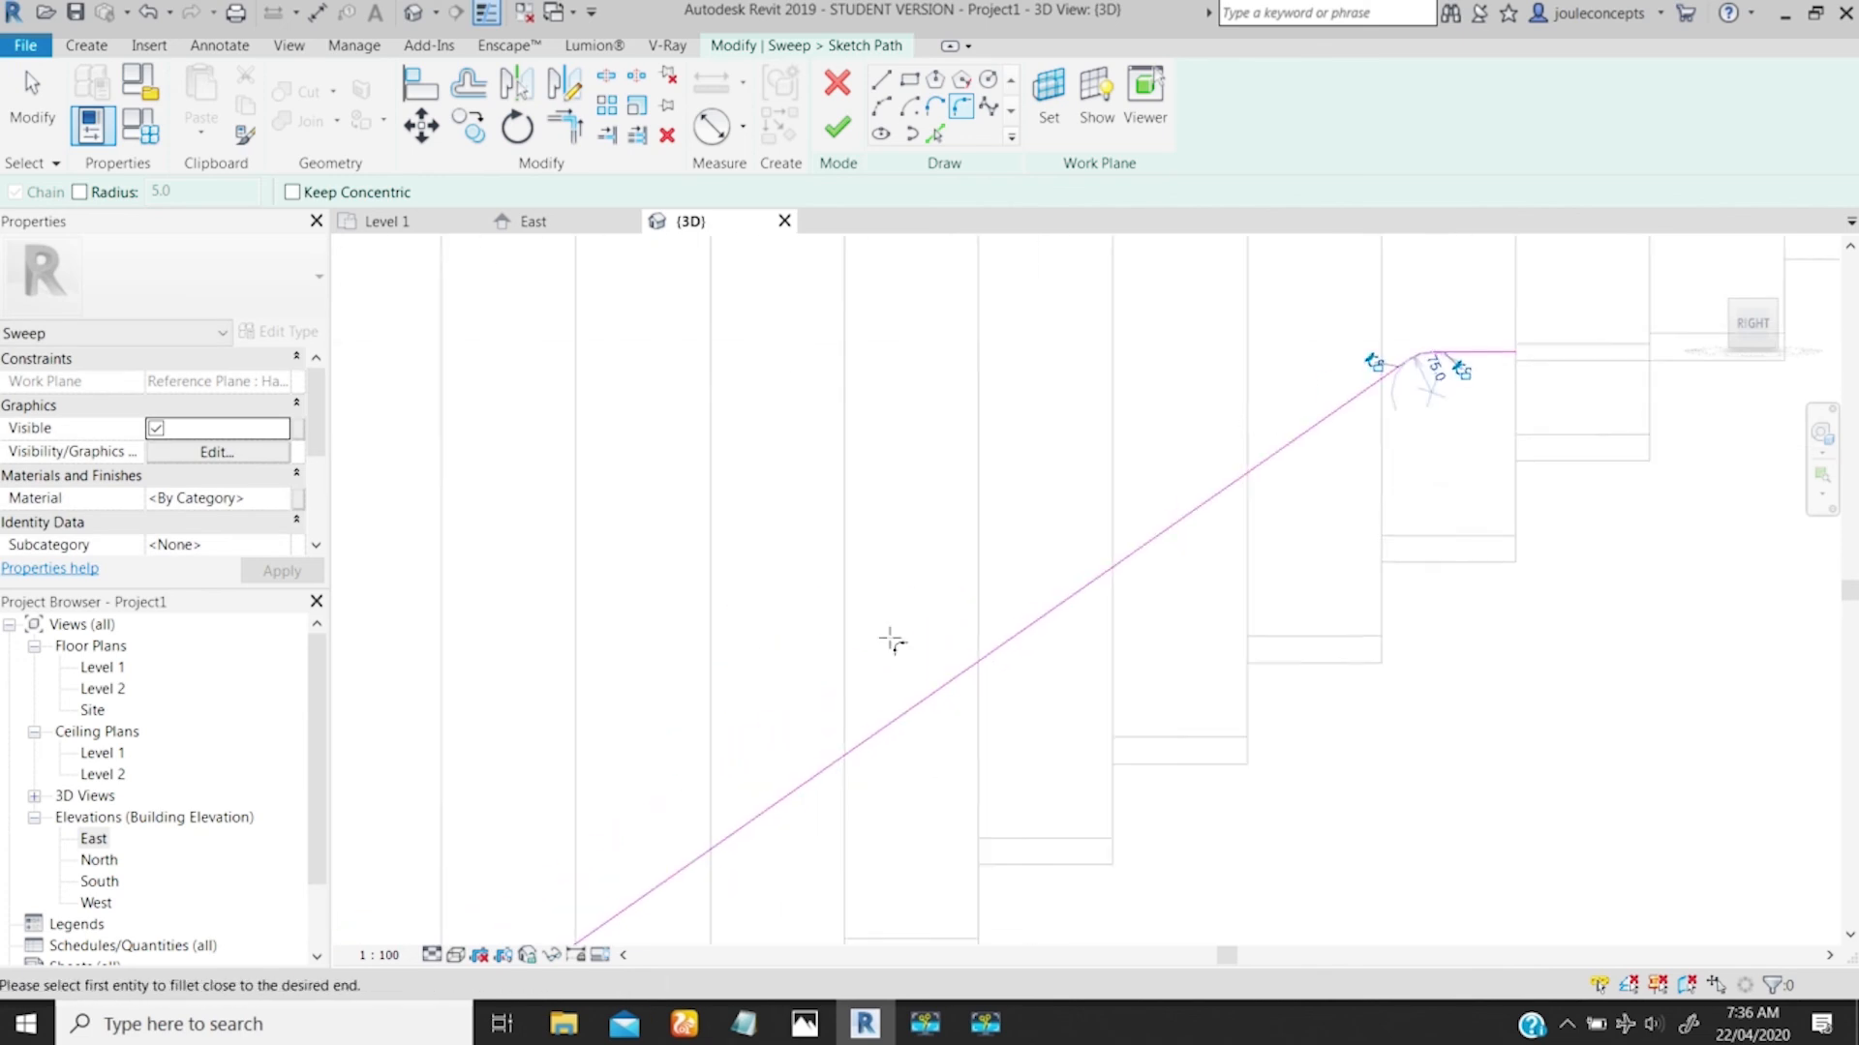
middle_drag(704, 764, 838, 635)
middle_drag(636, 767, 979, 503)
scroll(828, 715, up, 3)
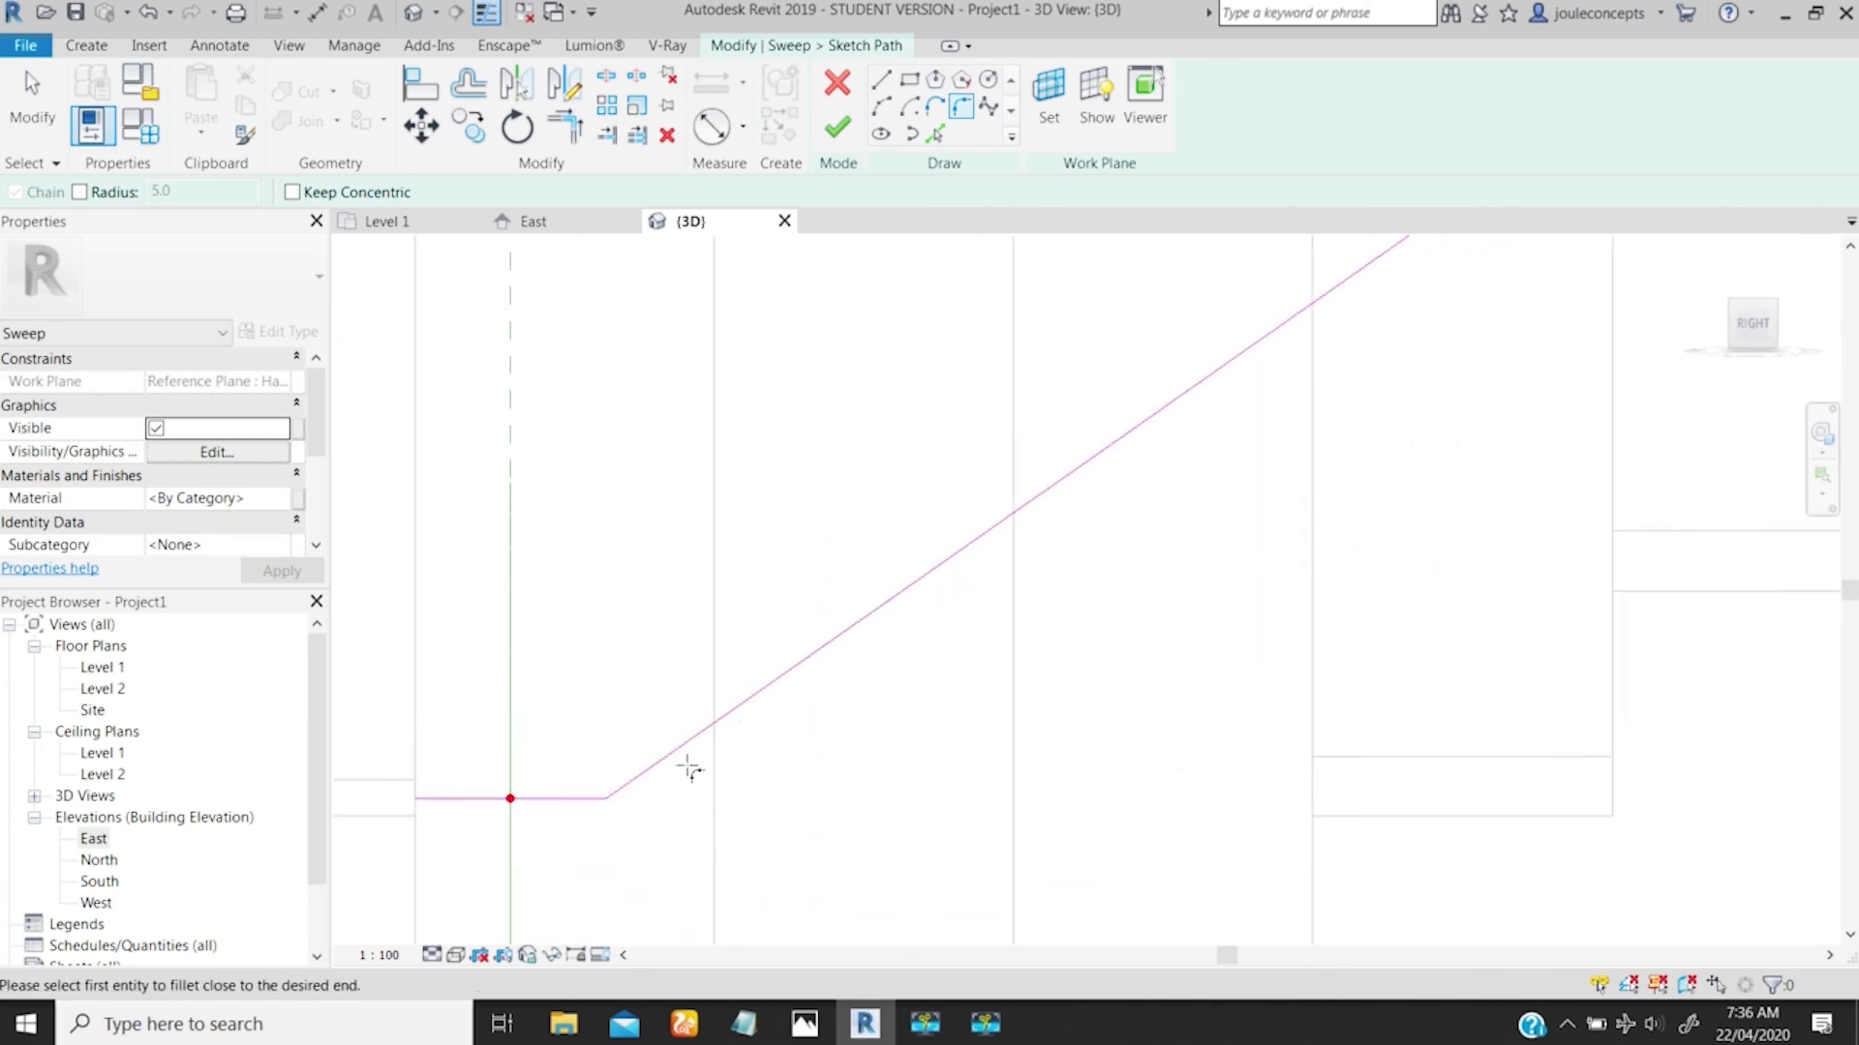
middle_drag(689, 769, 859, 577)
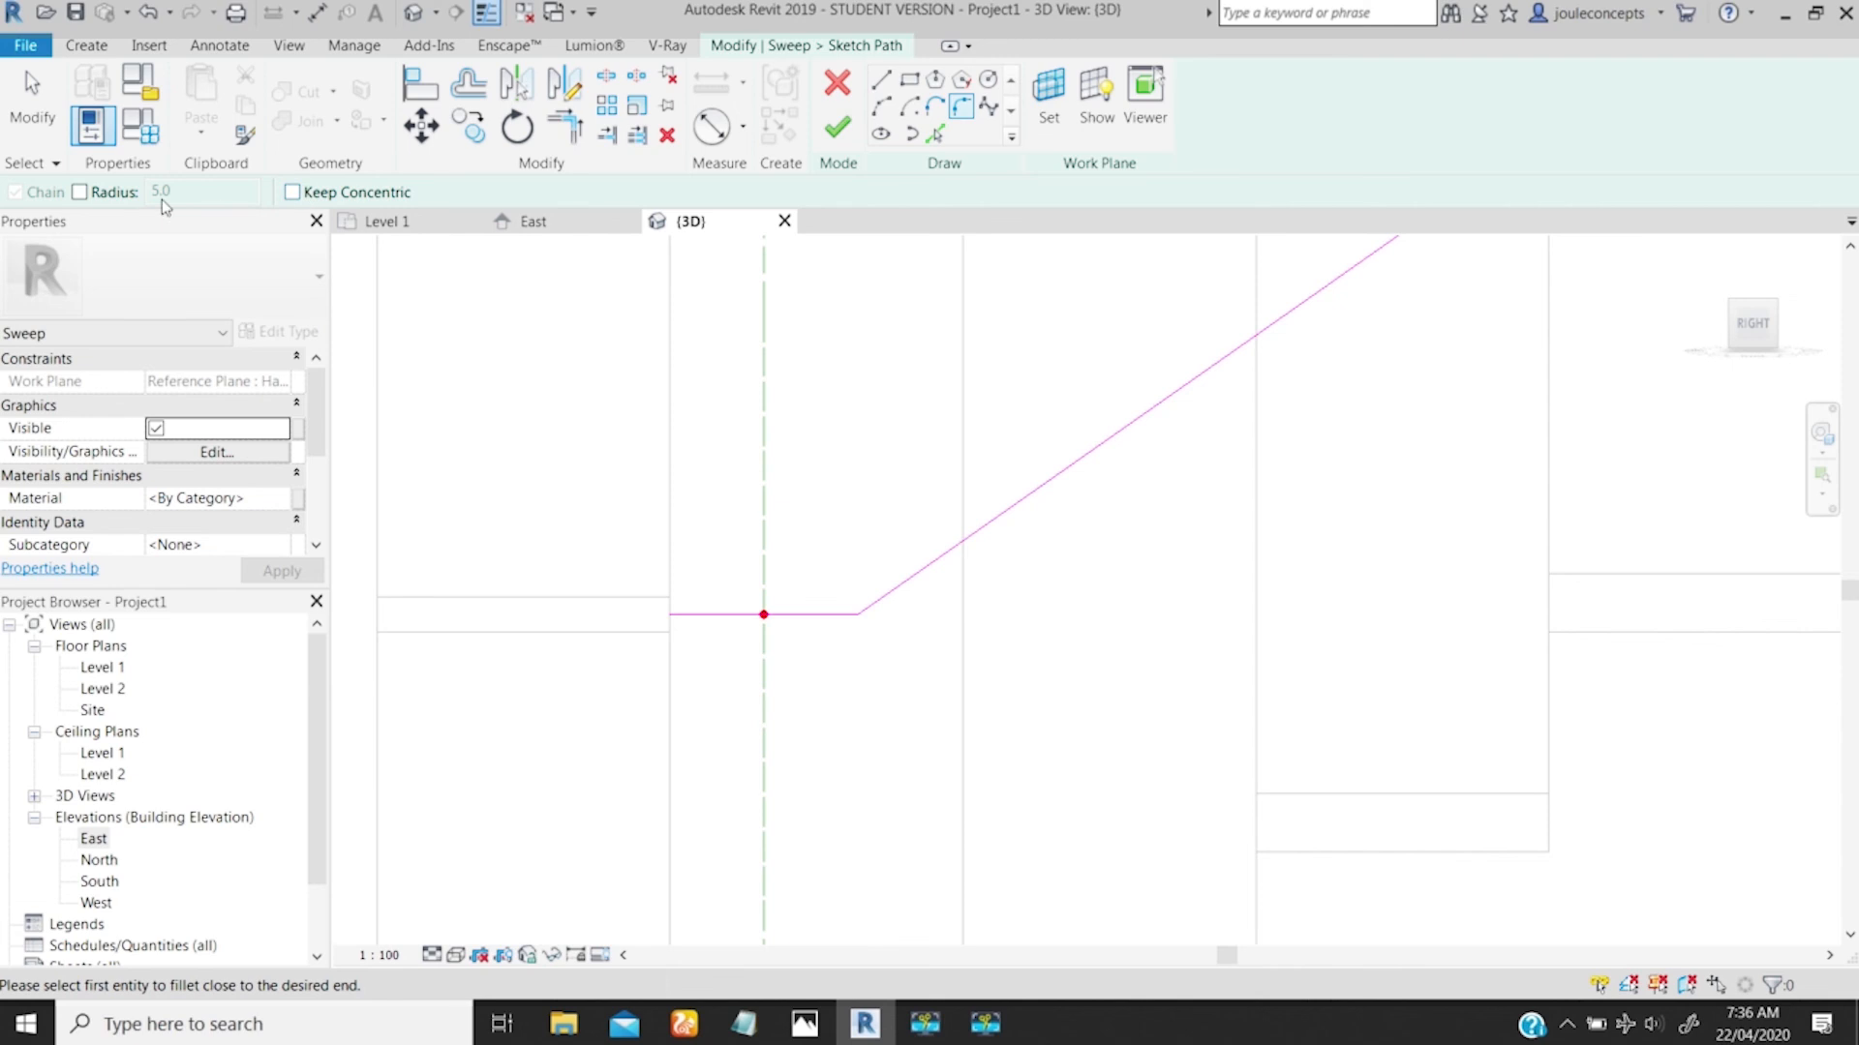
click(80, 192)
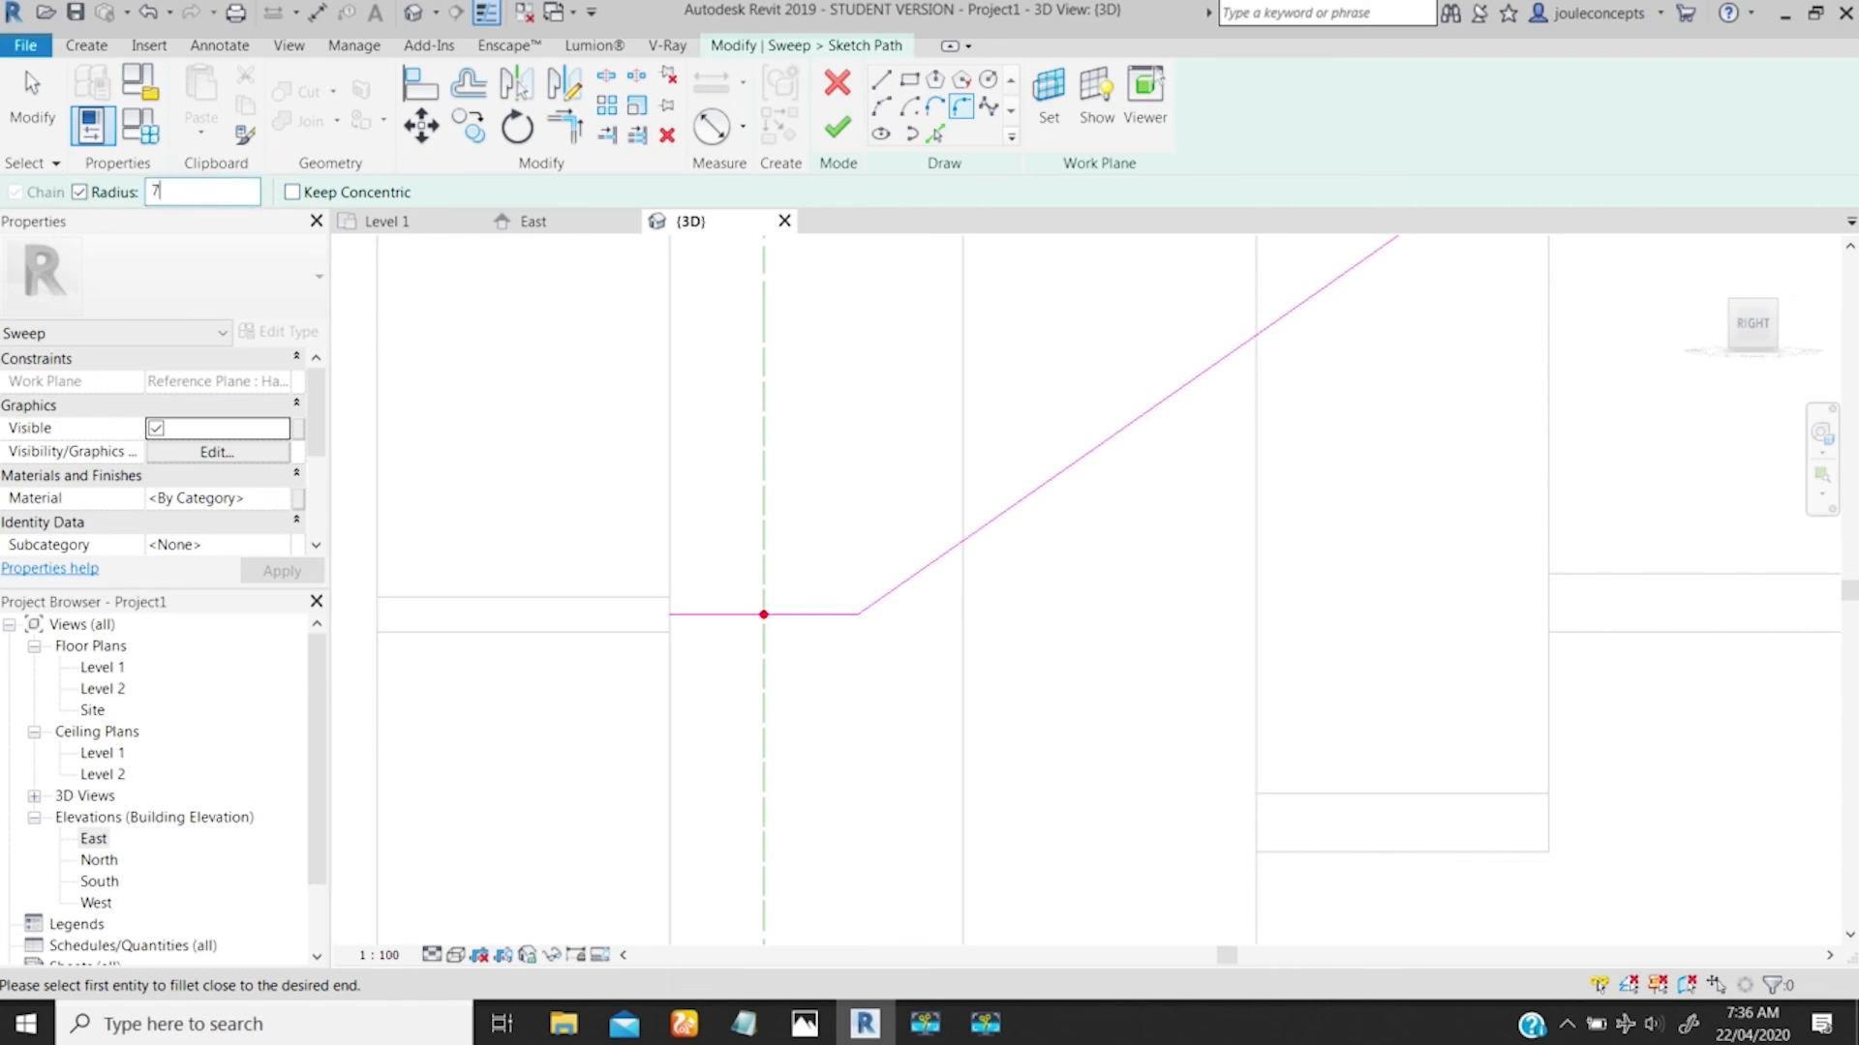
click(830, 616)
click(875, 606)
scroll(1092, 590, down, 2)
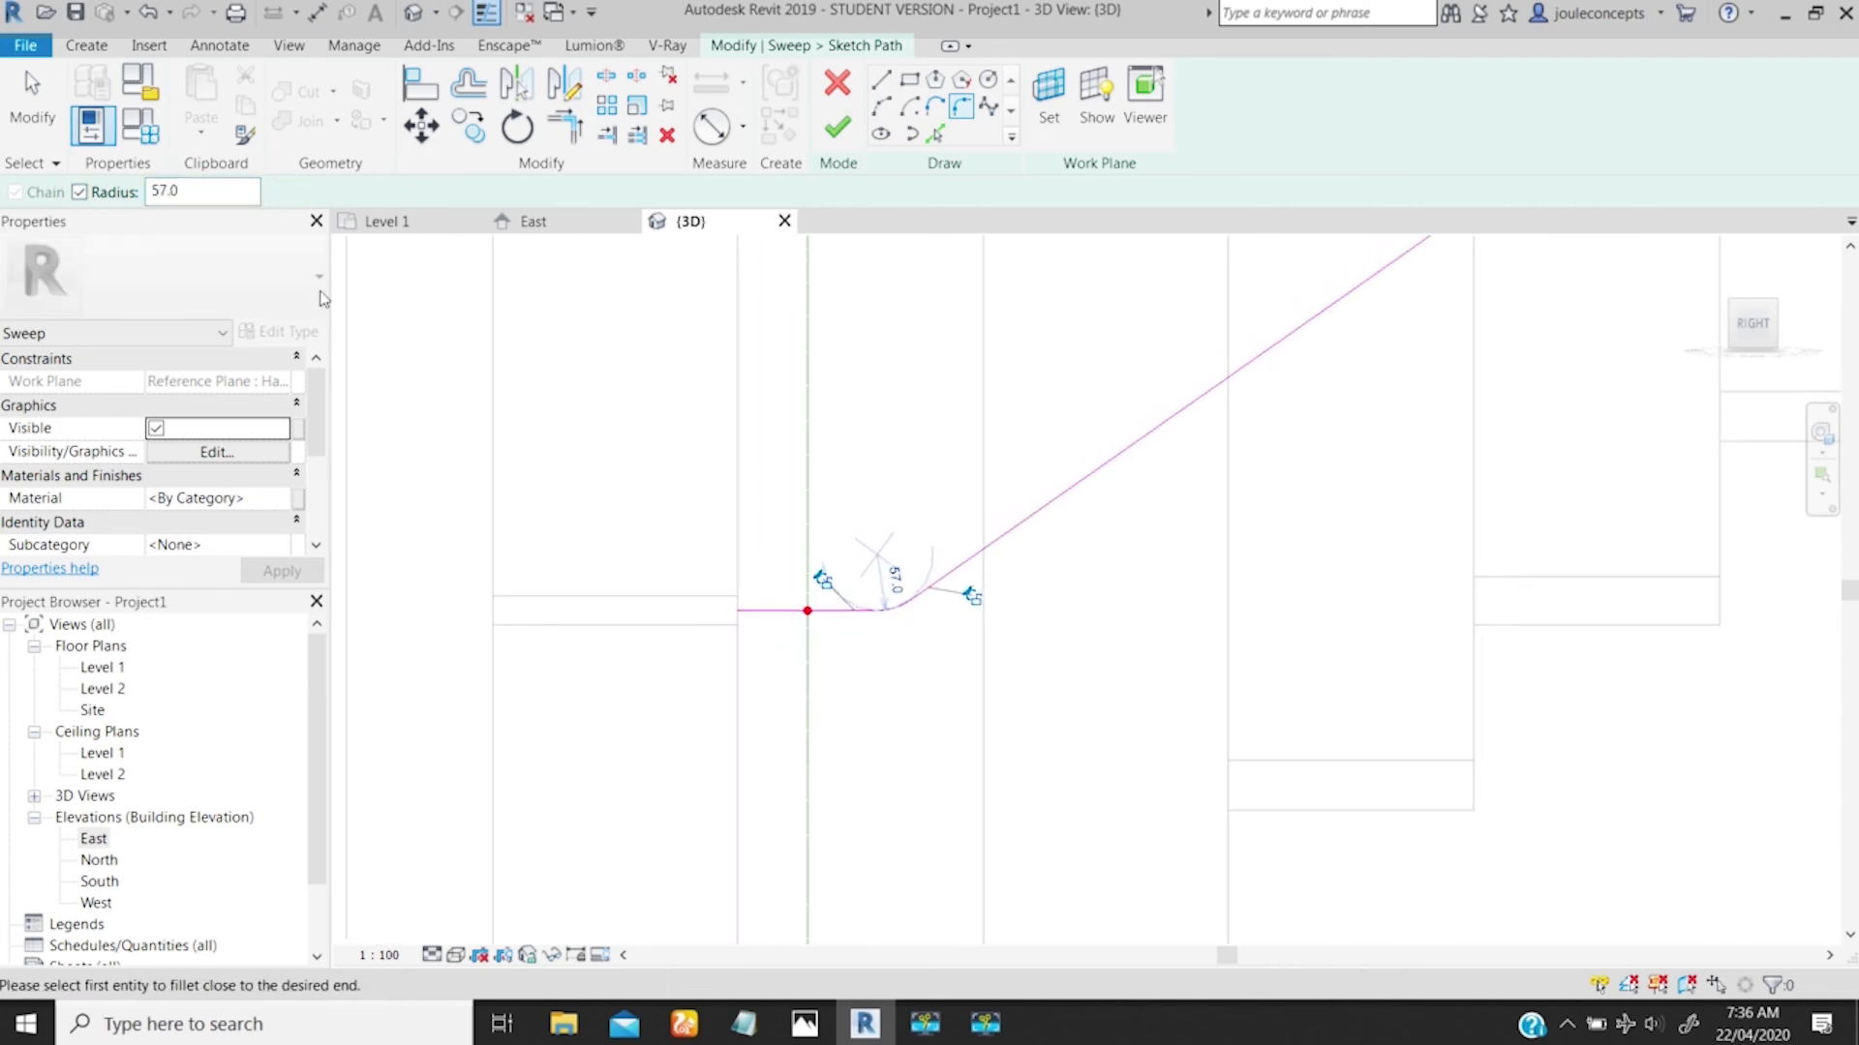
Step: Set the lower path fillet's radius to 75 mm and finish the handrail path sketch
click(895, 579)
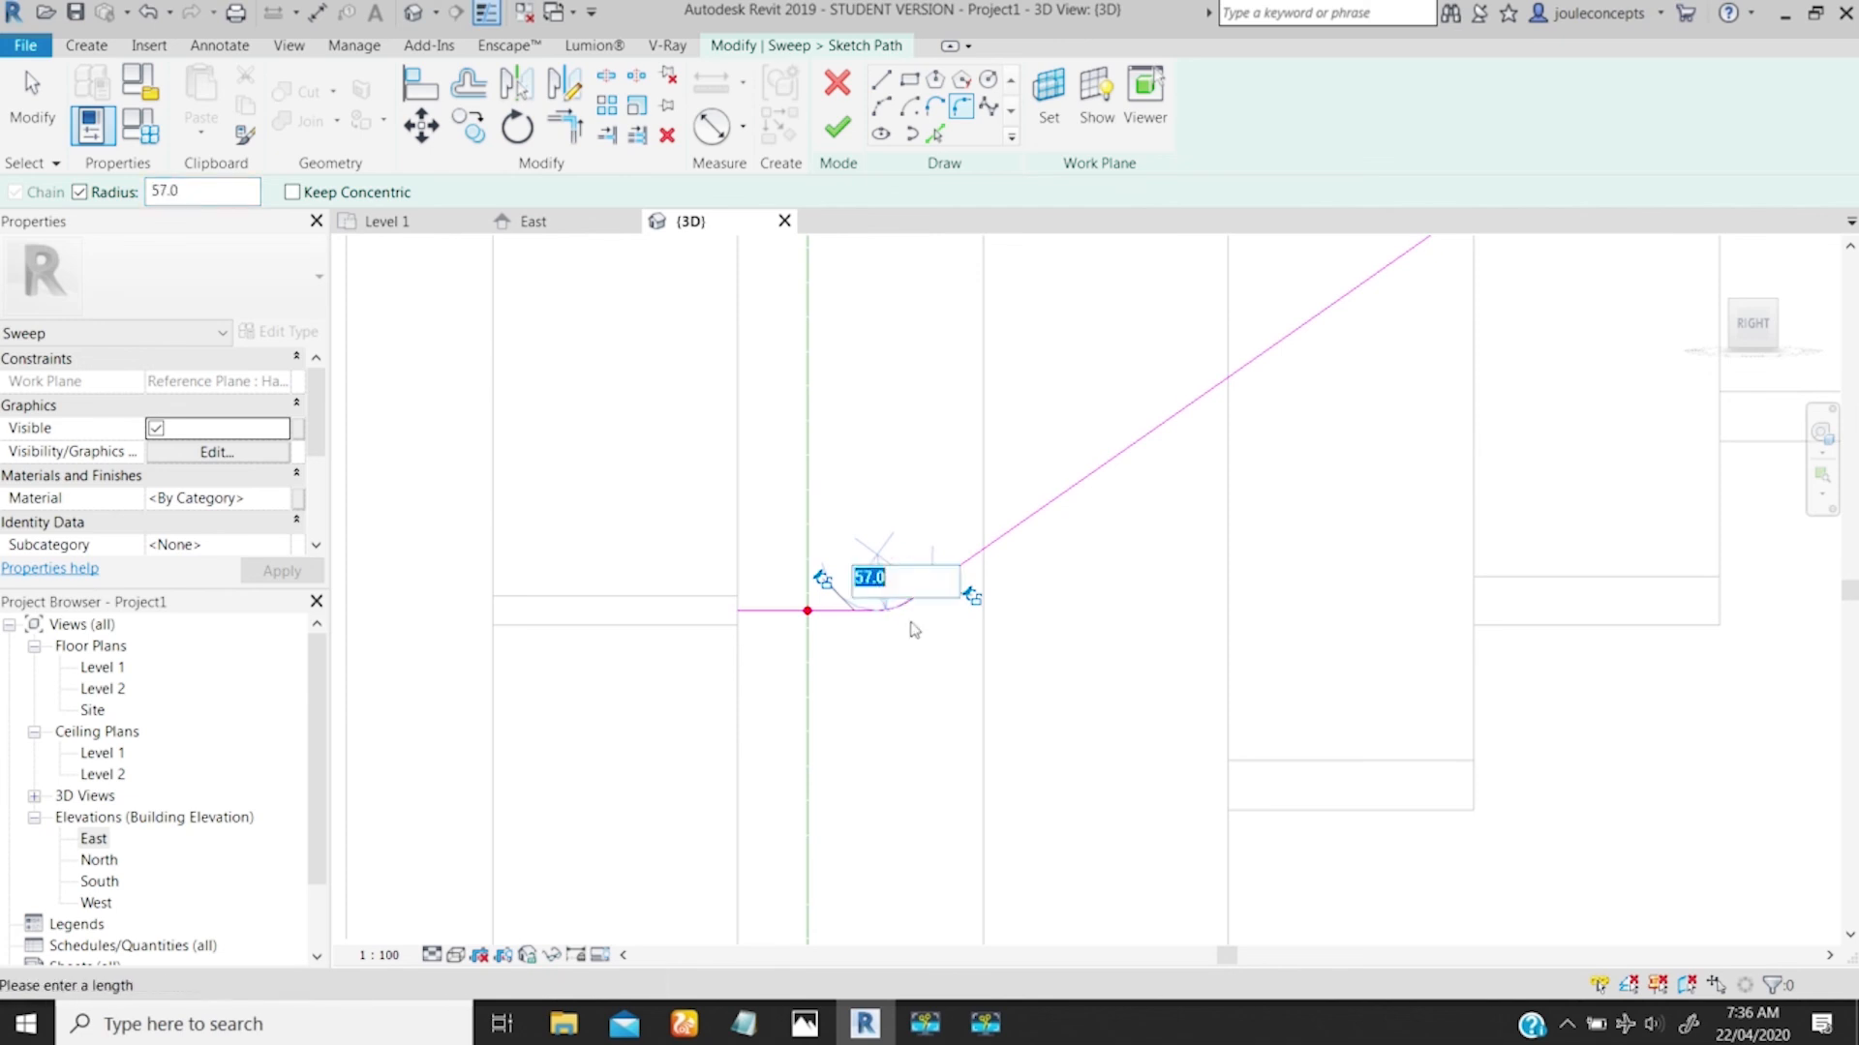
text(75)
key(Return)
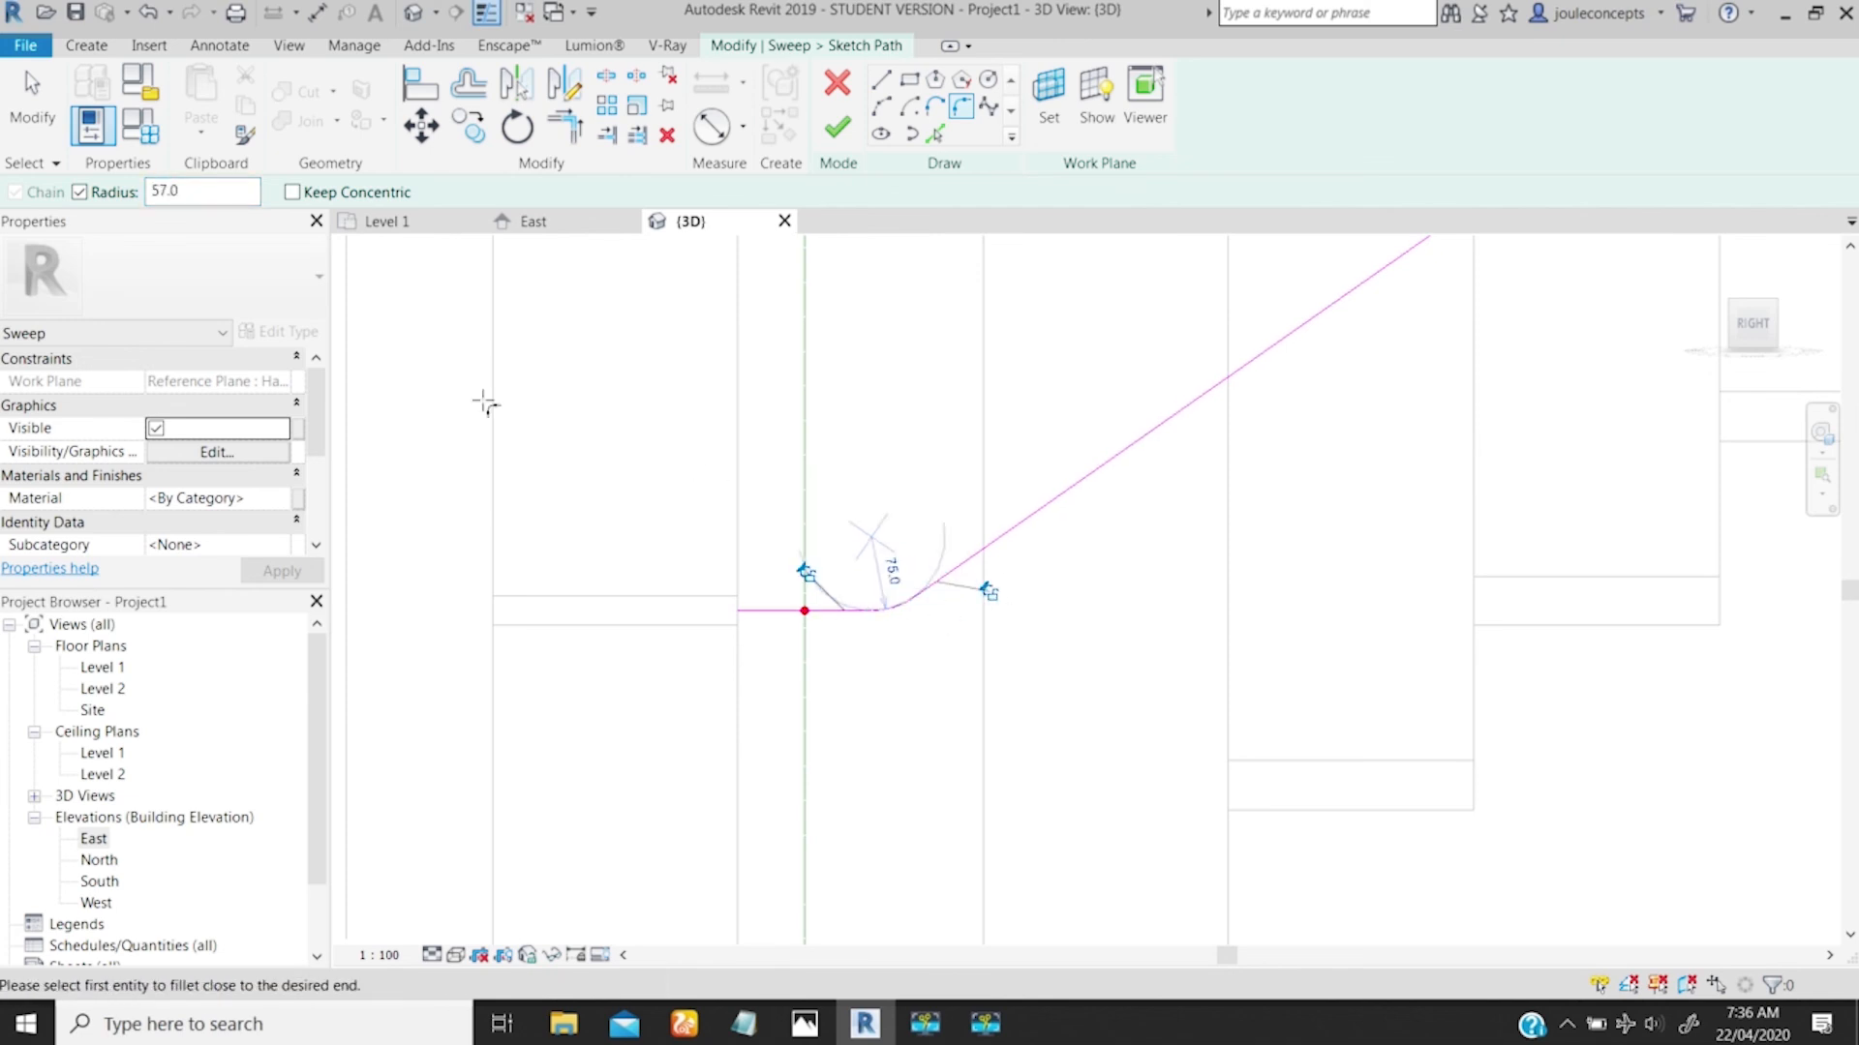
click(32, 102)
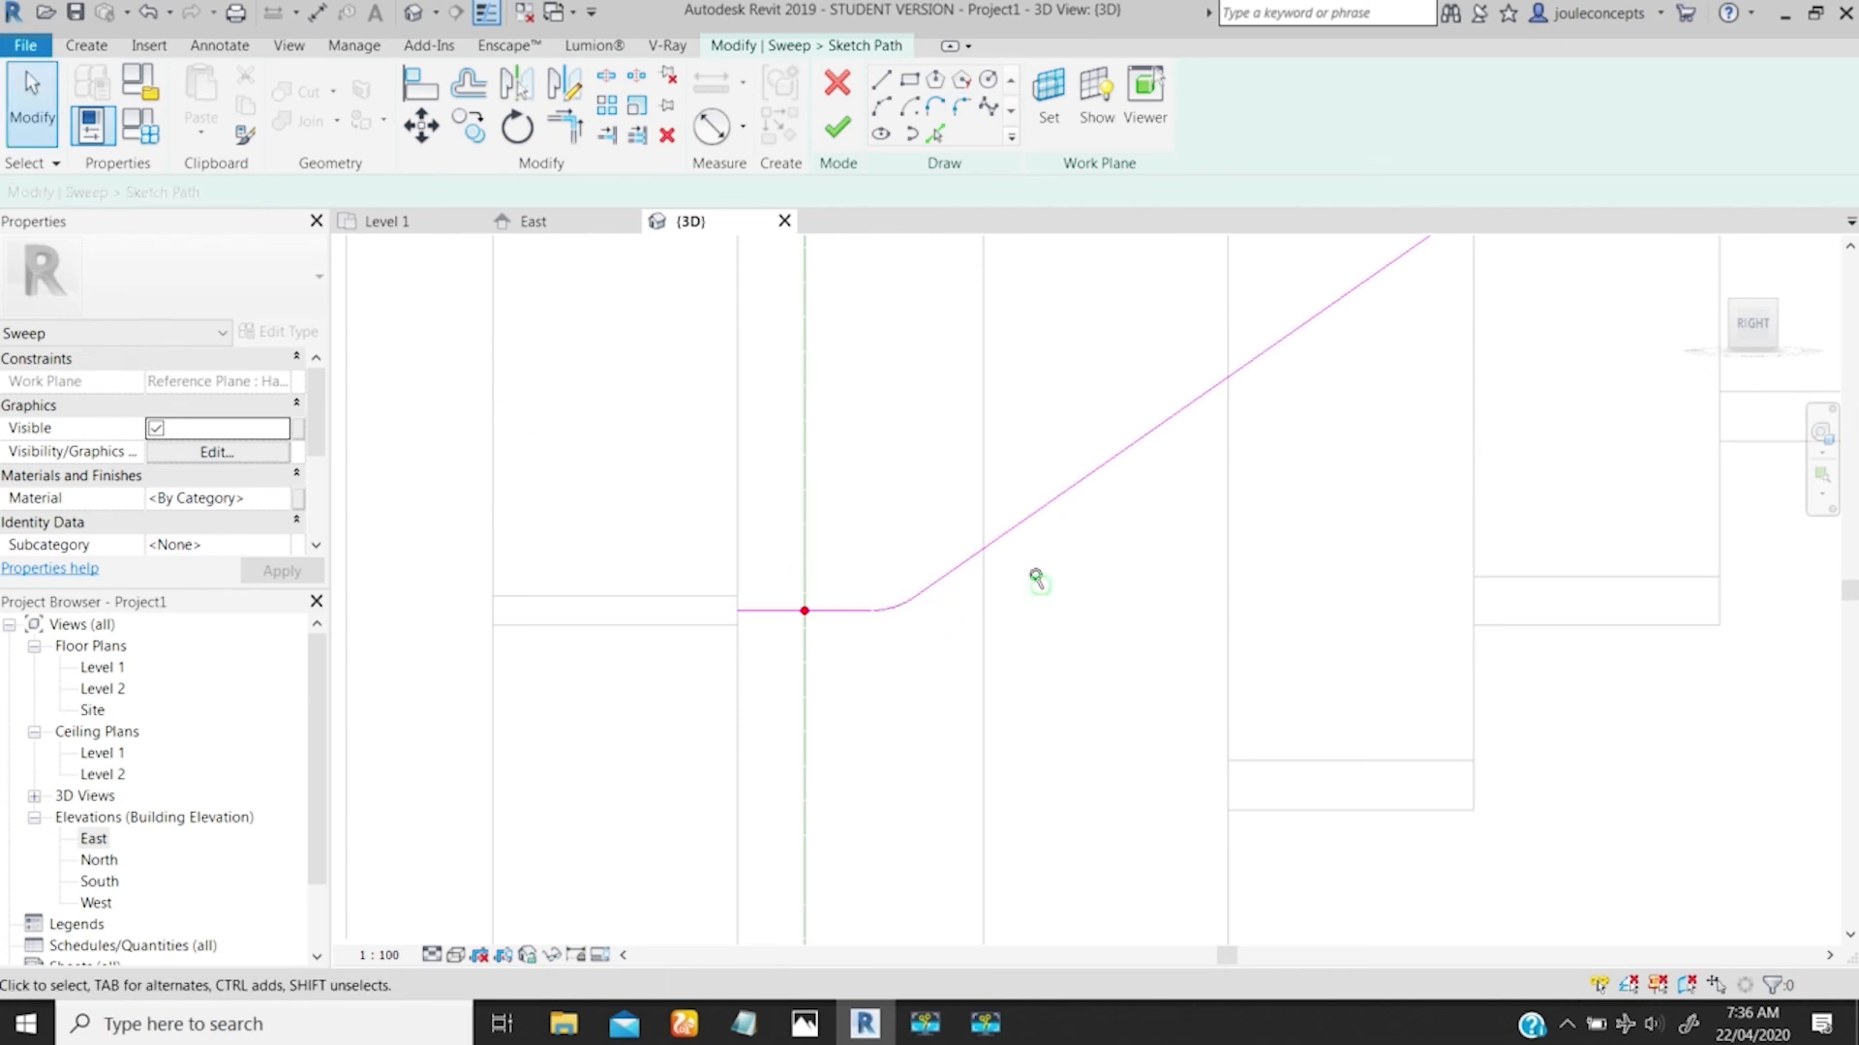
scroll(1036, 579, down, 5)
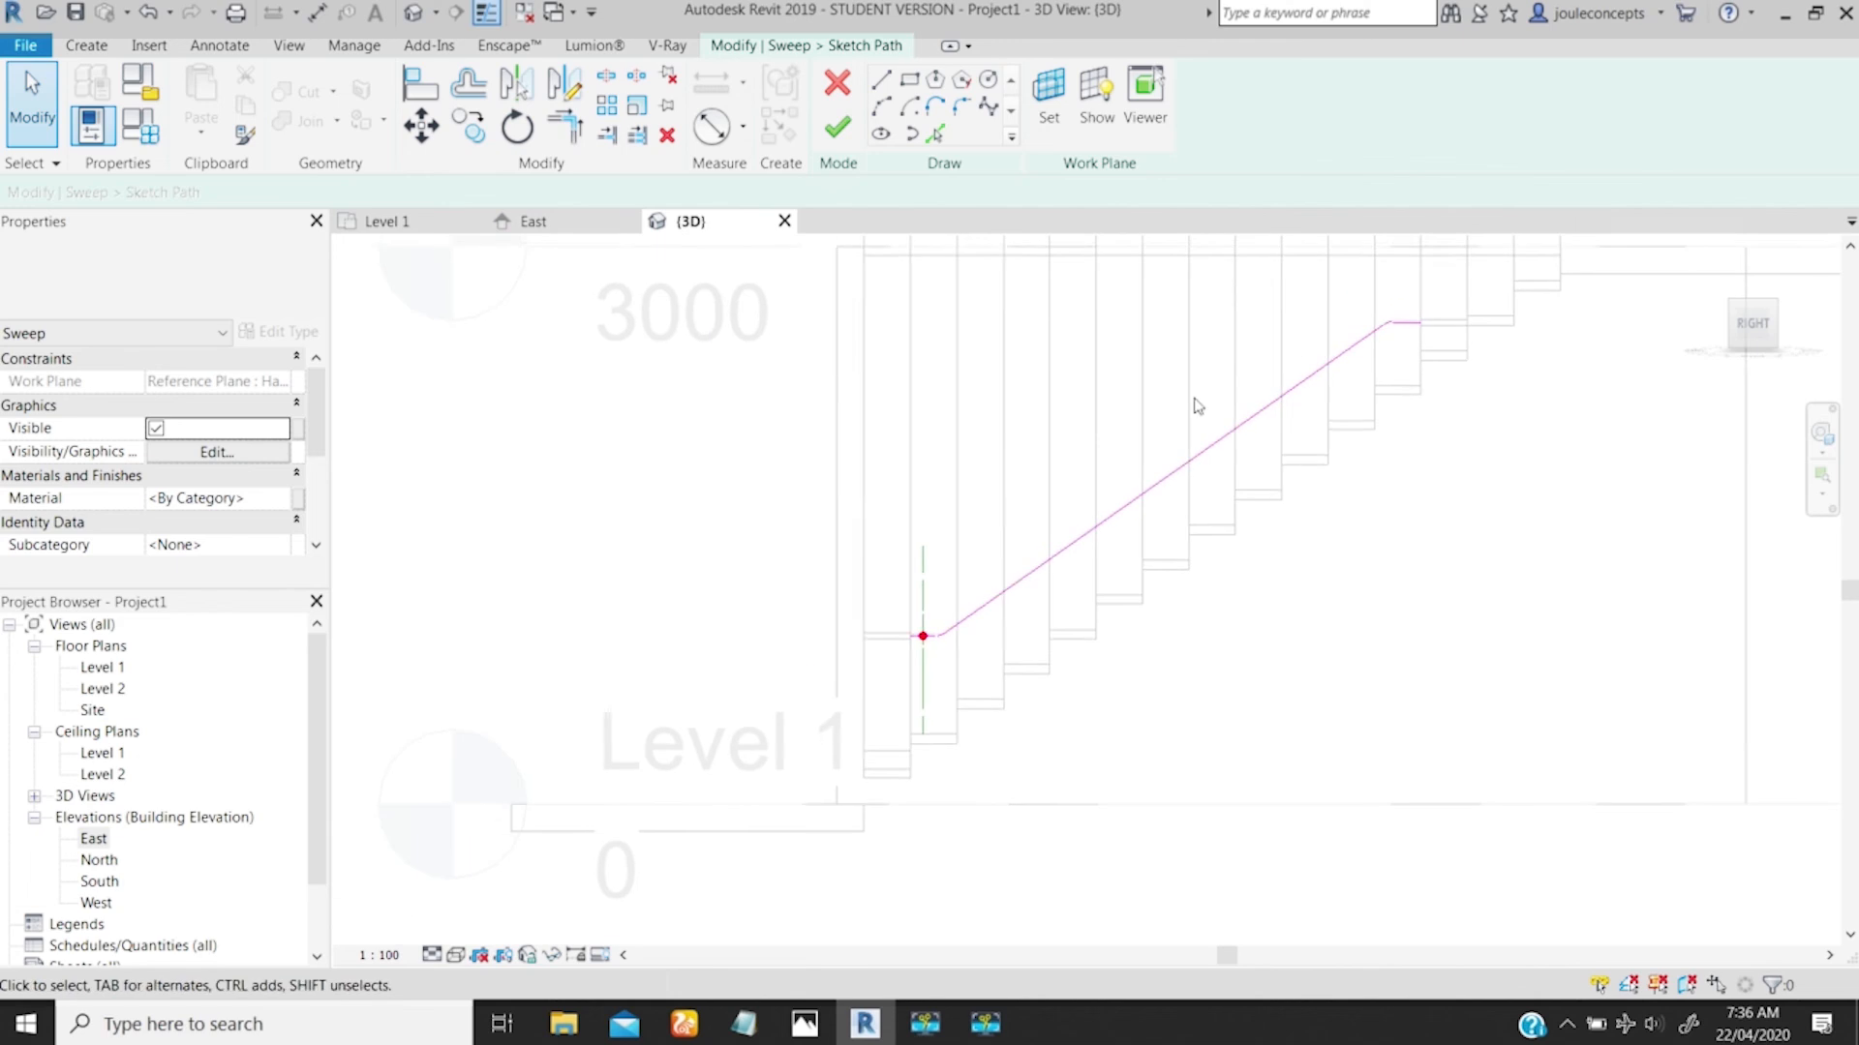
scroll(1186, 401, up, 2)
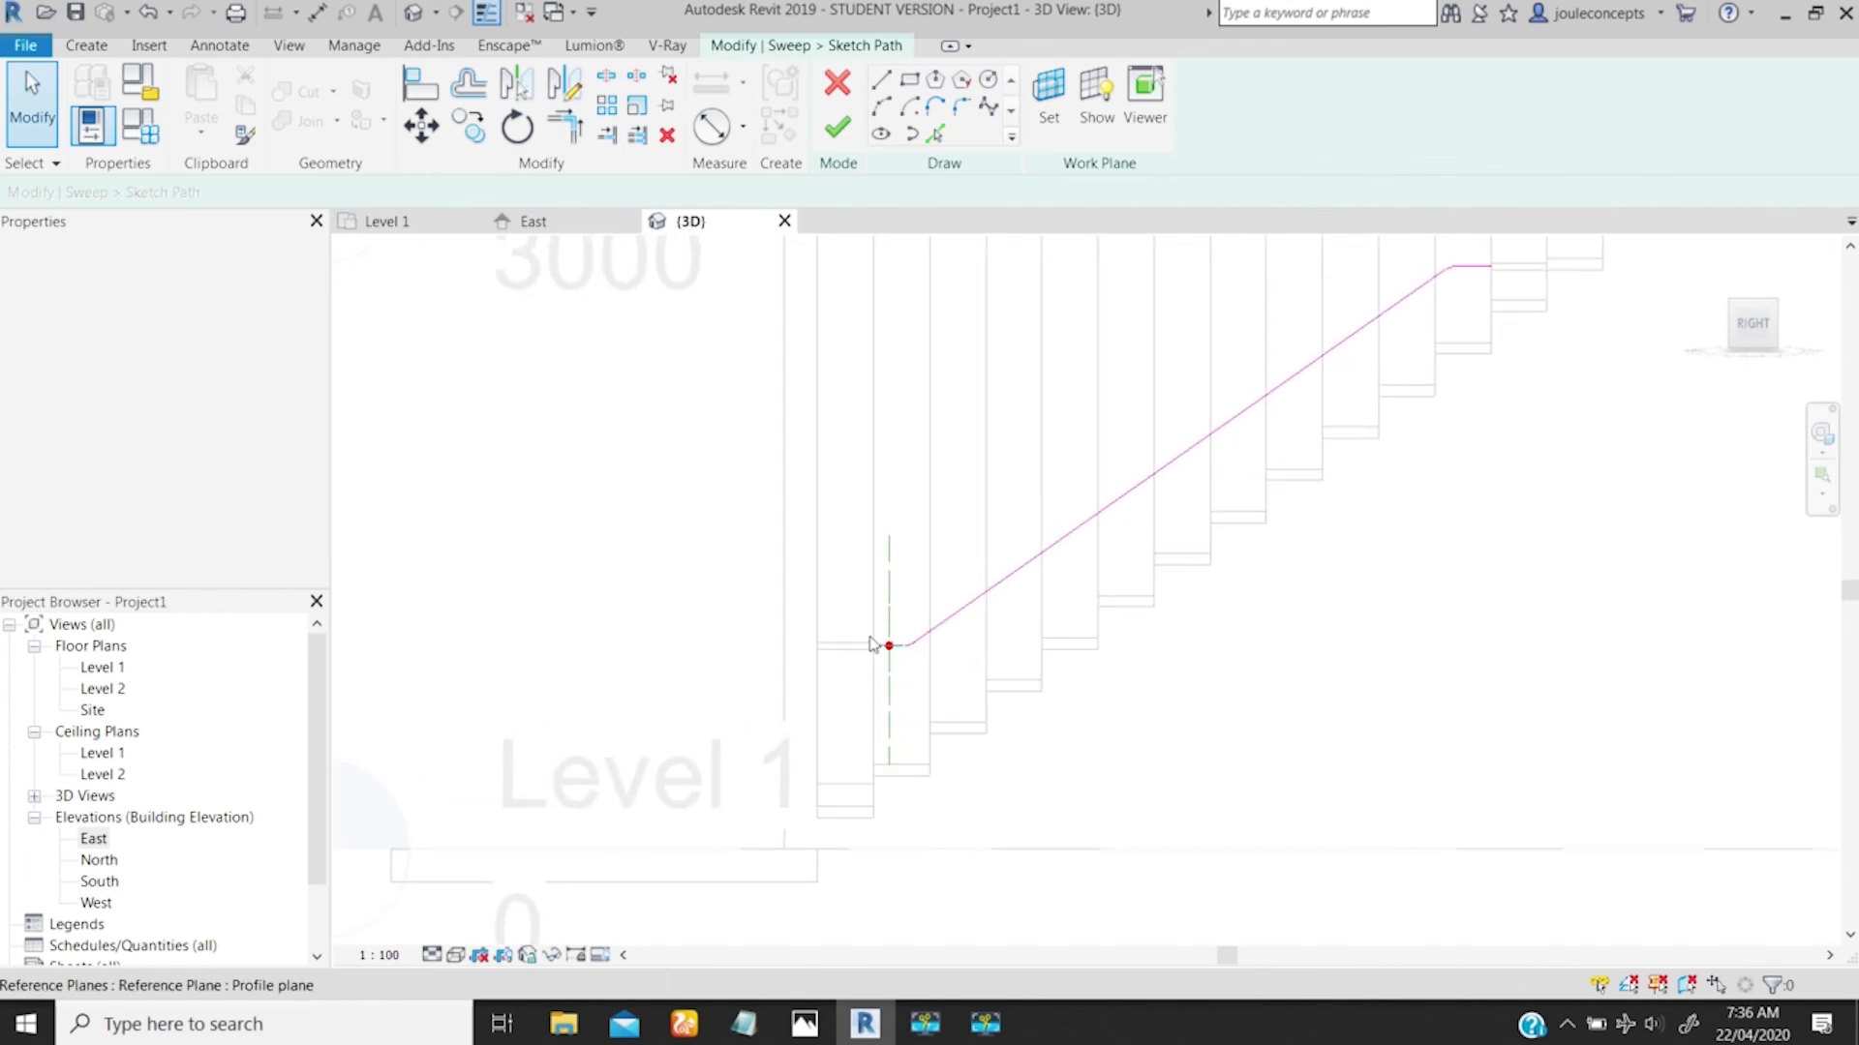
click(838, 127)
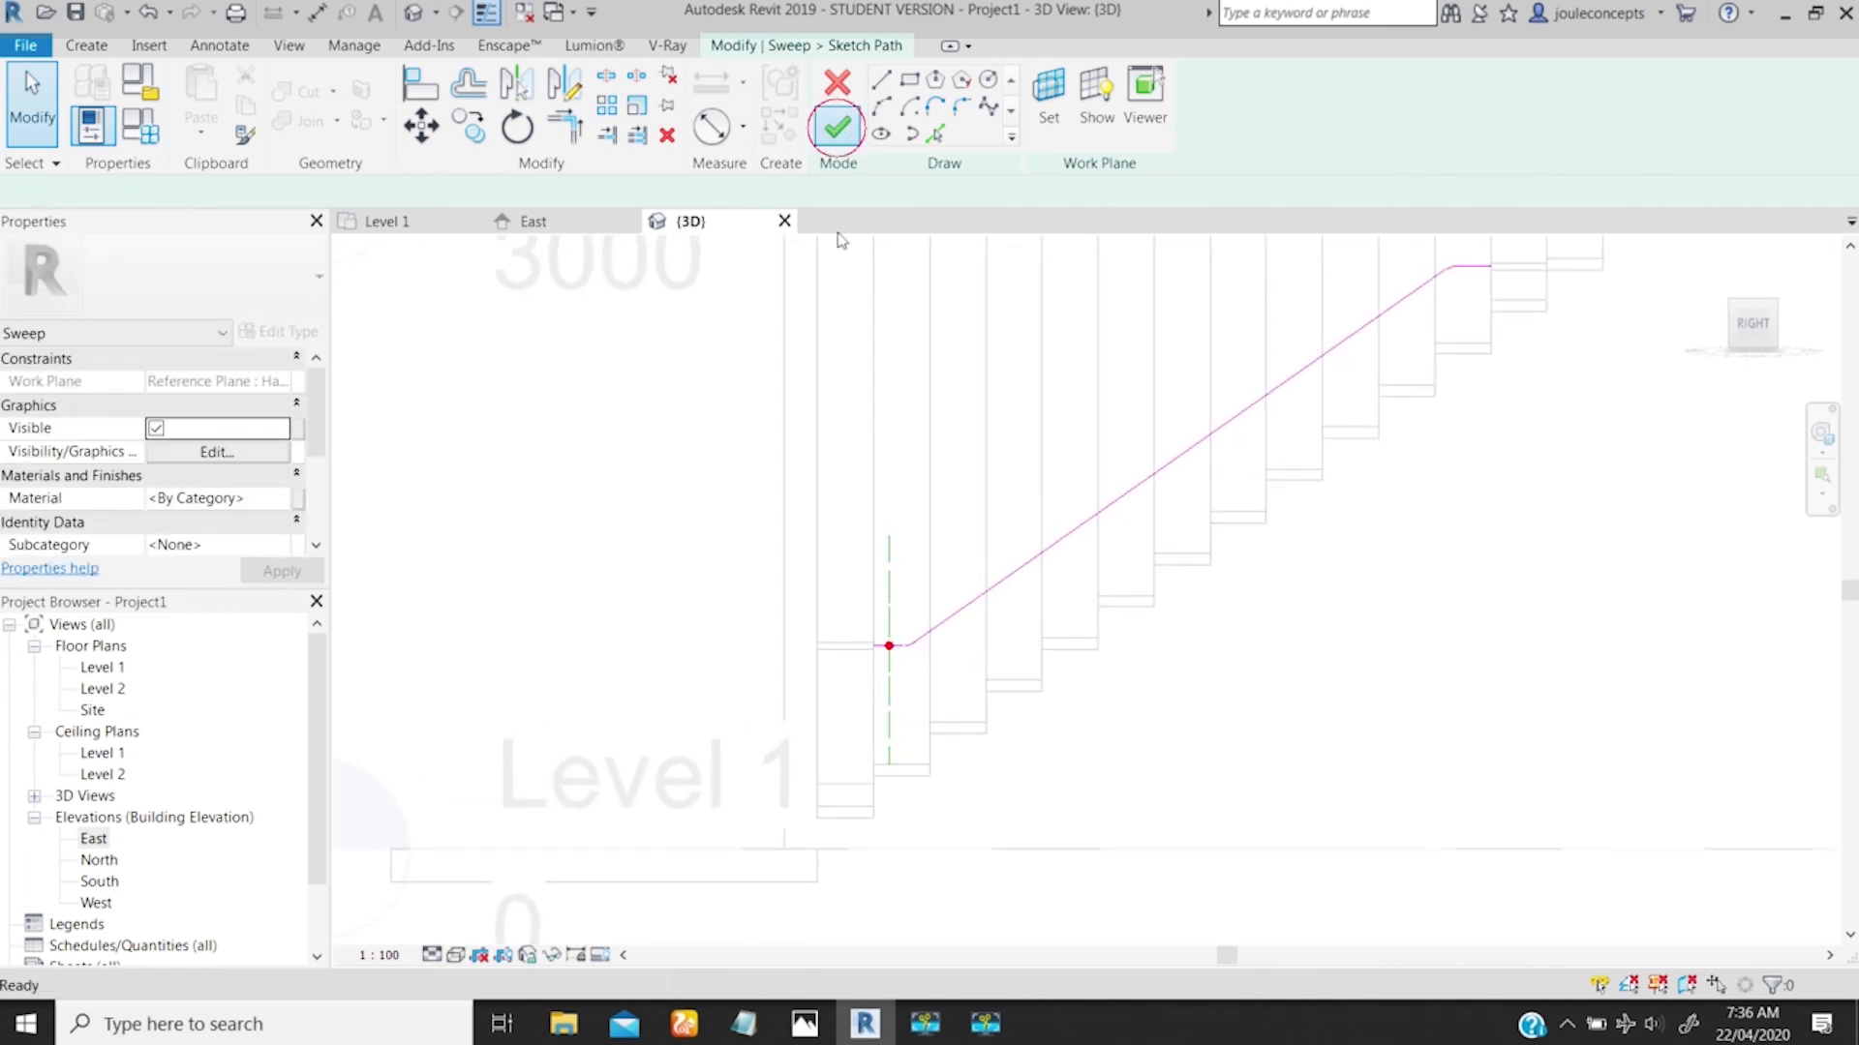
Step: Open the sweep profile sketch for editing and face its work plane from the front, close to the profile centre point
click(1260, 133)
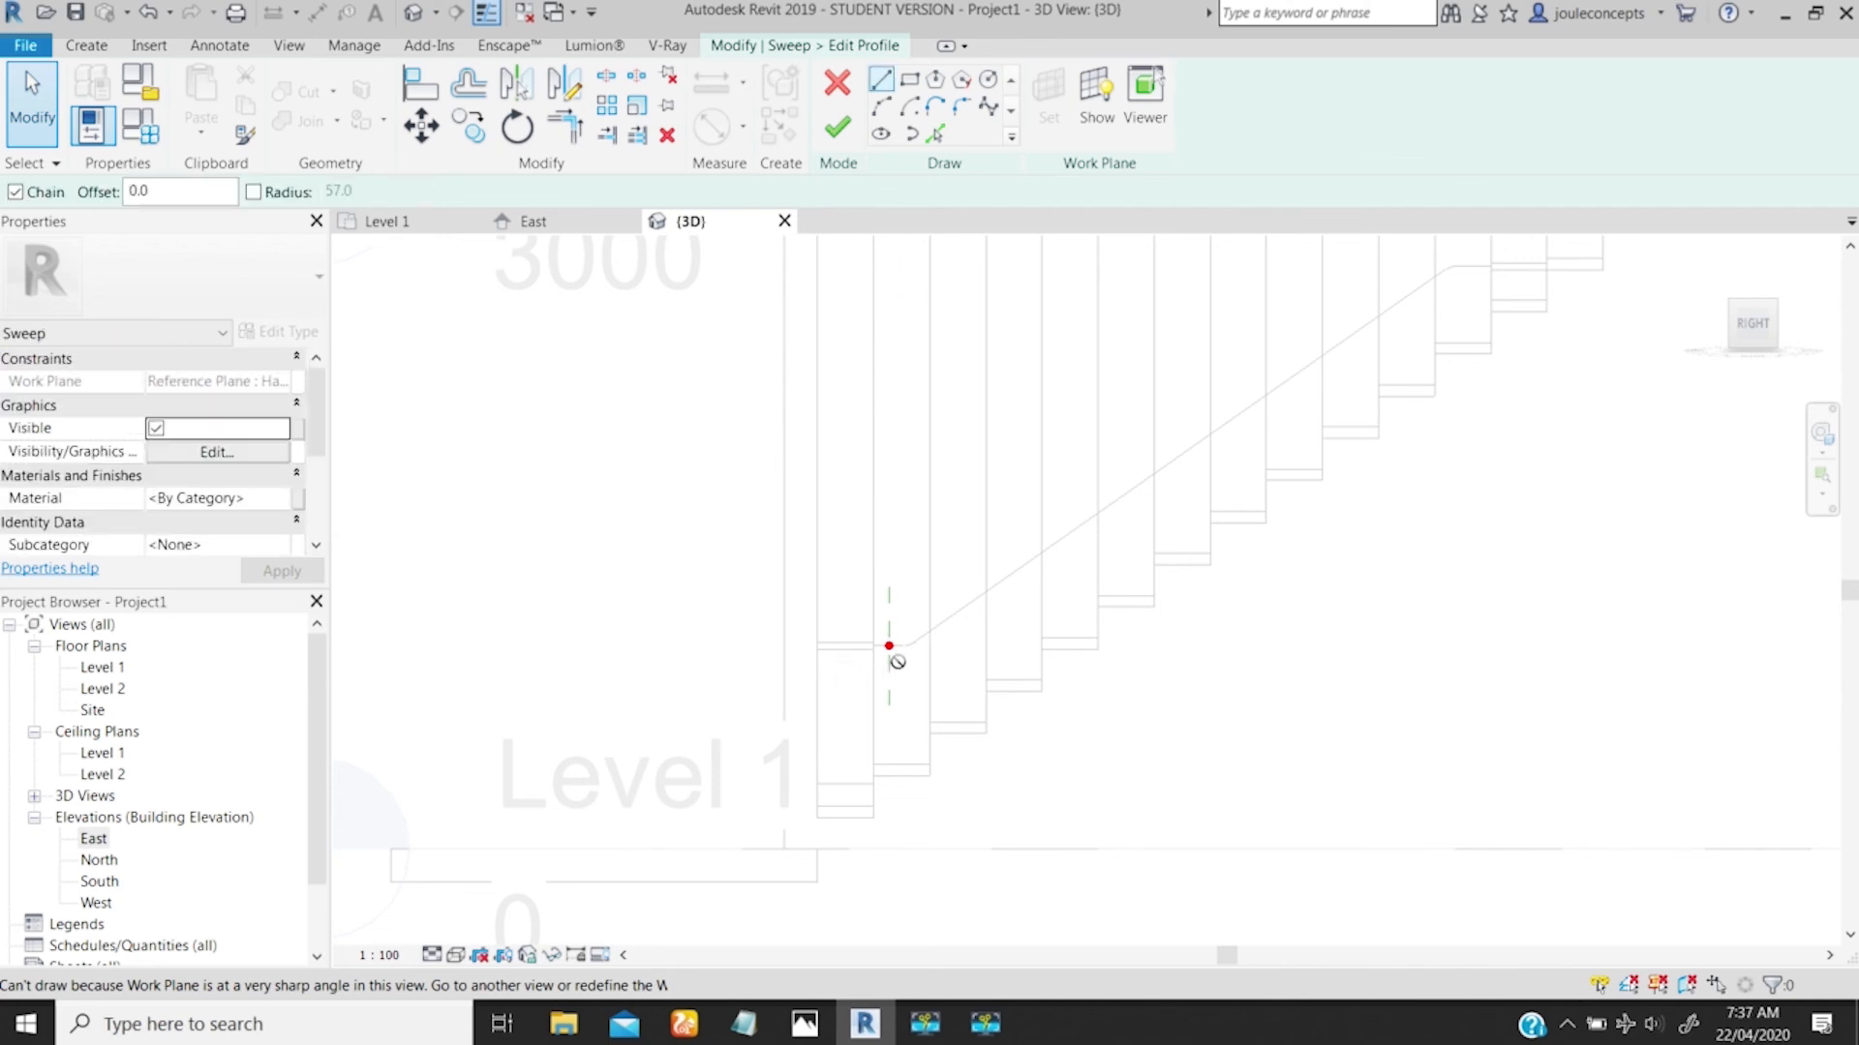
mouse_move(893, 656)
shift+middle_down()
mouse_move(918, 705)
mouse_move(1229, 757)
shift+middle_up()
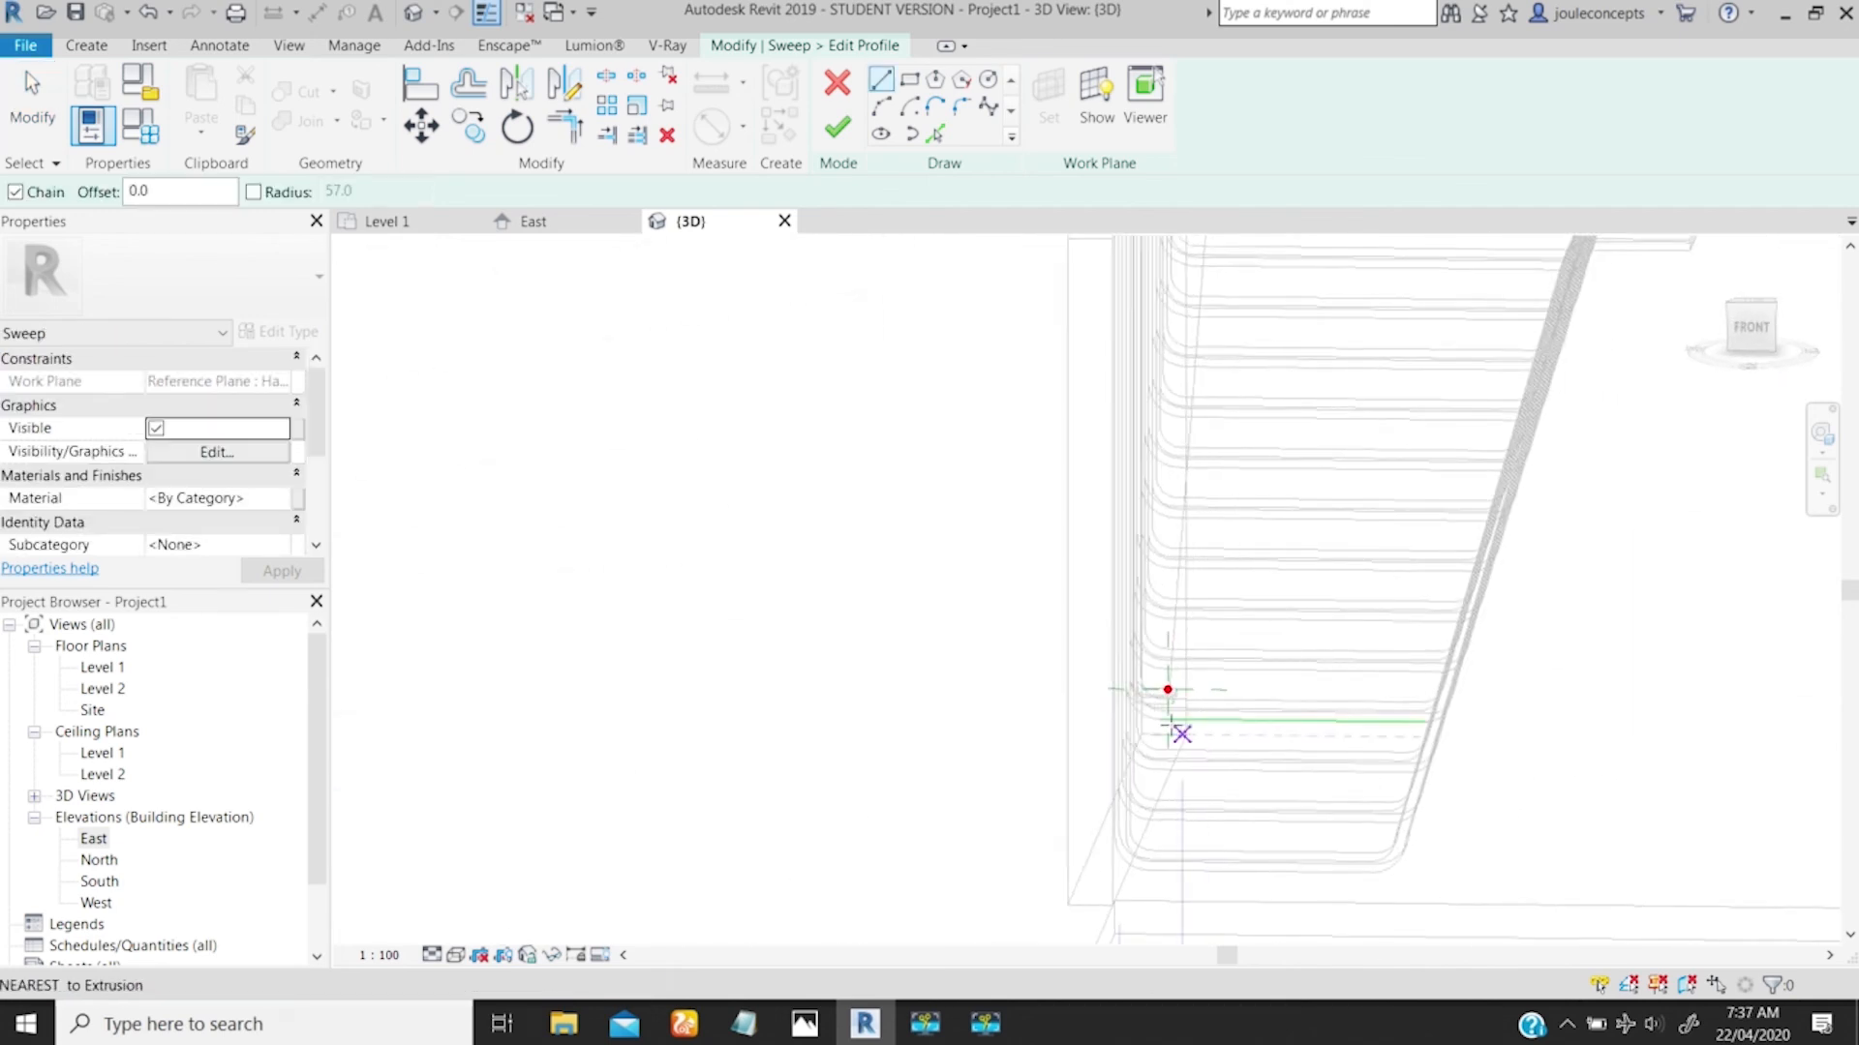
ctrl+middle_drag(1123, 777, 1159, 809)
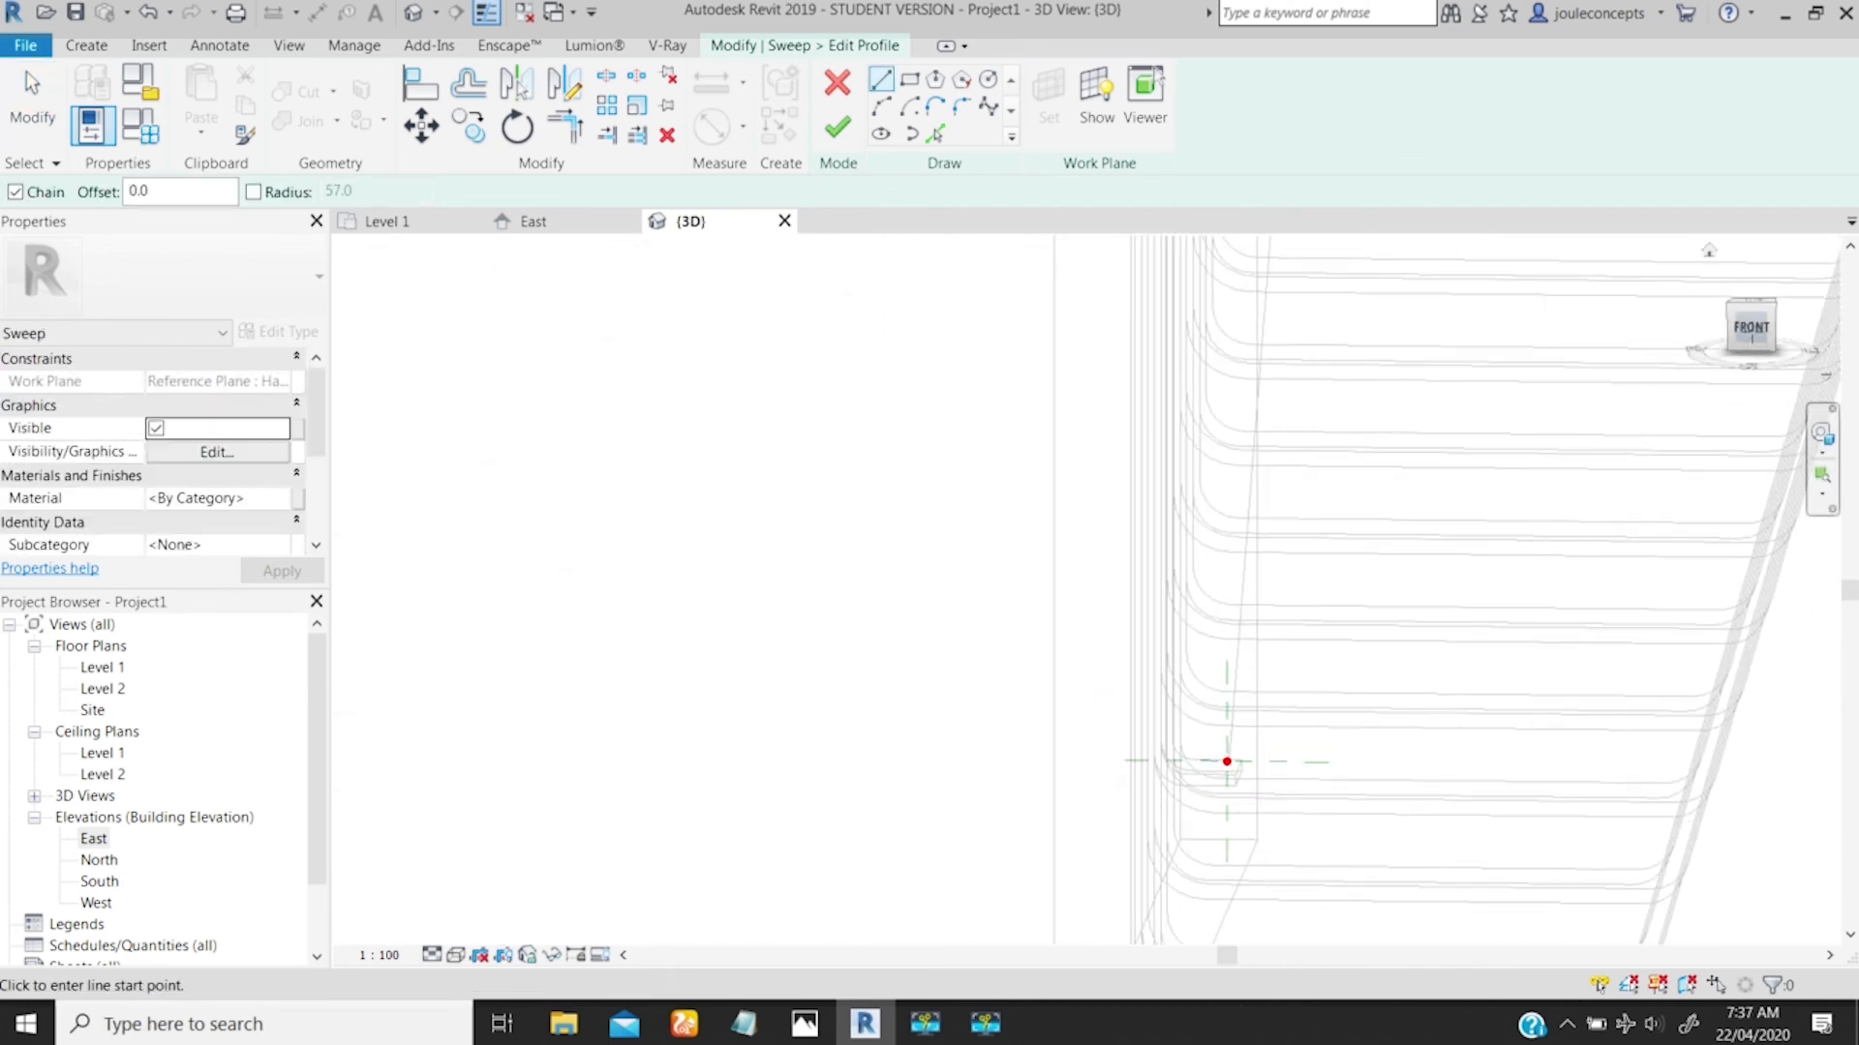
click(1751, 327)
key(Escape)
key(Escape)
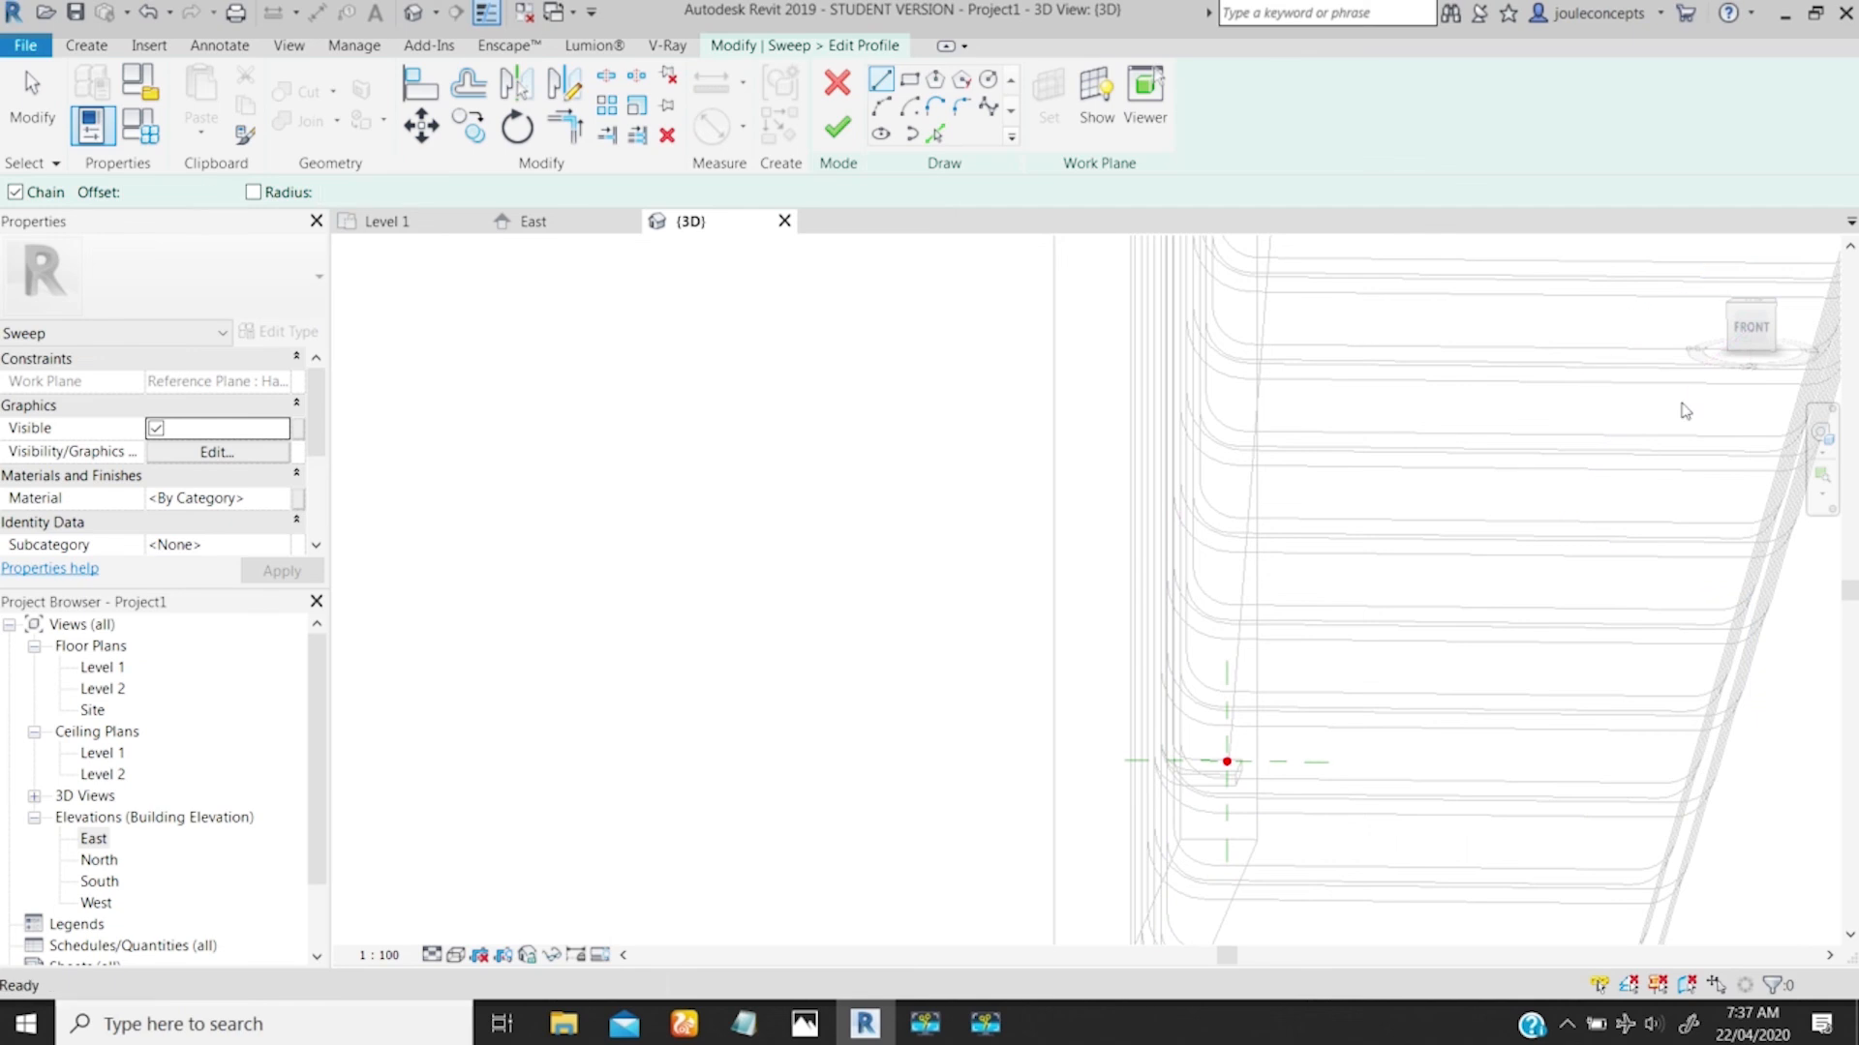
click(1751, 329)
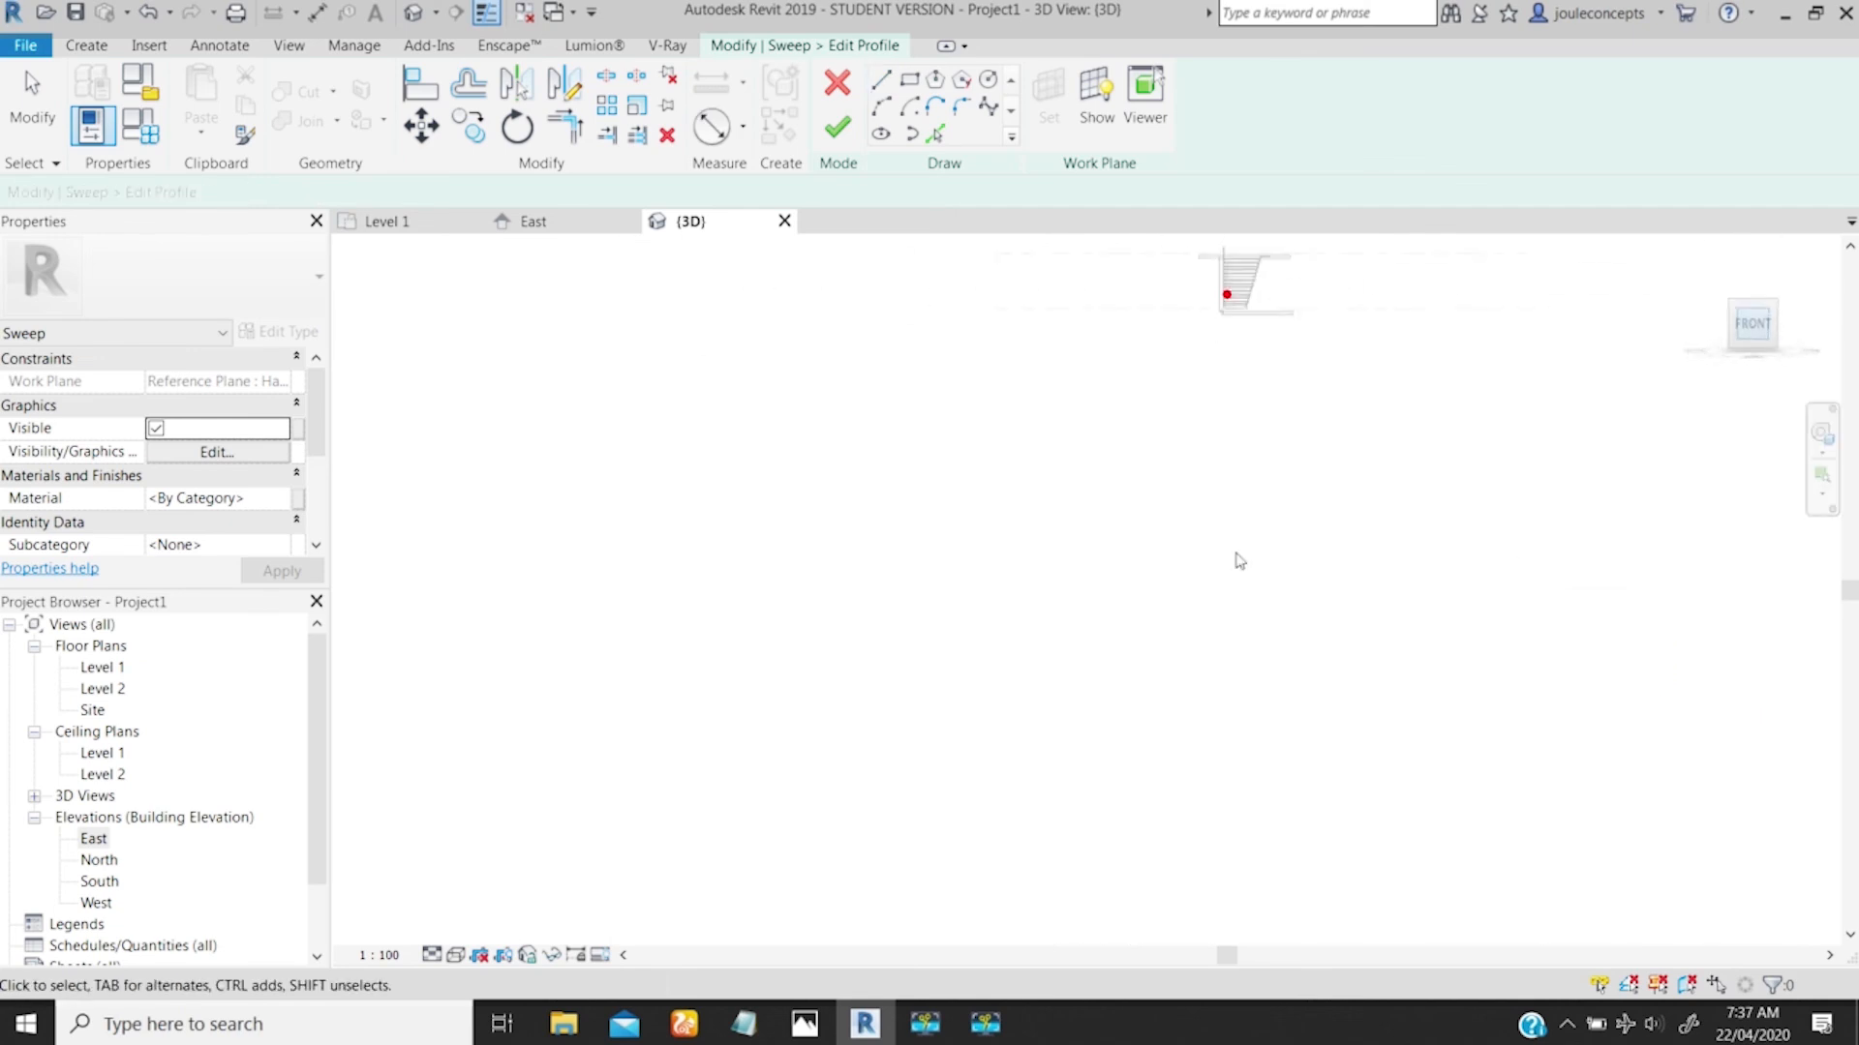
scroll(926, 800, up, 10)
key(Escape)
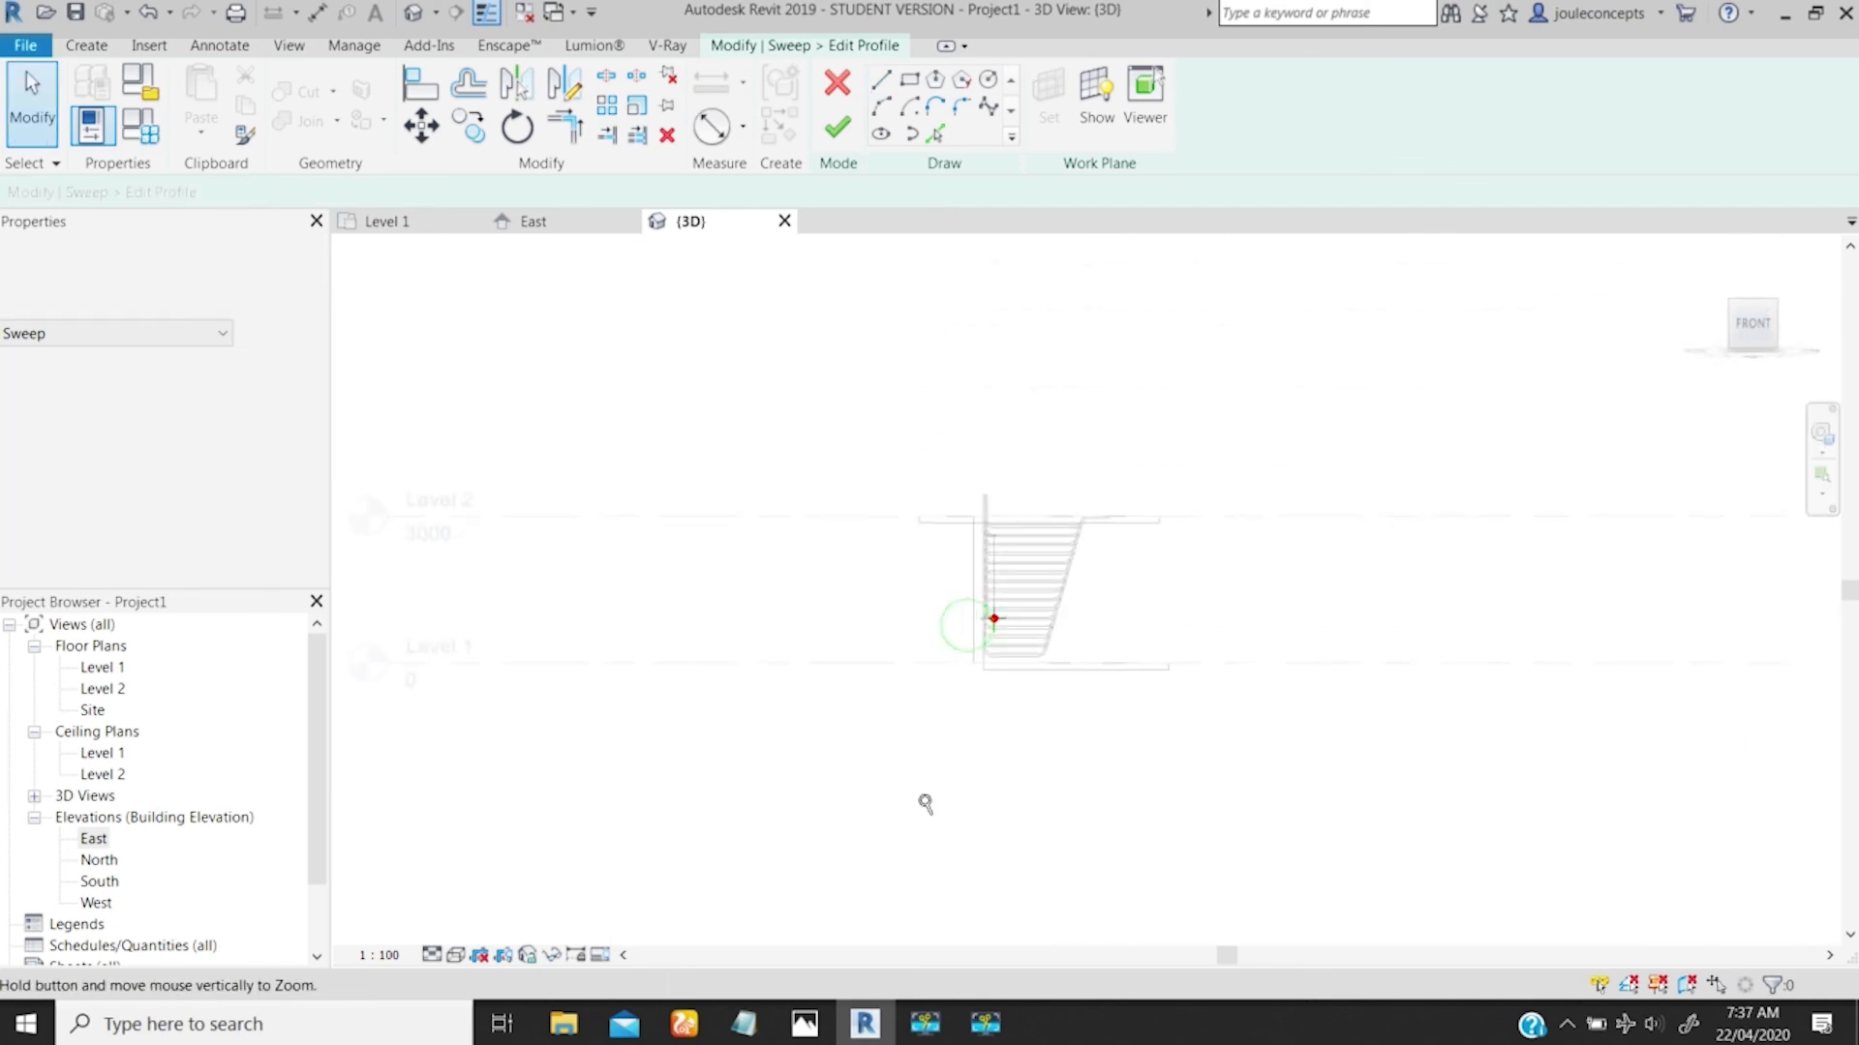
middle_drag(835, 702, 1057, 612)
ctrl+middle_drag(956, 579, 909, 695)
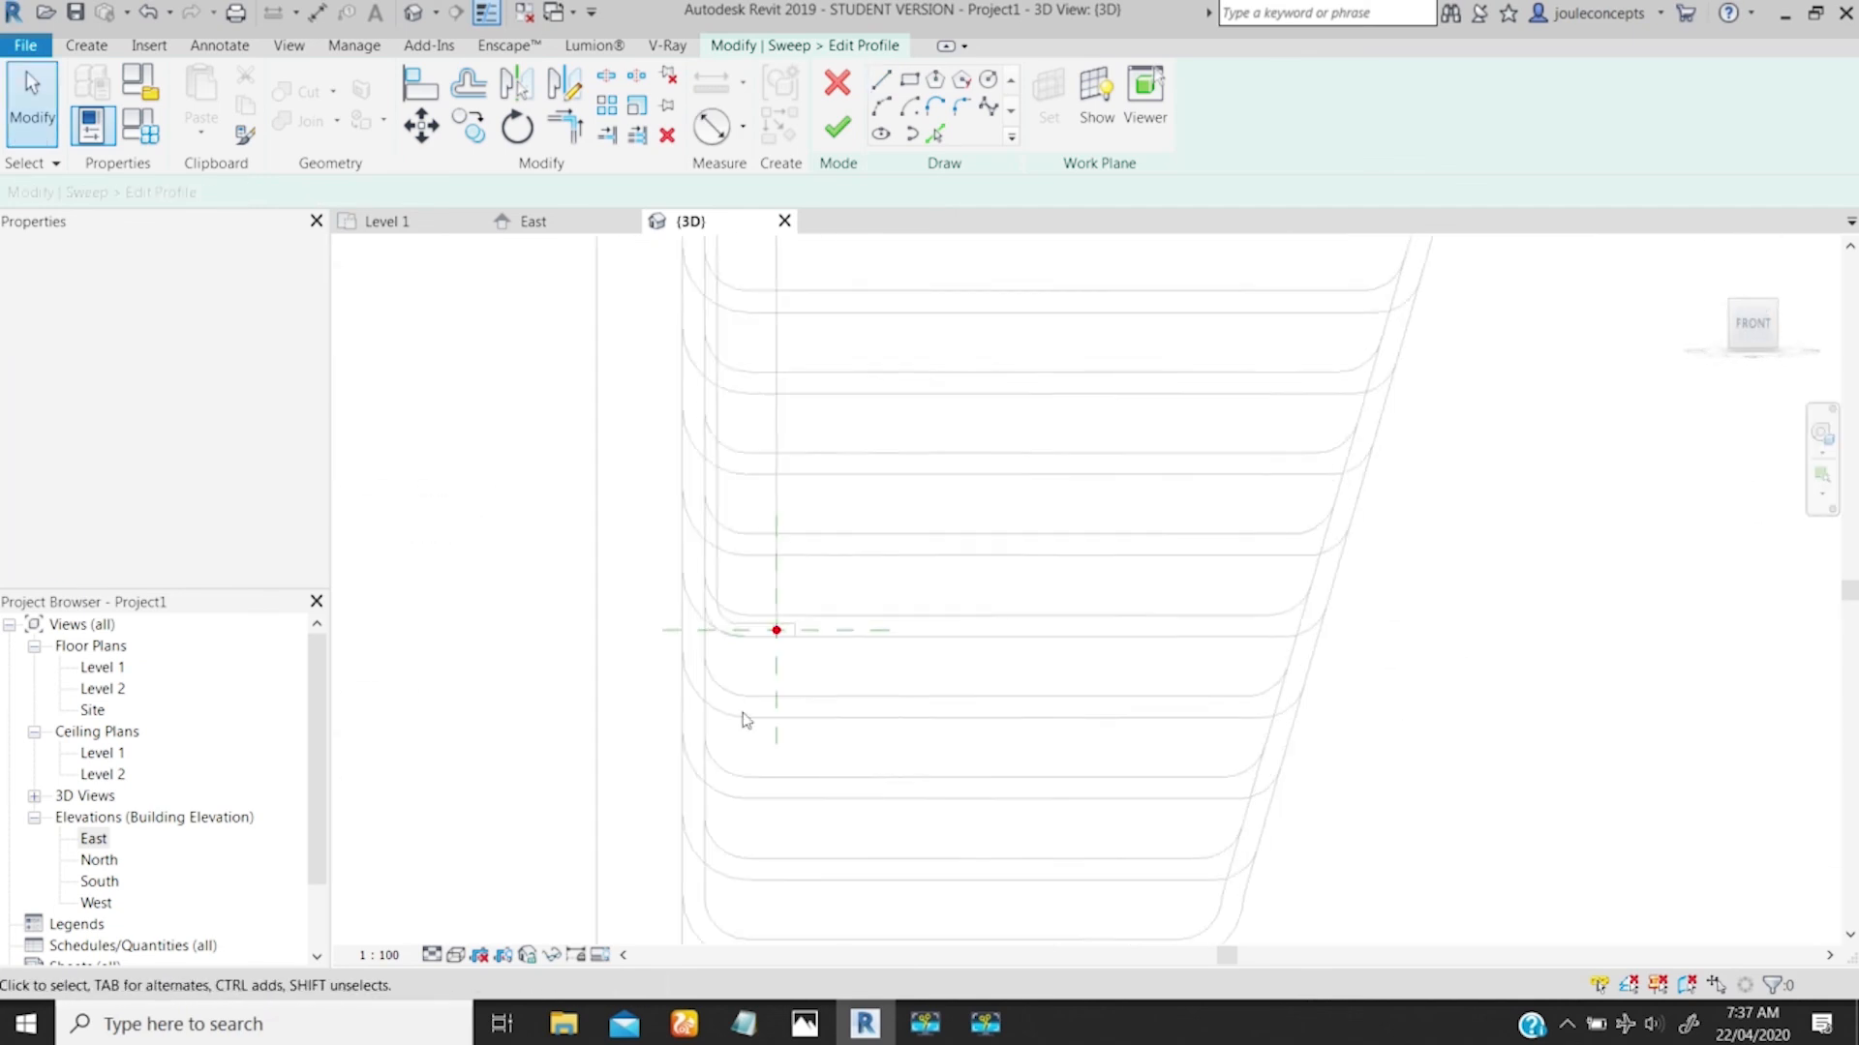
ctrl+middle_drag(745, 631, 790, 744)
middle_drag(775, 676, 851, 679)
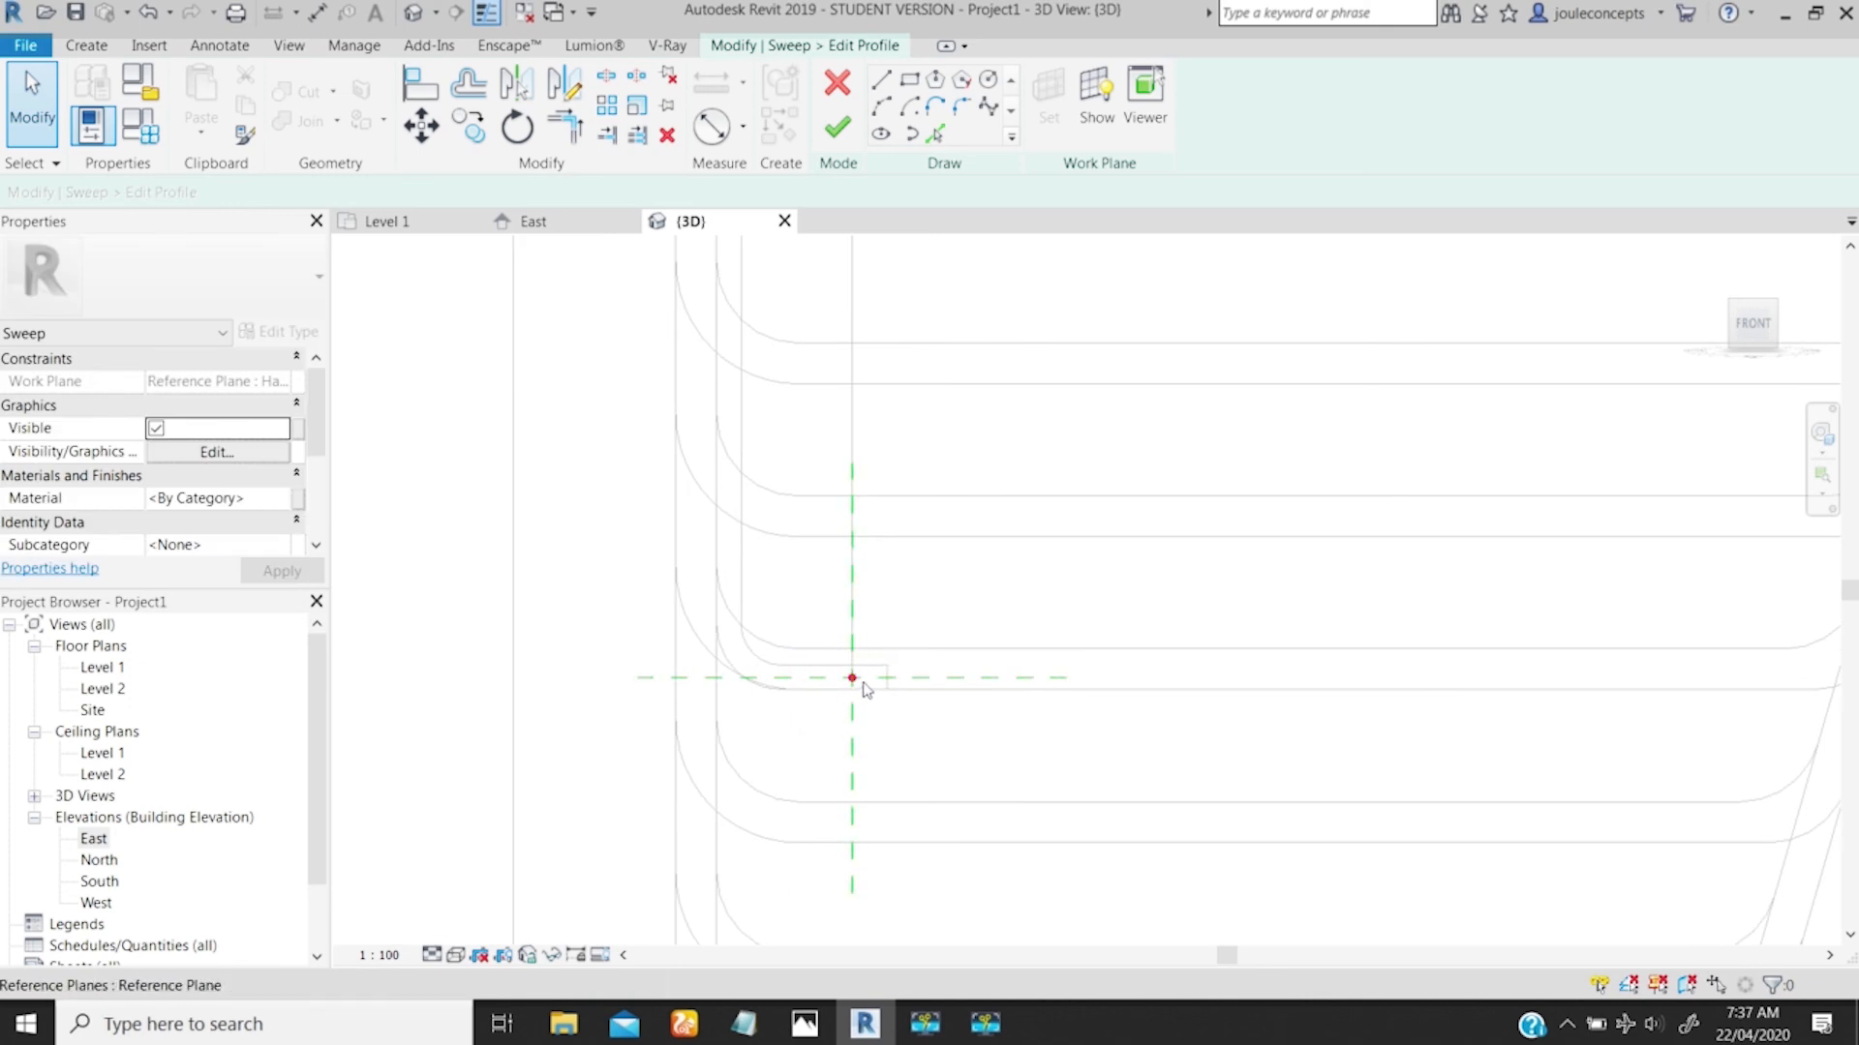
mouse_move(852, 690)
ctrl+middle_down()
mouse_move(746, 776)
mouse_move(863, 707)
ctrl+middle_up()
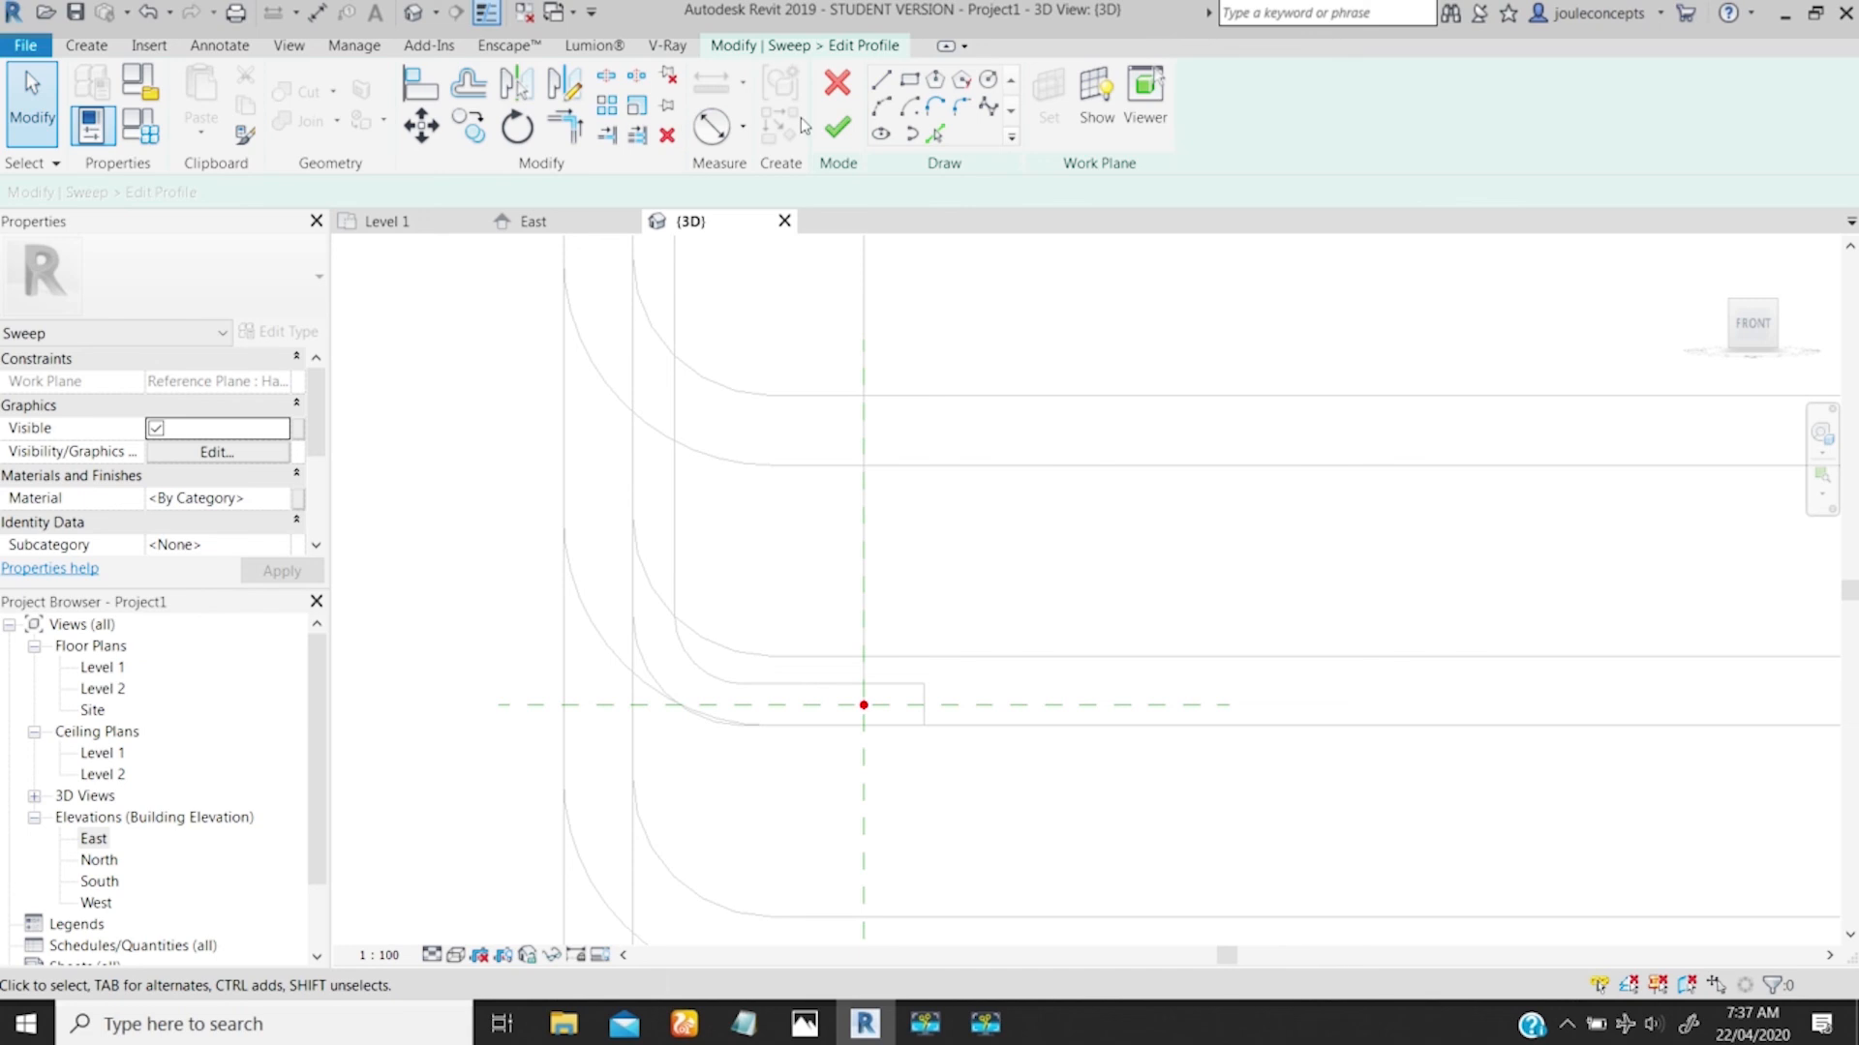
Step: Draw a closed 30 mm square profile centred on the path point, beginning with a 15 mm line from the vertical reference plane along the top
click(881, 81)
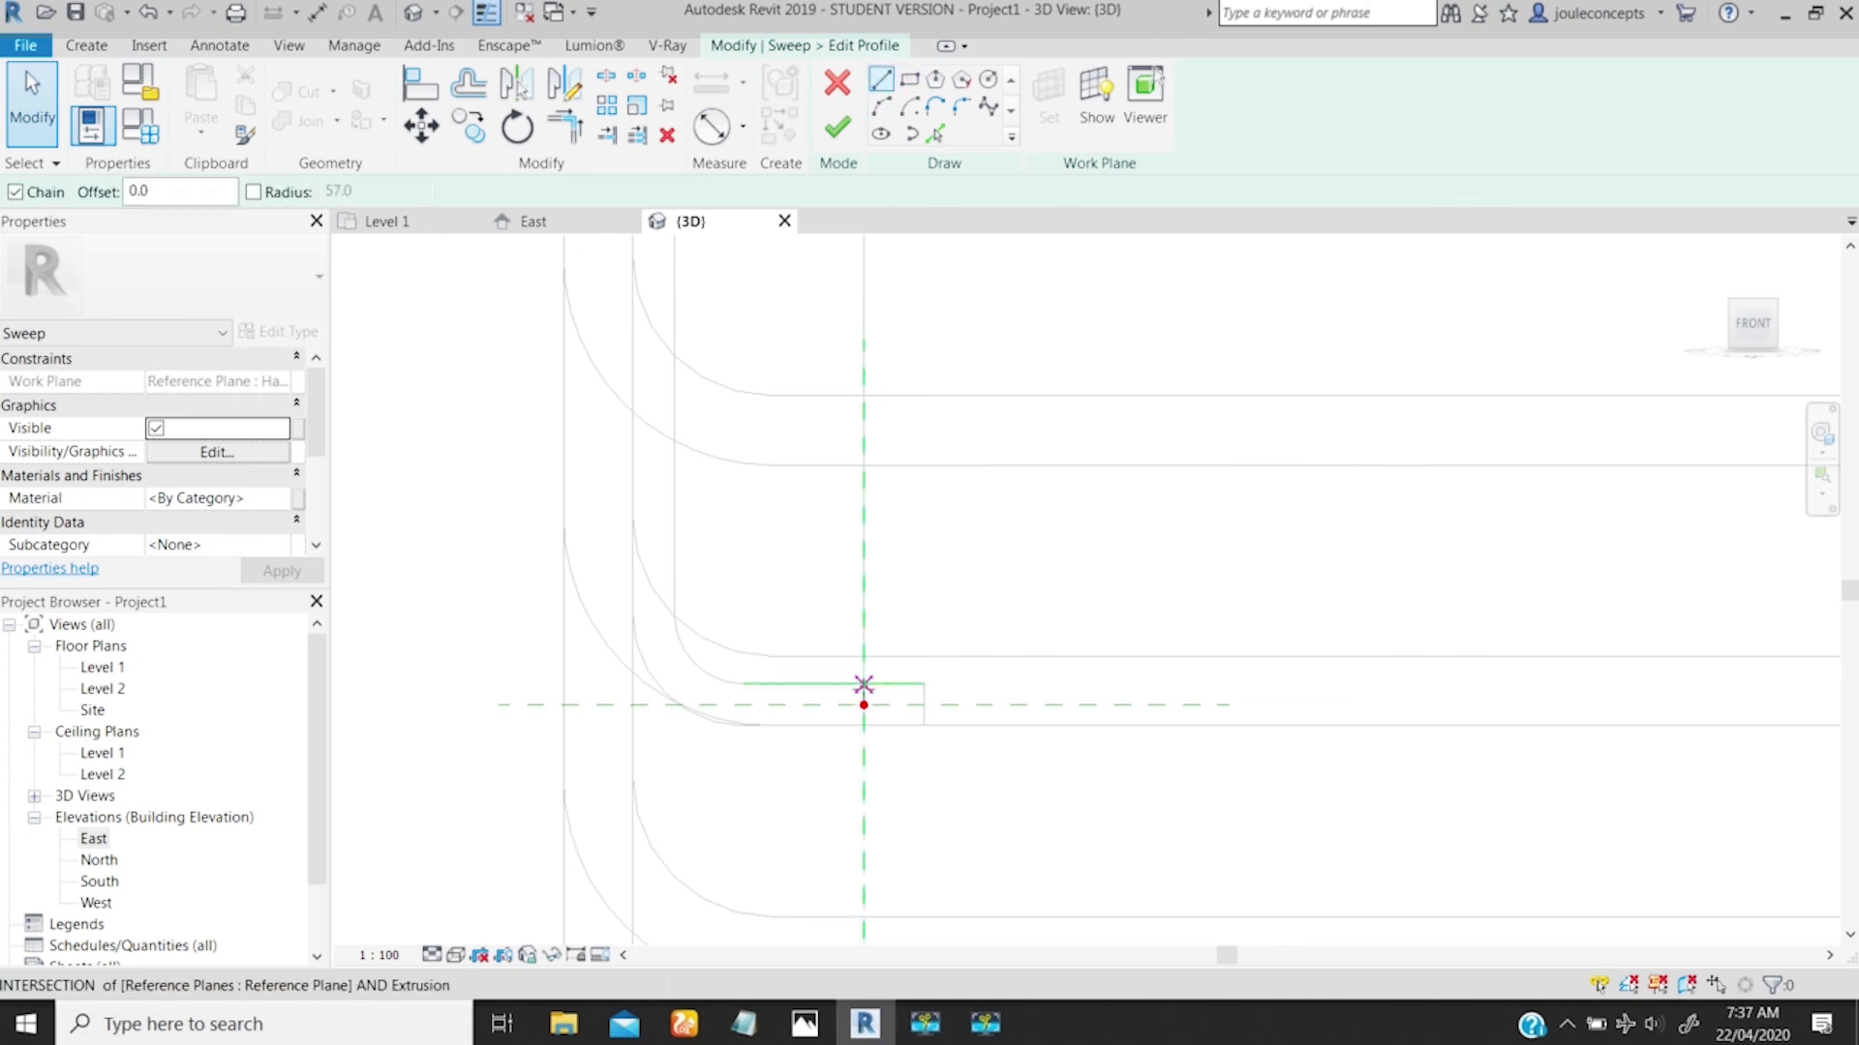
click(861, 686)
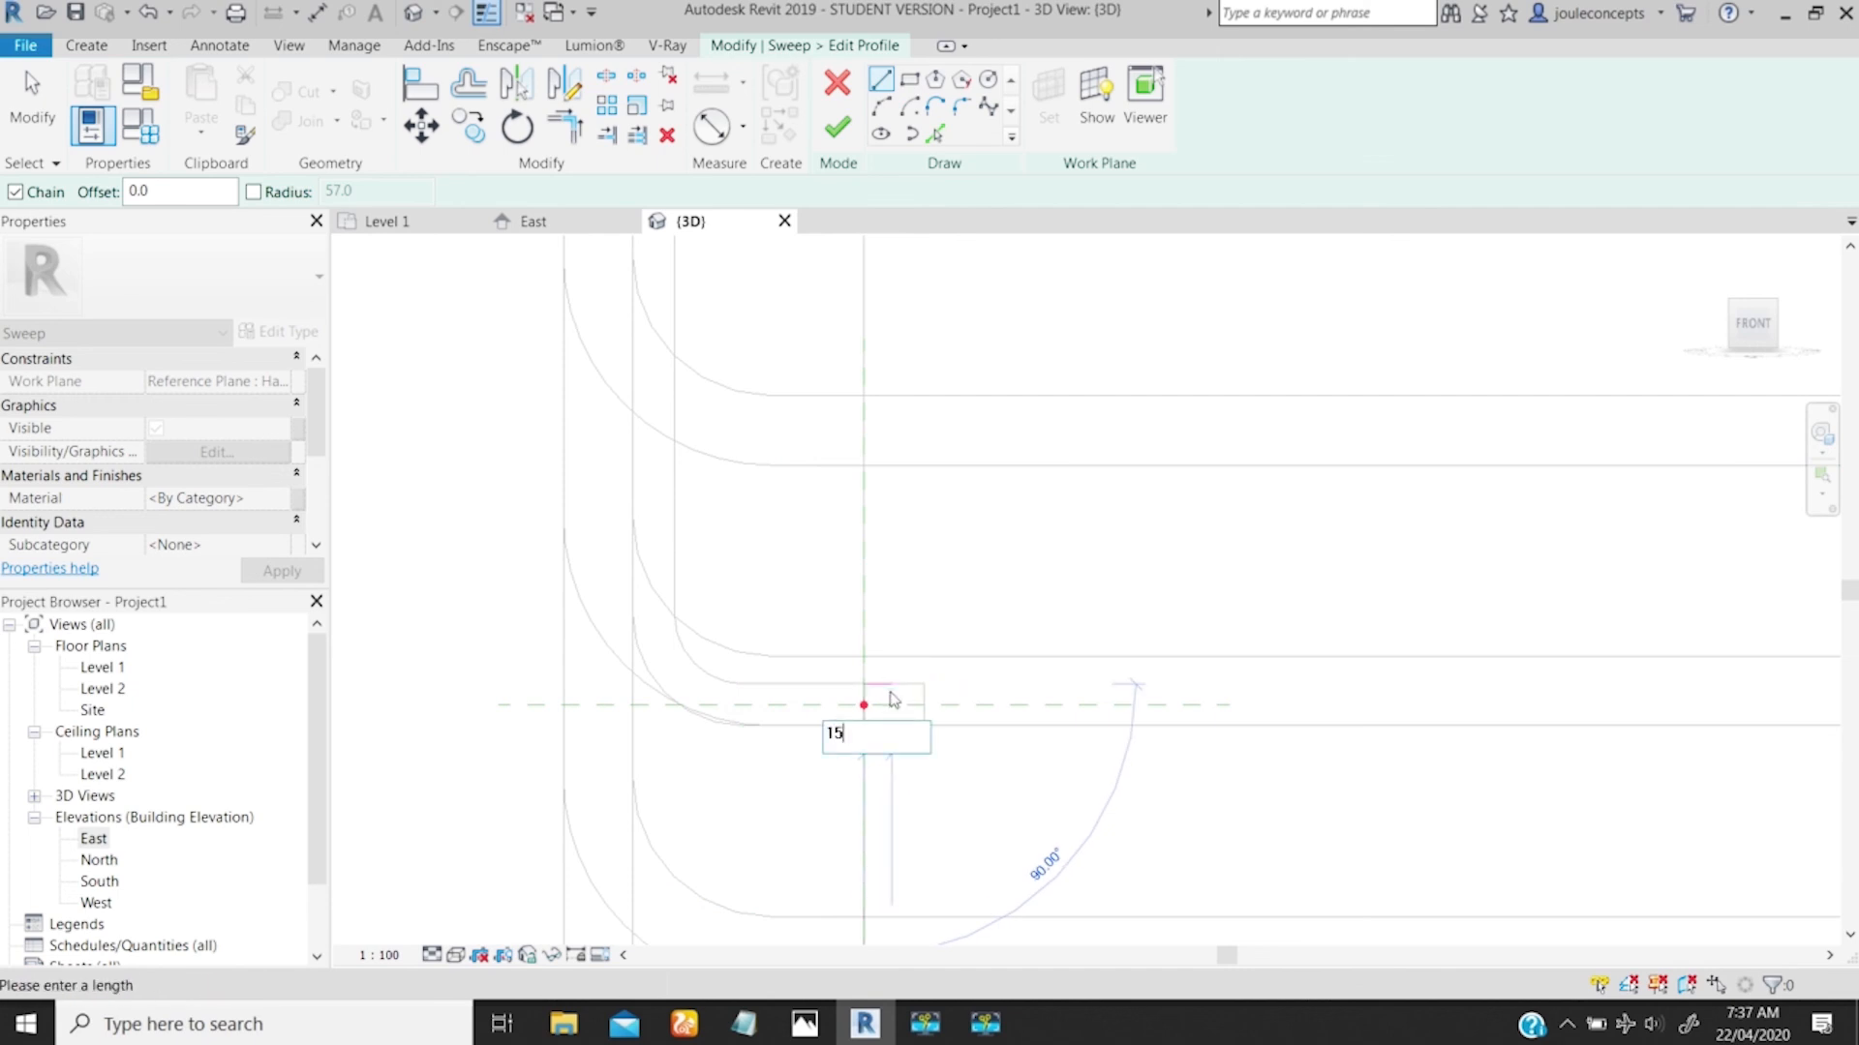
key(Return)
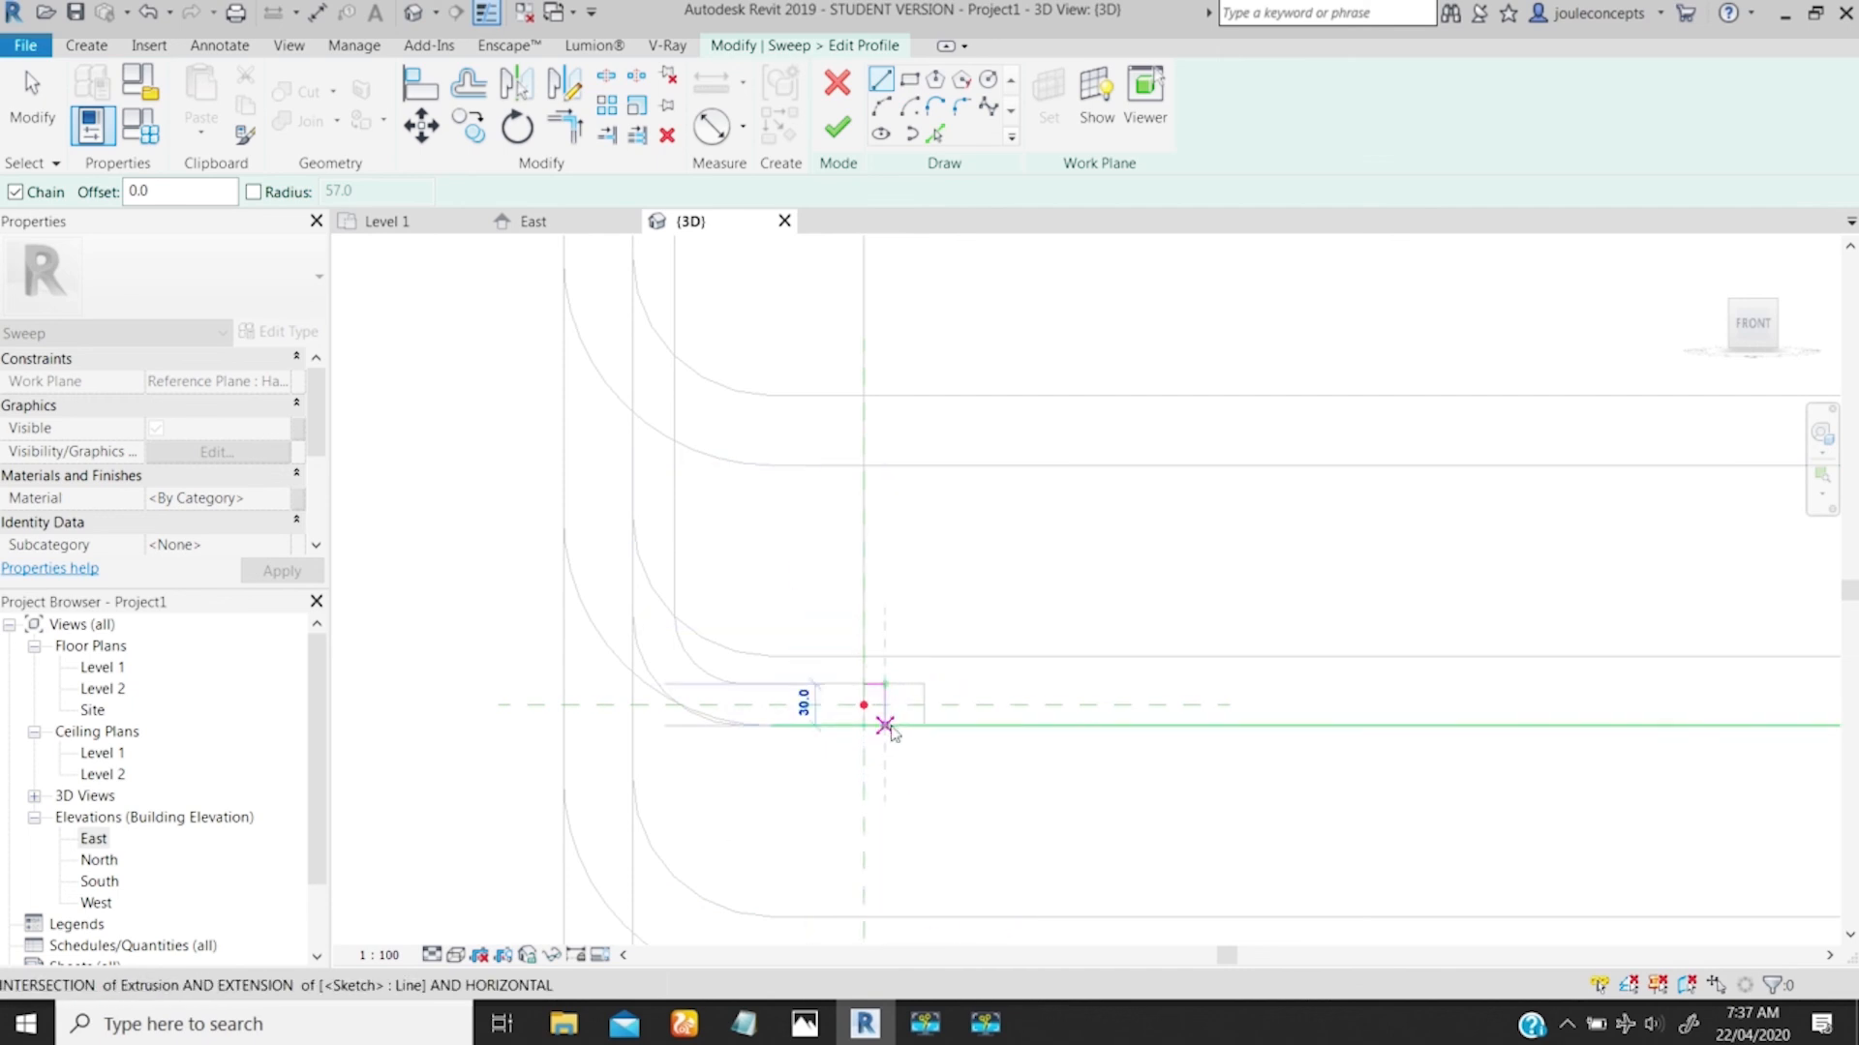
click(885, 725)
text(30)
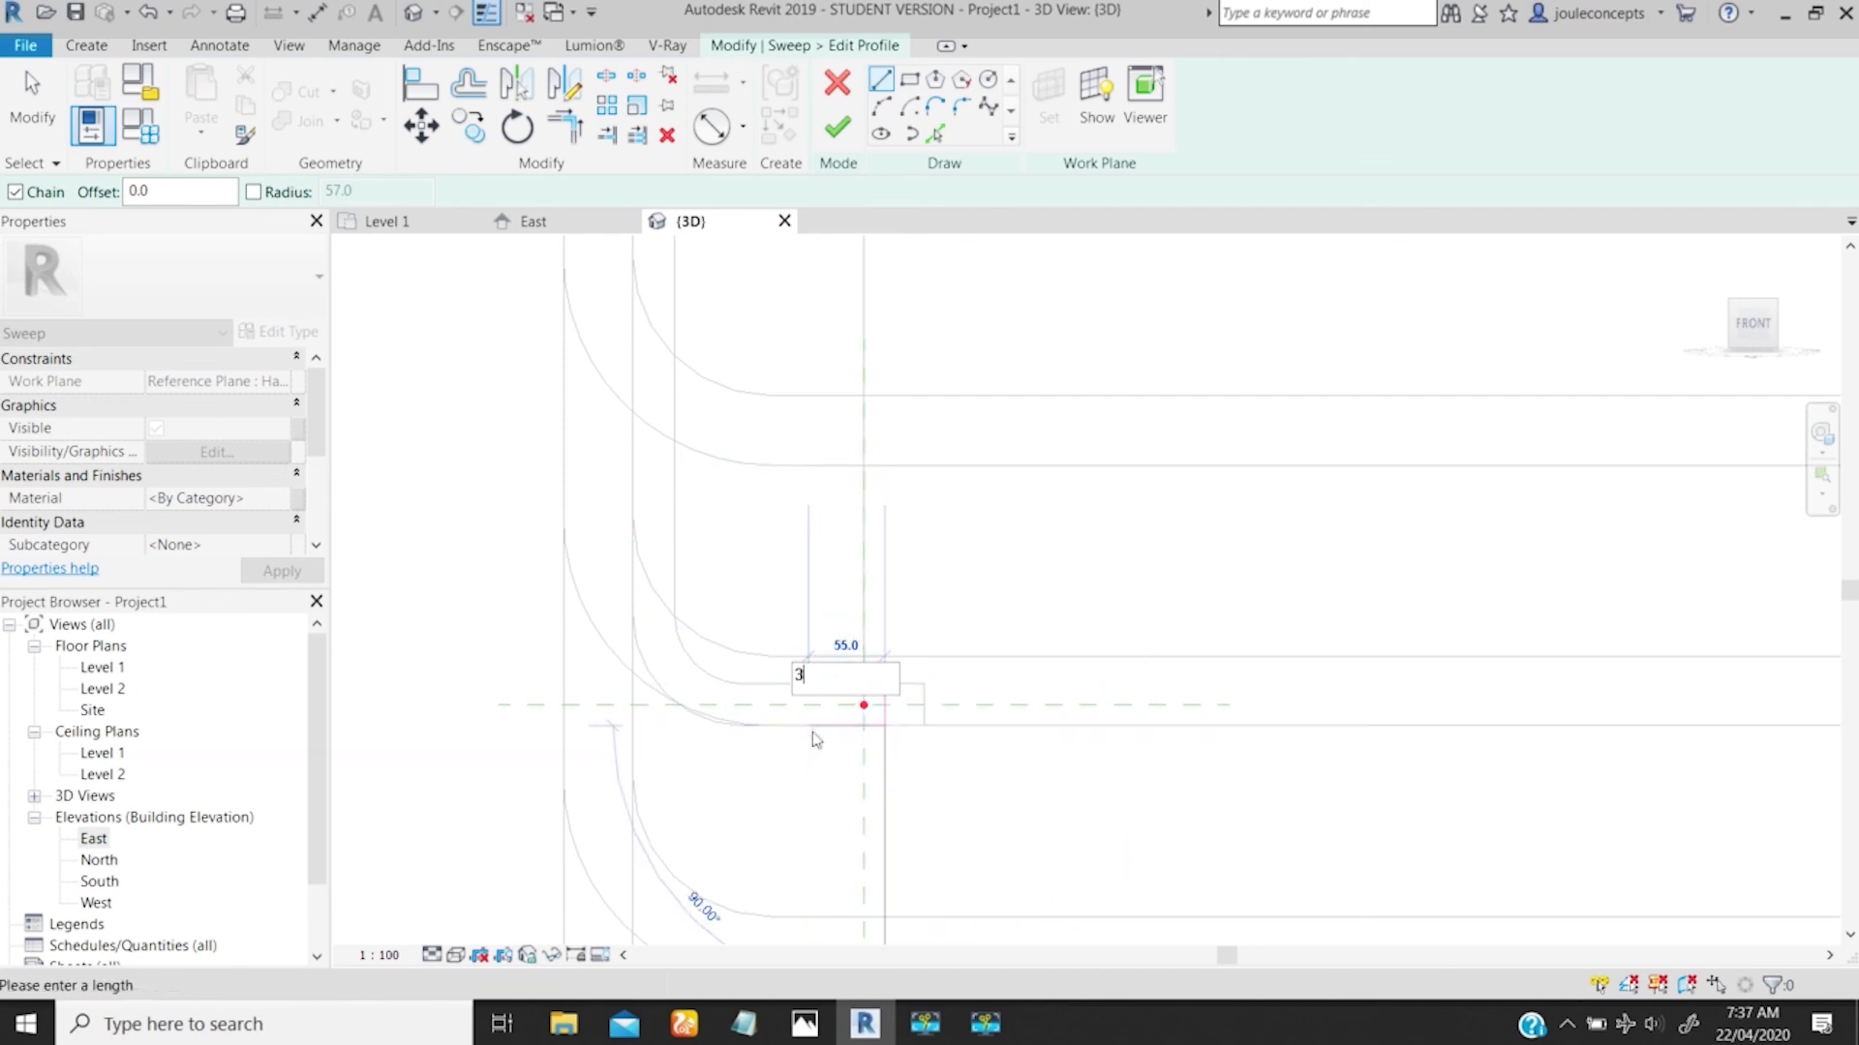
key(Return)
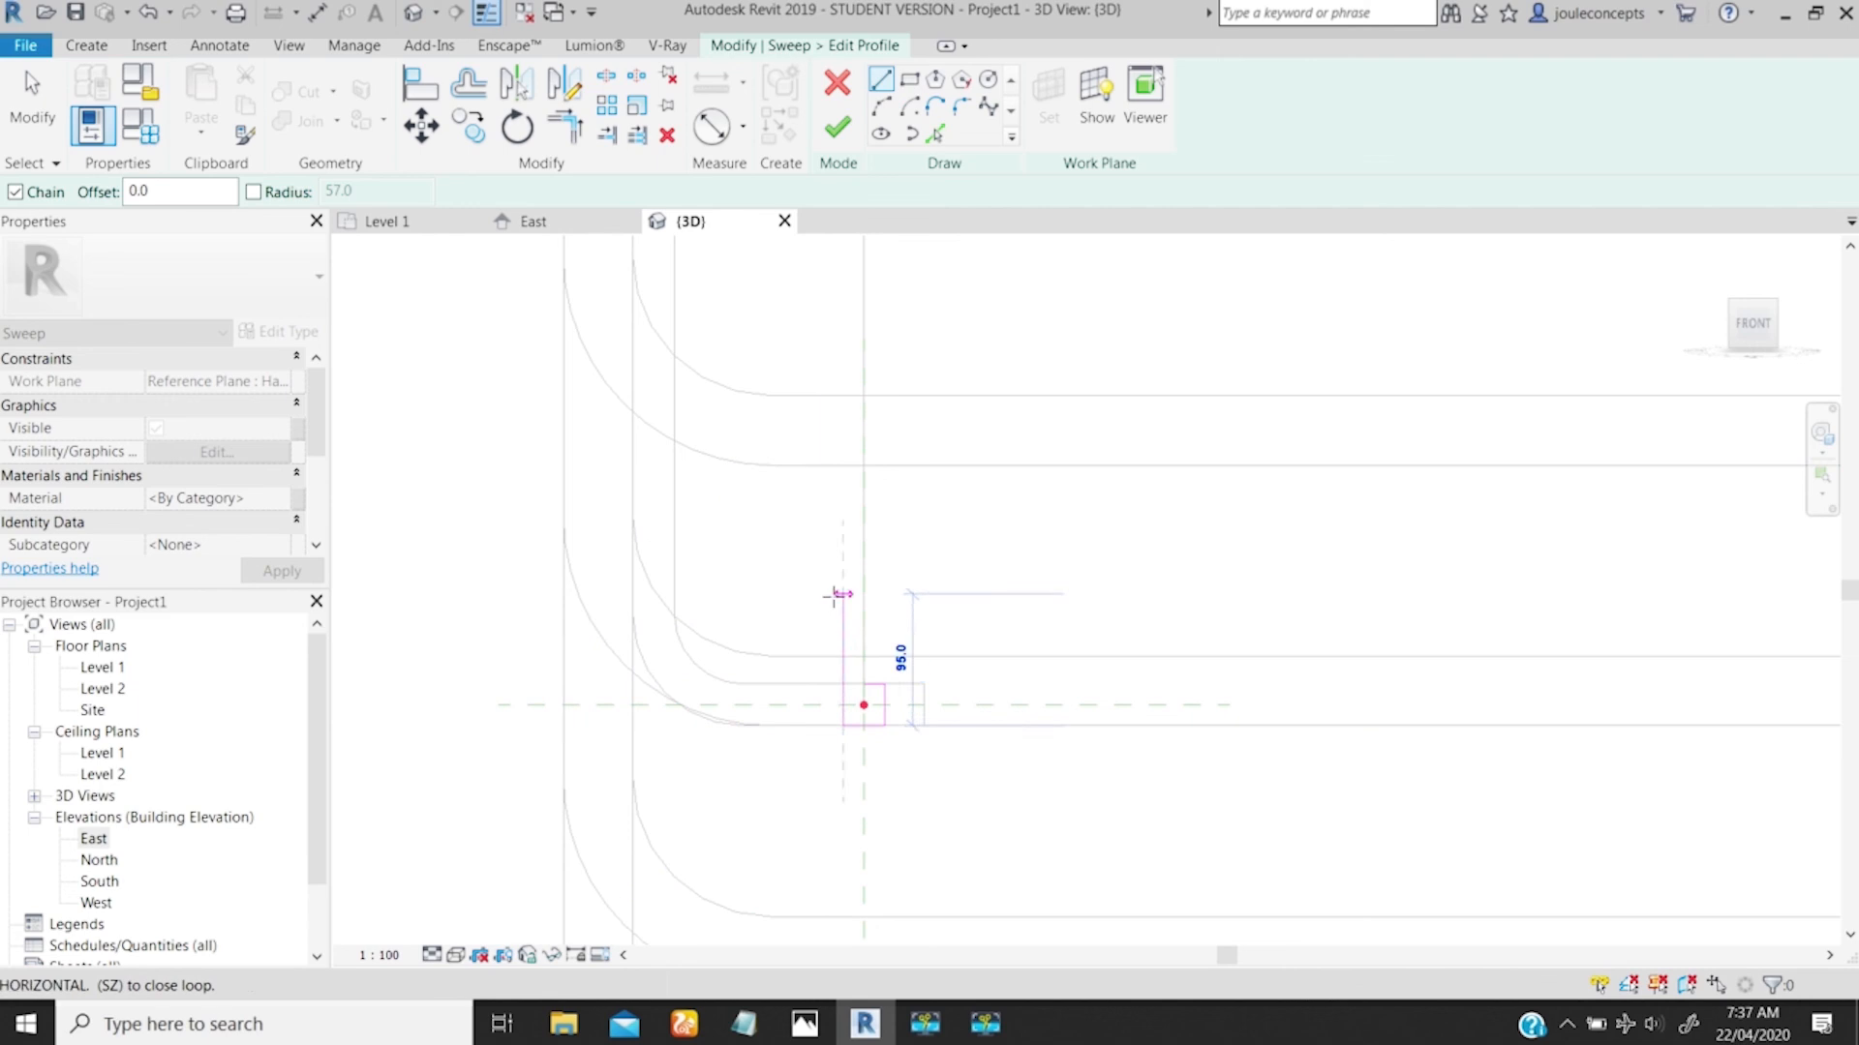
key(Return)
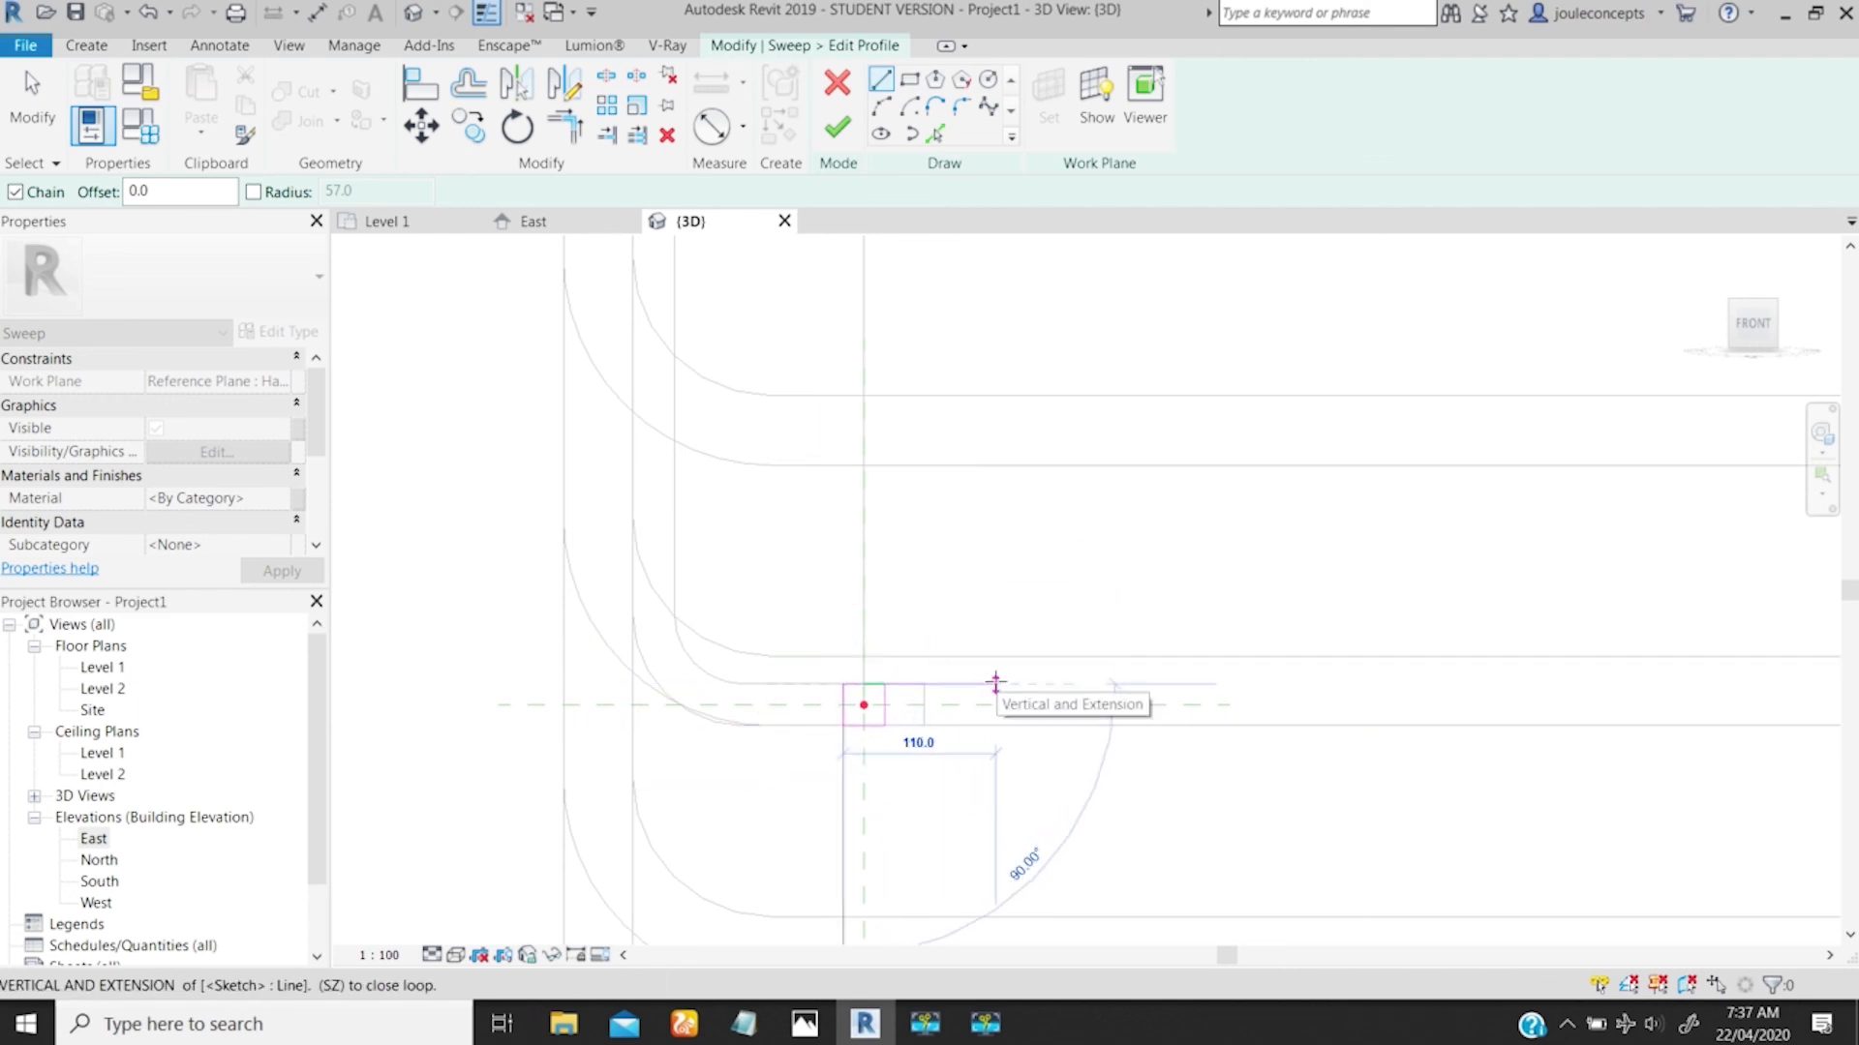
text(15)
key(Return)
key(Escape)
key(Escape)
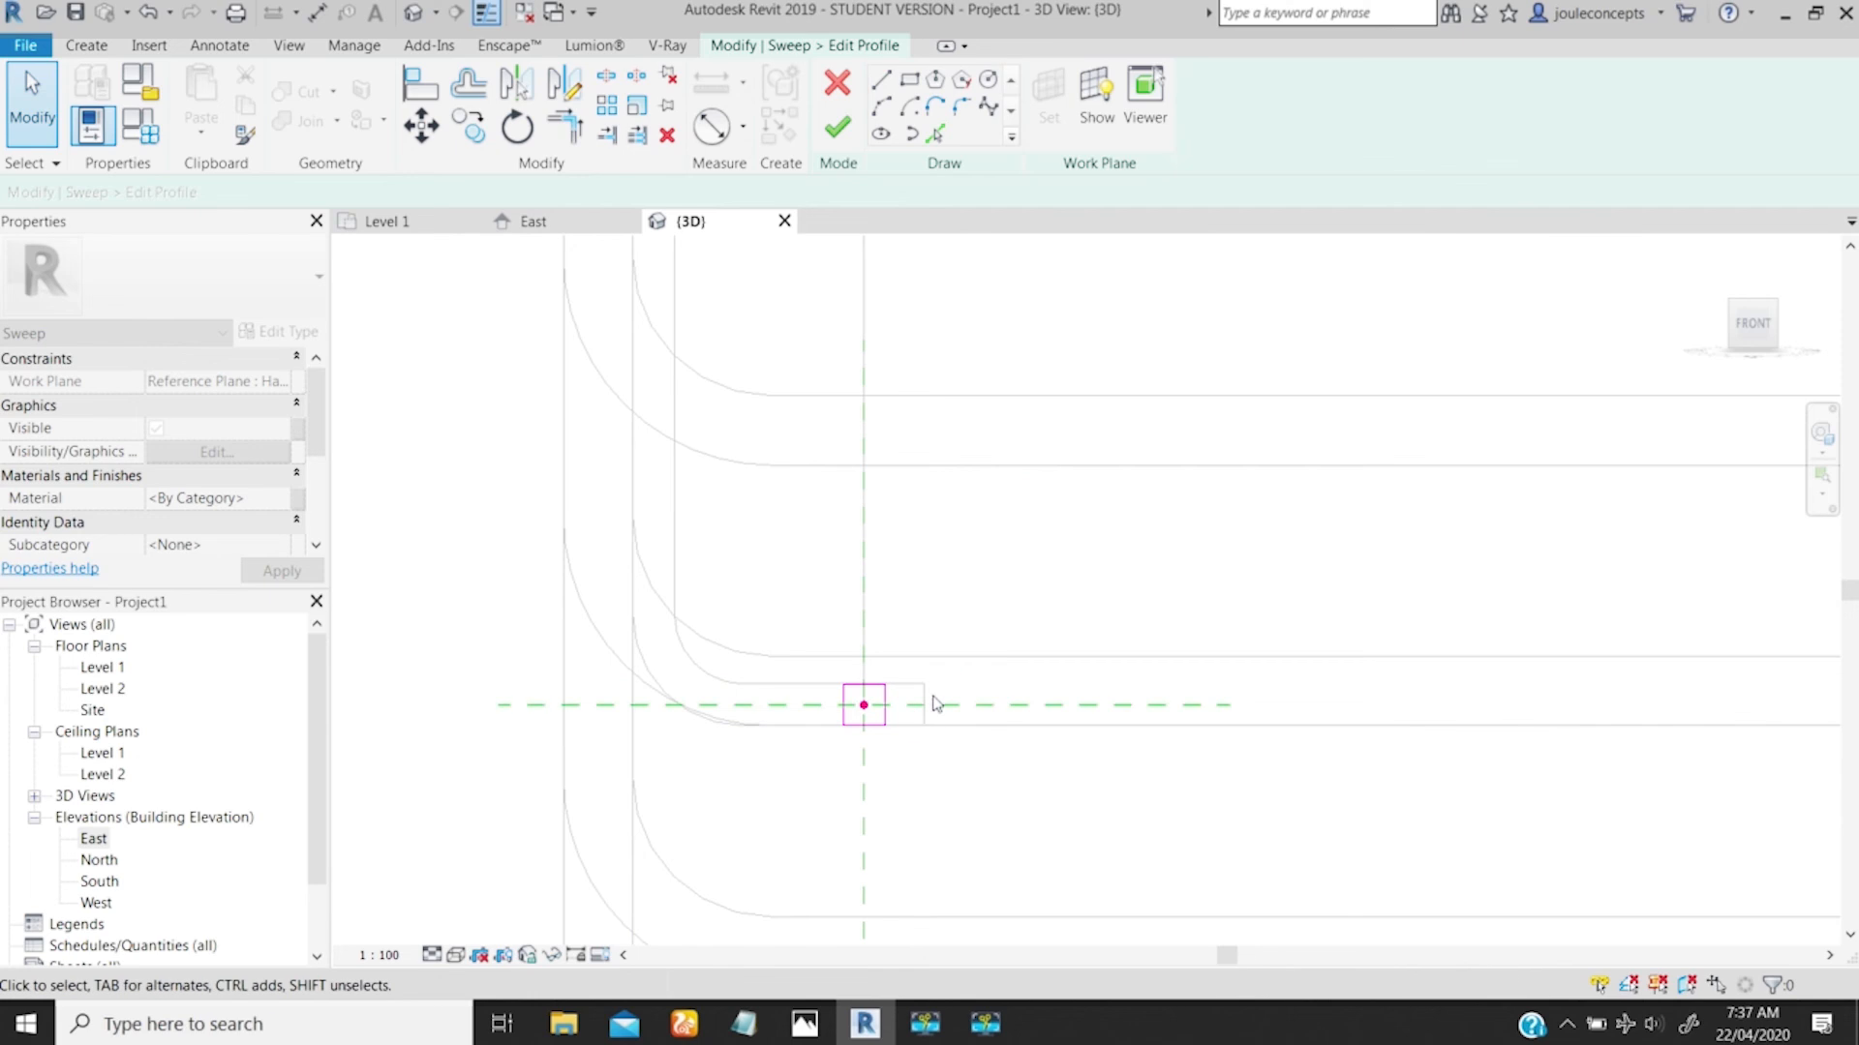
Step: Fillet the upper-right corner of the square handrail profile with an 8 mm radius
scroll(908, 719, up, 4)
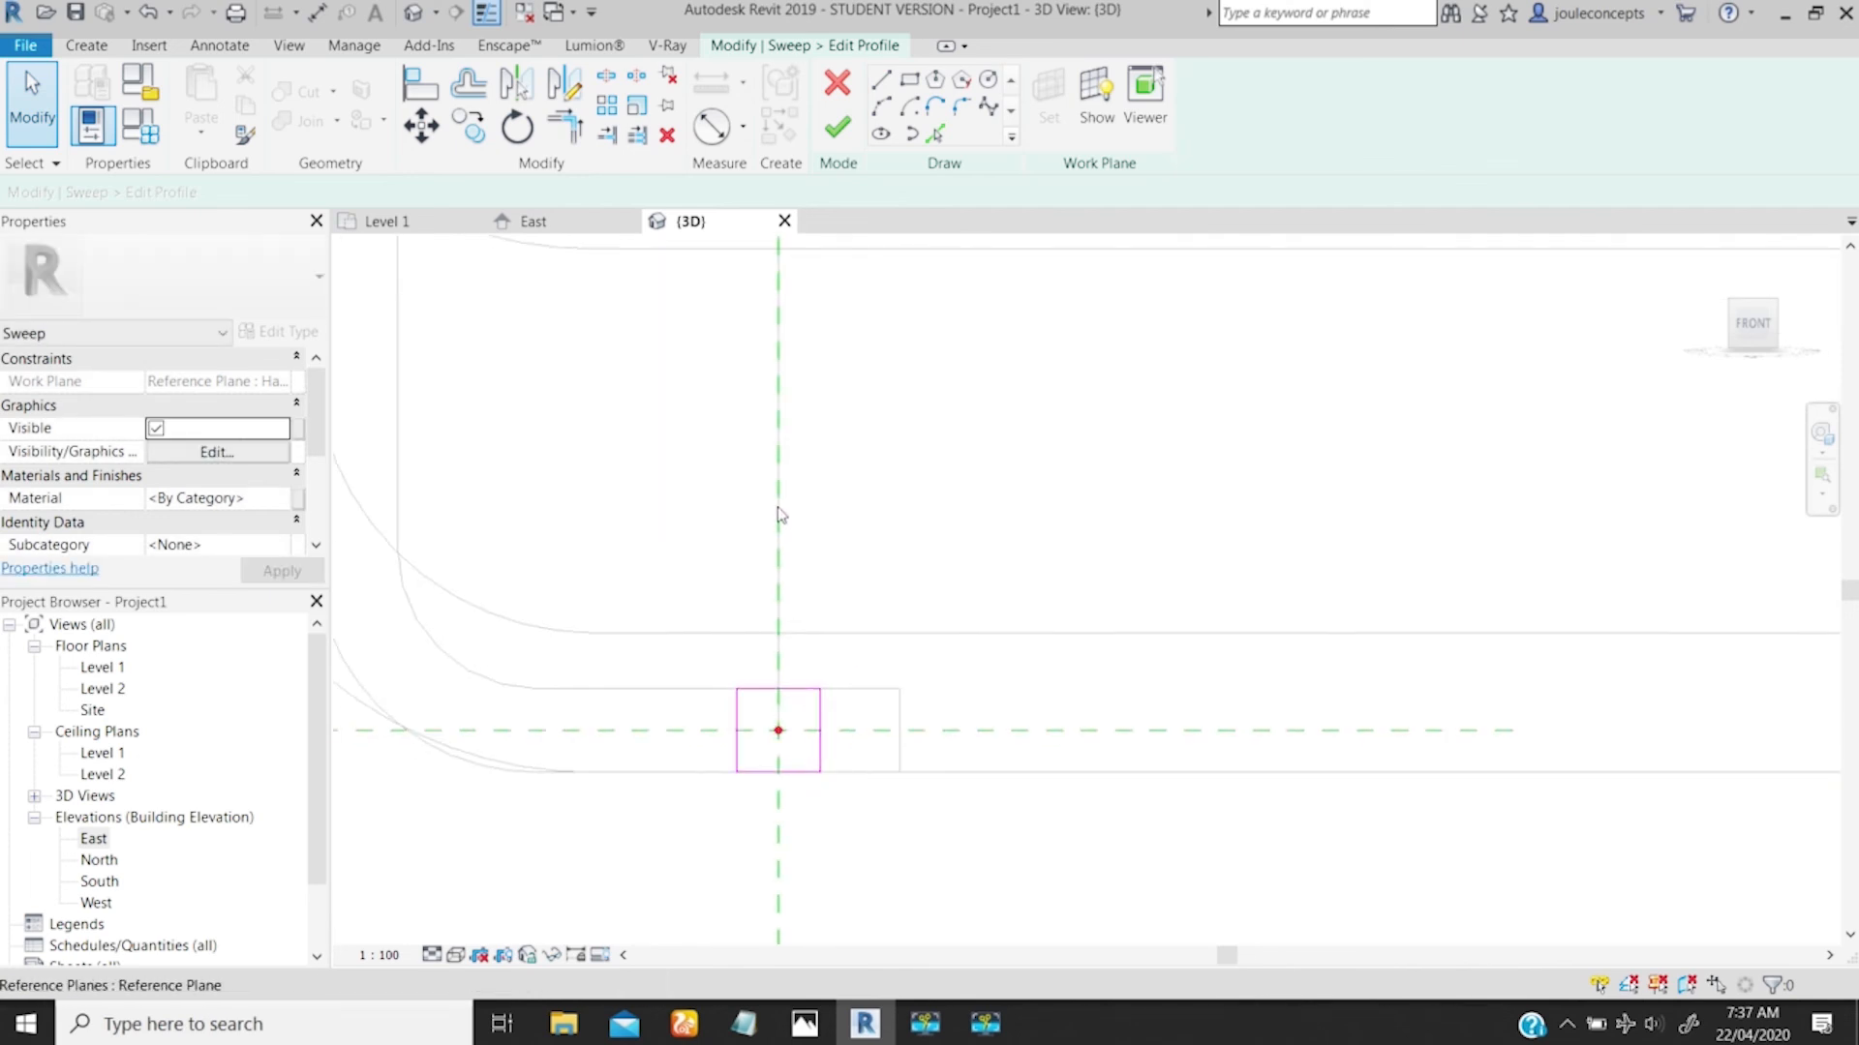
scroll(785, 497, down, 8)
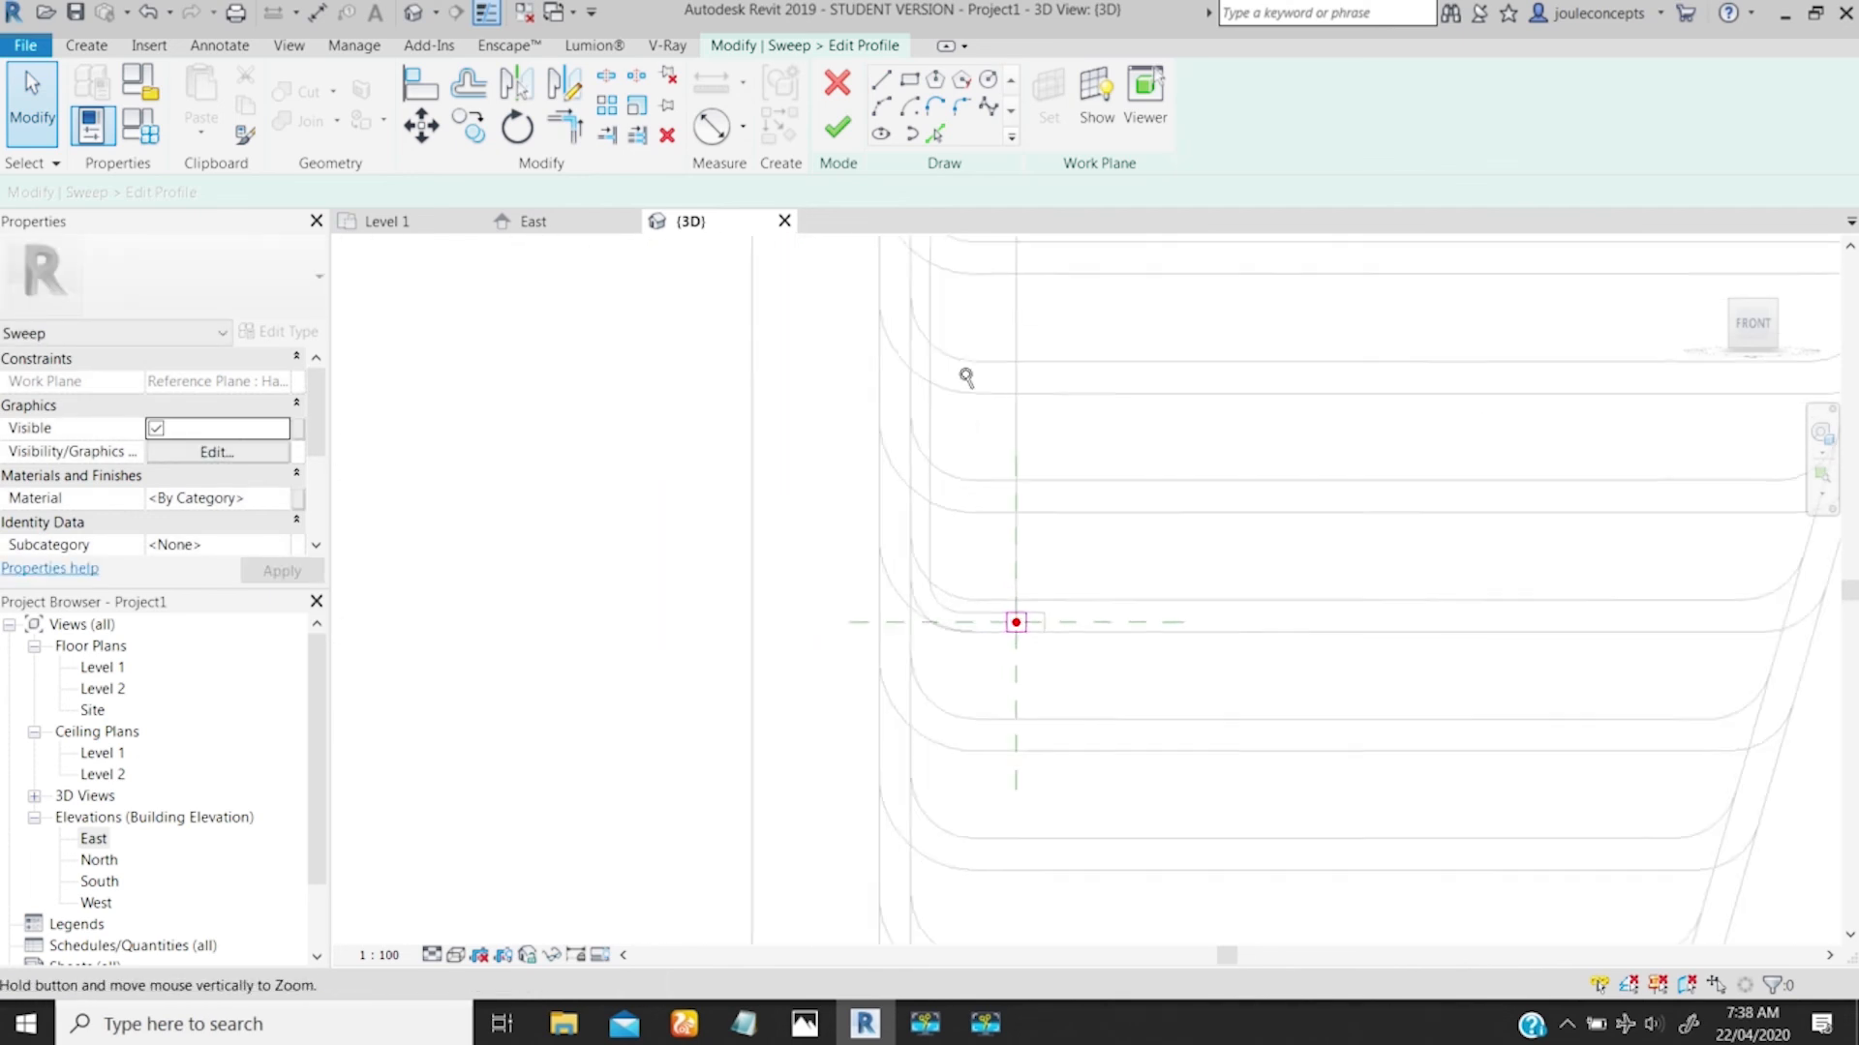
ctrl+middle_drag(966, 377, 1022, 486)
middle_drag(1022, 486, 872, 550)
ctrl+middle_drag(896, 672, 823, 891)
middle_drag(755, 717, 721, 925)
middle_drag(660, 707, 1152, 634)
ctrl+middle_drag(823, 659, 747, 881)
middle_drag(717, 565, 849, 555)
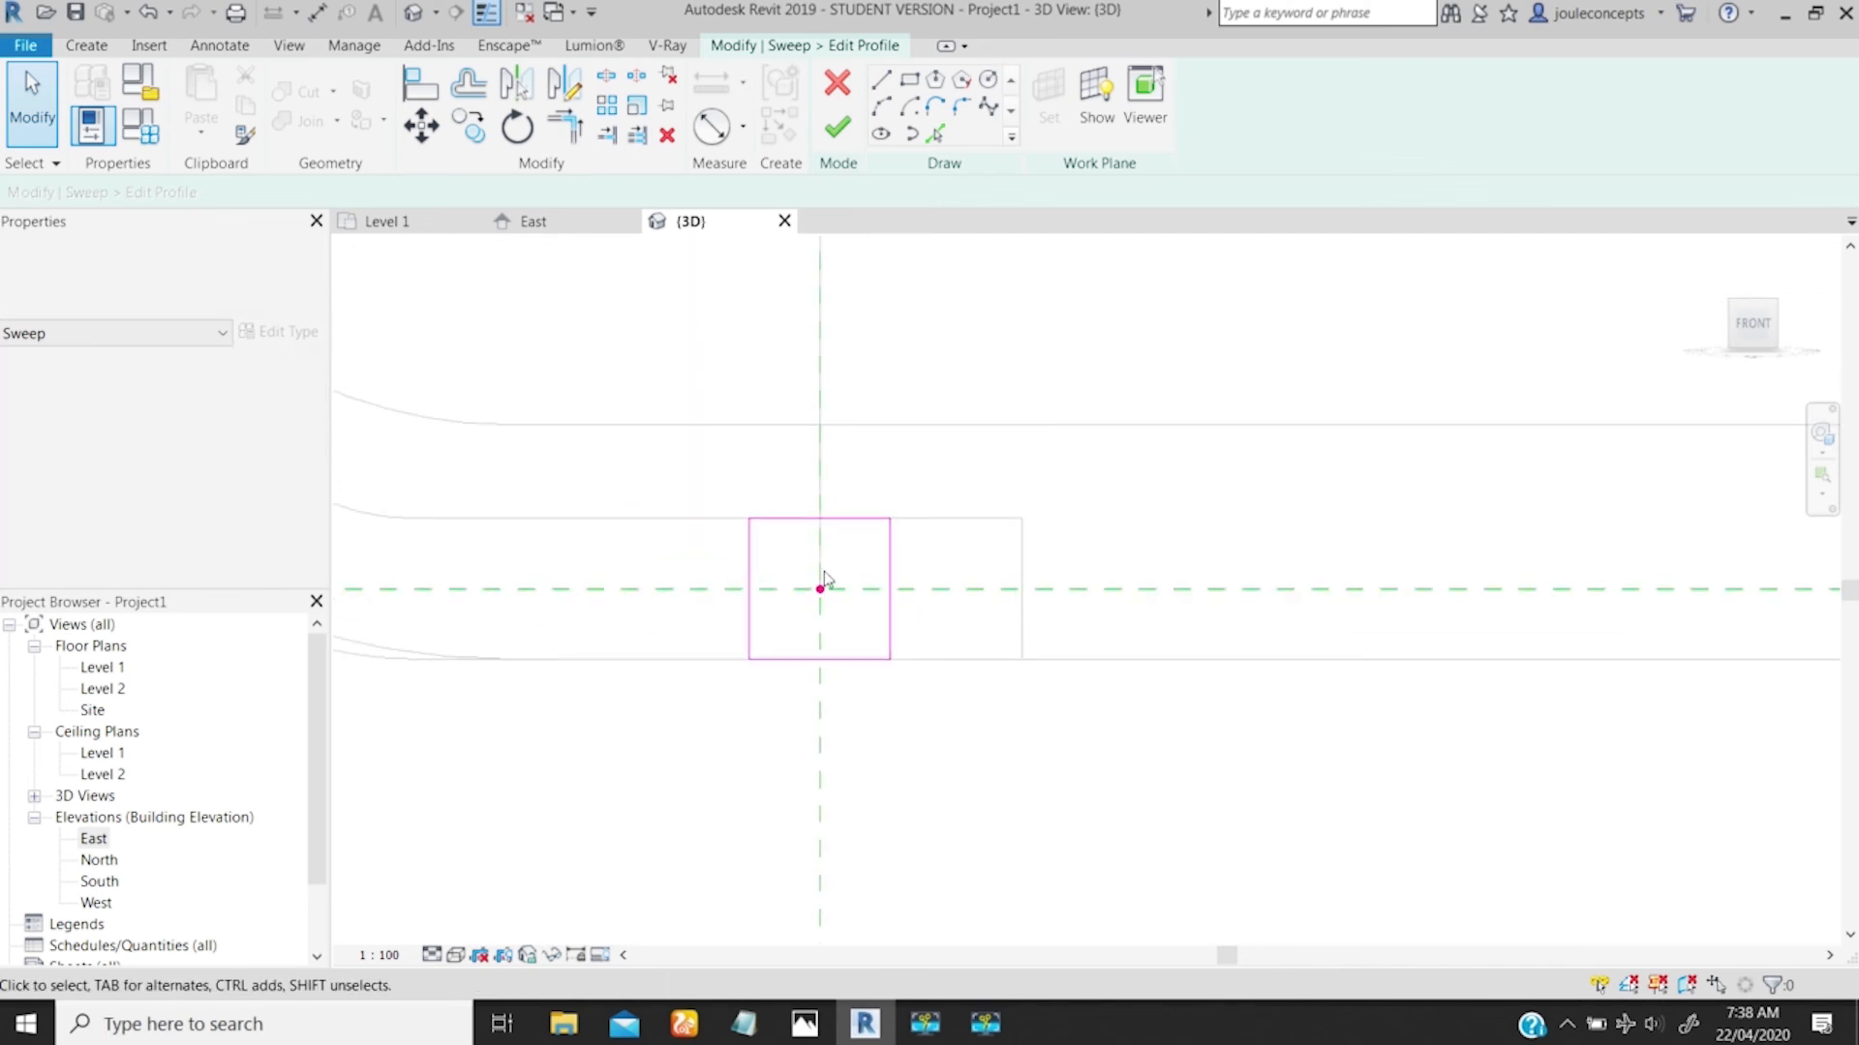
ctrl+middle_drag(846, 527, 811, 678)
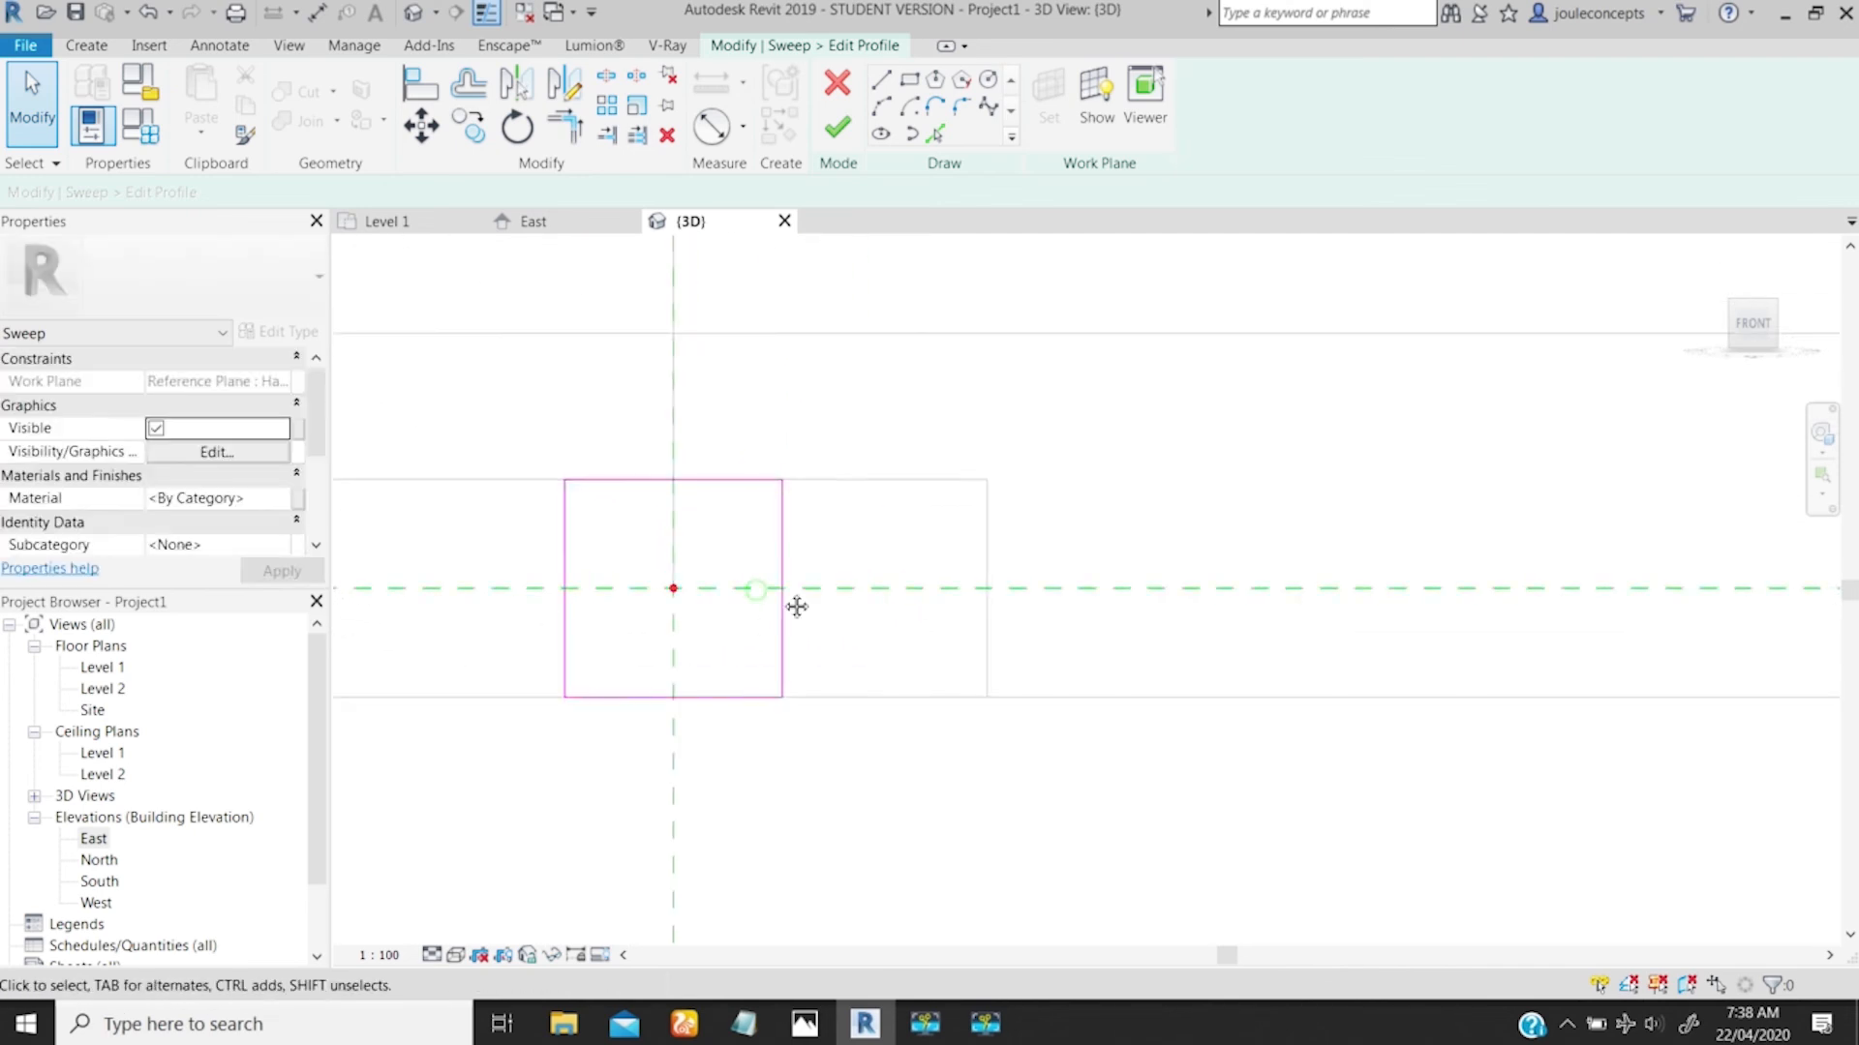
middle_drag(797, 606, 971, 614)
click(957, 110)
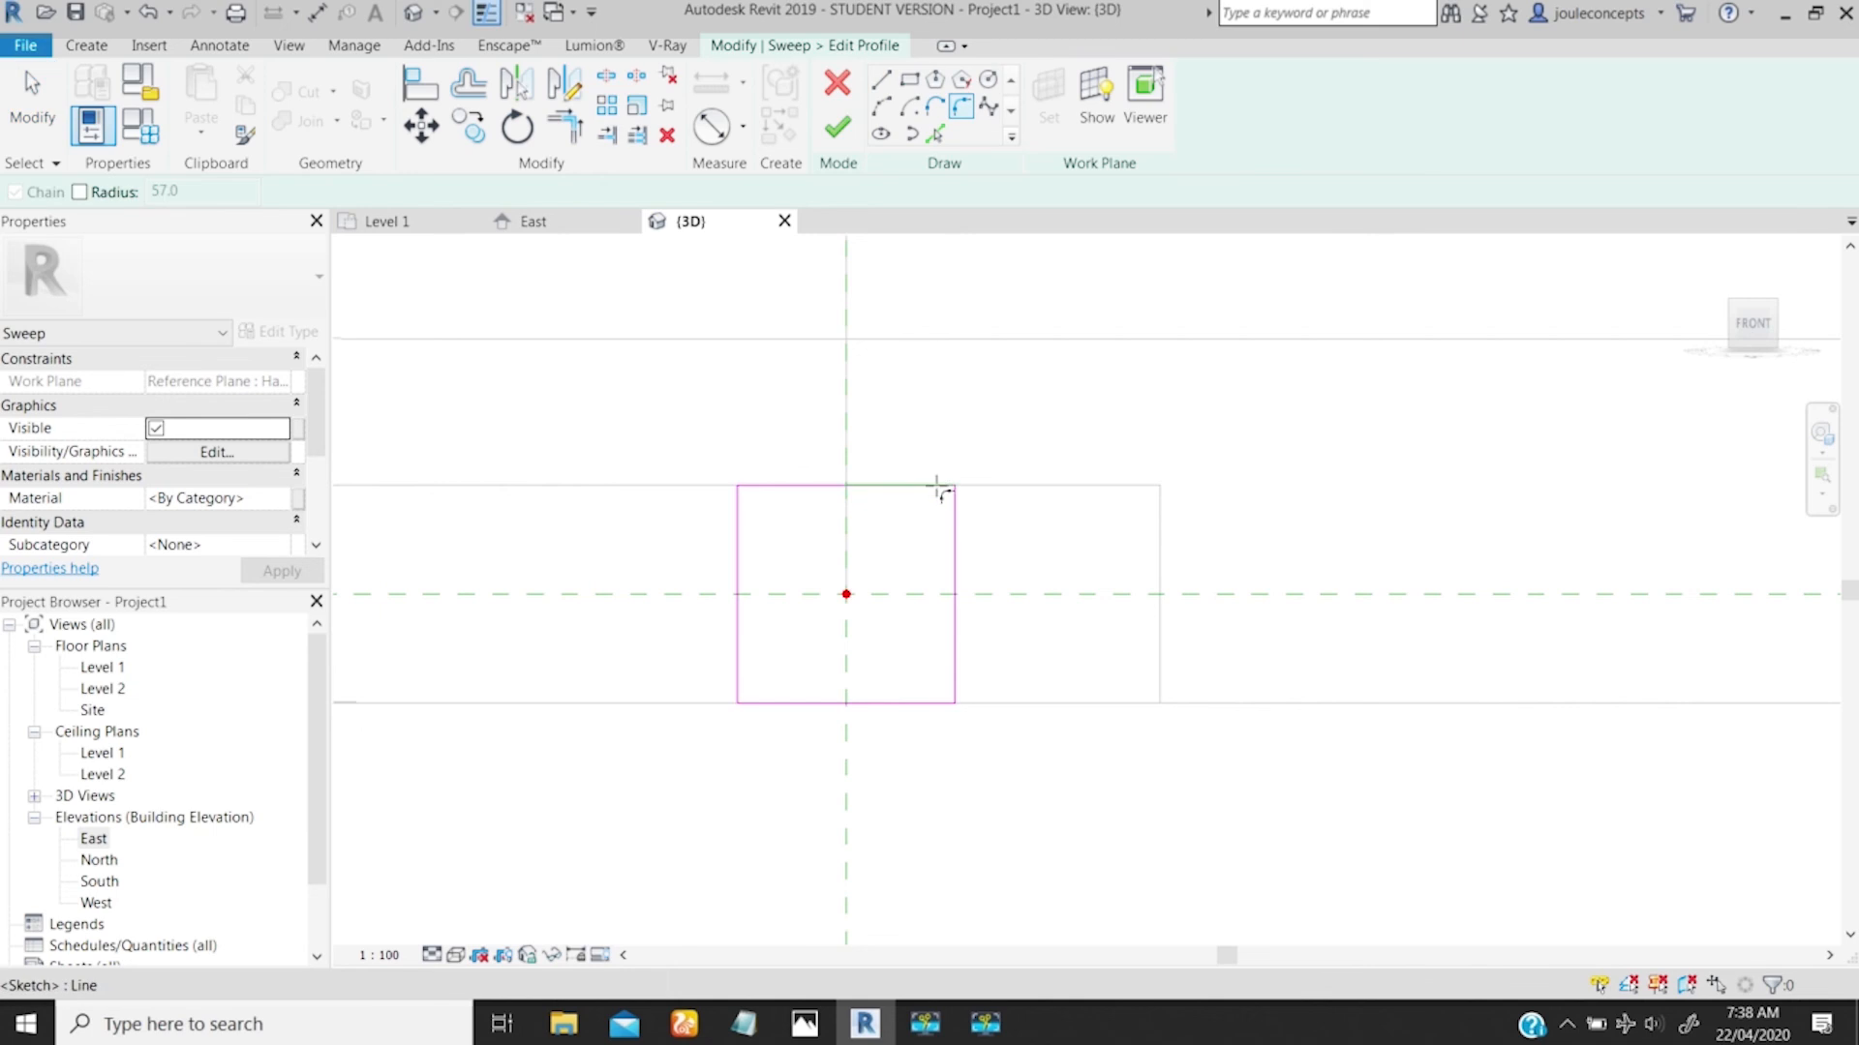
click(954, 505)
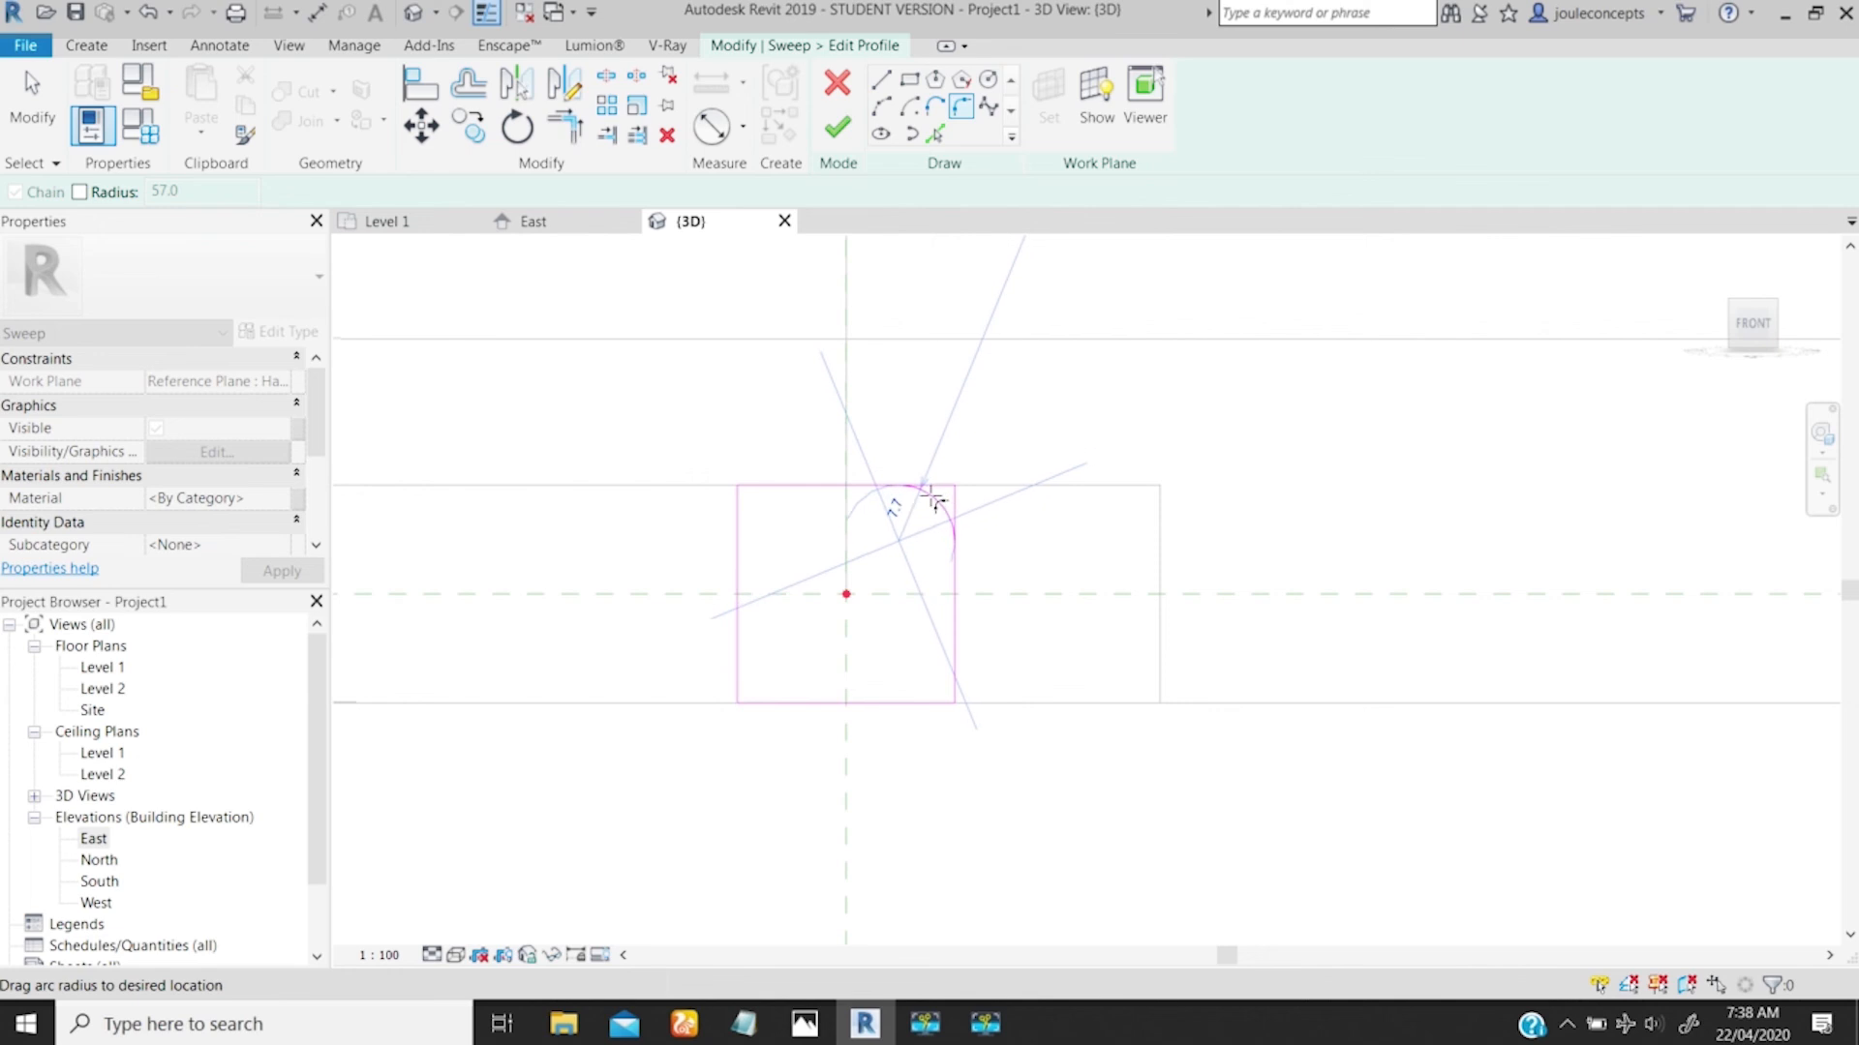
click(933, 498)
click(897, 507)
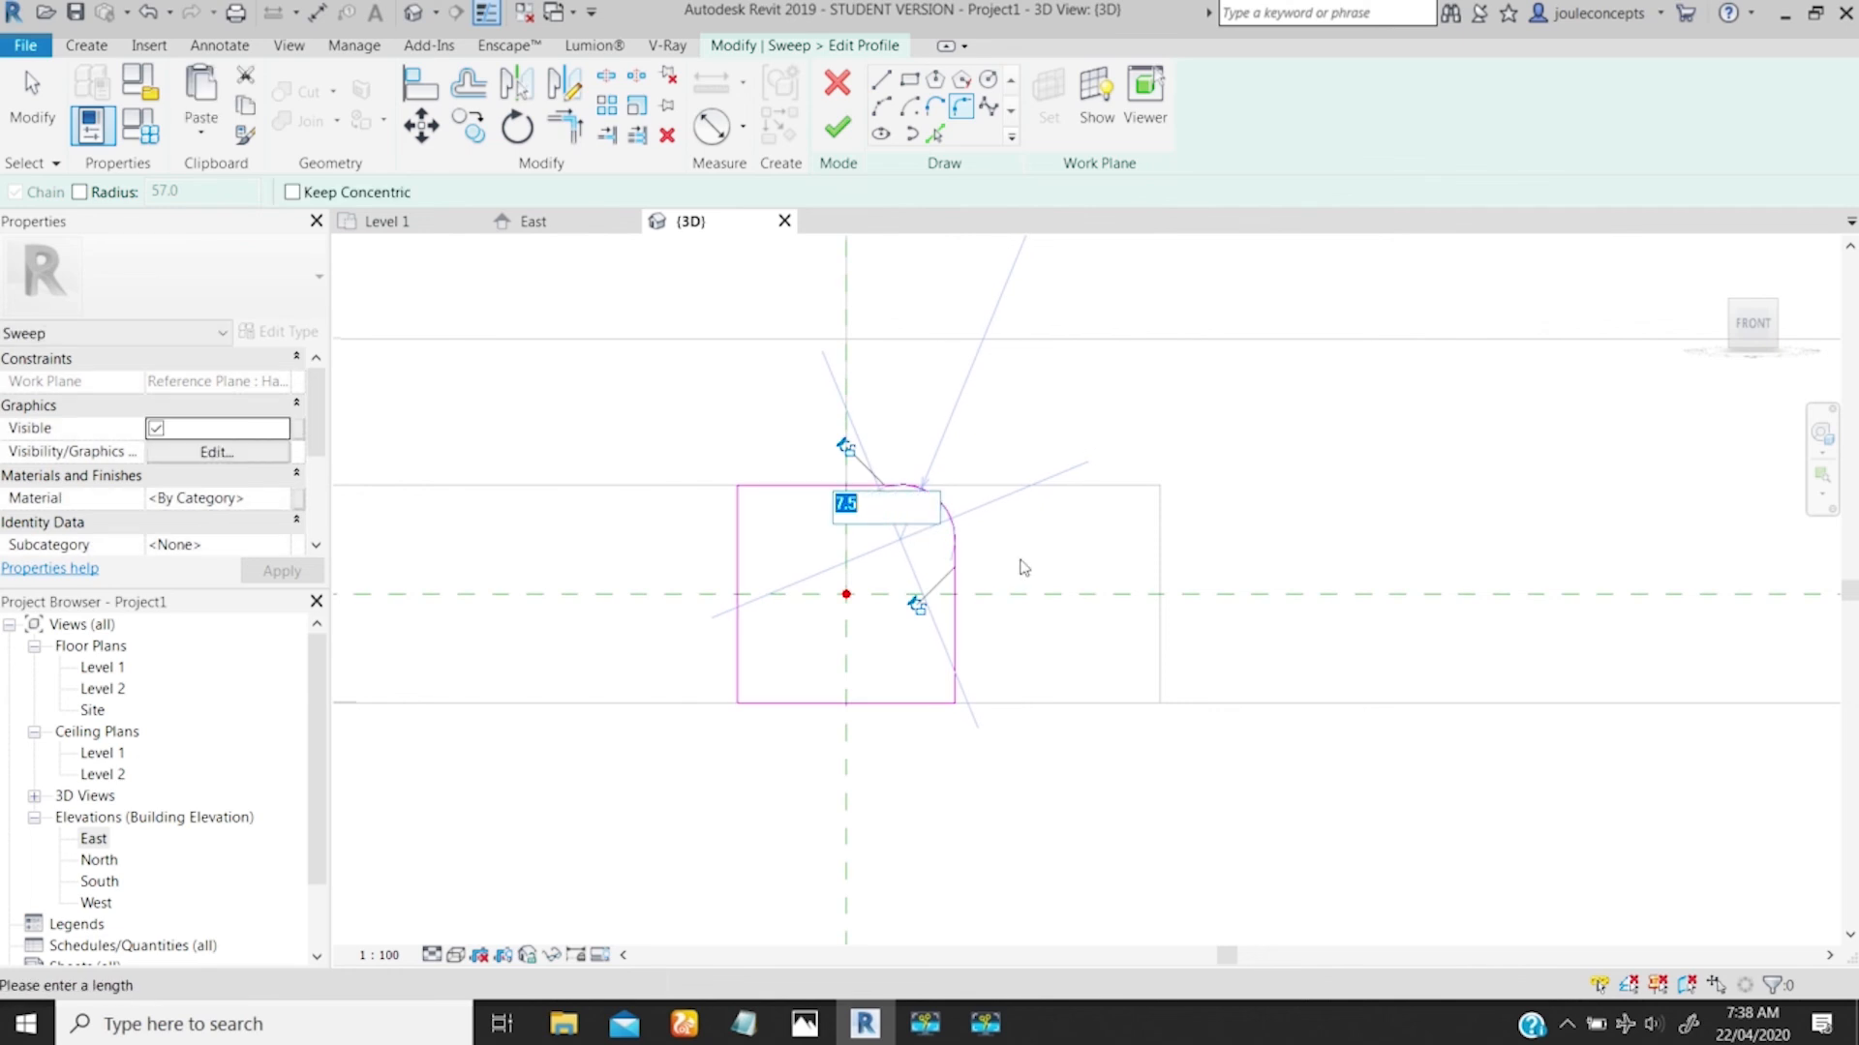
text(8)
key(Return)
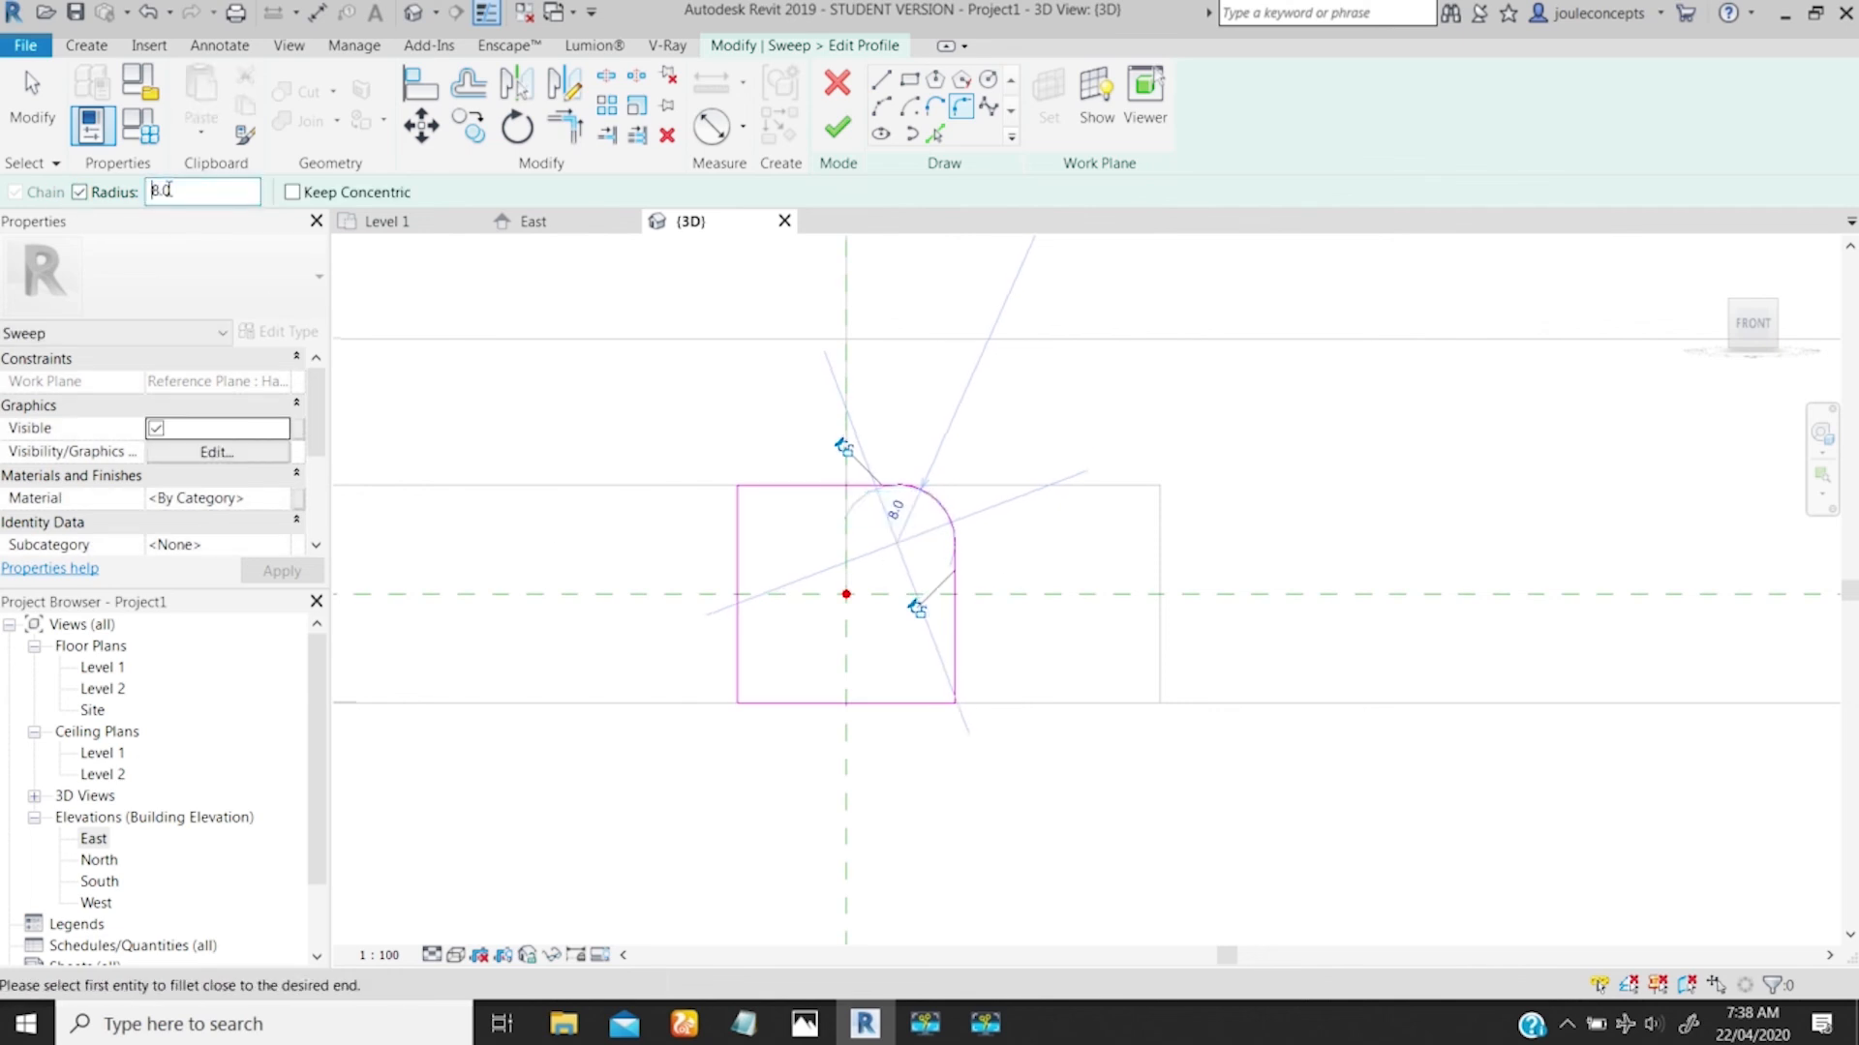
Step: Fillet the remaining three corners of the profile with a fixed 8 mm radius and finish the profile sketch
click(956, 684)
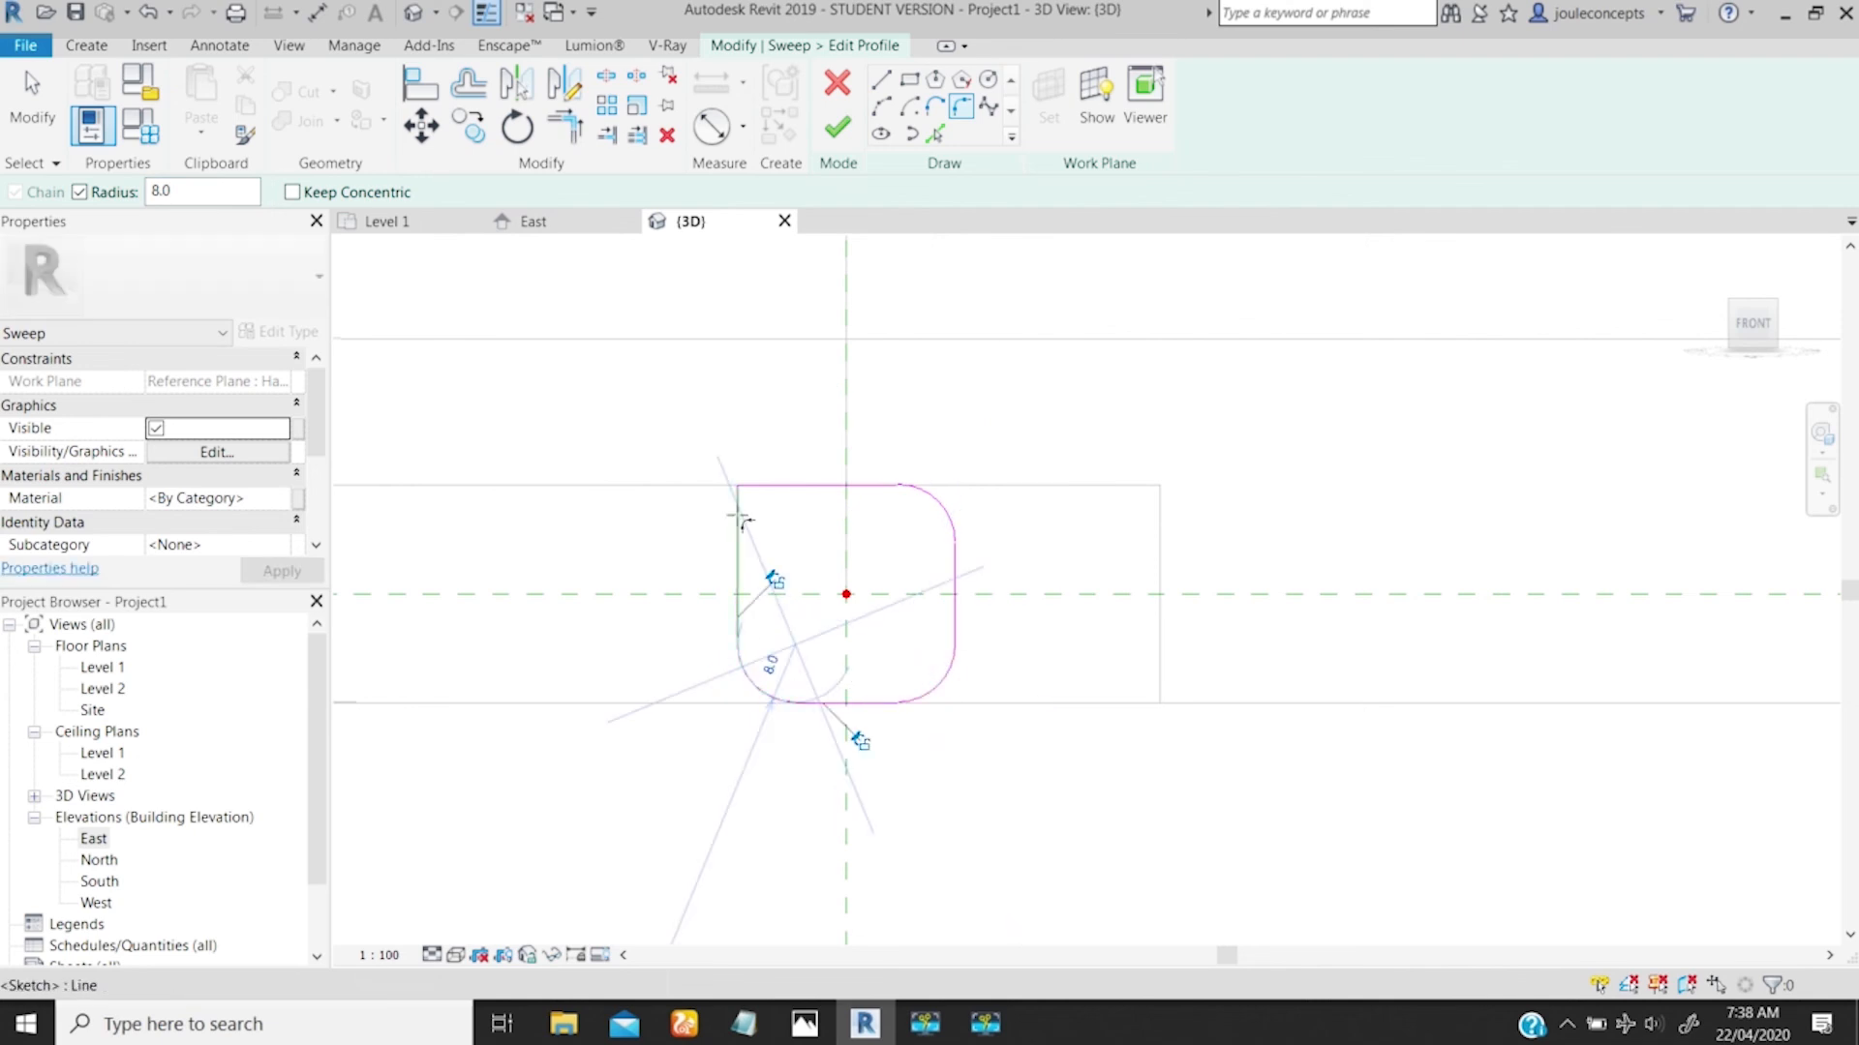
click(771, 491)
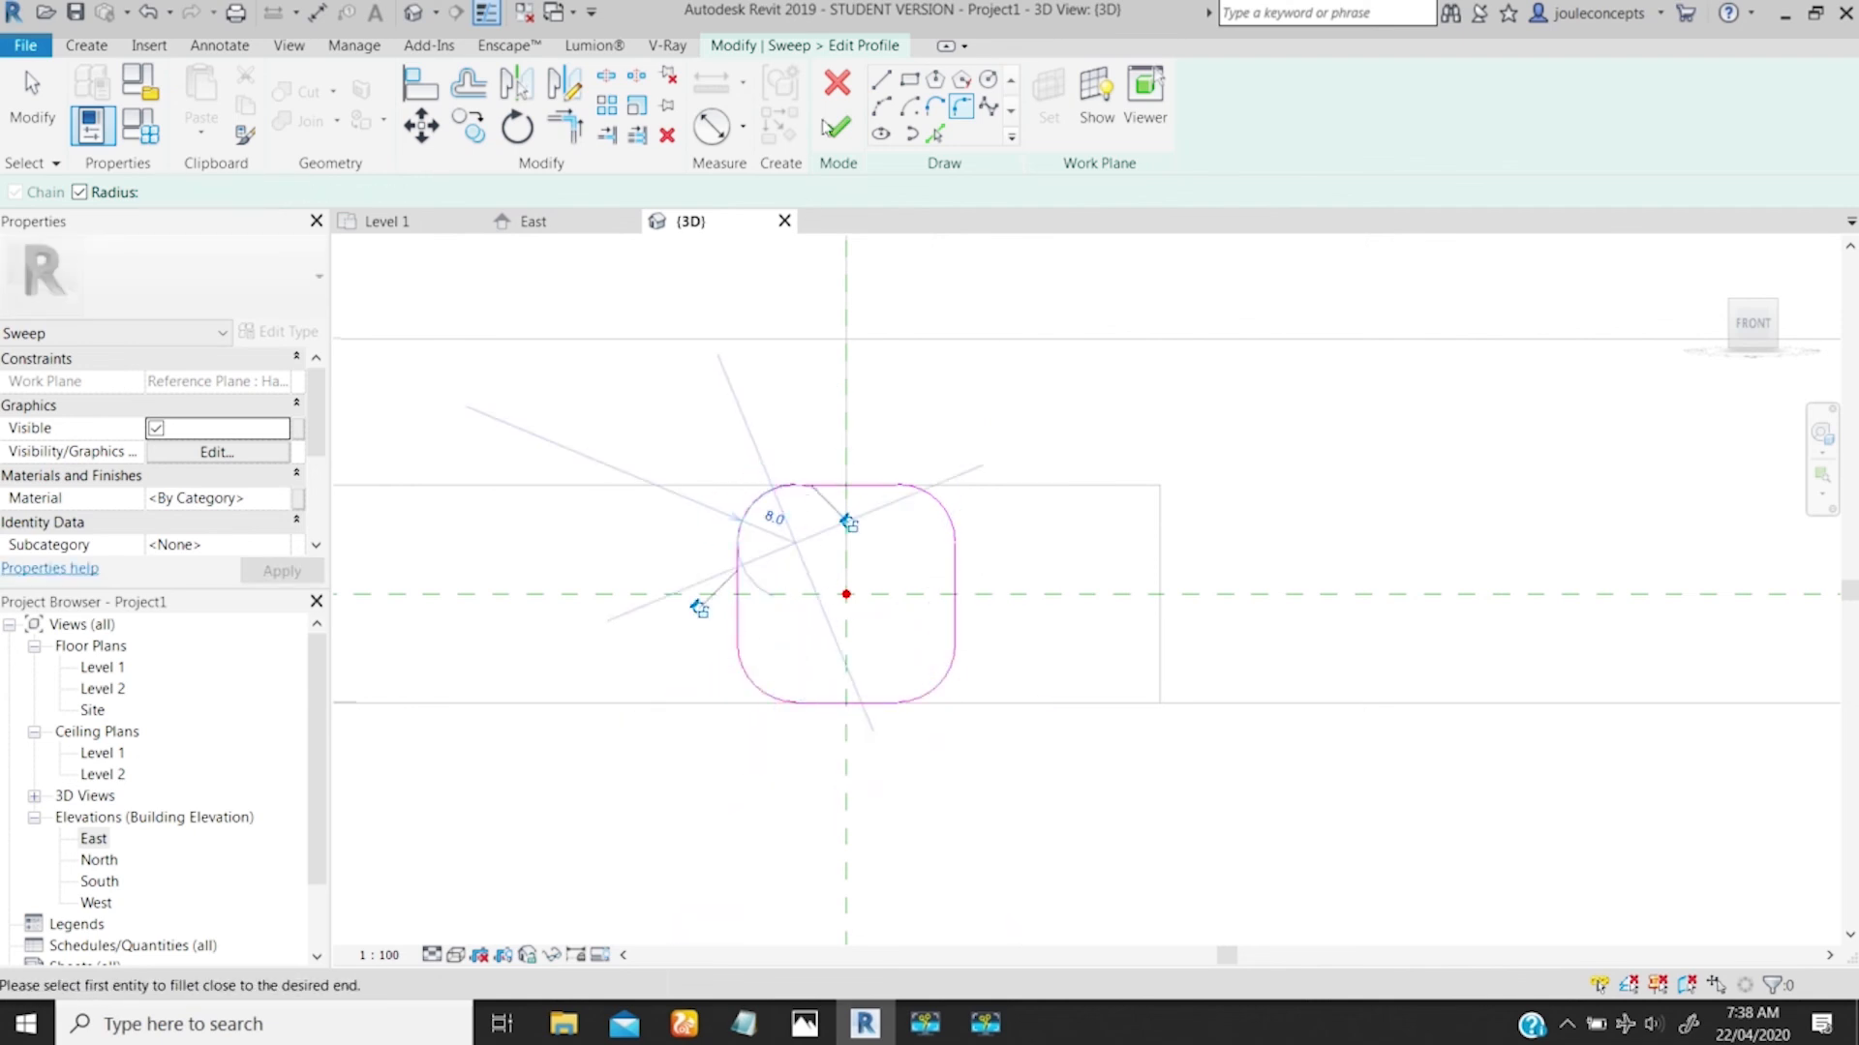
click(835, 132)
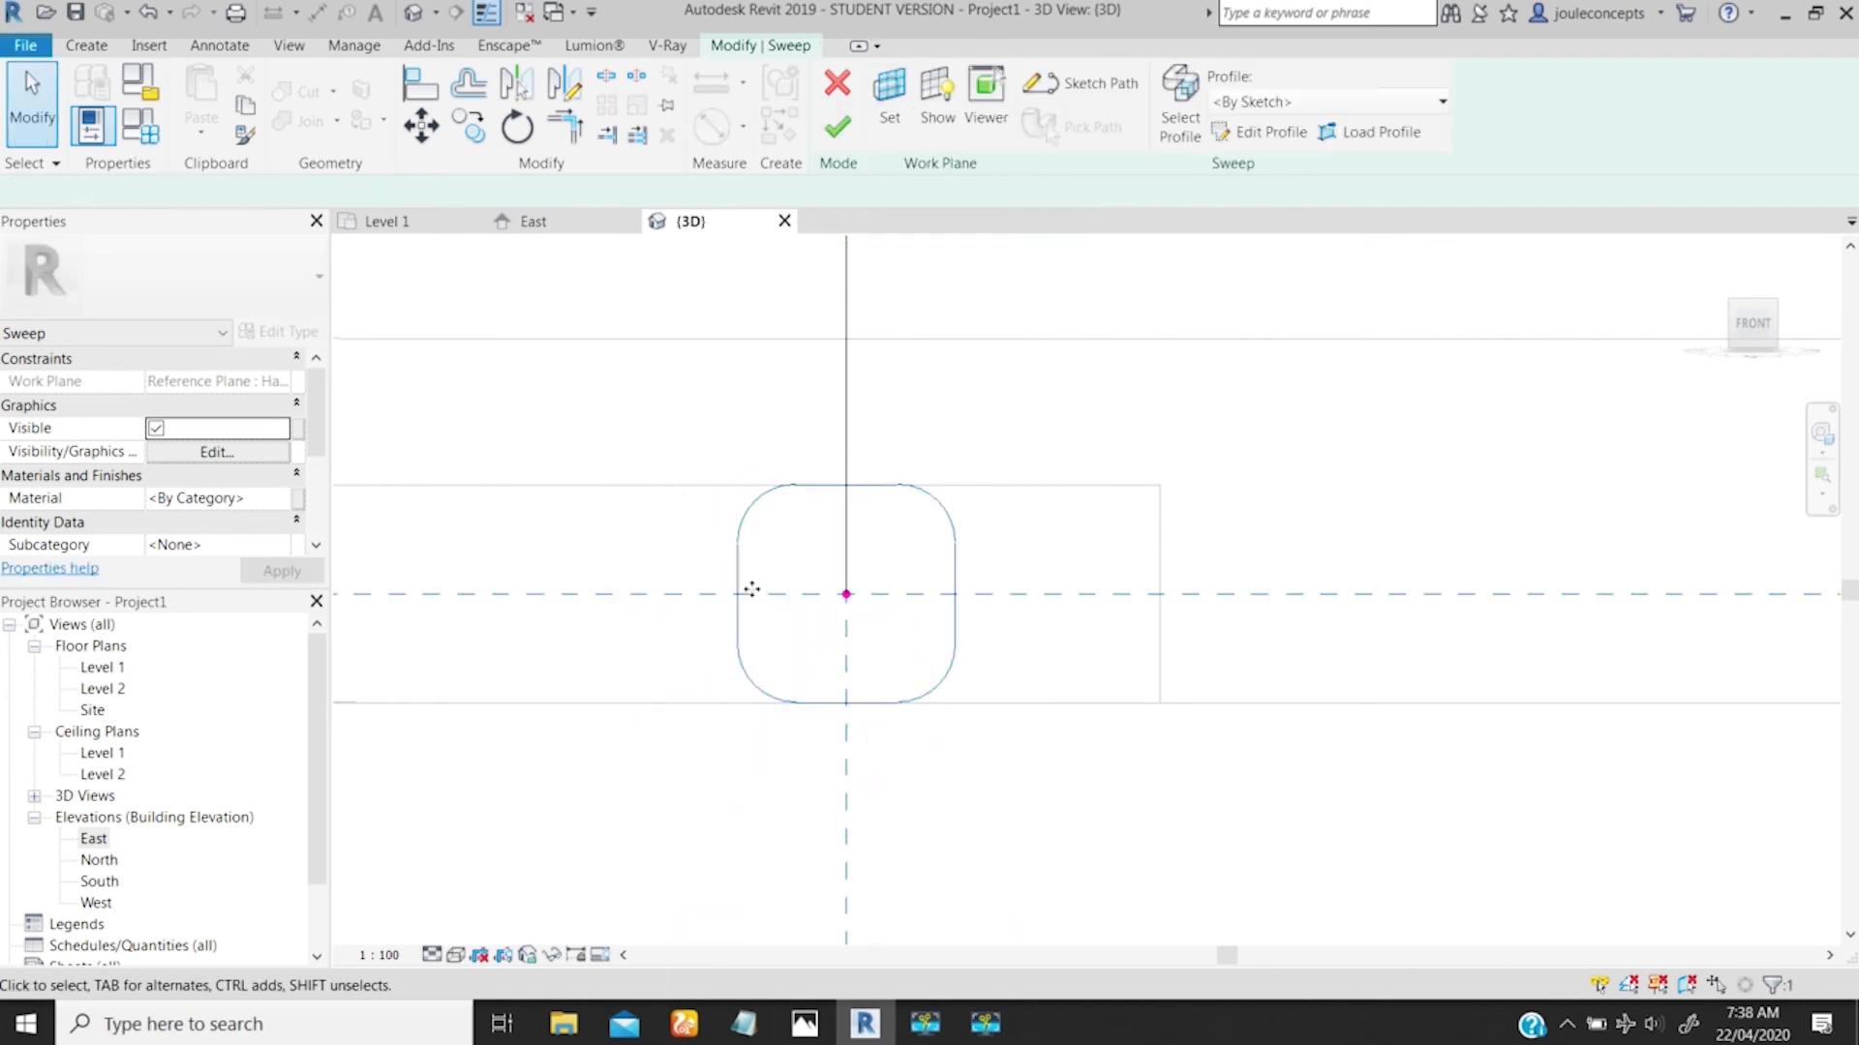
Step: Switch the 3D view to the Hidden Line visual style and inspect the handrail profile and path against the stair
shift+middle_drag(751, 590, 1050, 184)
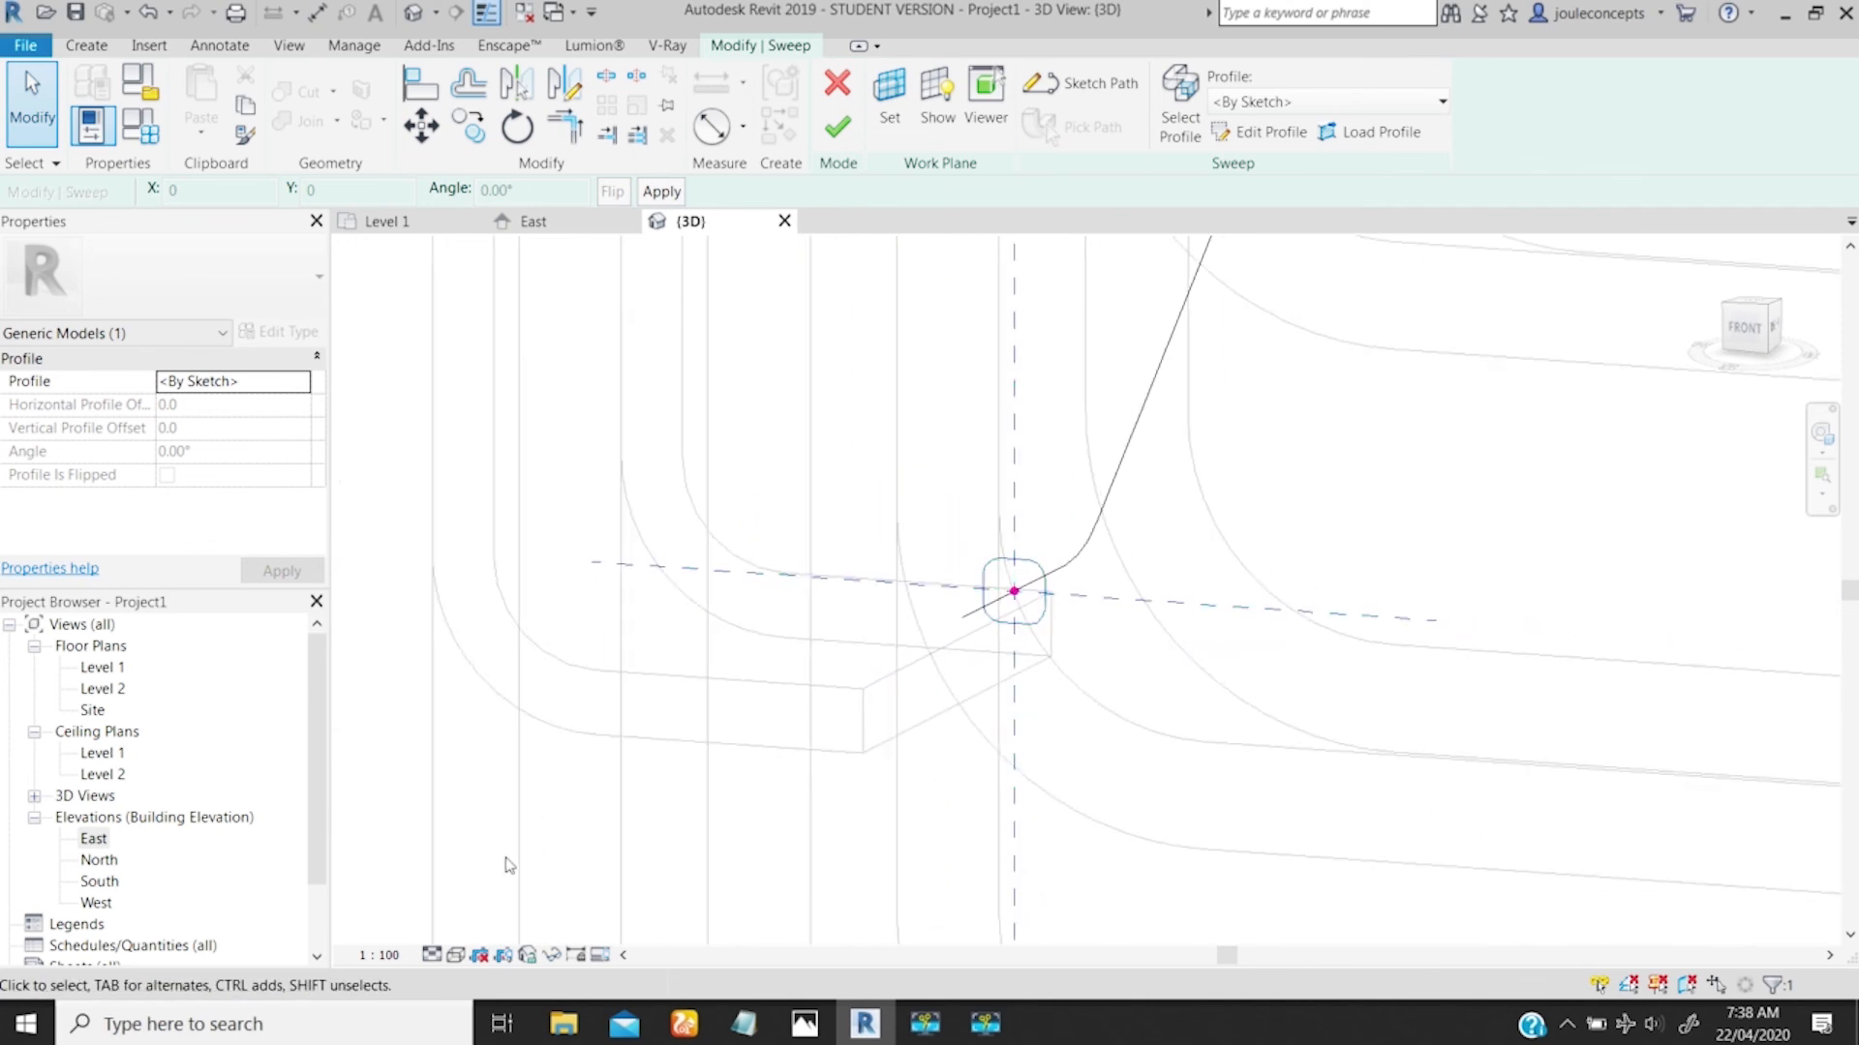
click(455, 955)
click(470, 835)
ctrl+middle_drag(883, 656, 1109, 208)
ctrl+middle_drag(1004, 564, 1089, 281)
shift+middle_drag(1071, 589, 1026, 482)
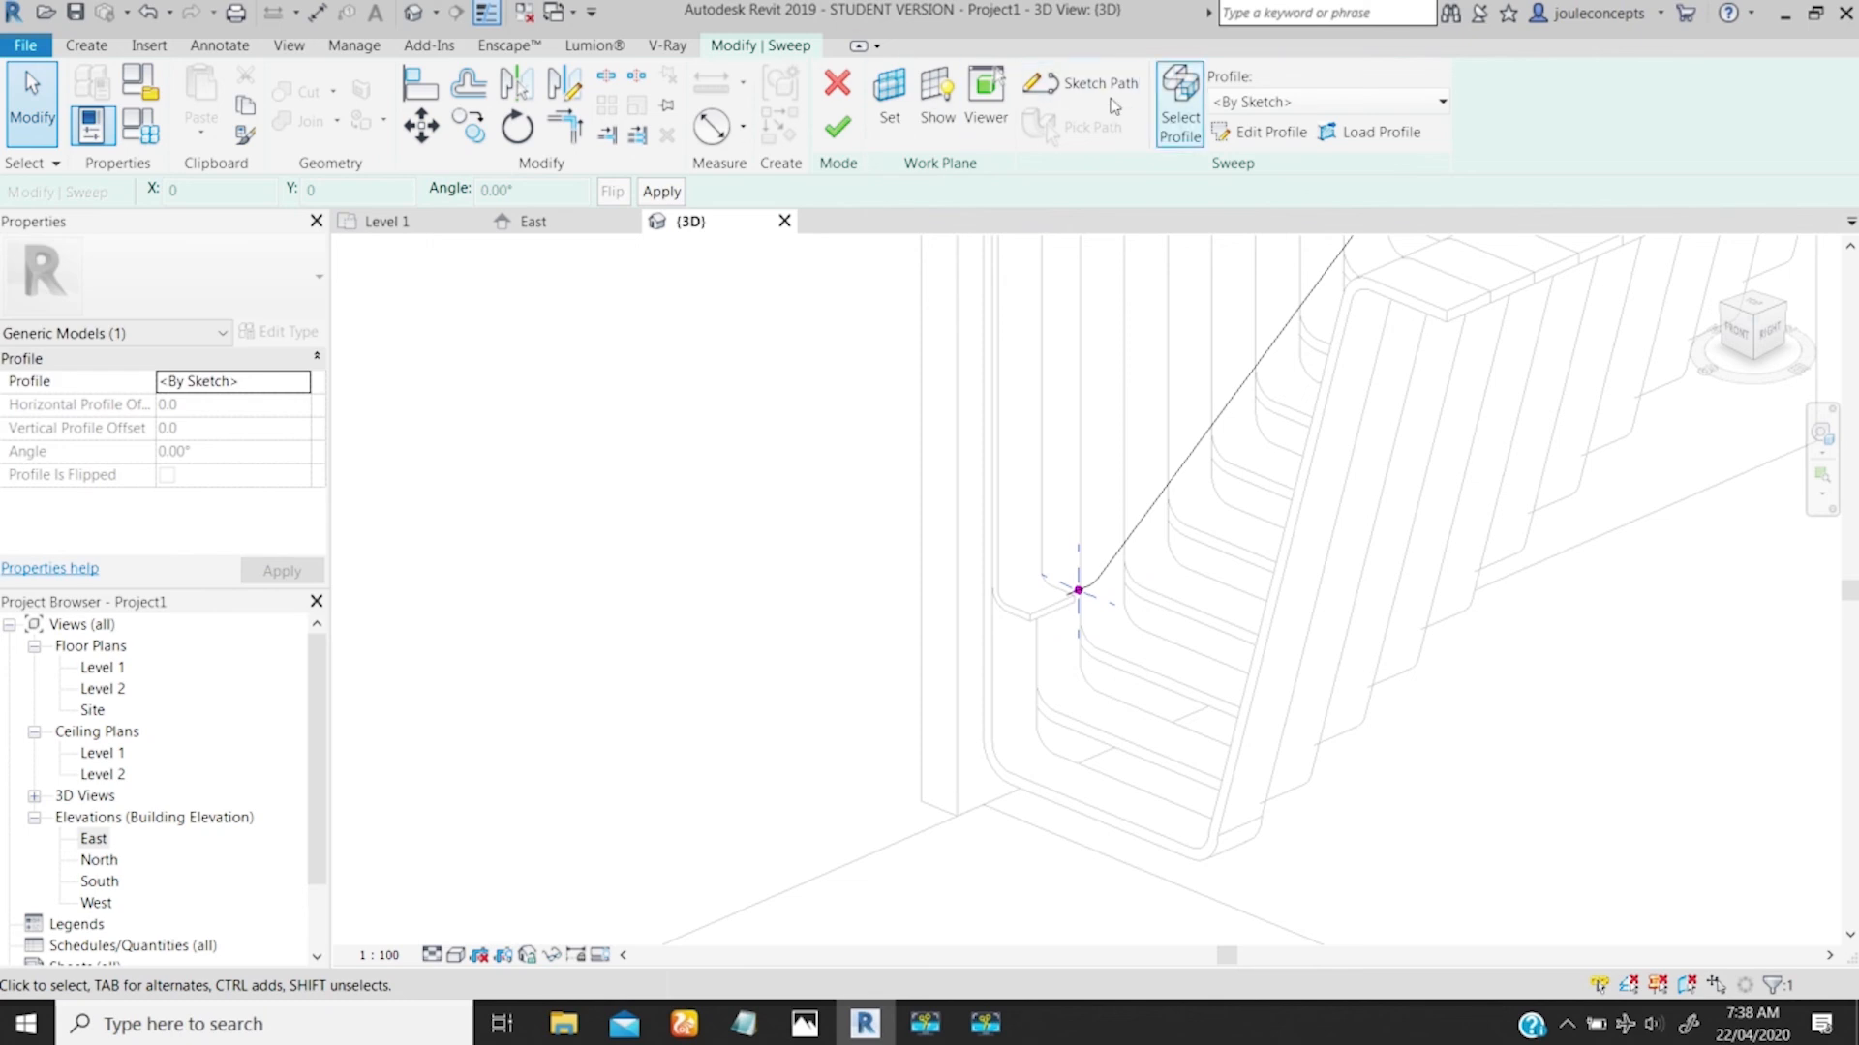
Step: Finish the handrail sweep and inspect where its lower end meets the first short rib
click(838, 131)
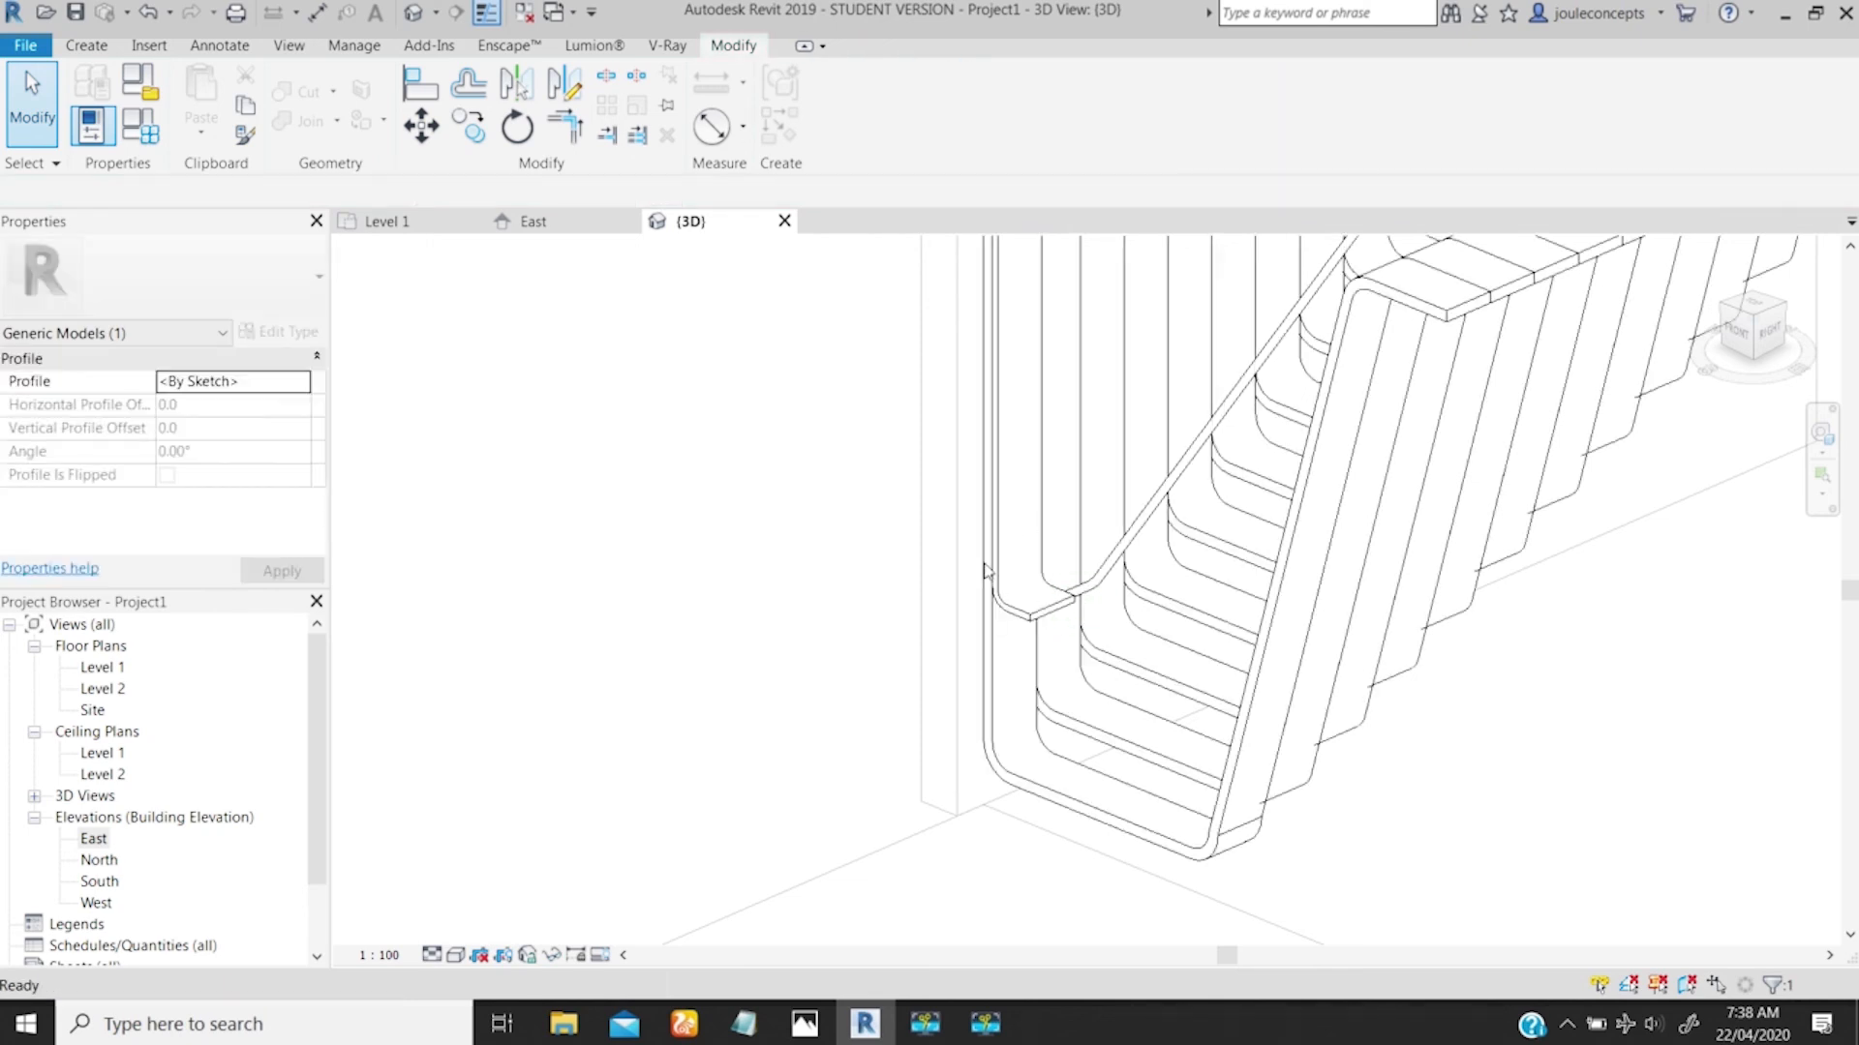
click(1084, 620)
shift+middle_drag(1084, 619, 1195, 707)
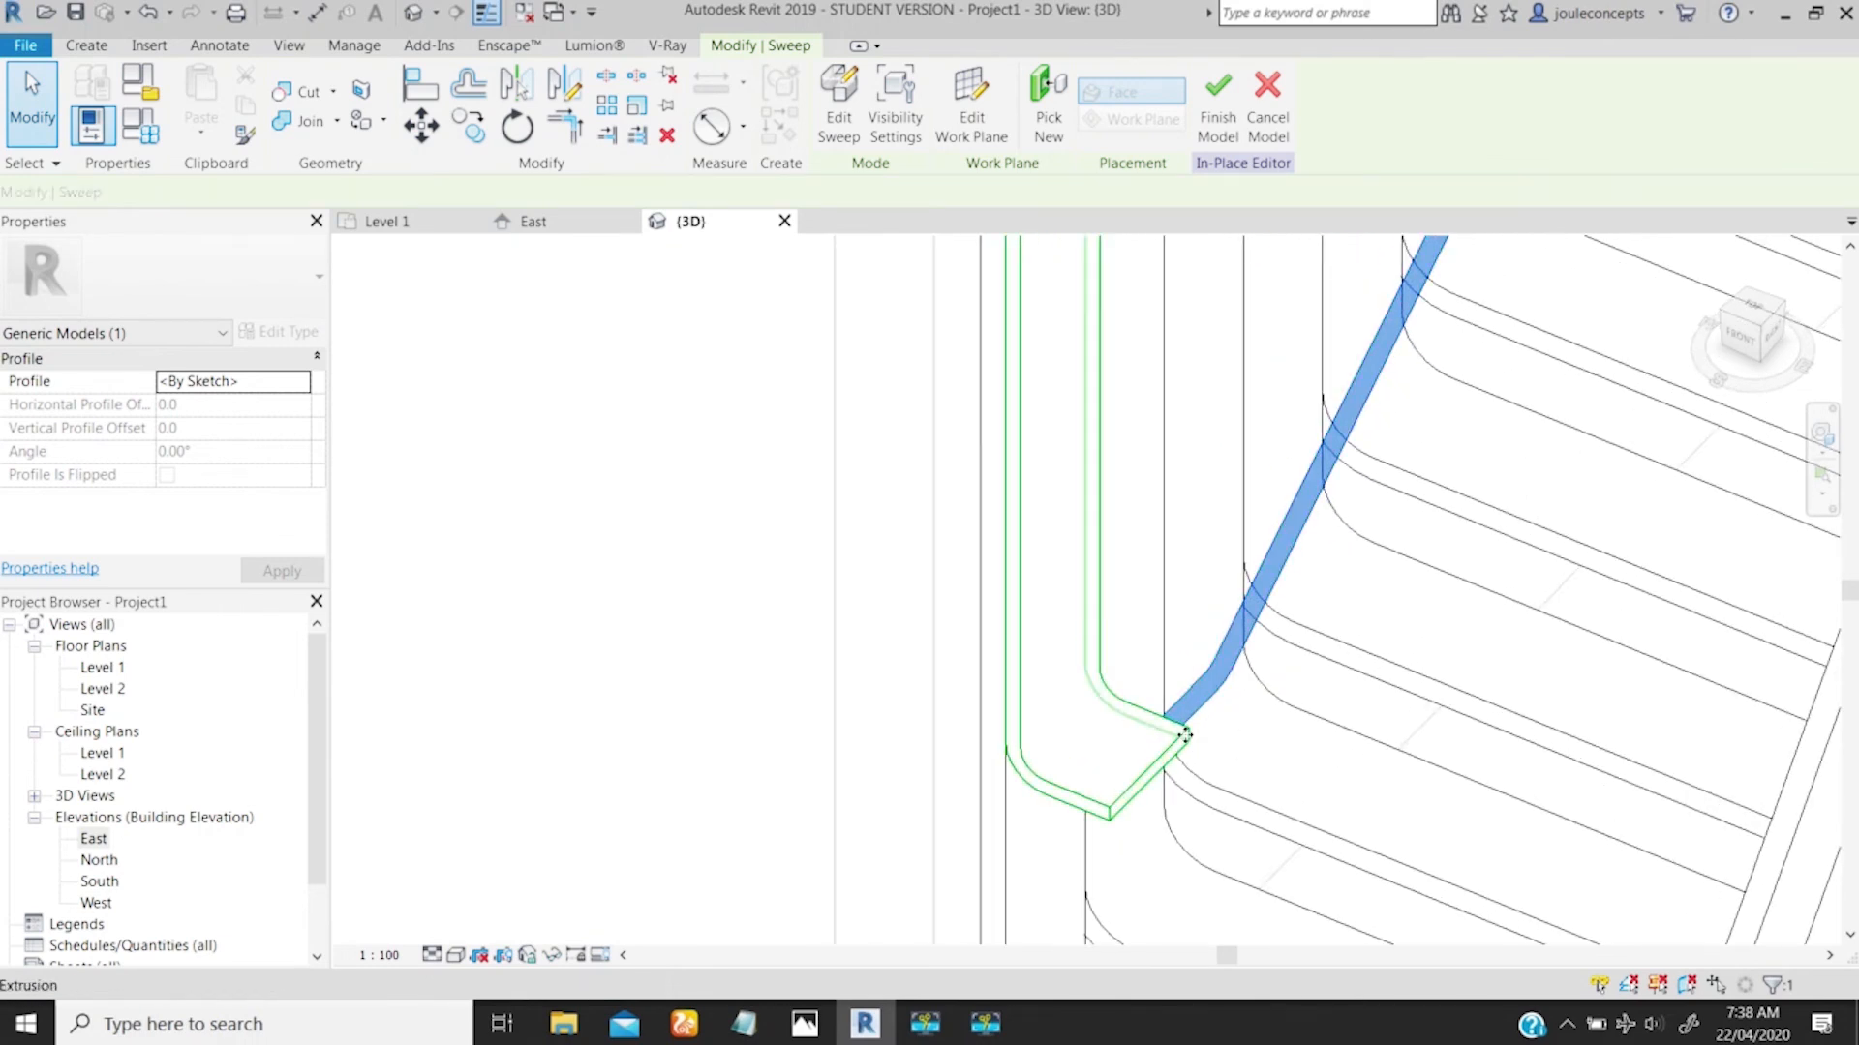
click(1183, 736)
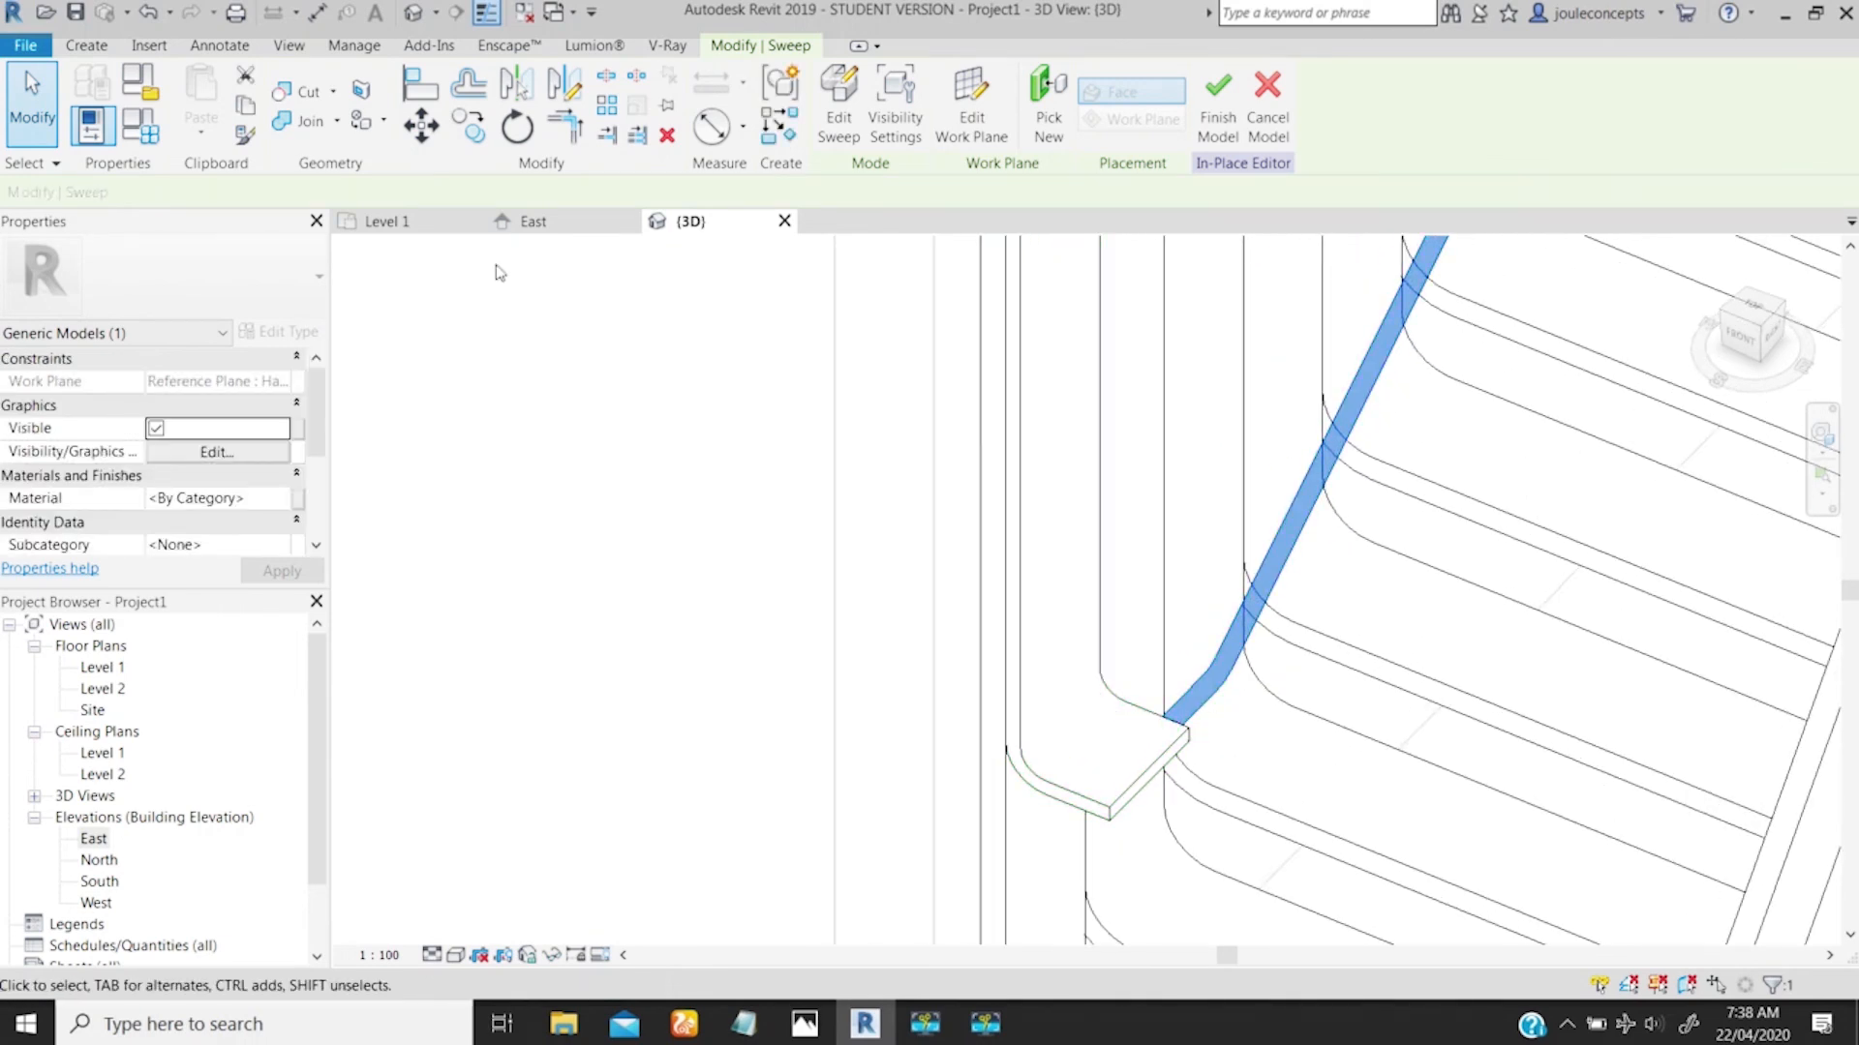
Step: In the Level 1 plan, set the Handle reference plane 15 mm from the end edge of the short rib
click(387, 222)
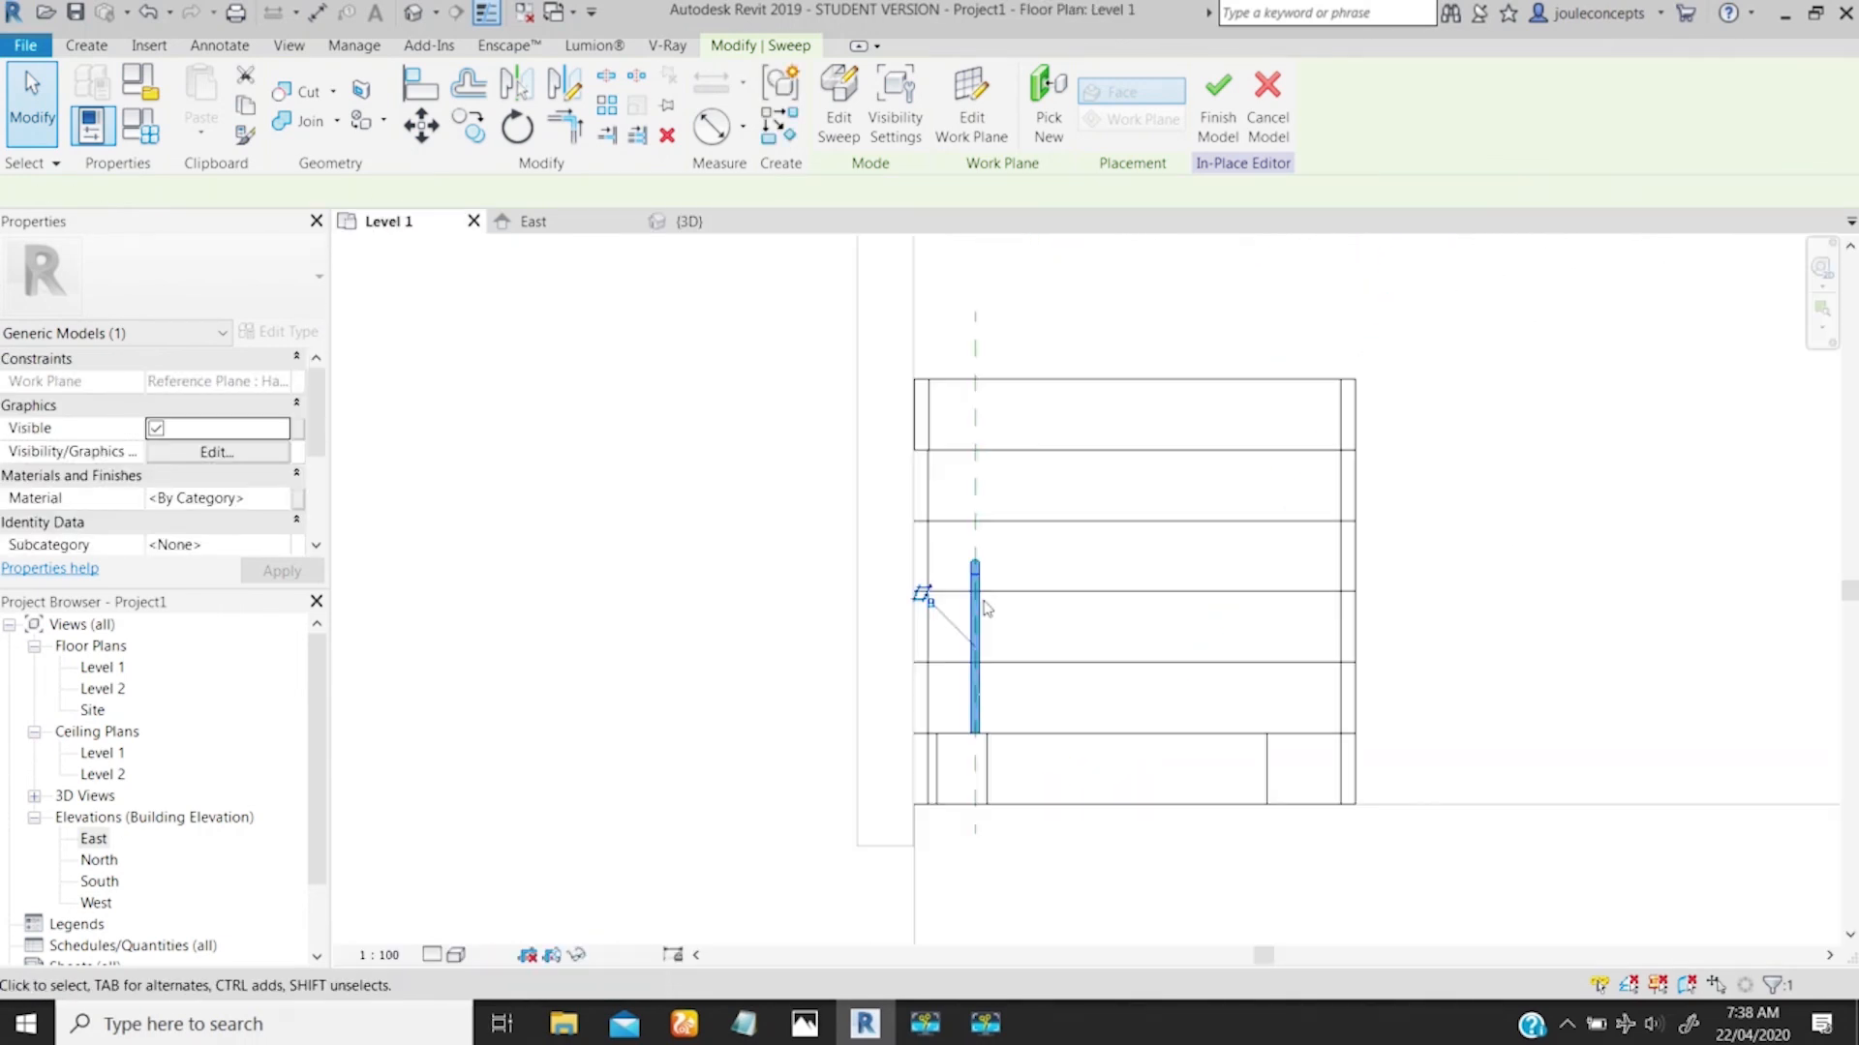
click(976, 350)
scroll(944, 476, up, 3)
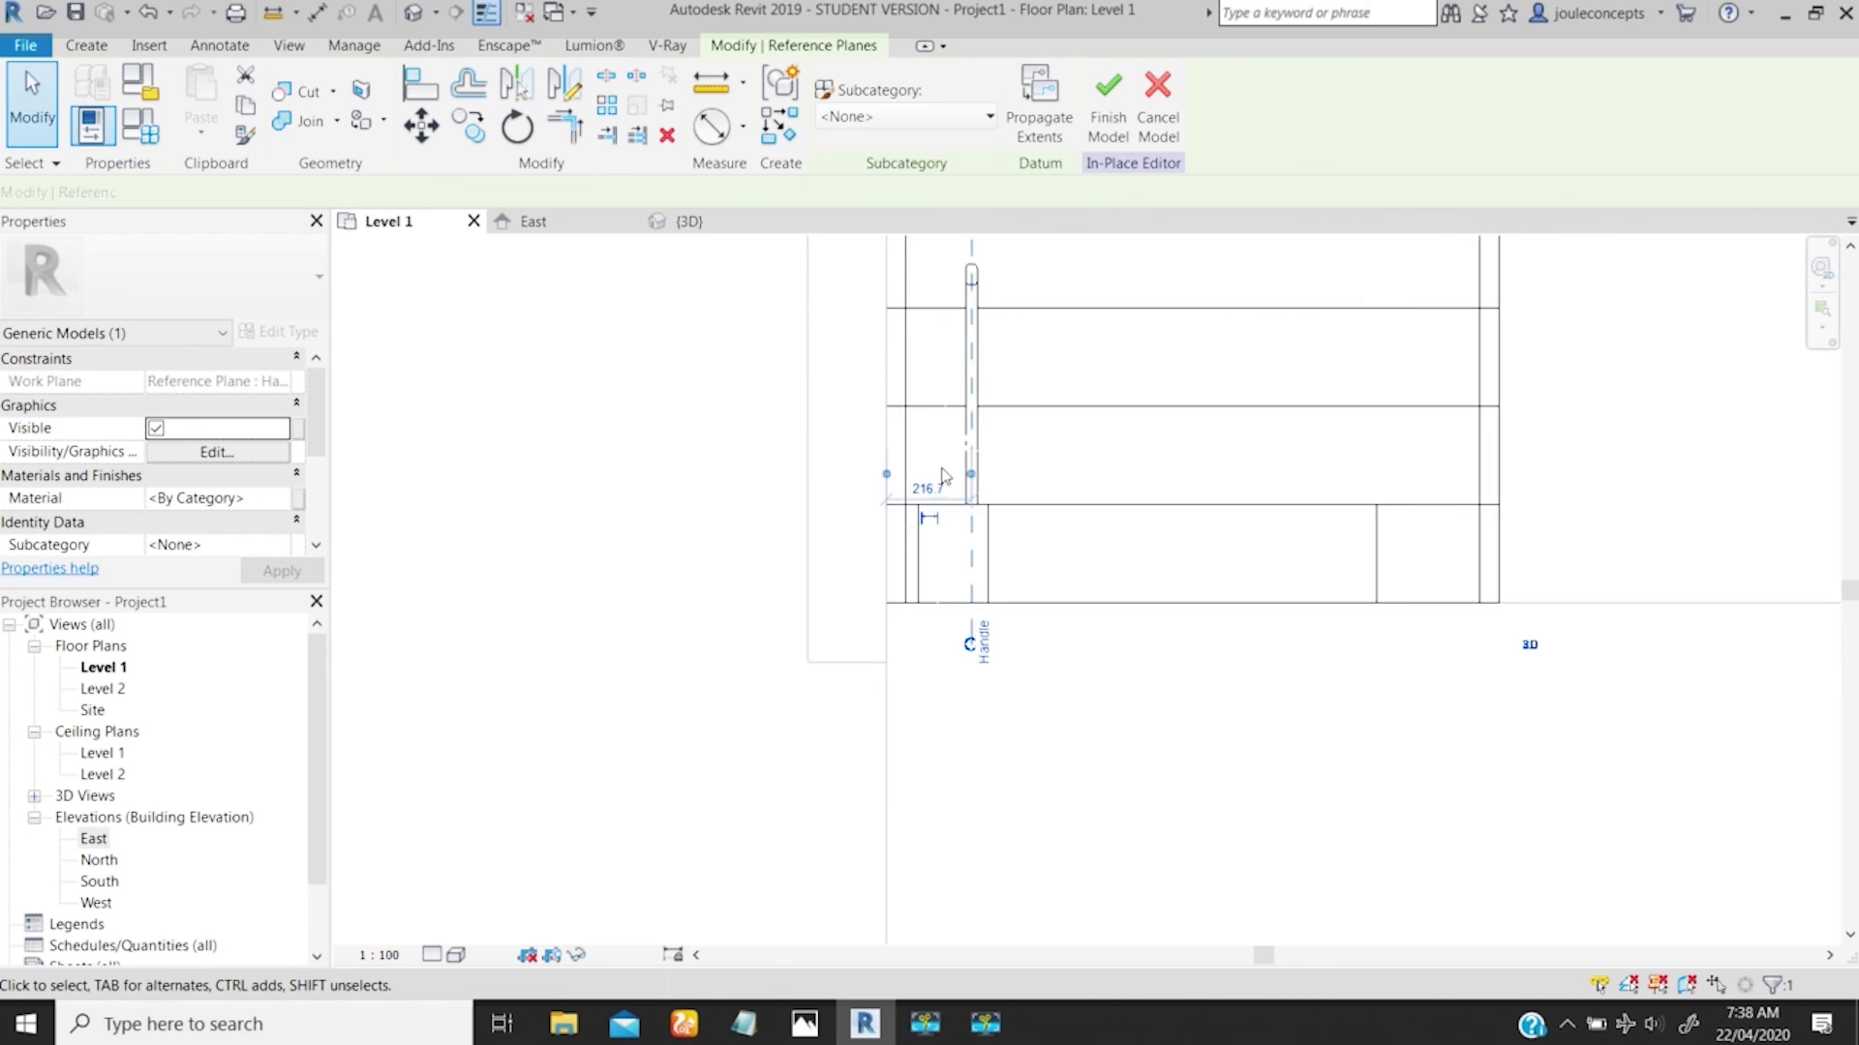
ctrl+middle_drag(947, 480, 879, 919)
middle_drag(862, 489, 944, 751)
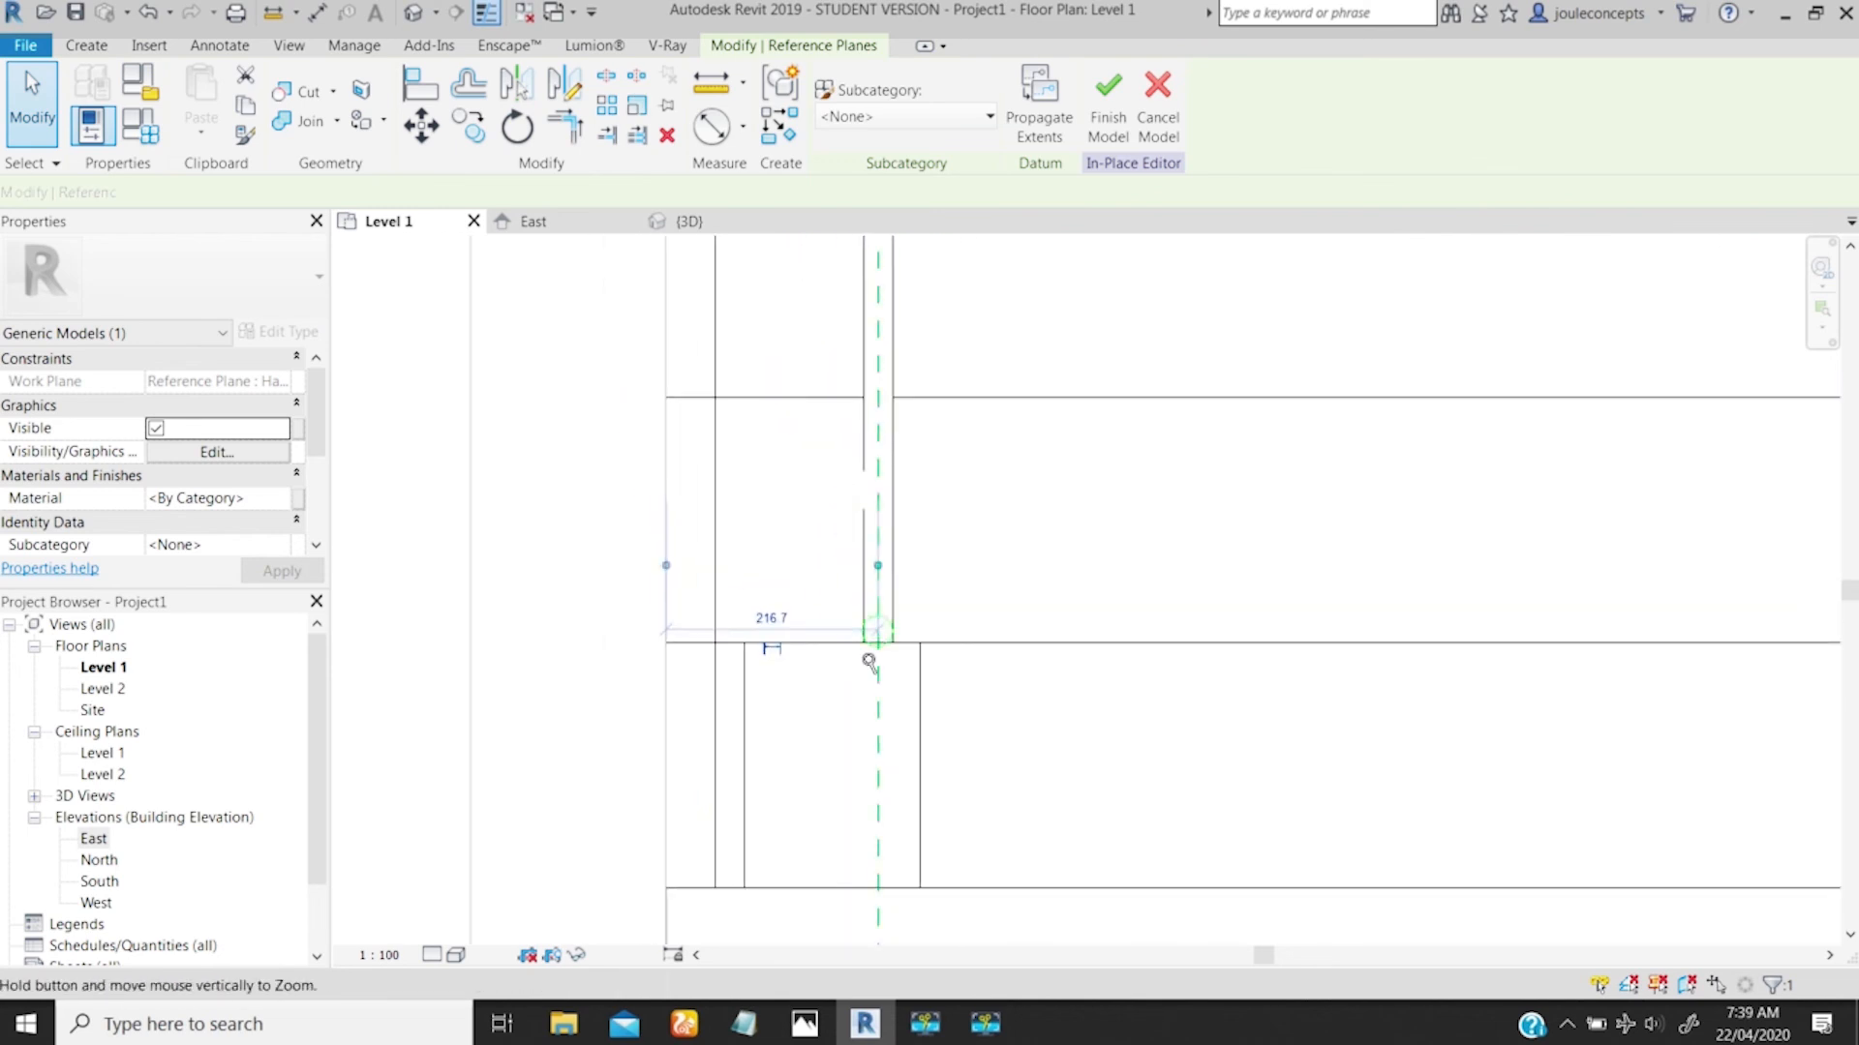
ctrl+middle_drag(870, 663, 874, 640)
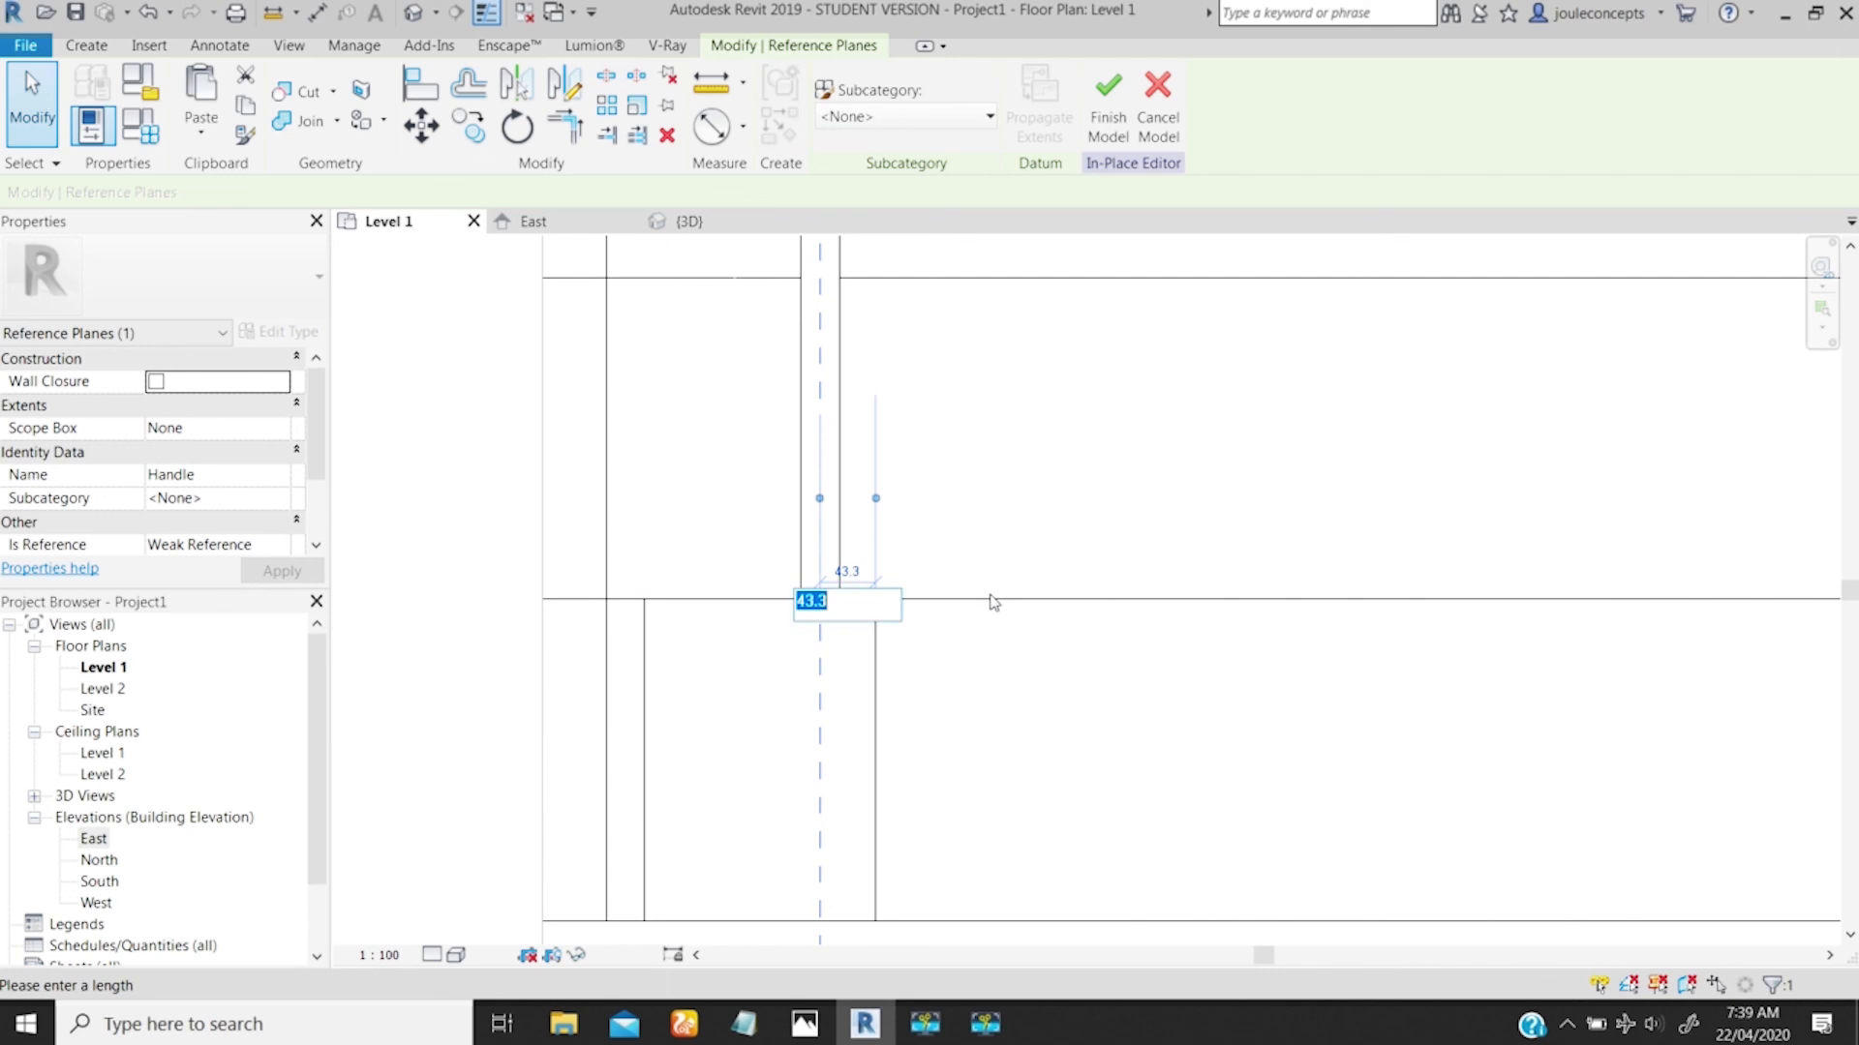
key(Return)
scroll(838, 617, up, 2)
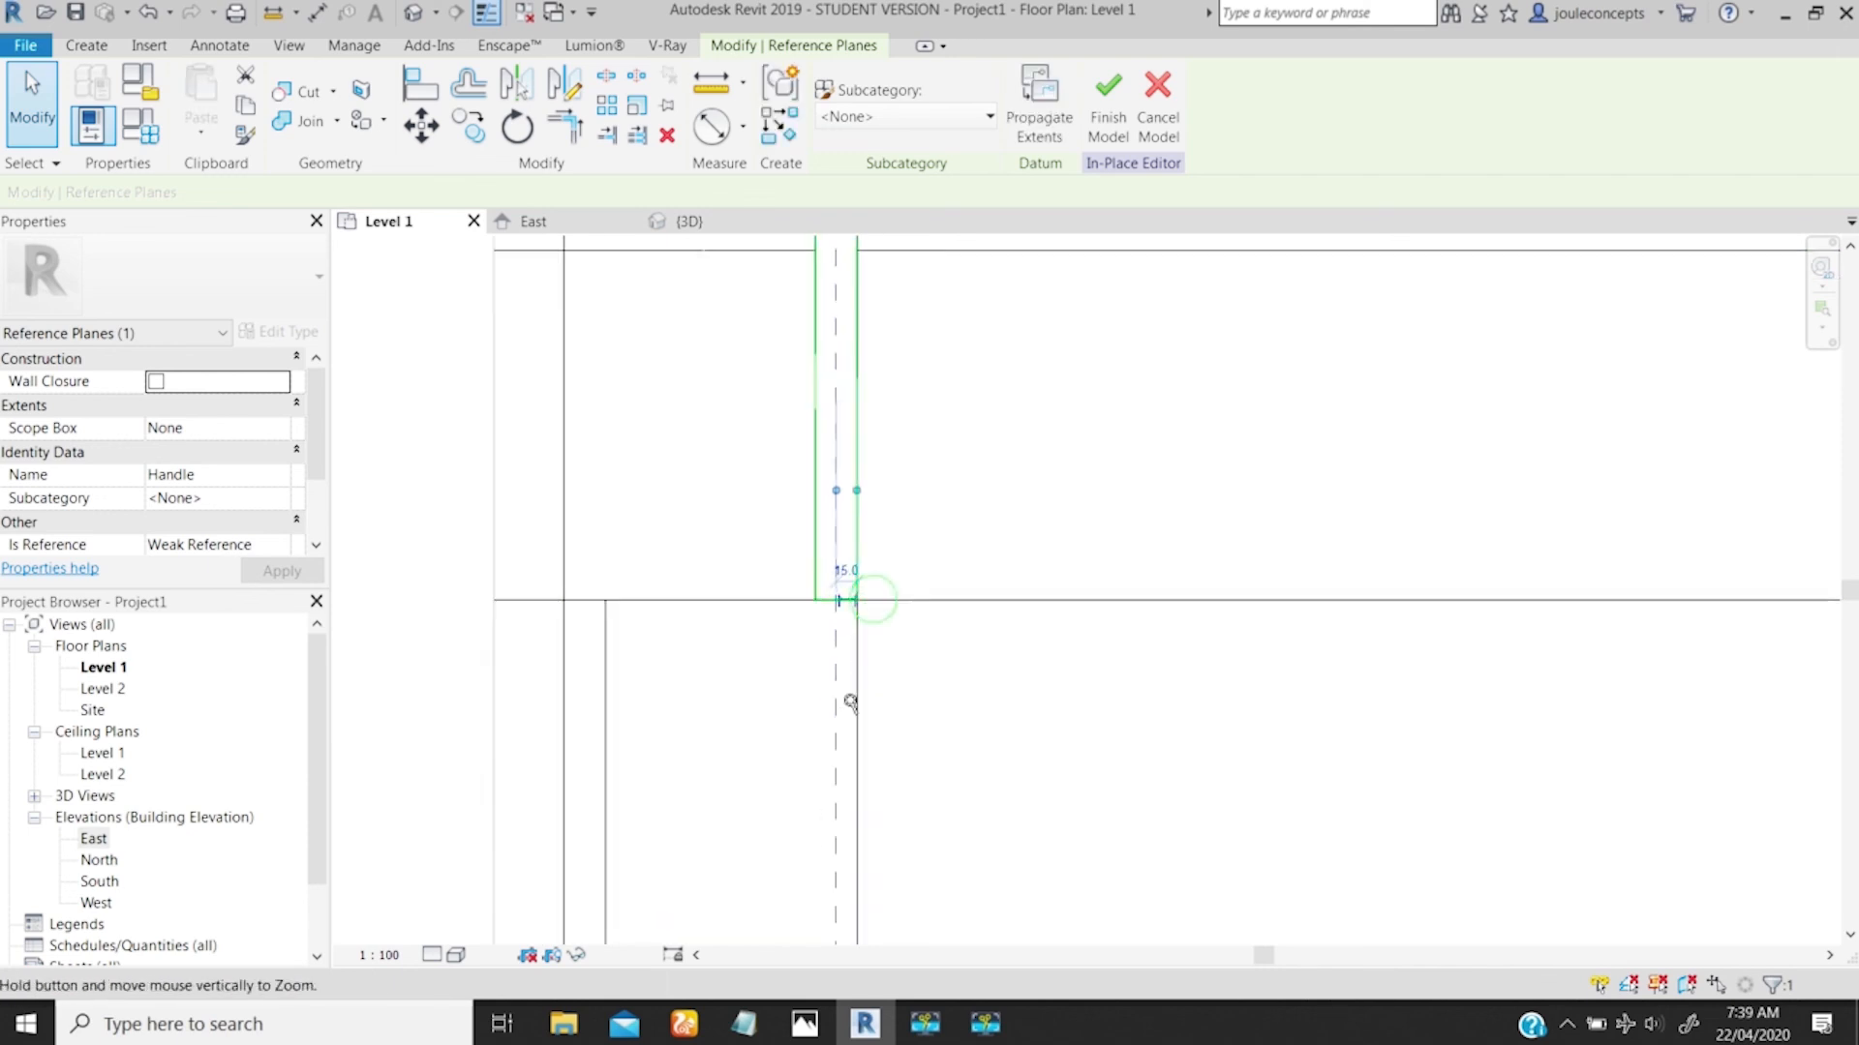
scroll(753, 622, down, 3)
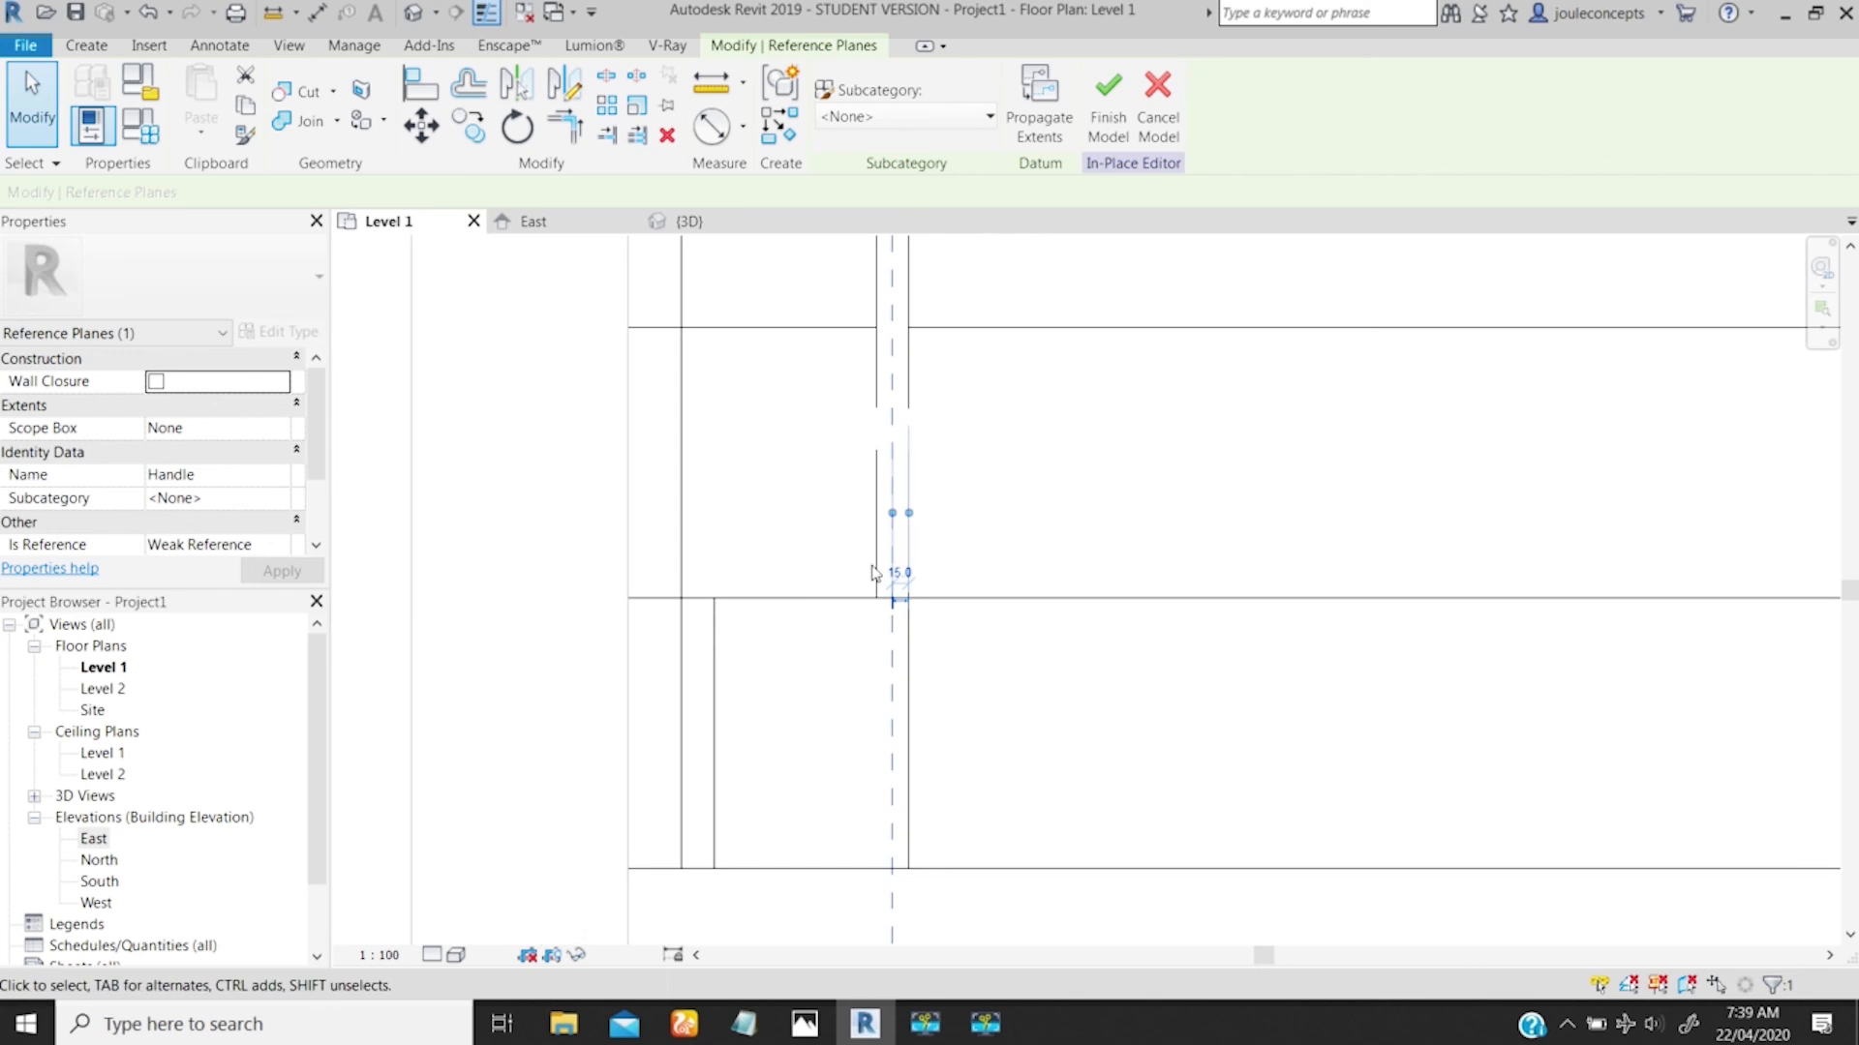
Step: Return to the 3D view, display it in the Shaded visual style and inspect the stair with its handrail
click(693, 223)
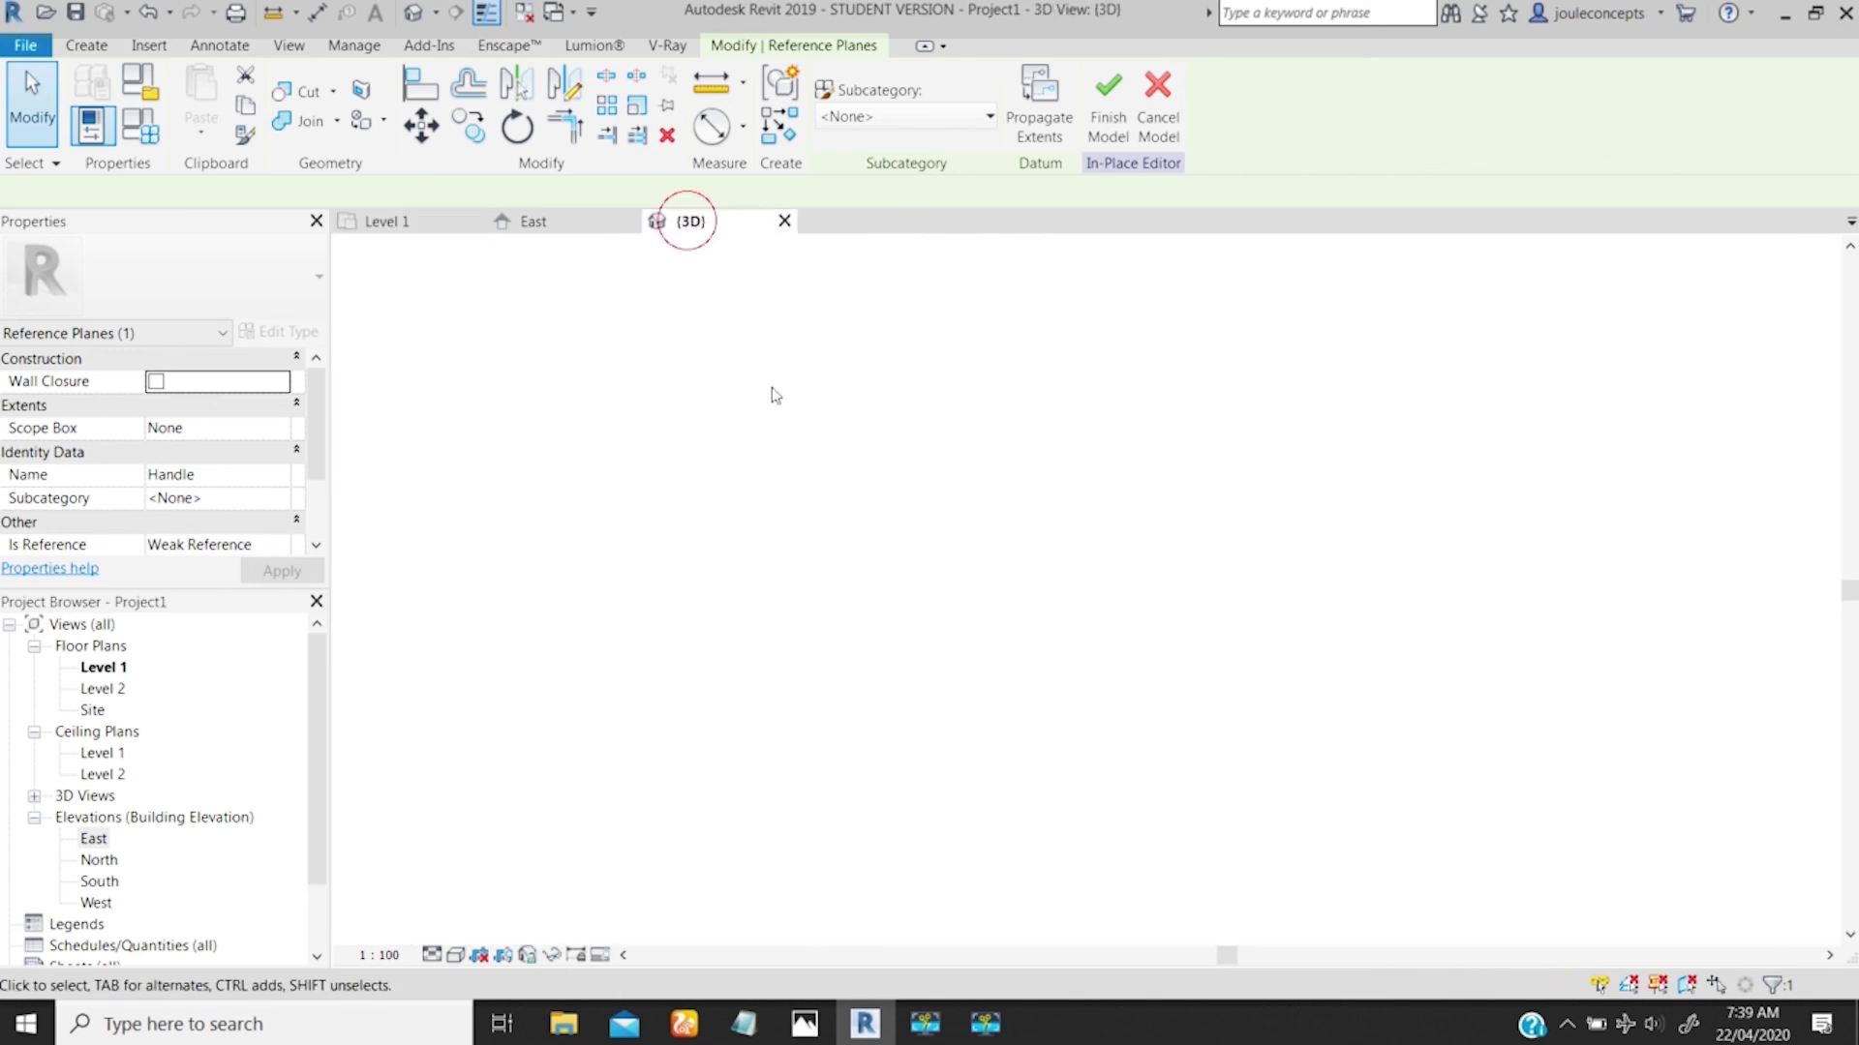
shift+middle_drag(1141, 755, 1045, 581)
ctrl+middle_drag(1046, 580, 1370, 407)
ctrl+middle_drag(1326, 484, 1117, 572)
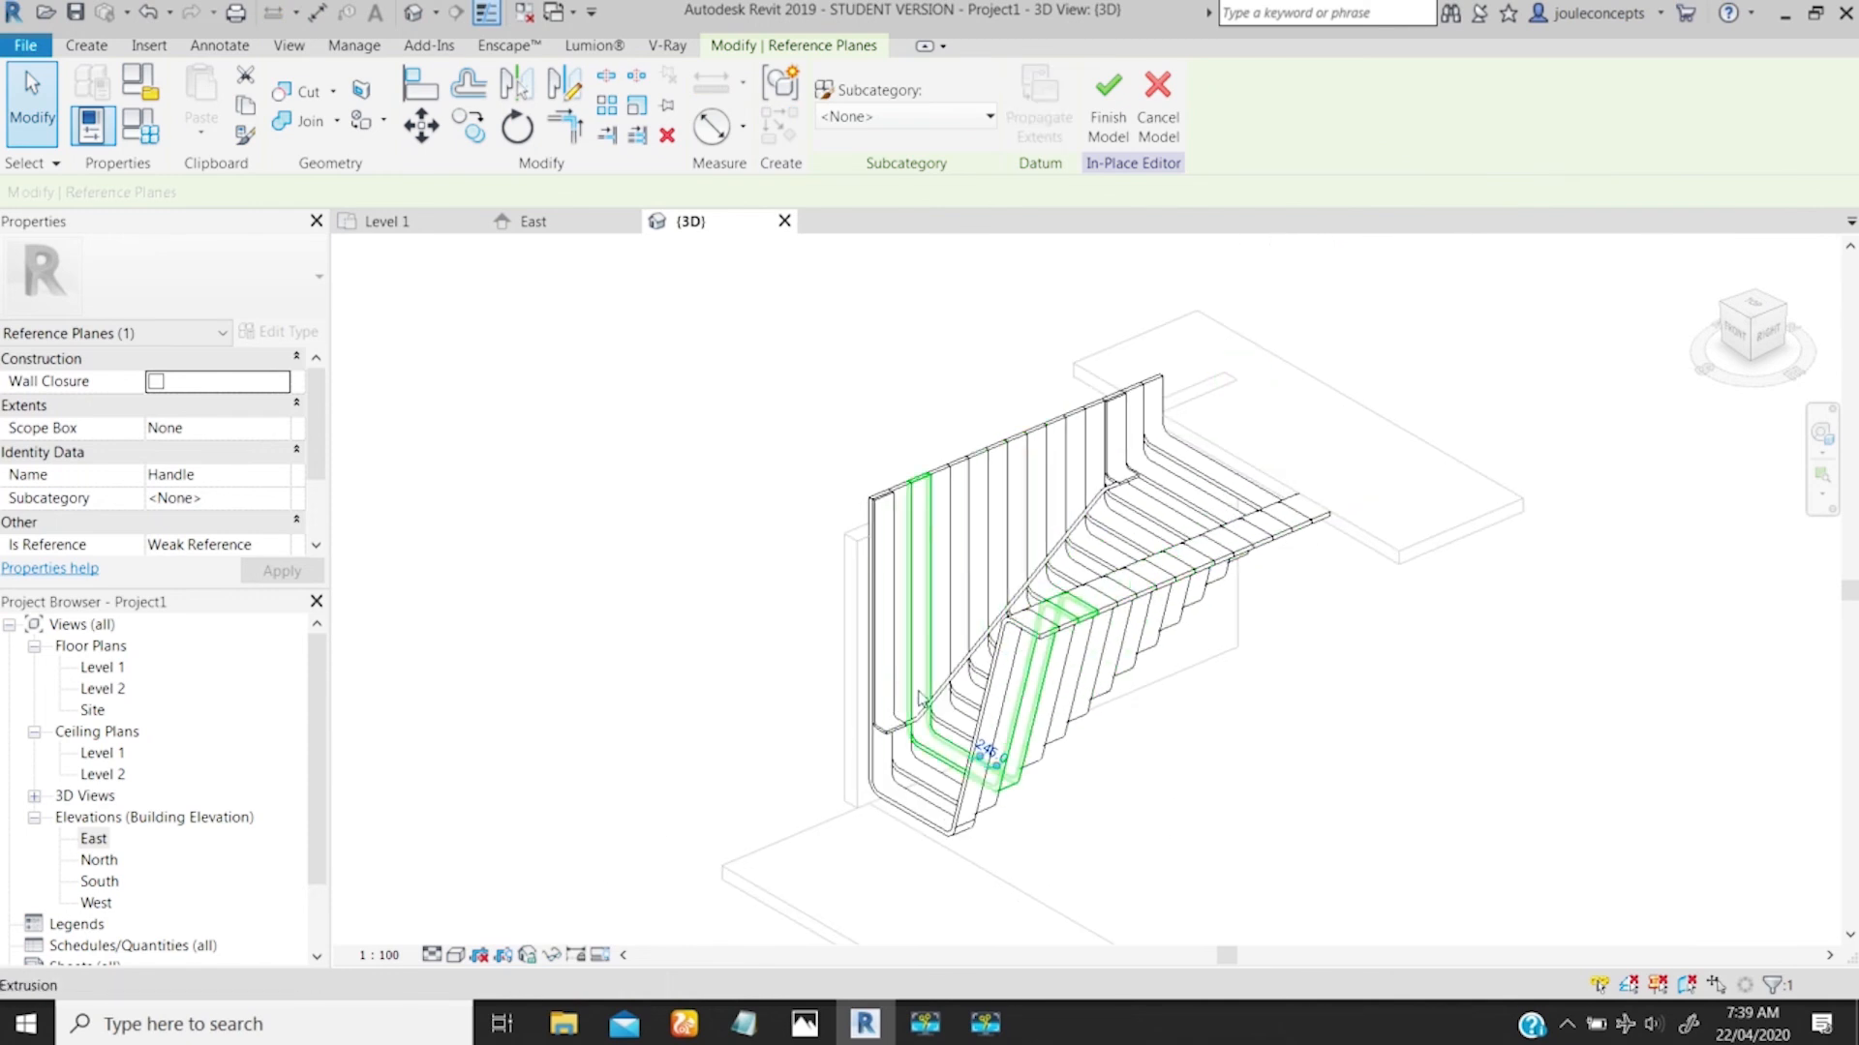
shift+middle_drag(973, 680, 1276, 499)
click(688, 613)
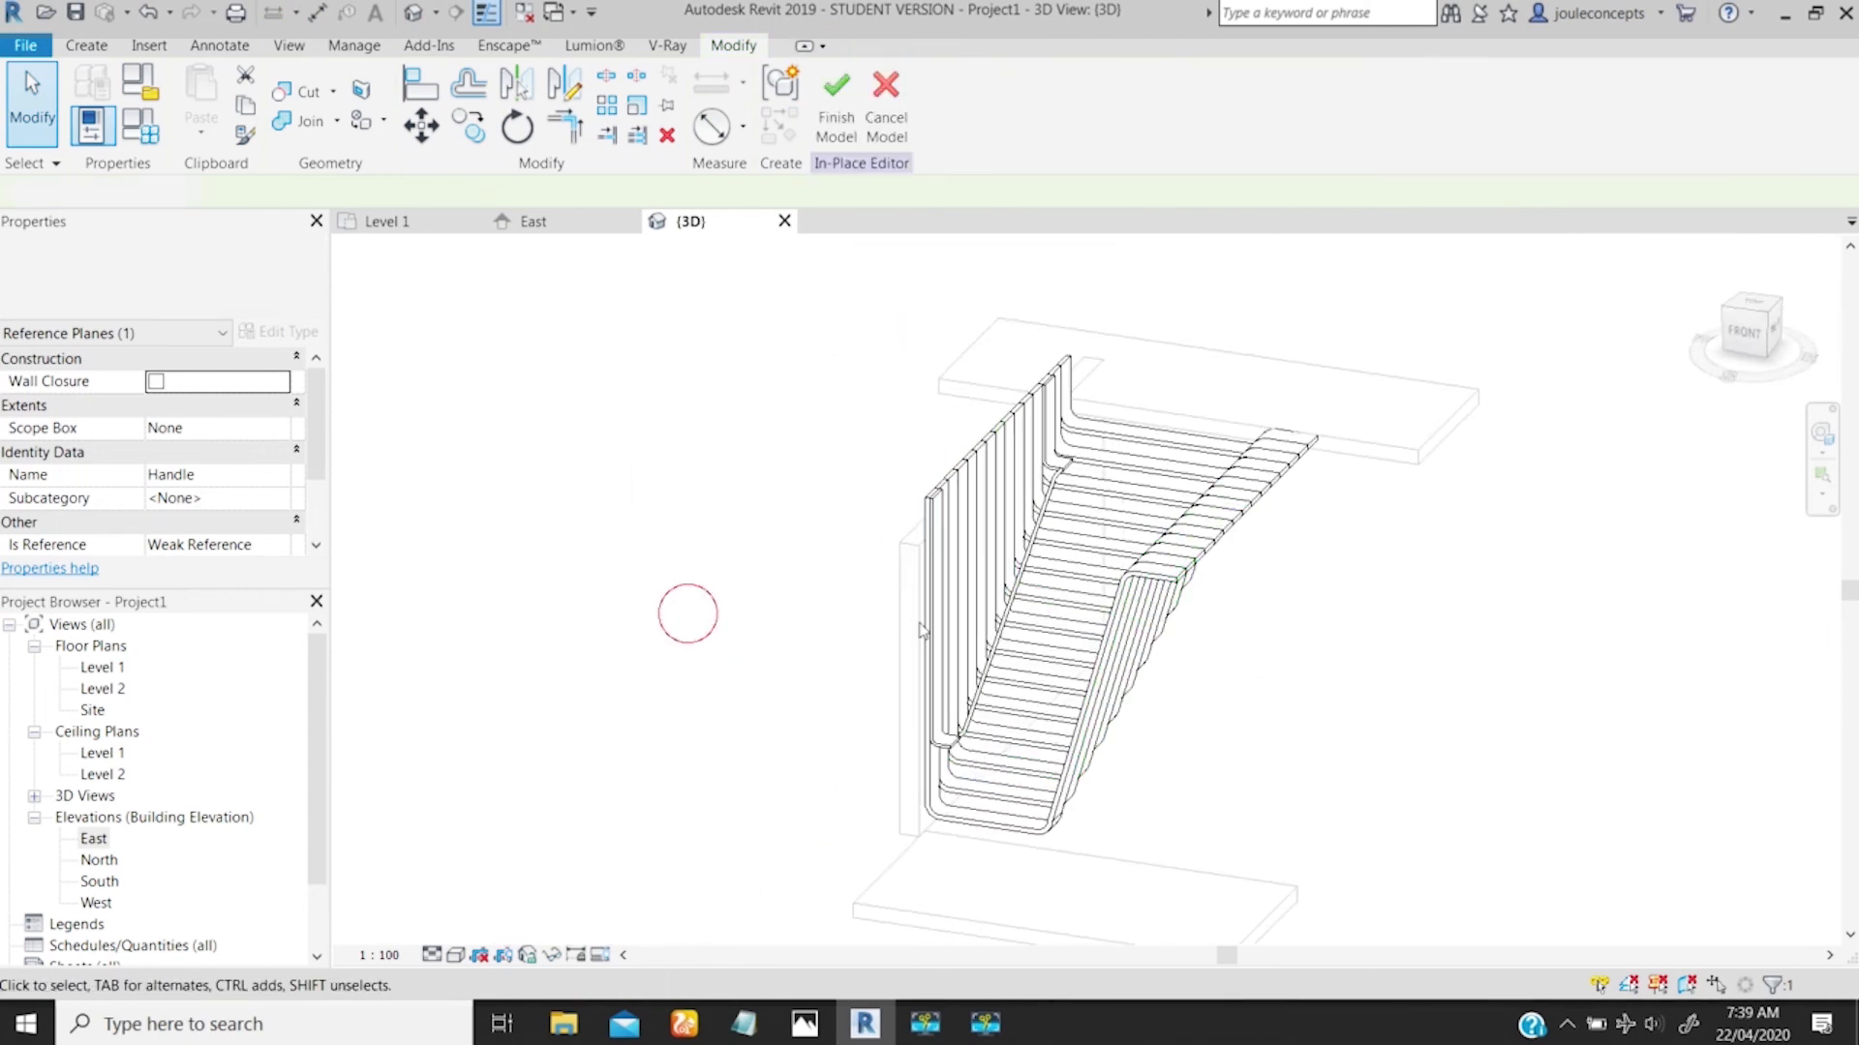
mouse_move(1055, 644)
shift+middle_down()
mouse_move(1110, 477)
mouse_move(1016, 581)
shift+middle_up()
click(455, 954)
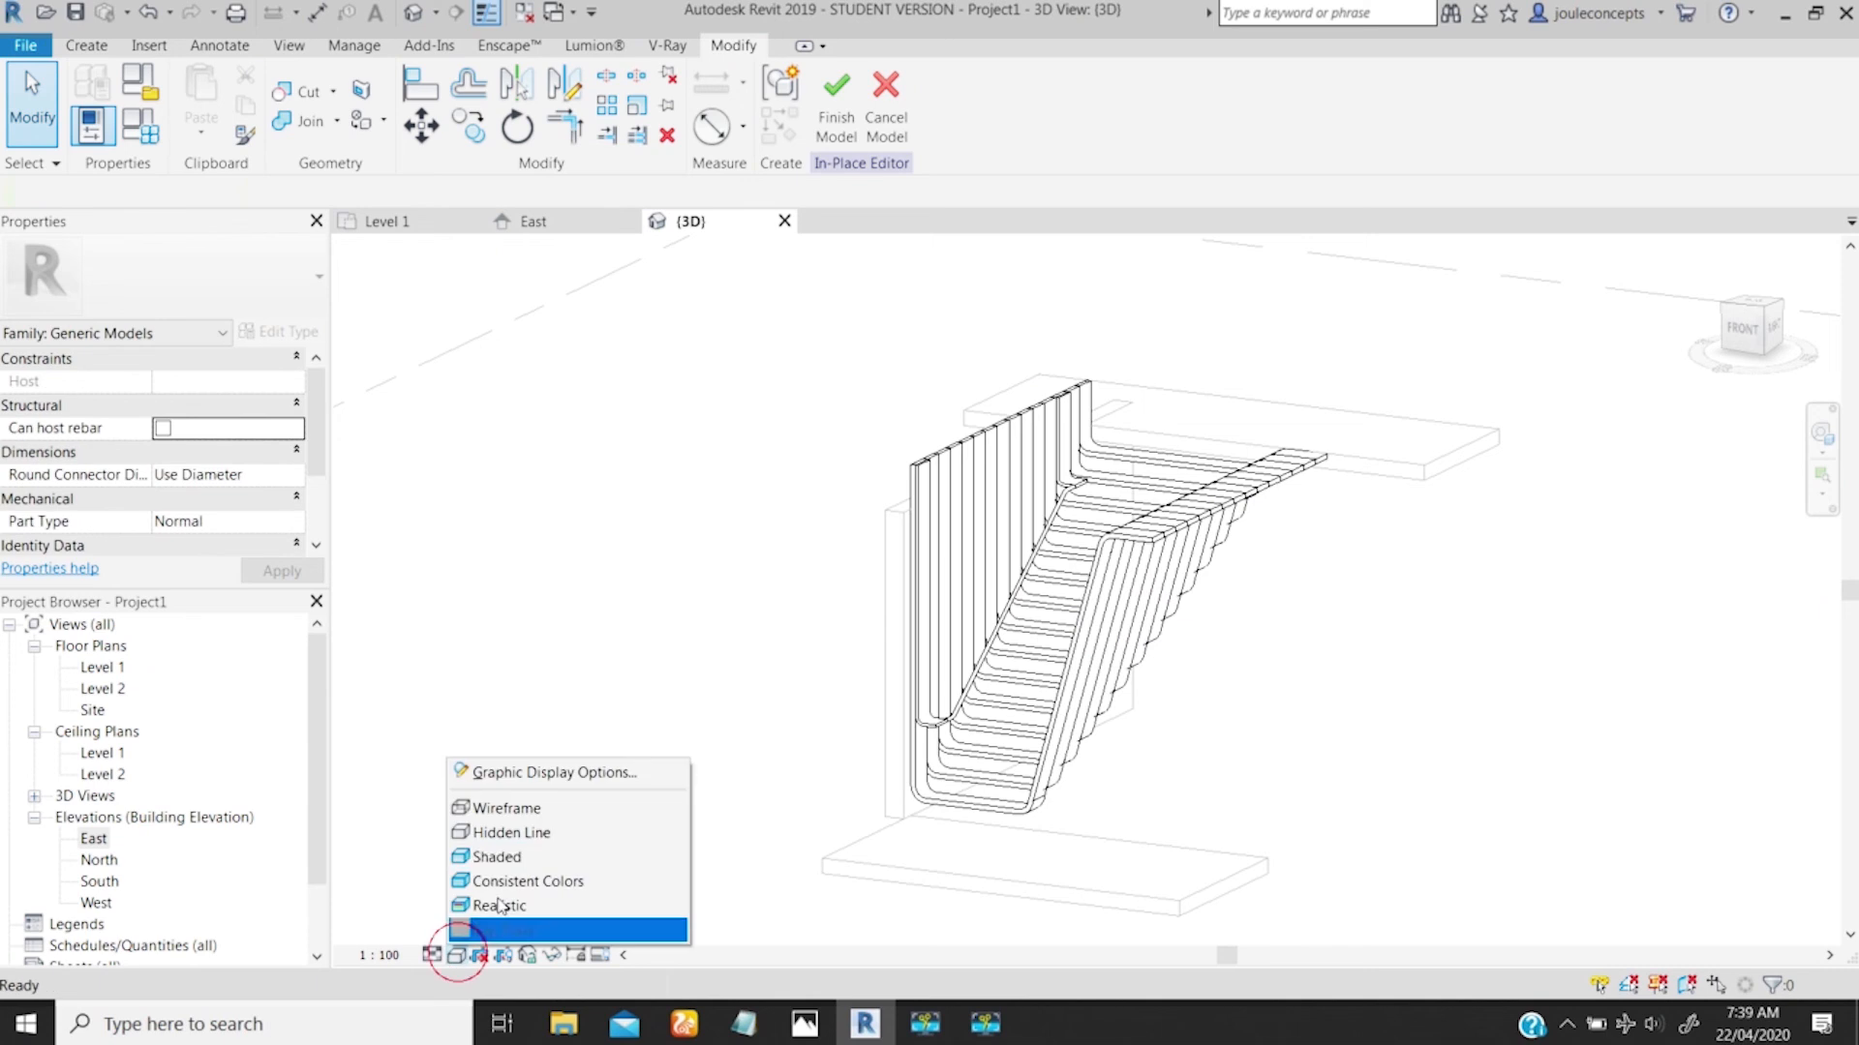
click(490, 857)
mouse_move(968, 678)
shift+middle_down()
mouse_move(1027, 668)
mouse_move(1014, 693)
mouse_move(968, 658)
mouse_move(861, 538)
shift+middle_up()
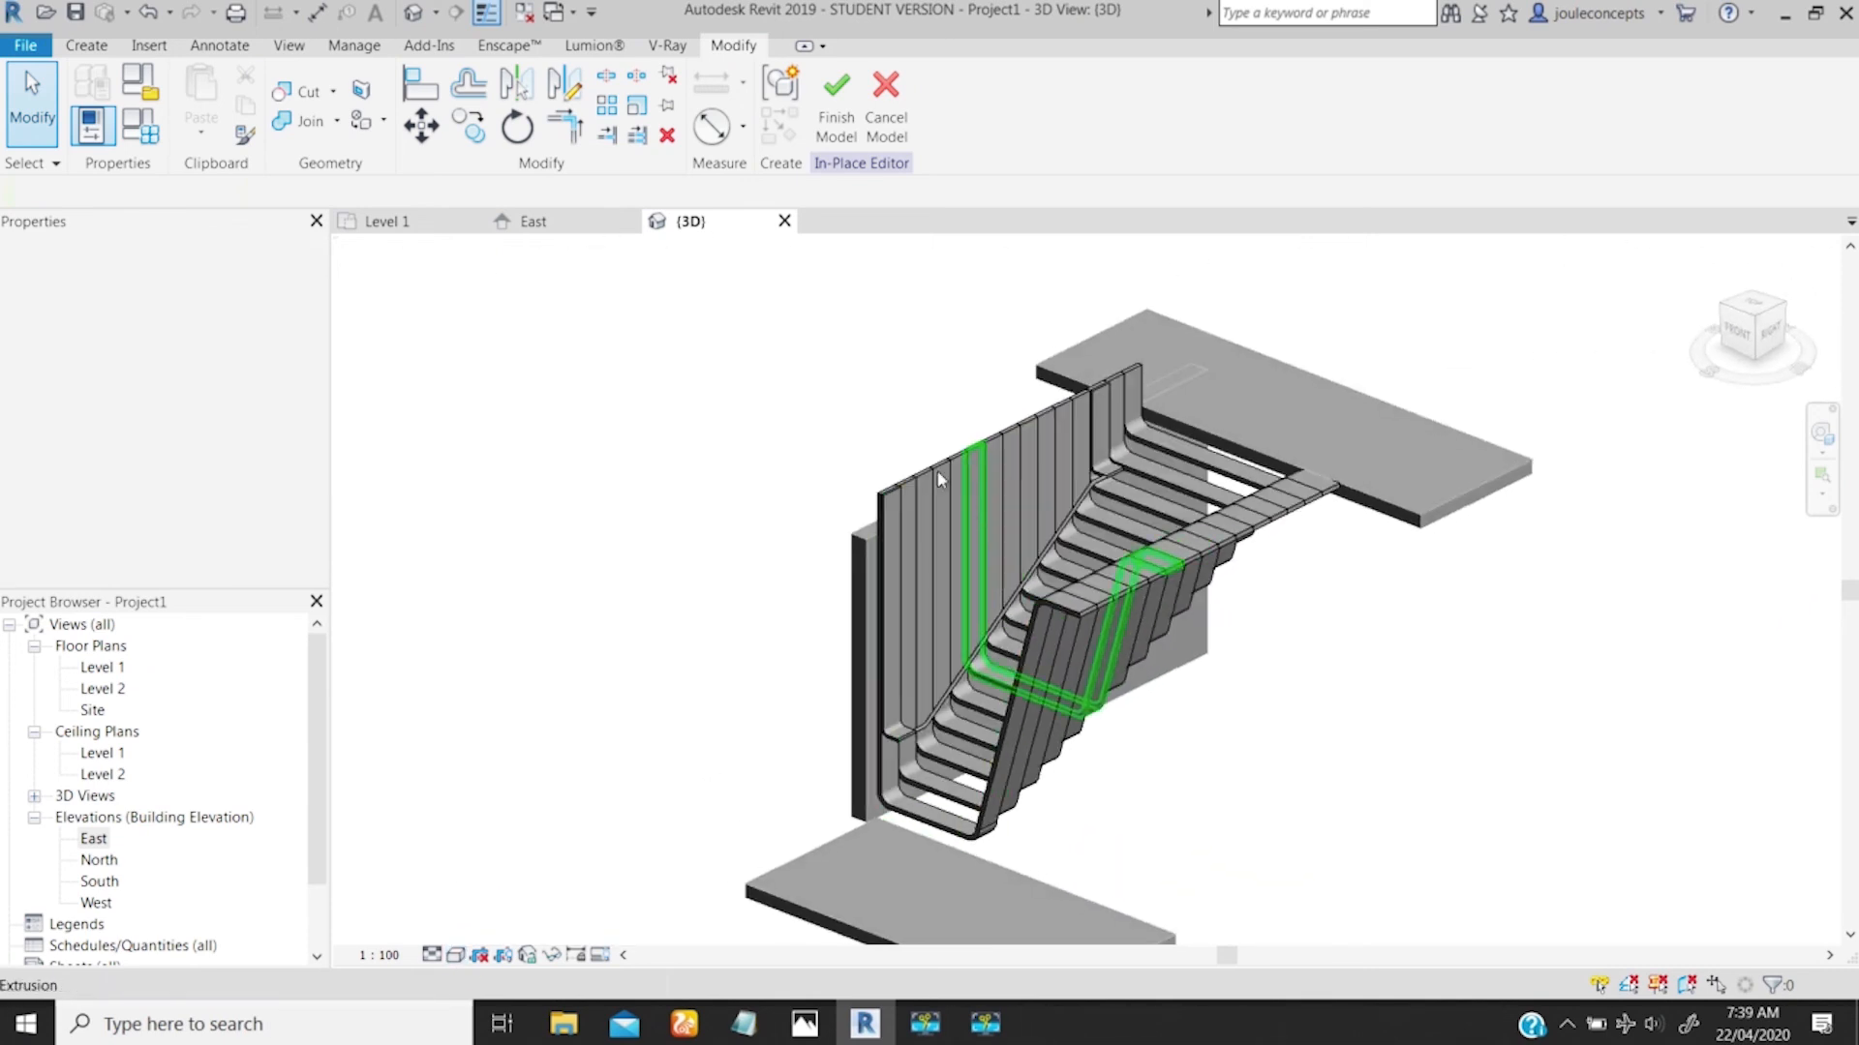
Step: Associate the material of all the stair ribs and the handrail sweep with a new type family parameter named Material
click(886, 505)
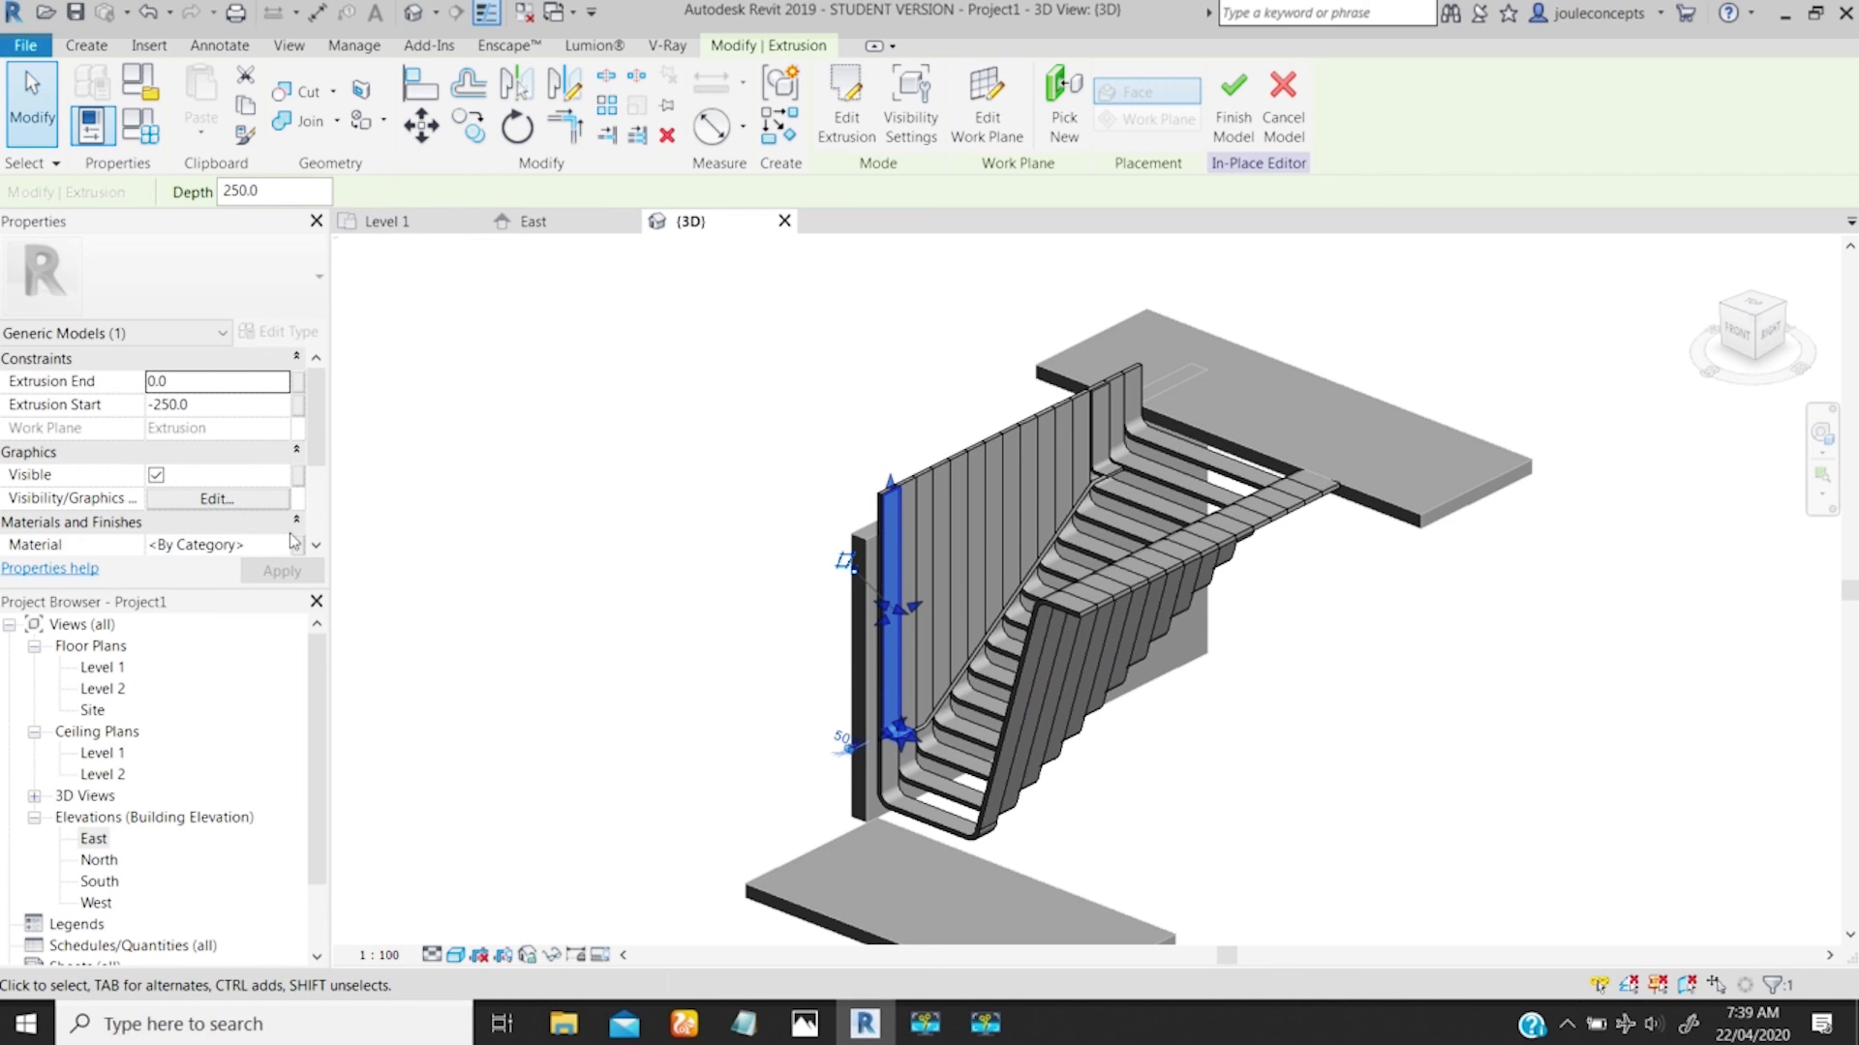
ctrl+click(910, 491)
scroll(906, 487, up, 3)
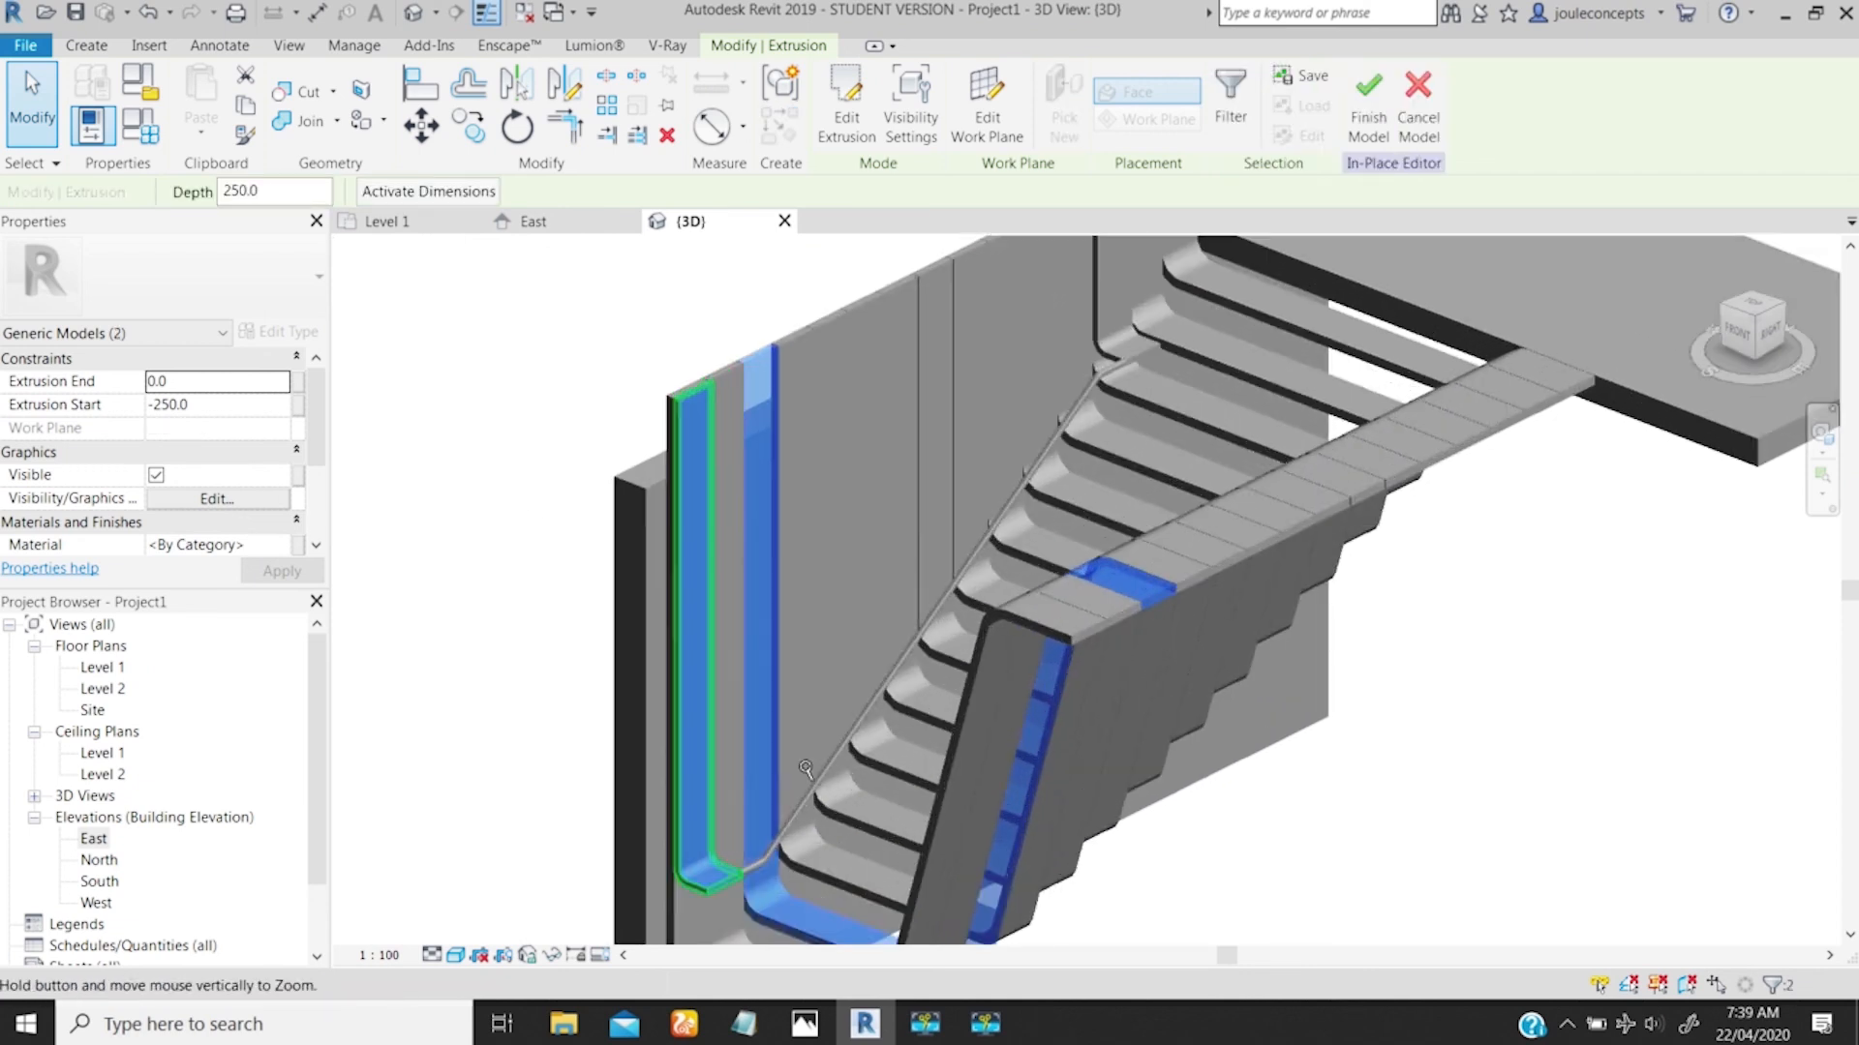
ctrl+click(717, 366)
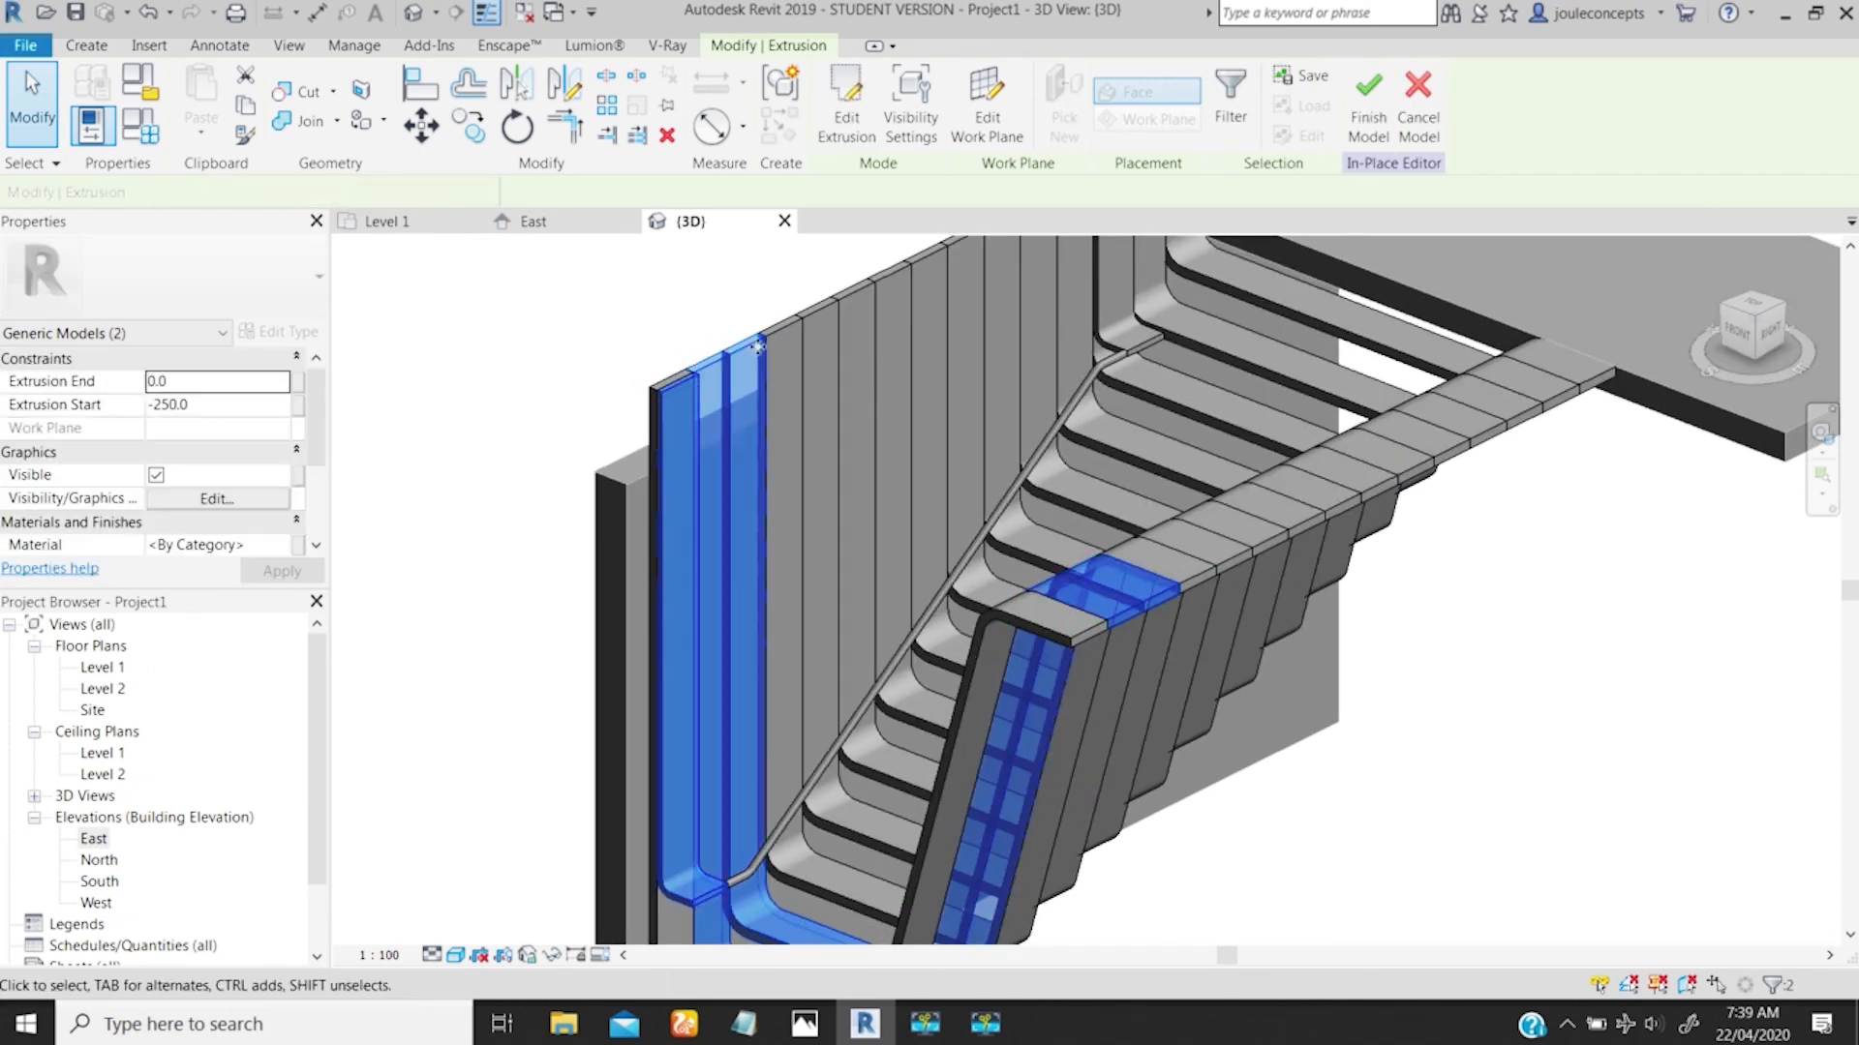
ctrl+click(818, 314)
ctrl+click(863, 290)
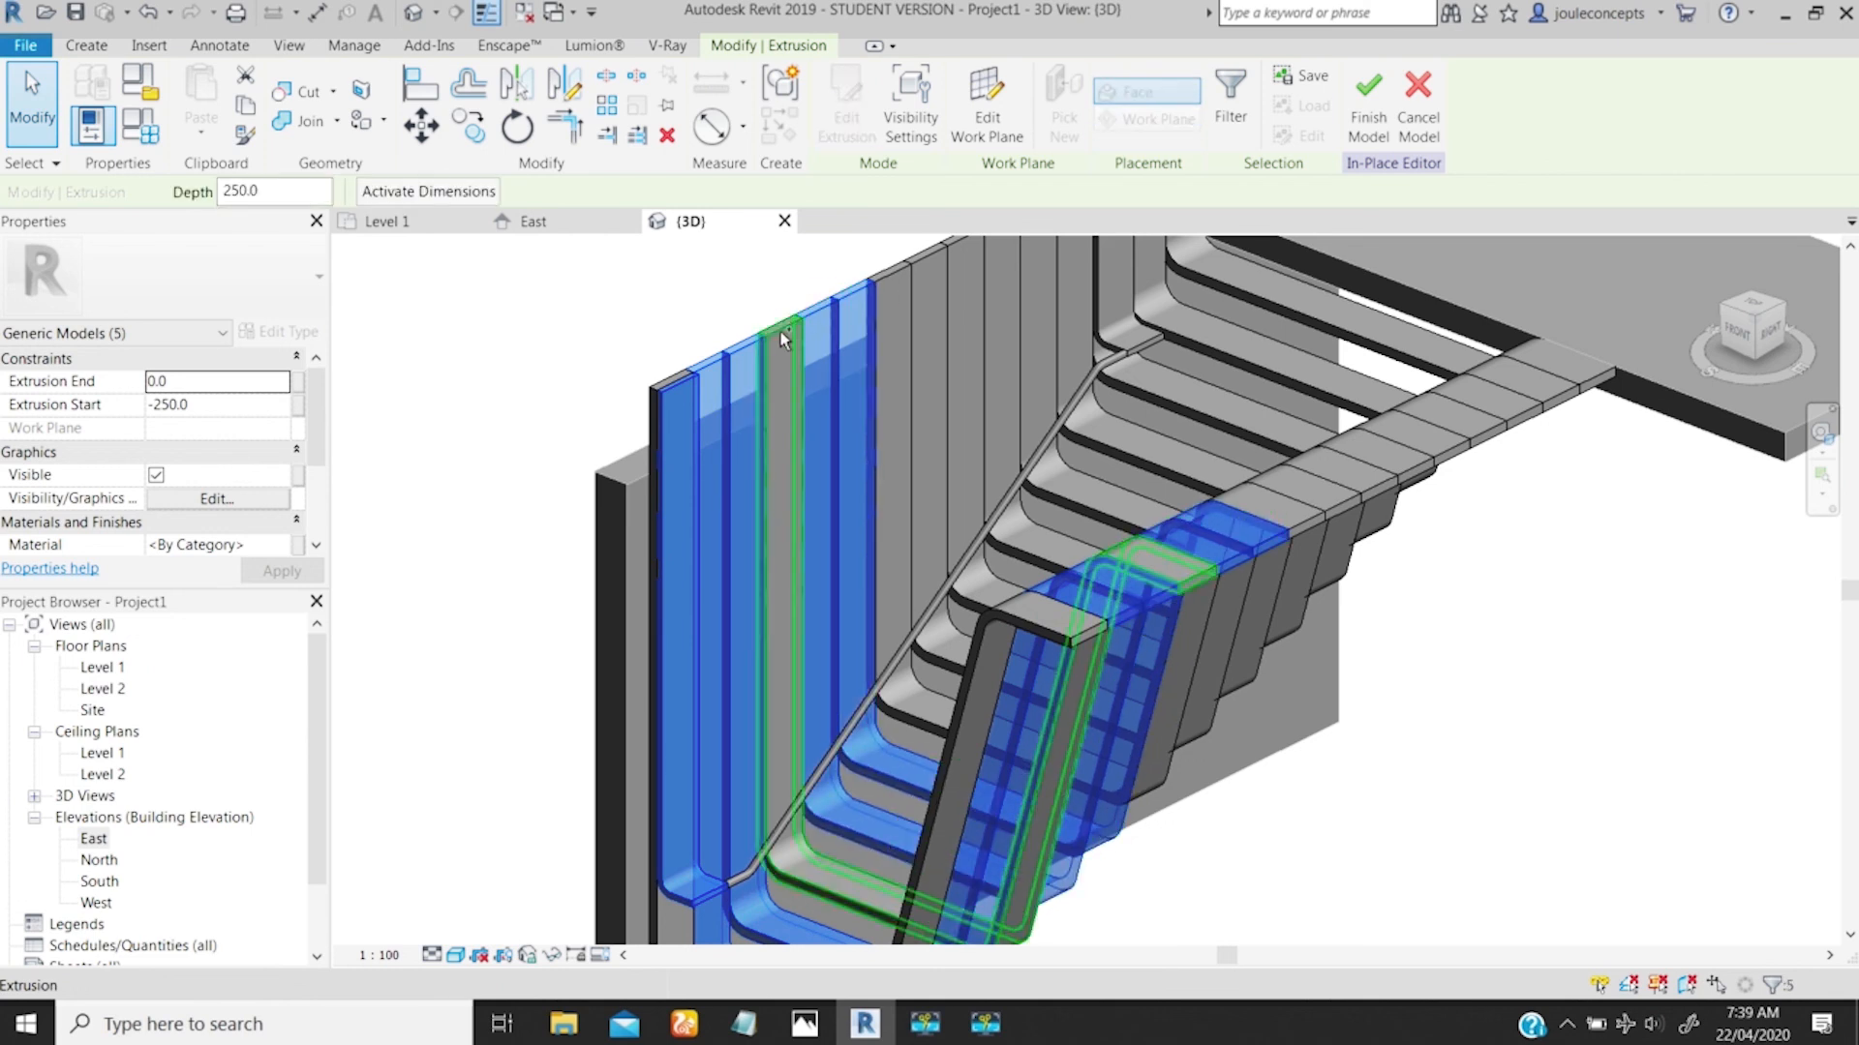
ctrl+click(780, 331)
ctrl+click(899, 281)
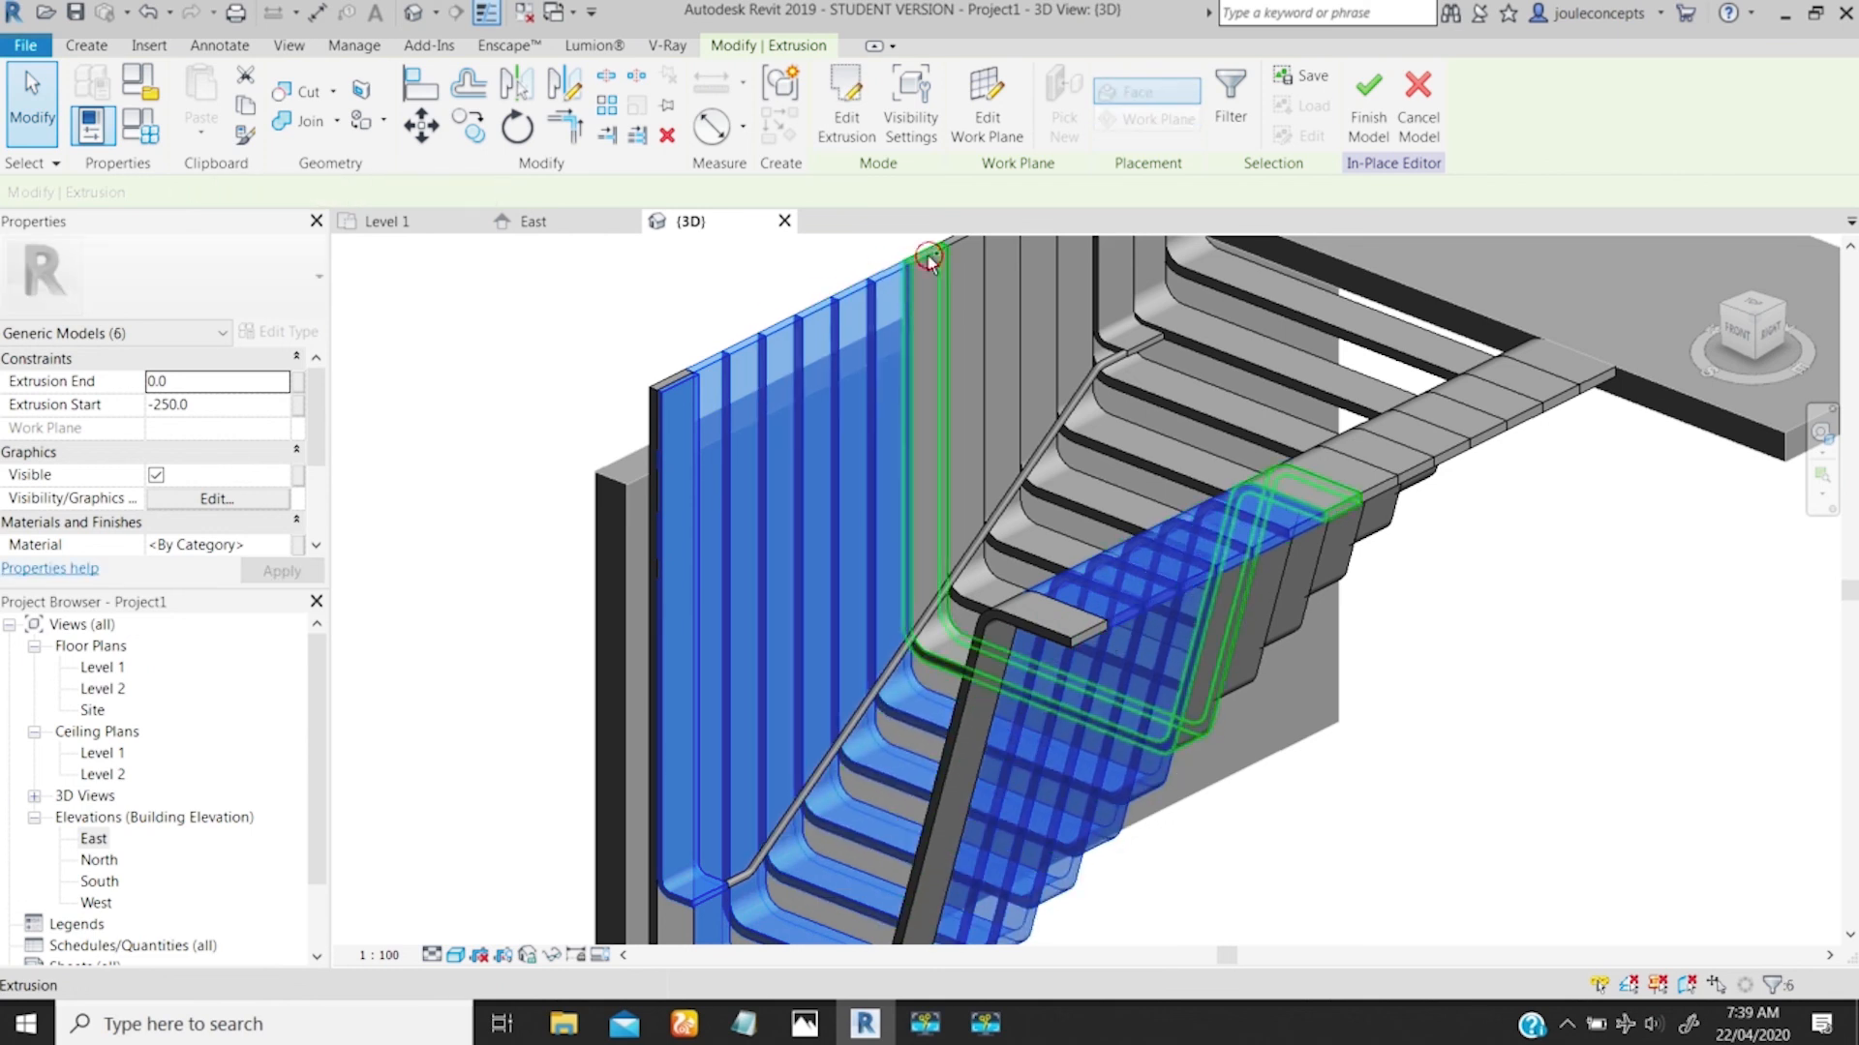
ctrl+click(963, 291)
middle_drag(935, 262, 754, 488)
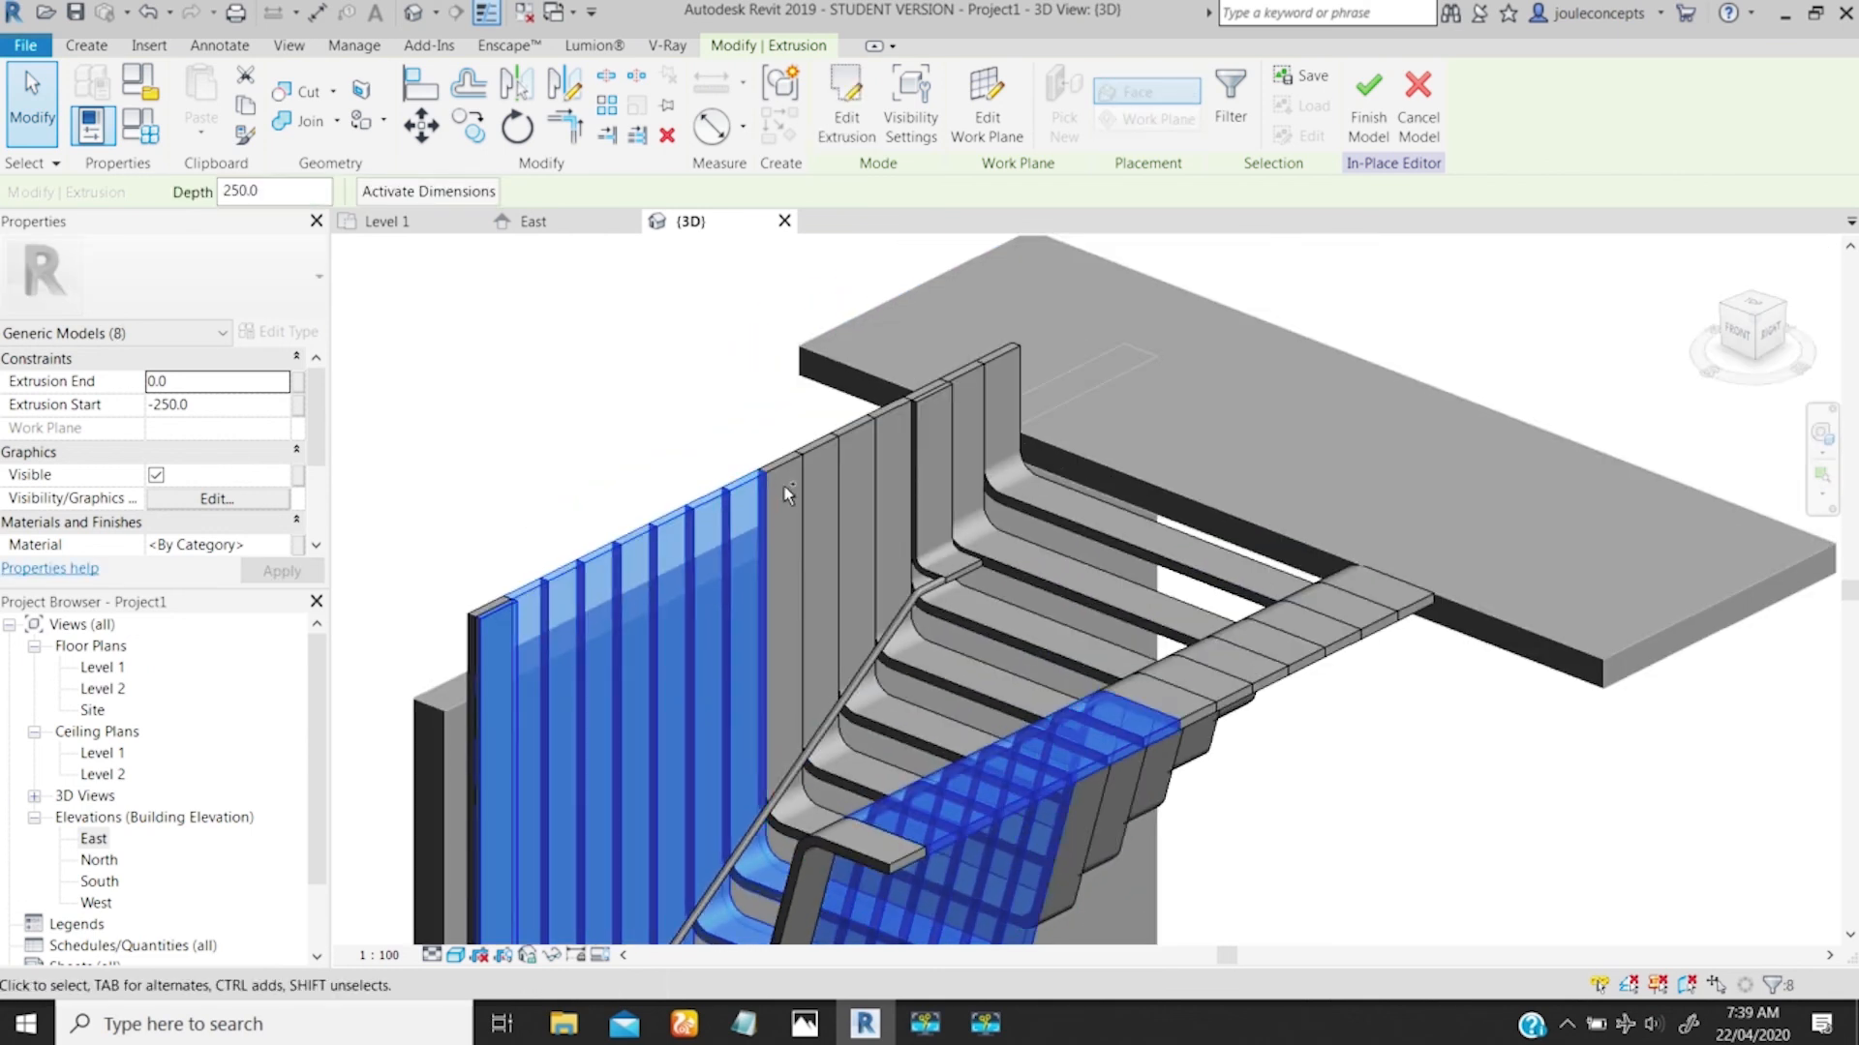
ctrl+click(780, 469)
ctrl+click(843, 436)
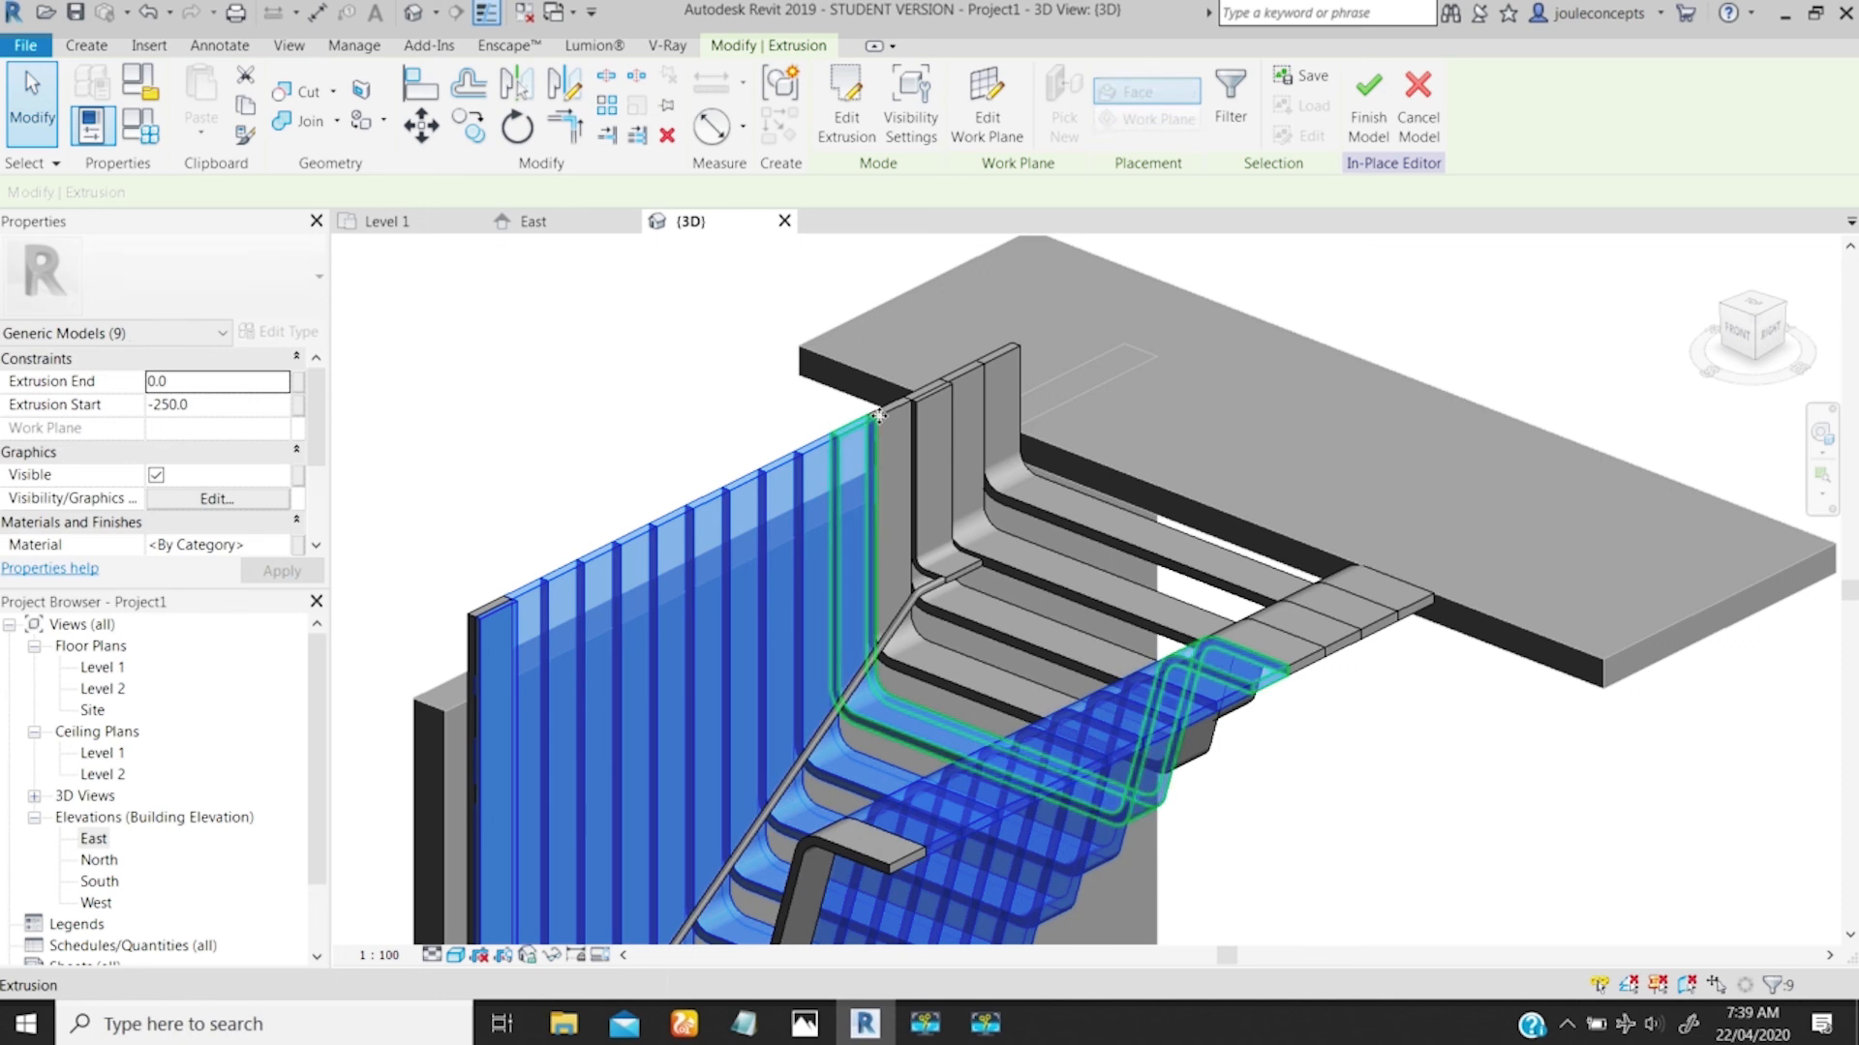
ctrl+click(859, 431)
ctrl+click(895, 413)
ctrl+click(929, 397)
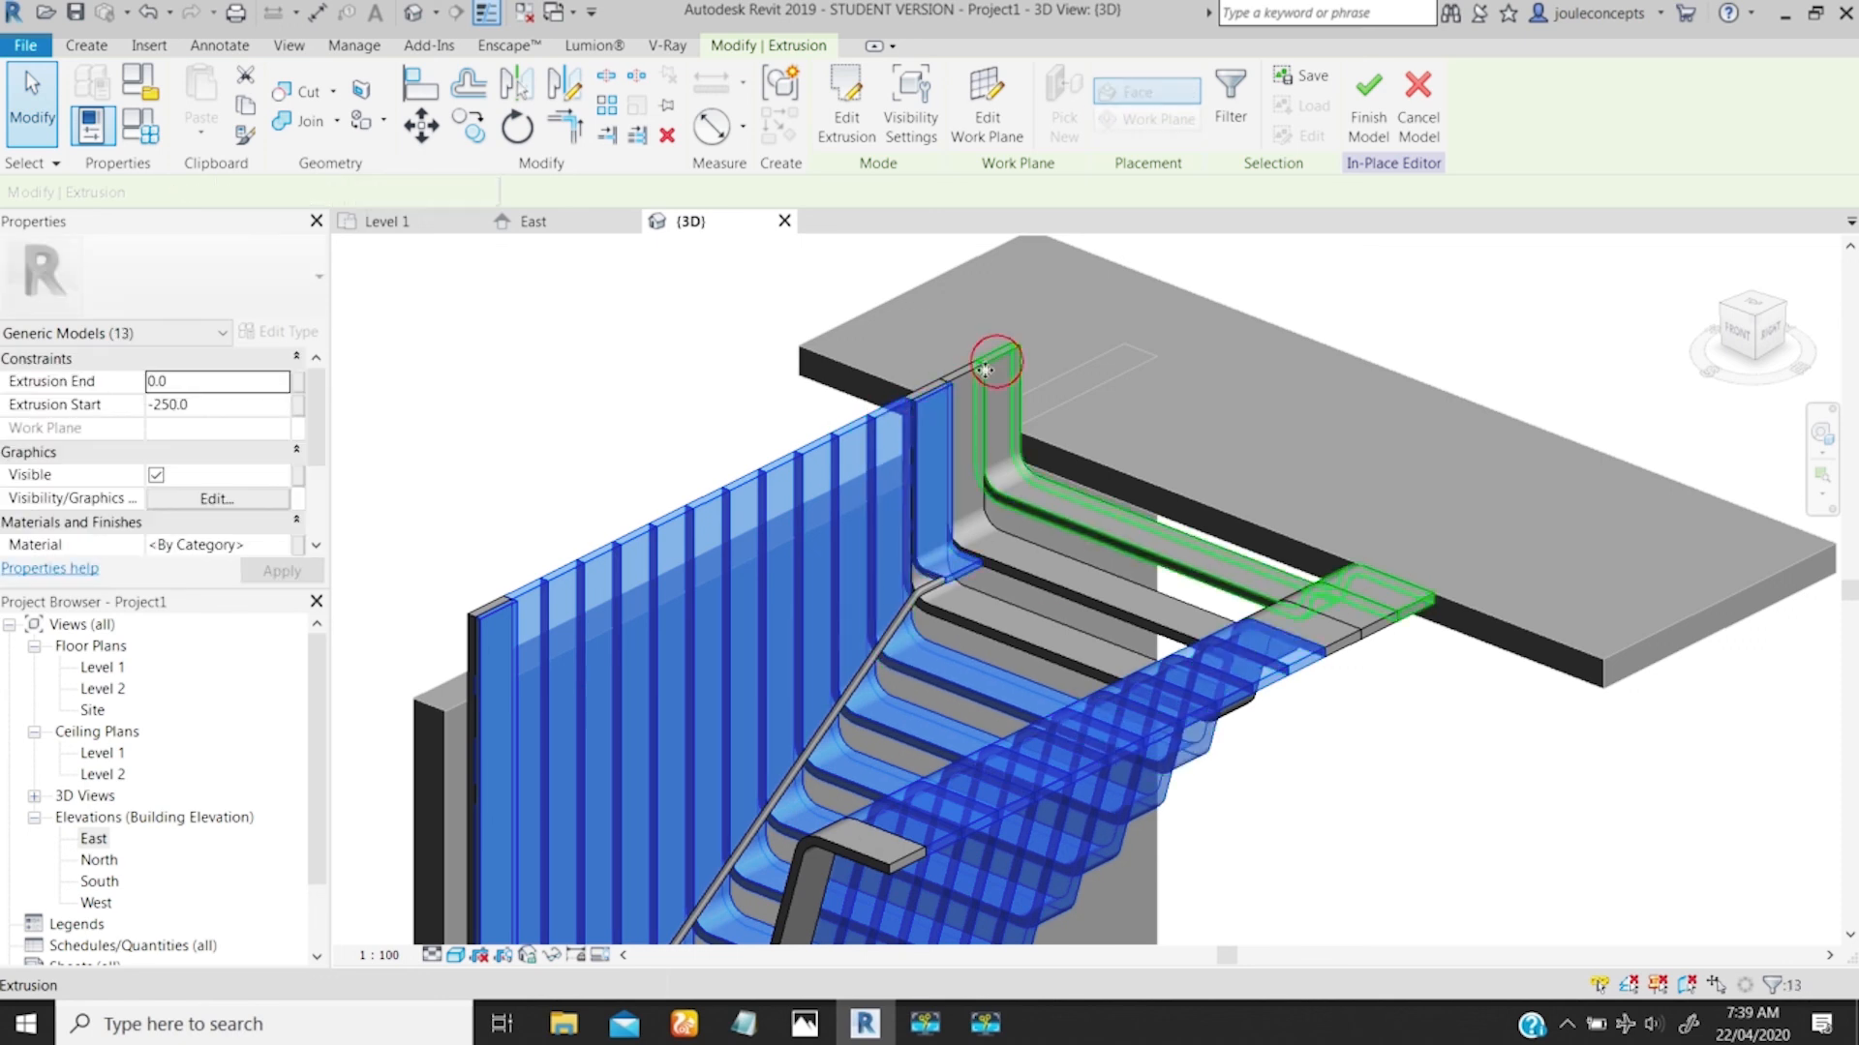
ctrl+click(987, 379)
ctrl+click(923, 390)
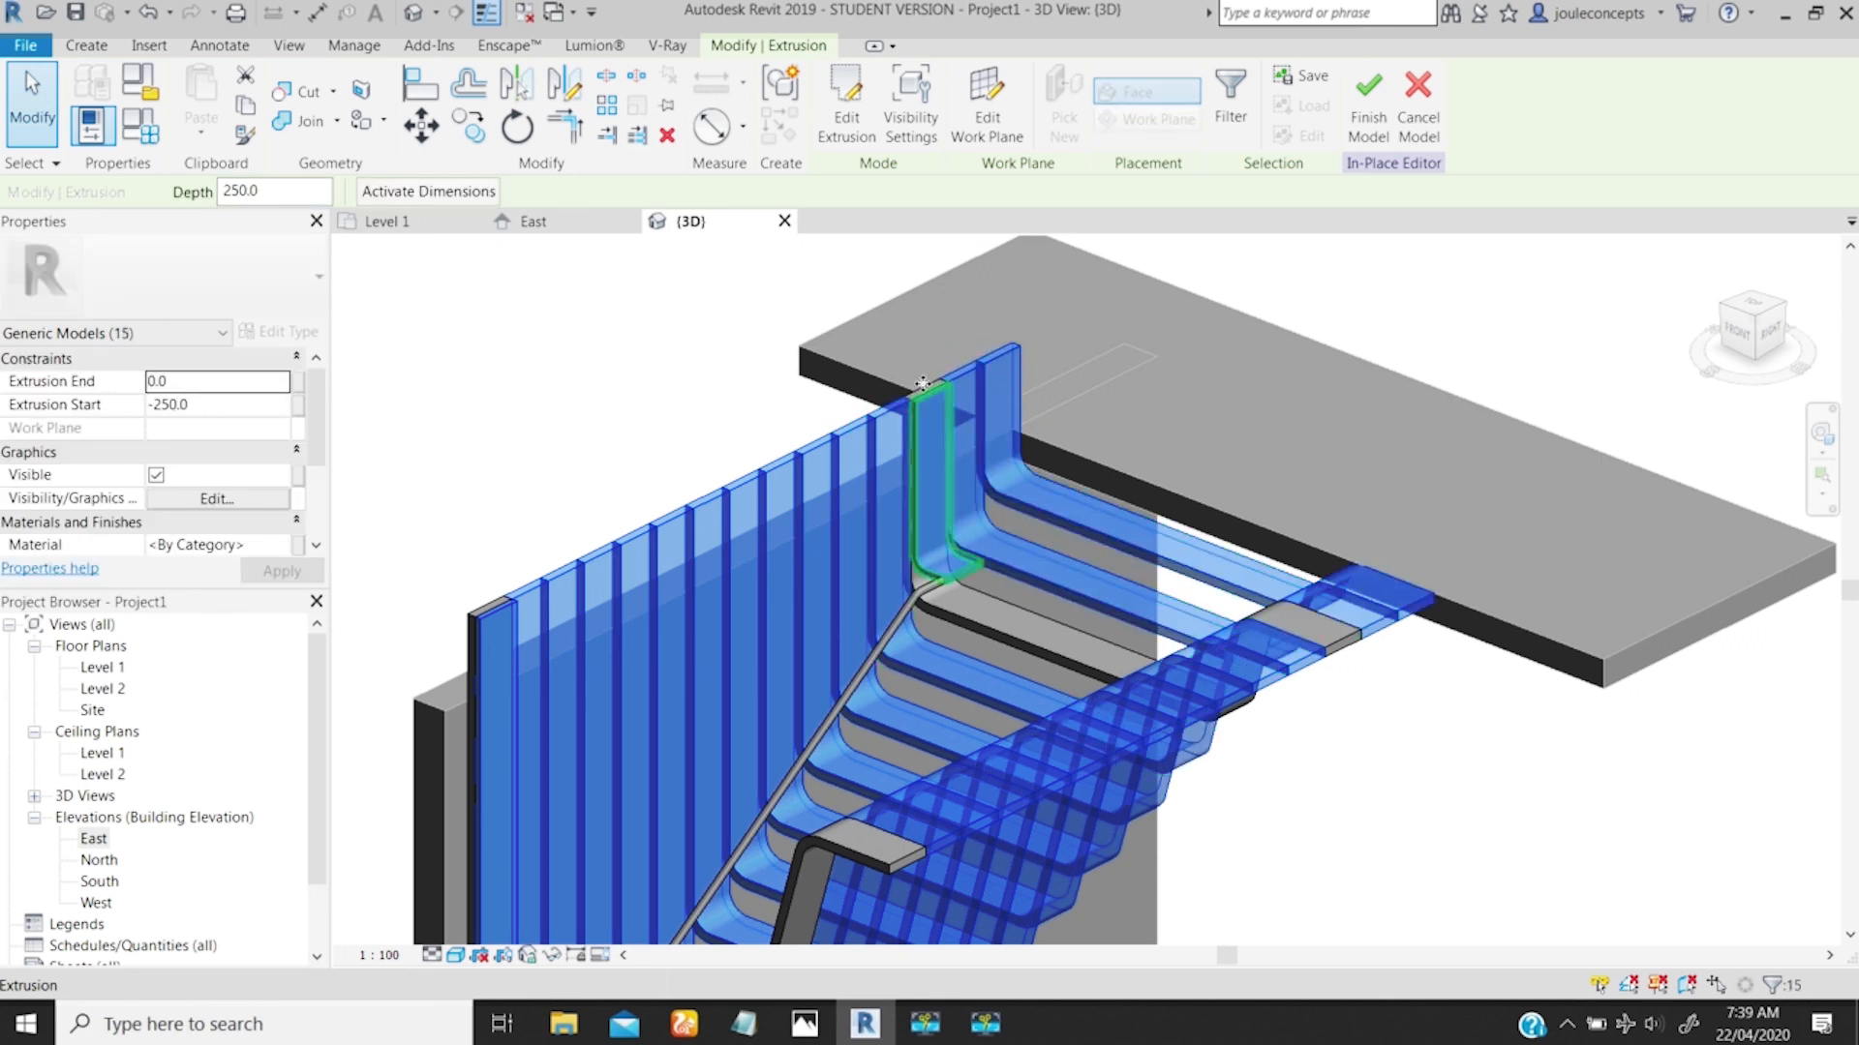
ctrl+click(519, 617)
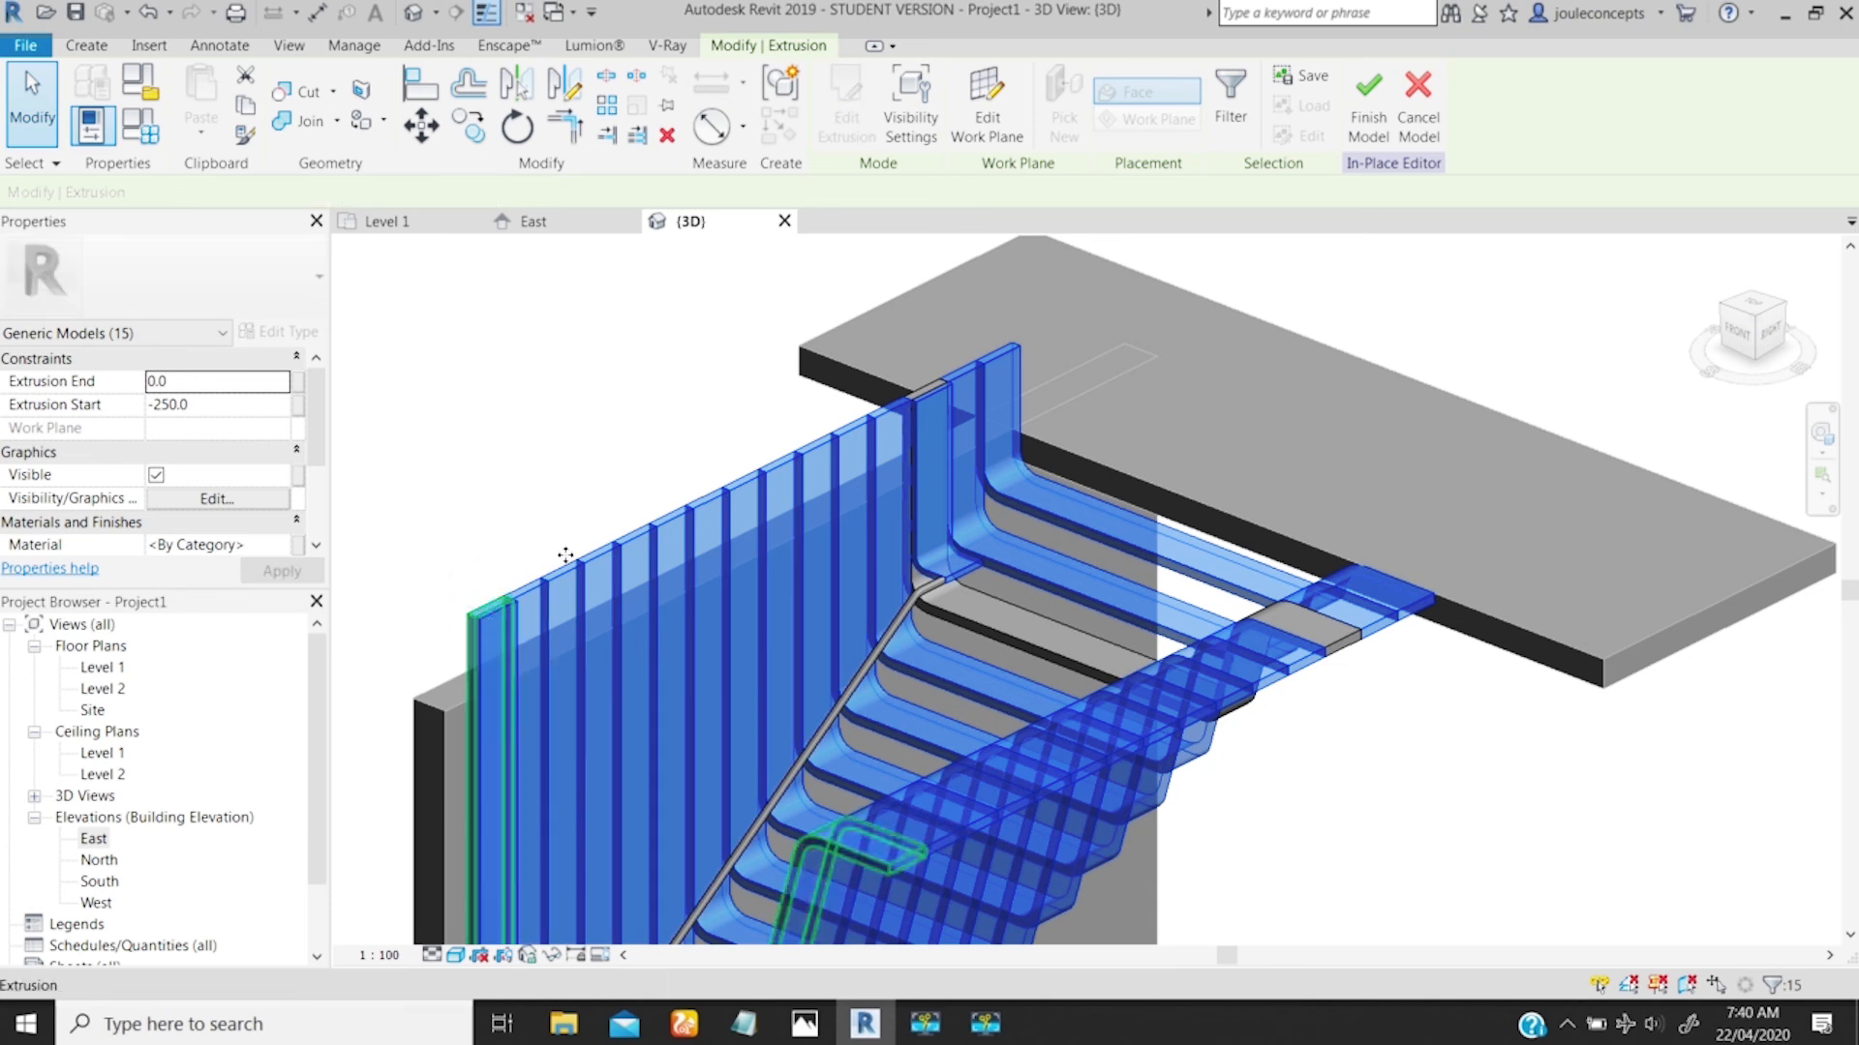
ctrl+click(915, 390)
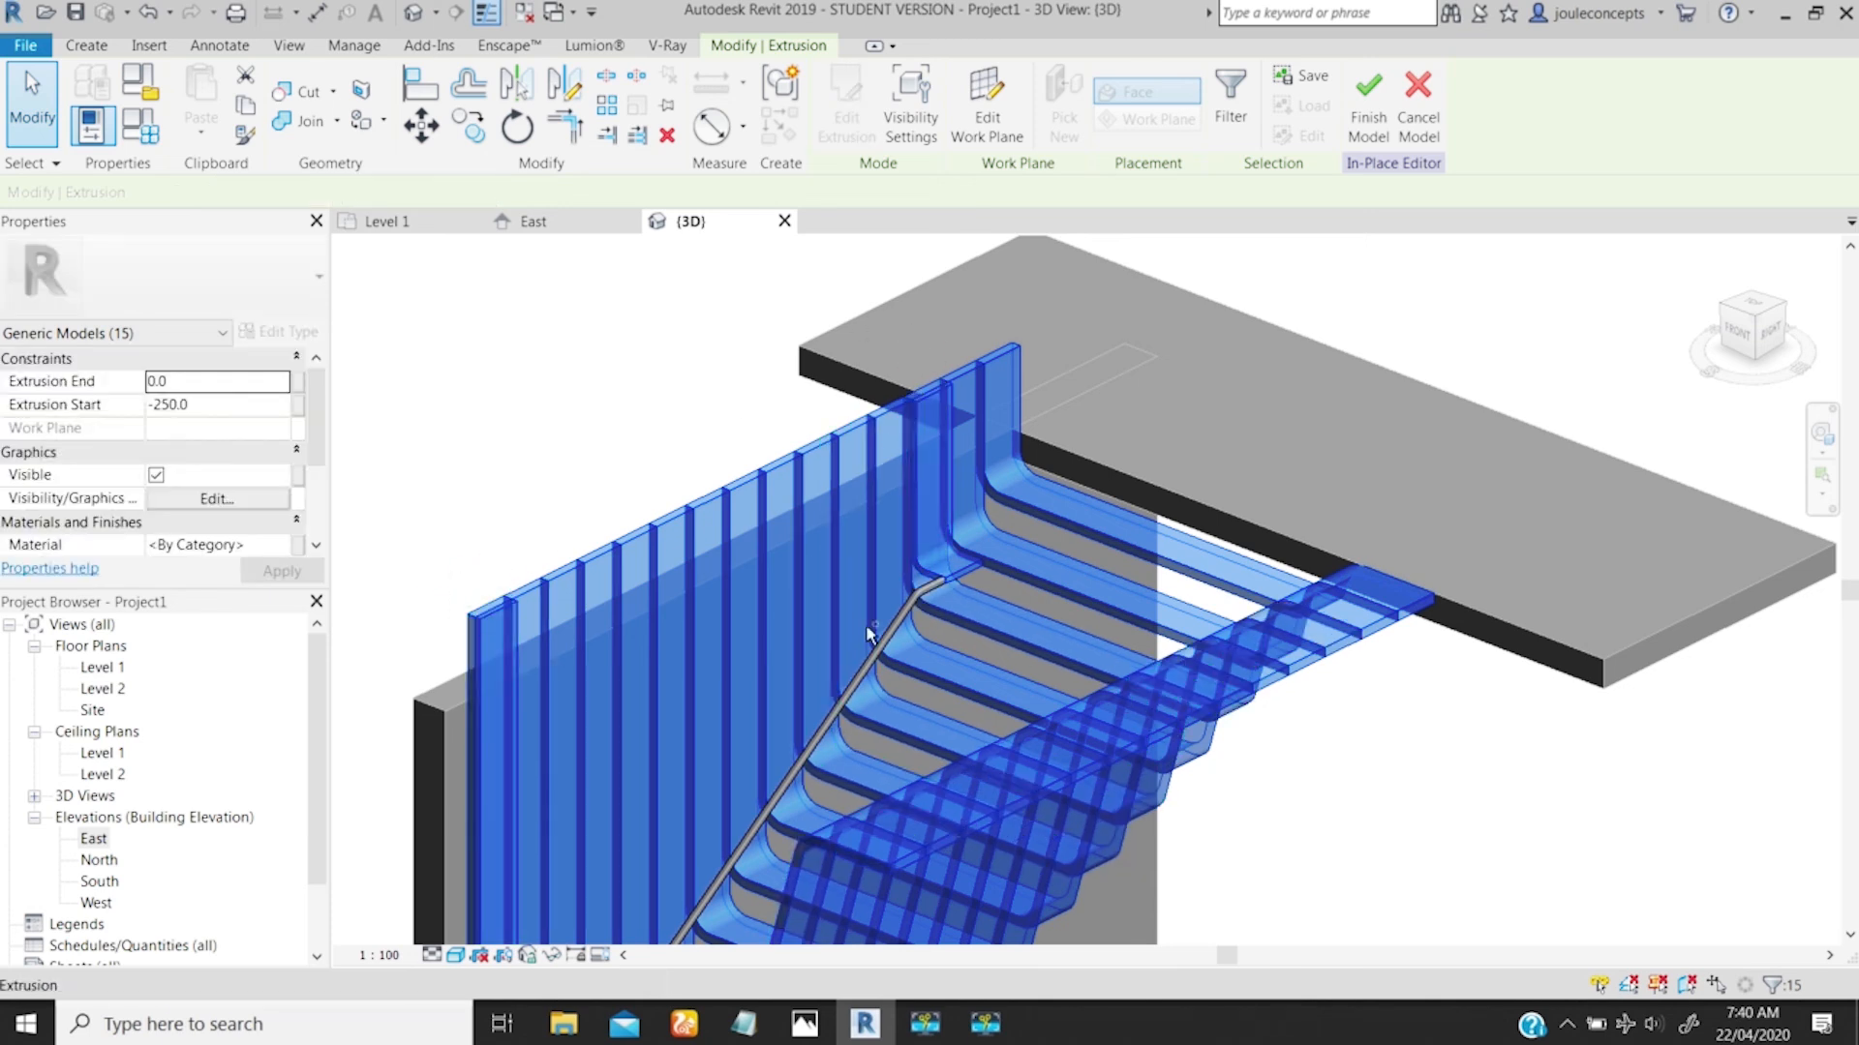
ctrl+click(839, 690)
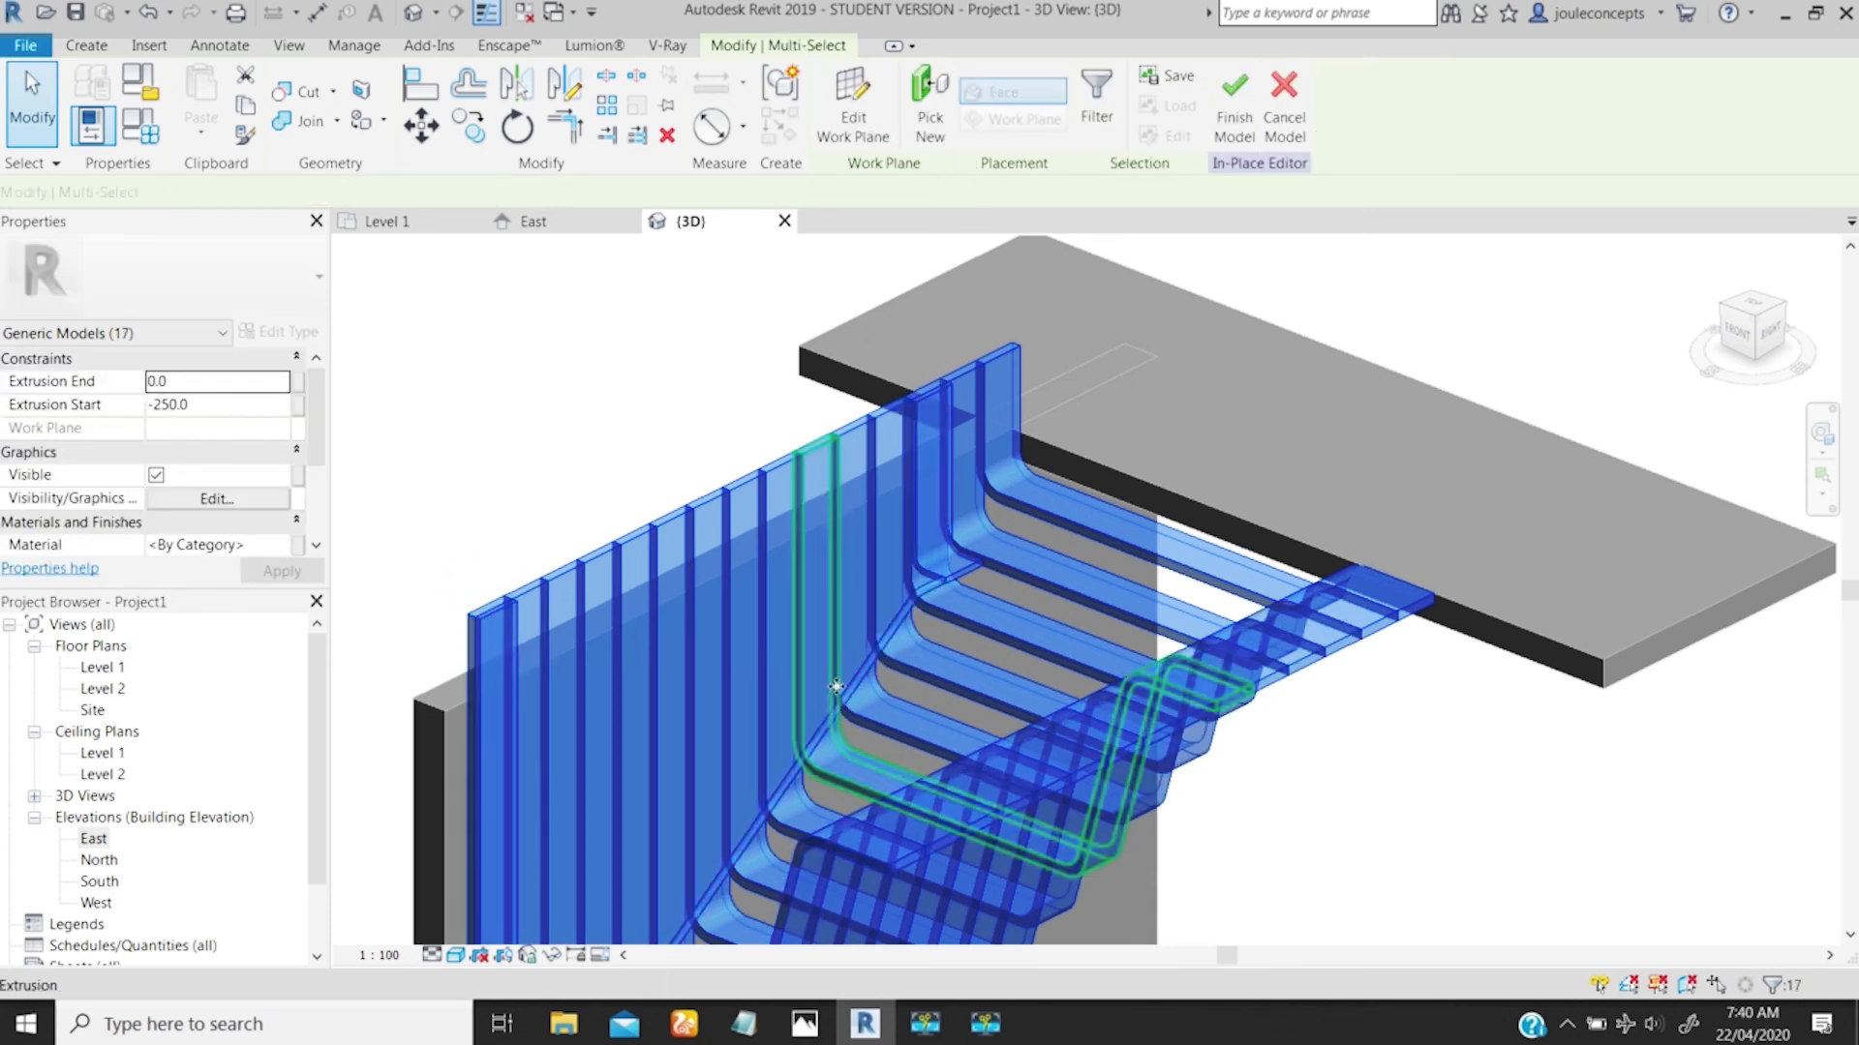
middle_drag(838, 689, 1123, 354)
ctrl+click(921, 625)
mouse_move(921, 625)
middle_down()
mouse_move(918, 599)
mouse_move(909, 621)
middle_up()
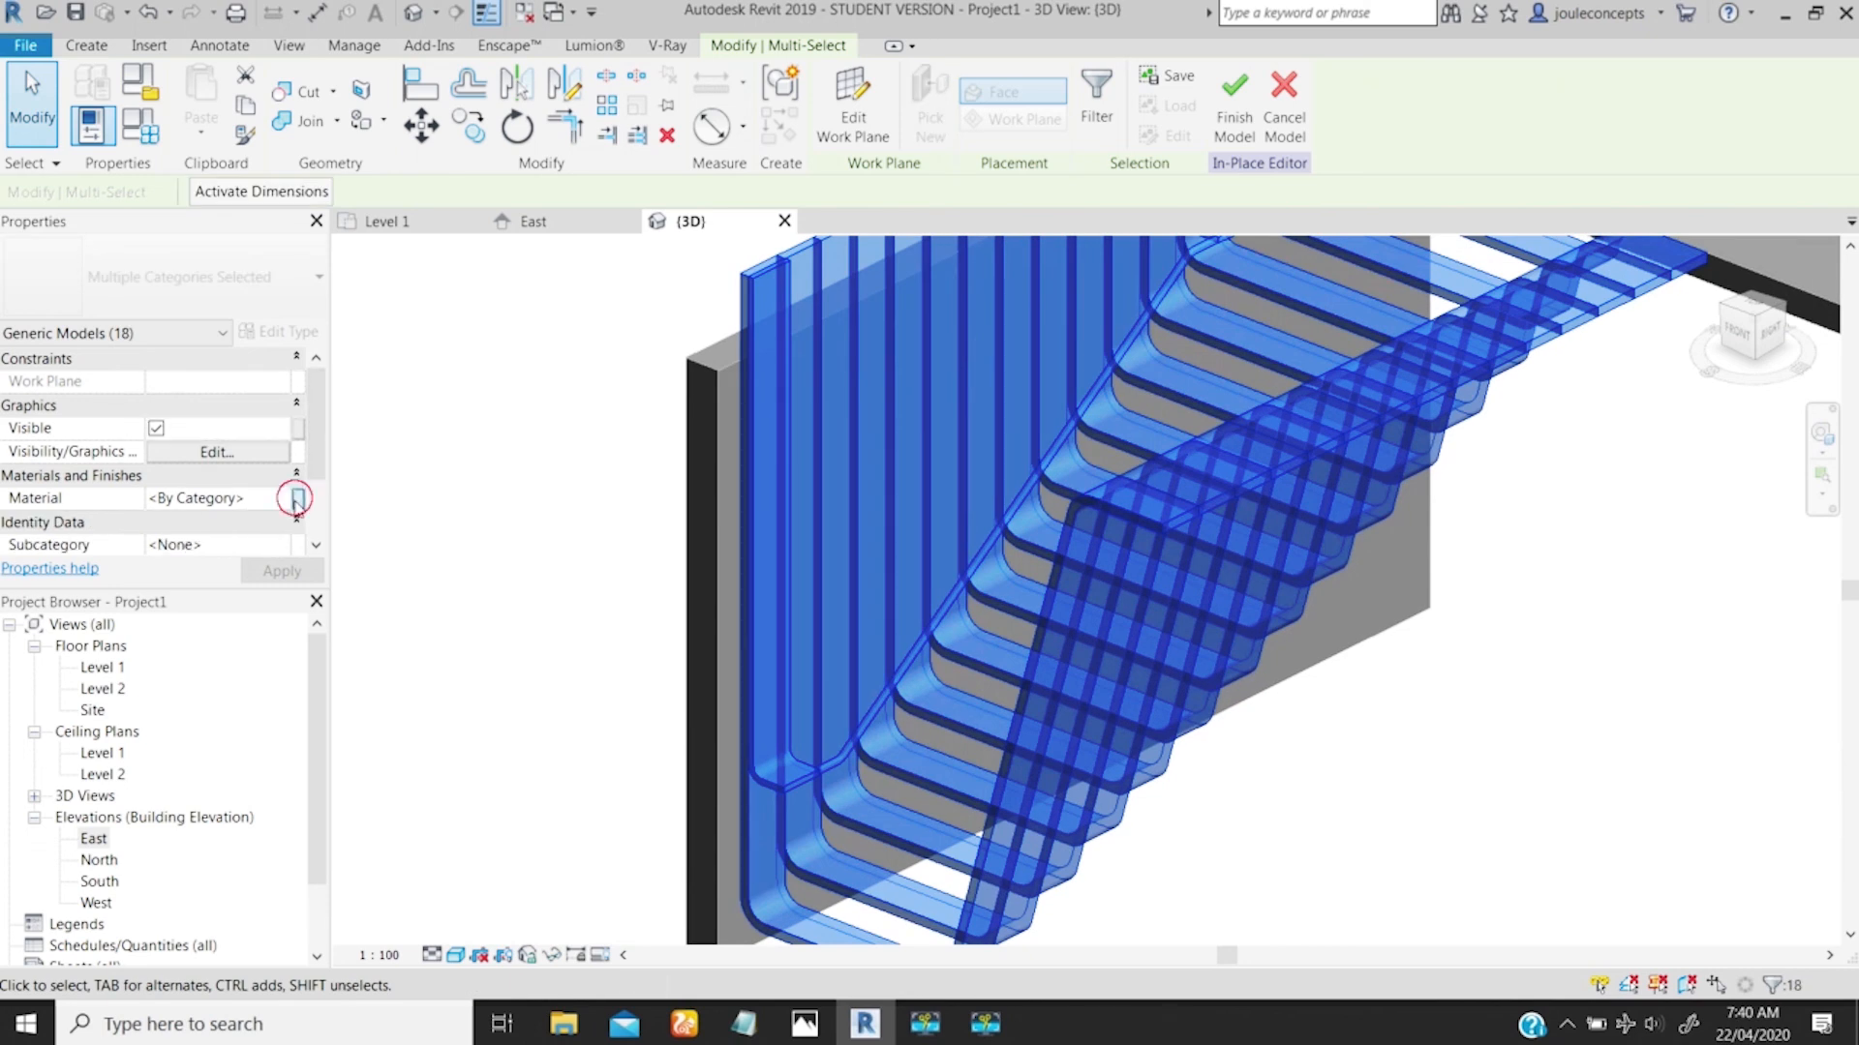
click(297, 498)
click(1241, 608)
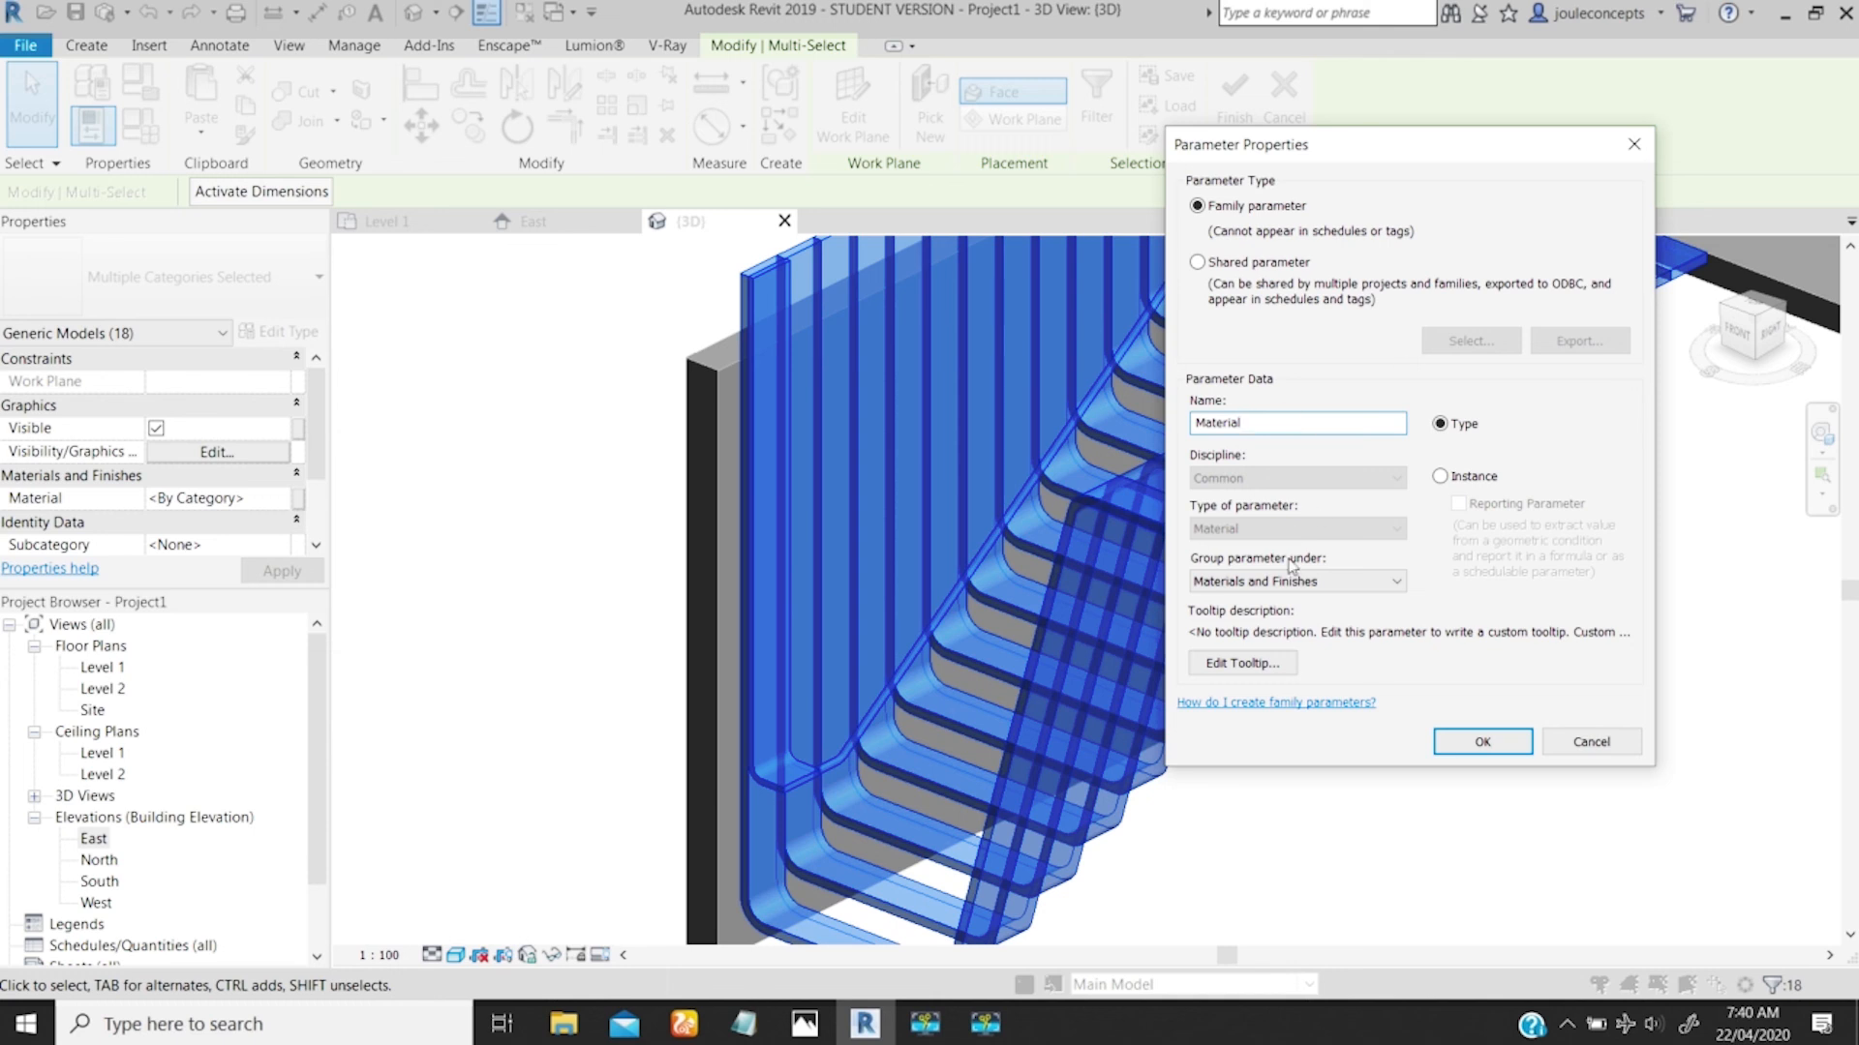
click(1479, 743)
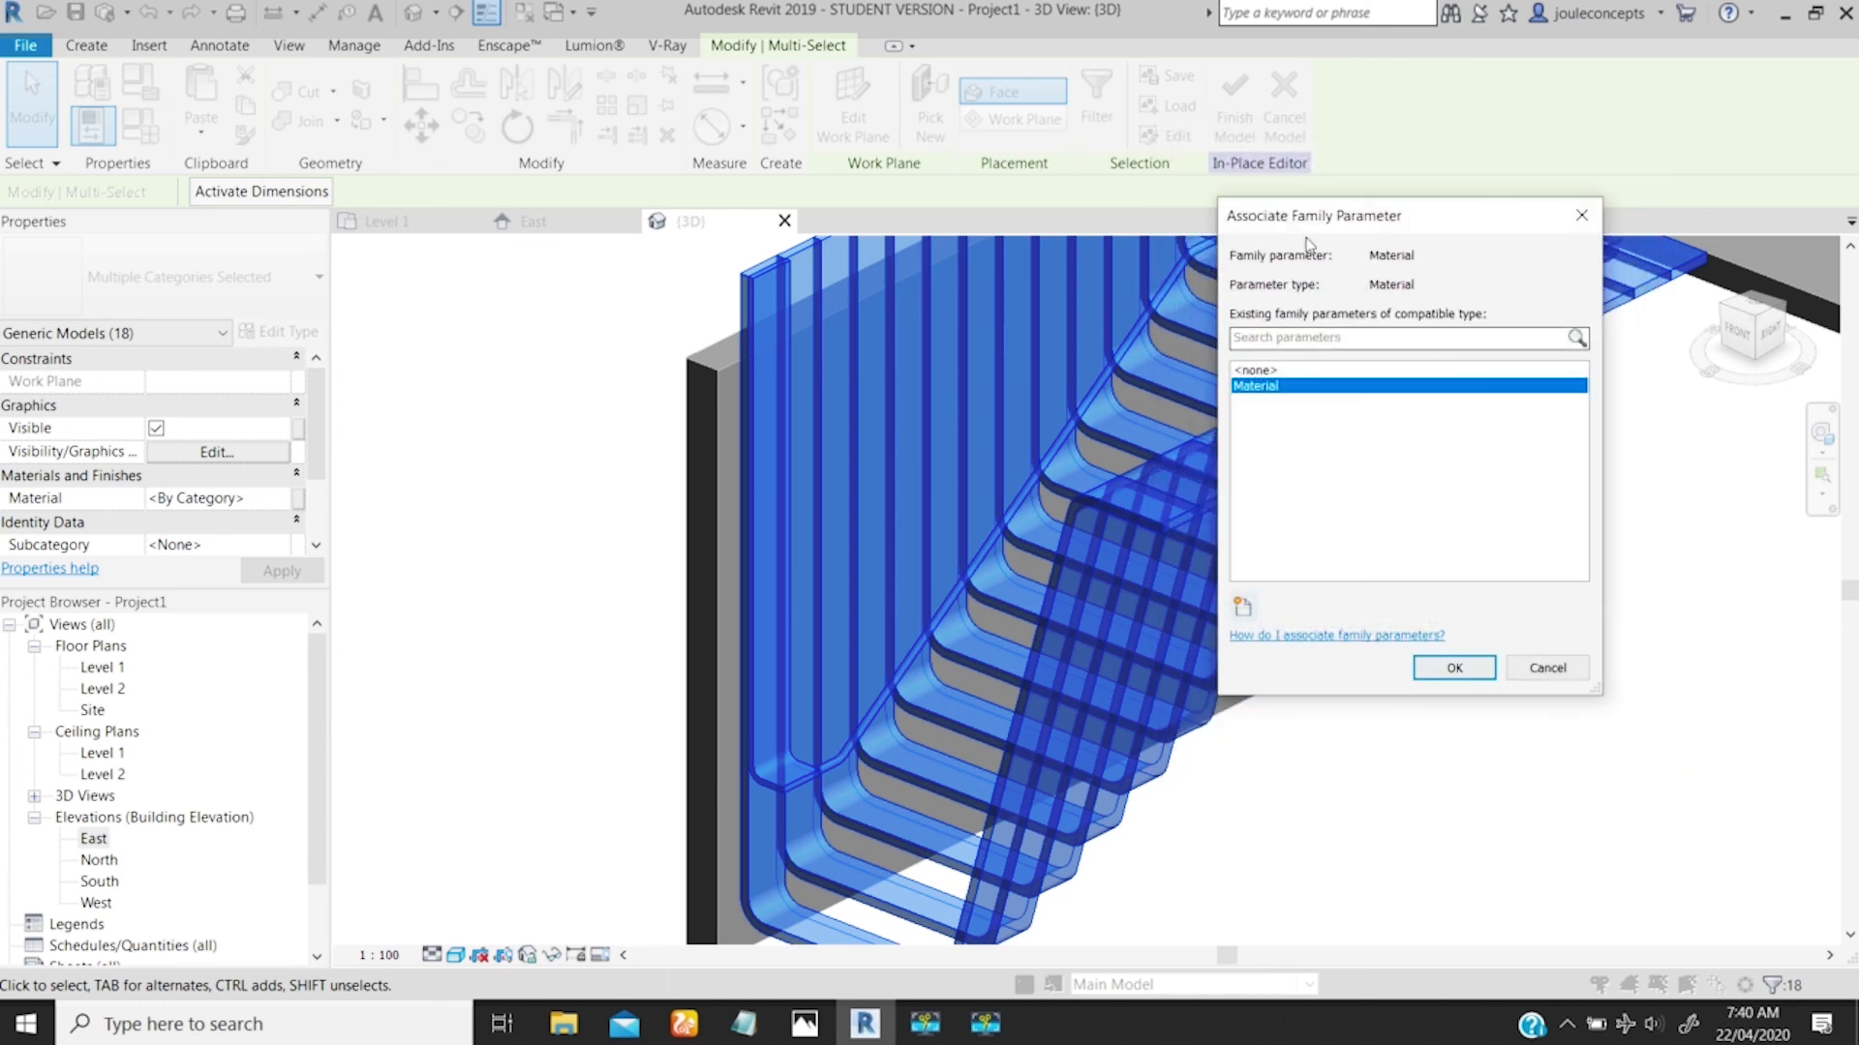
click(1453, 668)
scroll(801, 591, down, 5)
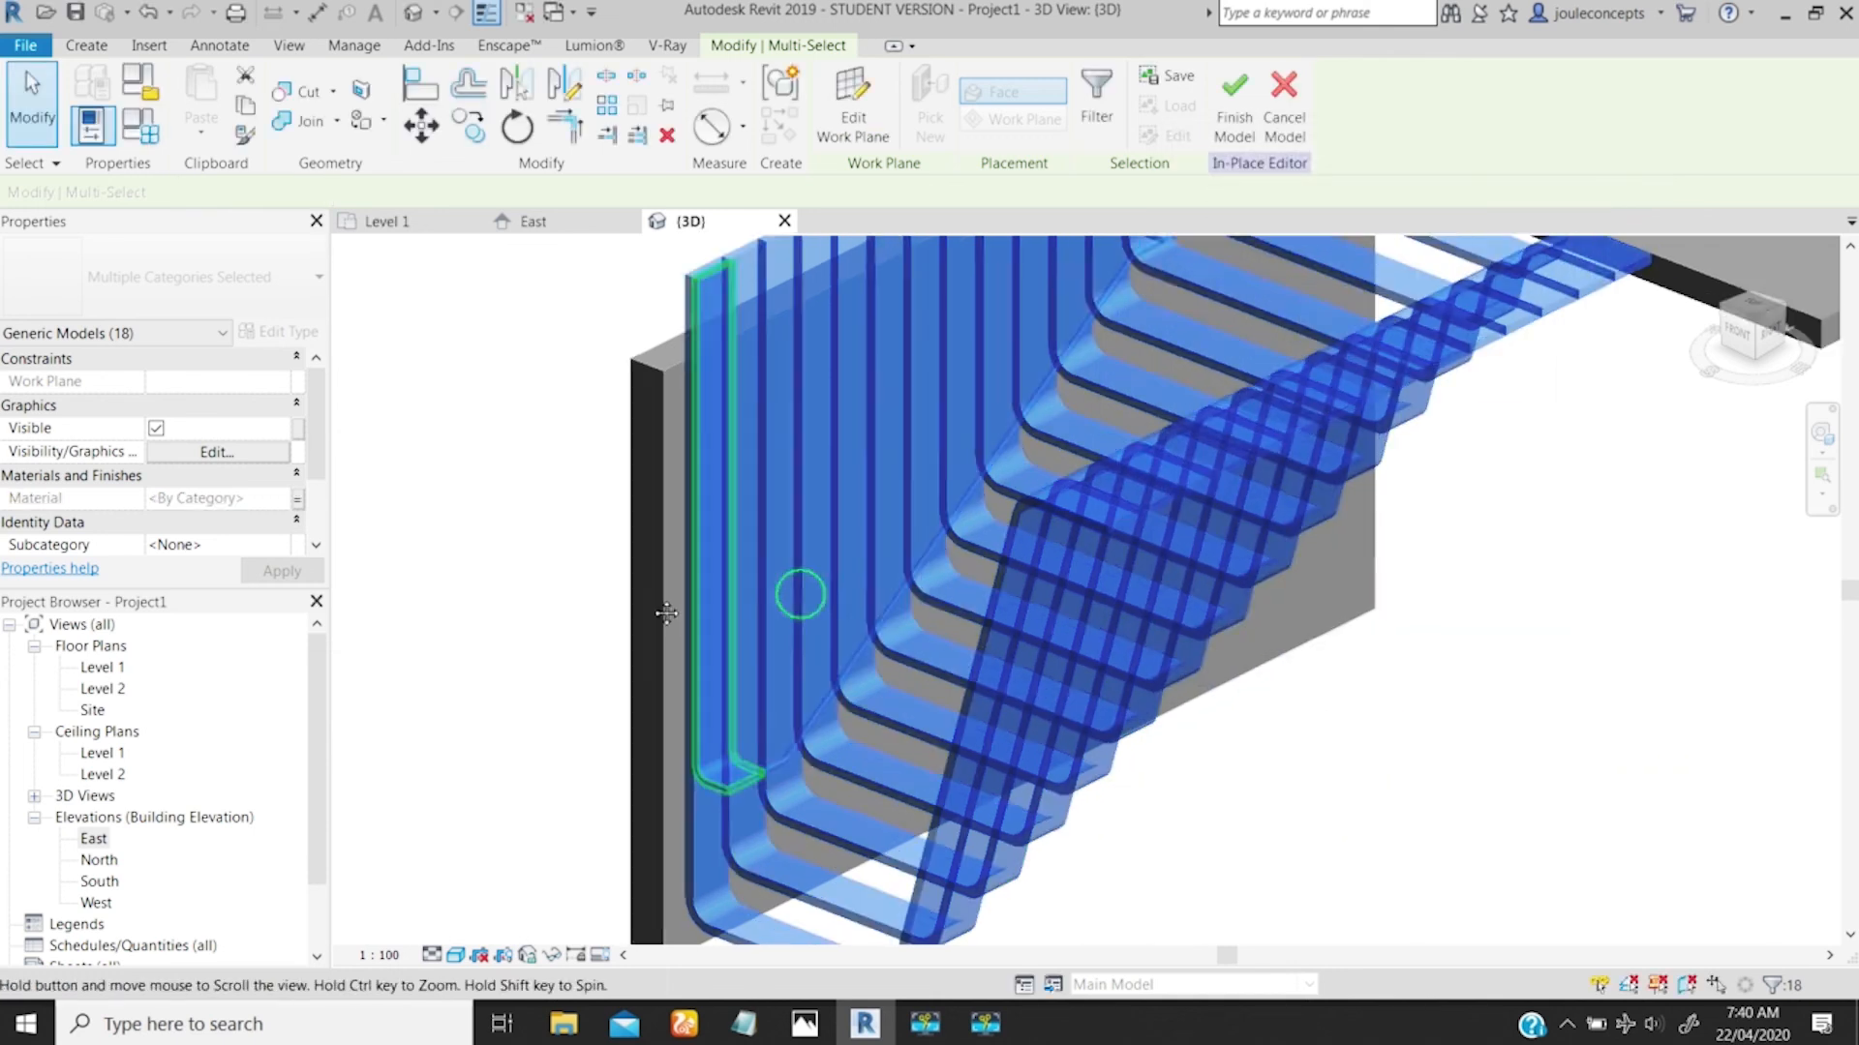
scroll(655, 386, down, 1)
click(522, 435)
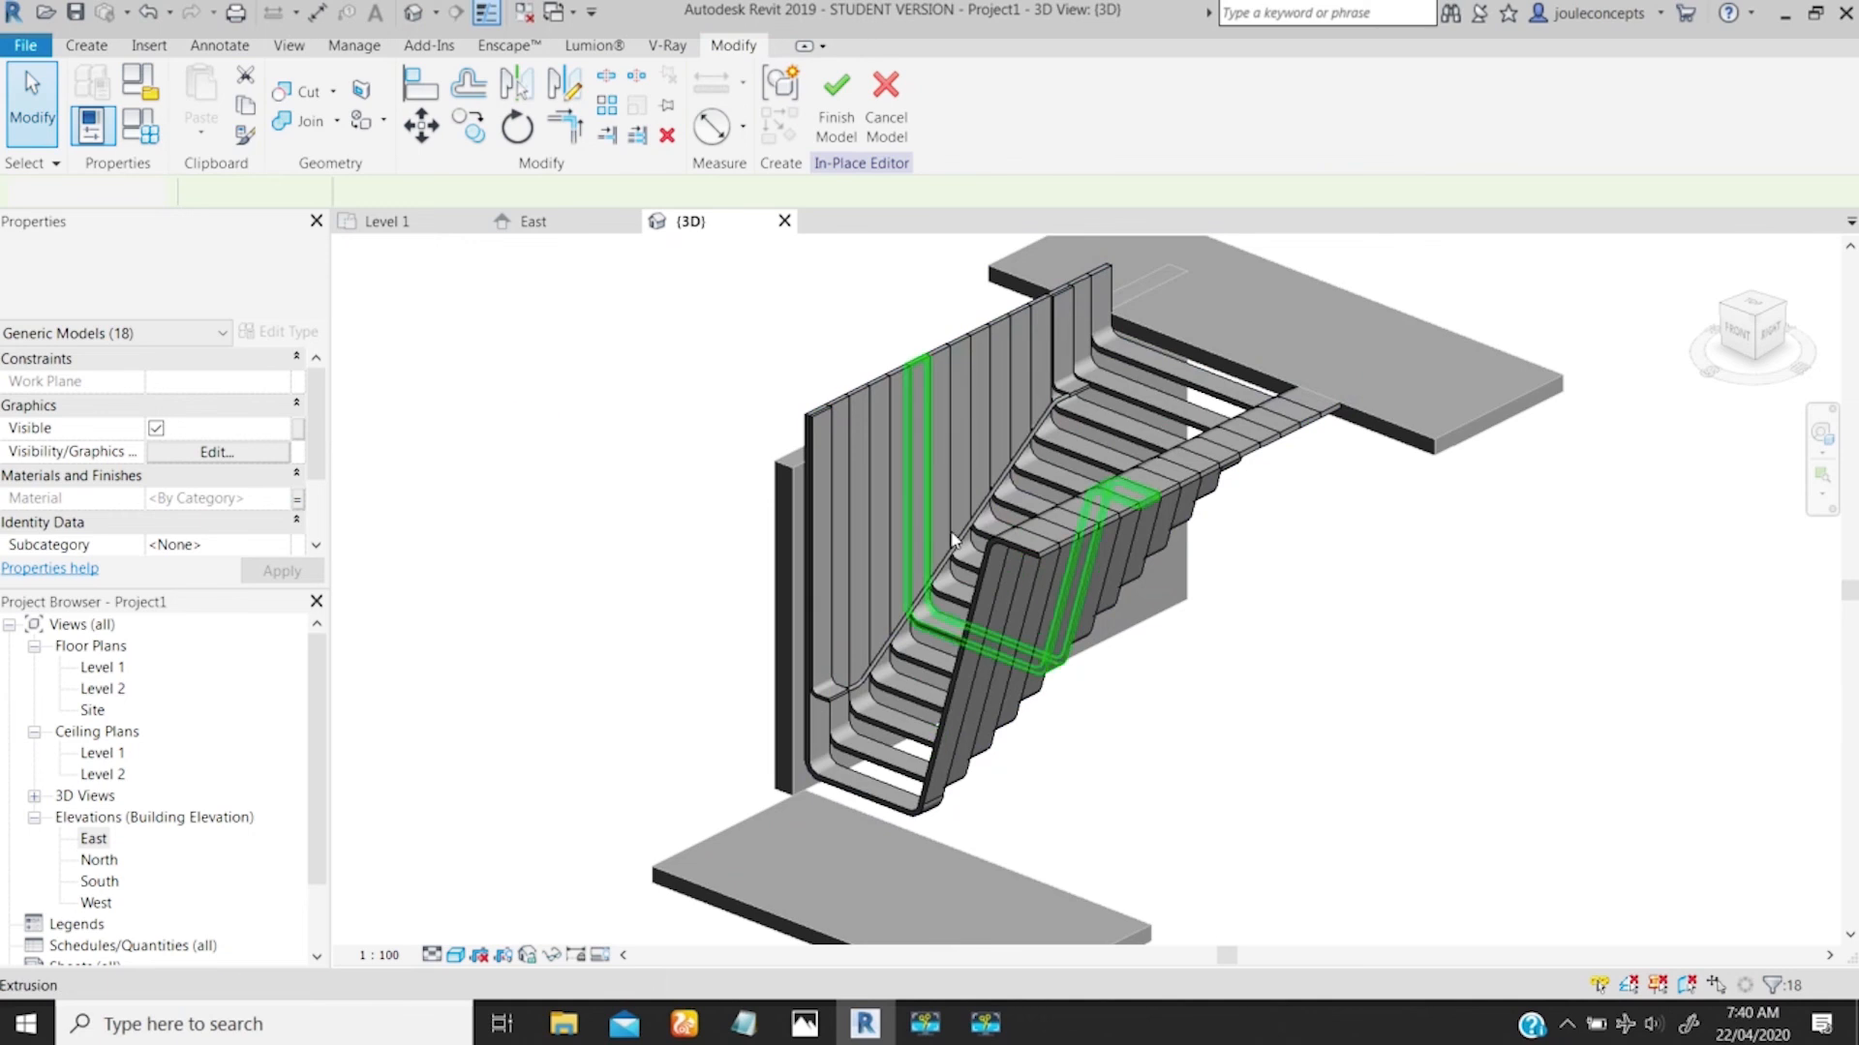
Step: Inspect the completed ribbed stair and its handrail in the 3D view
shift+middle_drag(1011, 530, 1091, 506)
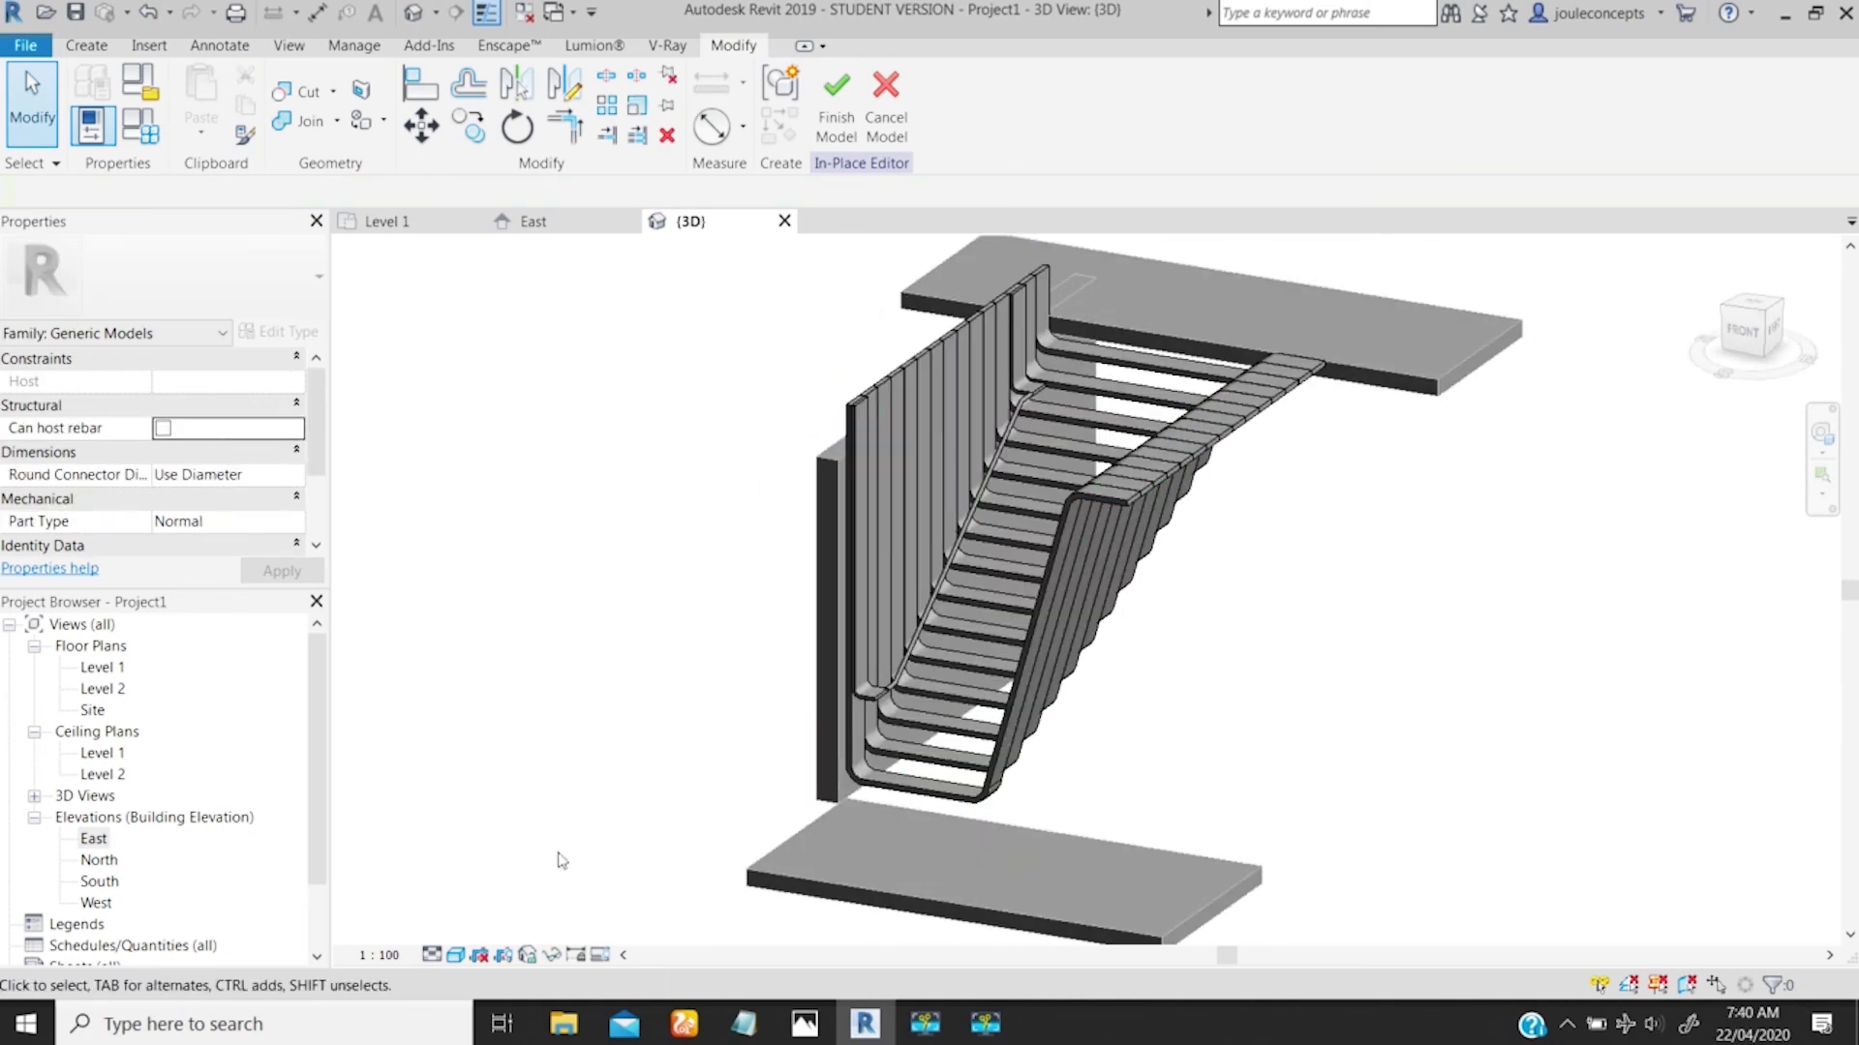
click(456, 956)
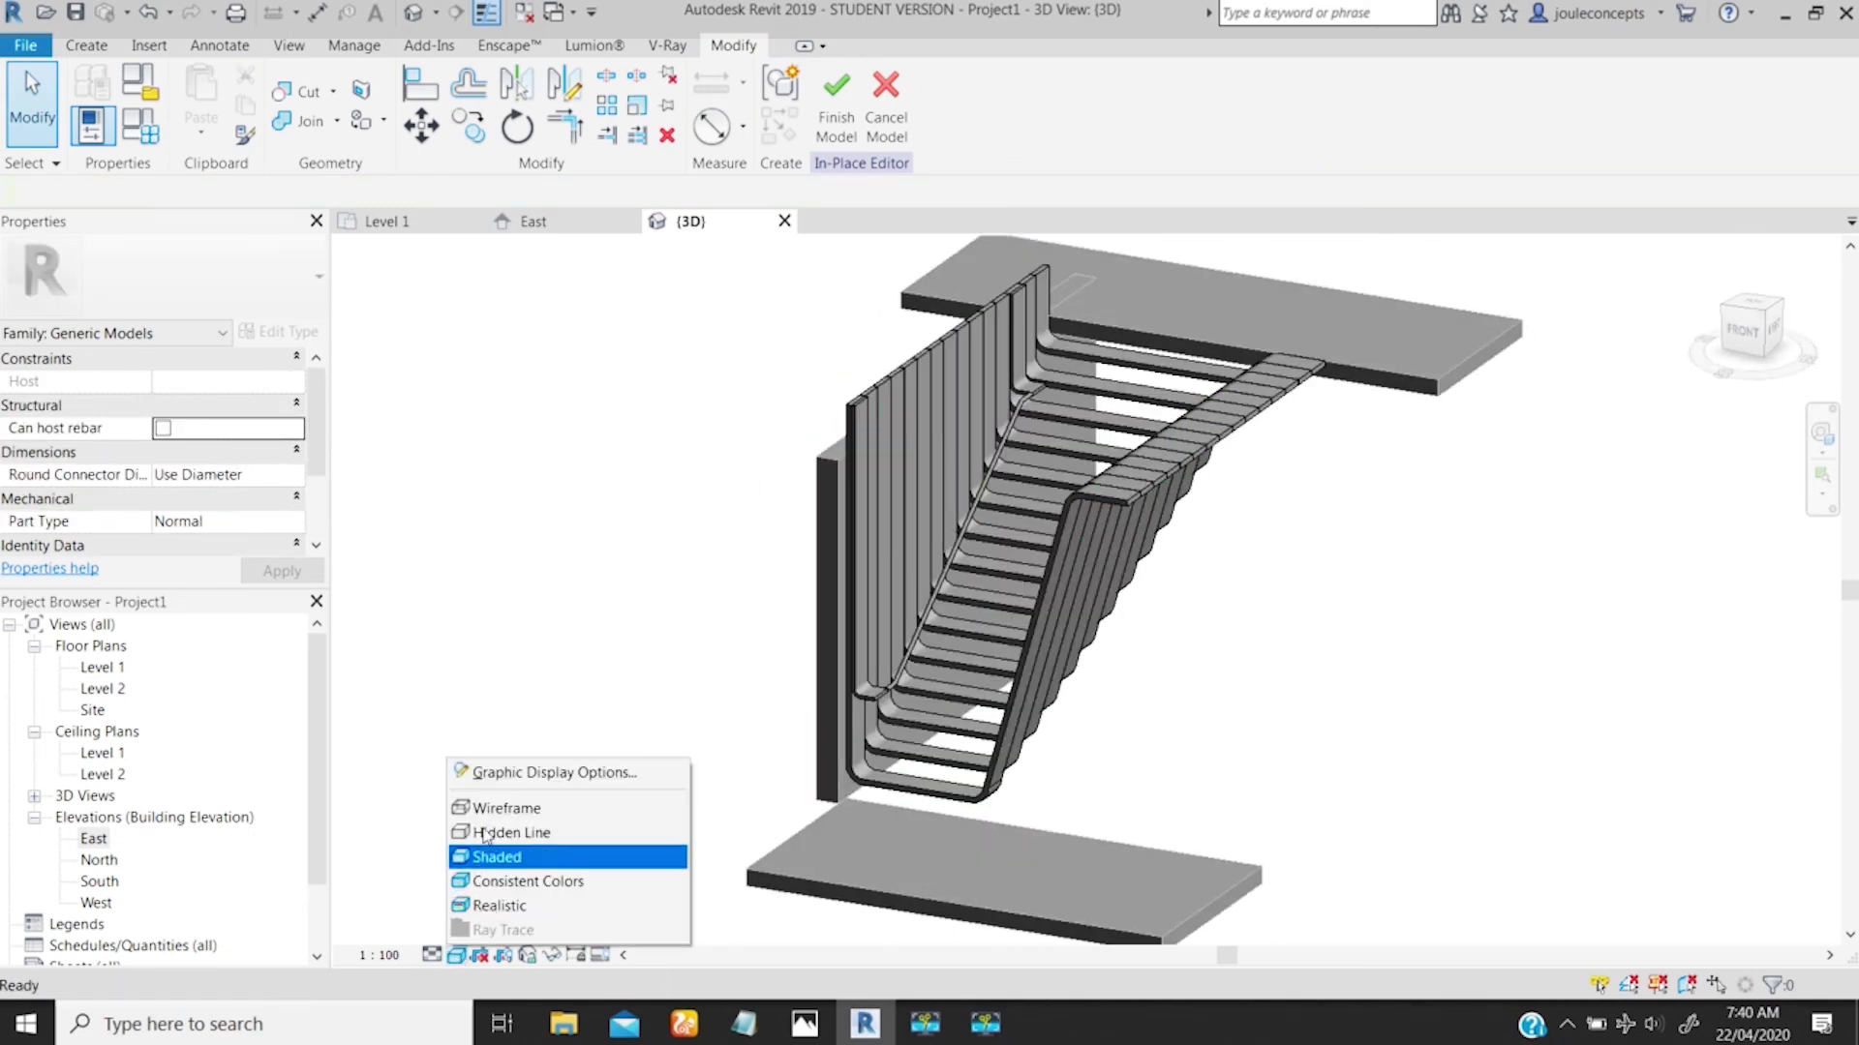
click(506, 831)
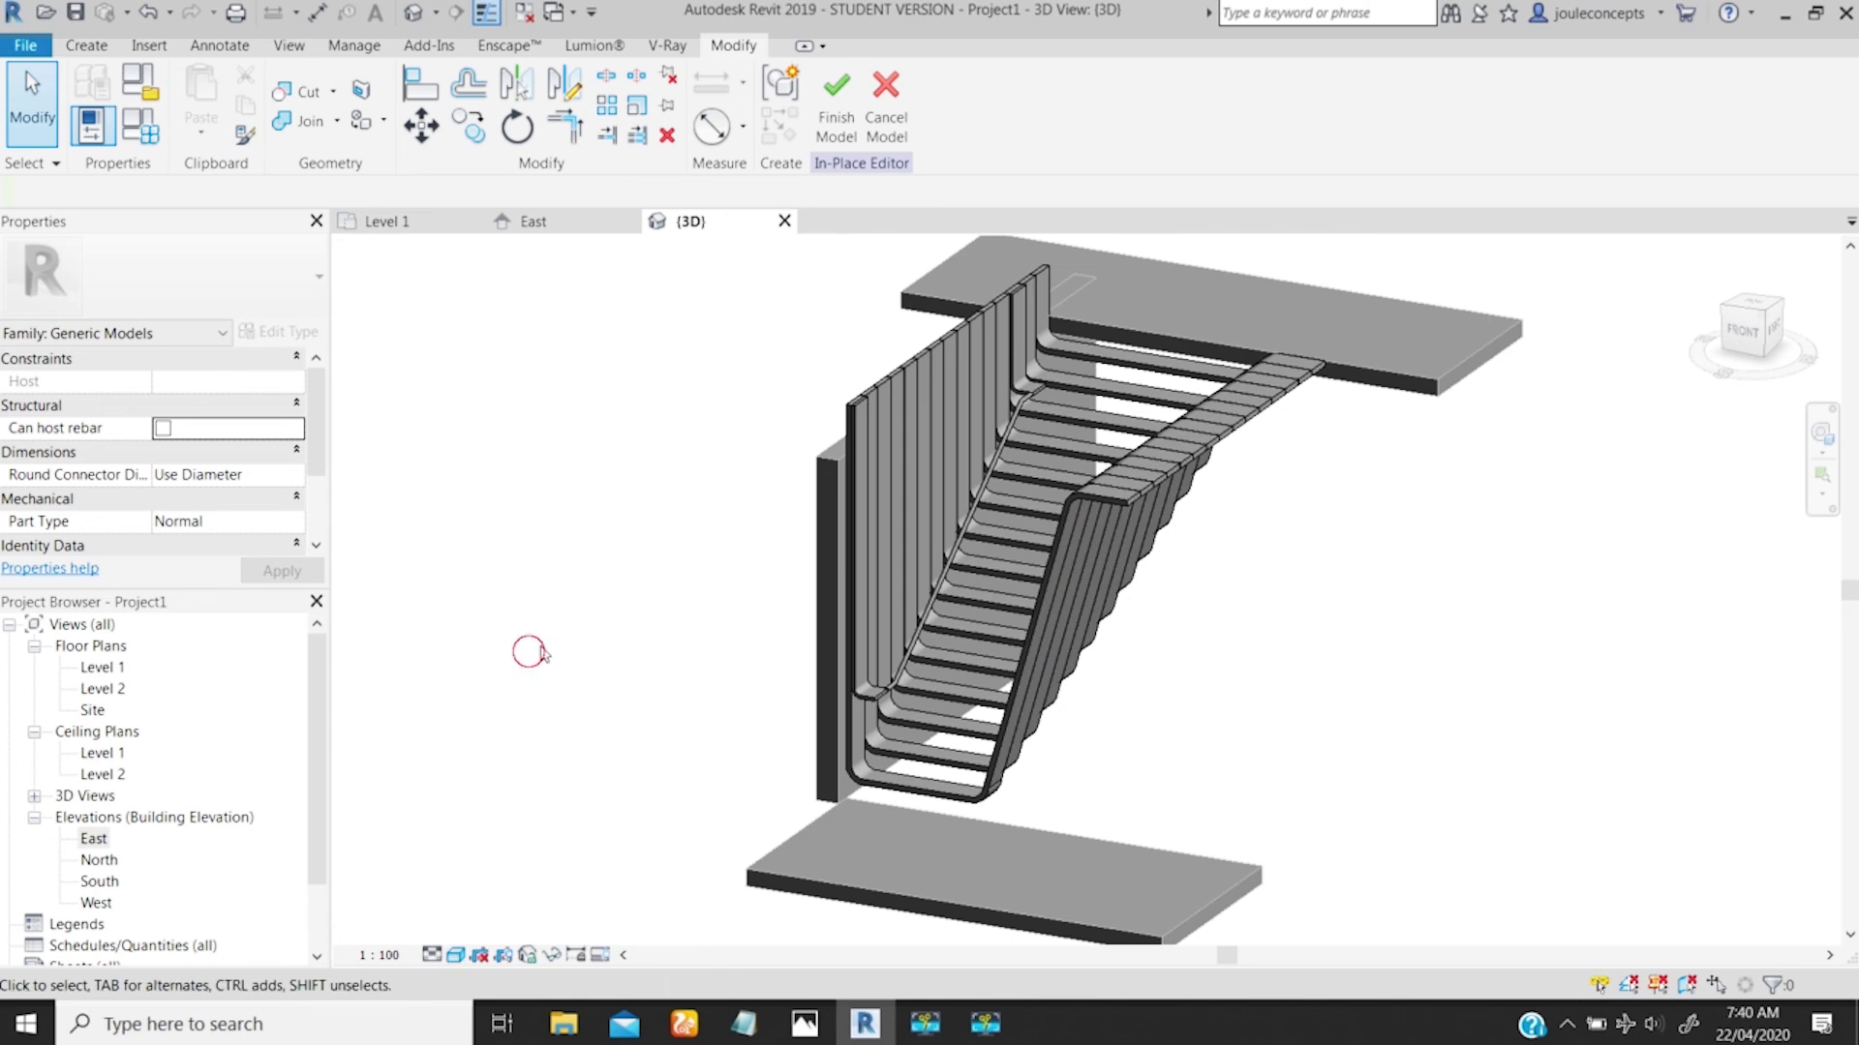
shift+middle_drag(531, 648, 848, 660)
ctrl+middle_drag(848, 660, 1055, 613)
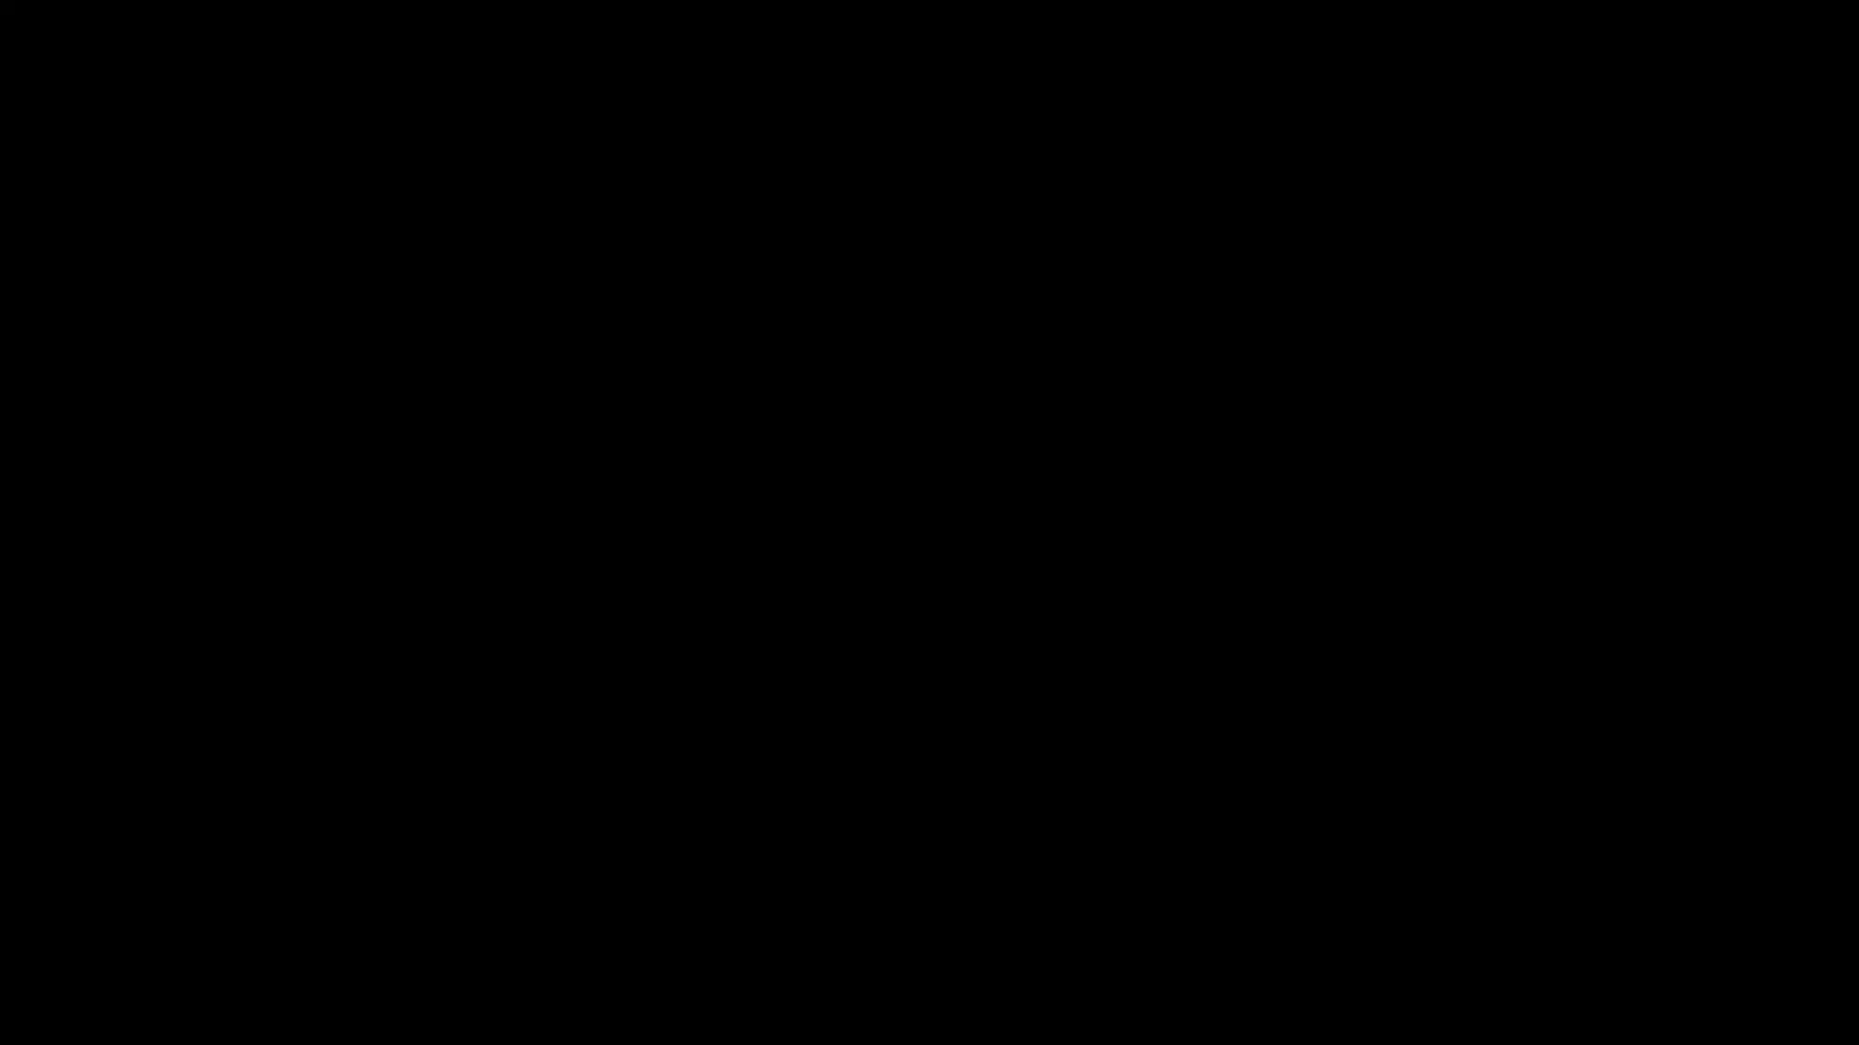